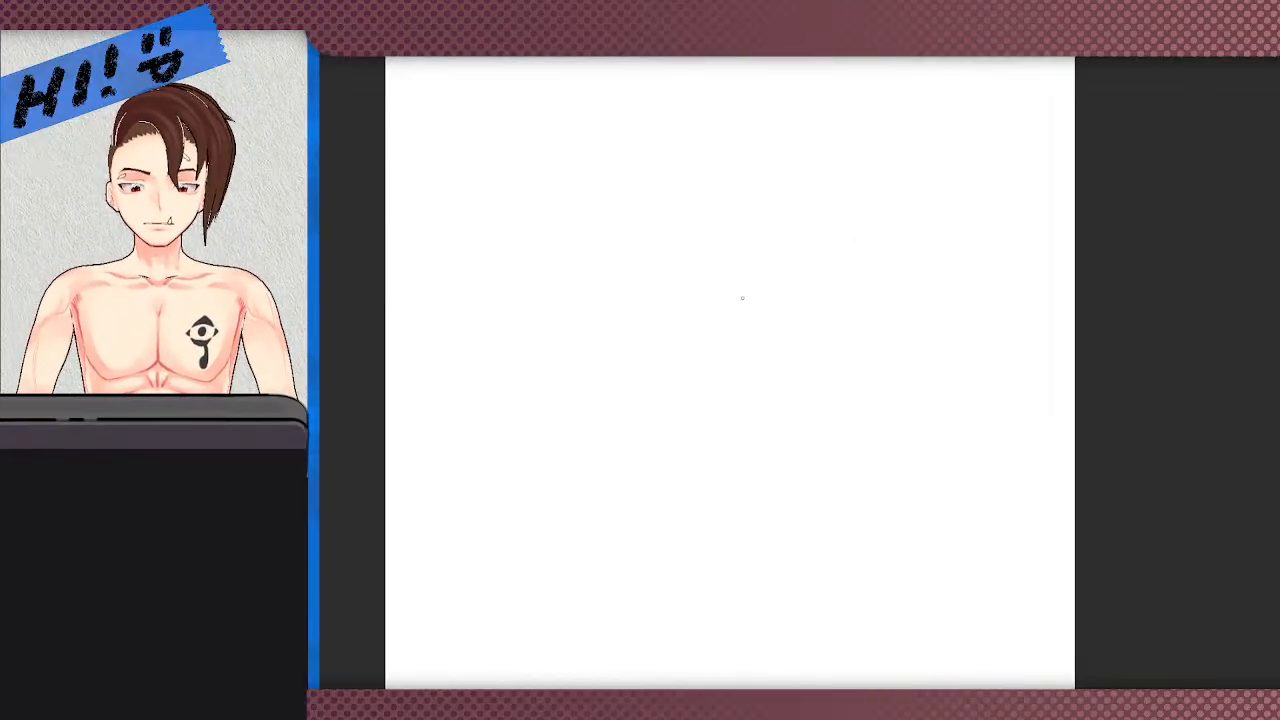
scroll(707, 286, down, 4)
scroll(729, 284, up, 4)
scroll(744, 266, down, 1)
scroll(599, 311, up, 3)
scroll(705, 246, down, 2)
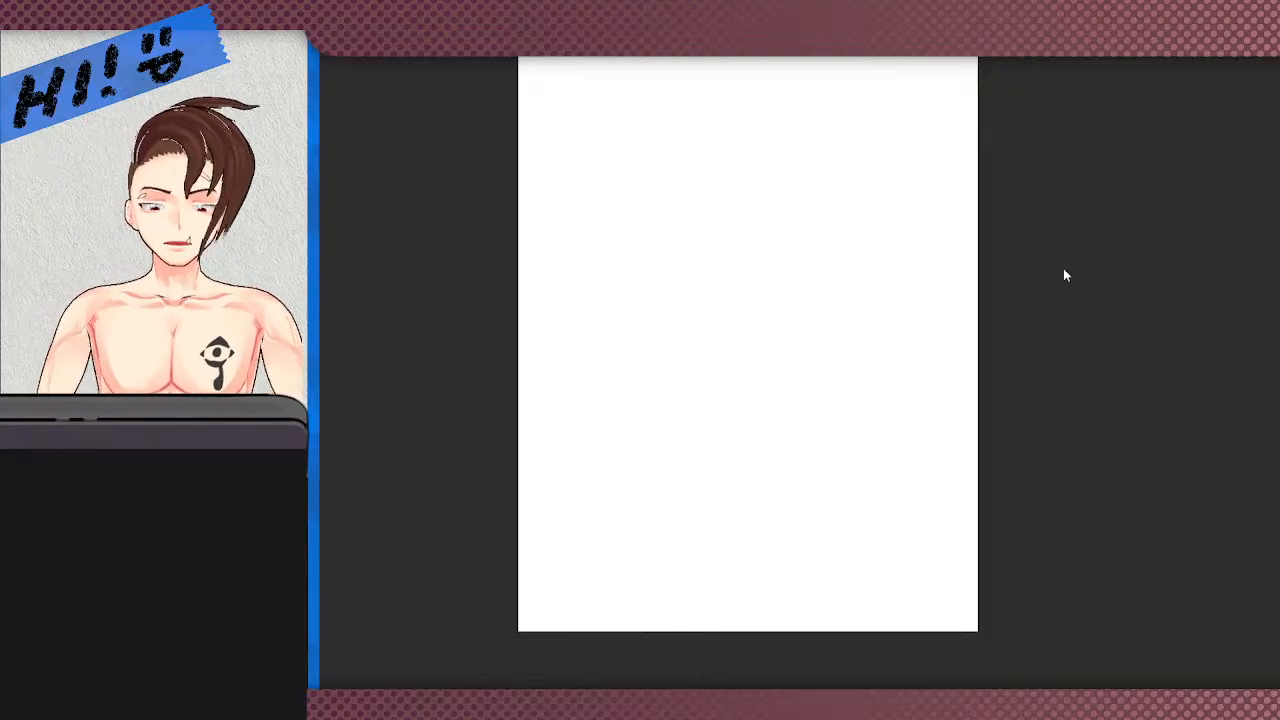
scroll(960, 290, up, 3)
scroll(863, 257, down, 1)
scroll(885, 273, down, 3)
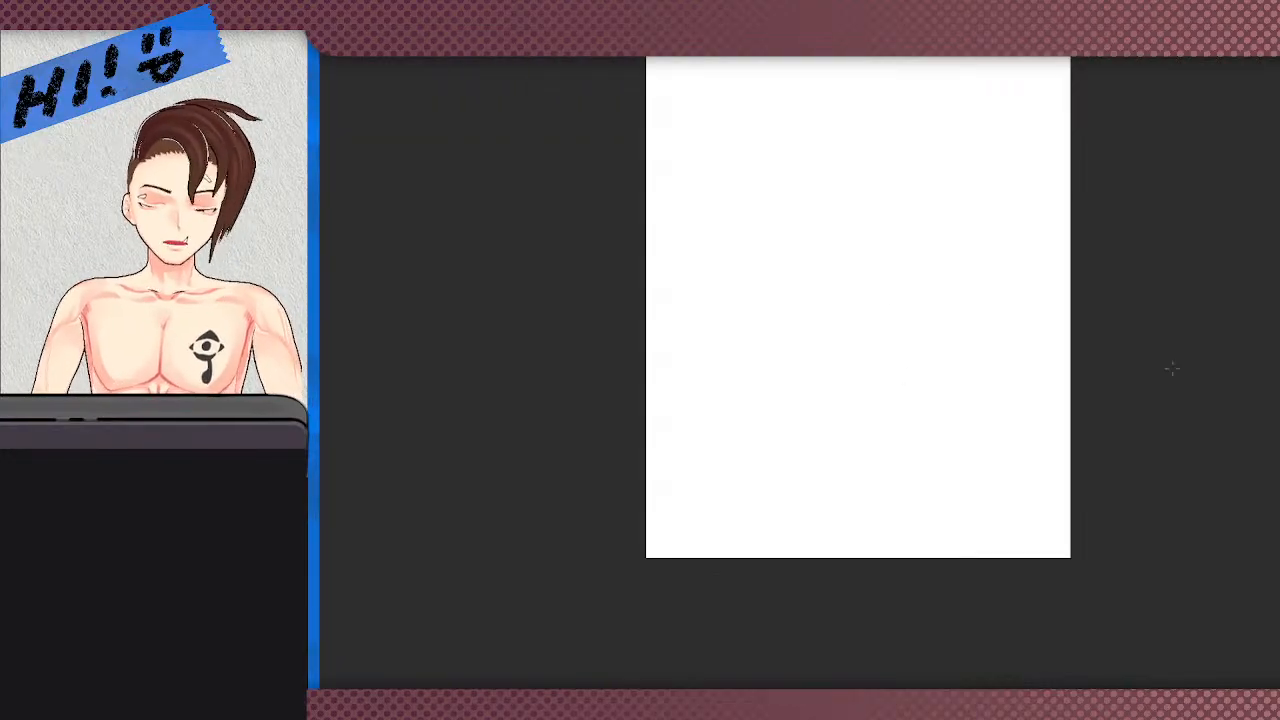
scroll(668, 359, down, 1)
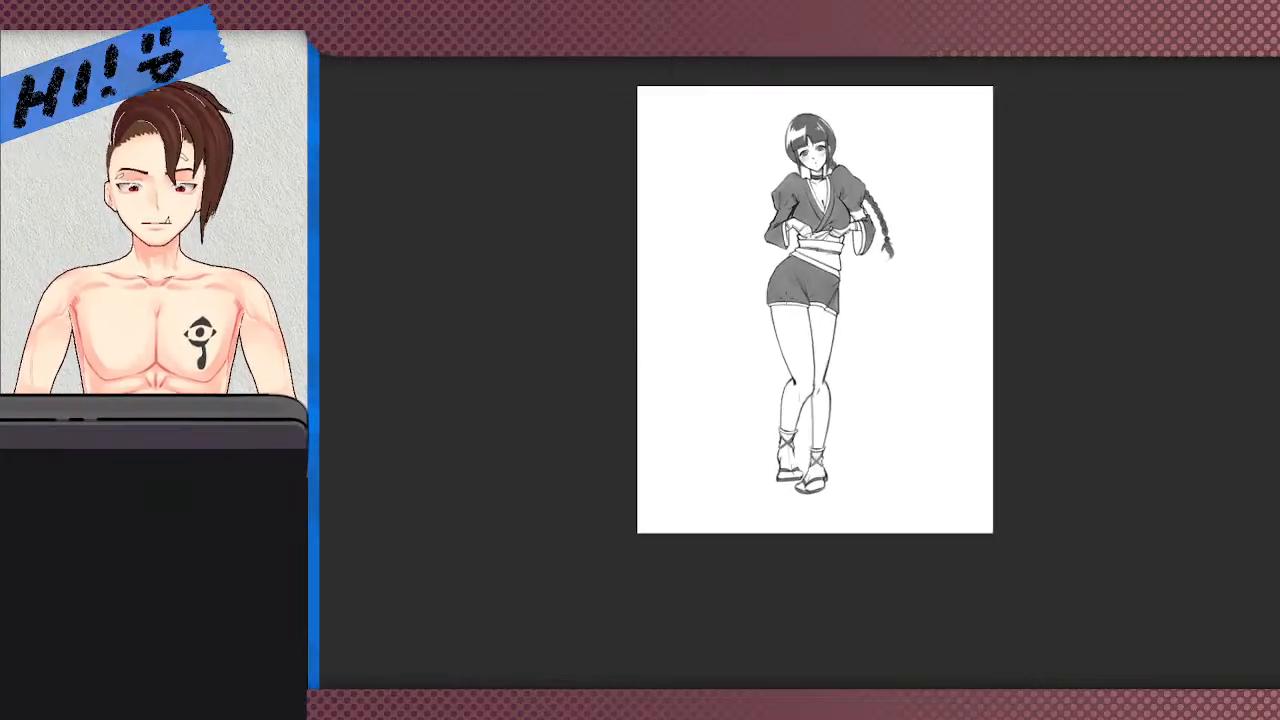
scroll(750, 303, up, 4)
scroll(680, 350, down, 3)
scroll(847, 484, down, 2)
scroll(690, 181, up, 2)
scroll(970, 300, up, 2)
scroll(1000, 375, down, 1)
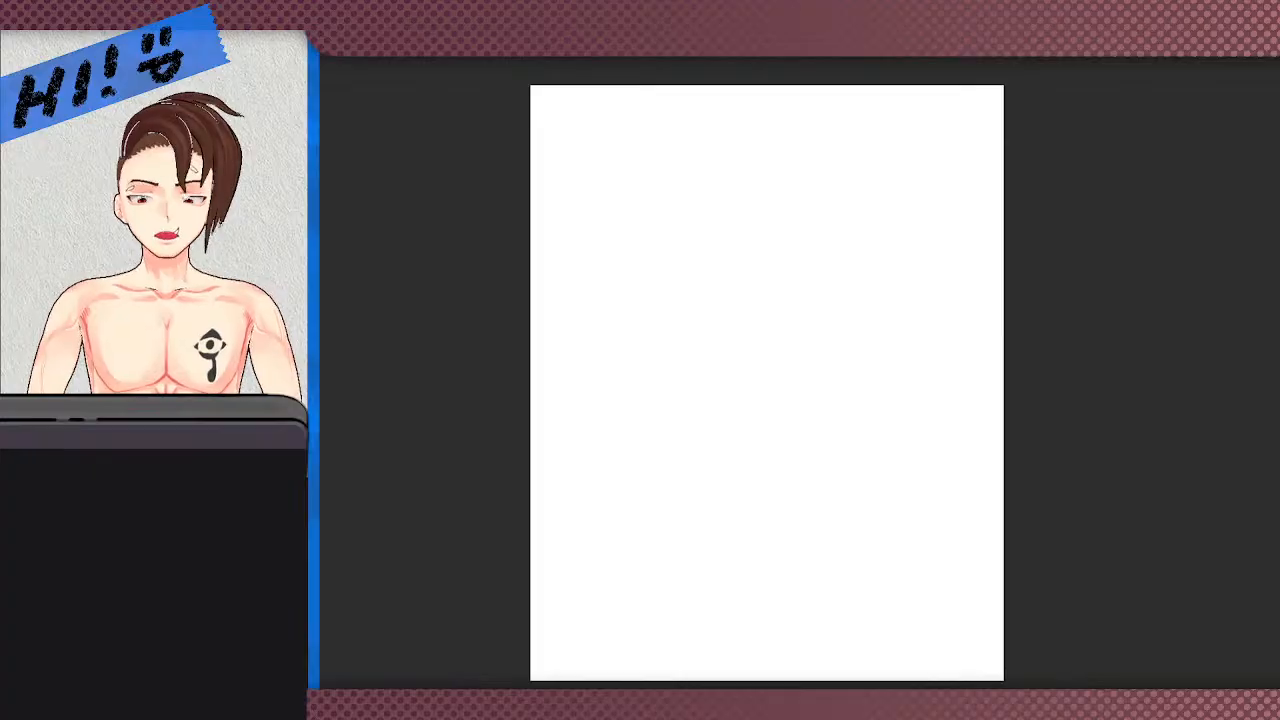
scroll(780, 266, down, 1)
scroll(789, 260, up, 3)
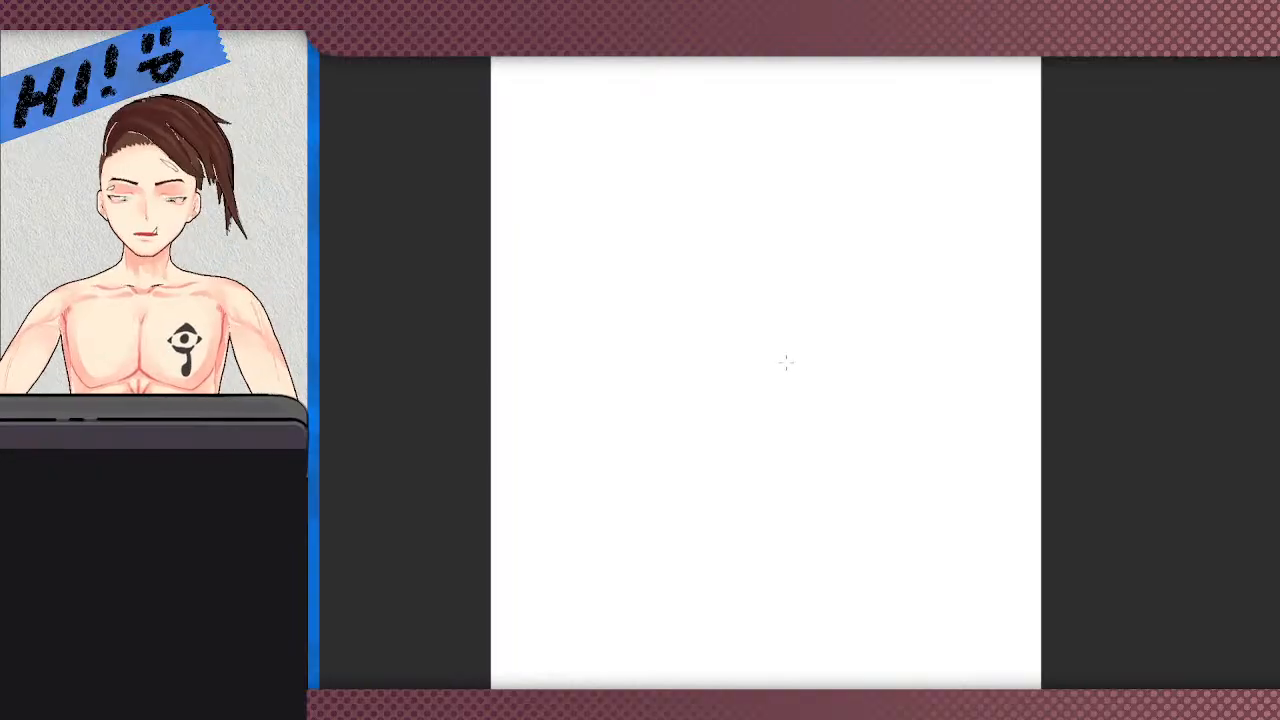
scroll(680, 277, down, 3)
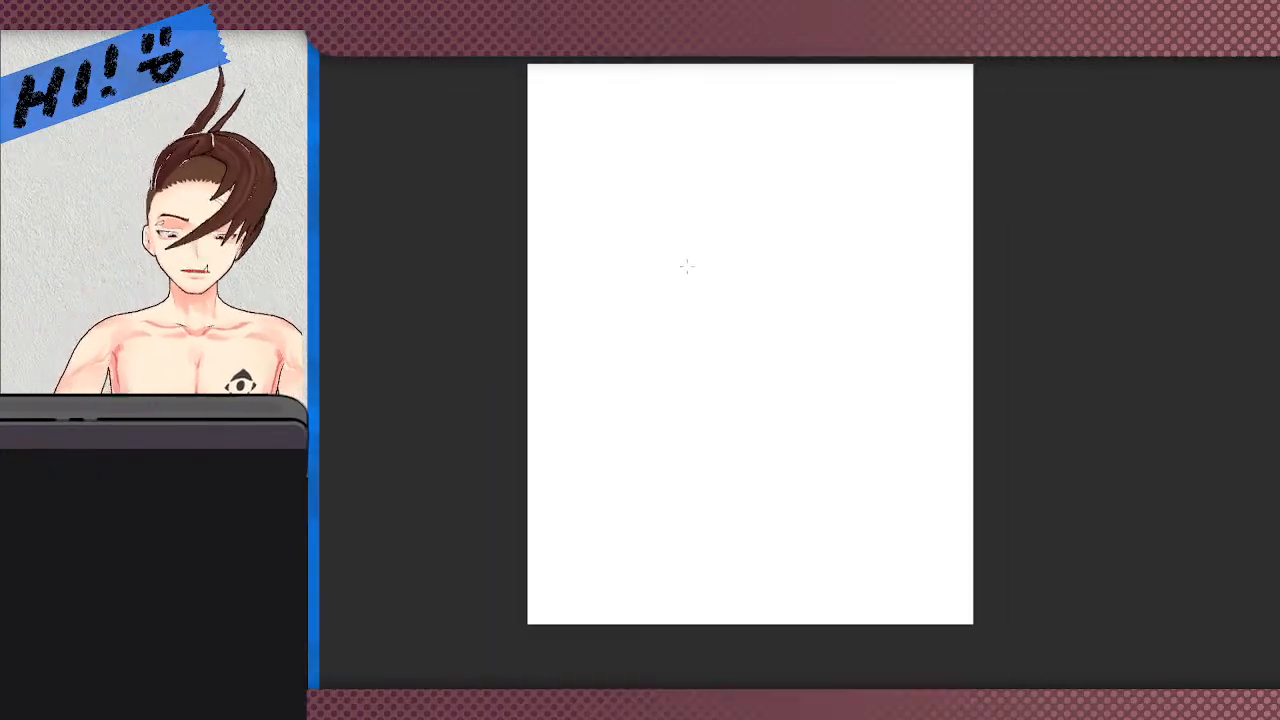
scroll(699, 204, up, 2)
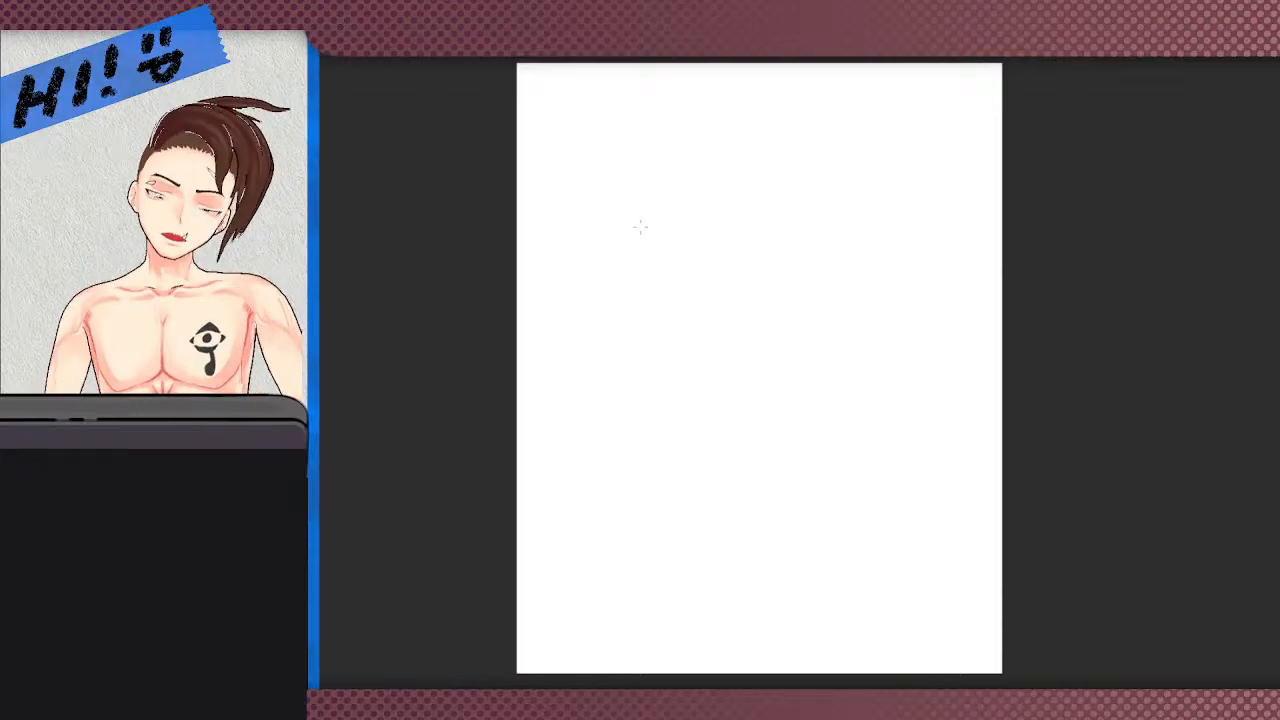
scroll(640, 227, up, 1)
scroll(600, 224, down, 2)
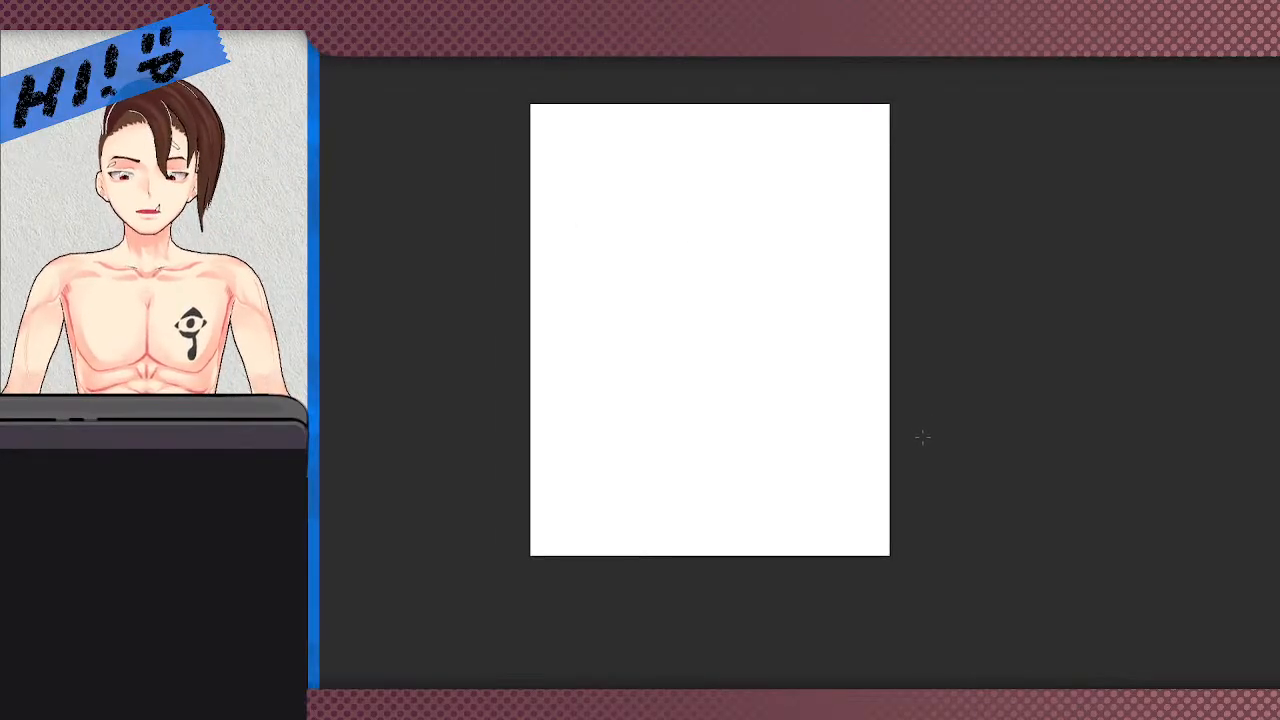
scroll(797, 346, up, 2)
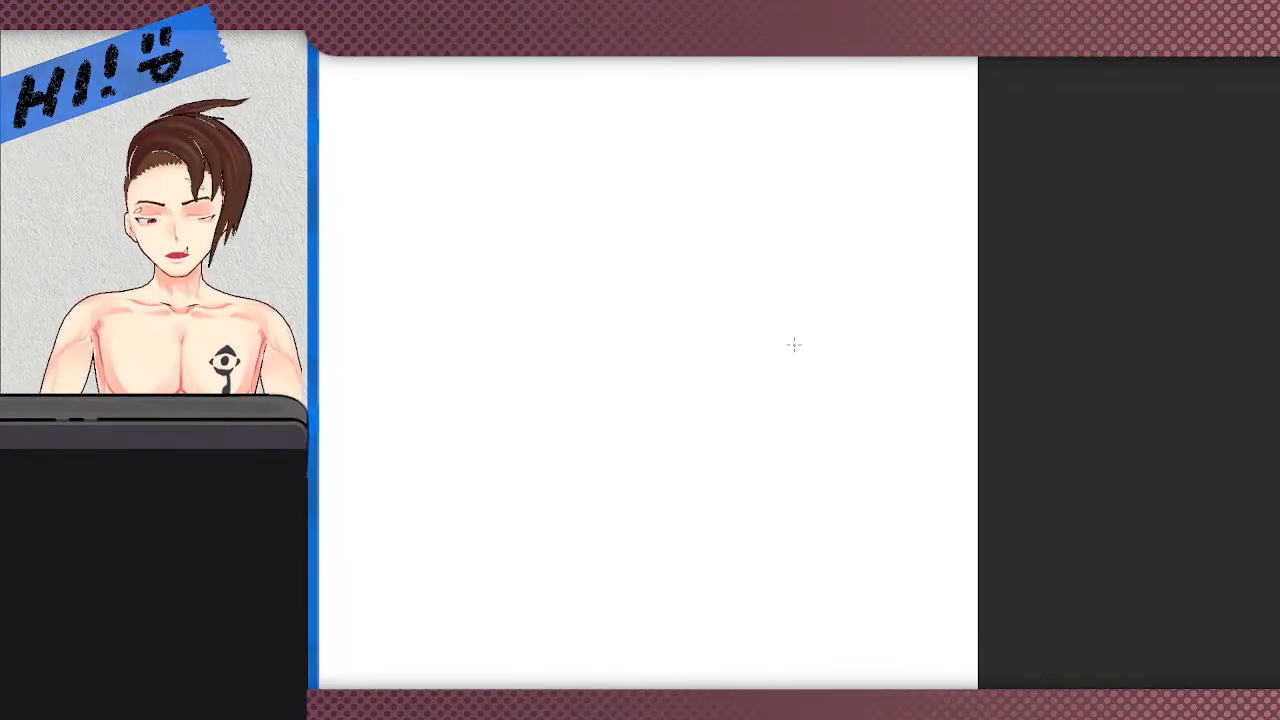
scroll(640, 292, down, 2)
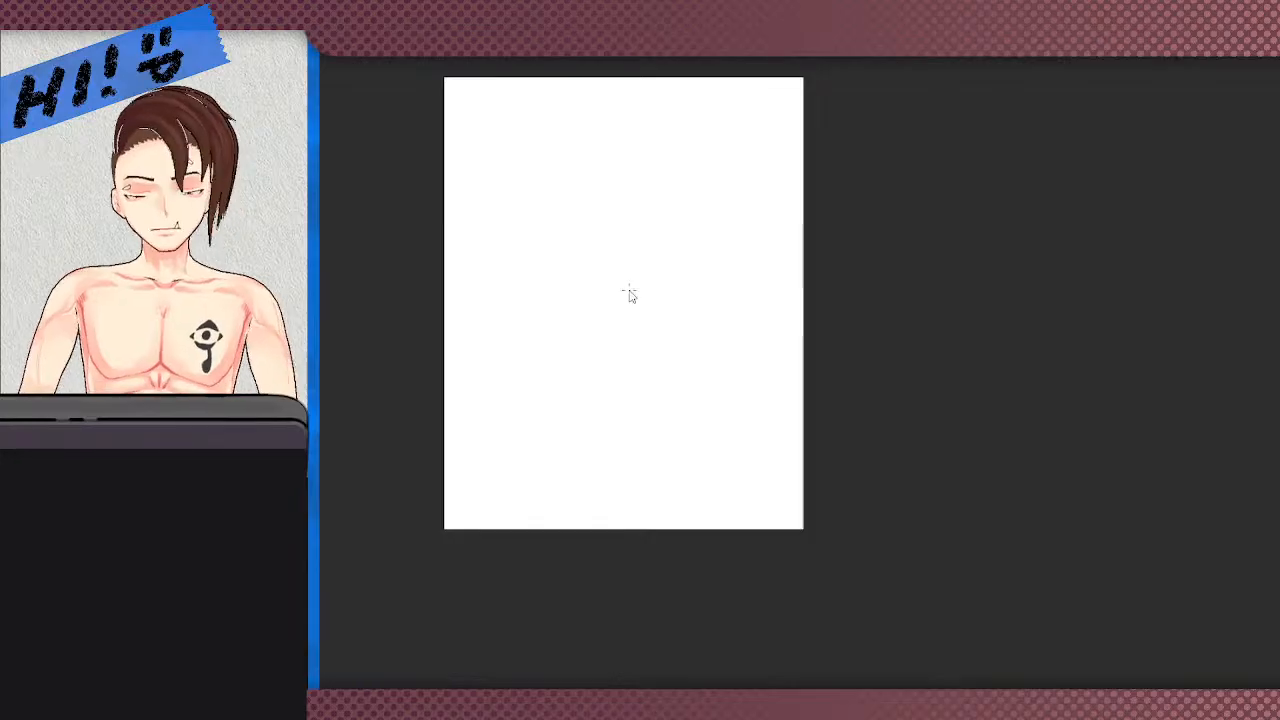
scroll(629, 291, down, 3)
scroll(885, 405, up, 1)
scroll(714, 337, up, 3)
scroll(700, 263, down, 3)
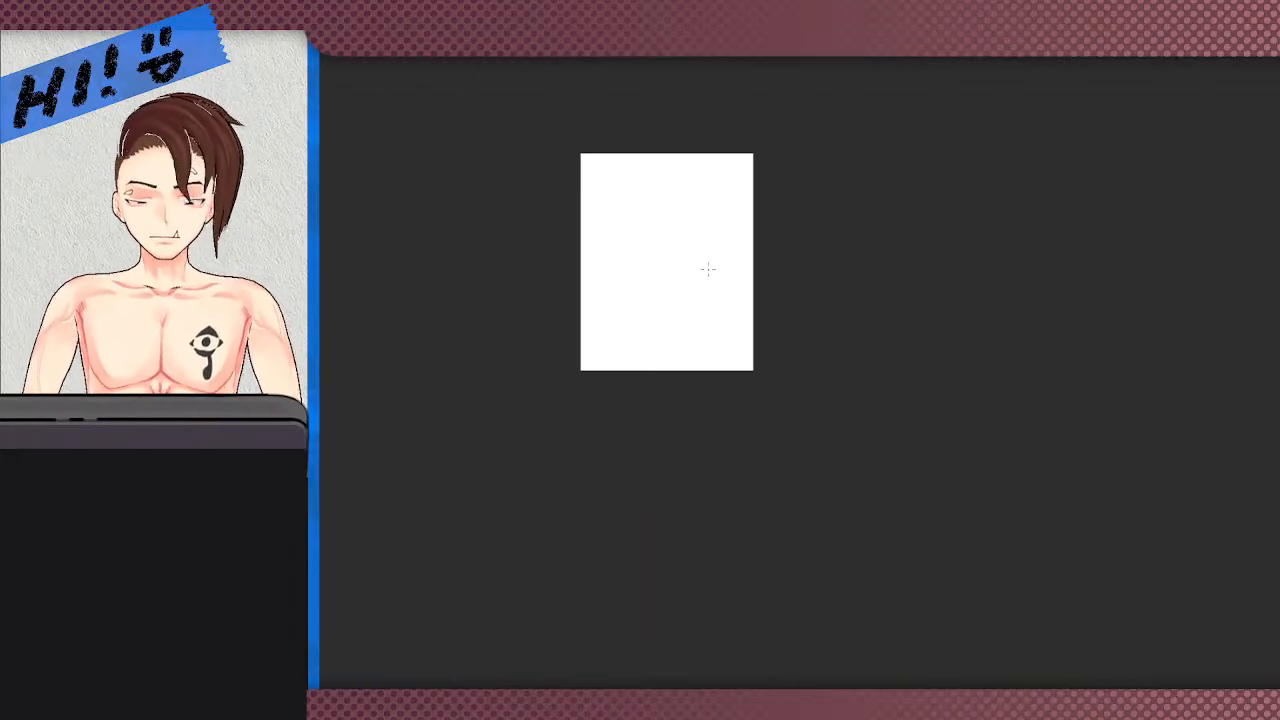
scroll(657, 180, up, 2)
scroll(557, 169, up, 1)
scroll(573, 262, down, 1)
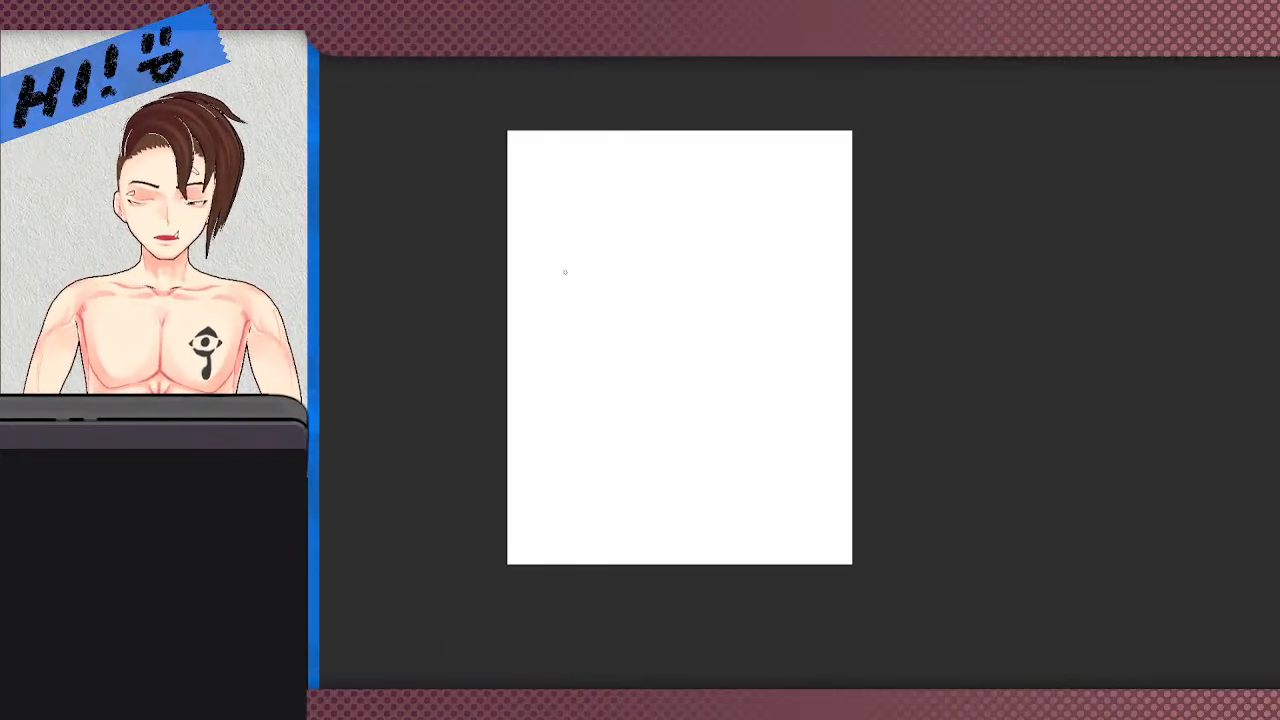
scroll(570, 306, up, 1)
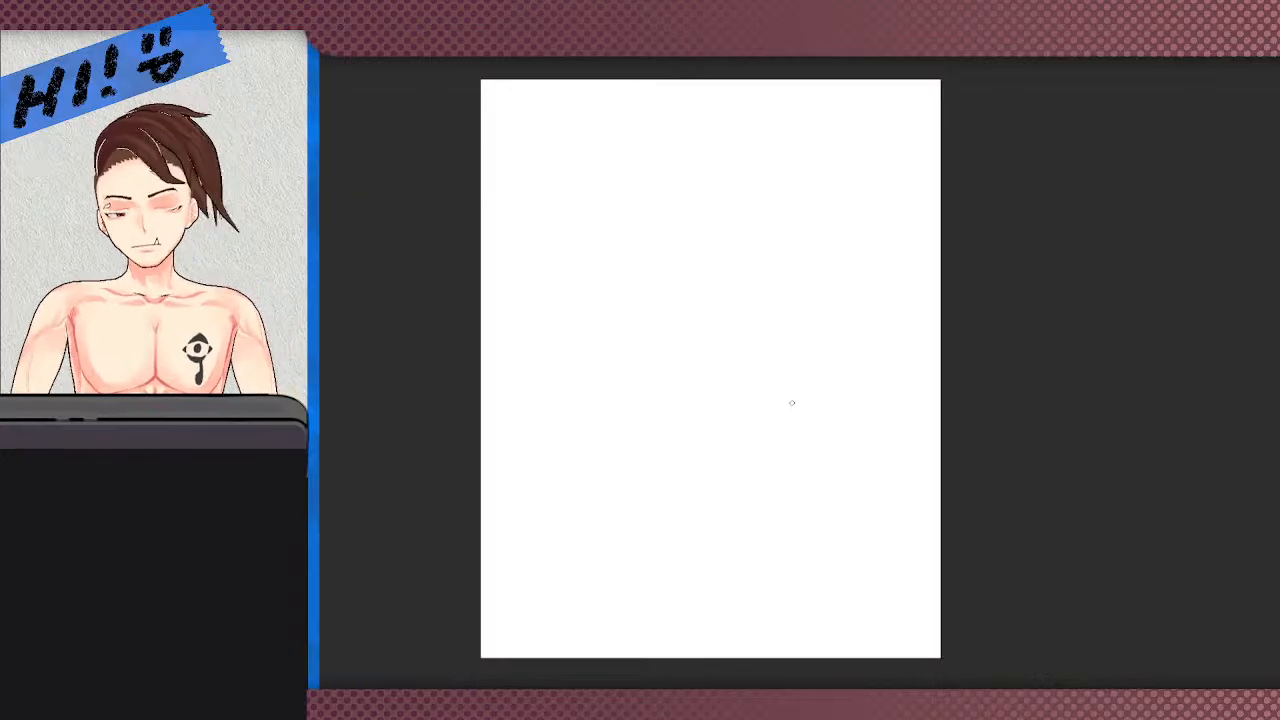
scroll(621, 253, down, 1)
scroll(634, 271, up, 1)
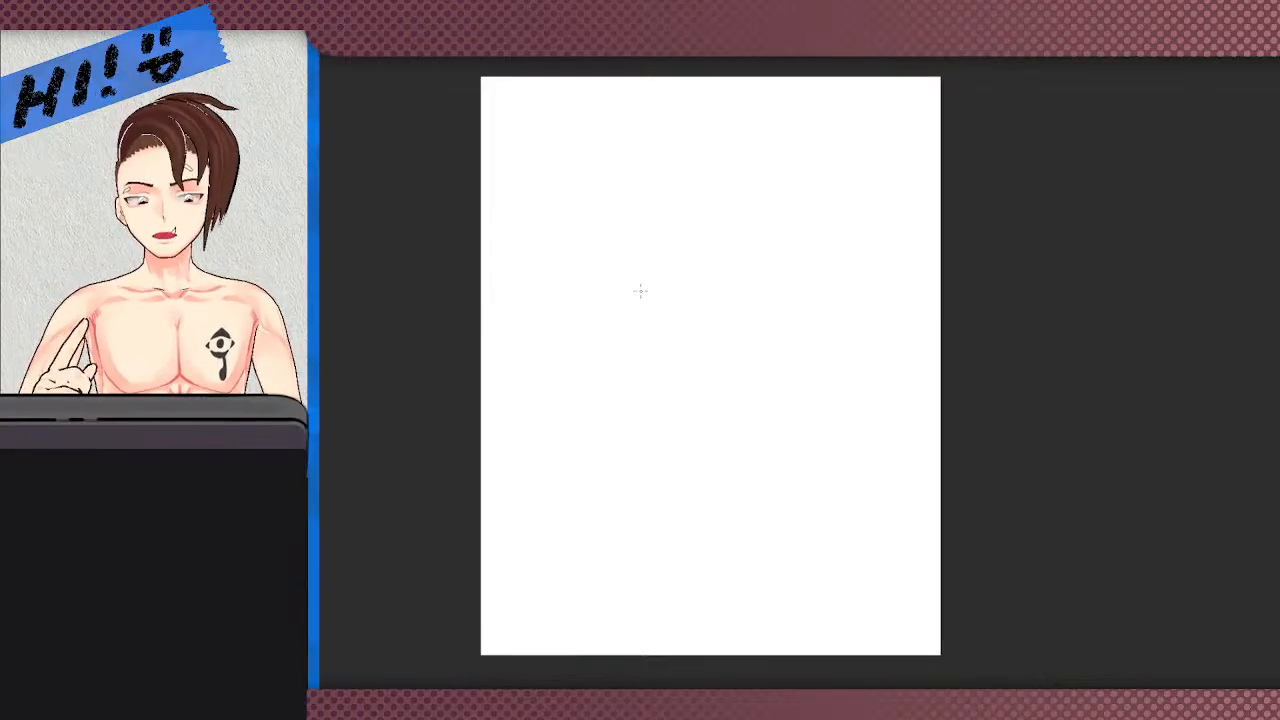
scroll(640, 291, down, 1)
scroll(645, 348, up, 1)
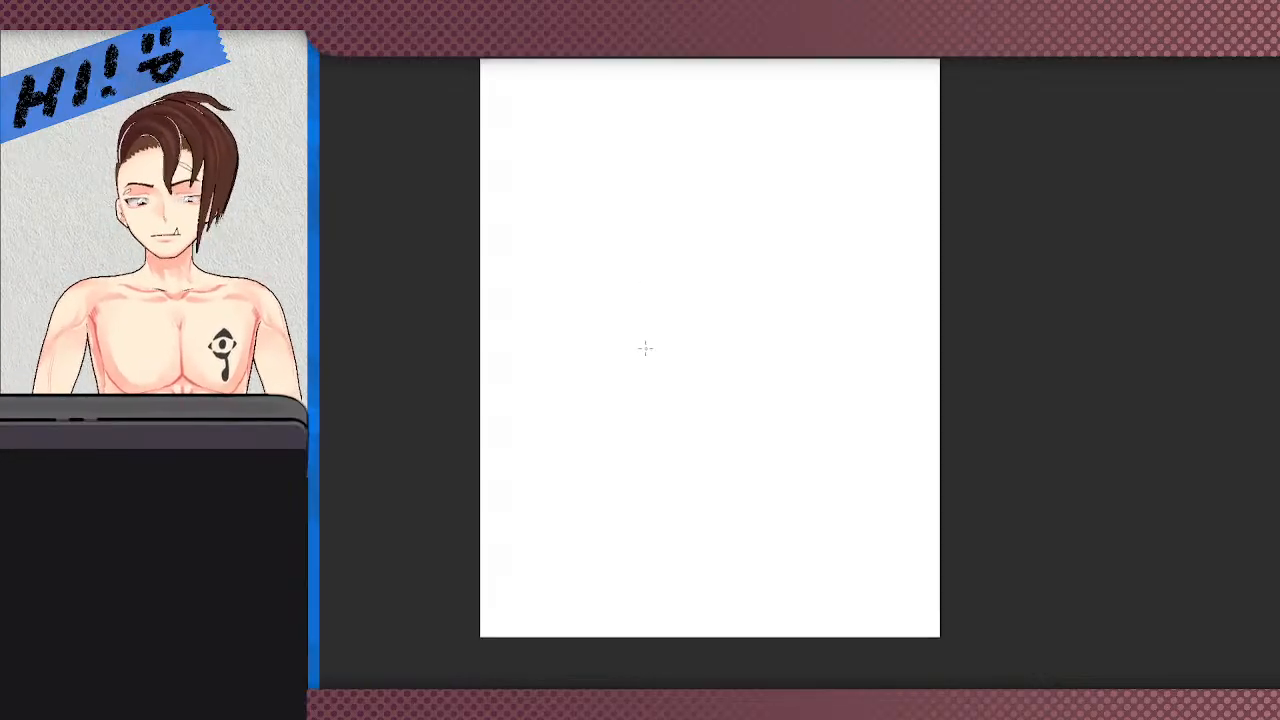
scroll(671, 309, down, 2)
scroll(610, 298, up, 2)
scroll(782, 292, down, 1)
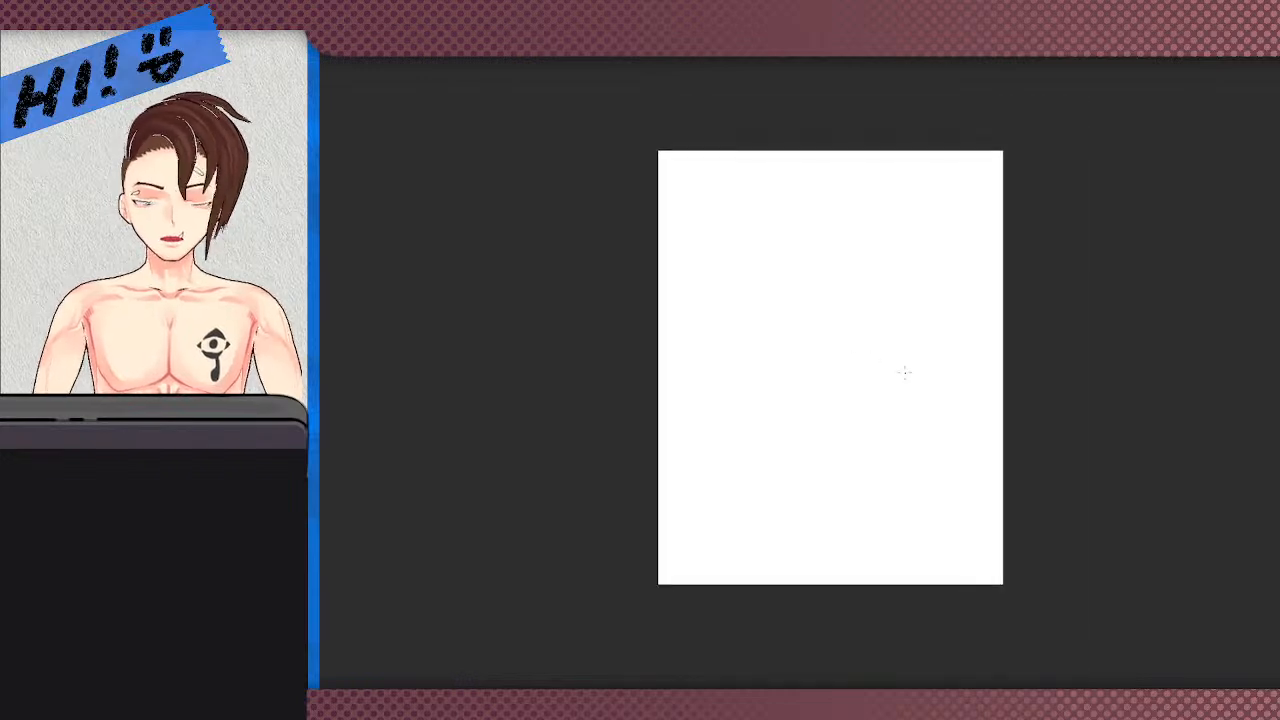
scroll(903, 380, up, 1)
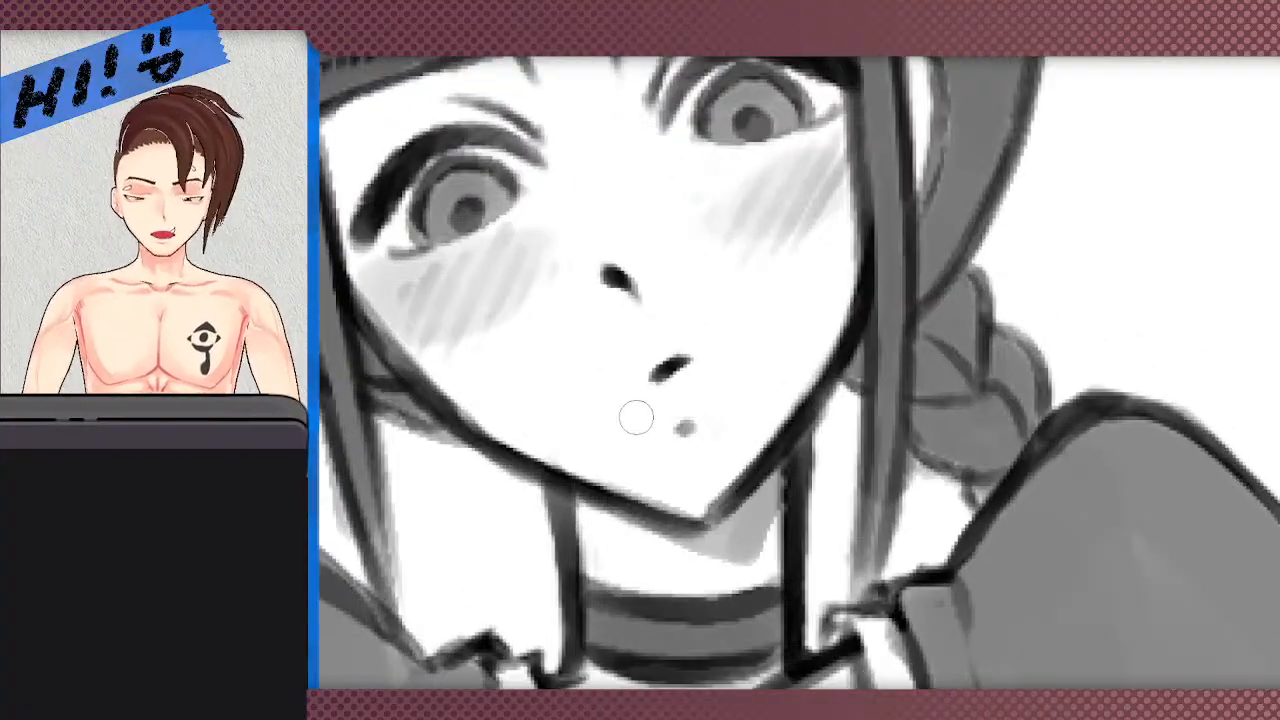
- Try a grey brush patch on the character's face between the cheek and the mouth
mouse_move(634, 417)
mouse_down()
mouse_move(604, 325)
mouse_move(588, 354)
mouse_move(540, 363)
mouse_move(518, 337)
mouse_move(553, 346)
mouse_move(589, 332)
mouse_move(601, 307)
mouse_move(636, 362)
mouse_up()
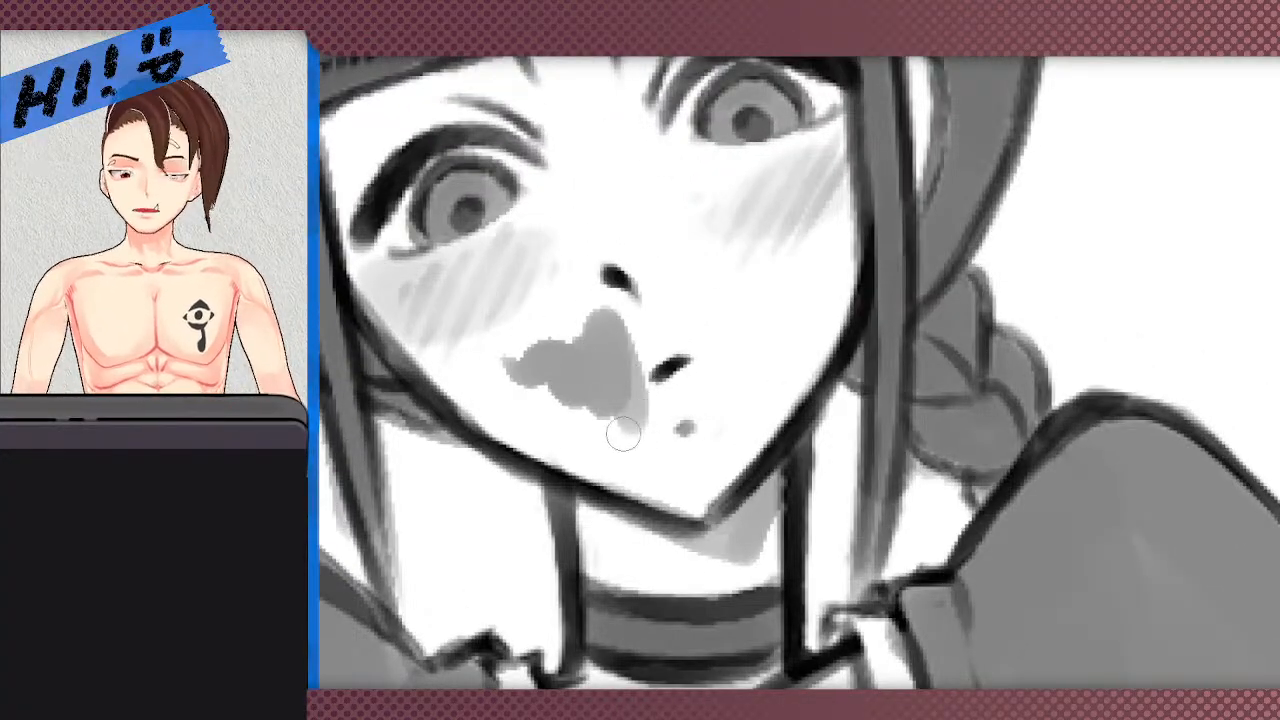
key(ctrl+z)
scroll(648, 291, down, 8)
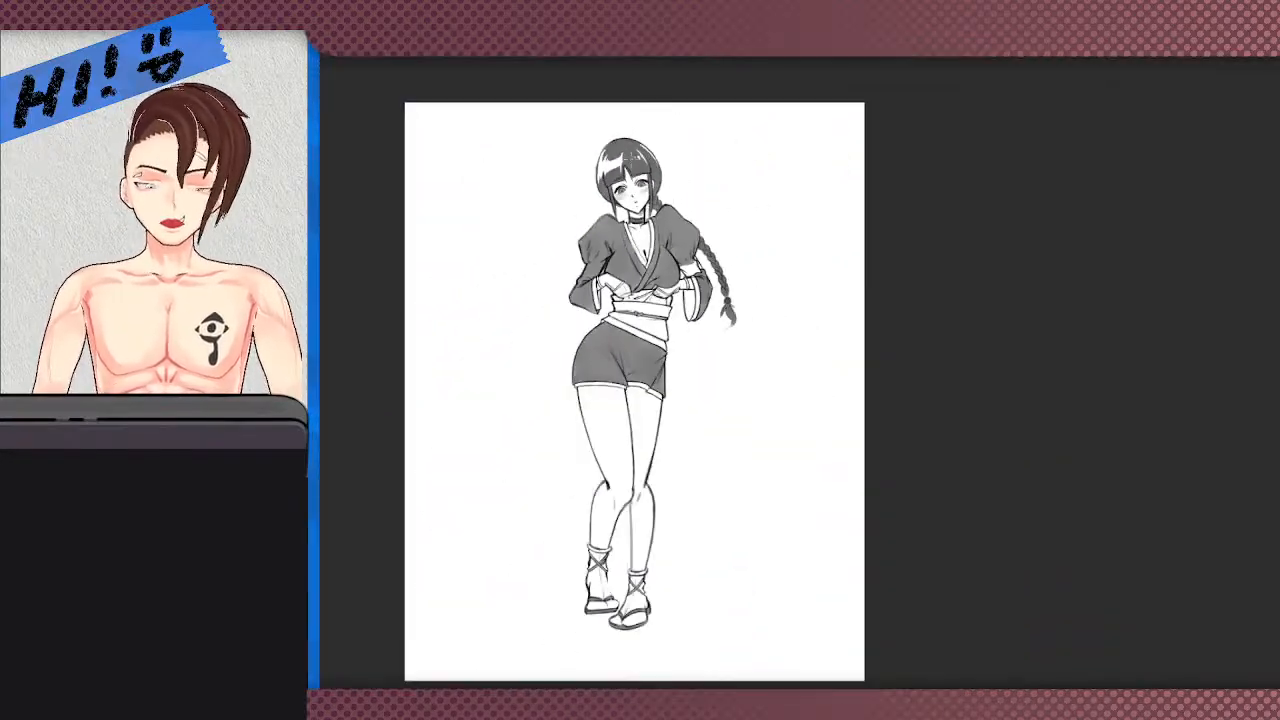
drag(486, 478, 508, 426)
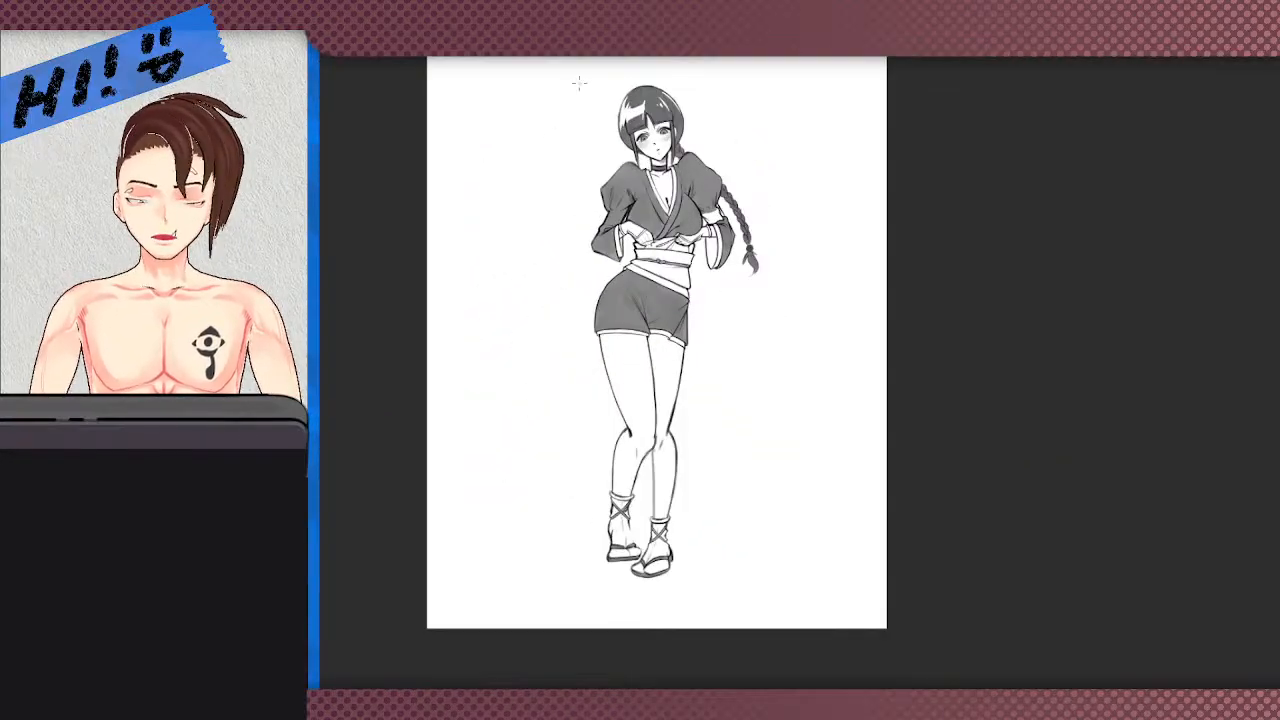
- Paint a small light grey mark on the character's cheek beside the mouth
scroll(656, 290, up, 8)
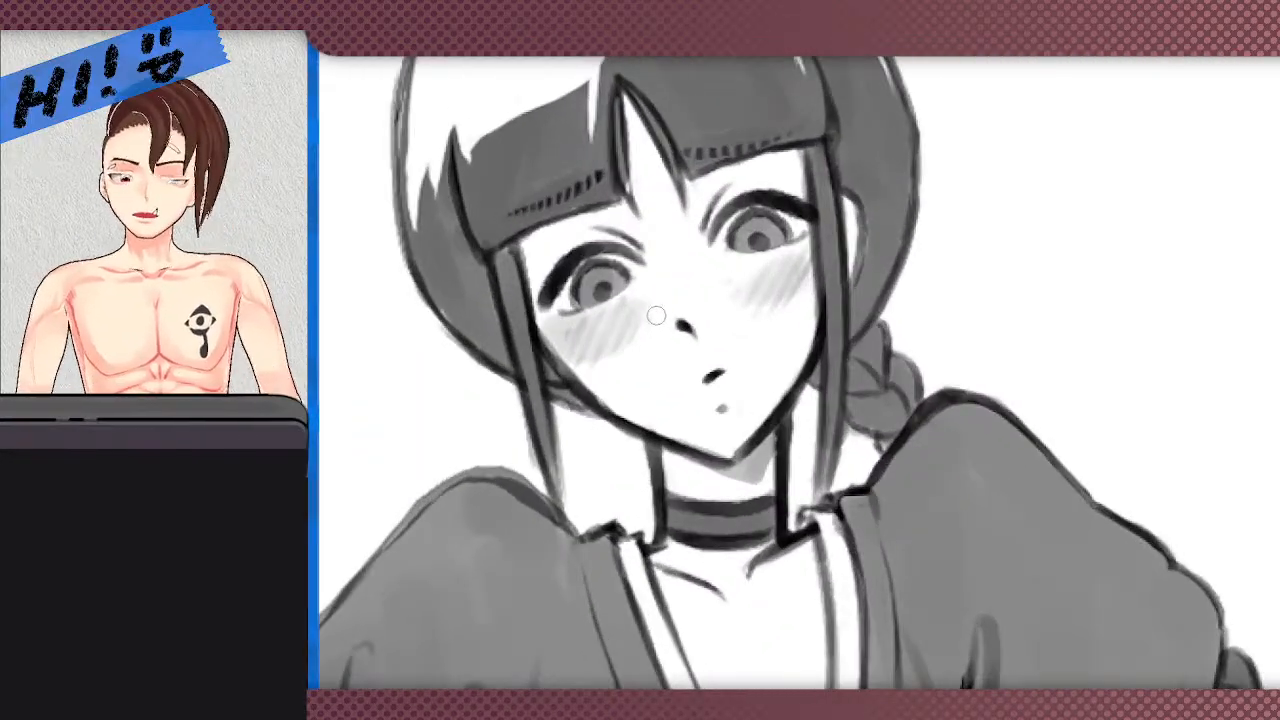
scroll(660, 315, up, 2)
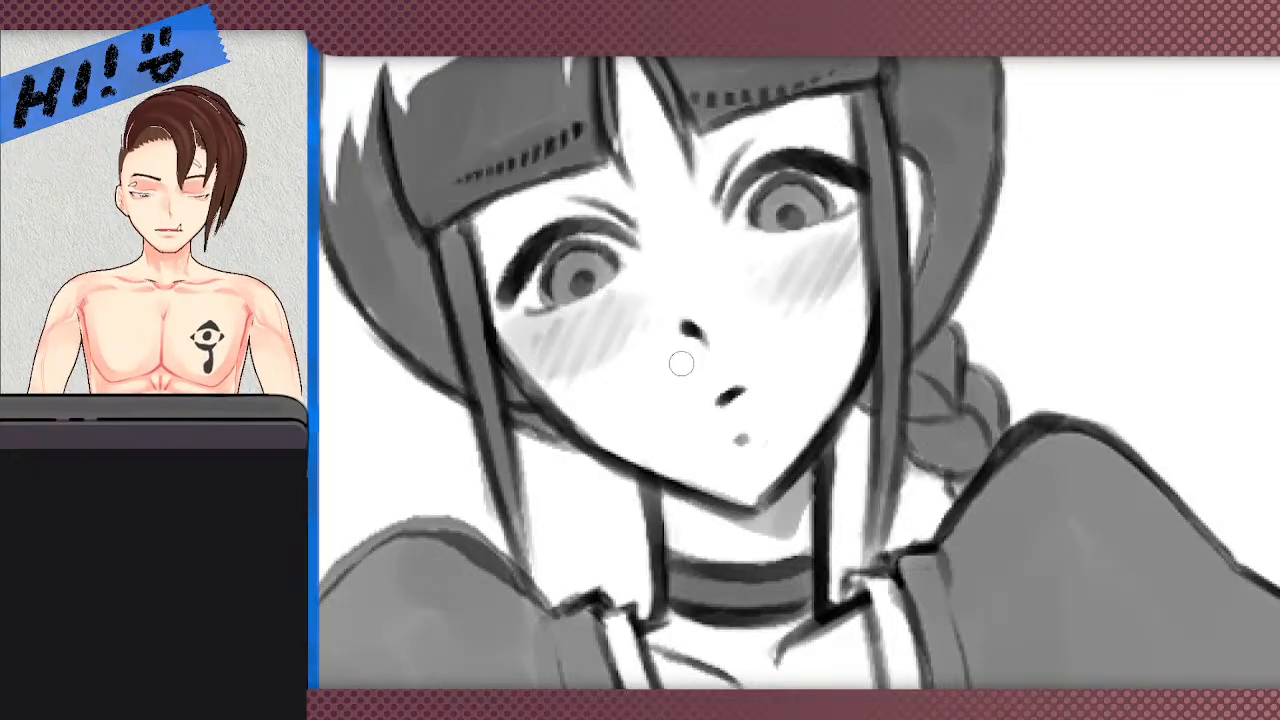
mouse_move(697, 457)
mouse_down()
mouse_move(680, 396)
mouse_move(651, 432)
mouse_move(598, 362)
mouse_up()
scroll(598, 362, down, 5)
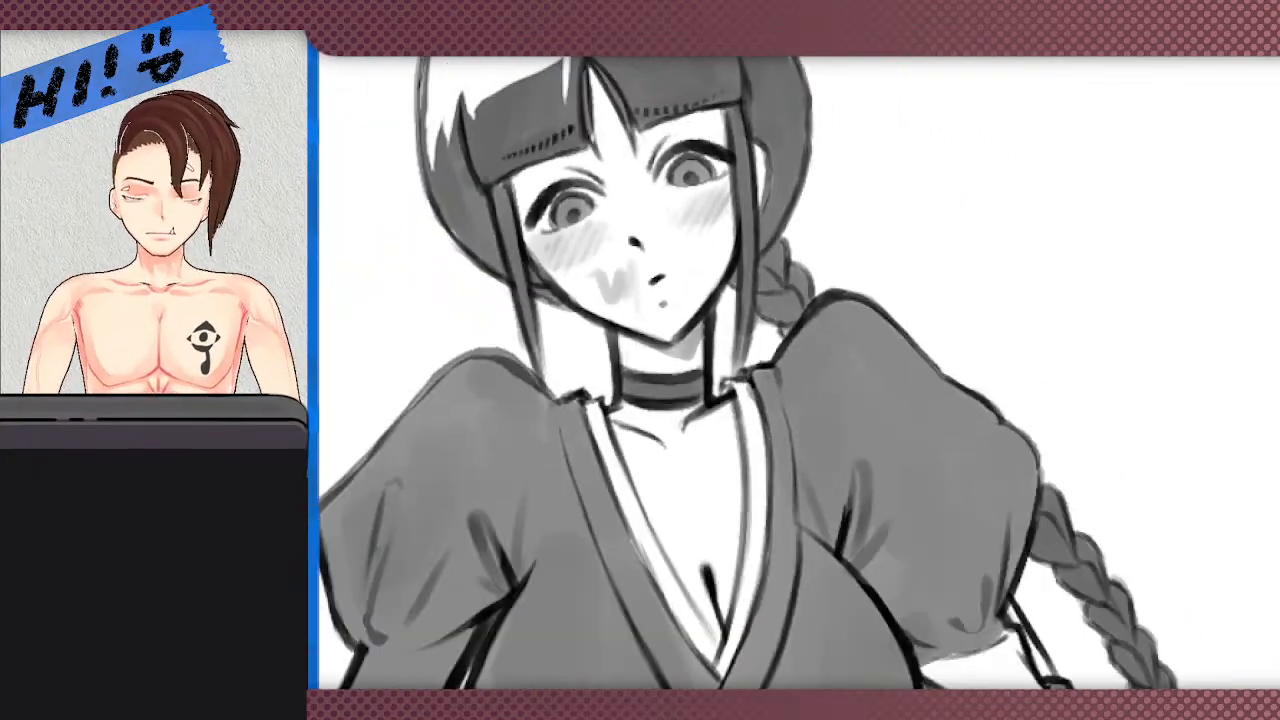
scroll(655, 415, down, 5)
scroll(616, 530, up, 3)
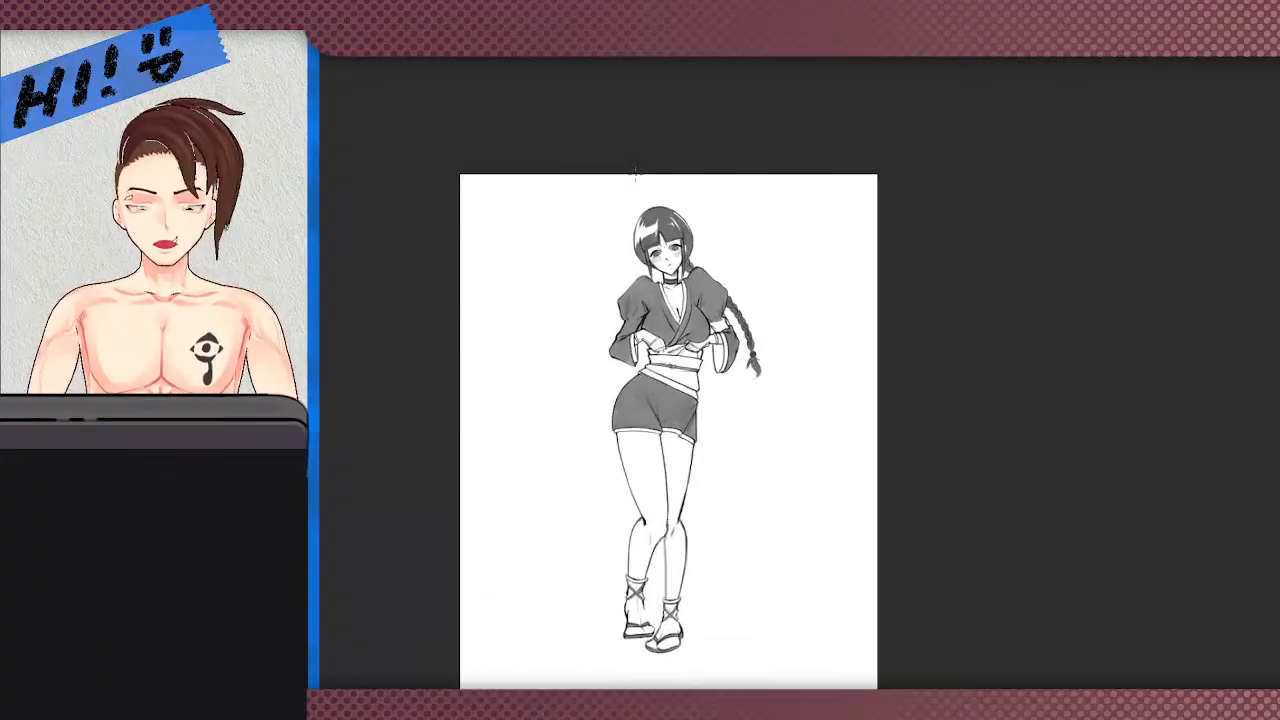
scroll(616, 530, down, 1)
drag(616, 530, 618, 440)
scroll(656, 407, up, 2)
scroll(580, 204, down, 1)
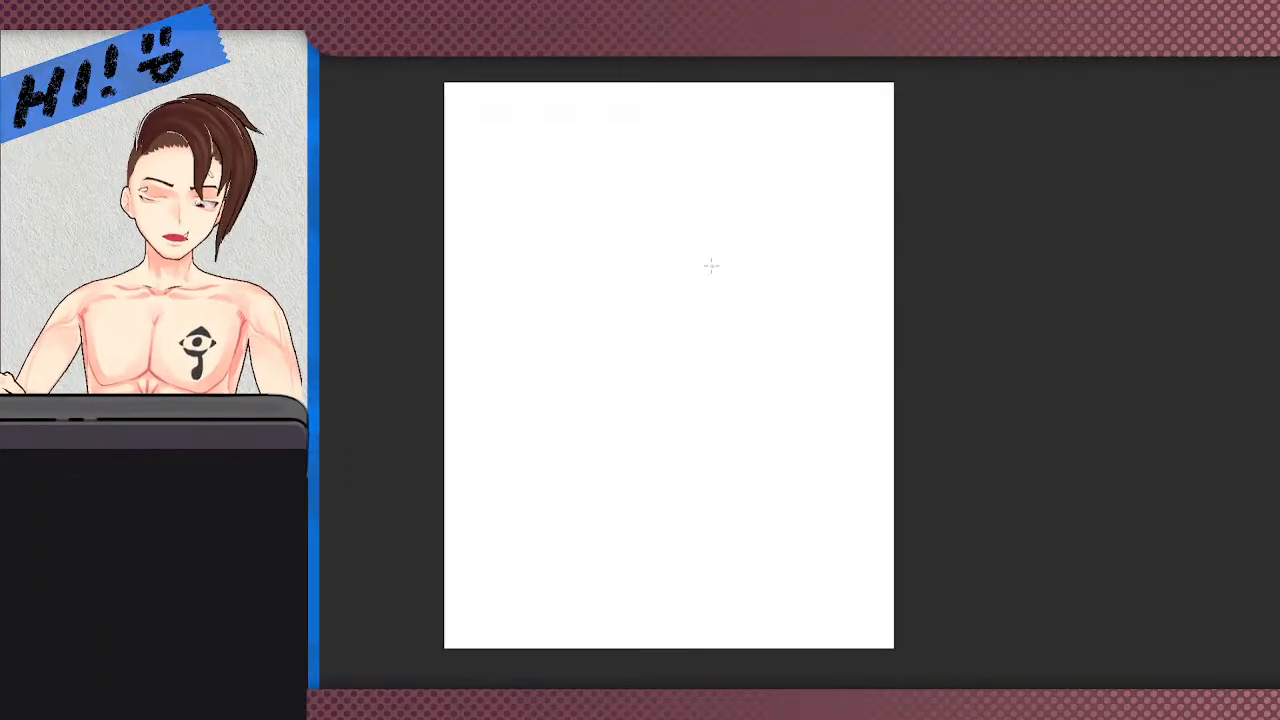
scroll(623, 237, down, 1)
scroll(666, 240, up, 2)
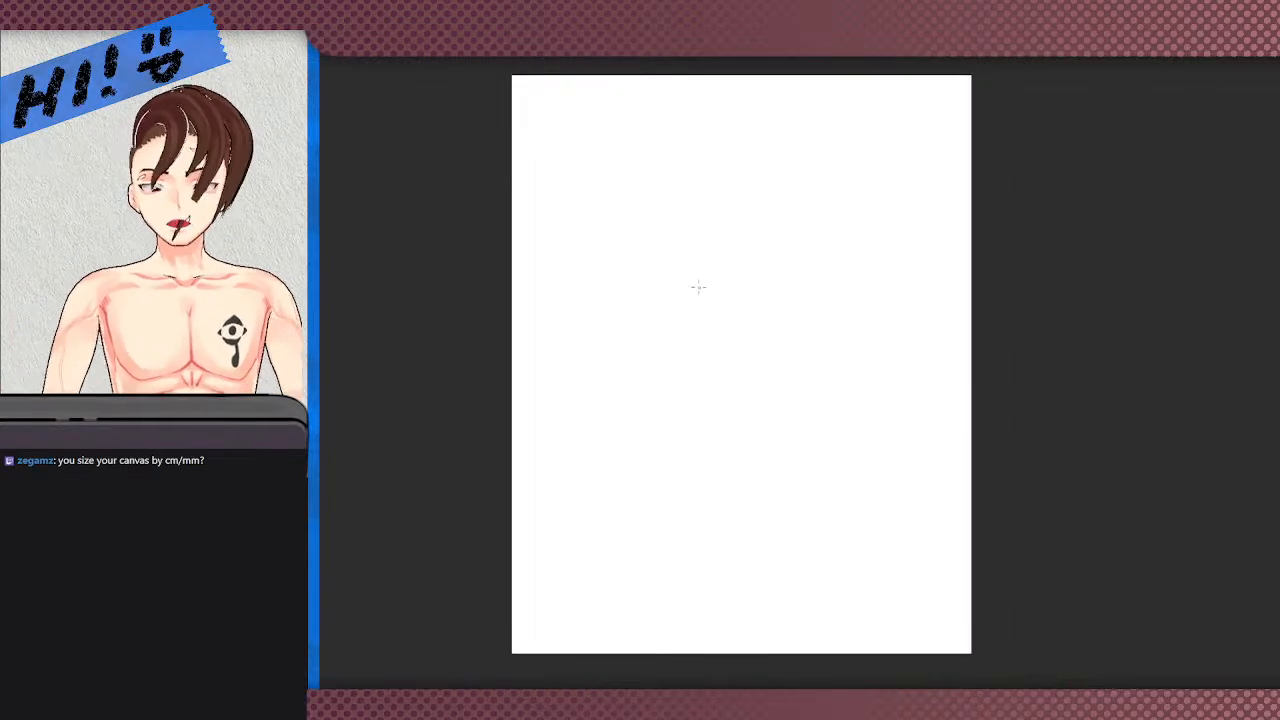
scroll(697, 266, down, 2)
scroll(709, 257, up, 1)
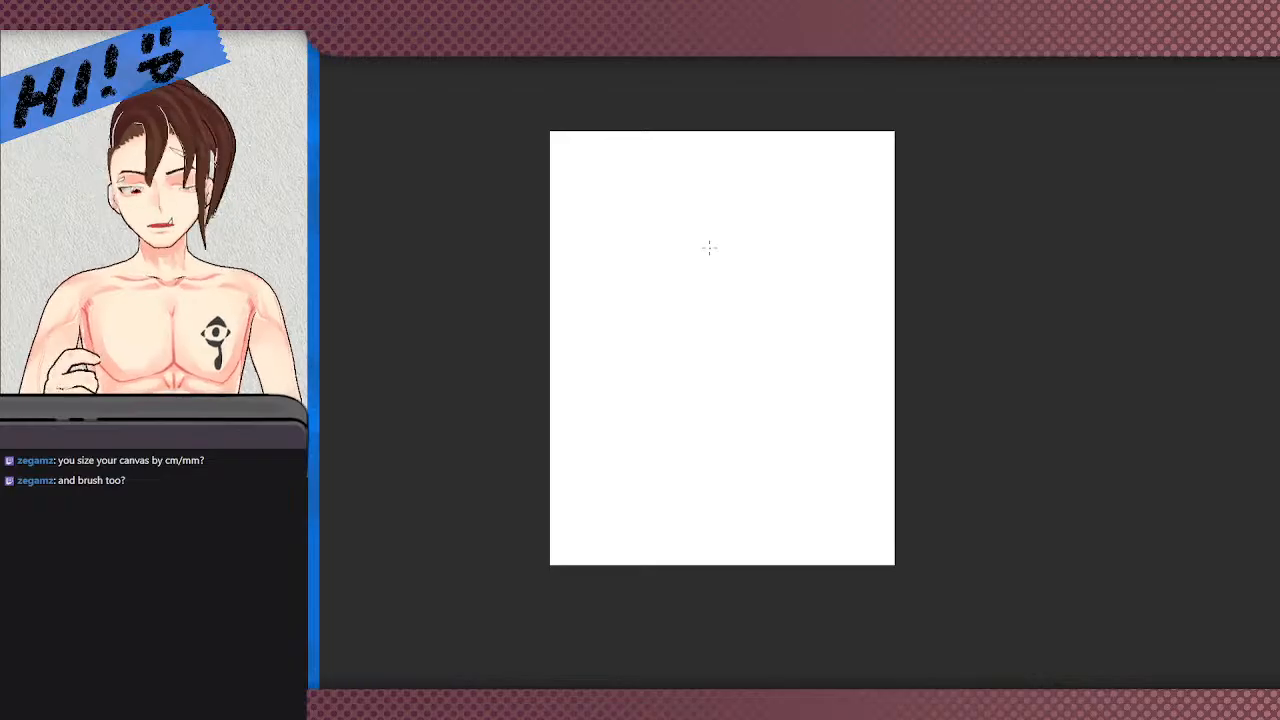
scroll(709, 250, up, 4)
mouse_move(736, 462)
mouse_down()
mouse_move(731, 330)
mouse_move(617, 395)
mouse_move(538, 246)
mouse_up()
scroll(576, 237, up, 2)
key(ctrl+z)
scroll(645, 337, down, 5)
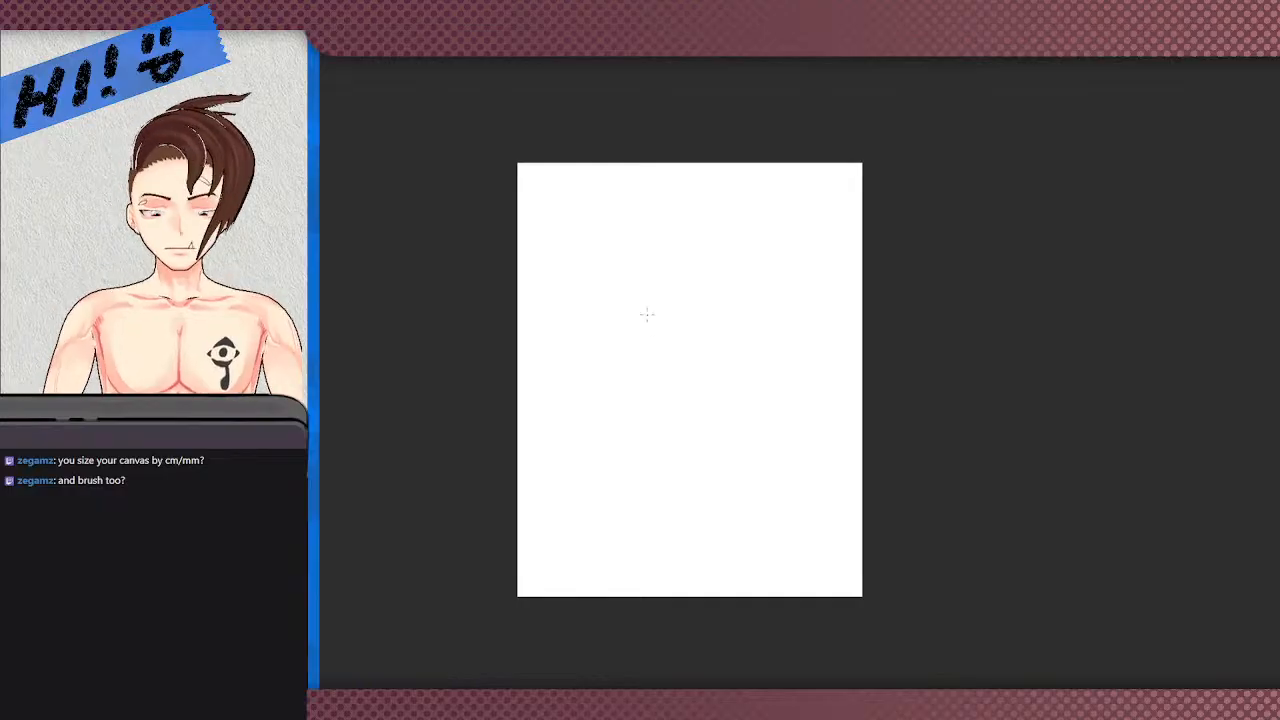
scroll(647, 314, down, 3)
scroll(829, 240, up, 3)
scroll(900, 175, down, 3)
scroll(871, 117, up, 4)
scroll(871, 117, up, 2)
scroll(863, 174, down, 3)
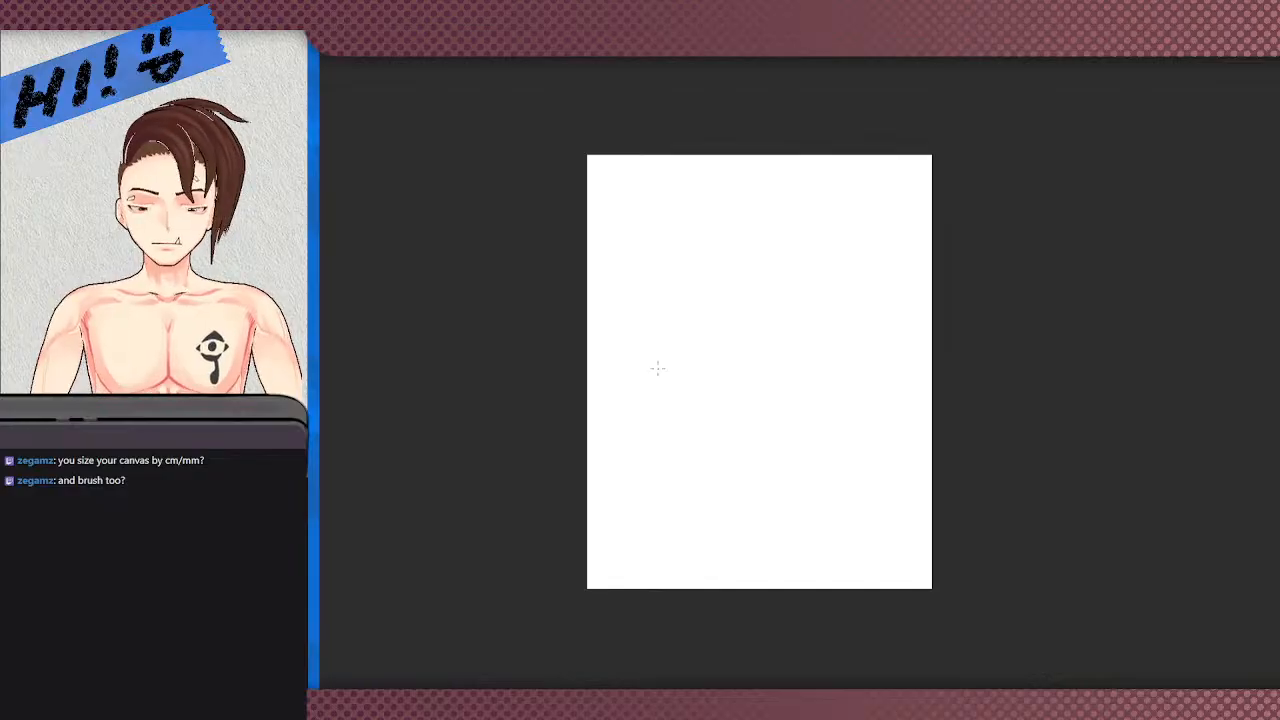
scroll(656, 395, up, 1)
scroll(873, 263, down, 1)
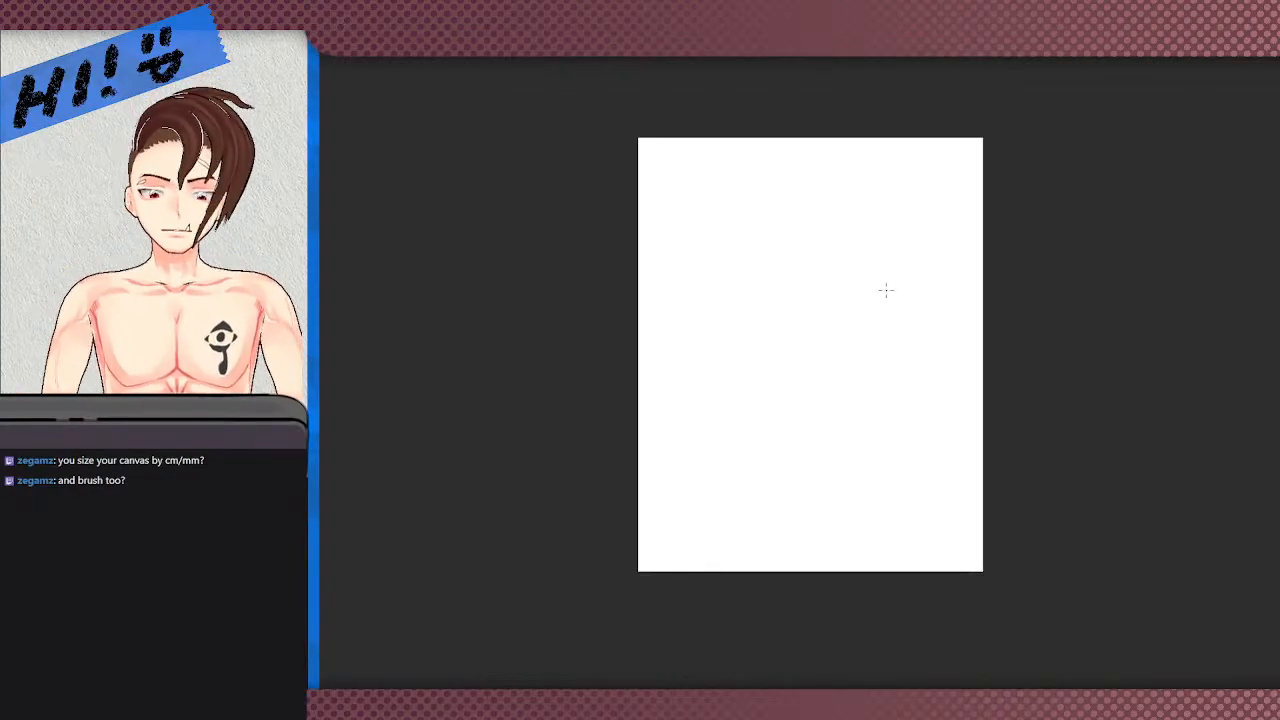
scroll(886, 289, up, 1)
scroll(920, 294, down, 1)
scroll(1030, 318, up, 1)
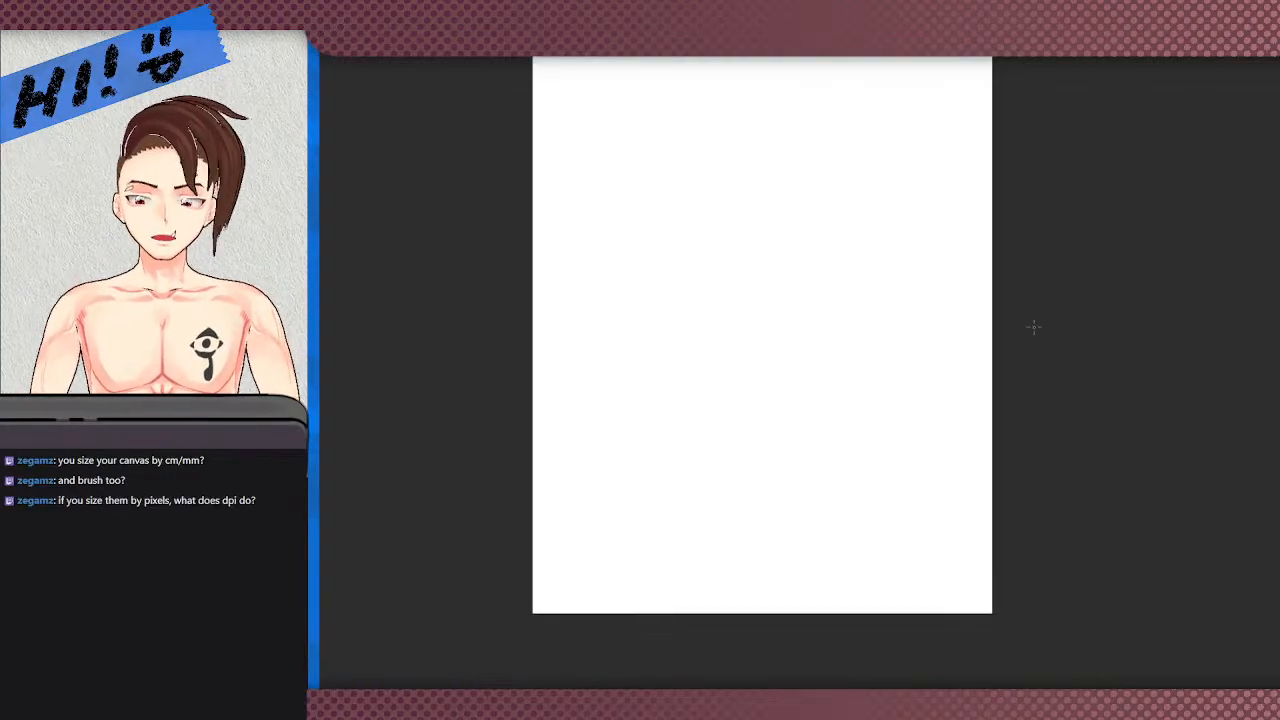
scroll(760, 275, down, 1)
scroll(776, 248, up, 1)
scroll(775, 245, down, 1)
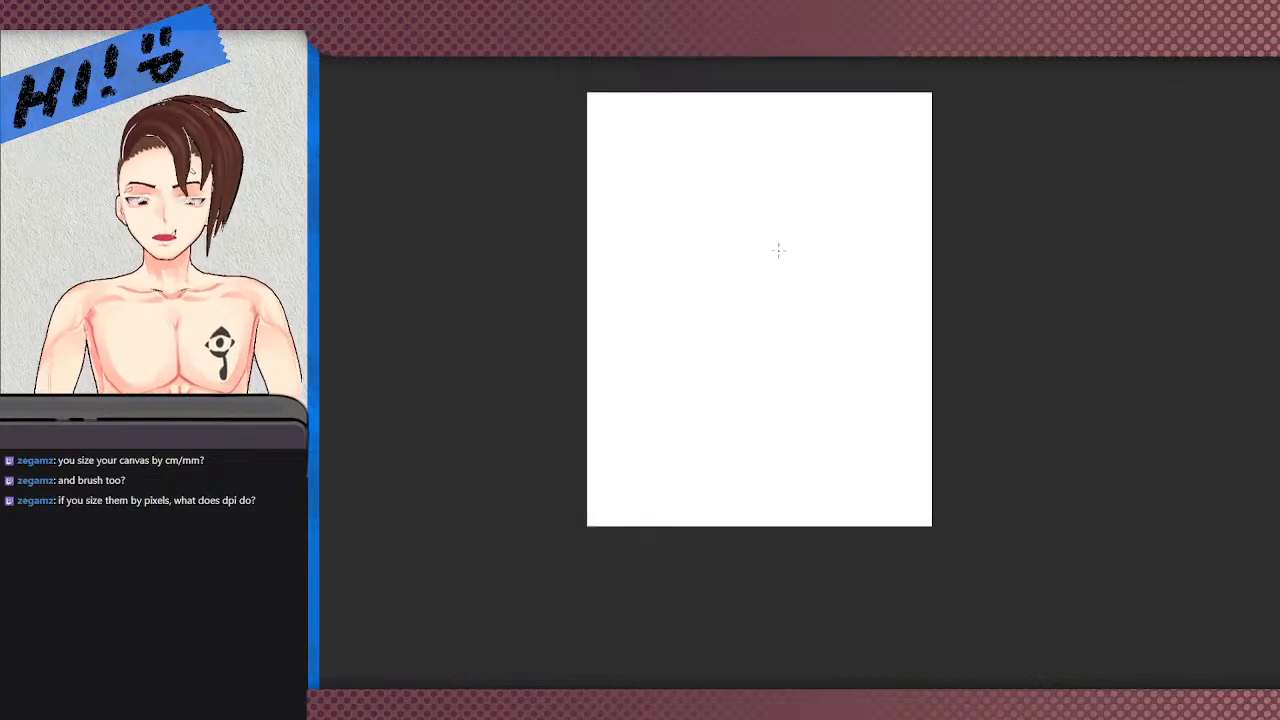
scroll(829, 214, up, 2)
scroll(720, 330, down, 1)
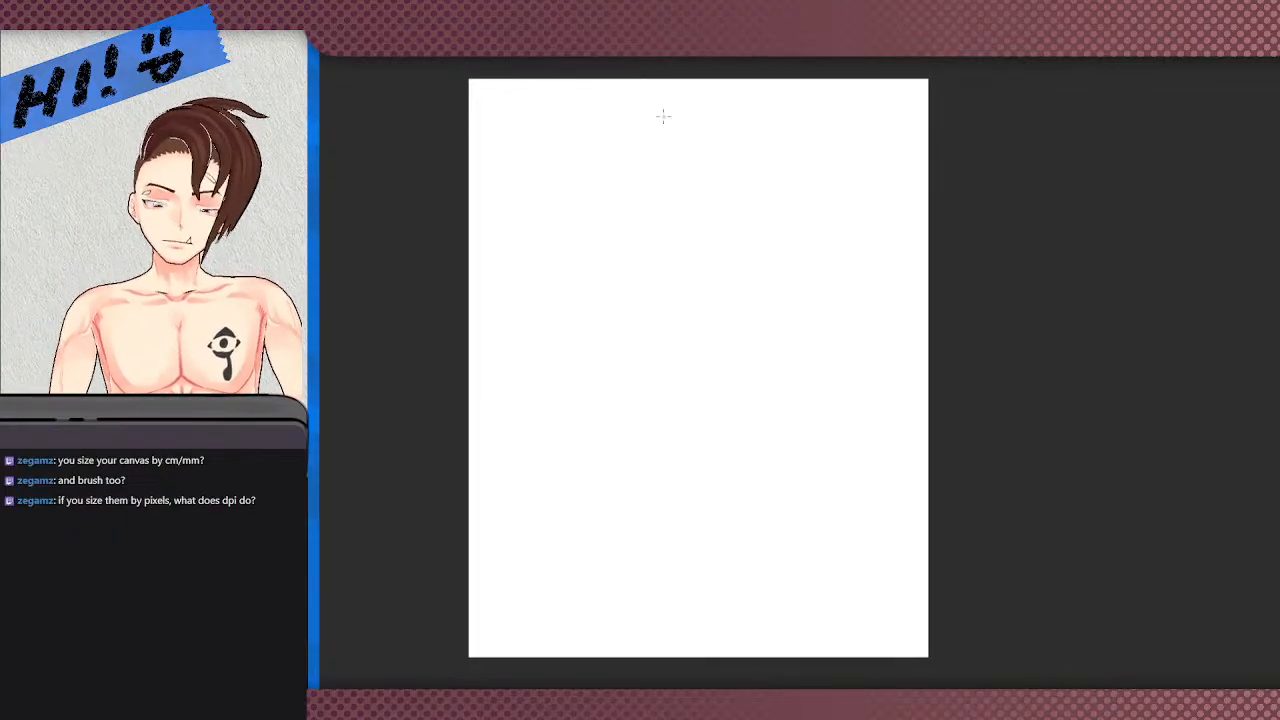
scroll(705, 288, up, 2)
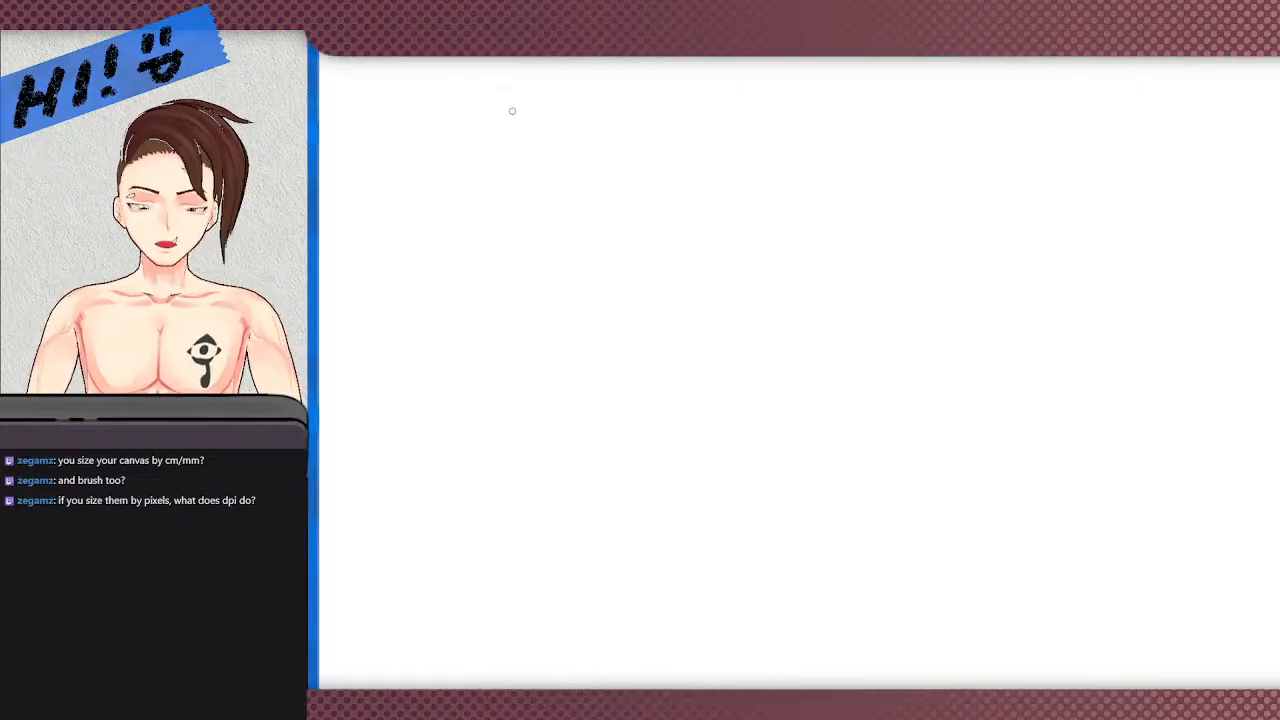
scroll(655, 293, down, 2)
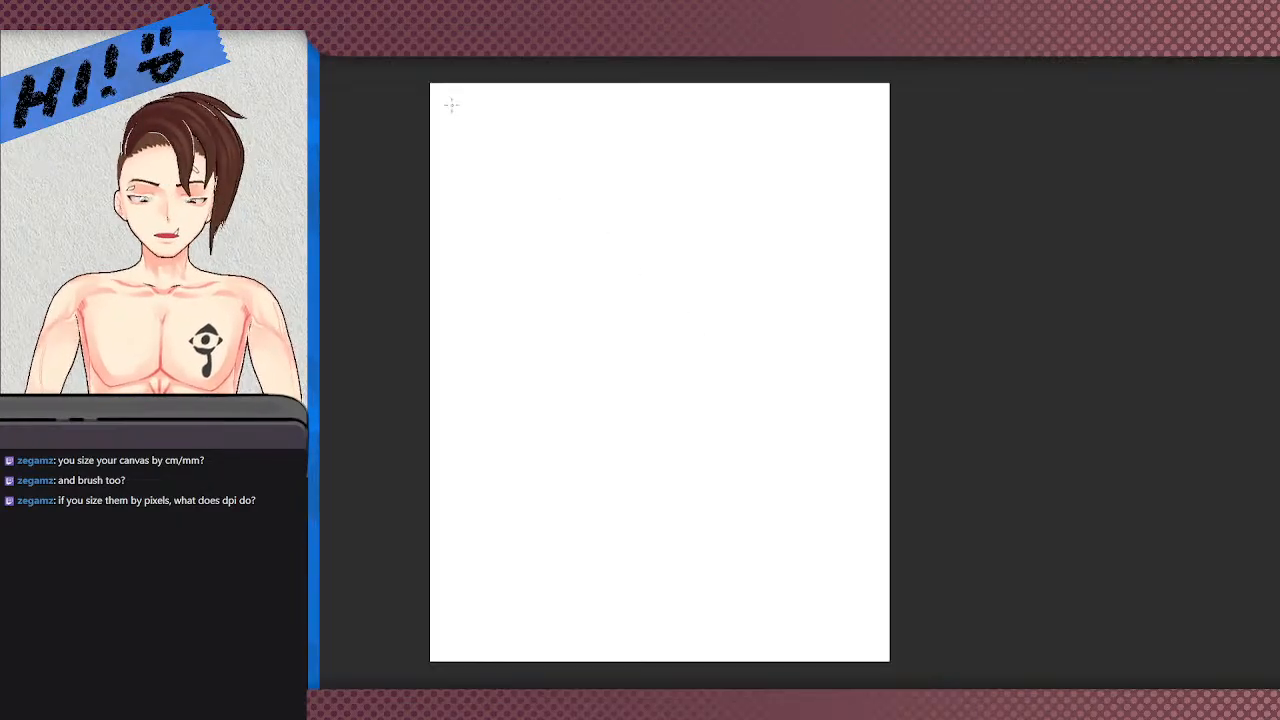
- Try grey zigzag strokes in two brush sizes on the blank canvas and undo each one
scroll(452, 106, up, 2)
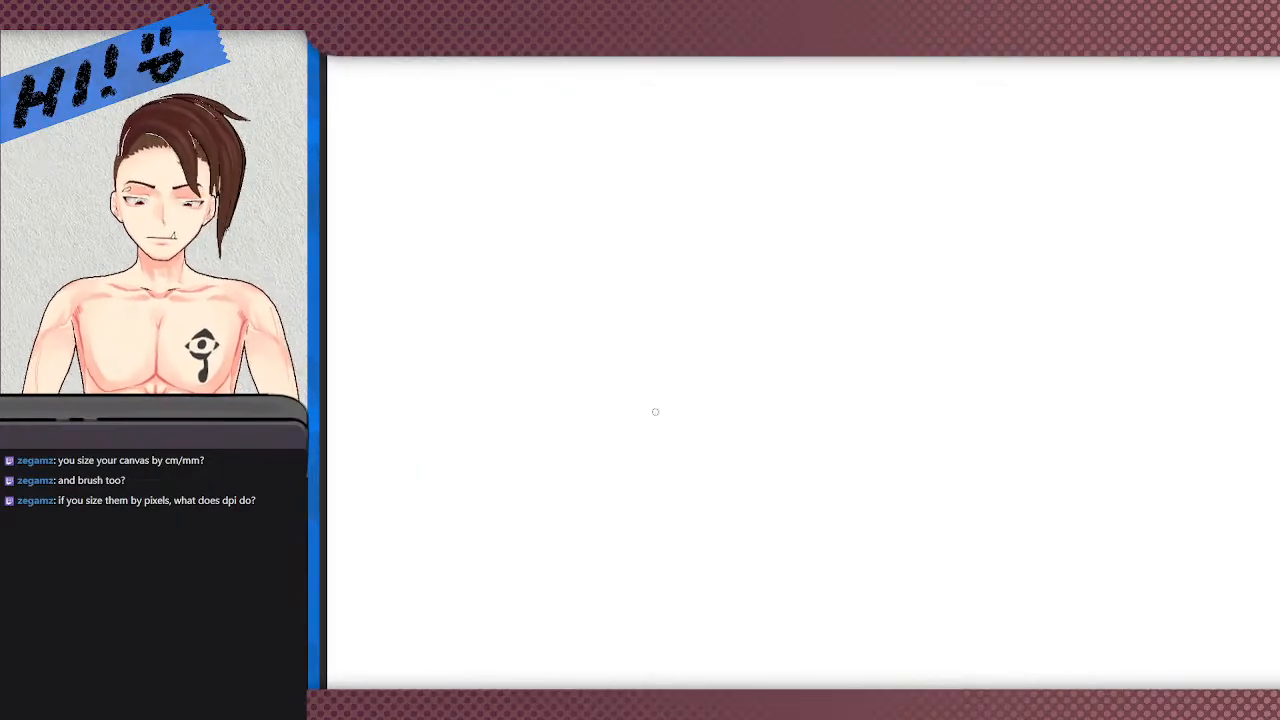
drag(652, 425, 533, 212)
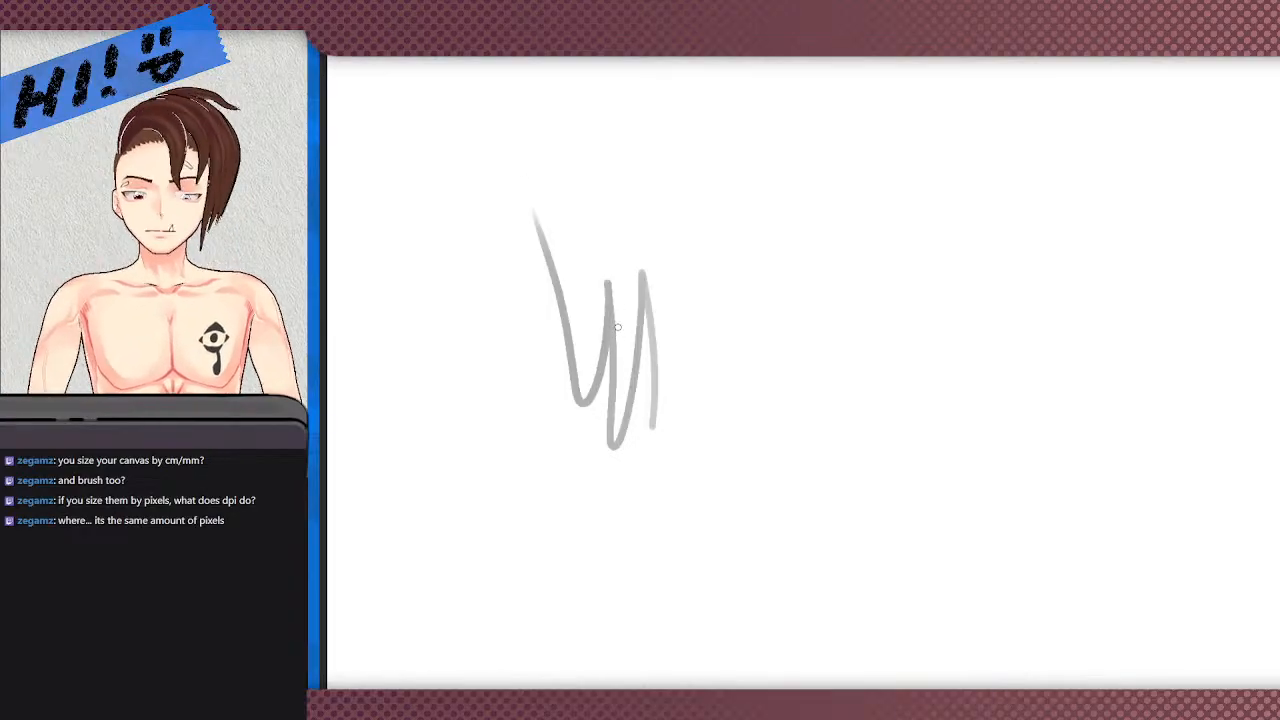
key(ctrl+z)
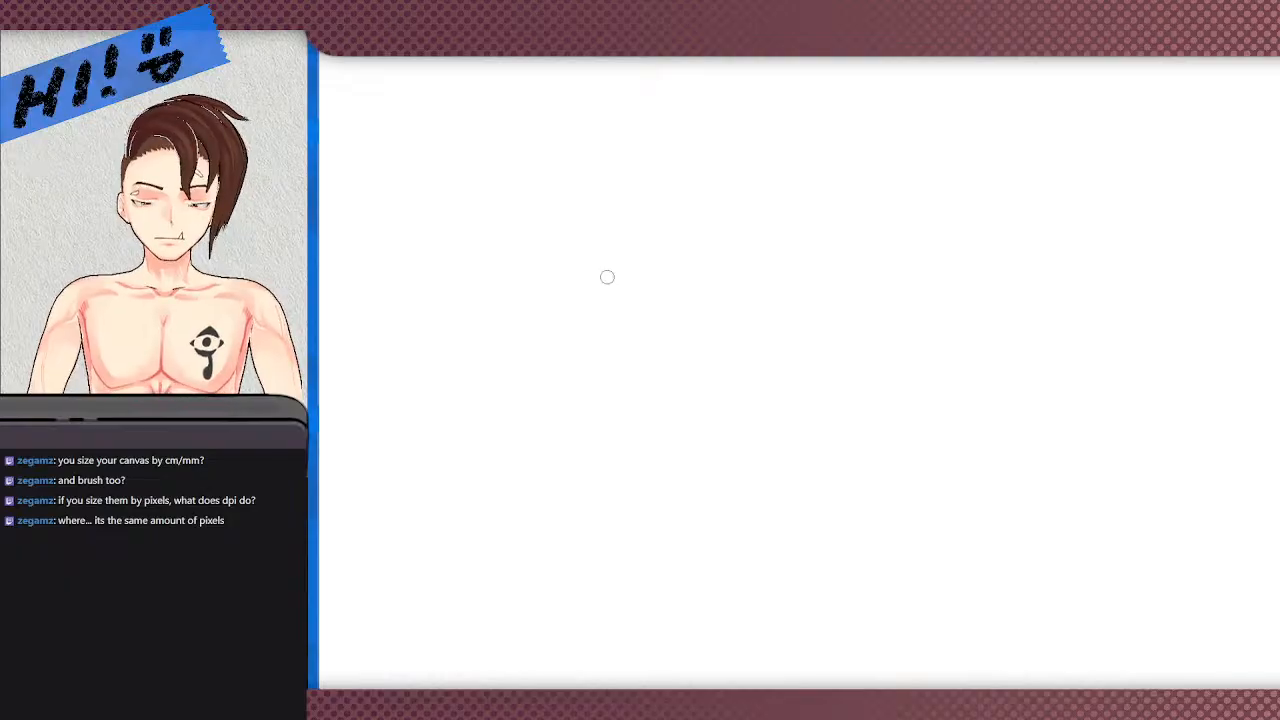
mouse_move(630, 548)
mouse_down()
mouse_move(691, 320)
mouse_move(655, 303)
mouse_move(500, 345)
mouse_move(478, 206)
mouse_up()
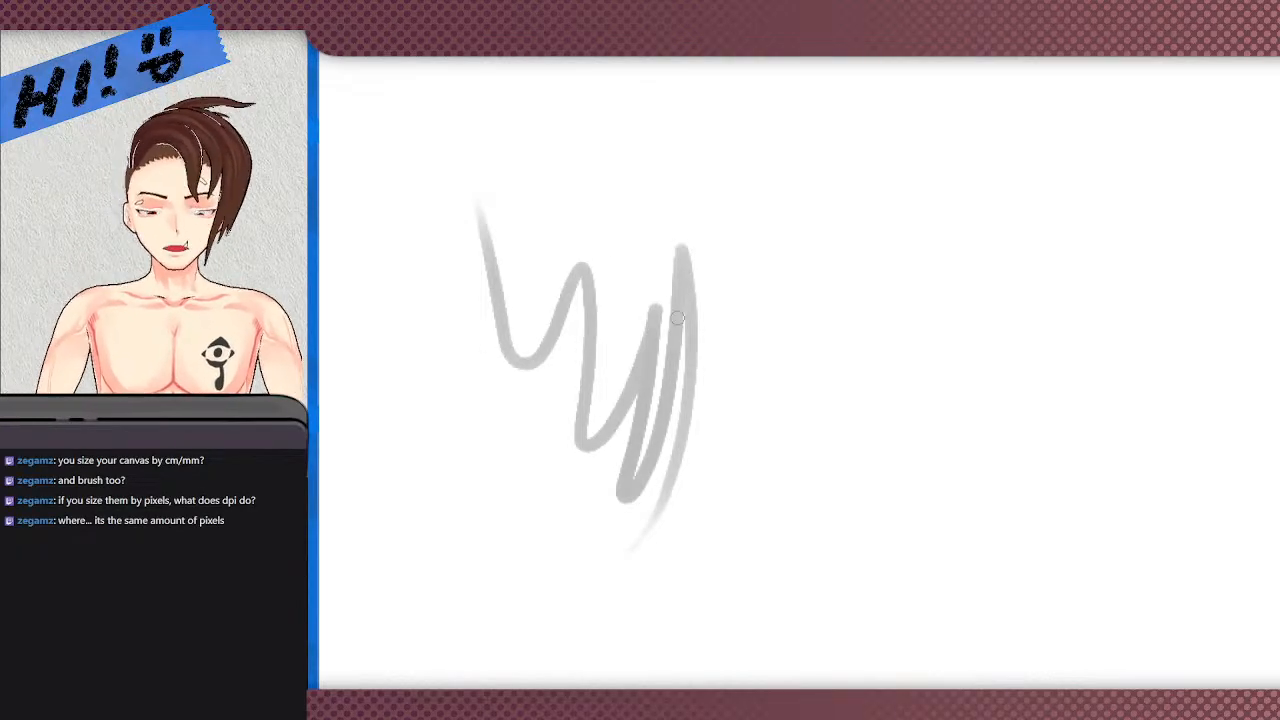
key(ctrl+z)
scroll(560, 271, down, 3)
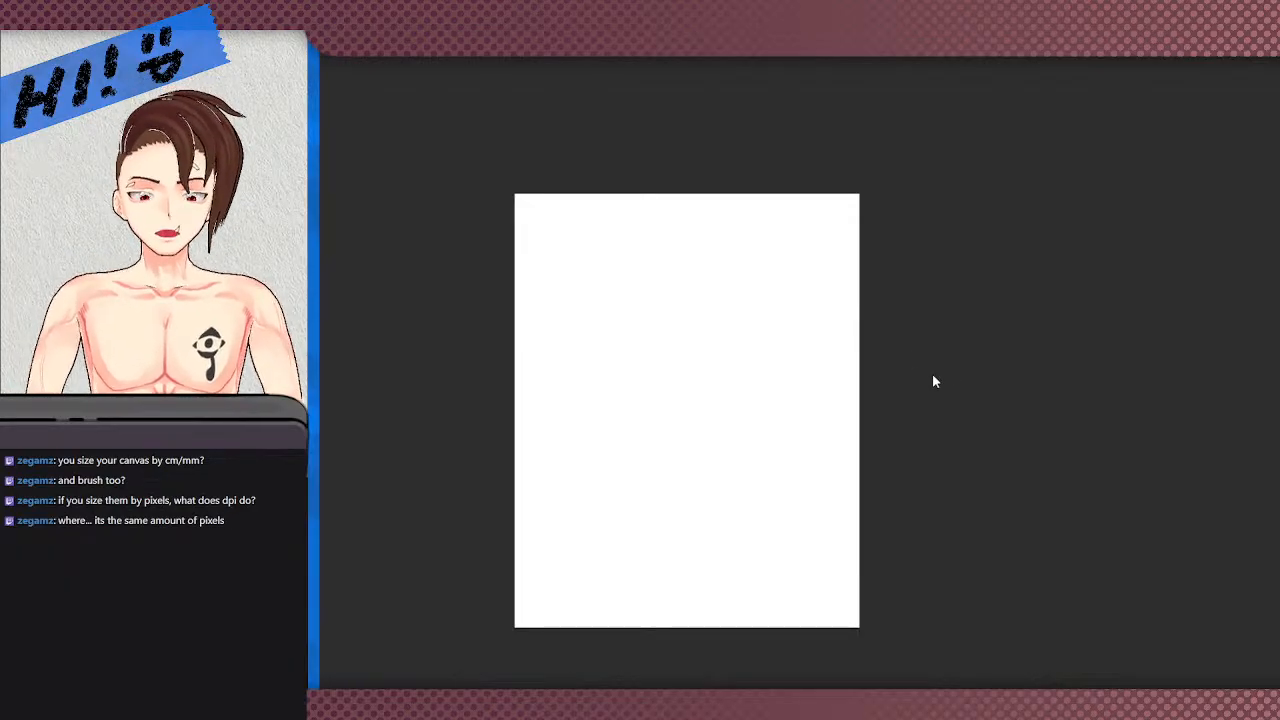
- Try one more grey zigzag stroke with the larger brush on the blank canvas and undo it
click(1076, 266)
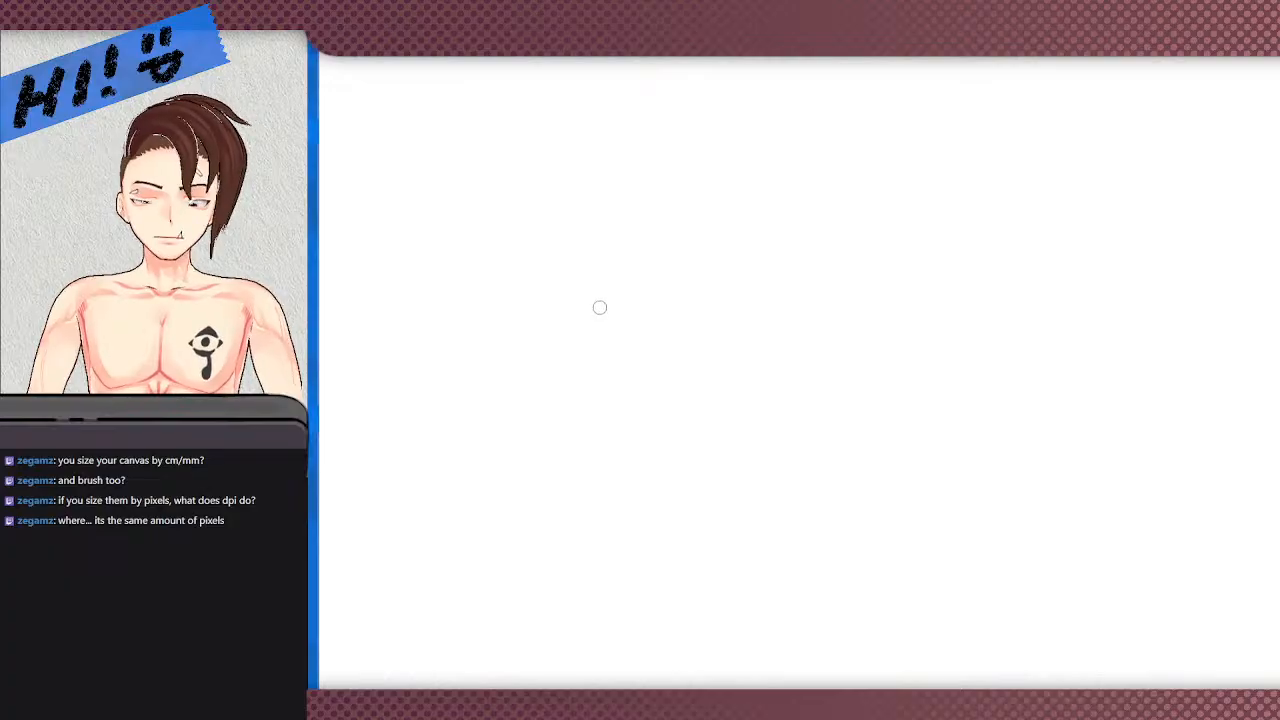
mouse_move(615, 251)
mouse_down()
mouse_move(600, 434)
mouse_move(525, 222)
mouse_up()
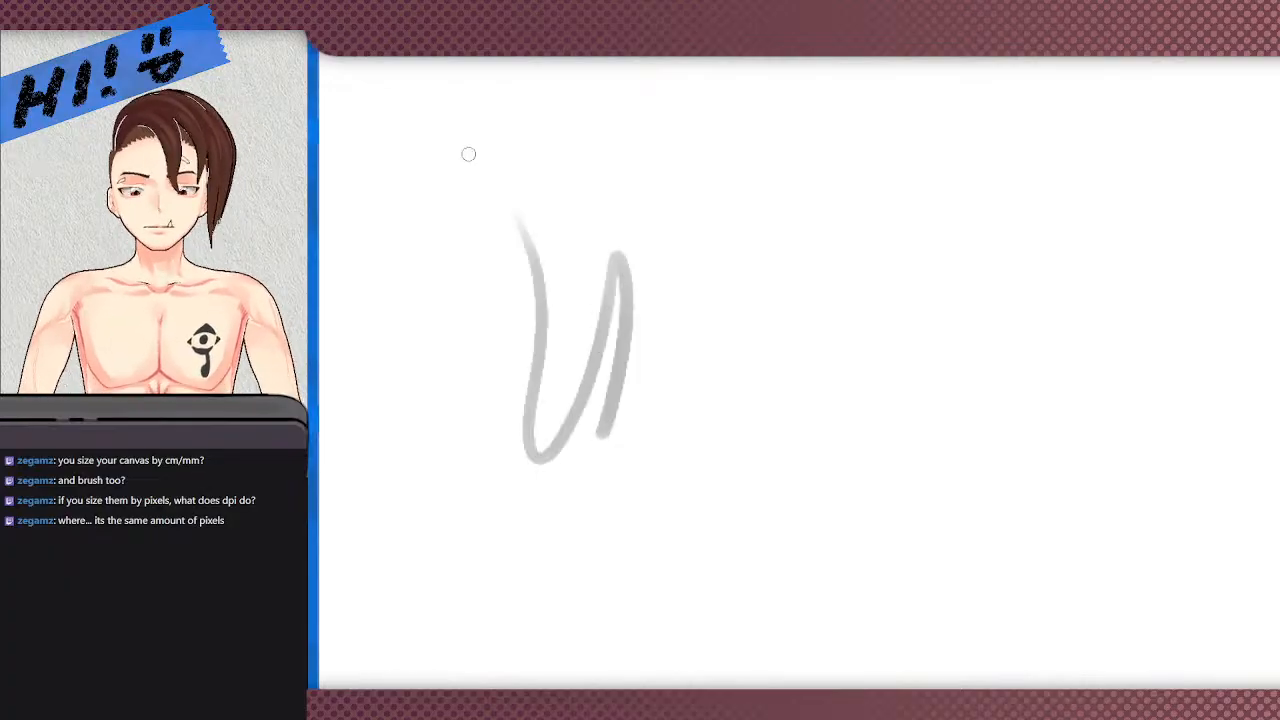
key(ctrl+z)
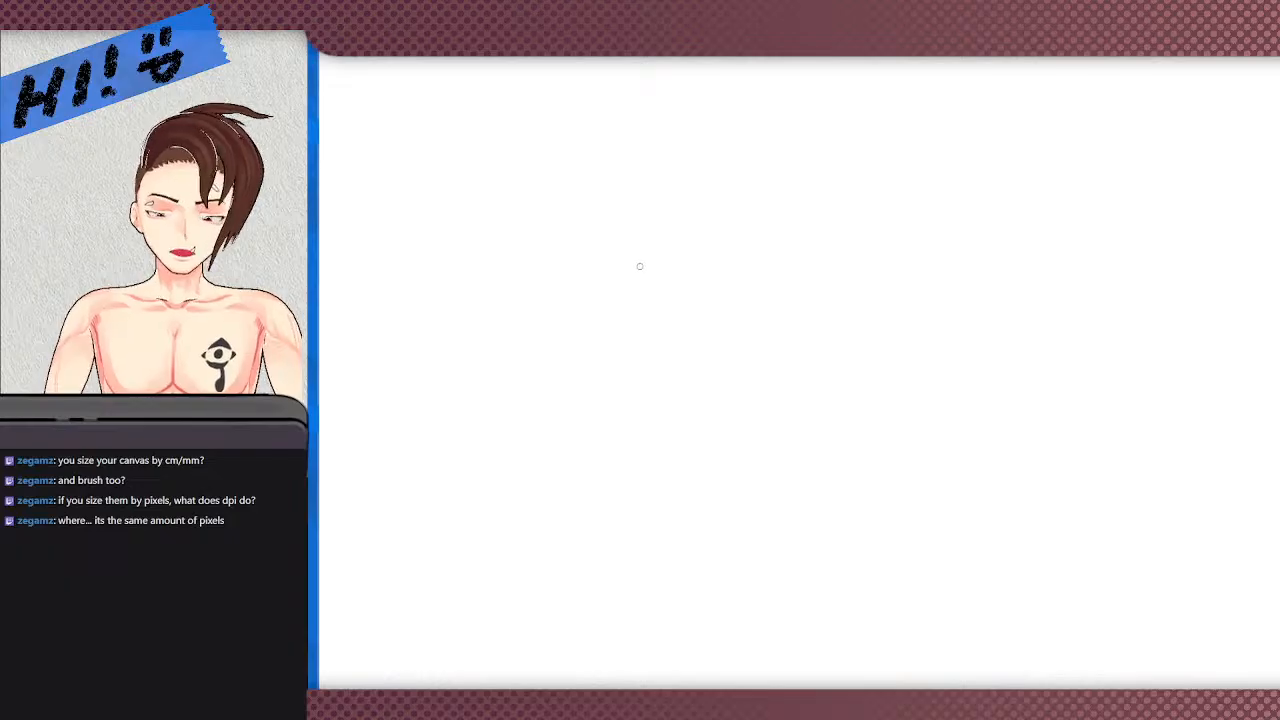
- Try a thinner grey wavy stroke with a smaller brush, compare it with the whole canvas, and undo it
scroll(640, 267, down, 8)
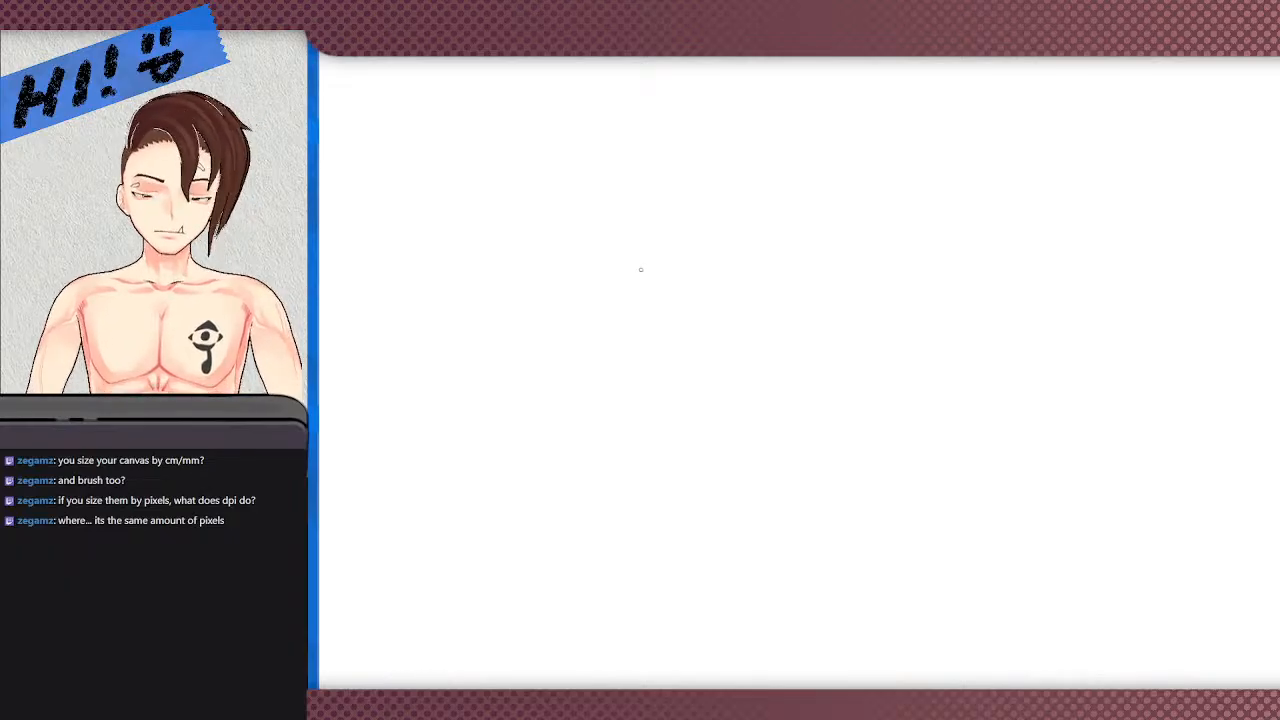
scroll(643, 257, down, 2)
scroll(651, 243, up, 3)
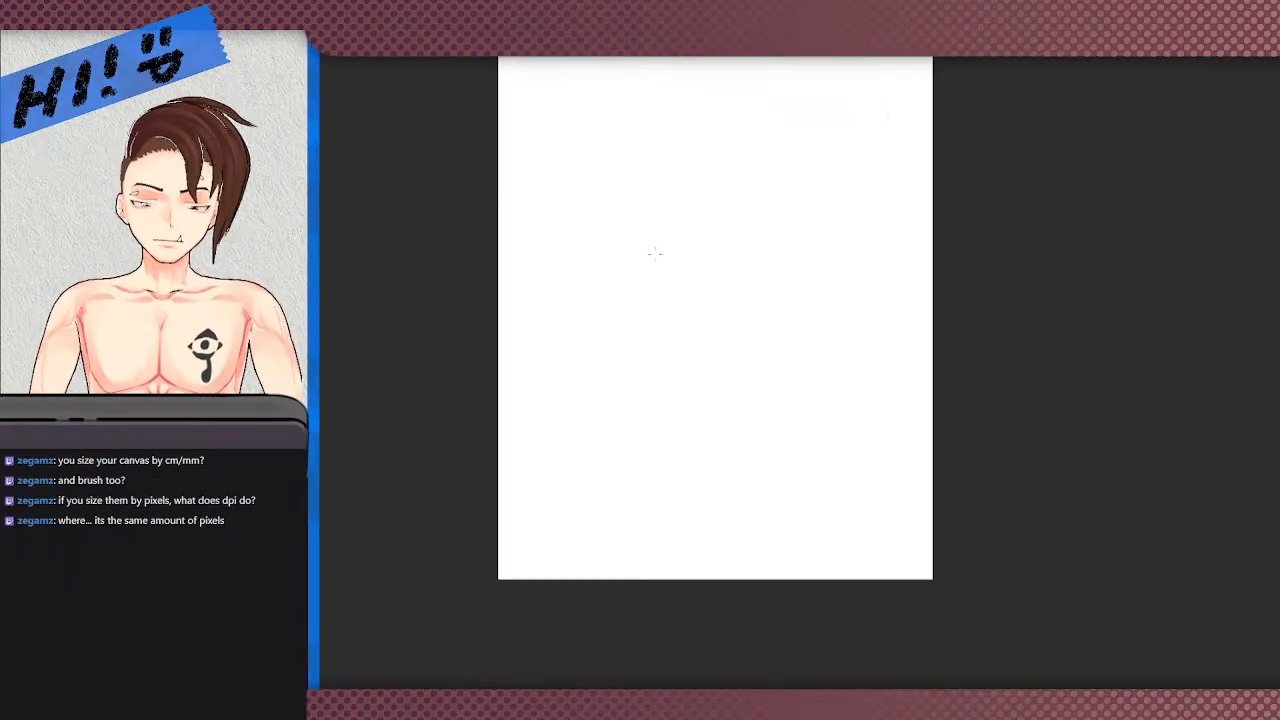
scroll(680, 290, down, 2)
scroll(634, 214, up, 3)
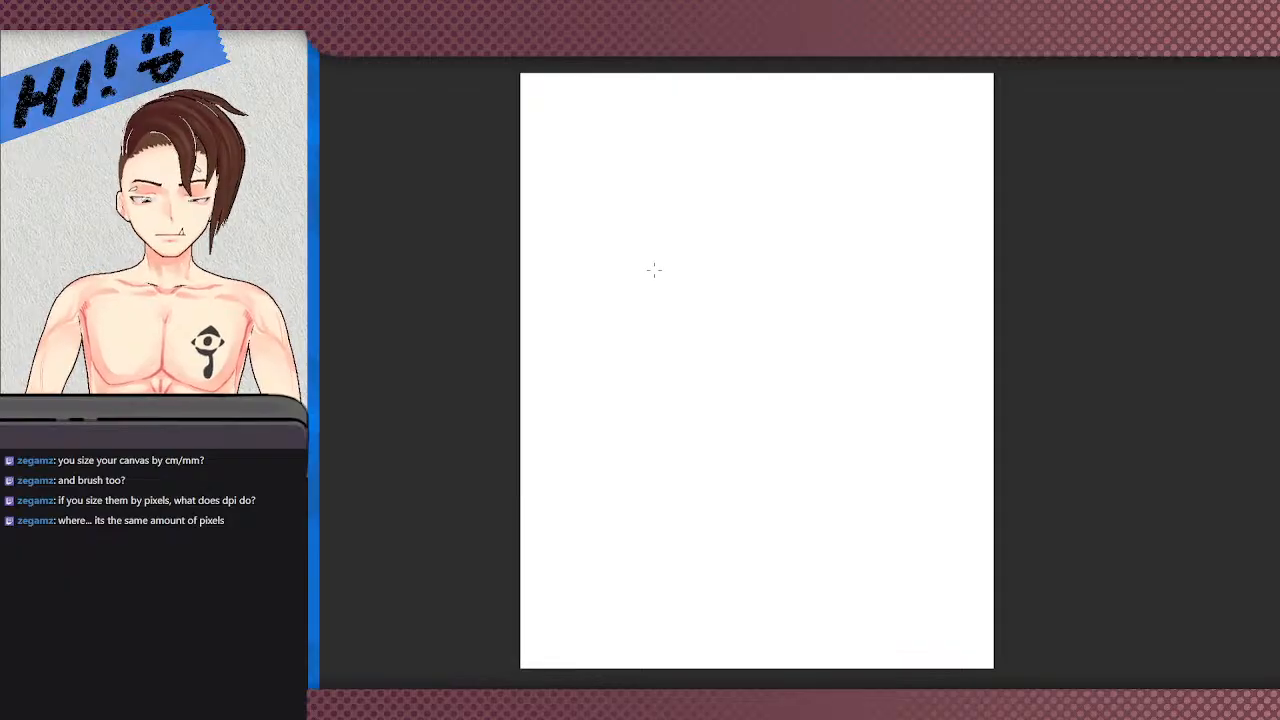
scroll(652, 268, up, 3)
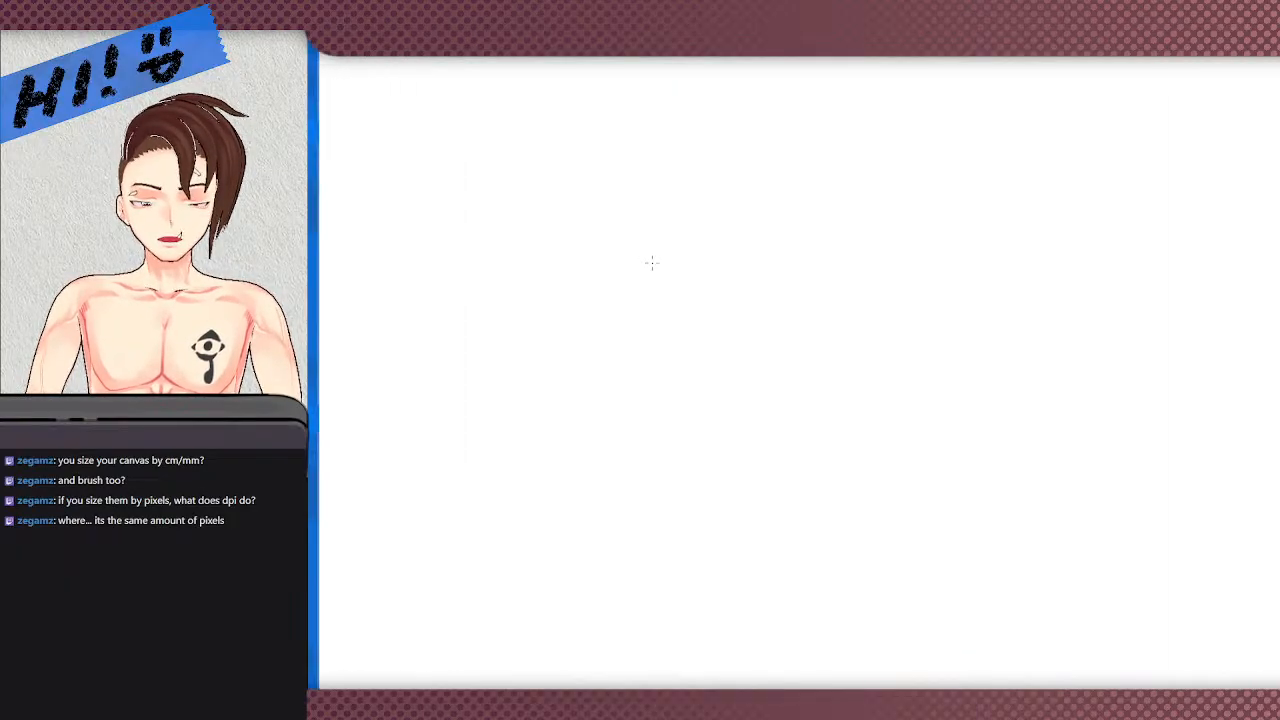
mouse_move(712, 400)
mouse_down()
mouse_move(623, 443)
mouse_move(434, 300)
mouse_up()
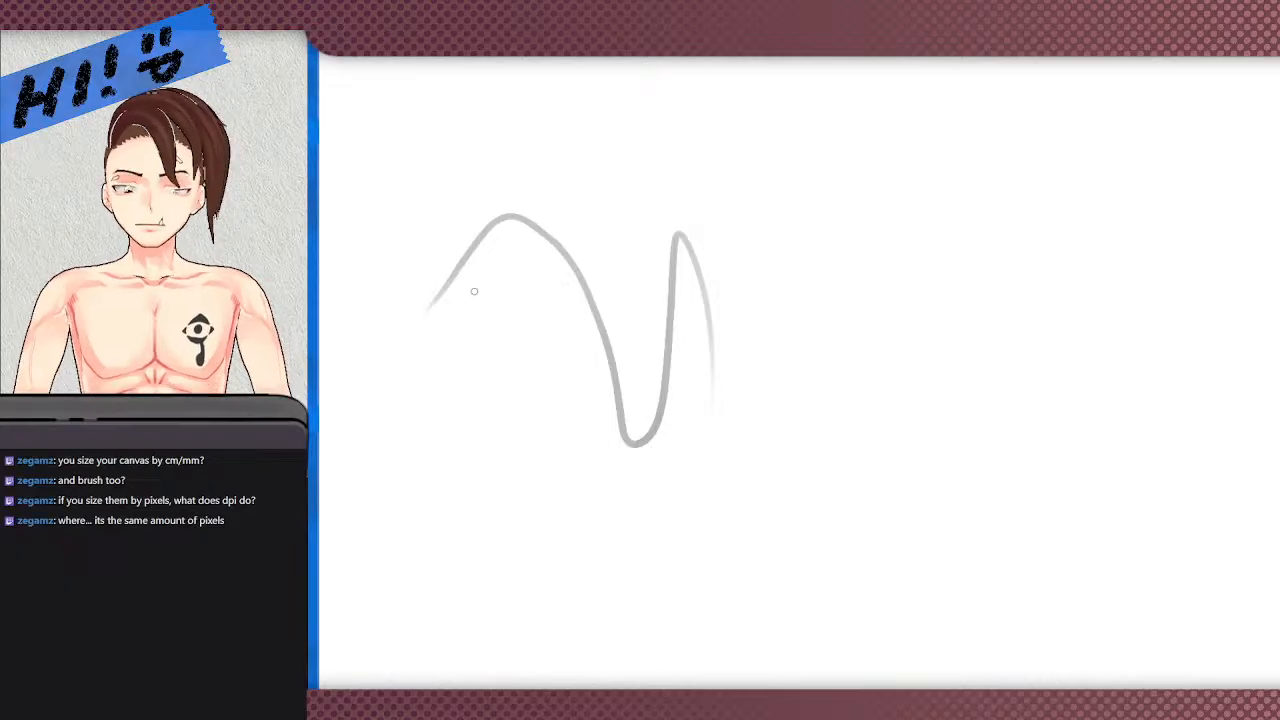
scroll(544, 309, down, 5)
scroll(606, 256, down, 2)
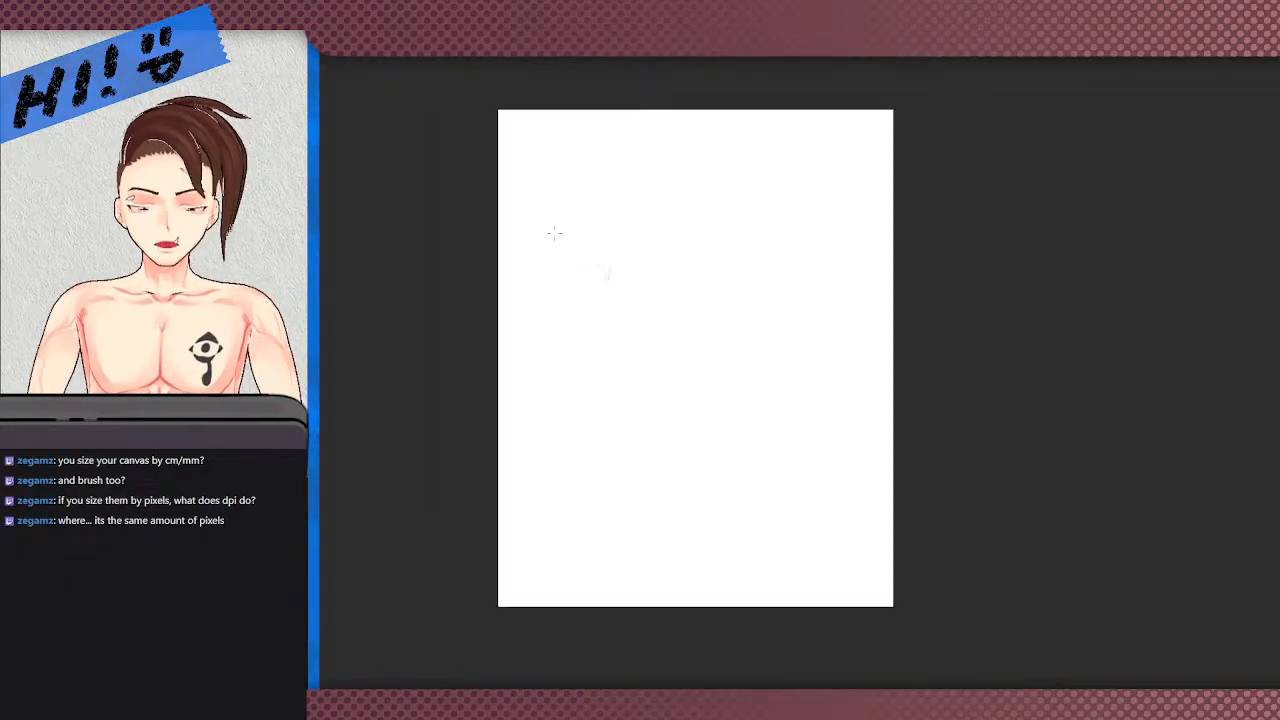
scroll(566, 257, up, 2)
key(ctrl+z)
- Try a long, thin grey wave across the enlarged blank canvas and undo it
scroll(547, 317, down, 2)
scroll(547, 317, up, 3)
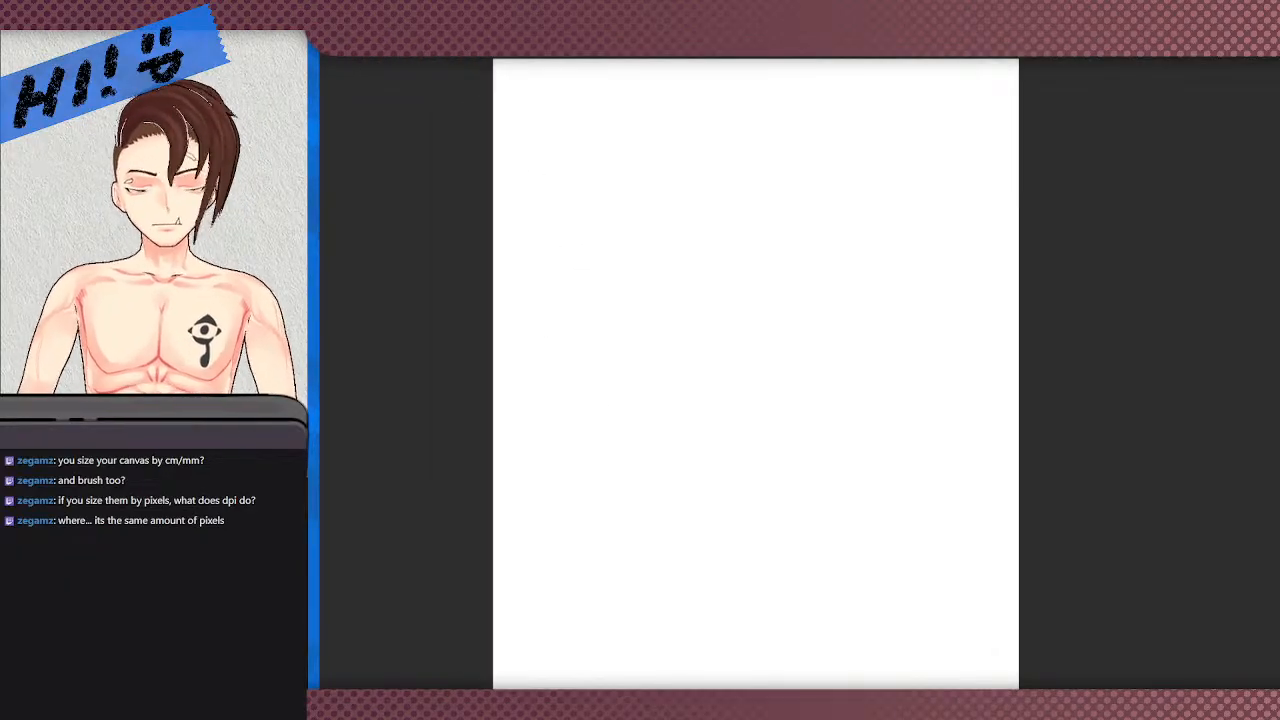
scroll(814, 372, down, 3)
scroll(880, 375, up, 4)
scroll(570, 297, up, 3)
mouse_move(735, 495)
mouse_down()
mouse_move(737, 445)
mouse_move(523, 217)
mouse_move(366, 125)
mouse_up()
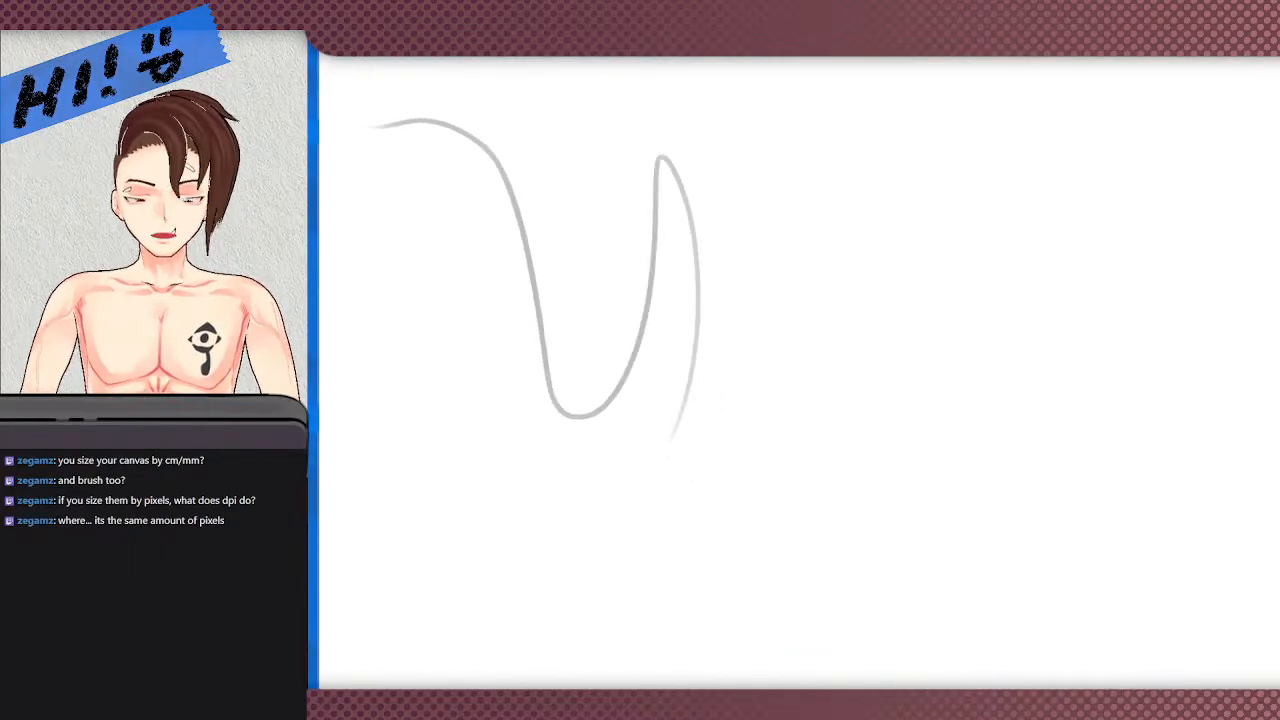
key(ctrl+z)
scroll(638, 298, down, 5)
scroll(576, 470, up, 2)
scroll(574, 297, down, 1)
scroll(581, 290, up, 1)
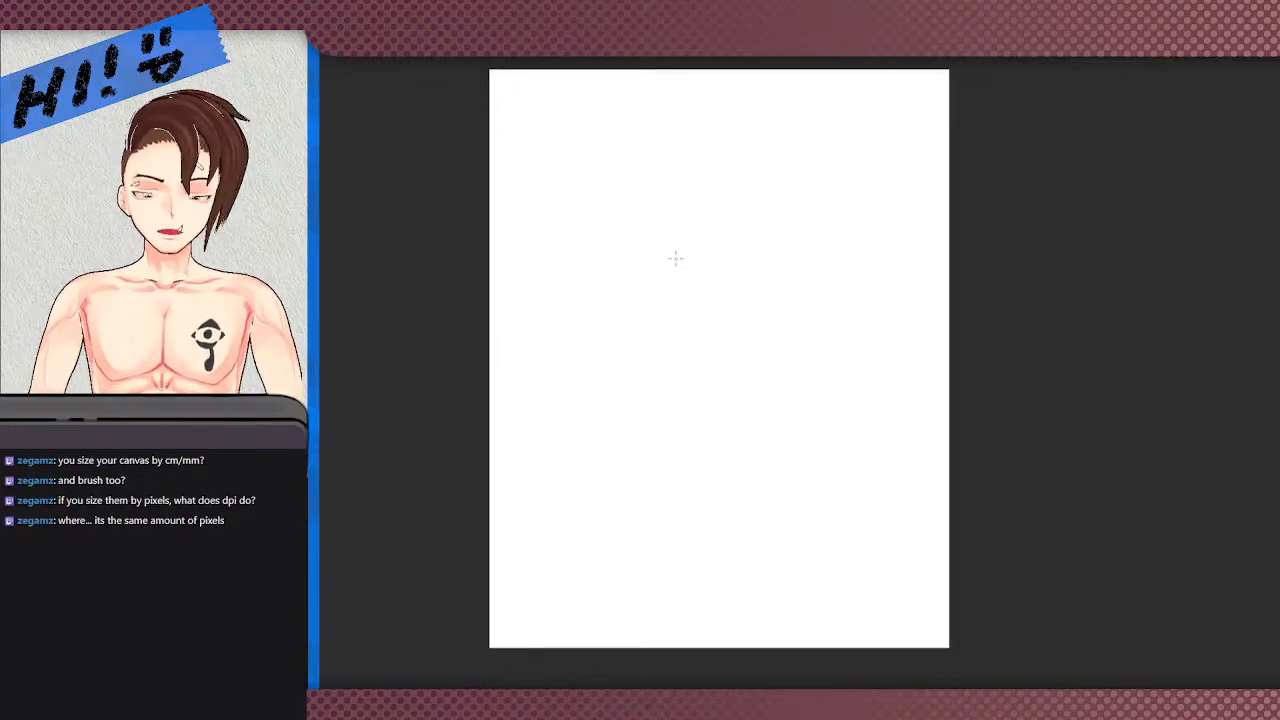
scroll(670, 278, down, 2)
scroll(580, 257, up, 2)
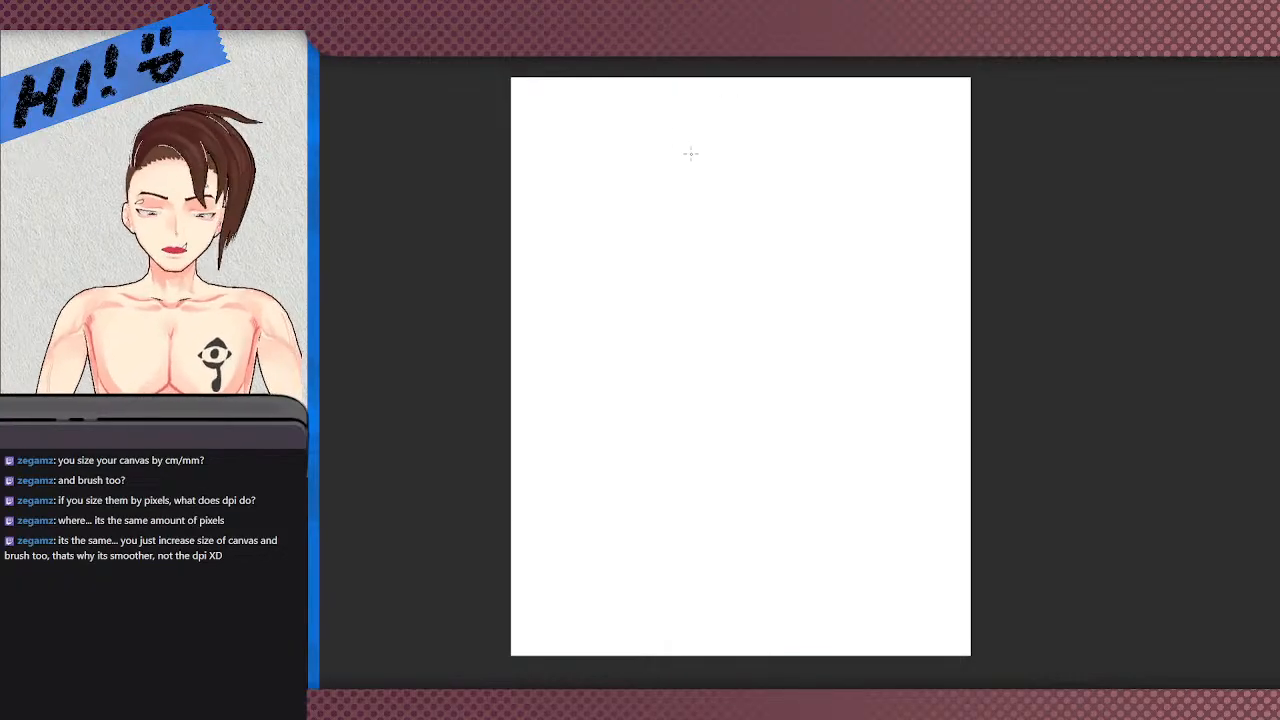
- Try a few short sketch strokes in the upper-left area of the canvas and undo them
mouse_move(626, 151)
mouse_down()
mouse_move(599, 180)
mouse_move(638, 214)
mouse_move(654, 171)
mouse_move(596, 165)
mouse_move(634, 206)
mouse_up()
key(ctrl+z)
key(ctrl+z)
key(ctrl+z)
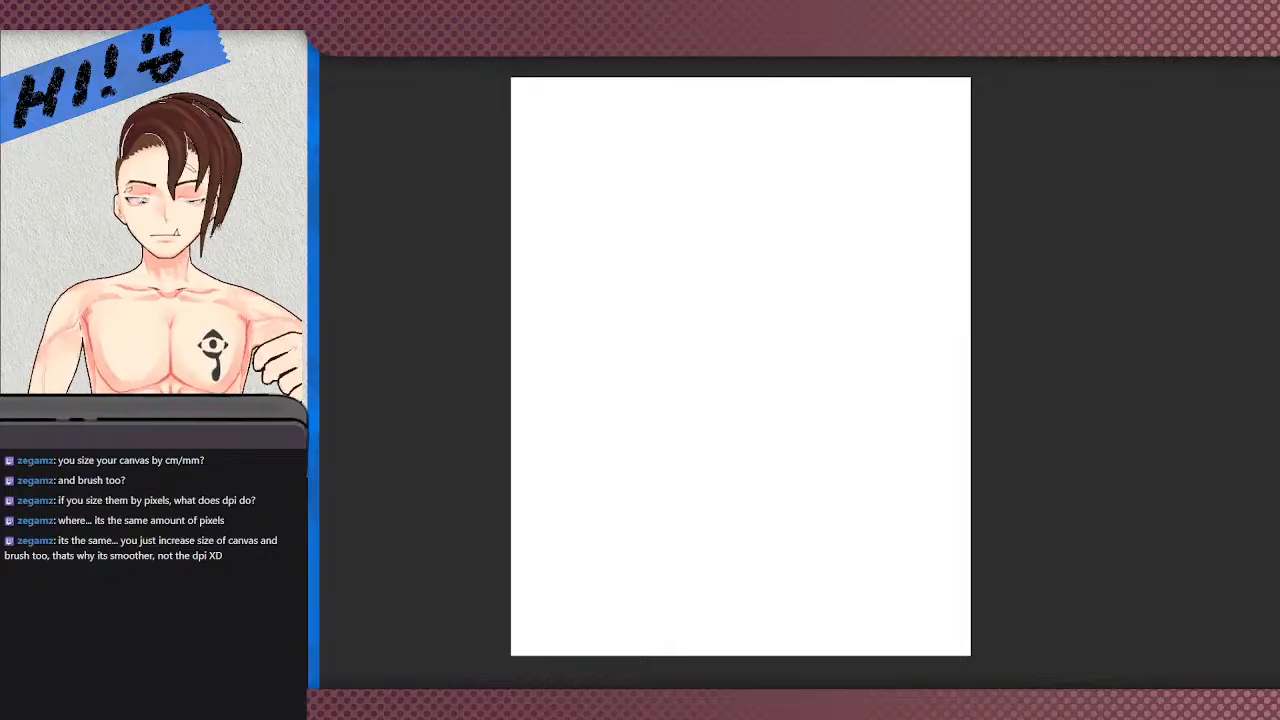
drag(609, 164, 664, 233)
drag(614, 166, 676, 233)
key(ctrl+z)
key(ctrl+z)
key(ctrl+z)
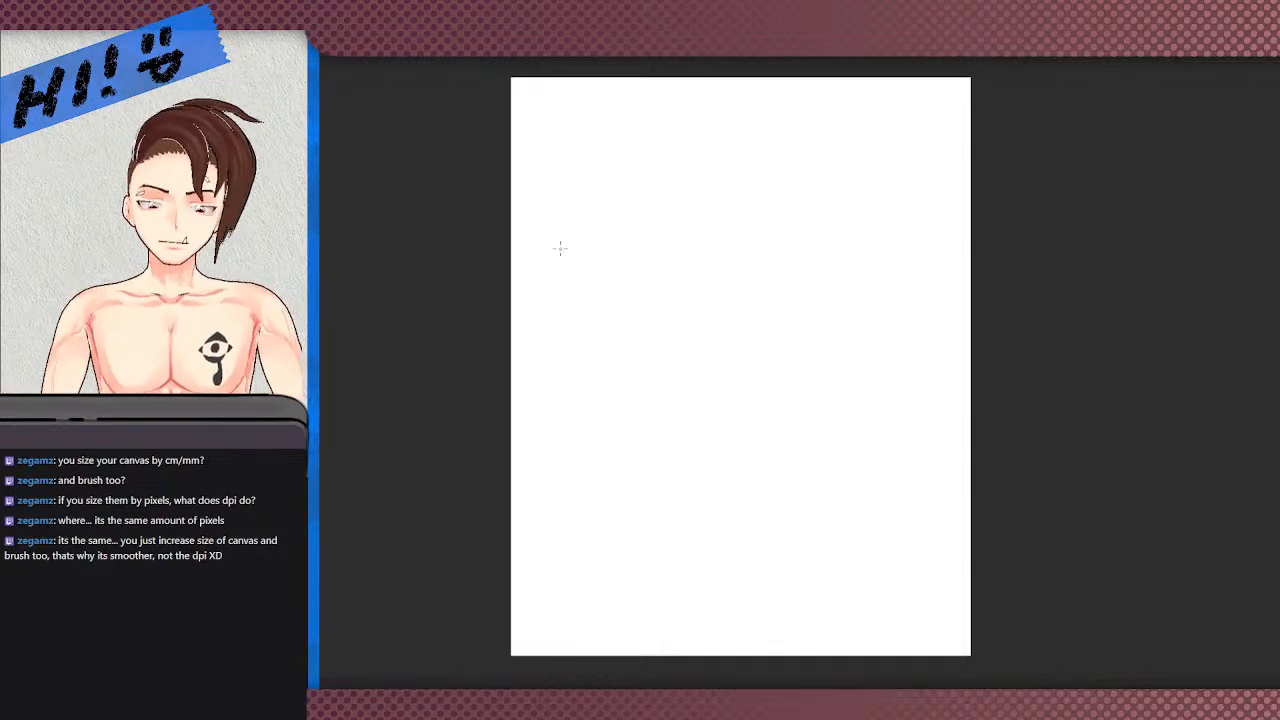
key(ctrl+plus)
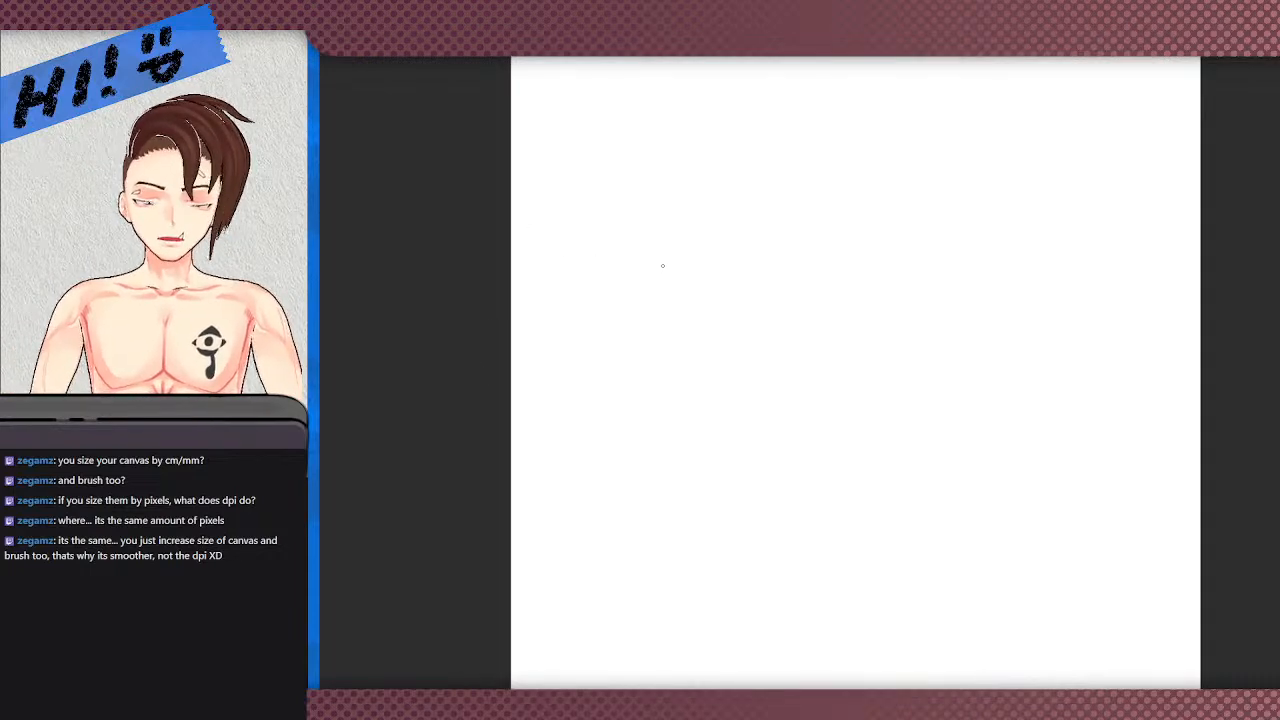
scroll(662, 265, down, 1)
scroll(759, 296, down, 1)
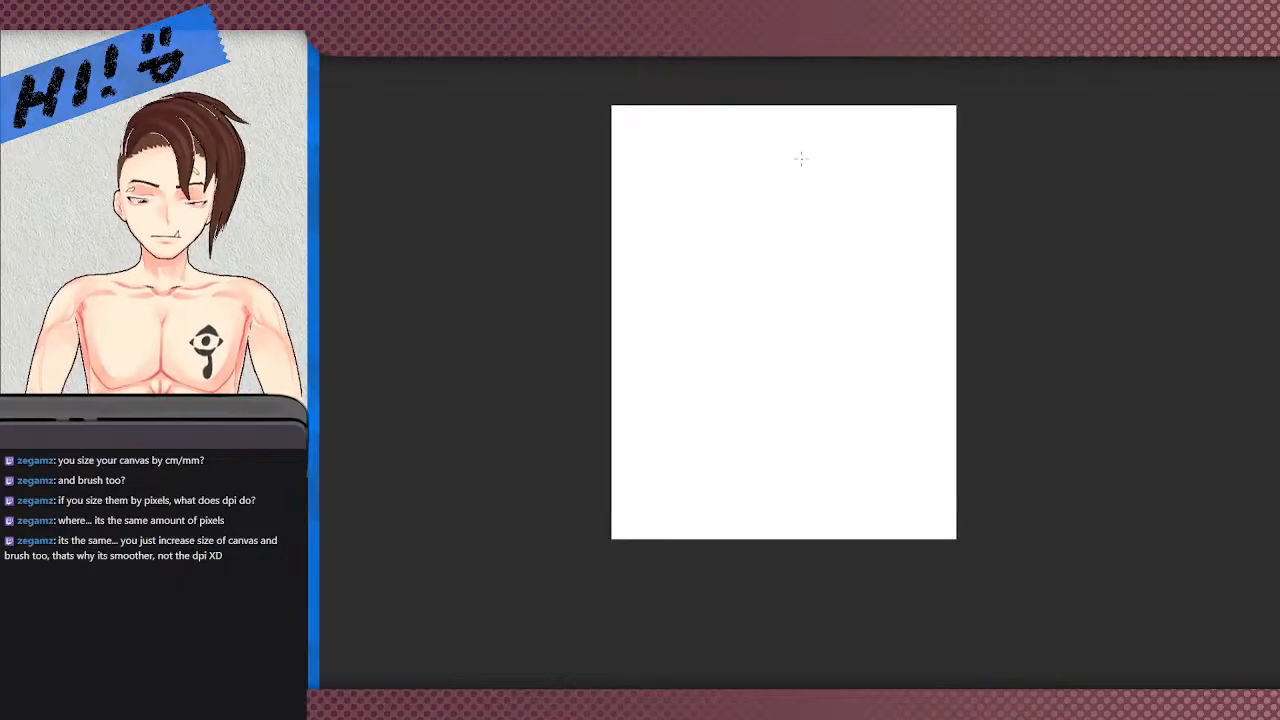
scroll(800, 157, up, 1)
scroll(769, 476, up, 1)
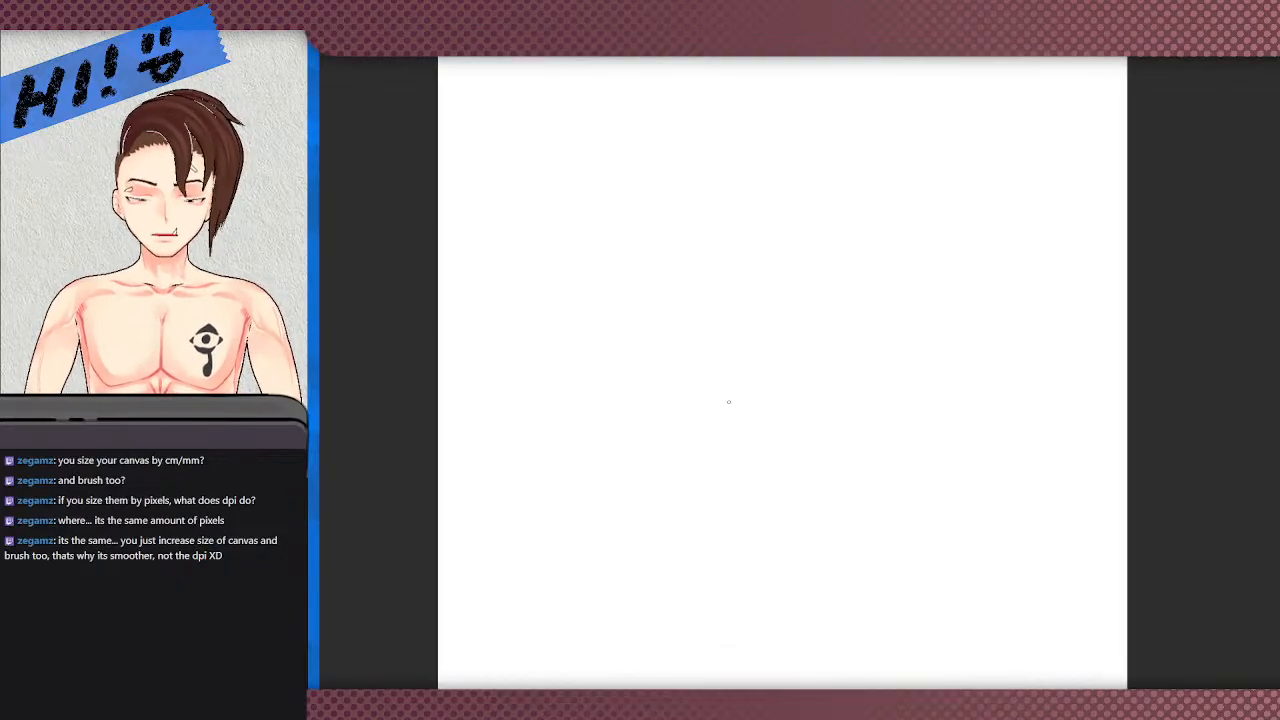
scroll(659, 290, down, 1)
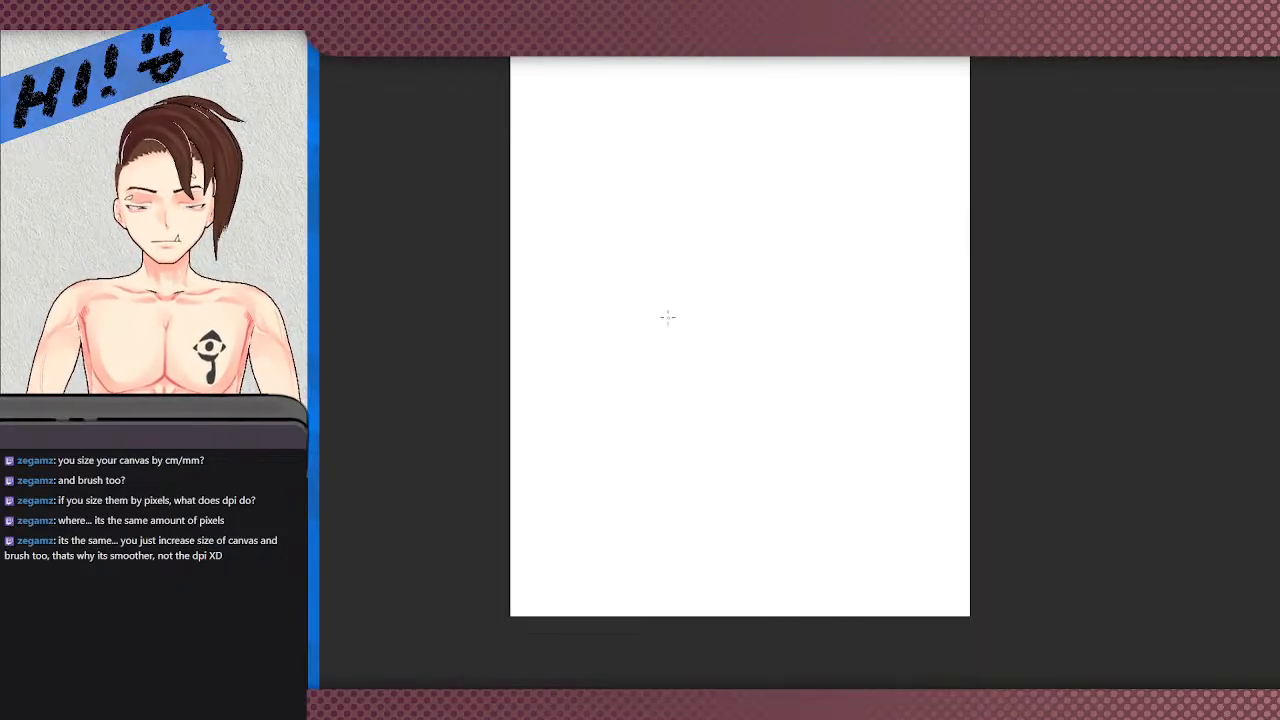
scroll(689, 290, down, 1)
scroll(705, 185, up, 1)
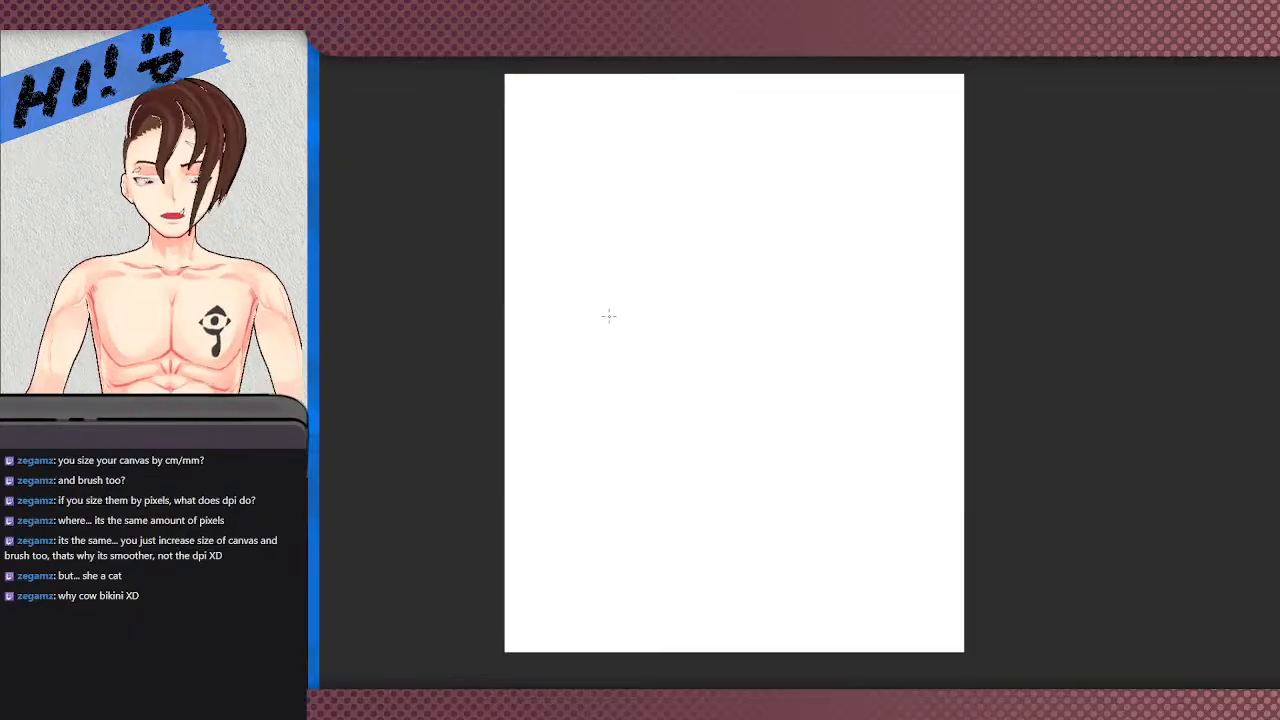
scroll(609, 305, up, 2)
scroll(631, 348, down, 1)
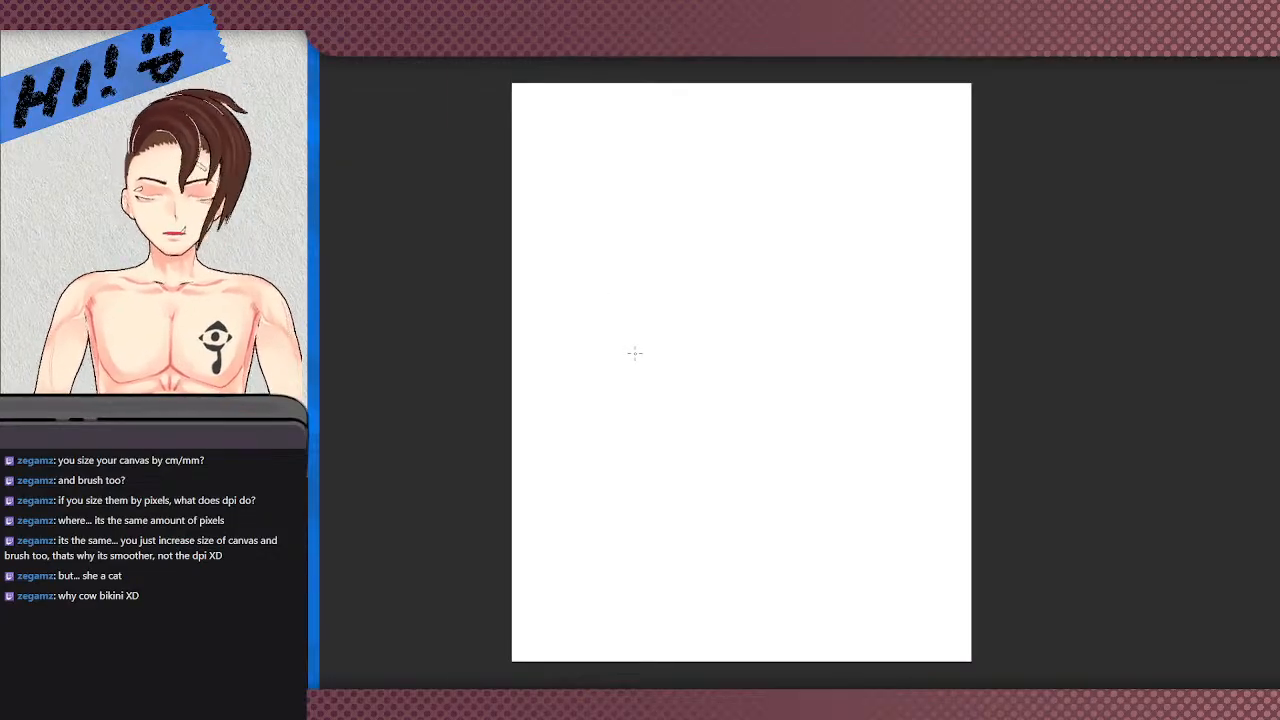
scroll(634, 345, up, 1)
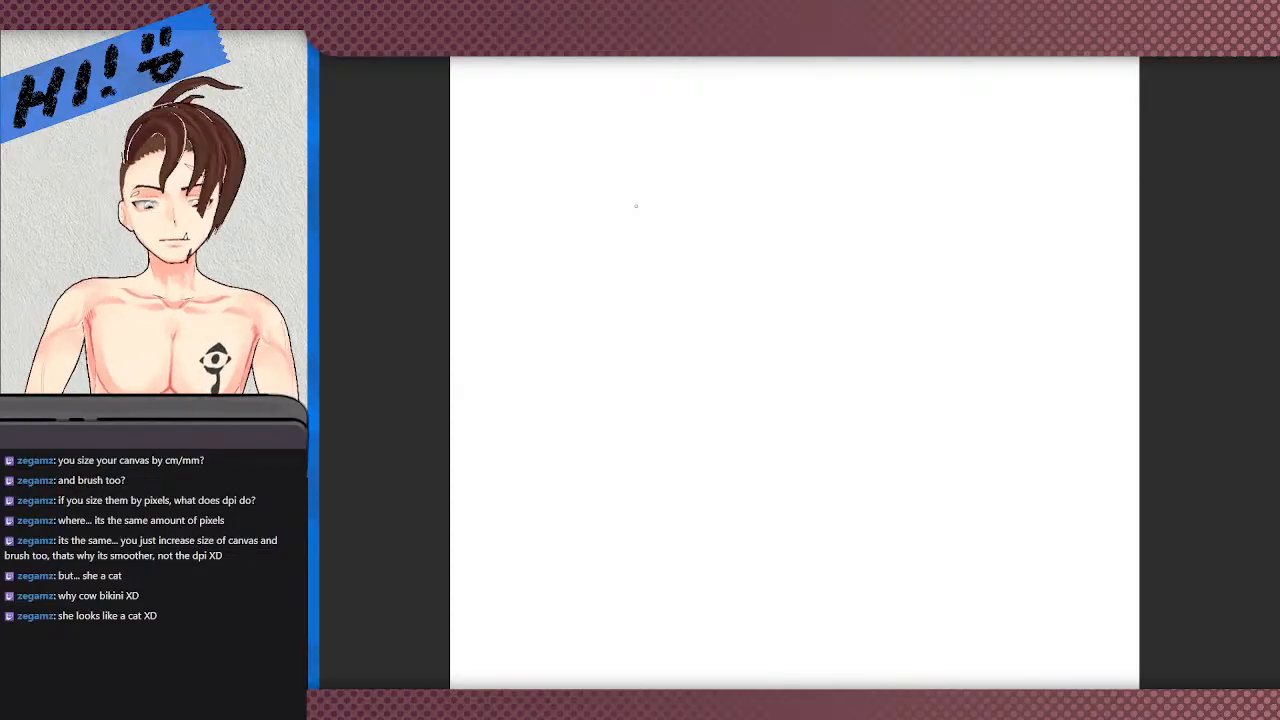
scroll(625, 340, down, 1)
scroll(628, 313, up, 1)
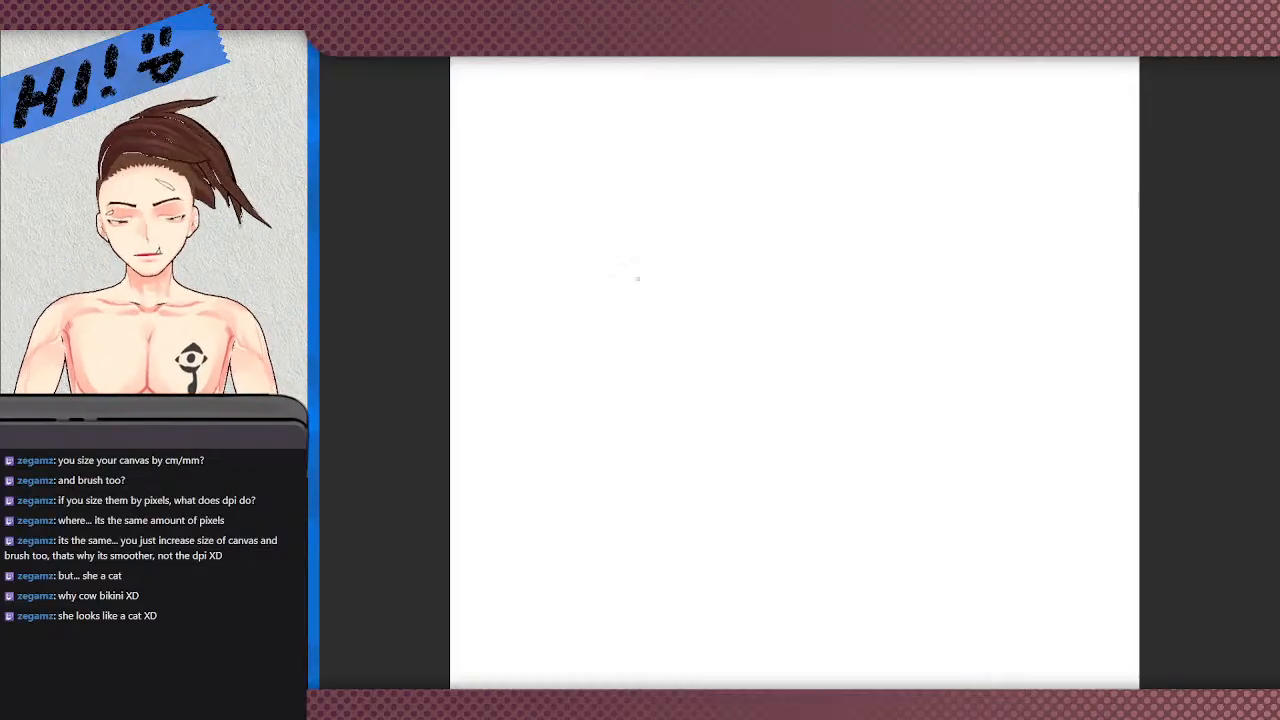
scroll(681, 303, down, 1)
scroll(686, 250, up, 1)
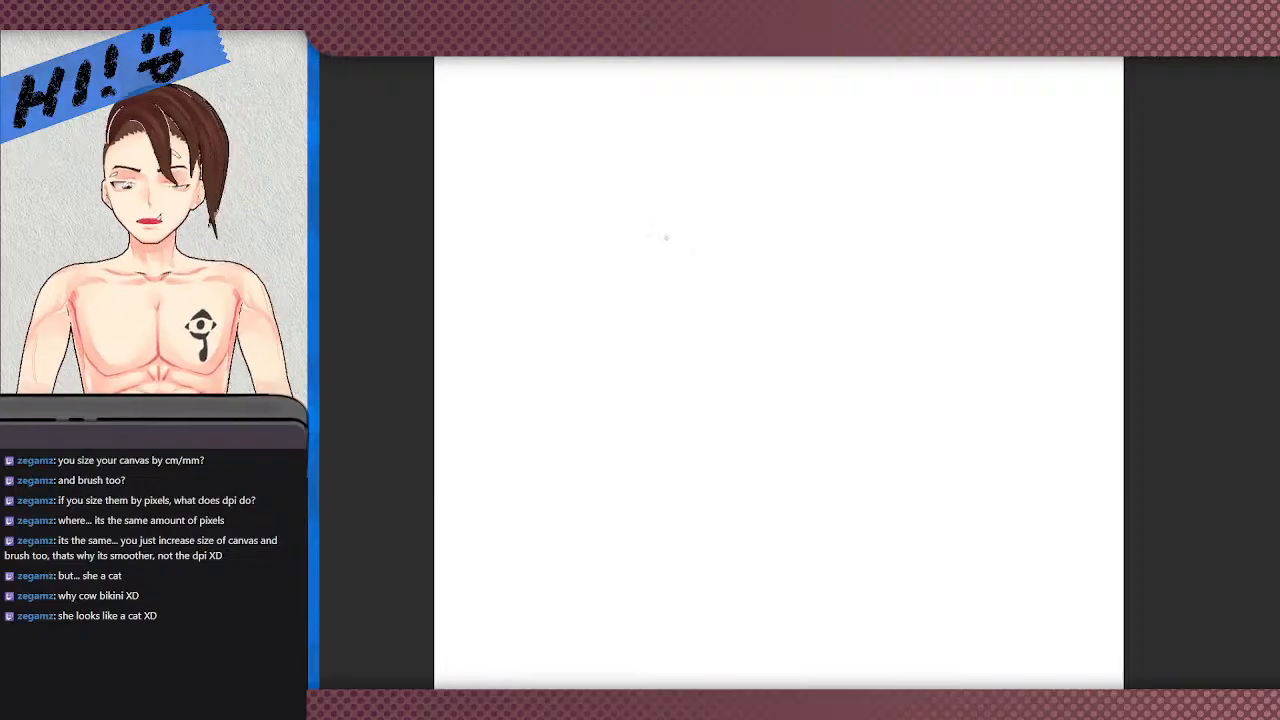
scroll(674, 291, down, 1)
scroll(671, 284, up, 1)
scroll(670, 278, down, 1)
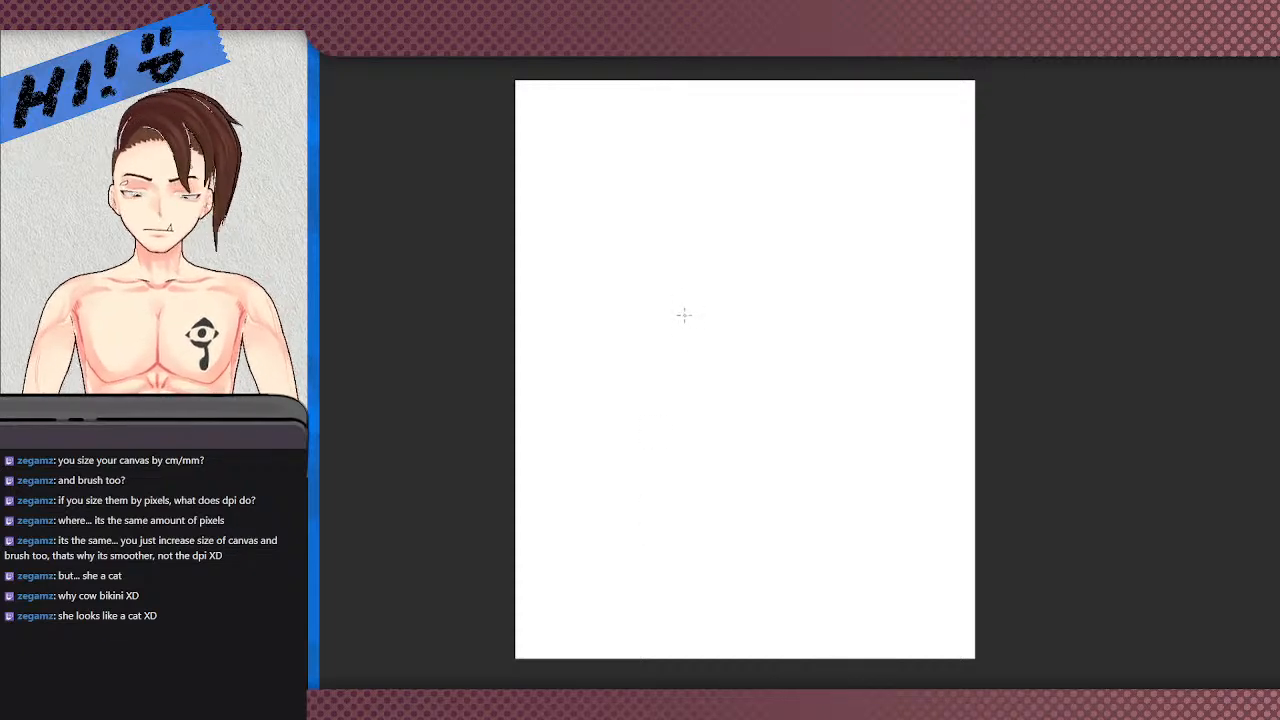
key(ctrl+z)
key(ctrl+y)
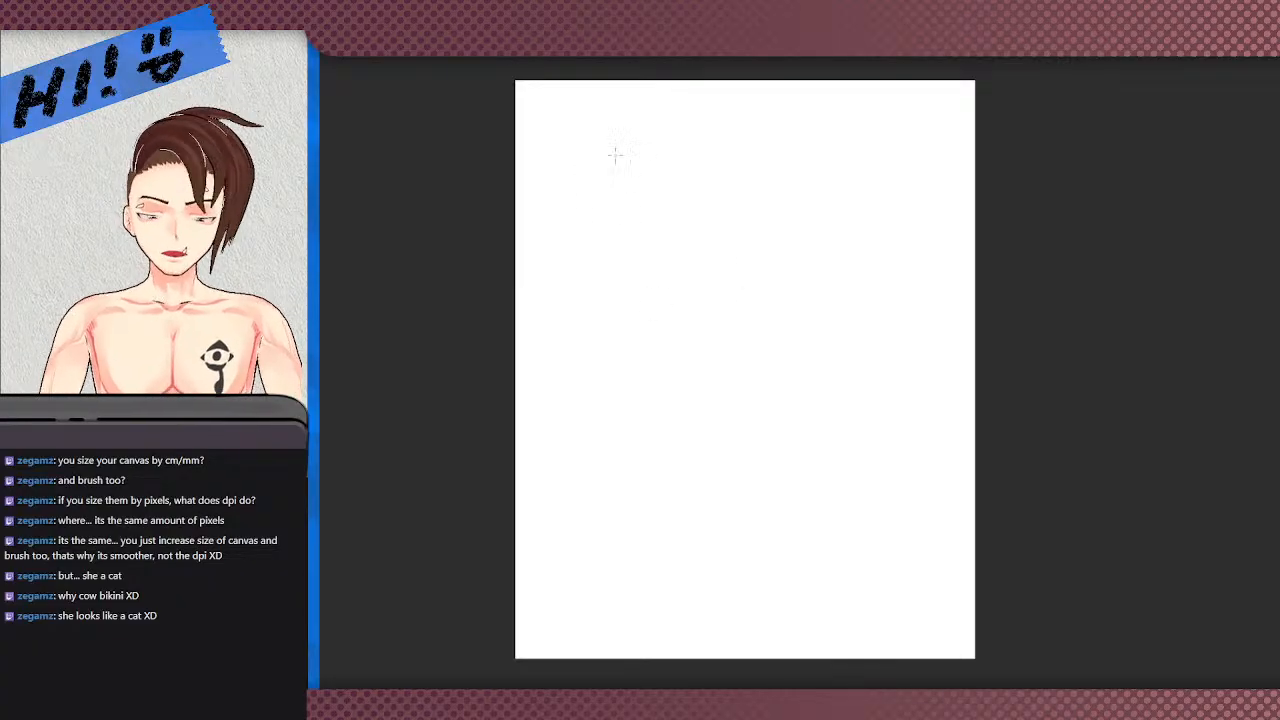
- Sketch a small oval head with a shoulder line below it in the canvas's upper-left area, undoing unwanted body strokes
mouse_move(583, 160)
mouse_down()
mouse_move(571, 167)
mouse_move(611, 192)
mouse_up()
key(ctrl+z)
drag(583, 202, 594, 246)
drag(611, 196, 628, 252)
key(ctrl+z)
key(ctrl+z)
key(ctrl+z)
key(ctrl+z)
key(ctrl+z)
mouse_move(577, 204)
mouse_down()
mouse_move(606, 198)
mouse_move(585, 277)
mouse_up()
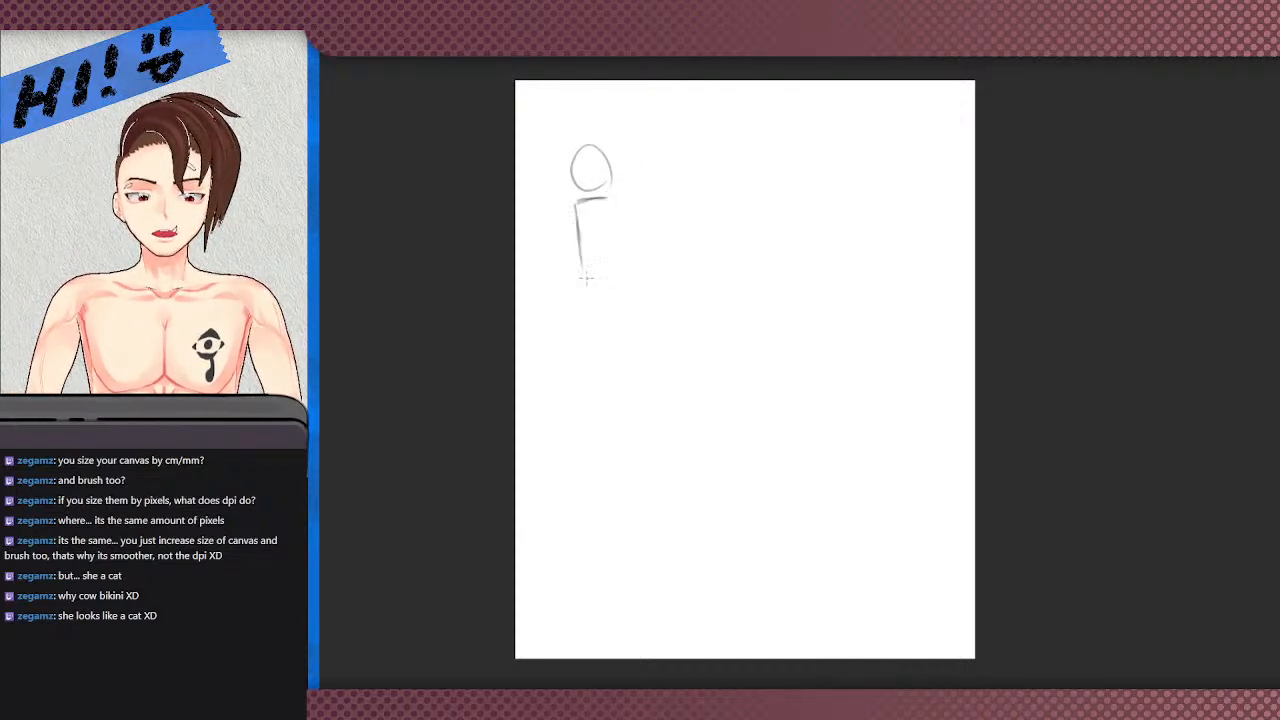
key(ctrl+z)
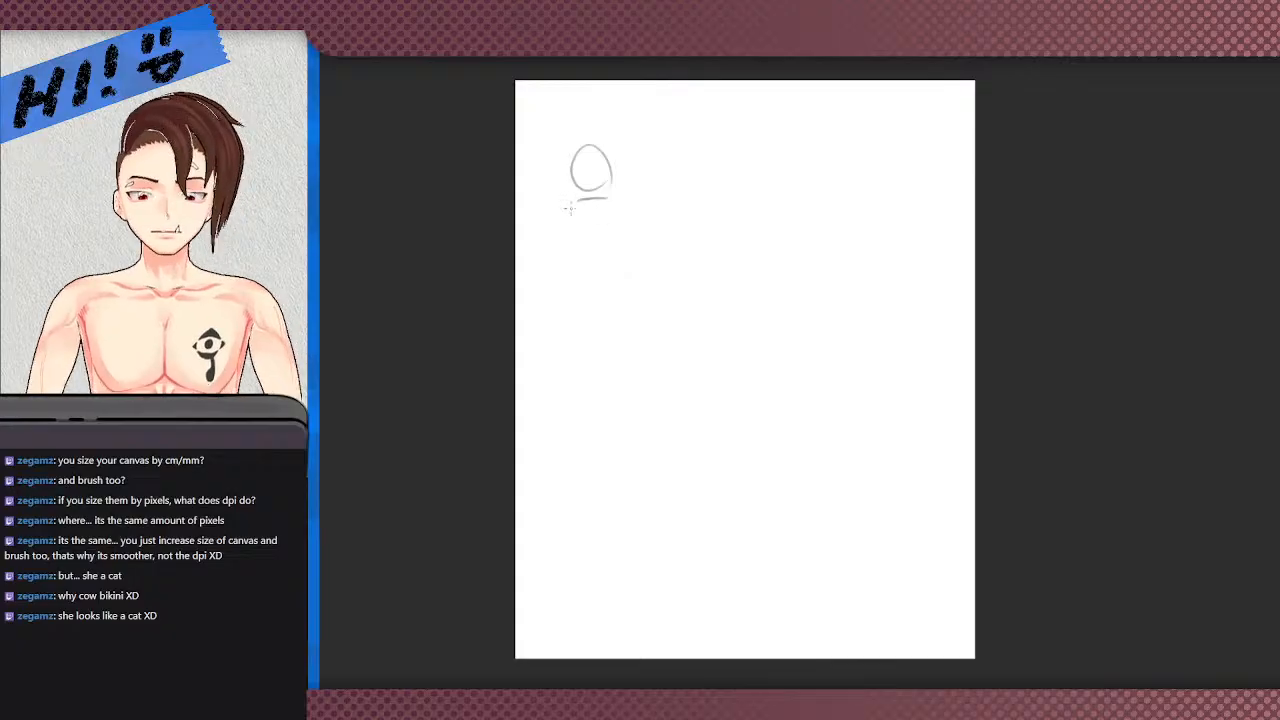
- Sketch the standing figure's box-shaped torso, the overlapping shapes of one lowered arm and the other upper arm
drag(570, 205, 575, 277)
mouse_move(614, 203)
mouse_down()
mouse_move(606, 287)
mouse_move(582, 285)
mouse_up()
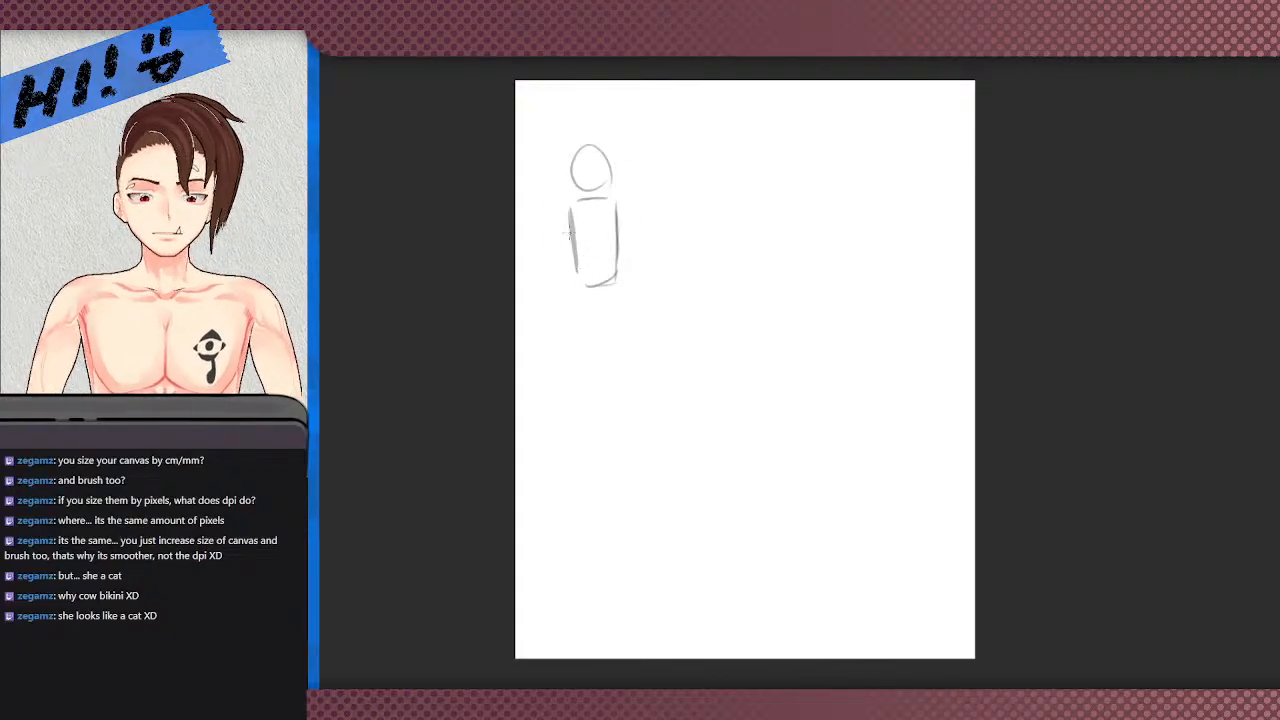
mouse_move(568, 208)
mouse_down()
mouse_move(559, 220)
mouse_move(632, 213)
mouse_up()
mouse_move(559, 288)
mouse_down()
mouse_move(545, 264)
mouse_move(574, 242)
mouse_move(566, 218)
mouse_move(550, 226)
mouse_move(546, 264)
mouse_move(576, 270)
mouse_move(572, 222)
mouse_move(634, 214)
mouse_move(637, 234)
mouse_up()
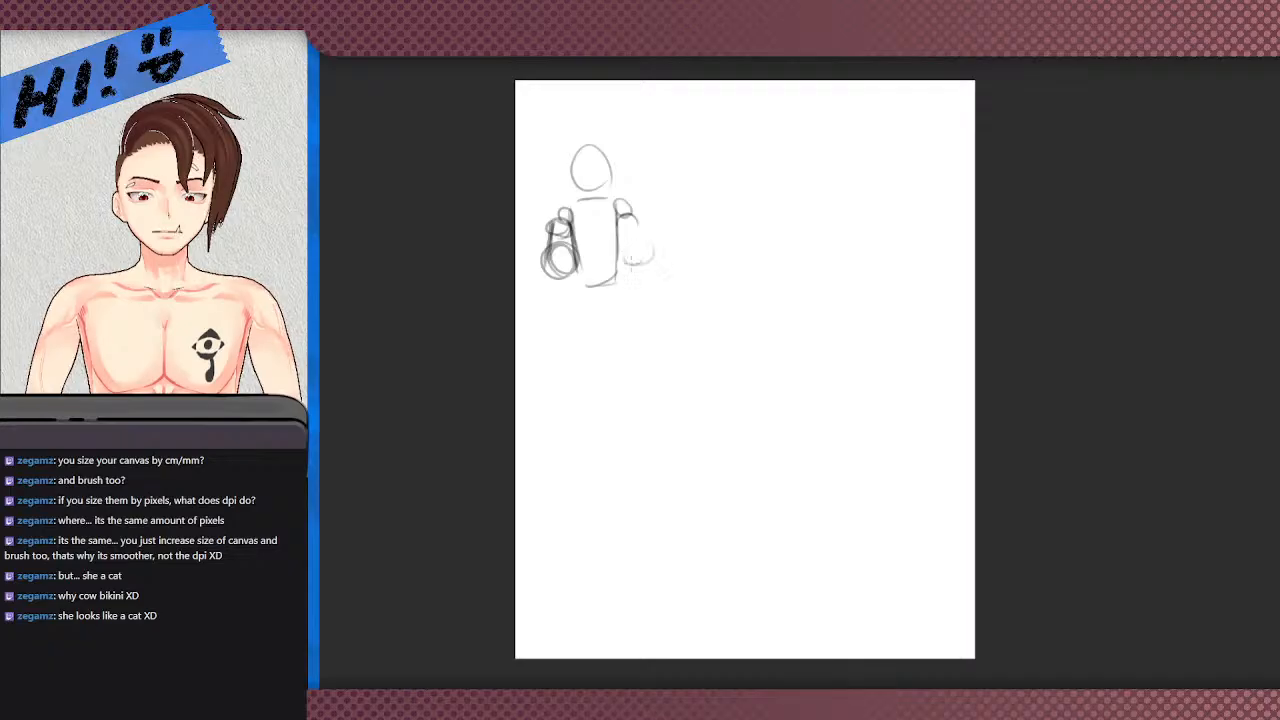
- Sketch the standing figure's raised forearm and round hand gripping a long, slanted staff
mouse_move(630, 216)
mouse_down()
mouse_move(631, 270)
mouse_move(645, 268)
mouse_move(631, 256)
mouse_move(652, 212)
mouse_move(640, 271)
mouse_up()
mouse_move(646, 212)
mouse_down()
mouse_move(661, 210)
mouse_move(651, 166)
mouse_up()
drag(672, 272, 640, 126)
mouse_move(638, 122)
mouse_down()
mouse_move(655, 202)
mouse_move(620, 88)
mouse_up()
drag(620, 90, 654, 194)
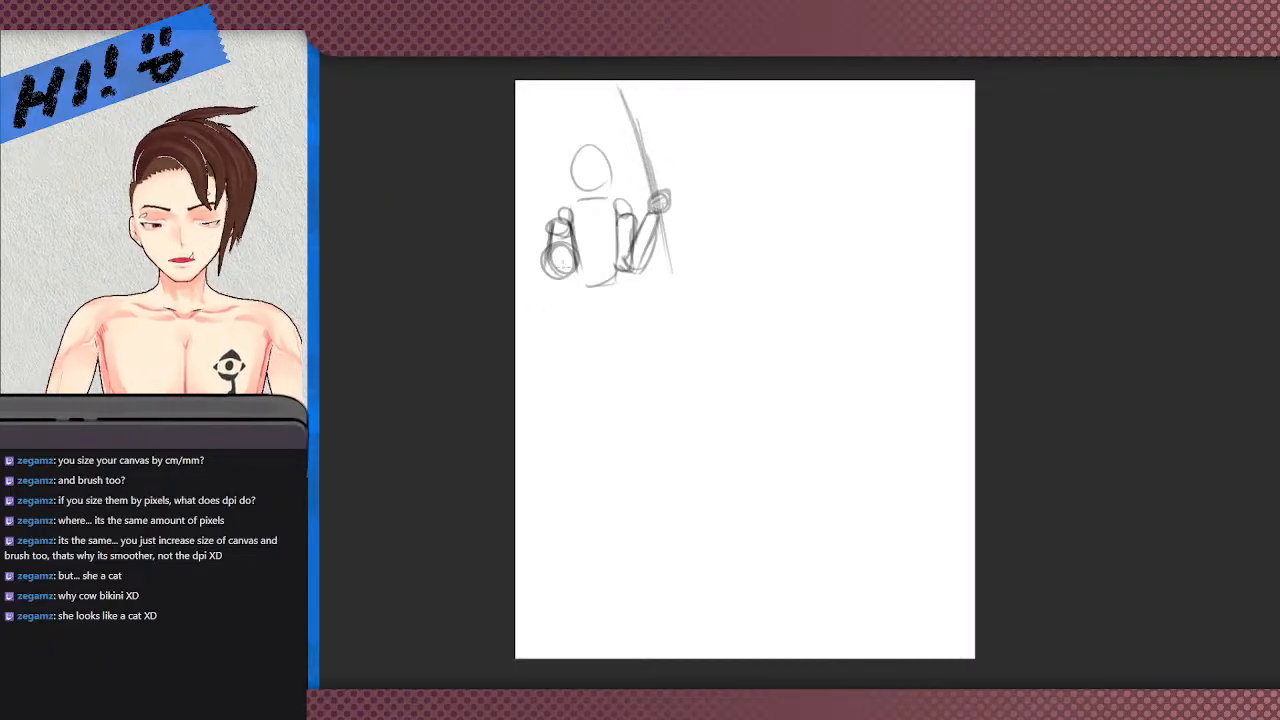
- Sketch the standing figure's hip, knee and leg shapes below the lowered arm, undoing a stray stroke
mouse_move(562, 266)
mouse_down()
mouse_move(574, 290)
mouse_move(562, 288)
mouse_move(578, 290)
mouse_move(562, 266)
mouse_up()
key(ctrl+z)
mouse_move(562, 309)
mouse_down()
mouse_move(584, 350)
mouse_move(551, 316)
mouse_move(570, 355)
mouse_up()
mouse_move(546, 276)
mouse_down()
mouse_move(546, 334)
mouse_move(547, 268)
mouse_up()
mouse_move(606, 346)
mouse_down()
mouse_move(578, 272)
mouse_move(589, 324)
mouse_up()
mouse_move(594, 390)
mouse_down()
mouse_move(579, 531)
mouse_move(606, 468)
mouse_up()
drag(578, 510, 574, 342)
drag(578, 346, 586, 466)
mouse_move(611, 508)
mouse_down()
mouse_move(588, 327)
mouse_move(565, 311)
mouse_move(550, 372)
mouse_up()
drag(548, 360, 562, 395)
drag(562, 390, 578, 370)
- Draw large, loose, sweeping curves around and beside the standing figure's feet
drag(614, 620, 620, 658)
drag(770, 592, 706, 658)
drag(662, 358, 737, 414)
mouse_move(700, 314)
mouse_down()
mouse_move(666, 346)
mouse_move(690, 496)
mouse_up()
mouse_move(664, 612)
mouse_down()
mouse_move(514, 583)
mouse_move(522, 520)
mouse_up()
mouse_move(570, 480)
mouse_down()
mouse_move(576, 426)
mouse_move(576, 456)
mouse_up()
mouse_move(584, 492)
mouse_down()
mouse_move(670, 517)
mouse_move(692, 500)
mouse_up()
mouse_move(648, 498)
mouse_down()
mouse_move(682, 473)
mouse_move(649, 409)
mouse_move(652, 516)
mouse_up()
- Sketch the standing figure's pelvis and the tapering shapes of the second leg
mouse_move(584, 291)
mouse_down()
mouse_move(617, 325)
mouse_move(597, 328)
mouse_move(618, 322)
mouse_move(599, 300)
mouse_move(618, 322)
mouse_move(600, 343)
mouse_move(624, 322)
mouse_up()
drag(598, 340, 606, 406)
mouse_move(628, 324)
mouse_down()
mouse_move(614, 422)
mouse_move(600, 422)
mouse_move(610, 350)
mouse_move(590, 322)
mouse_move(606, 396)
mouse_up()
drag(613, 346, 604, 410)
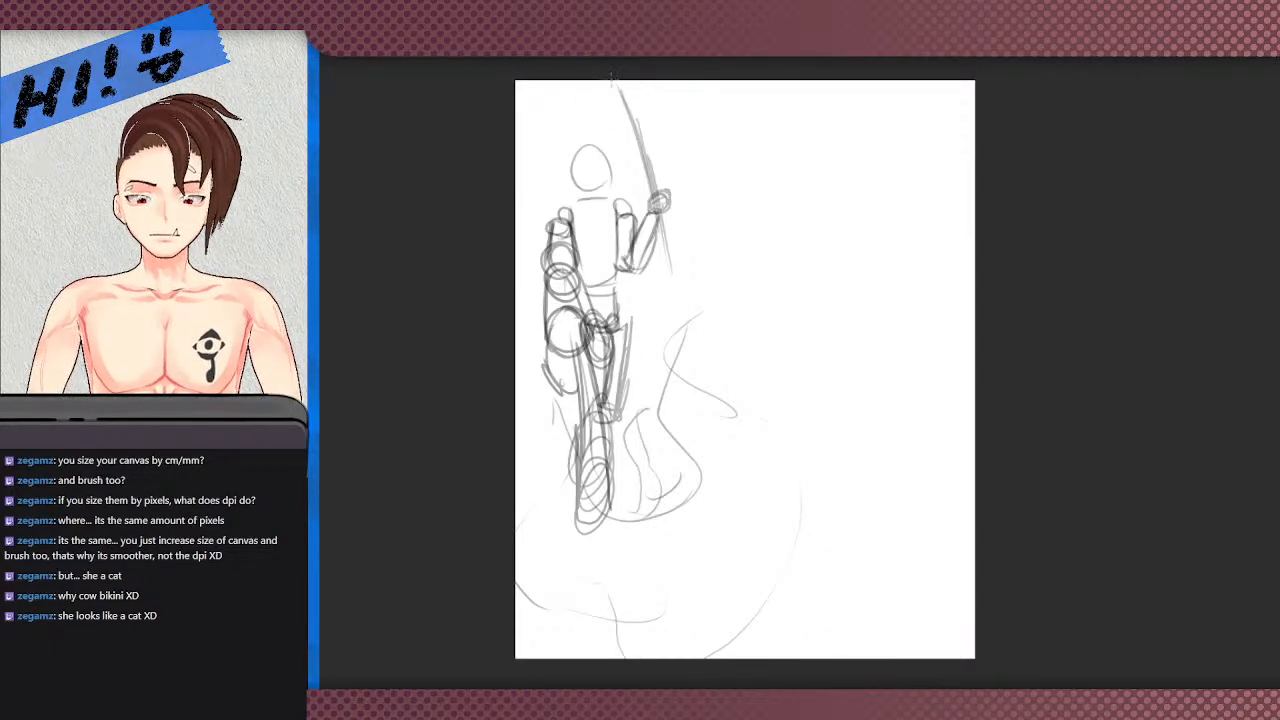
- Draw two eyes and an open smiling mouth in the standing figure's head, undoing the extra facial strokes
mouse_move(586, 155)
mouse_down()
mouse_move(594, 172)
mouse_move(606, 166)
mouse_up()
drag(578, 173, 602, 174)
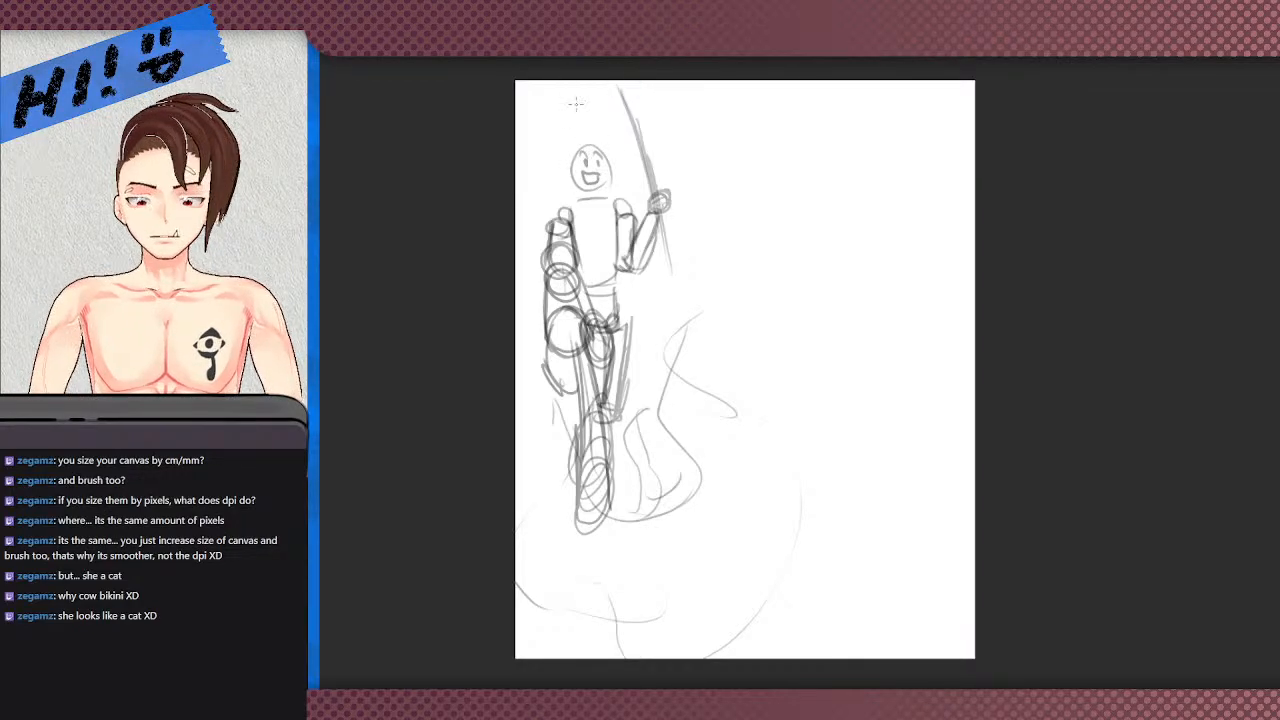
key(ctrl+z)
key(ctrl+z)
key(ctrl+z)
drag(583, 172, 600, 173)
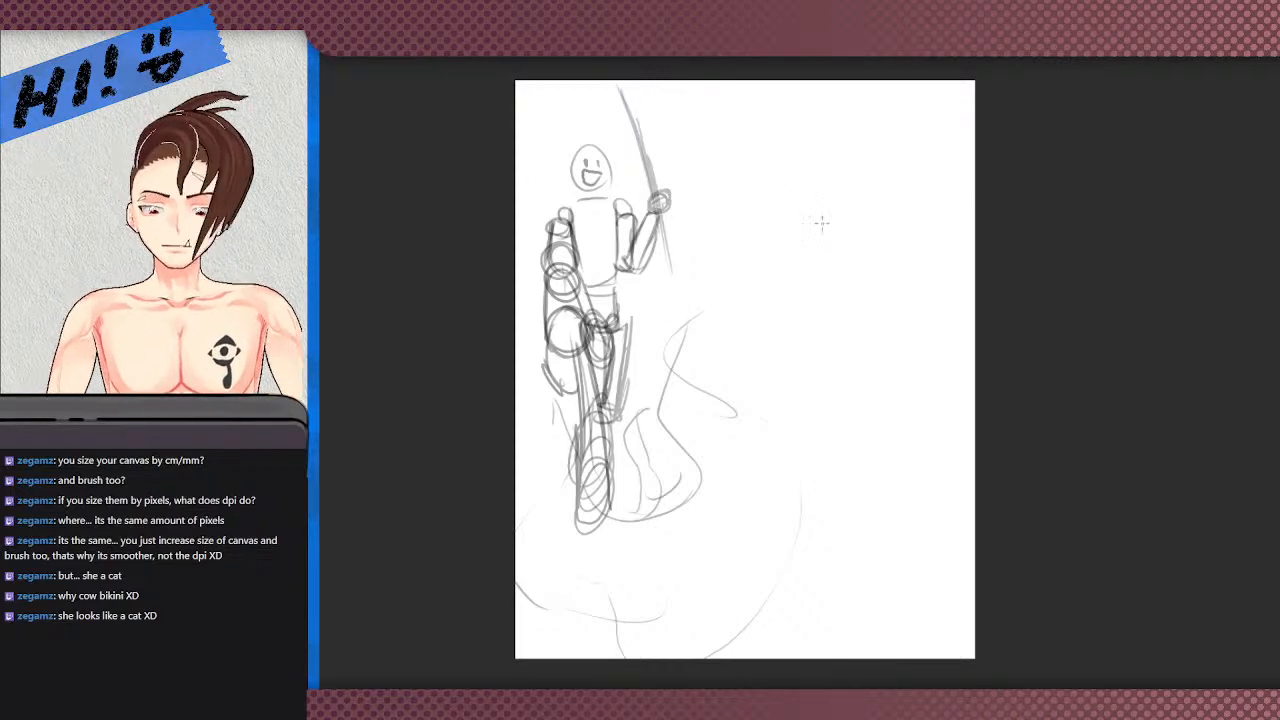
- Sketch a second figure beside the first with a round head, a forward-leaning torso and hip joints, undoing unwanted strokes
mouse_move(848, 203)
mouse_down()
mouse_move(838, 238)
mouse_move(817, 230)
mouse_move(825, 214)
mouse_move(832, 252)
mouse_move(790, 256)
mouse_move(810, 265)
mouse_move(783, 275)
mouse_move(780, 252)
mouse_move(817, 211)
mouse_move(882, 222)
mouse_move(779, 267)
mouse_move(762, 258)
mouse_move(797, 270)
mouse_move(754, 284)
mouse_move(808, 282)
mouse_move(752, 290)
mouse_move(816, 292)
mouse_move(748, 302)
mouse_move(818, 300)
mouse_move(752, 396)
mouse_up()
key(ctrl+z)
key(ctrl+z)
mouse_move(792, 336)
mouse_down()
mouse_move(762, 371)
mouse_move(798, 350)
mouse_up()
mouse_move(782, 294)
mouse_down()
mouse_move(758, 362)
mouse_move(772, 362)
mouse_up()
mouse_move(823, 296)
mouse_down()
mouse_move(791, 359)
mouse_move(753, 376)
mouse_move(751, 361)
mouse_move(754, 407)
mouse_up()
key(ctrl+z)
- Build up the leaning figure's thighs, knees and lower legs with overlapping strokes narrowing towards the feet
drag(730, 382, 742, 402)
drag(760, 360, 736, 390)
mouse_move(752, 365)
mouse_down()
mouse_move(724, 392)
mouse_move(738, 400)
mouse_up()
mouse_move(782, 368)
mouse_down()
mouse_move(738, 403)
mouse_move(740, 387)
mouse_up()
drag(756, 291, 757, 342)
drag(766, 296, 756, 388)
drag(756, 310, 750, 412)
drag(756, 338, 748, 410)
drag(764, 334, 742, 390)
drag(765, 362, 734, 390)
mouse_move(745, 298)
mouse_down()
mouse_move(740, 380)
mouse_move(741, 368)
mouse_up()
drag(772, 292, 757, 384)
drag(773, 316, 767, 347)
mouse_move(766, 386)
mouse_down()
mouse_move(736, 398)
mouse_move(750, 418)
mouse_up()
mouse_move(762, 410)
mouse_down()
mouse_move(730, 462)
mouse_move(735, 404)
mouse_up()
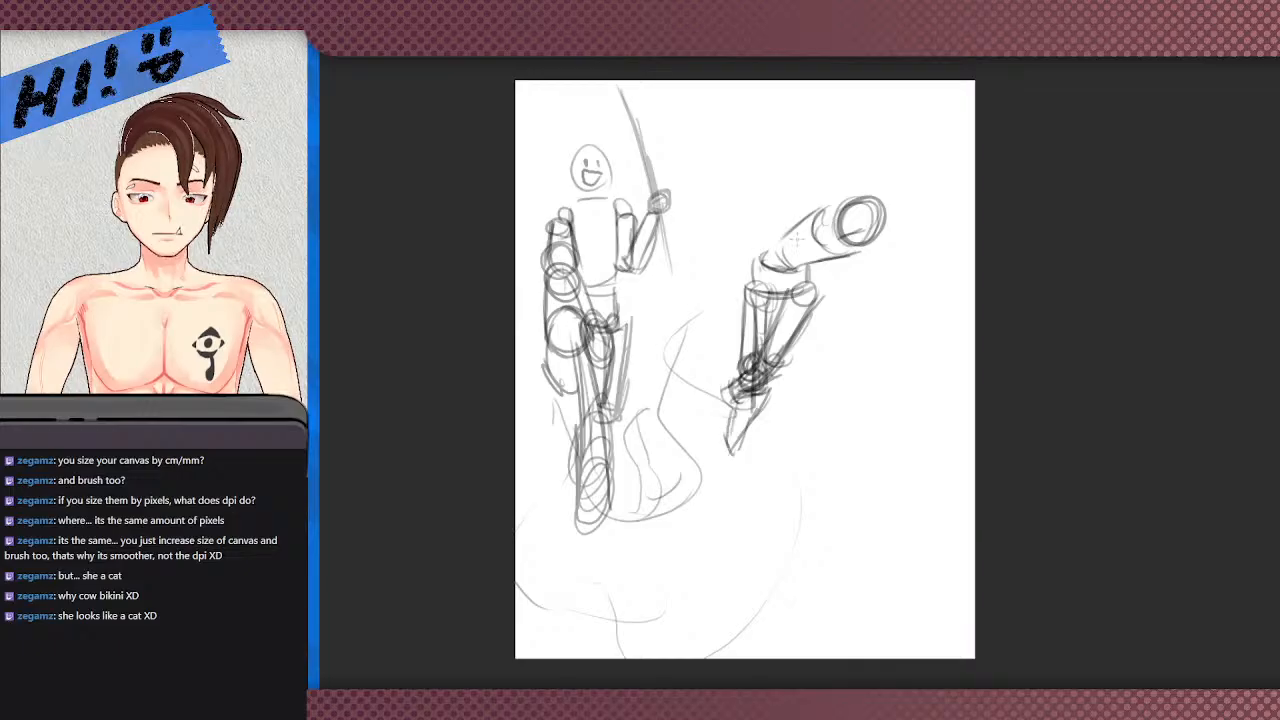
- Sketch the leaning figure's shoulder and an arm stretched forward to a round hand, undoing the first arm strokes
mouse_move(898, 262)
mouse_down()
mouse_move(888, 254)
mouse_move(912, 275)
mouse_move(878, 256)
mouse_move(932, 276)
mouse_up()
key(ctrl+z)
key(ctrl+z)
mouse_move(860, 251)
mouse_down()
mouse_move(856, 264)
mouse_move(914, 290)
mouse_up()
mouse_move(921, 275)
mouse_down()
mouse_move(912, 285)
mouse_move(925, 292)
mouse_move(932, 276)
mouse_up()
mouse_move(818, 242)
mouse_down()
mouse_move(850, 246)
mouse_move(855, 268)
mouse_move(810, 222)
mouse_up()
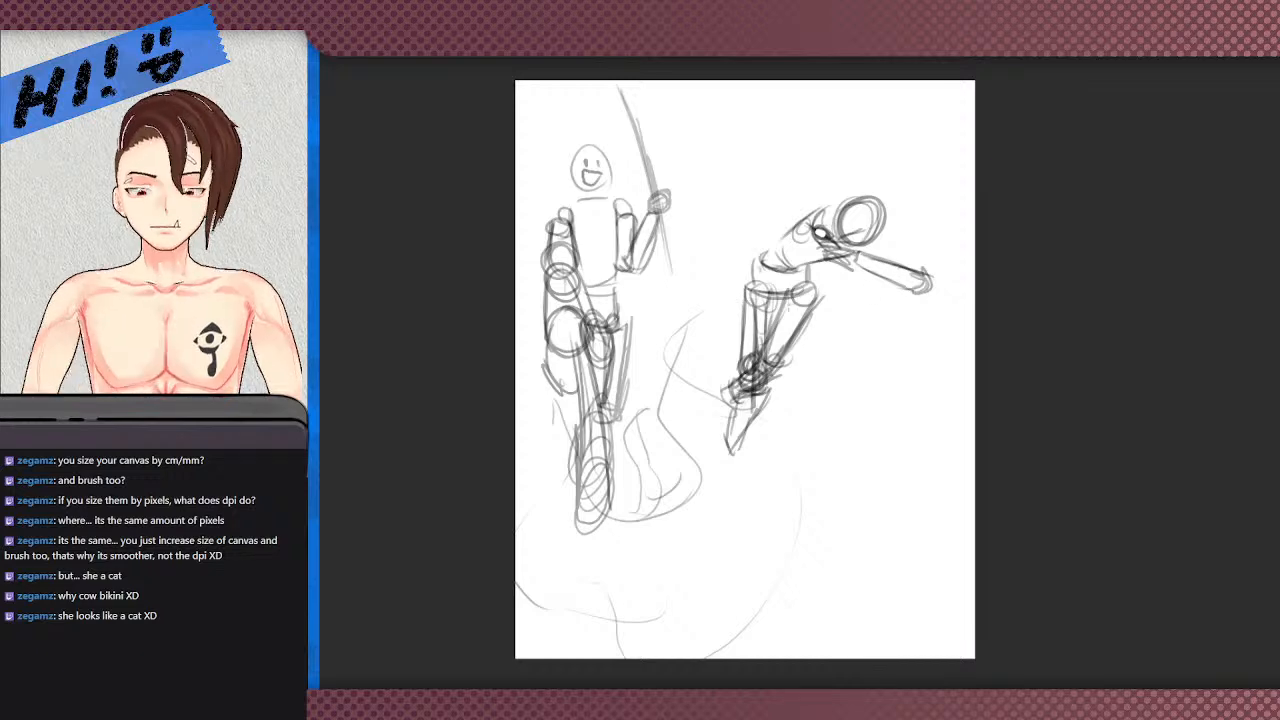
- Sketch a short flat surface edge across the leaning figure's hips, undoing unwanted strokes
mouse_move(855, 283)
mouse_down()
mouse_move(762, 292)
mouse_move(836, 278)
mouse_up()
drag(754, 288, 850, 297)
key(ctrl+z)
key(ctrl+z)
key(ctrl+z)
mouse_move(784, 298)
mouse_down()
mouse_move(846, 284)
mouse_move(764, 290)
mouse_up()
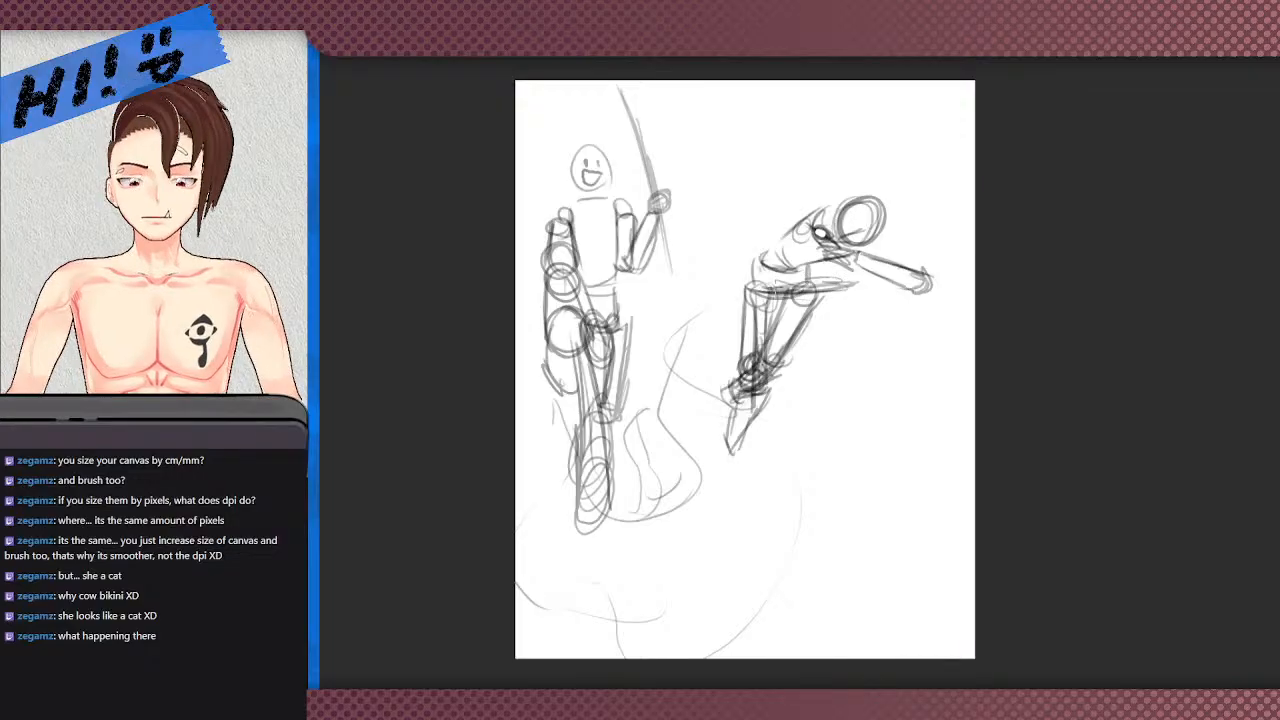
- Extend the surface edge into a long horizontal line beneath the leaning figure's torso and arm, undoing a stray stroke
scroll(840, 271, up, 3)
scroll(749, 283, down, 1)
scroll(812, 180, down, 1)
scroll(756, 258, up, 1)
mouse_move(720, 296)
mouse_down()
mouse_move(974, 278)
mouse_move(486, 291)
mouse_up()
drag(1078, 345, 502, 377)
key(ctrl+z)
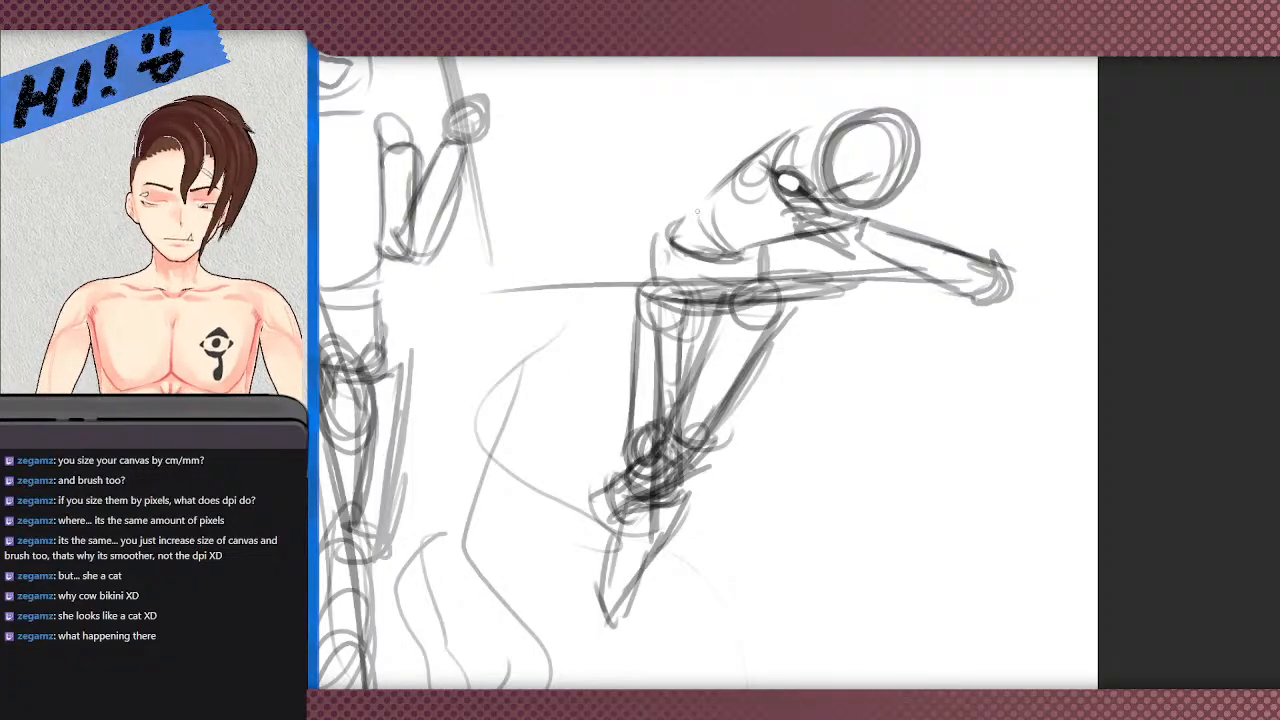
- Sketch the leaning figure's near upper arm from shoulder to surface and erase the torso lines inside it
drag(634, 266, 694, 291)
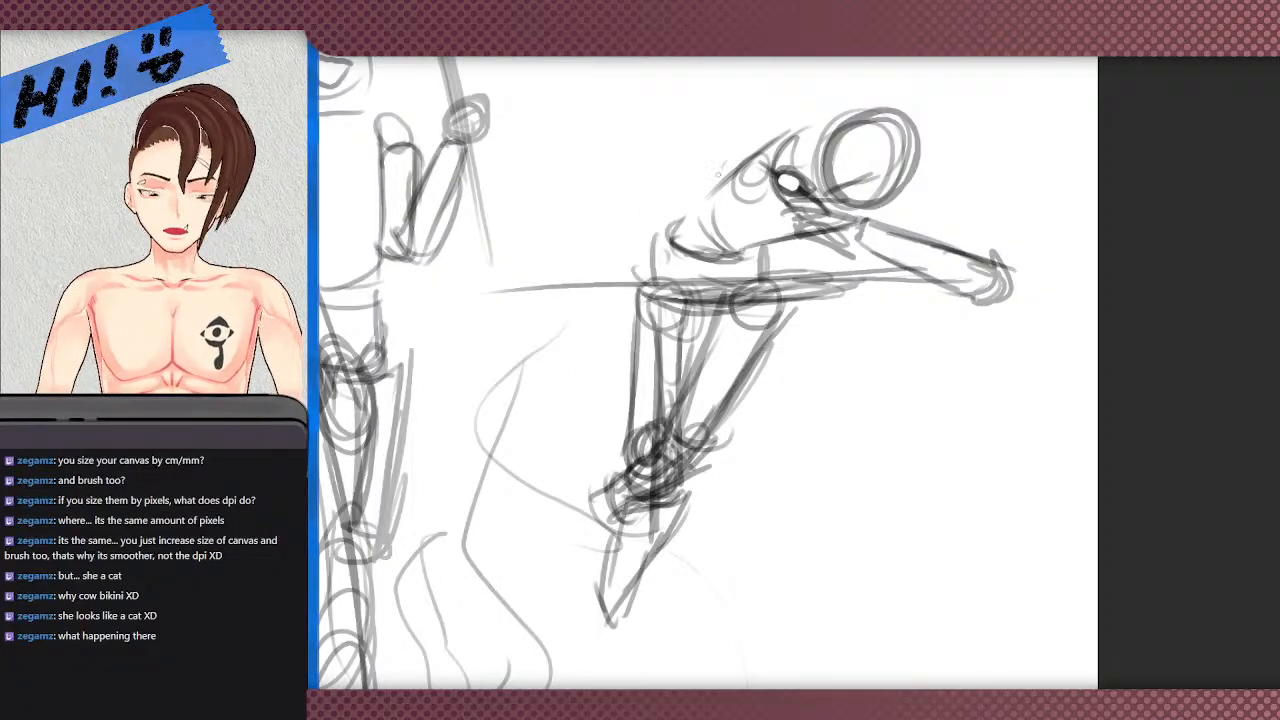
drag(726, 158, 640, 272)
mouse_move(636, 222)
mouse_down()
mouse_move(694, 282)
mouse_move(722, 246)
mouse_move(656, 282)
mouse_up()
drag(754, 190, 700, 282)
mouse_move(771, 184)
mouse_down()
mouse_move(700, 272)
mouse_move(690, 250)
mouse_move(677, 272)
mouse_move(738, 189)
mouse_up()
key(e)
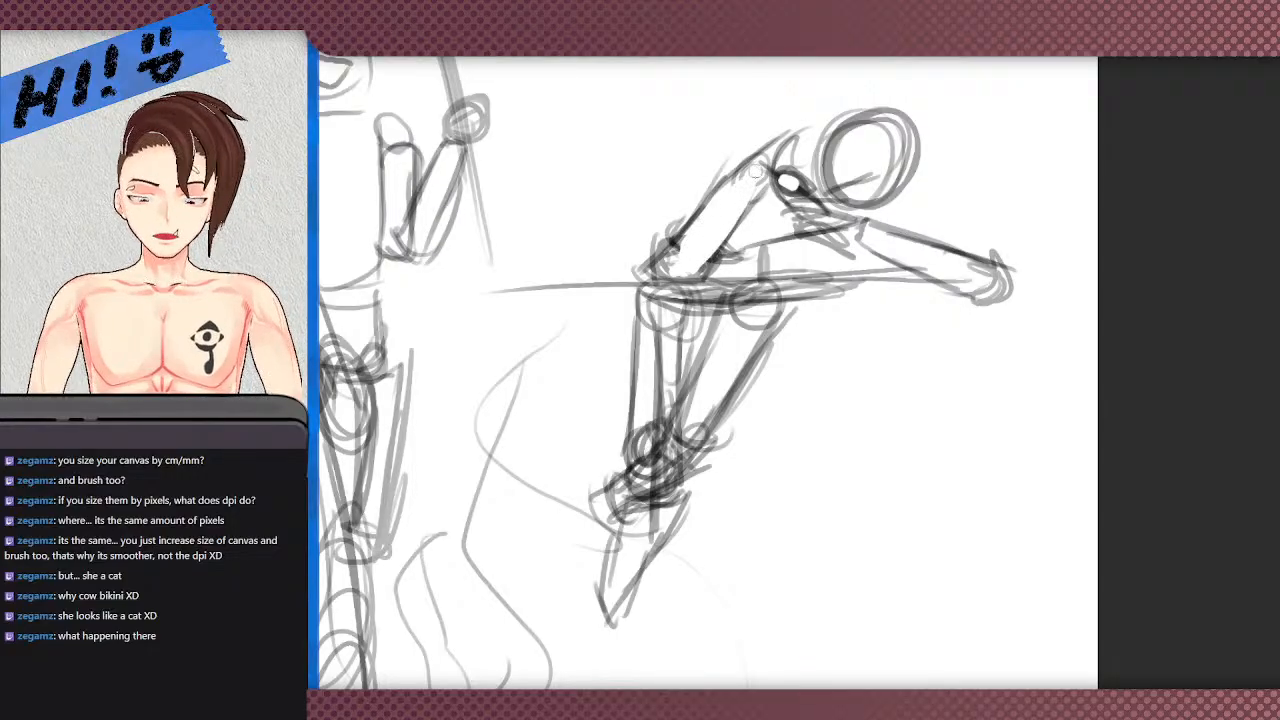
key(ctrl+minus)
key(ctrl+plus)
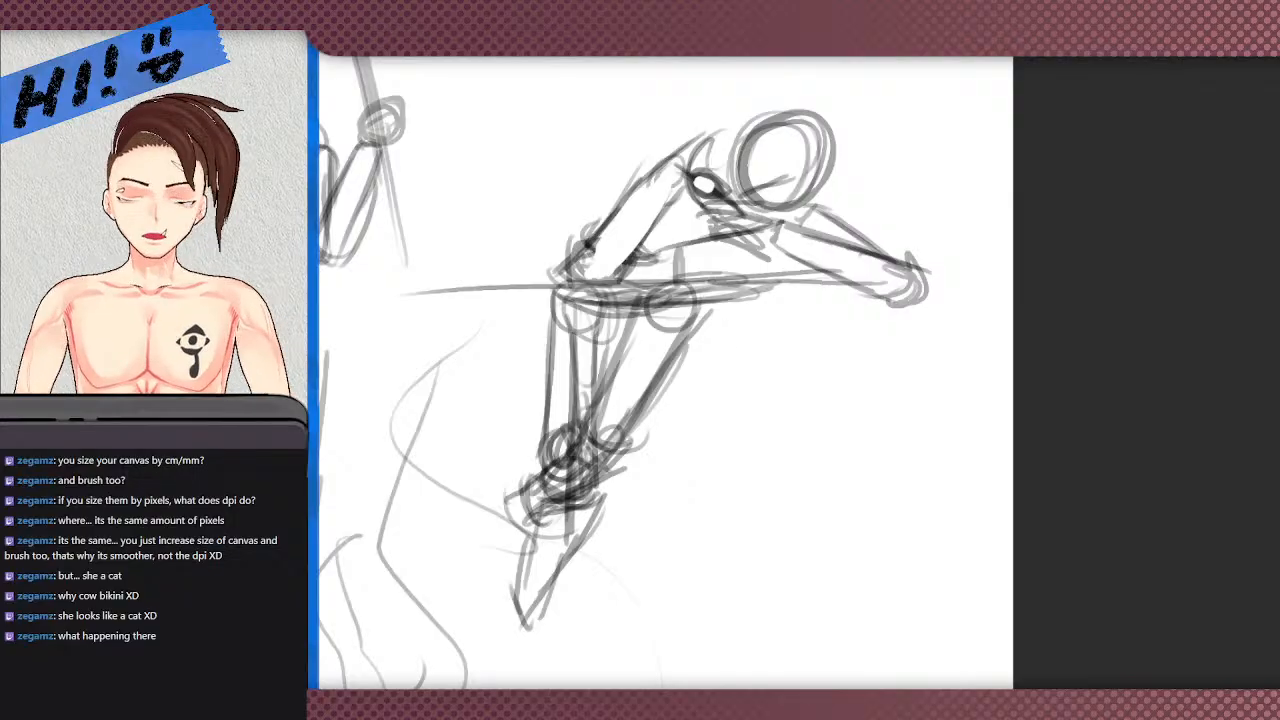
- Add dark strokes for the leaning figure's chest and the support beneath it down to the surface
mouse_move(692, 326)
mouse_down()
mouse_move(734, 306)
mouse_move(700, 282)
mouse_move(704, 312)
mouse_up()
mouse_move(702, 250)
mouse_down()
mouse_move(700, 300)
mouse_move(712, 252)
mouse_move(742, 219)
mouse_up()
mouse_move(654, 215)
mouse_down()
mouse_move(706, 264)
mouse_move(746, 214)
mouse_move(726, 230)
mouse_up()
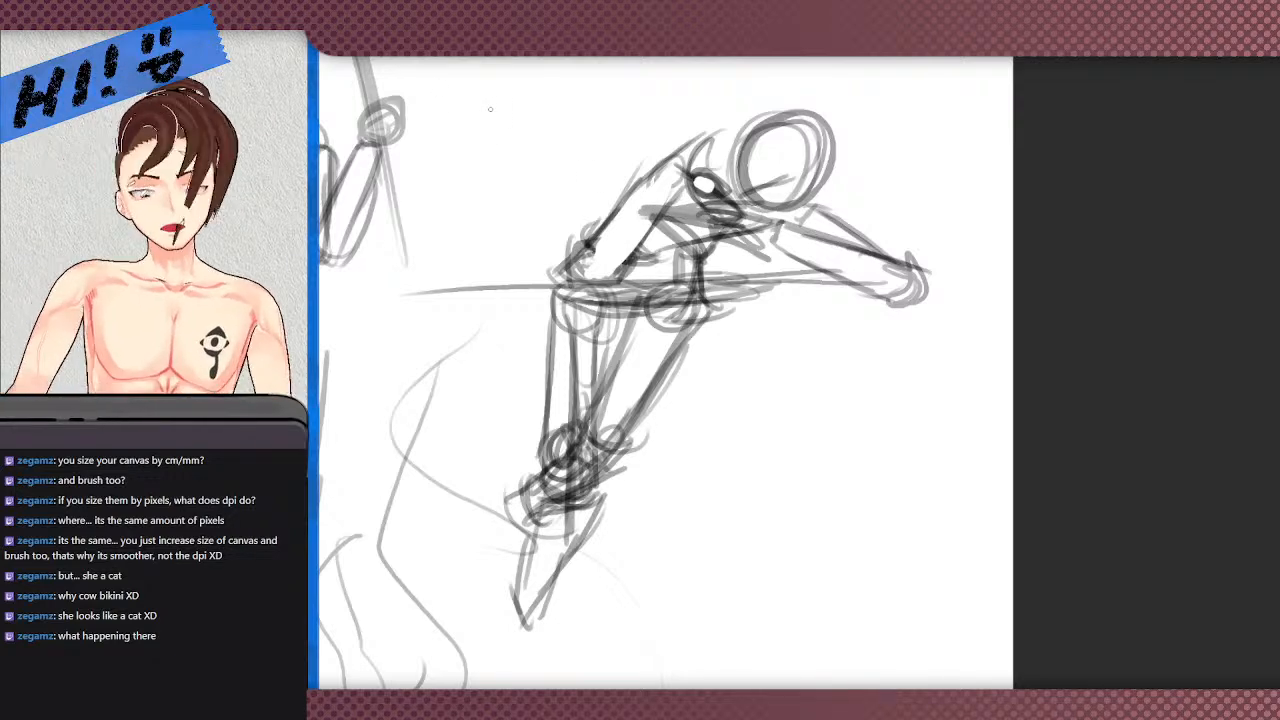
- Examine both figure sketches on the whole canvas and at closer magnifications
scroll(665, 370, down, 6)
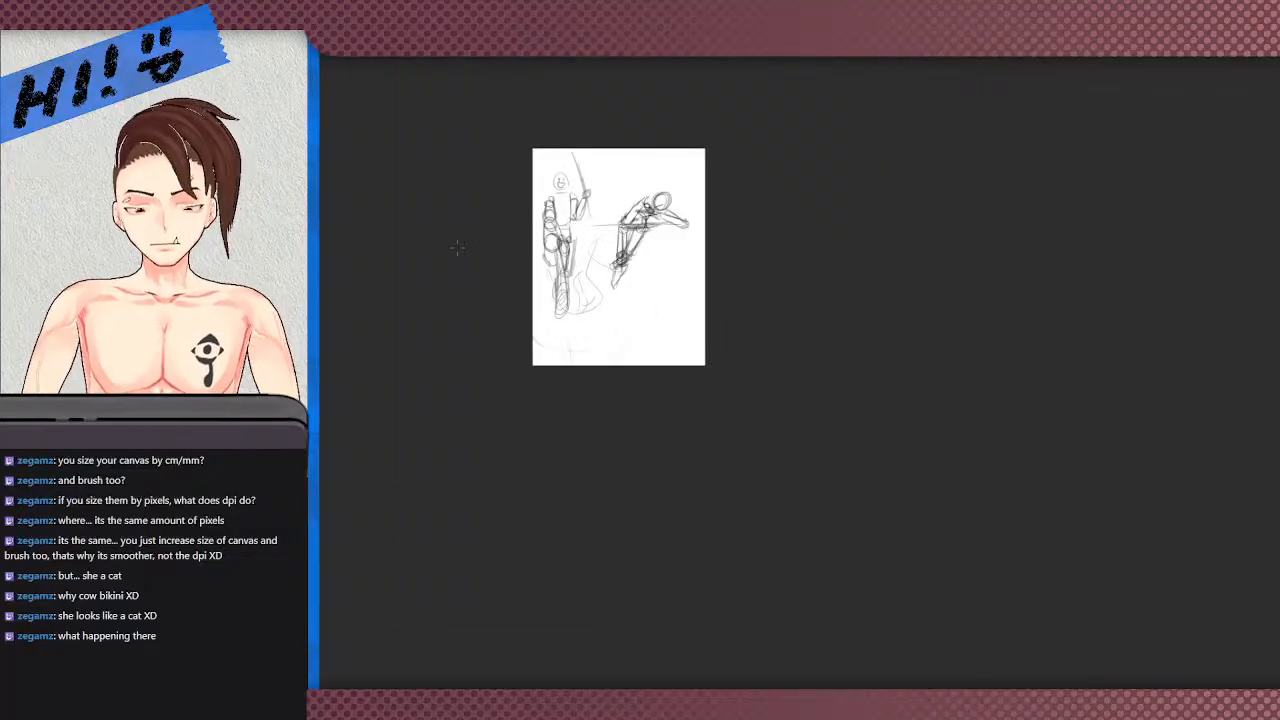
scroll(705, 295, up, 2)
scroll(577, 408, up, 1)
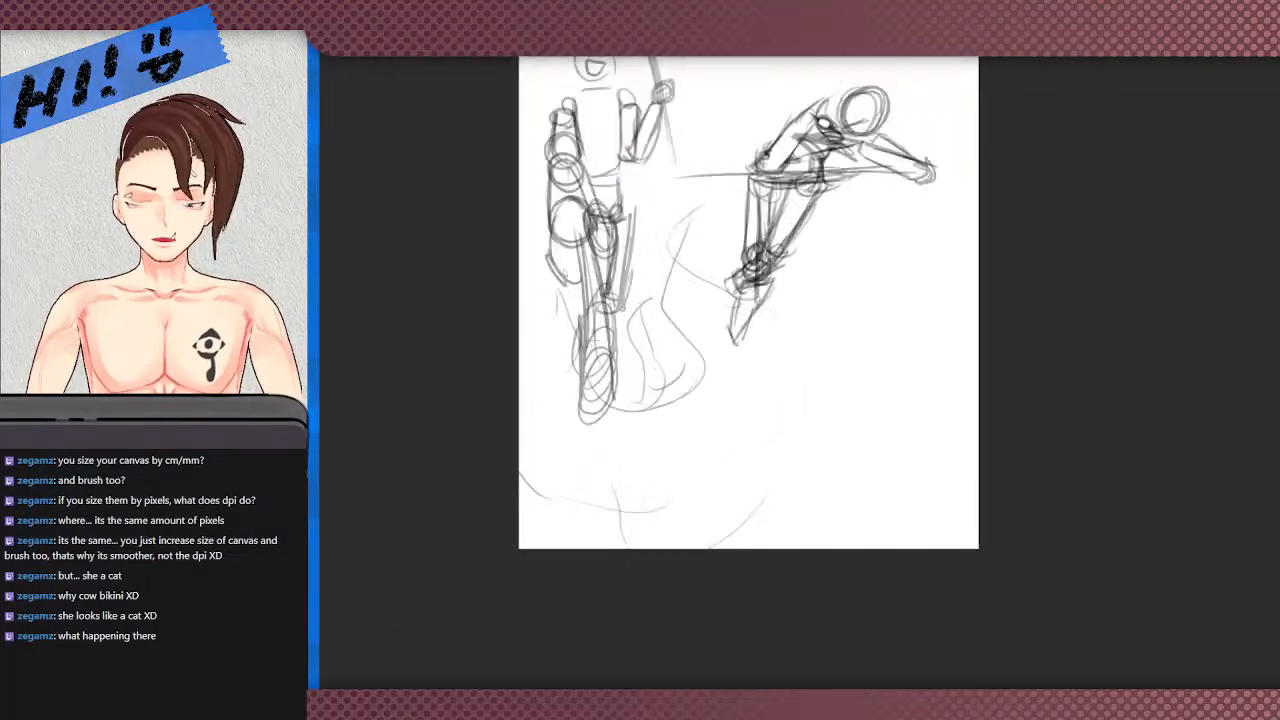
scroll(683, 270, down, 1)
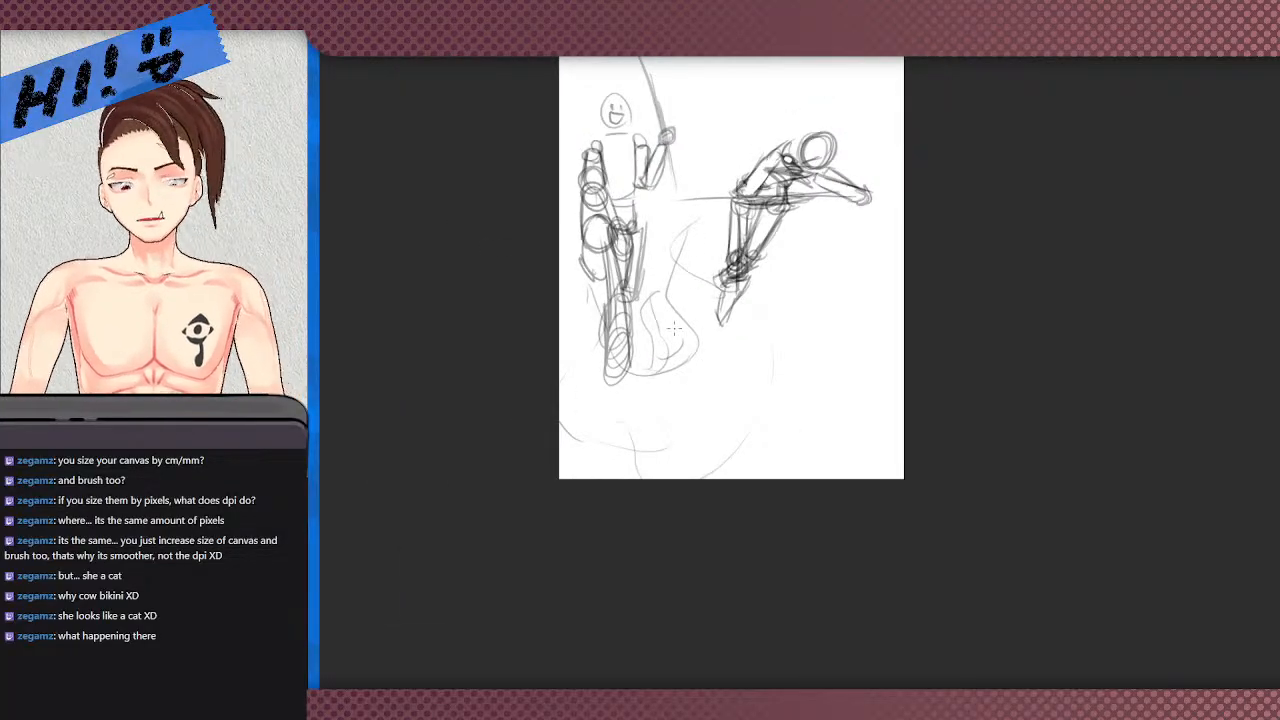
scroll(675, 328, up, 1)
scroll(640, 335, down, 3)
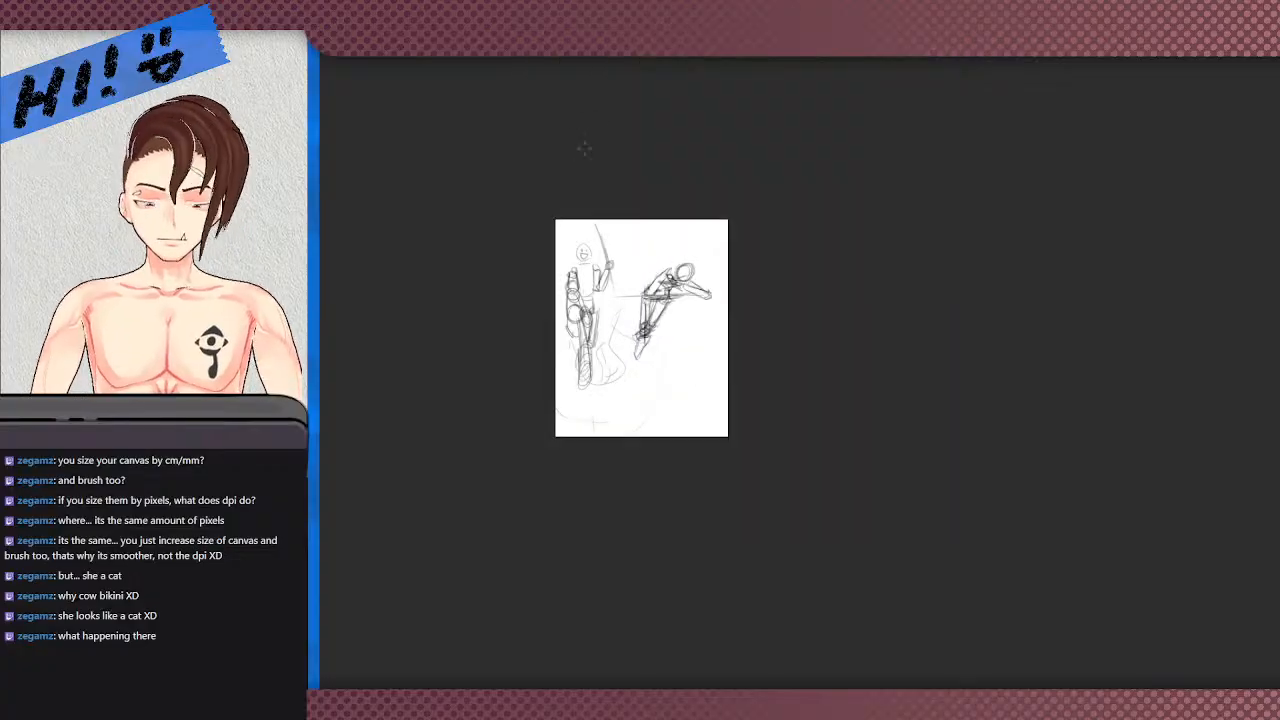
scroll(566, 340, up, 2)
scroll(552, 392, up, 1)
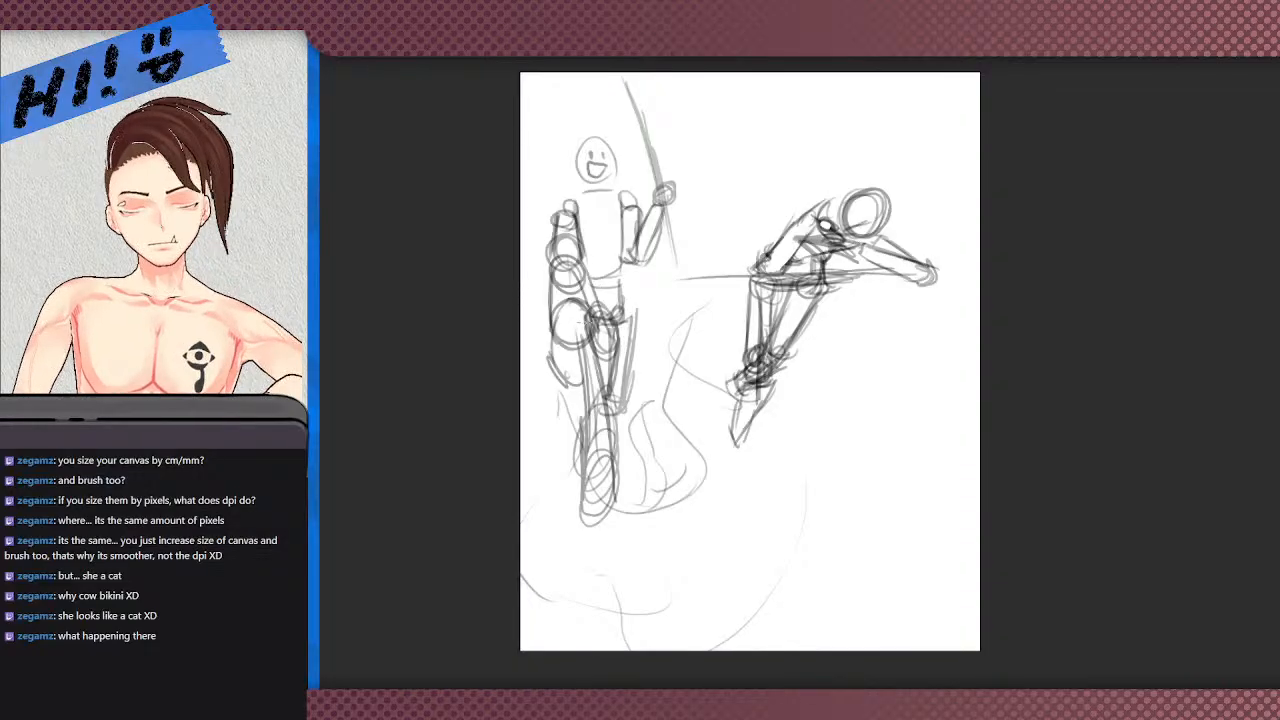
scroll(800, 350, down, 2)
scroll(845, 280, up, 6)
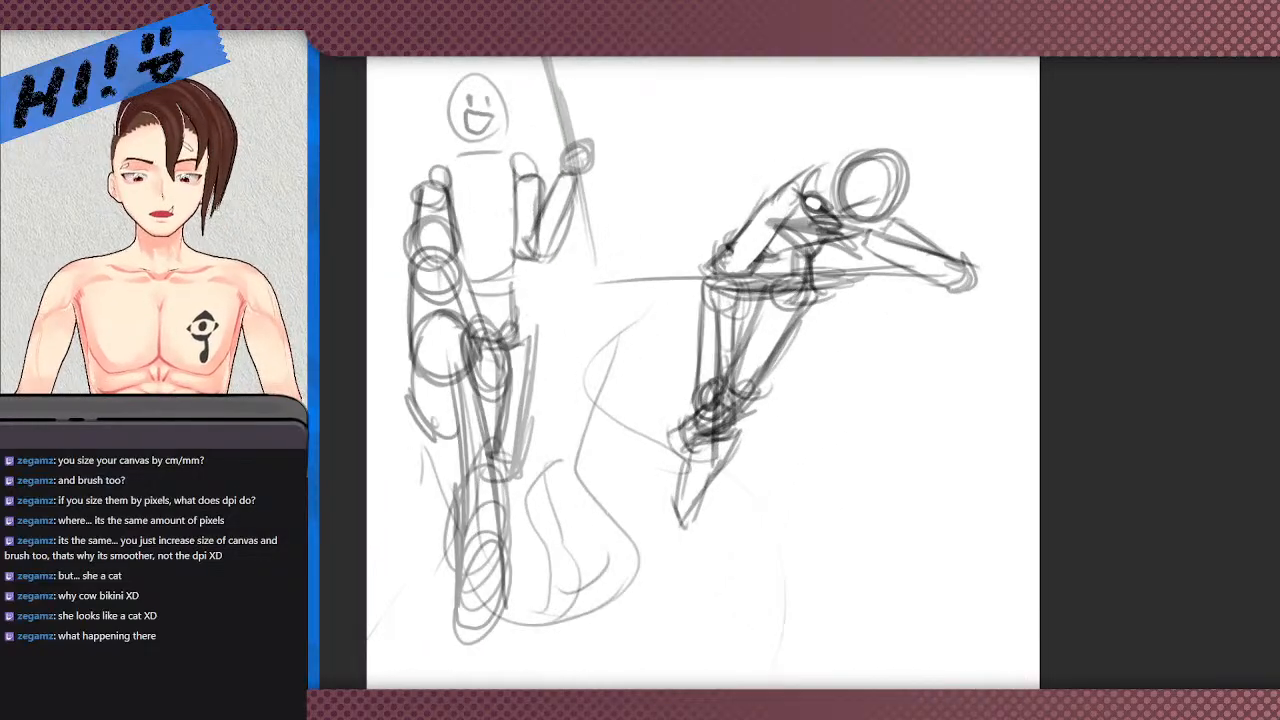
scroll(599, 272, down, 2)
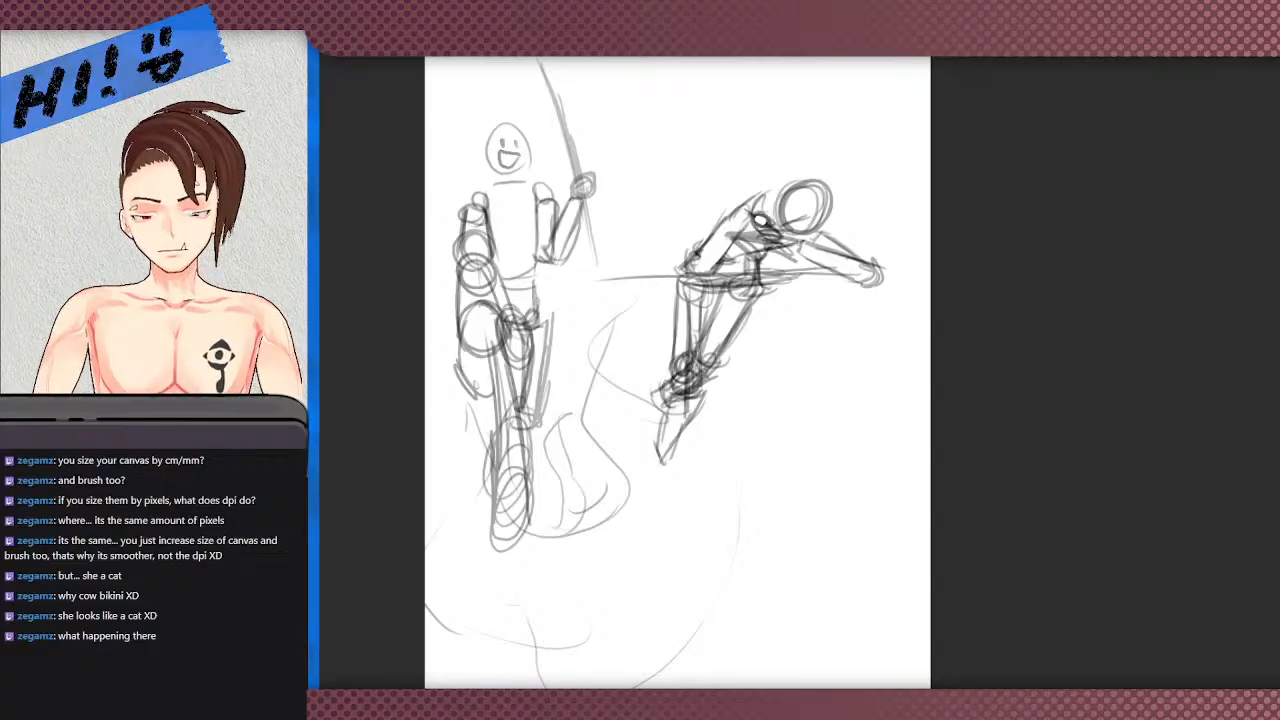
- Select the leaning figure with a polygonal outline, move it slightly away from the standing figure, and deselect it
scroll(763, 467, up, 1)
click(717, 406)
click(674, 453)
click(635, 480)
click(635, 428)
click(638, 389)
click(622, 321)
click(635, 279)
click(567, 275)
click(556, 258)
click(619, 245)
click(674, 205)
click(789, 129)
click(875, 113)
click(978, 178)
click(972, 328)
click(840, 435)
click(762, 436)
click(717, 406)
click(808, 503)
drag(735, 405, 761, 402)
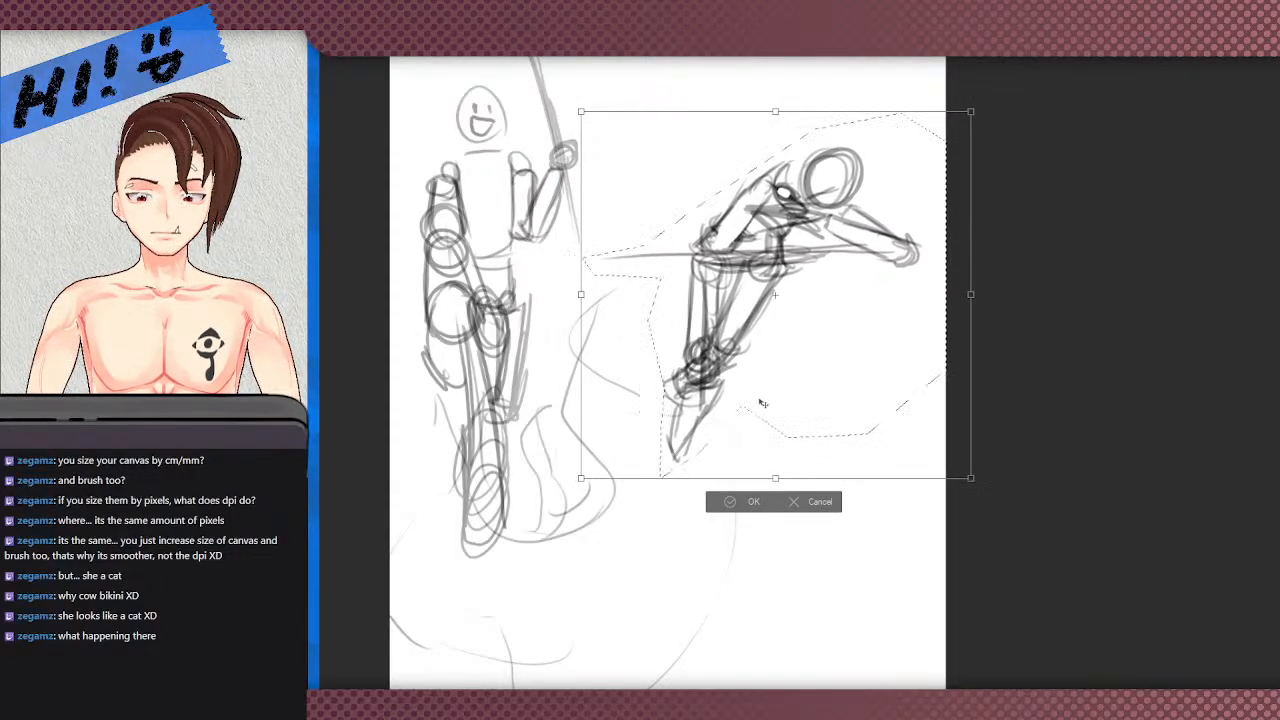
scroll(761, 402, down, 7)
scroll(800, 385, up, 4)
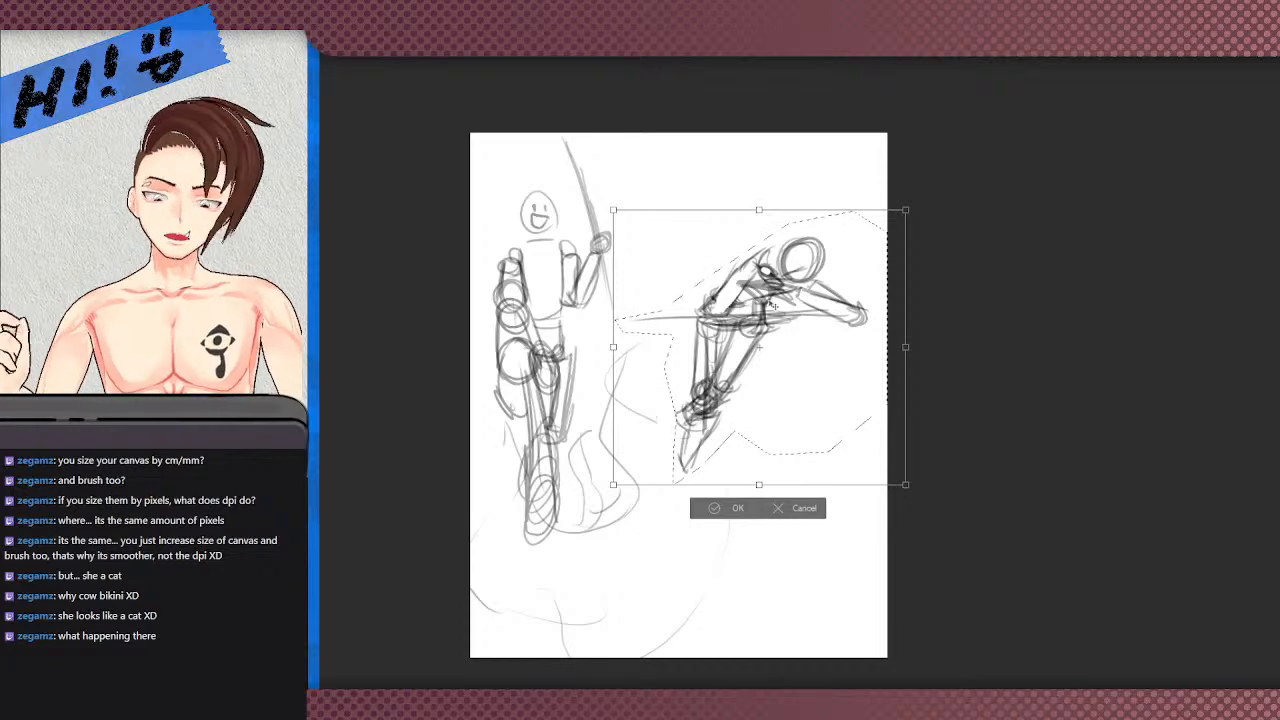
click(712, 509)
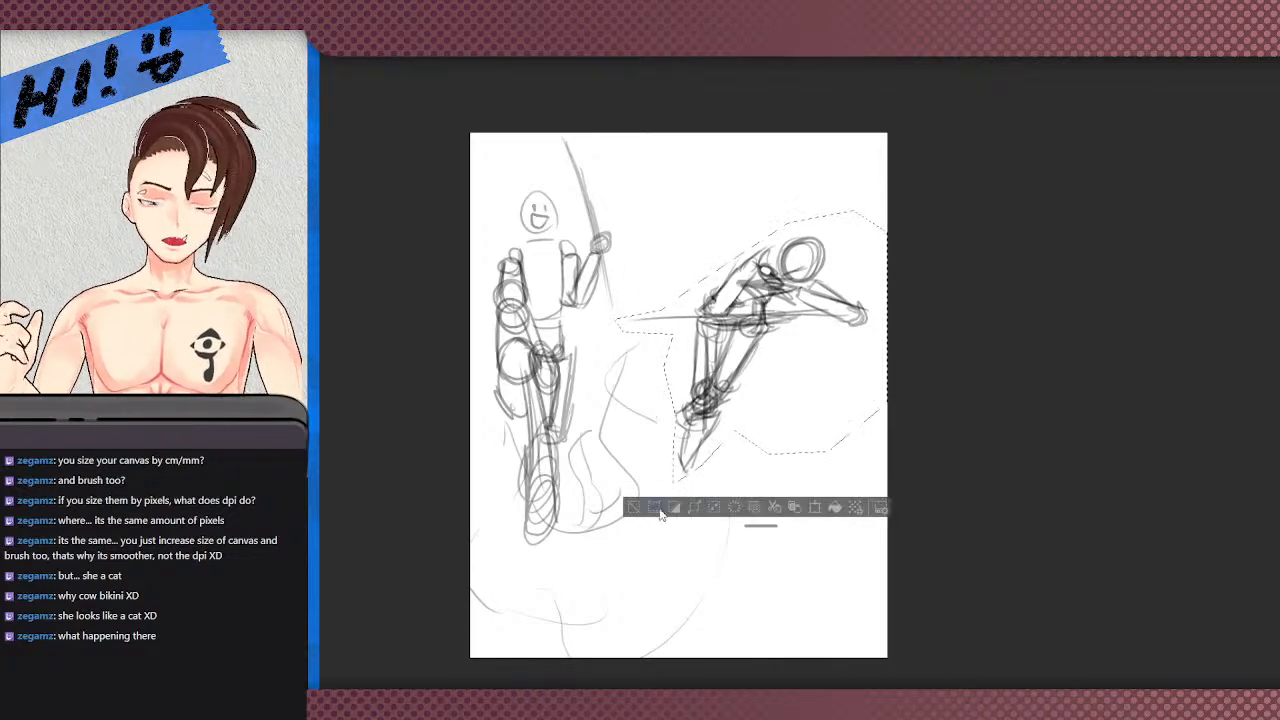
click(634, 507)
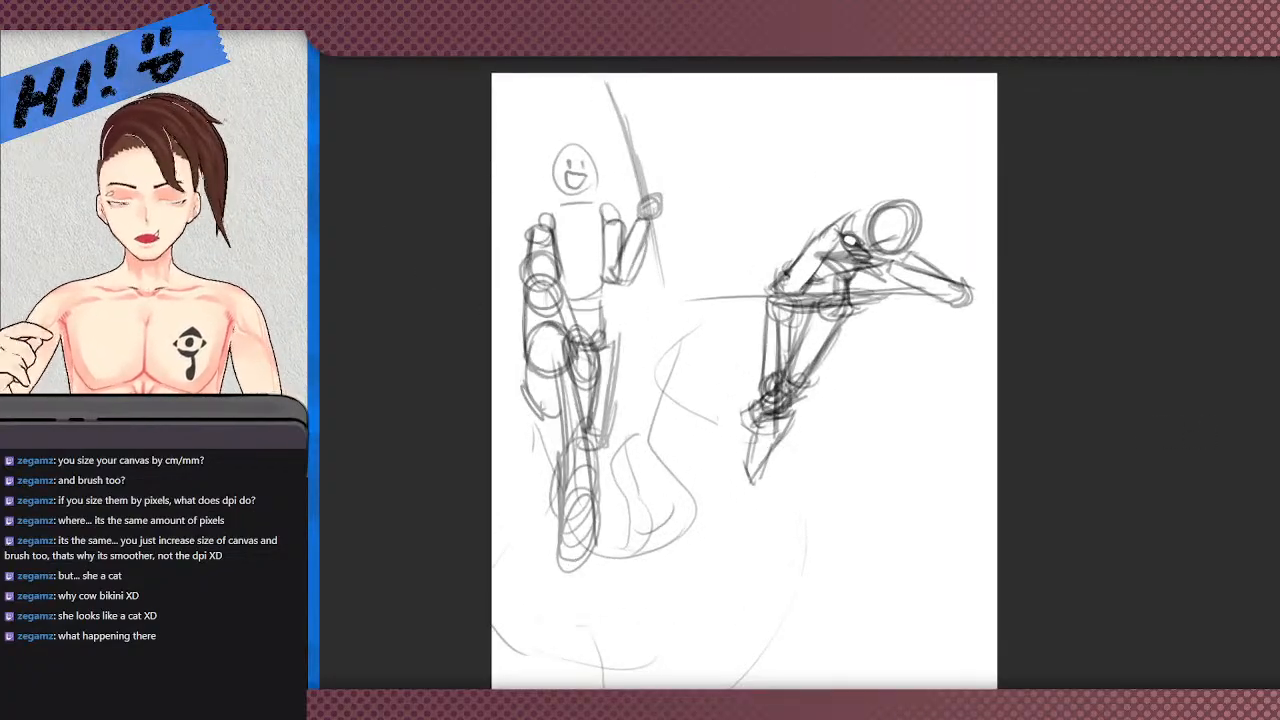
scroll(805, 252, down, 2)
scroll(740, 298, up, 1)
scroll(857, 267, up, 2)
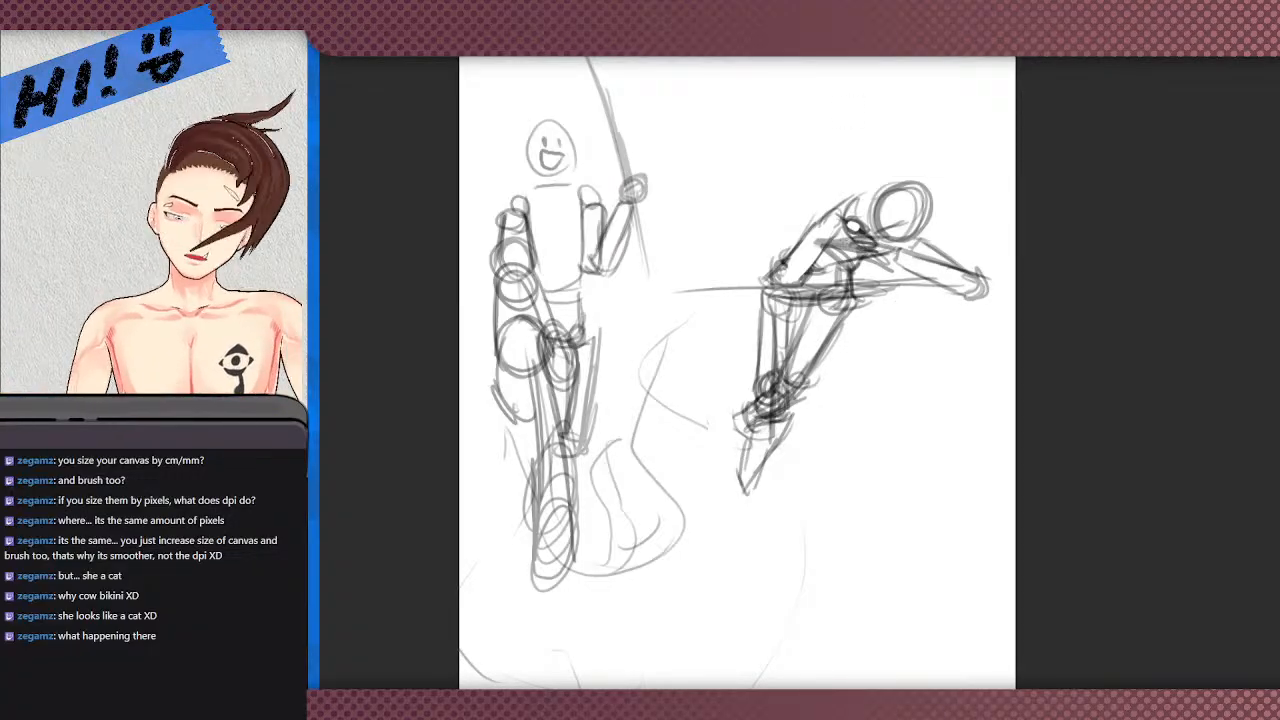
scroll(849, 240, up, 1)
click(841, 239)
drag(817, 211, 833, 243)
drag(828, 180, 870, 248)
scroll(675, 299, down, 1)
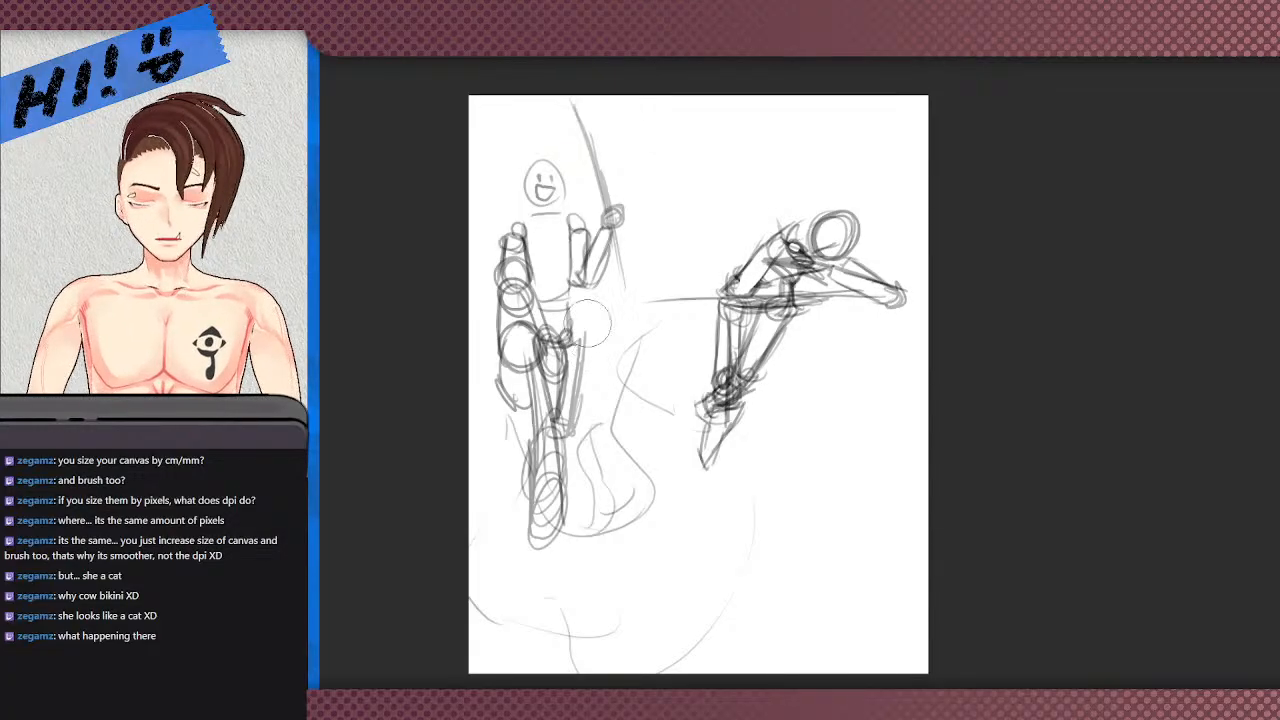
- Erase the standing figure and its loose curves with a large eraser, keeping the leaning figure
drag(606, 287, 591, 129)
mouse_move(605, 222)
mouse_down()
mouse_move(531, 277)
mouse_move(543, 320)
mouse_move(532, 364)
mouse_move(587, 387)
mouse_move(625, 465)
mouse_move(420, 611)
mouse_move(462, 575)
mouse_move(540, 638)
mouse_move(526, 674)
mouse_move(763, 487)
mouse_move(711, 632)
mouse_up()
scroll(511, 375, down, 1)
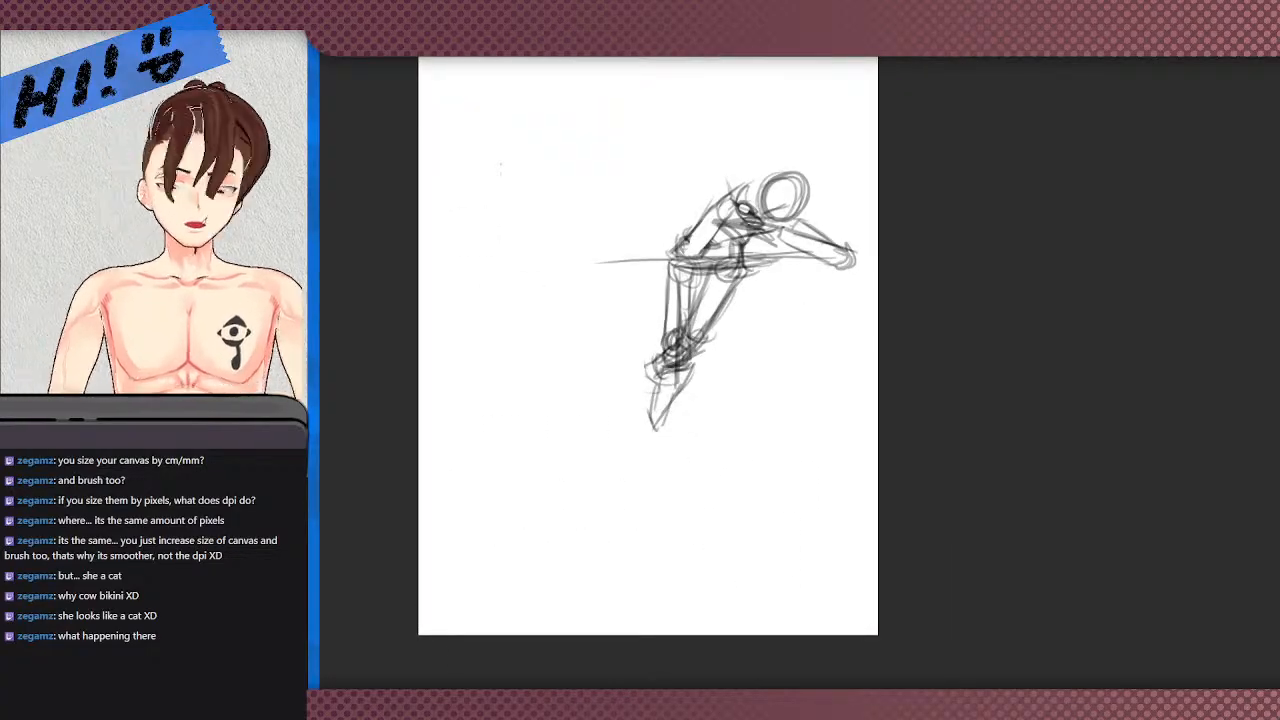
- Select the area around the leaning figure, move it towards the middle of the canvas, enlarge it, and deselect it
drag(925, 507, 497, 66)
click(741, 530)
drag(642, 432, 547, 505)
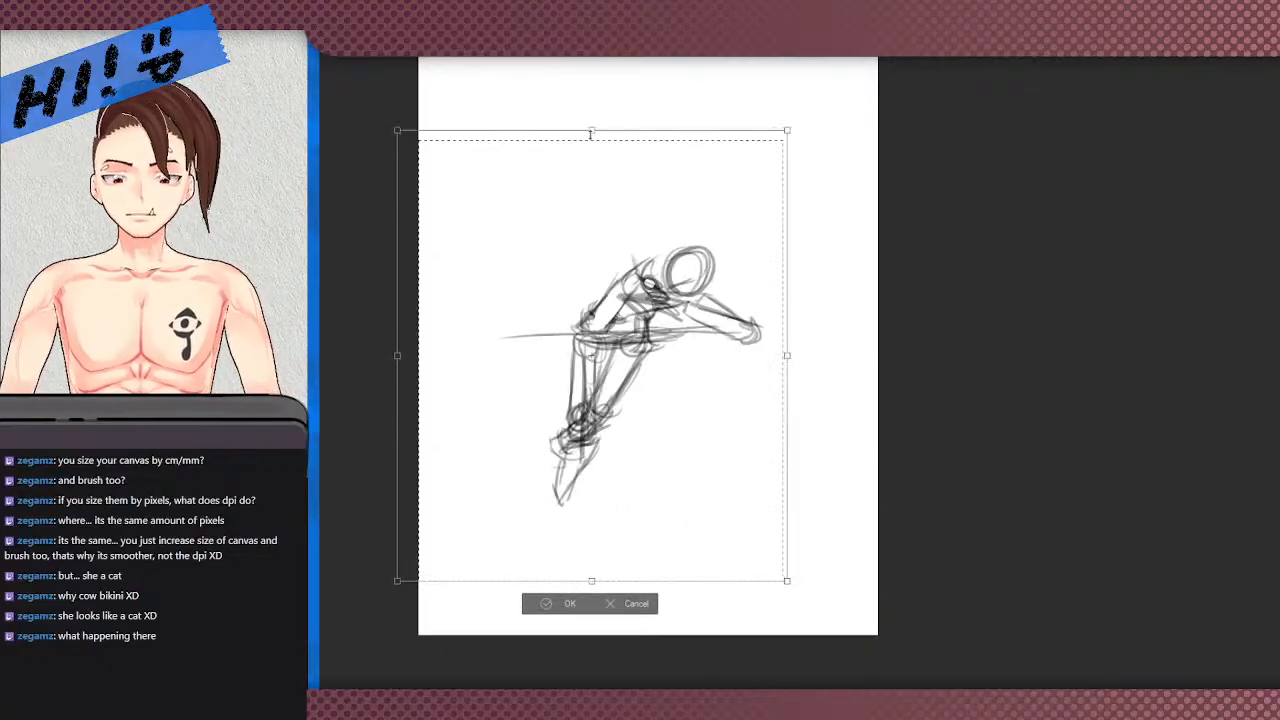
drag(591, 137, 591, 45)
drag(610, 220, 619, 269)
drag(601, 95, 601, 46)
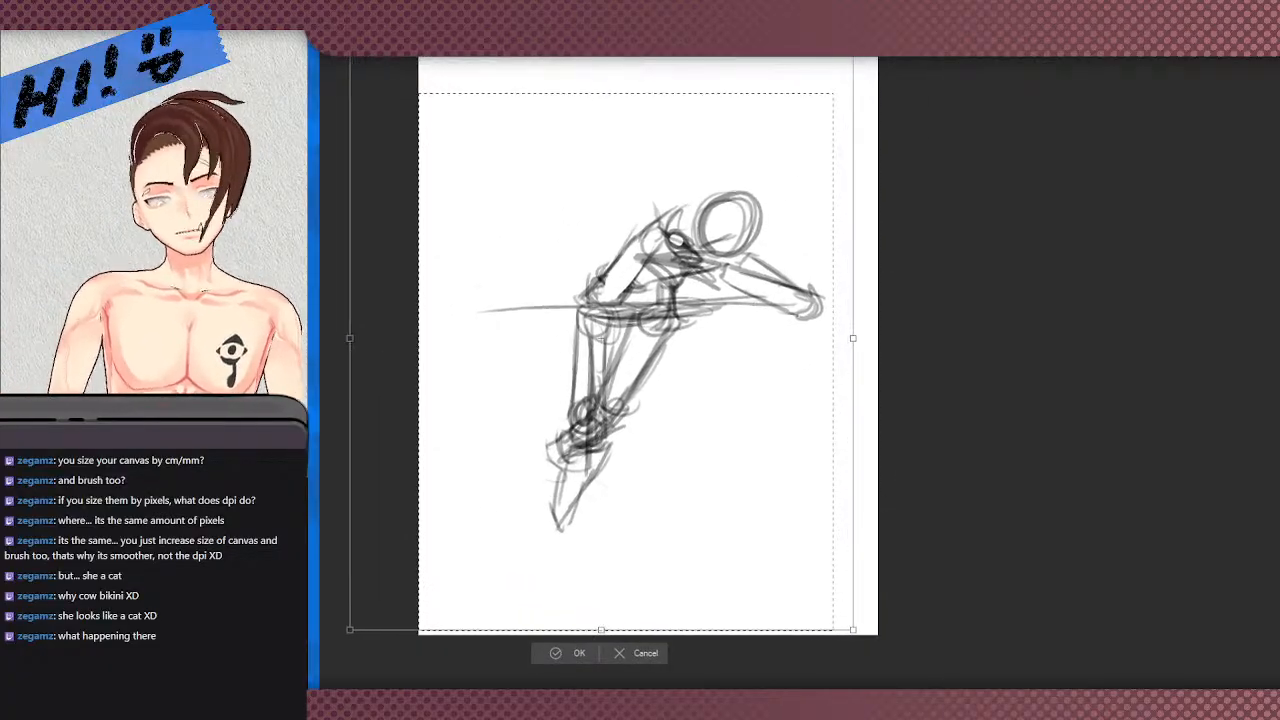
click(556, 653)
click(475, 653)
- Sketch a rounded hip shape behind the leaning figure's arm and erase the legs below the surface line
mouse_move(615, 250)
mouse_down()
mouse_move(571, 262)
mouse_move(593, 258)
mouse_move(568, 306)
mouse_up()
key(e)
key(])
mouse_move(531, 545)
mouse_down()
mouse_move(582, 465)
mouse_move(663, 431)
mouse_move(572, 397)
mouse_move(554, 373)
mouse_move(630, 350)
mouse_move(658, 361)
mouse_move(551, 330)
mouse_up()
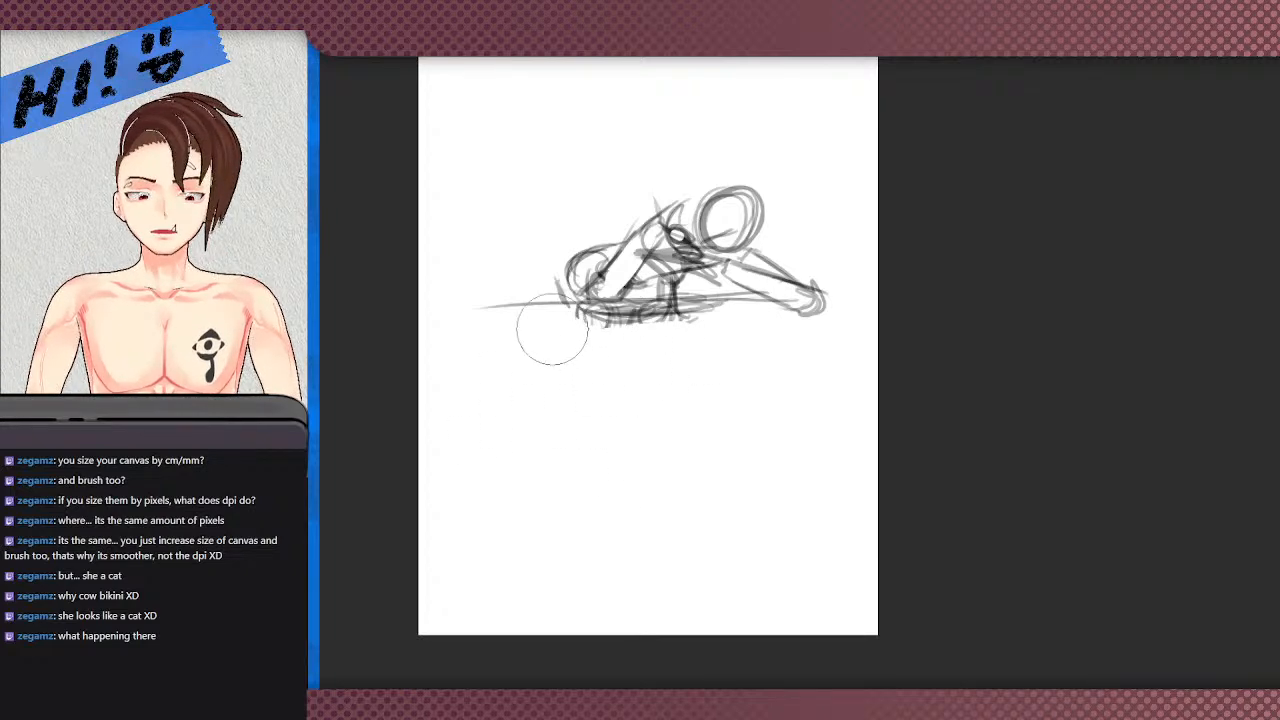
- Draw a long tabletop edge under the leaning figure and tapering leg lines beneath it, undoing the unwanted strokes
scroll(591, 371, down, 1)
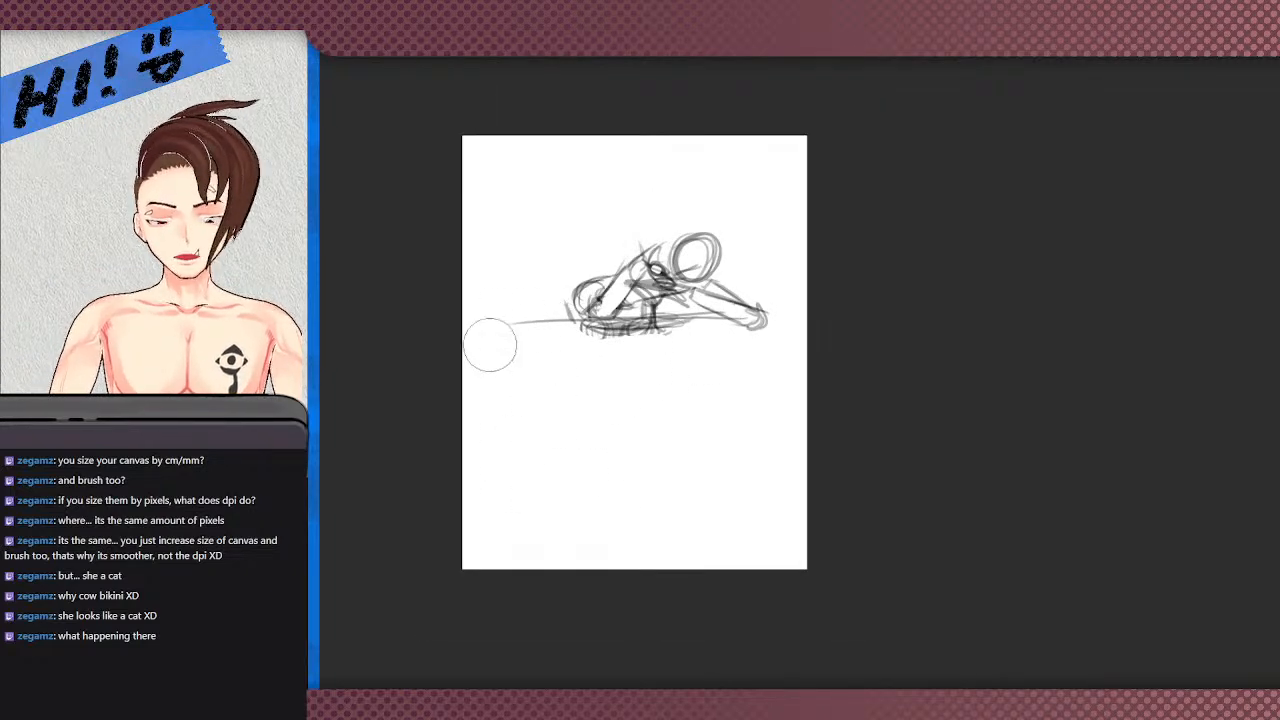
scroll(509, 326, up, 1)
drag(497, 337, 838, 337)
mouse_move(608, 338)
mouse_down()
mouse_move(790, 337)
mouse_move(604, 524)
mouse_move(614, 446)
mouse_move(601, 500)
mouse_up()
drag(701, 355, 636, 474)
drag(686, 392, 622, 478)
key(ctrl+z)
key(ctrl+z)
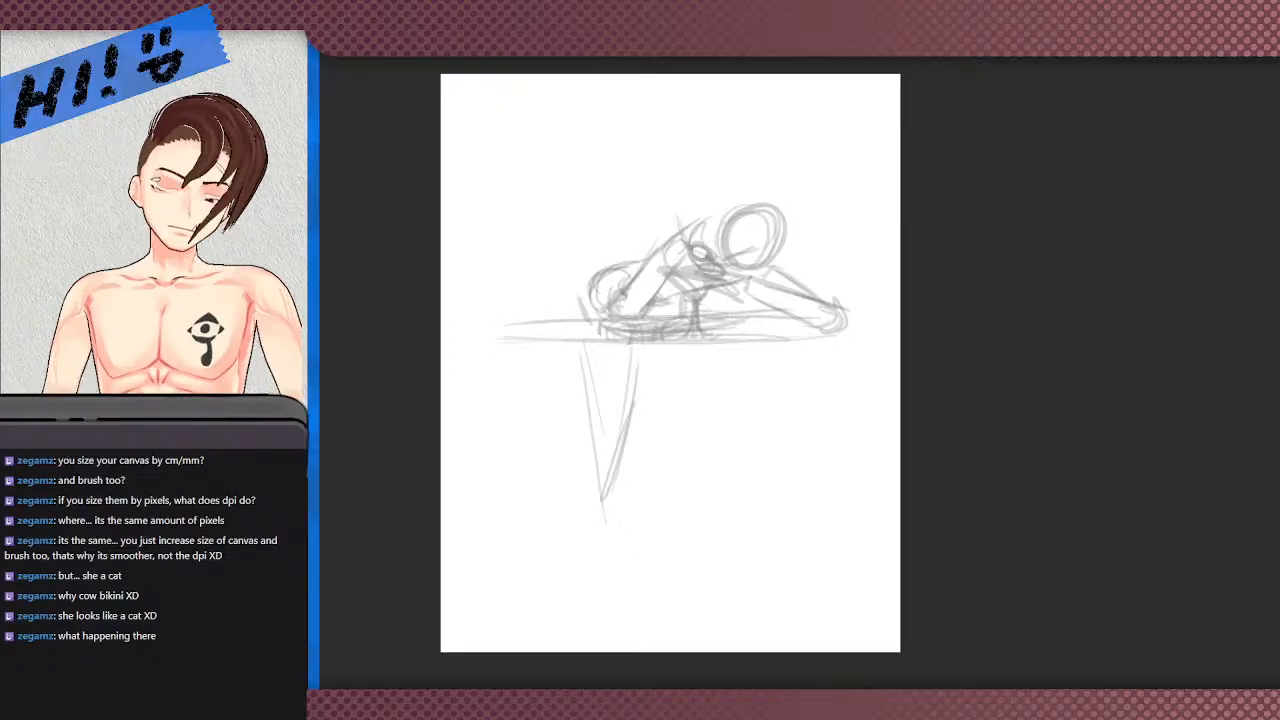
- Clear the whole sketch from the canvas and draw a circle in its upper middle area
key(Delete)
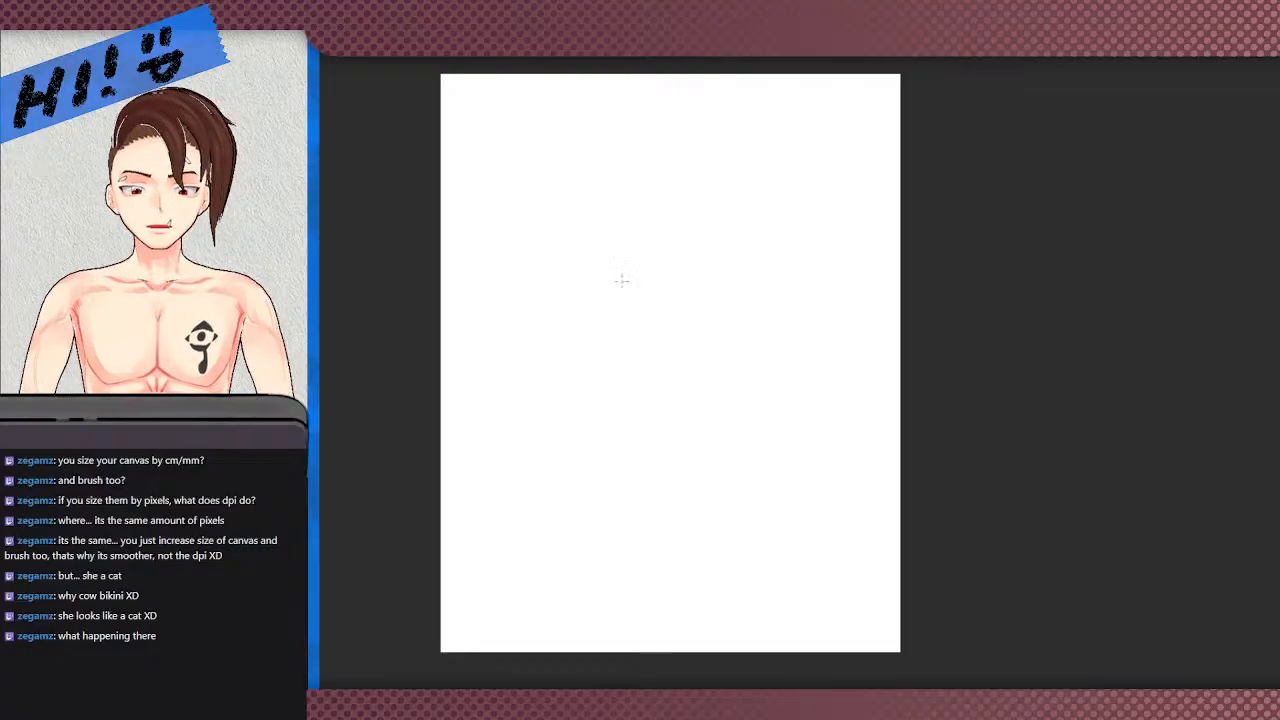
mouse_move(686, 268)
mouse_down()
mouse_move(634, 245)
mouse_move(640, 207)
mouse_move(690, 200)
mouse_move(706, 255)
mouse_move(660, 266)
mouse_move(634, 236)
mouse_move(662, 198)
mouse_up()
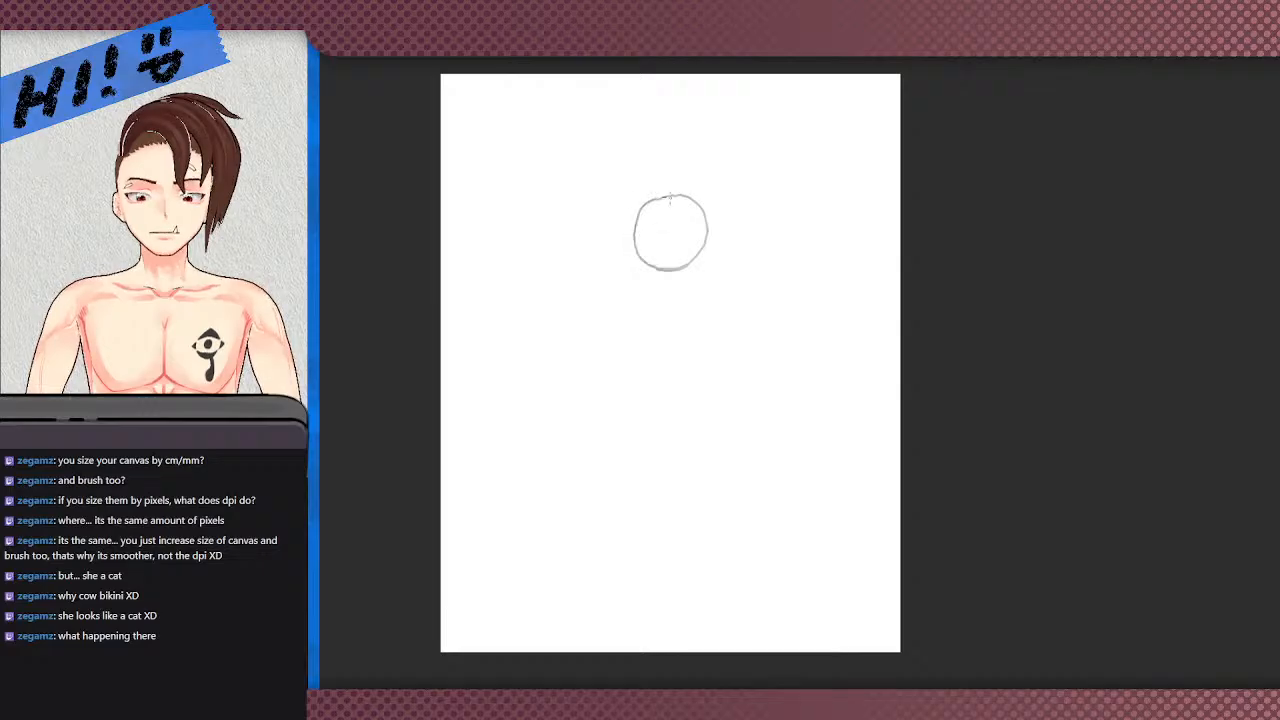
- Draw a second arc curving around the lower-left side of the head circle, undoing the stray strokes
mouse_move(653, 272)
mouse_down()
mouse_move(619, 268)
mouse_move(615, 226)
mouse_move(643, 204)
mouse_up()
key(ctrl+z)
mouse_move(690, 266)
mouse_down()
mouse_move(662, 281)
mouse_move(632, 272)
mouse_move(624, 246)
mouse_move(648, 283)
mouse_move(618, 258)
mouse_up()
key(ctrl+z)
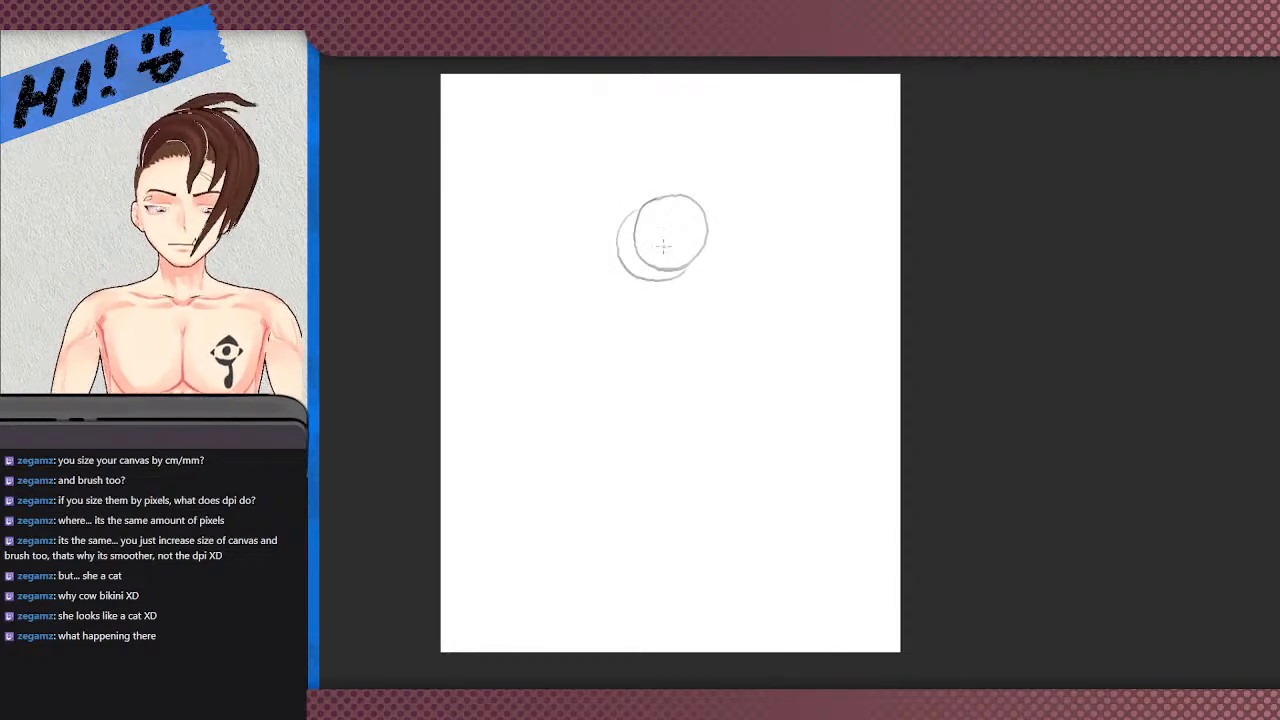
mouse_move(634, 321)
mouse_down()
mouse_move(610, 312)
mouse_move(608, 295)
mouse_up()
key(ctrl+z)
mouse_move(618, 215)
mouse_down()
mouse_move(608, 302)
mouse_move(618, 232)
mouse_up()
key(ctrl+z)
key(ctrl+z)
key(ctrl+z)
drag(608, 300, 619, 229)
drag(644, 322, 693, 256)
key(ctrl+z)
key(ctrl+z)
mouse_move(618, 233)
mouse_down()
mouse_move(603, 305)
mouse_move(617, 232)
mouse_up()
key(ctrl+z)
key(ctrl+z)
key(ctrl+z)
drag(645, 320, 701, 254)
key(e)
click(660, 297)
click(607, 262)
key(p)
mouse_move(609, 303)
mouse_down()
mouse_move(615, 215)
mouse_move(604, 305)
mouse_move(619, 232)
mouse_up()
key(ctrl+z)
key(ctrl+z)
key(ctrl+z)
mouse_move(603, 297)
mouse_down()
mouse_move(640, 333)
mouse_move(609, 311)
mouse_move(619, 325)
mouse_up()
key(e)
key(p)
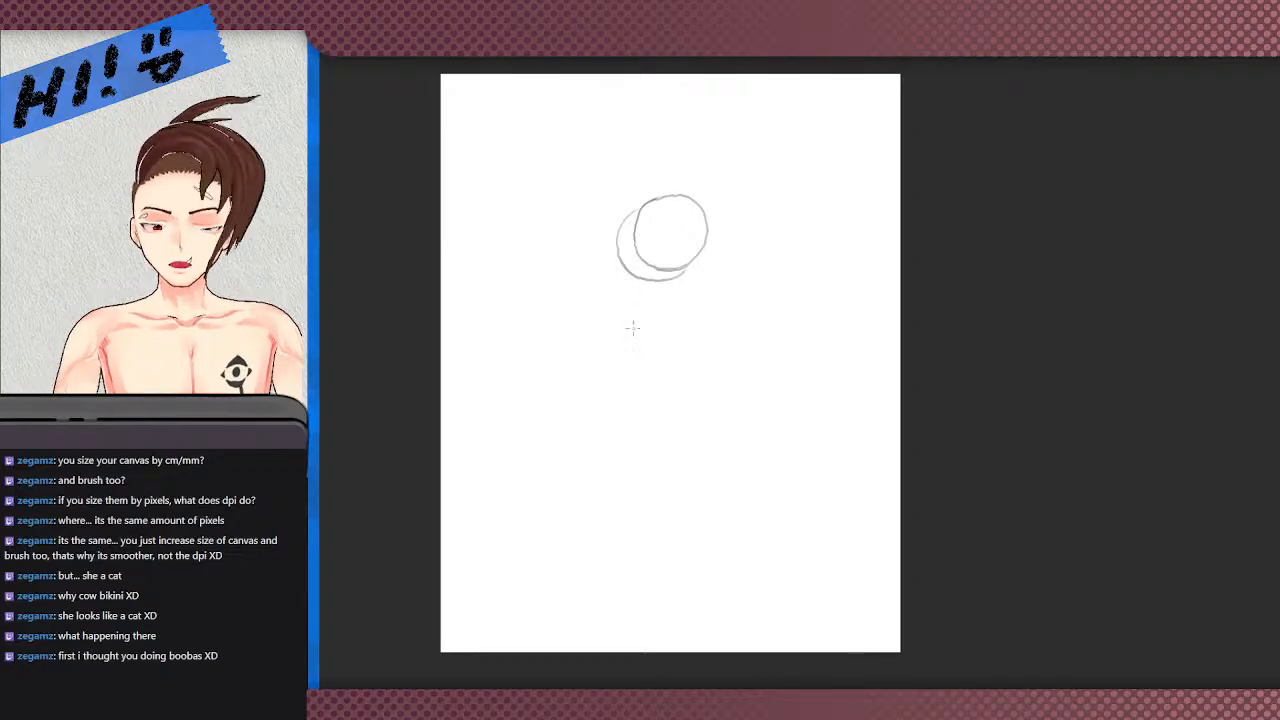
mouse_move(655, 331)
mouse_down()
mouse_move(608, 324)
mouse_move(591, 304)
mouse_move(609, 307)
mouse_move(602, 296)
mouse_up()
key(ctrl+z)
key(ctrl+z)
key(ctrl+z)
key(ctrl+z)
- Sketch a side line down from the head arc and two rounded shapes beneath the head, undoing unwanted strokes
drag(616, 240, 601, 308)
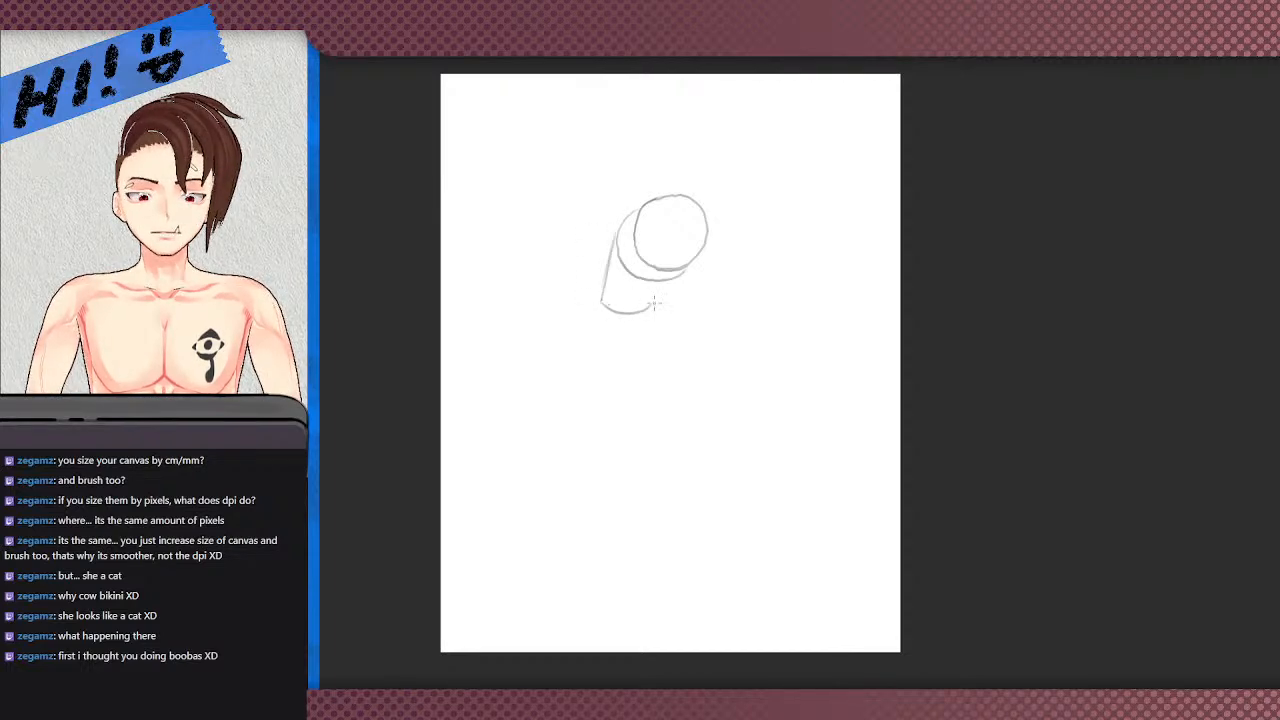
mouse_move(692, 262)
mouse_down()
mouse_move(640, 310)
mouse_move(608, 287)
mouse_move(674, 308)
mouse_move(691, 294)
mouse_move(696, 308)
mouse_move(674, 318)
mouse_move(697, 314)
mouse_move(655, 322)
mouse_move(587, 291)
mouse_move(606, 277)
mouse_move(611, 300)
mouse_move(665, 305)
mouse_move(633, 318)
mouse_move(699, 307)
mouse_move(682, 262)
mouse_up()
key(ctrl+z)
key(ctrl+z)
key(ctrl+z)
key(e)
key(ctrl+z)
key([)
key([)
key([)
key(b)
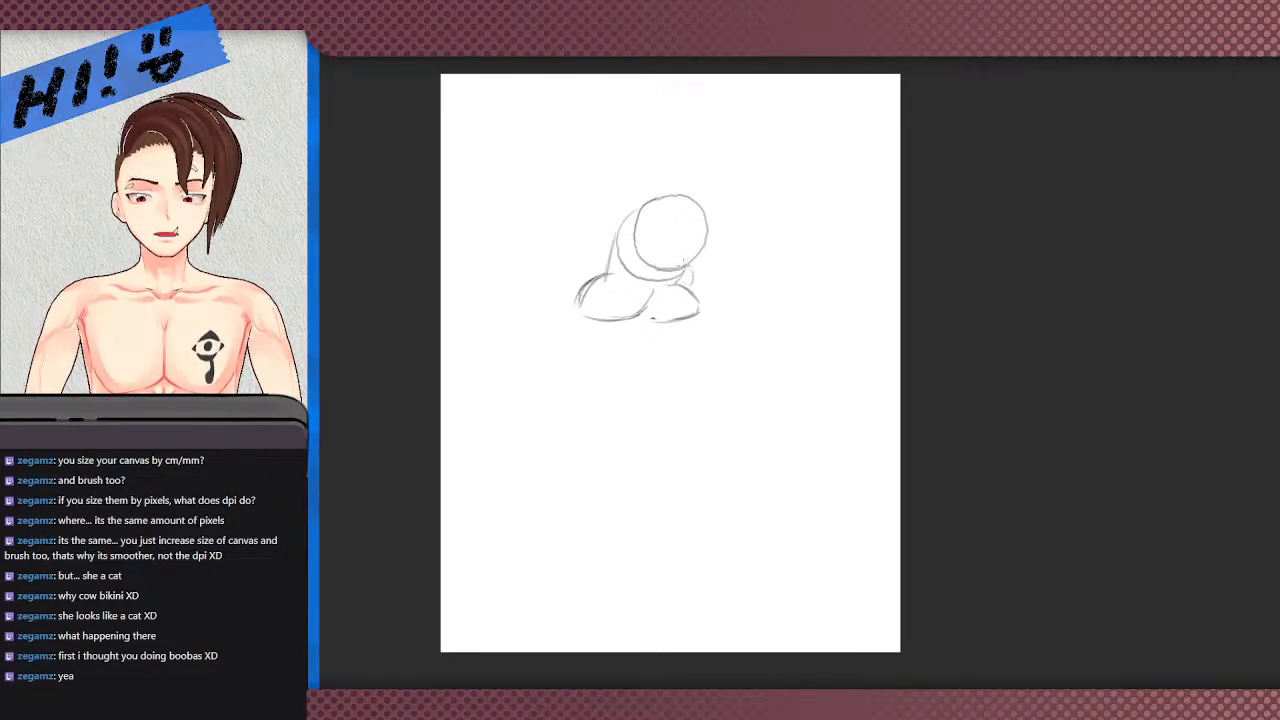
- Draw a small shoulder circle to the left of the head arc and erase the rounded shapes beneath the head
mouse_move(605, 241)
mouse_down()
mouse_move(610, 270)
mouse_move(590, 268)
mouse_move(615, 270)
mouse_up()
key(ctrl+z)
key(ctrl+z)
key(e)
mouse_move(571, 320)
mouse_down()
mouse_move(617, 311)
mouse_move(604, 312)
mouse_move(598, 285)
mouse_move(606, 304)
mouse_move(658, 316)
mouse_move(695, 316)
mouse_up()
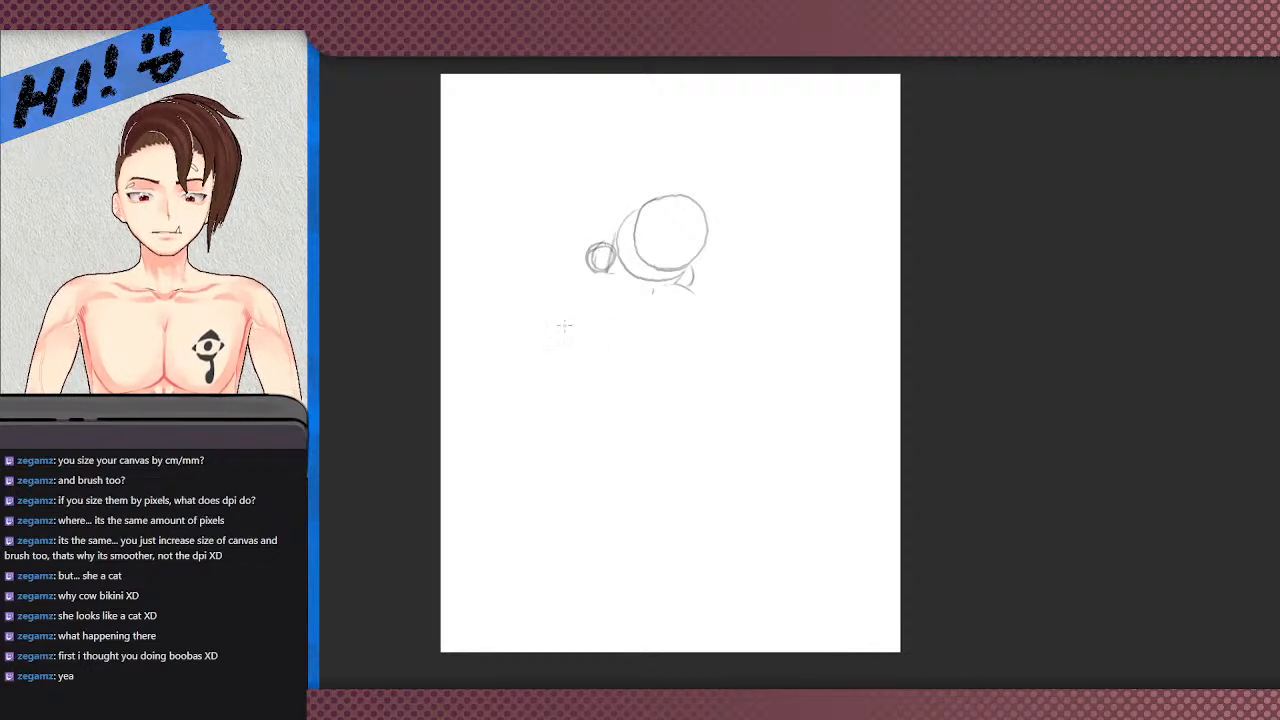
mouse_move(578, 304)
mouse_down()
mouse_move(544, 299)
mouse_move(554, 282)
mouse_up()
key(ctrl+z)
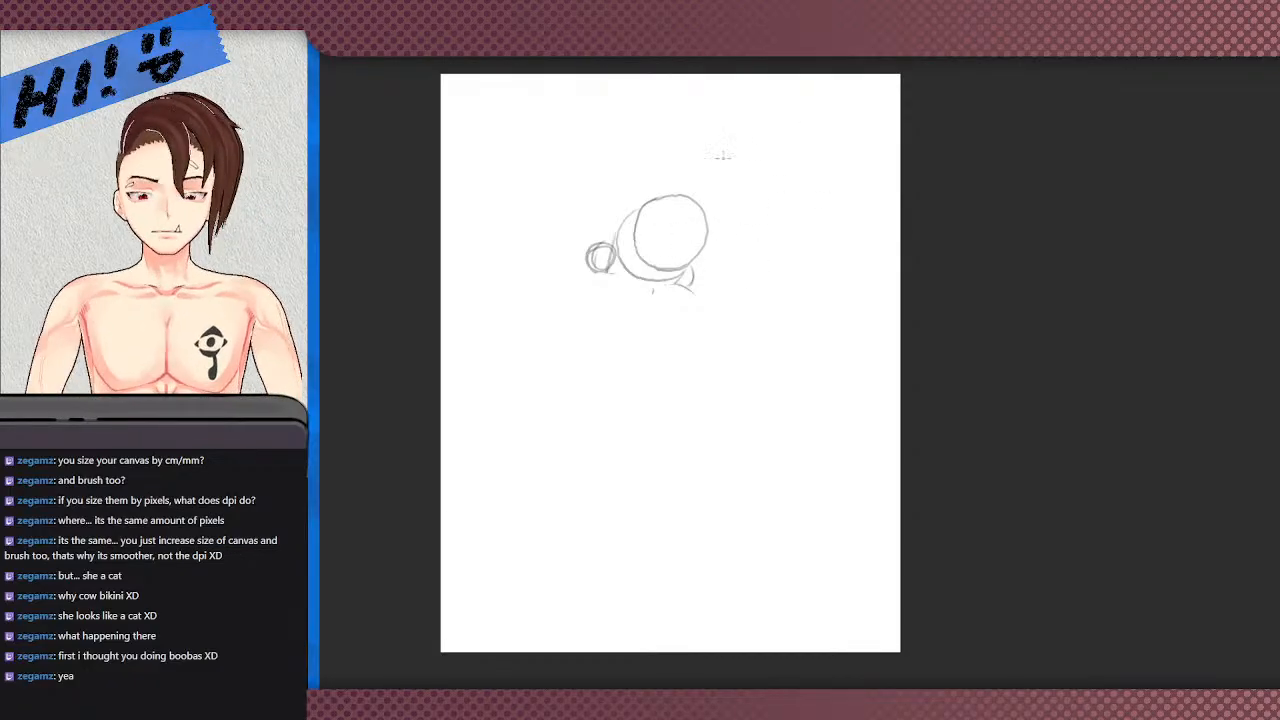
mouse_move(662, 285)
mouse_down()
mouse_move(616, 322)
mouse_move(604, 305)
mouse_move(631, 287)
mouse_move(600, 282)
mouse_move(633, 291)
mouse_move(613, 249)
mouse_move(590, 269)
mouse_move(608, 234)
mouse_move(693, 279)
mouse_up()
key(ctrl+z)
key(ctrl+z)
- Sketch a curved torso line beneath the head and arcs behind the shoulder circle, erasing part of the circle
key(e)
key(b)
key(e)
key(b)
mouse_move(616, 254)
mouse_down()
mouse_move(602, 233)
mouse_move(616, 240)
mouse_up()
key(e)
mouse_move(604, 240)
mouse_down()
mouse_move(598, 285)
mouse_move(585, 243)
mouse_up()
key(b)
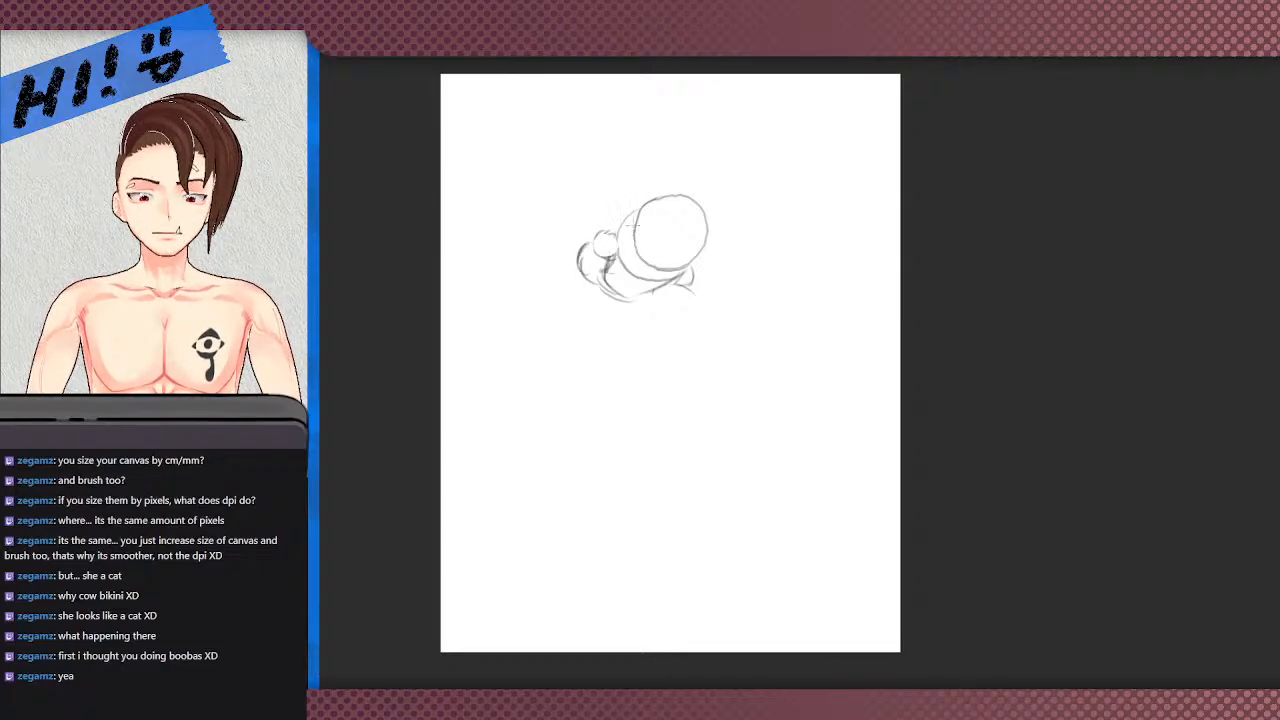
- Reinforce the torso contour between the shoulder and head arc and erase the stray lines below it
drag(591, 262, 599, 281)
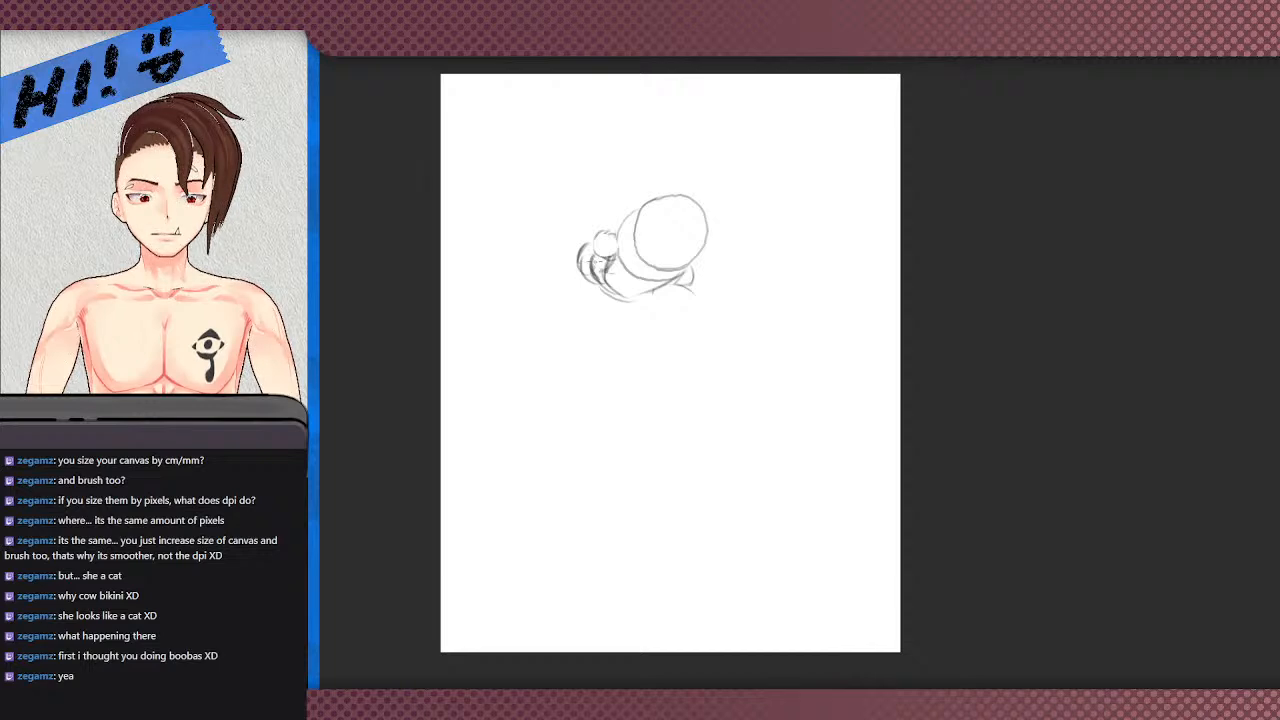
mouse_move(601, 257)
mouse_down()
mouse_move(605, 280)
mouse_move(617, 259)
mouse_move(624, 297)
mouse_move(620, 224)
mouse_up()
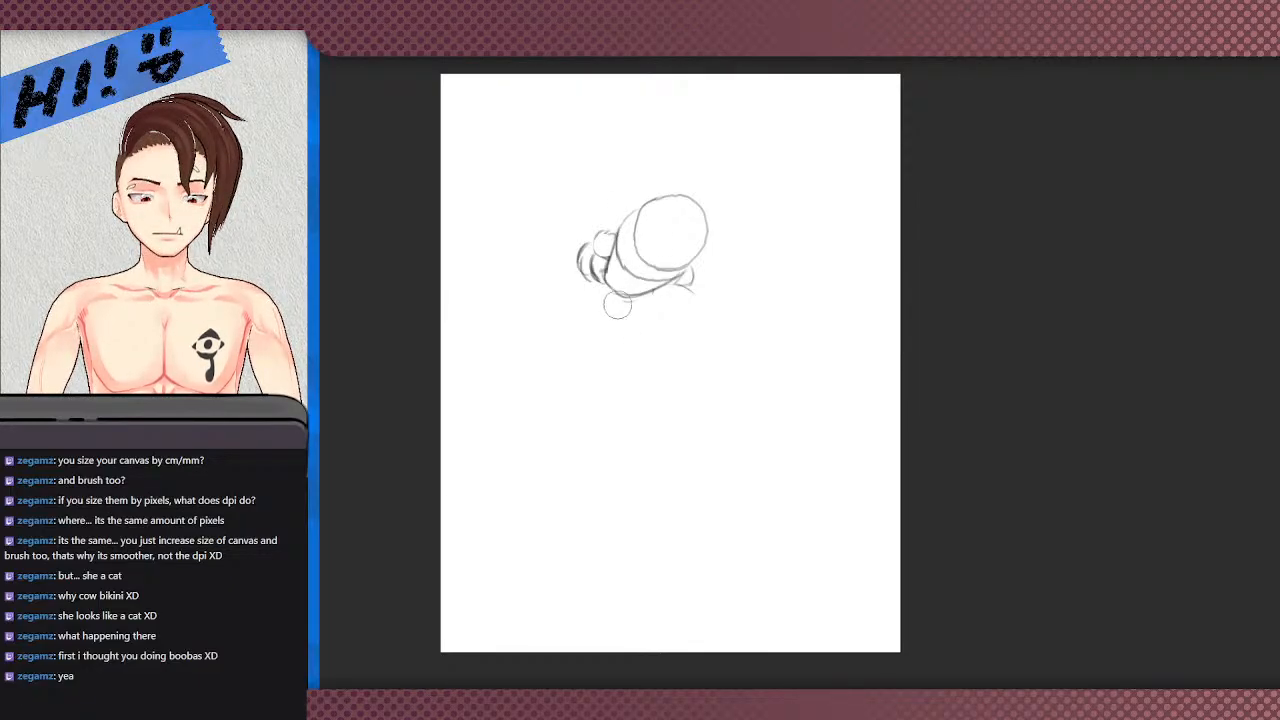
drag(625, 297, 607, 278)
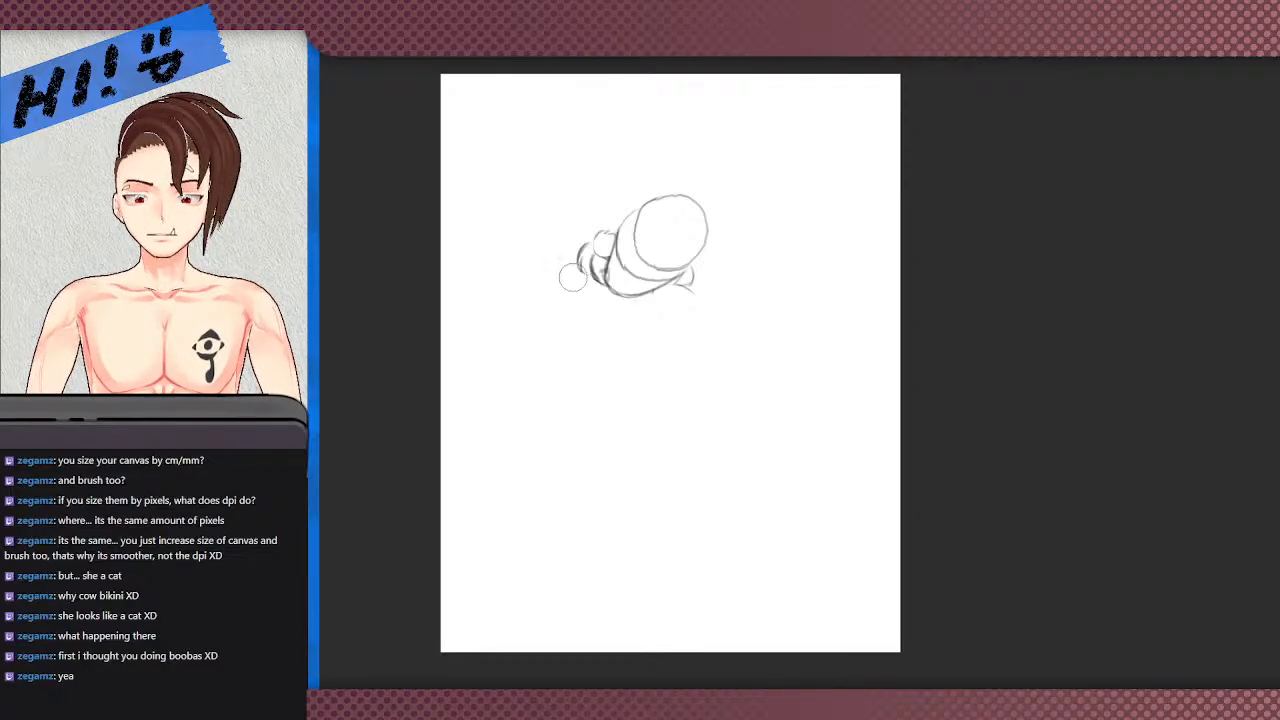
- Redraw the shoulder circle, widen the rounded back shape behind it with an inner arc, and clean up the far shoulder mark
mouse_move(580, 250)
mouse_down()
mouse_move(614, 256)
mouse_move(596, 240)
mouse_move(616, 250)
mouse_move(605, 248)
mouse_up()
mouse_move(691, 276)
mouse_down()
mouse_move(669, 294)
mouse_move(679, 281)
mouse_up()
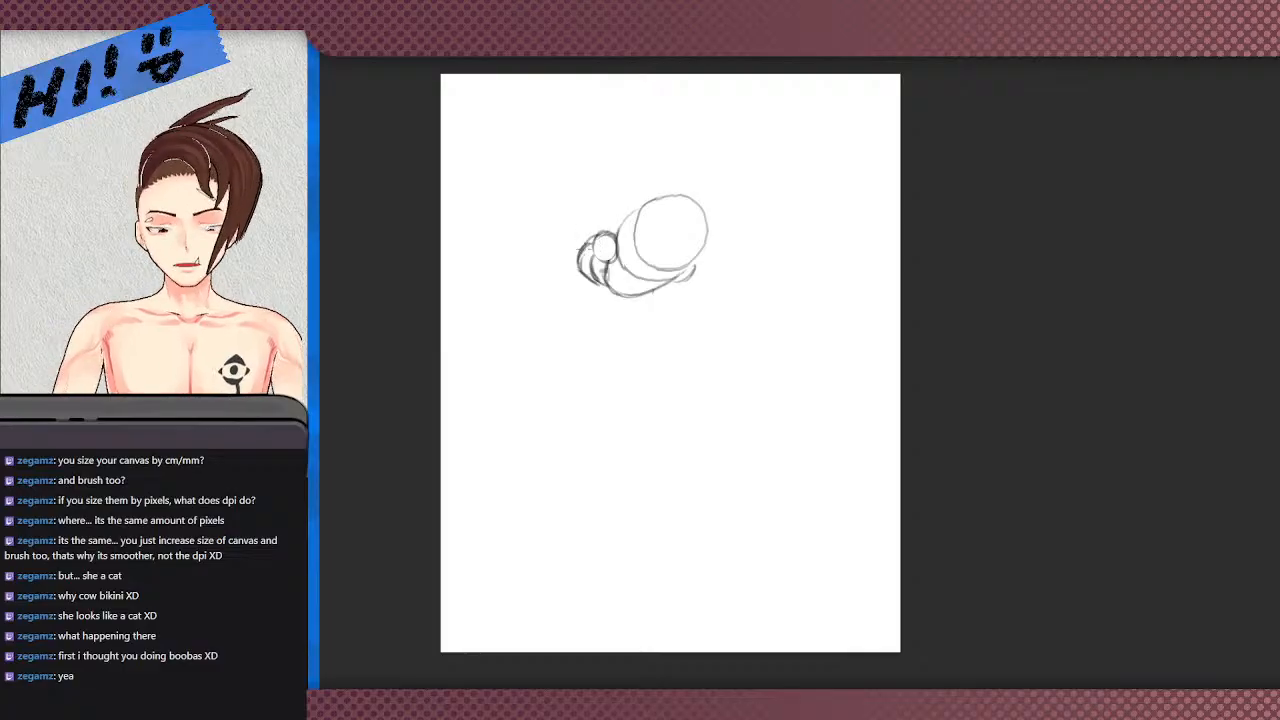
mouse_move(592, 240)
mouse_down()
mouse_move(580, 251)
mouse_move(589, 289)
mouse_move(568, 260)
mouse_move(600, 240)
mouse_move(566, 256)
mouse_up()
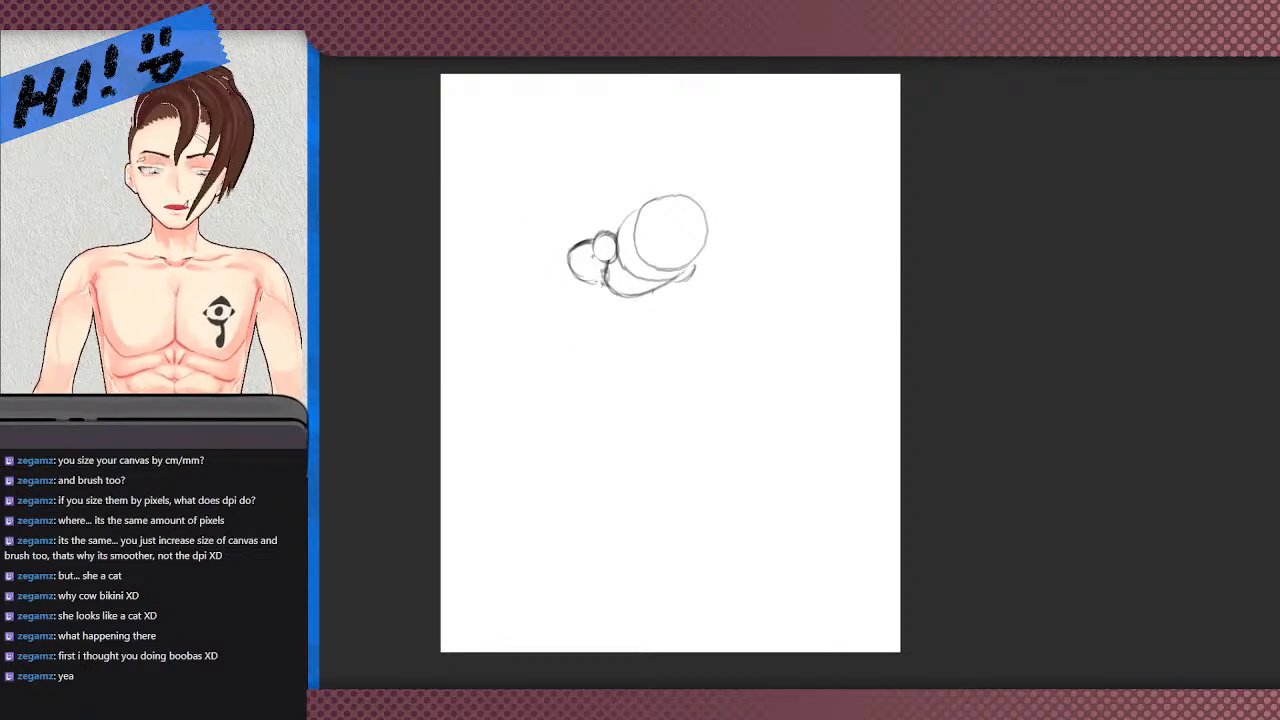
mouse_move(598, 286)
mouse_down()
mouse_move(596, 247)
mouse_move(586, 280)
mouse_move(566, 268)
mouse_up()
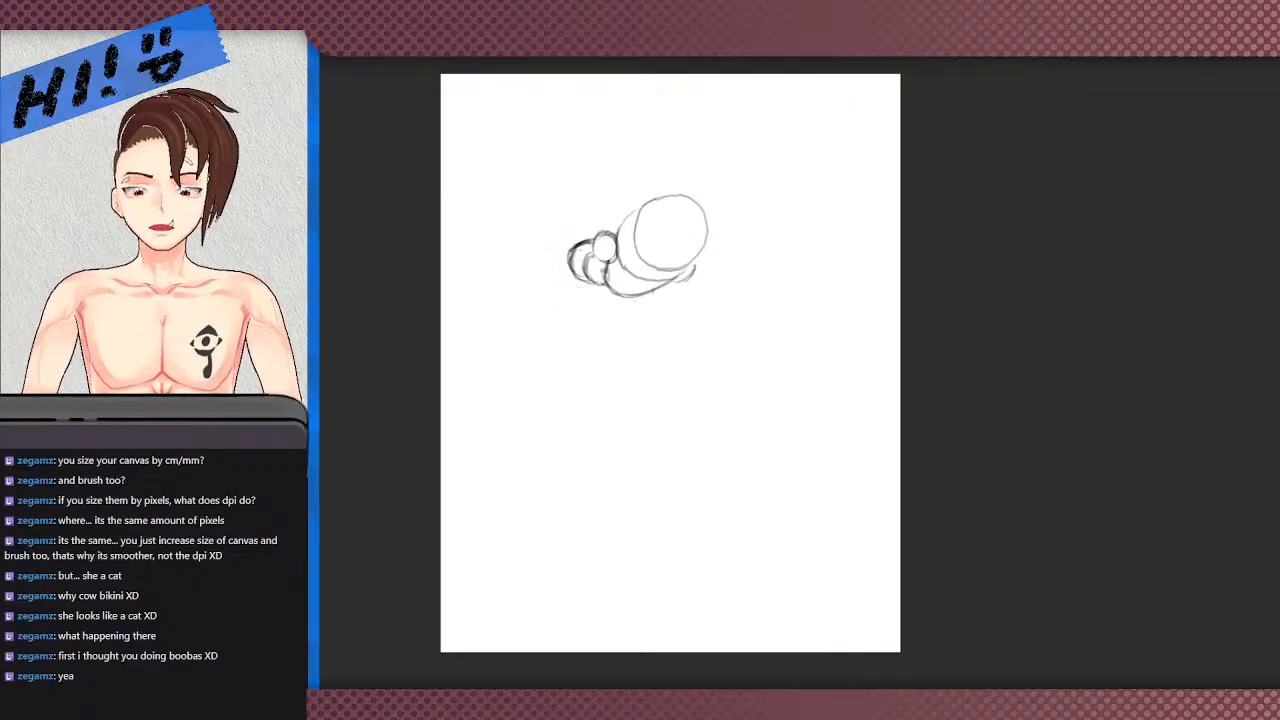
drag(497, 118, 643, 93)
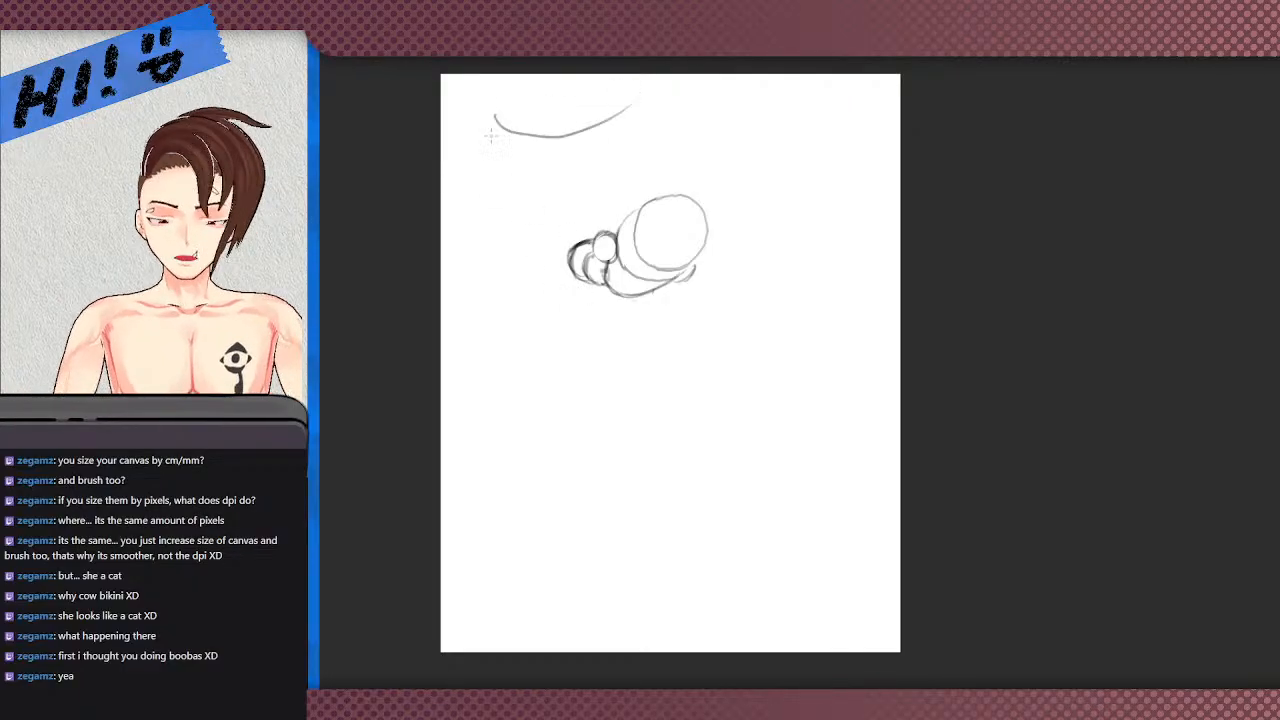
key(ctrl+z)
drag(490, 127, 678, 123)
key(ctrl+z)
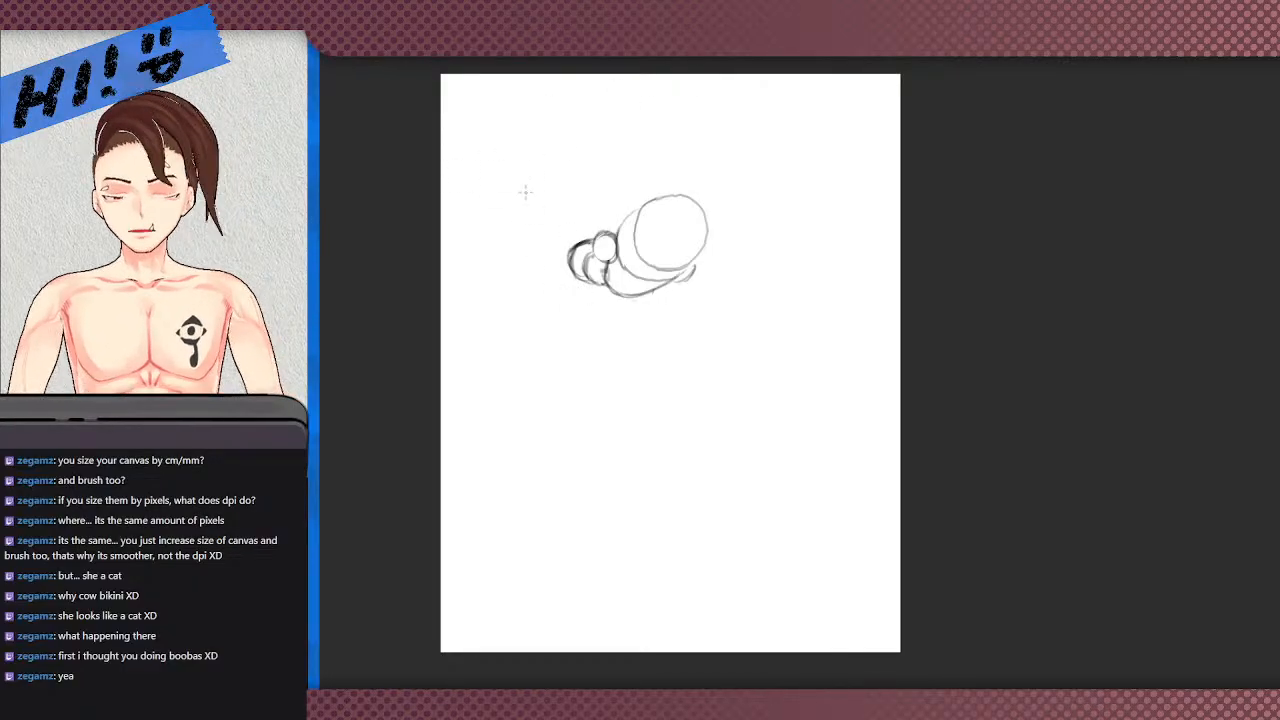
mouse_move(476, 119)
mouse_down()
mouse_move(503, 148)
mouse_move(609, 106)
mouse_up()
key(ctrl+z)
key(ctrl+z)
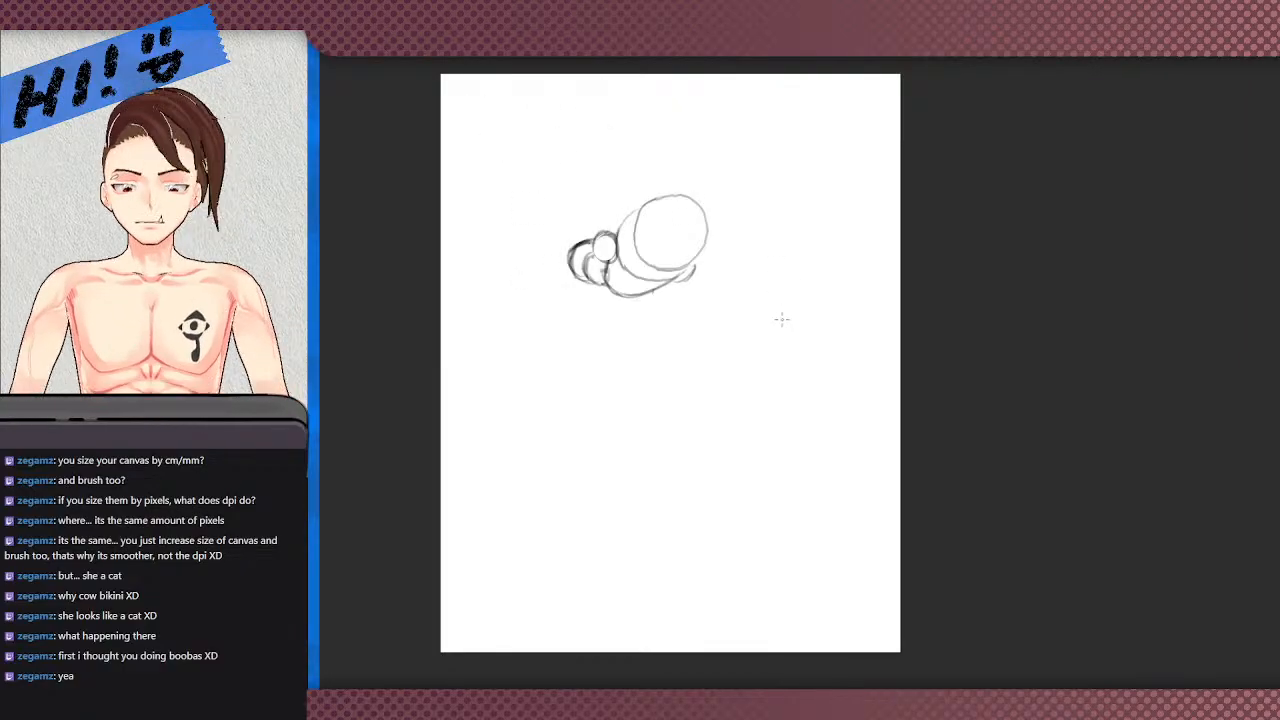
- Add a small circle at the outer lower end of the rounded back shape and clean the inside of the shoulder circle
mouse_move(566, 273)
mouse_down()
mouse_move(579, 285)
mouse_move(565, 279)
mouse_move(618, 248)
mouse_move(591, 246)
mouse_up()
key(ctrl+z)
key(ctrl+z)
click(604, 251)
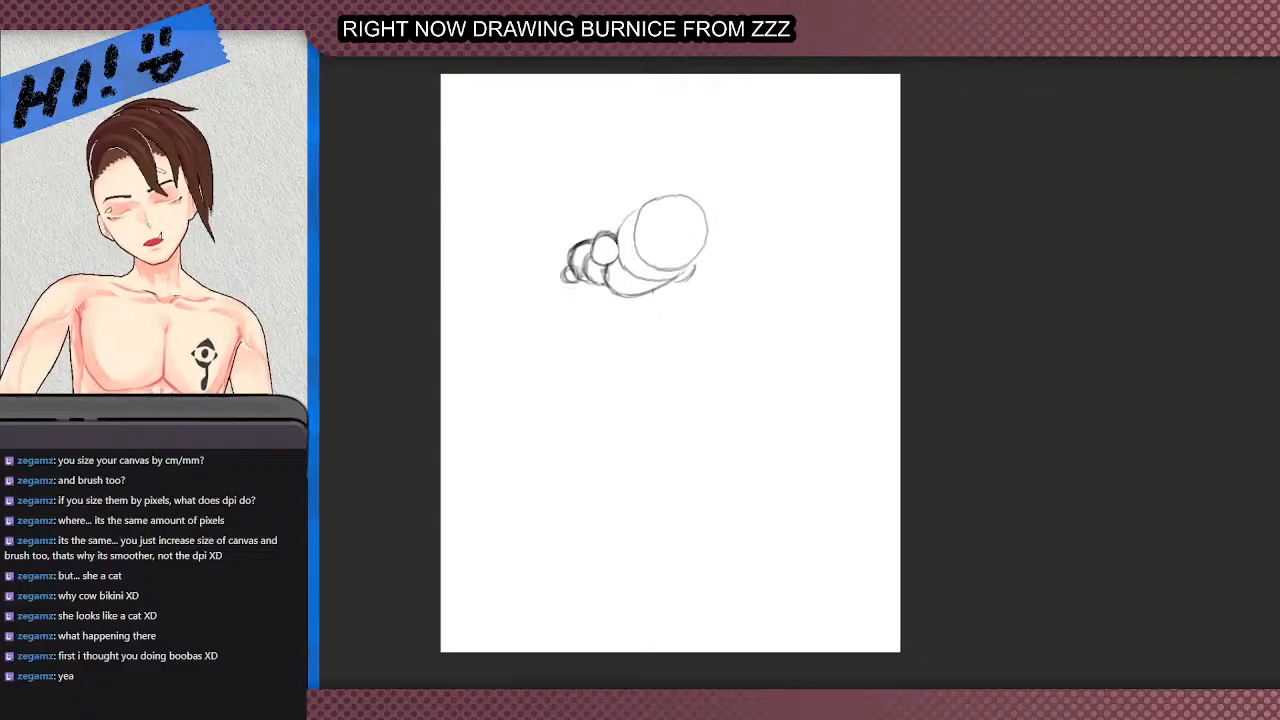
scroll(896, 368, down, 3)
scroll(687, 325, up, 3)
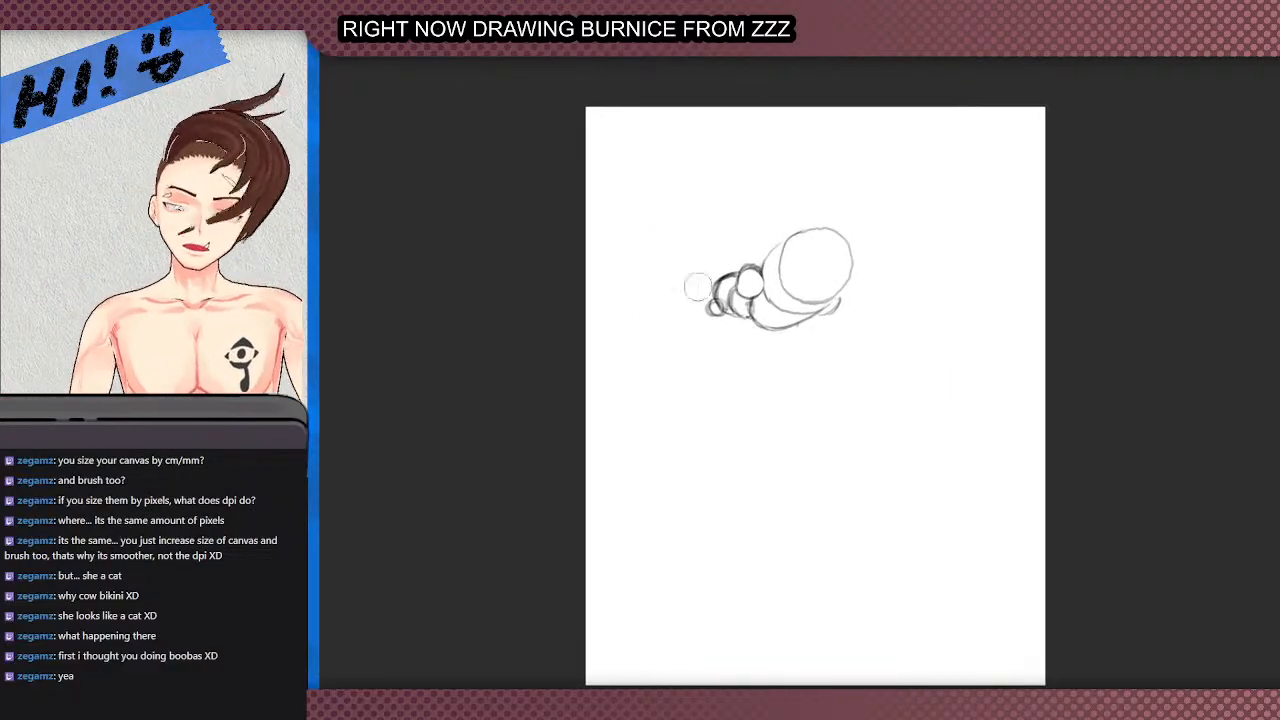
scroll(744, 308, up, 2)
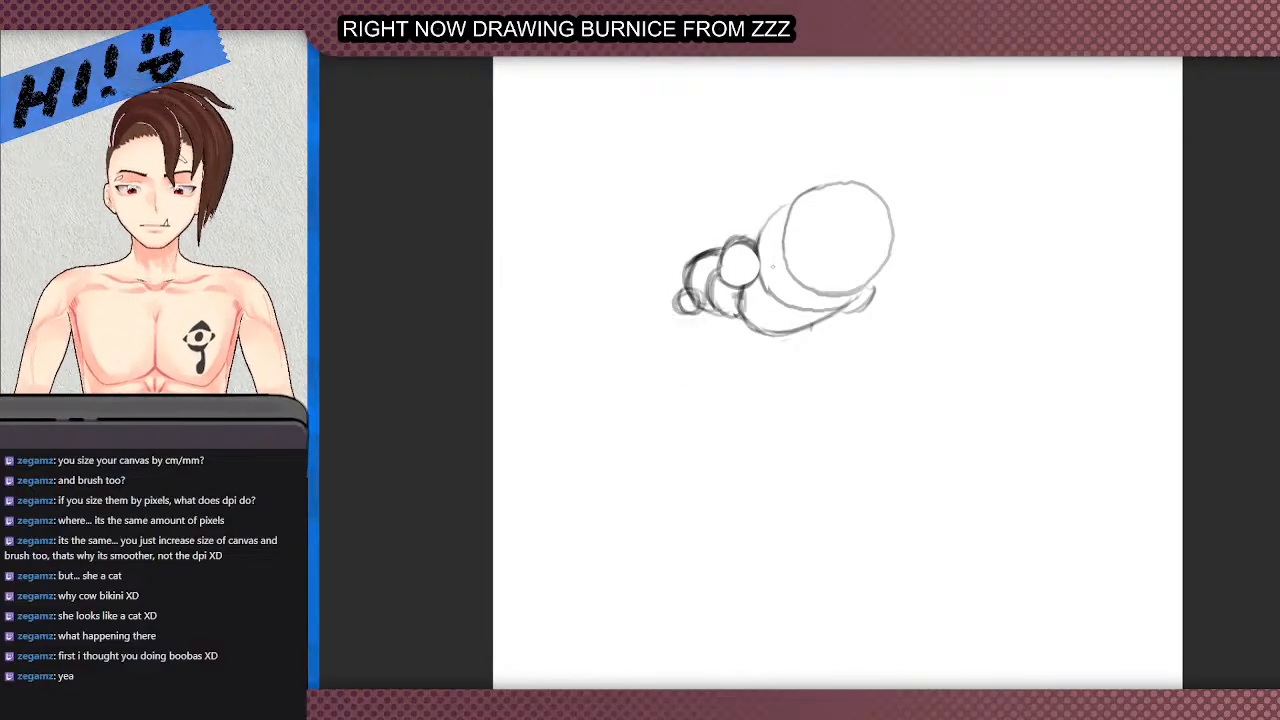
scroll(868, 280, down, 2)
scroll(890, 239, up, 2)
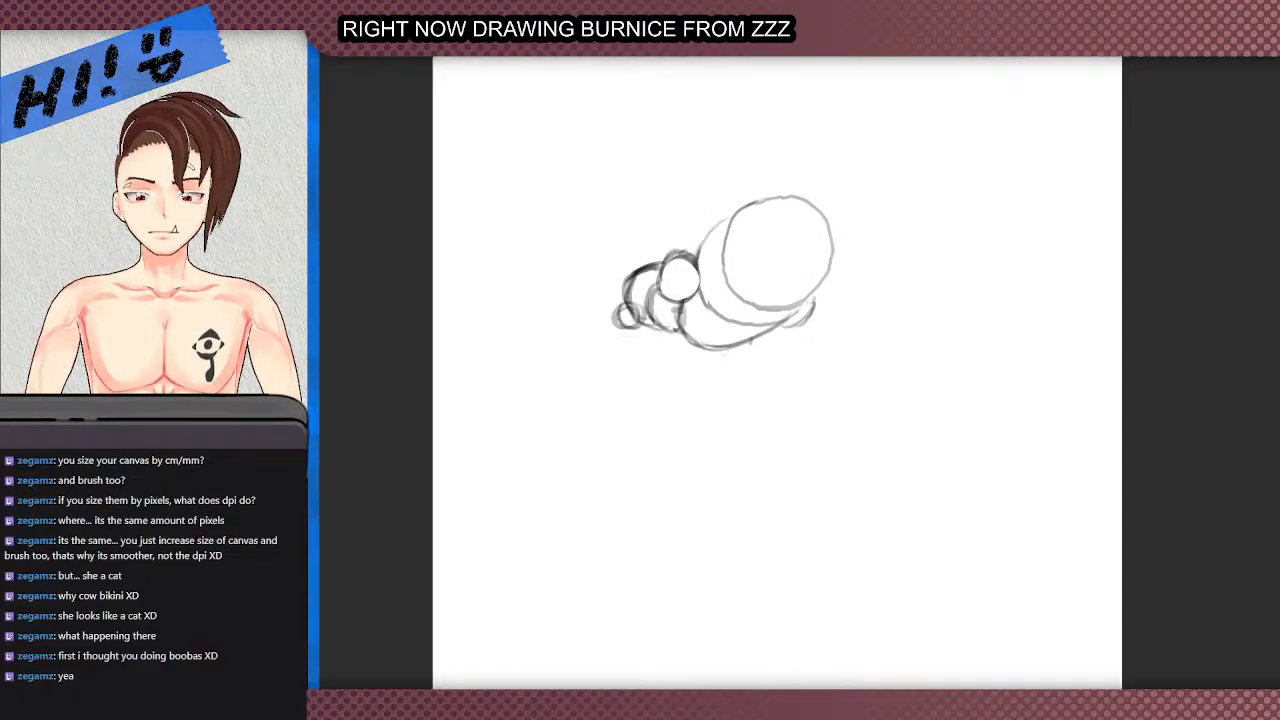
scroll(833, 350, up, 2)
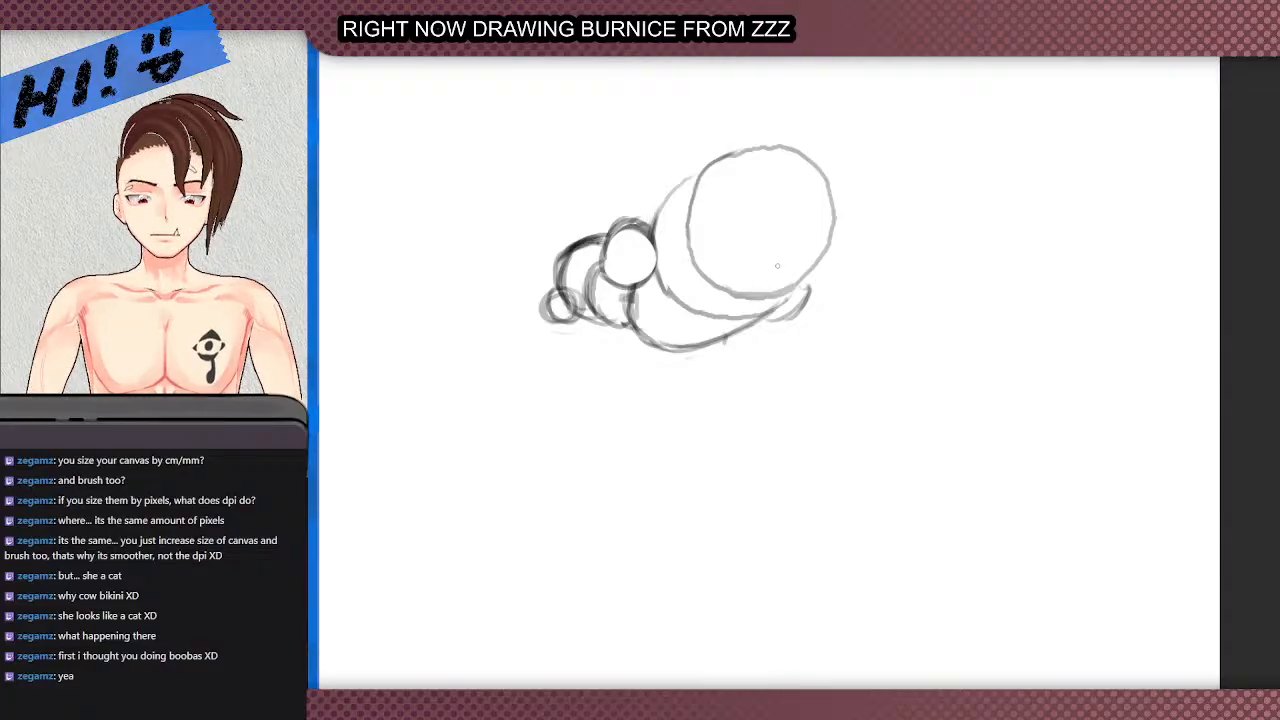
drag(749, 305, 795, 290)
key(ctrl+z)
key(ctrl+z)
key(ctrl+z)
key(ctrl+z)
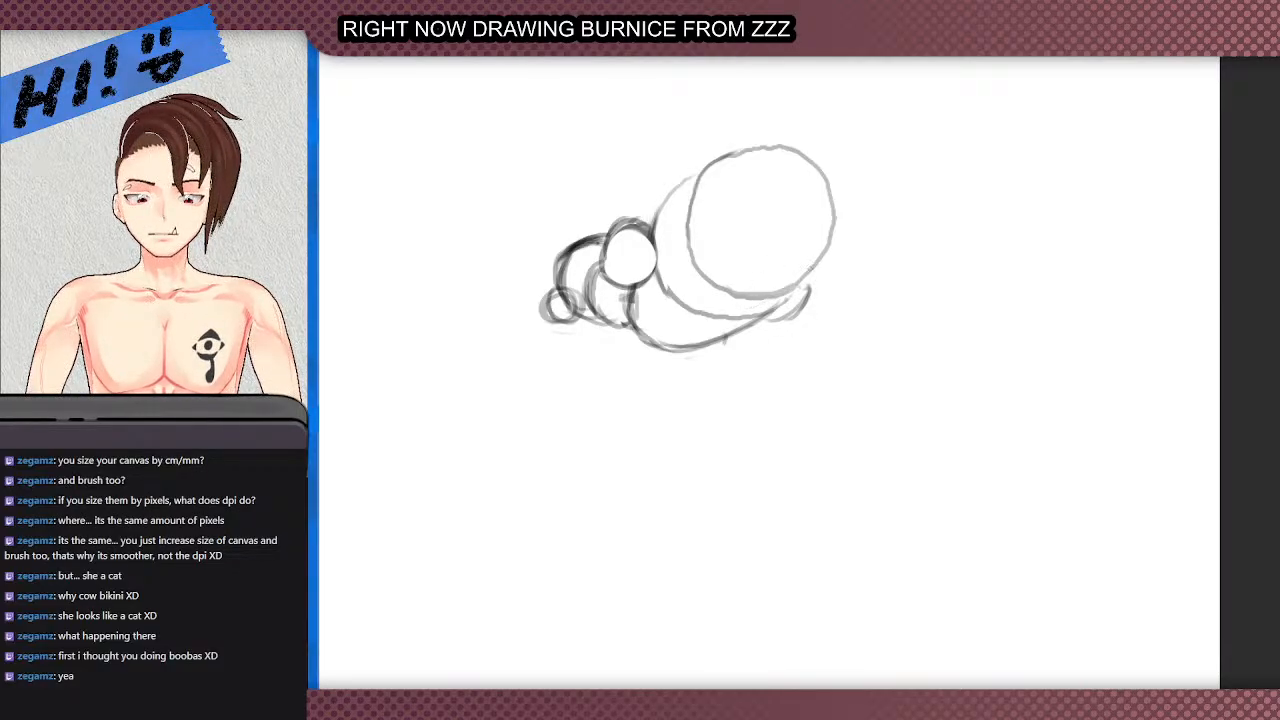
- Reshape the lower part of the head circle into a pointed chin and jawline, and erase the leftover circle line
drag(747, 314, 706, 288)
drag(738, 310, 701, 280)
key(ctrl+z)
key(ctrl+z)
drag(748, 316, 714, 288)
drag(742, 313, 703, 277)
drag(736, 311, 699, 269)
mouse_move(744, 318)
mouse_down()
mouse_move(808, 289)
mouse_move(826, 256)
mouse_up()
mouse_move(802, 290)
mouse_down()
mouse_move(830, 249)
mouse_move(834, 190)
mouse_up()
key(e)
mouse_move(815, 233)
mouse_down()
mouse_move(748, 277)
mouse_move(734, 263)
mouse_up()
key(ctrl+z)
- Redraw a darker back arc from the shoulder circle up to the head, removing the faint old line
scroll(634, 264, down, 2)
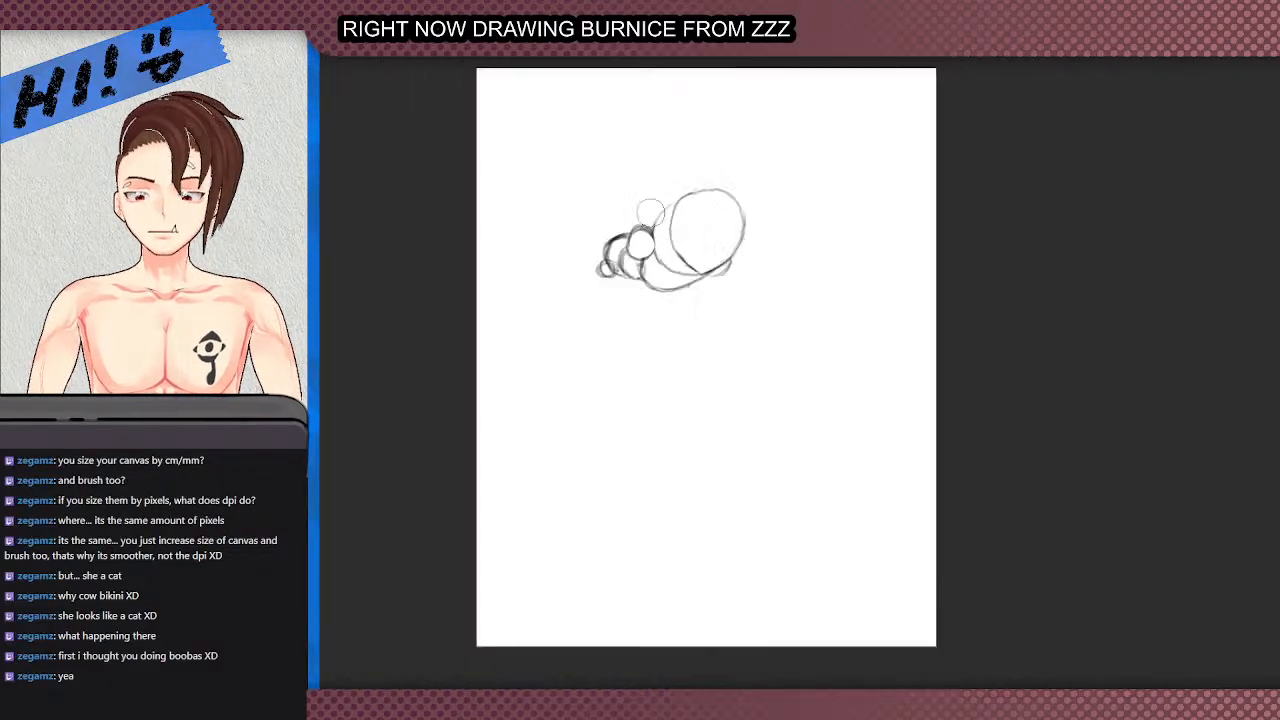
scroll(660, 202, up, 1)
mouse_move(669, 197)
mouse_down()
mouse_move(663, 208)
mouse_move(685, 209)
mouse_move(674, 213)
mouse_up()
key(b)
key(ctrl+z)
key(ctrl+z)
drag(654, 231, 680, 211)
key(e)
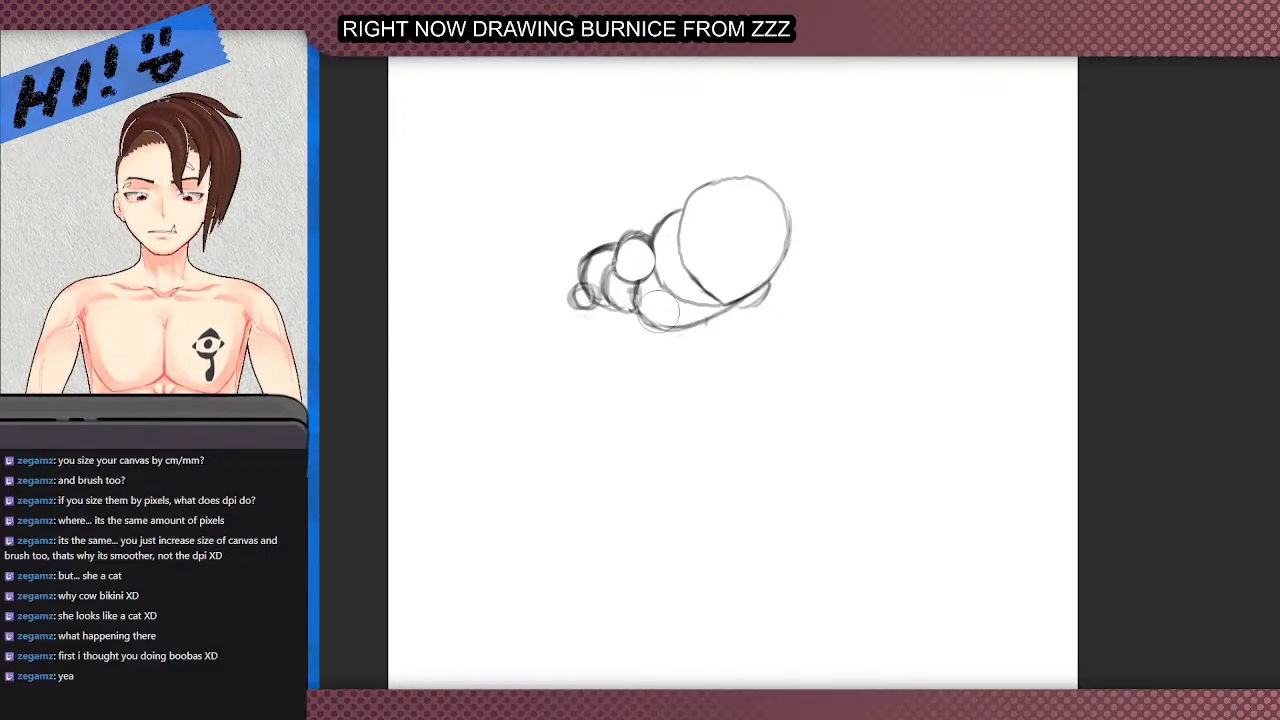
- Draw the upper arm as two near-vertical lines hanging from the shoulder circle, with a curved cap across the top
key(b)
scroll(741, 217, up, 1)
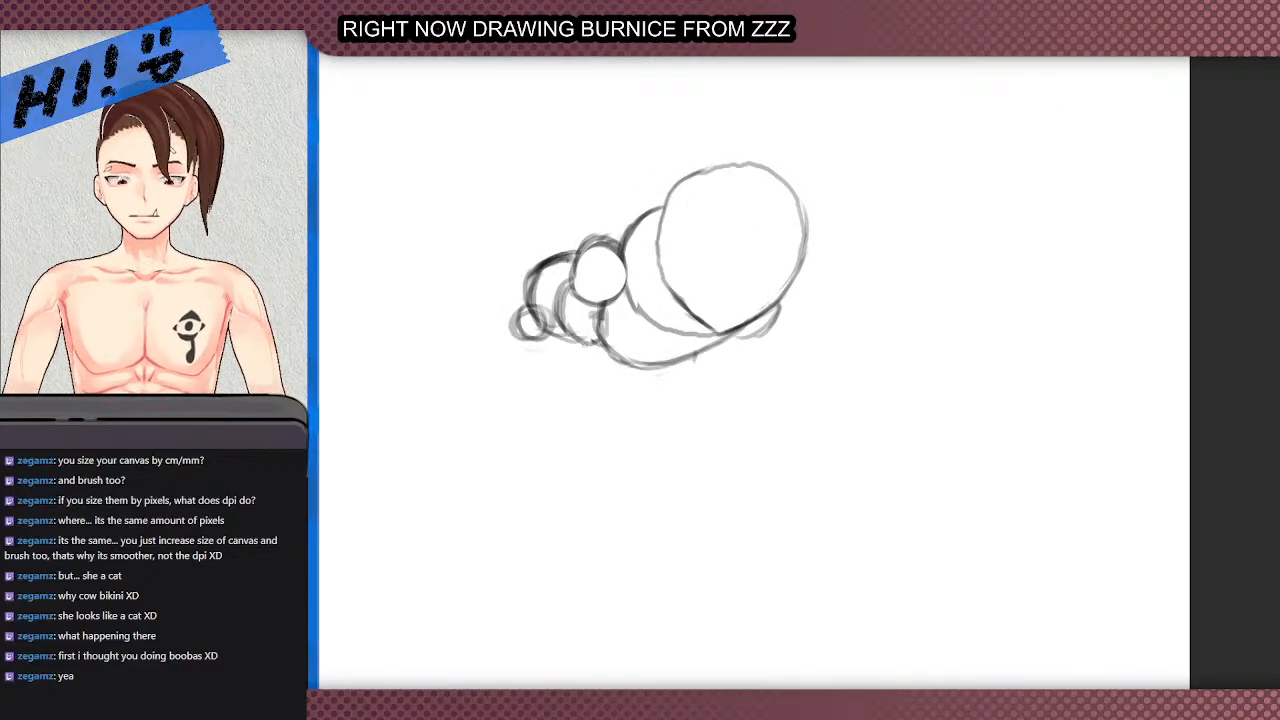
drag(564, 262, 569, 404)
drag(620, 292, 607, 381)
drag(614, 313, 607, 395)
key(ctrl+z)
key(ctrl+z)
drag(564, 300, 607, 286)
mouse_move(570, 291)
mouse_down()
mouse_move(609, 287)
mouse_move(622, 306)
mouse_move(606, 382)
mouse_up()
drag(616, 295, 605, 405)
drag(614, 332, 604, 408)
- Close the lower end of the upper arm and erase the body lines overlapping inside it
mouse_move(606, 392)
mouse_down()
mouse_move(598, 424)
mouse_move(566, 426)
mouse_move(594, 430)
mouse_move(570, 433)
mouse_up()
key(ctrl+z)
key(ctrl+z)
mouse_move(563, 431)
mouse_down()
mouse_move(590, 437)
mouse_move(569, 430)
mouse_up()
mouse_move(570, 385)
mouse_down()
mouse_move(568, 431)
mouse_move(571, 400)
mouse_up()
mouse_move(608, 430)
mouse_down()
mouse_move(610, 380)
mouse_move(592, 338)
mouse_move(592, 402)
mouse_up()
scroll(609, 398, down, 2)
key(e)
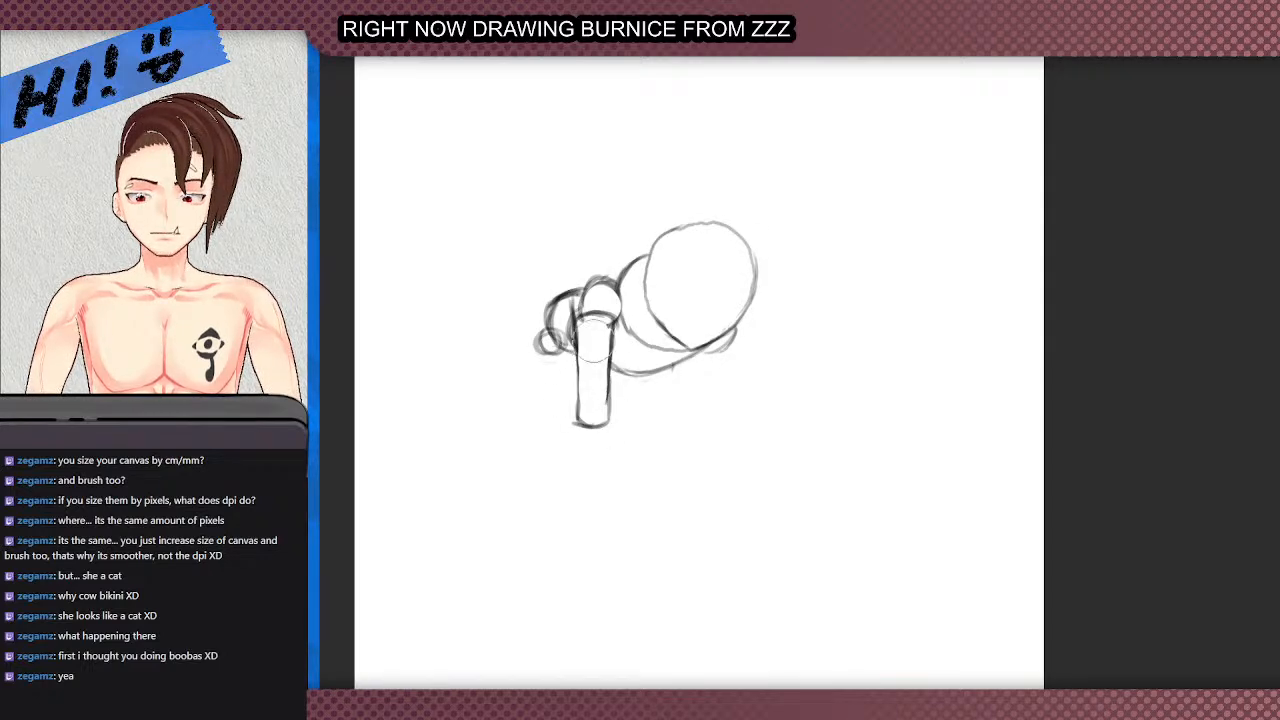
- Draw the forearm as a tapering horizontal cylinder extending right from the elbow beneath the head
scroll(592, 324, down, 1)
scroll(628, 270, up, 2)
key(p)
drag(567, 450, 572, 472)
mouse_move(583, 420)
mouse_down()
mouse_move(572, 462)
mouse_move(734, 460)
mouse_move(598, 424)
mouse_move(694, 437)
mouse_up()
key(ctrl+z)
key(ctrl+z)
drag(580, 428, 724, 449)
drag(580, 474, 708, 462)
drag(593, 459, 589, 446)
drag(616, 341, 611, 327)
key(p)
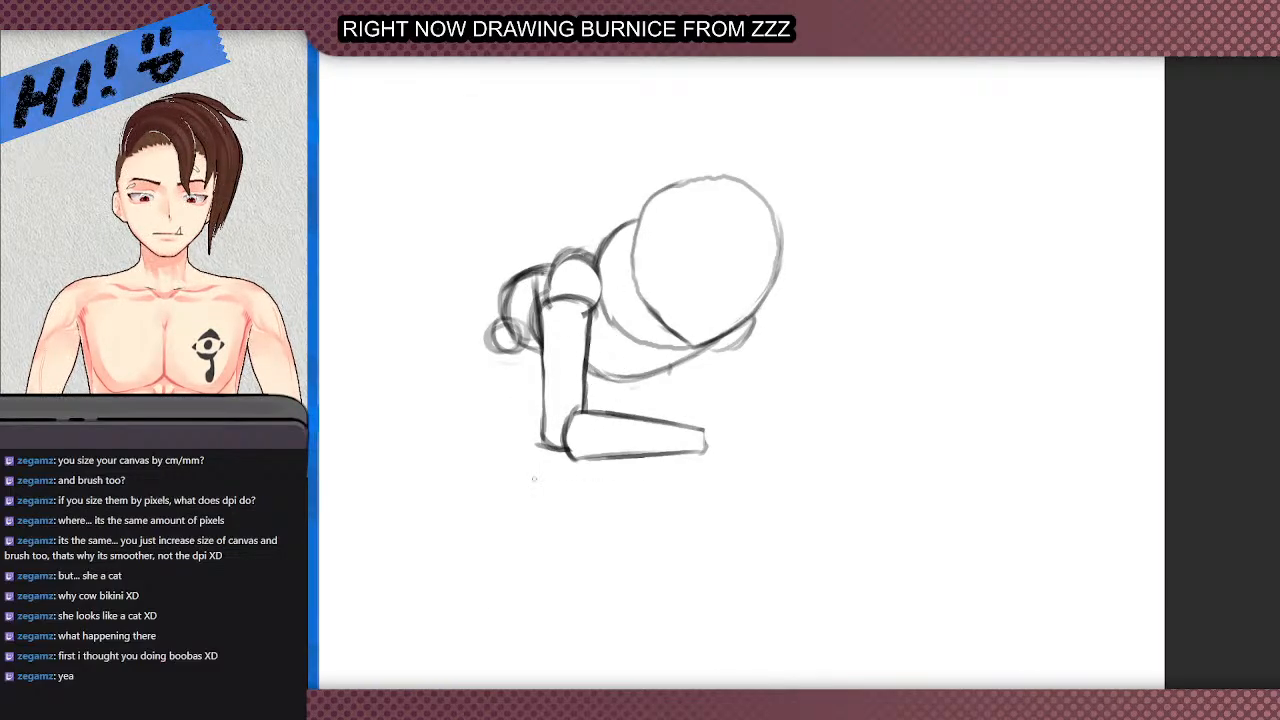
- Erase the overlapping lines inside the small outer circle and refine the contour running from the shoulder to the head
scroll(598, 500, down, 2)
drag(604, 472, 606, 292)
scroll(605, 165, up, 2)
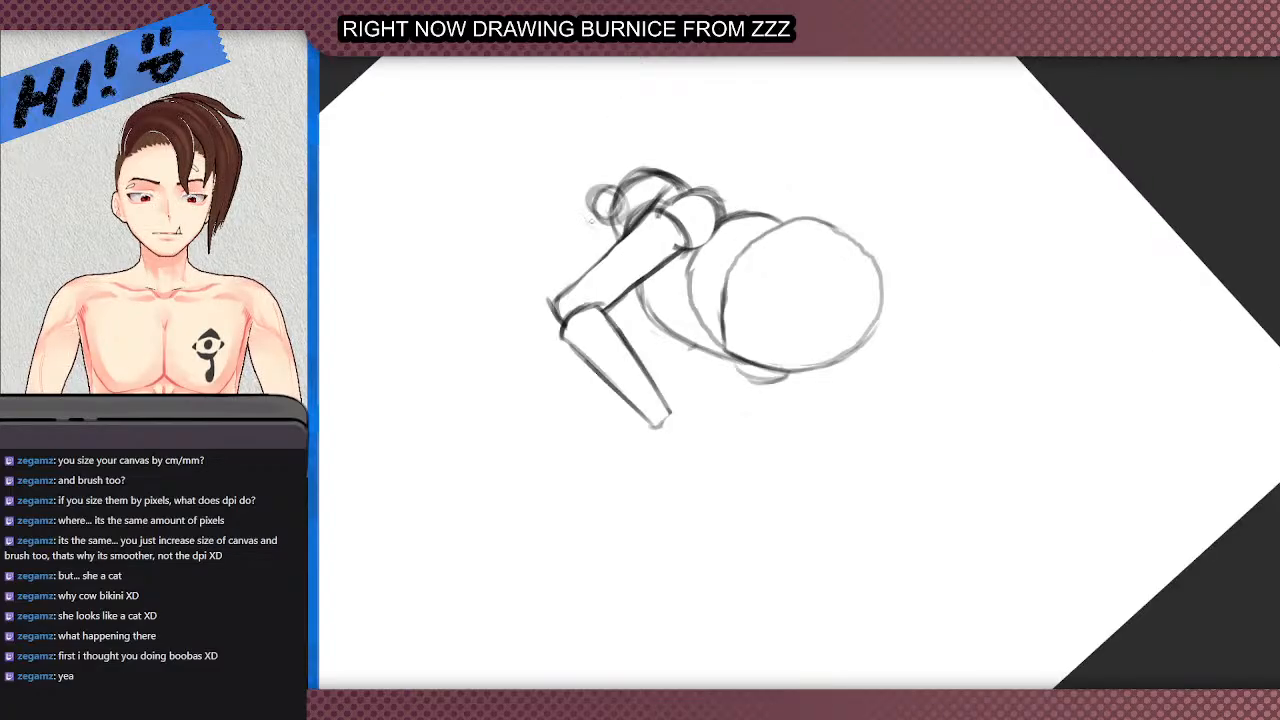
key(e)
drag(607, 191, 609, 206)
mouse_move(683, 187)
mouse_down()
mouse_move(639, 234)
mouse_move(705, 181)
mouse_move(692, 185)
mouse_move(723, 186)
mouse_move(681, 210)
mouse_move(792, 192)
mouse_move(852, 211)
mouse_move(790, 195)
mouse_up()
key(ctrl+z)
scroll(656, 311, down, 2)
scroll(627, 158, up, 2)
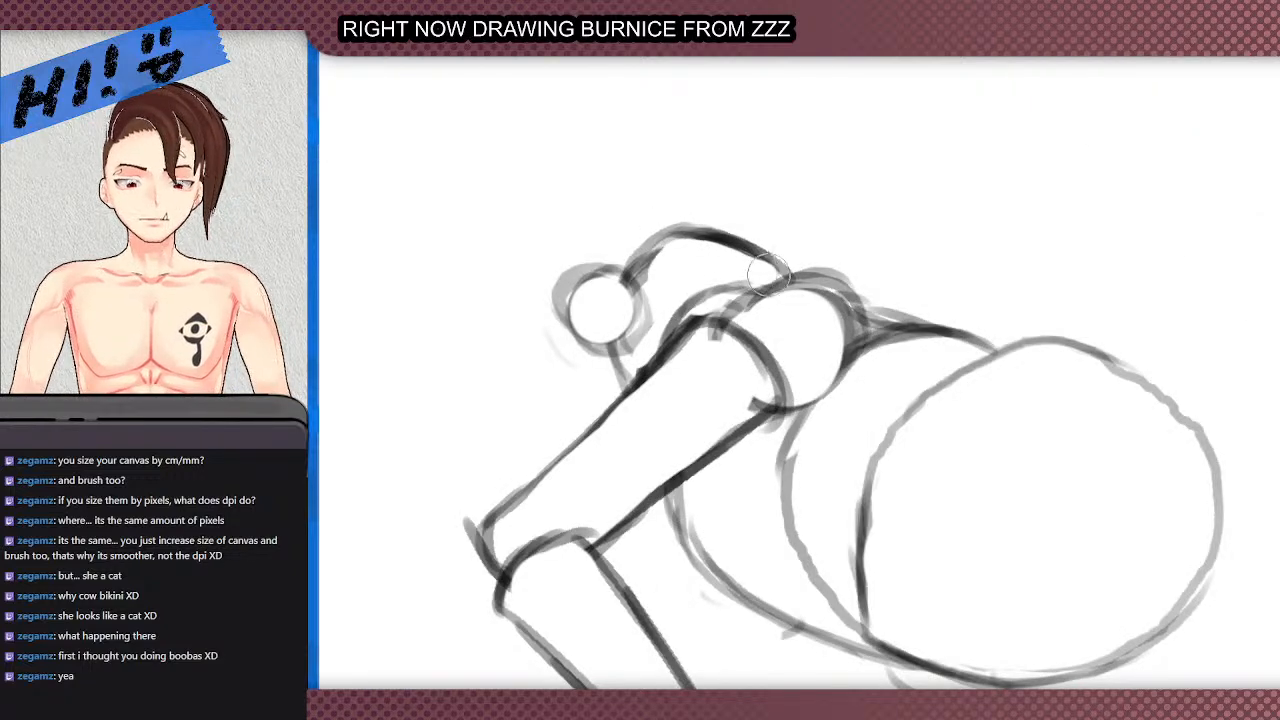
scroll(588, 230, down, 1)
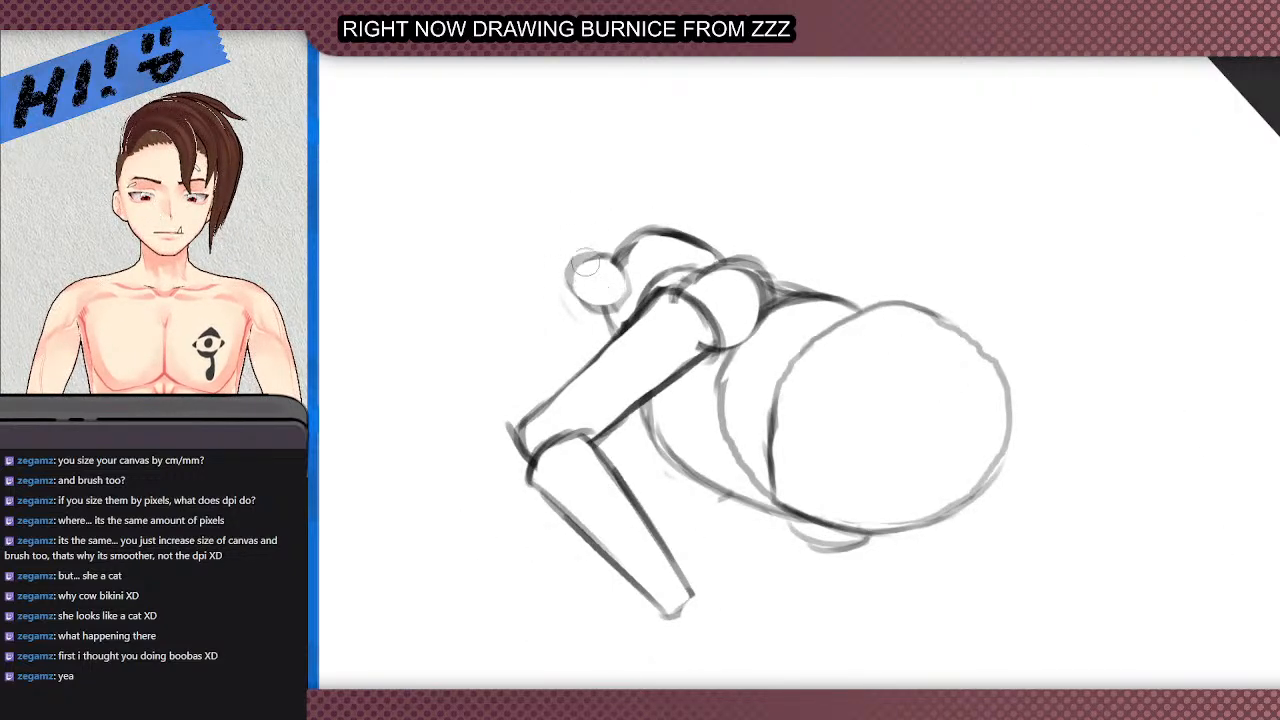
scroll(595, 289, down, 3)
scroll(590, 290, up, 1)
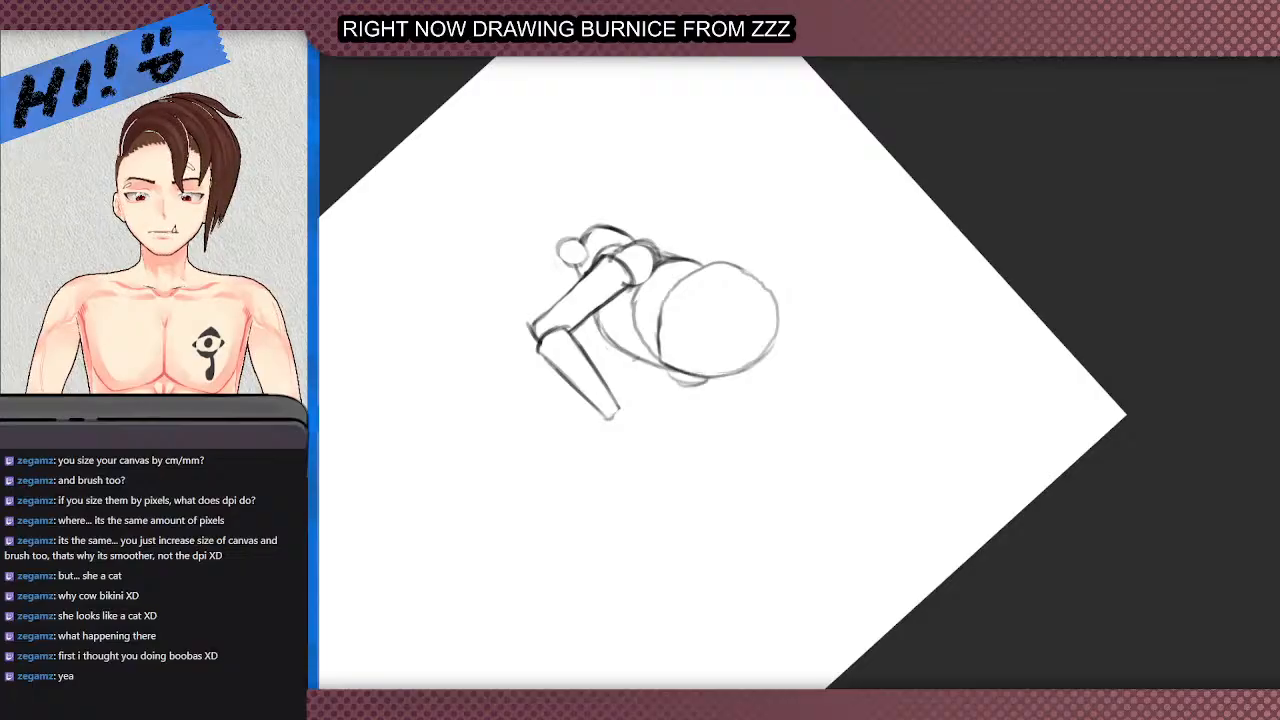
key(5)
scroll(702, 537, up, 3)
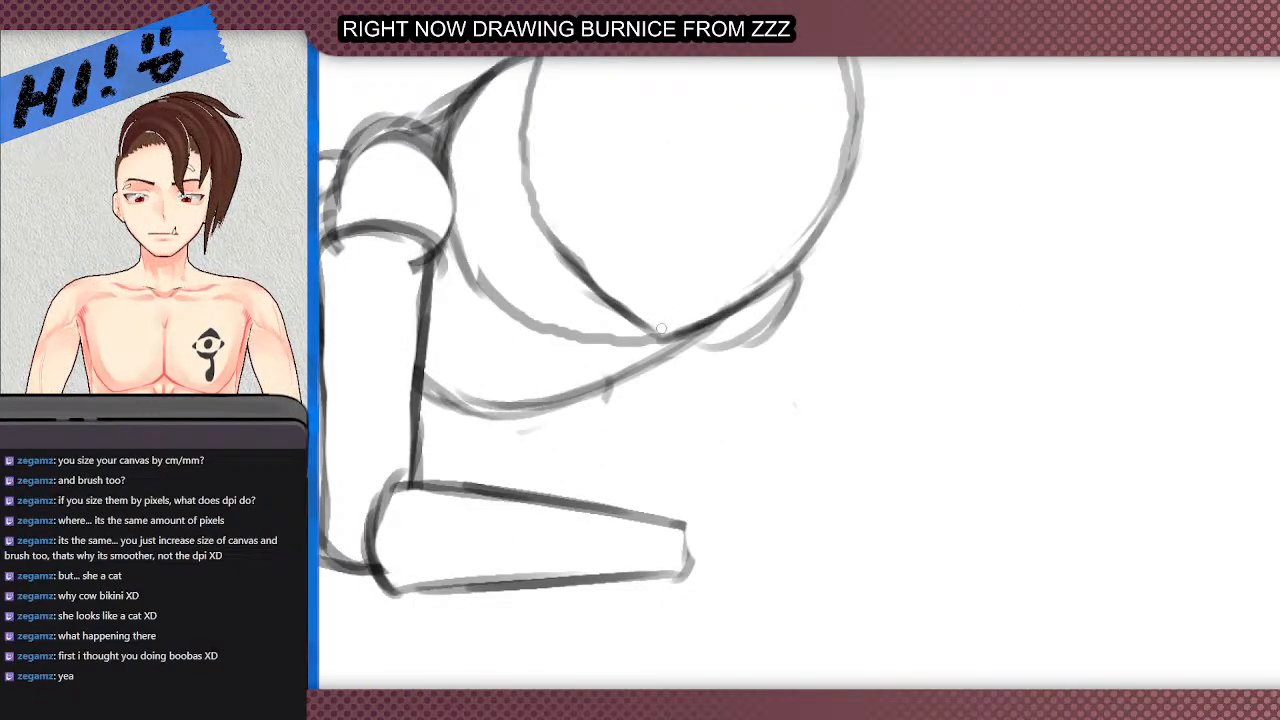
scroll(661, 328, down, 2)
scroll(676, 205, up, 1)
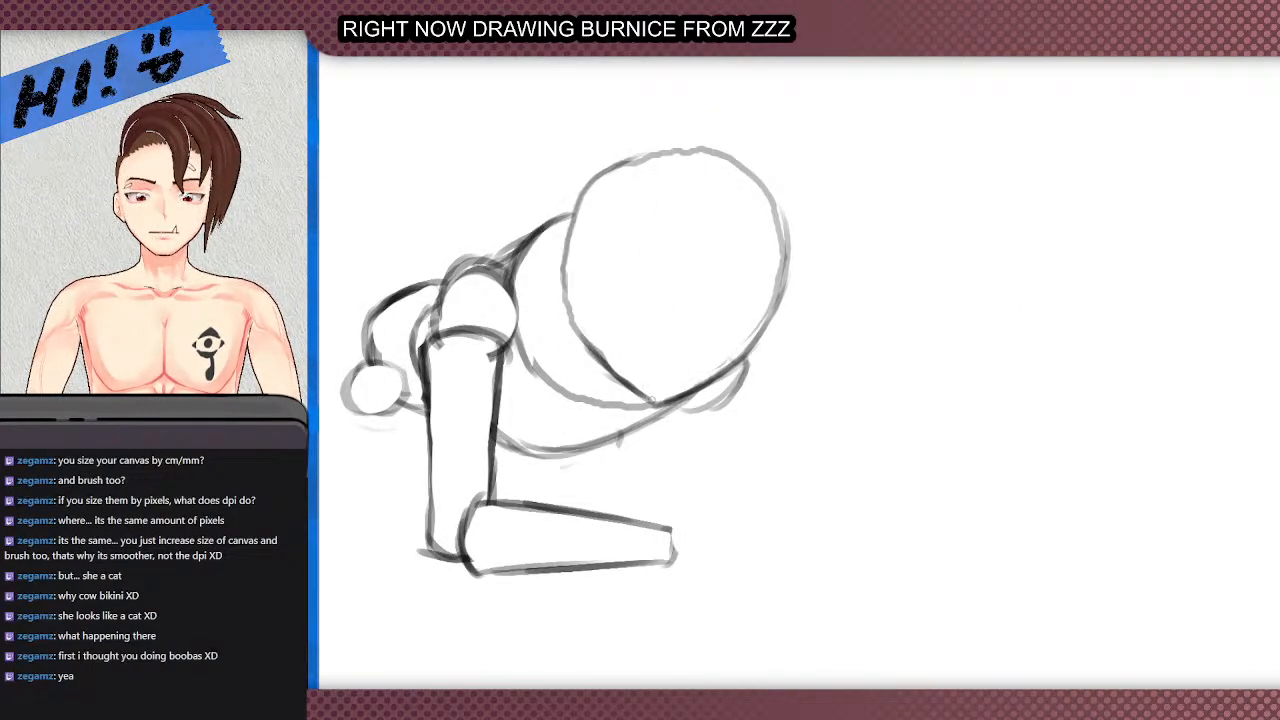
- Erase the head outline between the cheek and chin, and straighten the jaw edge on the far side of the face
mouse_move(582, 342)
mouse_down()
mouse_move(646, 383)
mouse_move(569, 341)
mouse_move(639, 407)
mouse_move(615, 379)
mouse_up()
key(b)
key(ctrl+z)
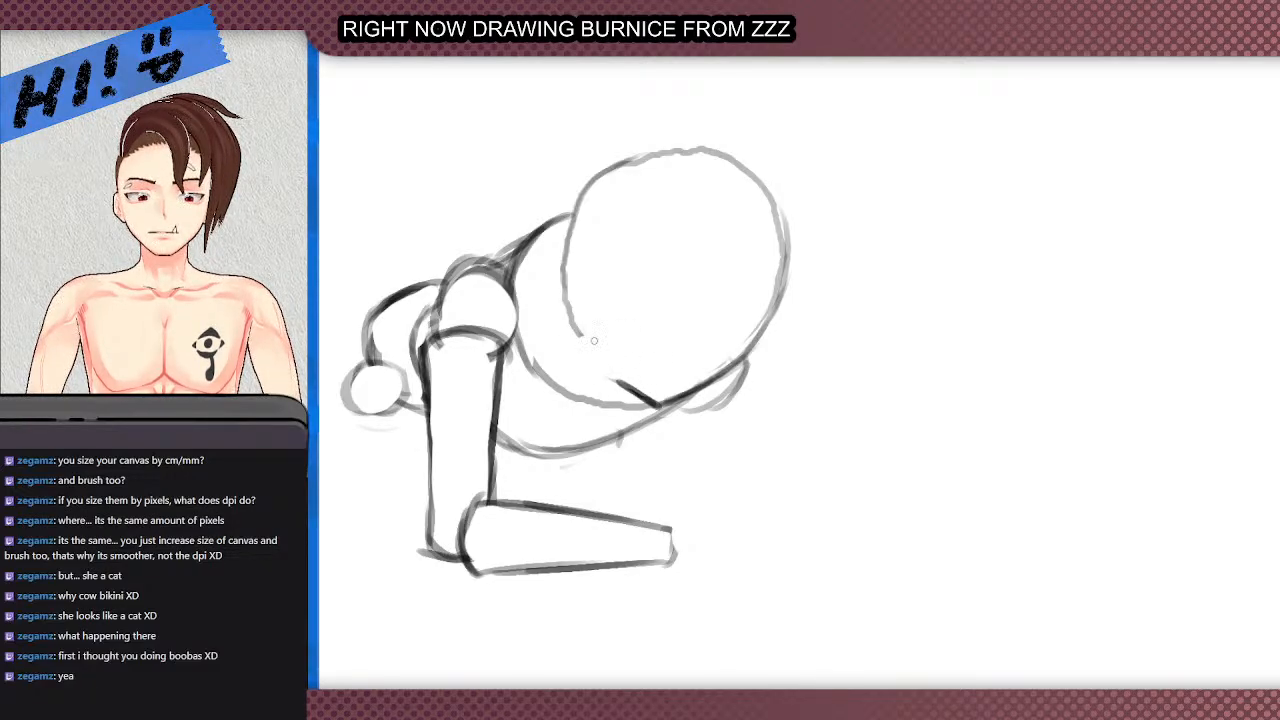
key(e)
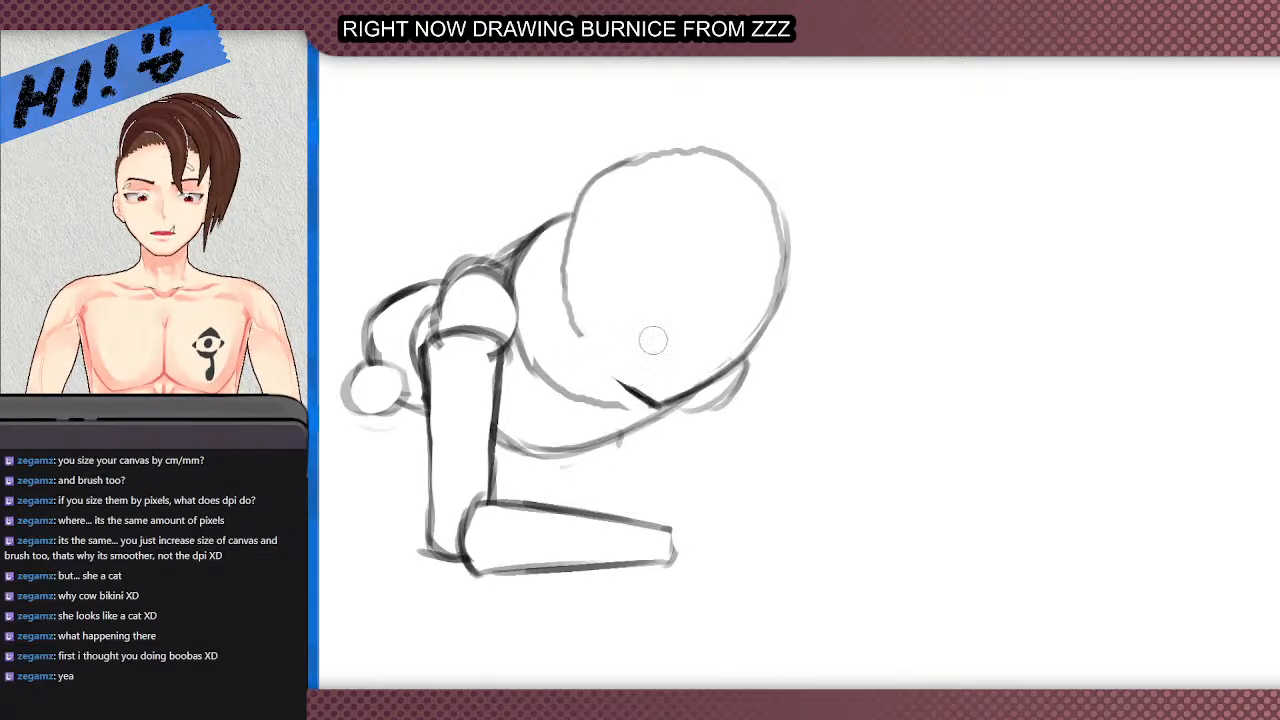
mouse_move(730, 379)
mouse_down()
mouse_move(785, 280)
mouse_move(772, 204)
mouse_up()
key(b)
scroll(614, 292, down, 2)
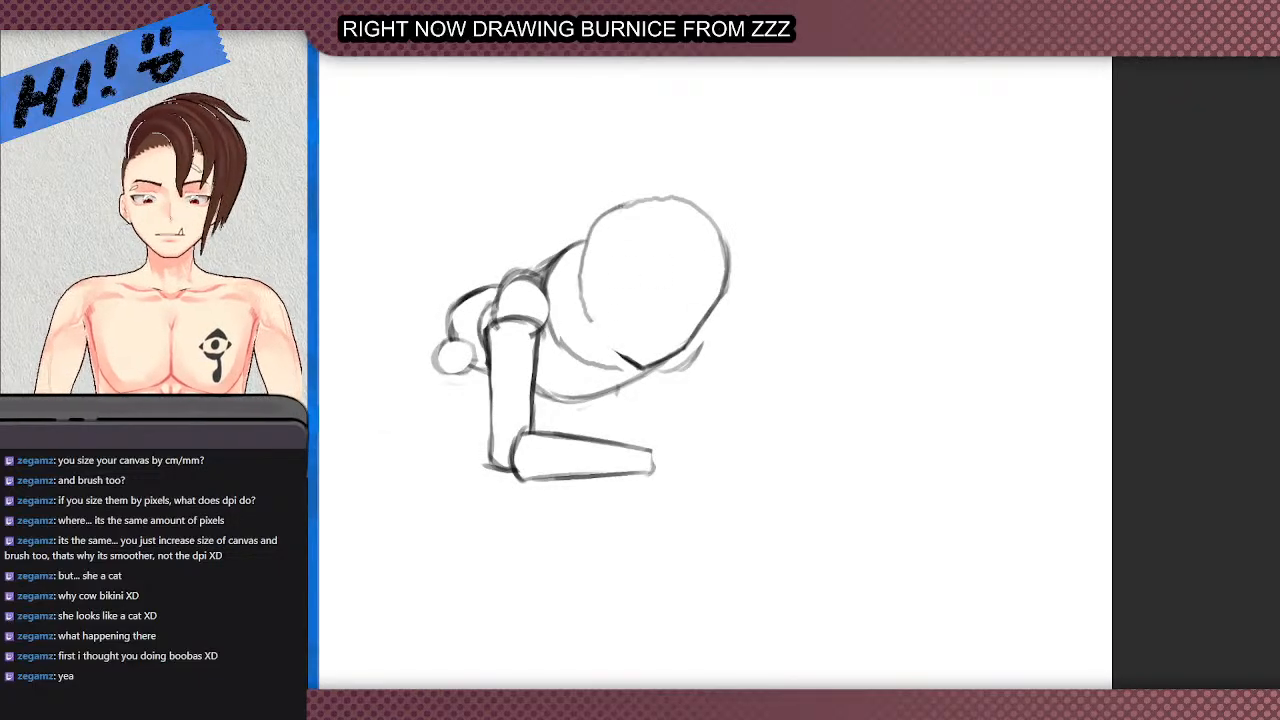
scroll(584, 336, up, 2)
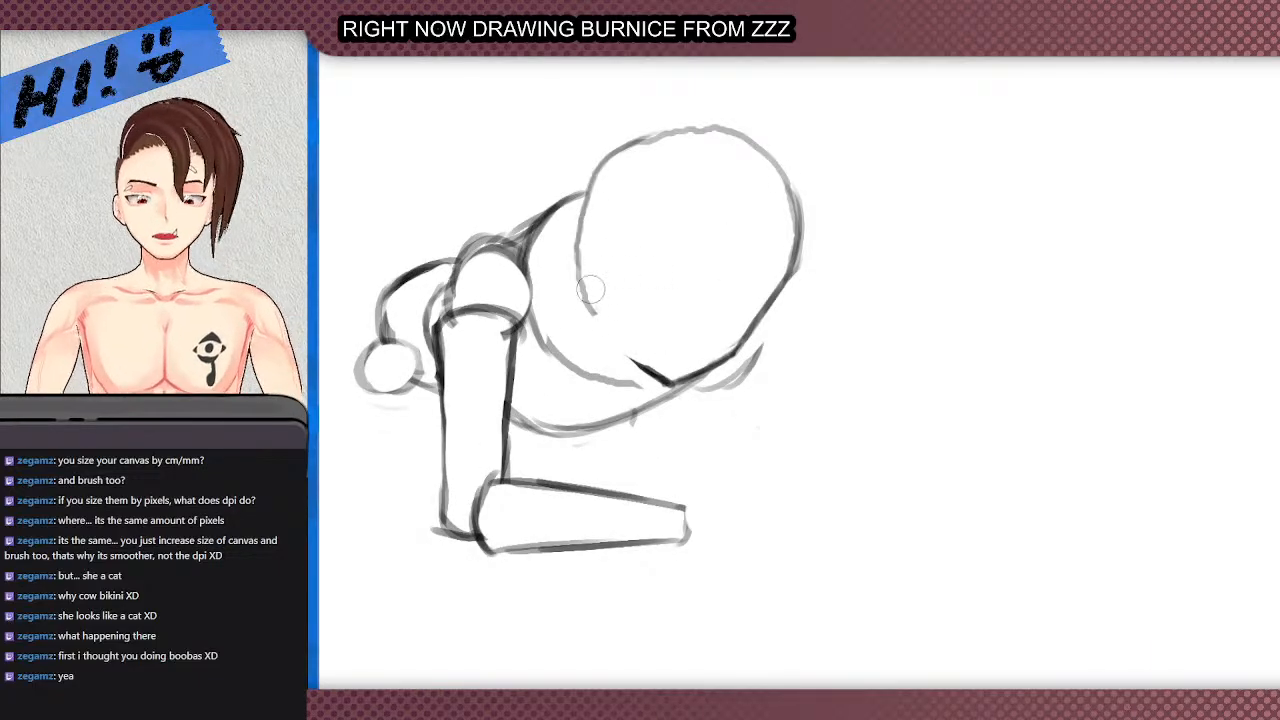
- Draw a small curved ear with inner detail lines on the near edge of the head
key(ctrl+z)
drag(607, 256, 593, 305)
key(ctrl+z)
drag(611, 263, 608, 310)
key(ctrl+z)
mouse_move(609, 260)
mouse_down()
mouse_move(601, 315)
mouse_move(588, 288)
mouse_move(612, 272)
mouse_move(612, 301)
mouse_move(597, 279)
mouse_up()
key(ctrl+z)
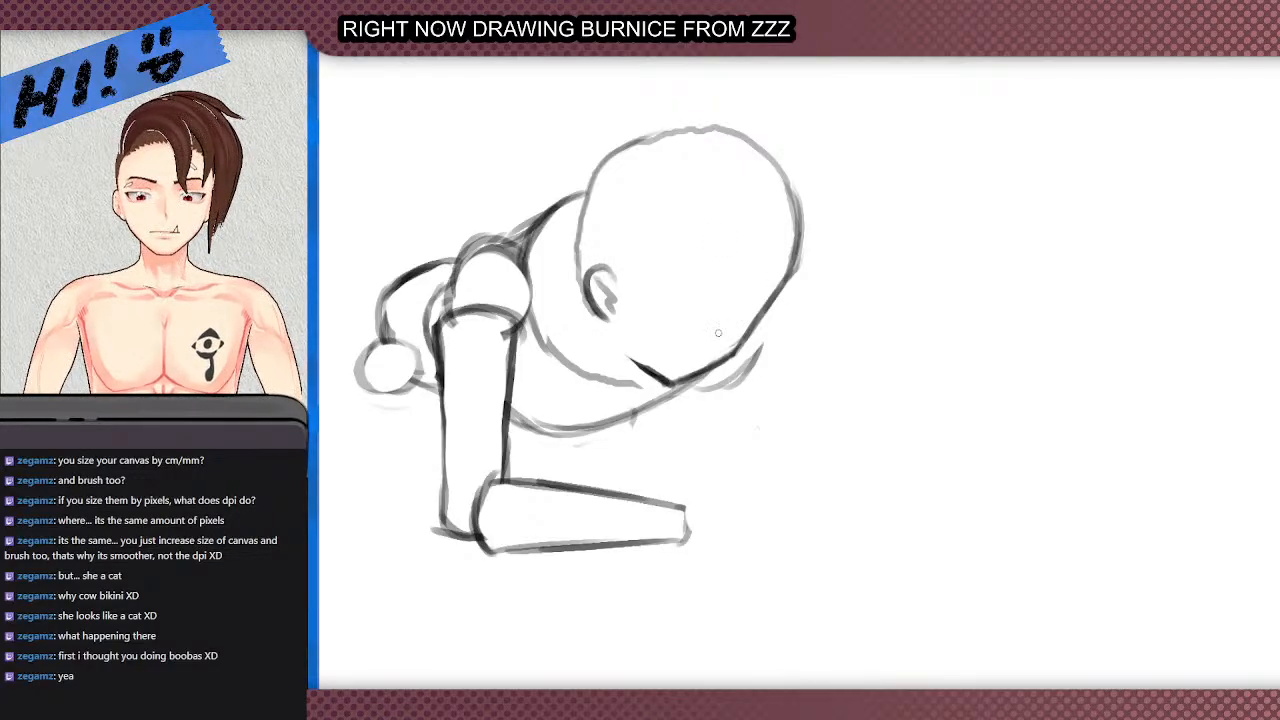
- Mark the nose and far eye near the jaw edge, then shape the far eye into a small arc
mouse_move(729, 330)
mouse_down()
mouse_move(714, 332)
mouse_move(746, 322)
mouse_up()
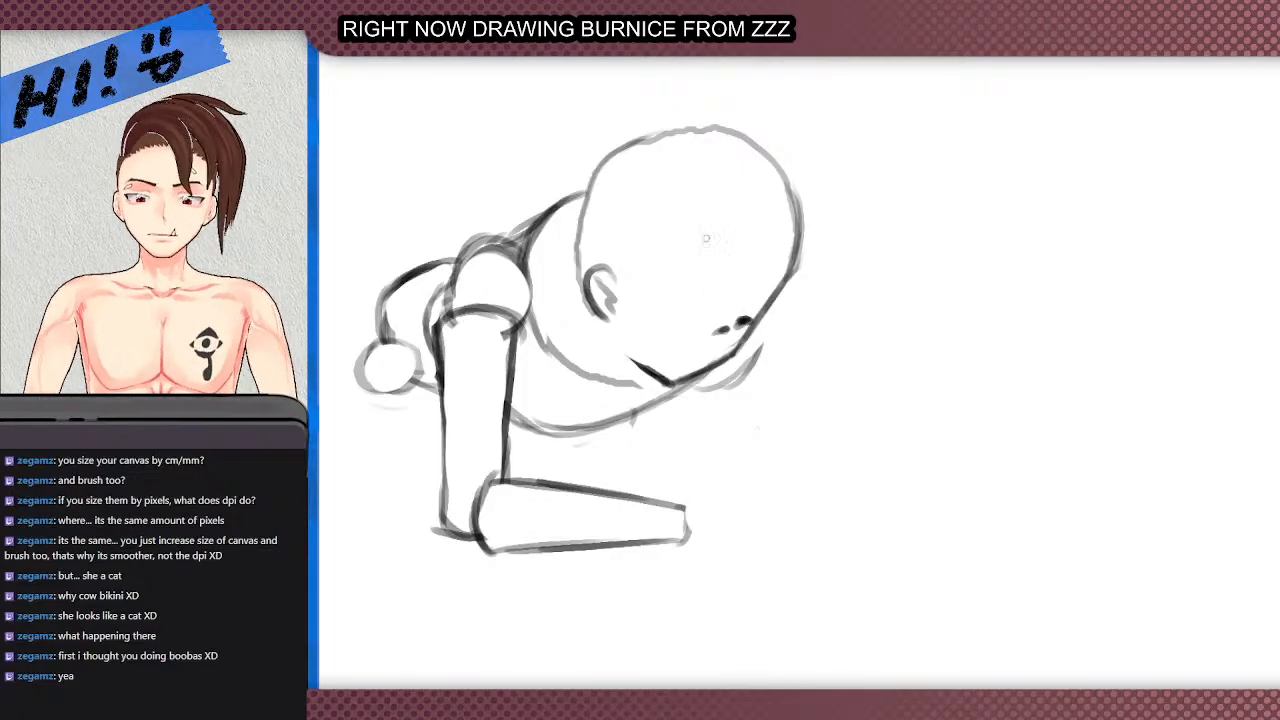
scroll(692, 311, up, 2)
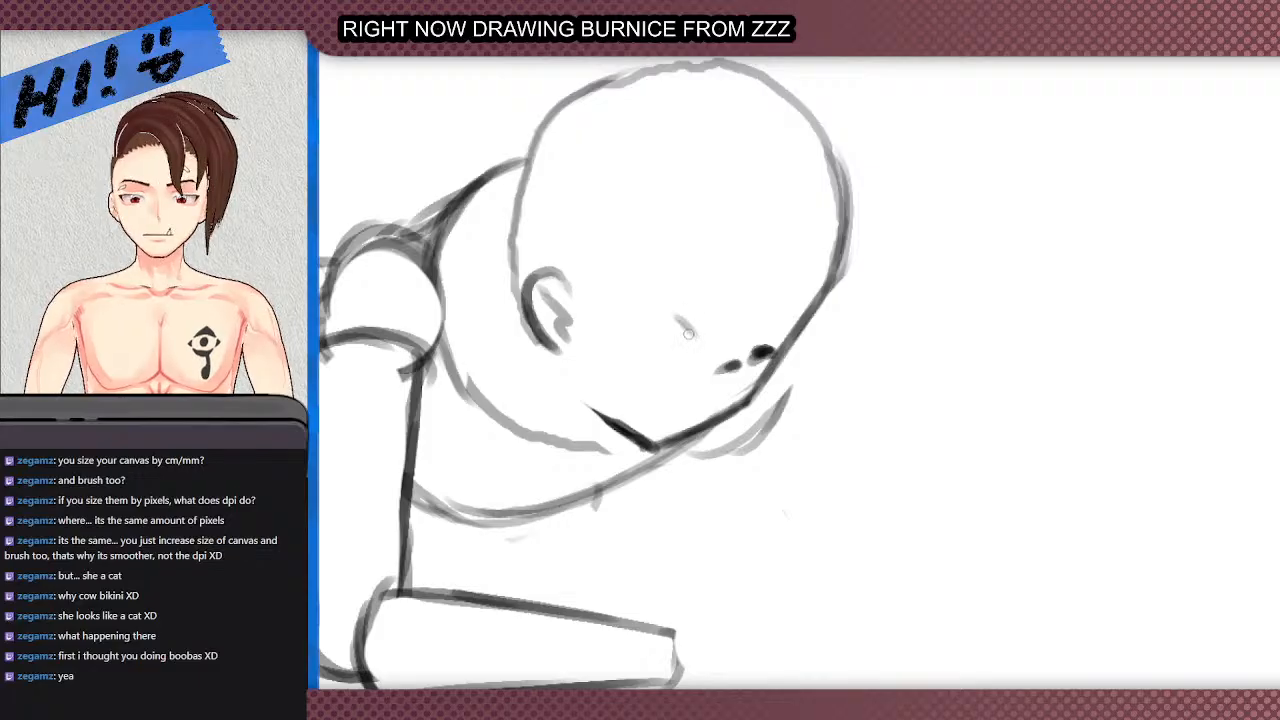
drag(709, 336, 704, 316)
key(ctrl+z)
key(e)
drag(755, 355, 766, 340)
key(b)
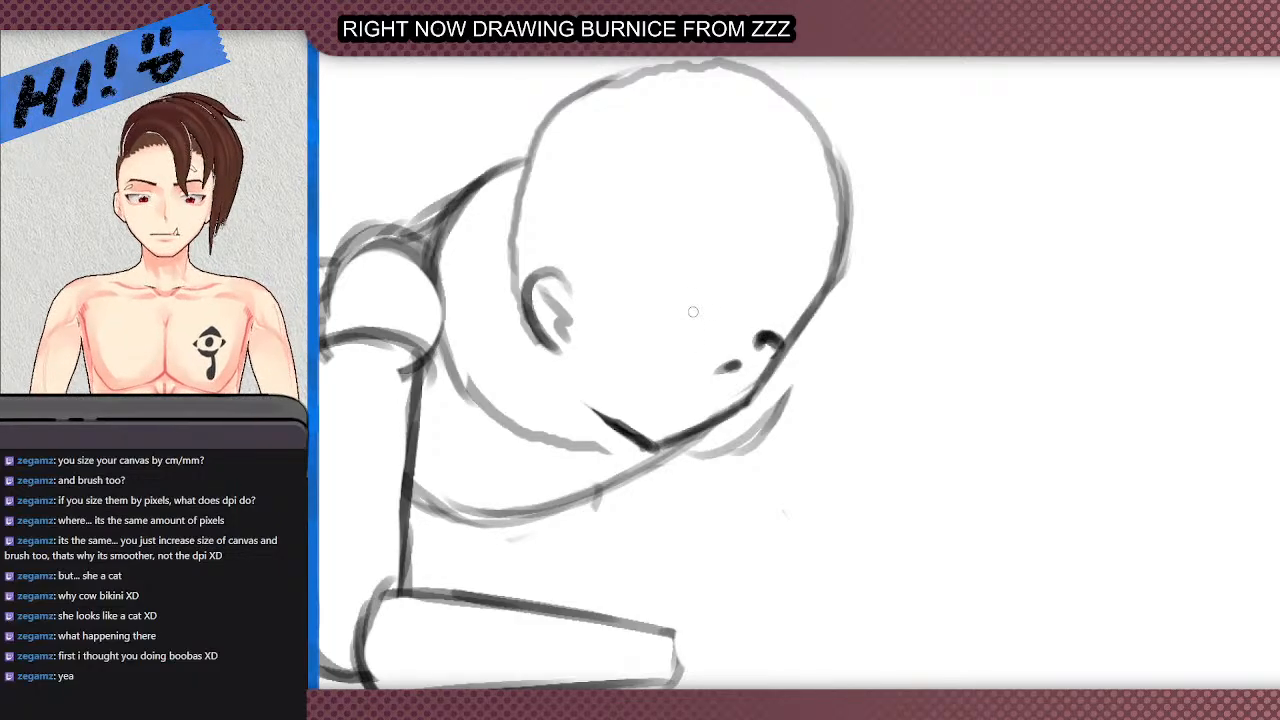
- Draw the near eye's upper lid as a thick angled line with a thin stroke beside its inner corner
mouse_move(677, 299)
mouse_down()
mouse_move(701, 325)
mouse_move(662, 278)
mouse_move(630, 302)
mouse_up()
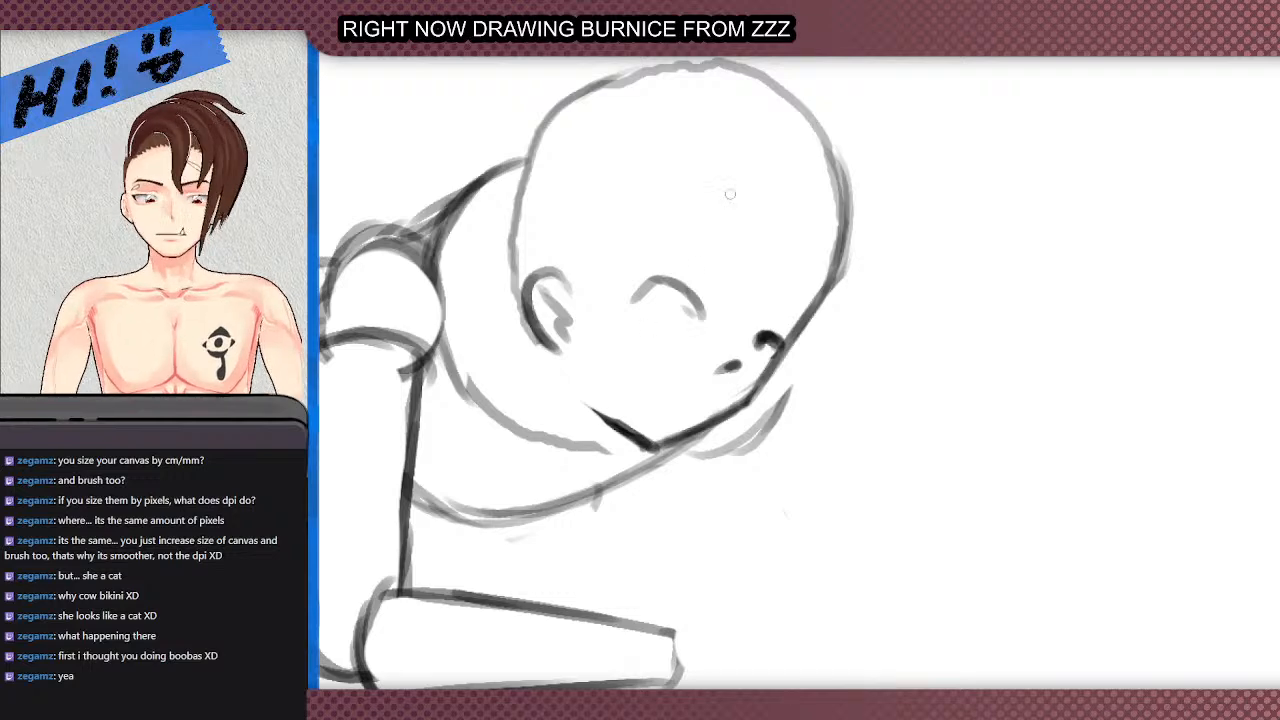
key(ctrl+z)
key(ctrl+z)
mouse_move(702, 320)
mouse_down()
mouse_move(668, 276)
mouse_move(614, 270)
mouse_move(639, 299)
mouse_move(616, 264)
mouse_move(672, 276)
mouse_move(648, 271)
mouse_move(716, 310)
mouse_up()
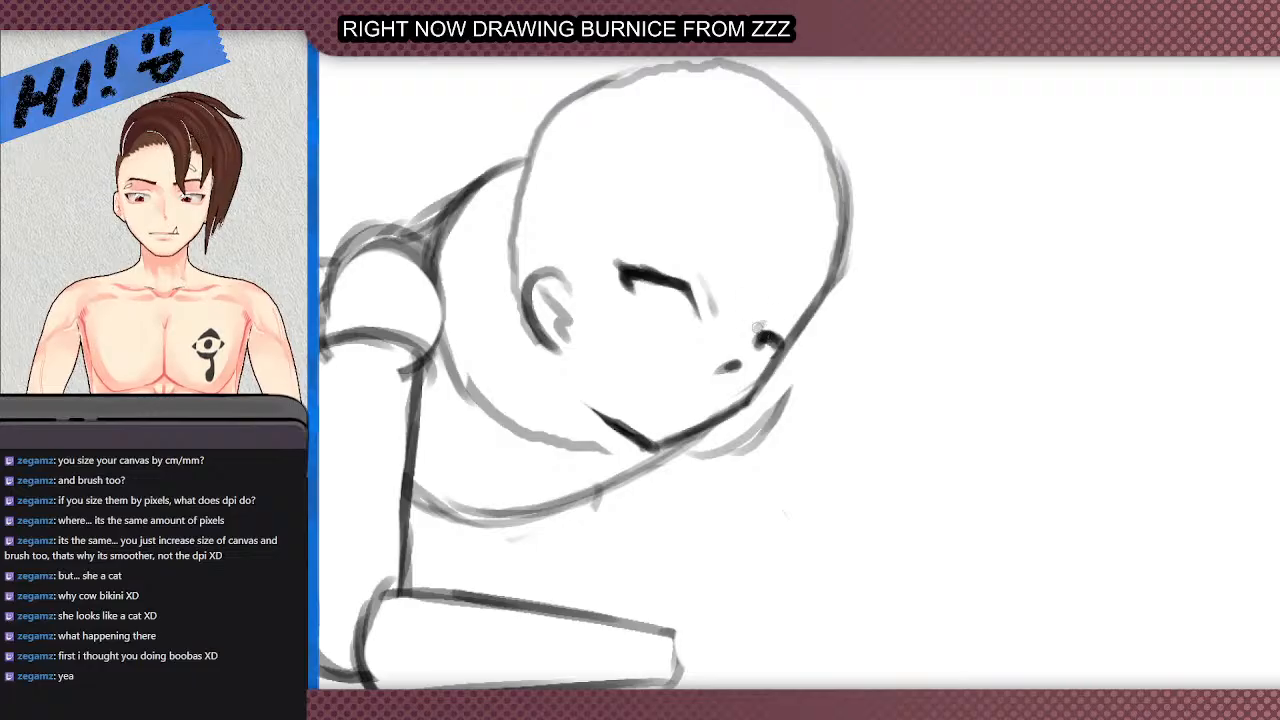
scroll(641, 285, down, 5)
scroll(660, 300, up, 4)
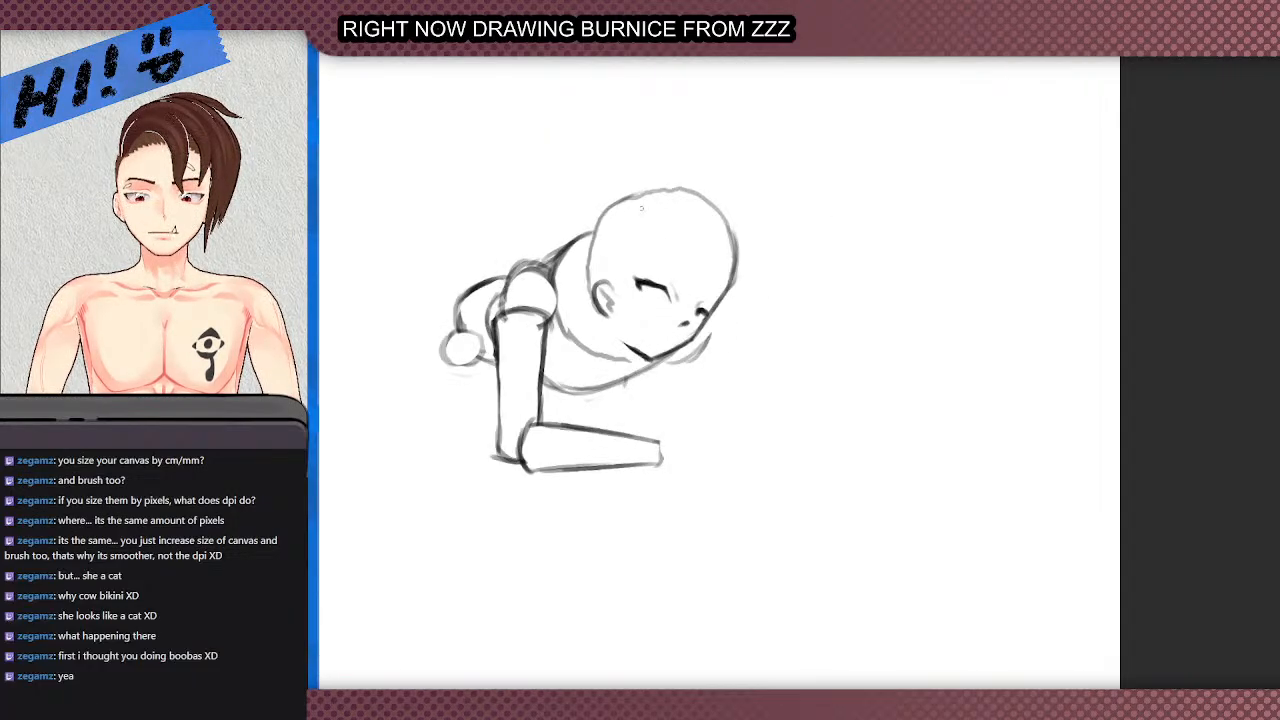
- Draw a wavy breath line ending in a small heart in front of the face
scroll(684, 395, up, 2)
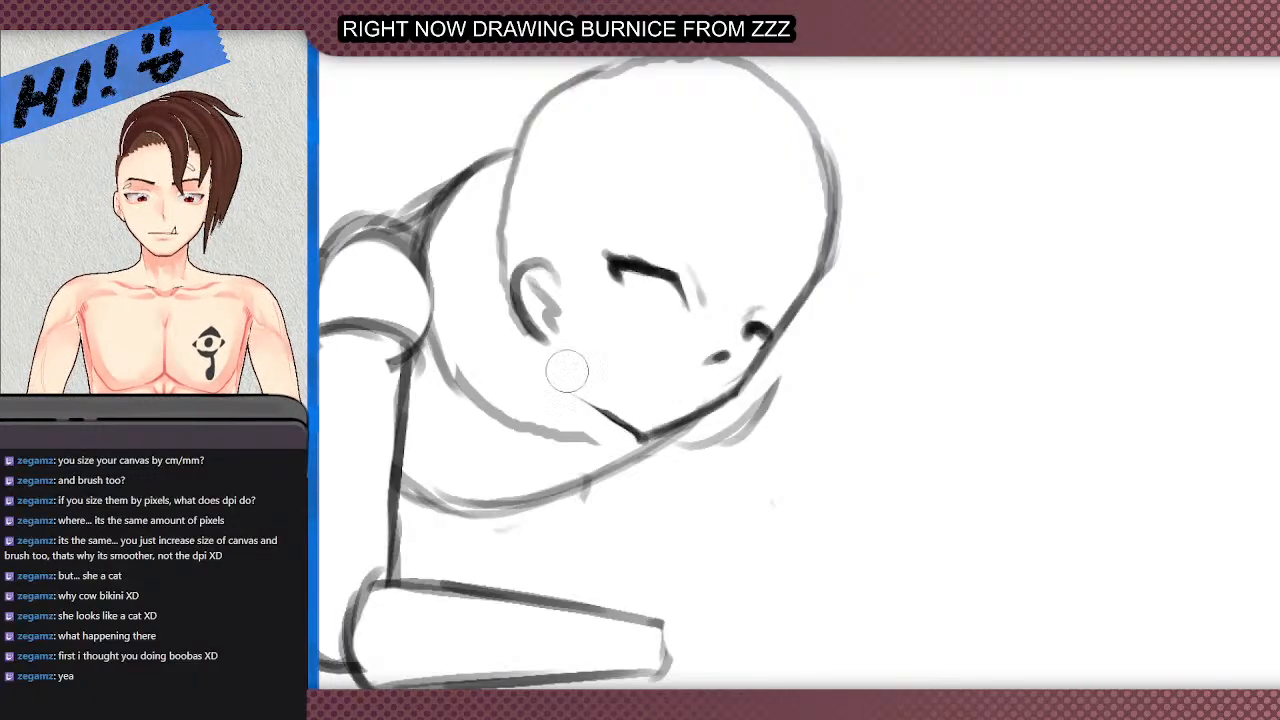
mouse_move(815, 342)
mouse_down()
mouse_move(832, 315)
mouse_move(898, 311)
mouse_move(956, 248)
mouse_move(932, 263)
mouse_move(930, 233)
mouse_move(971, 207)
mouse_move(934, 244)
mouse_up()
scroll(650, 290, down, 3)
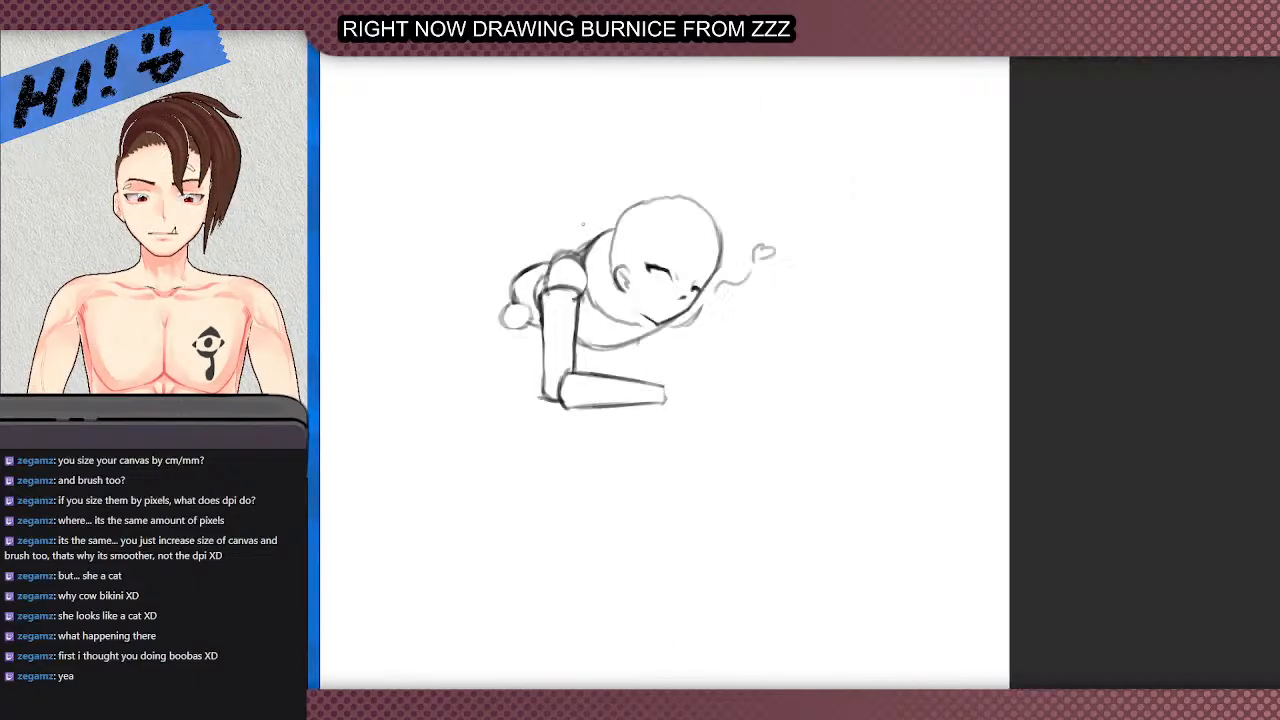
scroll(663, 226, down, 1)
- Darken the chin corner and draw the near jaw curve running down from the ear
scroll(655, 232, up, 4)
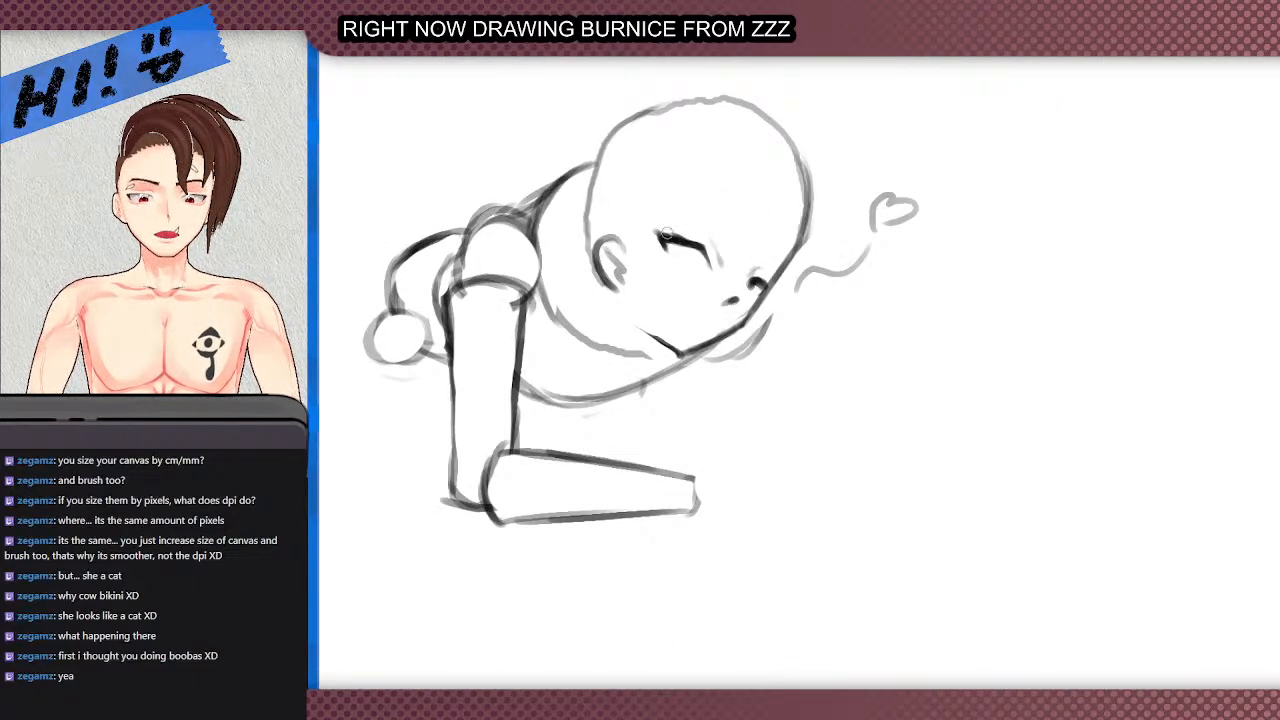
scroll(660, 250, down, 1)
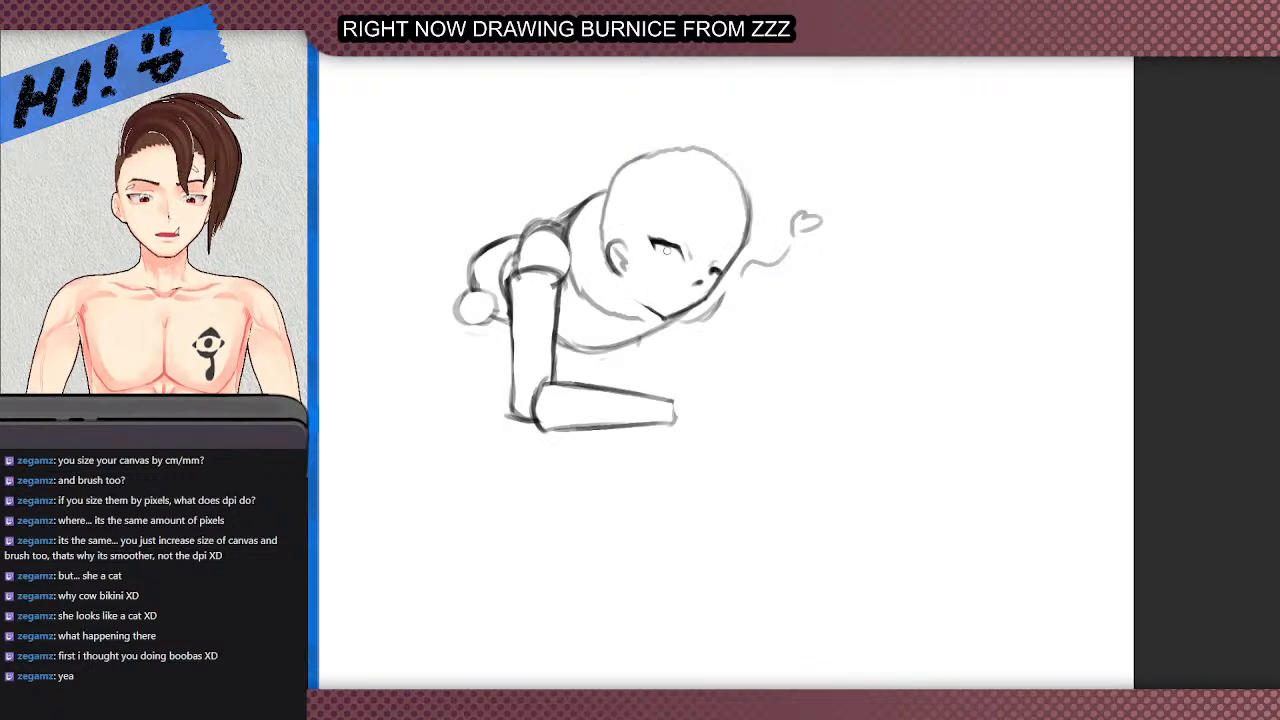
scroll(680, 240, up, 2)
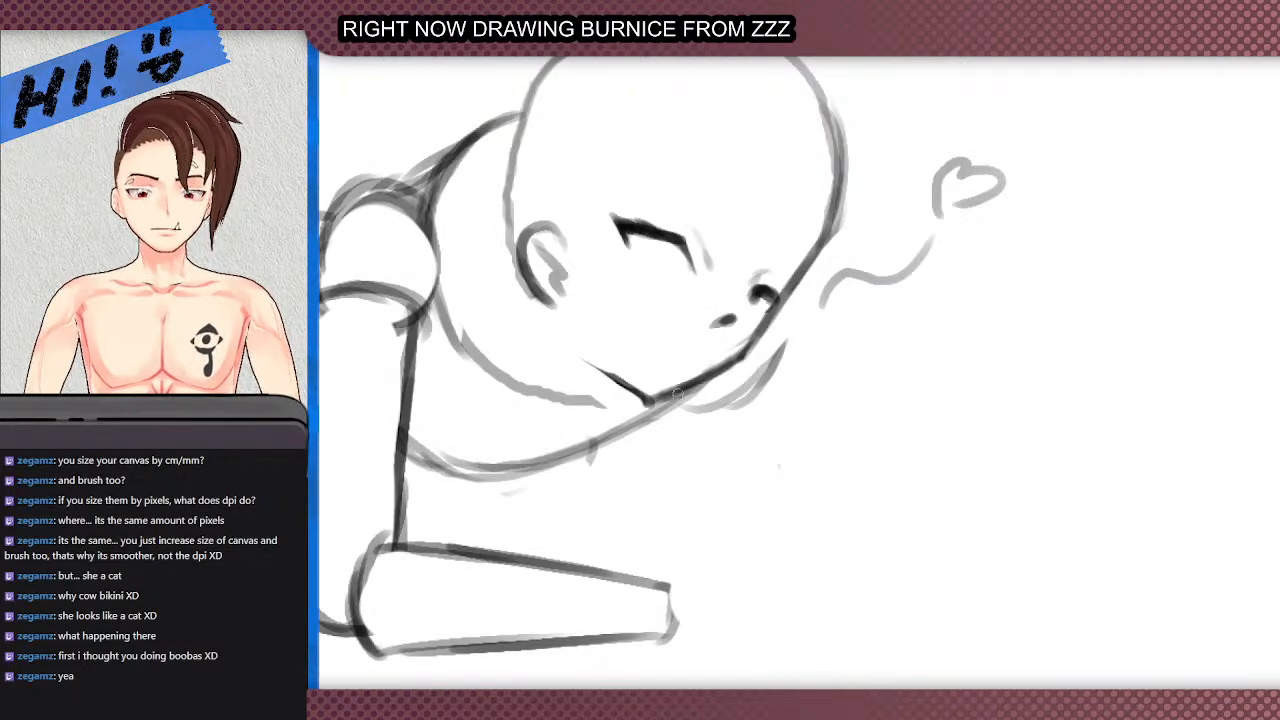
mouse_move(645, 401)
mouse_down()
mouse_move(733, 363)
mouse_move(666, 393)
mouse_move(585, 363)
mouse_up()
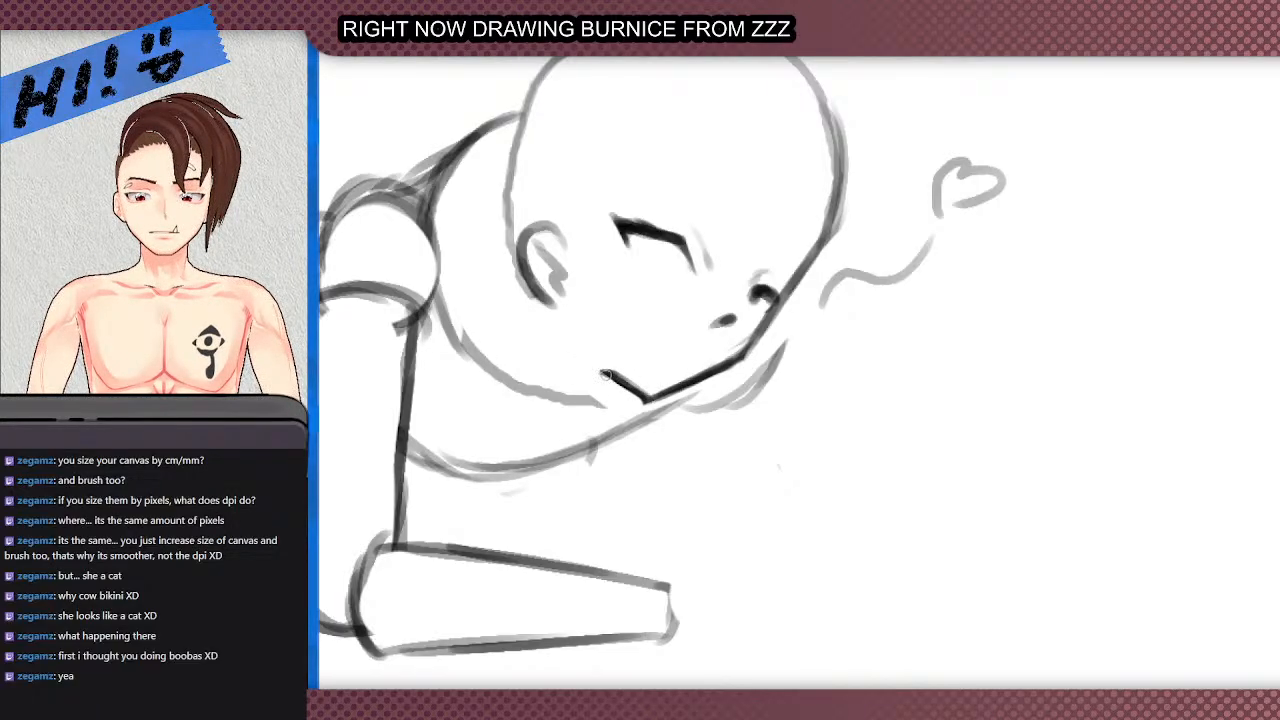
mouse_move(558, 372)
mouse_down()
mouse_move(518, 310)
mouse_move(522, 276)
mouse_up()
key(ctrl+0)
- Erase the stray lines around the shoulder circle and clean up the contour between shoulder and neck
scroll(512, 245, up, 2)
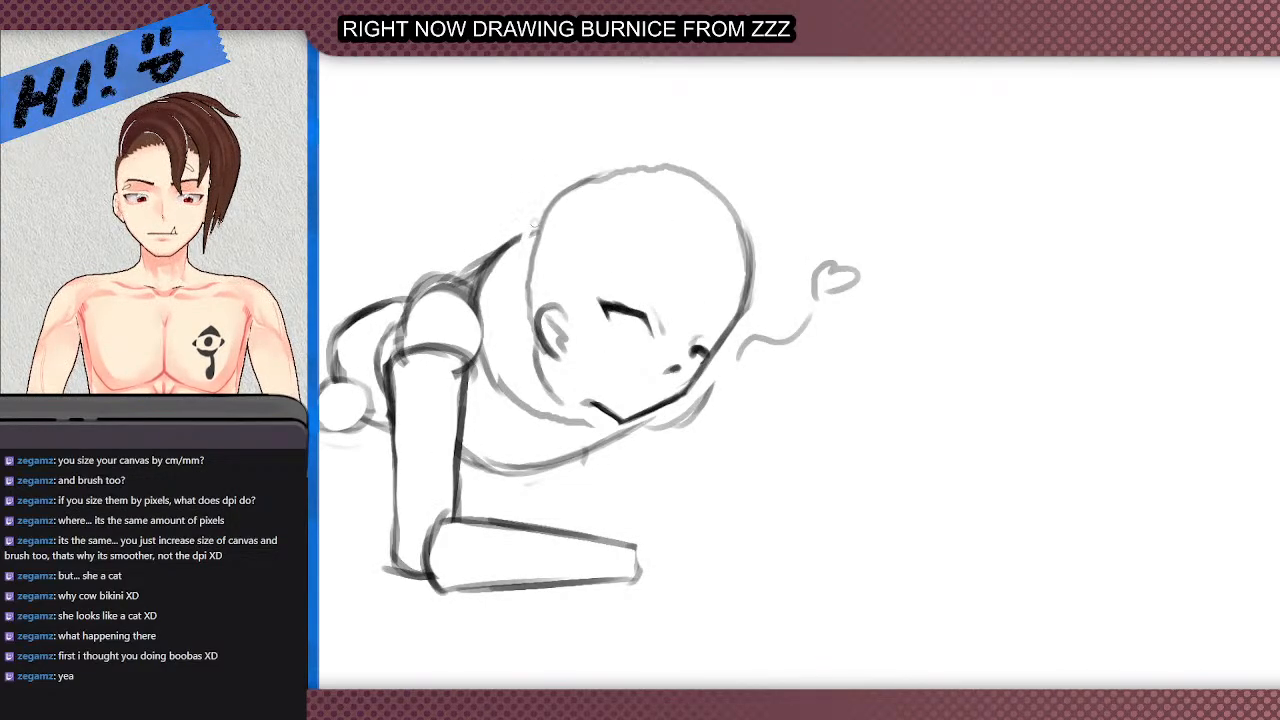
mouse_move(512, 250)
mouse_down()
mouse_move(471, 266)
mouse_move(486, 292)
mouse_move(497, 260)
mouse_move(465, 274)
mouse_move(488, 290)
mouse_move(475, 305)
mouse_move(490, 278)
mouse_move(478, 318)
mouse_up()
mouse_move(490, 273)
mouse_down()
mouse_move(470, 290)
mouse_move(527, 271)
mouse_up()
mouse_move(444, 279)
mouse_down()
mouse_move(434, 275)
mouse_move(477, 300)
mouse_up()
scroll(528, 289, down, 2)
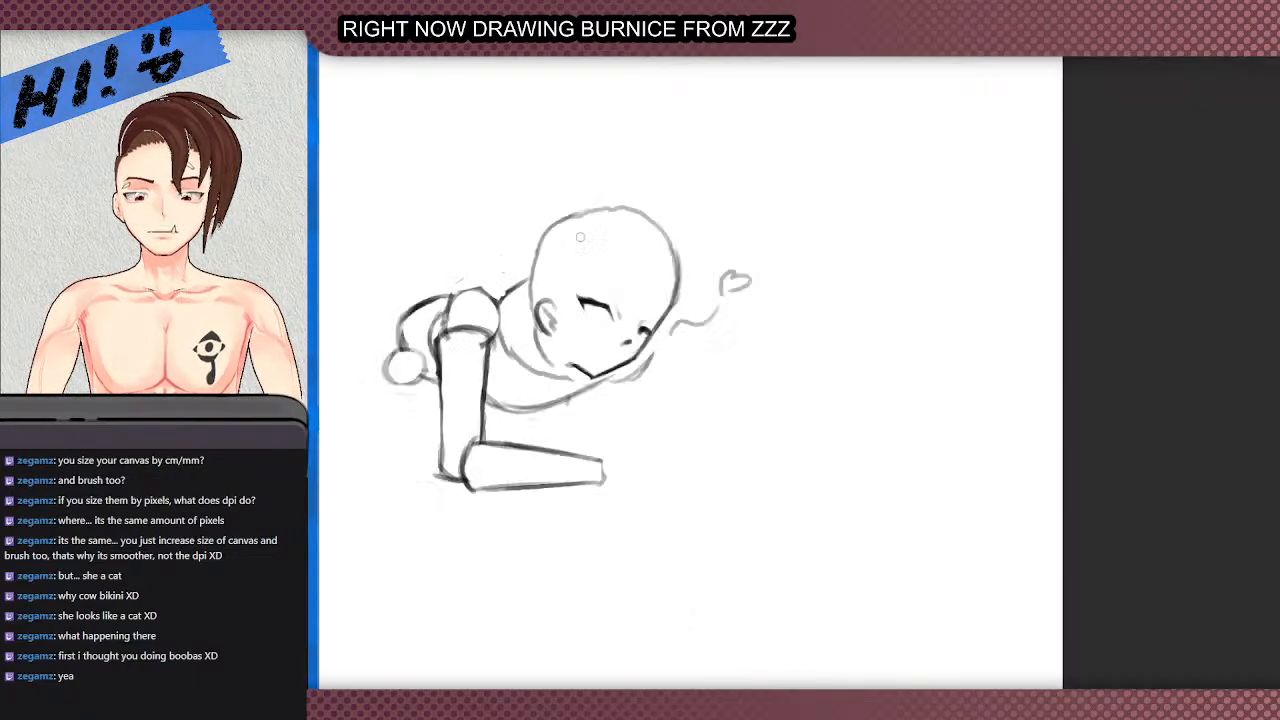
- Draw a small rounded iris beneath the near eye's upper lid
scroll(580, 237, down, 3)
scroll(580, 237, up, 3)
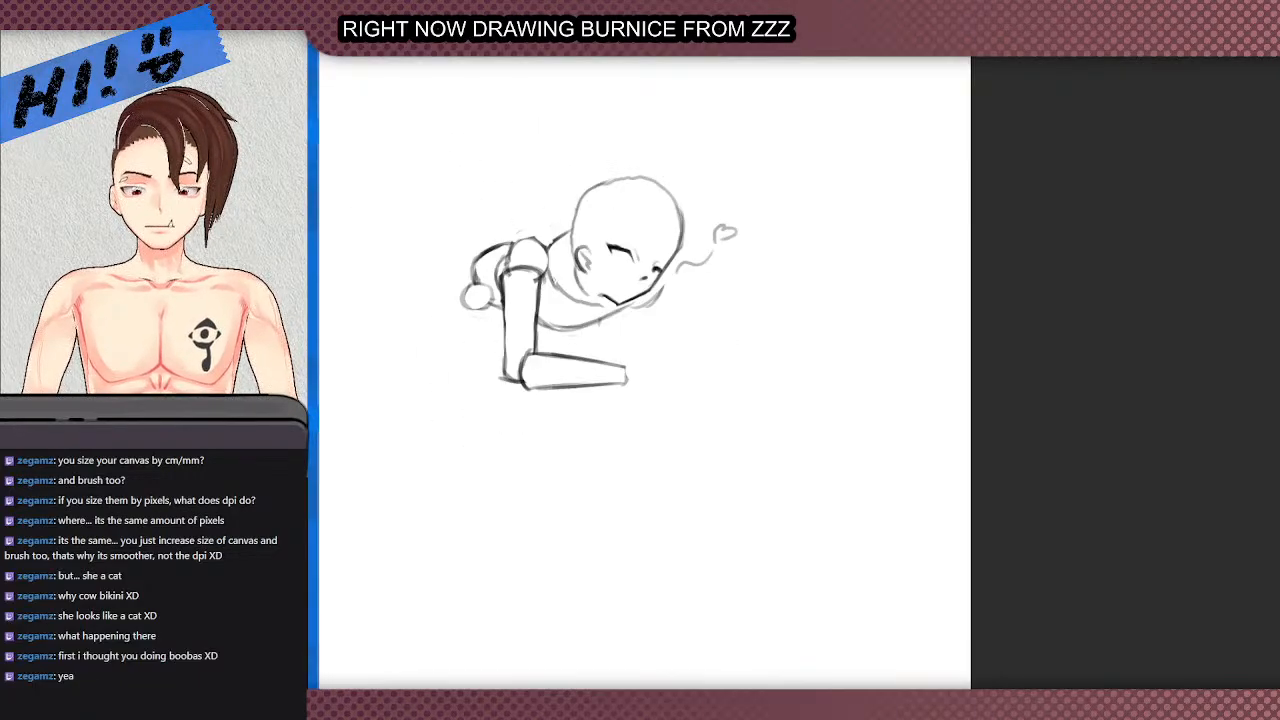
scroll(647, 225, up, 4)
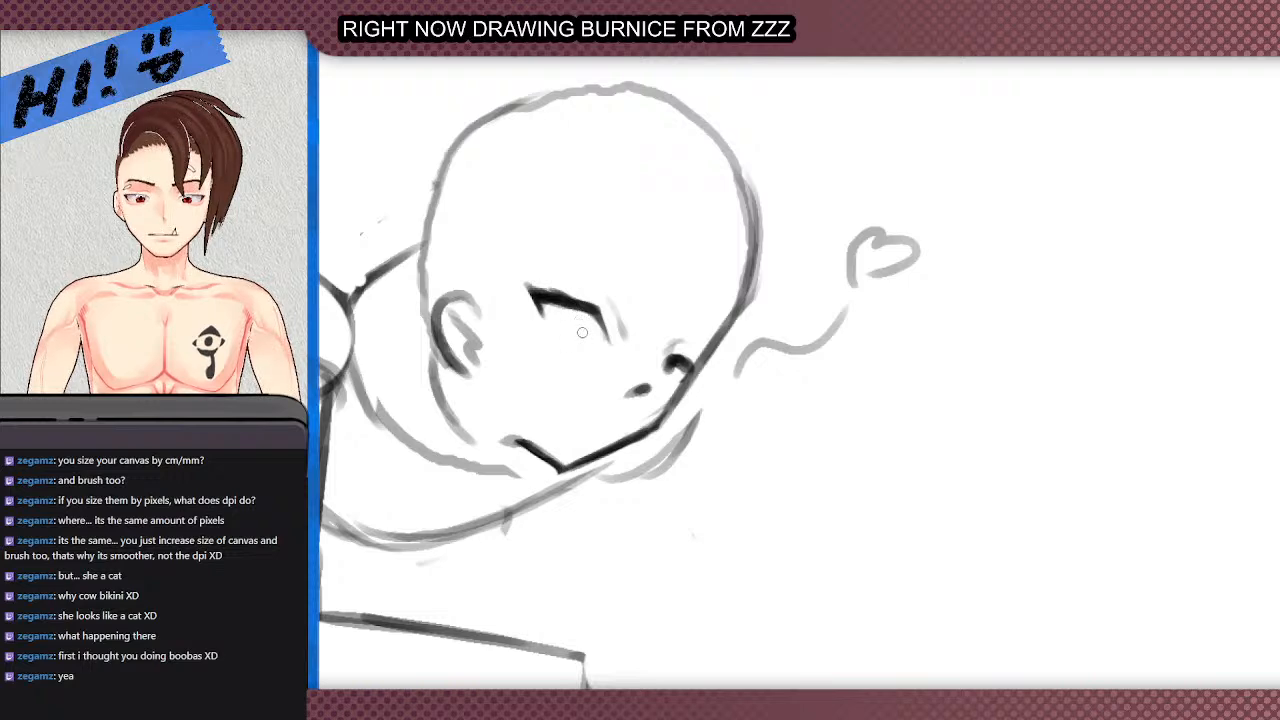
mouse_move(585, 328)
mouse_down()
mouse_move(561, 304)
mouse_move(563, 335)
mouse_up()
scroll(562, 291, down, 4)
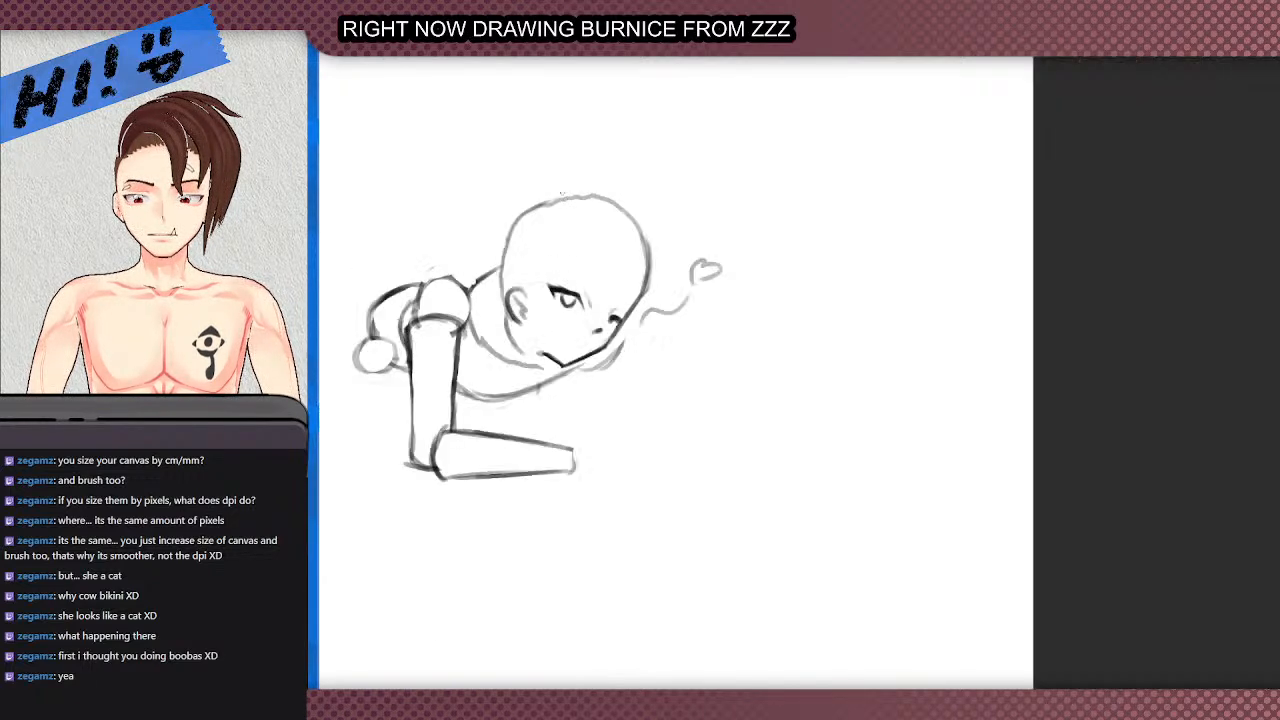
- Rework the far eye into a short, dark, flattened lid line at the edge of the face
scroll(581, 292, up, 3)
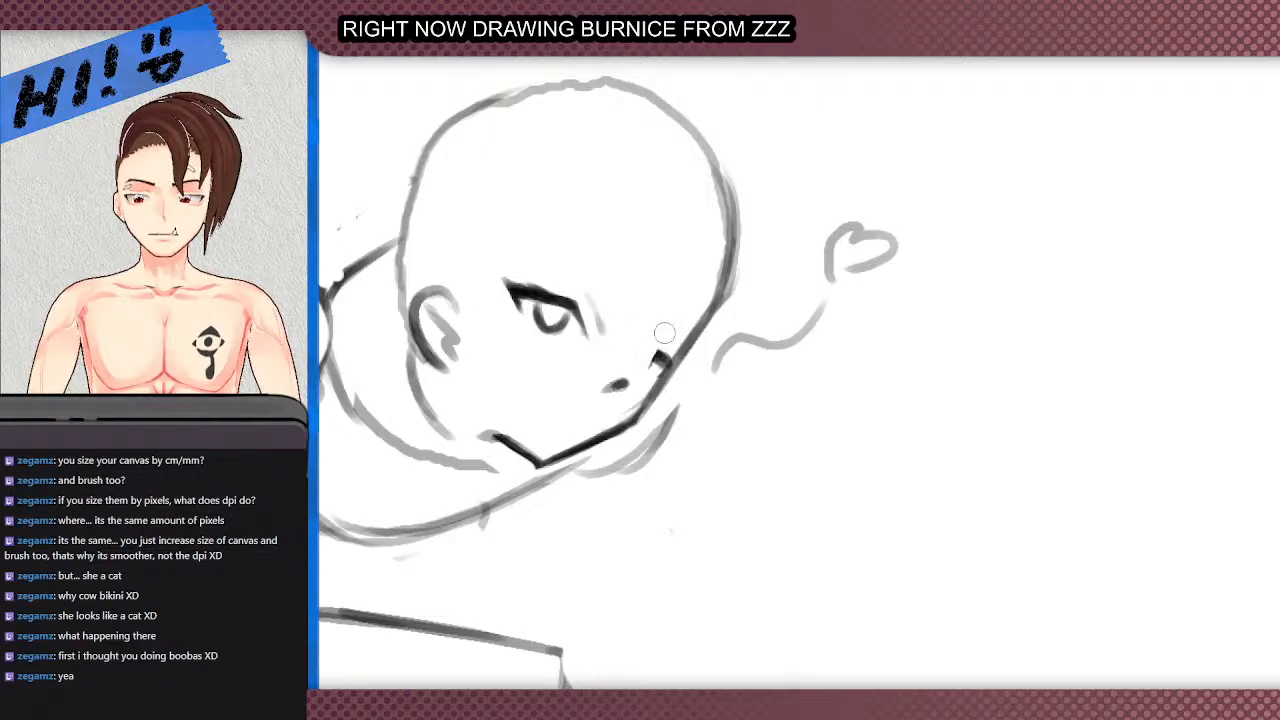
drag(643, 362, 660, 366)
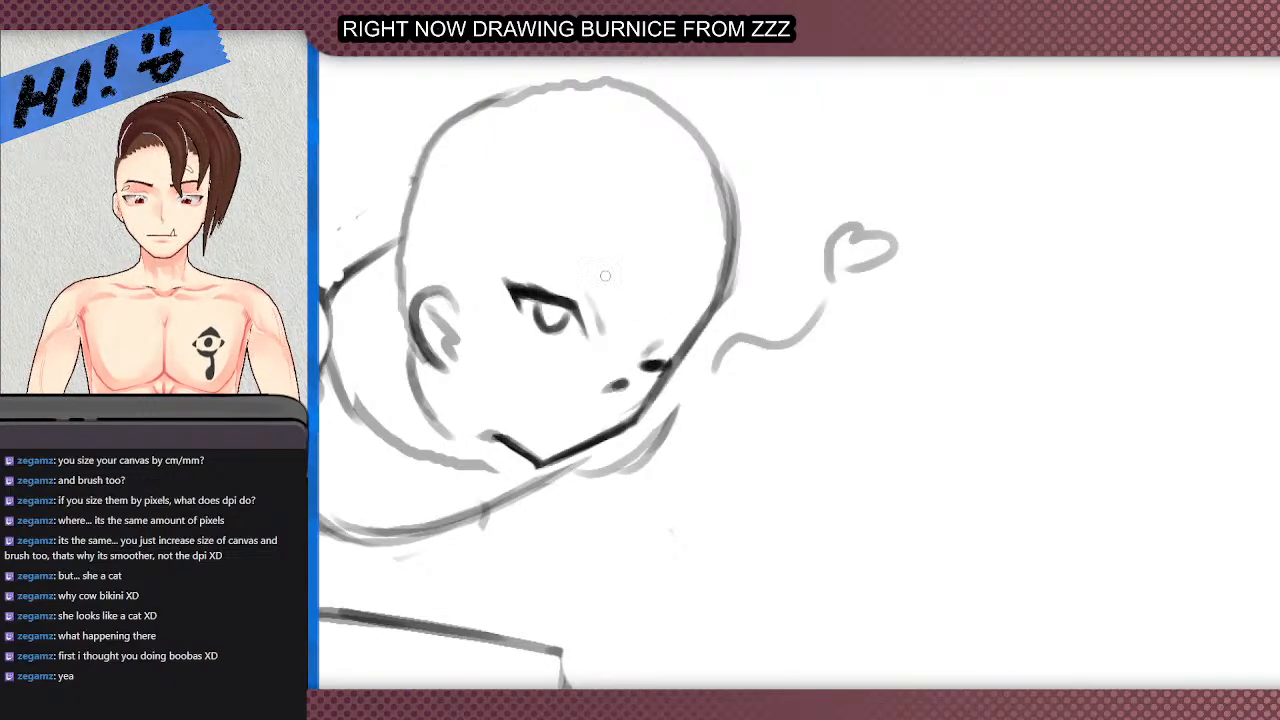
- Draw a small open mouth between the nose and the chin
scroll(605, 275, down, 4)
scroll(605, 290, up, 4)
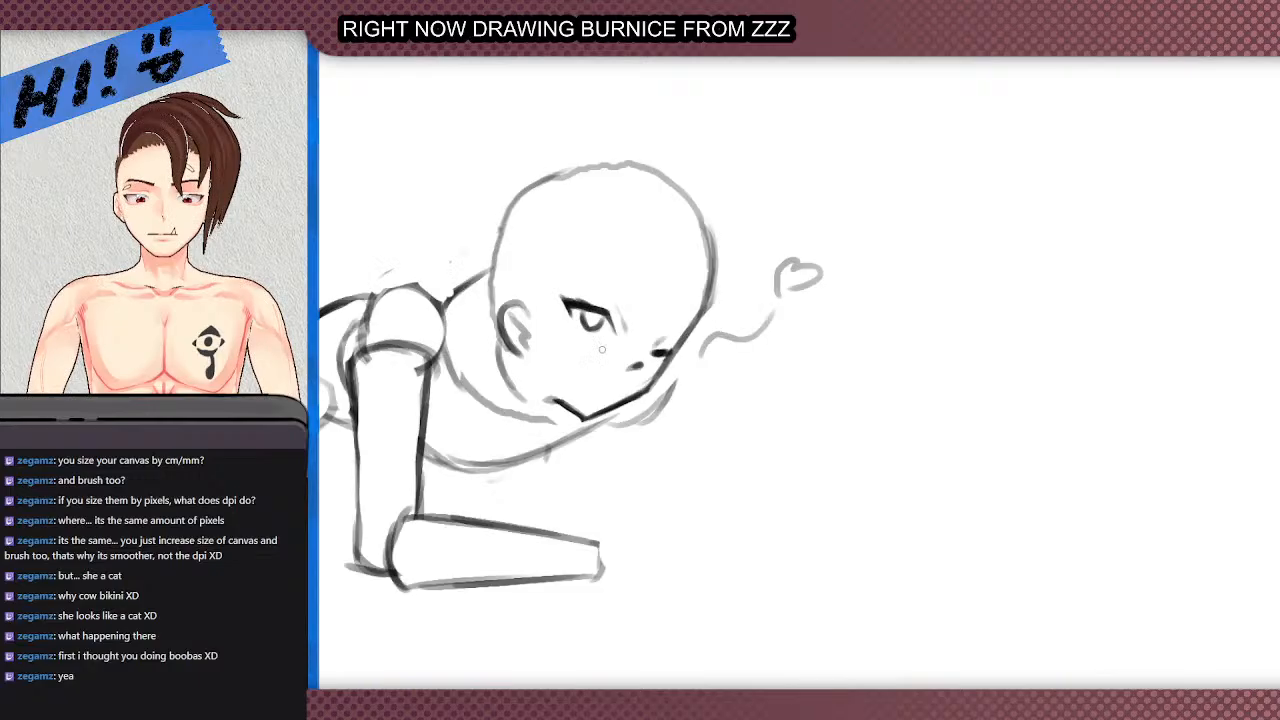
scroll(631, 341, up, 2)
drag(610, 402, 586, 427)
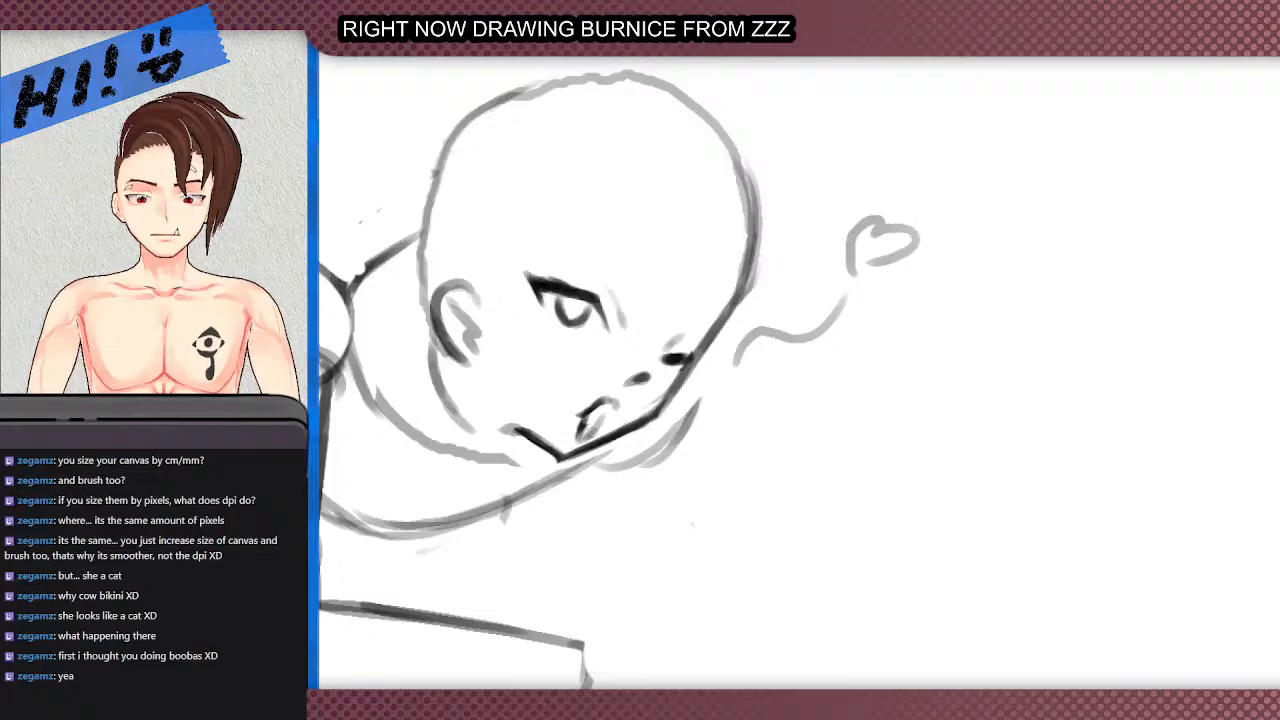
scroll(604, 381, down, 3)
scroll(587, 276, up, 2)
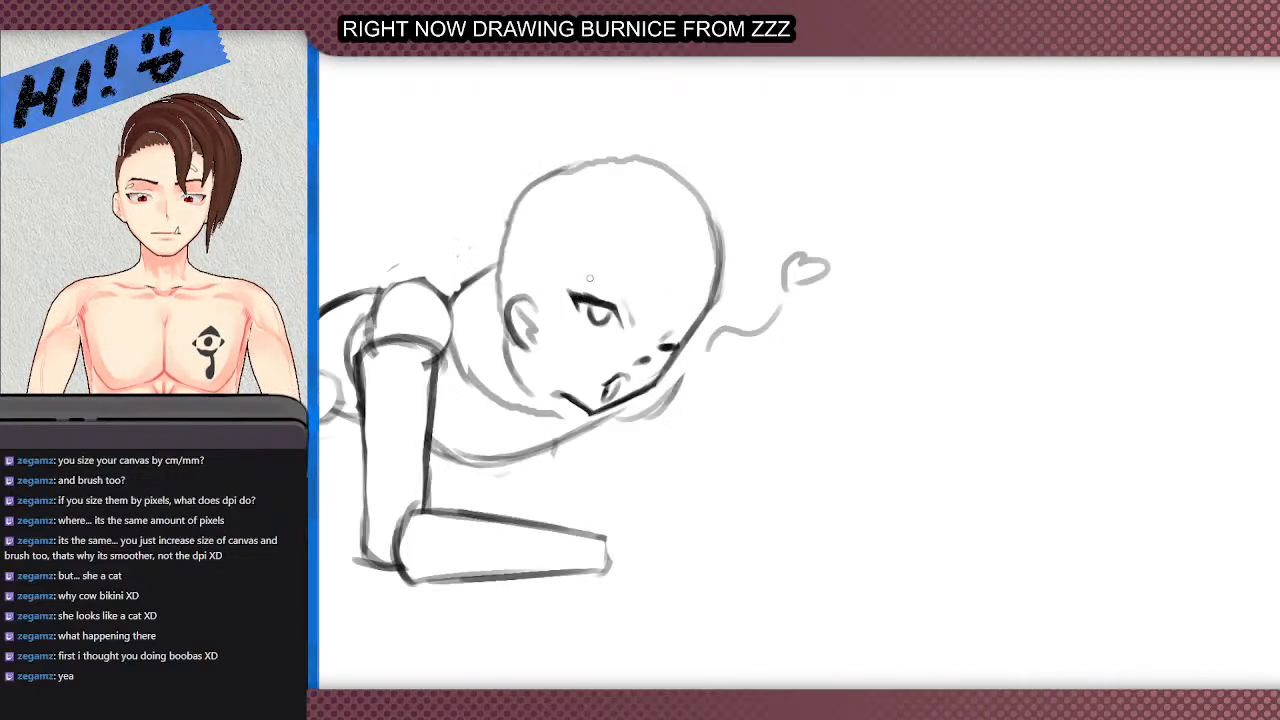
scroll(666, 322, down, 2)
scroll(634, 190, up, 2)
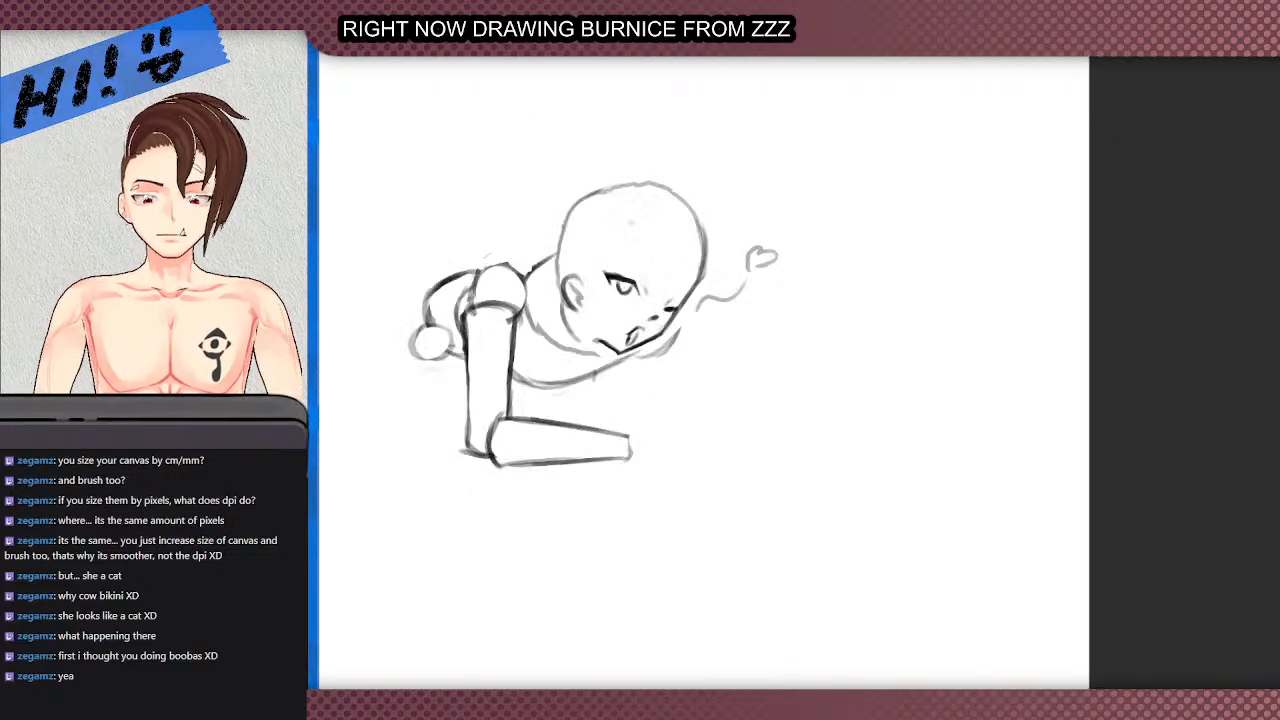
scroll(634, 190, down, 2)
scroll(628, 220, up, 3)
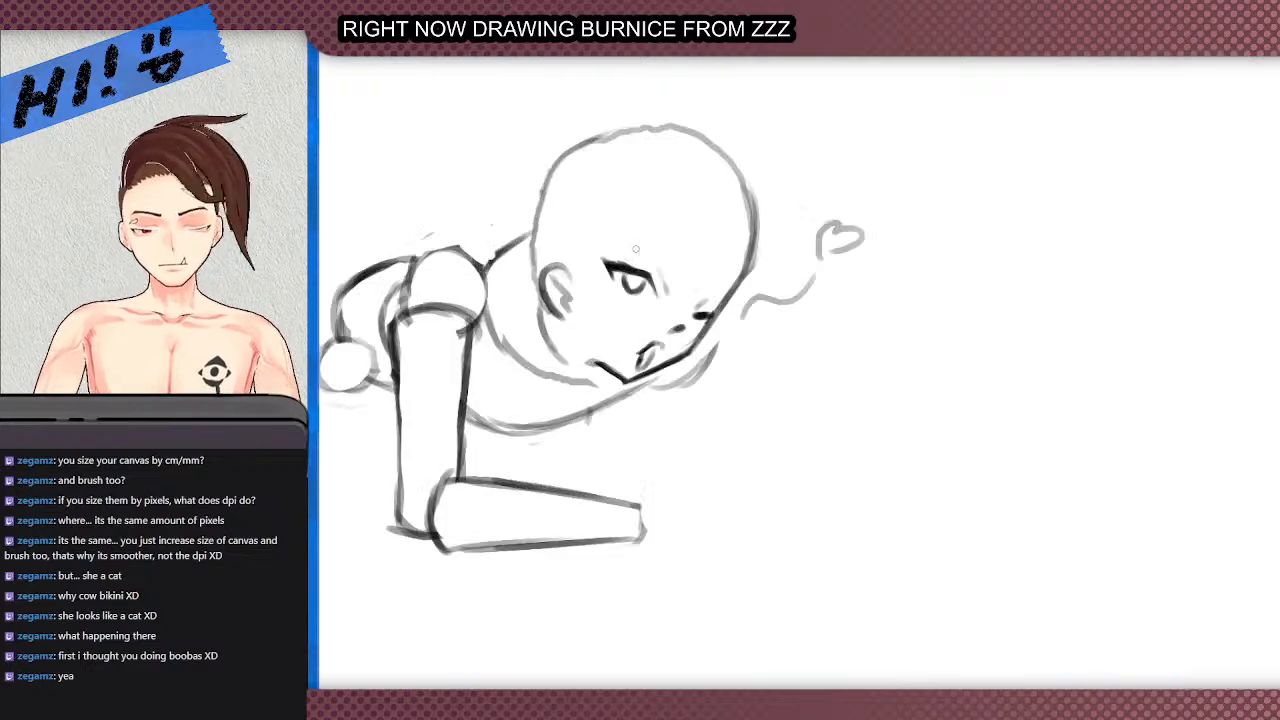
scroll(619, 263, down, 1)
scroll(619, 263, up, 2)
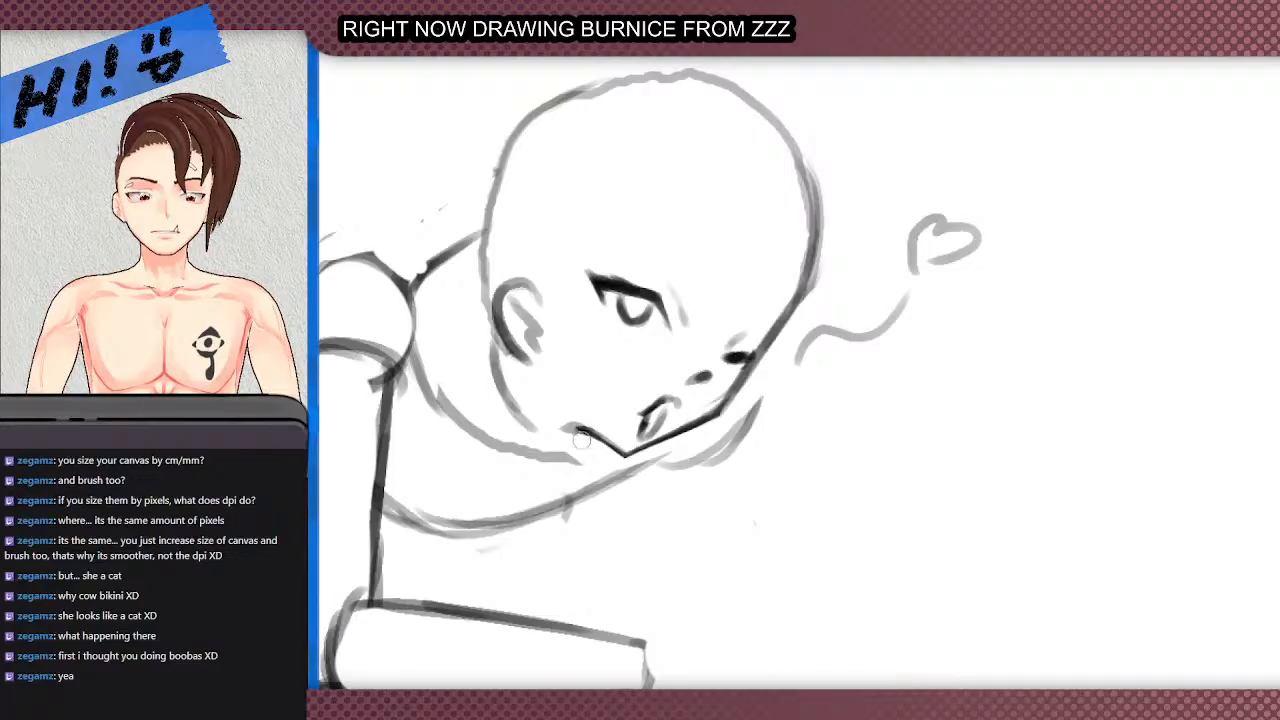
- Redraw the chin line with a soft curve and darken the face contour from the chin up to the far temple
mouse_move(622, 450)
mouse_down()
mouse_move(568, 431)
mouse_move(614, 446)
mouse_up()
scroll(540, 394, down, 4)
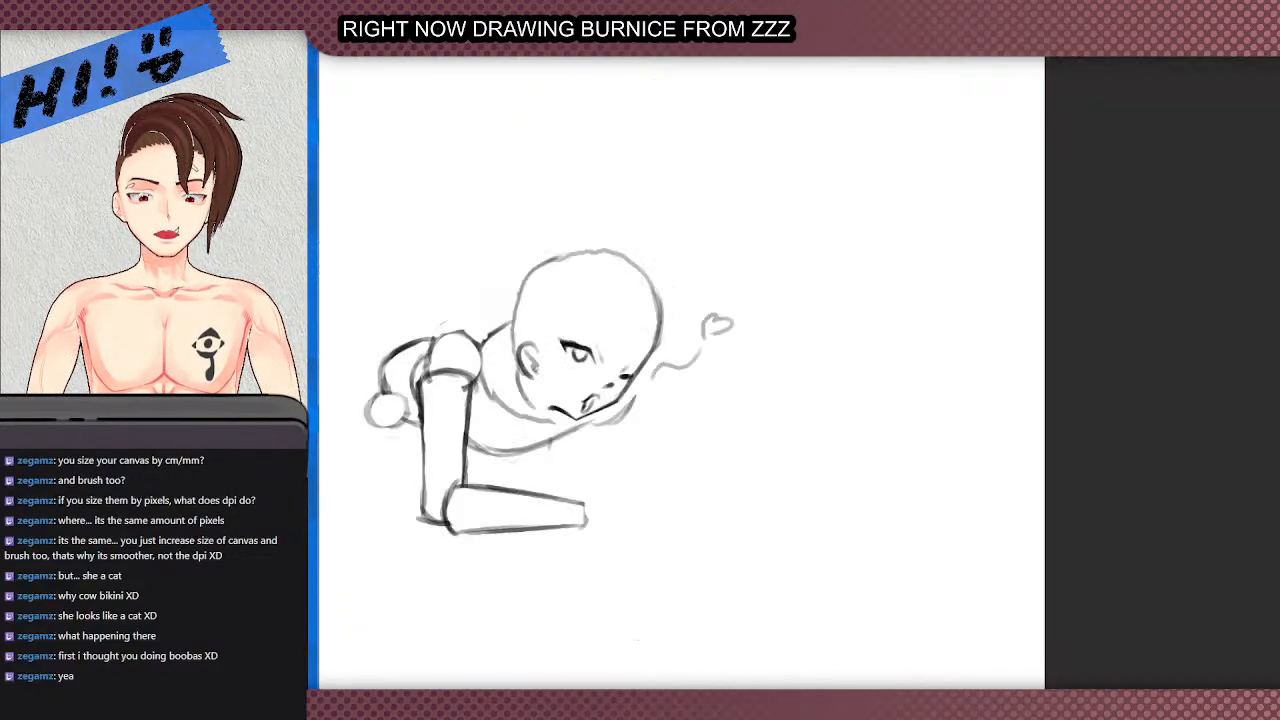
scroll(619, 412, up, 4)
mouse_move(523, 428)
mouse_down()
mouse_move(623, 381)
mouse_move(649, 329)
mouse_move(602, 376)
mouse_move(653, 330)
mouse_move(631, 360)
mouse_move(700, 266)
mouse_up()
drag(666, 308, 708, 238)
scroll(660, 278, down, 2)
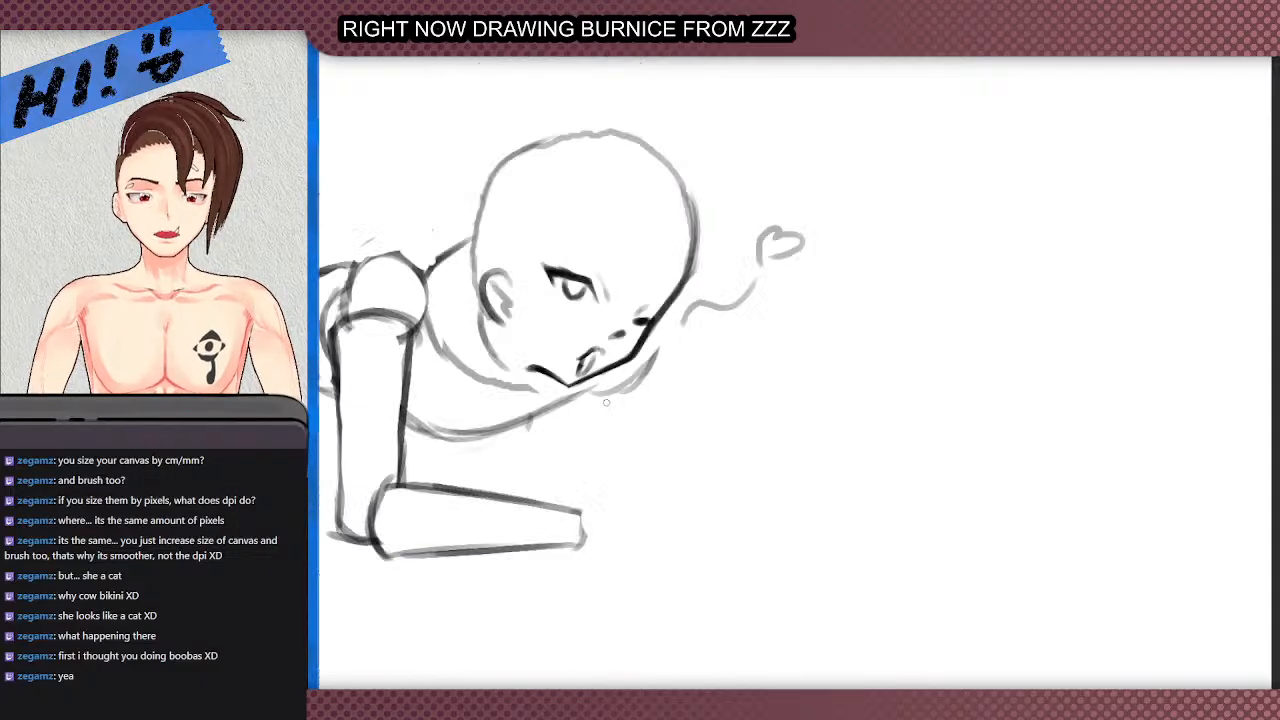
- Thin the head outline on the far side with the eraser and erase the contour across the crown
key(e)
scroll(632, 217, up, 2)
mouse_move(720, 172)
mouse_down()
mouse_move(739, 240)
mouse_move(703, 349)
mouse_up()
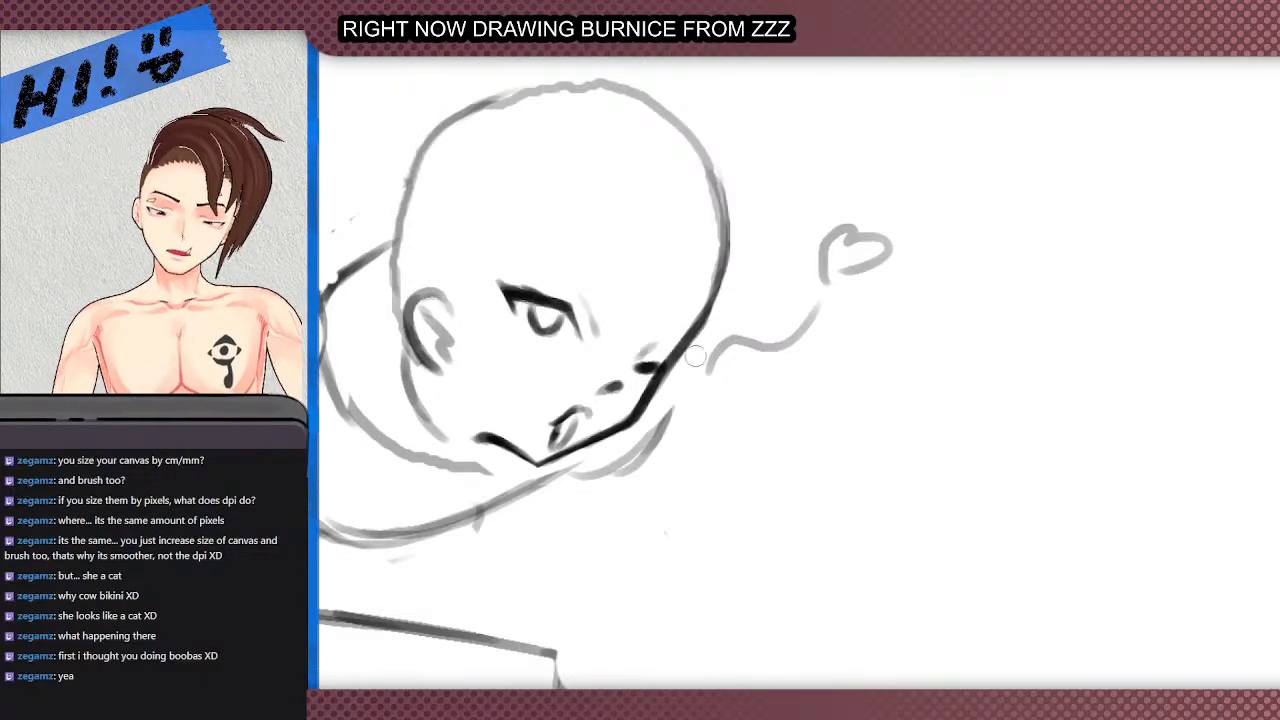
mouse_move(718, 157)
mouse_down()
mouse_move(731, 233)
mouse_move(691, 340)
mouse_move(740, 233)
mouse_move(692, 355)
mouse_move(732, 176)
mouse_up()
key(ctrl+z)
drag(700, 291, 692, 156)
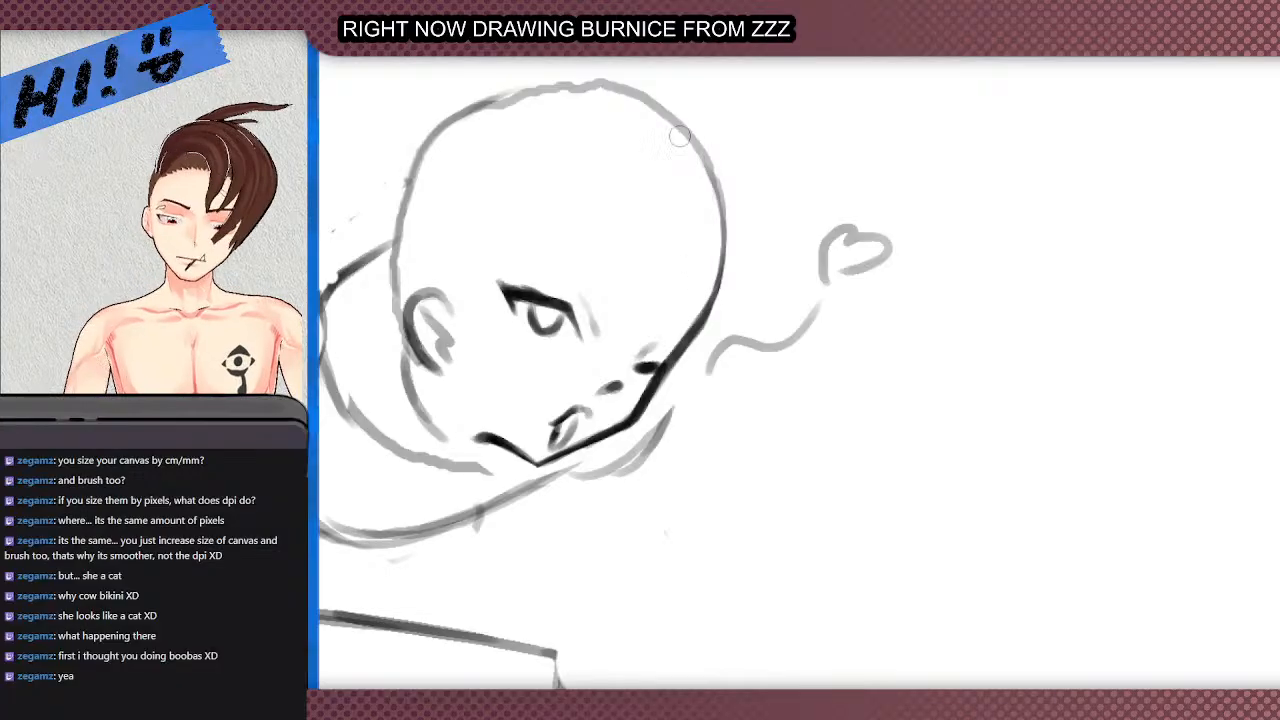
scroll(579, 342, down, 1)
drag(595, 187, 512, 198)
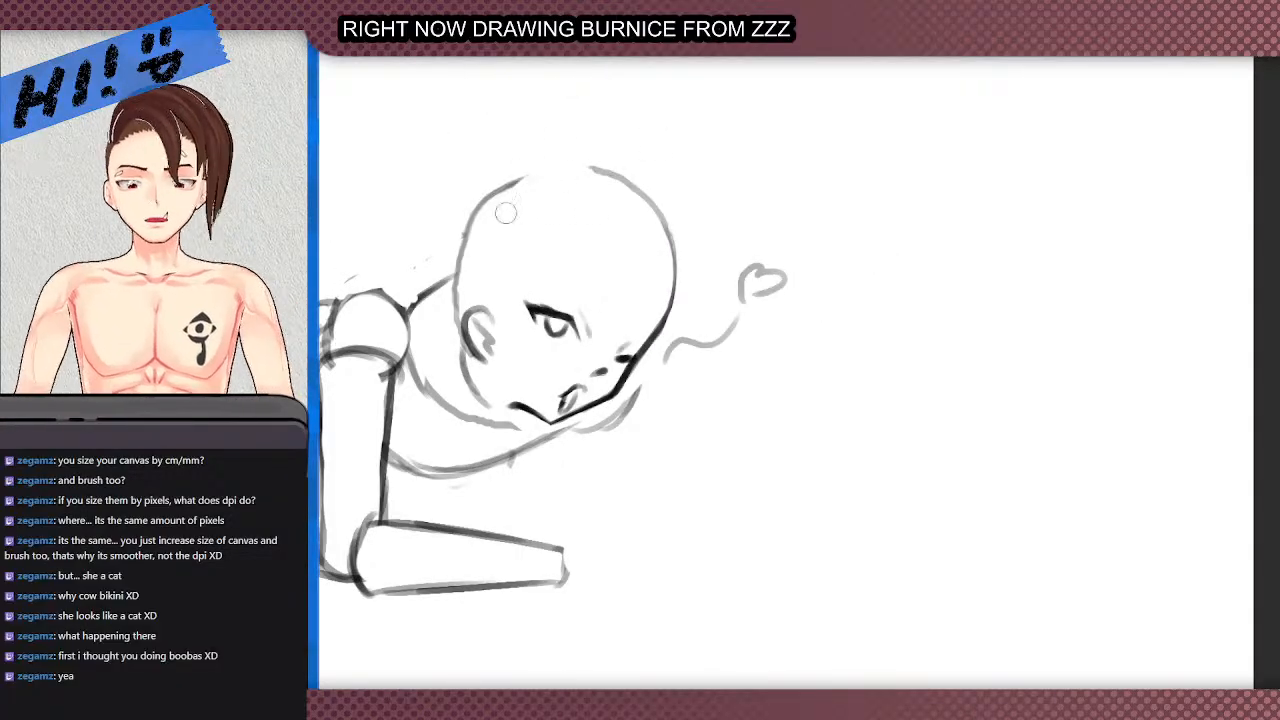
- Thin the face contour between the far eye and the temple with the eraser
scroll(590, 194, down, 1)
scroll(586, 218, up, 1)
scroll(593, 253, up, 2)
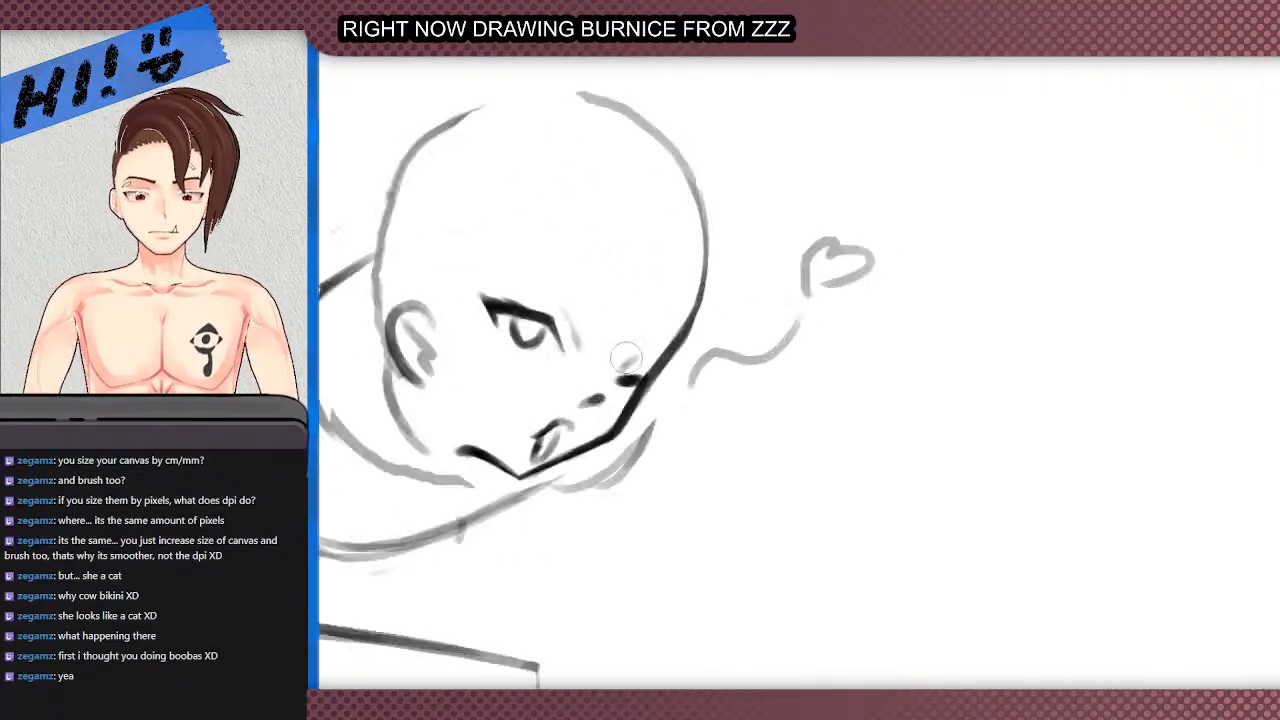
mouse_move(656, 389)
mouse_down()
mouse_move(702, 316)
mouse_move(650, 376)
mouse_move(702, 297)
mouse_up()
scroll(695, 262, down, 5)
scroll(618, 225, up, 4)
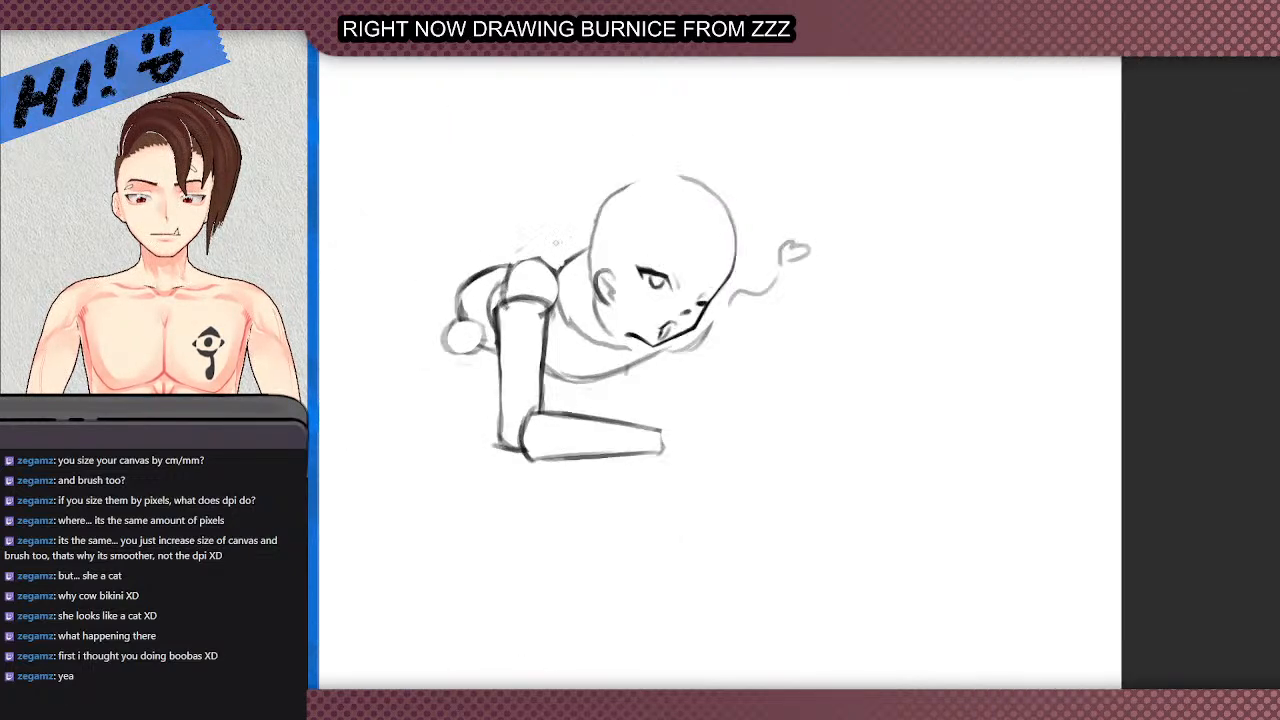
scroll(657, 239, down, 5)
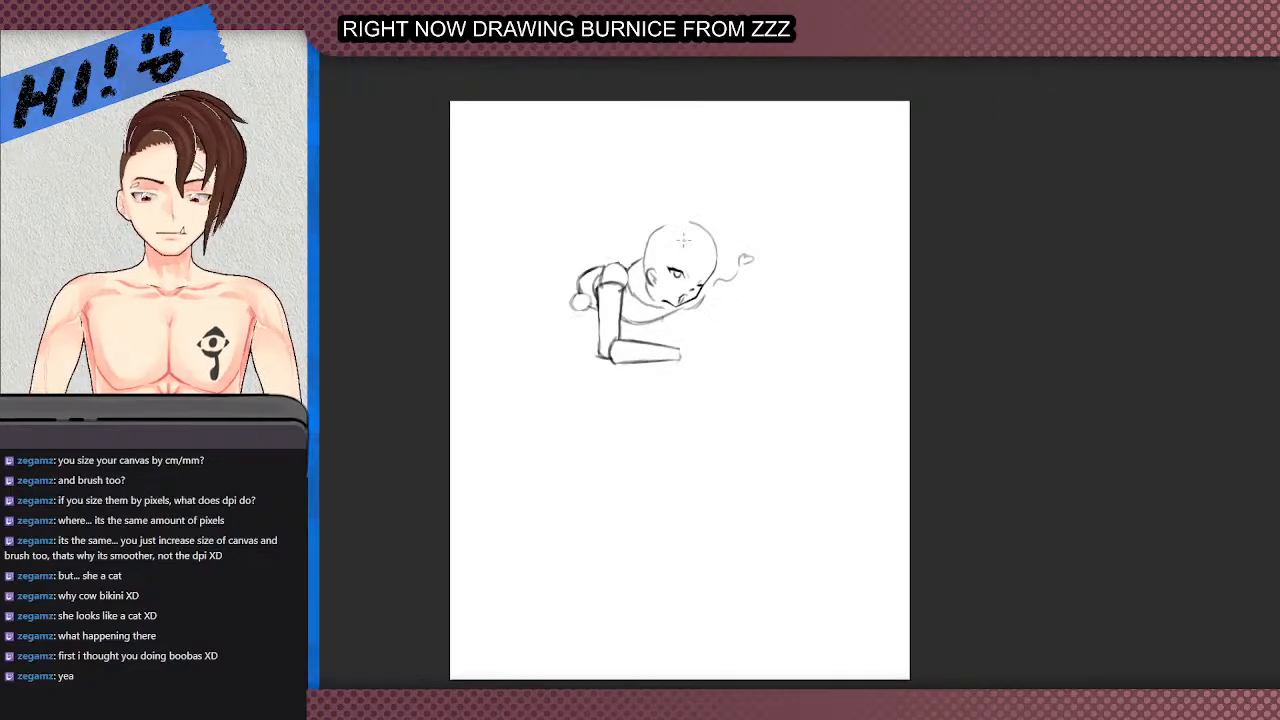
- Extend the near jawline down from the ear toward the chin and darken the lines inside the ear
scroll(698, 240, up, 3)
scroll(616, 285, up, 2)
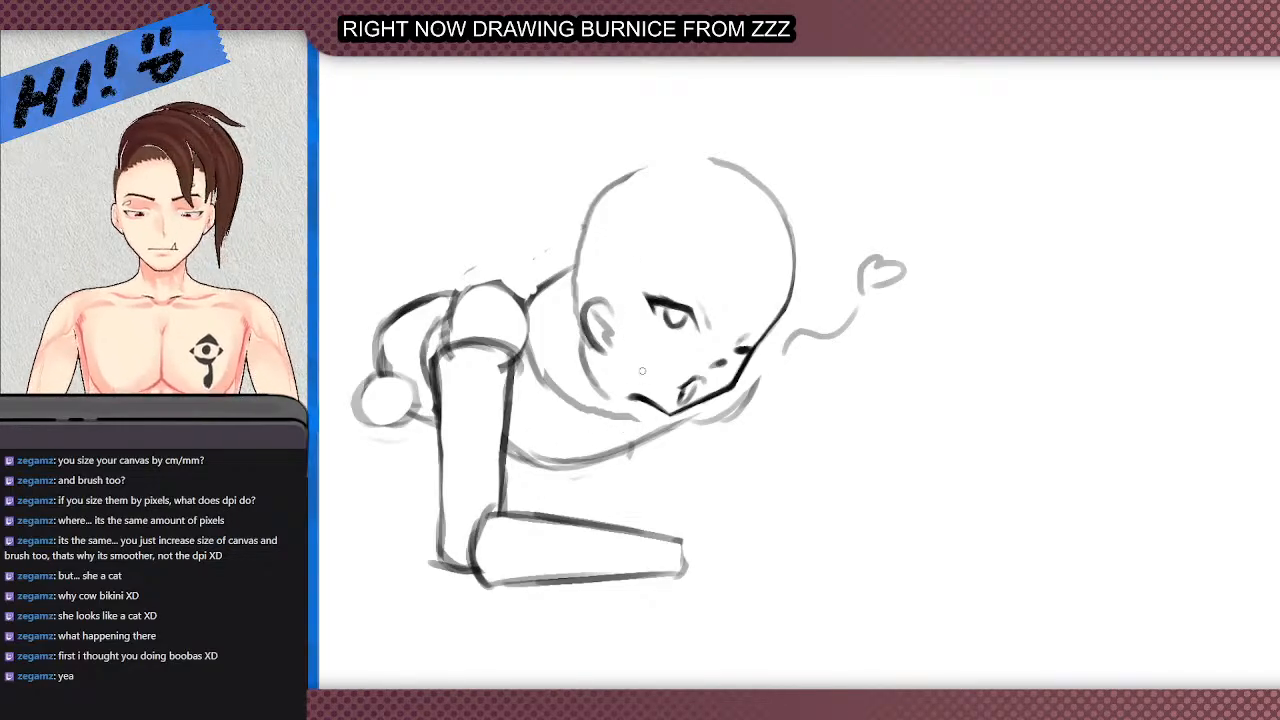
scroll(642, 371, up, 2)
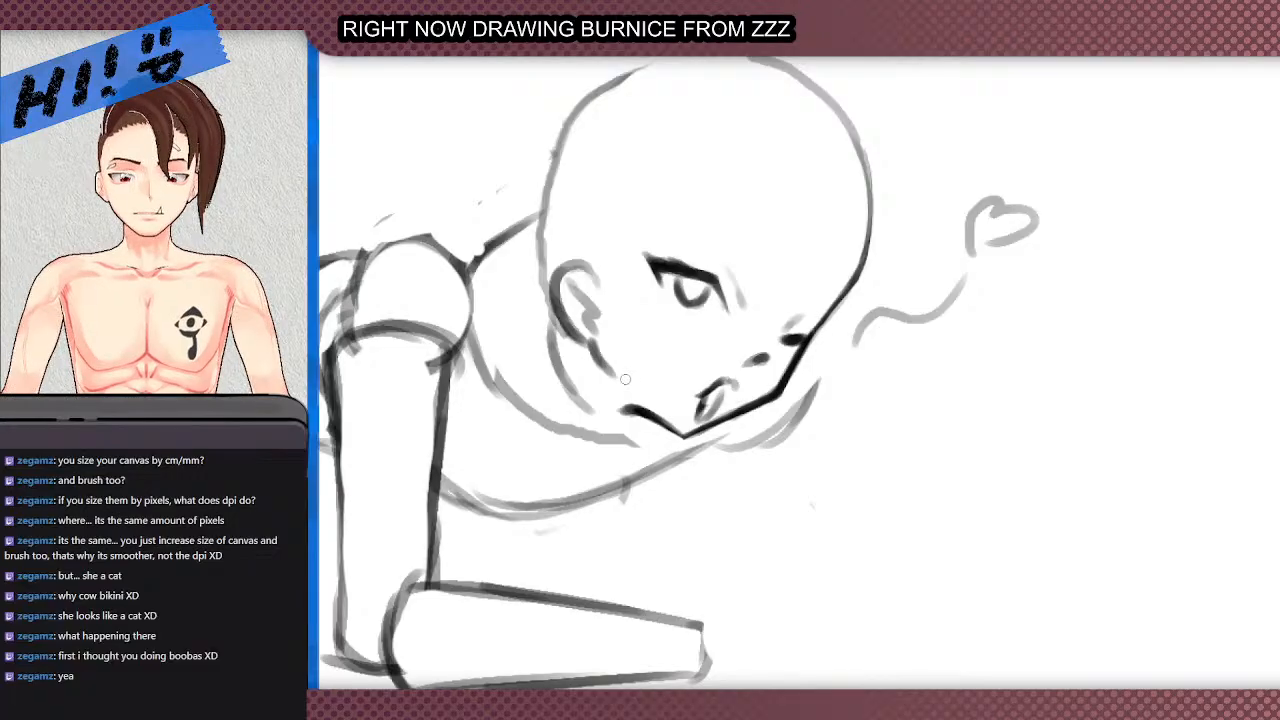
mouse_move(625, 379)
mouse_down()
mouse_move(590, 338)
mouse_move(618, 376)
mouse_move(613, 338)
mouse_up()
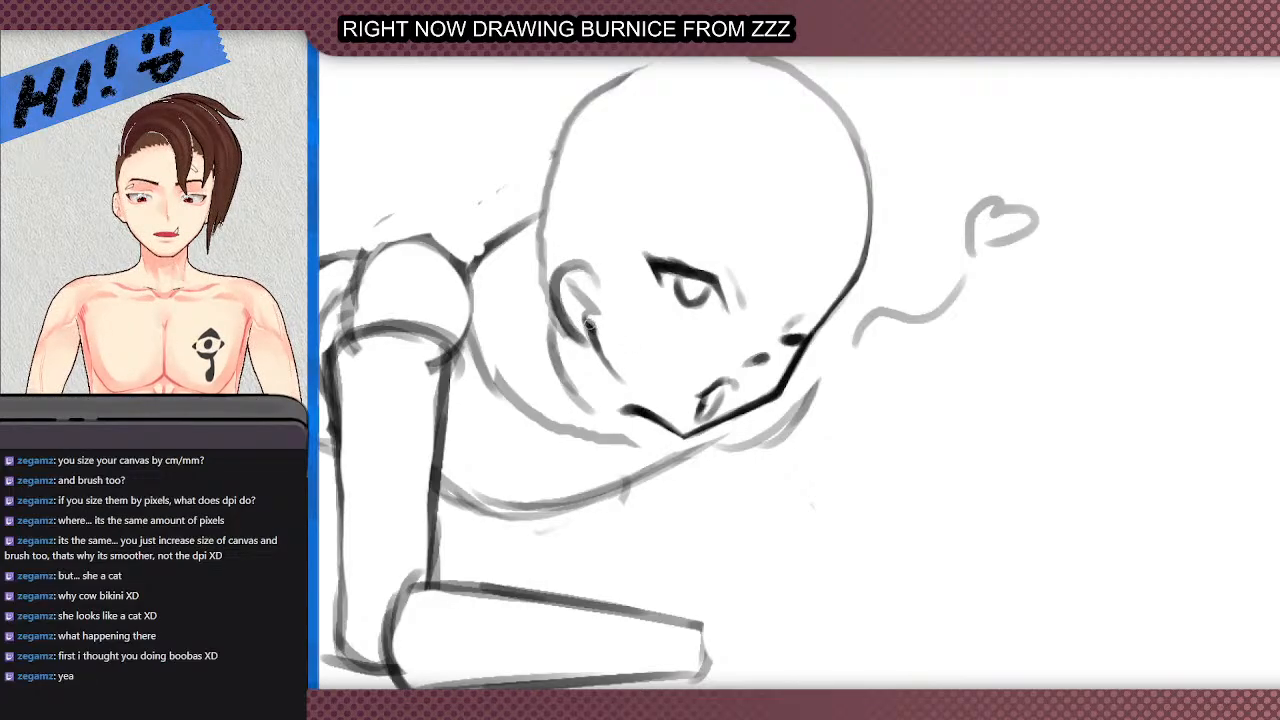
mouse_move(587, 318)
mouse_down()
mouse_move(556, 272)
mouse_move(566, 312)
mouse_up()
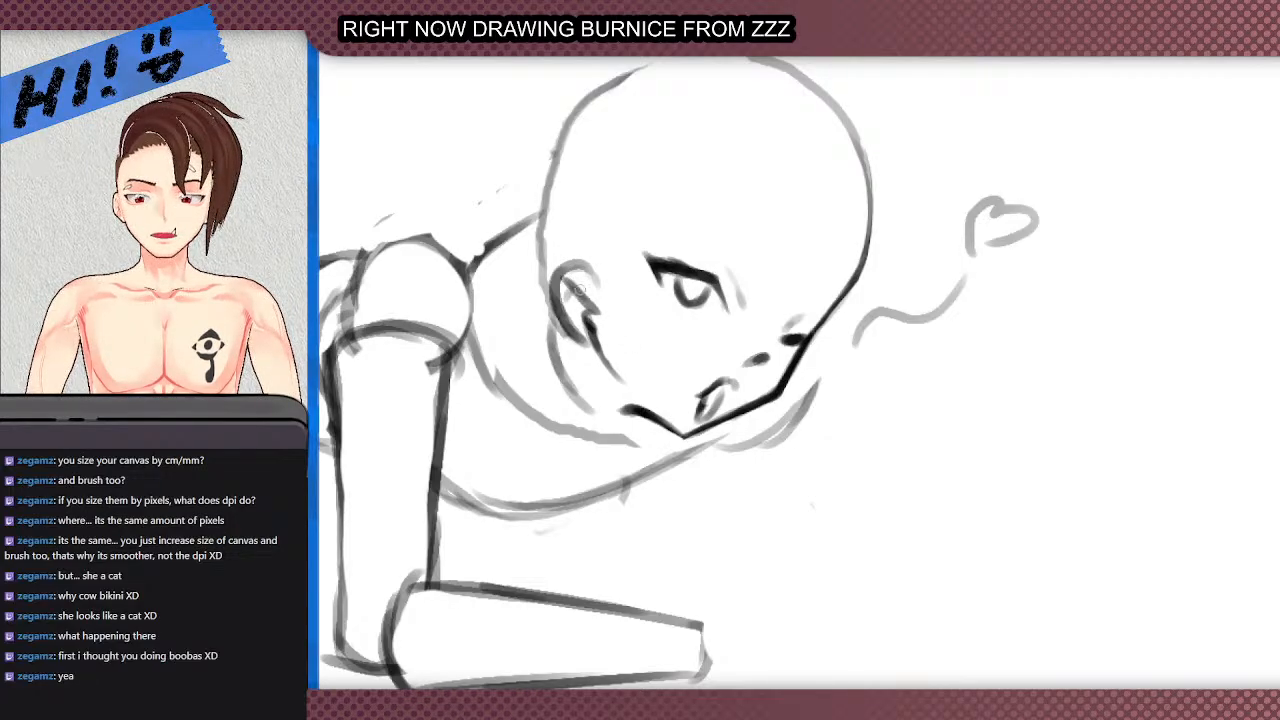
- Erase the leftover head curve beneath the ear and undo the last strokes made there
scroll(566, 326, down, 4)
scroll(484, 127, up, 1)
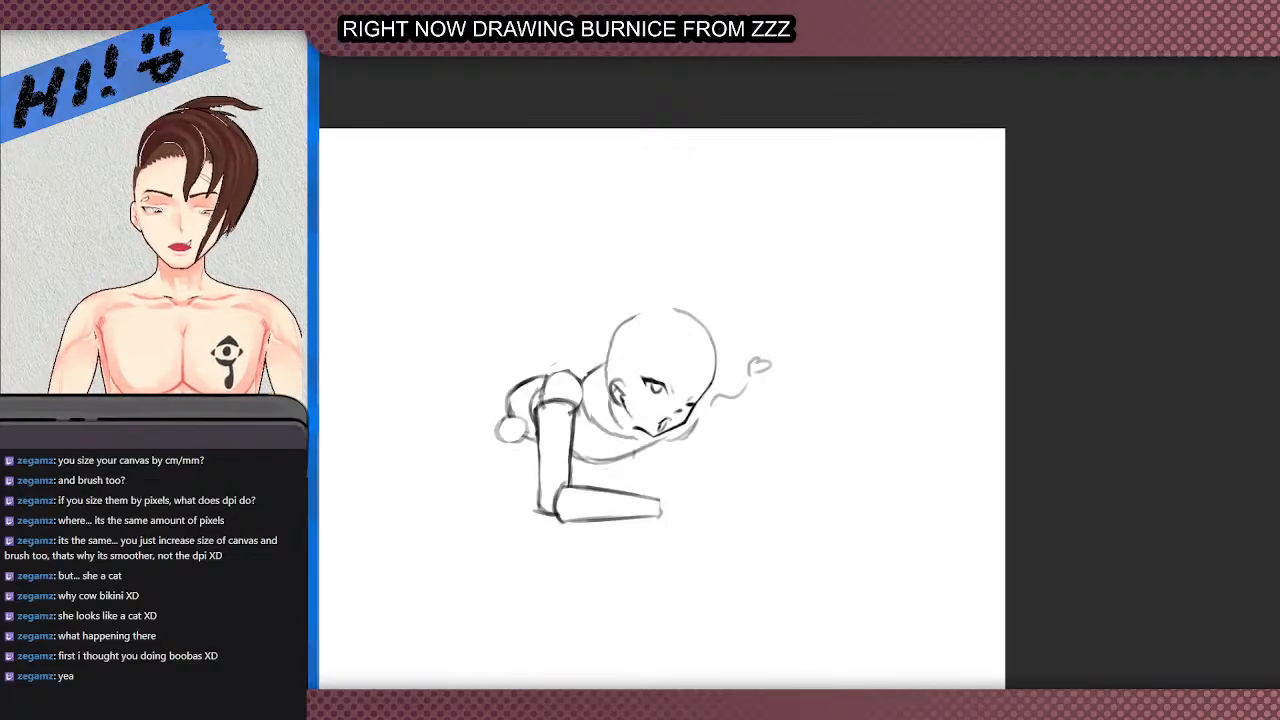
scroll(615, 390, up, 3)
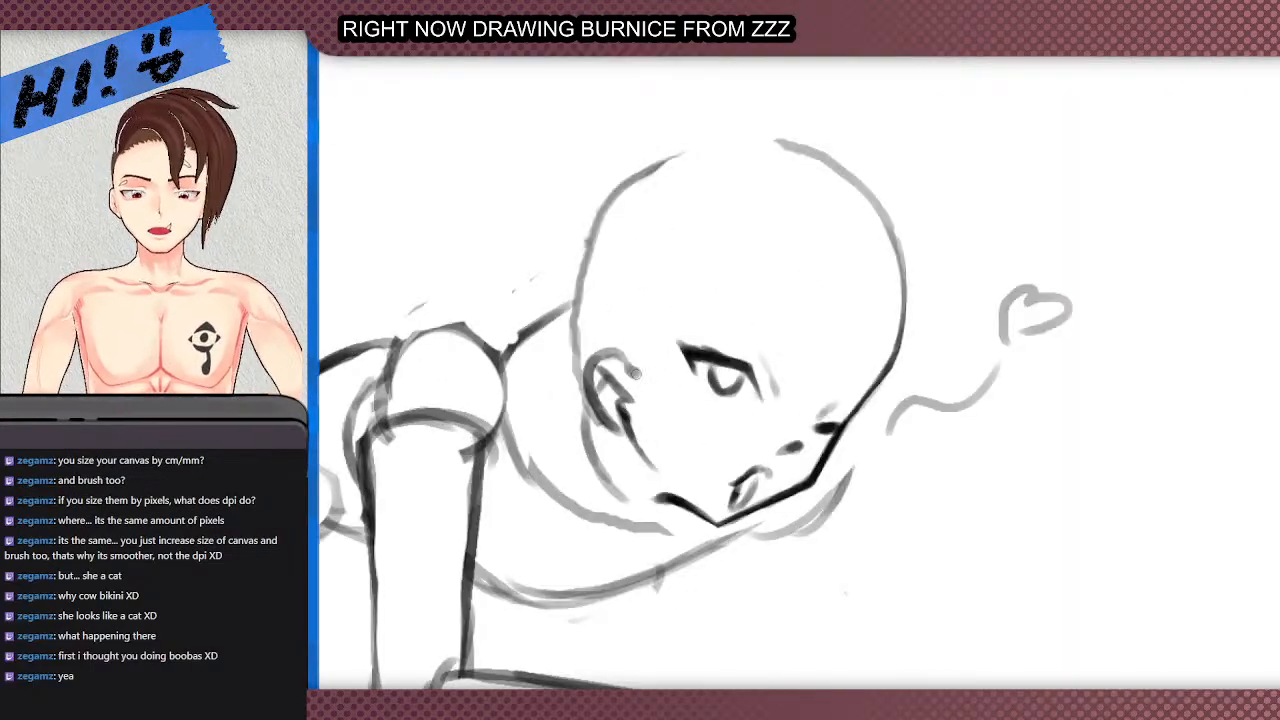
scroll(621, 341, down, 4)
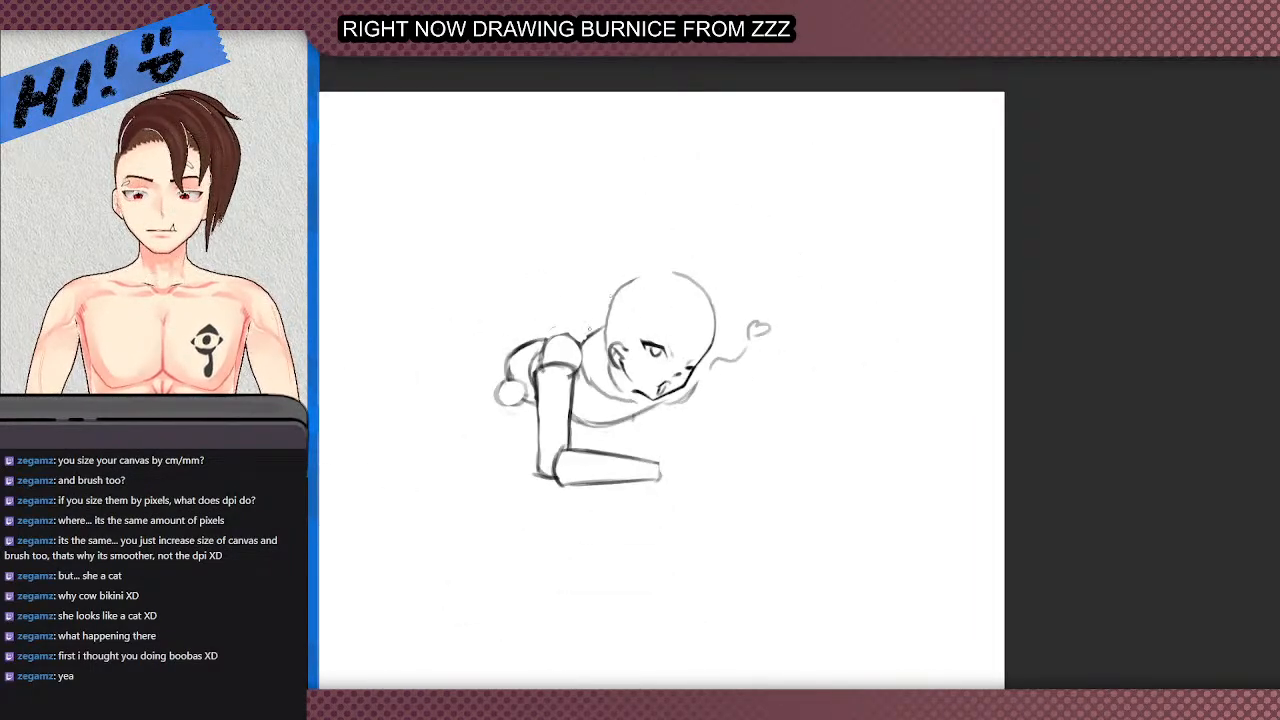
scroll(595, 360, up, 4)
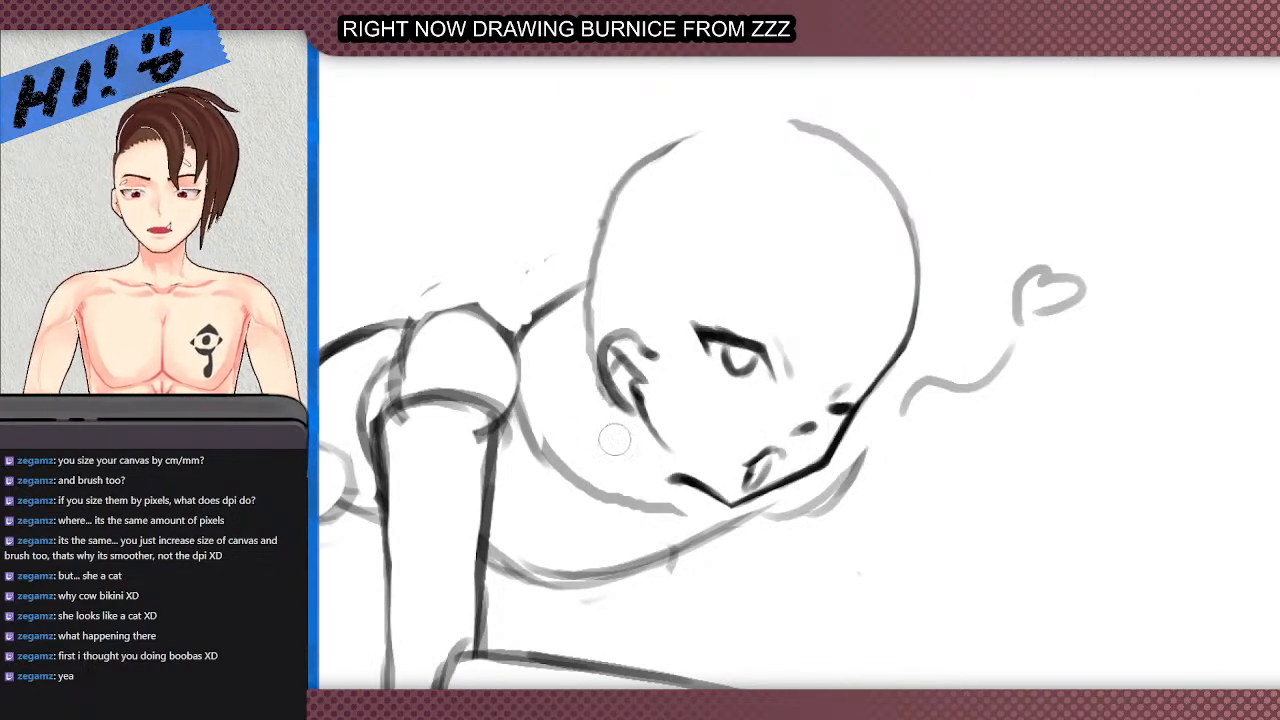
mouse_move(622, 468)
mouse_down()
mouse_move(606, 395)
mouse_move(599, 420)
mouse_up()
key(ctrl+z)
key(ctrl+z)
key(ctrl+0)
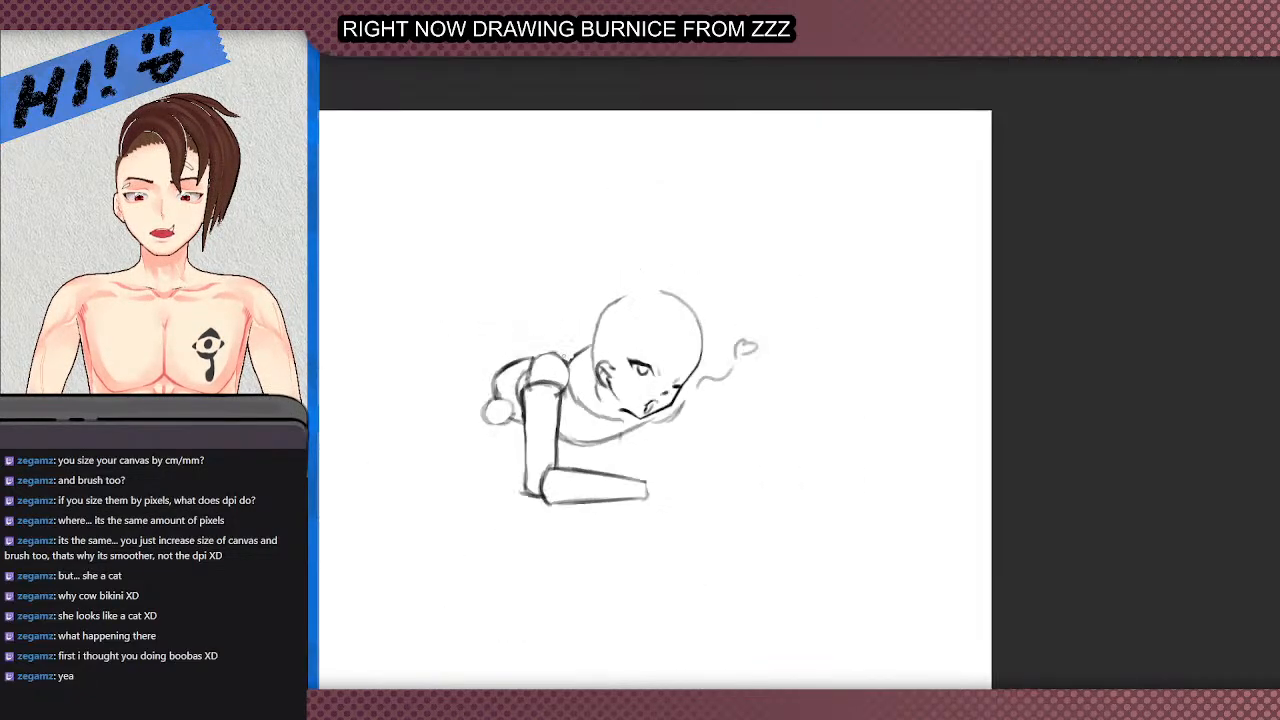
- Try curved strokes from the ear toward the end of the chin line and undo the last ones
scroll(571, 362, down, 1)
scroll(572, 353, up, 1)
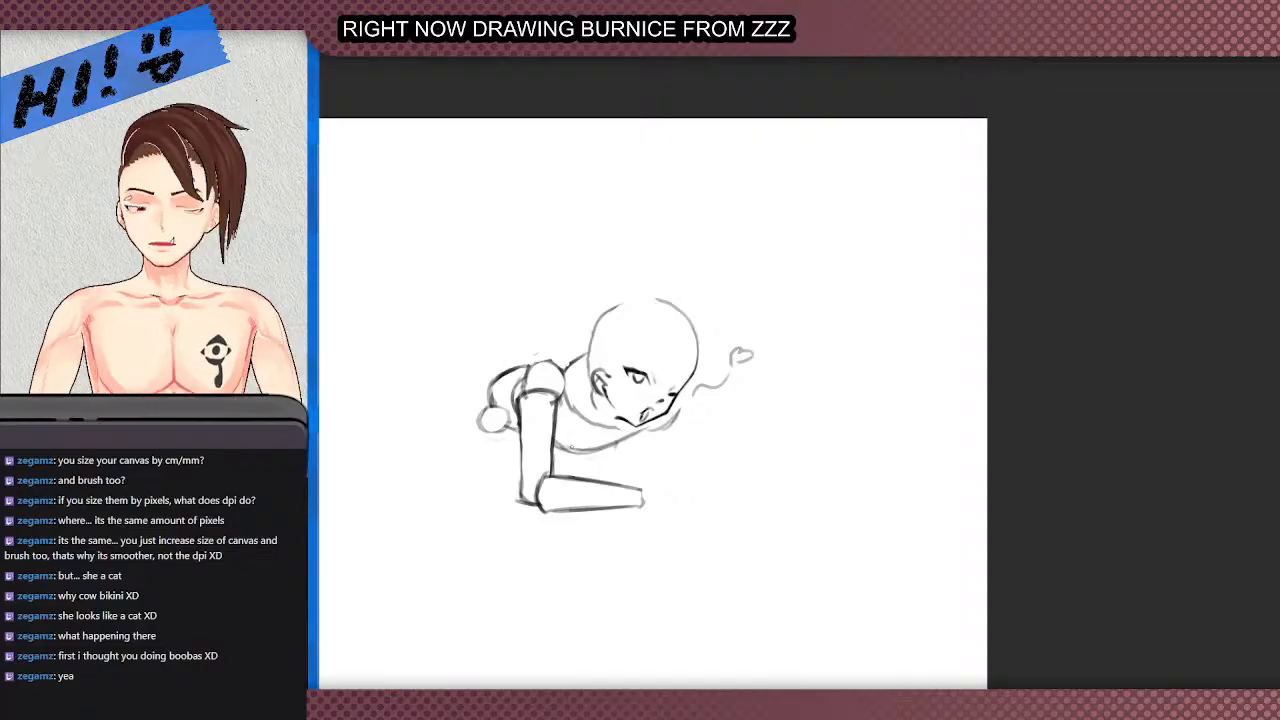
scroll(590, 440, up, 5)
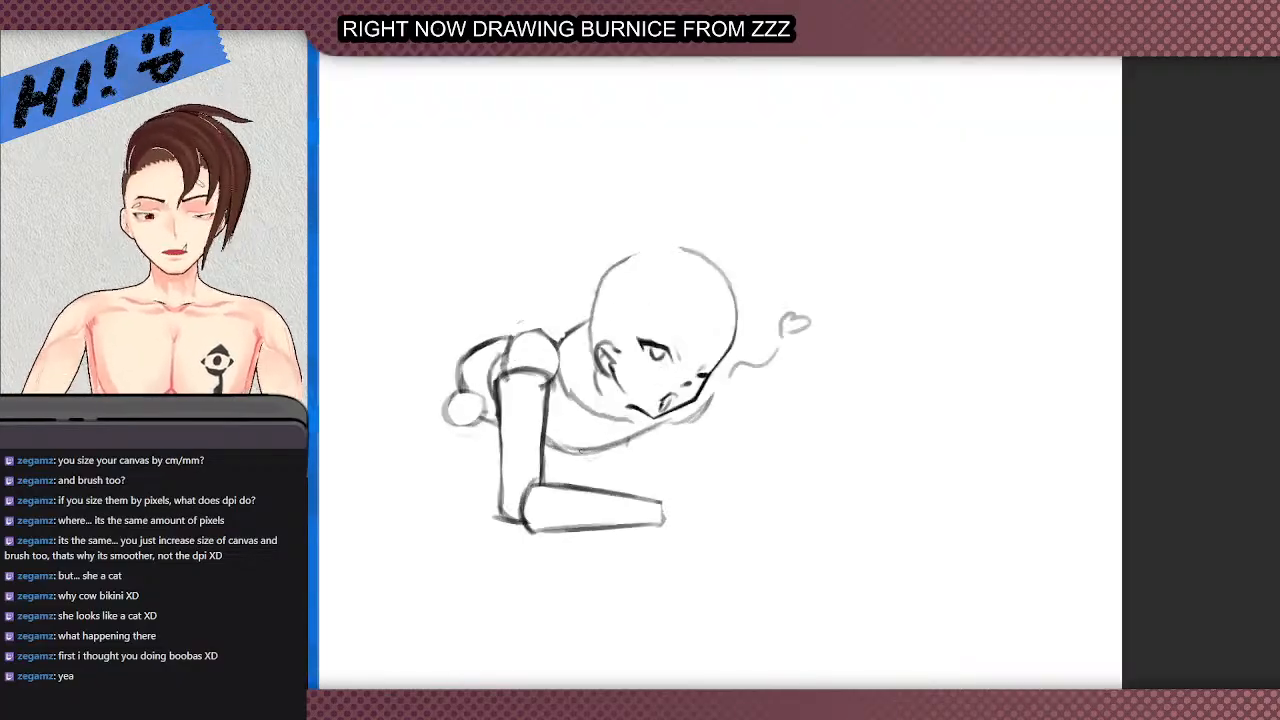
mouse_move(634, 331)
mouse_down()
mouse_move(619, 282)
mouse_move(645, 353)
mouse_up()
mouse_move(612, 276)
mouse_down()
mouse_move(682, 382)
mouse_move(613, 287)
mouse_move(673, 387)
mouse_move(644, 347)
mouse_move(653, 367)
mouse_move(613, 275)
mouse_move(642, 352)
mouse_up()
key(ctrl+z)
key(ctrl+z)
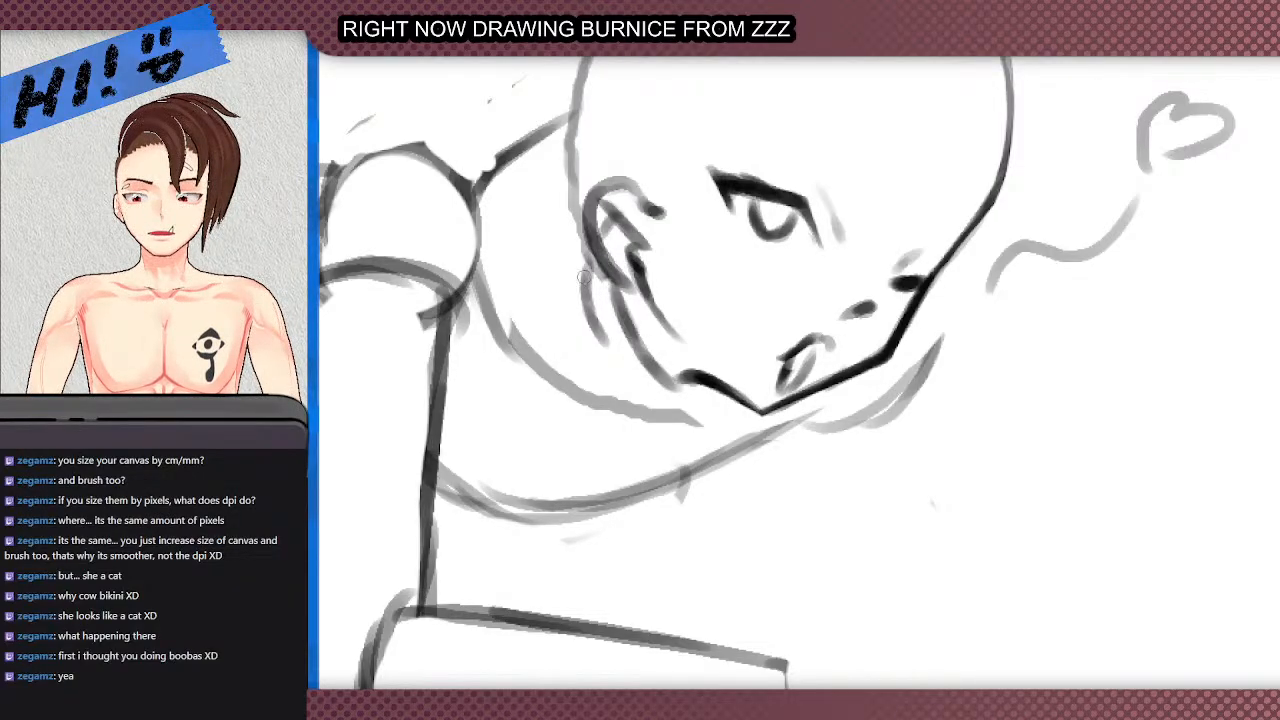
- Erase the stray curve behind the jaw and draw a new outer neck curve from the ear down past the chin line
key(e)
drag(577, 266, 606, 346)
key(b)
drag(588, 259, 591, 329)
drag(588, 282, 621, 390)
mouse_move(599, 346)
mouse_down()
mouse_move(634, 402)
mouse_move(679, 388)
mouse_move(669, 412)
mouse_up()
- Clean up the neck curve below the ear, add a short dark stroke there and trim the lines at the chin end
scroll(598, 257, down, 1)
key(e)
drag(592, 262, 610, 347)
key(b)
drag(599, 258, 595, 283)
key(e)
mouse_move(671, 374)
mouse_down()
mouse_move(656, 370)
mouse_move(660, 384)
mouse_up()
- Erase most of the old neck curve between the shoulder and the jaw and refine the new outer neck curve
mouse_move(580, 362)
mouse_down()
mouse_move(650, 388)
mouse_move(586, 371)
mouse_move(530, 280)
mouse_up()
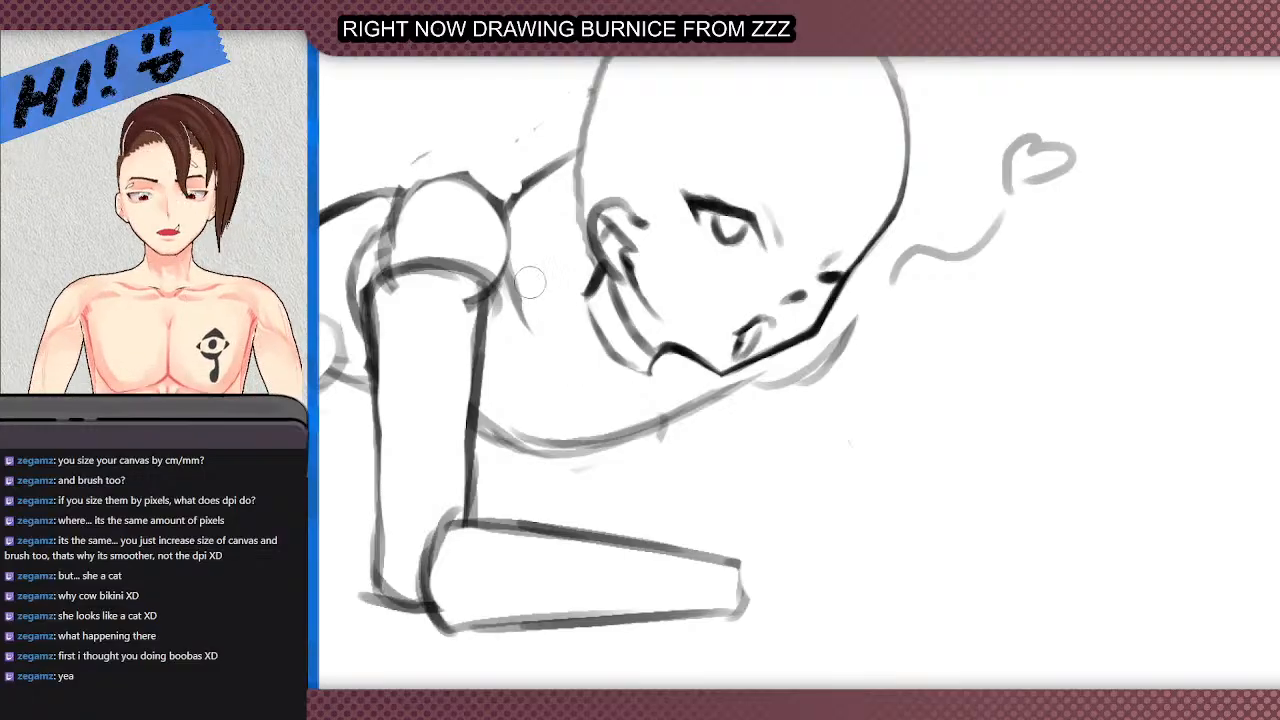
mouse_move(647, 372)
mouse_down()
mouse_move(598, 335)
mouse_move(622, 353)
mouse_move(604, 304)
mouse_up()
key(e)
key(b)
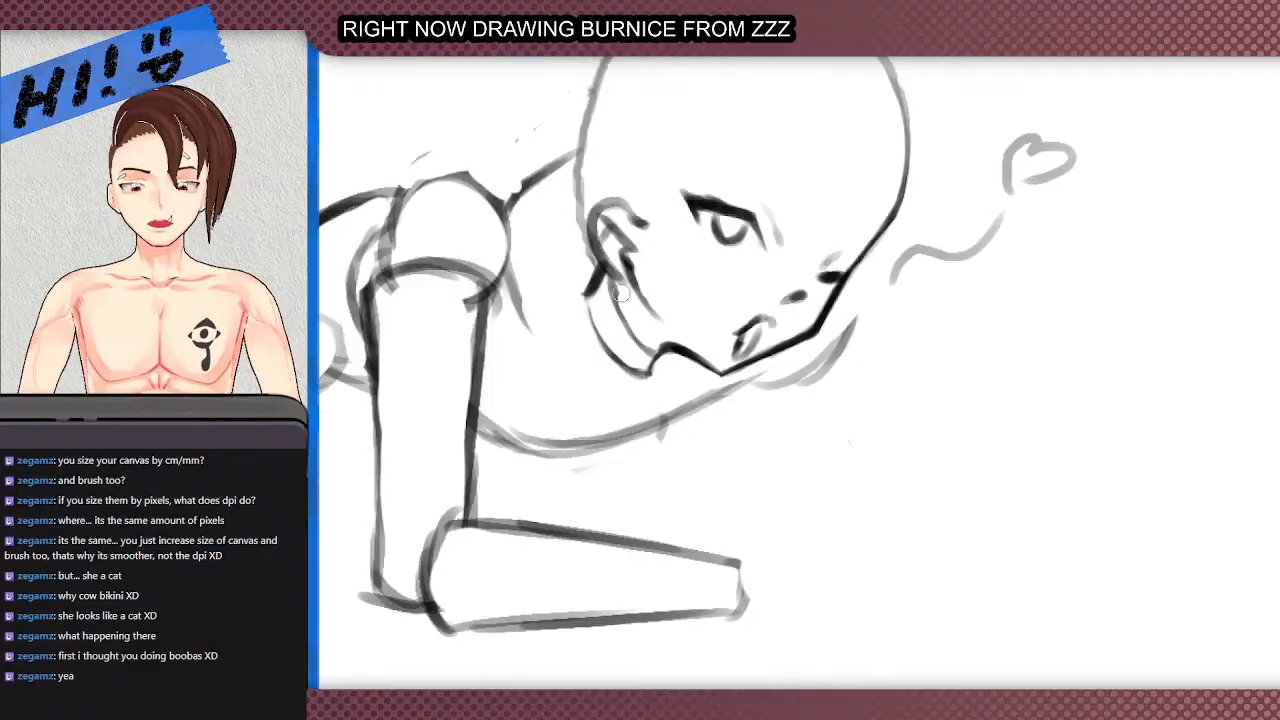
- Rotate the canvas to bring the jaw upright and refine the inner and outer neck curves with the eraser
scroll(608, 300, down, 4)
scroll(612, 288, up, 1)
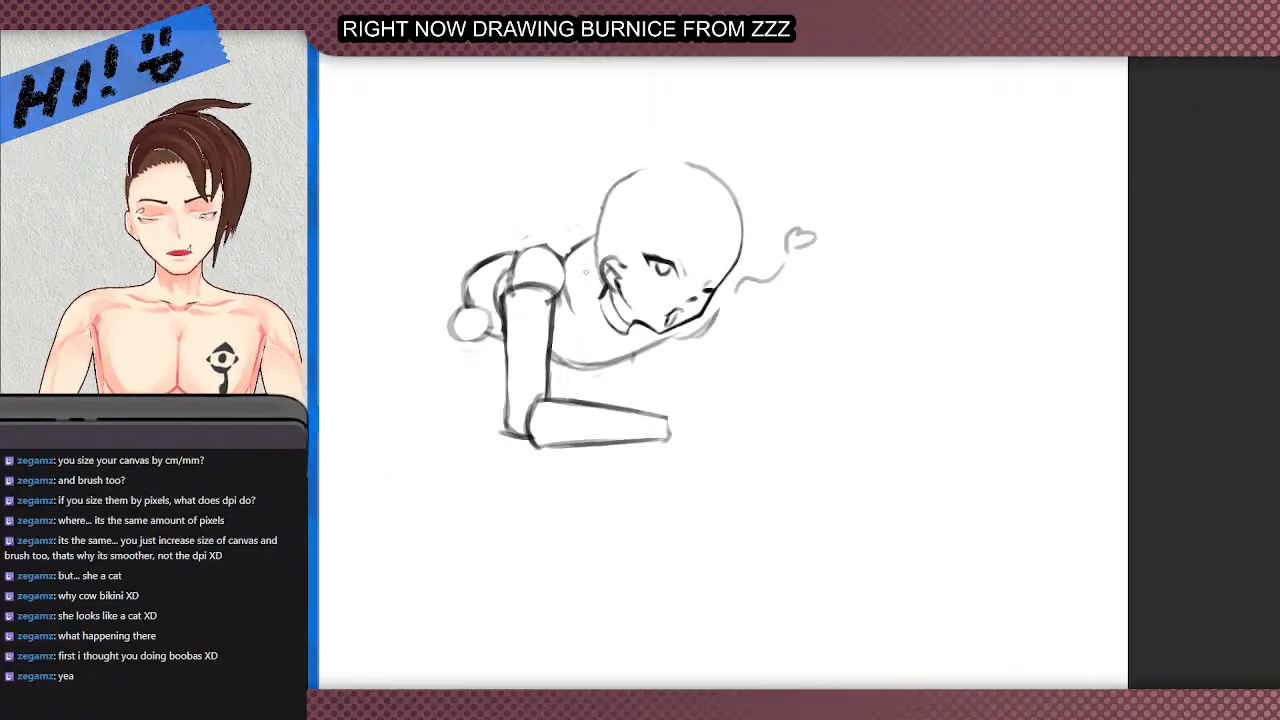
scroll(578, 322, up, 2)
drag(574, 346, 633, 525)
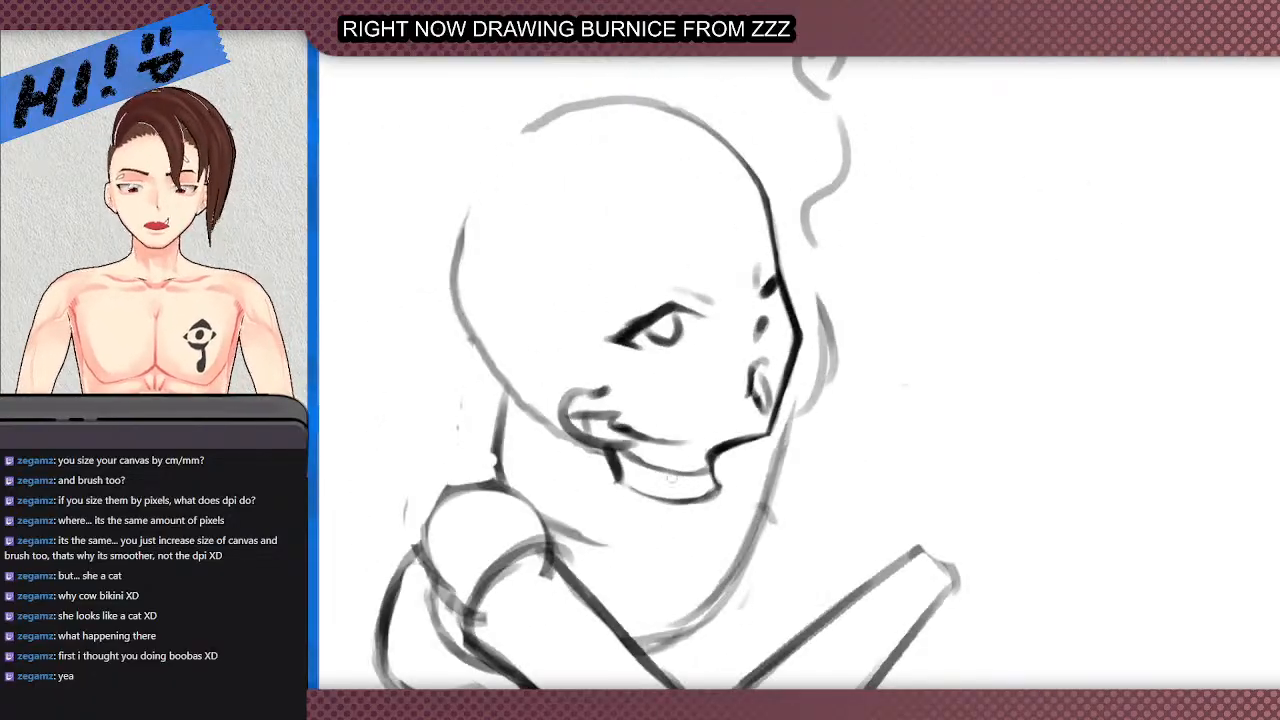
scroll(630, 455, up, 2)
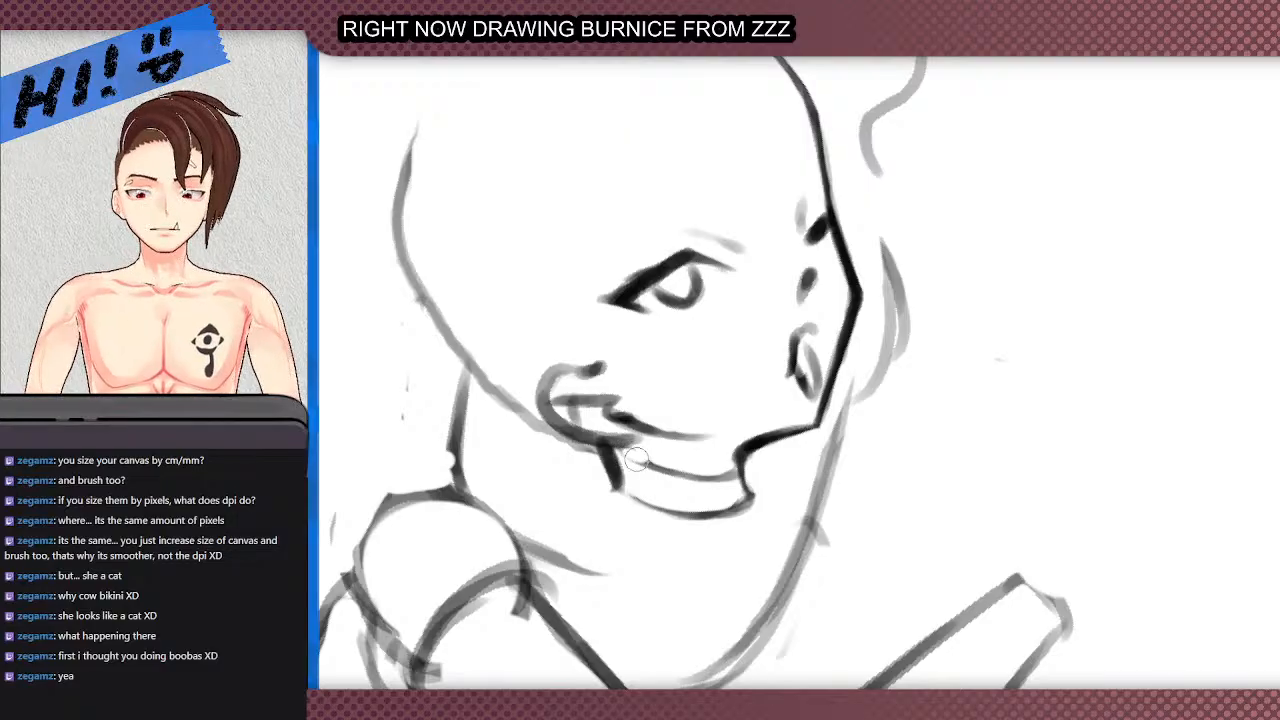
mouse_move(633, 455)
mouse_down()
mouse_move(721, 469)
mouse_move(686, 477)
mouse_move(743, 472)
mouse_move(610, 462)
mouse_move(647, 475)
mouse_move(639, 464)
mouse_move(631, 495)
mouse_move(735, 506)
mouse_move(650, 514)
mouse_up()
key(e)
drag(702, 514, 632, 499)
- Reset the canvas rotation and thin the outer neck curve below the ear with the eraser
scroll(695, 442, down, 3)
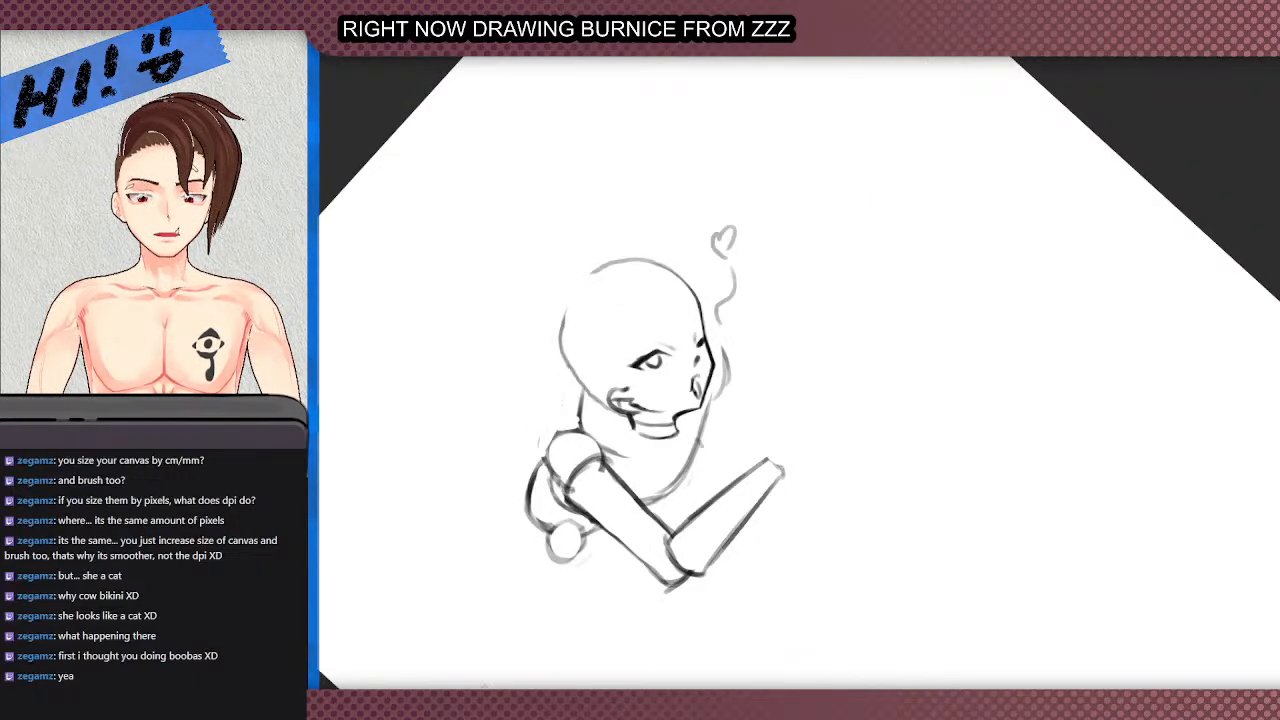
key(Home)
scroll(660, 274, up, 5)
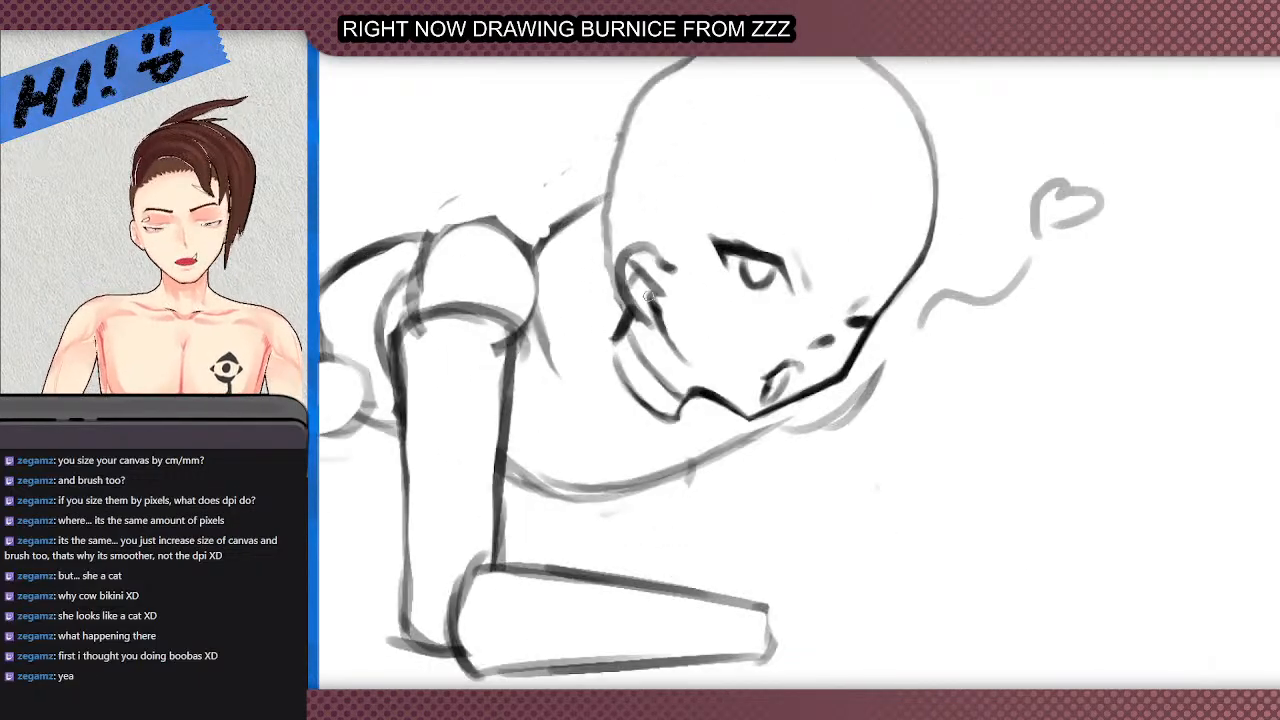
mouse_move(658, 425)
mouse_down()
mouse_move(608, 352)
mouse_move(646, 400)
mouse_move(601, 313)
mouse_move(631, 387)
mouse_move(602, 318)
mouse_up()
key(ctrl+z)
drag(644, 397, 597, 320)
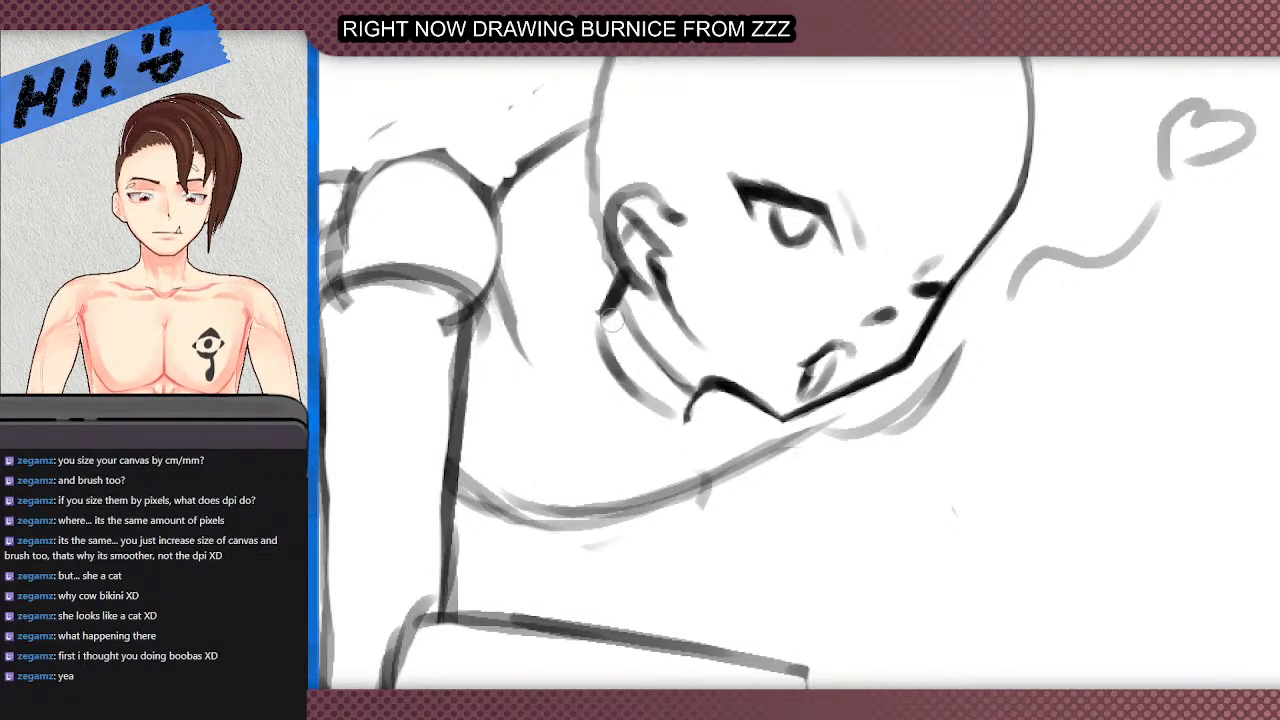
- Examine the face, ear and neck lines both up close and within the whole figure
scroll(567, 279, down, 1)
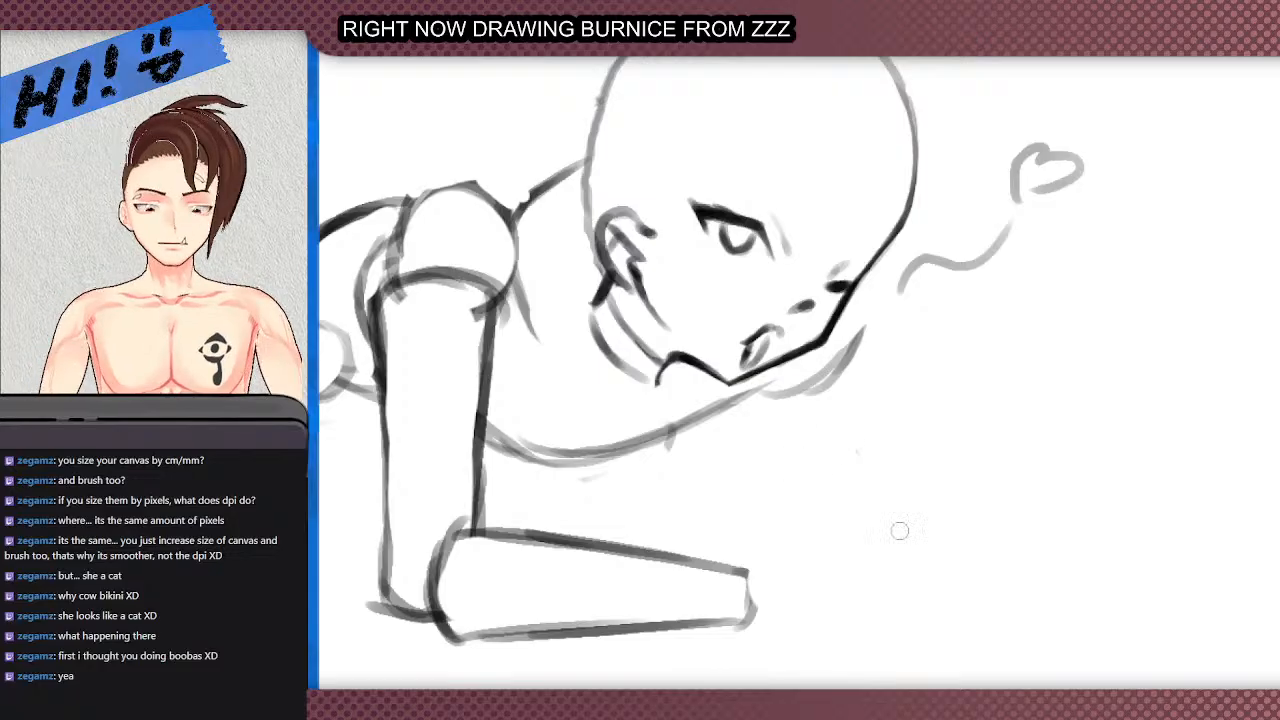
scroll(890, 481, down, 2)
scroll(690, 395, up, 3)
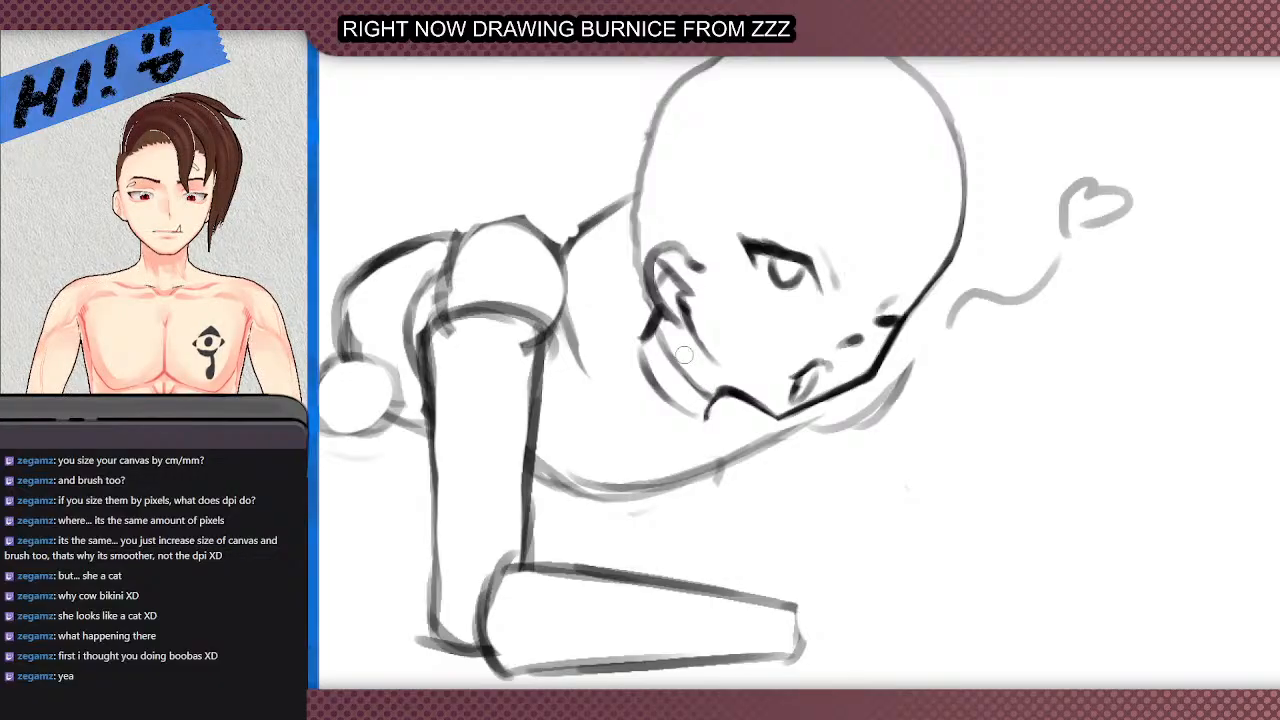
scroll(668, 333, down, 2)
scroll(680, 313, up, 2)
scroll(680, 313, up, 1)
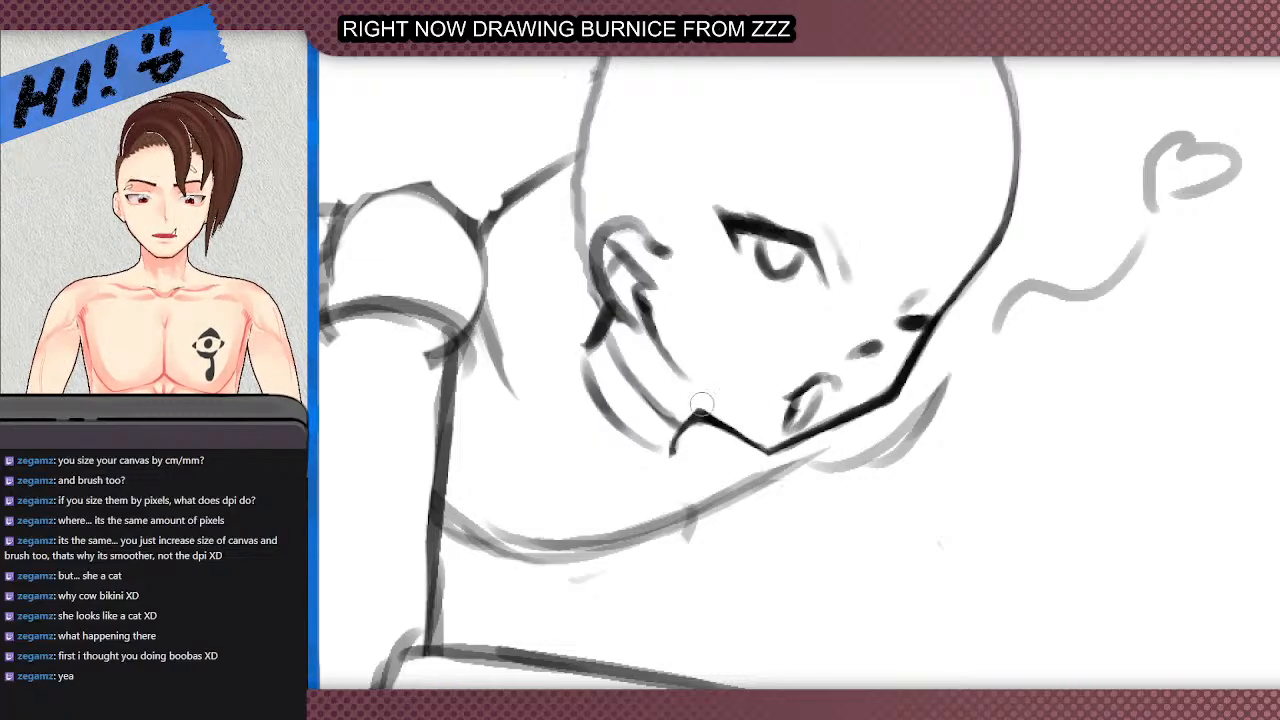
scroll(735, 408, down, 5)
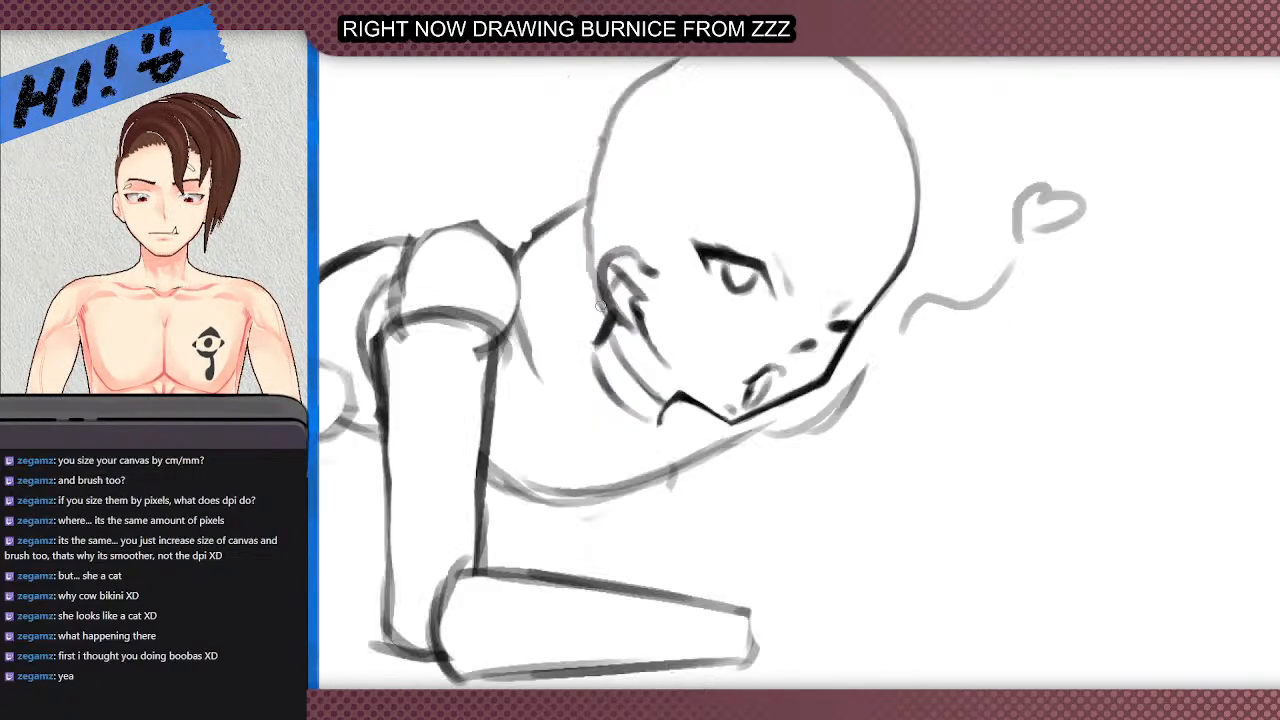
scroll(707, 306, up, 8)
scroll(707, 306, down, 4)
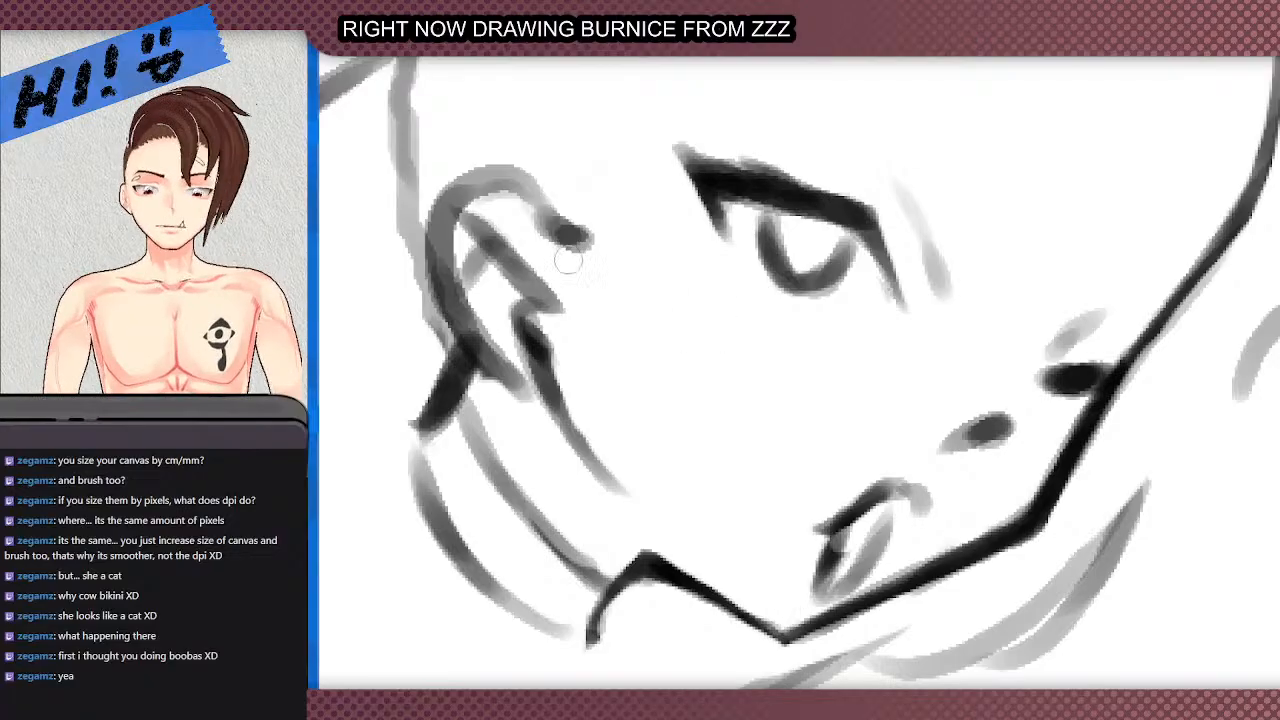
- Select the mouth with a polygonal lasso, move it slightly up from the face contour, rotate it a little clockwise and apply the transform
scroll(477, 237, up, 4)
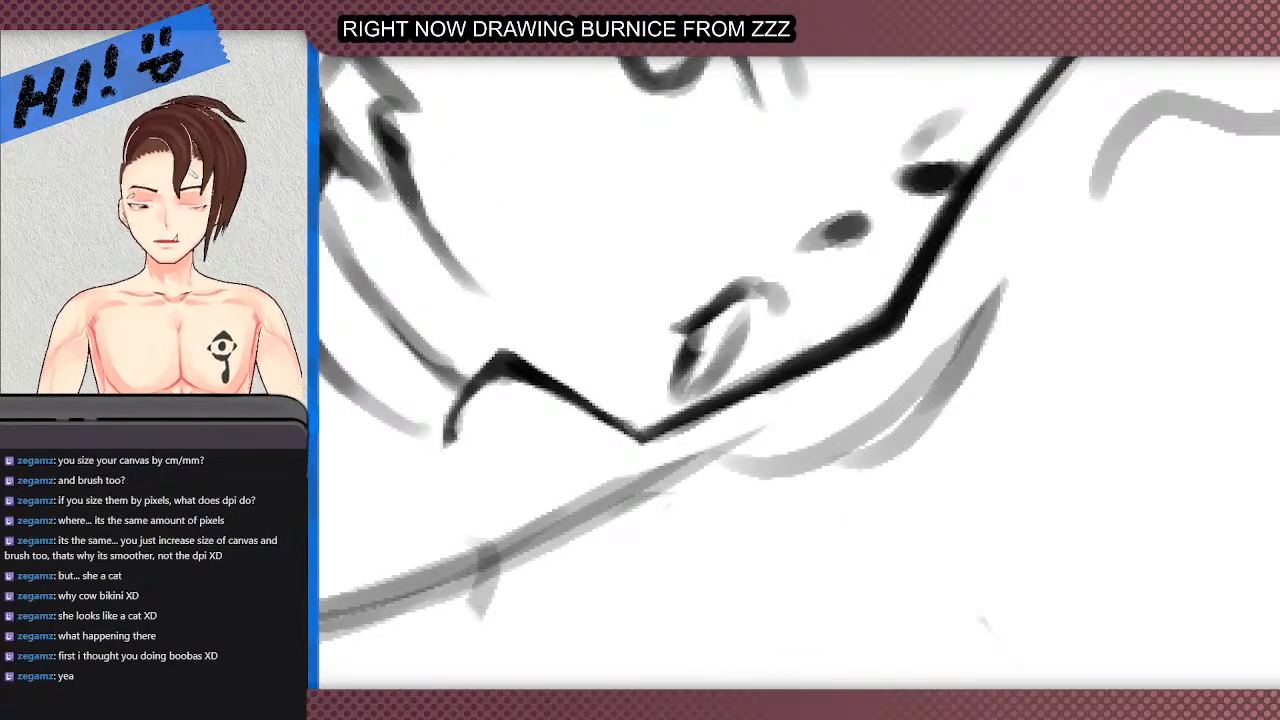
click(654, 271)
click(620, 343)
click(631, 397)
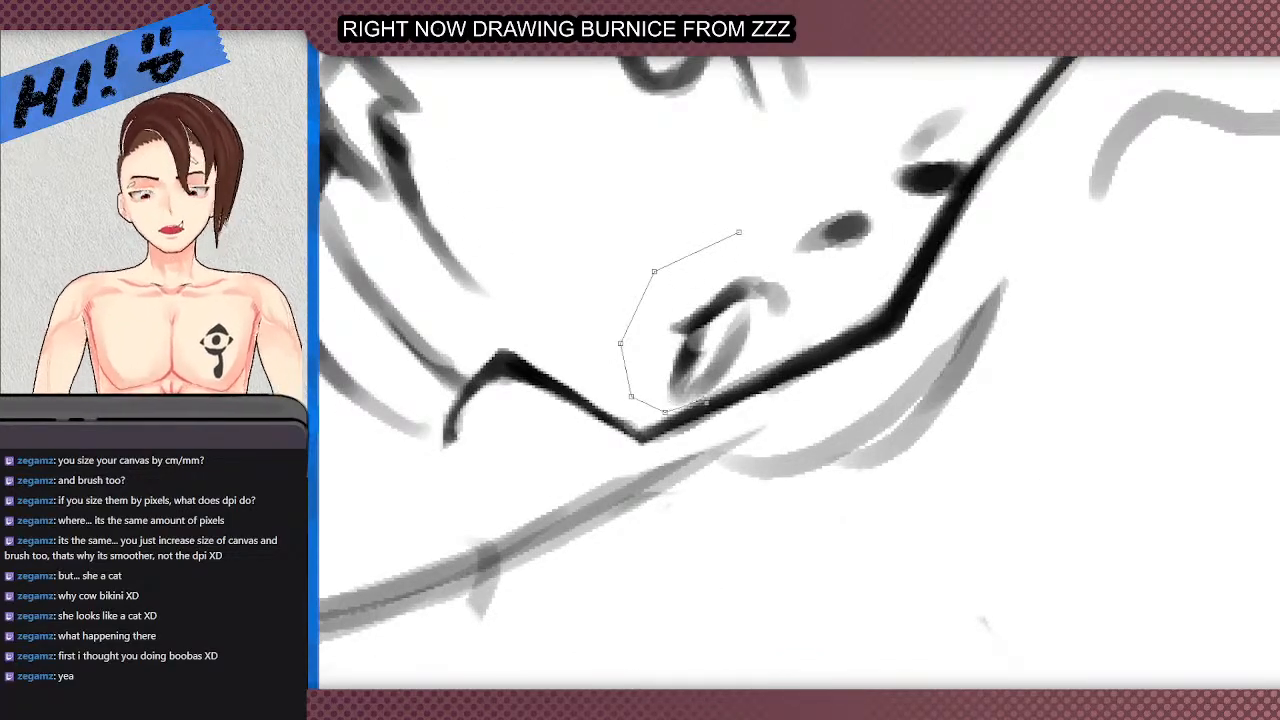
click(745, 238)
key(ctrl+t)
drag(692, 393, 690, 365)
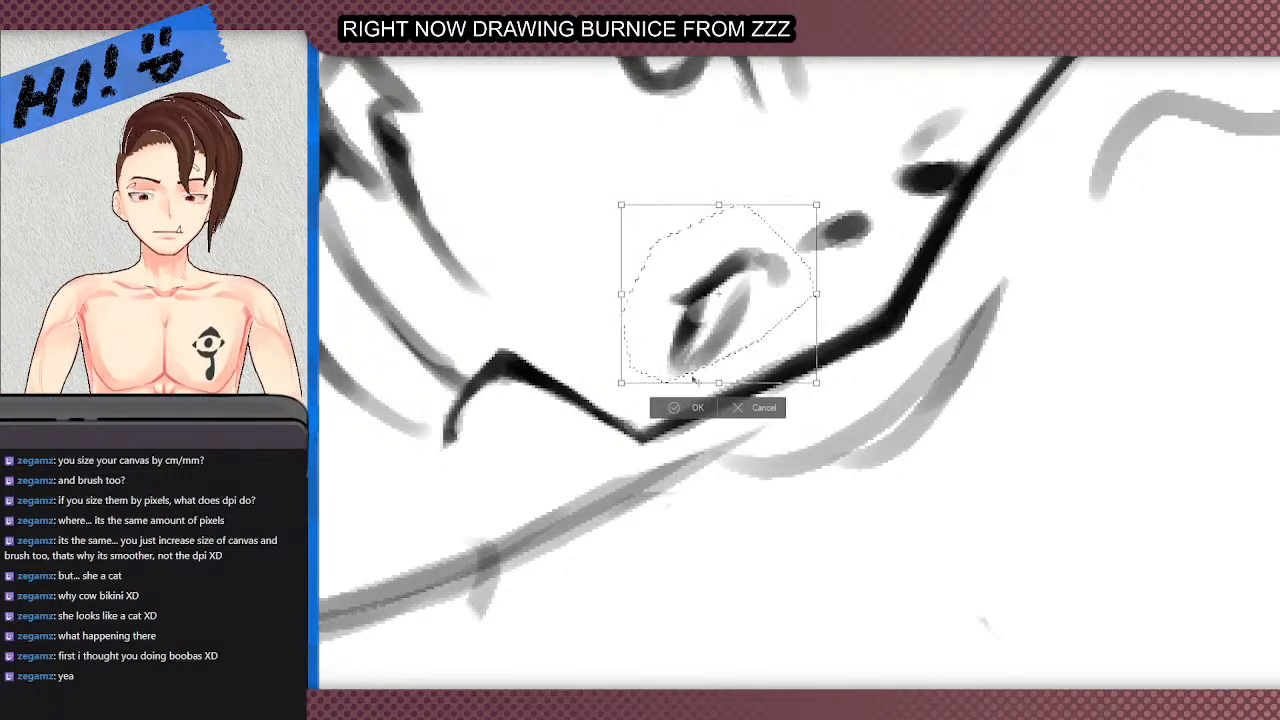
drag(589, 309, 603, 289)
scroll(642, 320, down, 2)
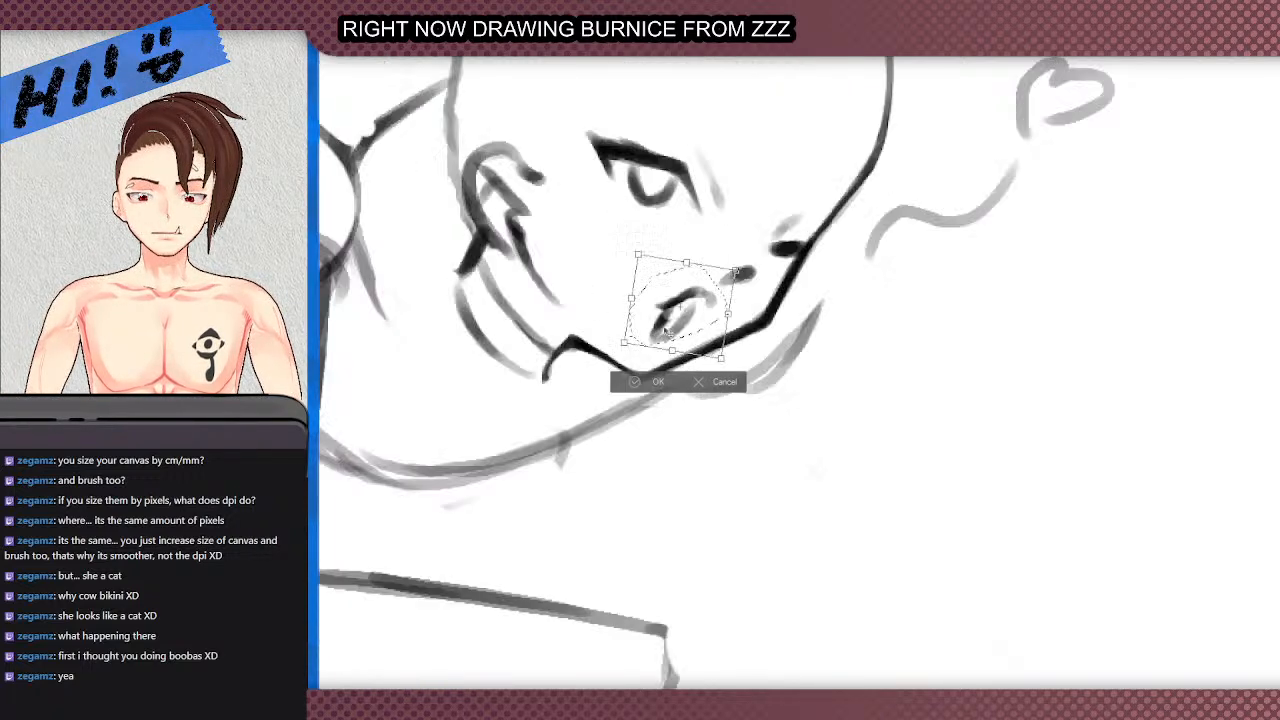
click(643, 384)
- Clean up the mouth's lower edge, clearing the stray marks beneath it, and add a small dot below the lower lip
scroll(697, 240, up, 5)
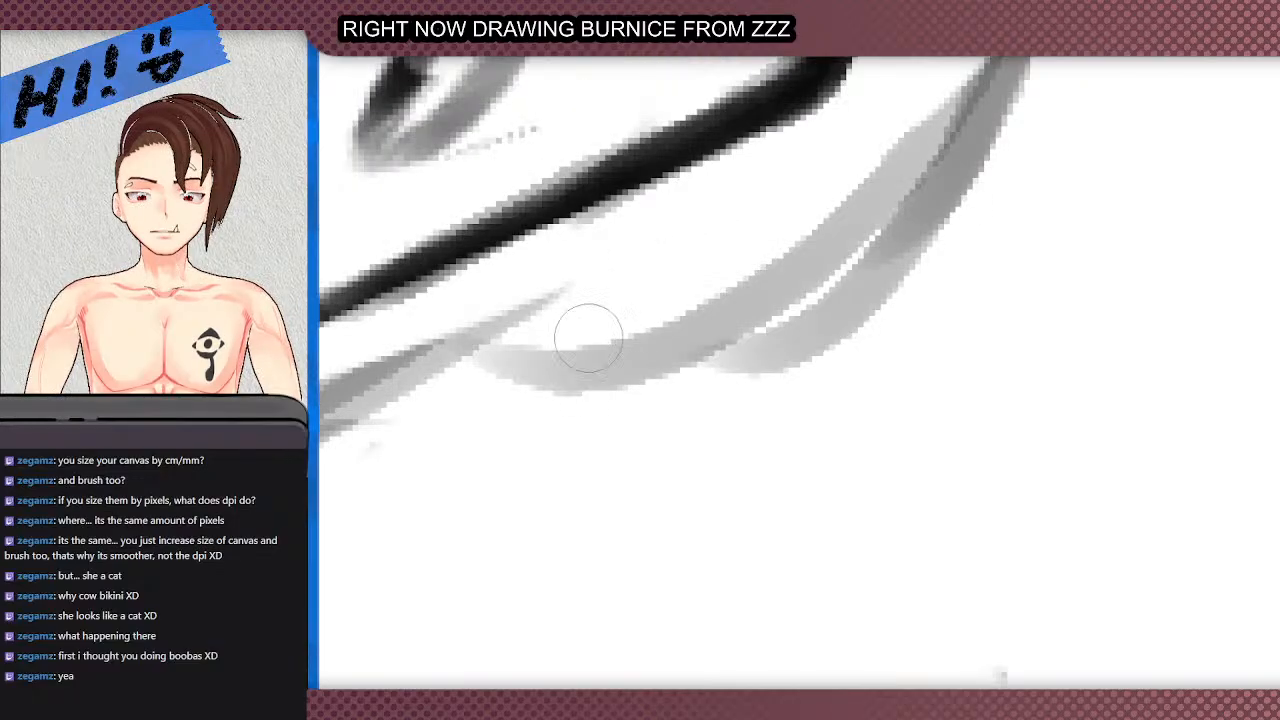
scroll(602, 342, down, 4)
scroll(586, 206, up, 2)
scroll(671, 456, down, 2)
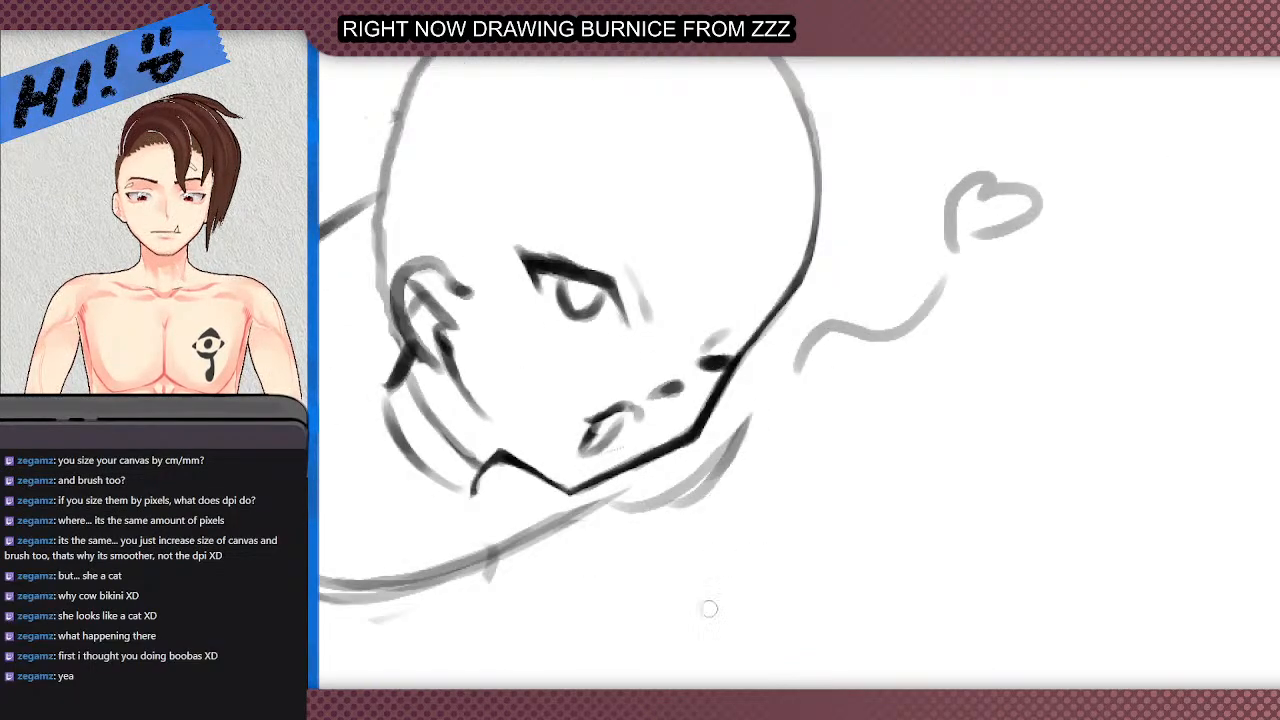
scroll(577, 372, up, 3)
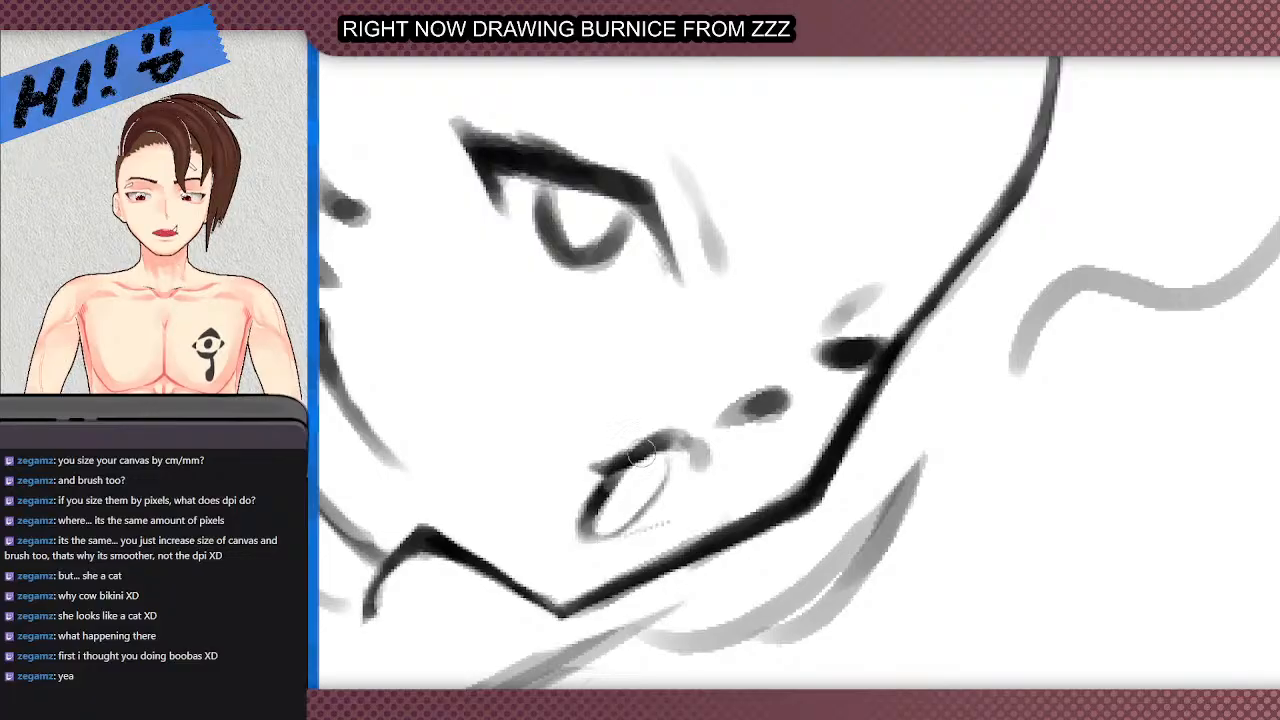
mouse_move(583, 526)
mouse_down()
mouse_move(608, 537)
mouse_move(641, 513)
mouse_up()
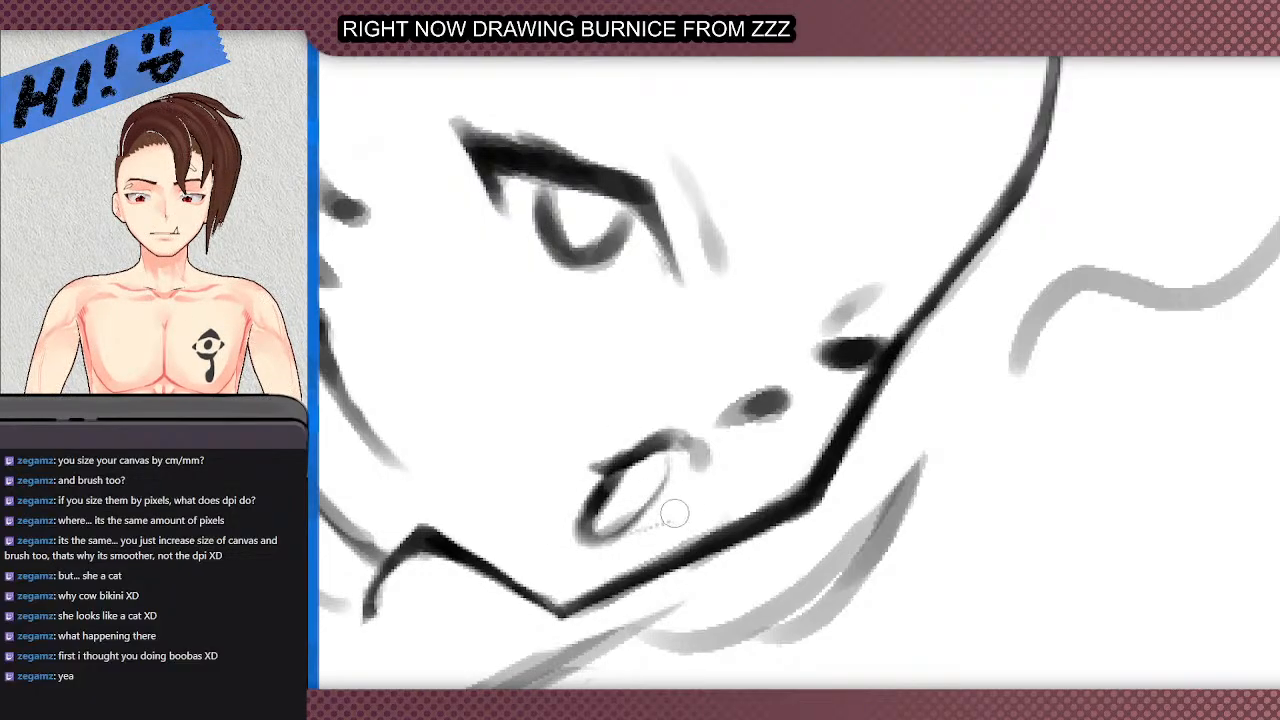
scroll(640, 500, down, 3)
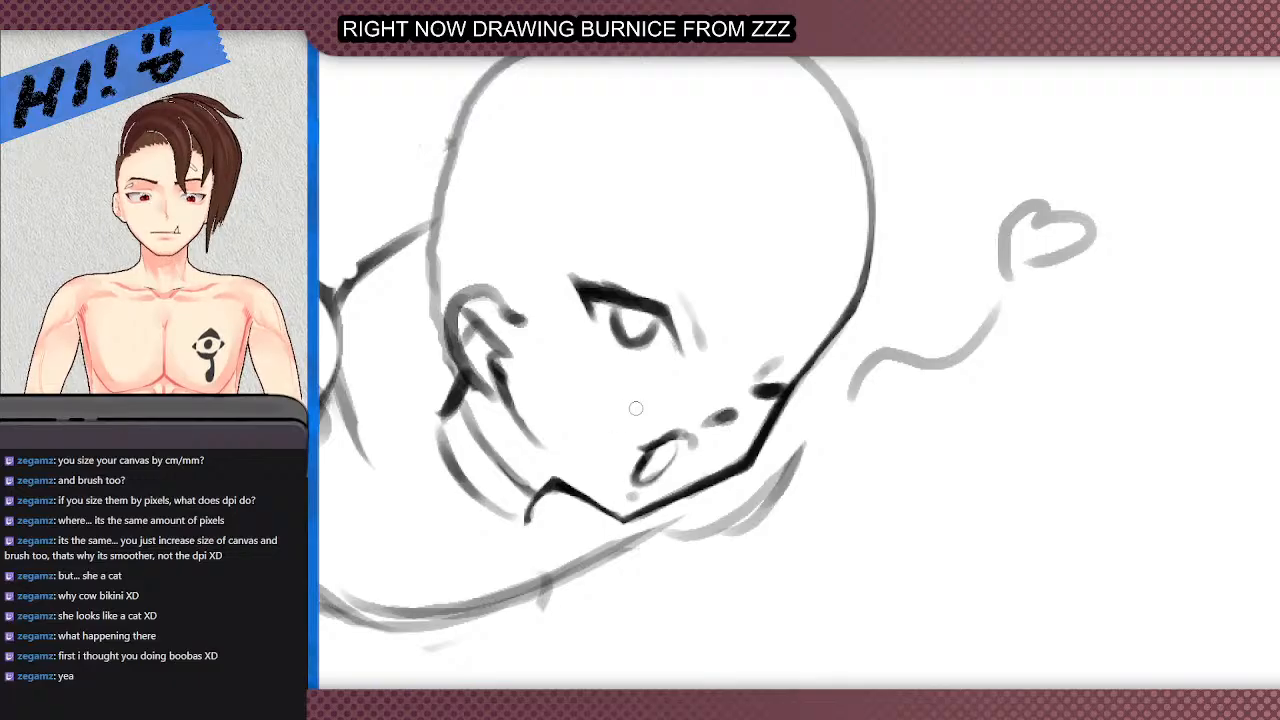
- Darken and shape the end of the mouth's upper curve that faces the nose
scroll(636, 408, down, 3)
scroll(650, 370, up, 6)
drag(640, 491, 680, 502)
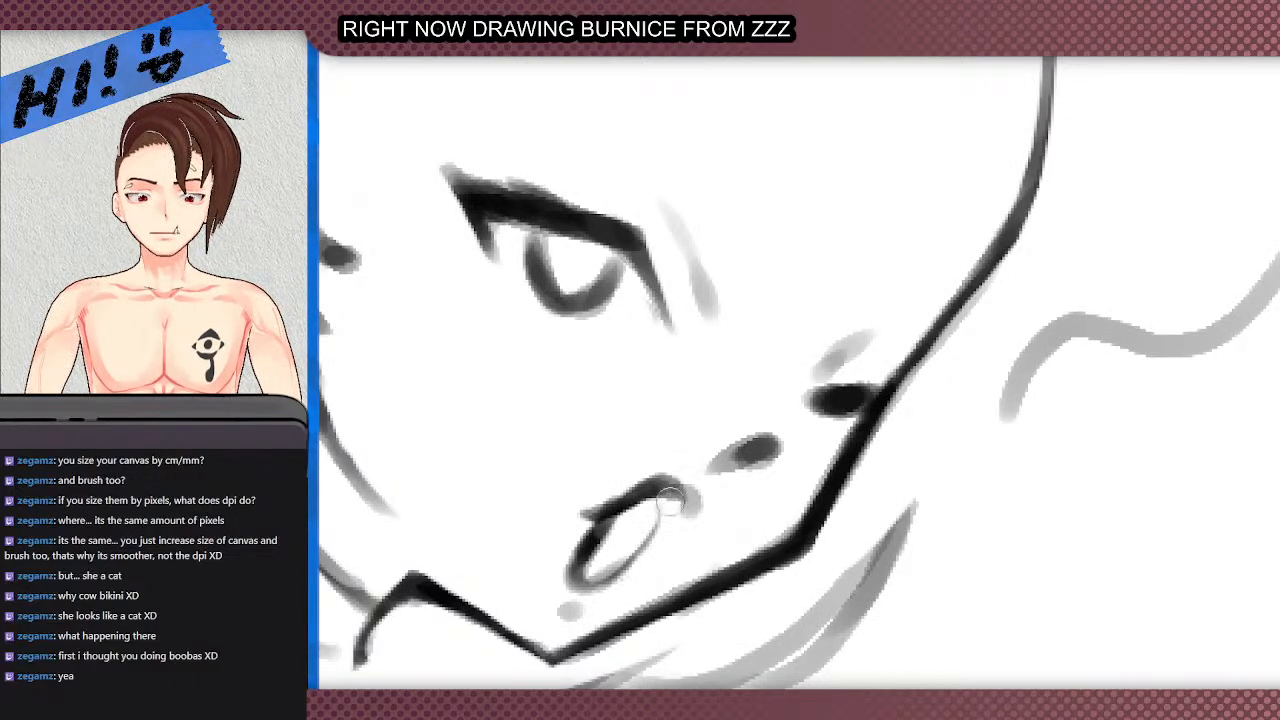
scroll(679, 503, down, 6)
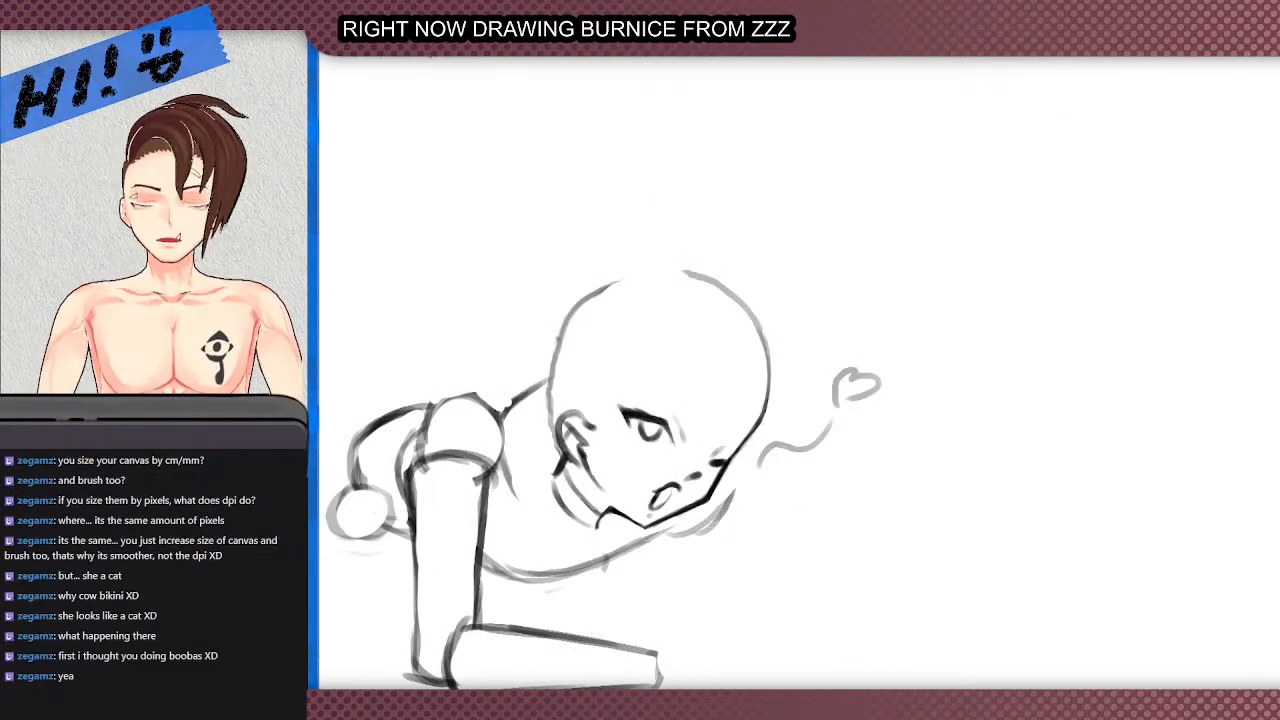
- Add short lash strokes along the top of the upper eyelid and extend its outline at the end facing the nose
scroll(712, 432, up, 3)
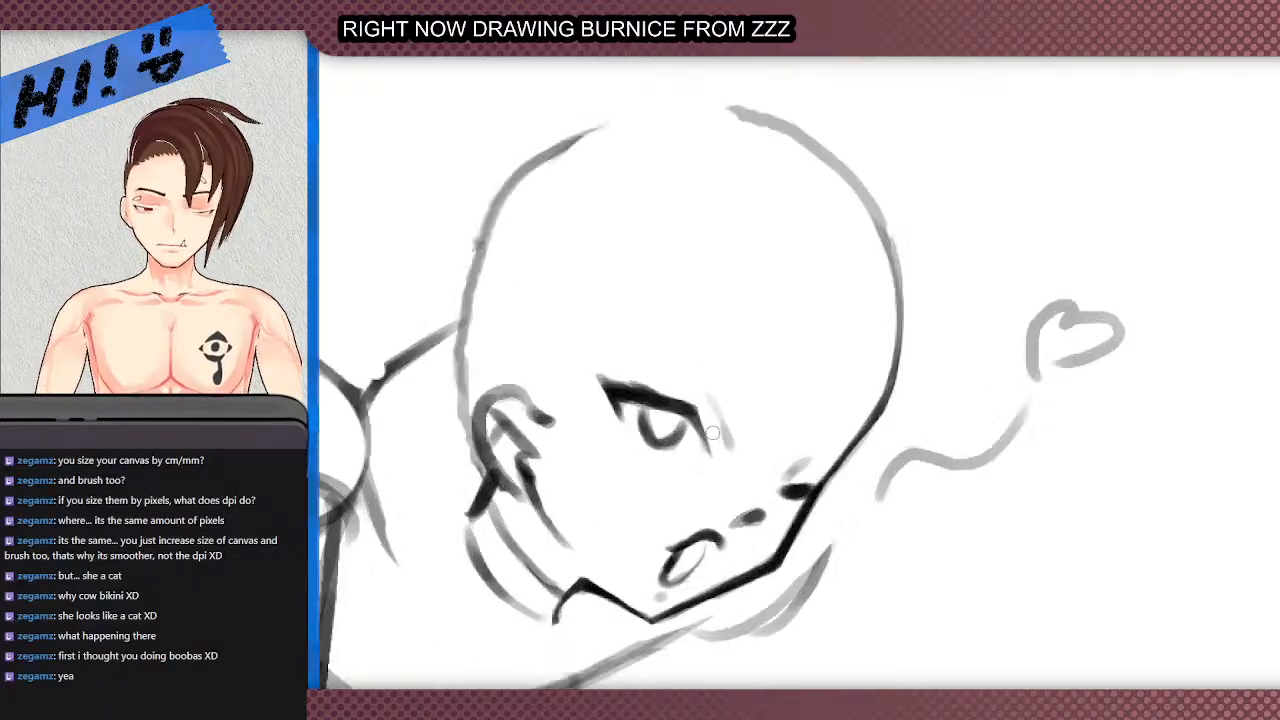
scroll(712, 432, up, 3)
scroll(625, 311, down, 4)
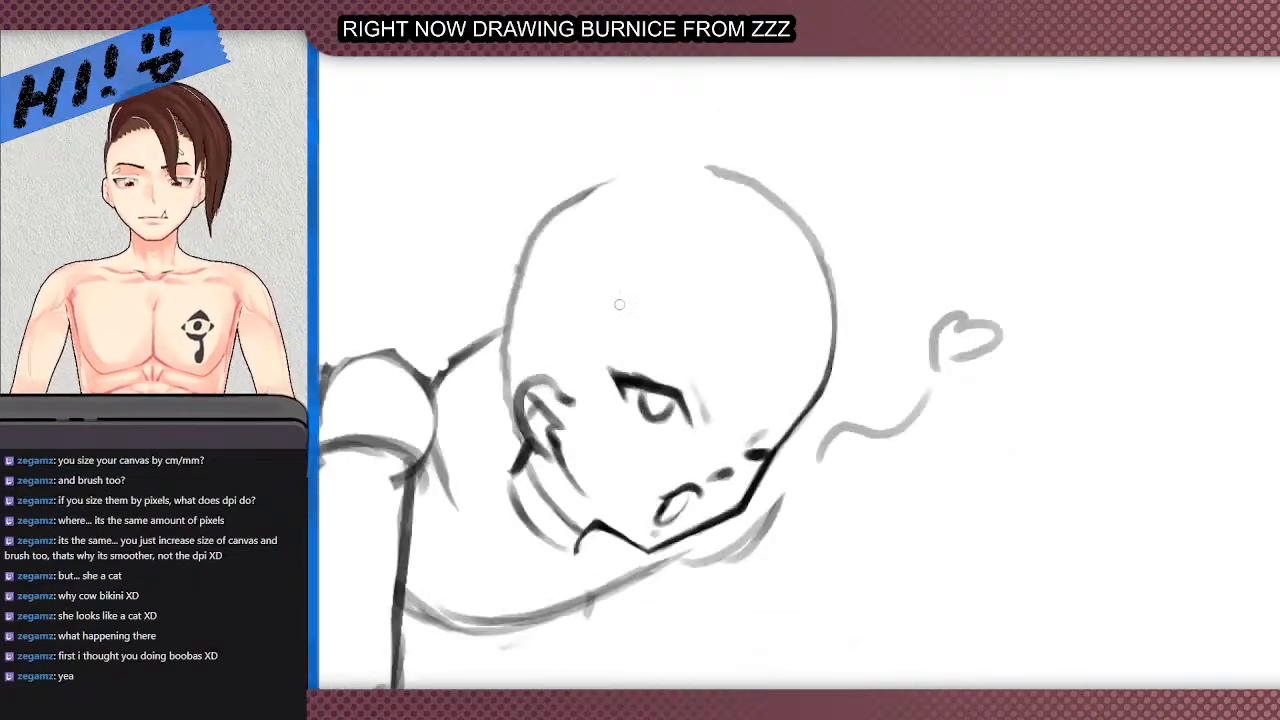
scroll(625, 311, up, 4)
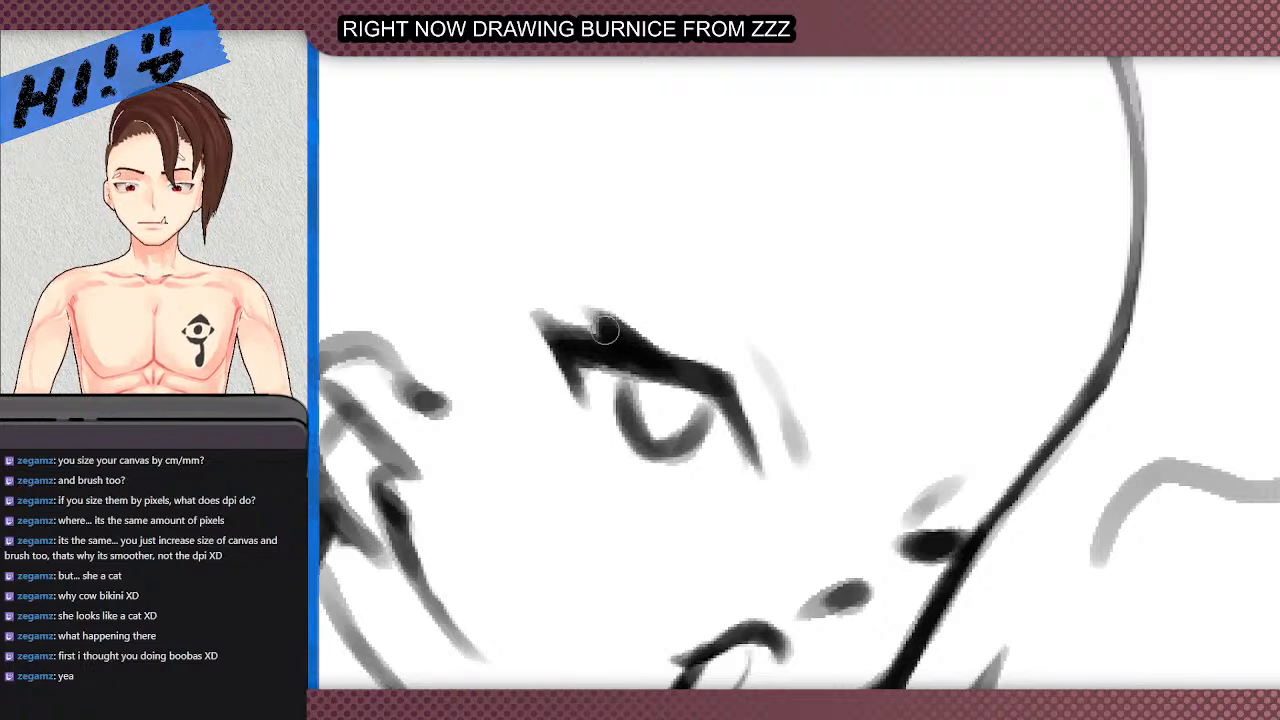
drag(592, 315, 652, 345)
mouse_move(728, 391)
mouse_down()
mouse_move(720, 377)
mouse_move(763, 424)
mouse_up()
scroll(640, 339, down, 4)
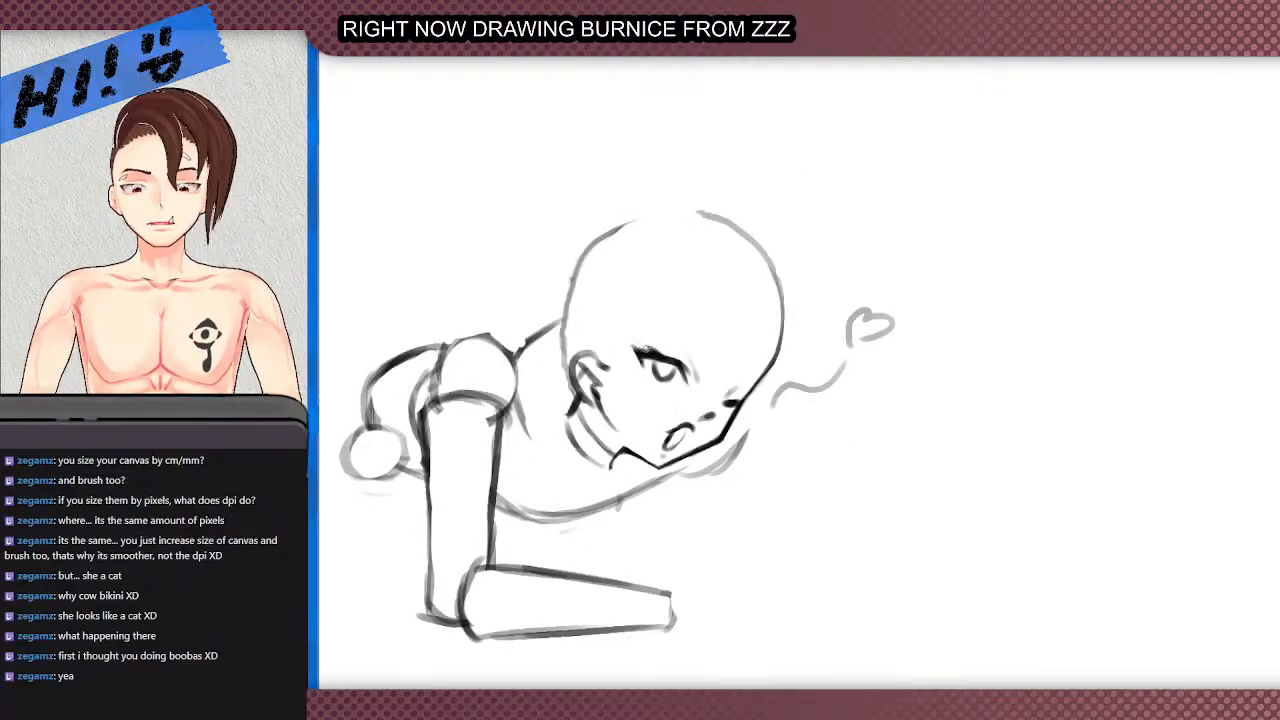
- Sharpen the nose mark and thin the ear's inner and outer lines, checking them against the whole figure
scroll(643, 348, up, 4)
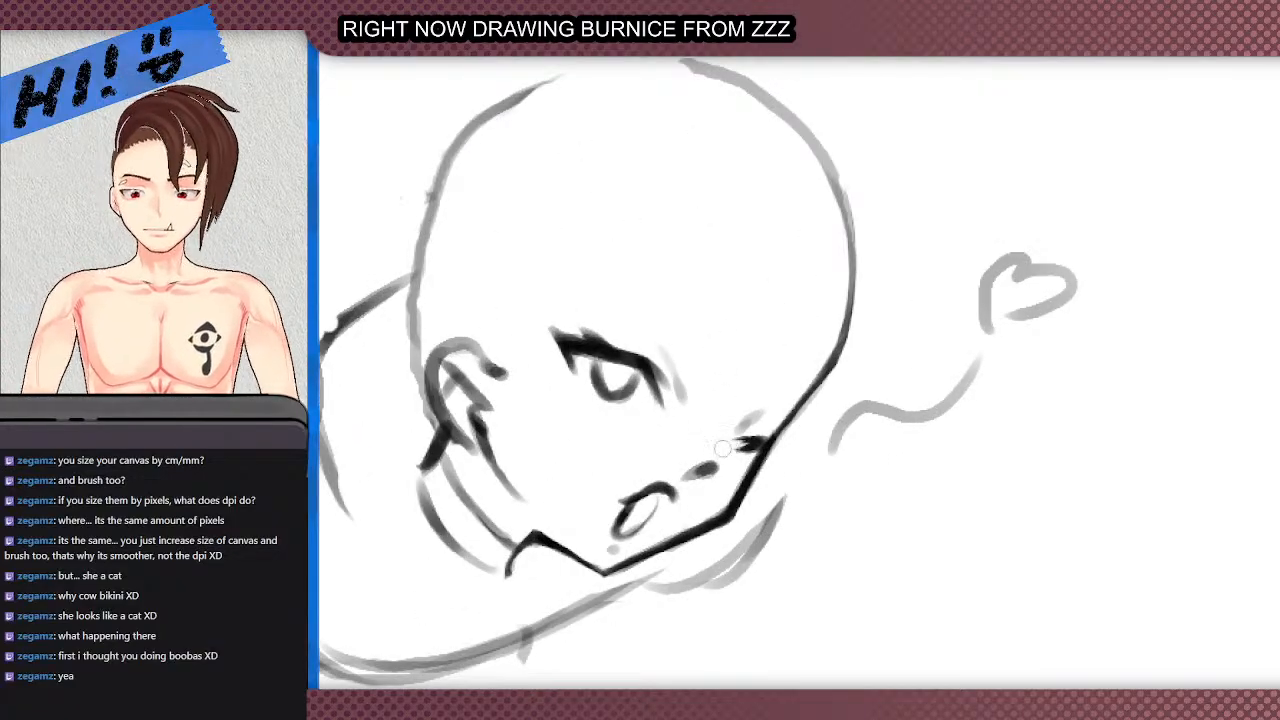
scroll(758, 352, down, 5)
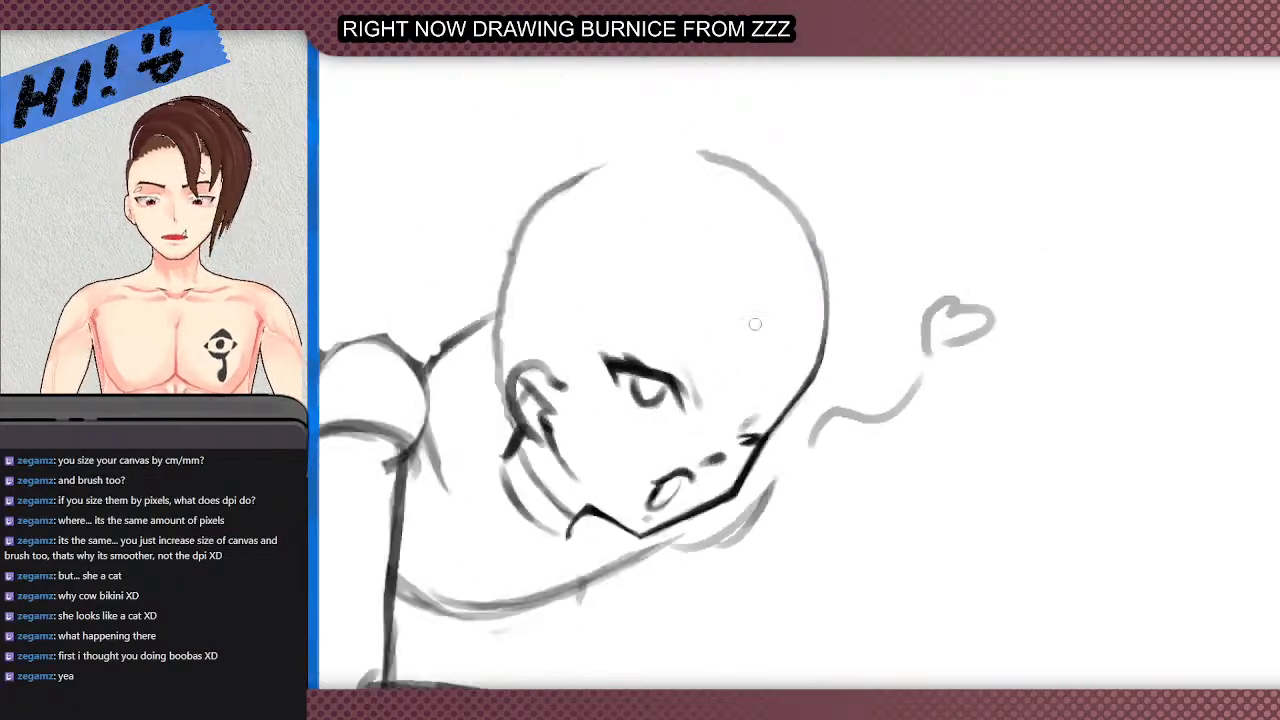
scroll(585, 306, up, 2)
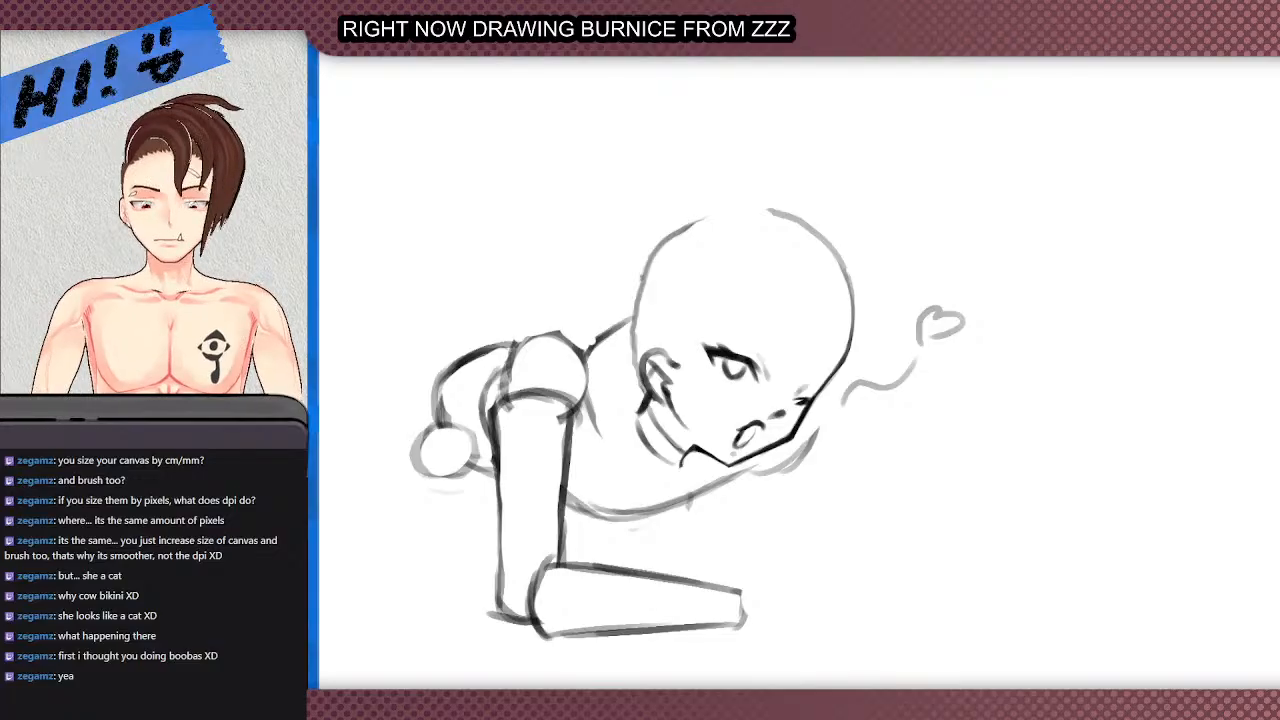
scroll(597, 368, up, 3)
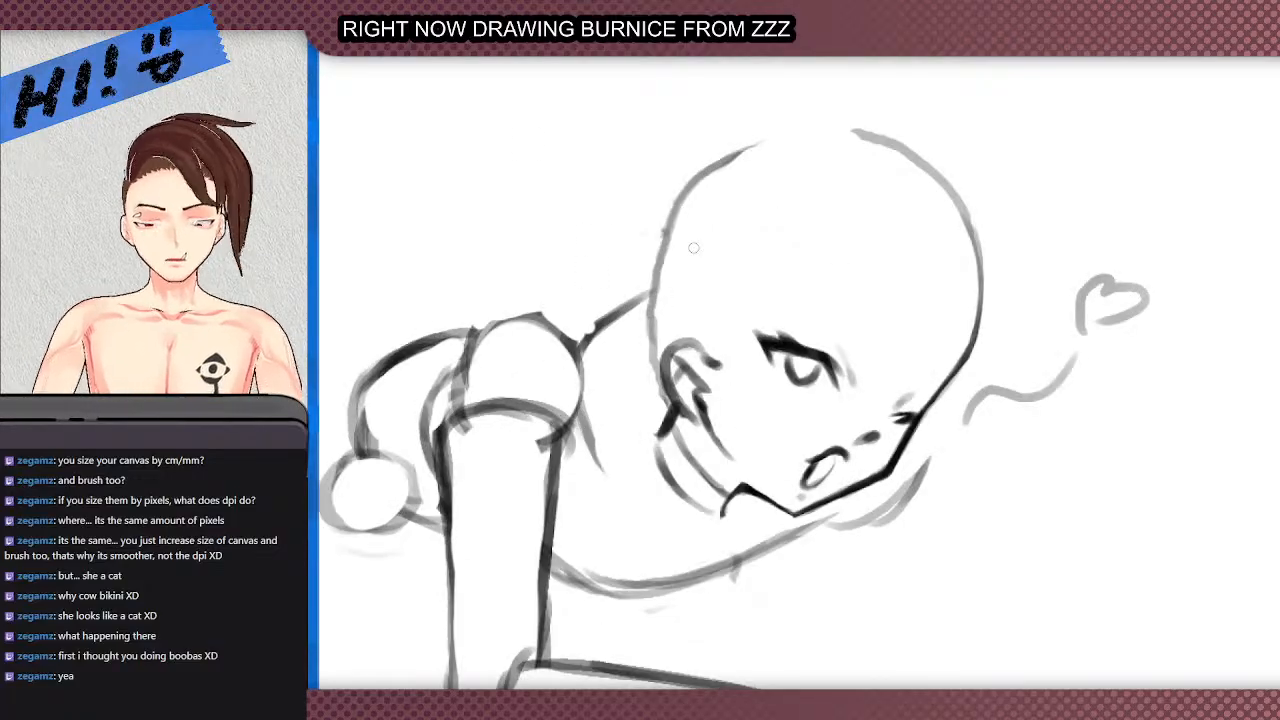
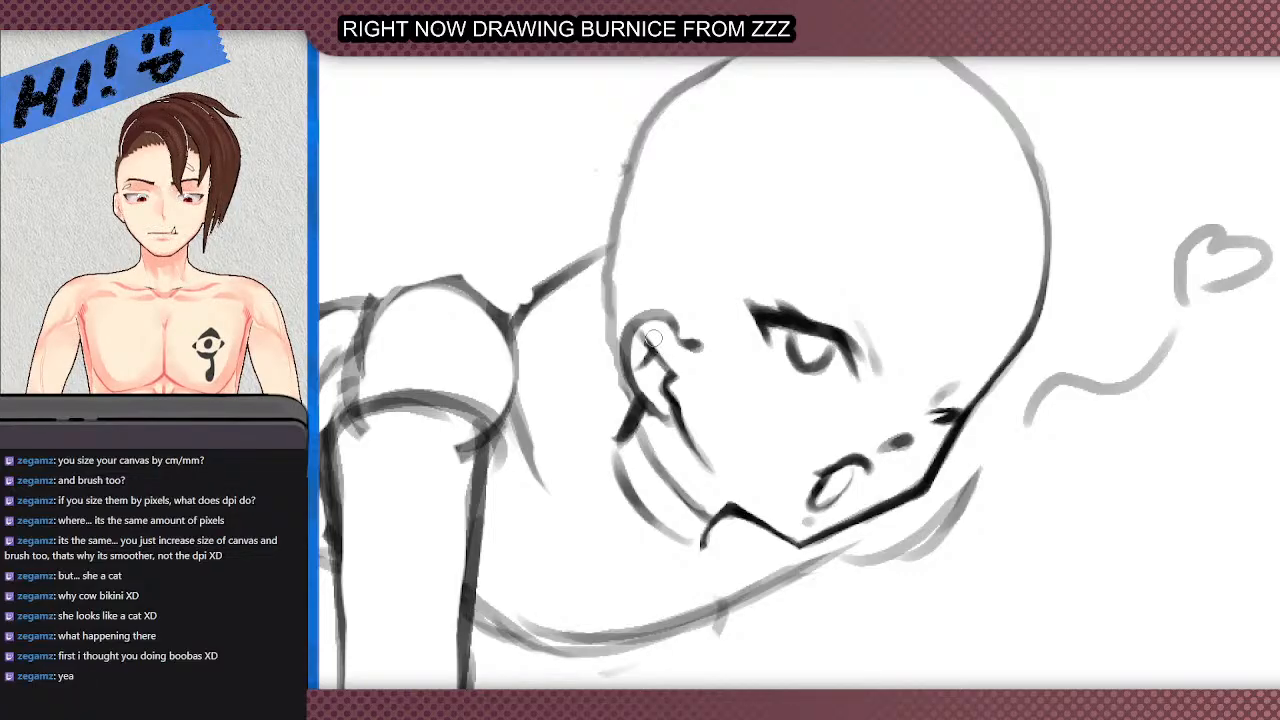
scroll(648, 312, down, 3)
scroll(645, 298, up, 2)
scroll(640, 303, down, 3)
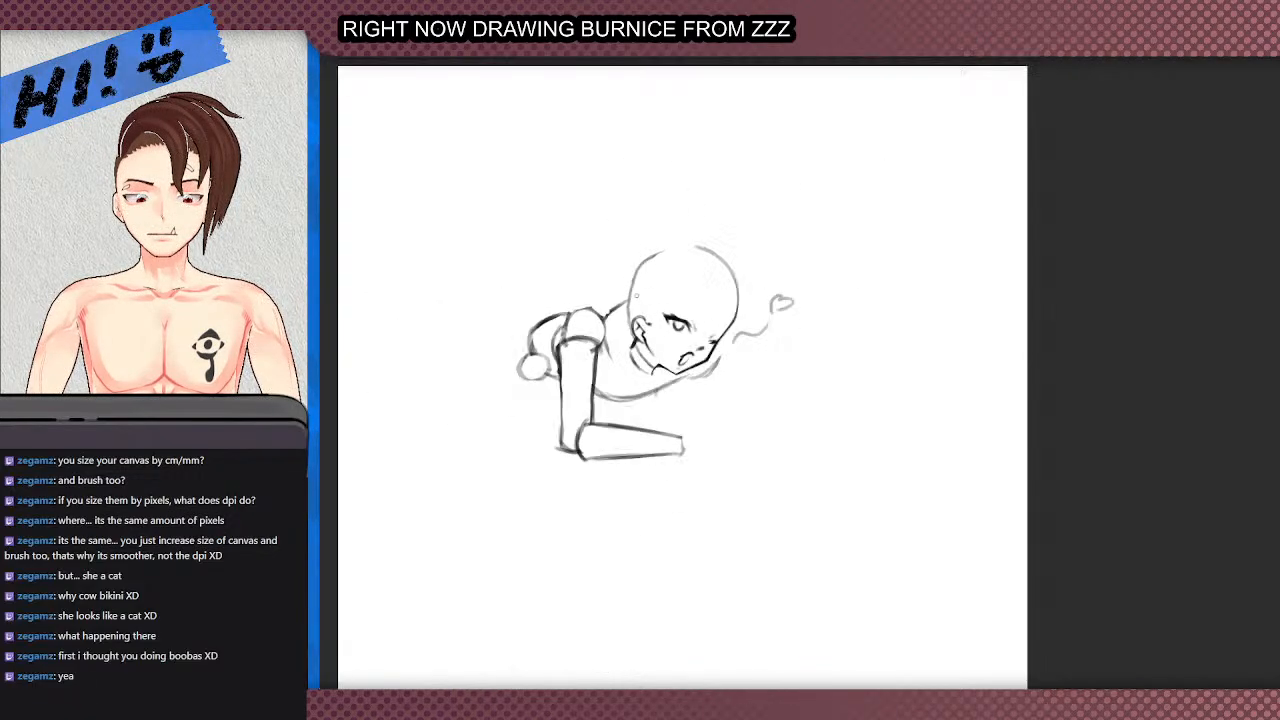
scroll(638, 297, up, 4)
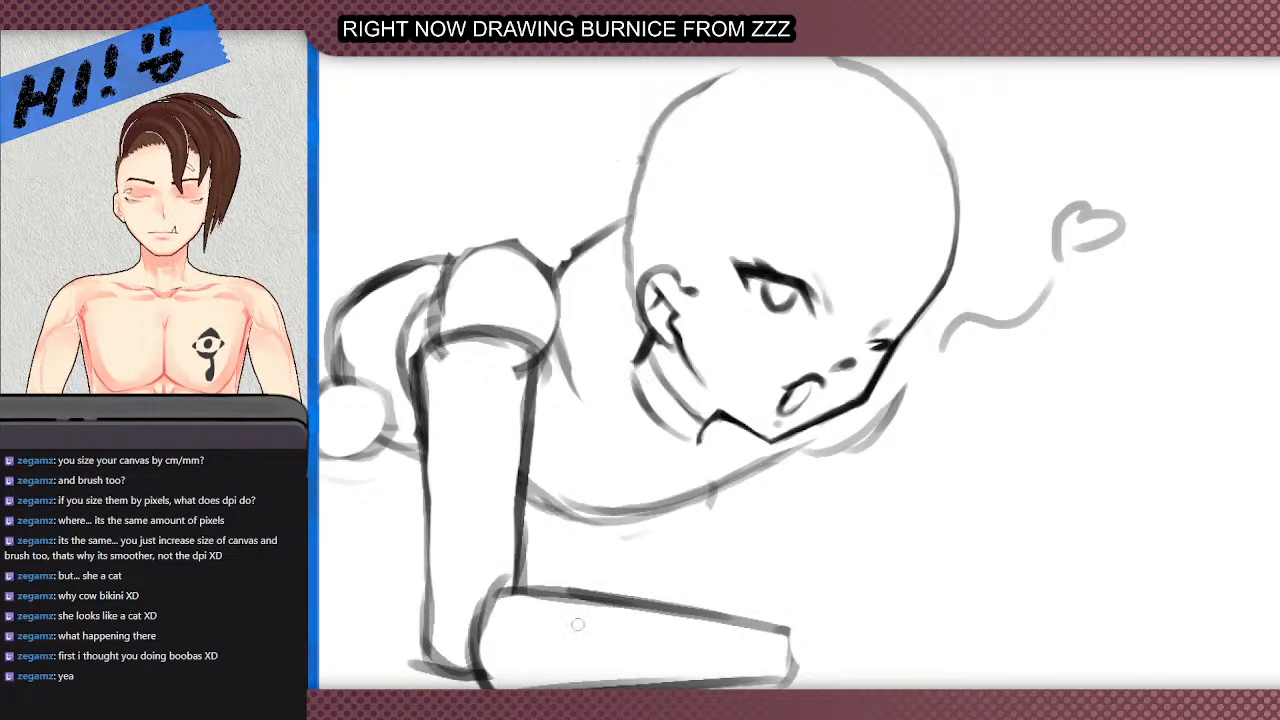
- Rotate the canvas to bring the head upright and thin the inner and outer neck curves
drag(610, 318, 490, 680)
scroll(818, 497, up, 2)
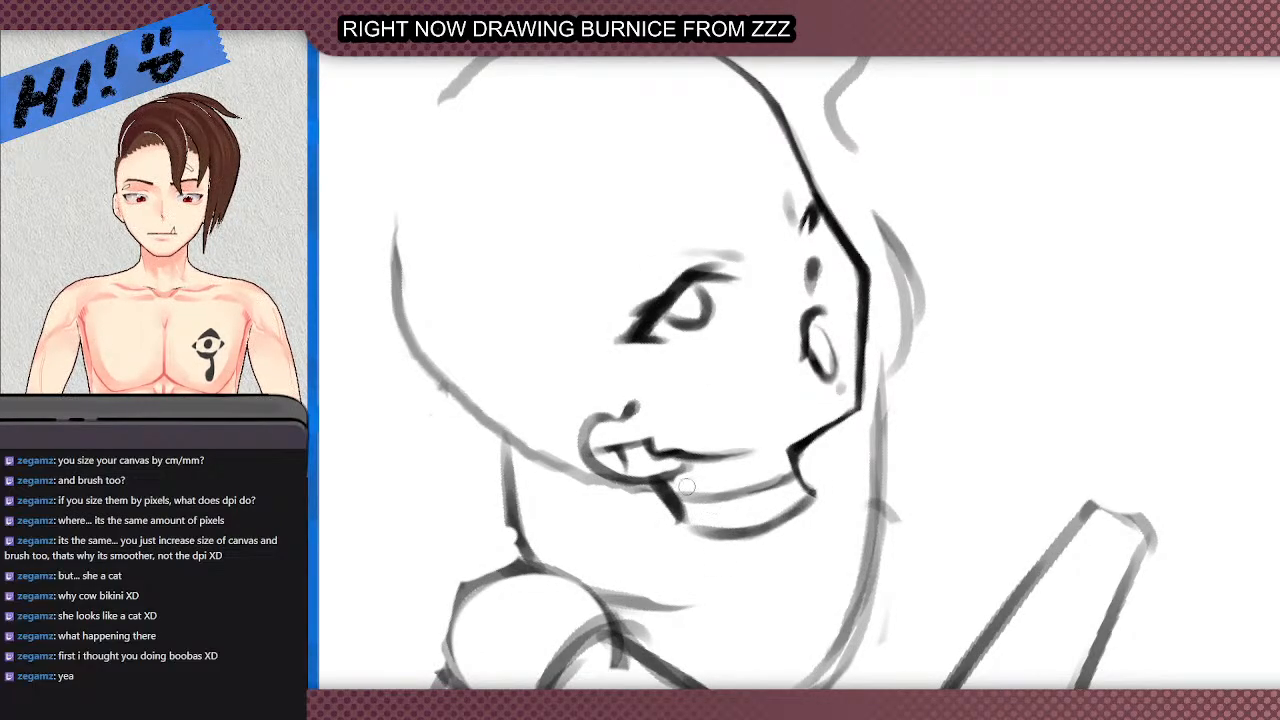
drag(708, 498, 784, 484)
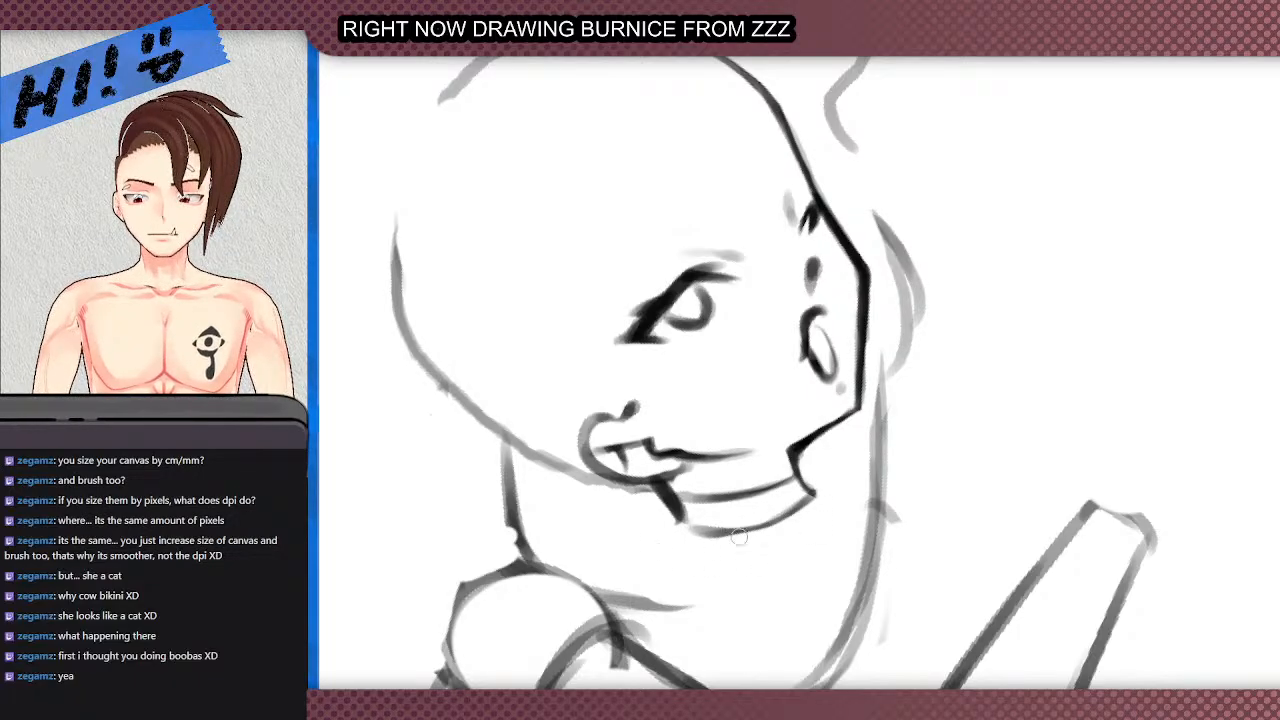
drag(701, 531, 793, 513)
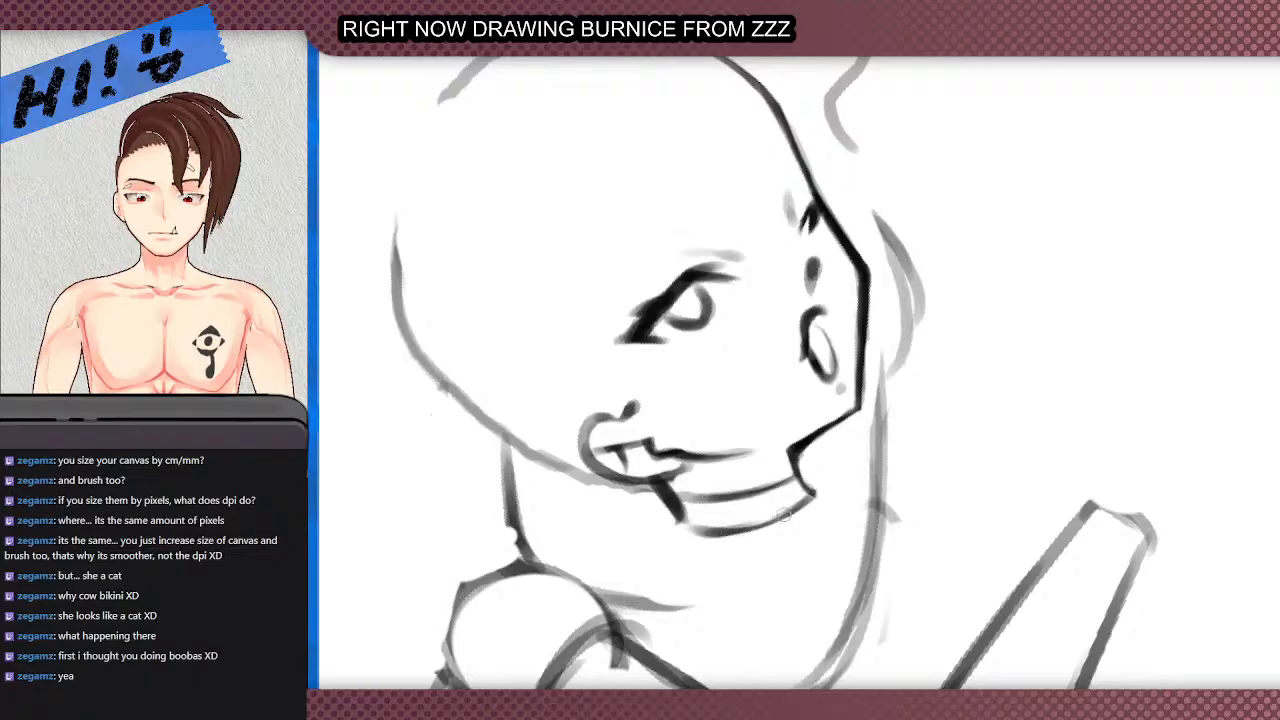
drag(716, 532, 801, 497)
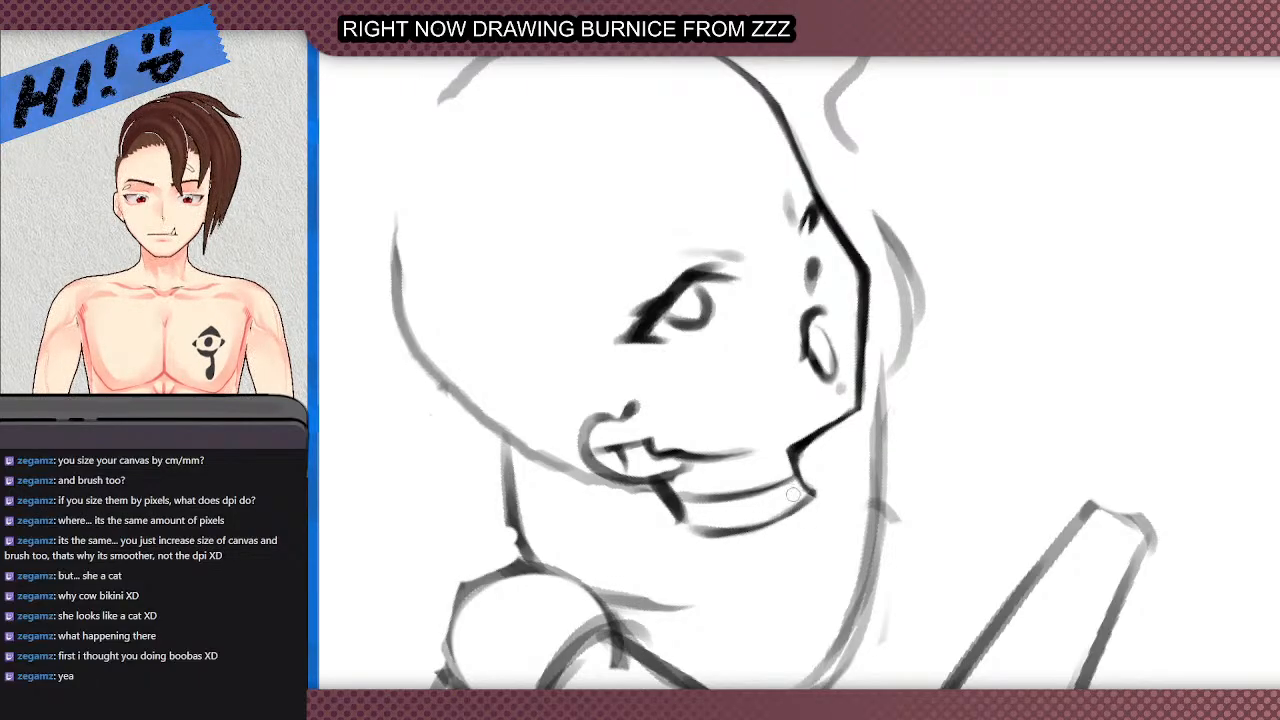
- Trim the thick line below the ear where the back of the neck starts
scroll(744, 413, down, 2)
scroll(705, 456, up, 2)
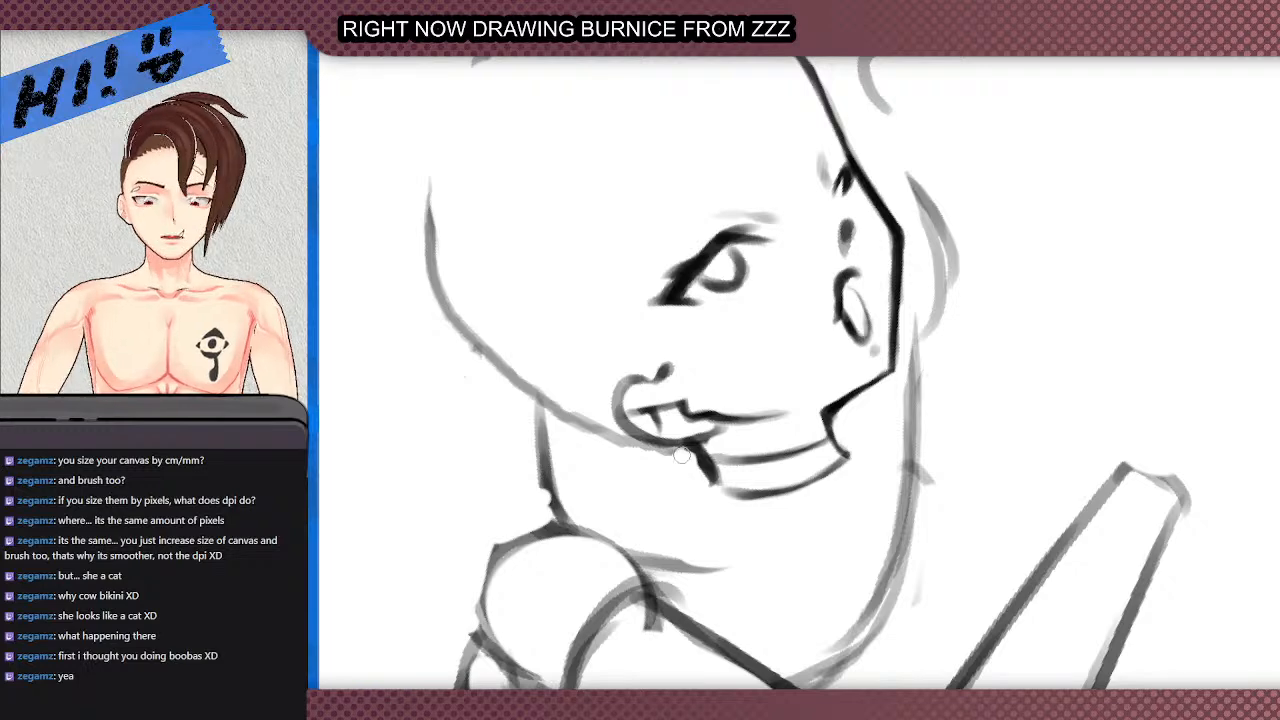
drag(690, 456, 710, 485)
scroll(678, 465, down, 1)
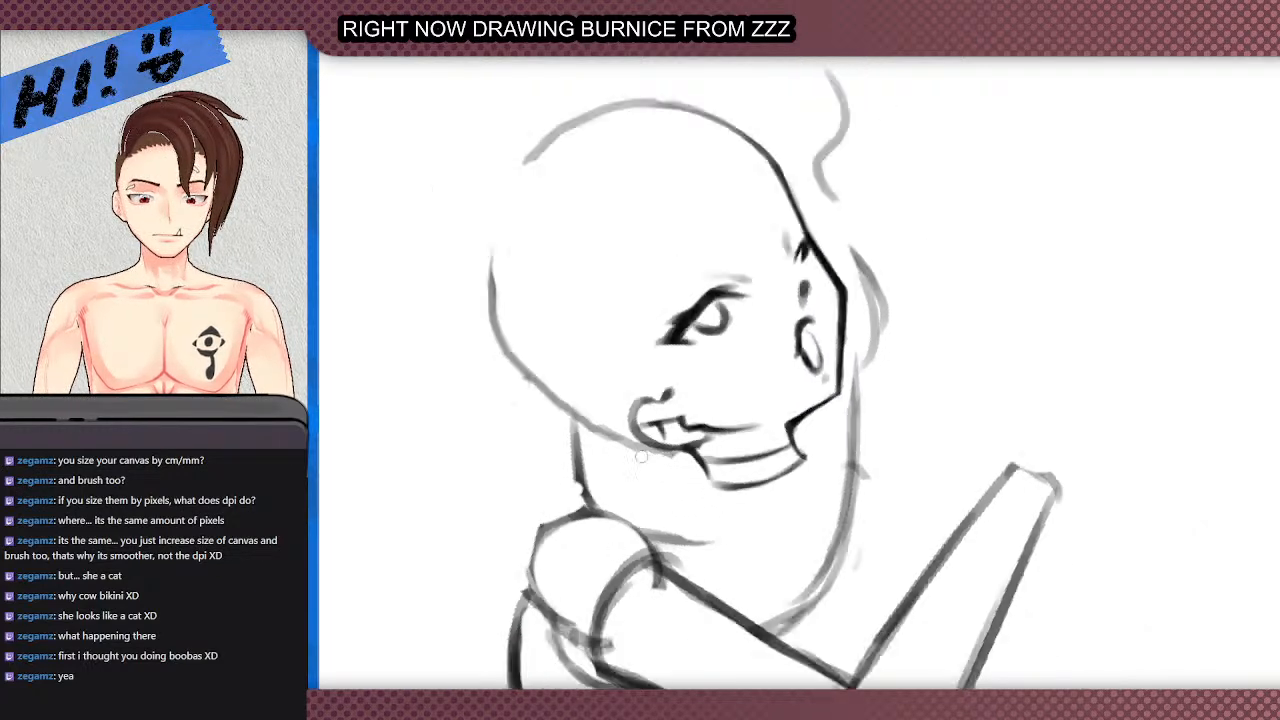
- Reset the canvas rotation and refine the join between the ear and the outer neck curve, undoing the last stroke
drag(925, 665, 551, 676)
scroll(699, 329, up, 5)
mouse_move(621, 383)
mouse_down()
mouse_move(607, 385)
mouse_move(637, 405)
mouse_up()
mouse_move(658, 331)
mouse_down()
mouse_move(702, 416)
mouse_move(672, 378)
mouse_move(736, 464)
mouse_up()
key(ctrl+z)
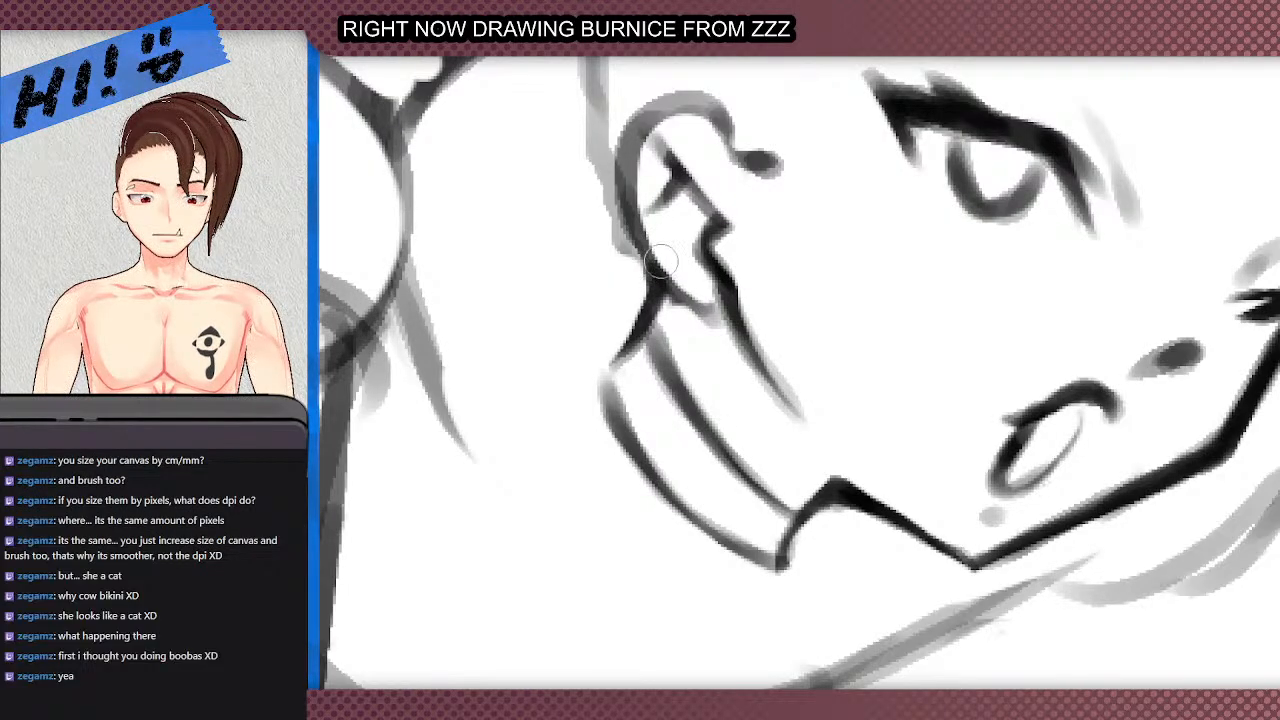
scroll(664, 262, down, 3)
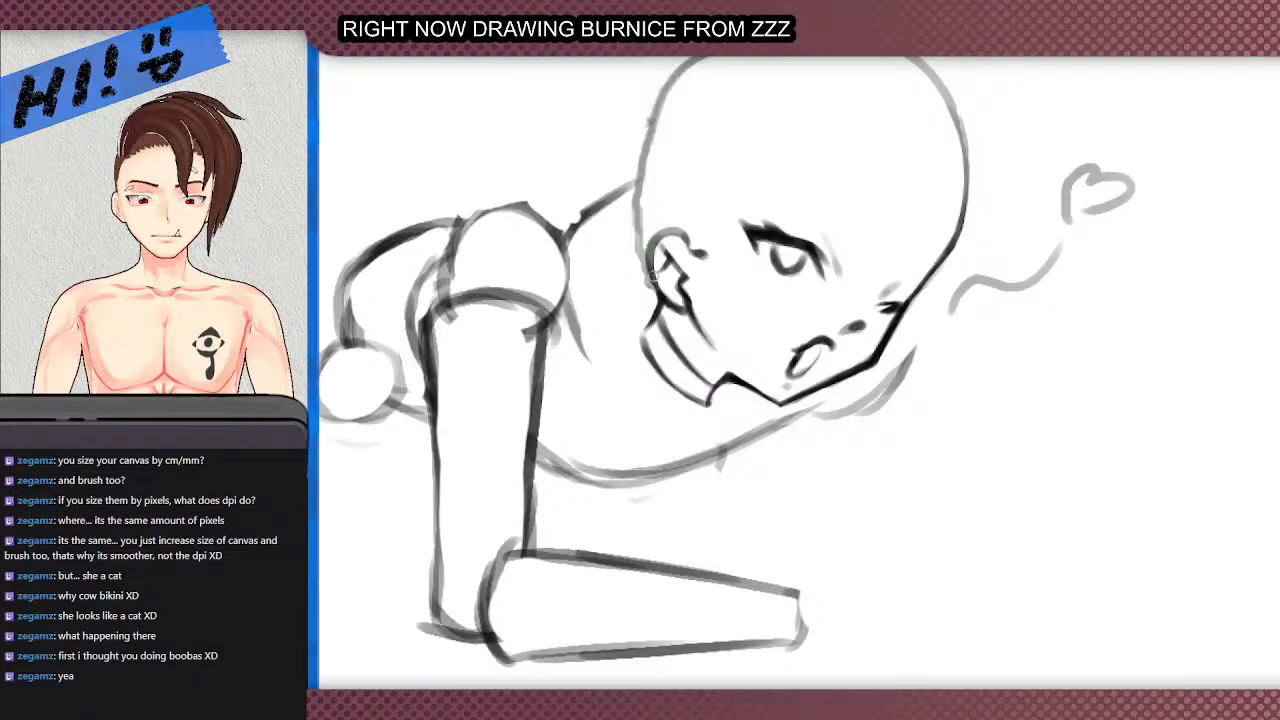
- Draw a thin eyelid crease curving above the upper lash line toward the nose side of the eye
scroll(660, 272, down, 5)
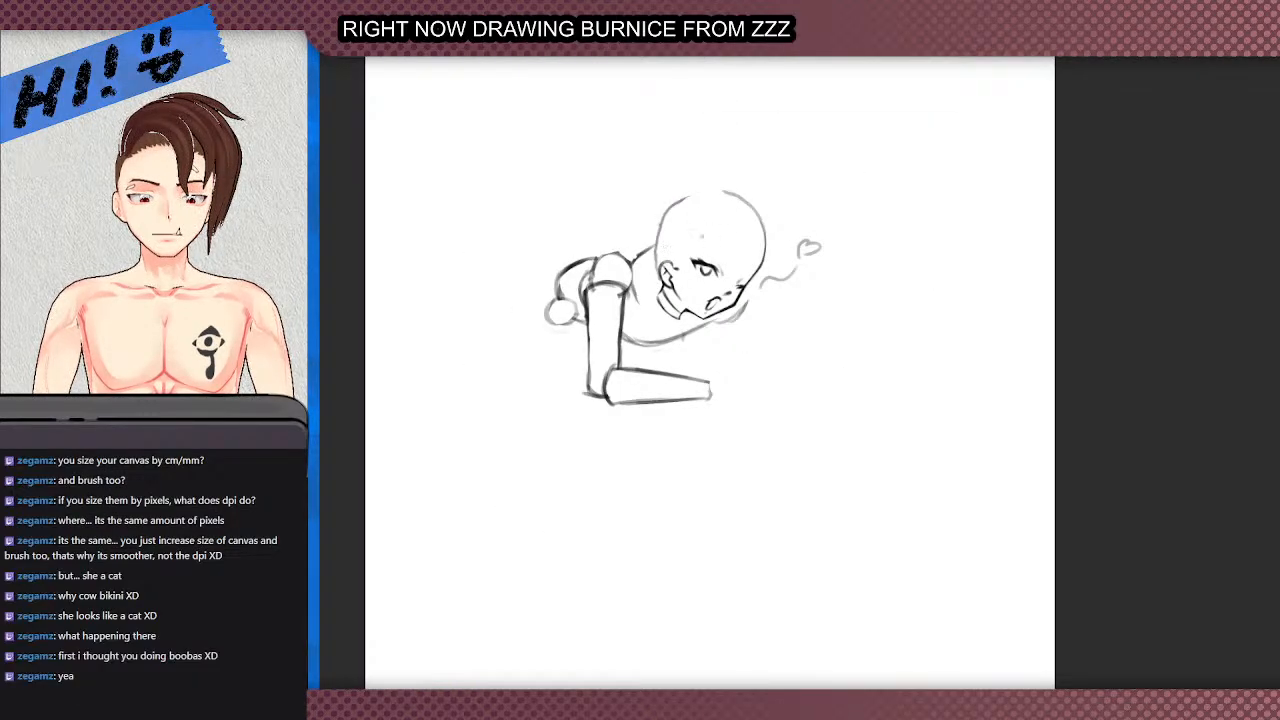
scroll(705, 238, up, 5)
scroll(749, 270, up, 2)
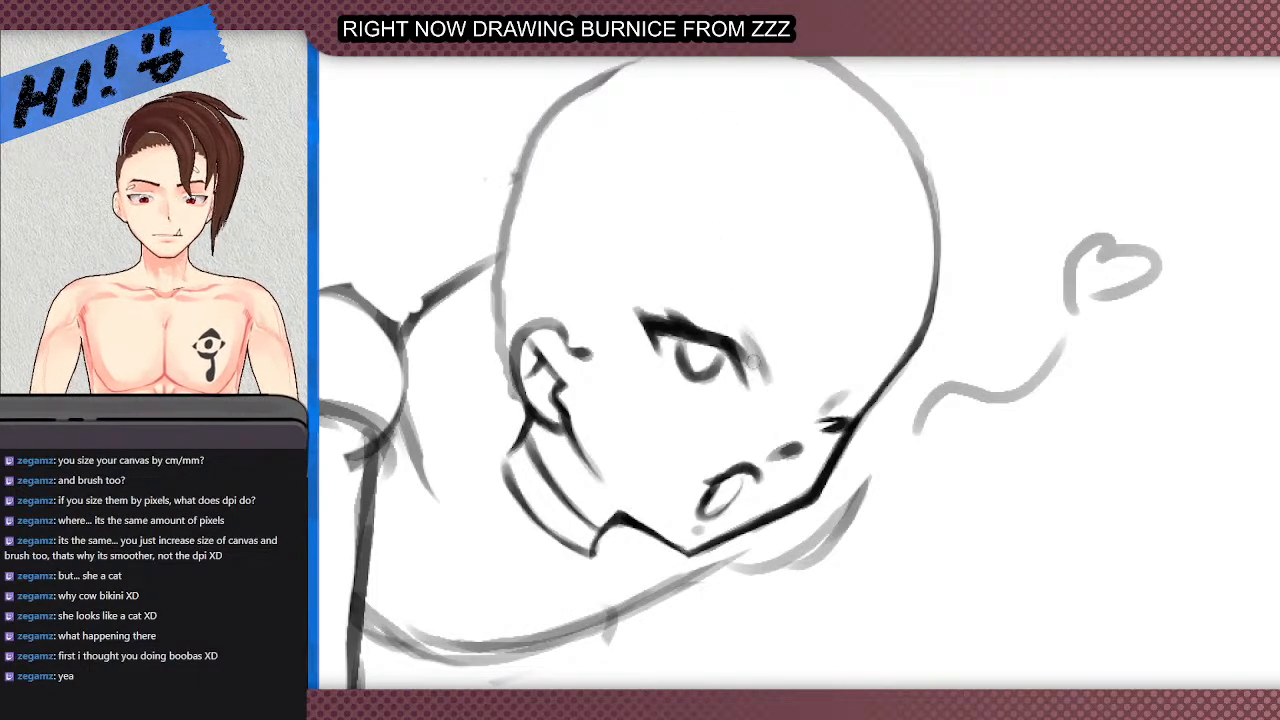
drag(765, 368, 706, 311)
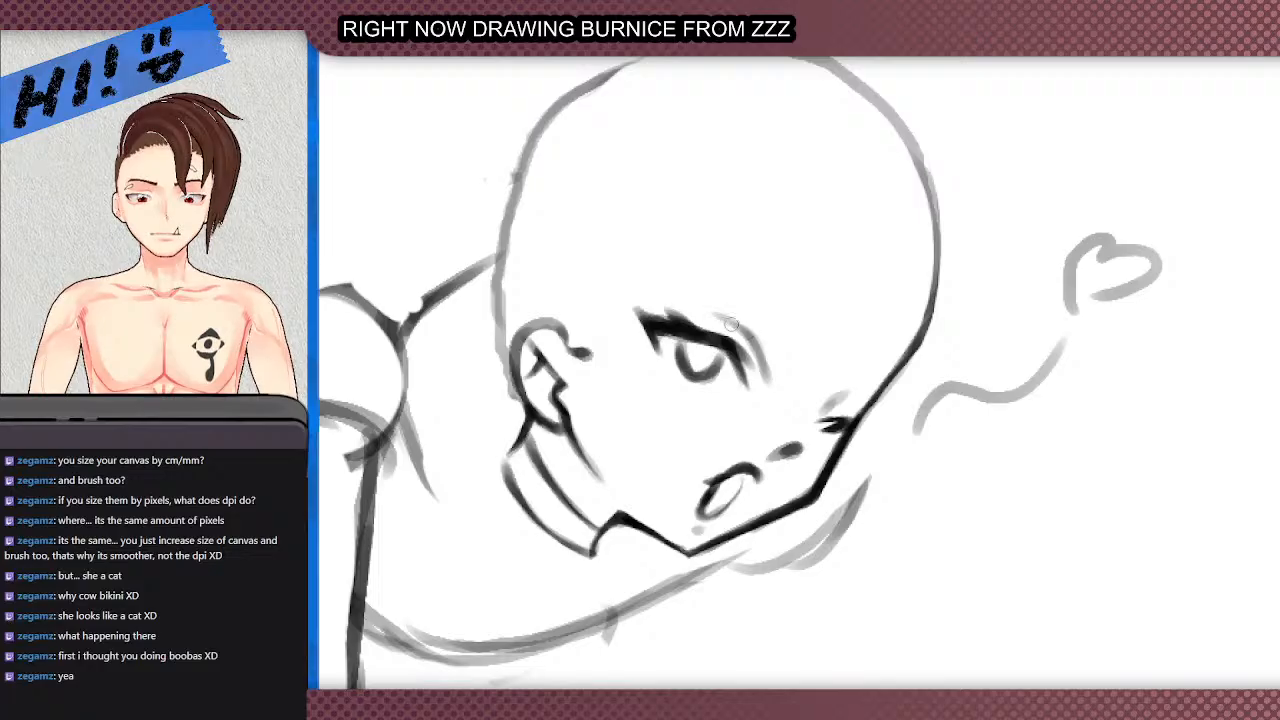
scroll(637, 312, down, 5)
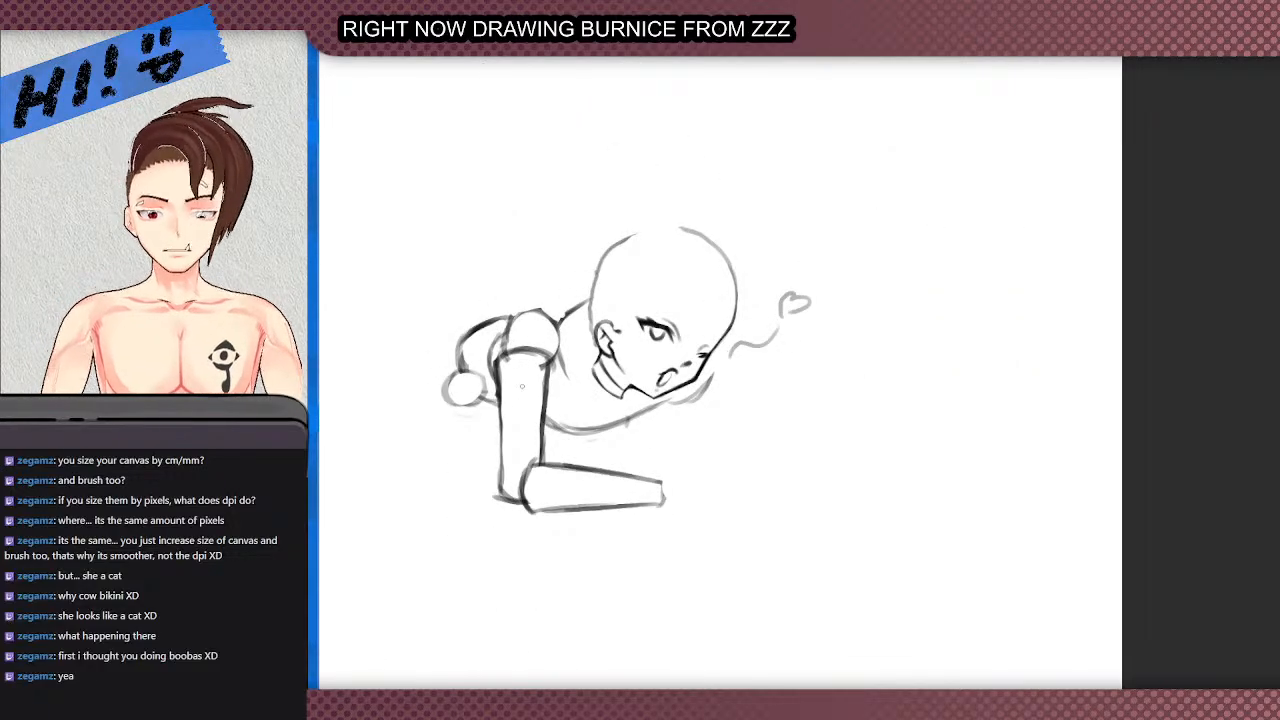
- Redraw the line between the shoulder ball and the back of the head as a smoother curve
scroll(556, 298, up, 4)
mouse_move(587, 331)
mouse_down()
mouse_move(640, 298)
mouse_move(632, 316)
mouse_move(620, 311)
mouse_move(646, 313)
mouse_up()
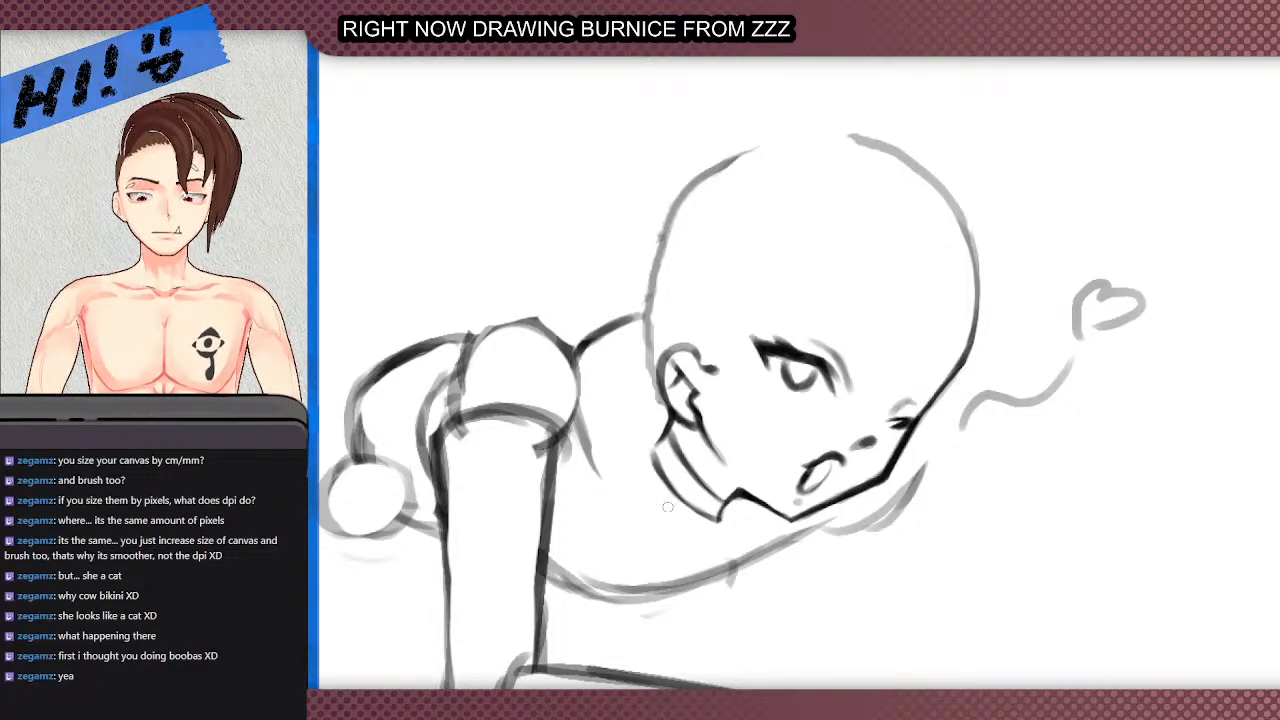
scroll(605, 512, down, 2)
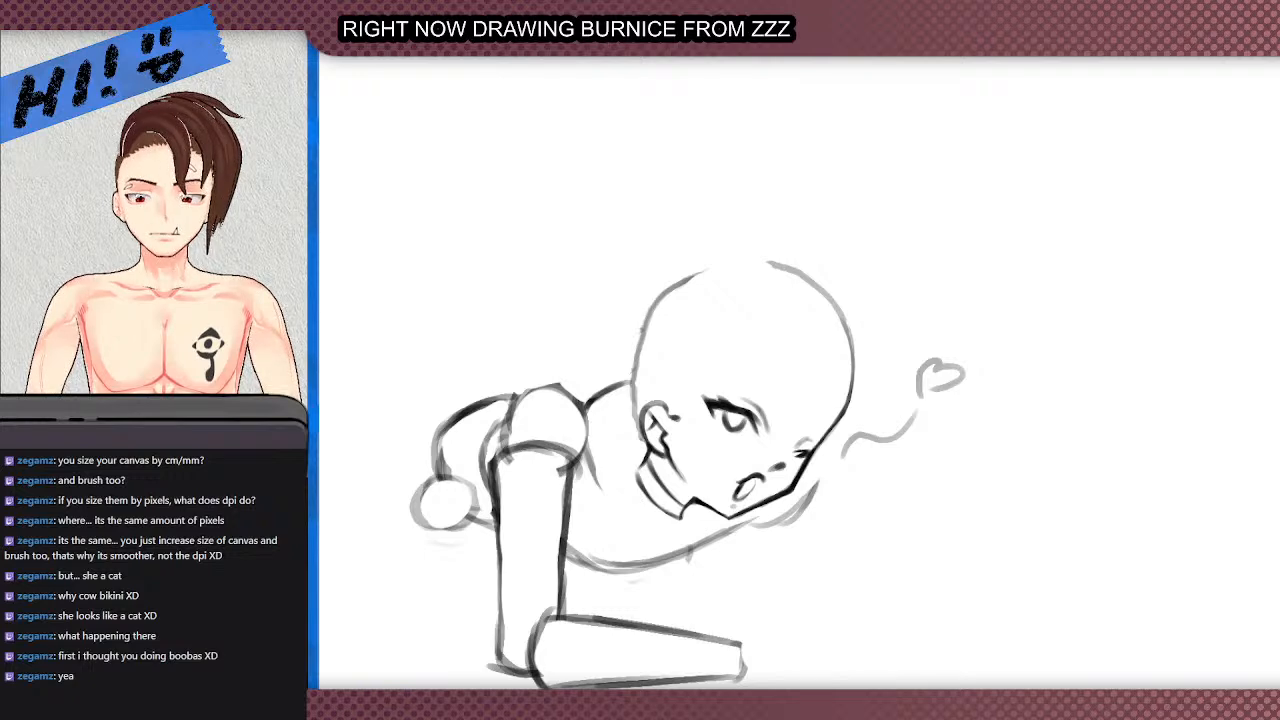
- Rotate the canvas, sketch a light inner chest curve from the shoulder to below the chin, and reset the rotation
drag(501, 175, 514, 595)
scroll(577, 413, down, 2)
scroll(728, 560, up, 5)
mouse_move(801, 472)
mouse_down()
mouse_move(731, 465)
mouse_move(785, 507)
mouse_move(748, 496)
mouse_up()
mouse_move(628, 394)
mouse_down()
mouse_move(655, 454)
mouse_move(627, 369)
mouse_up()
mouse_move(966, 243)
mouse_down()
mouse_move(931, 435)
mouse_move(738, 487)
mouse_move(810, 513)
mouse_move(688, 403)
mouse_move(705, 352)
mouse_up()
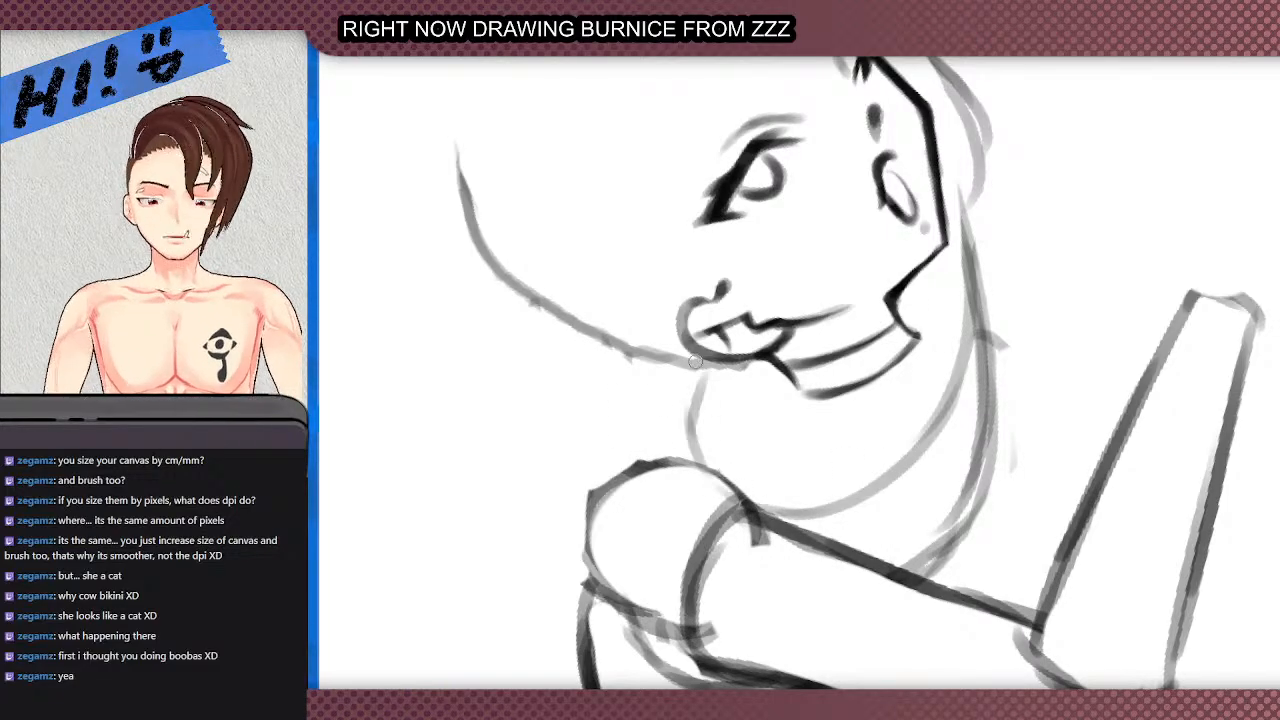
scroll(665, 390, down, 3)
scroll(610, 466, up, 1)
key(5)
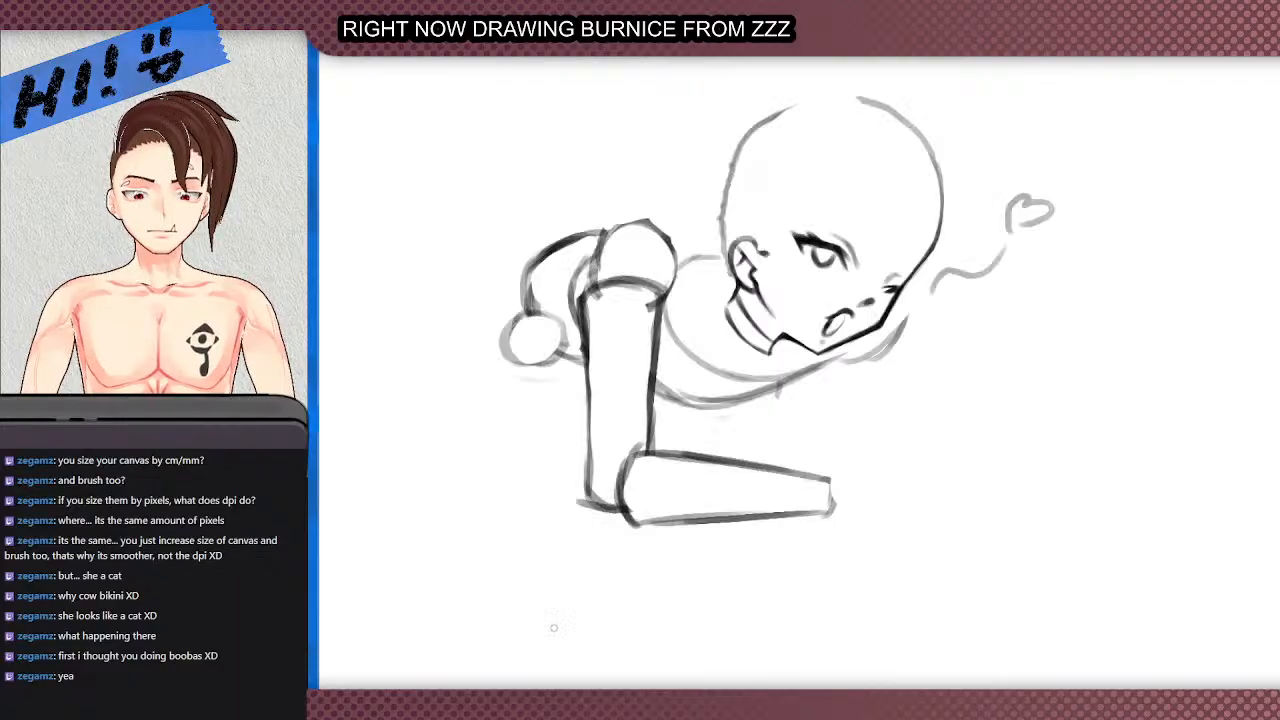
- Draw a sloping line from the shoulder top to the neck base and erase the shoulder ball's side facing the chest
scroll(660, 199, up, 2)
mouse_move(764, 321)
mouse_down()
mouse_move(670, 253)
mouse_move(745, 302)
mouse_up()
mouse_move(644, 226)
mouse_down()
mouse_move(687, 252)
mouse_move(612, 242)
mouse_move(716, 279)
mouse_move(761, 312)
mouse_up()
scroll(794, 328, down, 2)
scroll(587, 189, down, 3)
scroll(620, 232, up, 3)
mouse_move(610, 209)
mouse_down()
mouse_move(646, 232)
mouse_move(634, 216)
mouse_move(656, 262)
mouse_up()
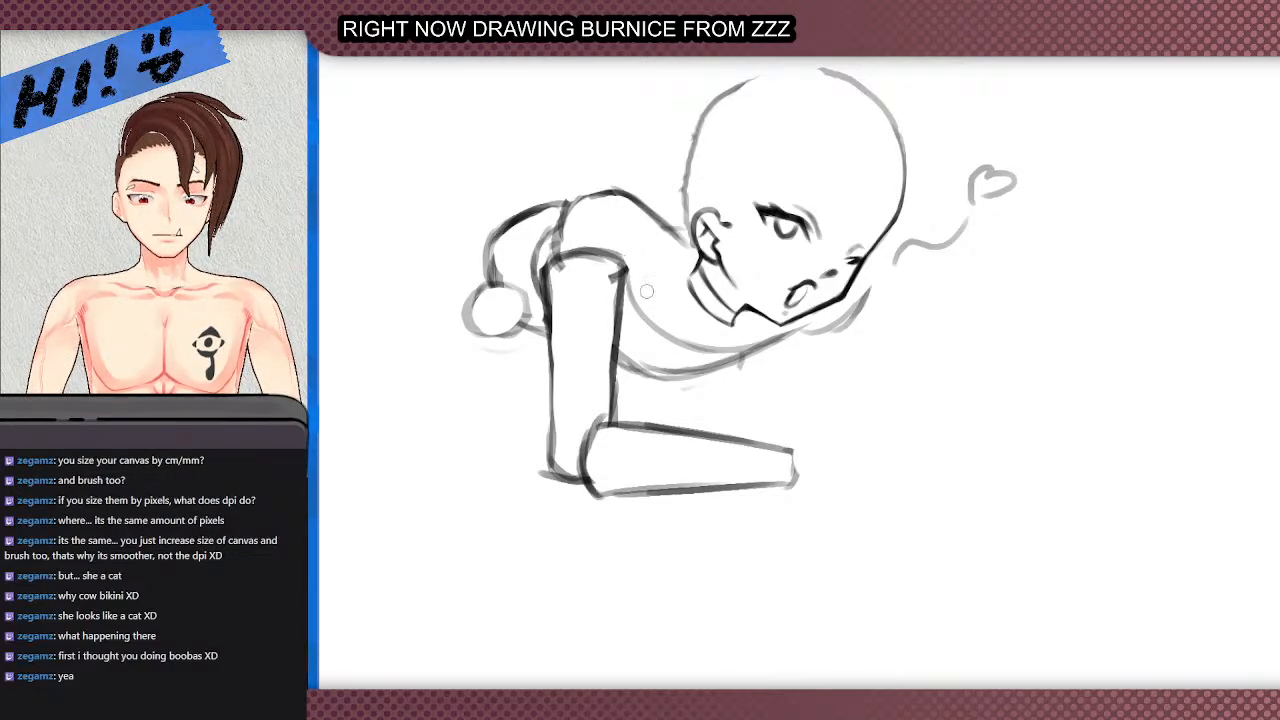
- Erase the cylinder cap between the shoulder and the upper arm to merge both into one shape
key(e)
mouse_move(580, 240)
mouse_down()
mouse_move(566, 306)
mouse_move(591, 228)
mouse_move(578, 267)
mouse_up()
key(ctrl+z)
key(ctrl+z)
mouse_move(584, 215)
mouse_down()
mouse_move(586, 270)
mouse_move(604, 297)
mouse_up()
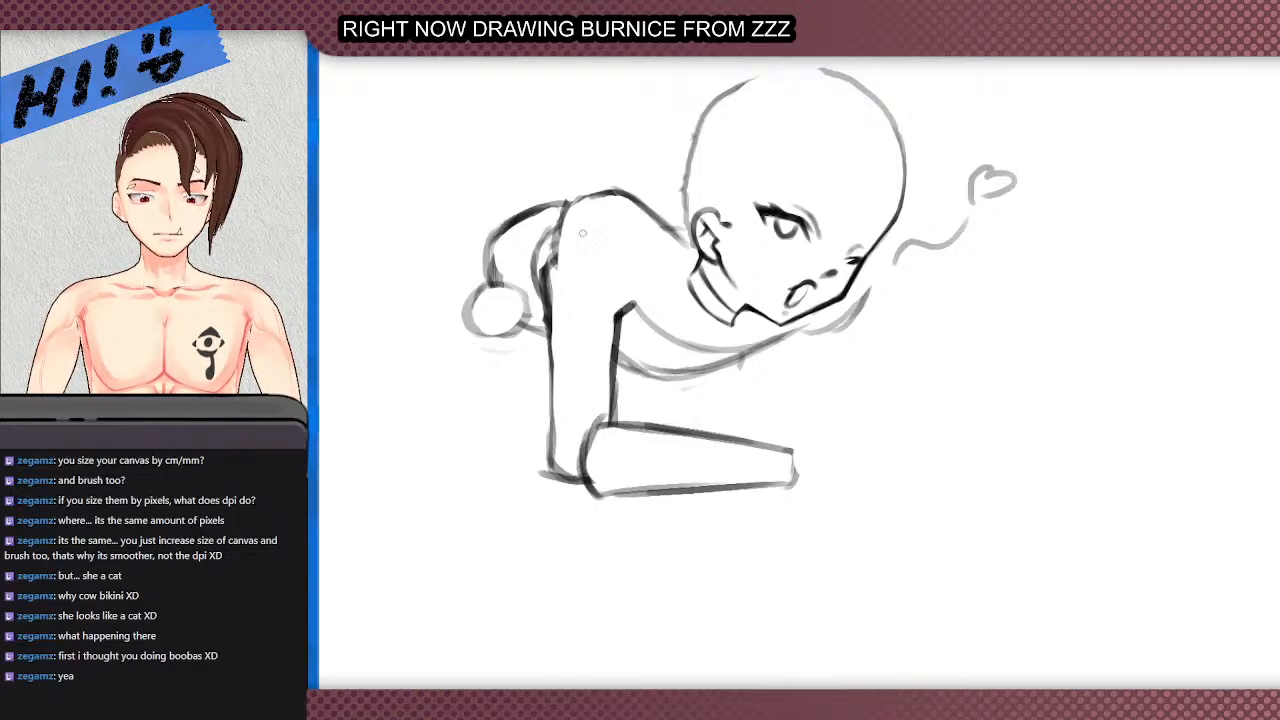
scroll(583, 218, down, 2)
scroll(580, 370, up, 2)
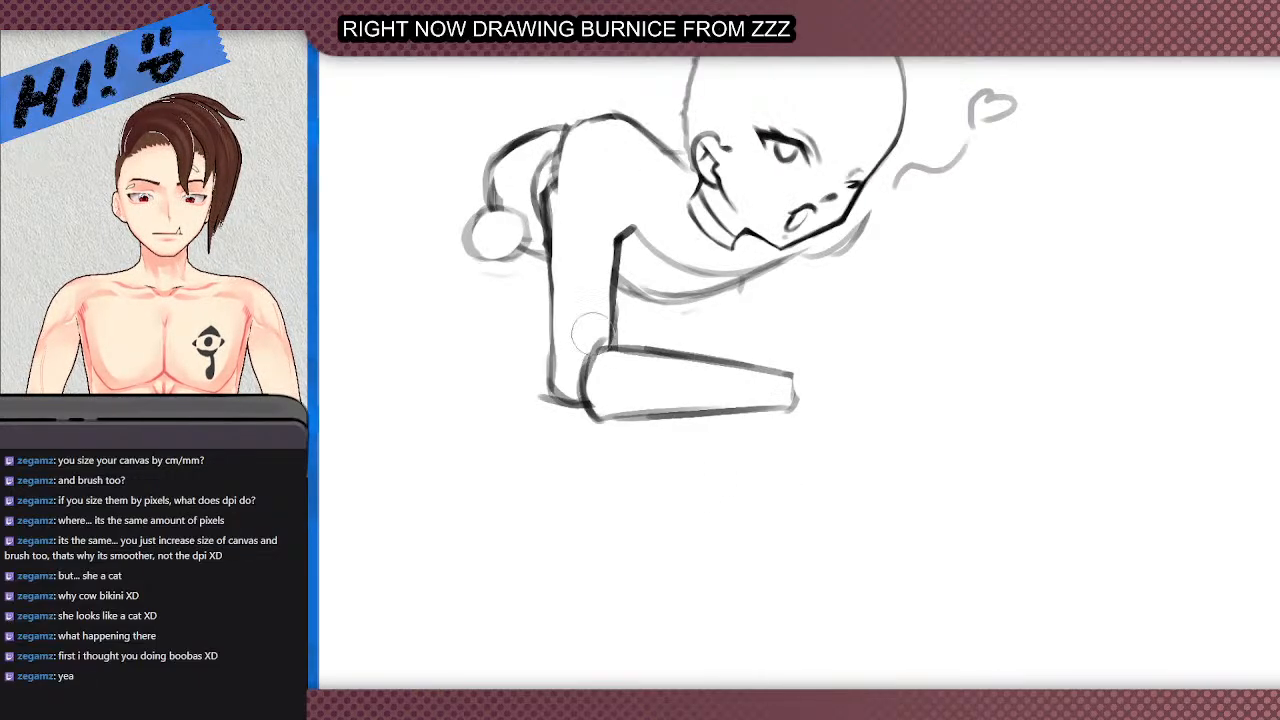
- Rotate the canvas and erase the overlapping cylinder ends at the elbow
mouse_move(606, 386)
mouse_down()
mouse_move(593, 391)
mouse_move(604, 374)
mouse_move(590, 360)
mouse_up()
key(ctrl+z)
mouse_move(551, 521)
mouse_down()
mouse_move(574, 556)
mouse_move(523, 248)
mouse_up()
scroll(702, 195, up, 2)
drag(652, 181, 723, 207)
key(ctrl+z)
key(ctrl+z)
mouse_move(669, 197)
mouse_down()
mouse_move(765, 350)
mouse_move(708, 232)
mouse_move(789, 384)
mouse_move(756, 272)
mouse_move(781, 250)
mouse_move(862, 443)
mouse_move(765, 217)
mouse_move(828, 385)
mouse_up()
key(ctrl+z)
- Draw the forearm's inner line from the curved elbow crease down to the wrist and darken it
key(b)
drag(742, 213, 842, 457)
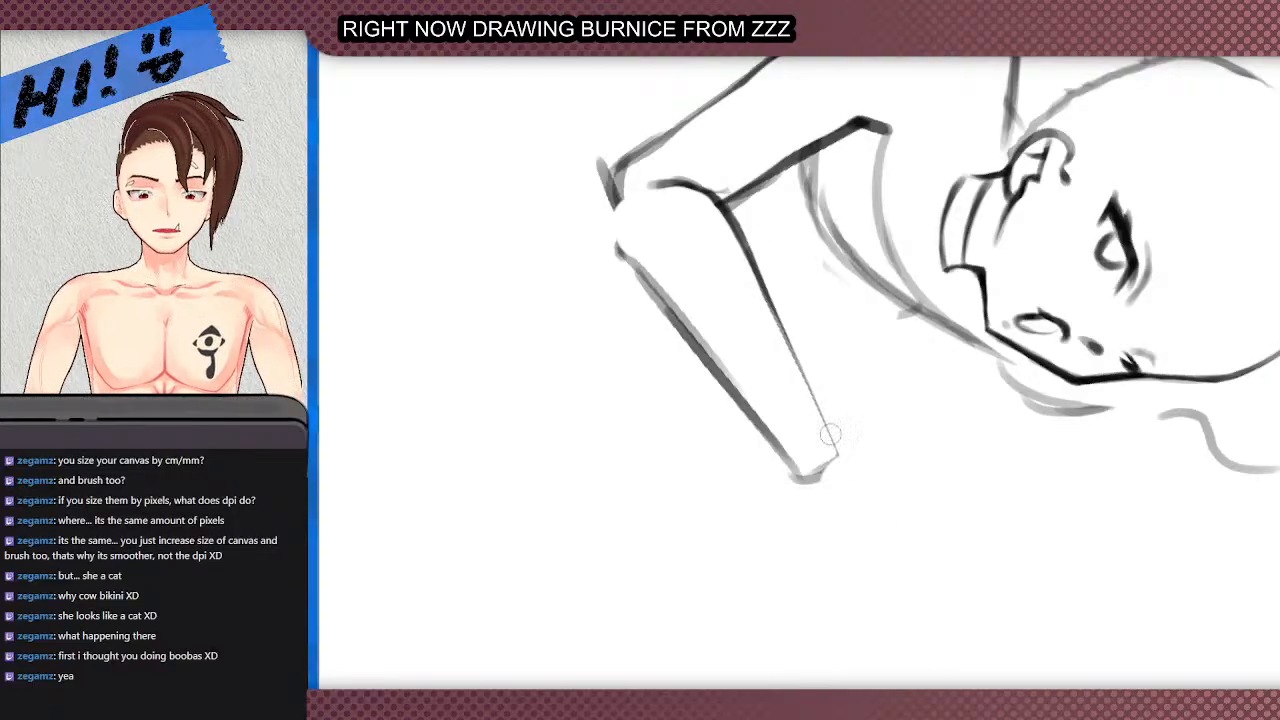
drag(727, 209, 810, 400)
key(ctrl+z)
drag(765, 288, 821, 418)
mouse_move(775, 316)
mouse_down()
mouse_move(838, 453)
mouse_move(792, 340)
mouse_up()
- Extend the forearm's outer line up to a pointed elbow and erase the stray marks around the corner
drag(646, 282, 598, 218)
mouse_move(641, 282)
mouse_down()
mouse_move(591, 205)
mouse_move(617, 175)
mouse_move(605, 208)
mouse_up()
key(e)
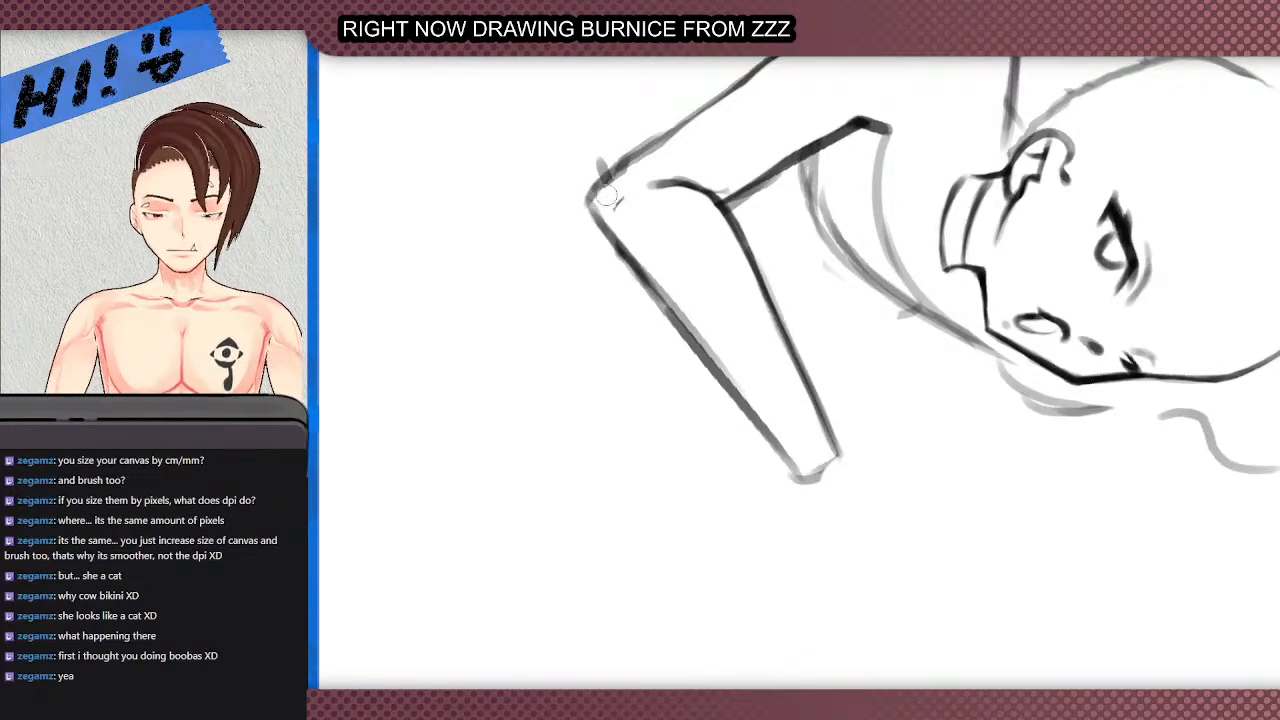
scroll(602, 212, down, 3)
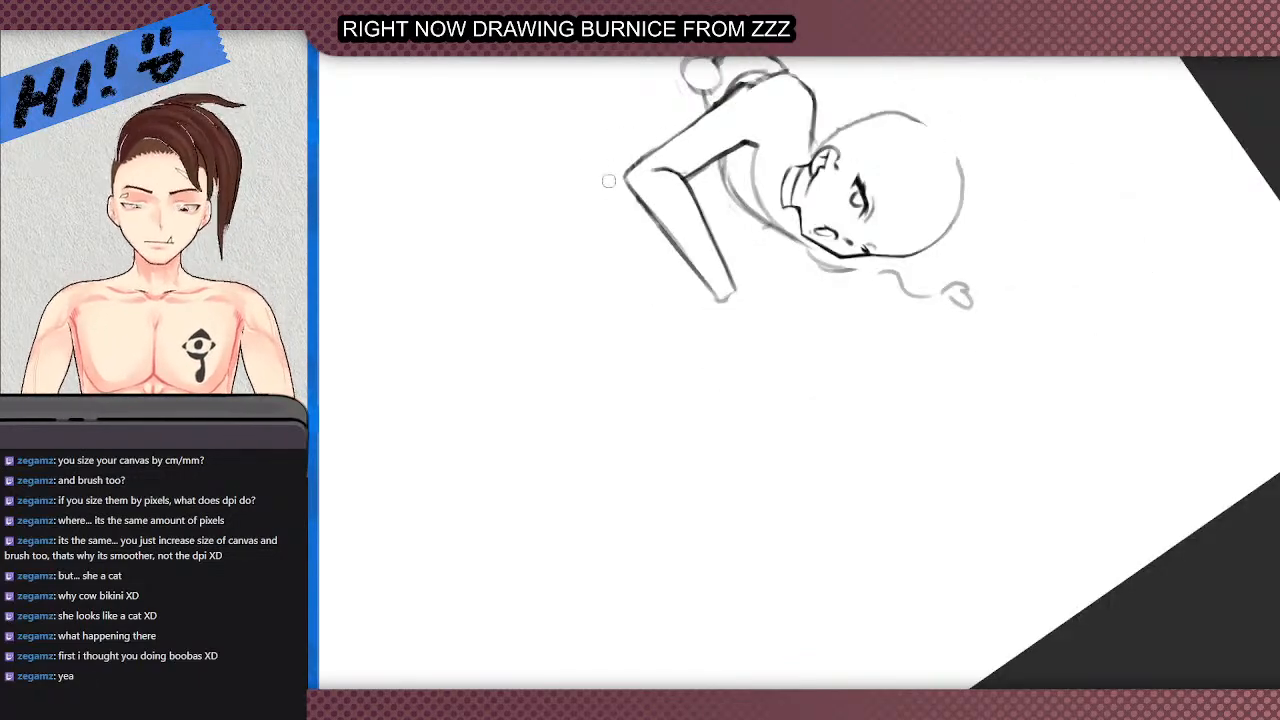
scroll(614, 174, down, 2)
scroll(697, 90, up, 4)
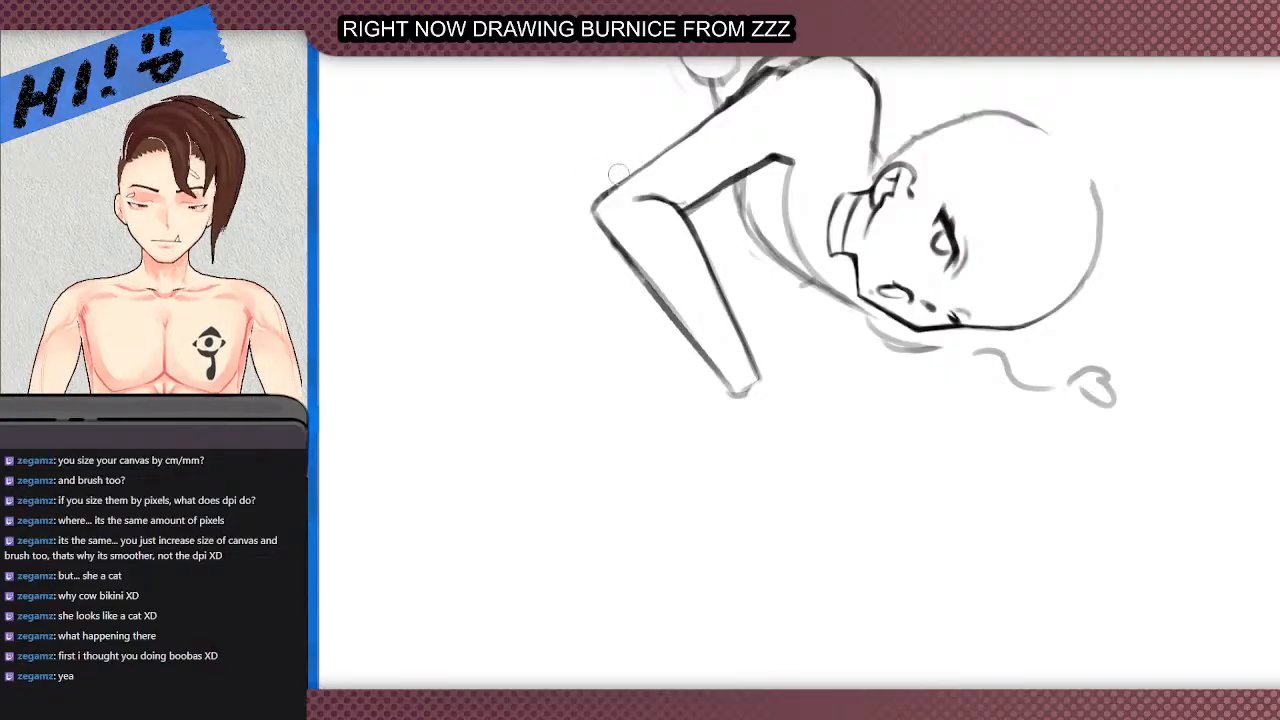
- Thin and redraw the forearm's outer line down to the wrist, and trim the upper arm's inner line near the elbow
key(e)
mouse_move(600, 227)
mouse_down()
mouse_move(722, 388)
mouse_move(642, 260)
mouse_move(704, 352)
mouse_up()
key(b)
drag(634, 266, 738, 395)
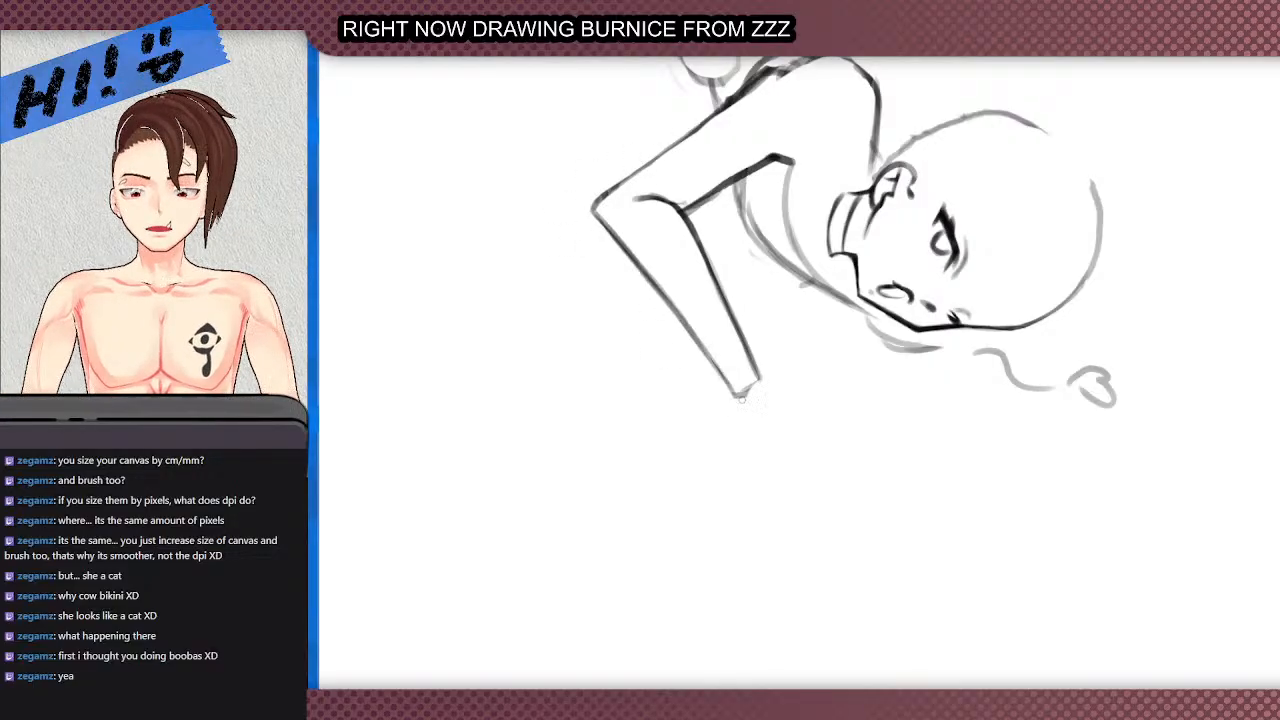
scroll(709, 380, down, 2)
scroll(792, 274, up, 4)
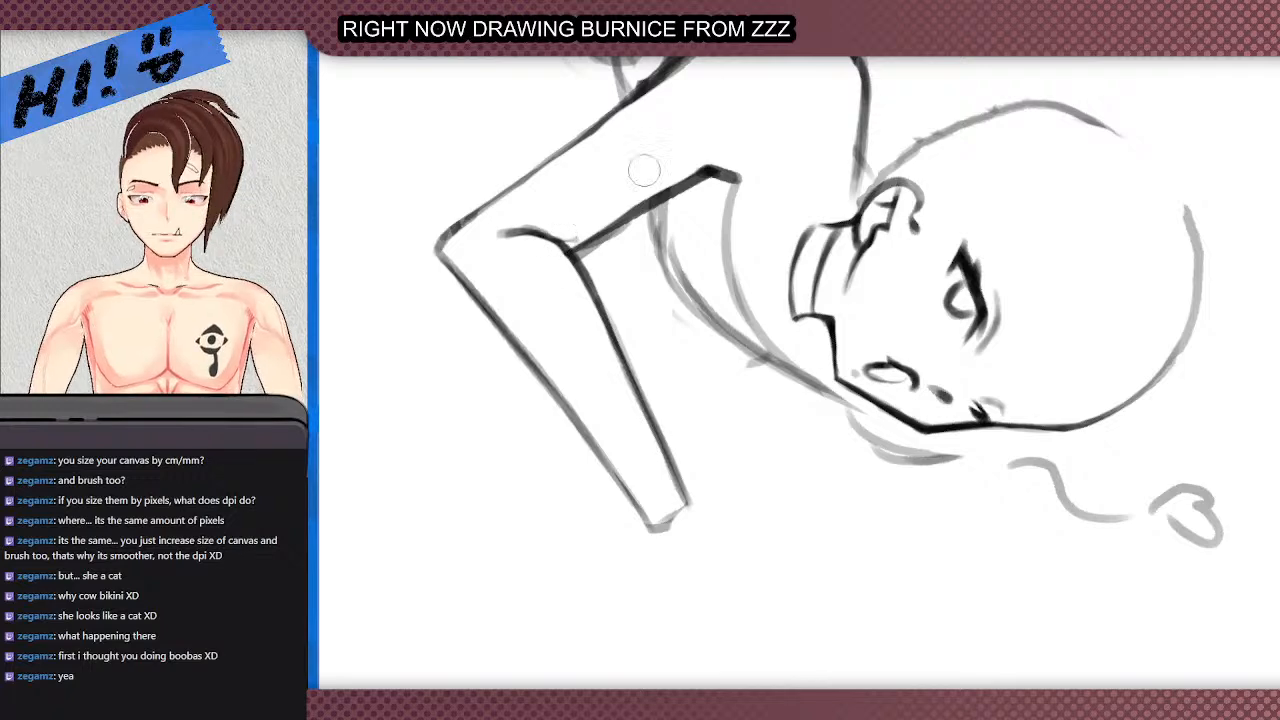
drag(702, 150, 577, 236)
drag(659, 178, 576, 236)
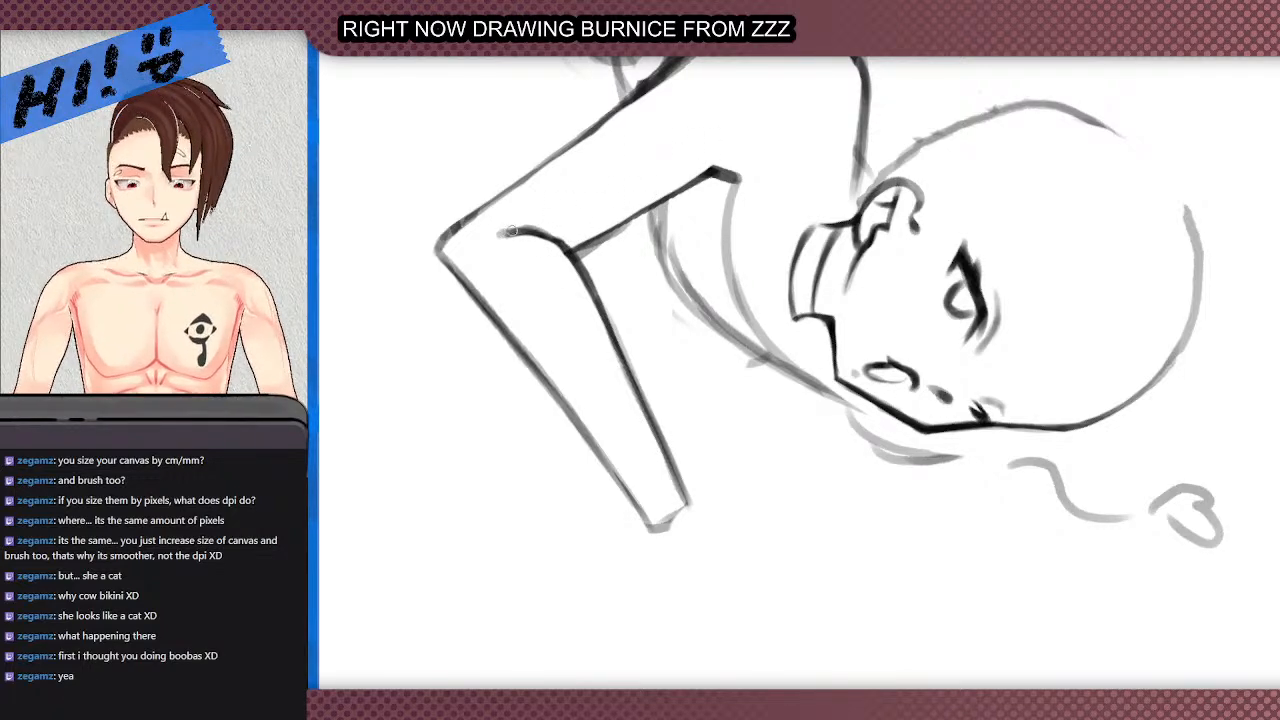
drag(521, 247, 557, 264)
mouse_move(531, 255)
mouse_down()
mouse_move(564, 270)
mouse_move(632, 373)
mouse_up()
key(b)
key(ctrl+z)
drag(589, 277, 611, 320)
key(ctrl+z)
key(ctrl+z)
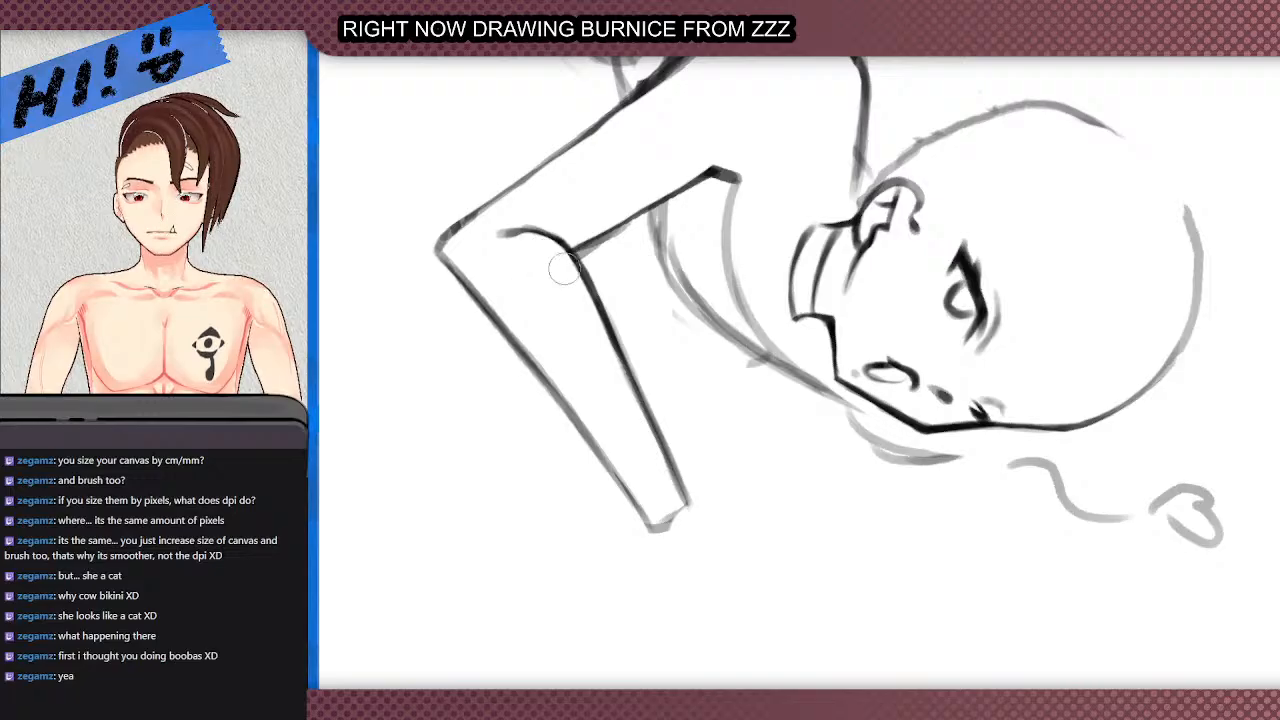
- Darken the upper arm's outer line from the elbow and carry it over the top of the shoulder
scroll(563, 253, down, 5)
scroll(560, 225, up, 3)
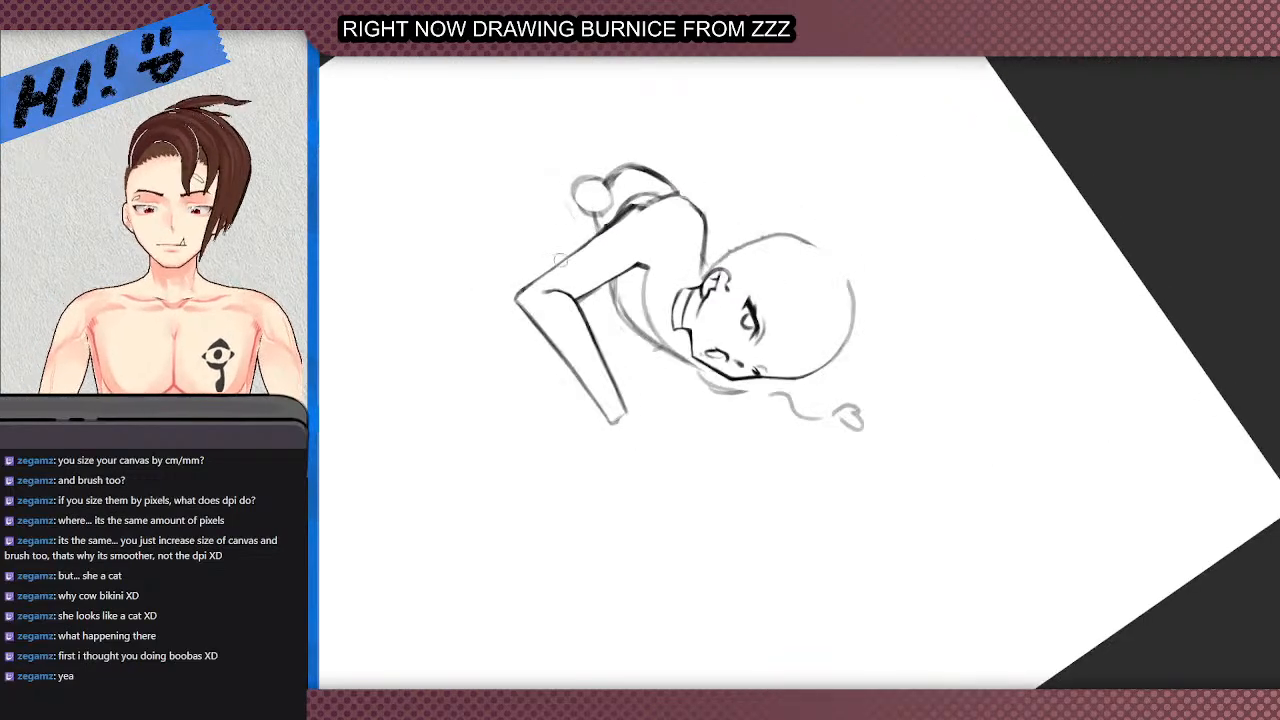
scroll(548, 282, up, 3)
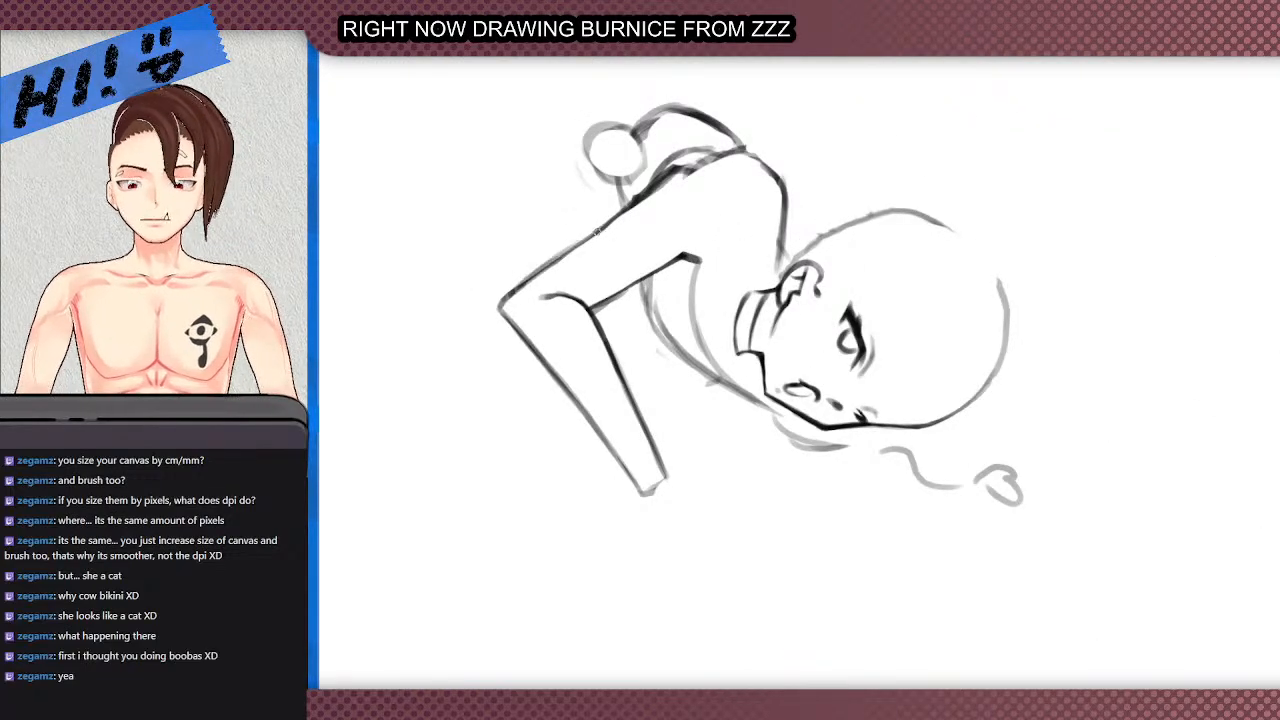
key(ctrl+z)
drag(517, 291, 676, 180)
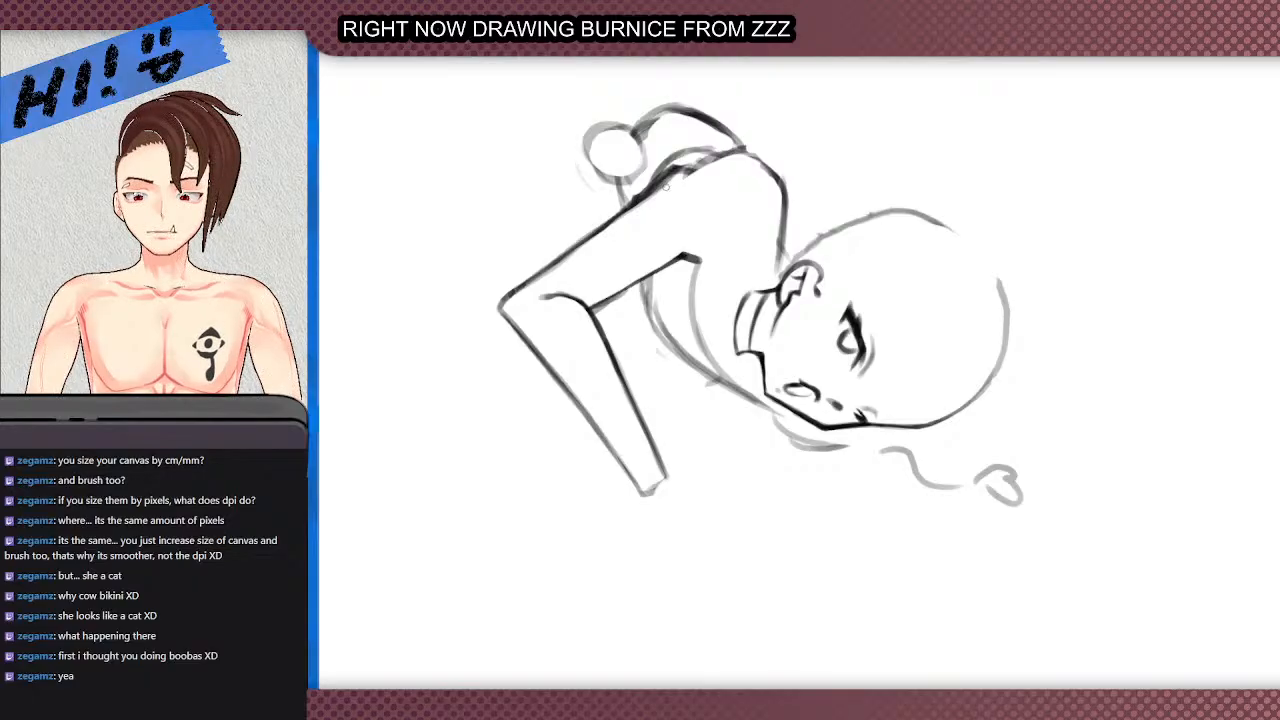
drag(736, 152, 612, 220)
scroll(740, 148, up, 3)
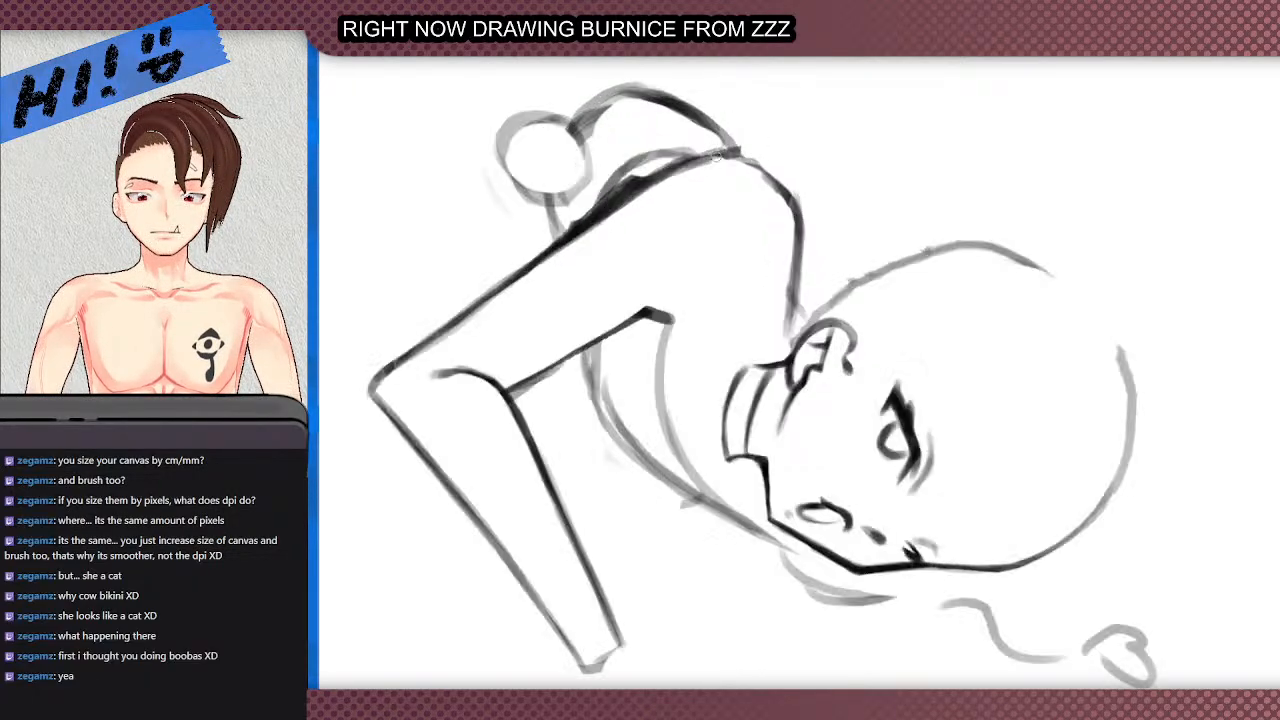
mouse_move(672, 178)
mouse_down()
mouse_move(721, 154)
mouse_move(688, 161)
mouse_move(760, 173)
mouse_move(744, 159)
mouse_move(781, 208)
mouse_up()
scroll(645, 155, down, 2)
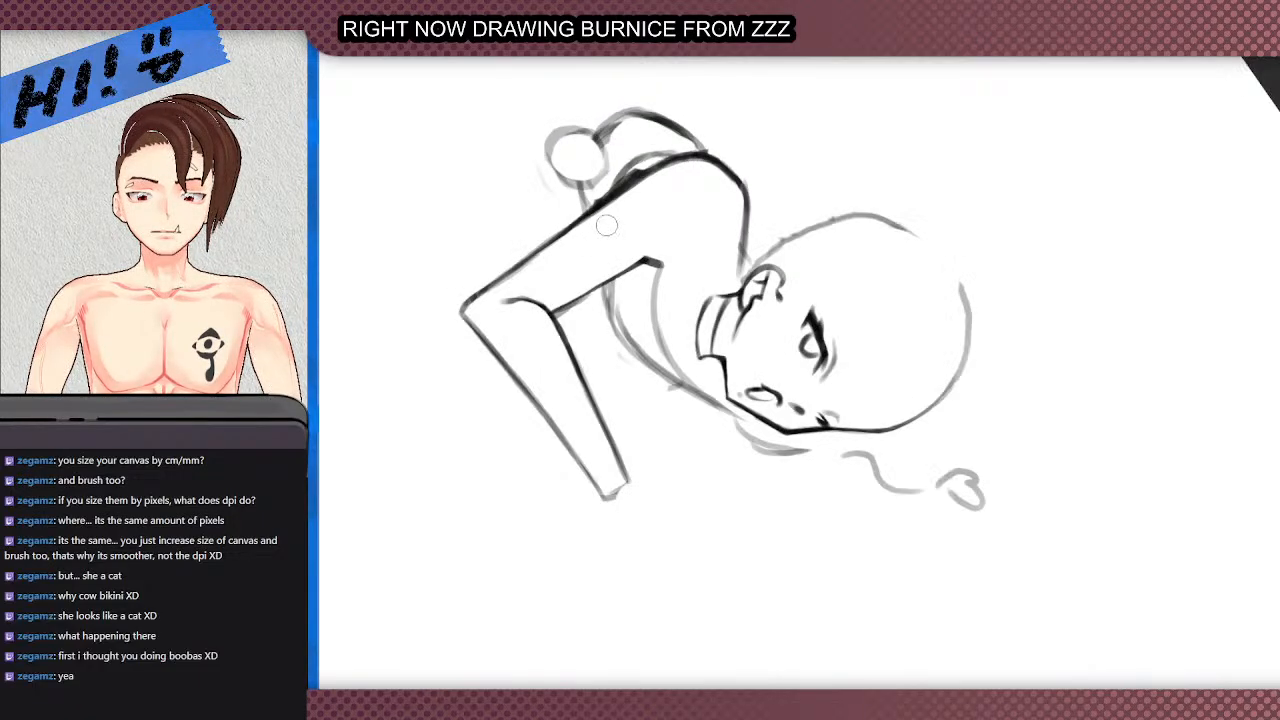
- Reset the canvas rotation and replace the light inner chest curve with two short collarbone strokes
scroll(580, 226, down, 2)
scroll(552, 438, up, 2)
key(5)
scroll(565, 187, down, 2)
scroll(516, 287, up, 2)
scroll(528, 307, up, 2)
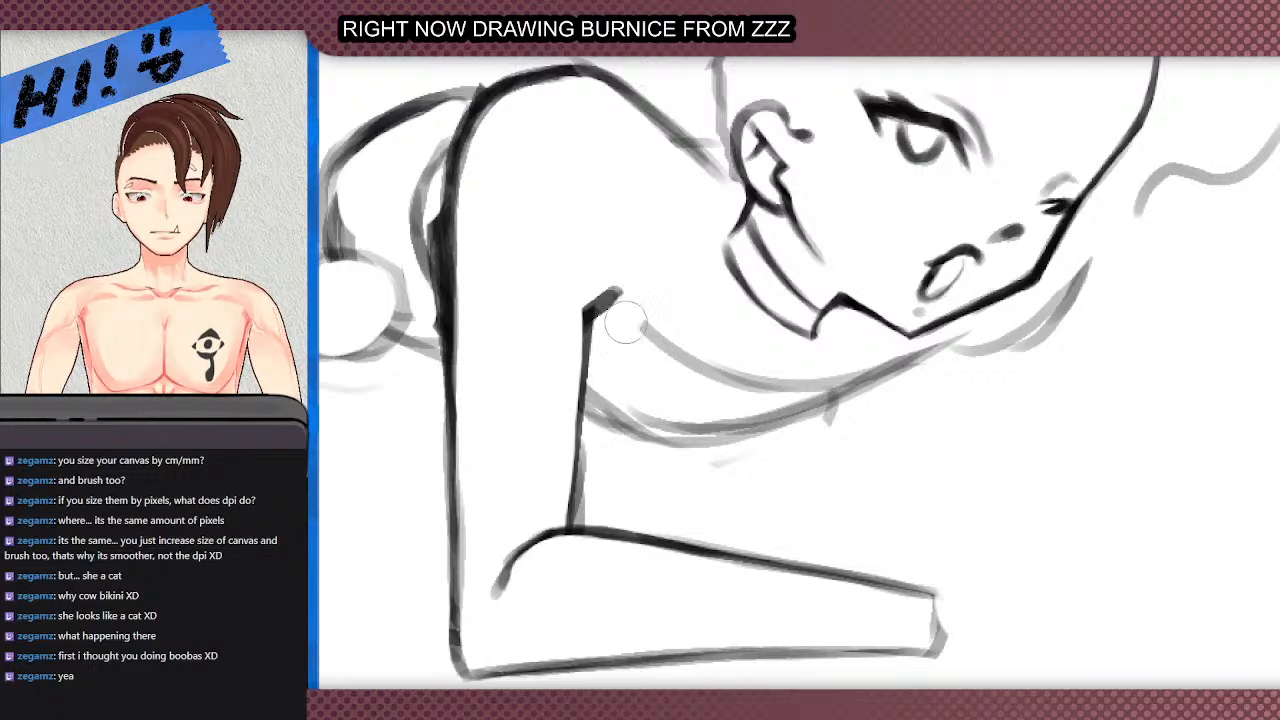
drag(863, 346, 763, 391)
mouse_move(702, 348)
mouse_down()
mouse_move(742, 395)
mouse_move(672, 352)
mouse_up()
drag(793, 392, 910, 341)
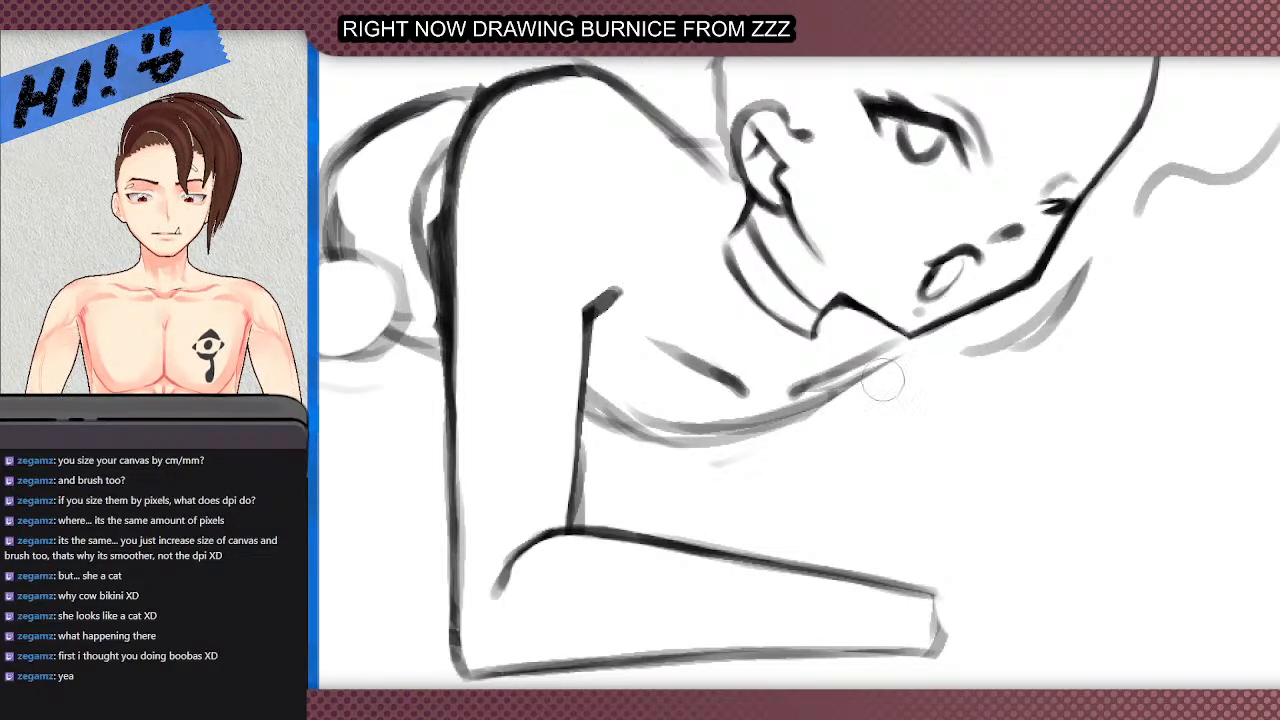
scroll(848, 396, down, 2)
mouse_move(770, 423)
mouse_down()
mouse_move(885, 363)
mouse_move(831, 400)
mouse_up()
key(ctrl+z)
key(b)
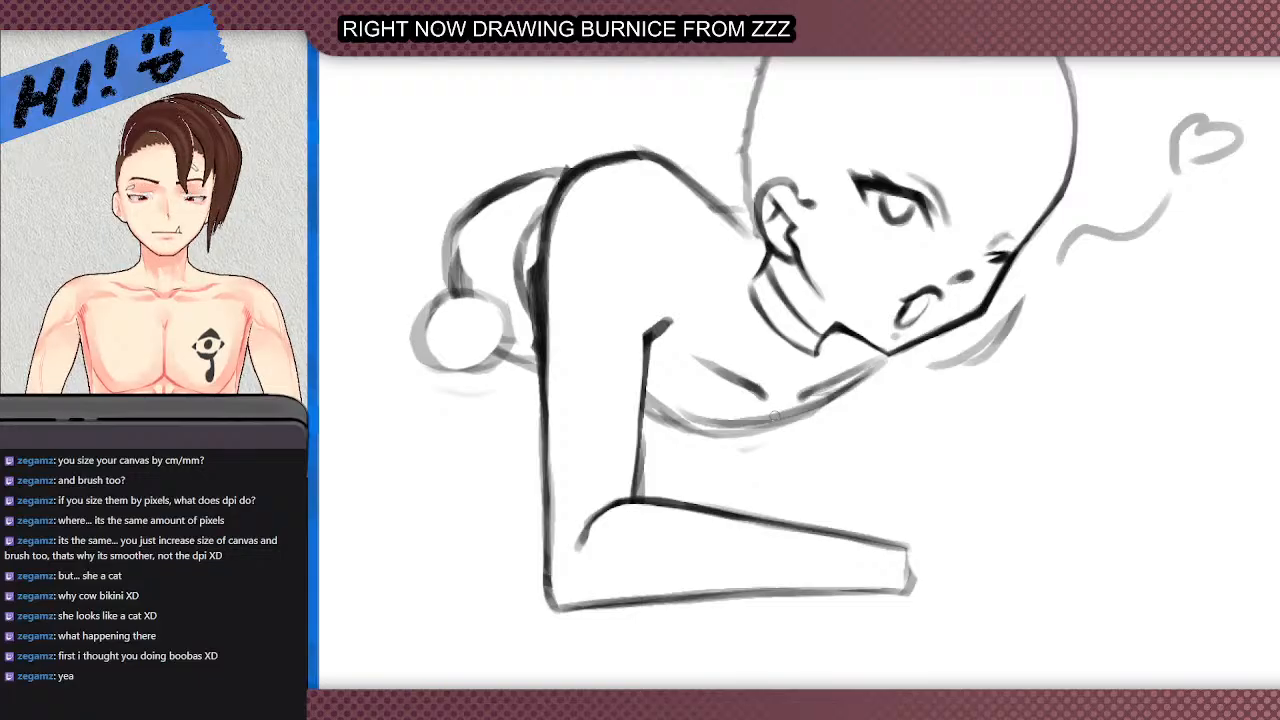
- Select the whole arm and shoulder with a polygonal lasso outline, leaving out the torso and head
scroll(775, 416, down, 2)
scroll(588, 272, down, 1)
scroll(810, 427, up, 2)
scroll(634, 248, down, 3)
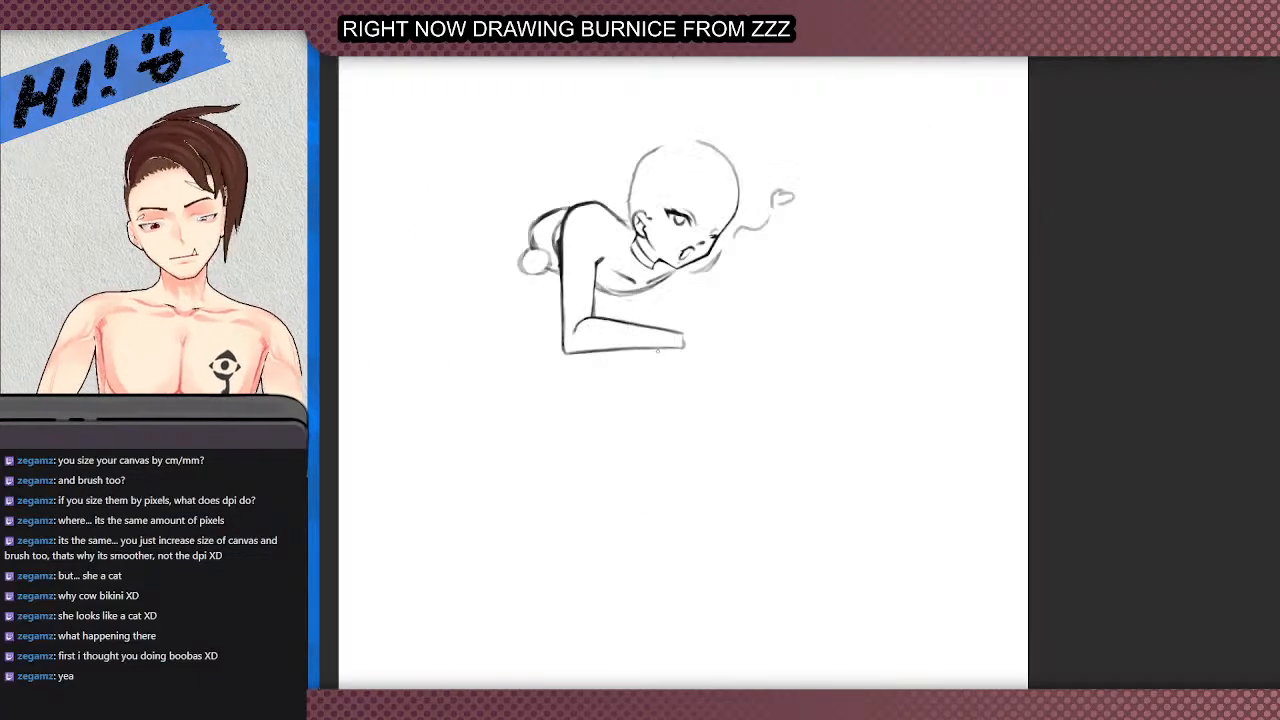
scroll(593, 296, up, 3)
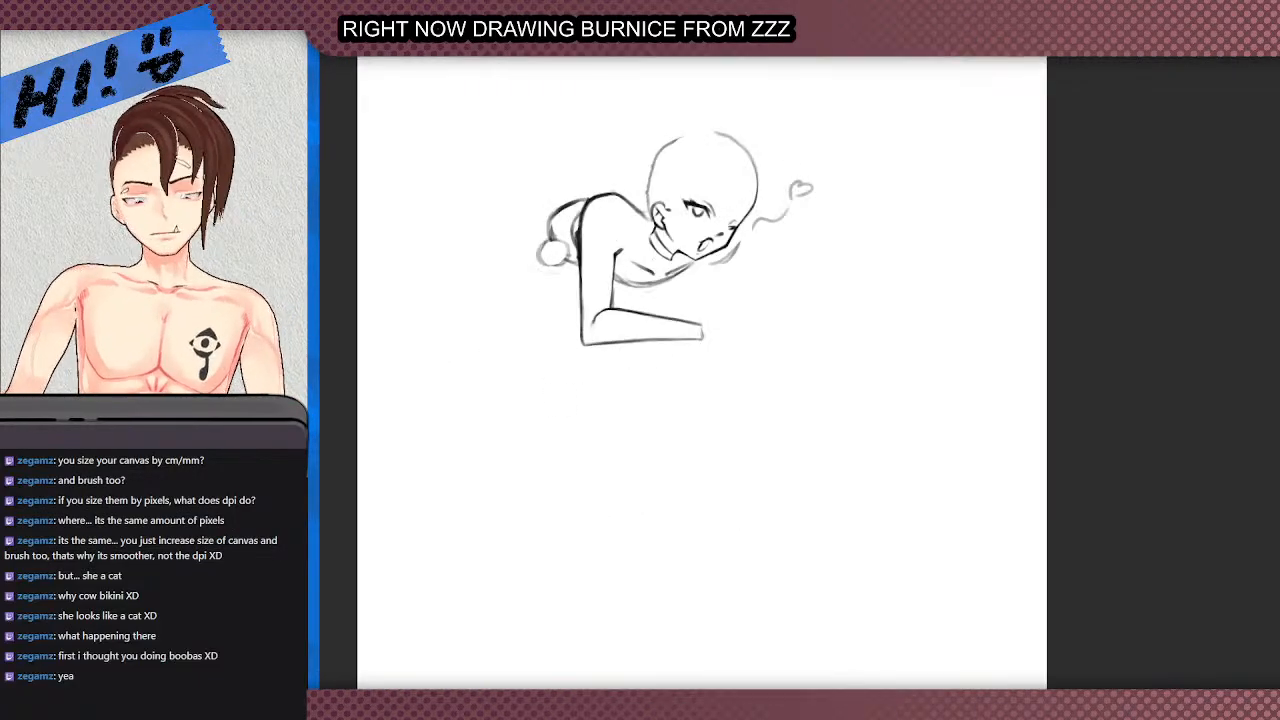
scroll(750, 370, up, 3)
scroll(750, 370, down, 2)
click(1002, 563)
click(933, 637)
click(705, 608)
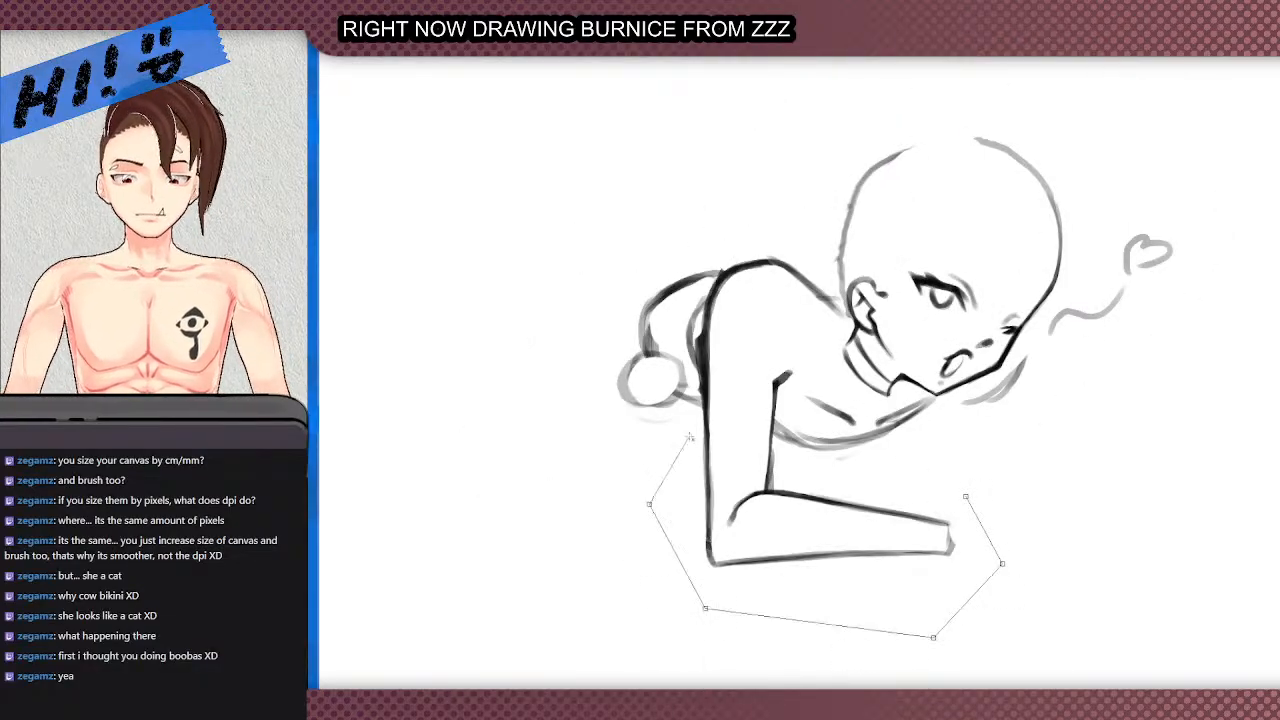
click(650, 504)
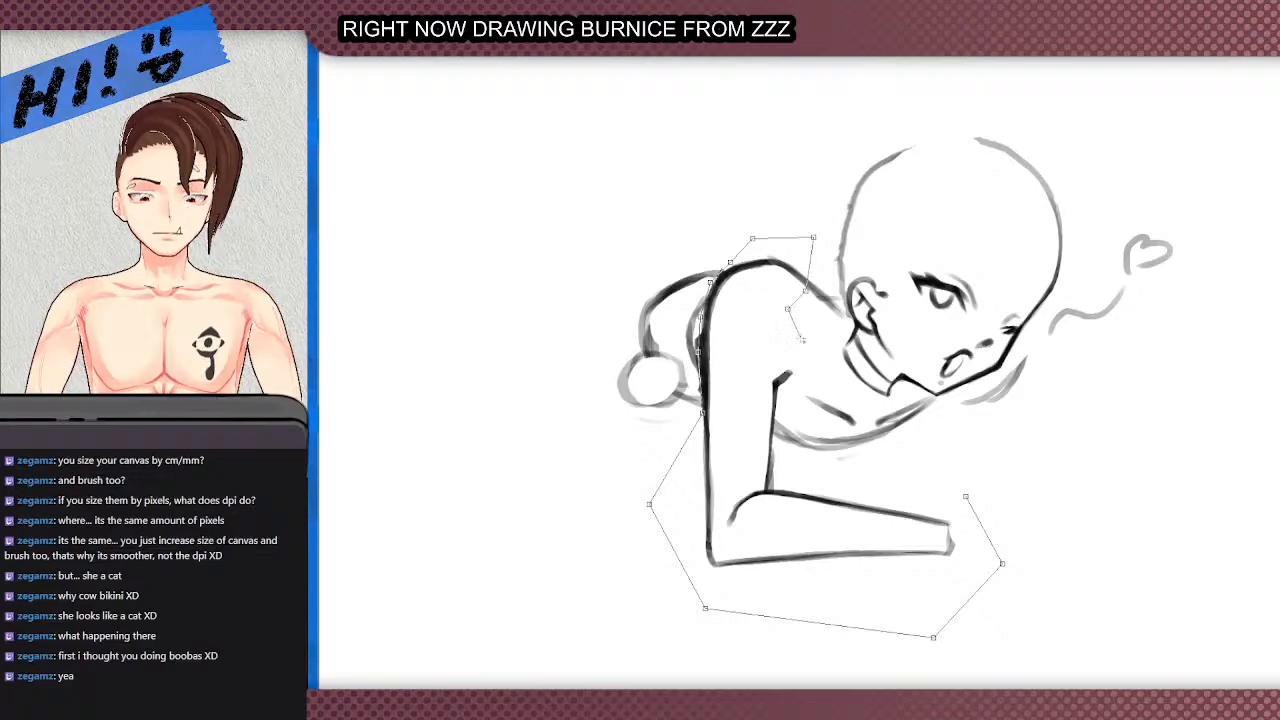
click(818, 465)
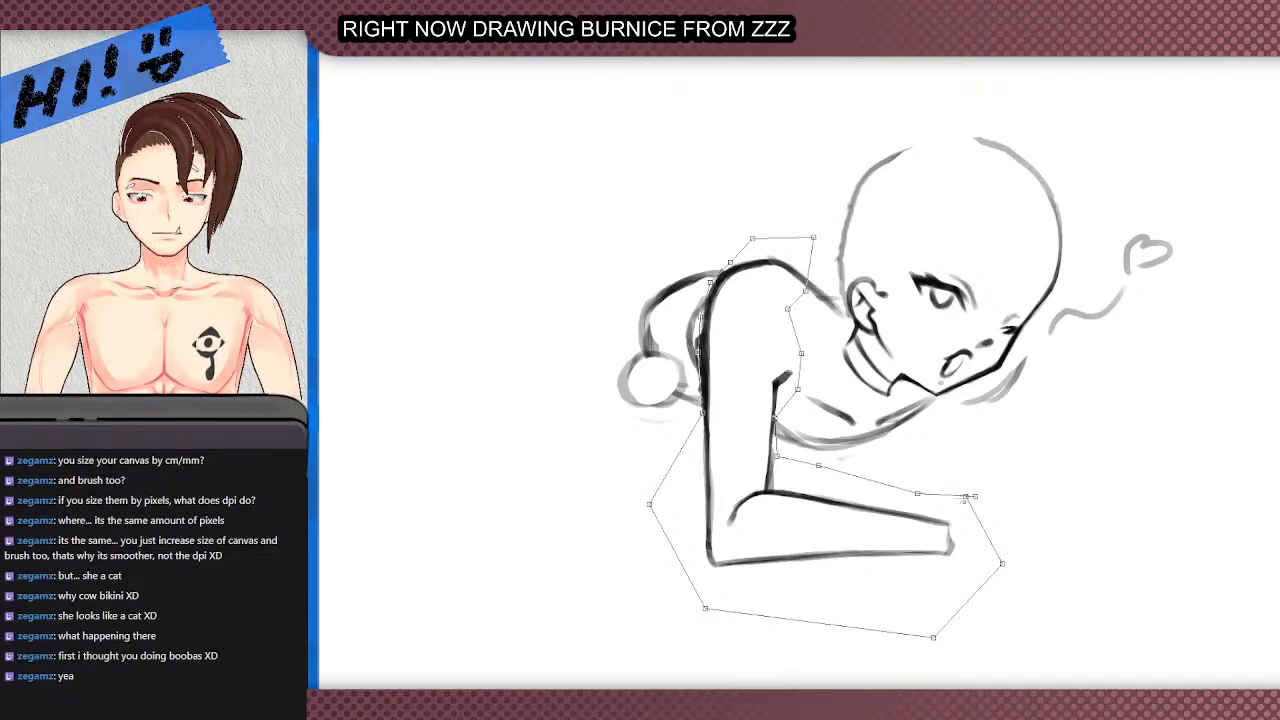
click(968, 496)
- Transform the selected arm by moving it slightly down and toward the face, and clear the selection
key(ctrl+t)
drag(727, 426, 755, 449)
scroll(717, 387, down, 1)
scroll(807, 532, up, 1)
click(764, 617)
click(683, 612)
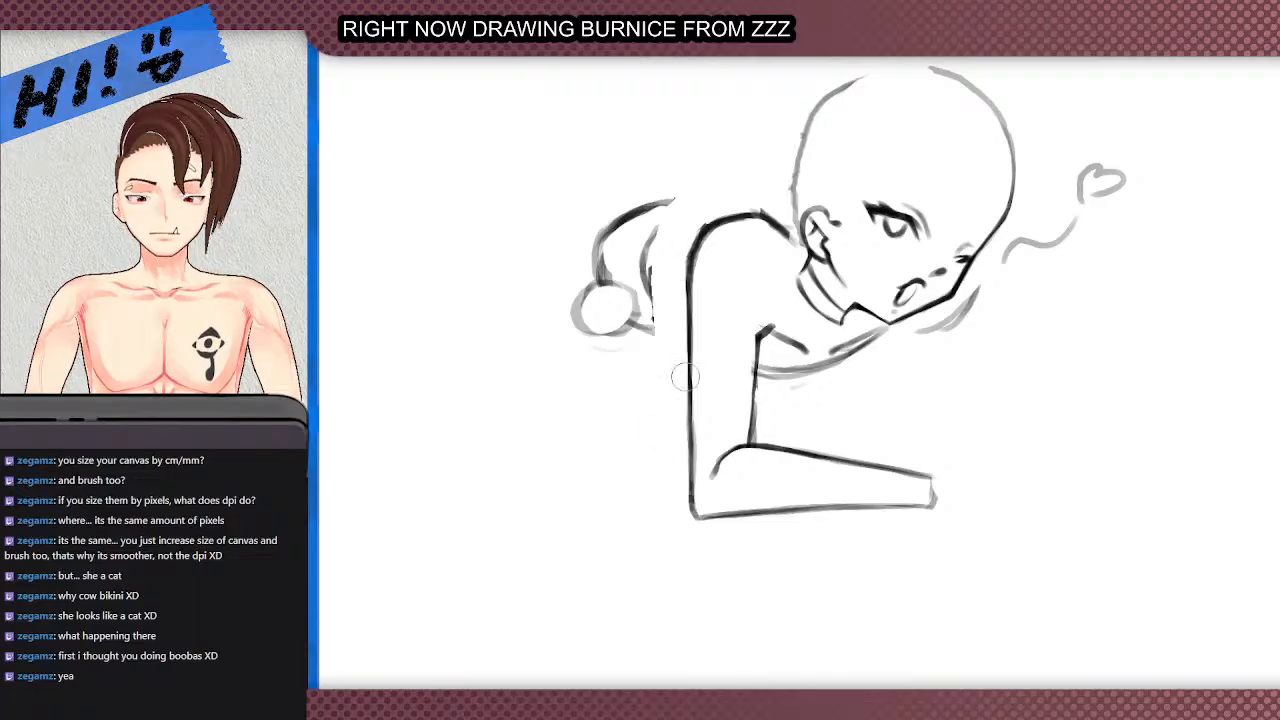
- Narrow the shoulder by redrawing its outer edge further in and trimming the line over its top toward the neck
mouse_move(684, 228)
mouse_down()
mouse_move(684, 373)
mouse_move(683, 289)
mouse_up()
drag(692, 478, 694, 258)
drag(695, 310, 701, 238)
key(e)
drag(756, 200, 786, 243)
drag(748, 193, 717, 200)
key(b)
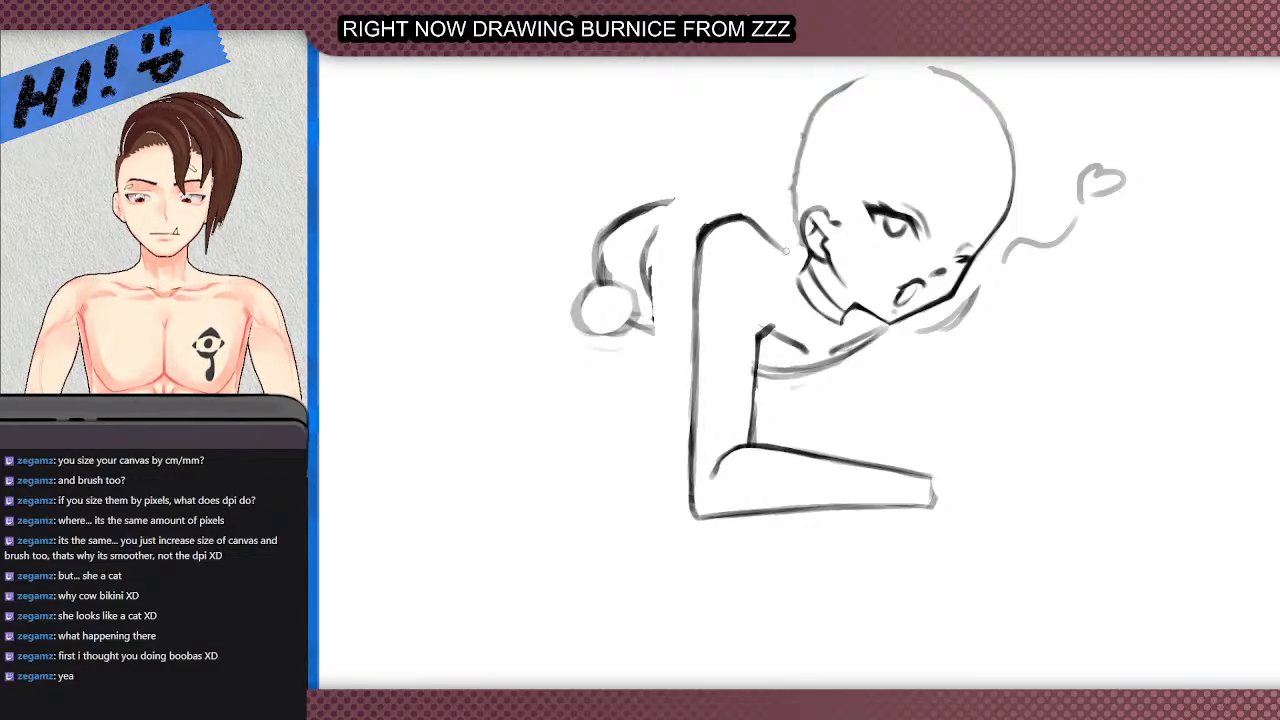
- Clean the outside of the upper arm and redraw its outer line straight down from shoulder to elbow
scroll(606, 250, down, 3)
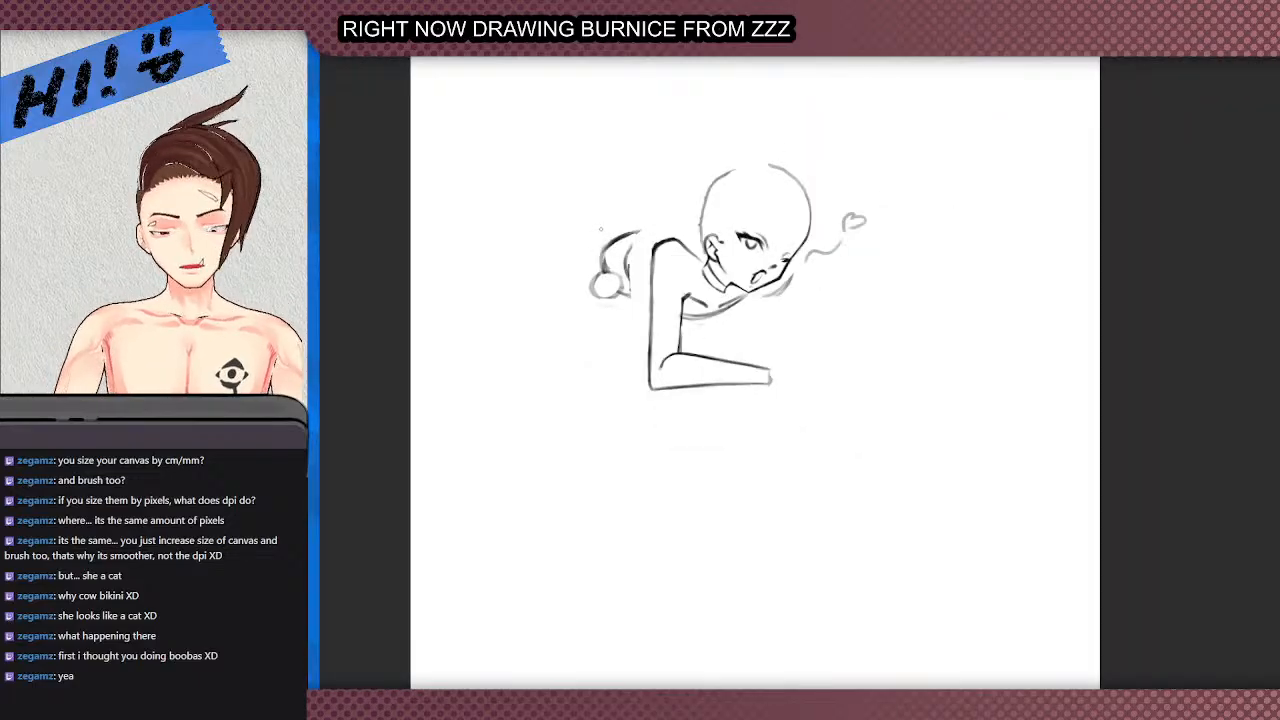
scroll(676, 230, up, 3)
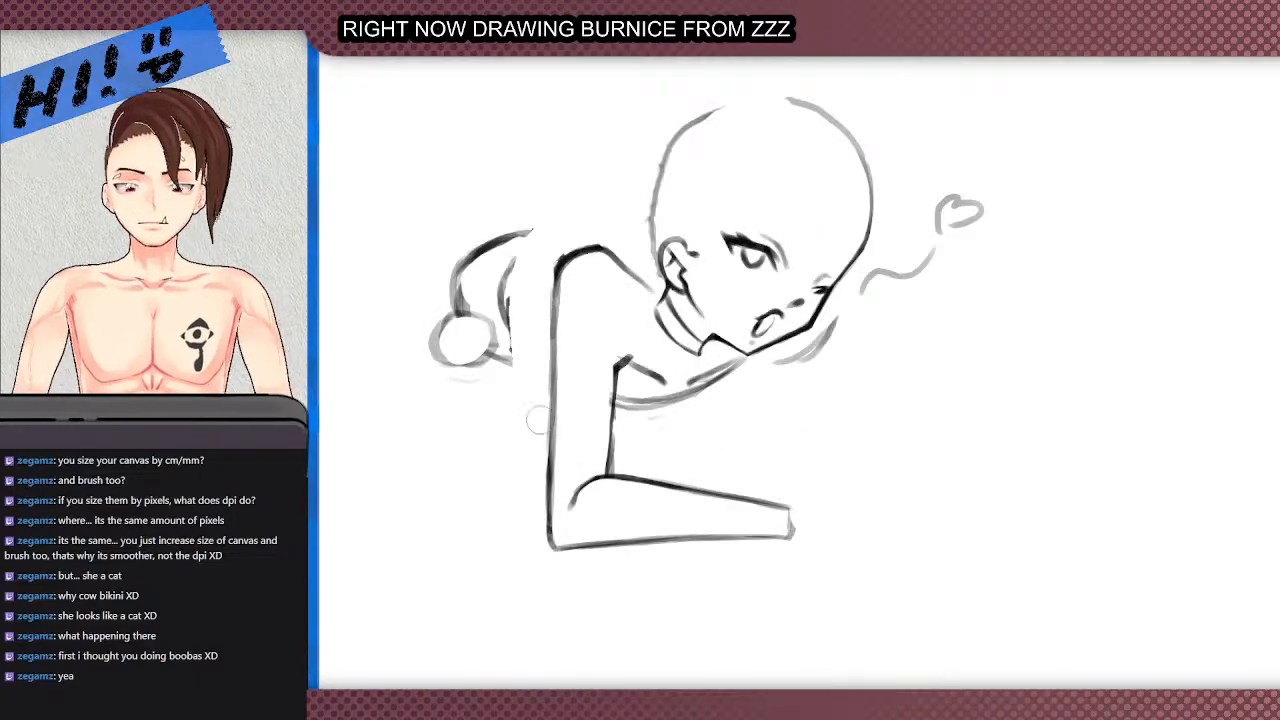
drag(537, 461, 538, 495)
key(b)
drag(557, 288, 553, 468)
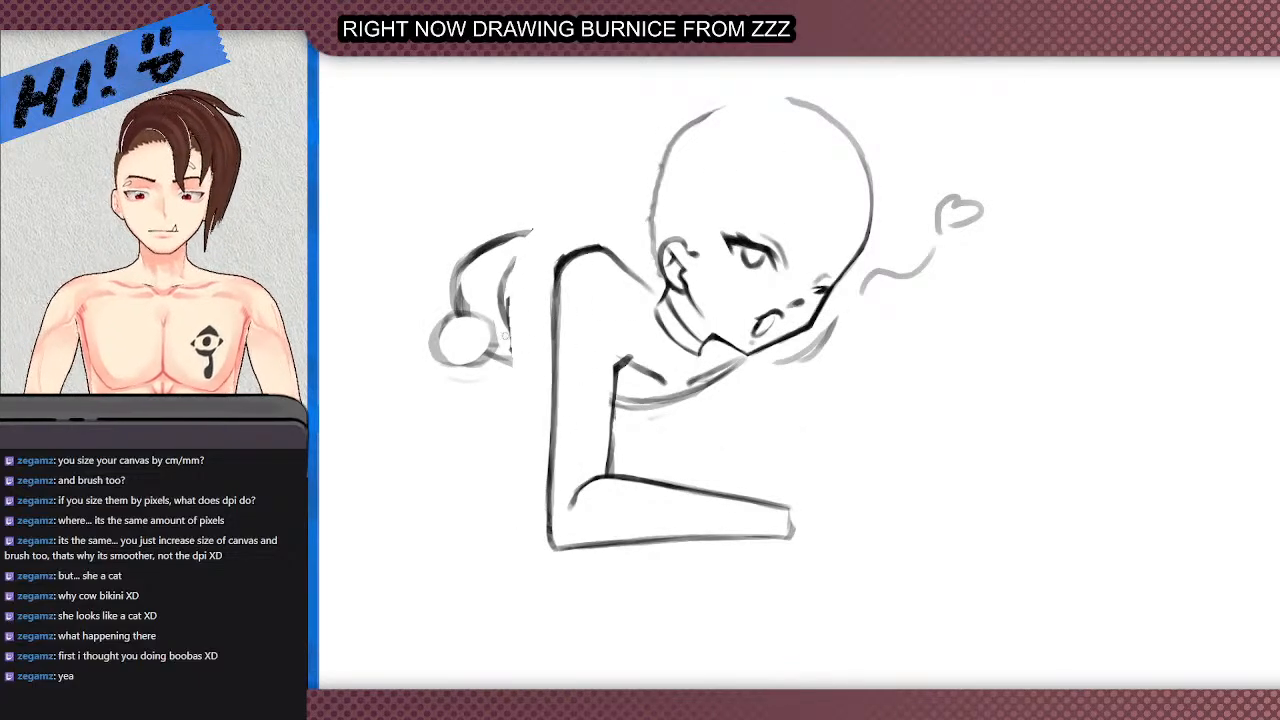
- Draw a curve joining the torso to the upper arm and a short line linking the shoulder to the back of the neck
drag(542, 363, 519, 334)
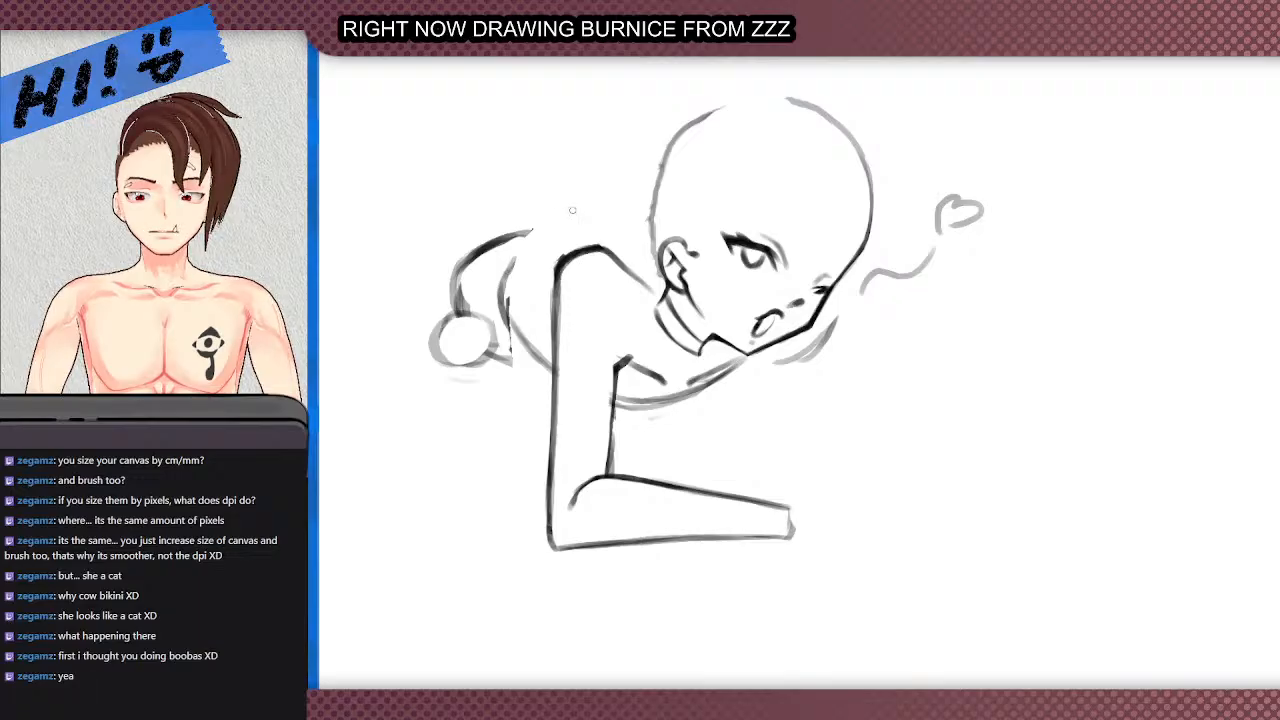
scroll(575, 210, down, 1)
scroll(665, 305, up, 1)
scroll(597, 217, up, 1)
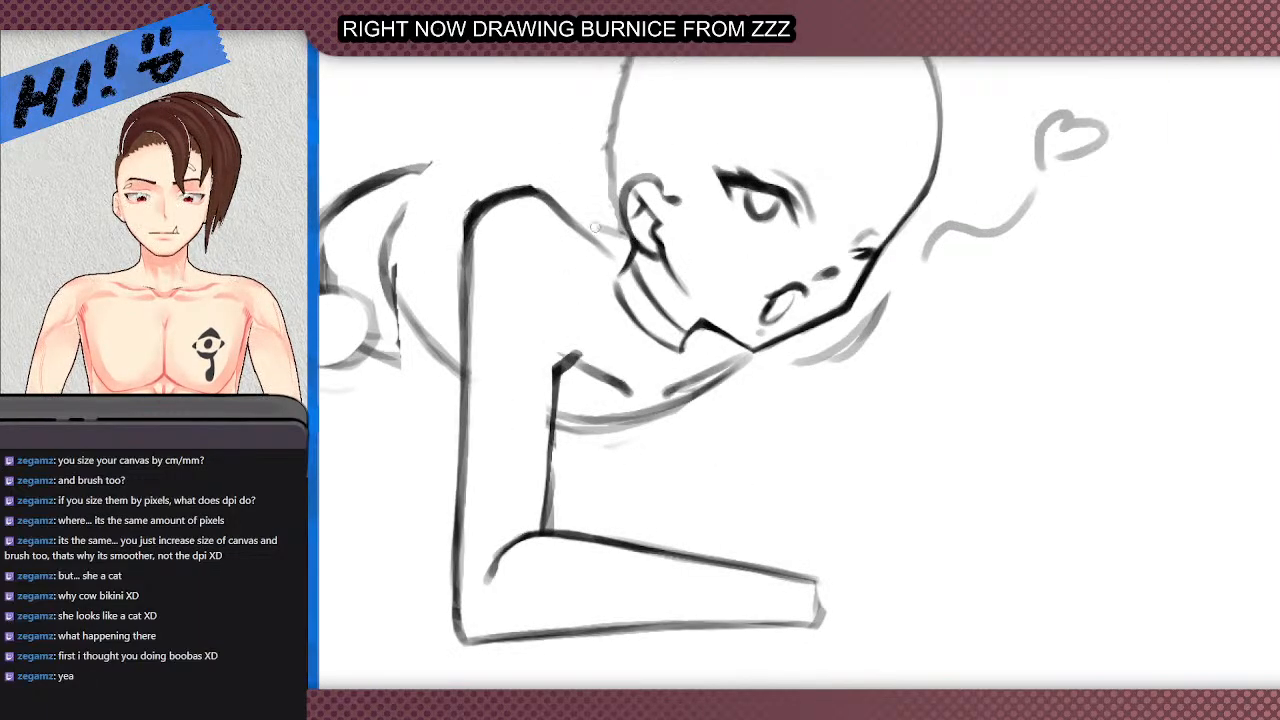
scroll(520, 184, down, 2)
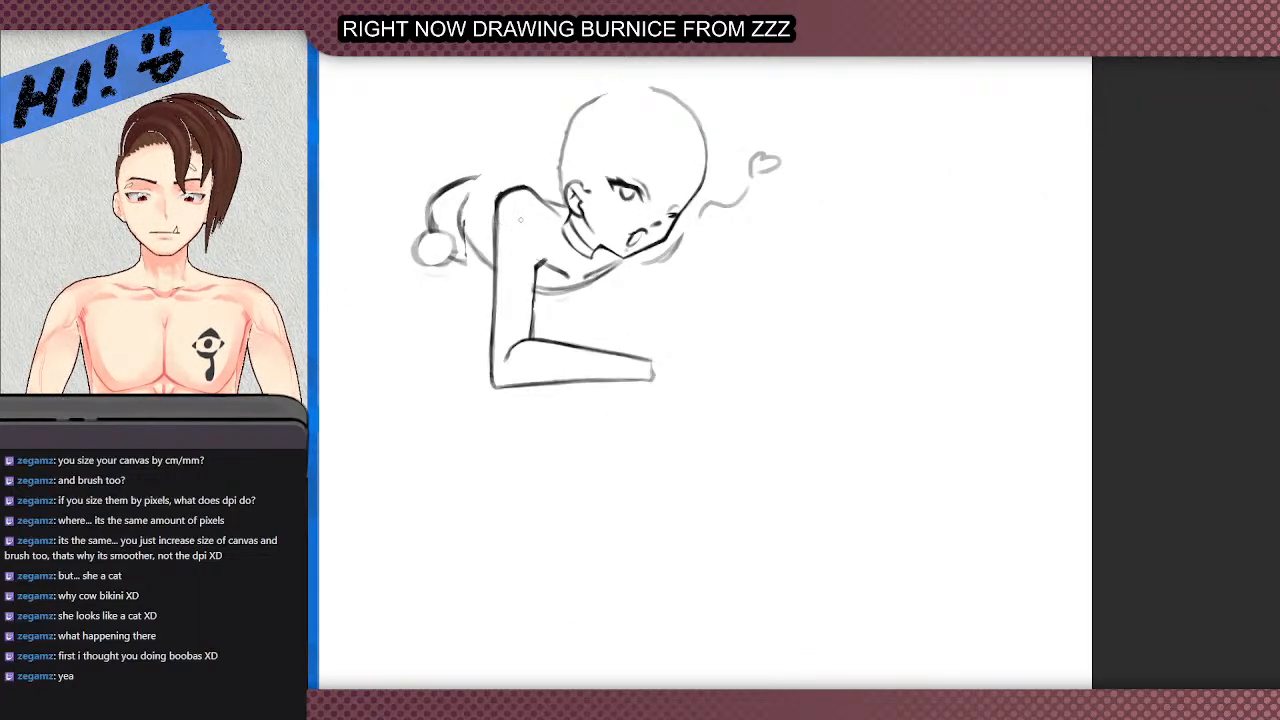
scroll(550, 186, down, 1)
scroll(565, 255, up, 2)
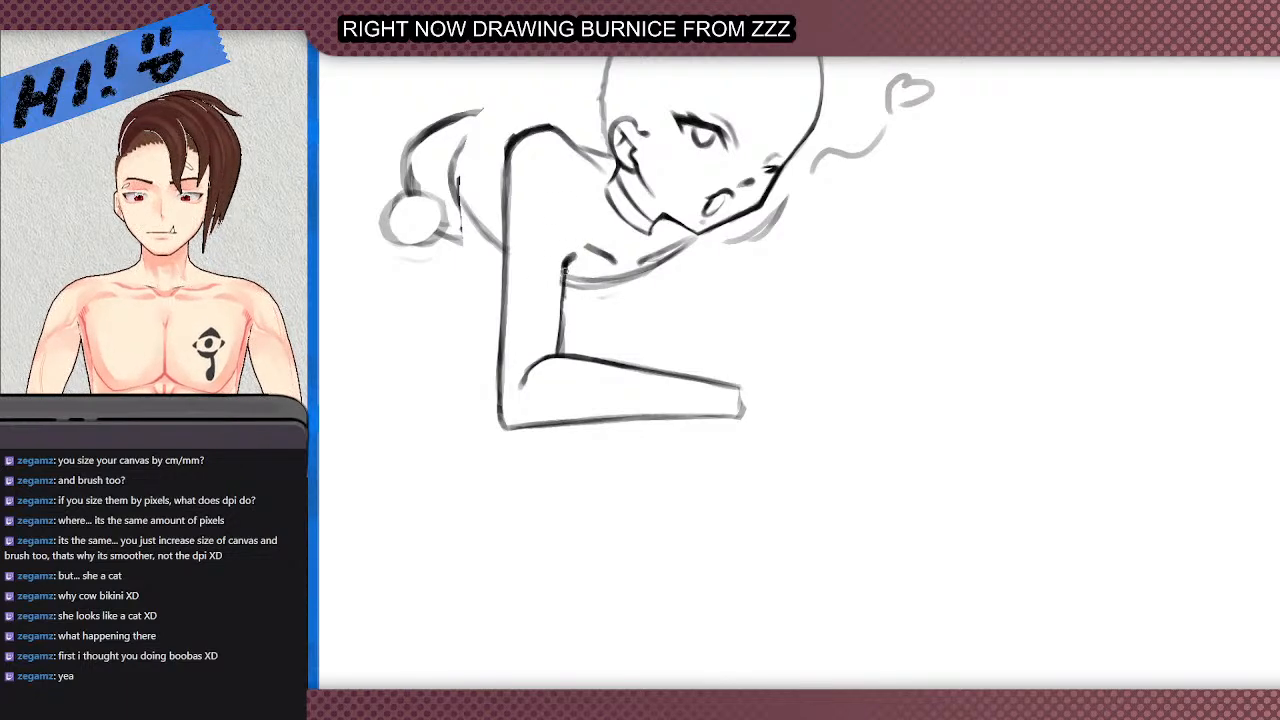
- Redraw the upper arm's inner line as a cleaner, darker stroke between the armpit and the elbow
mouse_move(566, 272)
mouse_down()
mouse_move(555, 345)
mouse_move(555, 245)
mouse_up()
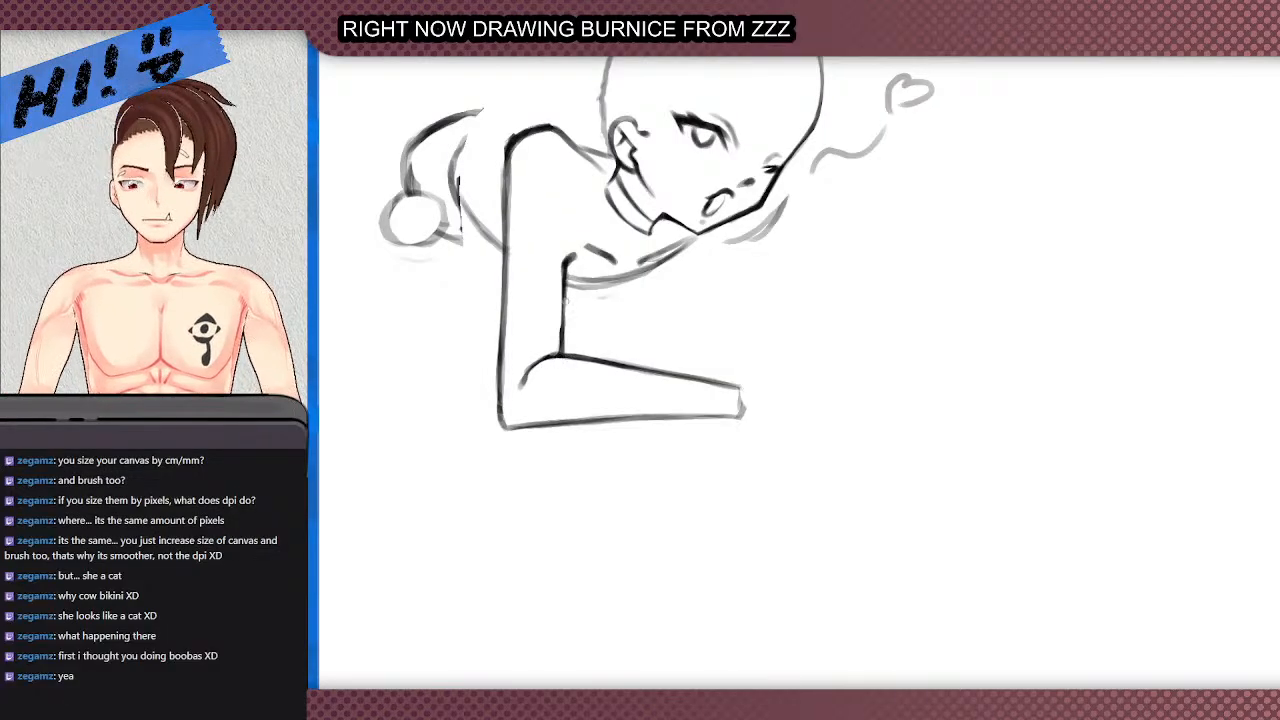
scroll(571, 240, down, 3)
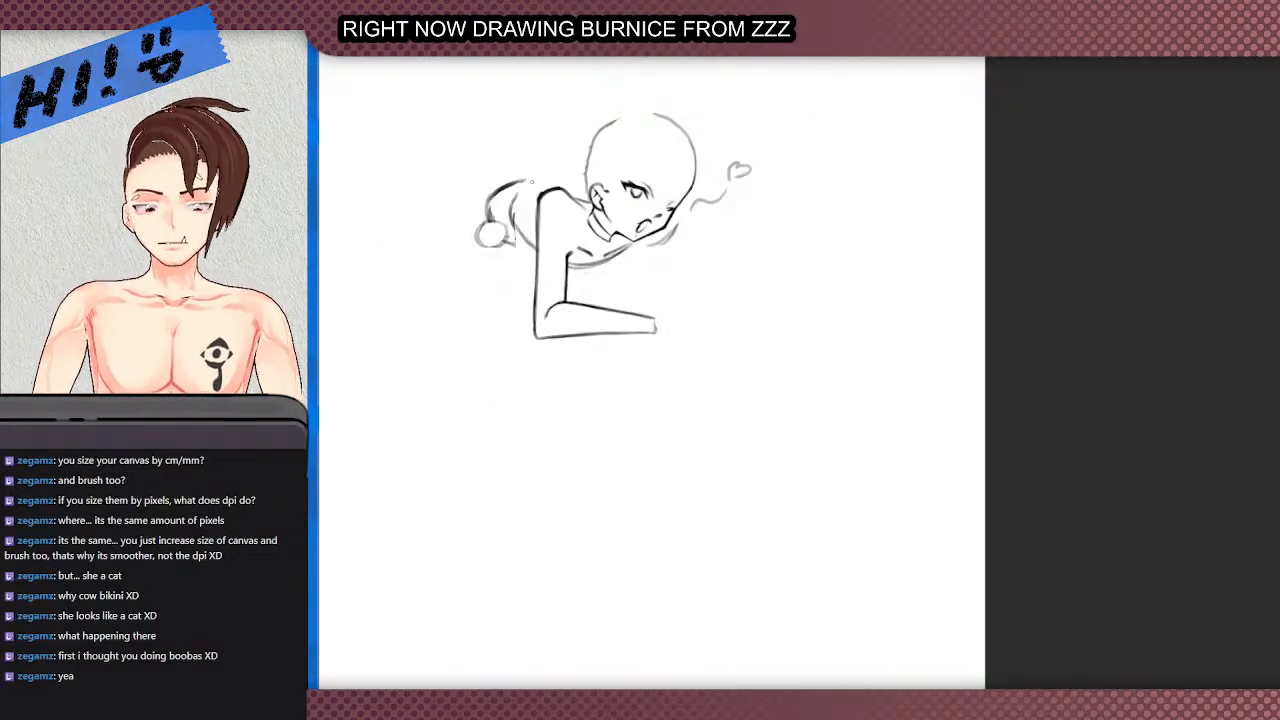
scroll(532, 182, up, 3)
scroll(532, 182, down, 1)
scroll(532, 182, up, 1)
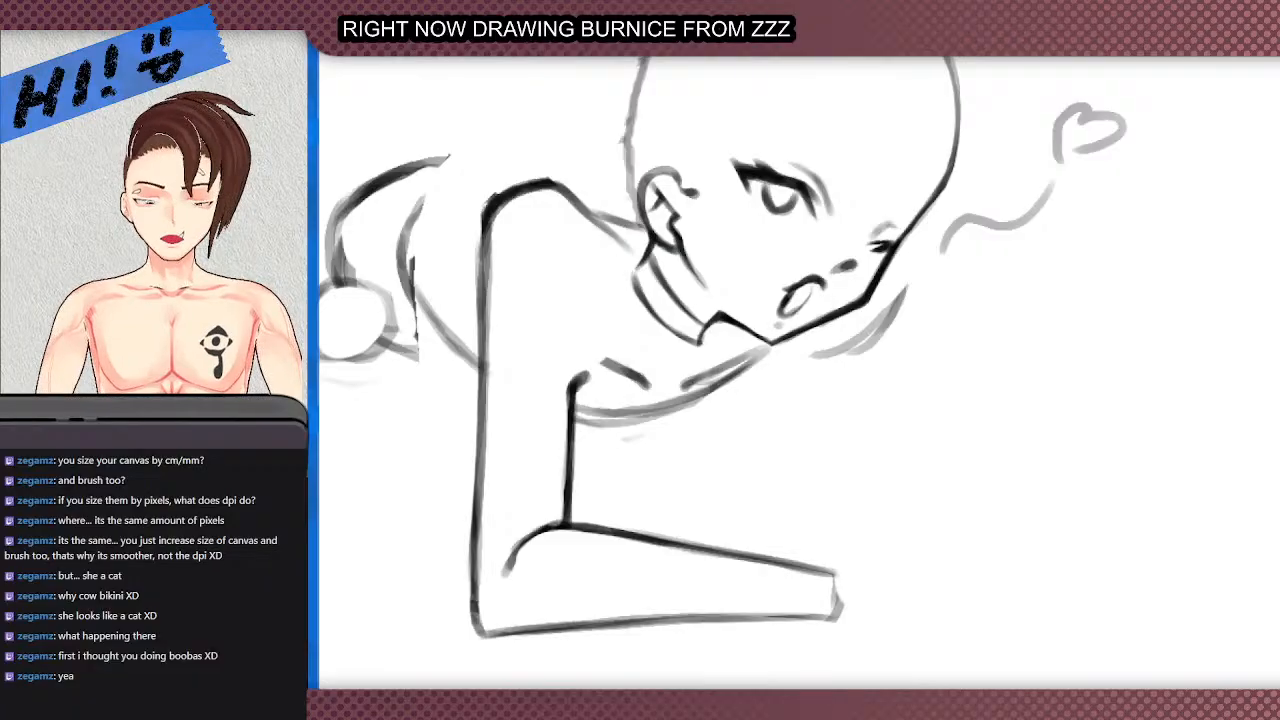
- Clean up the near eye's iris by erasing the dark pupil and thinning its outline into an open oval
scroll(621, 277, down, 2)
scroll(621, 277, up, 4)
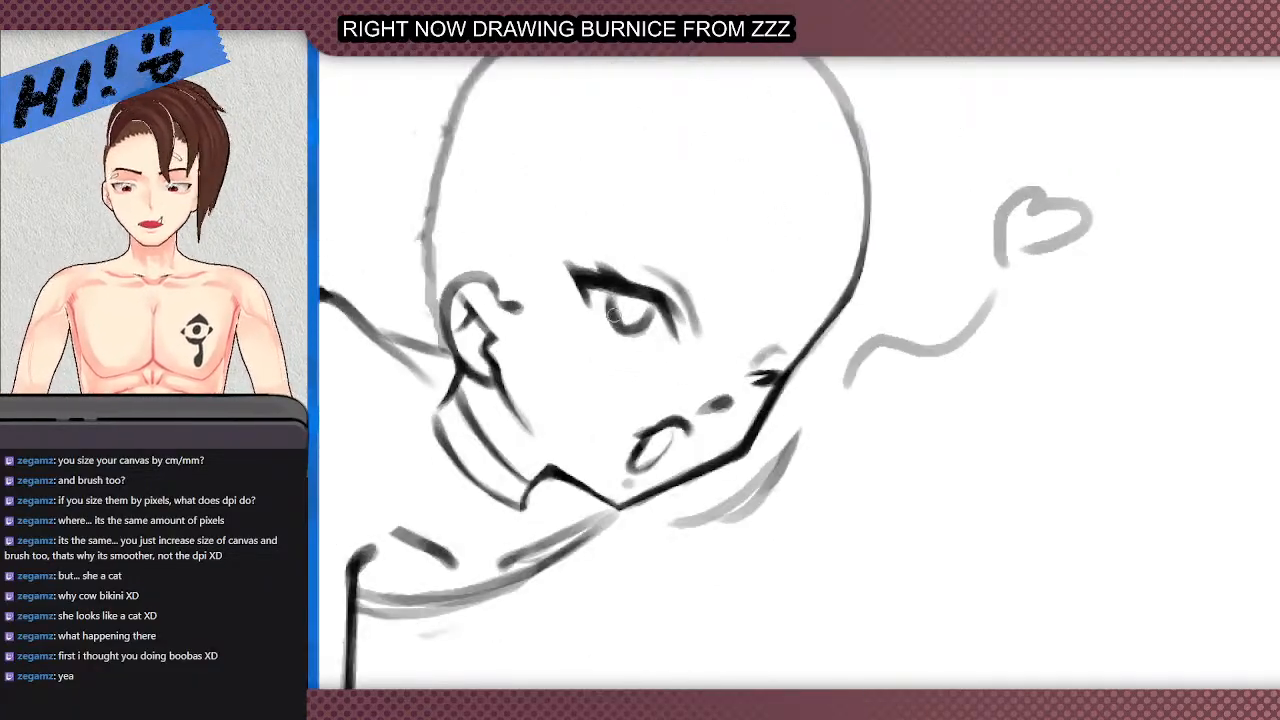
scroll(626, 333, down, 1)
scroll(626, 333, up, 1)
scroll(626, 333, up, 2)
key(e)
mouse_move(650, 352)
mouse_down()
mouse_move(643, 334)
mouse_move(652, 340)
mouse_move(631, 345)
mouse_move(607, 317)
mouse_up()
mouse_move(616, 362)
mouse_down()
mouse_move(670, 366)
mouse_move(610, 388)
mouse_move(667, 360)
mouse_move(628, 374)
mouse_up()
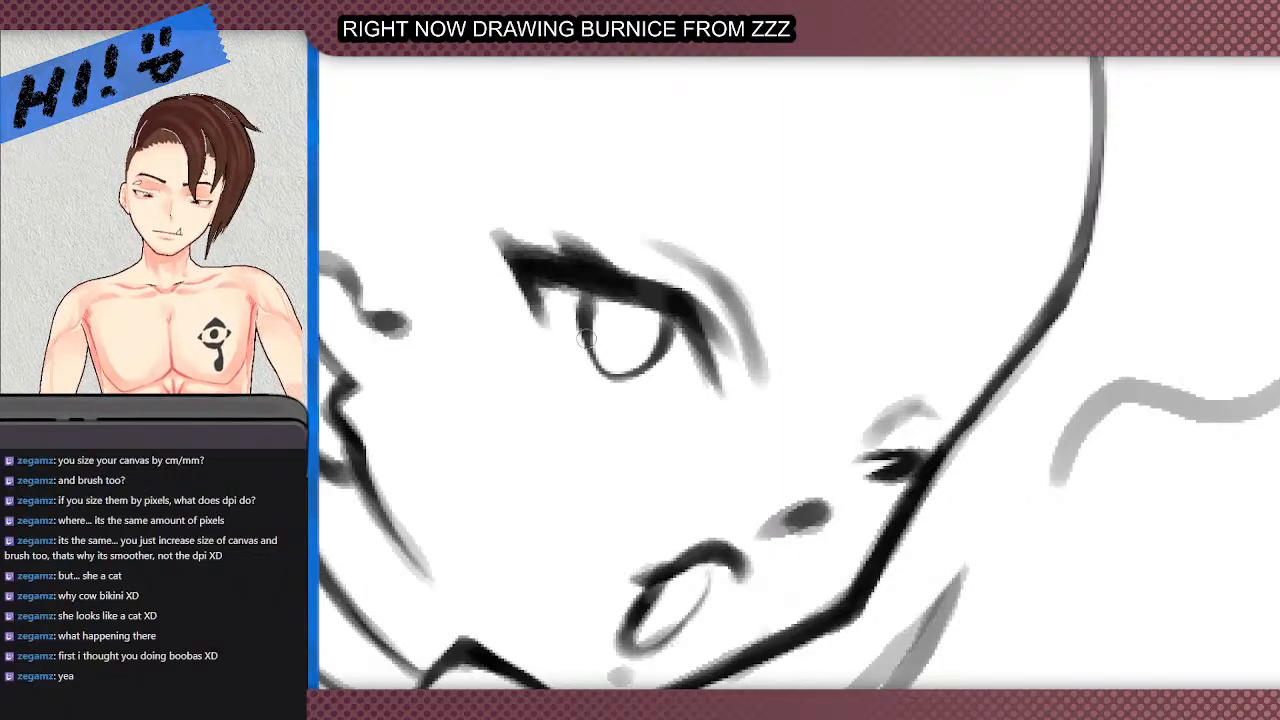
drag(587, 314, 621, 370)
scroll(616, 349, down, 5)
scroll(614, 346, up, 1)
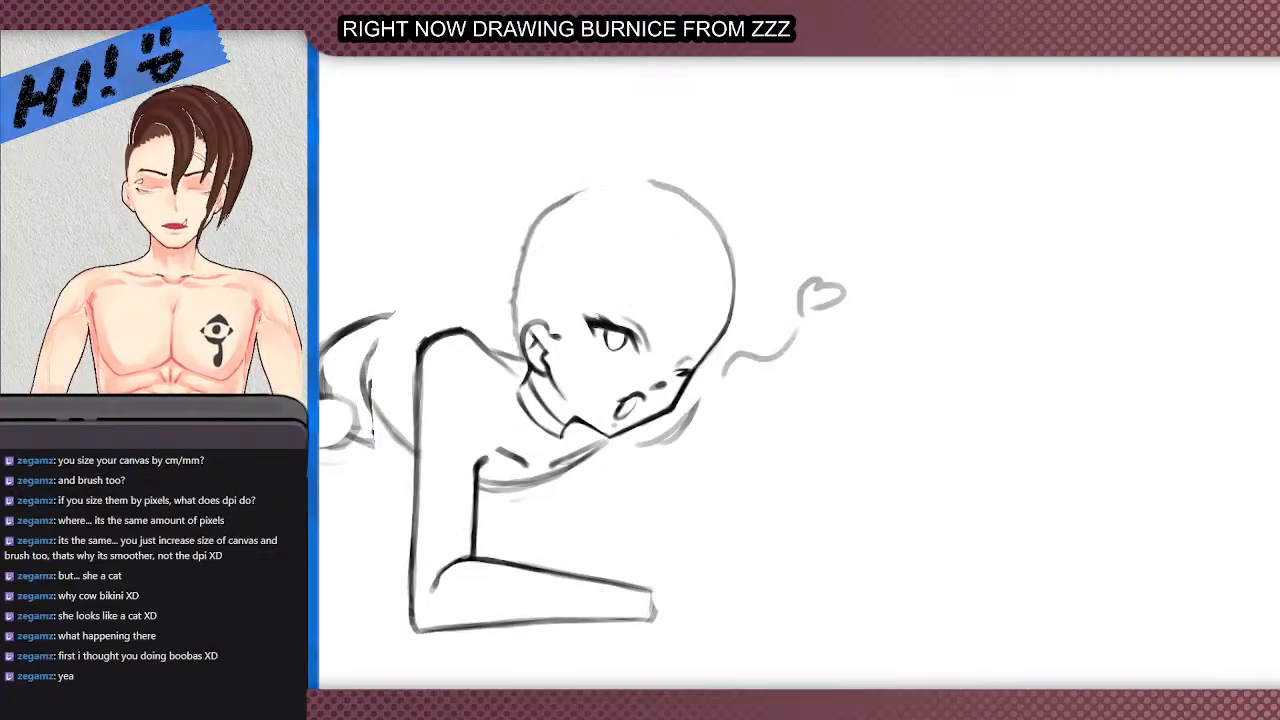
scroll(606, 345, up, 6)
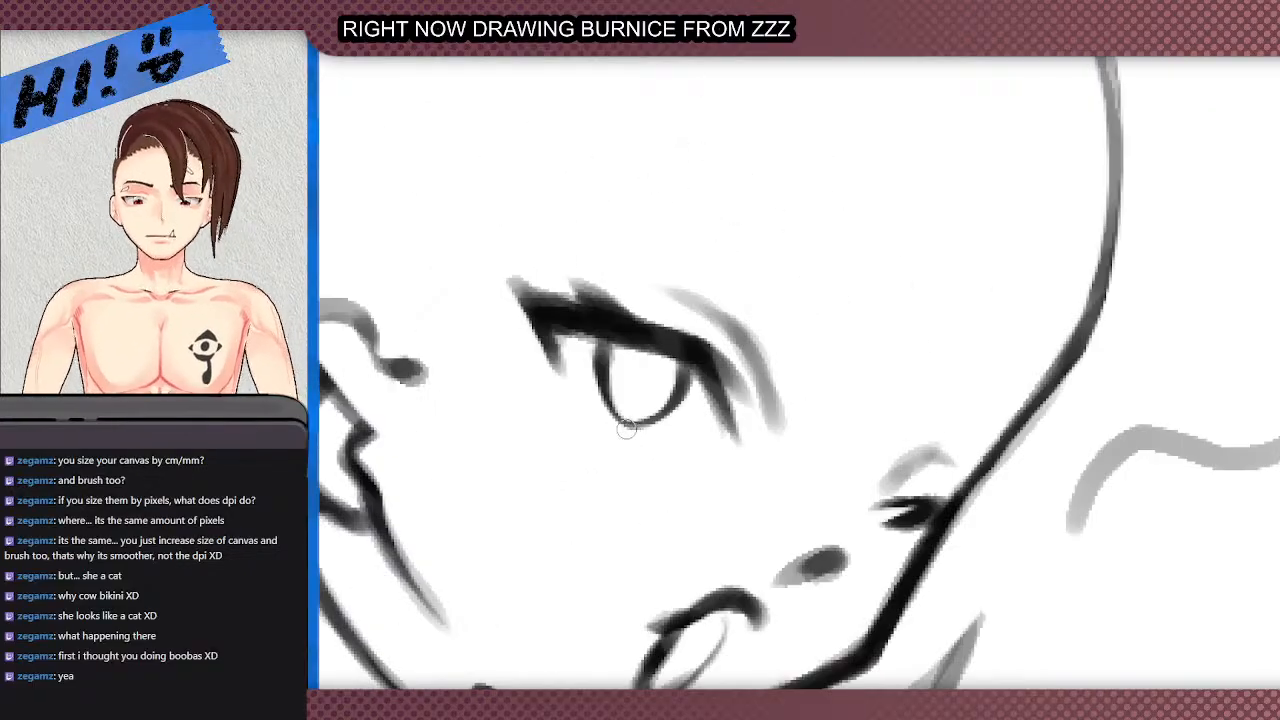
scroll(575, 382, down, 3)
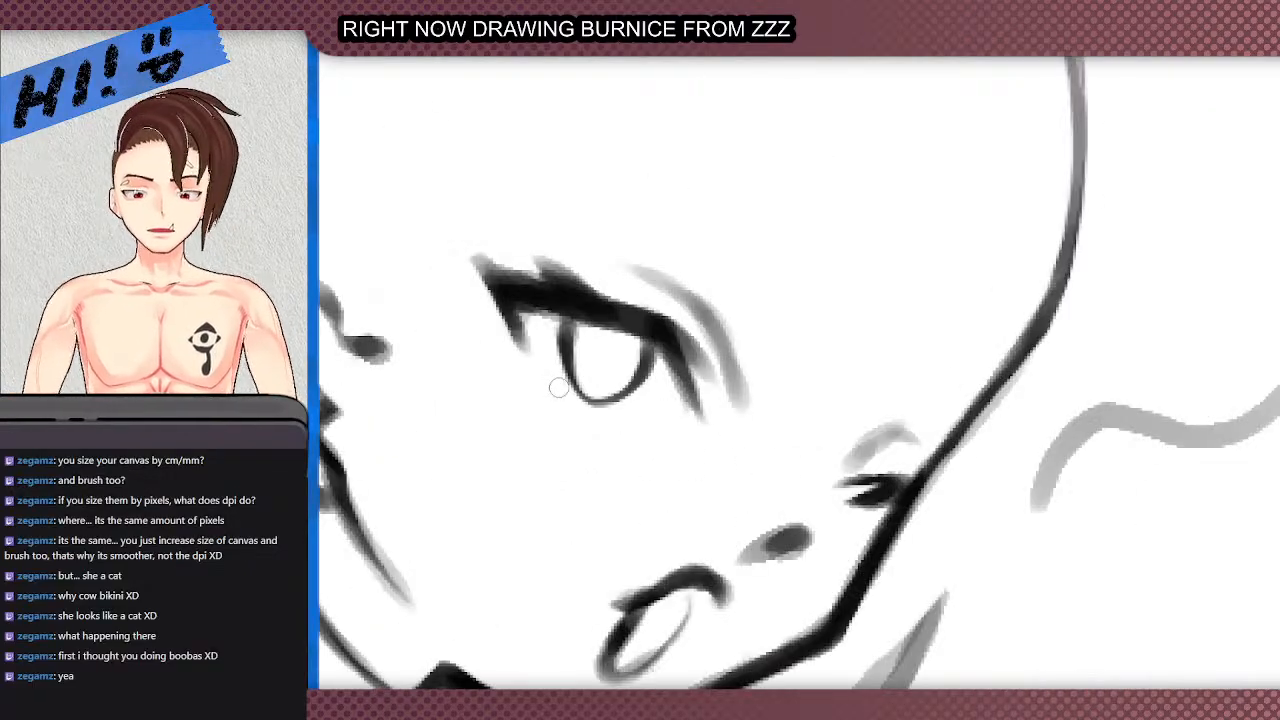
- Add a slanted lower eyelid line under the near eye's iris and thin it from below with the eraser
scroll(579, 399, up, 2)
drag(508, 349, 698, 448)
drag(498, 350, 737, 466)
key(e)
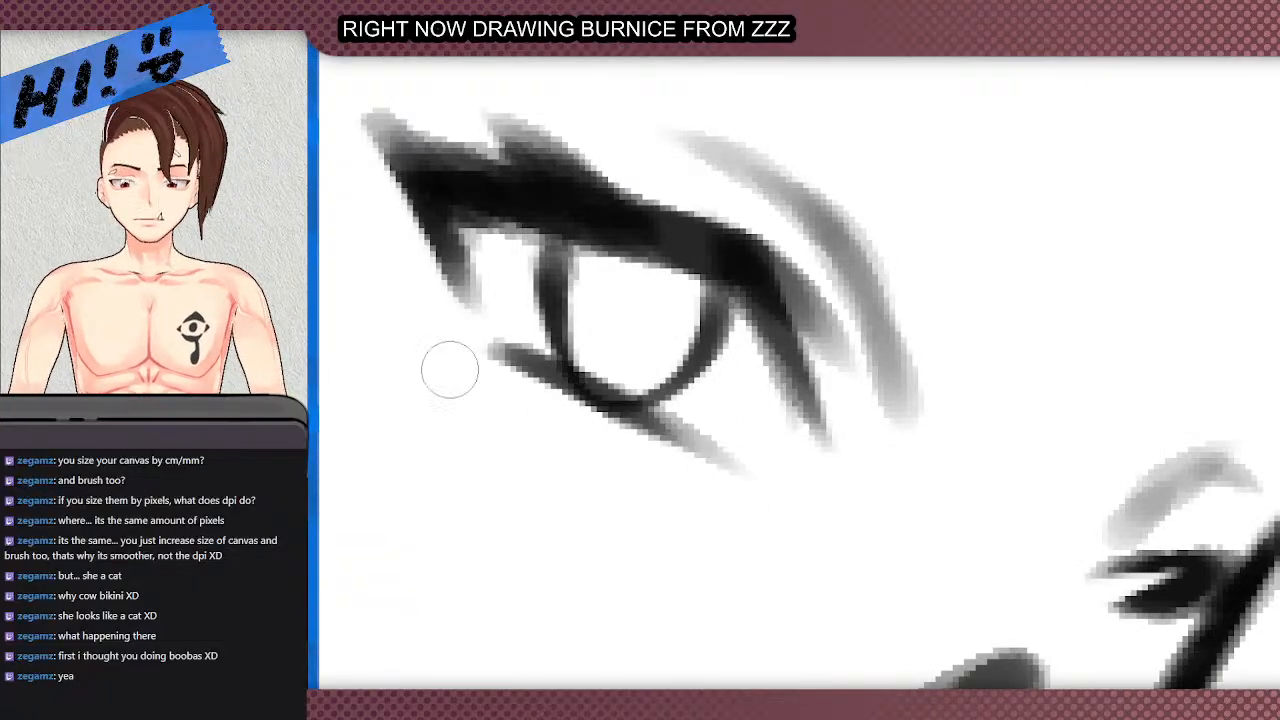
drag(454, 370, 638, 446)
drag(557, 417, 737, 490)
drag(461, 365, 712, 485)
drag(518, 382, 754, 503)
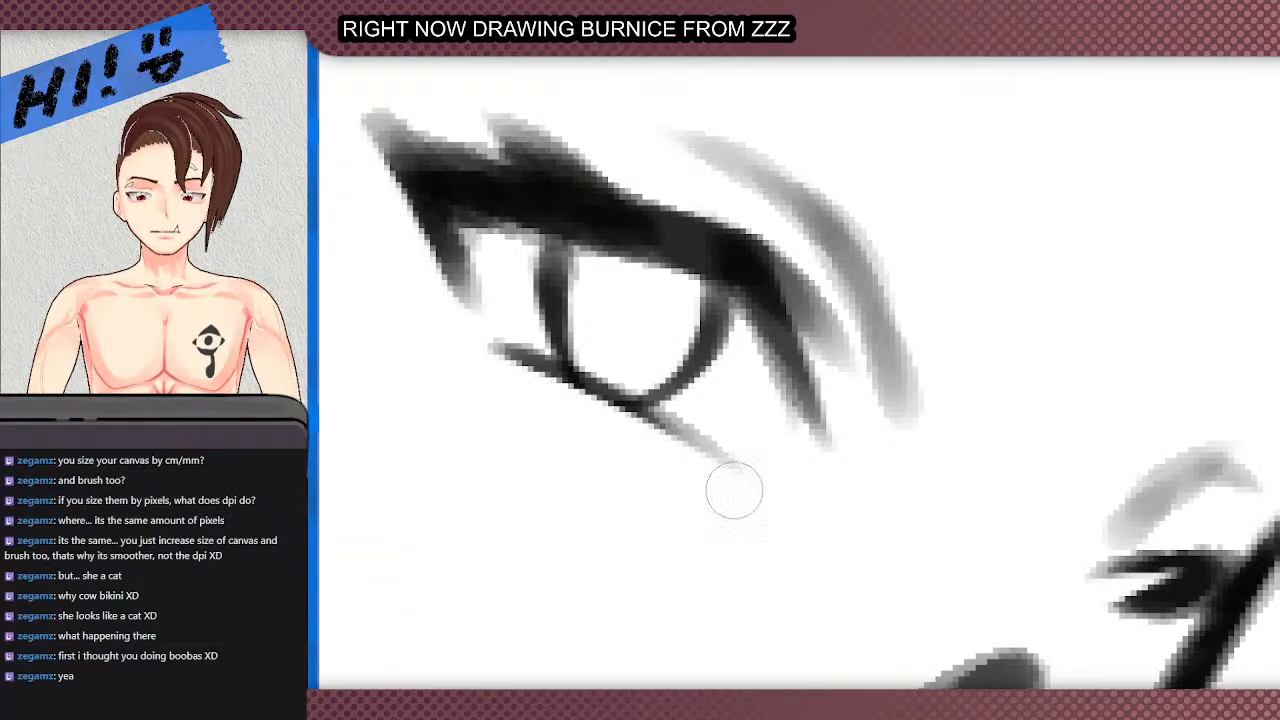
scroll(754, 503, down, 4)
scroll(549, 434, up, 5)
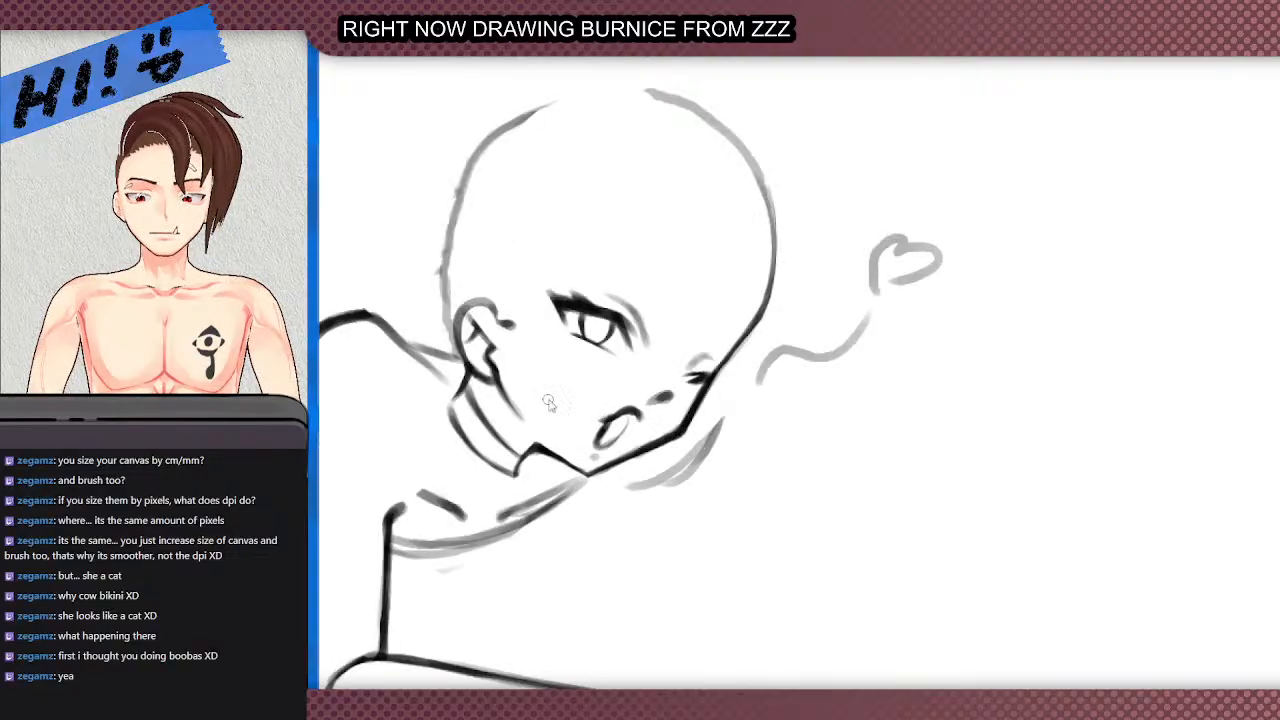
- Sketch a few light diagonal blush strokes on the cheek below the near eye
drag(679, 378, 580, 410)
drag(616, 366, 472, 400)
drag(566, 354, 496, 370)
drag(668, 404, 626, 419)
scroll(626, 419, down, 6)
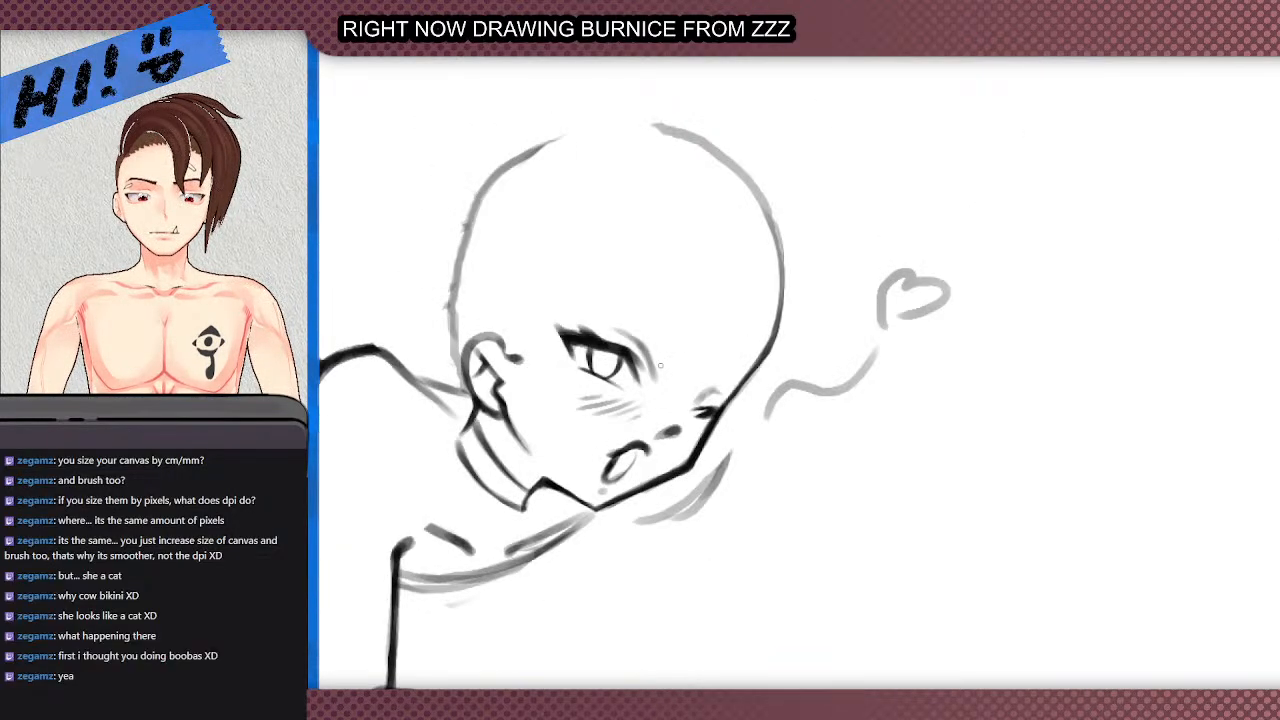
scroll(633, 337, up, 4)
scroll(633, 337, down, 4)
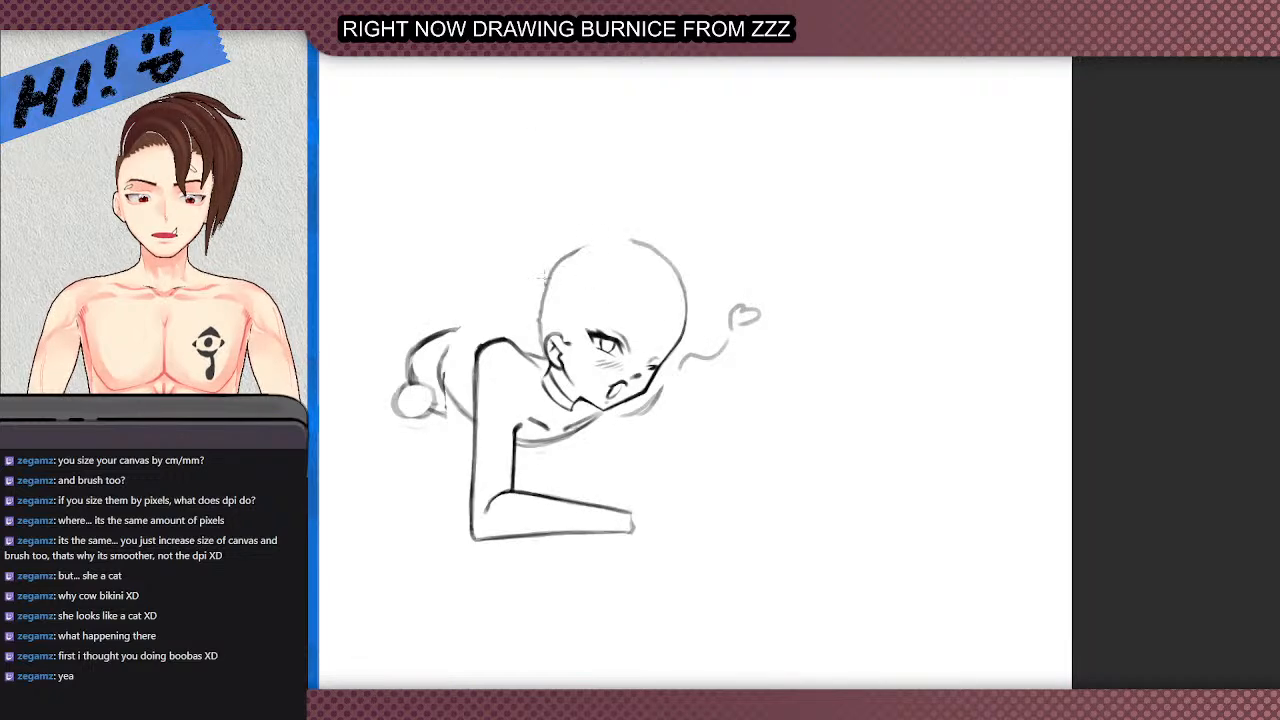
scroll(528, 392, up, 2)
scroll(571, 301, down, 2)
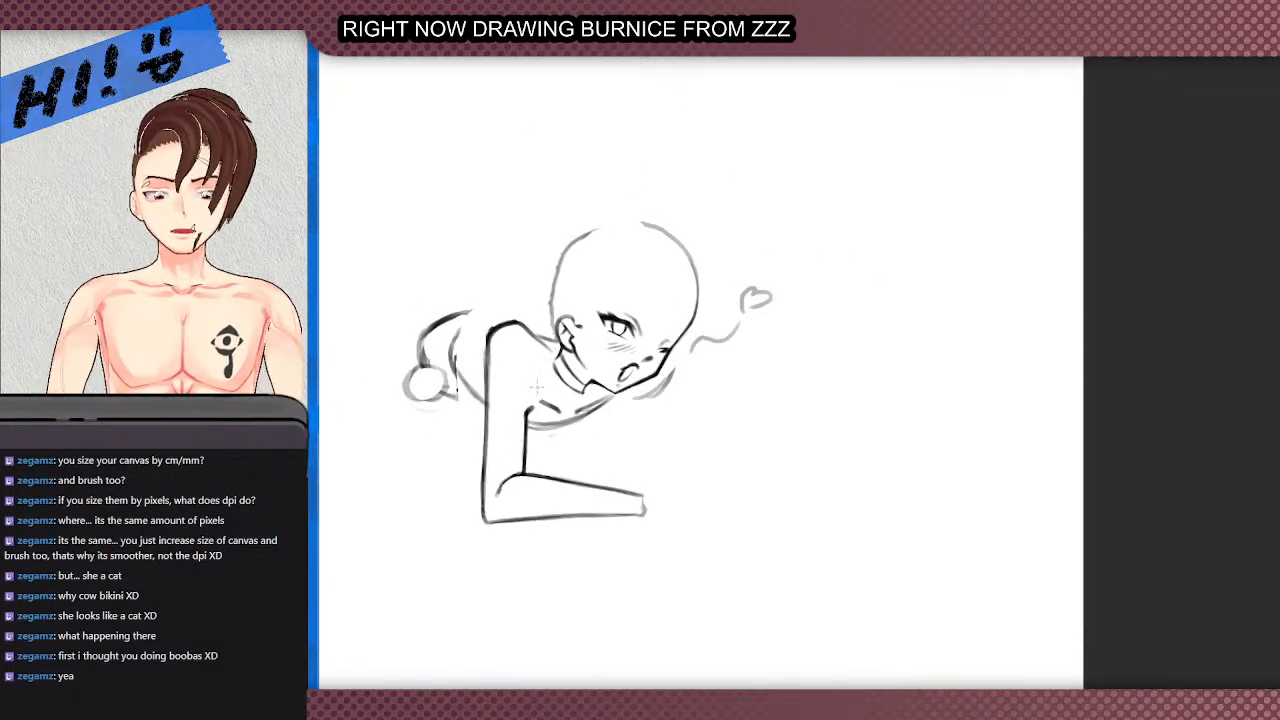
- Draw a light rounded curve for the near side of the chest, from below the collarbone down to the forearm
scroll(538, 350, up, 2)
scroll(538, 436, up, 2)
mouse_move(619, 462)
mouse_down()
mouse_move(613, 553)
mouse_move(550, 580)
mouse_up()
key(ctrl+z)
key(ctrl+z)
drag(620, 455, 556, 588)
key(ctrl+z)
mouse_move(618, 452)
mouse_down()
mouse_move(545, 565)
mouse_move(636, 580)
mouse_move(558, 598)
mouse_up()
key(ctrl+z)
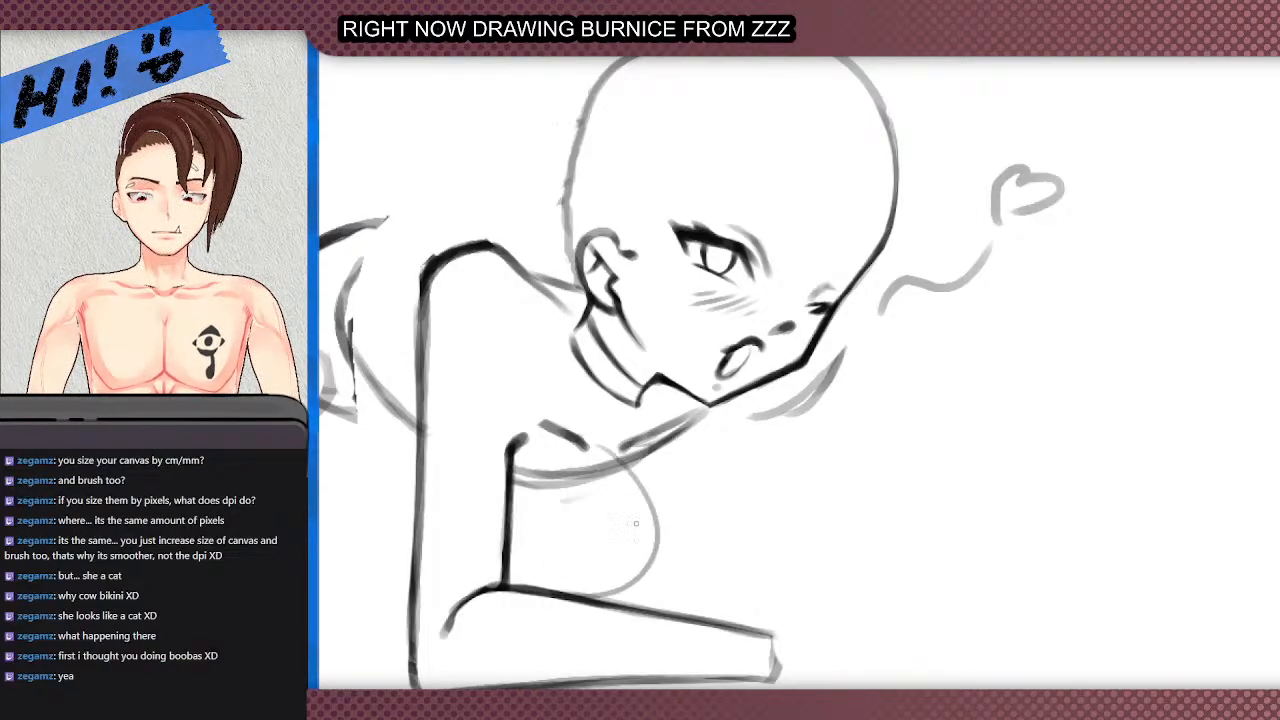
- Draw a second light rounded curve for the far side of the chest, from below the chin to the near curve
mouse_move(690, 602)
mouse_down()
mouse_move(707, 432)
mouse_move(665, 571)
mouse_up()
key(ctrl+z)
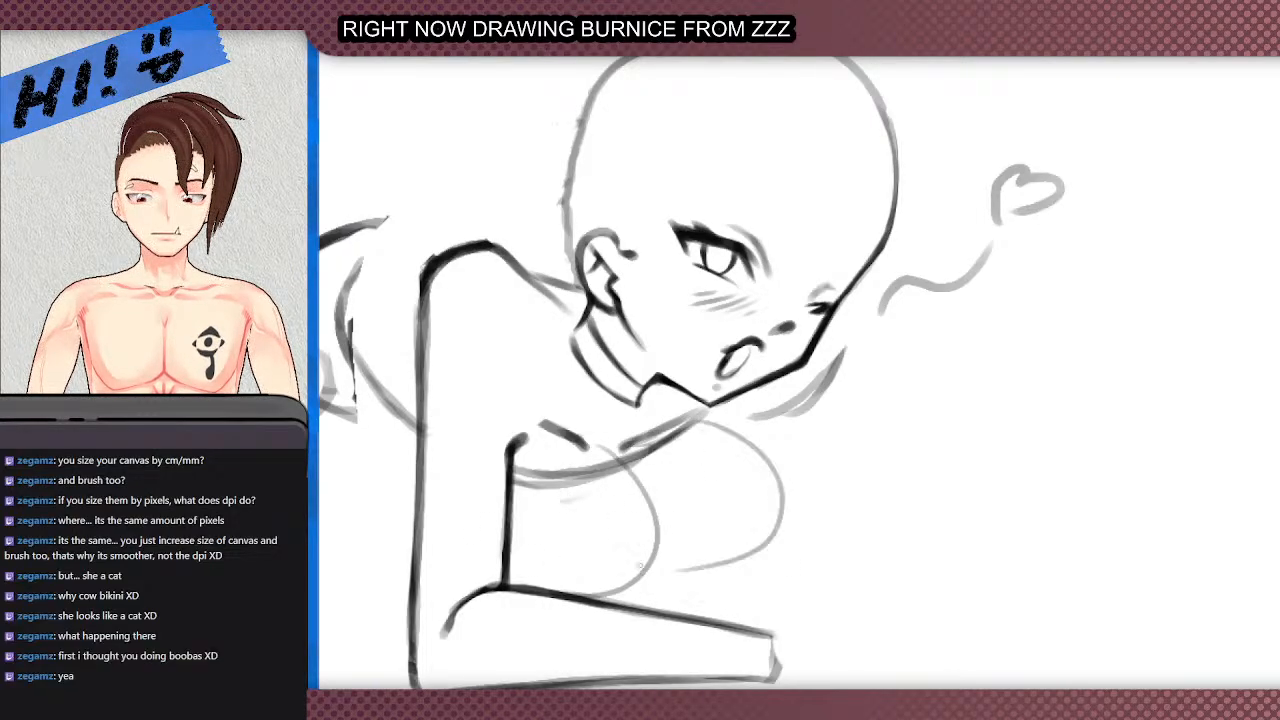
key(ctrl+z)
drag(702, 424, 655, 582)
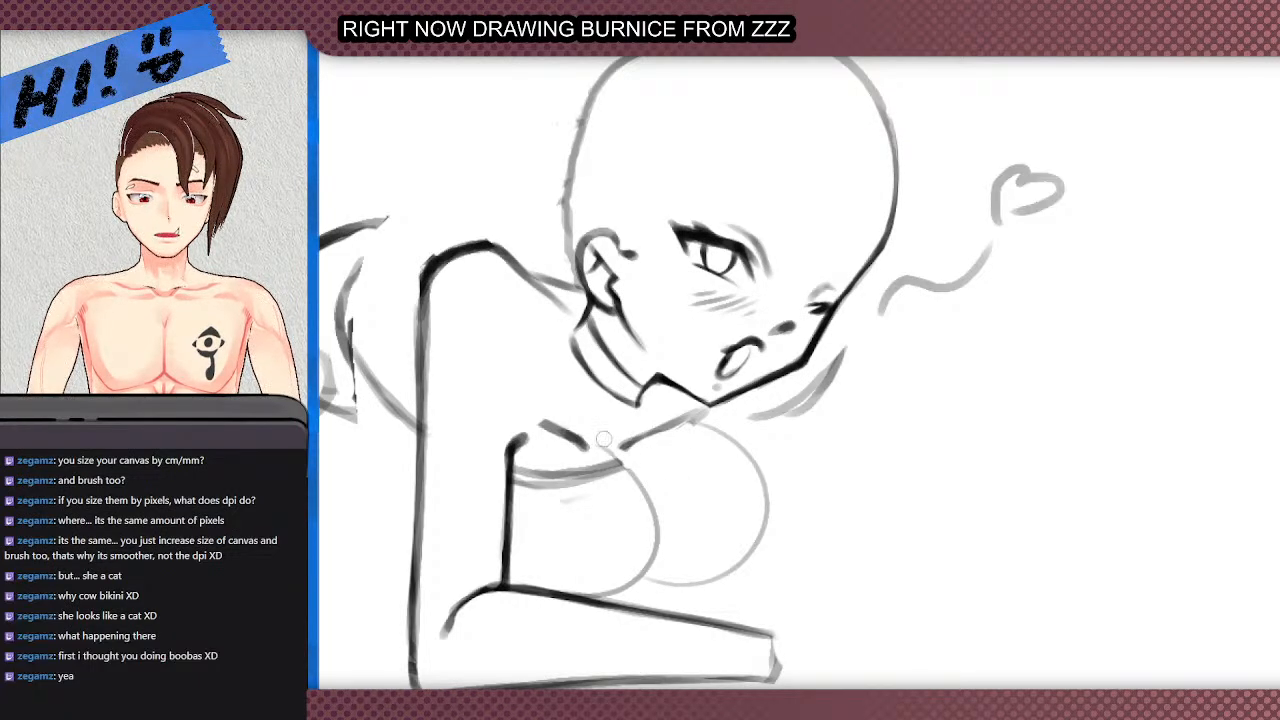
- Erase the old torso line between armpit and collarbones and trim the upper ends of the chest curves
mouse_move(594, 452)
mouse_down()
mouse_move(625, 478)
mouse_move(555, 470)
mouse_move(526, 496)
mouse_up()
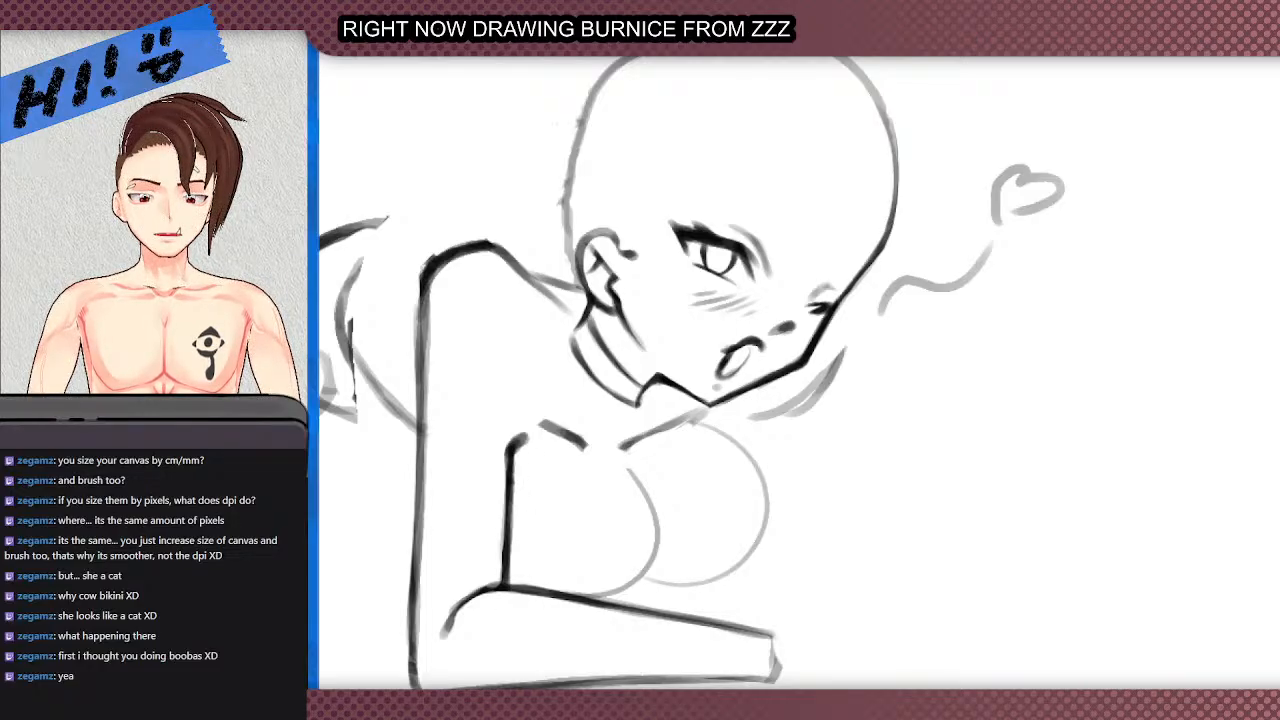
drag(426, 484, 506, 635)
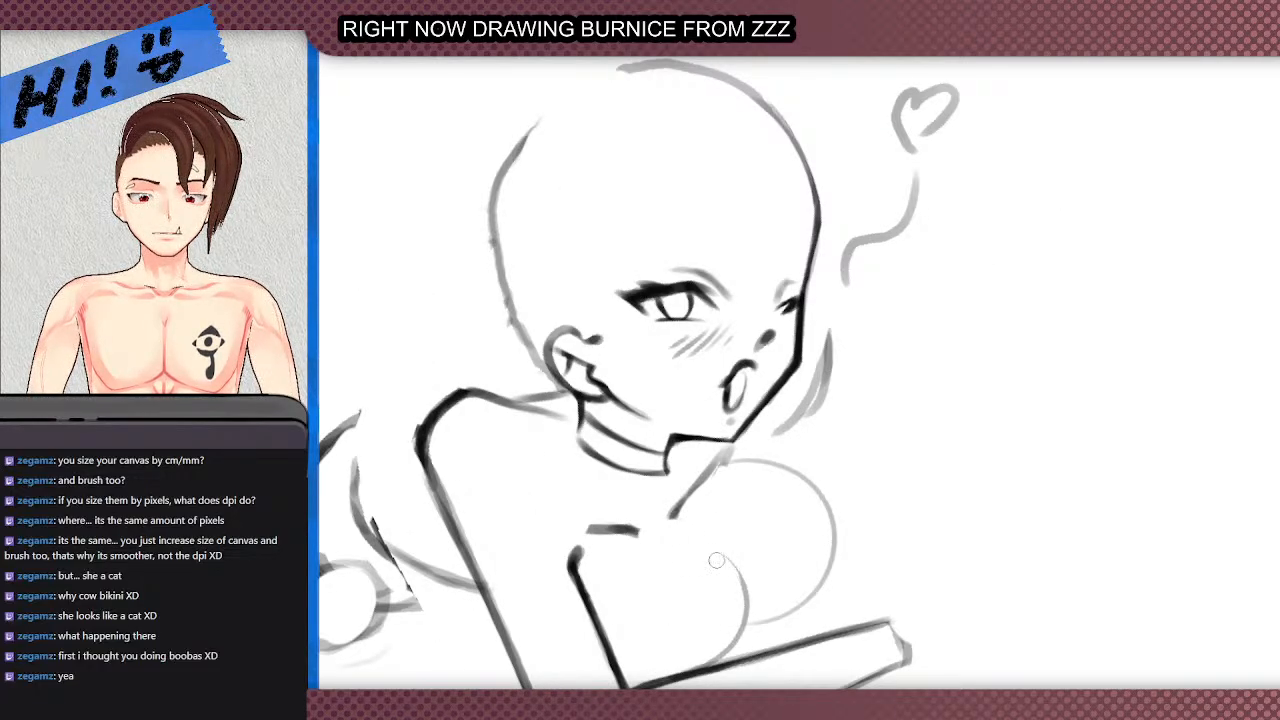
mouse_move(711, 553)
mouse_down()
mouse_move(740, 574)
mouse_move(746, 608)
mouse_up()
key(ctrl+z)
key(ctrl+z)
scroll(817, 420, down, 1)
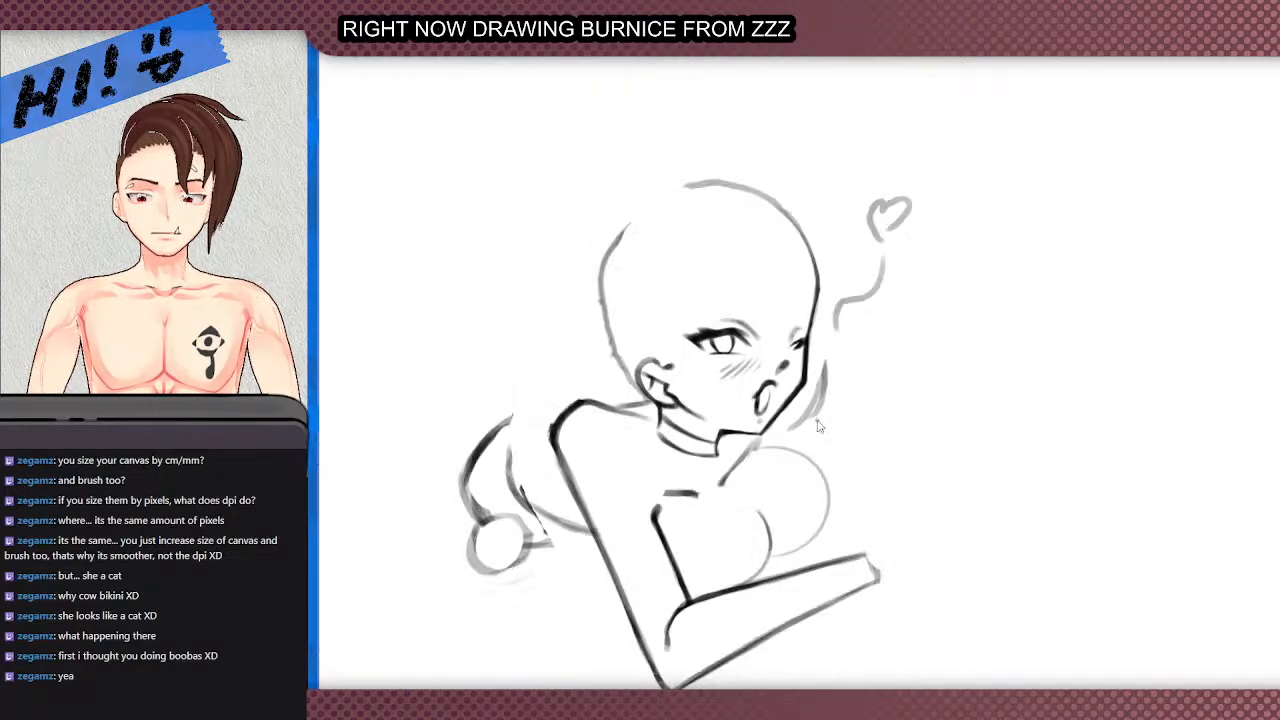
scroll(873, 568, up, 1)
key(e)
mouse_move(697, 398)
mouse_down()
mouse_move(784, 418)
mouse_move(761, 399)
mouse_move(800, 447)
mouse_up()
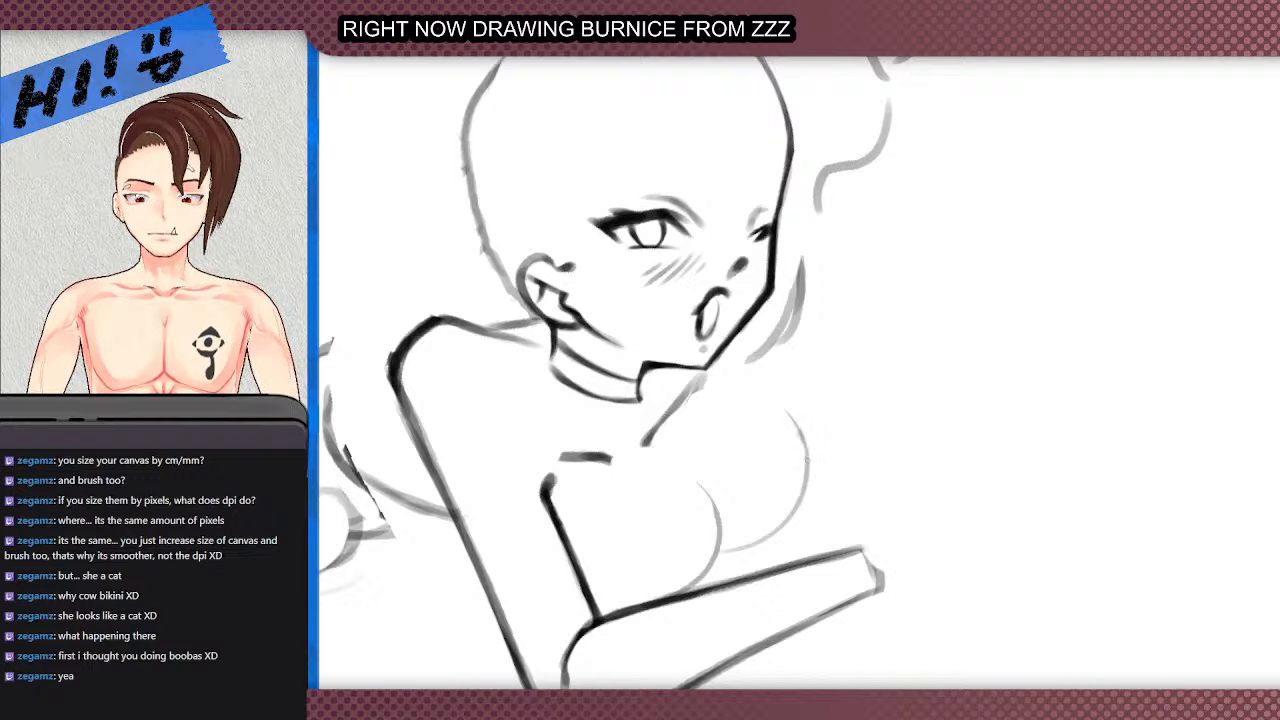
- Redraw the upper part of the far chest curve so it rounds back in toward the neck
scroll(700, 405, down, 5)
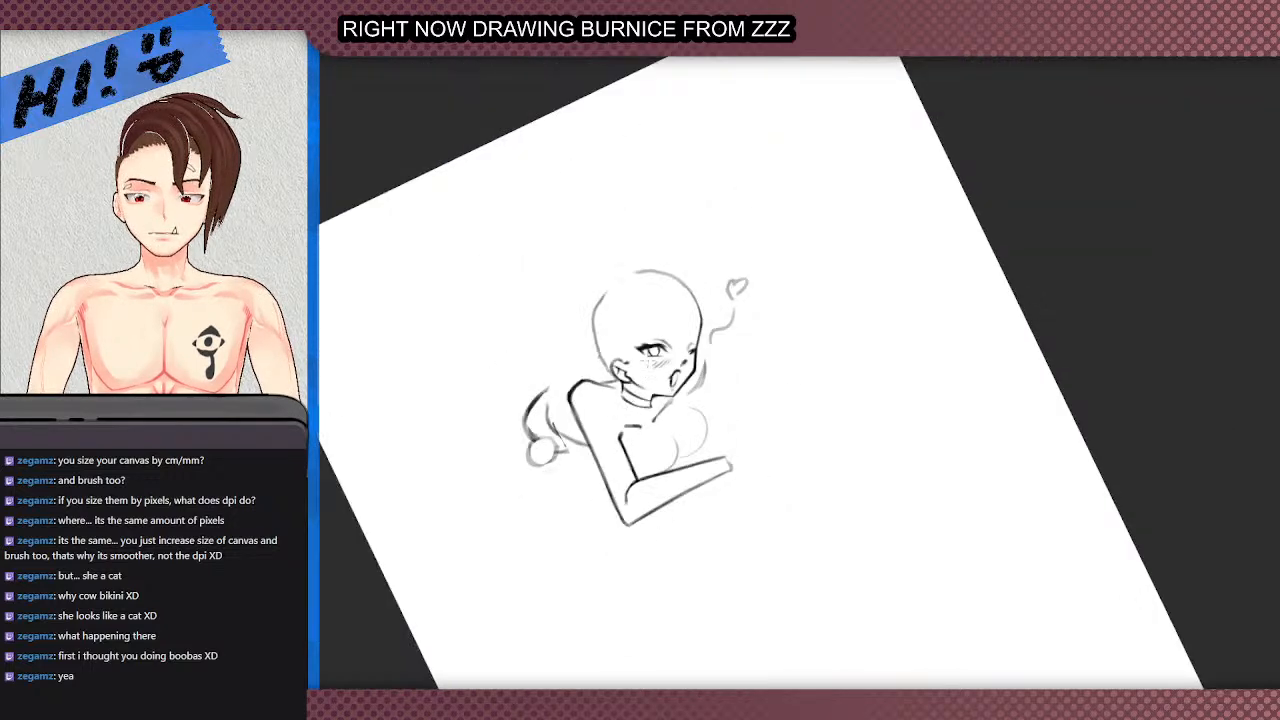
scroll(642, 335, up, 3)
mouse_move(645, 375)
mouse_down()
mouse_move(672, 288)
mouse_move(788, 219)
mouse_up()
scroll(614, 168, down, 1)
scroll(612, 195, up, 3)
mouse_move(606, 164)
mouse_down()
mouse_move(627, 247)
mouse_move(650, 273)
mouse_up()
drag(620, 232, 664, 284)
key(ctrl+z)
mouse_move(690, 190)
mouse_down()
mouse_move(594, 290)
mouse_move(558, 582)
mouse_up()
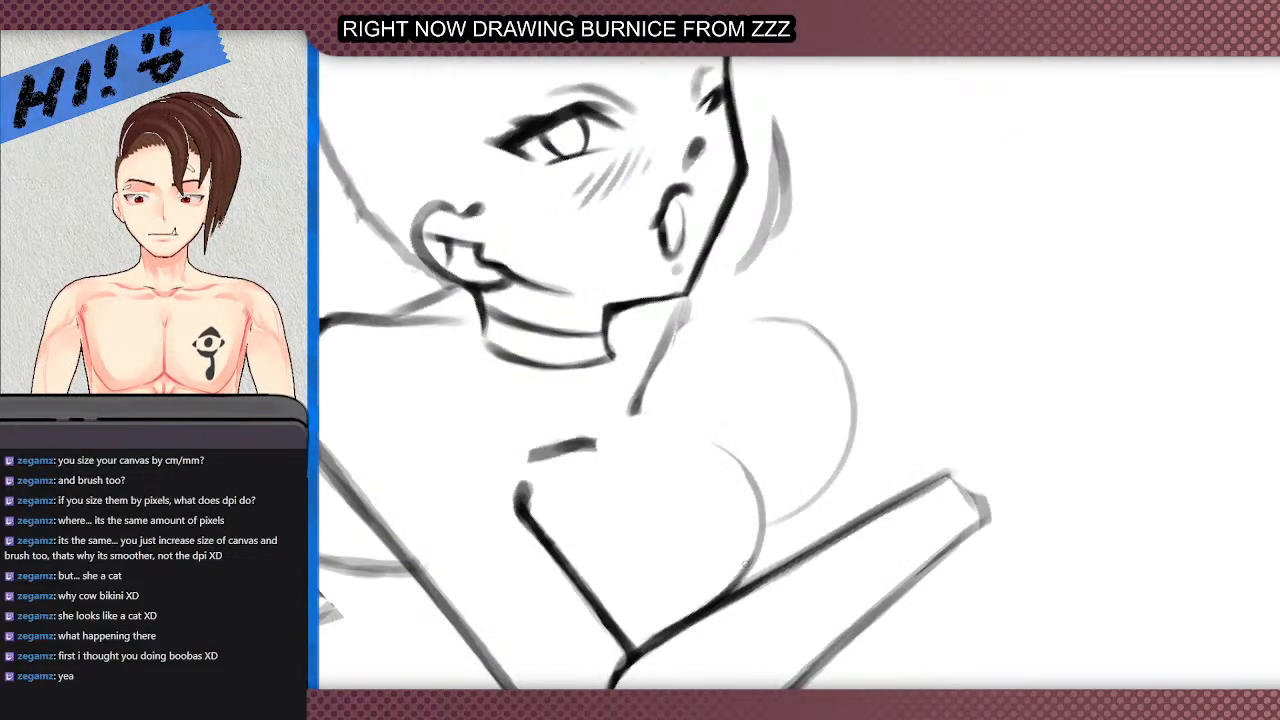
- Darken the near chest curve from the forearm upward and extend its upper end inward toward the collarbone
mouse_move(722, 598)
mouse_down()
mouse_move(765, 533)
mouse_move(752, 499)
mouse_up()
drag(763, 540, 748, 480)
scroll(712, 483, up, 3)
key(ctrl+z)
drag(776, 644, 792, 490)
drag(797, 611, 761, 446)
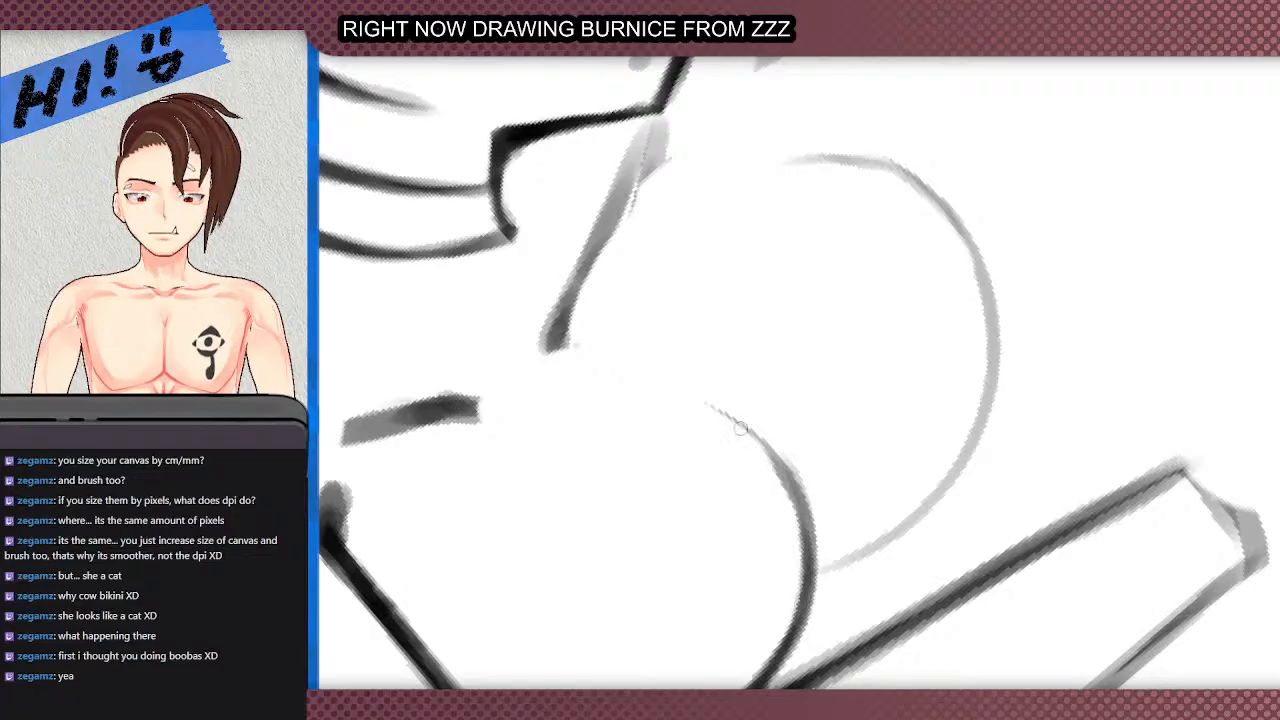
key(ctrl+z)
mouse_move(815, 570)
mouse_down()
mouse_move(767, 448)
mouse_move(740, 425)
mouse_move(648, 399)
mouse_move(726, 415)
mouse_up()
key(ctrl+z)
scroll(824, 567, down, 4)
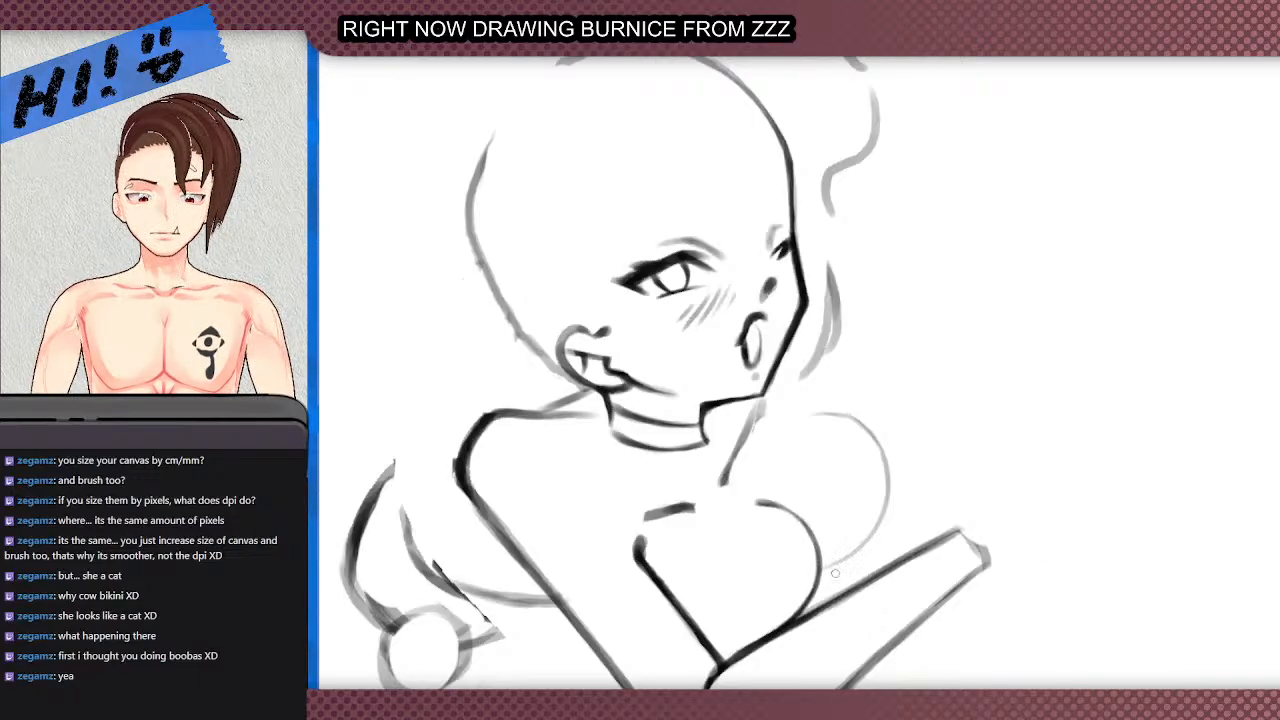
- Darken the lower part of the far chest curve and join it to the near curve
scroll(834, 572, up, 5)
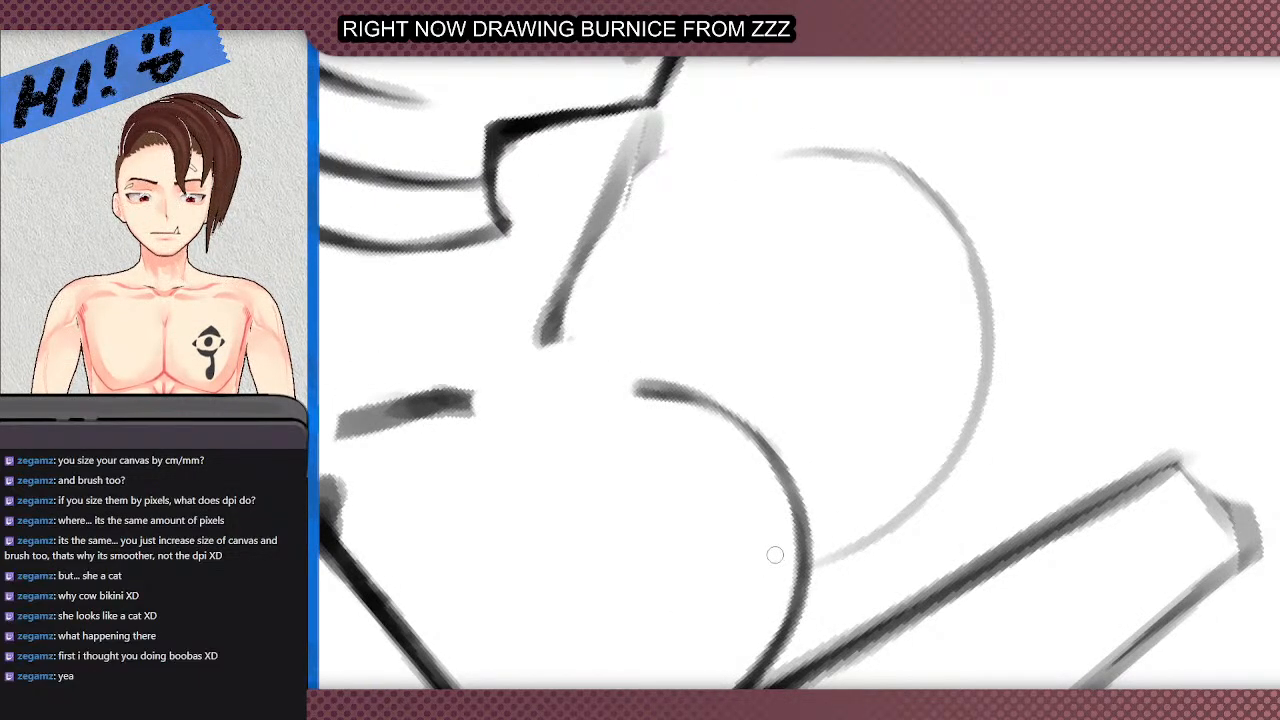
scroll(775, 553, down, 3)
scroll(833, 548, up, 3)
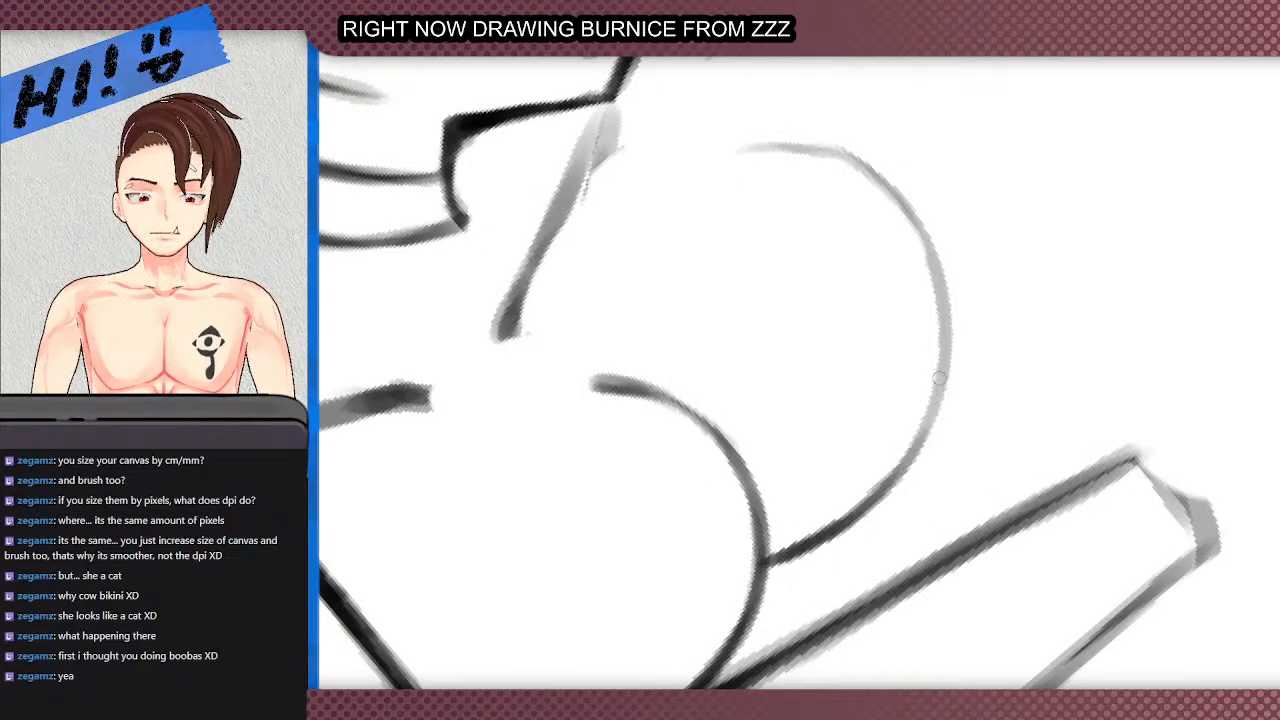
scroll(684, 354, down, 3)
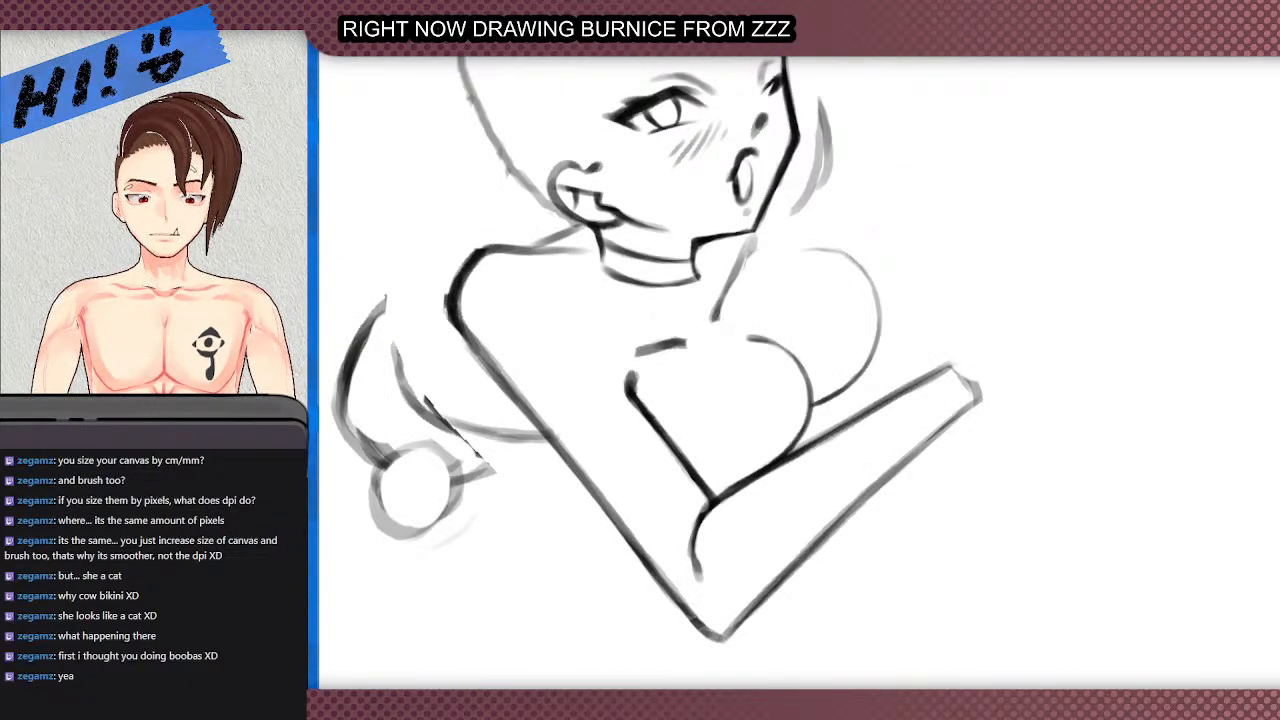
- Darken the remaining outline of the far chest curve and erase its faint inner end near the neck
drag(975, 489, 688, 532)
scroll(879, 437, up, 4)
drag(750, 446, 870, 463)
mouse_move(714, 425)
mouse_down()
mouse_move(776, 452)
mouse_move(886, 466)
mouse_up()
drag(806, 463, 976, 418)
drag(895, 460, 1008, 364)
drag(945, 438, 1025, 300)
drag(1002, 372, 1011, 209)
drag(1020, 298, 1004, 188)
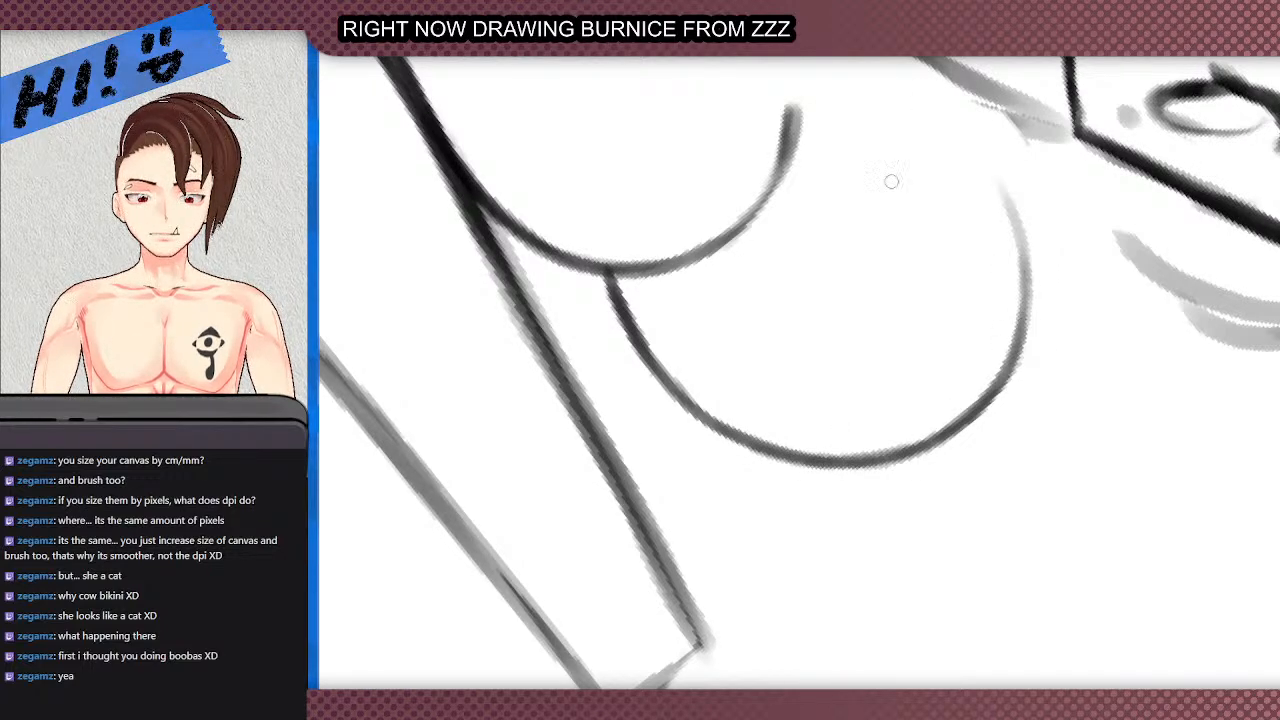
scroll(843, 237, down, 5)
scroll(818, 305, up, 4)
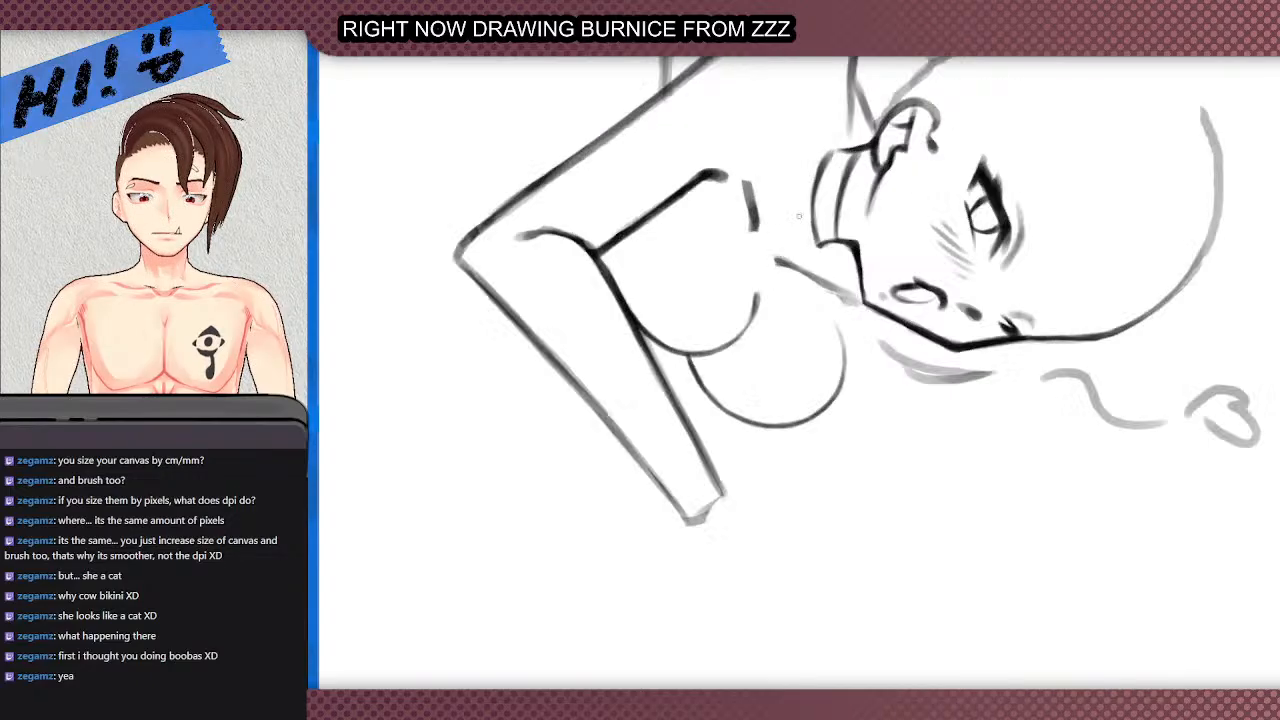
- Thin both collarbone strokes with the eraser and remove them from the upper chest
mouse_move(818, 305)
mouse_down()
mouse_move(771, 293)
mouse_move(878, 336)
mouse_up()
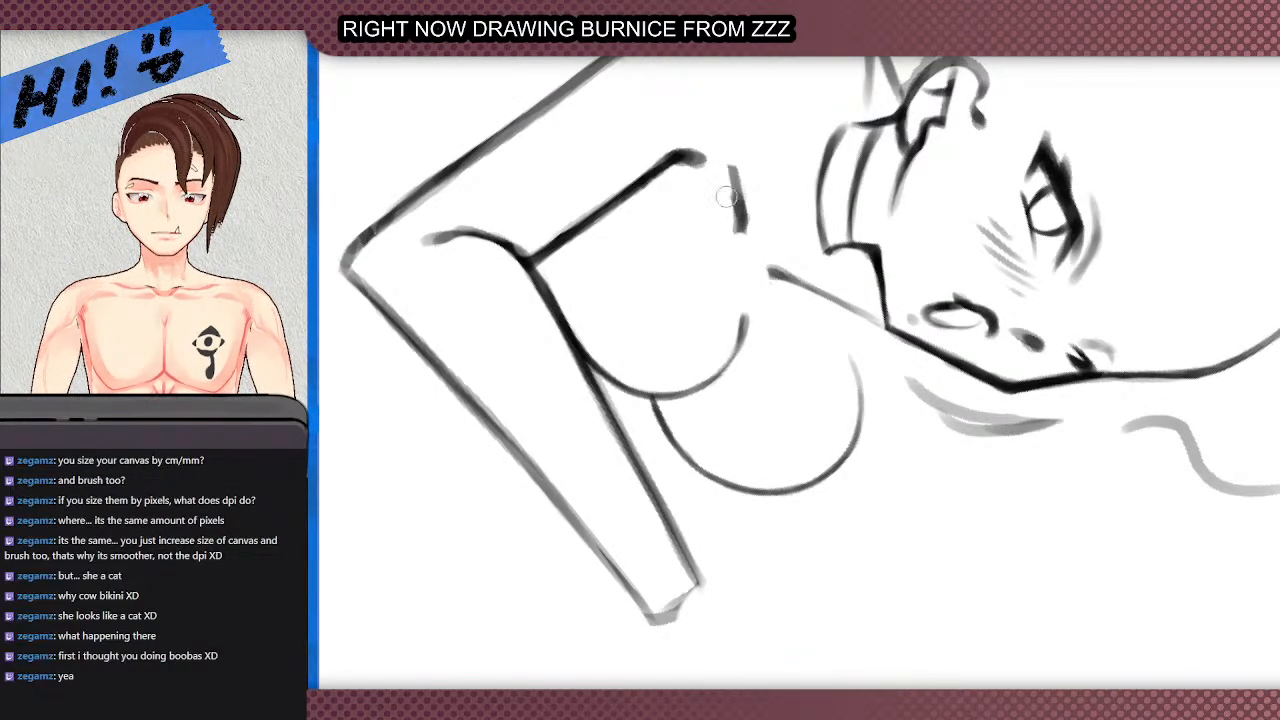
drag(747, 160, 757, 238)
key(p)
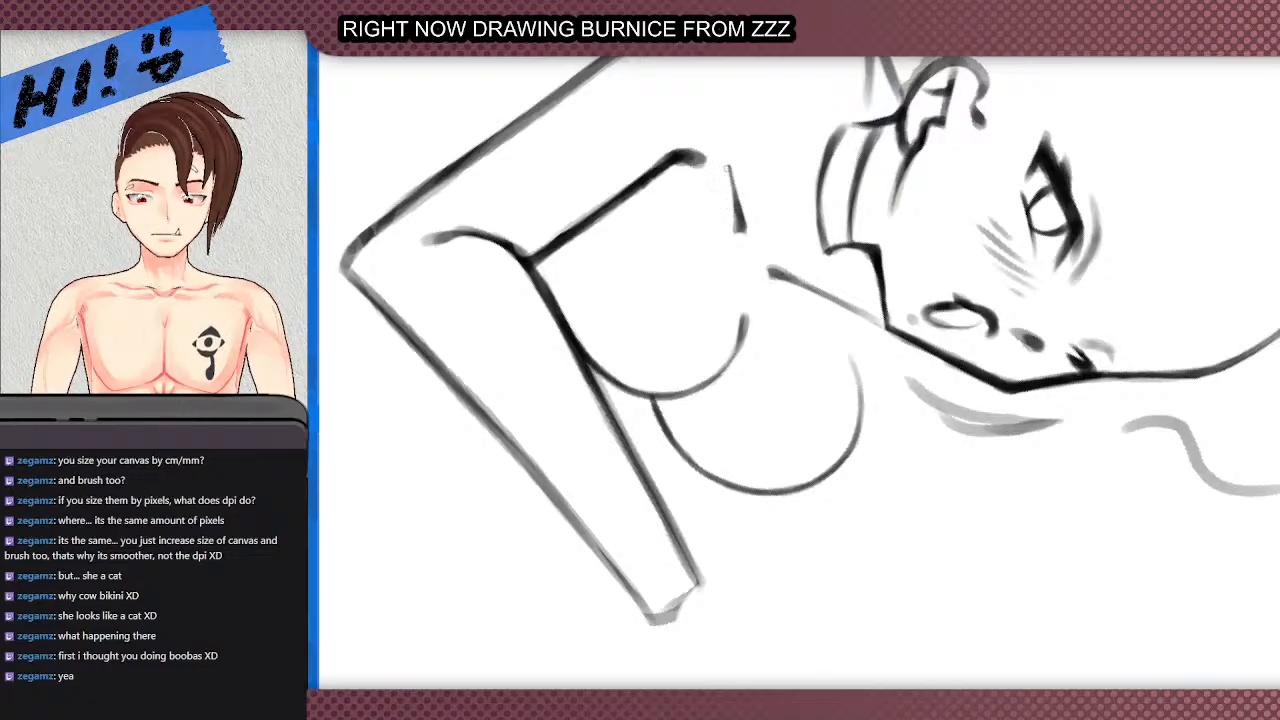
scroll(731, 260, down, 3)
mouse_move(777, 181)
mouse_down()
mouse_move(843, 185)
mouse_move(690, 215)
mouse_up()
scroll(690, 215, up, 3)
mouse_move(651, 269)
mouse_down()
mouse_move(675, 326)
mouse_move(705, 345)
mouse_move(792, 346)
mouse_up()
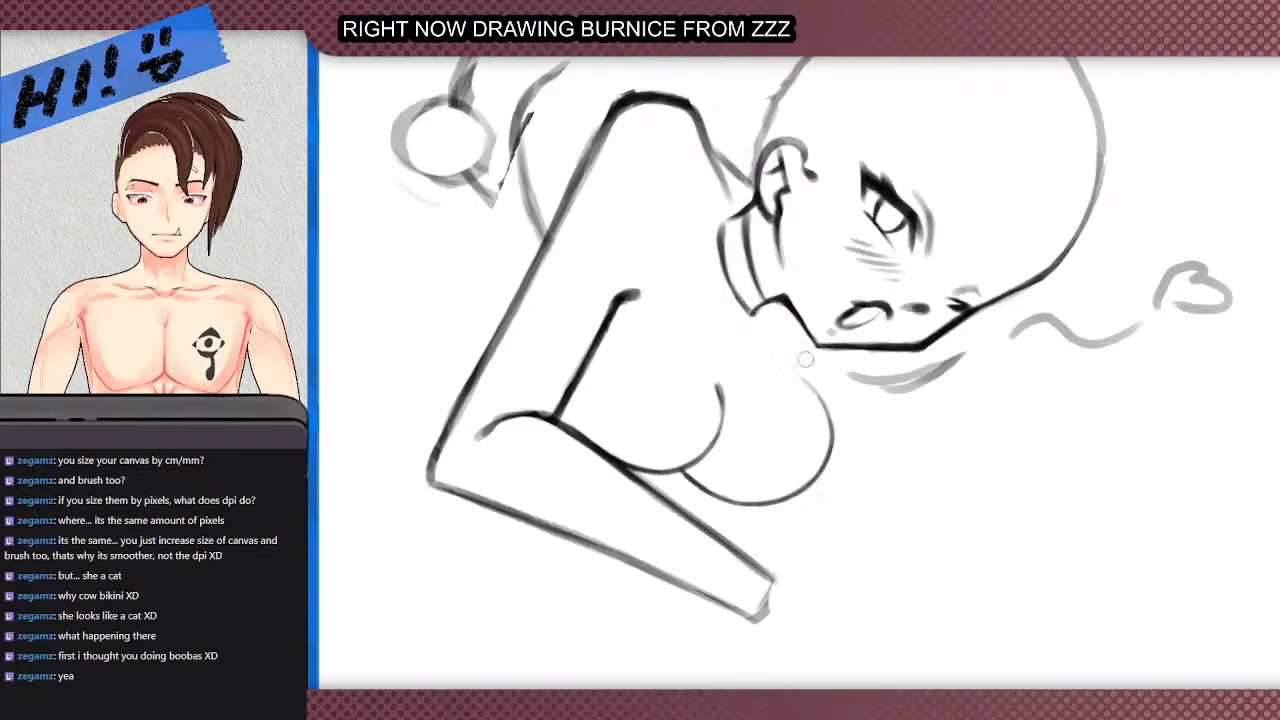
scroll(808, 361, down, 3)
- Trim the thick outer edge of the shoulder into a thinner, more angular outline
drag(650, 110, 540, 586)
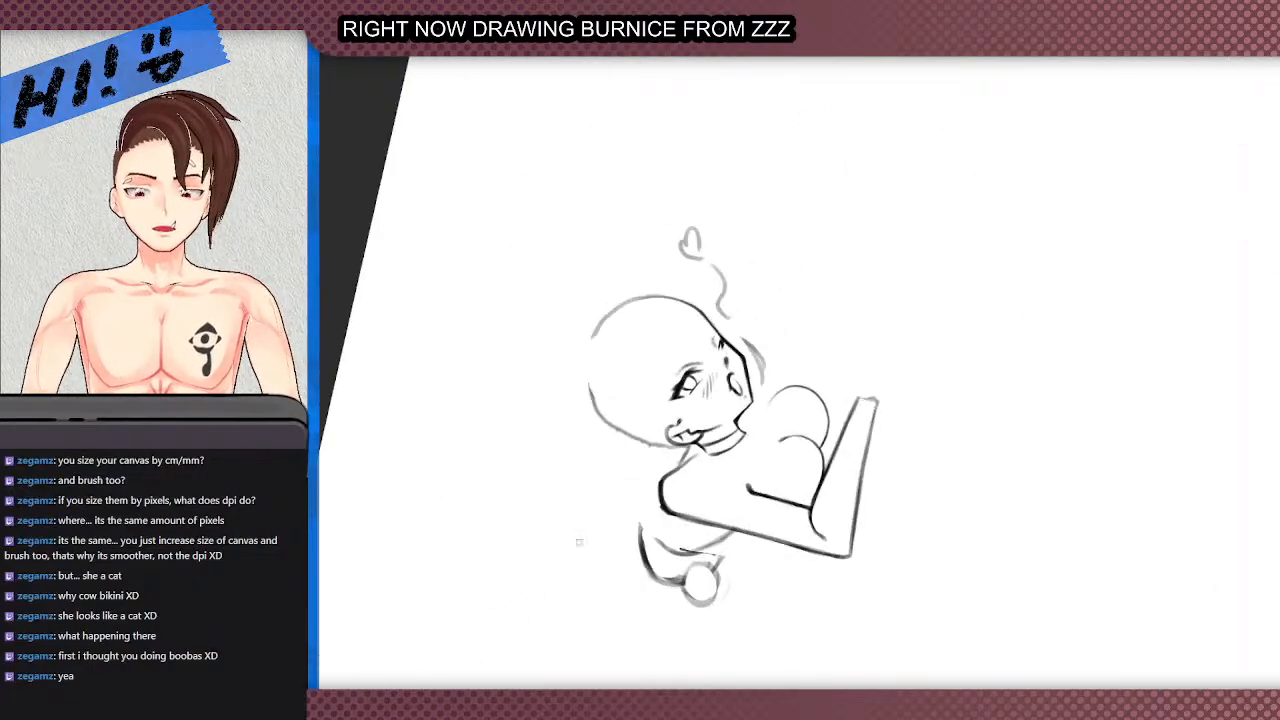
scroll(705, 419, up, 4)
drag(598, 531, 657, 620)
scroll(640, 575, down, 2)
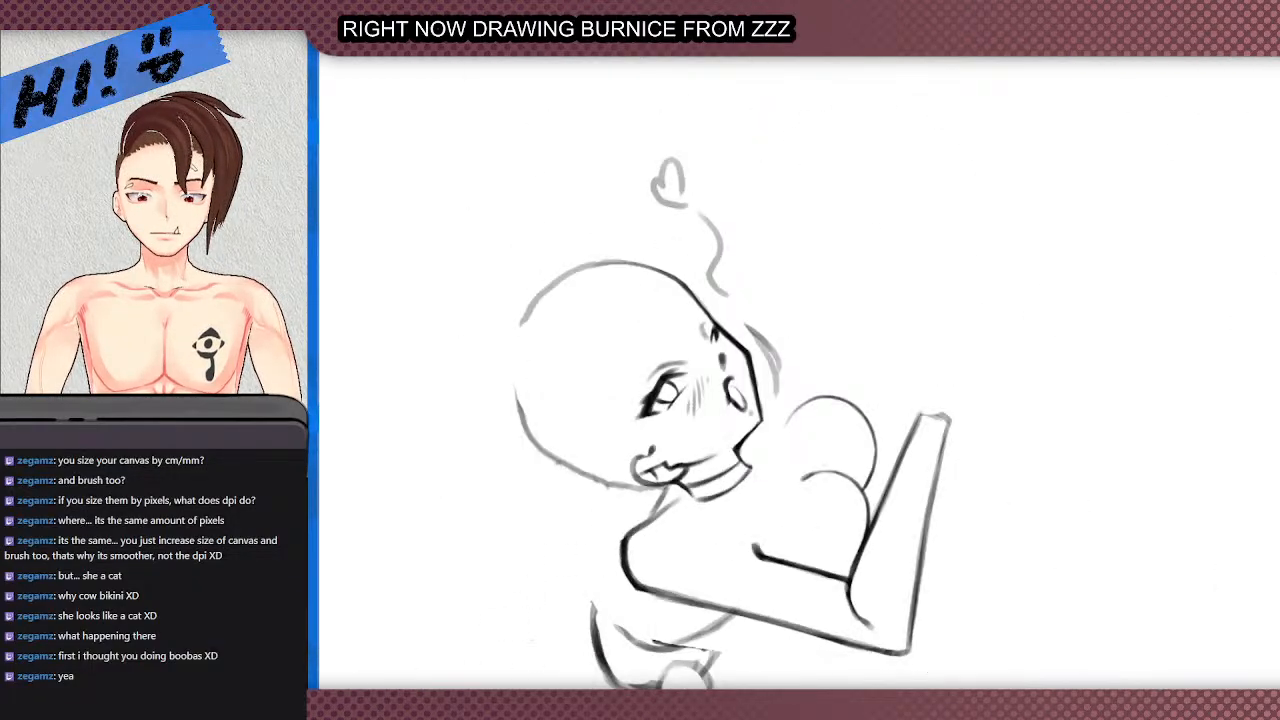
scroll(586, 628, up, 3)
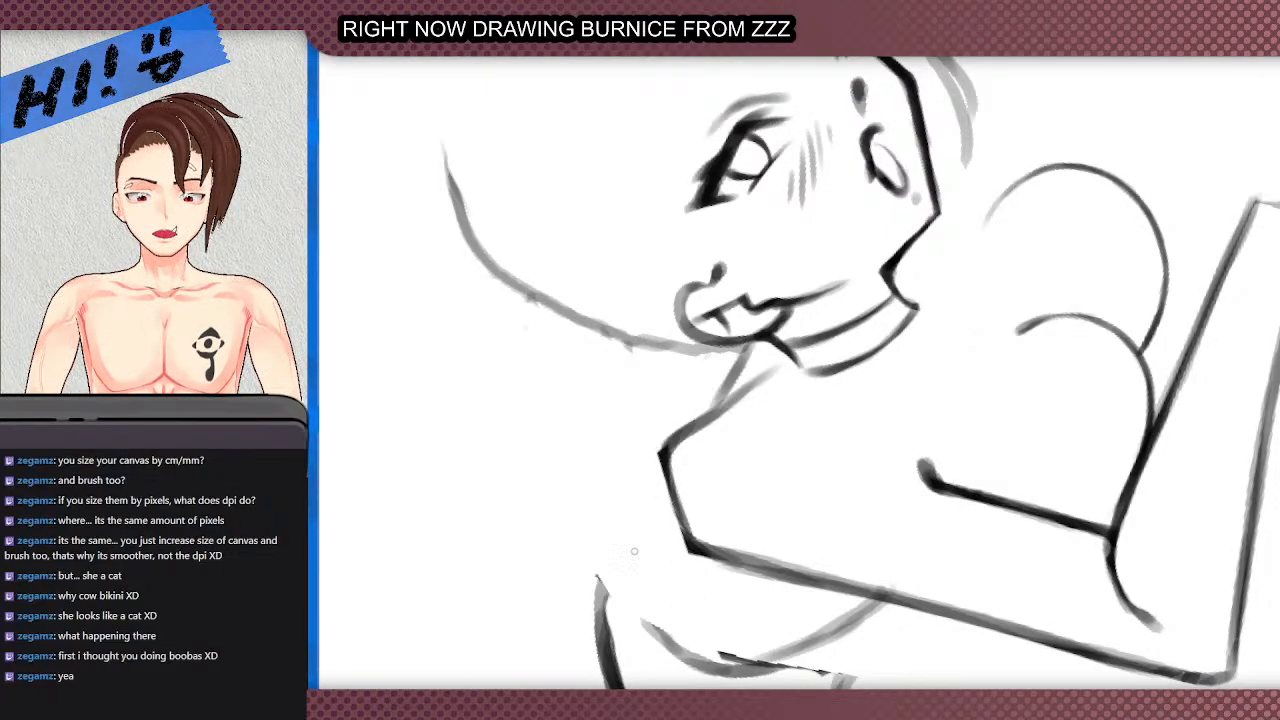
- Redraw the shoulder's outer edge as a short dark line between the upper arm and the line toward the neck
mouse_move(493, 653)
mouse_down()
mouse_move(905, 262)
mouse_move(869, 368)
mouse_up()
mouse_move(976, 297)
mouse_down()
mouse_move(974, 269)
mouse_move(965, 345)
mouse_up()
scroll(1127, 341, down, 1)
scroll(1127, 341, up, 1)
key(ctrl+z)
key(ctrl+z)
key(ctrl+z)
drag(973, 268, 963, 352)
mouse_move(972, 270)
mouse_down()
mouse_move(963, 352)
mouse_move(988, 294)
mouse_move(964, 368)
mouse_move(930, 393)
mouse_move(916, 383)
mouse_move(957, 369)
mouse_move(898, 374)
mouse_up()
key(e)
key(b)
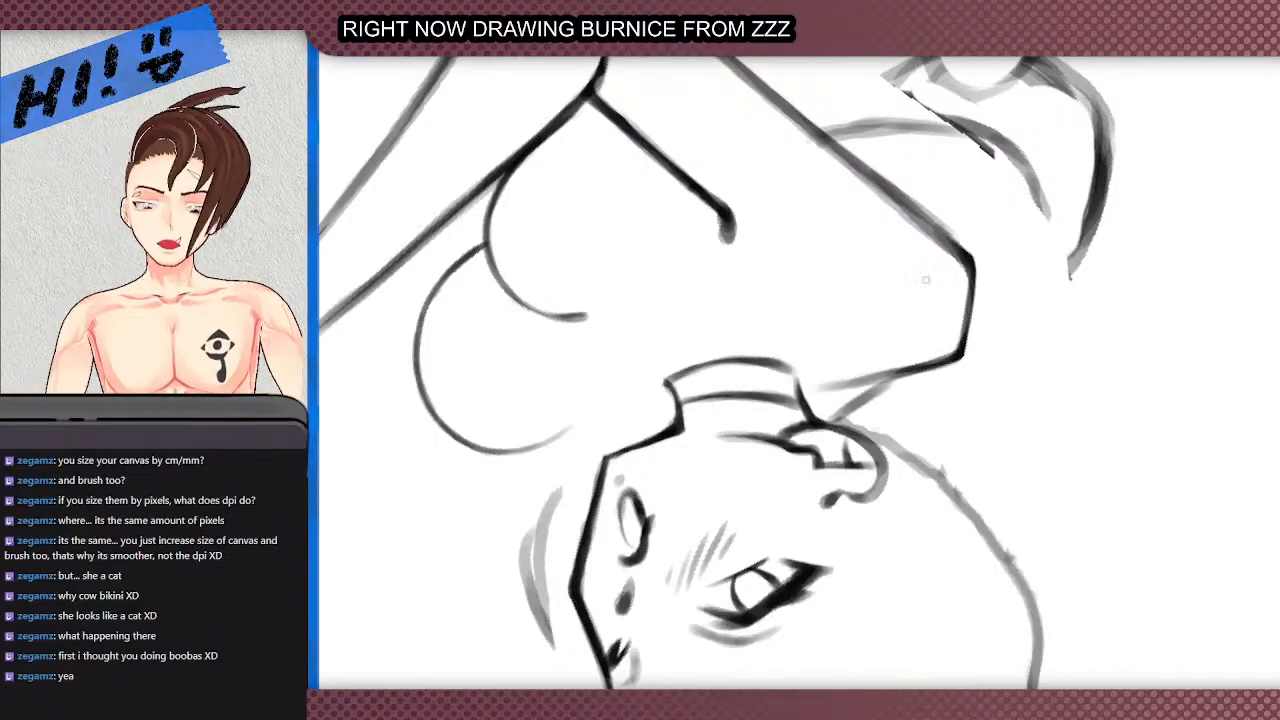
scroll(926, 280, down, 3)
scroll(982, 195, up, 1)
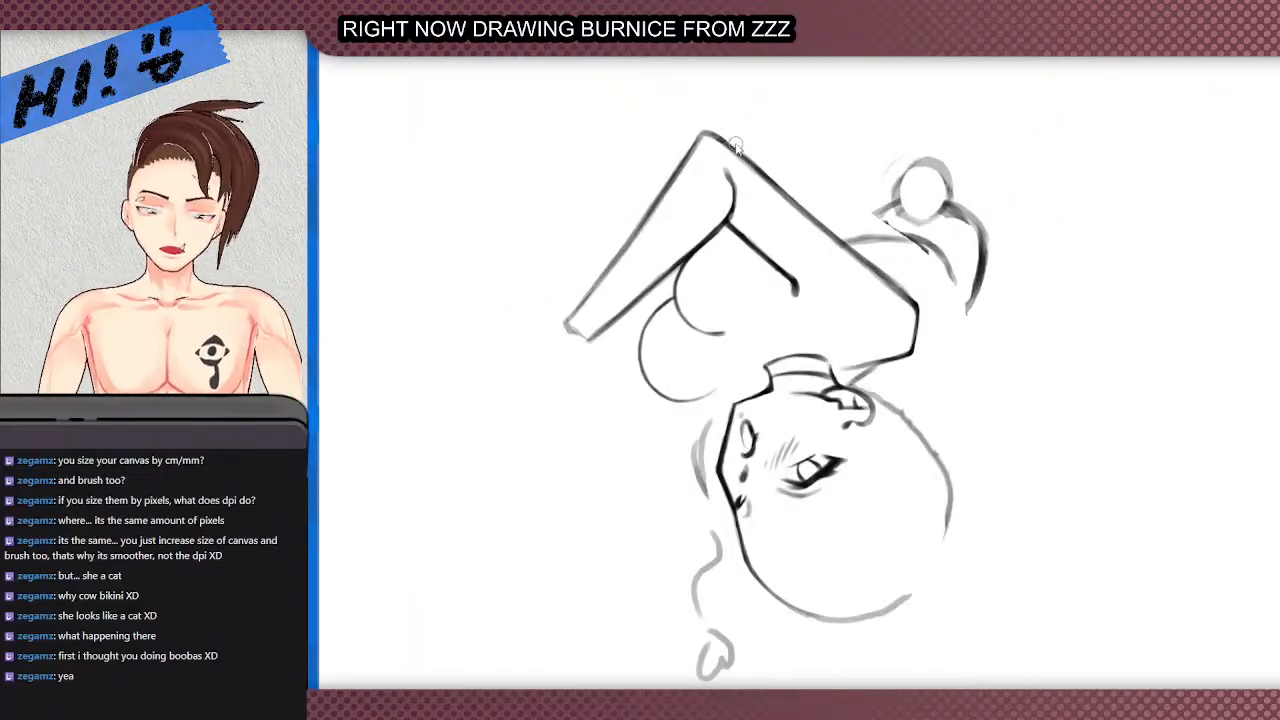
- Thin the upper arm's outer edge with the eraser along its length from the elbow to the shoulder
scroll(735, 143, up, 2)
key(e)
drag(702, 121, 883, 276)
drag(758, 166, 949, 341)
key(ctrl+z)
drag(718, 132, 922, 303)
drag(822, 220, 982, 352)
drag(1097, 443, 976, 348)
drag(915, 289, 965, 347)
key(b)
mouse_move(683, 129)
mouse_down()
mouse_move(776, 190)
mouse_move(763, 183)
mouse_up()
drag(693, 128, 803, 221)
mouse_move(724, 155)
mouse_down()
mouse_move(806, 210)
mouse_move(863, 273)
mouse_up()
key(ctrl+z)
key(ctrl+z)
key(ctrl+z)
key(ctrl+z)
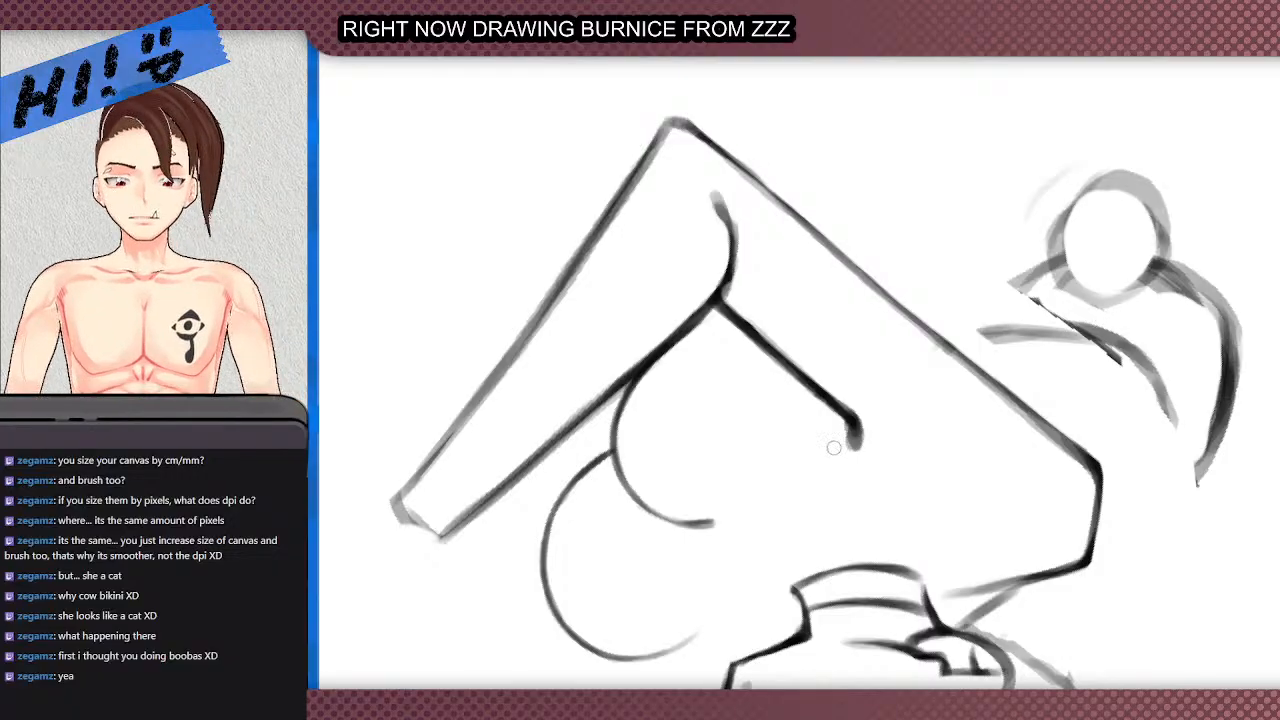
- Darken the upper arm's outer edge with thin overlapping strokes from the elbow to the shoulder
drag(686, 125, 744, 170)
drag(690, 126, 765, 188)
key(ctrl+z)
drag(697, 130, 890, 304)
drag(755, 178, 938, 349)
key(ctrl+z)
drag(822, 240, 1008, 401)
key(ctrl+z)
drag(874, 292, 1084, 457)
scroll(948, 396, down, 5)
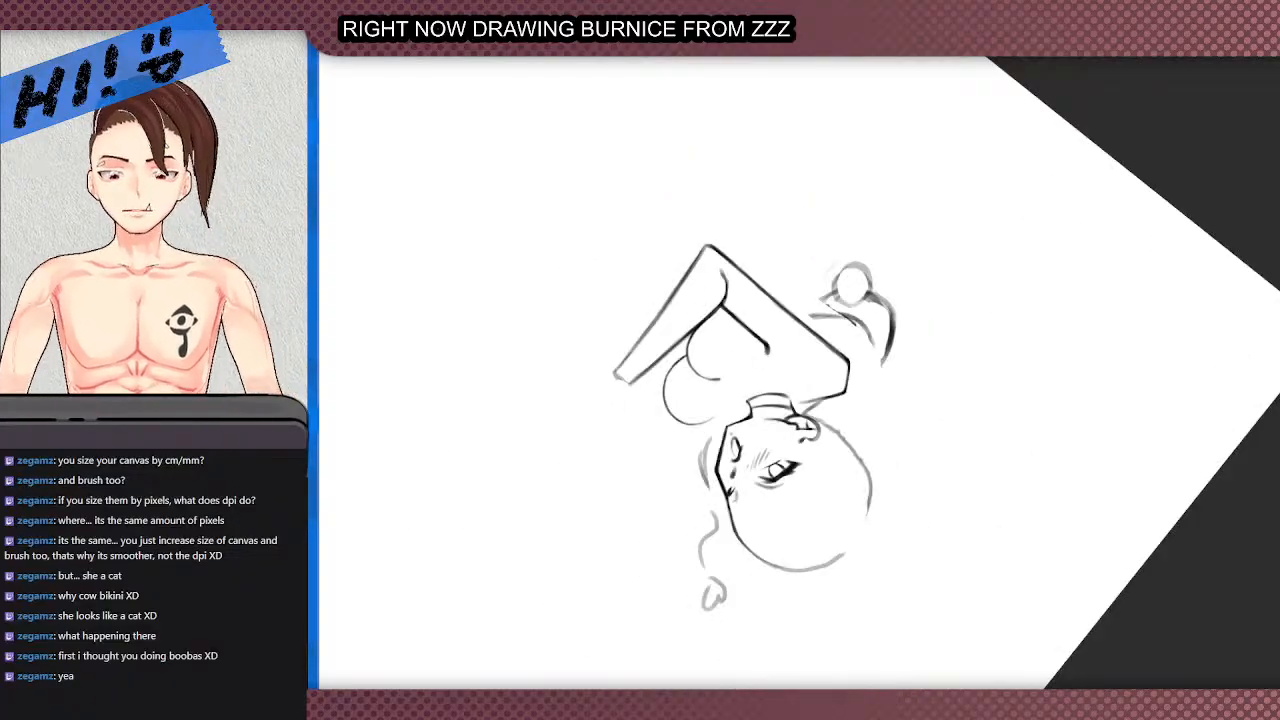
- Return the canvas to its upright orientation and examine the whole figure's proportions from different distances
key(Home)
scroll(618, 311, down, 2)
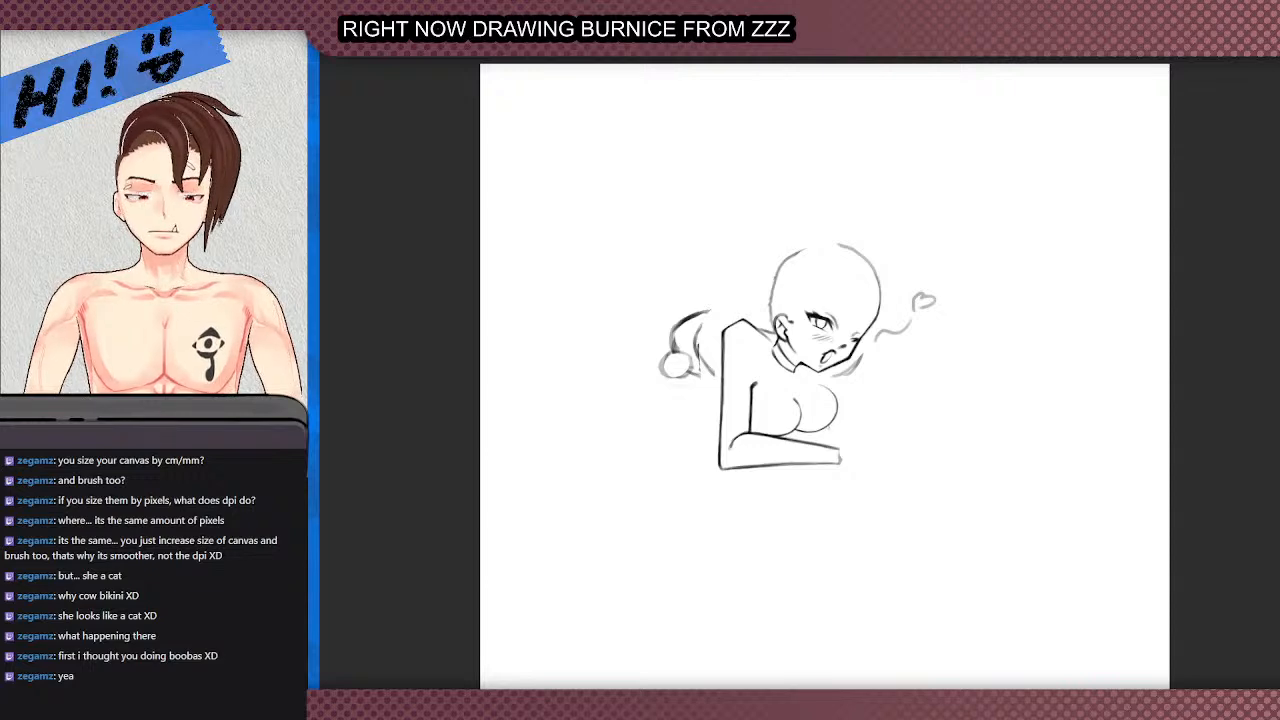
scroll(819, 467, up, 3)
mouse_move(690, 495)
mouse_down()
mouse_move(742, 478)
mouse_move(768, 446)
mouse_move(760, 393)
mouse_up()
mouse_move(757, 474)
mouse_down()
mouse_move(847, 467)
mouse_move(871, 443)
mouse_move(881, 418)
mouse_move(868, 360)
mouse_up()
scroll(703, 322, down, 5)
scroll(703, 322, up, 5)
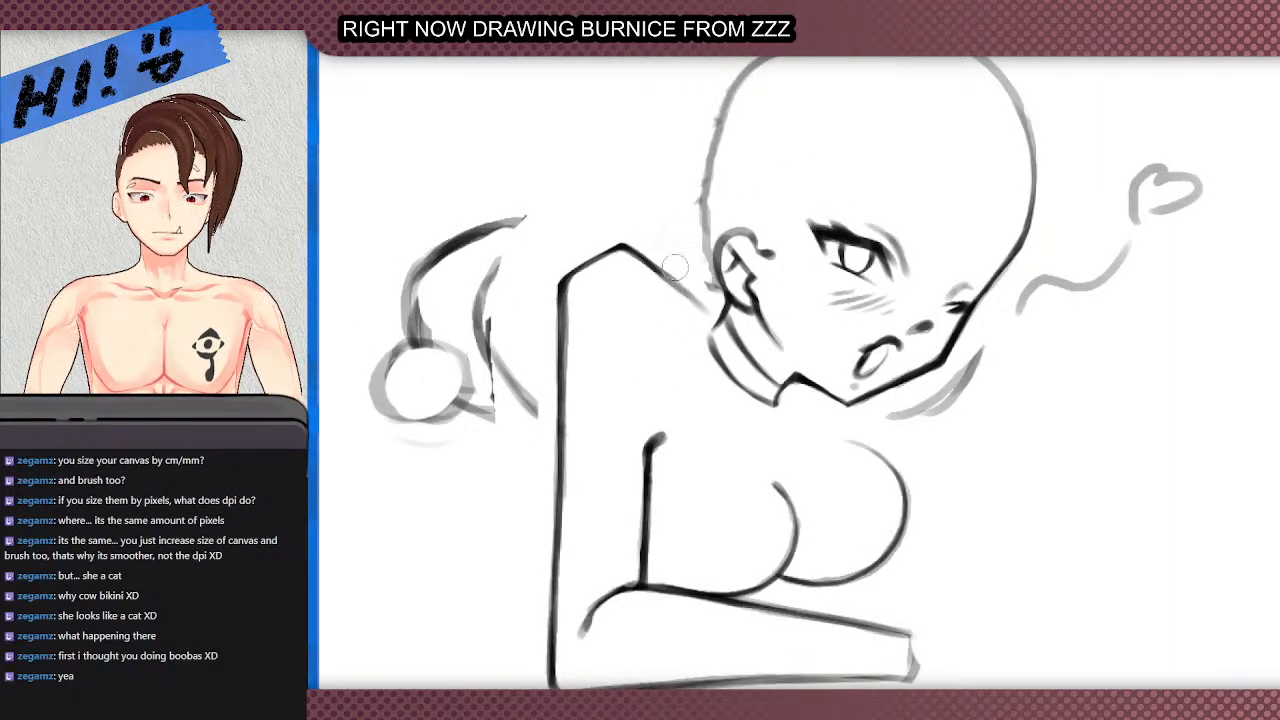
scroll(693, 263, down, 3)
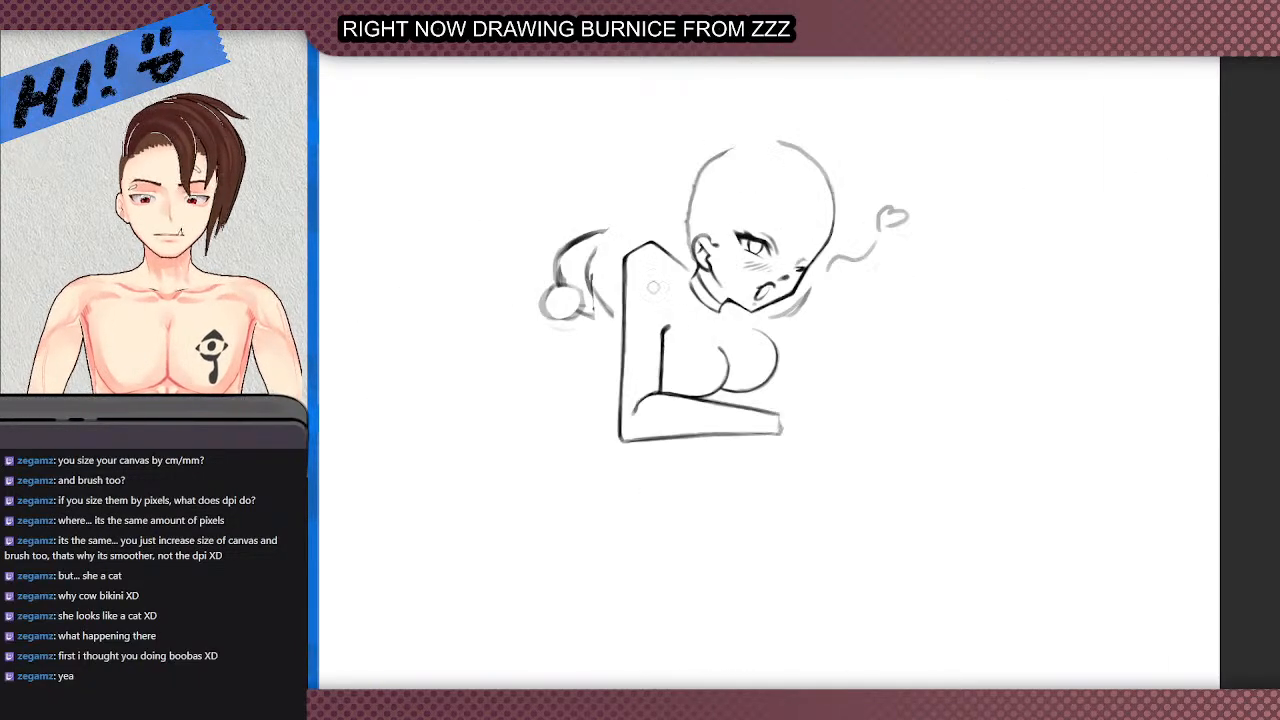
scroll(740, 197, down, 3)
scroll(706, 347, up, 3)
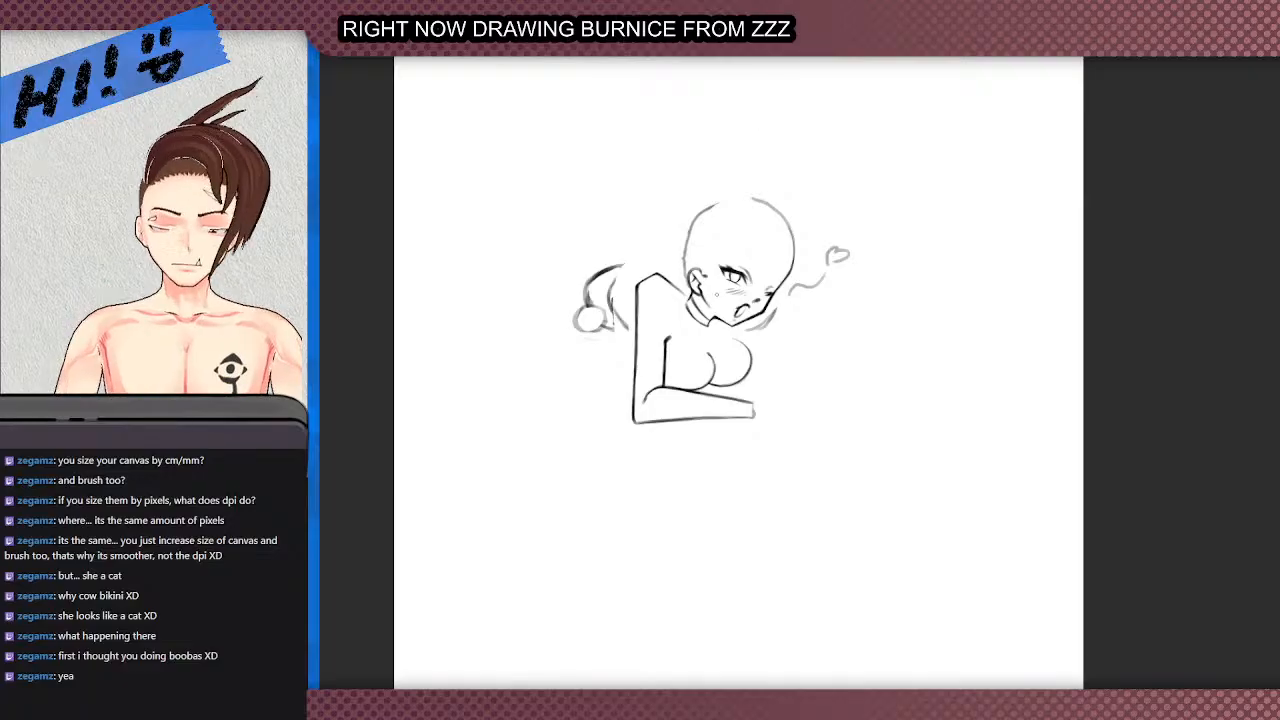
- Add a short dark stroke extending the front of the neck down toward the chest
scroll(706, 347, up, 3)
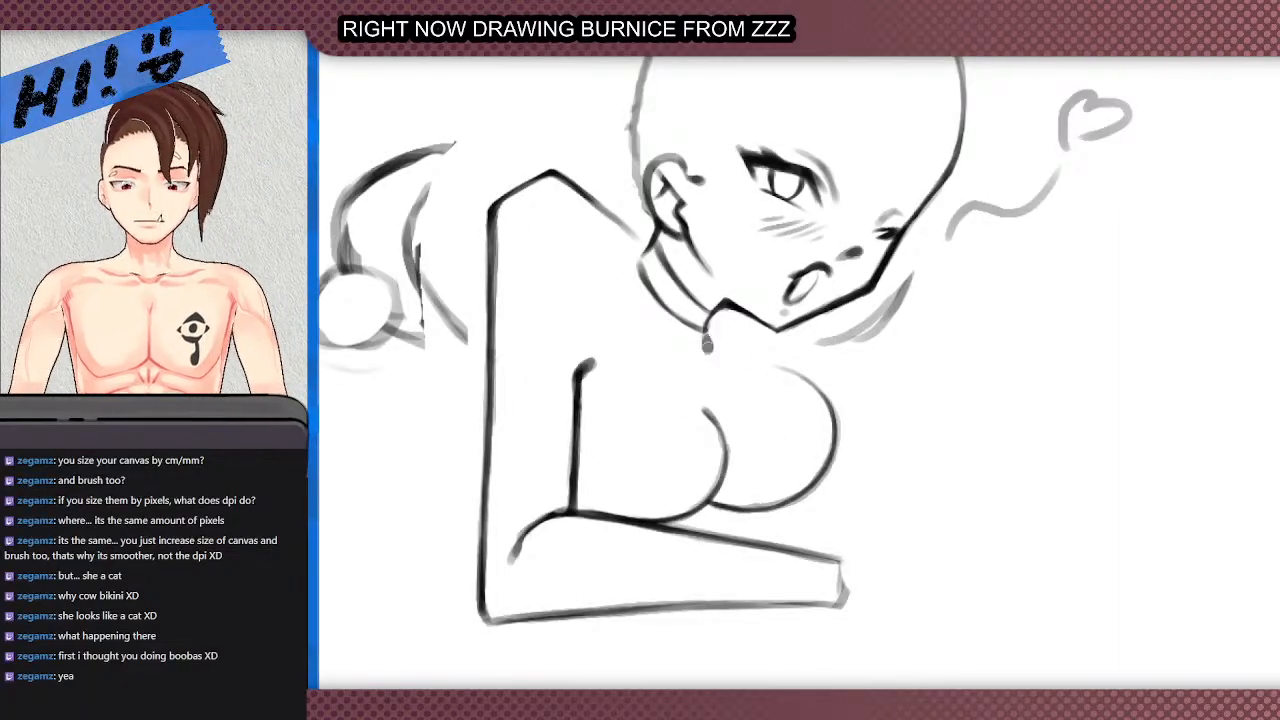
scroll(688, 312, down, 3)
scroll(741, 198, up, 2)
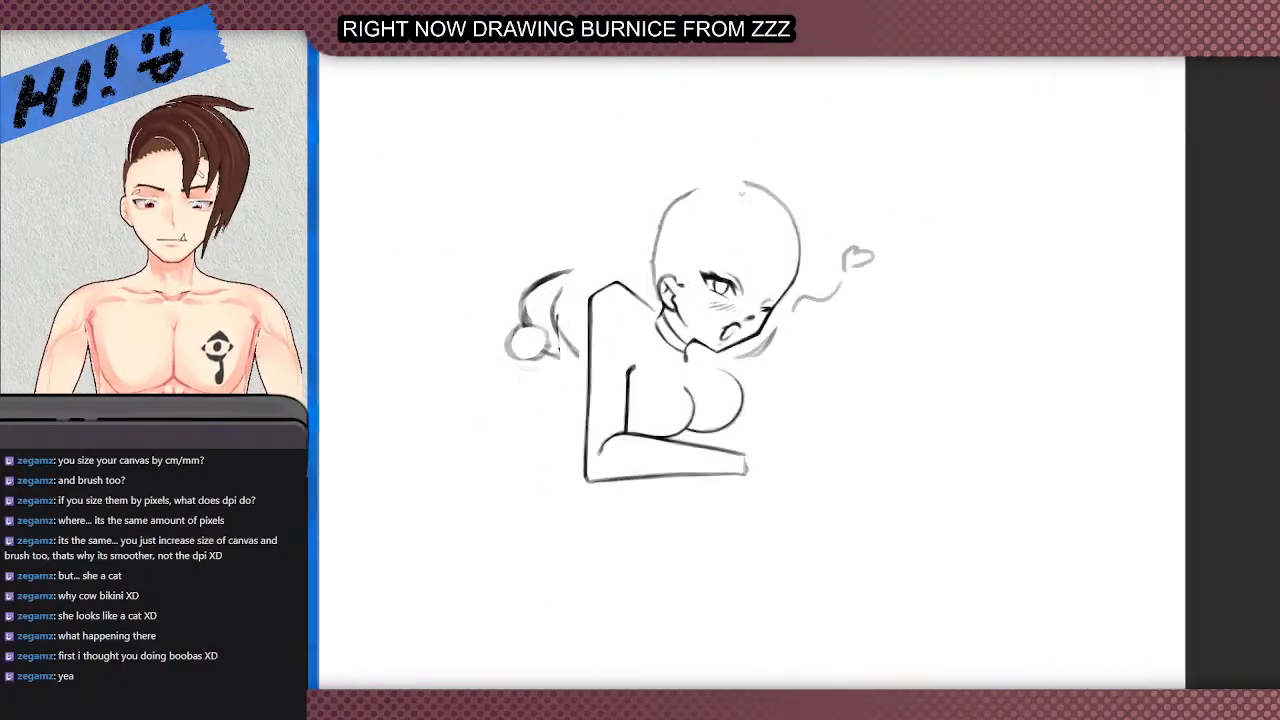
scroll(738, 260, up, 2)
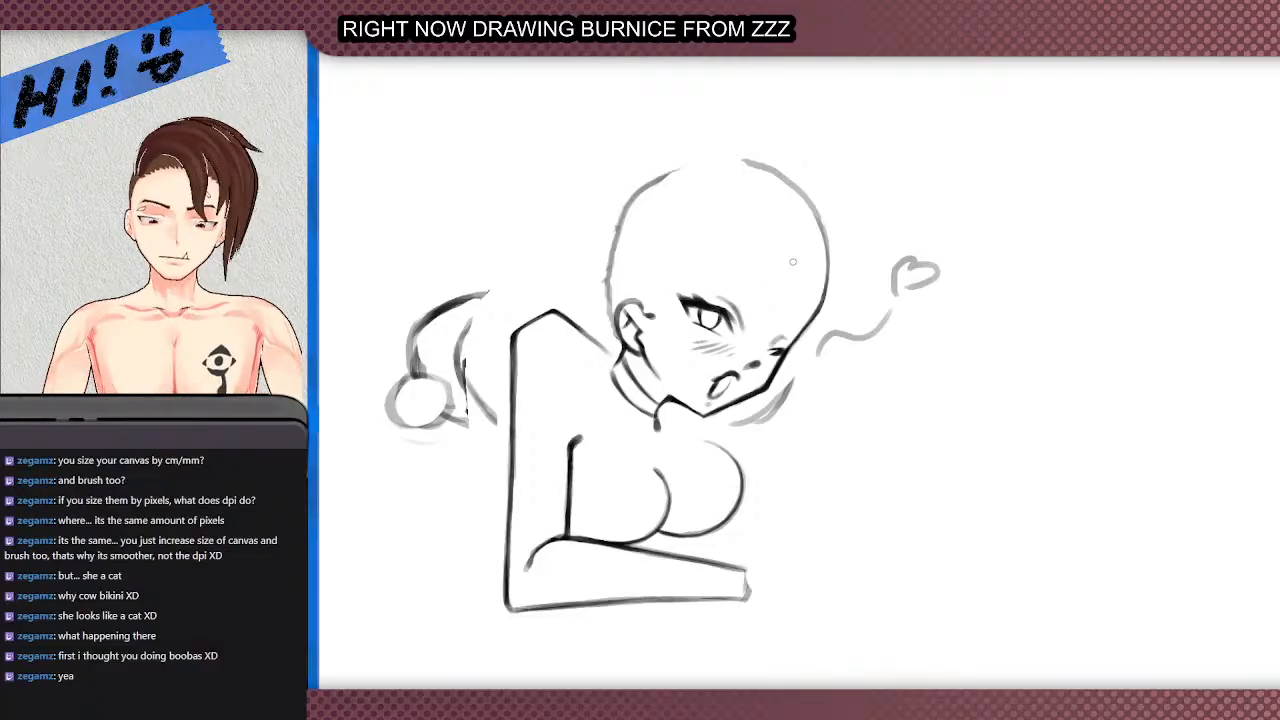
- Sketch a light fringe curve from the far side of the head down across the forehead toward the brow
drag(793, 245, 760, 325)
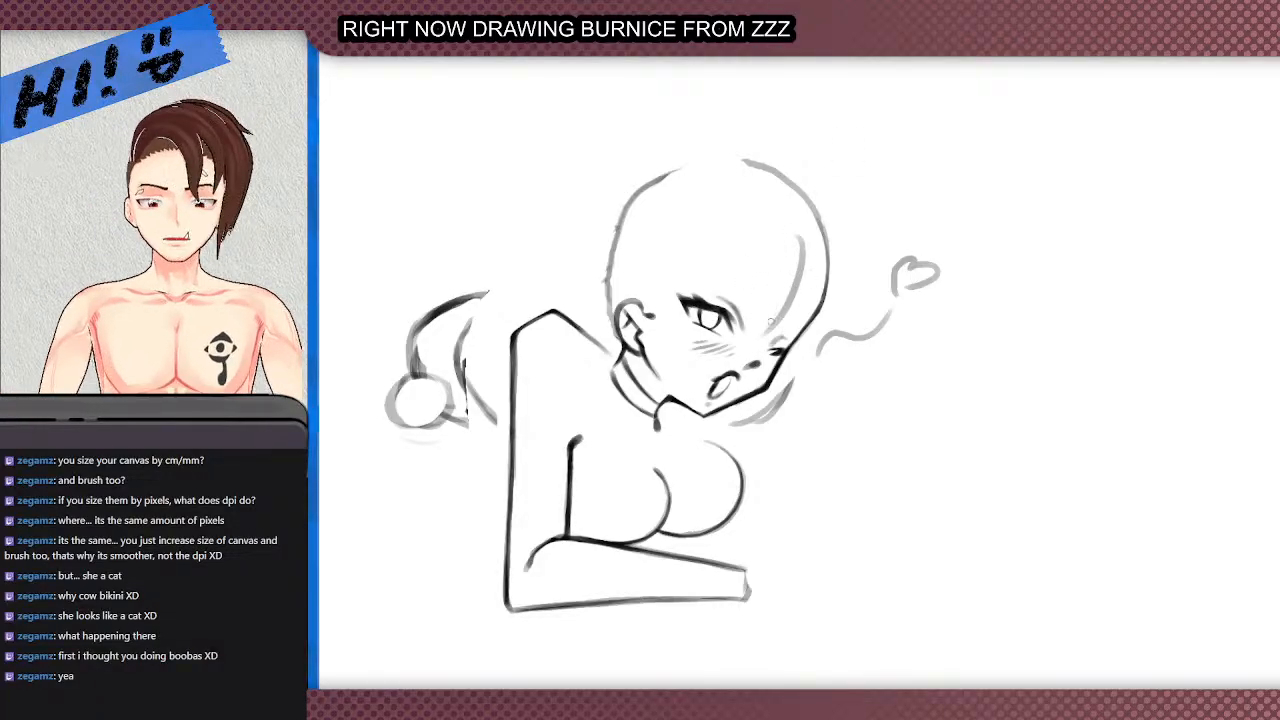
key(ctrl+z)
drag(801, 236, 765, 331)
key(ctrl+z)
drag(801, 234, 739, 311)
key(ctrl+z)
drag(801, 230, 762, 320)
key(ctrl+z)
drag(804, 228, 748, 318)
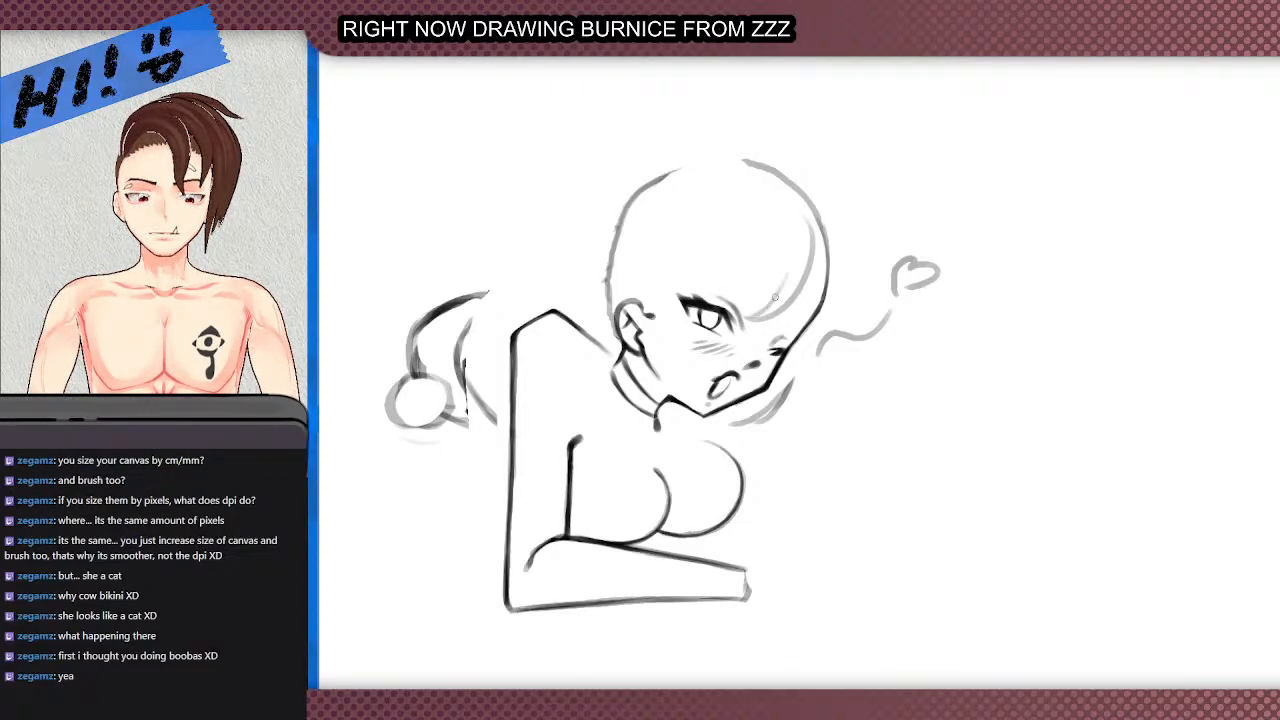
- Sketch the rest of the fringe with a second forehead strand, small pointed locks above the near eye and a strand toward the ear
drag(780, 276, 713, 304)
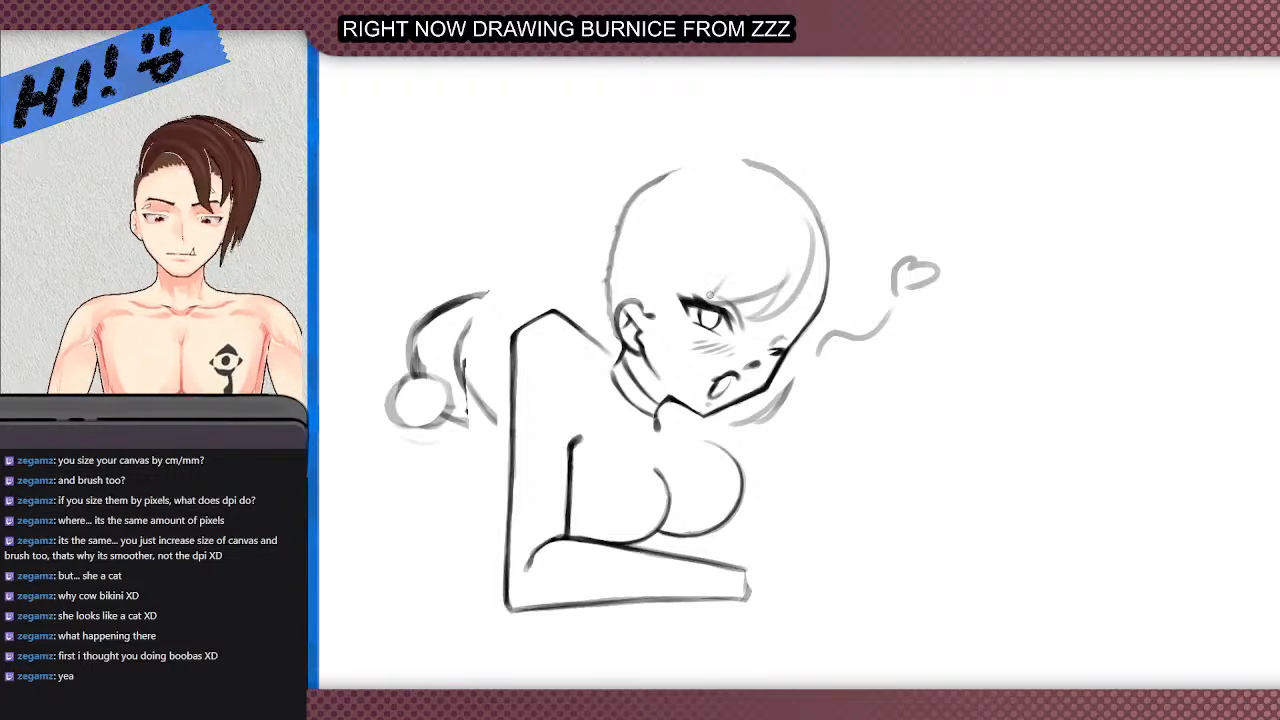
mouse_move(710, 296)
mouse_down()
mouse_move(727, 263)
mouse_move(700, 285)
mouse_up()
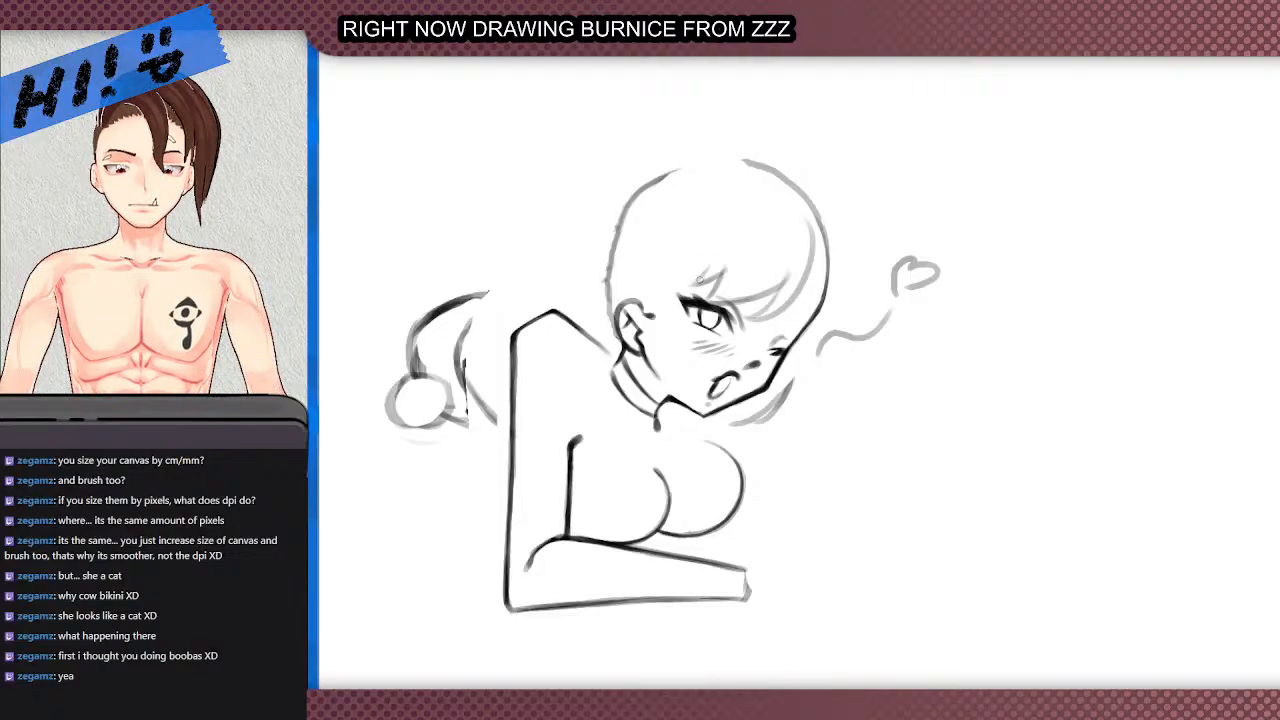
key(ctrl+z)
drag(726, 268, 700, 291)
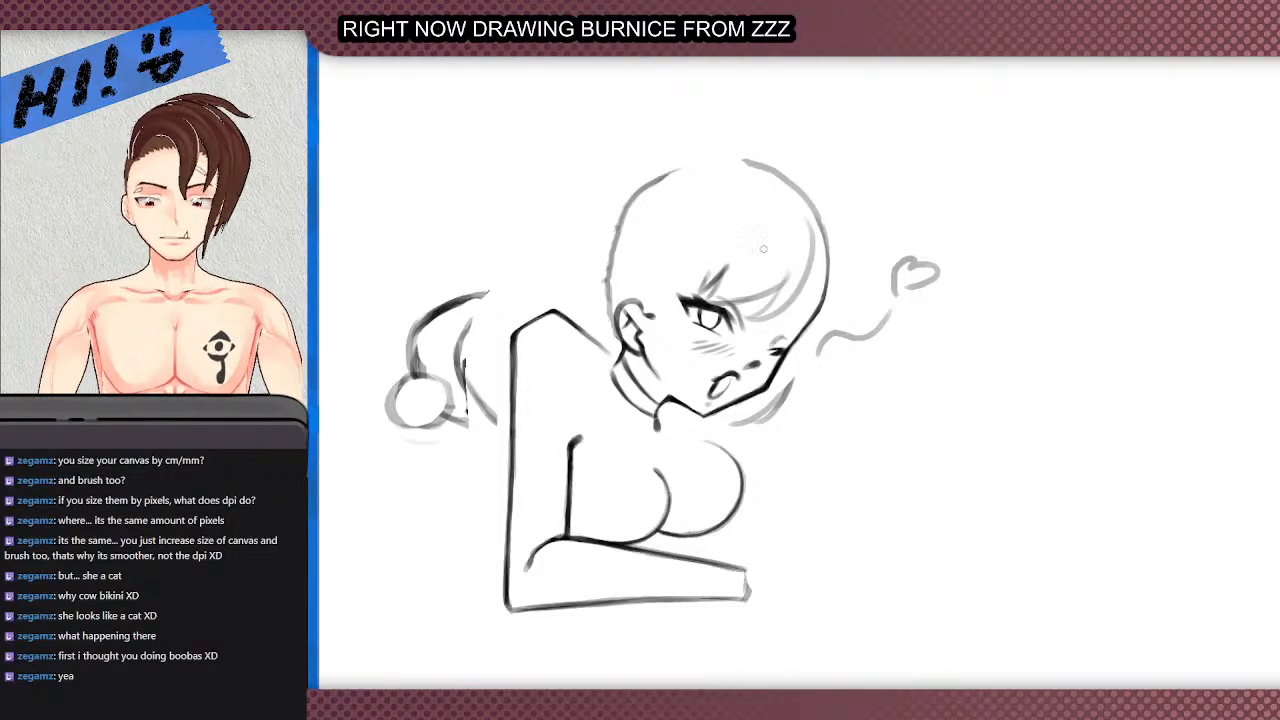
drag(707, 270, 667, 296)
key(ctrl+z)
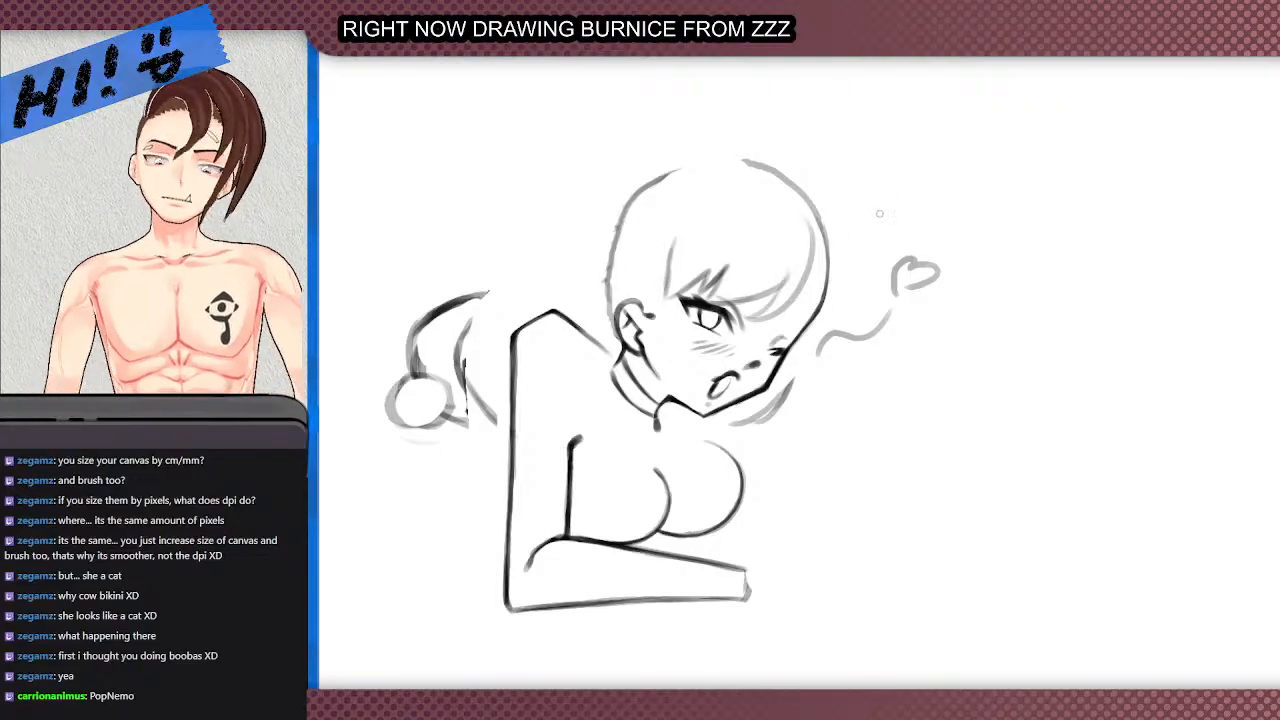
- Draw a long side lock falling from the fringe along the far edge of the face to the jaw
drag(811, 267, 788, 353)
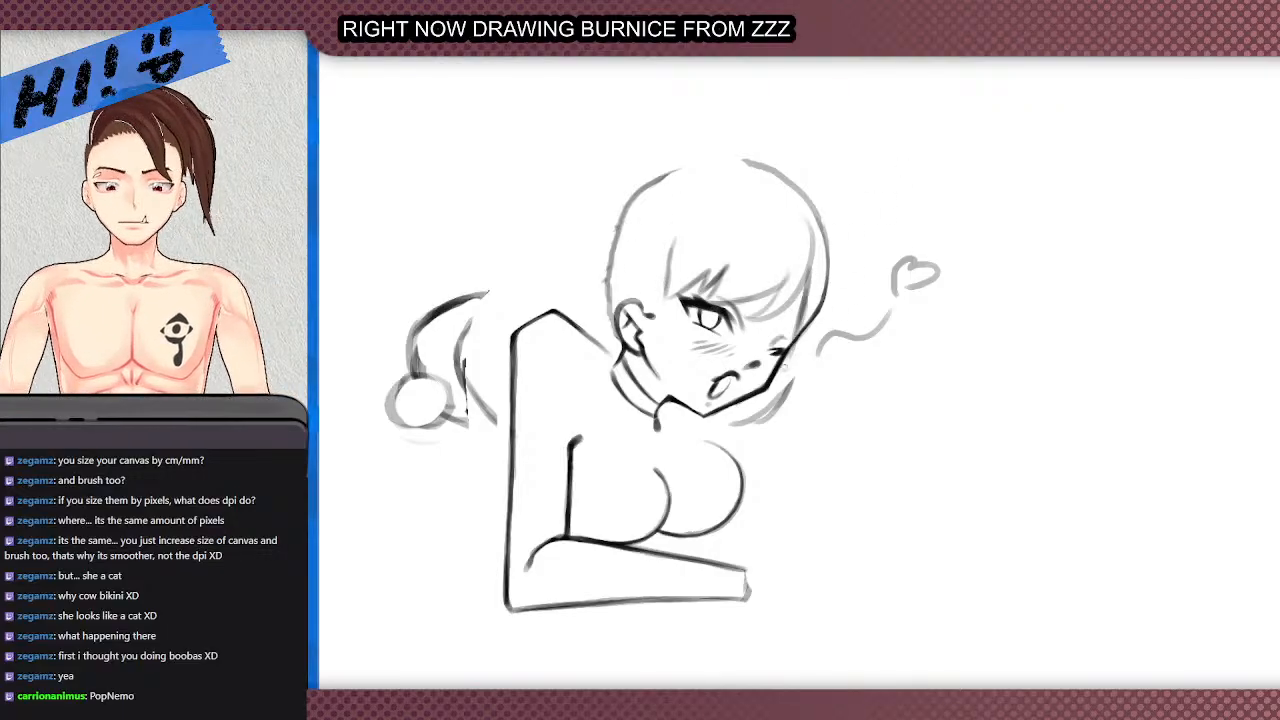
key(ctrl+z)
drag(815, 268, 776, 394)
- Refine the side lock's edge beside the far cheek and erase the old head outline above it near the crown
key(e)
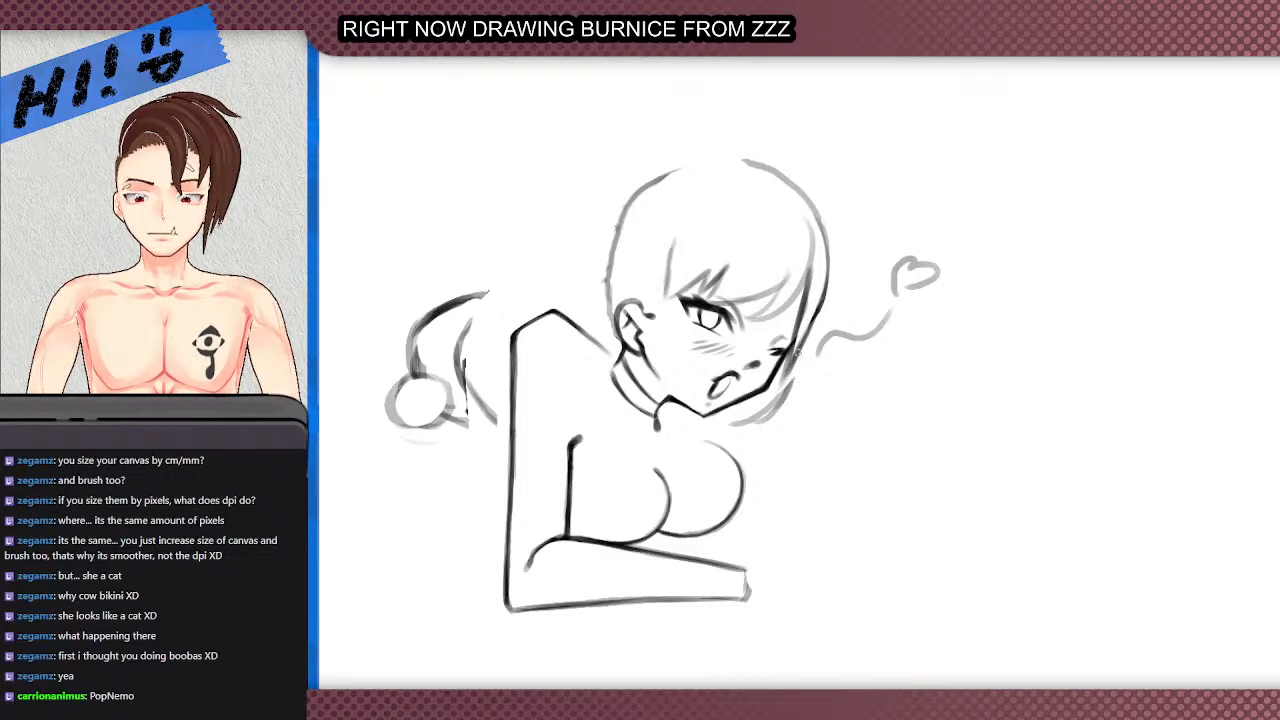
drag(800, 354, 781, 381)
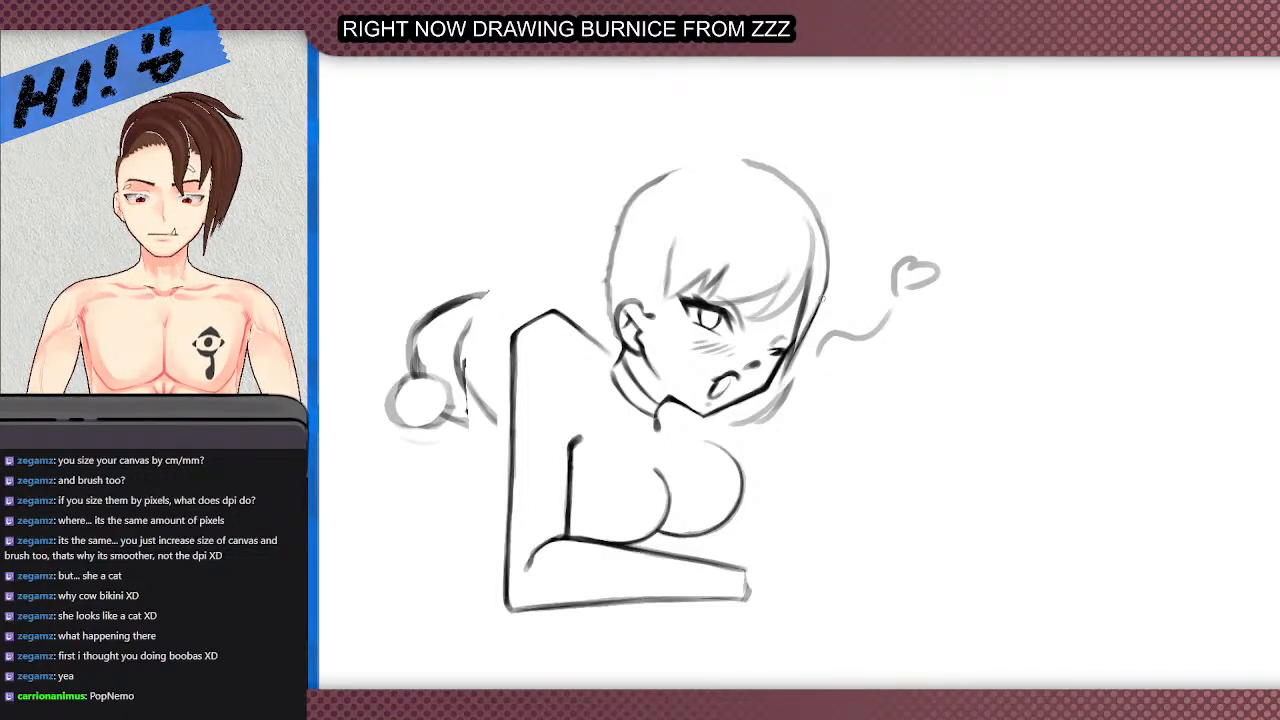
mouse_move(787, 375)
mouse_down()
mouse_move(811, 284)
mouse_move(794, 350)
mouse_move(803, 292)
mouse_up()
drag(762, 137, 814, 234)
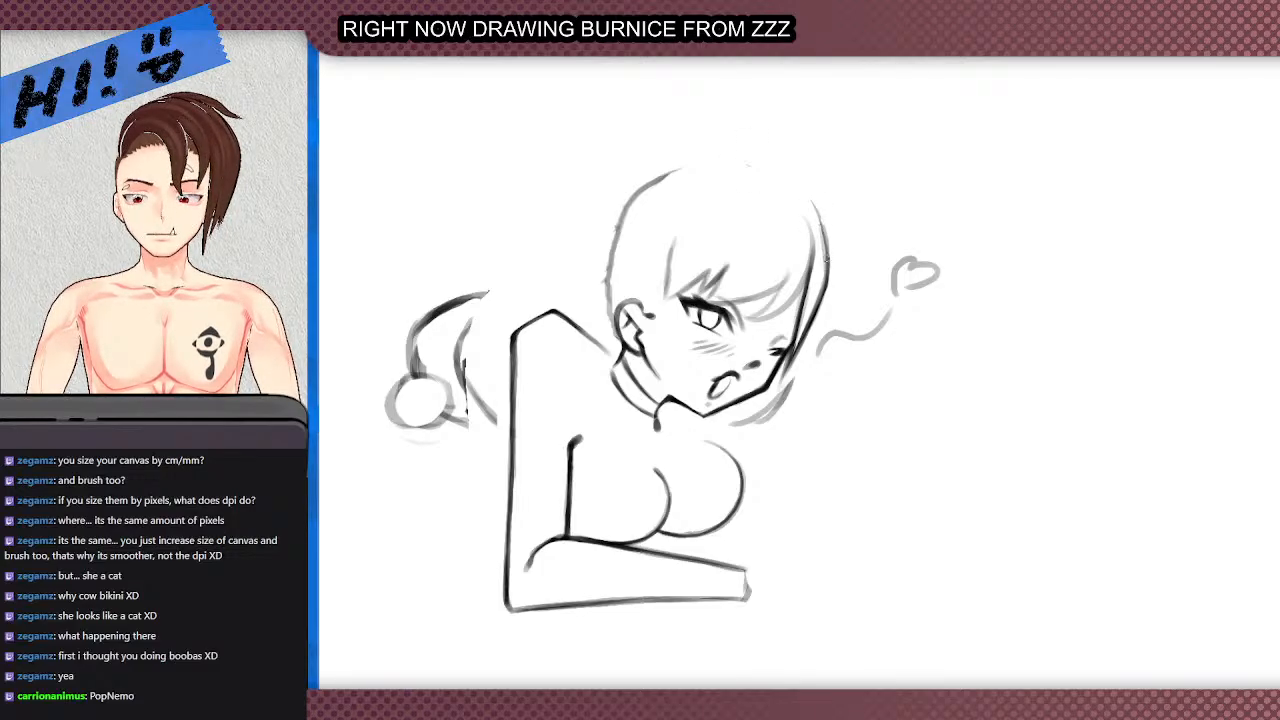
- Redraw the hair's outer curve up toward the crown and extend the side lock's inner edge to meet it
mouse_move(826, 260)
mouse_down()
mouse_move(803, 192)
mouse_move(779, 179)
mouse_up()
scroll(809, 222, up, 3)
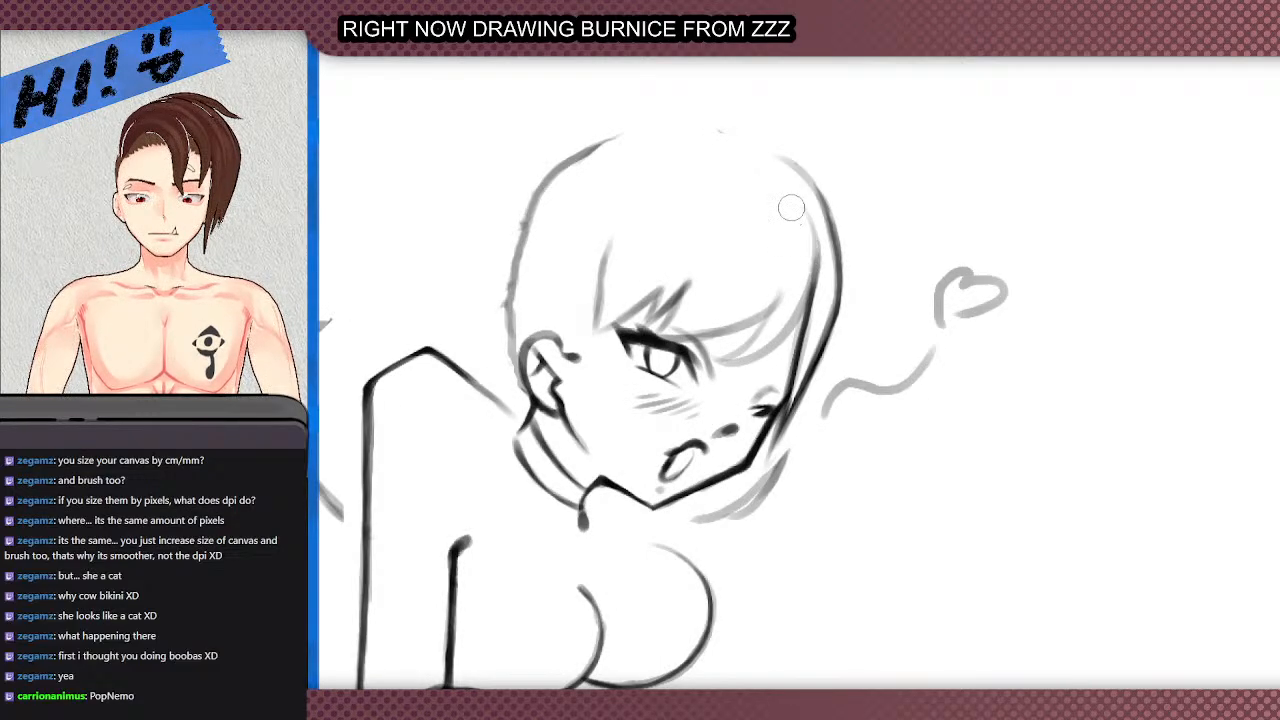
drag(803, 306, 818, 206)
drag(812, 280, 817, 218)
key(ctrl+z)
key(ctrl+z)
mouse_move(813, 280)
mouse_down()
mouse_move(819, 226)
mouse_move(794, 163)
mouse_up()
mouse_move(819, 228)
mouse_down()
mouse_move(797, 170)
mouse_move(746, 150)
mouse_up()
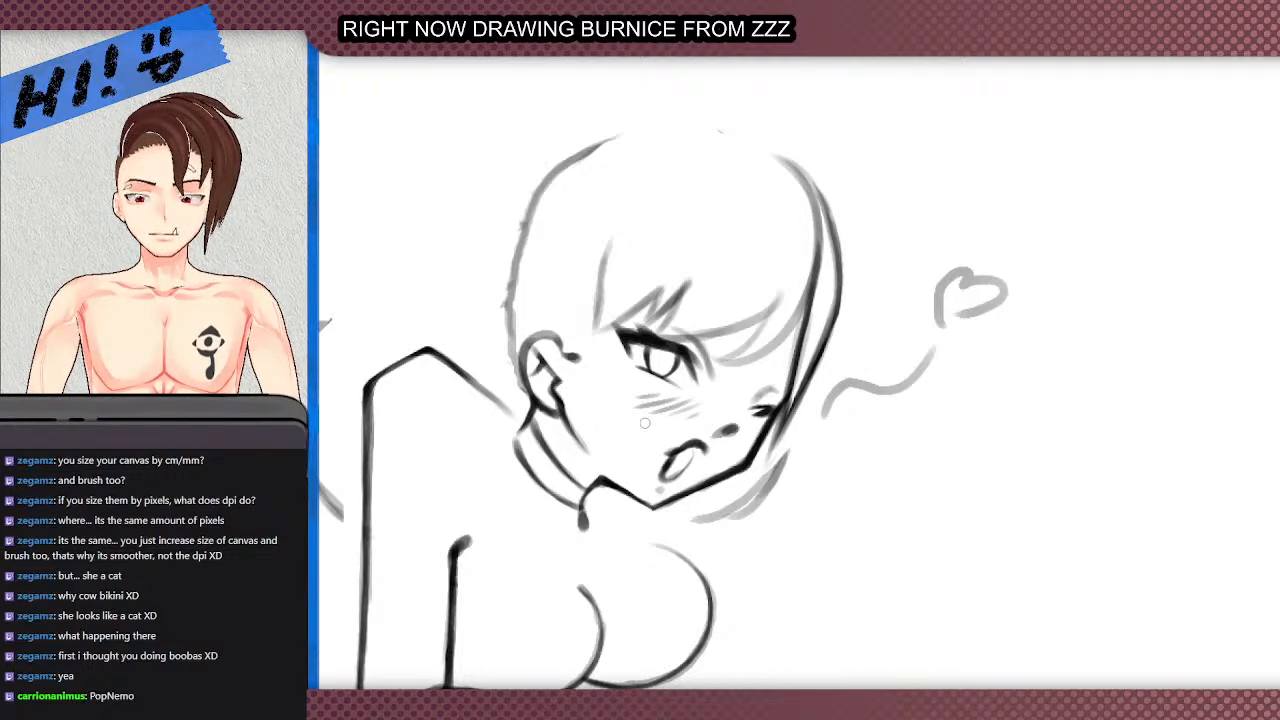
scroll(645, 423, down, 1)
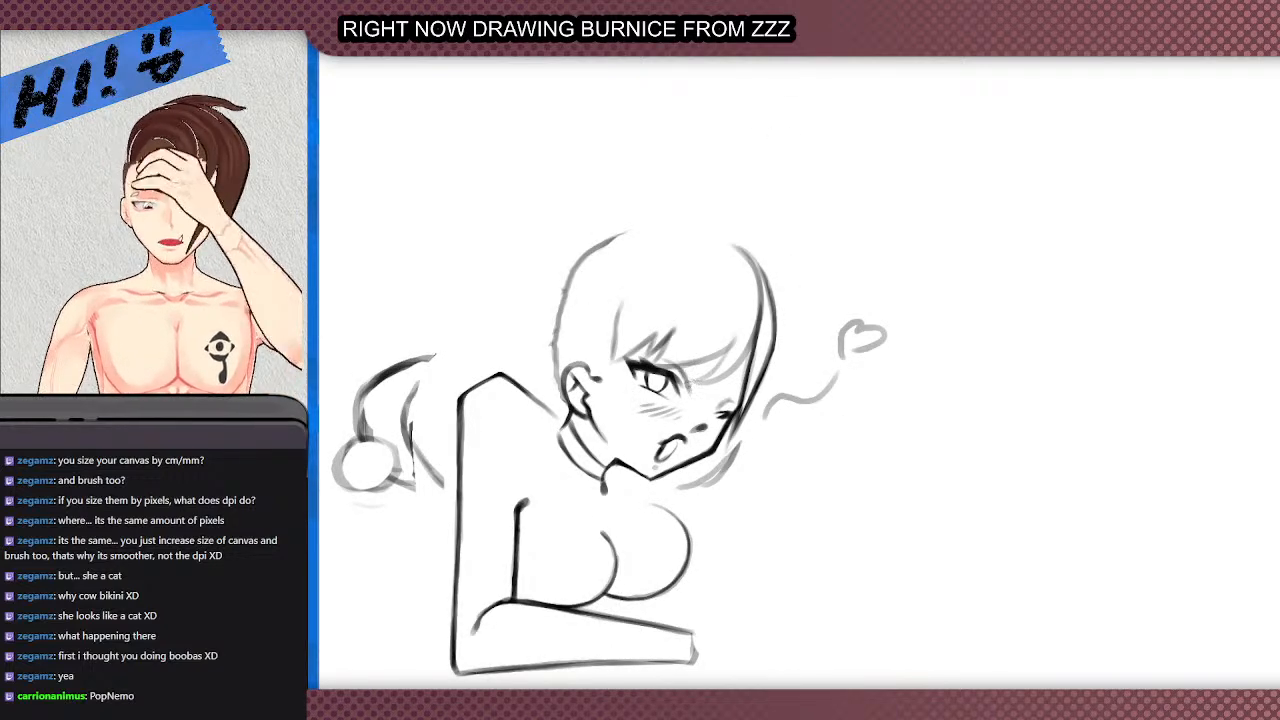
scroll(633, 216, down, 1)
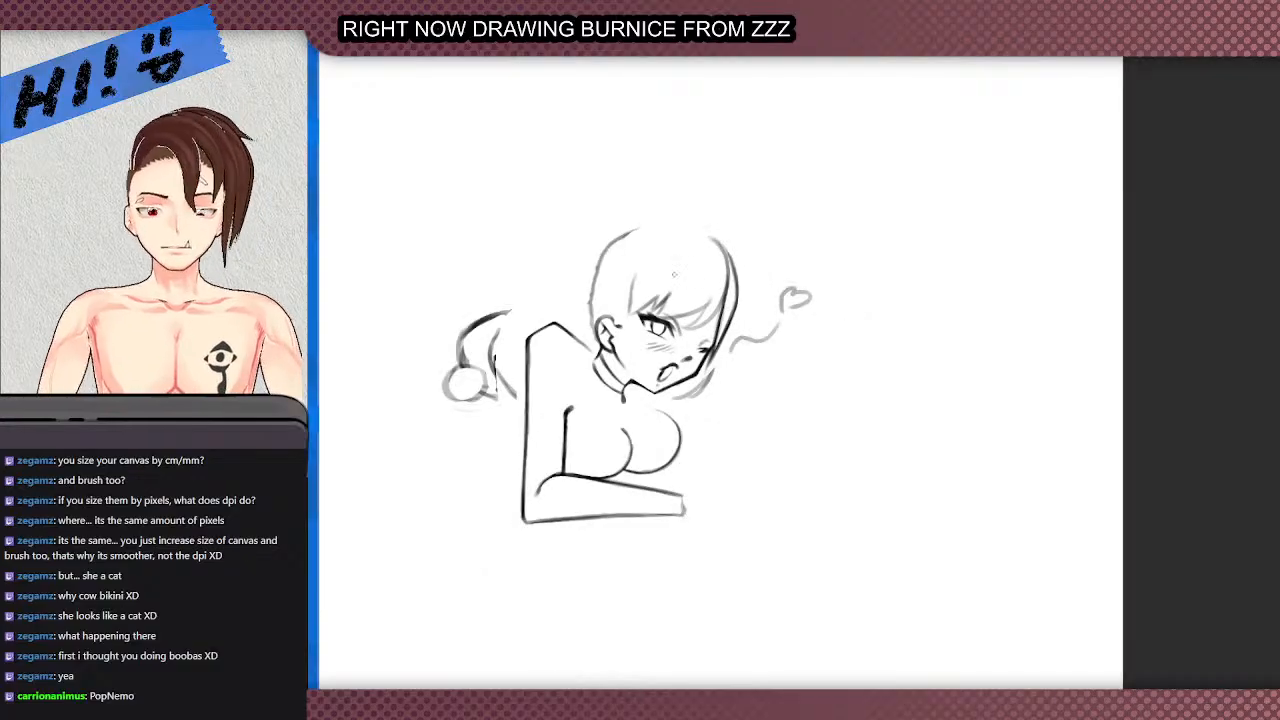
- Try to replace the loose lock below the far cheek with a dark pointed strand hanging beside the face
scroll(694, 251, up, 1)
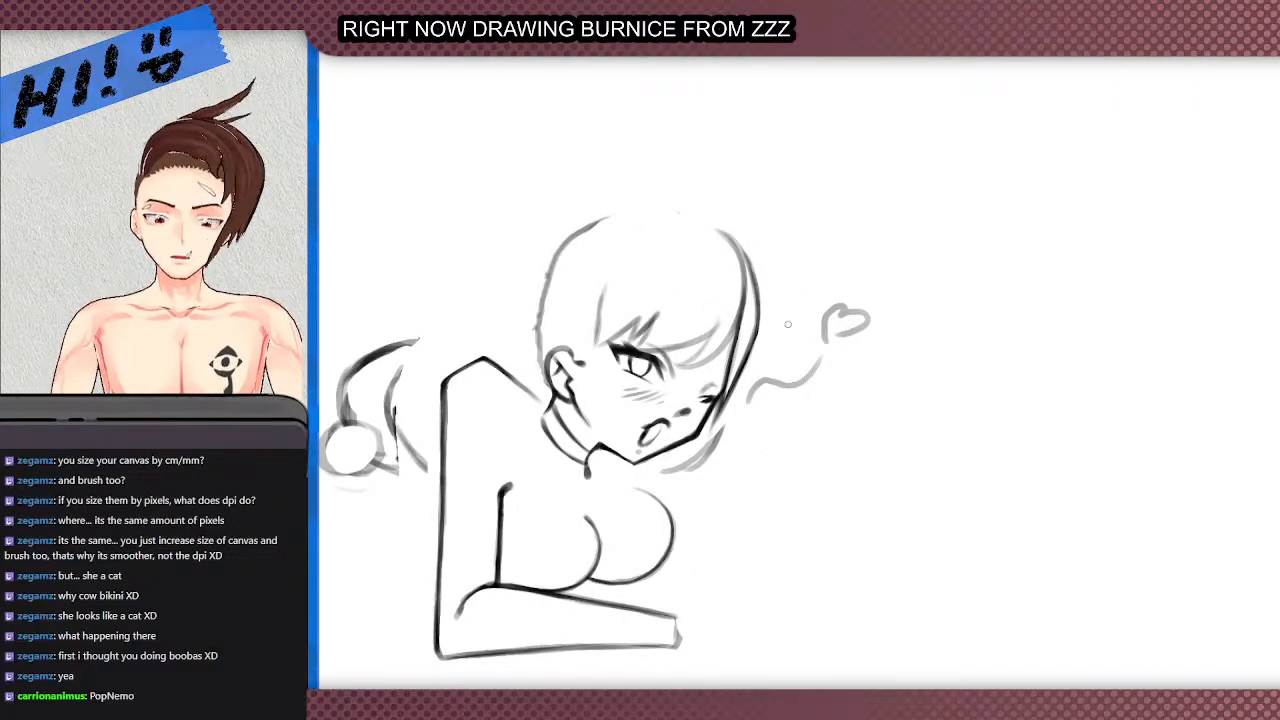
drag(757, 339, 747, 401)
key(ctrl+z)
key(e)
mouse_move(662, 470)
mouse_down()
mouse_move(716, 439)
mouse_move(696, 478)
mouse_up()
scroll(711, 444, down, 1)
scroll(712, 424, up, 1)
drag(694, 432, 699, 481)
key(ctrl+z)
mouse_move(694, 432)
mouse_down()
mouse_move(701, 482)
mouse_move(697, 471)
mouse_up()
key(ctrl+z)
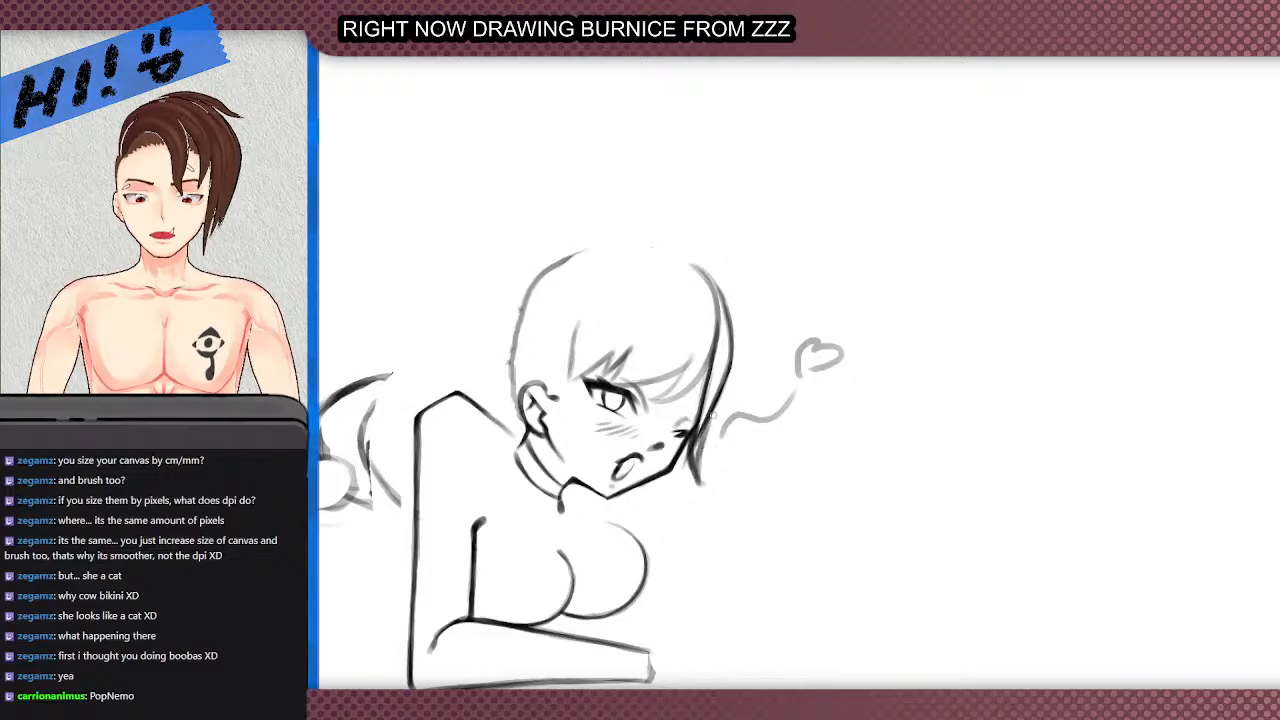
- Try to extend the outer hair edge downward with another tapering strand beside the winking eye
scroll(705, 420, up, 2)
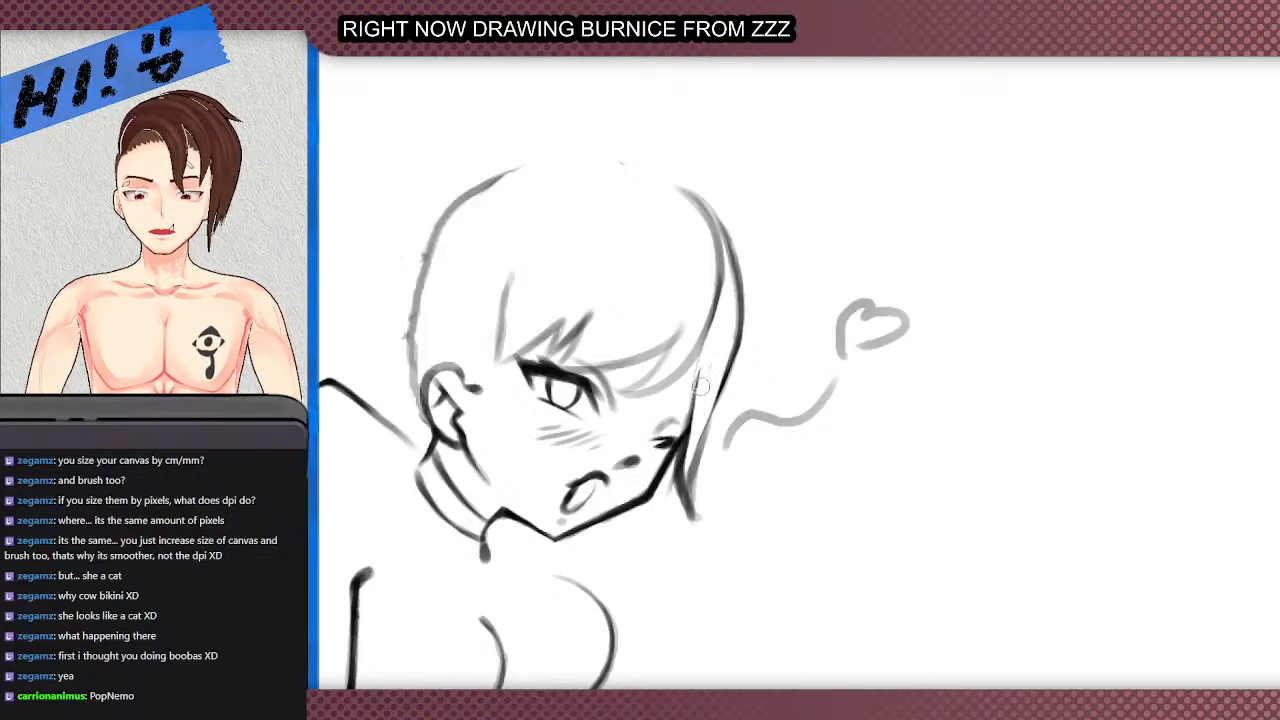
scroll(625, 411, down, 3)
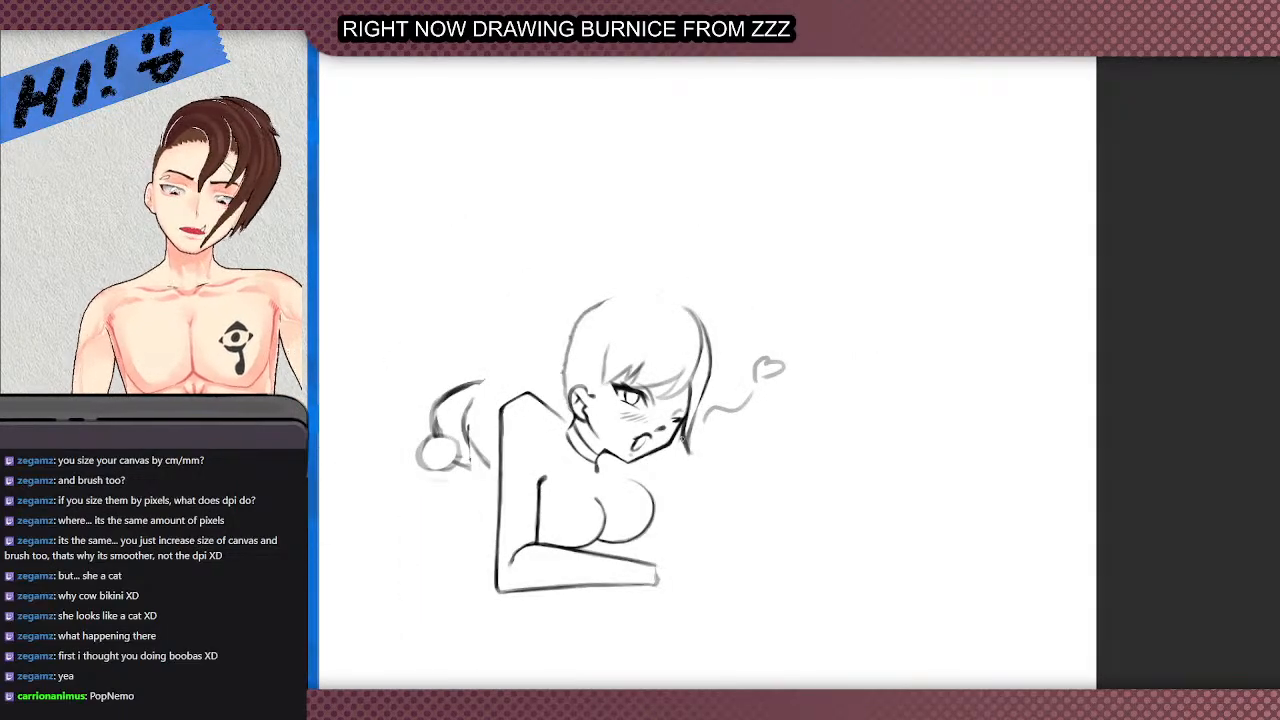
scroll(741, 300, up, 2)
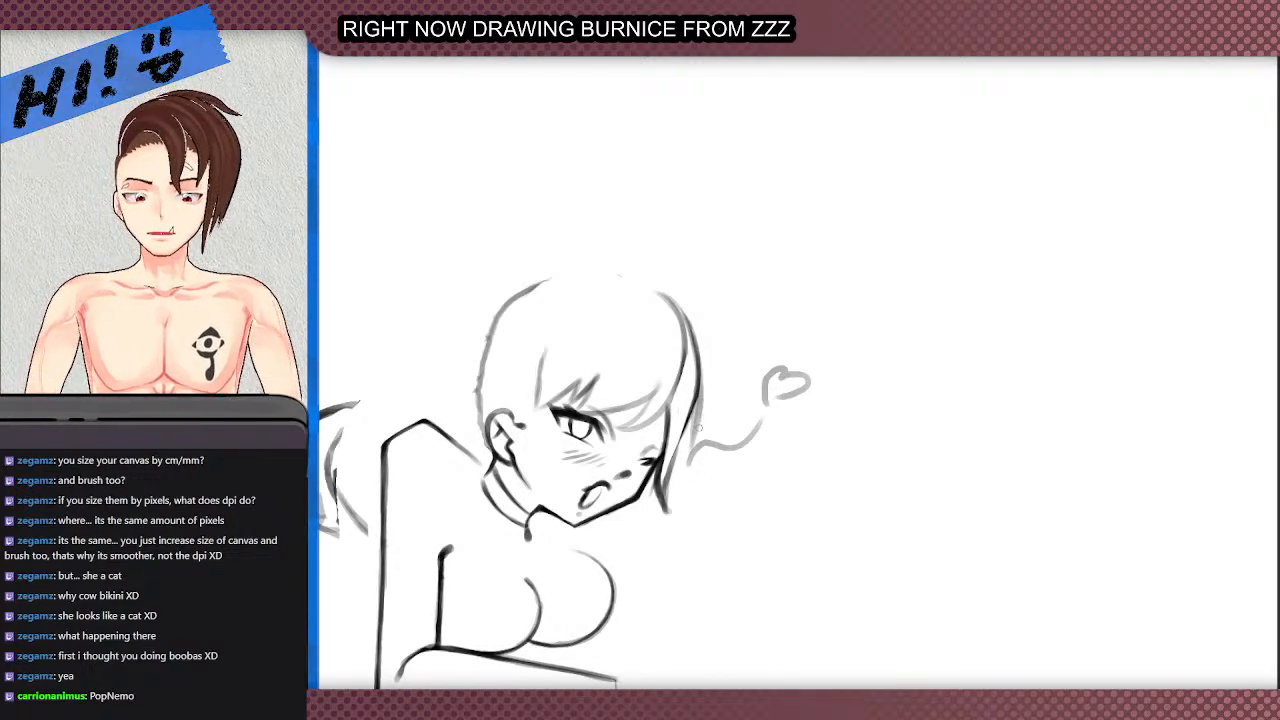
drag(696, 394, 685, 481)
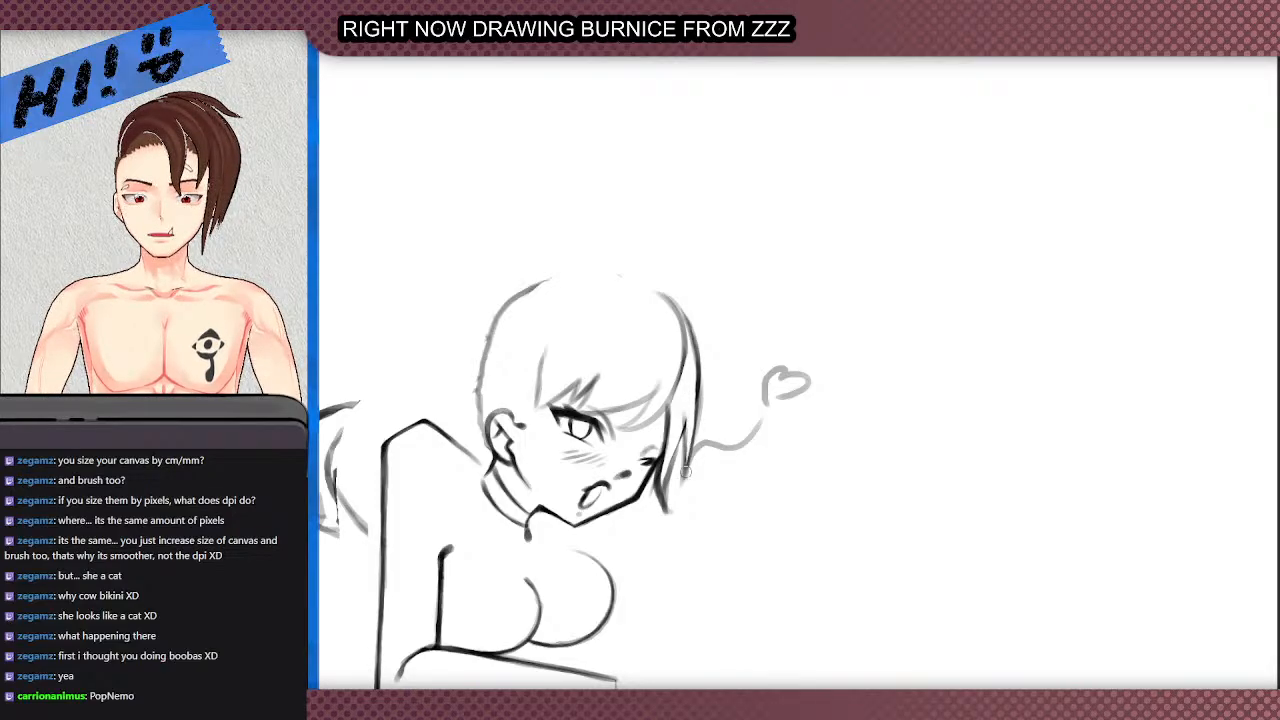
scroll(688, 388, down, 2)
scroll(606, 457, up, 1)
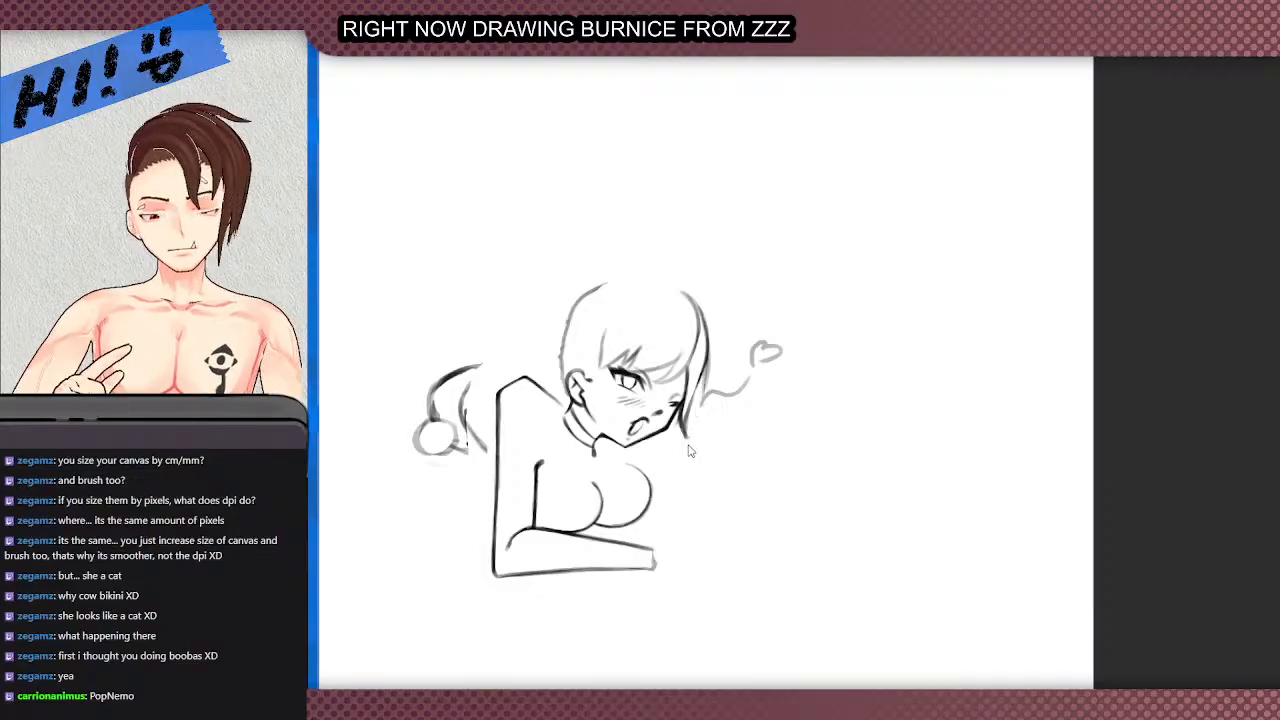
- Undo the dark side strands, redraw the head contour from crown to far temple, and erase the loose lock under the cheek
key(ctrl+z)
drag(704, 345, 646, 452)
key(ctrl+z)
drag(652, 277, 707, 345)
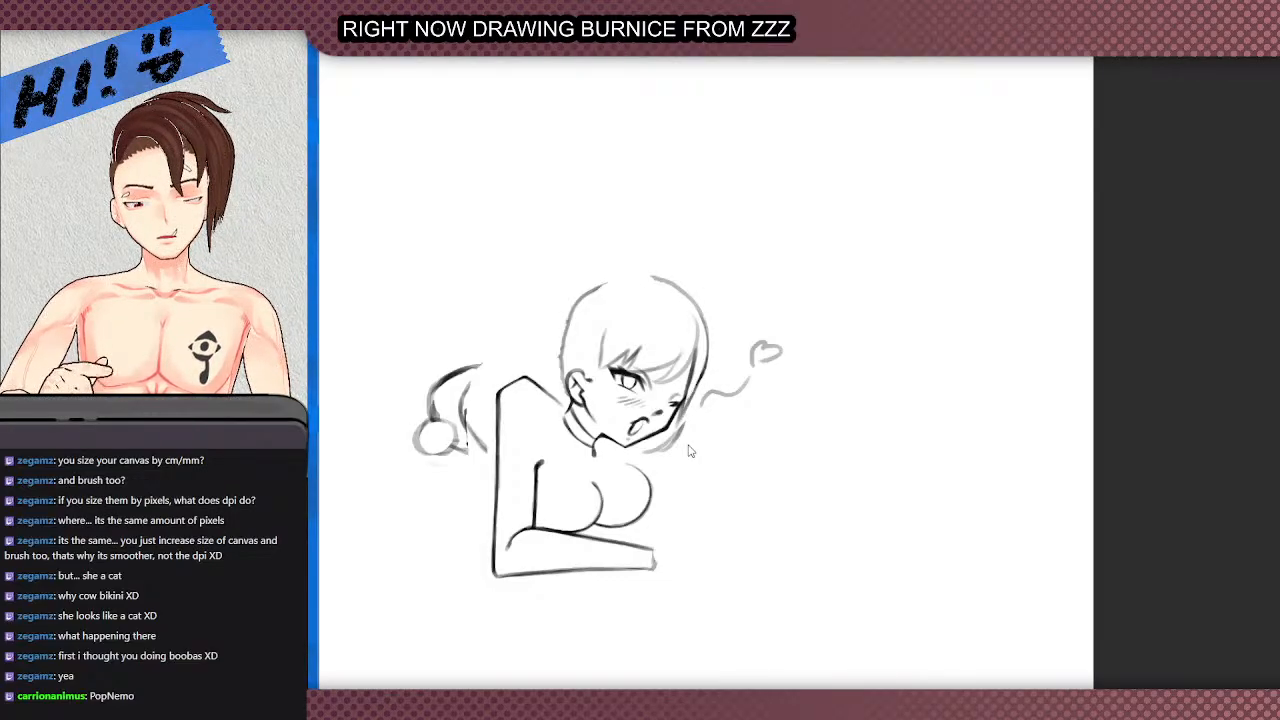
scroll(688, 452, up, 1)
mouse_move(664, 423)
mouse_down()
mouse_move(650, 448)
mouse_move(616, 460)
mouse_up()
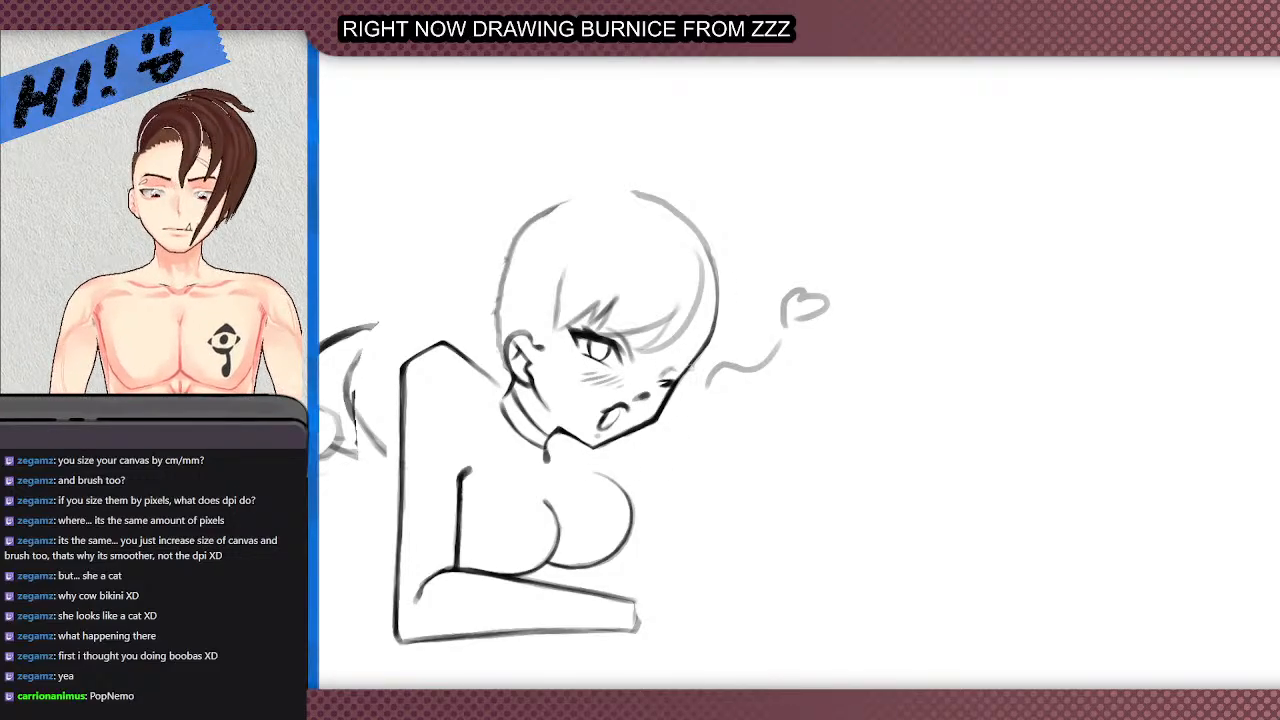
- Try several hair strands falling from the winking eye past the far side of the jaw
drag(681, 384, 691, 452)
key(ctrl+z)
drag(681, 385, 690, 453)
key(ctrl+z)
drag(674, 400, 680, 460)
key(ctrl+z)
key(ctrl+z)
mouse_move(672, 390)
mouse_down()
mouse_move(674, 443)
mouse_move(683, 379)
mouse_up()
key(ctrl+z)
key(ctrl+z)
drag(671, 446, 681, 384)
key(ctrl+z)
drag(685, 469, 671, 425)
key(ctrl+z)
- Draw thin hair strands falling behind the far jaw toward the chest, and reshape the outer hair edge above them
drag(690, 481, 670, 402)
drag(689, 484, 662, 406)
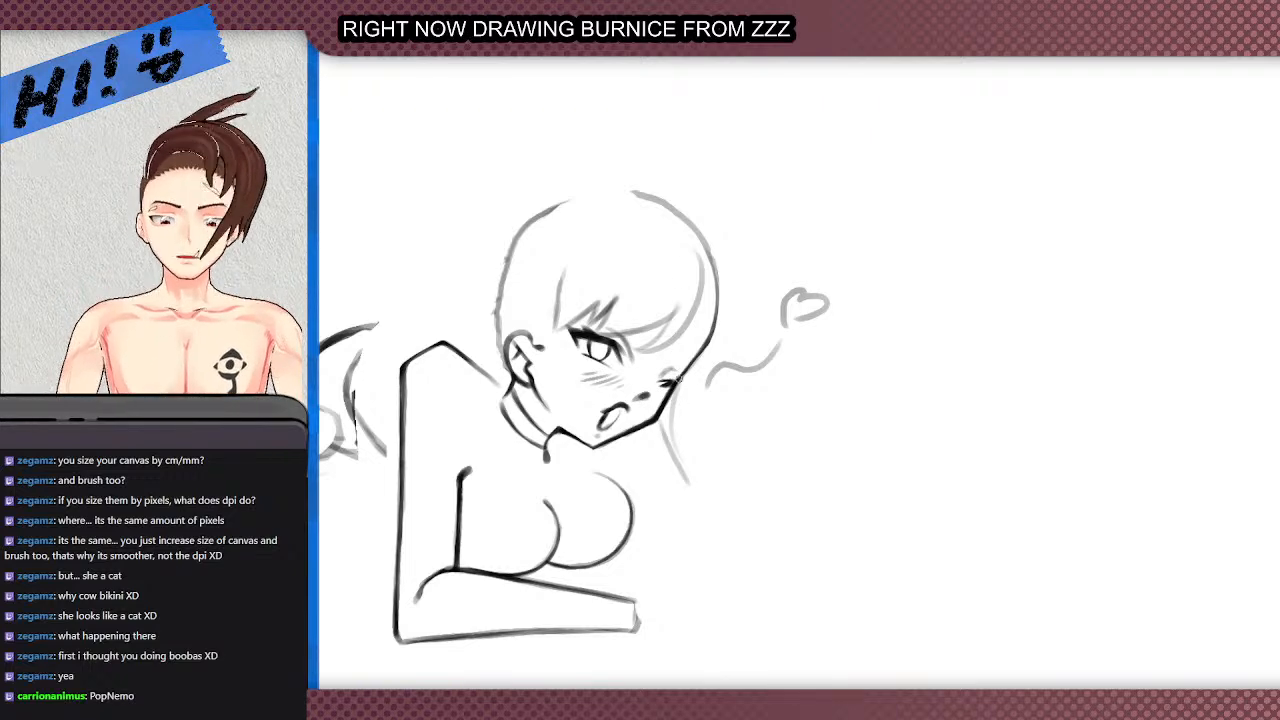
drag(661, 420, 639, 486)
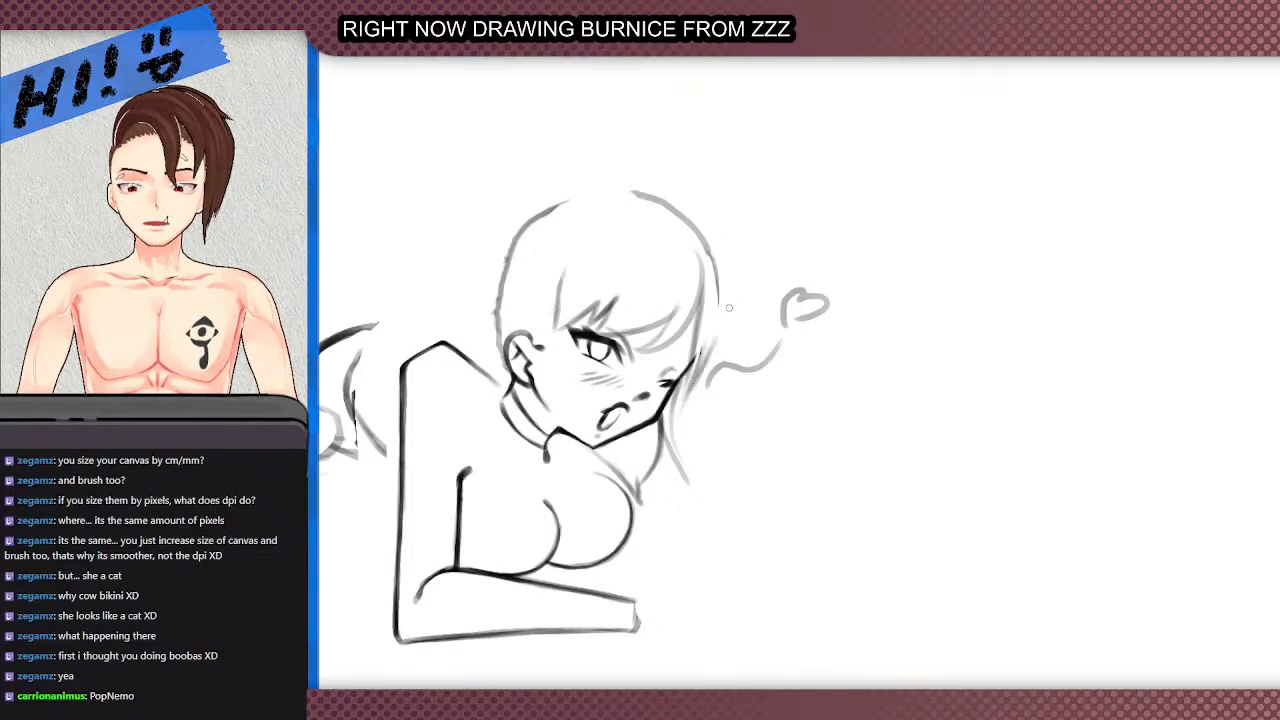
drag(714, 351, 711, 252)
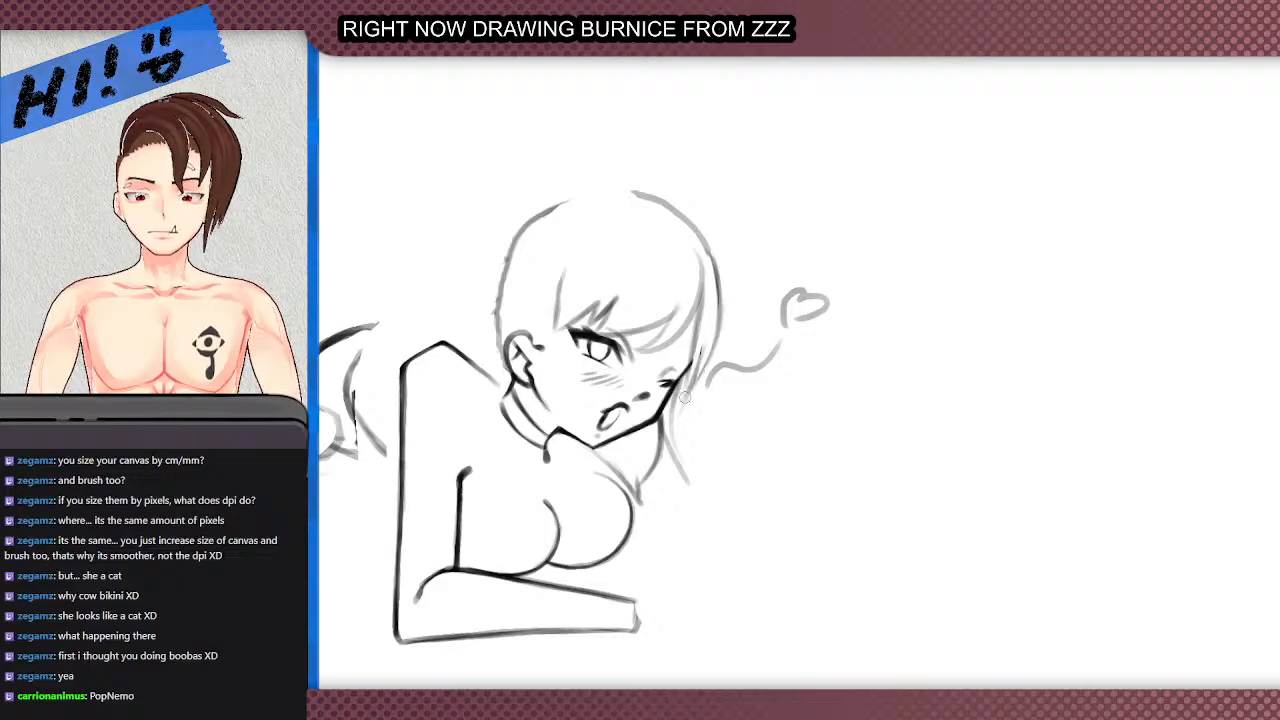
scroll(687, 346, down, 2)
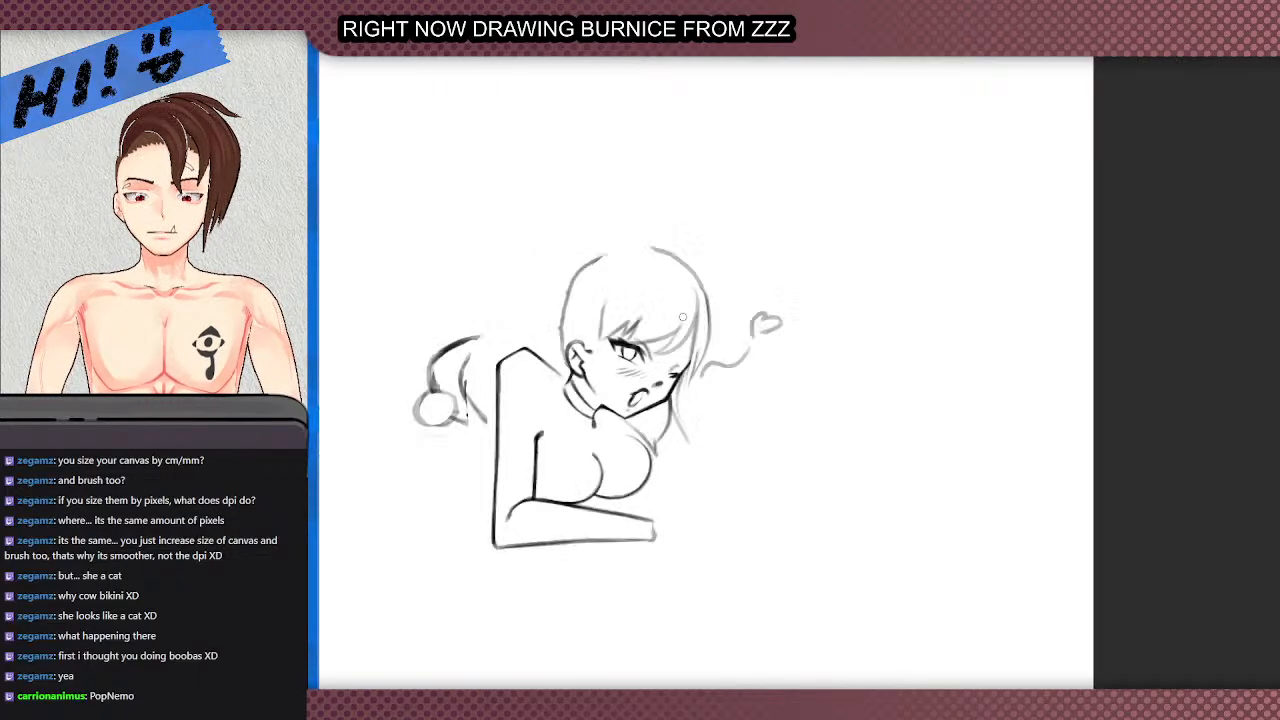
- Draw a pointed hair strand sweeping down behind the ear
scroll(665, 277, up, 2)
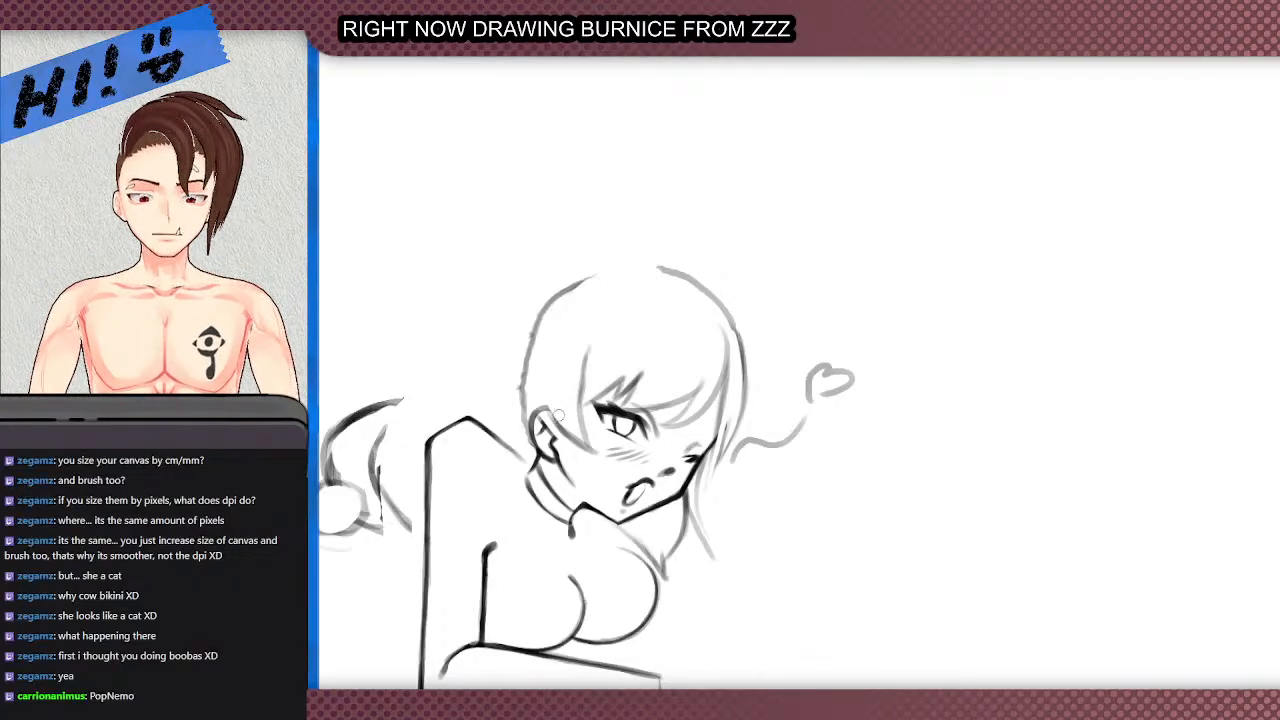
mouse_move(562, 431)
mouse_down()
mouse_move(571, 455)
mouse_move(541, 398)
mouse_move(544, 373)
mouse_move(506, 426)
mouse_up()
key(ctrl+z)
key(ctrl+z)
mouse_move(539, 366)
mouse_down()
mouse_move(508, 427)
mouse_move(509, 415)
mouse_up()
- Redraw the back contour of the hair from the crown down to behind the ear, cleaning up the old outline
mouse_move(541, 335)
mouse_down()
mouse_move(511, 403)
mouse_move(579, 293)
mouse_up()
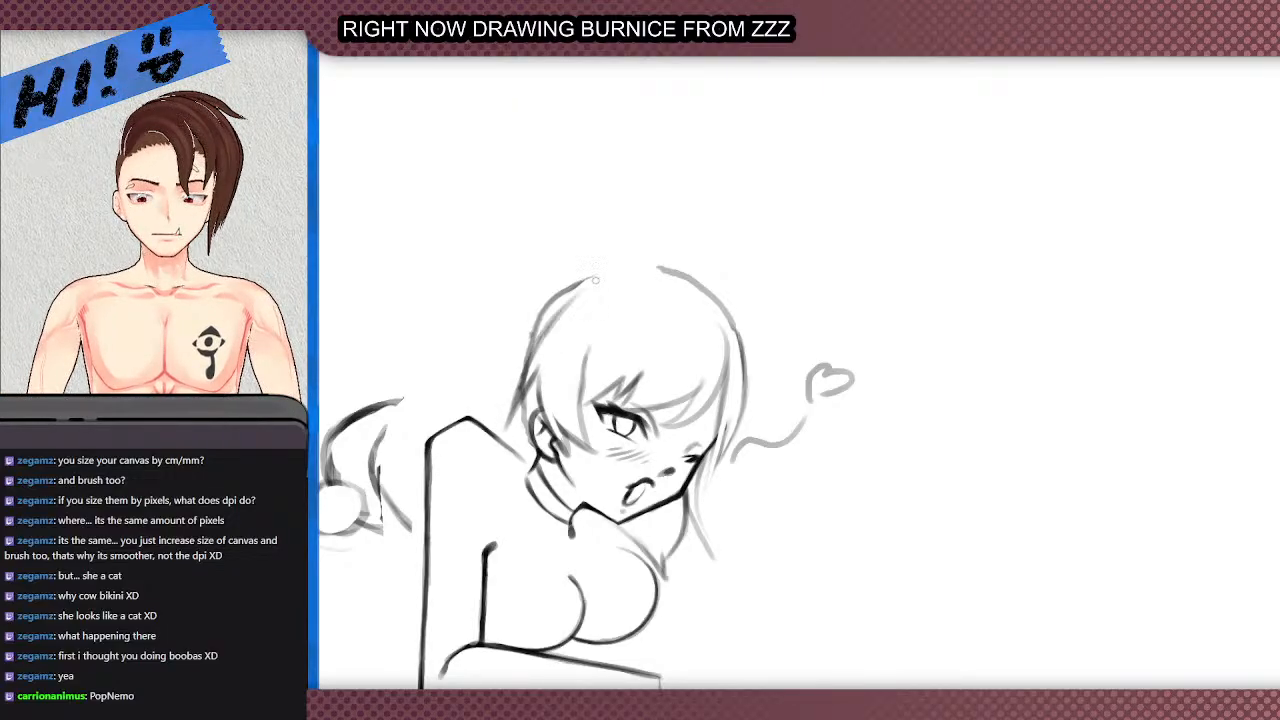
key(ctrl+z)
mouse_move(542, 336)
mouse_down()
mouse_move(600, 275)
mouse_move(543, 330)
mouse_move(596, 280)
mouse_up()
key(ctrl+z)
key(ctrl+z)
mouse_move(564, 303)
mouse_down()
mouse_move(601, 272)
mouse_move(575, 293)
mouse_move(643, 267)
mouse_up()
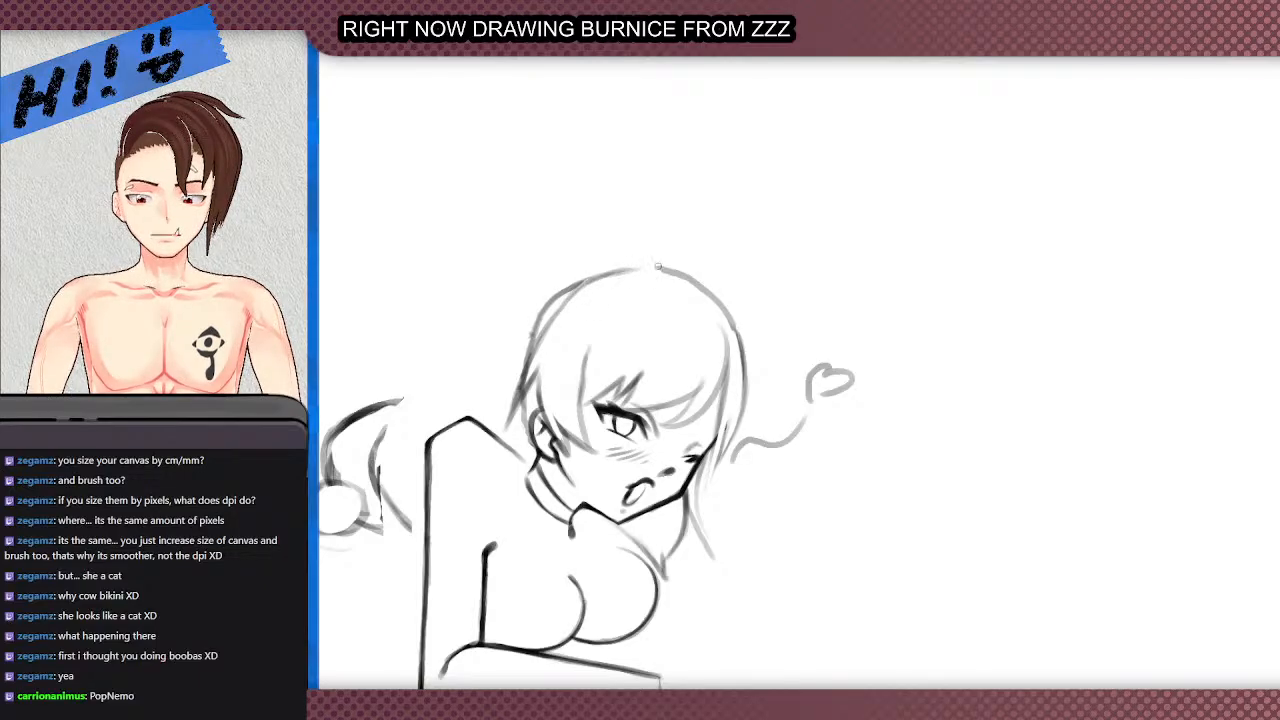
drag(560, 281, 504, 386)
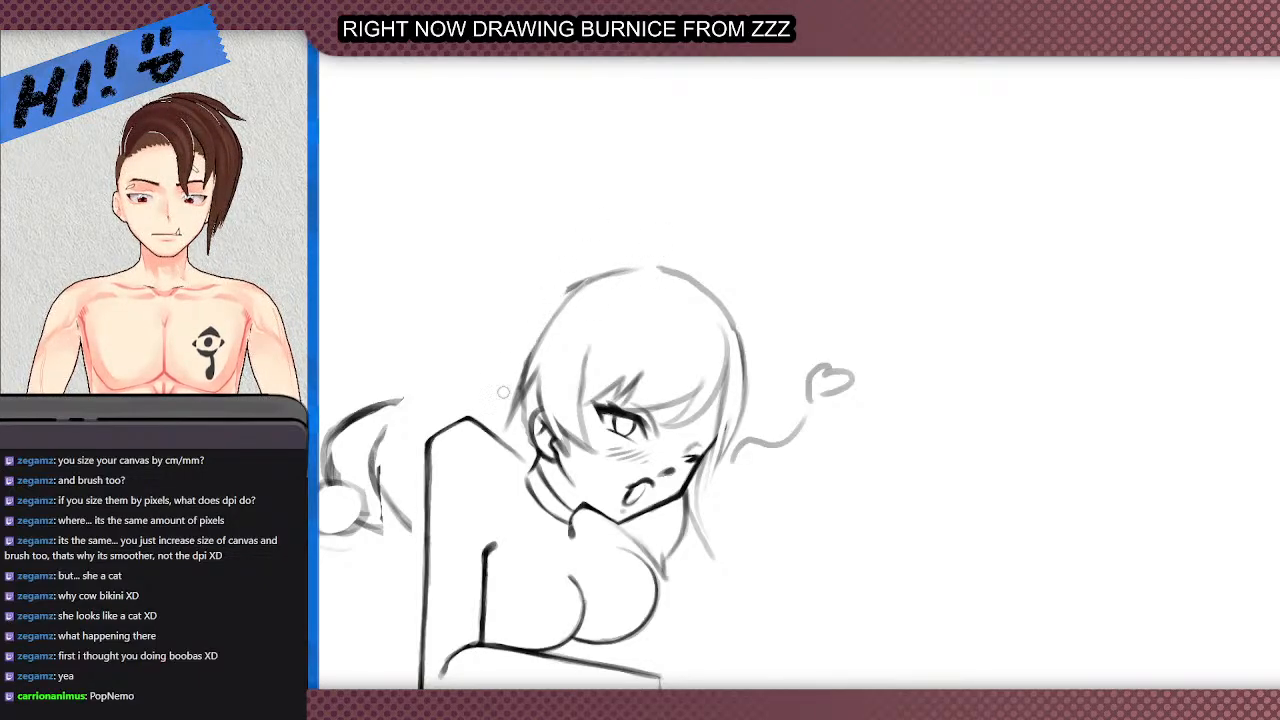
drag(559, 293, 600, 269)
drag(528, 408, 515, 438)
scroll(528, 370, down, 2)
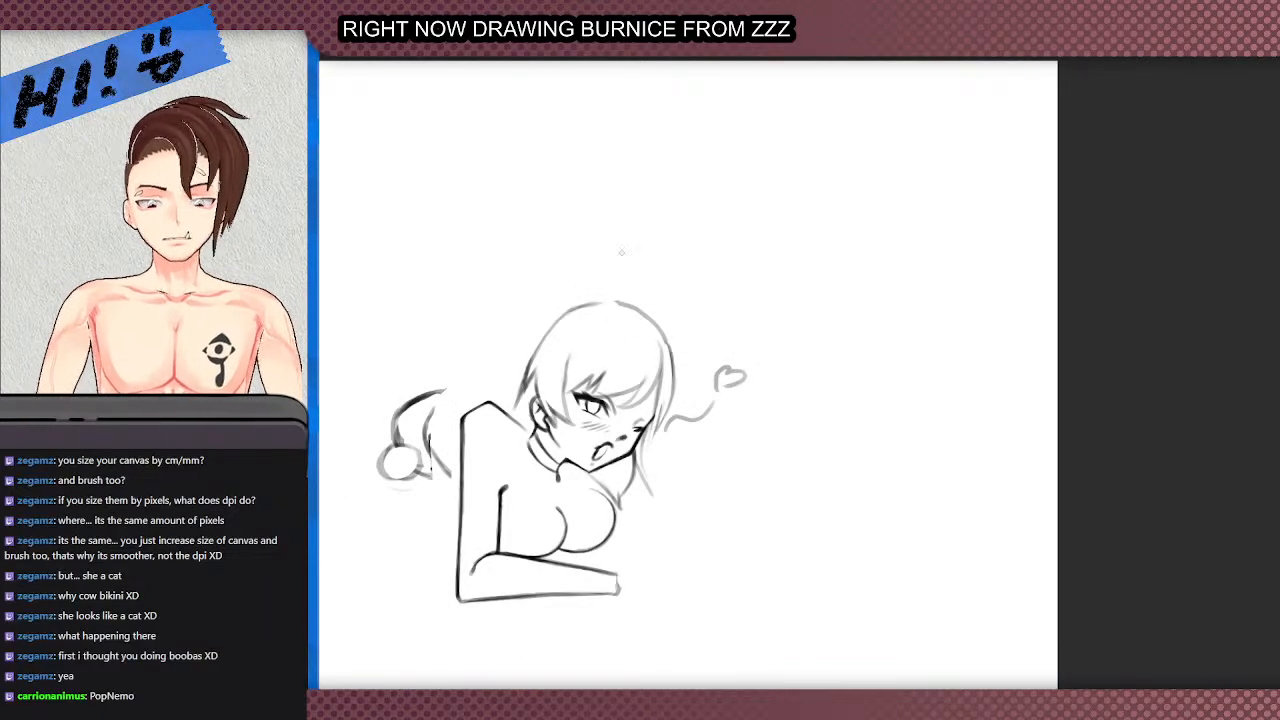
- Draw dark pointed side hair strands overlapping the front of the ear
scroll(528, 386, up, 2)
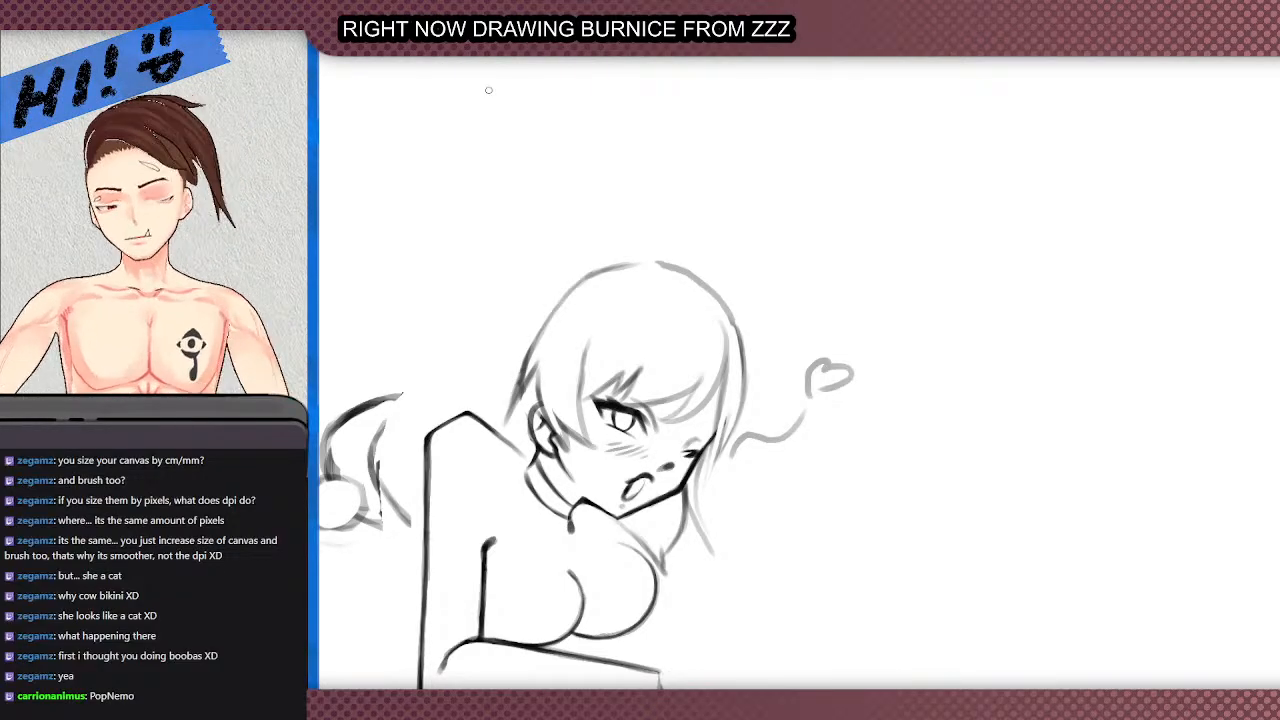
scroll(518, 402, up, 2)
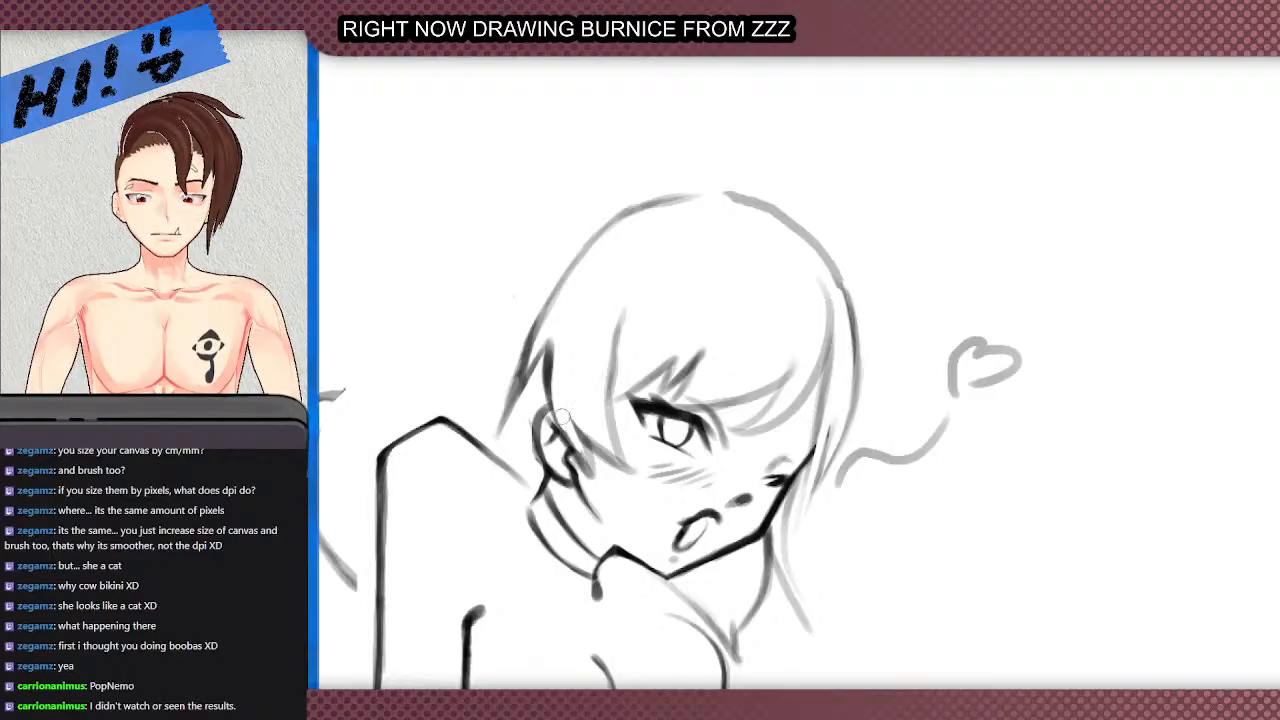
scroll(604, 379, down, 2)
scroll(592, 432, up, 2)
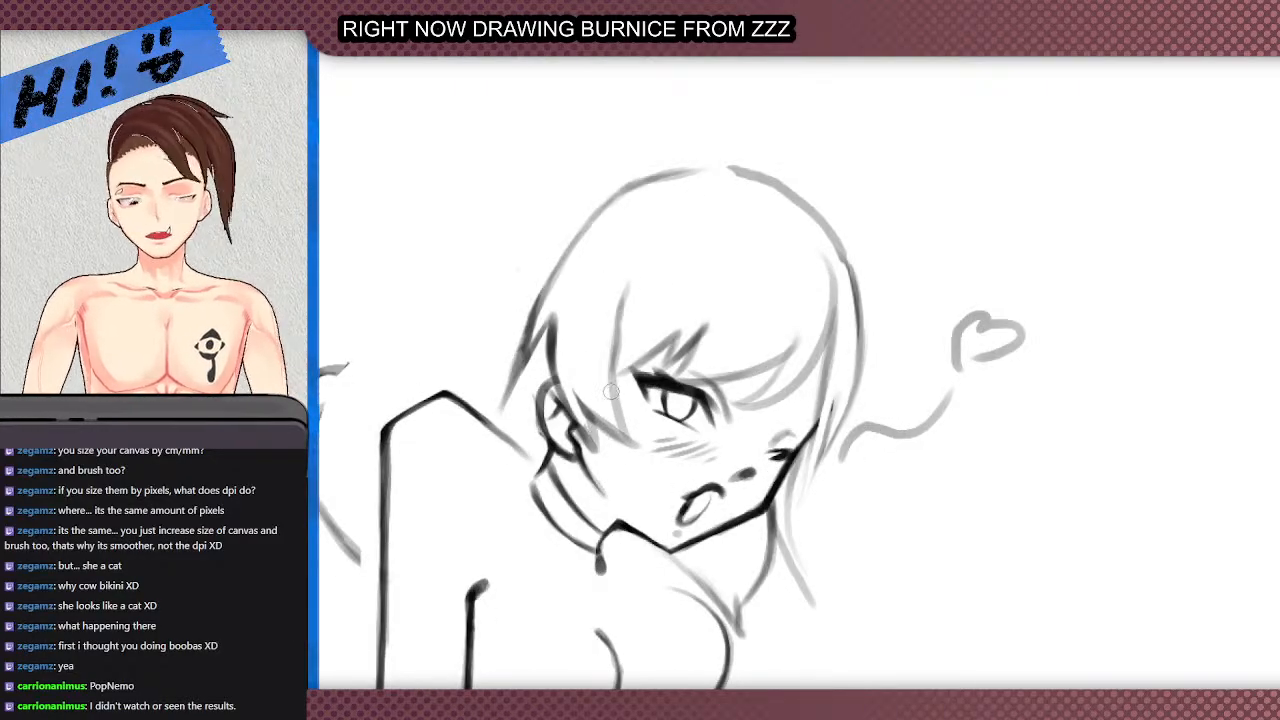
scroll(577, 396, up, 1)
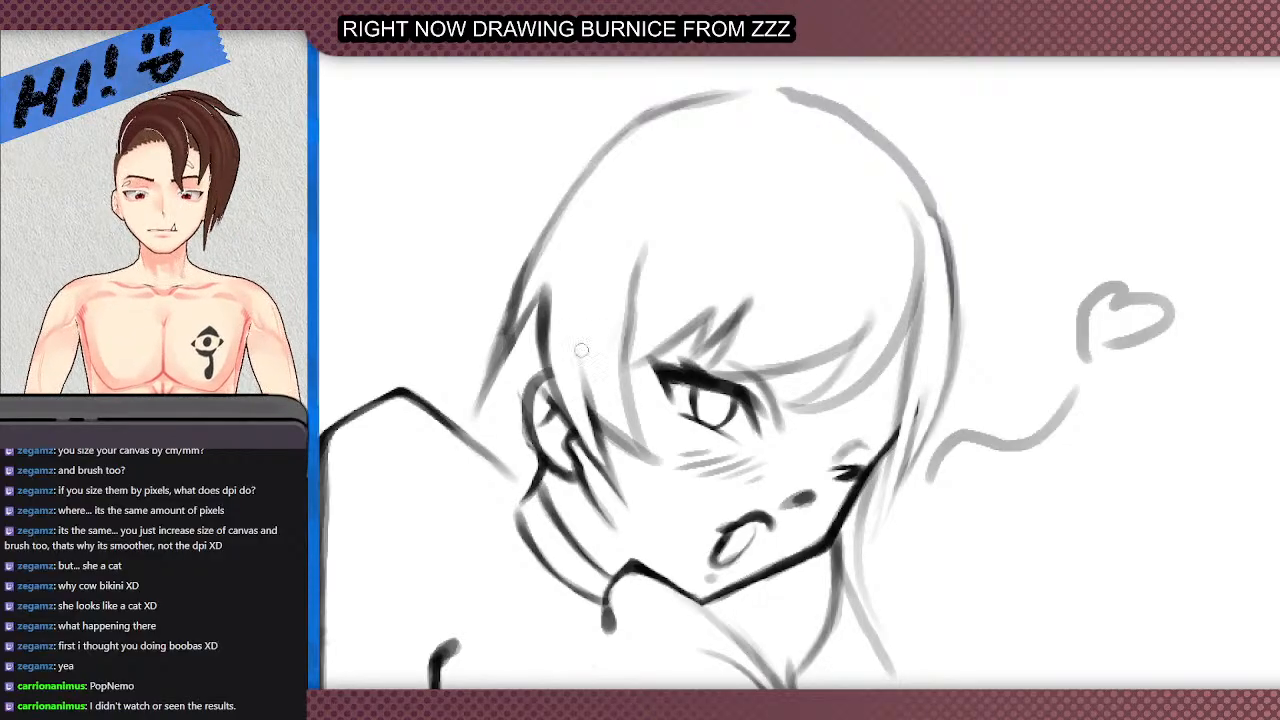
- Refine the side fringe between the ear and the open eye into cleaner pointed strands
scroll(600, 434, down, 2)
scroll(606, 434, up, 1)
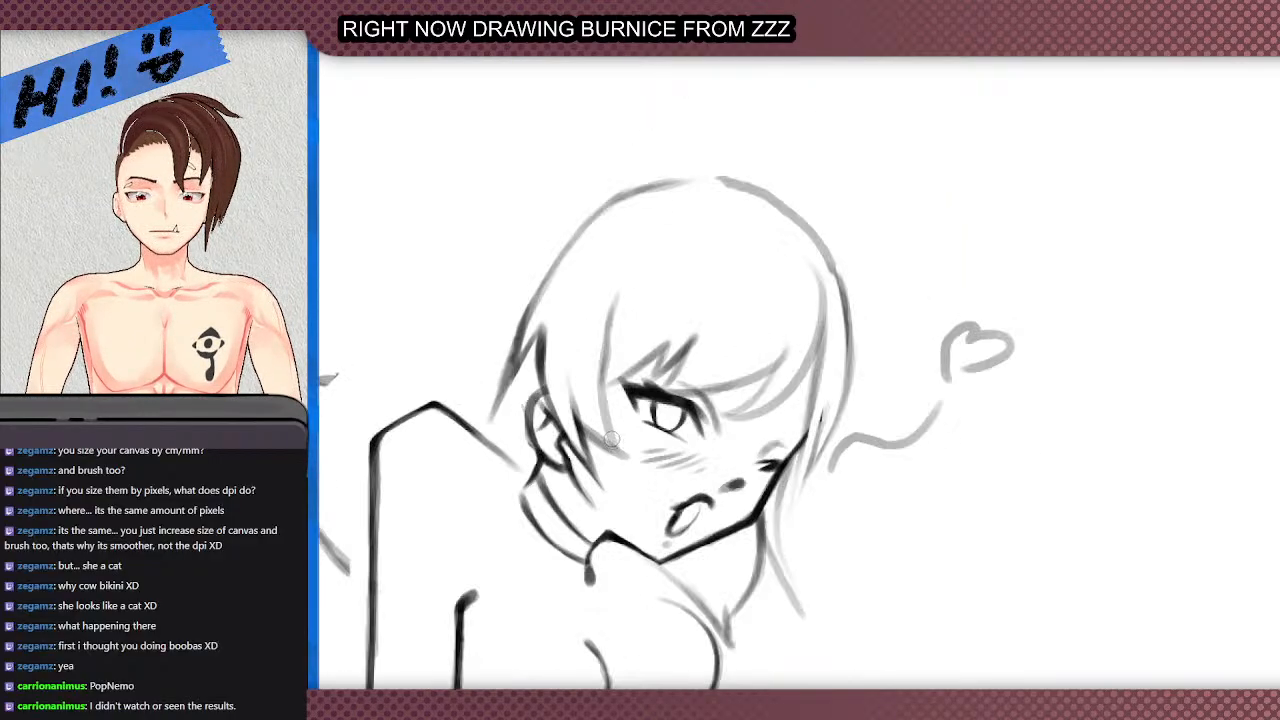
scroll(612, 438, up, 1)
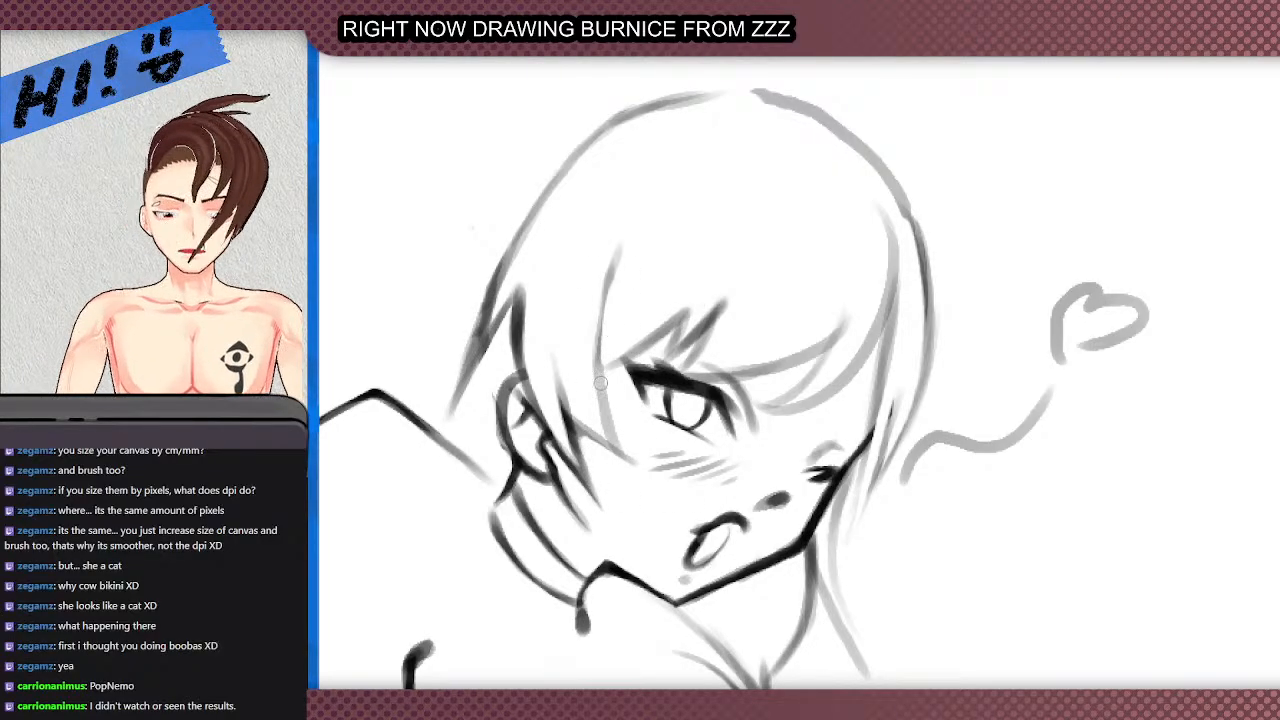
scroll(584, 286, down, 2)
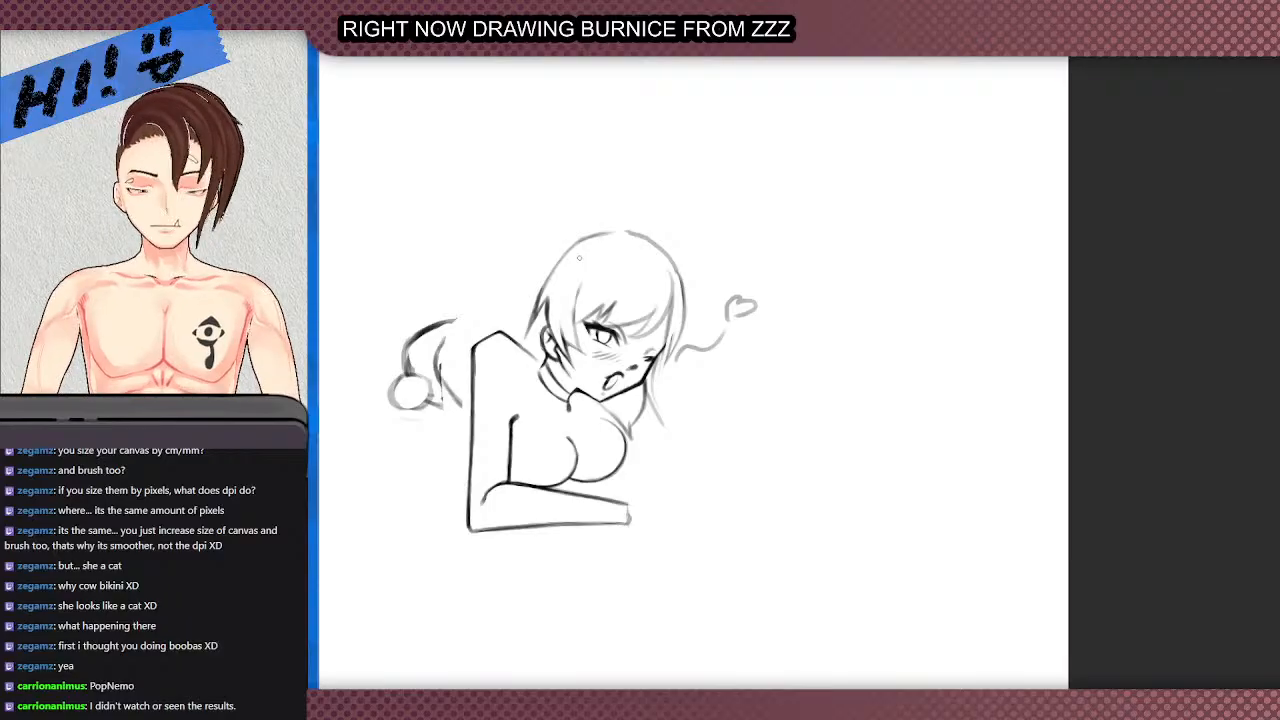
scroll(579, 258, up, 2)
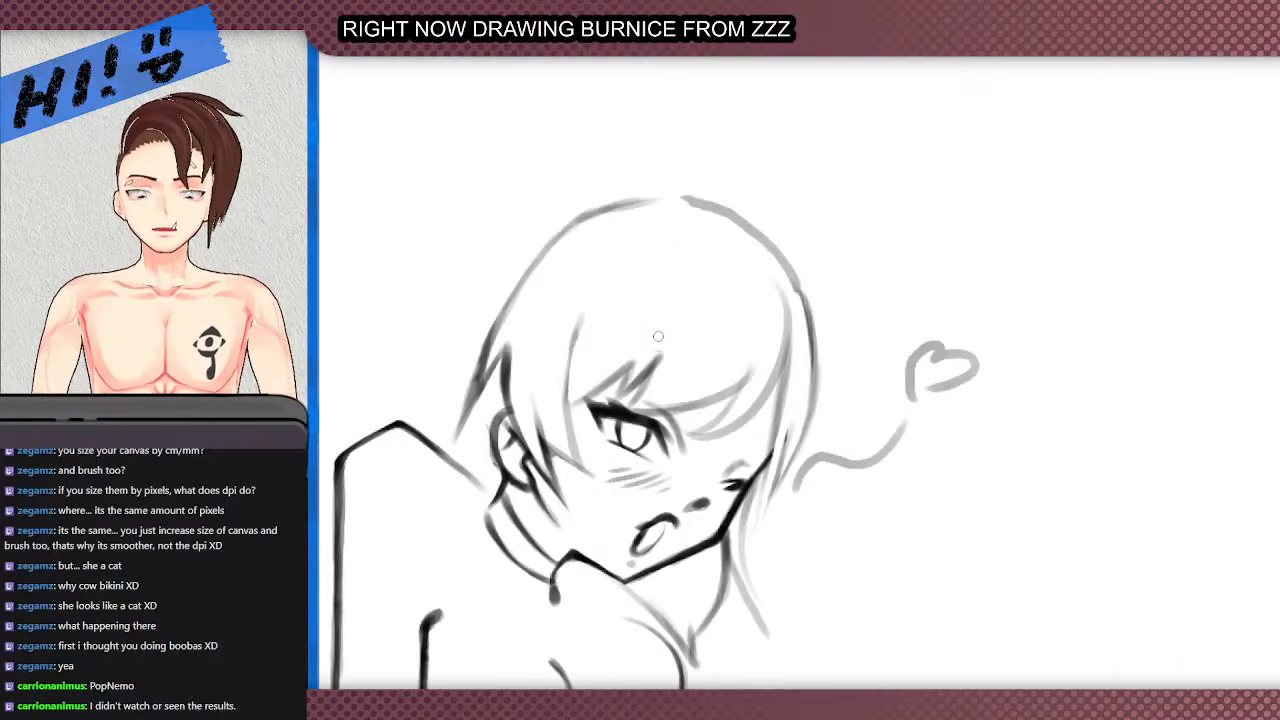
scroll(642, 287, down, 3)
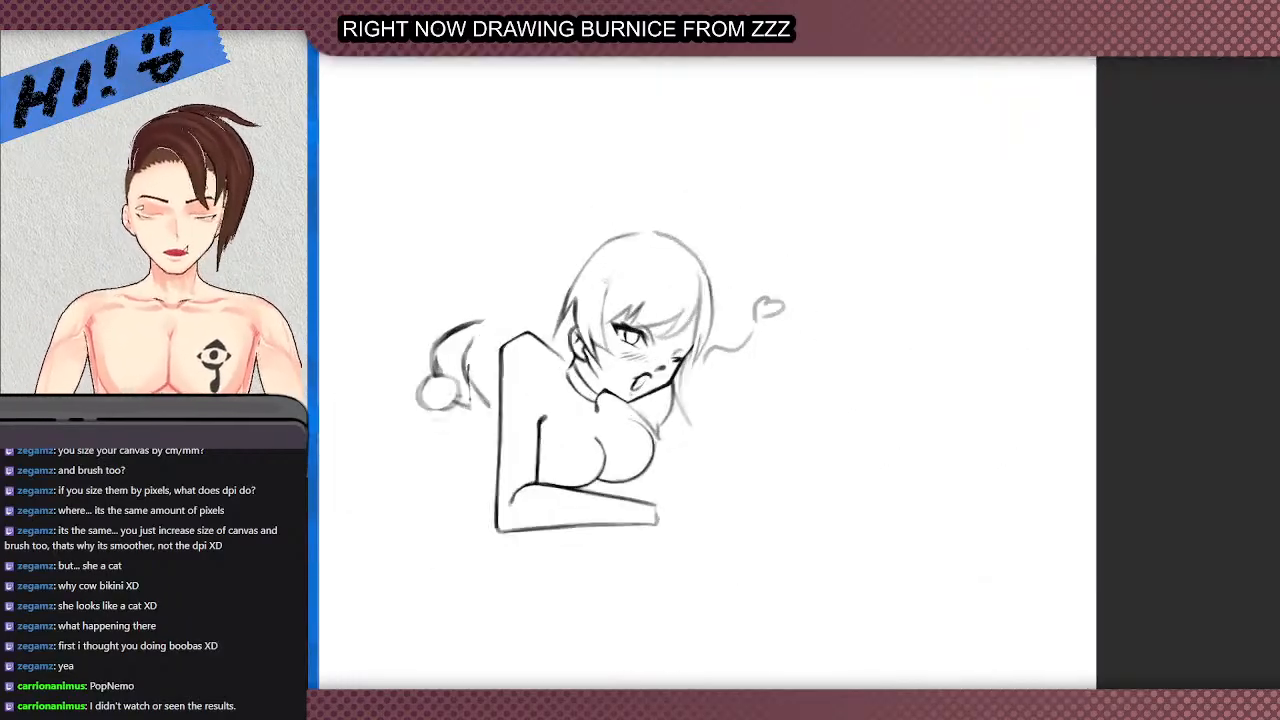
scroll(536, 338, up, 2)
scroll(572, 333, up, 2)
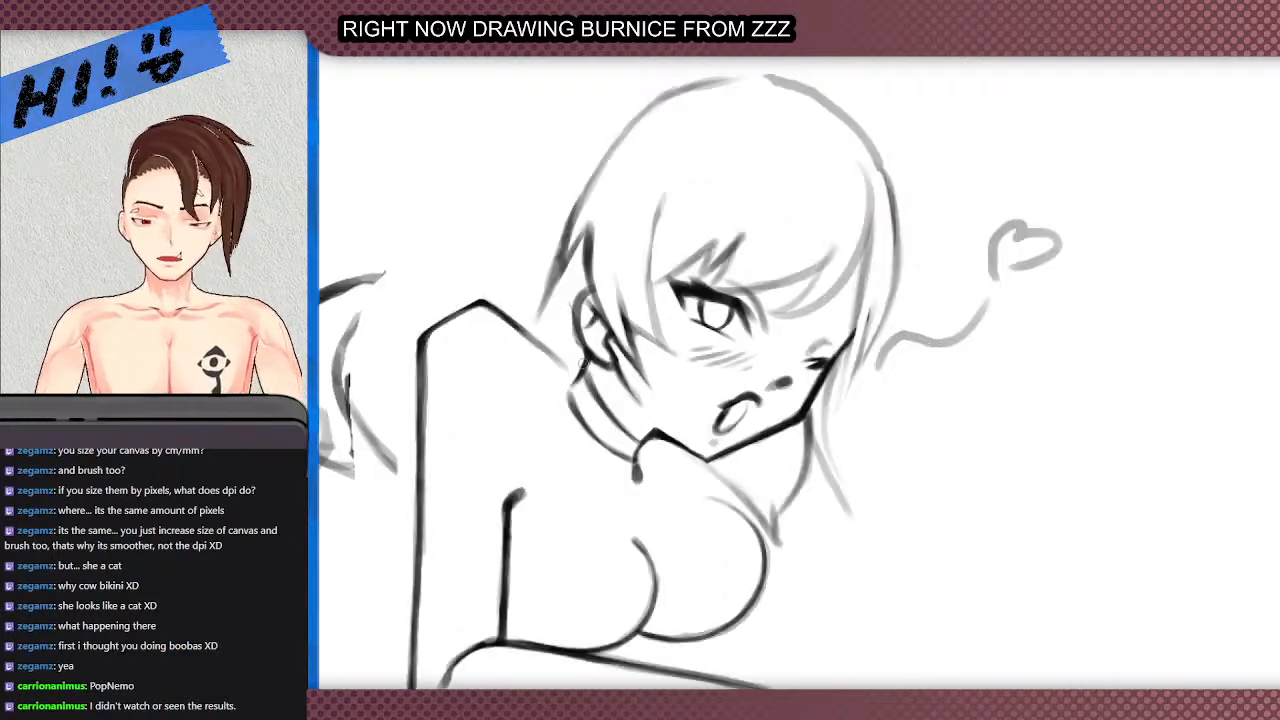
- Erase the ear and redraw the neck and shoulder lines beneath the side hair
drag(606, 352, 630, 430)
key(ctrl+z)
mouse_move(604, 340)
mouse_down()
mouse_move(609, 428)
mouse_move(632, 460)
mouse_move(569, 385)
mouse_up()
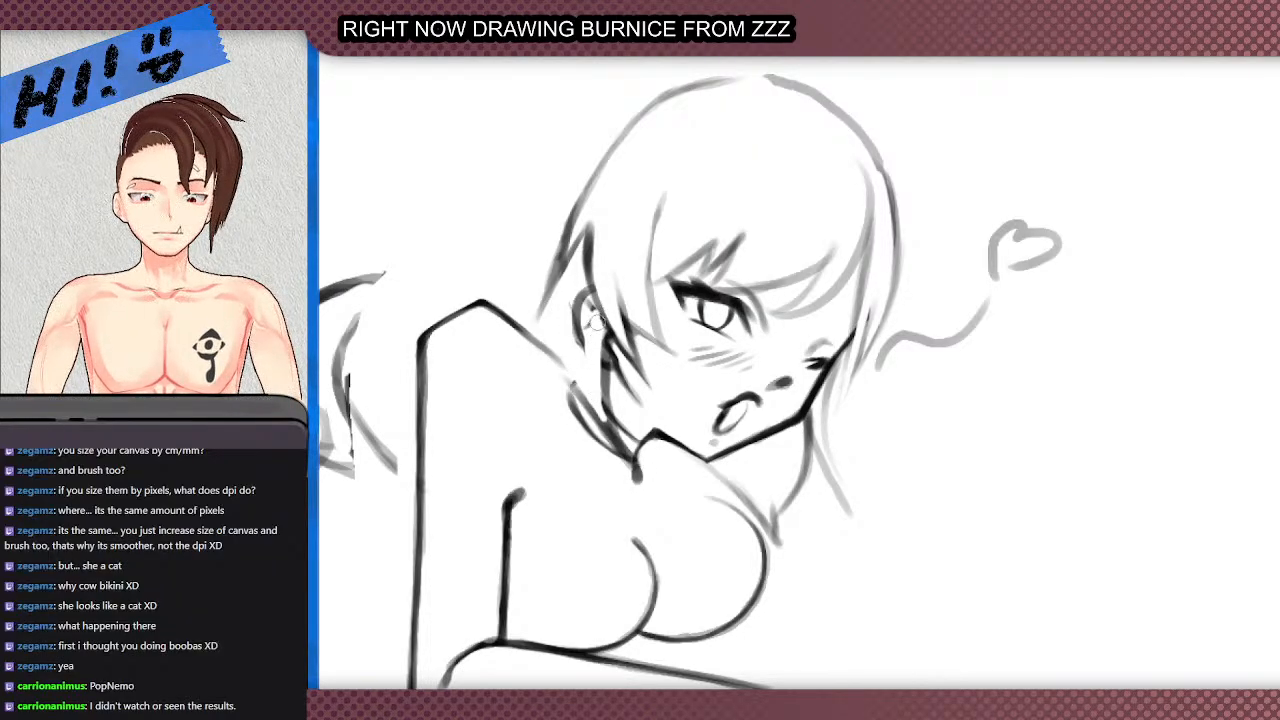
mouse_move(594, 323)
mouse_down()
mouse_move(580, 298)
mouse_move(578, 352)
mouse_move(608, 382)
mouse_move(611, 436)
mouse_up()
mouse_move(605, 372)
mouse_down()
mouse_move(609, 436)
mouse_move(608, 412)
mouse_up()
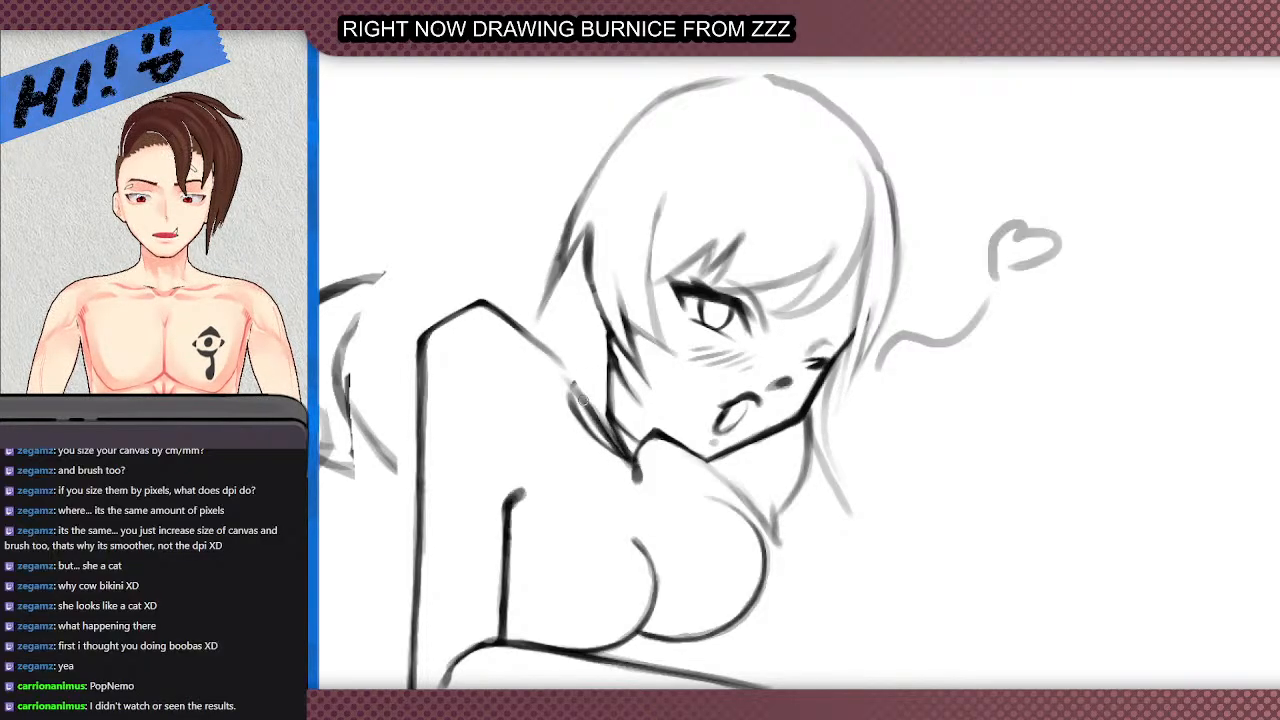
mouse_move(577, 388)
mouse_down()
mouse_move(541, 357)
mouse_move(585, 399)
mouse_move(530, 335)
mouse_up()
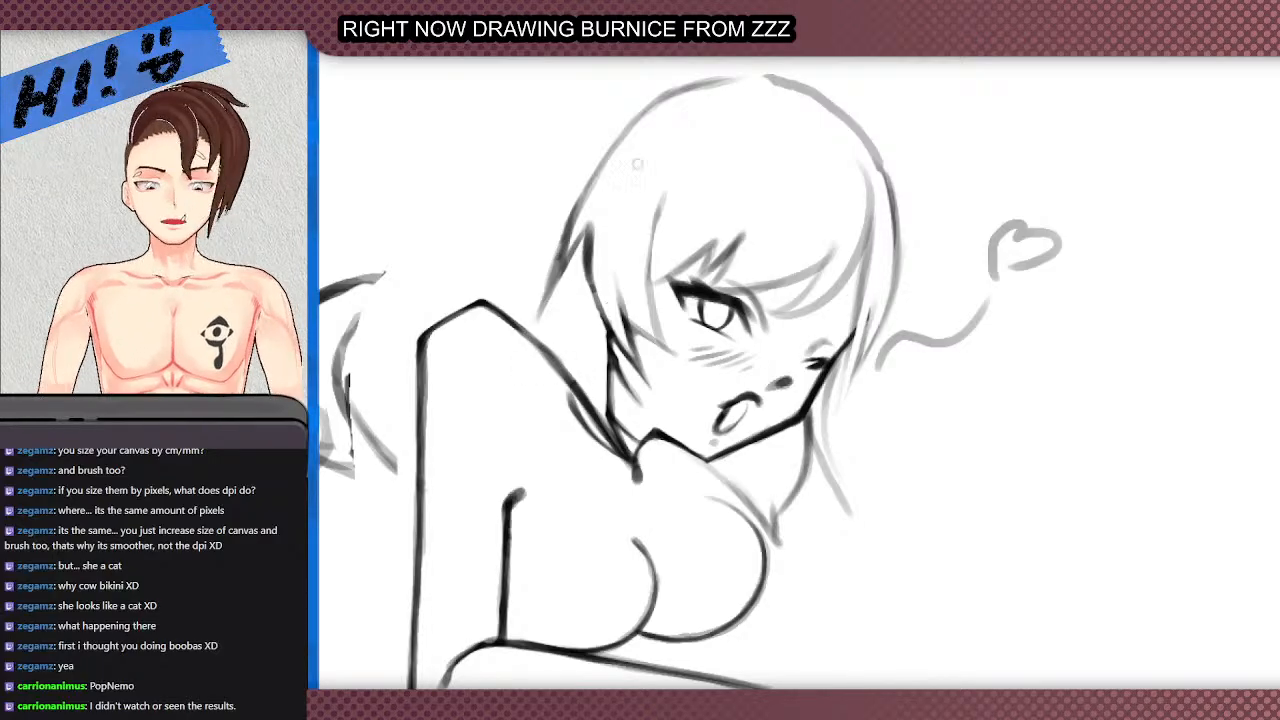
- Draw a long back-hair strand sweeping from the back of the head down to the shoulder
drag(612, 158, 510, 236)
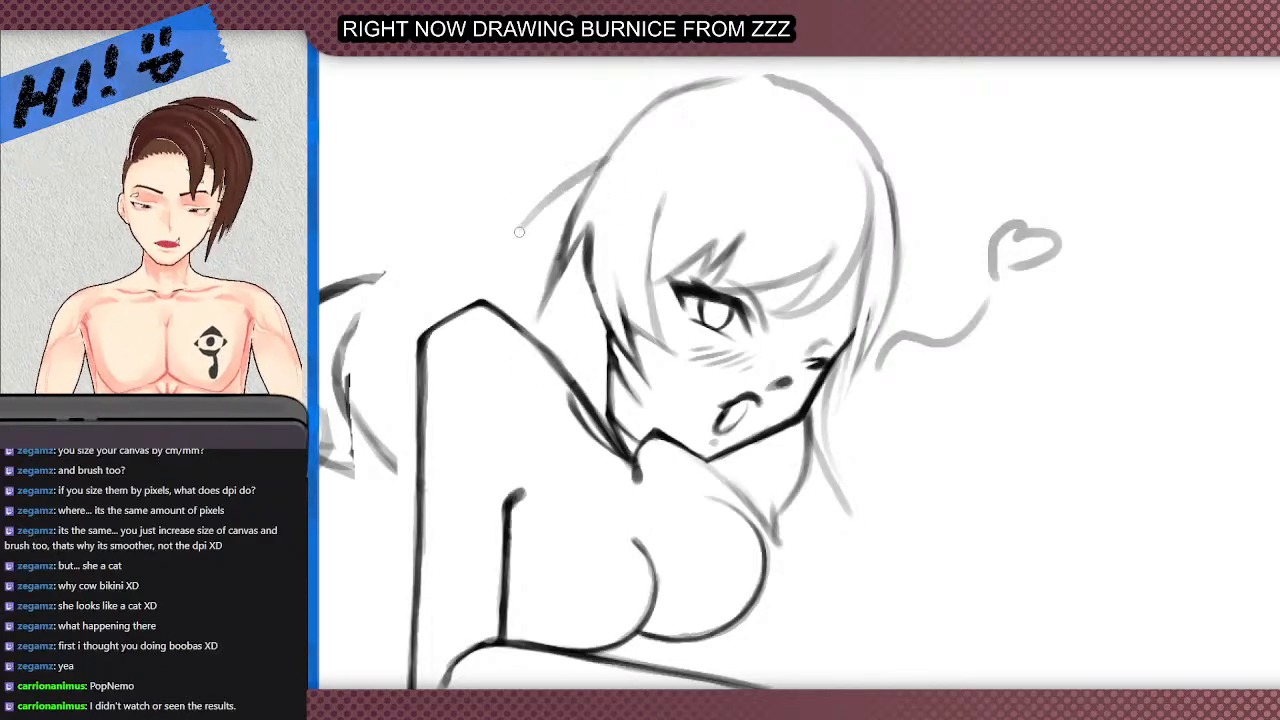
key(ctrl+z)
drag(609, 156, 472, 284)
key(ctrl+z)
drag(536, 222, 466, 296)
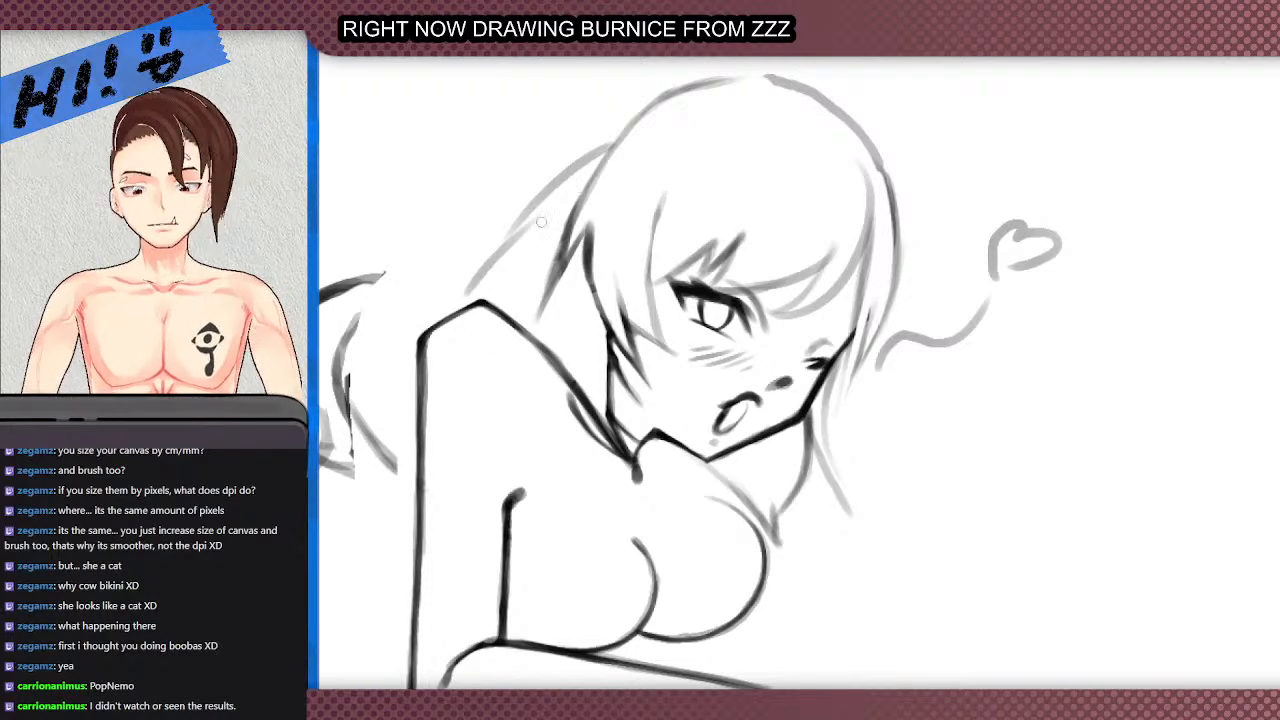
- Draw a curved inner lock of back hair running over the shoulder toward the collar
drag(540, 226, 528, 348)
key(ctrl+z)
drag(544, 213, 559, 384)
key(ctrl+z)
mouse_move(536, 226)
mouse_down()
mouse_move(562, 404)
mouse_move(538, 222)
mouse_up()
key(ctrl+z)
mouse_move(533, 322)
mouse_down()
mouse_move(541, 355)
mouse_move(537, 345)
mouse_move(606, 436)
mouse_up()
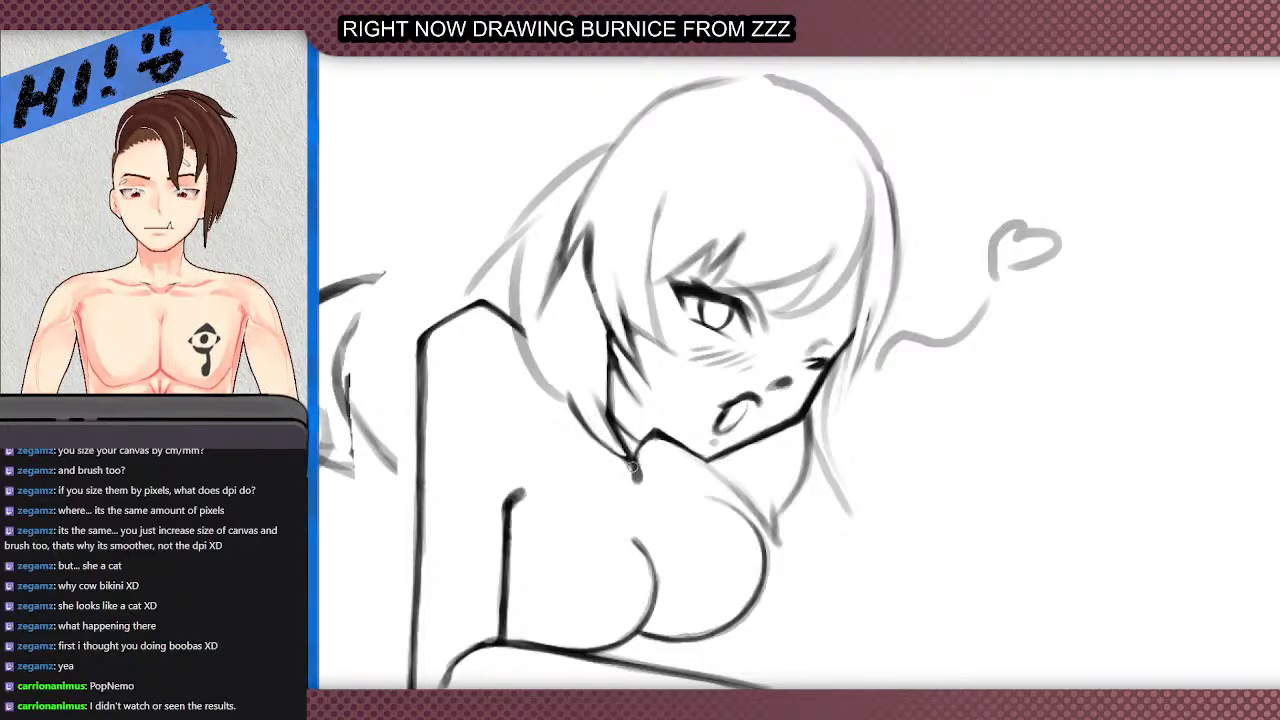
- Add the inner edge of the back-hair lock down to the collar and clean up where it meets the neck
drag(575, 408, 631, 461)
drag(581, 420, 553, 316)
drag(625, 458, 652, 474)
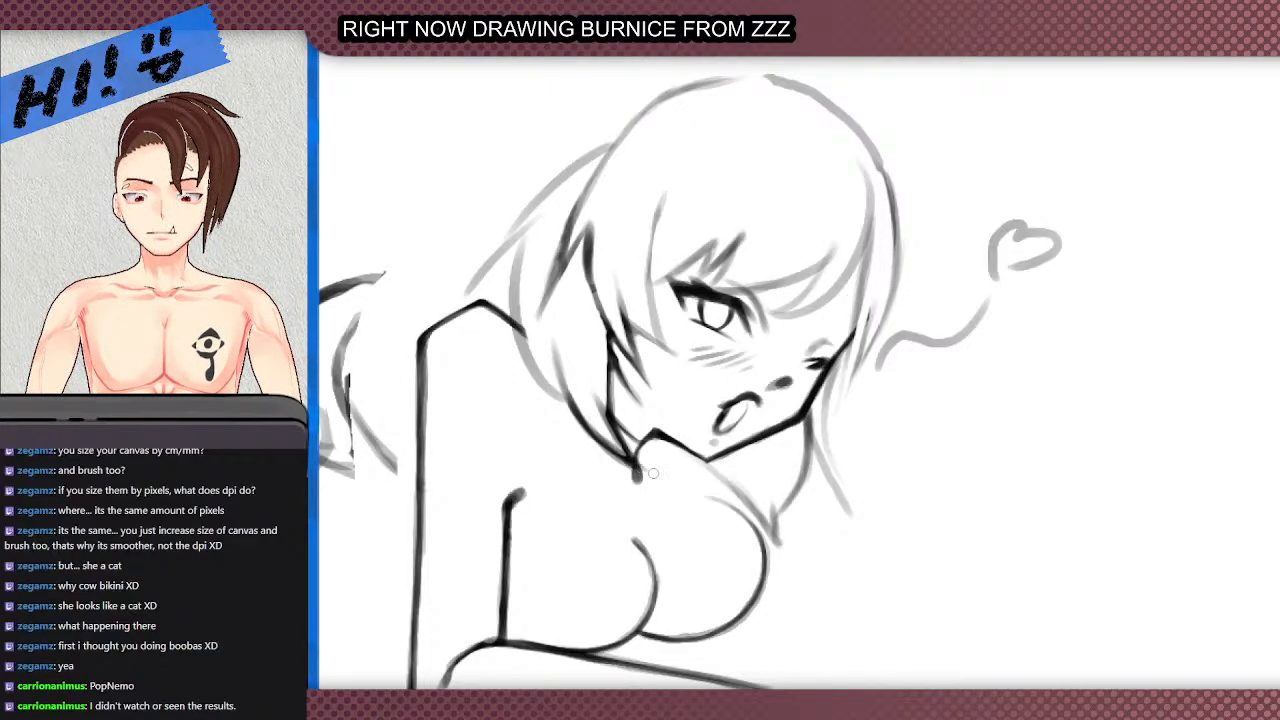
- Darken the outer edge of the back-hair lock where it curves from the shoulder toward the collar
scroll(591, 366, down, 2)
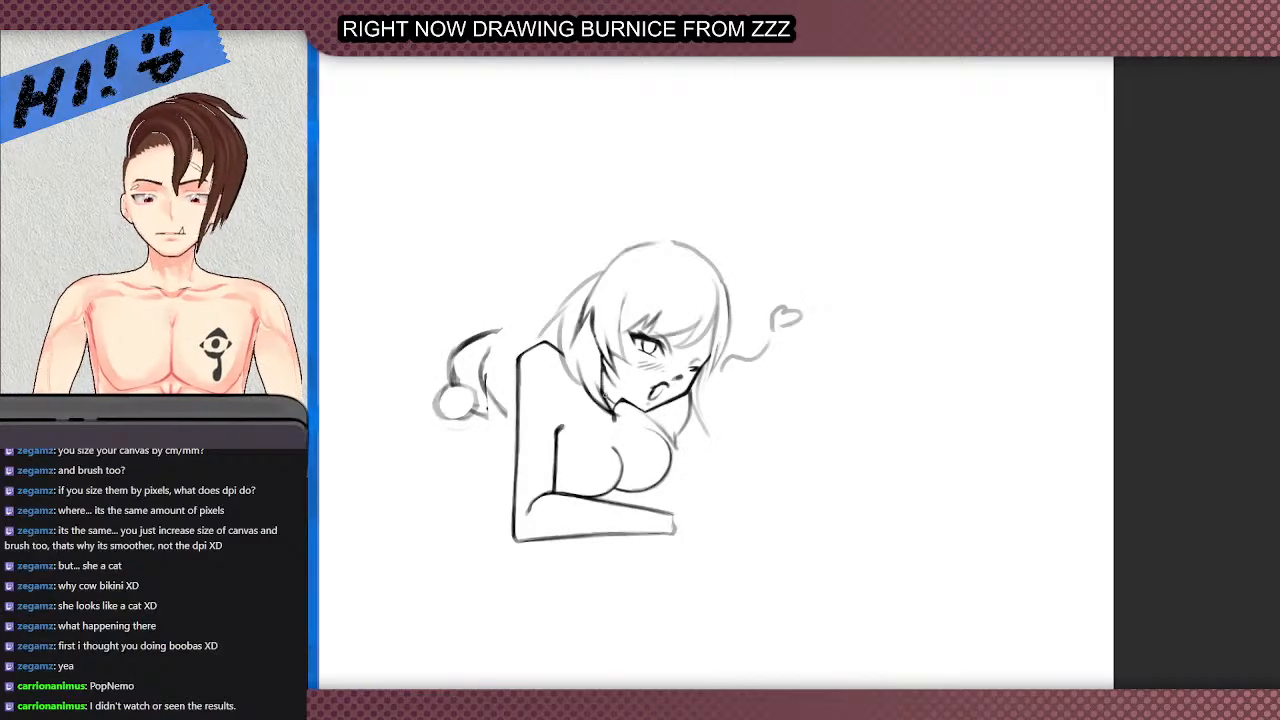
scroll(531, 390, up, 3)
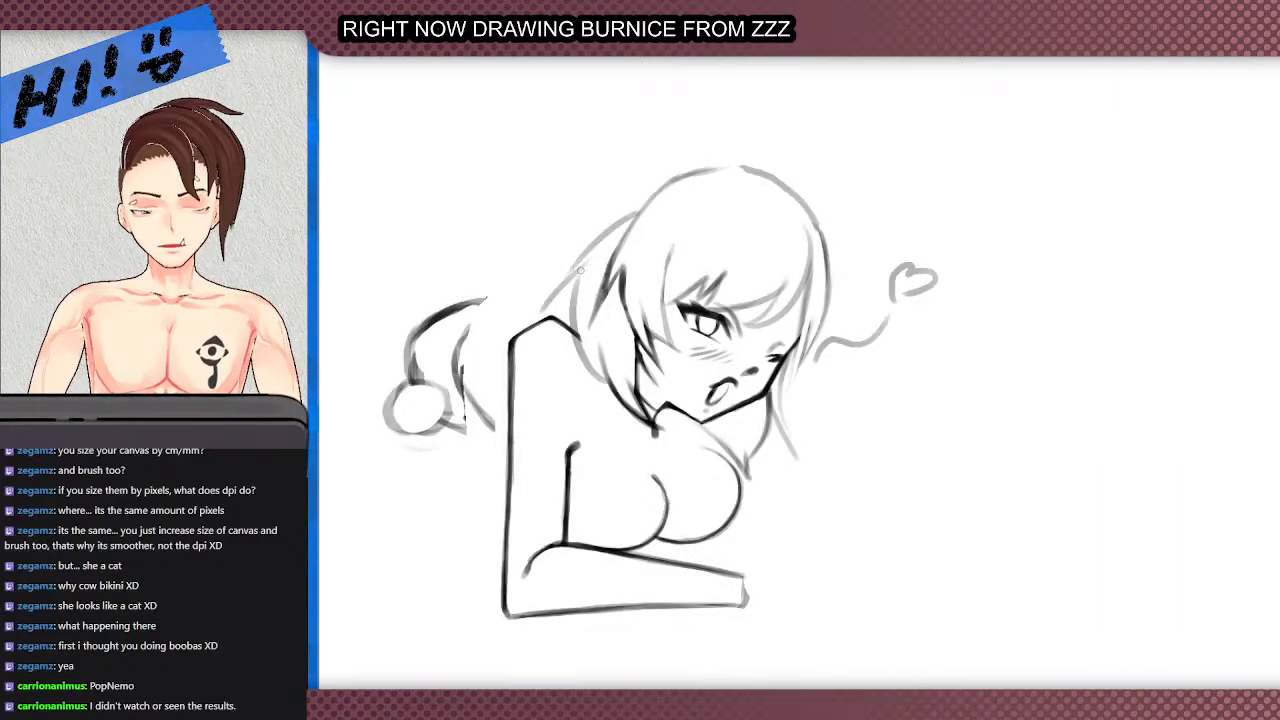
mouse_move(624, 437)
mouse_down()
mouse_move(594, 414)
mouse_move(576, 364)
mouse_up()
scroll(577, 300, down, 3)
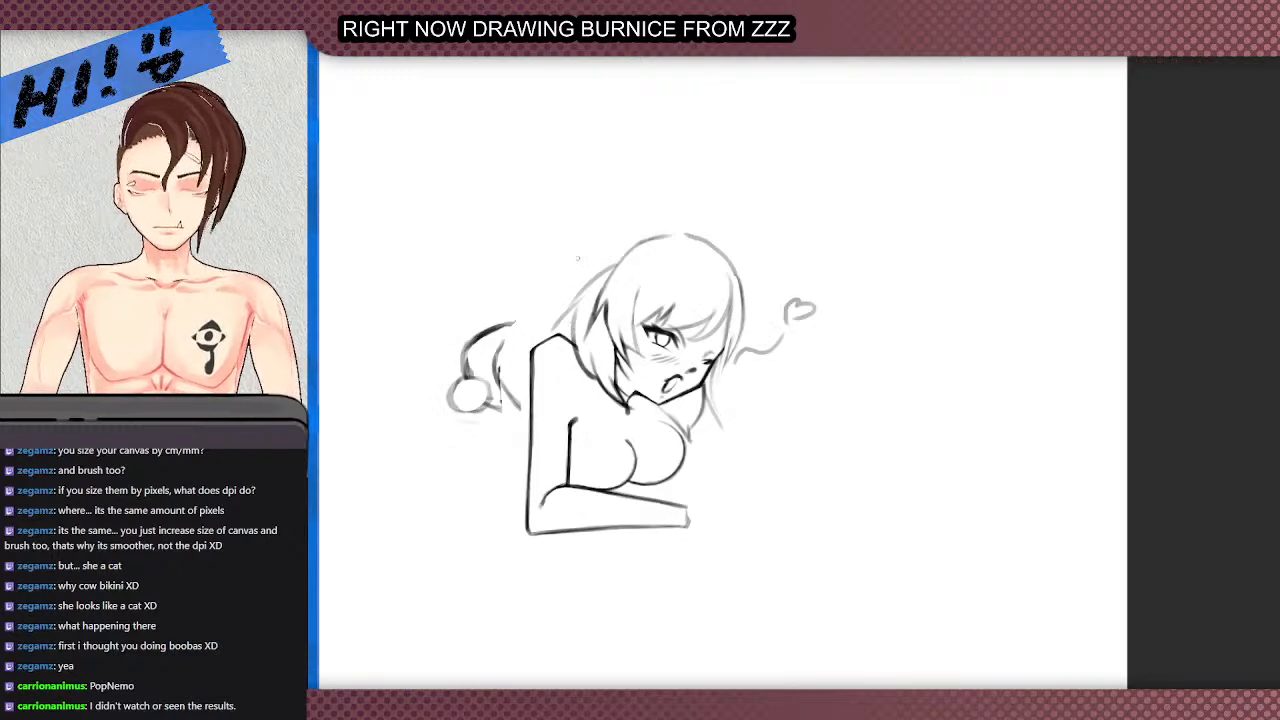
- Redraw the crown outline and extend it in a darker line down the back of the head
scroll(590, 295, up, 1)
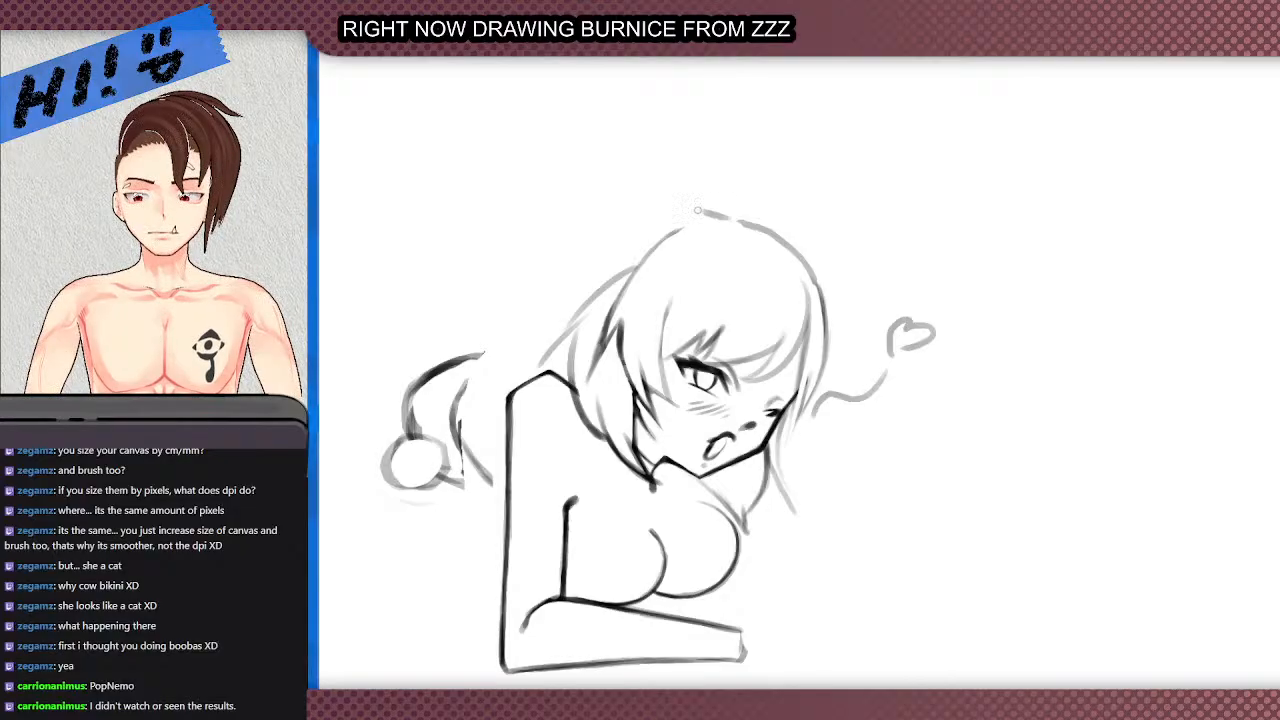
mouse_move(736, 228)
mouse_down()
mouse_move(670, 222)
mouse_move(614, 263)
mouse_move(652, 226)
mouse_move(586, 308)
mouse_move(608, 270)
mouse_up()
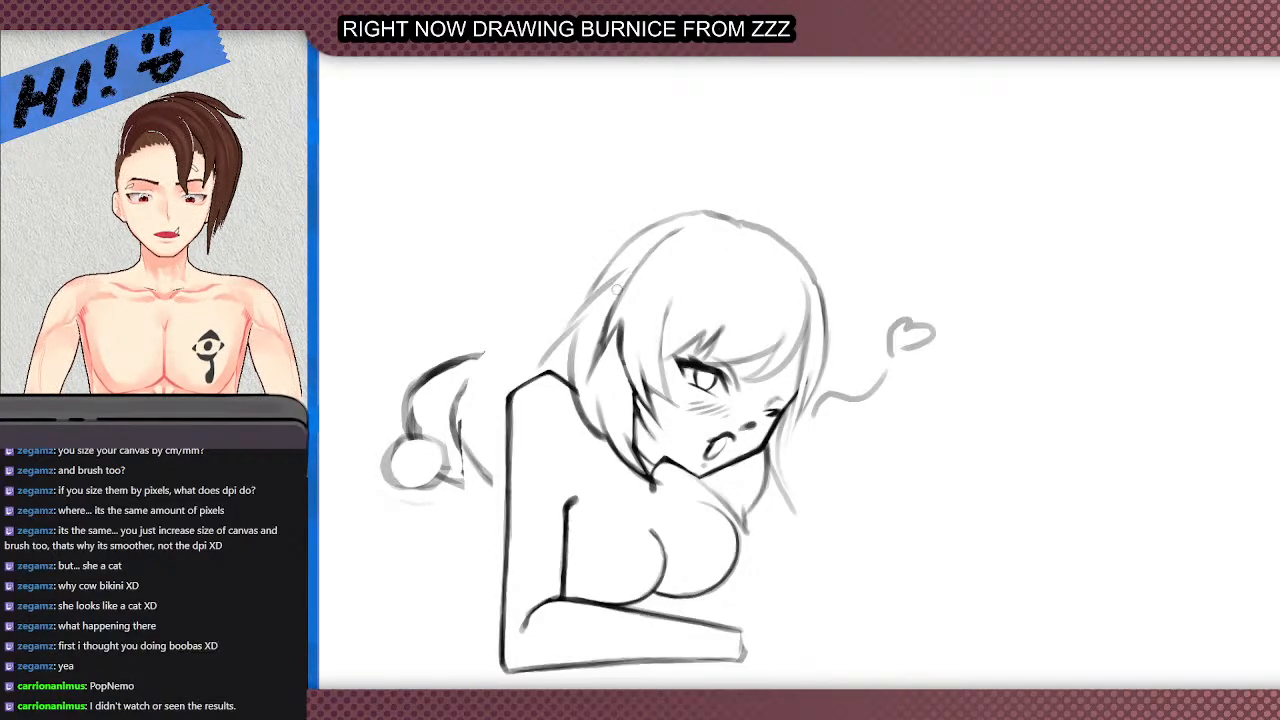
drag(582, 306, 634, 238)
drag(602, 282, 636, 243)
key(ctrl+z)
drag(595, 286, 652, 231)
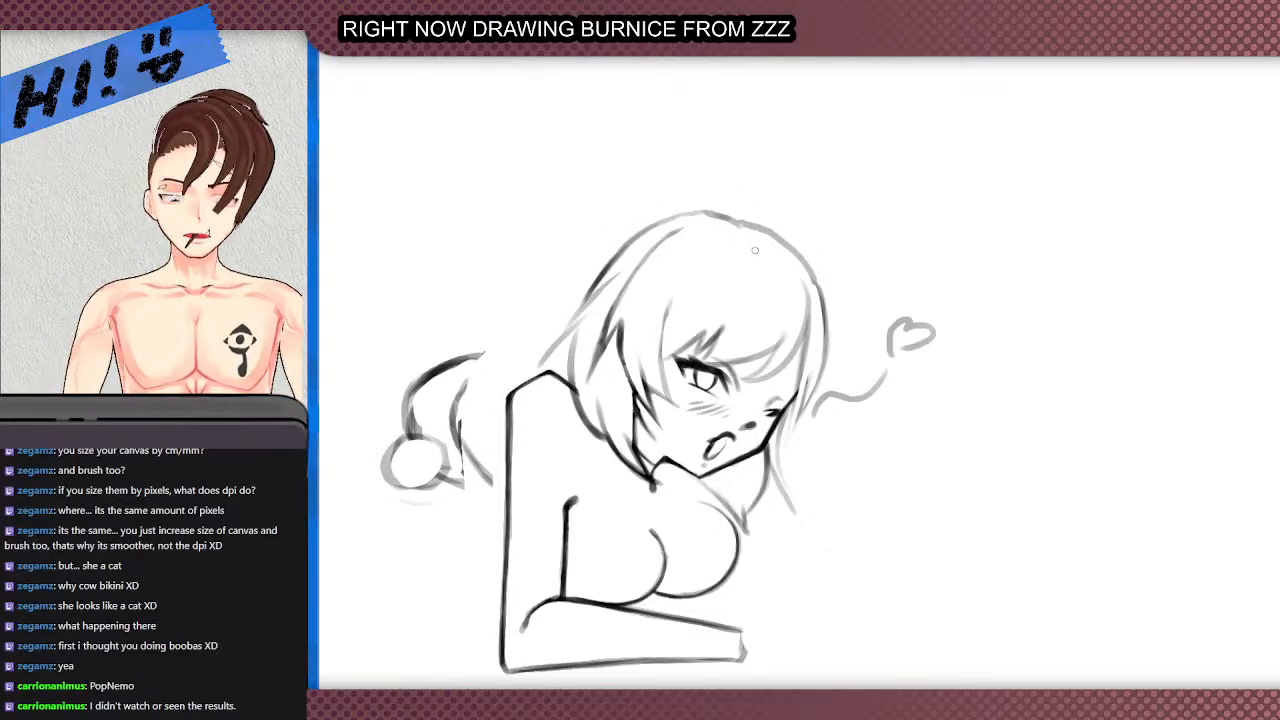
- Draw an overlapping parting line at the crown and darken the hair outline toward the forehead side
scroll(755, 250, up, 2)
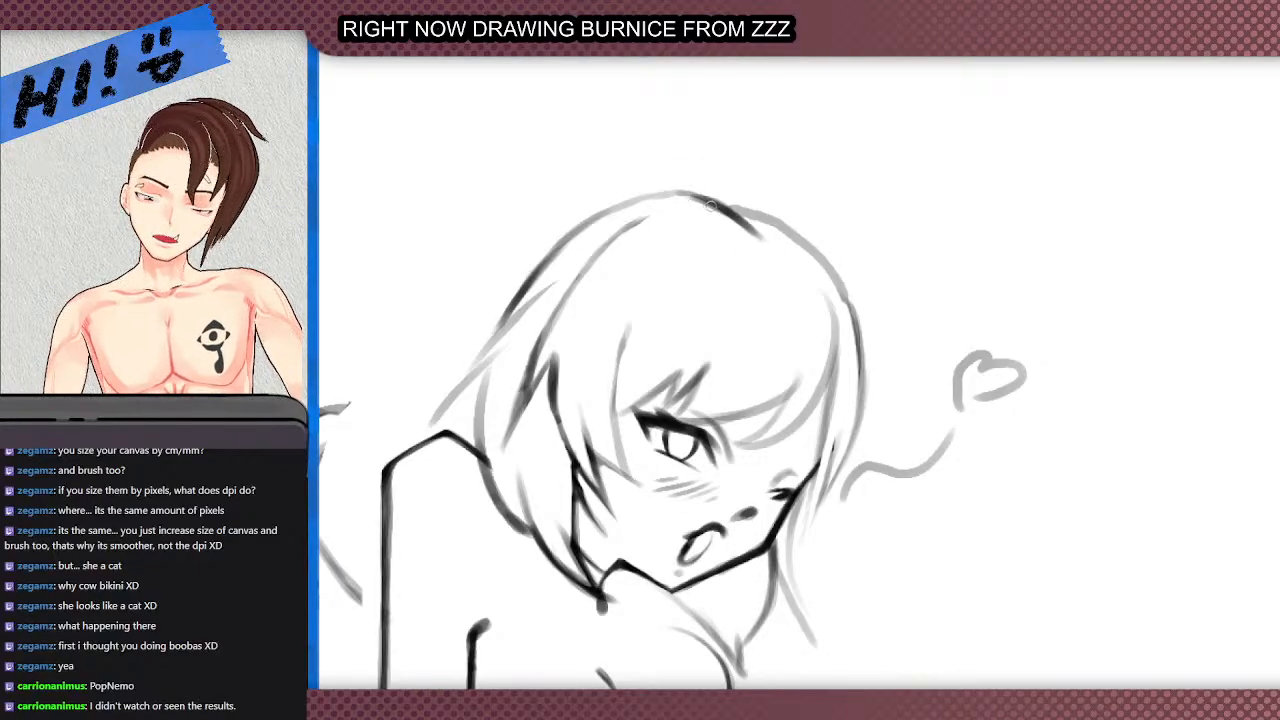
drag(728, 210, 820, 256)
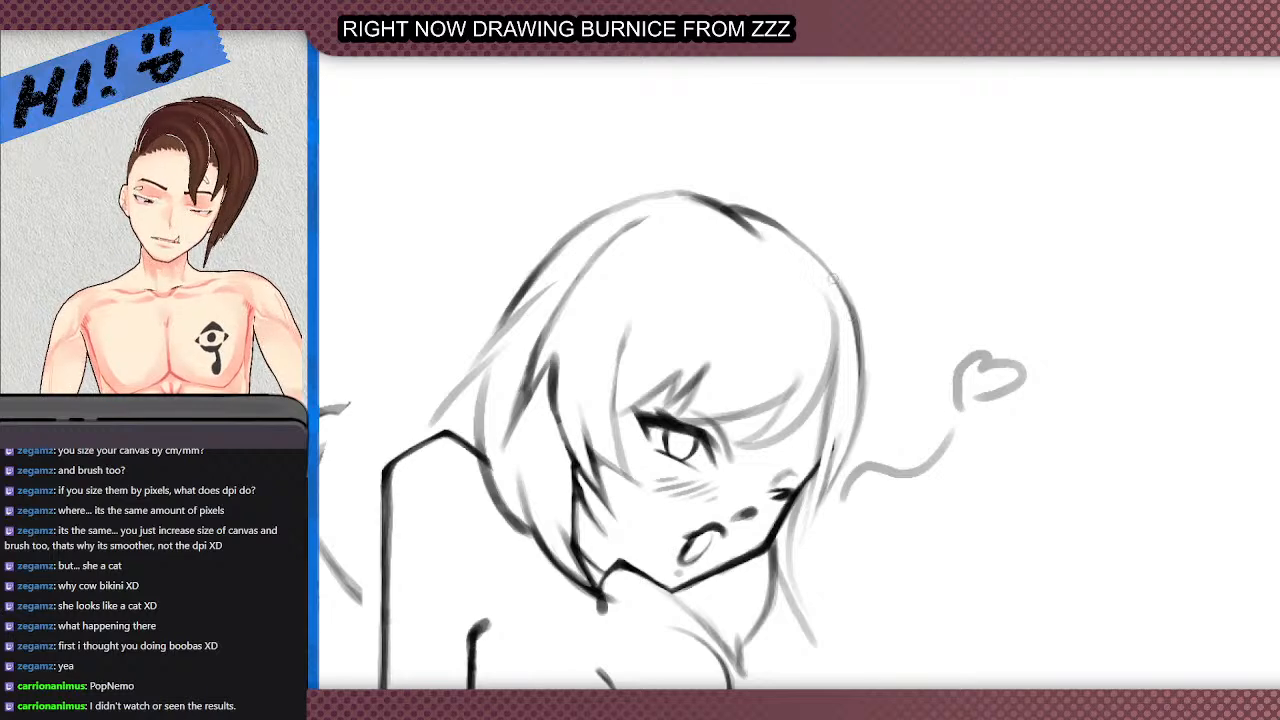
scroll(730, 208, down, 4)
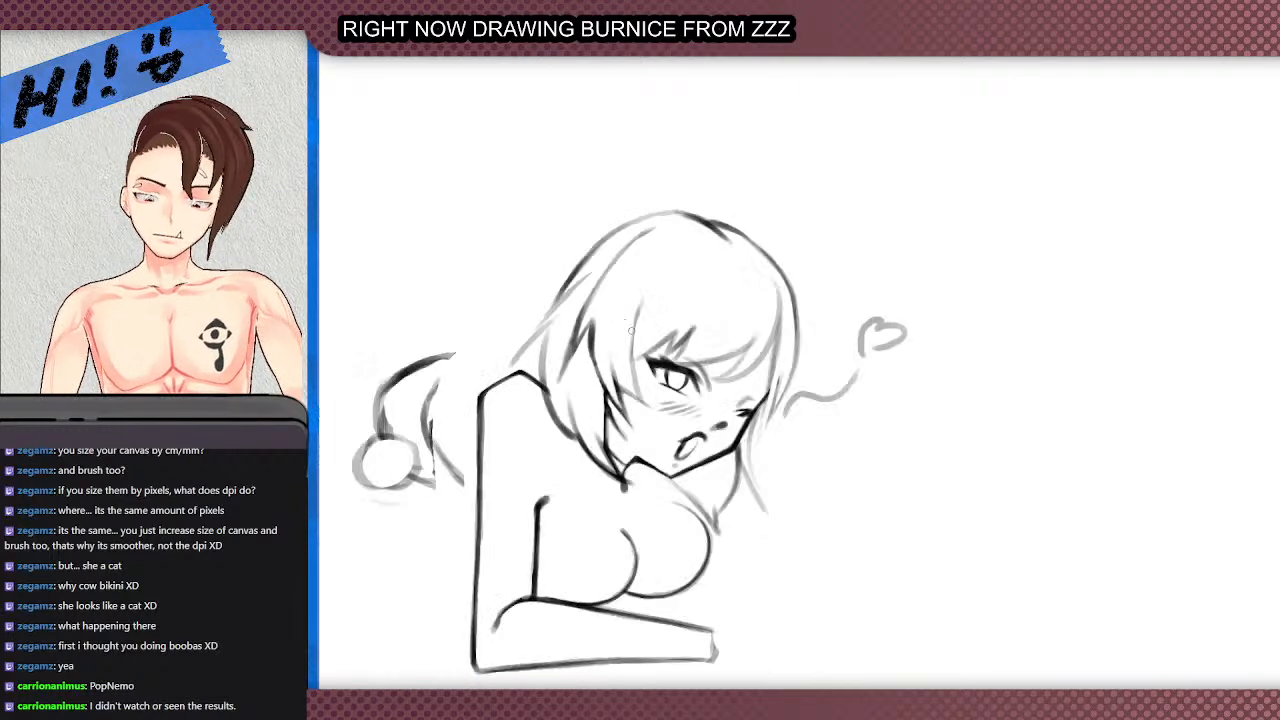
scroll(671, 249, up, 8)
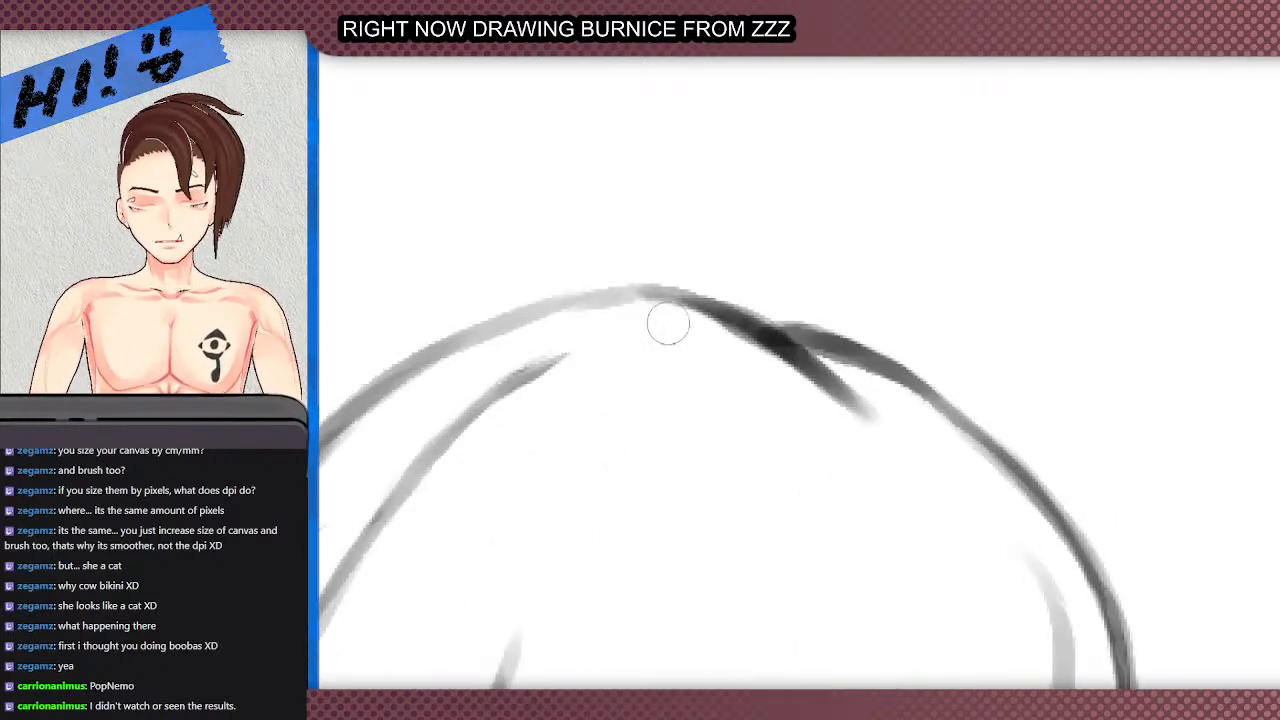
scroll(679, 375, down, 6)
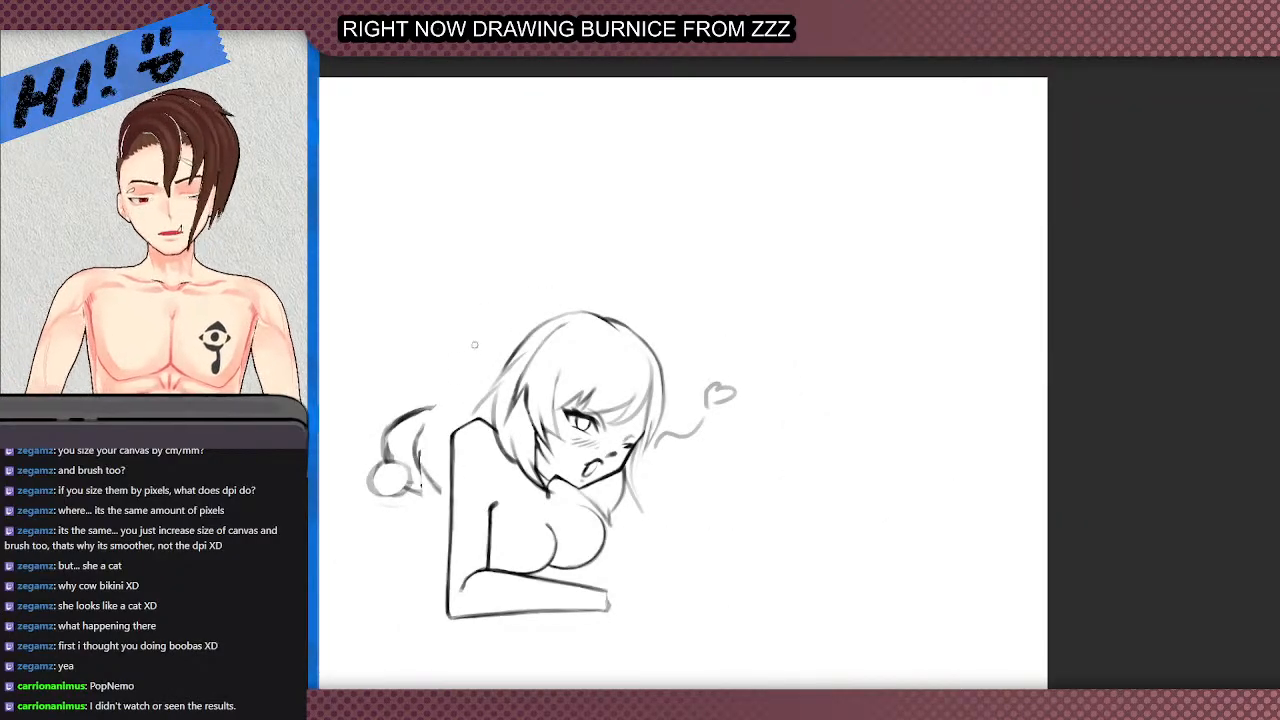
scroll(476, 336, down, 2)
scroll(487, 436, up, 3)
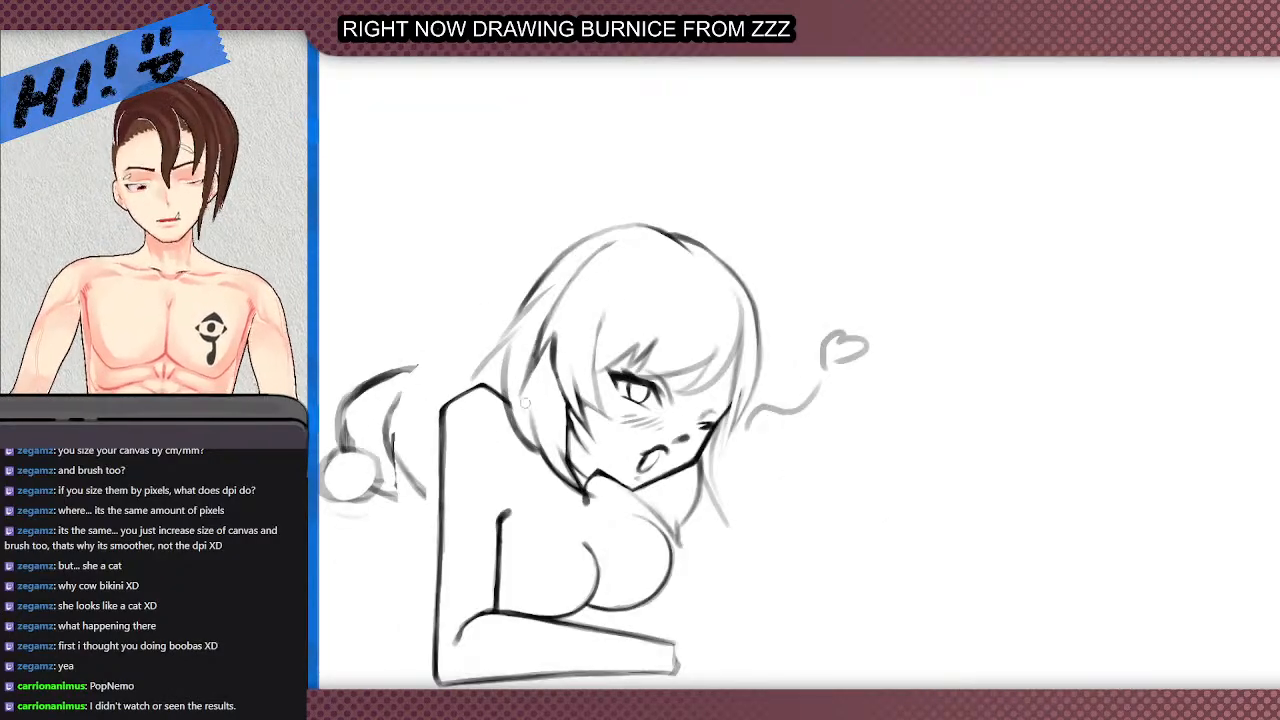
- Add a thin inner strand line within the side hair, above the collar
scroll(517, 418, up, 2)
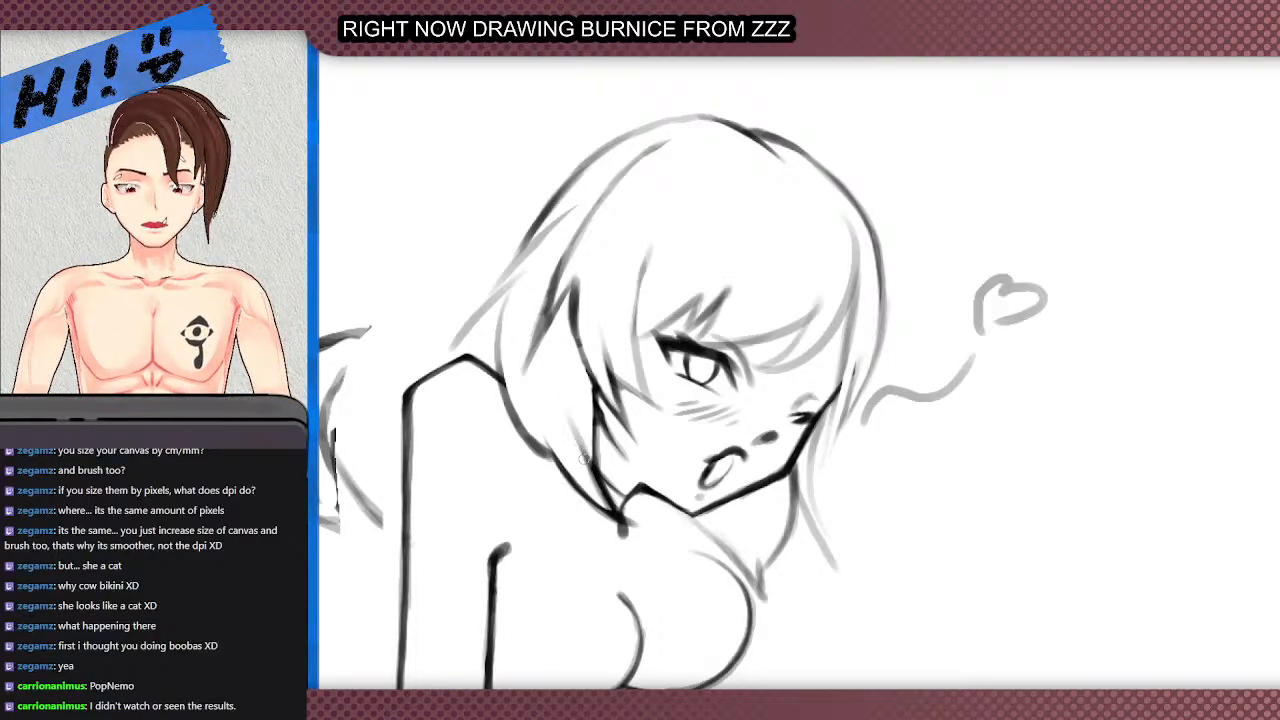
drag(586, 455, 563, 390)
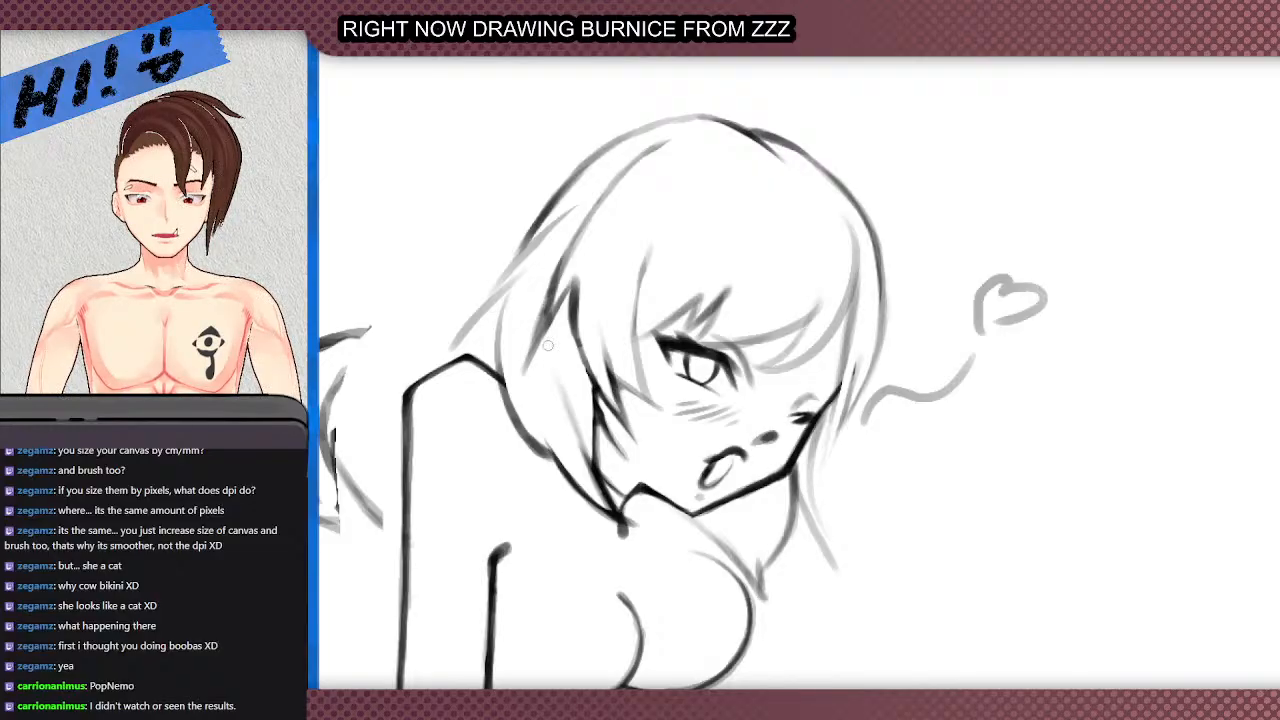
key(ctrl+z)
drag(580, 452, 553, 385)
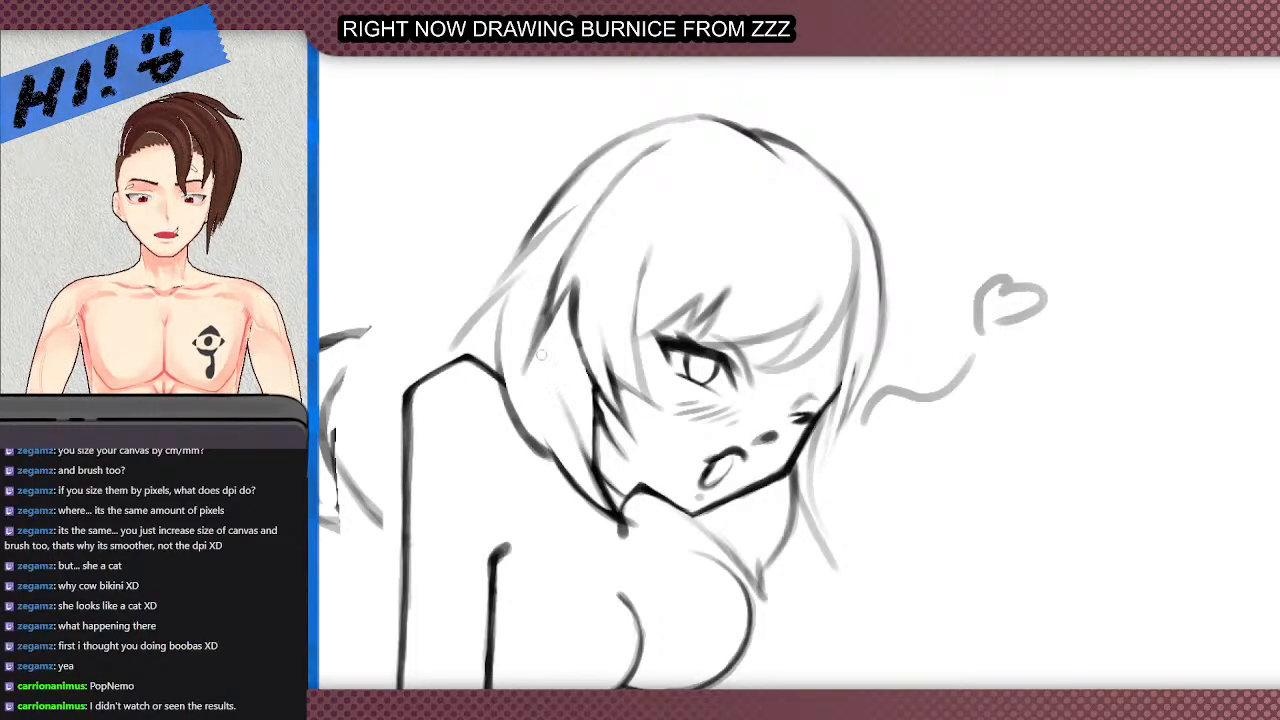
scroll(537, 345, down, 4)
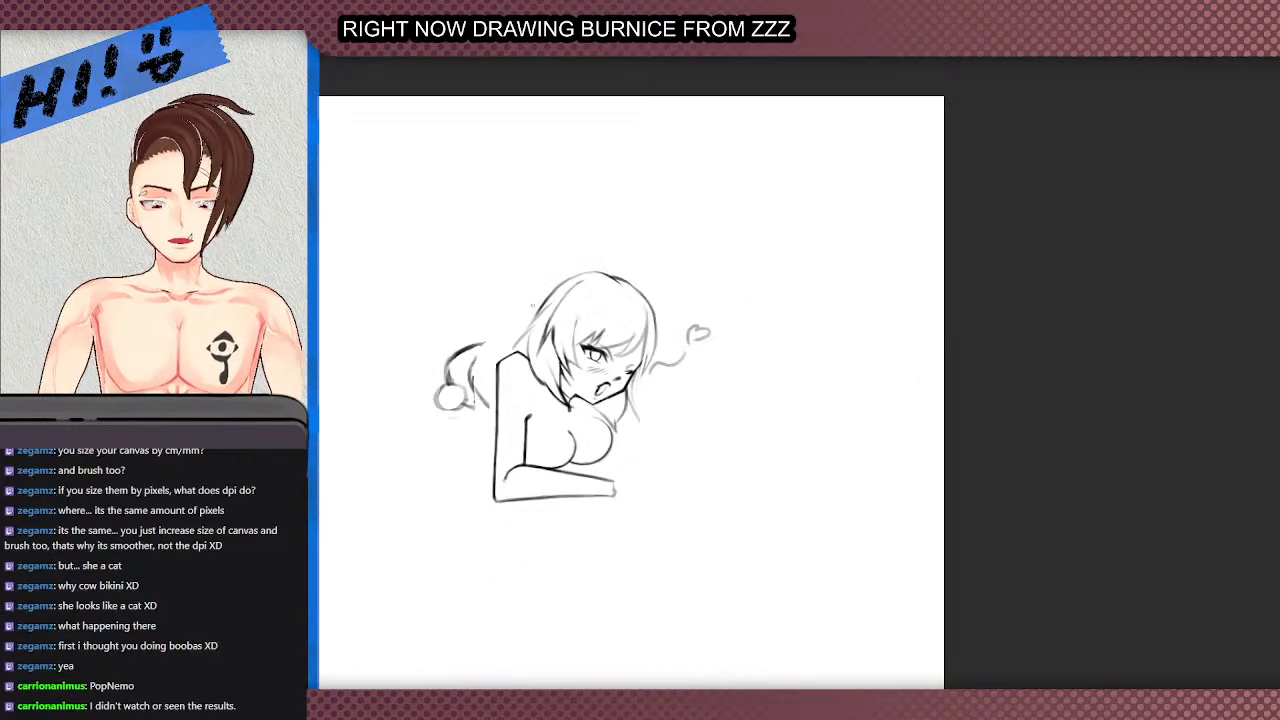
scroll(530, 322, up, 1)
scroll(546, 294, down, 1)
scroll(590, 320, up, 2)
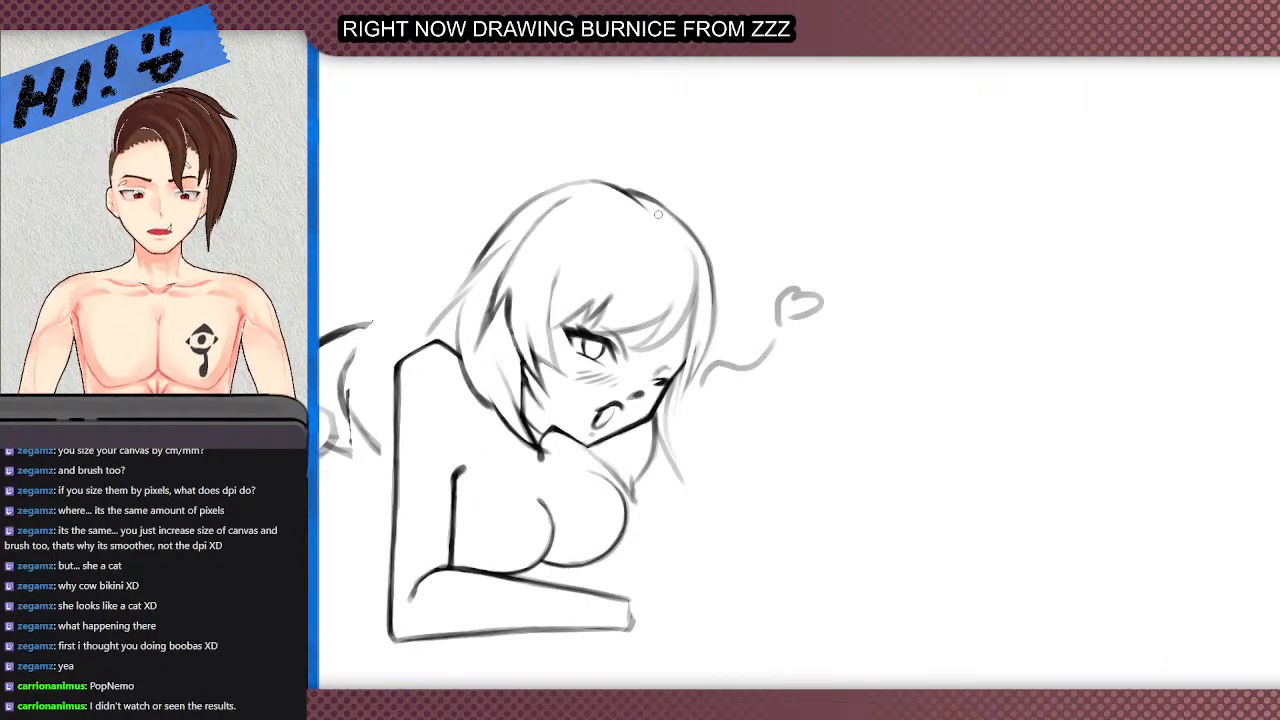
- Darken and smooth the front hair outline from the crown down past the winking eye
scroll(658, 214, up, 1)
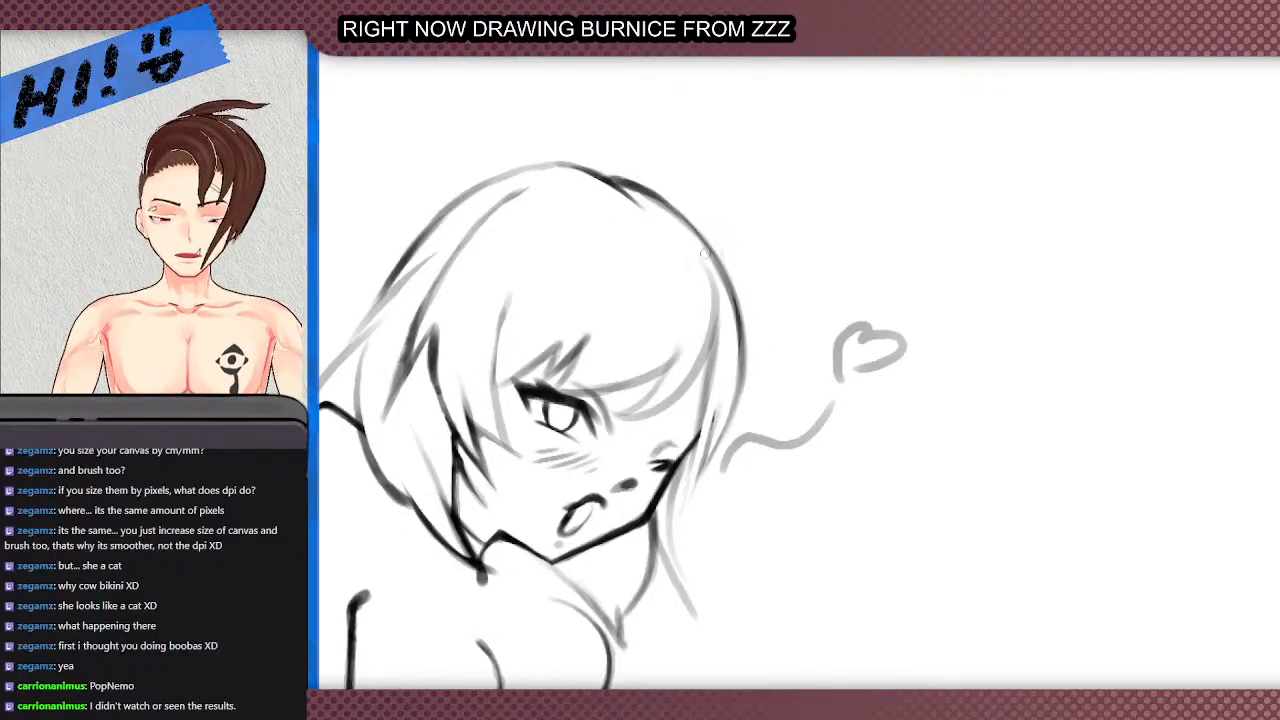
mouse_move(634, 187)
mouse_down()
mouse_move(690, 225)
mouse_move(738, 315)
mouse_move(742, 362)
mouse_move(712, 465)
mouse_up()
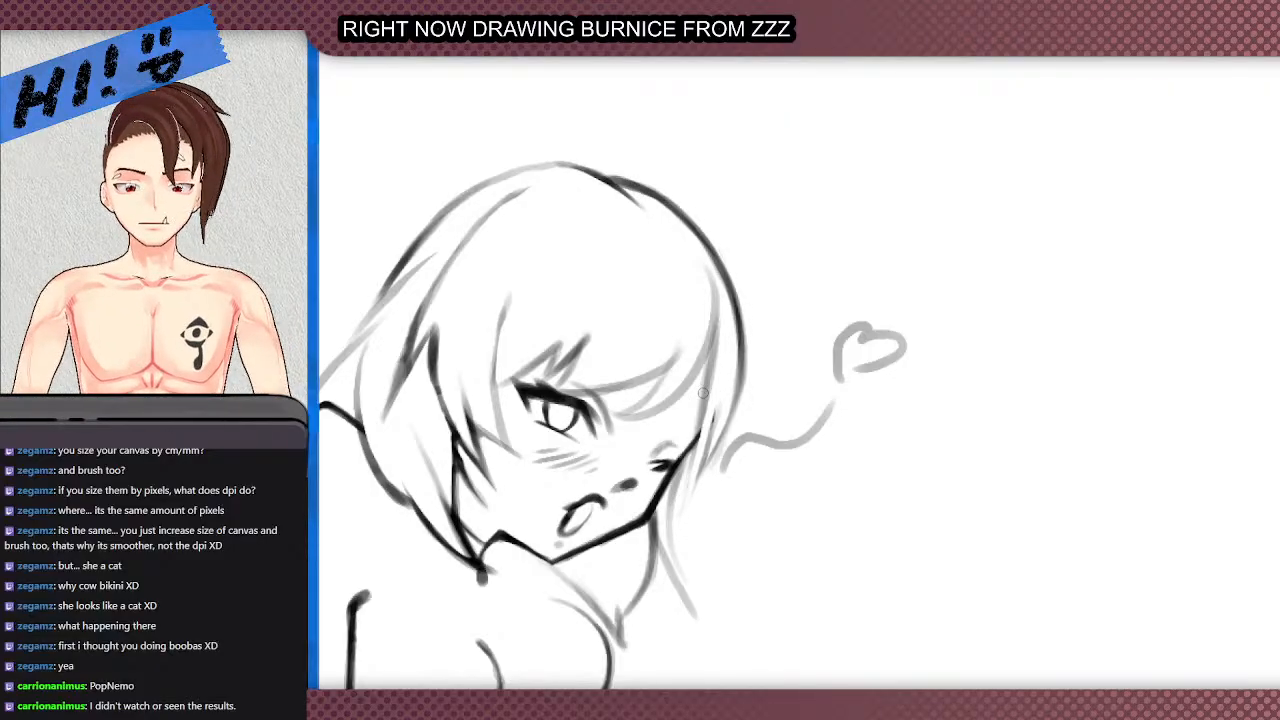
scroll(703, 393, down, 3)
scroll(680, 446, up, 4)
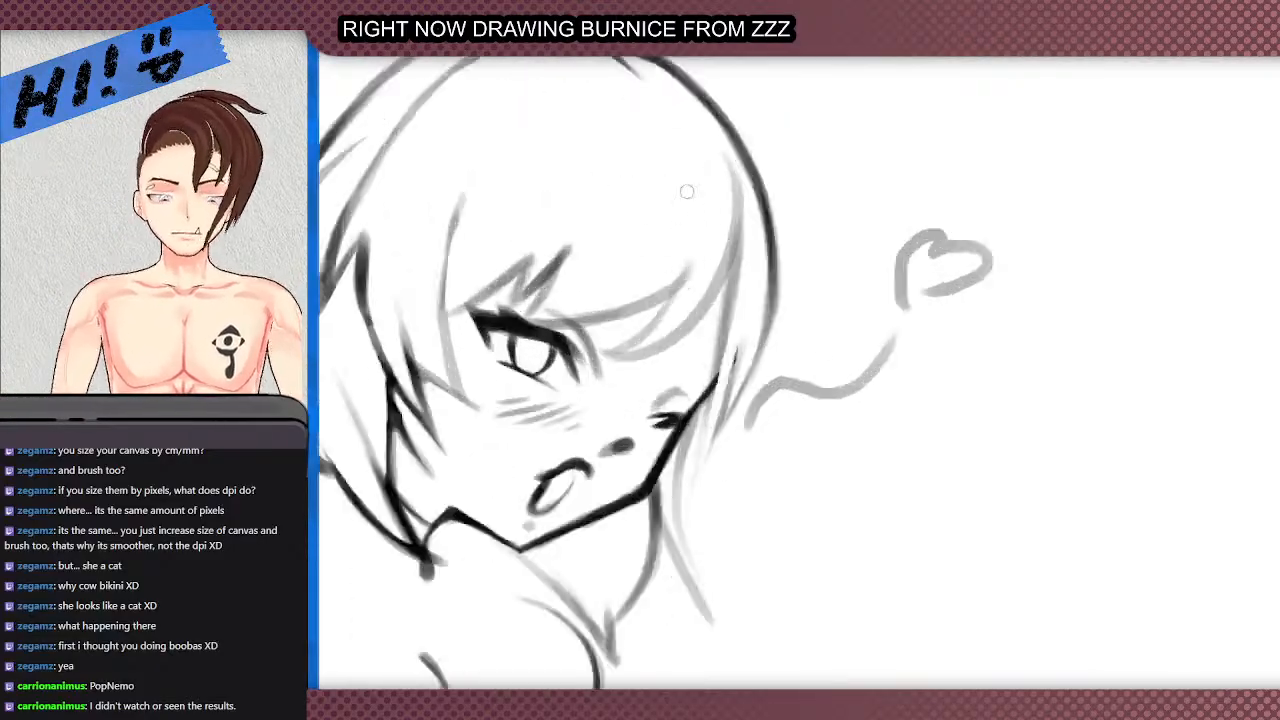
scroll(780, 109, up, 1)
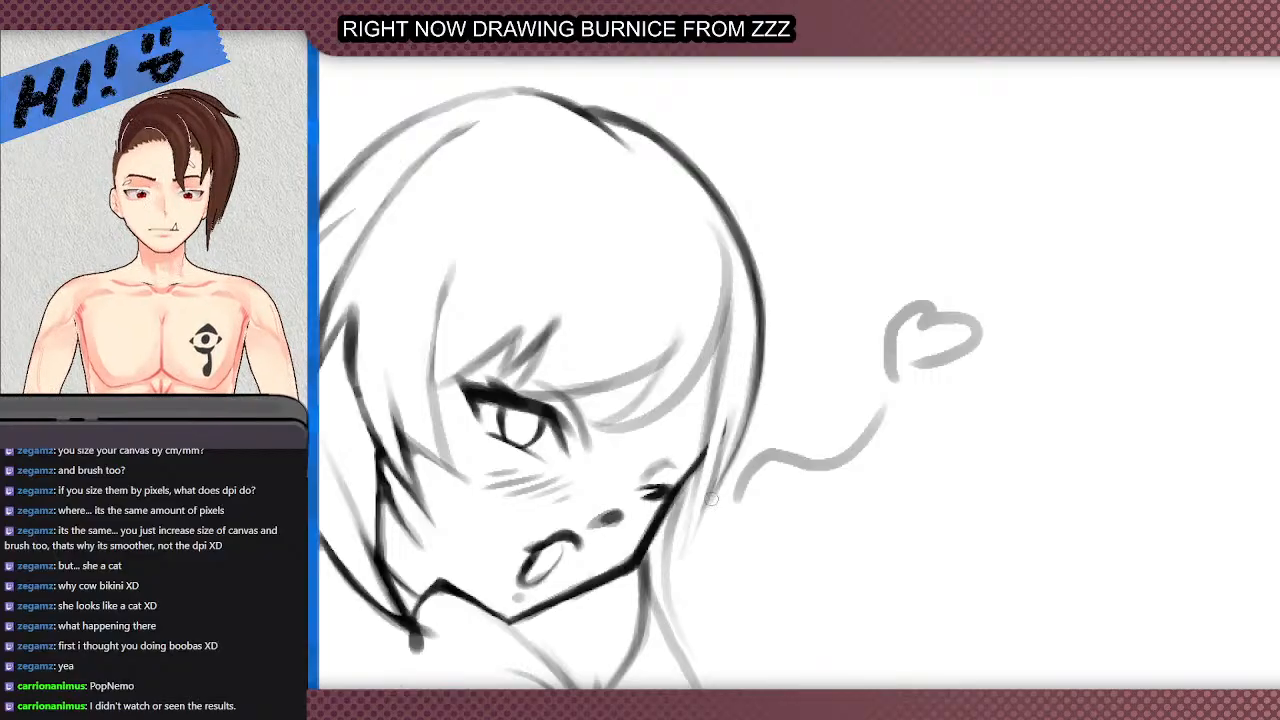
scroll(700, 486, down, 1)
scroll(695, 343, up, 1)
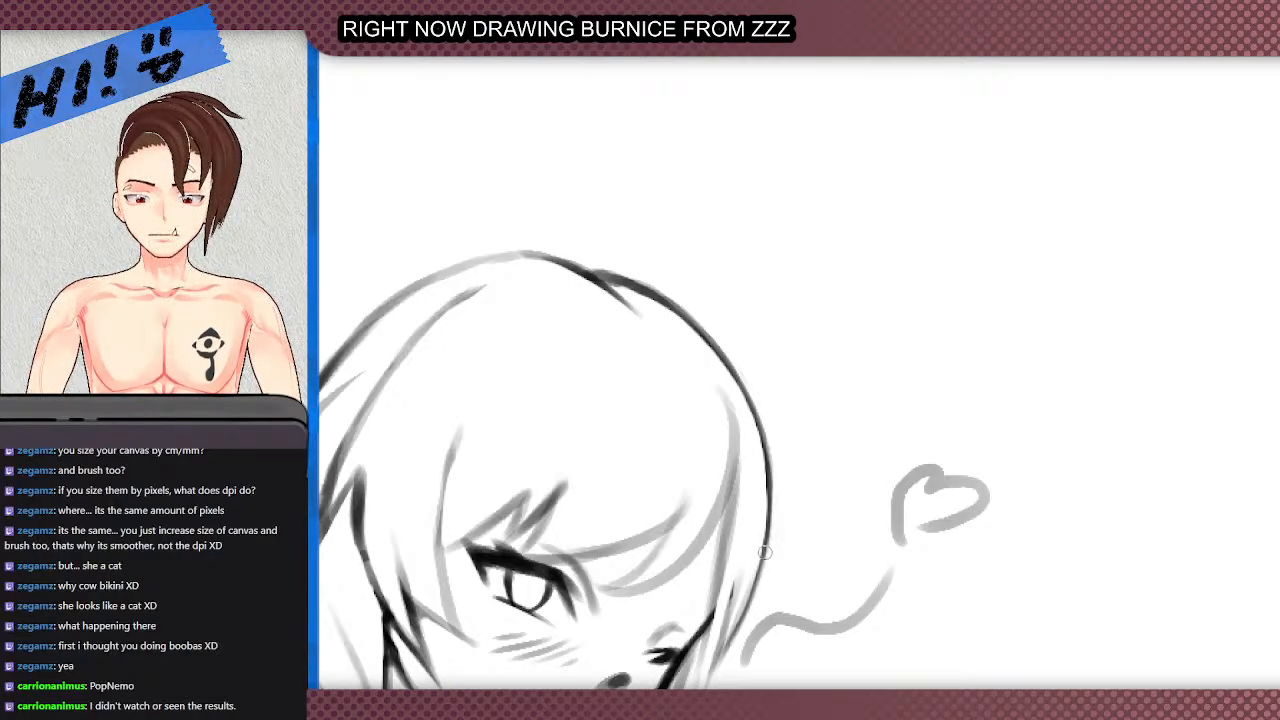
mouse_move(763, 560)
mouse_down()
mouse_move(763, 491)
mouse_move(756, 583)
mouse_move(763, 430)
mouse_up()
scroll(710, 352, down, 3)
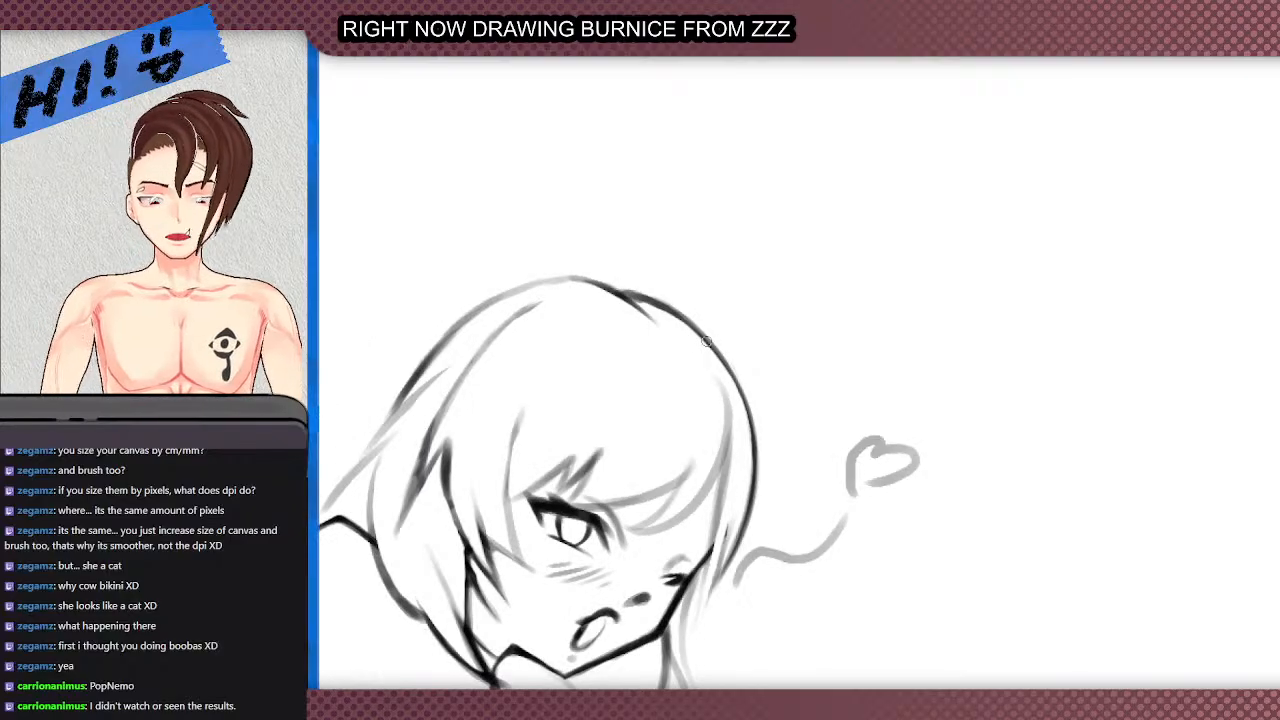
scroll(612, 300, down, 1)
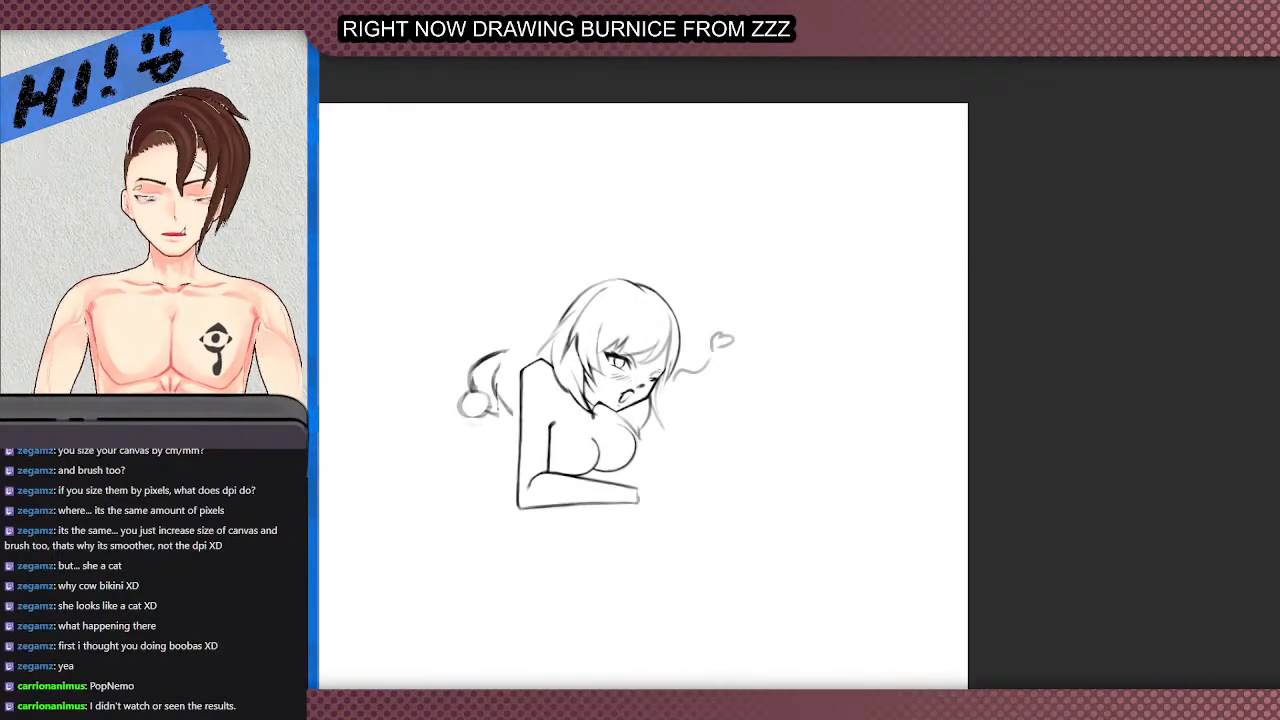
- Draw a dark slanted inner edge for the far hair strand hanging behind the jaw
scroll(660, 382, up, 3)
scroll(667, 526, up, 1)
drag(632, 462, 688, 550)
mouse_move(622, 434)
mouse_down()
mouse_move(655, 512)
mouse_move(650, 490)
mouse_move(672, 492)
mouse_up()
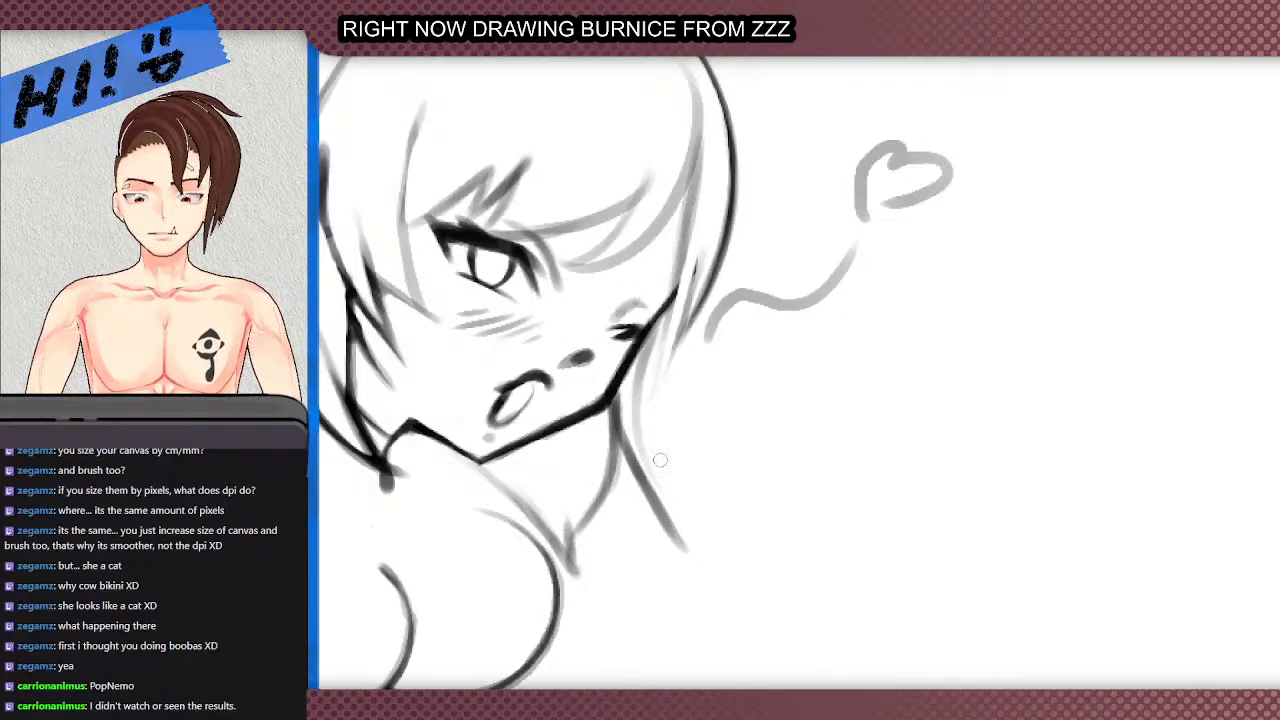
- Draw the outer edge of the far hair strand, curving from the cheek down to its tip
mouse_move(650, 335)
mouse_down()
mouse_move(638, 395)
mouse_move(640, 470)
mouse_up()
drag(632, 410, 652, 477)
key(ctrl+z)
key(ctrl+z)
drag(655, 340, 636, 420)
mouse_move(635, 376)
mouse_down()
mouse_move(647, 481)
mouse_move(641, 450)
mouse_move(674, 520)
mouse_up()
key(ctrl+z)
drag(630, 422, 690, 558)
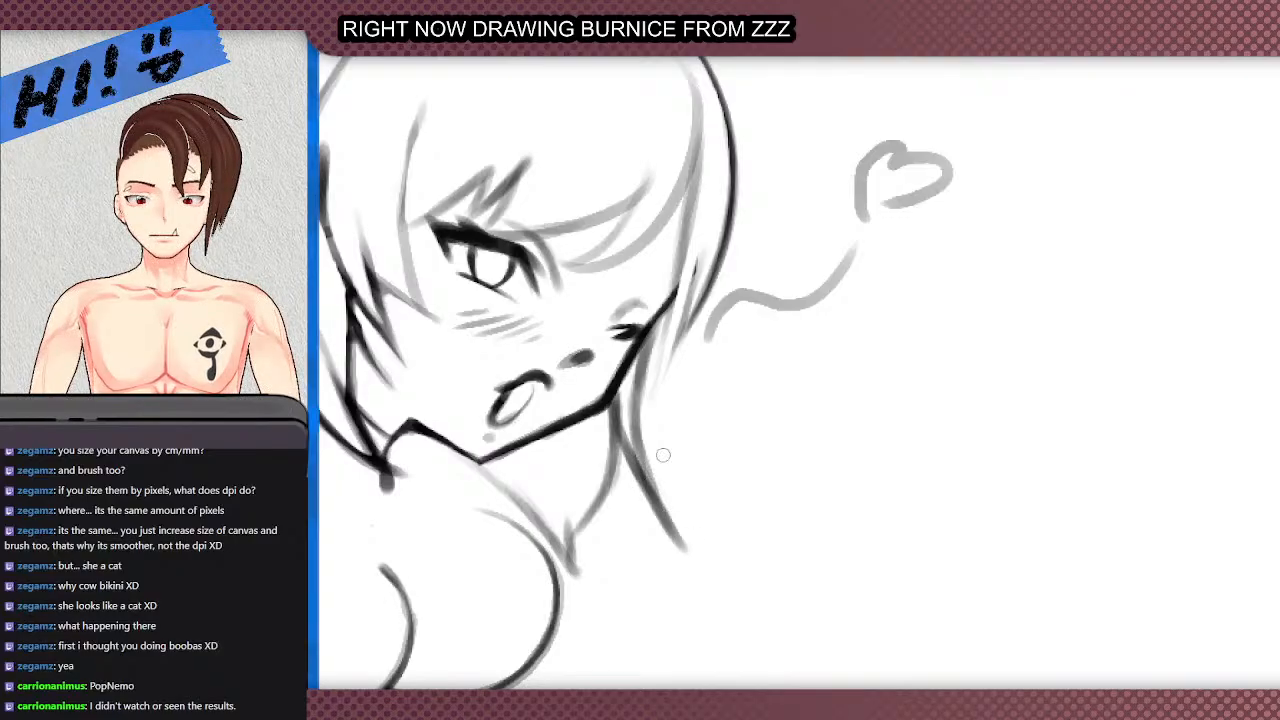
- Trim both edges of the far hair strand so that it tapers to a sharp tip
drag(652, 436, 690, 556)
drag(652, 458, 698, 581)
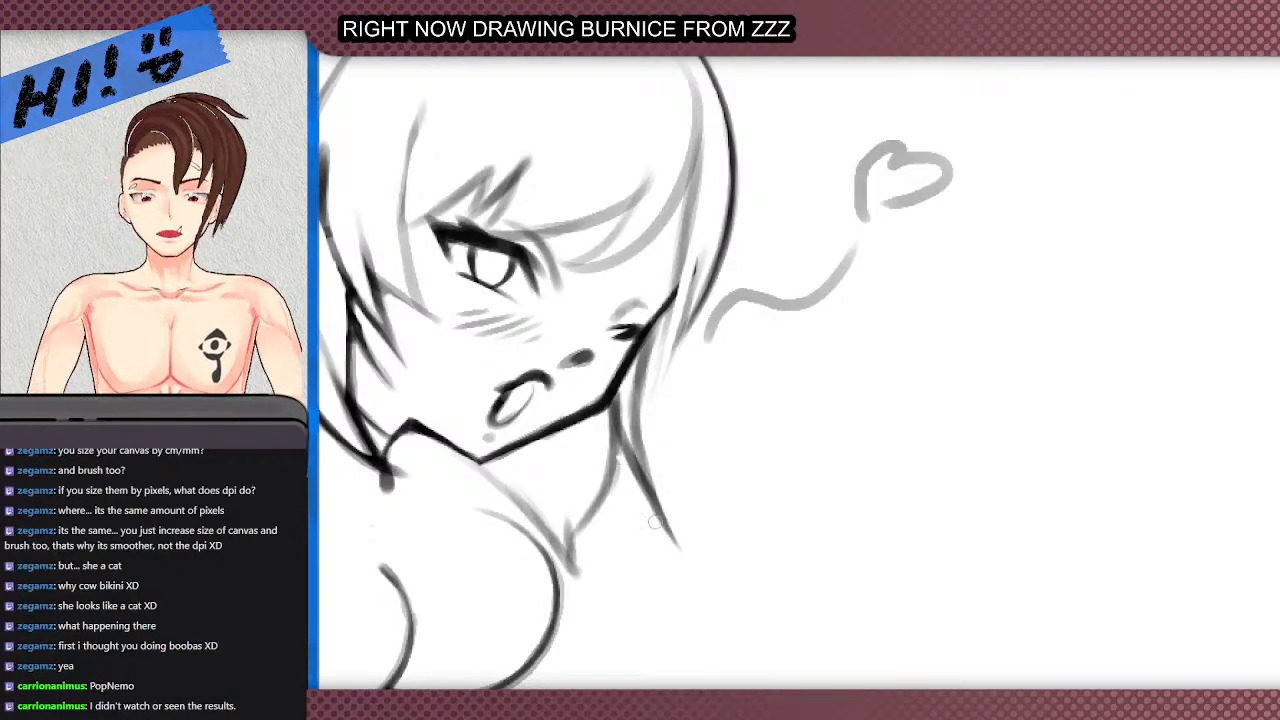
drag(622, 451, 657, 530)
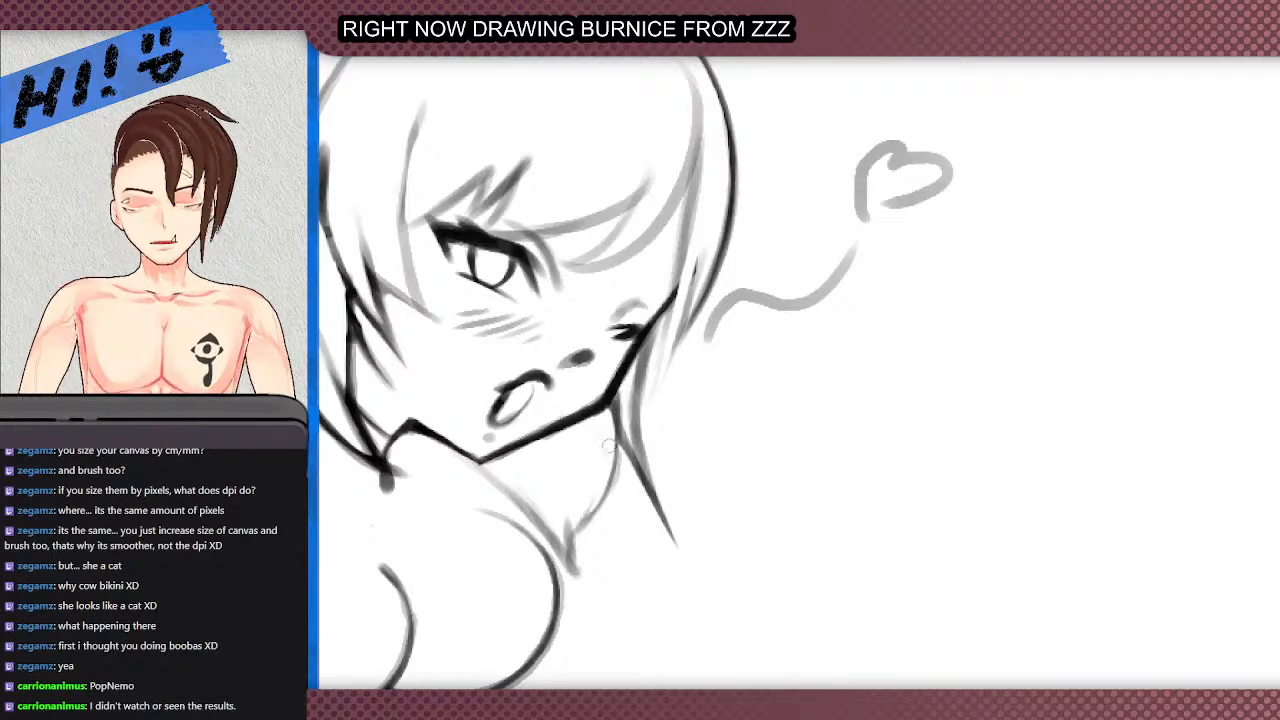
- Darken the curved line running from beneath the jaw down beside the far hair strand
drag(612, 400, 606, 496)
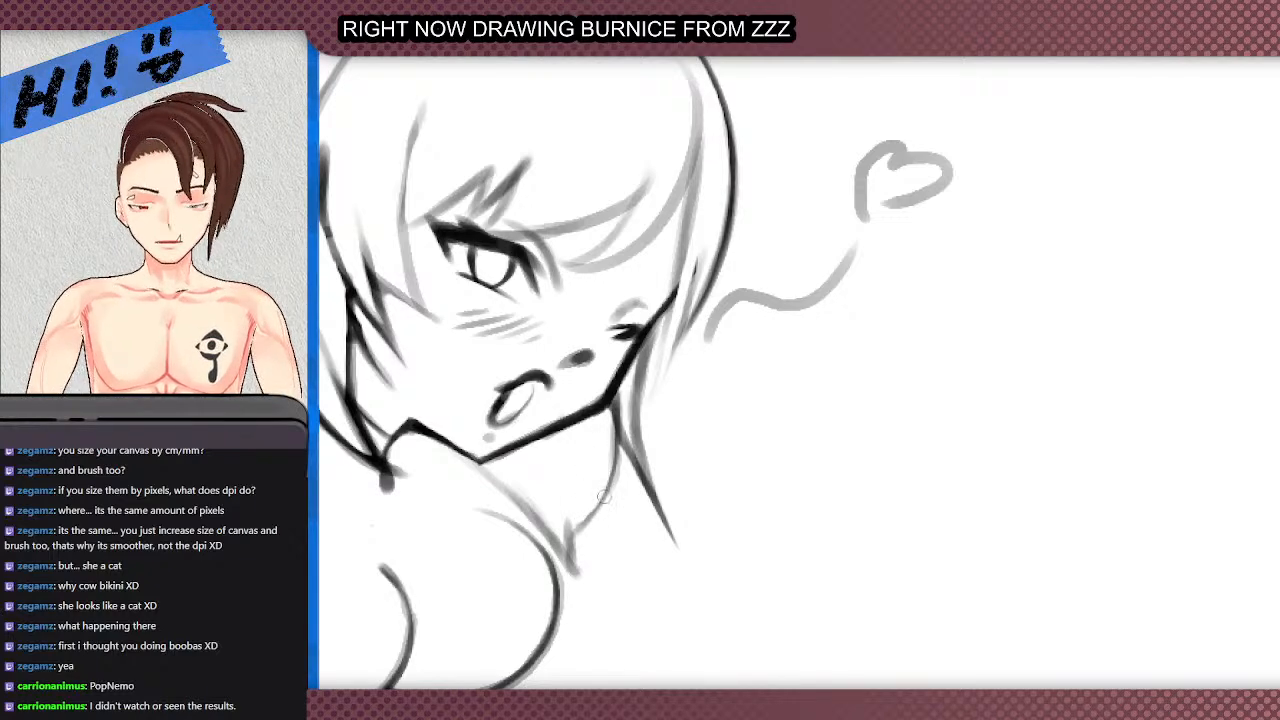
mouse_move(619, 432)
mouse_down()
mouse_move(603, 503)
mouse_move(568, 535)
mouse_move(620, 460)
mouse_move(615, 405)
mouse_move(606, 474)
mouse_up()
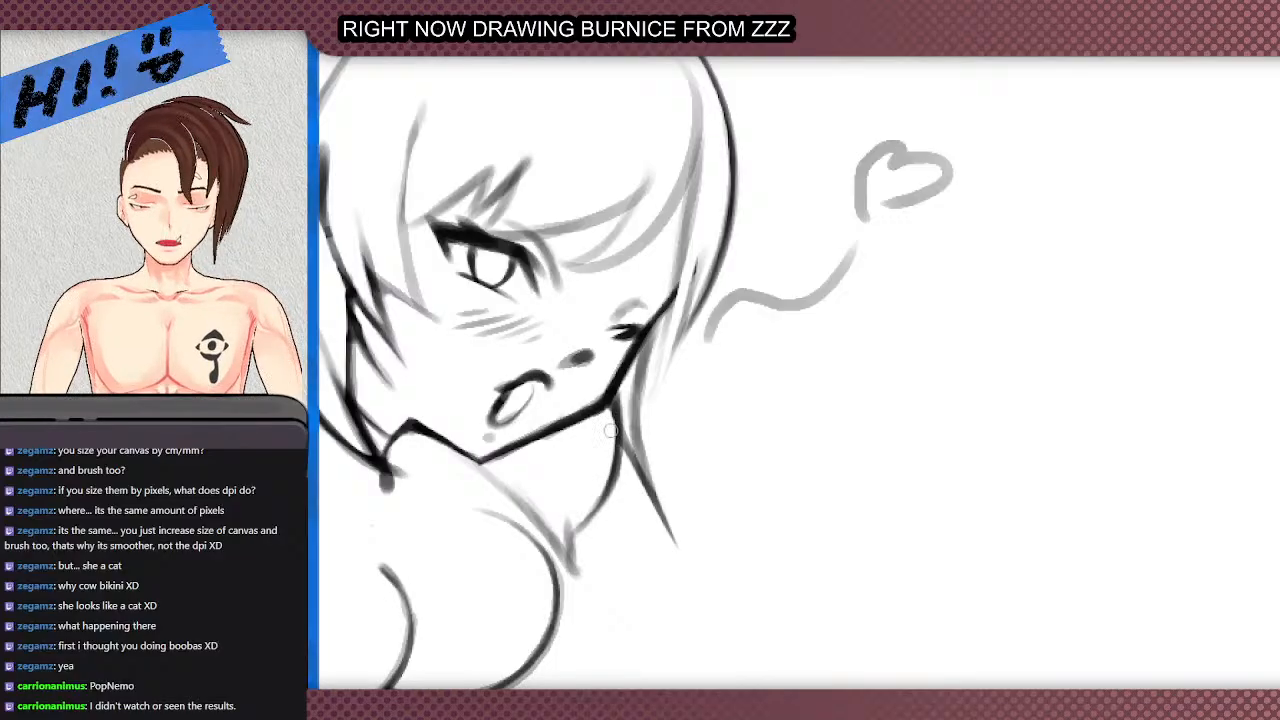
drag(613, 400, 617, 437)
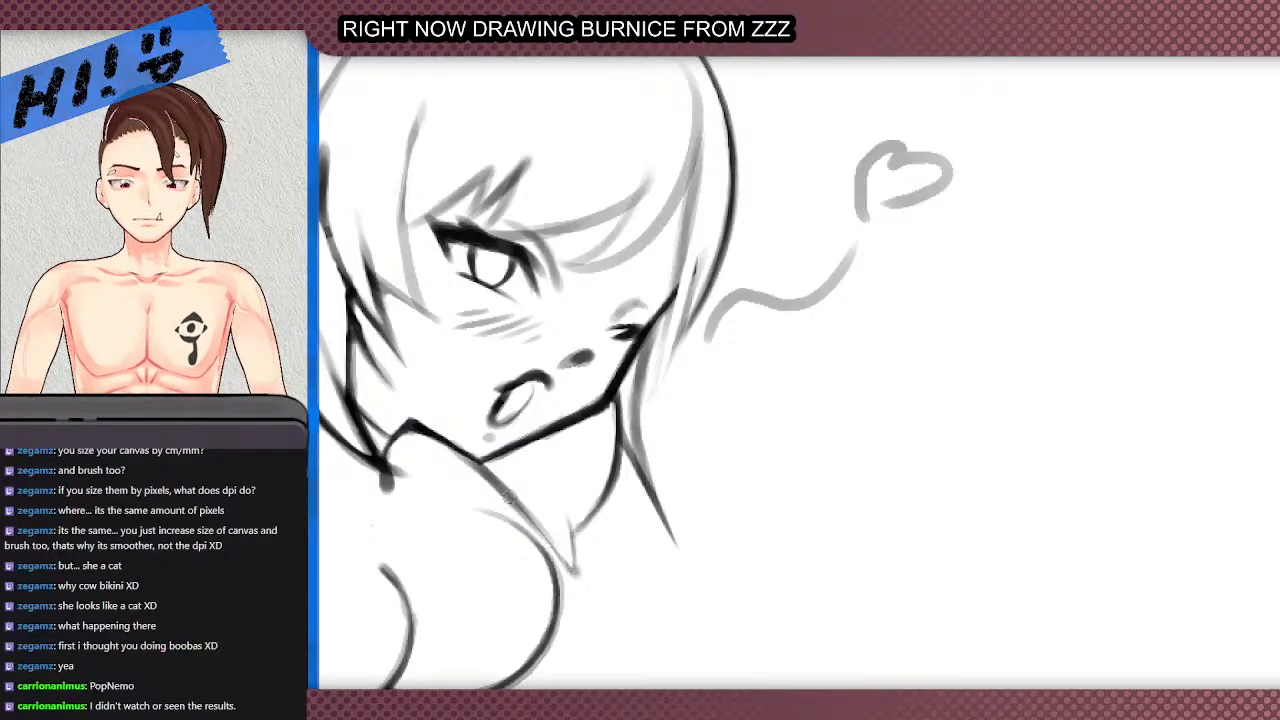
- Darken the diagonal line from the chin over the chest and sharpen the pointed tip where it ends
drag(508, 497, 585, 589)
drag(548, 541, 596, 607)
drag(572, 551, 580, 585)
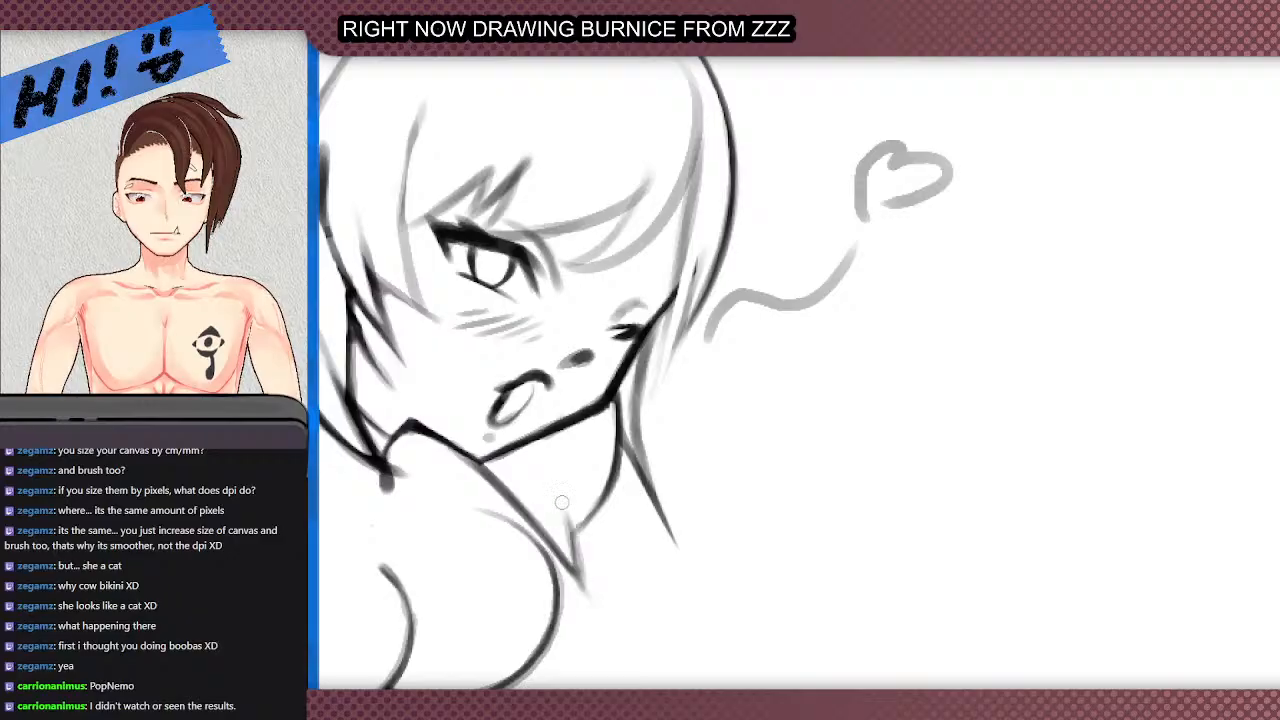
drag(576, 537, 580, 587)
scroll(550, 470, down, 5)
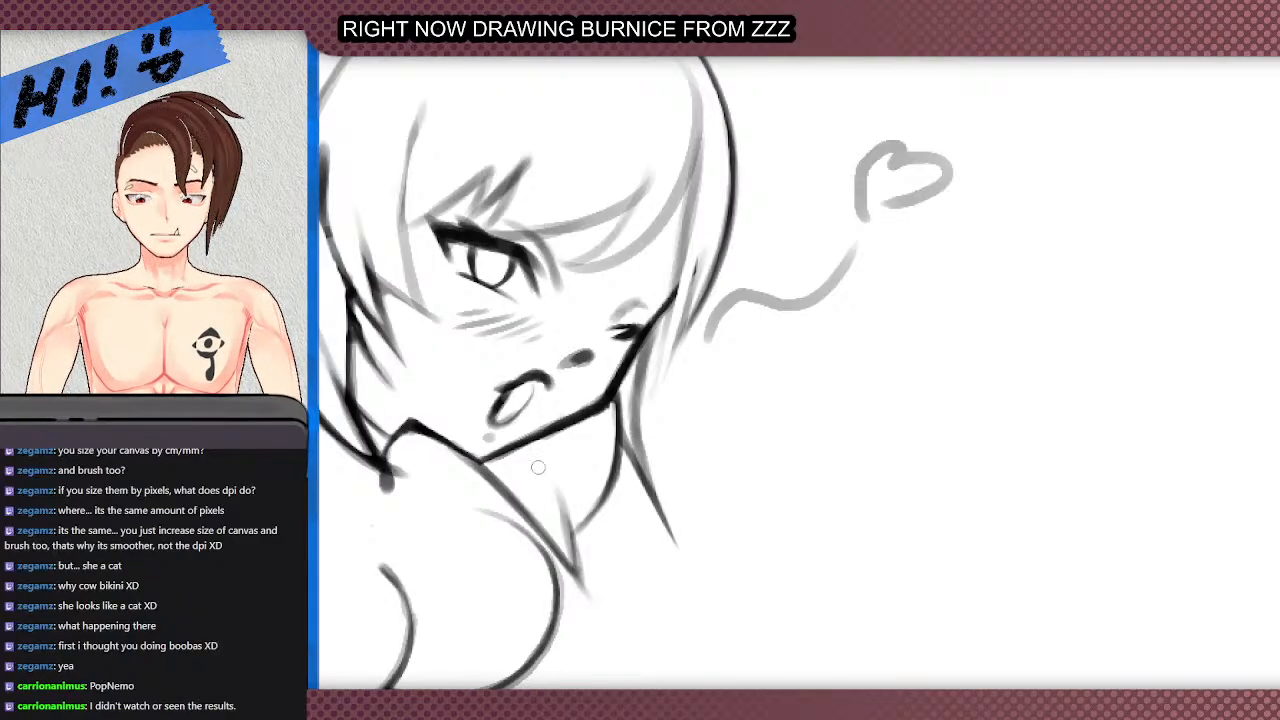
scroll(441, 300, up, 3)
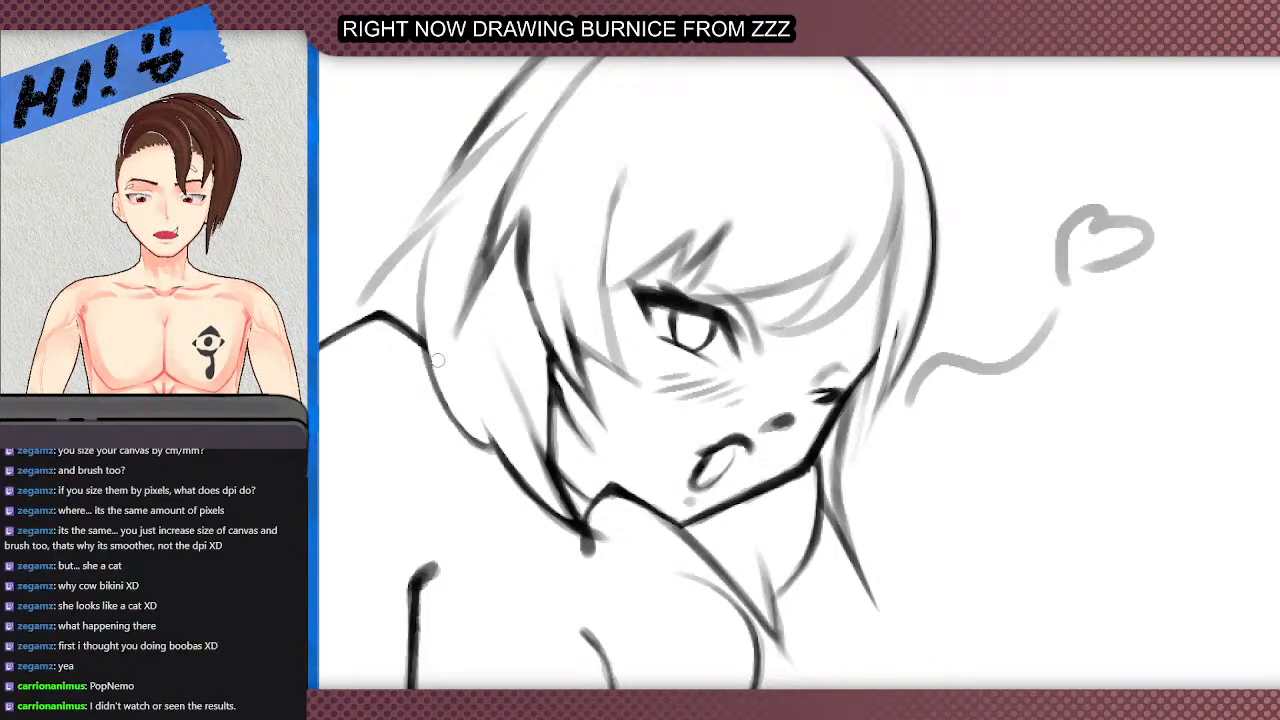
scroll(437, 345, down, 1)
scroll(445, 289, up, 1)
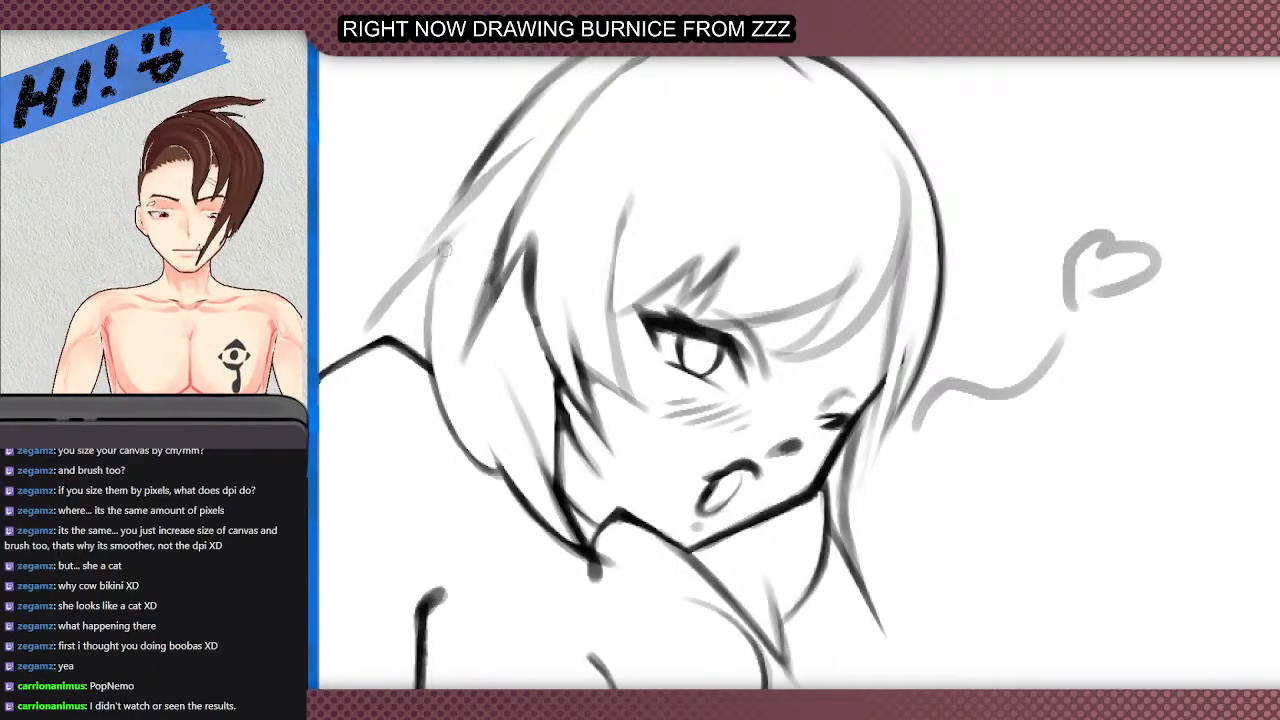
- Draw a round hair ornament over the hair outline at the upper back of the head
scroll(445, 290, down, 5)
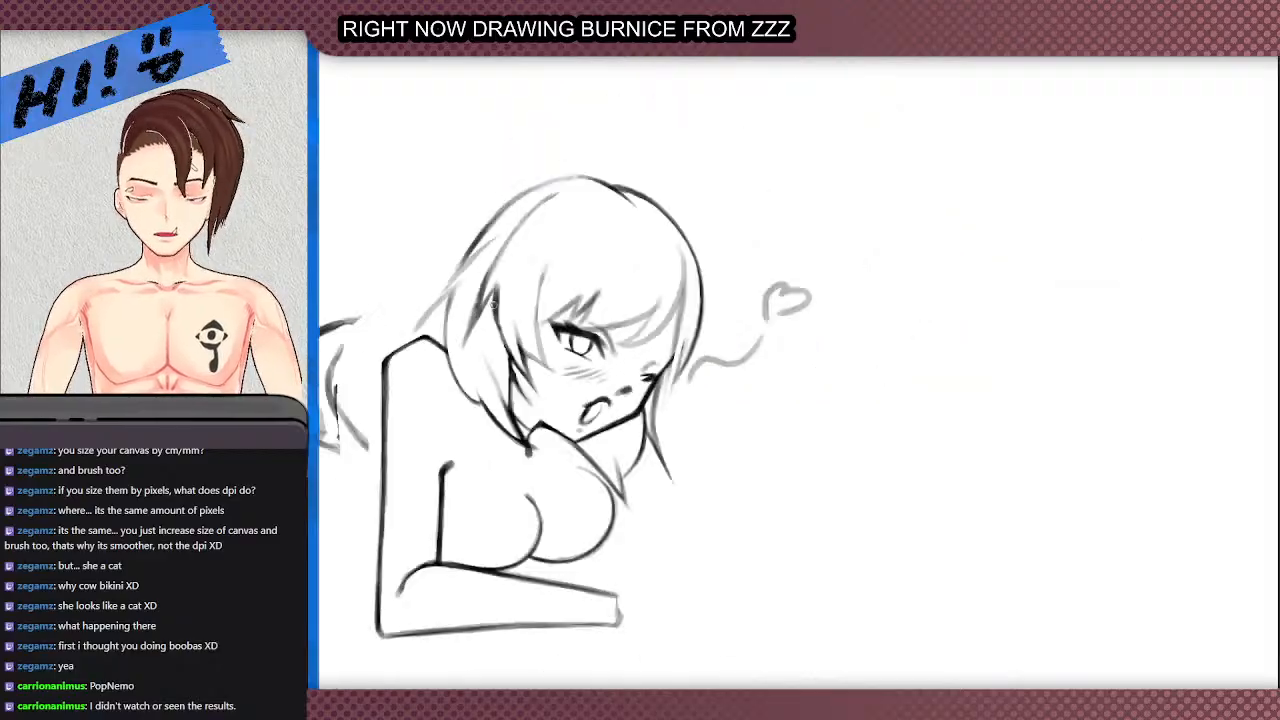
scroll(445, 290, up, 1)
scroll(470, 215, down, 2)
scroll(470, 215, up, 2)
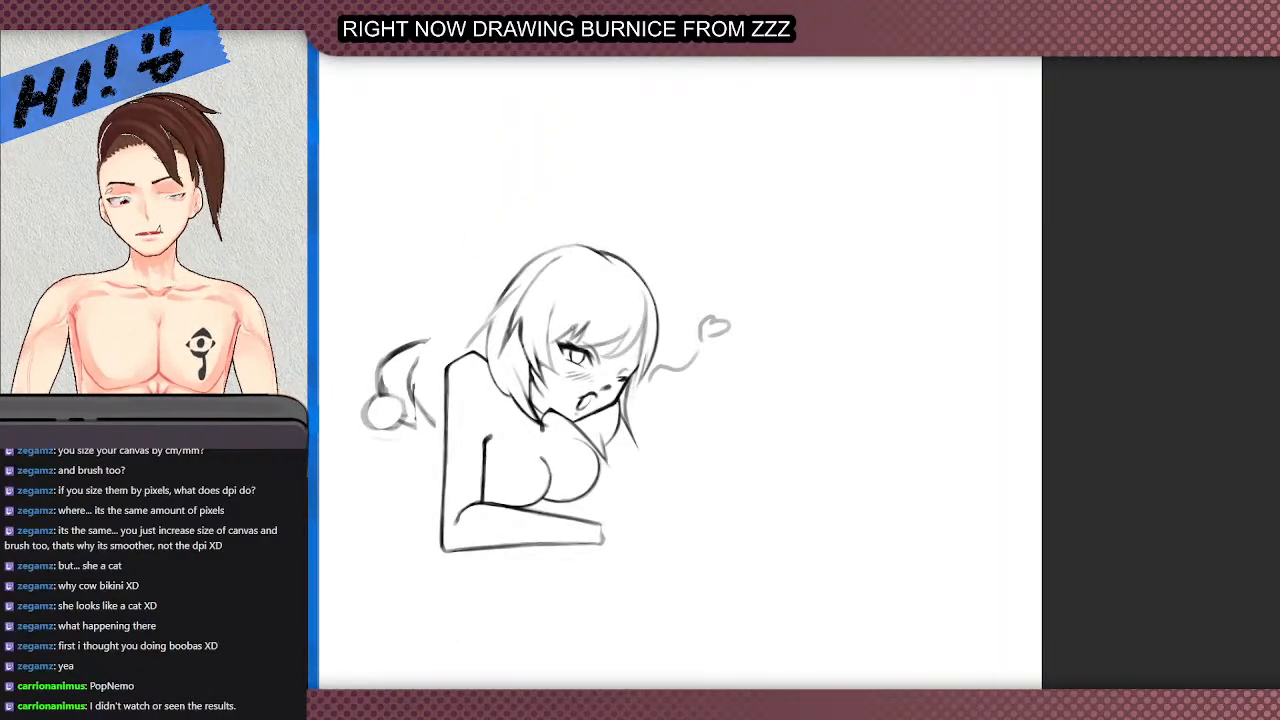
scroll(553, 167, up, 2)
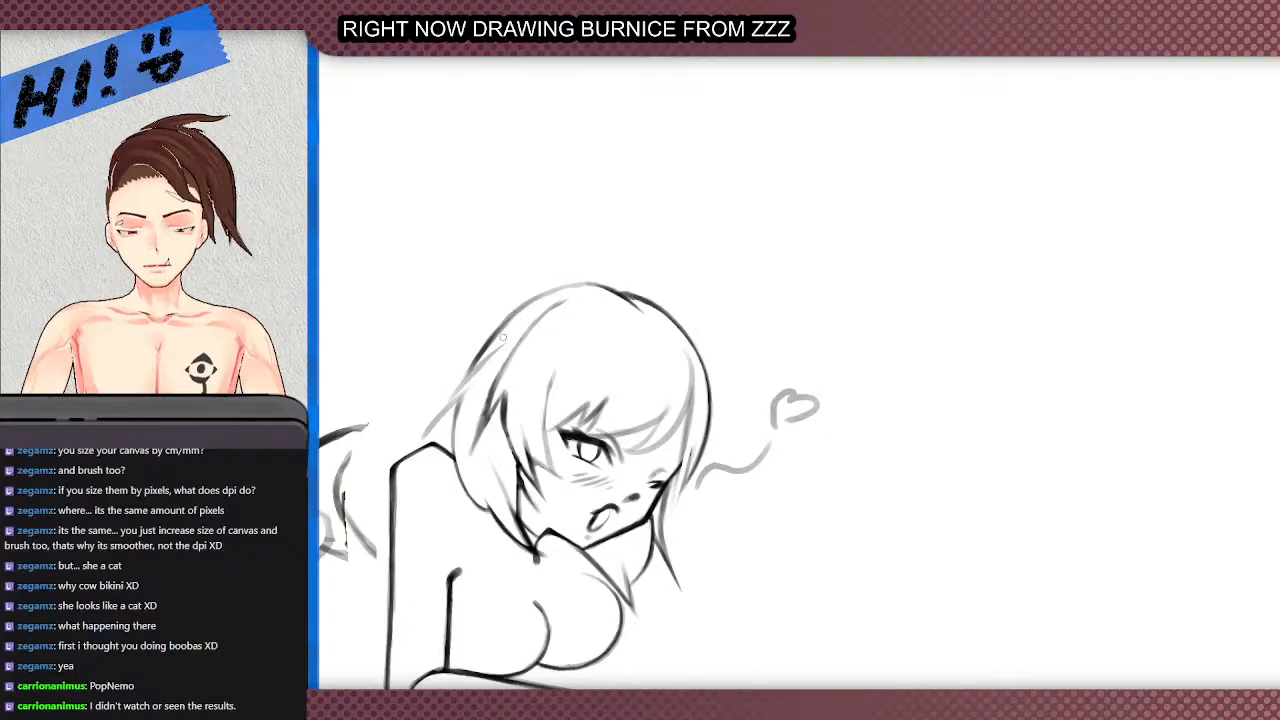
key(ctrl+z)
mouse_move(489, 348)
mouse_down()
mouse_move(523, 318)
mouse_move(514, 337)
mouse_move(499, 312)
mouse_move(487, 354)
mouse_move(491, 312)
mouse_move(516, 339)
mouse_move(479, 320)
mouse_move(520, 332)
mouse_up()
key(ctrl+z)
key(ctrl+z)
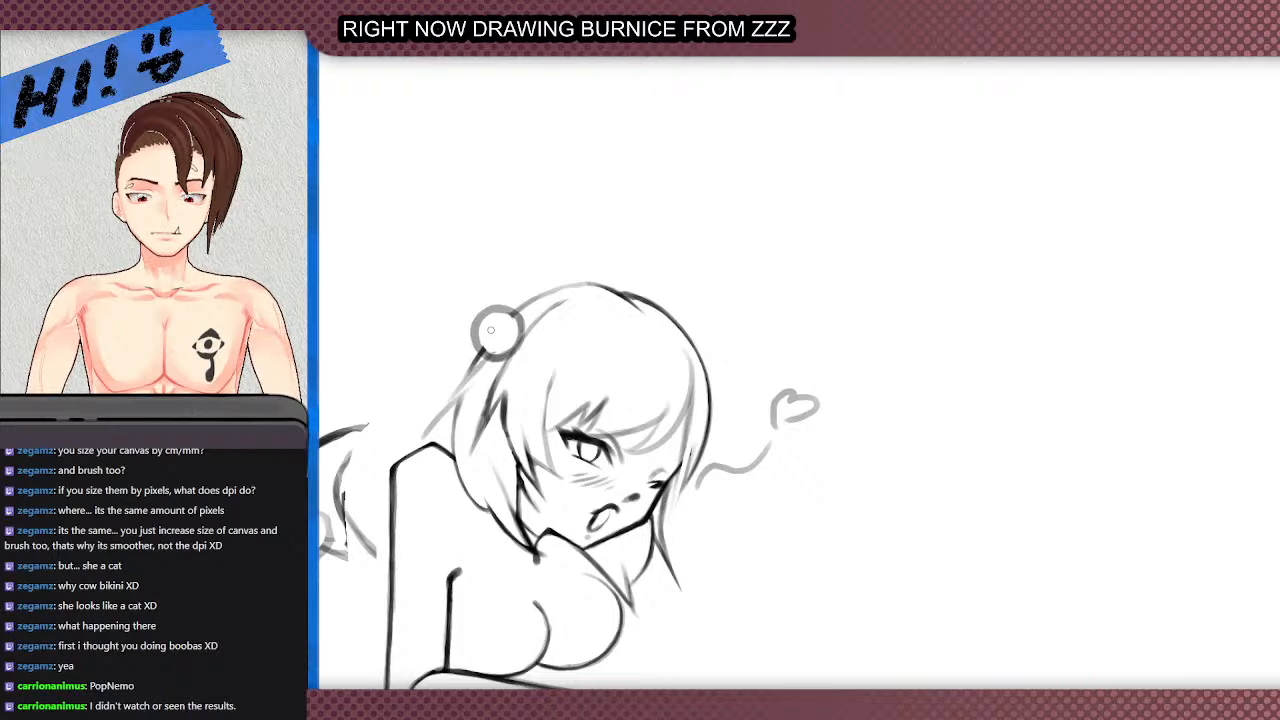
- Draw a smaller oval inside the round hair ornament to give it a front face and thickness
scroll(501, 345, up, 2)
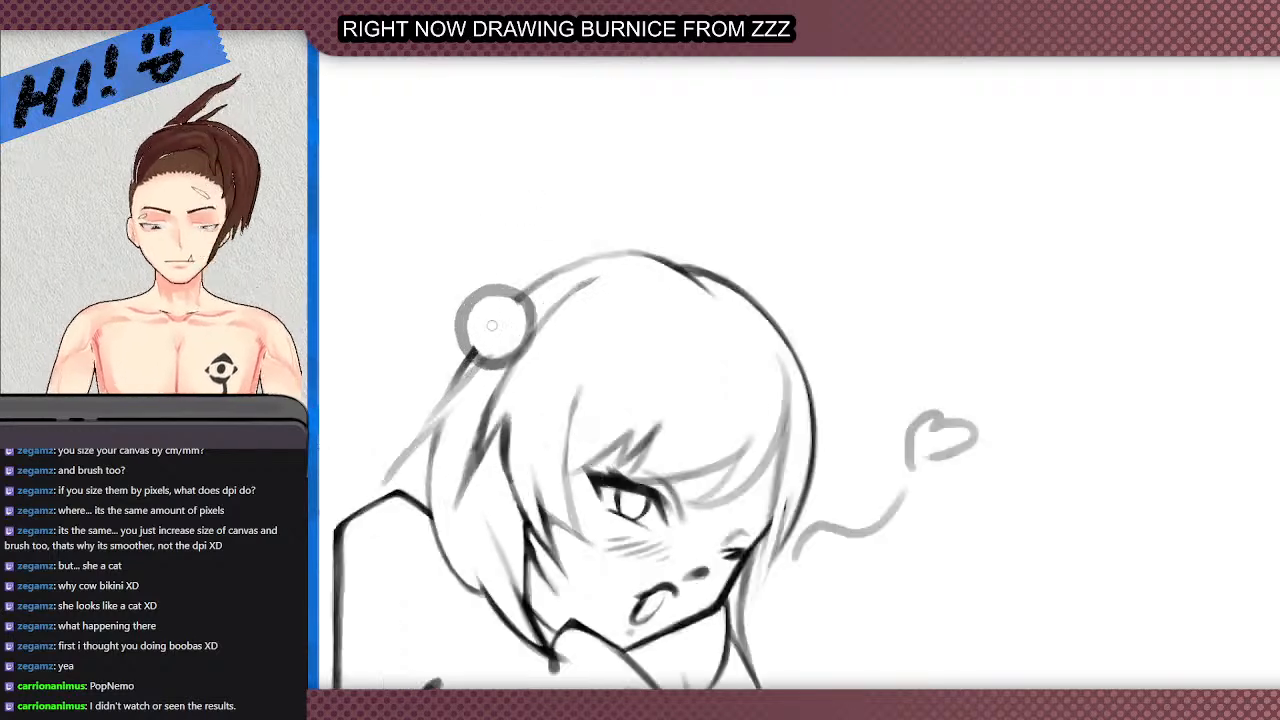
key(ctrl+z)
mouse_move(474, 351)
mouse_down()
mouse_move(508, 335)
mouse_move(508, 315)
mouse_move(488, 296)
mouse_move(472, 353)
mouse_up()
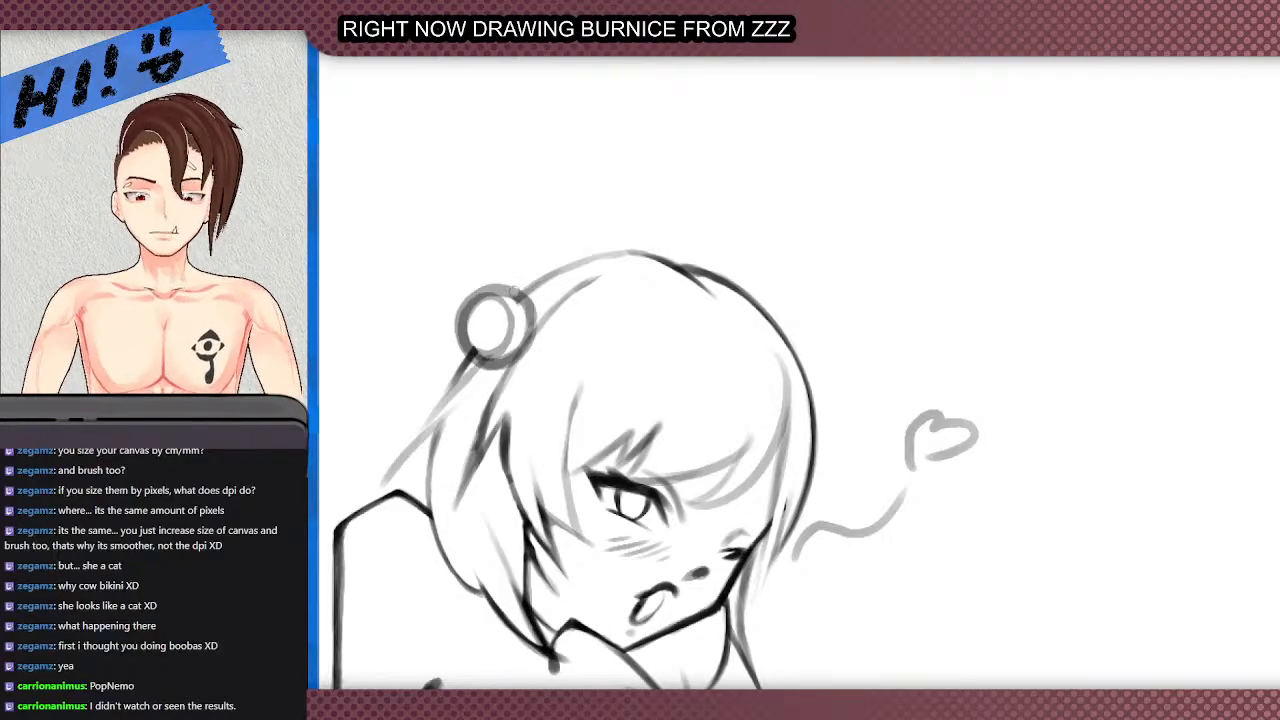
mouse_move(516, 345)
mouse_down()
mouse_move(523, 322)
mouse_move(503, 359)
mouse_move(488, 357)
mouse_up()
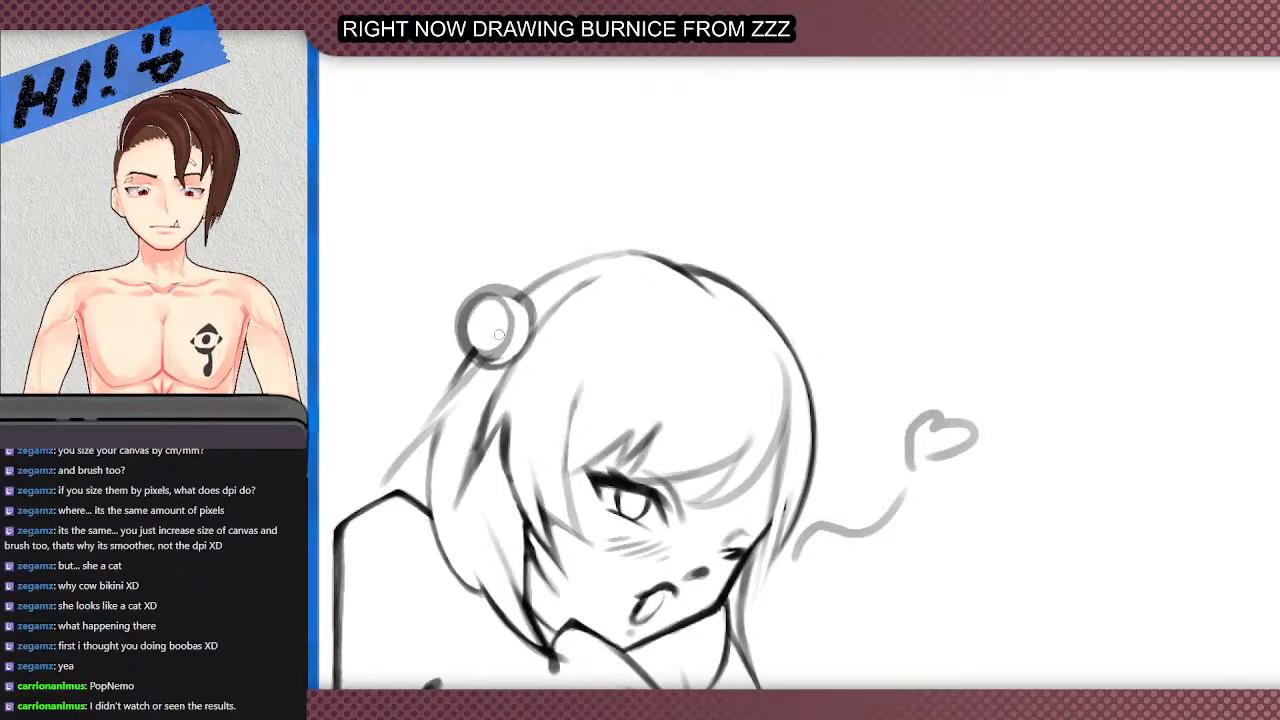
- Draw a straight slanted line rising from the round ornament as the front edge of a horn-shaped accessory
scroll(487, 330, down, 4)
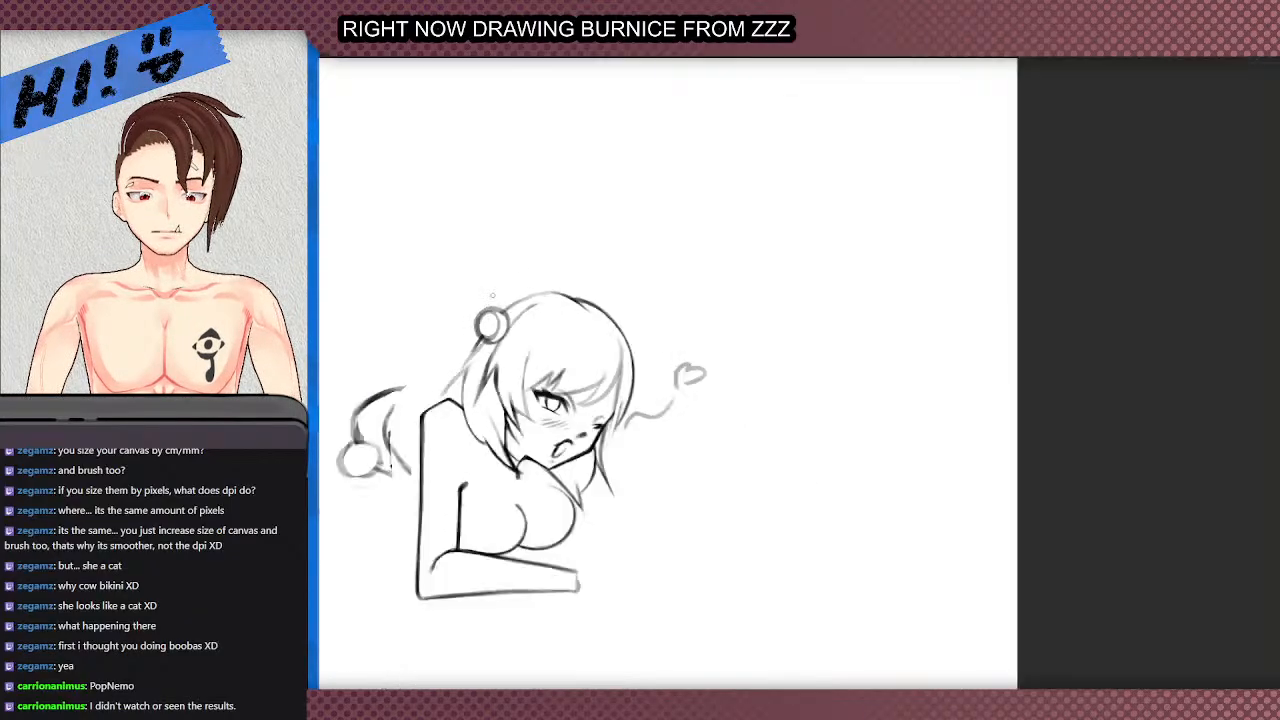
scroll(500, 234, down, 1)
scroll(470, 334, up, 1)
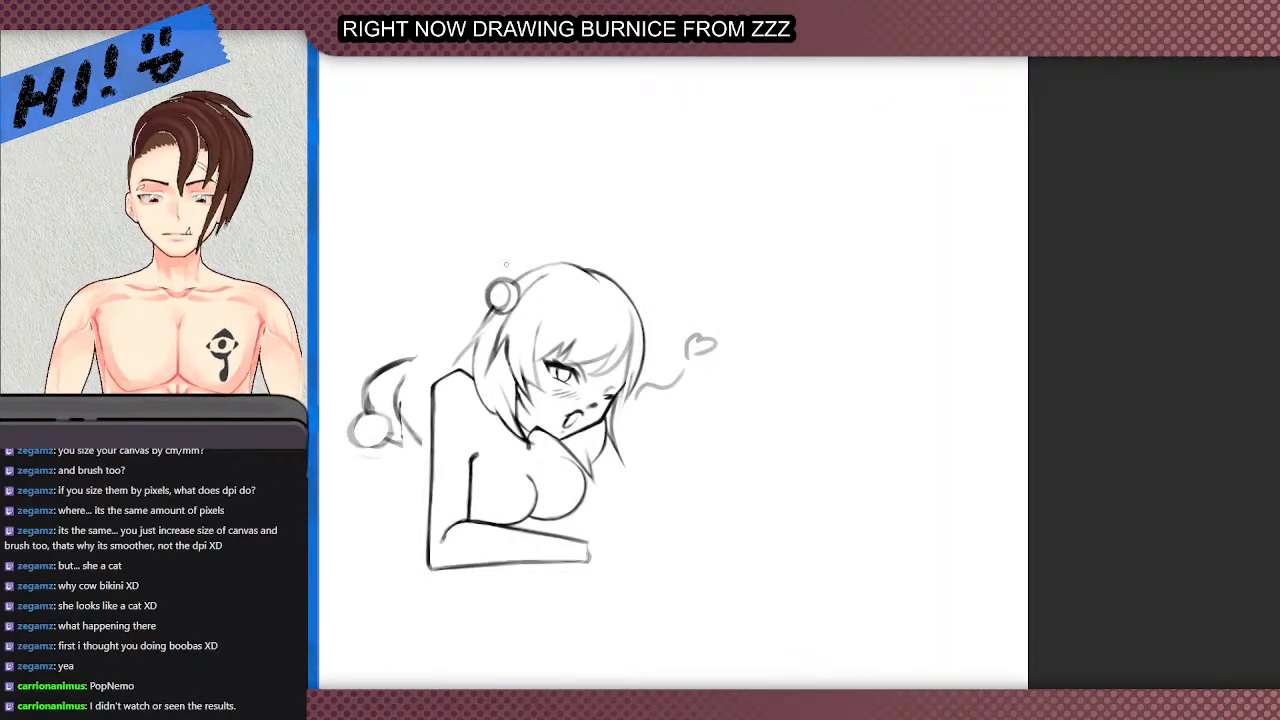
scroll(505, 266, up, 1)
scroll(536, 252, up, 1)
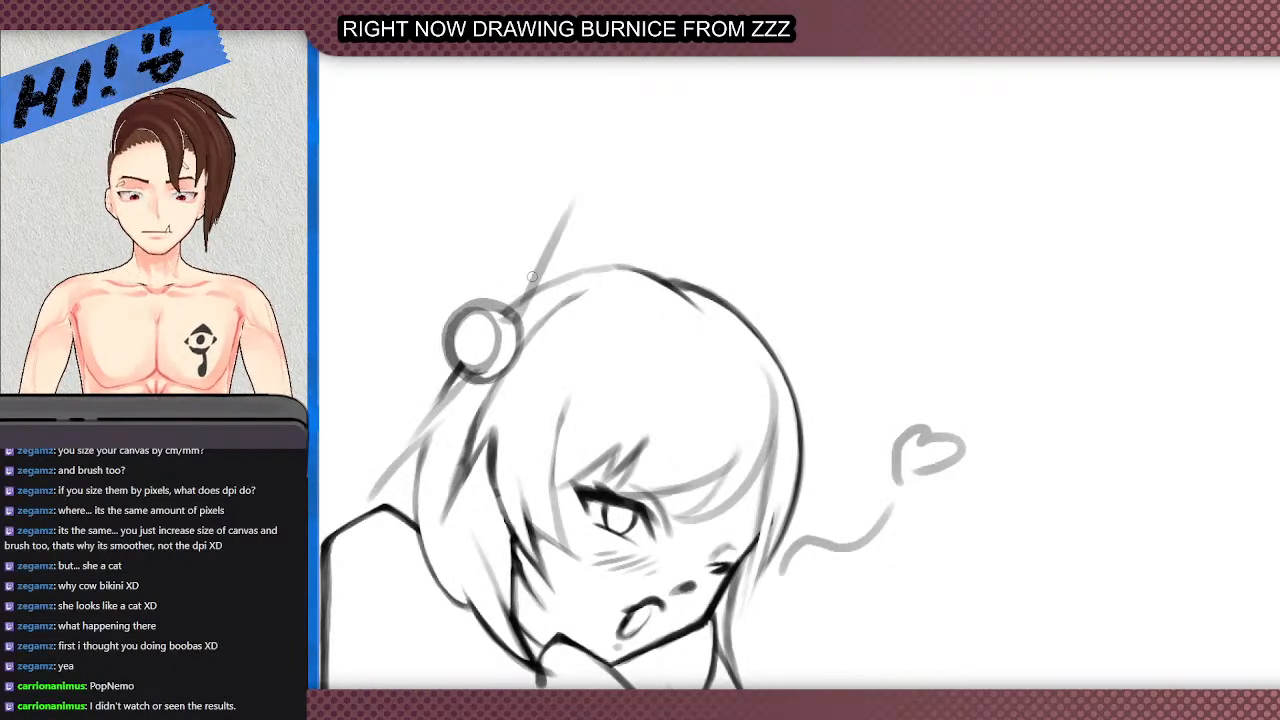
drag(509, 322, 580, 184)
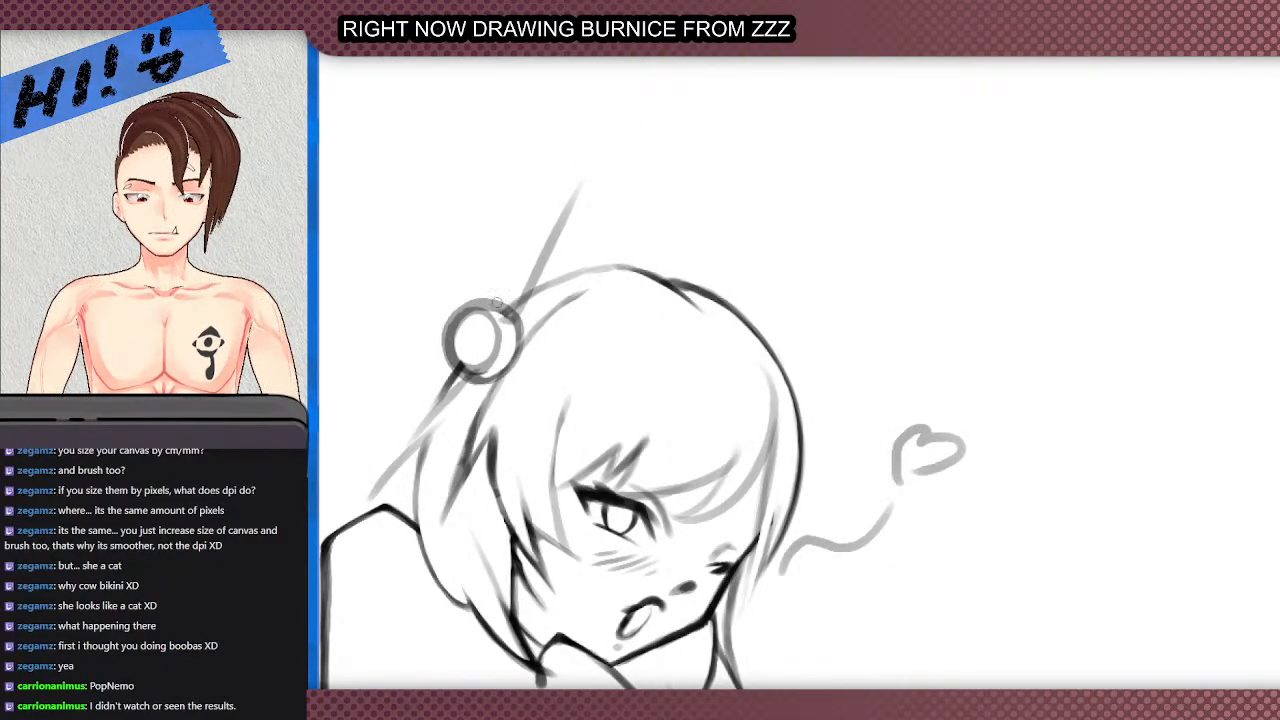
key(ctrl+z)
key(ctrl+y)
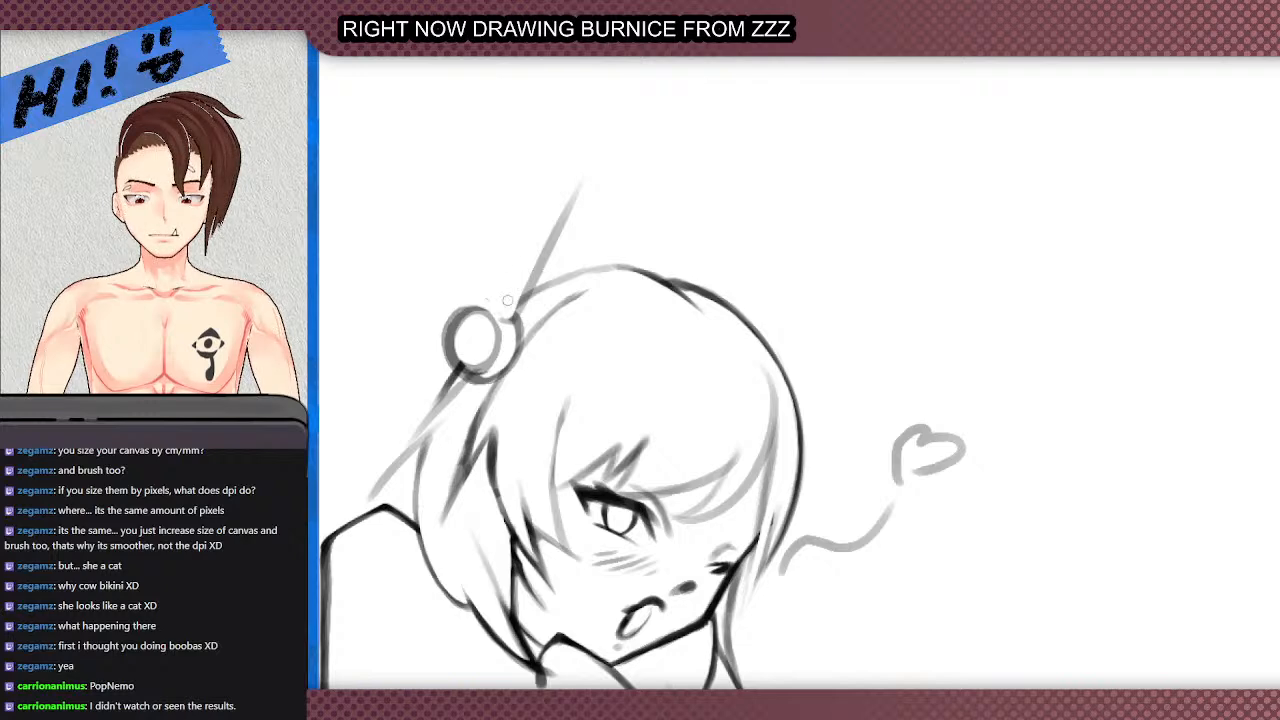
- Complete the near horn with a vertical back edge, an inner ridge line and a slanted flat top above the round ornament
mouse_move(494, 308)
mouse_down()
mouse_move(532, 206)
mouse_move(580, 180)
mouse_move(484, 158)
mouse_move(529, 148)
mouse_up()
key(ctrl+z)
drag(459, 311, 460, 156)
drag(456, 210, 462, 158)
drag(458, 252, 461, 136)
mouse_move(519, 167)
mouse_down()
mouse_move(452, 133)
mouse_move(472, 156)
mouse_move(467, 143)
mouse_move(524, 172)
mouse_move(446, 130)
mouse_move(484, 135)
mouse_move(459, 246)
mouse_up()
drag(456, 146, 454, 266)
mouse_move(457, 177)
mouse_down()
mouse_move(451, 296)
mouse_move(461, 197)
mouse_up()
drag(459, 137, 510, 142)
drag(574, 174, 499, 142)
- Clean up the front face of the round ornament and sharpen its oval outline
scroll(502, 204, down, 5)
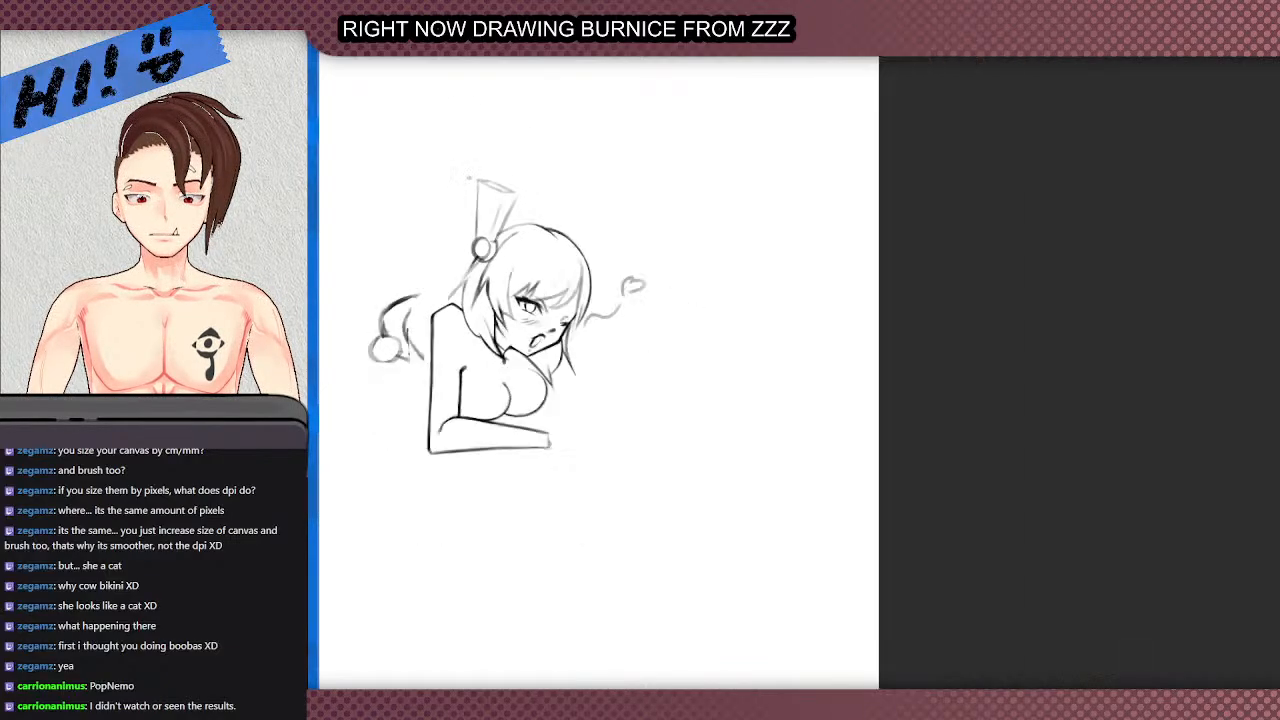
scroll(465, 173, up, 4)
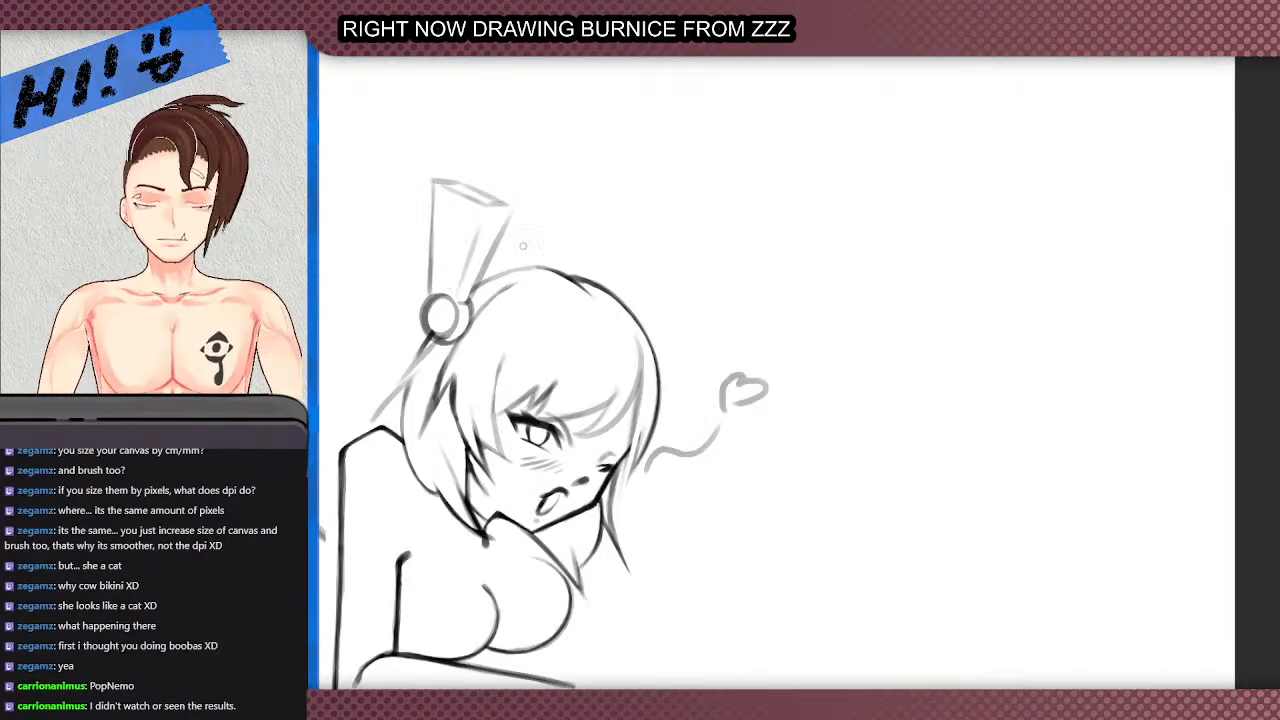
scroll(434, 323, up, 4)
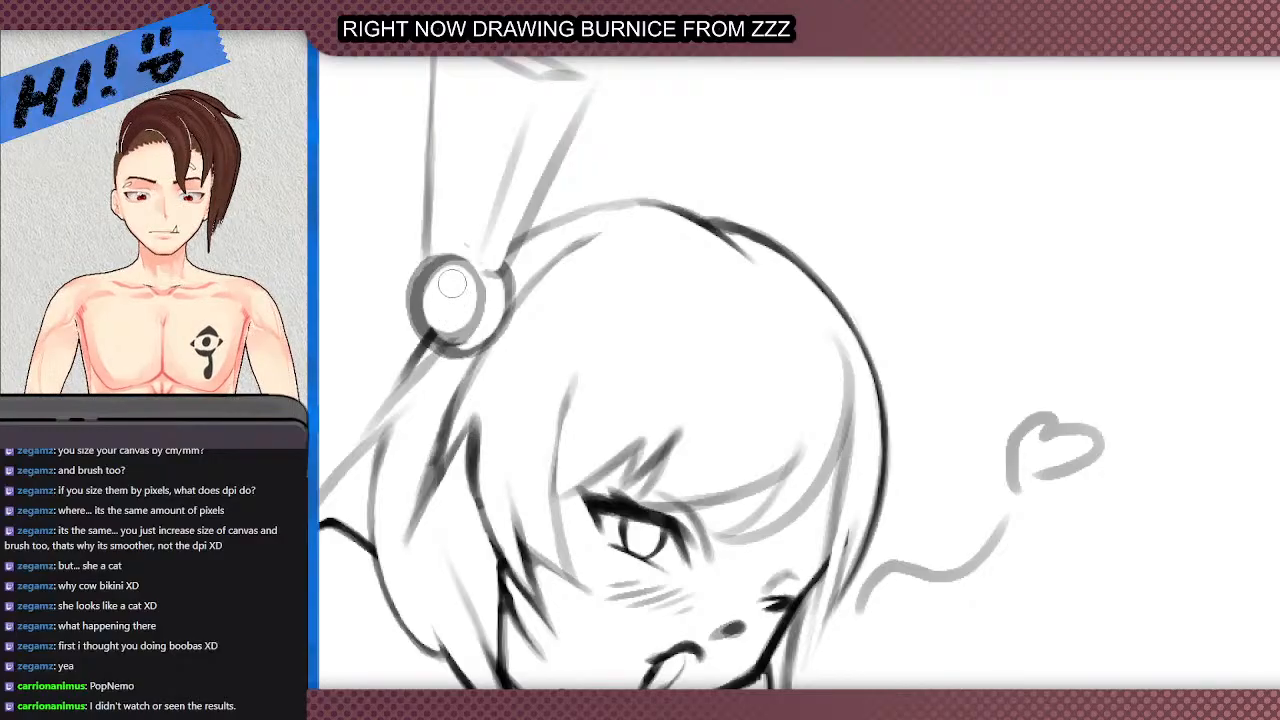
mouse_move(467, 314)
mouse_down()
mouse_move(452, 279)
mouse_move(449, 295)
mouse_up()
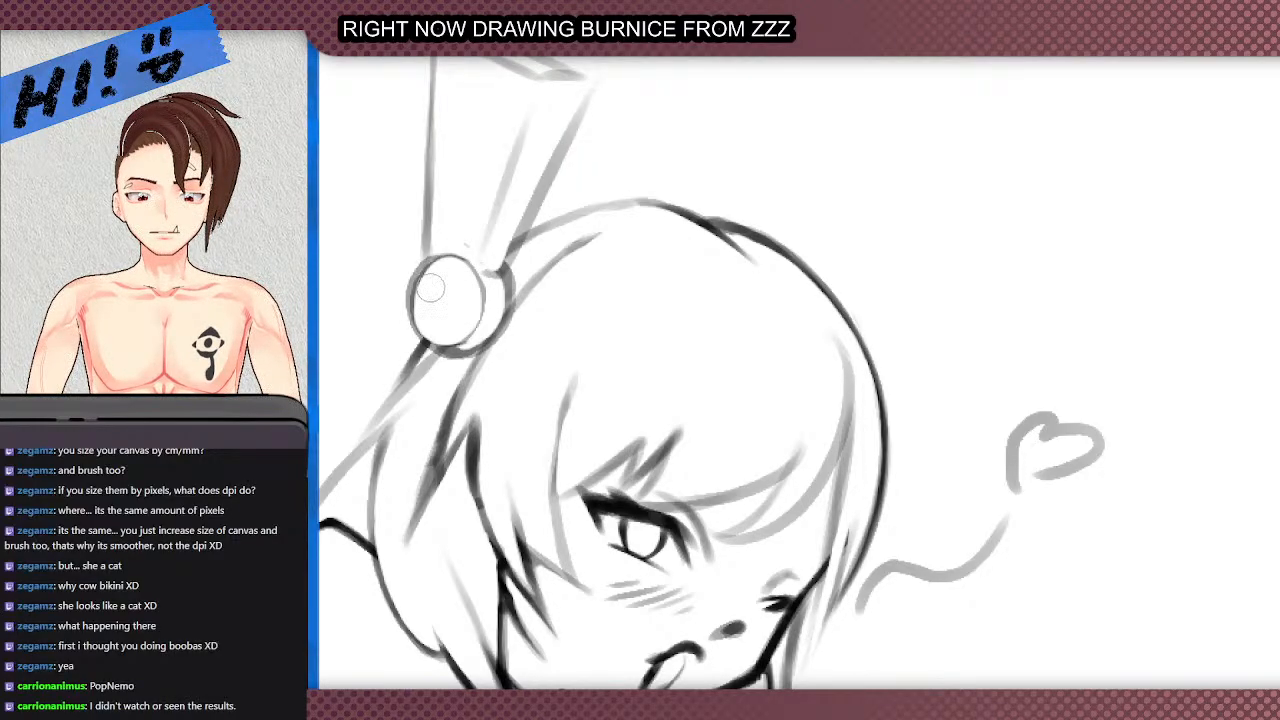
mouse_move(428, 350)
mouse_down()
mouse_move(425, 262)
mouse_move(445, 258)
mouse_move(427, 265)
mouse_move(482, 298)
mouse_move(479, 268)
mouse_move(474, 325)
mouse_up()
key(ctrl+z)
drag(452, 257, 481, 307)
key(ctrl+z)
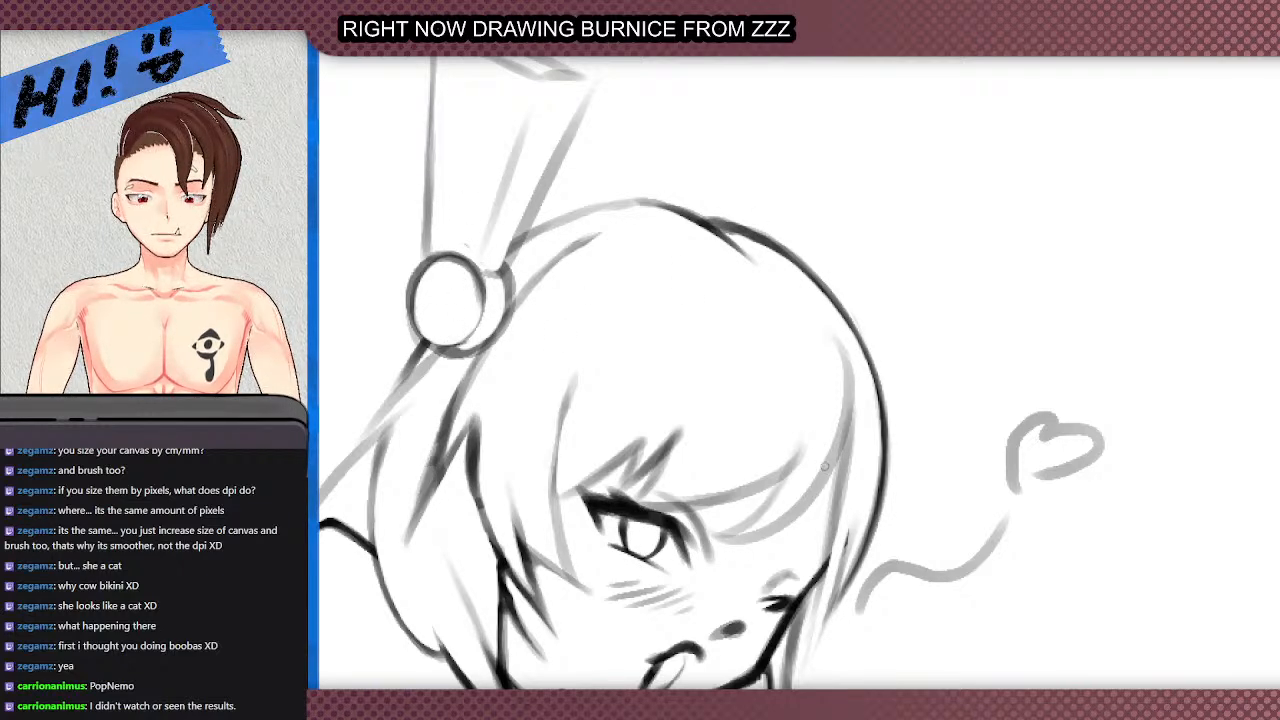
- Darken the inner ridge of the near horn from its top down toward the round ornament
scroll(824, 465, down, 2)
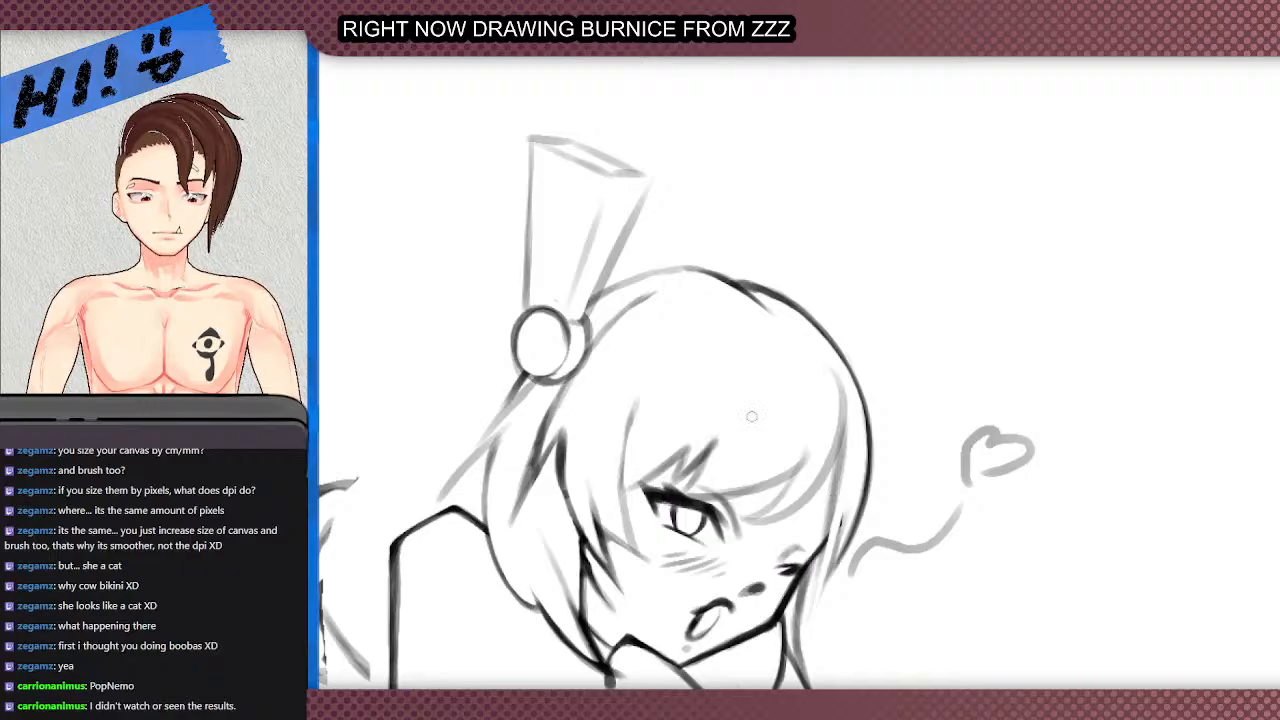
scroll(566, 278, down, 2)
scroll(538, 200, up, 3)
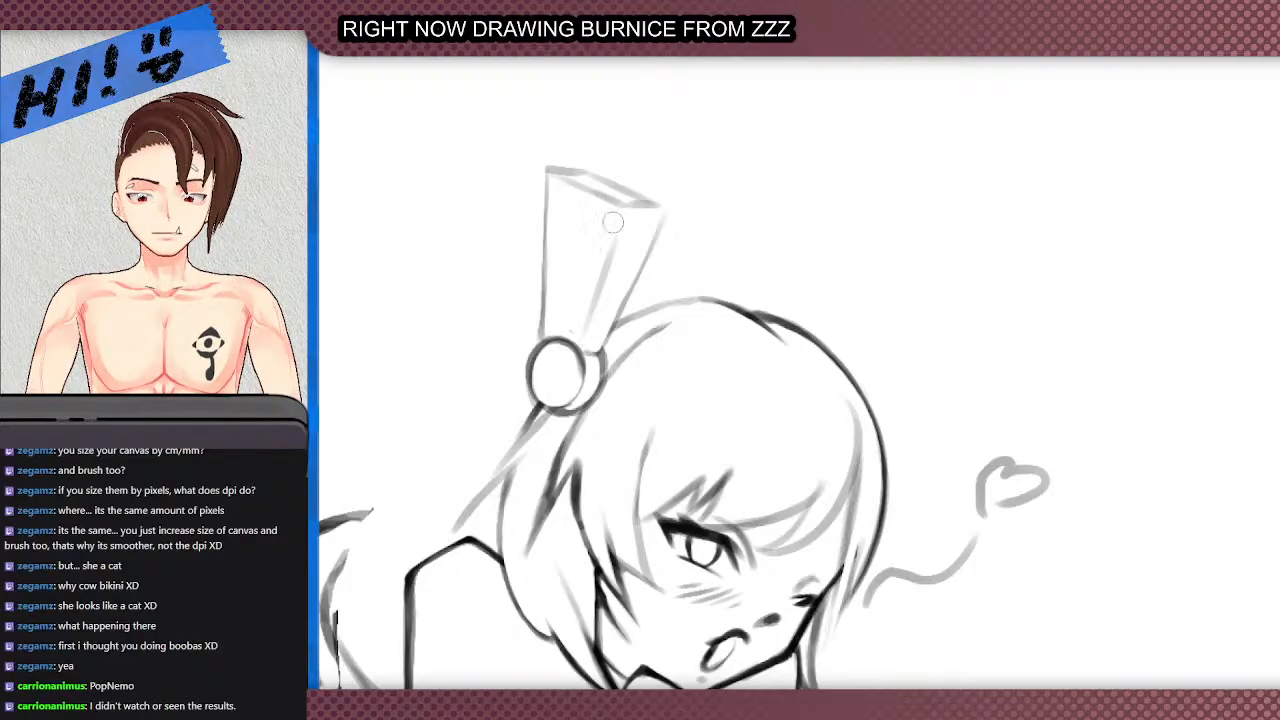
key(b)
drag(628, 207, 594, 298)
drag(624, 212, 596, 312)
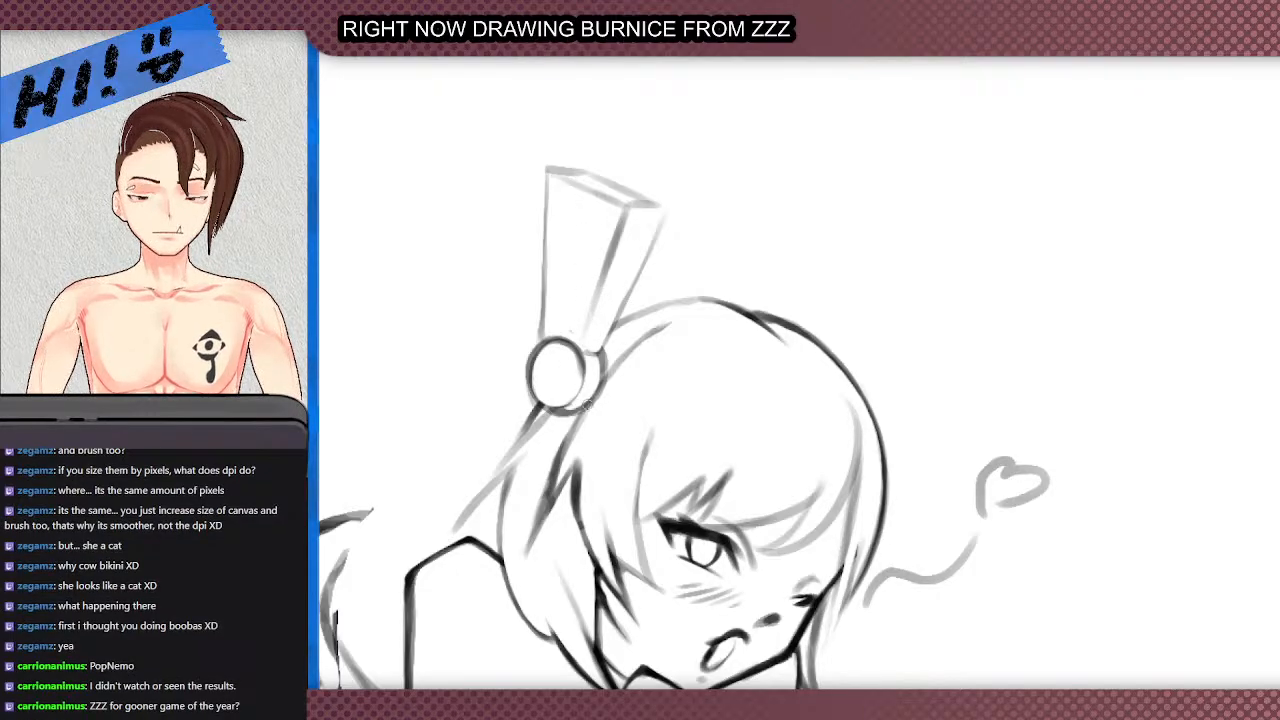
- Bevel the top corners of the near horn and redraw its edges and ridge to match
scroll(588, 407, down, 5)
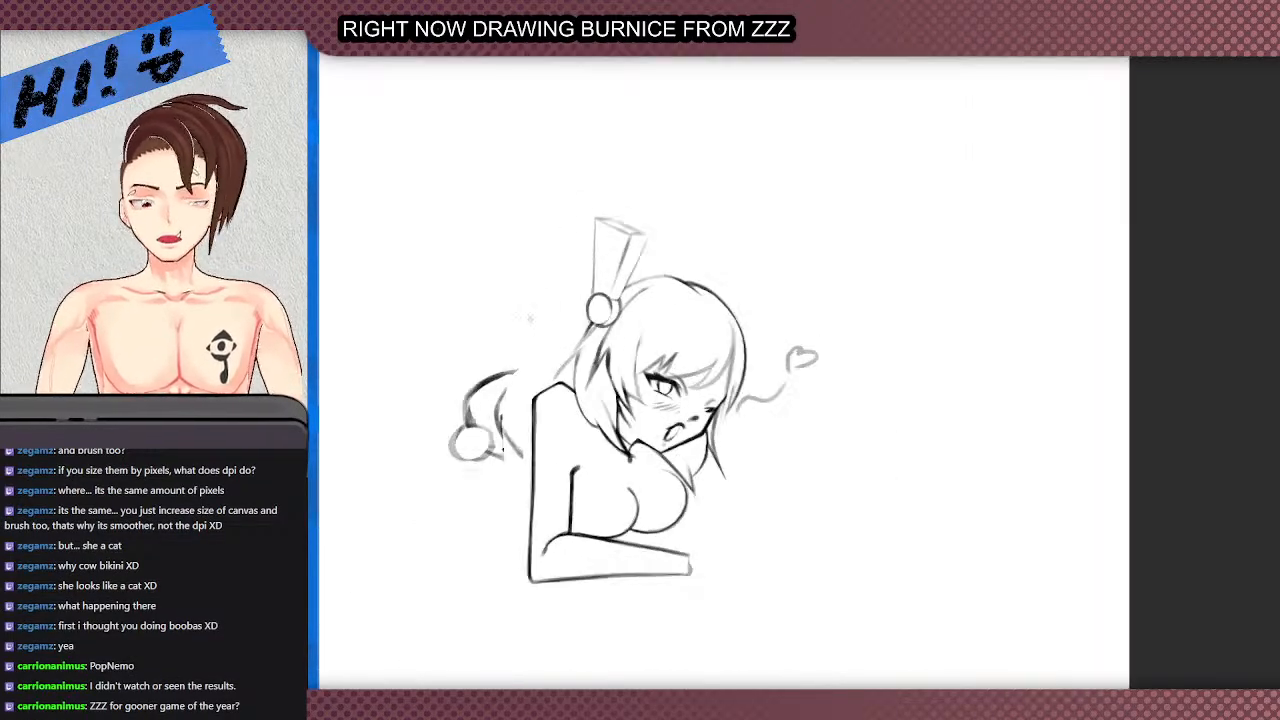
scroll(583, 248, up, 5)
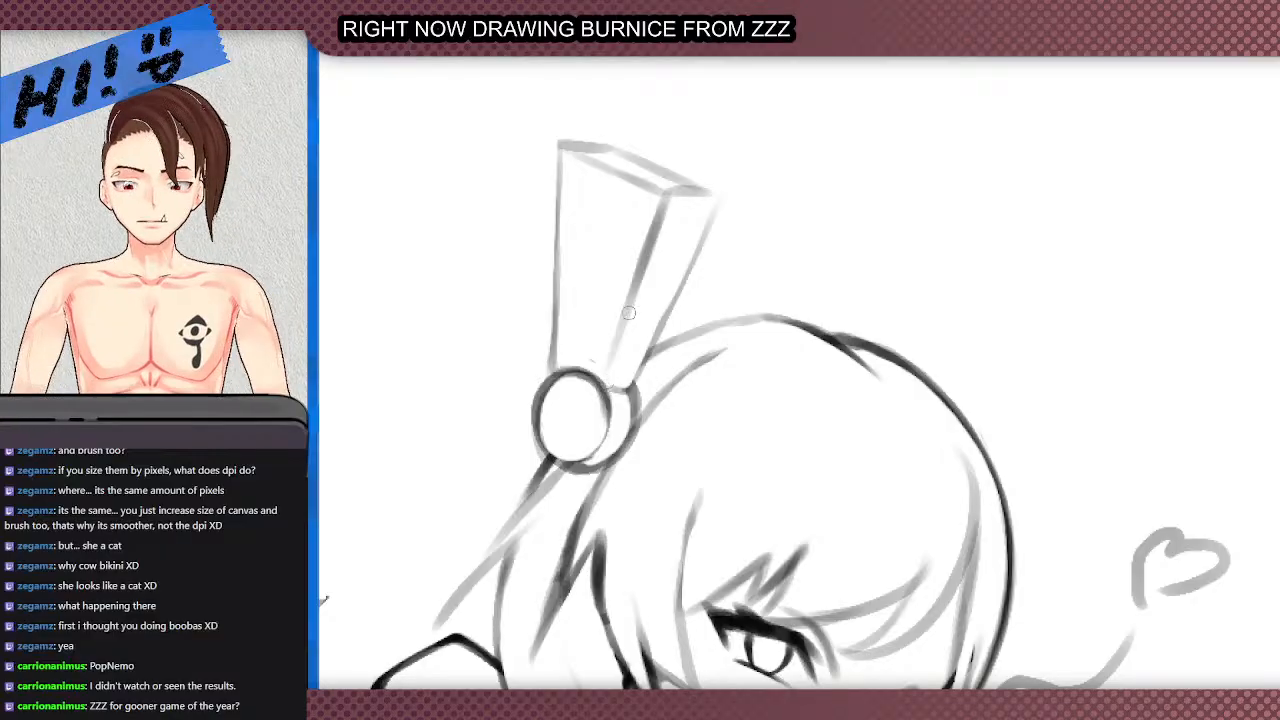
scroll(622, 256, down, 5)
scroll(600, 240, up, 5)
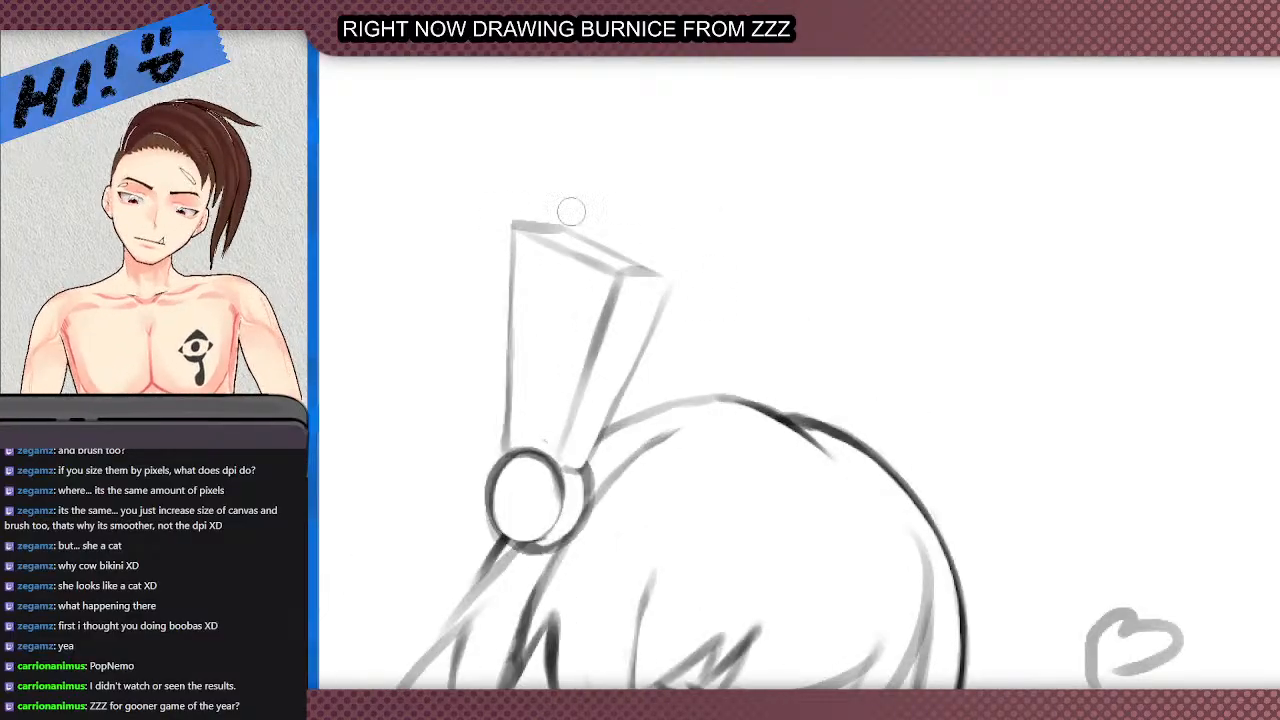
scroll(540, 200, down, 5)
scroll(538, 163, up, 2)
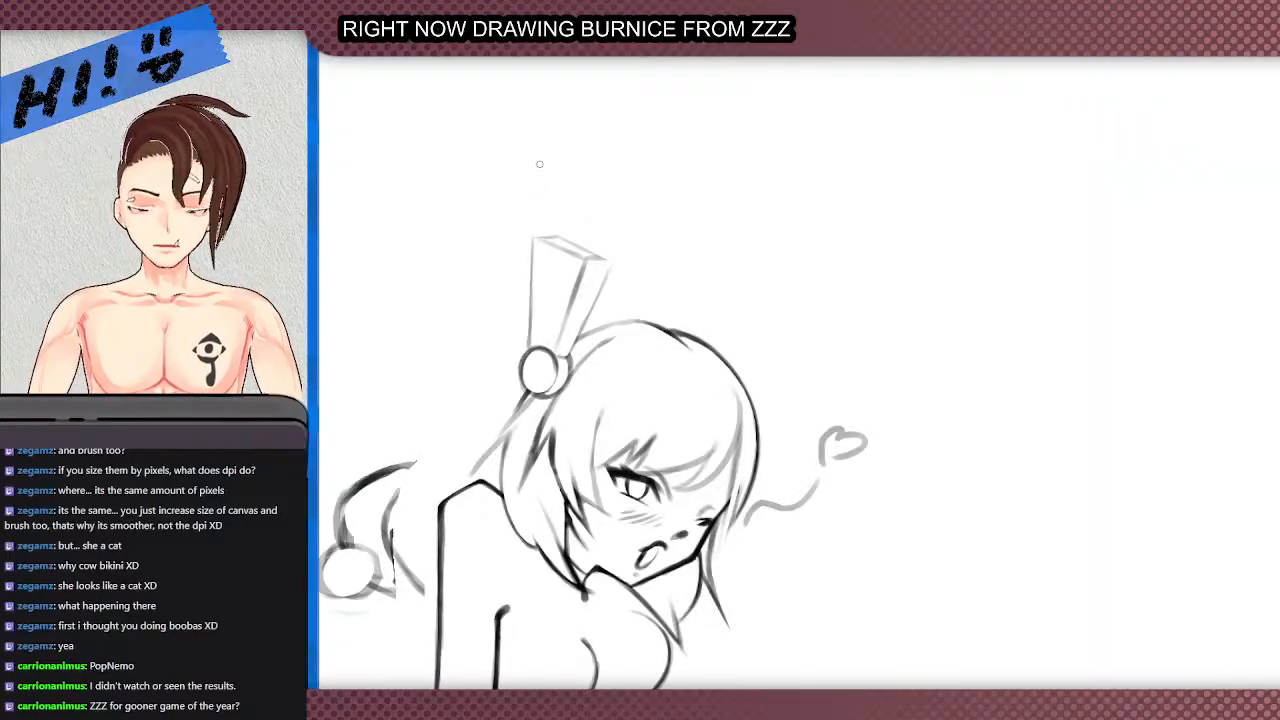
scroll(545, 175, down, 2)
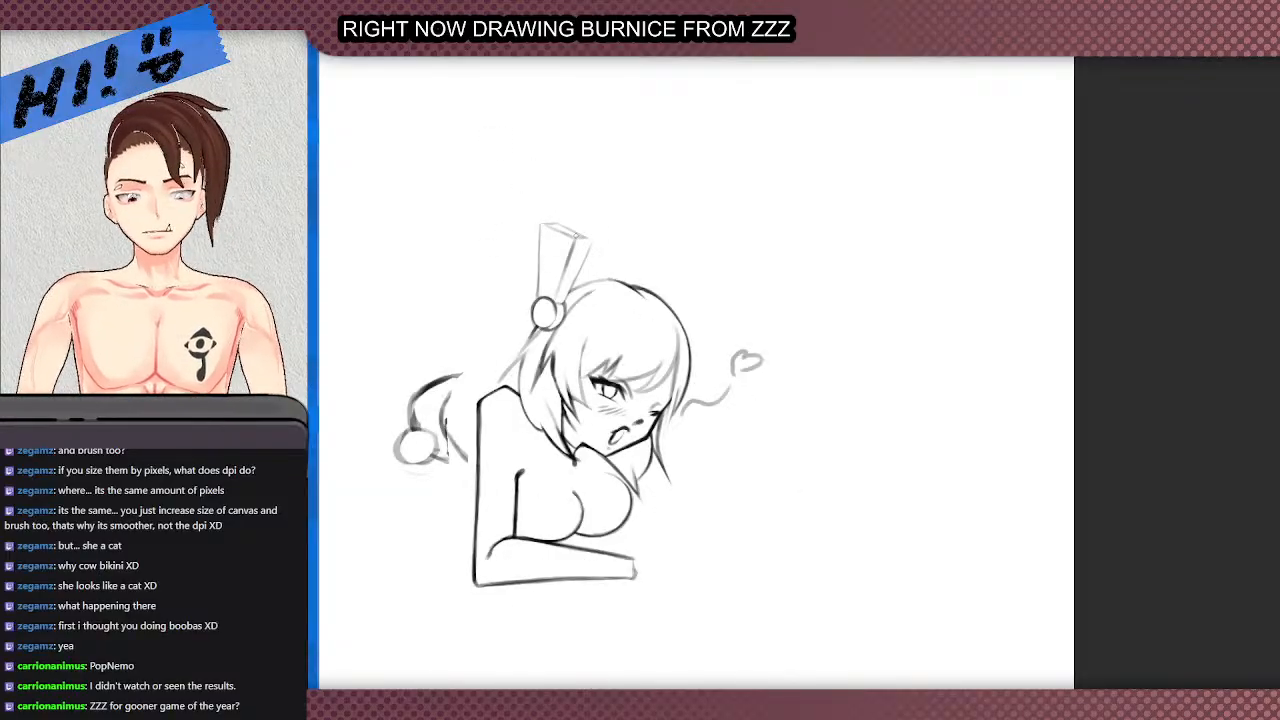
scroll(573, 246, up, 3)
mouse_move(609, 256)
mouse_down()
mouse_move(582, 202)
mouse_move(558, 207)
mouse_move(566, 232)
mouse_move(576, 218)
mouse_move(589, 235)
mouse_move(591, 219)
mouse_move(552, 204)
mouse_move(602, 228)
mouse_move(548, 200)
mouse_move(619, 265)
mouse_up()
mouse_move(558, 226)
mouse_down()
mouse_move(575, 266)
mouse_move(558, 227)
mouse_move(563, 277)
mouse_move(561, 251)
mouse_move(543, 322)
mouse_up()
drag(572, 255, 534, 354)
drag(581, 266, 551, 339)
key(ctrl+z)
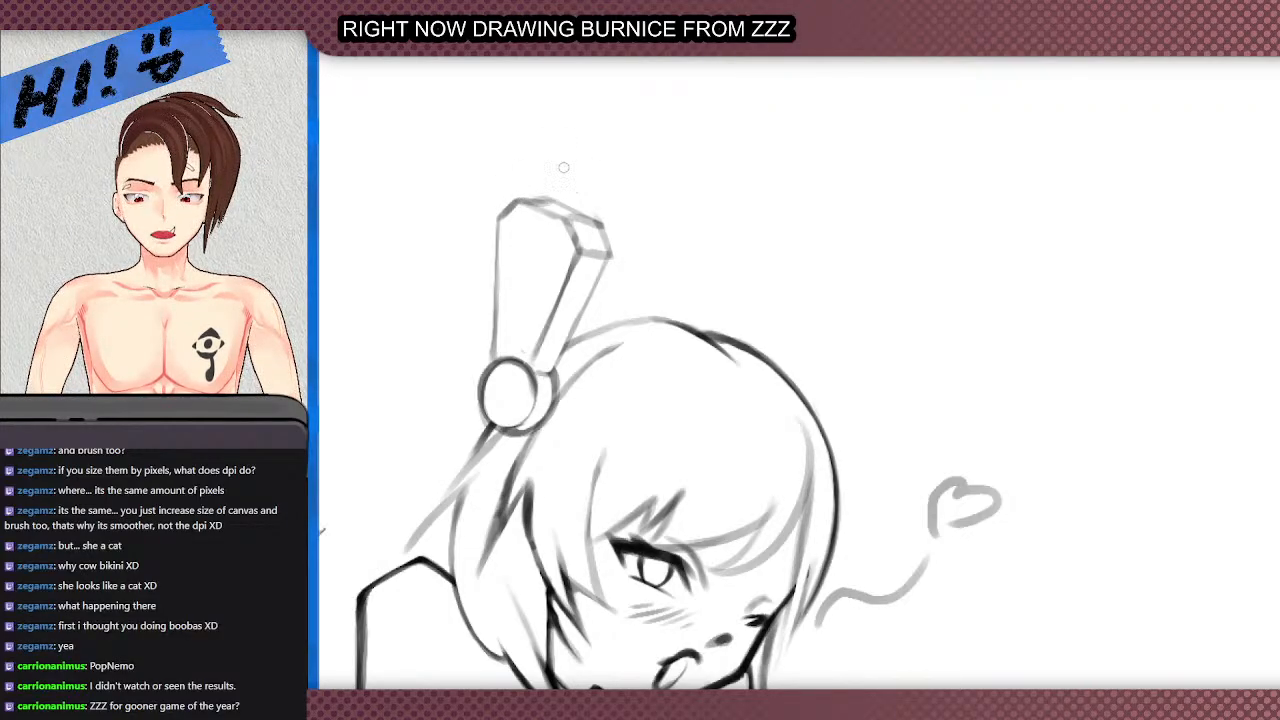
- Draw two short diverging lines rising from the far side of the head as the edges of a second horn
scroll(563, 169, down, 3)
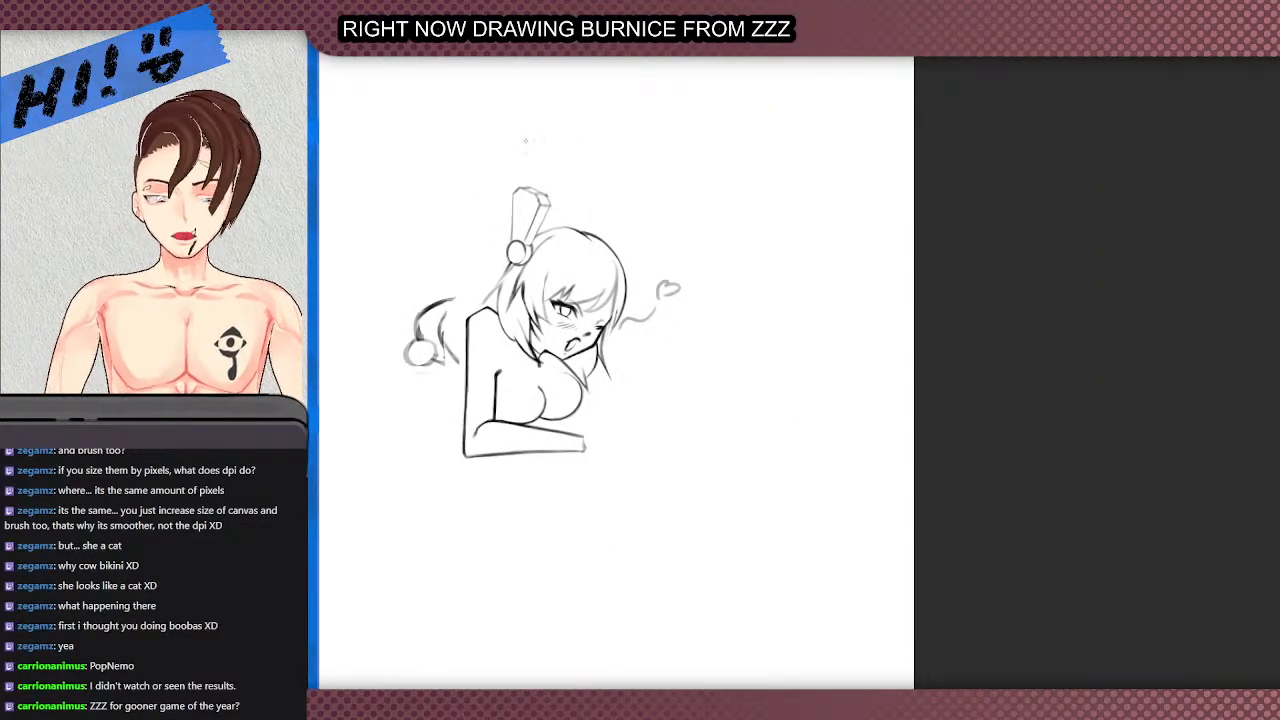
scroll(568, 276, down, 2)
scroll(560, 265, up, 2)
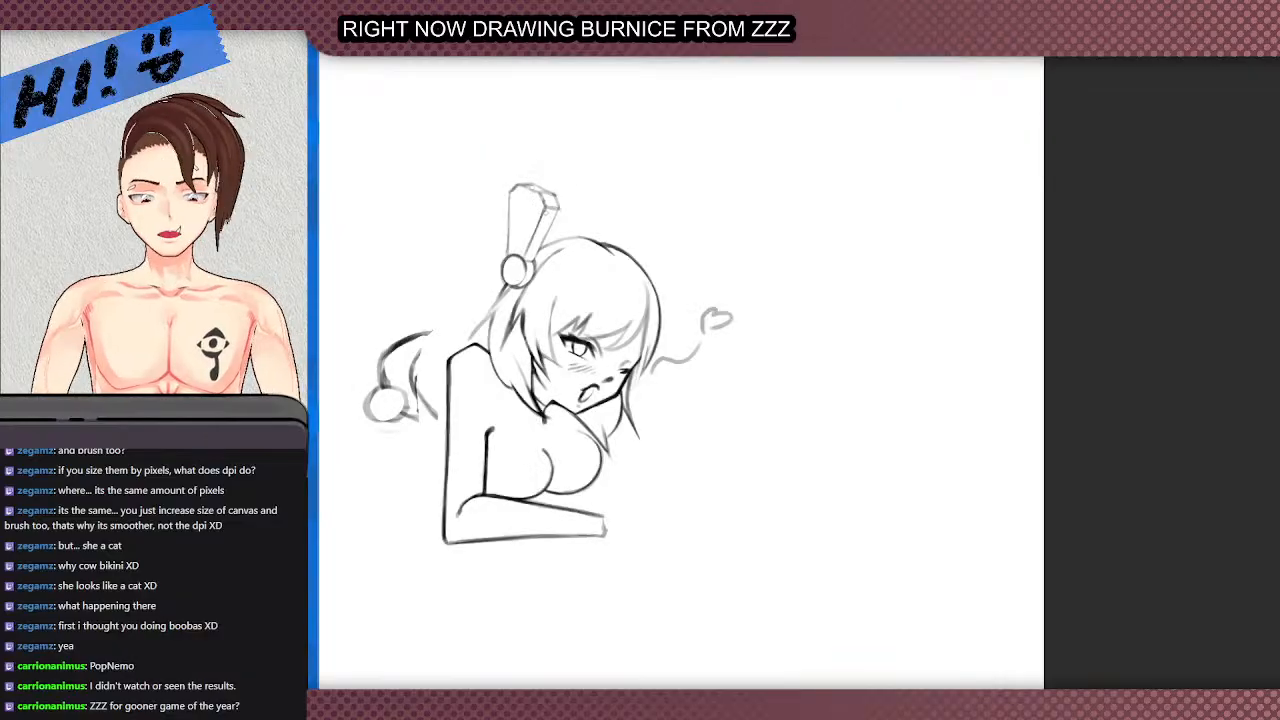
scroll(630, 208, up, 2)
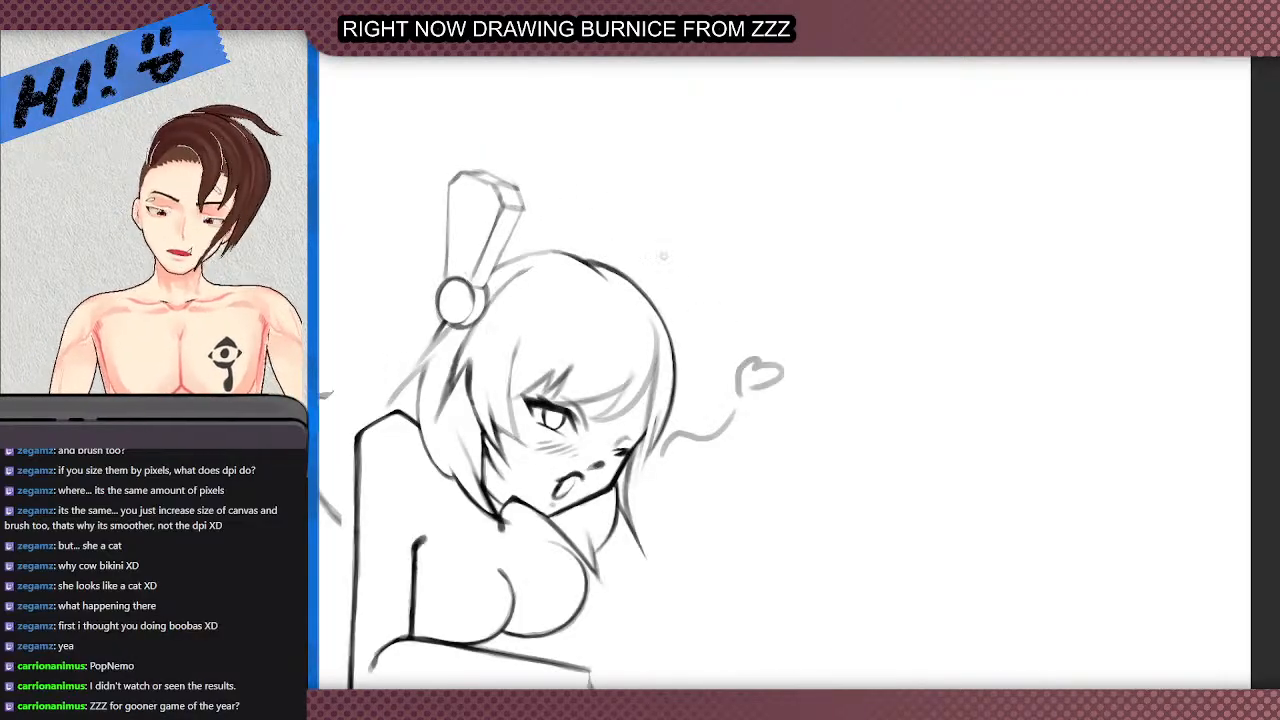
mouse_move(660, 312)
mouse_down()
mouse_move(723, 228)
mouse_move(659, 316)
mouse_move(720, 247)
mouse_move(690, 281)
mouse_move(714, 256)
mouse_move(643, 234)
mouse_up()
key(ctrl+z)
key(ctrl+z)
drag(633, 277, 643, 232)
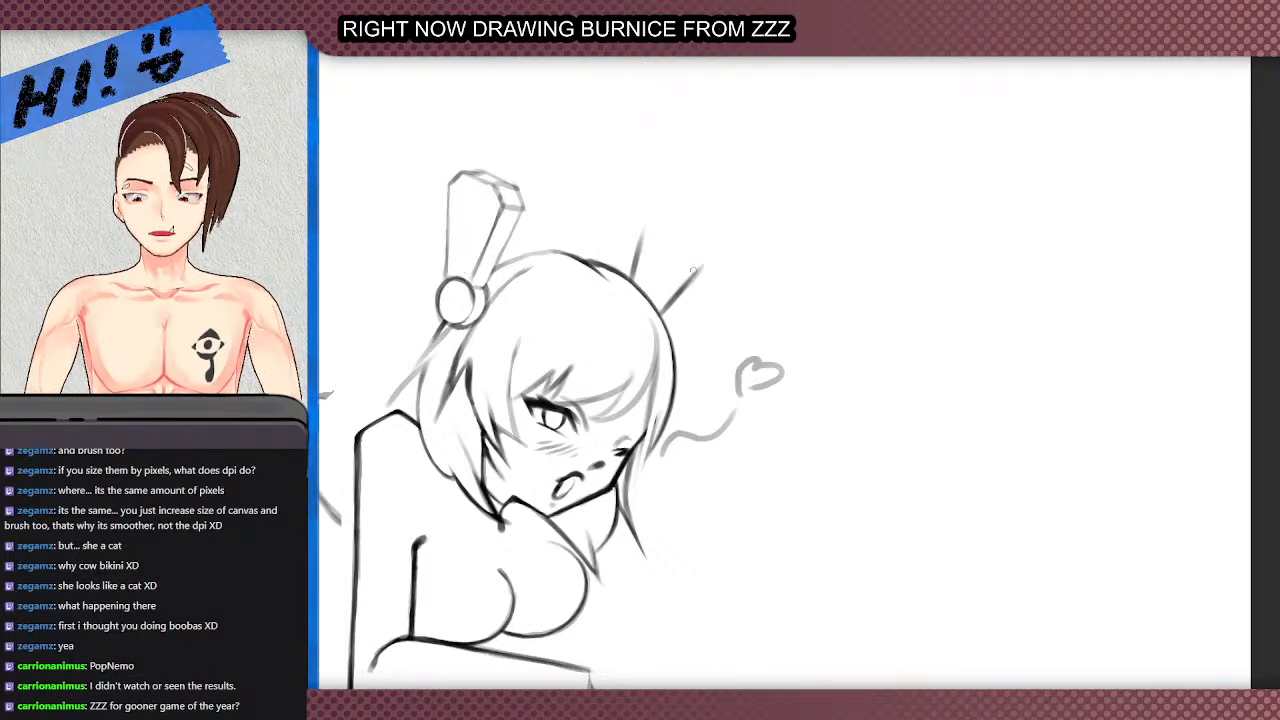
- Close the second horn with a beveled top and add its narrow side face
drag(667, 321, 699, 294)
mouse_move(668, 320)
mouse_down()
mouse_move(725, 261)
mouse_move(692, 294)
mouse_move(713, 279)
mouse_move(708, 261)
mouse_move(699, 272)
mouse_move(702, 233)
mouse_up()
key(ctrl+z)
drag(716, 279, 718, 236)
mouse_move(641, 238)
mouse_down()
mouse_move(678, 203)
mouse_move(670, 232)
mouse_move(700, 240)
mouse_move(668, 223)
mouse_up()
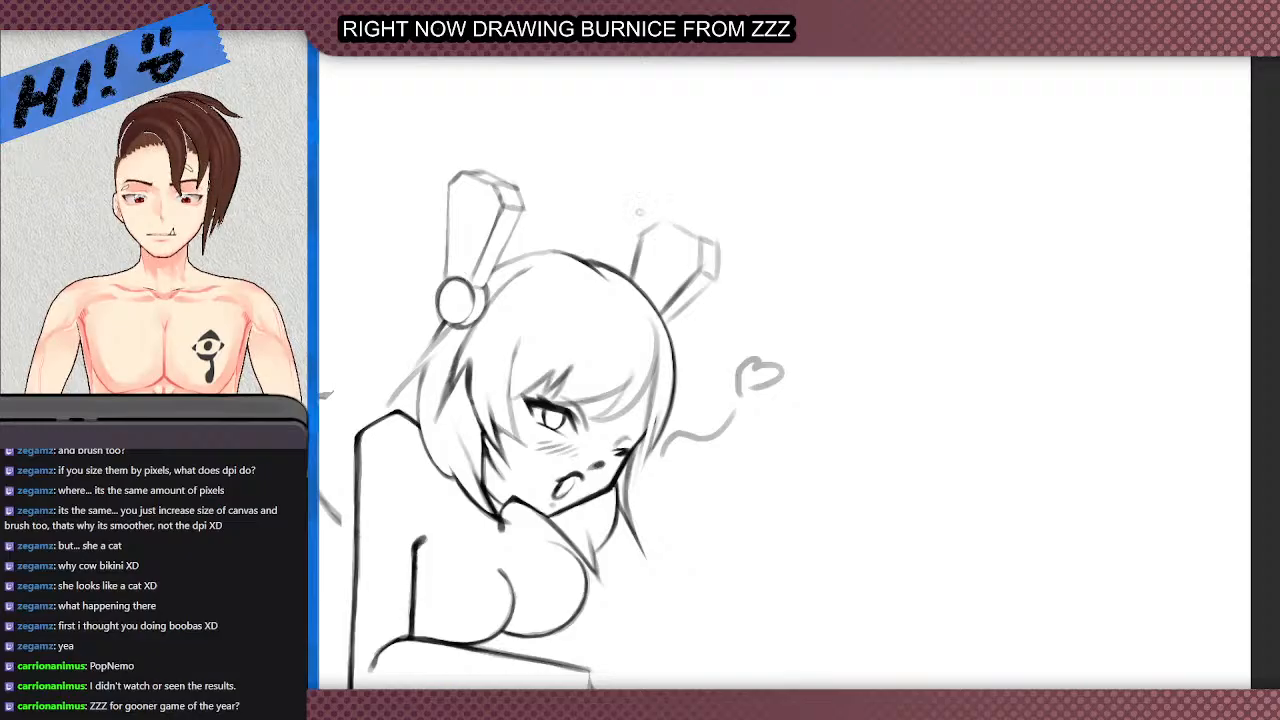
- Lasso the inner edge and top corner of the far horn and shift them slightly outward and down to narrow it
scroll(596, 197, down, 2)
scroll(545, 210, up, 2)
scroll(753, 254, up, 1)
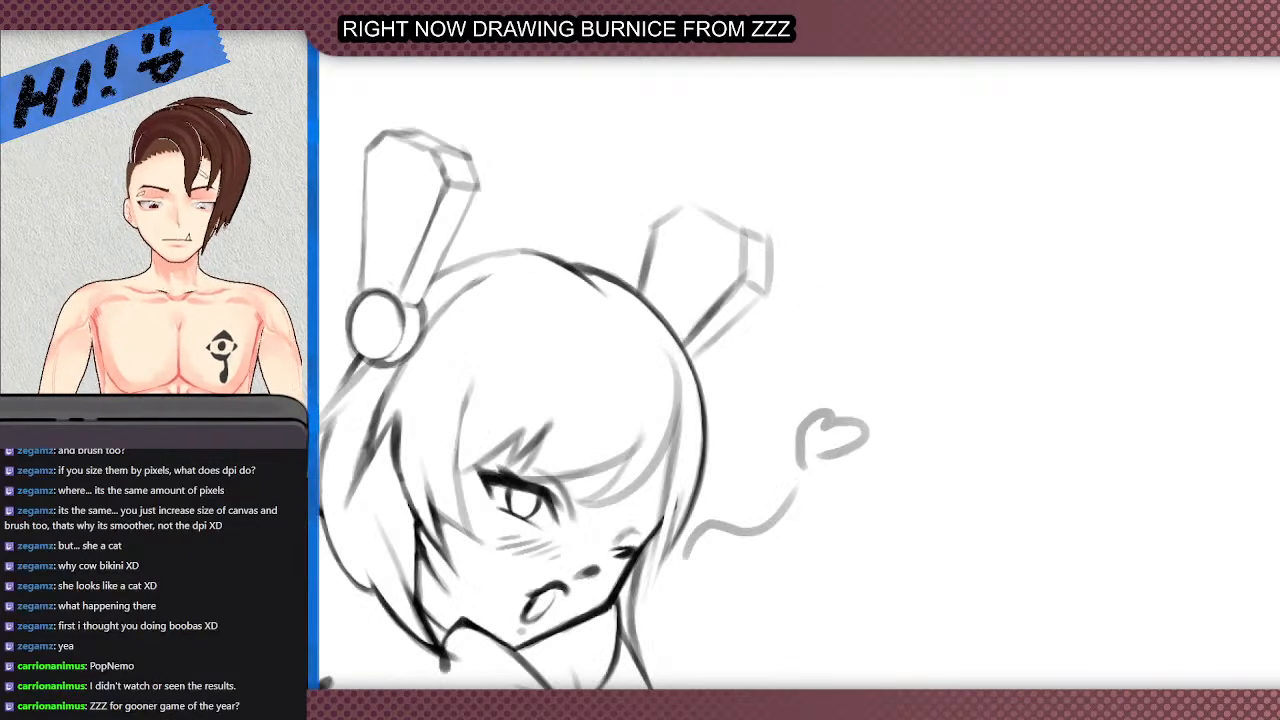
click(638, 291)
click(619, 261)
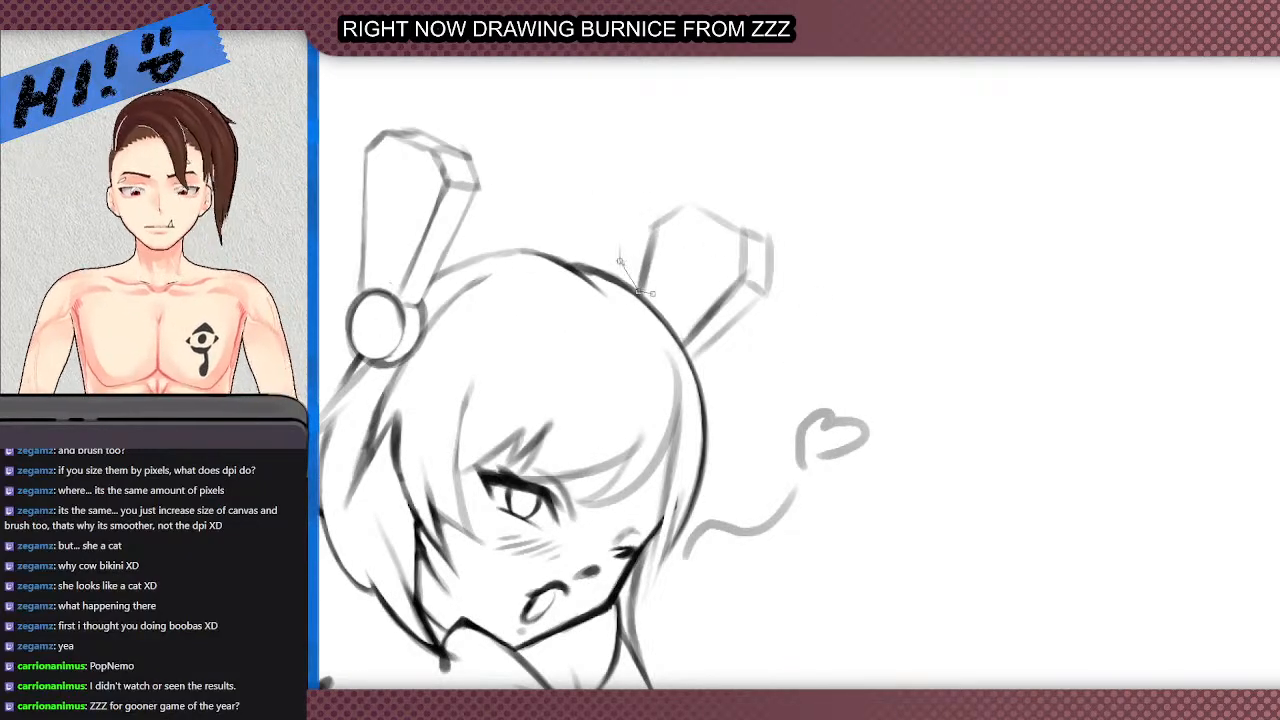
click(622, 209)
click(686, 152)
click(739, 169)
click(721, 217)
click(690, 252)
click(671, 286)
click(639, 291)
click(734, 320)
drag(633, 256, 647, 266)
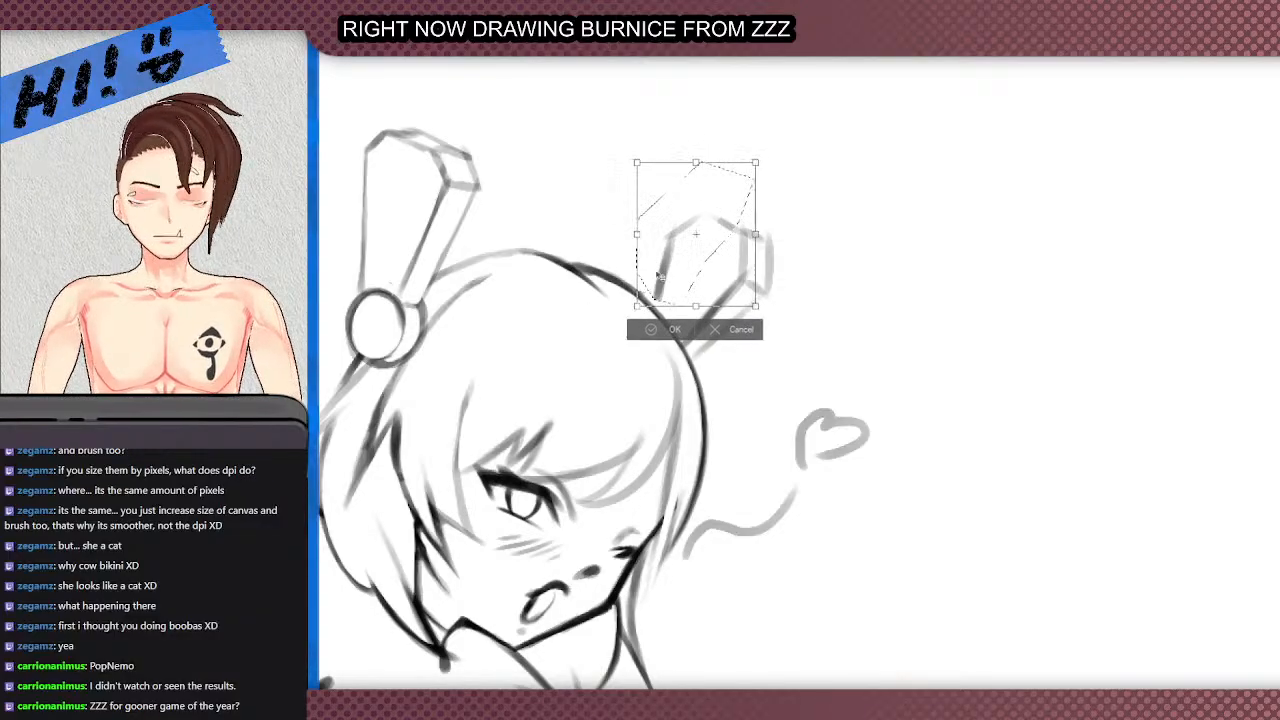
click(660, 330)
key(ctrl+d)
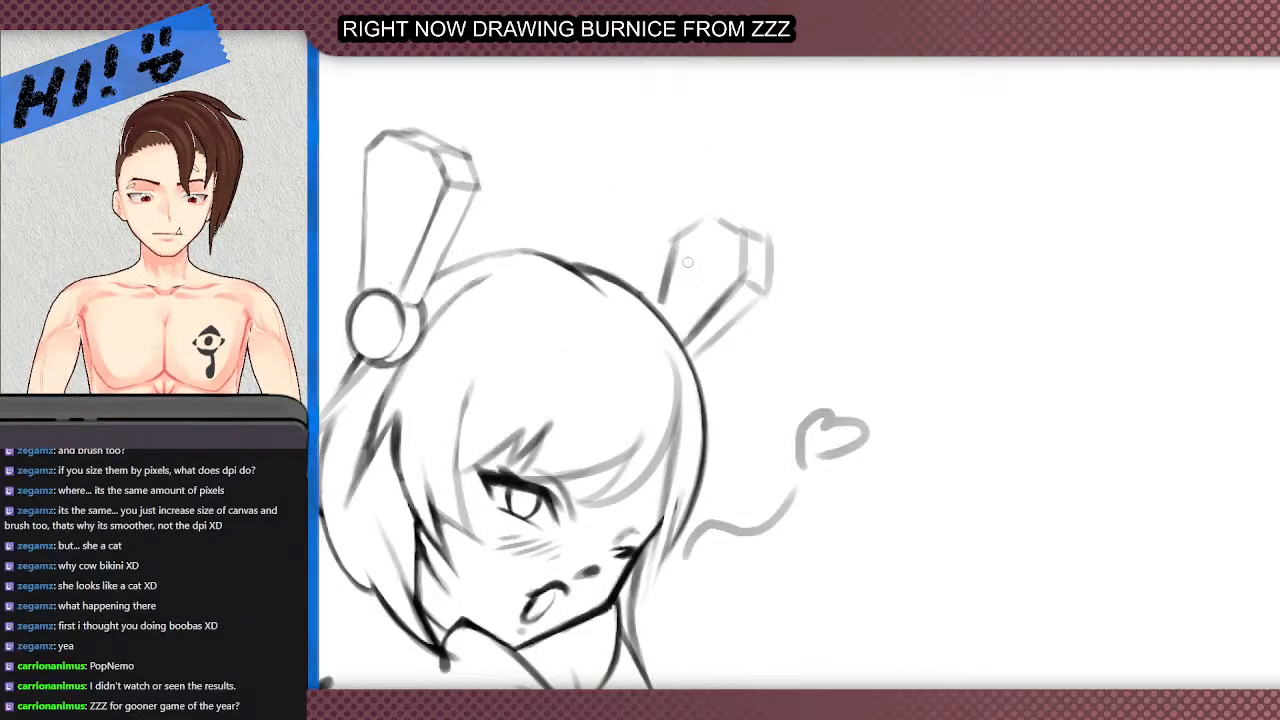
- Redraw the far horn's outline and side face in darker, cleaner lines and erase the stray lines around its edges
mouse_move(662, 296)
mouse_down()
mouse_move(678, 232)
mouse_move(722, 212)
mouse_up()
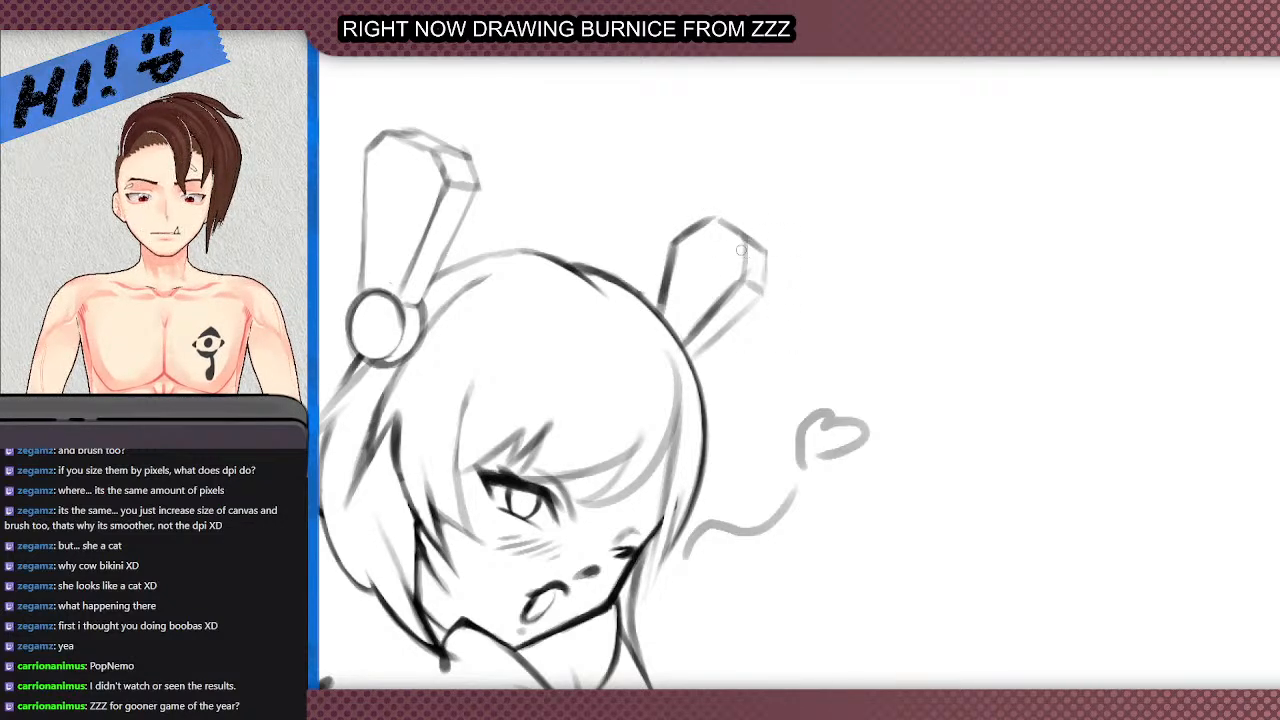
scroll(741, 250, down, 1)
scroll(731, 279, up, 1)
key(e)
mouse_move(701, 321)
mouse_down()
mouse_move(742, 288)
mouse_move(700, 317)
mouse_up()
key(b)
mouse_move(749, 268)
mouse_down()
mouse_move(681, 327)
mouse_move(714, 327)
mouse_move(710, 346)
mouse_move(781, 284)
mouse_move(692, 340)
mouse_up()
key(e)
key(b)
scroll(714, 323, down, 1)
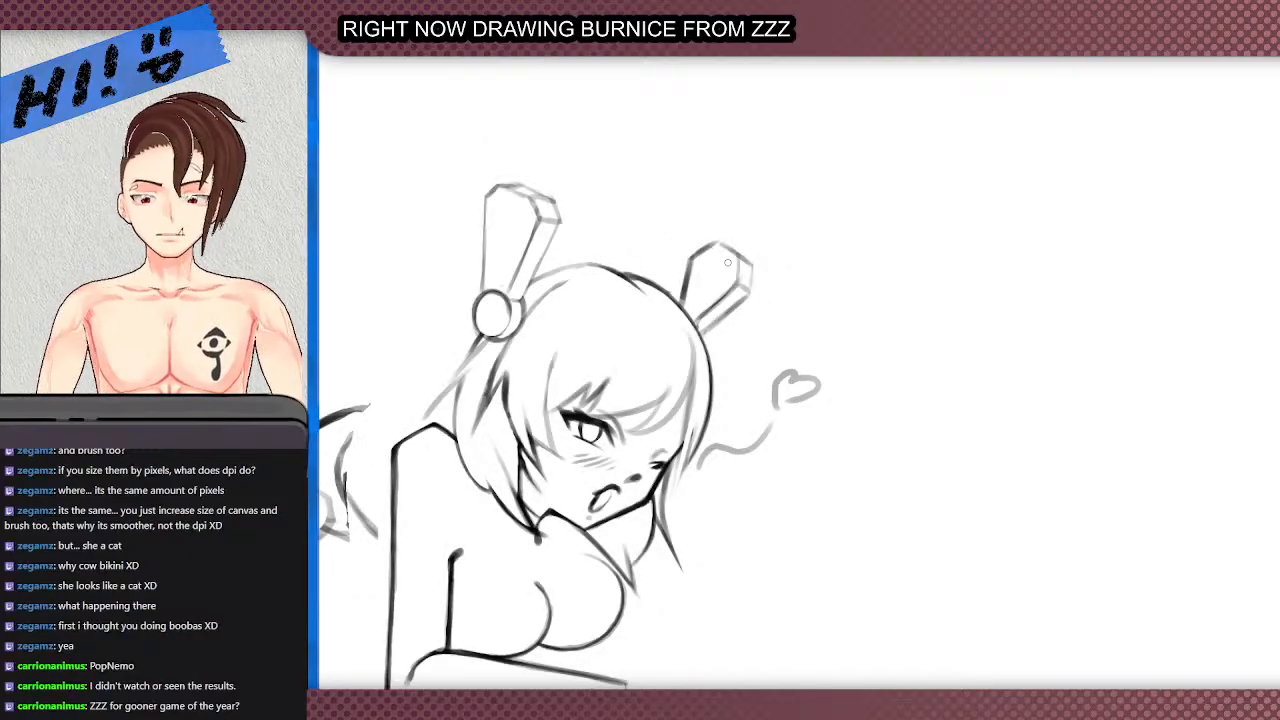
scroll(728, 263, down, 3)
scroll(730, 233, up, 2)
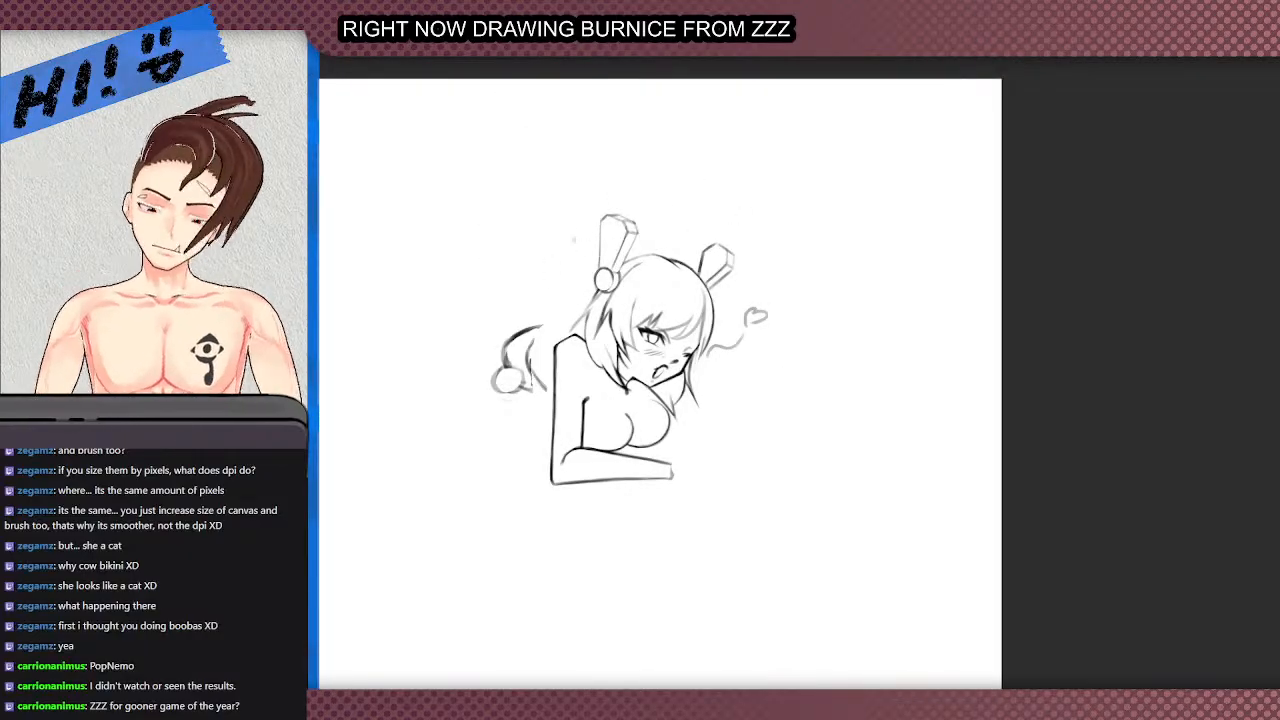
scroll(609, 210, down, 3)
scroll(531, 228, up, 2)
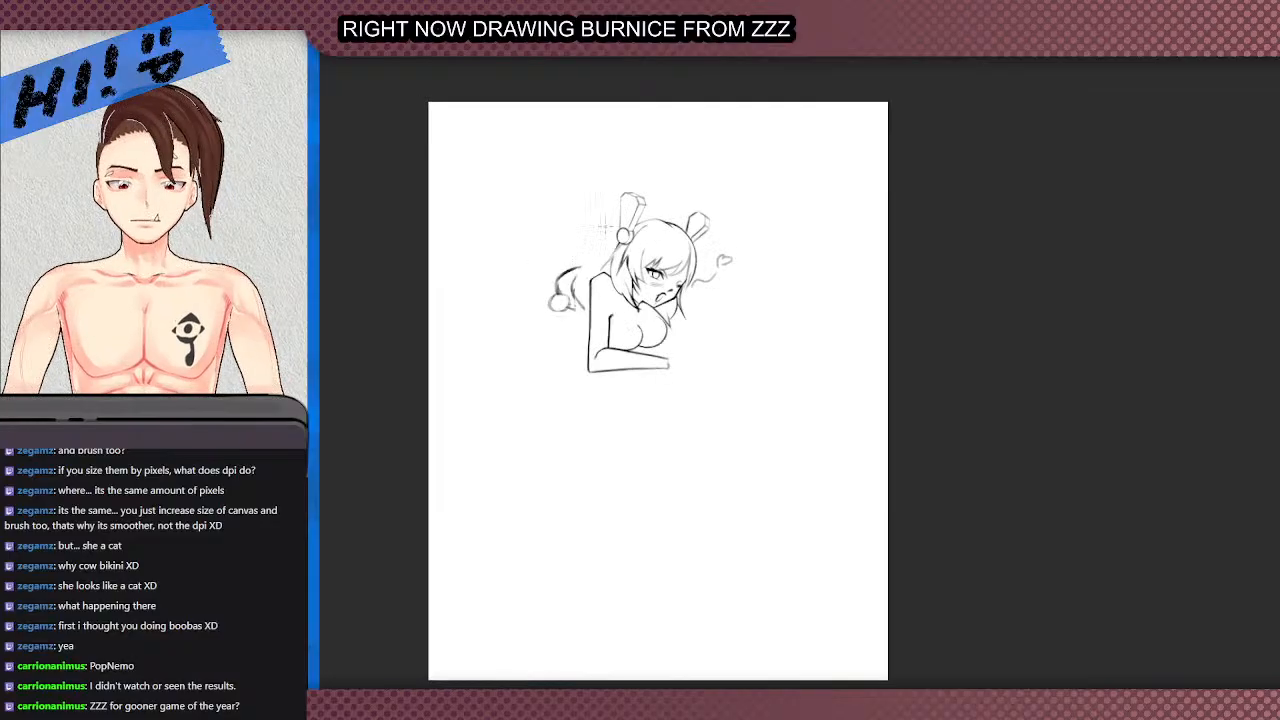
scroll(739, 432, up, 1)
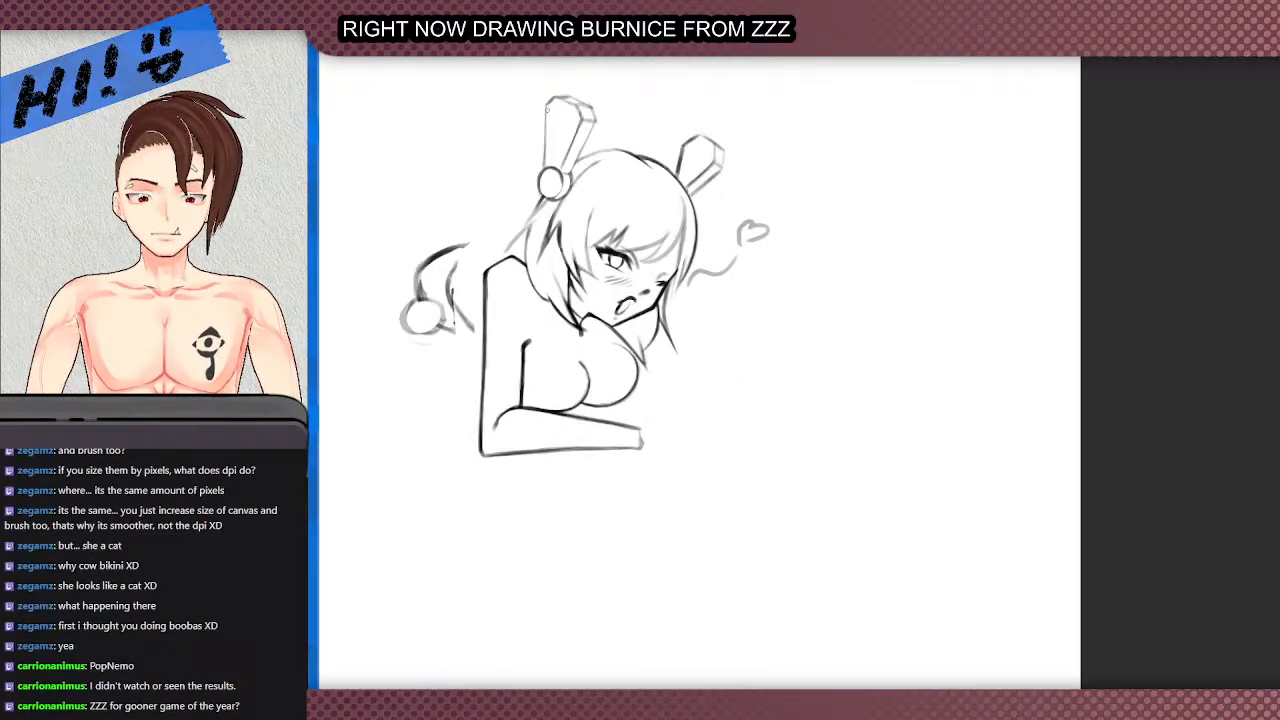
scroll(548, 109, up, 1)
drag(470, 172, 556, 196)
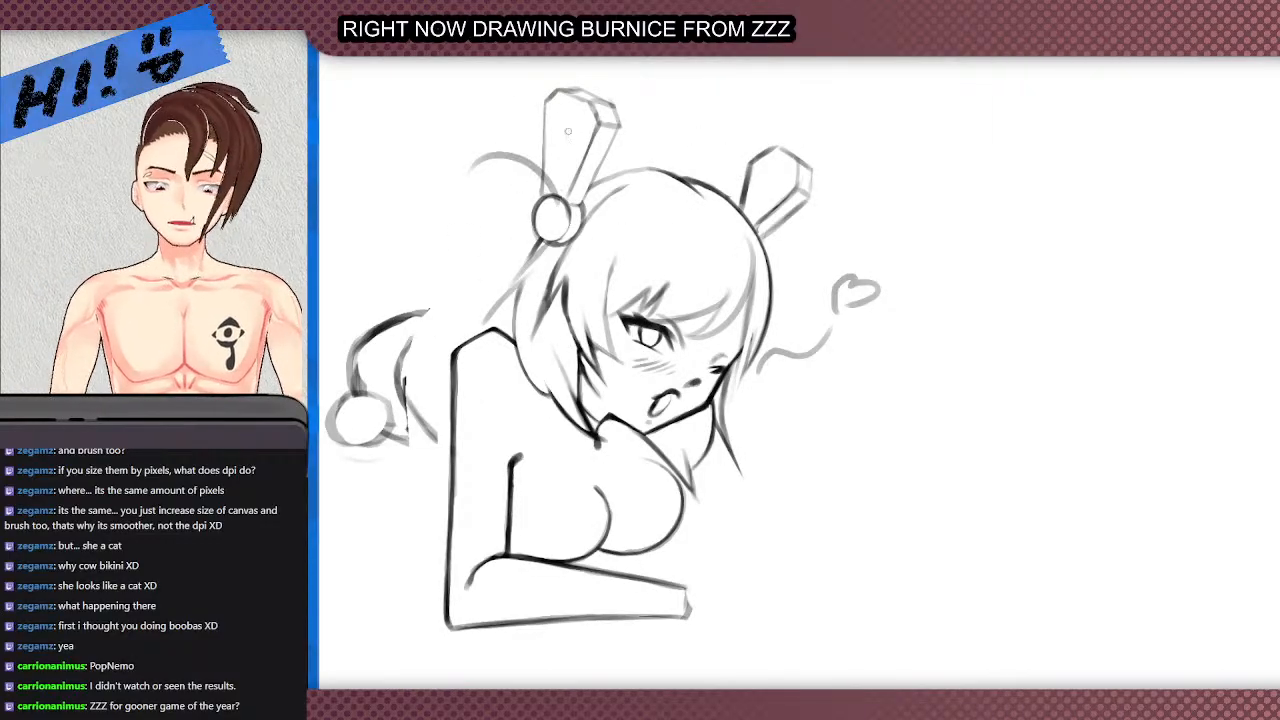
key(ctrl+z)
drag(554, 198, 459, 214)
key(ctrl+z)
drag(554, 198, 473, 206)
key(ctrl+z)
- Draw the near pigtail's top as an arch from the round ornament, with a long edge sweeping down and outward behind the back
mouse_move(552, 190)
mouse_down()
mouse_move(458, 212)
mouse_move(362, 312)
mouse_up()
key(ctrl+z)
drag(462, 210, 322, 316)
scroll(648, 372, down, 3)
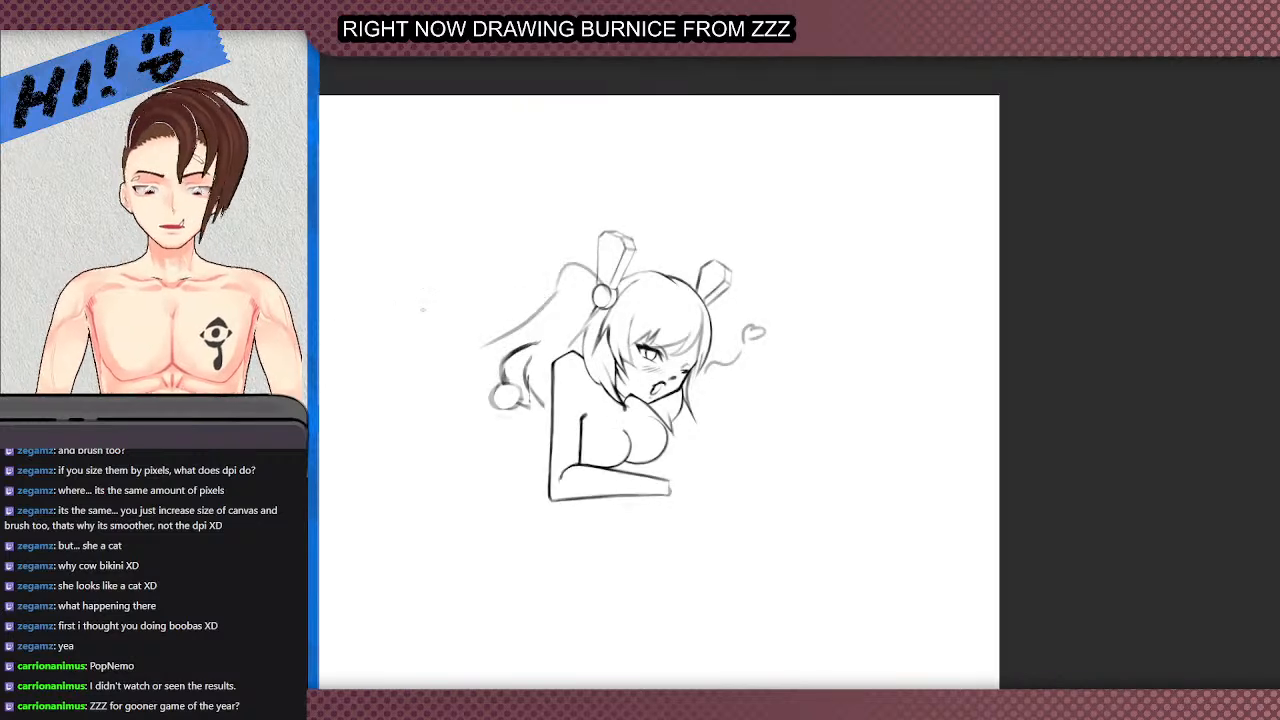
- Draw the near pigtail's flared outer tip and a second pointed lock below it, reaching the tail's round end
scroll(437, 308, up, 3)
mouse_move(512, 348)
mouse_down()
mouse_move(622, 391)
mouse_move(642, 388)
mouse_move(646, 371)
mouse_move(612, 380)
mouse_move(576, 444)
mouse_up()
key(e)
key(ctrl+z)
drag(668, 346, 604, 438)
mouse_move(642, 384)
mouse_down()
mouse_move(568, 456)
mouse_move(638, 438)
mouse_up()
key(ctrl+z)
key(ctrl+z)
mouse_move(541, 467)
mouse_down()
mouse_move(684, 424)
mouse_move(572, 463)
mouse_up()
key(e)
scroll(646, 424, down, 2)
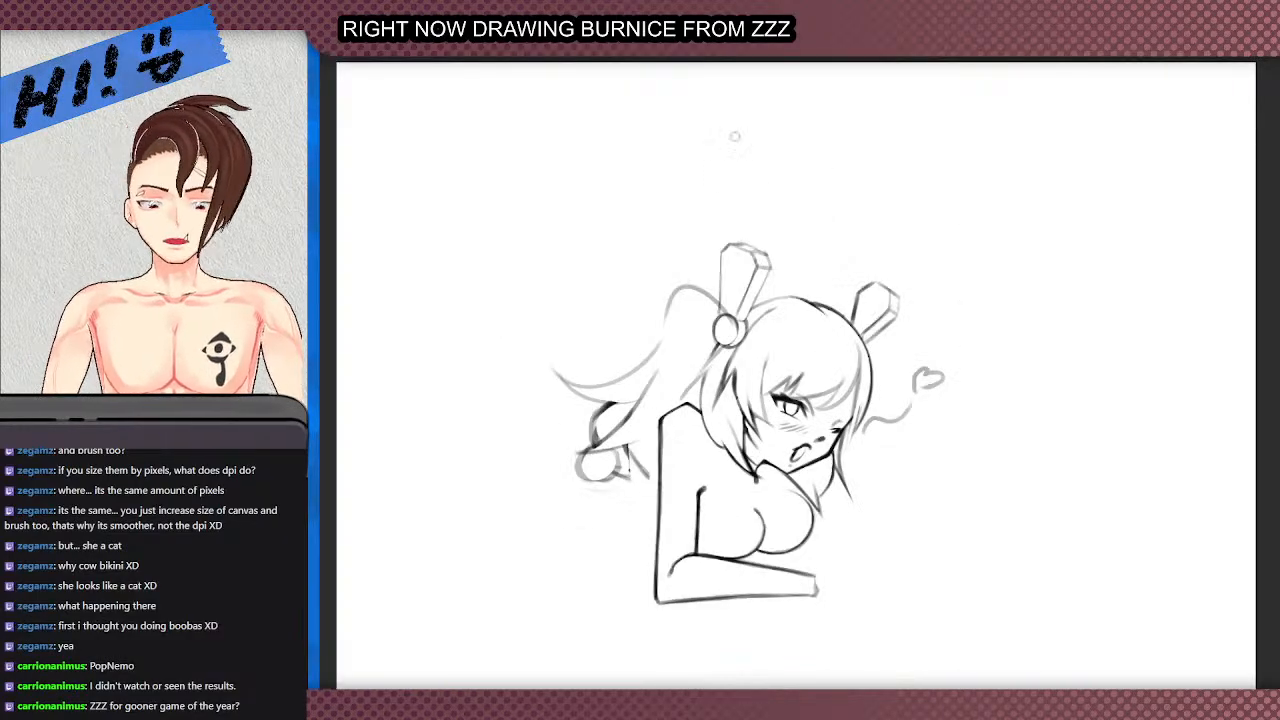
- Draw the near pigtail's front edge running almost straight down from the round ornament beside the face
scroll(725, 310, up, 2)
mouse_move(697, 300)
mouse_down()
mouse_move(712, 318)
mouse_move(708, 356)
mouse_move(729, 328)
mouse_move(726, 310)
mouse_move(687, 290)
mouse_move(676, 301)
mouse_move(674, 470)
mouse_up()
scroll(674, 298, down, 2)
scroll(620, 267, down, 1)
scroll(678, 332, up, 4)
drag(676, 380, 662, 534)
key(ctrl+z)
drag(676, 372, 670, 499)
drag(675, 422, 668, 540)
- Form a pointed lock at the front end of the near pigtail and erase the shoulder line overlapping it
mouse_move(673, 474)
mouse_down()
mouse_move(667, 564)
mouse_move(635, 437)
mouse_up()
drag(666, 550, 636, 438)
mouse_move(661, 526)
mouse_down()
mouse_move(631, 406)
mouse_move(652, 456)
mouse_up()
key(ctrl+z)
mouse_move(645, 372)
mouse_down()
mouse_move(661, 476)
mouse_move(661, 412)
mouse_move(664, 434)
mouse_up()
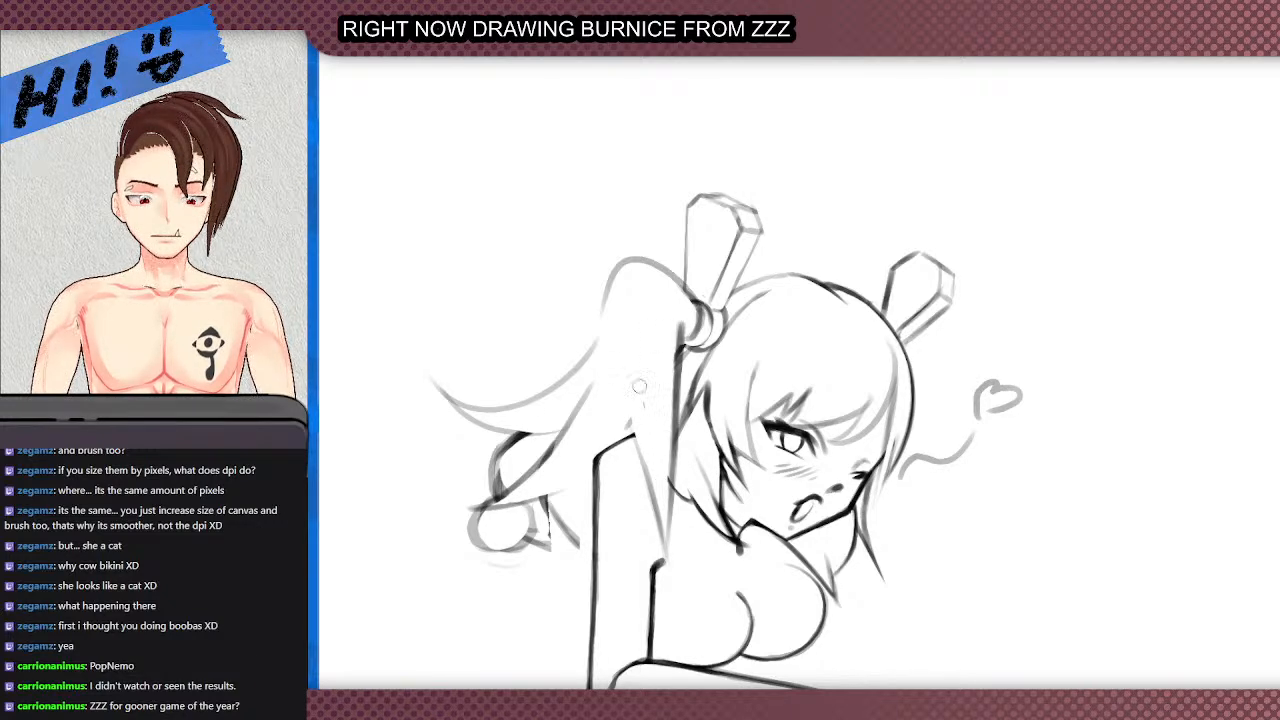
mouse_move(661, 537)
mouse_down()
mouse_move(637, 425)
mouse_move(645, 476)
mouse_up()
key(ctrl+z)
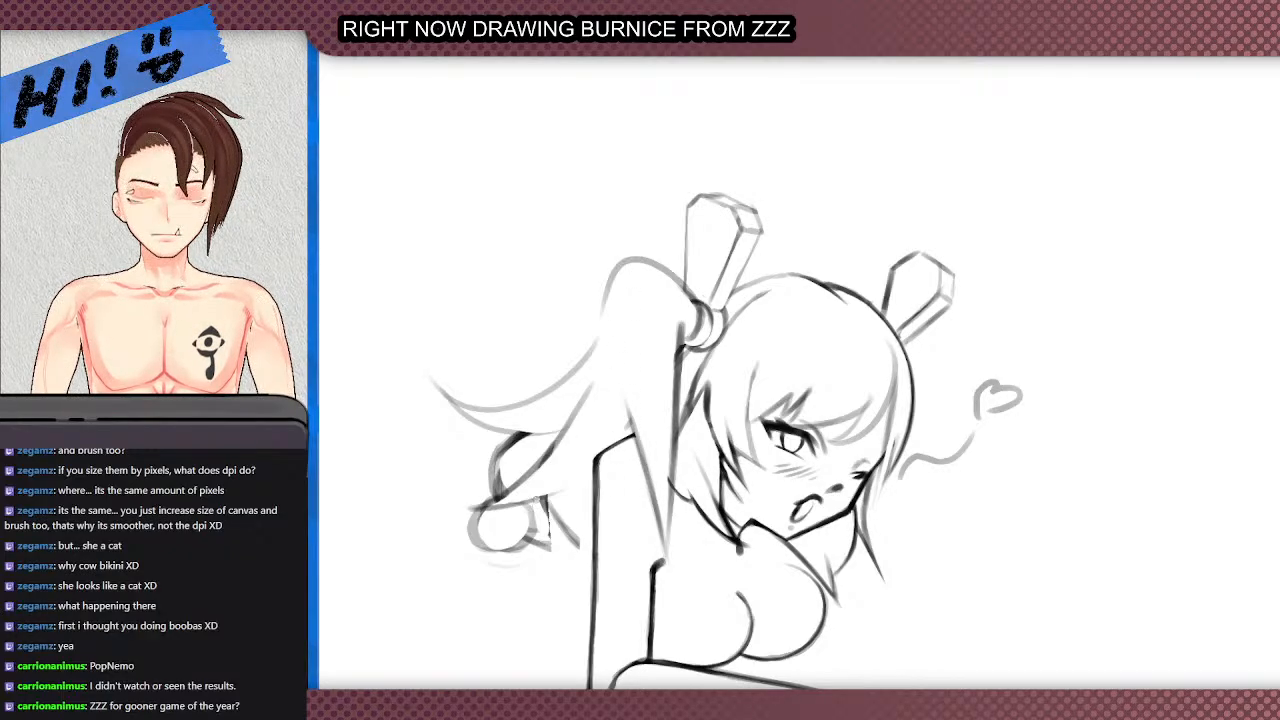
- Add a narrow pointed lock hanging over the back and close the underside of the outer lock with a dark line
mouse_move(515, 503)
mouse_down()
mouse_move(621, 475)
mouse_move(618, 556)
mouse_move(640, 460)
mouse_move(622, 551)
mouse_up()
key(ctrl+z)
key(ctrl+z)
key(ctrl+z)
drag(640, 455, 618, 590)
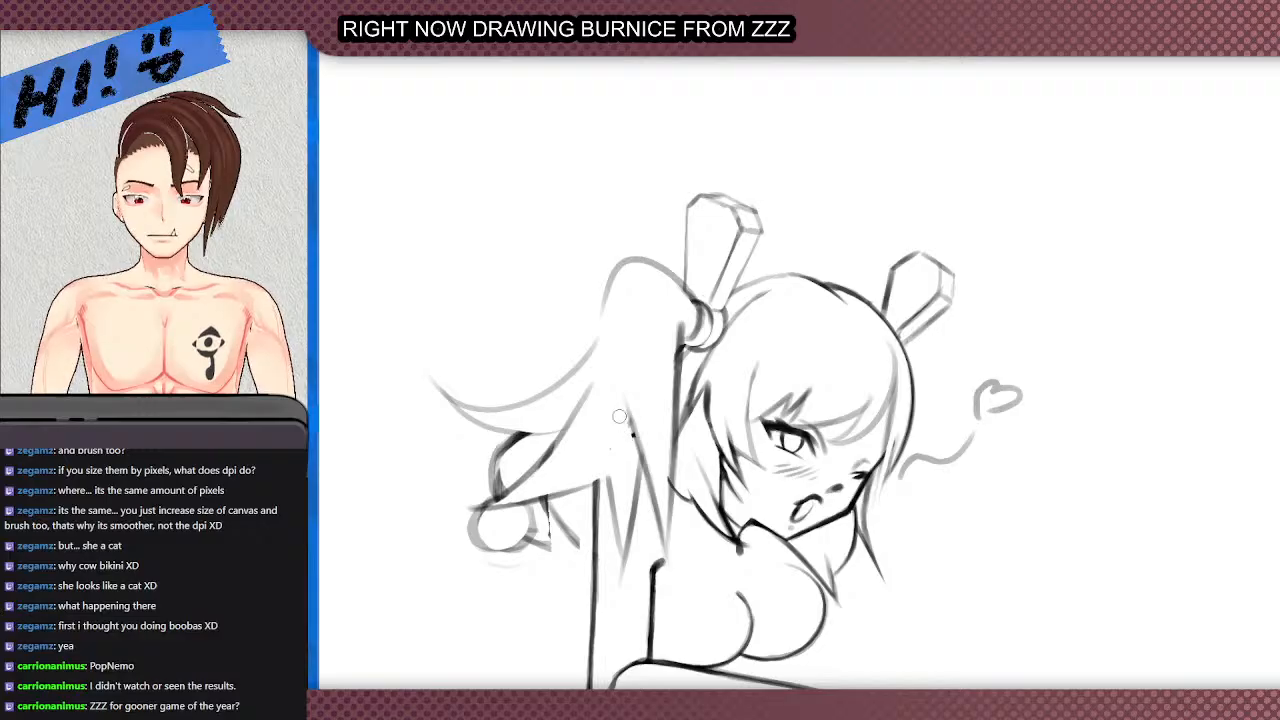
drag(610, 480, 515, 507)
scroll(548, 375, down, 2)
scroll(566, 388, up, 2)
- Darken the near pigtail's outer edge and its top line down to the round ornament
mouse_move(562, 403)
mouse_down()
mouse_move(526, 458)
mouse_move(577, 308)
mouse_move(568, 332)
mouse_move(600, 282)
mouse_up()
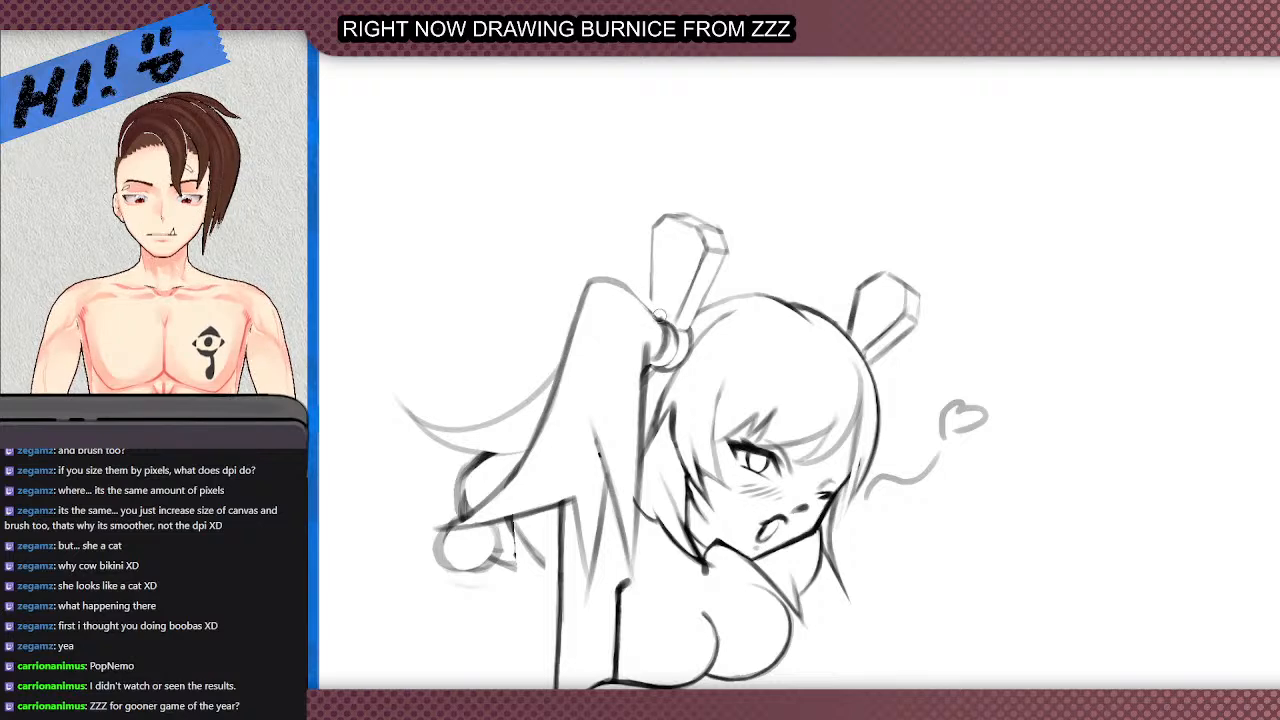
mouse_move(632, 288)
mouse_down()
mouse_move(660, 331)
mouse_move(645, 268)
mouse_up()
scroll(665, 250, up, 2)
drag(645, 322, 646, 190)
scroll(580, 315, down, 4)
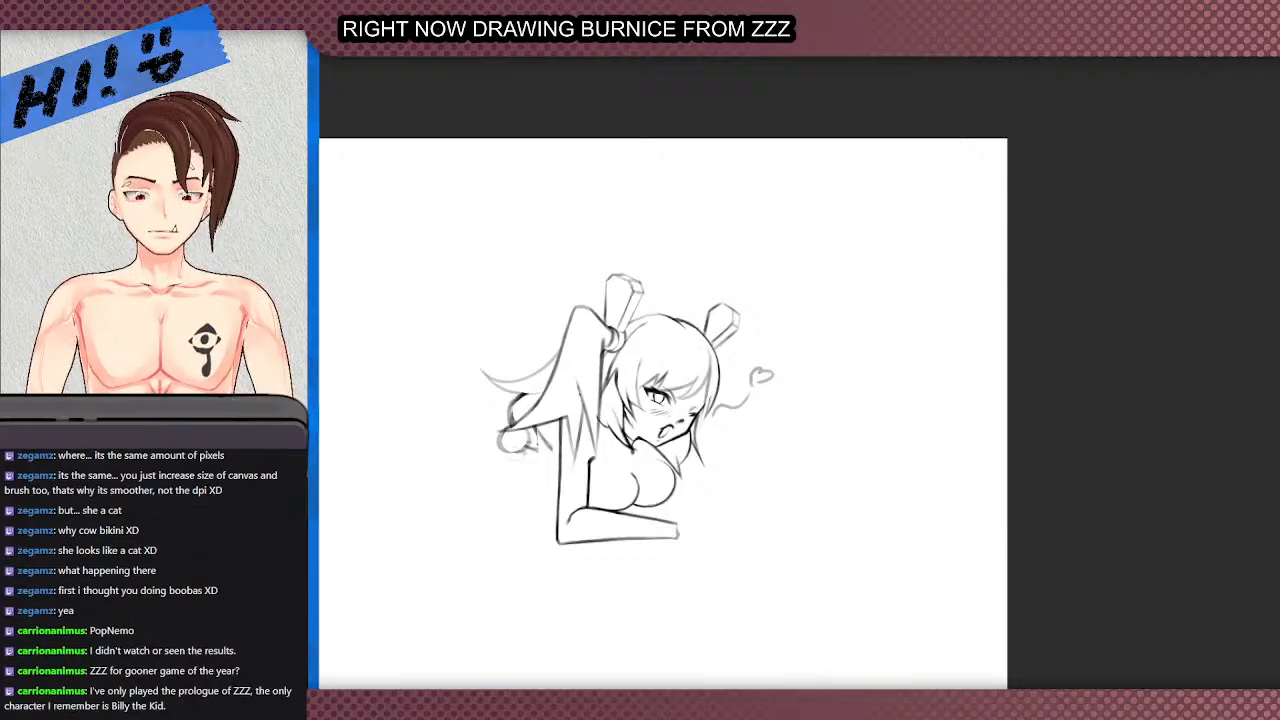
- Add thin curved strands under the near pigtail's outer lock, sweeping down past the tail's round end
scroll(556, 416, up, 1)
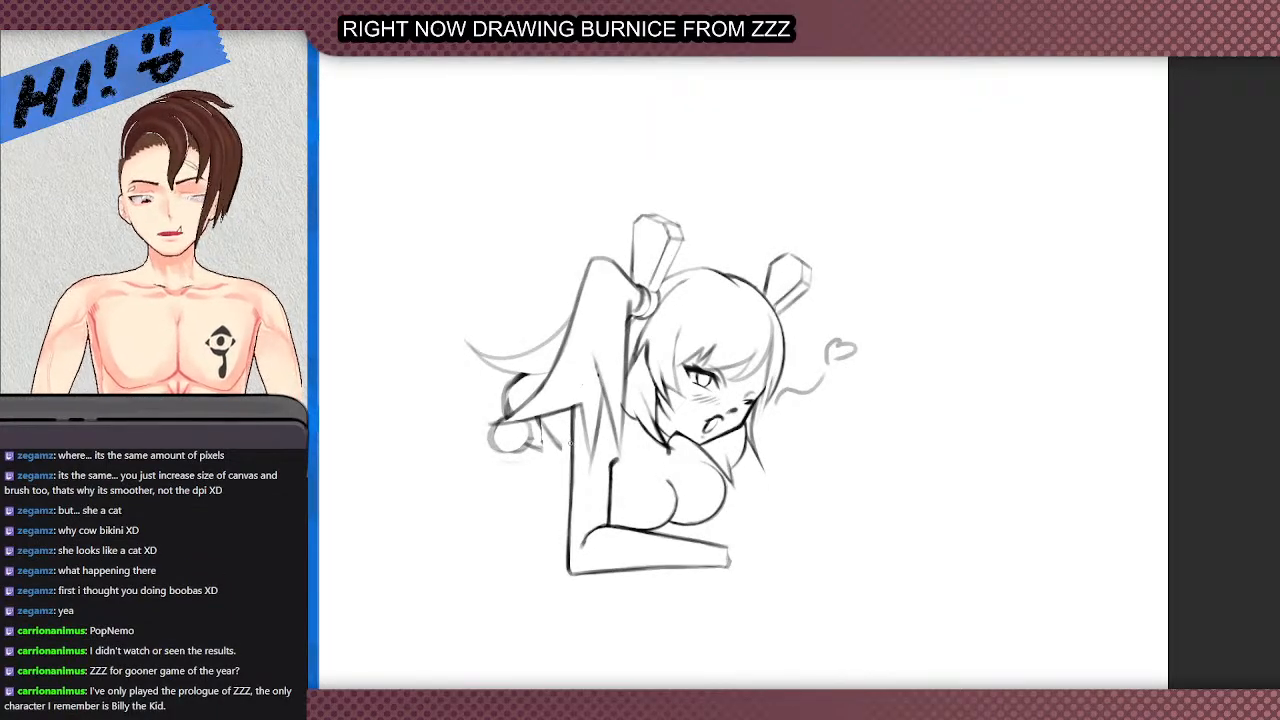
scroll(573, 440, up, 1)
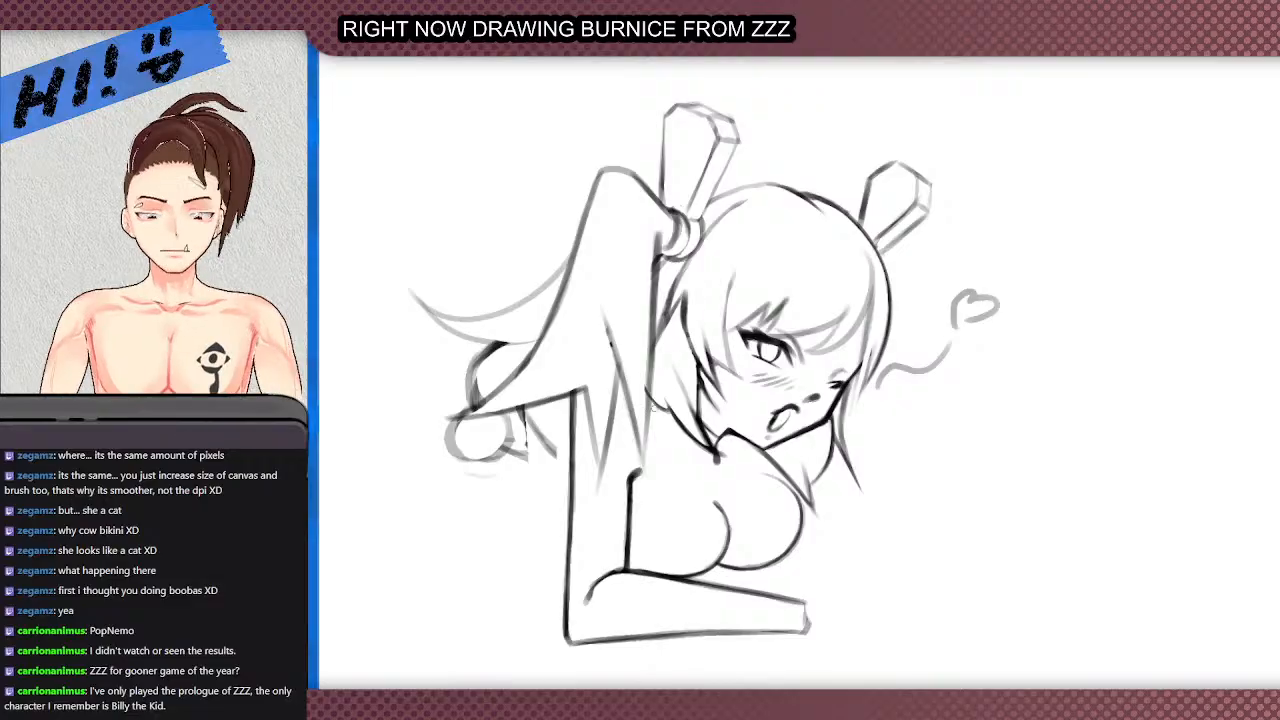
drag(588, 364, 545, 447)
mouse_move(597, 363)
mouse_down()
mouse_move(512, 472)
mouse_move(548, 446)
mouse_move(587, 359)
mouse_move(507, 471)
mouse_move(472, 497)
mouse_move(595, 350)
mouse_move(514, 478)
mouse_up()
key(e)
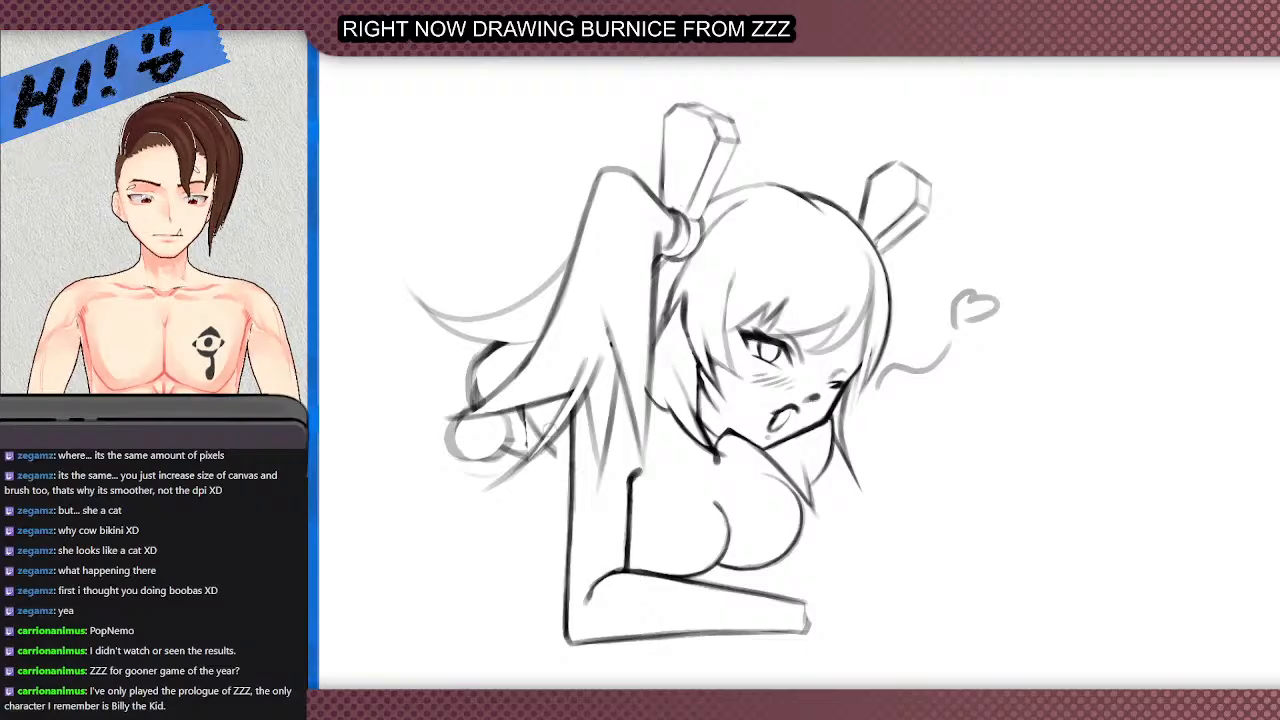
- Thicken the near pigtail's front edge below the round ornament
scroll(584, 336, down, 2)
scroll(588, 336, up, 1)
scroll(612, 286, up, 2)
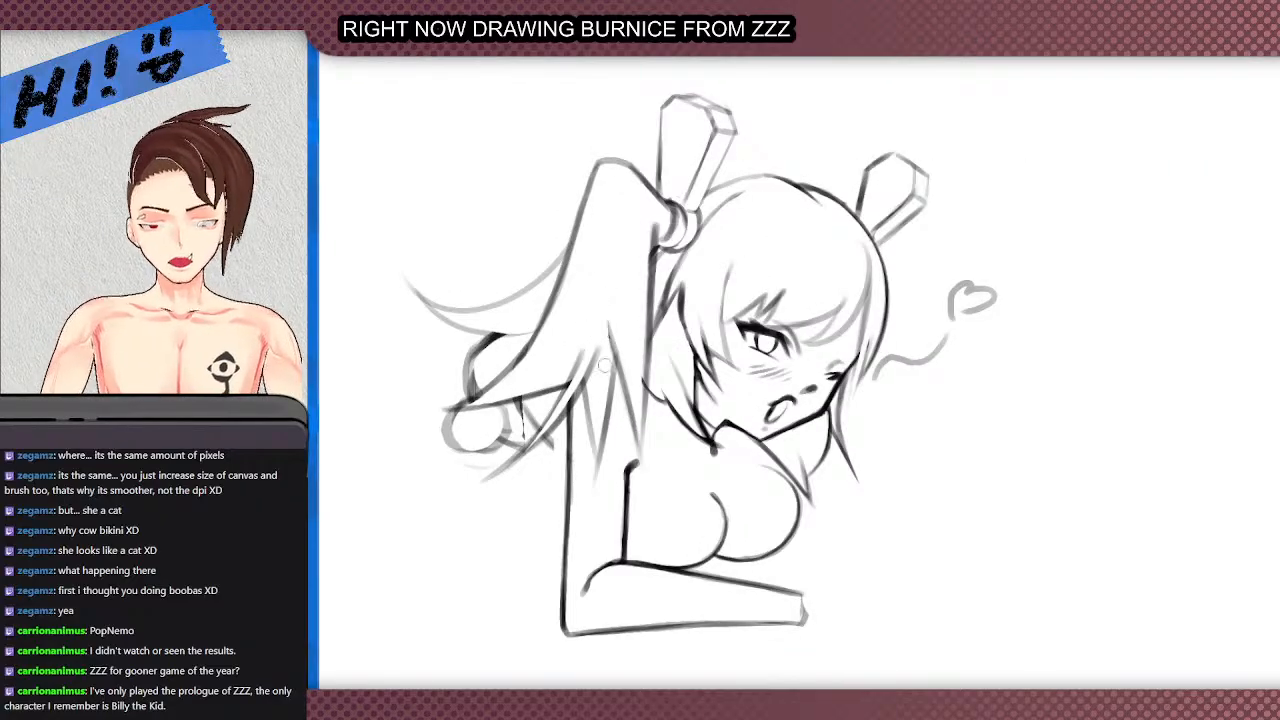
scroll(601, 406, down, 2)
scroll(603, 273, up, 3)
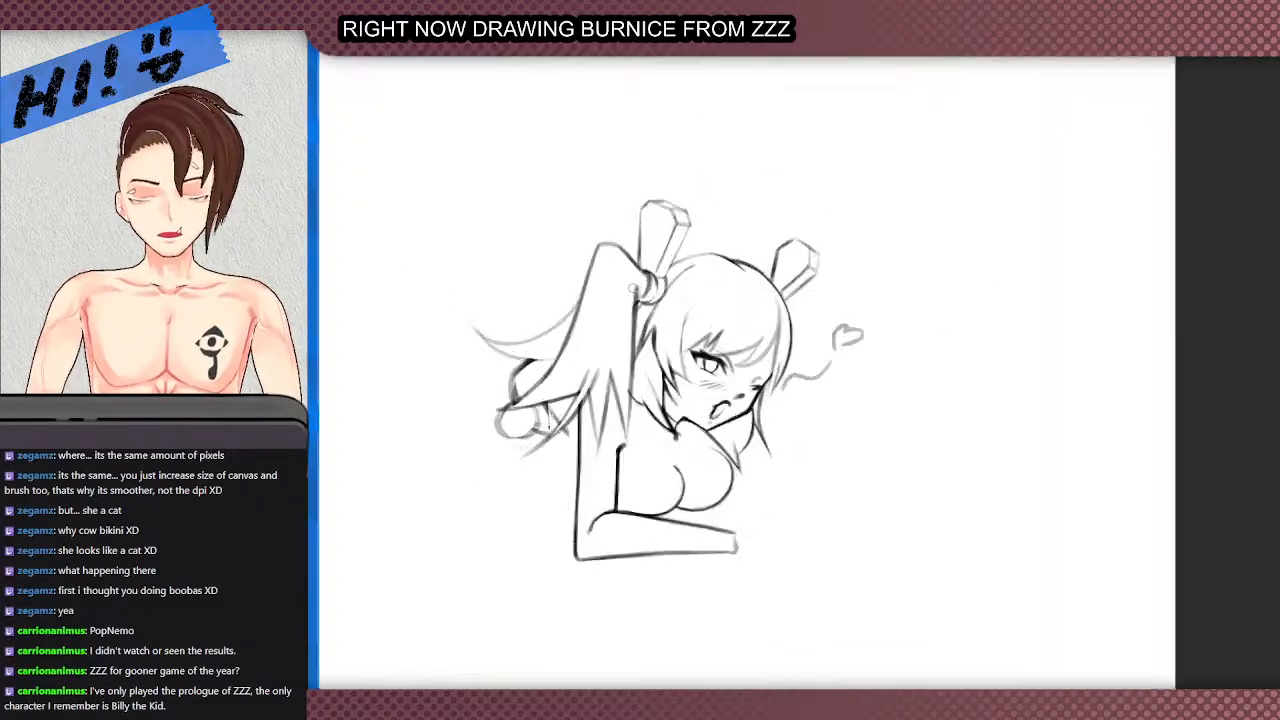
mouse_move(638, 304)
mouse_down()
mouse_move(644, 287)
mouse_move(616, 440)
mouse_up()
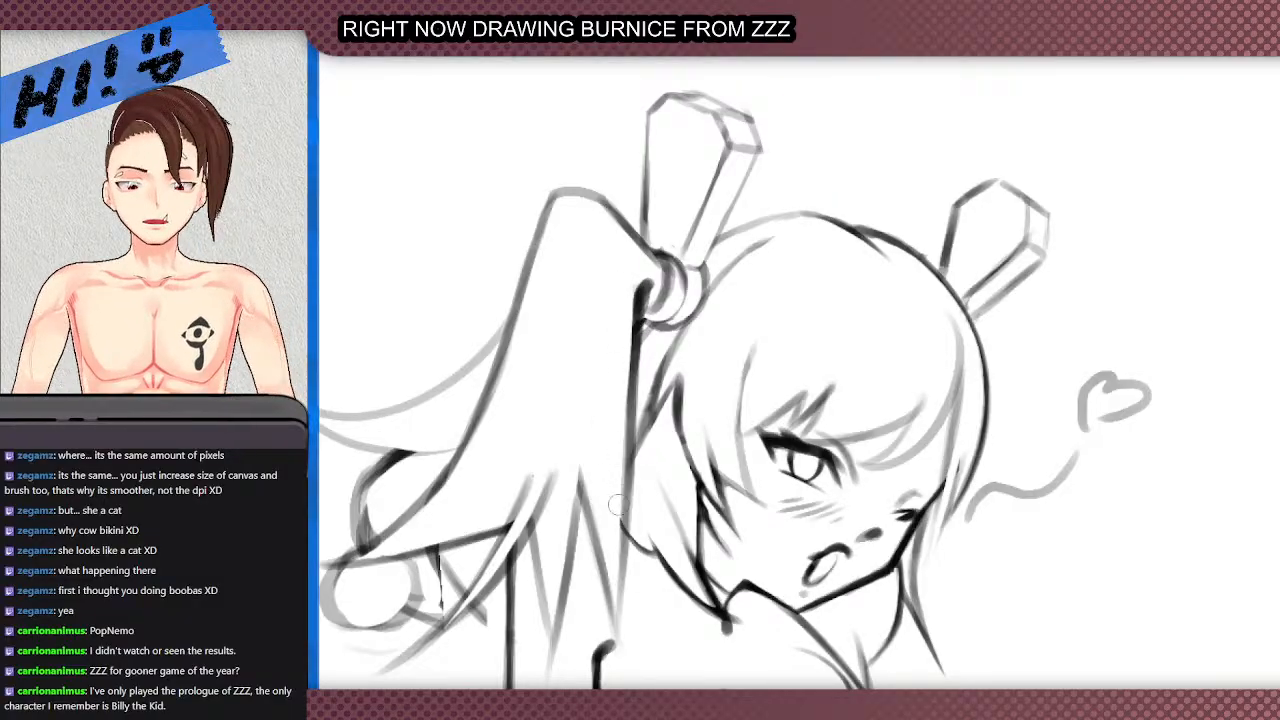
scroll(610, 383, down, 3)
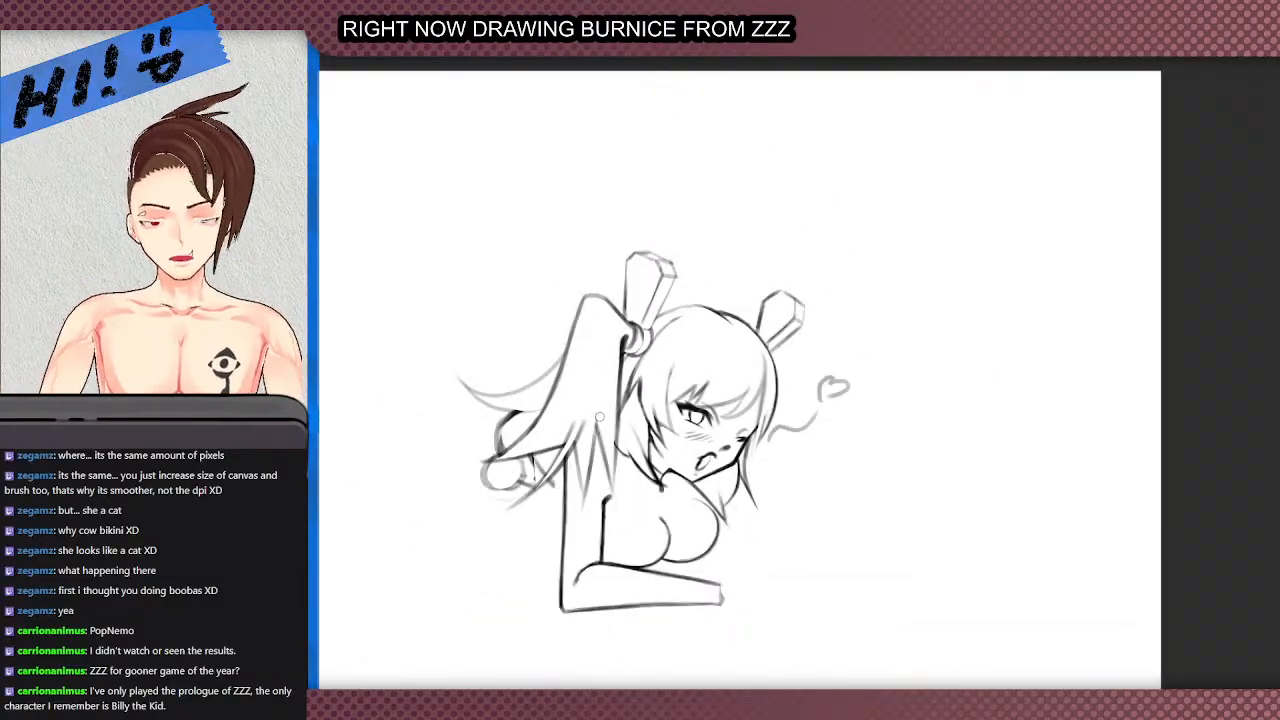
- Replace the straight pointed locks in the near pigtail with longer curved strands sweeping down and back over the shoulder
scroll(599, 417, up, 2)
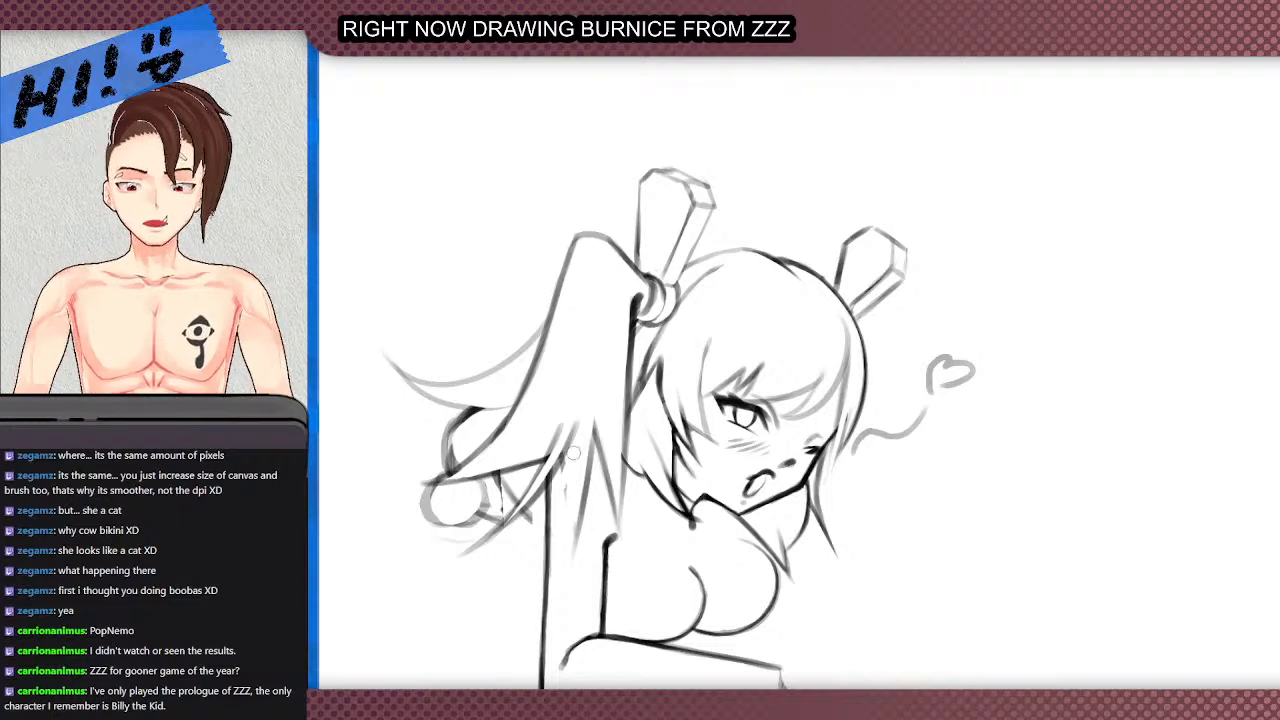
mouse_move(561, 456)
mouse_down()
mouse_move(568, 538)
mouse_move(532, 572)
mouse_move(584, 522)
mouse_move(562, 566)
mouse_move(592, 457)
mouse_up()
drag(574, 532, 590, 406)
mouse_move(568, 547)
mouse_down()
mouse_move(514, 576)
mouse_move(594, 482)
mouse_move(587, 412)
mouse_up()
key(ctrl+z)
drag(596, 466, 587, 384)
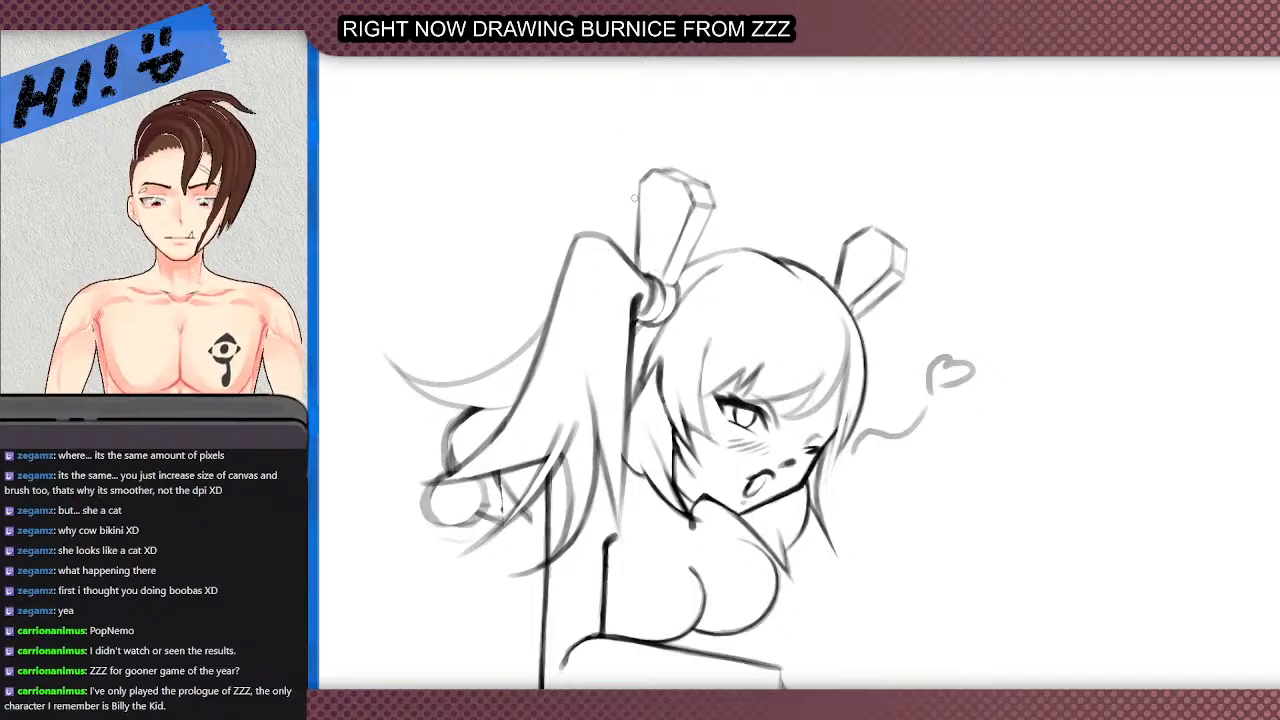
- Add short detail strokes inside the top of the near pigtail and refine the strand below them
mouse_move(616, 255)
mouse_down()
mouse_move(600, 254)
mouse_move(594, 292)
mouse_up()
key(ctrl+z)
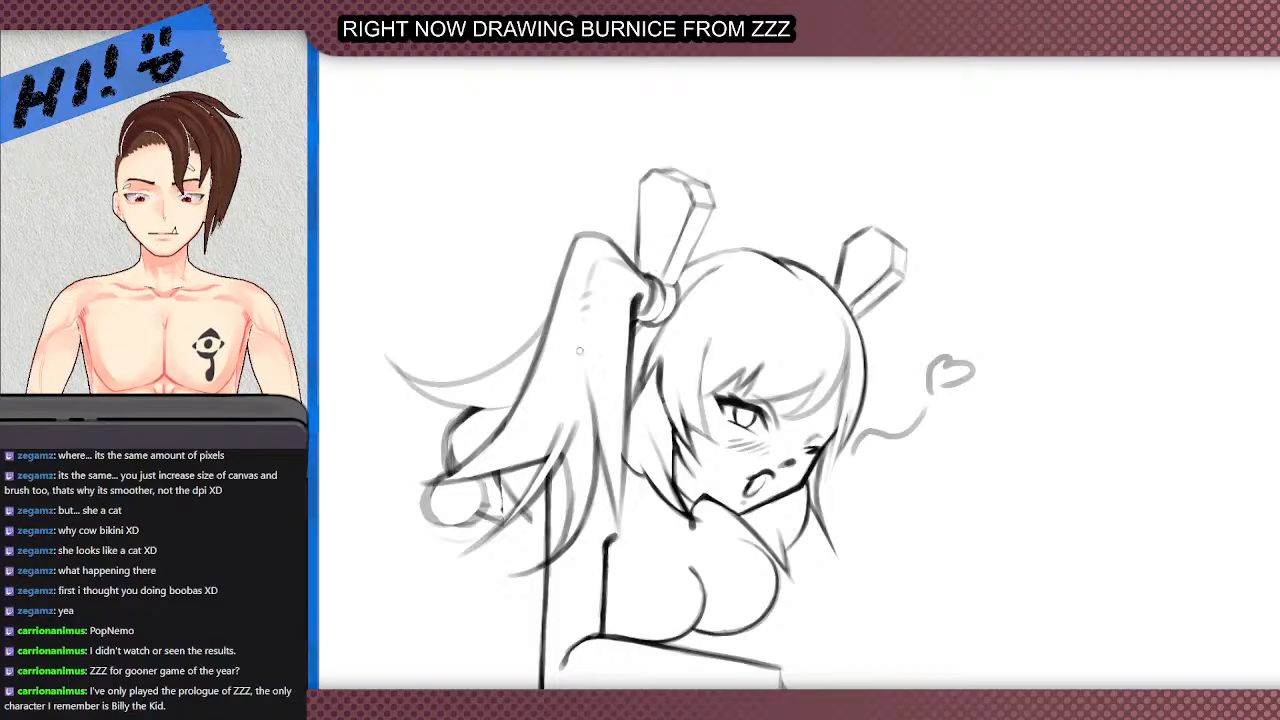
drag(585, 380, 591, 428)
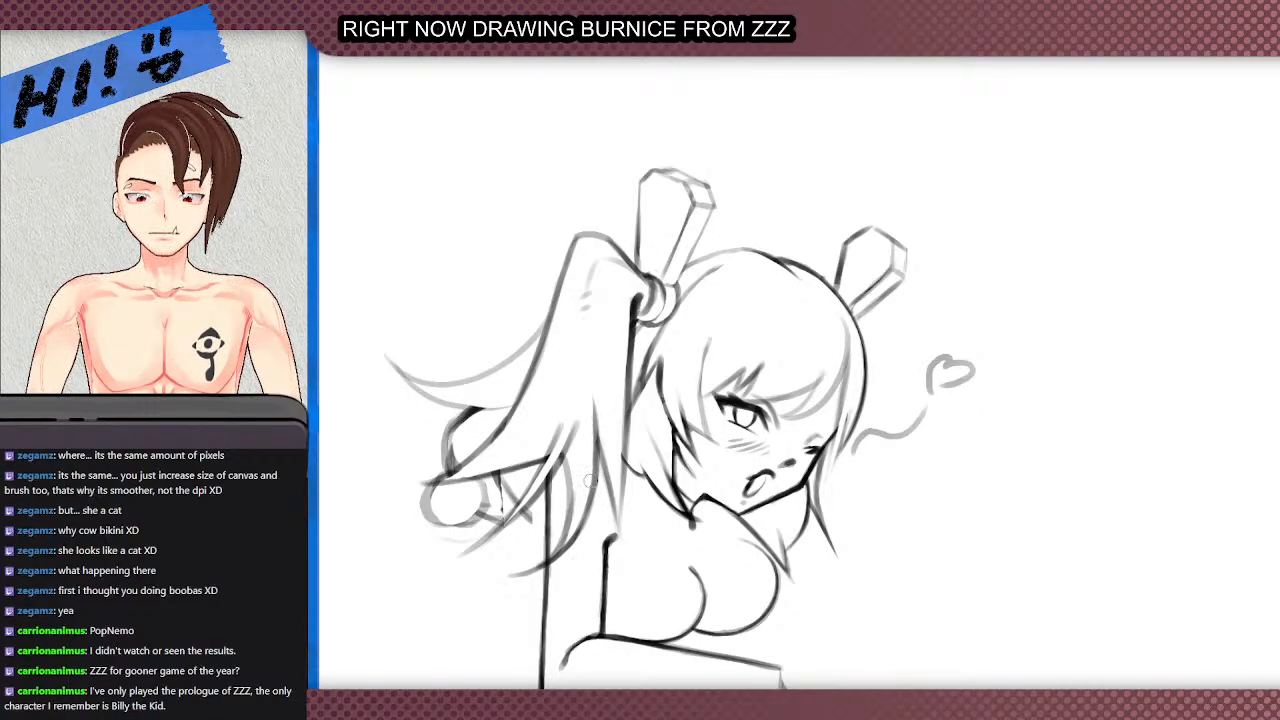
- Redraw the near pigtail's outer edge as one curve flowing into the flared tip and erase the old line inside it
scroll(590, 385, down, 2)
scroll(566, 361, up, 2)
mouse_move(596, 316)
mouse_down()
mouse_move(539, 408)
mouse_move(580, 373)
mouse_move(474, 408)
mouse_move(565, 413)
mouse_move(502, 419)
mouse_move(586, 395)
mouse_up()
mouse_move(511, 378)
mouse_down()
mouse_move(537, 367)
mouse_move(607, 276)
mouse_move(581, 323)
mouse_move(631, 251)
mouse_up()
drag(574, 410, 602, 374)
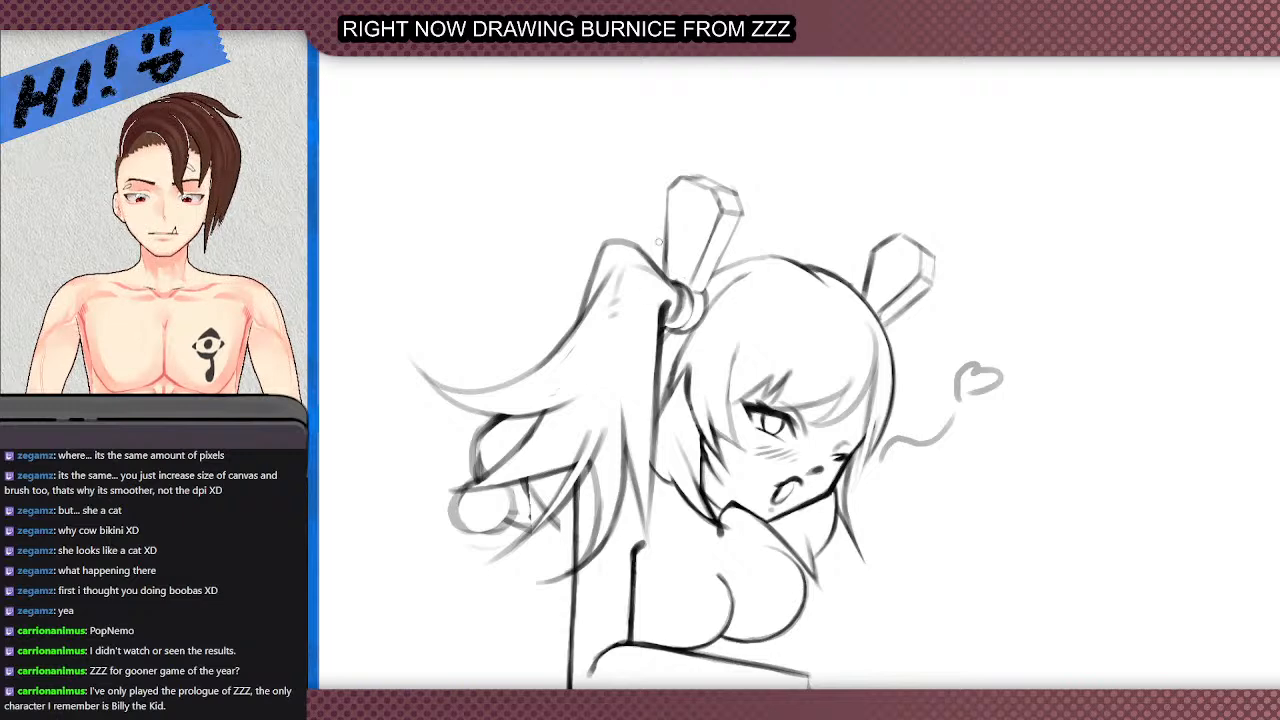
scroll(664, 317, down, 1)
scroll(676, 334, up, 2)
drag(635, 281, 624, 464)
key(ctrl+z)
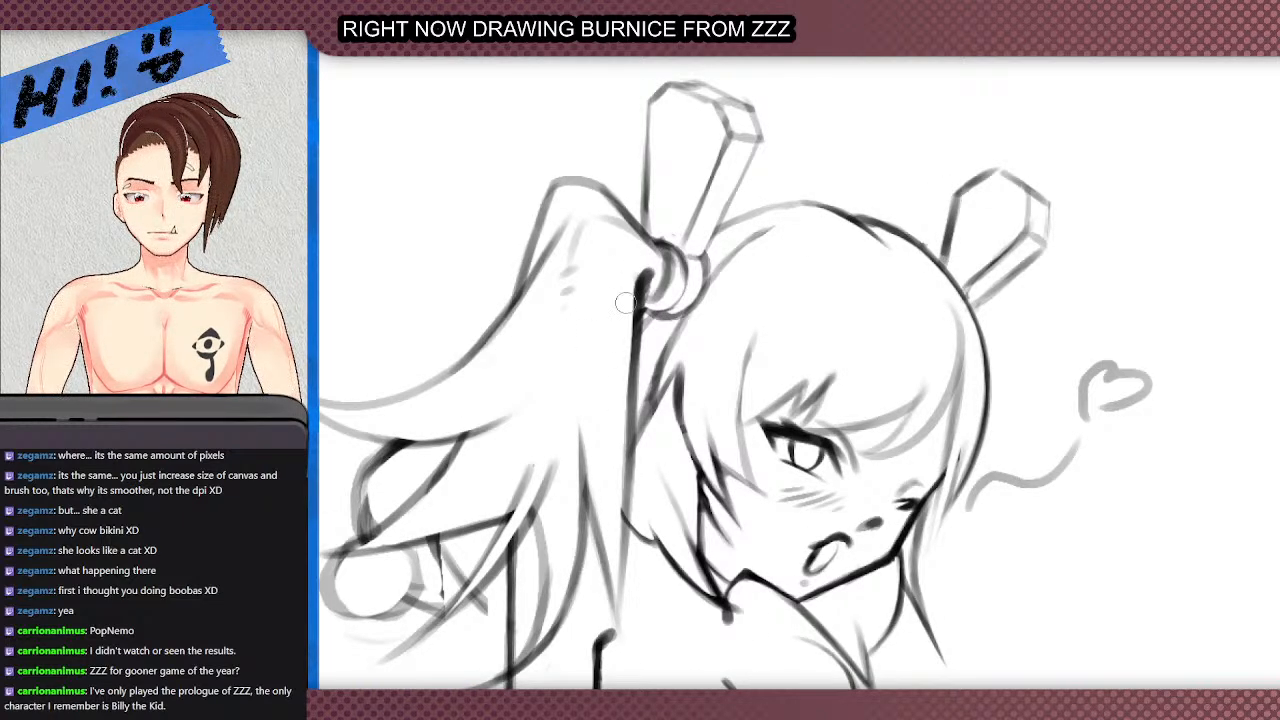
scroll(624, 316, down, 4)
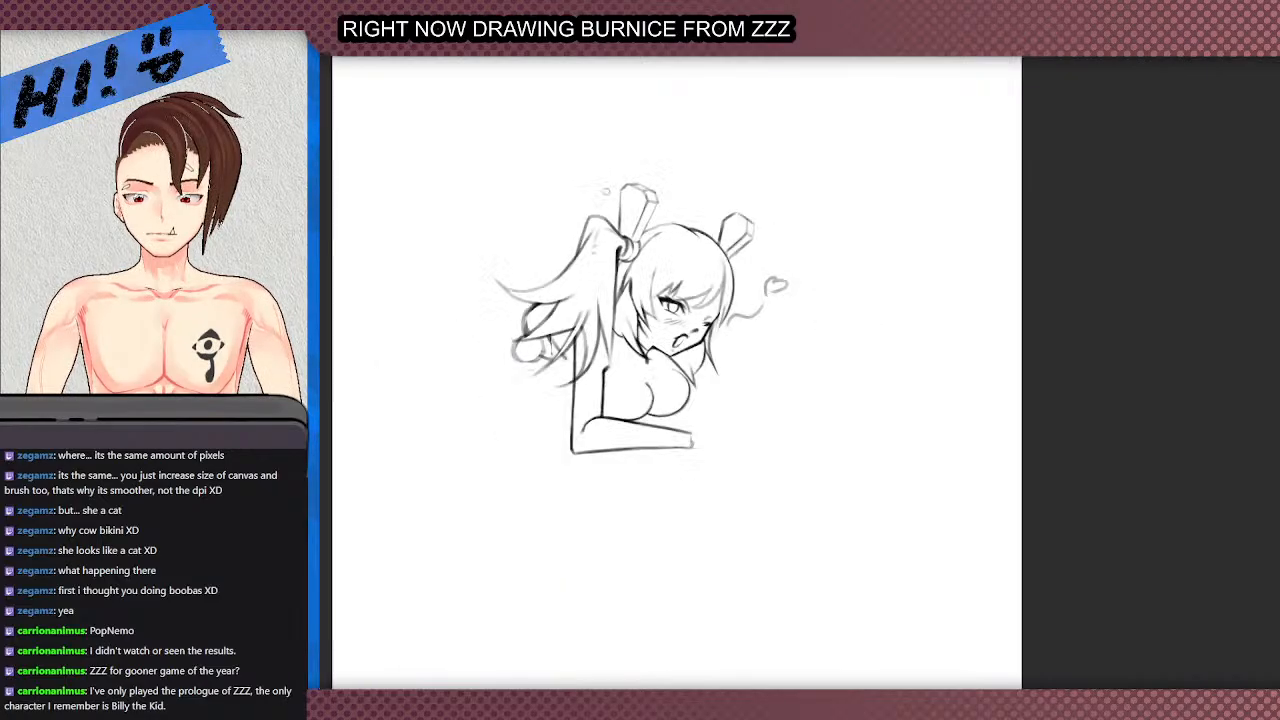
scroll(579, 188, down, 1)
- Sketch the far pigtail with a wavy edge from the far horn's base, an outward flick and a curved lock below
scroll(580, 186, up, 2)
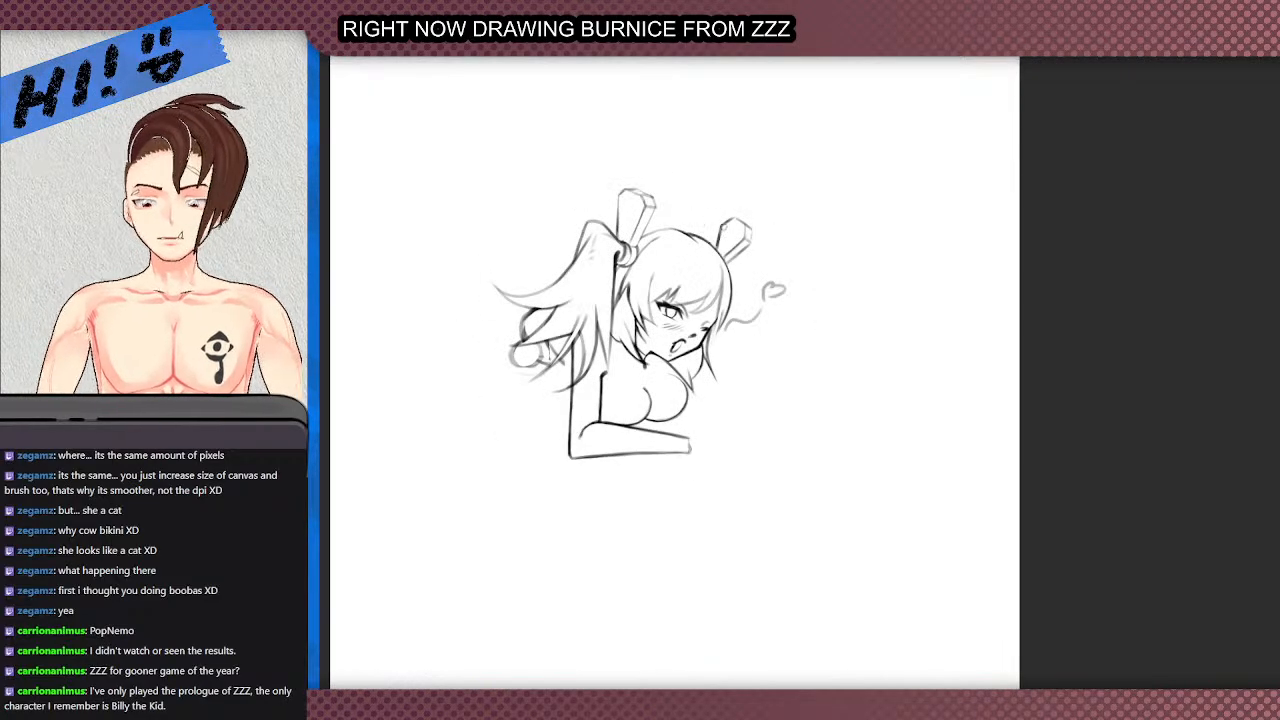
scroll(766, 333, up, 1)
scroll(728, 220, up, 1)
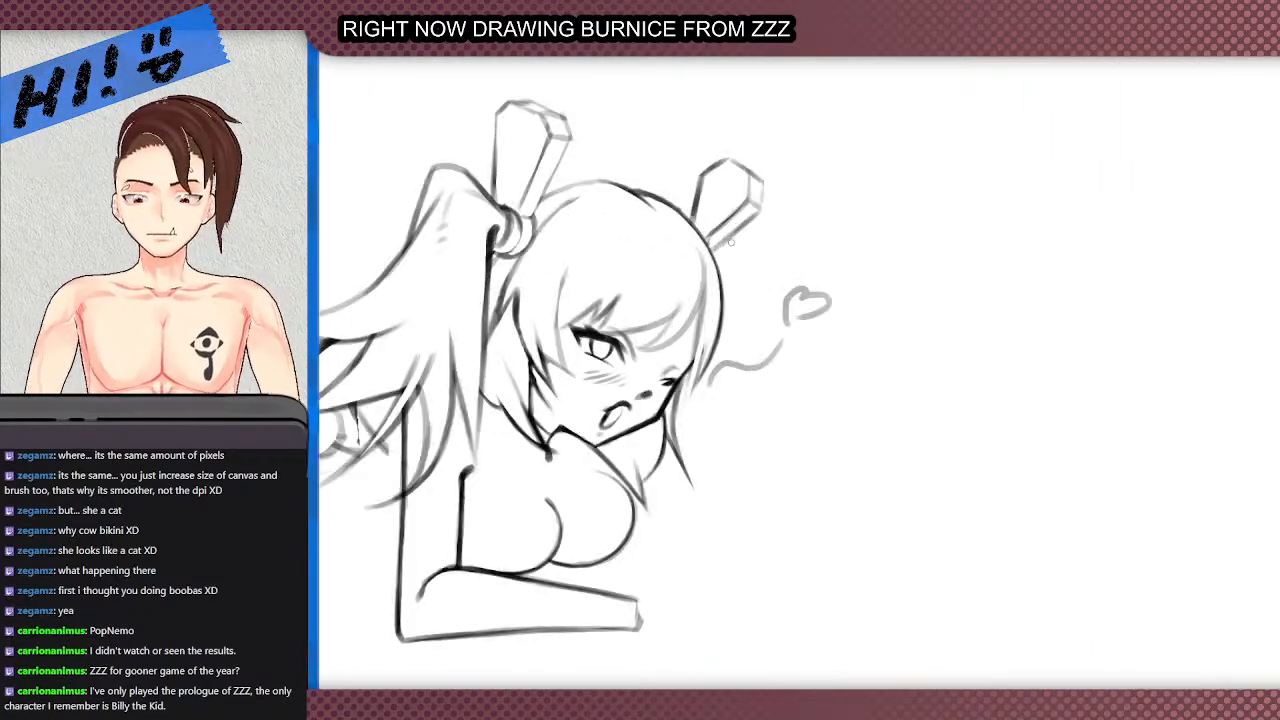
mouse_move(757, 262)
mouse_down()
mouse_move(738, 330)
mouse_move(772, 366)
mouse_up()
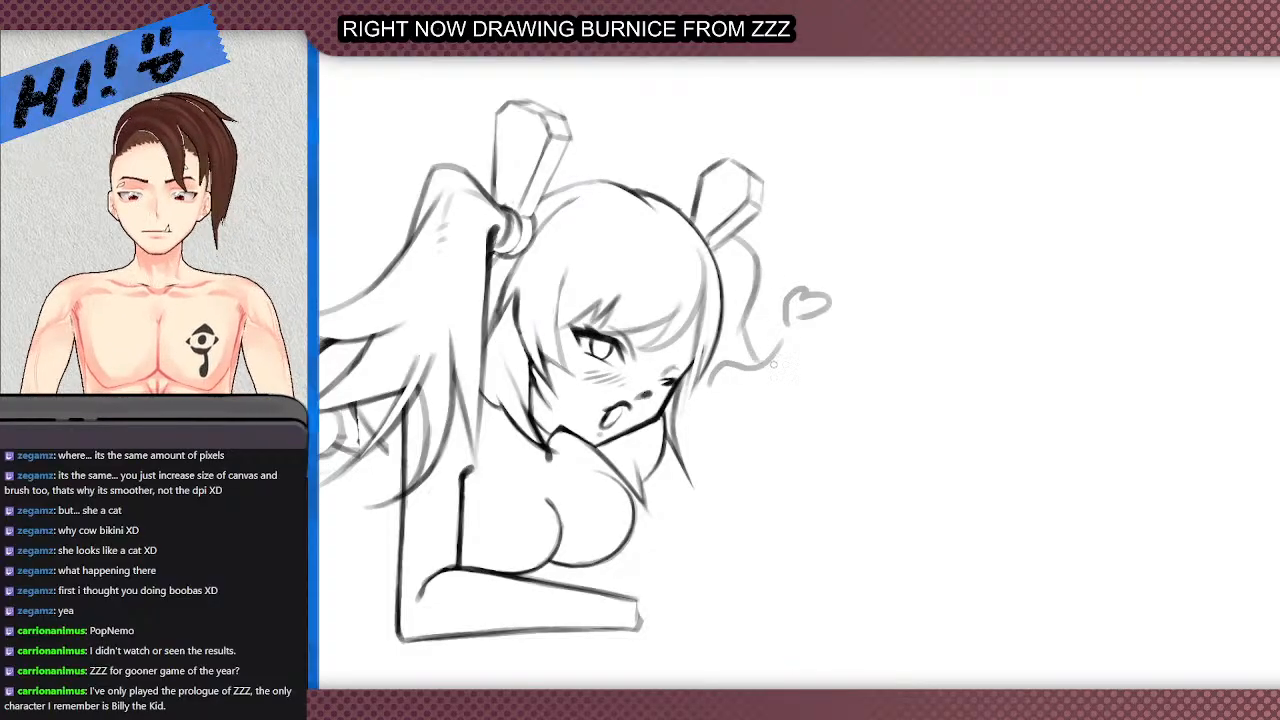
mouse_move(834, 334)
mouse_down()
mouse_move(754, 410)
mouse_move(796, 465)
mouse_move(674, 531)
mouse_move(737, 484)
mouse_up()
key(ctrl+z)
mouse_move(697, 525)
mouse_down()
mouse_move(738, 466)
mouse_move(705, 403)
mouse_up()
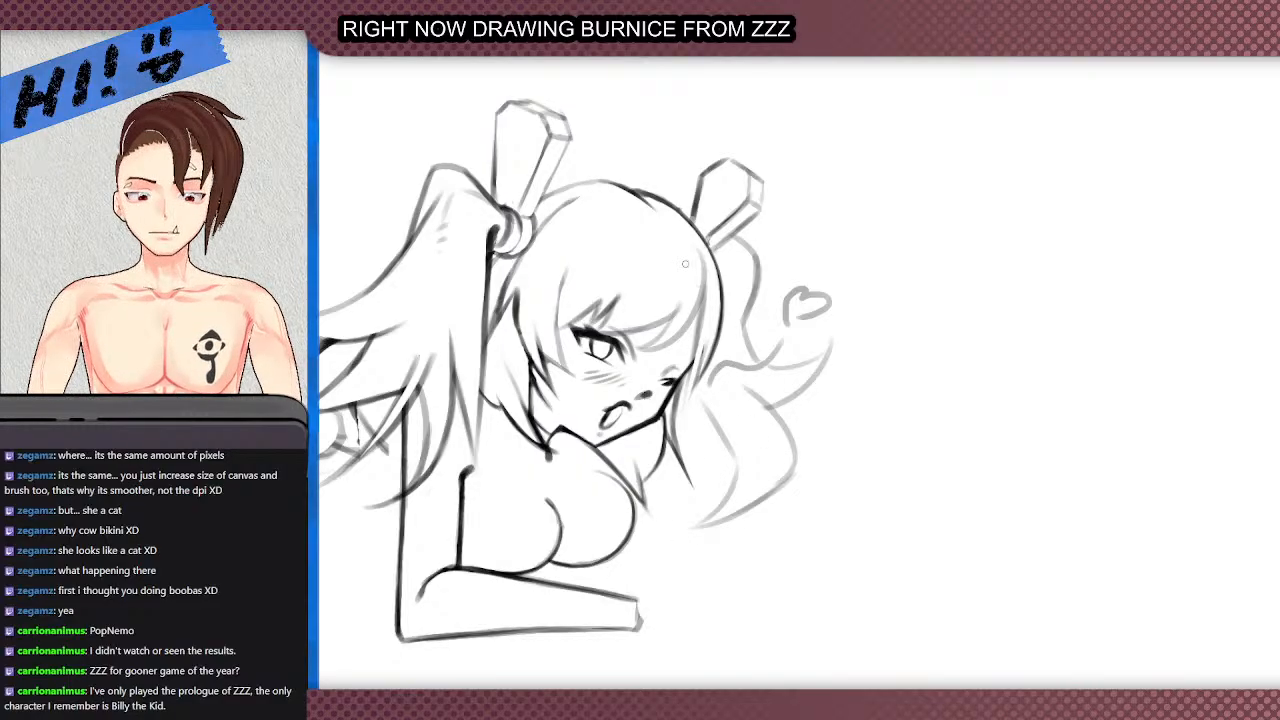
- Redraw the pointed end of the far pigtail's lower lock and give it a curved inner edge
key(ctrl+z)
key(ctrl+z)
mouse_move(689, 529)
mouse_down()
mouse_move(728, 505)
mouse_move(737, 441)
mouse_move(686, 428)
mouse_move(727, 432)
mouse_up()
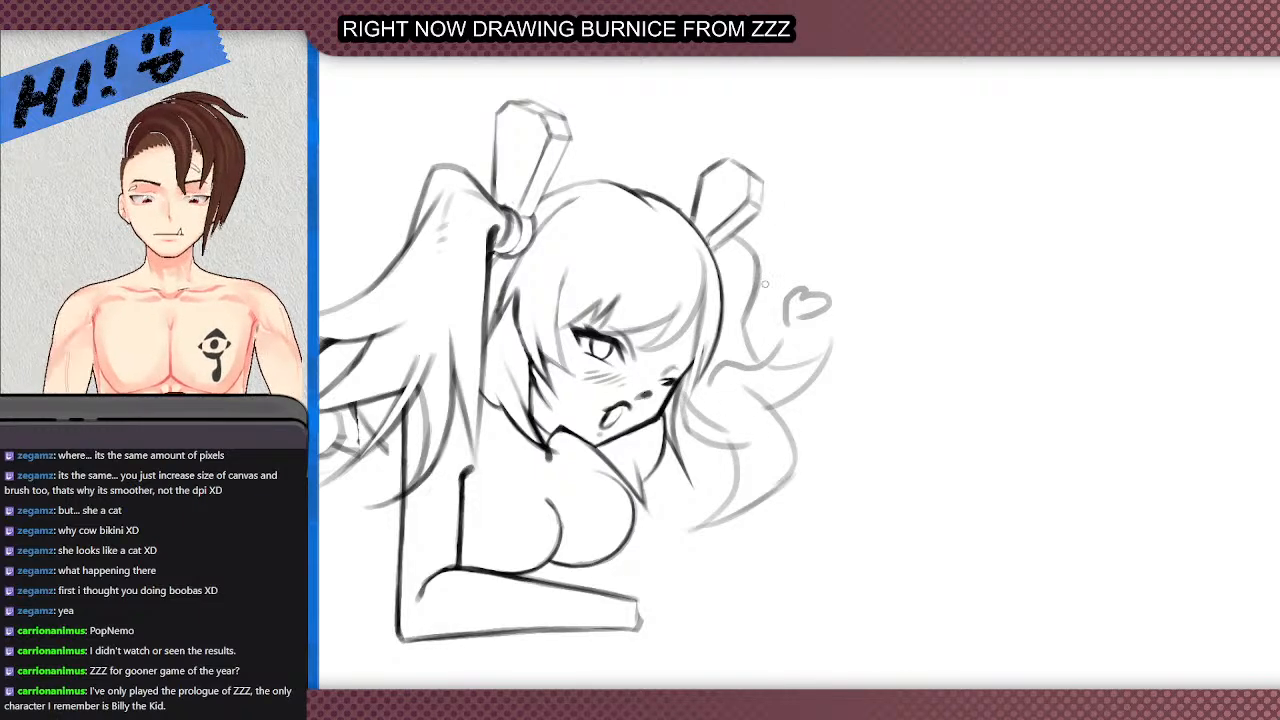
- Add a downward-pointing tip to the far pigtail's lower lock and redraw its outer edge bulging farther out
mouse_move(779, 490)
mouse_down()
mouse_move(786, 535)
mouse_move(801, 466)
mouse_move(792, 525)
mouse_up()
key(ctrl+z)
key(ctrl+z)
drag(792, 525, 797, 462)
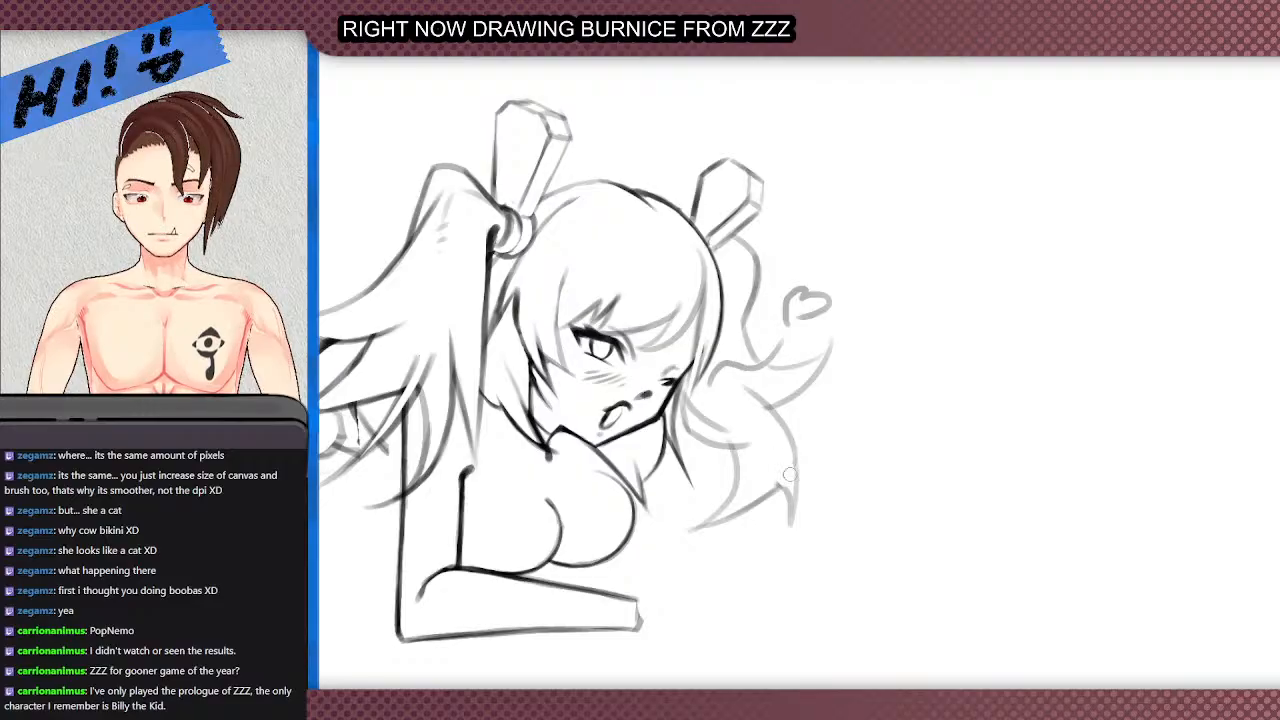
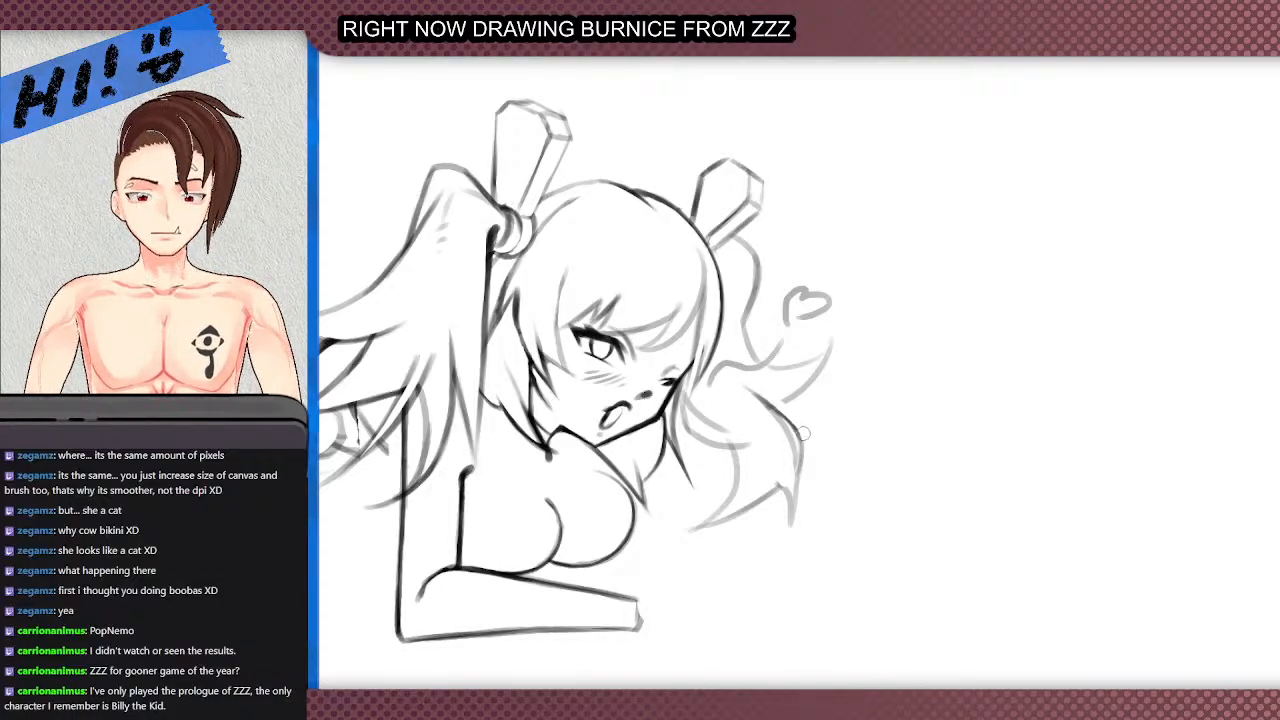
mouse_move(762, 390)
mouse_down()
mouse_move(811, 434)
mouse_move(790, 530)
mouse_up()
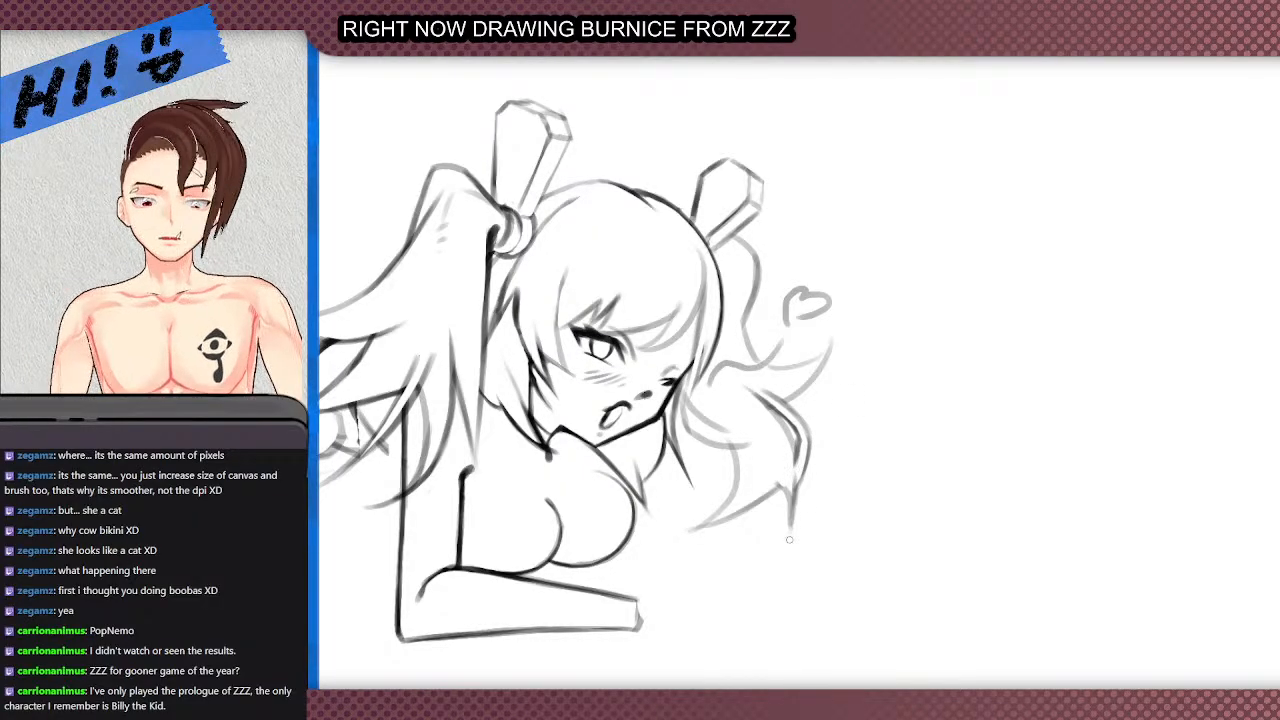
- Extend the downward tip of the far pigtail's lower lock and rework the outer edge leading into it
drag(786, 482, 788, 542)
key(ctrl+z)
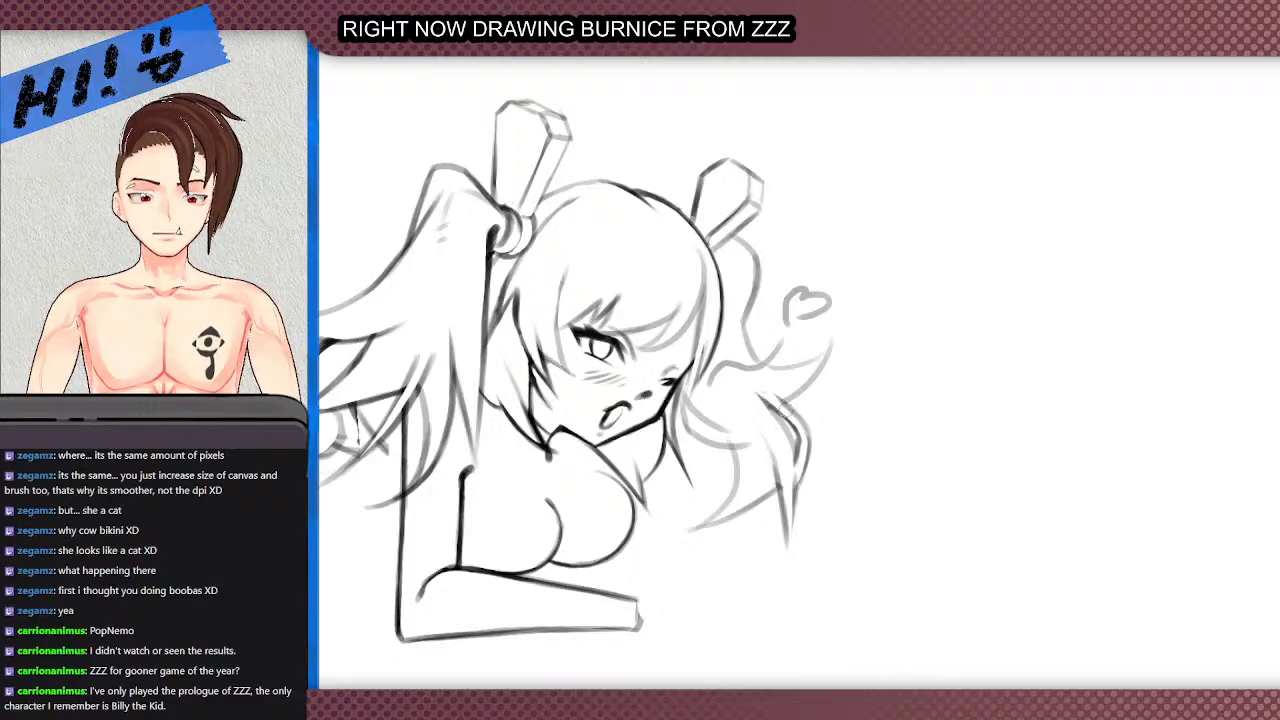
scroll(779, 415, down, 2)
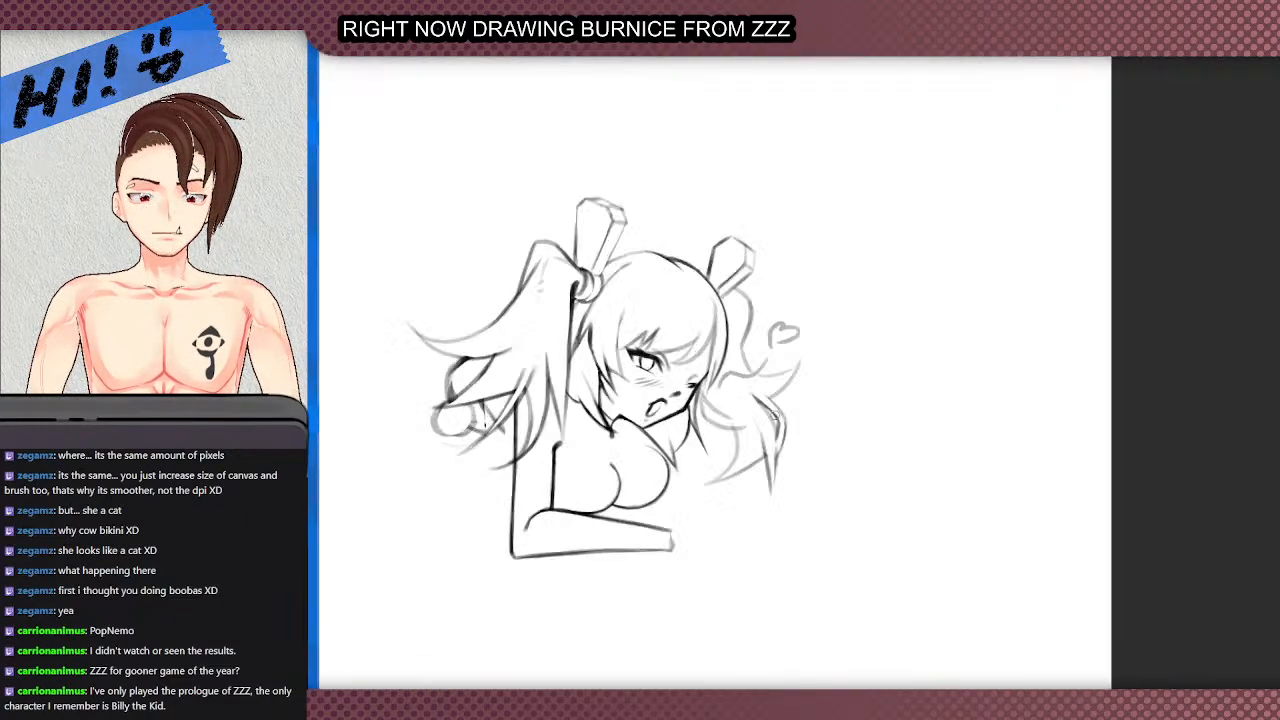
scroll(776, 417, up, 2)
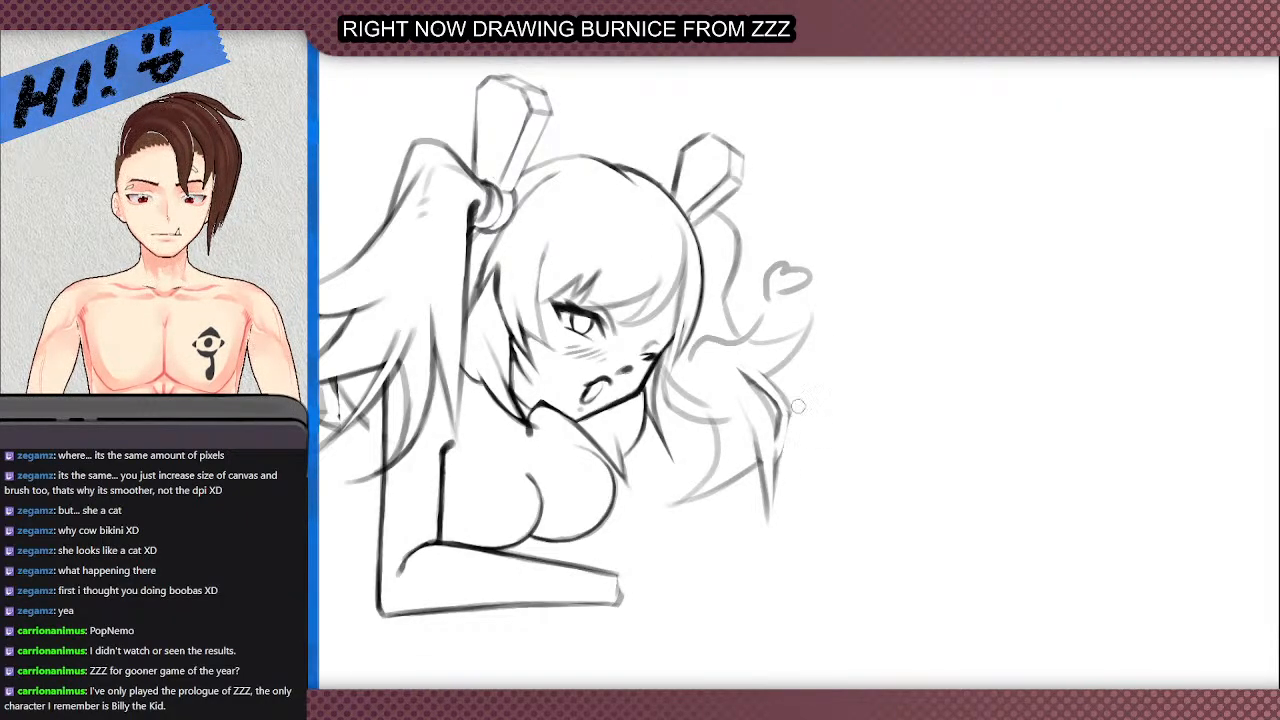
drag(788, 414, 770, 473)
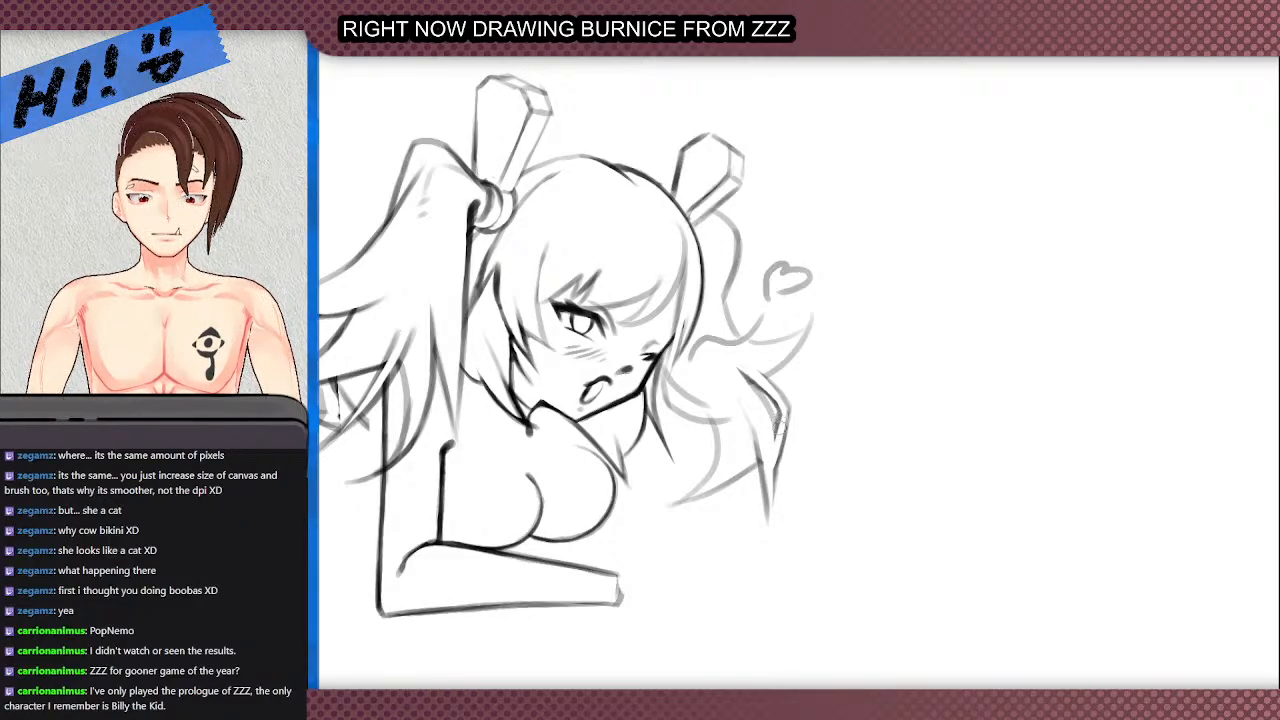
- Darken the bent outer edge of the far pigtail's lower lock and extend the narrow fold line inside it
scroll(780, 424, up, 1)
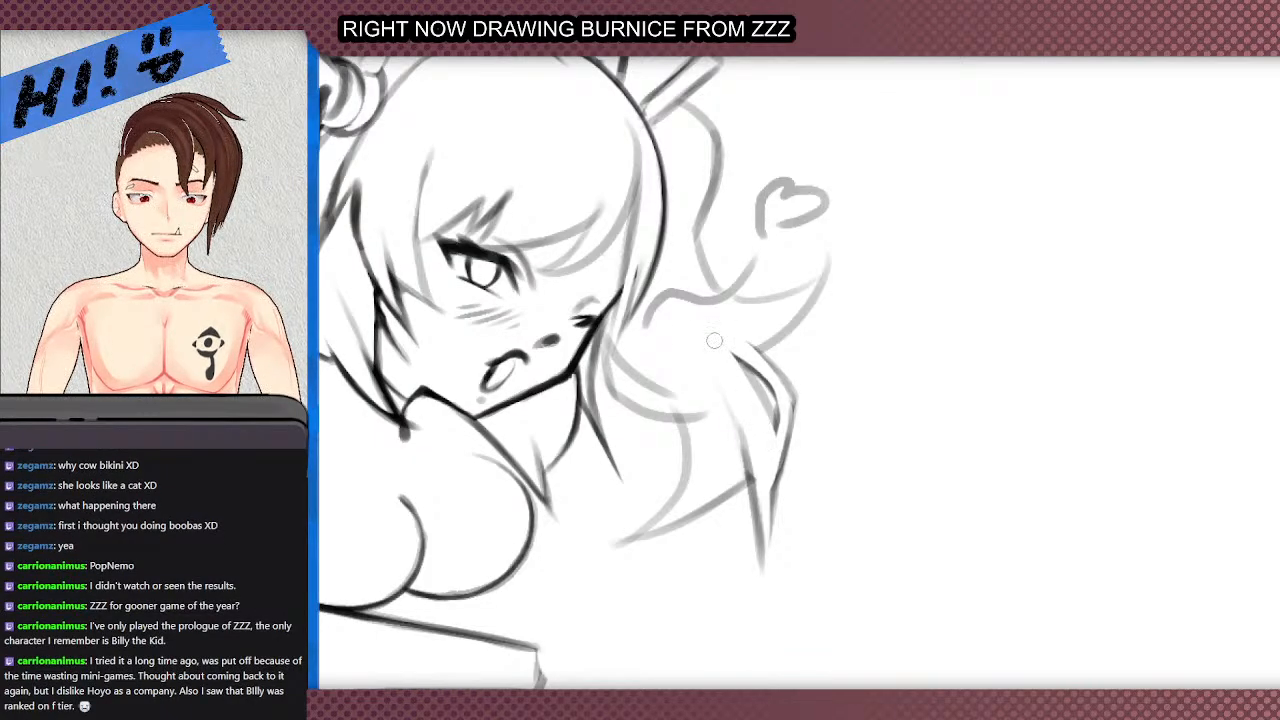
scroll(715, 340, down, 2)
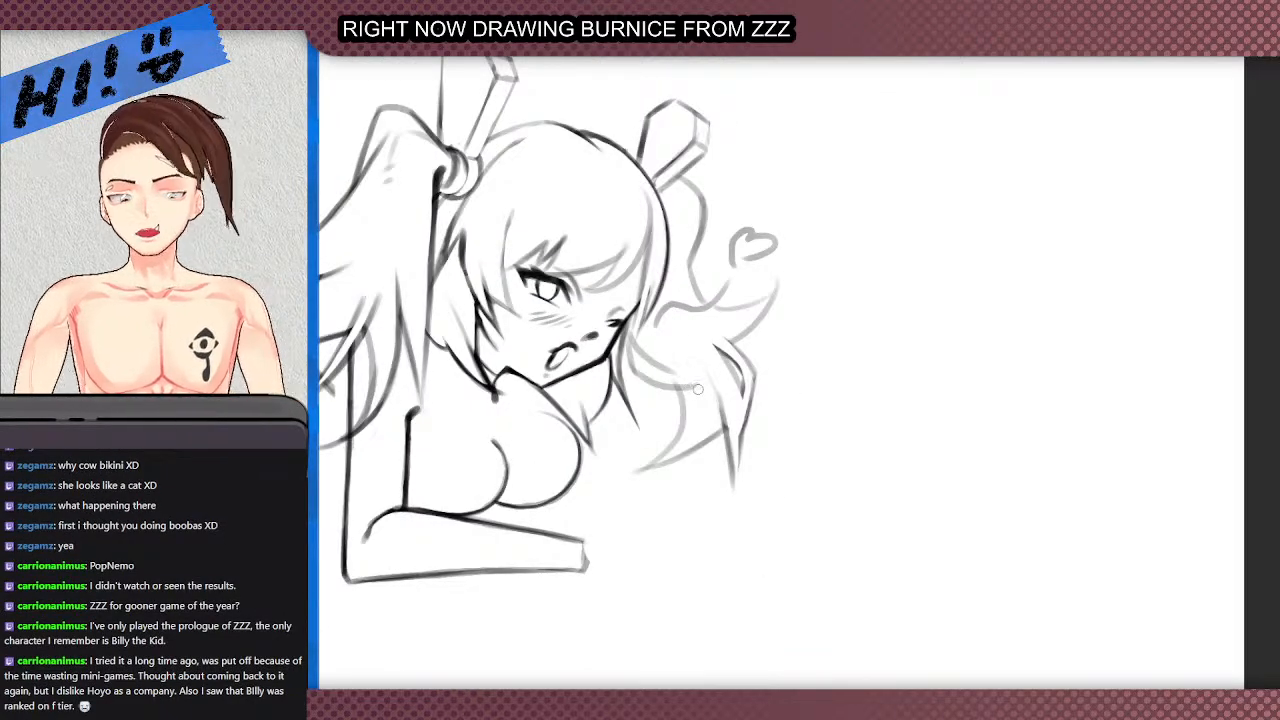
scroll(696, 382, down, 1)
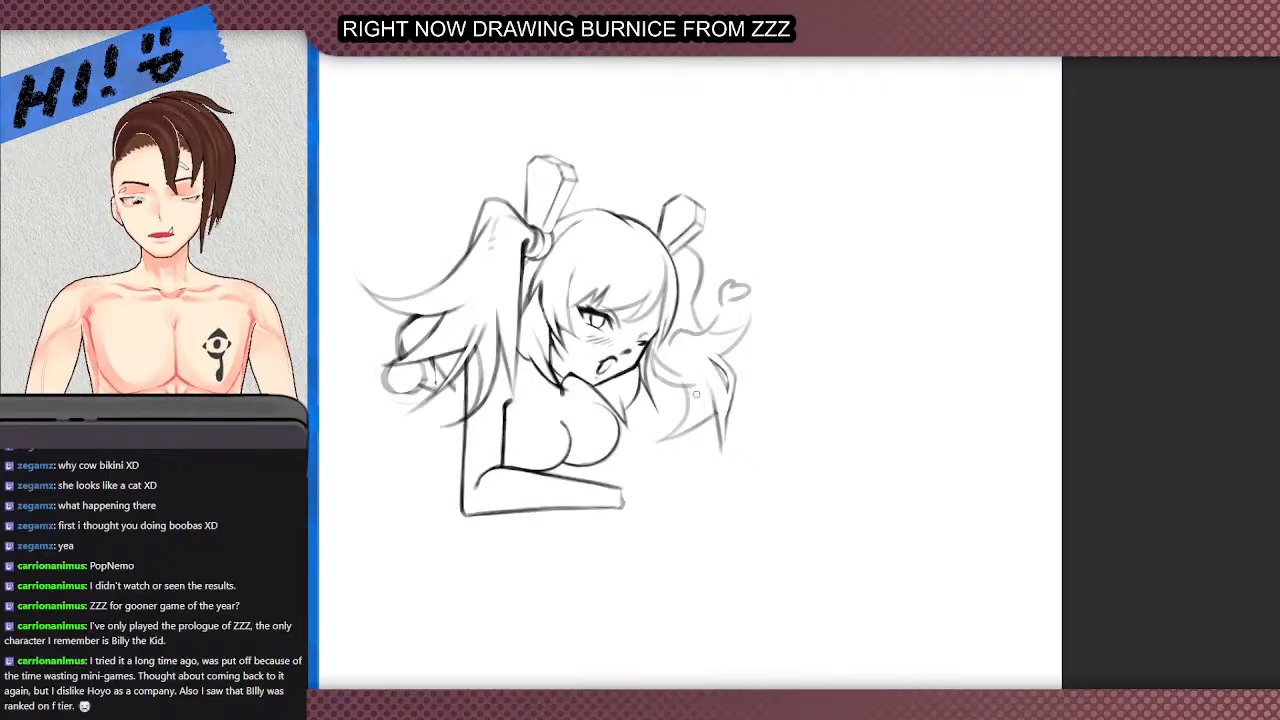
scroll(696, 394, up, 1)
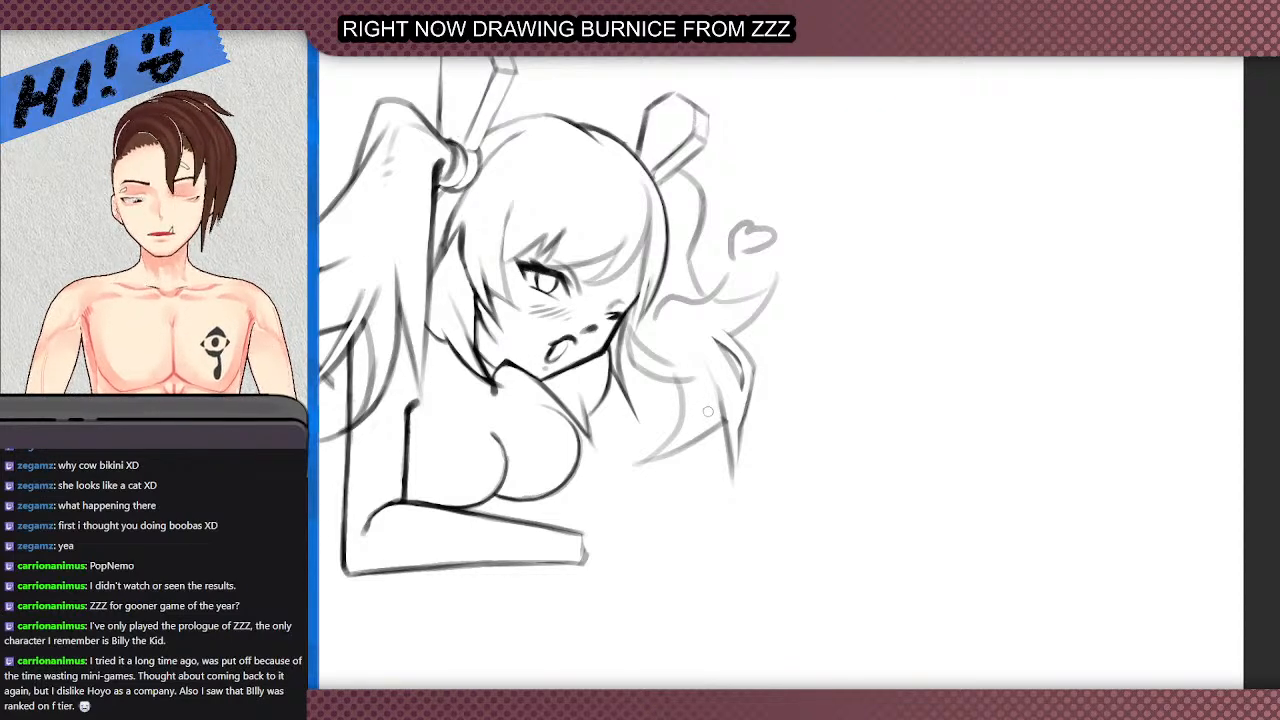
scroll(709, 412, up, 2)
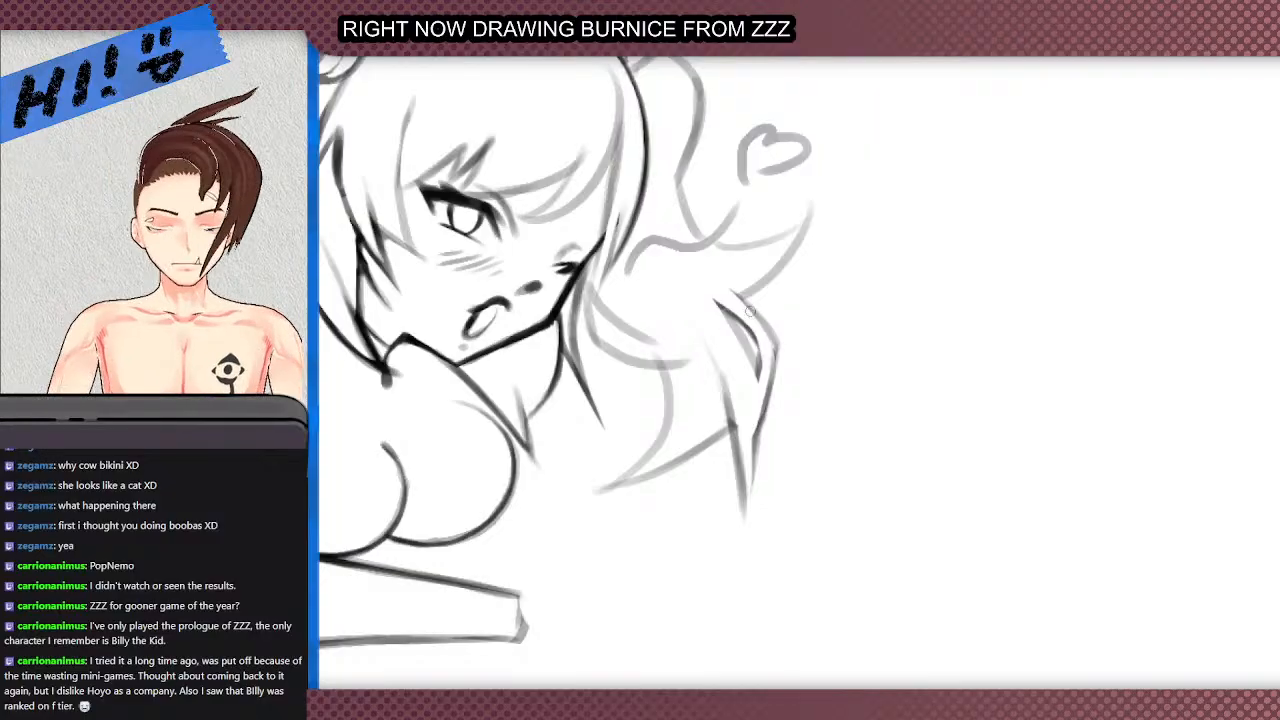
scroll(752, 313, up, 1)
key(ctrl+z)
mouse_move(750, 338)
mouse_down()
mouse_move(766, 389)
mouse_move(726, 314)
mouse_move(760, 370)
mouse_up()
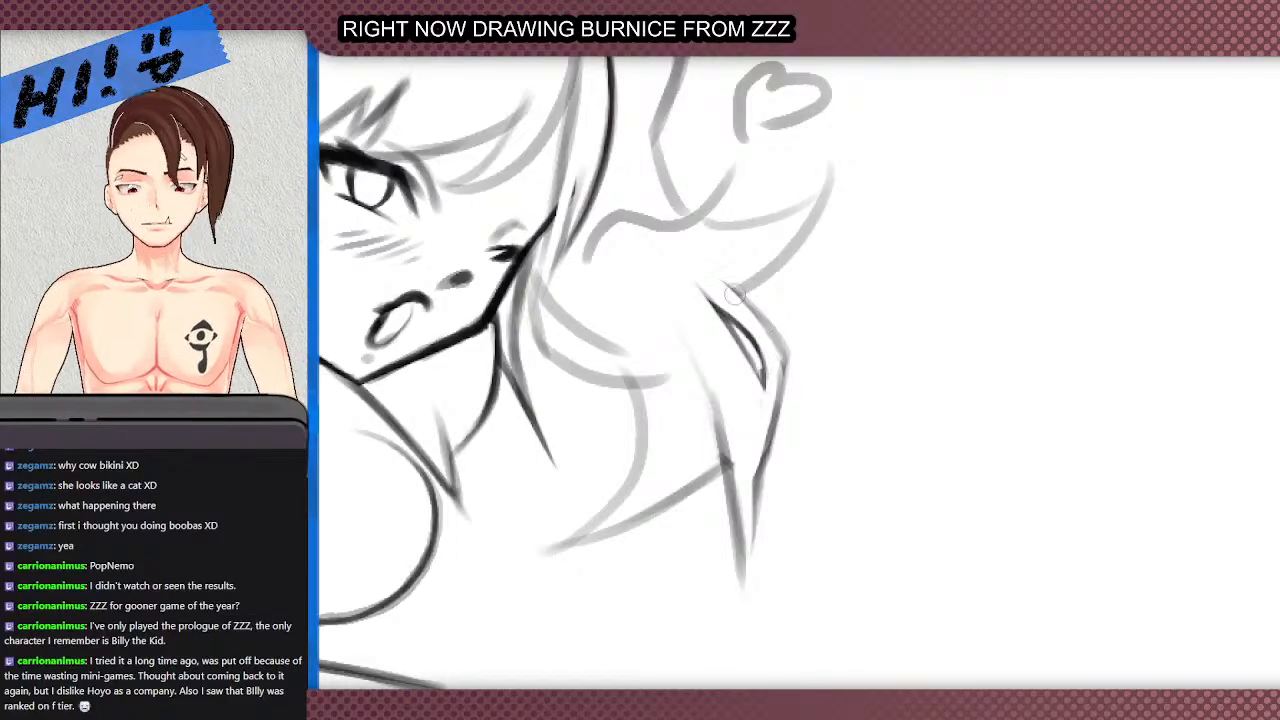
drag(757, 484, 786, 362)
mouse_move(775, 425)
mouse_down()
mouse_move(783, 352)
mouse_move(700, 257)
mouse_move(749, 308)
mouse_move(707, 280)
mouse_move(745, 322)
mouse_move(680, 271)
mouse_move(767, 346)
mouse_move(706, 288)
mouse_up()
mouse_move(762, 348)
mouse_down()
mouse_move(680, 265)
mouse_move(765, 382)
mouse_move(750, 455)
mouse_move(770, 352)
mouse_move(763, 400)
mouse_move(762, 374)
mouse_up()
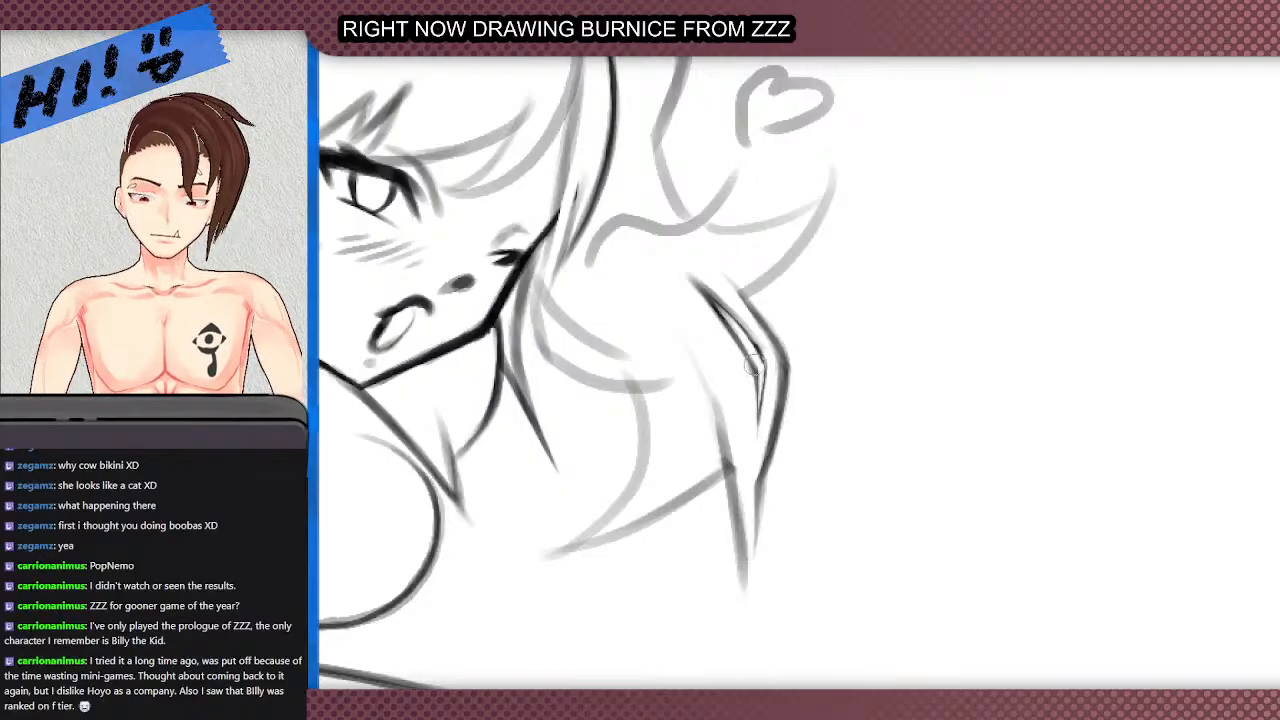
- Redraw the lower lock's inner fold as a longer dark line running parallel to the outer edge
scroll(719, 291, down, 3)
scroll(681, 249, down, 1)
scroll(685, 240, up, 4)
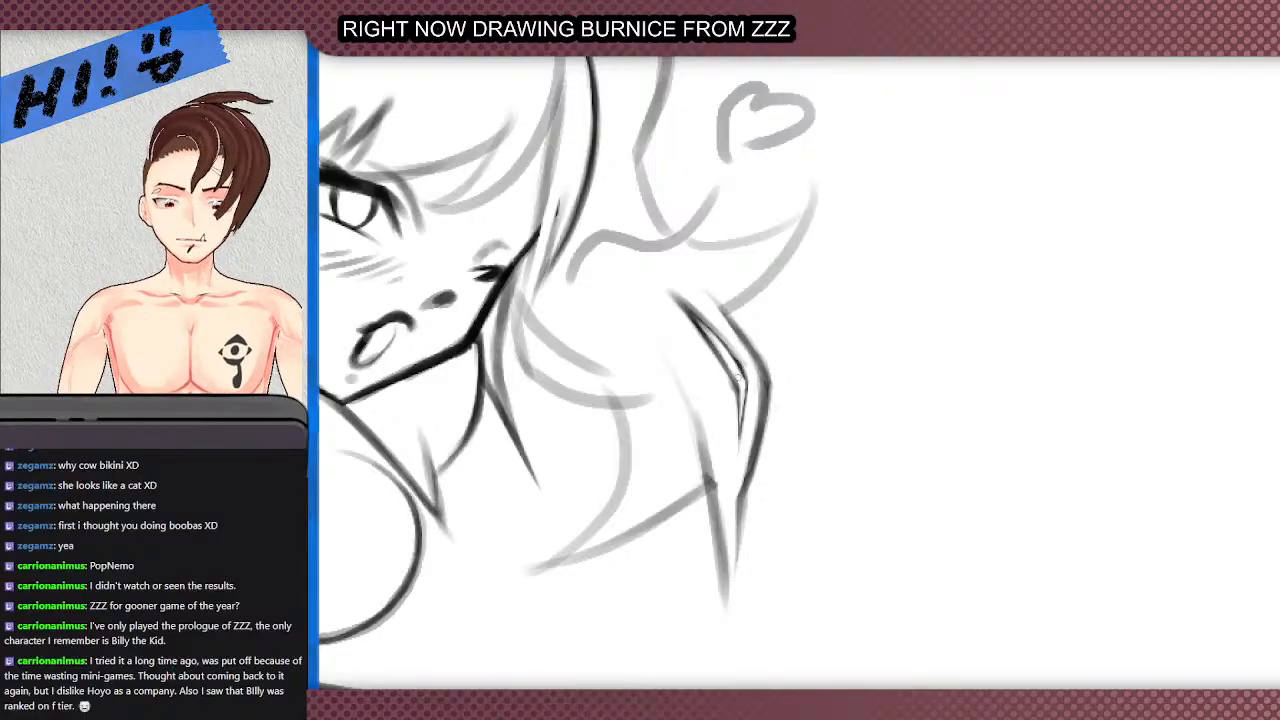
scroll(720, 341, up, 3)
drag(585, 212, 721, 333)
drag(614, 236, 761, 386)
mouse_move(668, 284)
mouse_down()
mouse_move(760, 392)
mouse_move(764, 520)
mouse_move(740, 608)
mouse_up()
mouse_move(758, 408)
mouse_down()
mouse_move(765, 490)
mouse_move(792, 425)
mouse_up()
- Darken the lower lock's outer edge toward its tip and clean up the inner fold, adding a thin strand line beside it
scroll(775, 422, down, 3)
mouse_move(766, 528)
mouse_down()
mouse_move(798, 409)
mouse_move(762, 530)
mouse_up()
drag(778, 425, 748, 566)
mouse_move(752, 520)
mouse_down()
mouse_move(778, 394)
mouse_move(762, 532)
mouse_up()
mouse_move(769, 480)
mouse_down()
mouse_move(750, 553)
mouse_move(756, 539)
mouse_move(746, 640)
mouse_up()
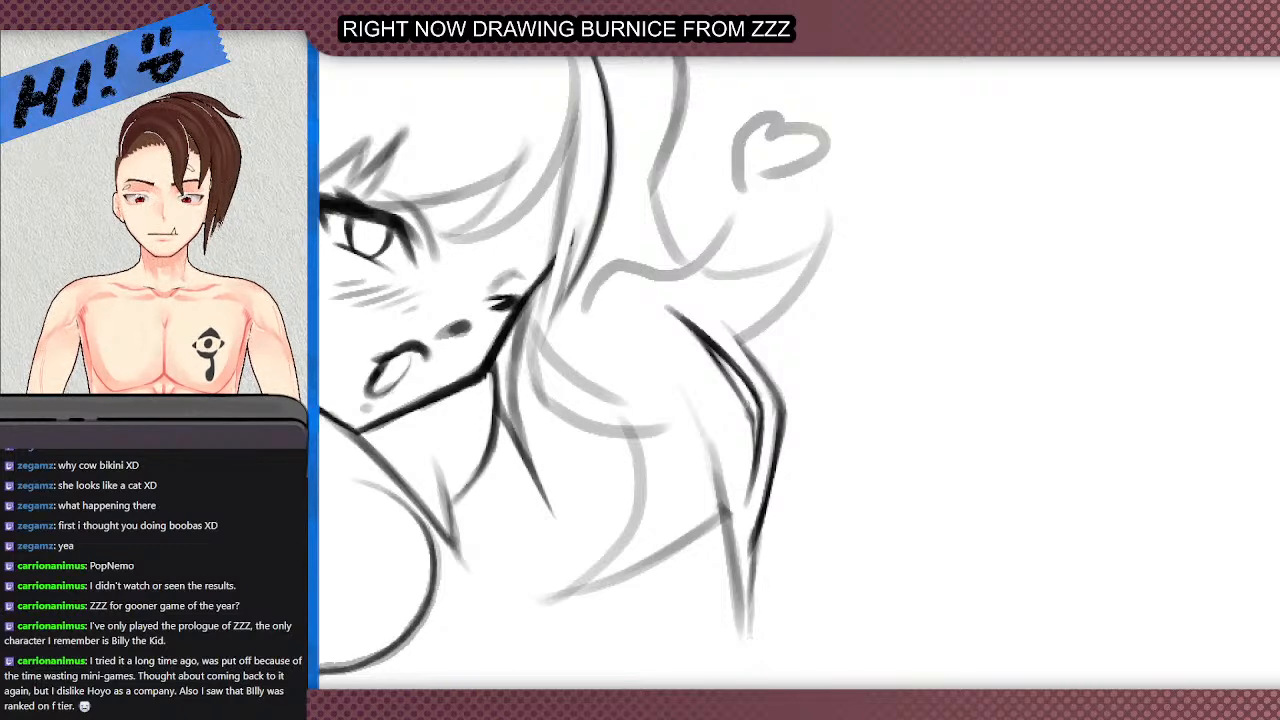
drag(754, 446, 751, 471)
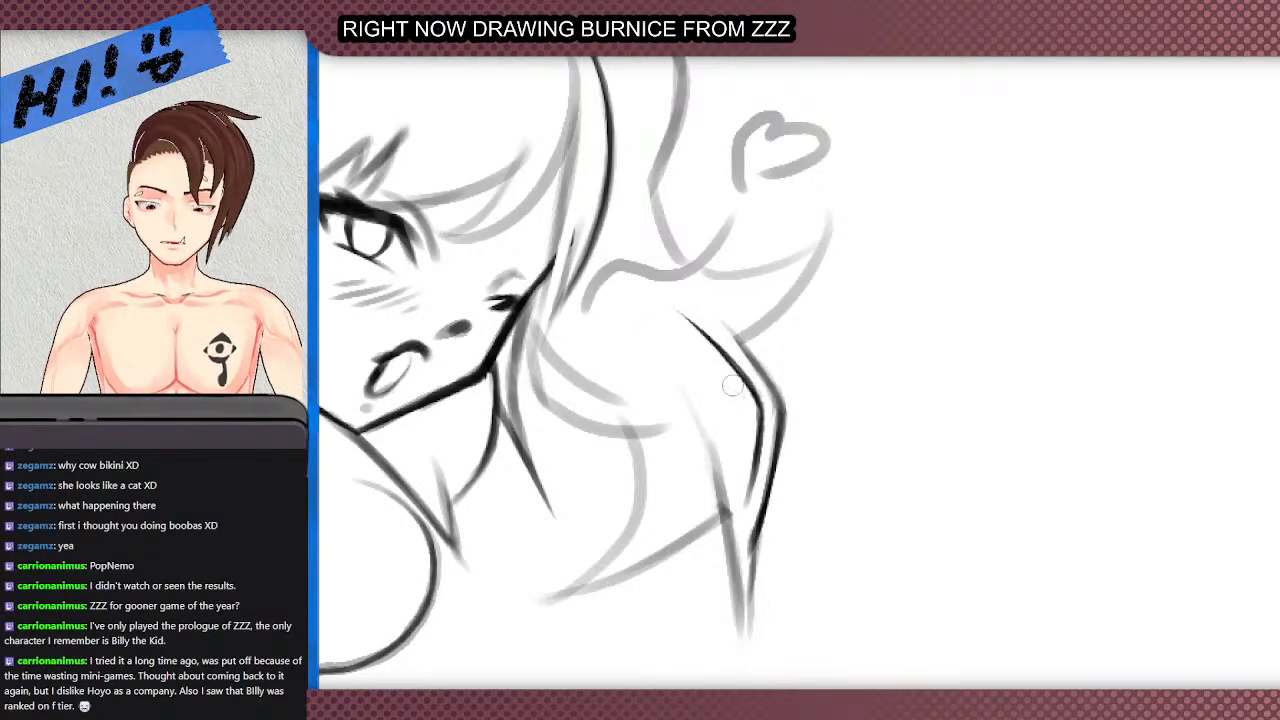
drag(690, 322, 754, 464)
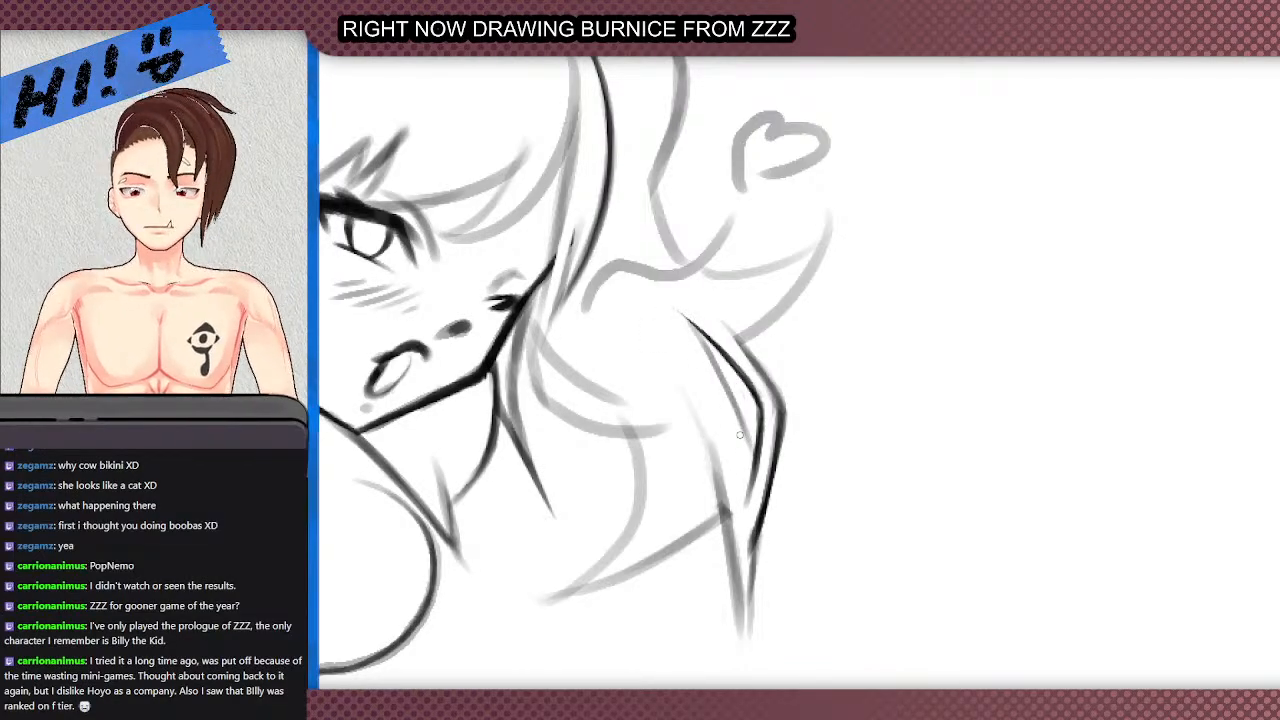
- Erase the overlapping wave line at the far pigtail's outward flick and the small heart above it
scroll(712, 386, down, 4)
scroll(681, 258, up, 3)
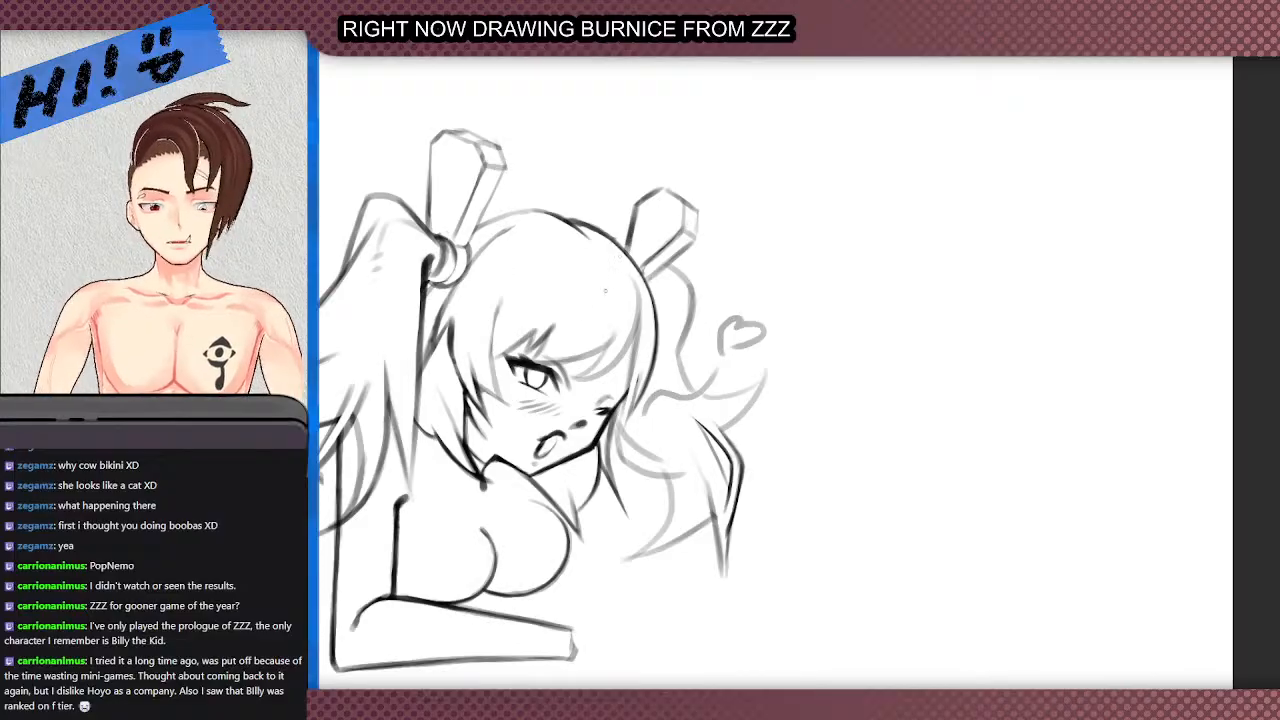
scroll(667, 330, up, 2)
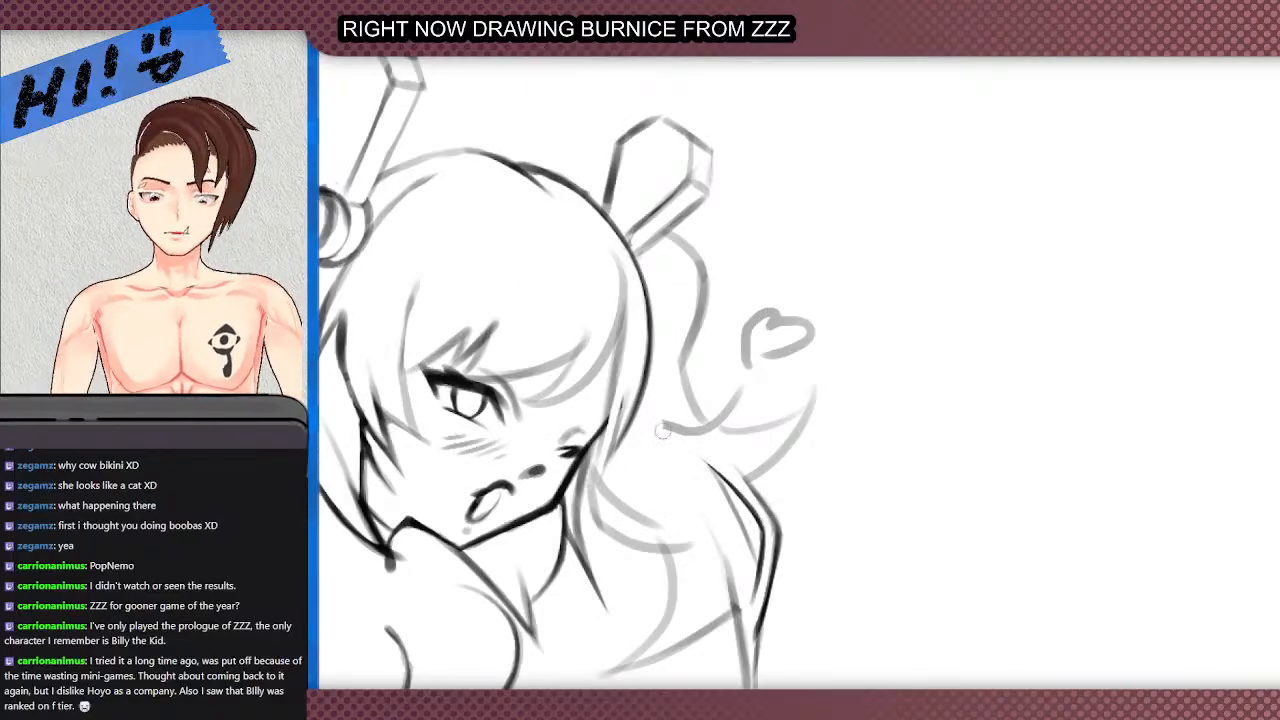
drag(680, 431, 742, 390)
mouse_move(758, 328)
mouse_down()
mouse_move(767, 315)
mouse_move(792, 348)
mouse_move(768, 361)
mouse_up()
- Redraw the lower part of the far pigtail's wavy edge so it curves smoothly into the outward flick
key(b)
drag(726, 430, 690, 393)
key(ctrl+z)
key(ctrl+z)
mouse_move(730, 431)
mouse_down()
mouse_move(692, 413)
mouse_move(687, 366)
mouse_up()
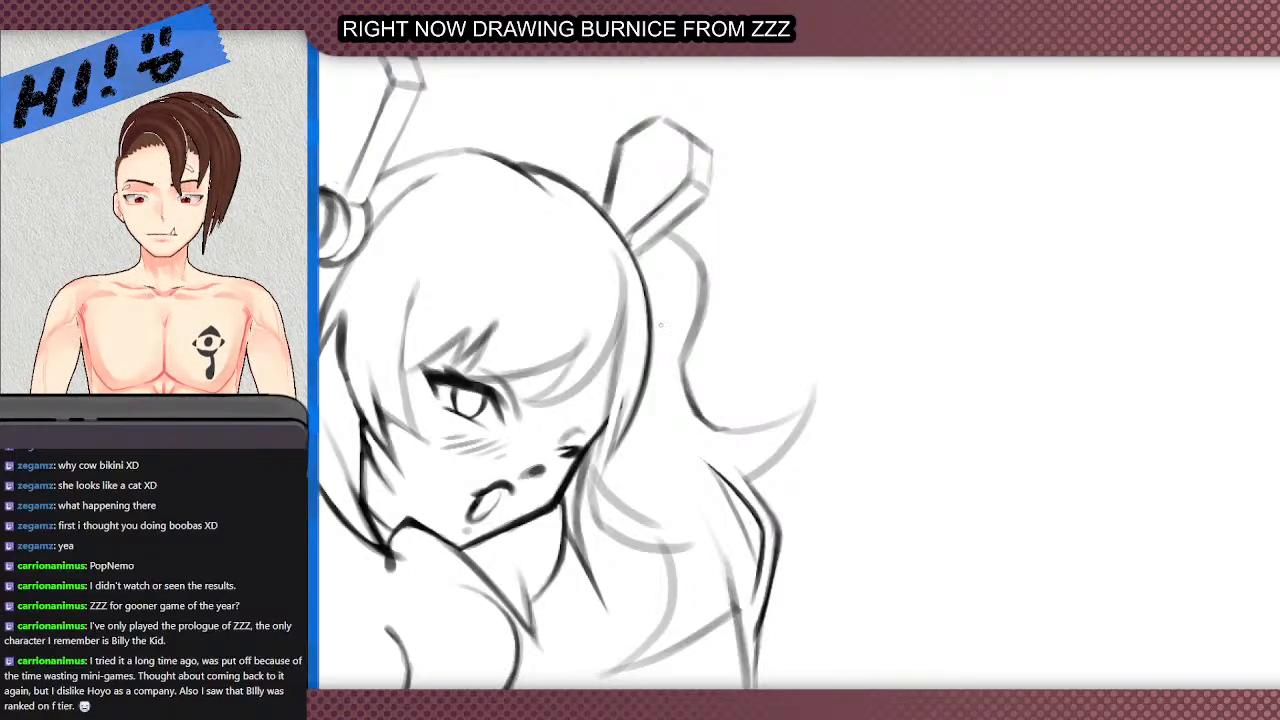
scroll(631, 354, down, 1)
scroll(636, 359, up, 1)
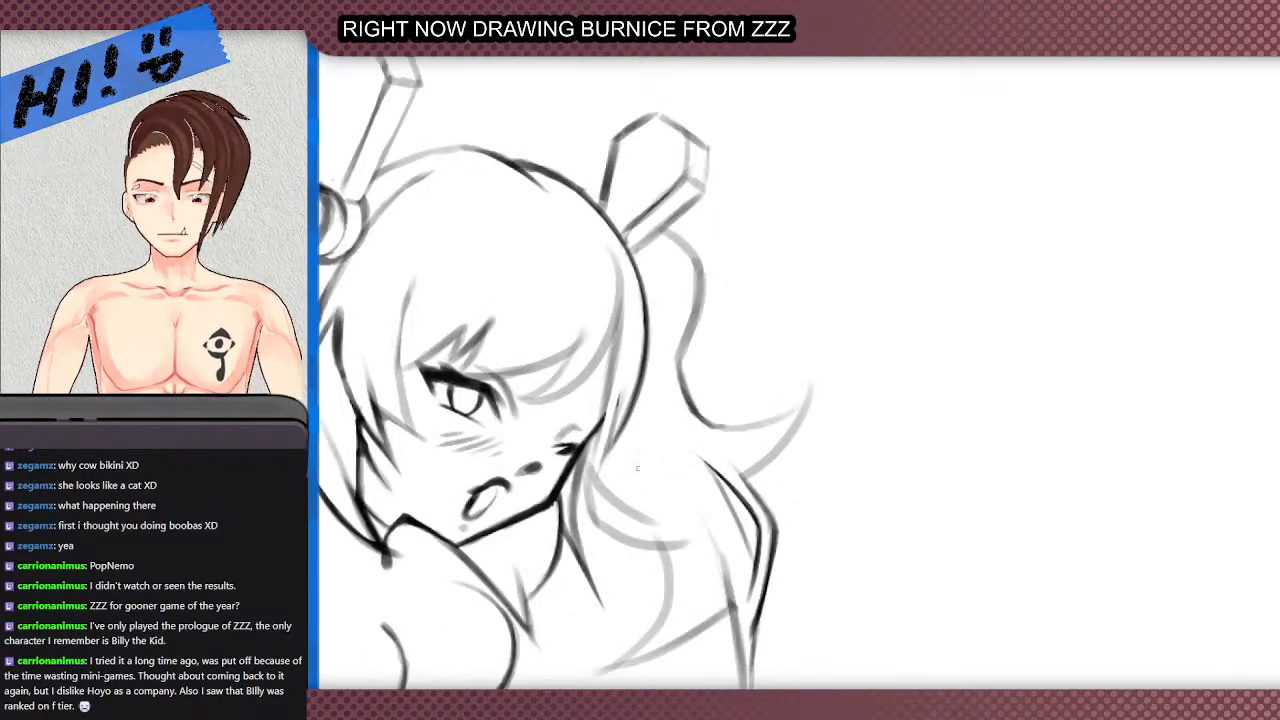
drag(663, 363, 657, 367)
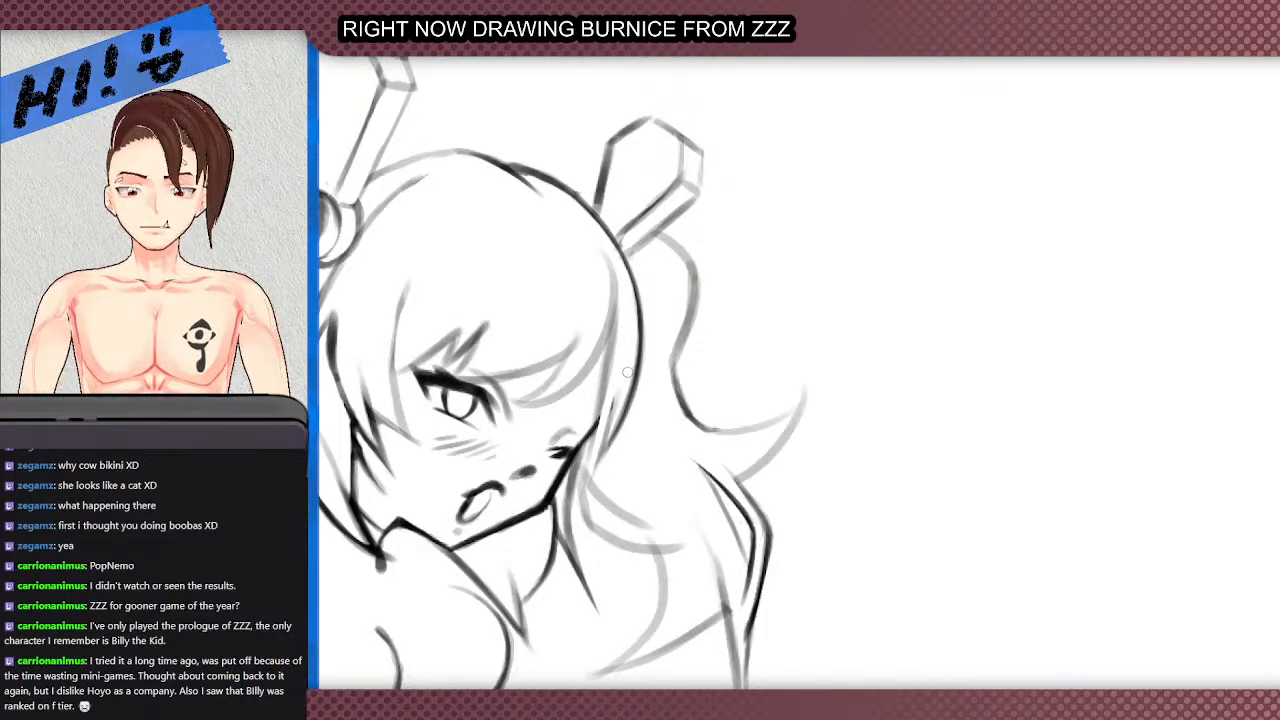
scroll(584, 268, down, 1)
scroll(504, 319, down, 3)
scroll(400, 377, up, 3)
scroll(773, 360, down, 1)
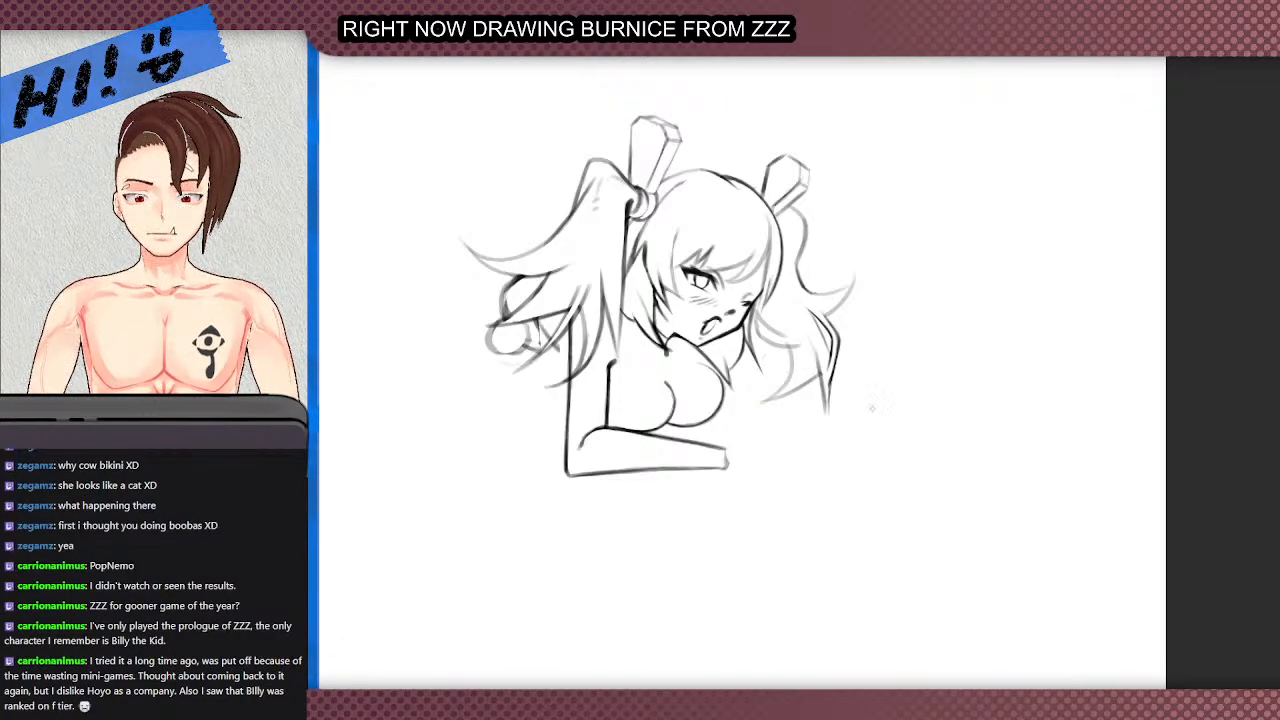
- Sketch the far forearm slanting from below the chin down to a blunt elbow, and trim the lines overshooting its end
scroll(566, 167, up, 1)
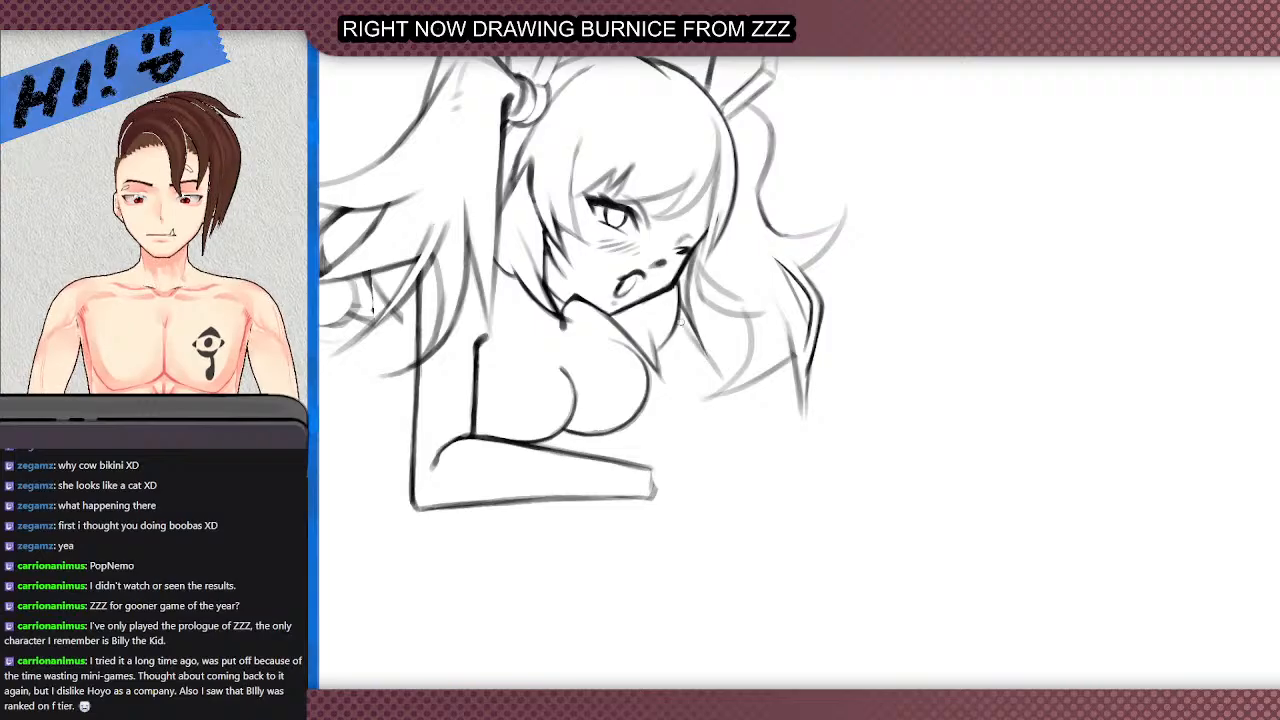
drag(688, 332, 716, 378)
key(ctrl+z)
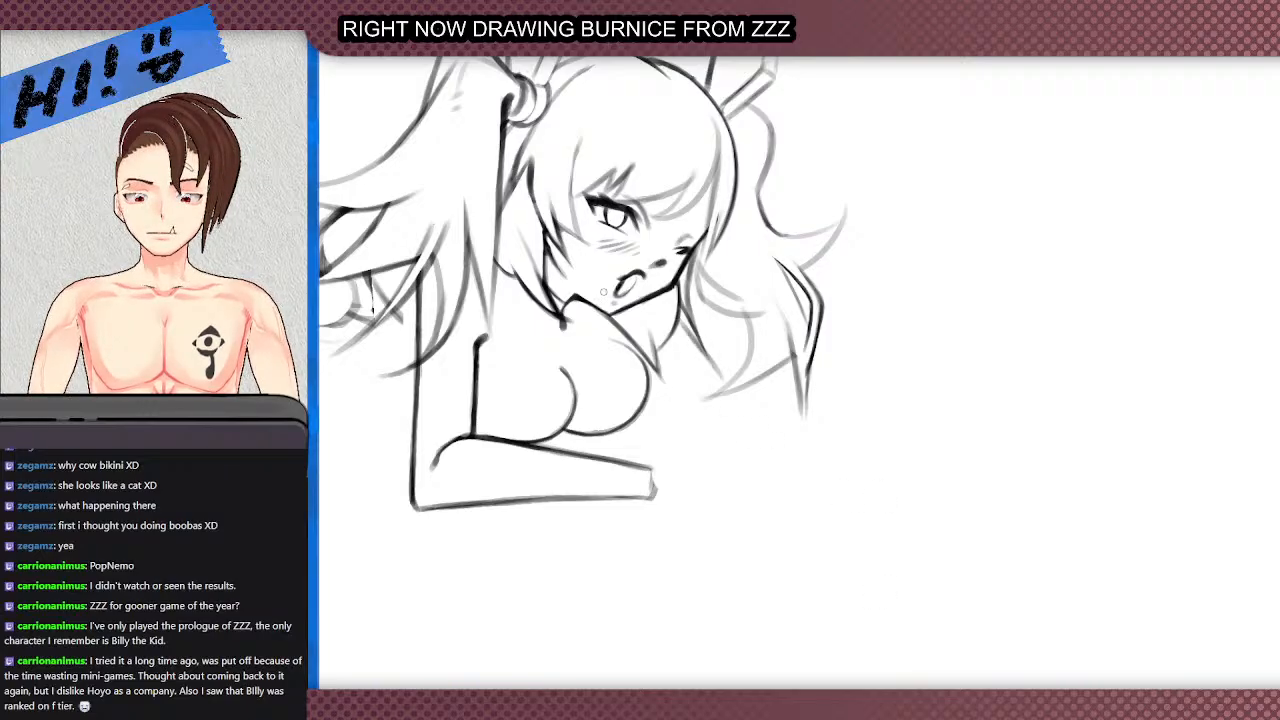
mouse_move(740, 396)
mouse_down()
mouse_move(792, 454)
mouse_move(762, 490)
mouse_move(768, 506)
mouse_up()
key(ctrl+z)
mouse_move(672, 420)
mouse_down()
mouse_move(774, 506)
mouse_move(664, 386)
mouse_up()
key(ctrl+z)
drag(828, 480, 676, 365)
drag(762, 426, 678, 372)
key(ctrl+z)
mouse_move(840, 487)
mouse_down()
mouse_move(662, 348)
mouse_move(662, 391)
mouse_move(590, 379)
mouse_up()
key(ctrl+z)
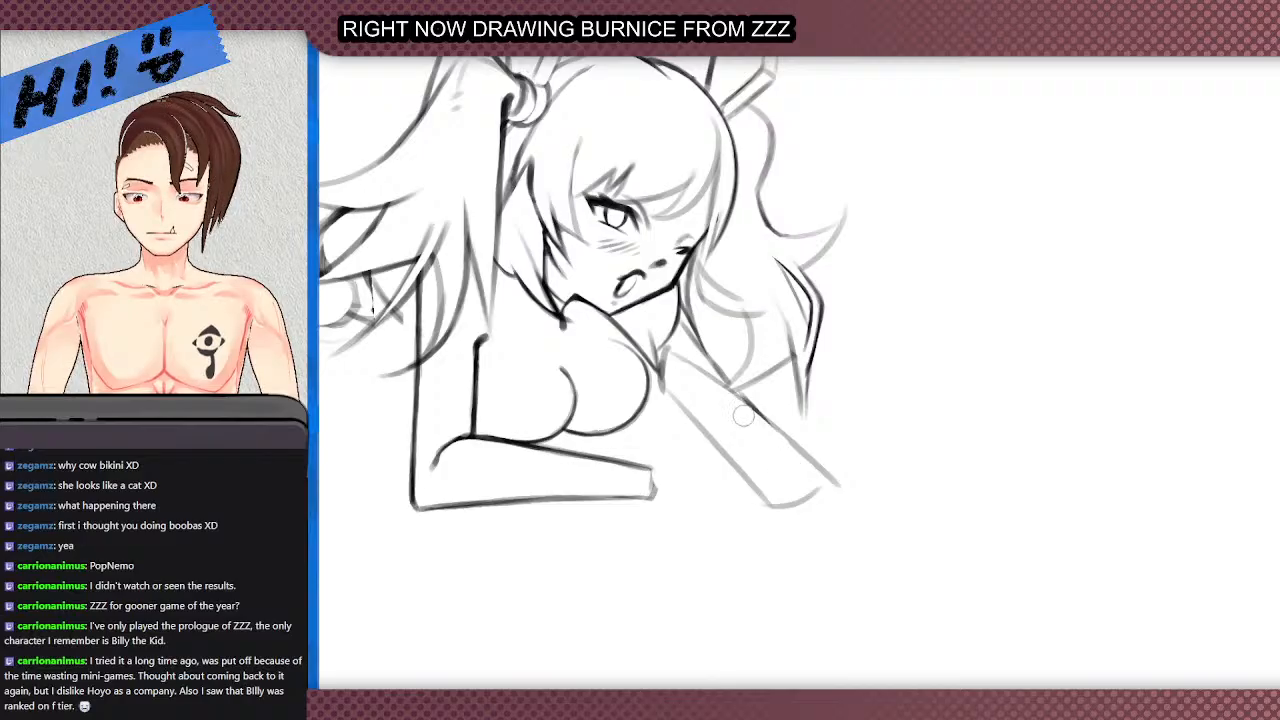
mouse_move(828, 472)
mouse_down()
mouse_move(802, 440)
mouse_move(813, 478)
mouse_up()
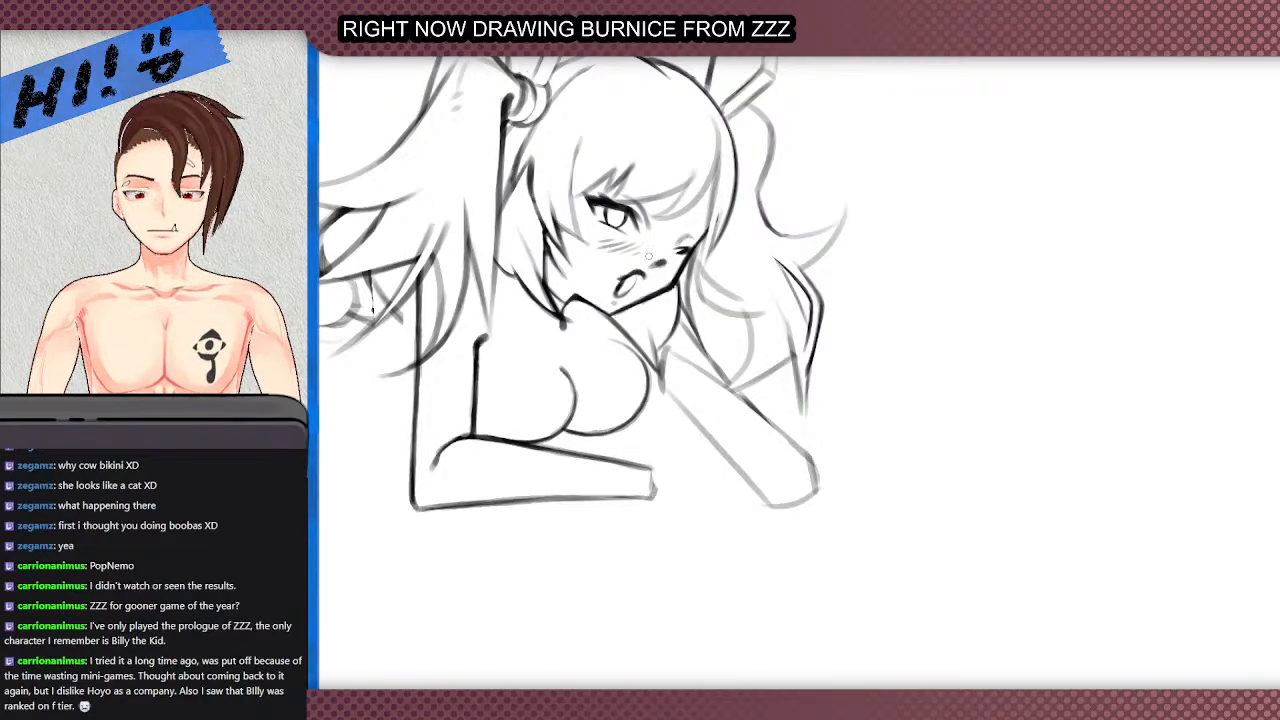
- Sketch the upper edge of the far hand from the wrist across the chest below the chin
scroll(690, 342, down, 1)
scroll(666, 340, up, 1)
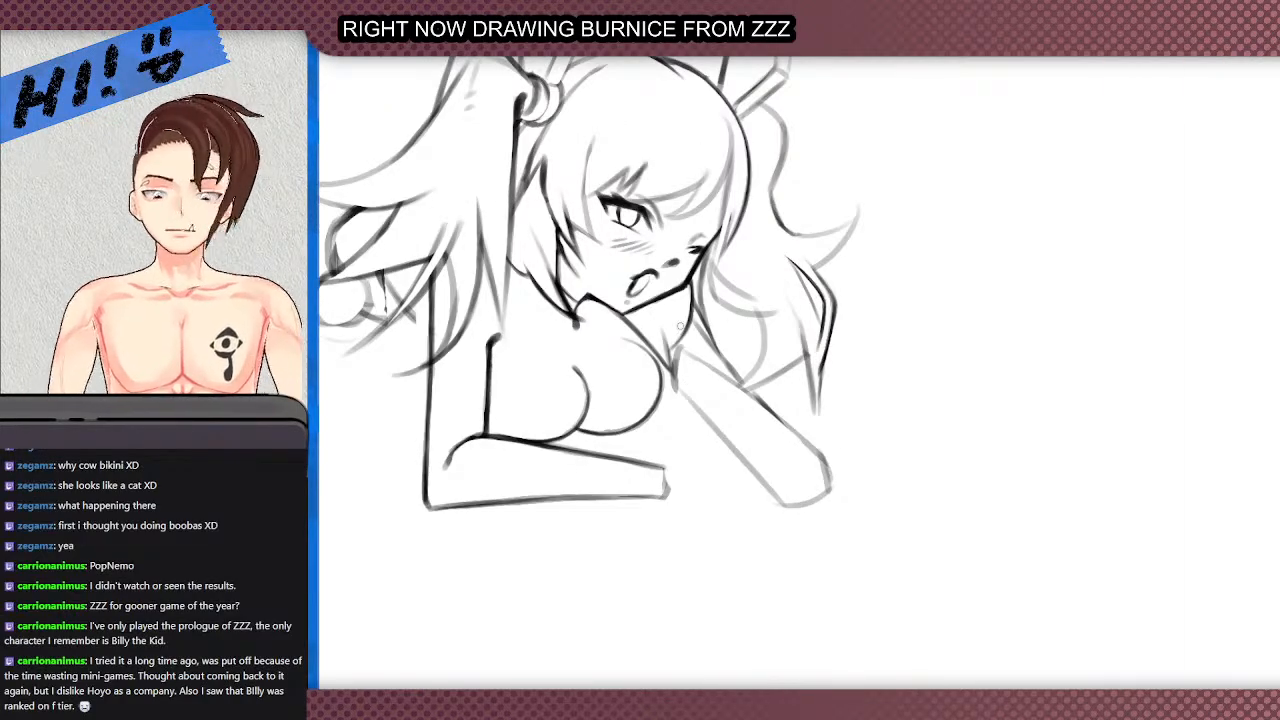
scroll(575, 295, down, 1)
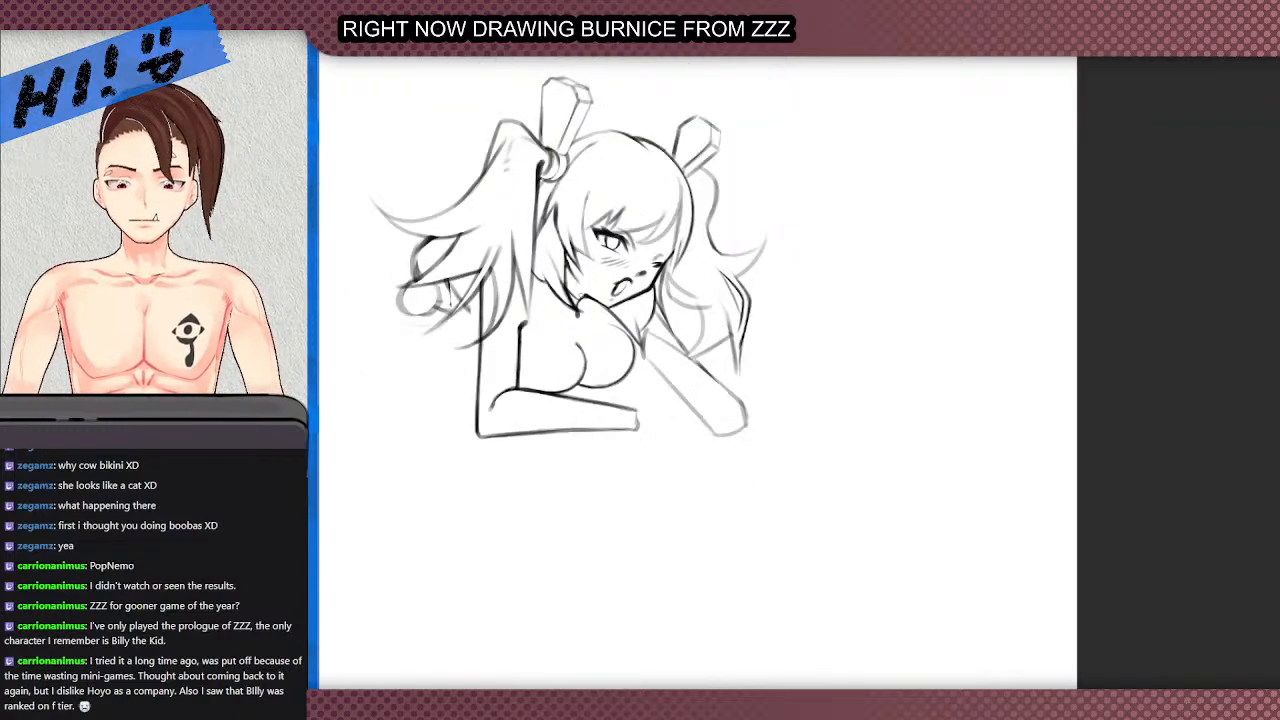
scroll(616, 329, up, 1)
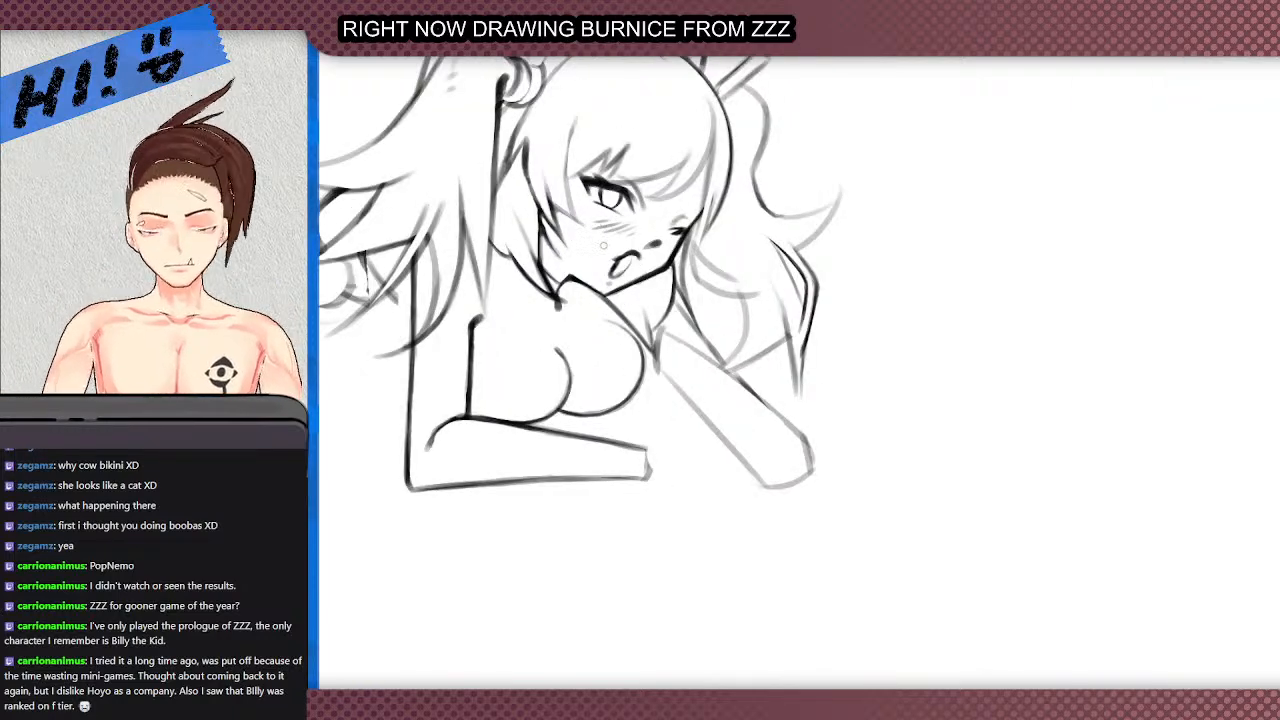
scroll(603, 244, up, 1)
drag(690, 376, 535, 370)
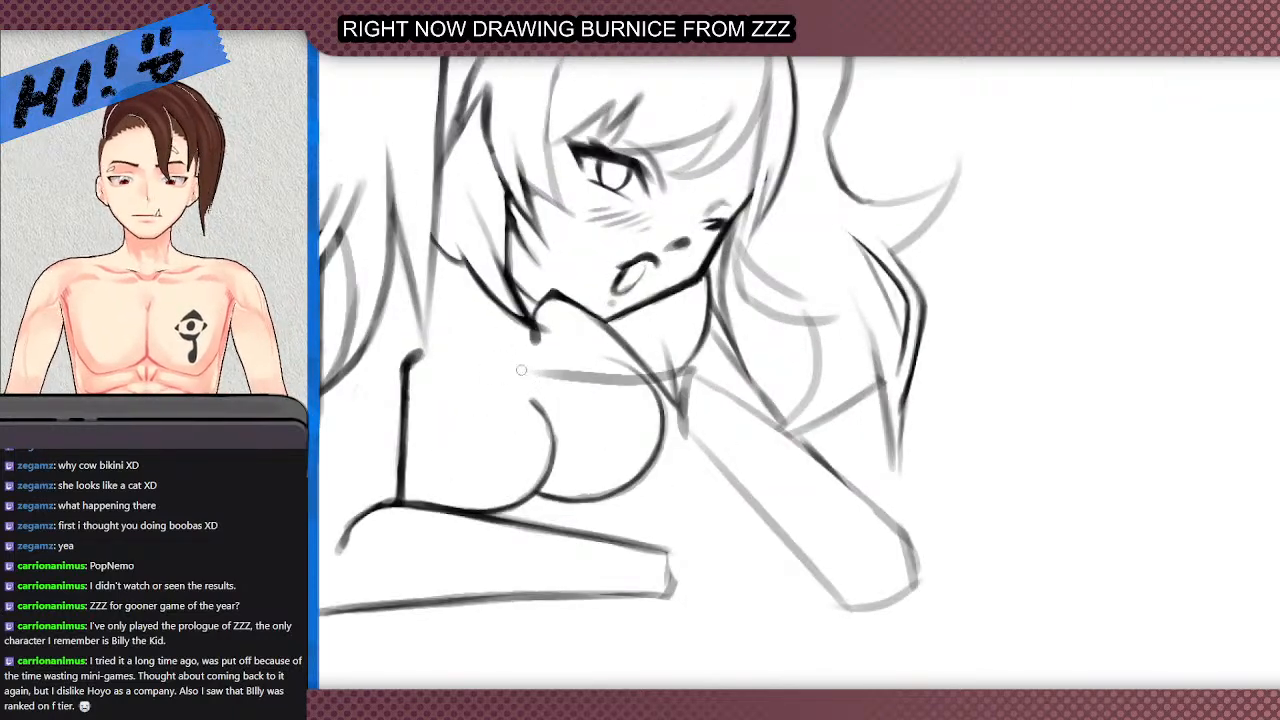
mouse_move(556, 376)
mouse_down()
mouse_move(504, 429)
mouse_move(551, 449)
mouse_move(528, 420)
mouse_move(499, 426)
mouse_move(530, 455)
mouse_up()
key(ctrl+z)
- Rotate the canvas and erase the chest outline and hair tip overlapped by the far hand and wrist
key(e)
mouse_move(518, 400)
mouse_down()
mouse_move(534, 376)
mouse_move(519, 389)
mouse_up()
drag(706, 228, 640, 420)
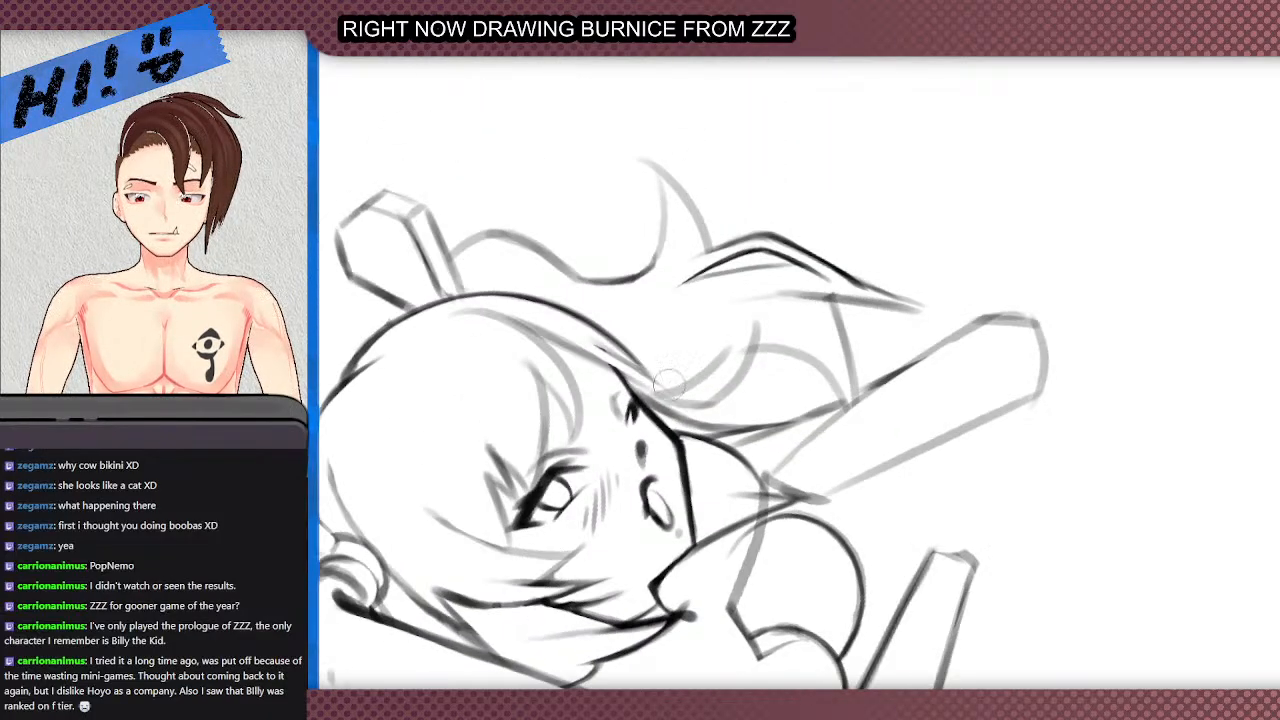
scroll(760, 550, down, 2)
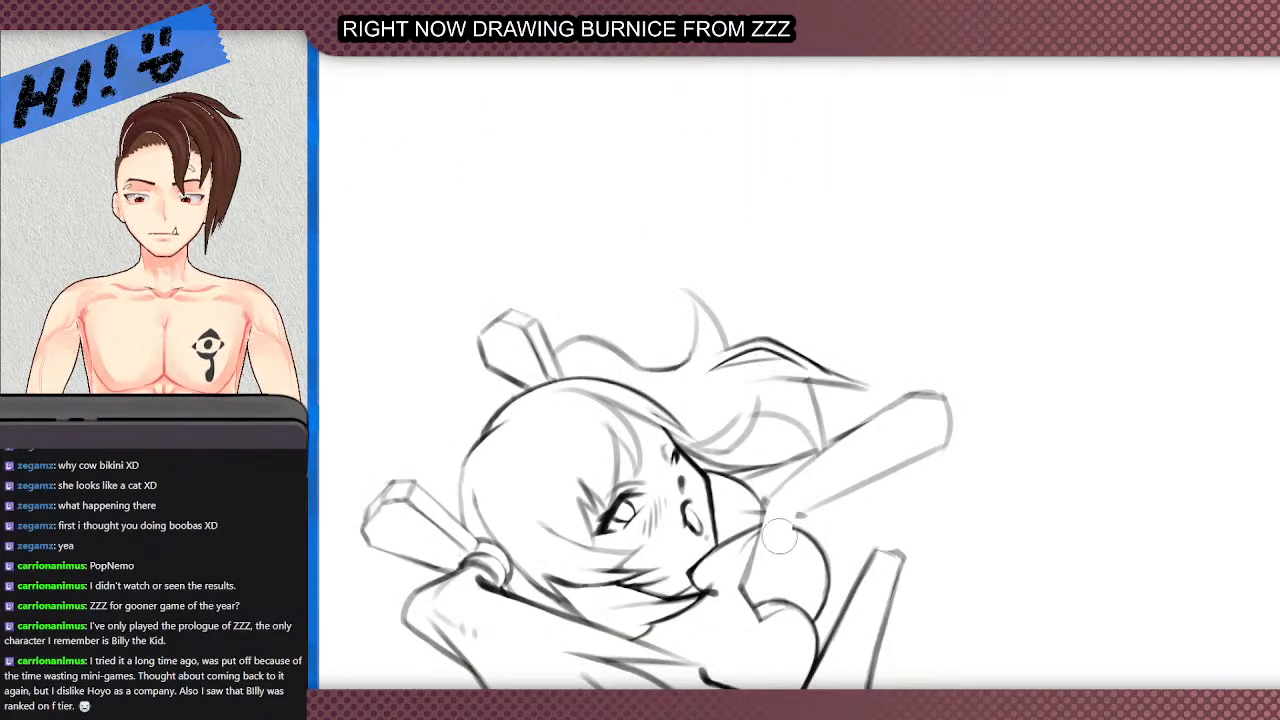
scroll(770, 500, up, 2)
drag(755, 486, 797, 482)
- Draw the far hand's lower edge curving from the wrist to the fingers and erase the chest line crossing it
key(b)
mouse_move(814, 370)
mouse_down()
mouse_move(824, 440)
mouse_move(795, 503)
mouse_move(803, 437)
mouse_up()
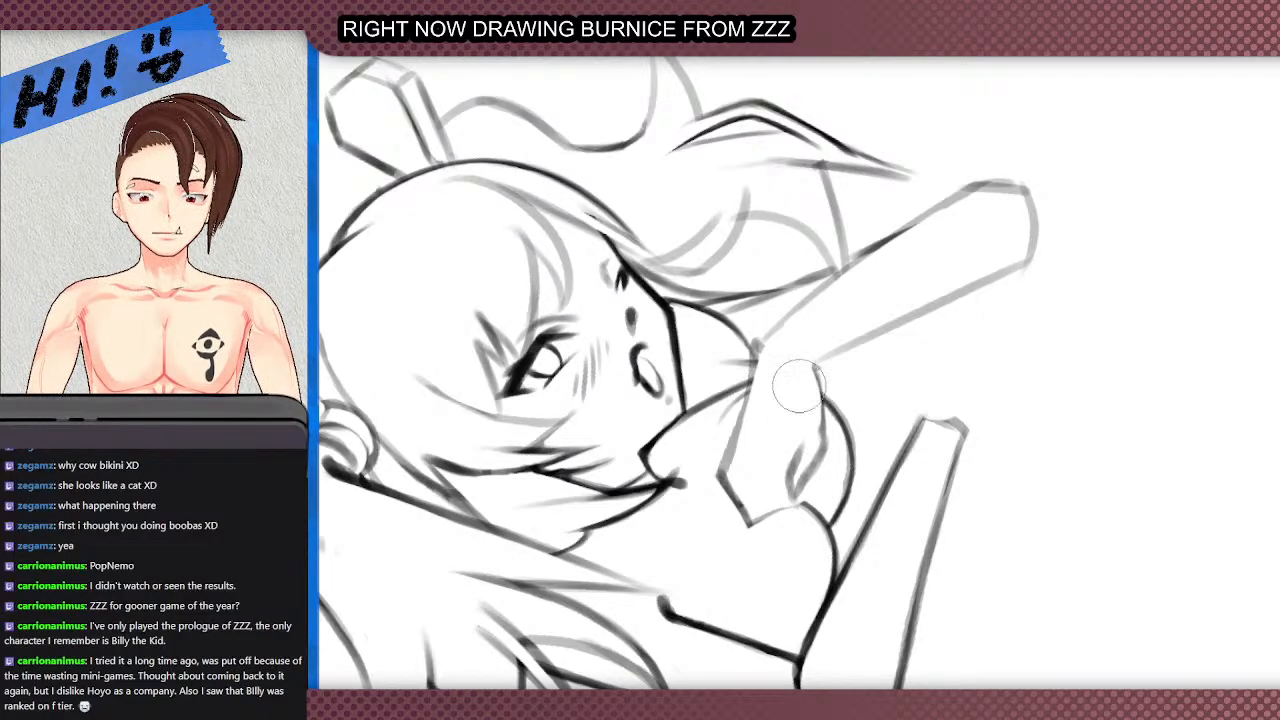
drag(811, 367, 822, 439)
key(e)
mouse_move(826, 388)
mouse_down()
mouse_move(827, 455)
mouse_move(825, 396)
mouse_move(845, 429)
mouse_move(819, 401)
mouse_move(835, 413)
mouse_move(824, 401)
mouse_move(837, 493)
mouse_up()
key(b)
key(e)
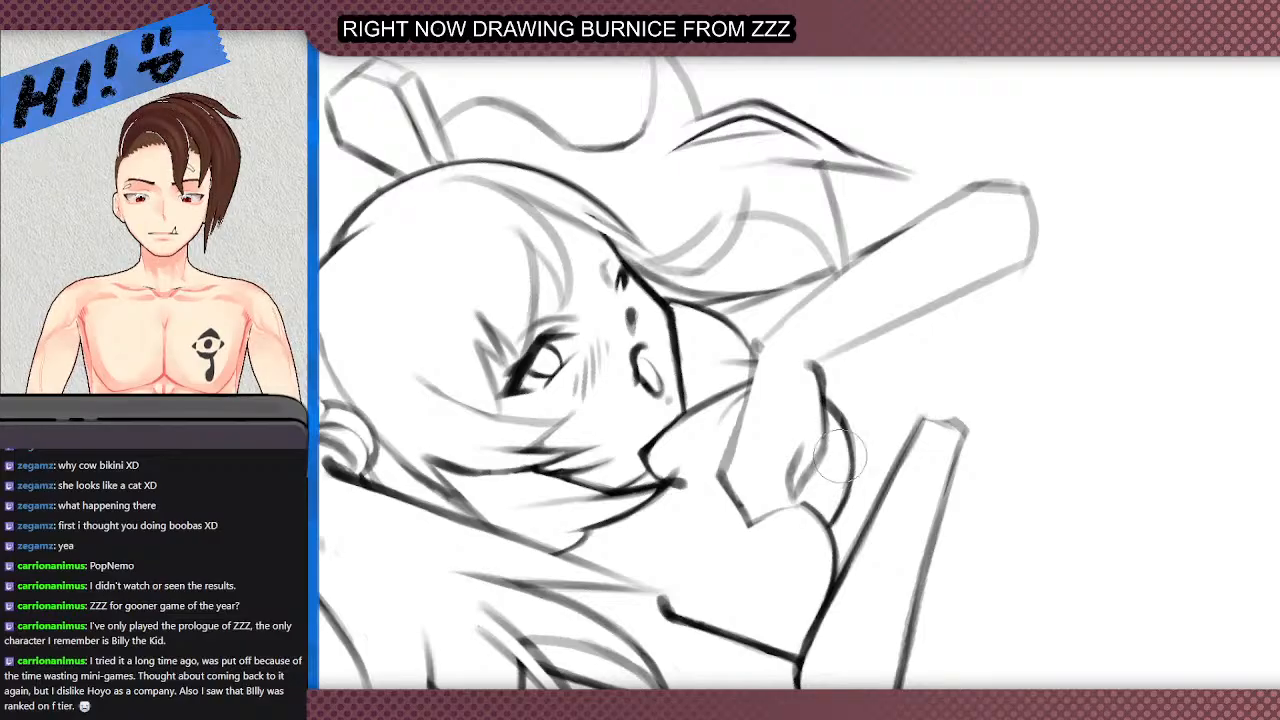
scroll(763, 392, down, 1)
scroll(769, 474, up, 1)
key(b)
mouse_move(748, 484)
mouse_down()
mouse_move(790, 463)
mouse_move(784, 445)
mouse_up()
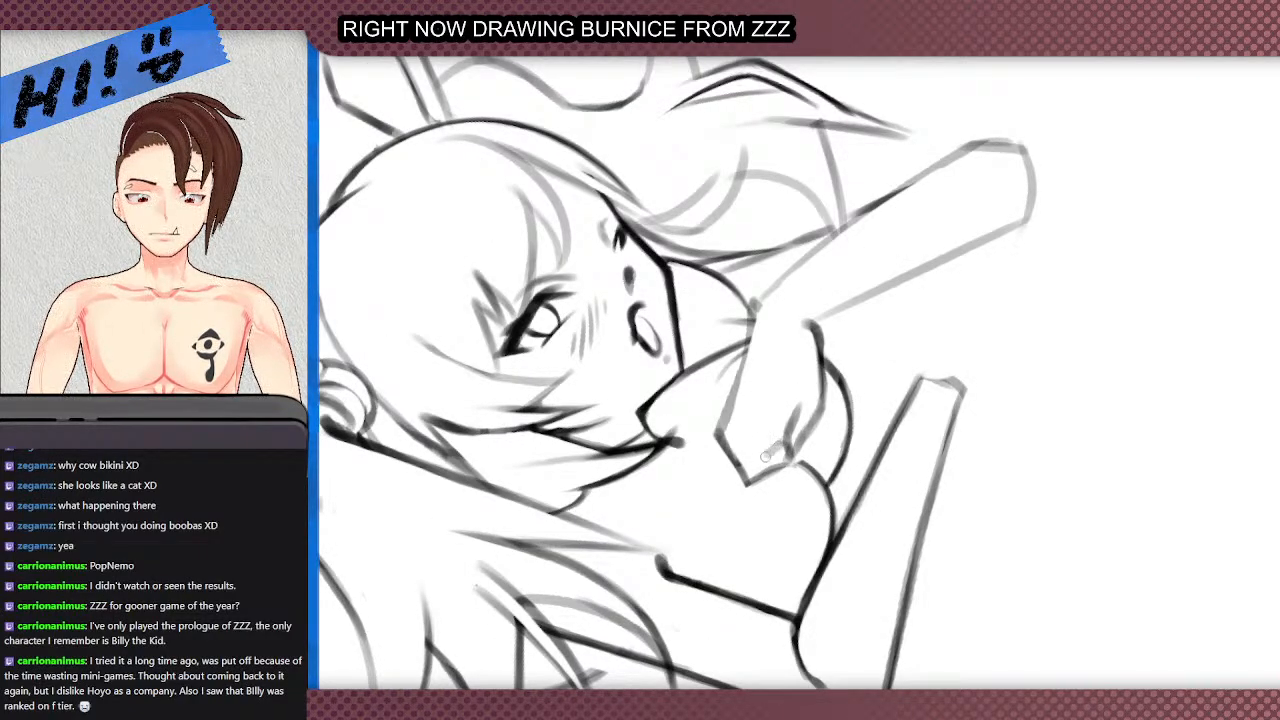
key(ctrl+z)
key(ctrl+z)
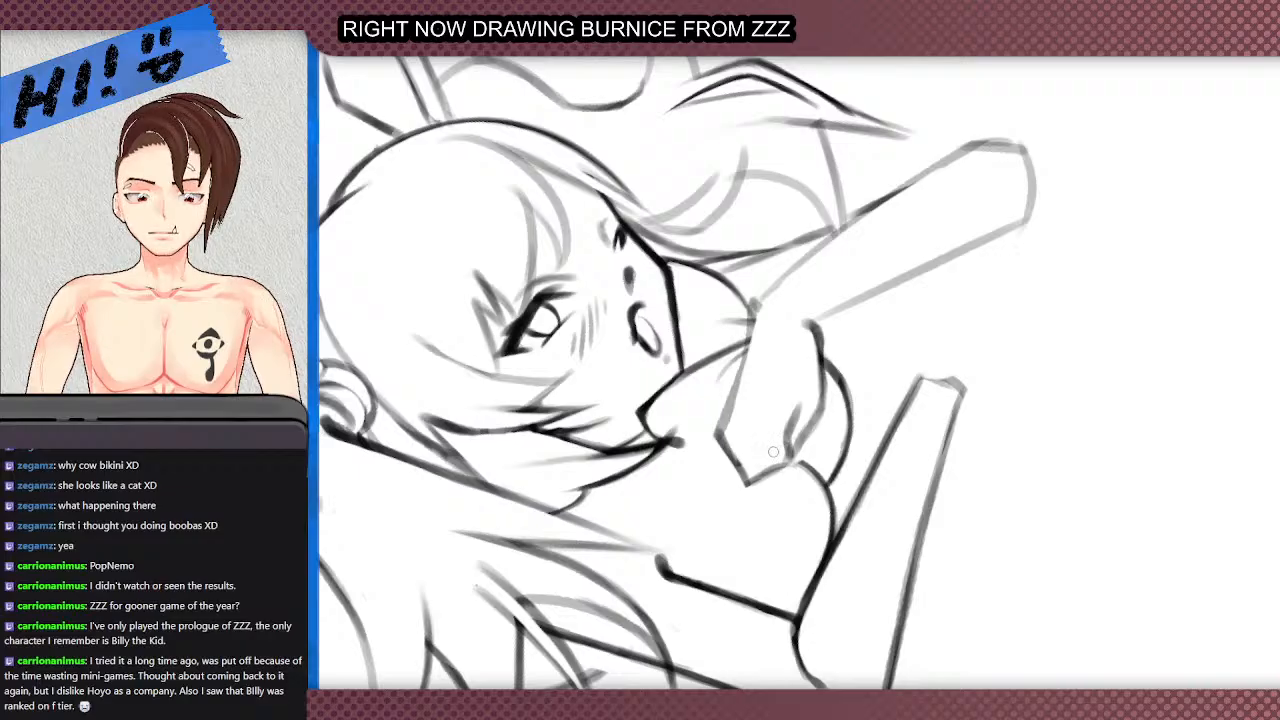
- Rotate the canvas, sketch the bent finger and palm lines inside the far hand, and erase the strokes crossing the palm
mouse_move(790, 457)
mouse_down()
mouse_move(773, 420)
mouse_move(756, 459)
mouse_move(746, 420)
mouse_move(741, 437)
mouse_move(790, 378)
mouse_up()
drag(1011, 527, 590, 528)
scroll(703, 291, down, 2)
scroll(953, 352, up, 2)
scroll(641, 318, up, 2)
mouse_move(760, 396)
mouse_down()
mouse_move(710, 384)
mouse_move(748, 390)
mouse_up()
mouse_move(681, 358)
mouse_down()
mouse_move(699, 372)
mouse_move(668, 306)
mouse_move(690, 364)
mouse_move(737, 377)
mouse_up()
key(e)
mouse_move(725, 355)
mouse_down()
mouse_move(685, 303)
mouse_move(642, 302)
mouse_up()
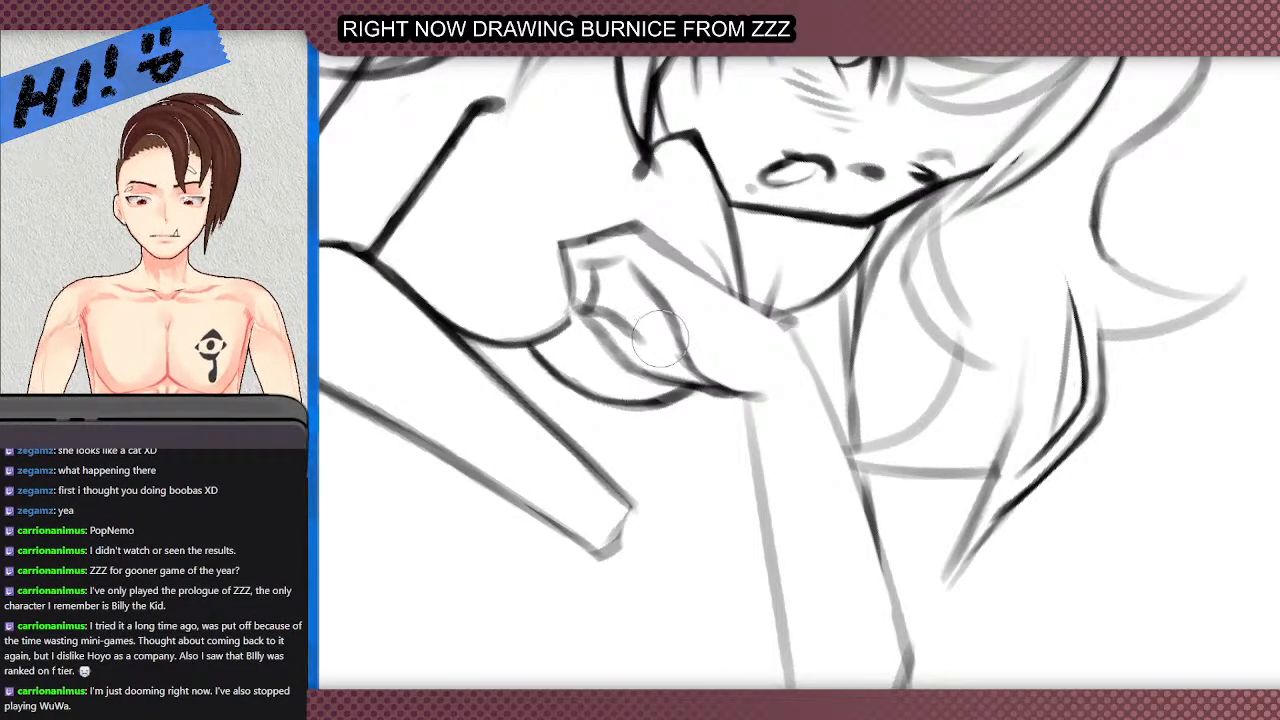
- Draw the thumb line from the folded fingers toward the wrist inside the far hand and erase the overlapping part of the old line
scroll(660, 330, down, 3)
scroll(693, 360, up, 2)
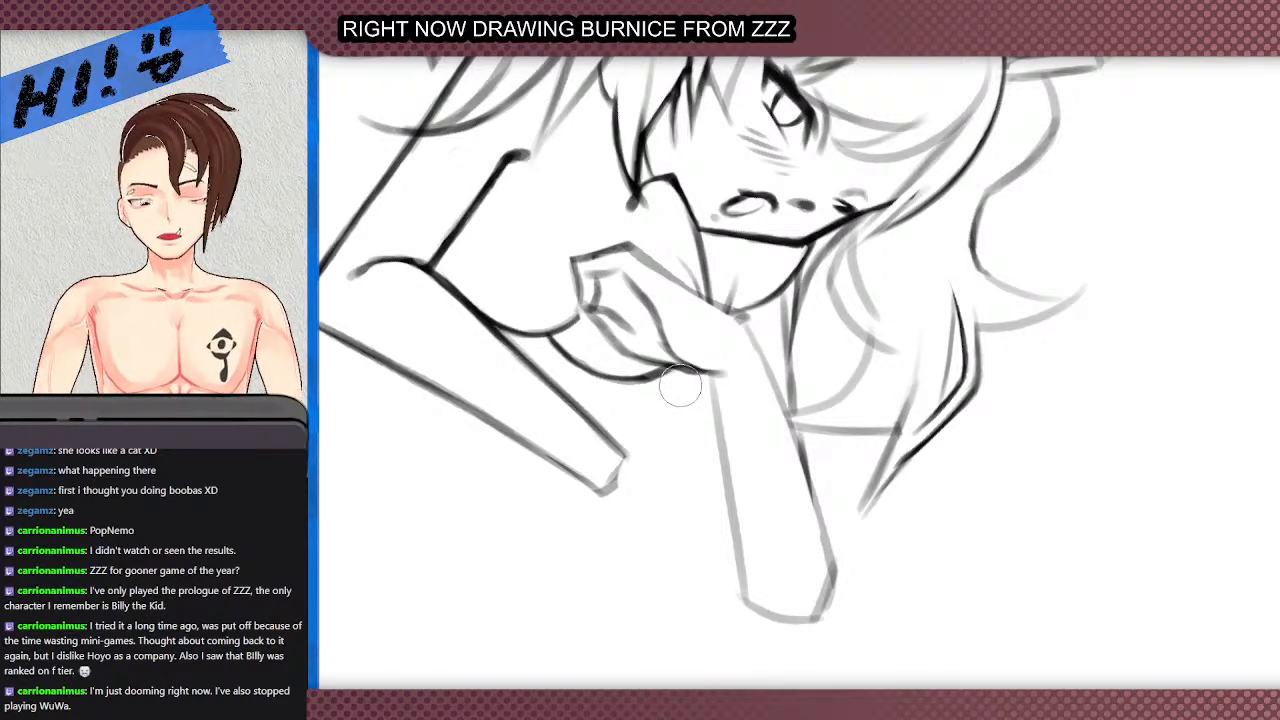
scroll(620, 270, up, 1)
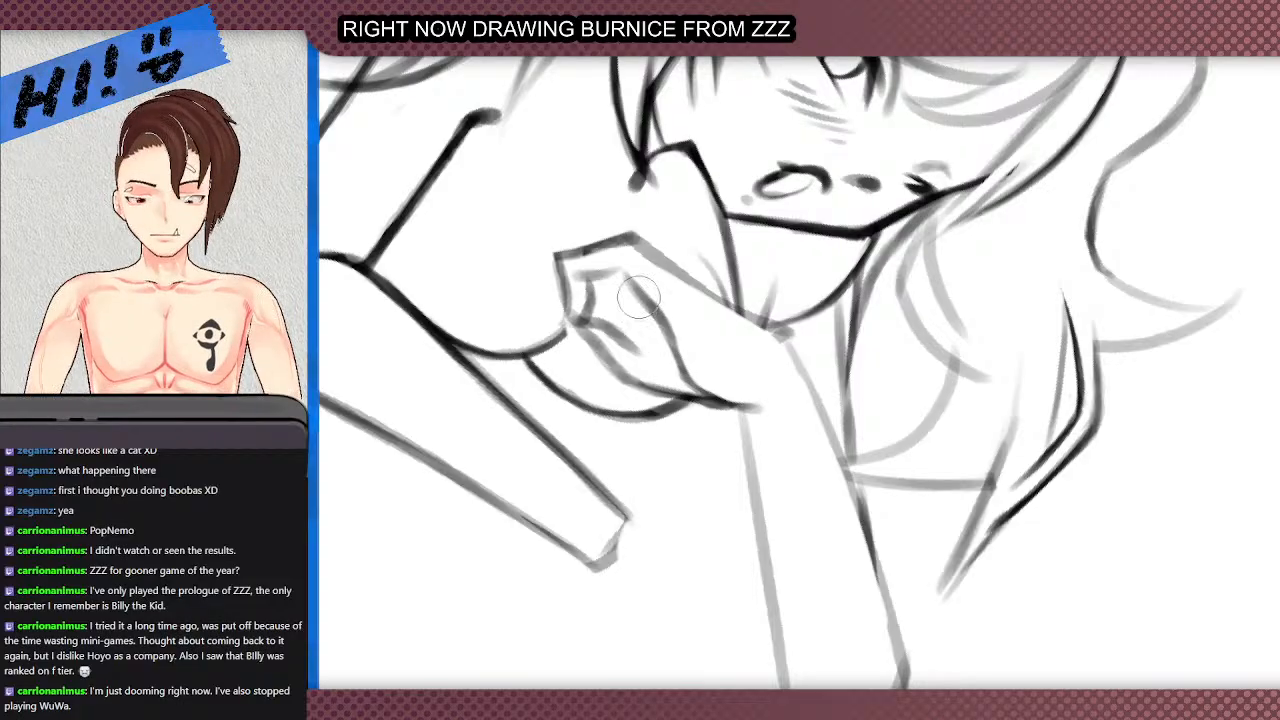
scroll(624, 277, up, 1)
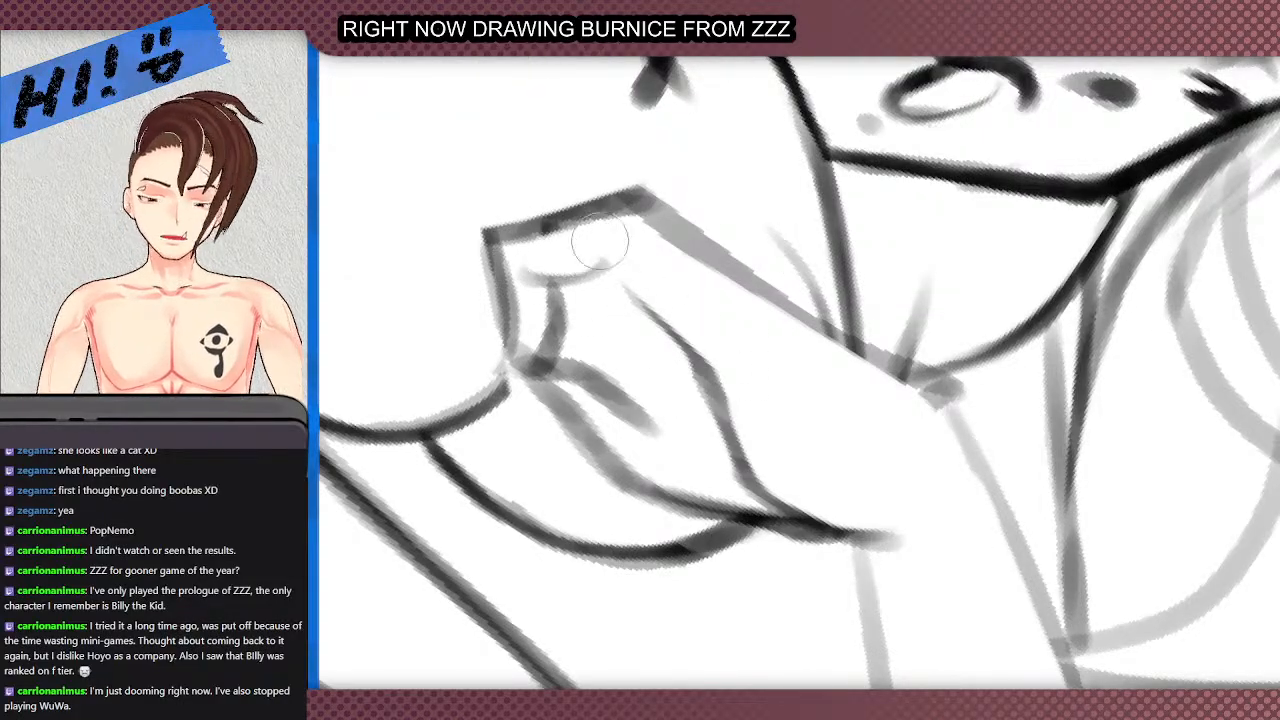
mouse_move(552, 281)
mouse_down()
mouse_move(611, 262)
mouse_move(643, 321)
mouse_move(694, 344)
mouse_up()
key(e)
mouse_move(620, 284)
mouse_down()
mouse_move(666, 303)
mouse_move(630, 295)
mouse_move(757, 386)
mouse_up()
key(b)
scroll(640, 346, down, 3)
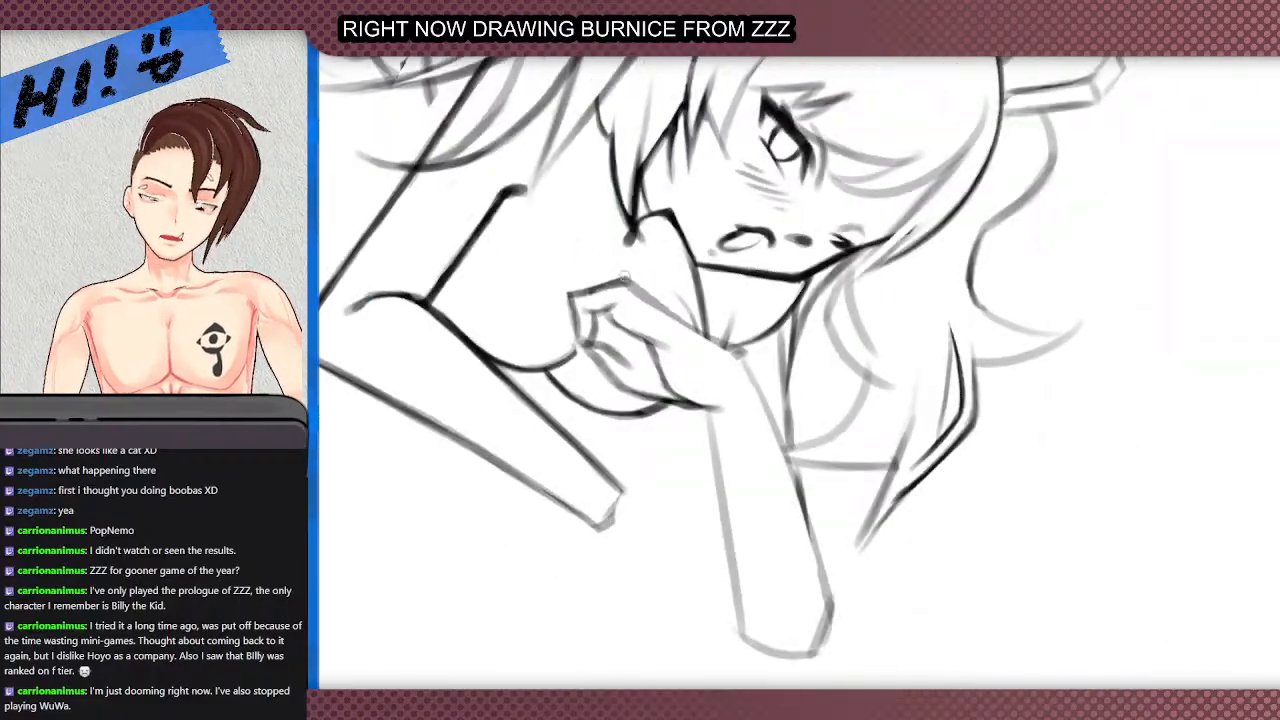
- Undo the last strokes, rotate the canvas, and erase the thumb line back to a short crease near the wrist
scroll(744, 410, up, 1)
key(e)
scroll(561, 294, up, 2)
mouse_move(552, 294)
mouse_down()
mouse_move(646, 355)
mouse_move(580, 289)
mouse_up()
key(ctrl+z)
key(ctrl+z)
drag(556, 190, 555, 560)
drag(740, 462, 638, 569)
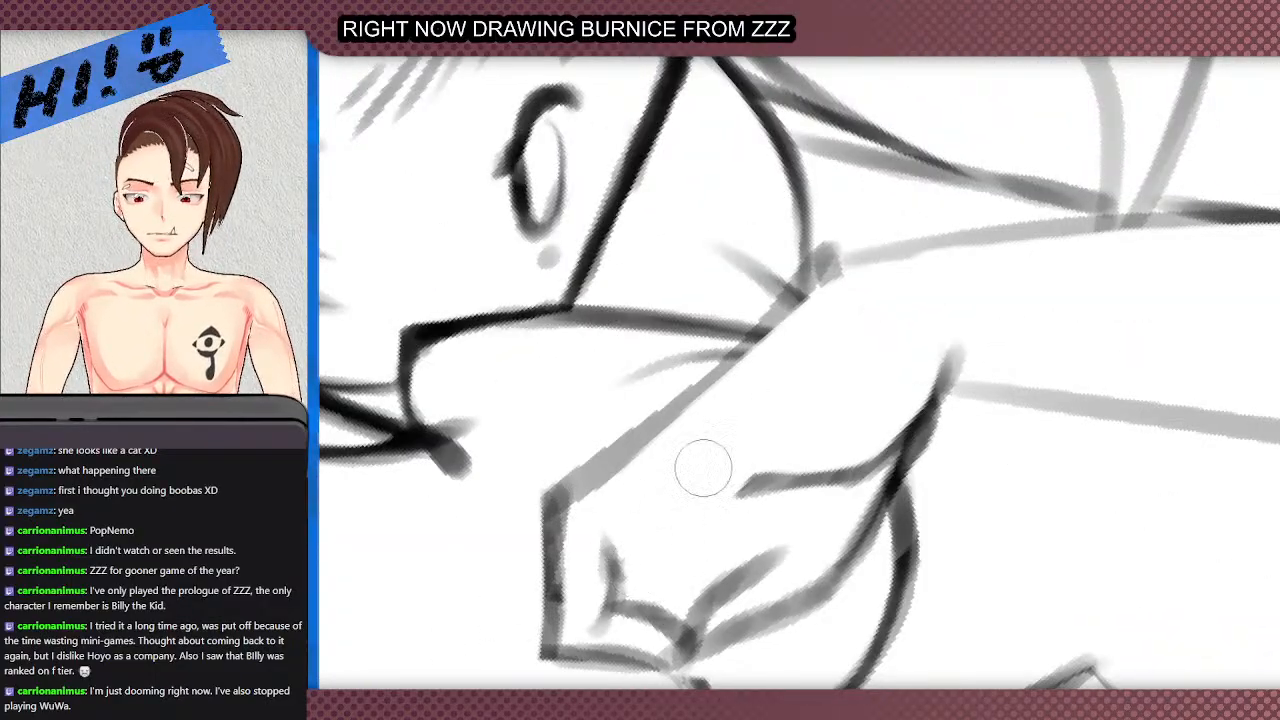
scroll(708, 475, down, 3)
scroll(688, 480, up, 2)
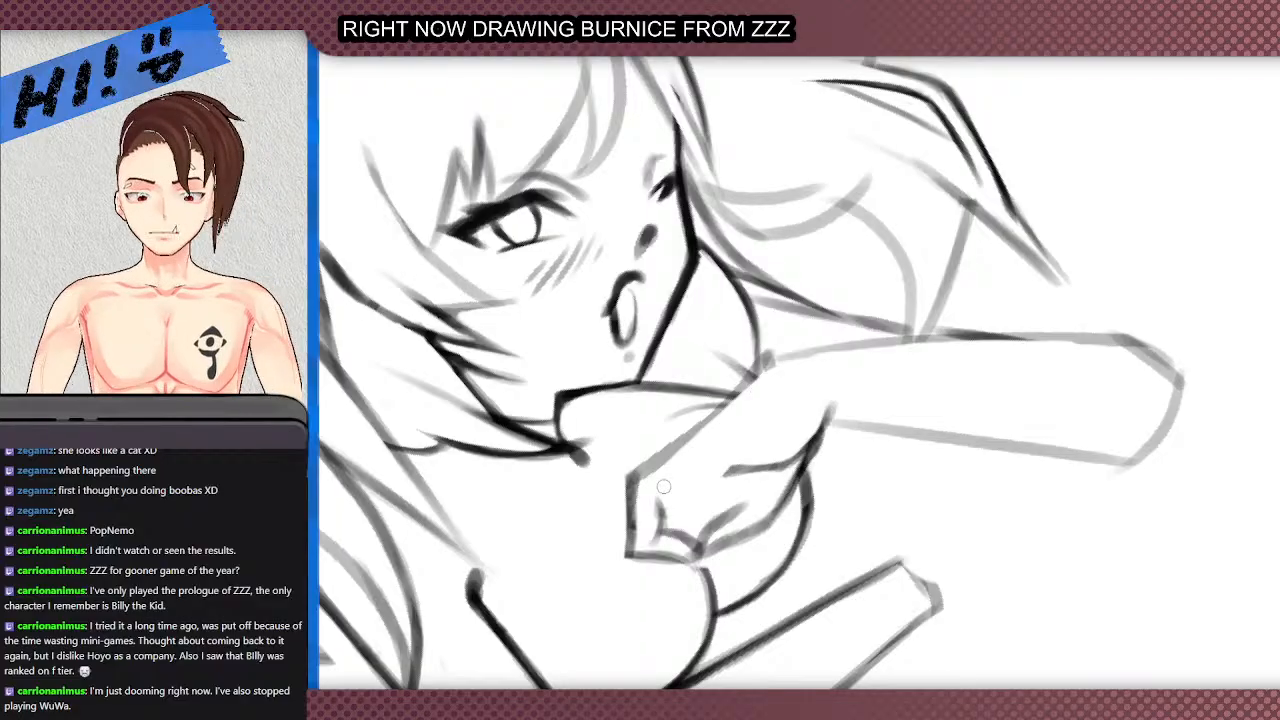
- Draw two short finger divisions running down from the far hand's knuckles, undoing and redrawing misplaced strokes
mouse_move(670, 481)
mouse_down()
mouse_move(623, 368)
mouse_move(615, 420)
mouse_move(680, 404)
mouse_move(669, 438)
mouse_up()
key(ctrl+z)
key(ctrl+z)
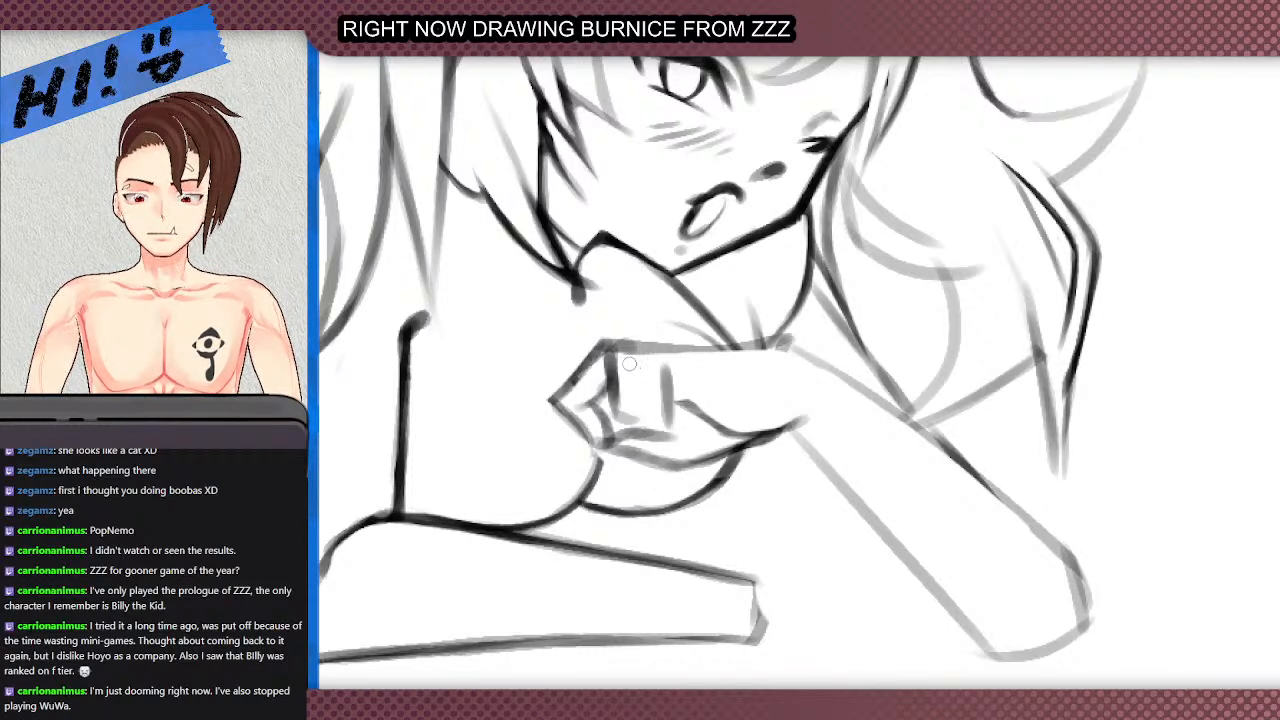
key(ctrl+z)
drag(666, 384, 668, 431)
- Draw one long finger hanging down past the palm of the far hand, erasing lines inside it and redrawing its edges
mouse_move(668, 396)
mouse_down()
mouse_move(681, 355)
mouse_move(669, 409)
mouse_move(689, 351)
mouse_move(629, 388)
mouse_move(644, 423)
mouse_move(617, 418)
mouse_move(632, 486)
mouse_up()
drag(638, 410, 634, 487)
key(e)
drag(626, 411, 630, 450)
mouse_move(620, 376)
mouse_down()
mouse_move(620, 362)
mouse_move(626, 498)
mouse_up()
key(b)
key(ctrl+z)
key(ctrl+z)
drag(628, 448, 624, 506)
drag(640, 426, 628, 498)
drag(620, 434, 625, 498)
- Round the knuckles along the far hand's upper edge and erase the leftover straight outline around the fingers
mouse_move(613, 390)
mouse_down()
mouse_move(624, 460)
mouse_move(621, 388)
mouse_up()
key(e)
mouse_move(621, 388)
mouse_down()
mouse_move(628, 425)
mouse_move(631, 378)
mouse_move(663, 447)
mouse_move(703, 430)
mouse_move(665, 408)
mouse_up()
key(b)
key(e)
key(b)
key(b)
drag(643, 360, 698, 347)
drag(613, 346, 662, 358)
key(e)
scroll(664, 343, down, 2)
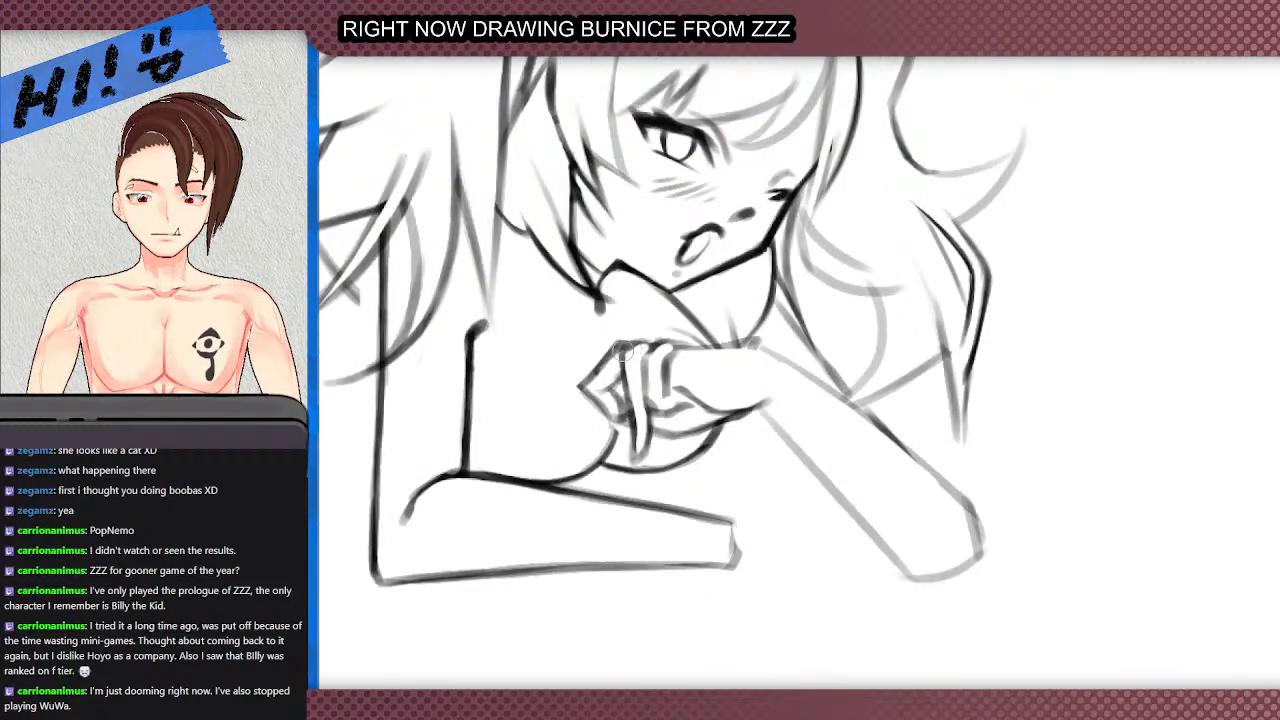
- Draw the curved outer edge of the finger nearest the wrist and thin the line dividing it from its neighbour
scroll(636, 332, up, 2)
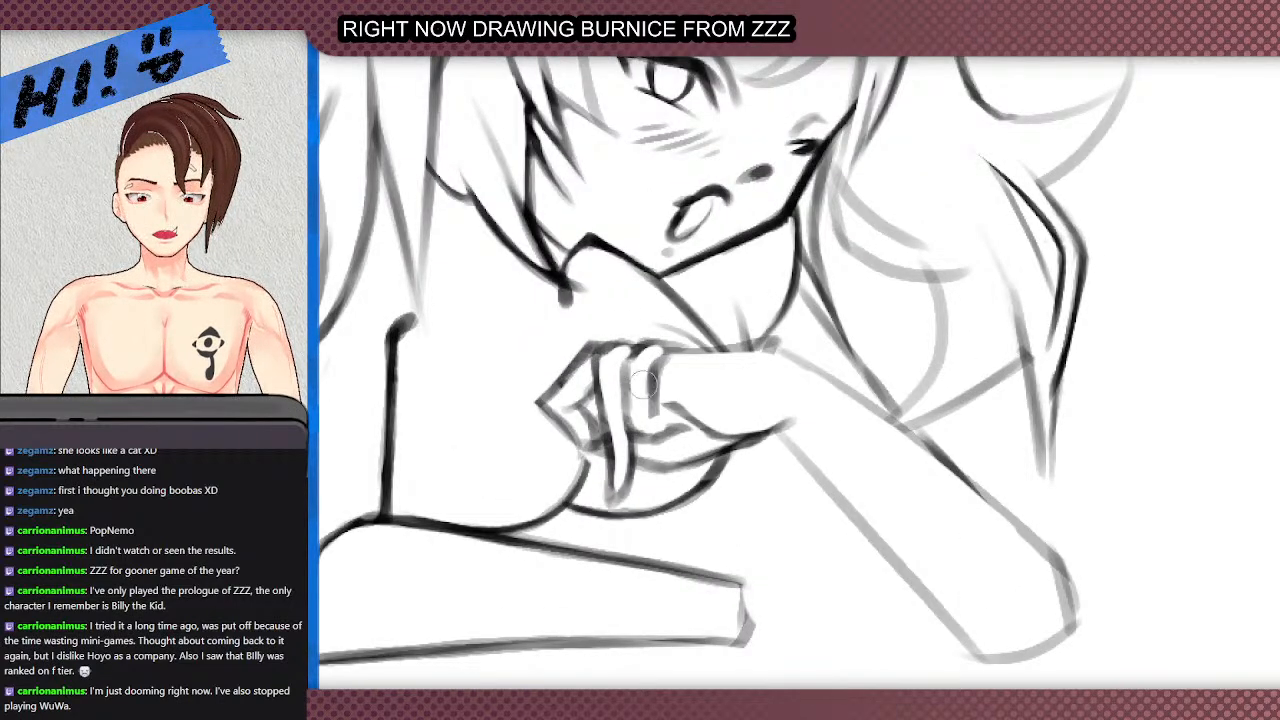
scroll(655, 320, down, 1)
scroll(598, 320, up, 1)
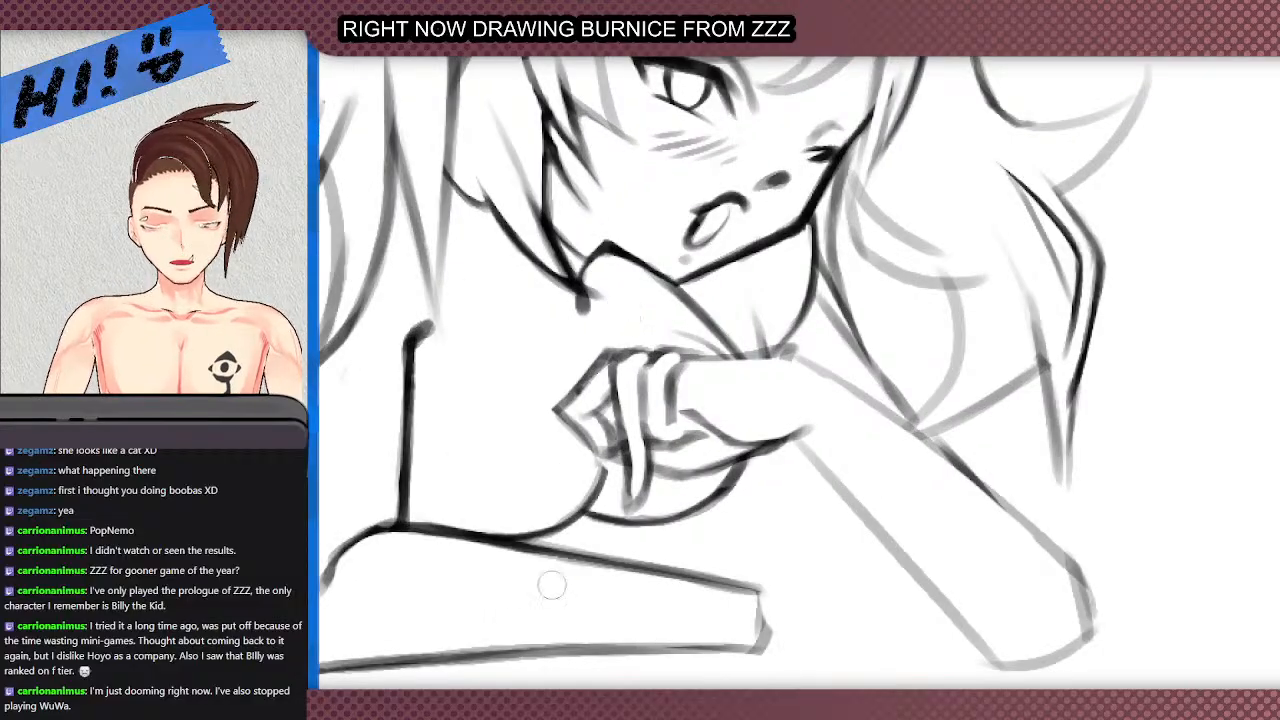
mouse_move(601, 342)
mouse_down()
mouse_move(618, 282)
mouse_move(601, 331)
mouse_up()
scroll(609, 243, down, 1)
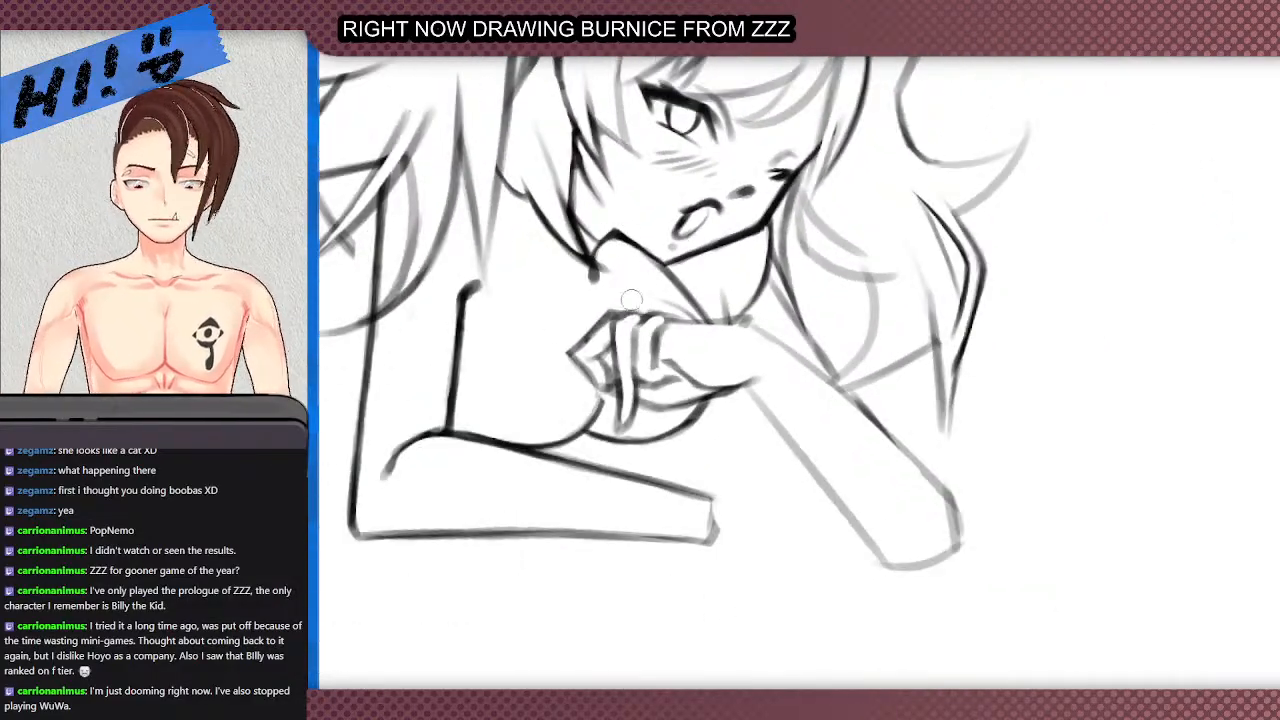
scroll(689, 354, up, 1)
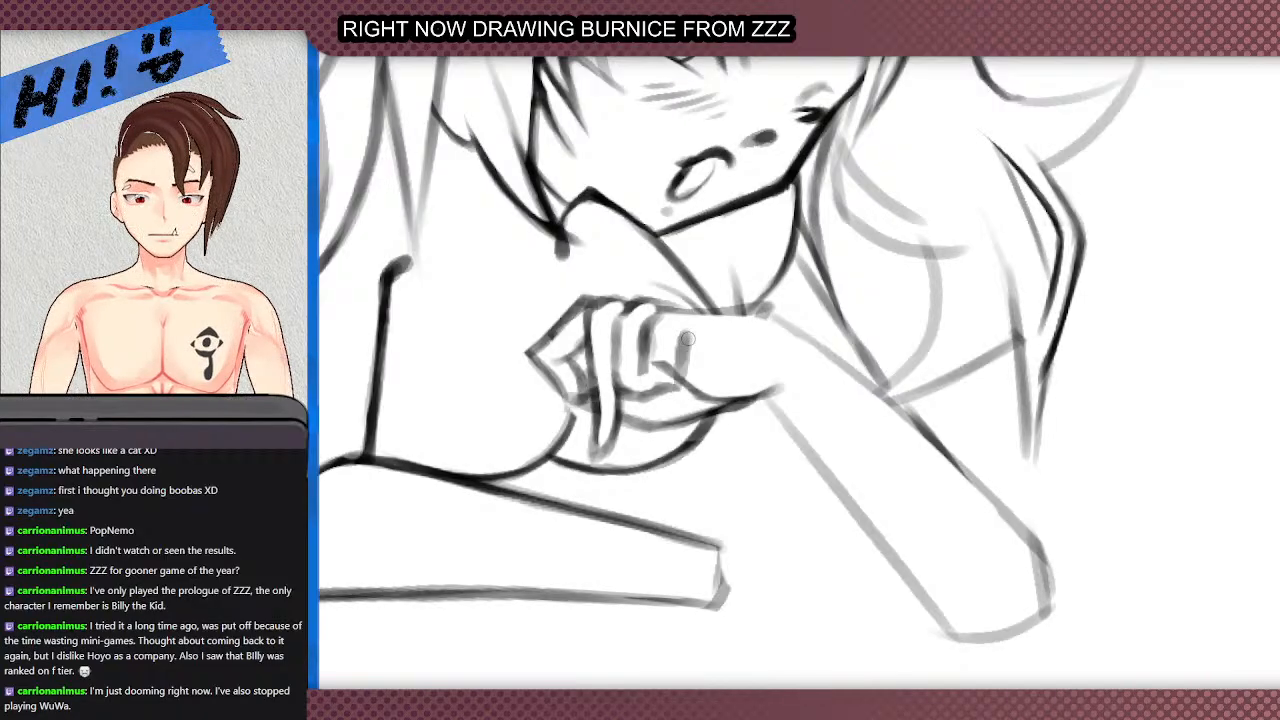
mouse_move(683, 333)
mouse_down()
mouse_move(680, 368)
mouse_move(652, 398)
mouse_up()
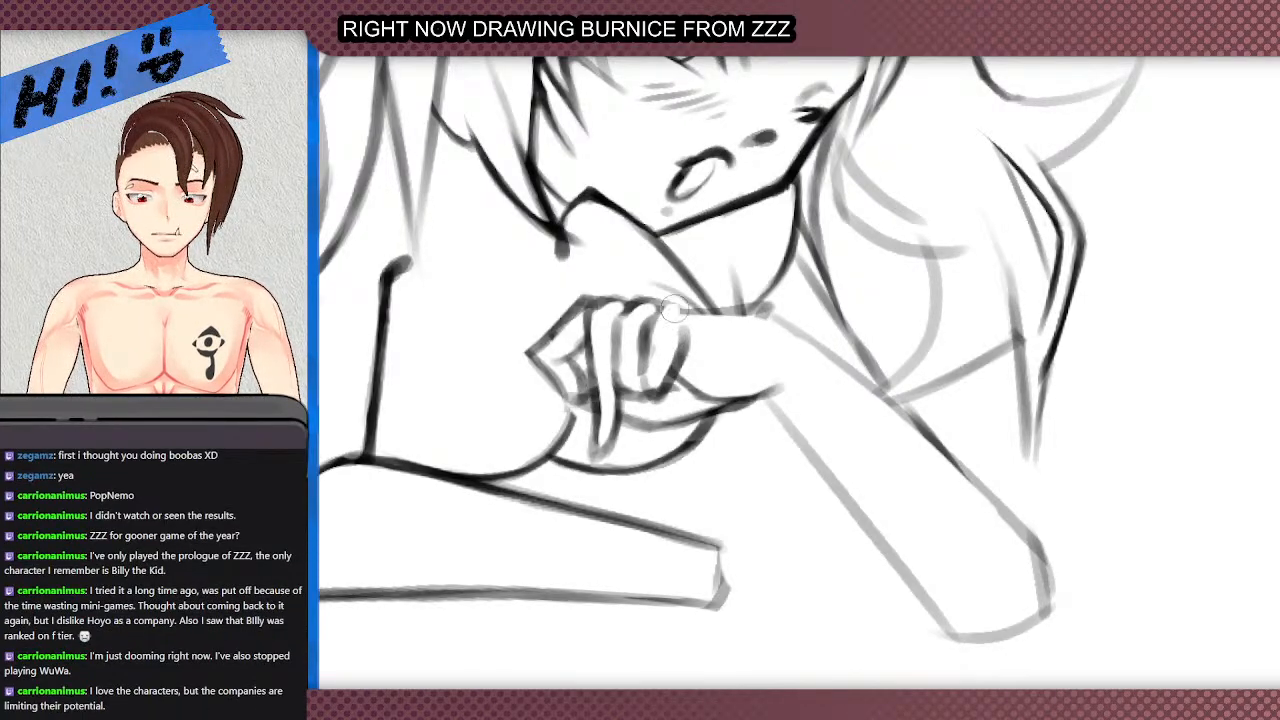
mouse_move(644, 307)
mouse_down()
mouse_move(654, 339)
mouse_move(666, 319)
mouse_move(636, 381)
mouse_up()
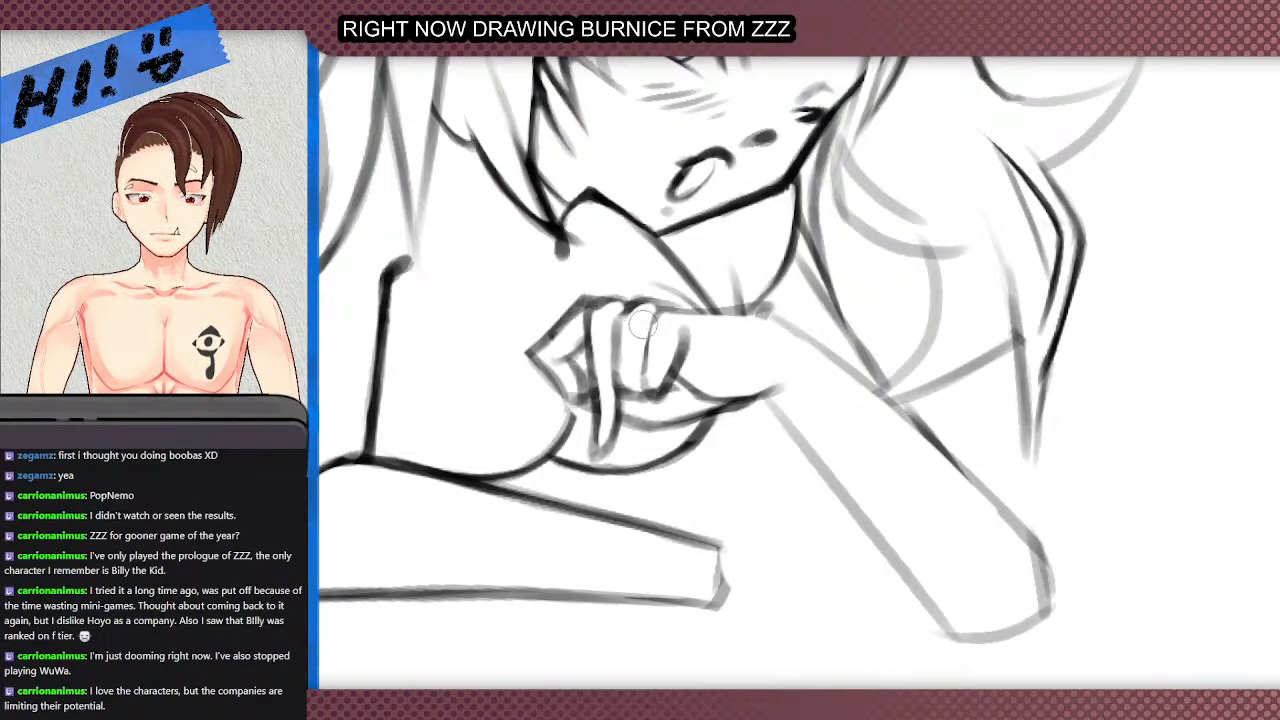
- Clean up the far hand's upper edge between the knuckles and the wrist
scroll(641, 474, down, 5)
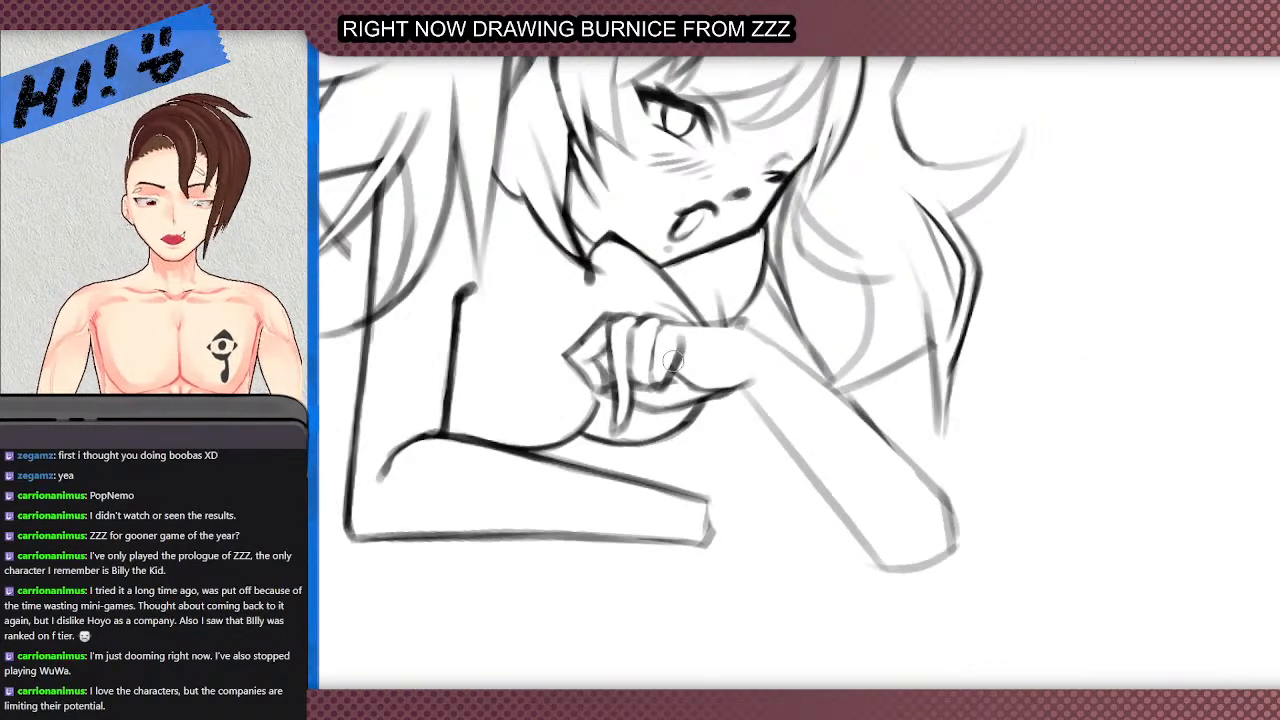
scroll(718, 308, up, 4)
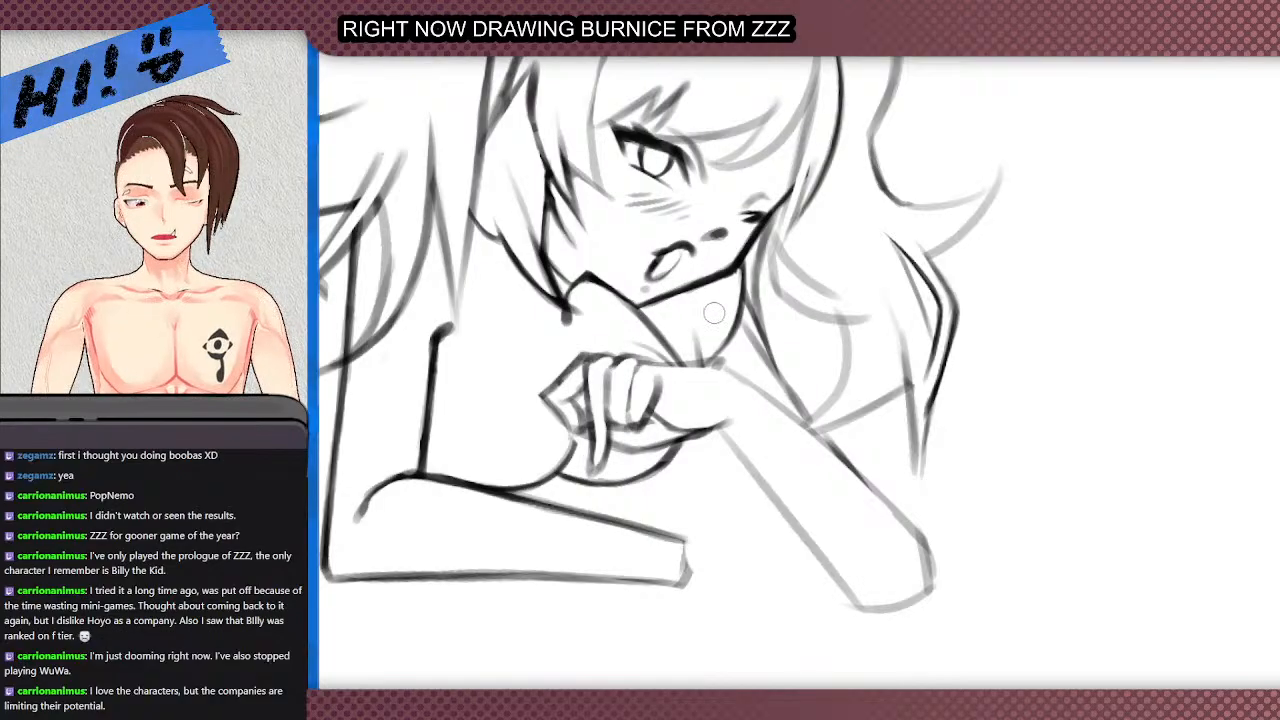
scroll(718, 310, up, 1)
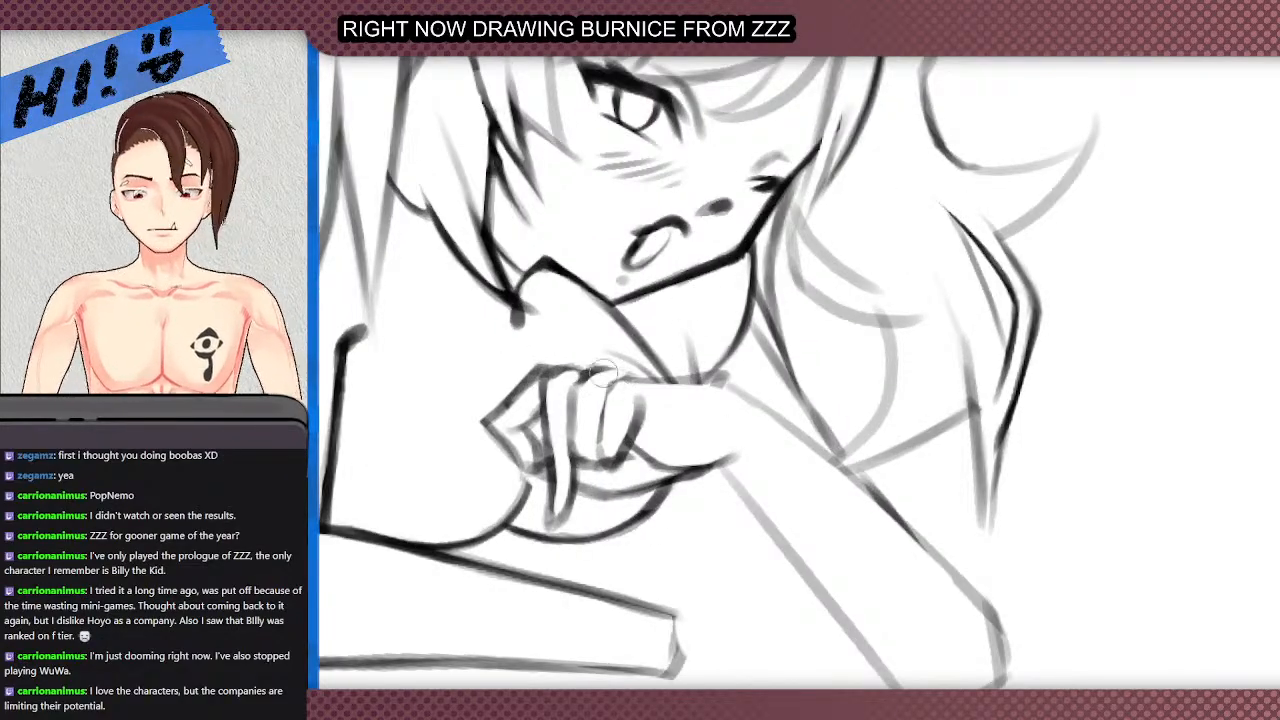
drag(590, 368, 730, 373)
scroll(620, 321, down, 1)
scroll(628, 323, up, 1)
scroll(620, 443, up, 1)
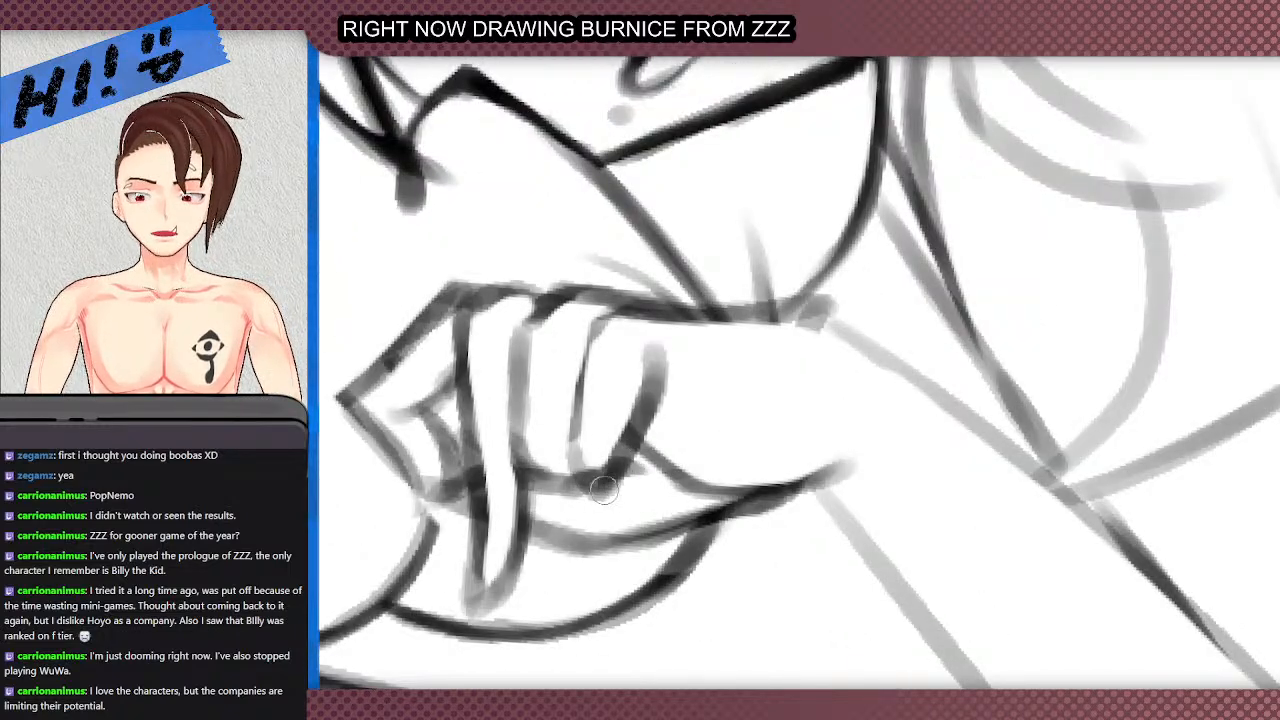
- Refine the tip and inner edge of the curled finger nearest the wrist
mouse_move(599, 490)
mouse_down()
mouse_move(642, 466)
mouse_move(612, 484)
mouse_move(576, 482)
mouse_move(605, 458)
mouse_move(615, 465)
mouse_move(580, 480)
mouse_move(632, 366)
mouse_move(614, 449)
mouse_up()
key(e)
key(b)
drag(655, 405, 640, 442)
scroll(648, 412, down, 6)
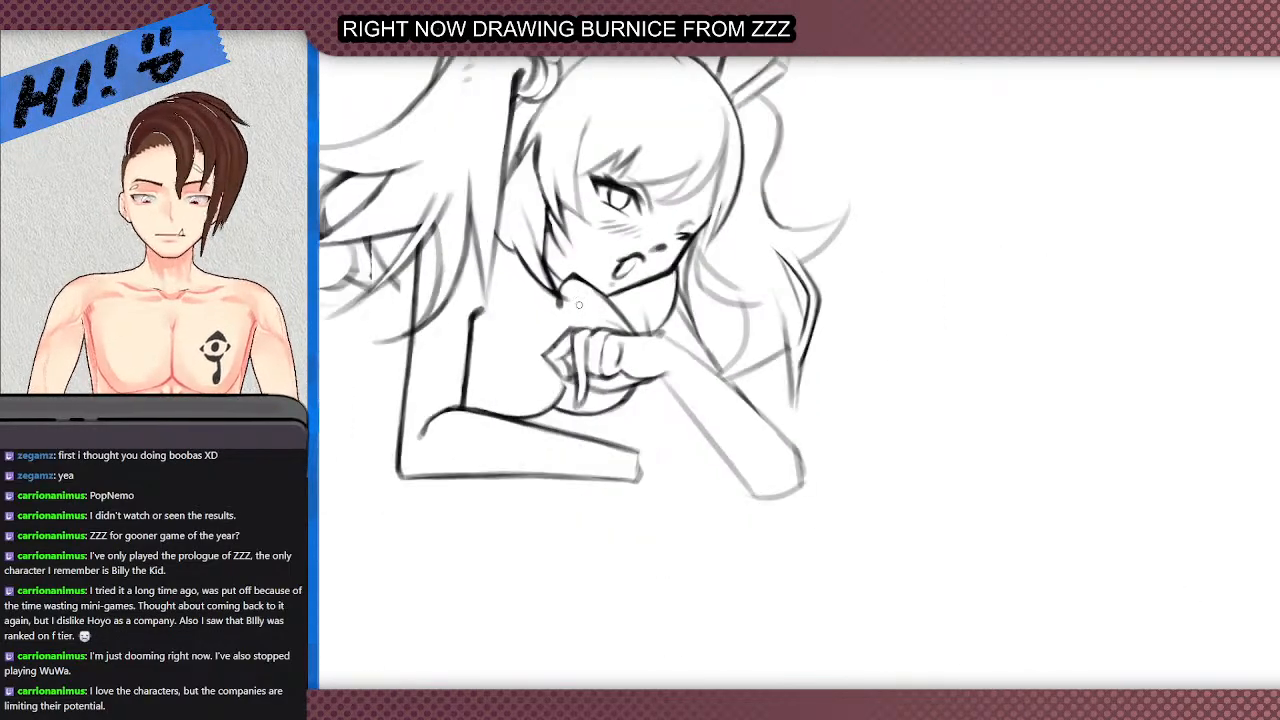
- Draw the lower end of a lollipop stick emerging beneath the far hand's fingers
scroll(594, 318, up, 3)
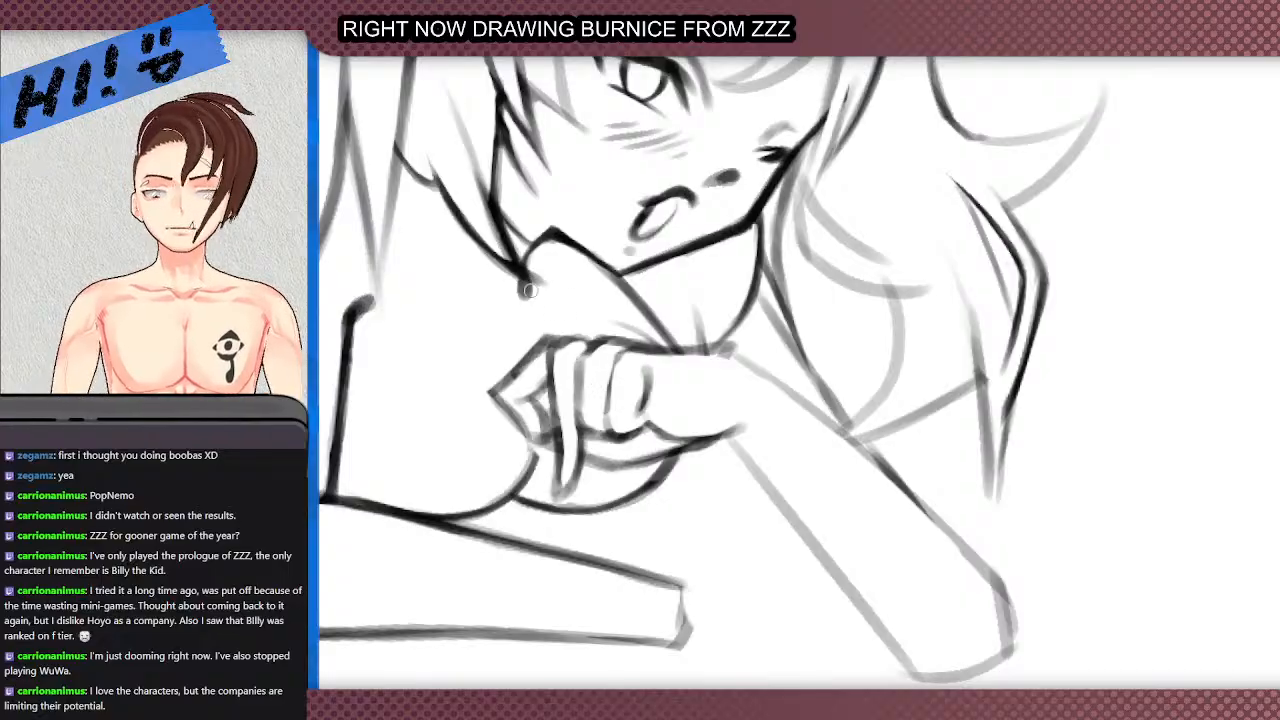
scroll(530, 290, down, 5)
scroll(528, 316, up, 5)
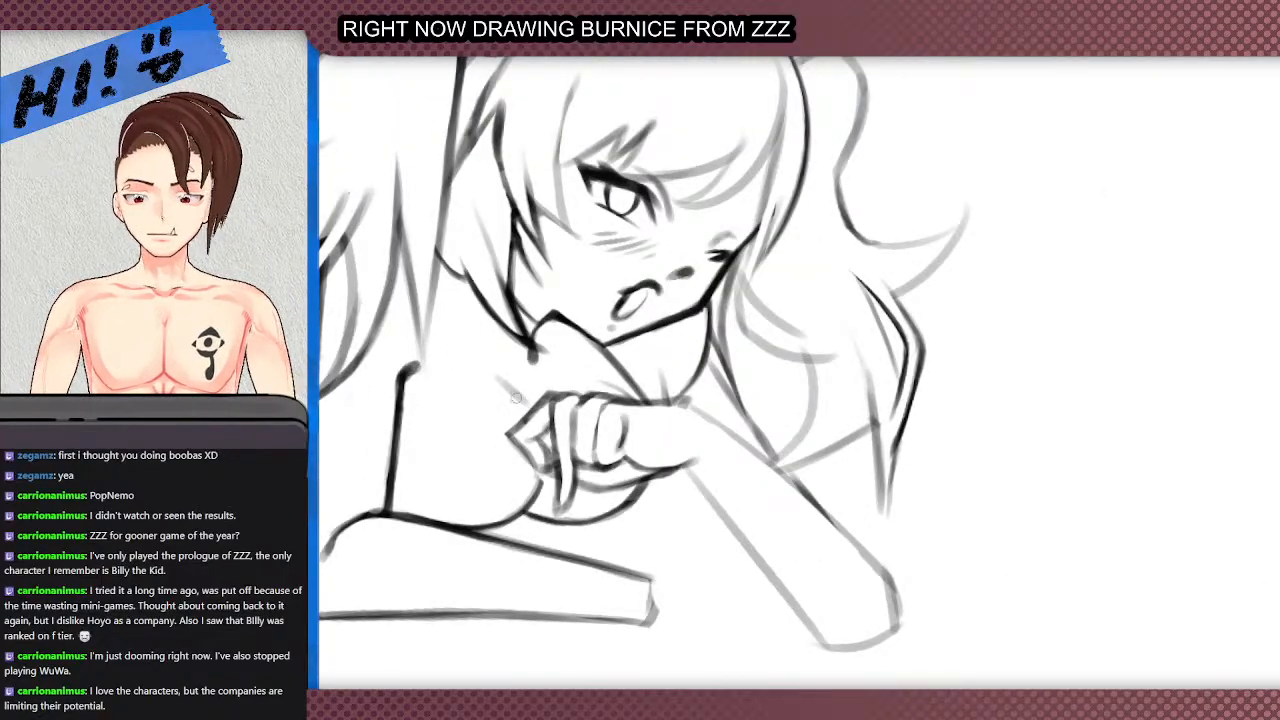
mouse_move(540, 470)
mouse_down()
mouse_move(515, 504)
mouse_move(549, 465)
mouse_move(554, 482)
mouse_move(523, 521)
mouse_move(509, 513)
mouse_move(548, 471)
mouse_up()
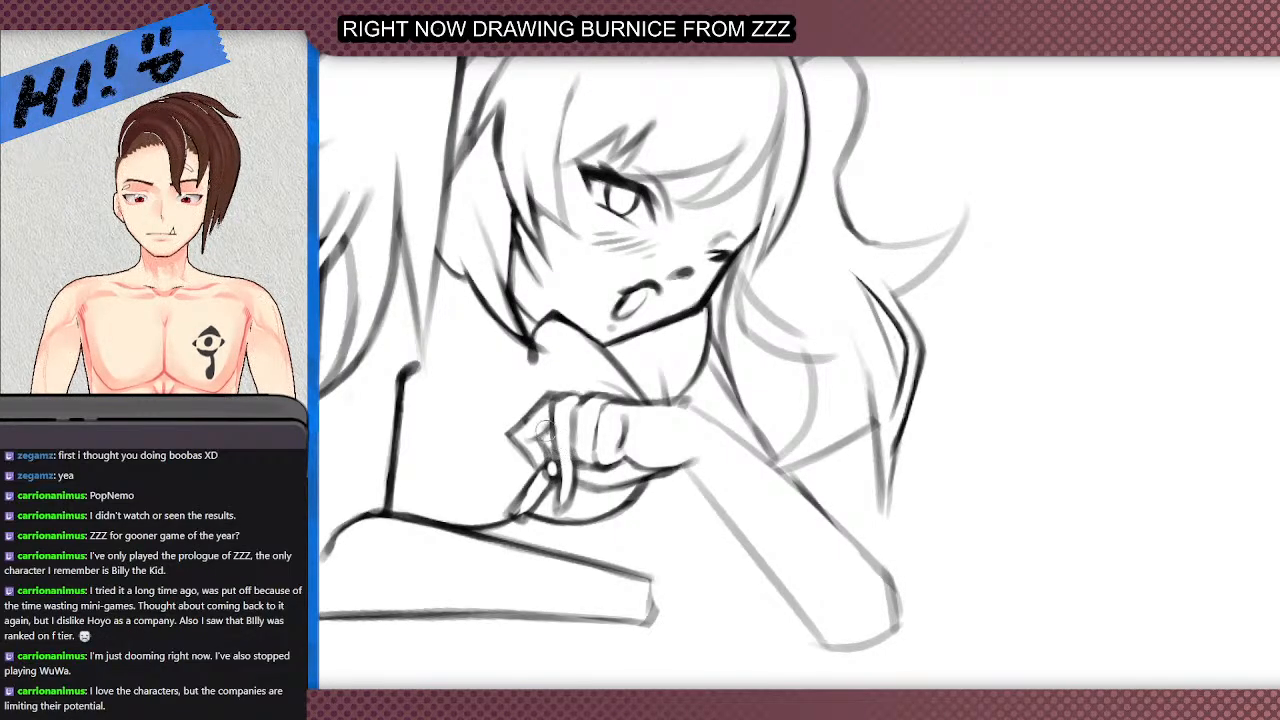
- Draw the lollipop stick rising above the hand and its rounded head below the mouth, clearing the lines behind it and adding a highlight
scroll(548, 404, down, 2)
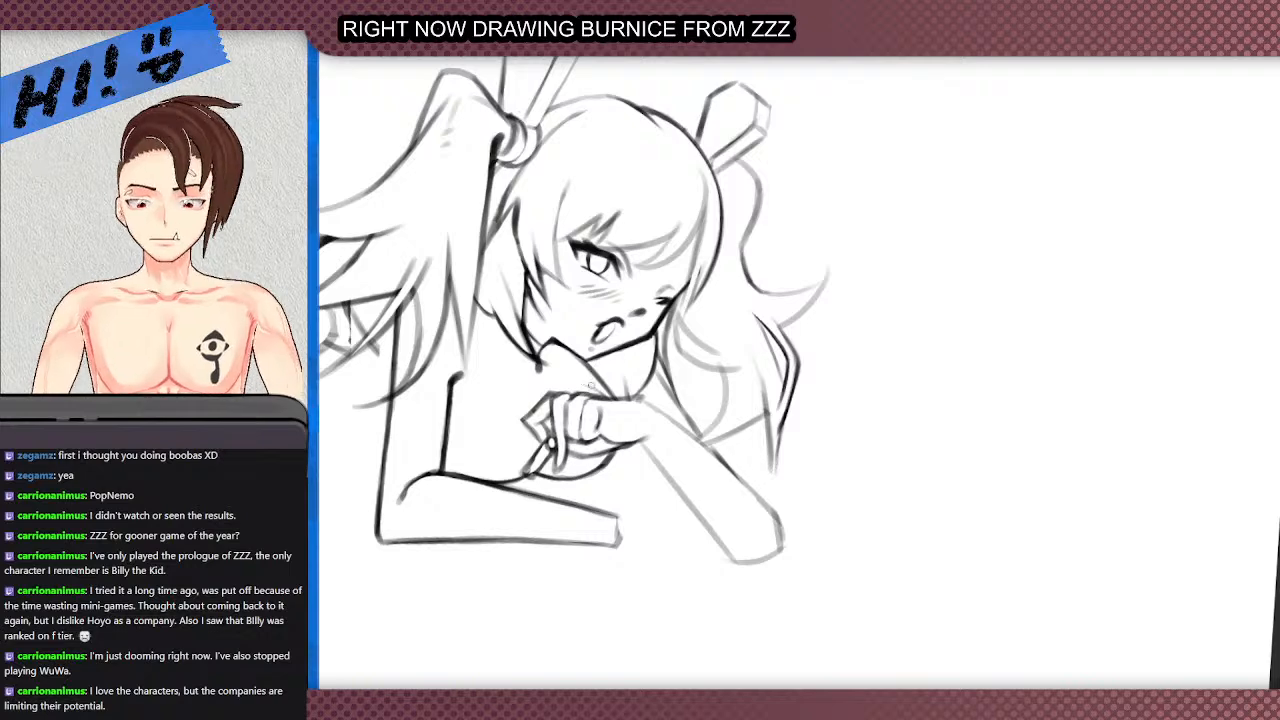
scroll(589, 377, up, 2)
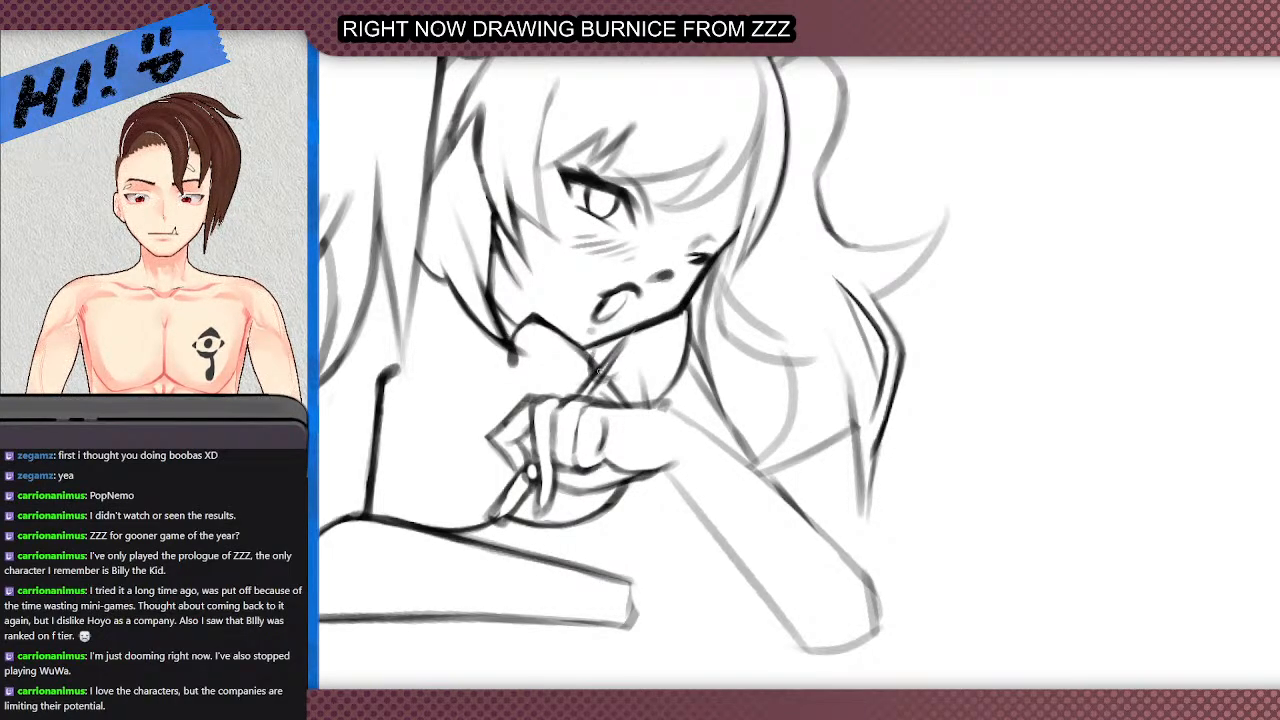
drag(642, 330, 610, 377)
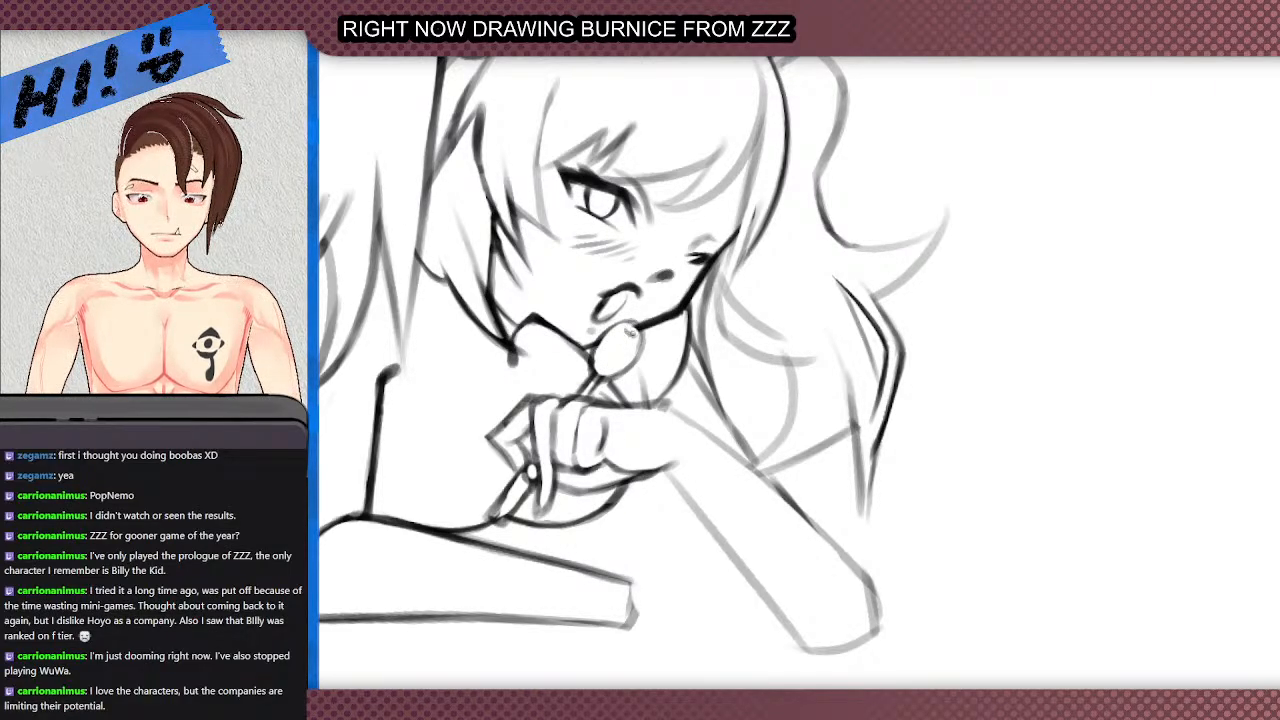
scroll(626, 288, down, 5)
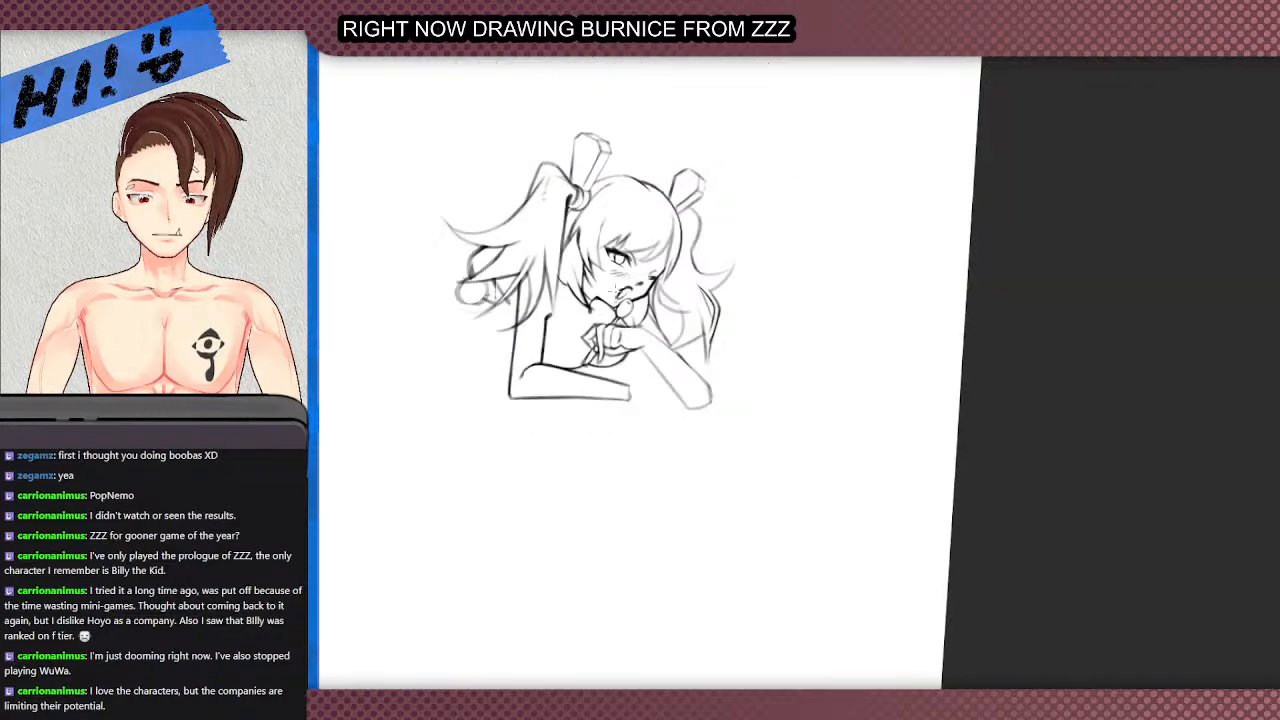
scroll(610, 310, up, 5)
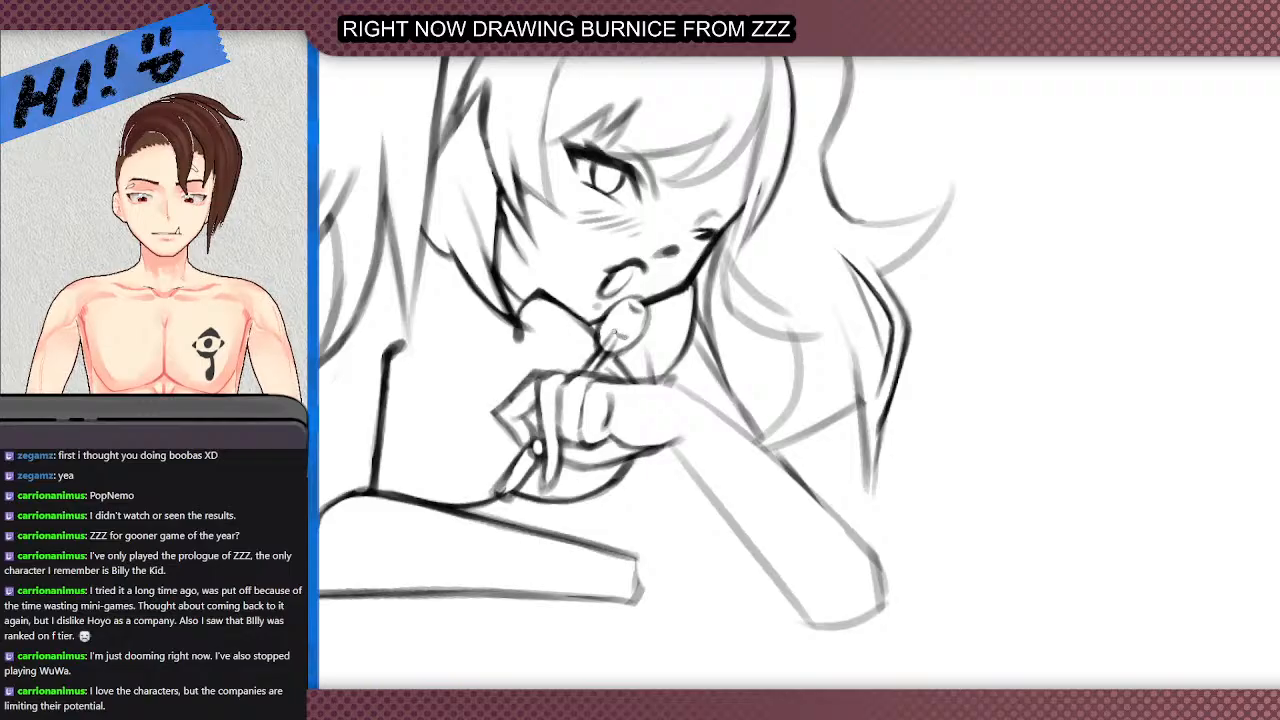
- Examine the far hand, lollipop and face at several zoom levels
scroll(612, 316, down, 5)
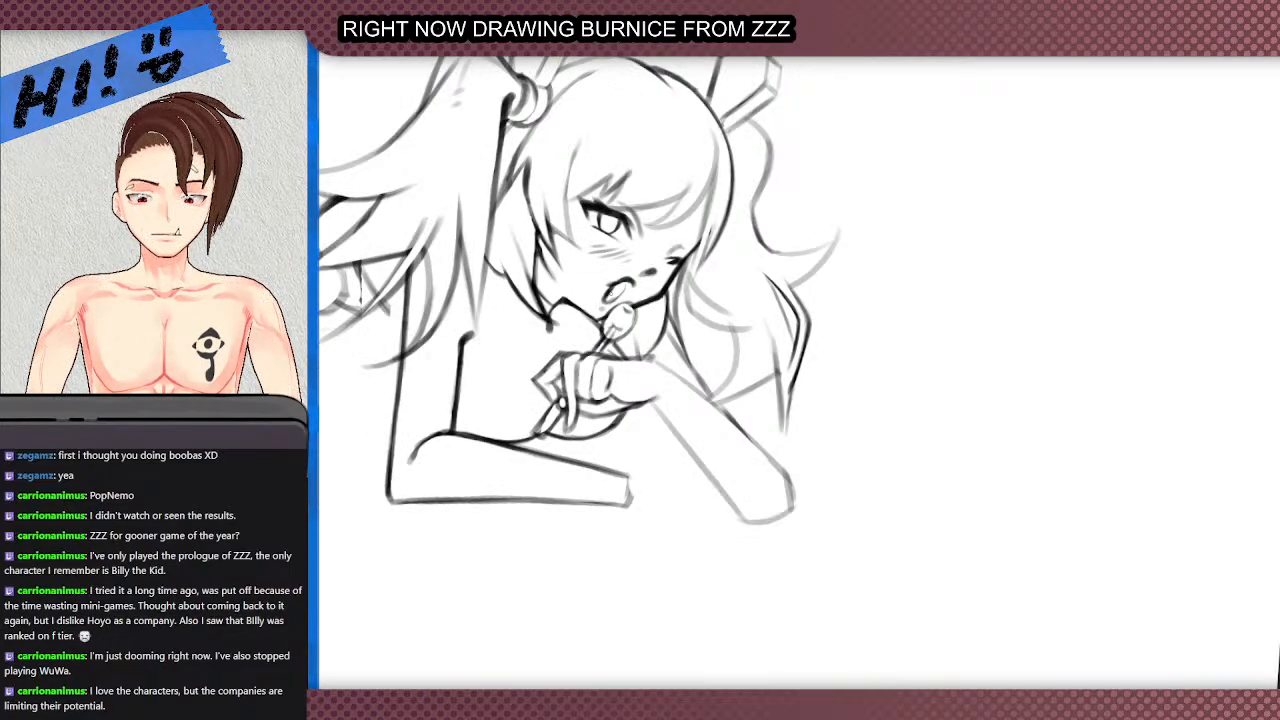
scroll(612, 316, up, 5)
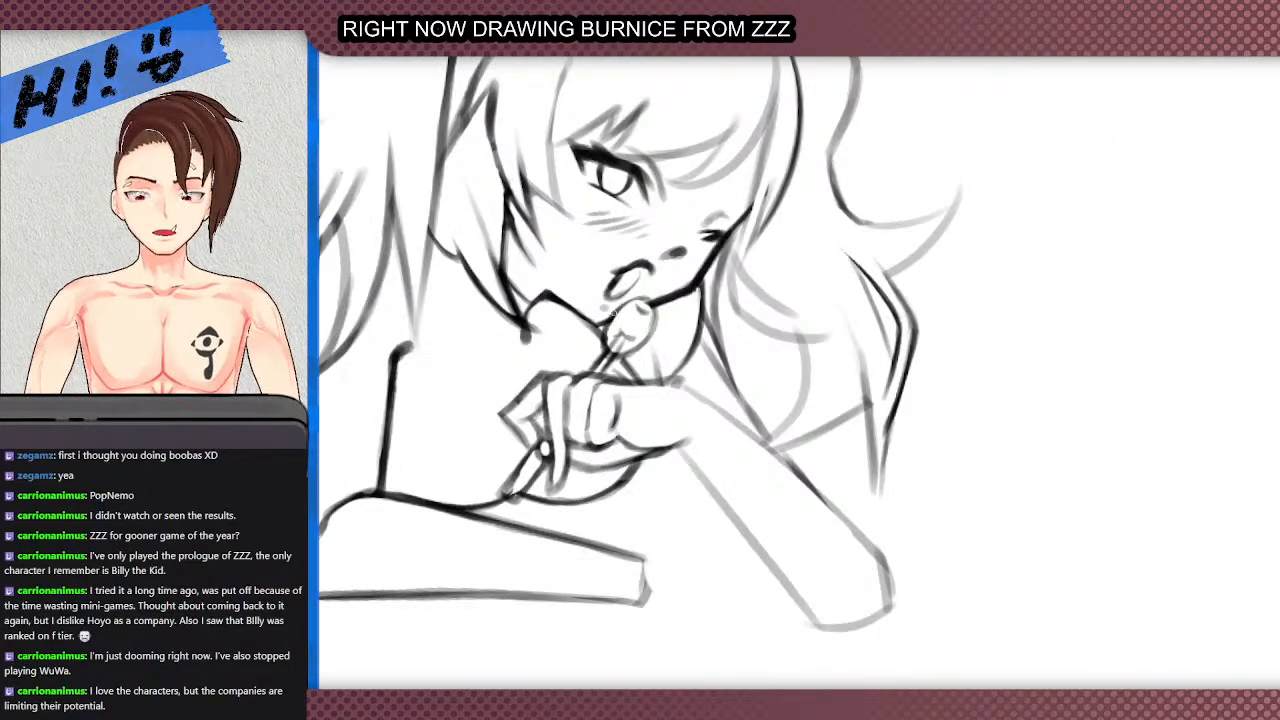
scroll(614, 312, up, 2)
scroll(605, 330, down, 6)
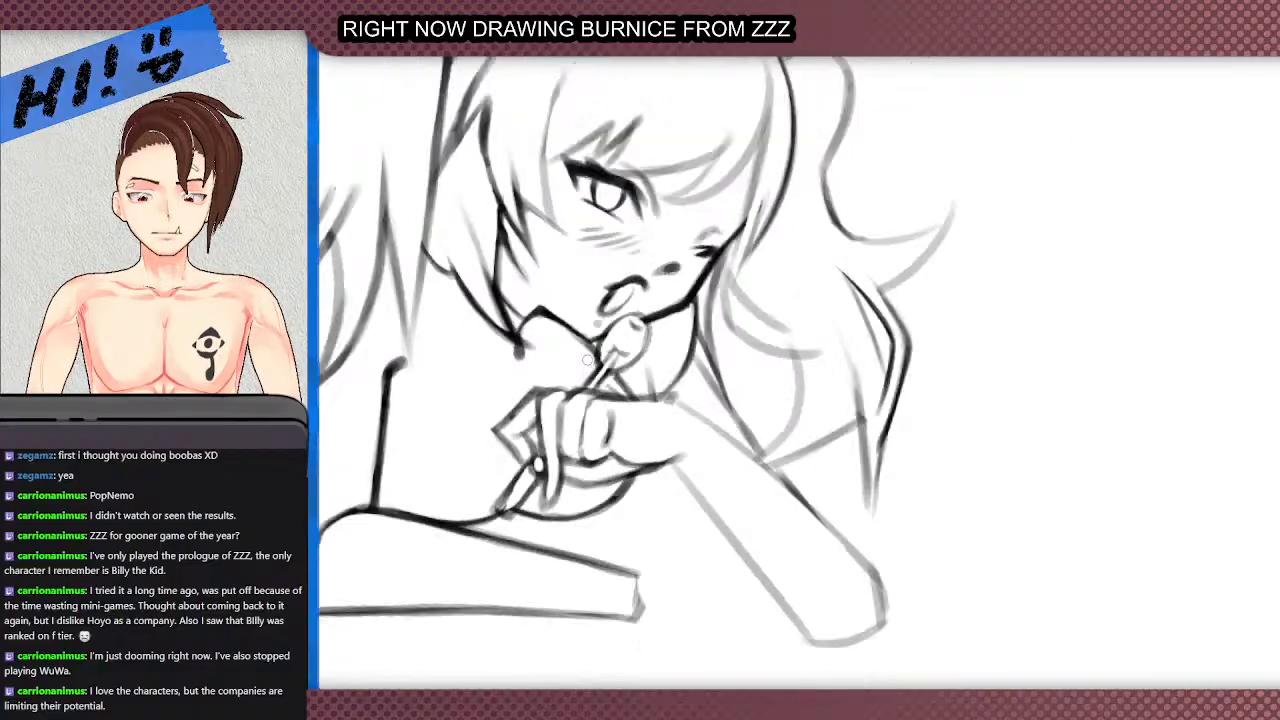
scroll(560, 331, down, 1)
scroll(560, 375, up, 2)
scroll(563, 375, down, 2)
scroll(580, 352, up, 1)
scroll(583, 368, up, 4)
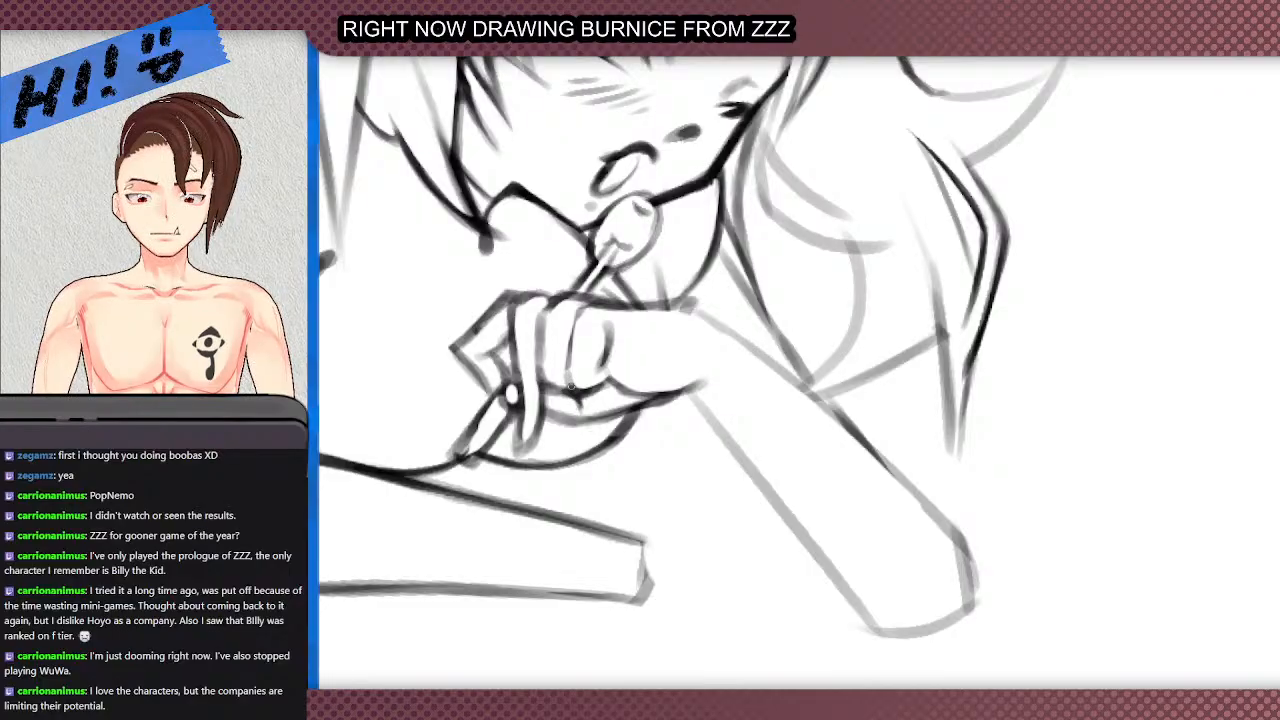
- Draw the rounded heel of the far hand at the wrist, rotate the canvas around the forearm, and restore the upright view
scroll(572, 386, down, 4)
scroll(607, 378, up, 4)
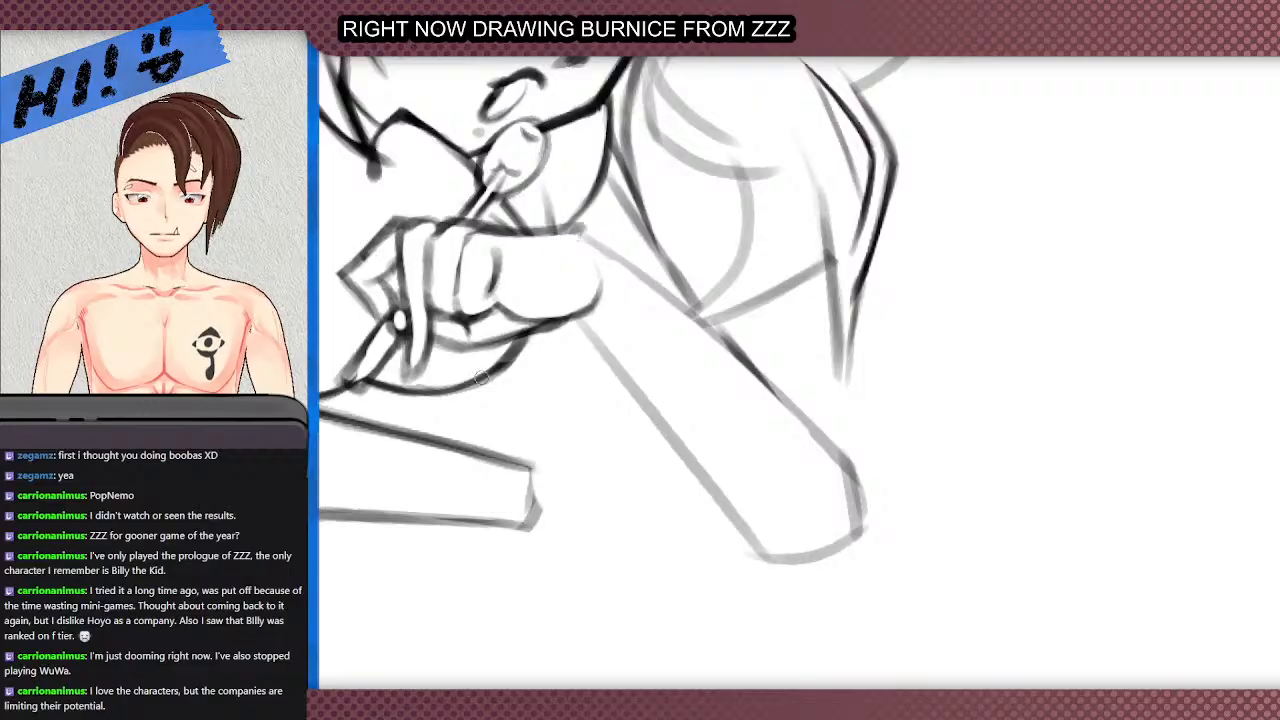
drag(1005, 620, 540, 585)
scroll(520, 590, down, 1)
scroll(847, 207, up, 1)
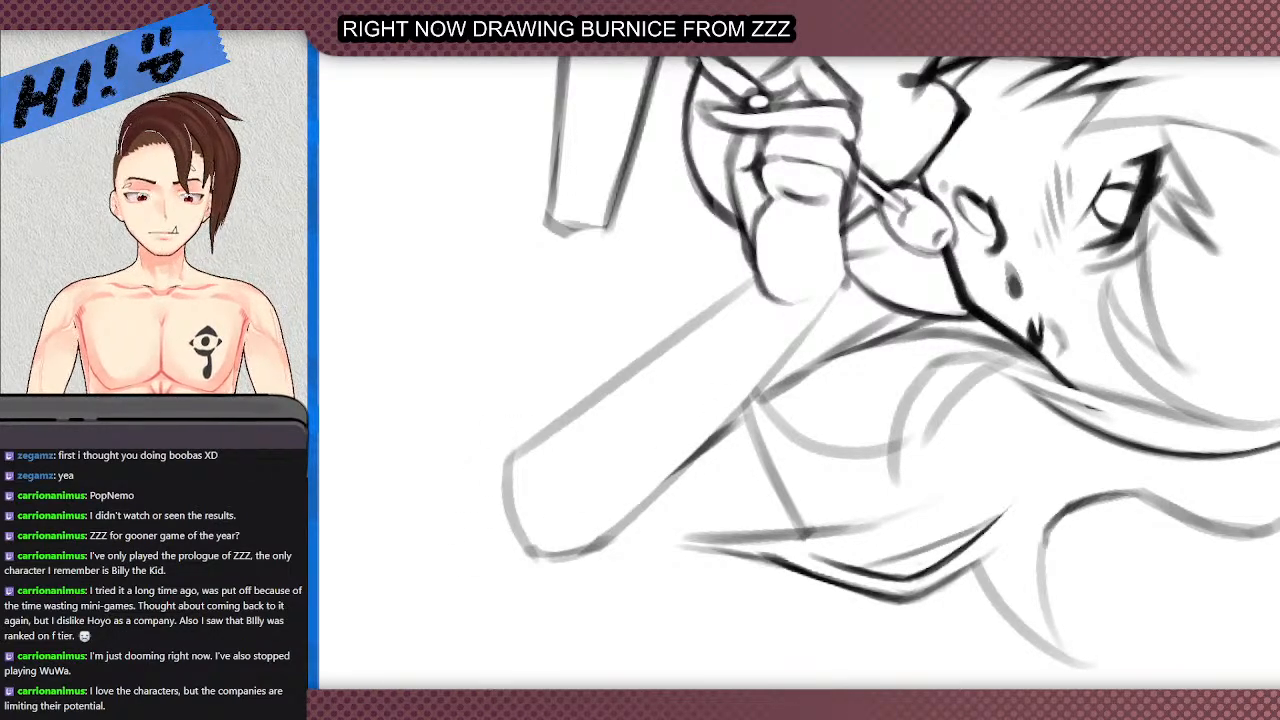
key(5)
scroll(485, 340, down, 4)
scroll(668, 435, up, 2)
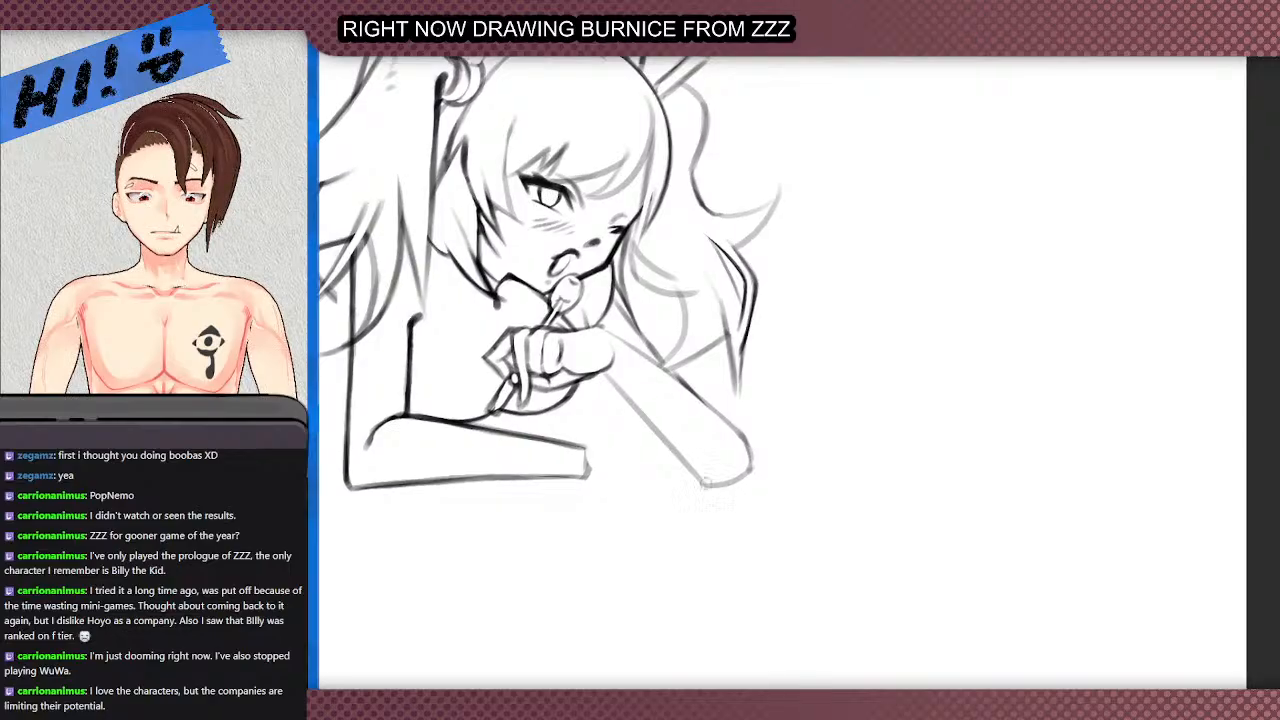
- Redraw the lower edge of the far forearm as one clean line running from the wrist down to the elbow
mouse_move(642, 434)
mouse_down()
mouse_move(551, 318)
mouse_move(678, 463)
mouse_up()
key(ctrl+z)
mouse_move(560, 323)
mouse_down()
mouse_move(685, 475)
mouse_move(621, 391)
mouse_move(658, 440)
mouse_up()
key(ctrl+z)
drag(596, 367, 673, 466)
key(ctrl+z)
drag(637, 415, 704, 490)
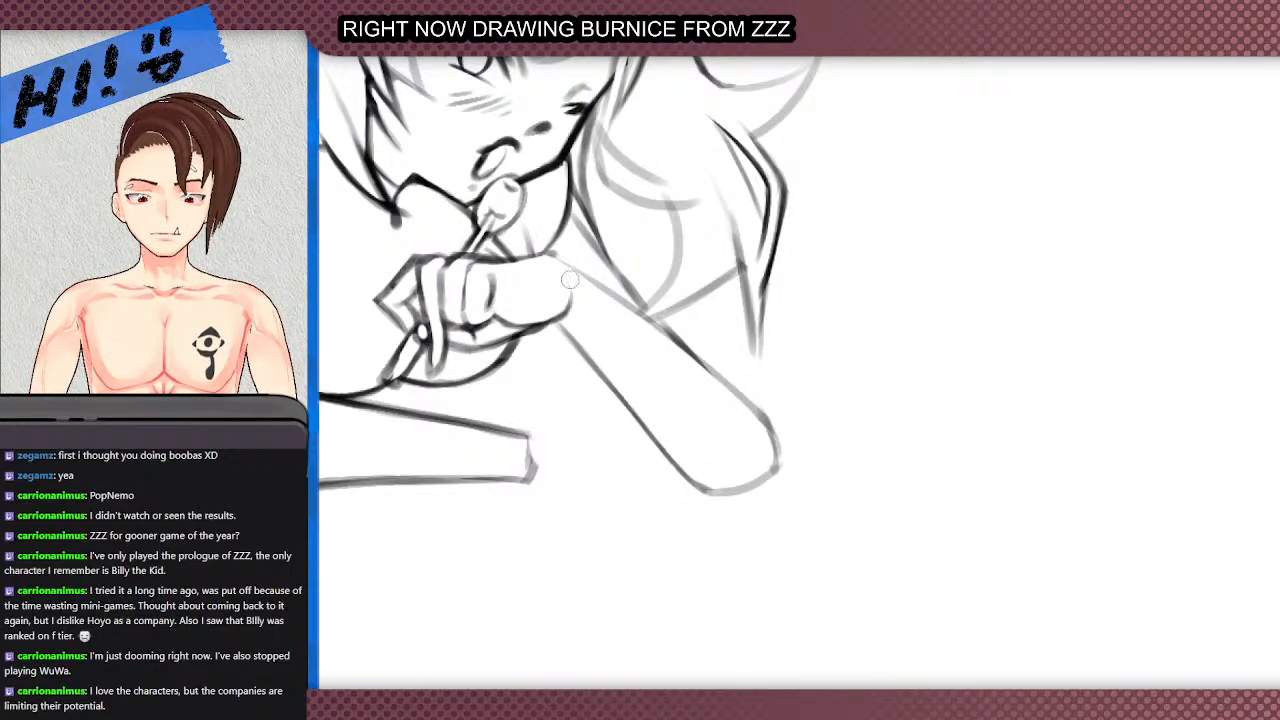
- Clear the faint line beside the wrist and redraw the far forearm's upper edge down to and around the elbow
drag(568, 272, 607, 300)
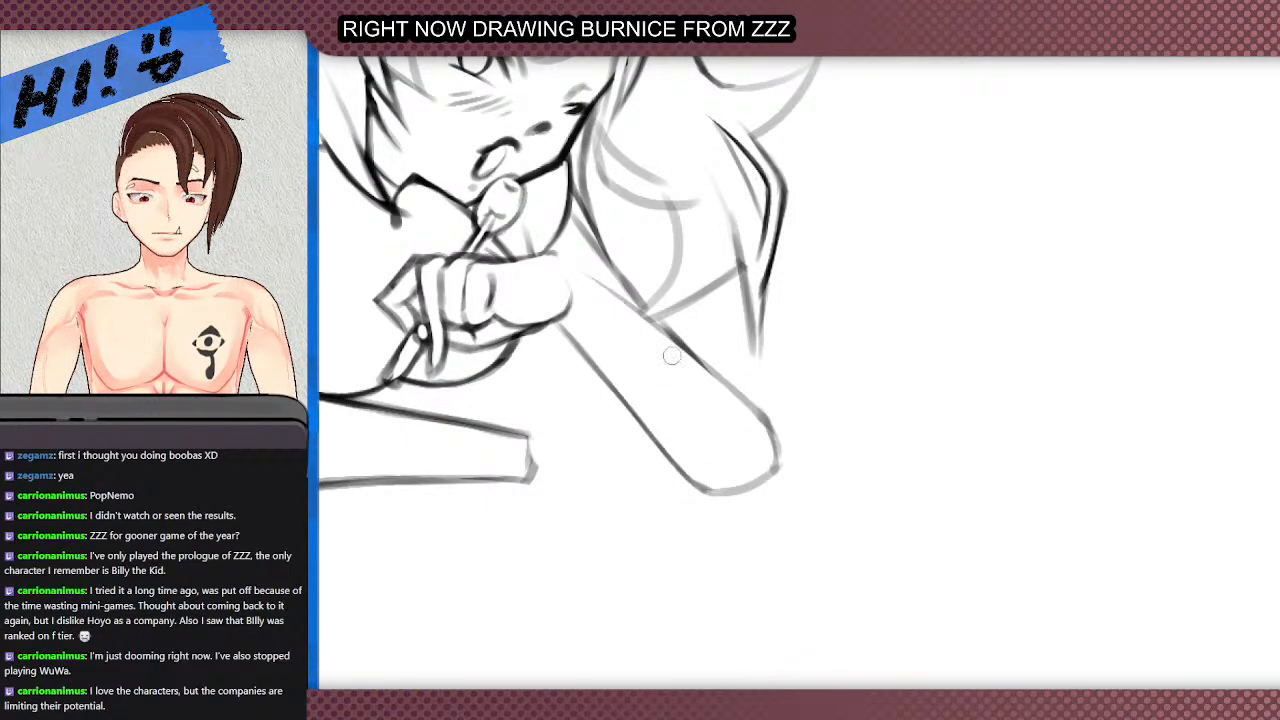
drag(557, 257, 745, 405)
drag(681, 354, 758, 416)
key(ctrl+z)
mouse_move(690, 357)
mouse_down()
mouse_move(774, 438)
mouse_move(773, 421)
mouse_move(783, 458)
mouse_up()
mouse_move(775, 412)
mouse_down()
mouse_move(776, 478)
mouse_move(763, 418)
mouse_move(770, 456)
mouse_move(738, 494)
mouse_up()
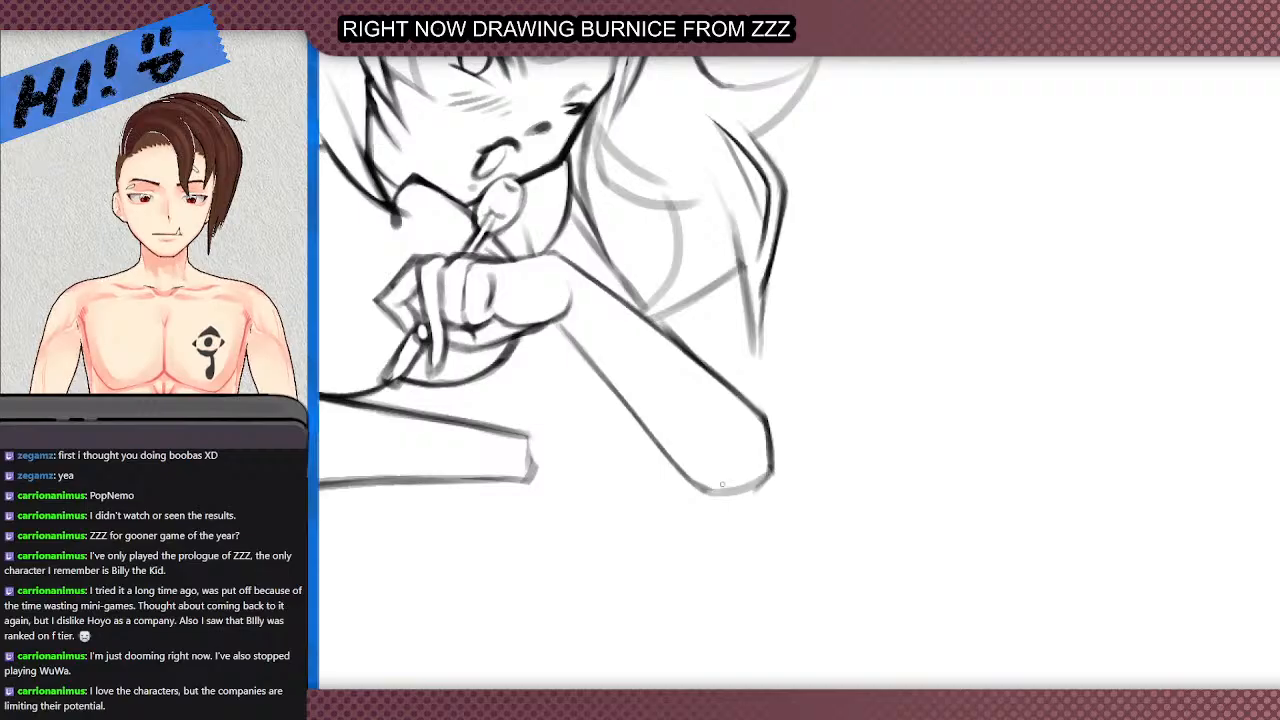
scroll(632, 444, down, 3)
scroll(613, 353, up, 3)
mouse_move(666, 380)
mouse_down()
mouse_move(692, 405)
mouse_move(590, 285)
mouse_up()
key(ctrl+z)
scroll(600, 300, down, 3)
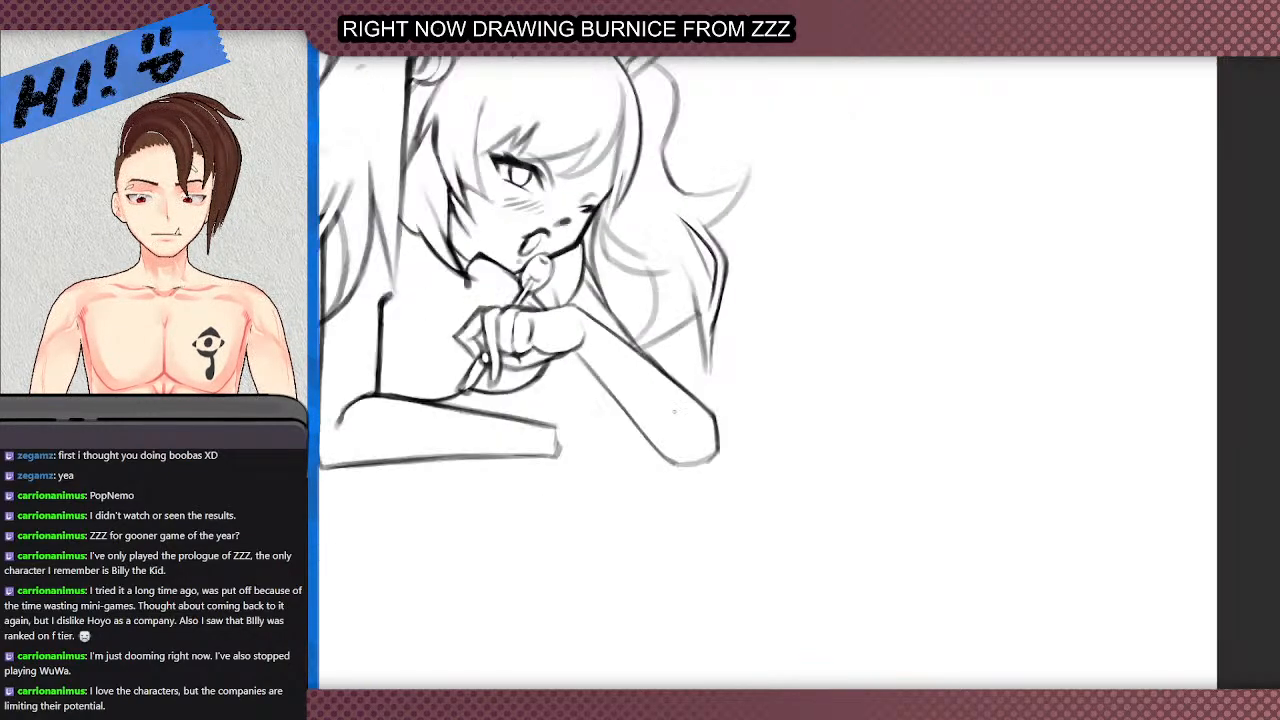
- Draw a short curved brow line above the far winking eye, meeting the face outline, and clean up its upper end
scroll(593, 261, up, 5)
mouse_move(745, 288)
mouse_down()
mouse_move(720, 251)
mouse_move(736, 262)
mouse_move(703, 240)
mouse_up()
key(ctrl+z)
key(ctrl+z)
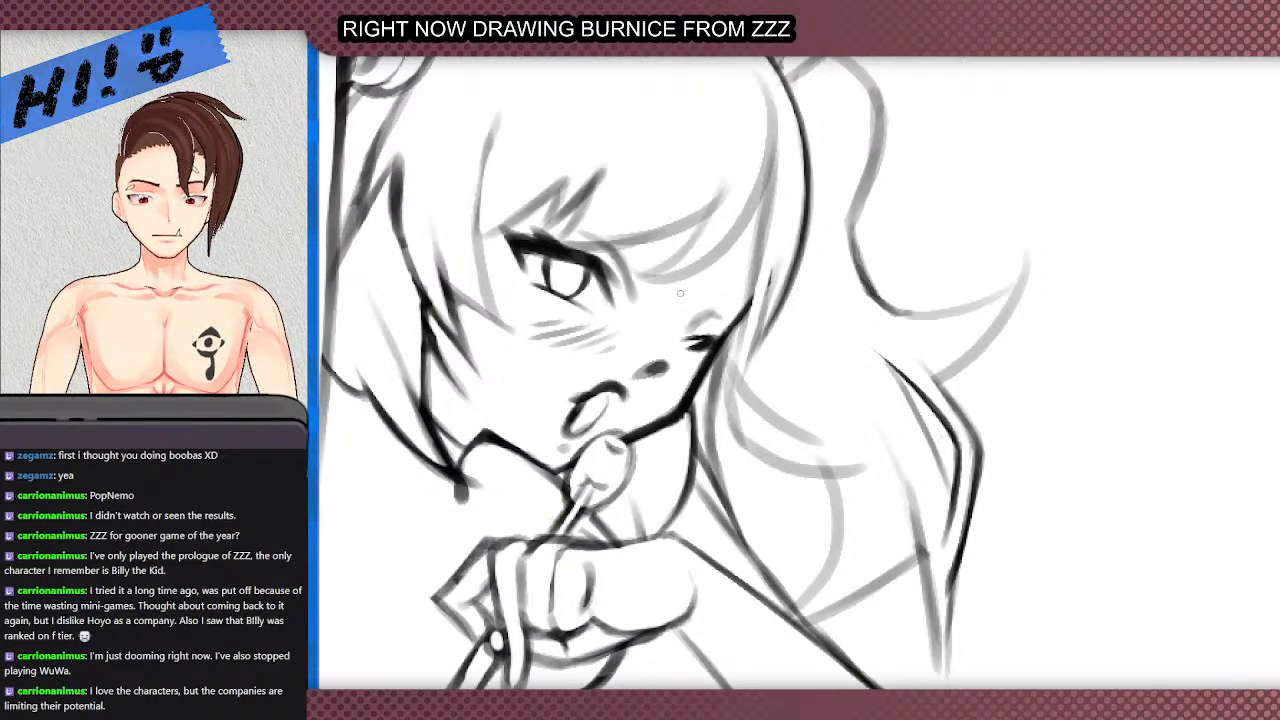
mouse_move(750, 296)
mouse_down()
mouse_move(720, 247)
mouse_move(735, 270)
mouse_move(704, 249)
mouse_move(746, 296)
mouse_up()
key(ctrl+z)
key(e)
scroll(715, 225, up, 2)
drag(706, 251, 696, 266)
key(b)
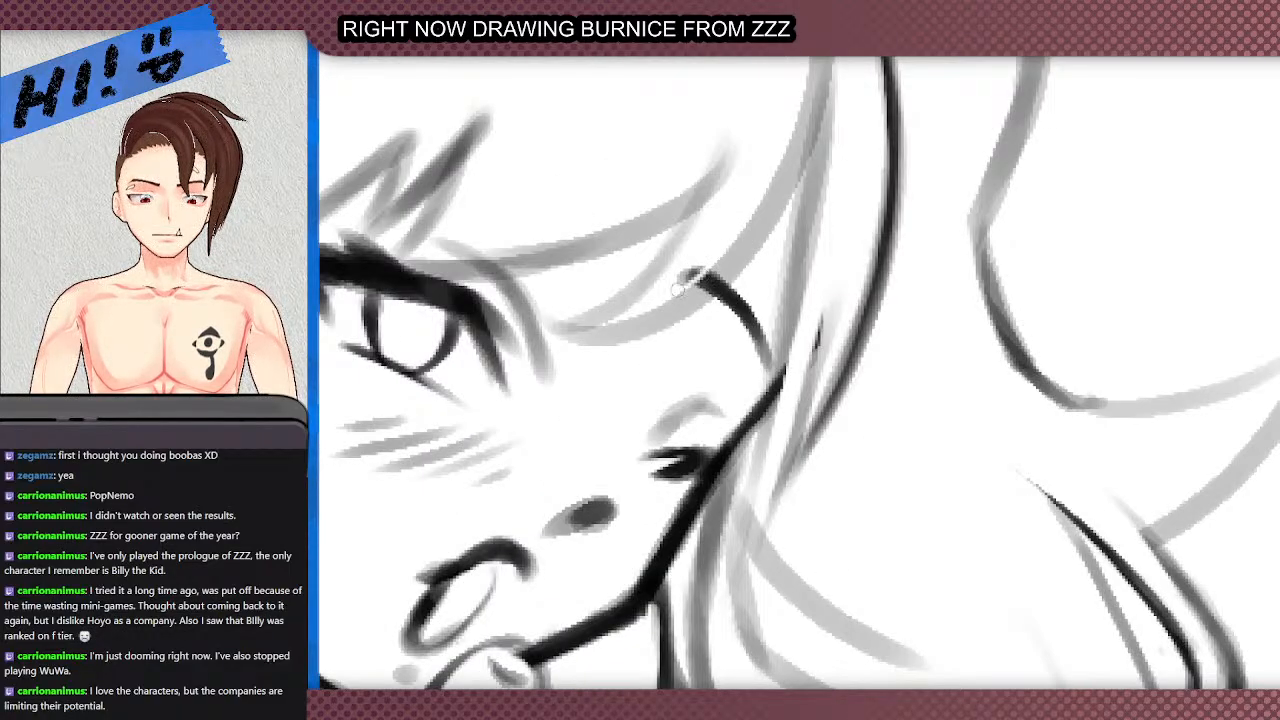
scroll(660, 270, down, 2)
scroll(670, 248, down, 2)
scroll(605, 268, up, 4)
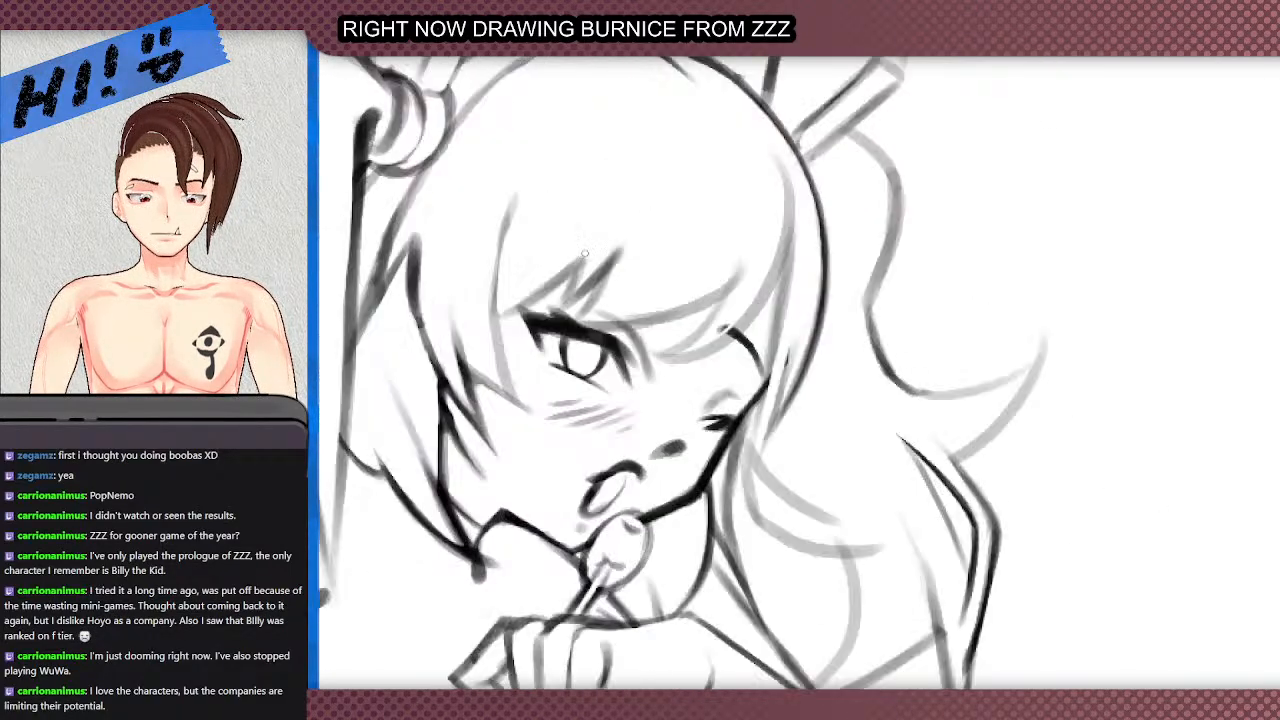
- Draw the near eyebrow as a slanted line across the bangs above the open eye
scroll(605, 272, down, 3)
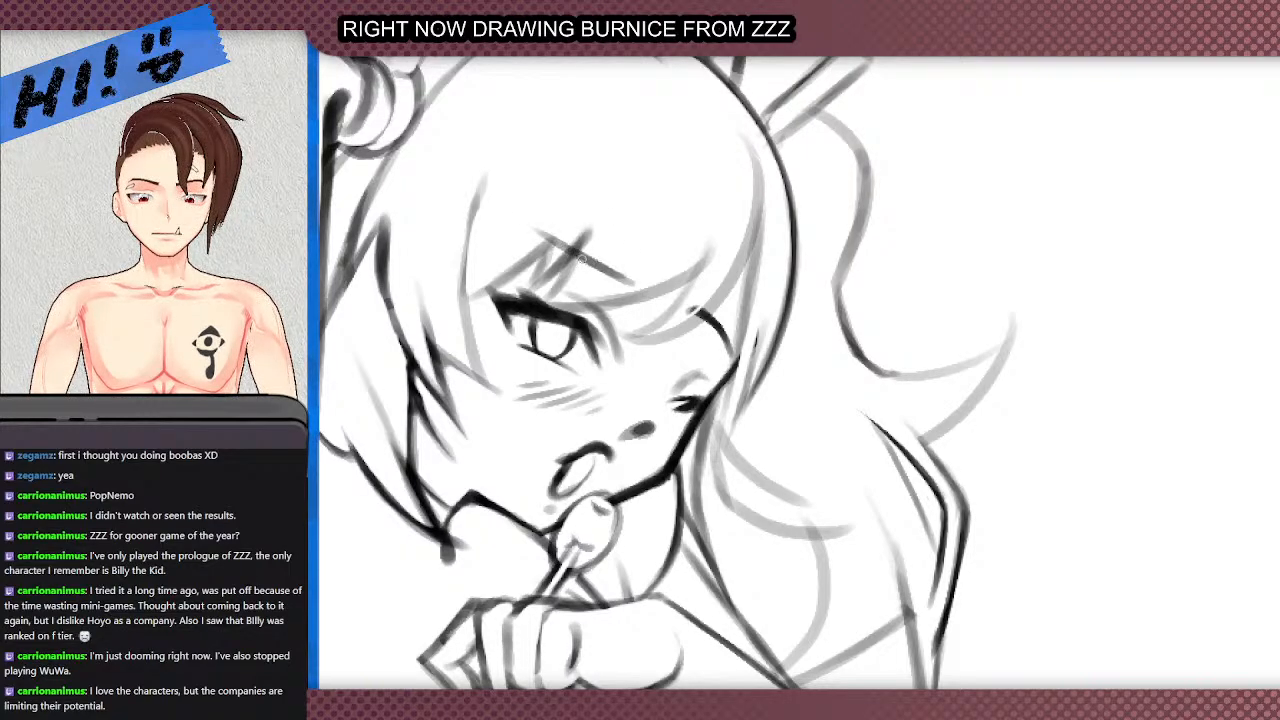
mouse_move(650, 280)
mouse_down()
mouse_move(514, 244)
mouse_move(633, 281)
mouse_move(524, 258)
mouse_up()
key(ctrl+z)
drag(634, 282, 508, 252)
key(ctrl+z)
drag(616, 282, 498, 245)
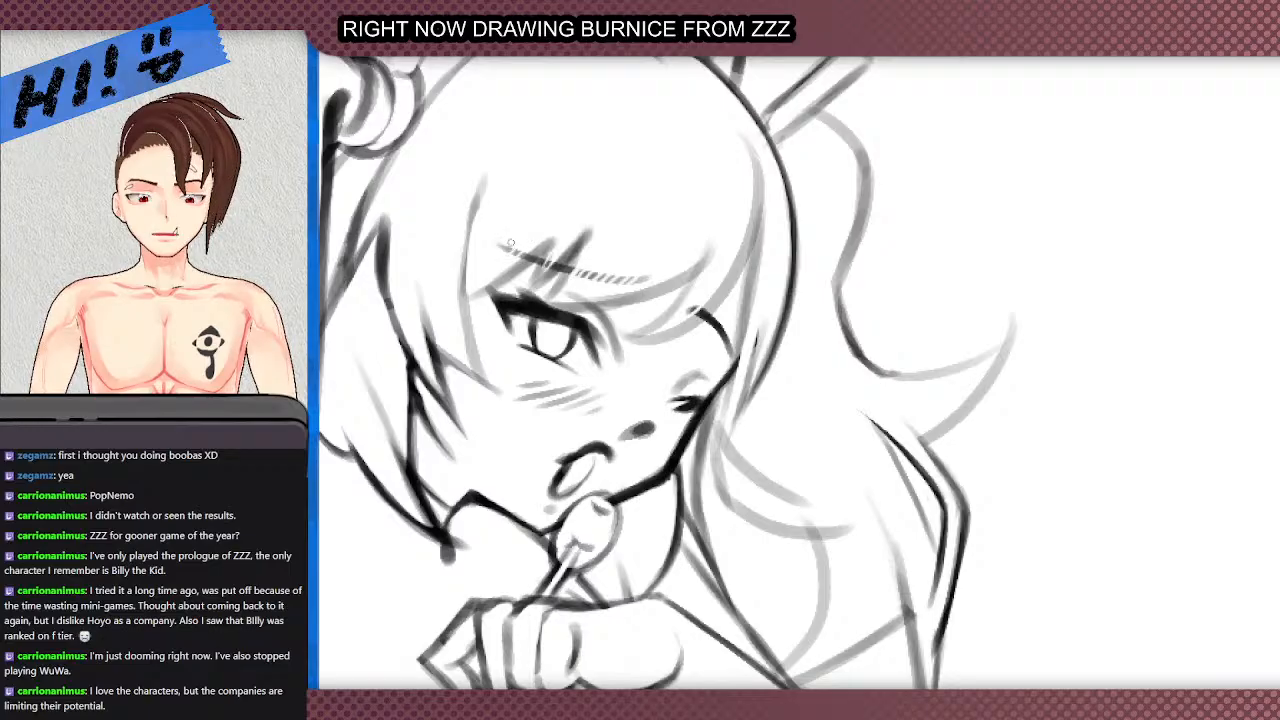
- Examine the new eyebrows, the lollipop hand and the overall pose, switching between whole-figure and close-up views
scroll(508, 261, down, 4)
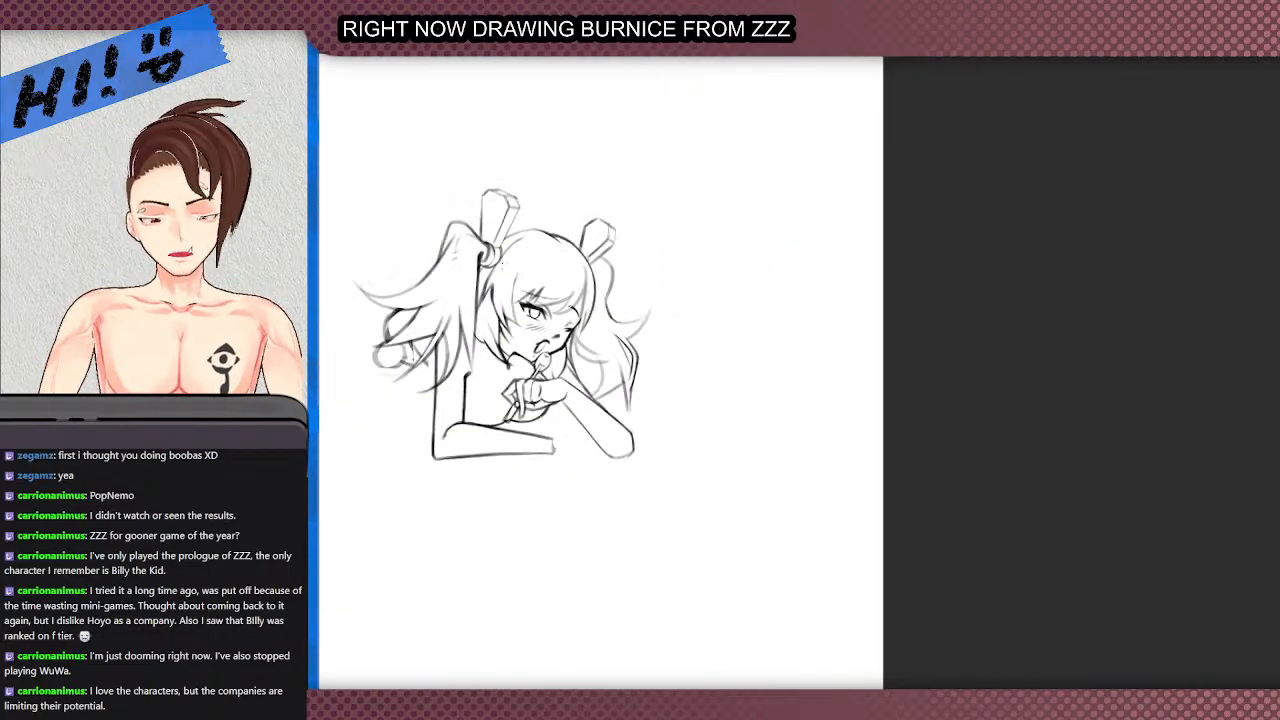
scroll(645, 272, down, 1)
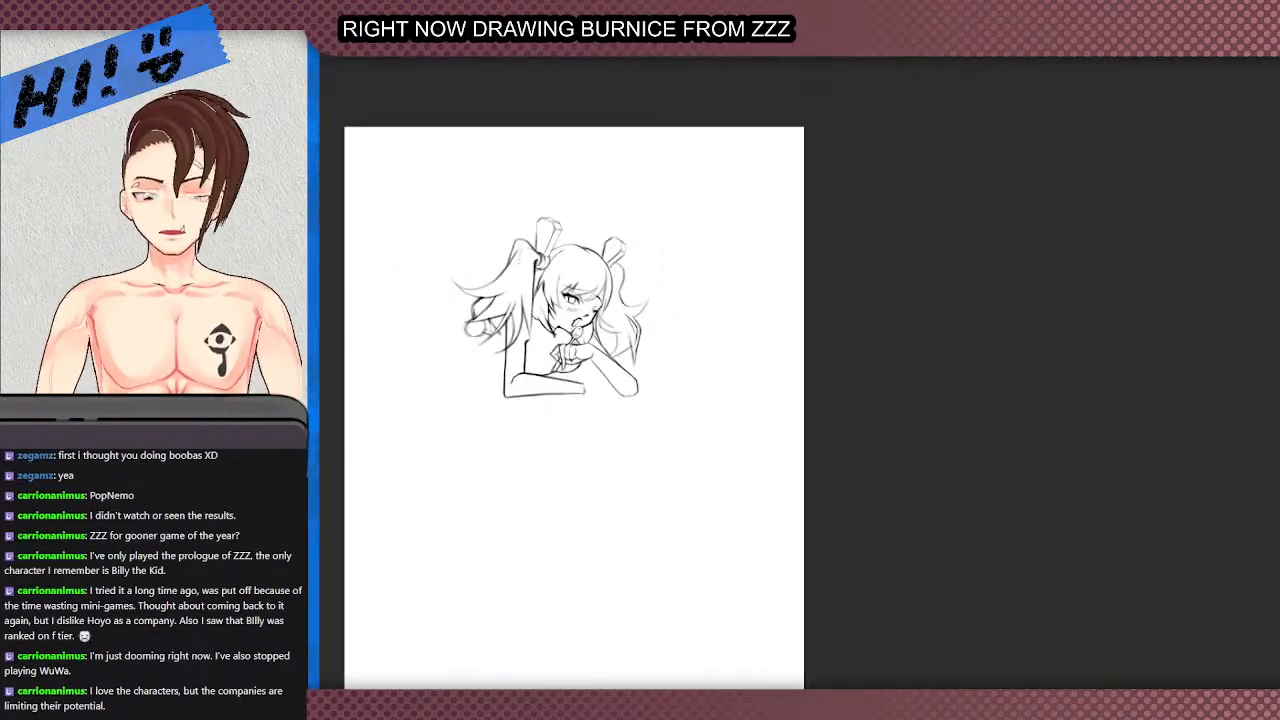
scroll(482, 428, up, 1)
scroll(550, 256, up, 2)
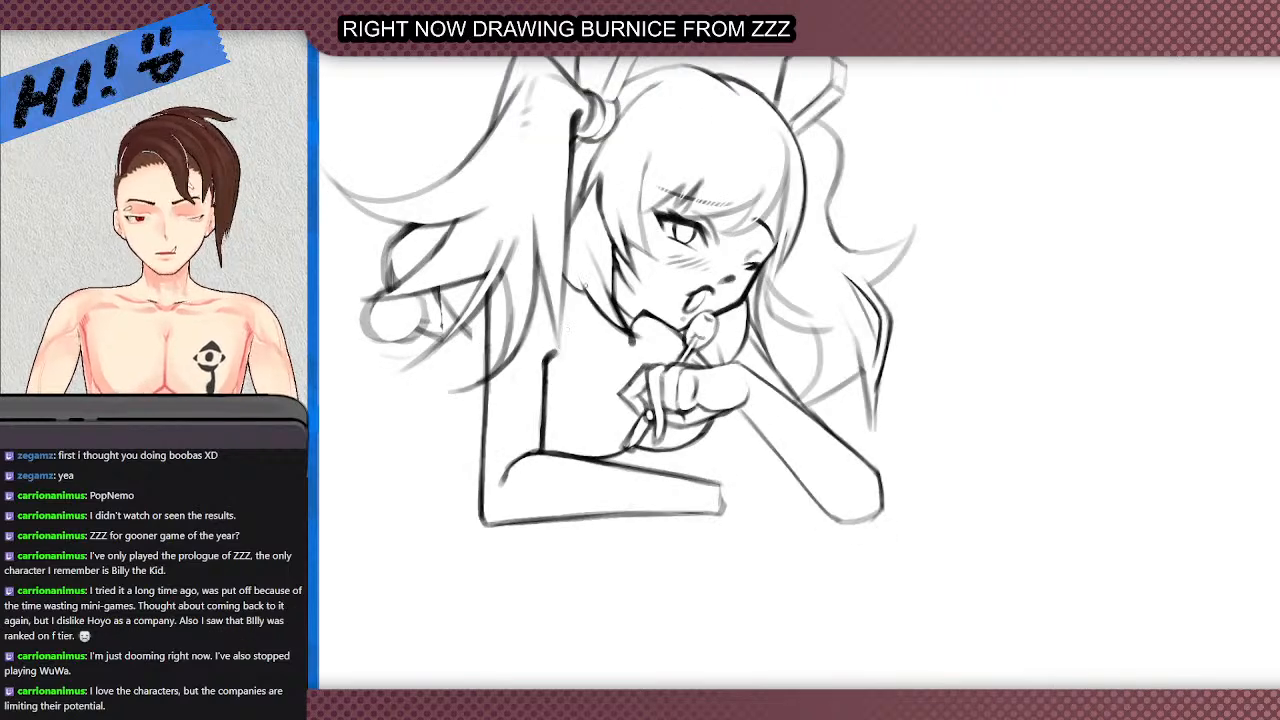
scroll(612, 394, up, 1)
scroll(600, 385, down, 4)
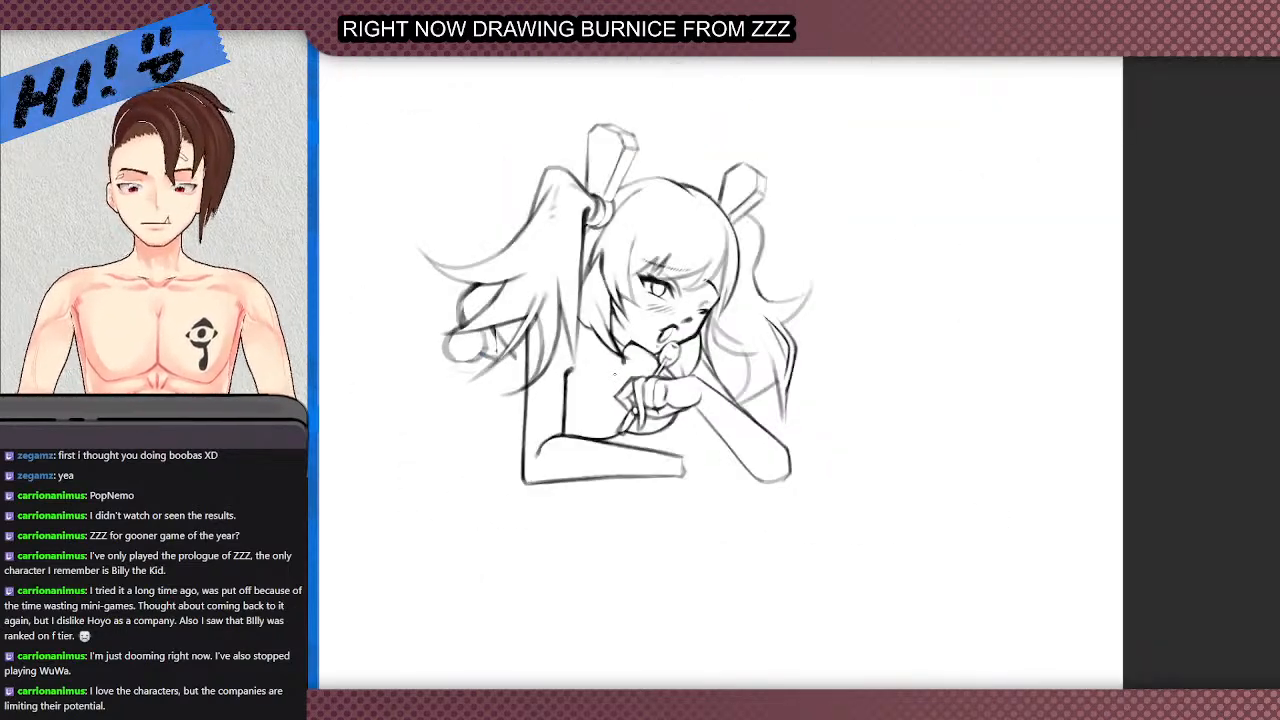
scroll(570, 370, up, 1)
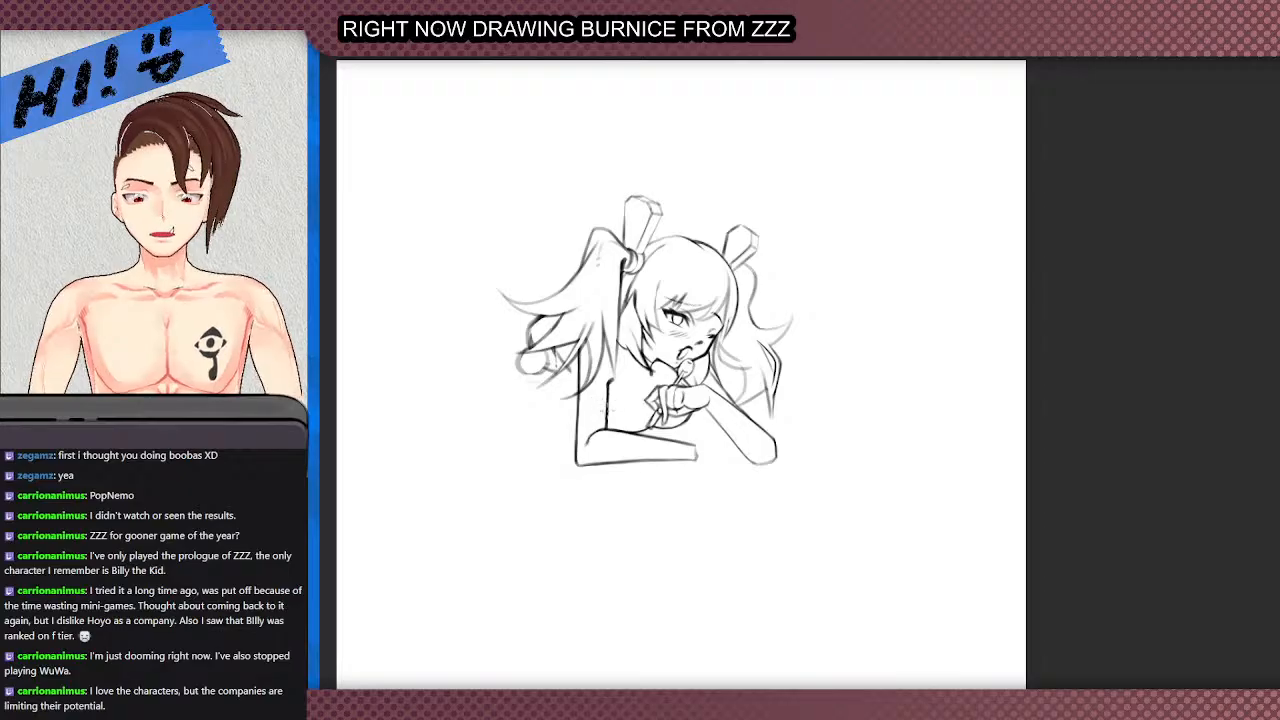
scroll(643, 423, up, 3)
scroll(687, 391, up, 1)
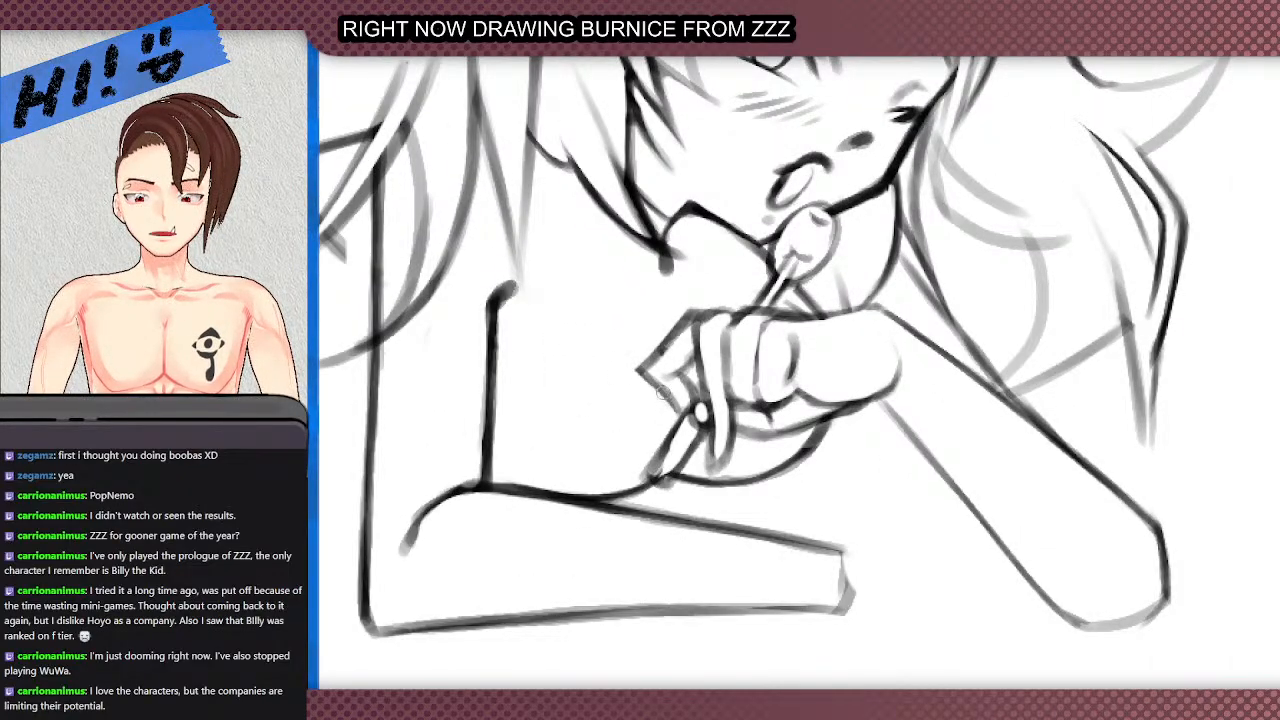
scroll(642, 358, down, 1)
scroll(672, 300, up, 1)
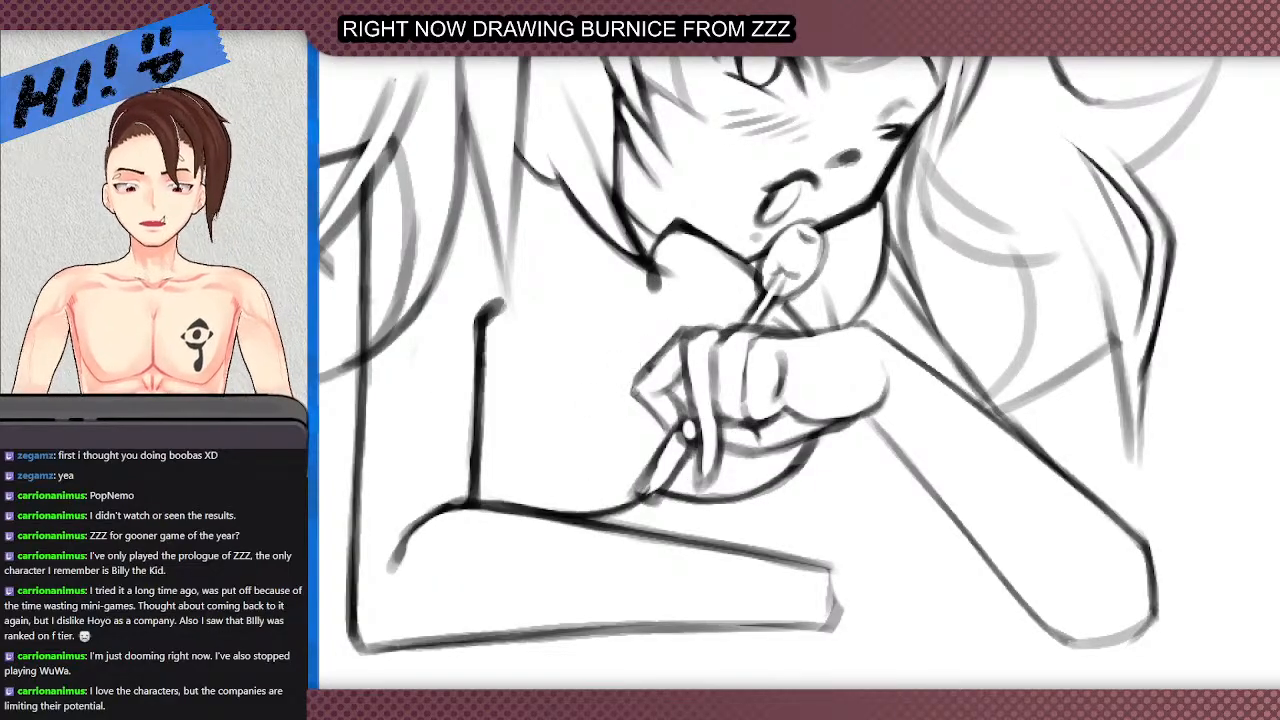
scroll(593, 356, down, 1)
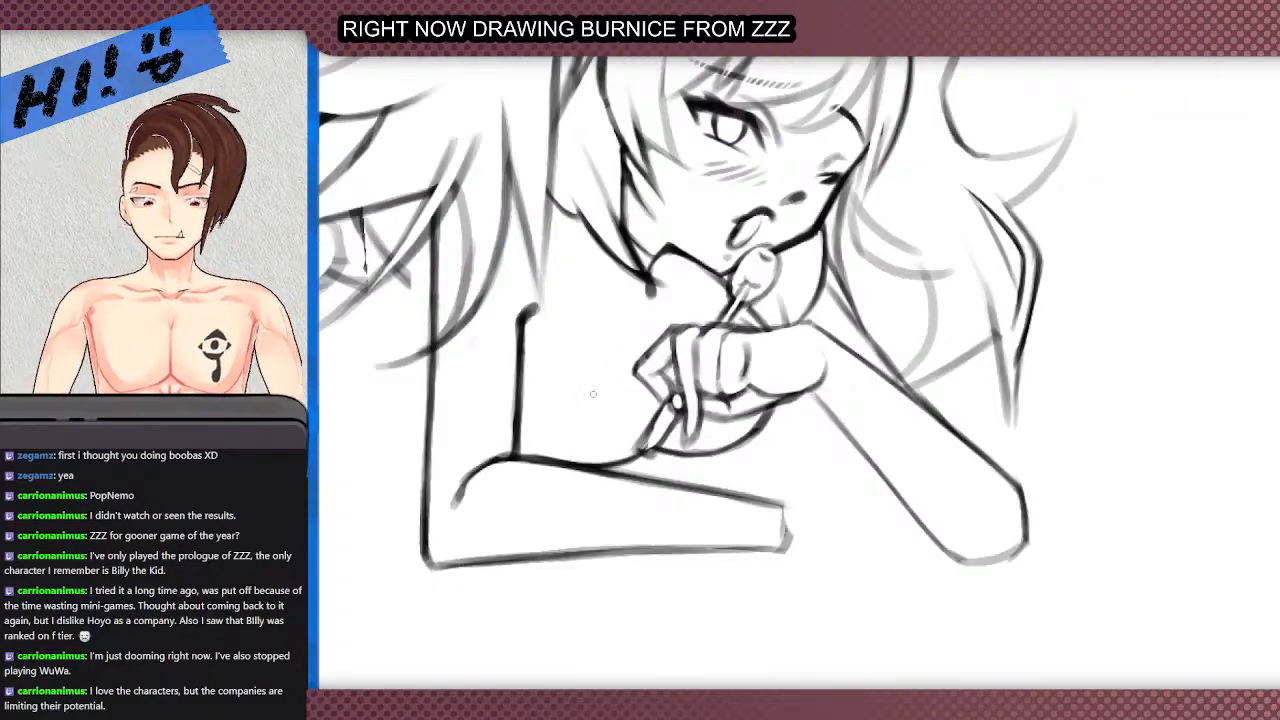
scroll(594, 399, down, 1)
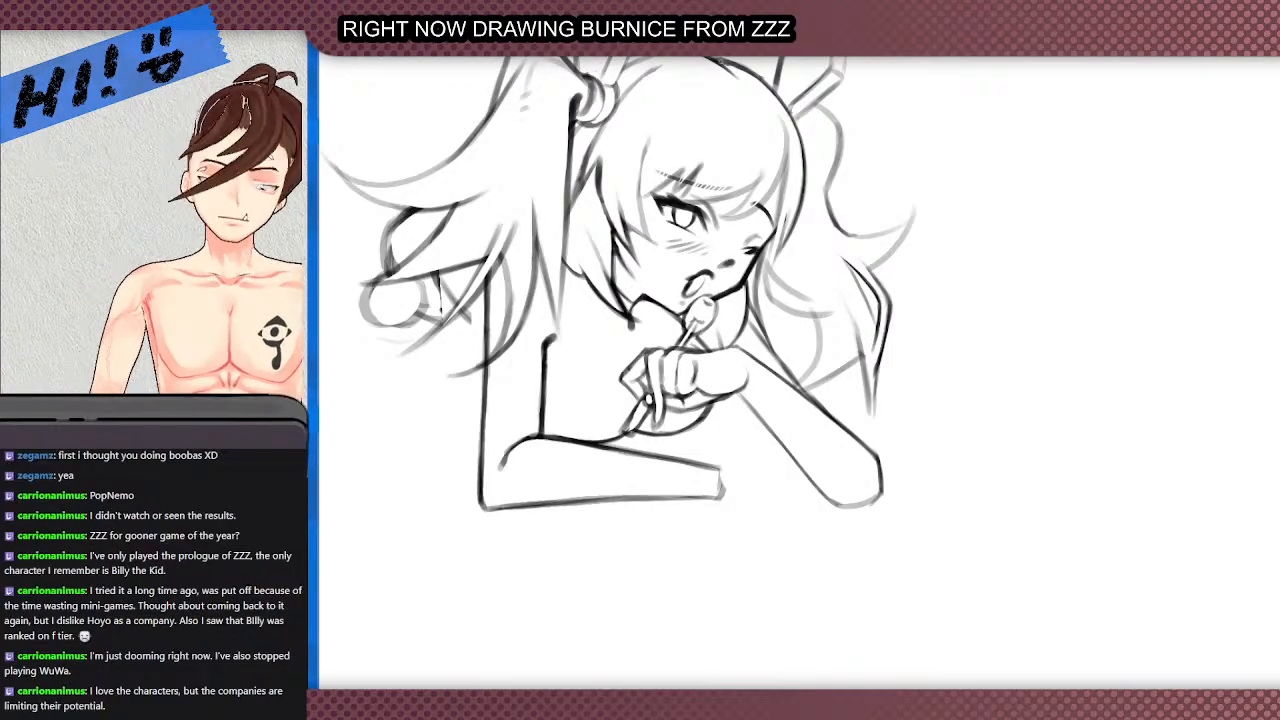
key(ctrl+minus)
key(ctrl+minus)
key(ctrl+plus)
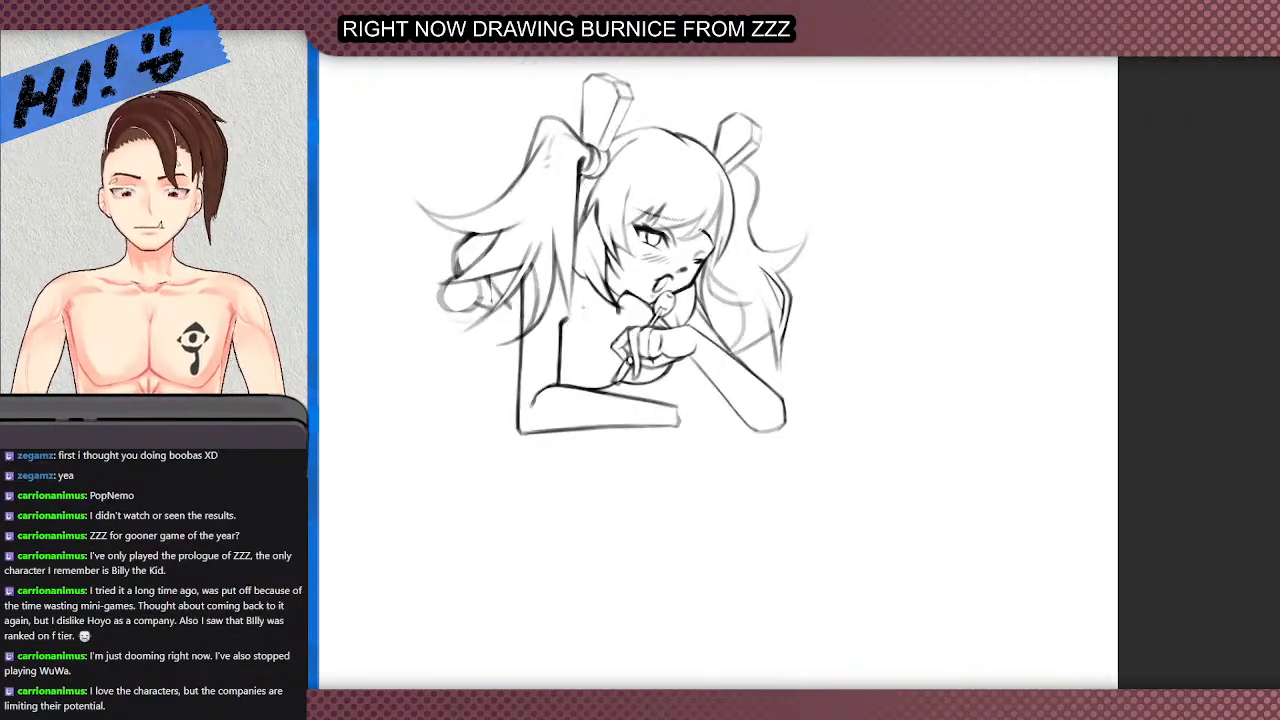
key(ctrl+plus)
key(ctrl+plus)
key(ctrl+plus)
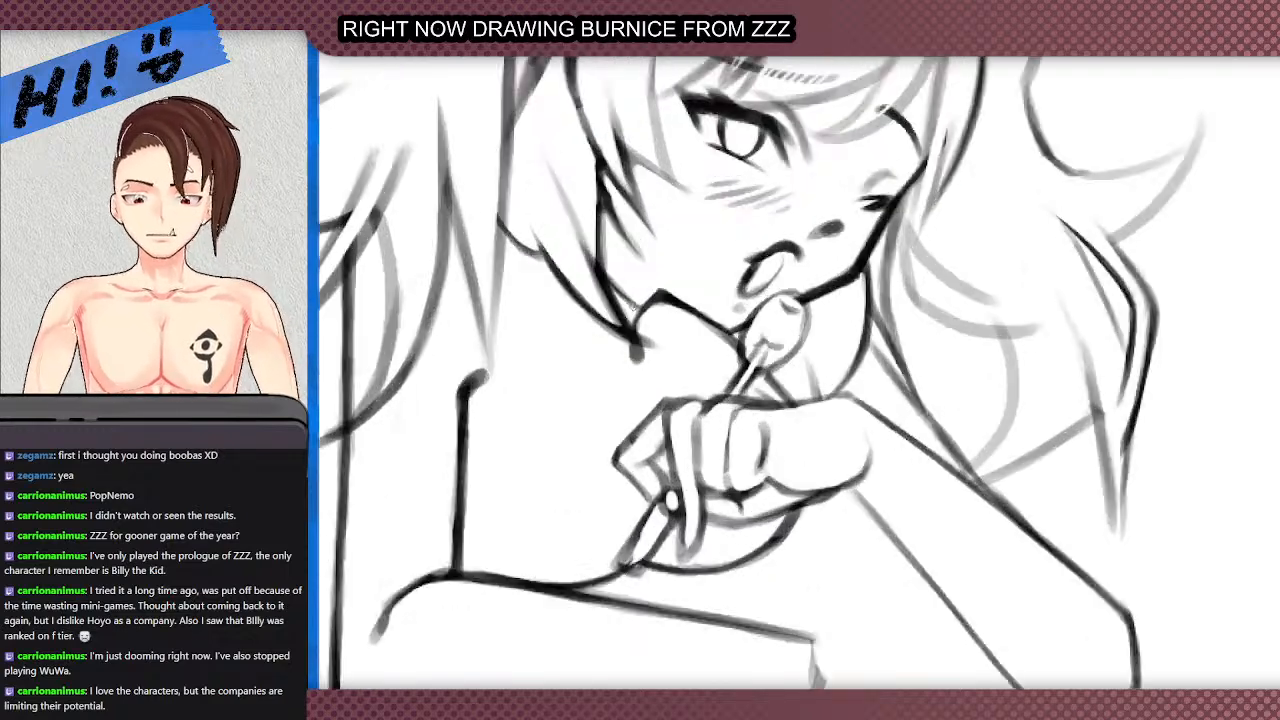
- Draw the jaw corner where it meets the near side hair lock, cleaning the lines around it
mouse_move(658, 306)
mouse_down()
mouse_move(640, 333)
mouse_move(646, 313)
mouse_move(638, 327)
mouse_move(660, 315)
mouse_up()
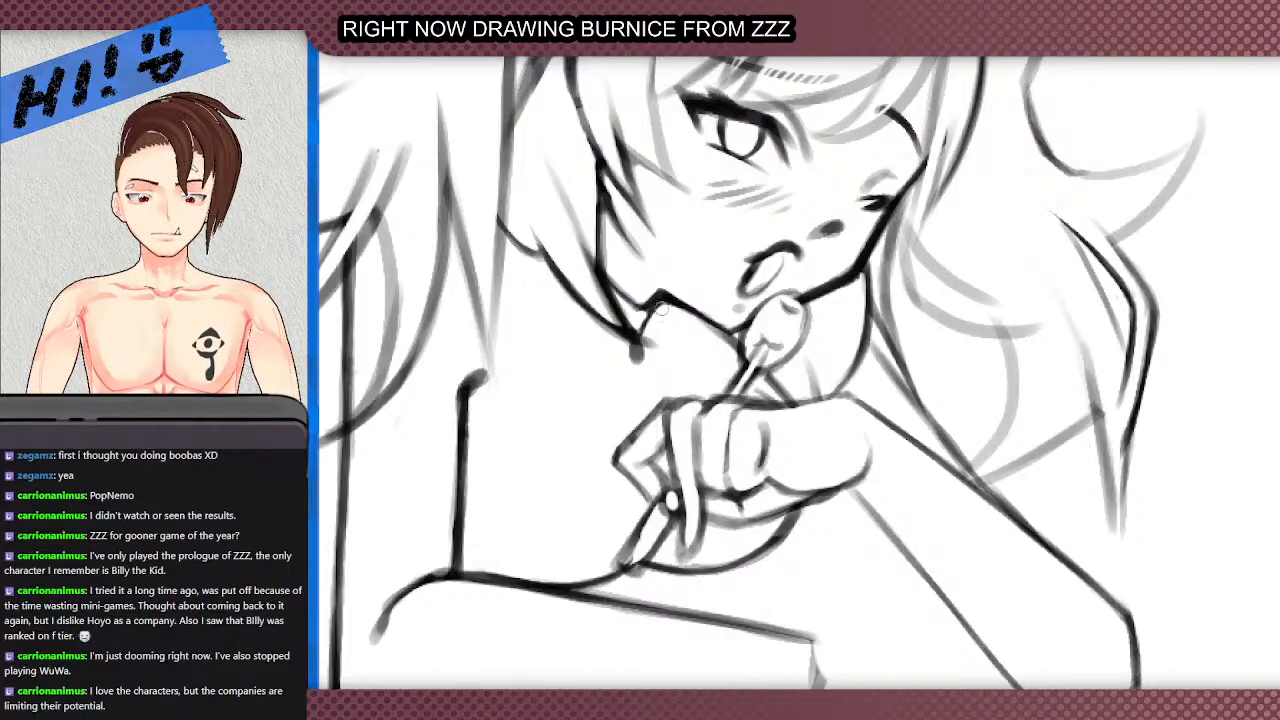
scroll(601, 257, down, 2)
scroll(602, 266, up, 7)
scroll(580, 532, down, 3)
mouse_move(597, 548)
mouse_down()
mouse_move(618, 530)
mouse_move(590, 585)
mouse_move(626, 530)
mouse_move(602, 558)
mouse_up()
scroll(621, 490, down, 3)
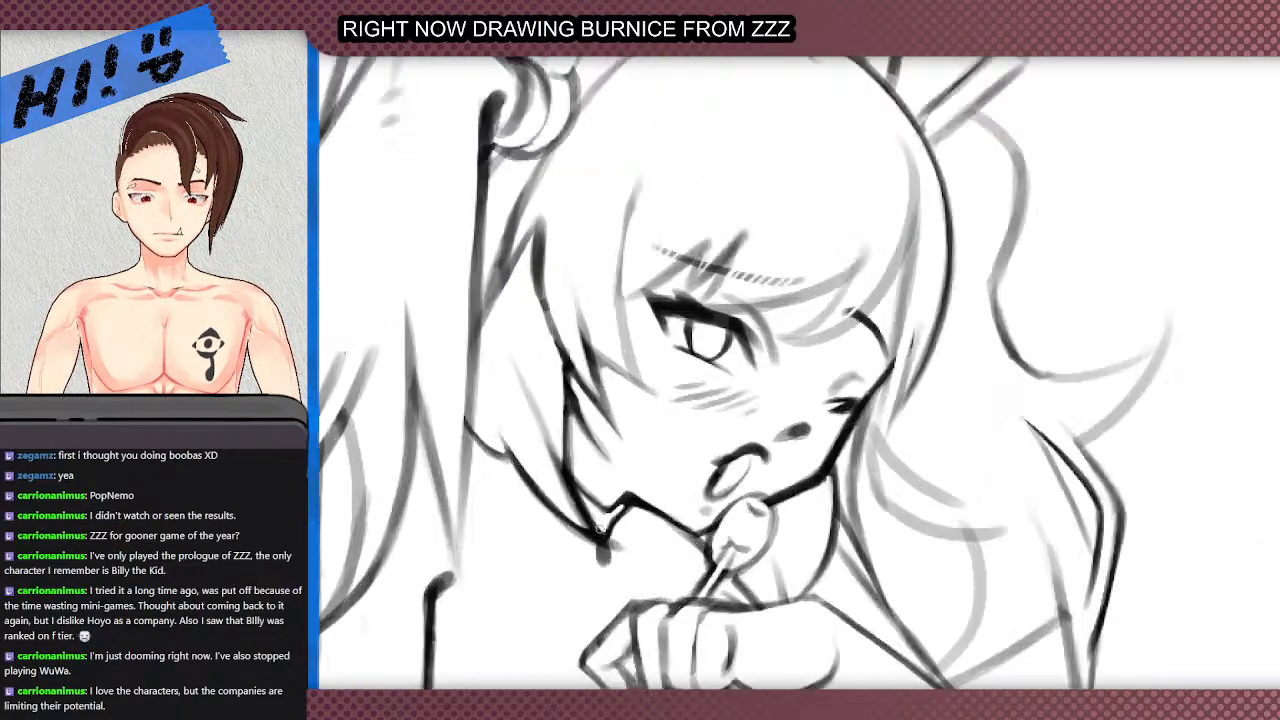
scroll(597, 502, up, 3)
mouse_move(626, 532)
mouse_down()
mouse_move(555, 471)
mouse_move(594, 492)
mouse_move(609, 524)
mouse_move(578, 505)
mouse_move(611, 536)
mouse_move(539, 451)
mouse_up()
key(e)
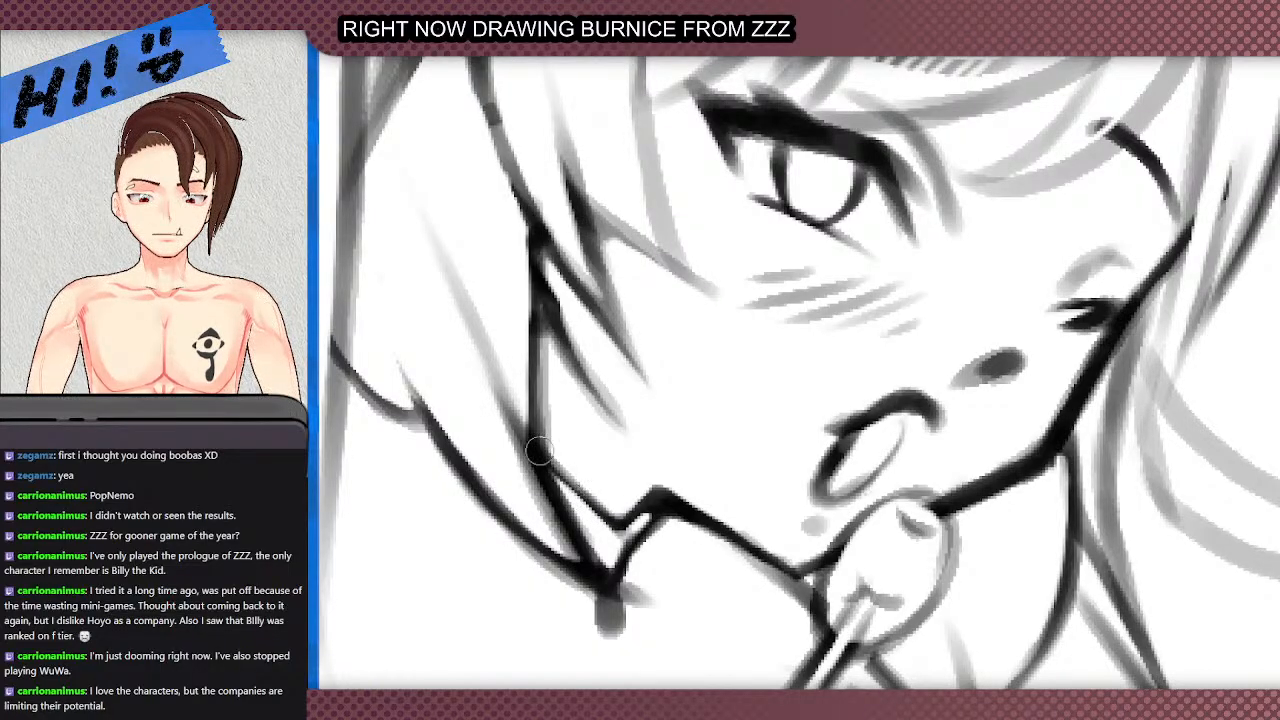
mouse_move(617, 498)
mouse_down()
mouse_move(557, 455)
mouse_move(604, 514)
mouse_move(855, 630)
mouse_move(1051, 454)
mouse_up()
key(b)
- Rotate the canvas and touch up the lines where the side hair lock's tip meets the jaw corner
scroll(564, 490, down, 6)
scroll(1075, 470, up, 4)
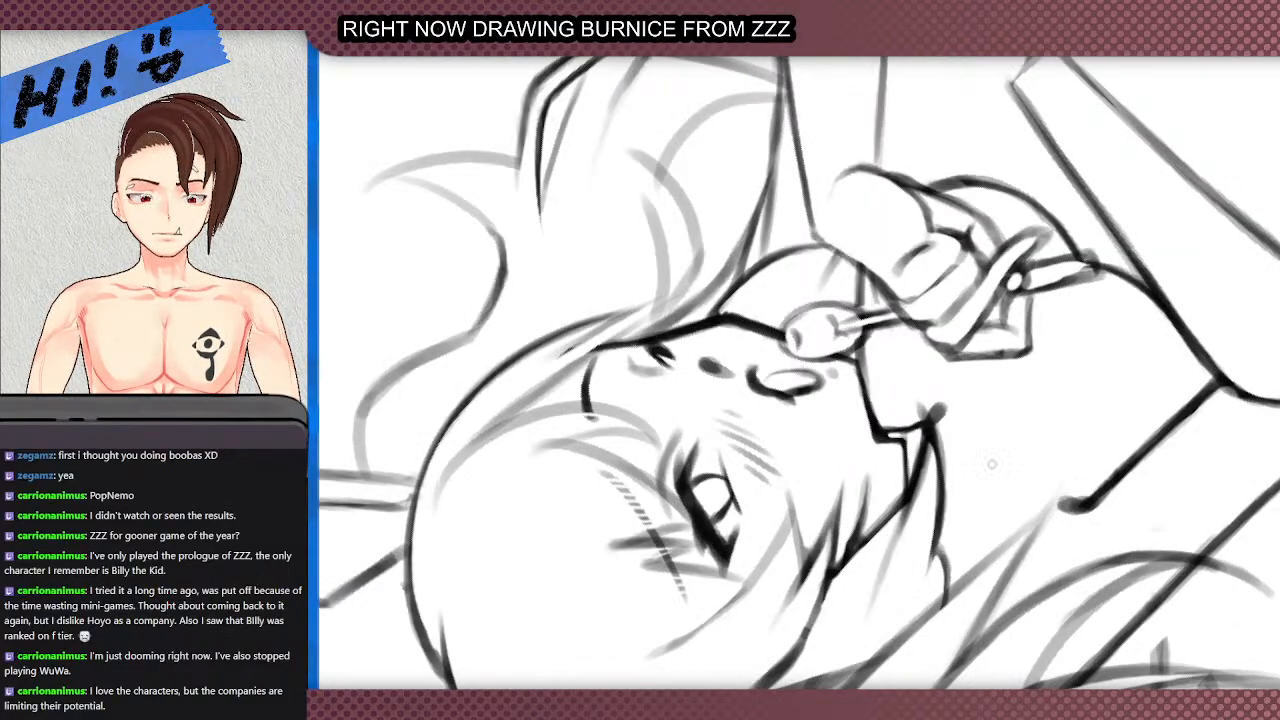
scroll(992, 464, up, 4)
drag(813, 419, 815, 455)
scroll(815, 455, down, 8)
scroll(712, 410, up, 6)
scroll(697, 412, down, 2)
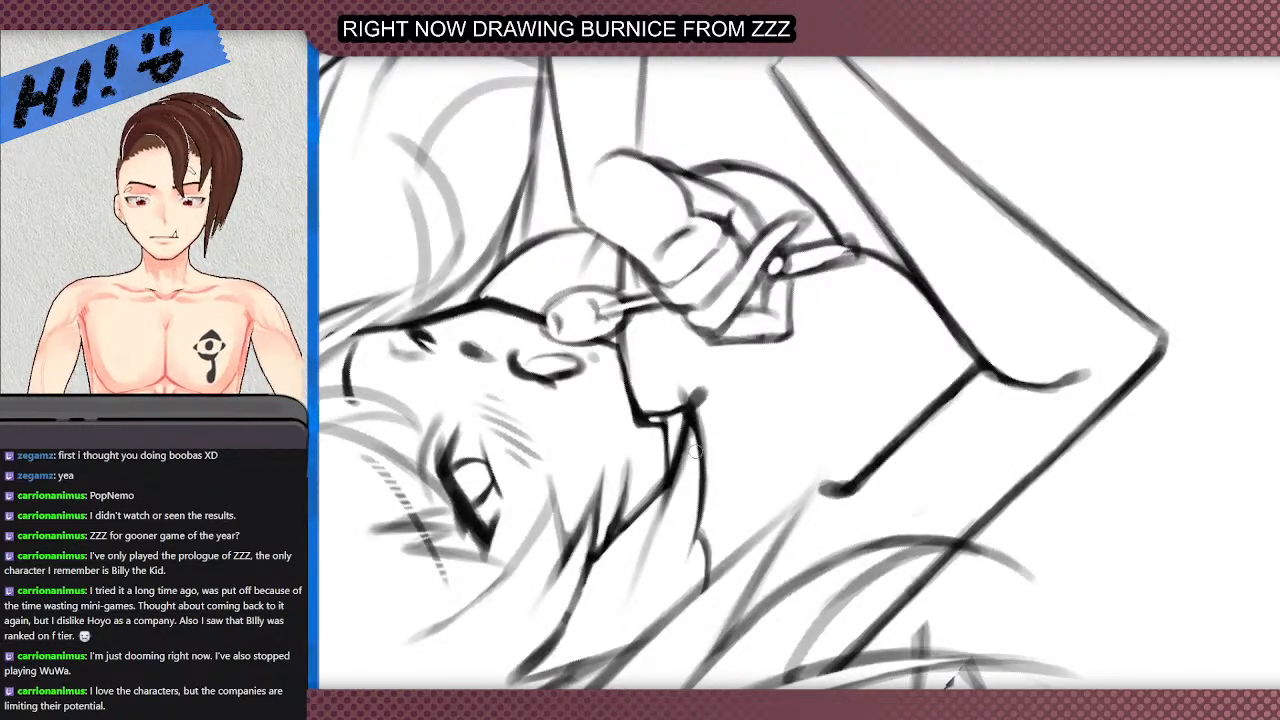
scroll(695, 445, up, 3)
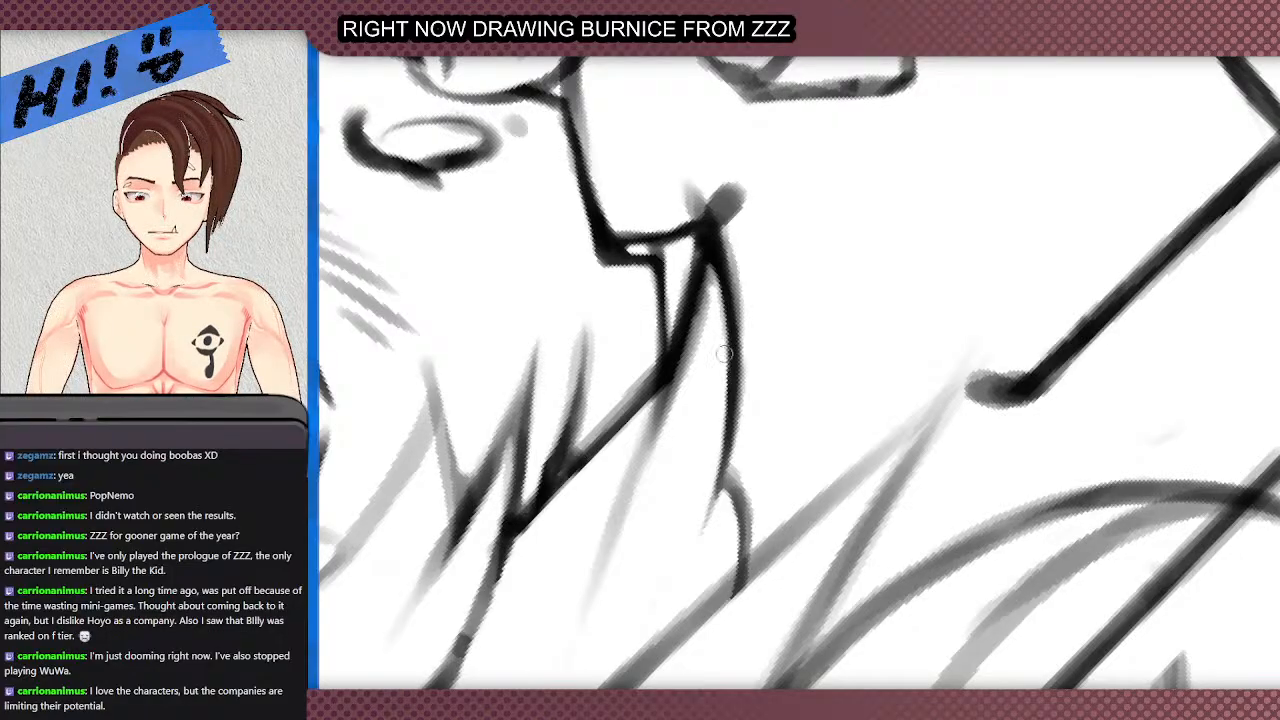
scroll(671, 472, down, 5)
scroll(589, 525, up, 1)
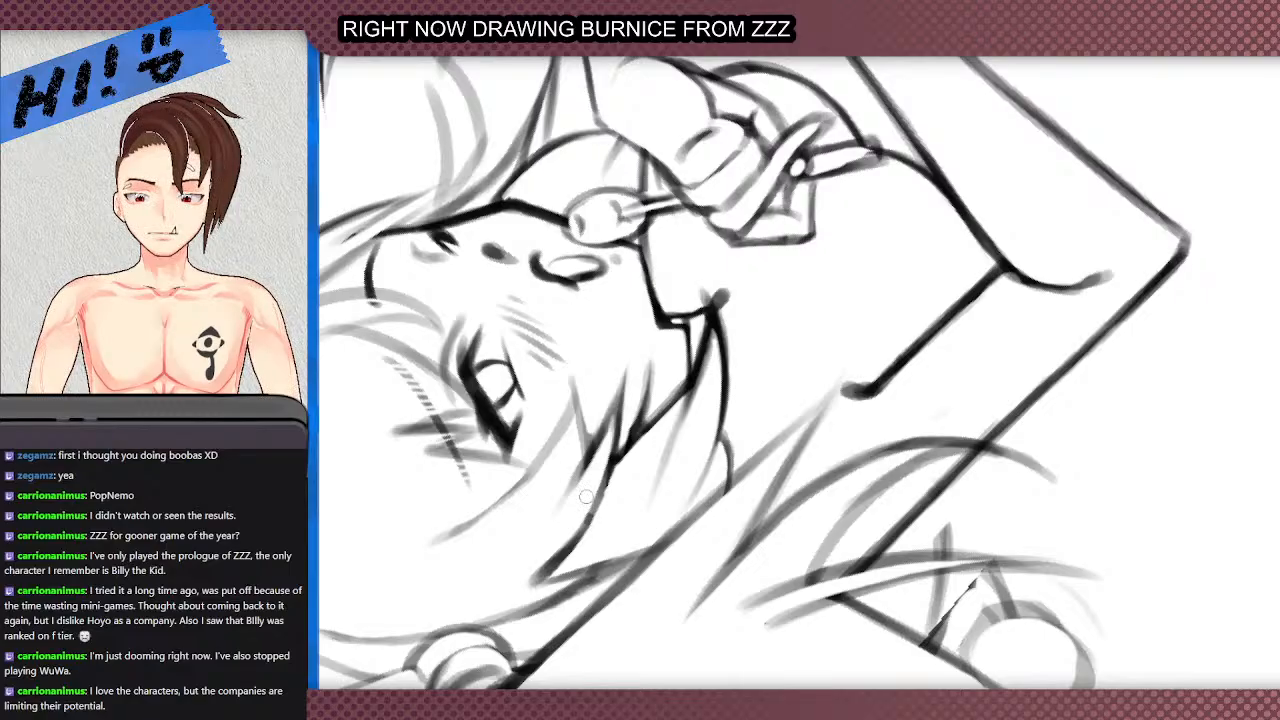
- Redraw the inner edge of the near side hair lock as a darker continuous curve rising from the cheek
drag(586, 523, 529, 592)
drag(568, 550, 518, 606)
mouse_move(609, 487)
mouse_down()
mouse_move(539, 586)
mouse_move(610, 466)
mouse_up()
mouse_move(578, 546)
mouse_down()
mouse_move(615, 400)
mouse_move(605, 480)
mouse_move(622, 373)
mouse_move(532, 540)
mouse_up()
- Redraw the upper part of the long bang strand that falls beside the open eye
drag(421, 547, 406, 557)
key(ctrl+z)
drag(510, 500, 404, 558)
key(ctrl+z)
drag(506, 502, 396, 562)
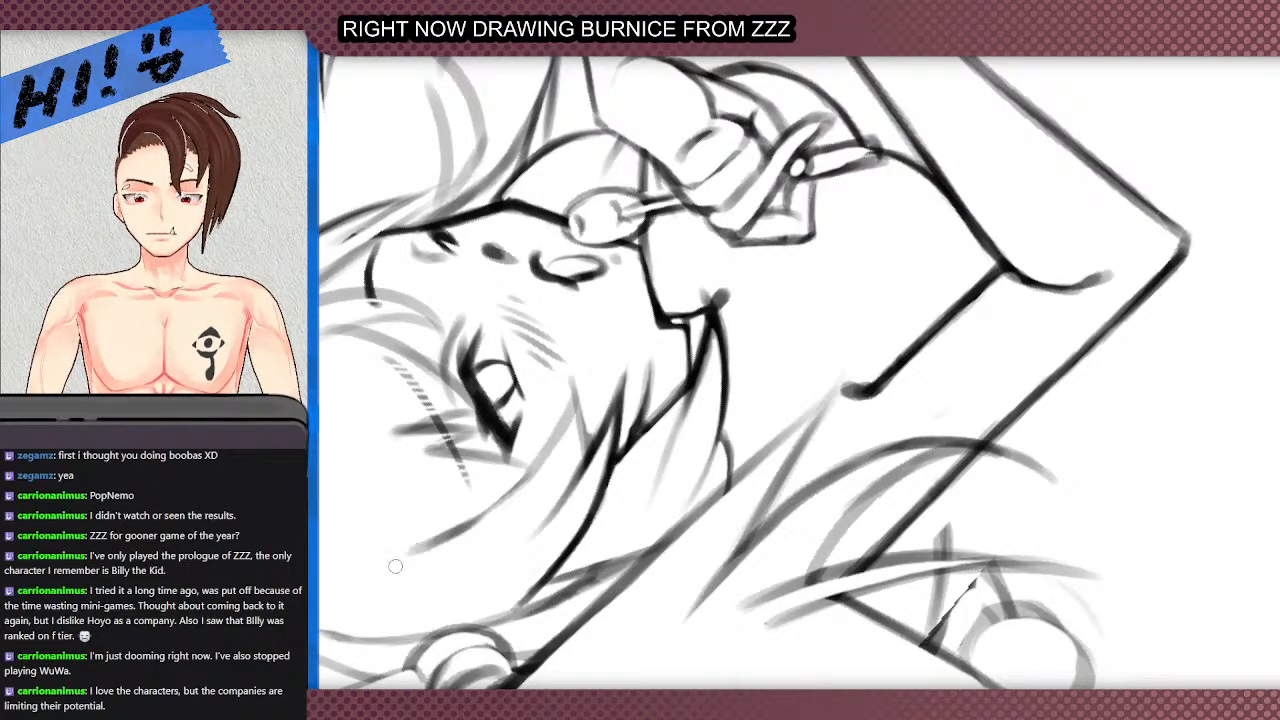
- Darken the long bang strand toward its tip and redraw the short strand edge over the cheek
mouse_move(512, 491)
mouse_down()
mouse_move(574, 405)
mouse_move(535, 466)
mouse_up()
mouse_move(569, 408)
mouse_down()
mouse_move(512, 494)
mouse_move(569, 396)
mouse_up()
mouse_move(586, 466)
mouse_down()
mouse_move(571, 383)
mouse_move(585, 445)
mouse_up()
key(ctrl+z)
mouse_move(577, 376)
mouse_down()
mouse_move(589, 430)
mouse_move(572, 377)
mouse_move(573, 455)
mouse_move(560, 378)
mouse_move(580, 446)
mouse_up()
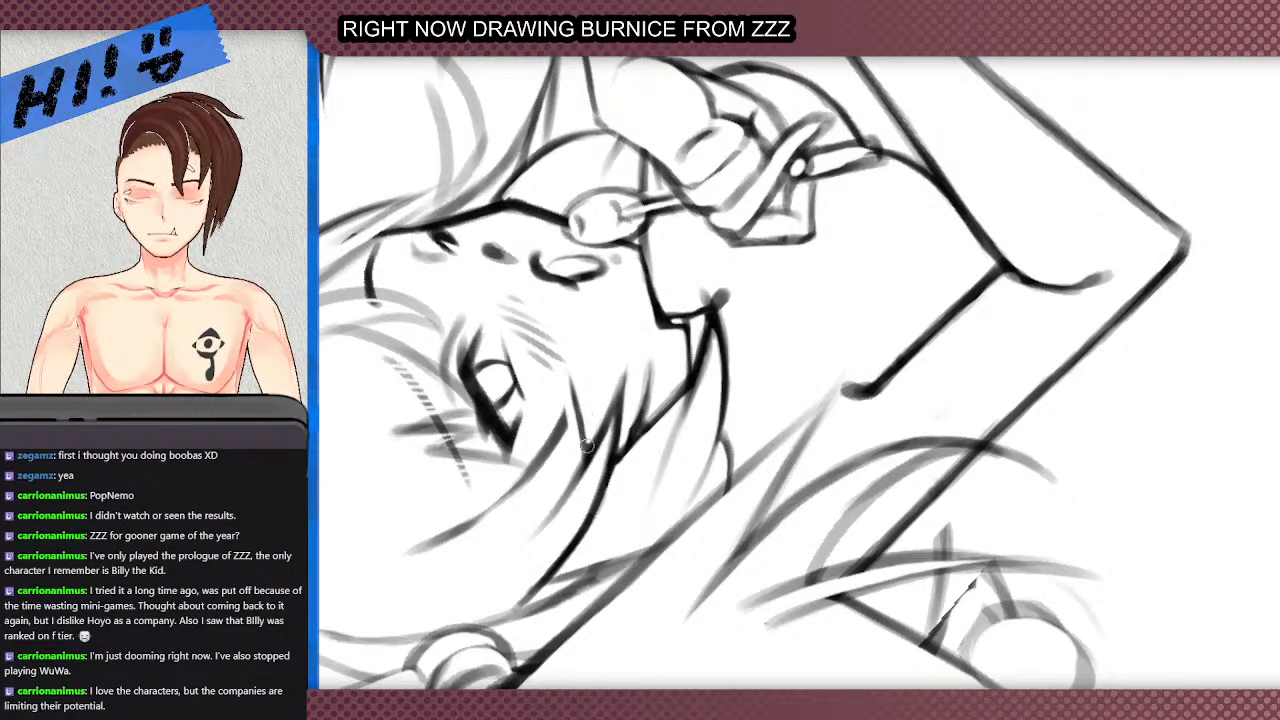
- Restore the upright view and examine the refined hair strands, pigtails and full figure at several zoom levels
scroll(478, 300, down, 2)
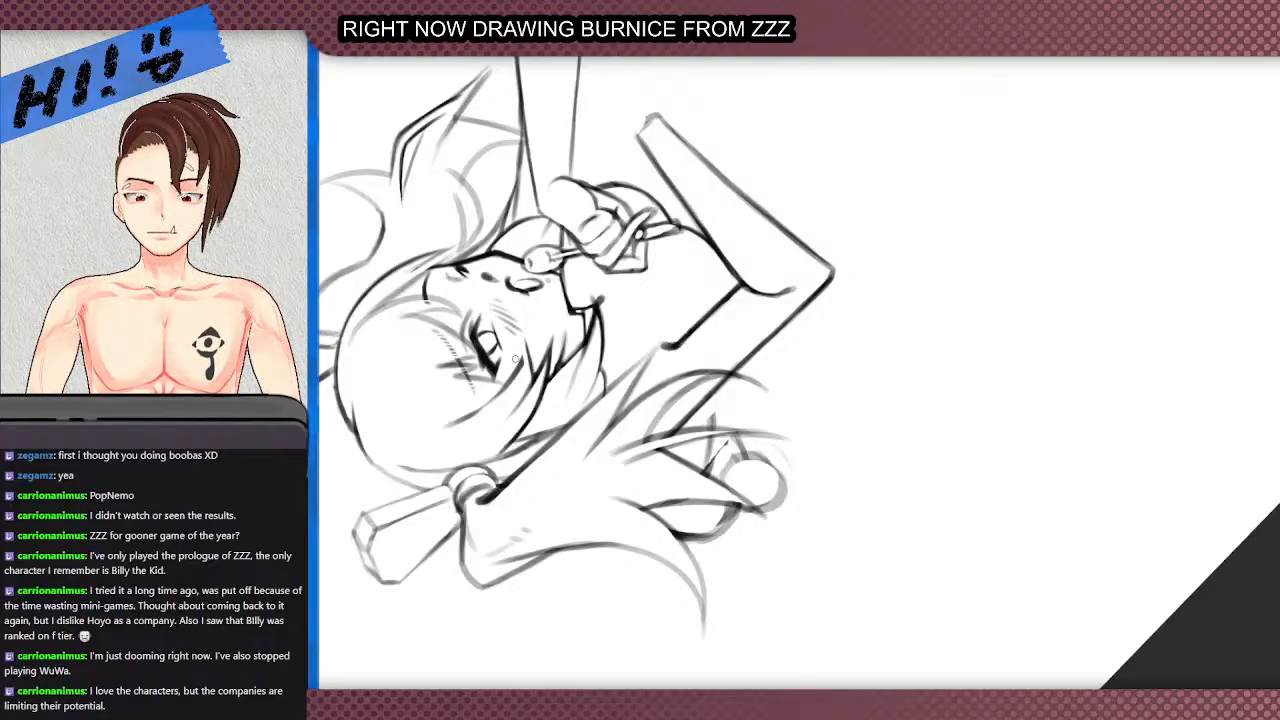
scroll(516, 360, up, 2)
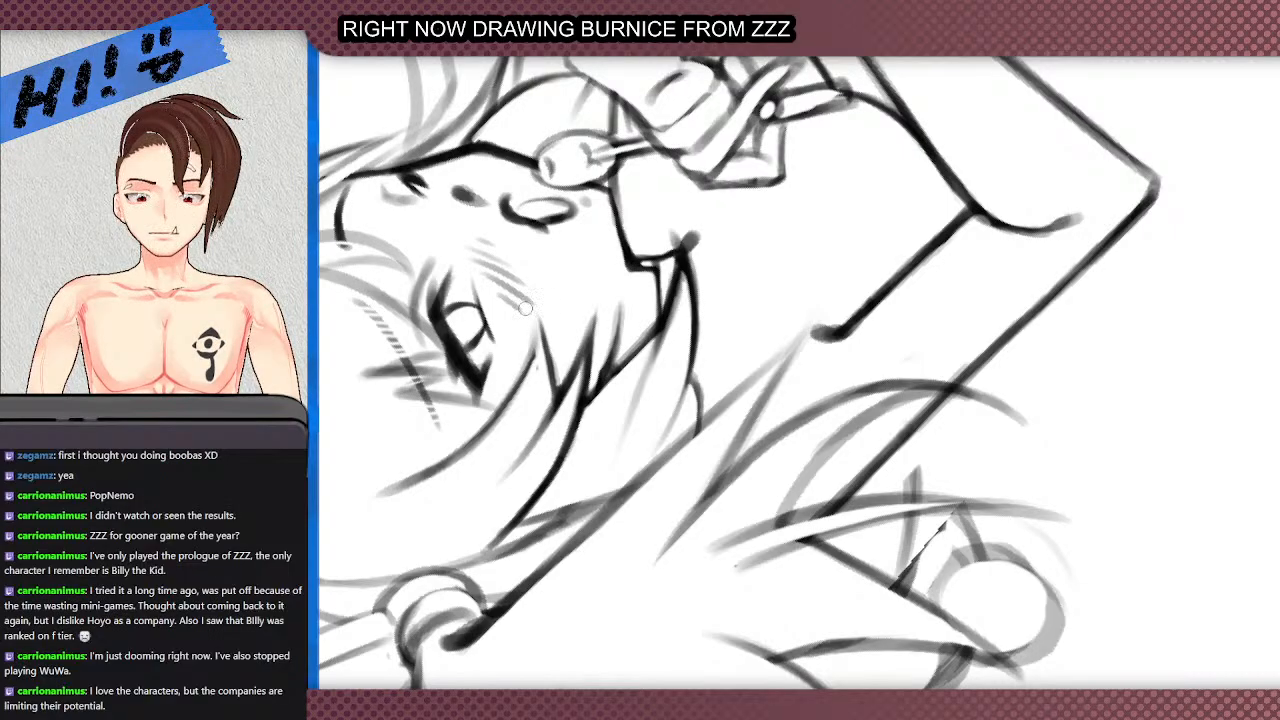
scroll(527, 361, down, 3)
scroll(438, 330, up, 3)
key(5)
scroll(547, 640, down, 2)
drag(744, 268, 718, 296)
scroll(713, 312, up, 2)
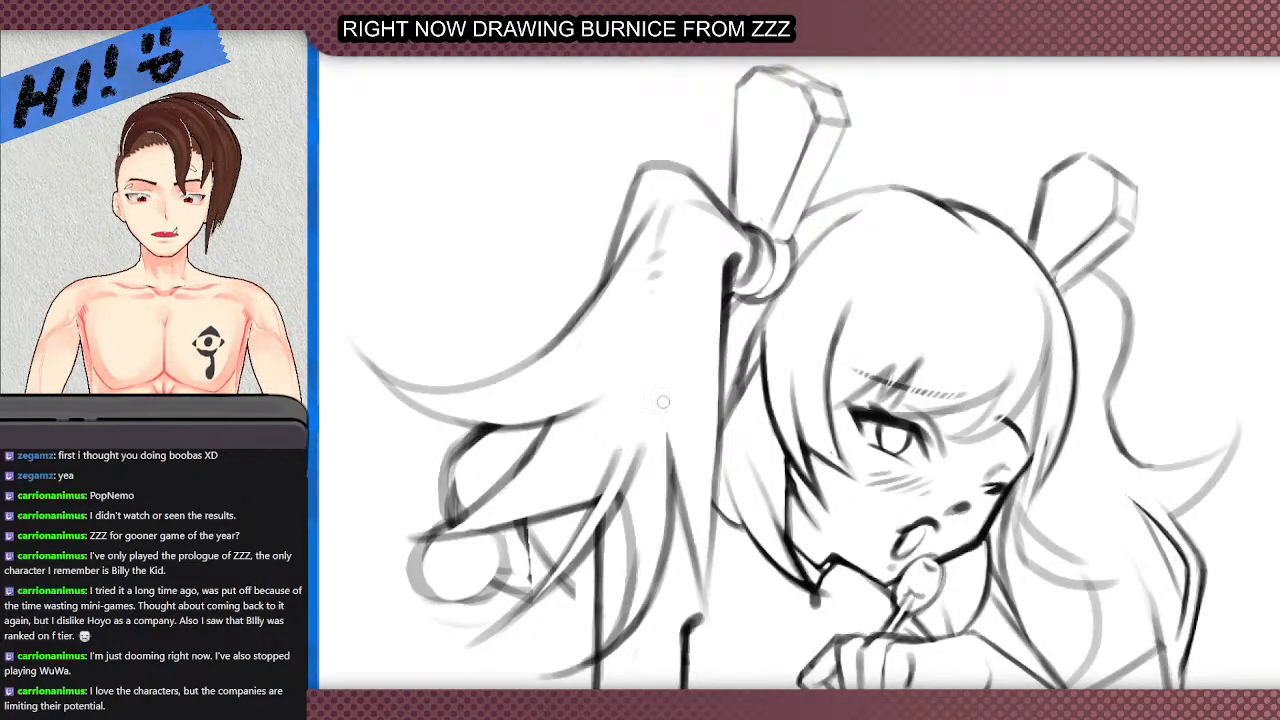
scroll(614, 342, down, 5)
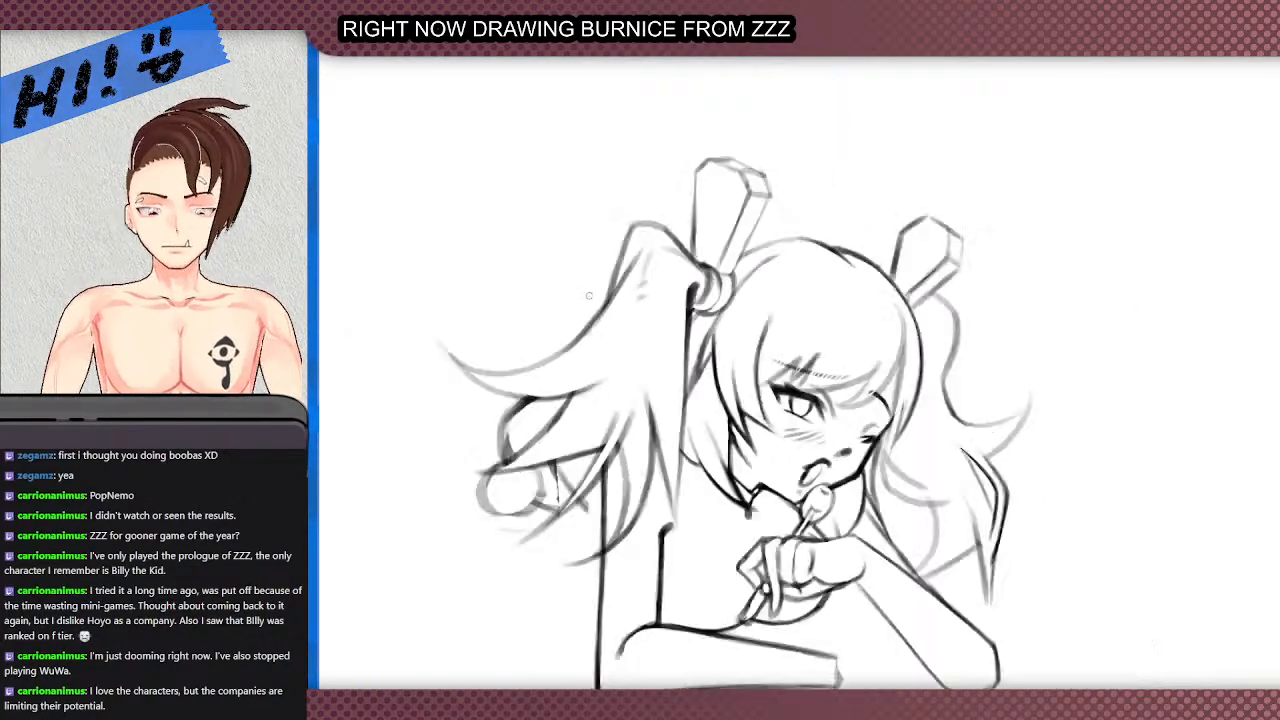
scroll(624, 240, up, 4)
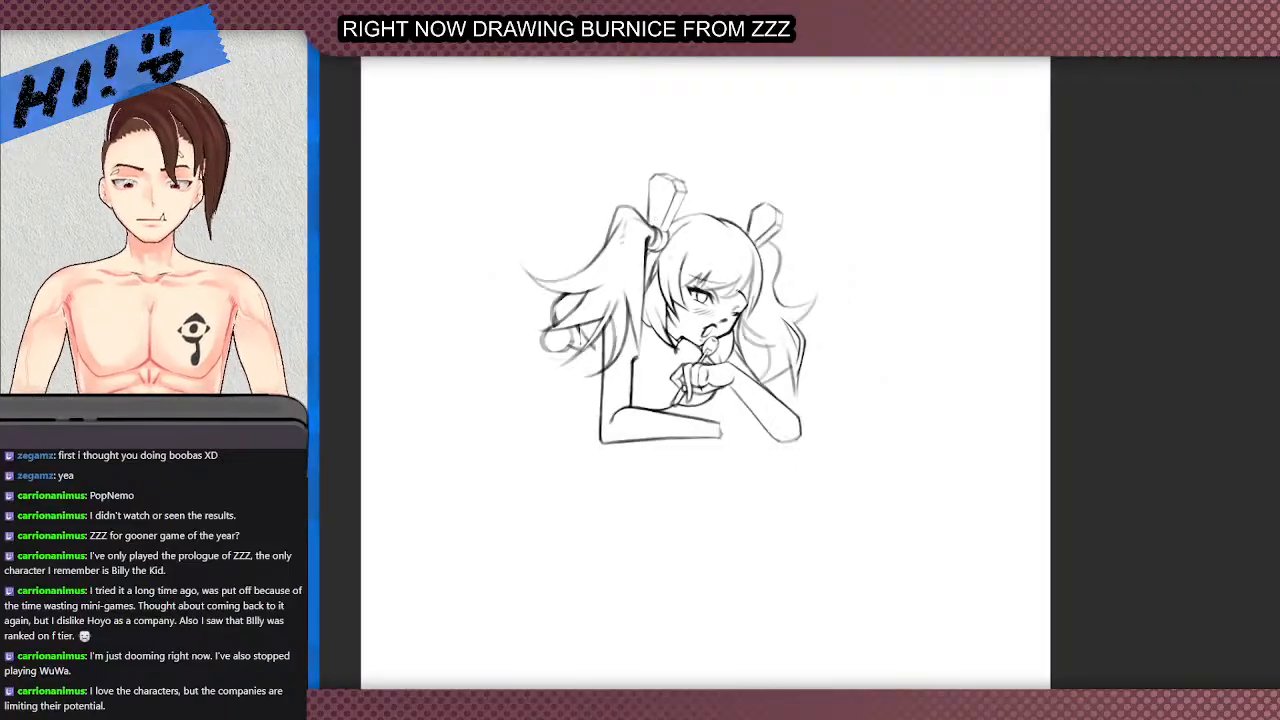
scroll(612, 165, up, 2)
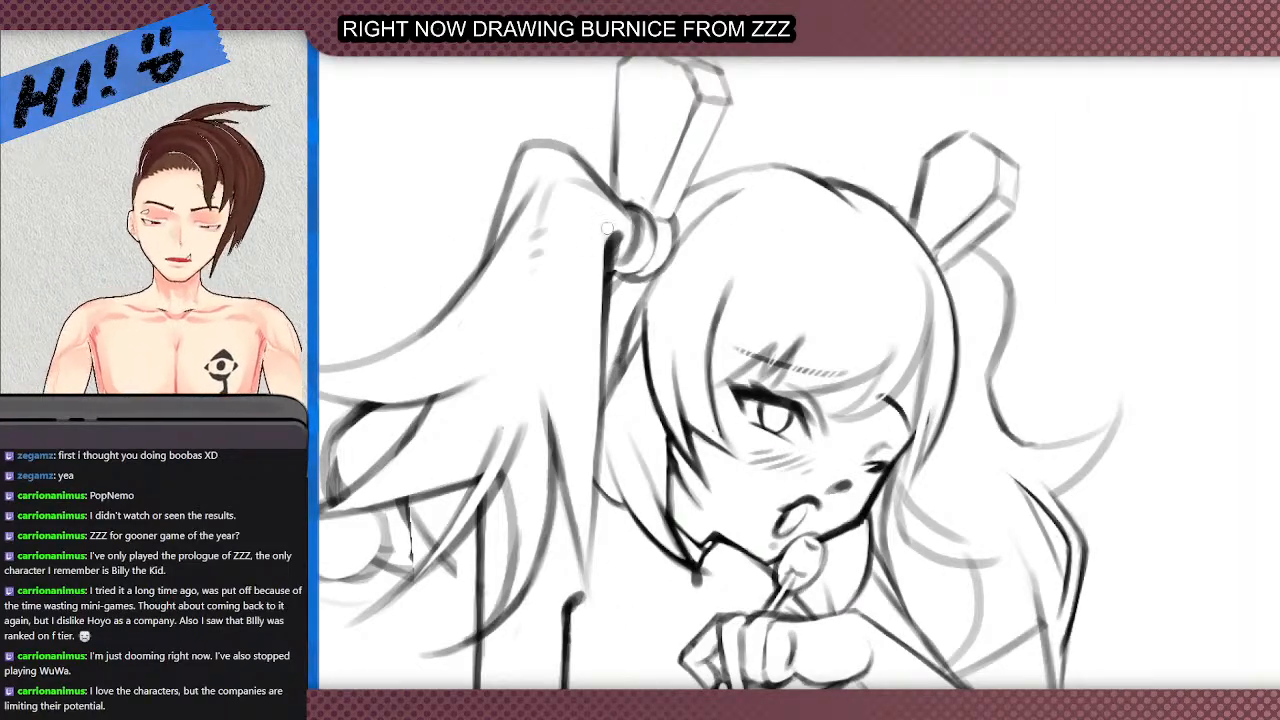
- Darken the near pigtail's upper edge where it meets the hair tie and refine the short line inside the ring
scroll(647, 190, up, 2)
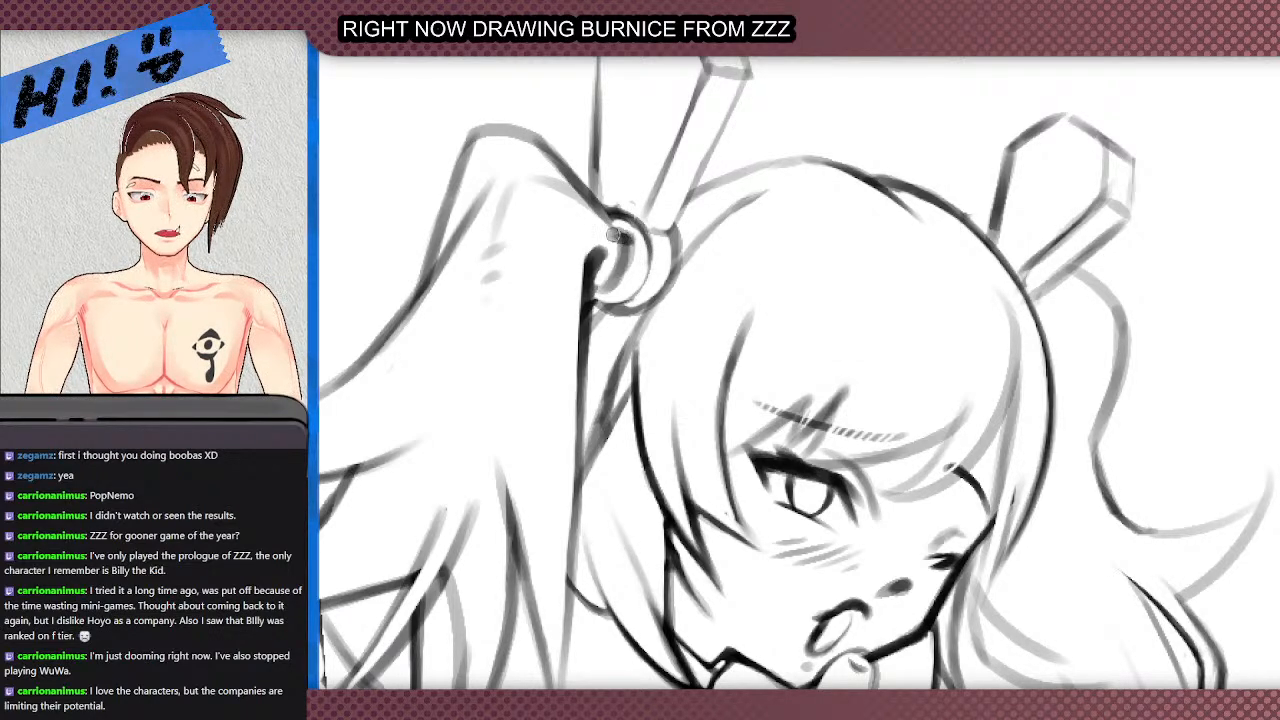
drag(613, 232, 583, 188)
drag(606, 234, 532, 171)
mouse_move(590, 206)
mouse_down()
mouse_move(517, 194)
mouse_move(582, 218)
mouse_move(566, 192)
mouse_move(599, 231)
mouse_up()
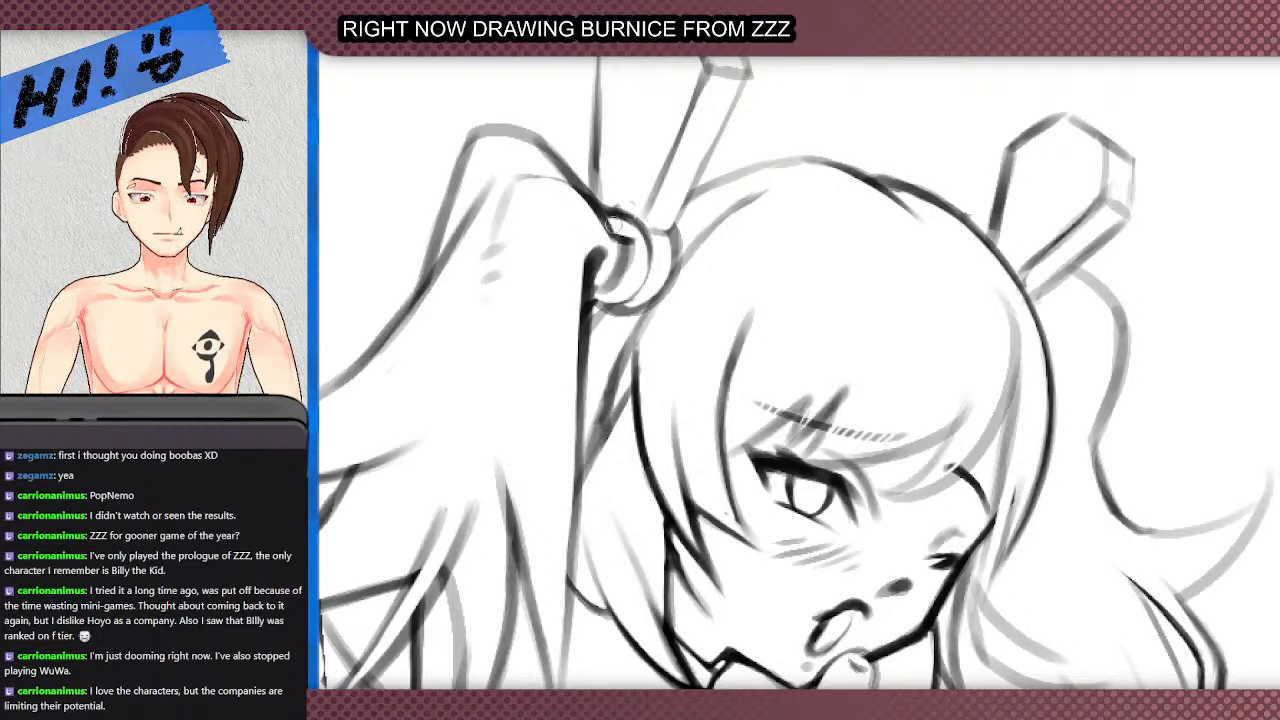
mouse_move(622, 258)
mouse_down()
mouse_move(606, 293)
mouse_move(627, 264)
mouse_move(610, 272)
mouse_up()
scroll(550, 286, down, 5)
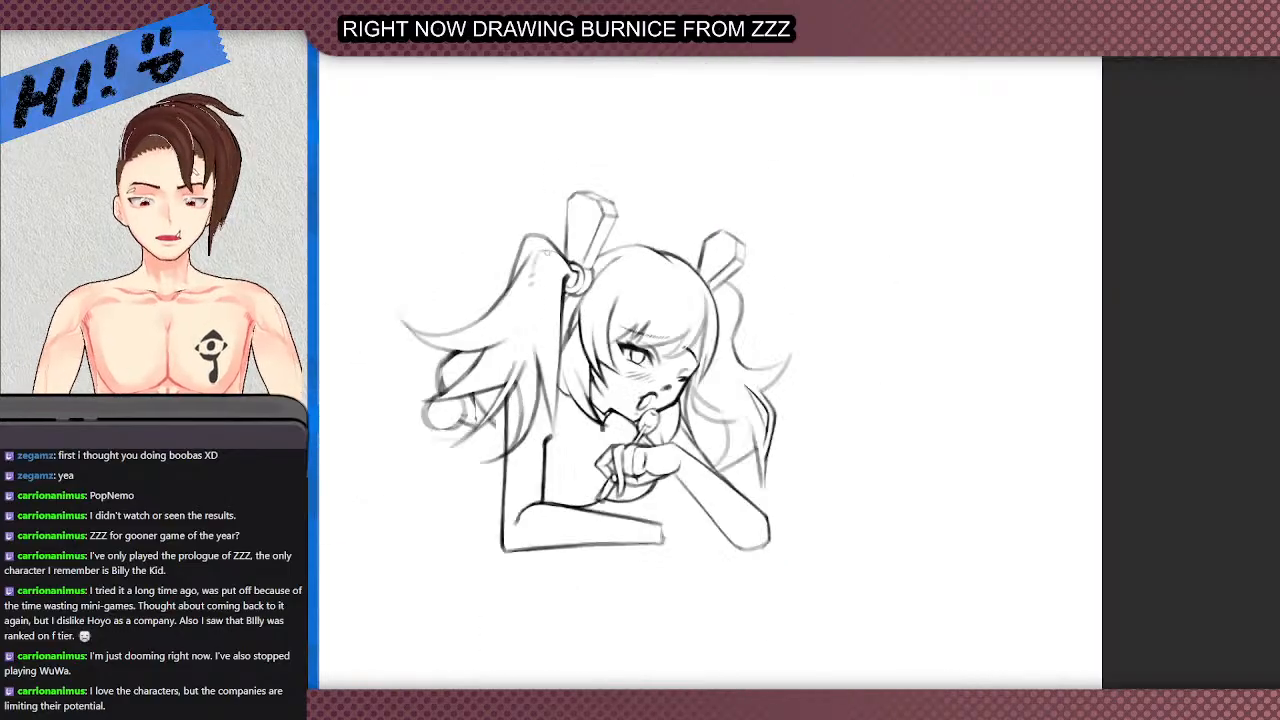
- Add a light inner strand line to the far pigtail just below its hair clip
scroll(542, 194, down, 2)
scroll(675, 275, up, 5)
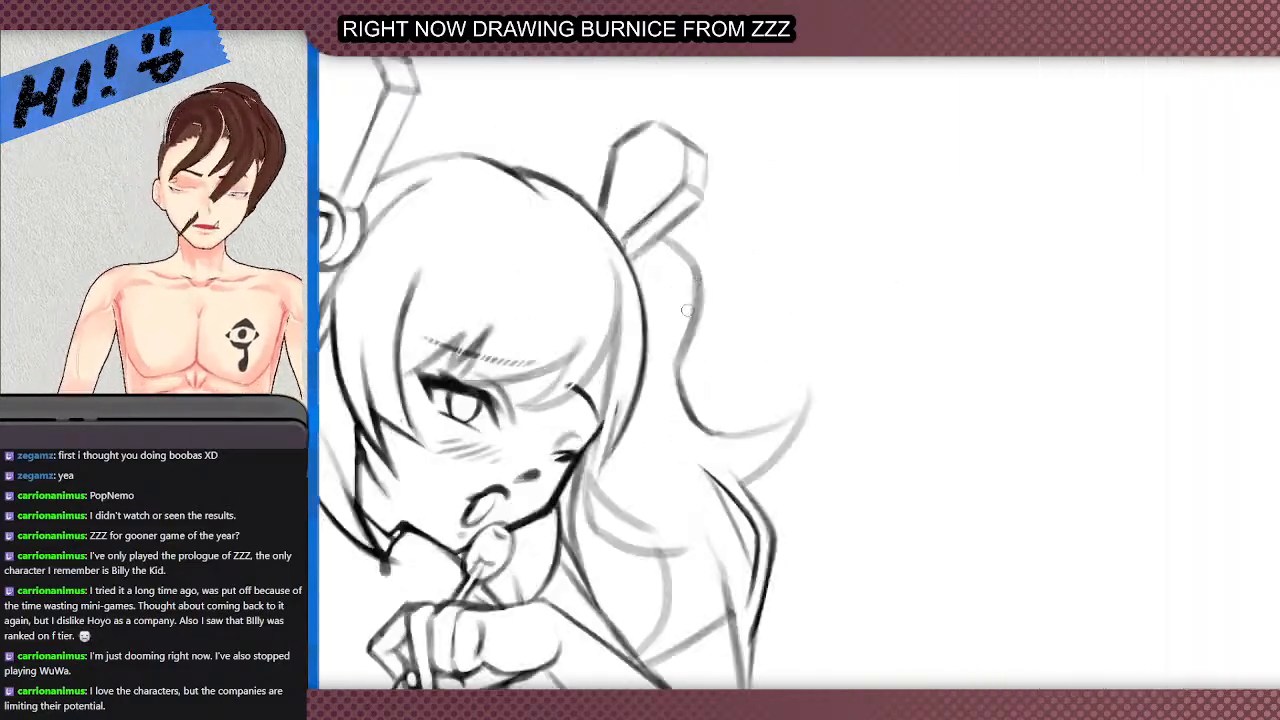
drag(675, 366, 660, 270)
scroll(664, 268, down, 5)
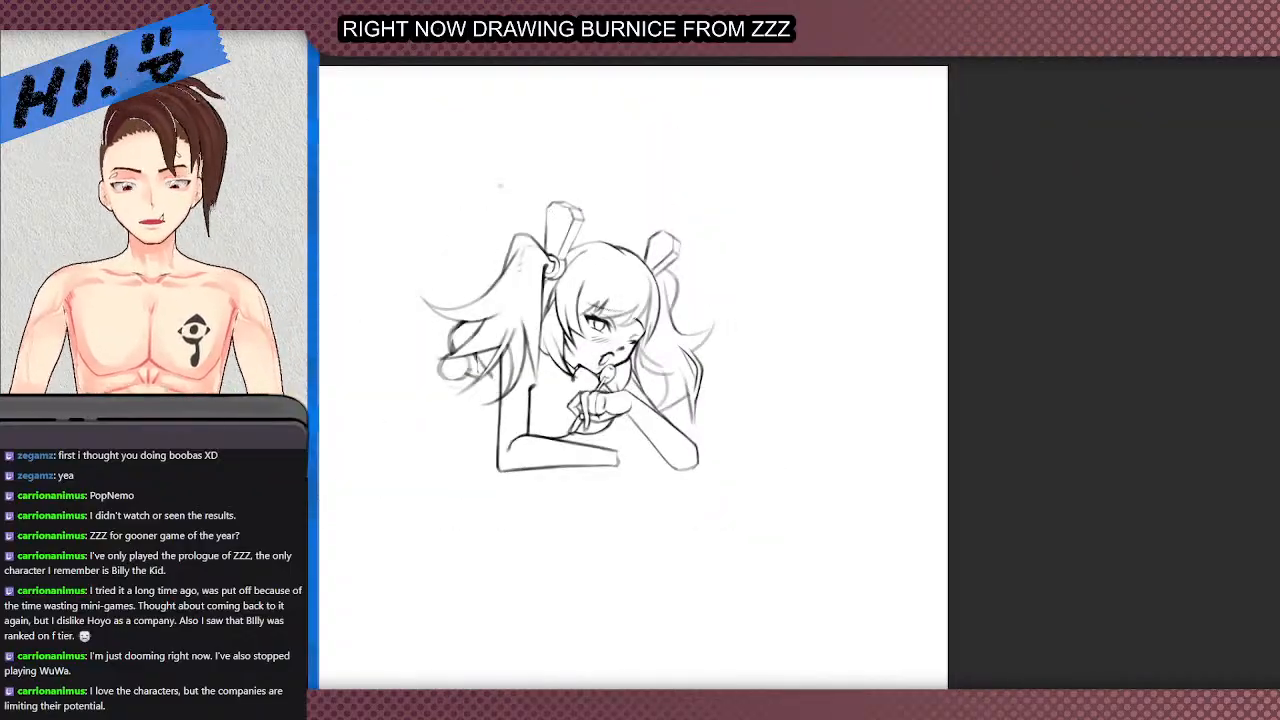
scroll(437, 268, up, 5)
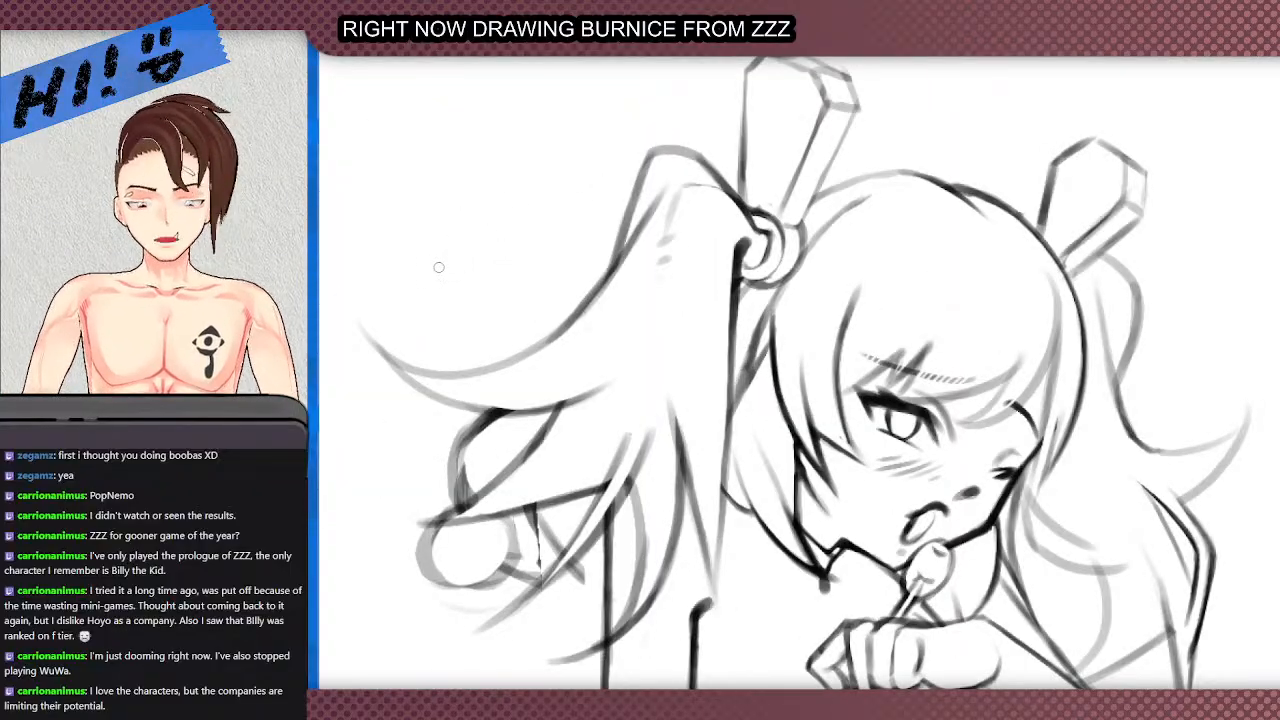
- Rotate the canvas sideways and draw the chest's lower contour curving out beneath the lollipop hand
scroll(438, 267, down, 5)
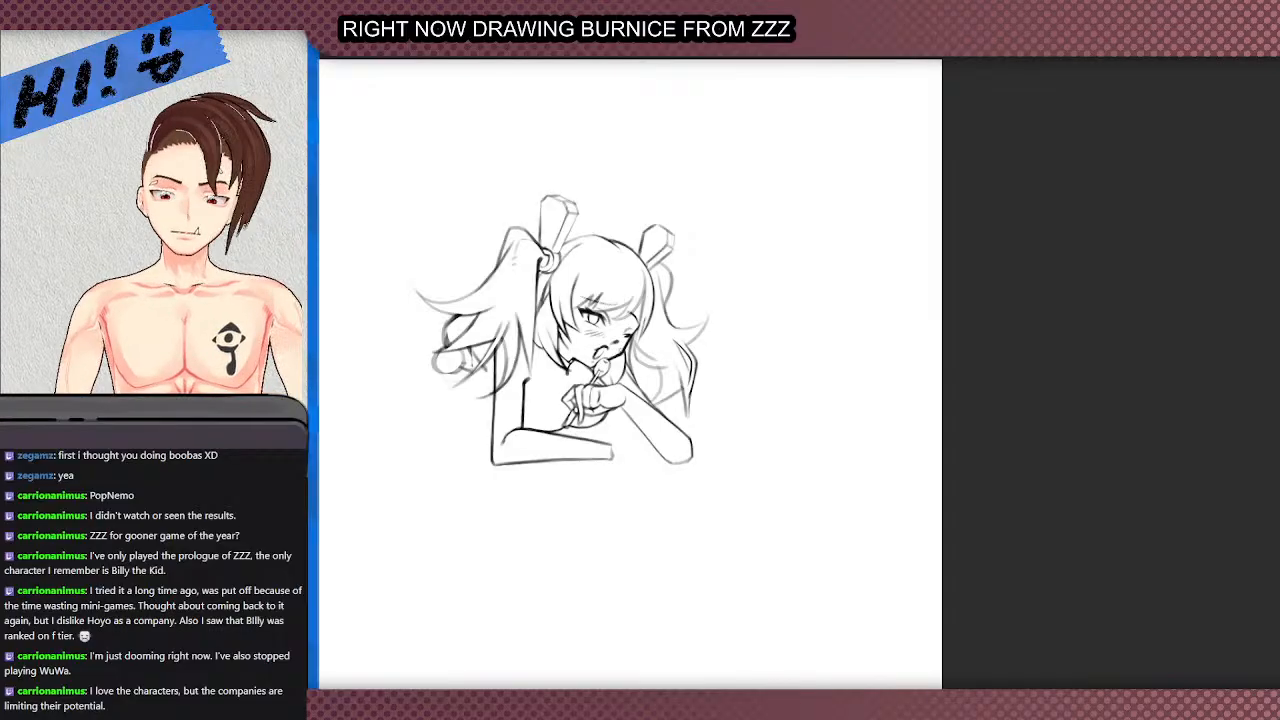
scroll(566, 342, up, 3)
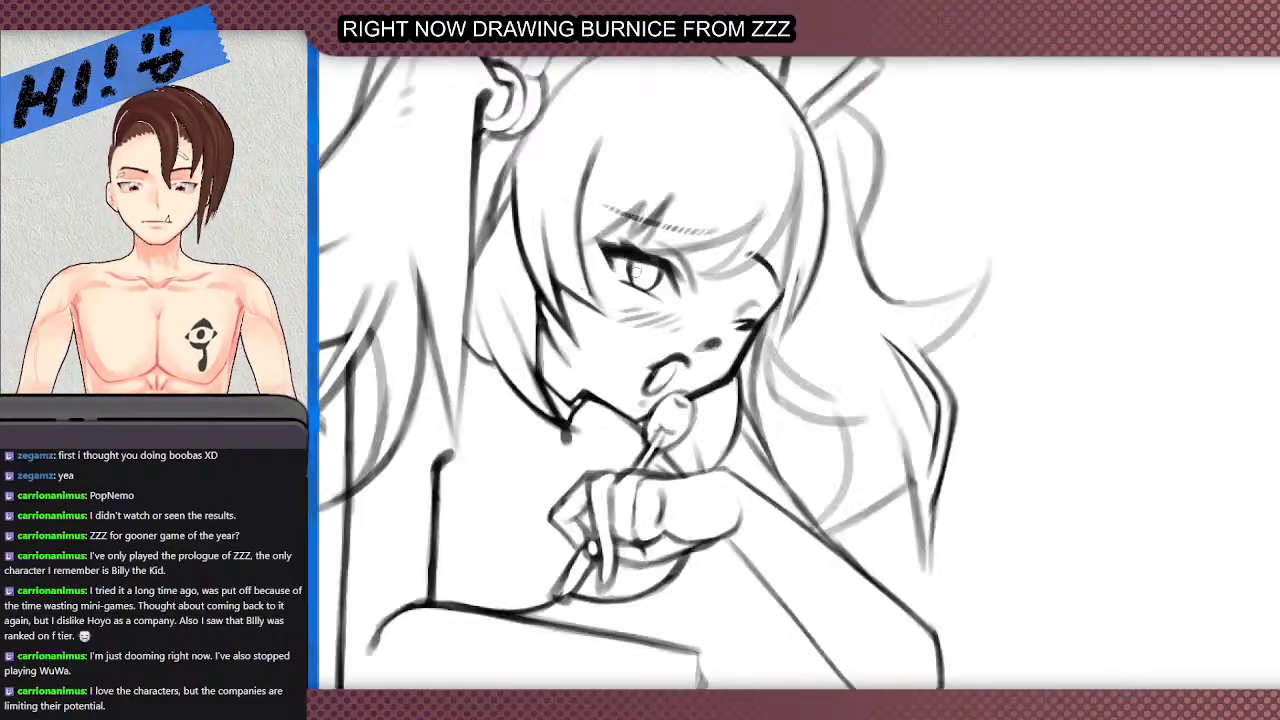
scroll(612, 277, down, 3)
scroll(580, 357, up, 2)
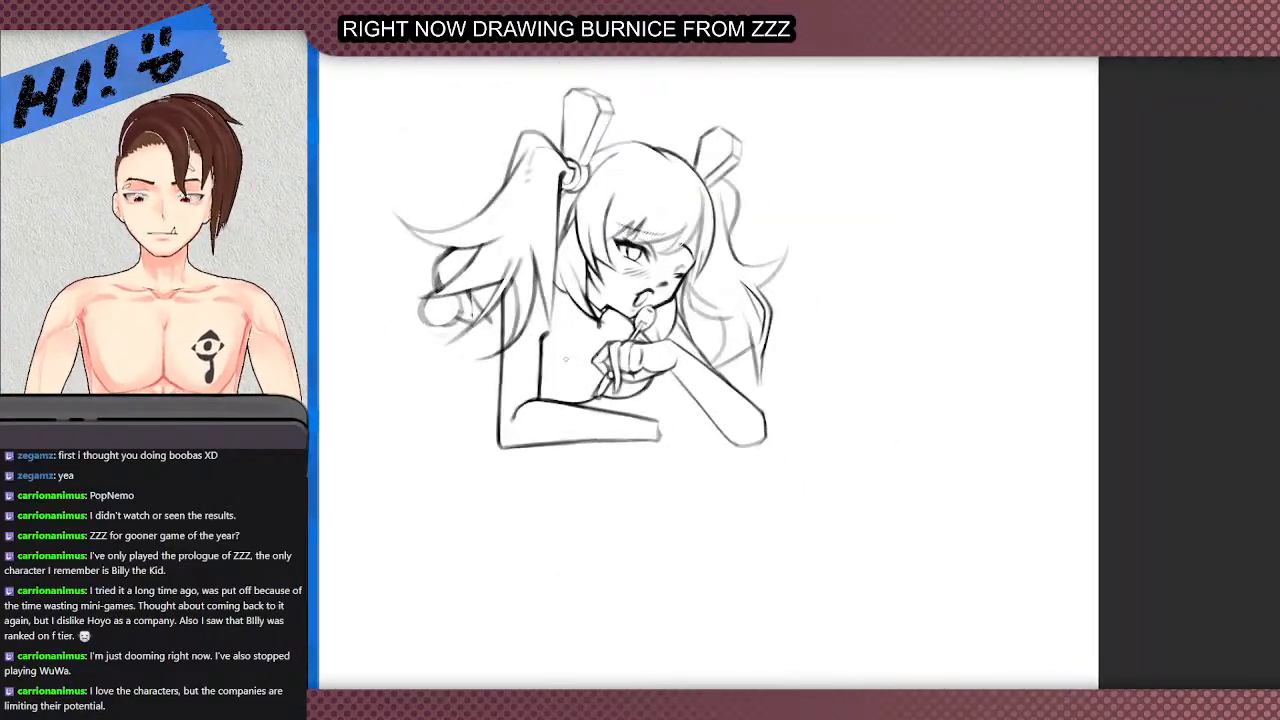
mouse_move(580, 357)
mouse_down()
mouse_move(785, 605)
mouse_move(822, 498)
mouse_up()
scroll(783, 620, up, 4)
key(ctrl+z)
mouse_move(828, 634)
mouse_down()
mouse_move(834, 515)
mouse_move(852, 501)
mouse_up()
key(ctrl+z)
key(ctrl+z)
drag(852, 580, 855, 519)
drag(850, 602, 843, 440)
key(ctrl+z)
drag(852, 500, 829, 397)
drag(848, 456, 832, 398)
mouse_move(849, 438)
mouse_down()
mouse_move(821, 383)
mouse_move(848, 459)
mouse_move(841, 420)
mouse_up()
key(ctrl+z)
- Extend the torso lines below the hand toward the near arm's inner edge
drag(854, 486, 850, 468)
drag(854, 562, 853, 518)
mouse_move(851, 592)
mouse_down()
mouse_move(857, 518)
mouse_move(838, 626)
mouse_up()
drag(849, 558, 836, 628)
mouse_move(844, 465)
mouse_down()
mouse_move(848, 489)
mouse_move(833, 402)
mouse_up()
scroll(812, 378, down, 3)
scroll(812, 376, up, 3)
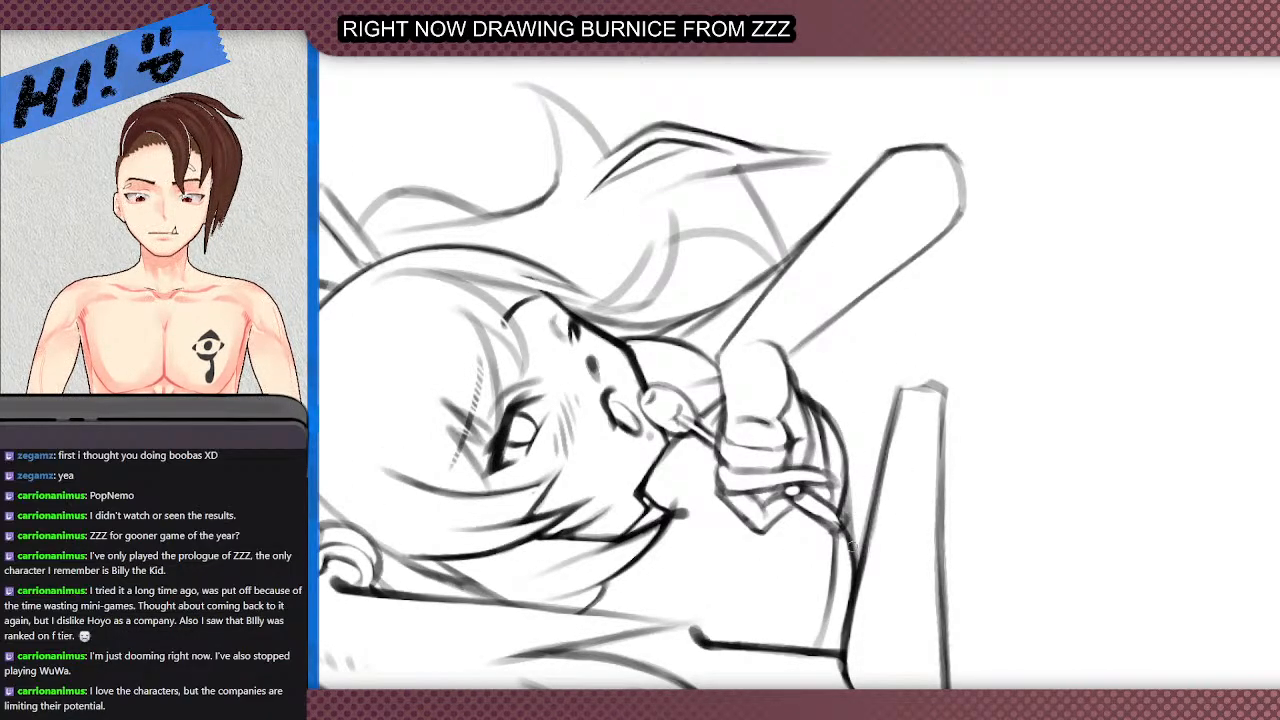
- Darken the chest contour where it meets the near forearm and tidy the lines around the lower fingertips
drag(857, 573, 835, 455)
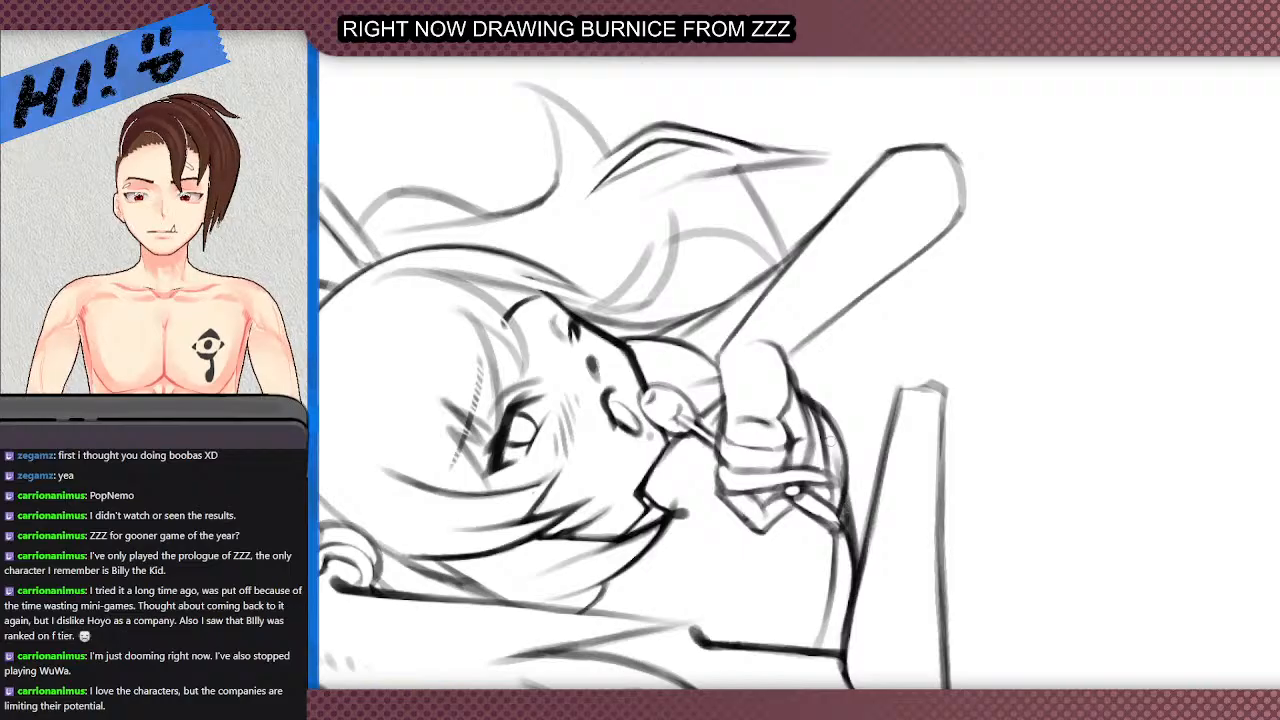
drag(846, 513, 837, 491)
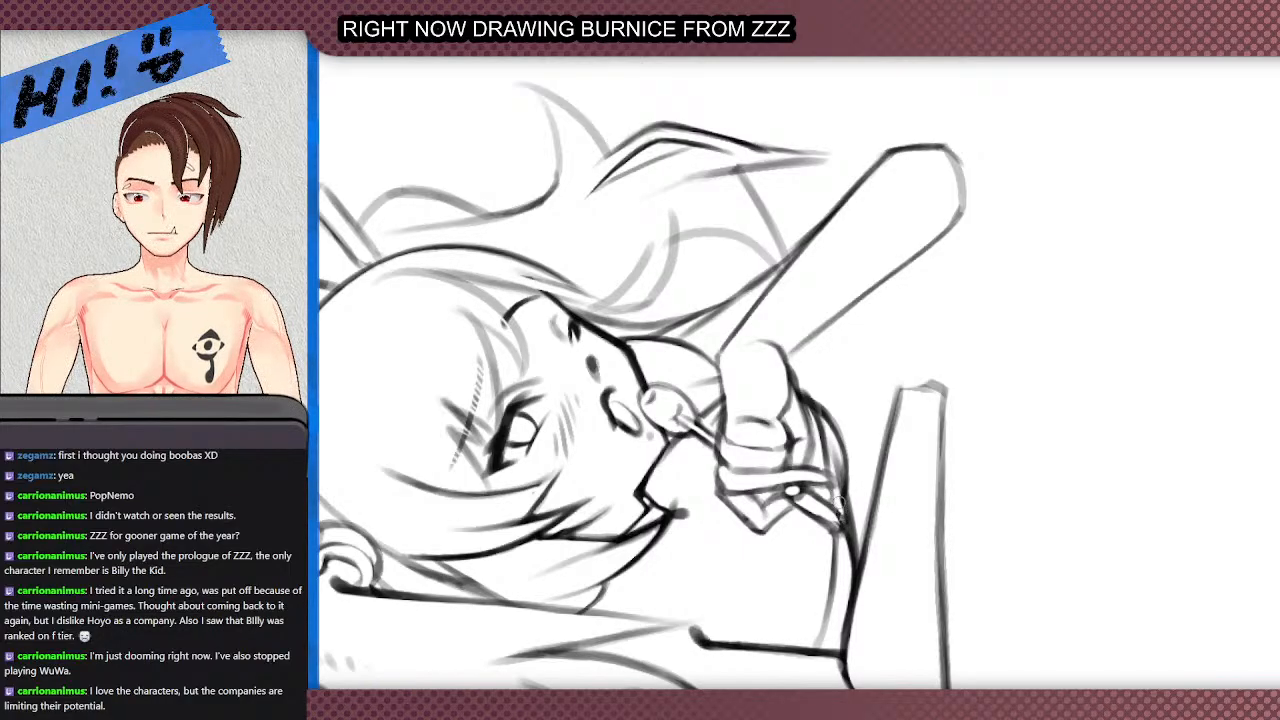
drag(839, 494, 847, 545)
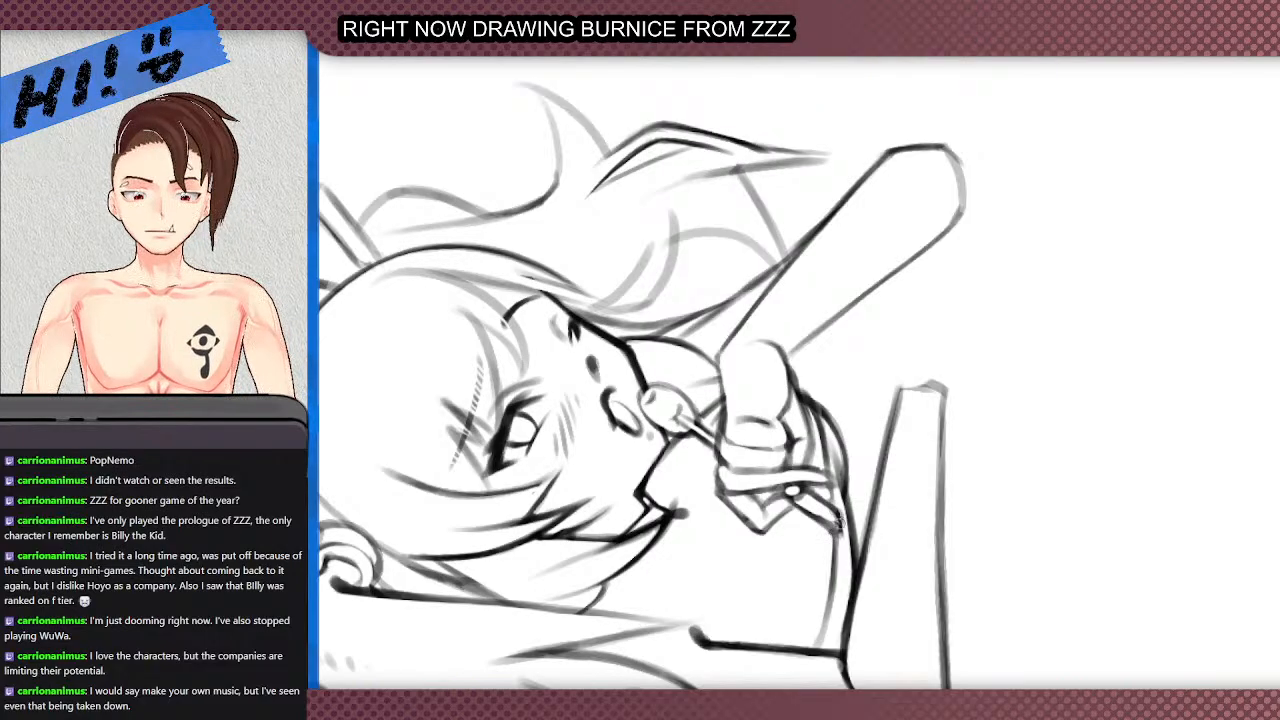
scroll(706, 386, down, 4)
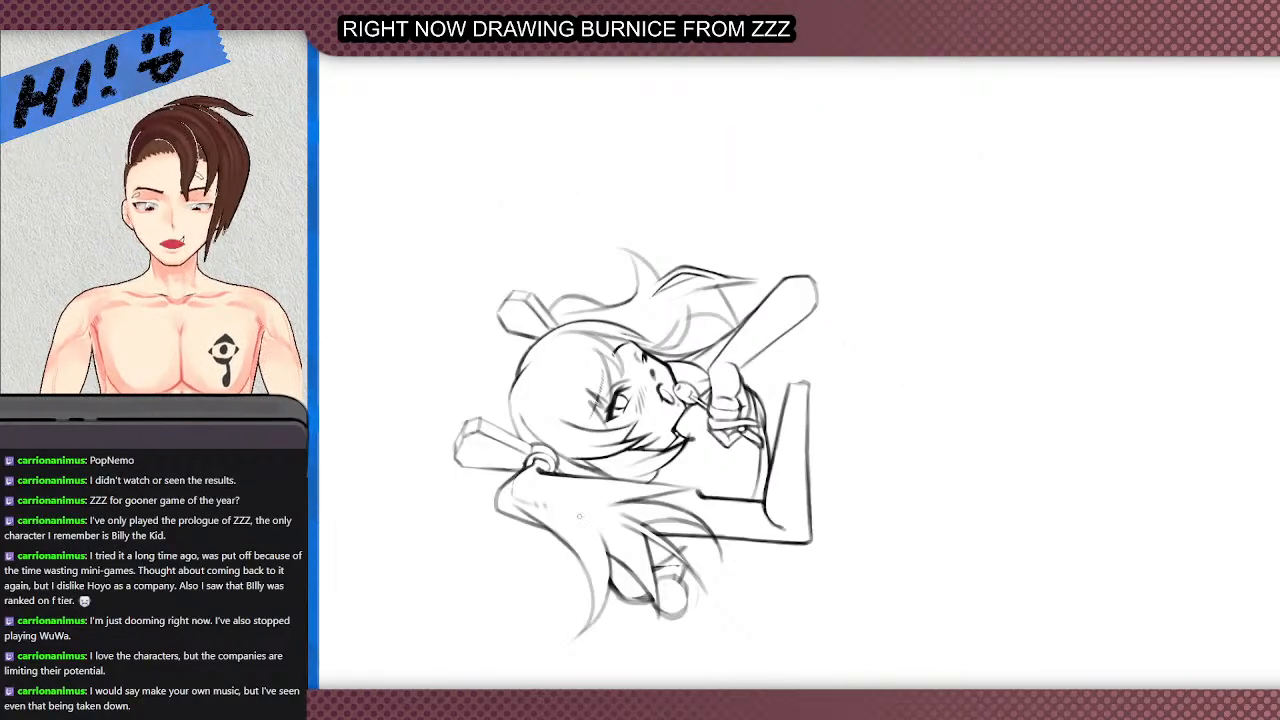
scroll(616, 483, up, 2)
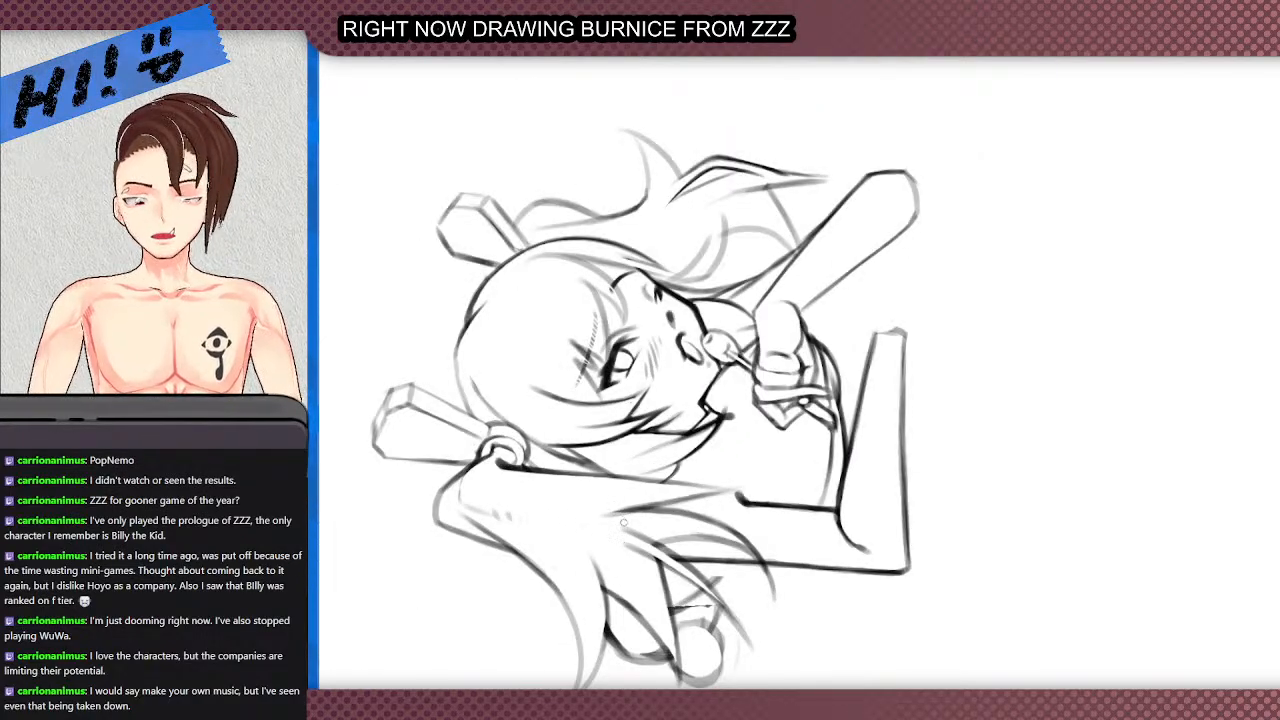
- Restore the upright view and rework the torso's lower line between the near arm and the lollipop hand
key(5)
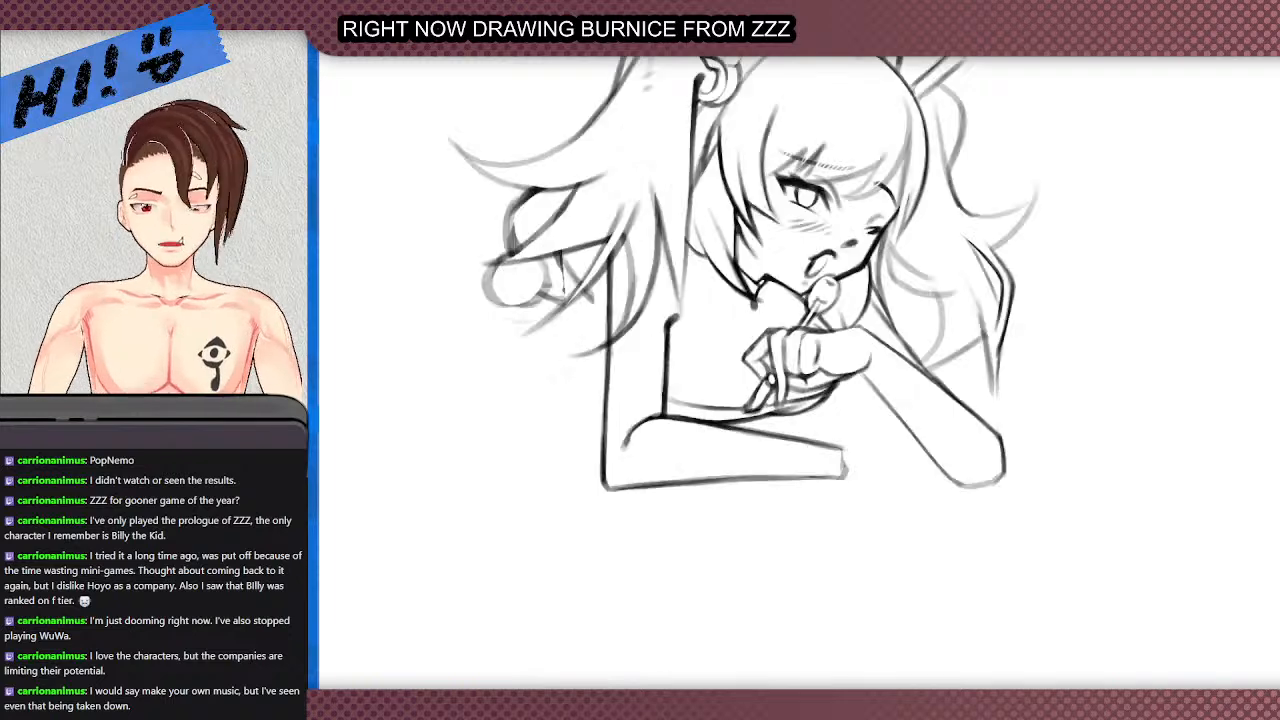
scroll(752, 344, up, 2)
scroll(752, 344, up, 2)
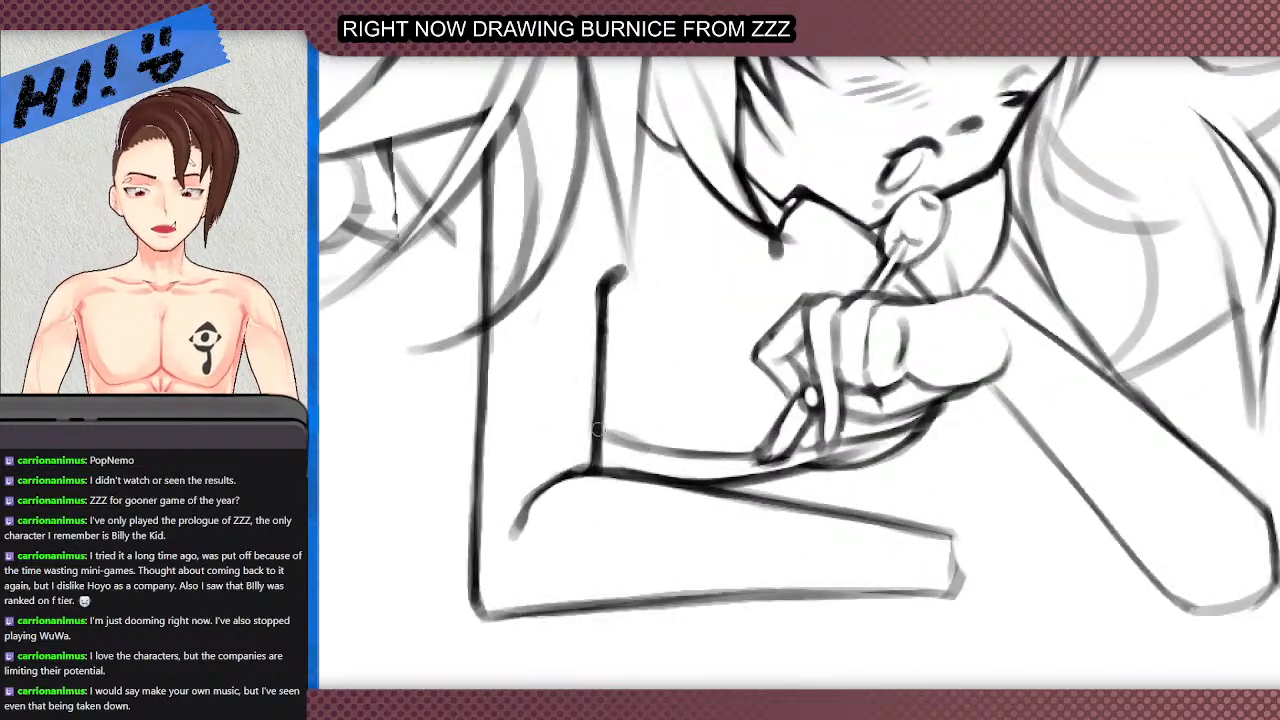
scroll(536, 309, down, 2)
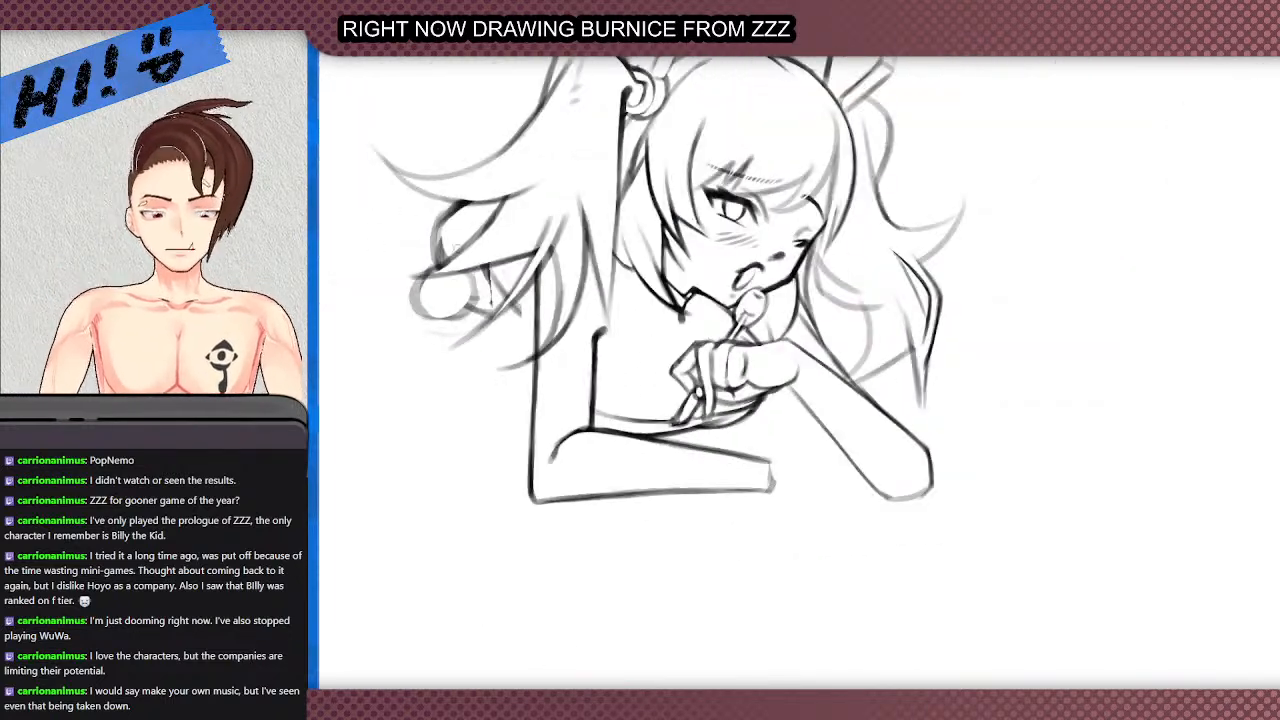
scroll(485, 289, up, 1)
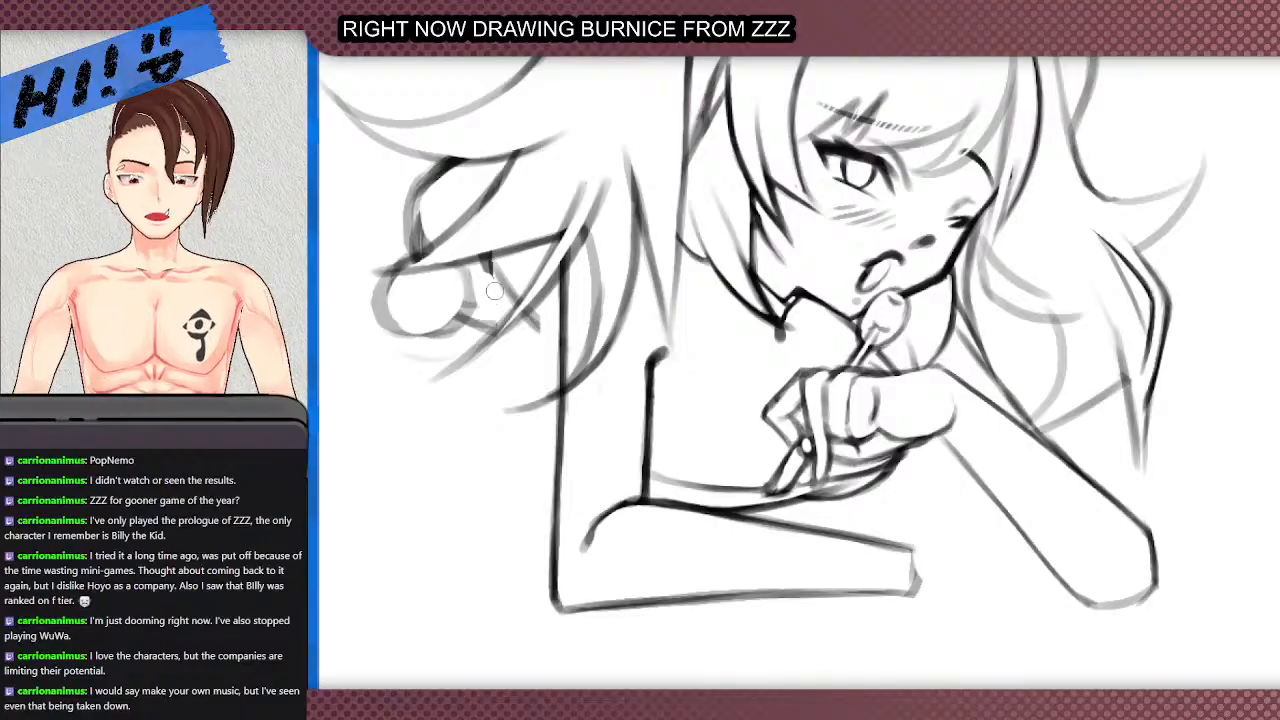
scroll(646, 505, up, 1)
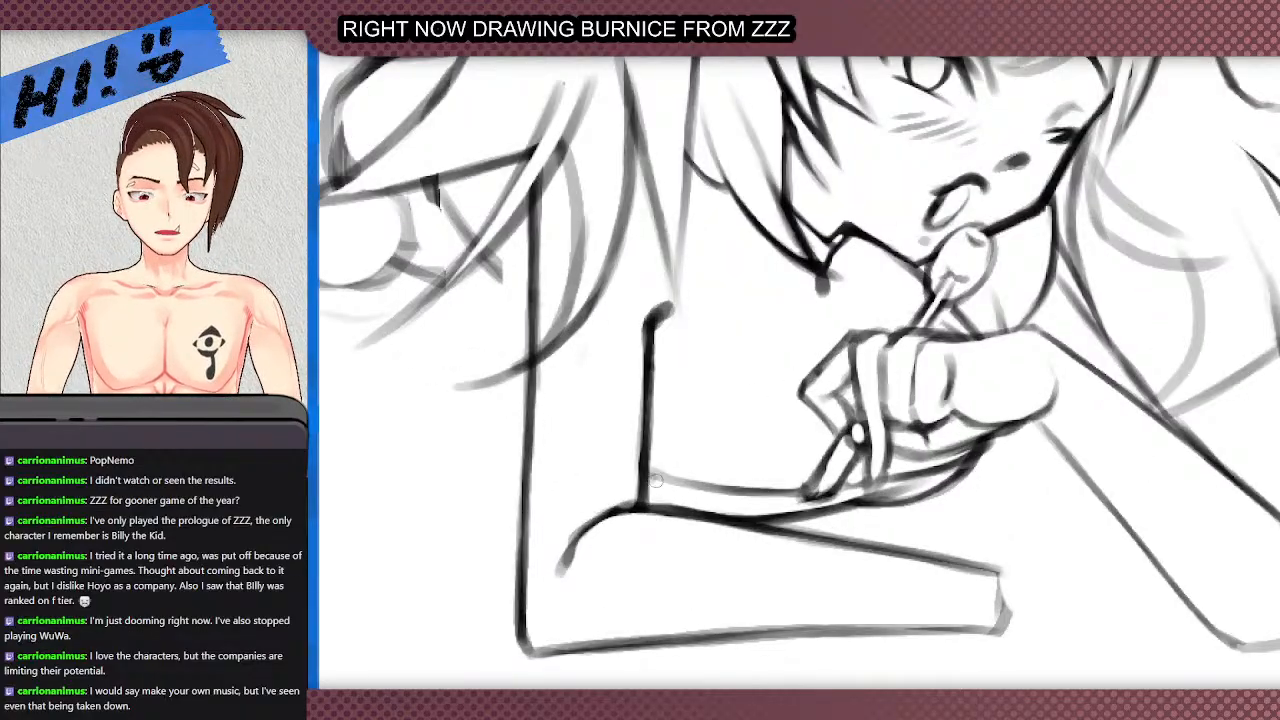
mouse_move(659, 472)
mouse_down()
mouse_move(805, 493)
mouse_move(828, 485)
mouse_move(793, 488)
mouse_move(956, 428)
mouse_move(845, 487)
mouse_move(921, 468)
mouse_move(875, 485)
mouse_move(876, 425)
mouse_move(874, 439)
mouse_move(921, 454)
mouse_move(1018, 429)
mouse_move(964, 453)
mouse_move(1008, 433)
mouse_move(984, 437)
mouse_move(1016, 431)
mouse_up()
key(ctrl+z)
key(e)
key(b)
- Soften the heel of the hand at the wrist and redraw the bottom edge closing the far forearm at the elbow
scroll(915, 412, down, 4)
scroll(1050, 438, up, 3)
scroll(876, 407, up, 1)
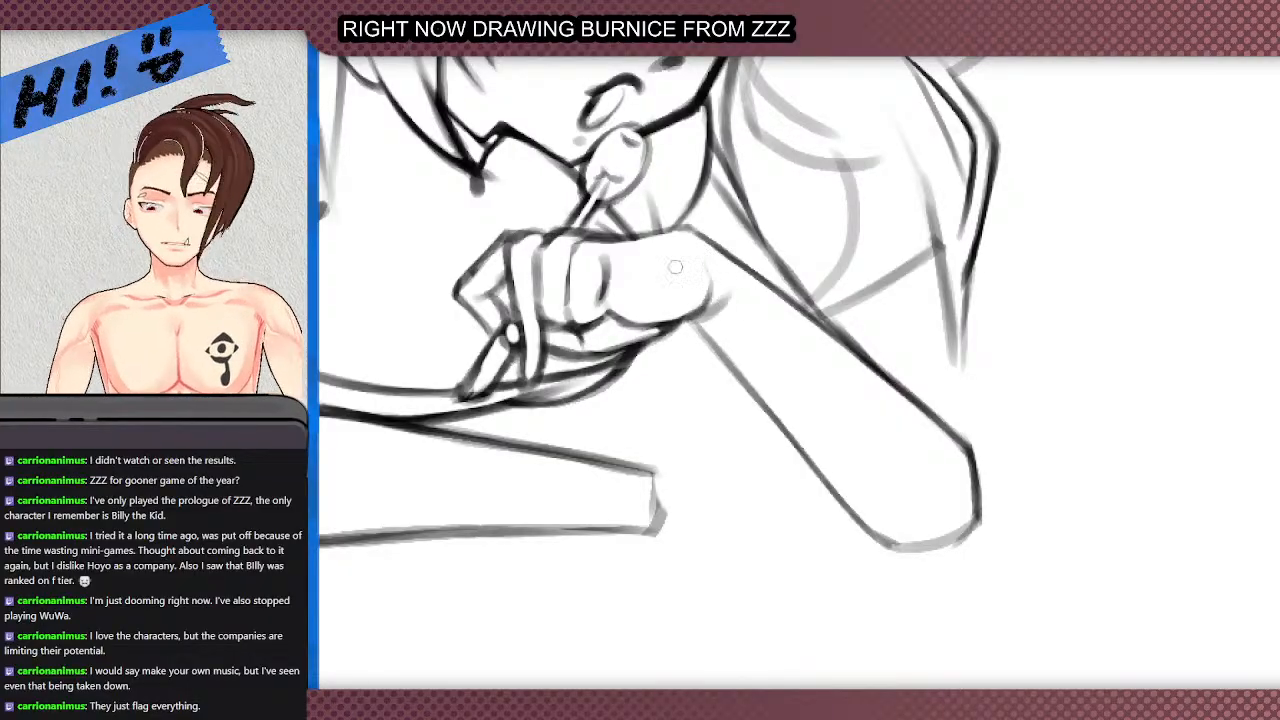
scroll(731, 316, down, 1)
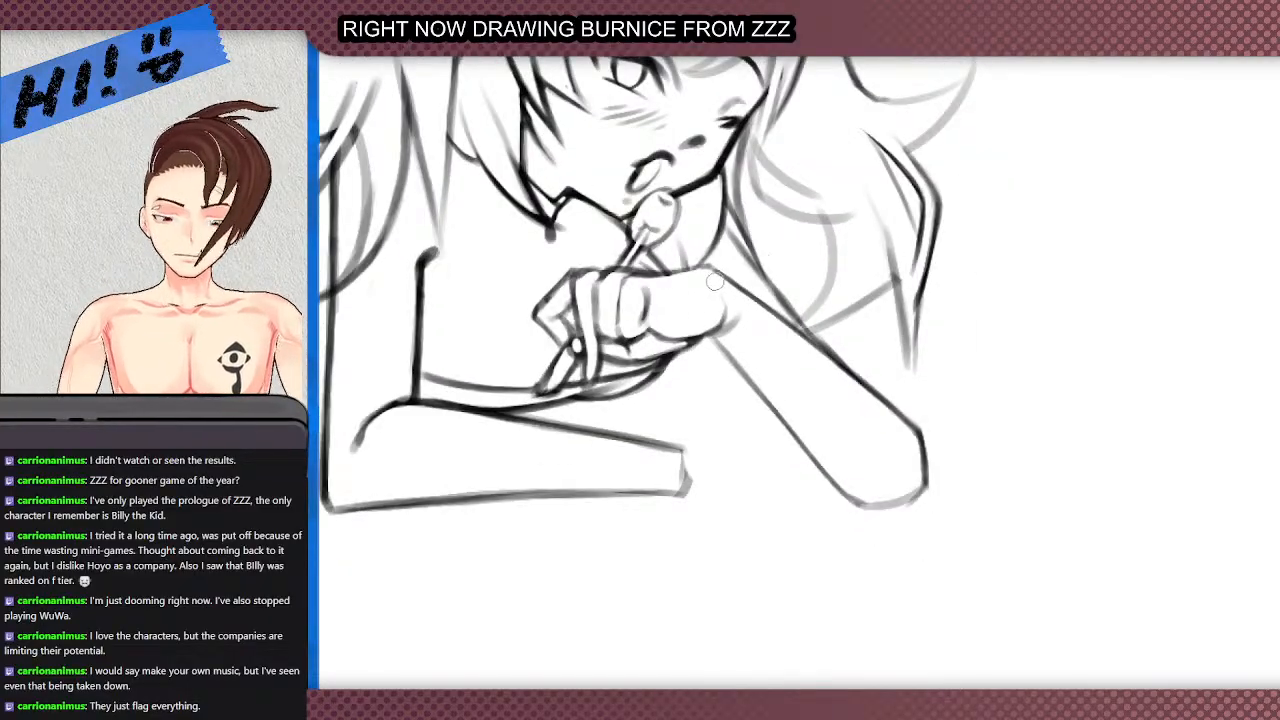
scroll(820, 328, up, 1)
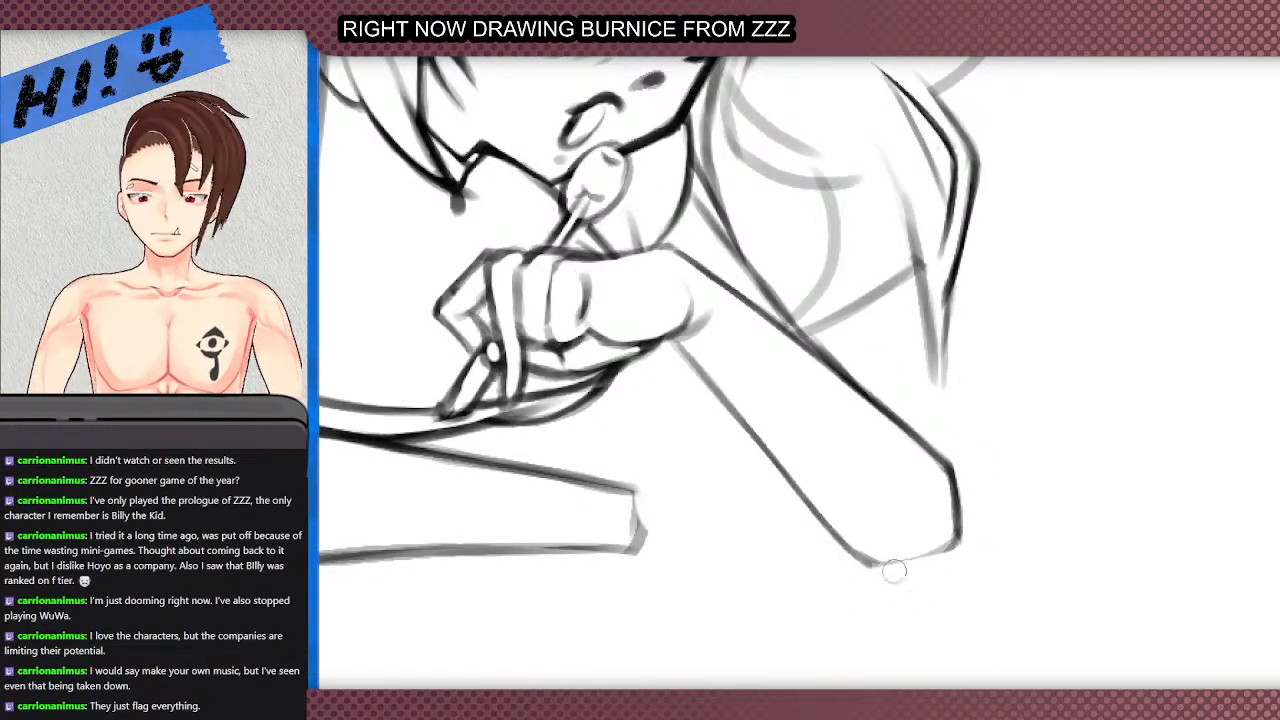
drag(952, 545, 864, 565)
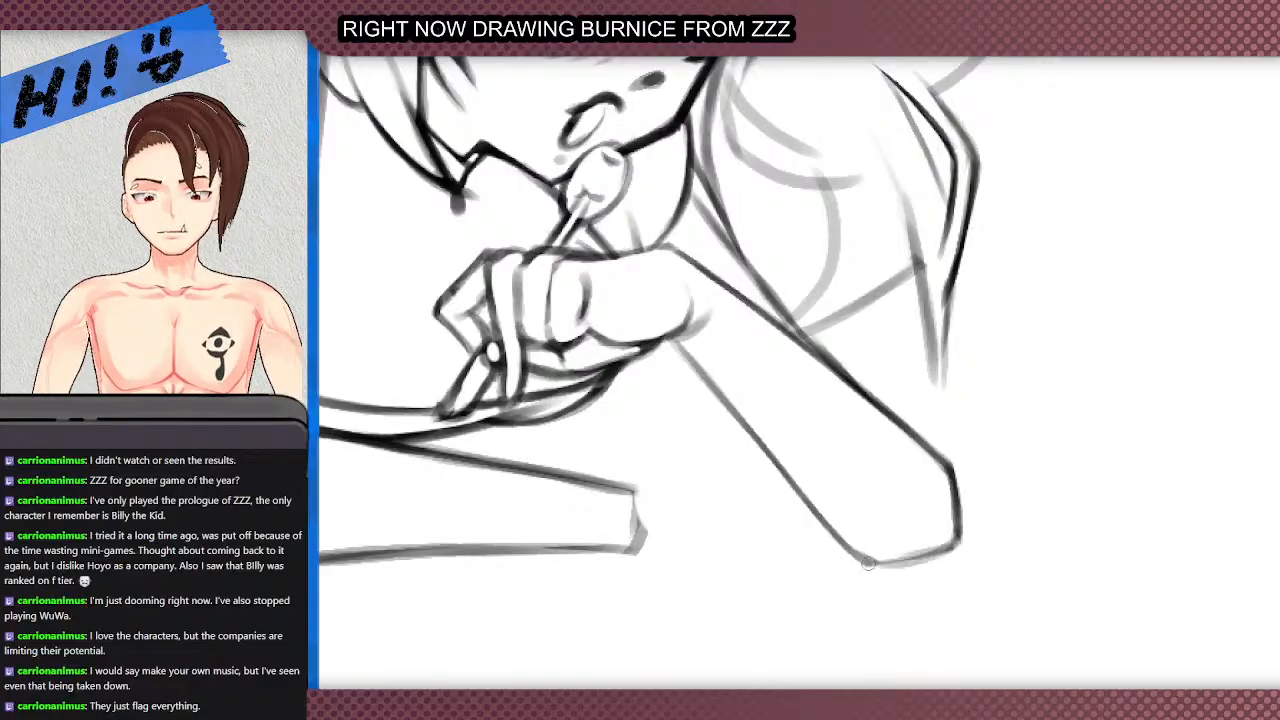
scroll(696, 370, down, 2)
scroll(604, 467, down, 1)
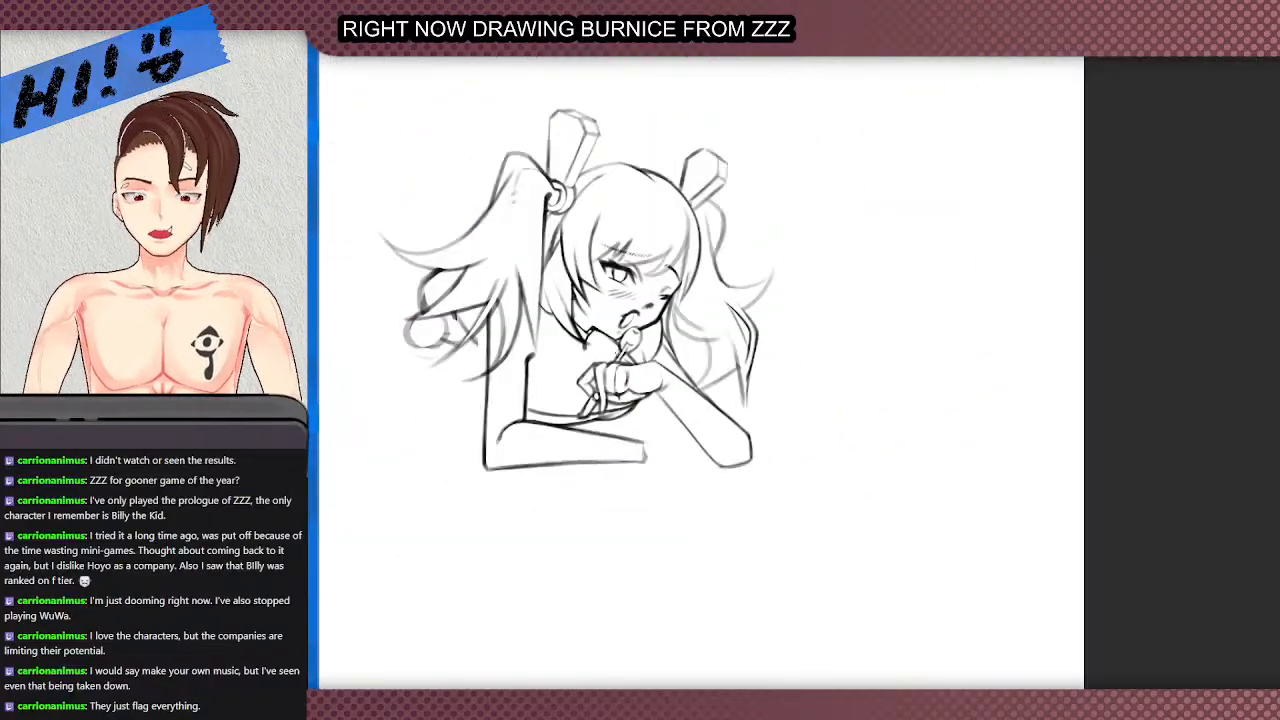
- Refine the near upper arm's inner vertical line into a thinner, cleaner stroke
scroll(620, 352, up, 1)
scroll(649, 385, down, 1)
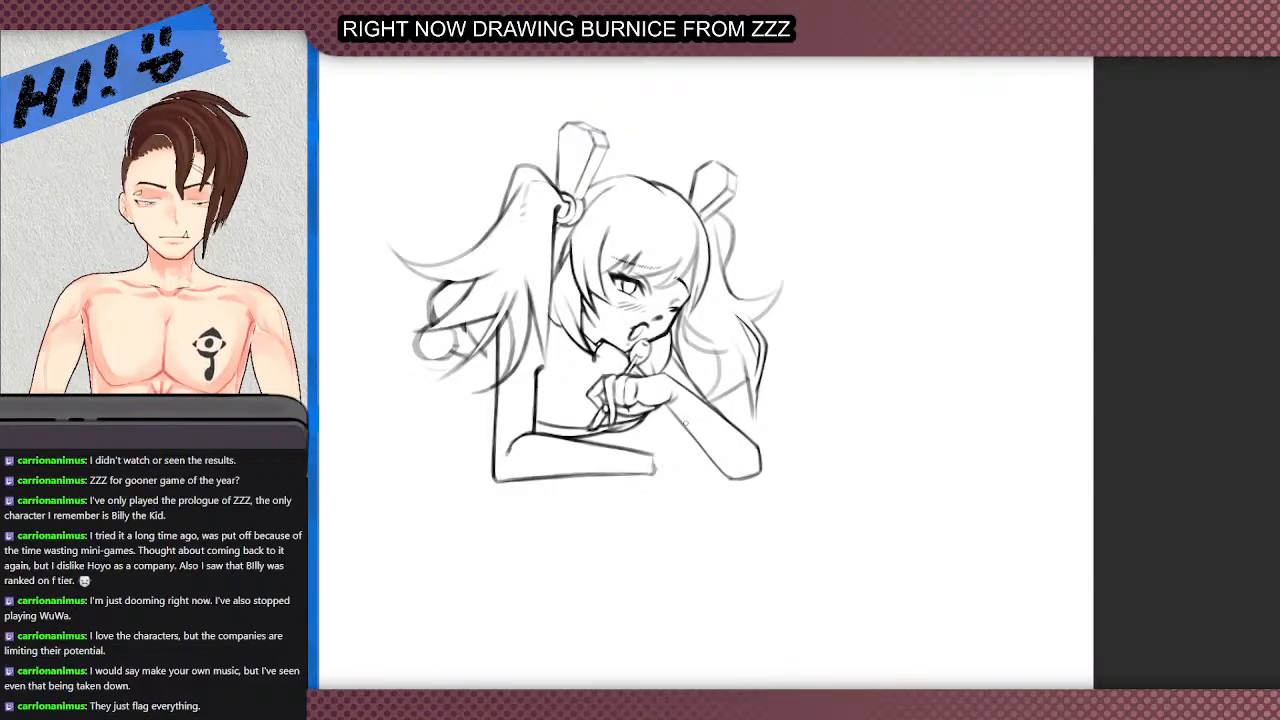
scroll(535, 416, up, 3)
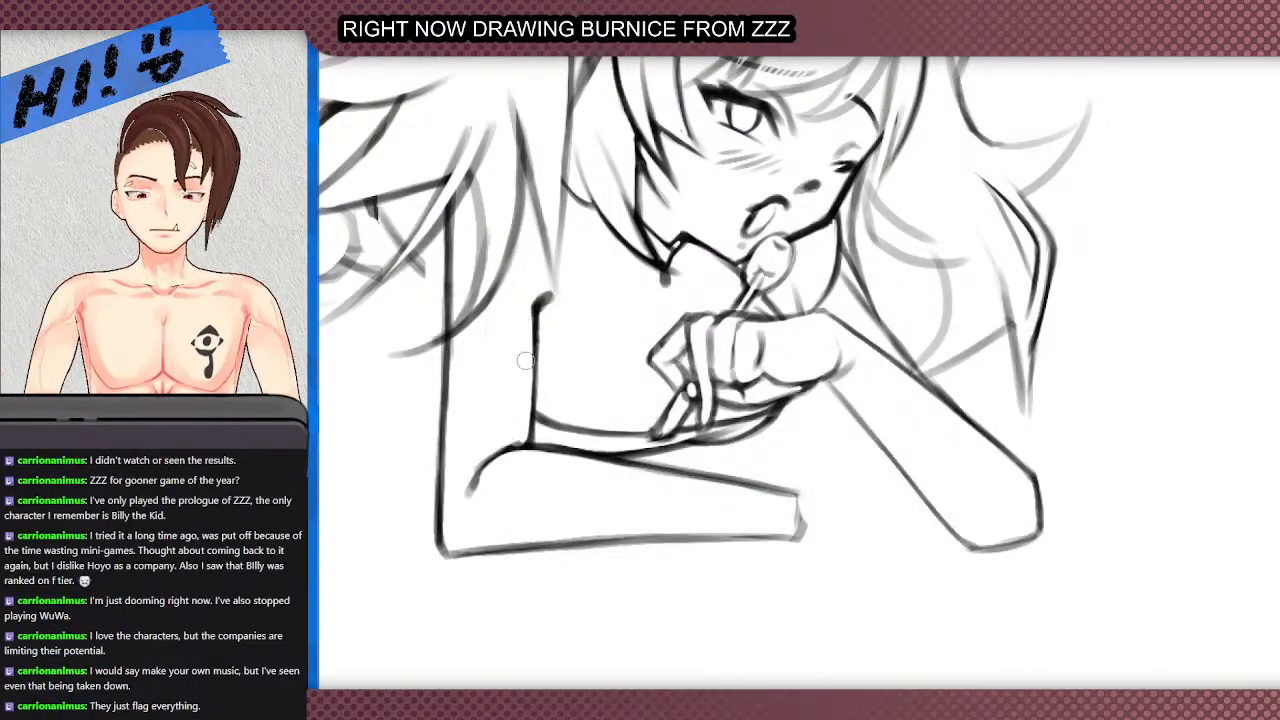
drag(537, 312, 531, 416)
key(ctrl+z)
drag(537, 310, 536, 389)
drag(538, 334, 535, 426)
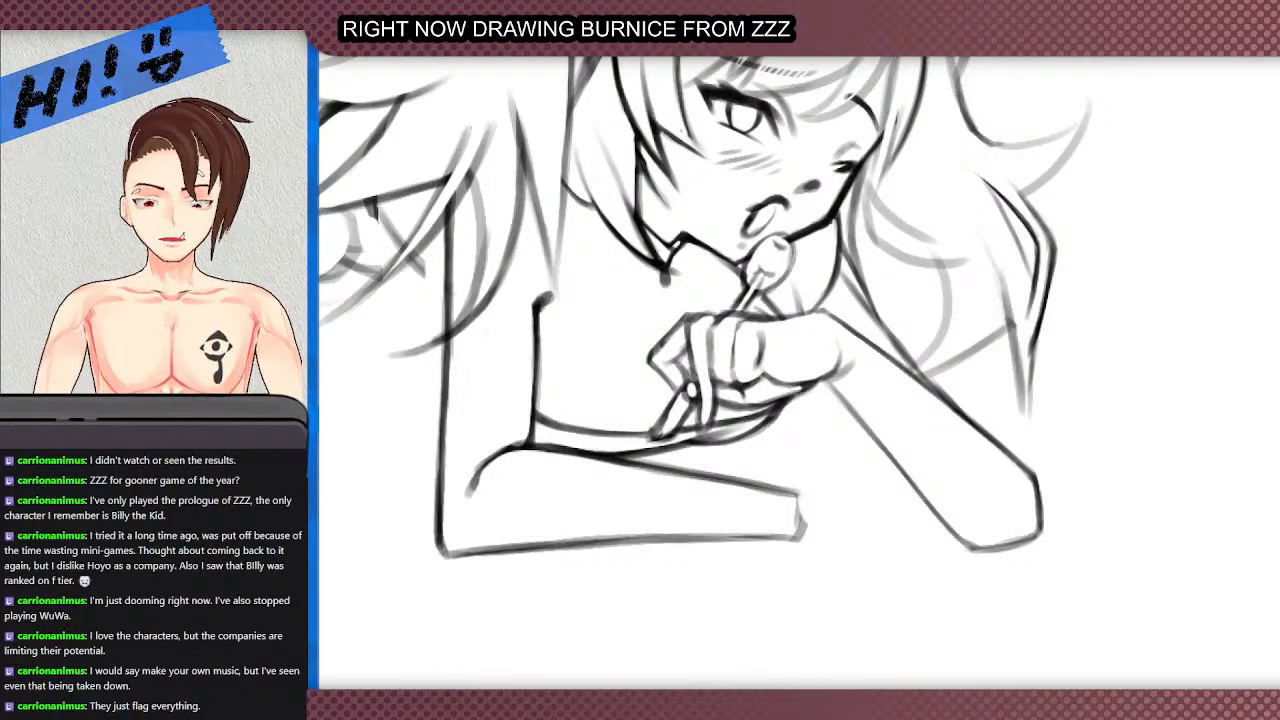
- Rotate the canvas to clean up the outlines of the lower fingers, and return it to the upright view
drag(716, 207, 496, 642)
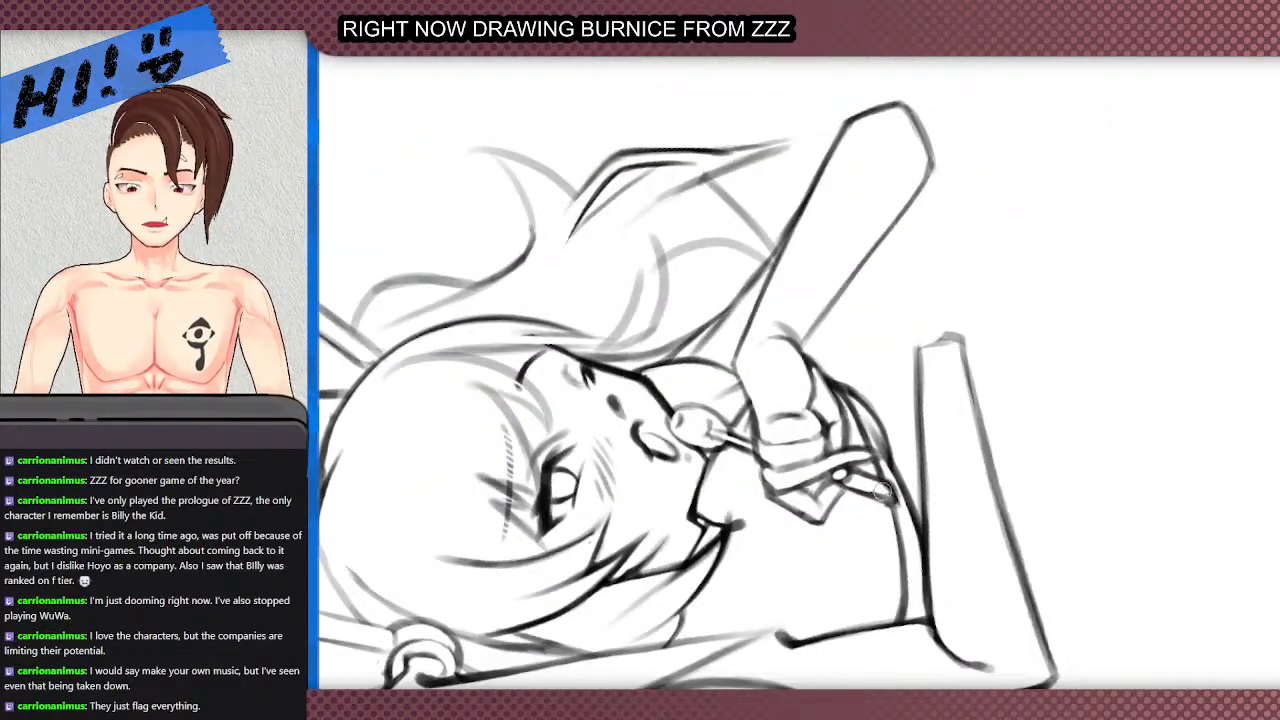
scroll(886, 492, up, 2)
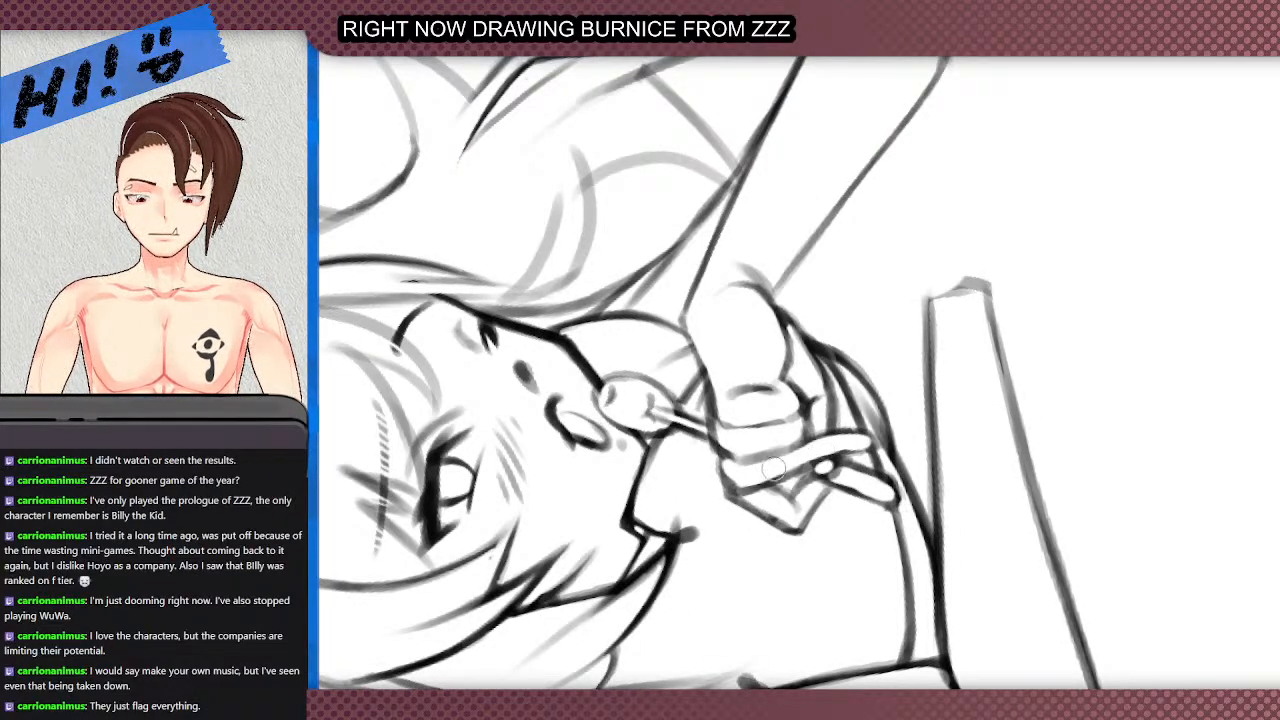
scroll(698, 315, down, 2)
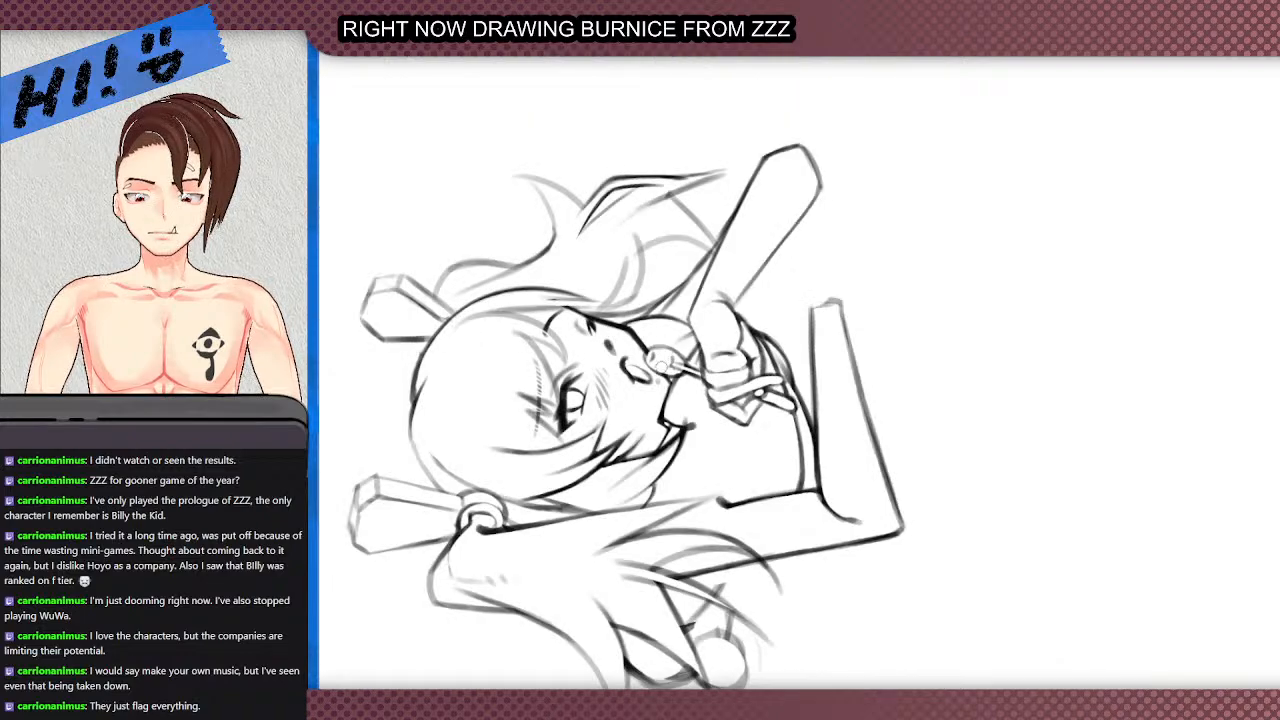
scroll(683, 341, up, 2)
key(Home)
scroll(842, 322, up, 2)
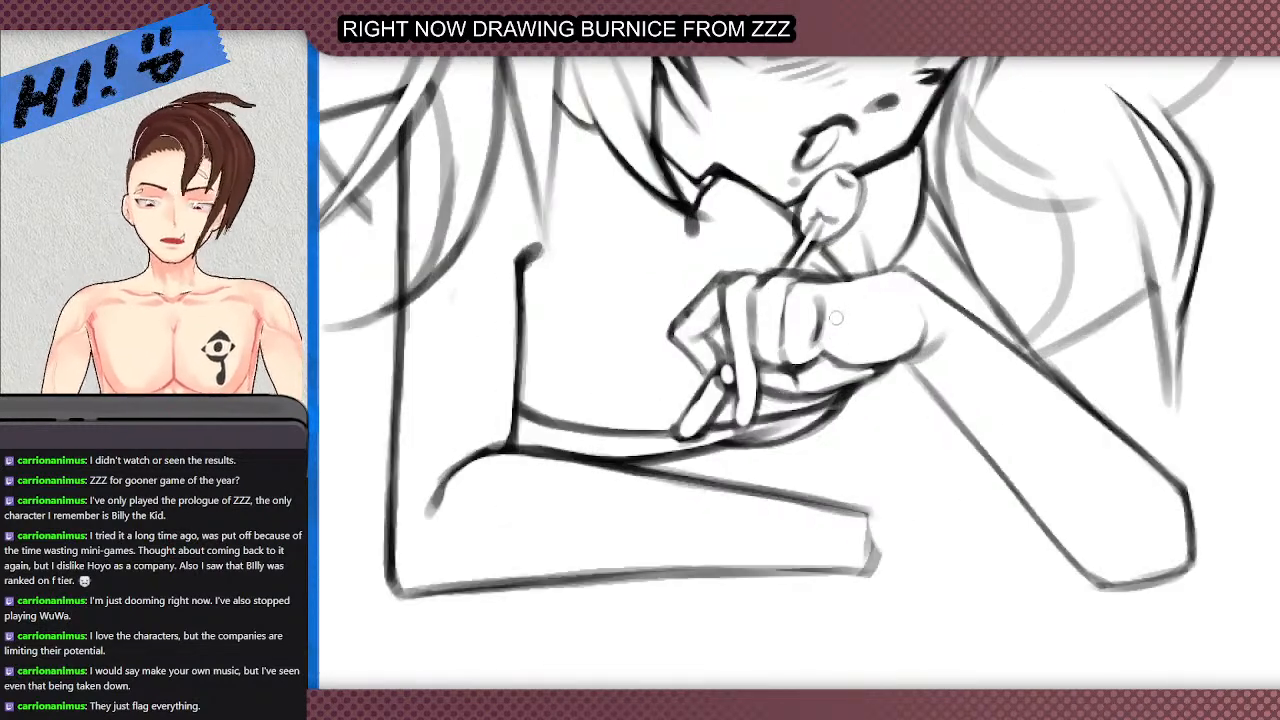
- Erase the long crease across the lollipop hand's palm and rework it into shorter, cleaner lines around the curled fingers
mouse_move(815, 298)
mouse_down()
mouse_move(800, 346)
mouse_move(848, 322)
mouse_up()
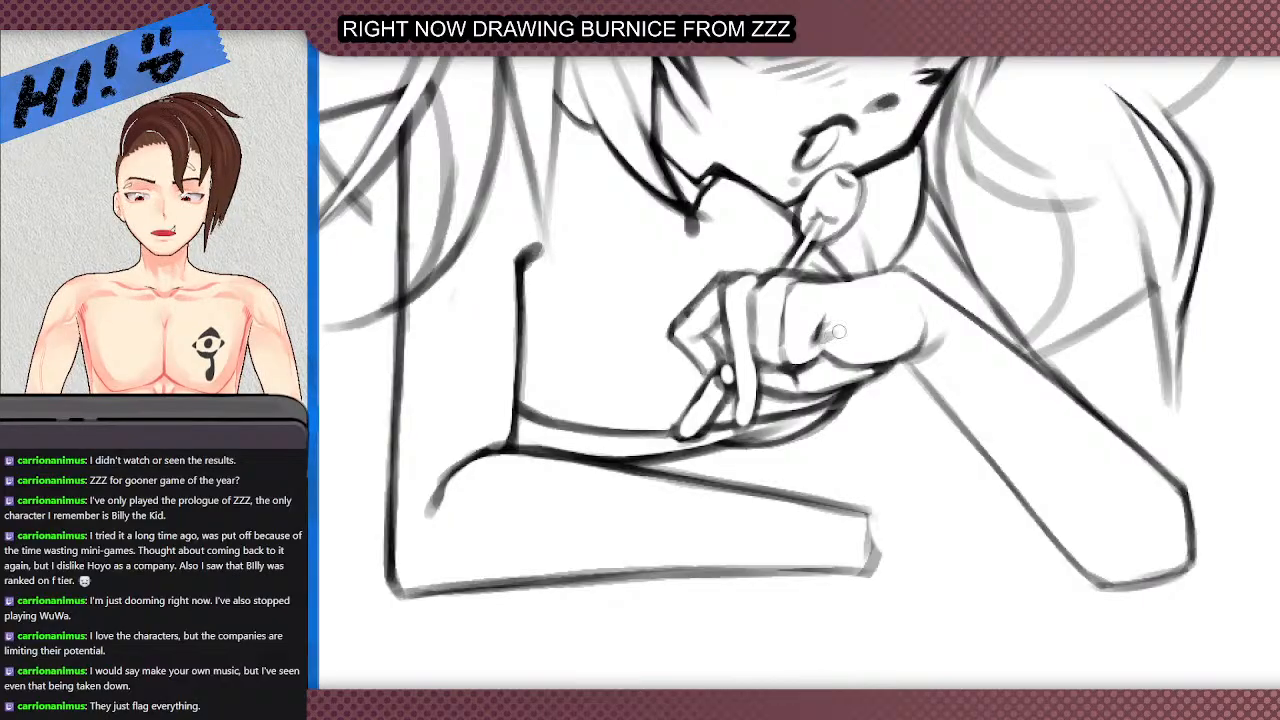
scroll(835, 290, down, 2)
scroll(787, 246, down, 3)
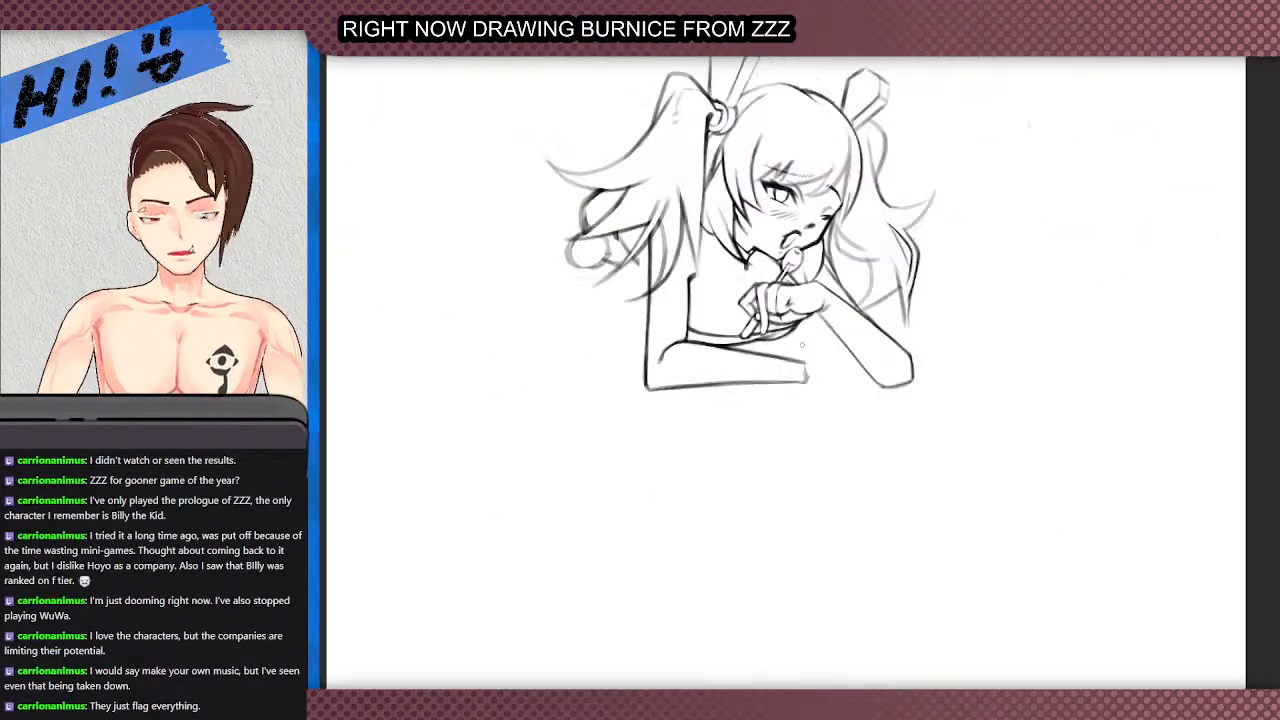
scroll(821, 318, up, 5)
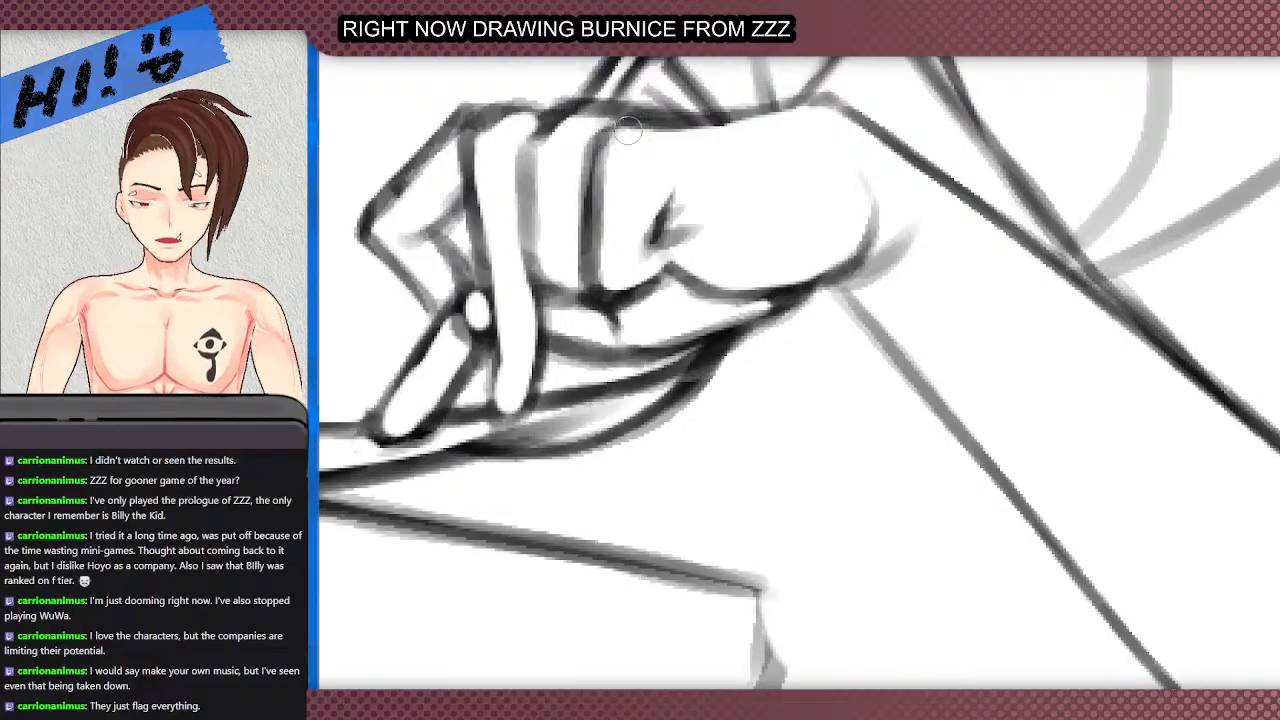
scroll(605, 278, down, 2)
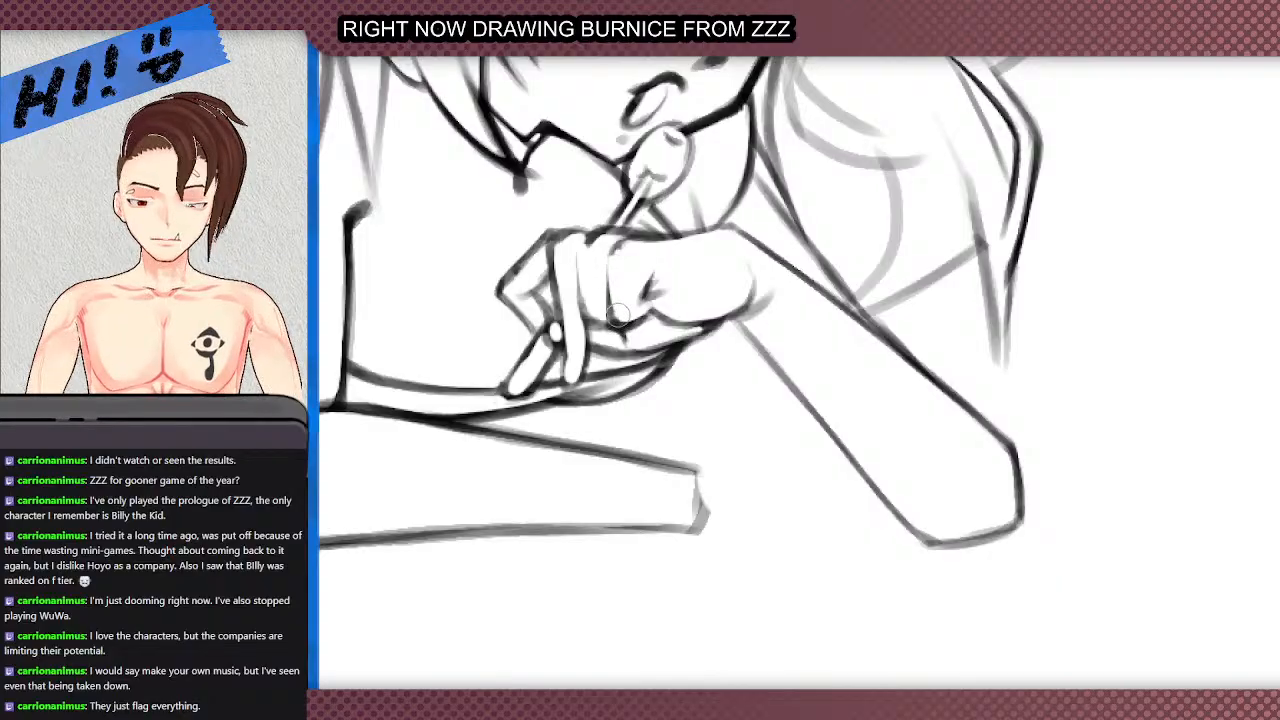
scroll(605, 230, down, 3)
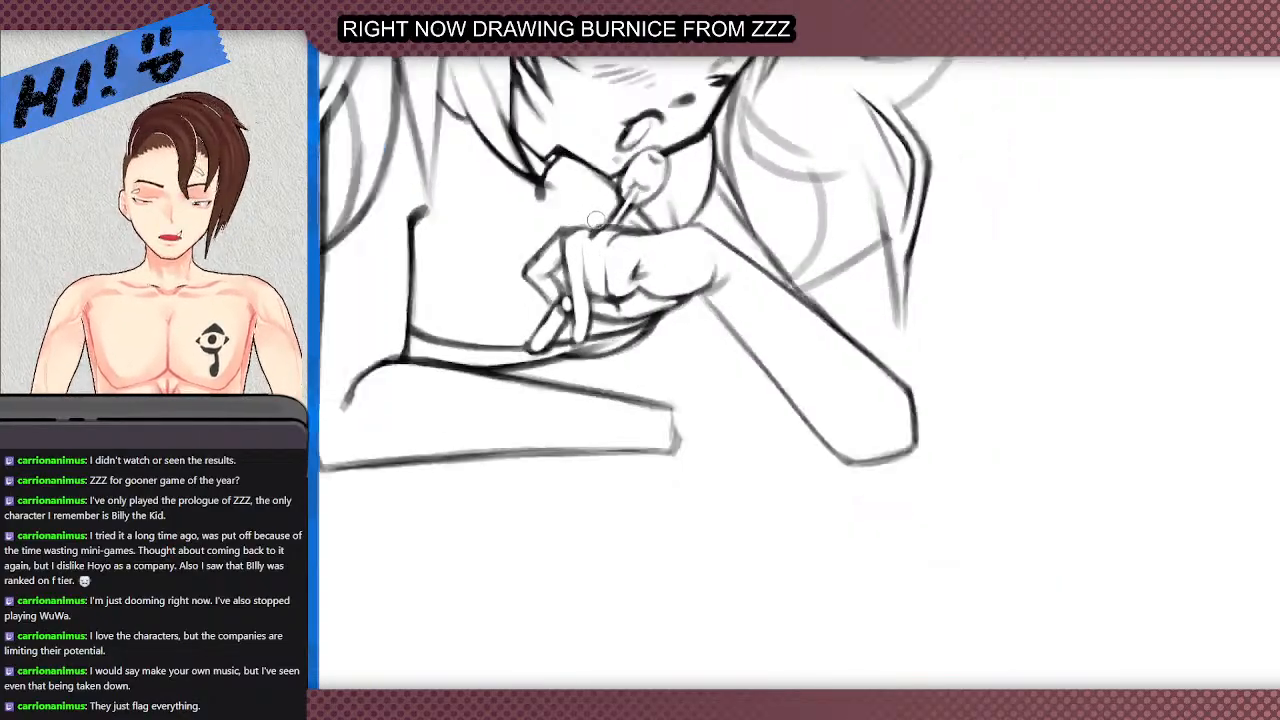
scroll(589, 175, up, 3)
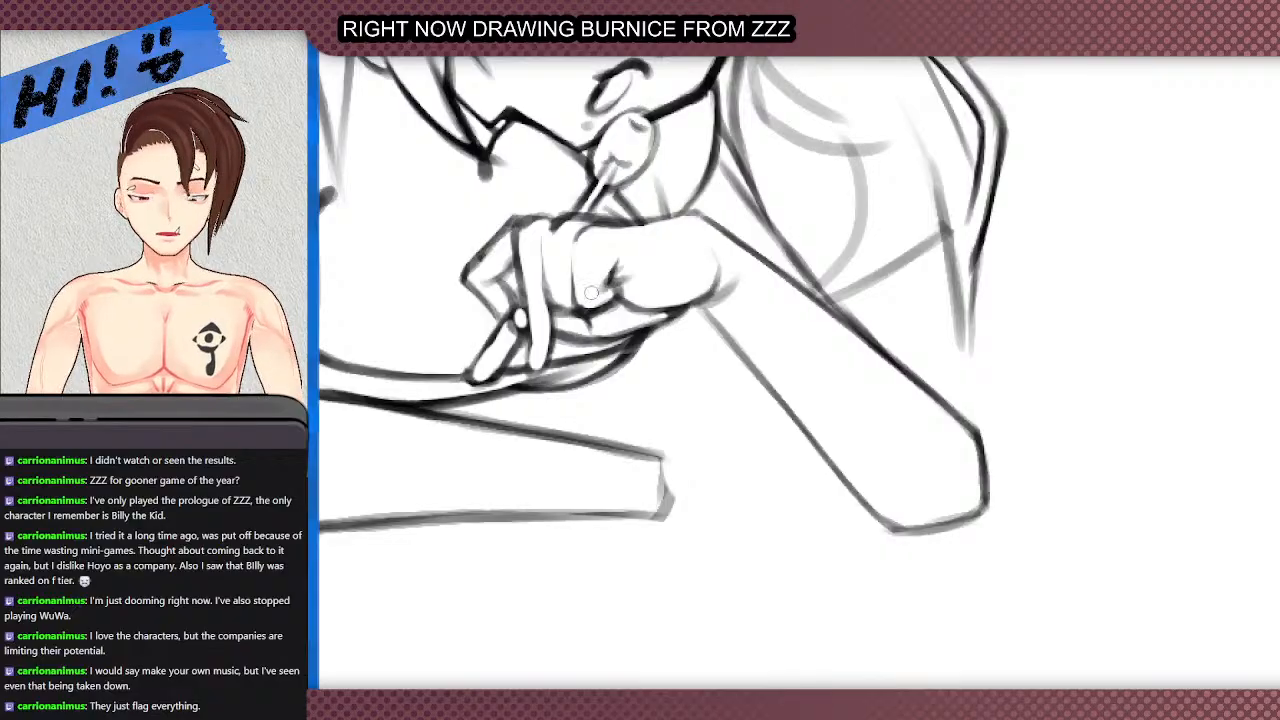
scroll(580, 285, down, 3)
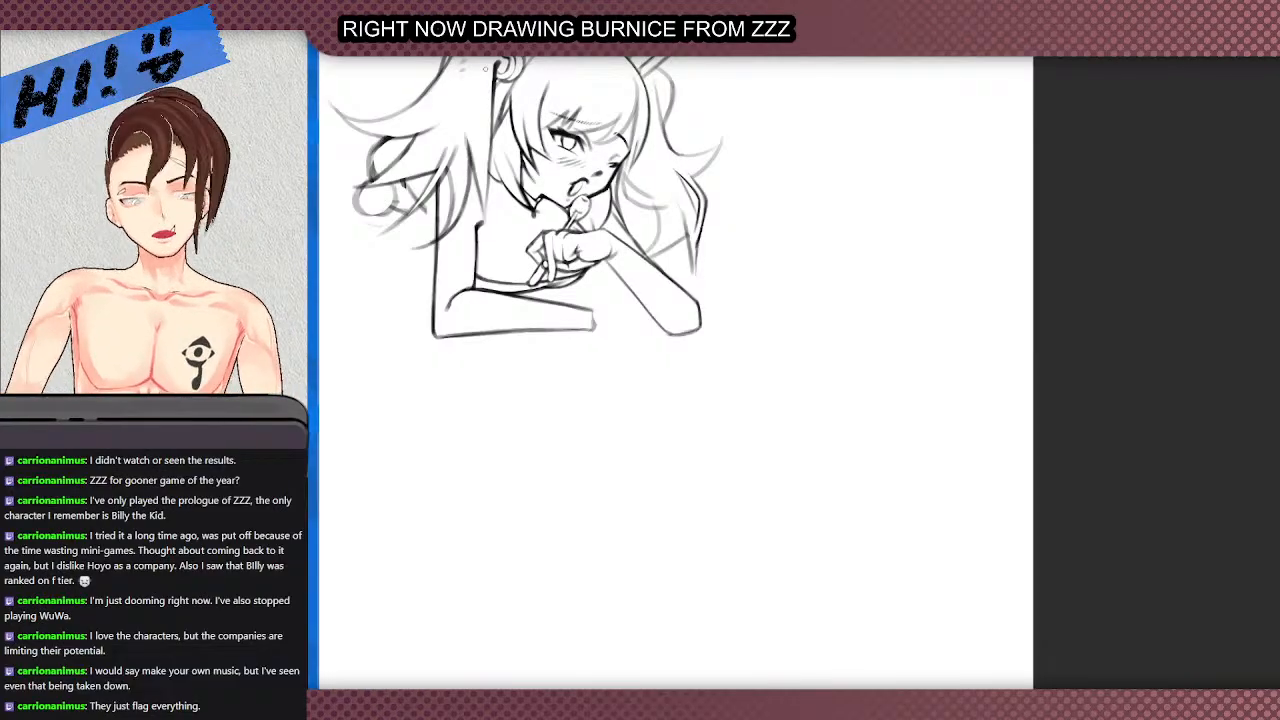
- Draw a short diagonal stroke on the chest just above the bent fingers of the lollipop hand
scroll(532, 231, up, 3)
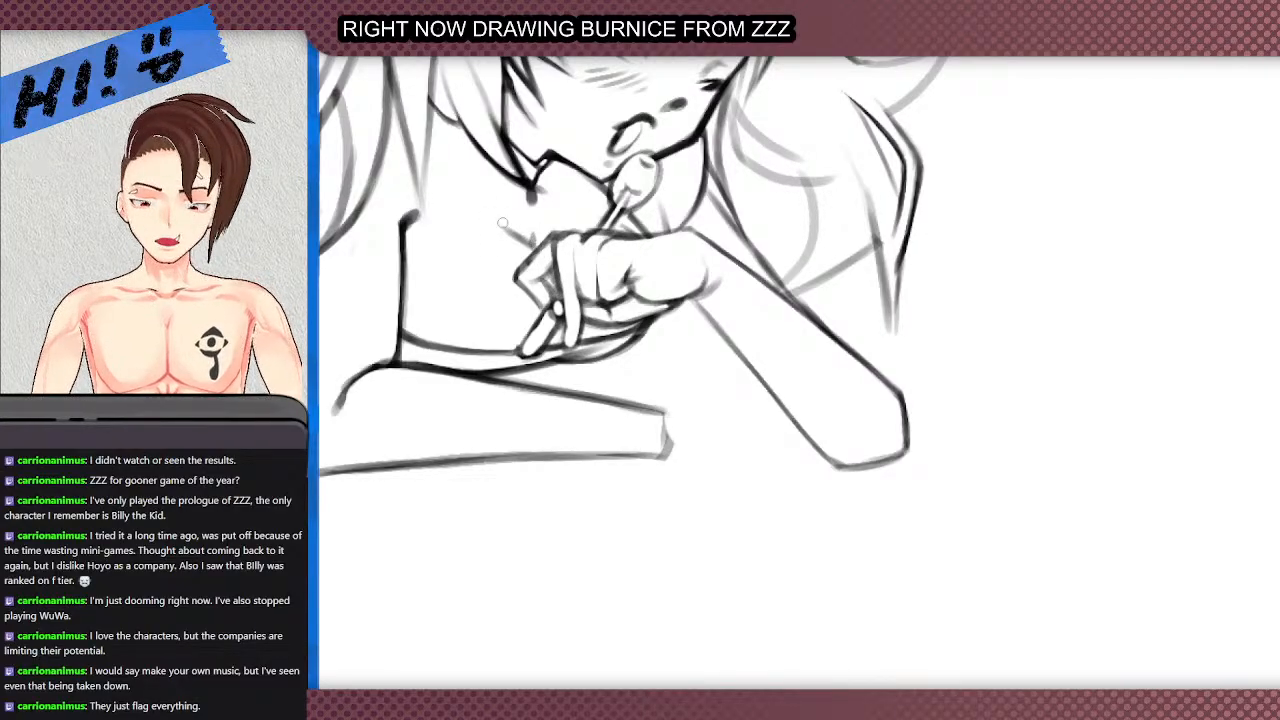
drag(502, 226, 540, 253)
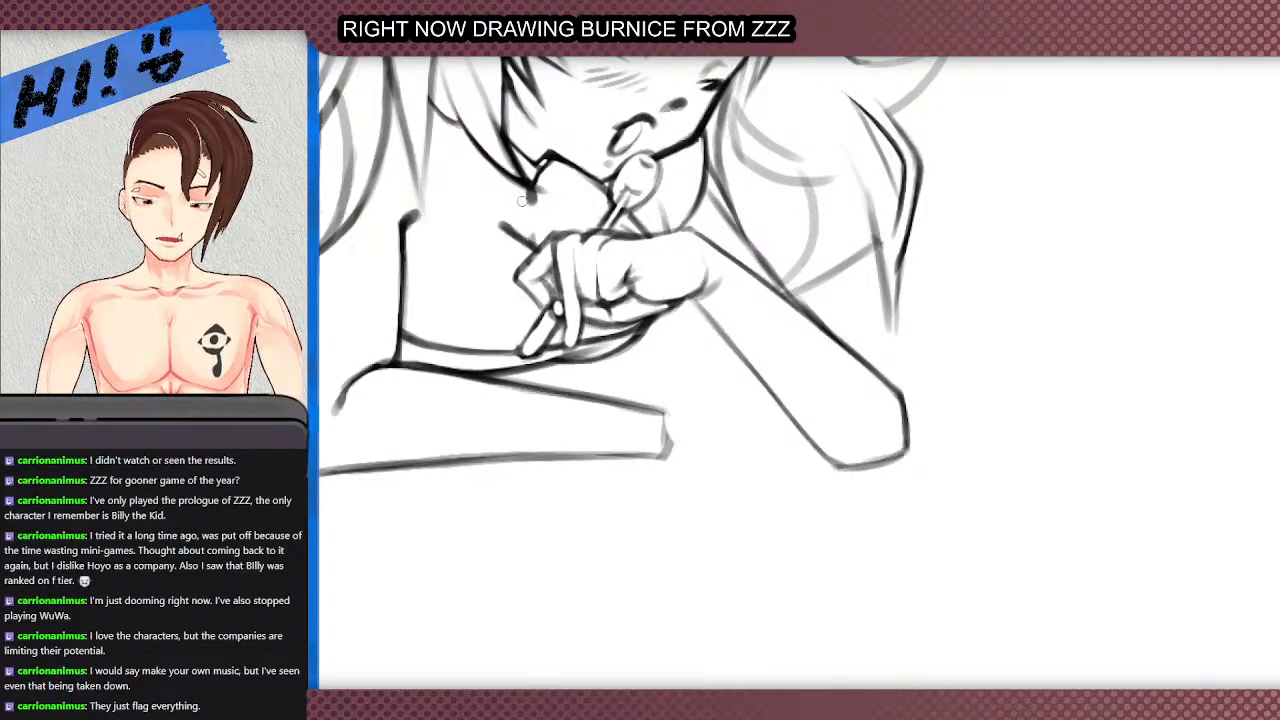
scroll(509, 192, down, 3)
scroll(419, 84, up, 1)
scroll(491, 281, down, 1)
scroll(490, 262, up, 3)
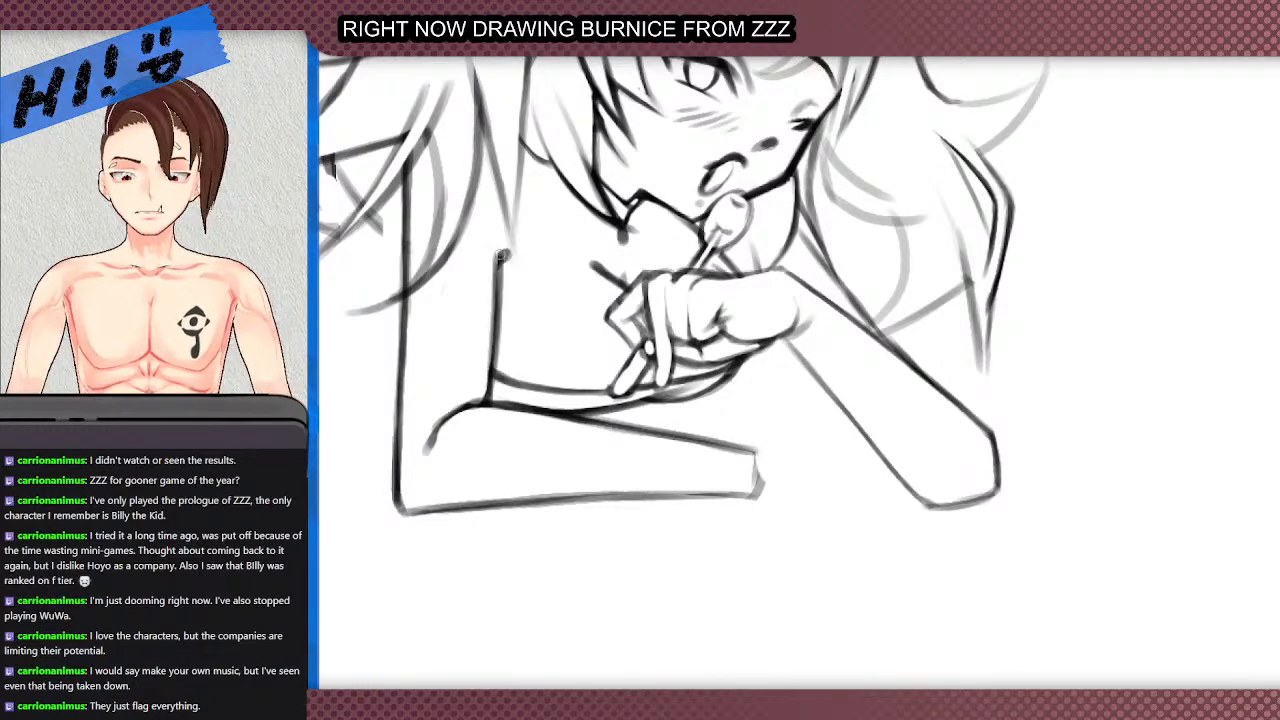
scroll(500, 252, down, 3)
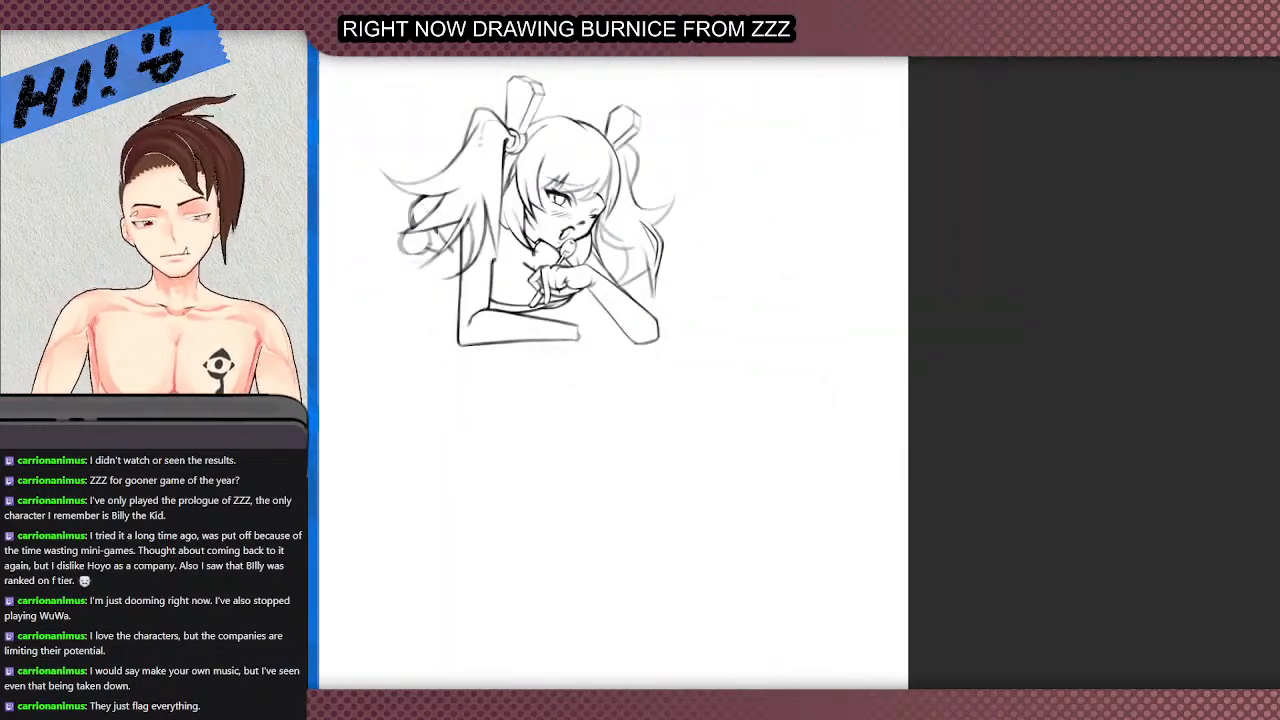
scroll(470, 220, up, 2)
scroll(592, 290, up, 2)
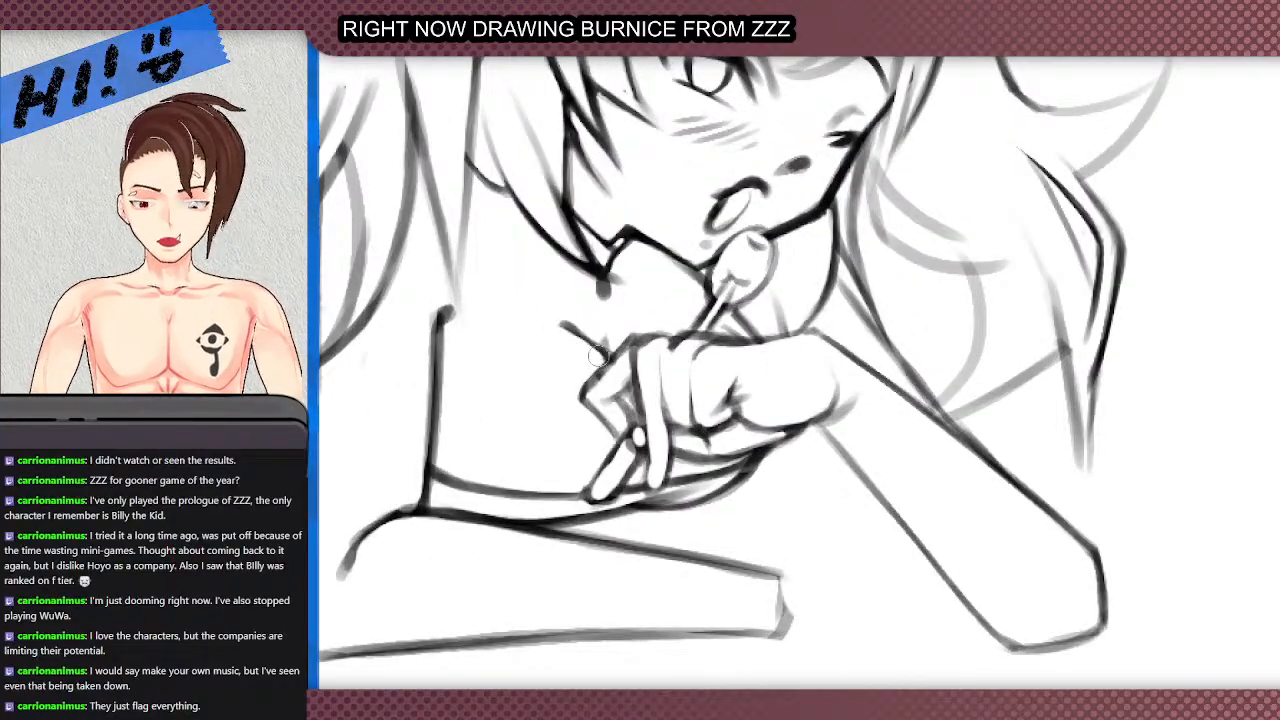
- Extend the diagonal chest stroke down to the fingers and add a faint stroke beside the lollipop stick
drag(560, 322, 602, 349)
scroll(603, 320, down, 5)
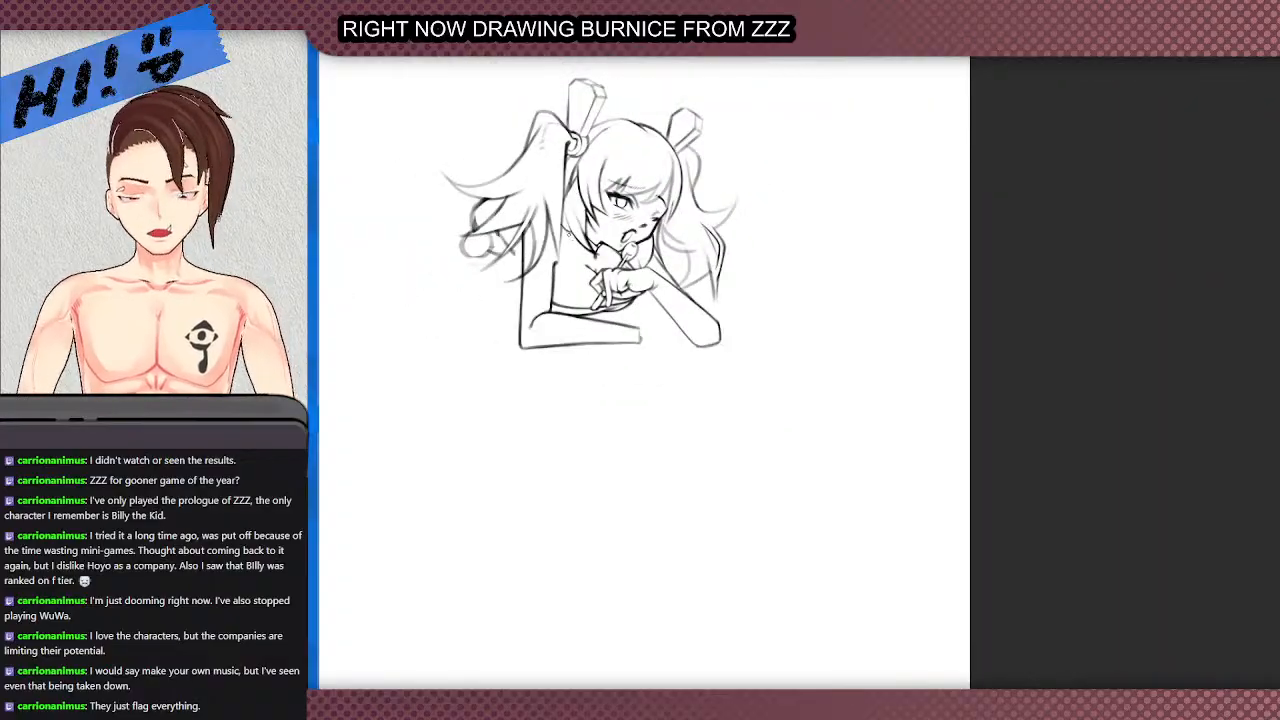
scroll(575, 224, up, 5)
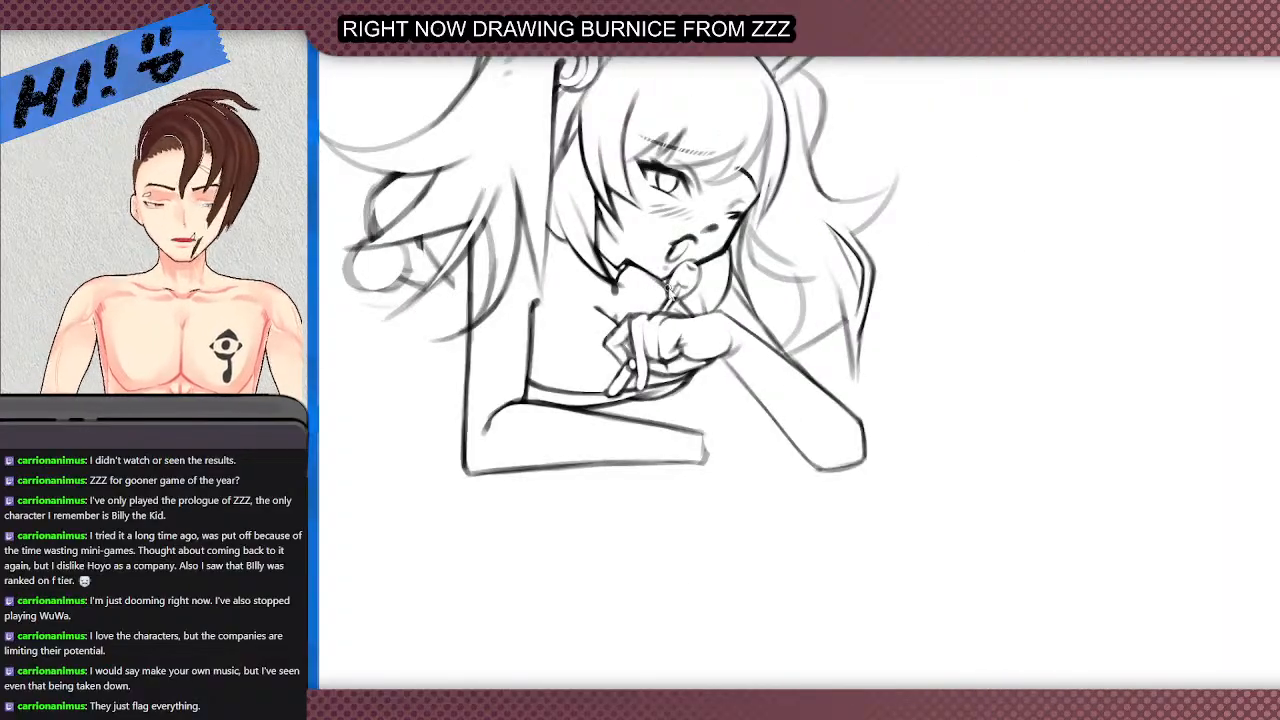
scroll(668, 287, up, 8)
drag(648, 316, 556, 283)
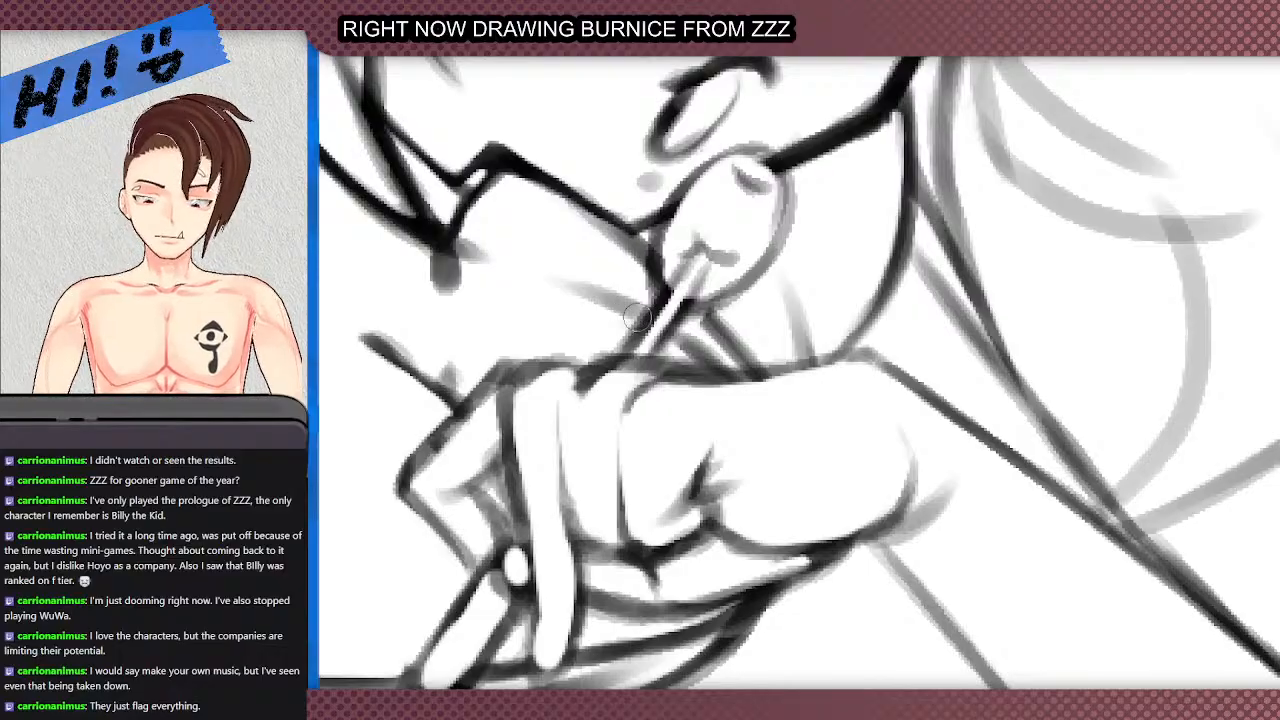
scroll(635, 316, down, 10)
- Trim the thick, blobby upper end of the near upper arm's inner line and clean up the stroke below it
scroll(500, 302, up, 4)
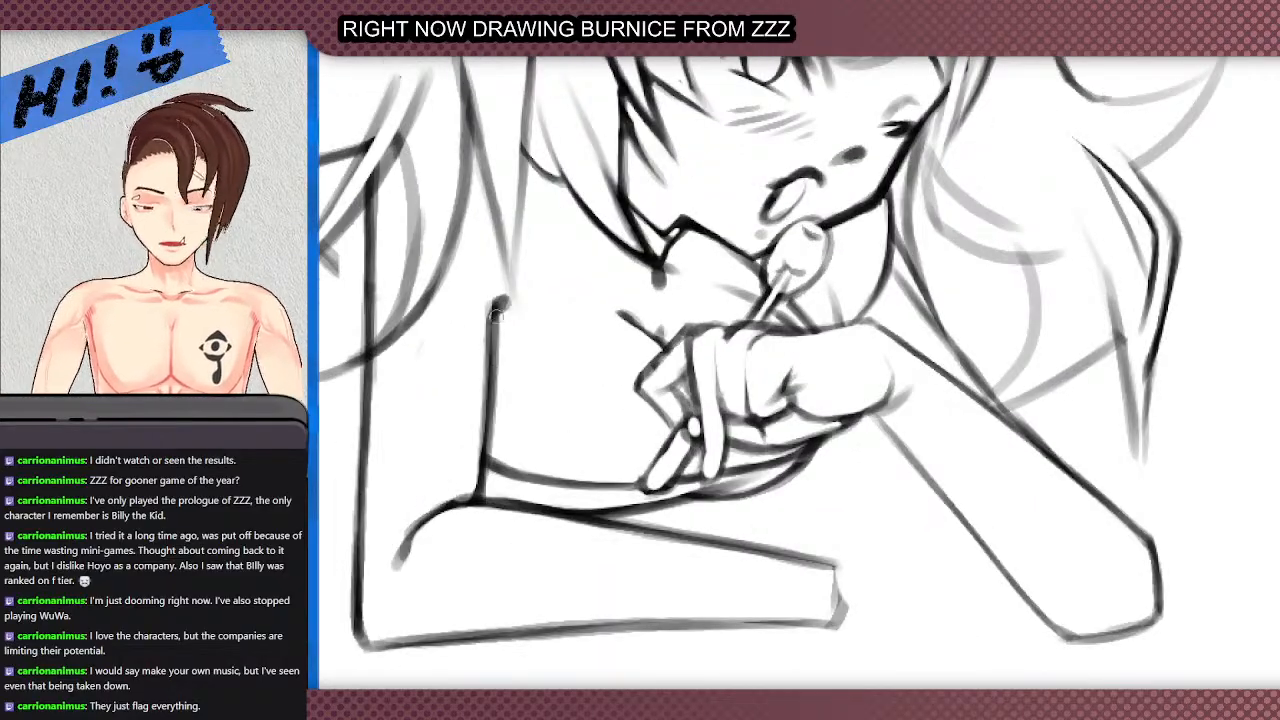
mouse_move(485, 316)
mouse_down()
mouse_move(475, 460)
mouse_move(496, 326)
mouse_up()
drag(490, 410, 505, 295)
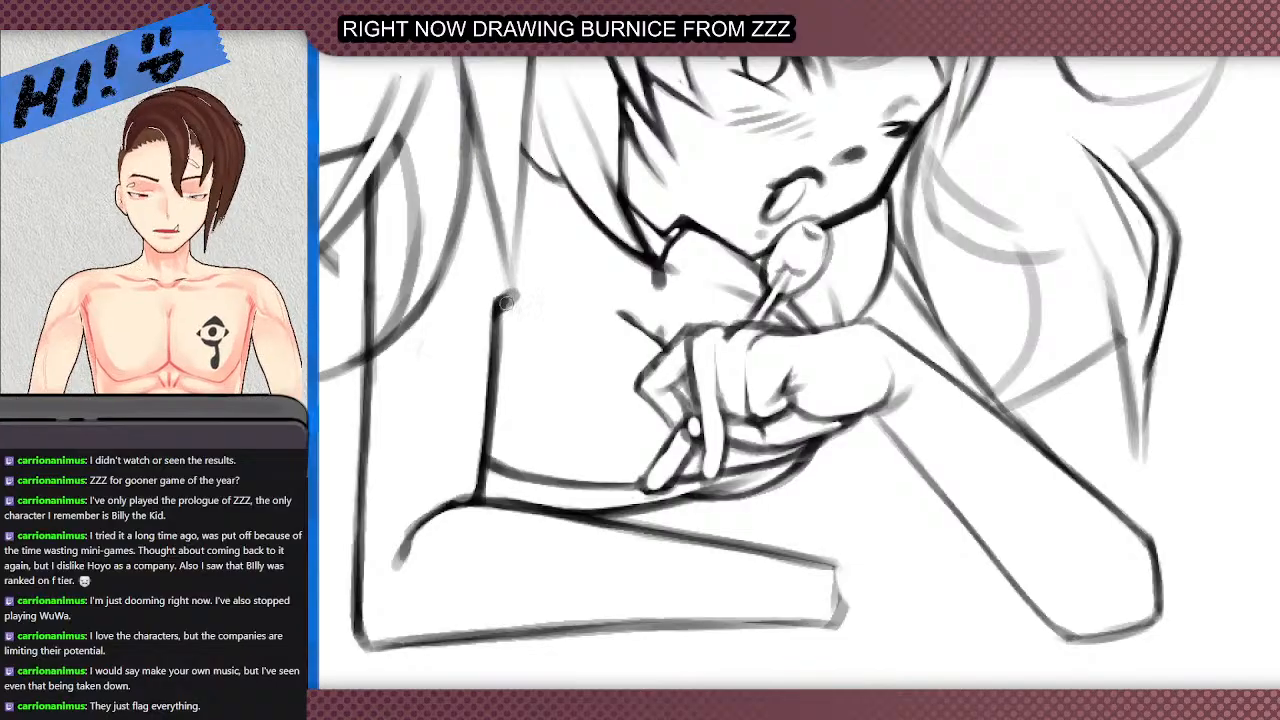
scroll(506, 298, down, 2)
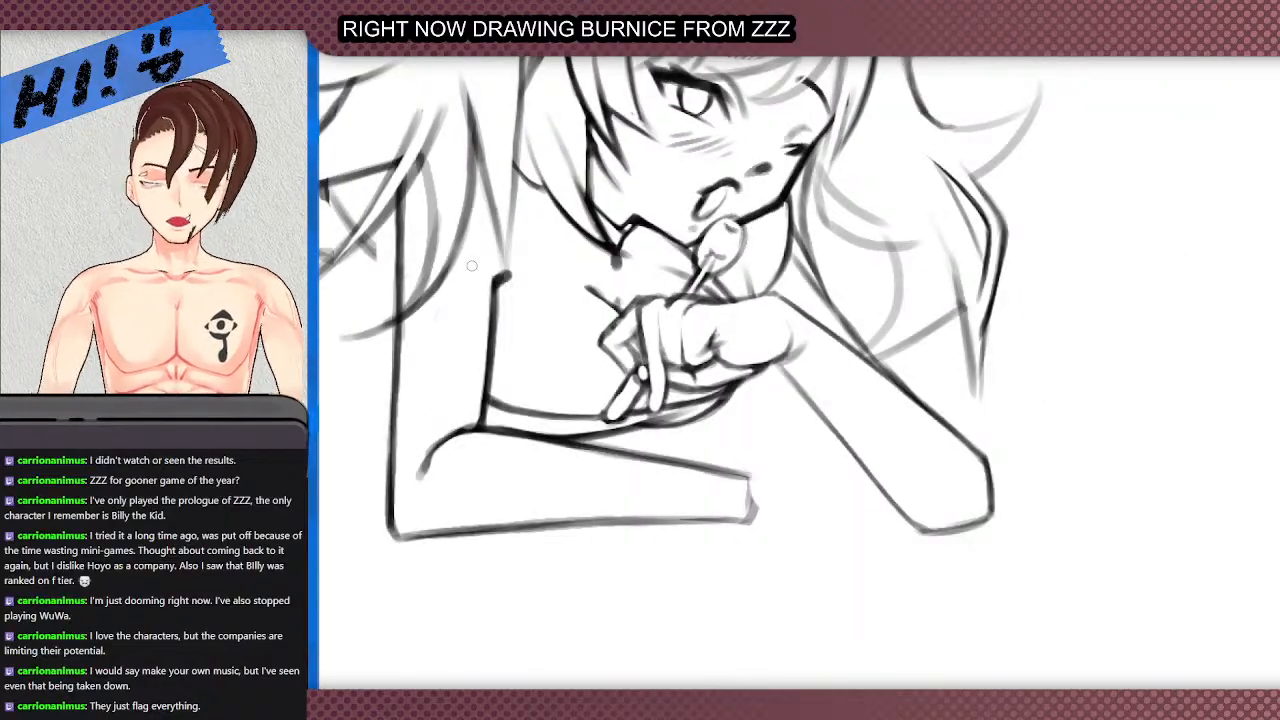
scroll(468, 280, down, 4)
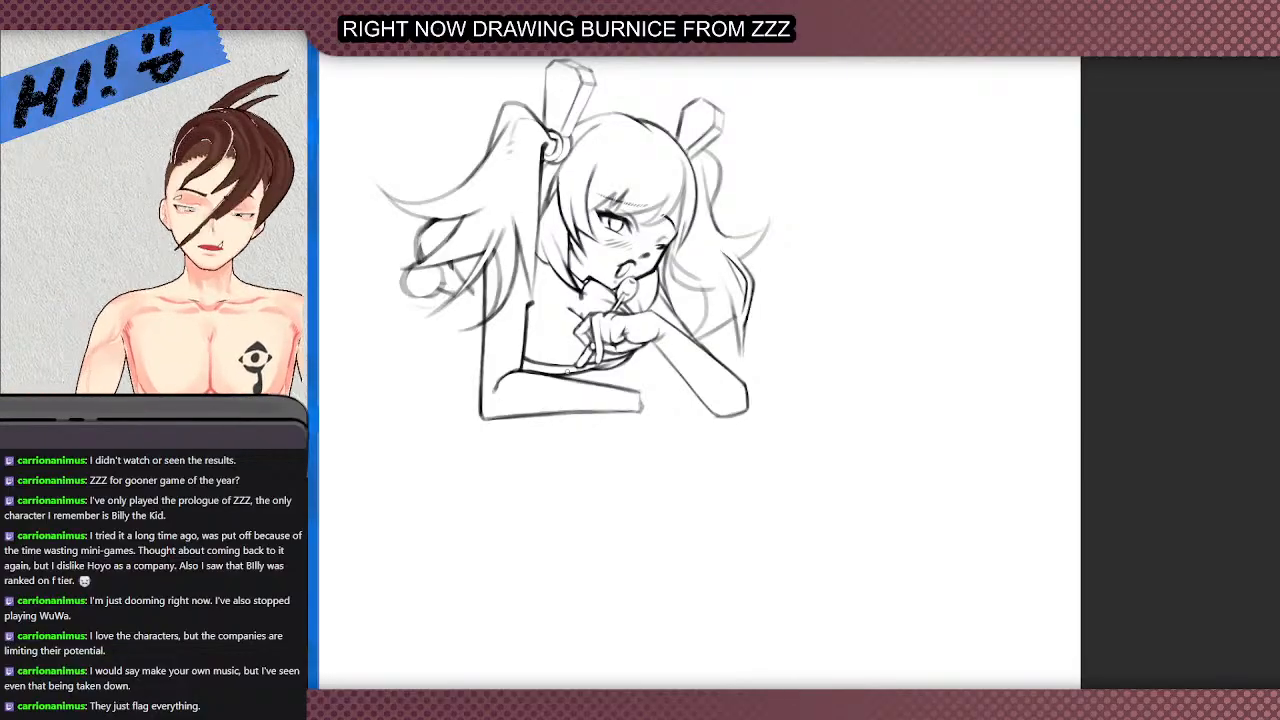
scroll(536, 300, up, 3)
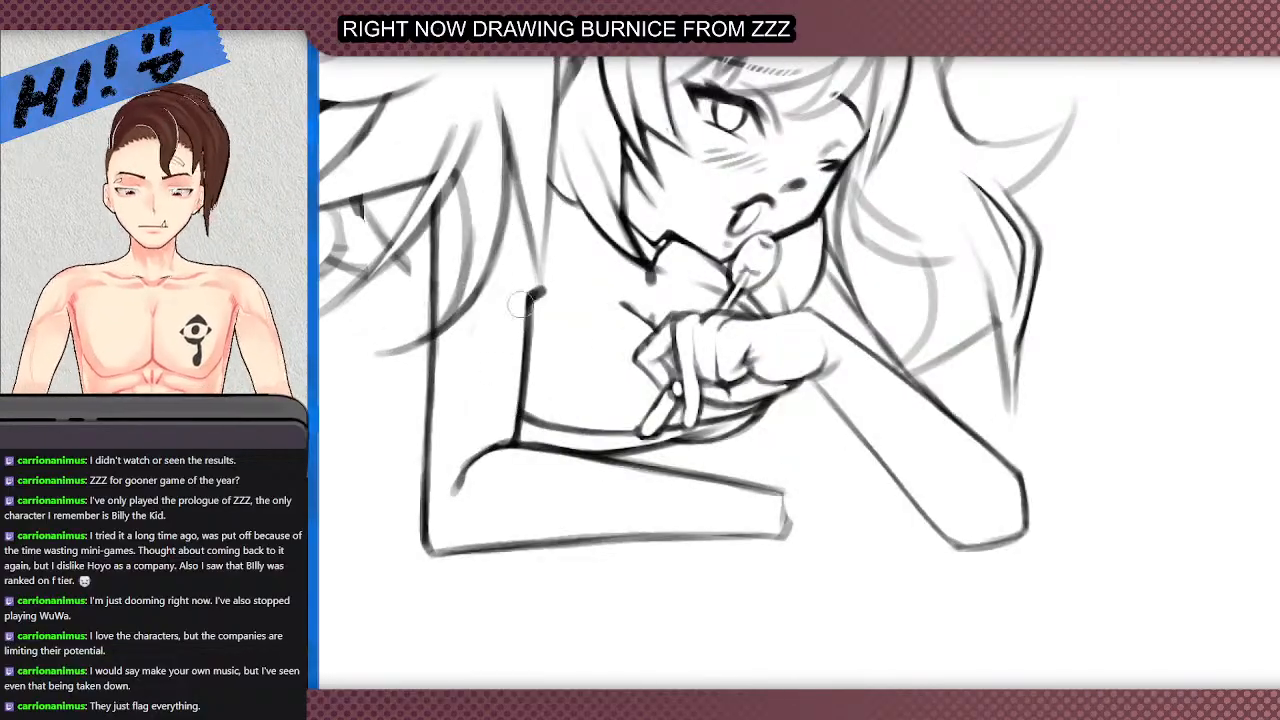
drag(535, 293, 518, 420)
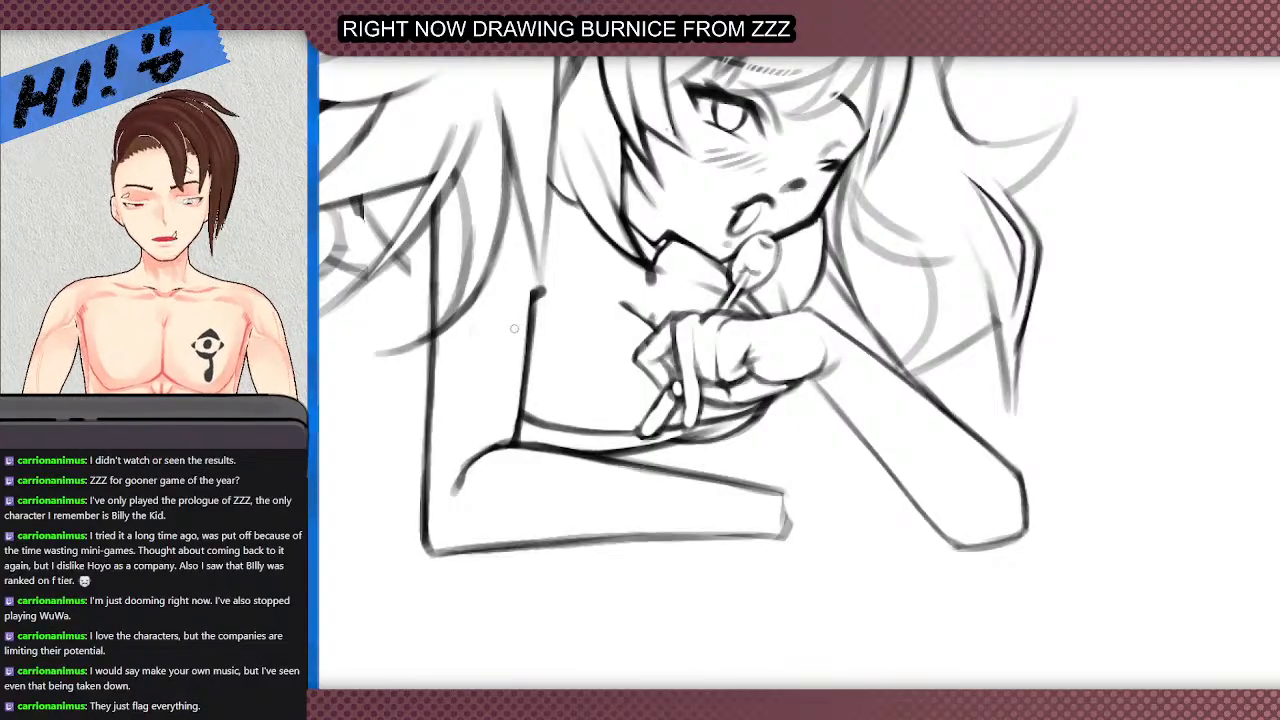
scroll(511, 310, down, 5)
- Redraw the far forearm's lower edge as a darker, continuous line from the wrist to the elbow
scroll(500, 290, up, 6)
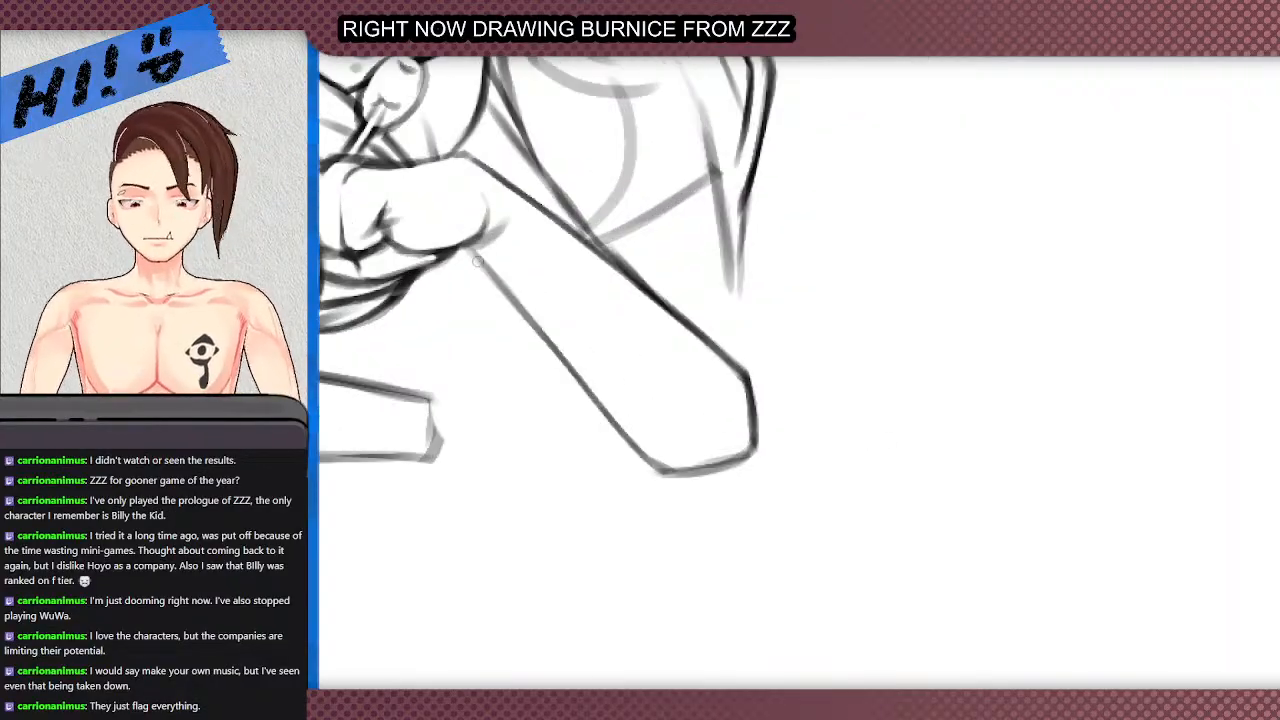
drag(471, 248, 580, 380)
key(ctrl+z)
drag(531, 314, 640, 455)
drag(592, 394, 650, 462)
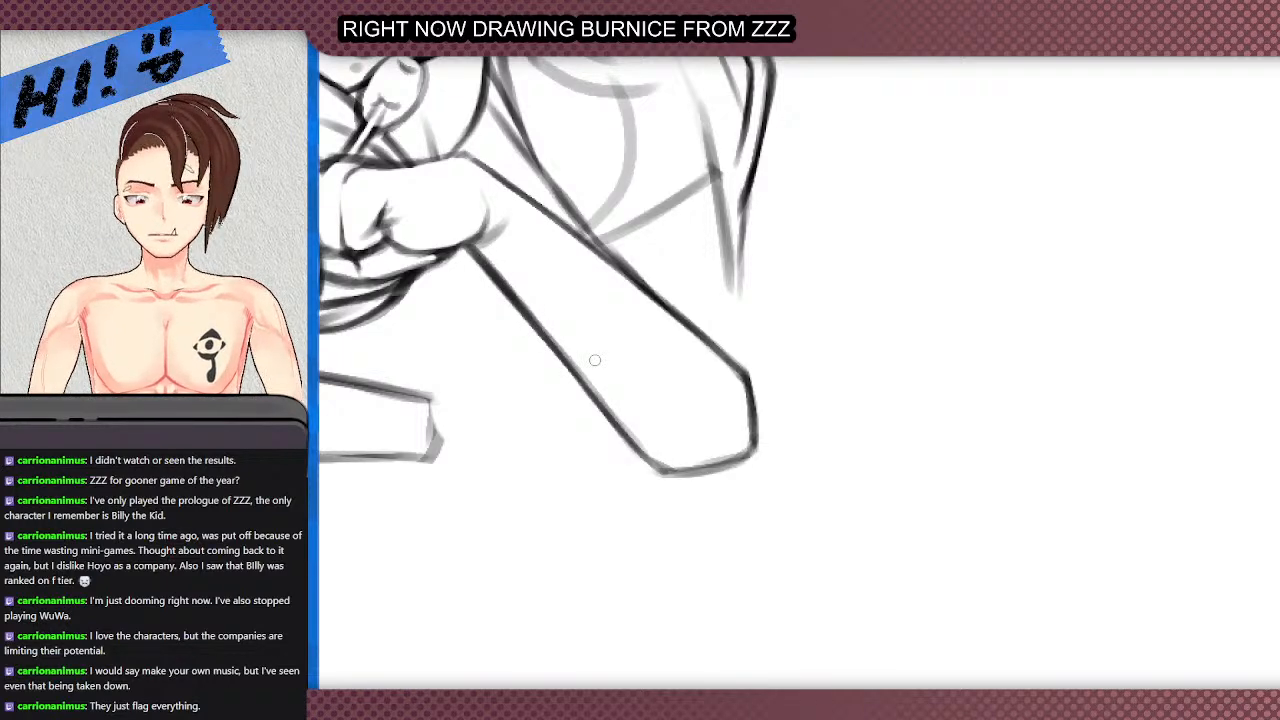
scroll(595, 360, down, 5)
scroll(371, 274, up, 2)
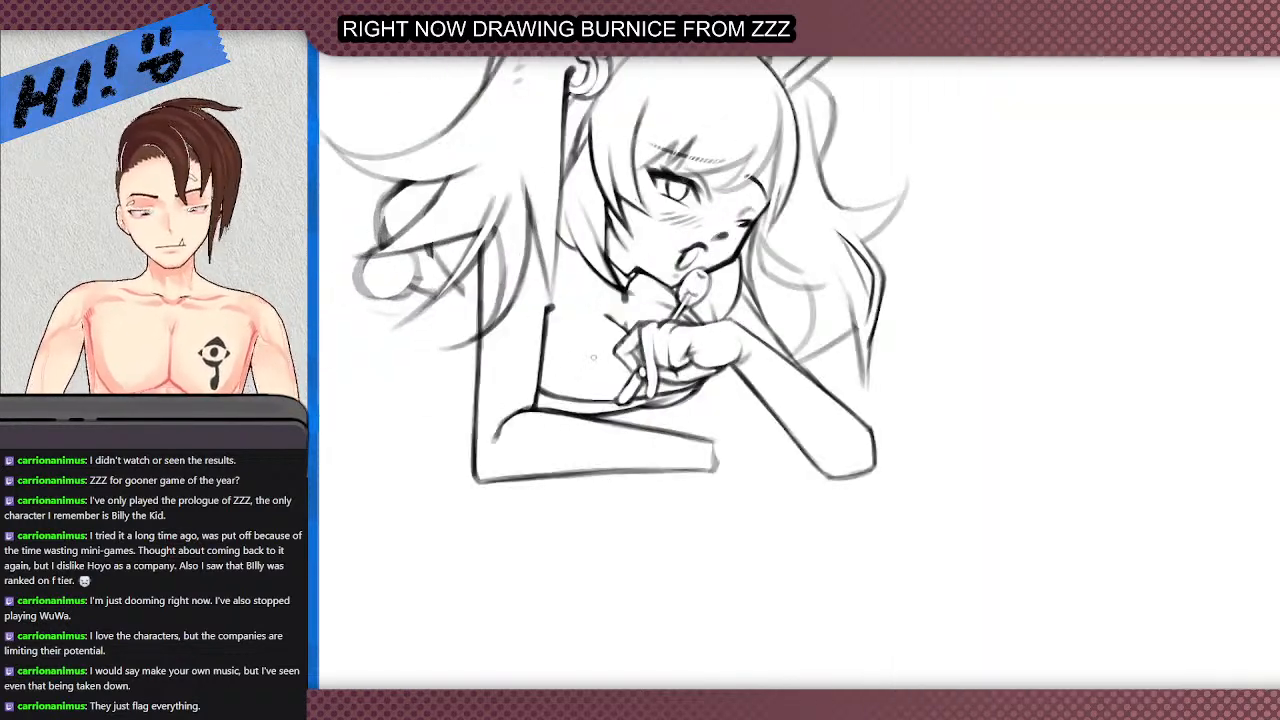
- Rough in a long tapered form below the near pigtail, with two curved side lines and a rounded lower end
scroll(516, 351, down, 2)
scroll(455, 315, up, 1)
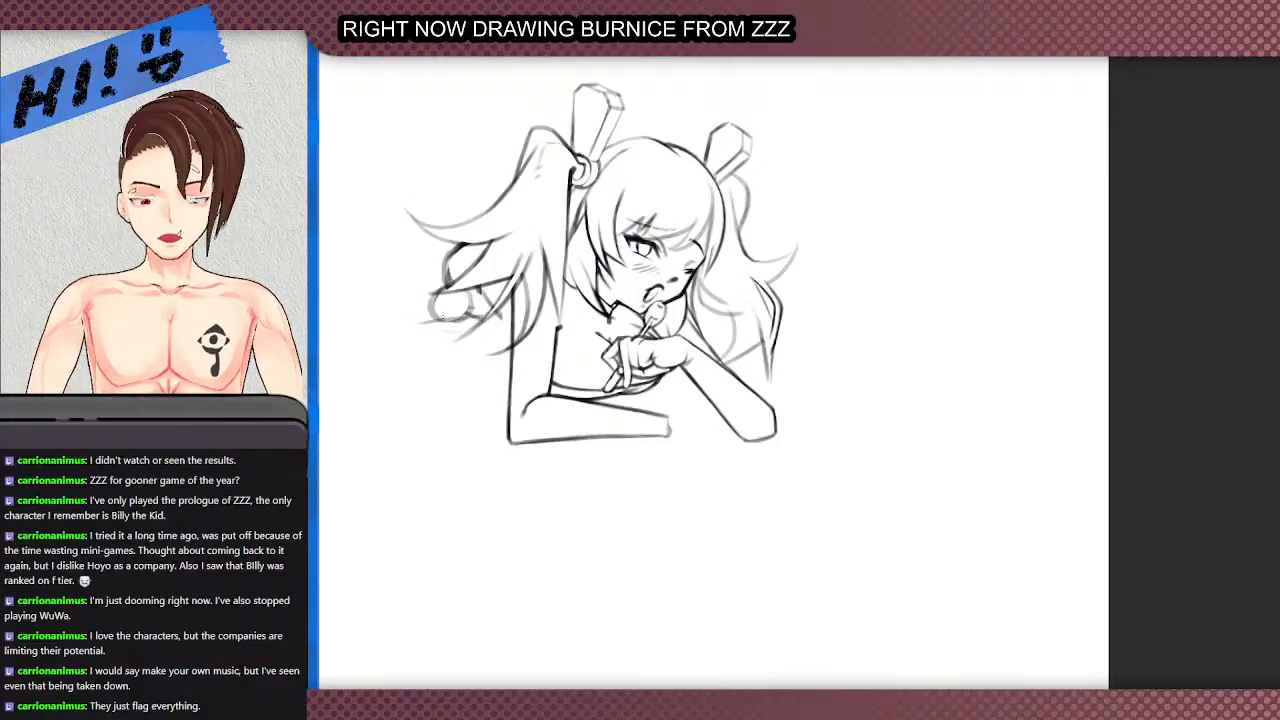
drag(420, 324, 446, 472)
drag(418, 312, 474, 542)
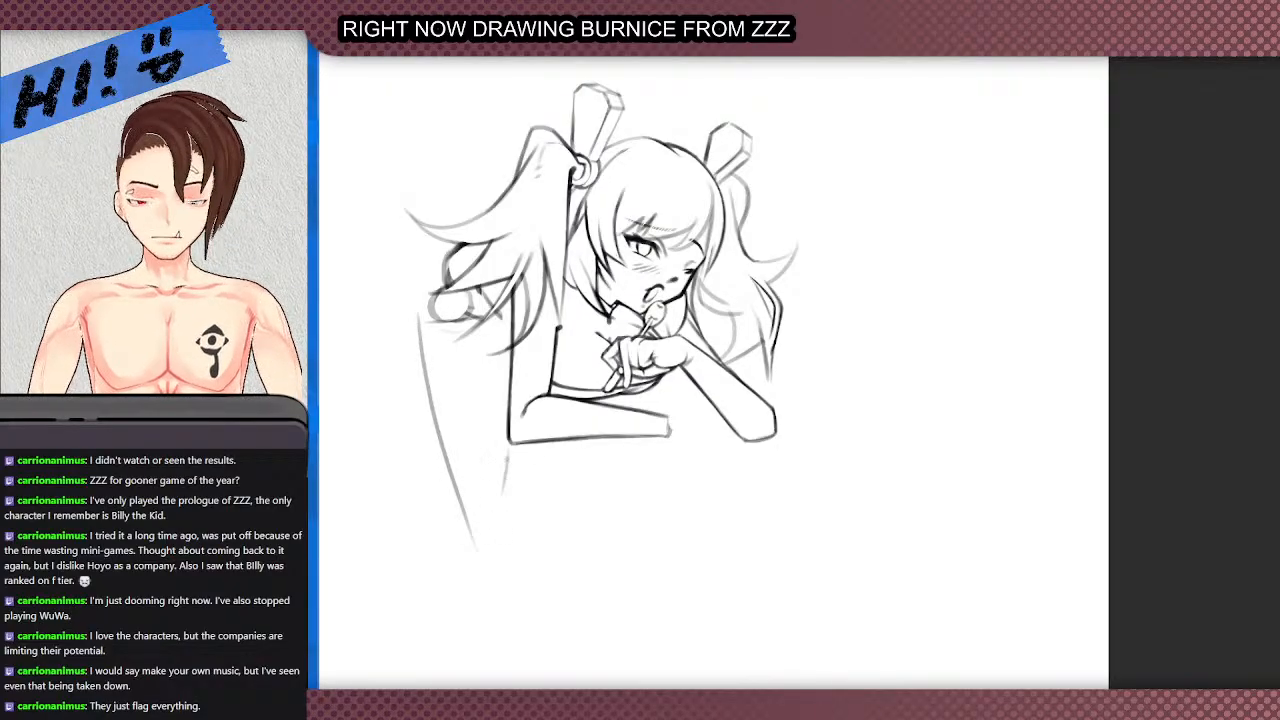
drag(497, 325, 506, 508)
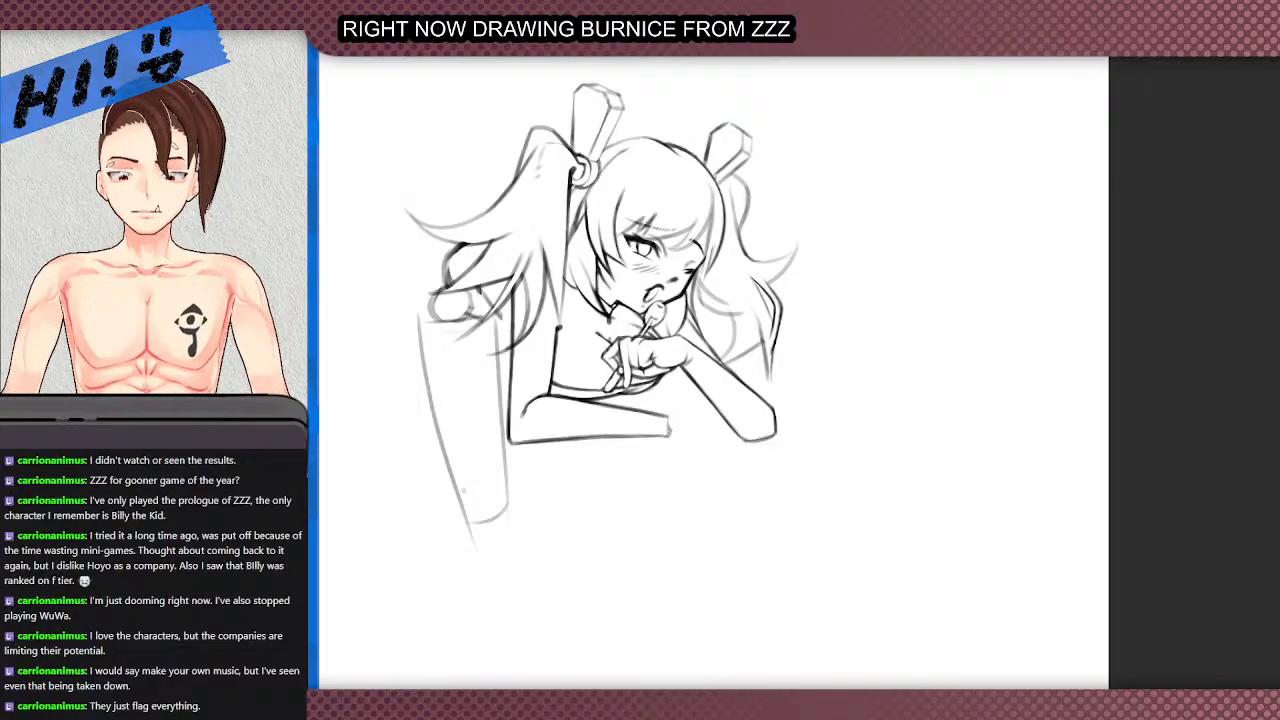
scroll(459, 286, down, 3)
scroll(443, 276, up, 3)
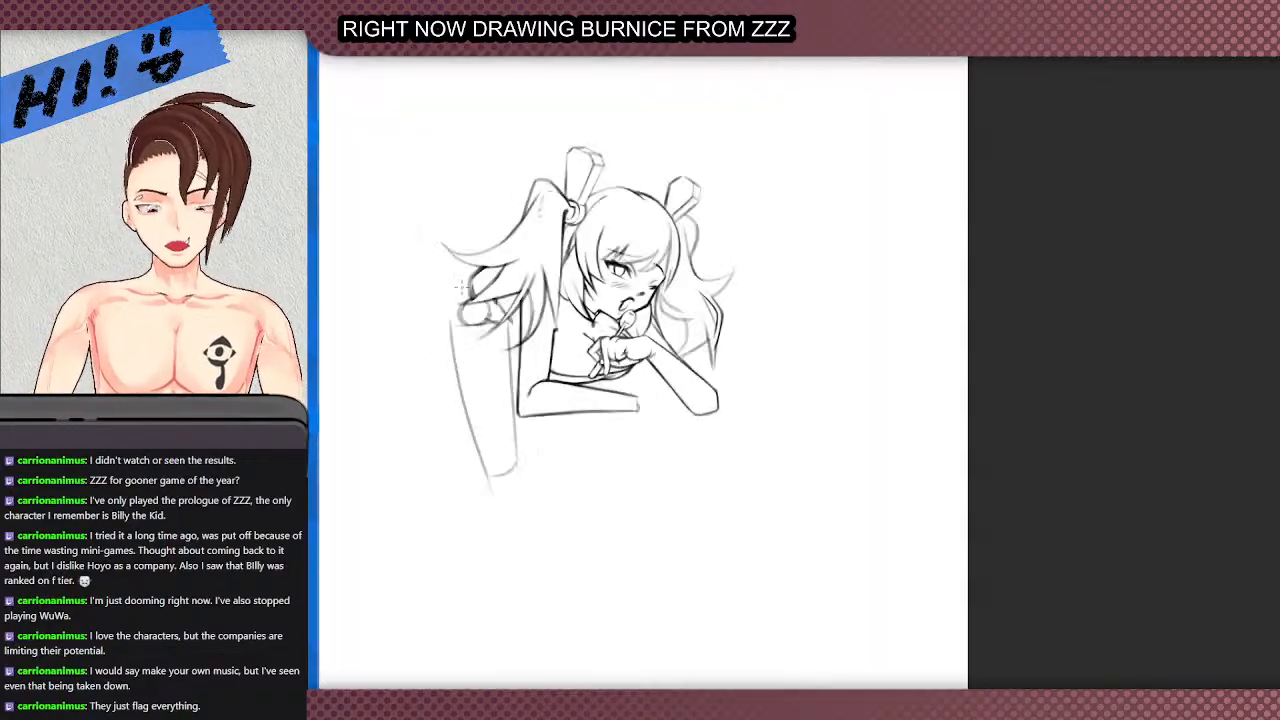
- Rotate the canvas to strengthen the line under the round shape behind the near pigtail, and restore the upright view
scroll(520, 330, up, 3)
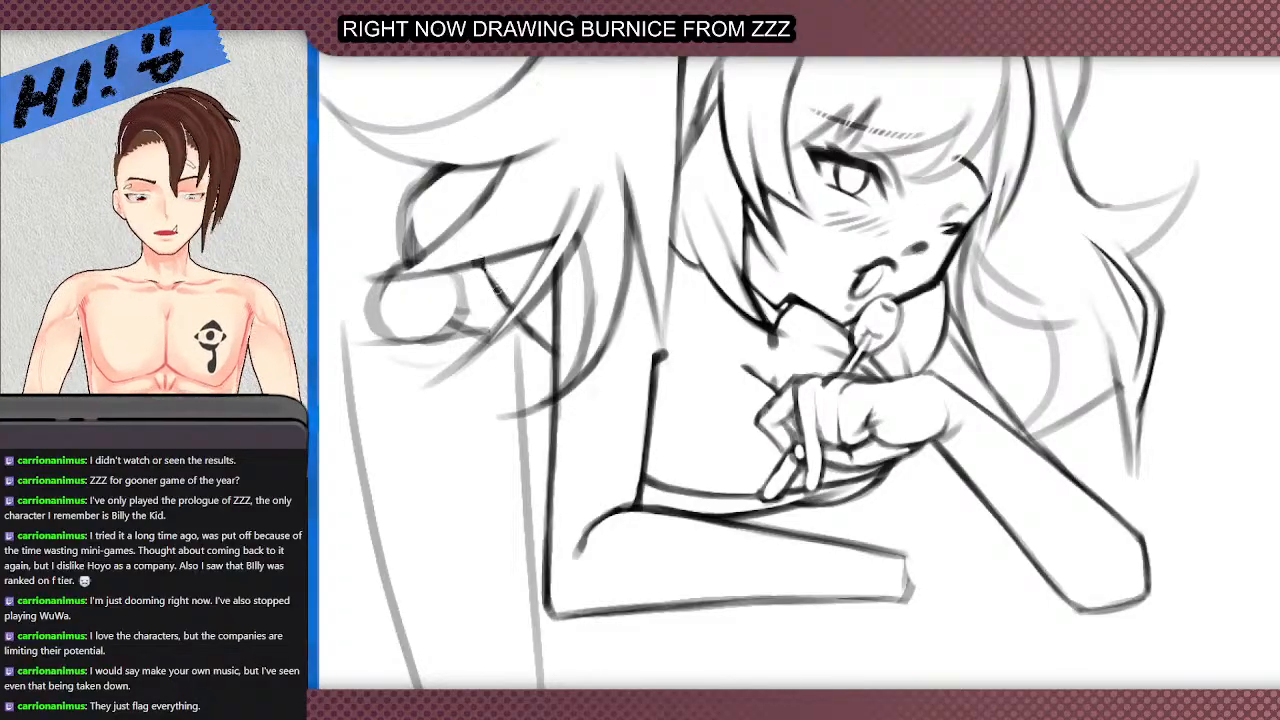
drag(747, 248, 666, 386)
scroll(666, 386, down, 2)
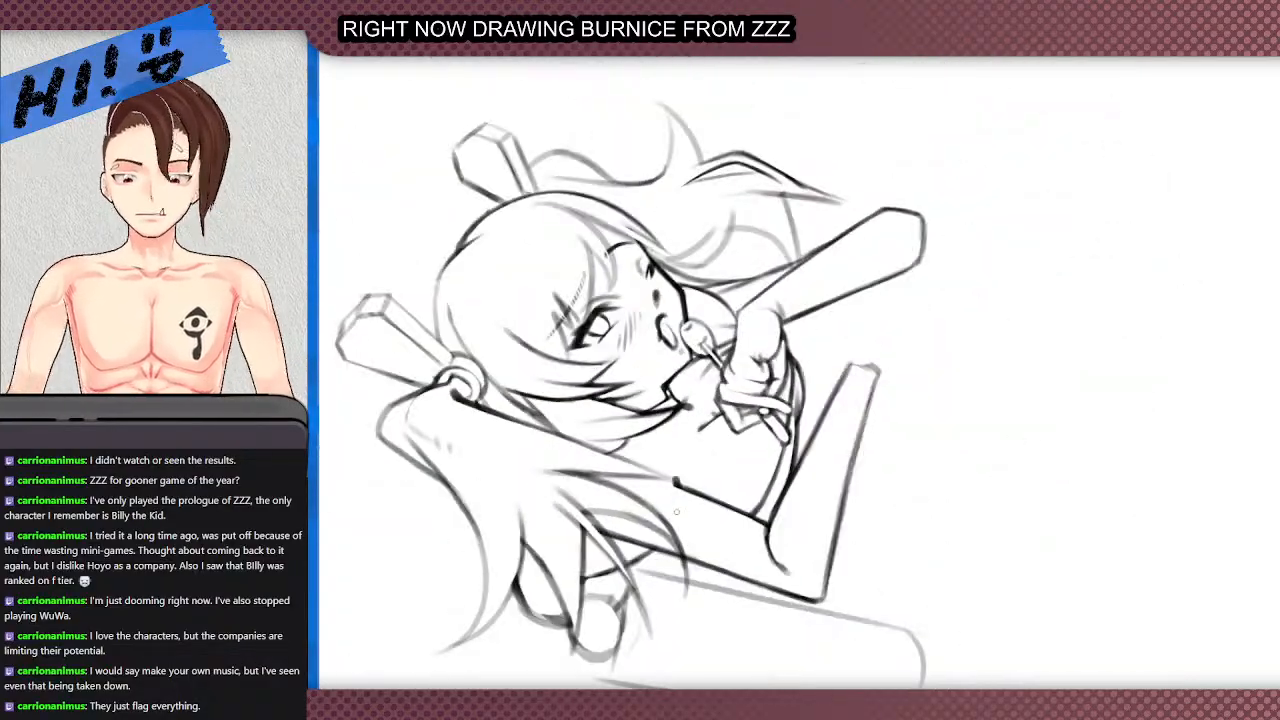
scroll(660, 500, up, 4)
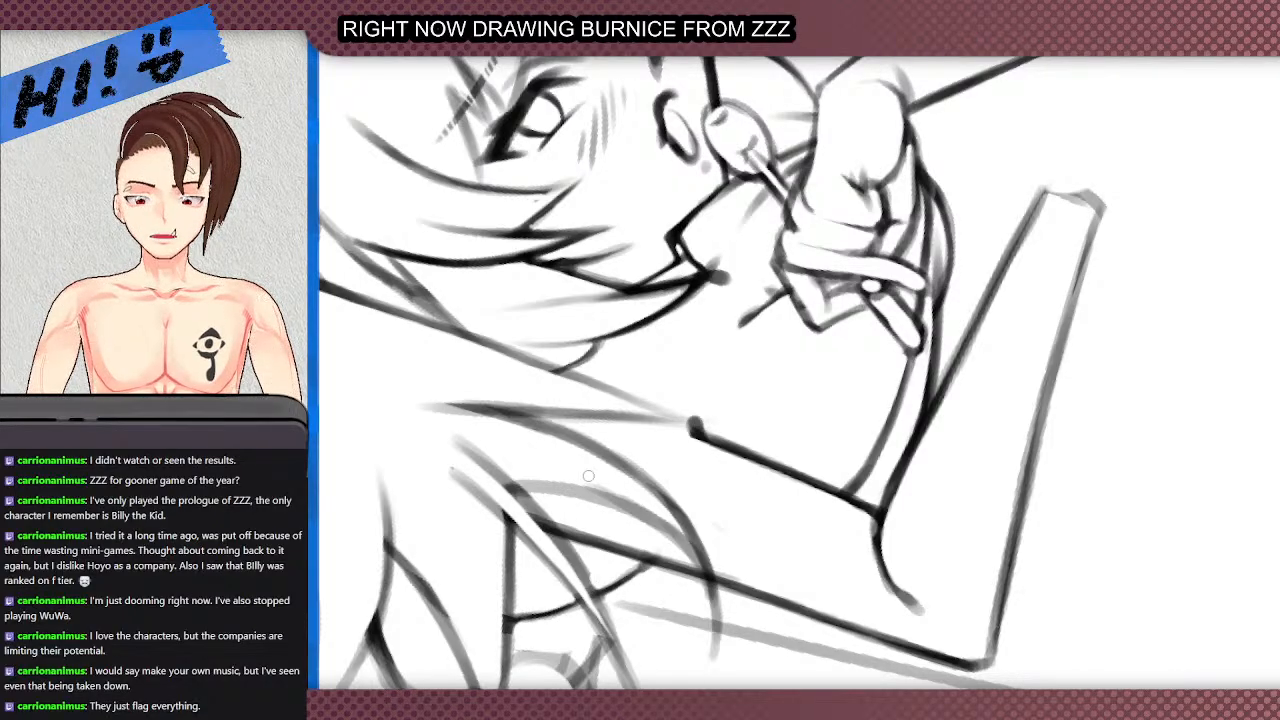
scroll(588, 476, down, 6)
scroll(588, 476, up, 5)
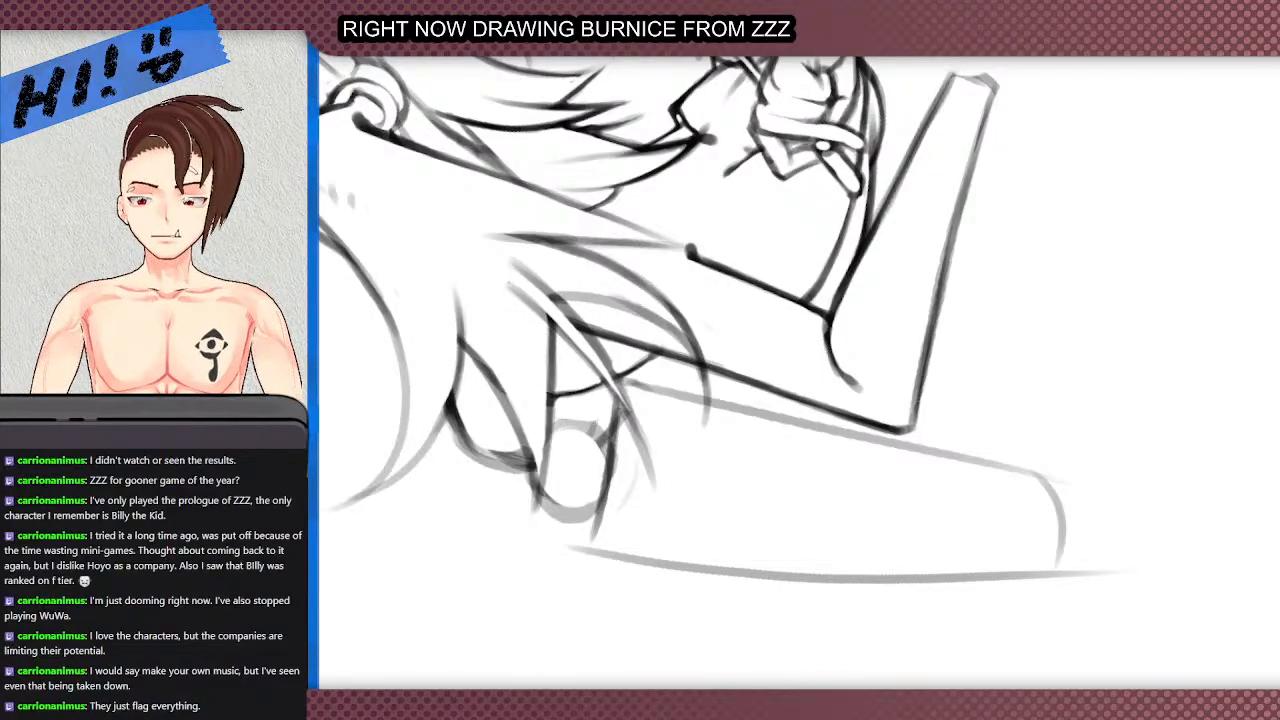
scroll(613, 318, down, 5)
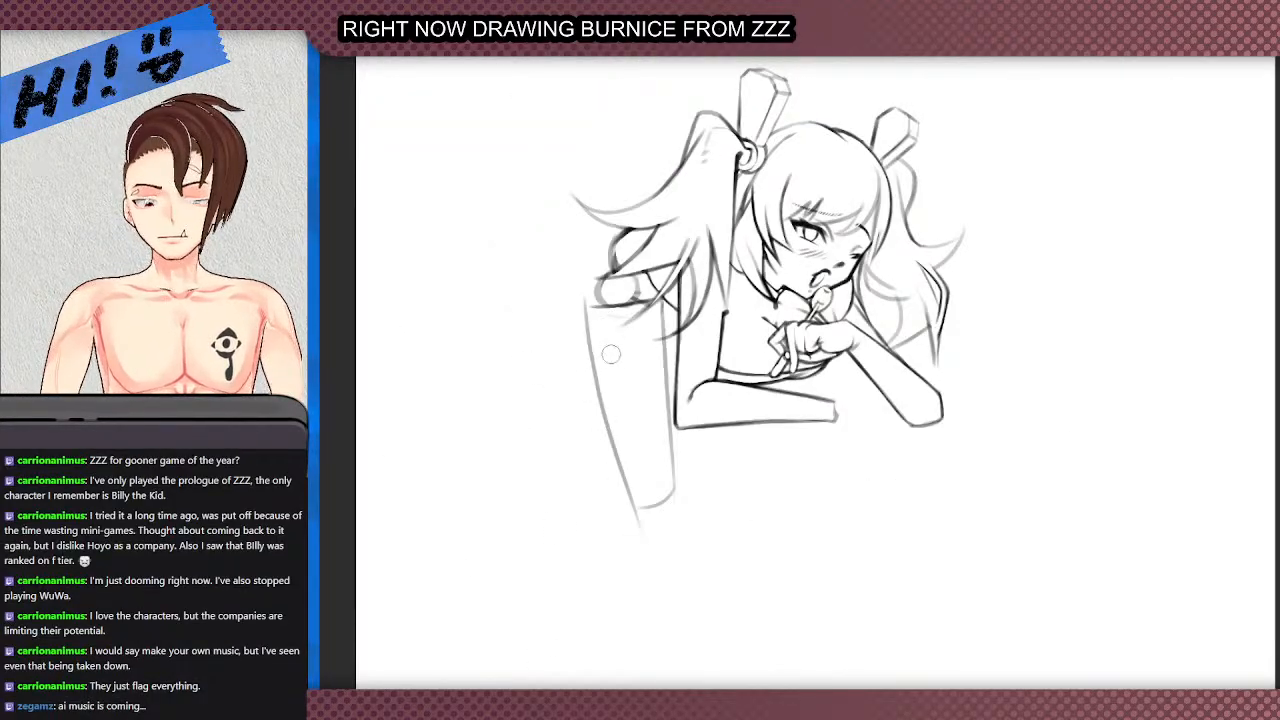
- Erase the overshooting line ends at the lower tip and upper outer corner of the tapered form
scroll(640, 520, up, 2)
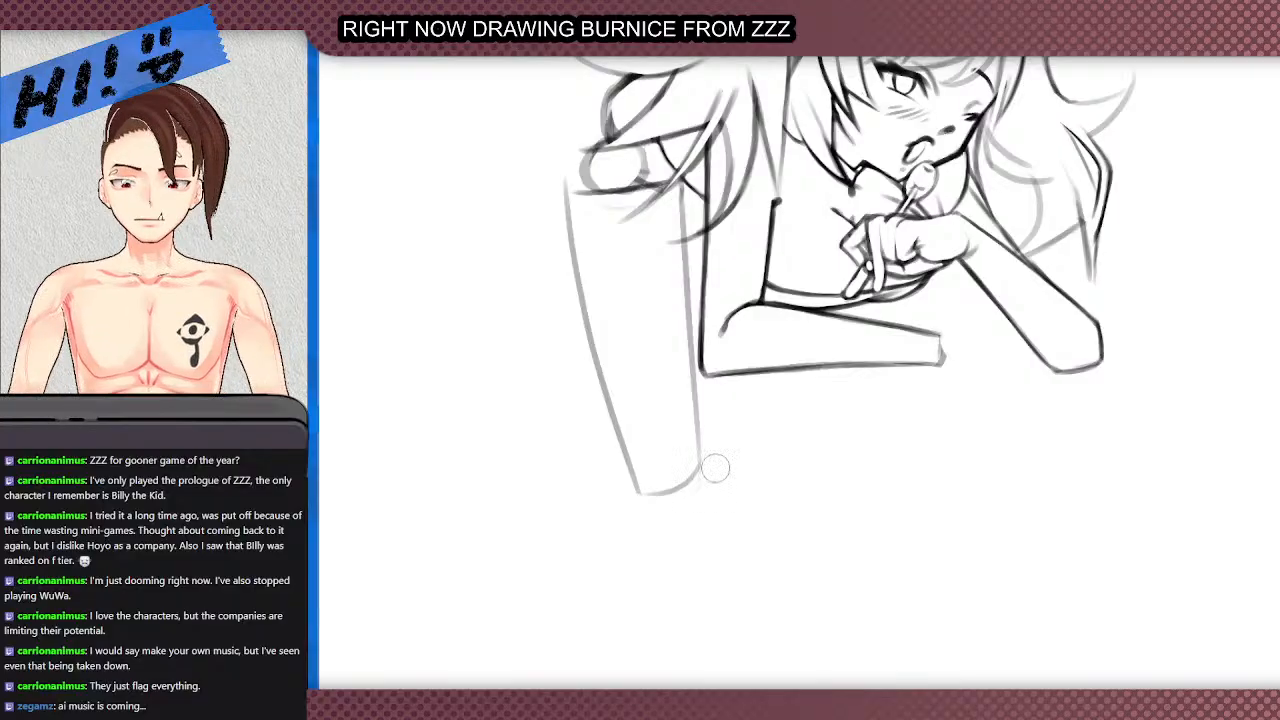
scroll(604, 450, down, 1)
scroll(585, 261, up, 1)
drag(571, 284, 578, 282)
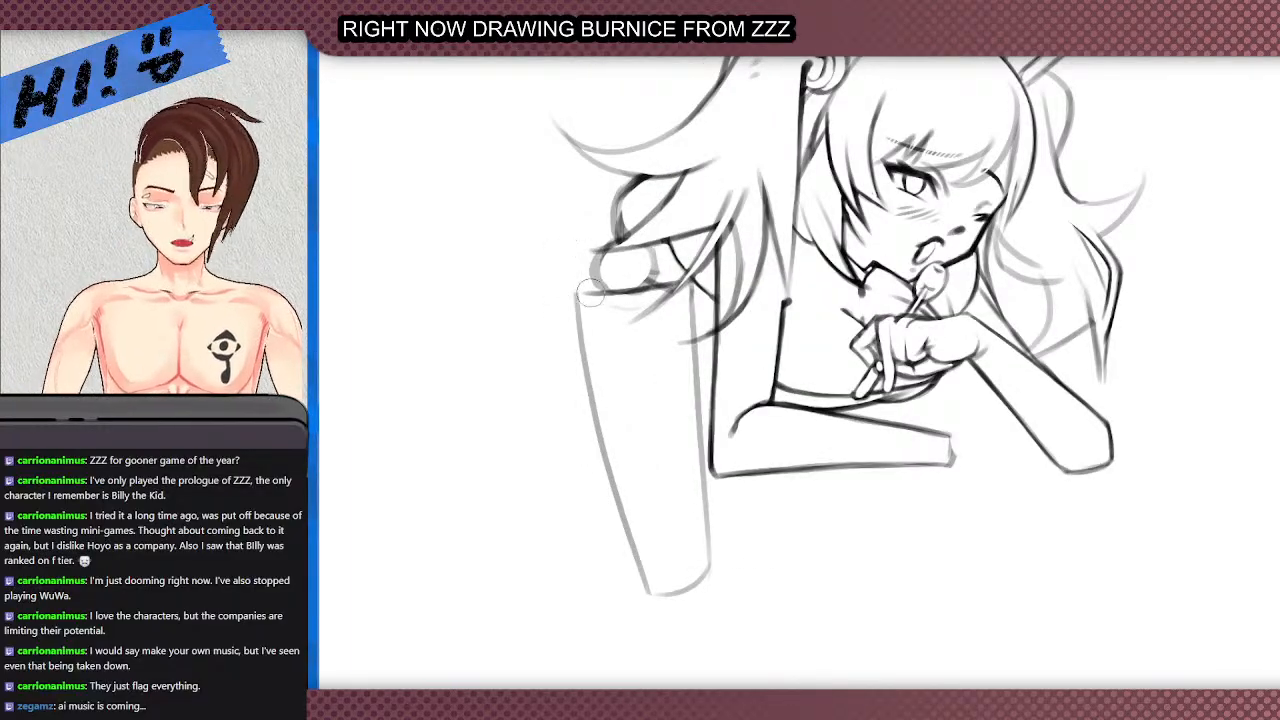
- Erase the inner end curve and stray marks of the rounded shape behind the near pigtail
scroll(592, 285, up, 1)
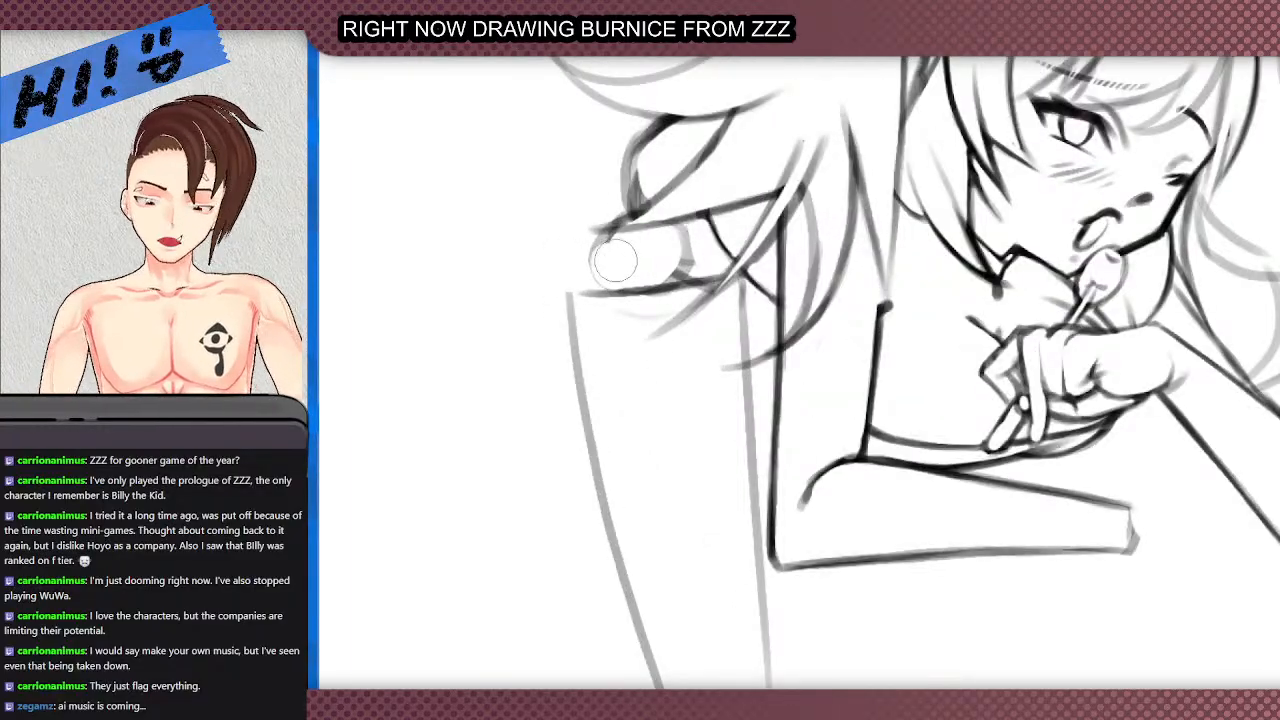
scroll(618, 228, down, 2)
scroll(540, 220, up, 1)
scroll(574, 197, up, 2)
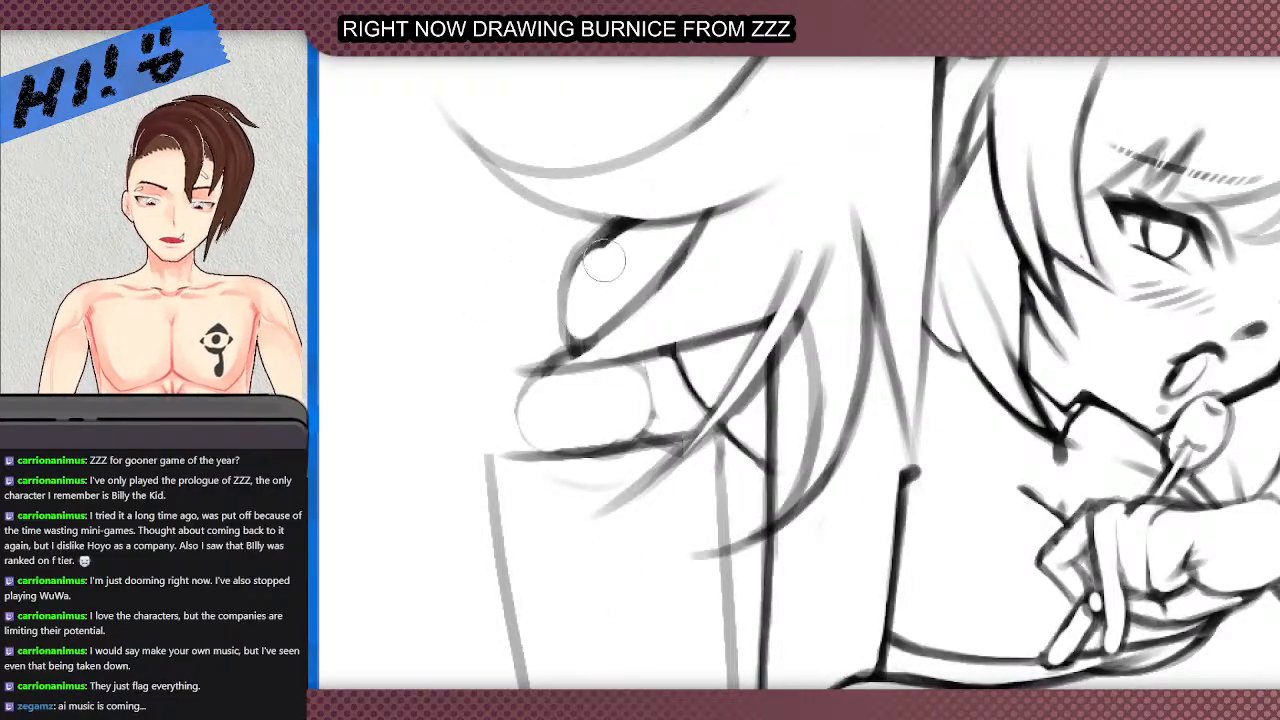
scroll(594, 250, down, 4)
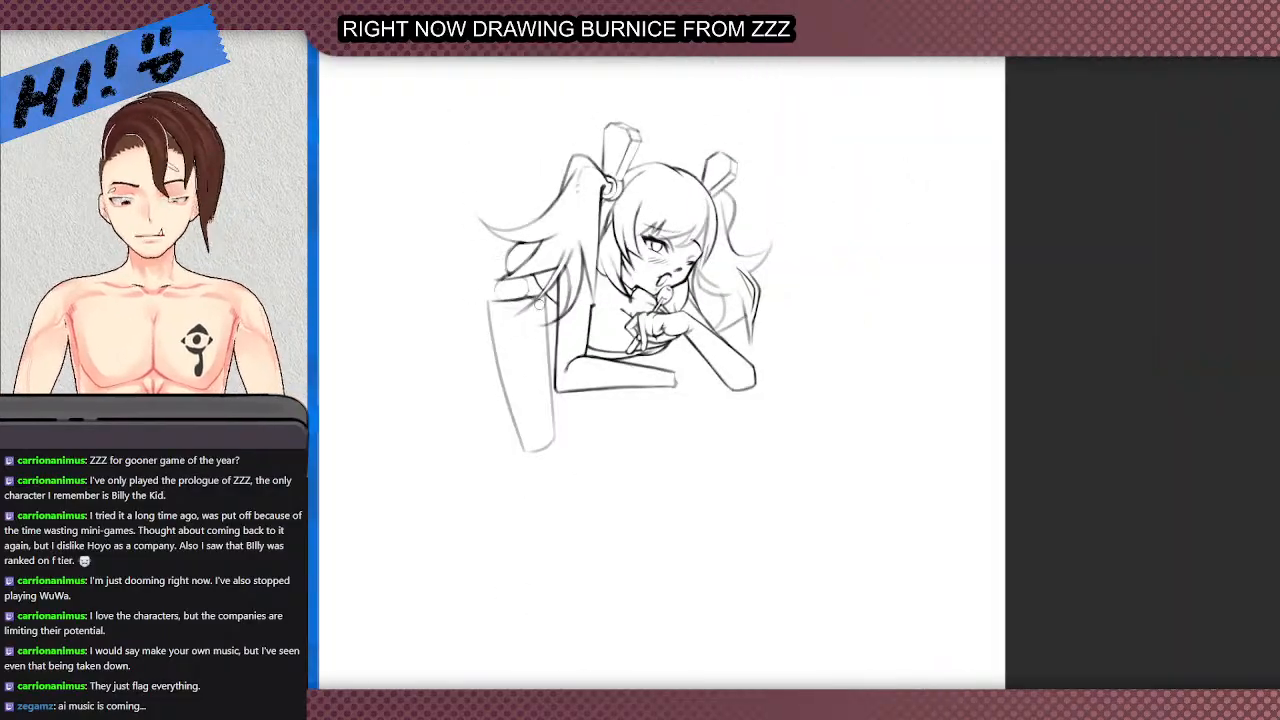
scroll(538, 304, up, 3)
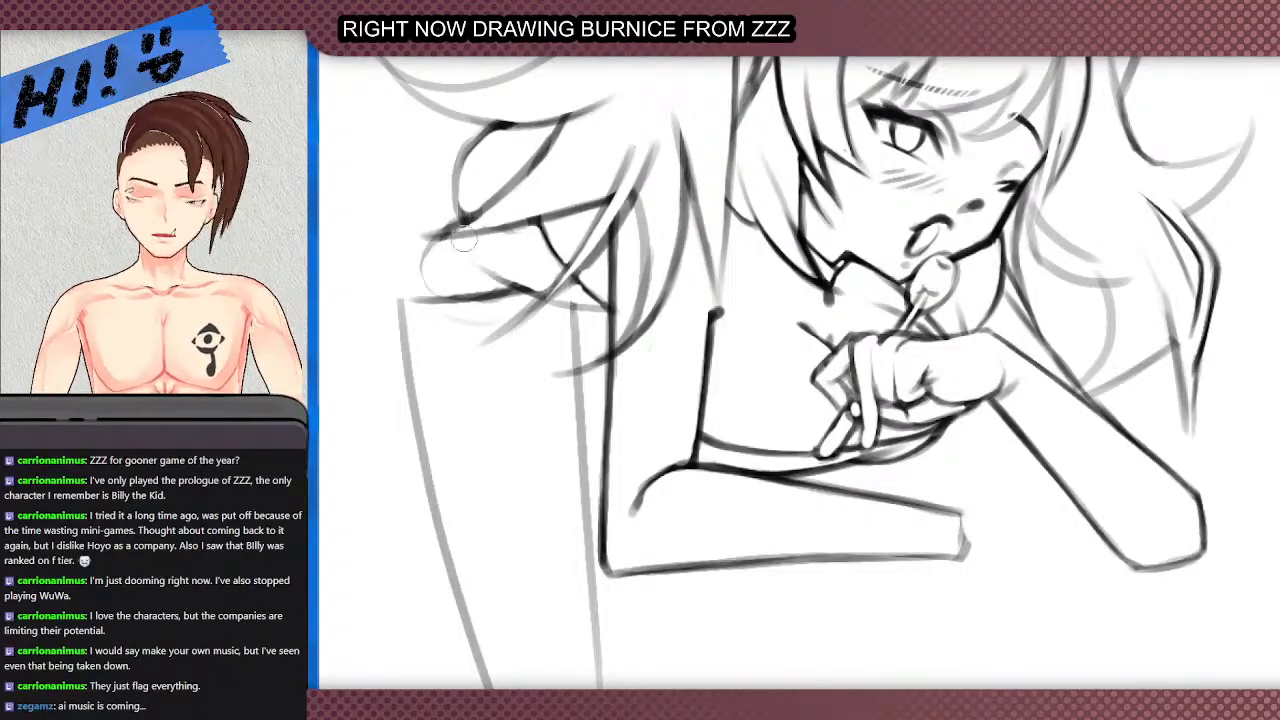
scroll(482, 250, down, 1)
scroll(462, 181, down, 1)
scroll(396, 214, up, 2)
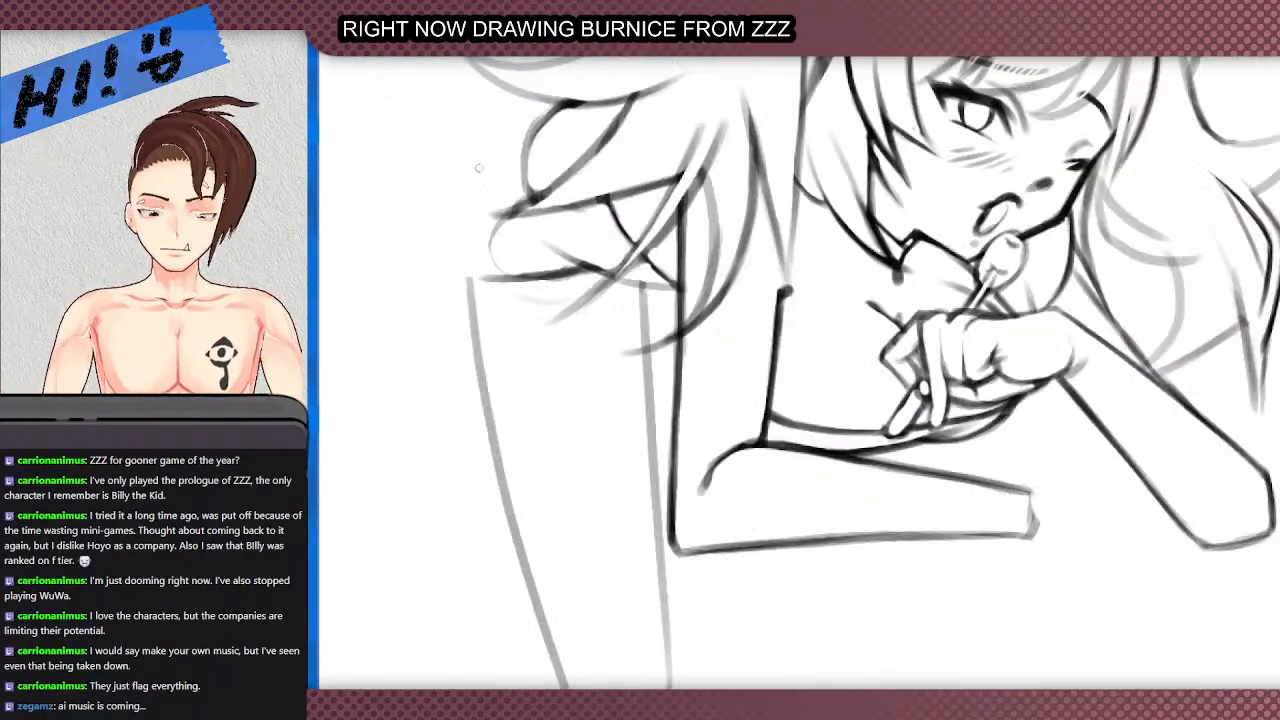
- Draw a curved line joining the near pigtail to the tapered form's outer edge, and erase the rounded shape inside it
drag(484, 218, 478, 330)
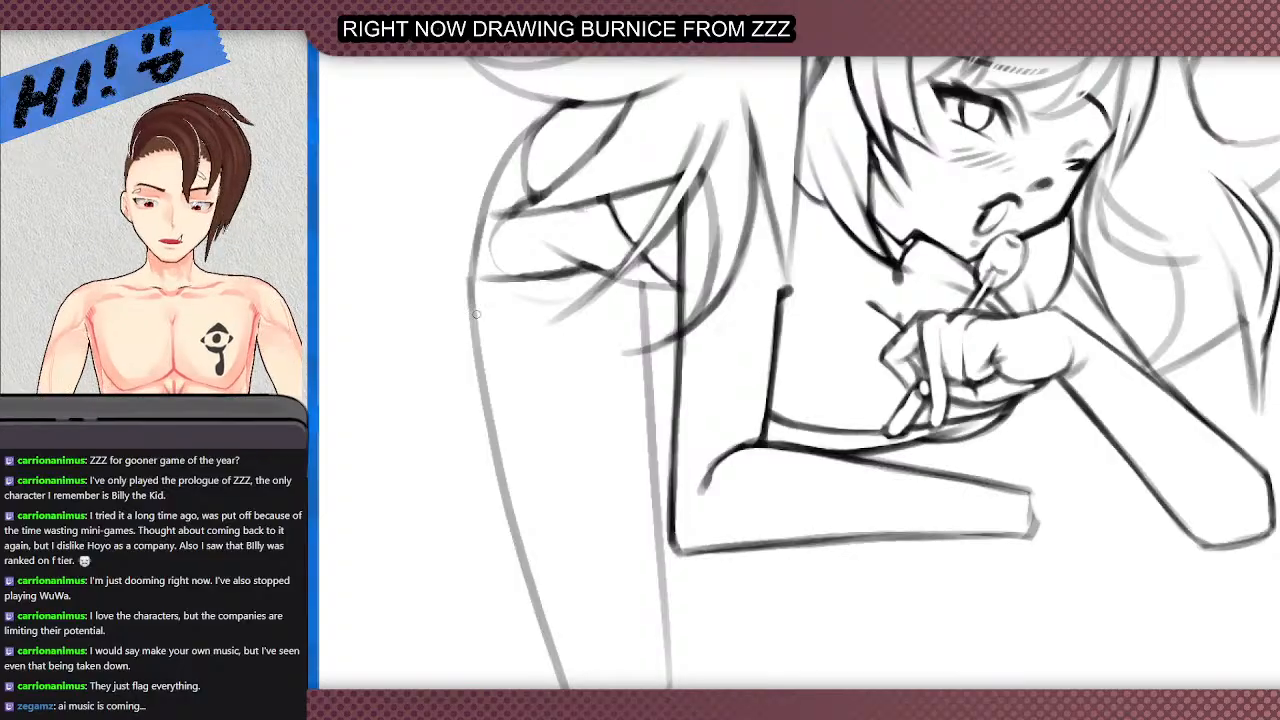
key(ctrl+z)
mouse_move(534, 127)
mouse_down()
mouse_move(473, 246)
mouse_move(471, 308)
mouse_up()
key(ctrl+z)
mouse_move(474, 250)
mouse_down()
mouse_move(482, 360)
mouse_move(494, 232)
mouse_move(514, 283)
mouse_move(550, 302)
mouse_move(557, 282)
mouse_move(588, 278)
mouse_move(533, 251)
mouse_up()
key(e)
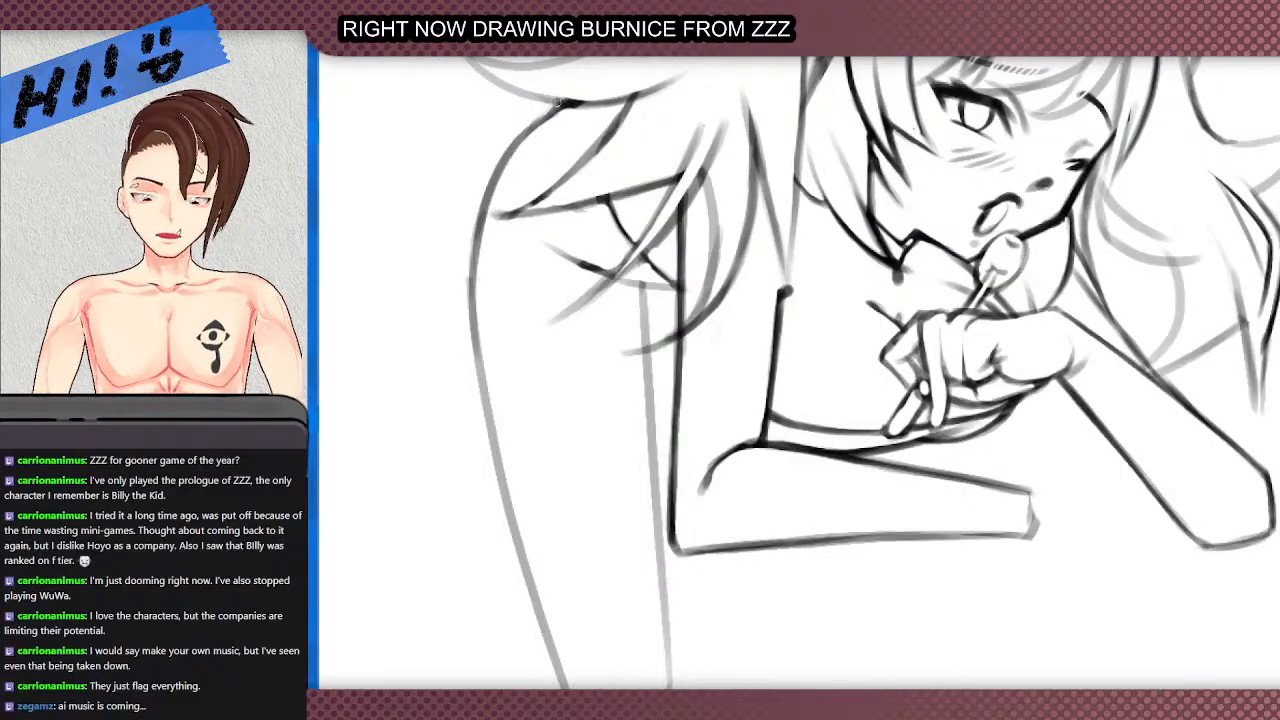
- Rotate the canvas and redraw the inner edge of the narrow hair strand hanging from the near pigtail as a darker, tapering line
scroll(540, 320, down, 3)
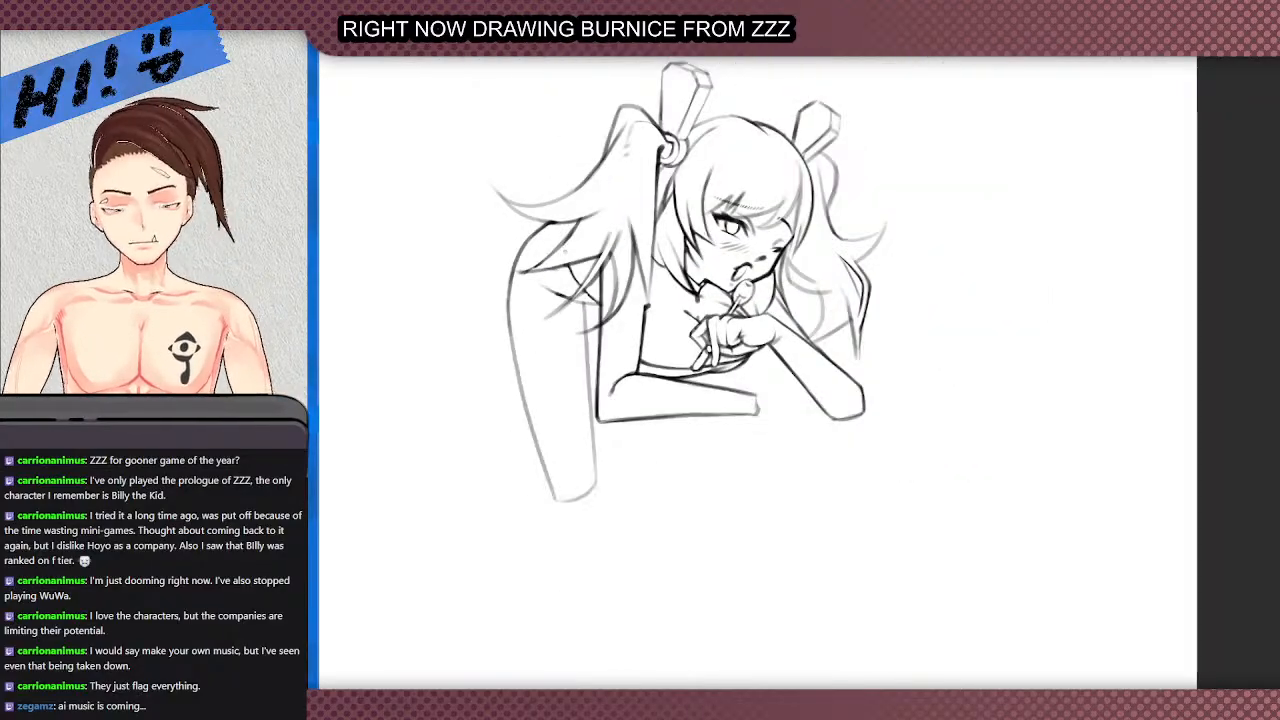
scroll(568, 252, up, 4)
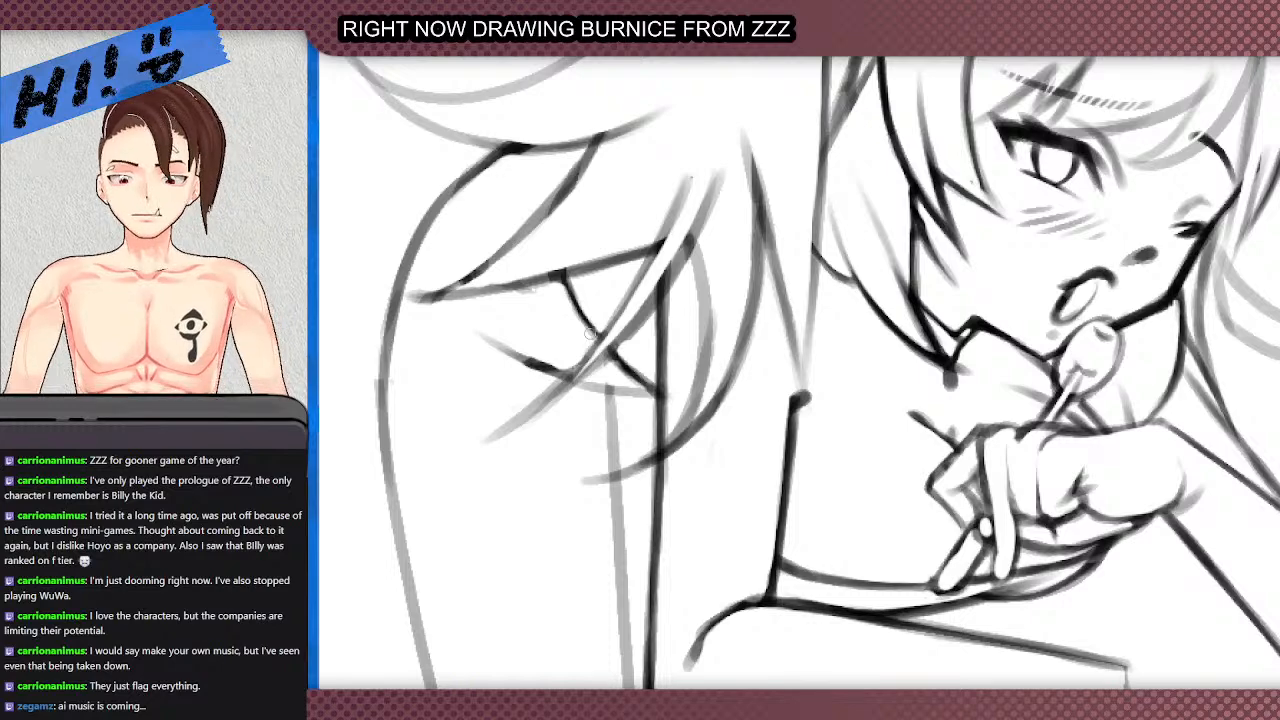
scroll(553, 258, down, 6)
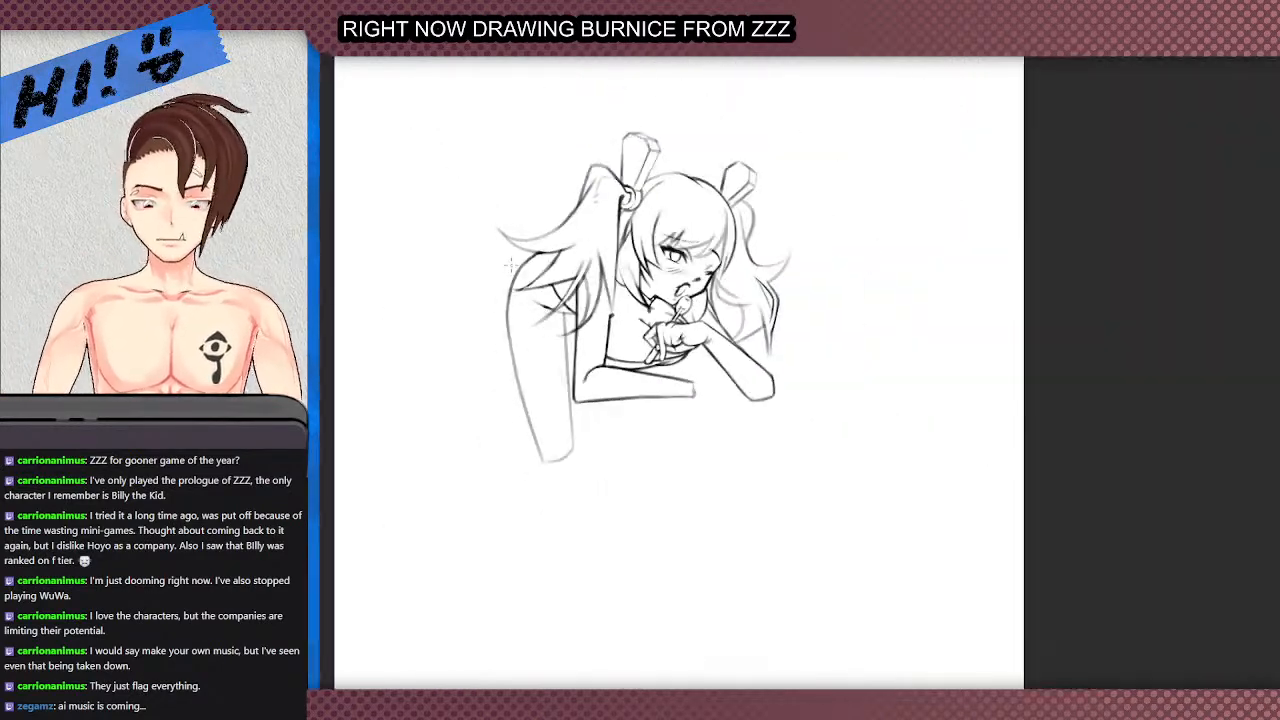
scroll(511, 264, up, 2)
scroll(534, 287, up, 3)
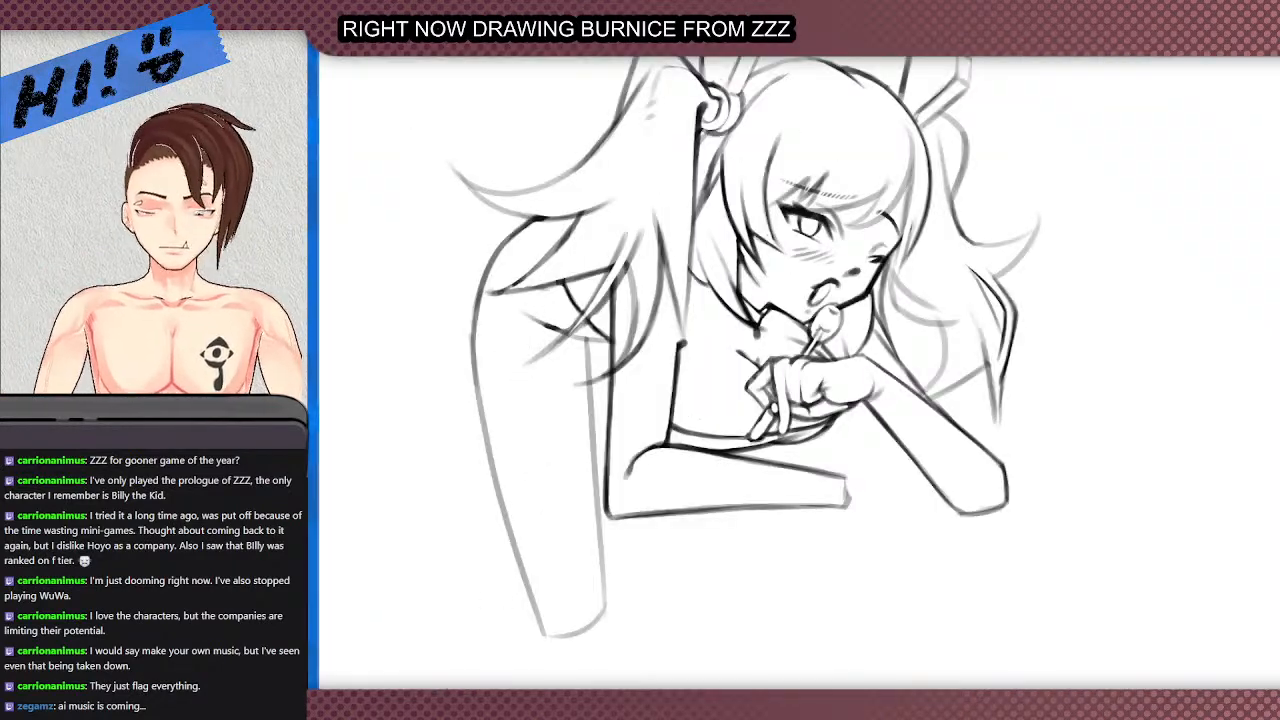
key(4)
key(4)
key(4)
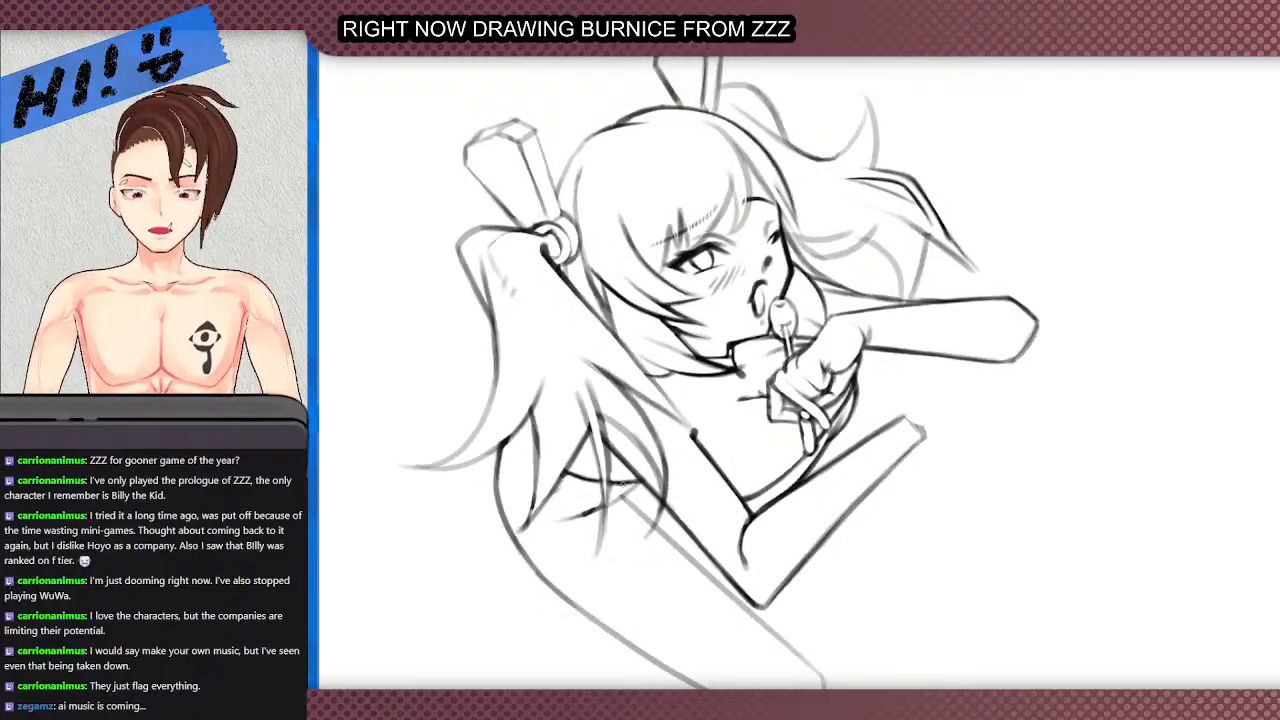
scroll(610, 480, up, 3)
mouse_move(542, 543)
mouse_down()
mouse_move(654, 477)
mouse_move(532, 549)
mouse_move(466, 562)
mouse_up()
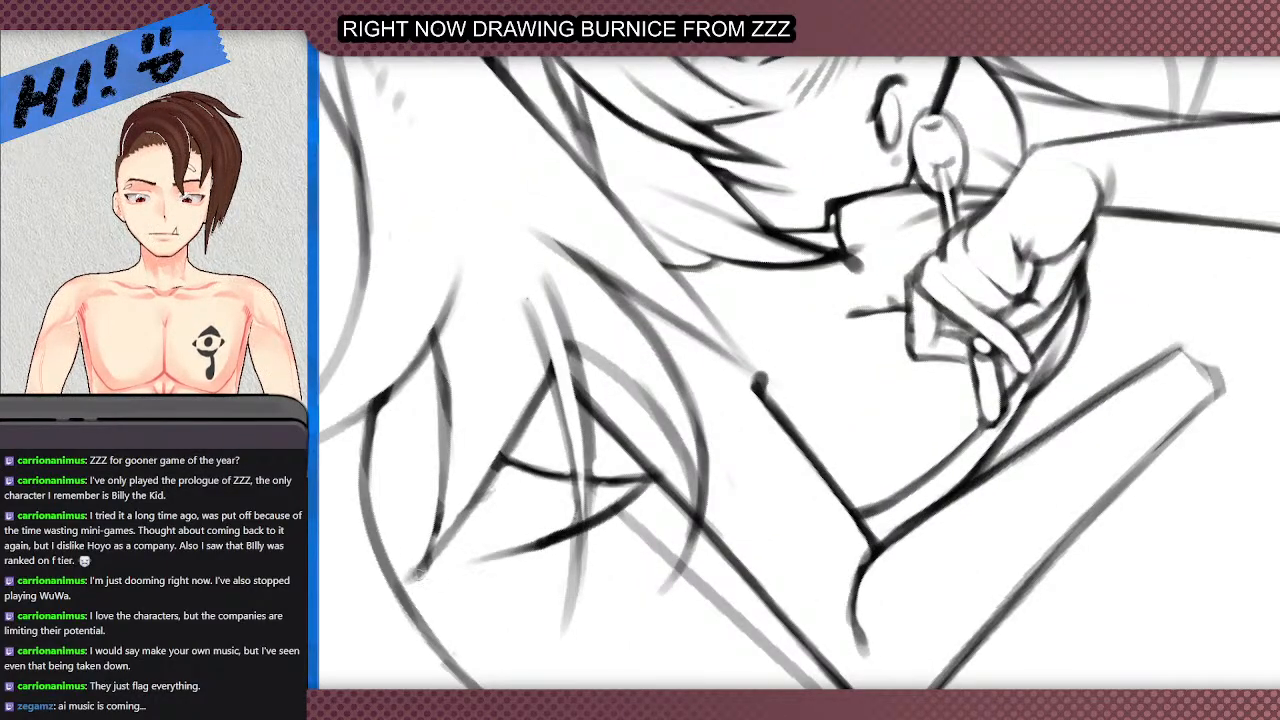
drag(578, 492, 567, 626)
key(e)
mouse_move(571, 543)
mouse_down()
mouse_move(540, 676)
mouse_move(569, 621)
mouse_move(581, 512)
mouse_up()
key(b)
drag(574, 590, 581, 486)
drag(579, 552, 570, 436)
drag(578, 512, 556, 396)
drag(576, 488, 545, 330)
mouse_move(582, 522)
mouse_down()
mouse_move(590, 447)
mouse_move(580, 556)
mouse_move(576, 373)
mouse_move(589, 516)
mouse_move(585, 407)
mouse_move(551, 290)
mouse_up()
mouse_move(577, 372)
mouse_down()
mouse_move(538, 258)
mouse_move(559, 358)
mouse_up()
- Erase the lines crossing inside the narrow pigtail strand and redraw its outer edge toward the tip
key(e)
drag(549, 274, 578, 420)
drag(560, 326, 584, 534)
drag(586, 470, 578, 593)
drag(574, 420, 582, 530)
drag(556, 366, 577, 452)
drag(544, 322, 549, 372)
key(b)
drag(525, 302, 566, 420)
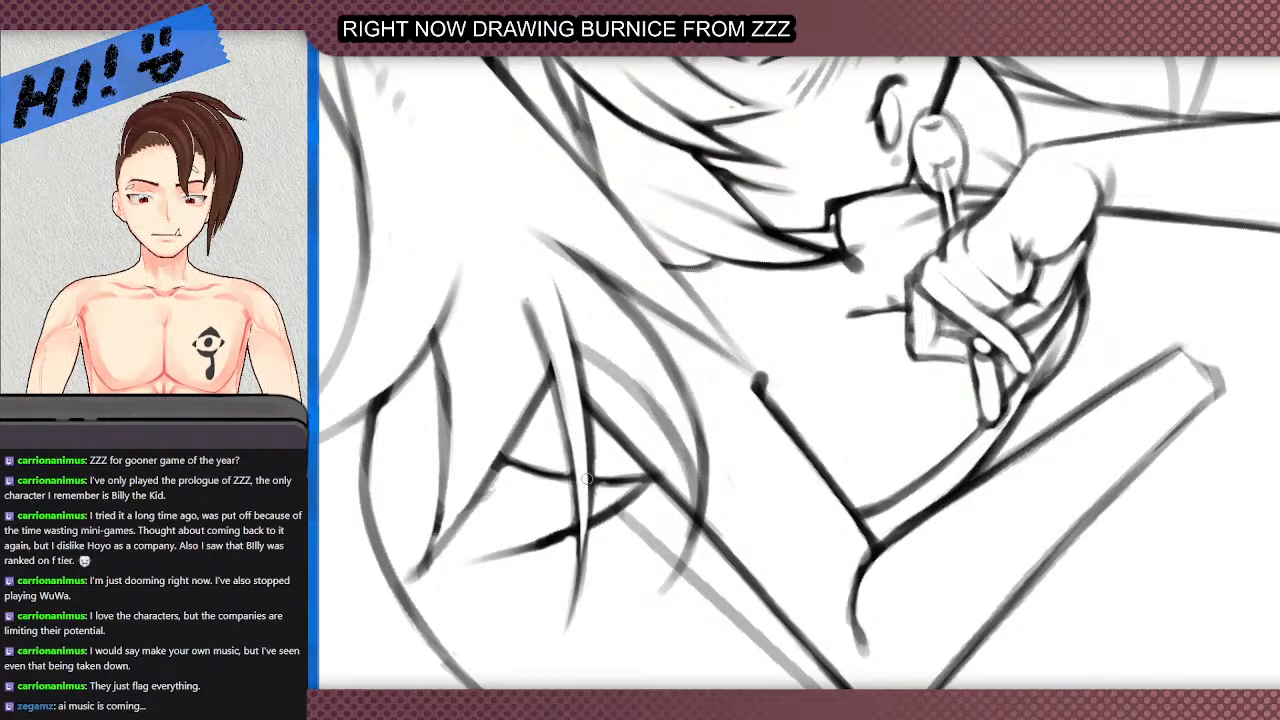
- Strengthen both edges of the gap between the near pigtail's outer pointed strand and its middle strand
scroll(586, 475, down, 3)
scroll(588, 478, up, 1)
scroll(588, 478, down, 1)
scroll(541, 378, down, 1)
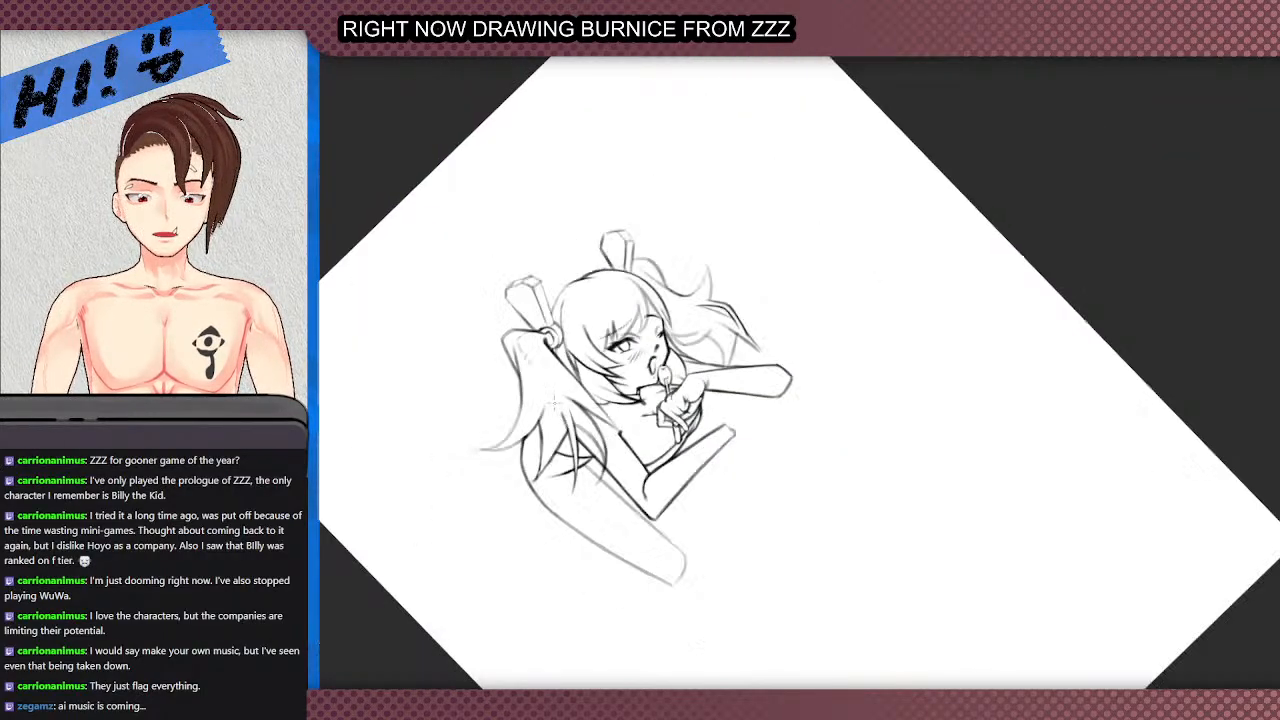
scroll(560, 372, up, 4)
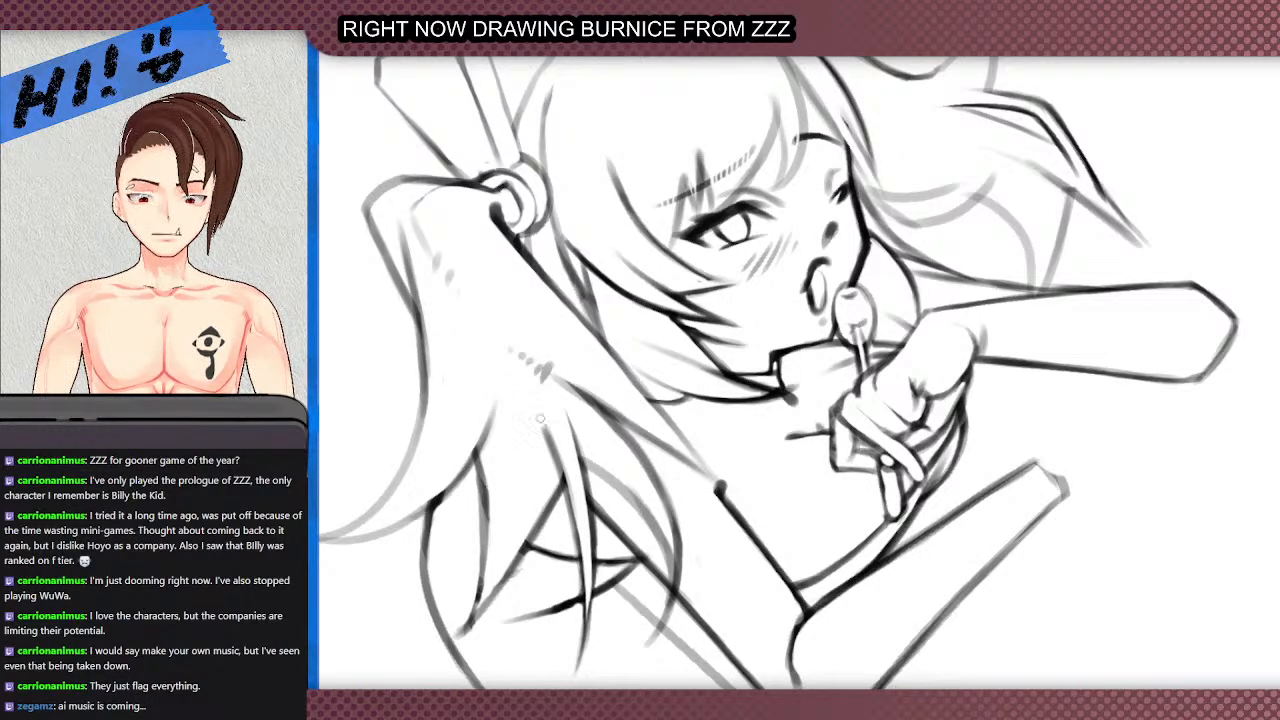
drag(476, 458, 485, 557)
mouse_move(484, 487)
mouse_down()
mouse_move(468, 625)
mouse_move(499, 578)
mouse_move(465, 627)
mouse_move(534, 538)
mouse_up()
drag(487, 598, 537, 524)
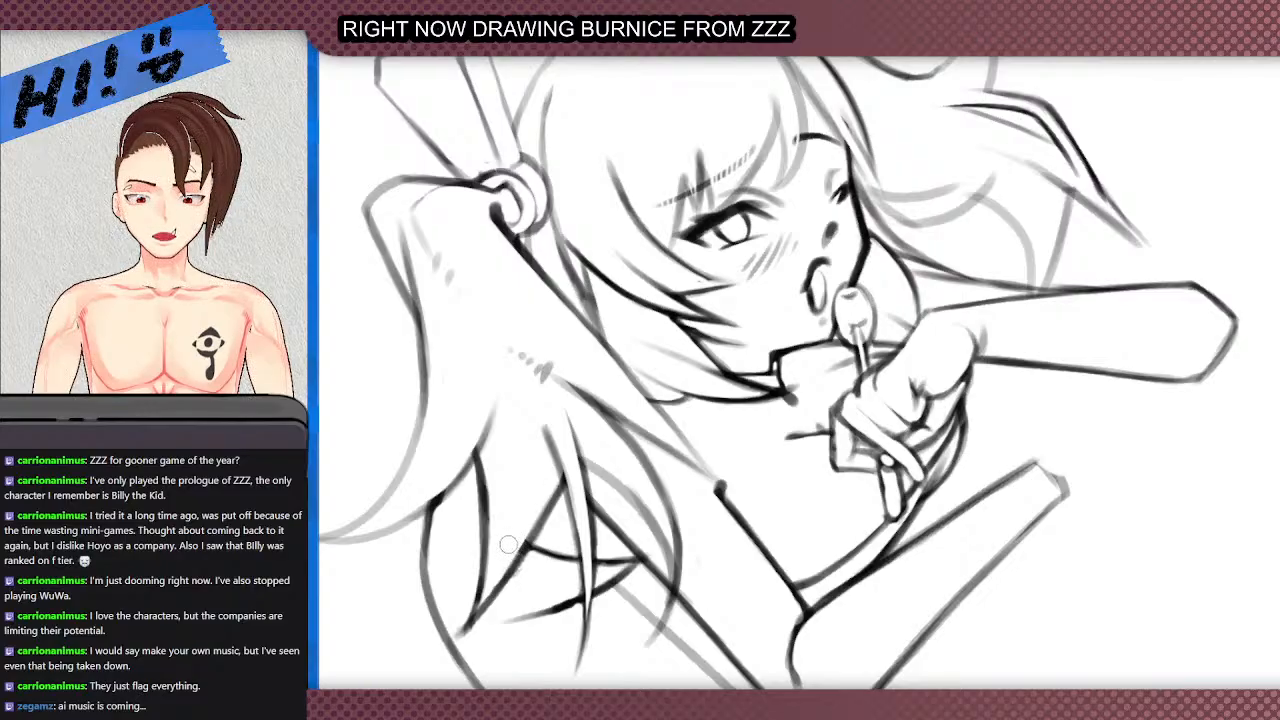
- Darken the curved inner edge of the near pigtail's strand closest to the body, and reinforce the strand lines above it
scroll(503, 537, down, 4)
scroll(494, 424, up, 5)
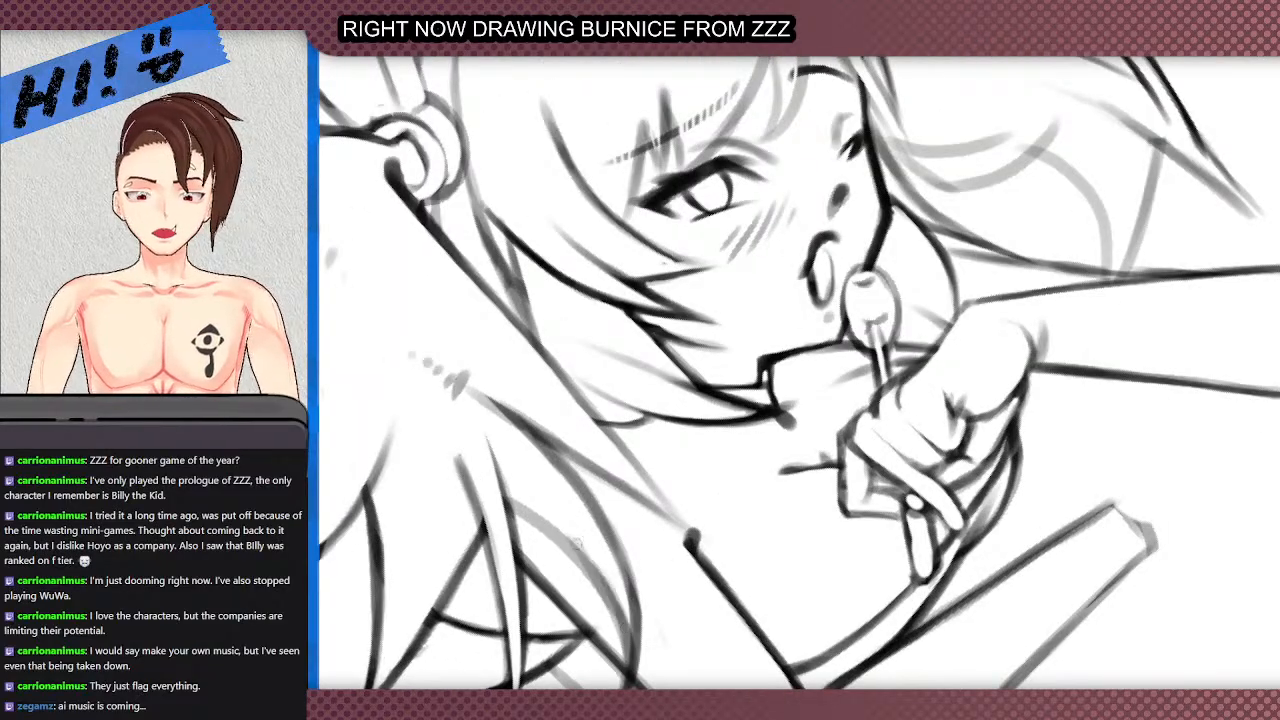
drag(632, 658, 592, 572)
drag(632, 656, 570, 555)
drag(622, 620, 528, 515)
drag(594, 574, 504, 499)
drag(558, 540, 500, 496)
drag(539, 520, 500, 496)
drag(472, 392, 650, 508)
drag(534, 438, 674, 528)
scroll(559, 386, down, 5)
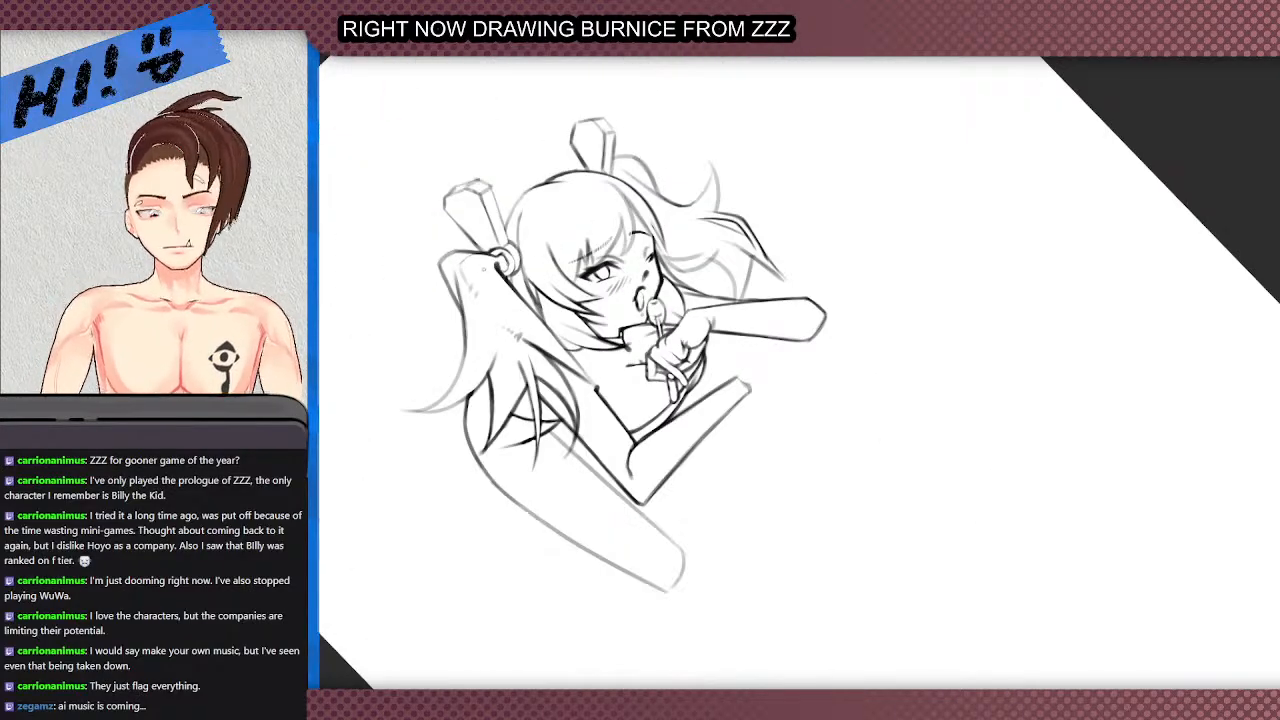
- Redraw the curved outer tip of the long ponytail beside the shoulder with tapered strokes that merge into the hair outline
scroll(458, 397, up, 4)
mouse_move(345, 533)
mouse_down()
mouse_move(412, 528)
mouse_move(351, 538)
mouse_move(461, 491)
mouse_up()
drag(401, 535, 466, 473)
key(ctrl+z)
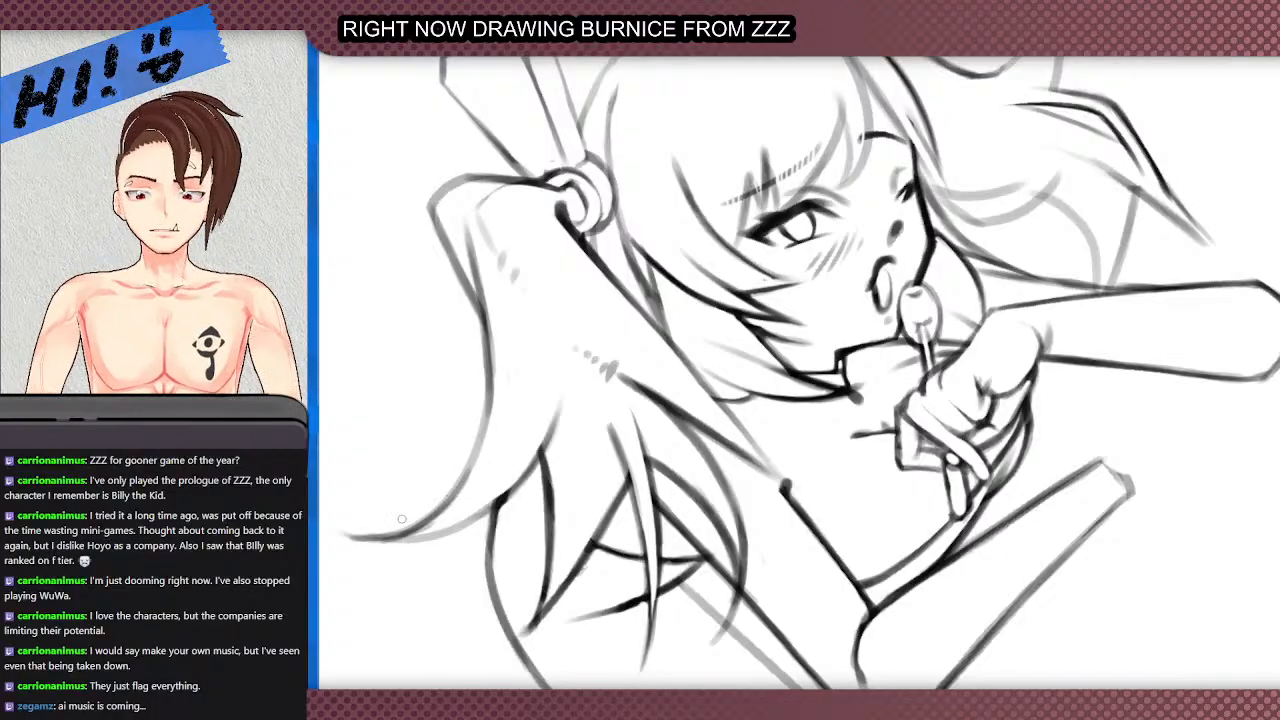
key(ctrl+z)
mouse_move(340, 536)
mouse_down()
mouse_move(408, 532)
mouse_move(468, 478)
mouse_up()
drag(422, 524, 490, 405)
drag(458, 486, 490, 388)
mouse_move(368, 546)
mouse_down()
mouse_move(446, 535)
mouse_move(404, 540)
mouse_move(494, 512)
mouse_move(457, 524)
mouse_move(524, 474)
mouse_up()
key(ctrl+z)
scroll(537, 423, down, 5)
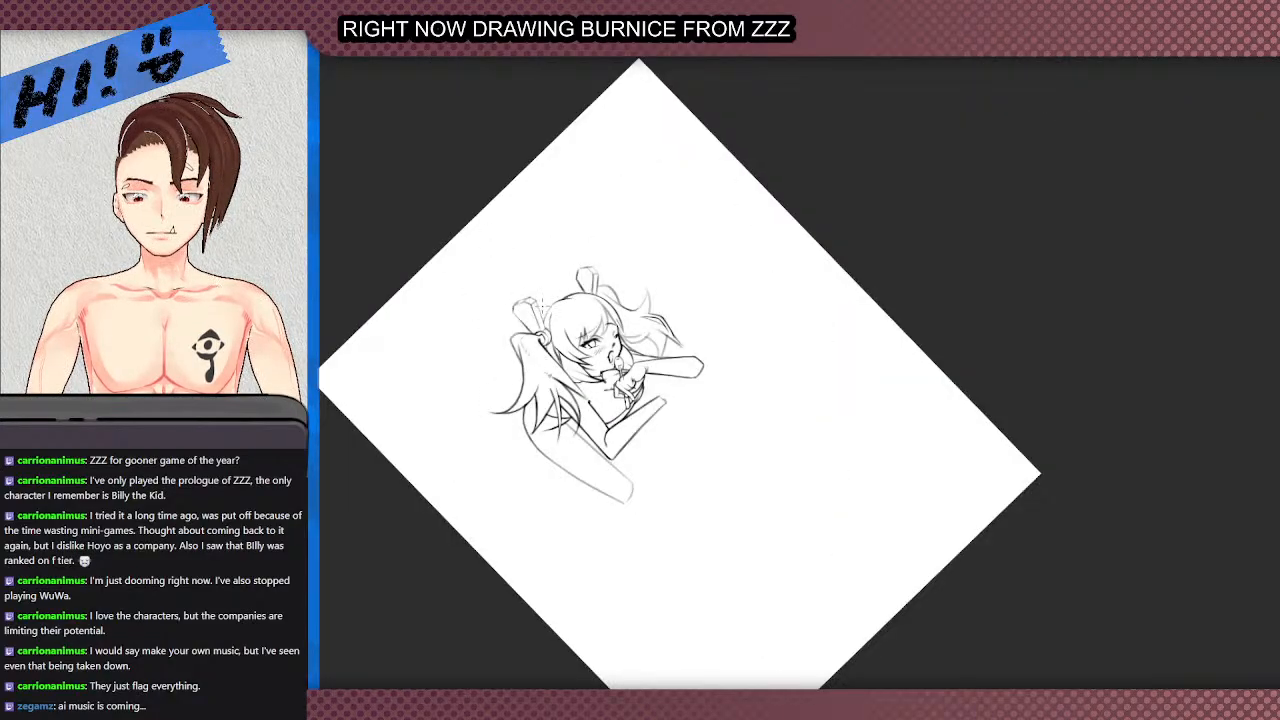
- Reset the canvas rotation, then erase and redraw the outer contour of the long limb below the ponytail as a smoother curve
scroll(540, 405, up, 3)
key(Escape)
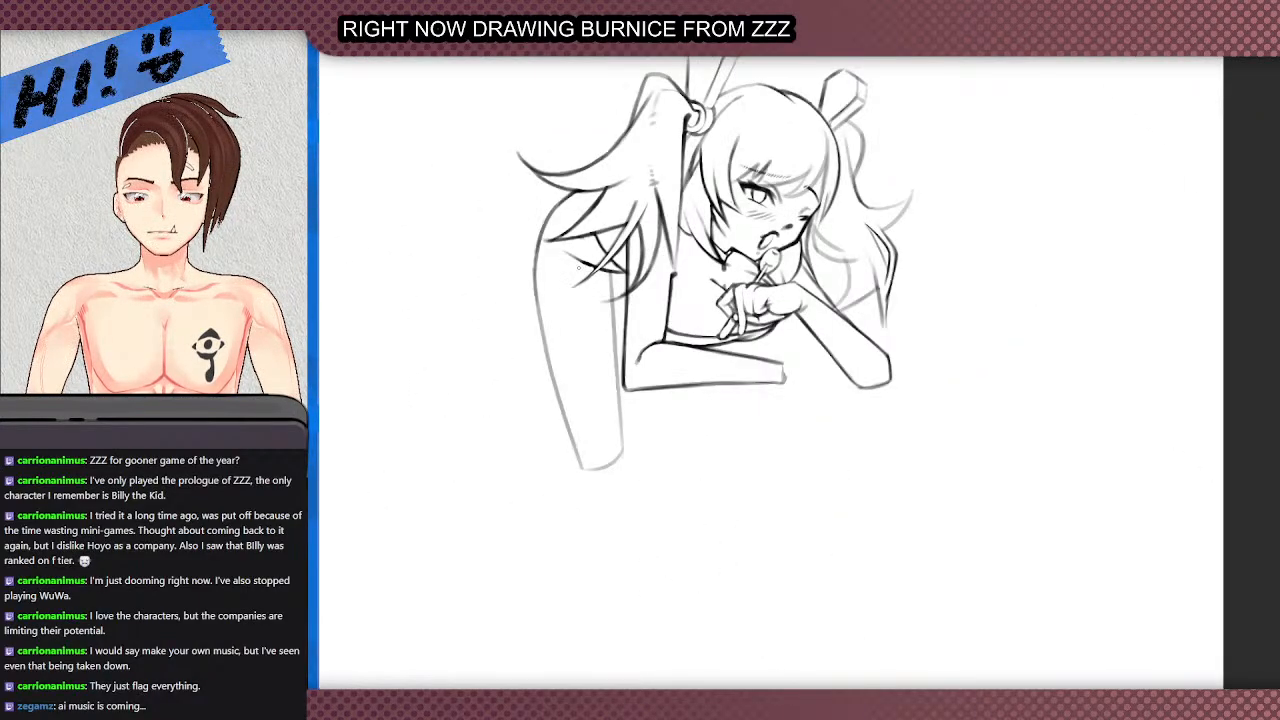
scroll(706, 264, down, 1)
scroll(778, 405, up, 1)
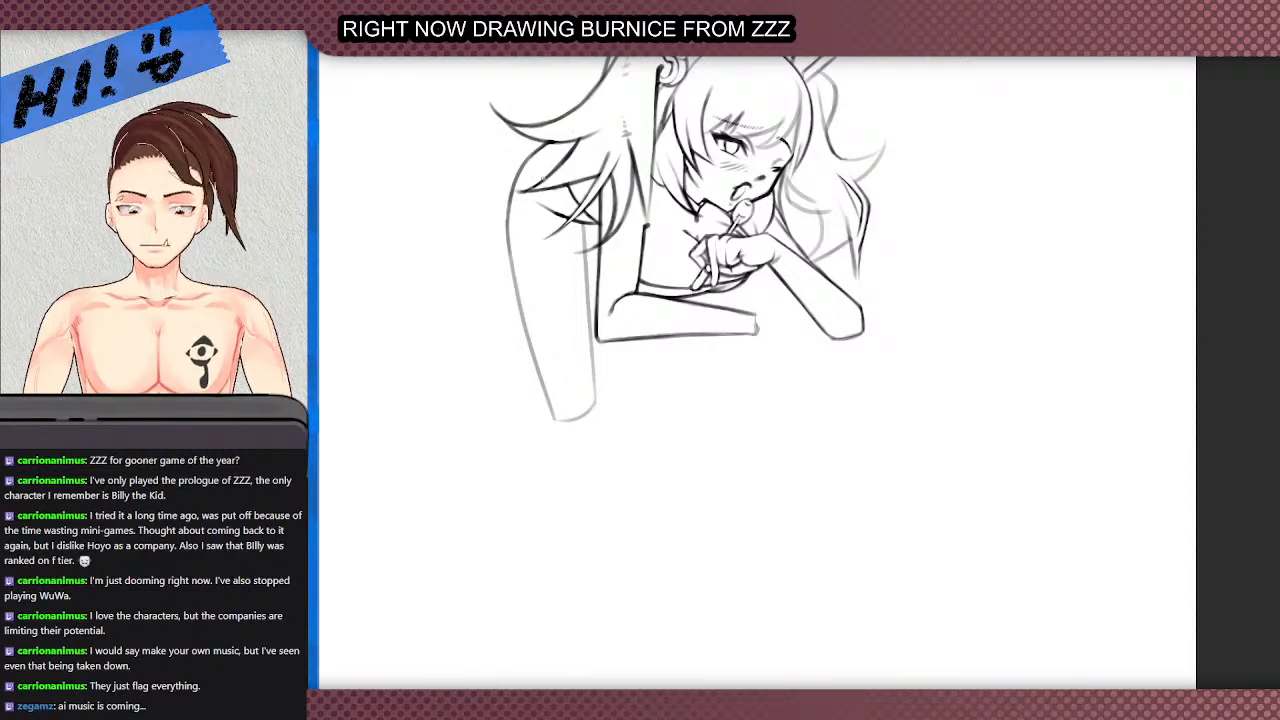
scroll(543, 182, up, 1)
scroll(517, 204, down, 1)
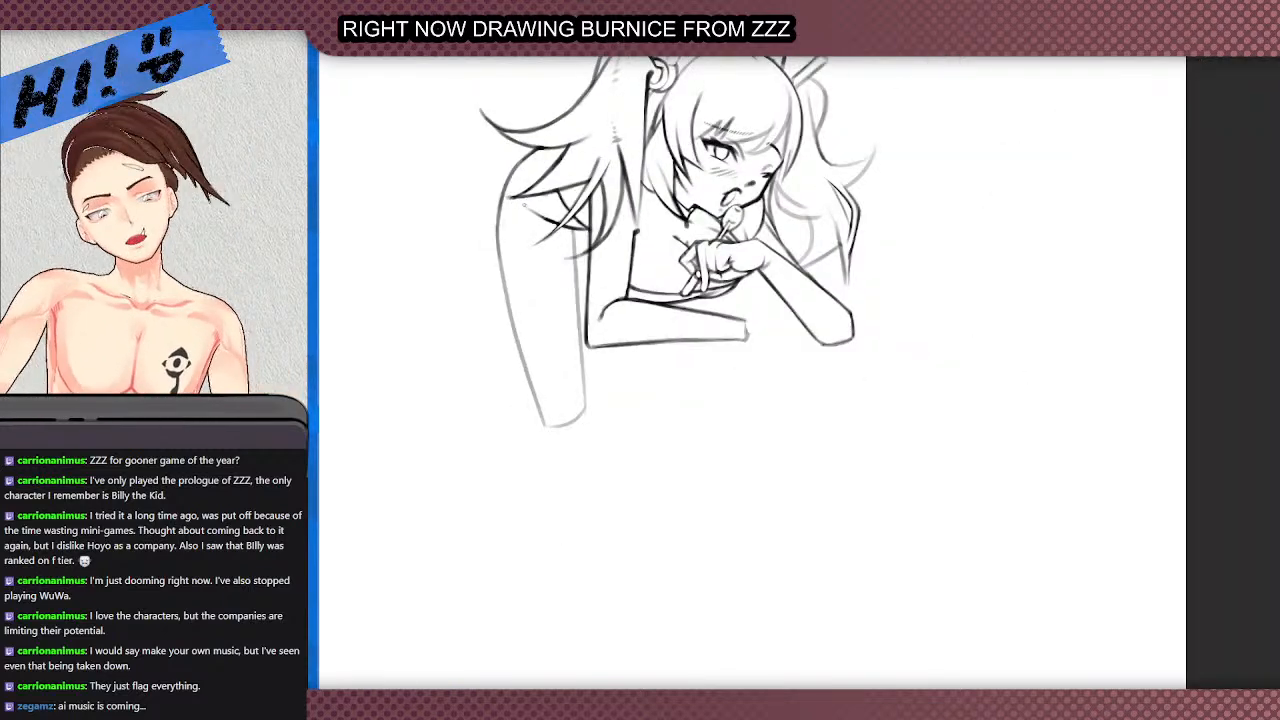
scroll(535, 197, up, 2)
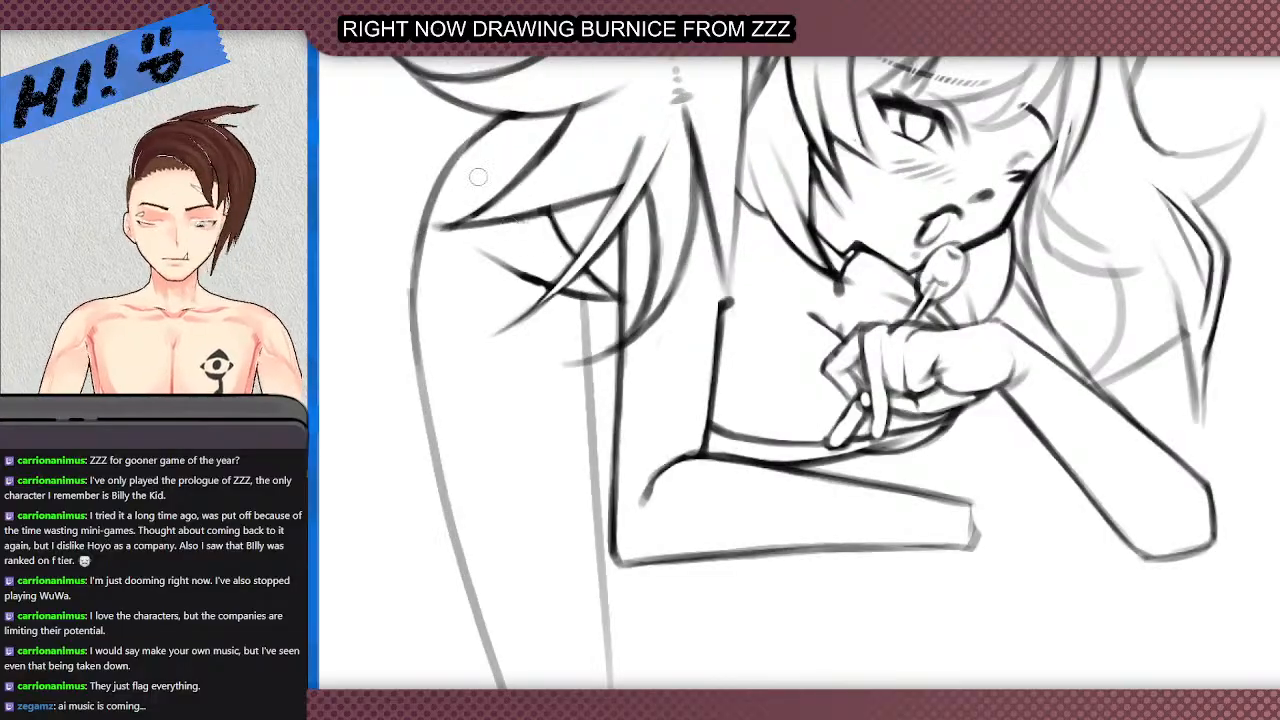
scroll(470, 225, down, 1)
mouse_move(447, 229)
mouse_down()
mouse_move(436, 296)
mouse_move(446, 366)
mouse_move(496, 460)
mouse_up()
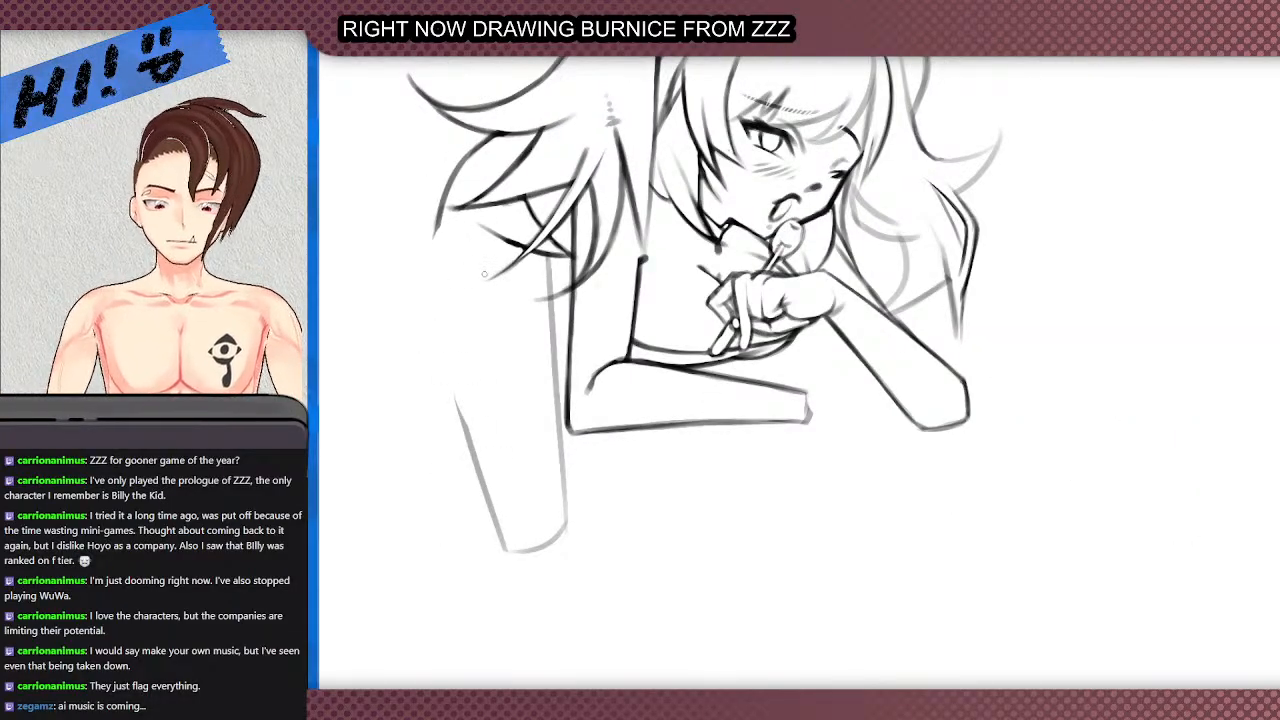
mouse_move(436, 216)
mouse_down()
mouse_move(428, 321)
mouse_move(424, 300)
mouse_move(484, 476)
mouse_up()
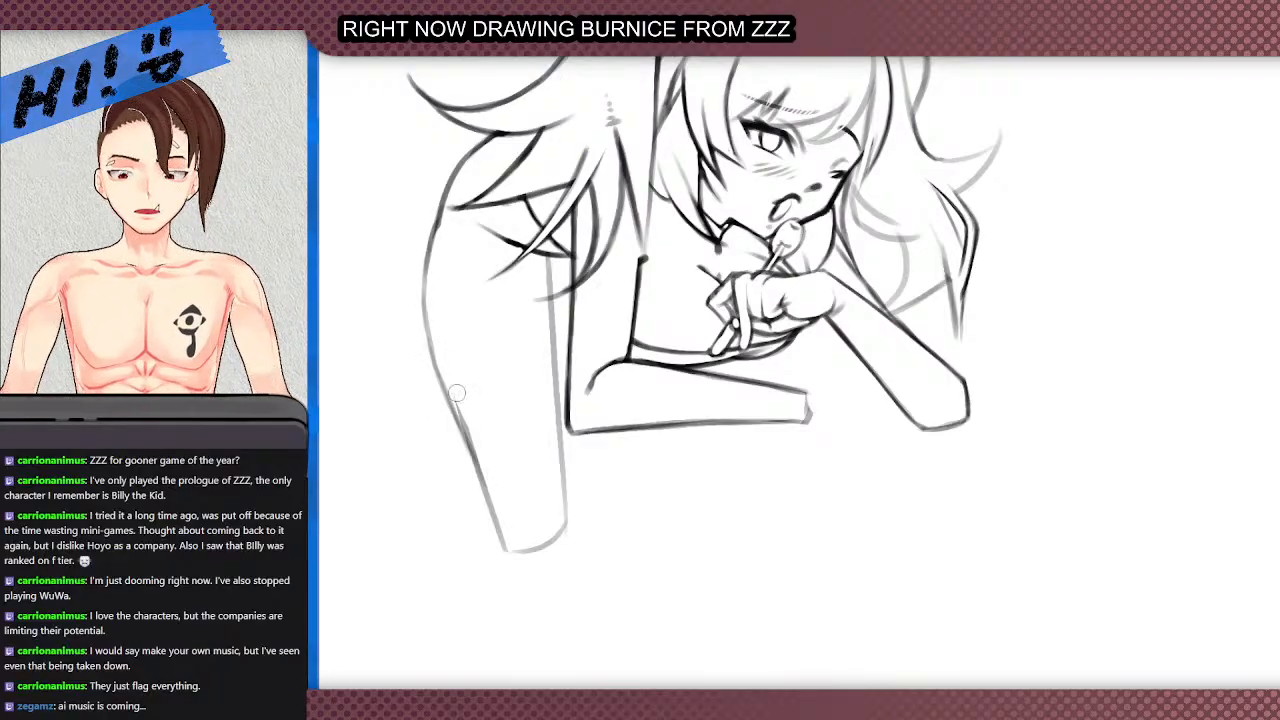
- Redraw the top of the limb's outer contour as a fuller rounded curve that overlaps the lower line and meets the ponytail
scroll(463, 245, down, 3)
scroll(440, 230, up, 3)
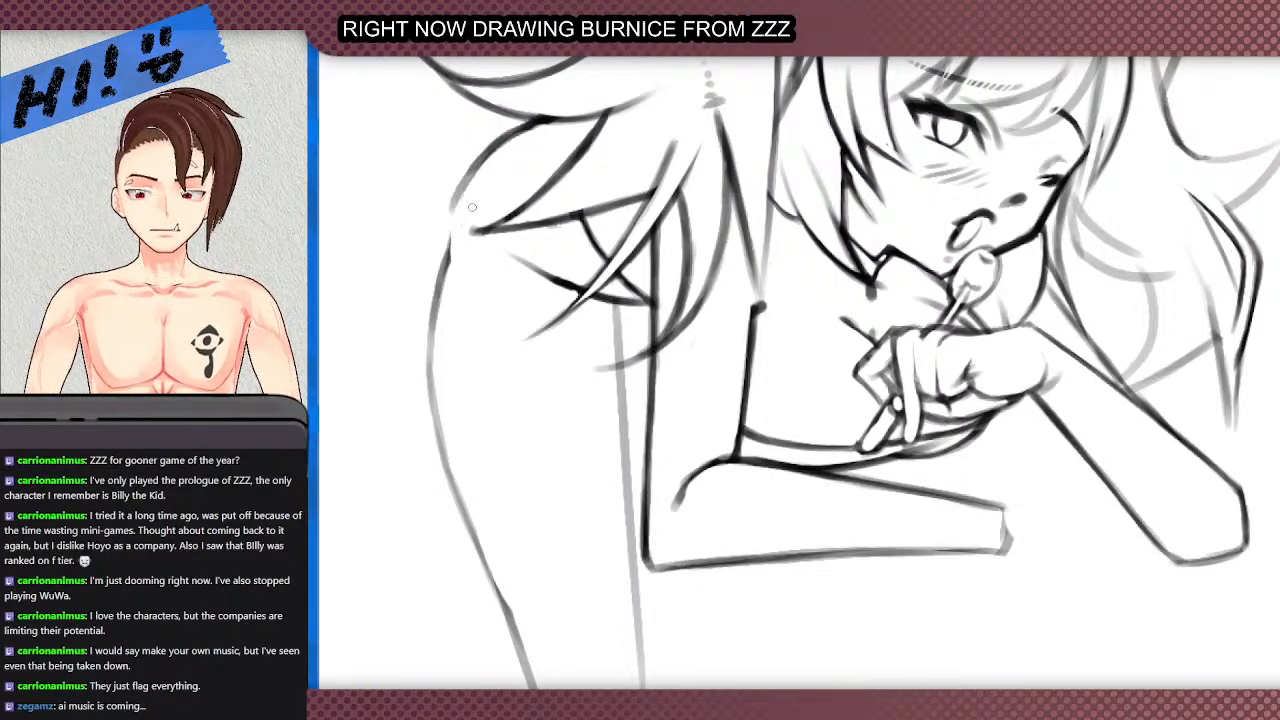
mouse_move(437, 302)
mouse_down()
mouse_move(430, 211)
mouse_move(439, 247)
mouse_move(446, 204)
mouse_up()
key(ctrl+z)
drag(429, 264, 446, 194)
key(ctrl+z)
key(ctrl+z)
mouse_move(430, 296)
mouse_down()
mouse_move(433, 228)
mouse_move(457, 170)
mouse_up()
mouse_move(439, 214)
mouse_down()
mouse_move(478, 153)
mouse_move(456, 180)
mouse_move(491, 150)
mouse_move(454, 182)
mouse_move(542, 123)
mouse_up()
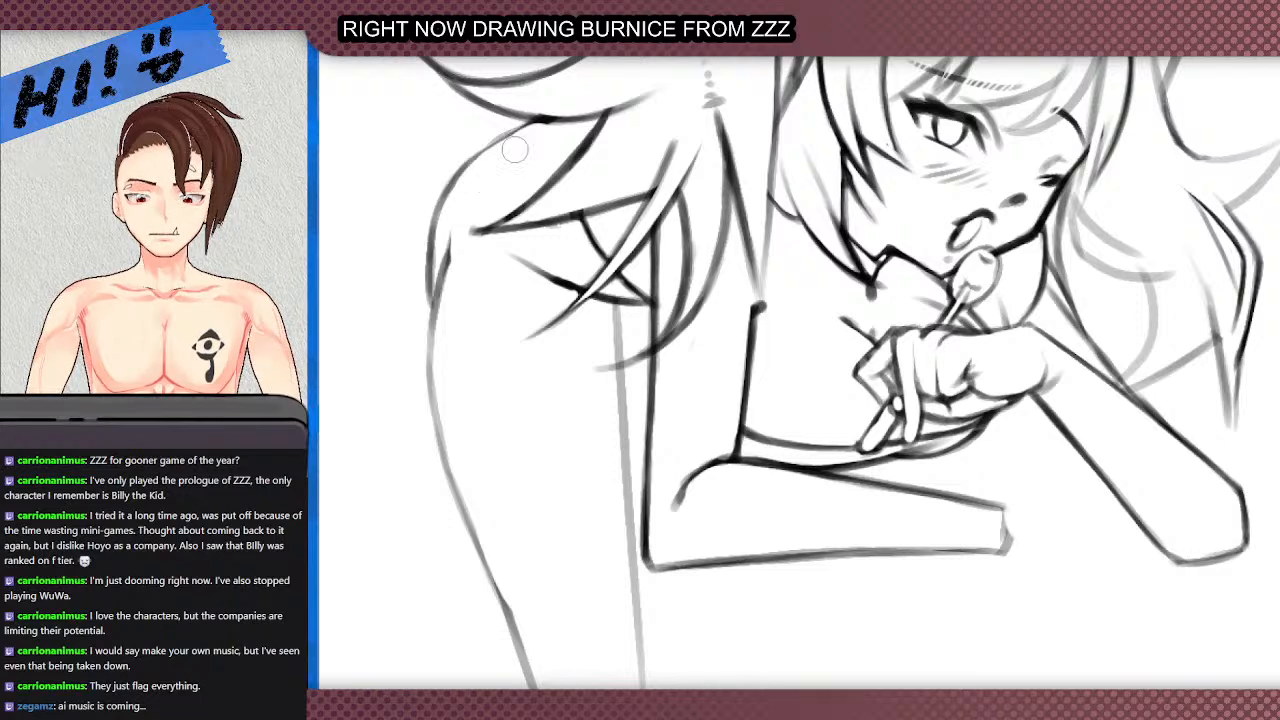
drag(447, 200, 510, 135)
drag(474, 158, 524, 126)
scroll(537, 143, down, 1)
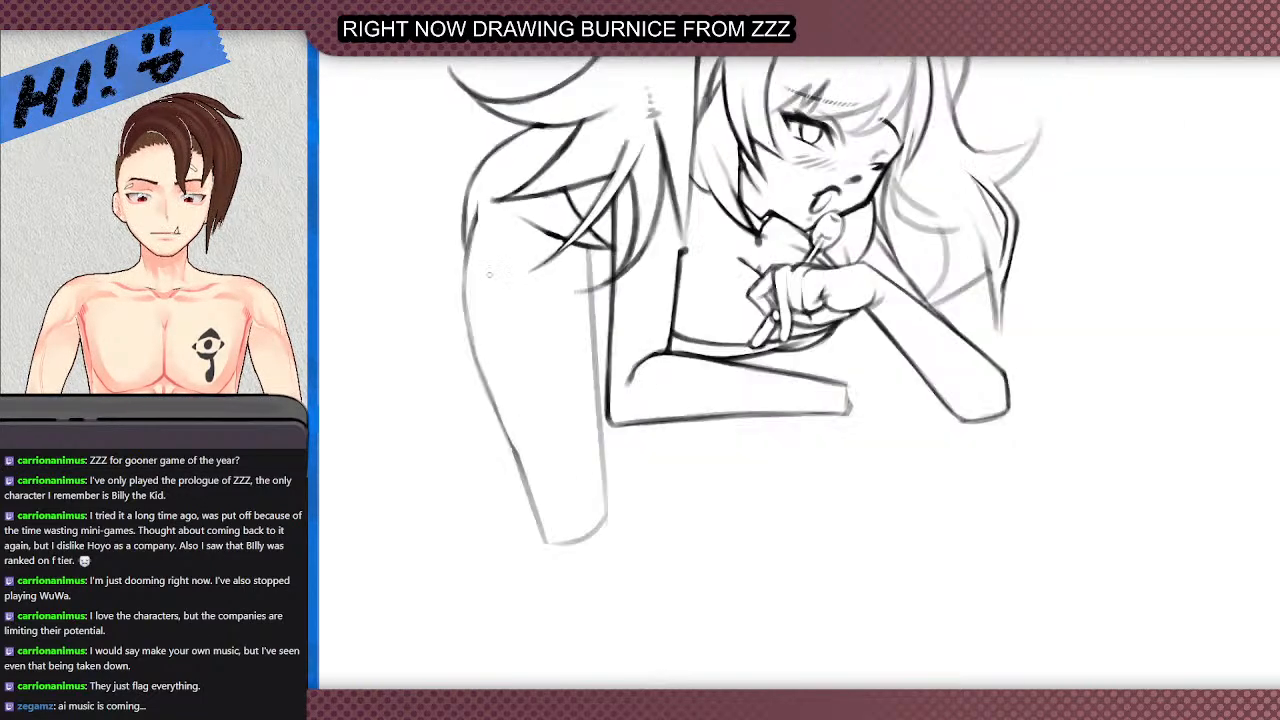
scroll(489, 274, down, 1)
scroll(476, 242, up, 3)
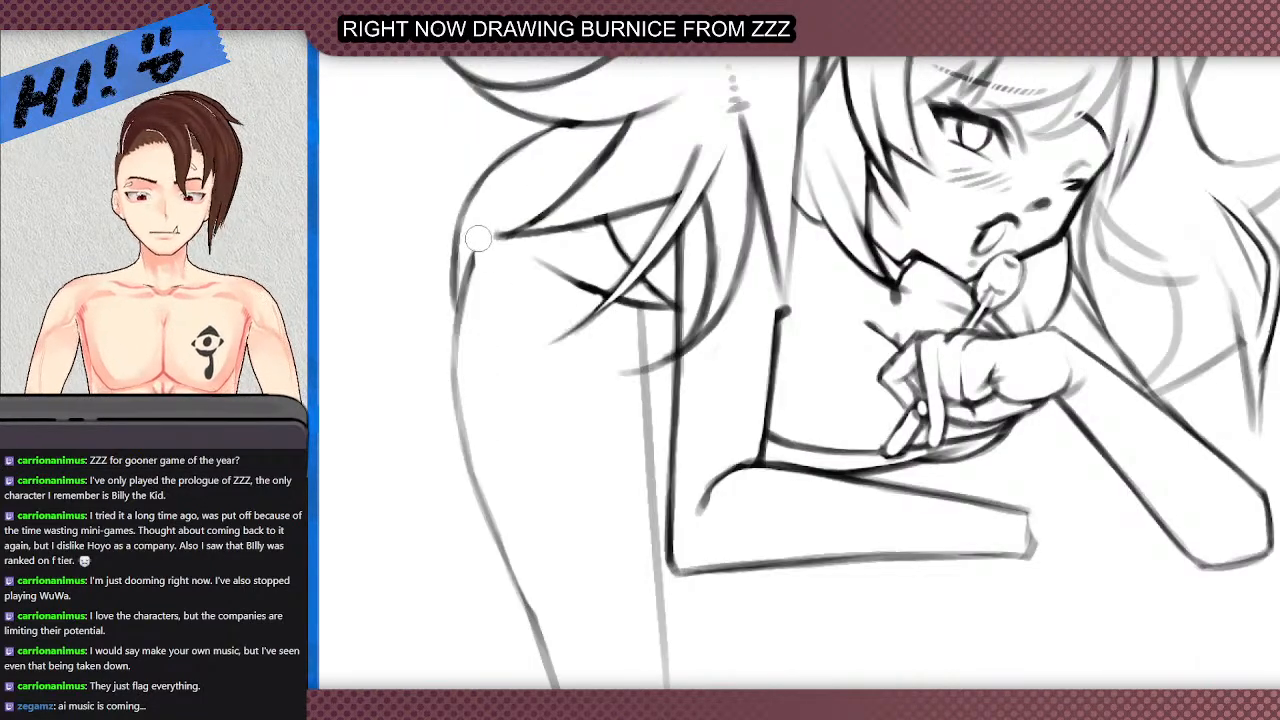
key(ctrl+0)
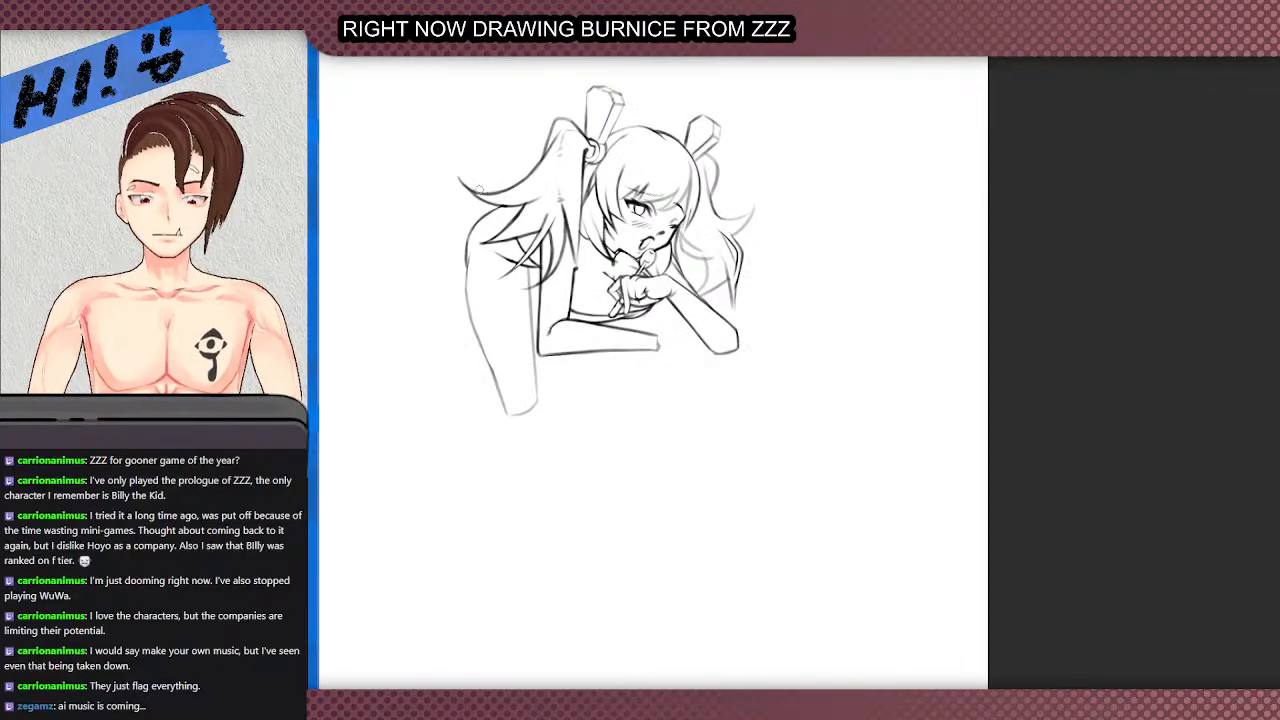
- Sketch a flat, thin elliptical glass base with a small raised centre just below the gap between the two forearms
scroll(685, 404, down, 1)
scroll(685, 404, up, 4)
drag(718, 404, 601, 403)
key(ctrl+z)
drag(714, 406, 611, 405)
drag(715, 406, 650, 401)
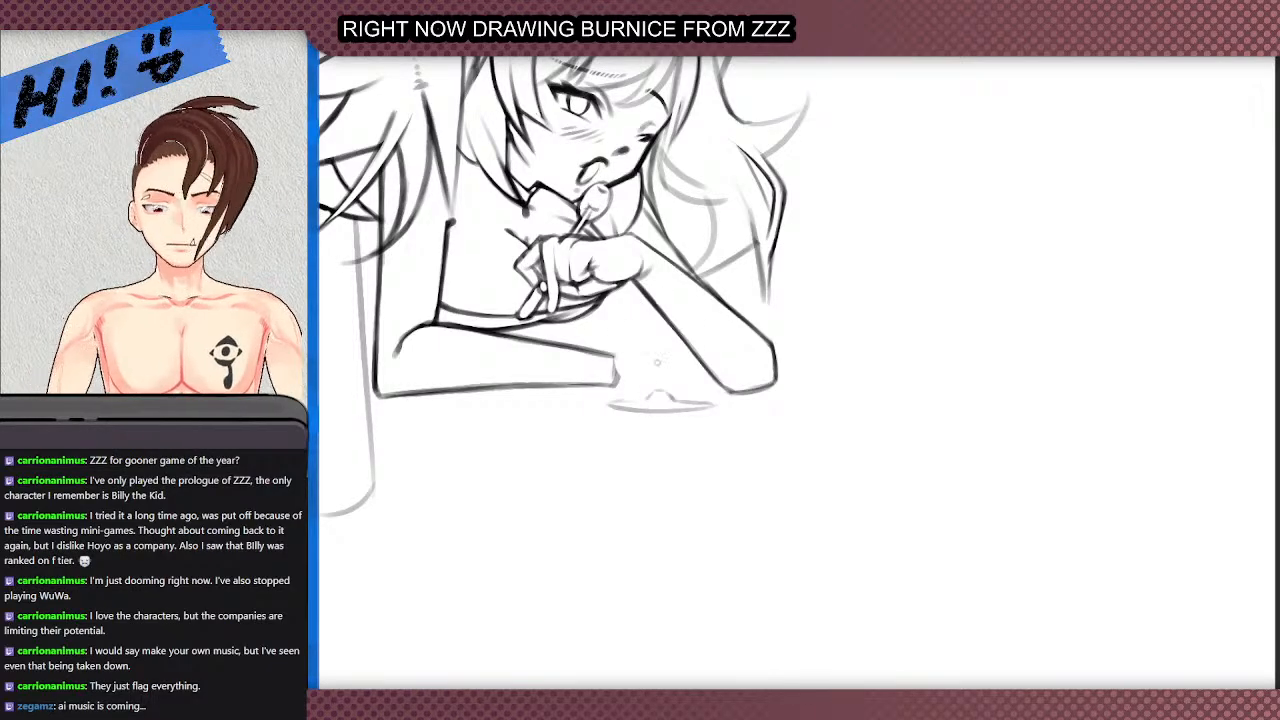
click(683, 373)
click(726, 405)
click(706, 440)
click(608, 440)
click(683, 373)
click(714, 464)
drag(534, 380, 532, 387)
click(612, 464)
- Rotate the canvas and refine the glass base's outline, darkening the rim and sharpening both pointed ends
key(minus)
key(minus)
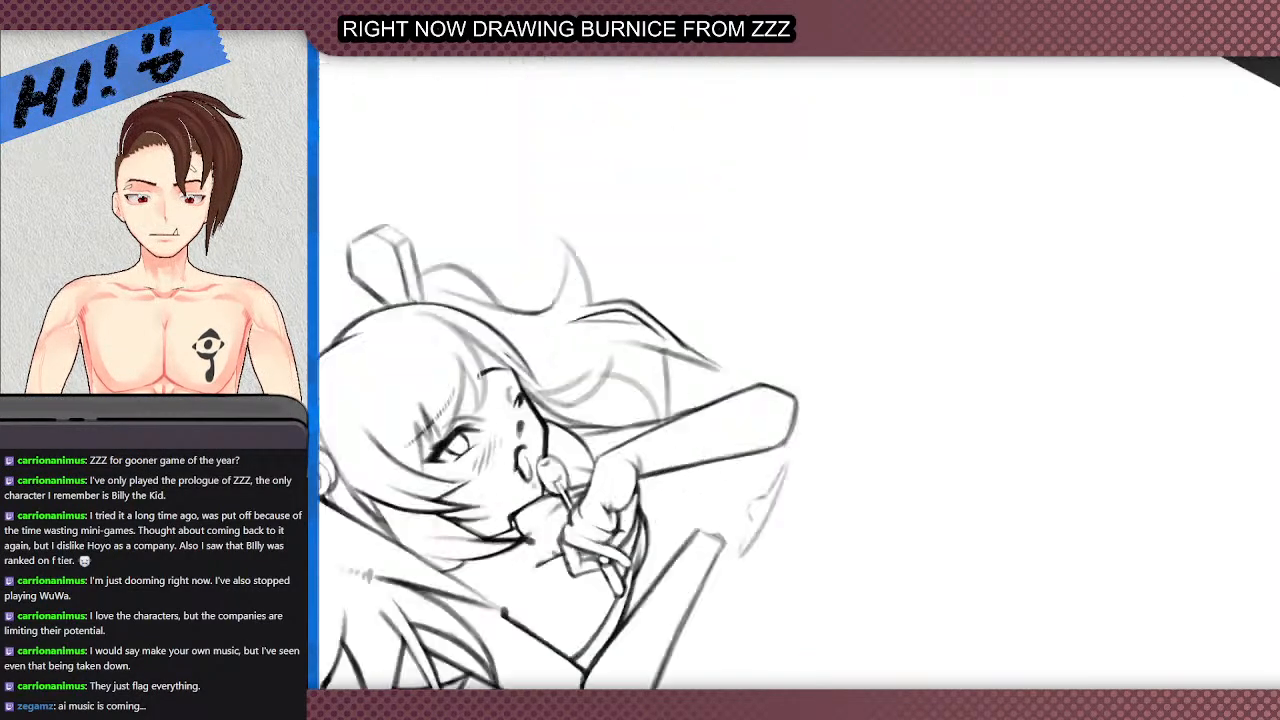
scroll(763, 550, up, 2)
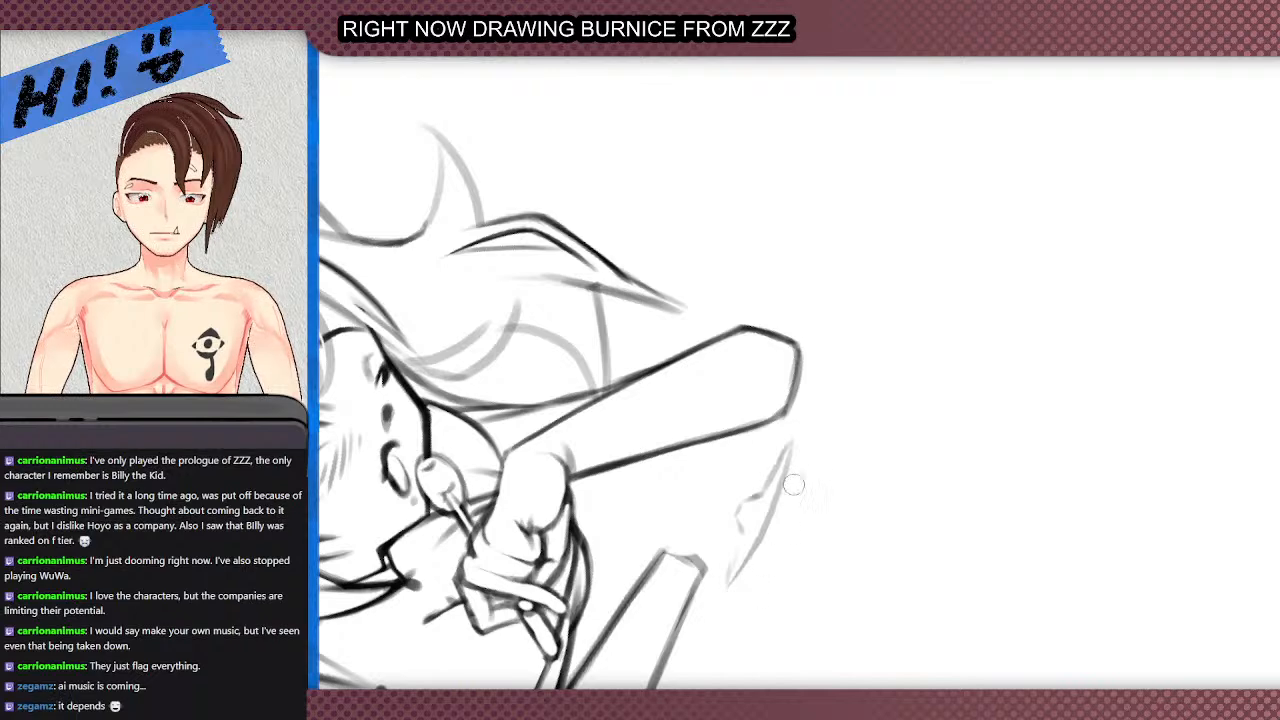
scroll(708, 444, down, 1)
scroll(709, 508, up, 1)
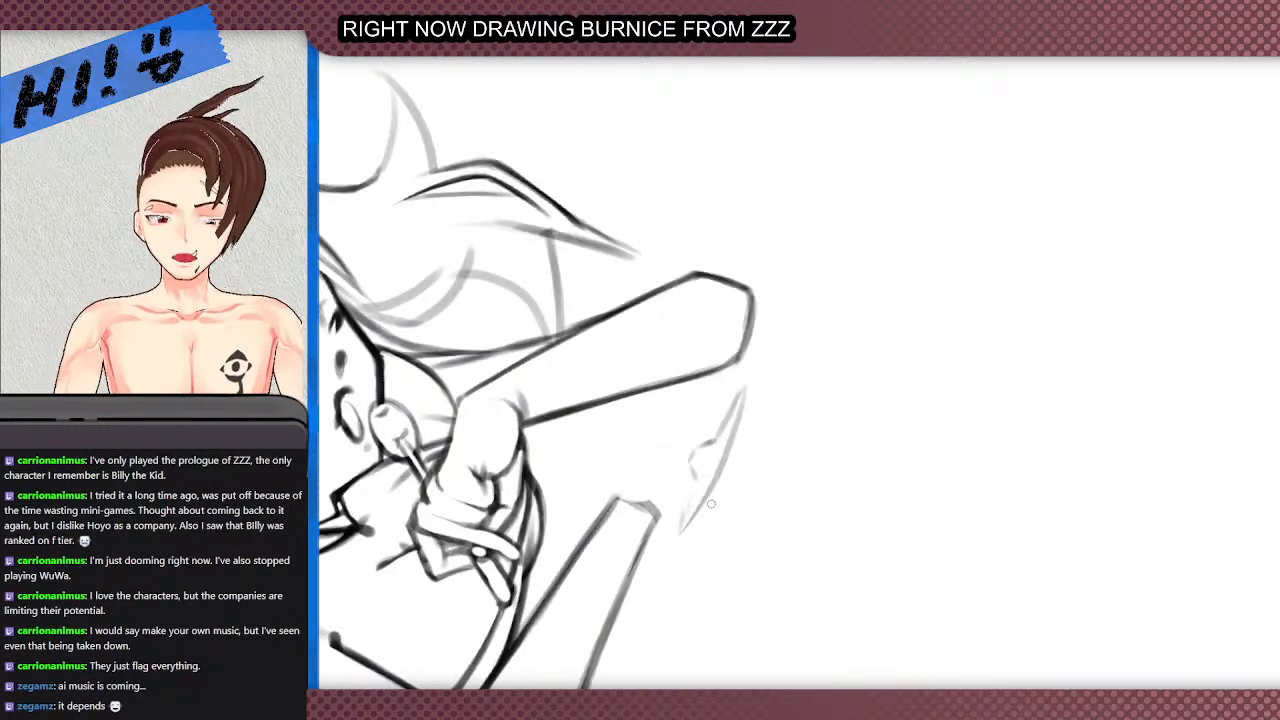
mouse_move(715, 478)
mouse_down()
mouse_move(686, 526)
mouse_move(691, 493)
mouse_move(683, 515)
mouse_up()
mouse_move(741, 389)
mouse_down()
mouse_move(688, 478)
mouse_move(703, 441)
mouse_up()
key(e)
key(b)
scroll(713, 430, down, 1)
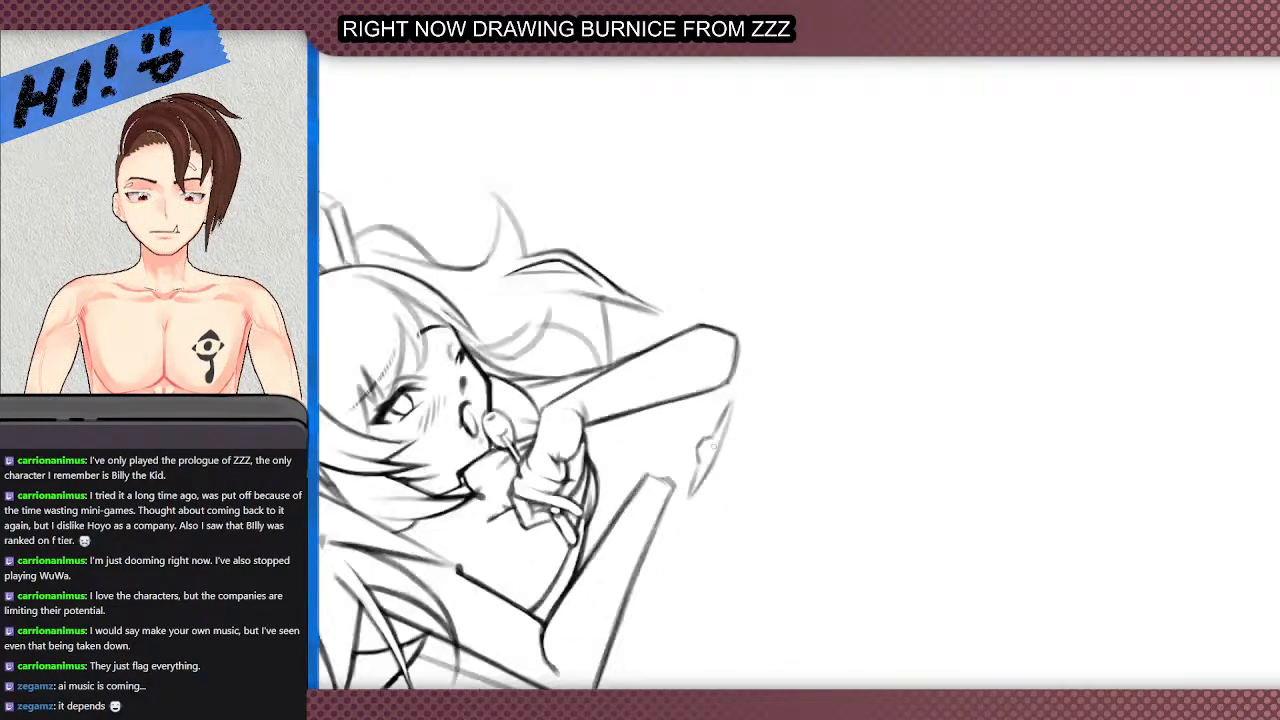
scroll(671, 451, down, 1)
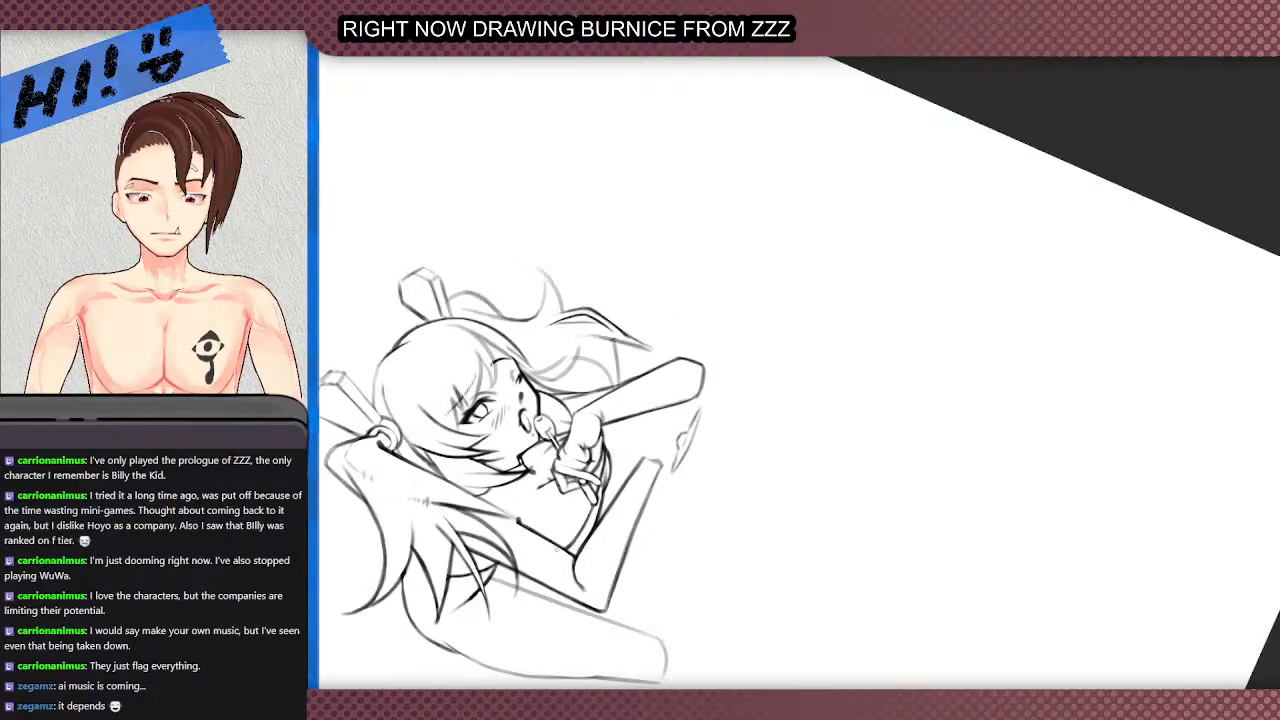
scroll(698, 428, up, 2)
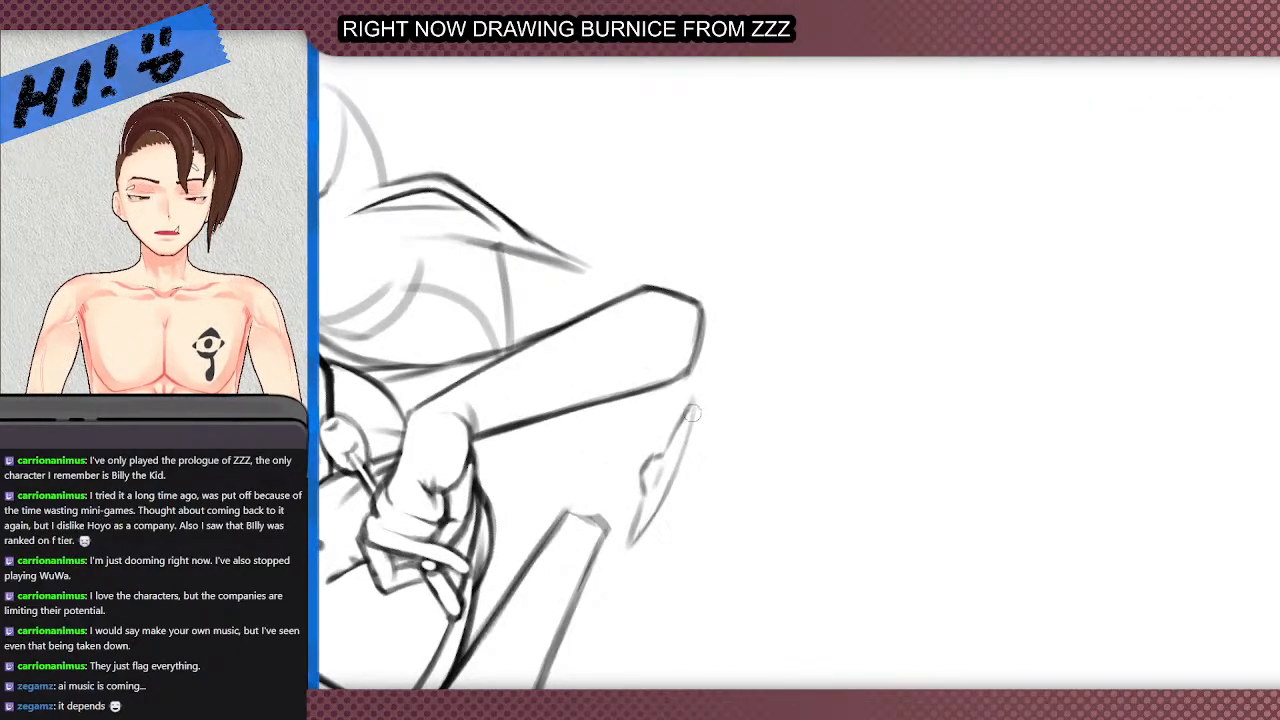
mouse_move(692, 410)
mouse_down()
mouse_move(664, 500)
mouse_move(630, 547)
mouse_move(688, 410)
mouse_up()
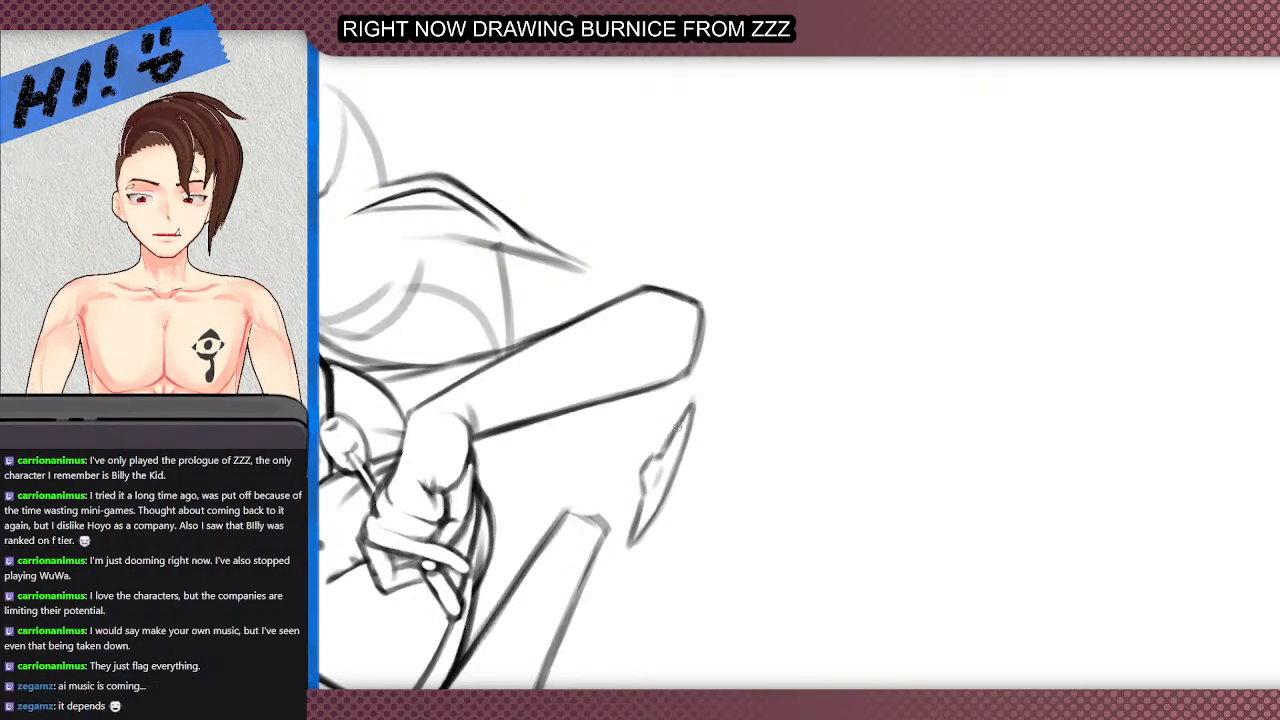
- Return the canvas upright and redraw the lower outer line of the long limb as one cleaner, darker stroke
scroll(670, 391, down, 2)
scroll(612, 392, down, 2)
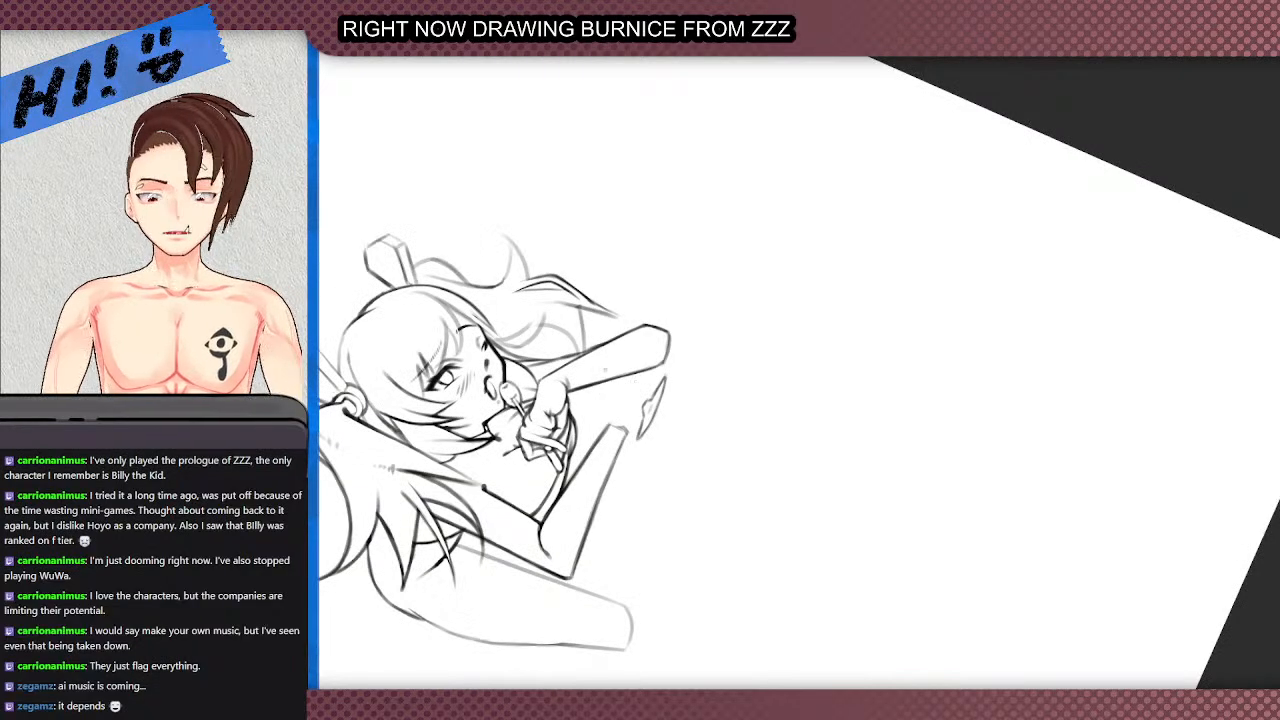
scroll(470, 500, up, 2)
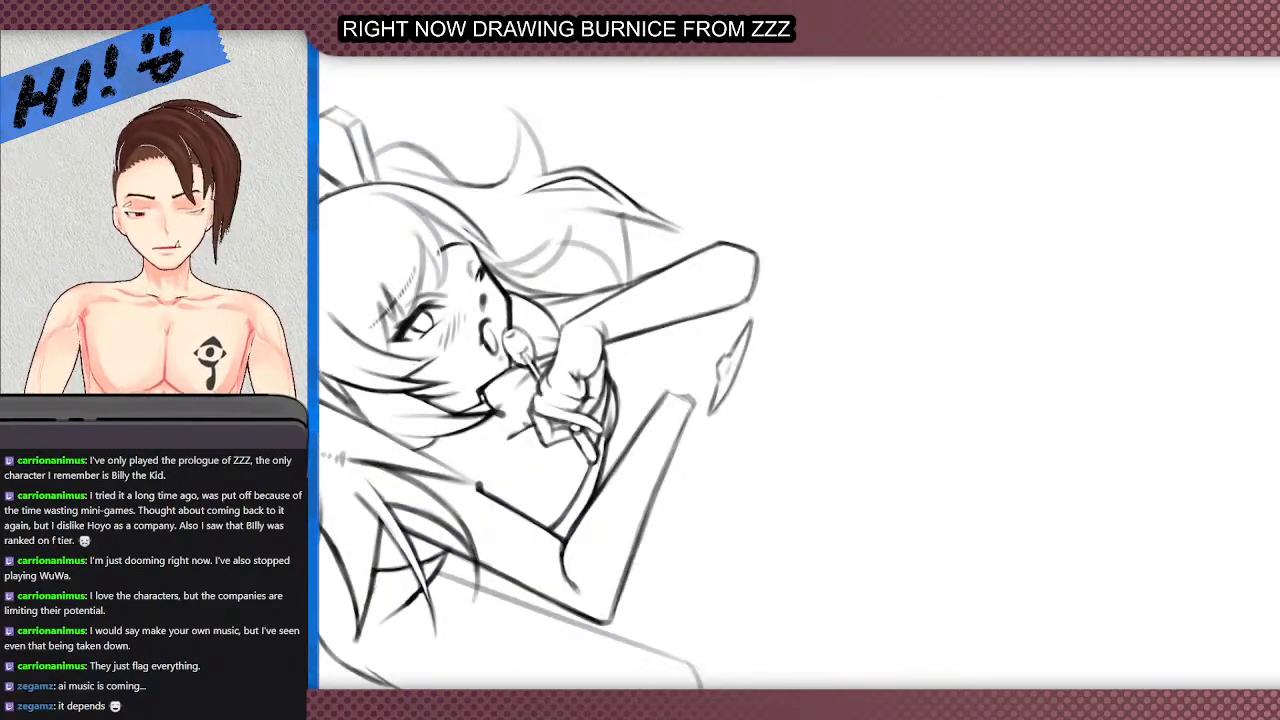
scroll(428, 274, down, 3)
scroll(428, 274, up, 2)
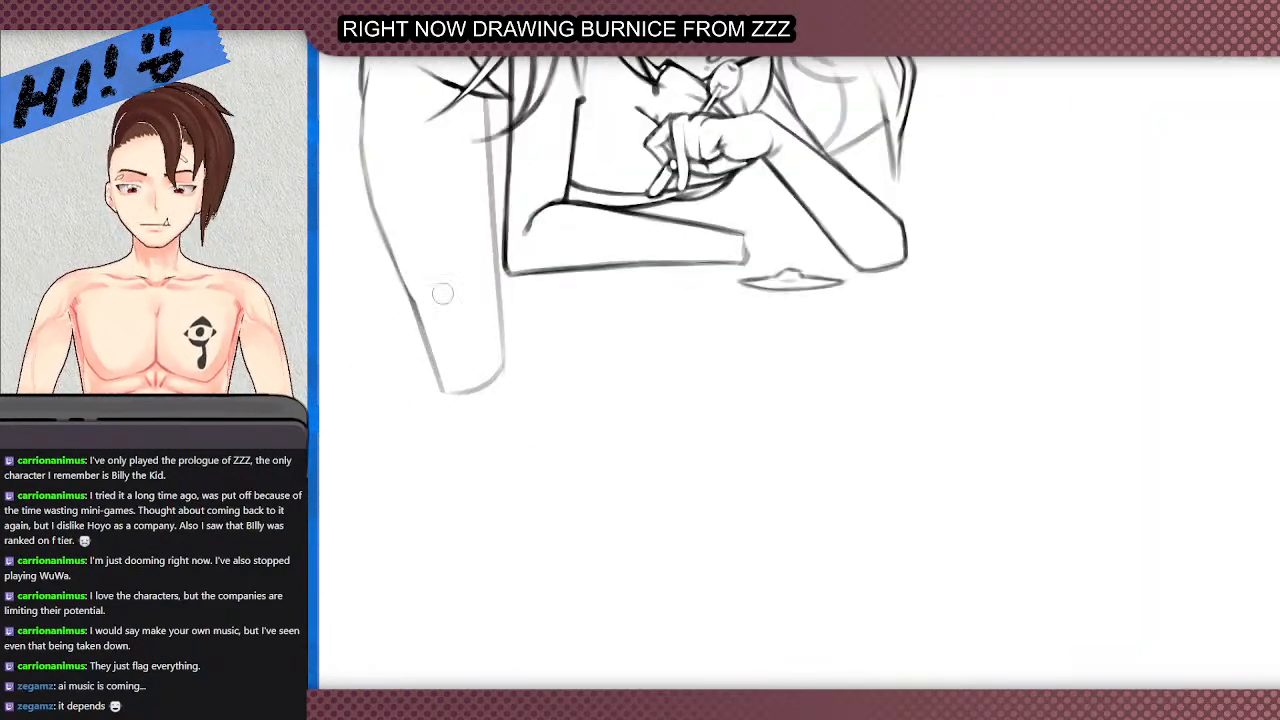
scroll(428, 274, down, 2)
scroll(425, 280, up, 3)
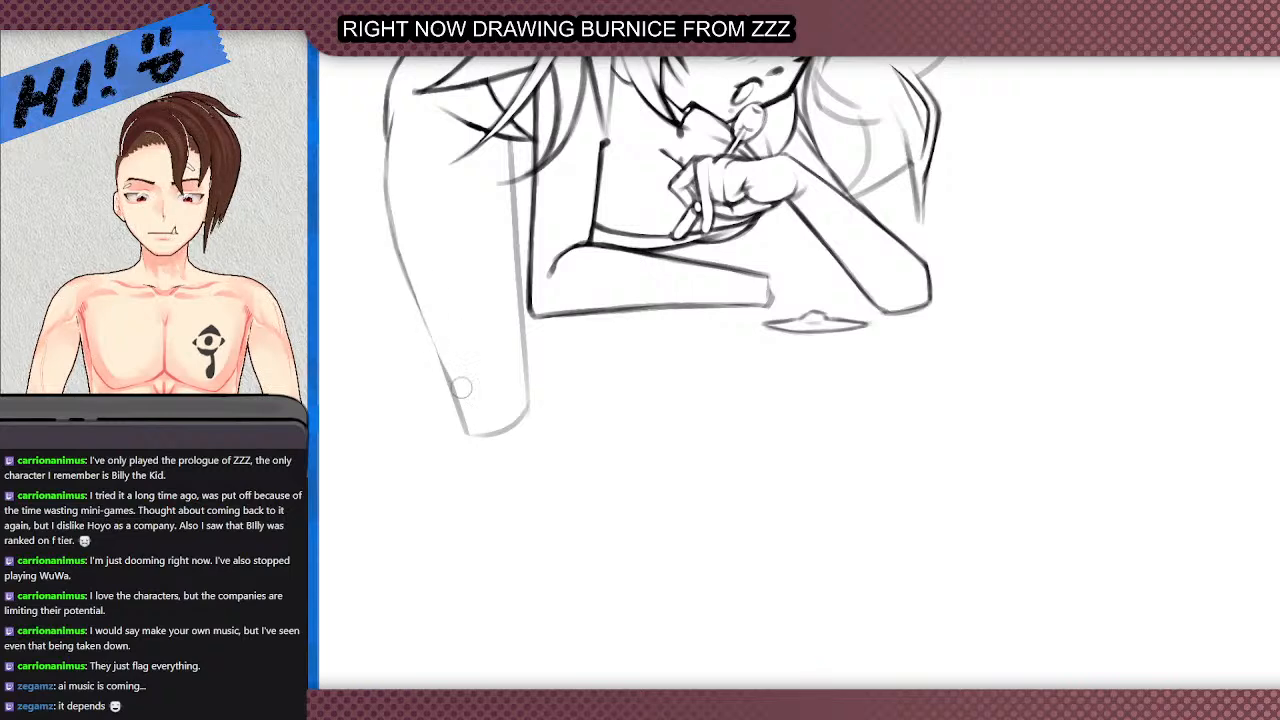
key(ctrl+z)
drag(467, 433, 395, 232)
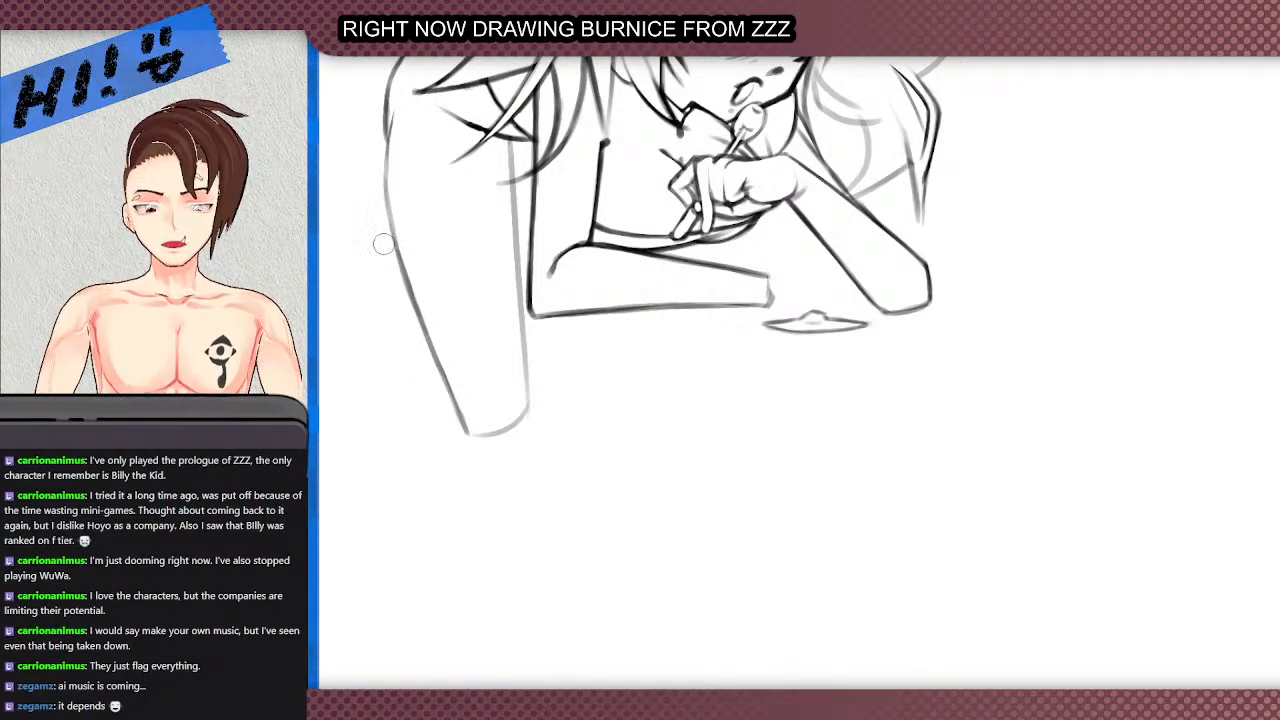
- Refine the raised centre of the glass base and draw a thin two-line vertical stem from it up to the raised forearm
scroll(422, 320, down, 1)
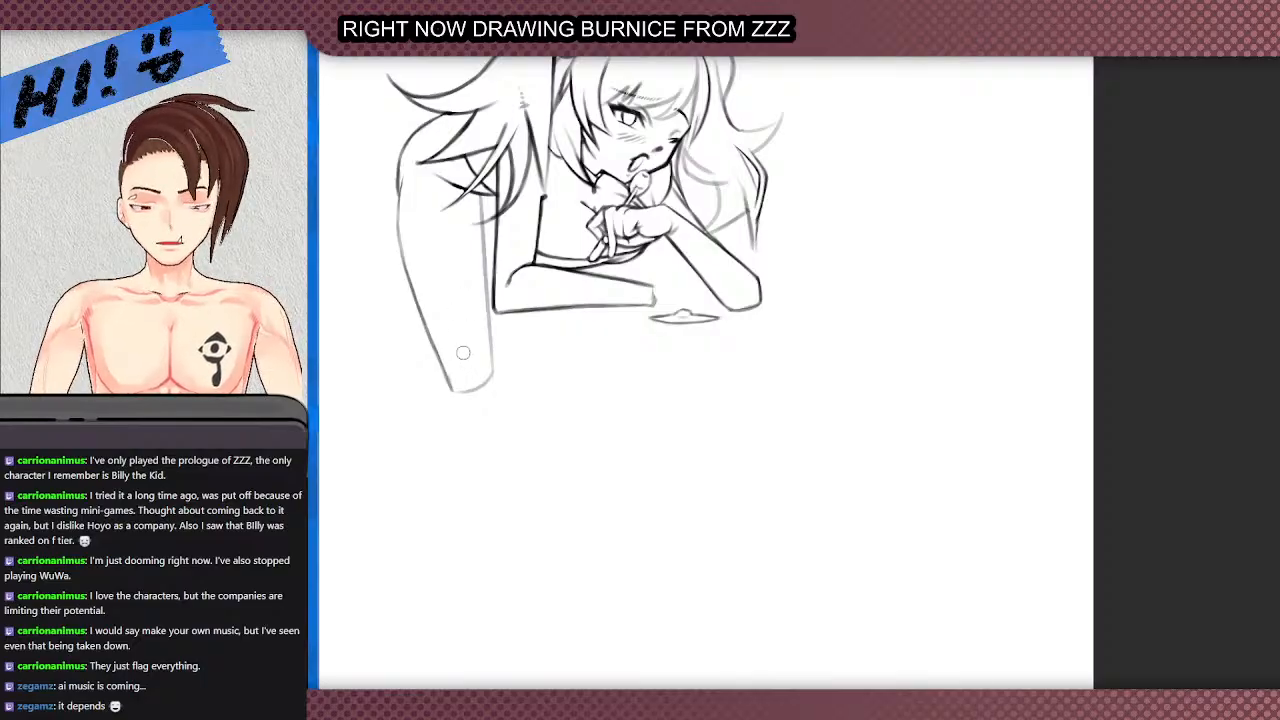
scroll(560, 340, up, 1)
scroll(625, 352, up, 1)
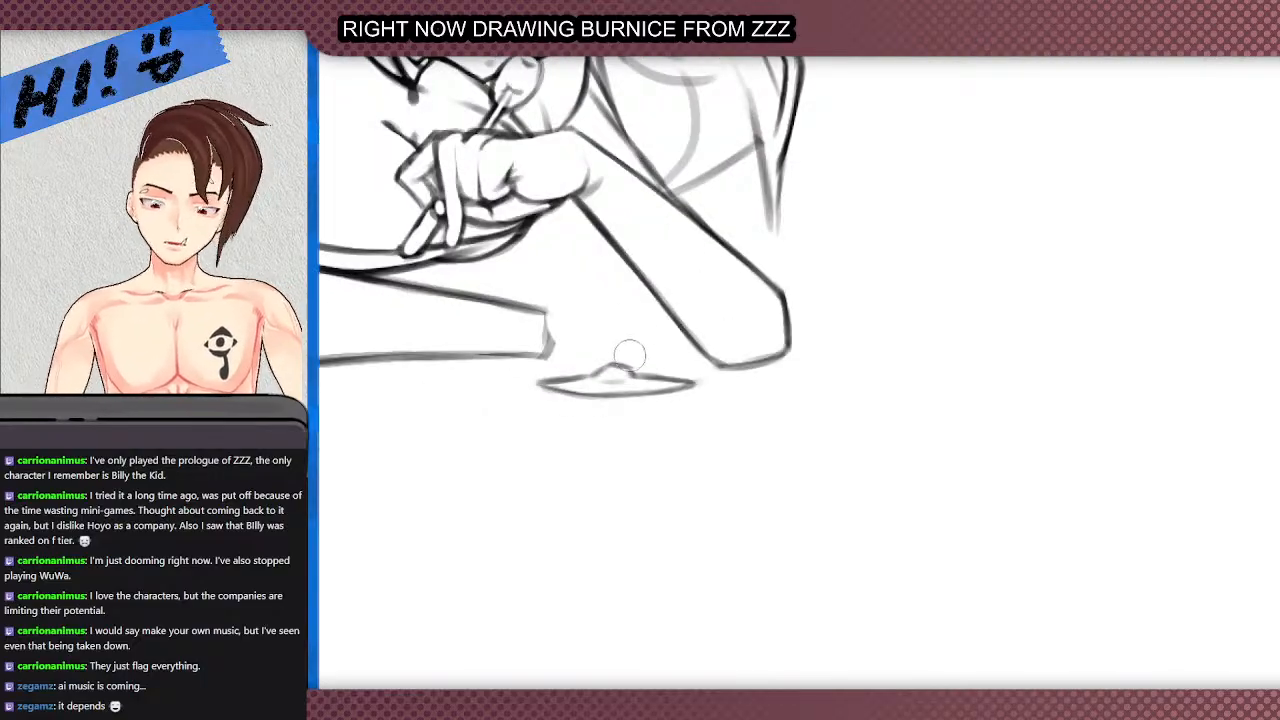
scroll(629, 355, up, 1)
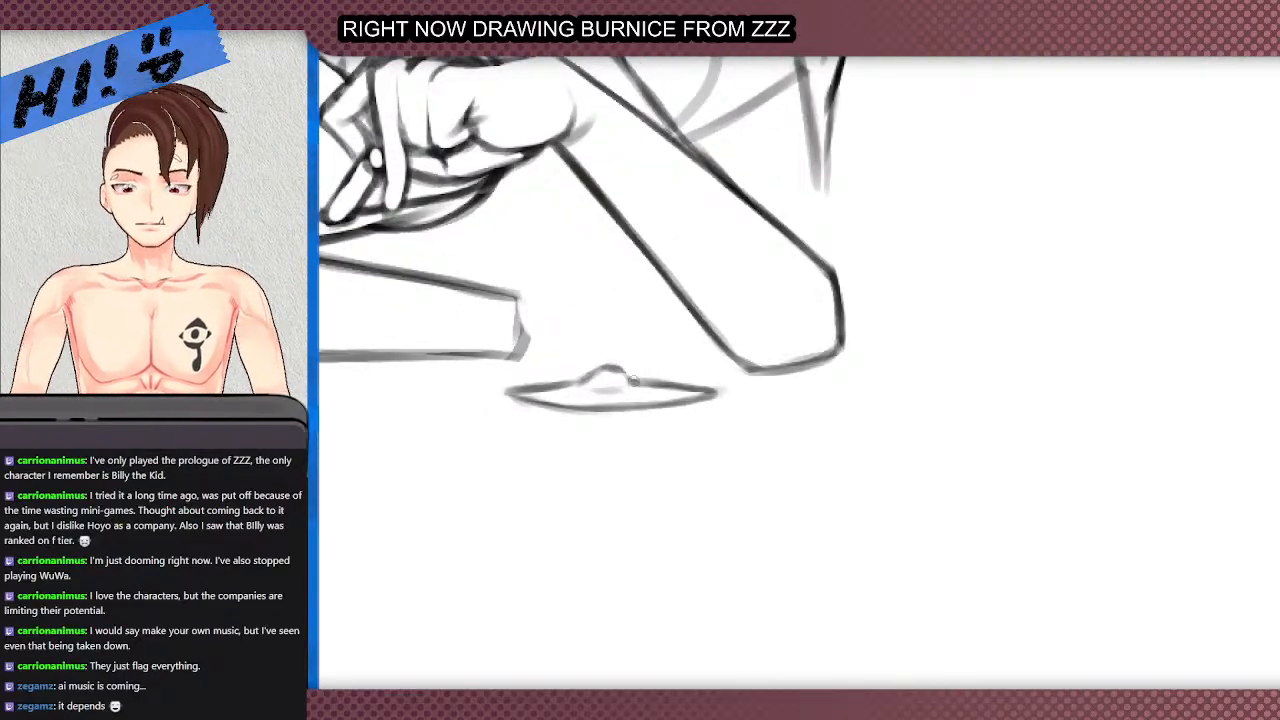
scroll(585, 385, down, 2)
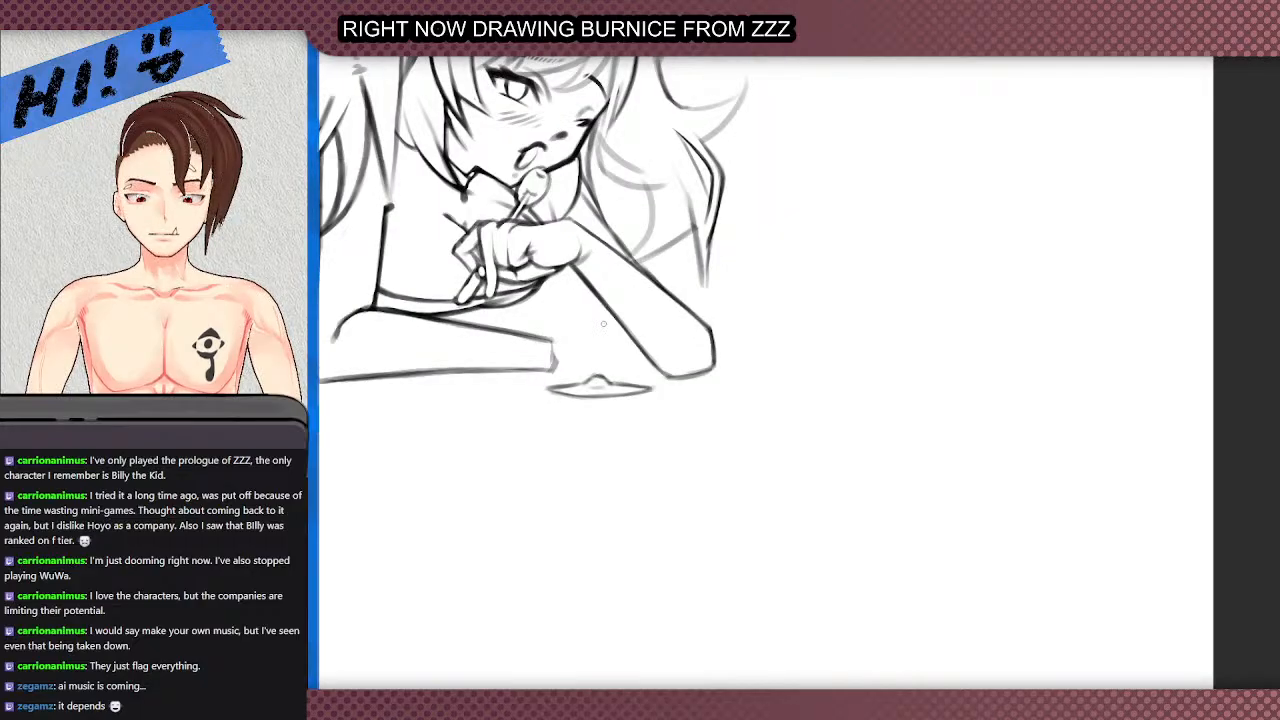
scroll(587, 405, up, 2)
drag(590, 395, 583, 245)
drag(600, 404, 597, 272)
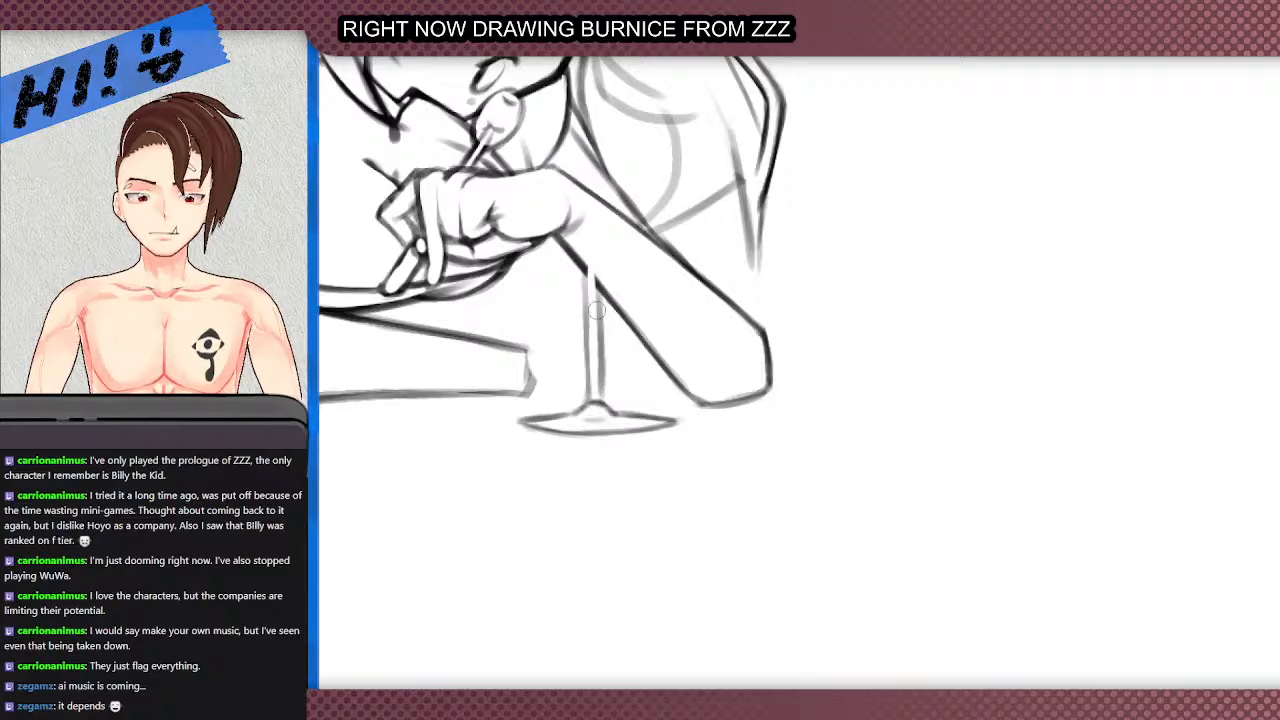
- Clean up the glass stem where it meets the base and the forearm, and darken its side lines
scroll(594, 402, down, 2)
scroll(587, 390, up, 3)
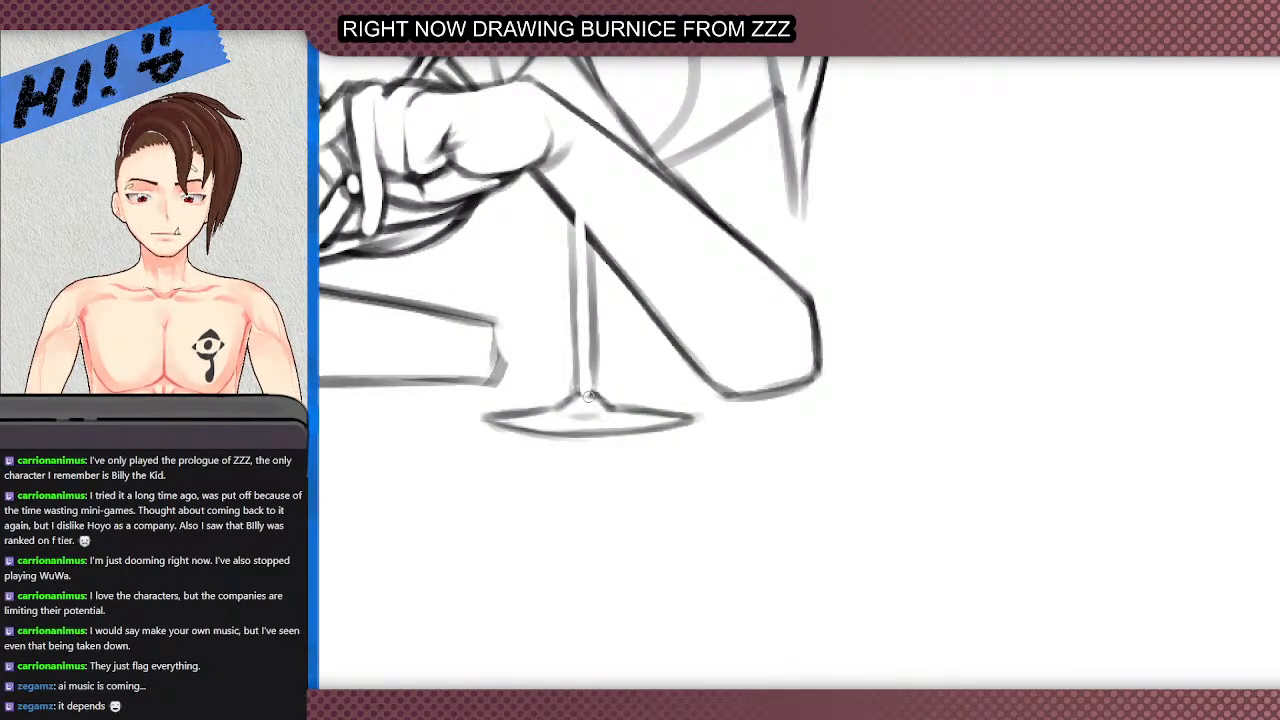
scroll(576, 383, down, 2)
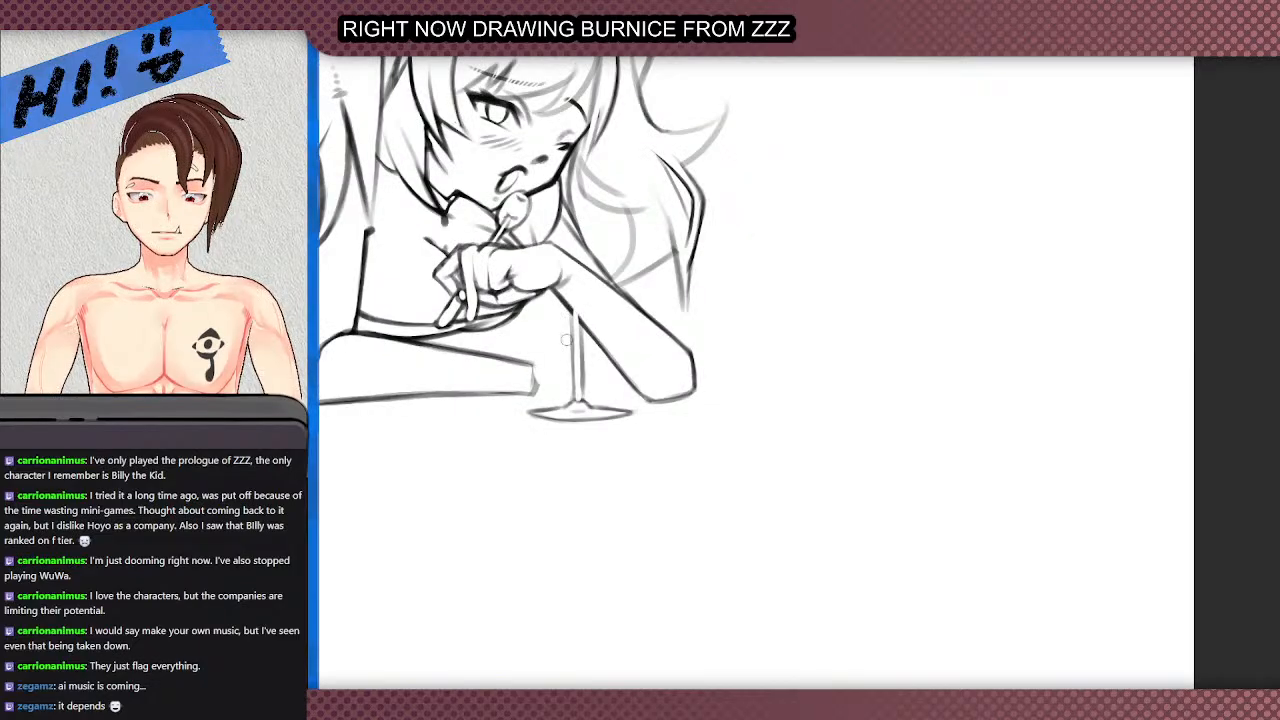
scroll(566, 381, up, 1)
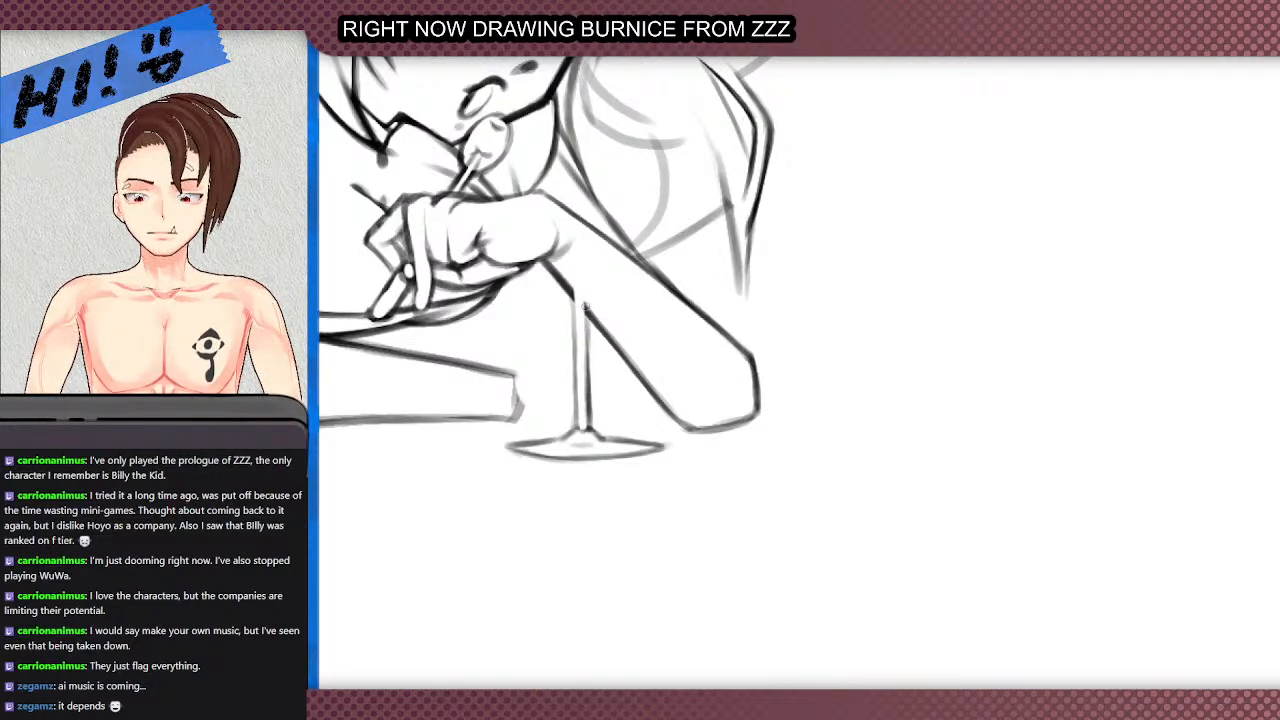
drag(571, 293, 578, 426)
scroll(569, 365, down, 3)
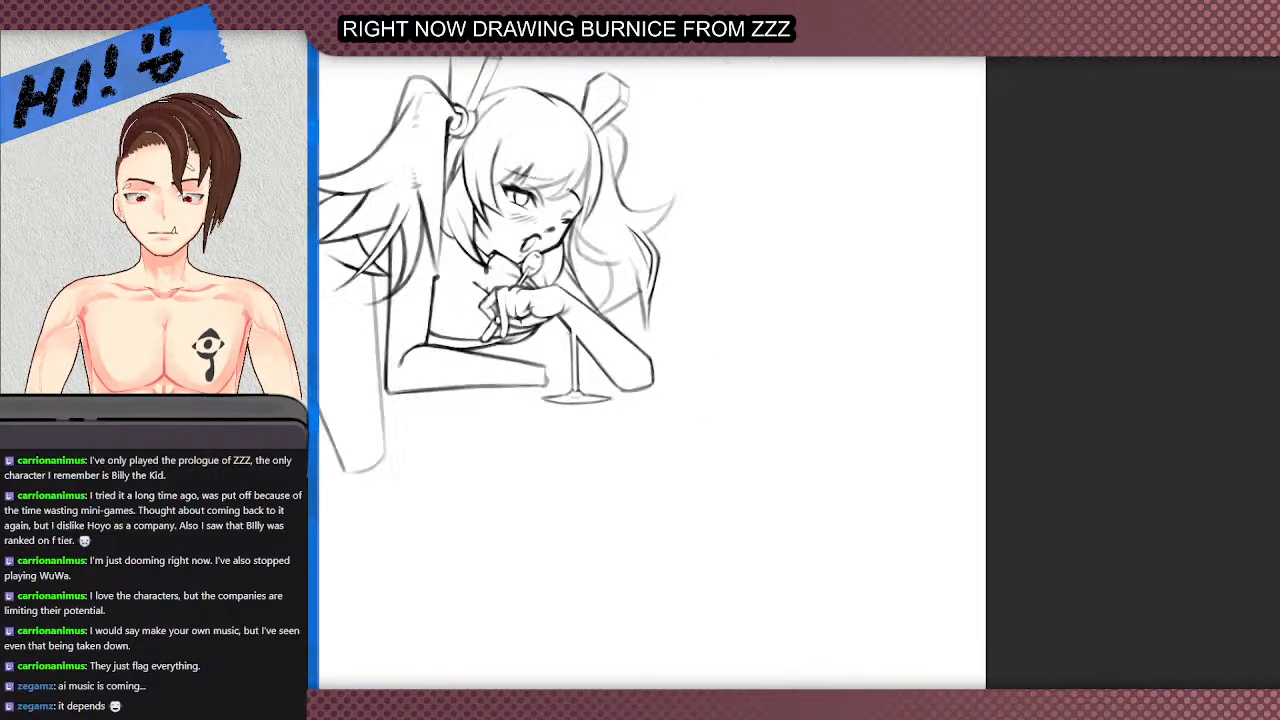
- Sketch the second leg below the forearm beside the first, with a tapering outer line and a rounded lower end
scroll(568, 384, up, 3)
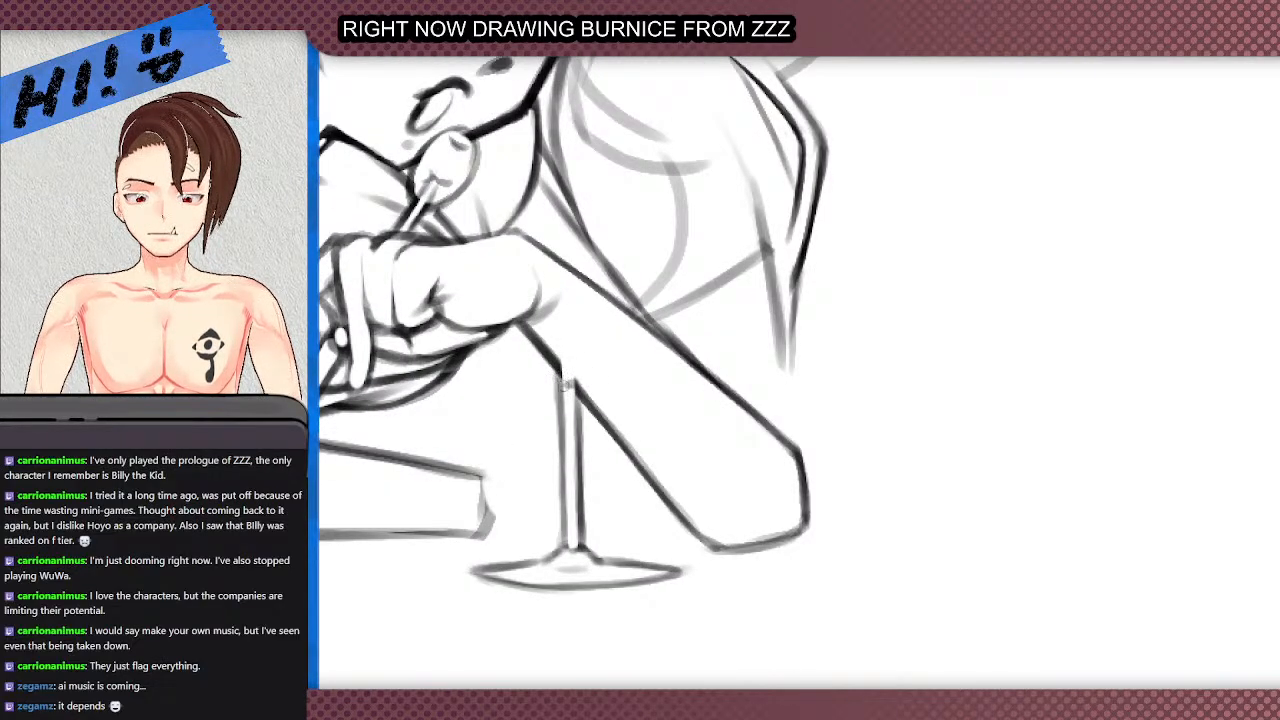
scroll(566, 388, down, 5)
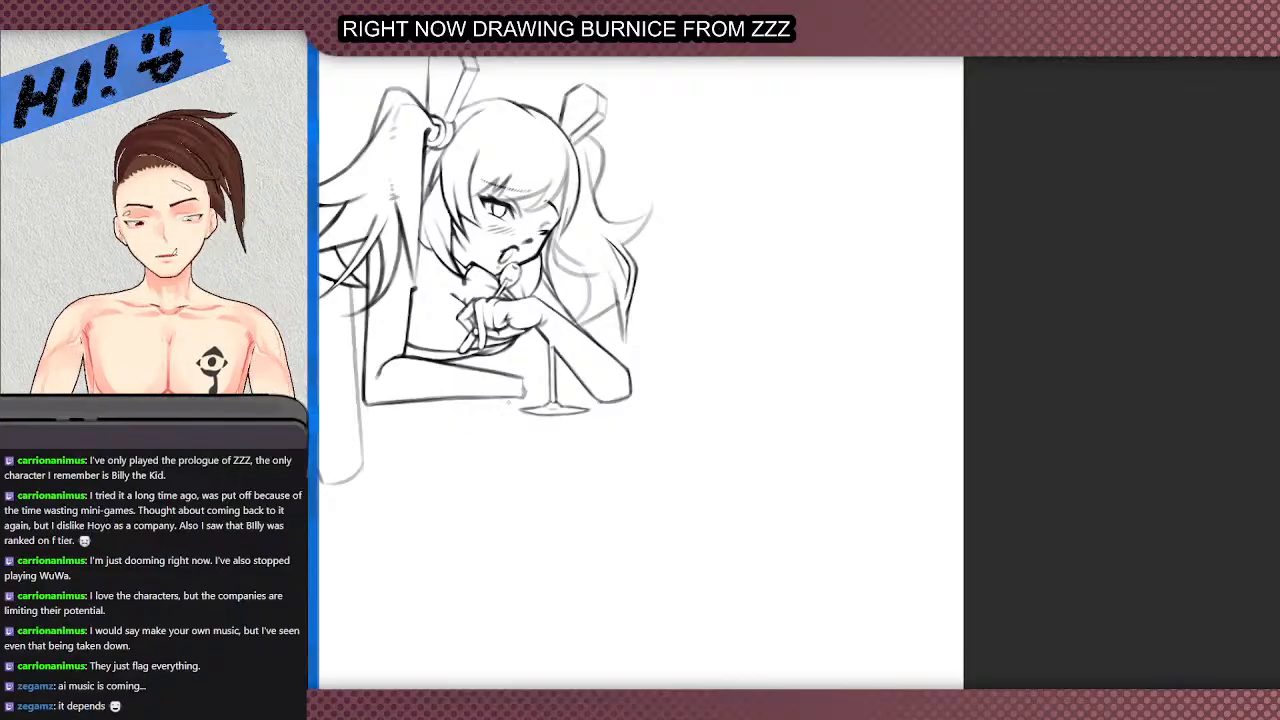
scroll(566, 388, down, 2)
scroll(566, 388, up, 2)
scroll(566, 388, down, 2)
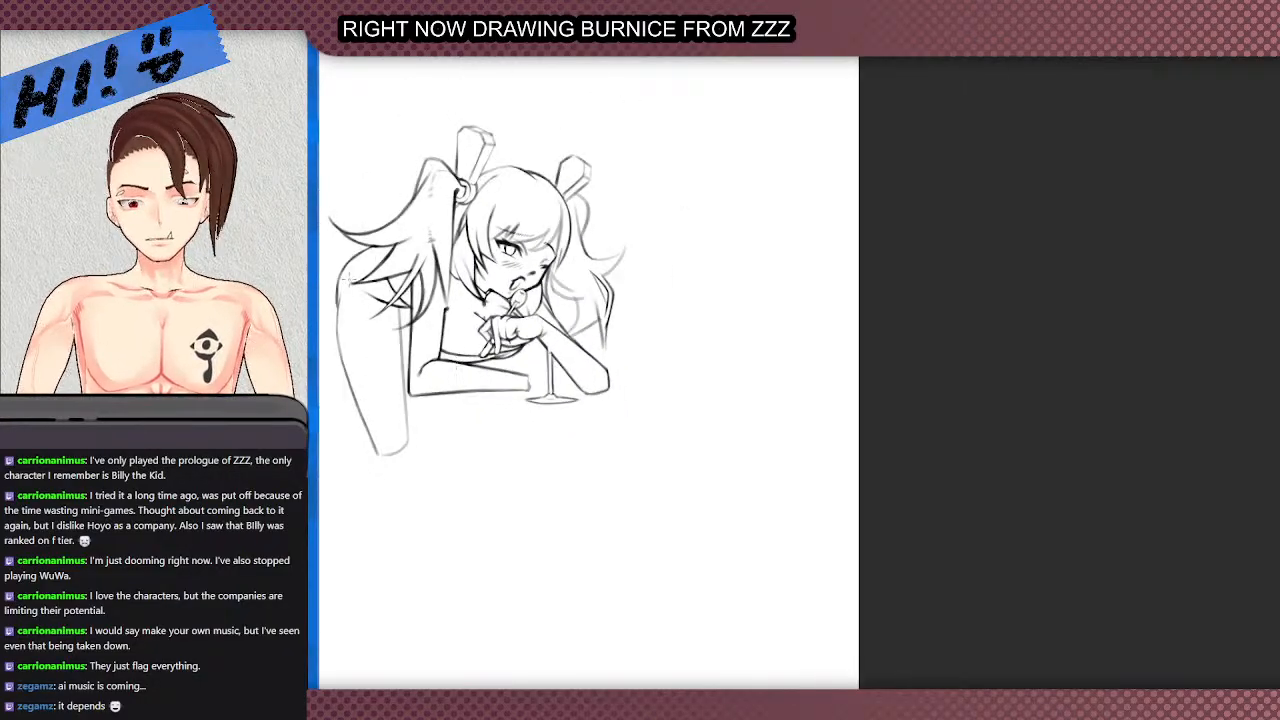
scroll(566, 388, up, 1)
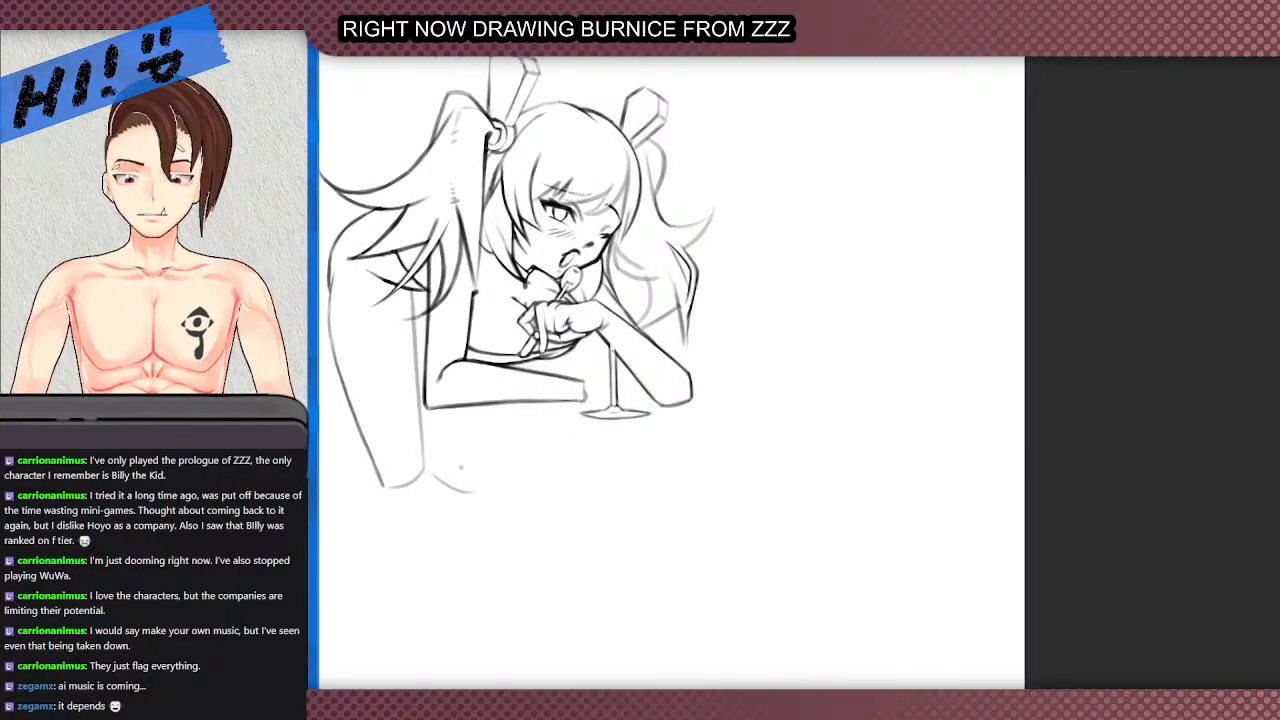
key(ctrl+z)
mouse_move(465, 478)
mouse_down()
mouse_move(487, 404)
mouse_move(466, 469)
mouse_up()
key(ctrl+z)
key(ctrl+z)
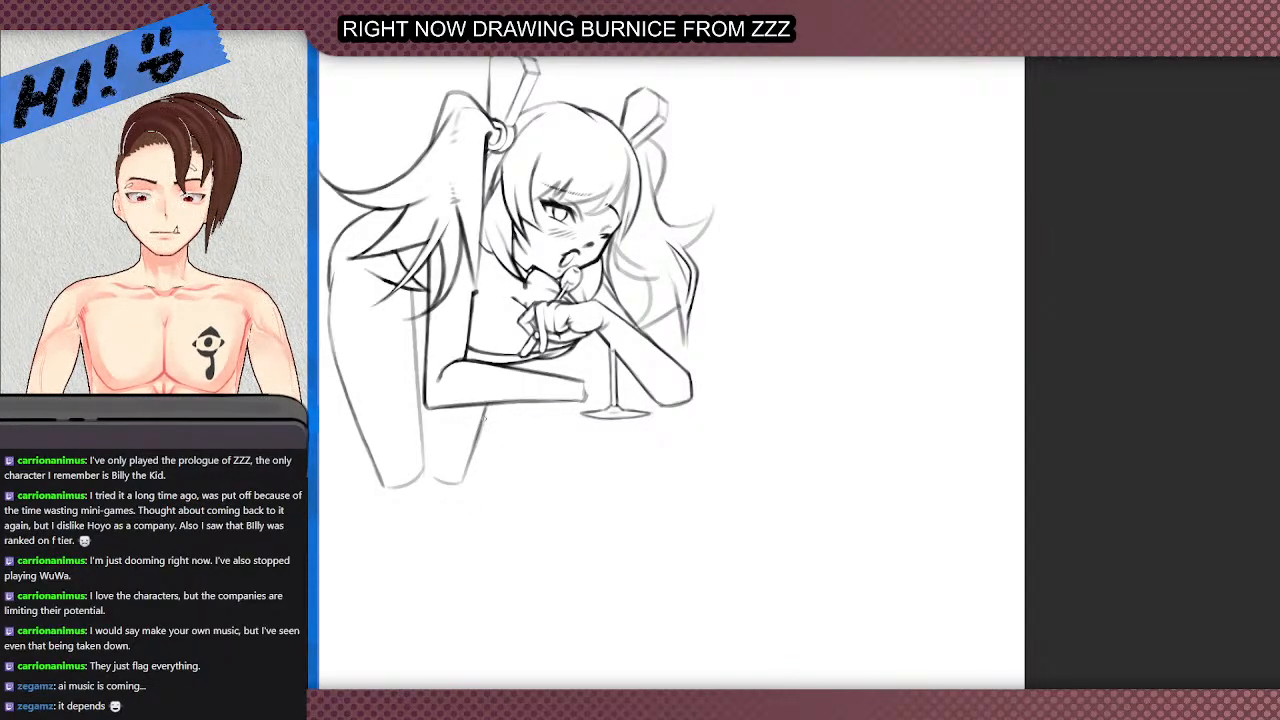
scroll(482, 424, down, 2)
scroll(521, 305, up, 1)
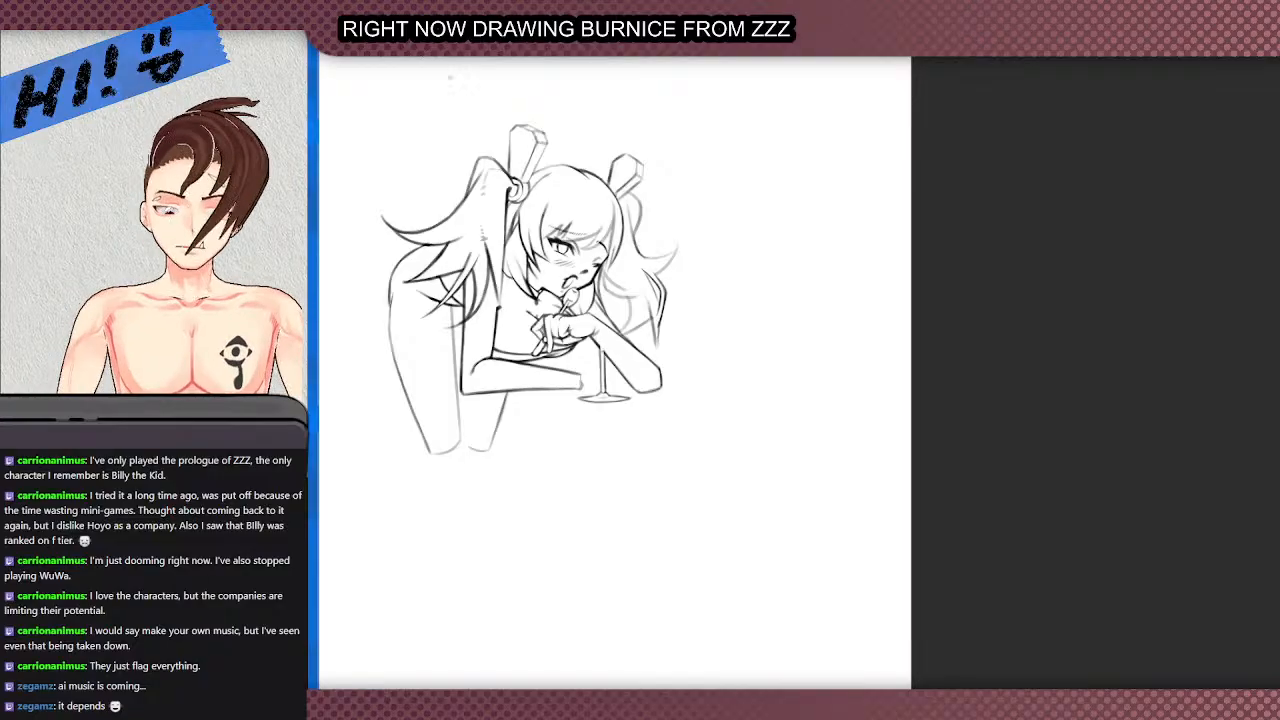
- Draw the glass bowl's two slanted sides as a V rising from the stem's upper end across the forearm and hand
scroll(537, 306, up, 1)
scroll(662, 298, up, 3)
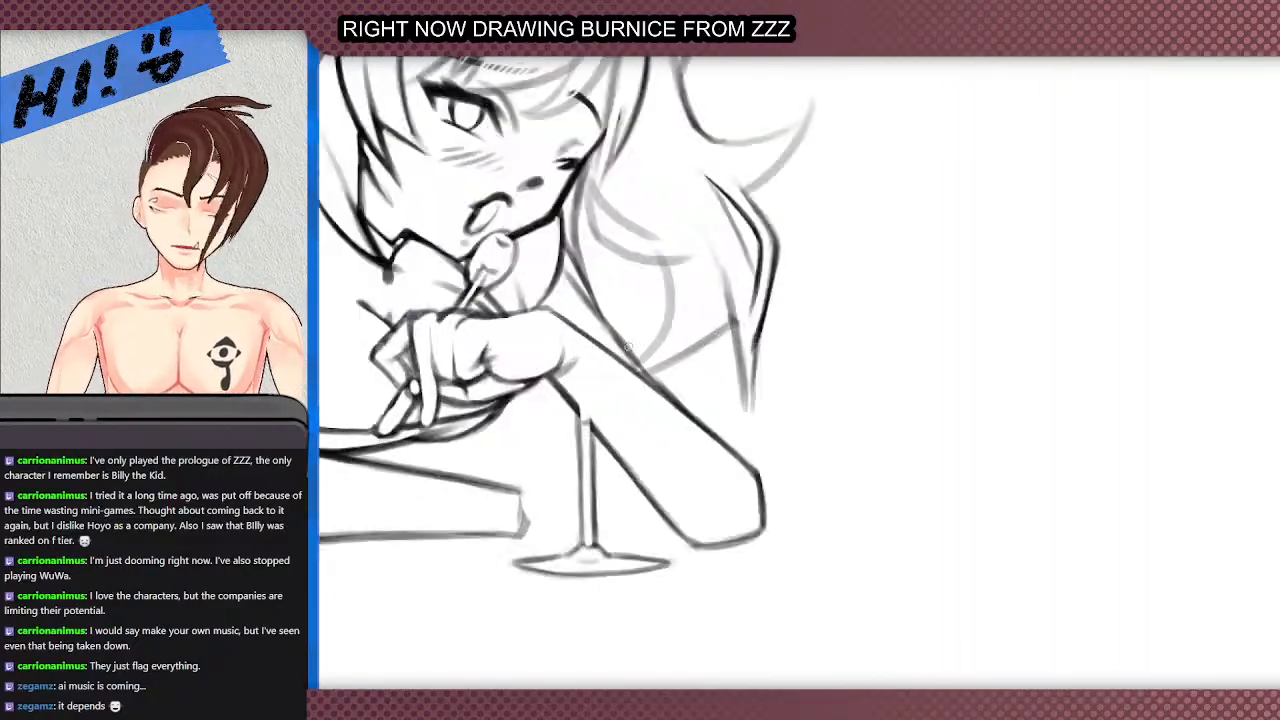
drag(590, 422, 685, 327)
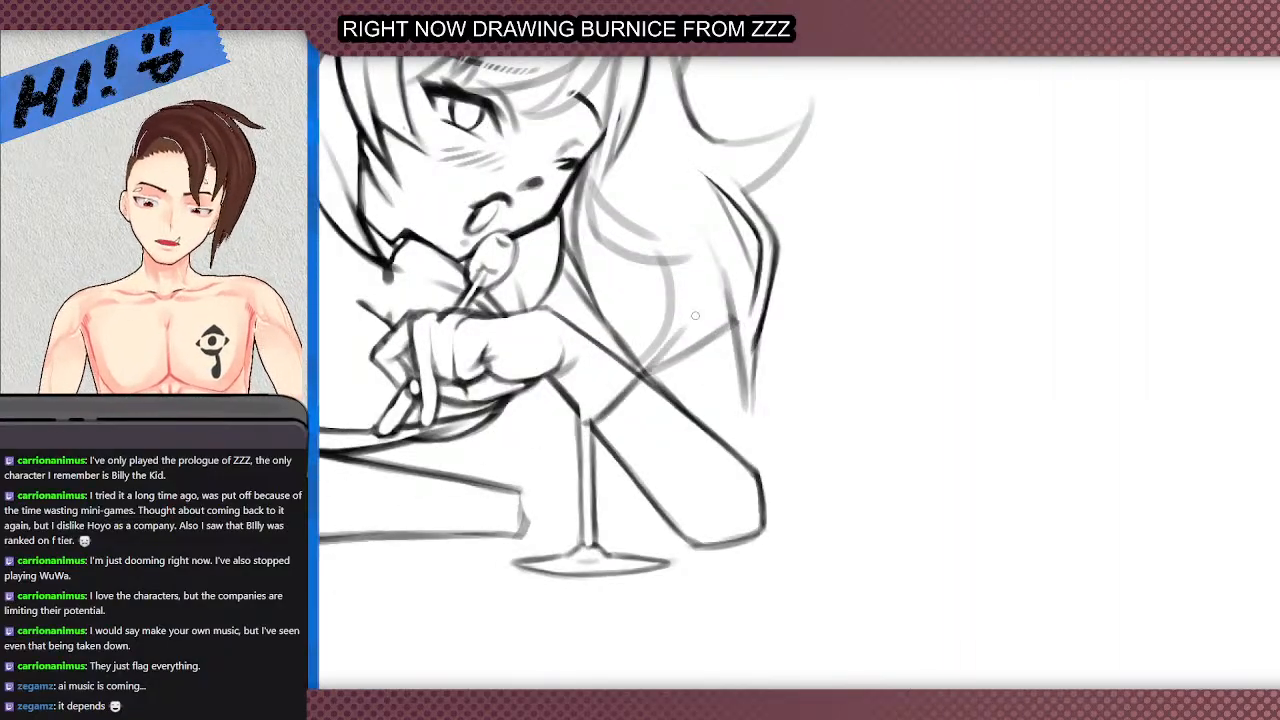
drag(584, 422, 524, 359)
drag(576, 417, 489, 345)
key(ctrl+z)
key(ctrl+z)
key(ctrl+z)
drag(581, 422, 504, 361)
drag(552, 406, 500, 357)
drag(545, 401, 487, 343)
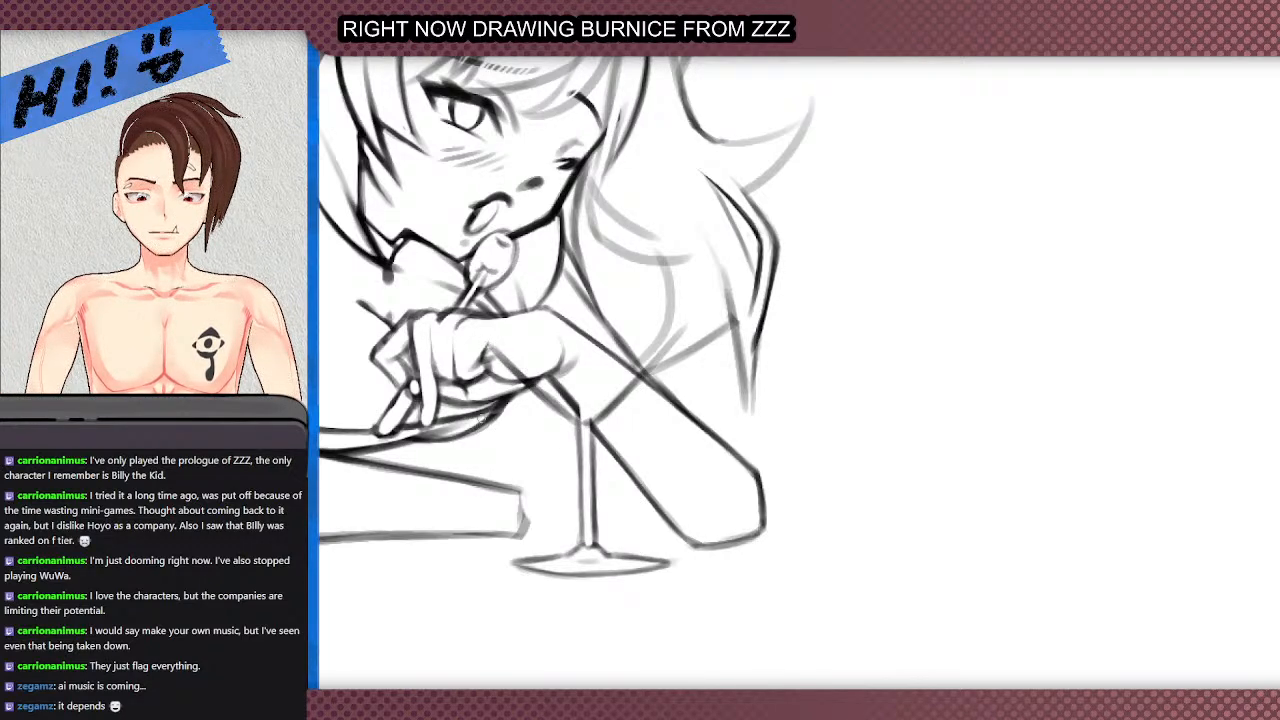
- Rotate the canvas and draw the straight rim line joining the two upper ends of the glass bowl
drag(1090, 620, 503, 641)
scroll(503, 641, down, 2)
scroll(736, 250, up, 2)
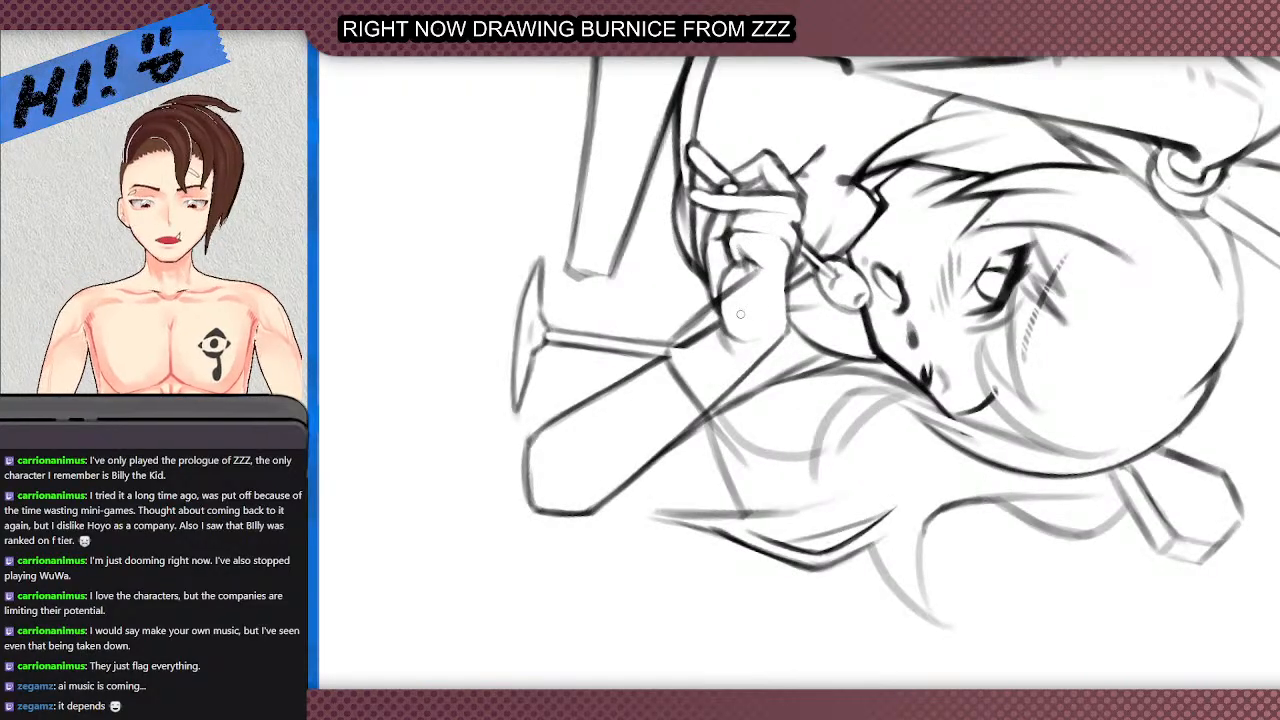
drag(758, 270, 766, 354)
drag(766, 298, 743, 407)
key(ctrl+z)
key(ctrl+z)
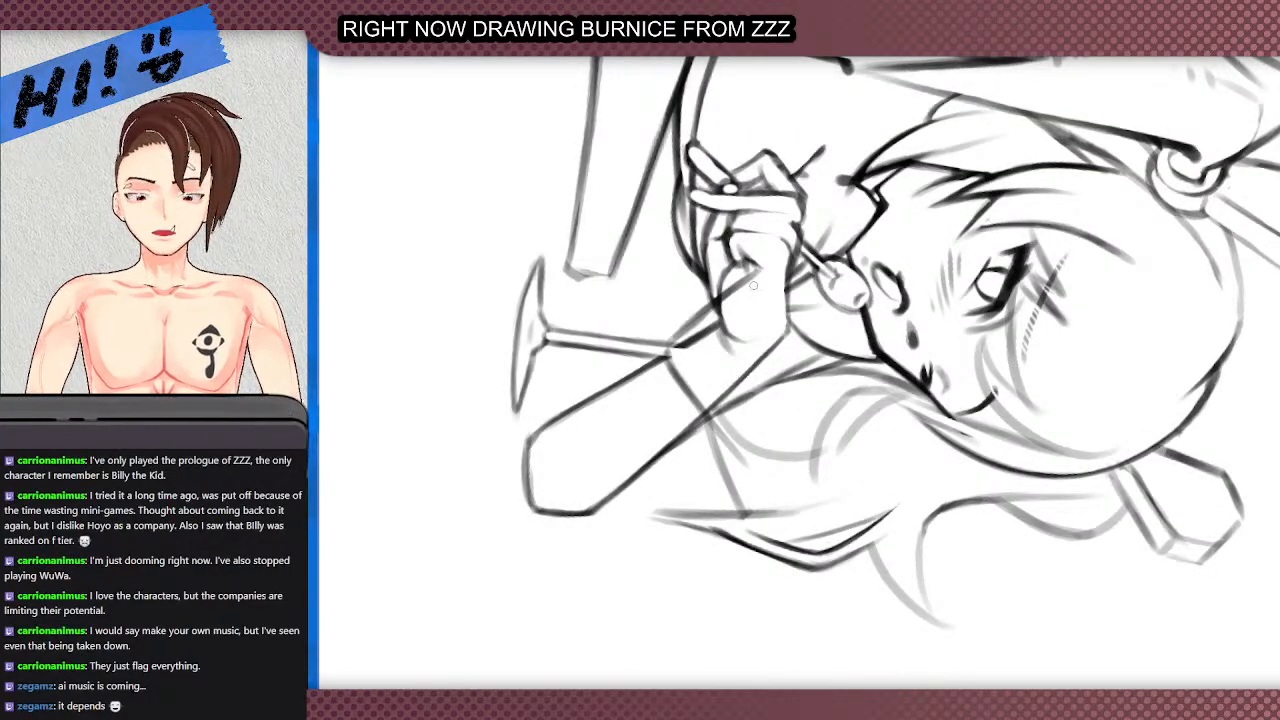
mouse_move(763, 268)
mouse_down()
mouse_move(724, 452)
mouse_move(740, 433)
mouse_move(763, 282)
mouse_move(750, 461)
mouse_move(757, 363)
mouse_up()
scroll(700, 266, down, 1)
scroll(703, 258, up, 2)
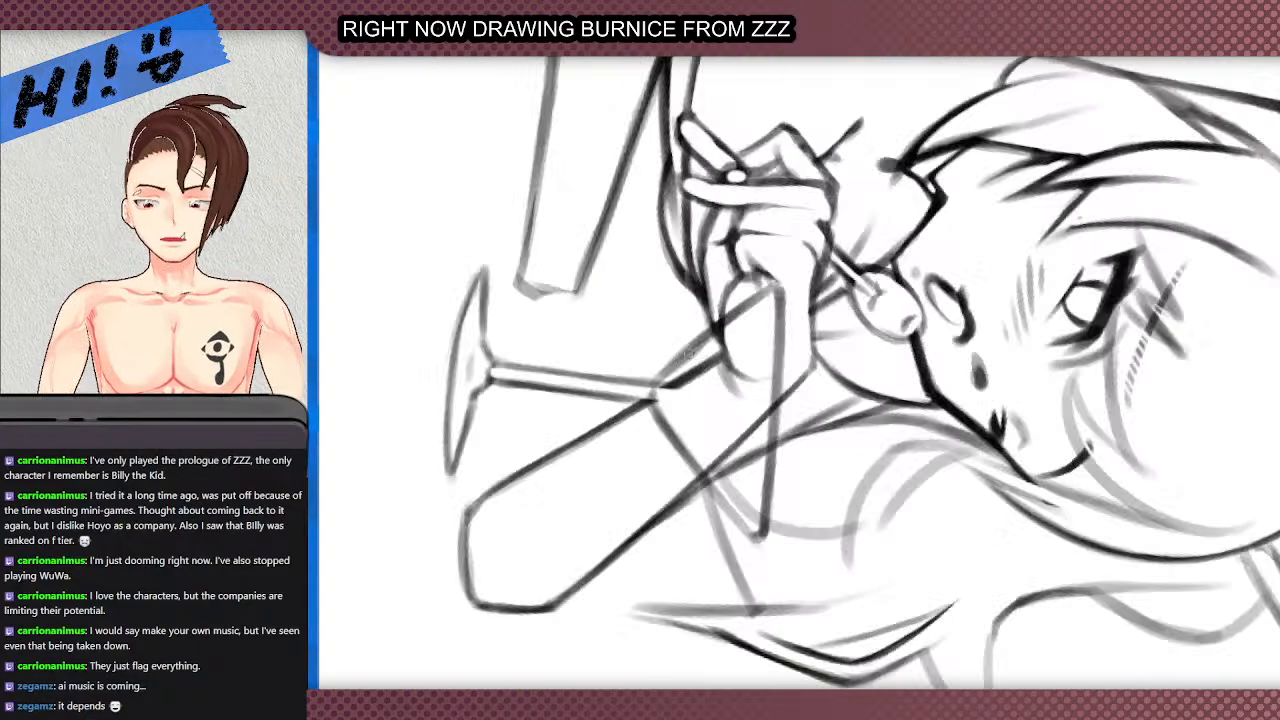
- Redraw the bowl's side running from the stem toward the hair and clean up its line
drag(661, 408, 724, 492)
drag(683, 435, 725, 492)
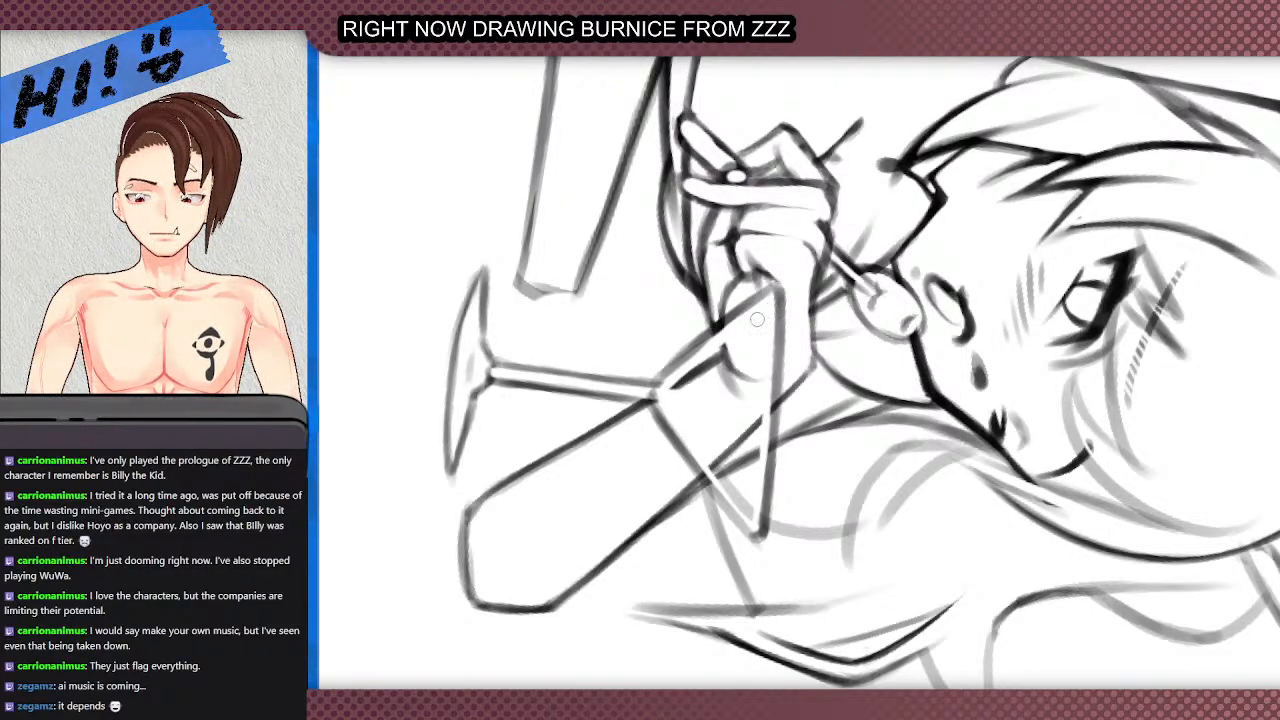
scroll(676, 318, down, 5)
scroll(650, 312, down, 1)
scroll(647, 311, up, 2)
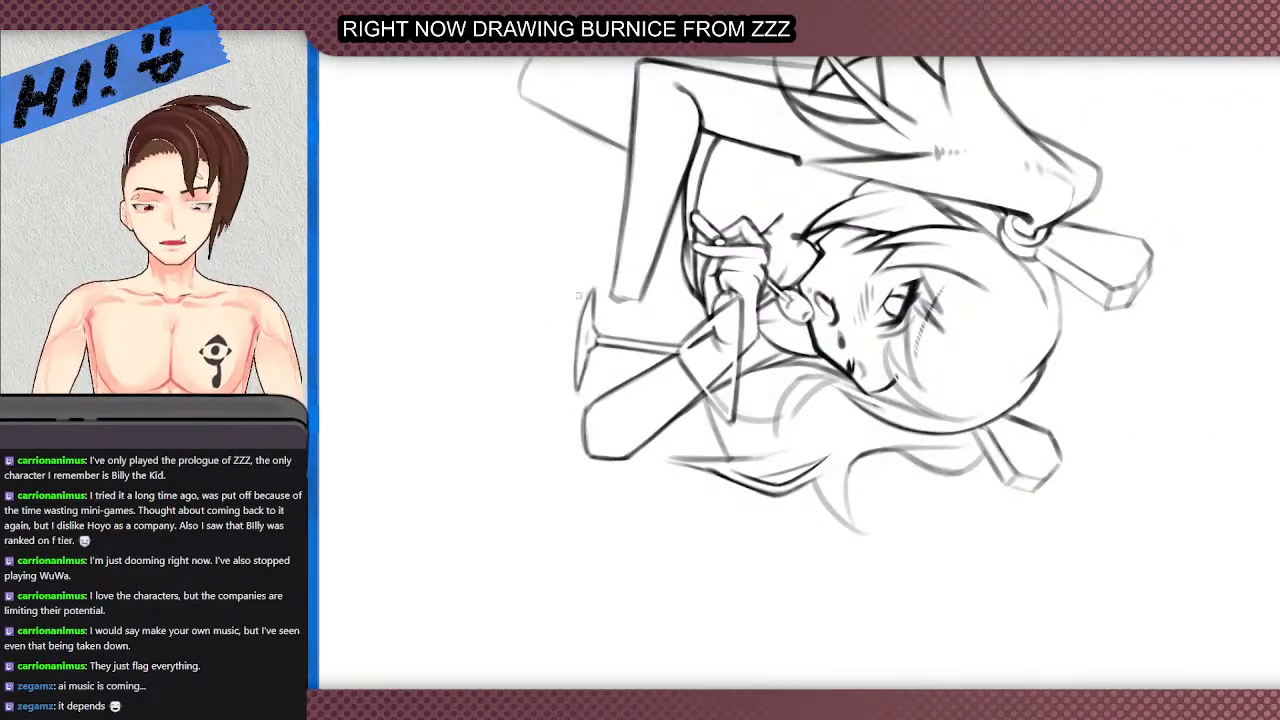
- Clean up both pointed ends of the glass base, redraw its outer edge darker, and return the canvas upright
scroll(596, 318, up, 2)
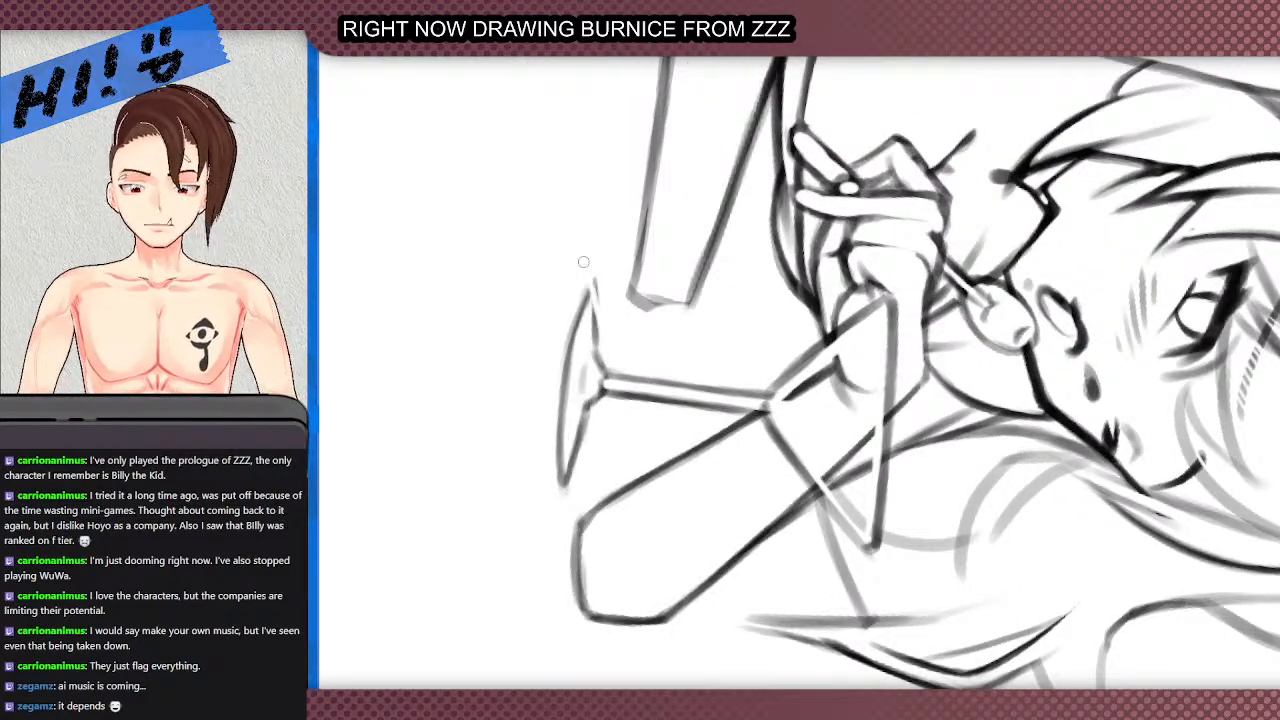
mouse_move(589, 280)
mouse_down()
mouse_move(573, 345)
mouse_move(575, 292)
mouse_up()
mouse_move(564, 368)
mouse_down()
mouse_move(583, 272)
mouse_move(596, 348)
mouse_move(578, 278)
mouse_move(569, 328)
mouse_move(576, 281)
mouse_up()
drag(584, 402, 552, 500)
drag(556, 420, 554, 464)
mouse_move(590, 405)
mouse_down()
mouse_move(589, 436)
mouse_move(563, 474)
mouse_move(571, 336)
mouse_up()
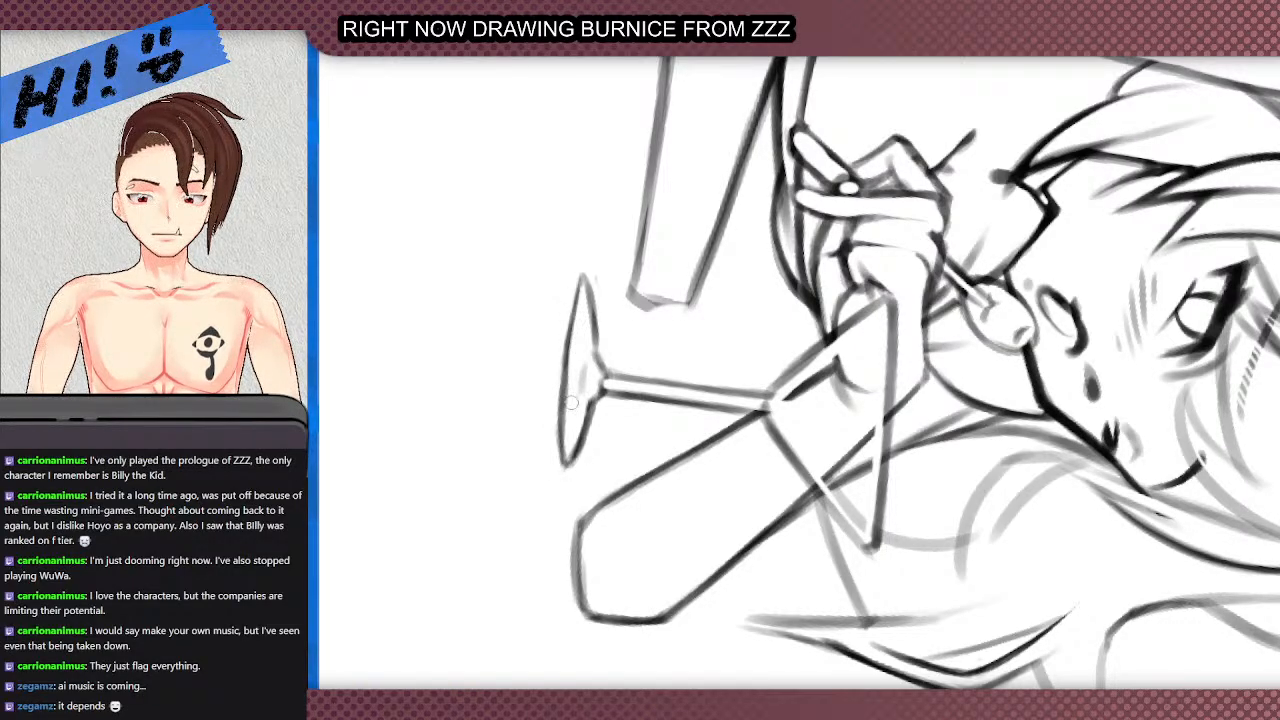
key(ctrl+z)
drag(583, 282, 564, 450)
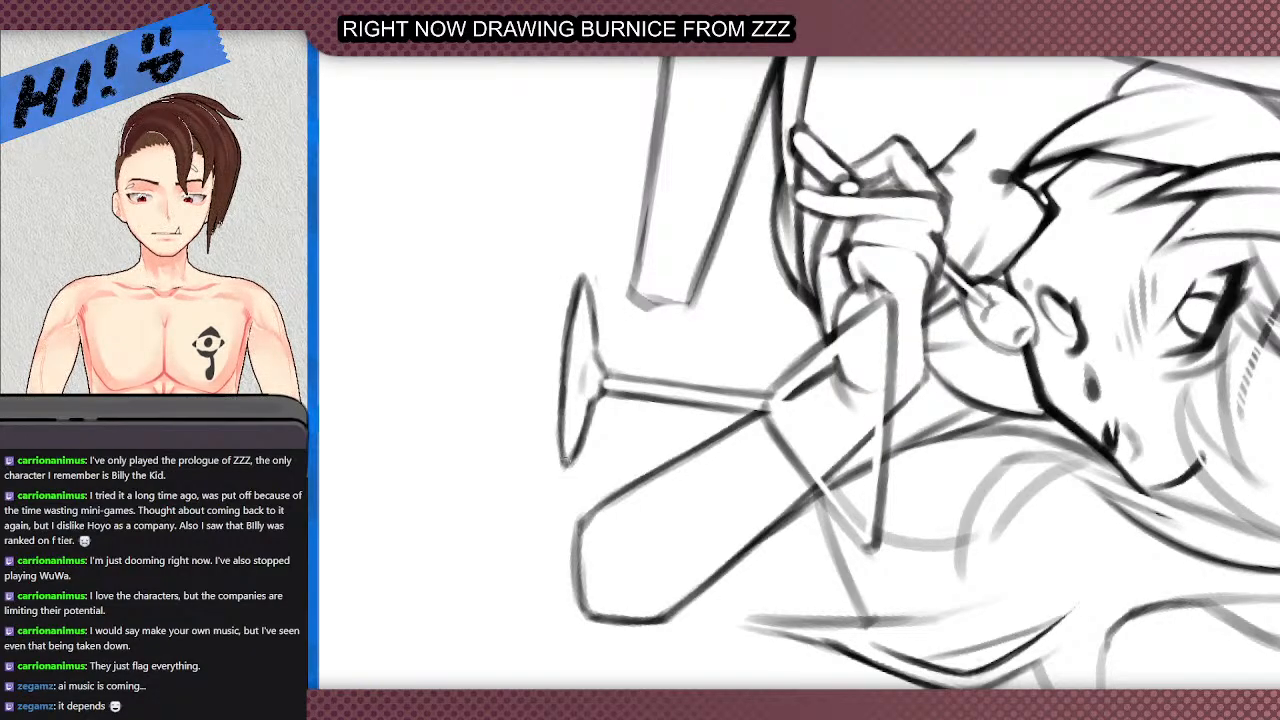
scroll(572, 286, down, 5)
scroll(600, 220, up, 1)
scroll(600, 220, down, 1)
scroll(530, 598, up, 1)
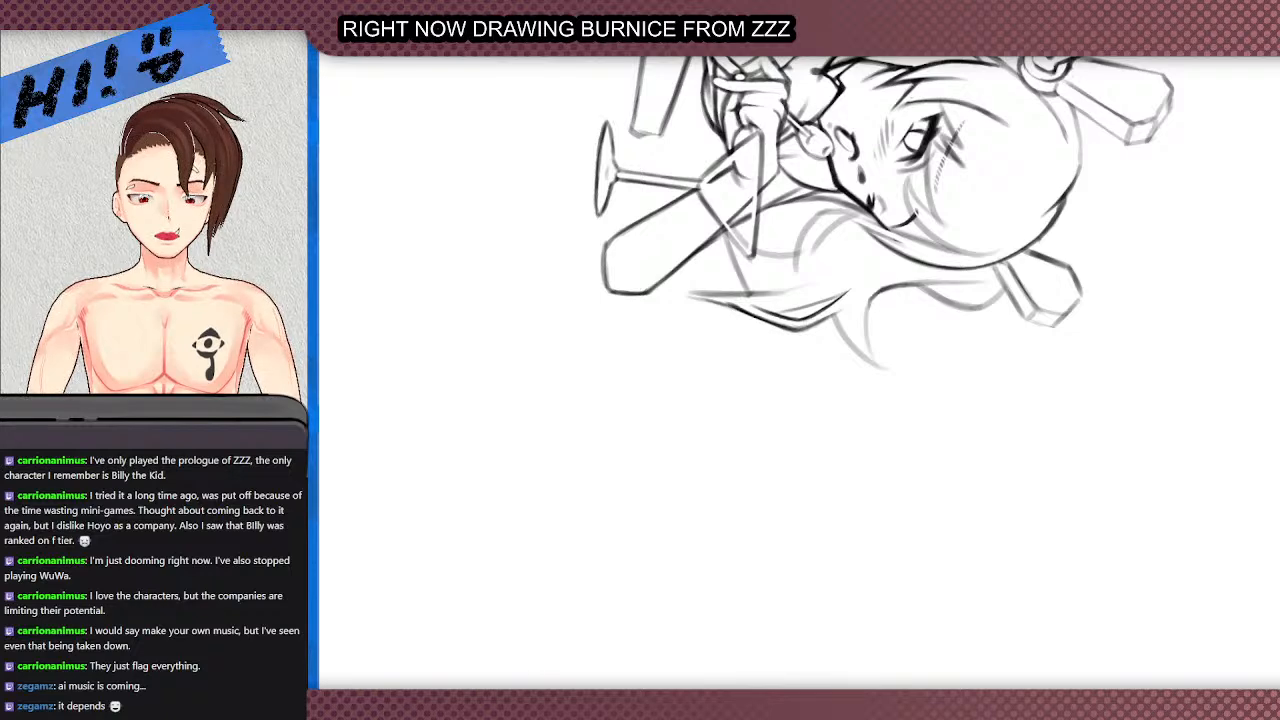
key(ctrl+at)
scroll(588, 317, down, 1)
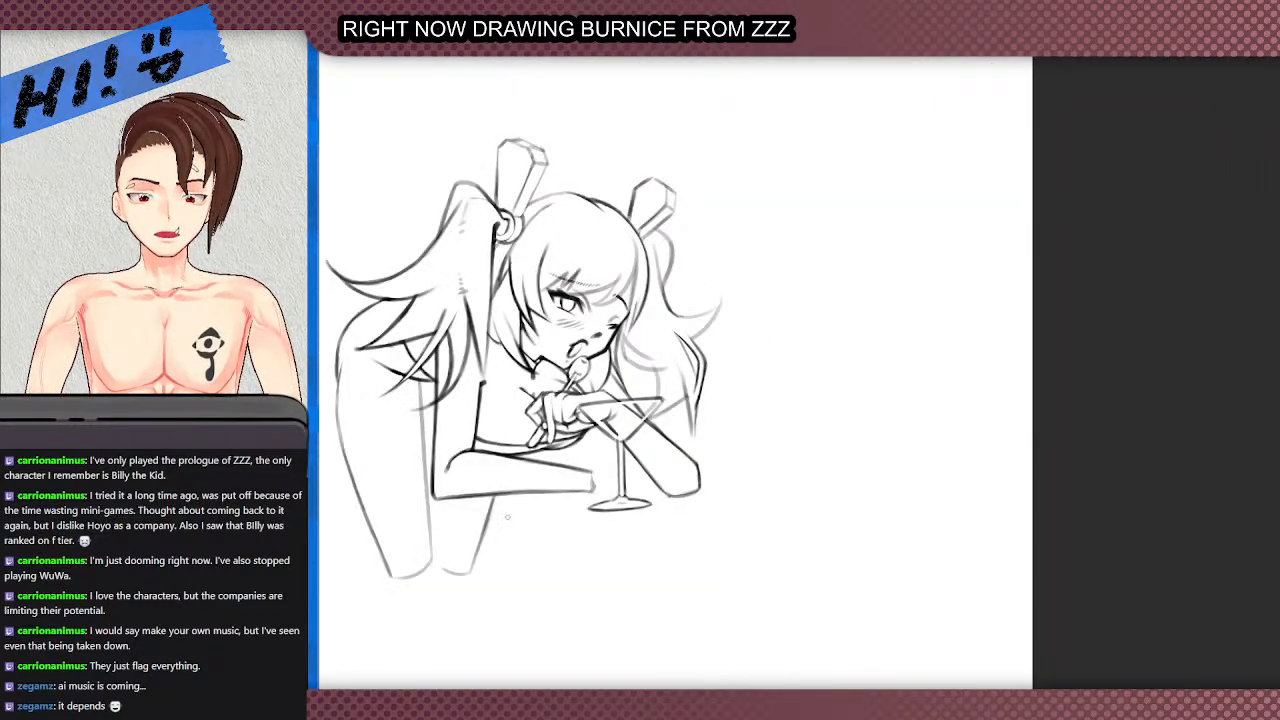
- Rotate the canvas, tidy the outer tip of the glass rim where it crosses the hair, and restore the upright view
scroll(524, 512, up, 2)
drag(686, 200, 596, 408)
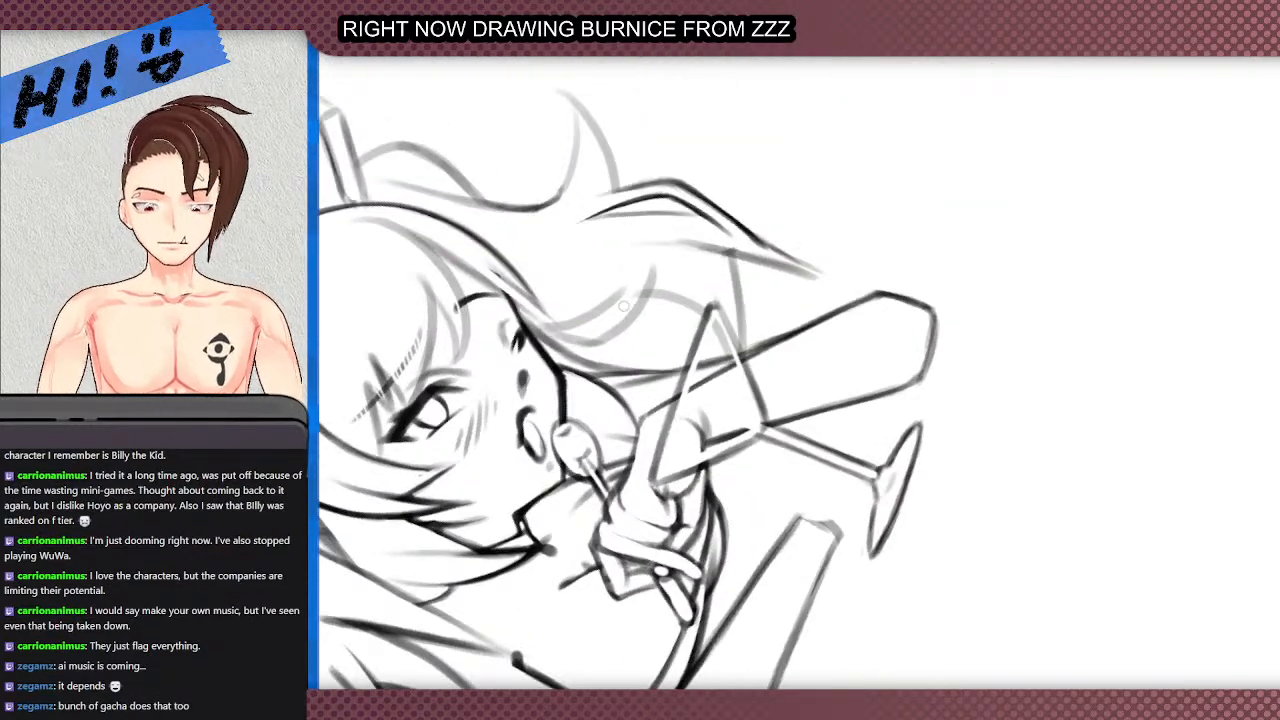
scroll(666, 314, down, 1)
scroll(672, 306, up, 1)
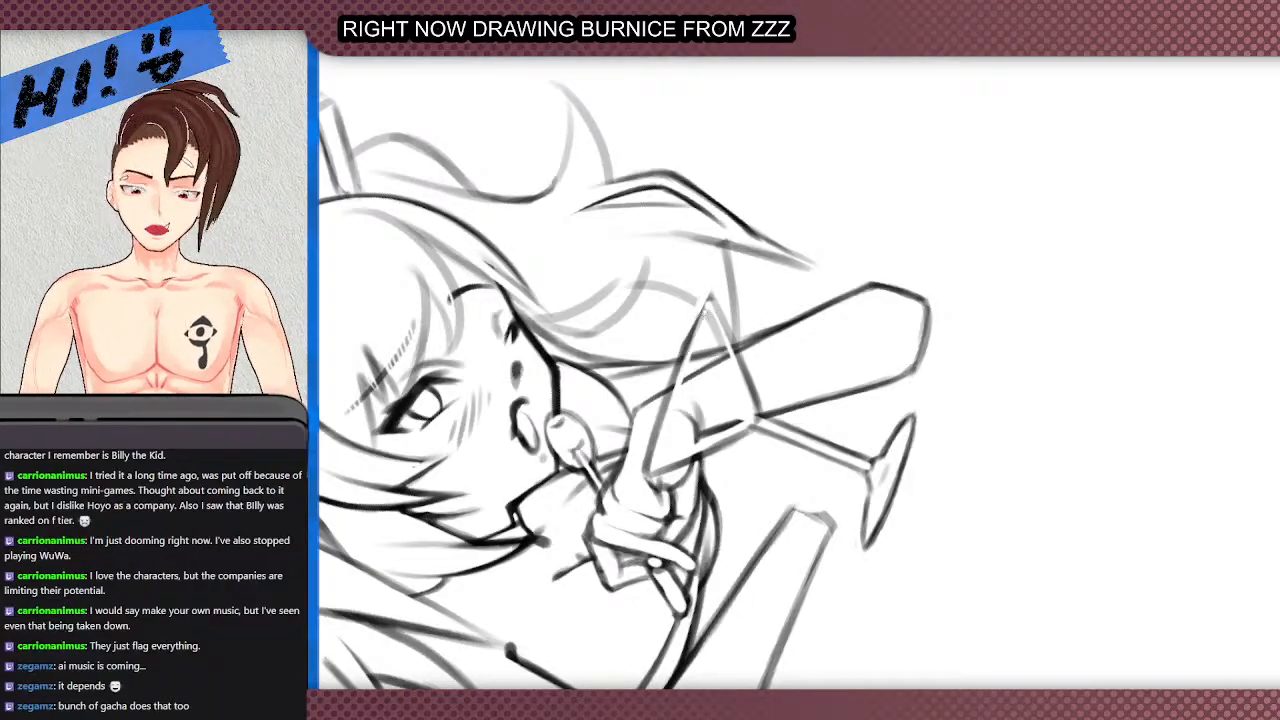
scroll(700, 320, up, 1)
drag(705, 314, 642, 292)
scroll(602, 306, down, 5)
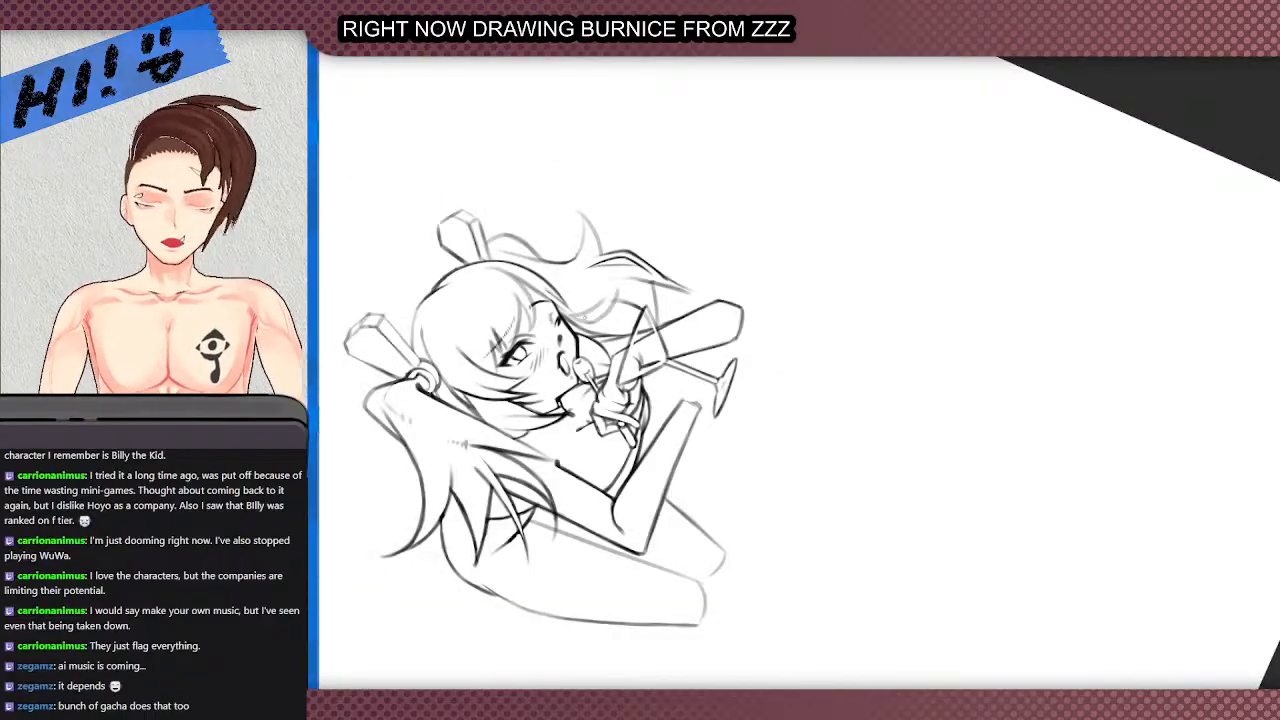
scroll(590, 330, down, 2)
key(5)
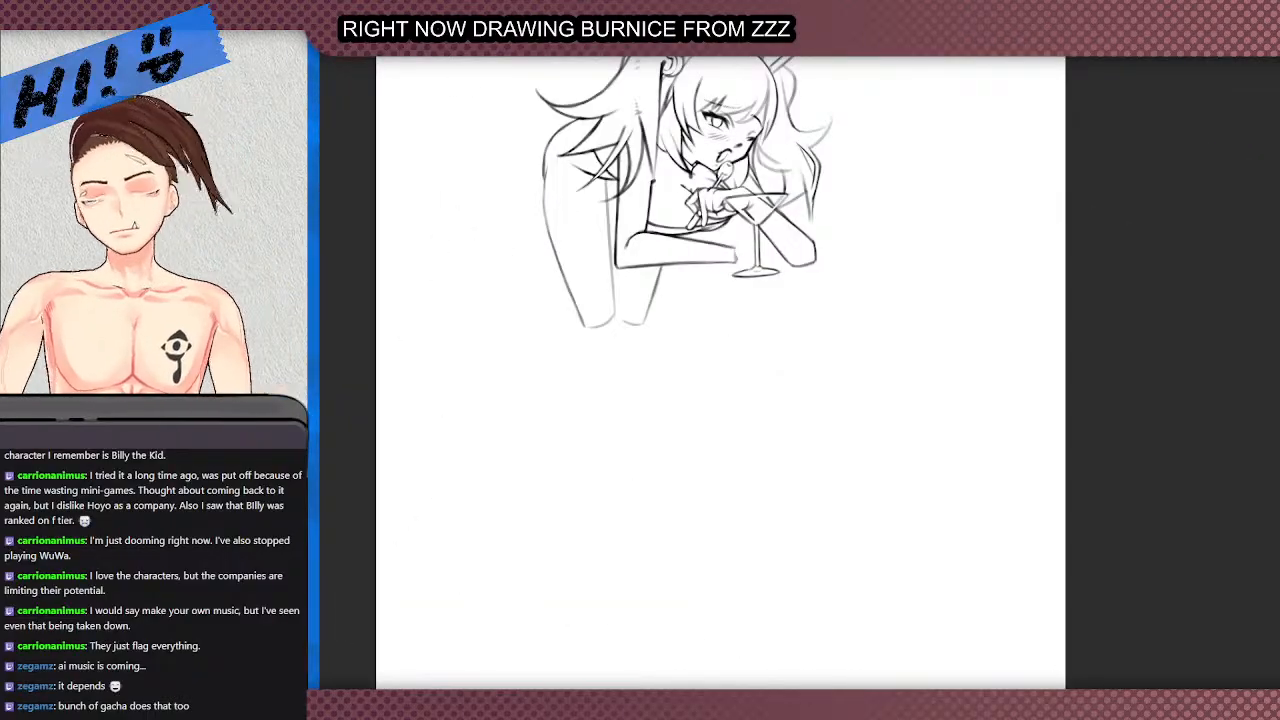
- Rotate the canvas, redraw the glass rim as a straighter, darker line, and return the canvas upright
drag(1130, 586, 523, 651)
scroll(546, 592, down, 2)
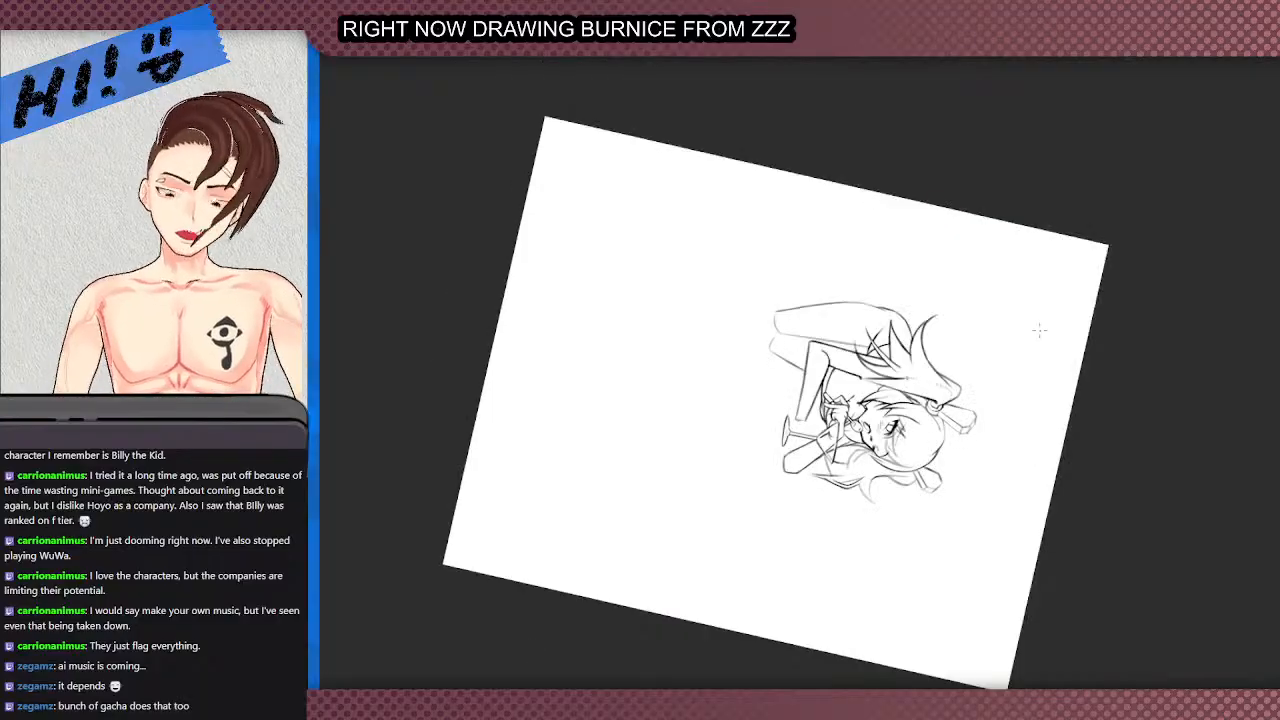
scroll(929, 394, up, 5)
scroll(647, 499, up, 2)
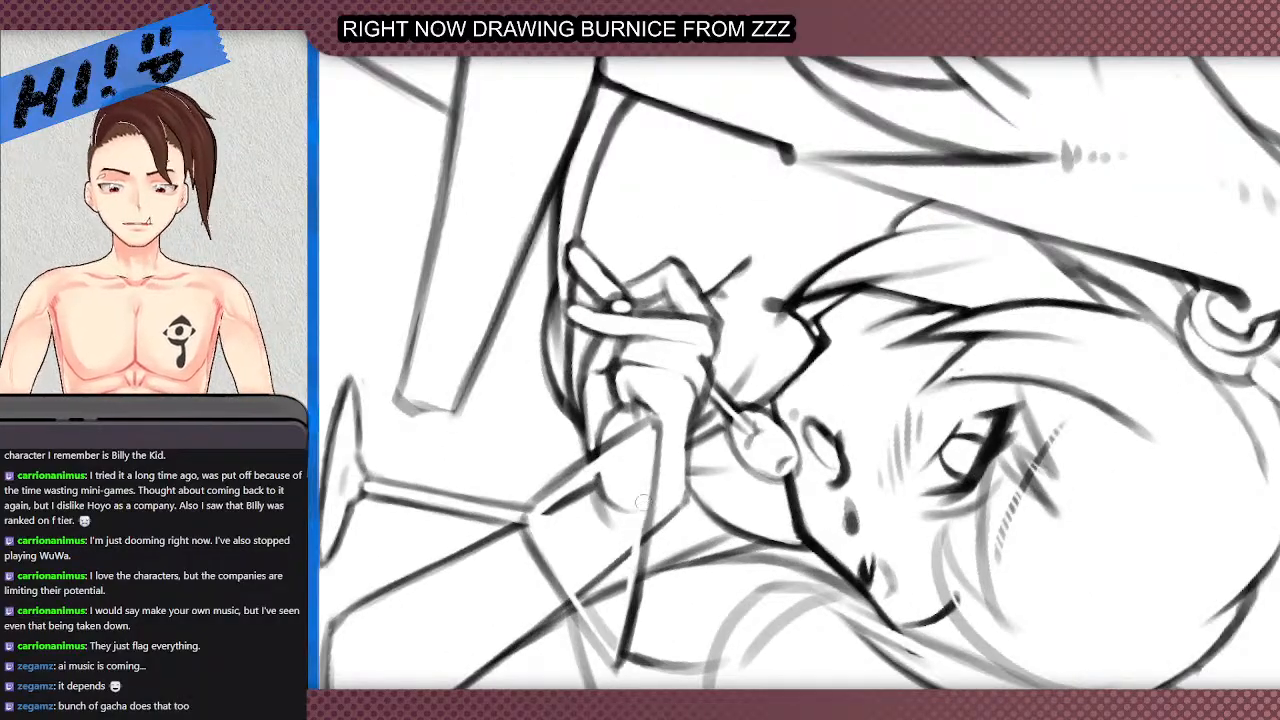
drag(660, 420, 640, 585)
scroll(645, 535, down, 3)
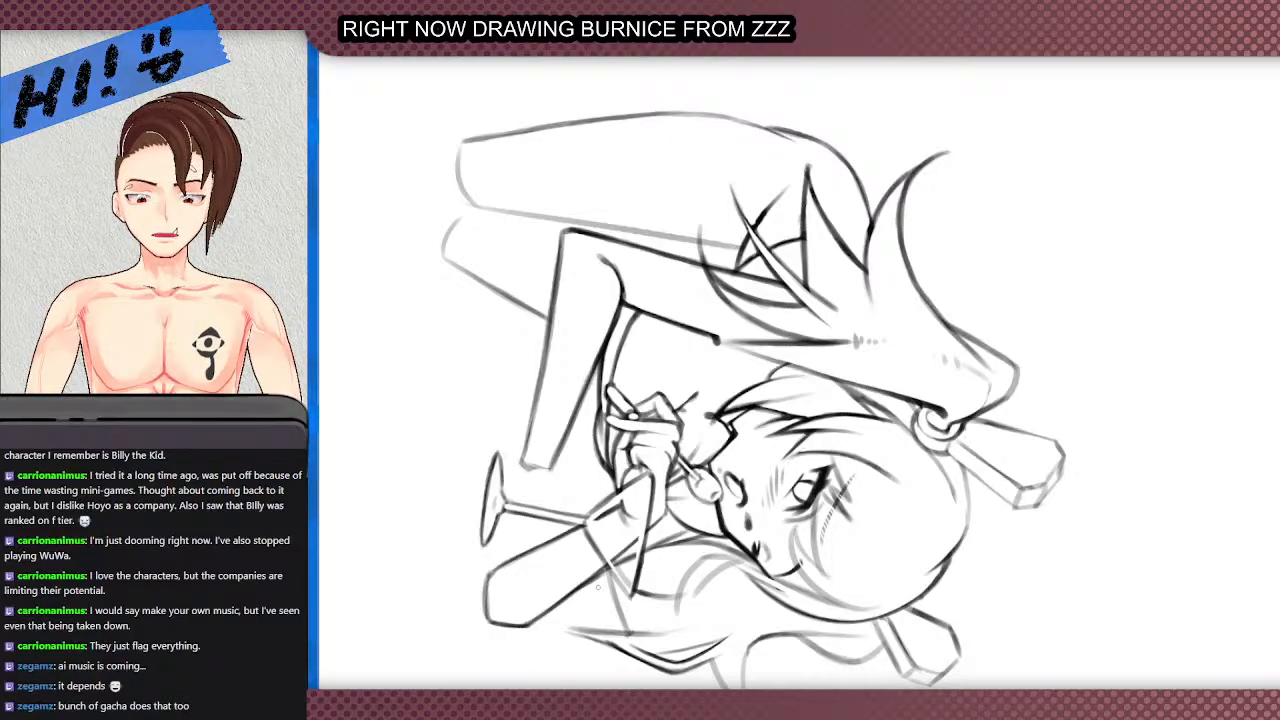
scroll(566, 668, up, 3)
key(5)
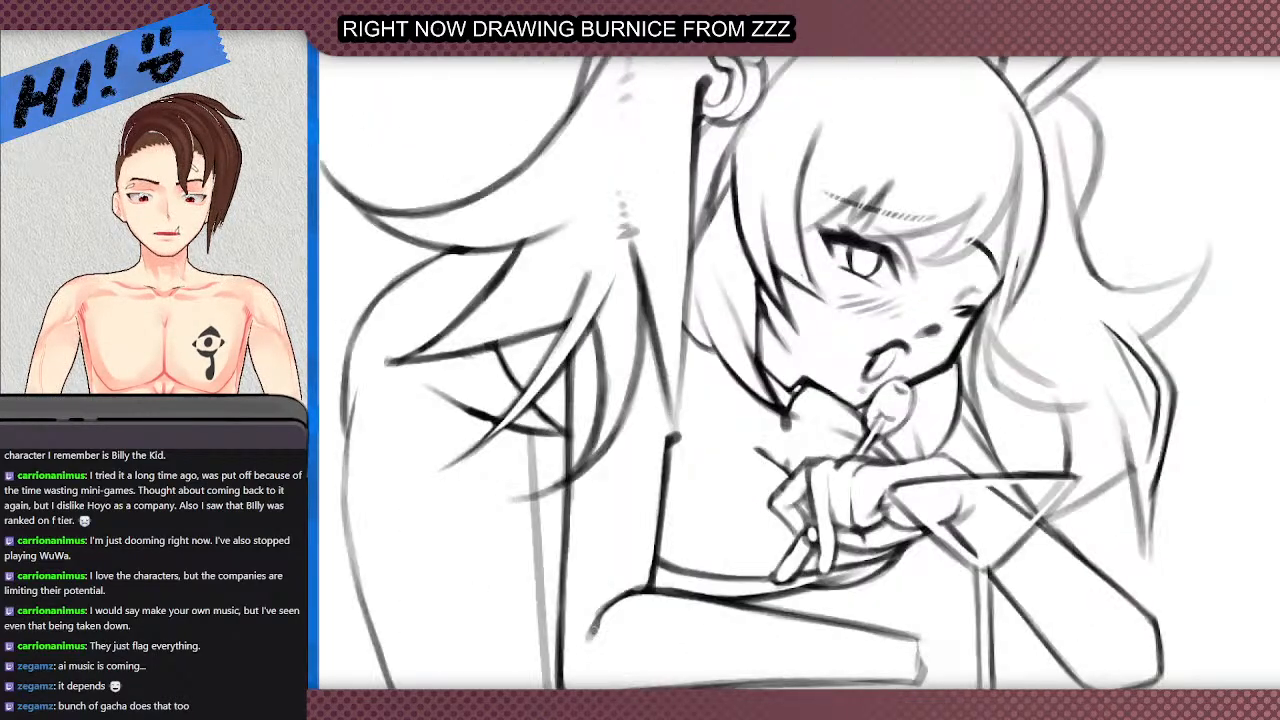
- Clean up the glass rim's pointed corner nearest the hanging hair
scroll(940, 485, up, 3)
drag(1061, 463, 1085, 474)
scroll(650, 393, down, 3)
scroll(568, 358, down, 2)
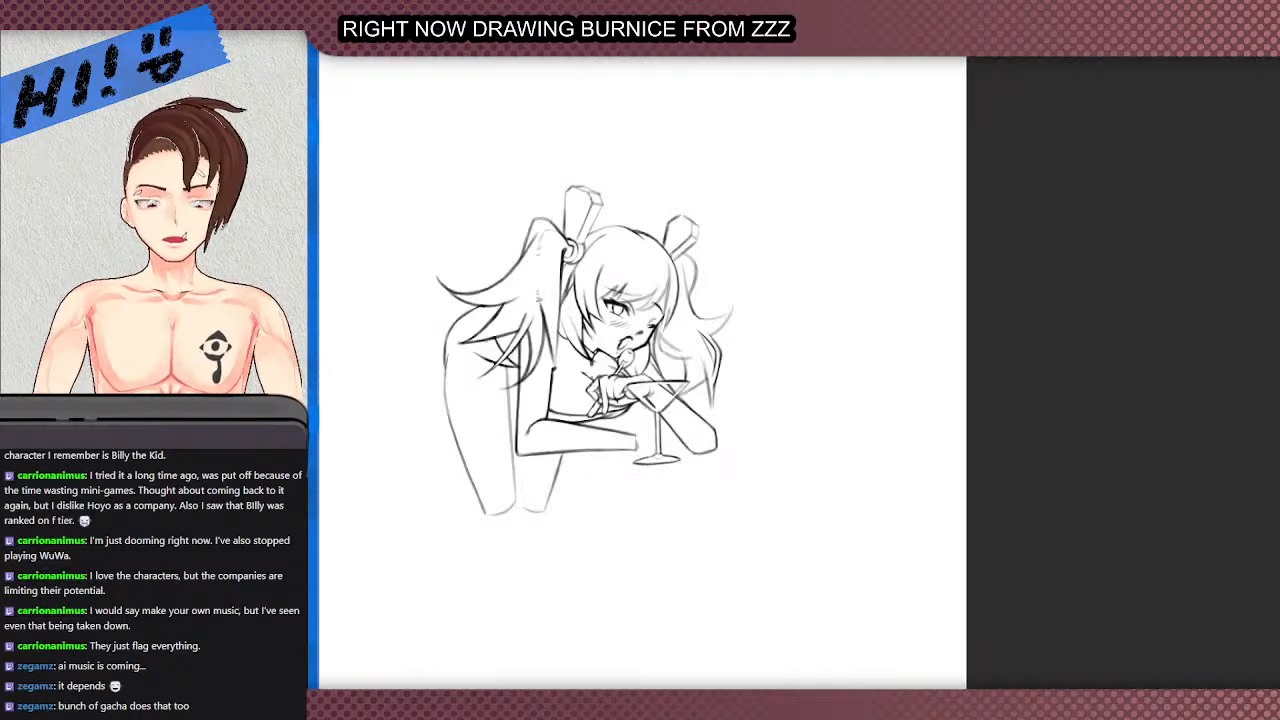
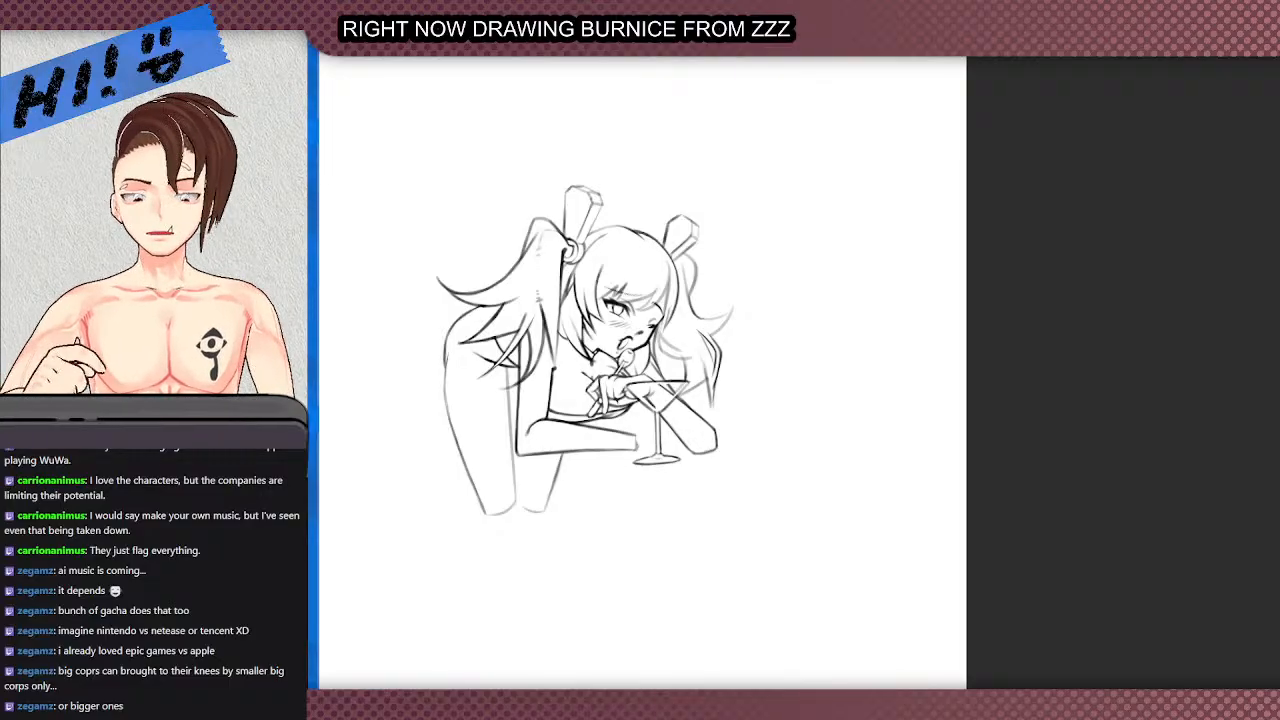
- Darken and smooth the upper outer line of the near leg from the hip down along the thigh
scroll(735, 423, down, 4)
scroll(640, 482, up, 6)
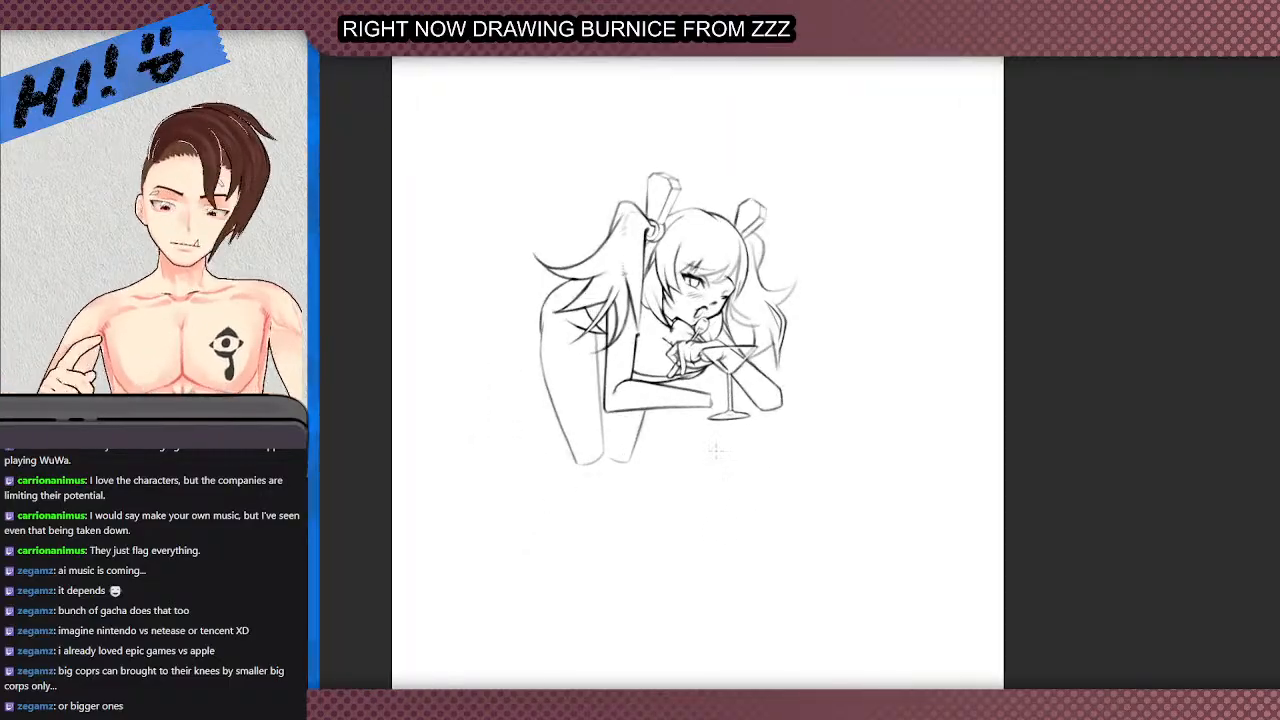
scroll(586, 319, up, 2)
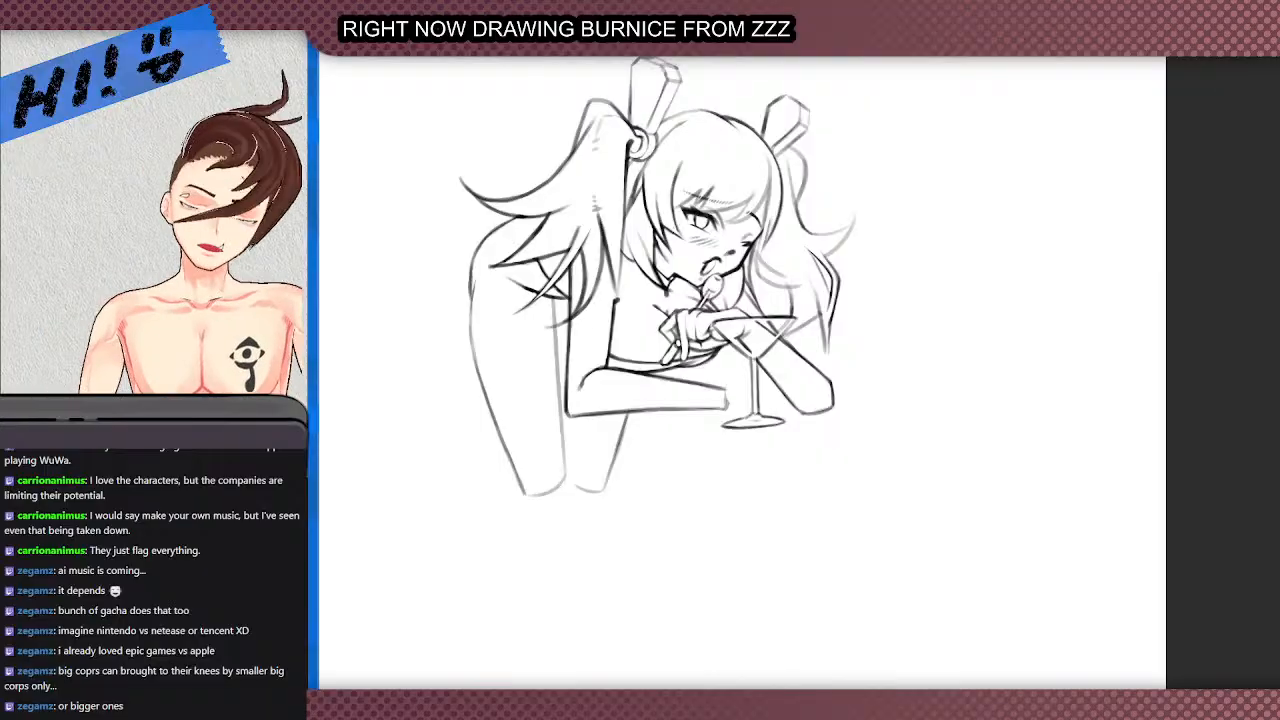
scroll(480, 265, up, 3)
drag(480, 262, 470, 404)
drag(467, 330, 468, 418)
drag(465, 352, 474, 442)
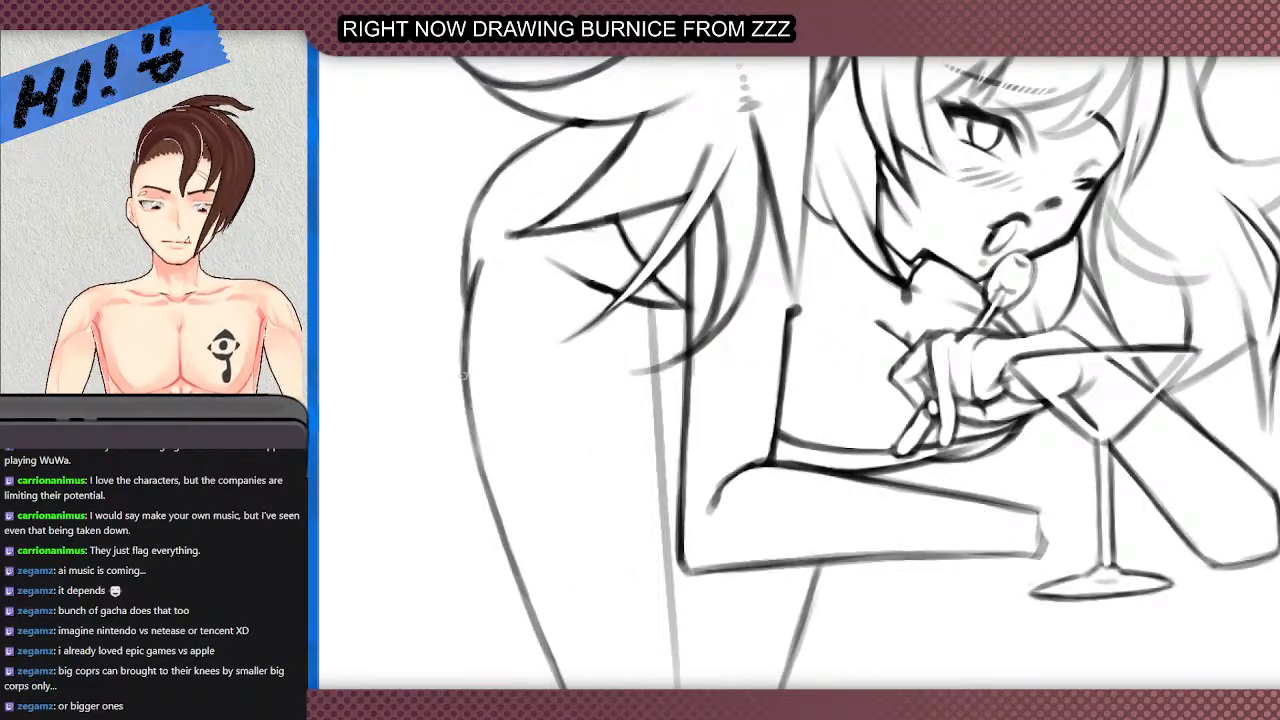
drag(465, 378, 483, 482)
drag(469, 412, 497, 508)
scroll(462, 315, down, 2)
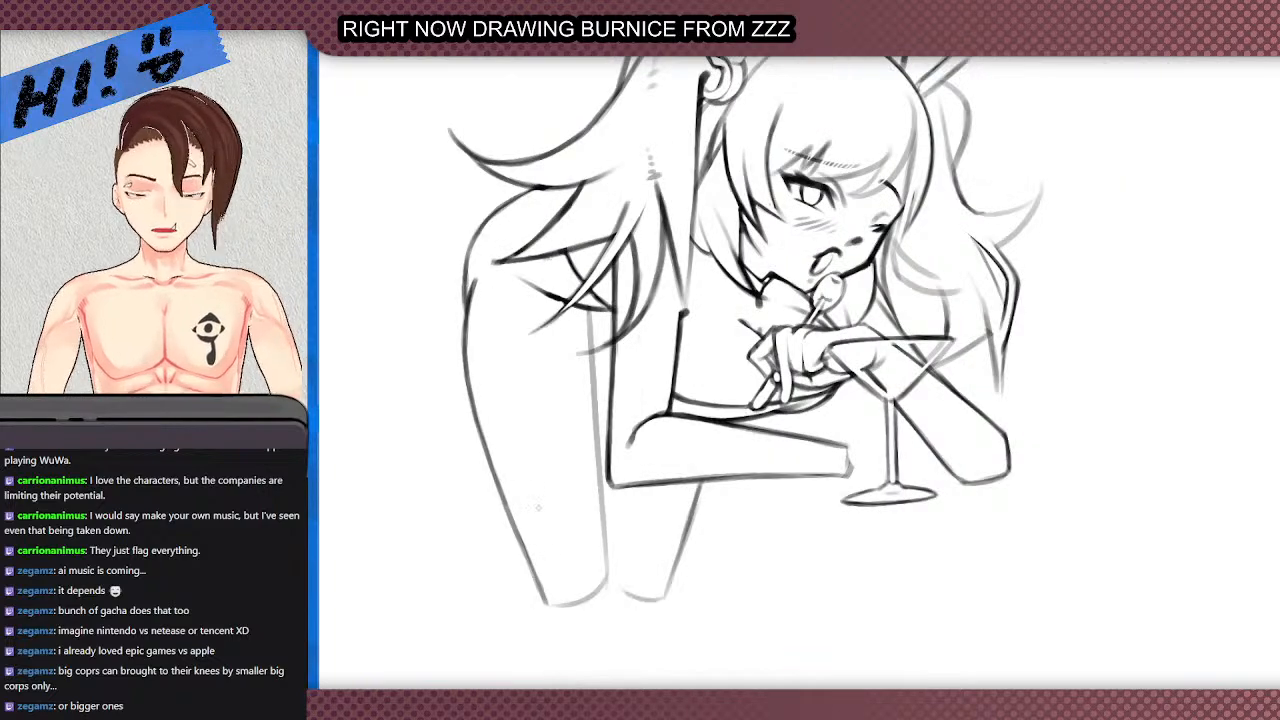
- Close the cut-off lower ends of both legs with darker, rounded lines
scroll(525, 568, up, 2)
drag(525, 562, 549, 613)
scroll(509, 475, down, 3)
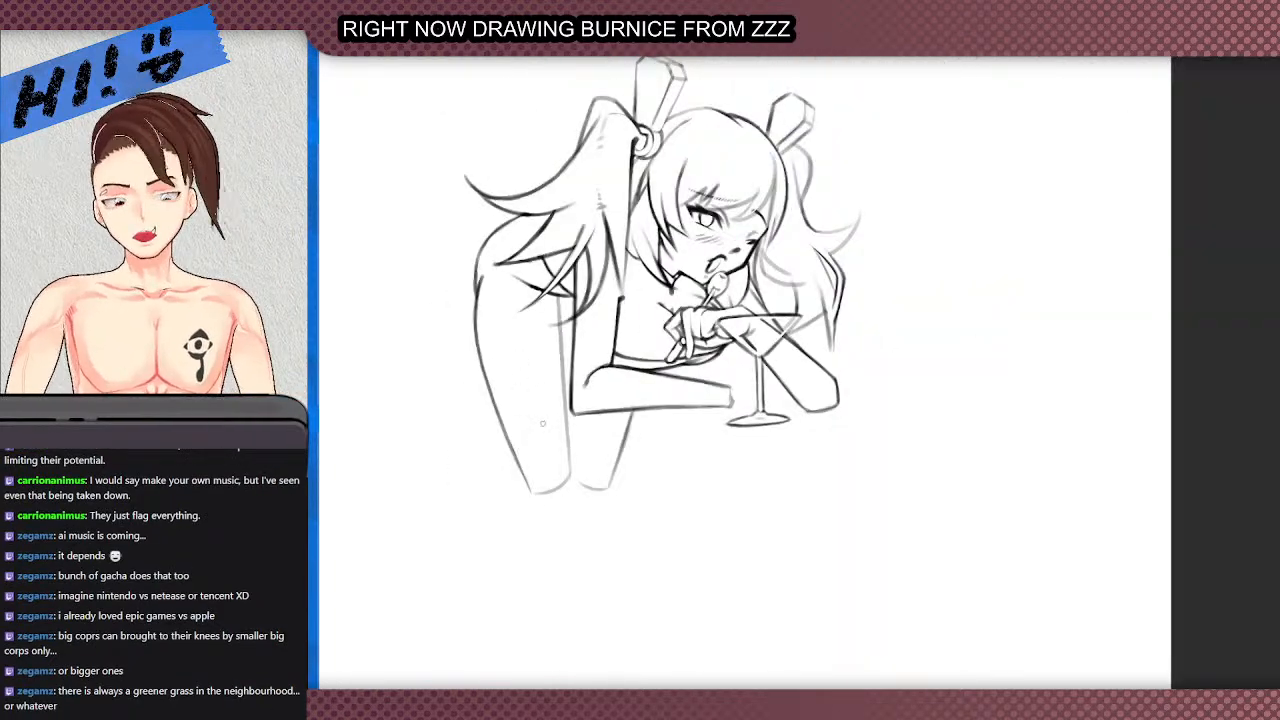
scroll(476, 447, up, 2)
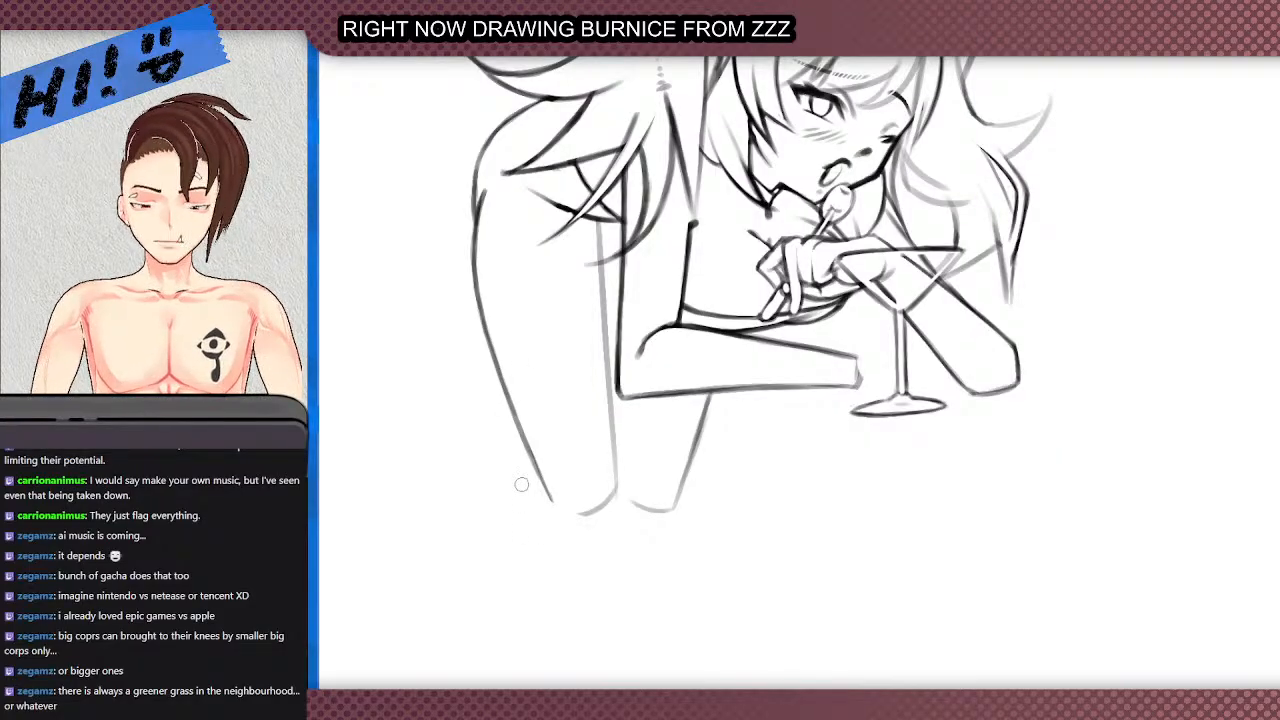
scroll(520, 486, up, 1)
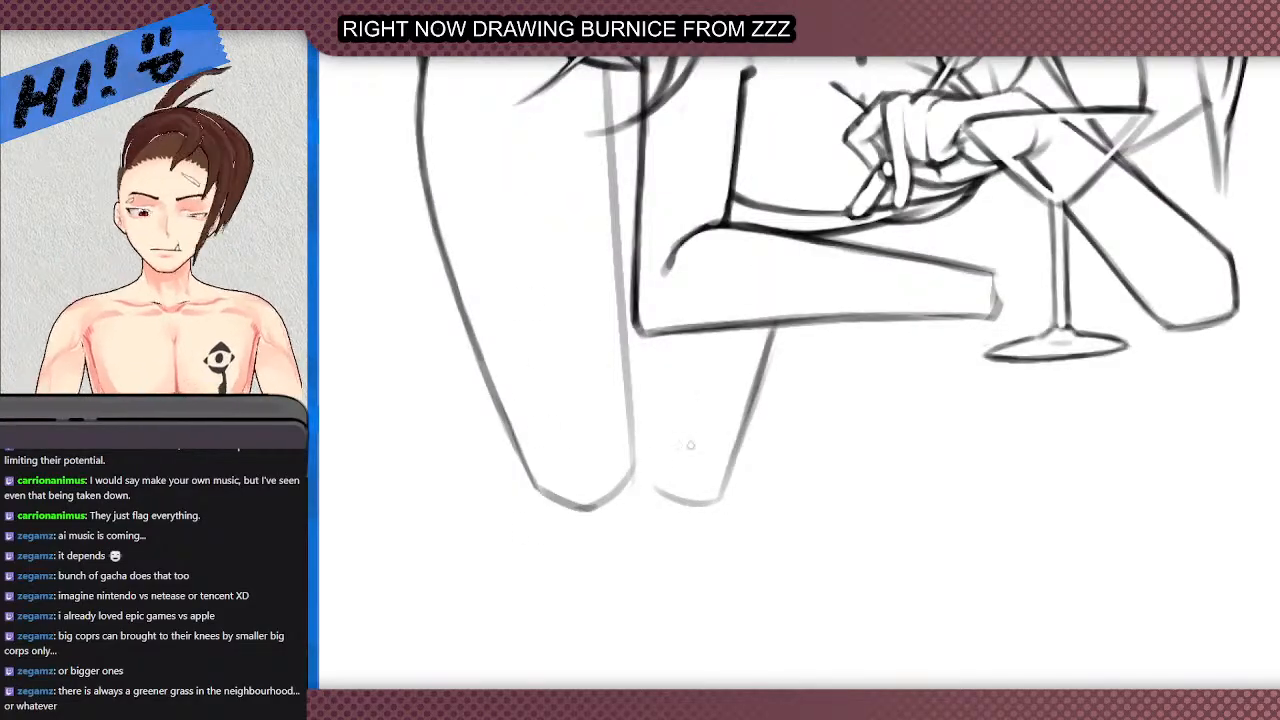
mouse_move(731, 464)
mouse_down()
mouse_move(700, 492)
mouse_move(660, 492)
mouse_up()
scroll(600, 416, down, 3)
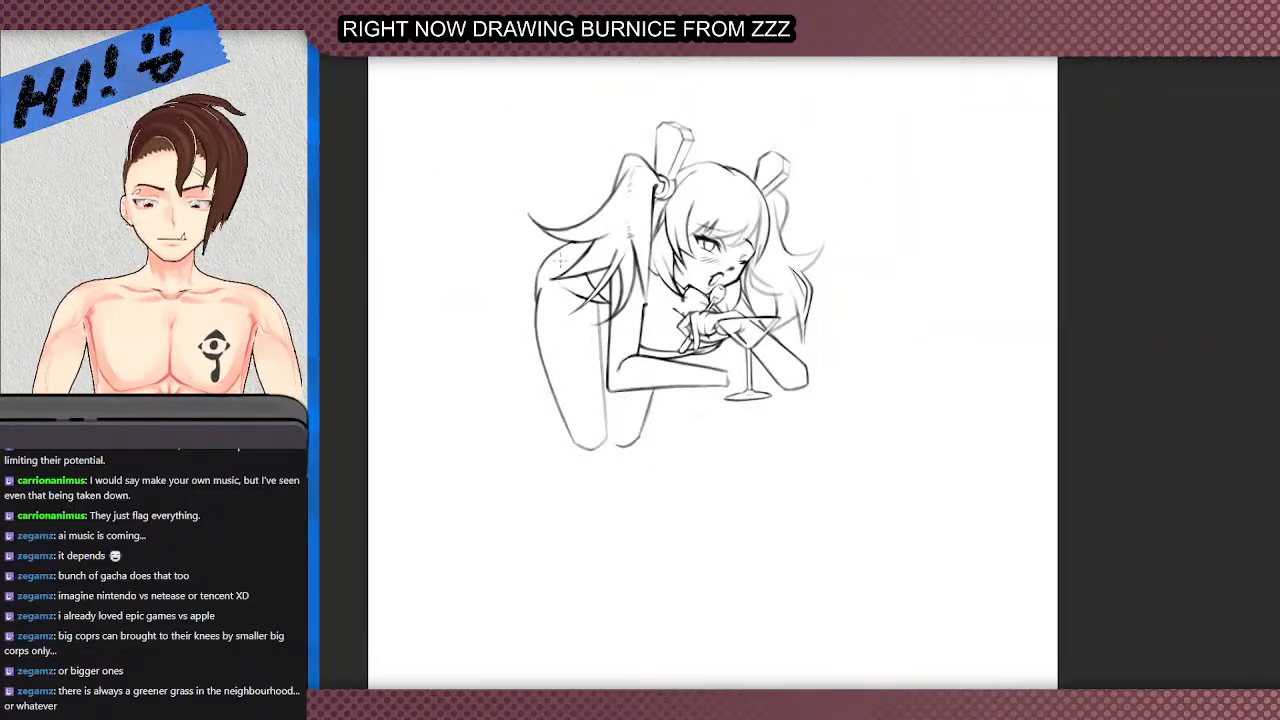
scroll(595, 268, up, 1)
scroll(509, 272, down, 1)
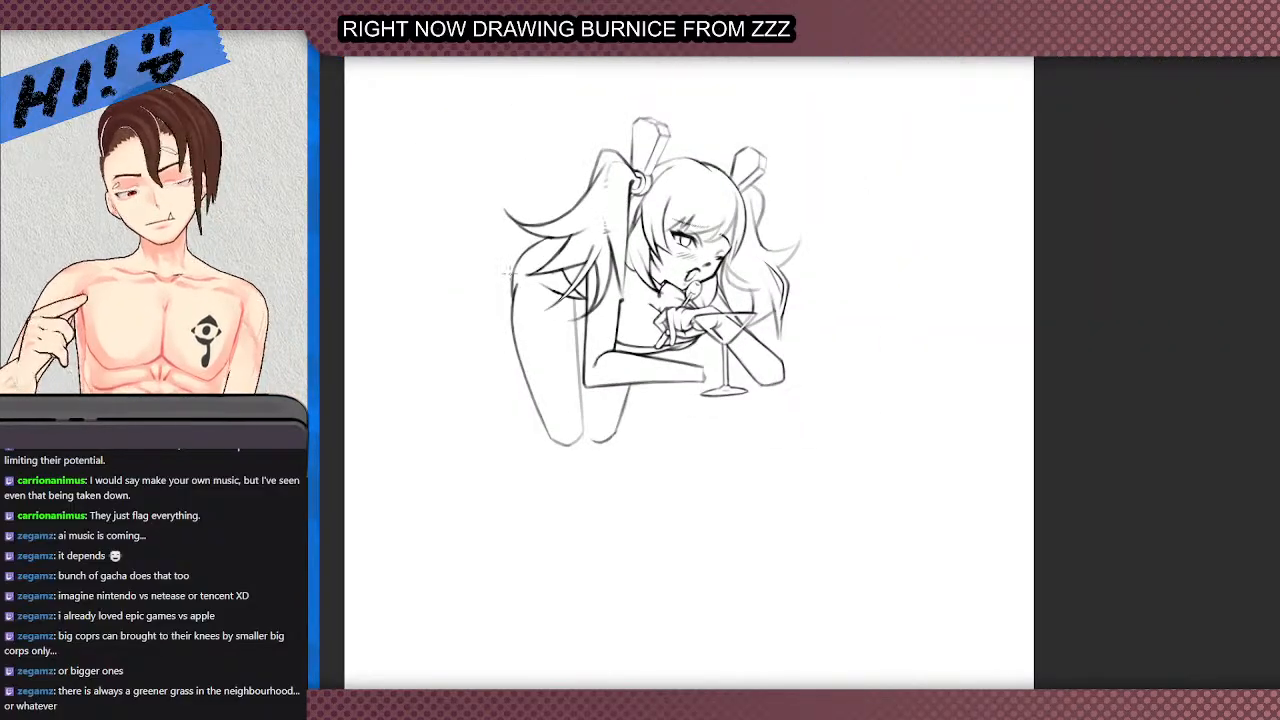
scroll(509, 272, down, 1)
scroll(628, 283, up, 1)
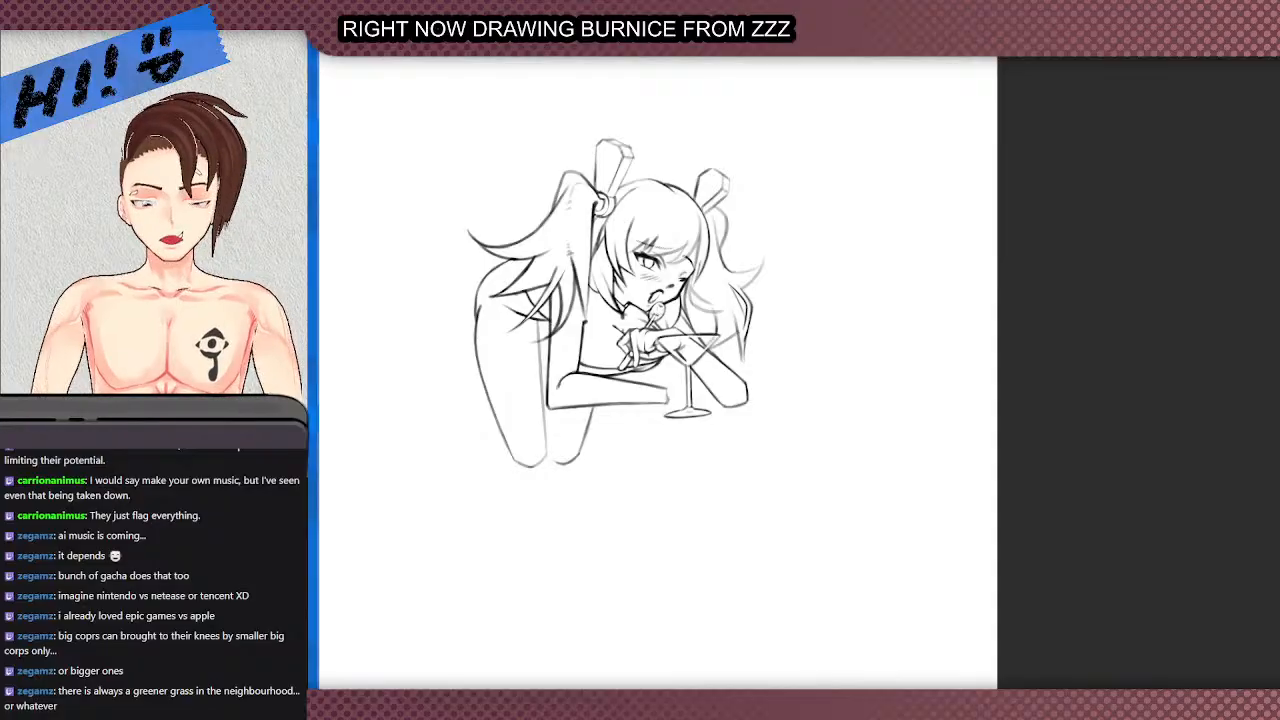
- Sketch the wrist line, the back of the hand and the palm's rounded heel at the end of the near forearm
scroll(628, 283, up, 1)
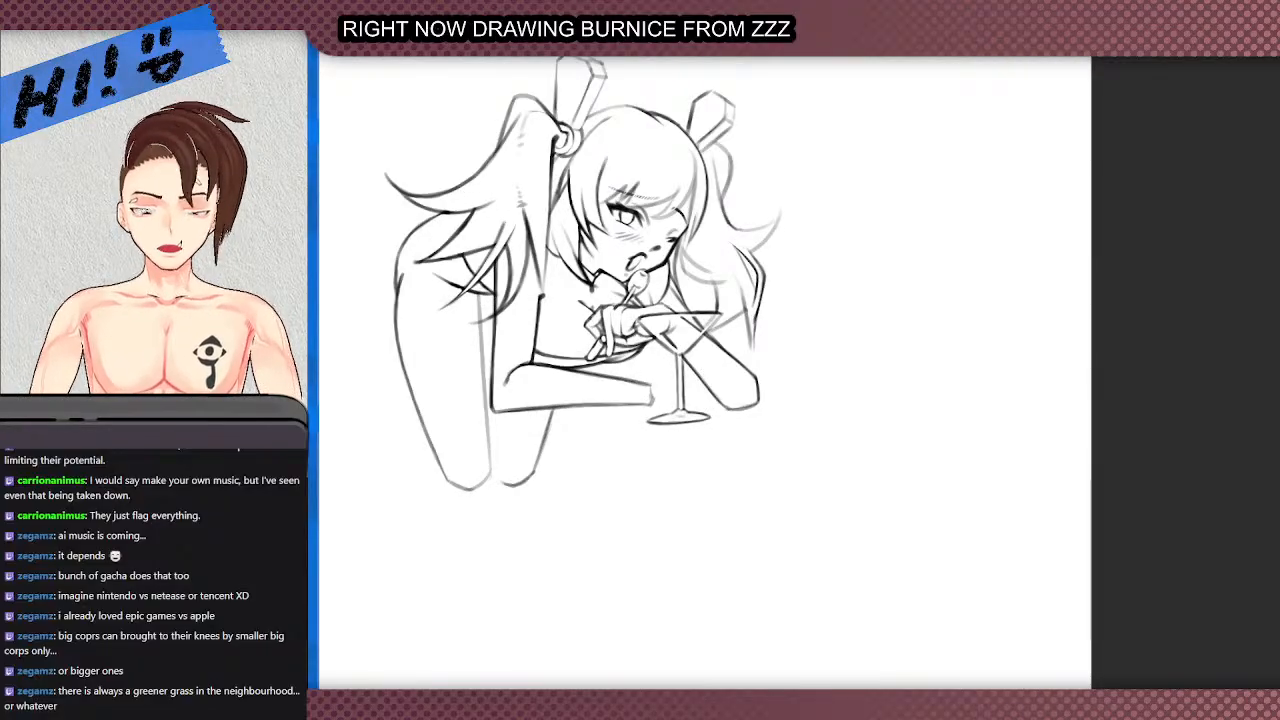
scroll(640, 370, up, 1)
scroll(640, 370, up, 1)
mouse_move(612, 394)
mouse_down()
mouse_move(641, 366)
mouse_move(620, 366)
mouse_move(576, 430)
mouse_up()
key(ctrl+z)
key(ctrl+z)
drag(630, 455, 560, 456)
mouse_move(584, 442)
mouse_down()
mouse_move(630, 444)
mouse_move(591, 457)
mouse_move(548, 434)
mouse_move(604, 444)
mouse_move(615, 395)
mouse_up()
key(ctrl+z)
key(ctrl+z)
key(ctrl+z)
key(e)
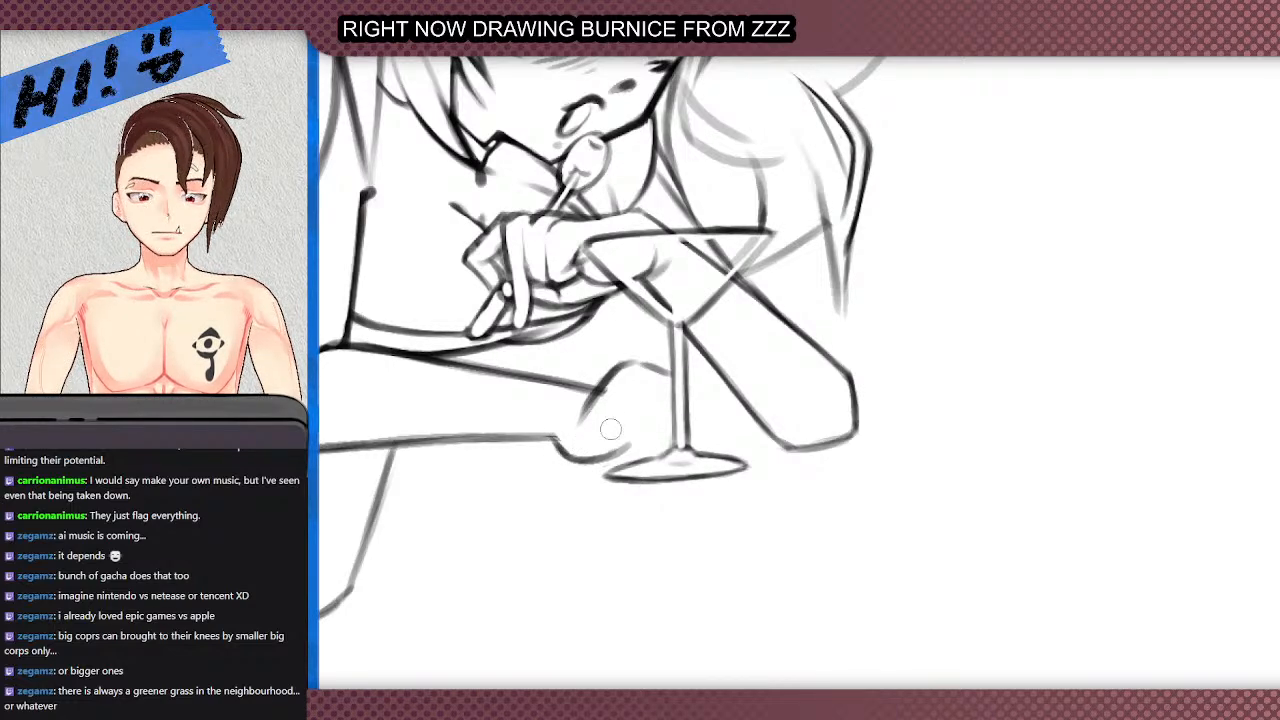
- Block in the resting hand's lower edge and sloping finger line across the glass stem, rotating the canvas and returning it upright
drag(688, 447, 748, 443)
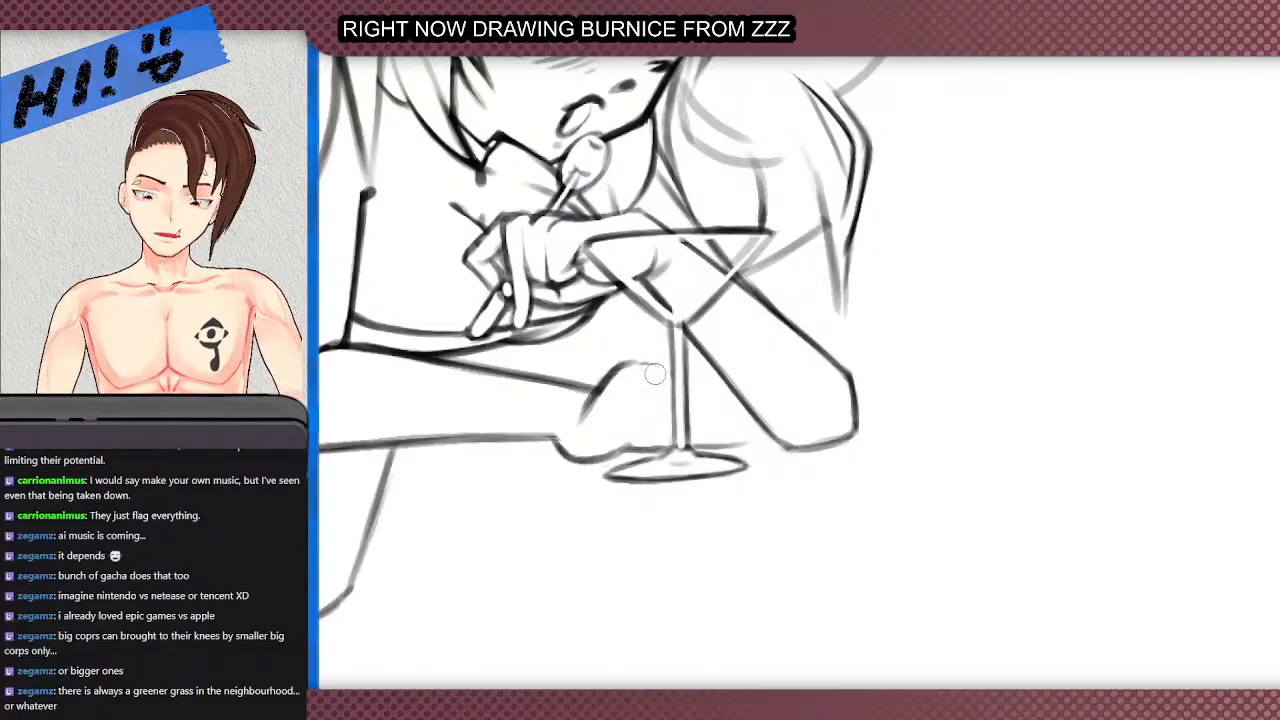
drag(416, 215, 495, 654)
mouse_move(704, 513)
mouse_down()
mouse_move(714, 546)
mouse_move(730, 500)
mouse_up()
key(b)
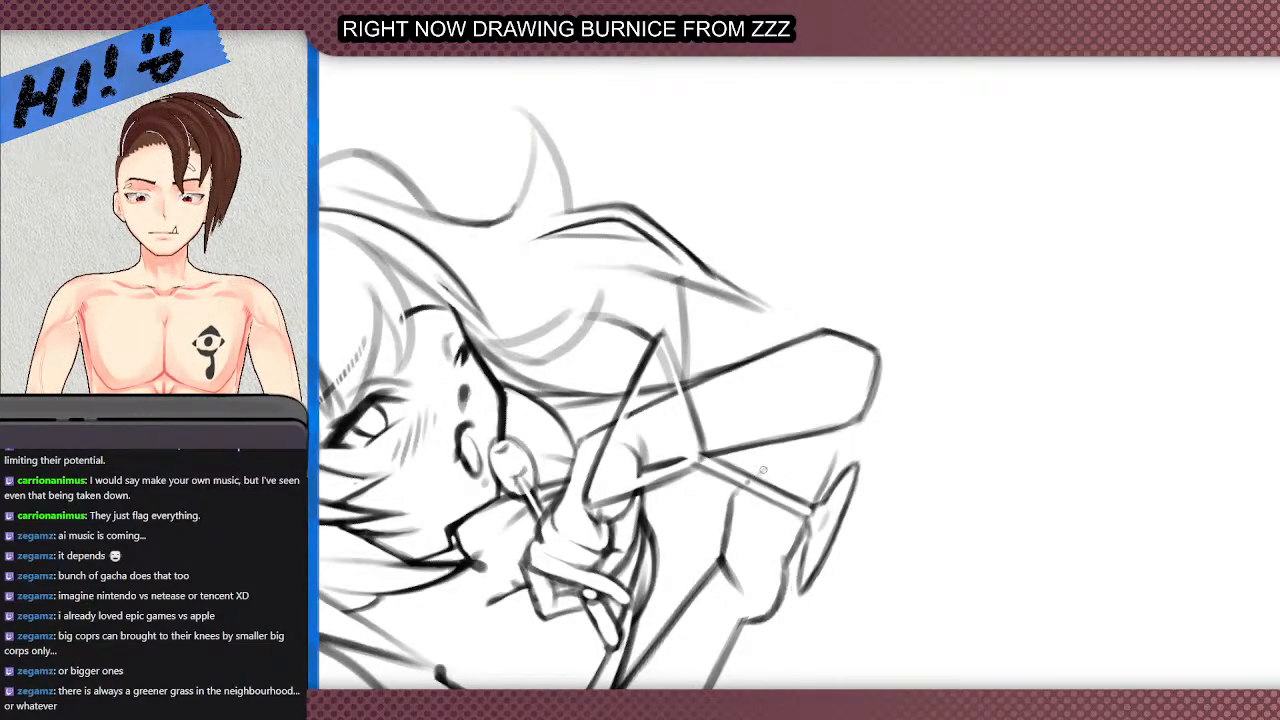
drag(777, 461, 799, 449)
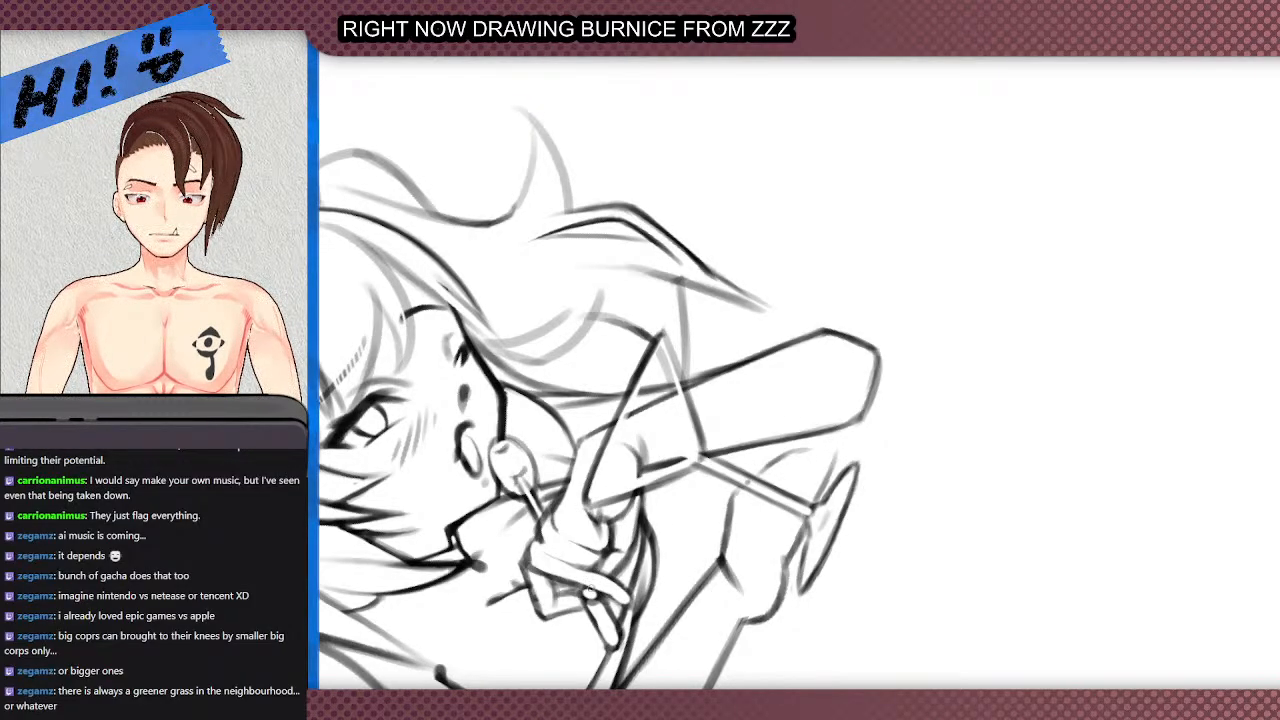
drag(895, 540, 624, 438)
scroll(712, 317, up, 1)
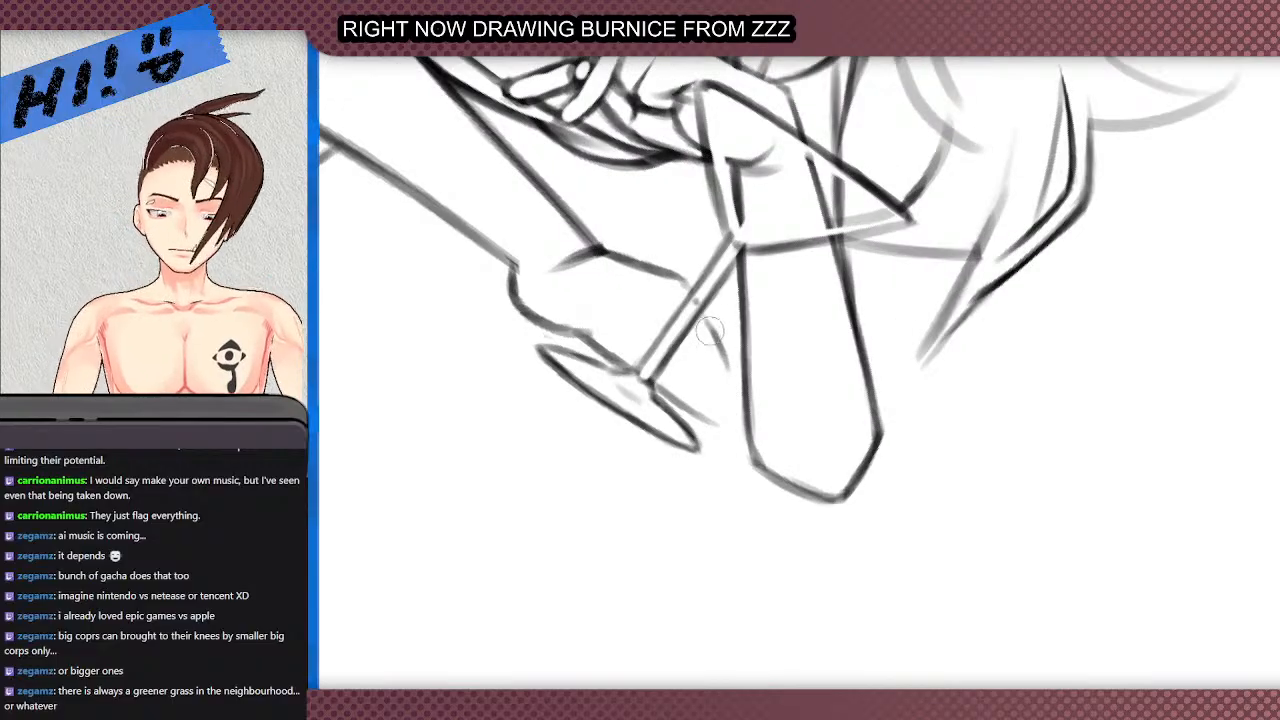
drag(710, 338, 717, 381)
key(ctrl+z)
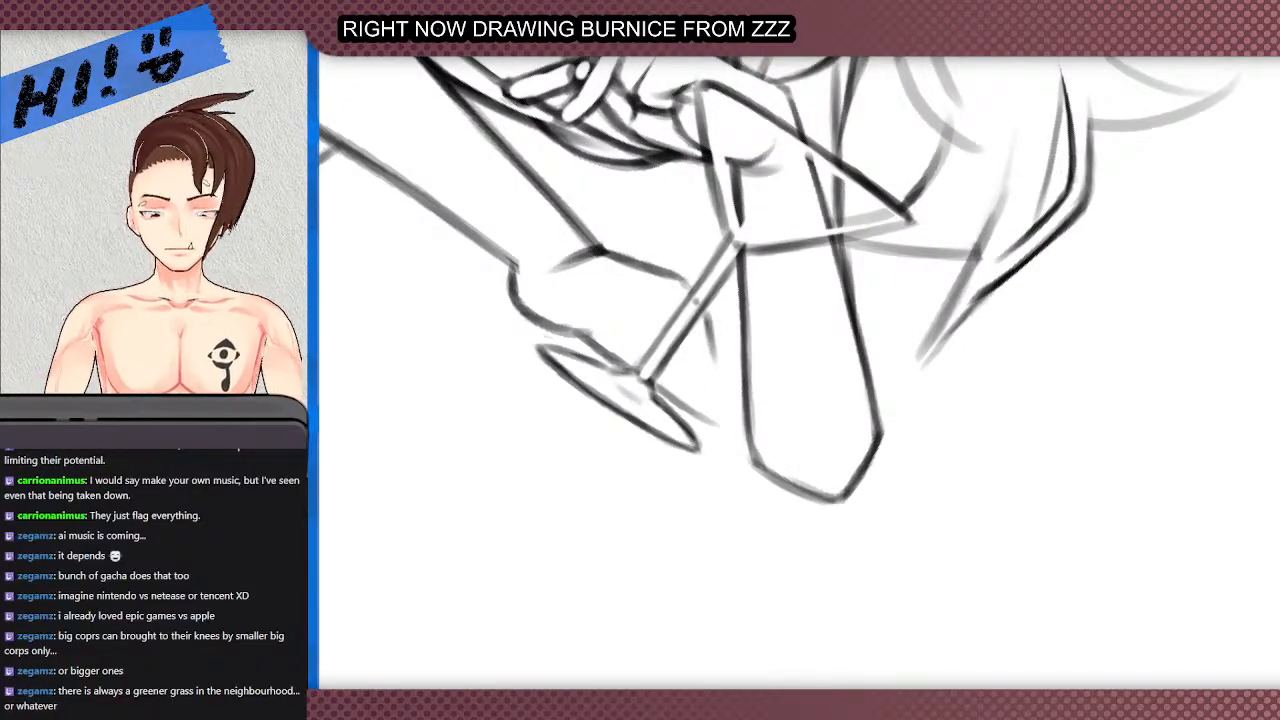
drag(562, 420, 556, 631)
scroll(608, 308, down, 2)
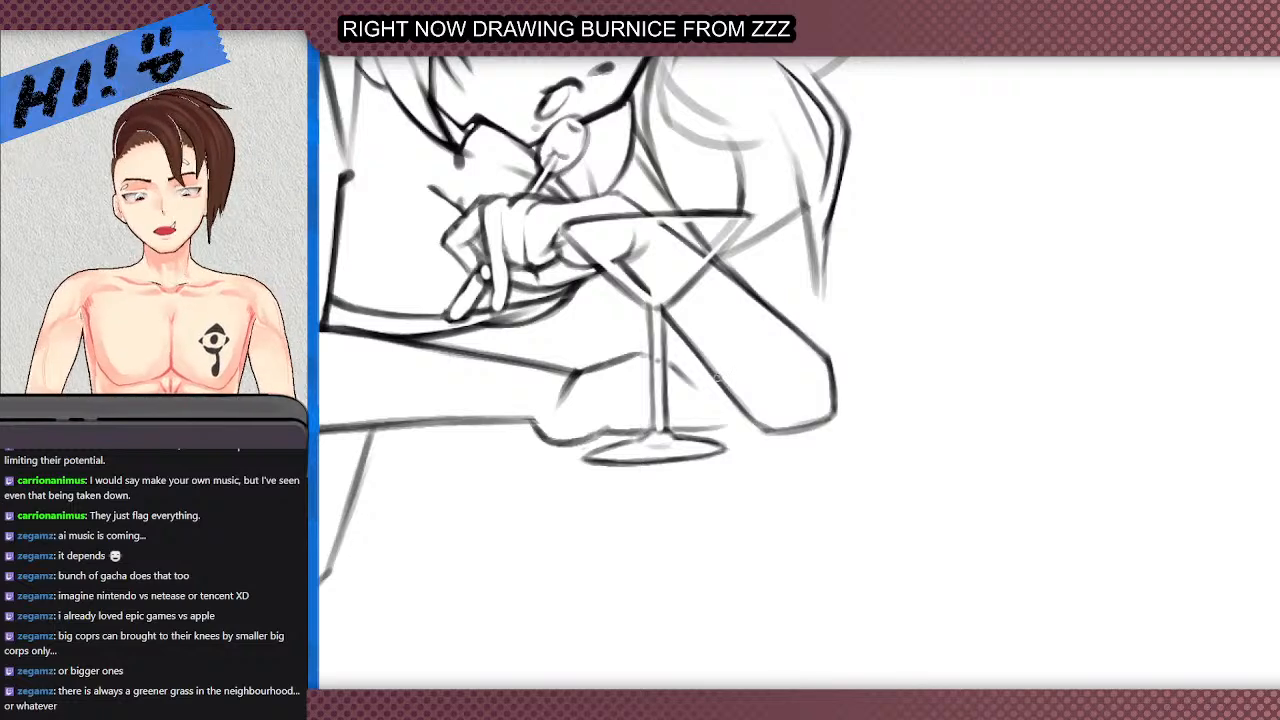
scroll(718, 378, up, 2)
drag(678, 384, 766, 506)
key(ctrl+z)
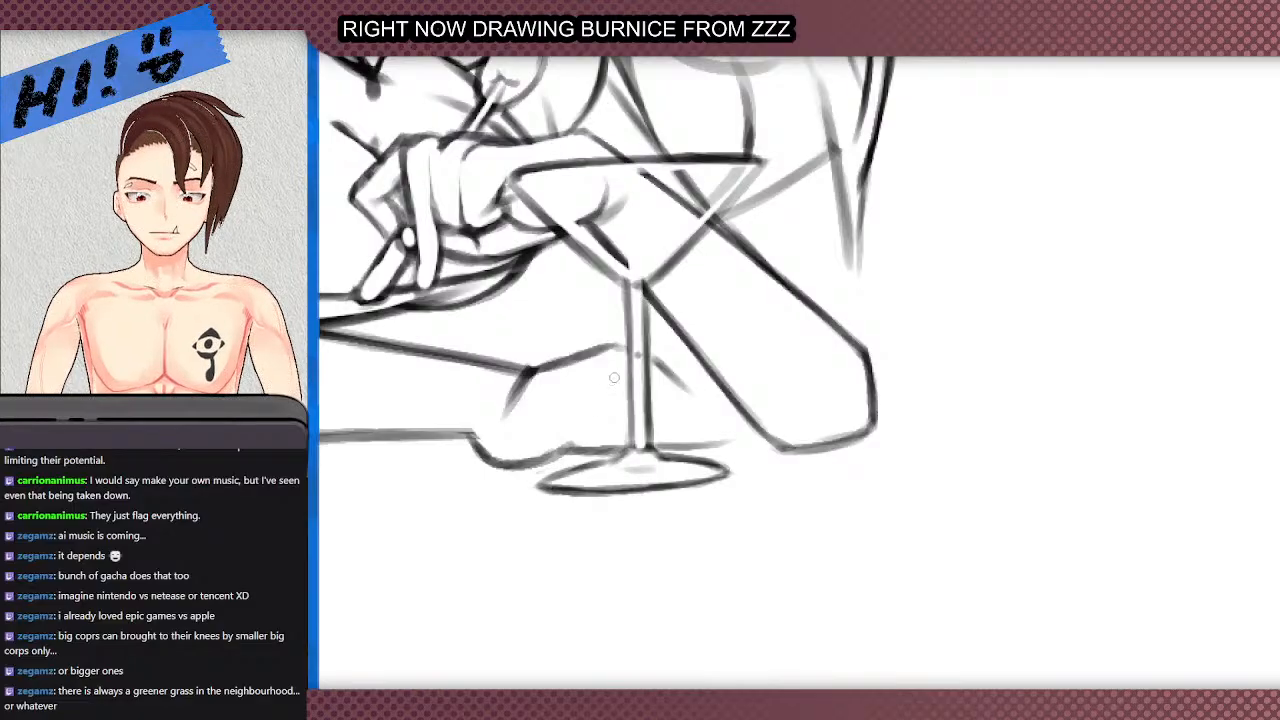
mouse_move(618, 420)
mouse_down()
mouse_move(608, 487)
mouse_move(590, 485)
mouse_move(599, 382)
mouse_up()
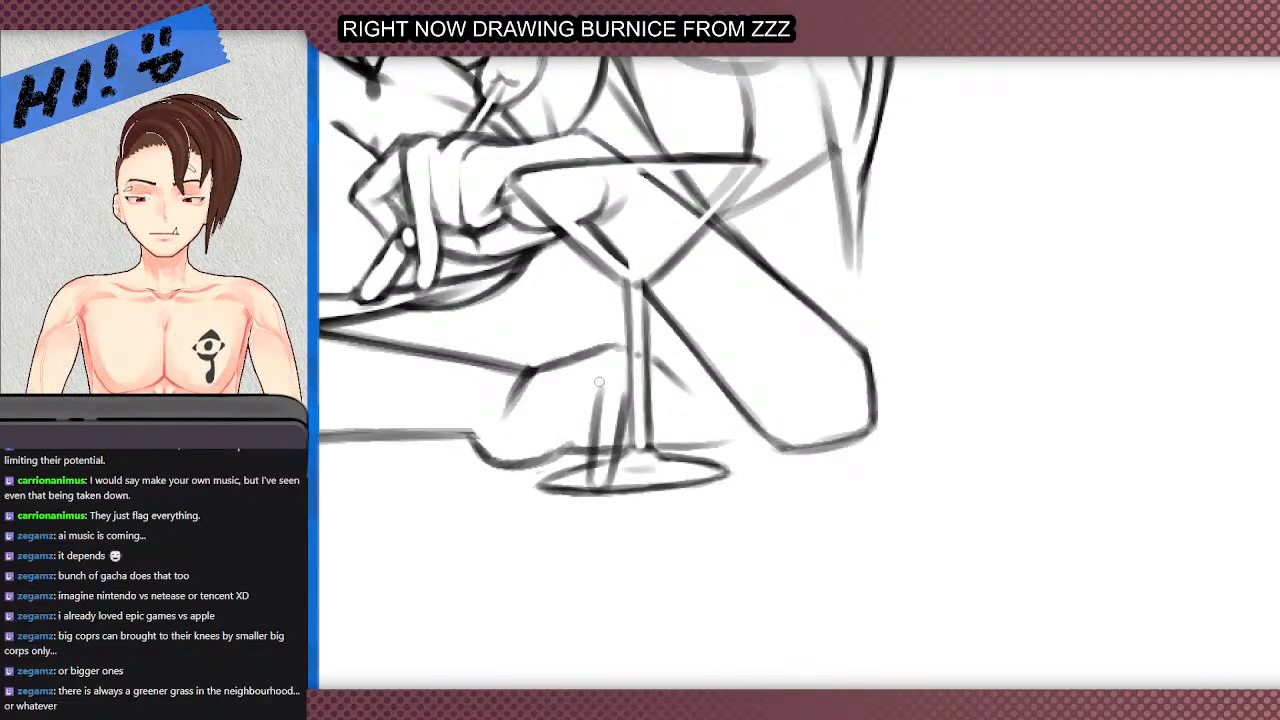
key(ctrl+z)
key(ctrl+z)
key(ctrl+z)
key(ctrl+z)
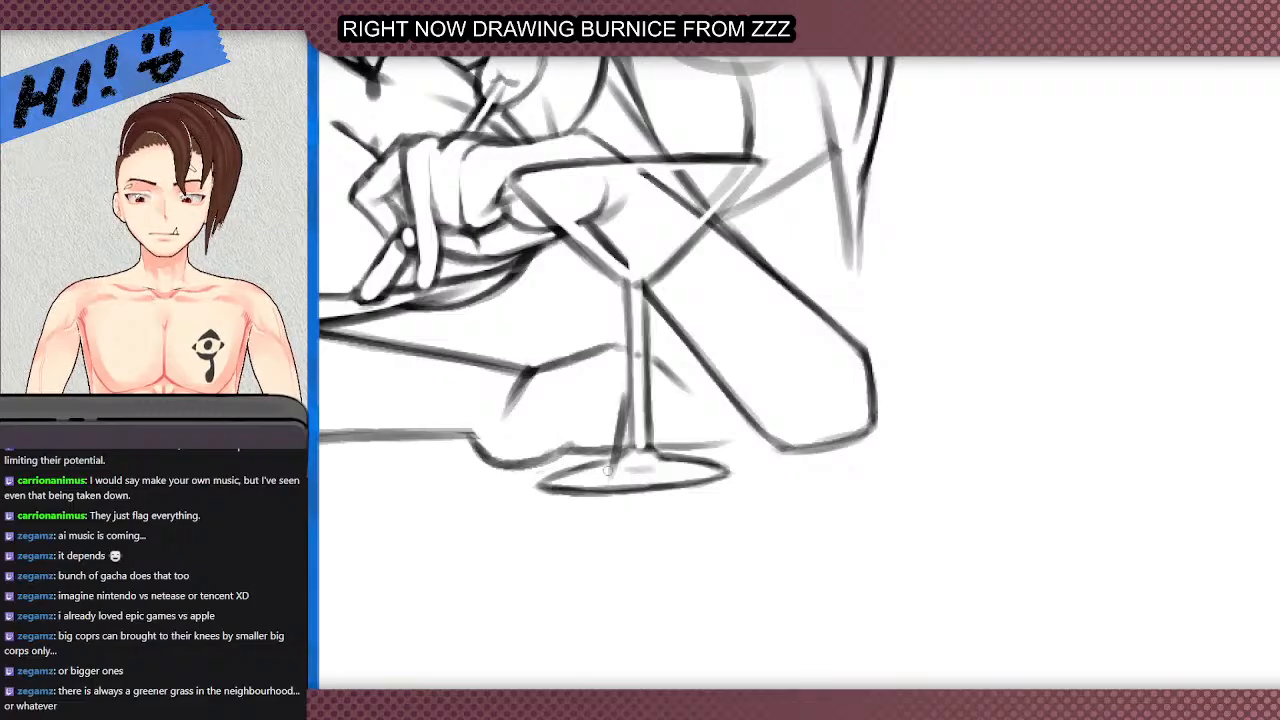
key(ctrl+z)
key(ctrl+z)
key(ctrl+z)
key(ctrl+z)
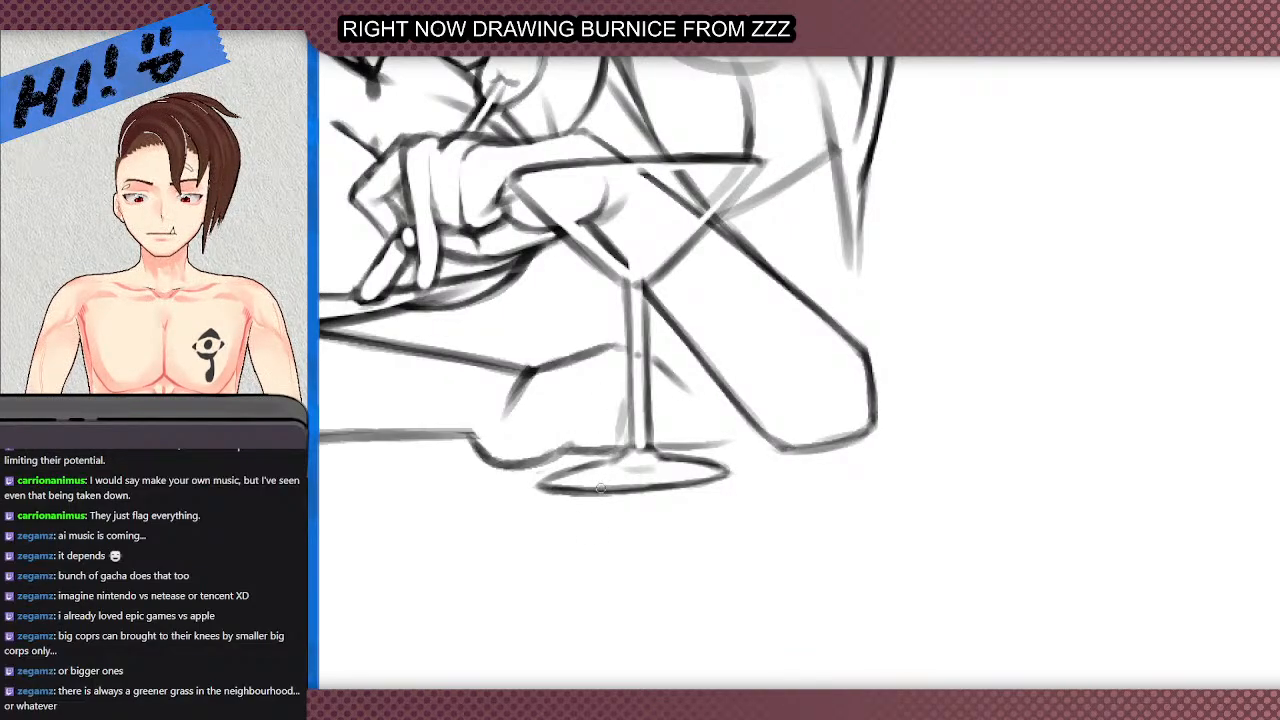
- Try to draw a short, rounded finger in front of the glass base beside the stem
mouse_move(598, 433)
mouse_down()
mouse_move(578, 500)
mouse_move(598, 432)
mouse_move(583, 481)
mouse_up()
drag(586, 410, 617, 364)
drag(604, 436, 626, 390)
scroll(559, 382, down, 2)
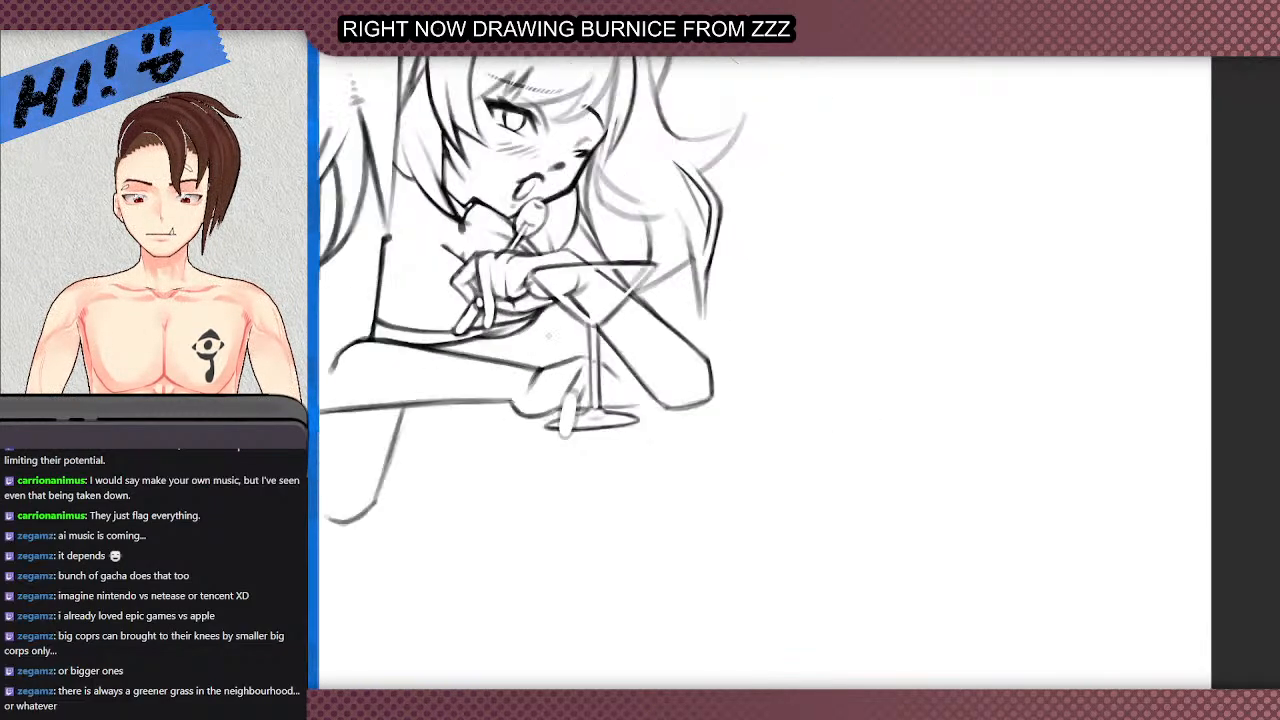
scroll(552, 345, up, 1)
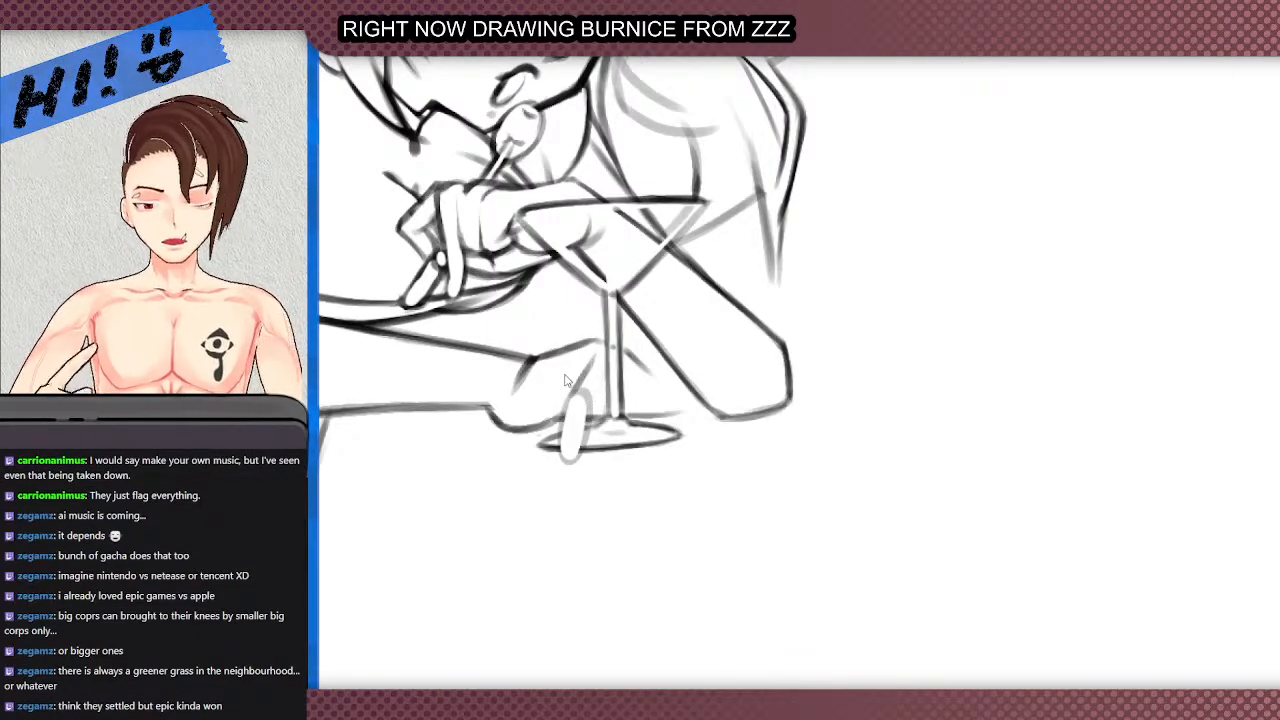
key(ctrl+z)
- Draw two long extended fingers reaching over the glass base and erase the lines they overlap
scroll(564, 374, up, 1)
mouse_move(676, 368)
mouse_down()
mouse_move(749, 467)
mouse_move(721, 471)
mouse_move(681, 409)
mouse_move(600, 357)
mouse_move(616, 380)
mouse_move(617, 358)
mouse_move(685, 492)
mouse_move(651, 487)
mouse_move(664, 493)
mouse_move(636, 438)
mouse_up()
key(ctrl+z)
mouse_move(681, 482)
mouse_down()
mouse_move(675, 494)
mouse_move(656, 480)
mouse_move(616, 402)
mouse_move(637, 430)
mouse_move(715, 450)
mouse_move(680, 398)
mouse_up()
key(e)
mouse_move(640, 361)
mouse_down()
mouse_move(663, 422)
mouse_move(616, 333)
mouse_move(635, 337)
mouse_move(618, 361)
mouse_move(670, 403)
mouse_up()
key(b)
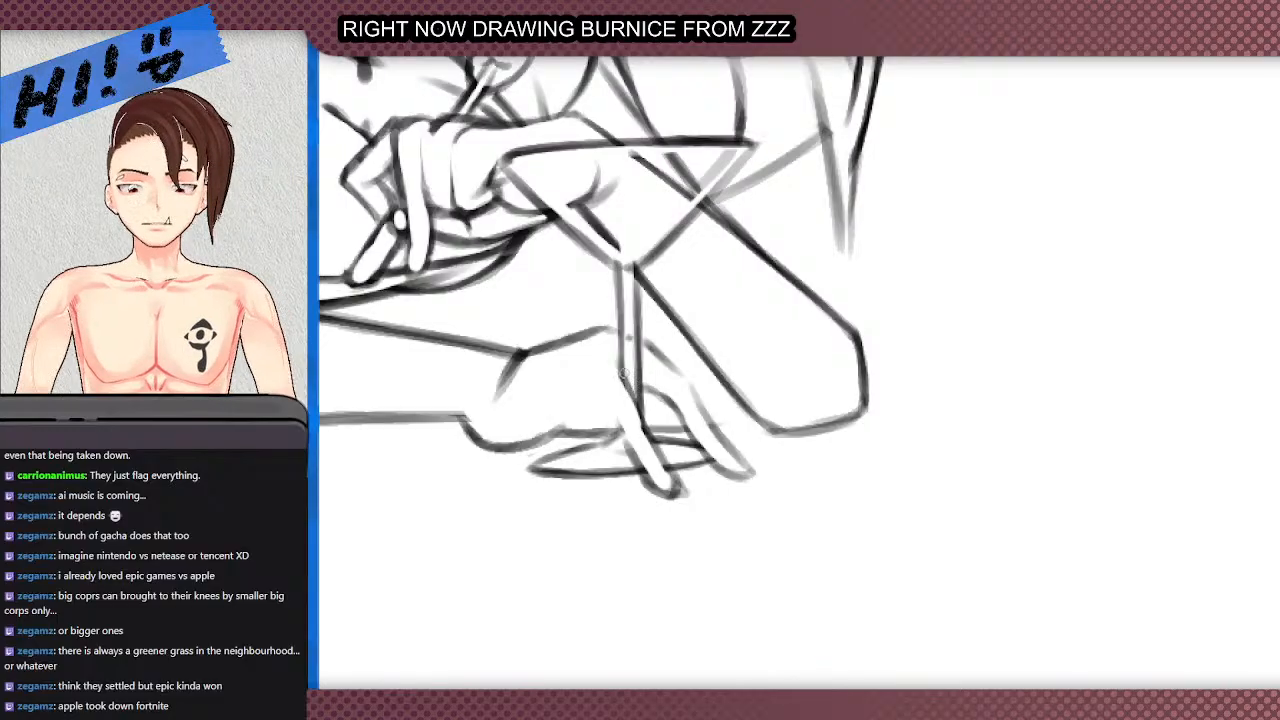
- Sketch a curled finger between the palm and the extended finger in front of the glass stem
scroll(590, 300, down, 2)
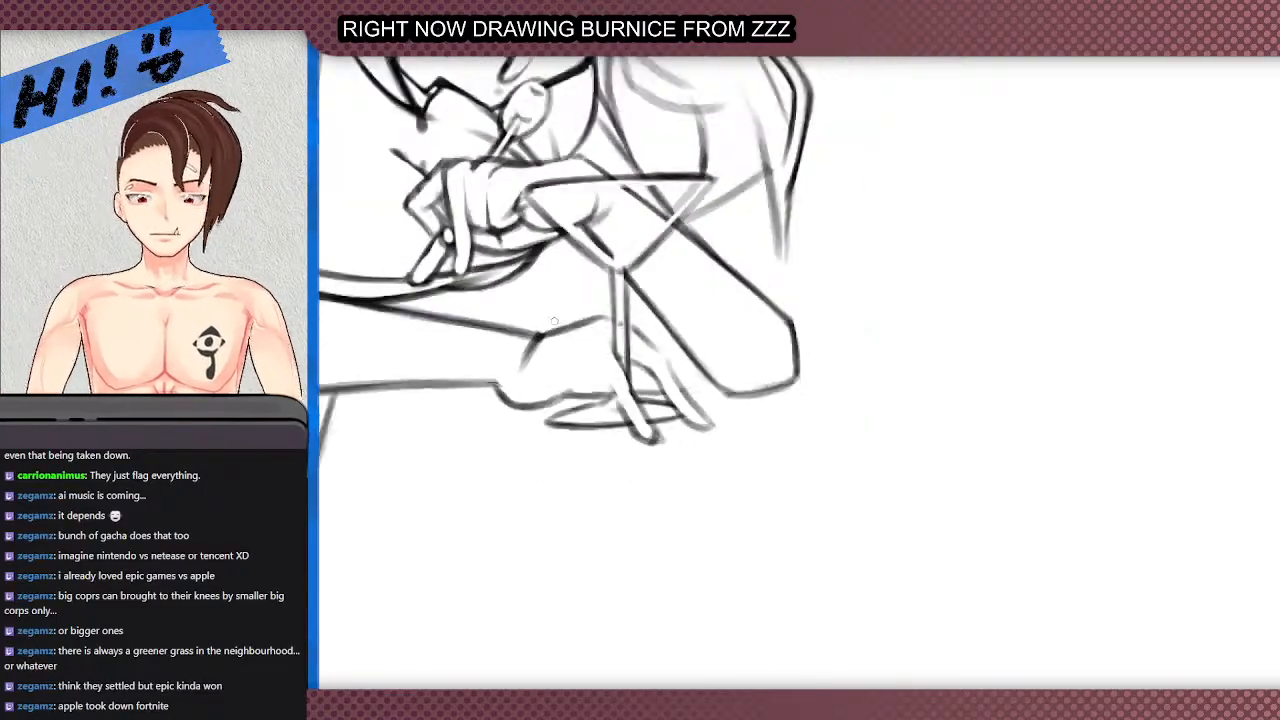
scroll(587, 341, up, 2)
mouse_move(628, 418)
mouse_down()
mouse_move(582, 340)
mouse_move(604, 405)
mouse_up()
drag(590, 353, 604, 405)
key(ctrl+z)
mouse_move(574, 320)
mouse_down()
mouse_move(605, 400)
mouse_move(589, 349)
mouse_move(596, 417)
mouse_move(573, 396)
mouse_move(561, 352)
mouse_move(576, 402)
mouse_up()
mouse_move(563, 352)
mouse_down()
mouse_move(577, 406)
mouse_move(565, 397)
mouse_up()
- Trim the stray line on the curled finger and draw its rounded fingertip above the glass base
key(e)
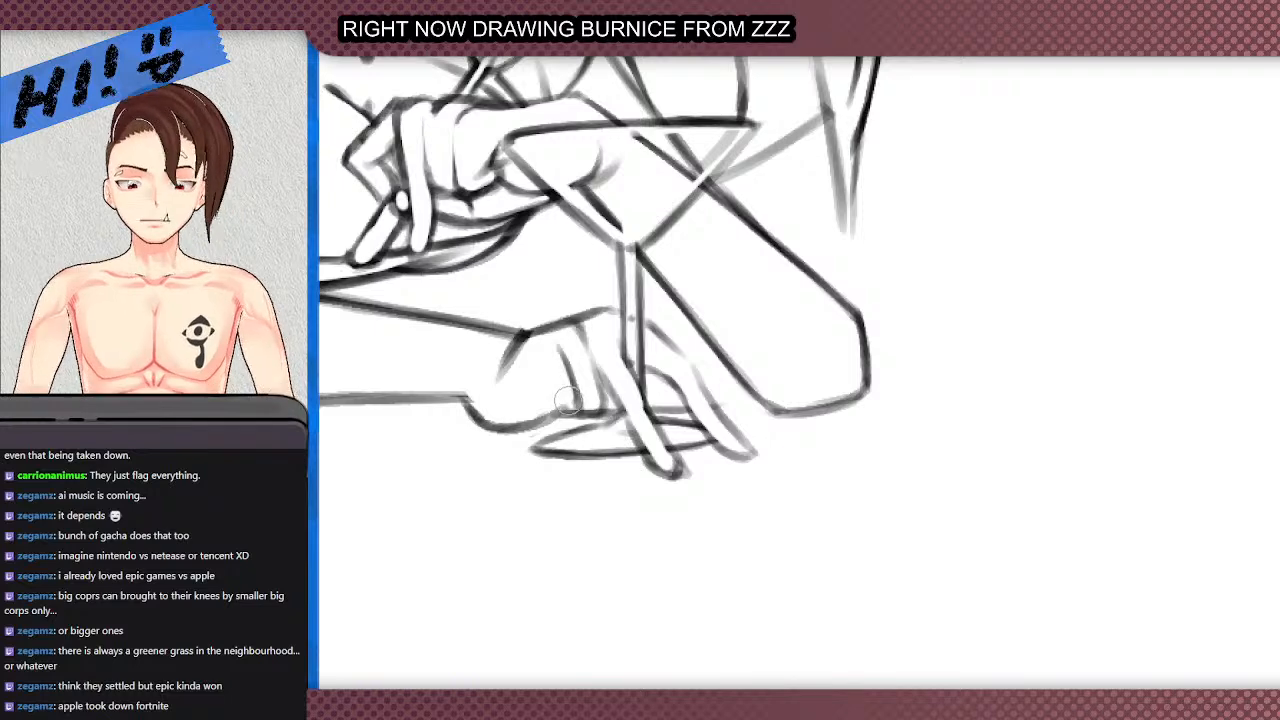
key(ctrl+z)
drag(564, 352, 551, 350)
key(b)
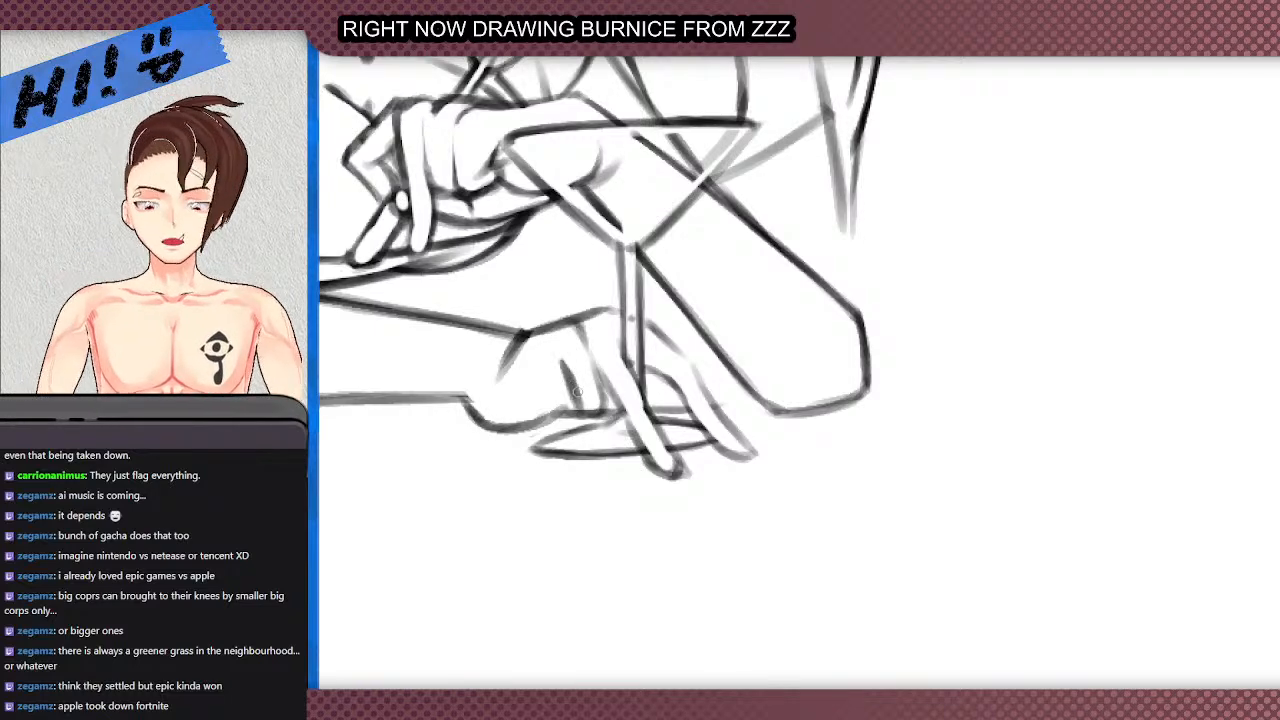
drag(604, 414, 608, 455)
mouse_move(605, 416)
mouse_down()
mouse_move(610, 459)
mouse_move(565, 412)
mouse_move(602, 418)
mouse_move(575, 408)
mouse_move(576, 365)
mouse_move(580, 414)
mouse_up()
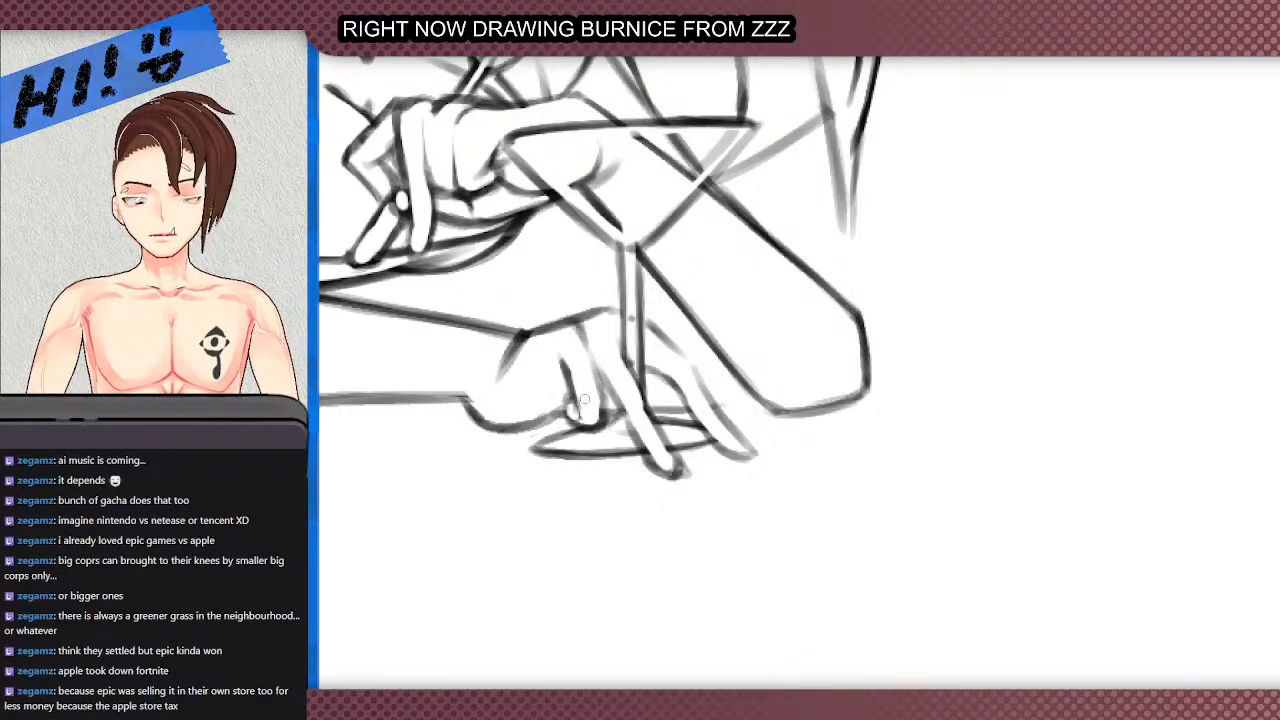
- Define the curled finger's outline and erase the overlapping lines around its knuckle and tip
scroll(588, 402, up, 2)
mouse_move(556, 352)
mouse_down()
mouse_move(598, 442)
mouse_move(590, 430)
mouse_up()
key(e)
drag(578, 350, 603, 394)
drag(561, 311, 587, 345)
mouse_move(580, 292)
mouse_down()
mouse_move(623, 411)
mouse_move(562, 270)
mouse_move(561, 306)
mouse_up()
drag(560, 398, 574, 427)
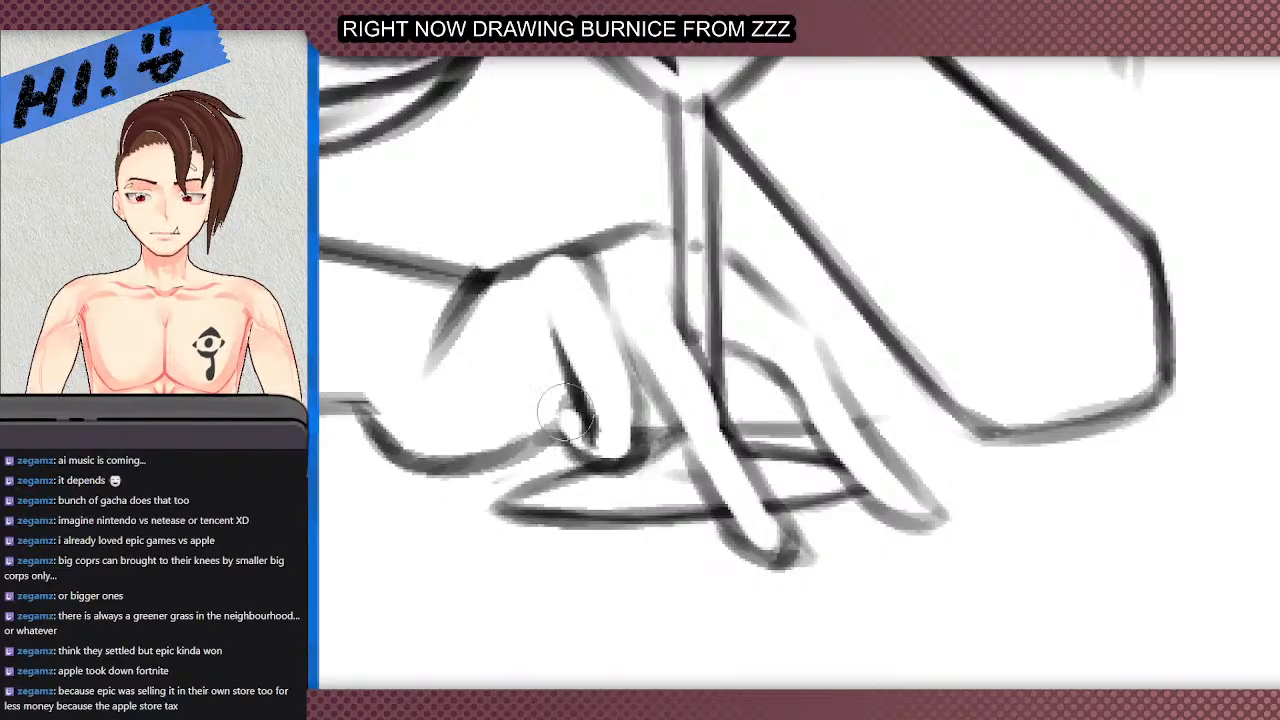
key(b)
mouse_move(488, 287)
mouse_down()
mouse_move(501, 378)
mouse_move(485, 349)
mouse_move(525, 403)
mouse_up()
key(ctrl+z)
key(ctrl+z)
drag(477, 334, 508, 370)
key(ctrl+z)
- Draw the outer curled finger and the crease beside it on the palm side of the resting hand
drag(559, 331, 572, 404)
drag(557, 304, 569, 425)
drag(560, 335, 569, 448)
mouse_move(566, 380)
mouse_down()
mouse_move(567, 458)
mouse_move(518, 473)
mouse_move(506, 452)
mouse_move(532, 467)
mouse_move(534, 434)
mouse_move(507, 420)
mouse_move(530, 438)
mouse_move(566, 426)
mouse_move(543, 412)
mouse_move(534, 349)
mouse_move(523, 357)
mouse_up()
key(ctrl+z)
key(ctrl+z)
key(e)
key(b)
drag(515, 430, 499, 316)
drag(505, 371, 467, 392)
scroll(427, 328, down, 3)
scroll(466, 300, down, 4)
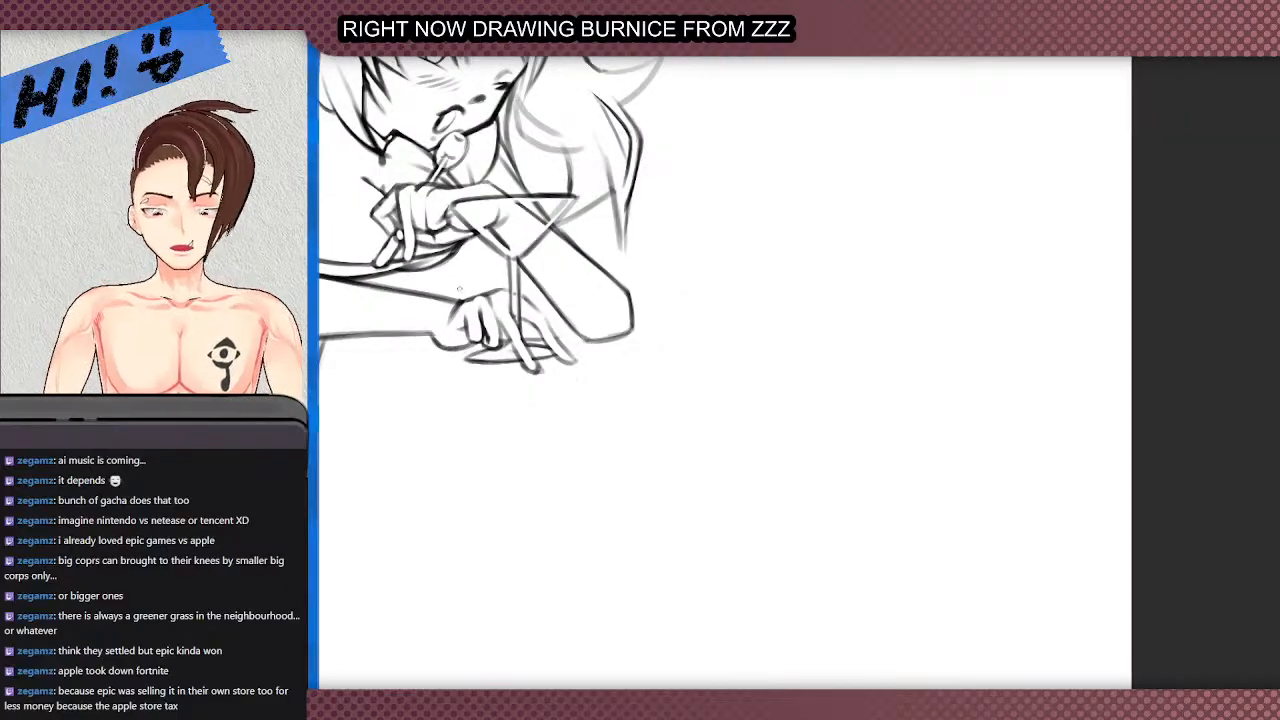
- Extend the glass base's rounded edge beyond the far finger and shape the resting hand's knuckles
scroll(510, 330, up, 4)
scroll(552, 360, up, 4)
mouse_move(606, 426)
mouse_down()
mouse_move(650, 412)
mouse_move(620, 382)
mouse_move(650, 394)
mouse_move(590, 374)
mouse_up()
scroll(485, 316, down, 4)
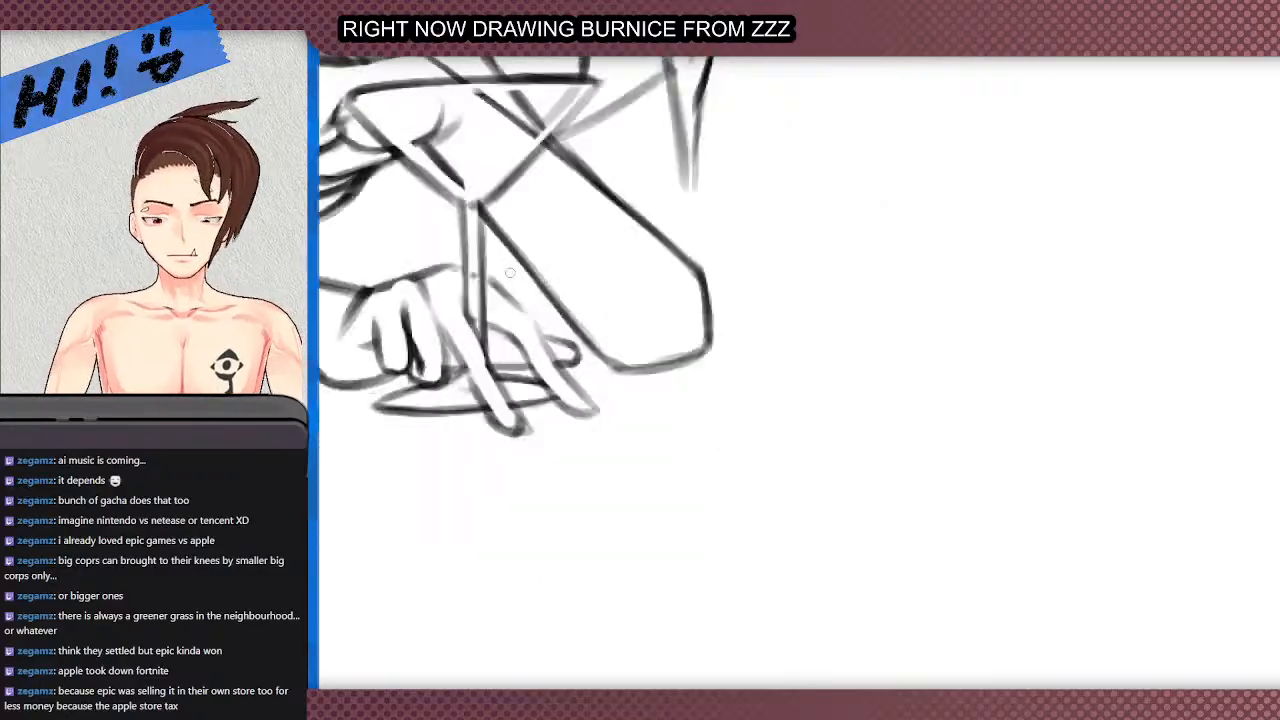
scroll(485, 320, down, 2)
scroll(485, 320, up, 5)
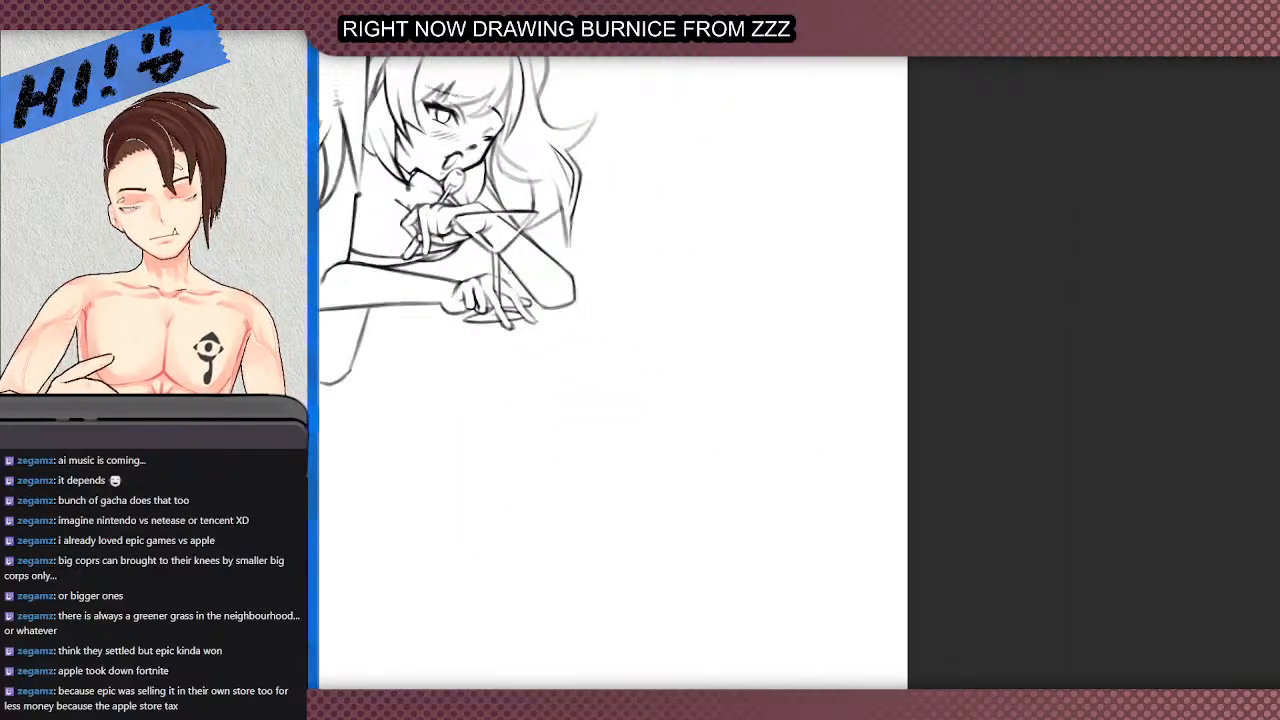
scroll(485, 322, up, 2)
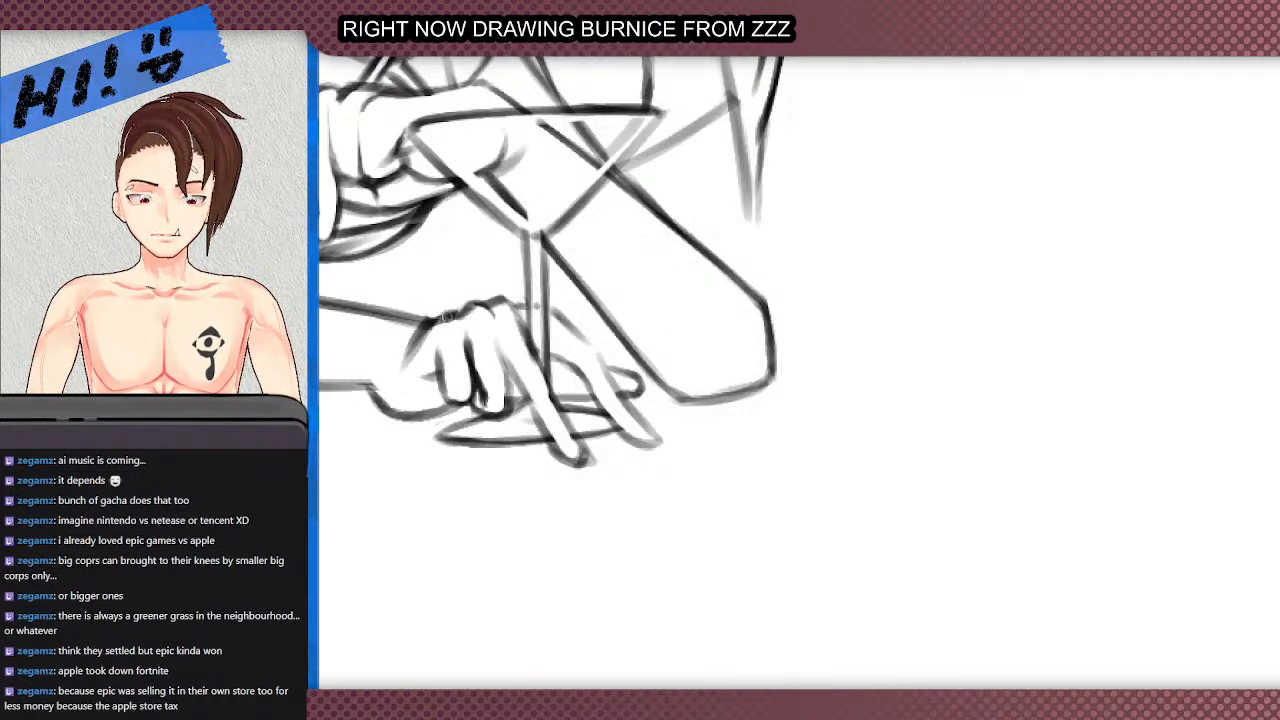
scroll(468, 270, down, 4)
scroll(408, 150, up, 1)
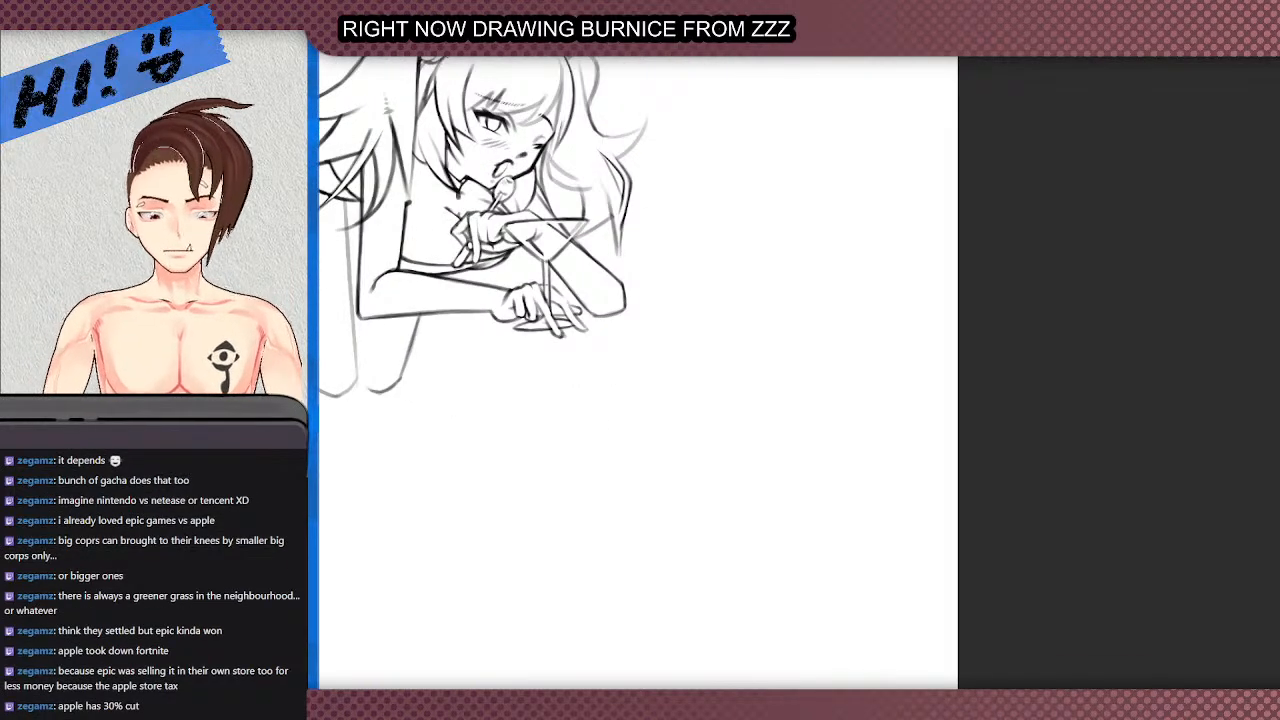
scroll(594, 298, down, 2)
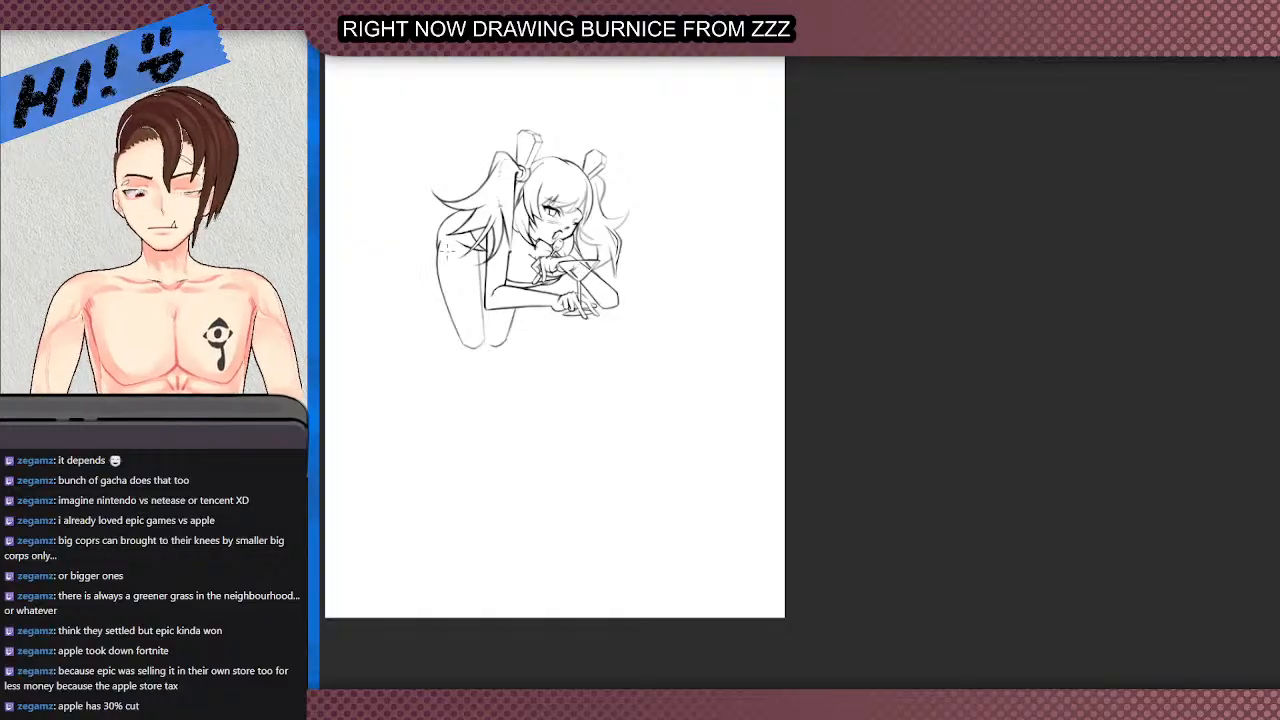
scroll(455, 240, up, 2)
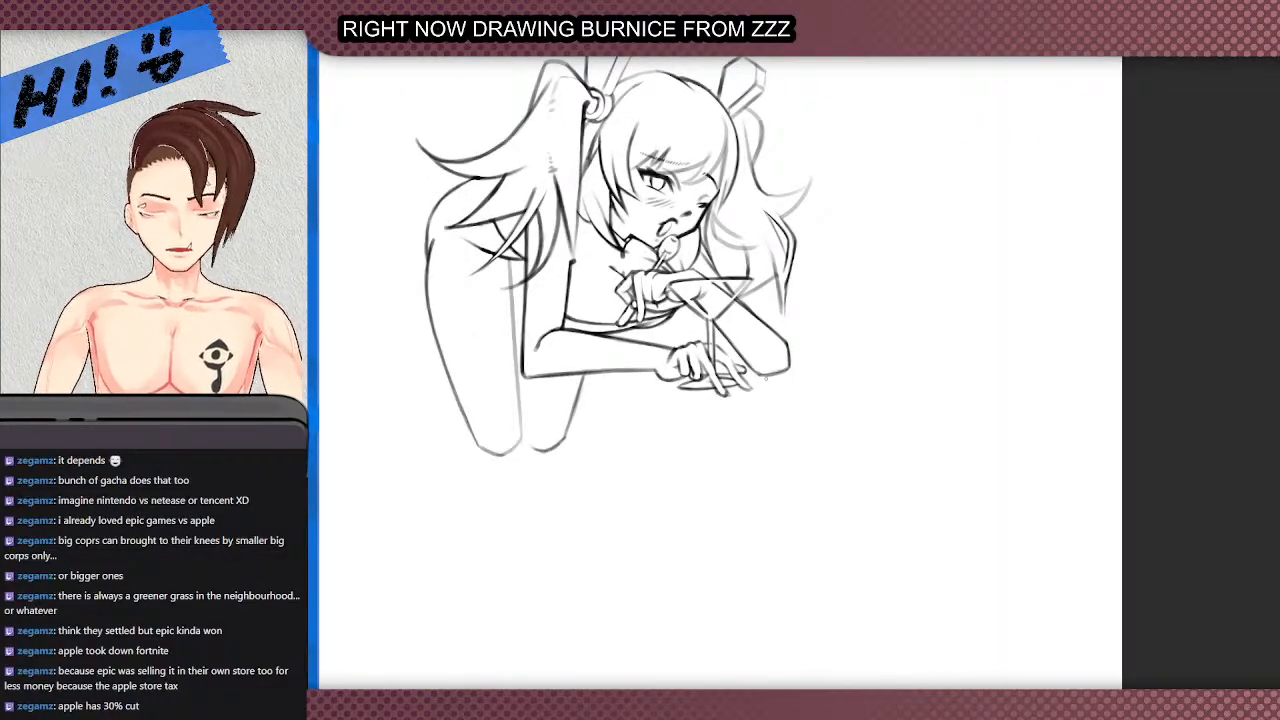
- Erase the old inner forearm line below the wrist of the resting hand
scroll(746, 369, up, 3)
drag(620, 185, 555, 441)
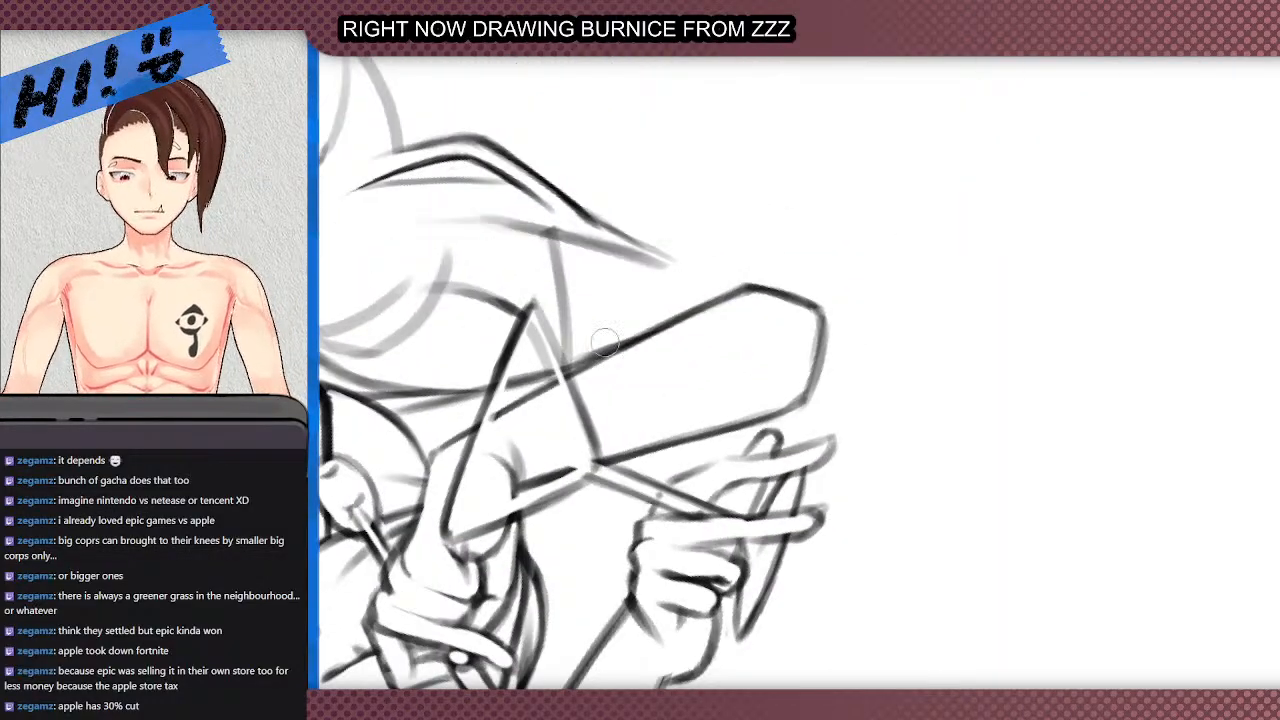
scroll(618, 450, down, 2)
scroll(577, 598, up, 1)
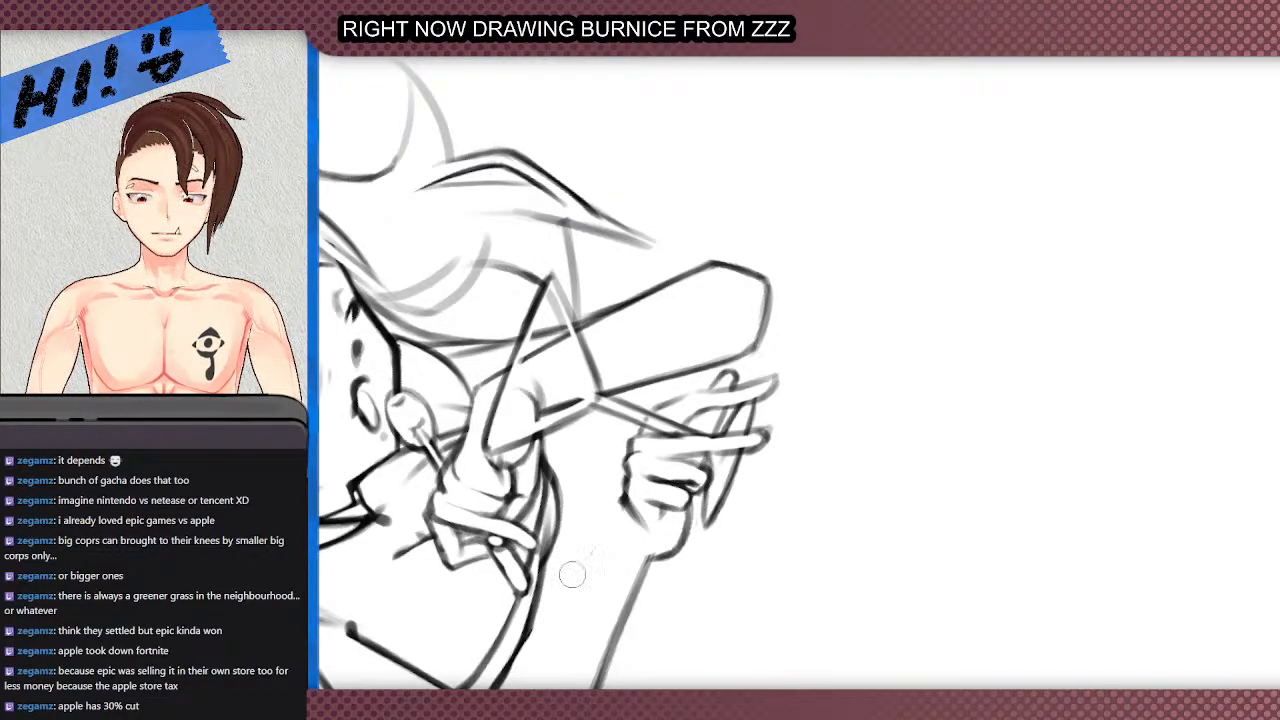
scroll(571, 571, down, 3)
scroll(593, 548, up, 2)
drag(549, 606, 602, 536)
drag(552, 602, 614, 522)
mouse_move(571, 574)
mouse_down()
mouse_move(623, 511)
mouse_move(635, 545)
mouse_move(590, 662)
mouse_move(620, 590)
mouse_up()
key(ctrl+z)
key(ctrl+z)
- Redraw the resting forearm's outer line as one clean stroke from the wrist to the elbow
key(e)
scroll(652, 553, down, 1)
scroll(609, 626, up, 1)
key(b)
drag(592, 665, 637, 580)
drag(605, 640, 663, 515)
key(ctrl+z)
key(ctrl+z)
key(ctrl+z)
drag(594, 660, 651, 538)
key(ctrl+z)
drag(672, 484, 604, 640)
- Clear the remnants inside the resting forearm and draw its inner curve from the elbow crease to the wrist
key(e)
mouse_move(611, 497)
mouse_down()
mouse_move(550, 580)
mouse_move(552, 625)
mouse_up()
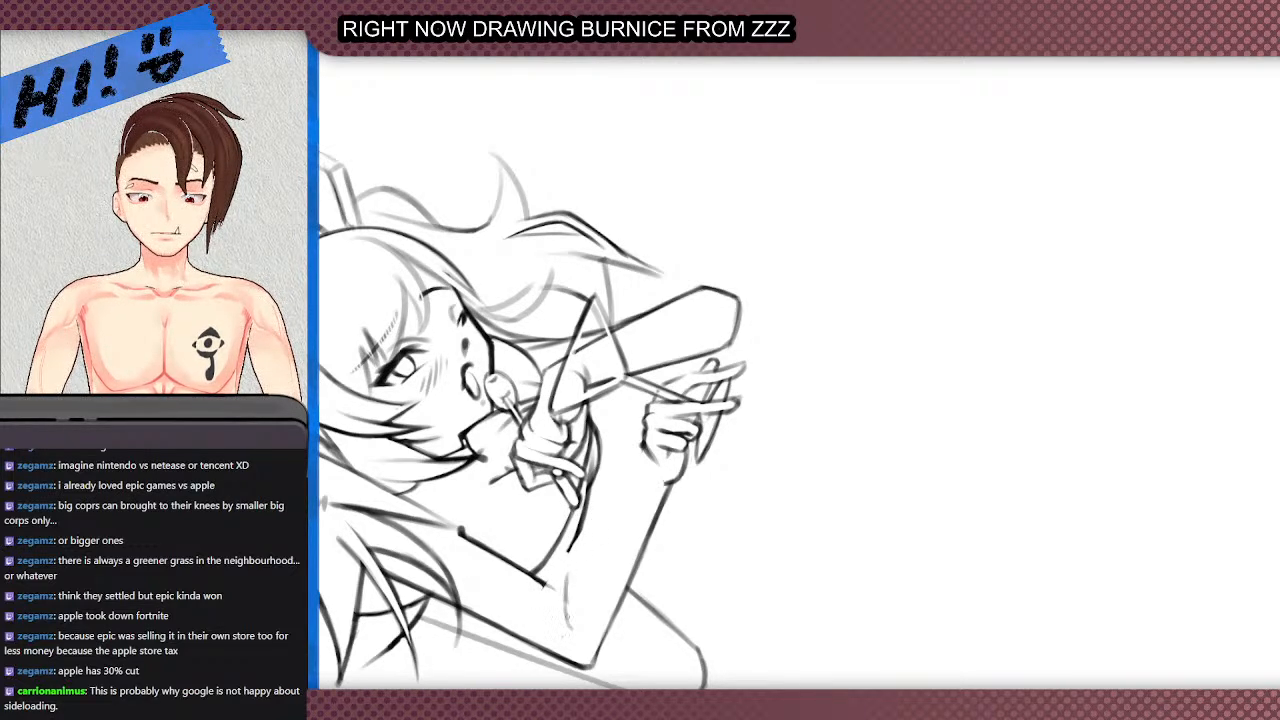
drag(576, 567, 648, 462)
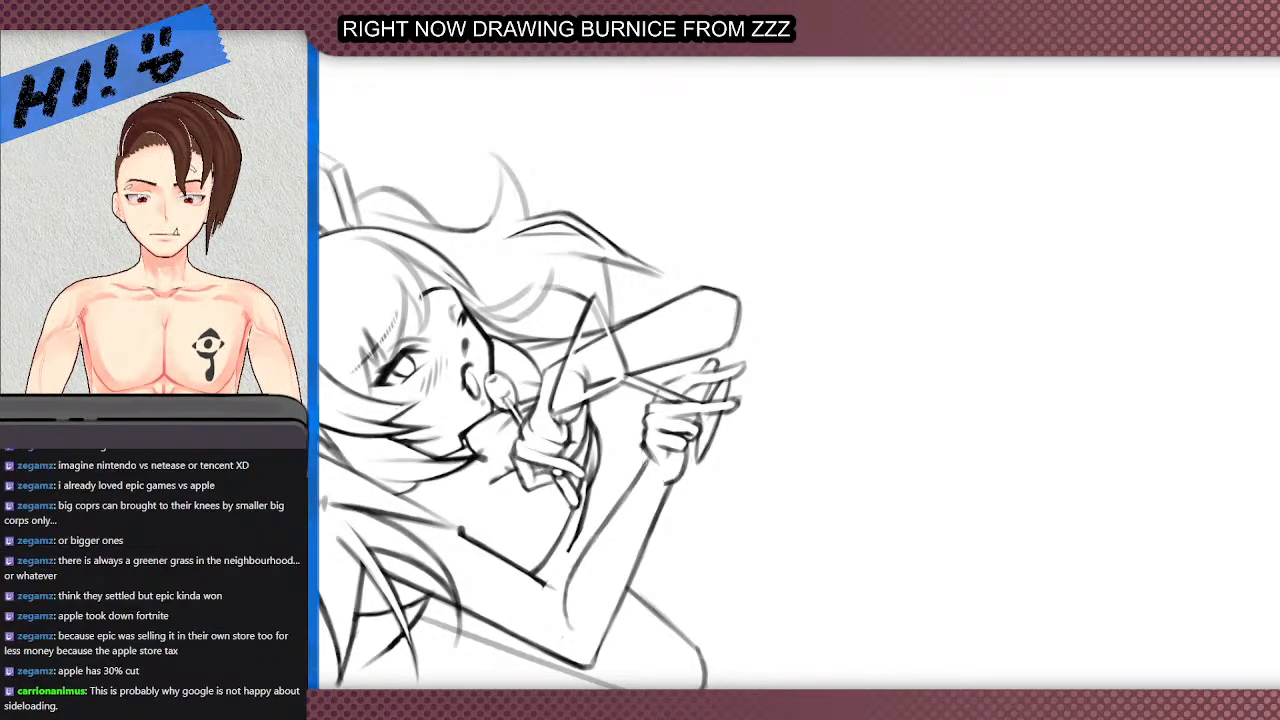
- Extend the upper arm's inner line to meet the forearm at the elbow crease and clean up its edge
scroll(562, 592, up, 3)
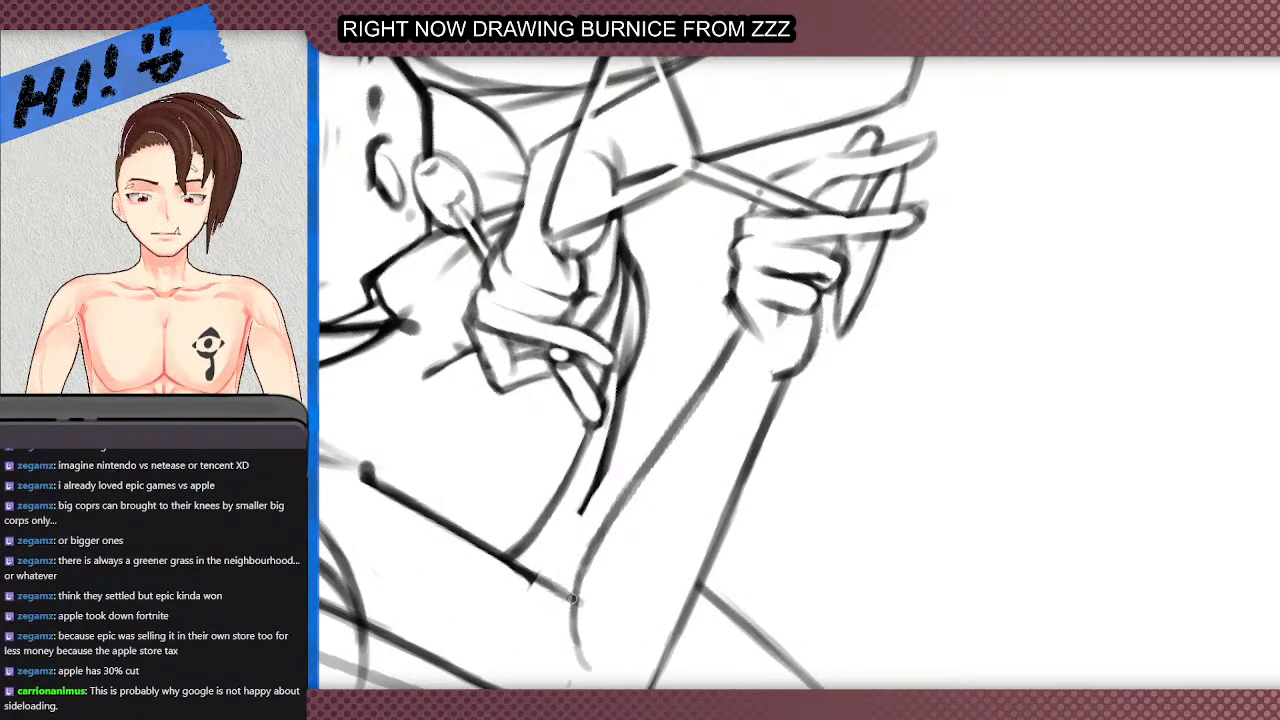
key(ctrl+z)
drag(512, 560, 576, 602)
key(e)
drag(456, 548, 554, 606)
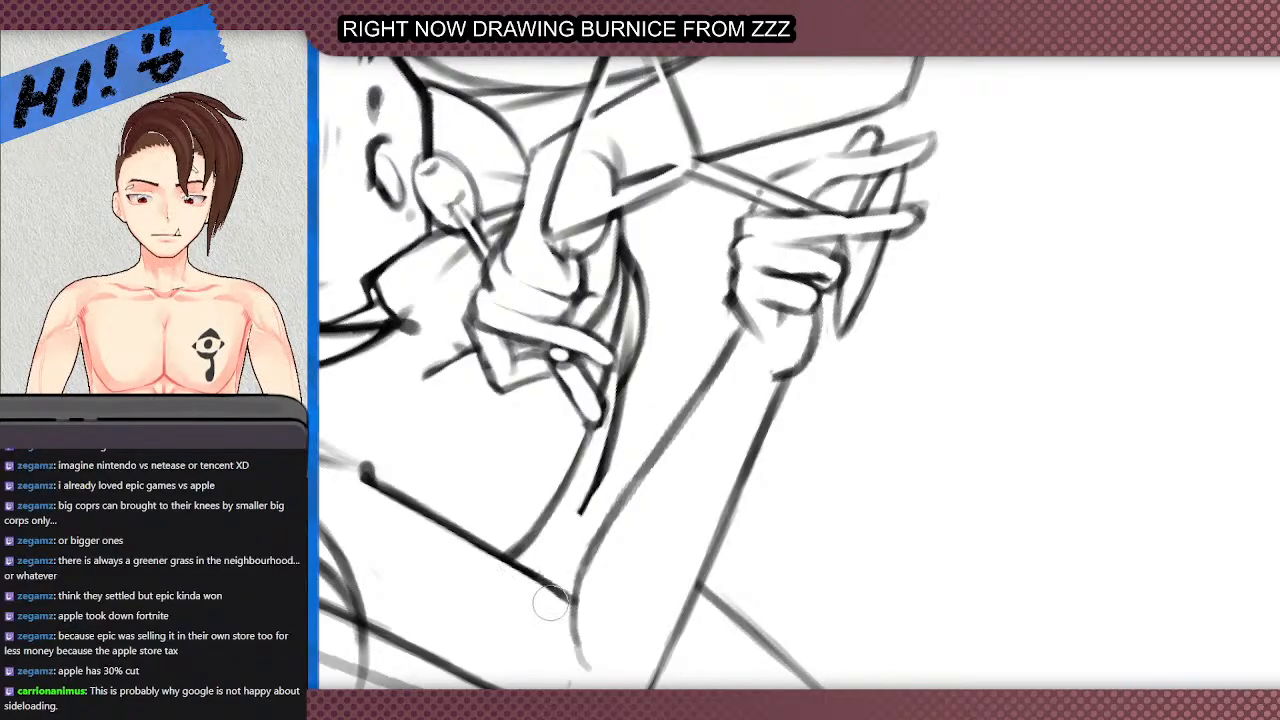
- Reinforce the forearm's inner curve where it ends inside the elbow crease
scroll(675, 347, down, 4)
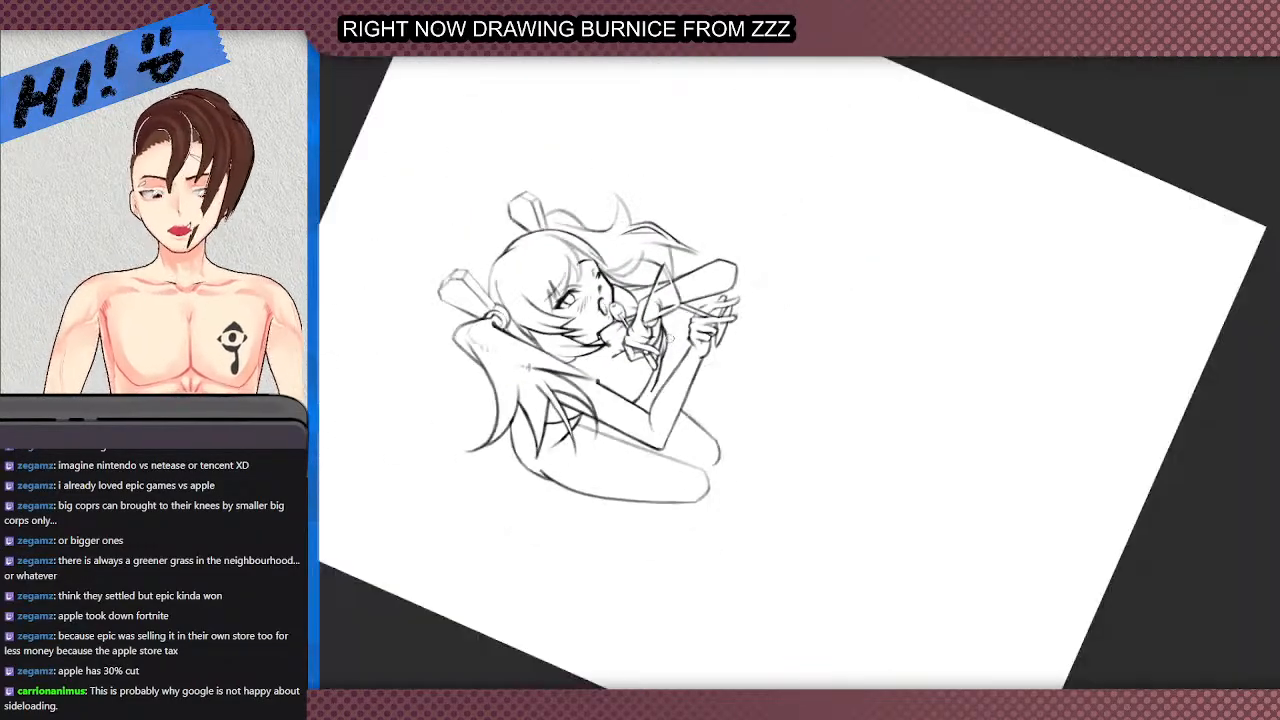
scroll(663, 350, up, 1)
scroll(646, 439, up, 1)
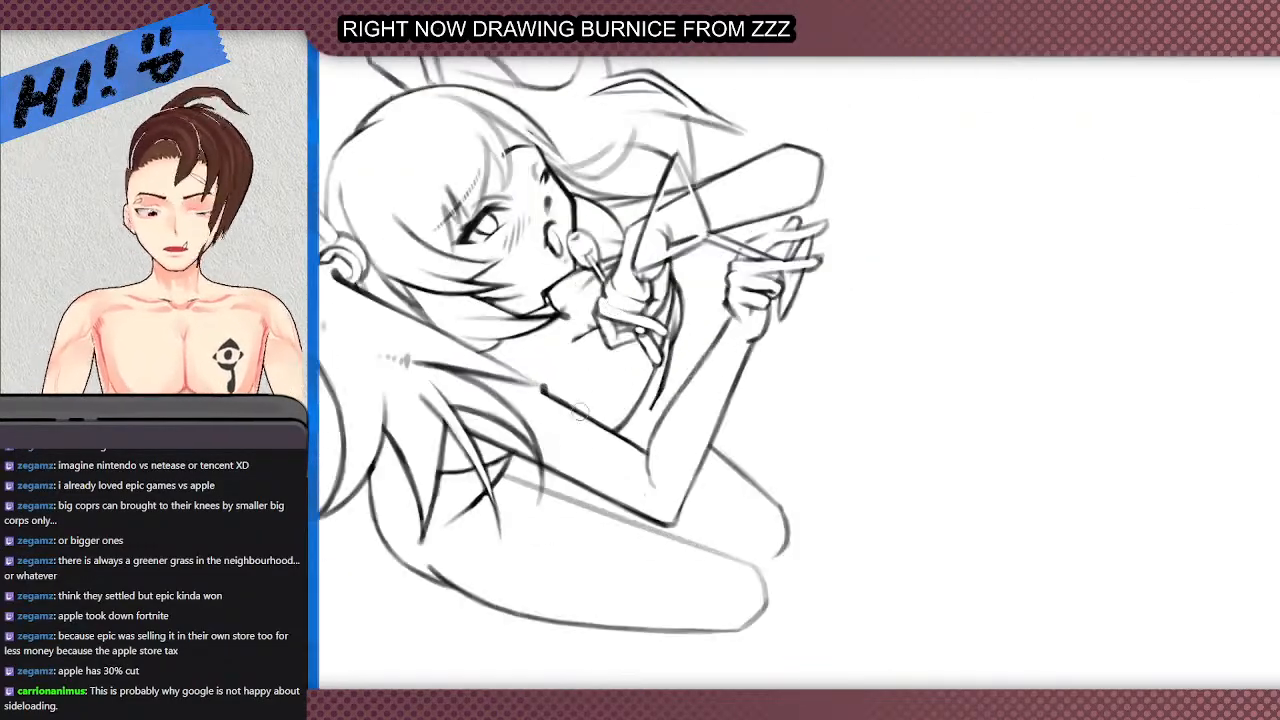
scroll(648, 445, up, 1)
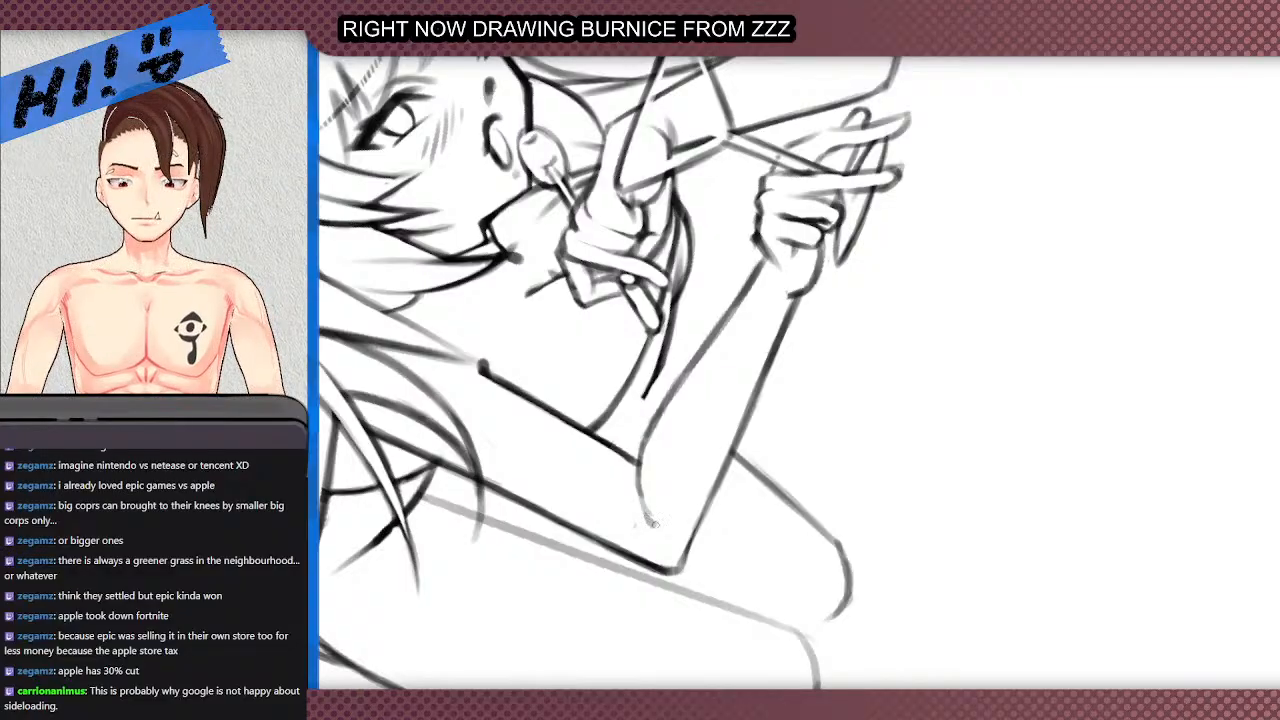
mouse_move(646, 513)
mouse_down()
mouse_move(660, 533)
mouse_move(639, 473)
mouse_move(650, 420)
mouse_up()
- Examine the reworked forearm, the chest and the glass area against the whole figure in its upright orientation
scroll(650, 420, down, 4)
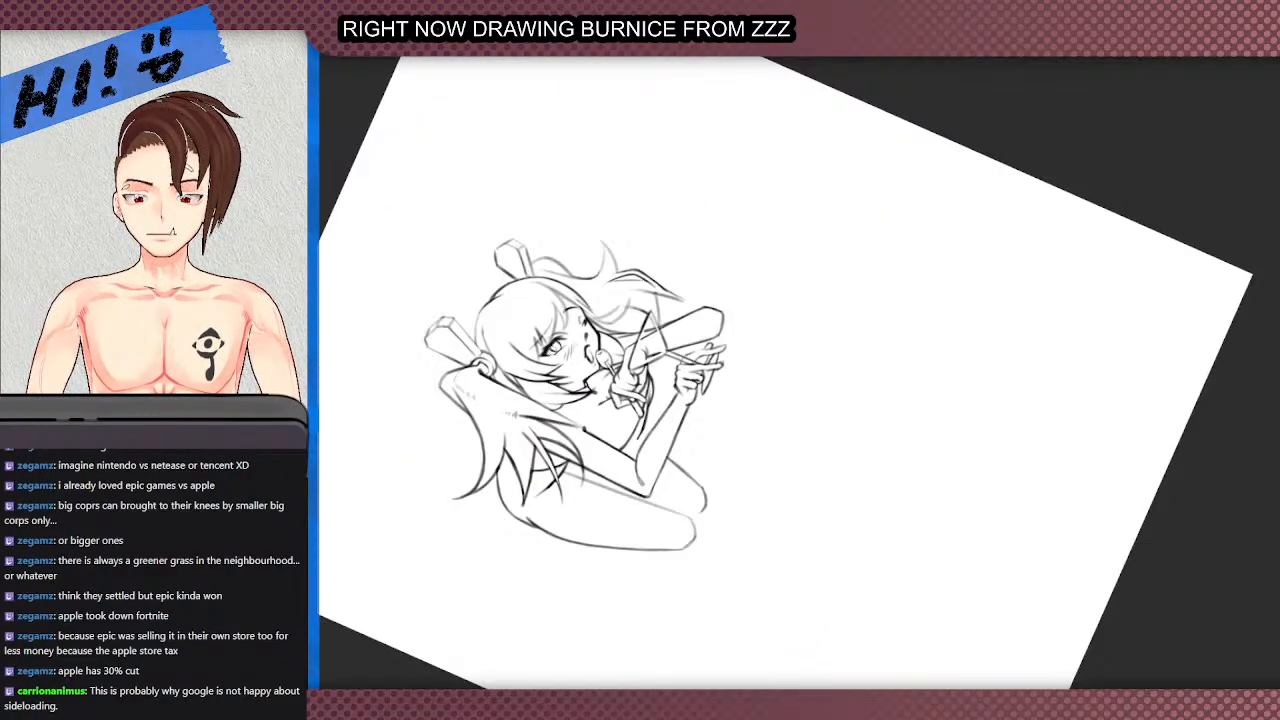
scroll(550, 398, up, 2)
scroll(638, 436, down, 2)
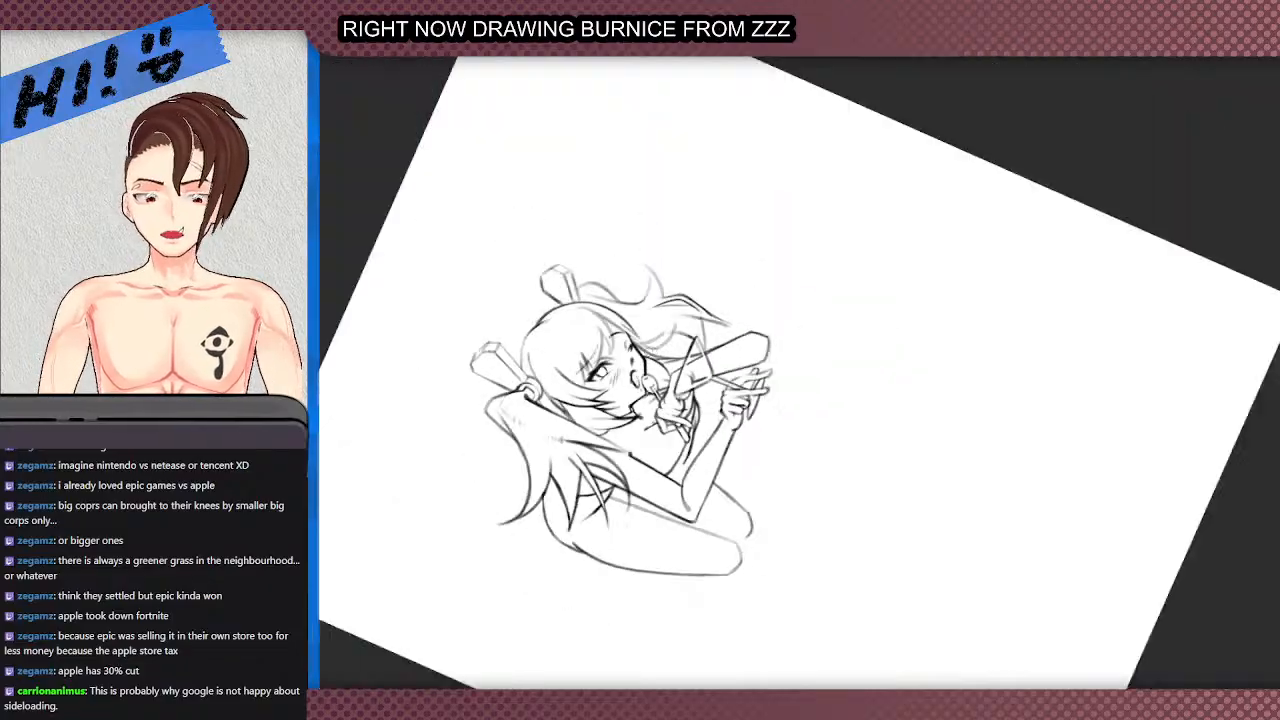
key(Home)
scroll(601, 280, down, 1)
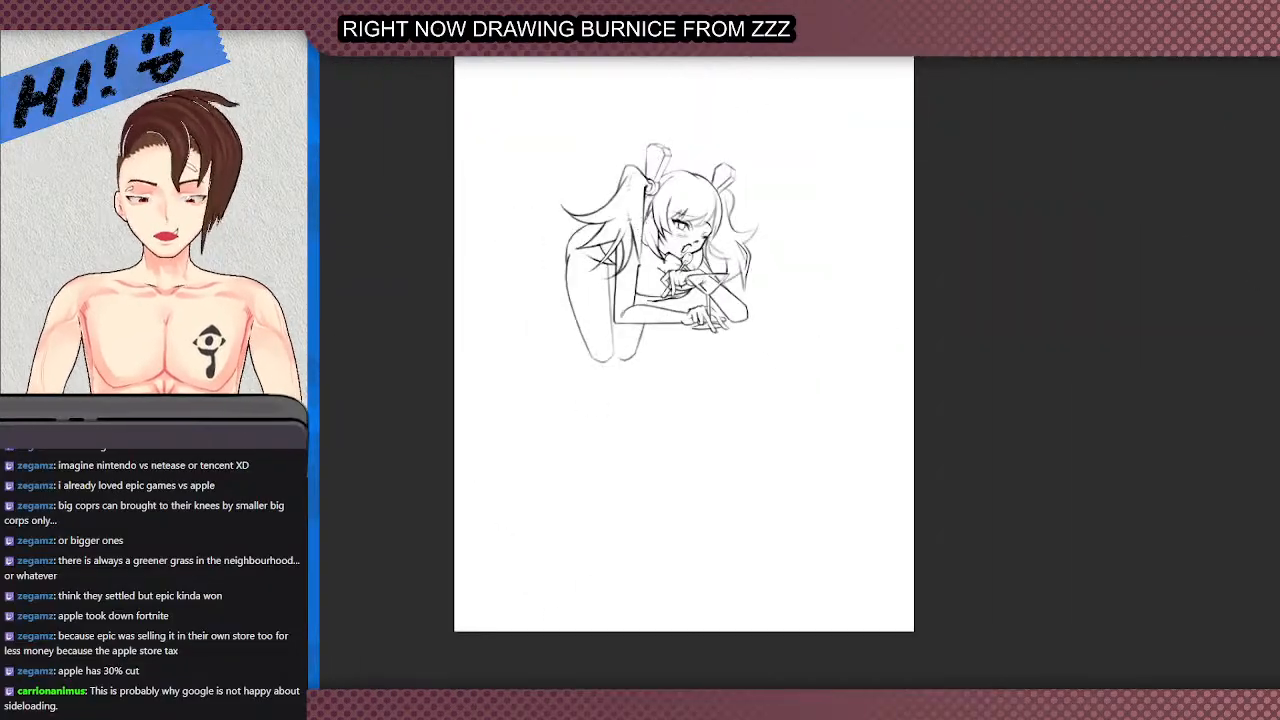
scroll(762, 252, up, 3)
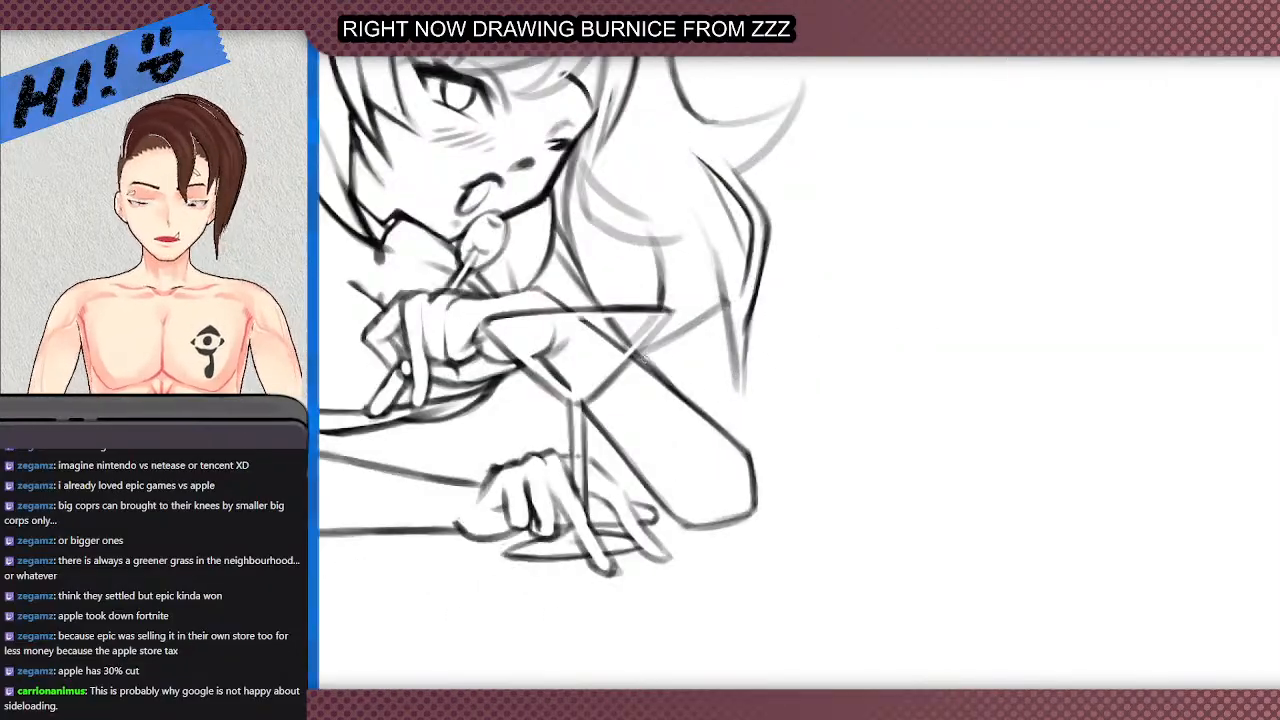
scroll(643, 358, up, 1)
scroll(735, 459, down, 3)
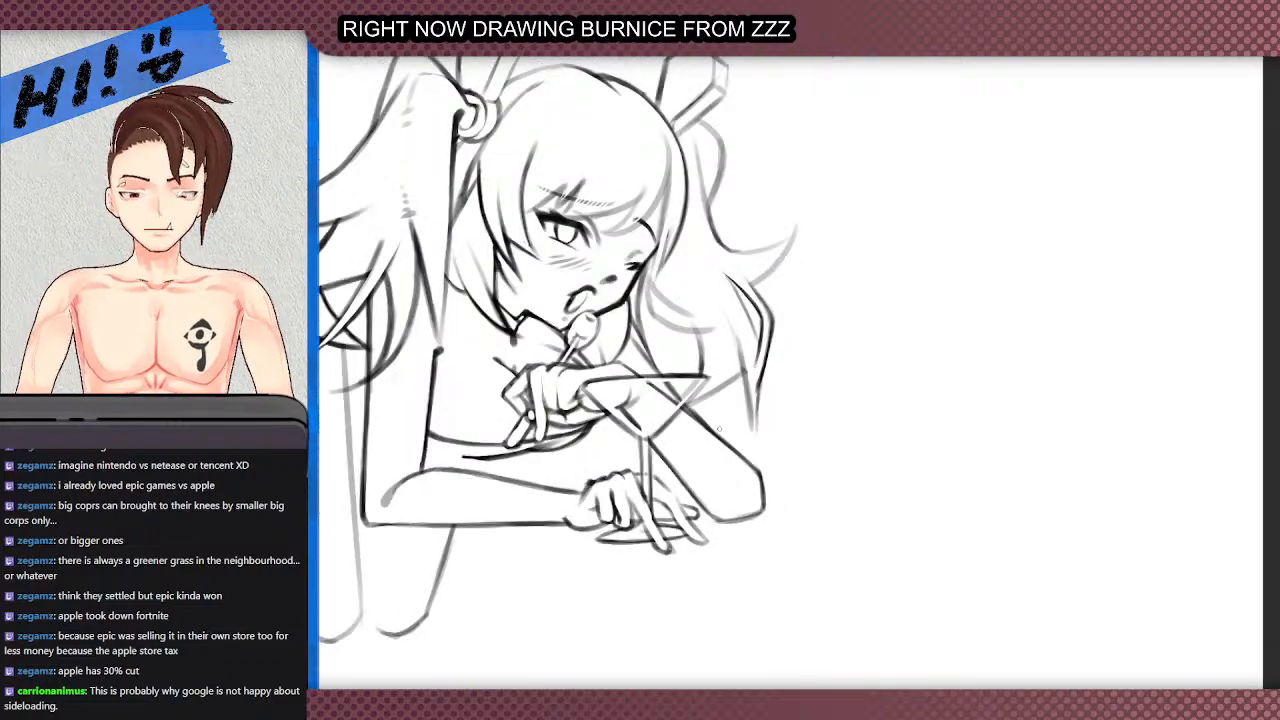
scroll(548, 183, down, 1)
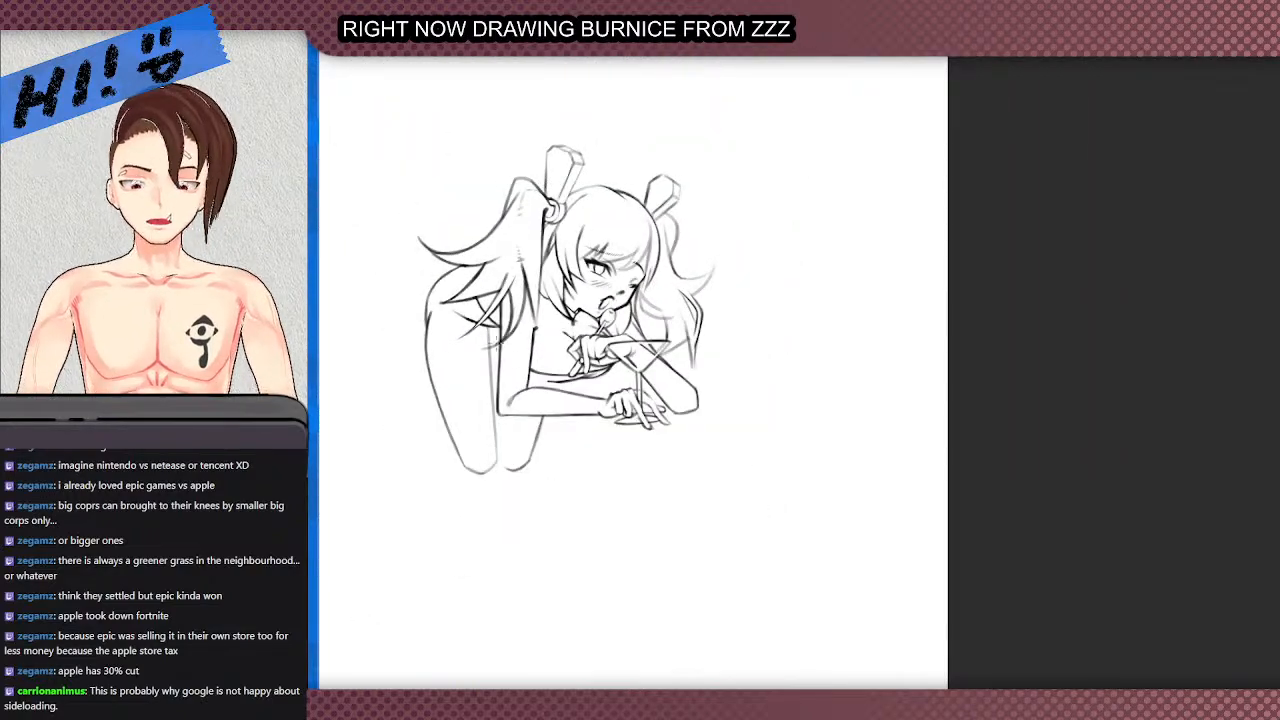
scroll(413, 383, up, 1)
scroll(576, 310, up, 4)
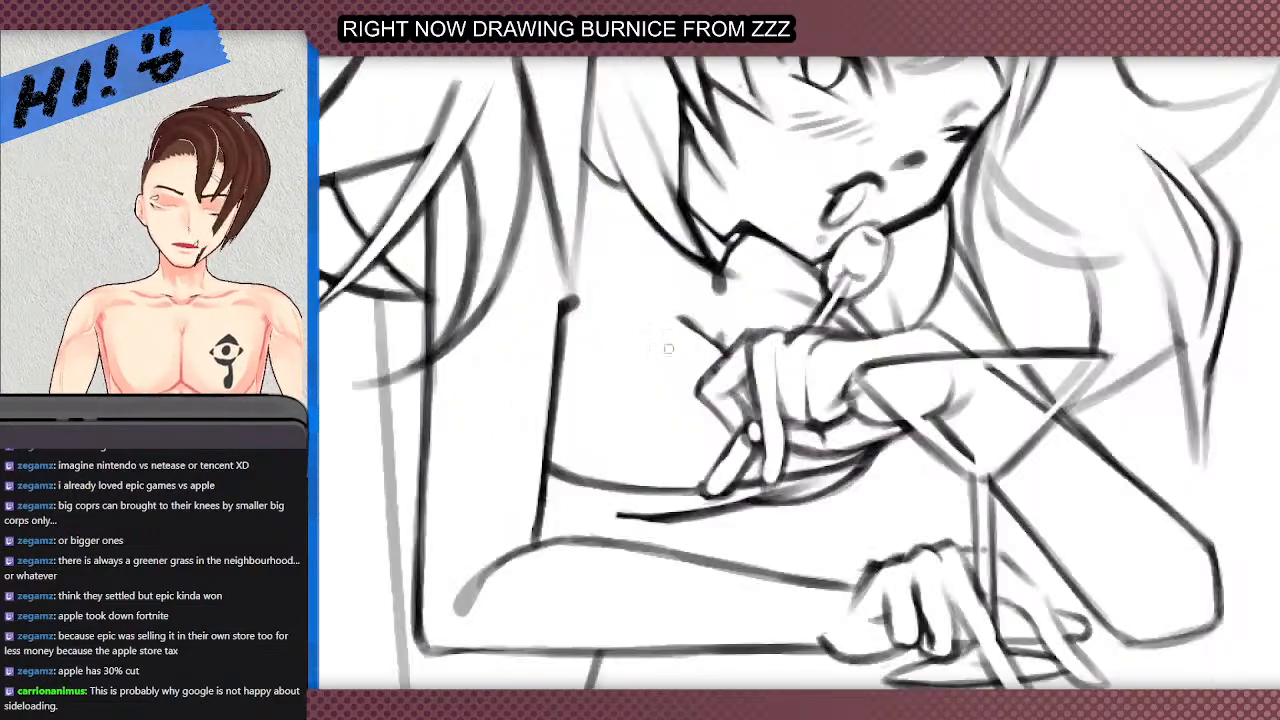
- Erase the torso contour running from the upper arm to the raised hand
drag(704, 513, 590, 522)
key(ctrl+z)
scroll(738, 346, down, 2)
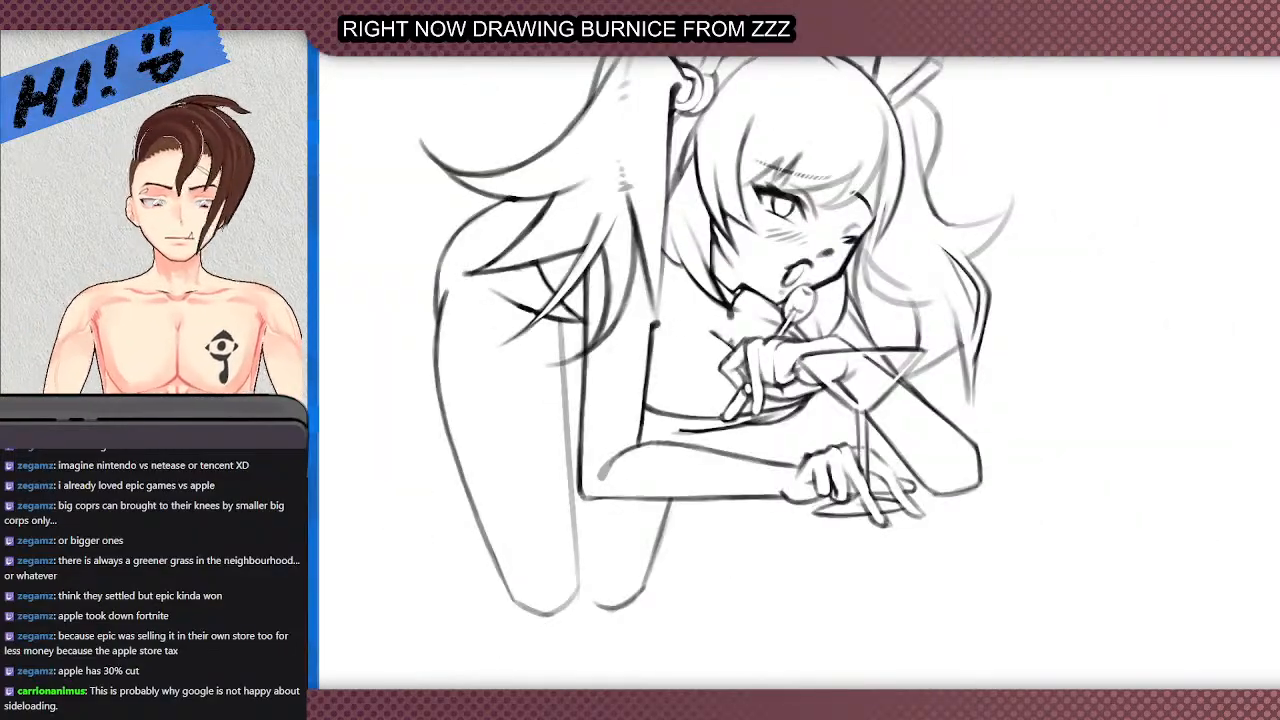
scroll(962, 518, up, 1)
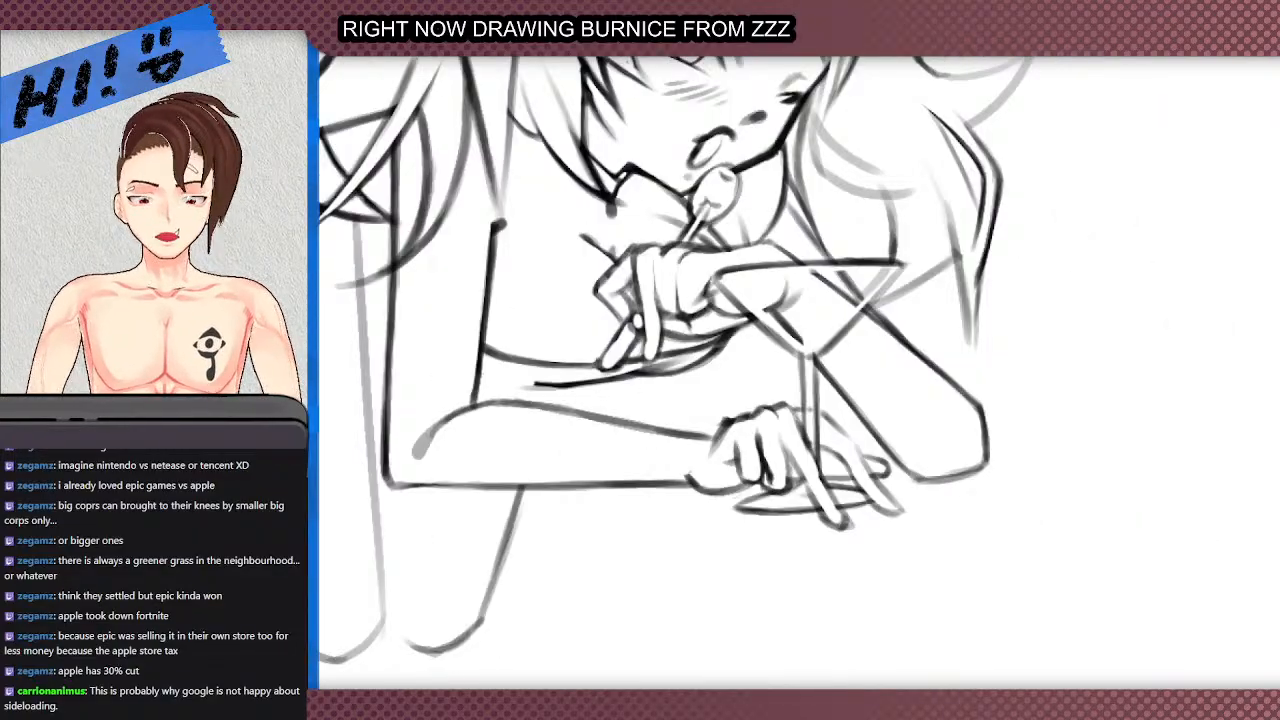
key(Delete)
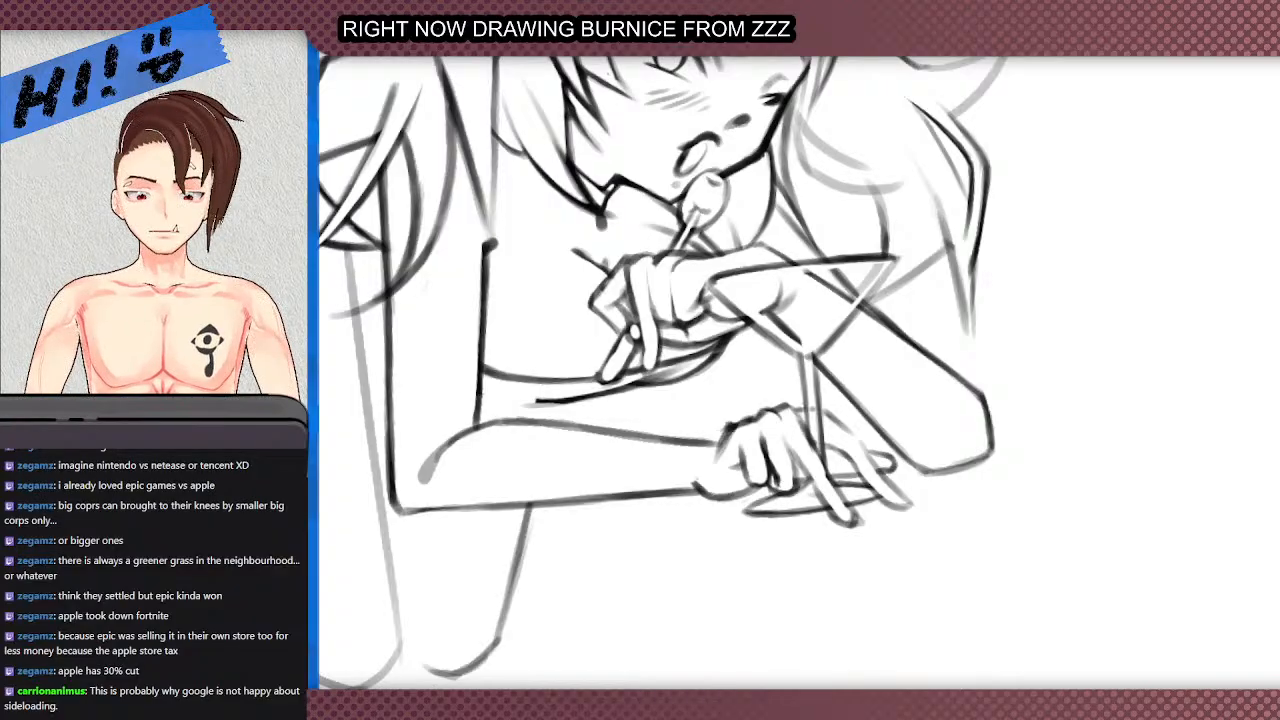
key(Delete)
key(Delete)
key(Delete)
key(Delete)
key(Delete)
scroll(520, 404, down, 1)
scroll(728, 630, up, 1)
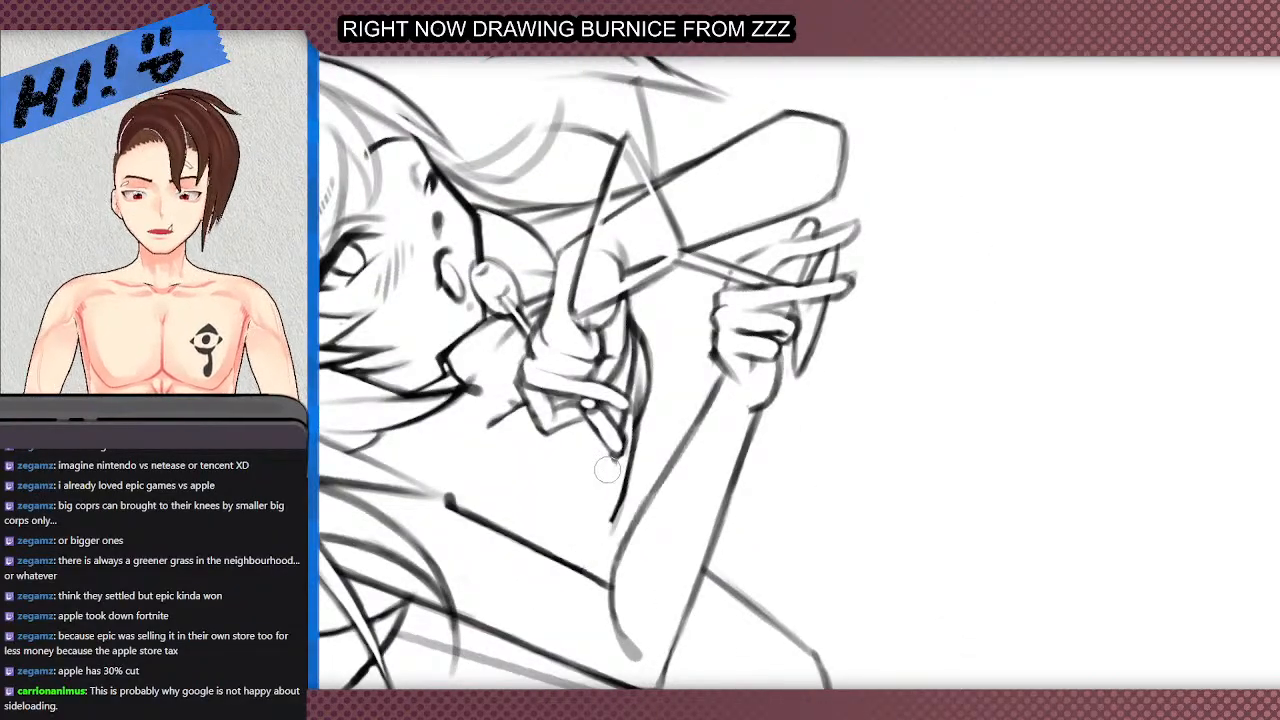
- Erase the remaining dark chest line beneath the raised hand and clean around its fingertips
scroll(602, 447, up, 1)
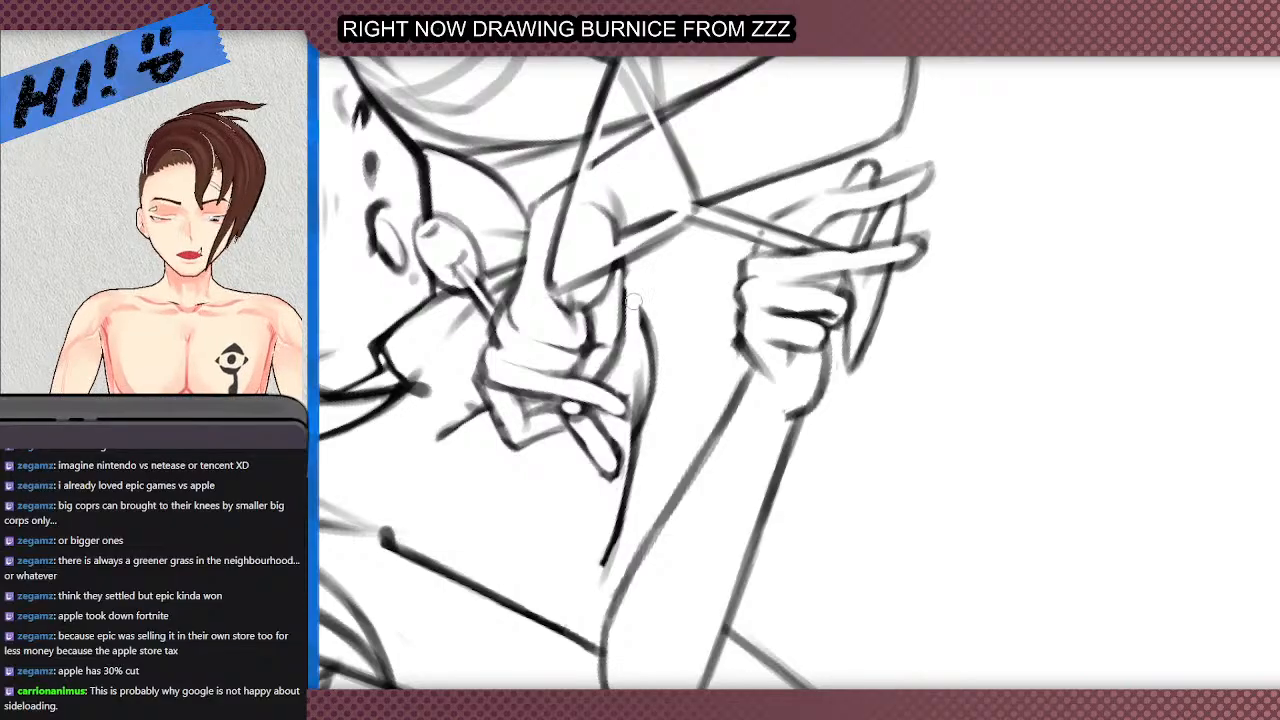
mouse_move(638, 407)
mouse_down()
mouse_move(610, 560)
mouse_move(638, 480)
mouse_up()
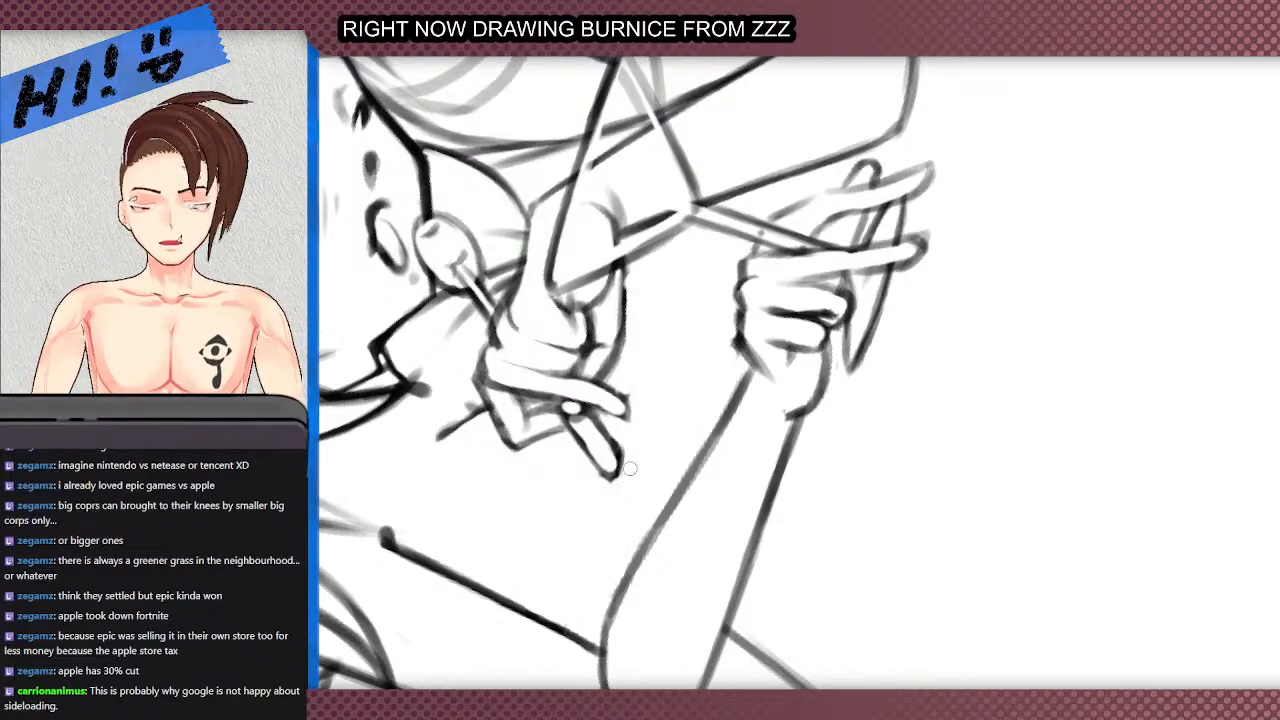
scroll(615, 436, up, 2)
drag(624, 342, 652, 403)
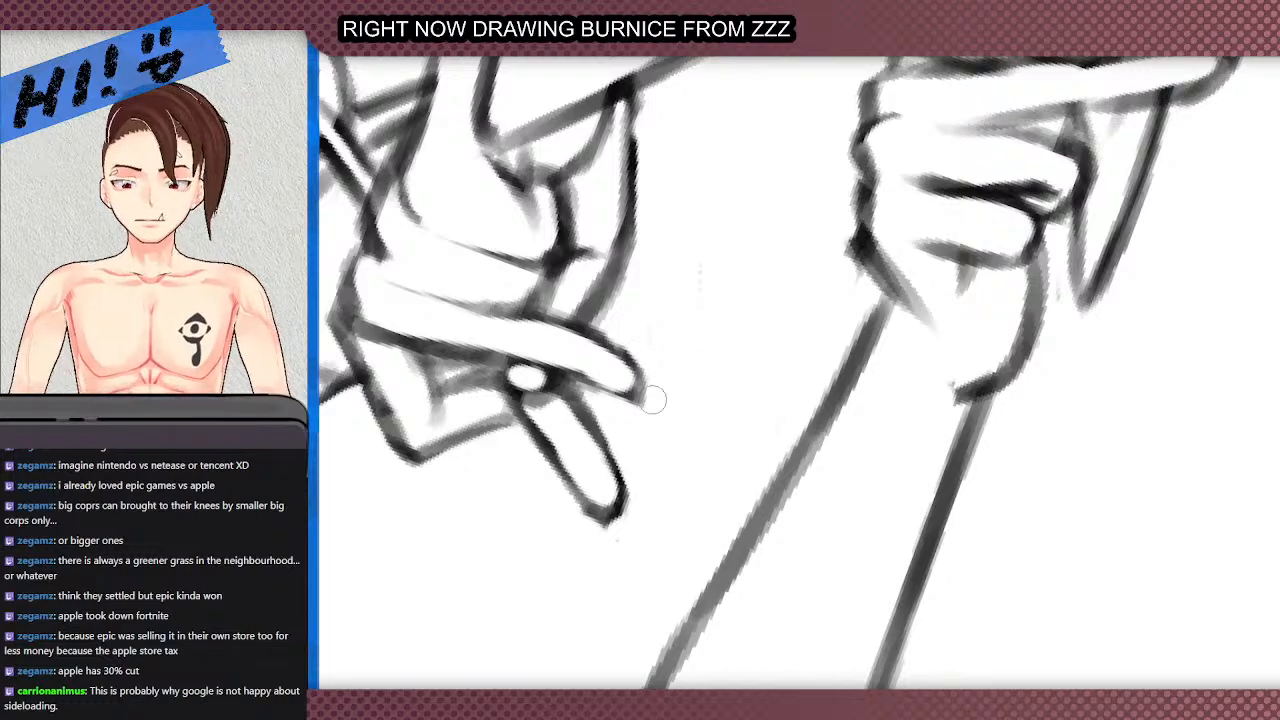
- Refine the short contour that remains along the underside of the raised hand and wrist
scroll(615, 220, down, 2)
scroll(621, 198, down, 1)
scroll(621, 190, up, 1)
drag(622, 178, 615, 268)
scroll(615, 268, down, 2)
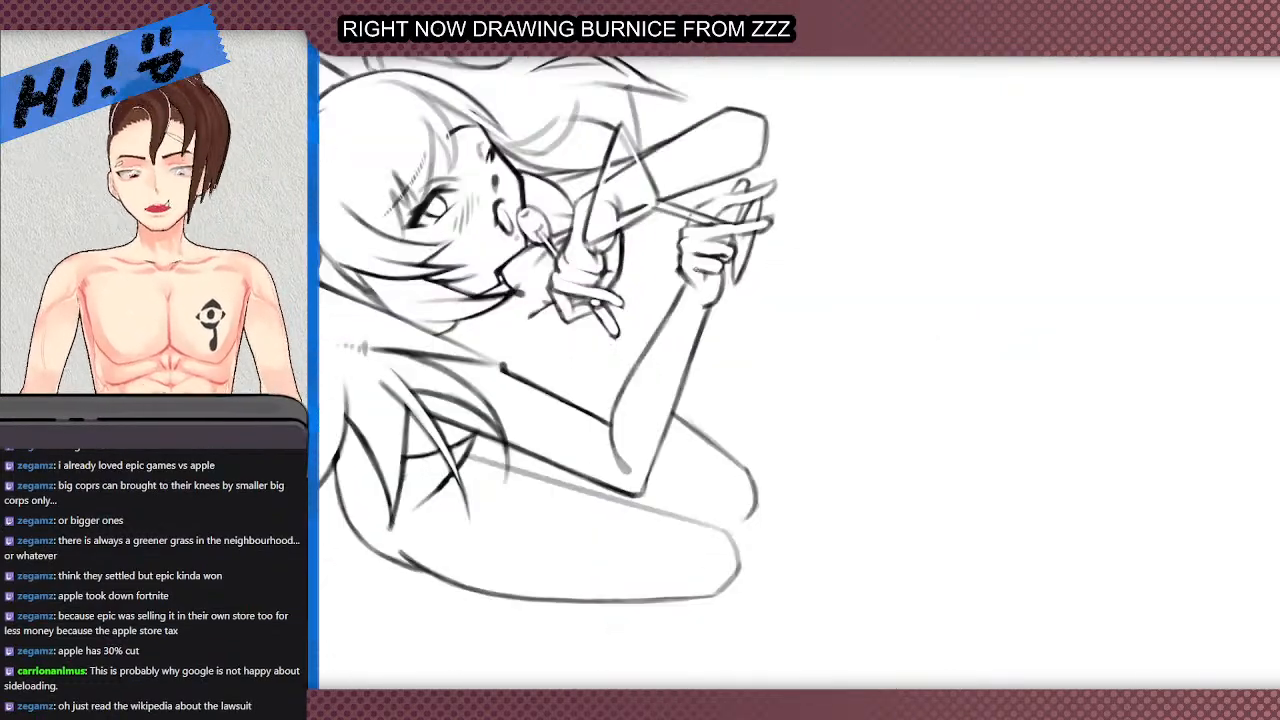
scroll(623, 325, down, 2)
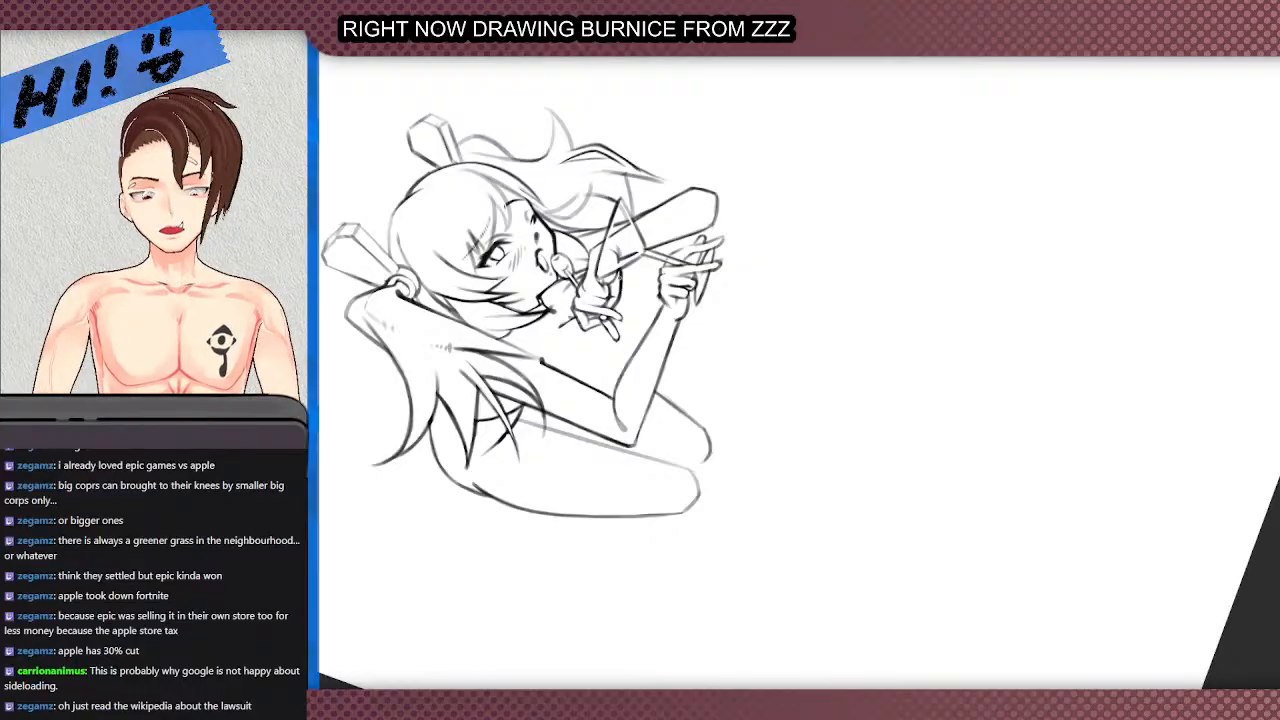
scroll(630, 262, up, 2)
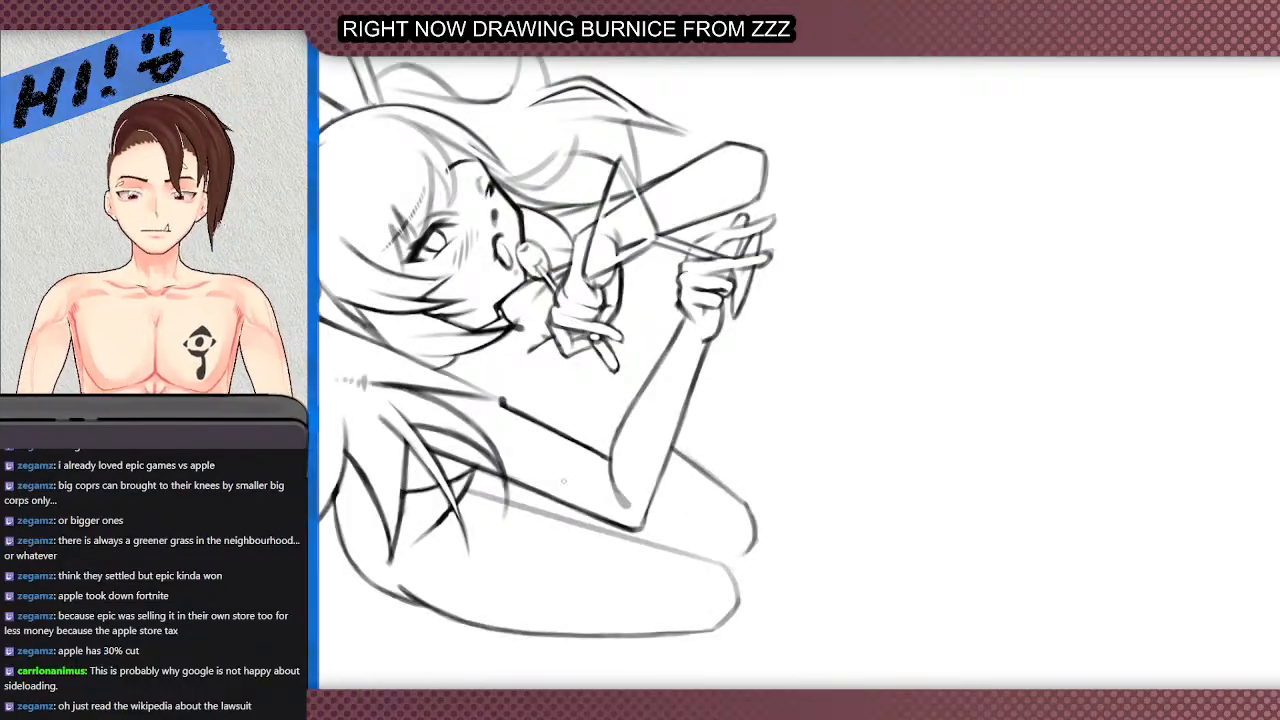
scroll(530, 288, up, 2)
scroll(513, 430, down, 2)
scroll(656, 380, up, 2)
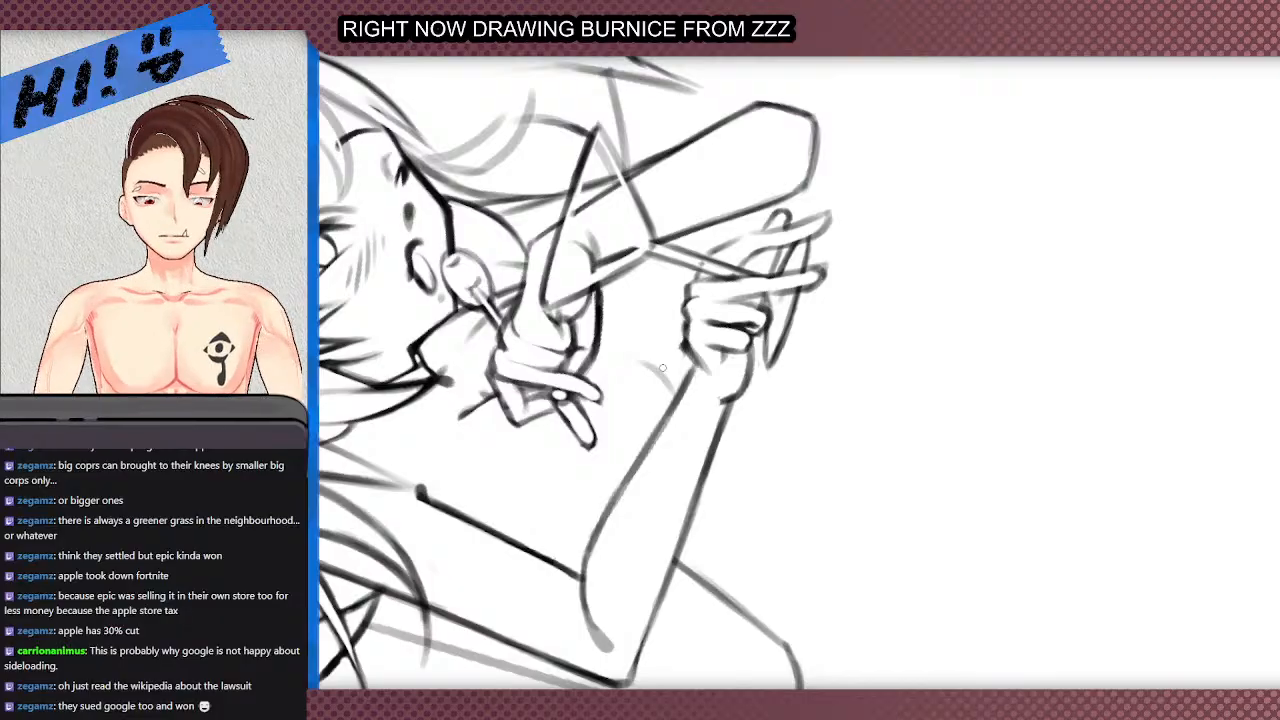
key(ctrl+z)
- Draw new curved torso contours from beneath the raised hand to the resting wrist and behind the glass stem
key(Home)
scroll(637, 382, up, 3)
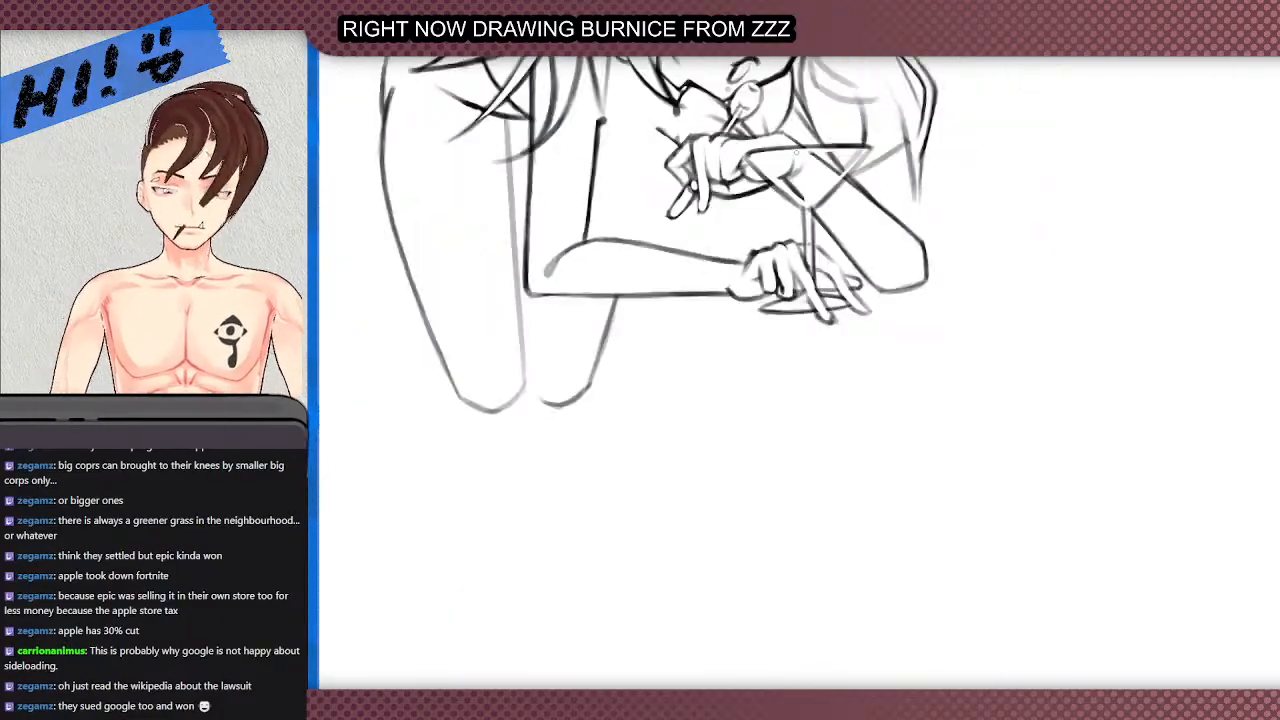
mouse_move(660, 245)
mouse_down()
mouse_move(697, 320)
mouse_move(700, 378)
mouse_up()
mouse_move(689, 291)
mouse_down()
mouse_move(700, 357)
mouse_move(650, 228)
mouse_up()
scroll(608, 296, down, 1)
scroll(576, 354, up, 1)
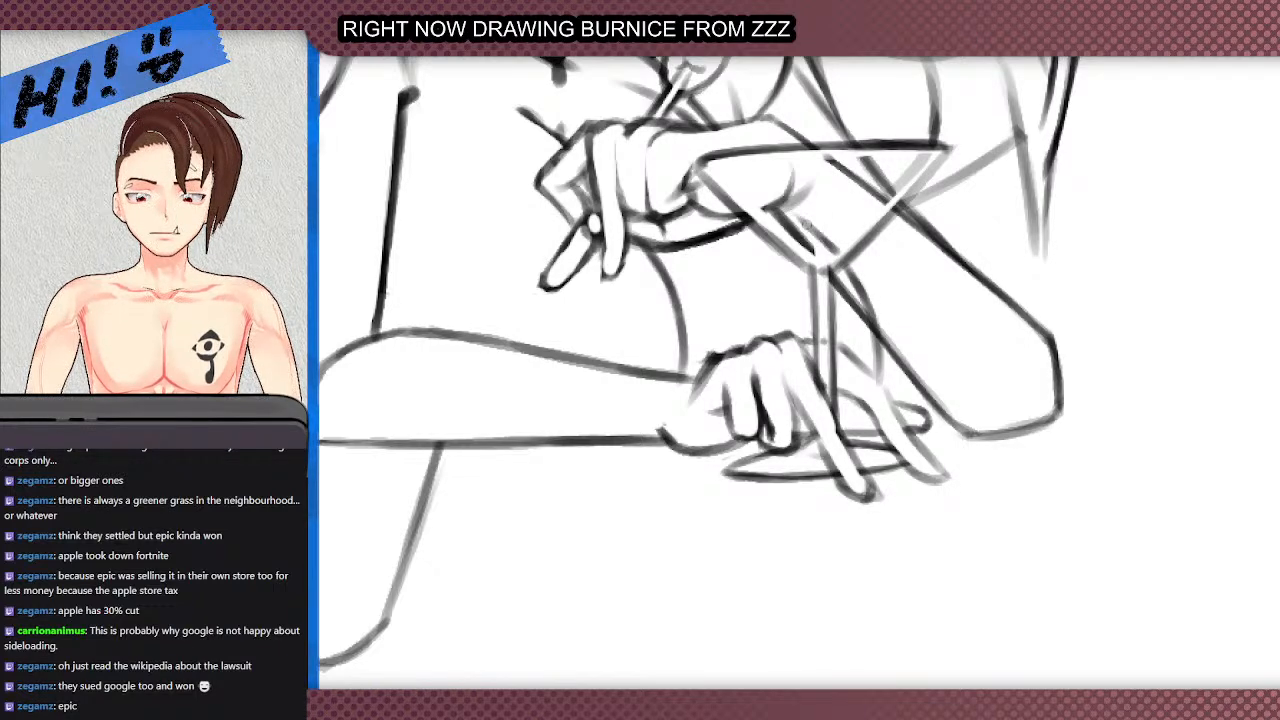
- Erase the far forearm's line where it overlaps the new torso curve beside the top of the glass stem
scroll(679, 186, down, 3)
scroll(674, 325, up, 3)
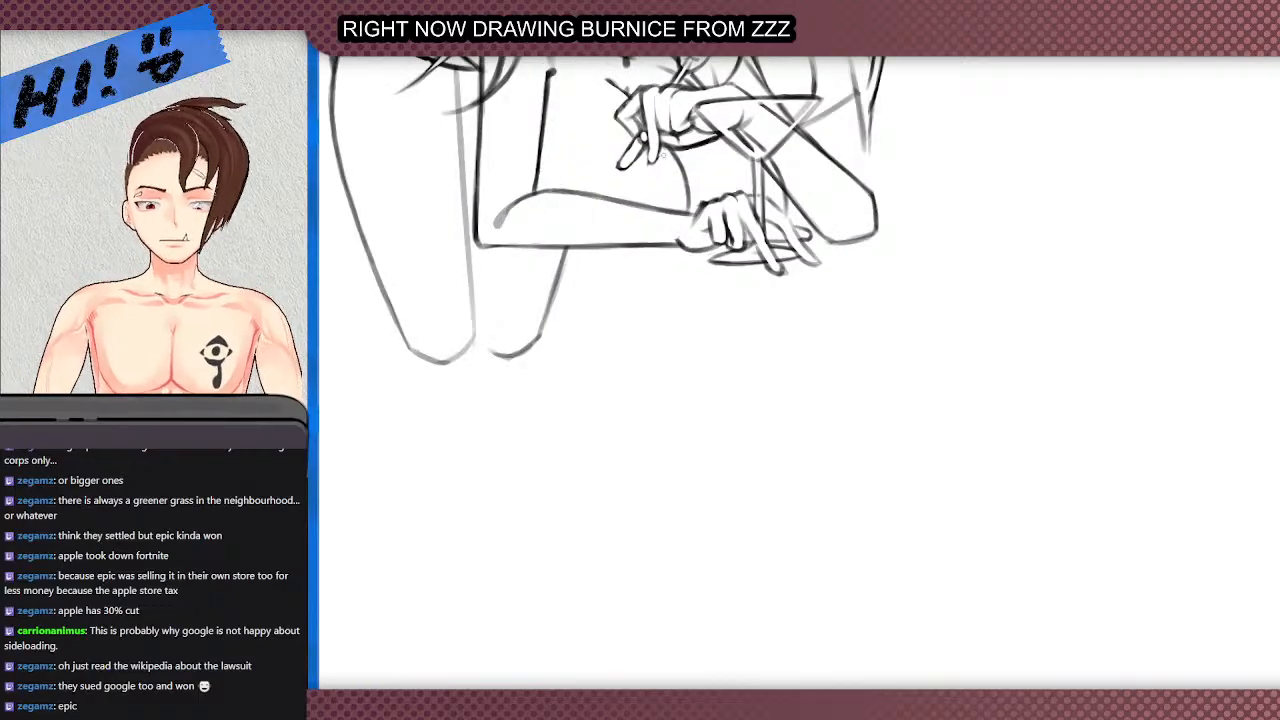
scroll(769, 148, up, 2)
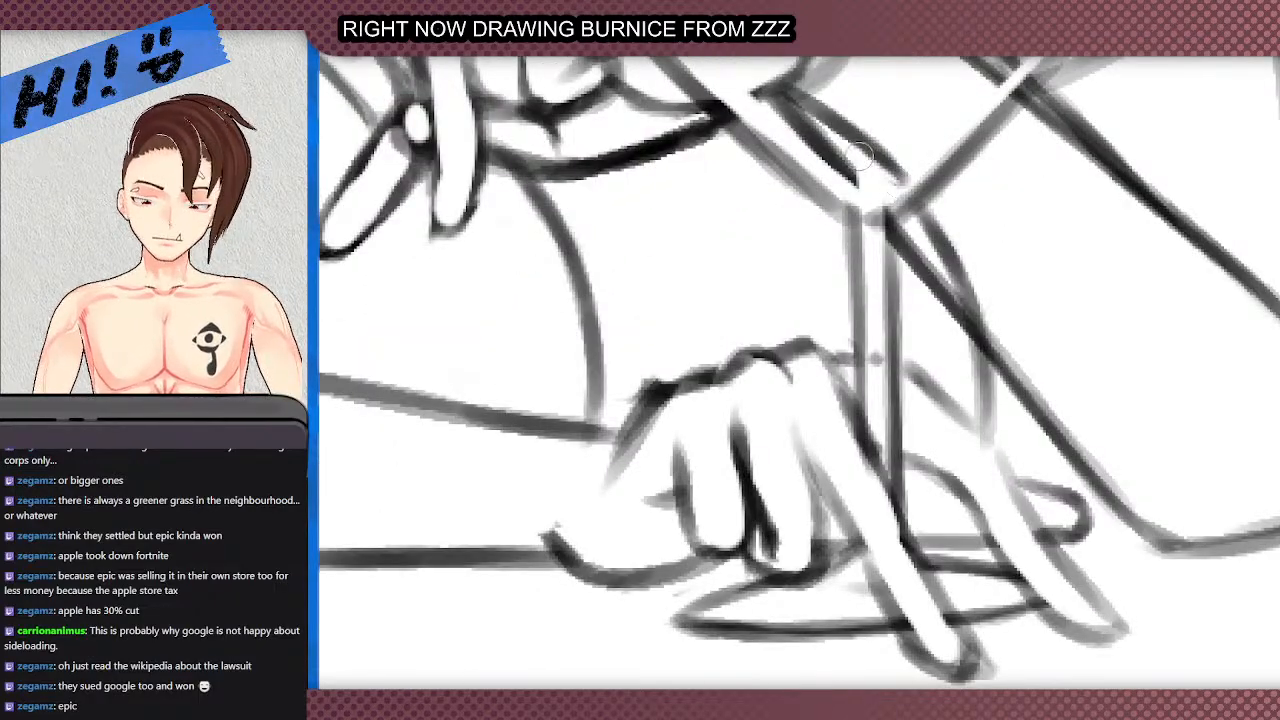
scroll(886, 176, down, 4)
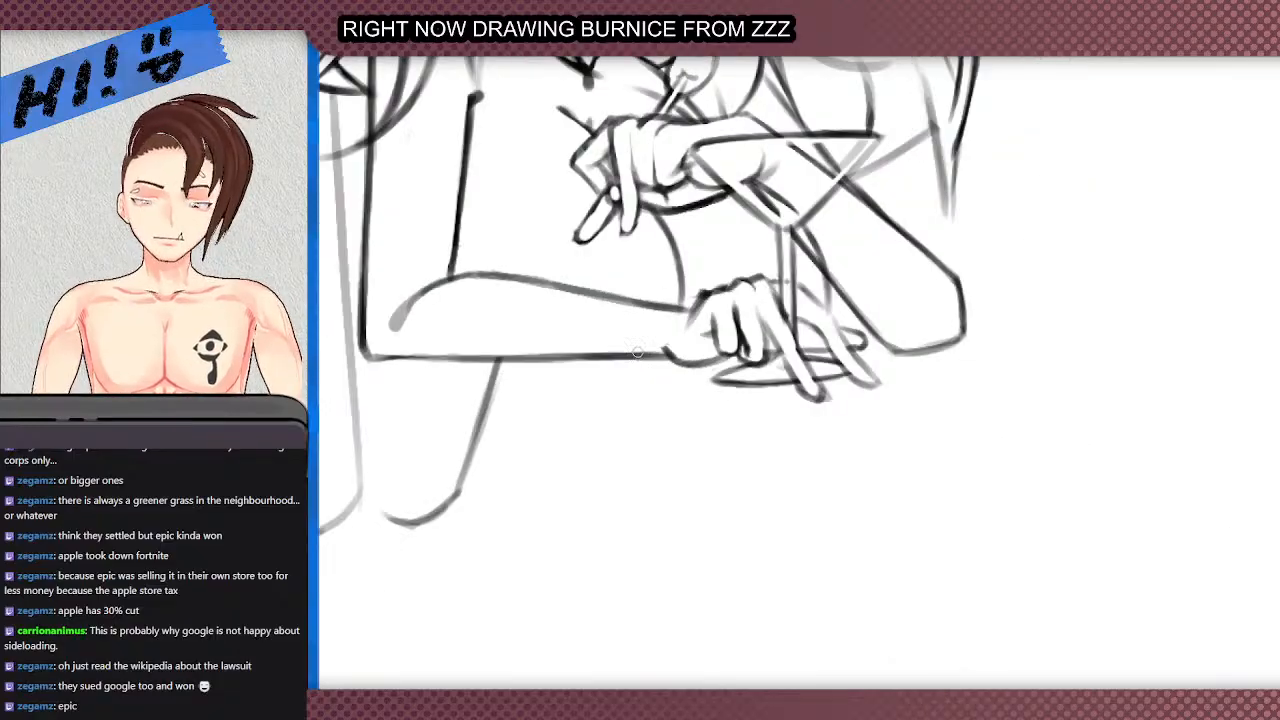
scroll(690, 288, down, 2)
scroll(690, 288, up, 4)
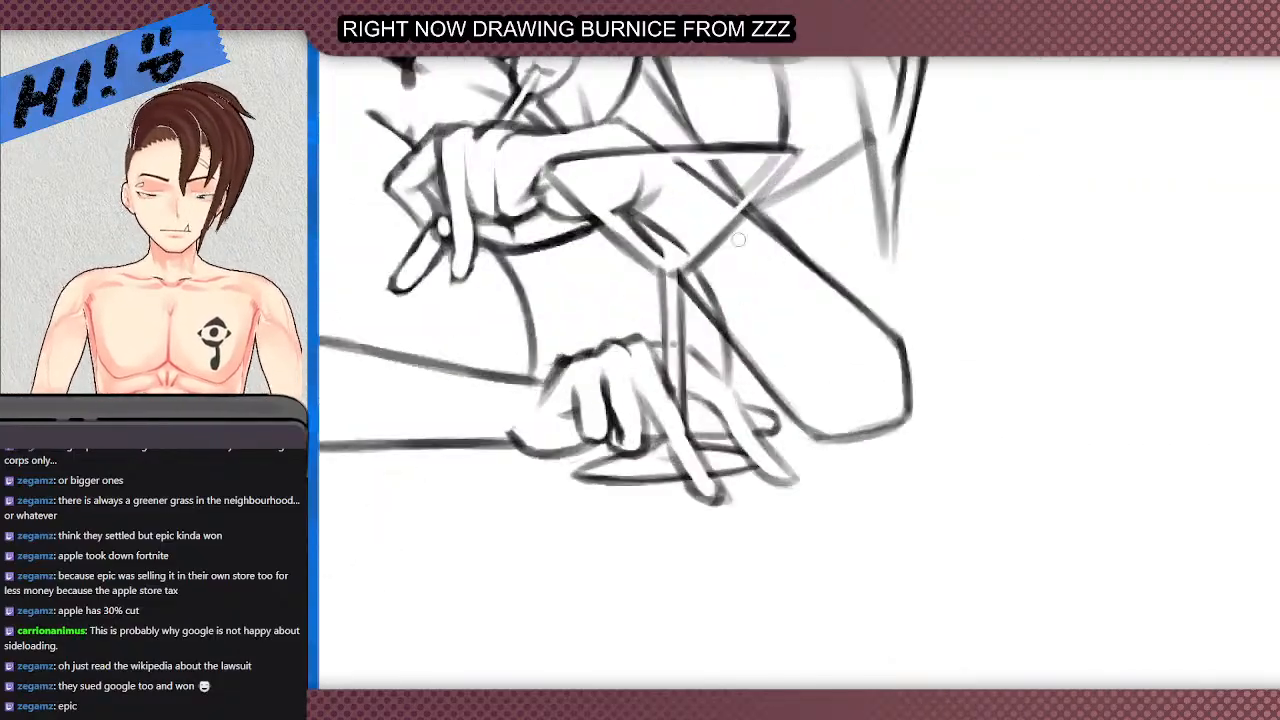
scroll(690, 289, up, 2)
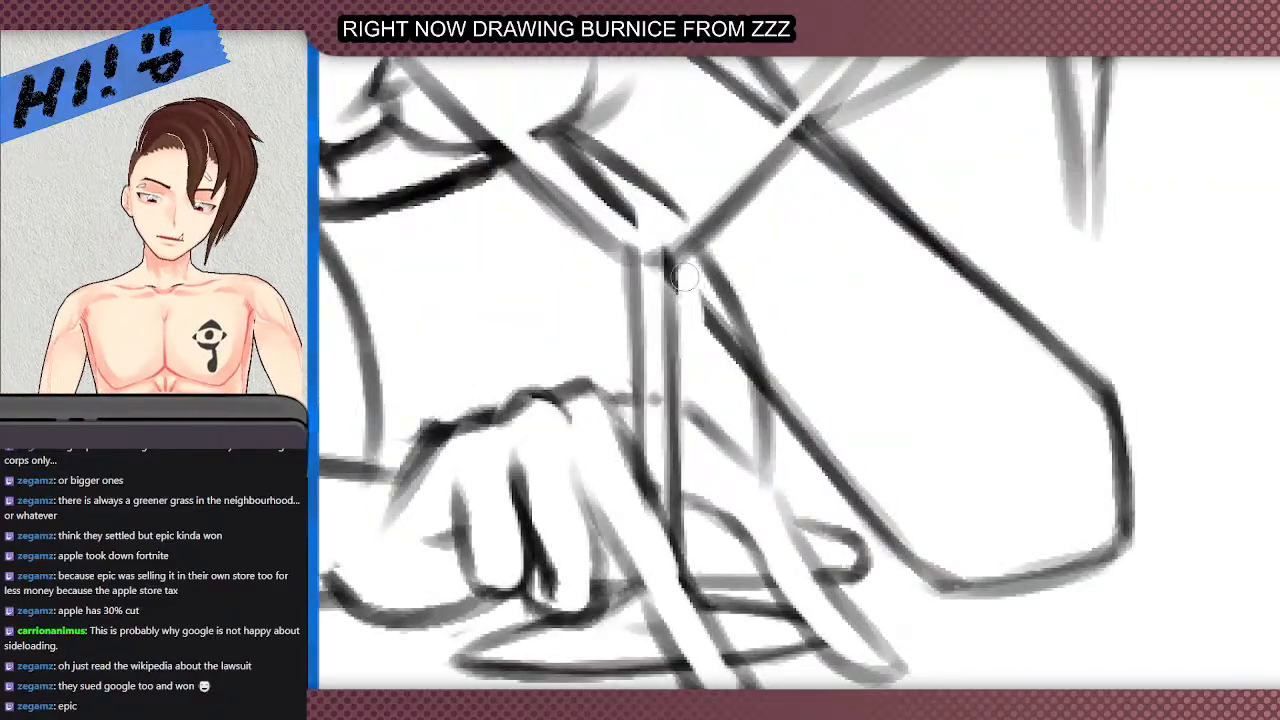
scroll(672, 295, down, 5)
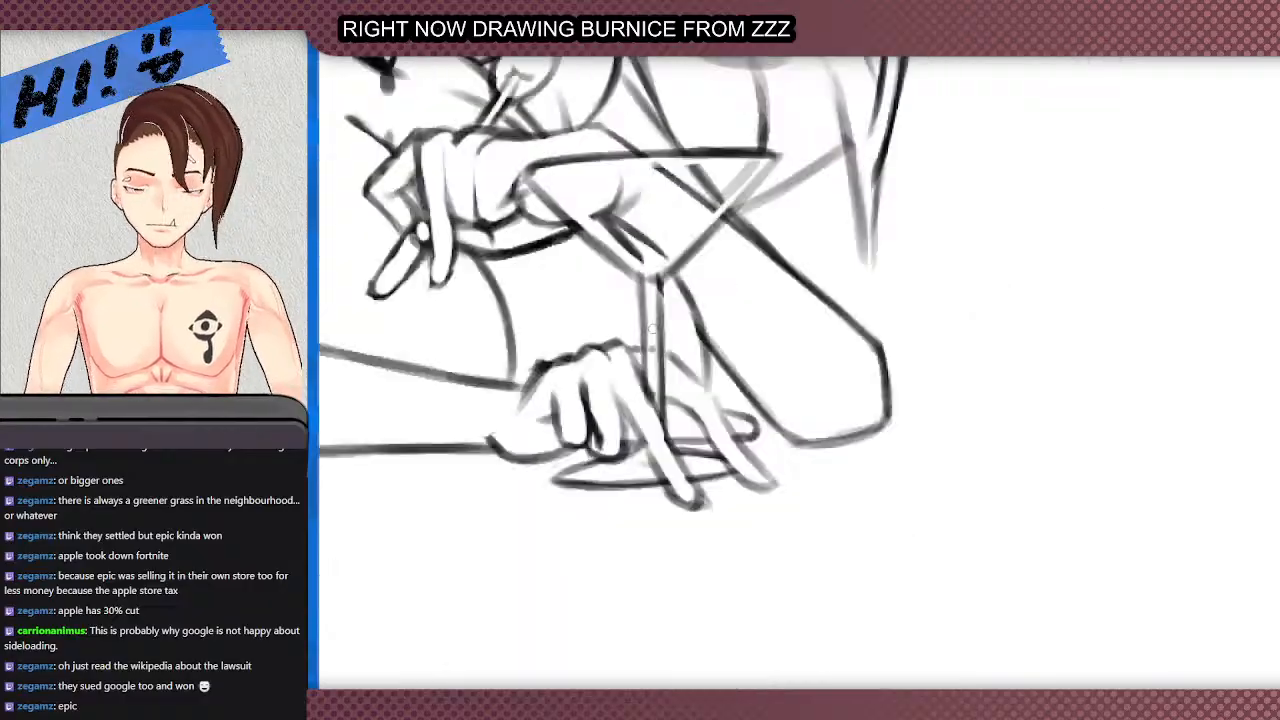
scroll(650, 292, up, 5)
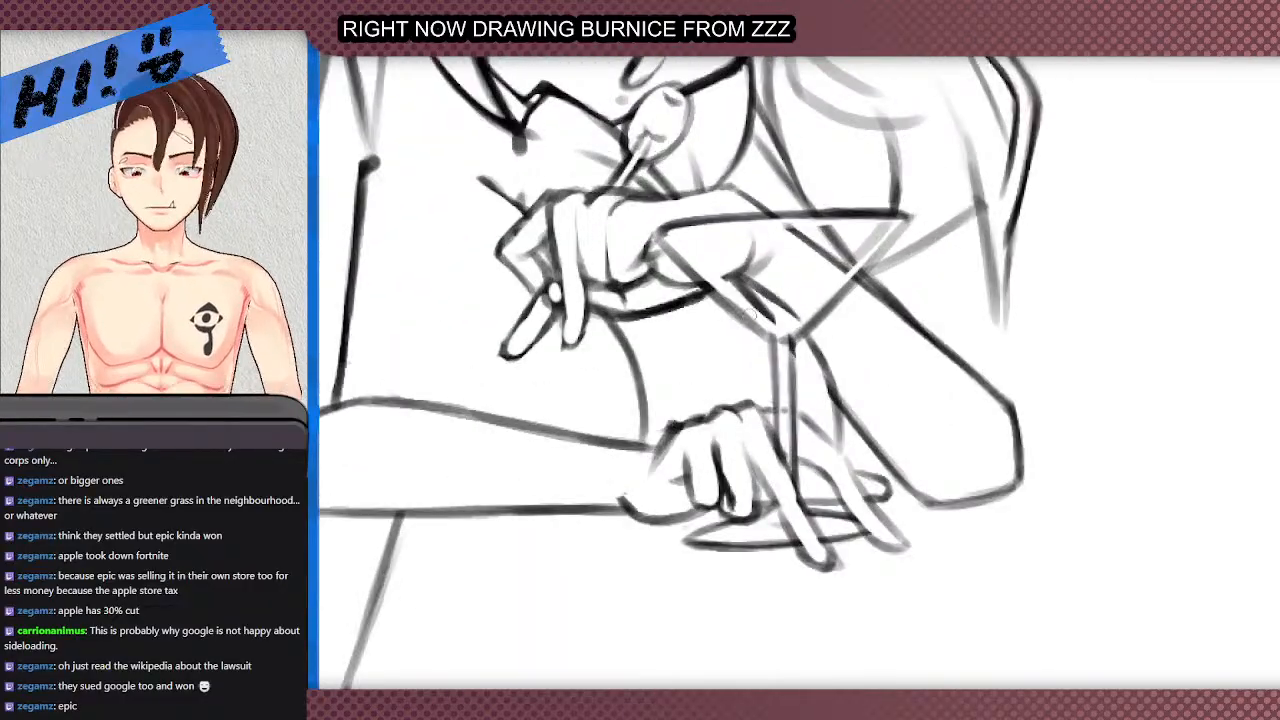
scroll(711, 331, up, 3)
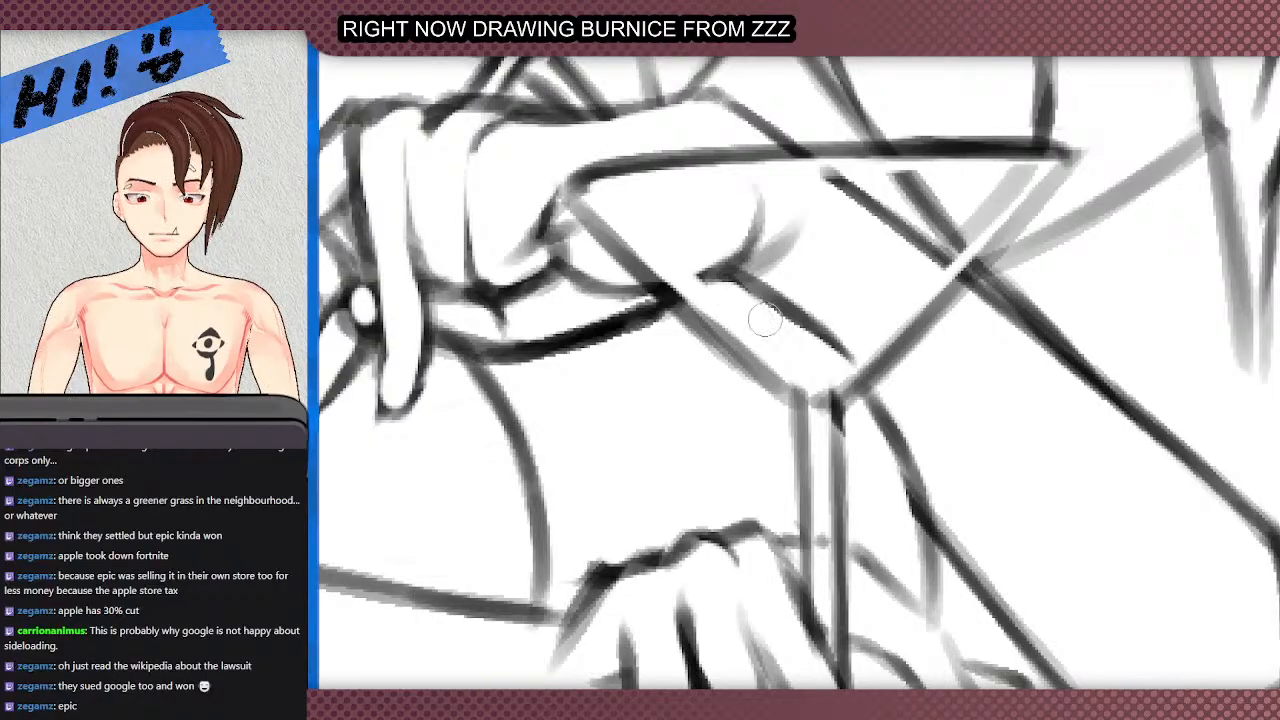
scroll(780, 330, down, 5)
drag(930, 430, 888, 256)
scroll(622, 545, up, 2)
scroll(690, 450, up, 2)
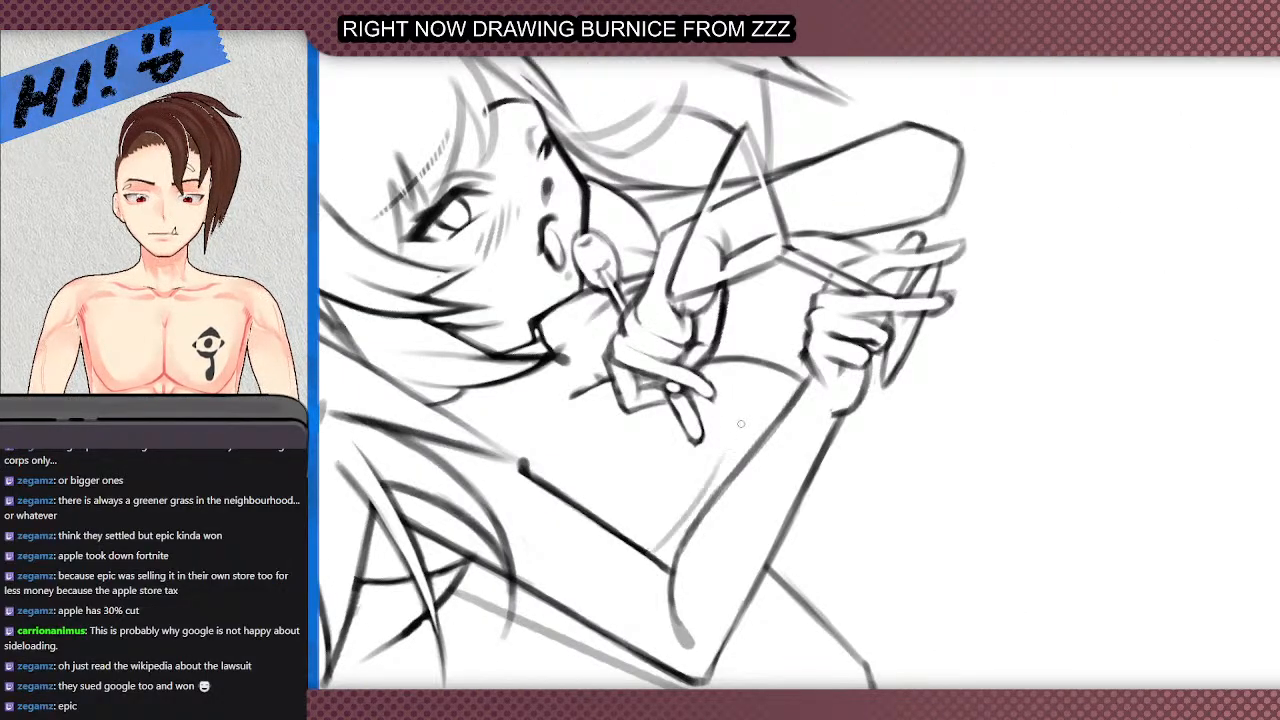
drag(652, 558, 730, 440)
drag(672, 534, 742, 414)
drag(700, 494, 750, 384)
drag(722, 446, 766, 344)
mouse_move(754, 390)
mouse_down()
mouse_move(788, 279)
mouse_move(780, 328)
mouse_up()
key(ctrl+z)
key(ctrl+z)
key(ctrl+z)
- Draw the lower torso line just above the resting forearm, from the near upper arm past the glass stem to the far forearm
drag(804, 278, 773, 355)
drag(795, 294, 731, 445)
drag(780, 340, 709, 486)
drag(752, 390, 692, 496)
drag(750, 396, 708, 474)
drag(742, 422, 678, 522)
drag(772, 362, 704, 490)
drag(786, 326, 738, 430)
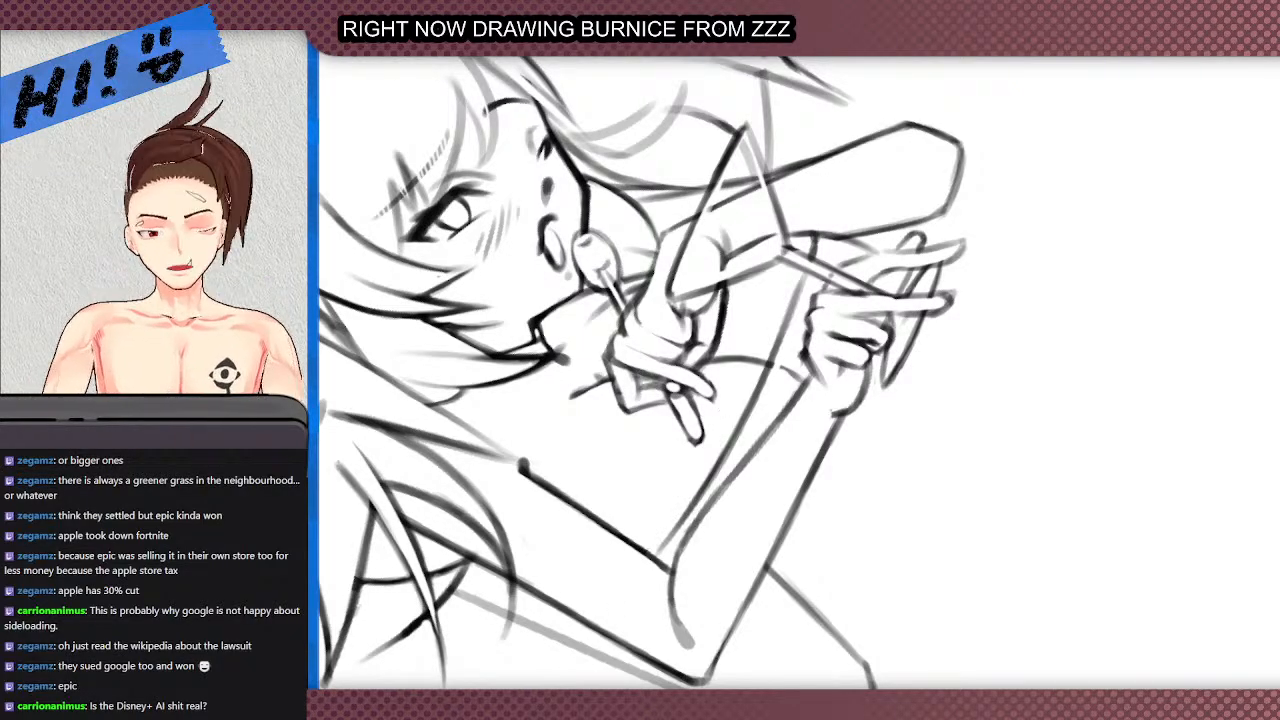
key(5)
scroll(930, 285, up, 4)
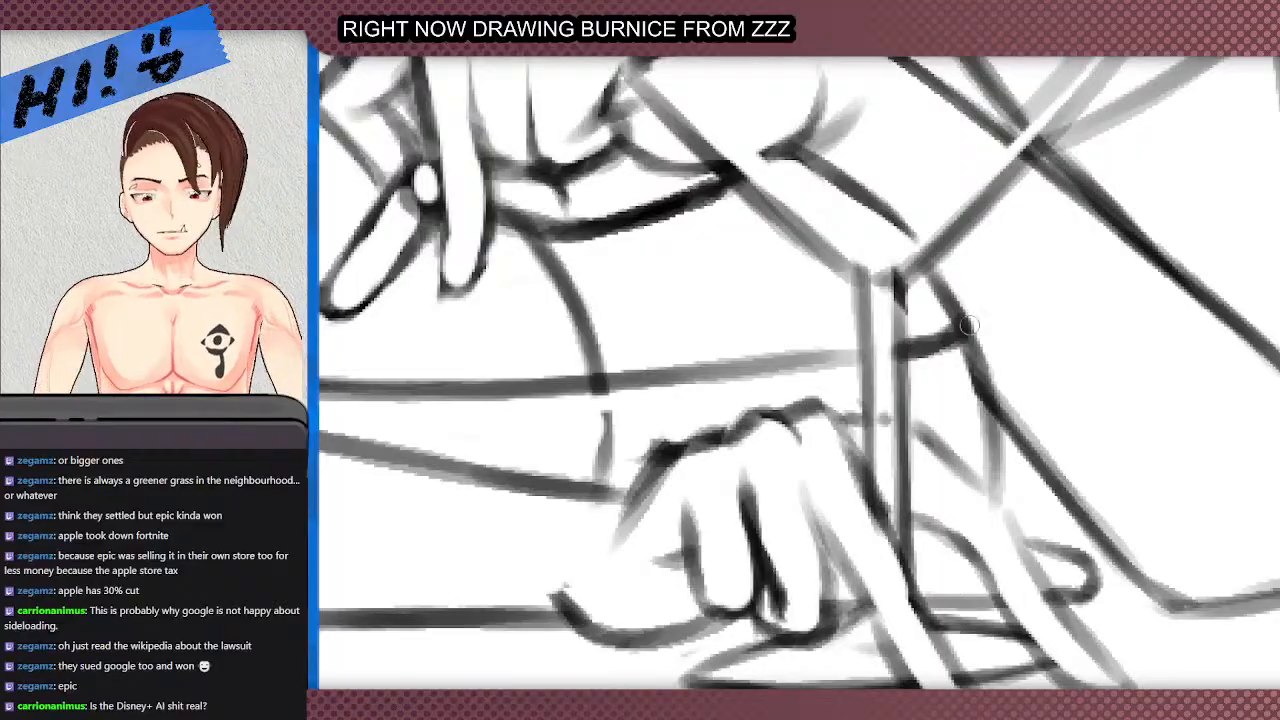
drag(968, 332, 991, 484)
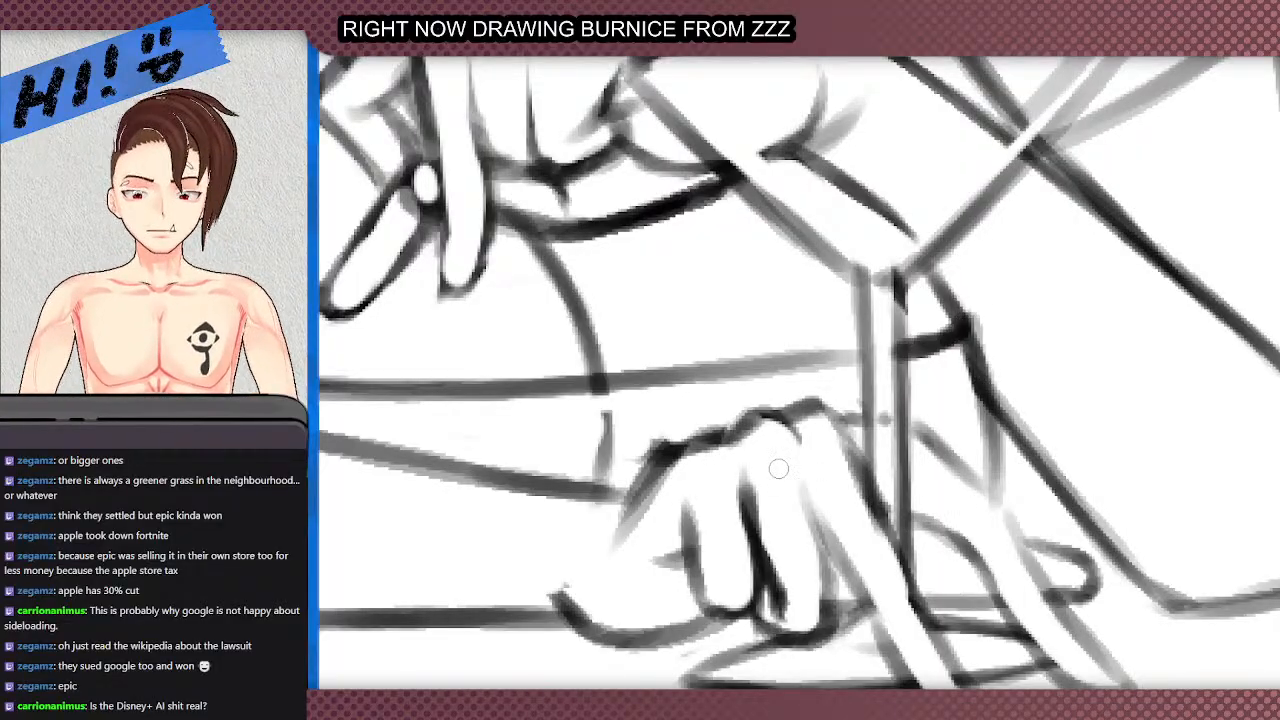
scroll(778, 468, down, 7)
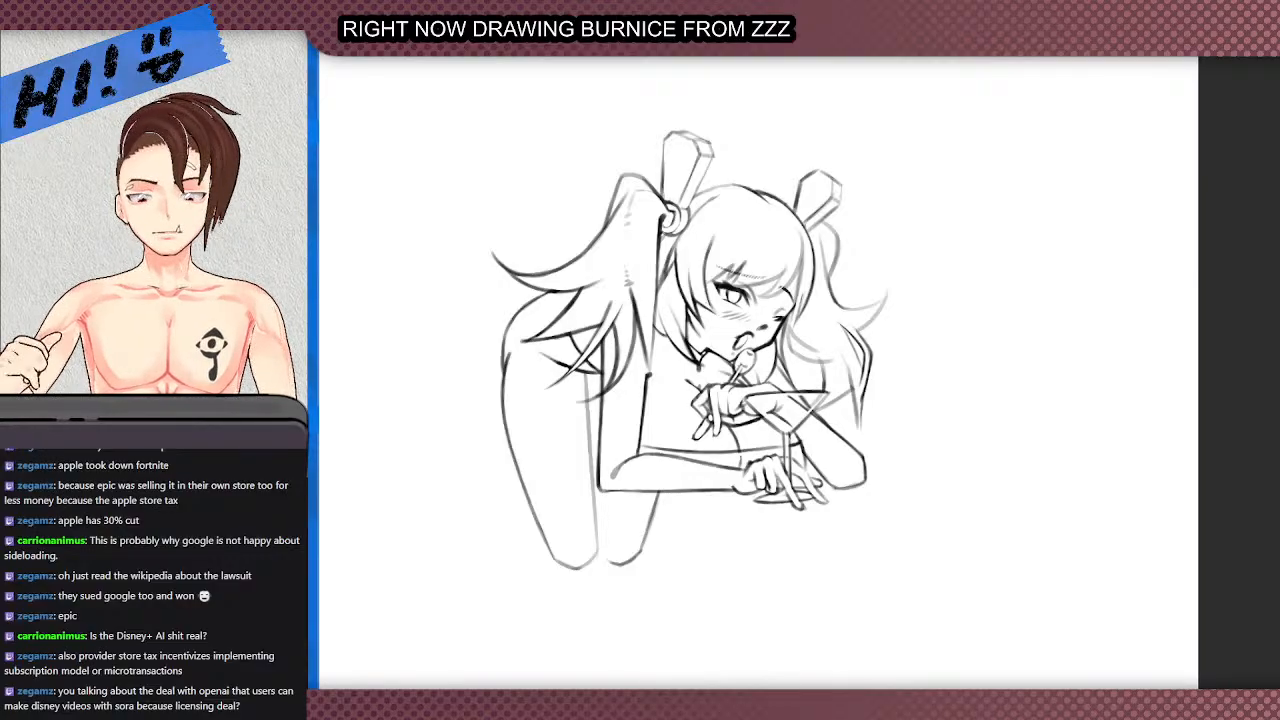
scroll(765, 312, down, 2)
scroll(872, 388, up, 4)
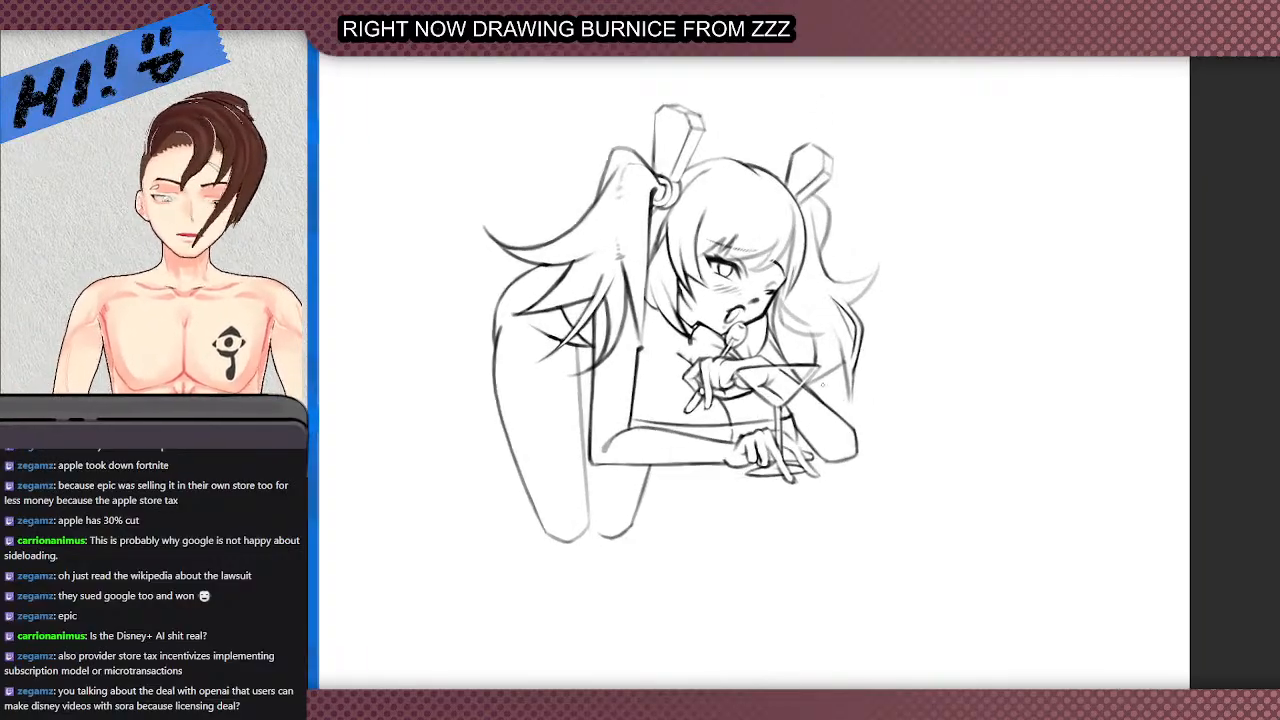
scroll(800, 266, up, 6)
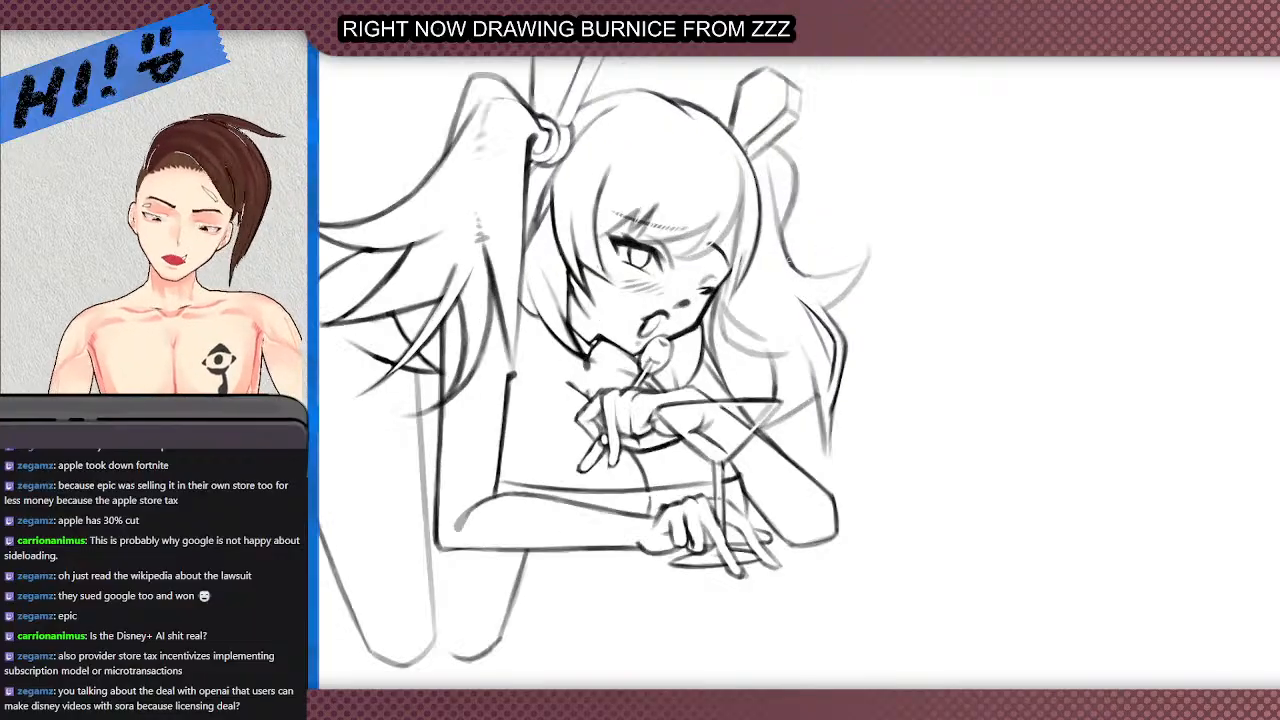
mouse_move(795, 270)
mouse_down()
mouse_move(828, 287)
mouse_move(890, 277)
mouse_up()
key(ctrl+z)
key(ctrl+z)
mouse_move(808, 284)
mouse_down()
mouse_move(884, 277)
mouse_move(946, 230)
mouse_up()
key(ctrl+z)
drag(854, 351, 897, 314)
key(ctrl+z)
- Trim the angular bend in the outer contour of the far ponytail's lower lock
scroll(870, 400, up, 3)
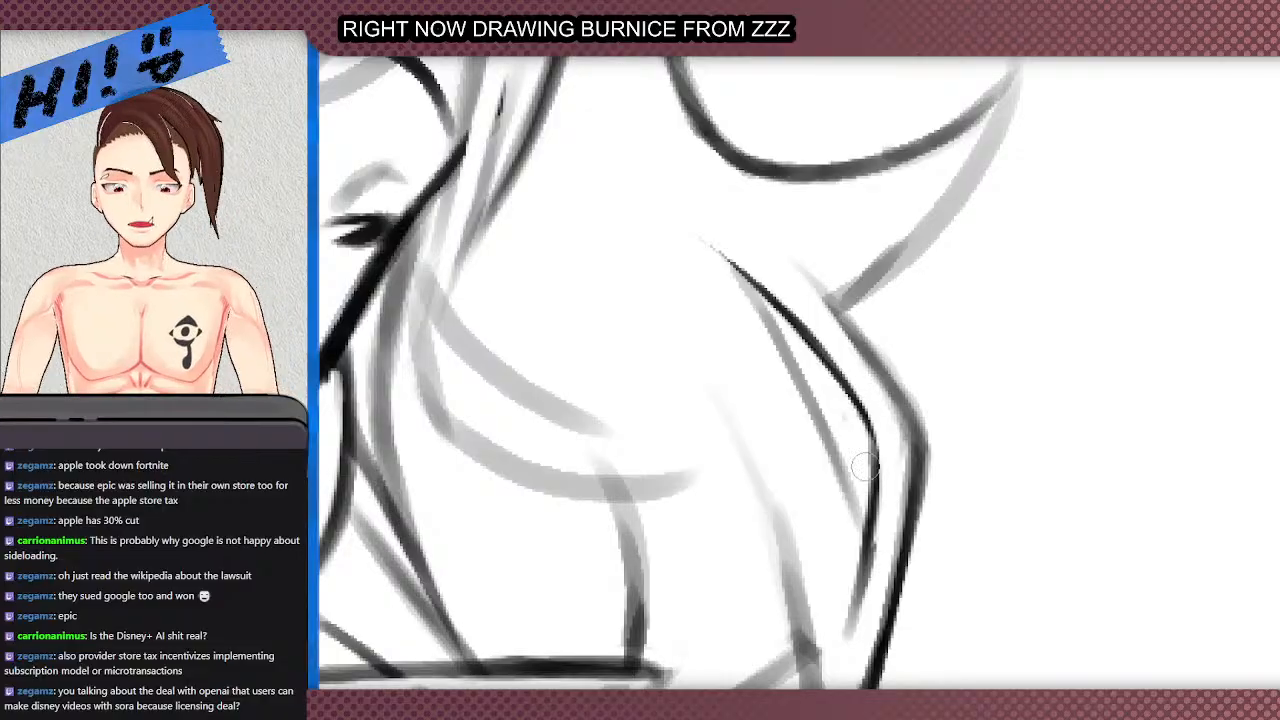
scroll(847, 391, down, 3)
scroll(905, 490, up, 3)
drag(877, 359, 893, 570)
drag(888, 393, 896, 577)
mouse_move(896, 577)
mouse_down()
mouse_move(858, 349)
mouse_move(890, 585)
mouse_up()
scroll(816, 320, down, 3)
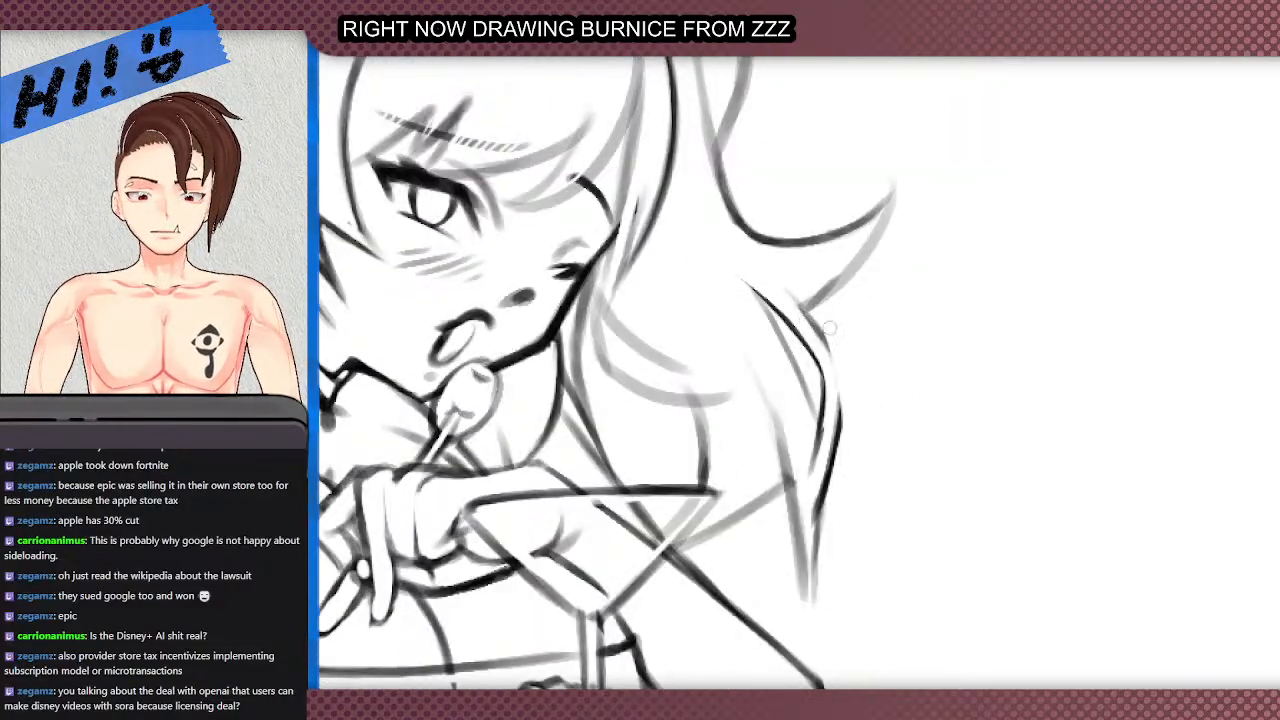
- Redraw the outer contour of the far ponytail's lower lock as a smooth, rounded curve
scroll(846, 356, up, 3)
drag(813, 580, 826, 403)
drag(820, 538, 812, 369)
key(ctrl+z)
drag(821, 542, 817, 362)
mouse_move(838, 471)
mouse_down()
mouse_move(796, 339)
mouse_move(752, 261)
mouse_up()
drag(831, 413, 737, 243)
- Erase the bend in the inner line of the far ponytail's lower lock
key(e)
drag(778, 332, 807, 438)
drag(786, 350, 794, 527)
drag(736, 274, 808, 439)
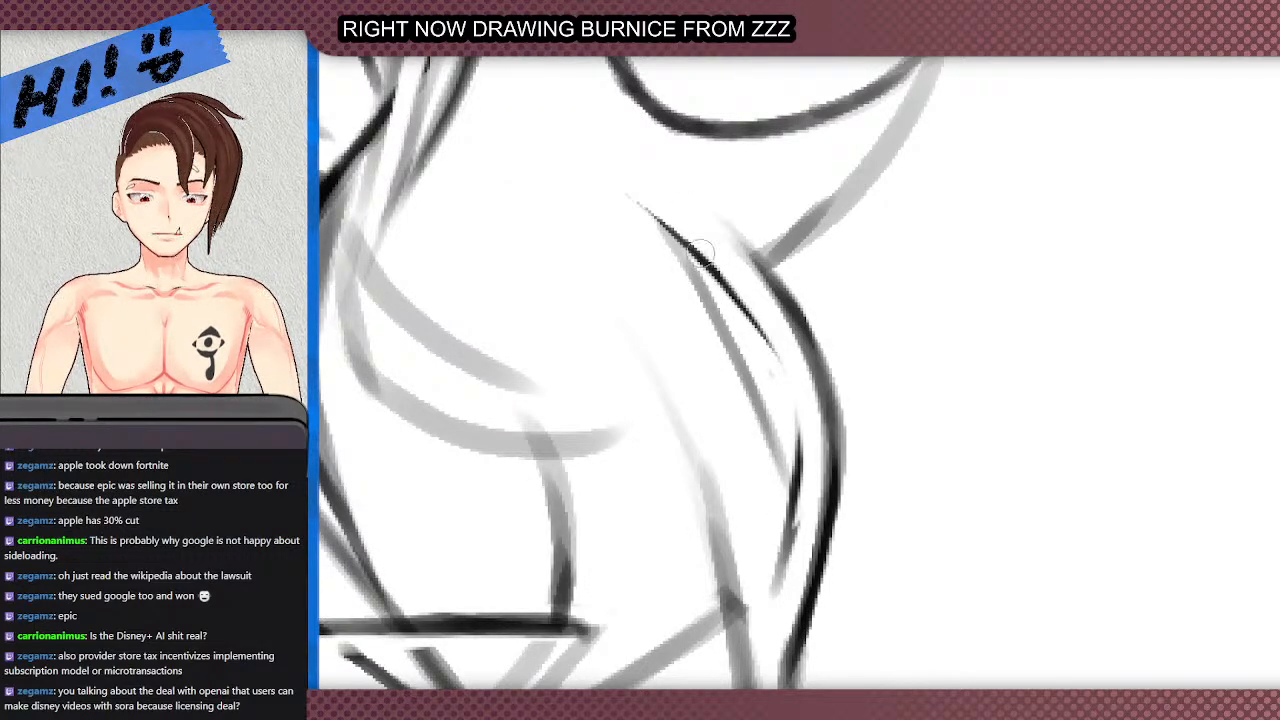
- Redraw the lower lock's inner line as a dark tapered curve running parallel to its outer contour
drag(679, 216, 786, 404)
mouse_move(652, 221)
mouse_down()
mouse_move(779, 365)
mouse_move(736, 293)
mouse_move(796, 431)
mouse_move(745, 318)
mouse_move(786, 400)
mouse_up()
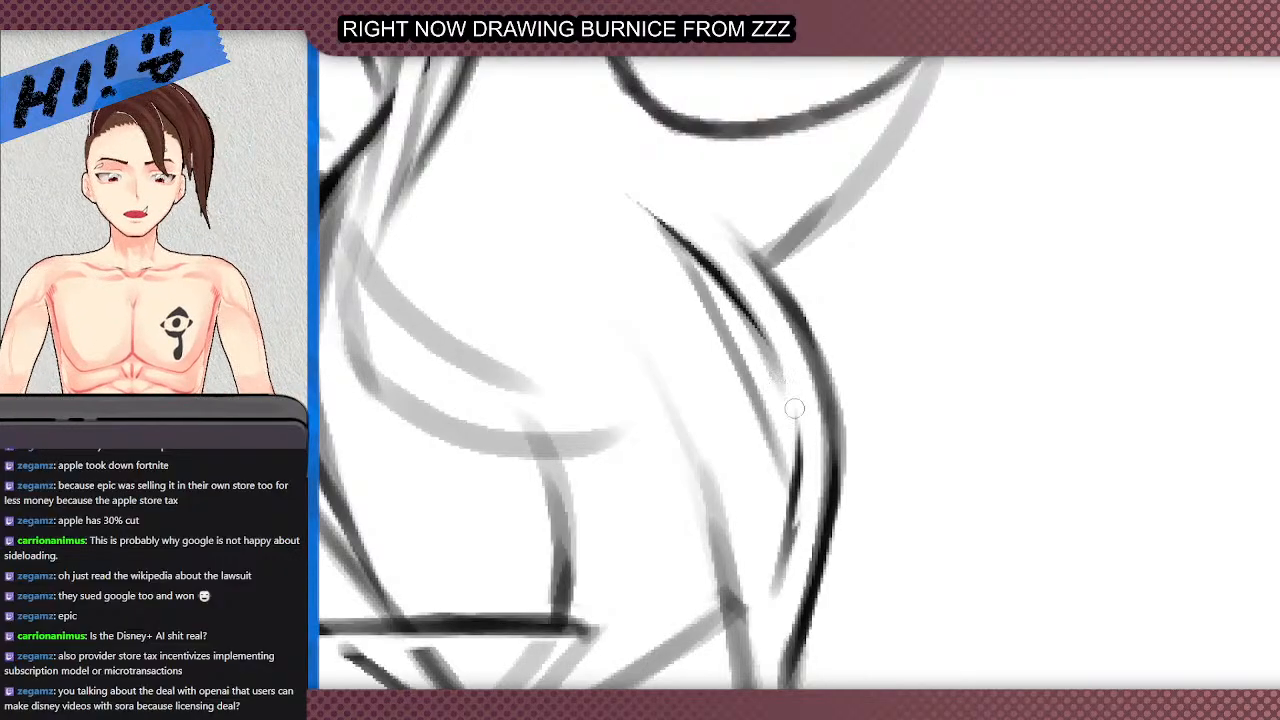
mouse_move(741, 310)
mouse_down()
mouse_move(764, 340)
mouse_move(800, 472)
mouse_up()
drag(783, 382, 796, 450)
drag(734, 296, 796, 450)
drag(752, 325, 796, 480)
drag(792, 400, 780, 575)
drag(795, 460, 770, 600)
mouse_move(800, 490)
mouse_down()
mouse_move(785, 570)
mouse_move(809, 479)
mouse_up()
drag(793, 557, 812, 400)
drag(766, 310, 808, 430)
drag(779, 363, 800, 405)
mouse_move(729, 275)
mouse_down()
mouse_move(608, 194)
mouse_move(689, 300)
mouse_up()
scroll(727, 405, down, 5)
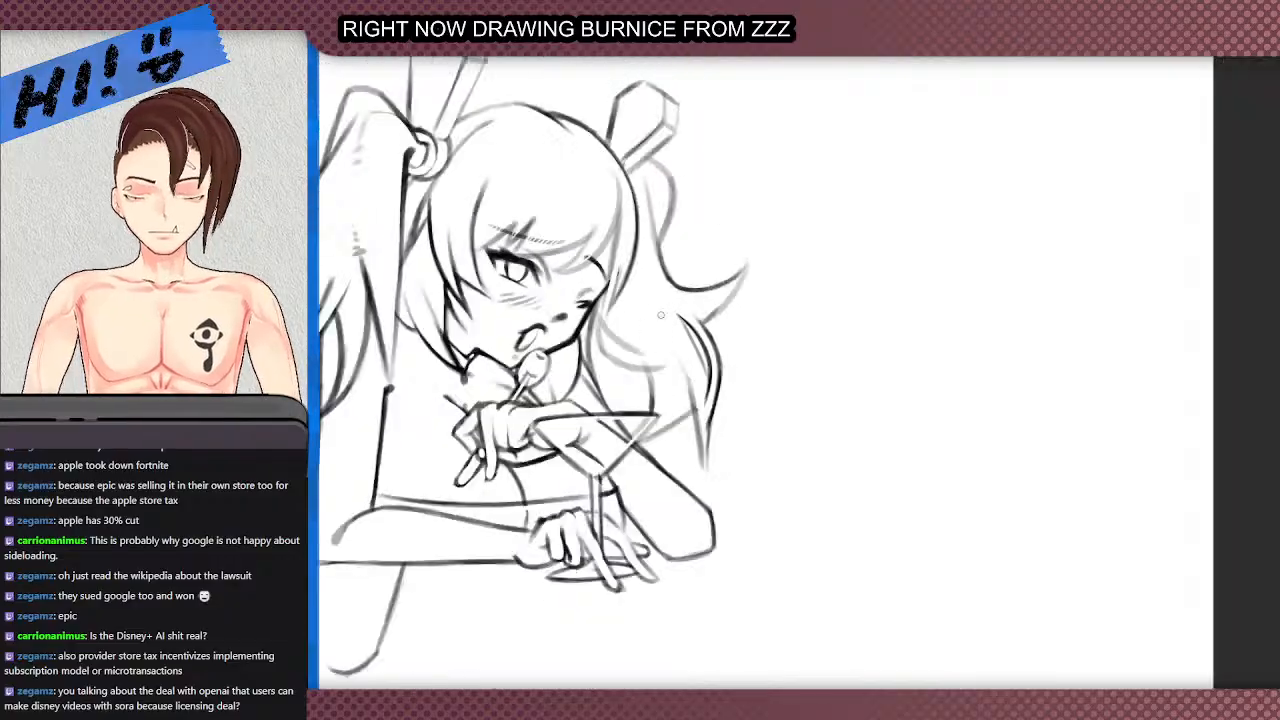
- Draw a second tapered strand line inside the far ponytail's lower lock, converging with the inner curve at both ends
scroll(702, 428, up, 2)
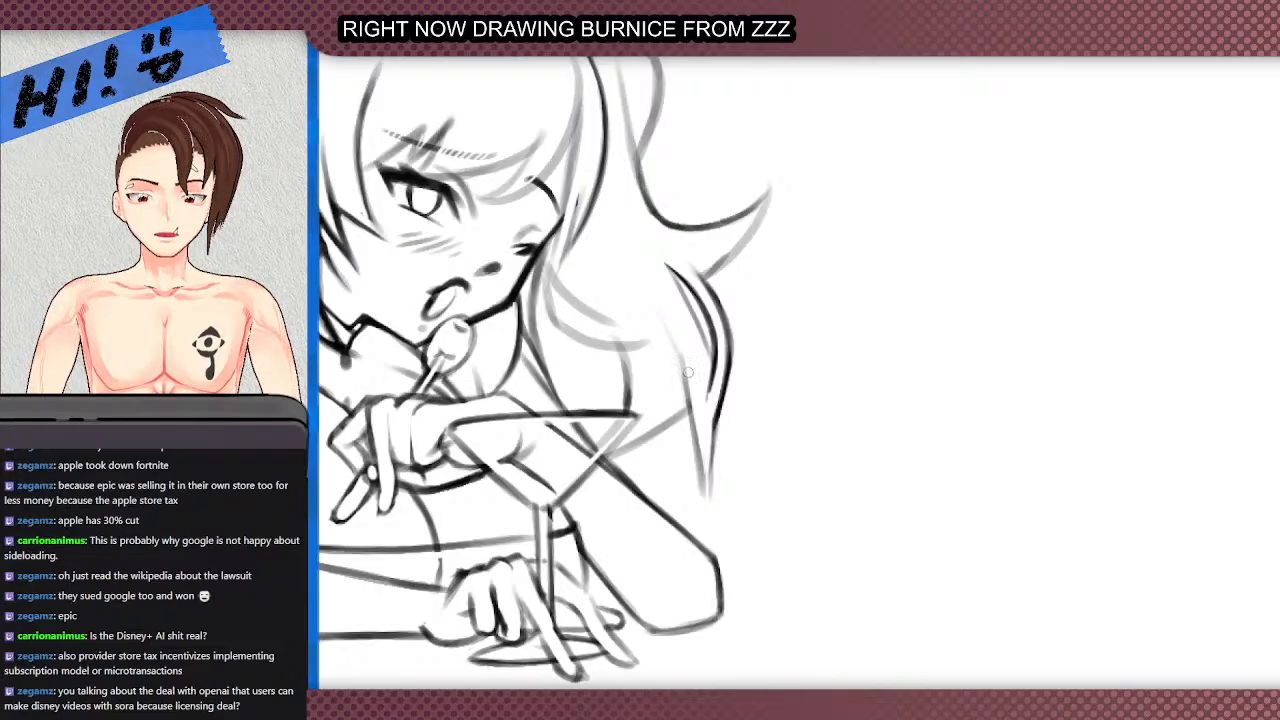
scroll(662, 346, up, 1)
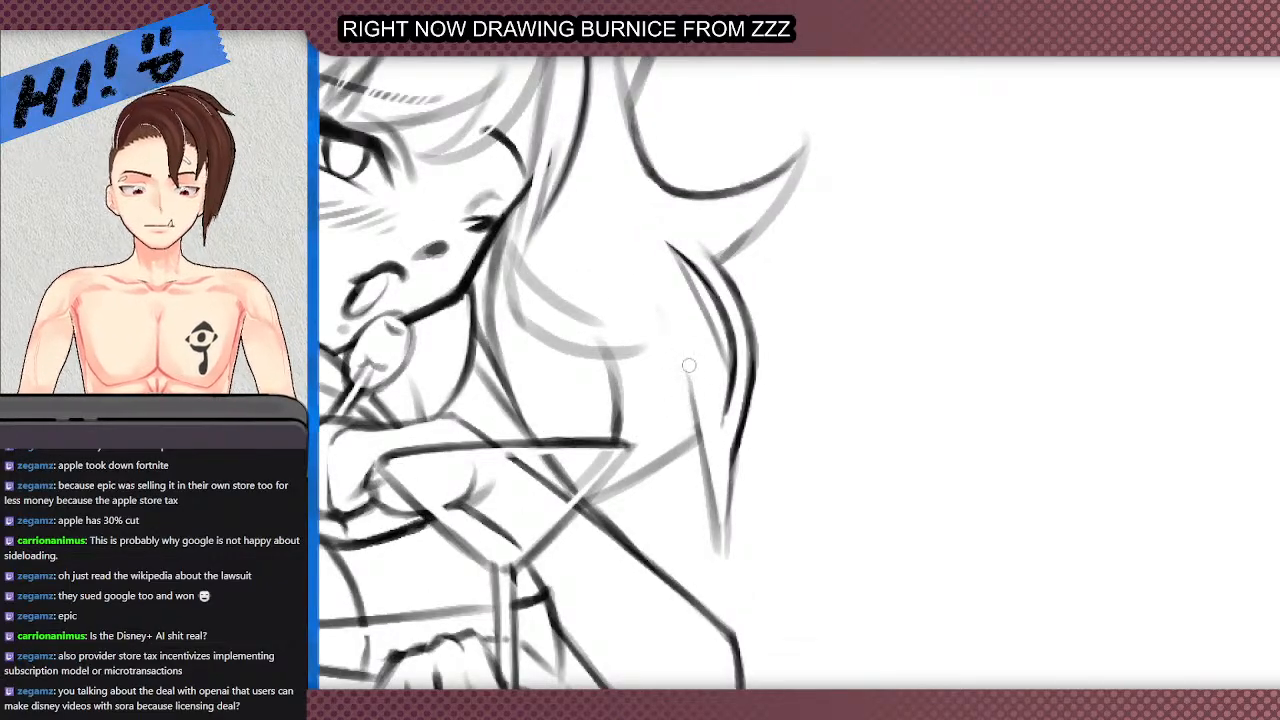
scroll(676, 336, down, 1)
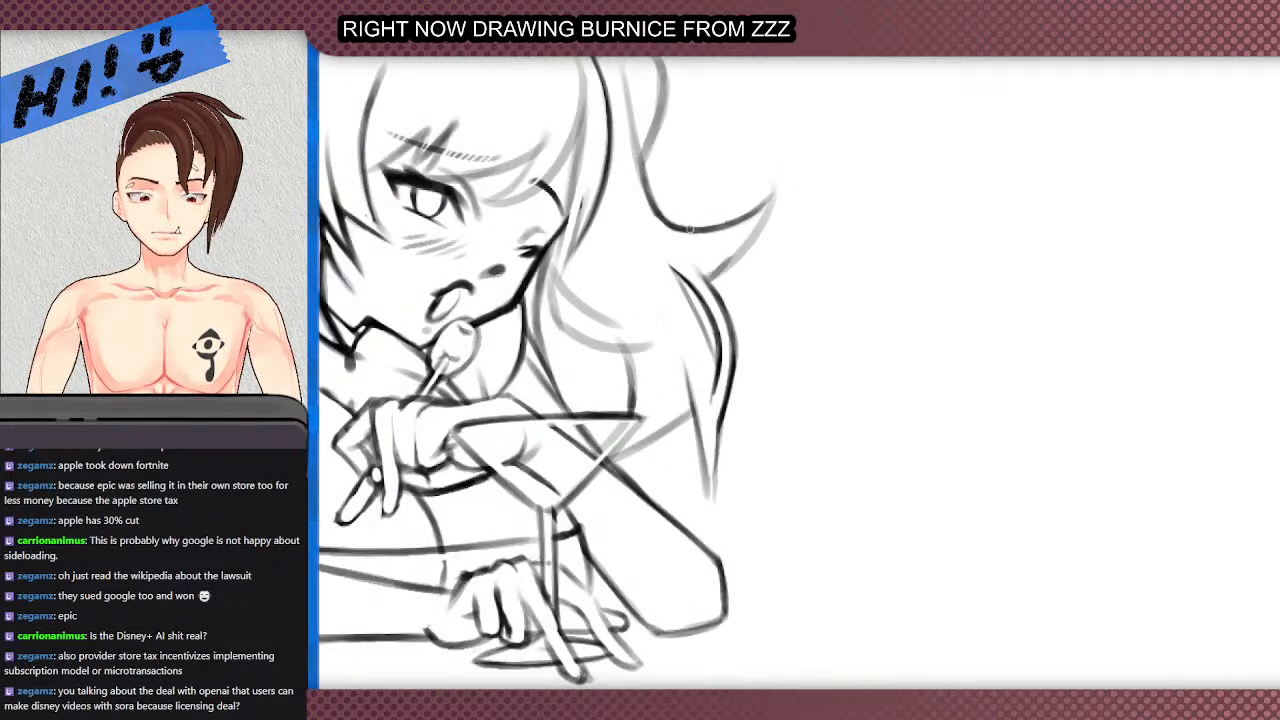
scroll(682, 298, down, 3)
scroll(678, 294, up, 5)
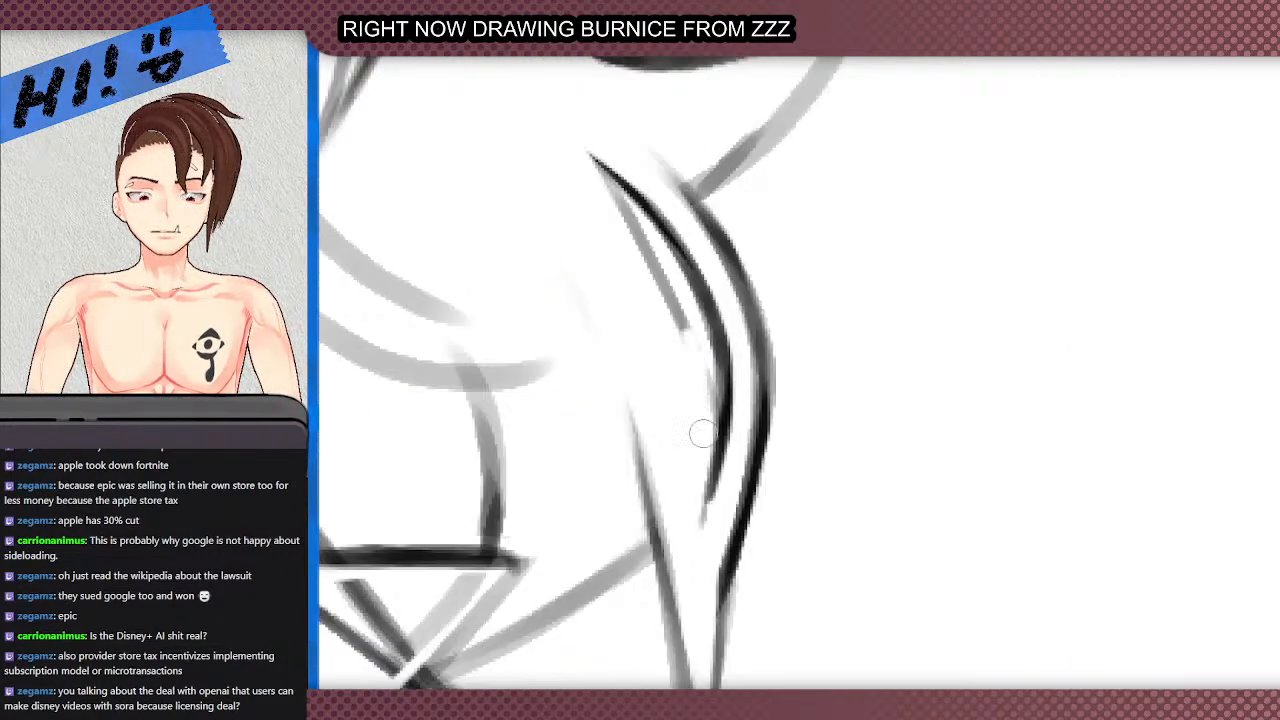
mouse_move(683, 332)
mouse_down()
mouse_move(624, 208)
mouse_move(636, 230)
mouse_up()
drag(593, 156, 666, 284)
drag(629, 200, 688, 370)
drag(652, 258, 702, 440)
drag(664, 284, 700, 438)
drag(683, 350, 706, 482)
drag(700, 400, 710, 530)
scroll(708, 513, down, 5)
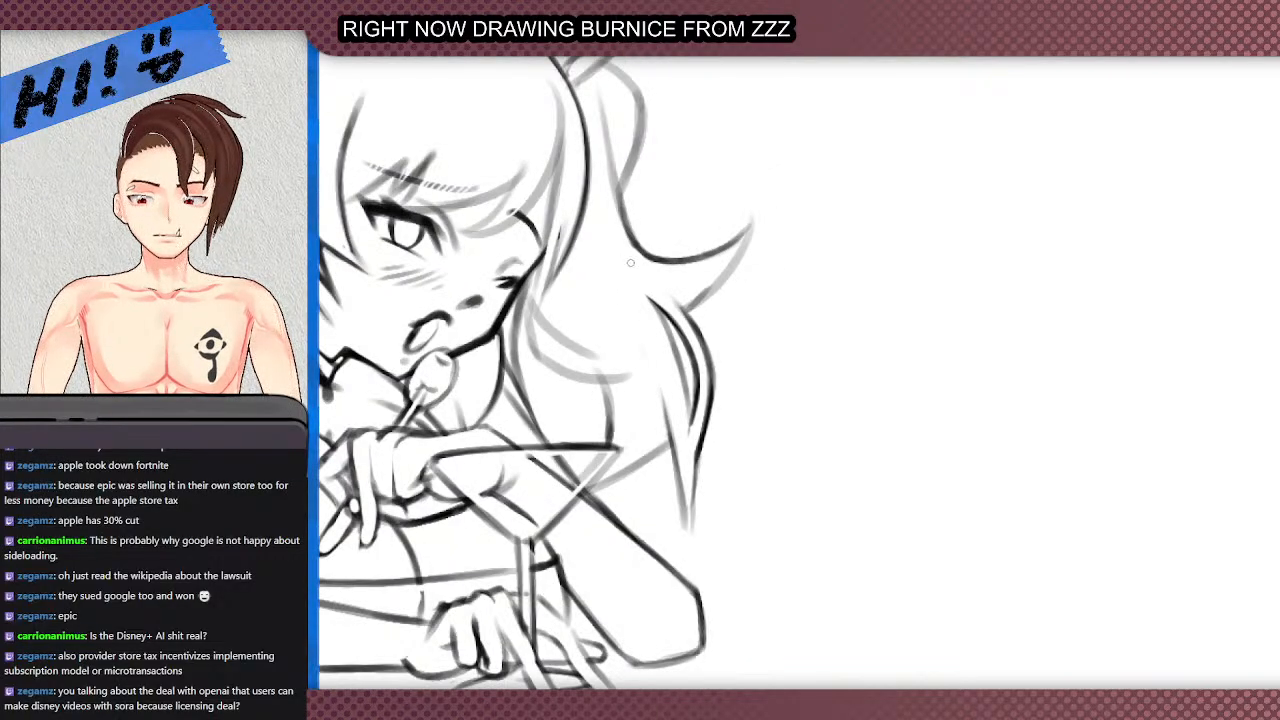
- Sketch fringe strands from the crown parting to the fringe above the open eye, plus a curved strand on the far side
scroll(557, 190, down, 3)
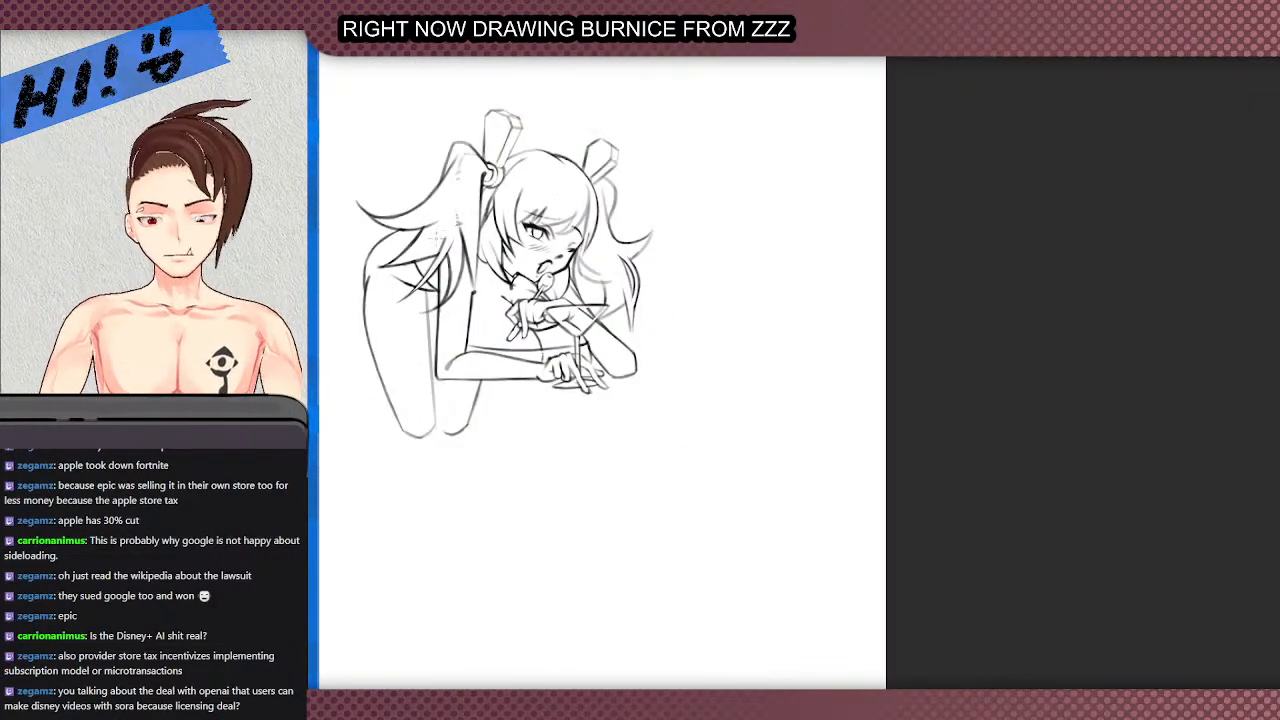
scroll(520, 270, down, 2)
scroll(360, 280, up, 3)
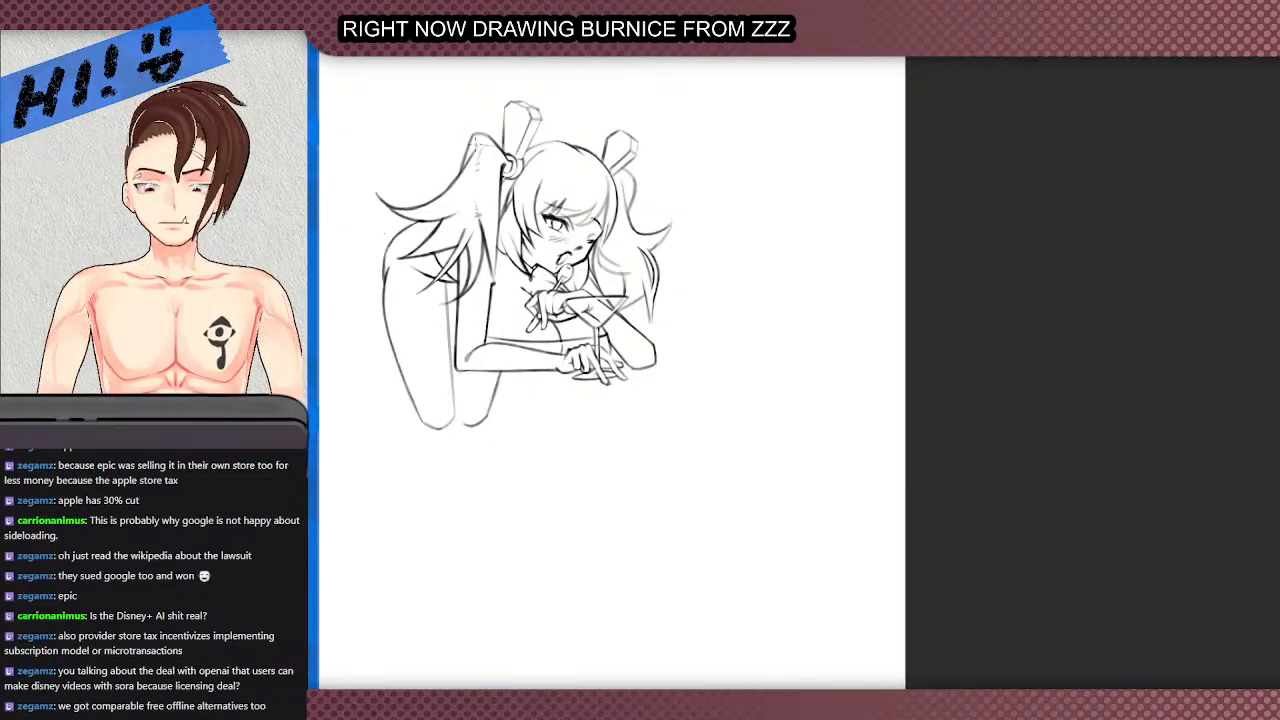
scroll(595, 160, up, 4)
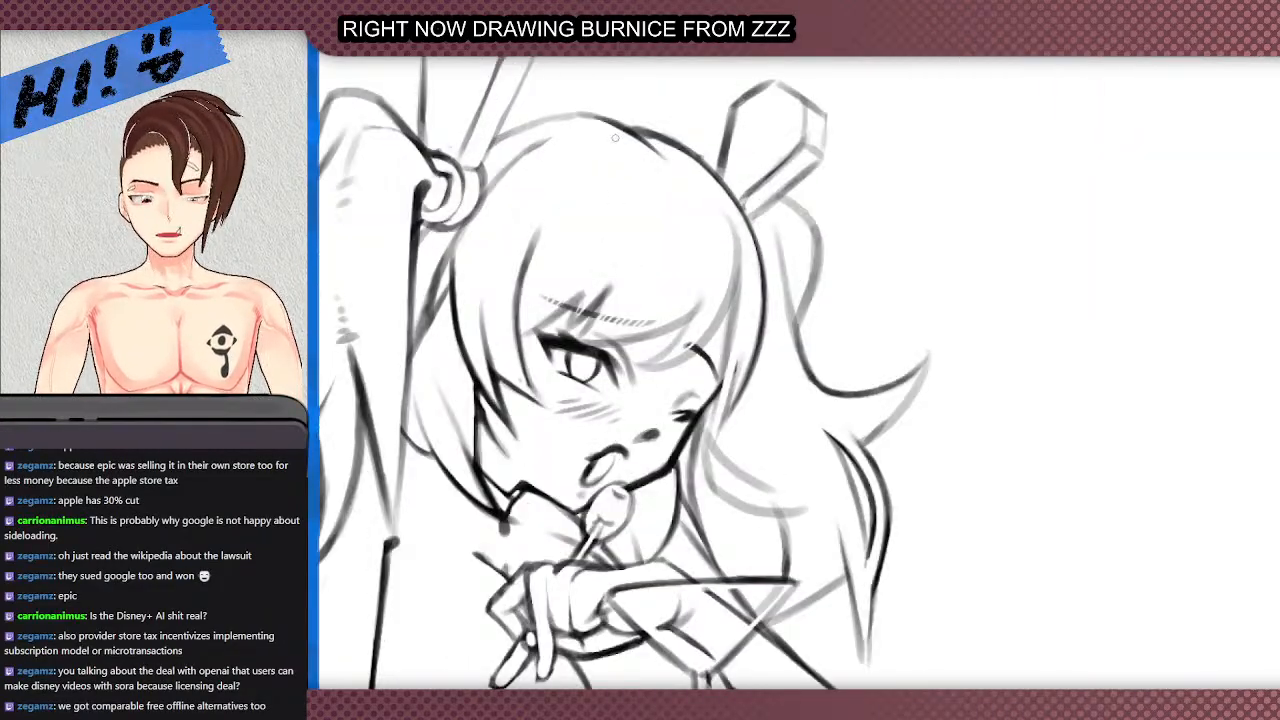
scroll(620, 143, up, 1)
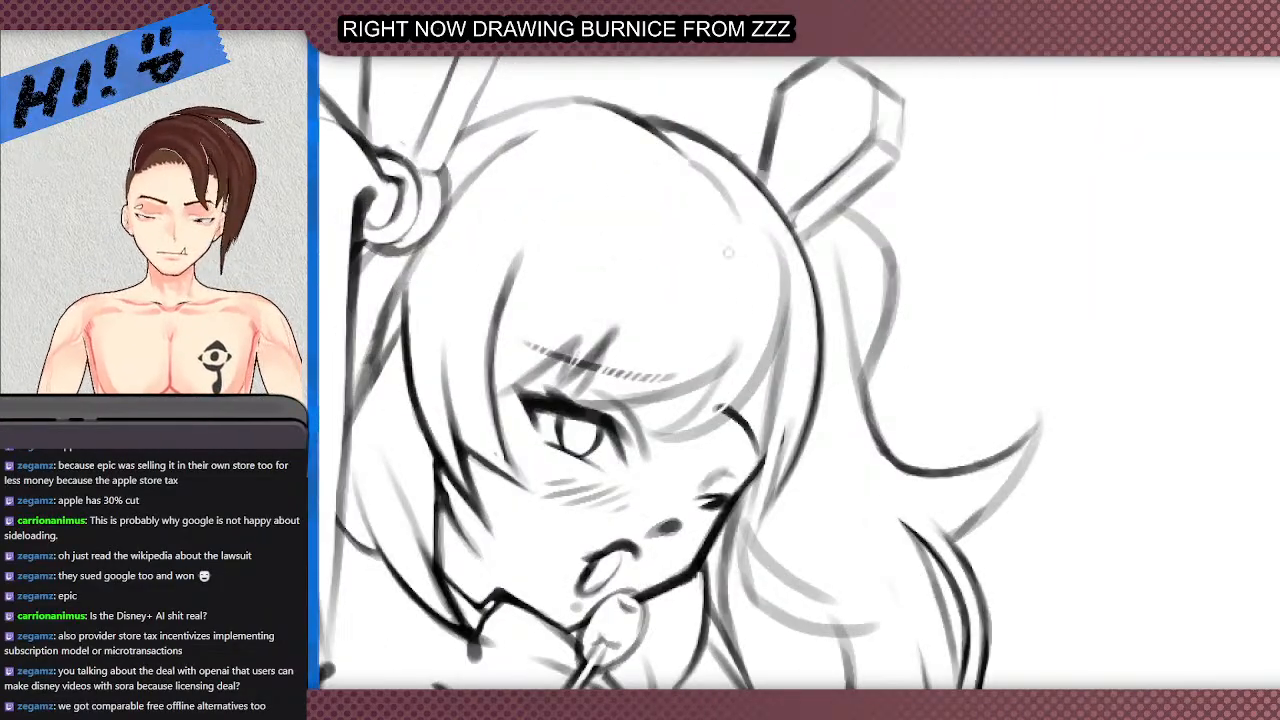
mouse_move(702, 166)
mouse_down()
mouse_move(744, 330)
mouse_move(683, 179)
mouse_up()
key(ctrl+z)
key(ctrl+z)
drag(742, 334, 704, 174)
mouse_move(642, 294)
mouse_down()
mouse_move(666, 245)
mouse_move(616, 320)
mouse_up()
key(ctrl+z)
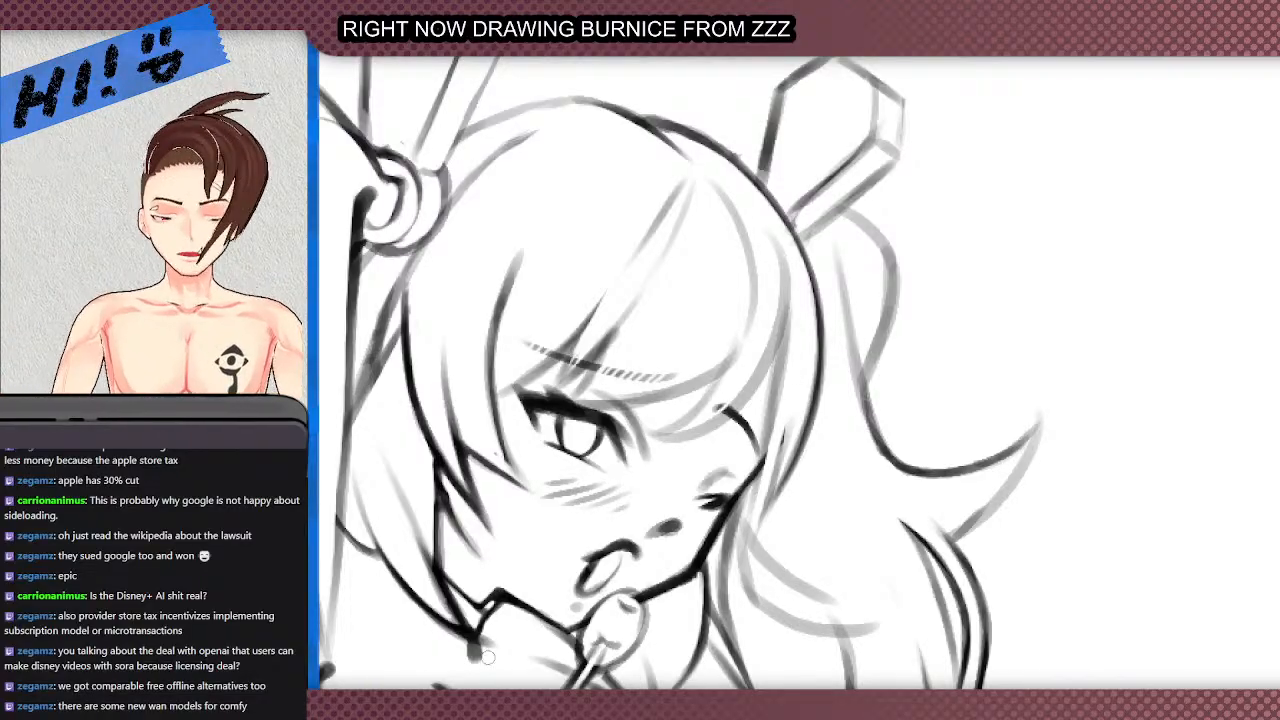
drag(502, 636, 670, 668)
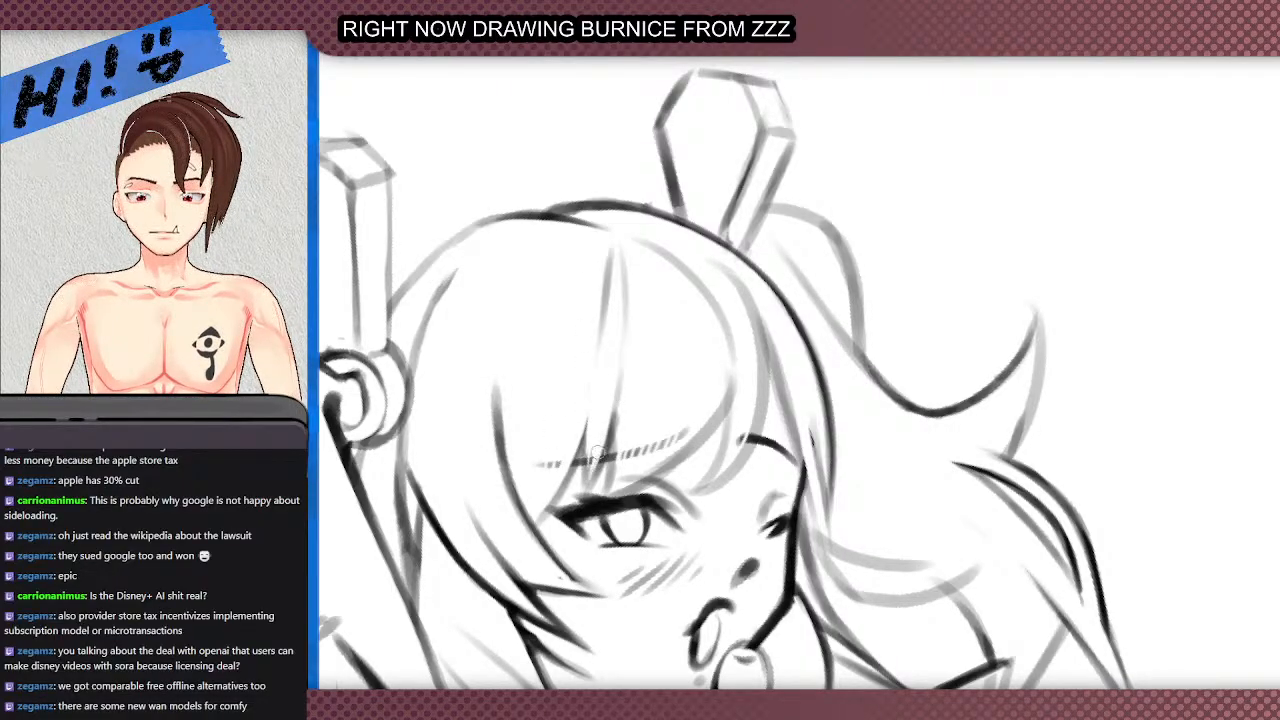
mouse_move(585, 458)
mouse_down()
mouse_move(584, 502)
mouse_move(618, 412)
mouse_move(624, 310)
mouse_up()
scroll(613, 363, down, 4)
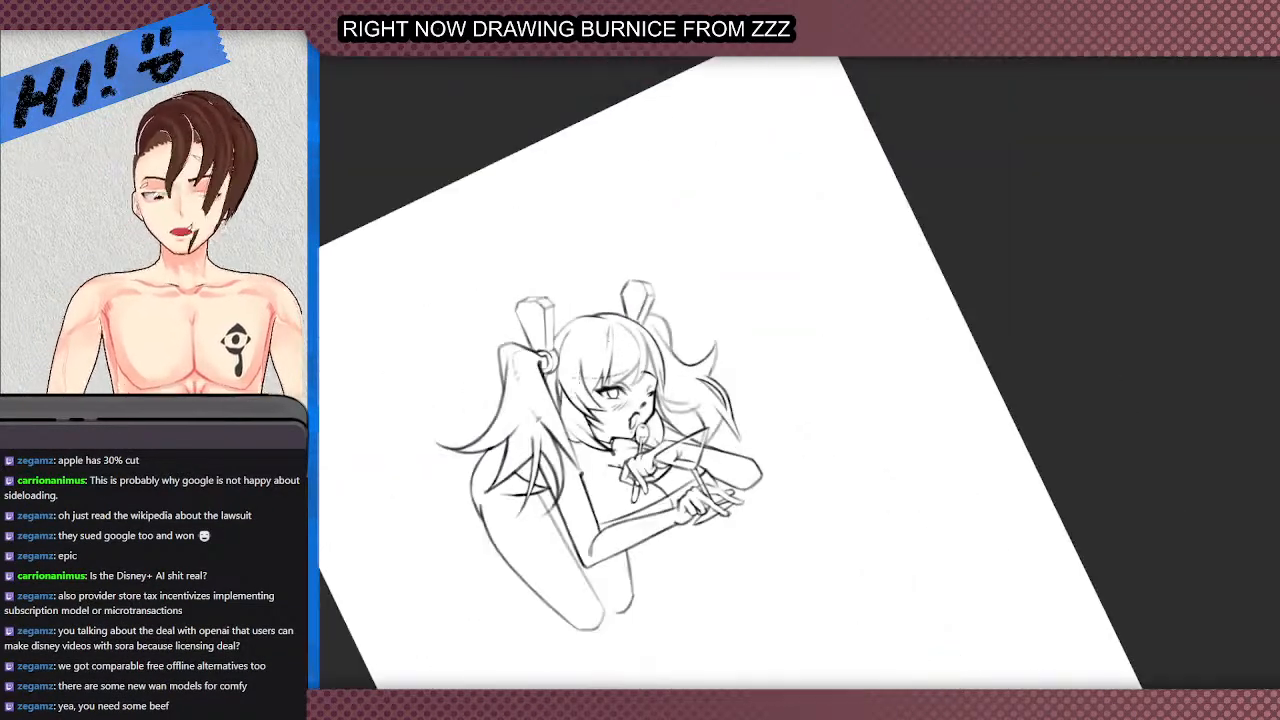
scroll(552, 398, up, 1)
scroll(593, 261, up, 3)
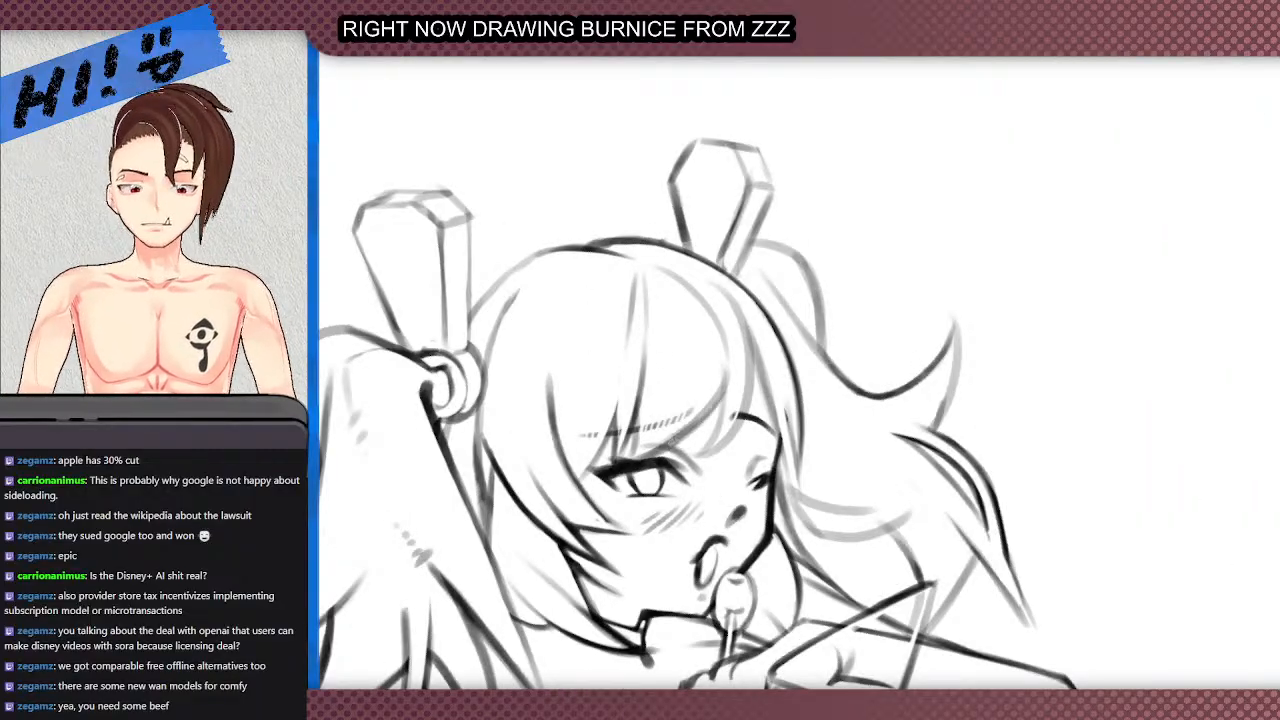
drag(727, 378, 648, 455)
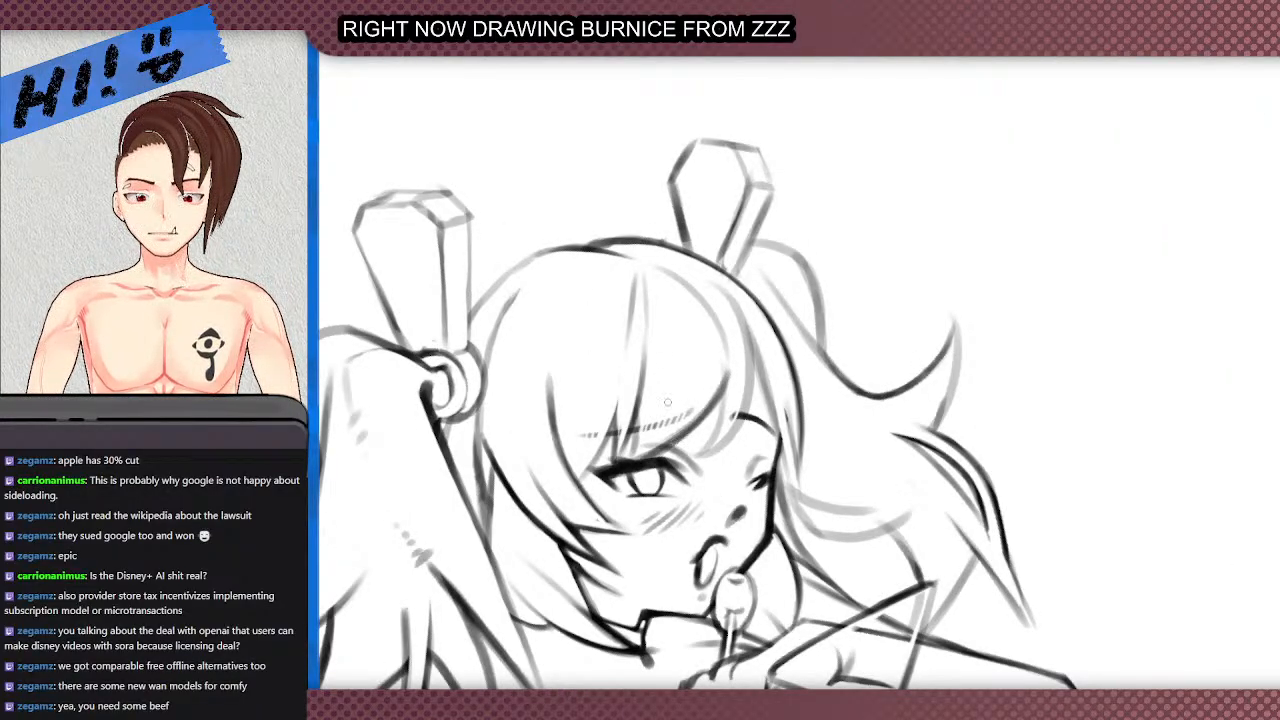
drag(656, 388, 634, 458)
mouse_move(662, 360)
mouse_down()
mouse_move(650, 420)
mouse_move(654, 390)
mouse_up()
key(ctrl+z)
key(ctrl+z)
mouse_move(652, 264)
mouse_down()
mouse_move(663, 356)
mouse_move(666, 296)
mouse_move(663, 392)
mouse_up()
key(ctrl+z)
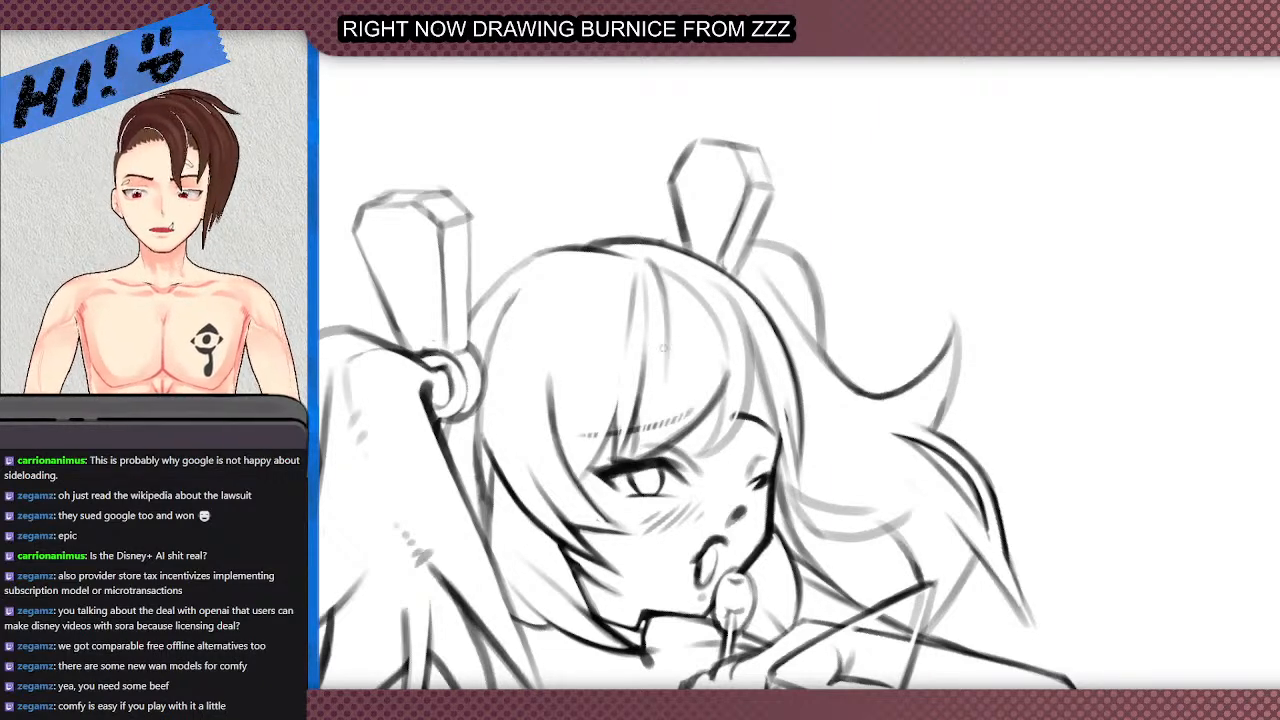
scroll(652, 370, down, 2)
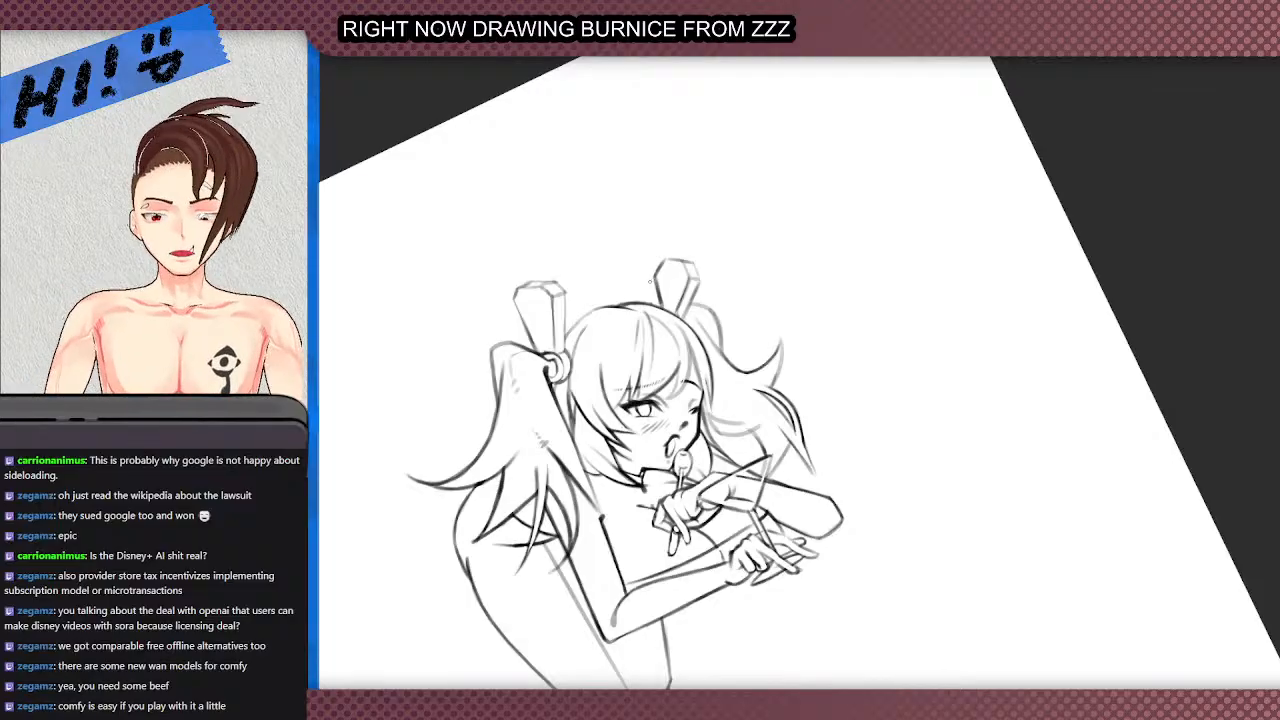
scroll(656, 320, up, 3)
key(ctrl+z)
key(ctrl+z)
- Draw a dark curved strand from the crown parting down through the fringe toward the open eye
mouse_move(632, 350)
mouse_down()
mouse_move(649, 488)
mouse_move(650, 424)
mouse_move(634, 550)
mouse_up()
drag(646, 480, 624, 574)
drag(639, 506, 615, 600)
scroll(638, 486, down, 3)
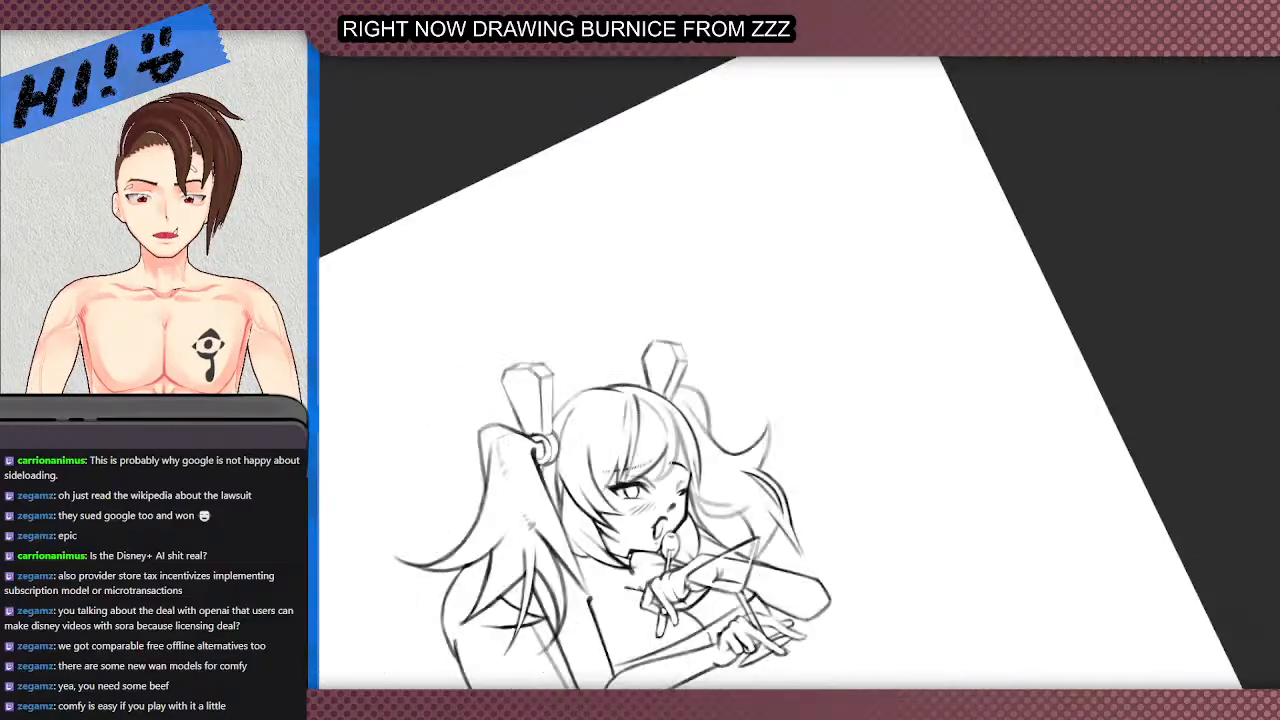
scroll(642, 524, up, 3)
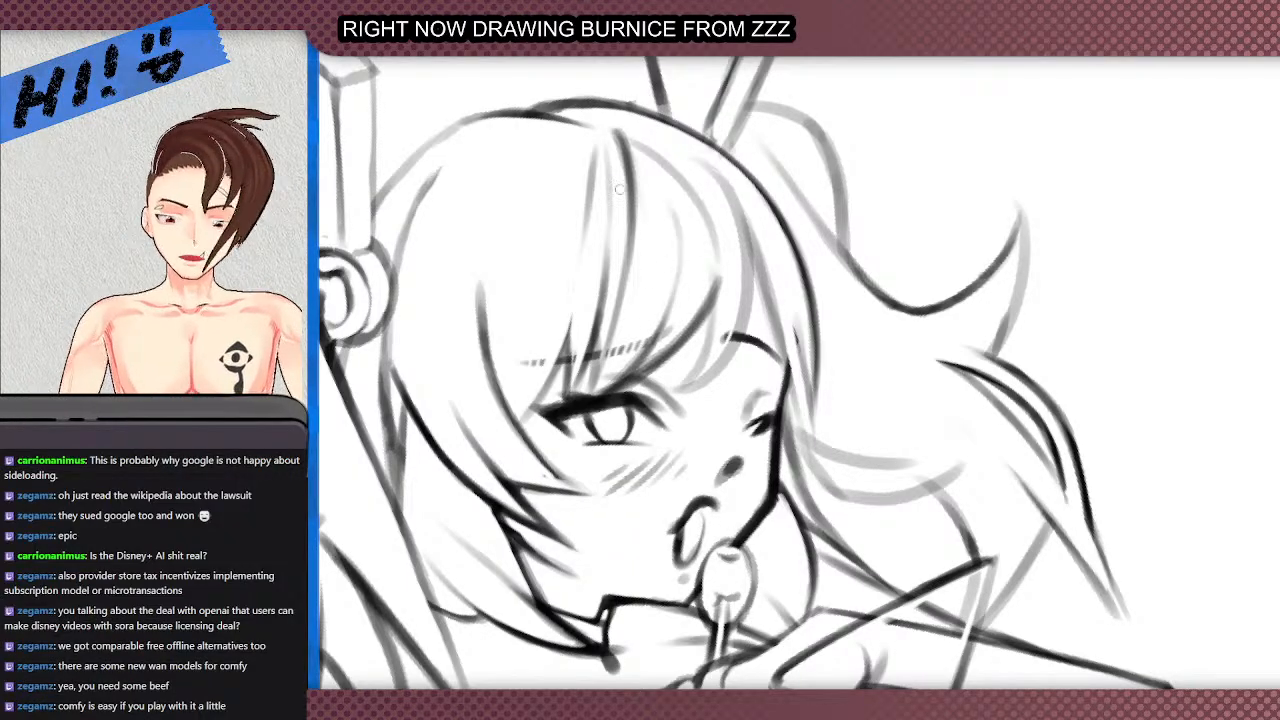
scroll(612, 336, down, 1)
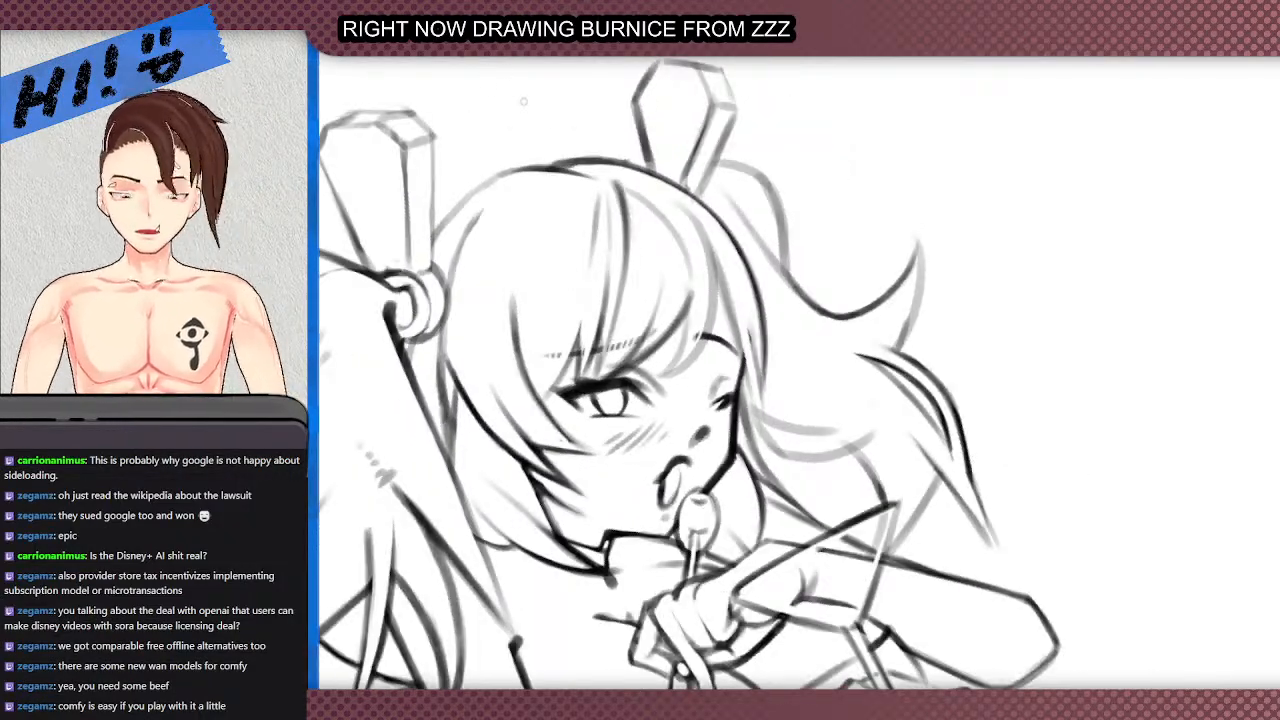
scroll(583, 212, down, 2)
scroll(585, 212, up, 1)
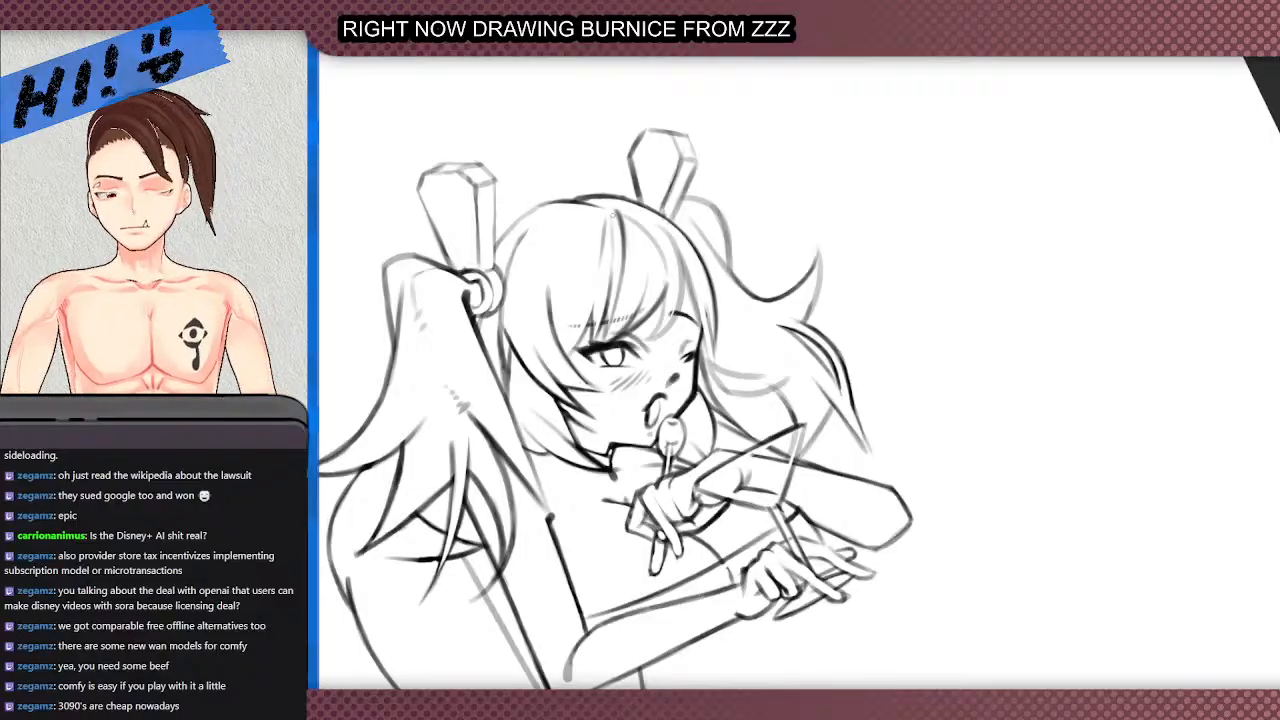
scroll(610, 212, down, 1)
scroll(607, 202, up, 2)
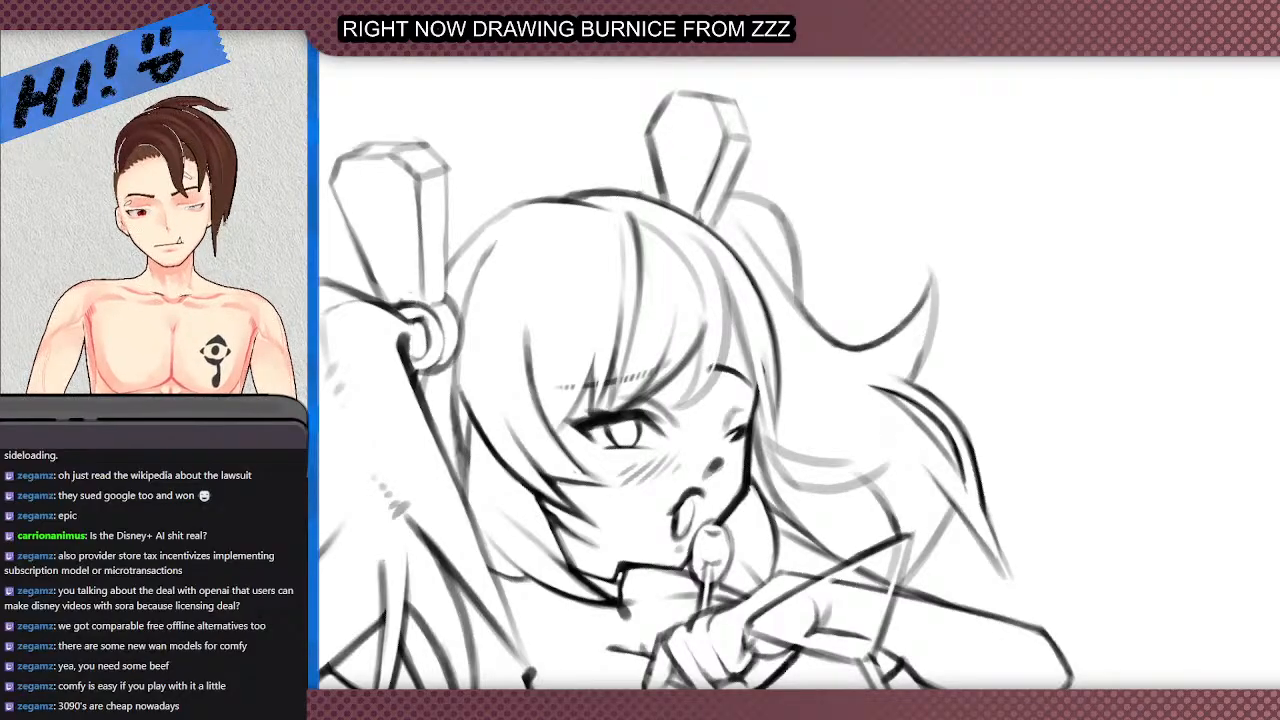
scroll(740, 582, down, 3)
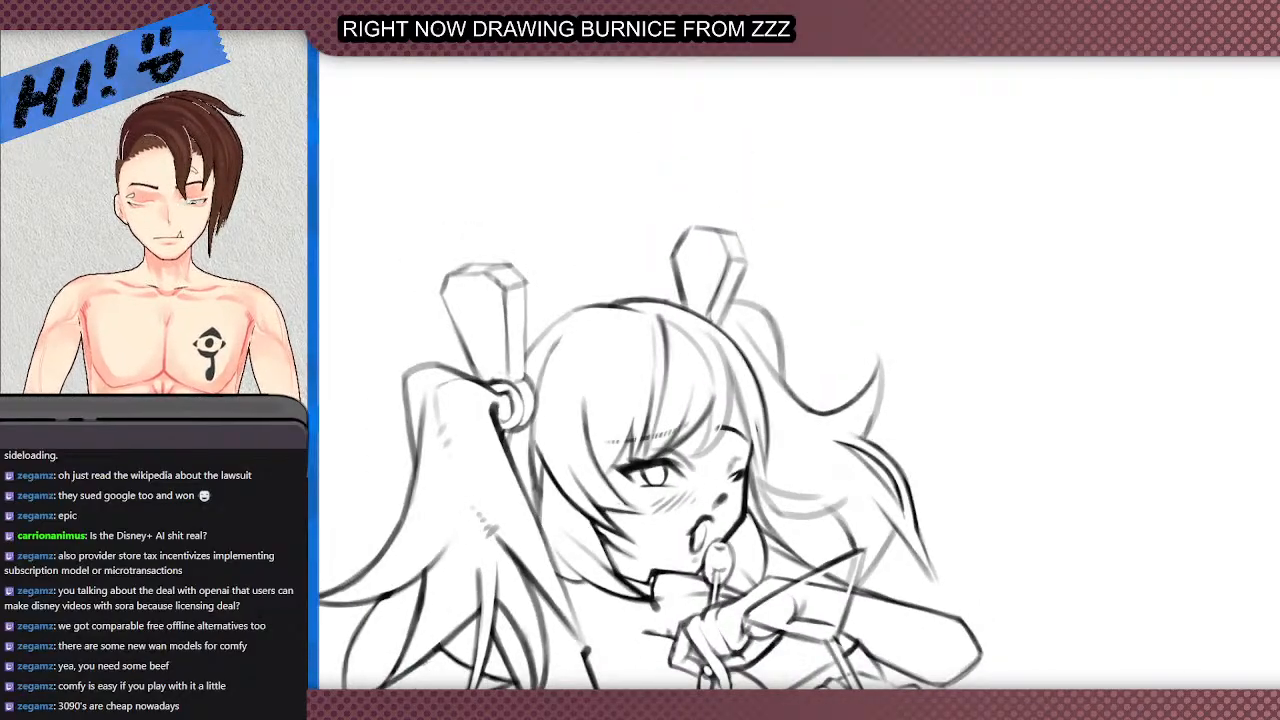
scroll(726, 565, down, 5)
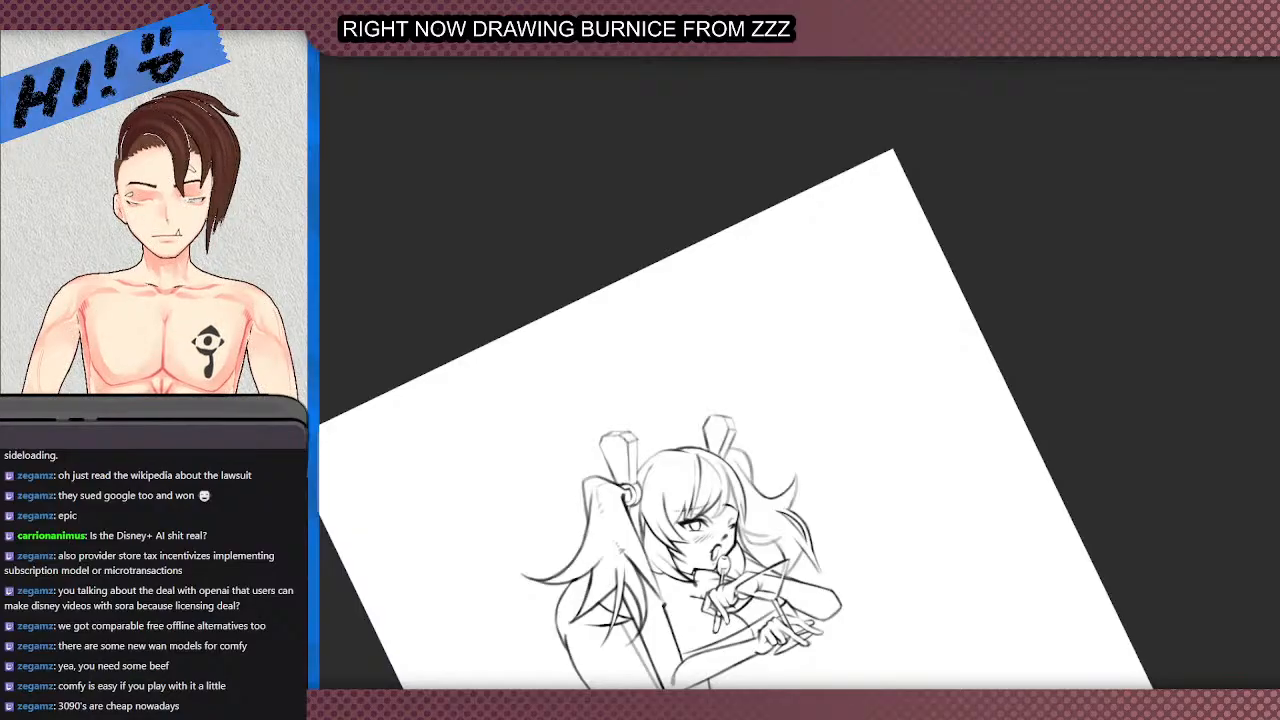
scroll(705, 600, up, 1)
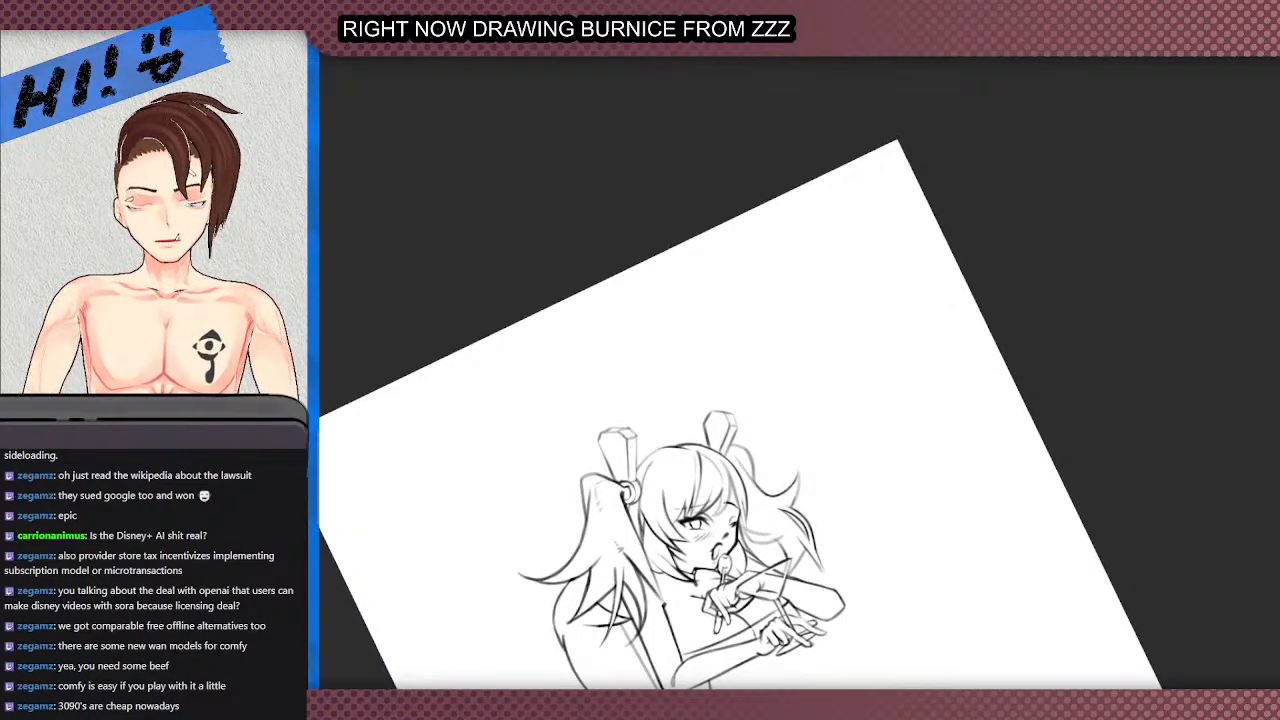
key(Escape)
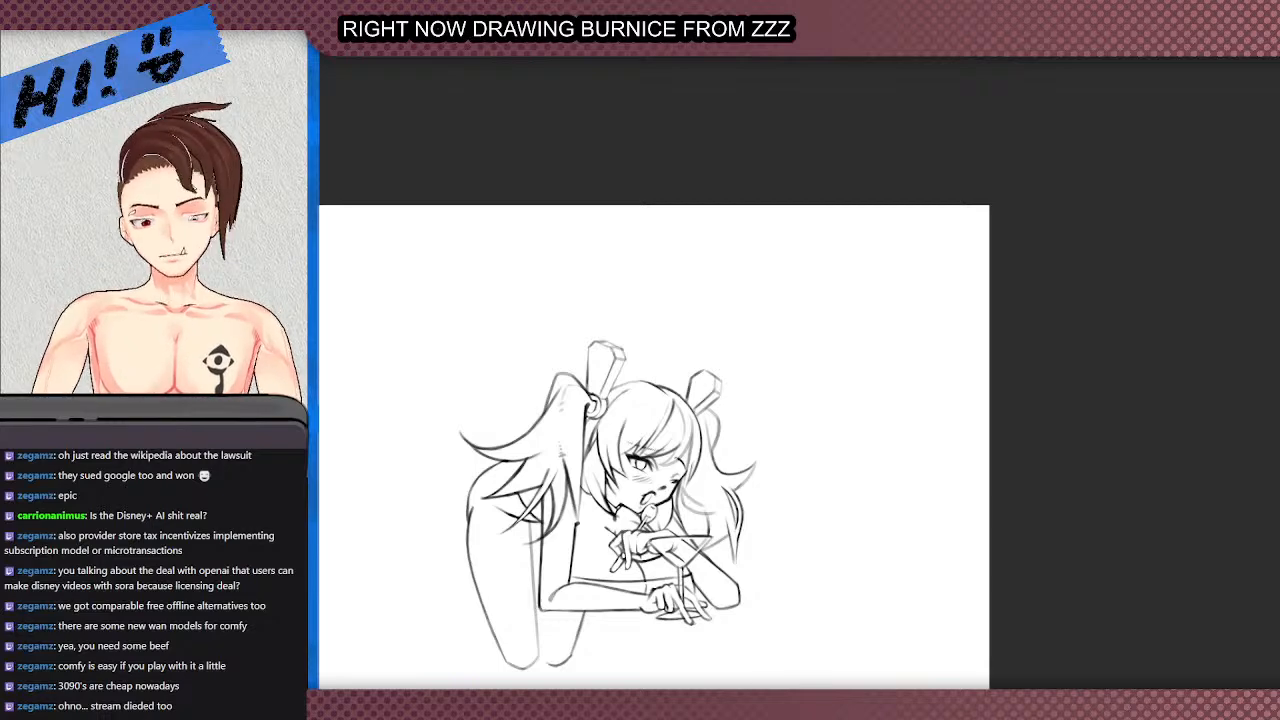
- Draw the far ponytail's dark curved edge down to the glass rim and darken its lower line between the lower lock and the glass
scroll(780, 400, down, 4)
scroll(760, 490, up, 5)
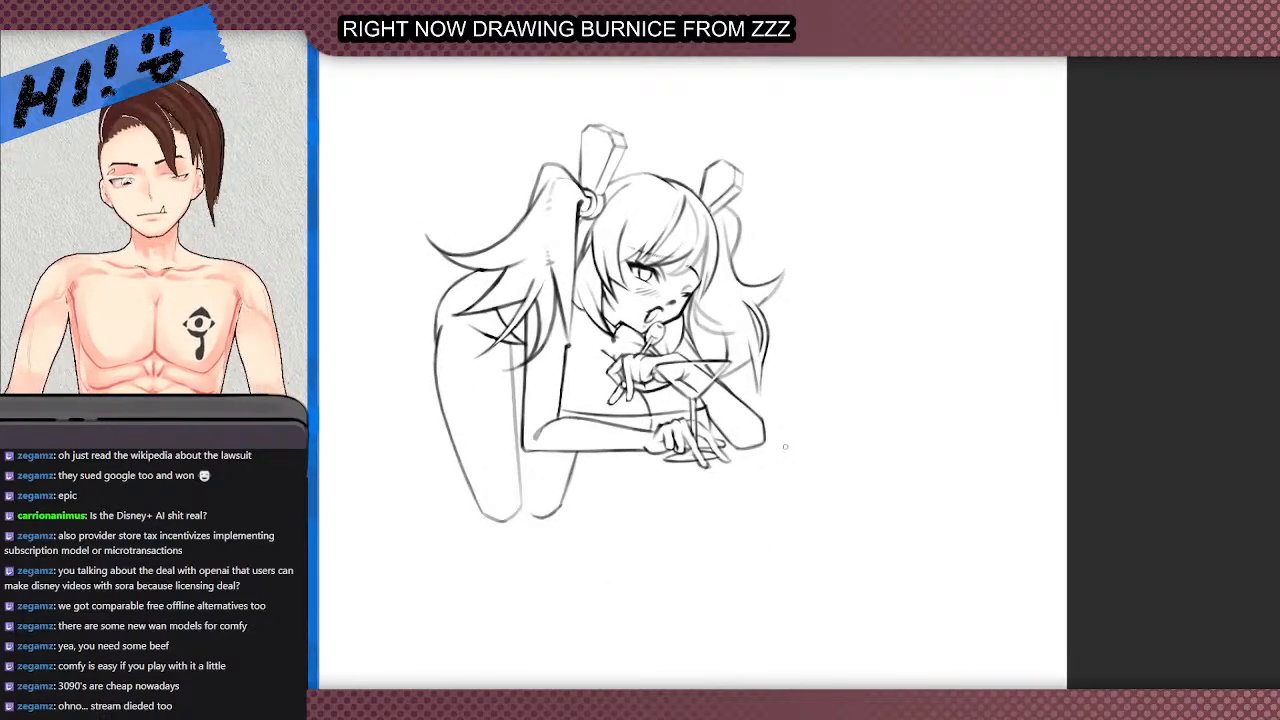
scroll(738, 320, up, 4)
mouse_move(690, 404)
mouse_down()
mouse_move(691, 436)
mouse_move(694, 424)
mouse_up()
drag(689, 379, 695, 422)
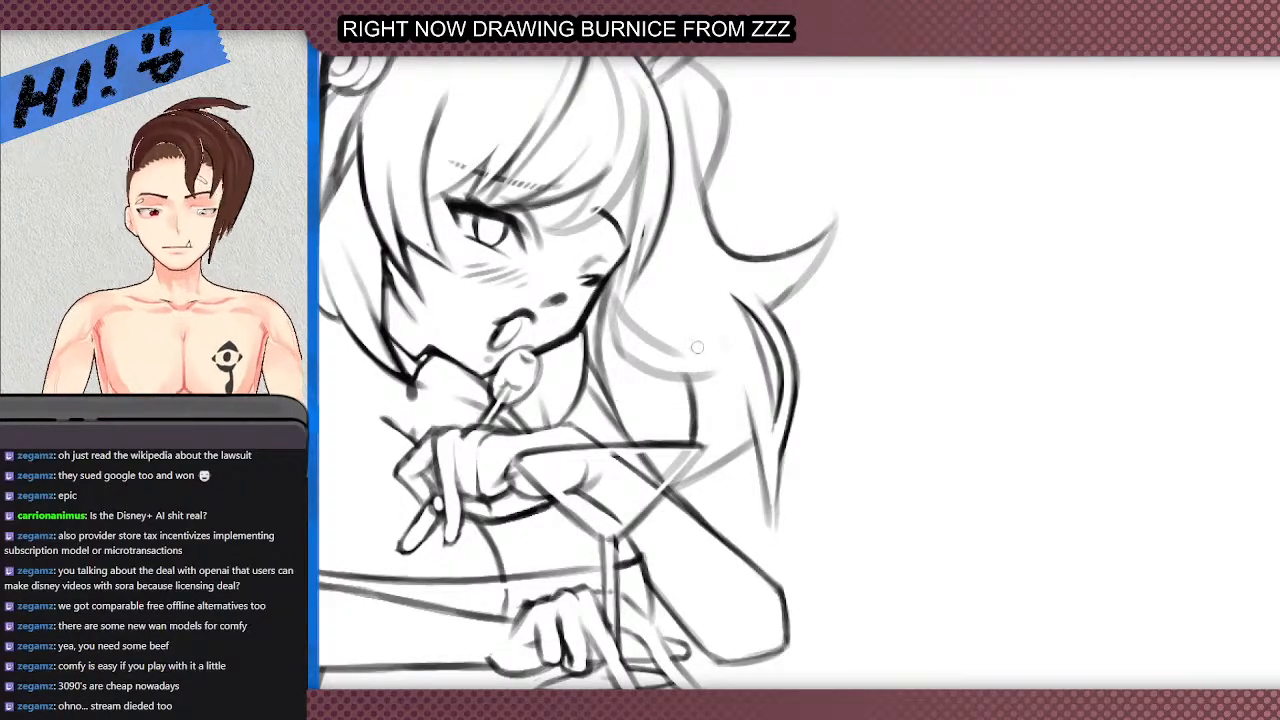
scroll(700, 485, up, 2)
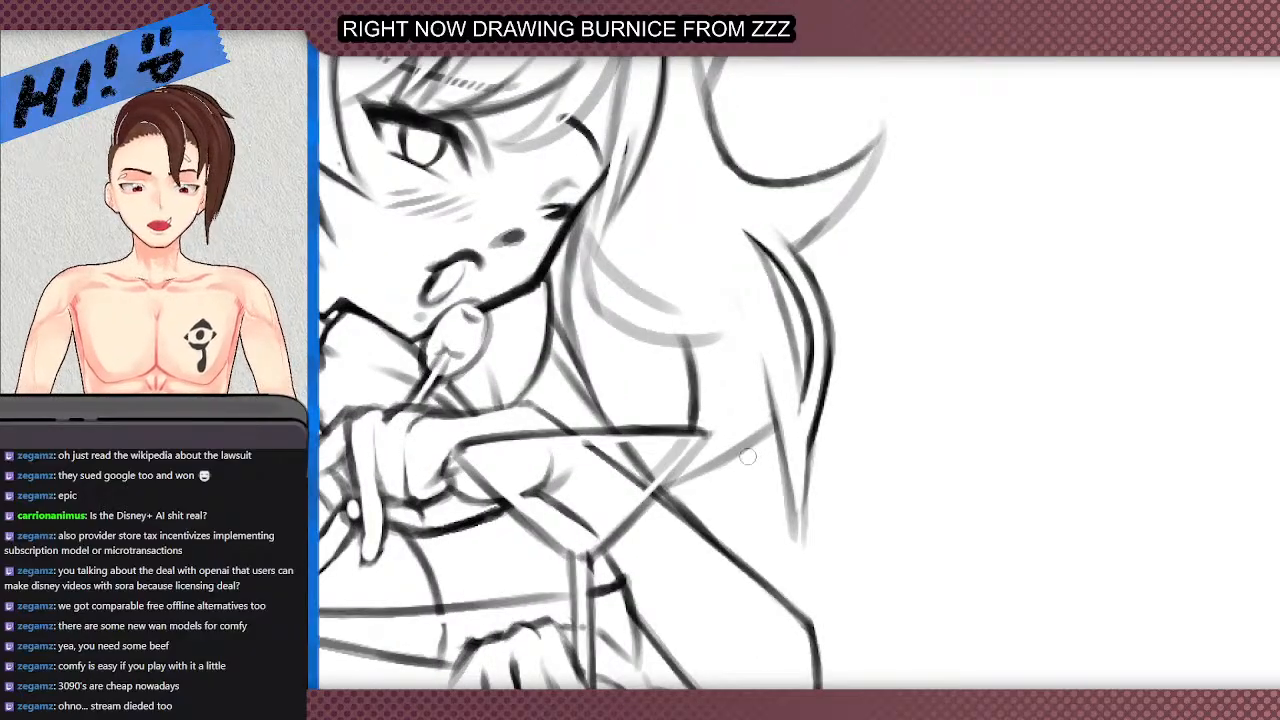
drag(772, 432, 669, 486)
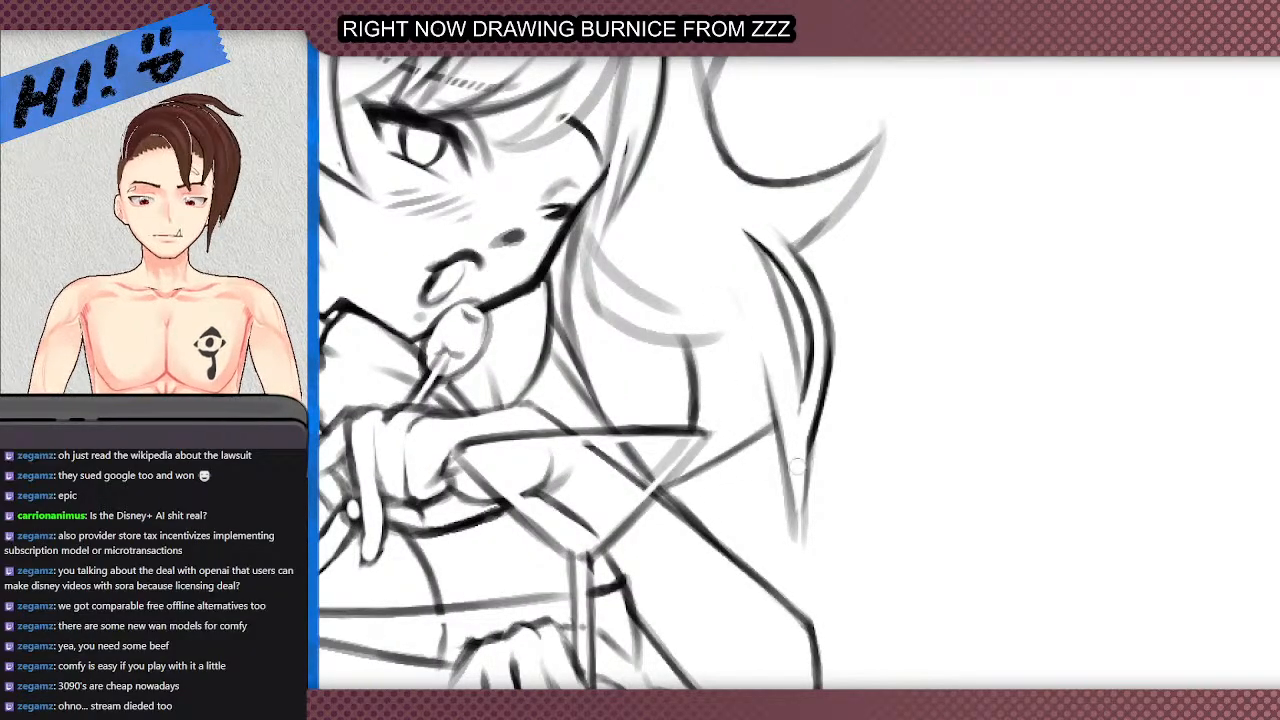
- Redraw the inner edge of the far ponytail's lower lock as a darker line tapering to a longer pointed tip
drag(764, 358, 799, 552)
drag(784, 460, 798, 560)
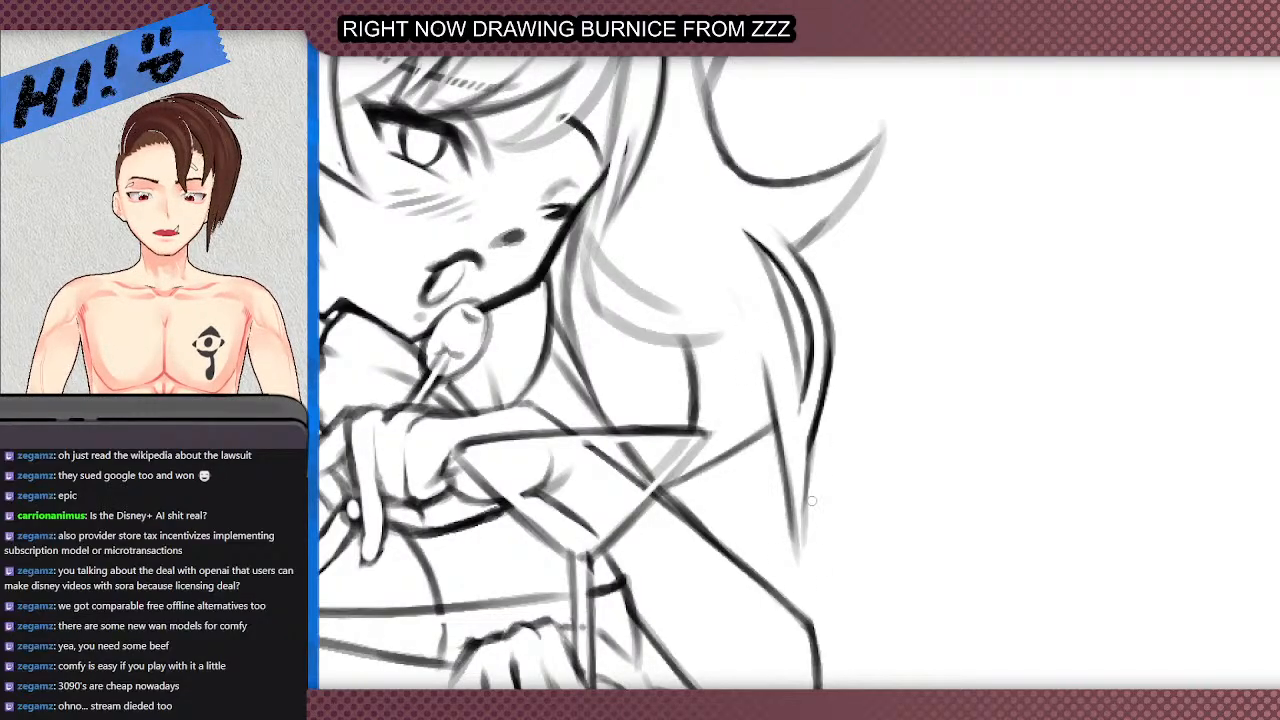
drag(779, 473, 790, 574)
drag(784, 510, 789, 544)
drag(776, 474, 802, 575)
drag(816, 440, 799, 534)
key(ctrl+z)
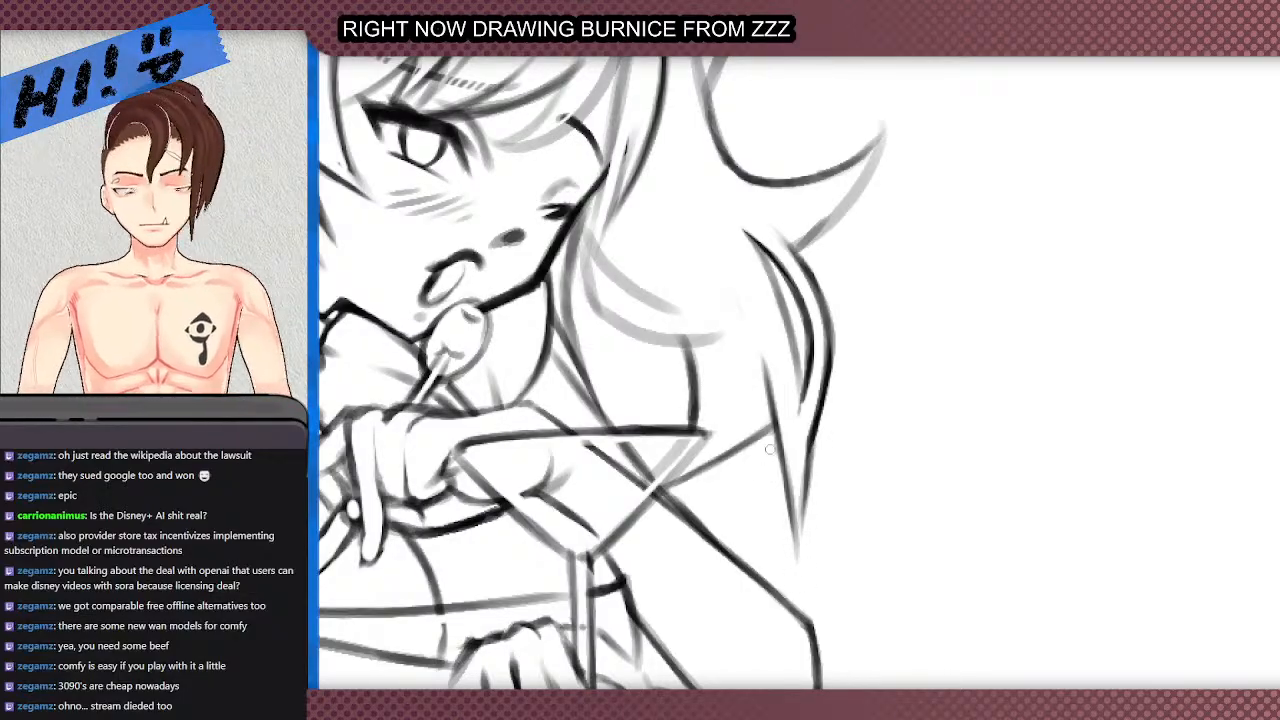
- Darken the outer curved strand inside the far ponytail, sweeping from beside the cheek toward the glass
key(ctrl+0)
scroll(666, 322, up, 2)
drag(845, 435, 824, 322)
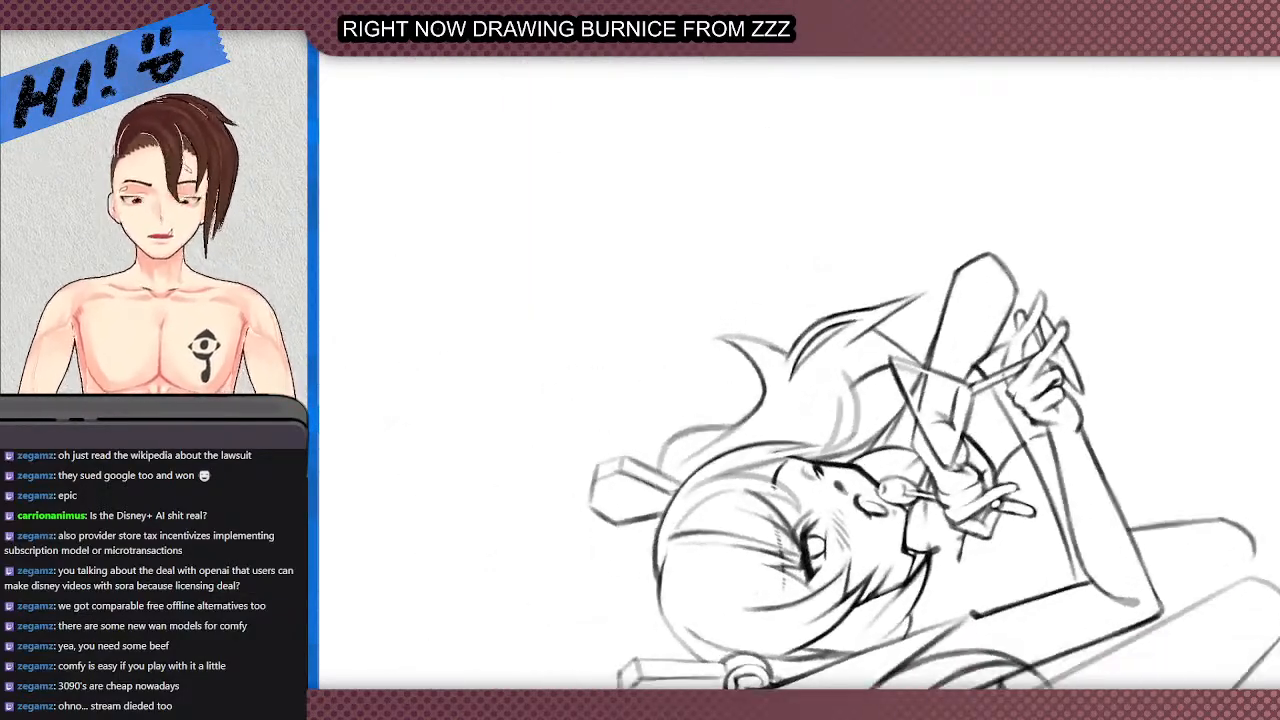
scroll(840, 411, up, 4)
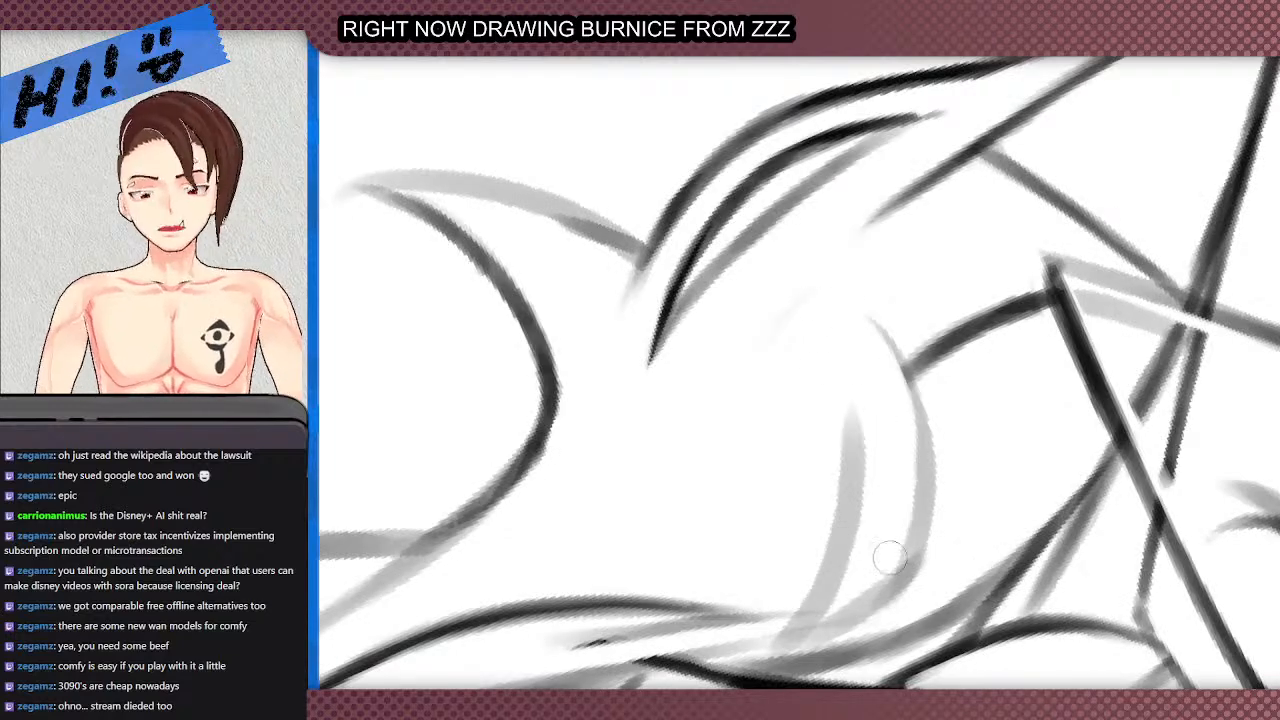
drag(798, 658, 914, 567)
mouse_move(842, 638)
mouse_down()
mouse_move(921, 515)
mouse_move(925, 452)
mouse_up()
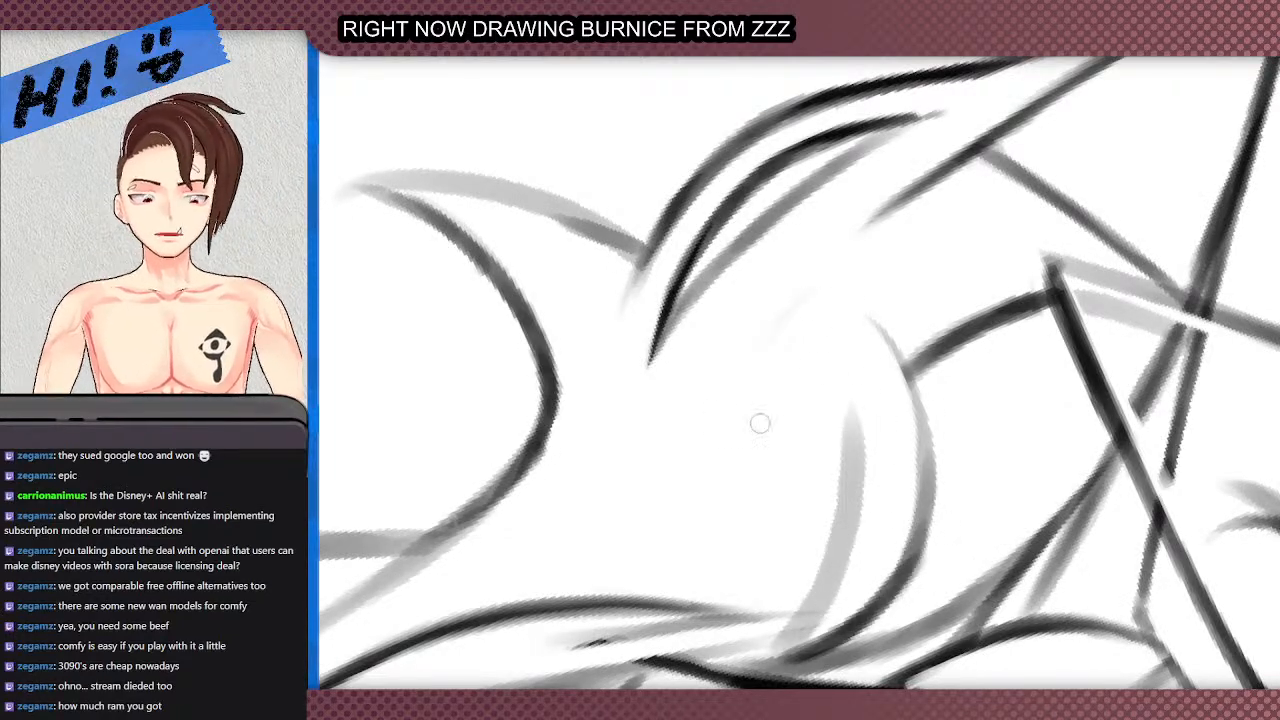
- Darken the inner parallel strand of the far ponytail beside the cheek, fading it out at its free end
scroll(636, 305, down, 4)
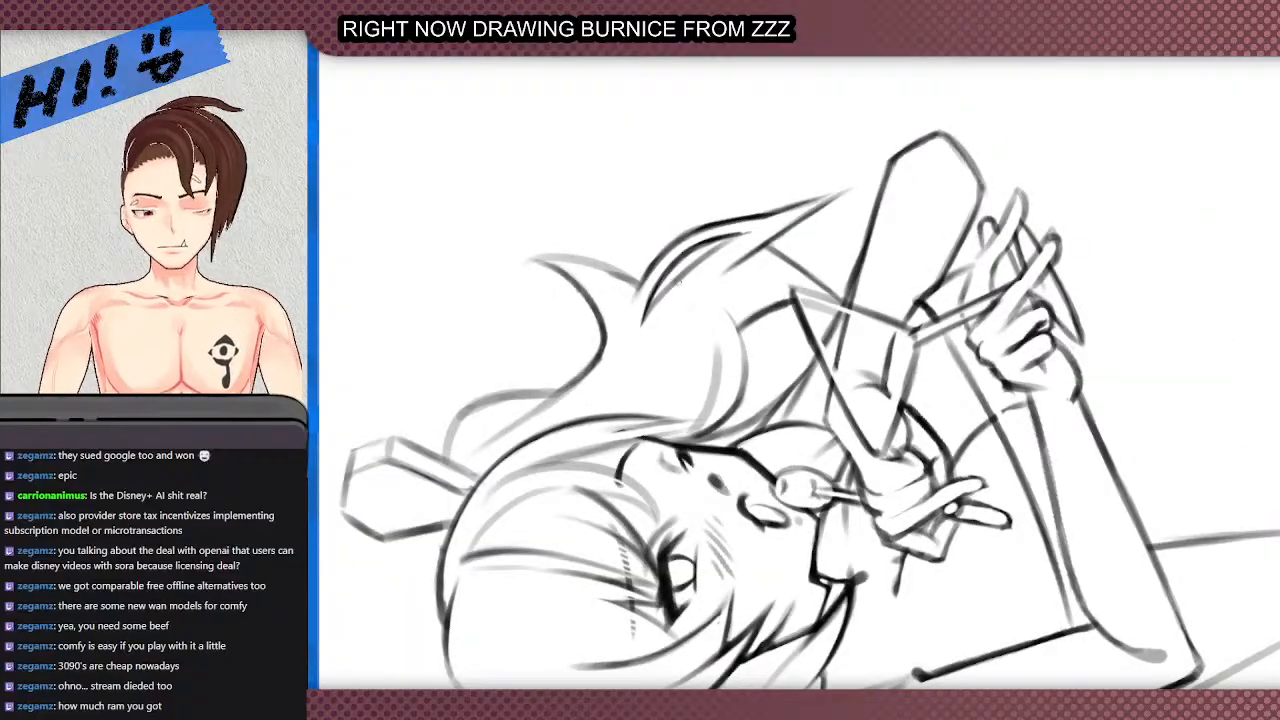
scroll(724, 290, up, 5)
mouse_move(748, 520)
mouse_down()
mouse_move(759, 337)
mouse_move(747, 293)
mouse_up()
drag(765, 376, 685, 222)
mouse_move(619, 594)
mouse_down()
mouse_move(695, 444)
mouse_move(619, 598)
mouse_move(704, 389)
mouse_move(706, 340)
mouse_move(689, 387)
mouse_move(696, 304)
mouse_move(684, 441)
mouse_move(636, 538)
mouse_move(714, 357)
mouse_up()
key(b)
drag(648, 560, 718, 358)
drag(701, 456, 716, 346)
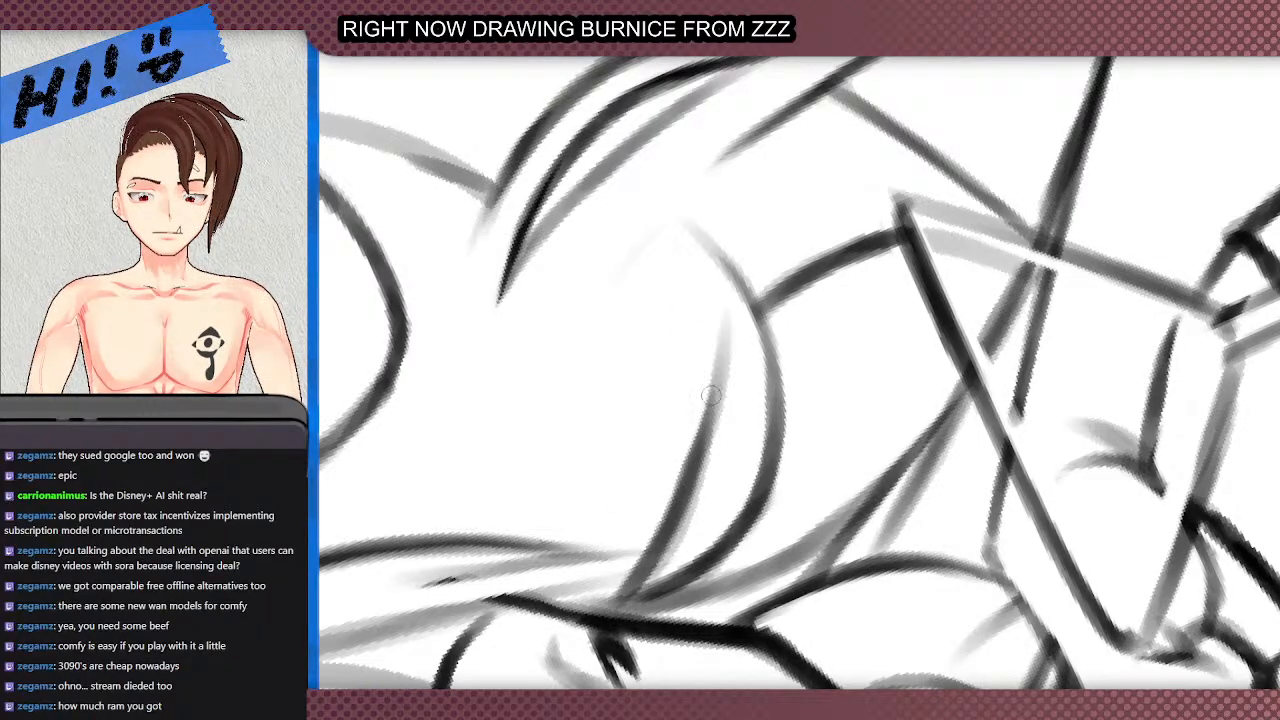
scroll(656, 305, down, 5)
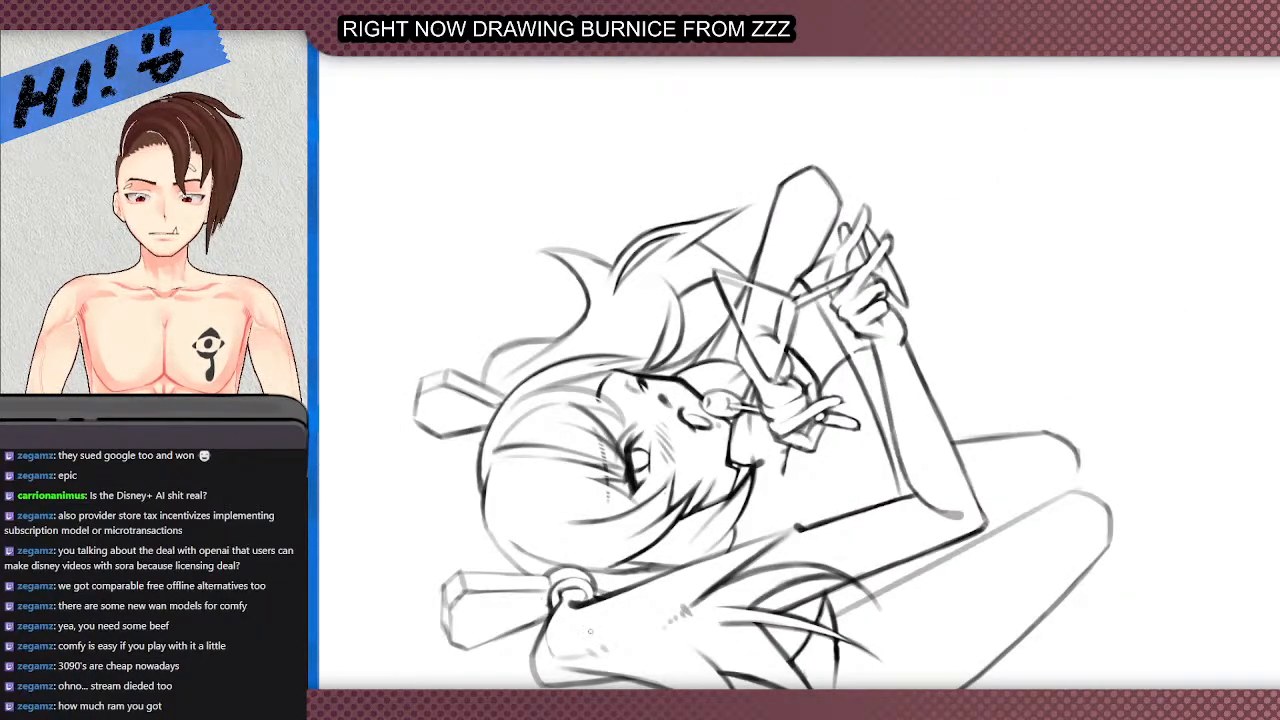
key(5)
scroll(630, 350, down, 1)
scroll(680, 290, down, 1)
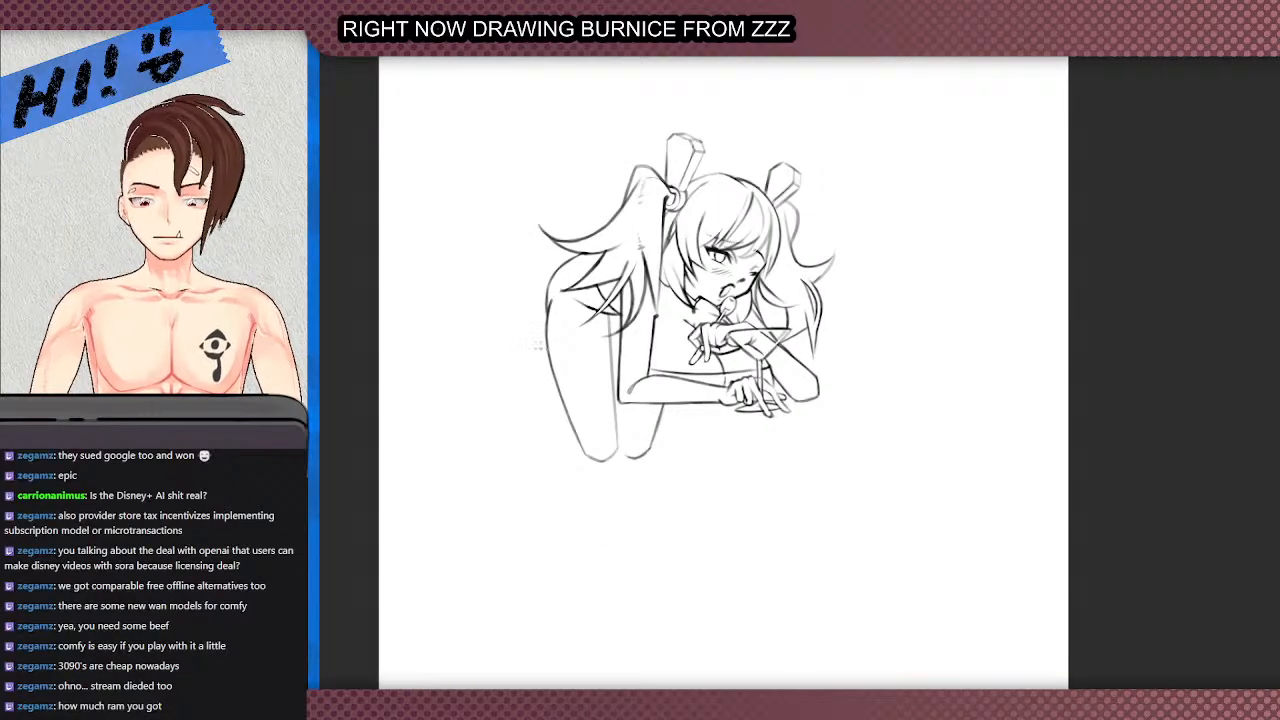
scroll(535, 350, up, 1)
scroll(646, 369, up, 1)
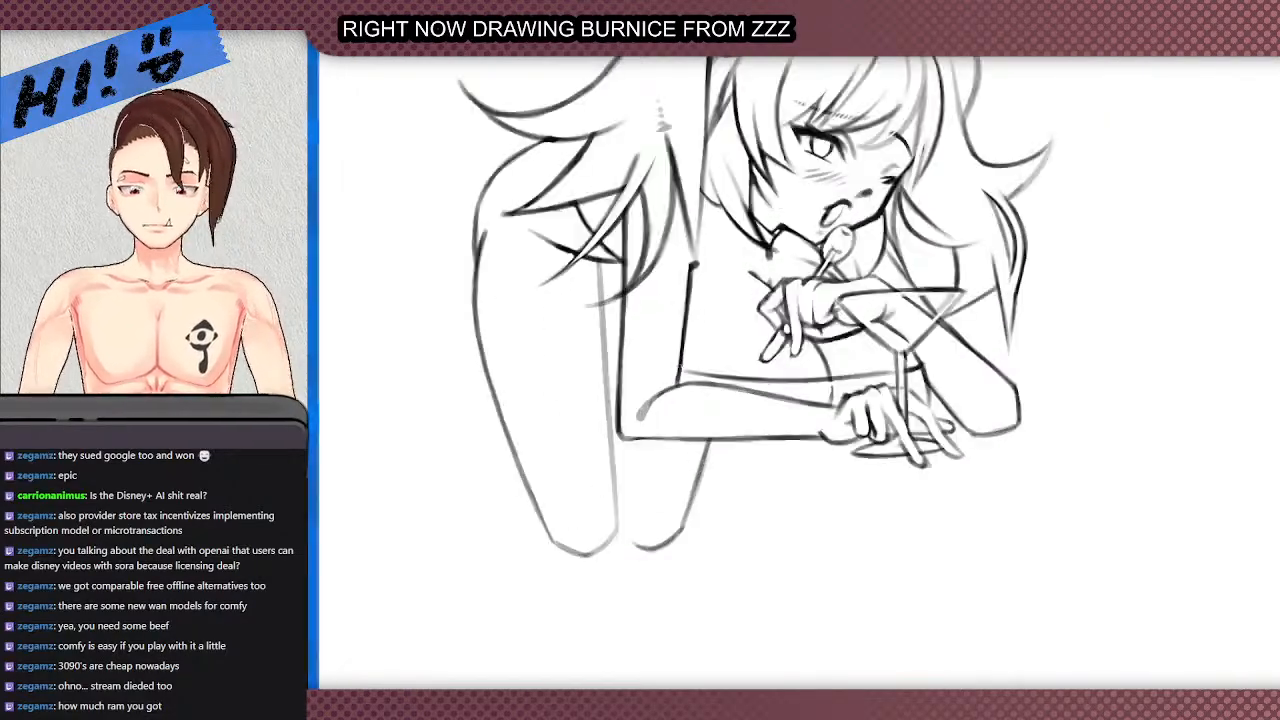
scroll(594, 370, down, 2)
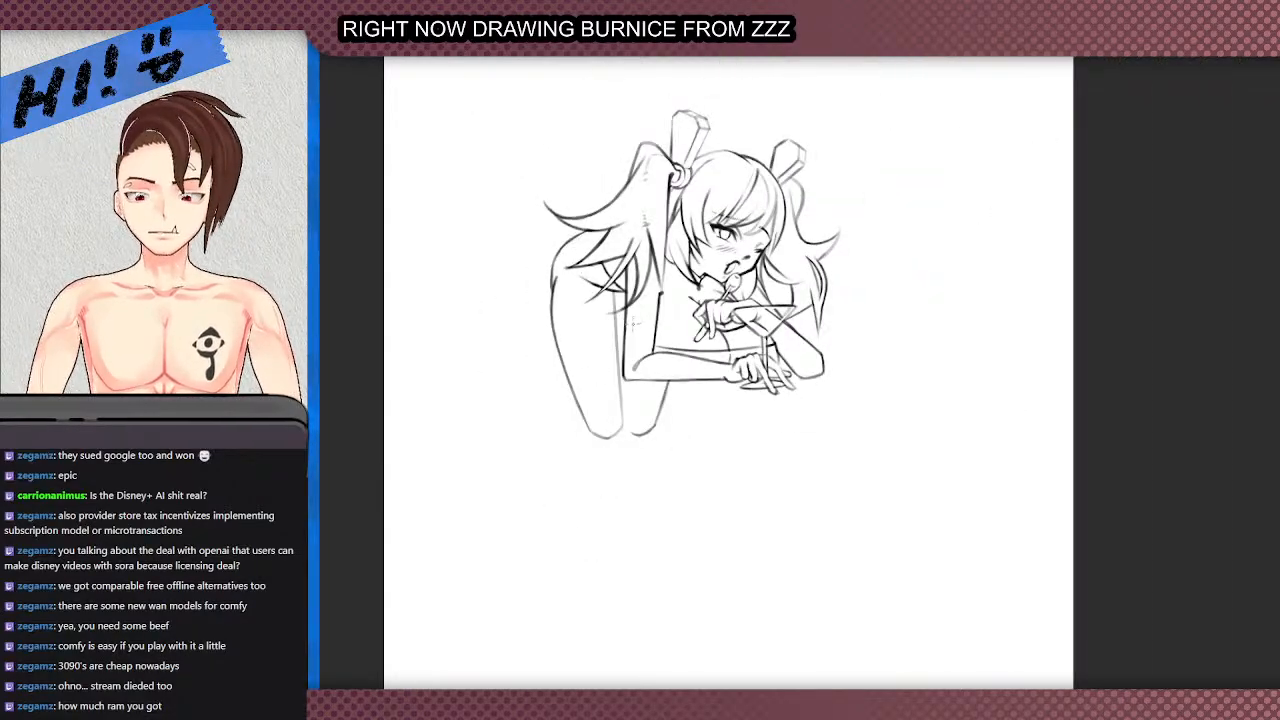
- Try a straight table line extending outward from the far elbow, level with the resting forearm
mouse_move(700, 250)
mouse_down()
mouse_move(771, 218)
mouse_move(854, 225)
mouse_move(927, 277)
mouse_up()
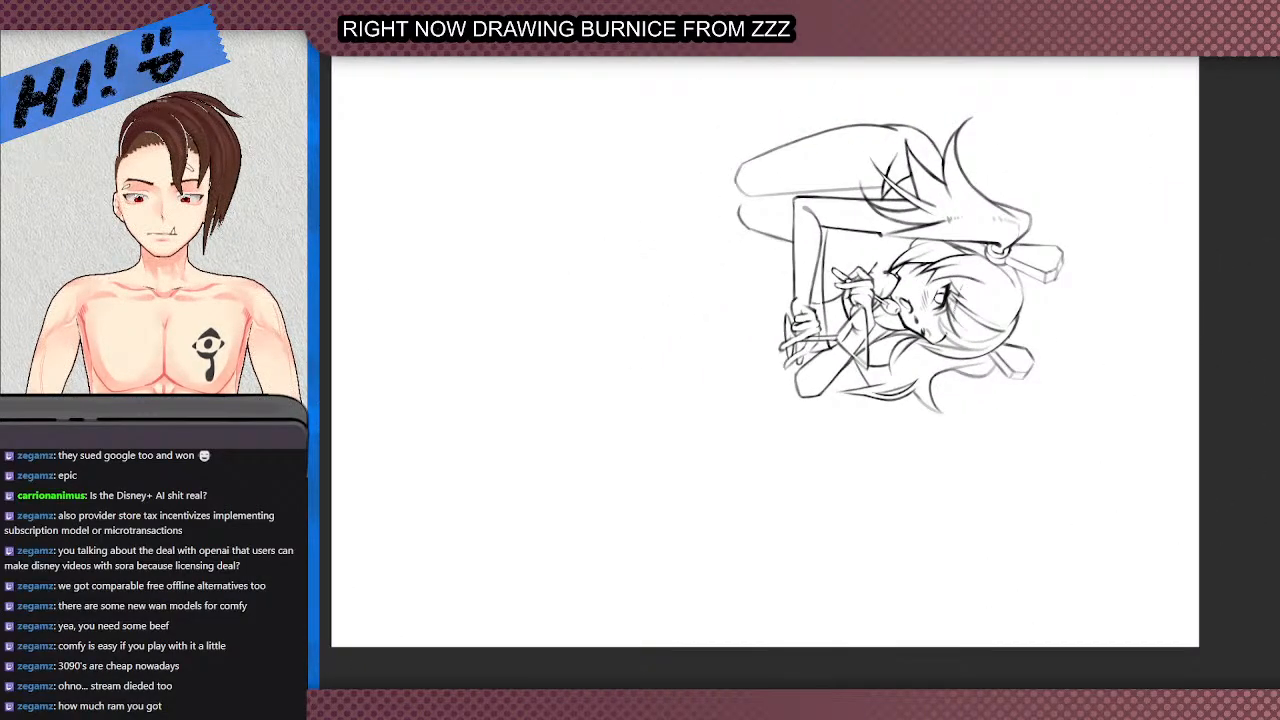
scroll(564, 455, down, 1)
scroll(828, 276, up, 1)
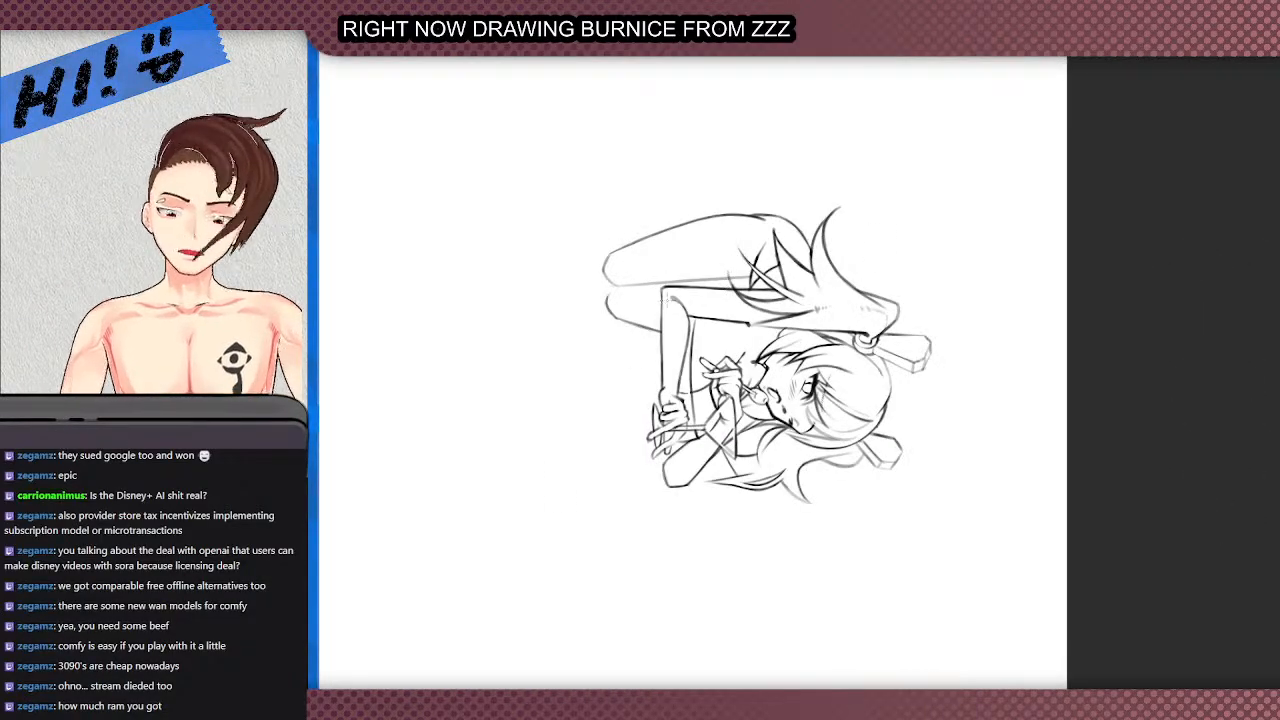
drag(668, 489, 667, 566)
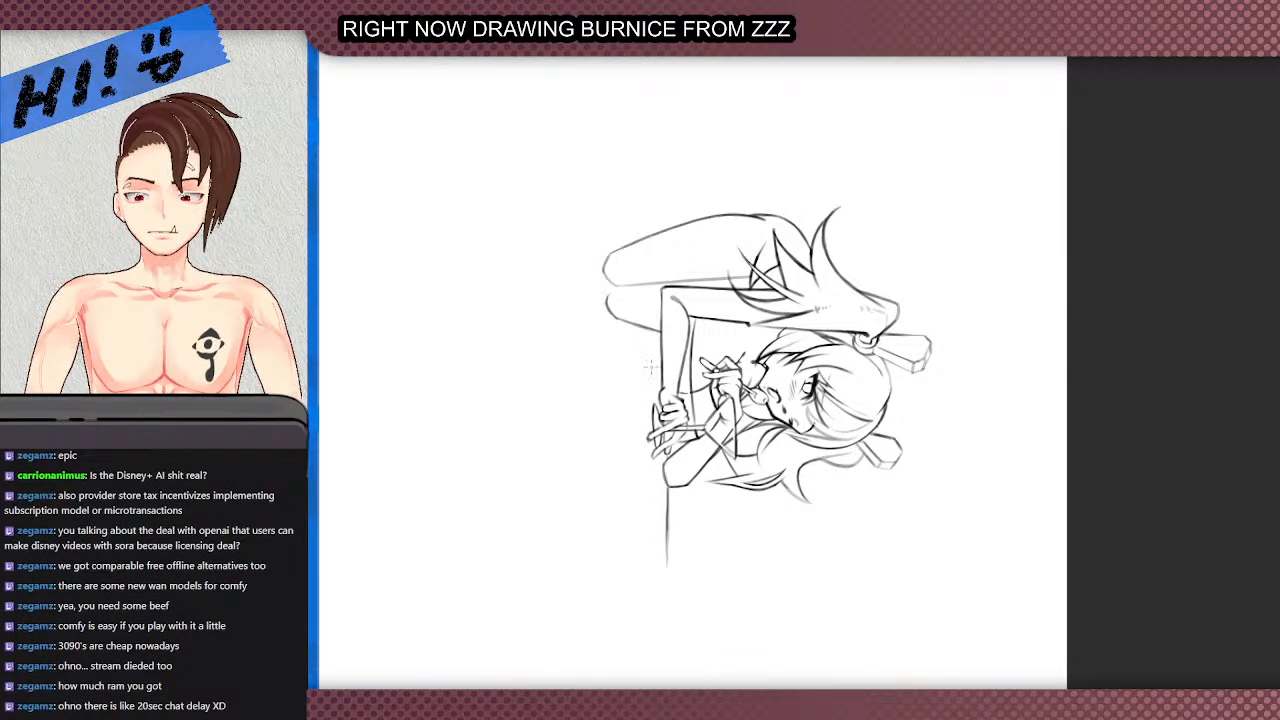
- Try extending the table line past the near elbow across the legs, with short ticks at both outer ends
scroll(720, 445, up, 1)
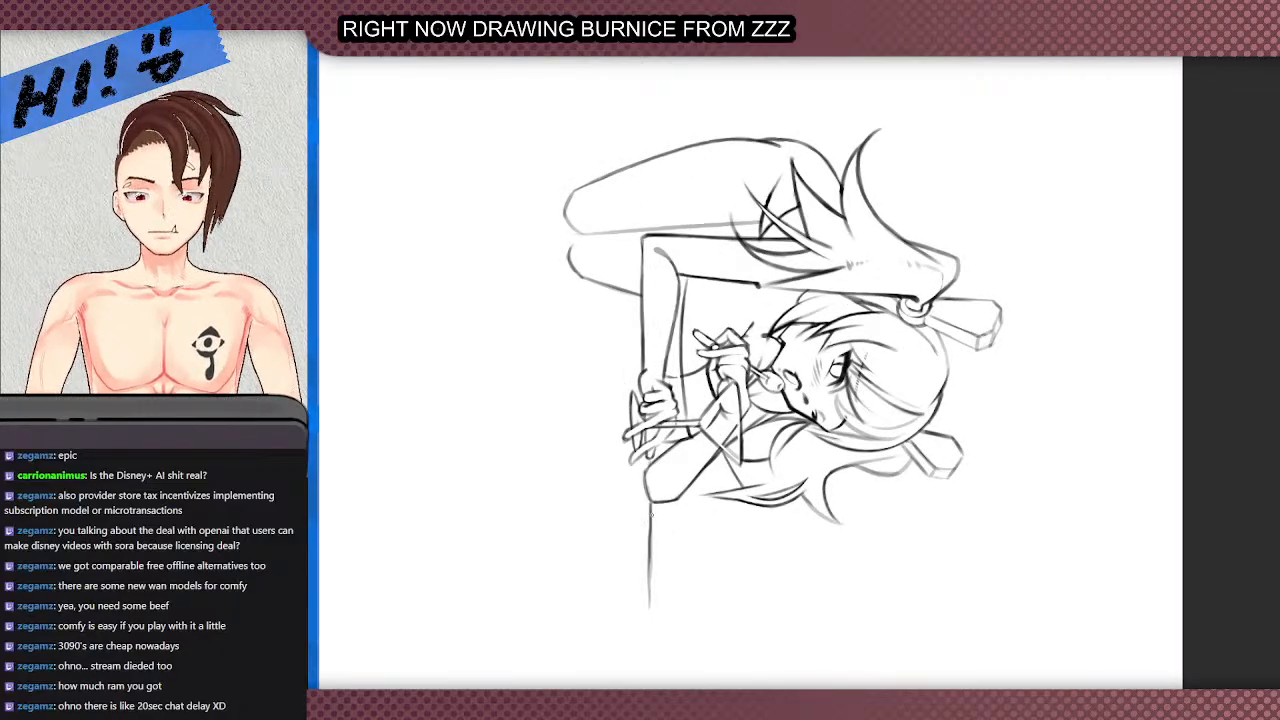
scroll(650, 515, up, 1)
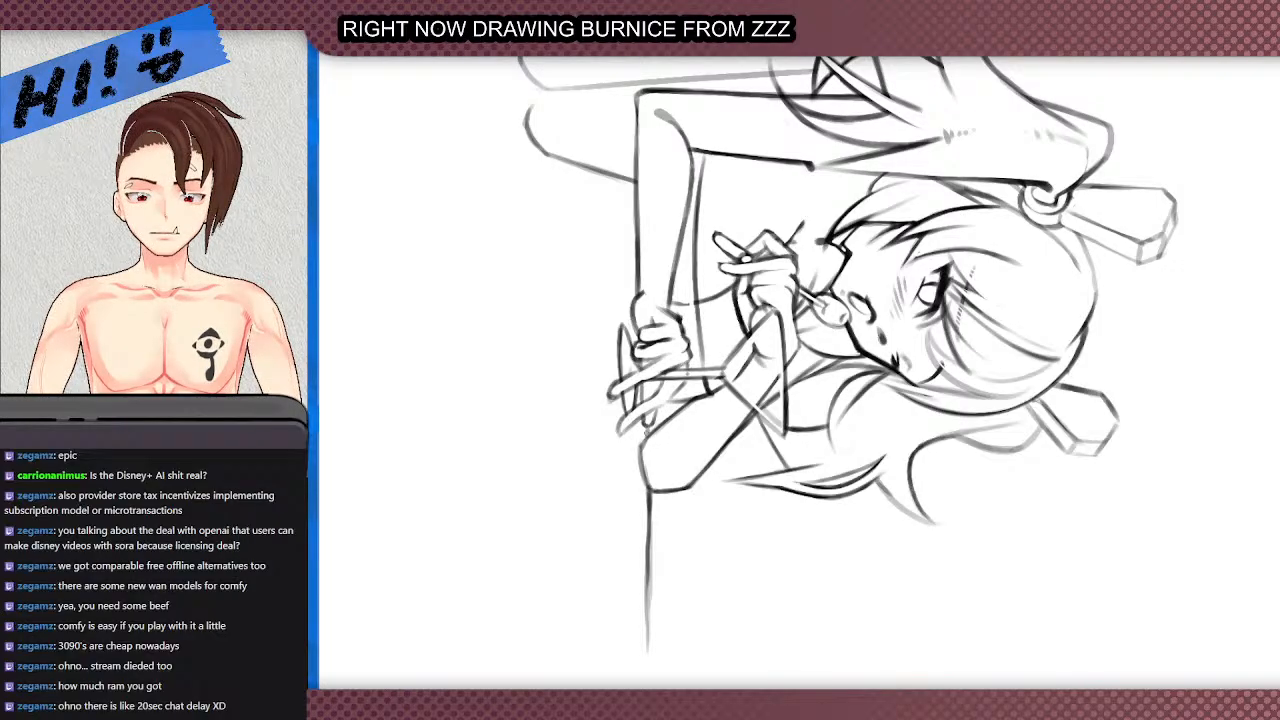
scroll(672, 100, down, 1)
scroll(672, 100, up, 1)
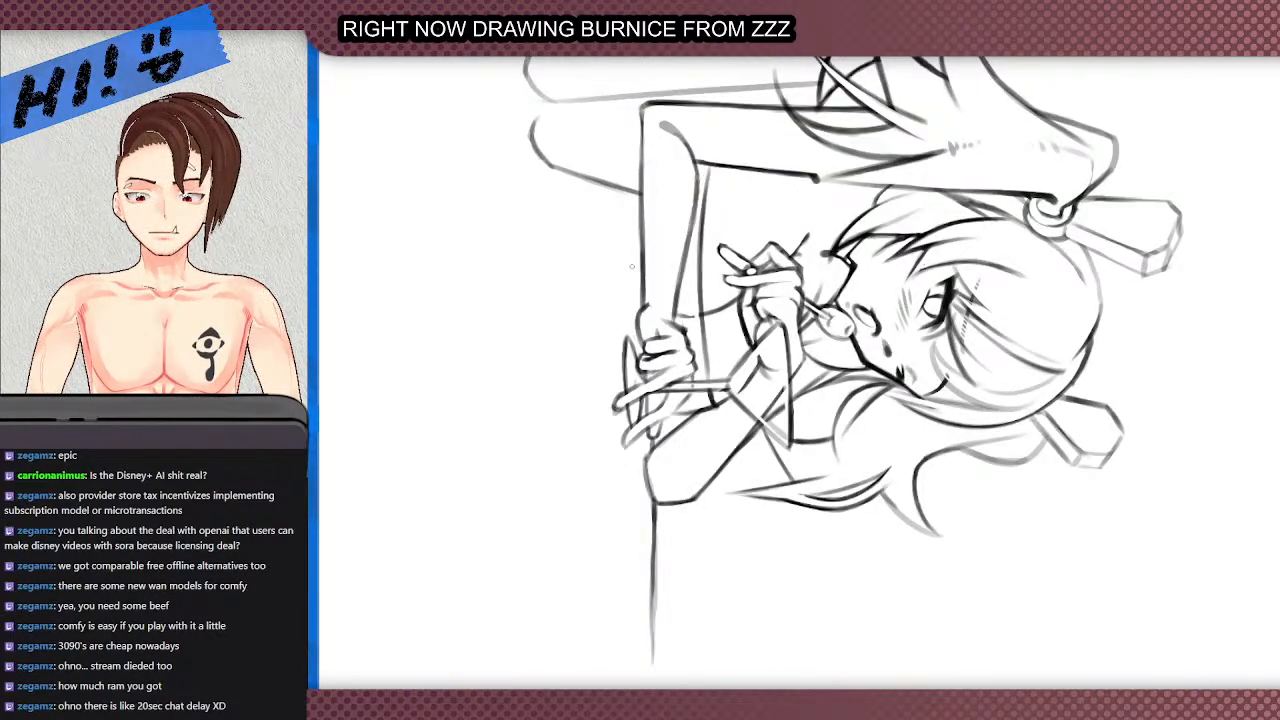
scroll(650, 200, down, 3)
scroll(638, 246, up, 1)
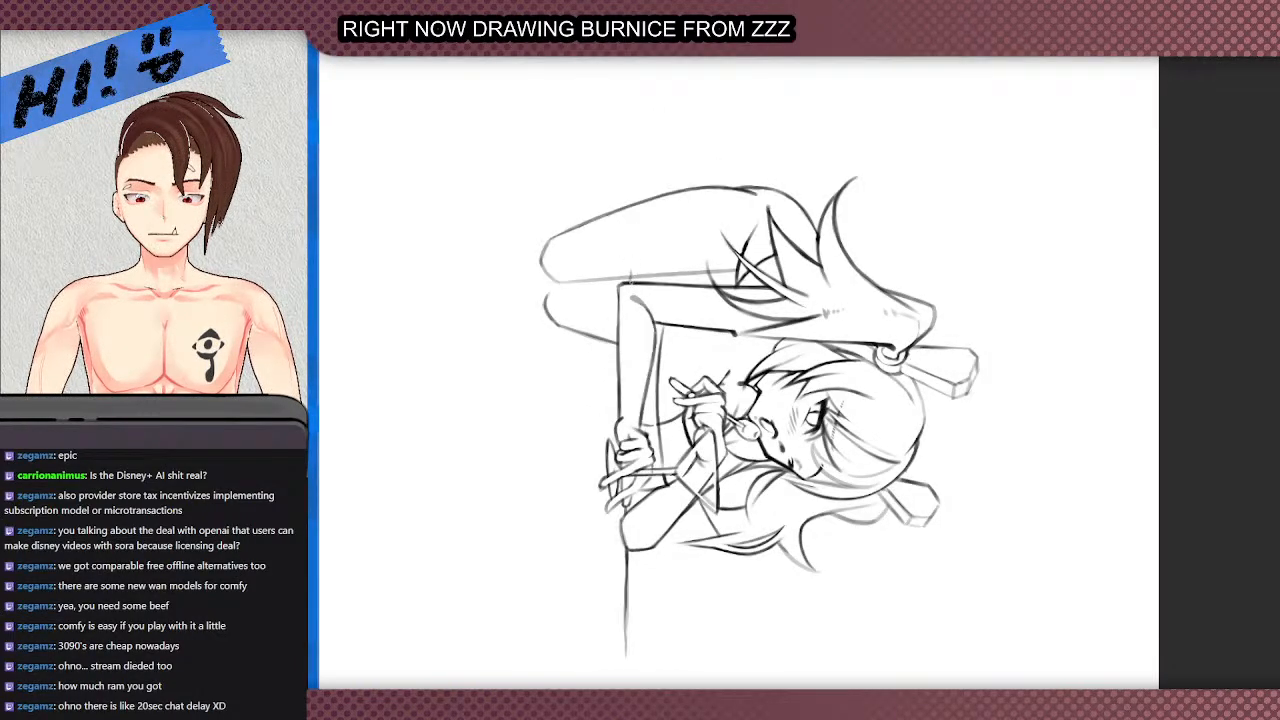
drag(631, 284, 622, 154)
drag(625, 656, 615, 660)
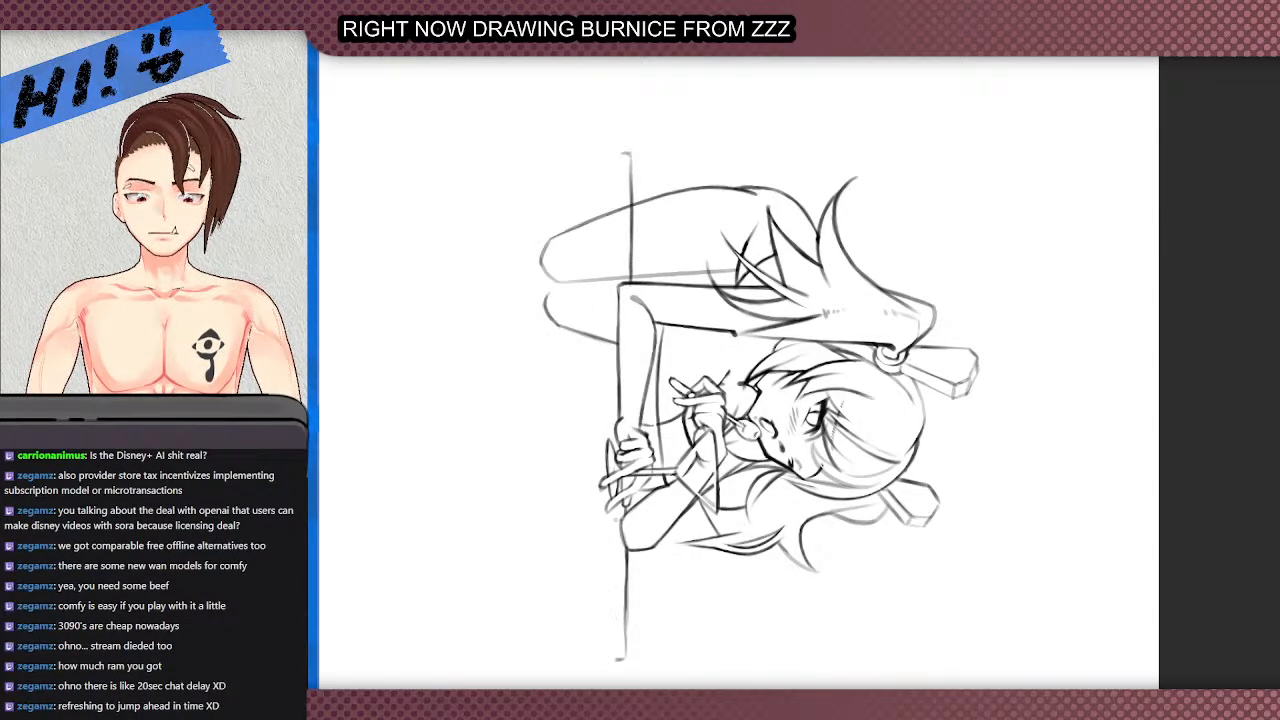
- Try a second table edge running inward from both end ticks, parallel to the first line
drag(617, 158, 619, 294)
drag(615, 658, 617, 582)
key(ctrl+z)
mouse_move(615, 660)
mouse_down()
mouse_move(615, 520)
mouse_move(616, 560)
mouse_up()
- Undo the table strokes: the second edge, the end ticks, the line across the legs and the line beyond the far elbow
key(ctrl+z)
key(ctrl+z)
key(ctrl+z)
key(ctrl+z)
key(ctrl+z)
key(ctrl+z)
key(ctrl+z)
key(ctrl+z)
key(ctrl+z)
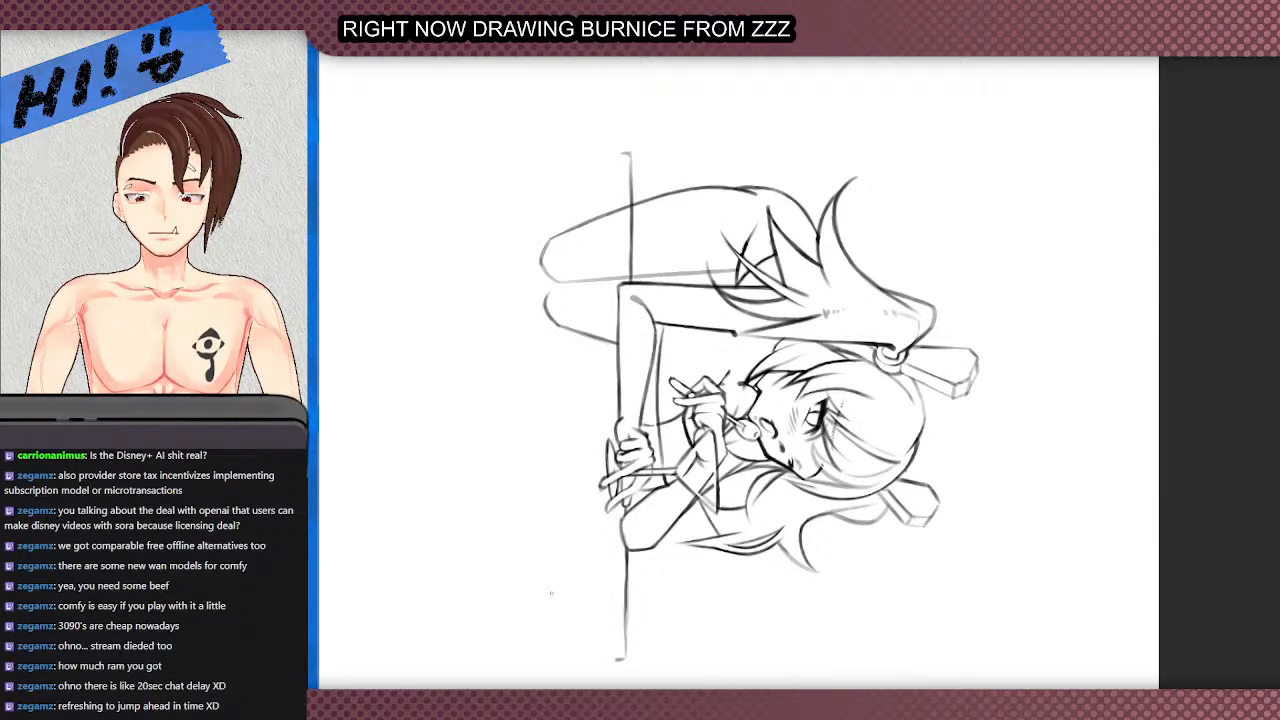
key(ctrl+z)
key(ctrl+z)
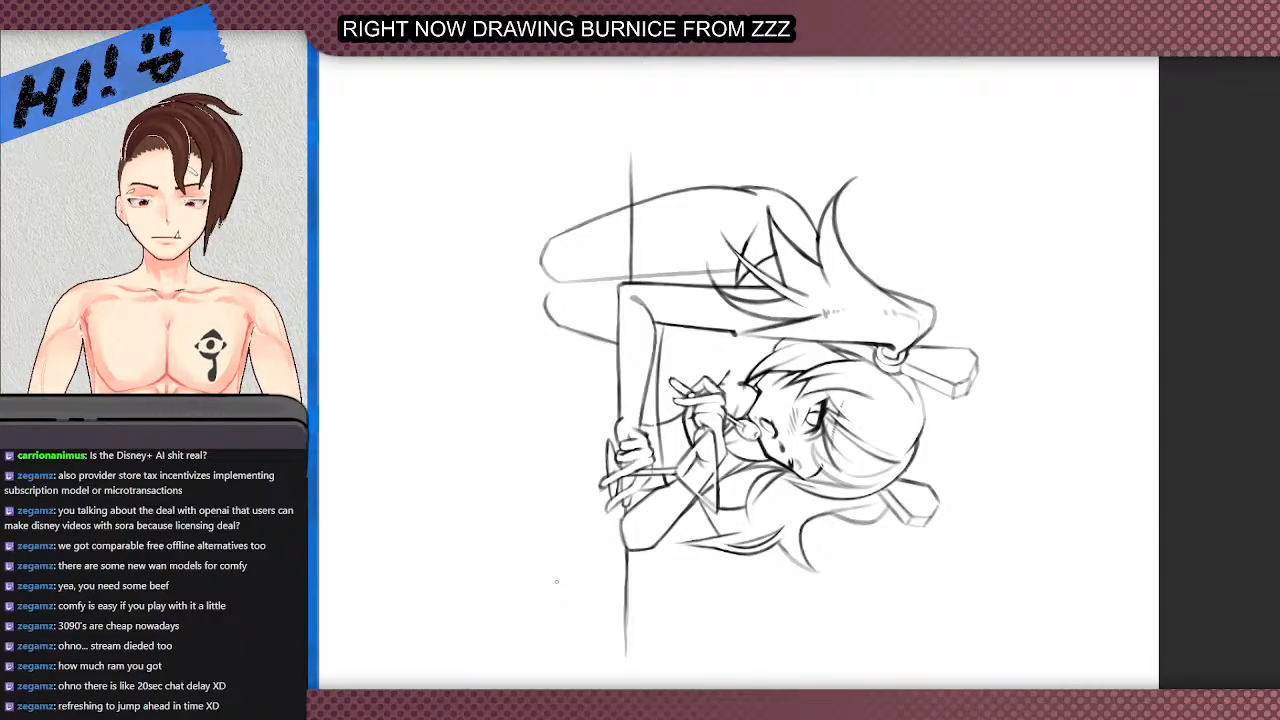
key(ctrl+z)
key(ctrl+z)
key(ctrl+z)
key(ctrl+z)
key(ctrl+z)
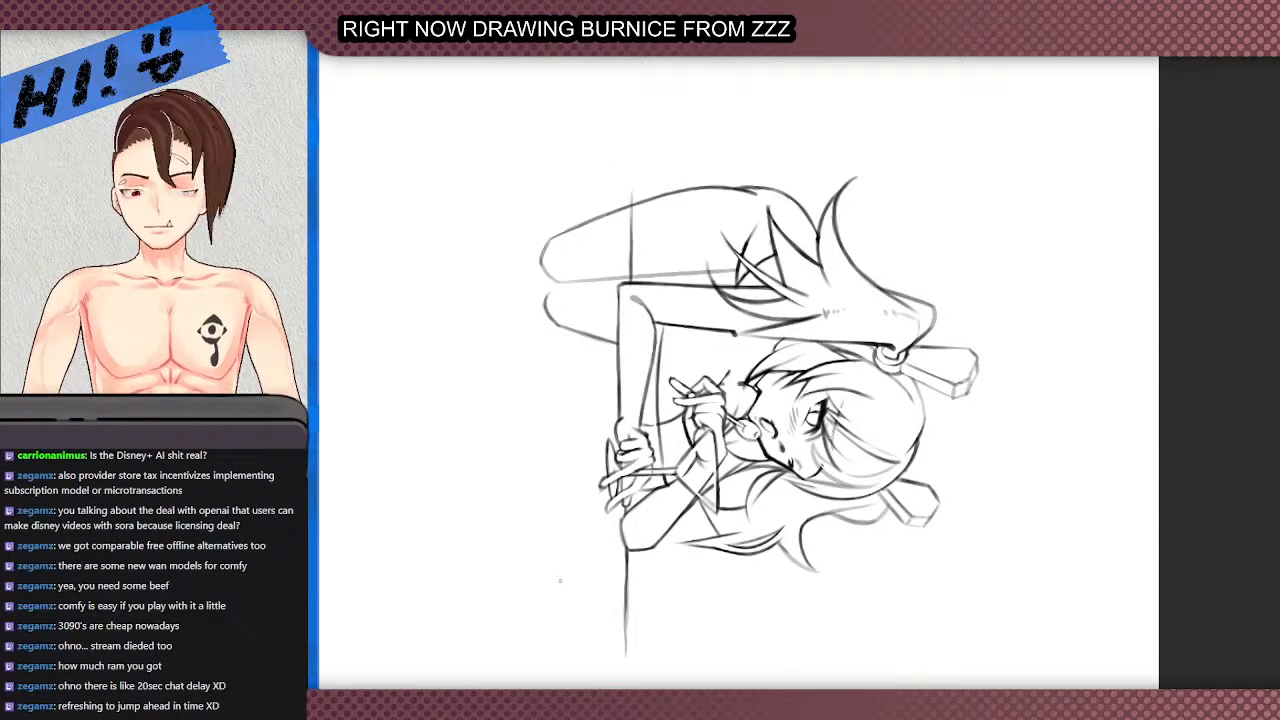
key(ctrl+z)
scroll(575, 436, down, 1)
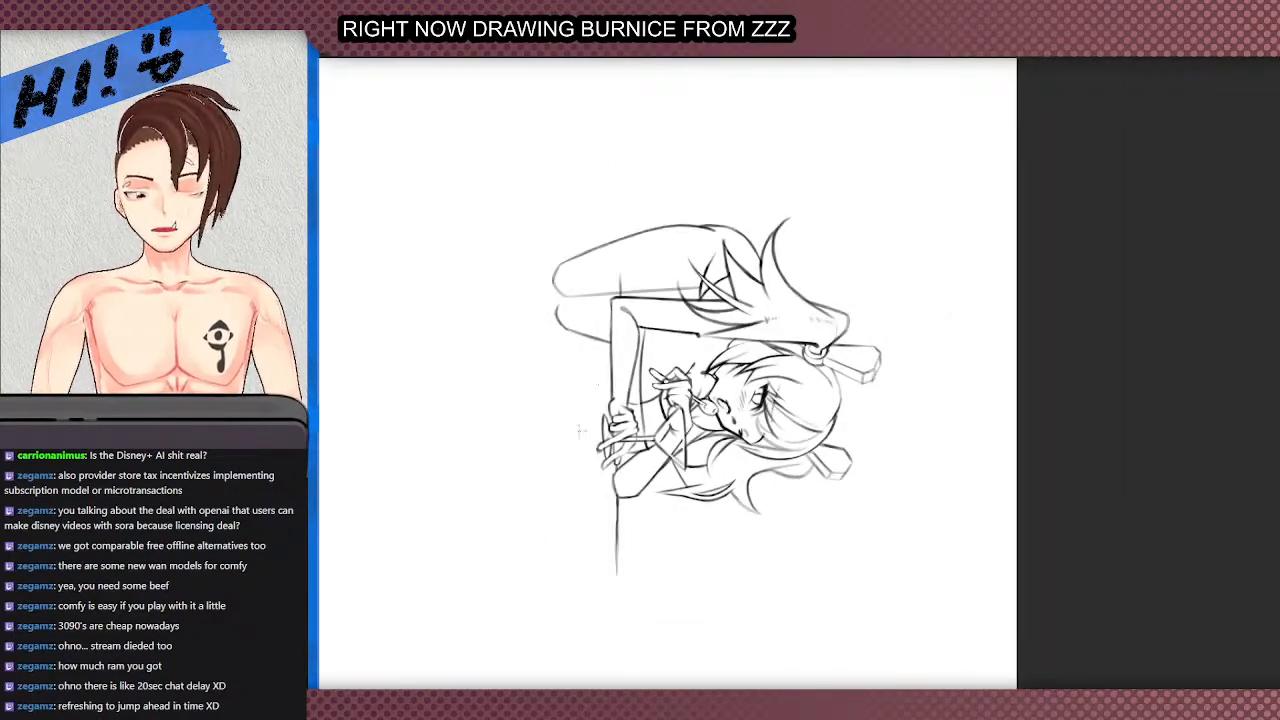
scroll(551, 638, up, 1)
key(ctrl+z)
key(ctrl+z)
key(ctrl+z)
key(ctrl+z)
key(ctrl+z)
key(ctrl+z)
key(ctrl+z)
key(ctrl+z)
key(ctrl+z)
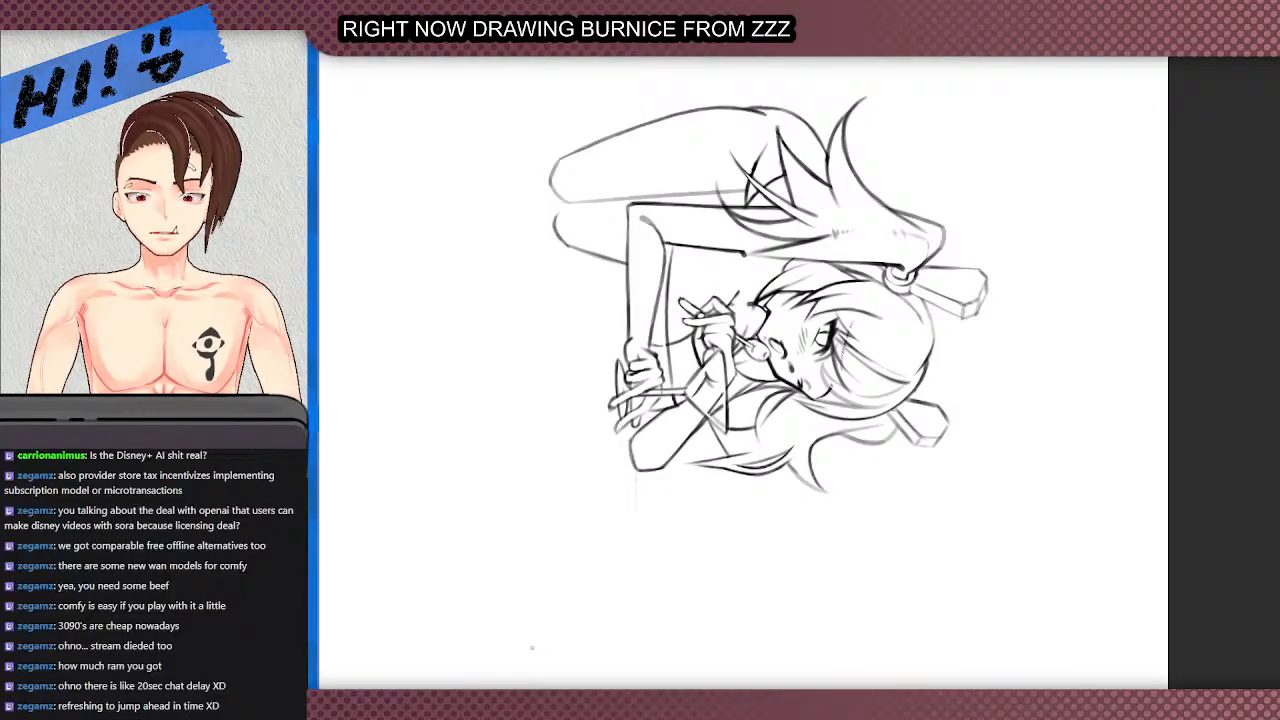
key(5)
drag(850, 255, 700, 335)
scroll(728, 345, down, 1)
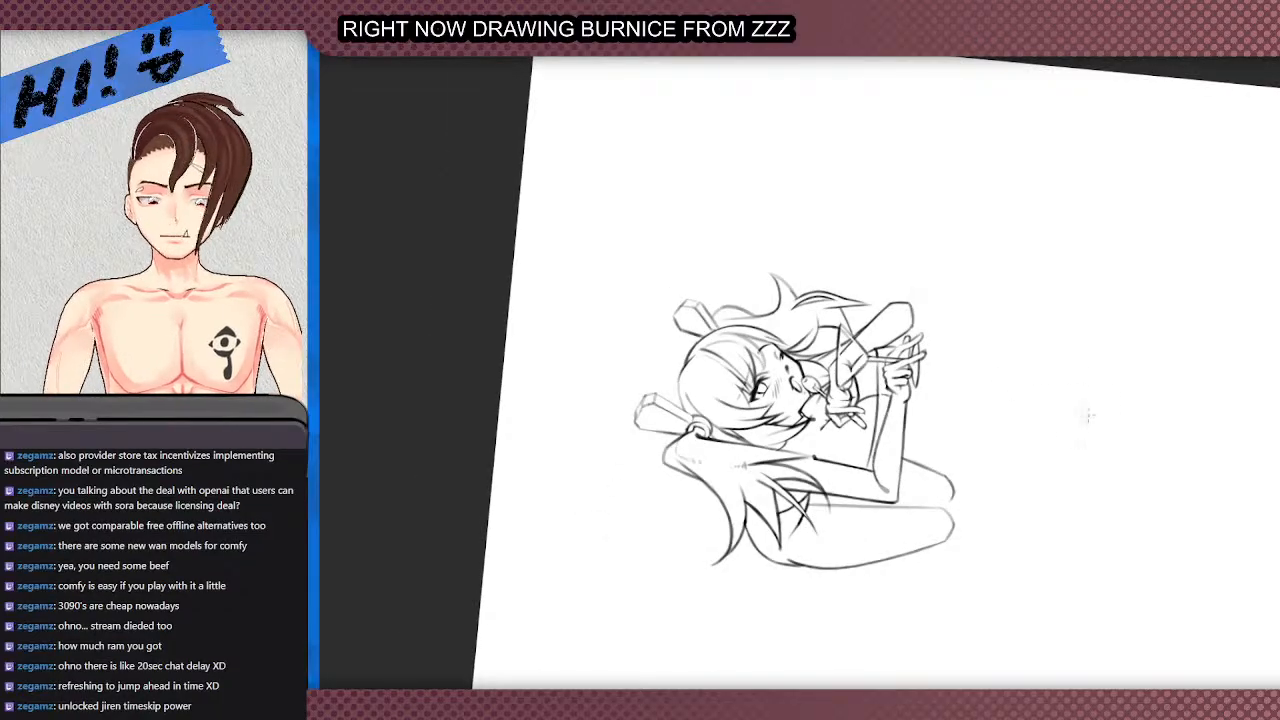
scroll(1045, 429, up, 1)
scroll(548, 434, down, 2)
scroll(820, 420, up, 1)
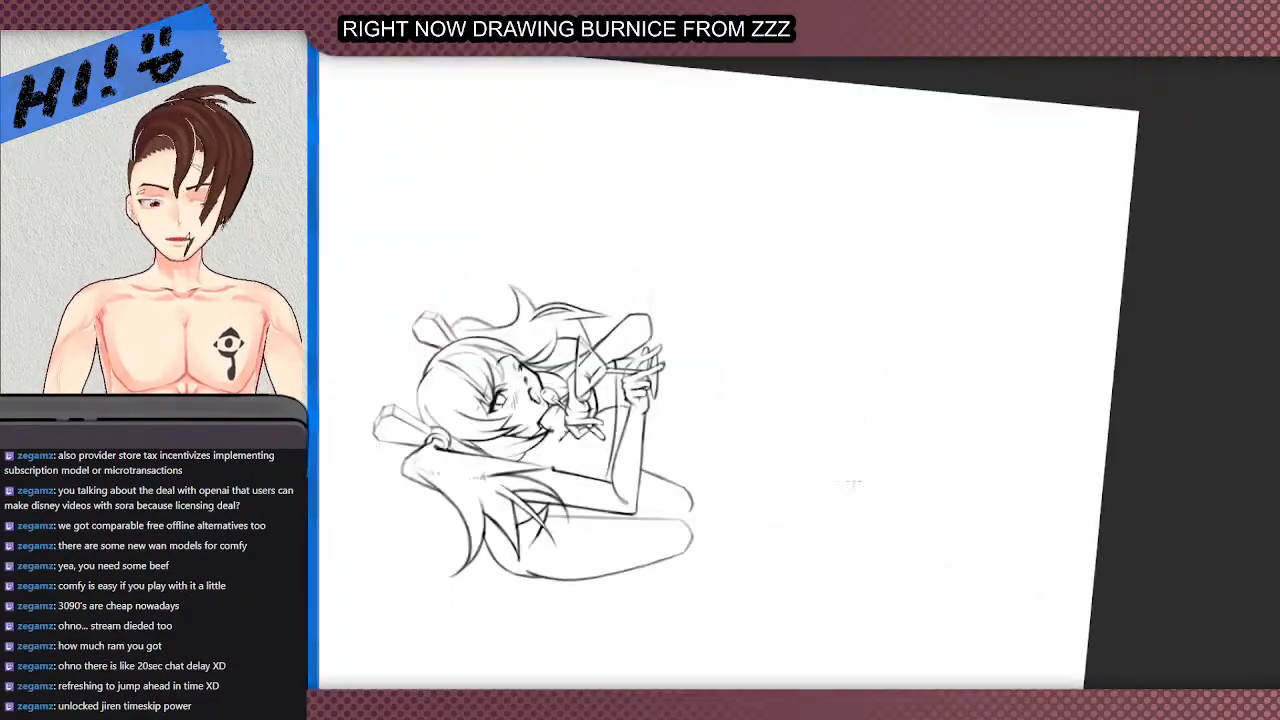
scroll(567, 402, up, 1)
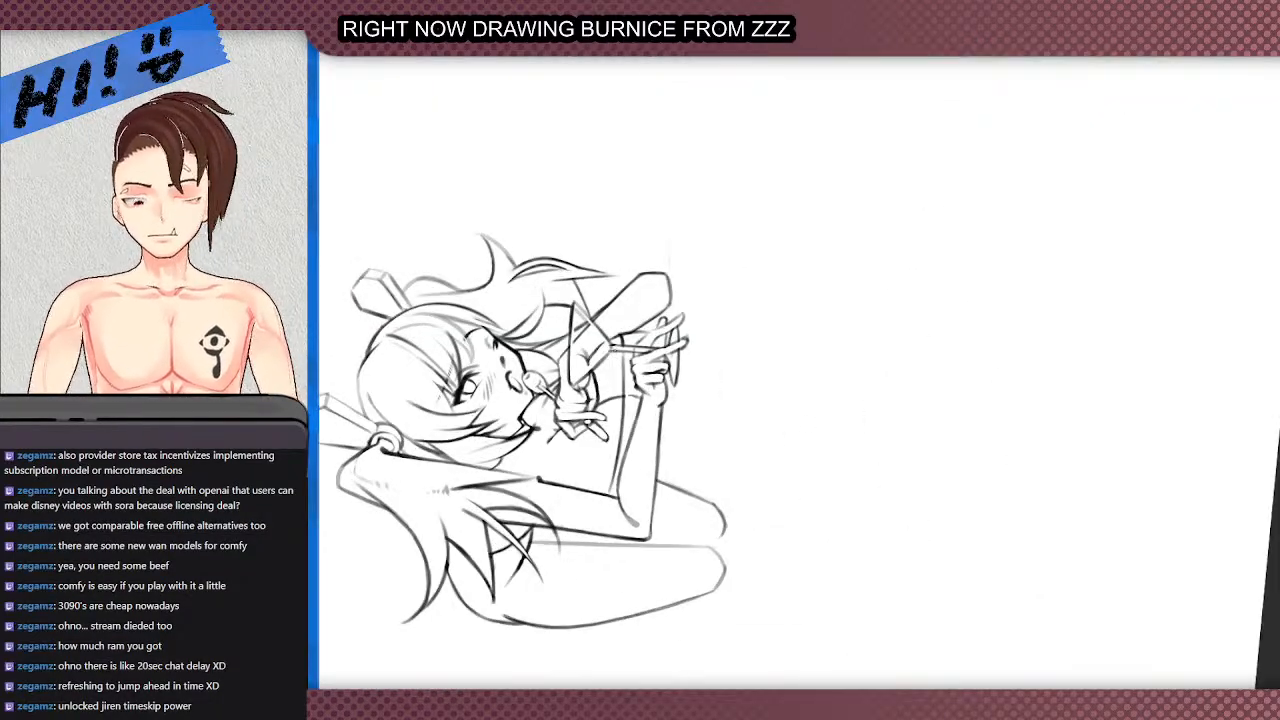
- Try a straight table line running from the glass base alongside the resting forearm
scroll(669, 332, down, 2)
scroll(669, 332, up, 2)
drag(658, 385, 646, 489)
drag(654, 425, 646, 485)
key(ctrl+z)
key(ctrl+z)
drag(656, 386, 652, 464)
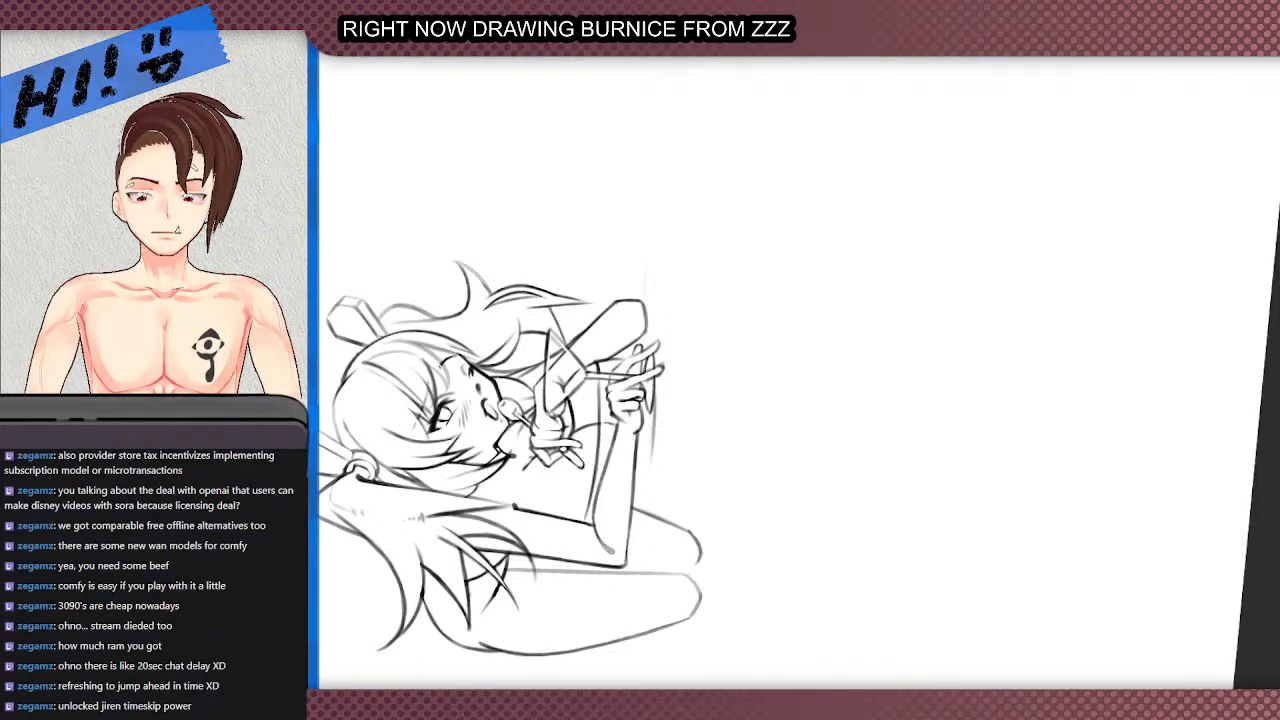
key(minus)
key(ctrl+z)
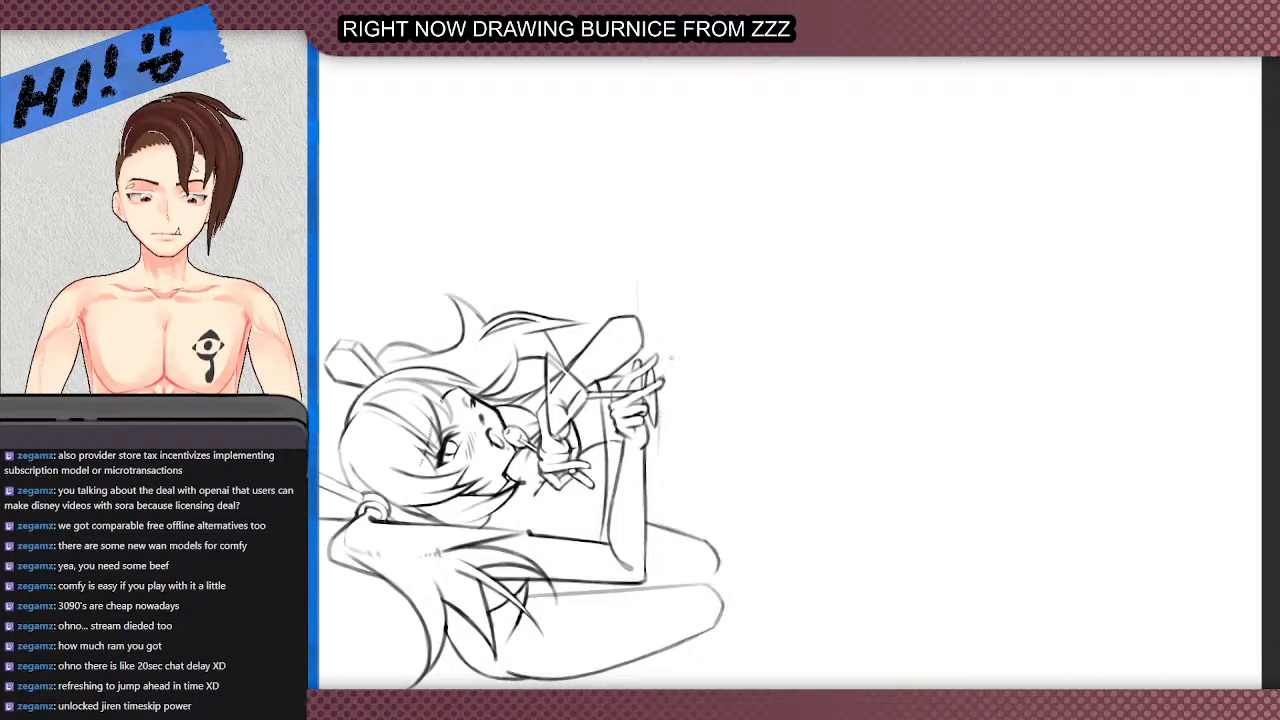
- Try a longer table line from the glass base across both legs, with a second short parallel stroke over the legs
drag(661, 390, 655, 630)
mouse_move(656, 592)
mouse_down()
mouse_move(654, 640)
mouse_move(666, 628)
mouse_up()
drag(668, 564, 665, 620)
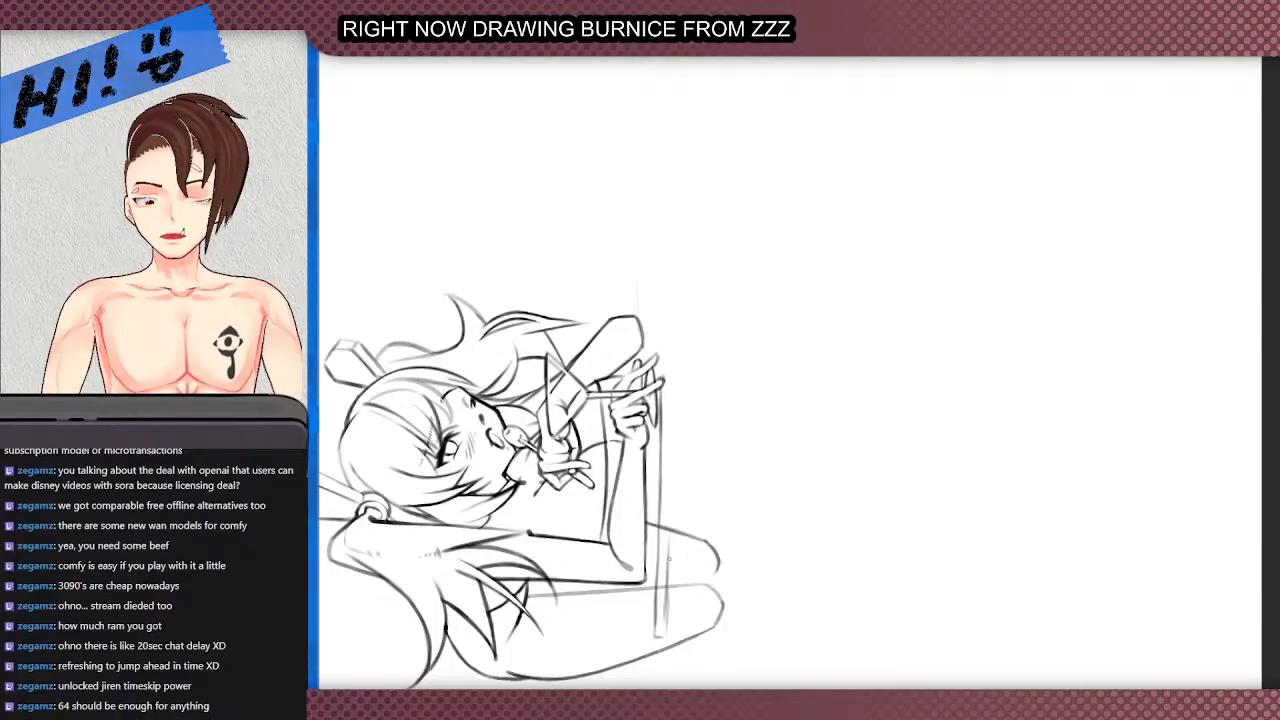
- Undo the table line below the forearm and the parallel strokes across the legs
key(ctrl+z)
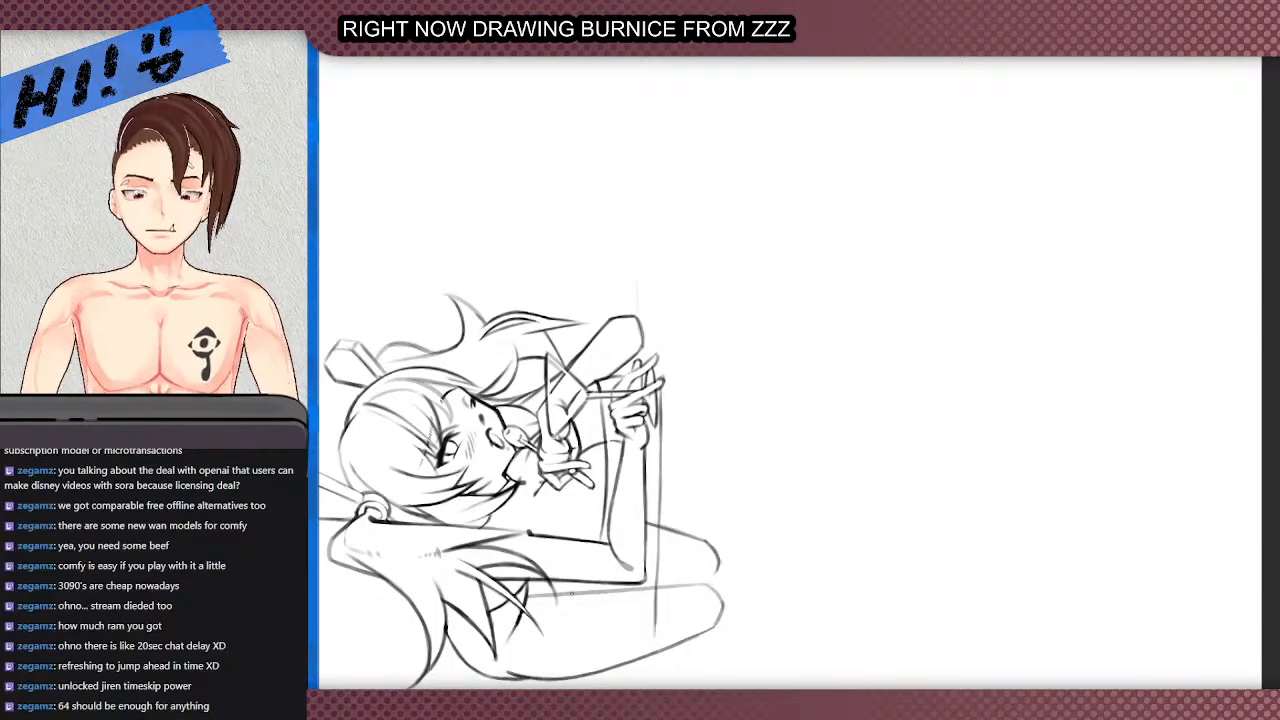
key(ctrl+z)
key(ctrl+z)
key(ctrl+z)
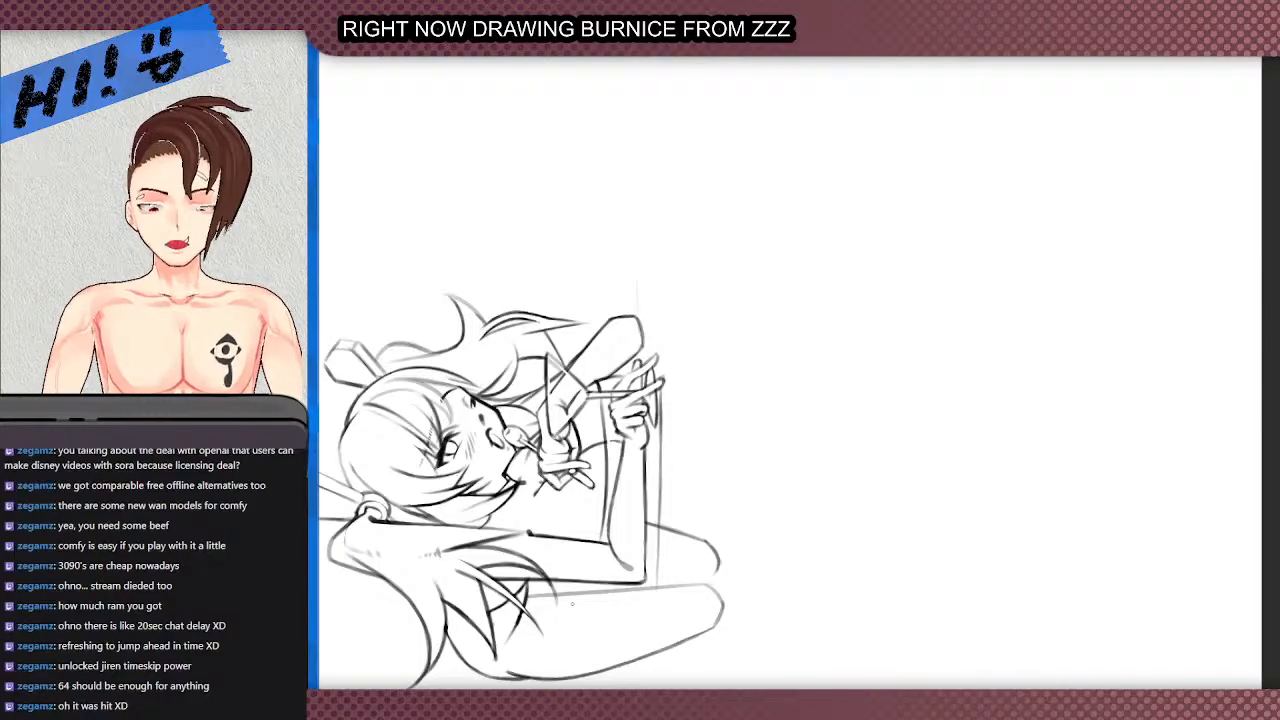
key(ctrl+z)
key(ctrl+z)
key(ctrl+z)
key(ctrl+z)
key(ctrl+z)
key(ctrl+z)
key(ctrl+z)
key(ctrl+z)
- Draw a long straight front table edge from the near leg past the glass base to well beyond the far elbow
key(5)
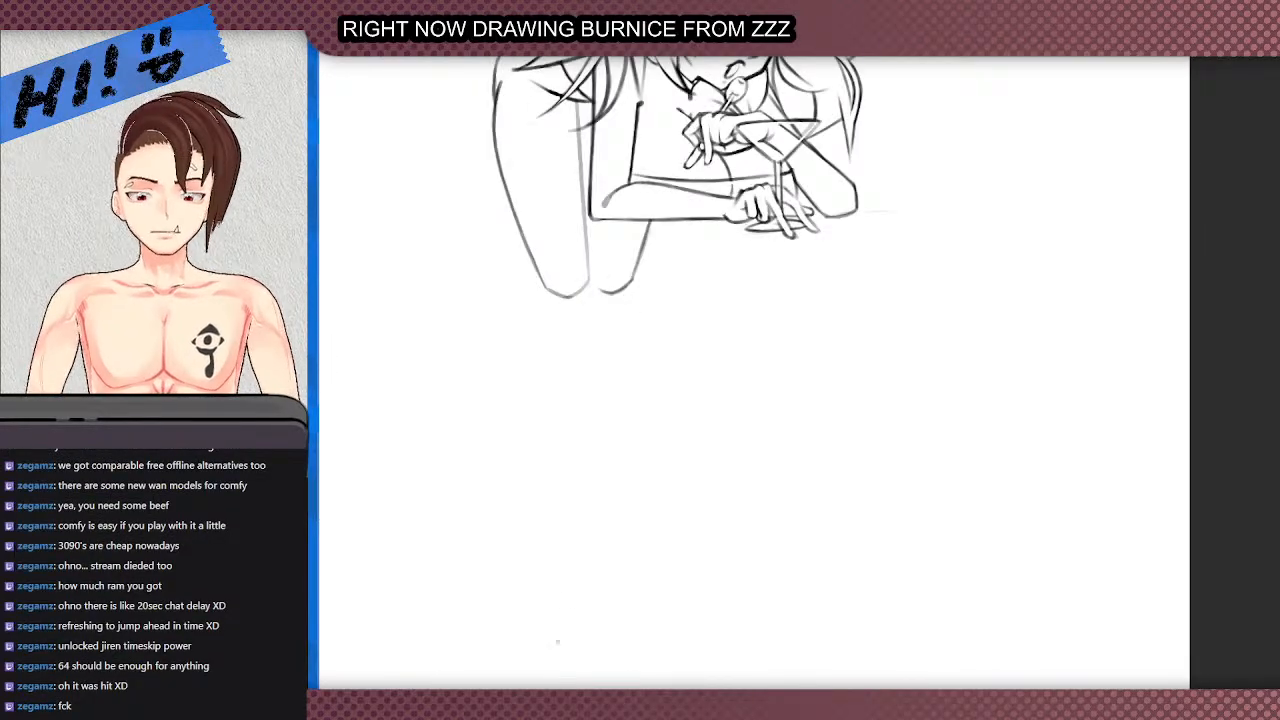
scroll(560, 620, down, 3)
scroll(749, 237, up, 3)
scroll(716, 470, up, 2)
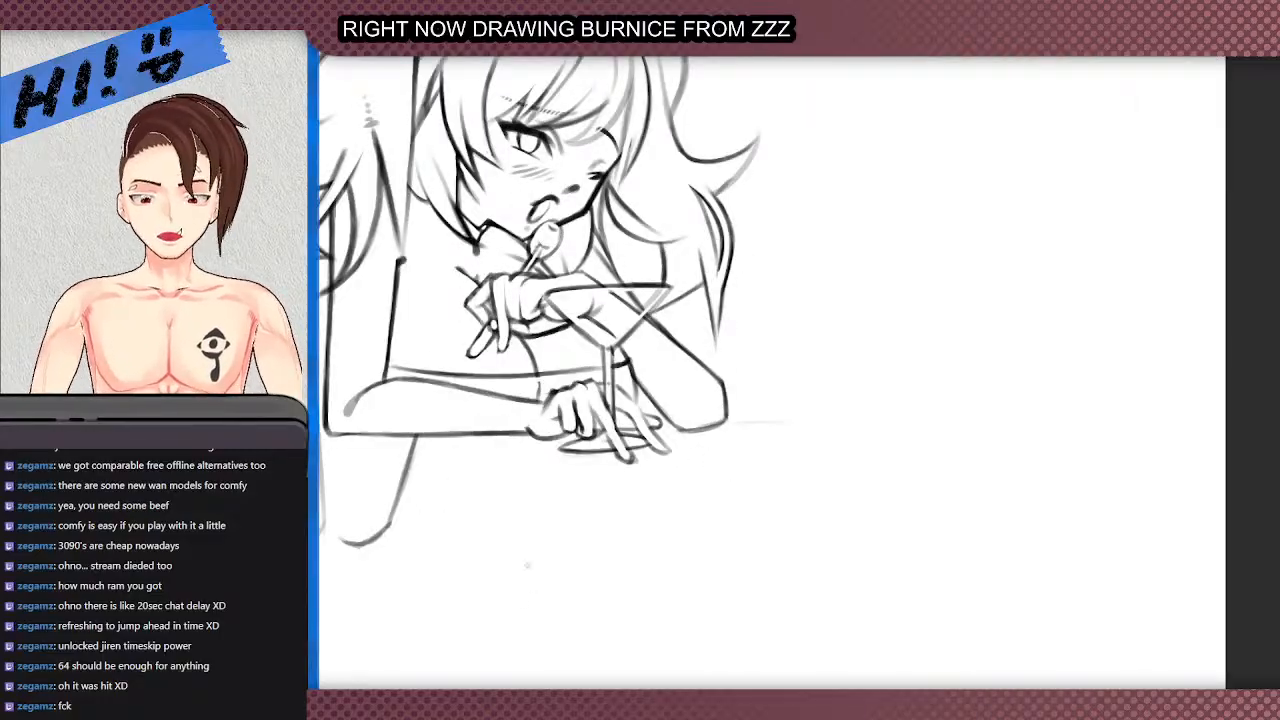
drag(874, 618, 573, 512)
scroll(573, 512, down, 2)
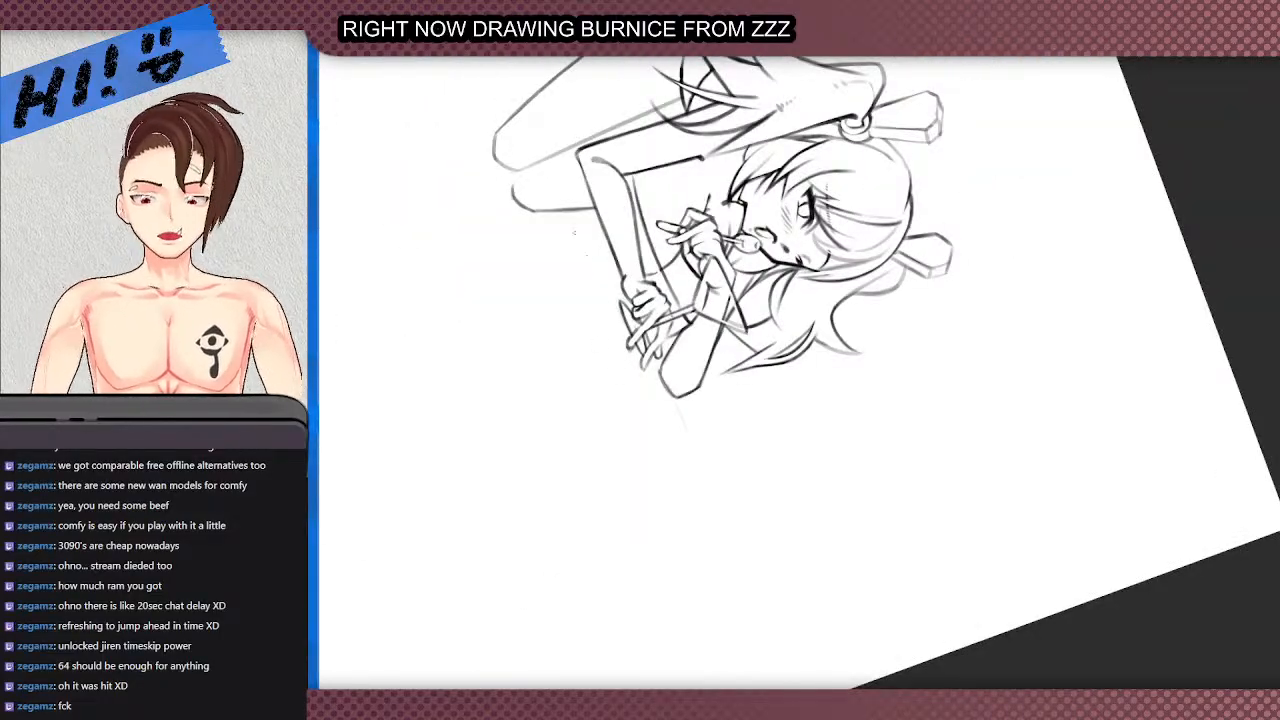
drag(530, 112, 706, 542)
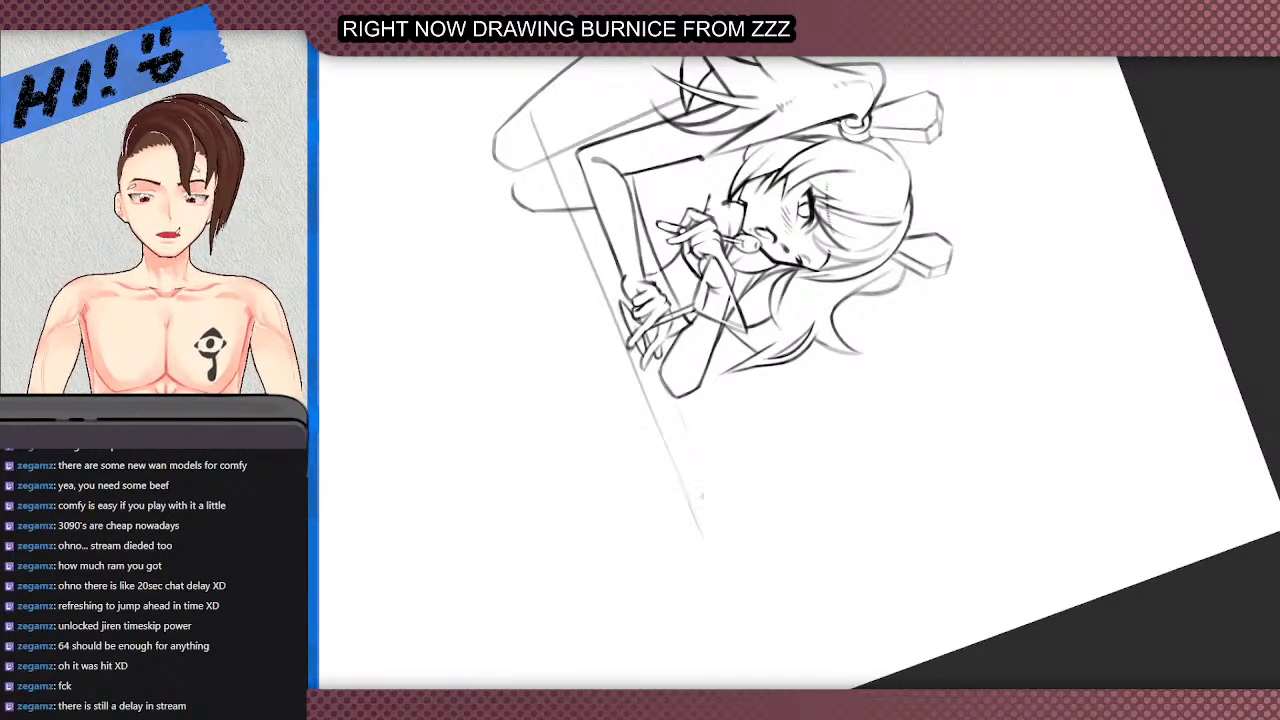
- Draw the table's back edge from the far elbow, converging with the outer tip of the front edge
drag(680, 400, 714, 568)
key(ctrl+z)
key(ctrl+z)
mouse_move(683, 394)
mouse_down()
mouse_move(711, 554)
mouse_move(683, 412)
mouse_up()
key(ctrl+z)
key(ctrl+z)
key(ctrl+z)
drag(694, 472, 675, 399)
key(ctrl+z)
drag(706, 536, 677, 400)
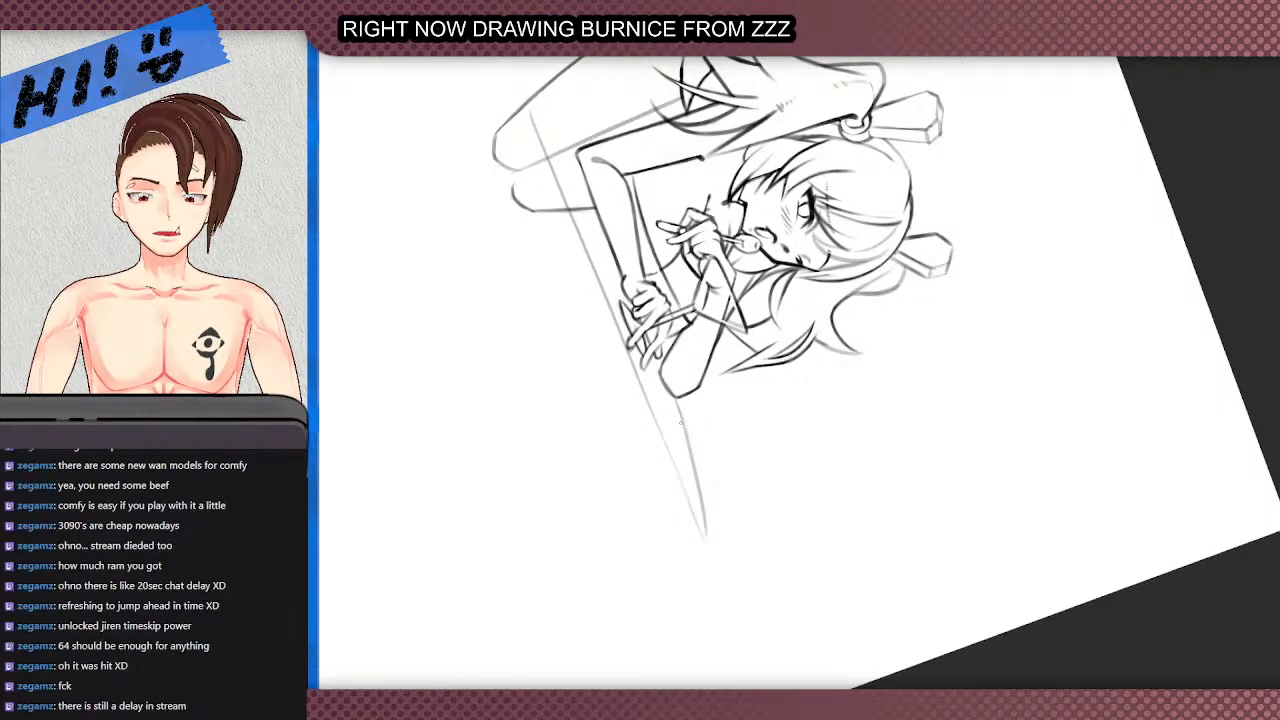
- Give the tabletop thickness with a lower edge parallel to the front line, running from the far tip to the near end
scroll(657, 378, down, 1)
scroll(576, 180, up, 1)
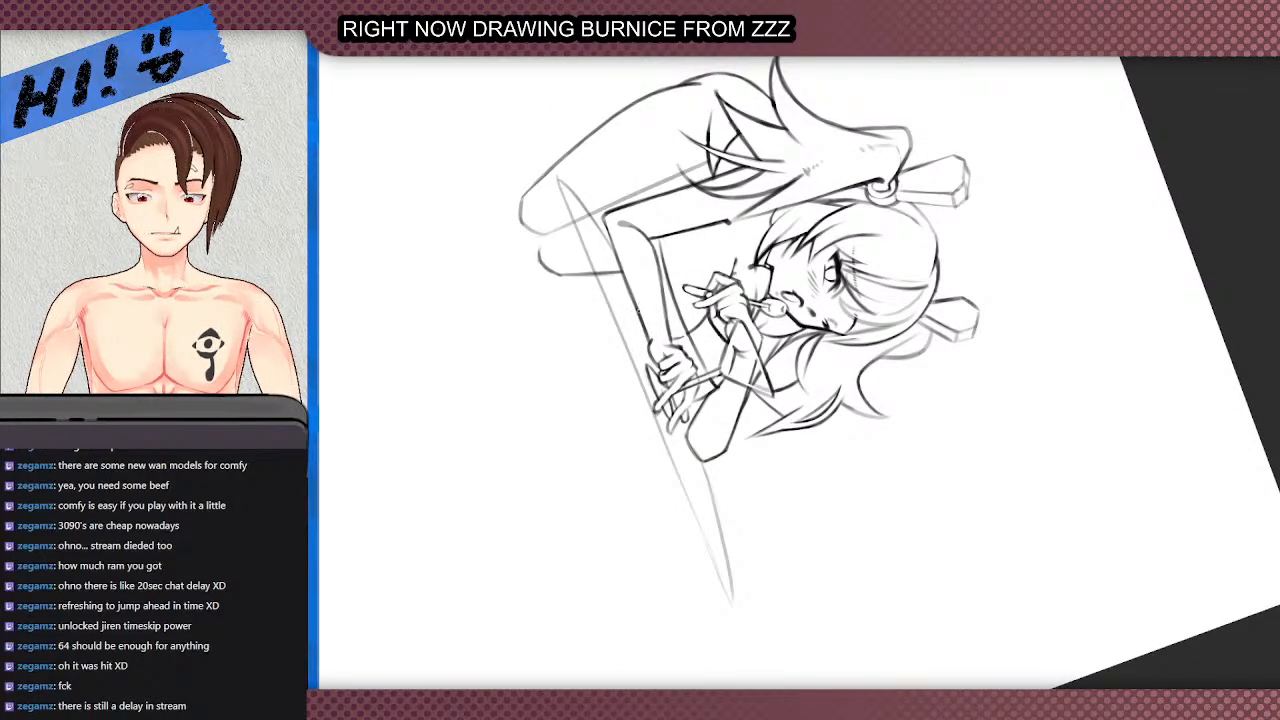
scroll(585, 630, down, 1)
key(5)
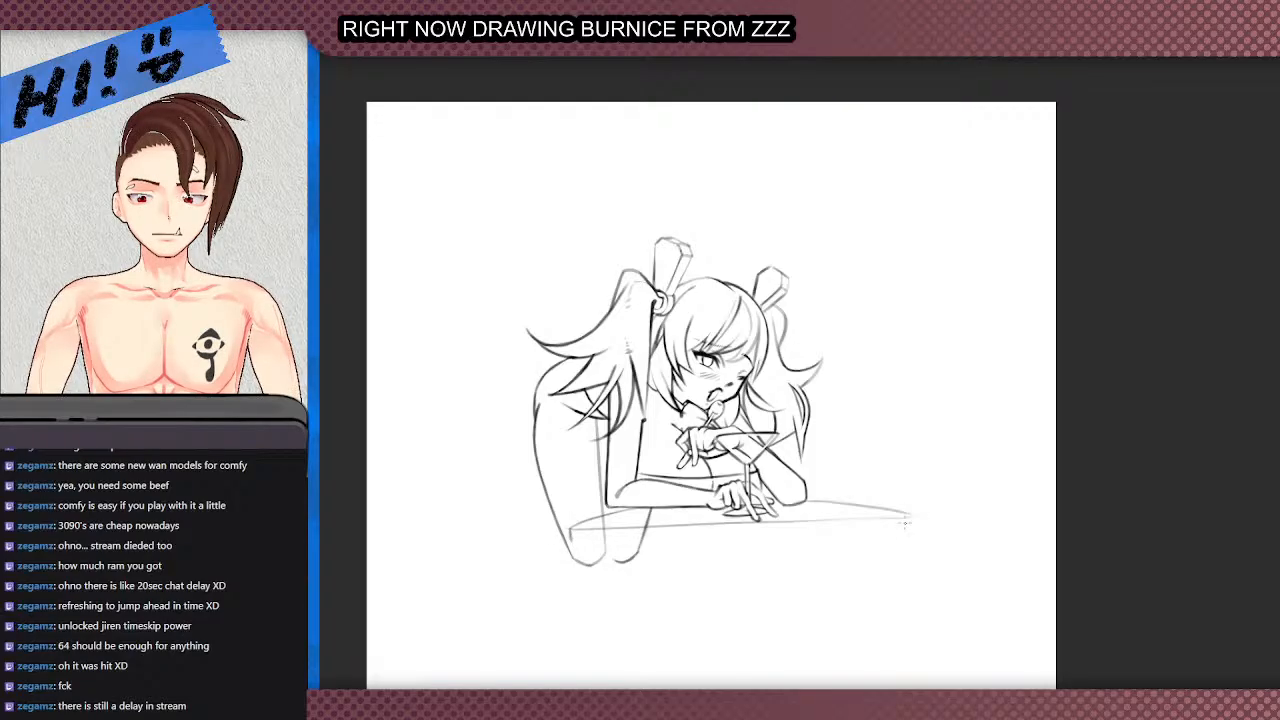
key(4)
key(4)
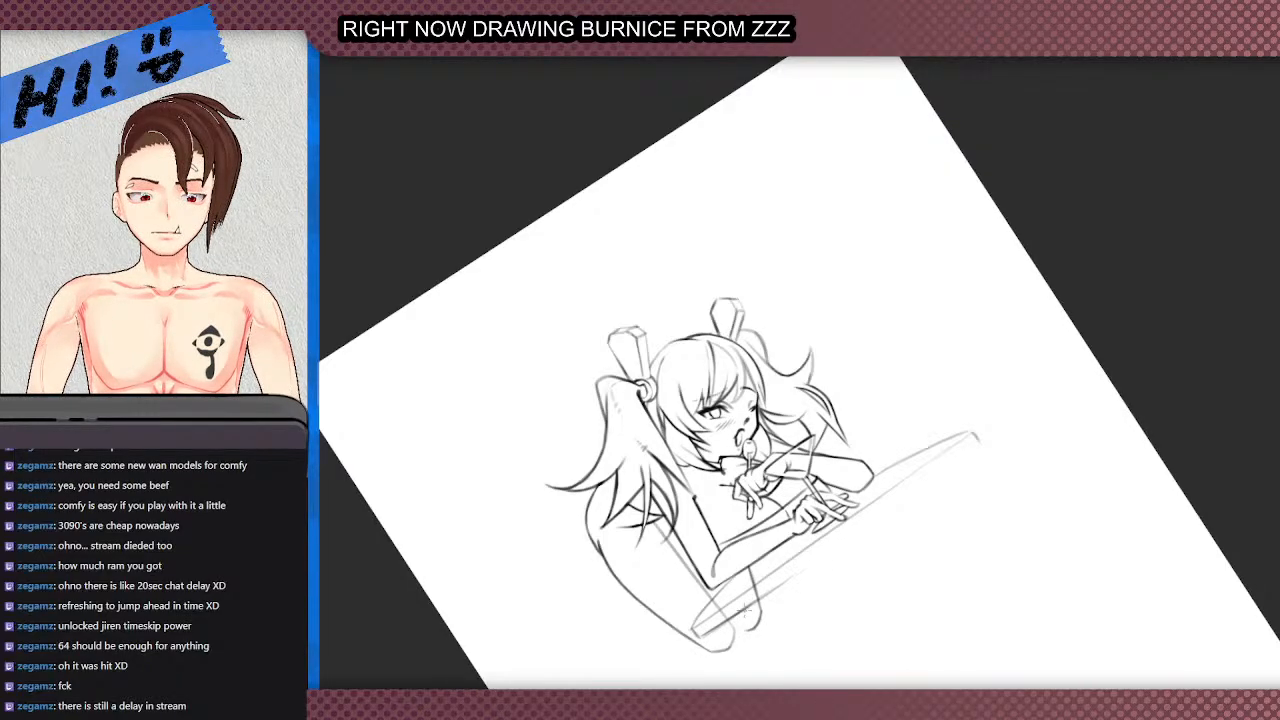
drag(972, 446, 856, 524)
key(ctrl+z)
key(ctrl+z)
drag(966, 450, 877, 518)
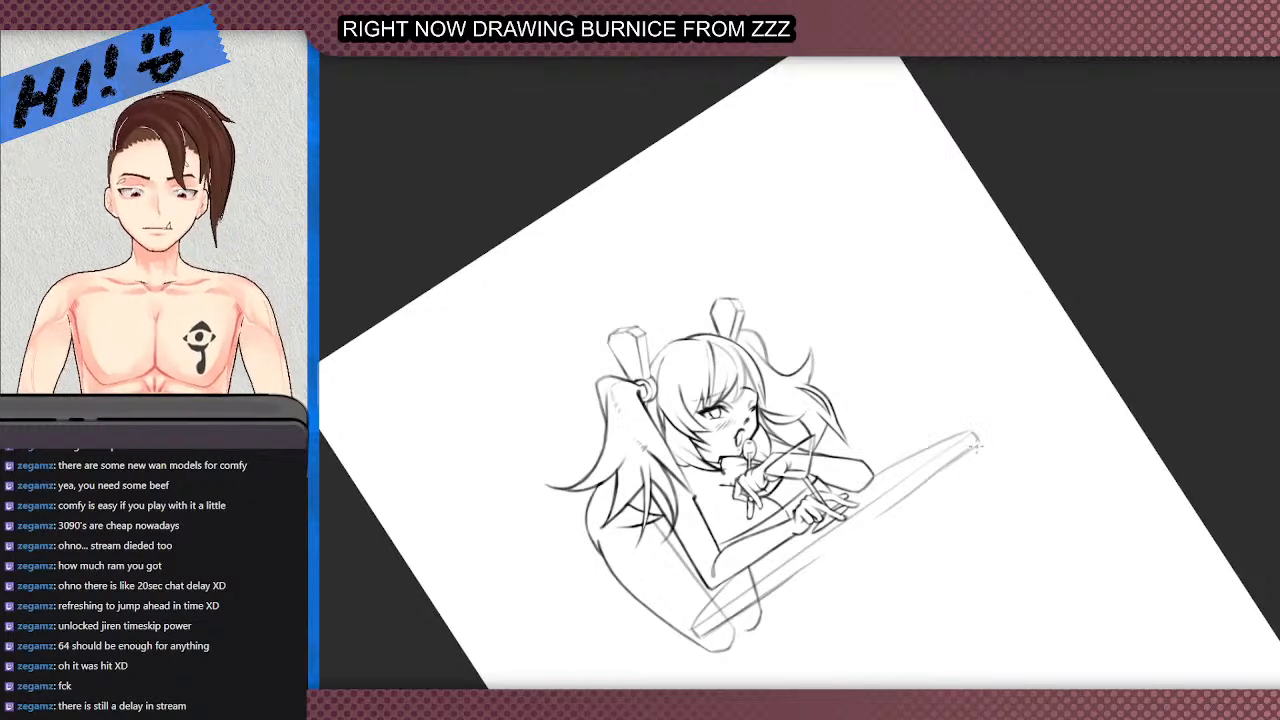
drag(975, 447, 790, 577)
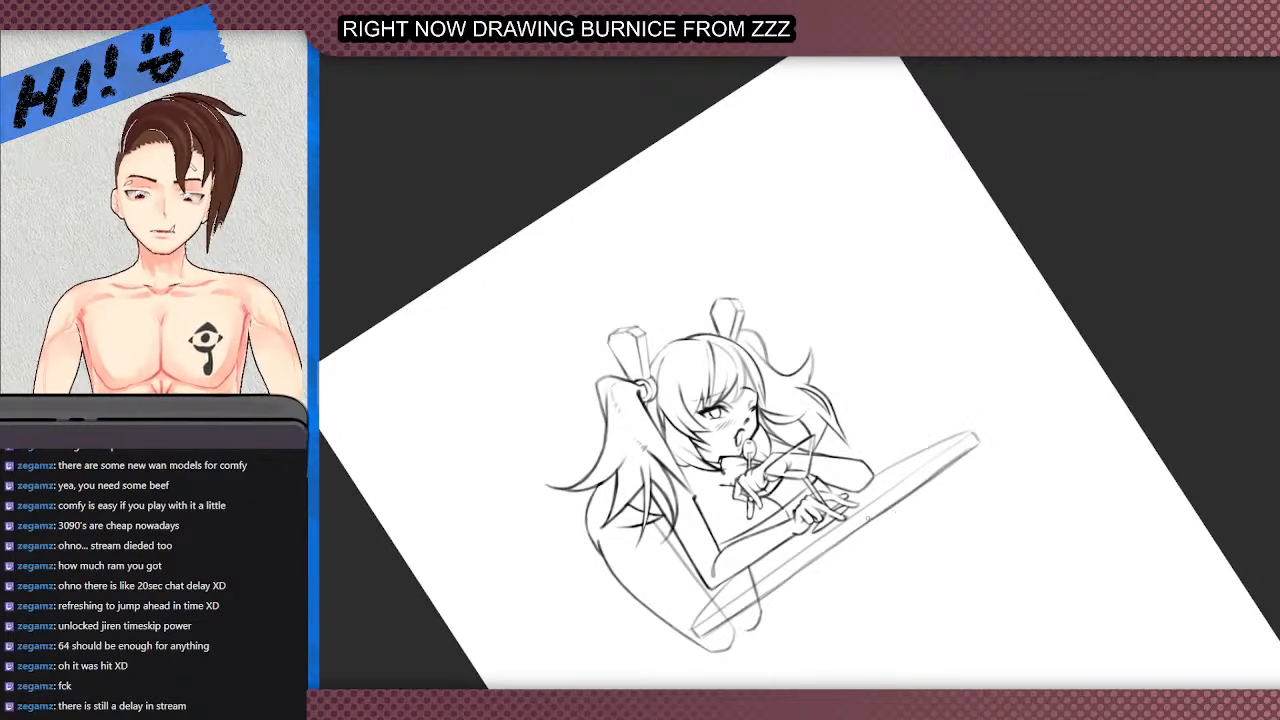
- Clean up and redraw the tabletop's lower edge more firmly toward its far end
mouse_move(800, 560)
mouse_down()
mouse_move(615, 362)
mouse_move(622, 321)
mouse_up()
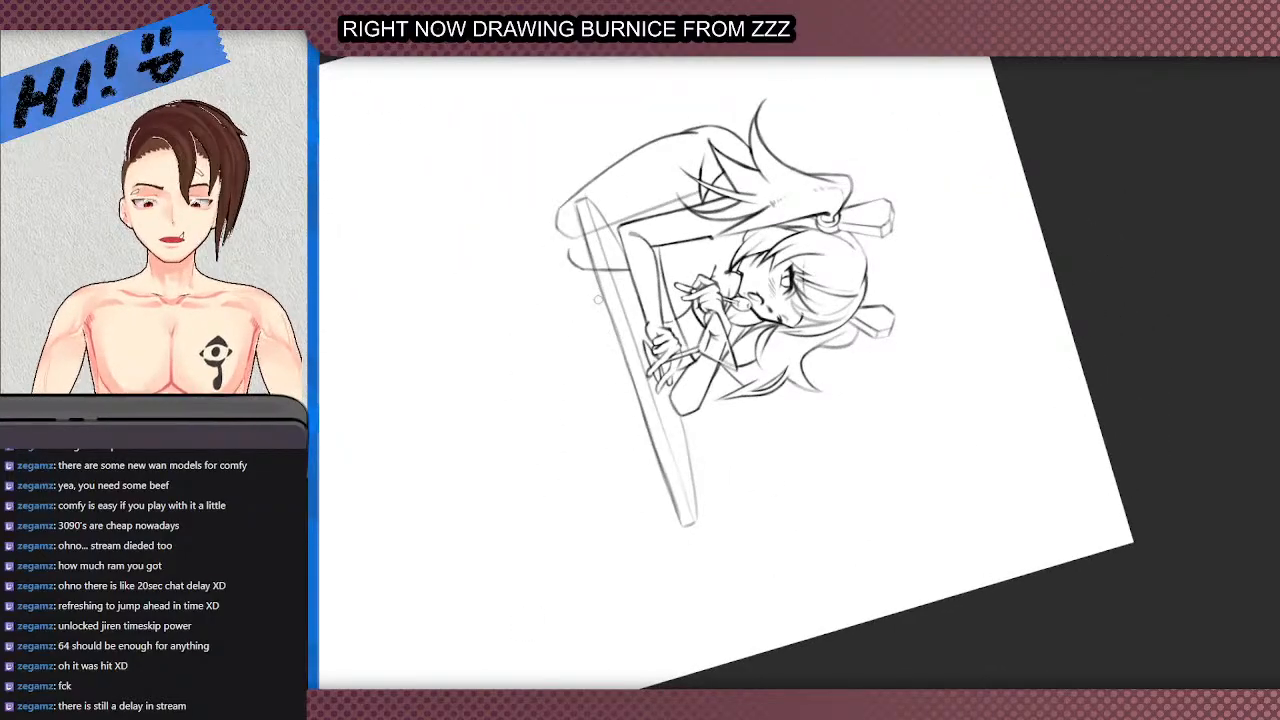
drag(638, 408, 670, 498)
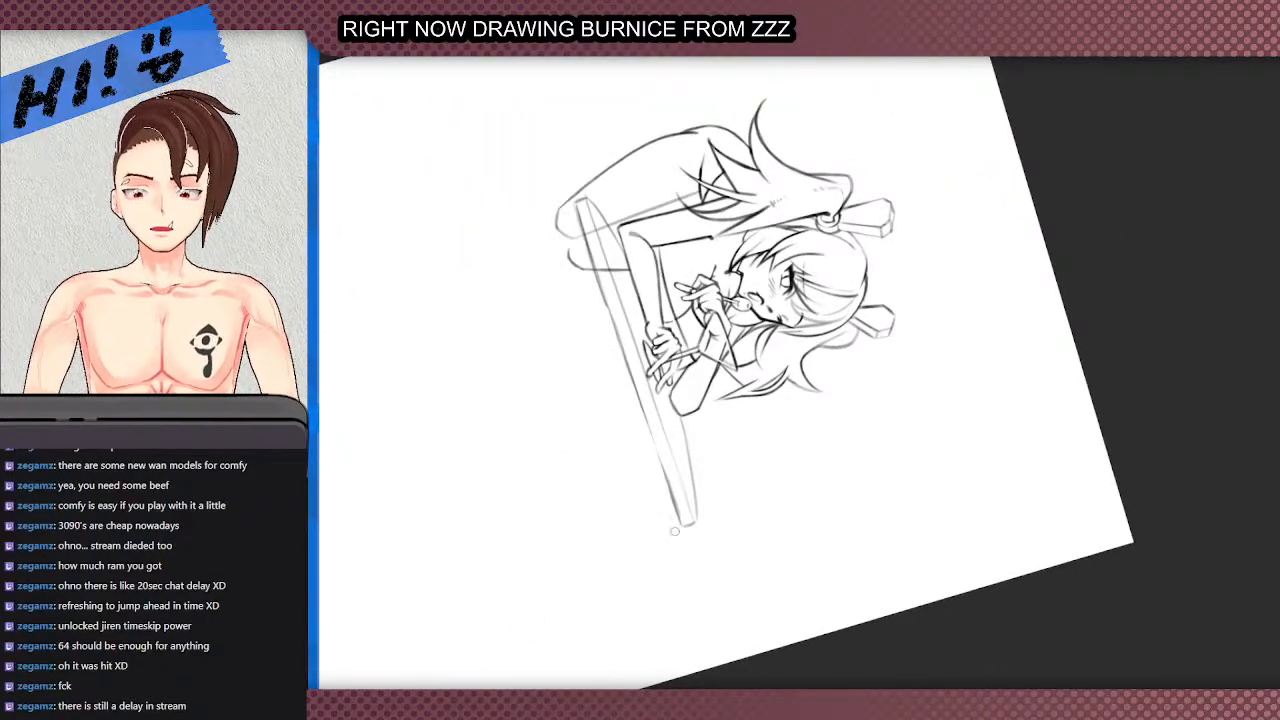
mouse_move(648, 430)
mouse_down()
mouse_move(681, 531)
mouse_move(665, 489)
mouse_move(682, 527)
mouse_up()
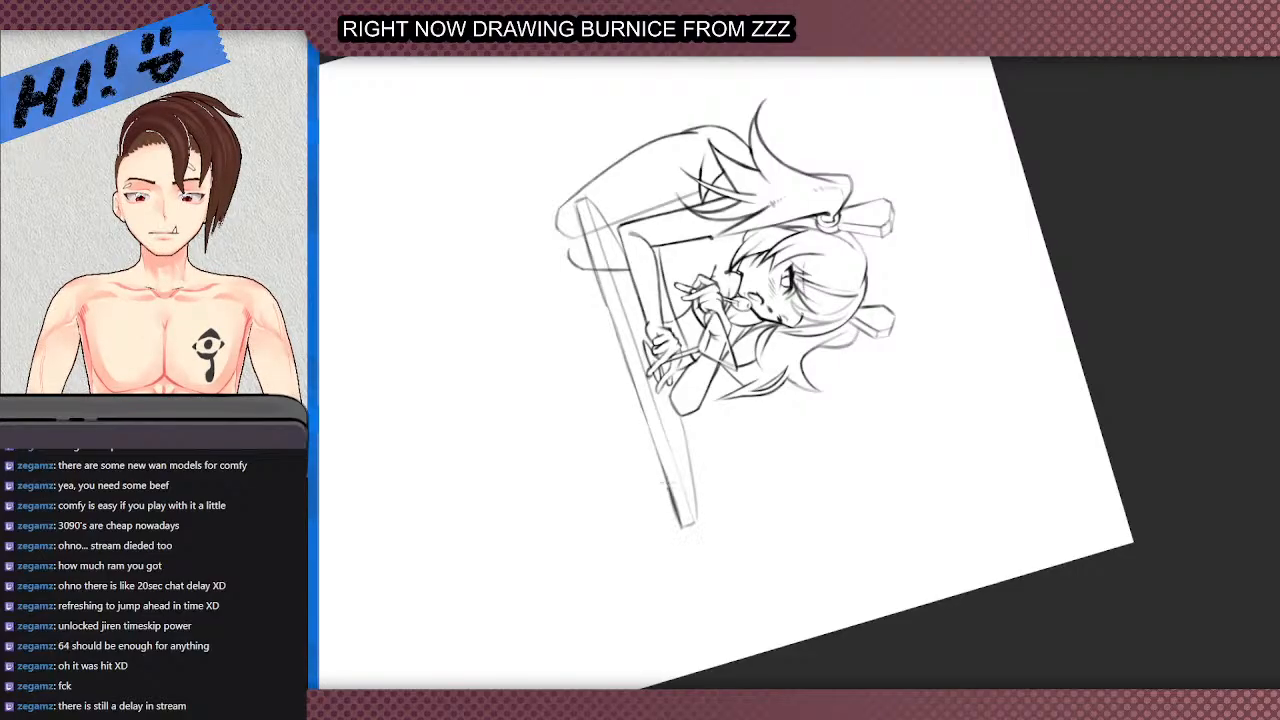
drag(660, 466, 676, 516)
key(ctrl+z)
scroll(723, 364, down, 2)
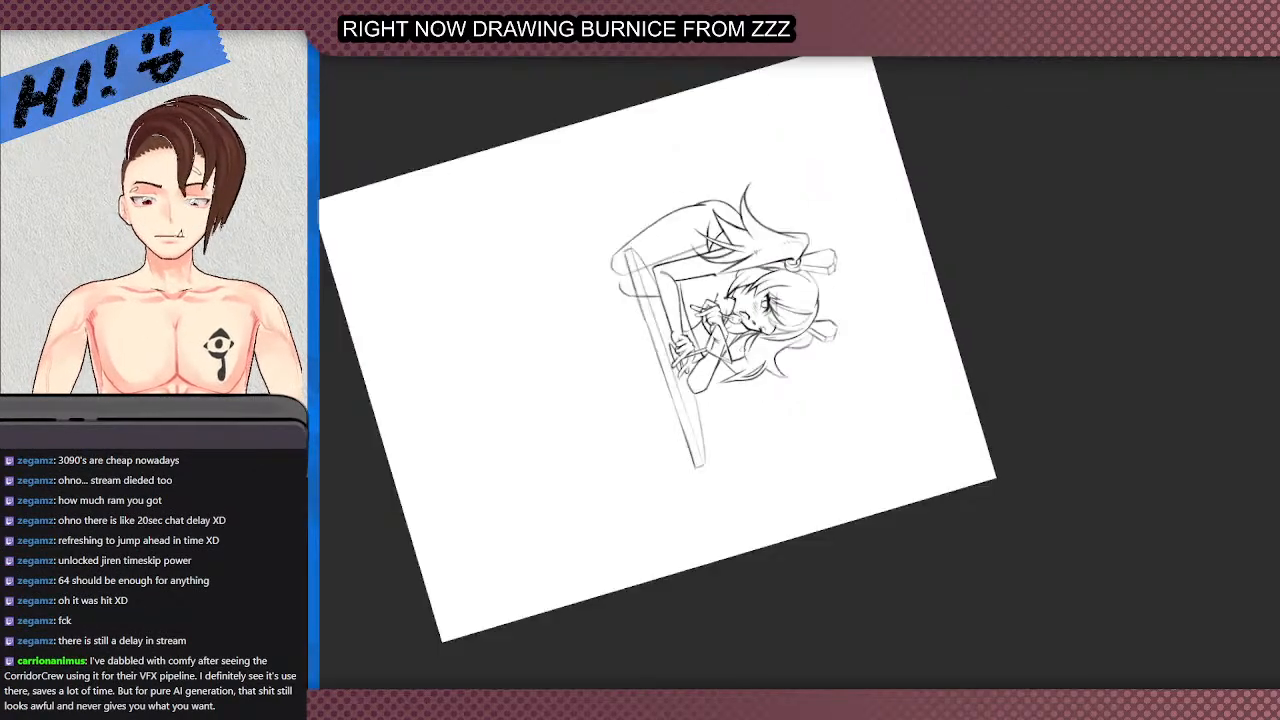
scroll(746, 368, up, 2)
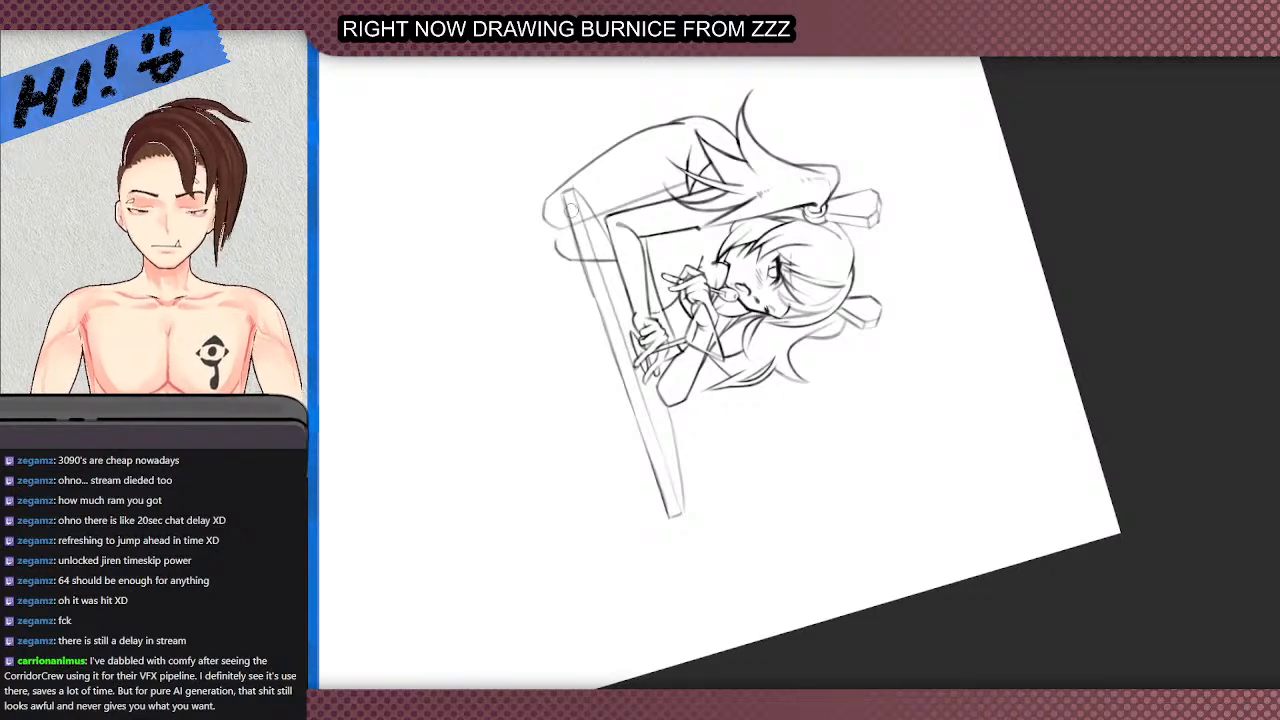
- Redraw the tabletop's lower edge at the near end and erase the leg outlines it covers
scroll(571, 215, down, 2)
scroll(576, 226, up, 2)
scroll(576, 226, up, 1)
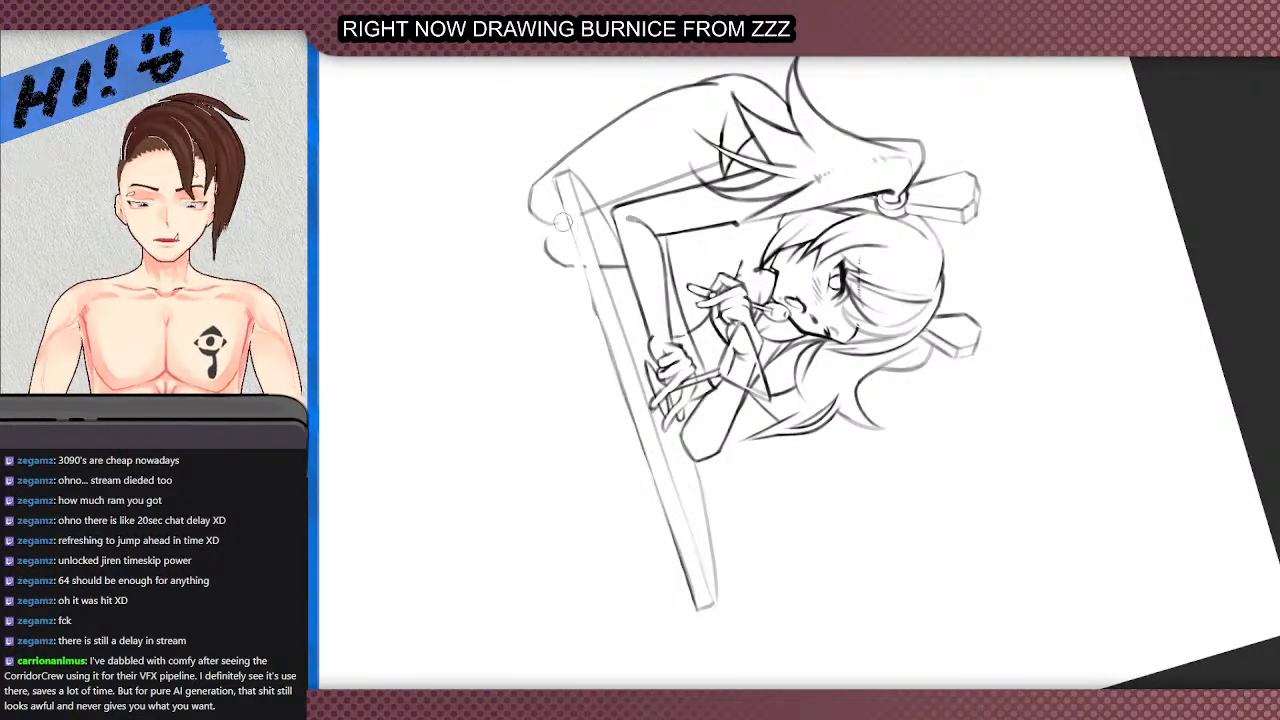
drag(557, 188, 590, 282)
drag(563, 212, 600, 312)
drag(581, 256, 610, 338)
key(ctrl+z)
drag(581, 254, 610, 351)
key(e)
drag(569, 204, 584, 269)
key(ctrl+z)
drag(563, 188, 597, 308)
- Erase stray lines inside the tabletop's near end and darken its upper front edge there
key(b)
key(e)
mouse_move(584, 208)
mouse_down()
mouse_move(615, 286)
mouse_move(607, 256)
mouse_up()
key(b)
drag(571, 179, 604, 280)
key(ctrl+z)
key(e)
scroll(570, 181, up, 1)
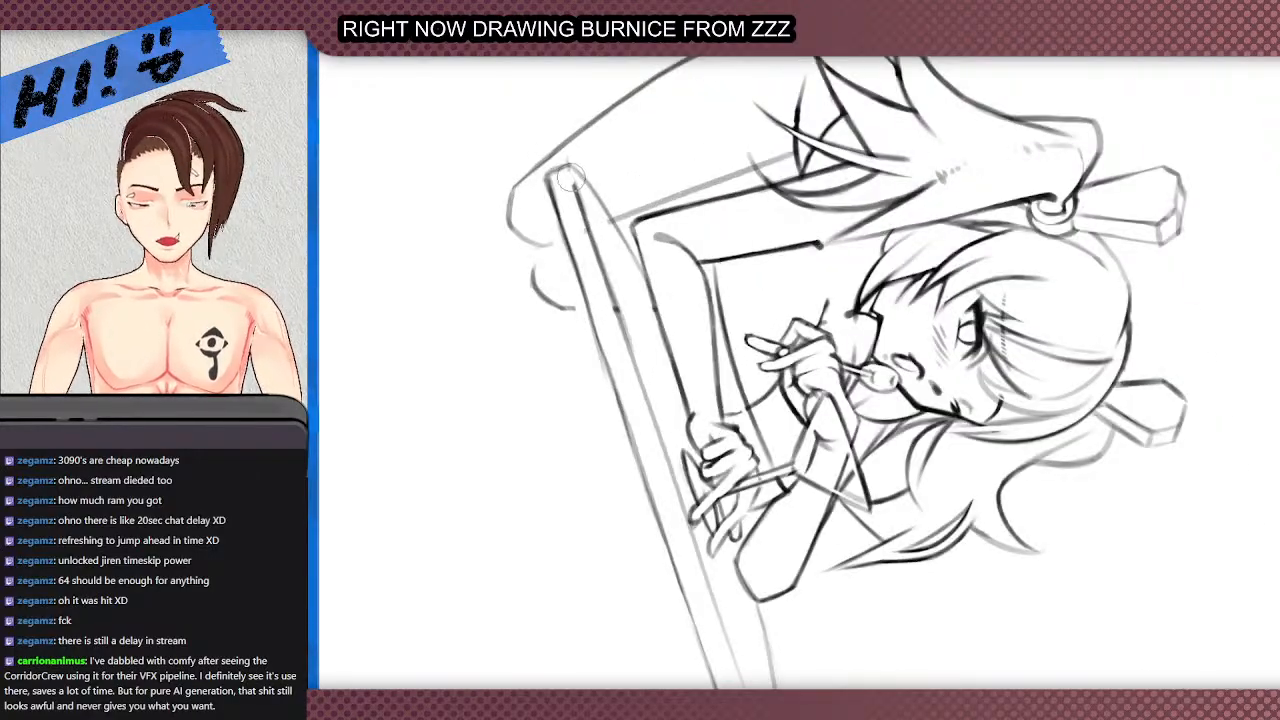
- Rework the tabletop's ends, erasing the short closing line at the far end and sharpening the near back corner
scroll(560, 190, down, 1)
drag(720, 192, 679, 374)
scroll(966, 542, up, 1)
scroll(966, 566, down, 3)
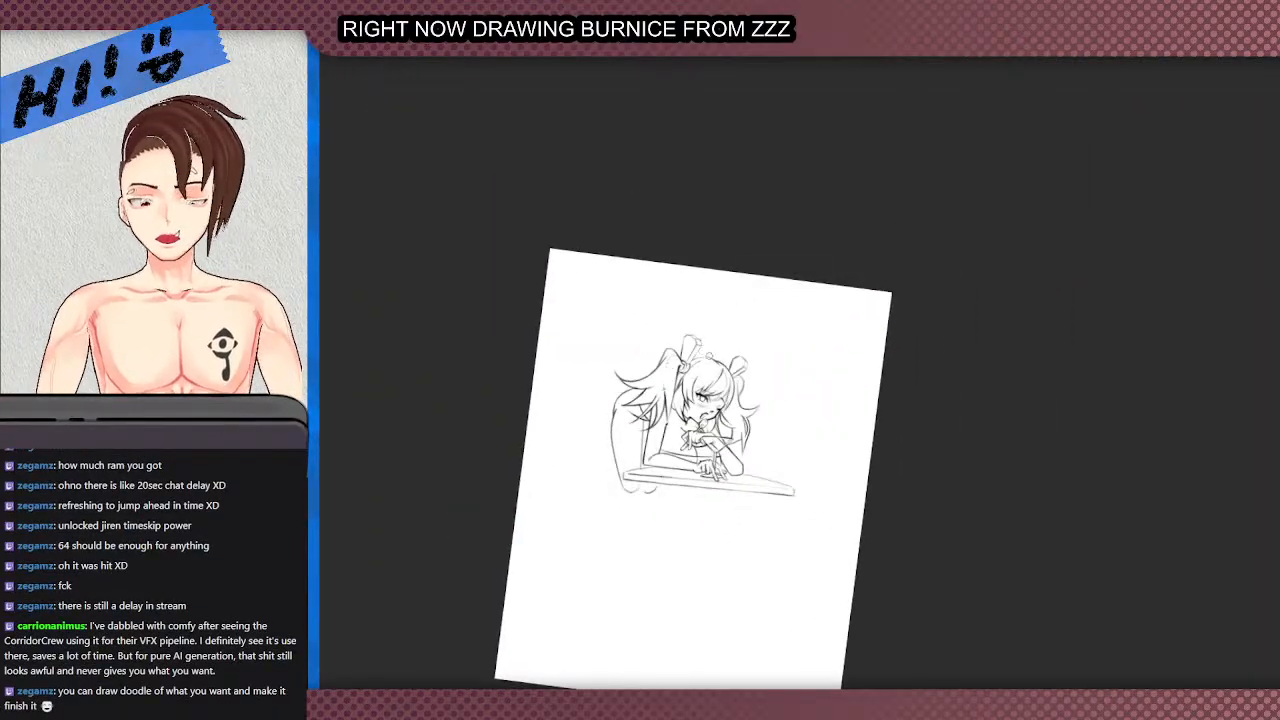
scroll(718, 572, up, 2)
scroll(526, 390, up, 2)
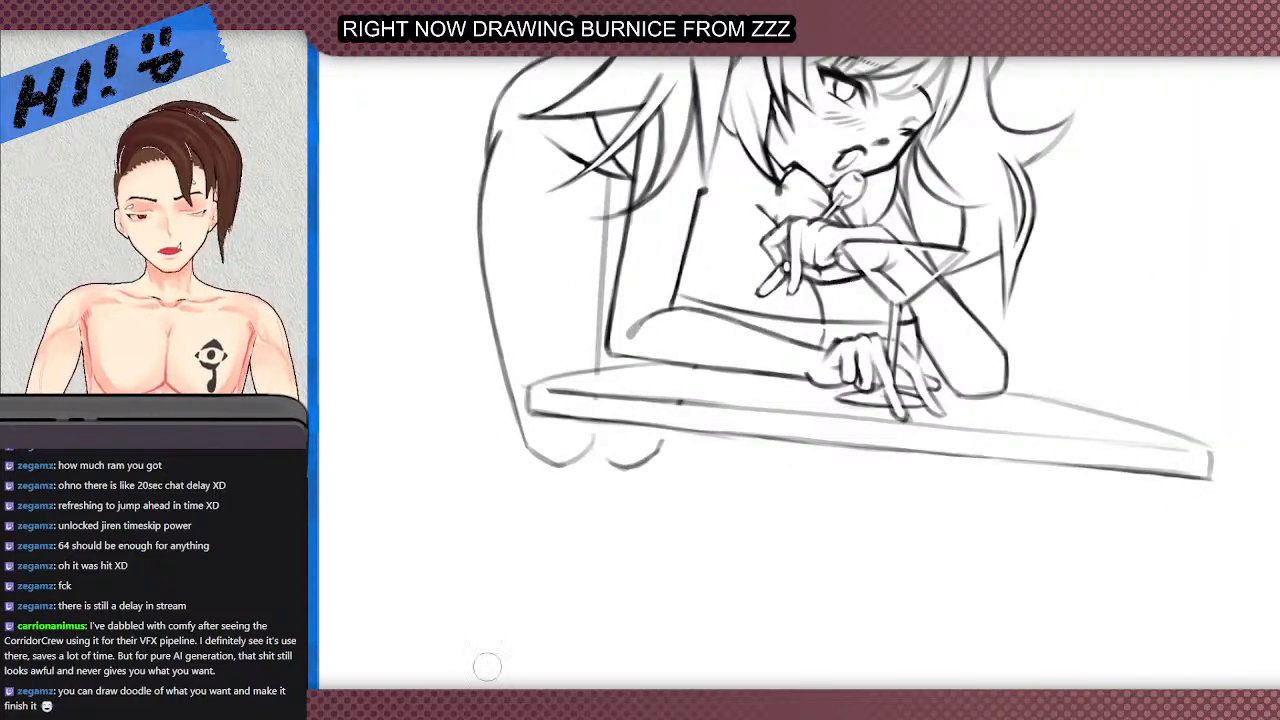
drag(560, 240, 543, 595)
key(b)
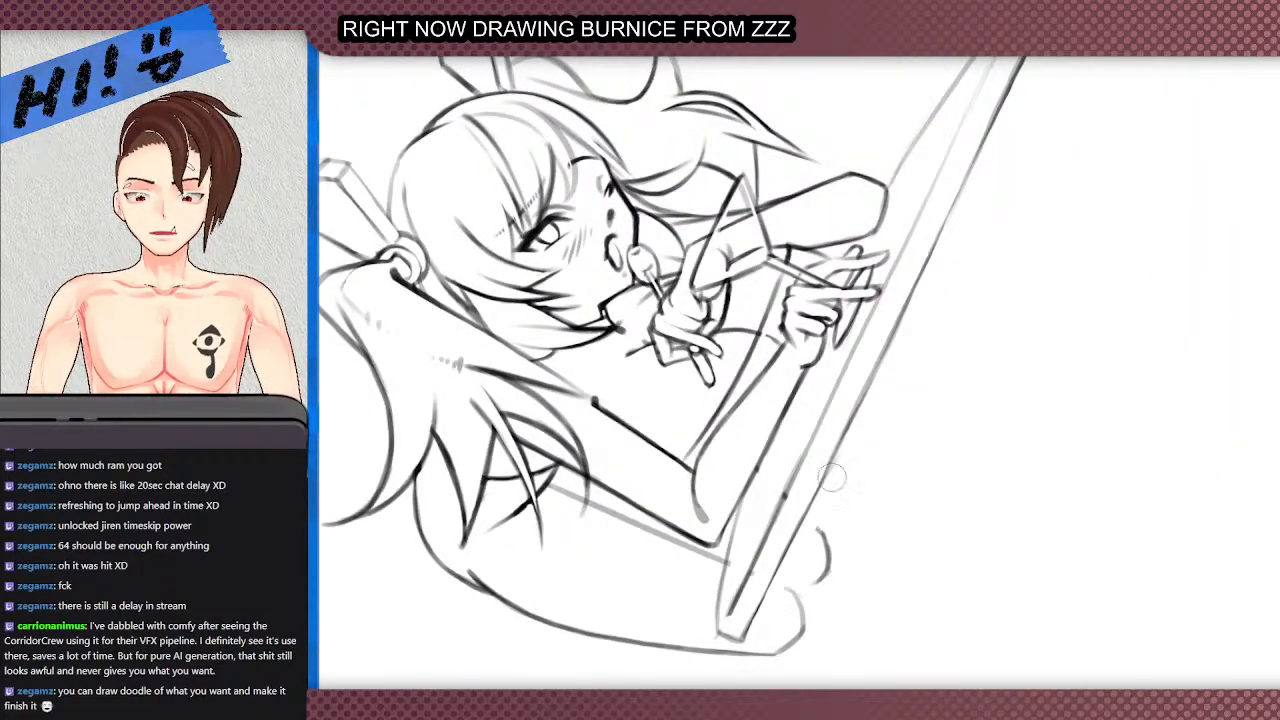
scroll(925, 283, down, 3)
scroll(967, 175, up, 3)
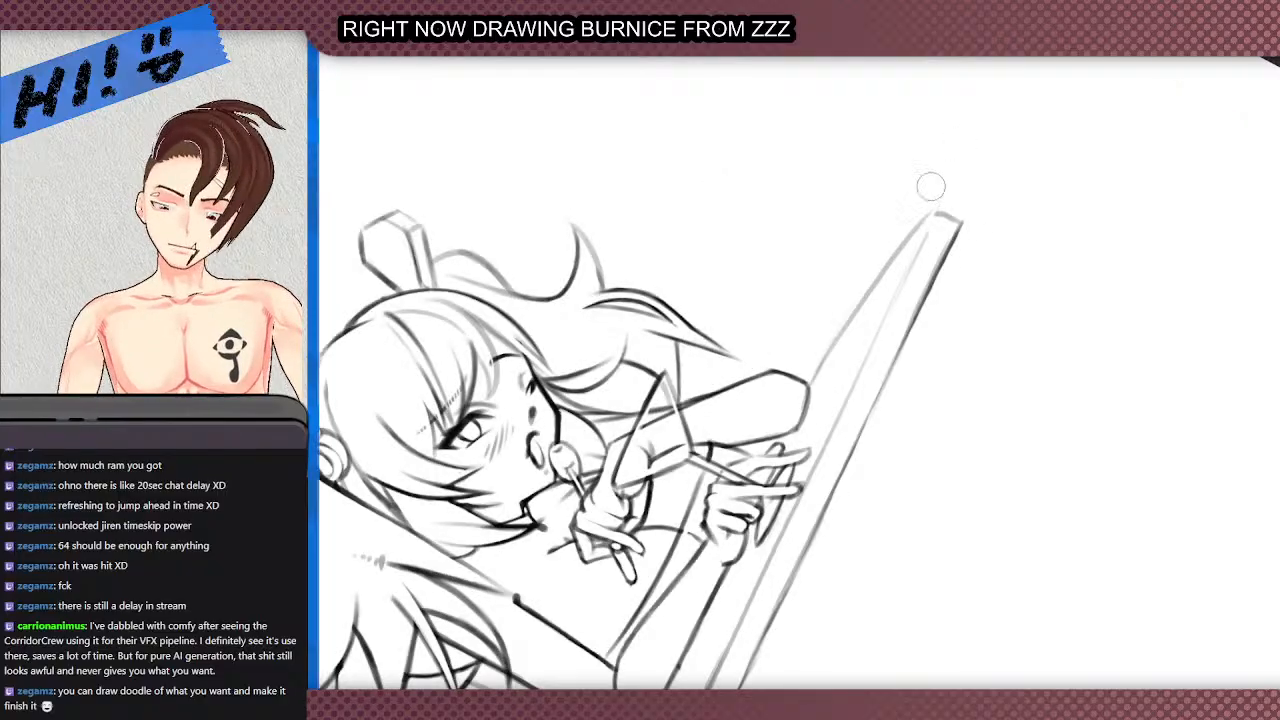
drag(966, 214, 947, 222)
scroll(785, 177, down, 3)
scroll(706, 551, up, 3)
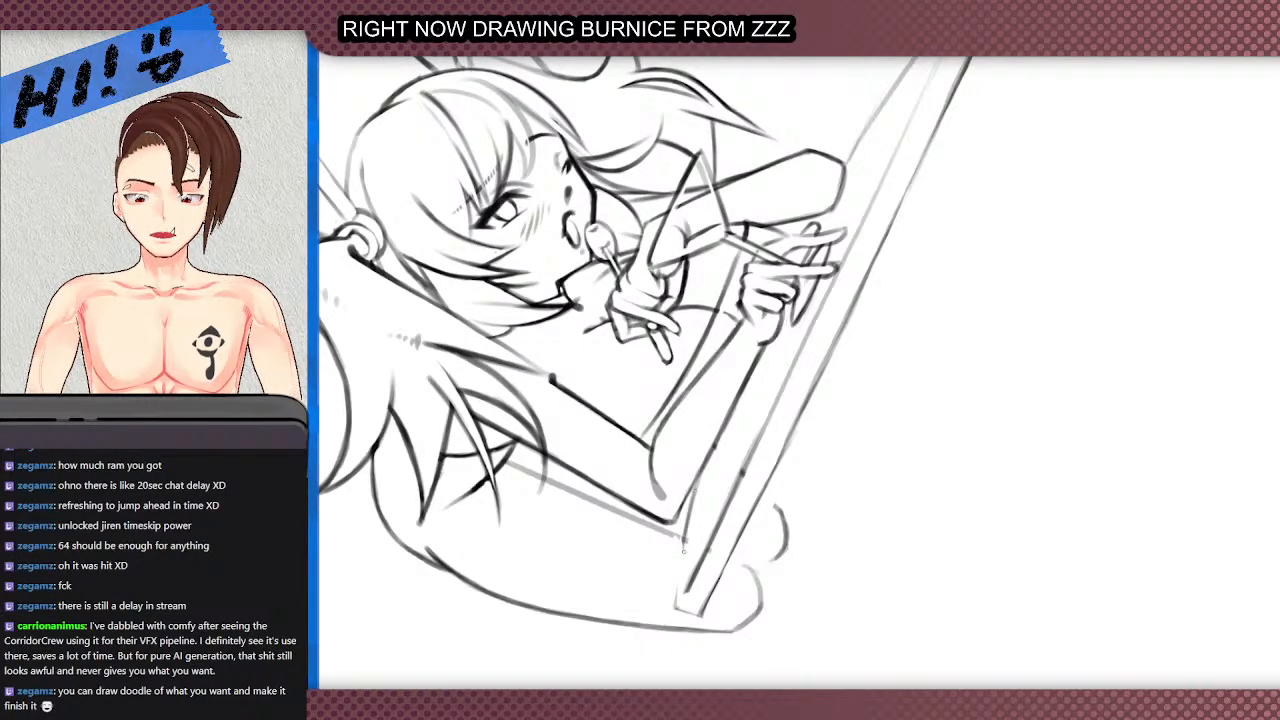
scroll(680, 525, down, 3)
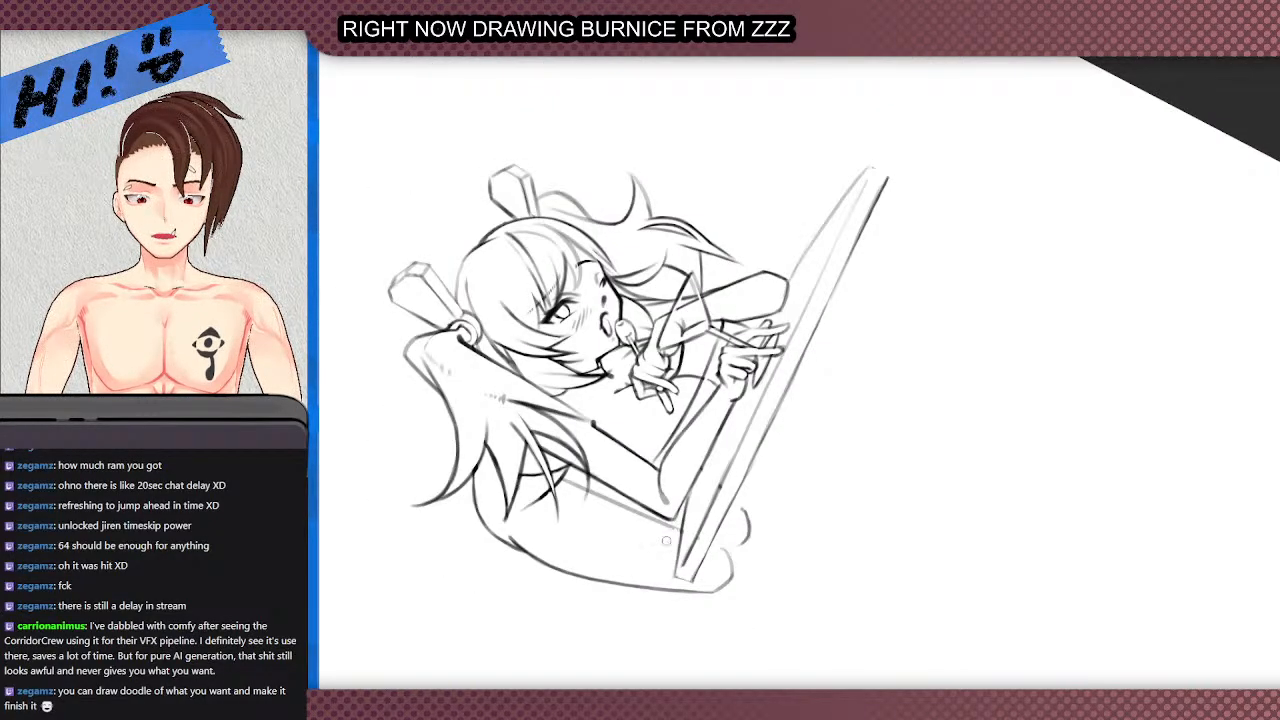
scroll(670, 530, up, 3)
scroll(650, 500, down, 3)
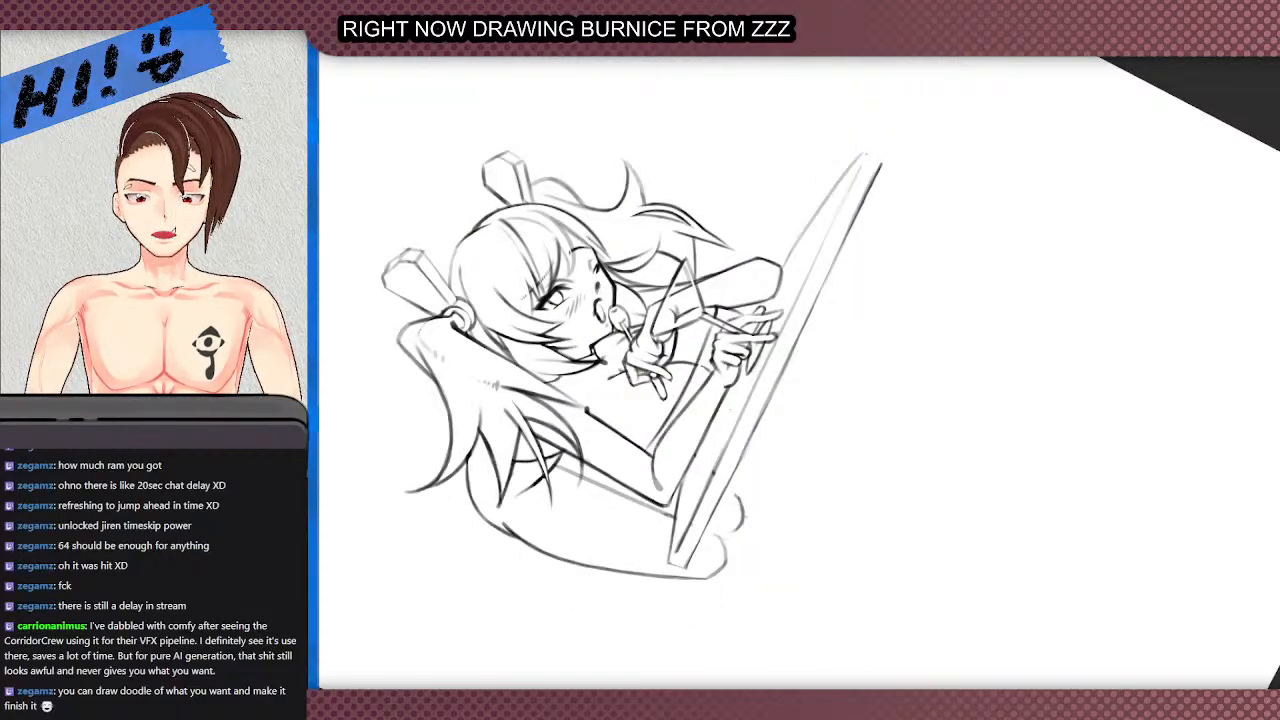
- Redraw the rounded ends of both legs below the table so their outlines meet the tabletop's lower edge
scroll(670, 510, up, 5)
drag(680, 515, 711, 536)
drag(724, 418, 755, 450)
drag(727, 421, 751, 443)
drag(745, 517, 724, 527)
scroll(709, 520, down, 5)
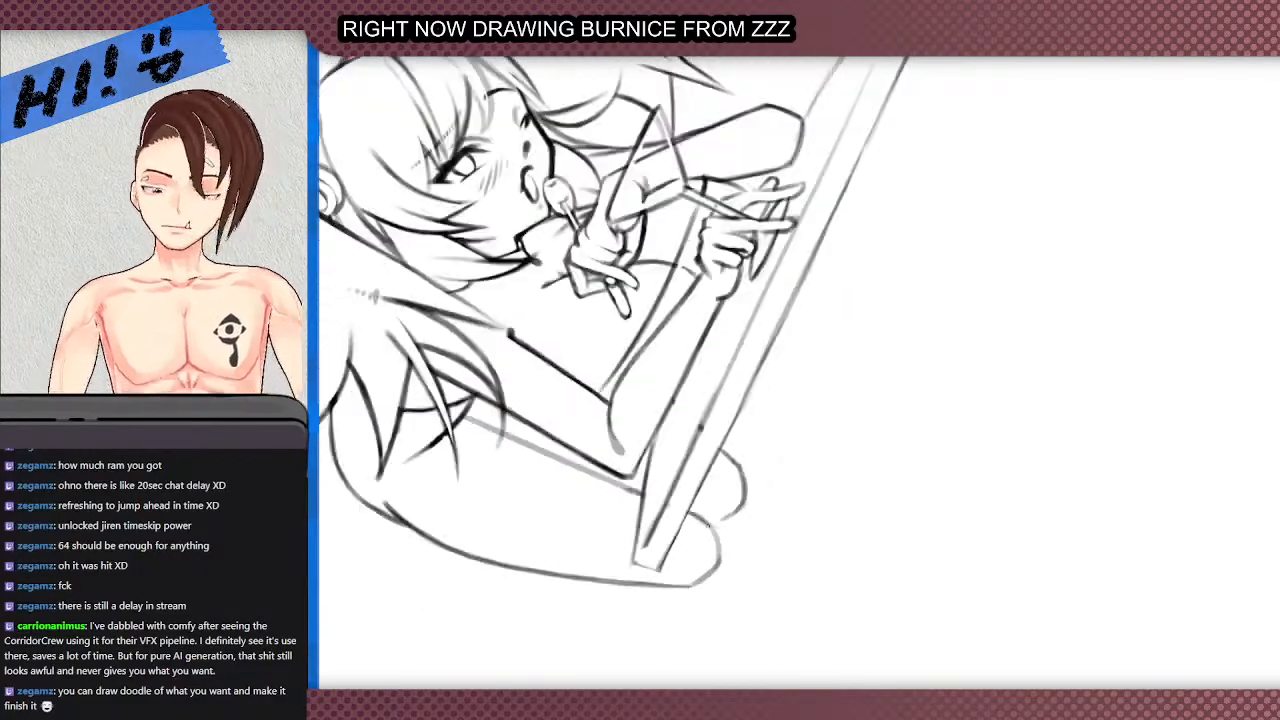
- Close the far end of the tabletop with a short straight edge joining the back and lower front corners
scroll(735, 475, down, 2)
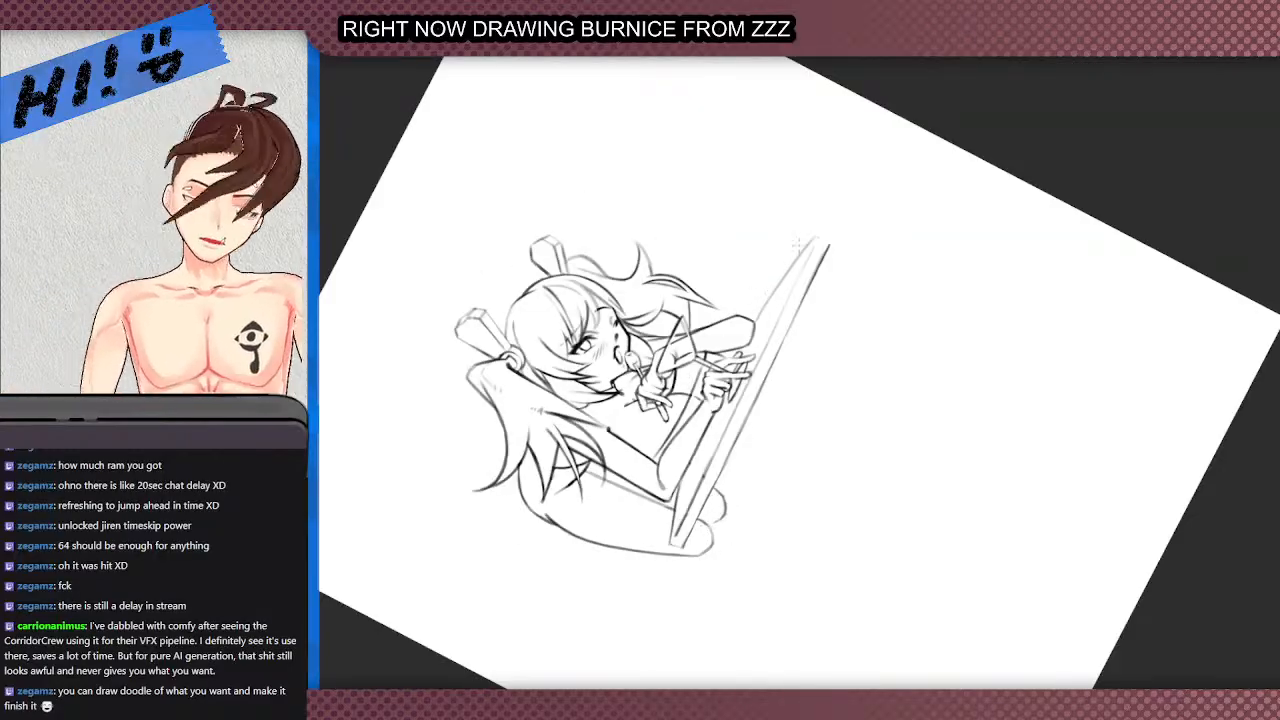
scroll(826, 220, up, 5)
mouse_move(846, 274)
mouse_down()
mouse_move(888, 298)
mouse_move(846, 274)
mouse_up()
scroll(623, 311, down, 3)
scroll(664, 411, up, 2)
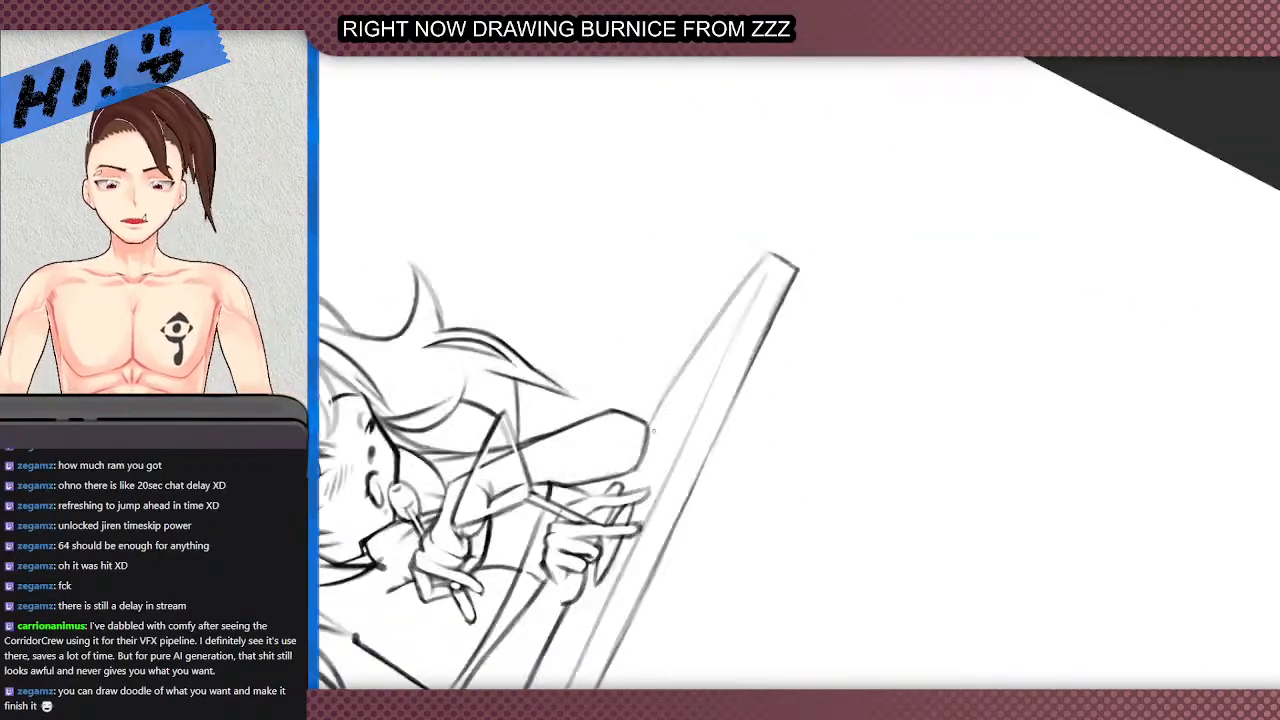
scroll(634, 432, down, 3)
scroll(632, 442, up, 3)
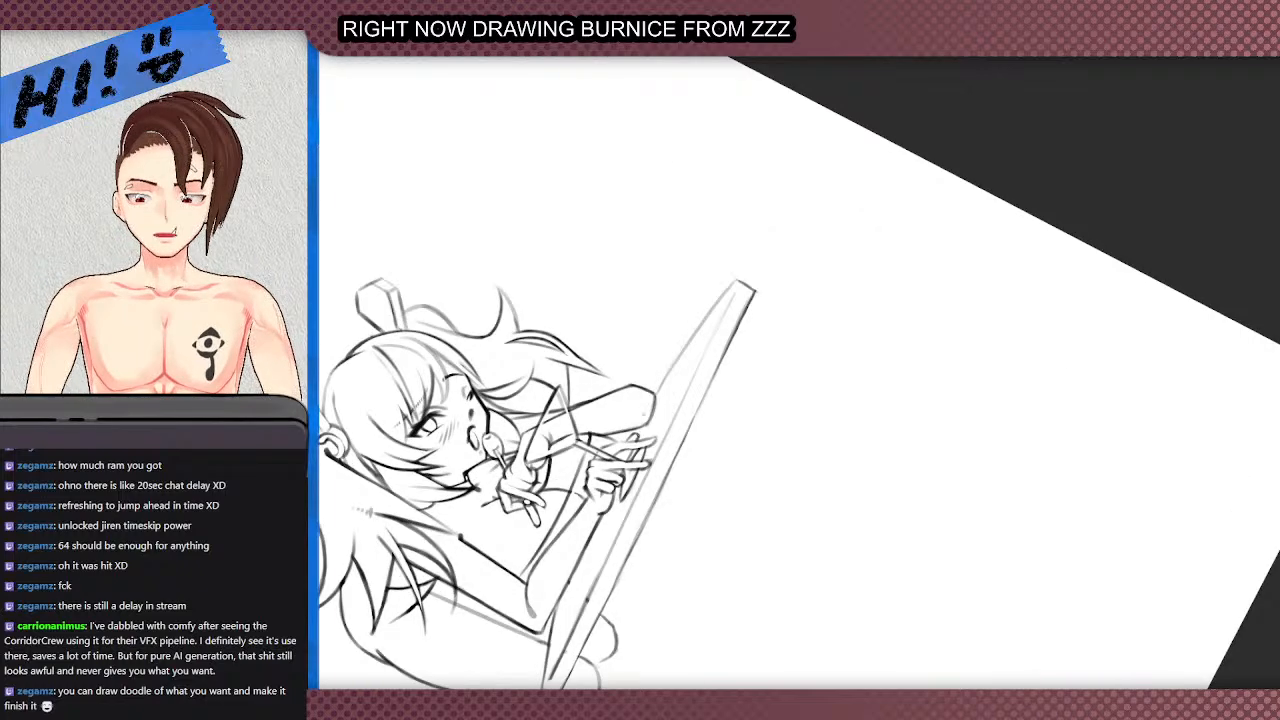
scroll(640, 400, down, 3)
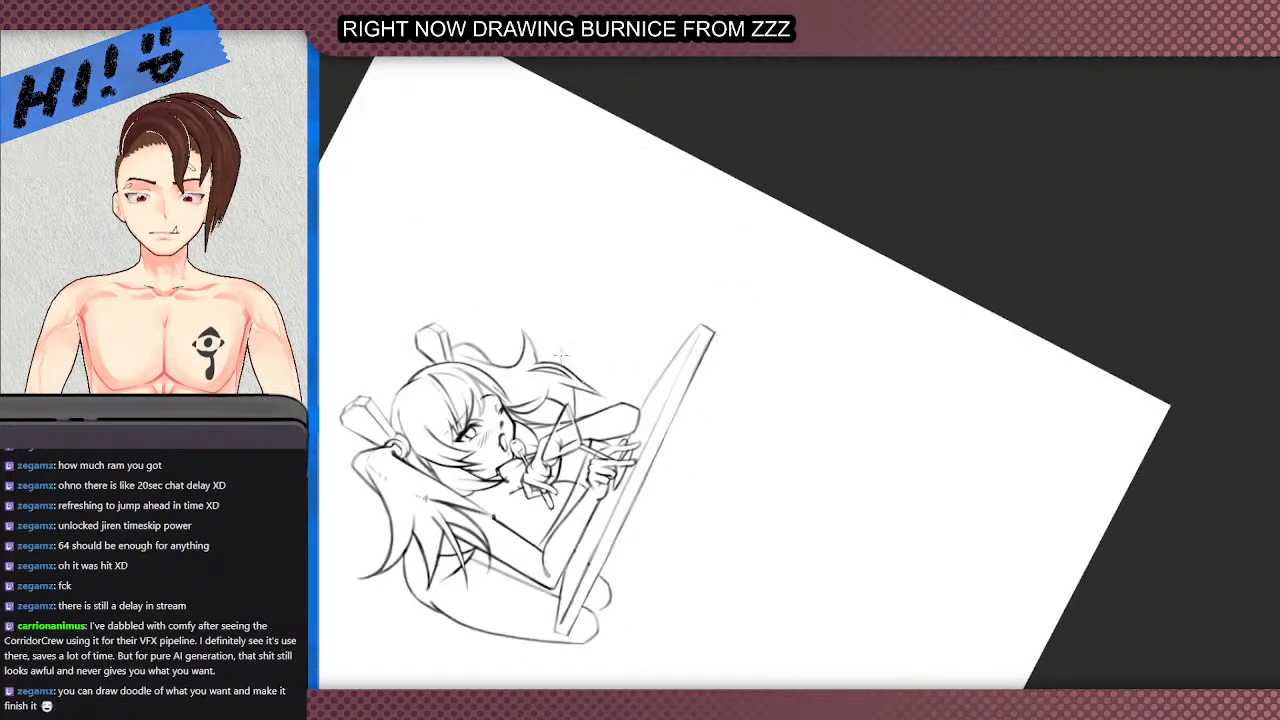
key(5)
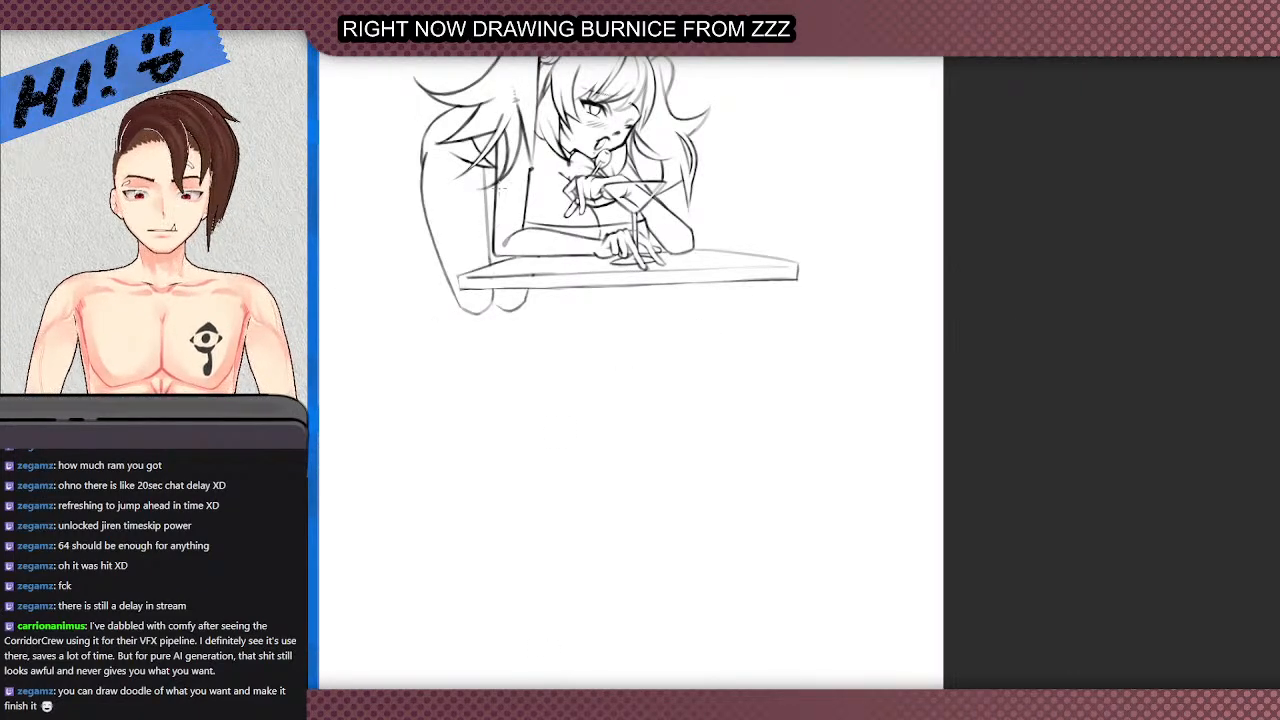
scroll(373, 114, down, 2)
scroll(428, 113, up, 2)
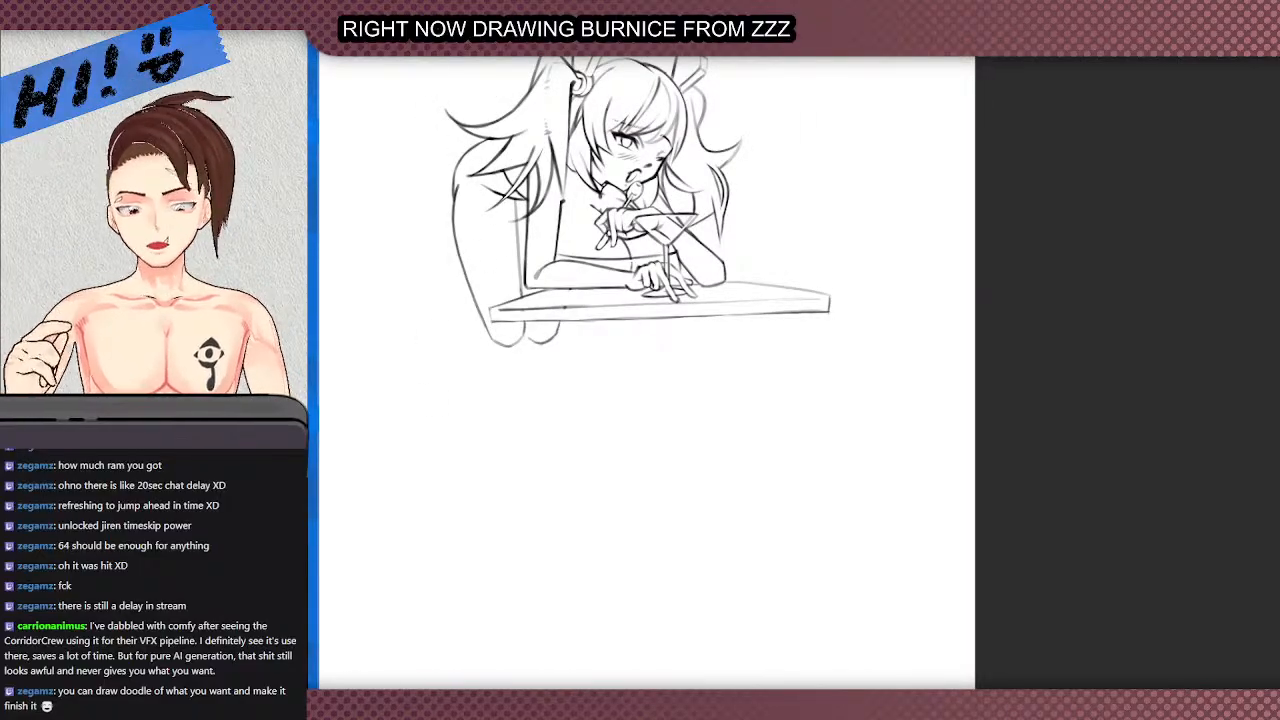
scroll(792, 300, down, 3)
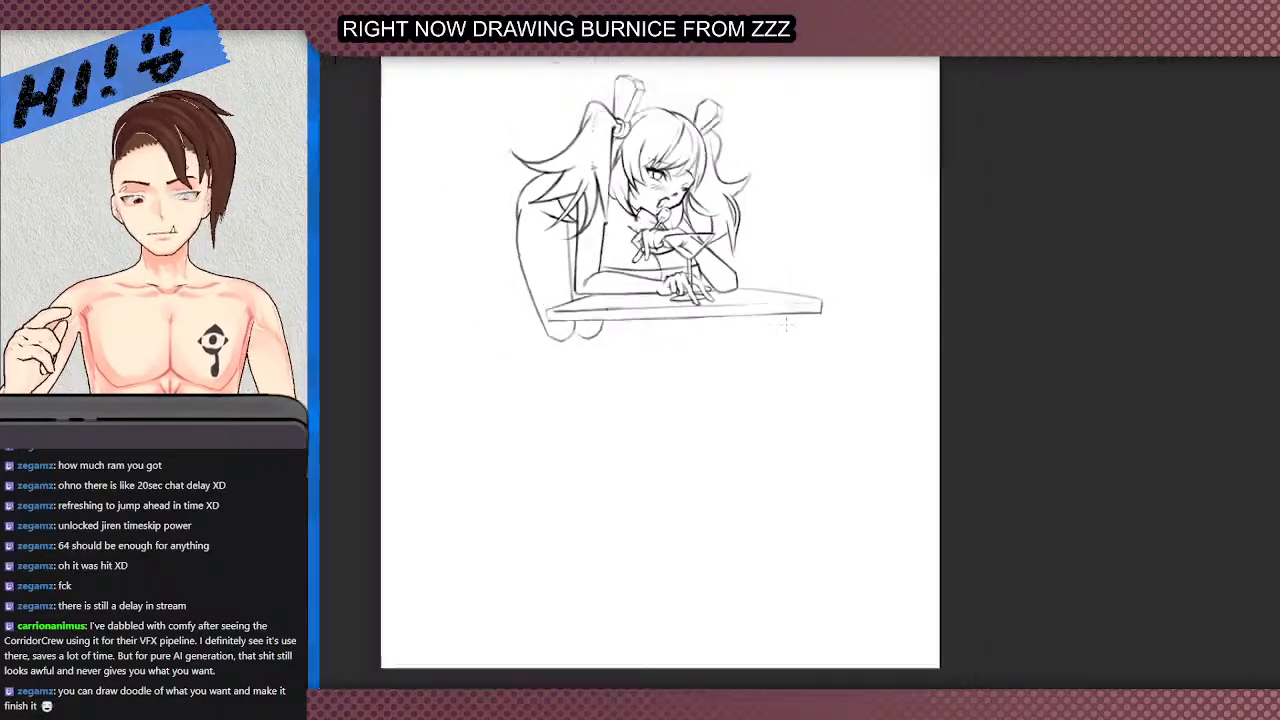
scroll(785, 262, up, 3)
scroll(783, 208, down, 1)
scroll(783, 208, up, 1)
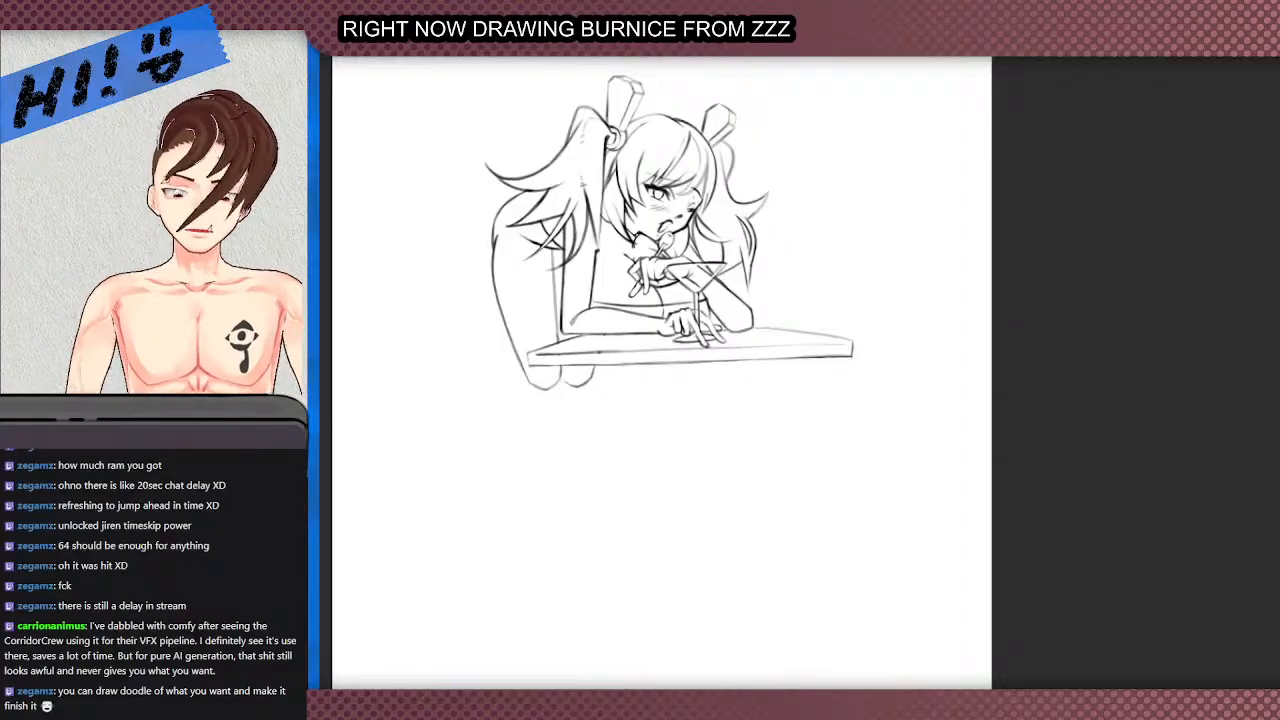
- Redraw the back edge behind the near arm as a vertical line with an angled lower corner, erasing part of the old line
scroll(530, 233, up, 3)
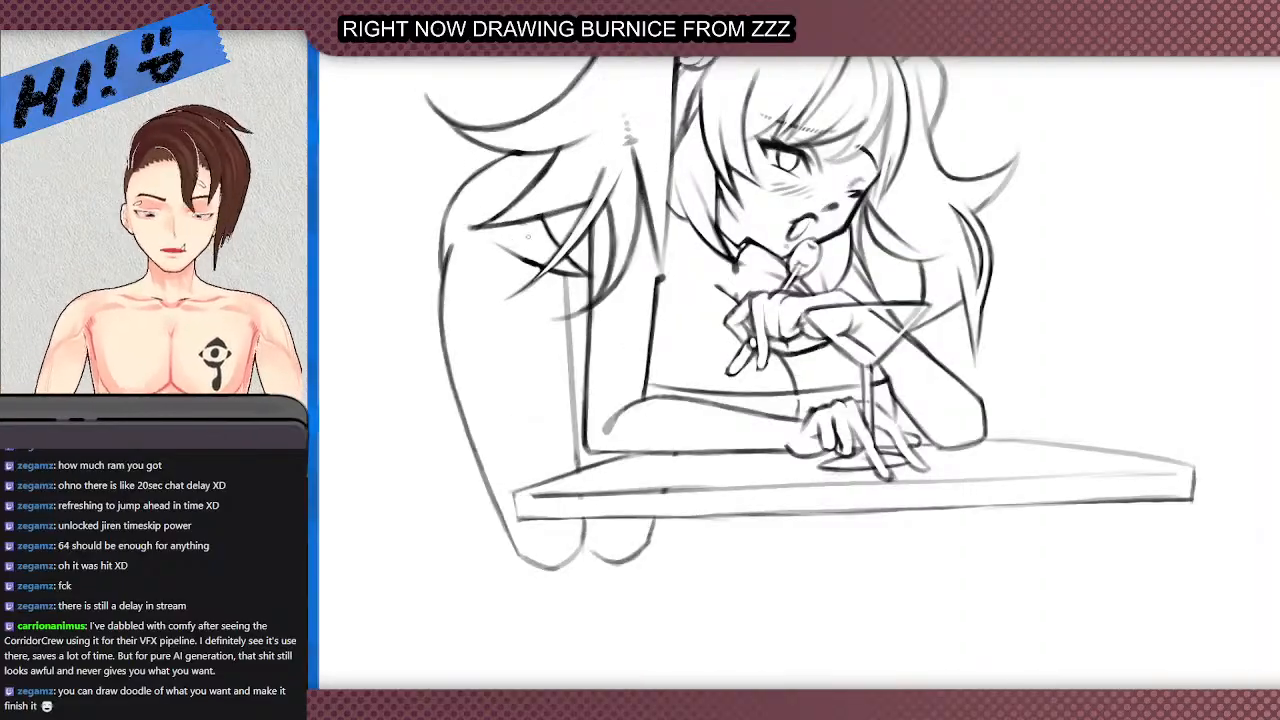
mouse_move(543, 215)
mouse_down()
mouse_move(546, 375)
mouse_move(561, 382)
mouse_move(599, 339)
mouse_up()
key(ctrl+z)
key(ctrl+z)
drag(588, 396, 548, 358)
key(ctrl+z)
mouse_move(588, 396)
mouse_down()
mouse_move(536, 361)
mouse_move(575, 377)
mouse_move(558, 321)
mouse_up()
key(e)
scroll(593, 218, up, 2)
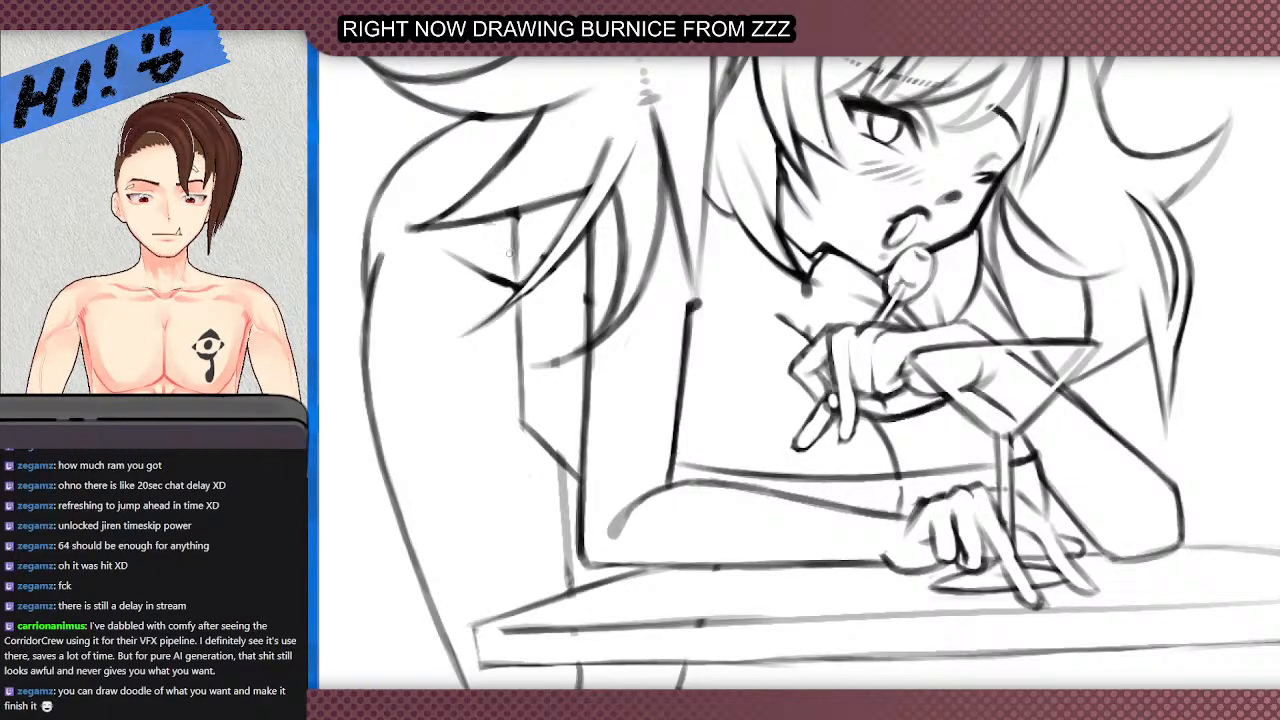
- Replace the straight torso side line below the near ponytail with a curved chest line and an angled shoulder edge
scroll(505, 282, down, 6)
scroll(528, 267, up, 4)
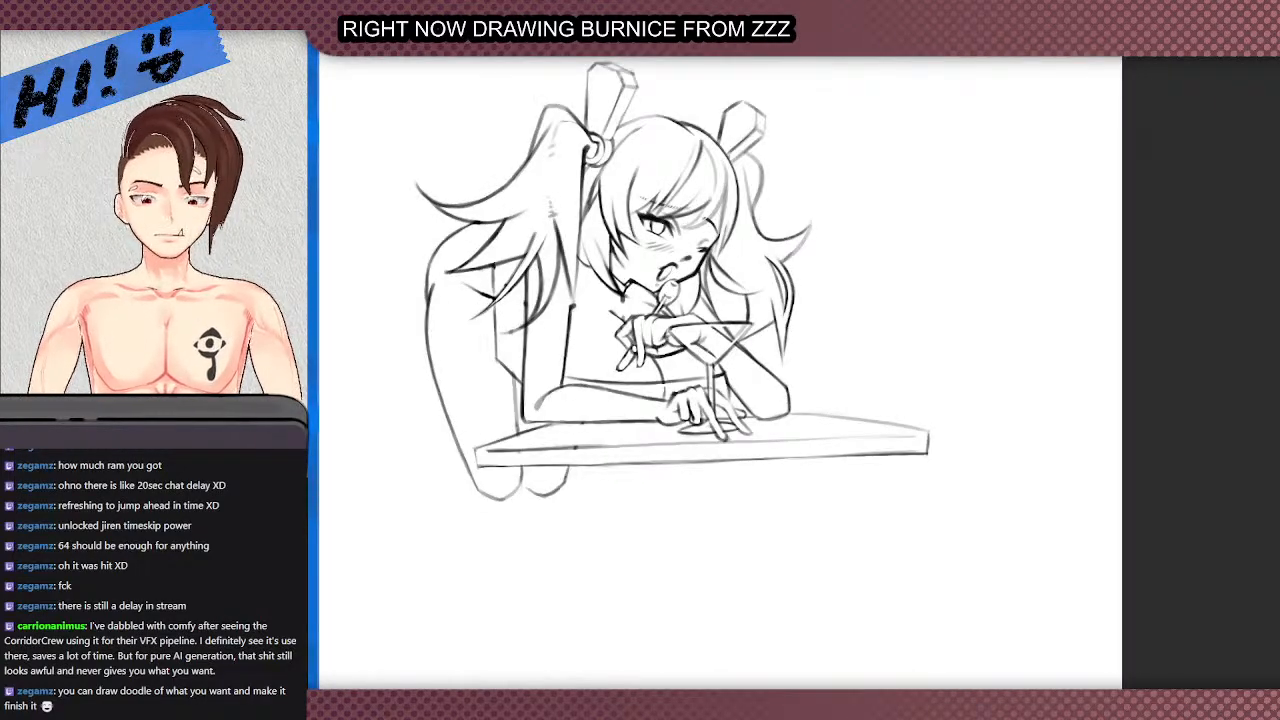
scroll(625, 225, up, 2)
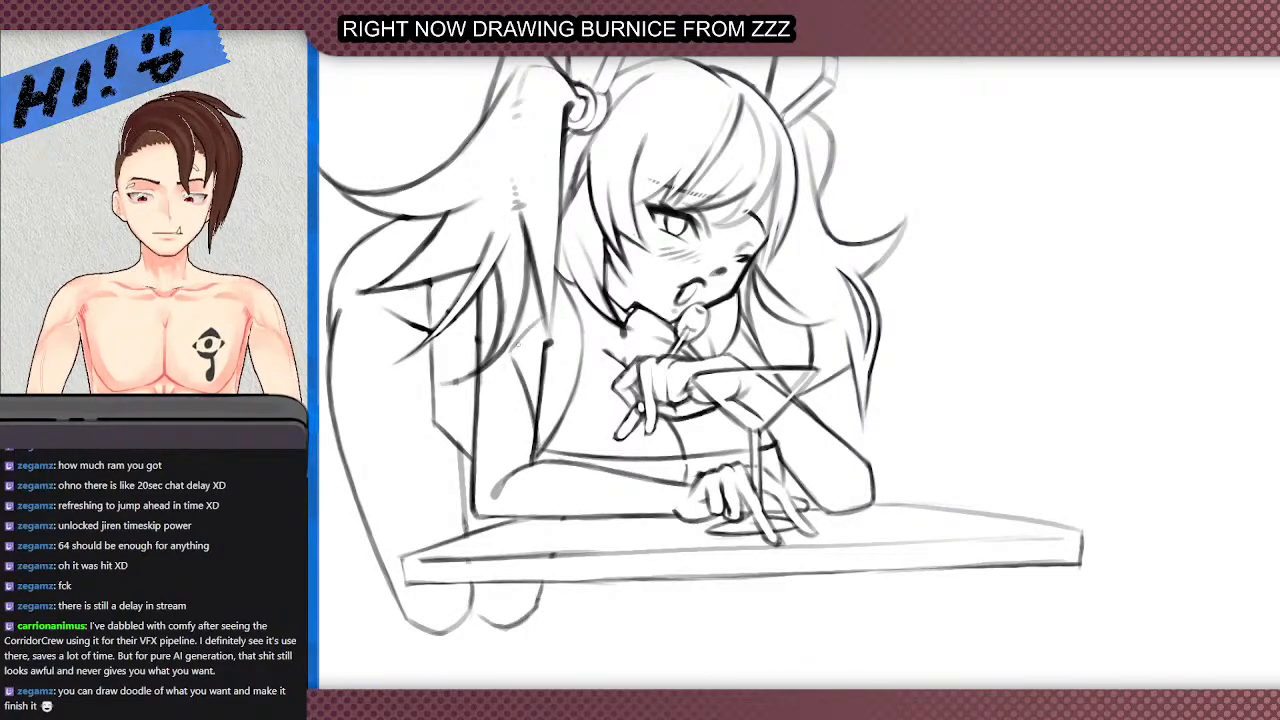
mouse_move(512, 354)
mouse_down()
mouse_move(569, 313)
mouse_move(542, 331)
mouse_up()
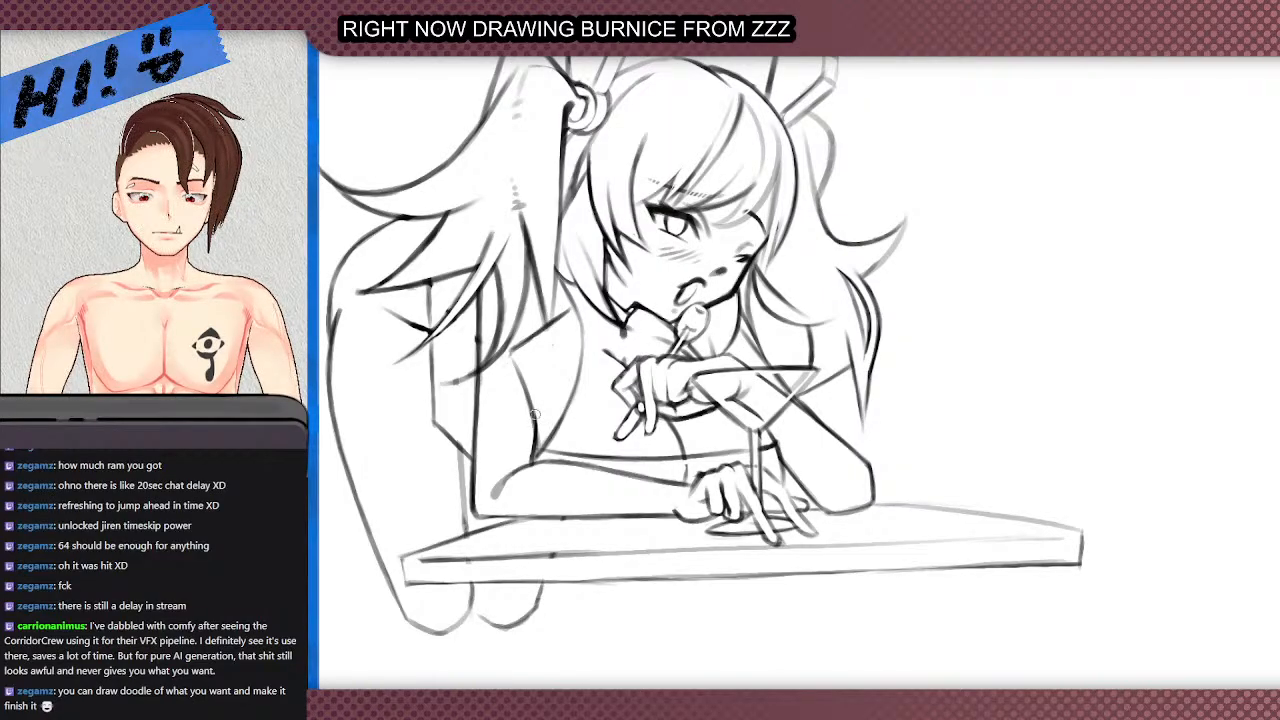
- Darken the vertical back edge that runs down from beneath the near ponytail's hair tips
scroll(460, 381, down, 3)
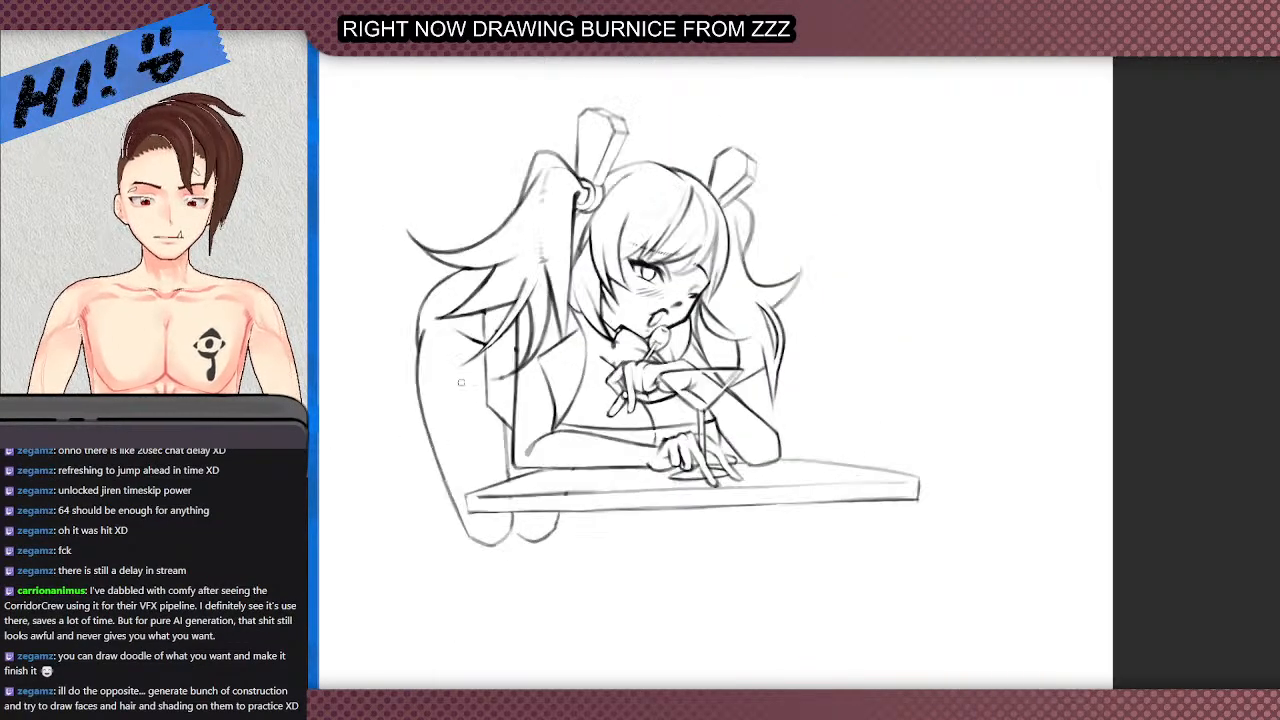
scroll(522, 330, down, 2)
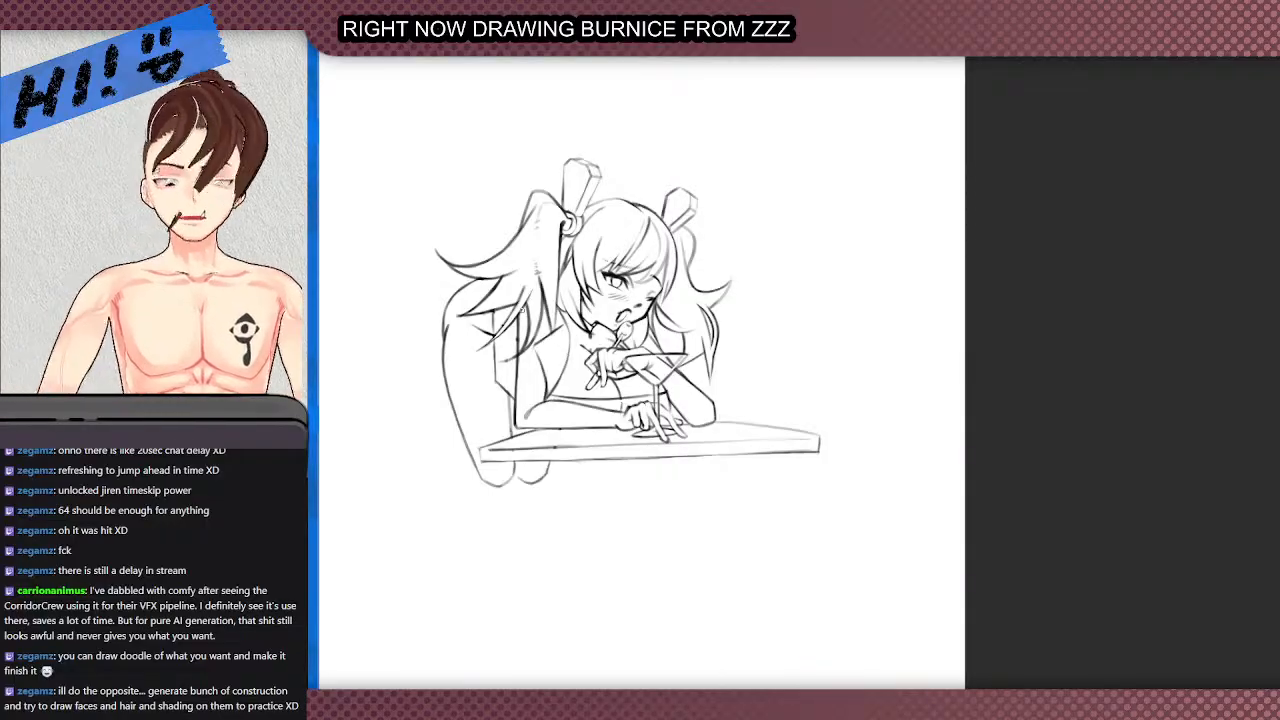
scroll(588, 320, down, 2)
scroll(500, 320, down, 1)
scroll(442, 300, up, 4)
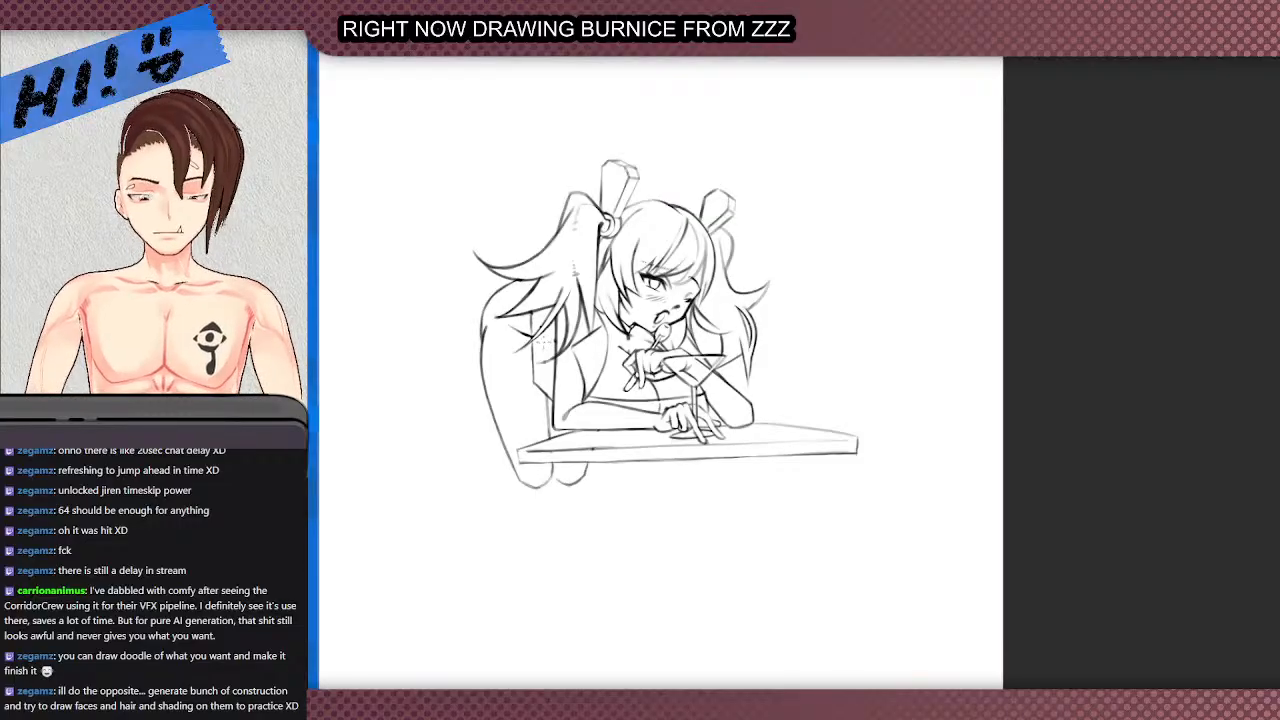
scroll(548, 320, up, 3)
scroll(533, 297, up, 2)
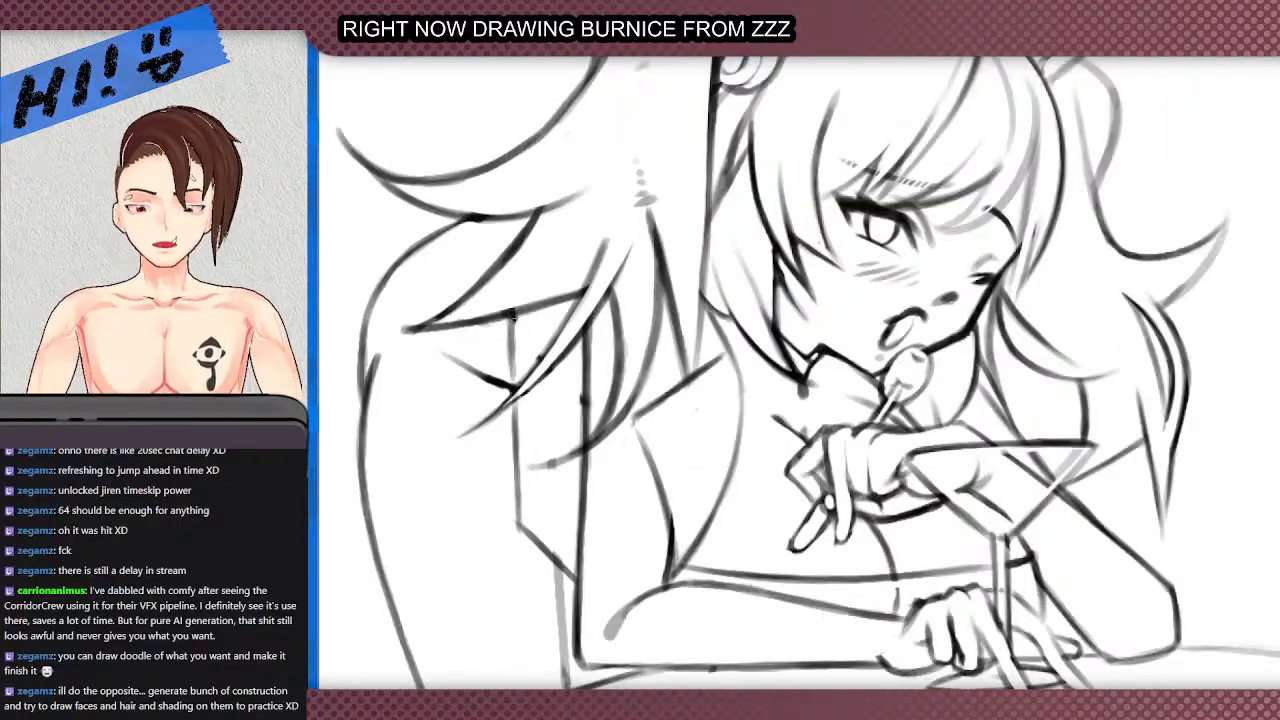
drag(515, 397, 519, 515)
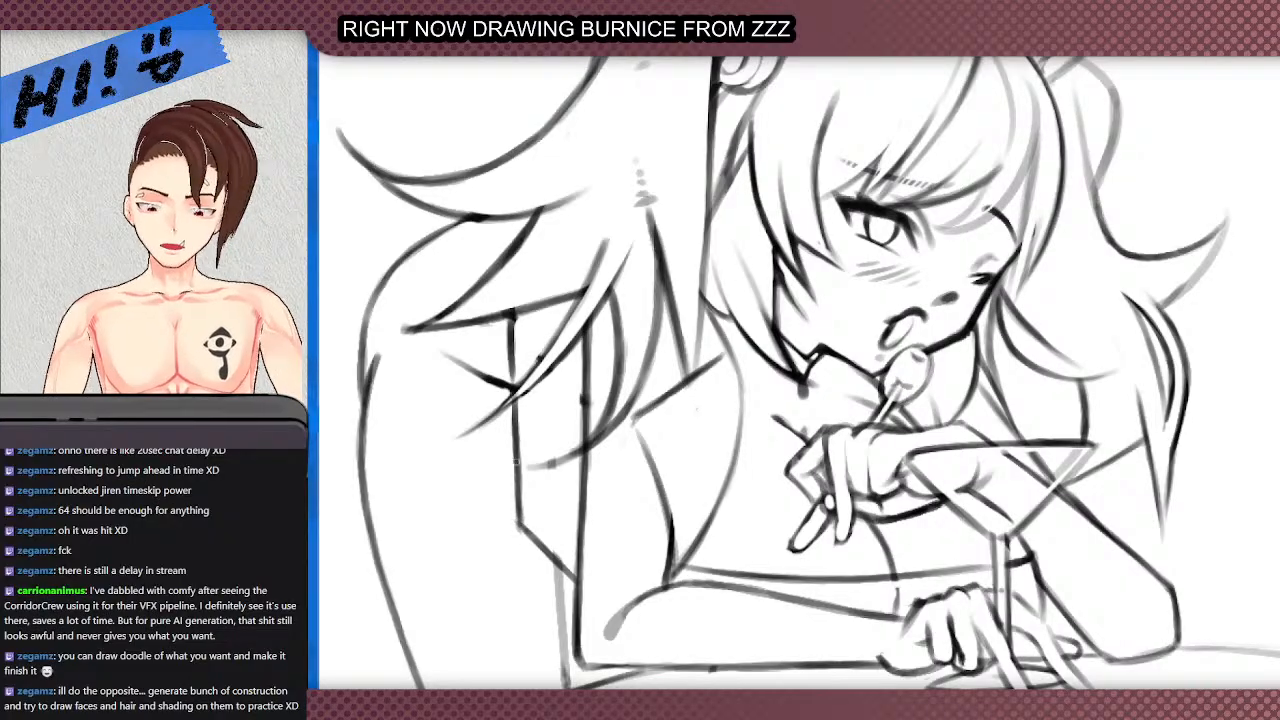
mouse_move(513, 342)
mouse_down()
mouse_move(513, 326)
mouse_move(514, 370)
mouse_up()
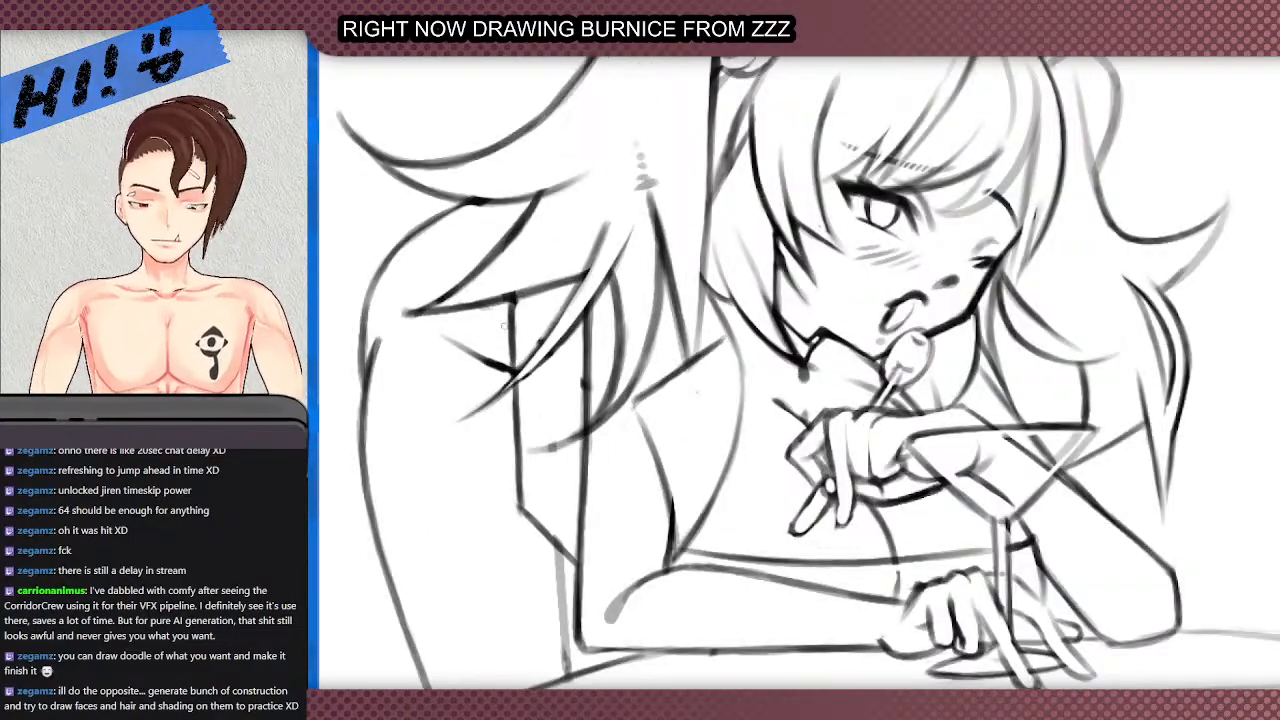
scroll(505, 331, down, 1)
scroll(557, 418, up, 1)
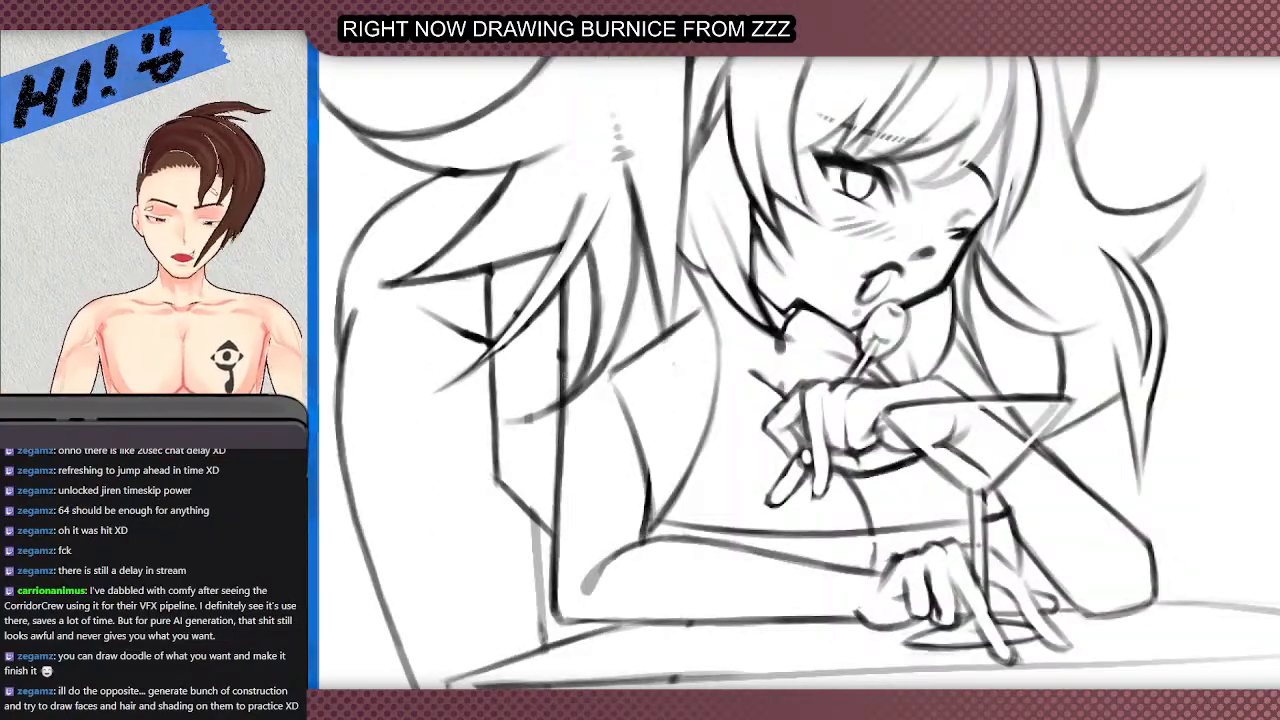
- Draw the glove's wrist edge and a flared sleeve cuff on the forearm resting on the table
scroll(524, 347, down, 4)
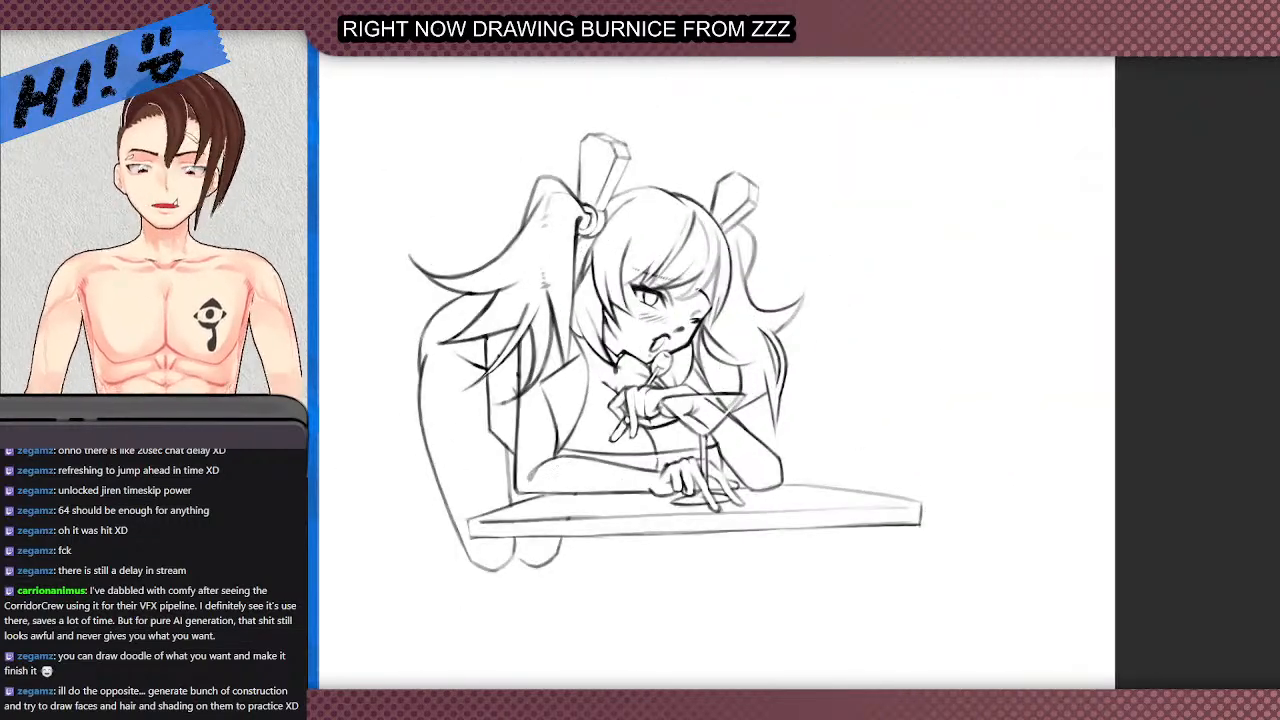
scroll(627, 472, up, 3)
mouse_move(660, 465)
mouse_down()
mouse_move(642, 490)
mouse_move(640, 514)
mouse_move(653, 468)
mouse_move(646, 532)
mouse_move(629, 538)
mouse_up()
mouse_move(668, 462)
mouse_down()
mouse_move(653, 449)
mouse_move(704, 506)
mouse_move(812, 536)
mouse_up()
scroll(690, 440, down, 5)
scroll(720, 465, up, 5)
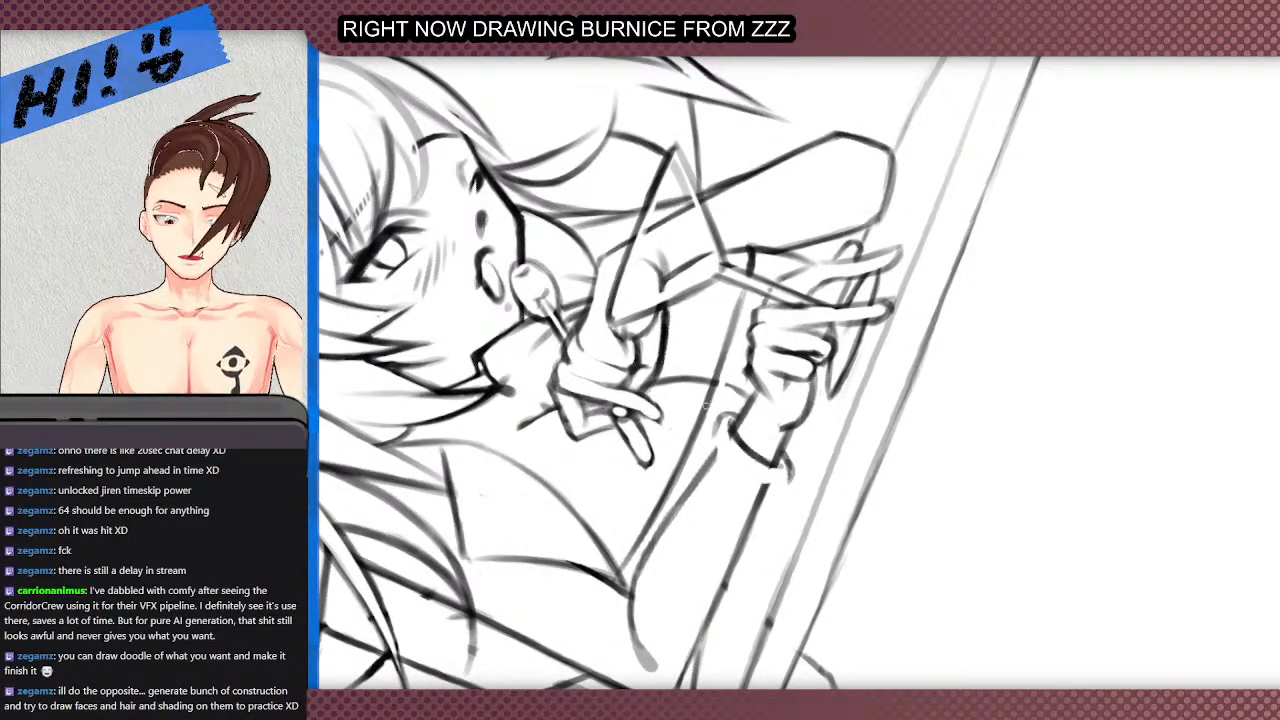
drag(714, 432, 655, 485)
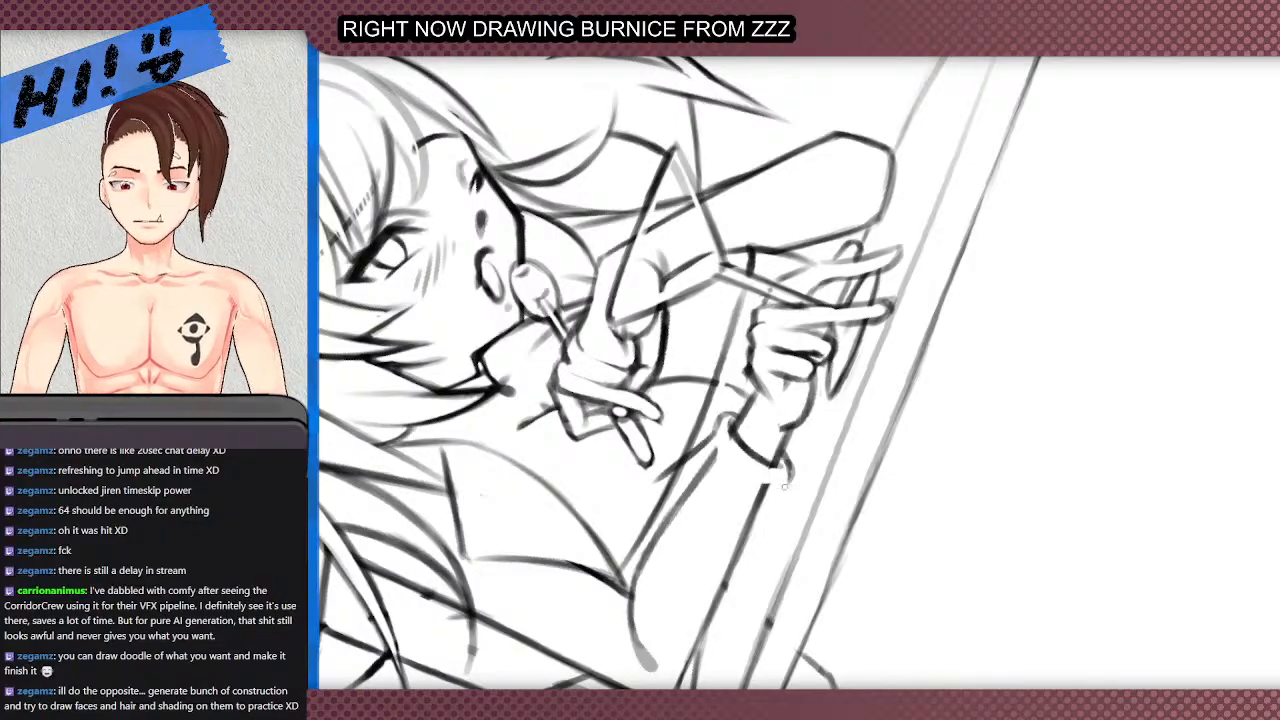
mouse_move(786, 484)
mouse_down()
mouse_move(775, 544)
mouse_move(720, 545)
mouse_move(664, 490)
mouse_up()
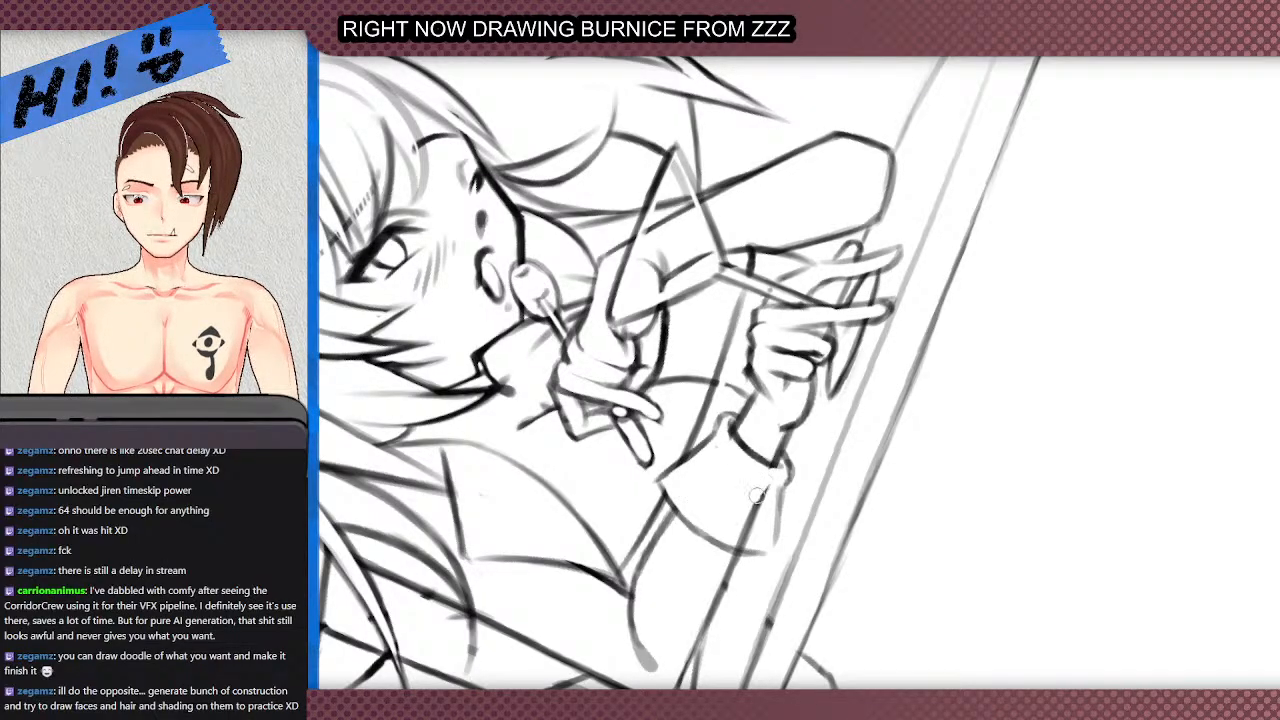
- Draw a curved glove edge across the wrist of the raised arm behind the cocktail glass, undoing unwanted strokes
scroll(712, 336, down, 2)
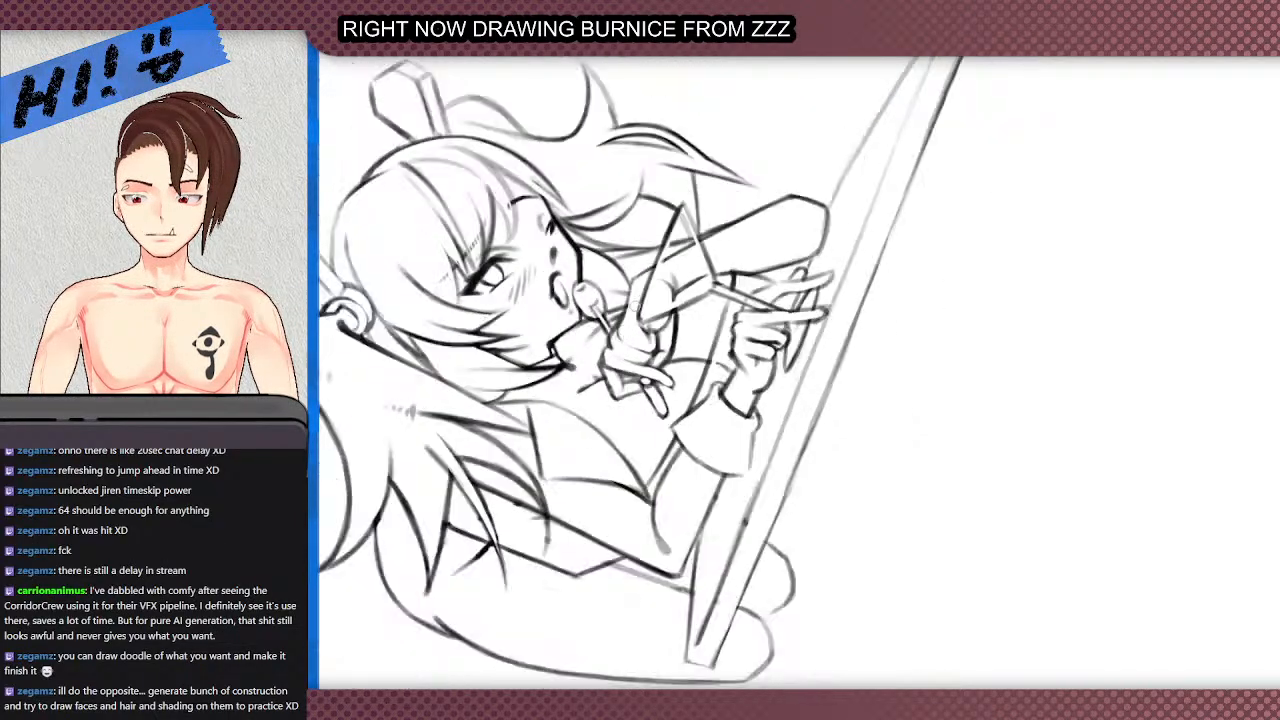
scroll(679, 417, down, 2)
scroll(661, 282, up, 2)
scroll(661, 360, down, 2)
scroll(669, 335, up, 2)
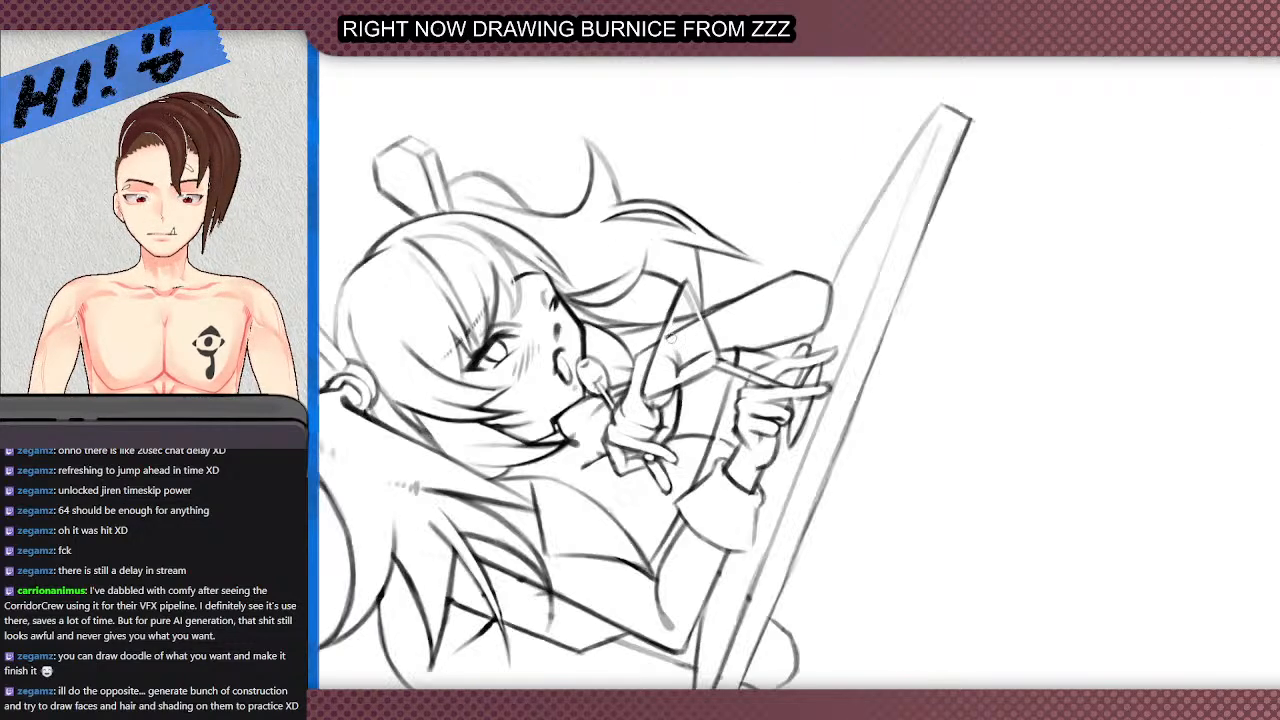
scroll(676, 325, up, 4)
mouse_move(723, 496)
mouse_down()
mouse_move(679, 351)
mouse_move(689, 359)
mouse_move(658, 322)
mouse_move(708, 398)
mouse_up()
mouse_move(708, 398)
mouse_down()
mouse_move(661, 337)
mouse_move(717, 424)
mouse_move(723, 482)
mouse_up()
key(ctrl+z)
key(ctrl+z)
mouse_move(637, 318)
mouse_down()
mouse_move(639, 349)
mouse_move(634, 306)
mouse_up()
- Draw a wide sleeve cuff around the raised forearm beside the glass rim and erase the arm lines crossing it
mouse_move(697, 489)
mouse_down()
mouse_move(734, 505)
mouse_move(816, 446)
mouse_move(768, 473)
mouse_move(905, 436)
mouse_up()
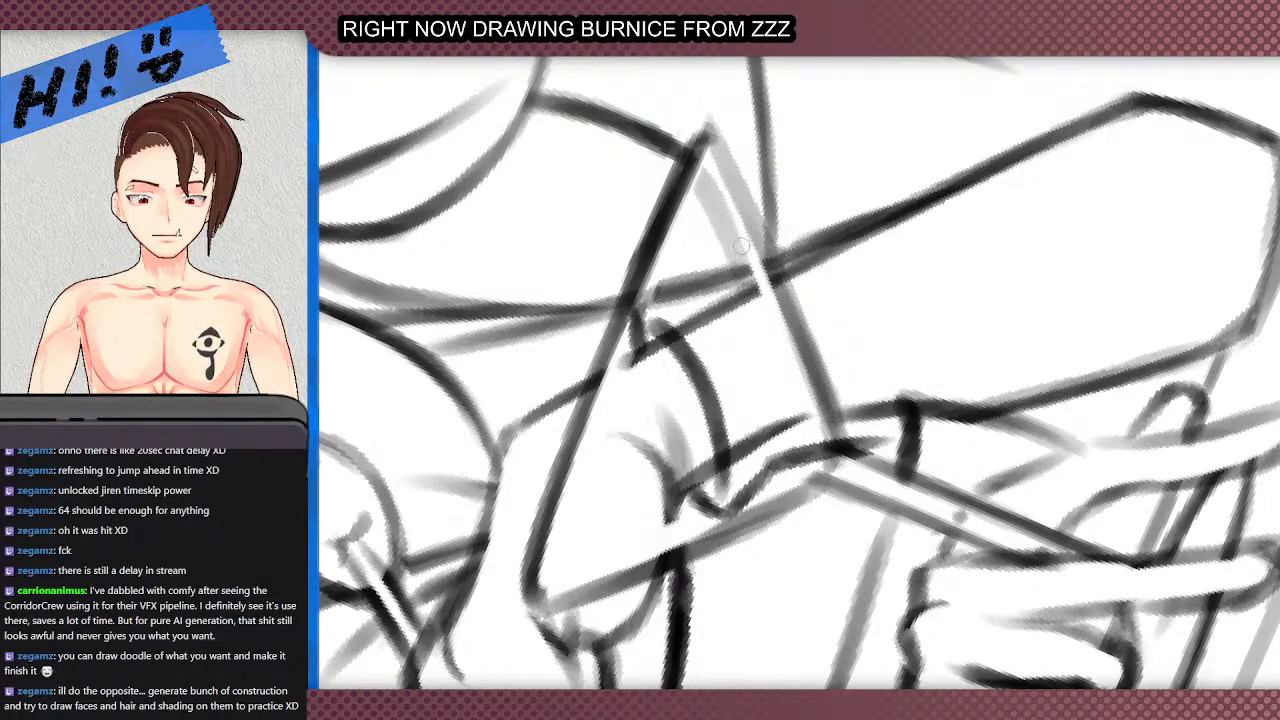
mouse_move(738, 262)
mouse_down()
mouse_move(770, 250)
mouse_move(750, 272)
mouse_move(815, 200)
mouse_up()
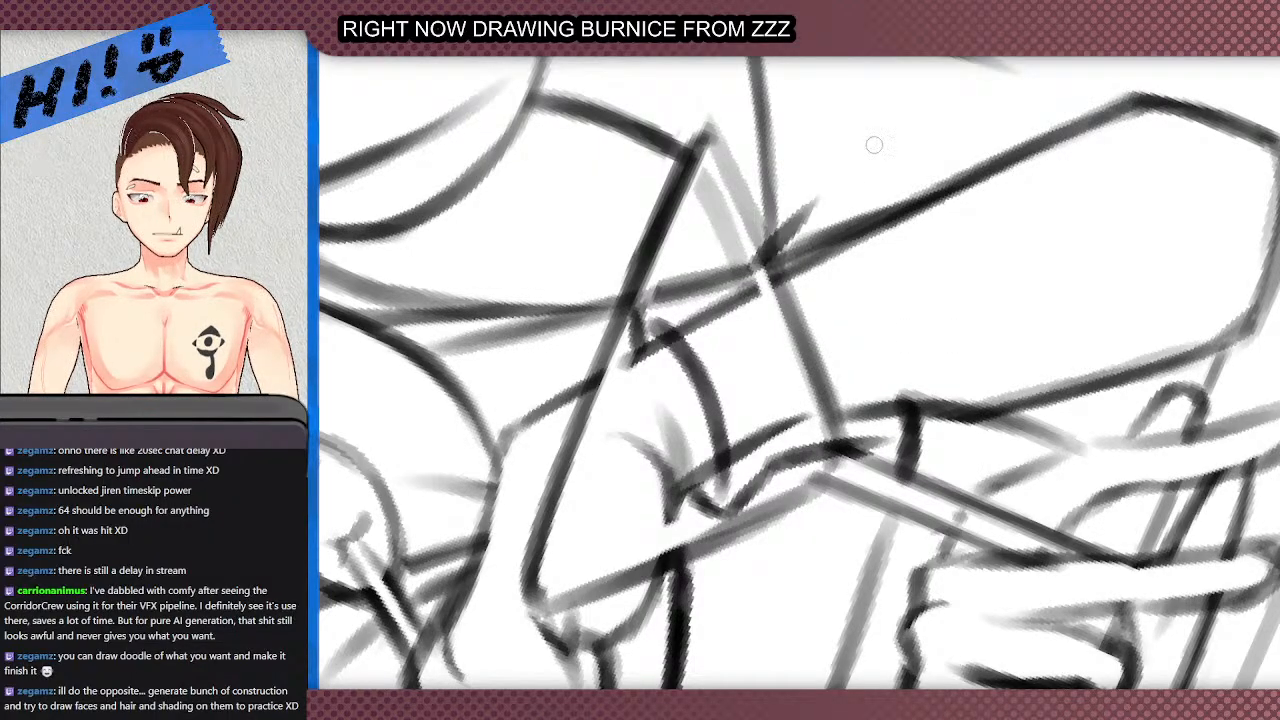
drag(893, 440, 870, 268)
mouse_move(905, 385)
mouse_down()
mouse_move(835, 221)
mouse_move(800, 192)
mouse_up()
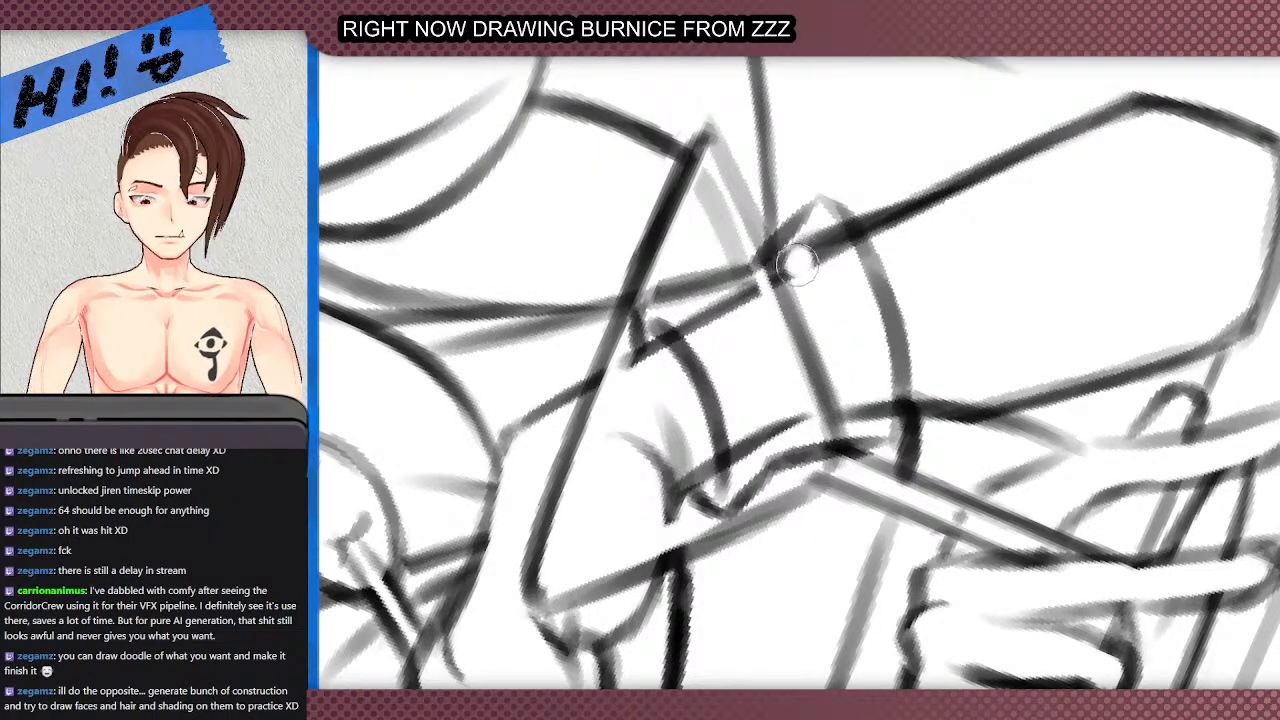
drag(808, 240, 840, 252)
mouse_move(873, 388)
mouse_down()
mouse_move(877, 406)
mouse_move(858, 418)
mouse_up()
mouse_move(757, 414)
mouse_down()
mouse_move(791, 420)
mouse_move(749, 437)
mouse_move(745, 408)
mouse_move(780, 417)
mouse_up()
mouse_move(706, 311)
mouse_down()
mouse_move(694, 329)
mouse_move(747, 303)
mouse_move(713, 309)
mouse_up()
scroll(610, 388, down, 5)
scroll(605, 306, up, 2)
scroll(672, 327, up, 1)
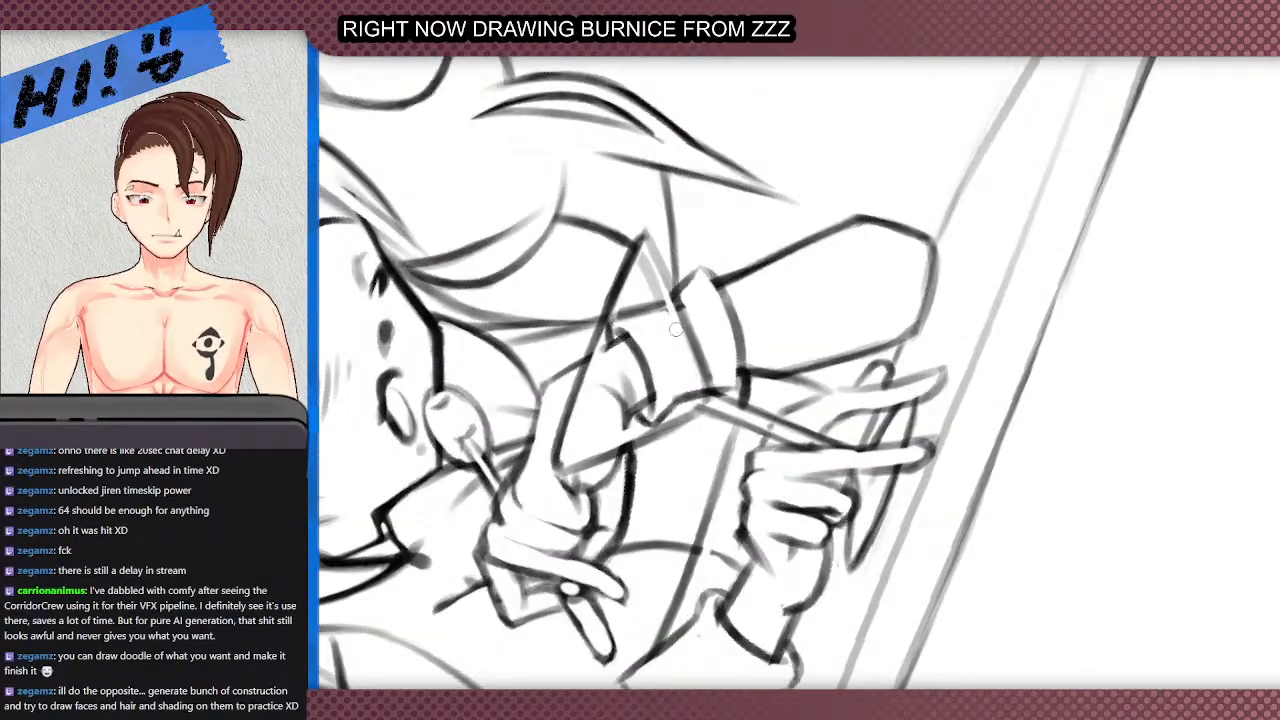
- Turn the canvas upright and thicken the lower end of the torso side line where it meets the resting forearm
scroll(657, 302, down, 4)
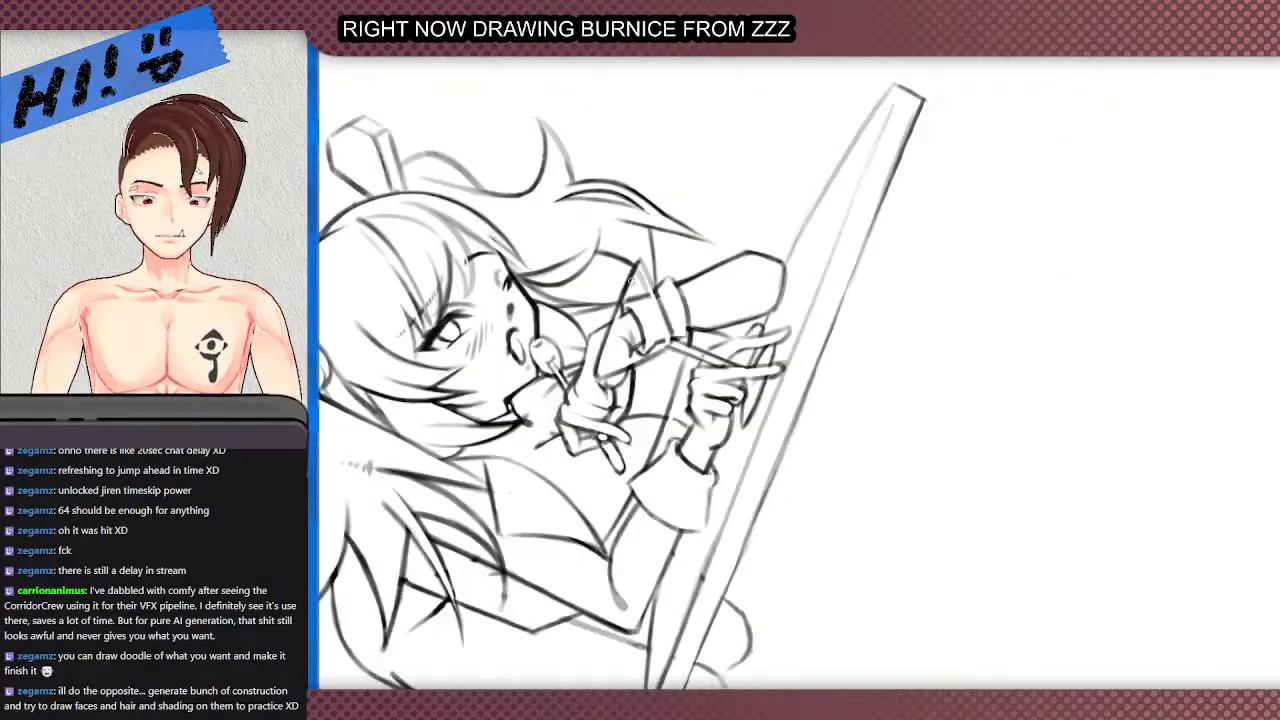
scroll(535, 210, down, 2)
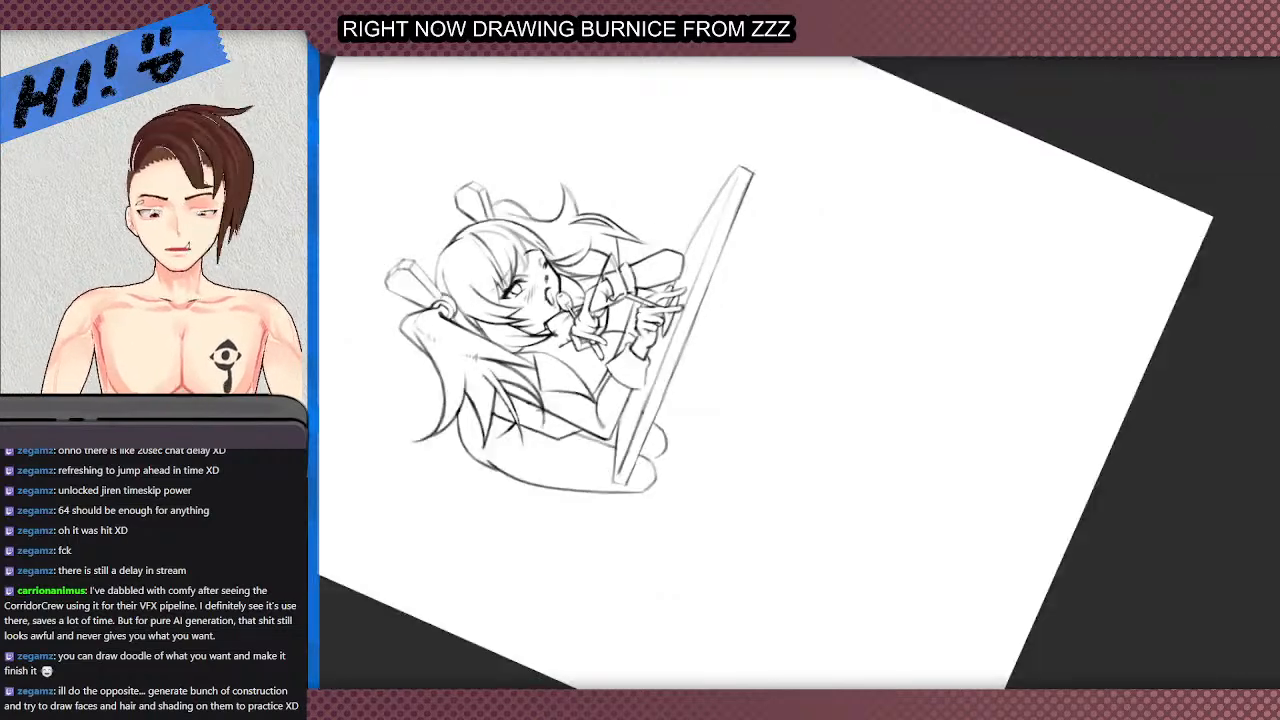
scroll(584, 298, up, 1)
scroll(585, 300, up, 1)
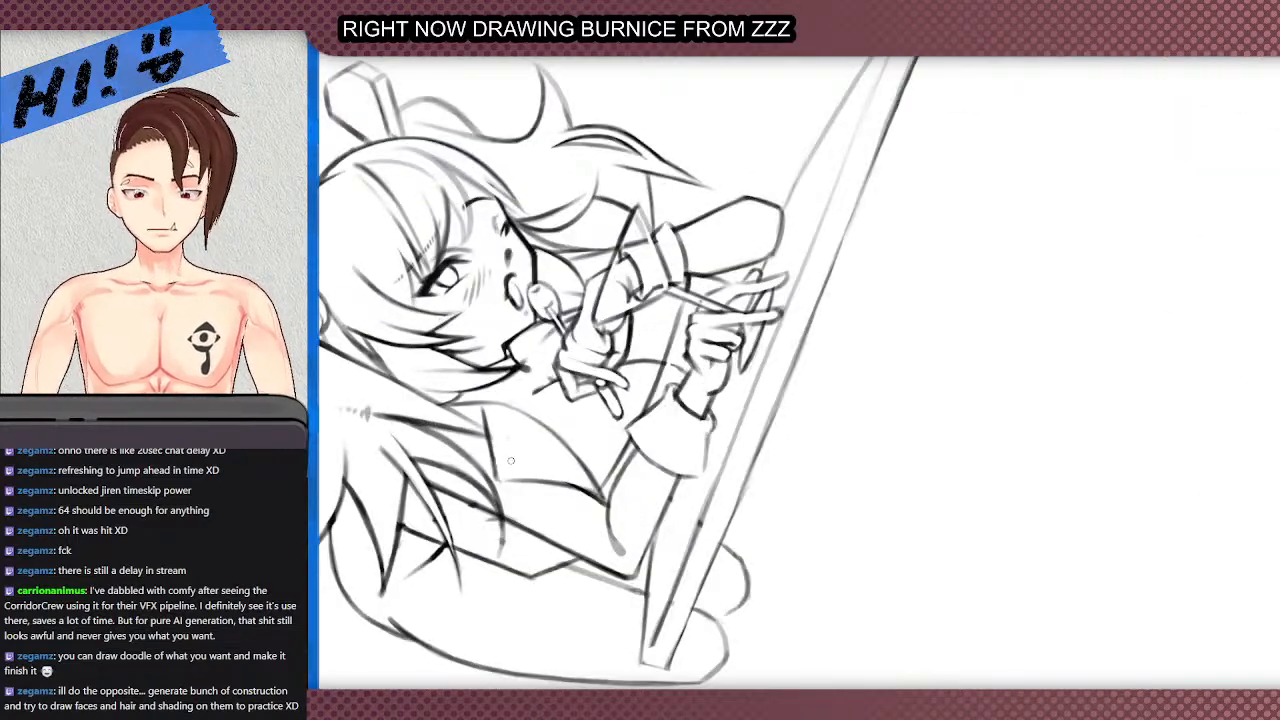
drag(958, 680, 542, 679)
scroll(584, 331, down, 1)
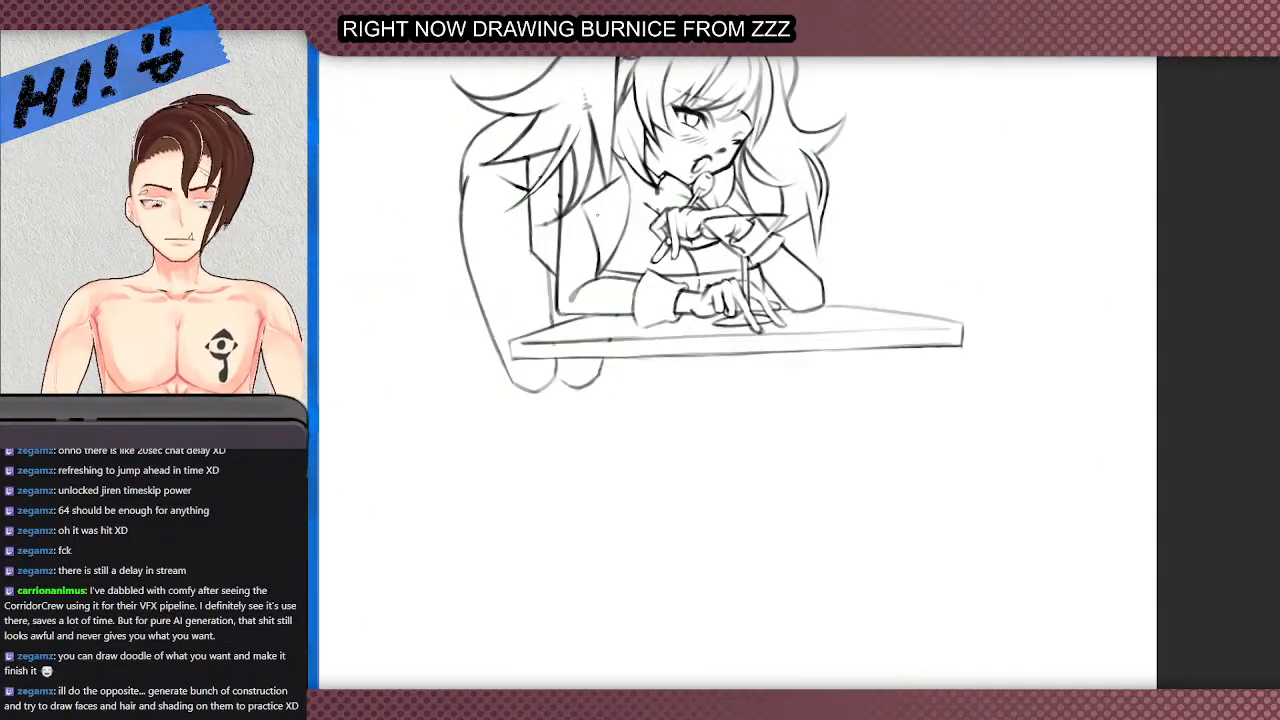
scroll(594, 217, up, 5)
drag(598, 561, 629, 536)
drag(606, 472, 630, 538)
key(e)
drag(593, 515, 602, 535)
scroll(600, 429, down, 2)
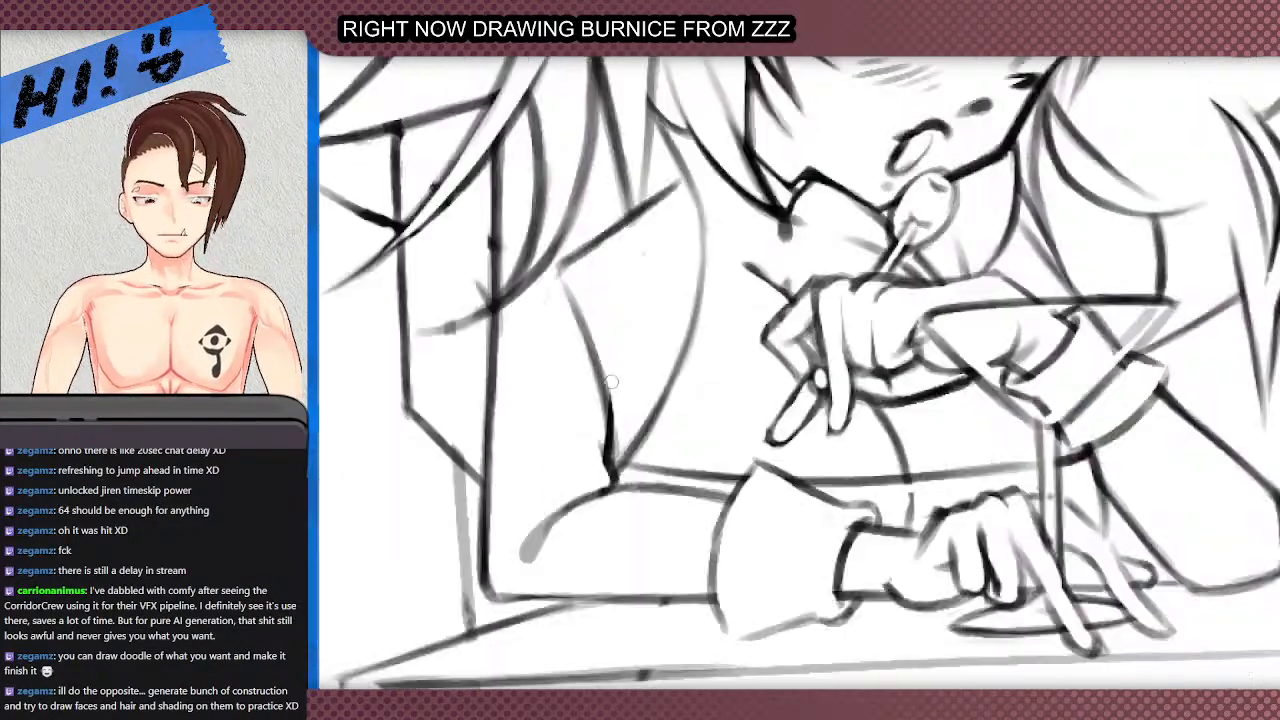
- Sketch light fold lines on the near sleeve around the bent elbow, undoing unwanted strokes
mouse_move(606, 487)
mouse_down()
mouse_move(518, 512)
mouse_move(592, 495)
mouse_up()
key(ctrl+z)
key(ctrl+z)
key(ctrl+z)
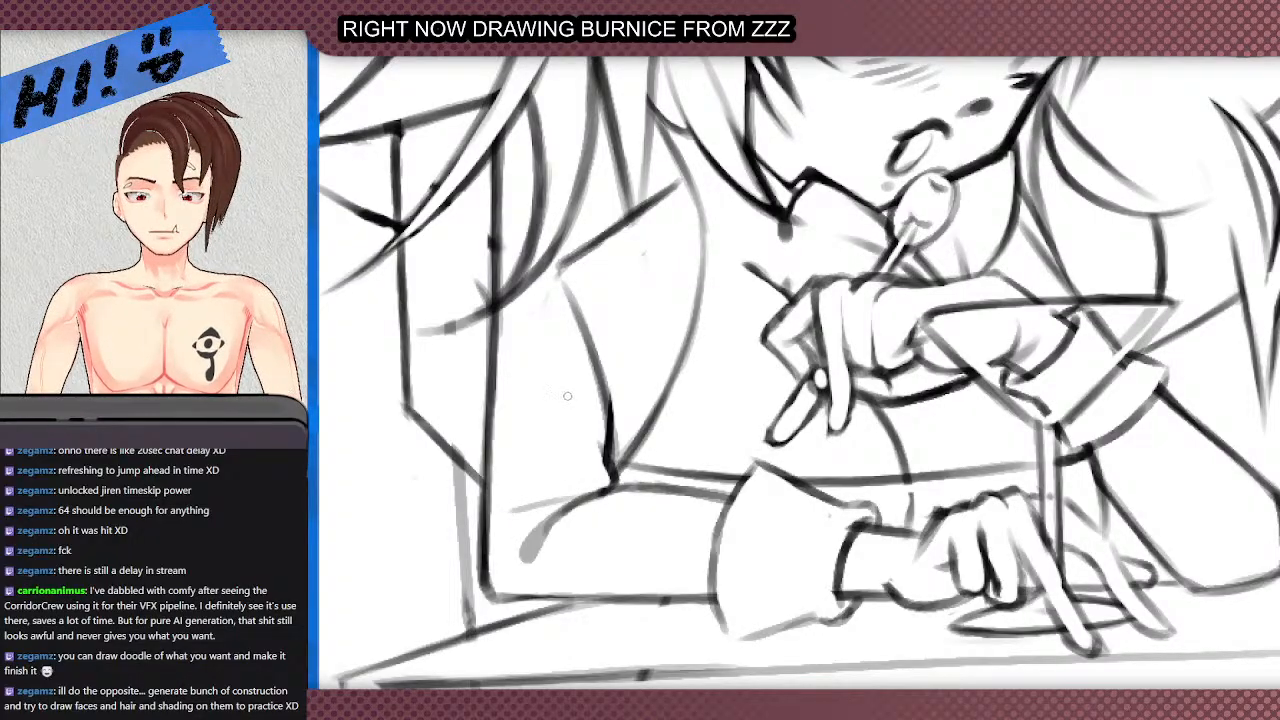
scroll(531, 325, down, 1)
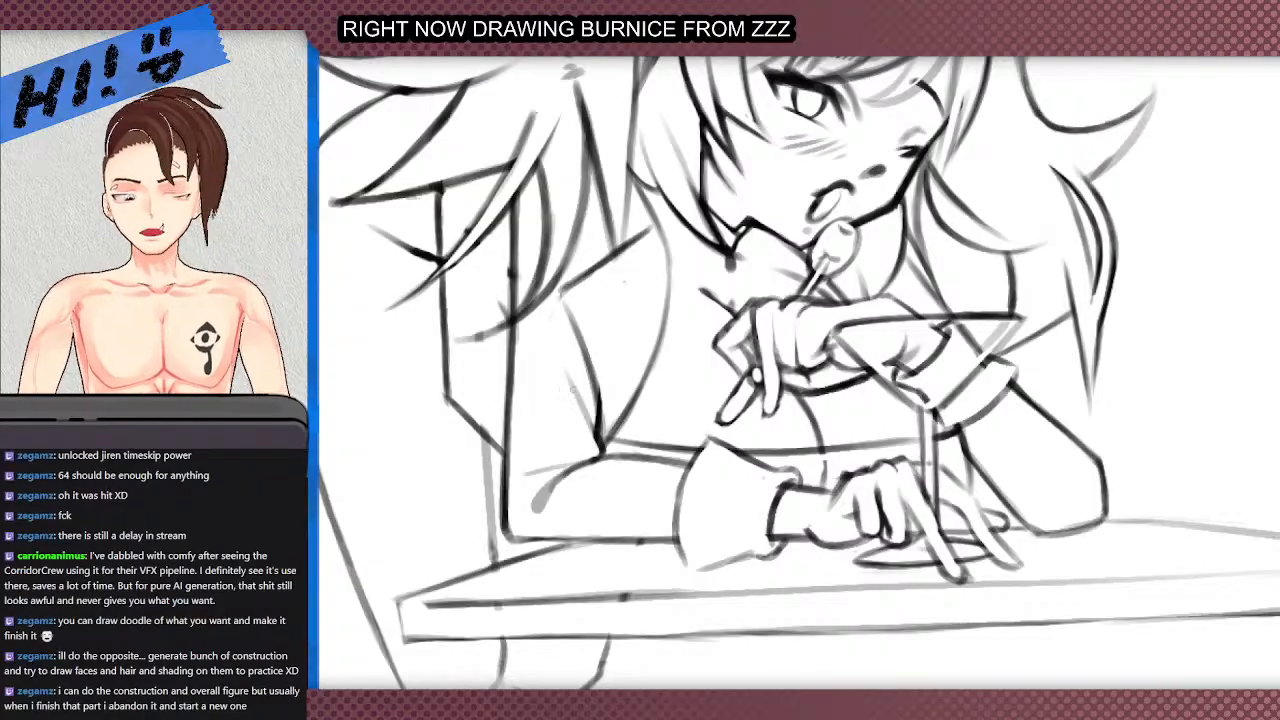
scroll(546, 335, down, 3)
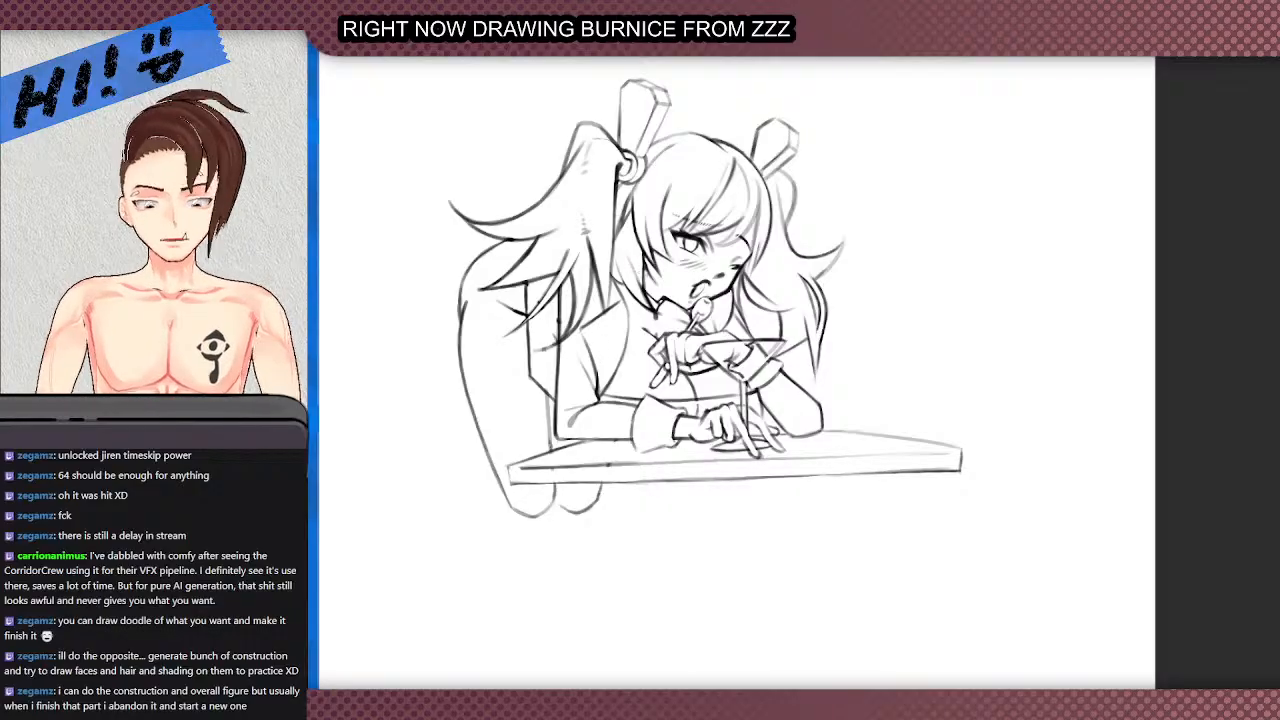
scroll(656, 274, up, 2)
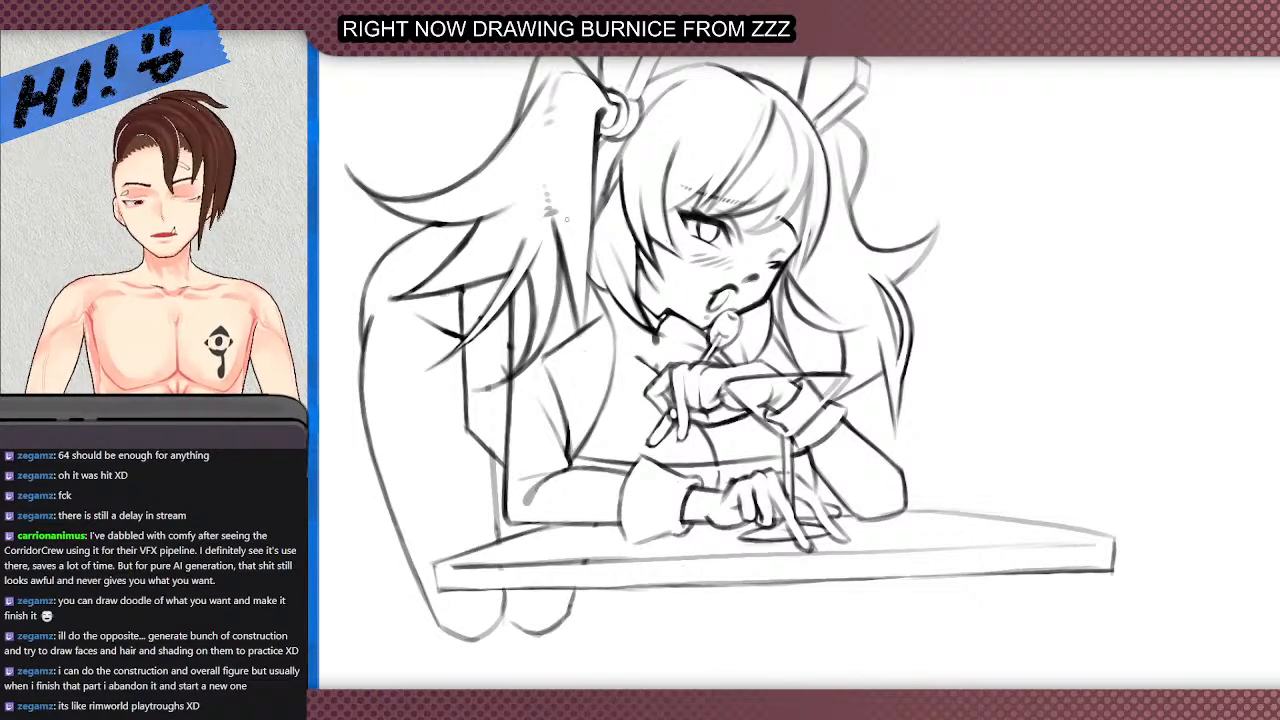
scroll(567, 219, down, 2)
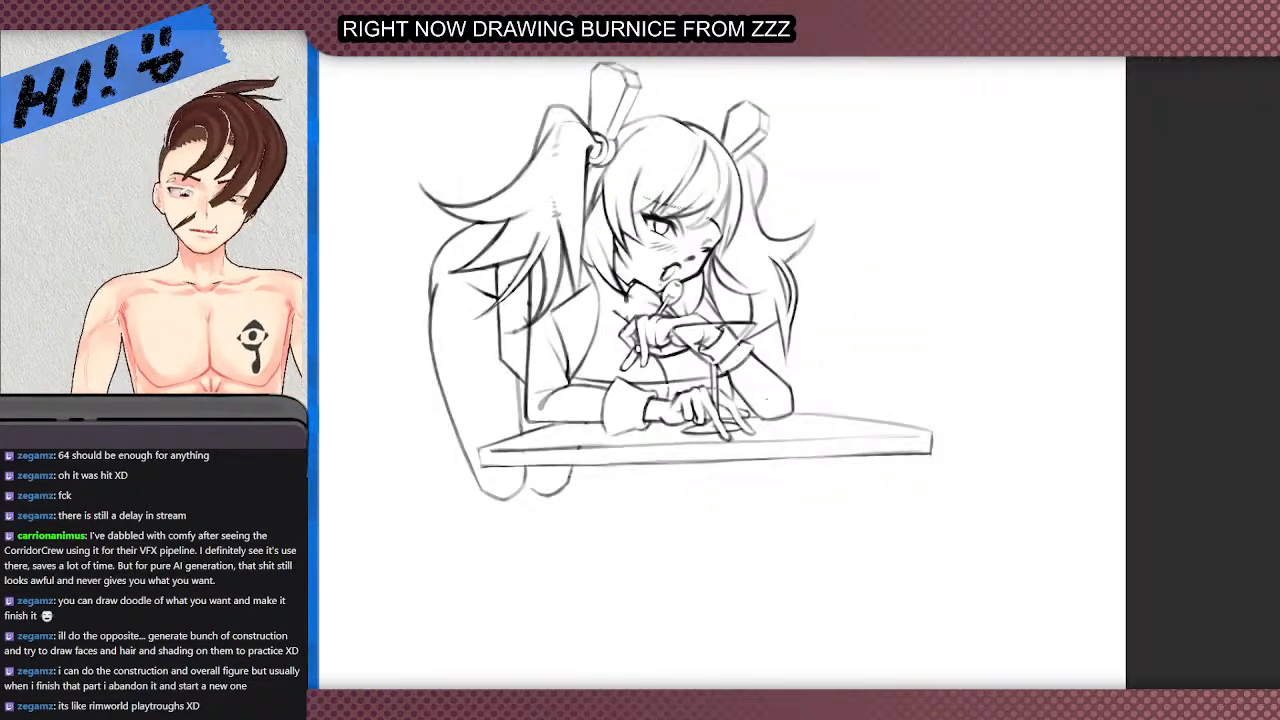
- Sketch short collar lines on the far side of the neck, between the hair and the glass rim
scroll(718, 337, up, 3)
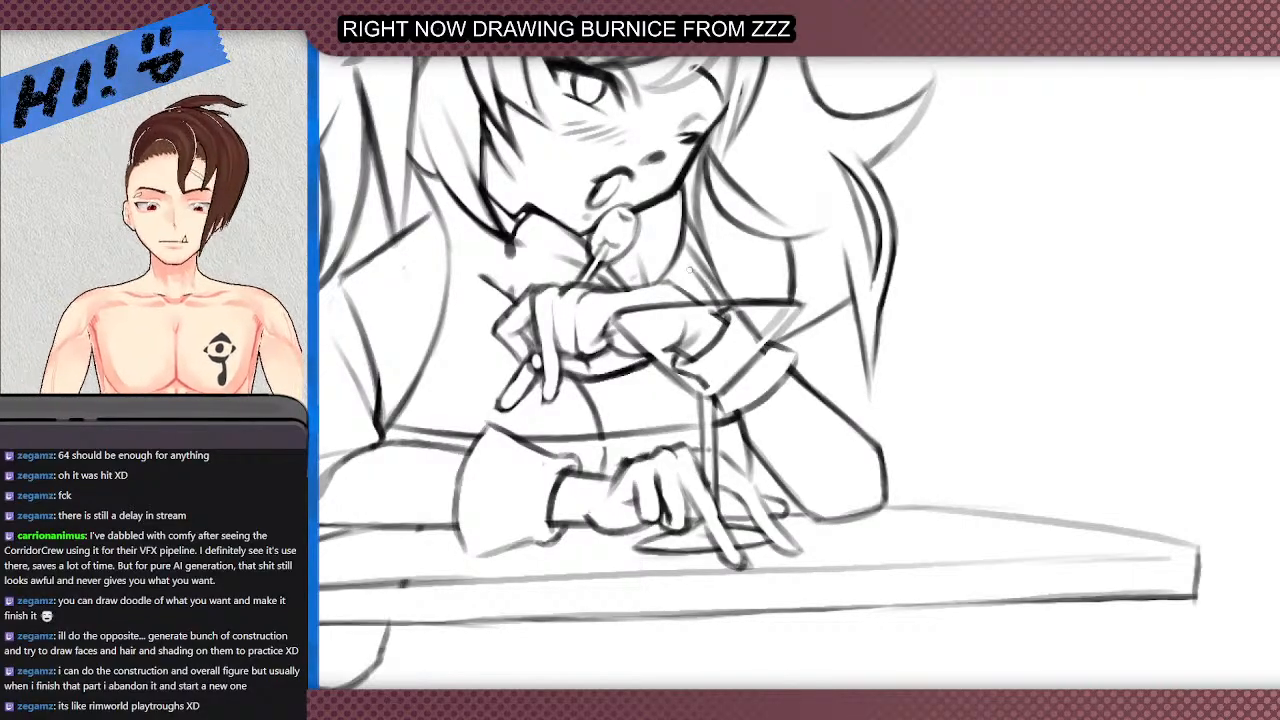
drag(670, 271, 701, 281)
key(ctrl+minus)
key(ctrl+minus)
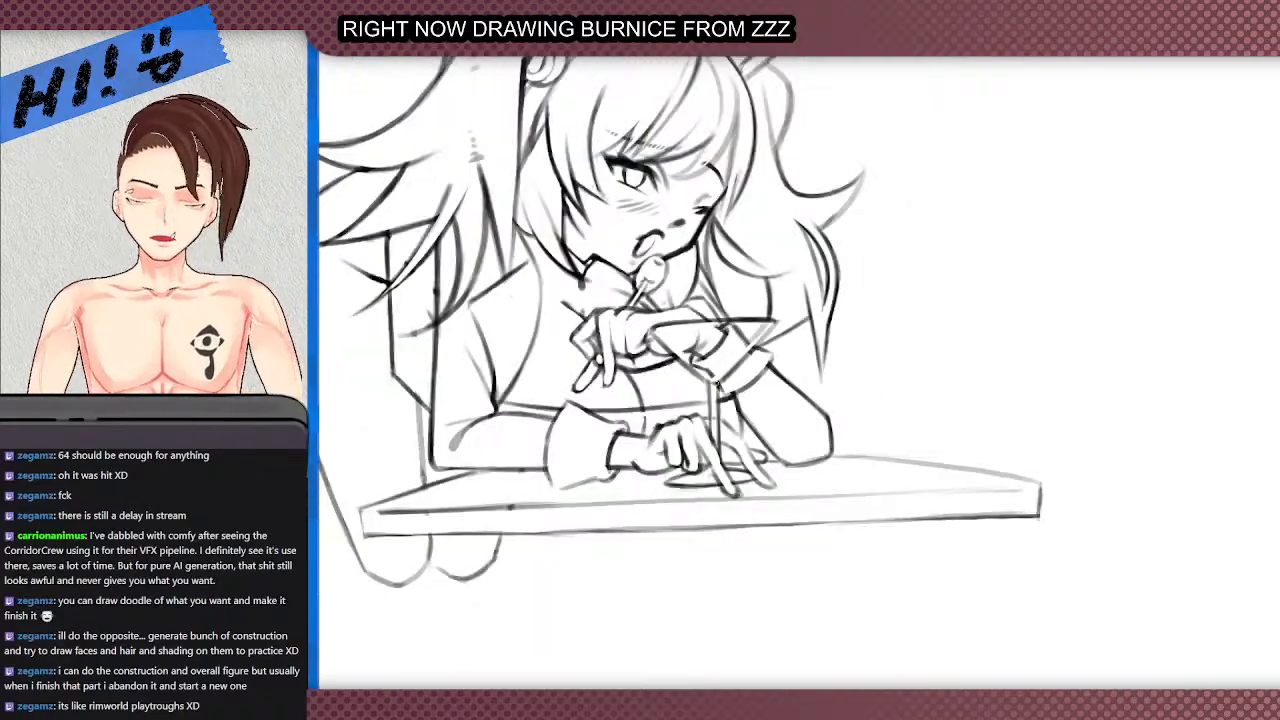
key(ctrl+plus)
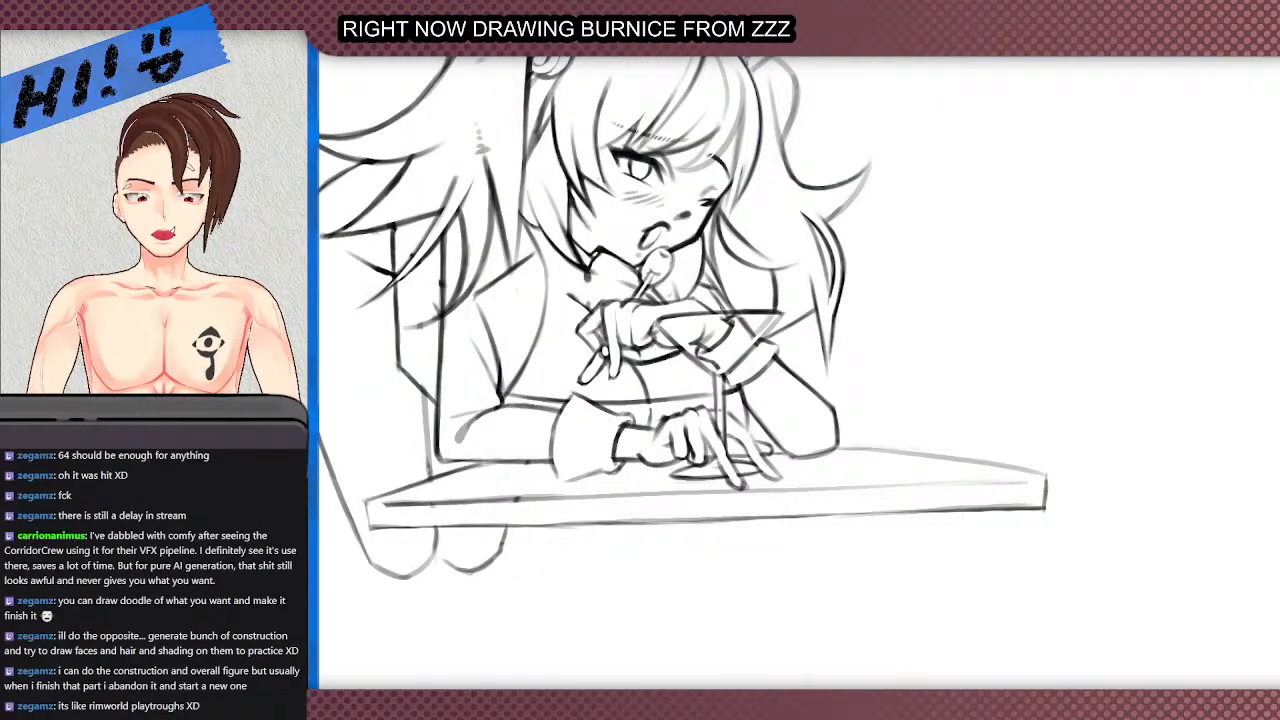
scroll(711, 305, up, 1)
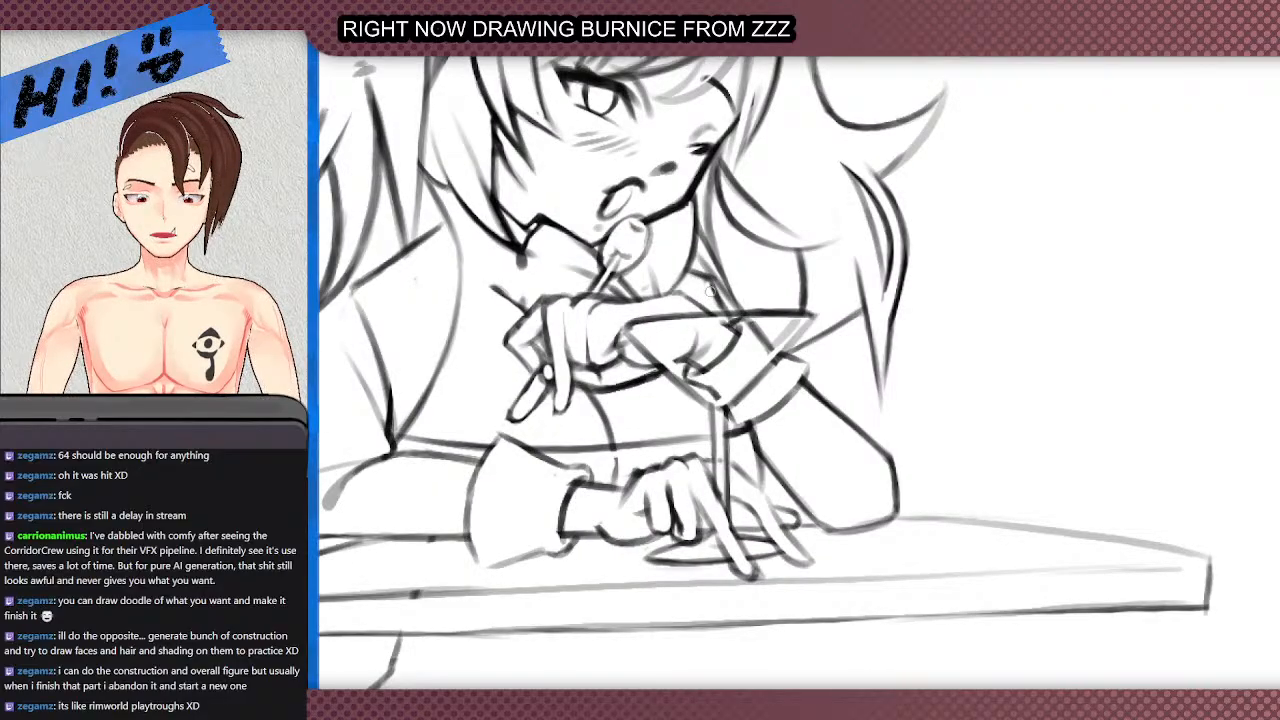
scroll(701, 292, down, 3)
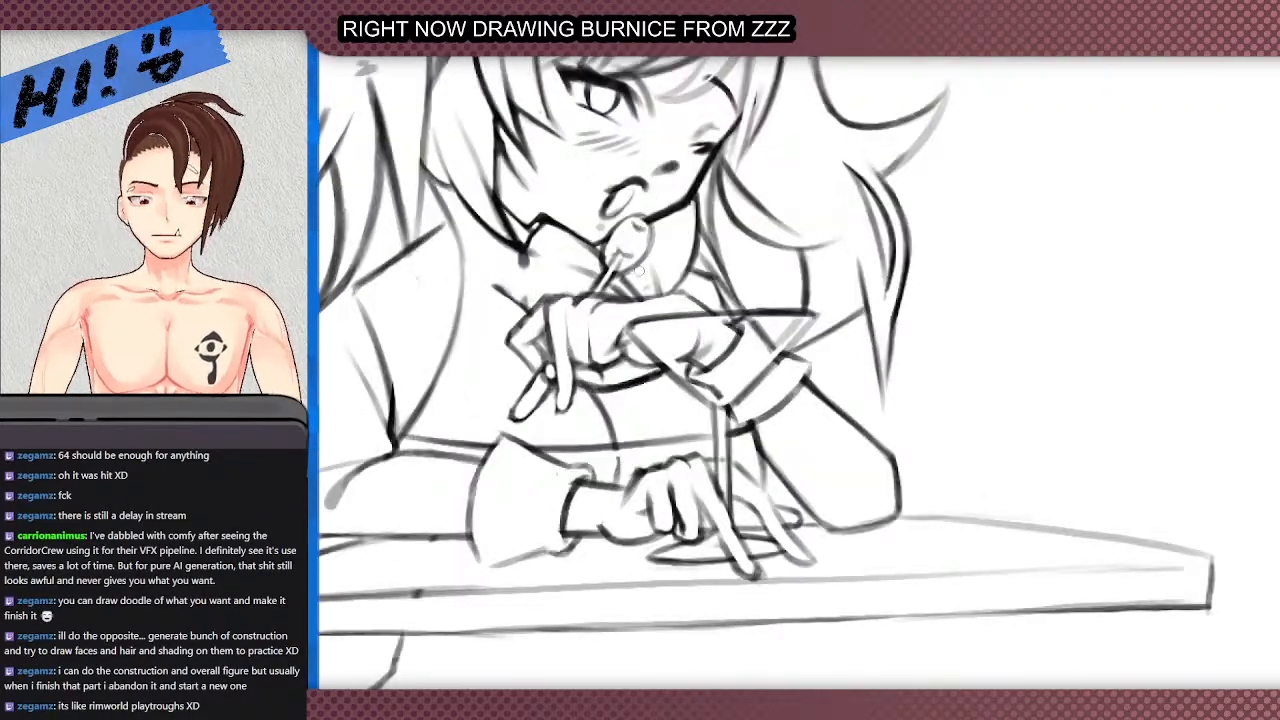
scroll(532, 236, down, 1)
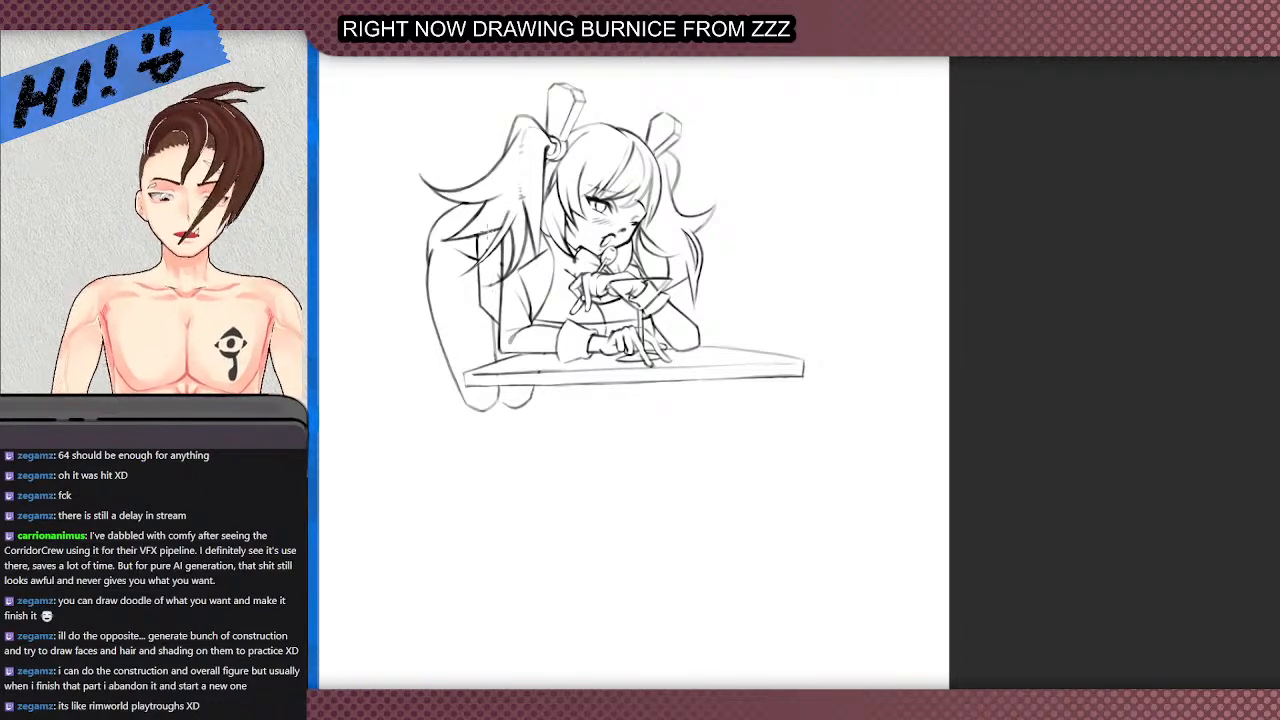
- Draw parallel trim lines just inside the side and upper edges of the near jacket lapel
scroll(505, 185, up, 1)
scroll(544, 194, up, 3)
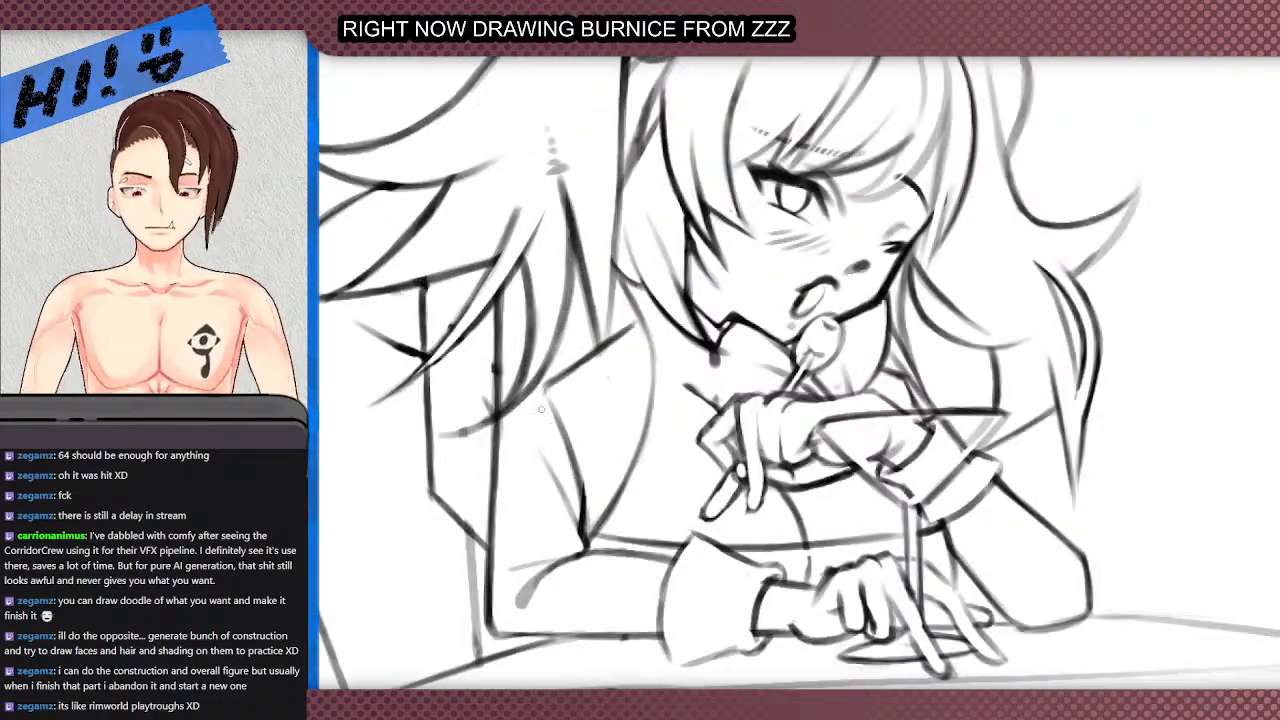
mouse_move(545, 412)
mouse_down()
mouse_move(574, 512)
mouse_move(558, 437)
mouse_up()
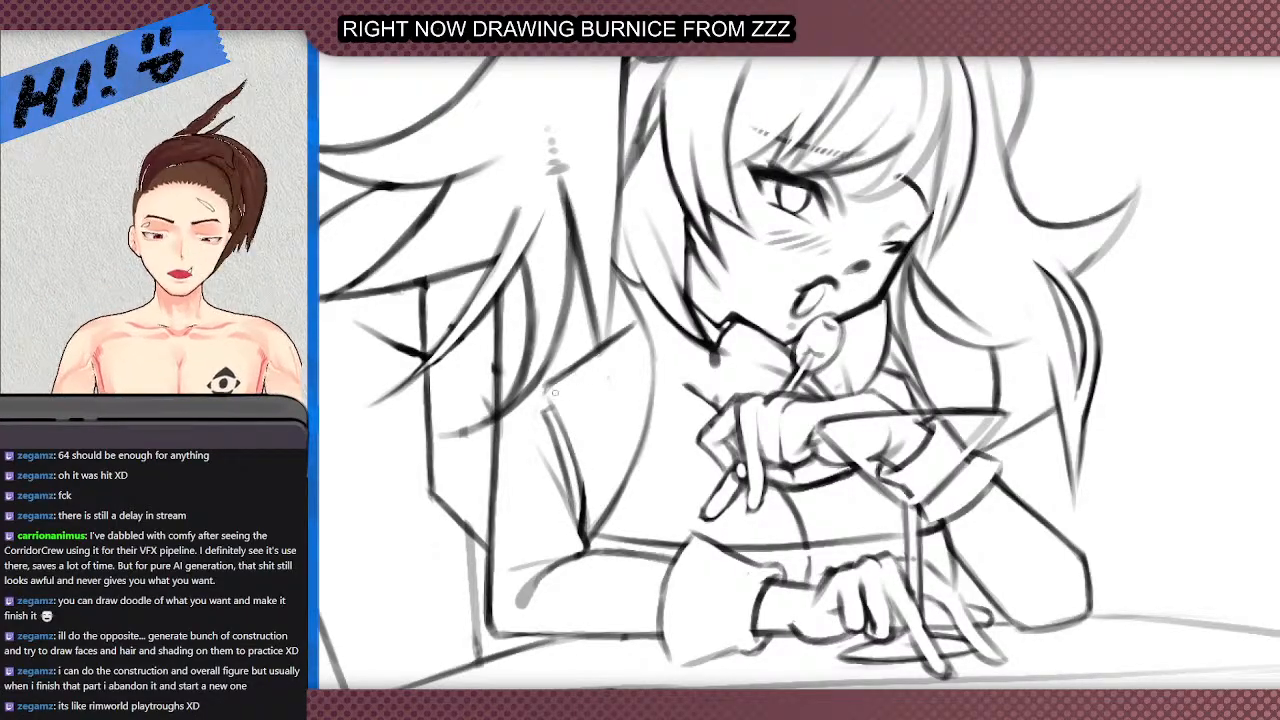
mouse_move(640, 335)
mouse_down()
mouse_move(557, 394)
mouse_move(594, 527)
mouse_move(591, 459)
mouse_move(600, 488)
mouse_move(600, 517)
mouse_move(568, 394)
mouse_up()
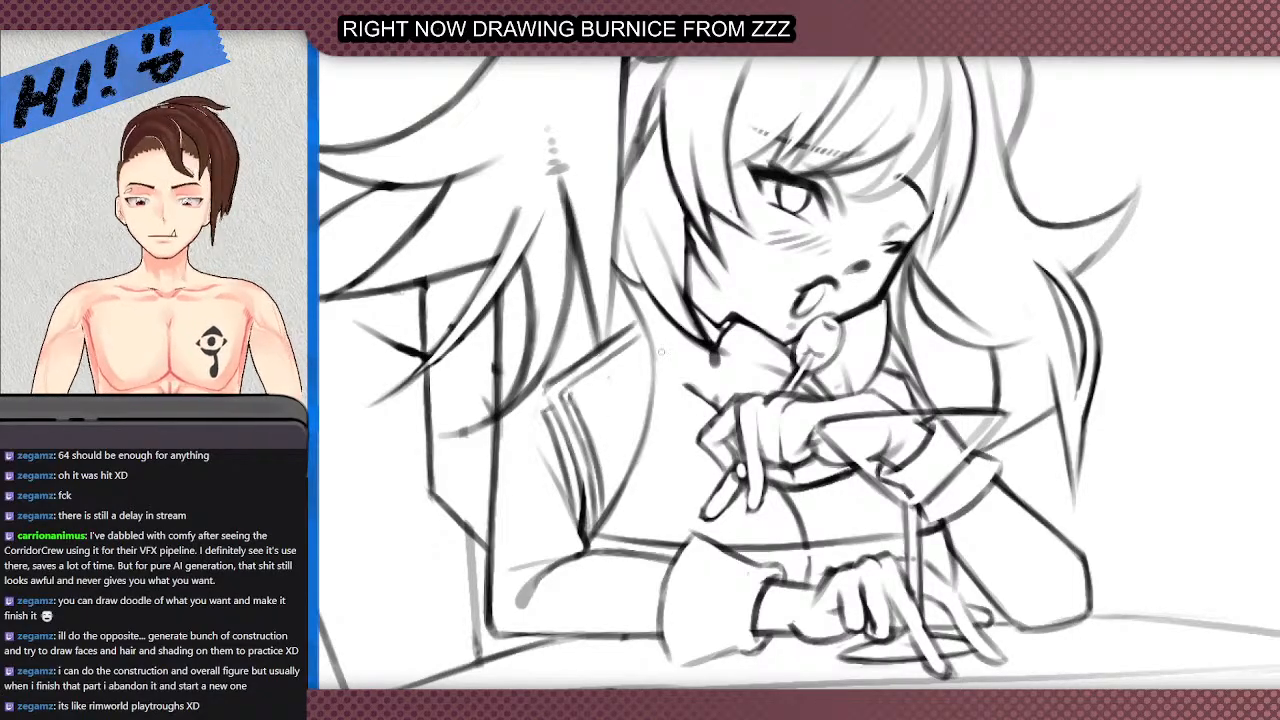
- Add a second inner border line following the corner of the near lapel, undoing unwanted strokes
drag(571, 396, 625, 358)
key(ctrl+z)
key(ctrl+z)
drag(576, 393, 649, 339)
key(ctrl+z)
key(ctrl+z)
mouse_move(588, 384)
mouse_down()
mouse_move(626, 357)
mouse_move(568, 395)
mouse_move(595, 374)
mouse_move(581, 431)
mouse_move(592, 482)
mouse_move(588, 445)
mouse_up()
key(ctrl+z)
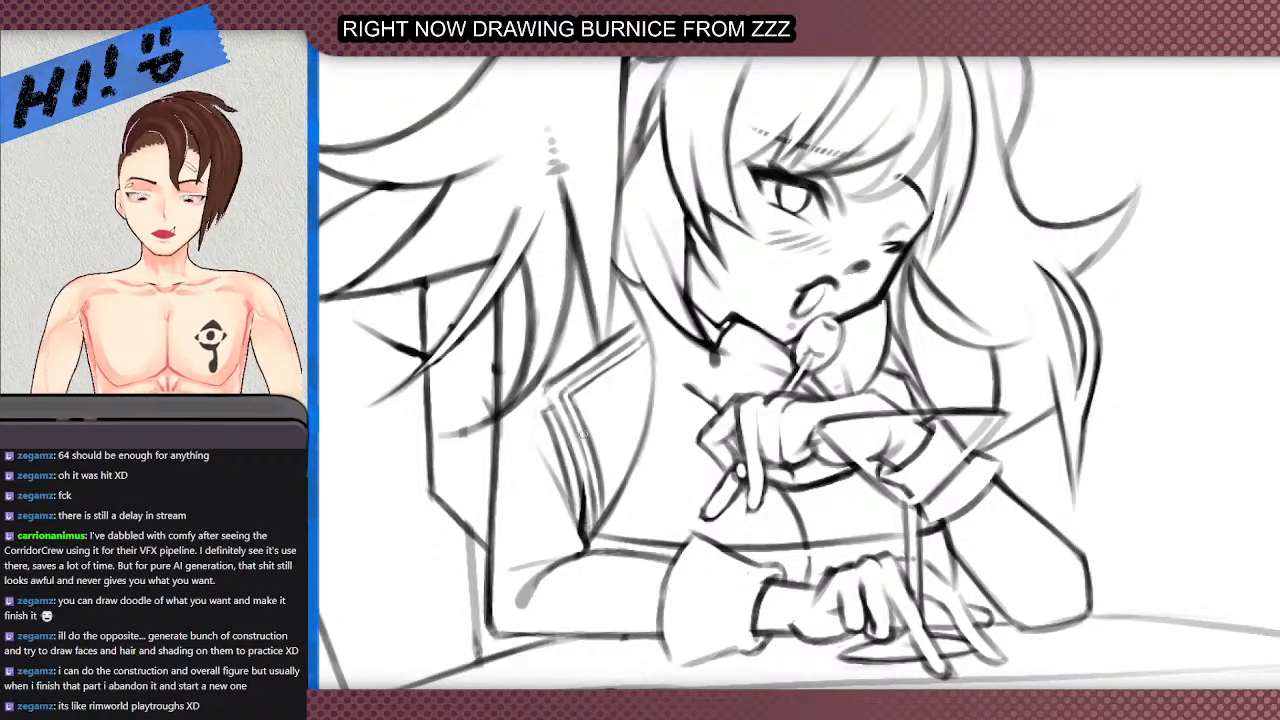
drag(591, 526, 562, 385)
- Draw a row of small zipper teeth between the parallel lines down the side of the near lapel
scroll(548, 387, down, 2)
scroll(552, 410, up, 3)
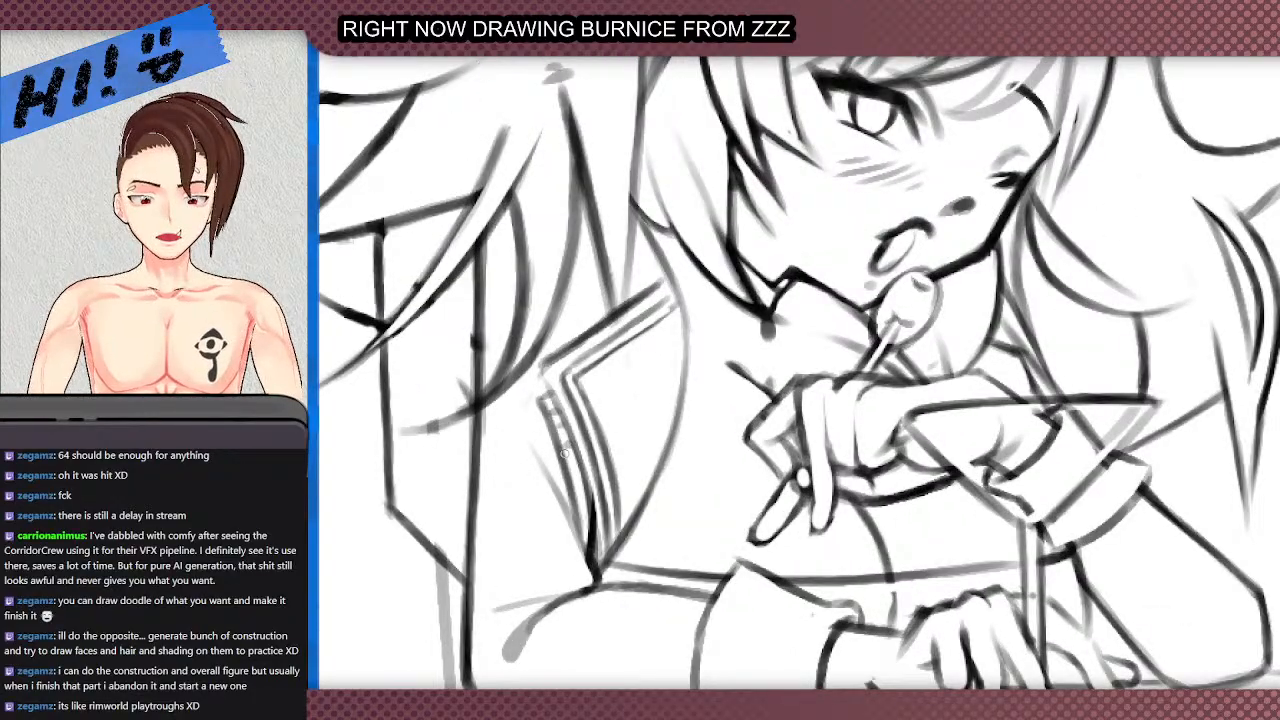
drag(571, 464, 578, 503)
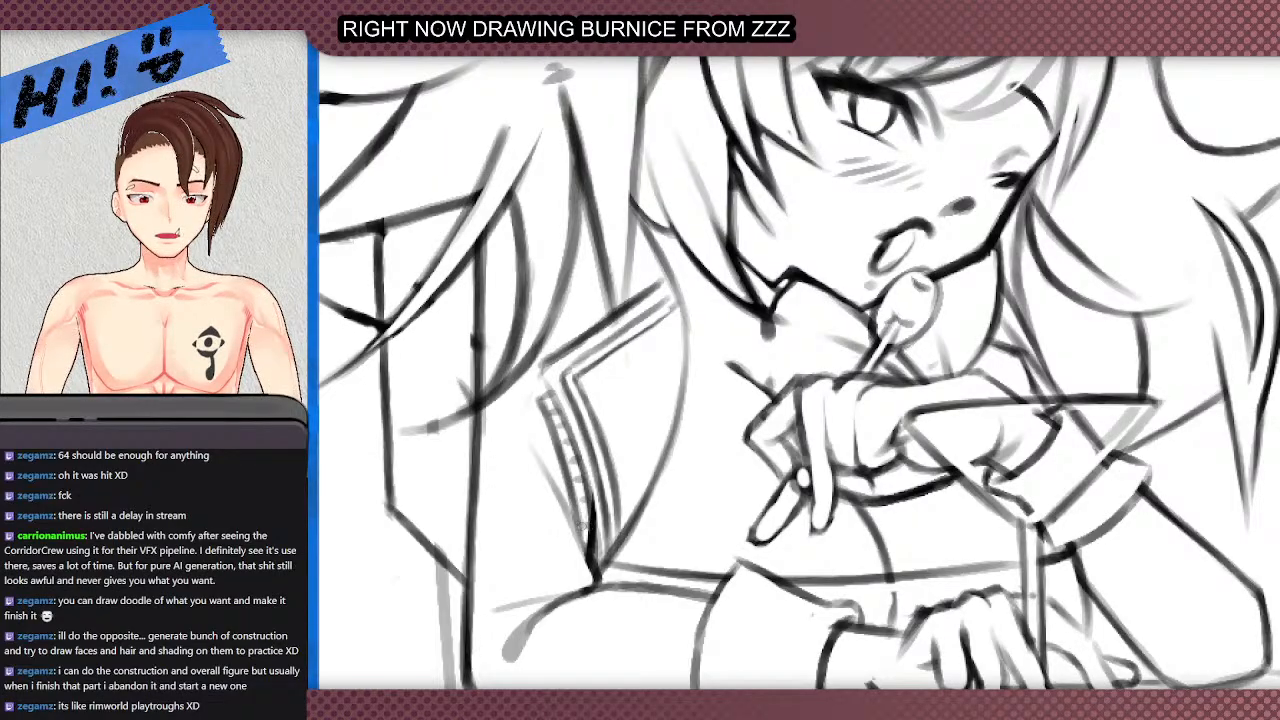
scroll(580, 533, down, 5)
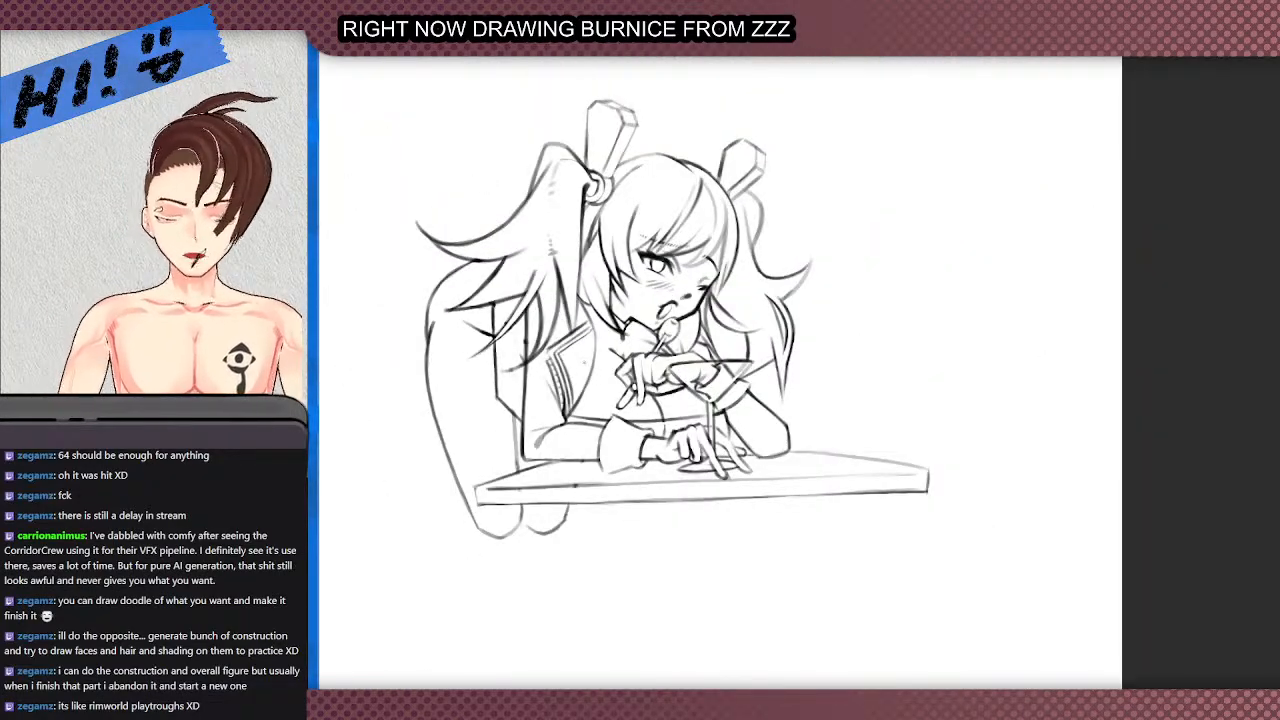
- Darken the inner border line along the upper edge of the near jacket lapel
scroll(530, 210, up, 3)
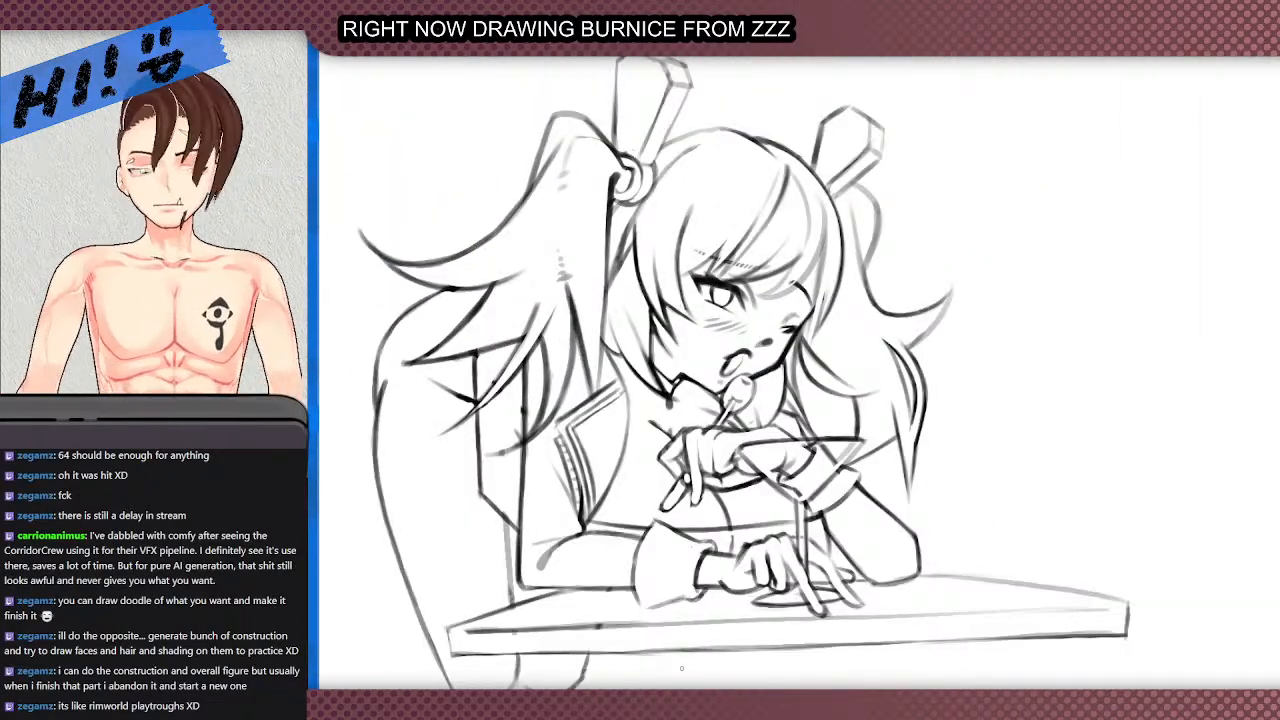
scroll(686, 411, down, 3)
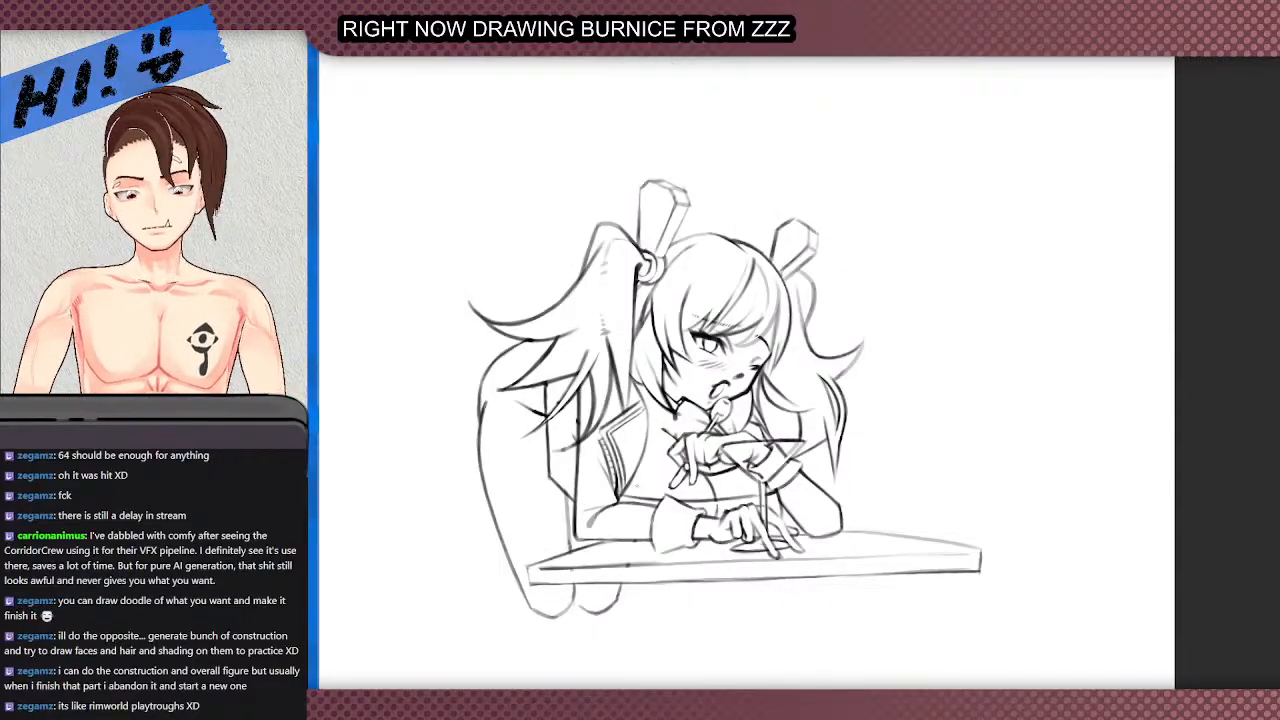
scroll(605, 445, up, 5)
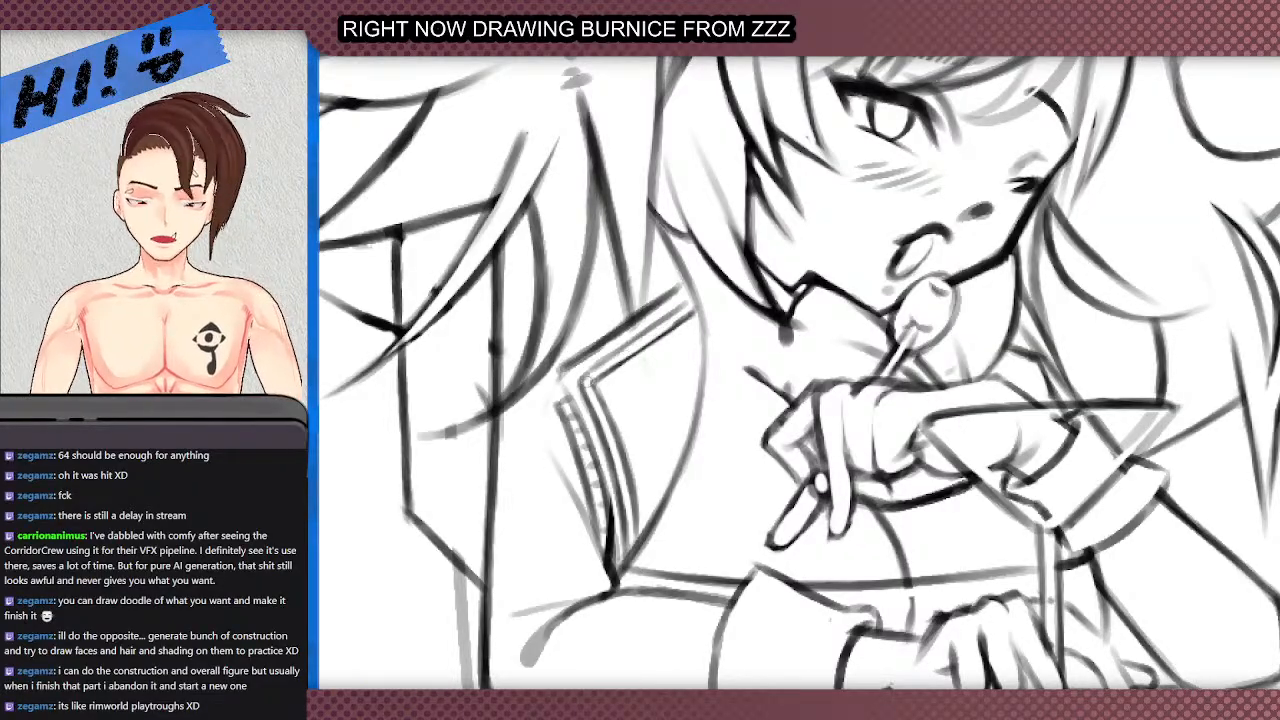
drag(580, 378, 686, 304)
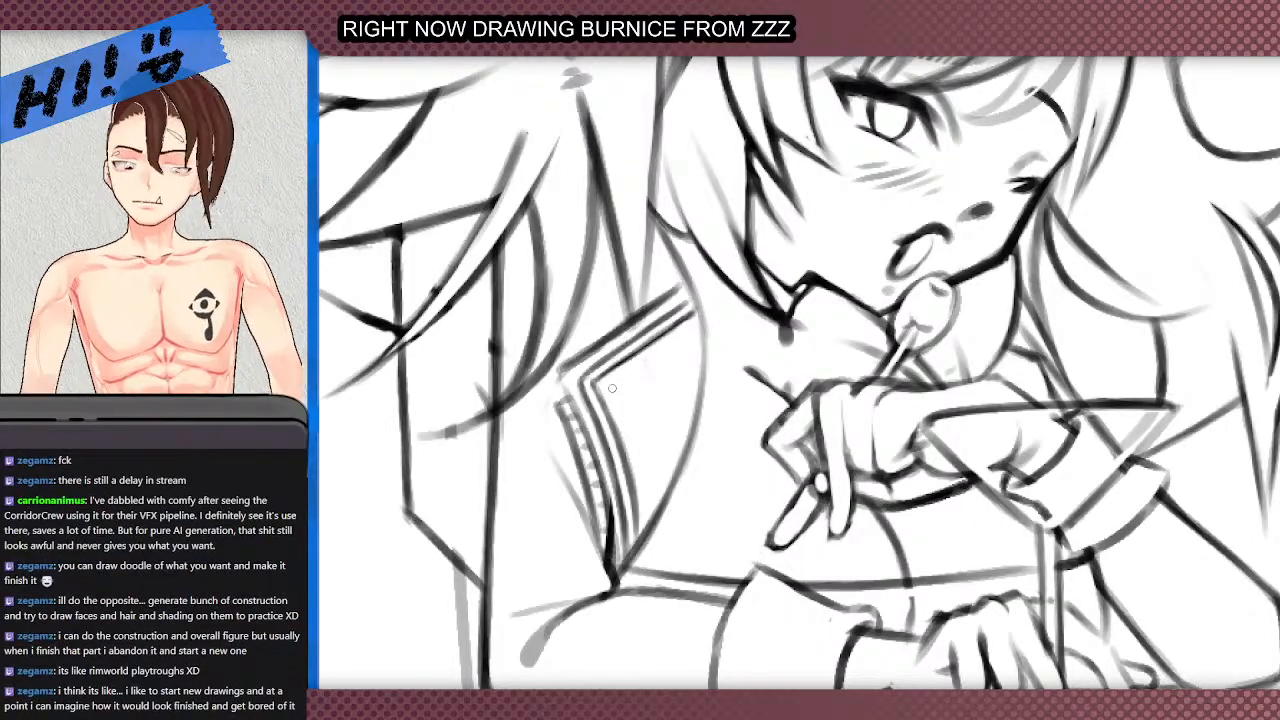
scroll(614, 375, down, 2)
scroll(621, 360, down, 2)
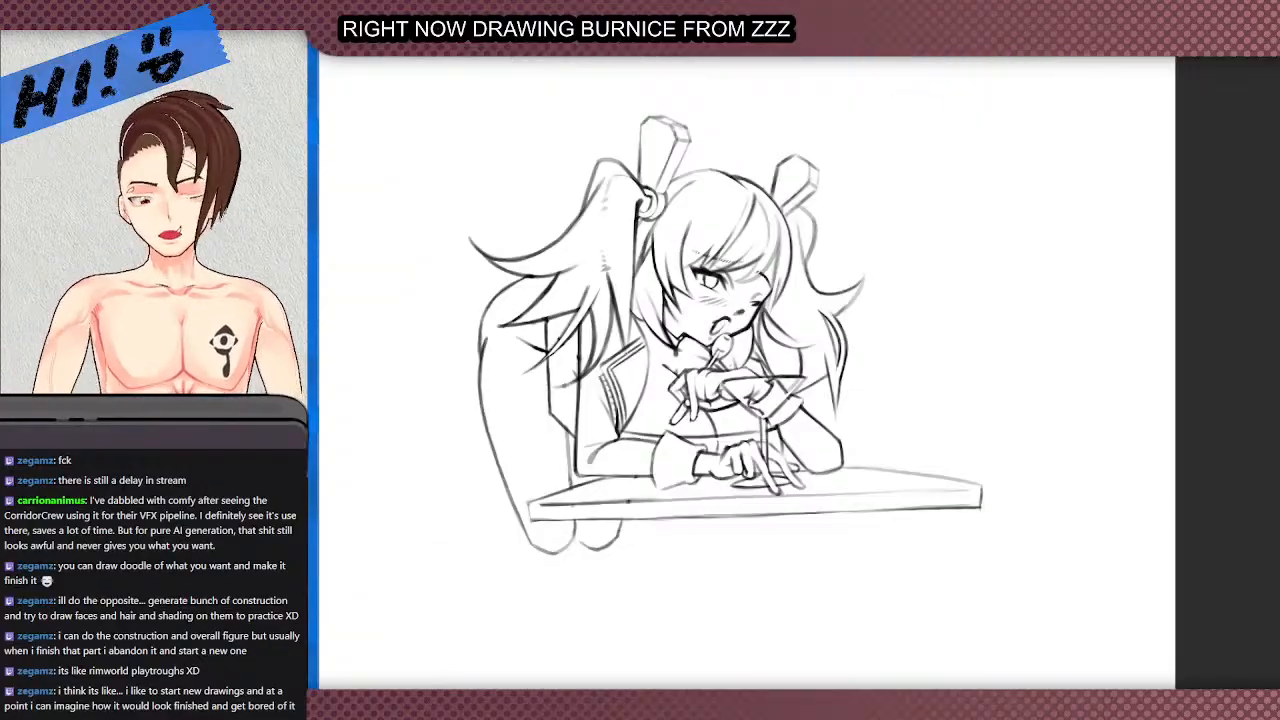
scroll(616, 410, down, 1)
scroll(534, 430, up, 1)
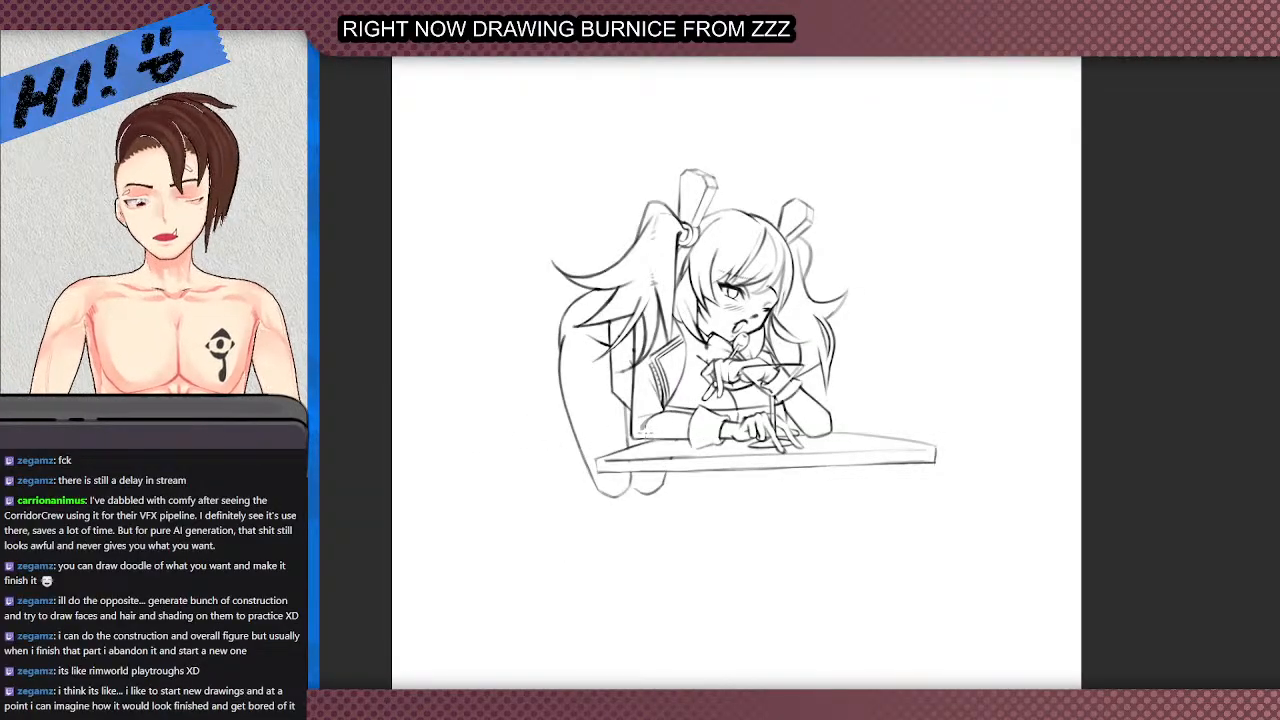
scroll(716, 322, up, 3)
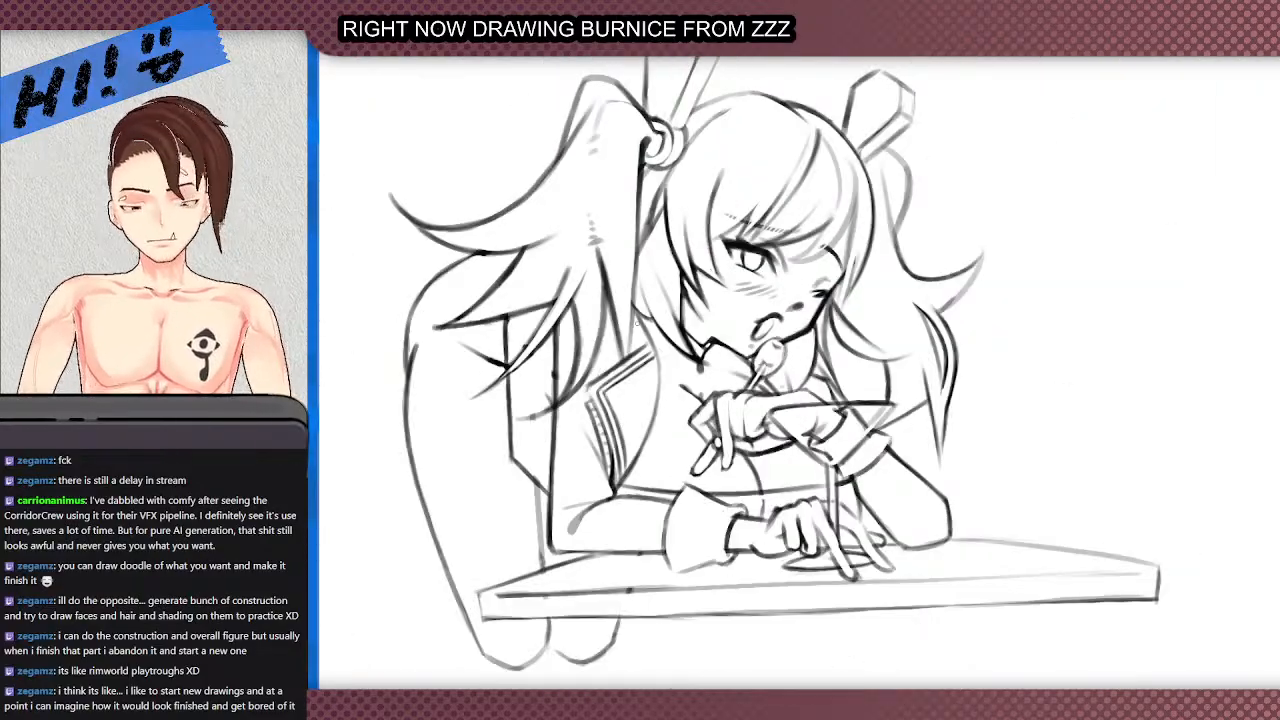
scroll(636, 322, up, 3)
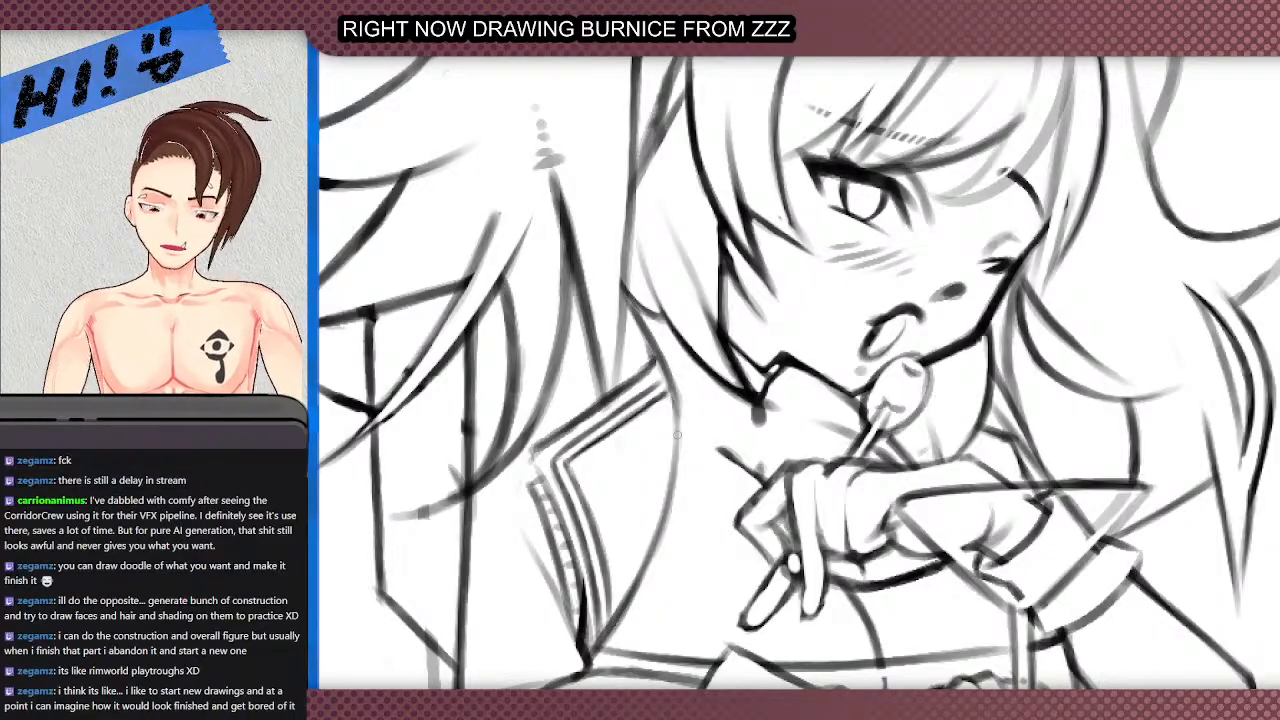
scroll(614, 437, down, 3)
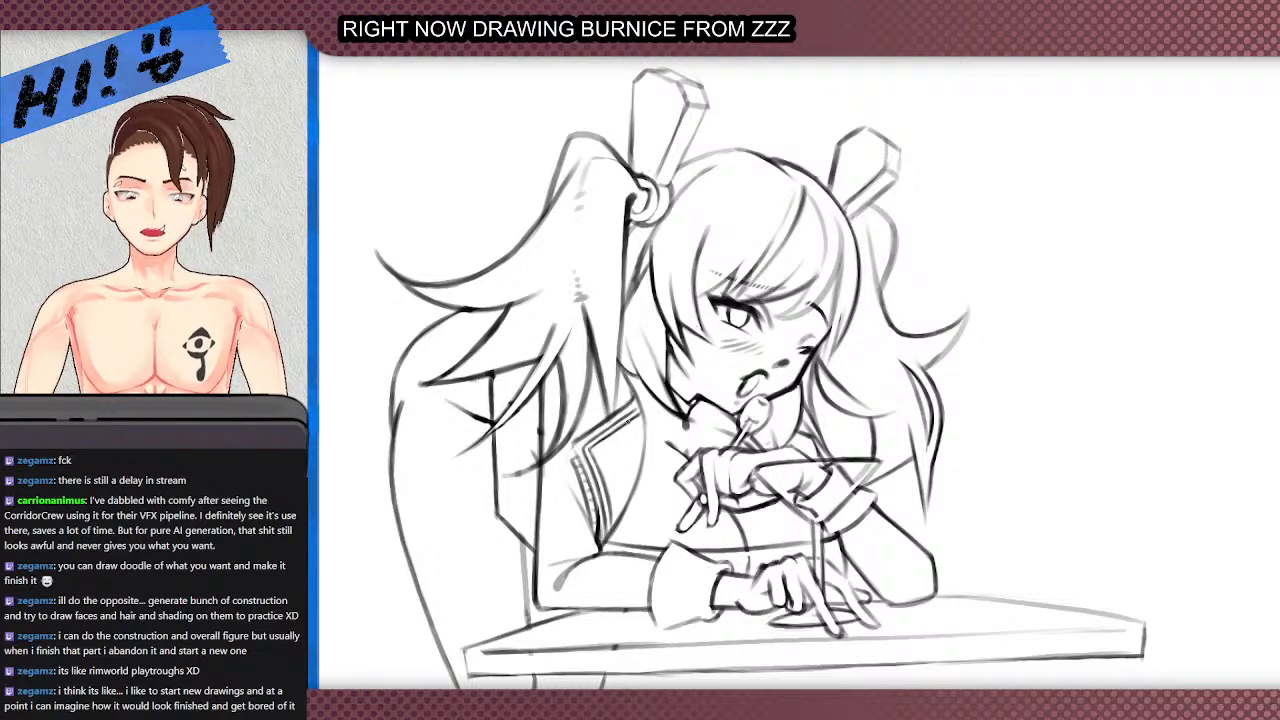
scroll(491, 453, down, 2)
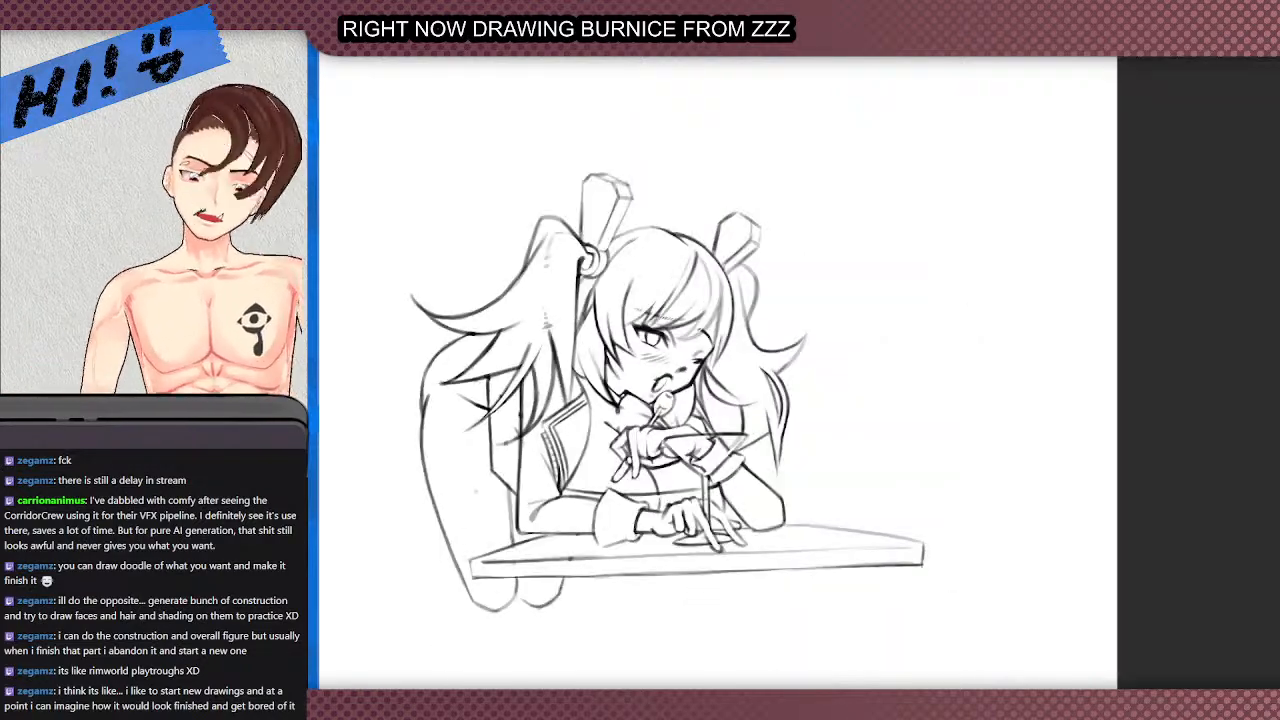
- Sketch light diagonal fold lines behind the near shoulder, beneath the tips of the ponytail
scroll(477, 604, up, 2)
scroll(520, 354, up, 2)
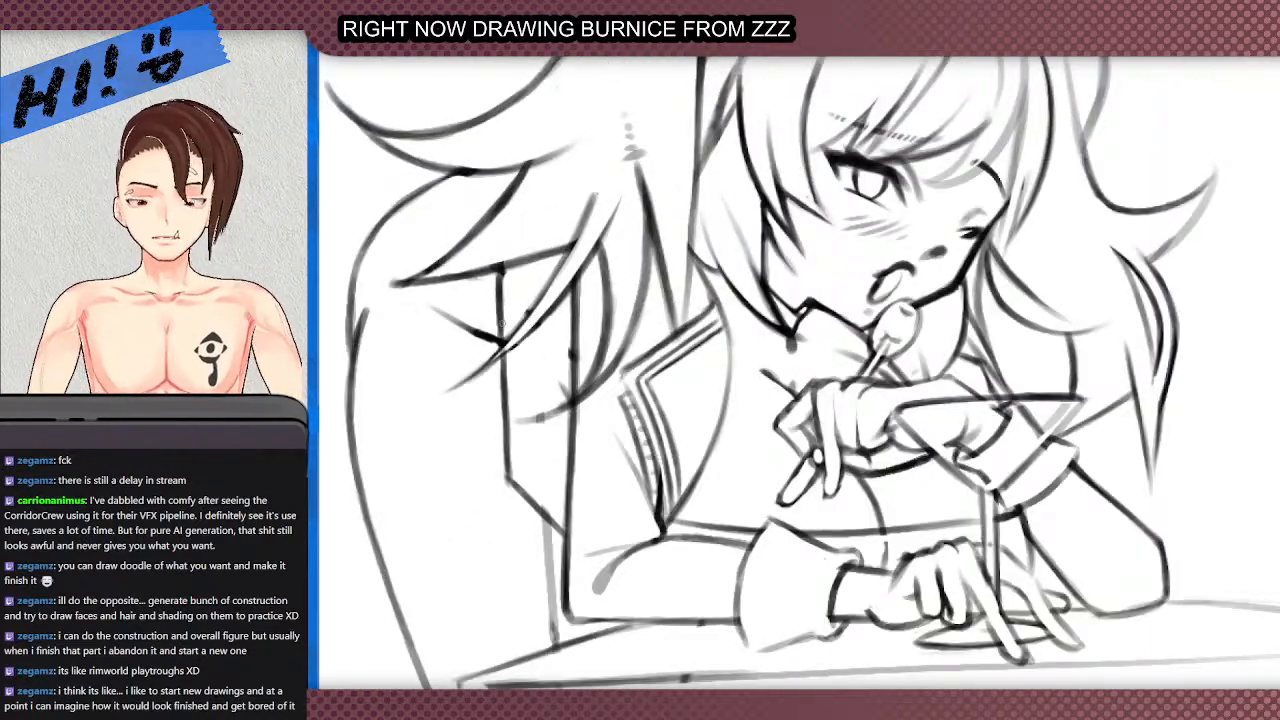
drag(505, 350, 538, 361)
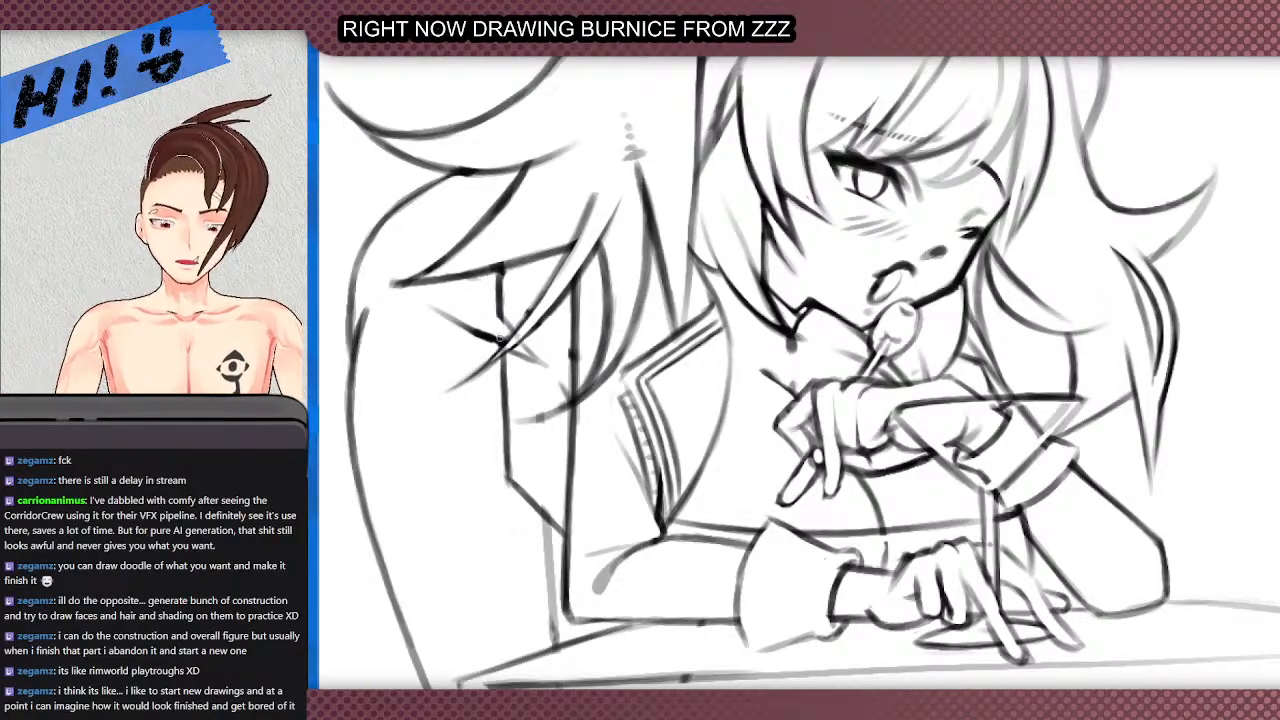
scroll(446, 310, down, 3)
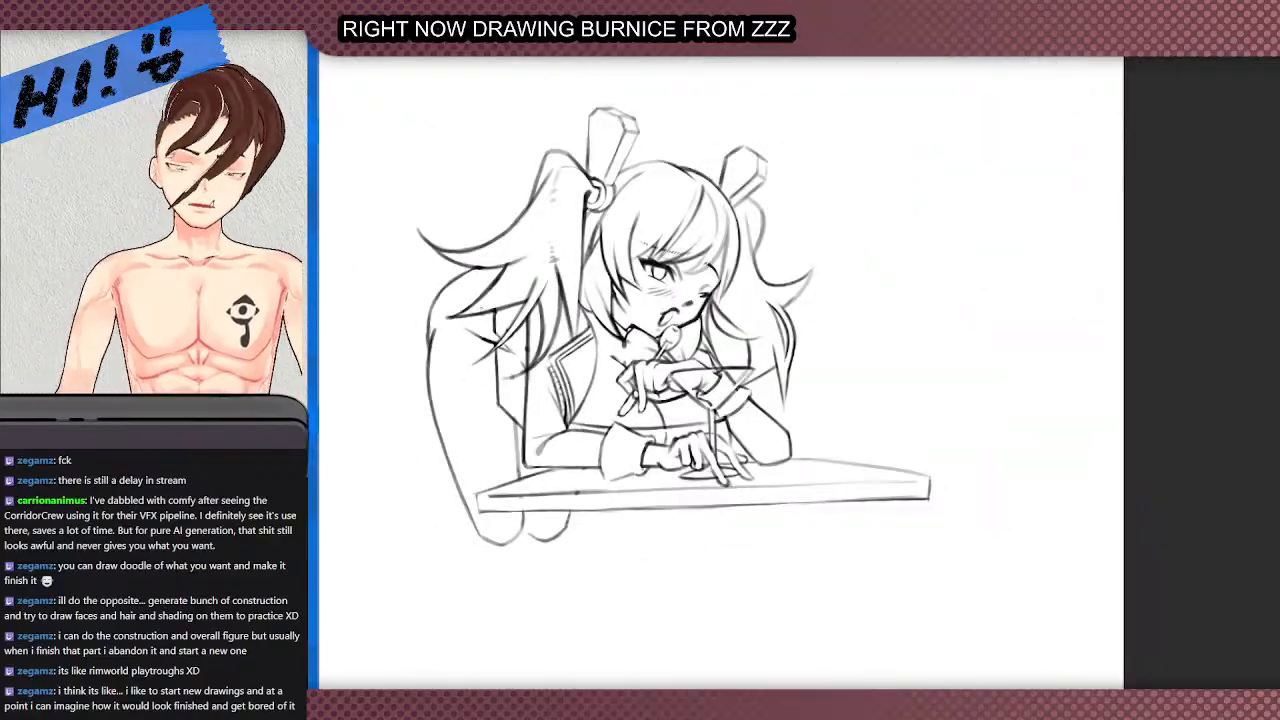
scroll(554, 340, up, 2)
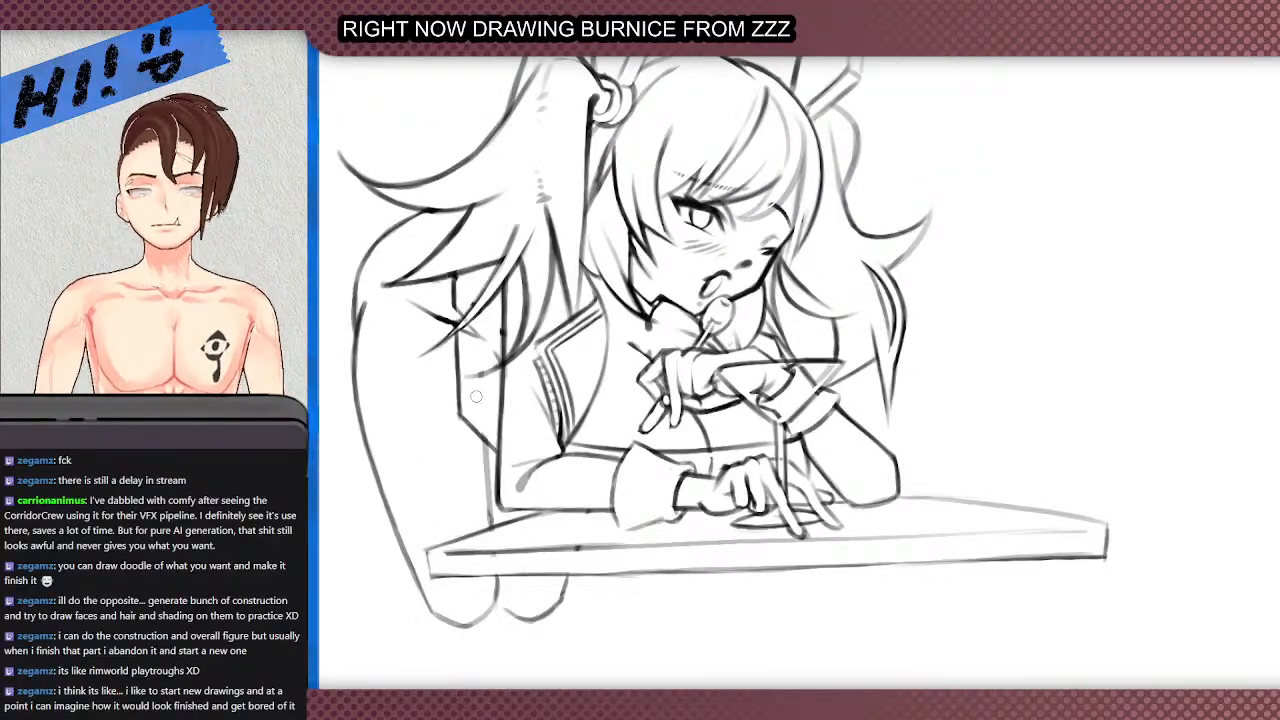
scroll(470, 332, up, 2)
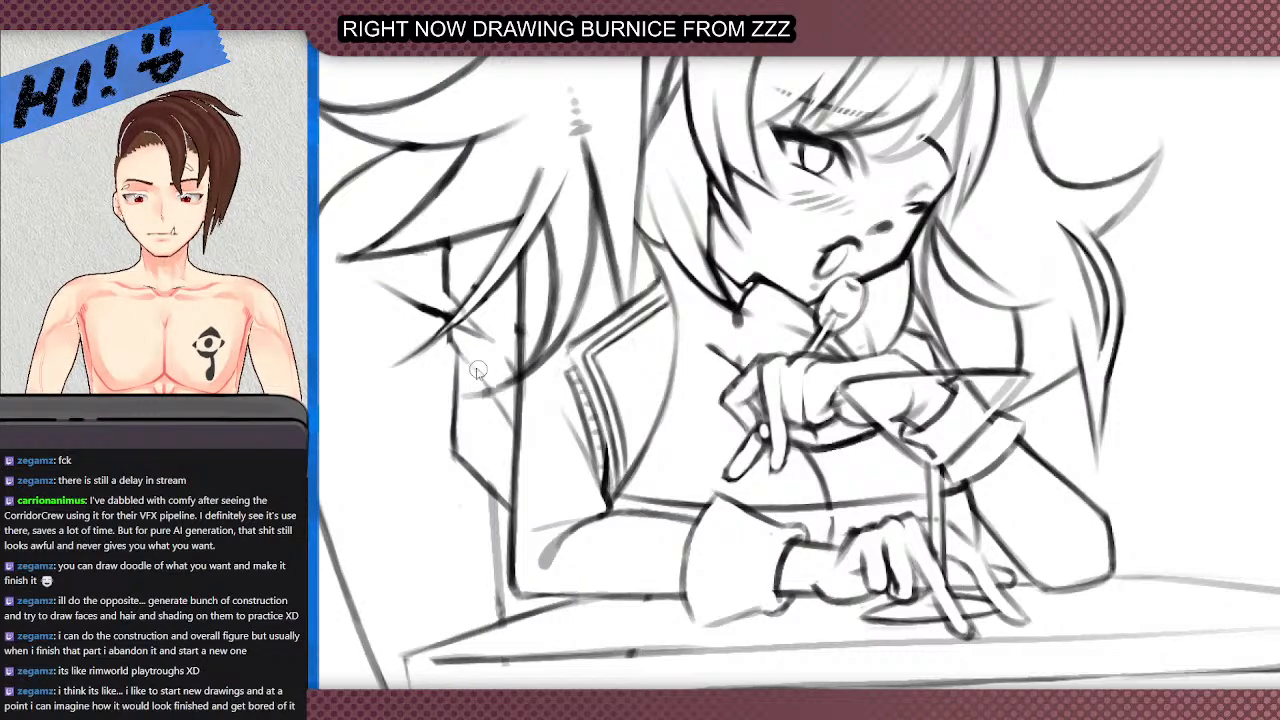
- Redraw the upper part of the angular back outline so it bends inward beneath the ponytail tips
key(ctrl+0)
scroll(448, 240, up, 5)
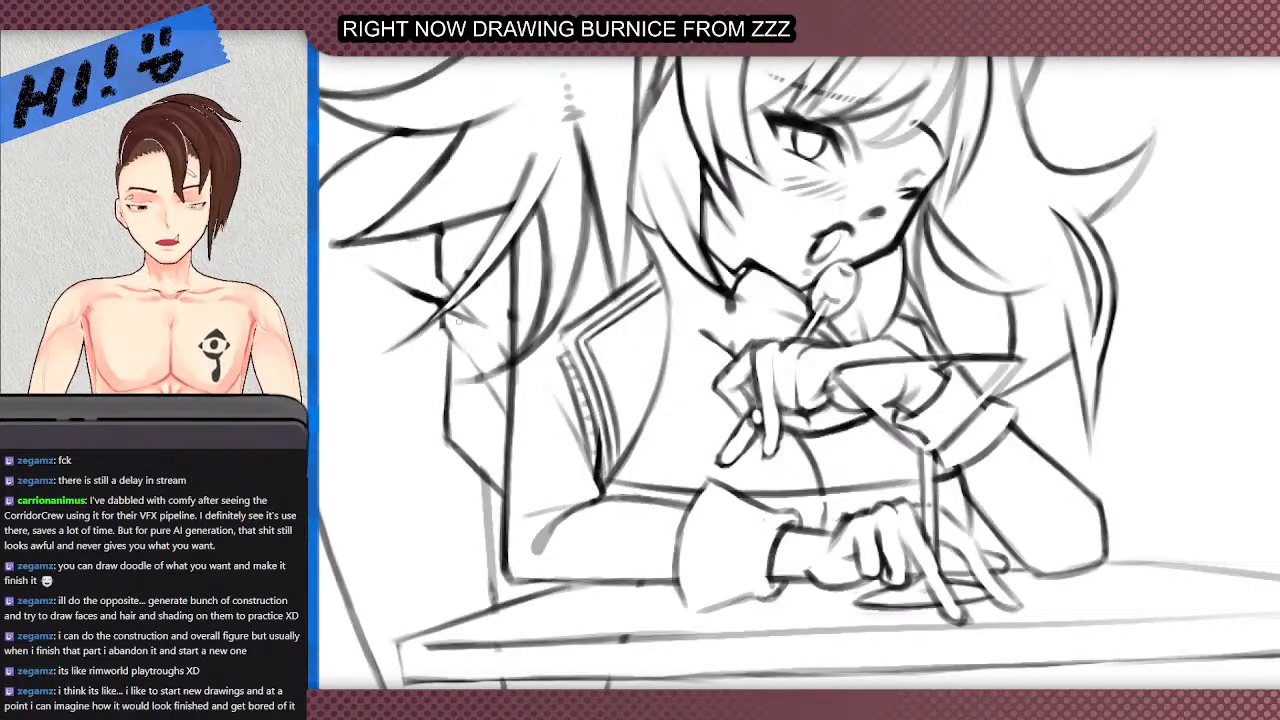
scroll(458, 320, up, 1)
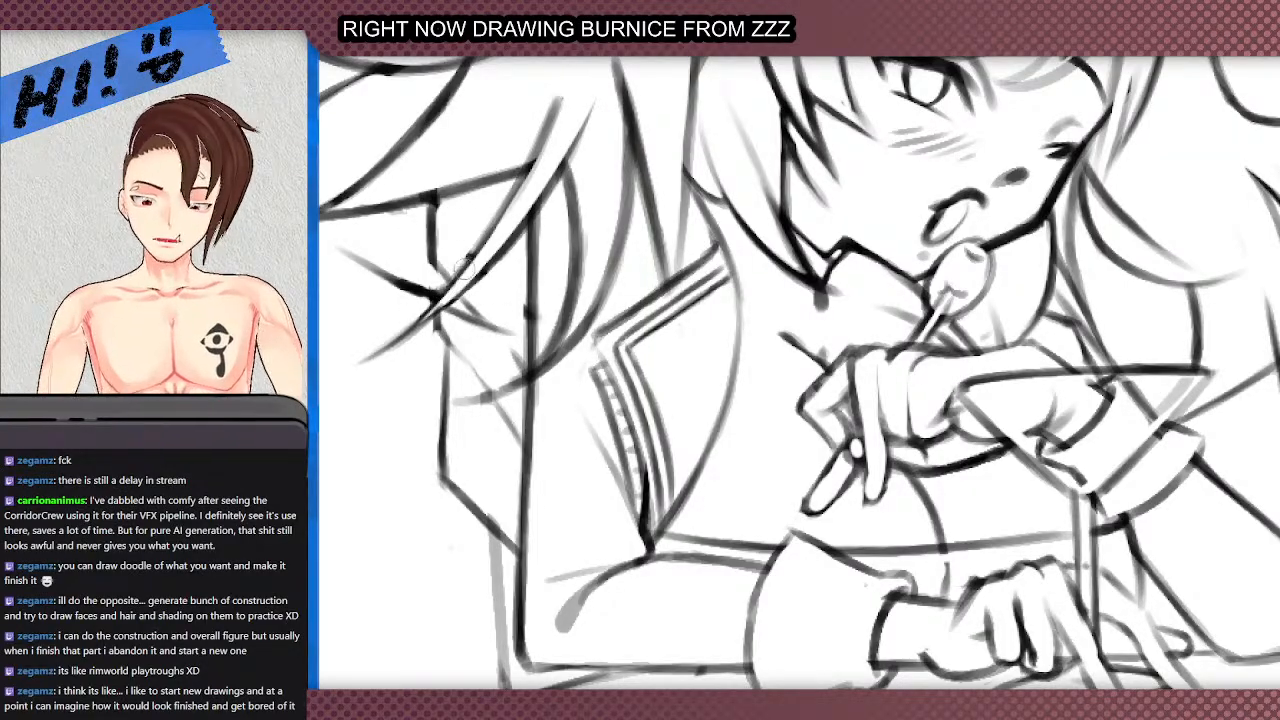
scroll(452, 268, down, 1)
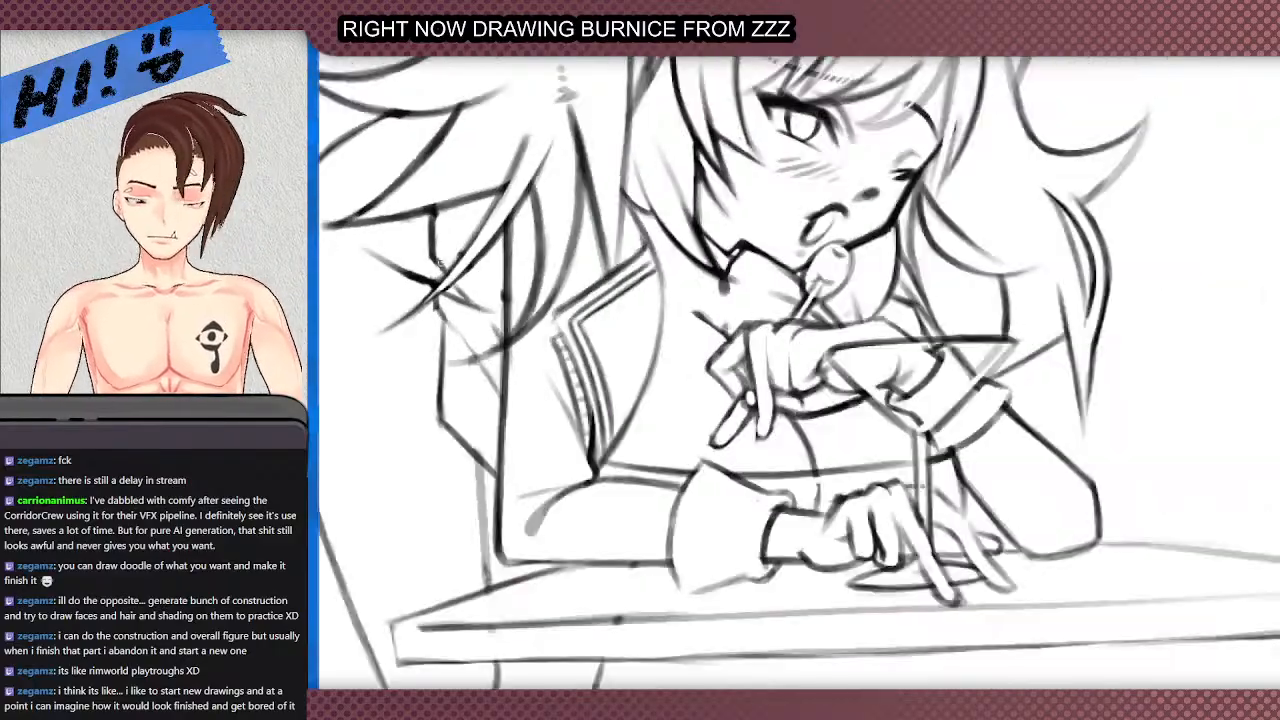
scroll(411, 233, up, 1)
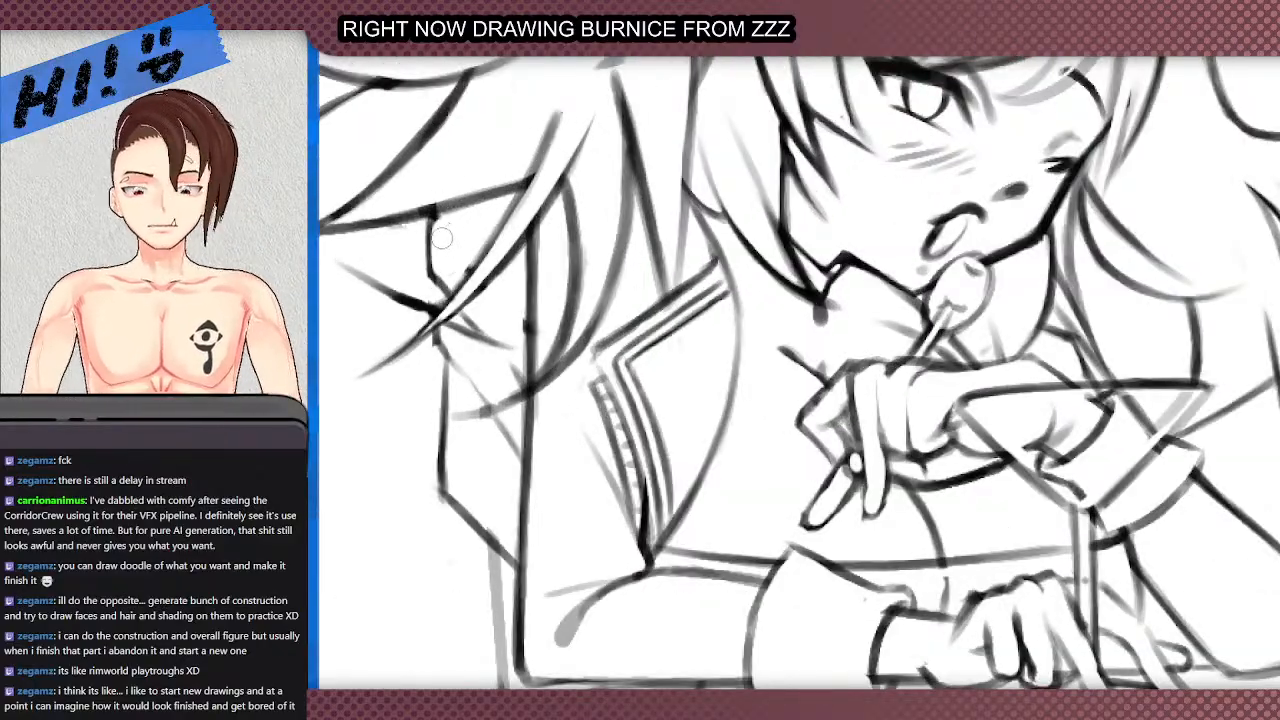
scroll(440, 238, down, 1)
scroll(428, 232, up, 1)
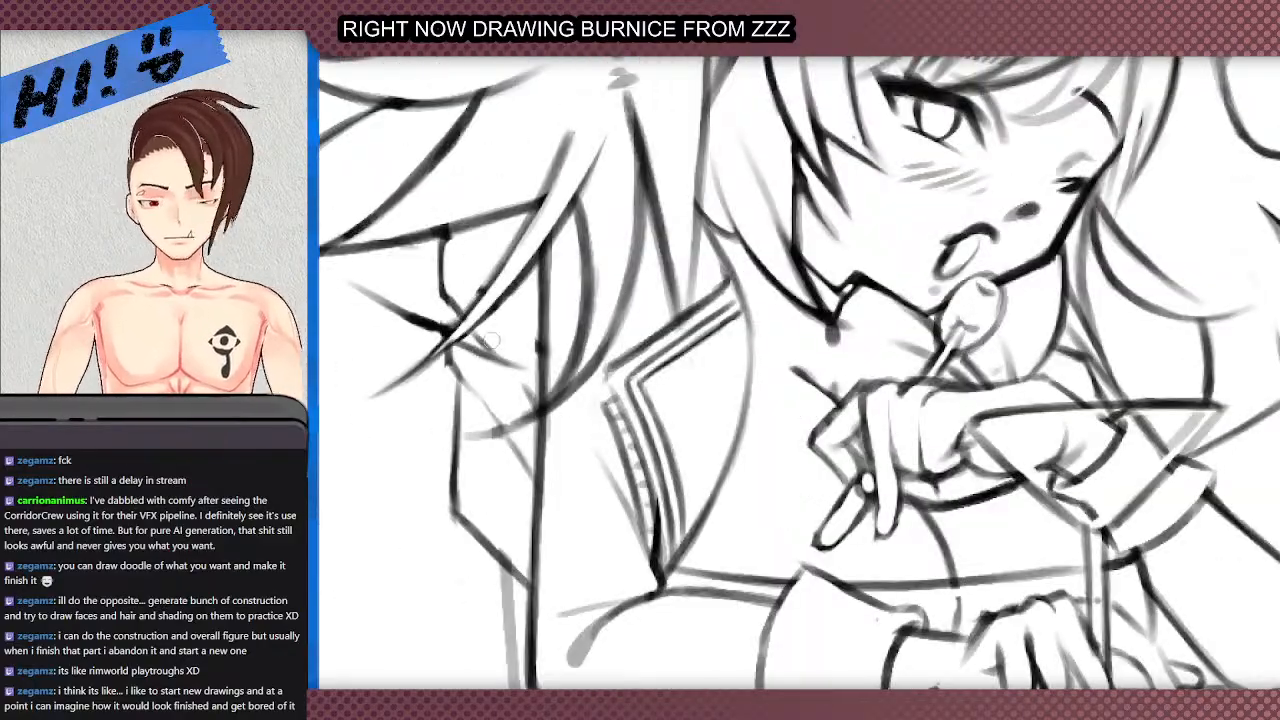
- Darken the diagonal fold line running from the bend in the back outline toward the near shoulder
drag(468, 332, 529, 377)
scroll(563, 403, down, 3)
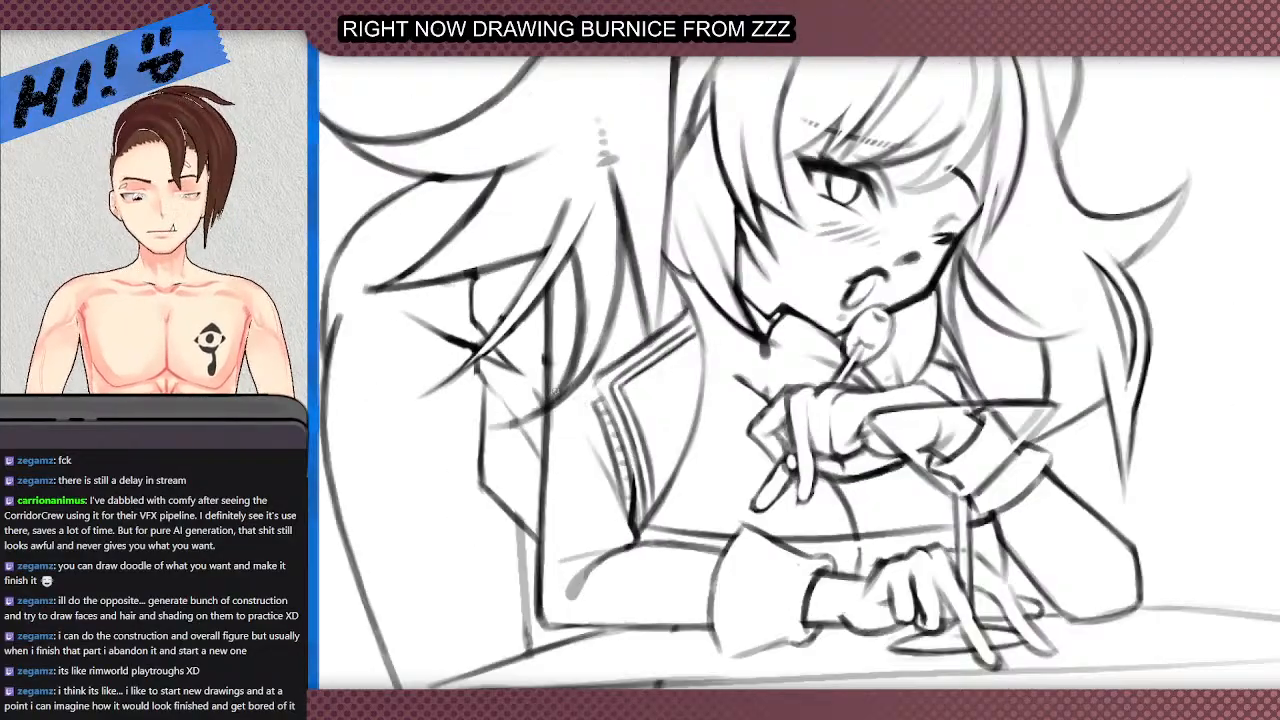
scroll(538, 387, up, 3)
scroll(538, 387, up, 2)
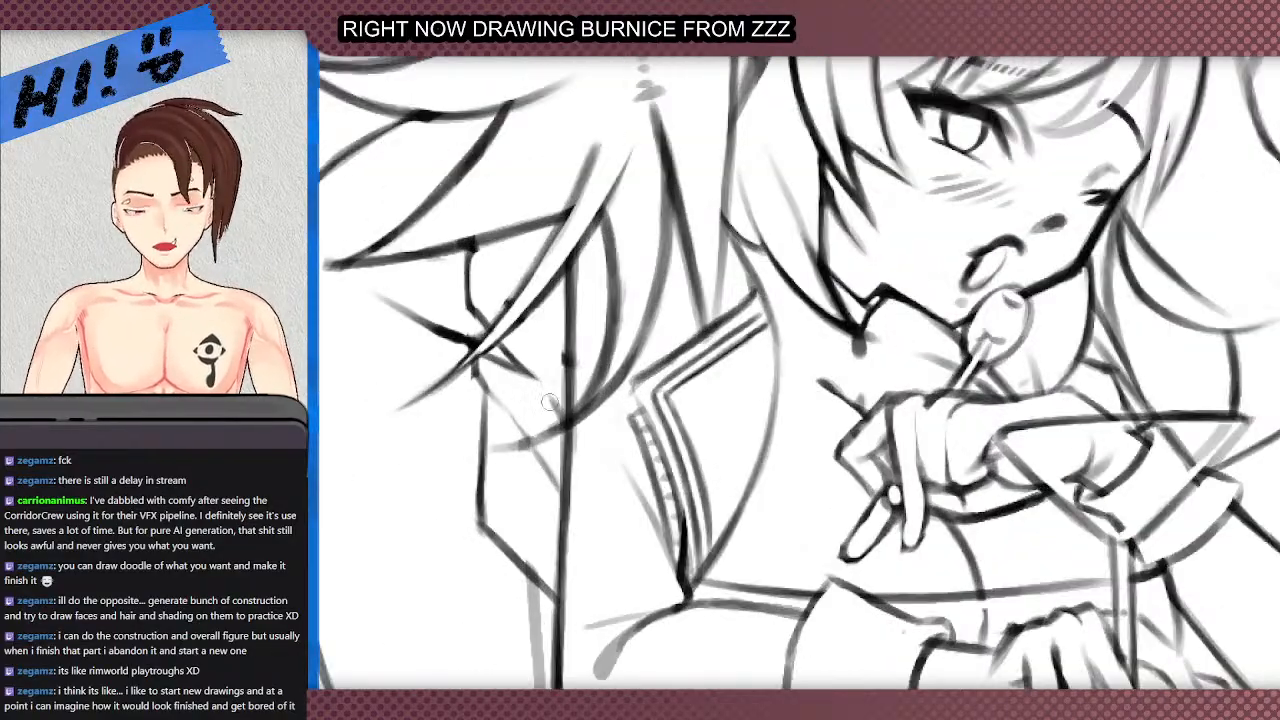
- Draw a column of five small rounded studs along the near sleeve's vertical outline, from the elbow up to the ponytail tips
scroll(533, 367, down, 2)
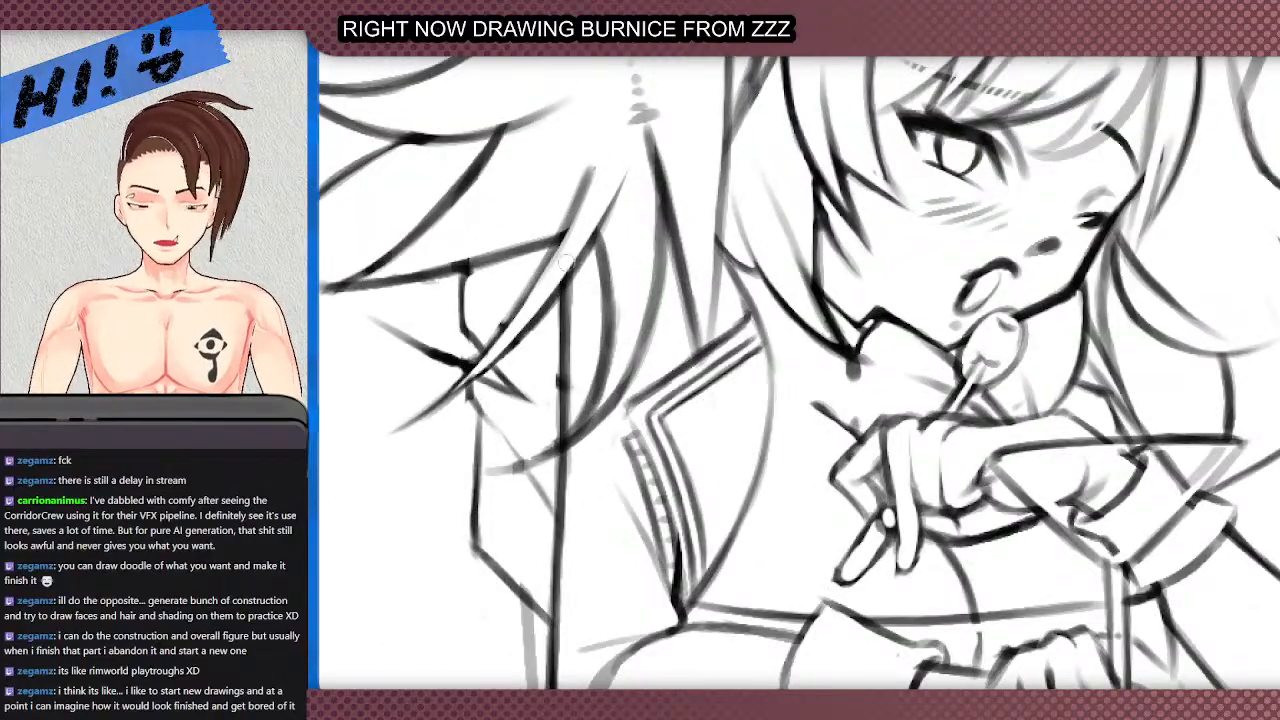
scroll(566, 307, down, 2)
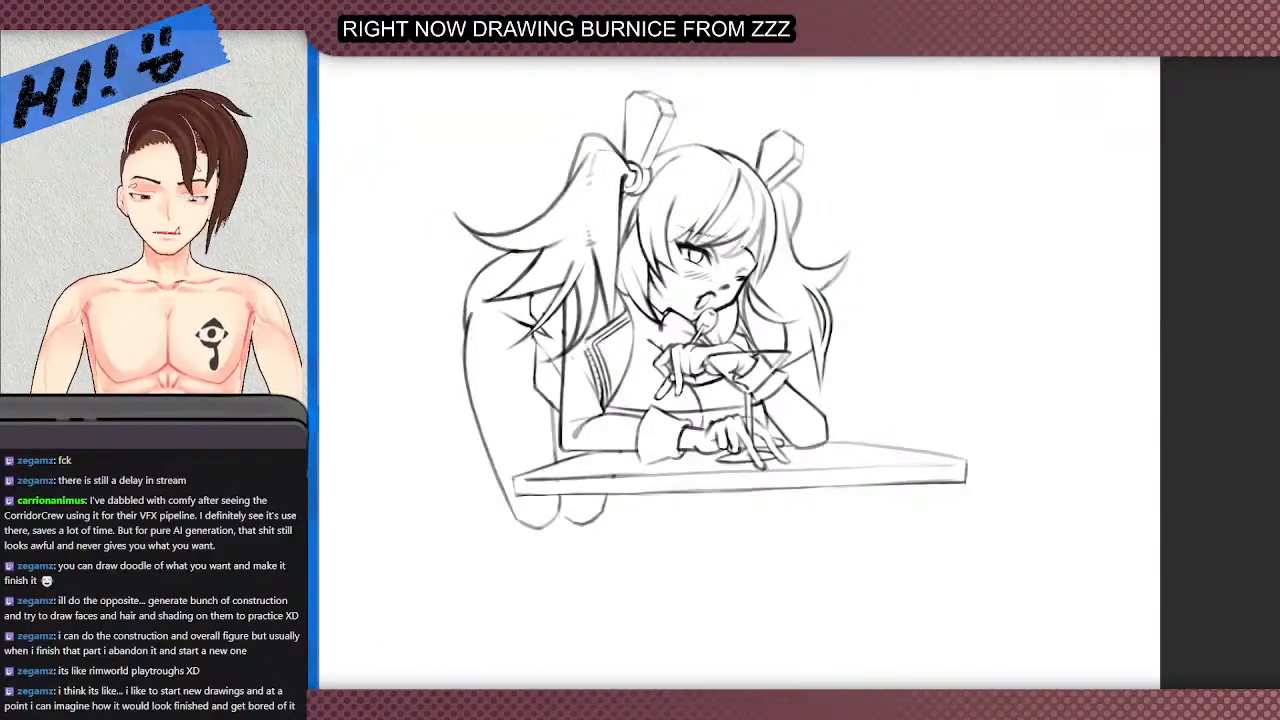
scroll(570, 344, up, 2)
scroll(560, 400, up, 3)
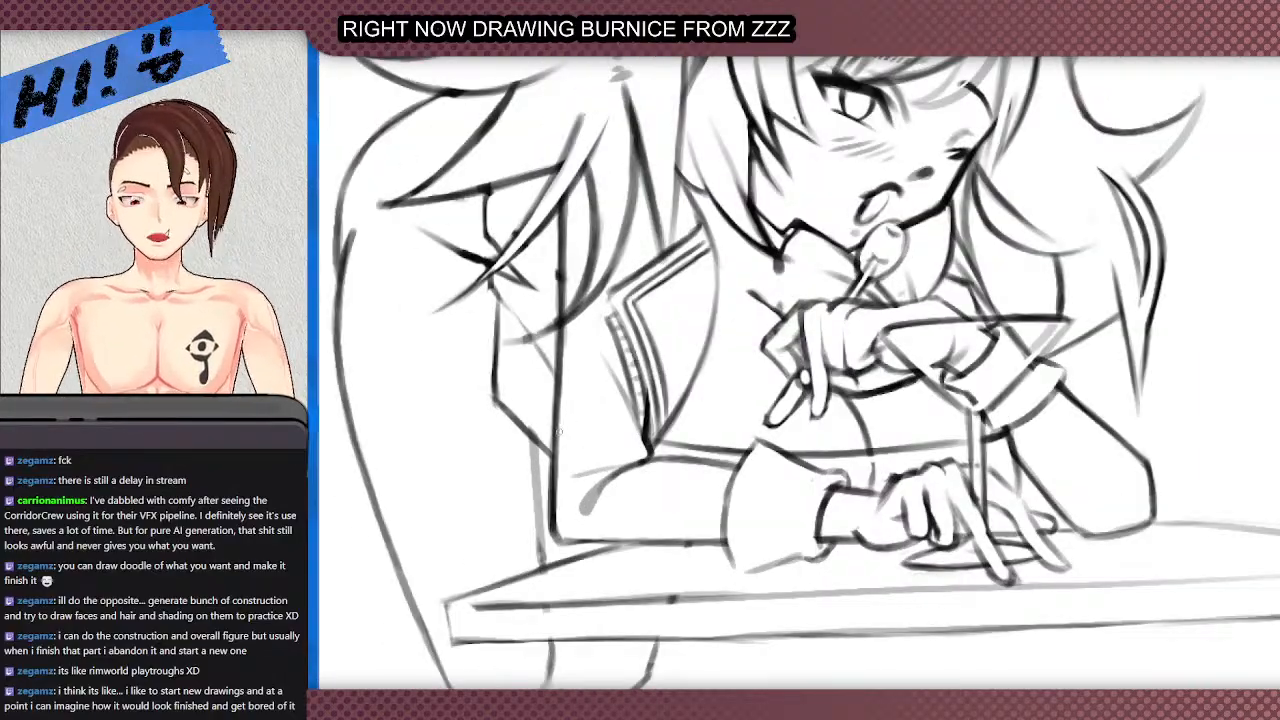
mouse_move(530, 423)
mouse_down()
mouse_move(563, 416)
mouse_move(550, 432)
mouse_up()
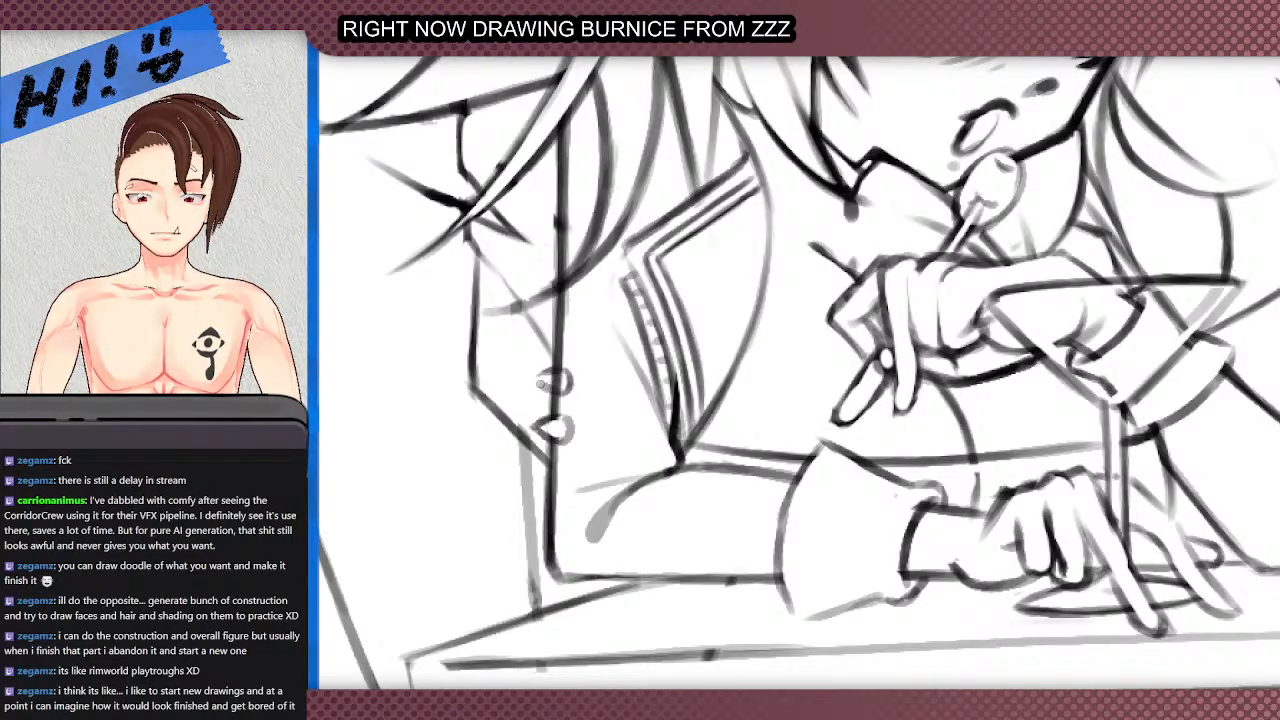
mouse_move(545, 378)
mouse_down()
mouse_move(564, 382)
mouse_move(556, 390)
mouse_up()
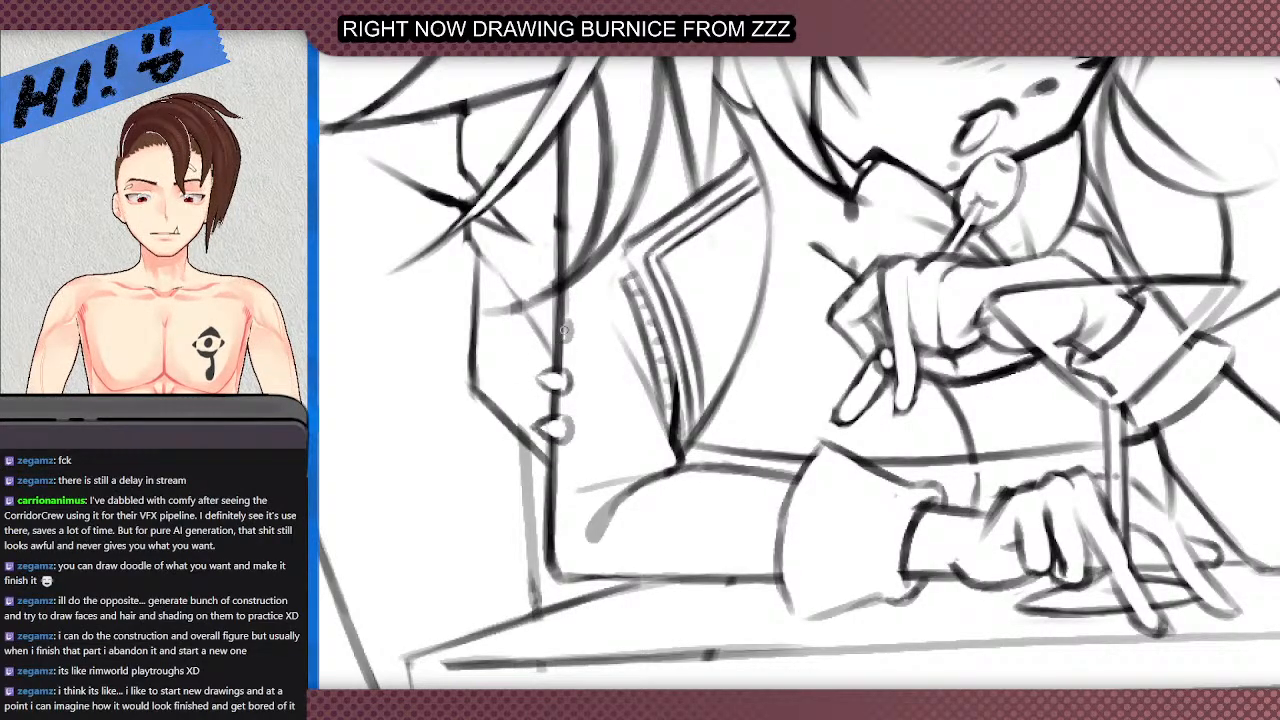
drag(546, 330, 556, 340)
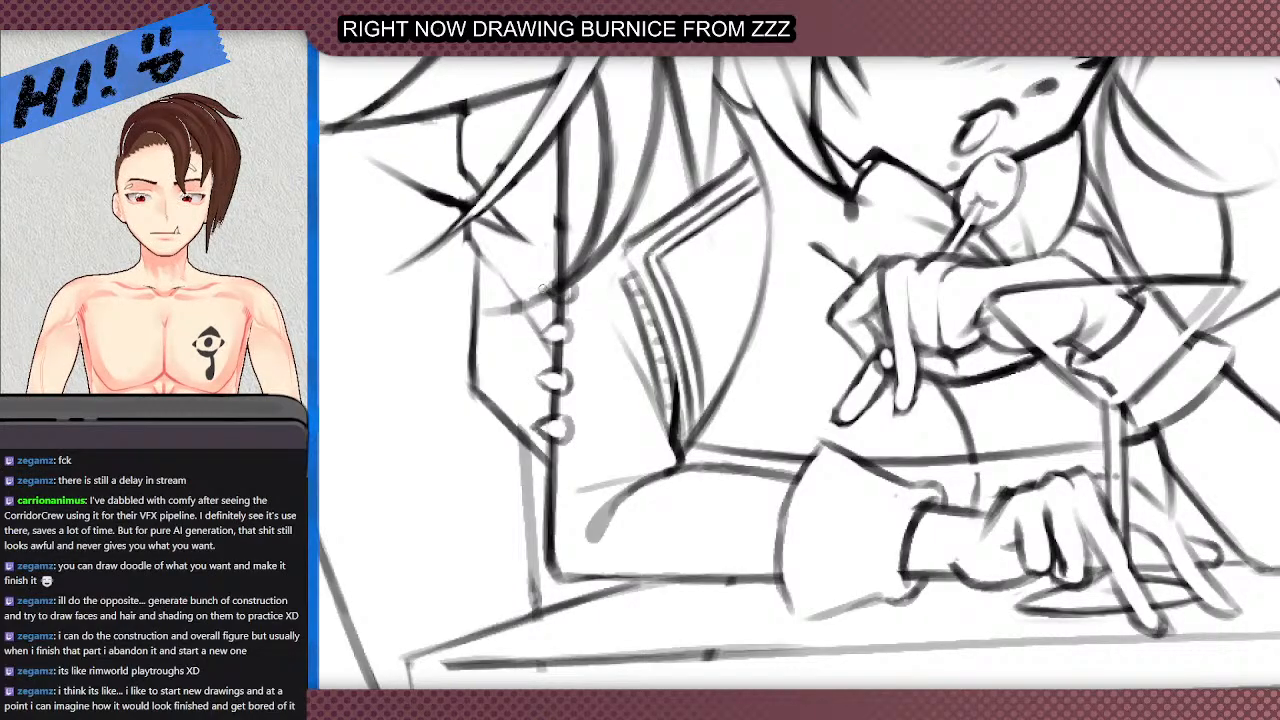
drag(556, 290, 568, 296)
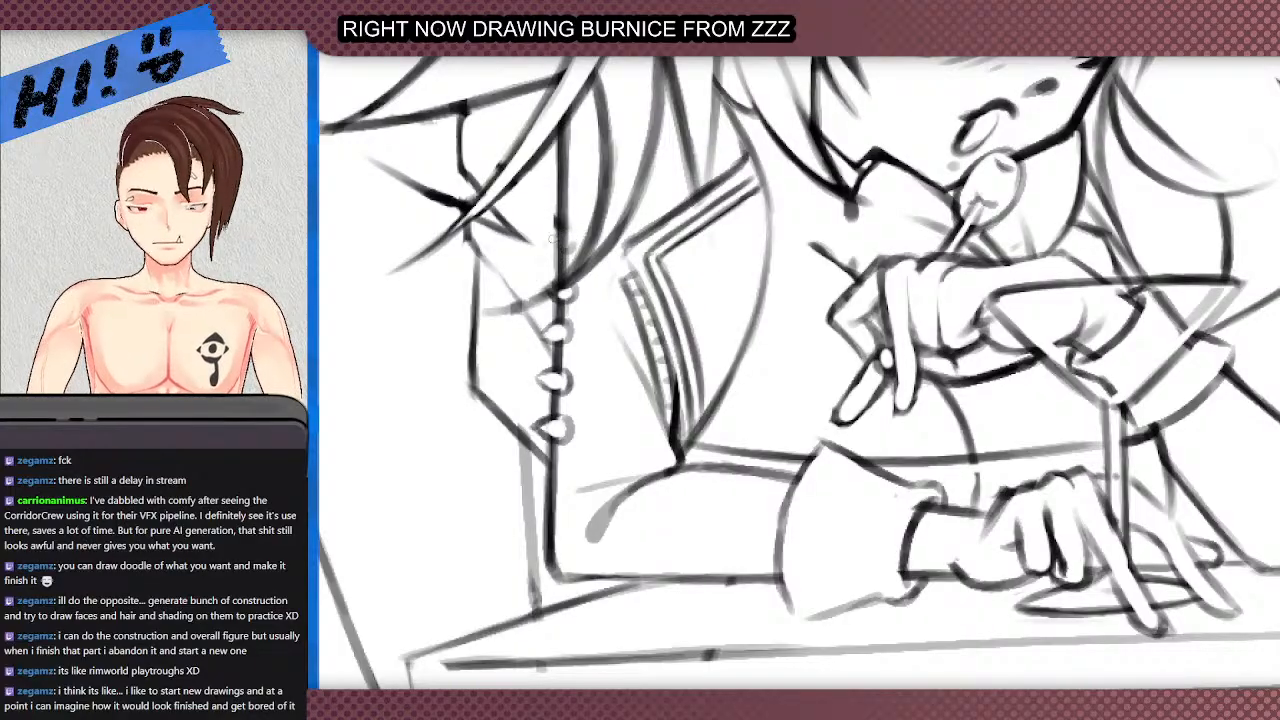
mouse_move(562, 226)
mouse_down()
mouse_move(545, 229)
mouse_move(566, 247)
mouse_move(542, 238)
mouse_up()
key(e)
scroll(548, 238, down, 3)
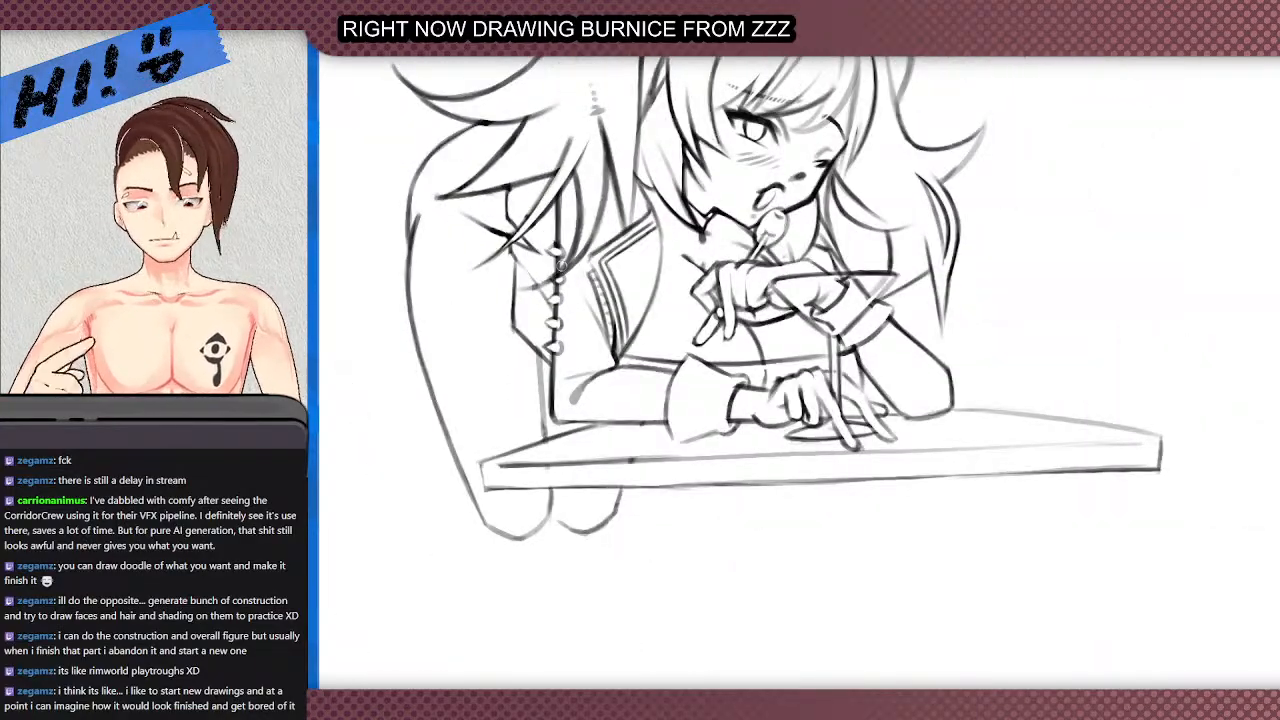
scroll(668, 165, down, 2)
- Draw a round badge with diagonal shine lines inside the upper corner of the near jacket lapel
scroll(668, 165, up, 5)
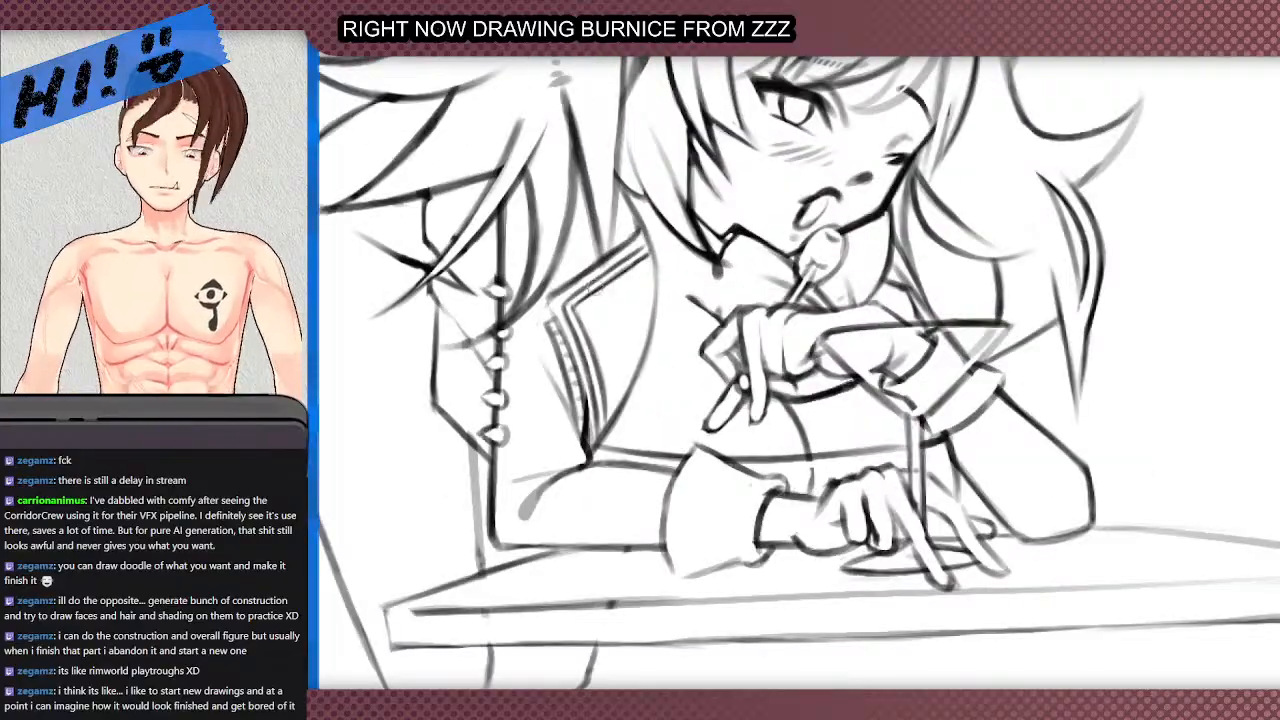
scroll(594, 302, up, 1)
mouse_move(594, 274)
mouse_down()
mouse_move(590, 320)
mouse_move(604, 276)
mouse_move(598, 310)
mouse_move(590, 290)
mouse_move(604, 290)
mouse_move(592, 286)
mouse_move(580, 309)
mouse_up()
key(e)
key(b)
drag(609, 277, 586, 318)
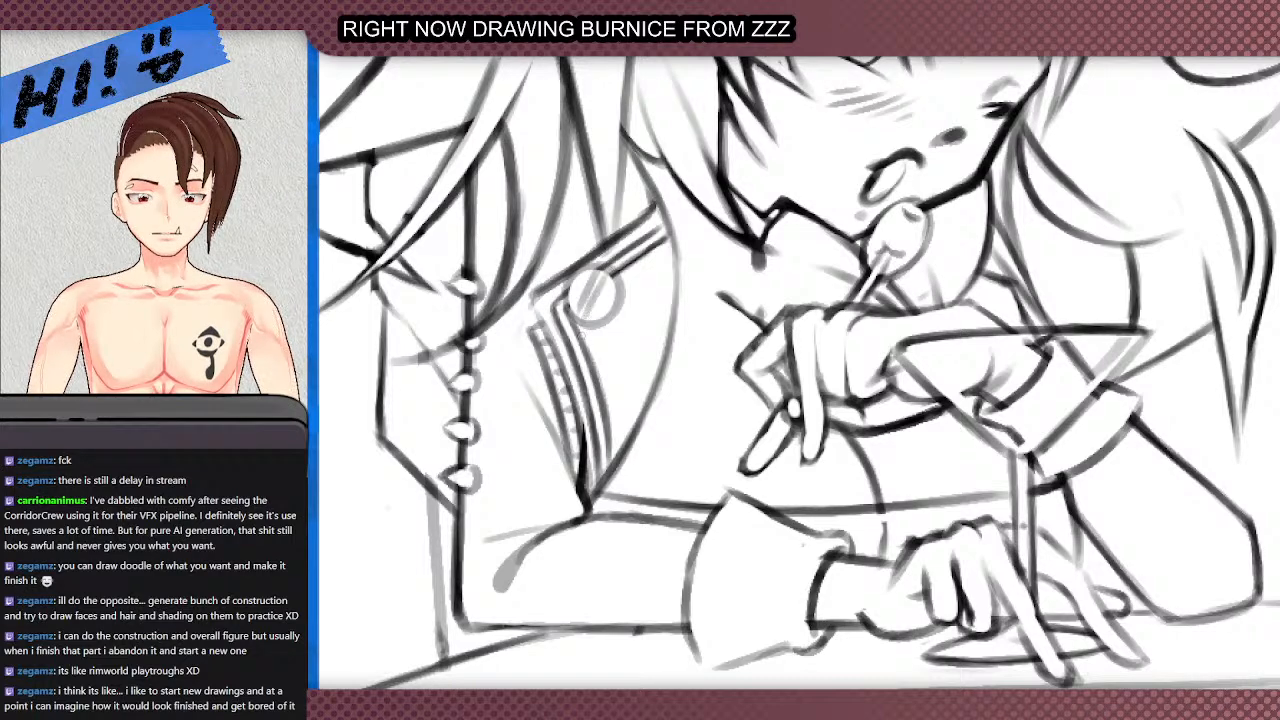
- Sketch three rows of small round studs across the near lapel, beside and below the round badge
mouse_move(640, 285)
mouse_down()
mouse_move(676, 290)
mouse_move(630, 322)
mouse_move(677, 322)
mouse_move(676, 337)
mouse_up()
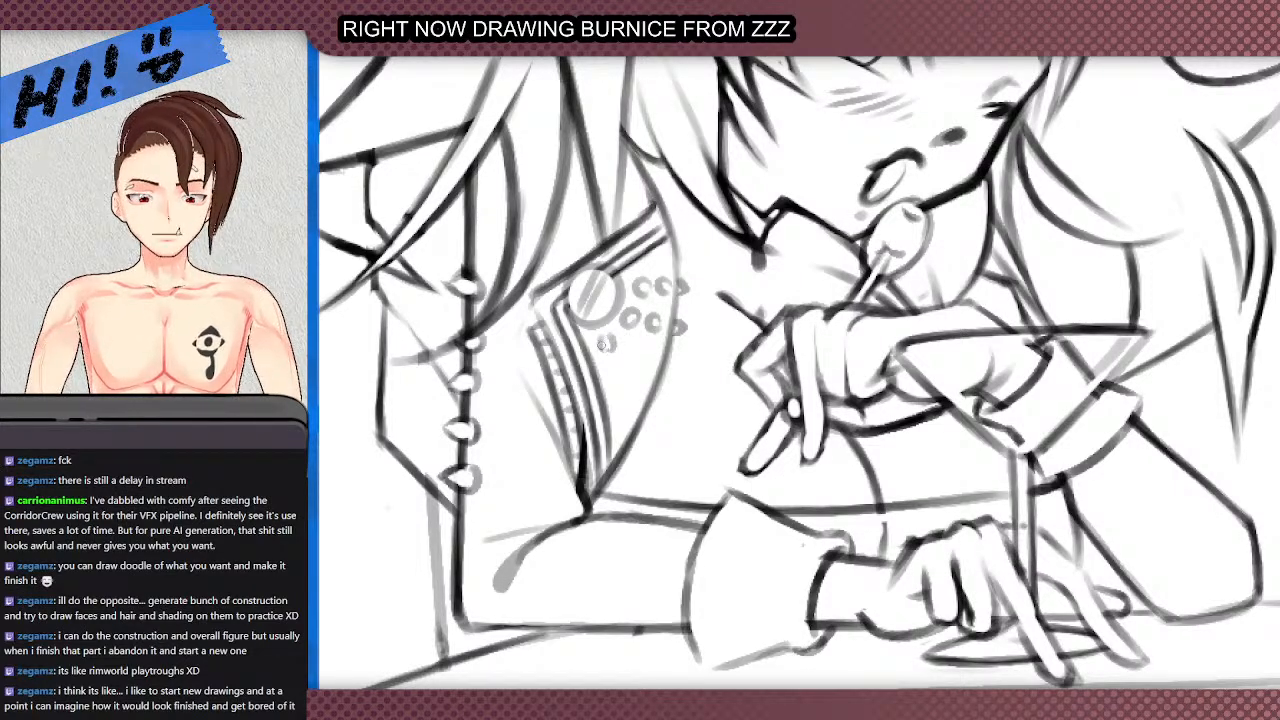
mouse_move(604, 343)
mouse_down()
mouse_move(638, 366)
mouse_move(662, 352)
mouse_move(663, 379)
mouse_move(635, 285)
mouse_move(667, 372)
mouse_up()
click(660, 367)
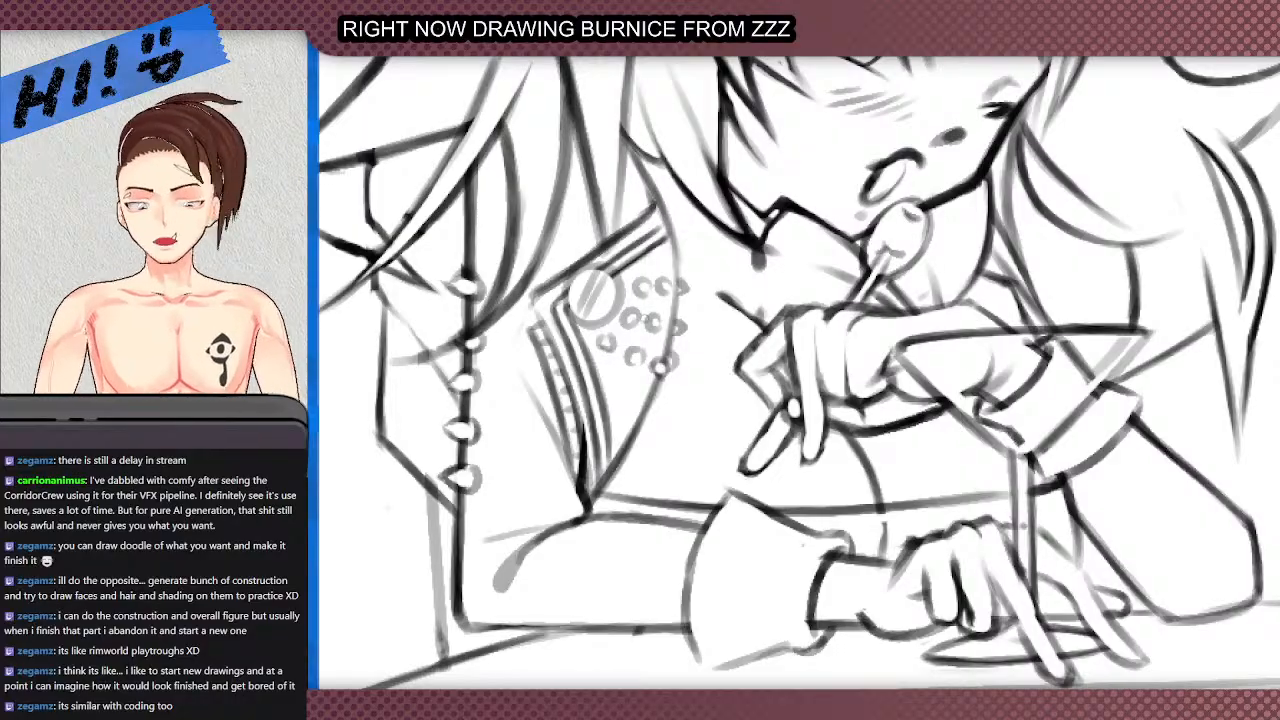
- Add a fourth row of small ring-shaped studs across the lapel, with the outermost one overhanging the lapel's edge
scroll(625, 396, up, 3)
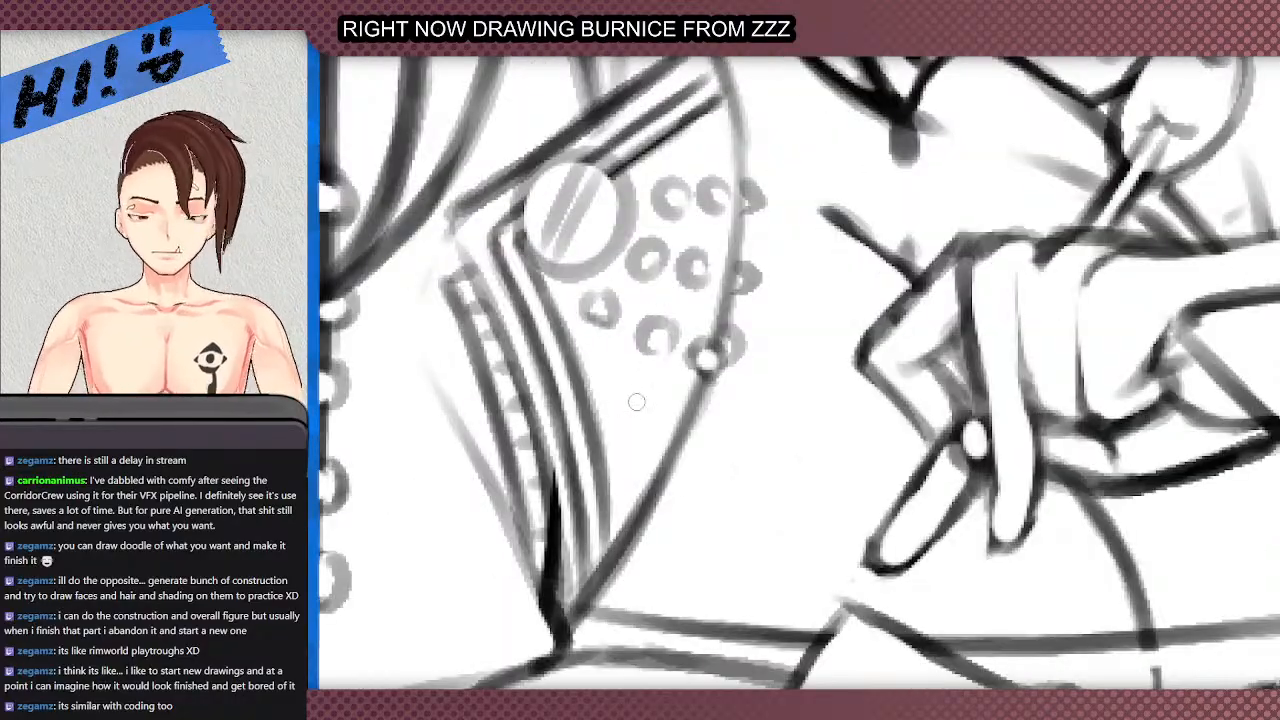
key(ctrl+z)
drag(696, 424, 688, 456)
key(ctrl+z)
mouse_move(660, 404)
mouse_down()
mouse_move(640, 428)
mouse_move(660, 422)
mouse_move(650, 408)
mouse_up()
key(e)
click(651, 410)
key(b)
mouse_move(600, 362)
mouse_down()
mouse_move(597, 382)
mouse_move(613, 382)
mouse_move(592, 362)
mouse_up()
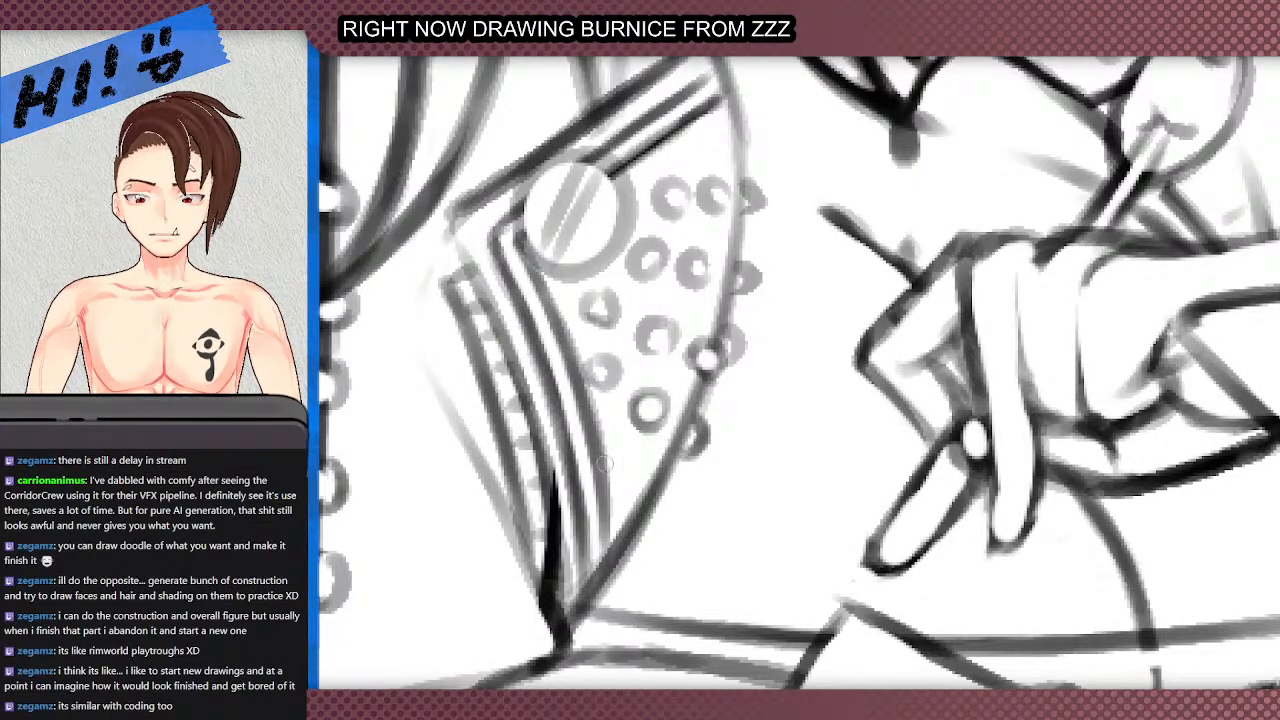
- Add a short last row of two studs where the lapel narrows toward its lower tip
mouse_move(624, 450)
mouse_down()
mouse_move(630, 487)
mouse_move(626, 460)
mouse_up()
key(ctrl+z)
key(ctrl+z)
drag(668, 485, 661, 507)
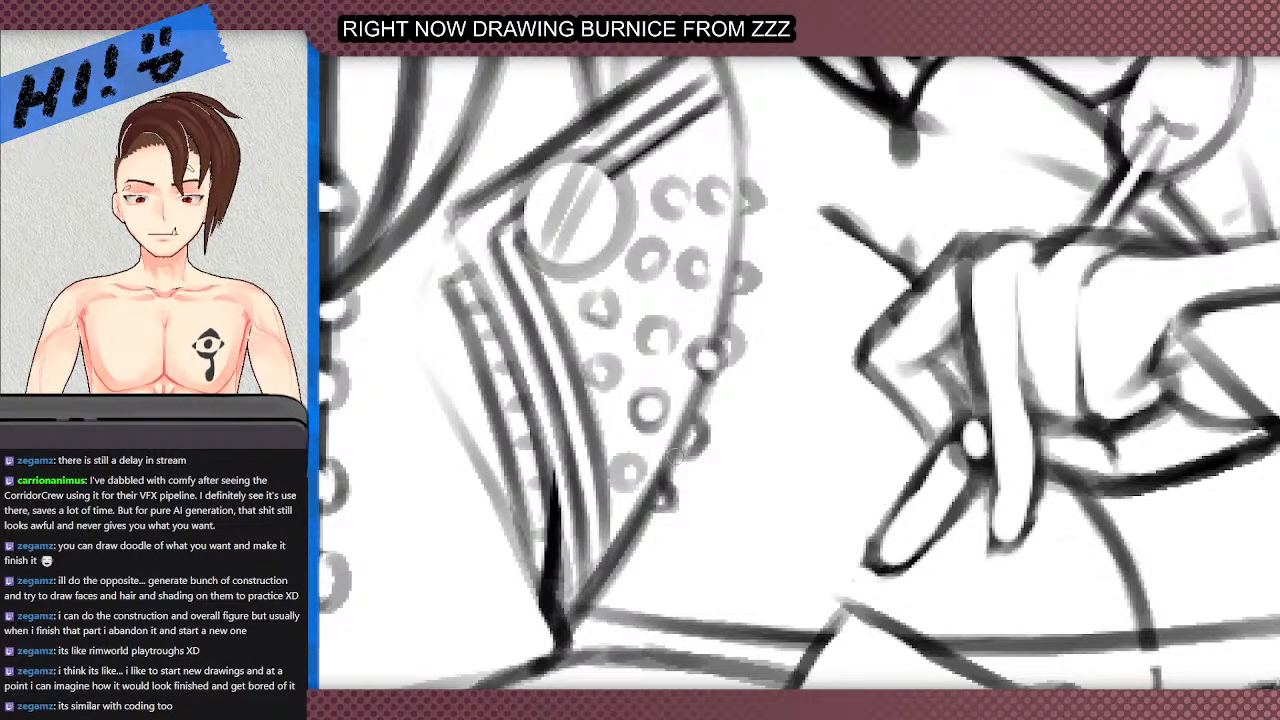
- Darken the outlines of the studs protruding past the lower half of the lapel's outer edge
drag(688, 452, 707, 427)
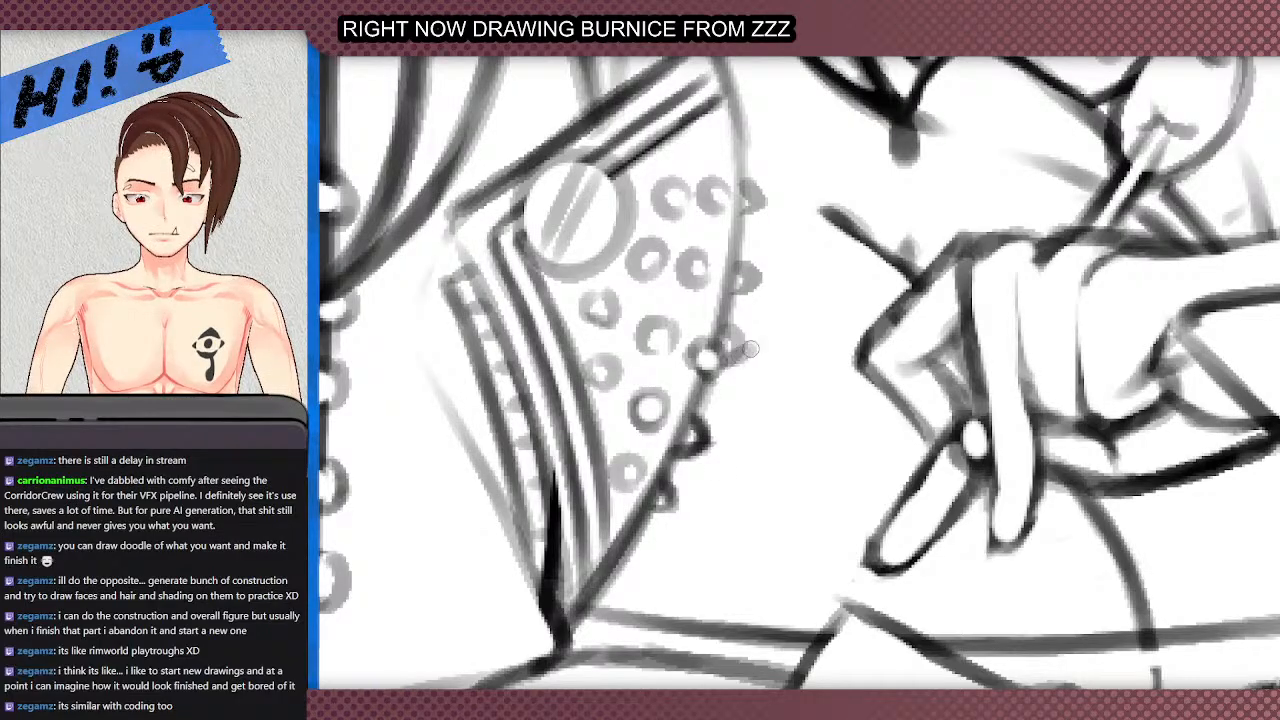
drag(741, 346, 728, 330)
scroll(625, 332, down, 5)
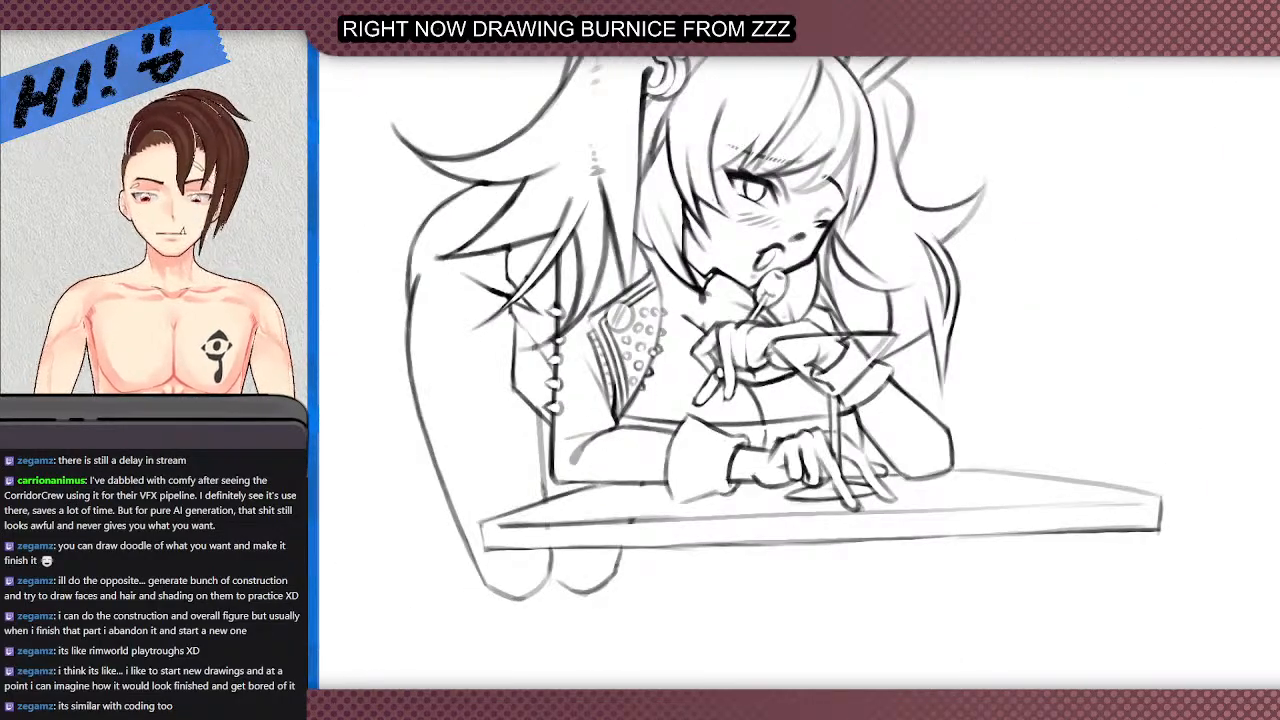
scroll(672, 230, down, 2)
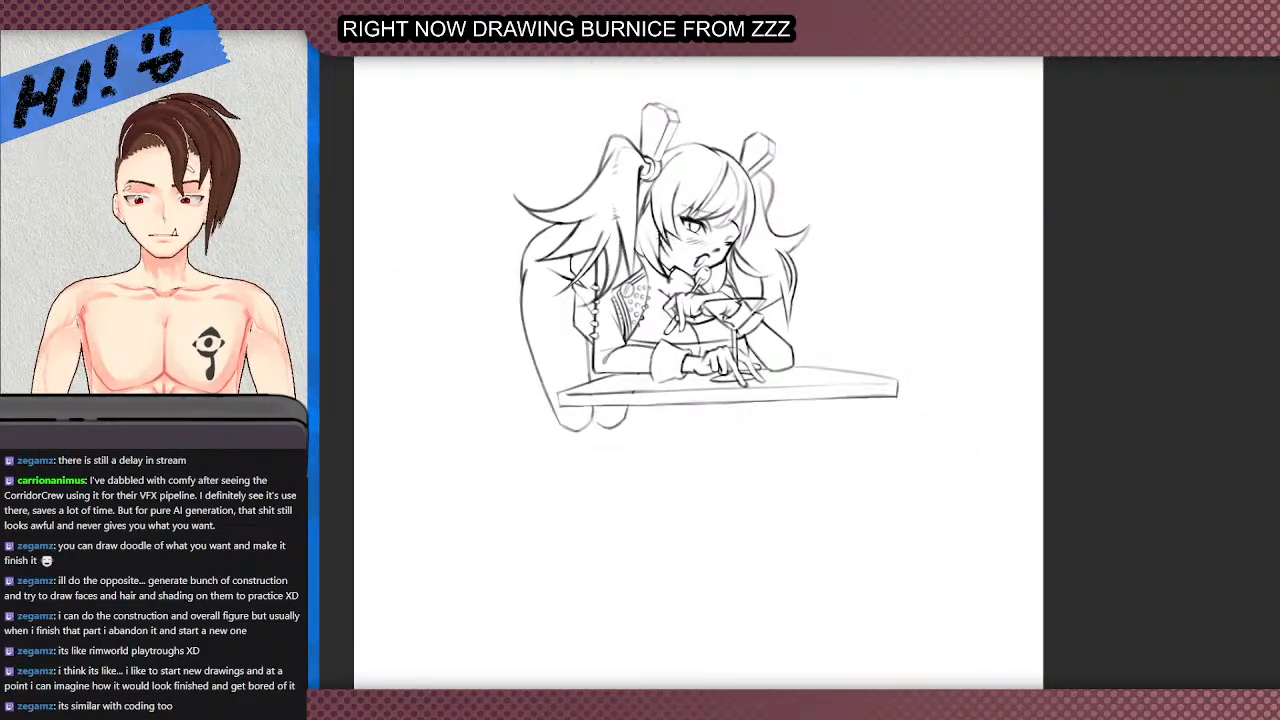
scroll(606, 265, up, 8)
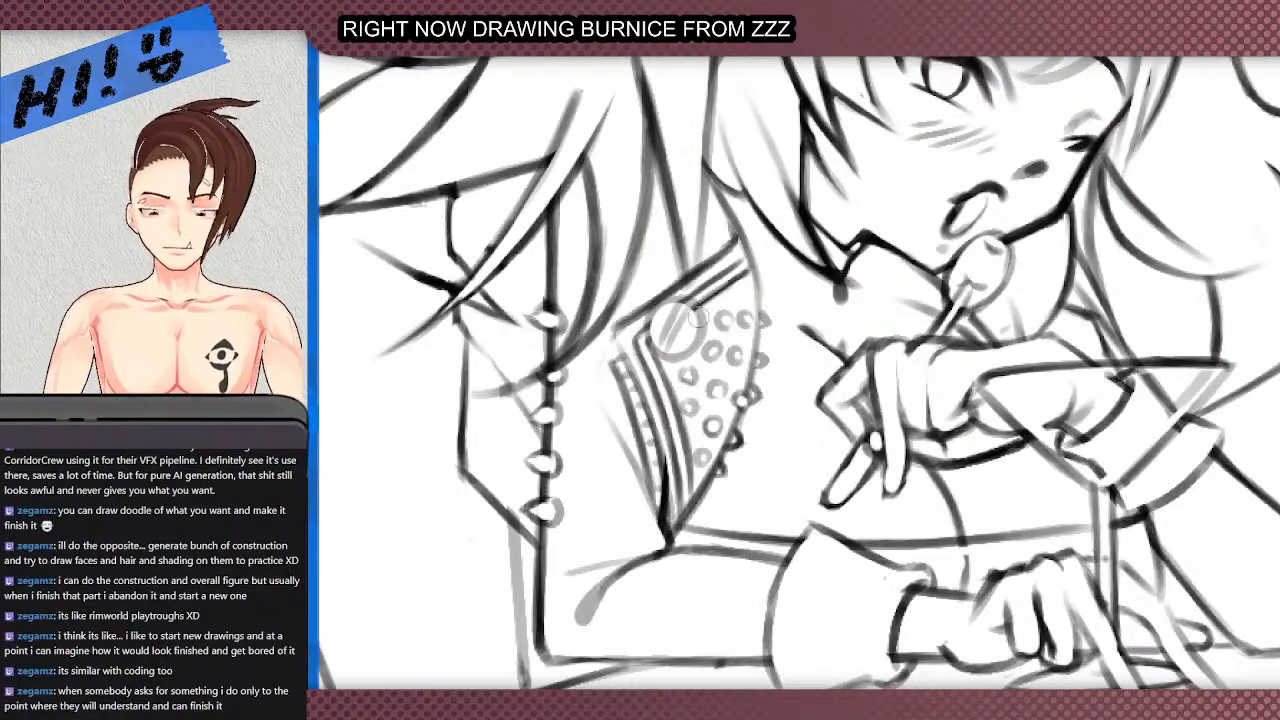
- Straighten and darken the vertical back edge of the jacket below the hair, beside the row of studs
scroll(660, 345, down, 6)
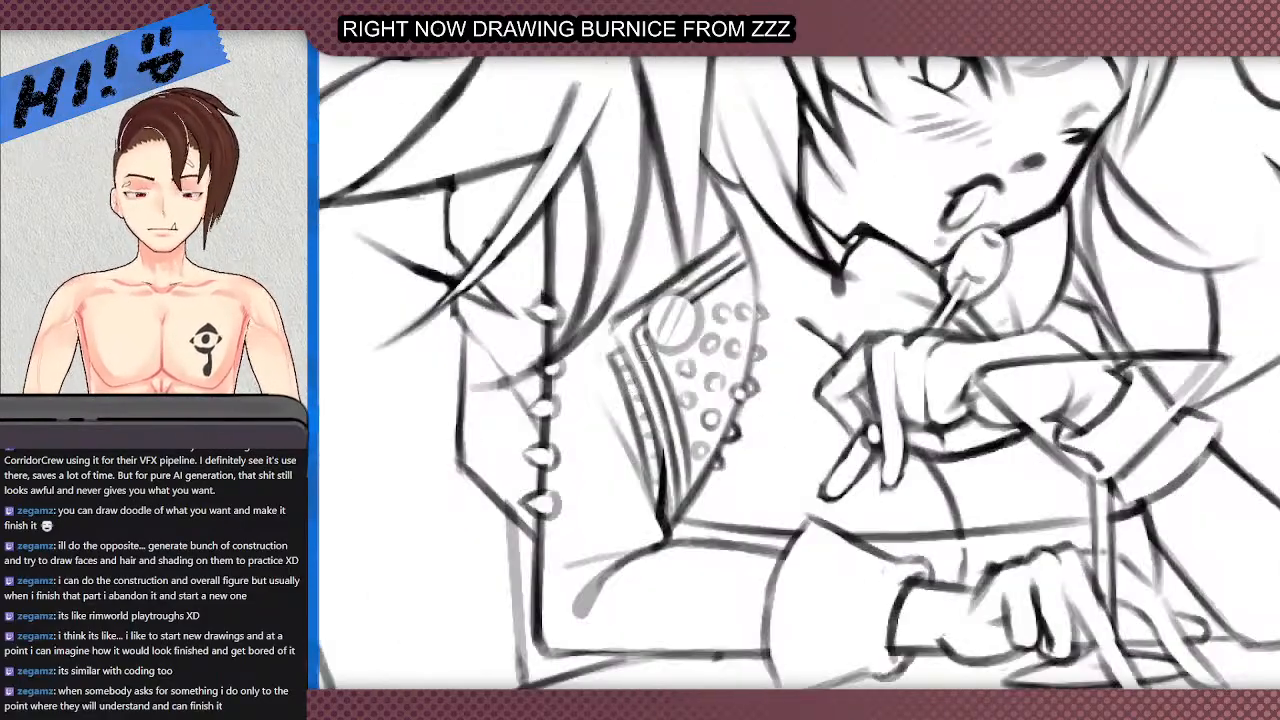
scroll(608, 395, down, 2)
scroll(608, 275, down, 1)
scroll(578, 328, up, 1)
scroll(602, 332, down, 2)
scroll(598, 330, up, 2)
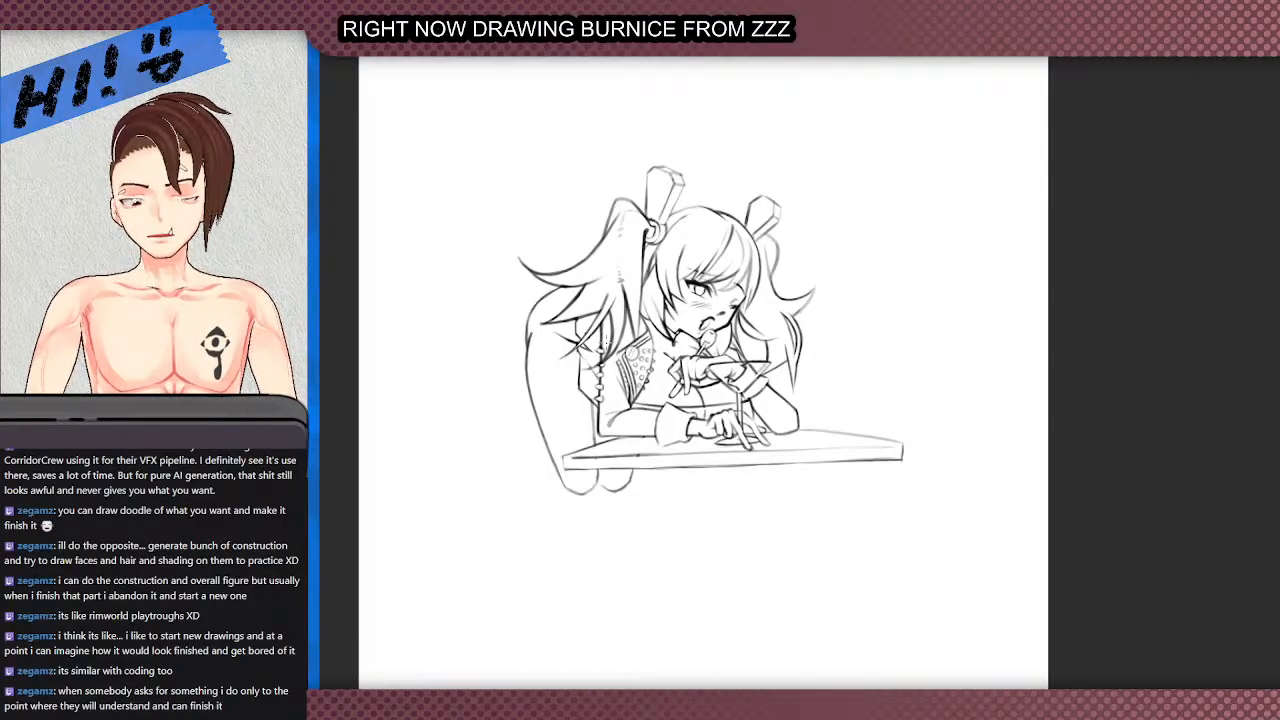
scroll(592, 336, up, 1)
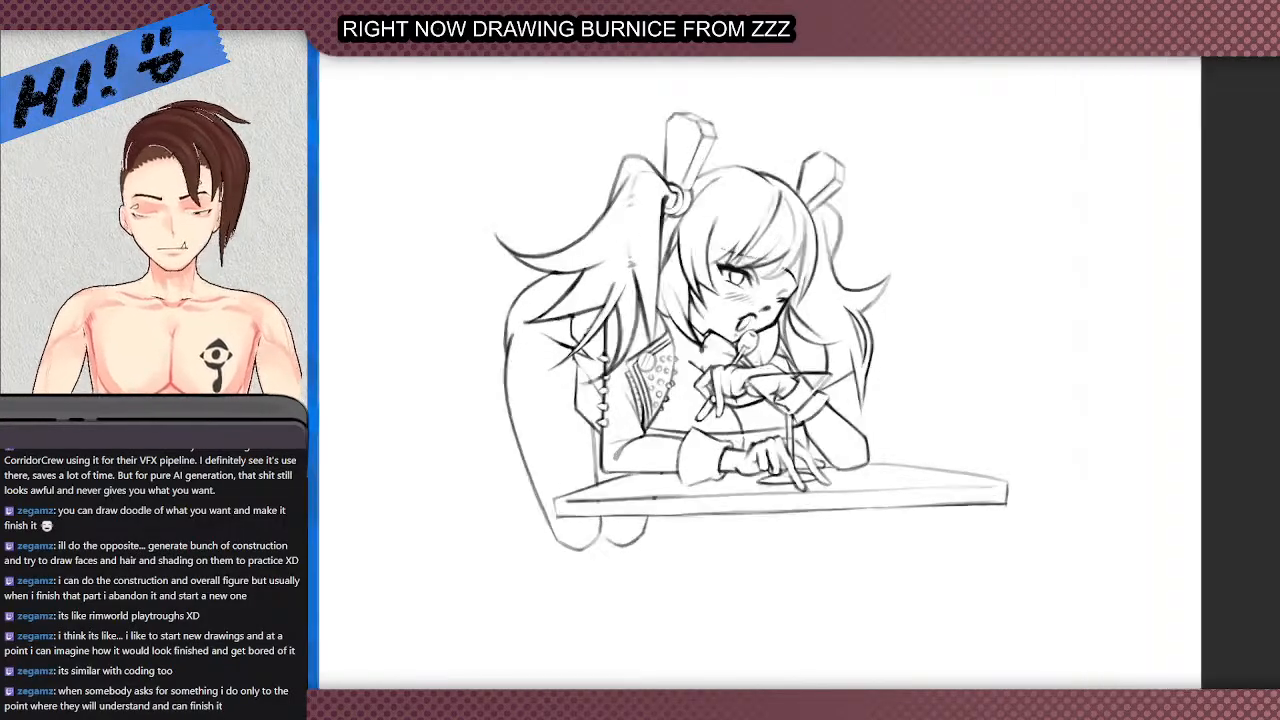
scroll(580, 370, up, 3)
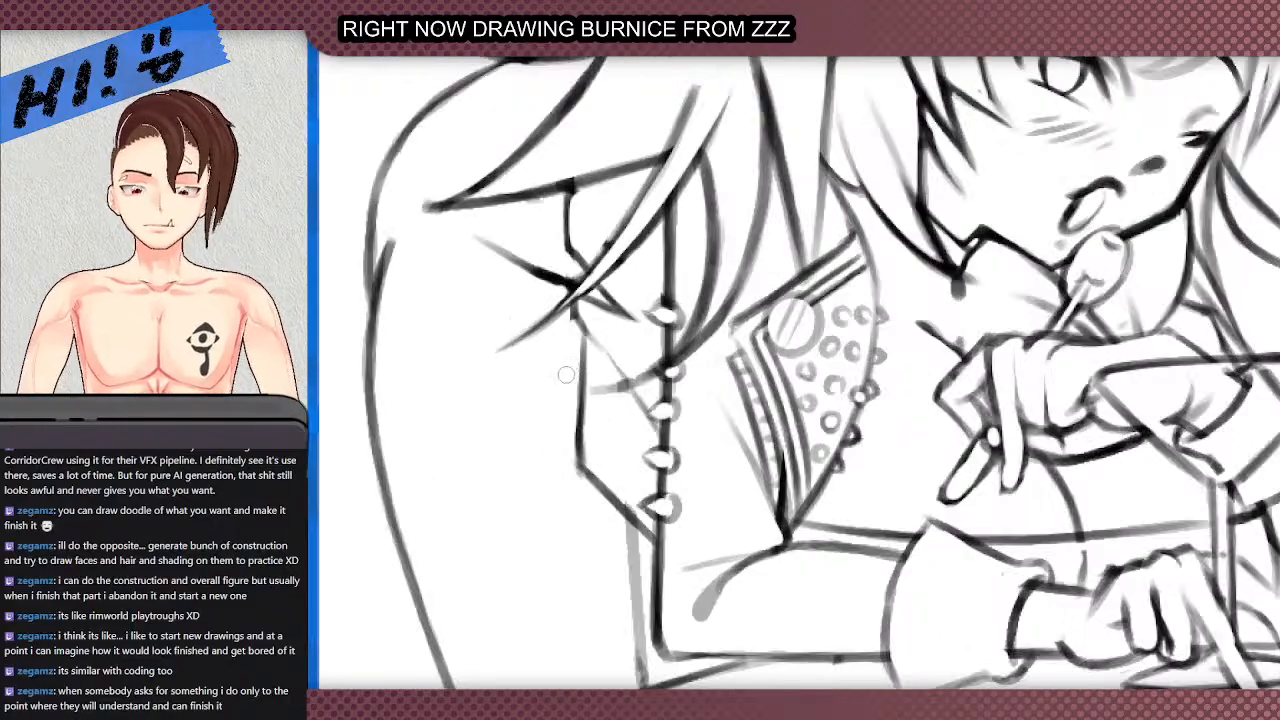
mouse_move(586, 472)
mouse_down()
mouse_move(585, 354)
mouse_move(627, 381)
mouse_up()
mouse_move(582, 324)
mouse_down()
mouse_move(647, 388)
mouse_move(625, 366)
mouse_move(641, 379)
mouse_up()
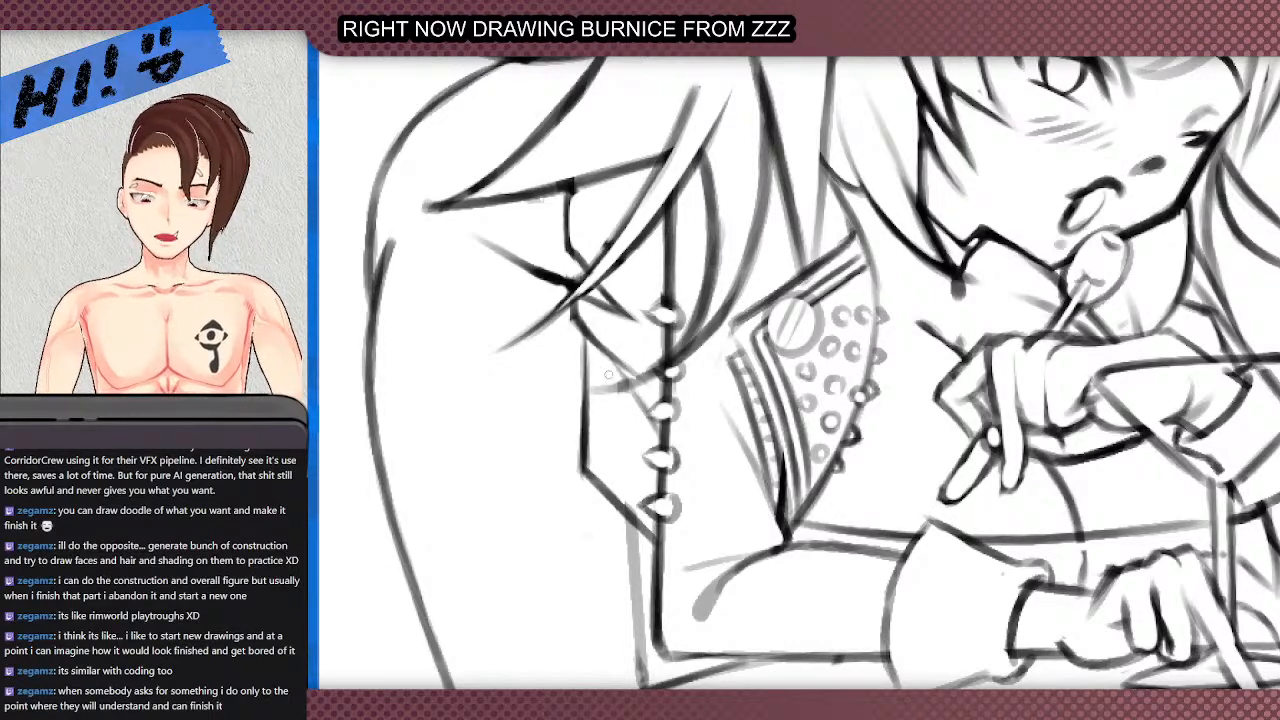
- Draw a second curved line parallel to the wide edge of the sleeve cuff resting on the table
scroll(576, 352, down, 5)
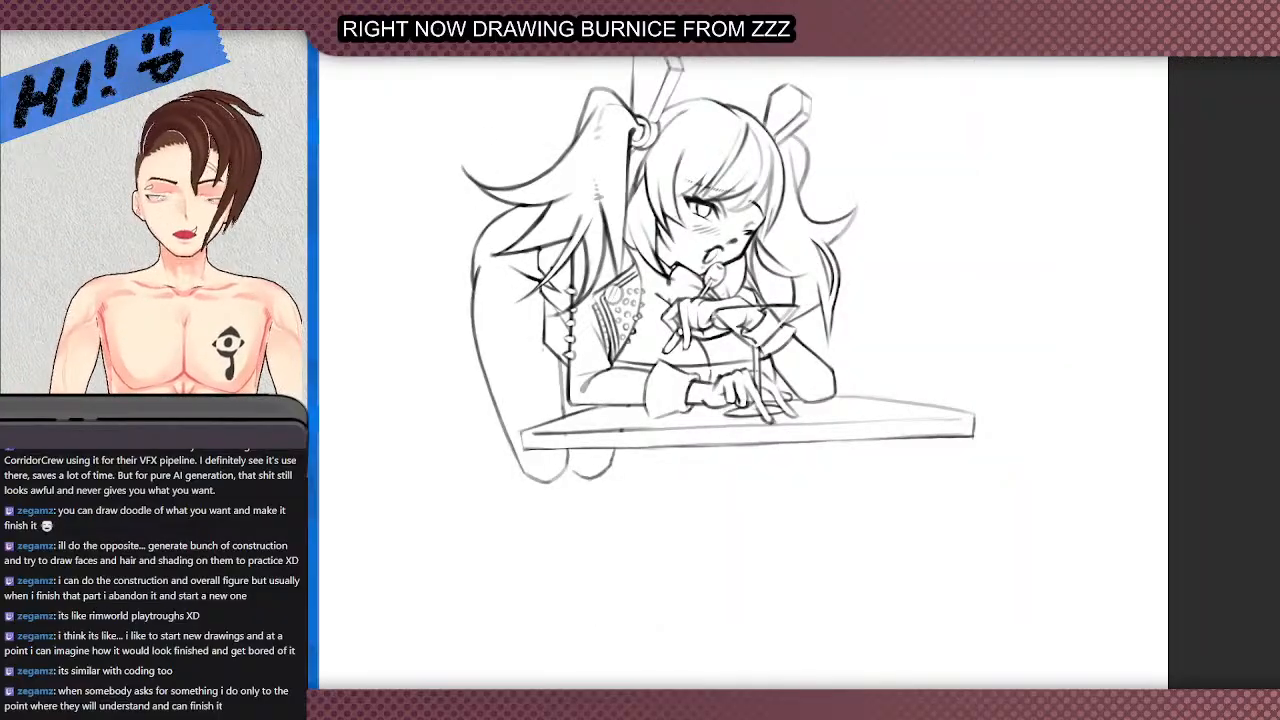
scroll(576, 352, down, 2)
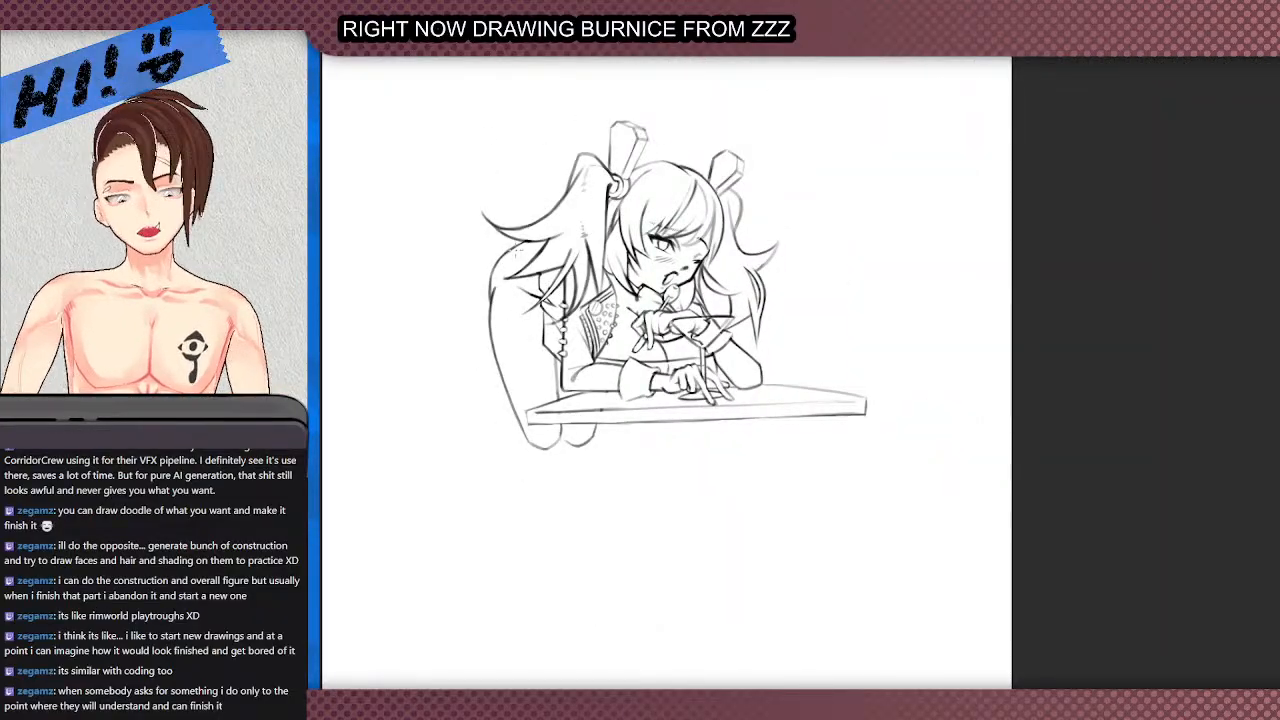
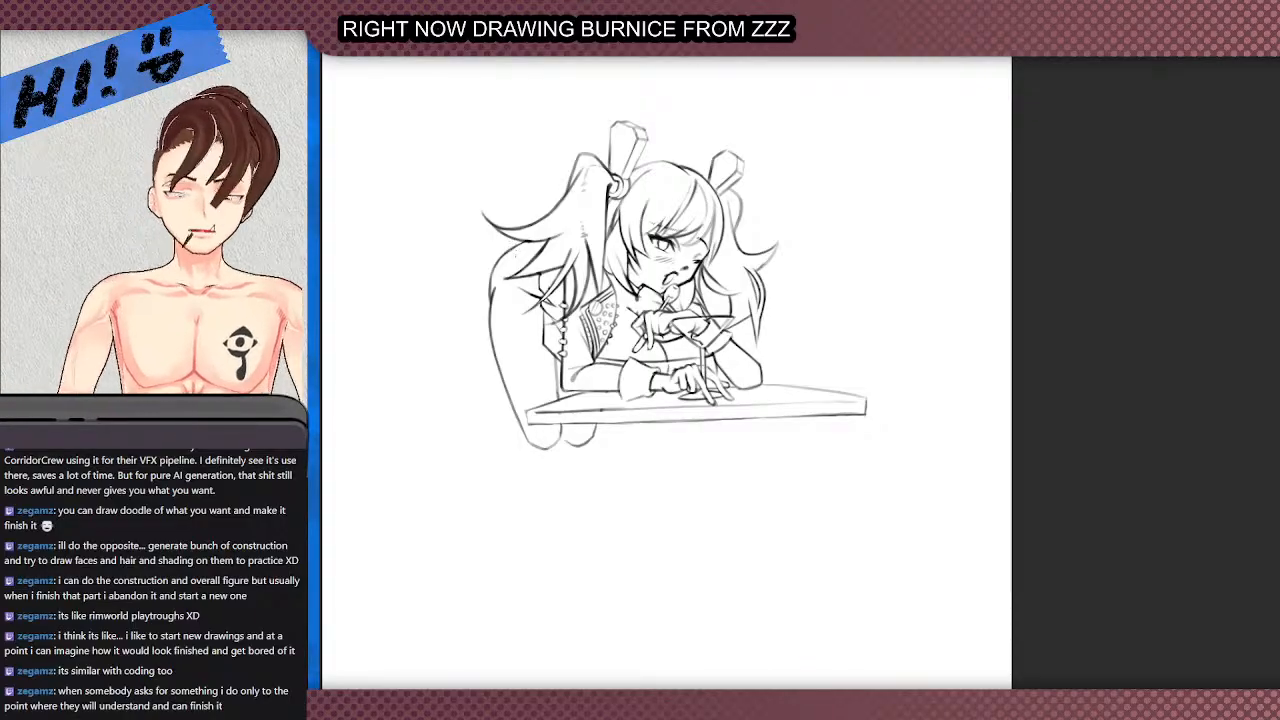
scroll(637, 328, up, 4)
mouse_move(620, 424)
mouse_down()
mouse_move(601, 510)
mouse_move(594, 482)
mouse_move(604, 490)
mouse_move(612, 441)
mouse_move(603, 479)
mouse_up()
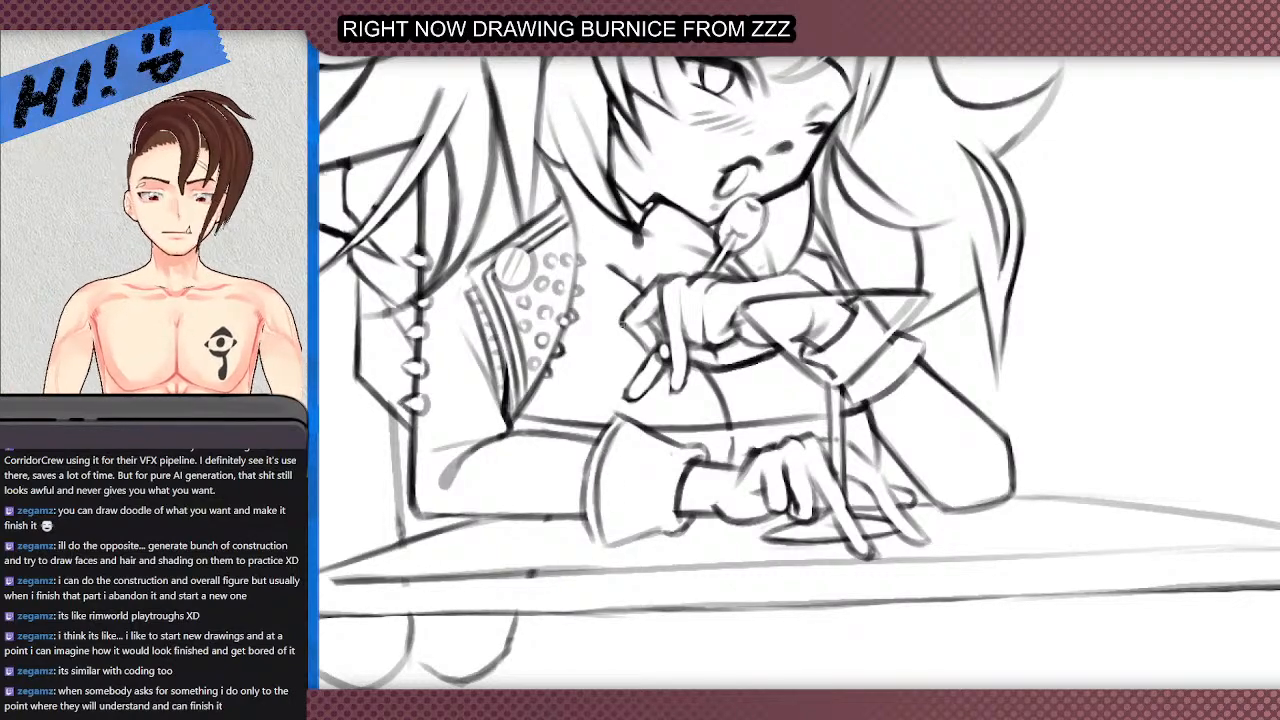
- Draw a second line parallel to the short jacket edge under the hair, redoing the first stroke, and darken the edge between the locks above
scroll(615, 322, down, 4)
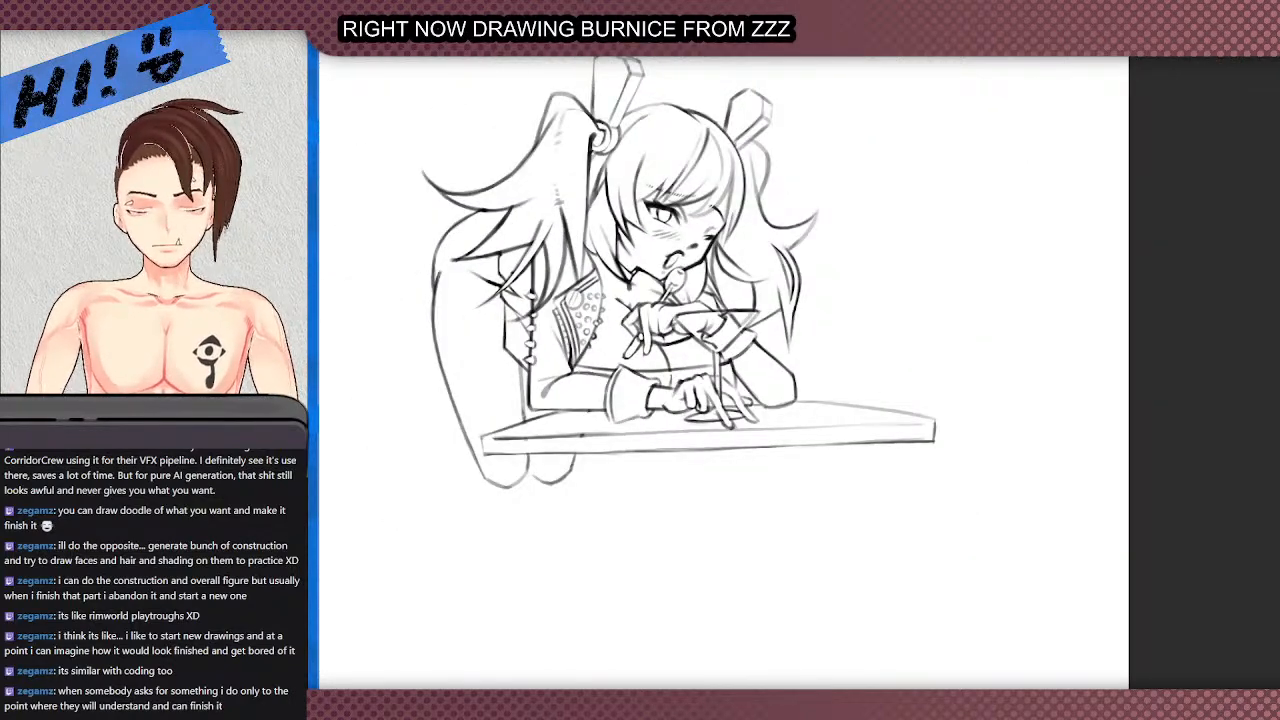
scroll(607, 305, down, 1)
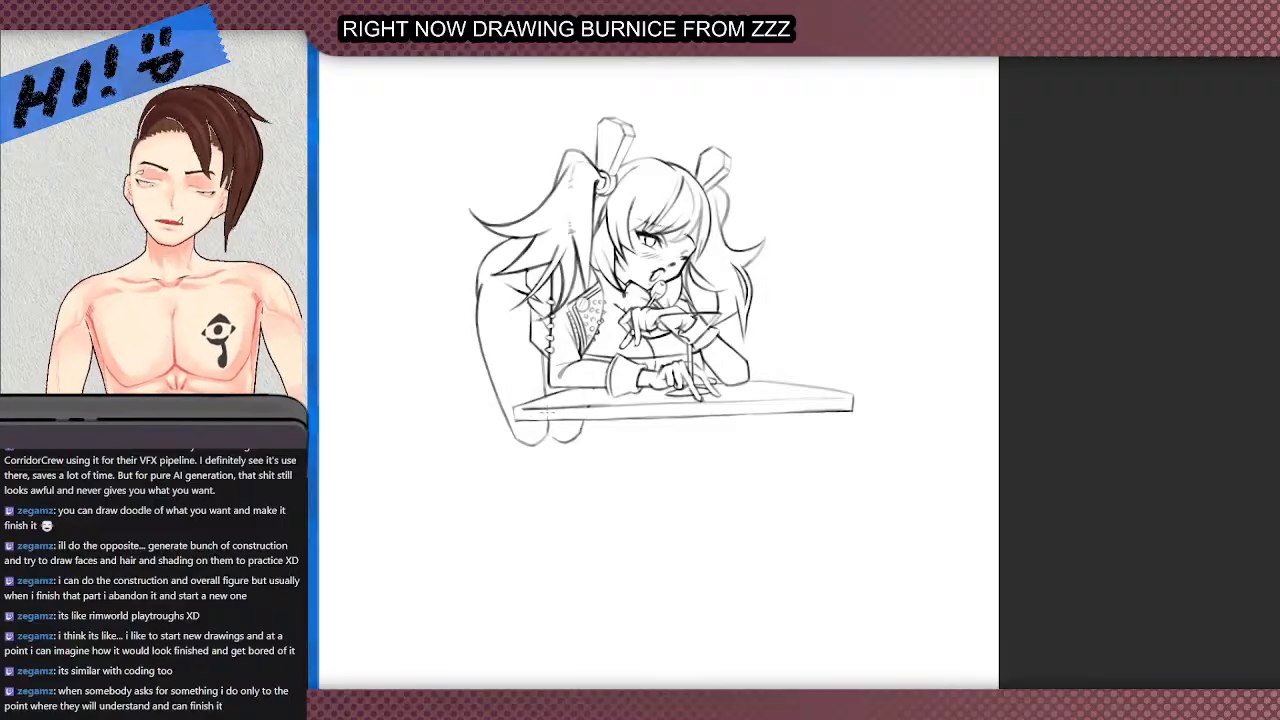
scroll(470, 367, up, 4)
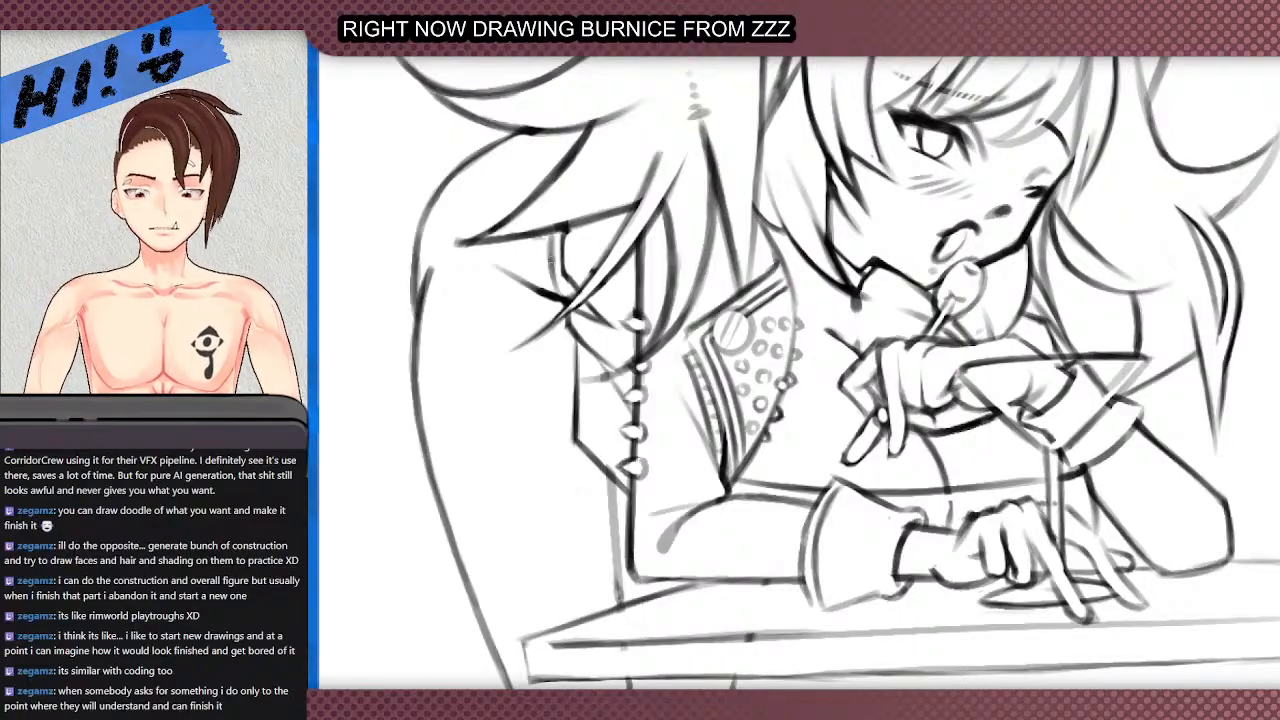
mouse_move(539, 292)
mouse_down()
mouse_move(535, 228)
mouse_move(536, 288)
mouse_up()
key(ctrl+z)
mouse_move(531, 236)
mouse_down()
mouse_move(540, 285)
mouse_move(535, 241)
mouse_up()
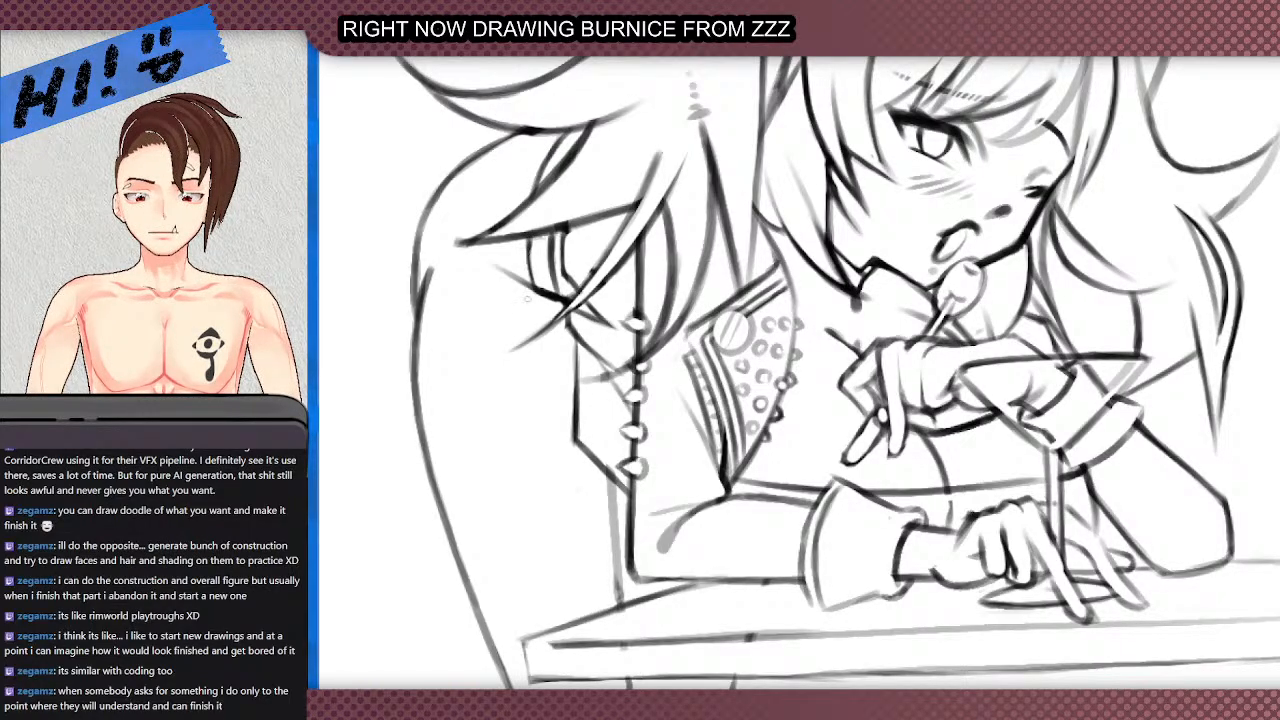
- Draw a small star outline beside the lower back corner of the jacket
scroll(576, 267, down, 2)
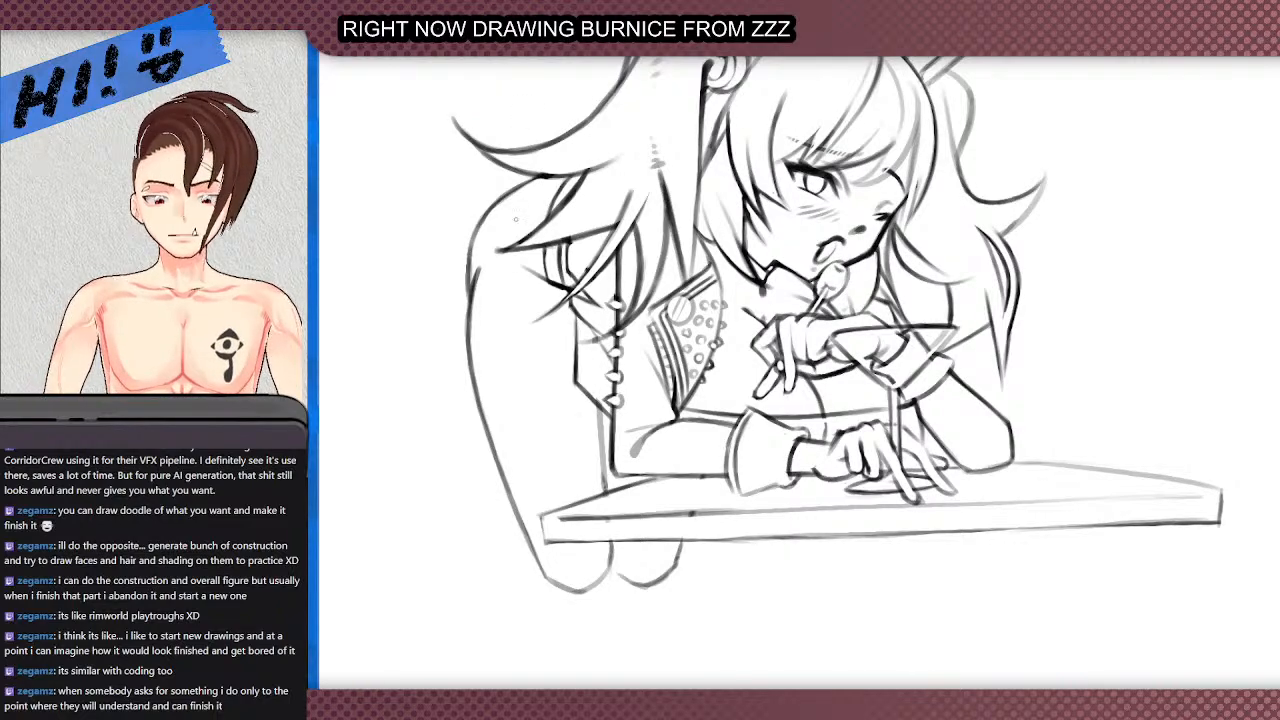
scroll(513, 214, up, 2)
scroll(618, 165, down, 2)
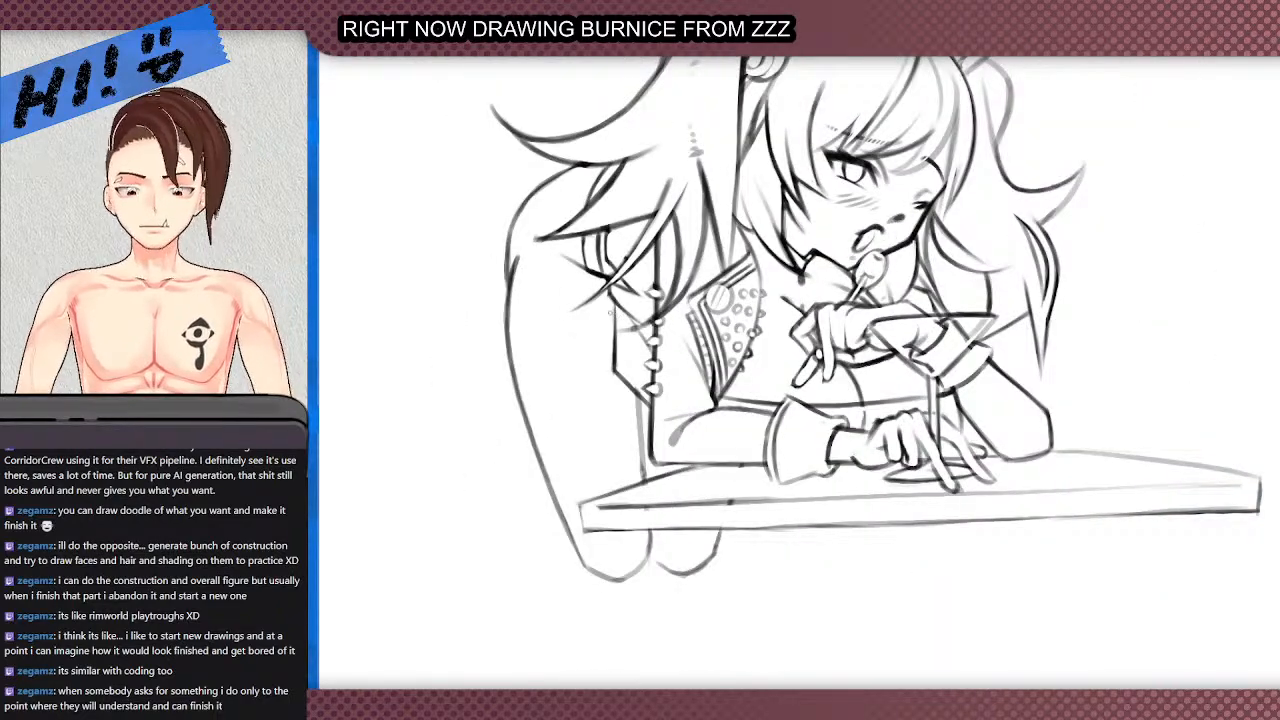
scroll(608, 310, up, 2)
scroll(618, 389, up, 2)
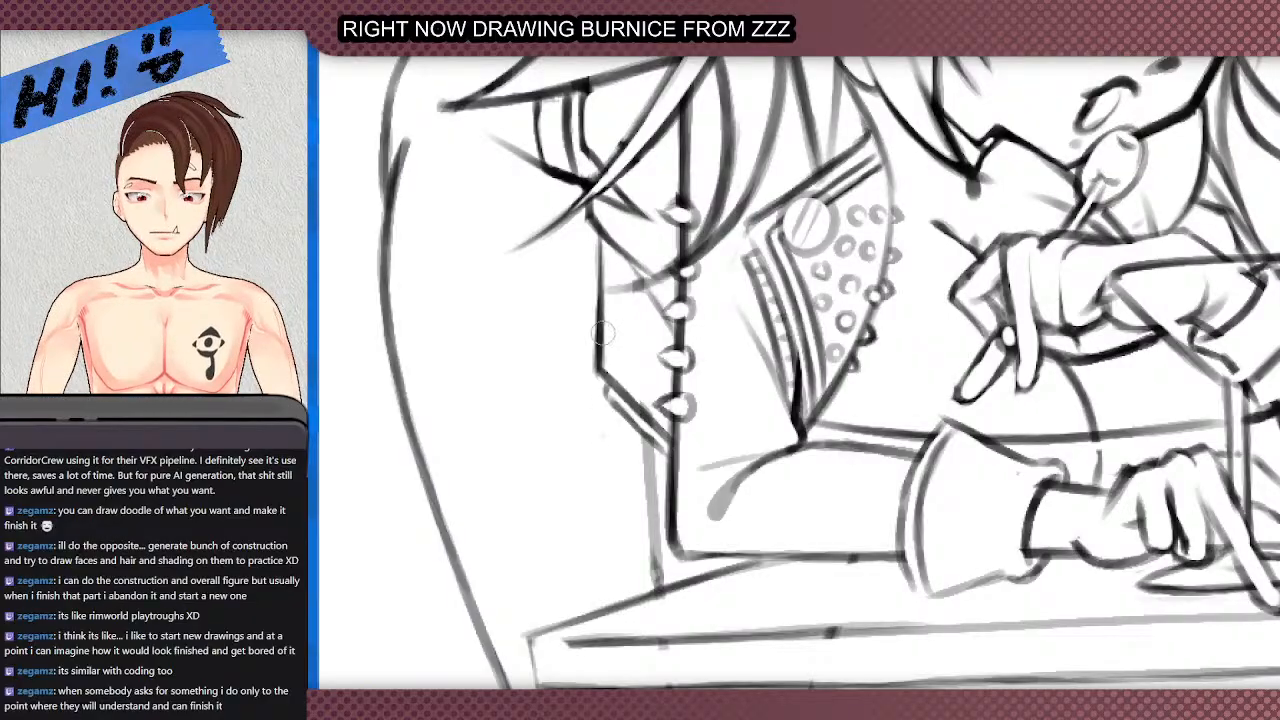
mouse_move(608, 408)
mouse_down()
mouse_move(606, 420)
mouse_move(572, 405)
mouse_move(573, 457)
mouse_move(613, 462)
mouse_move(632, 440)
mouse_move(613, 395)
mouse_up()
- Add small round studs along the jacket edges visible between the hair locks at the shoulder and below it
scroll(580, 311, down, 4)
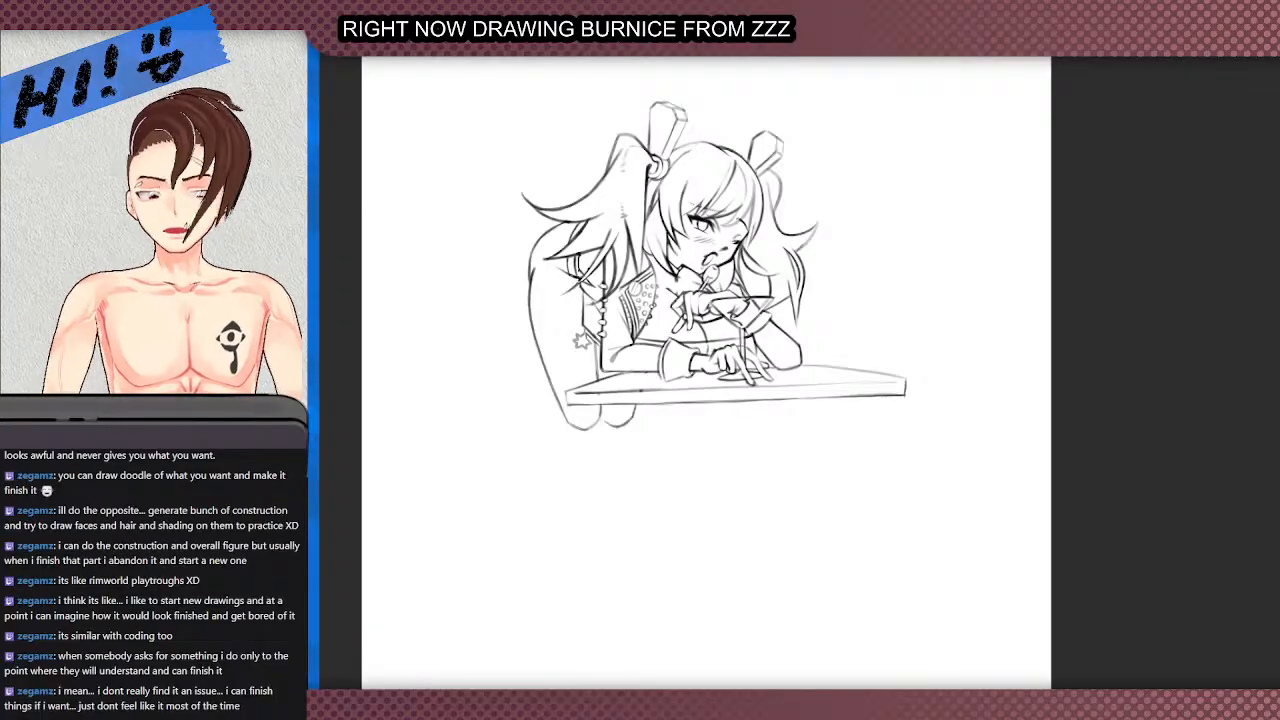
scroll(579, 295, up, 1)
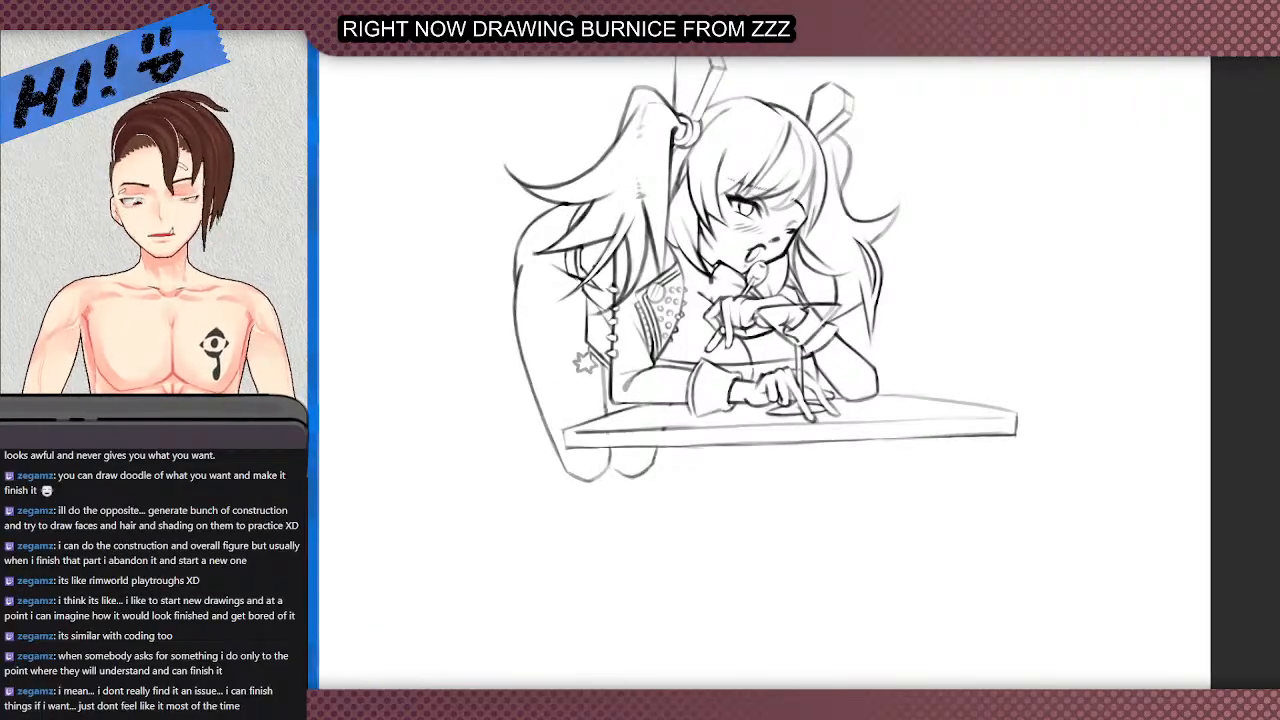
scroll(585, 288, down, 1)
scroll(527, 225, up, 1)
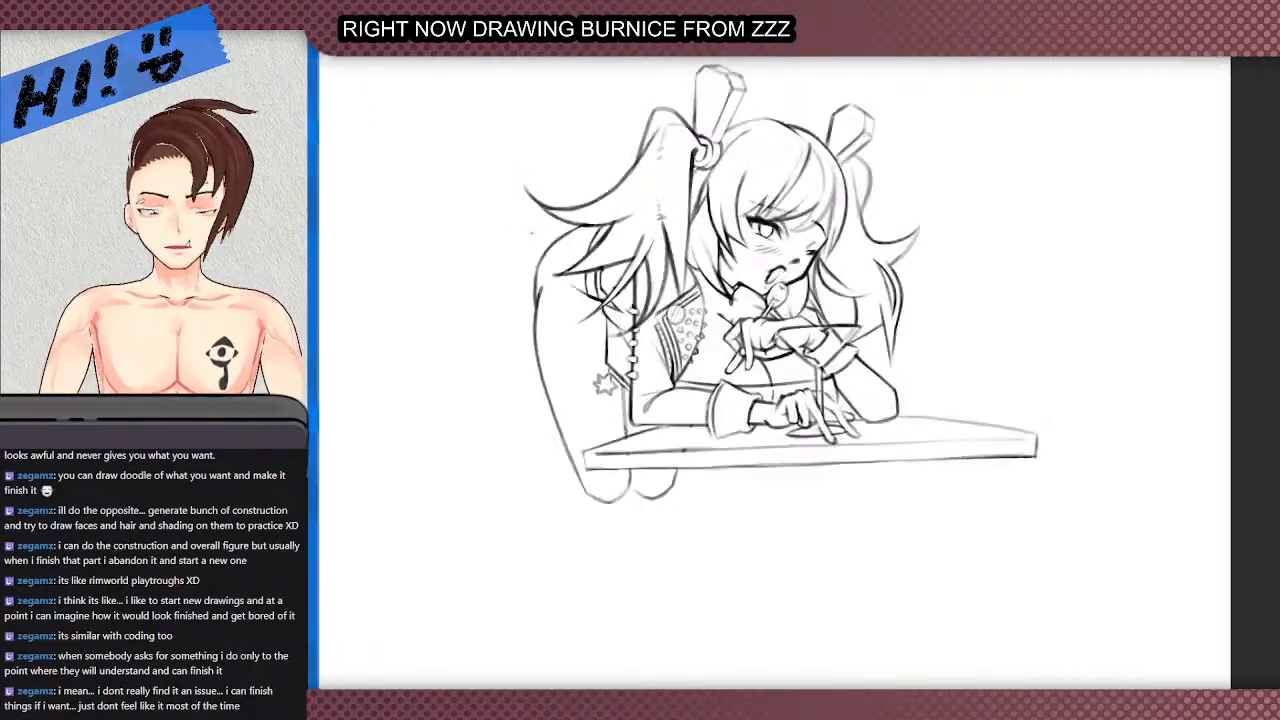
scroll(536, 232, up, 1)
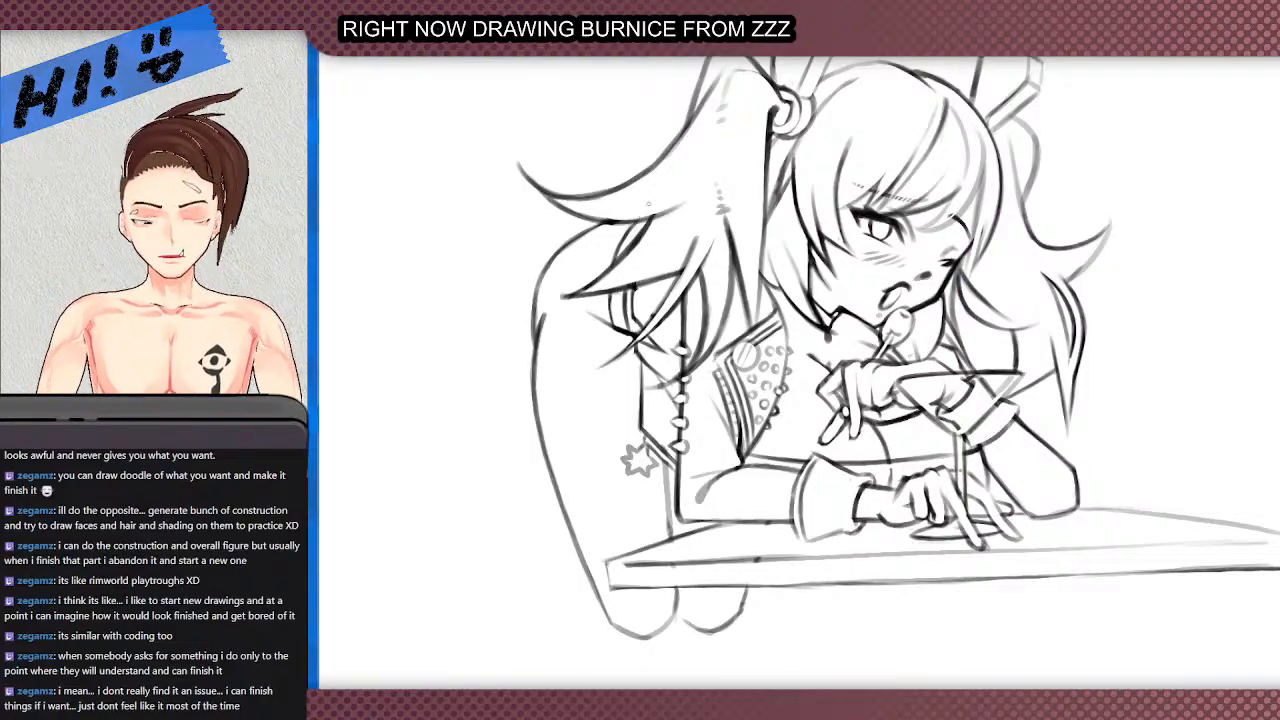
scroll(644, 212, up, 1)
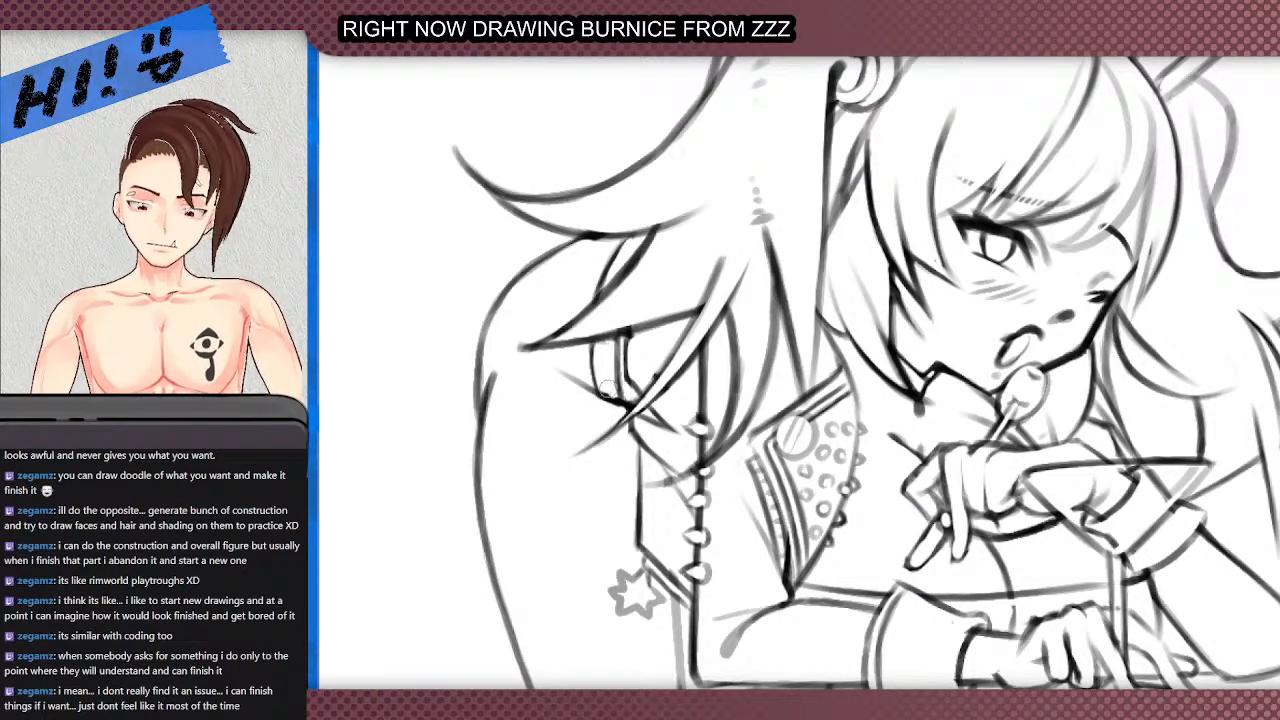
mouse_move(597, 391)
mouse_down()
mouse_move(593, 343)
mouse_move(594, 387)
mouse_up()
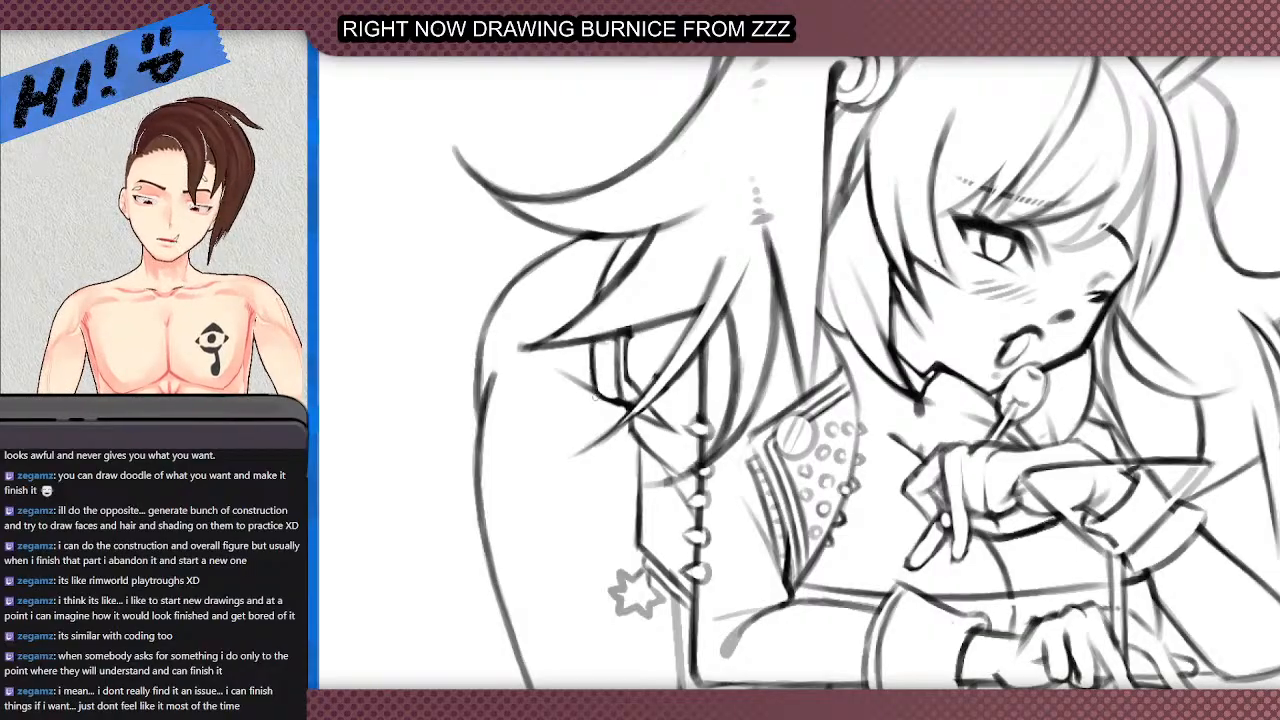
scroll(592, 380, down, 2)
scroll(595, 378, up, 2)
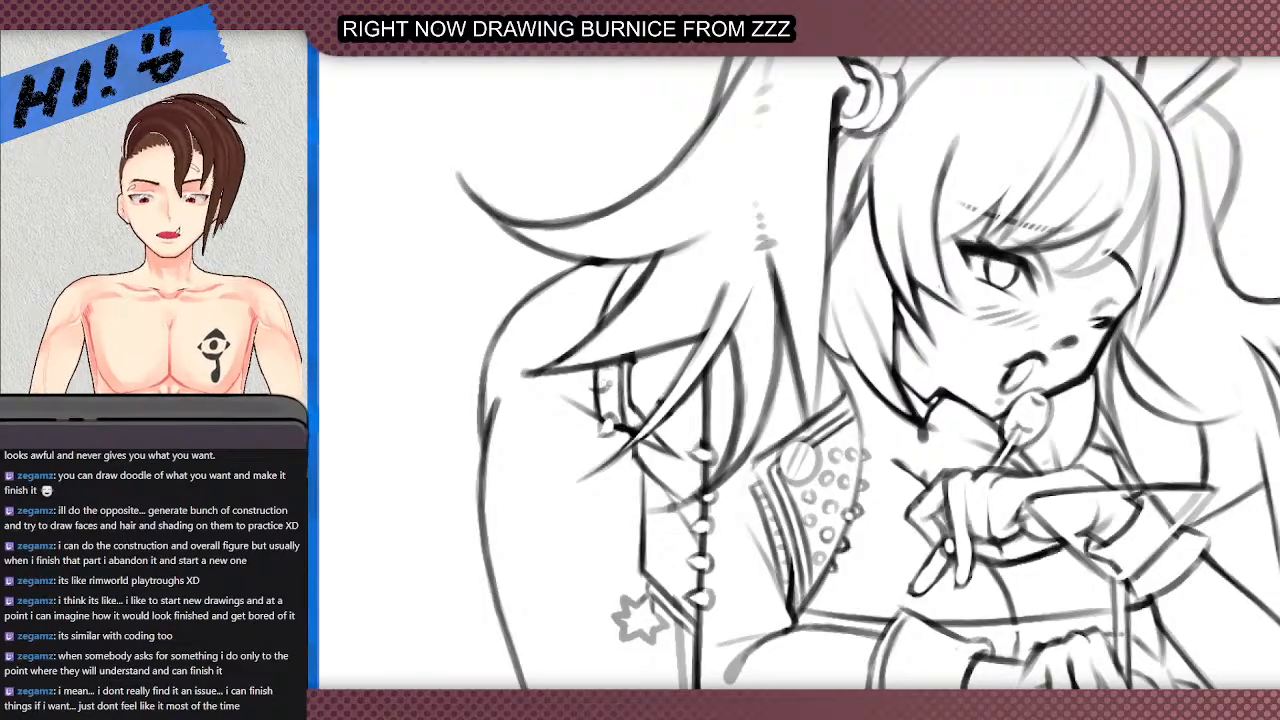
scroll(580, 353, down, 4)
scroll(572, 356, up, 5)
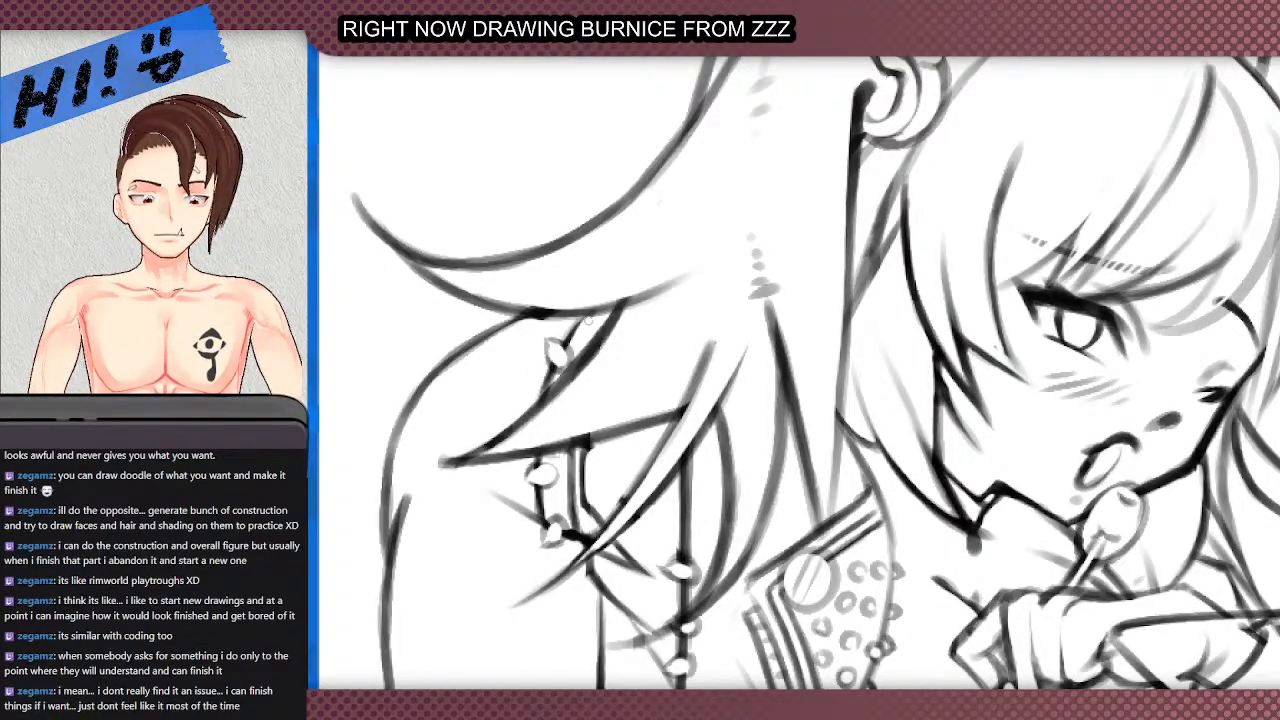
- Examine the new studs and star up close and against the whole figure
key(ctrl+0)
scroll(555, 220, down, 1)
scroll(489, 194, up, 1)
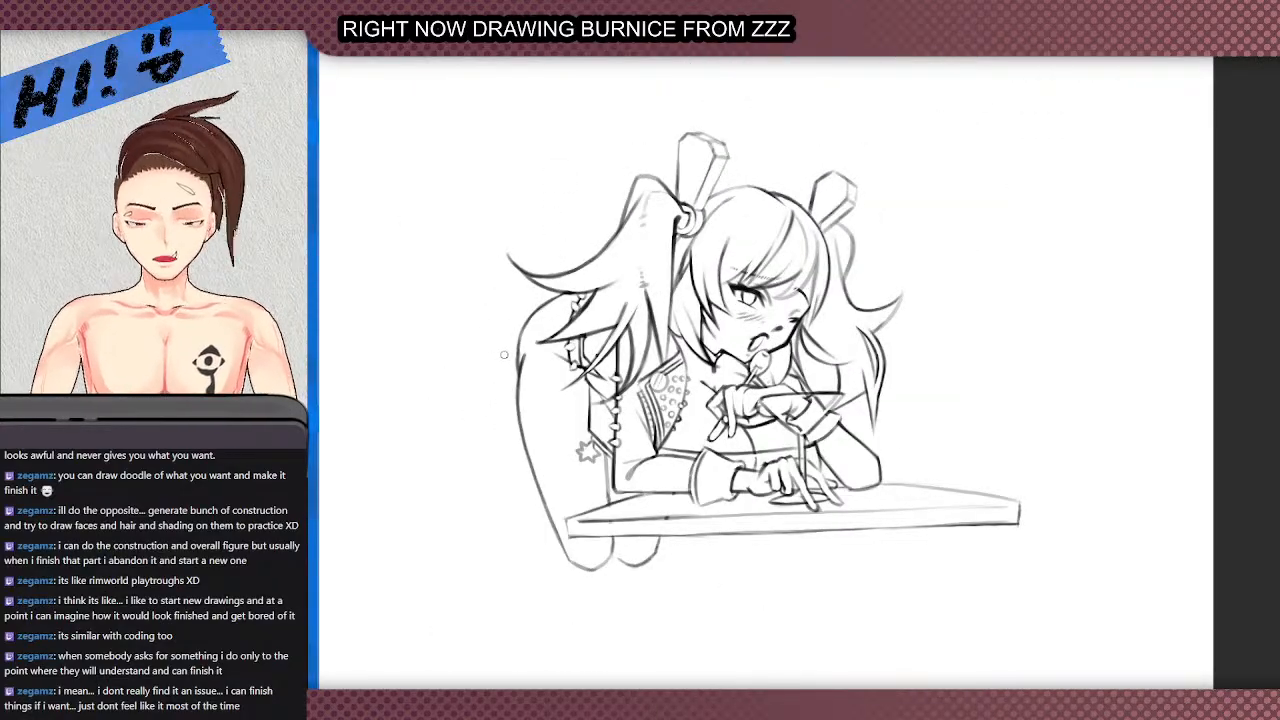
scroll(555, 345, up, 2)
scroll(596, 400, up, 3)
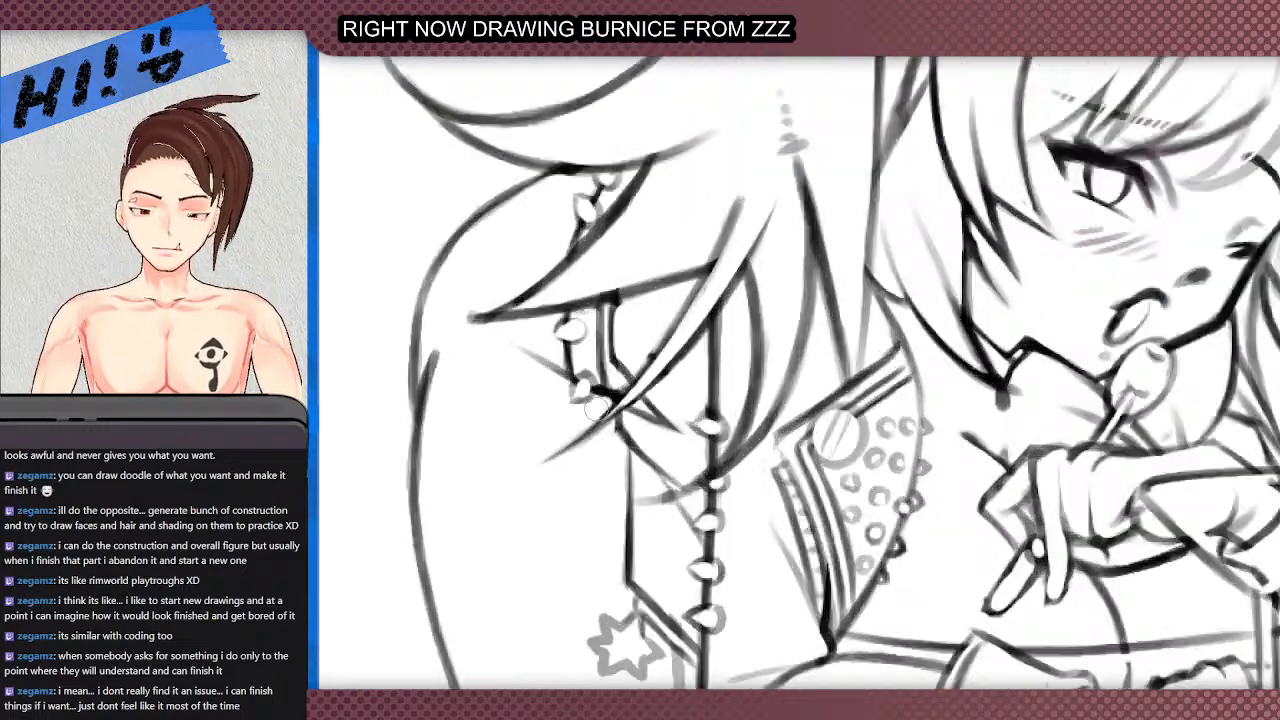
scroll(588, 384, down, 2)
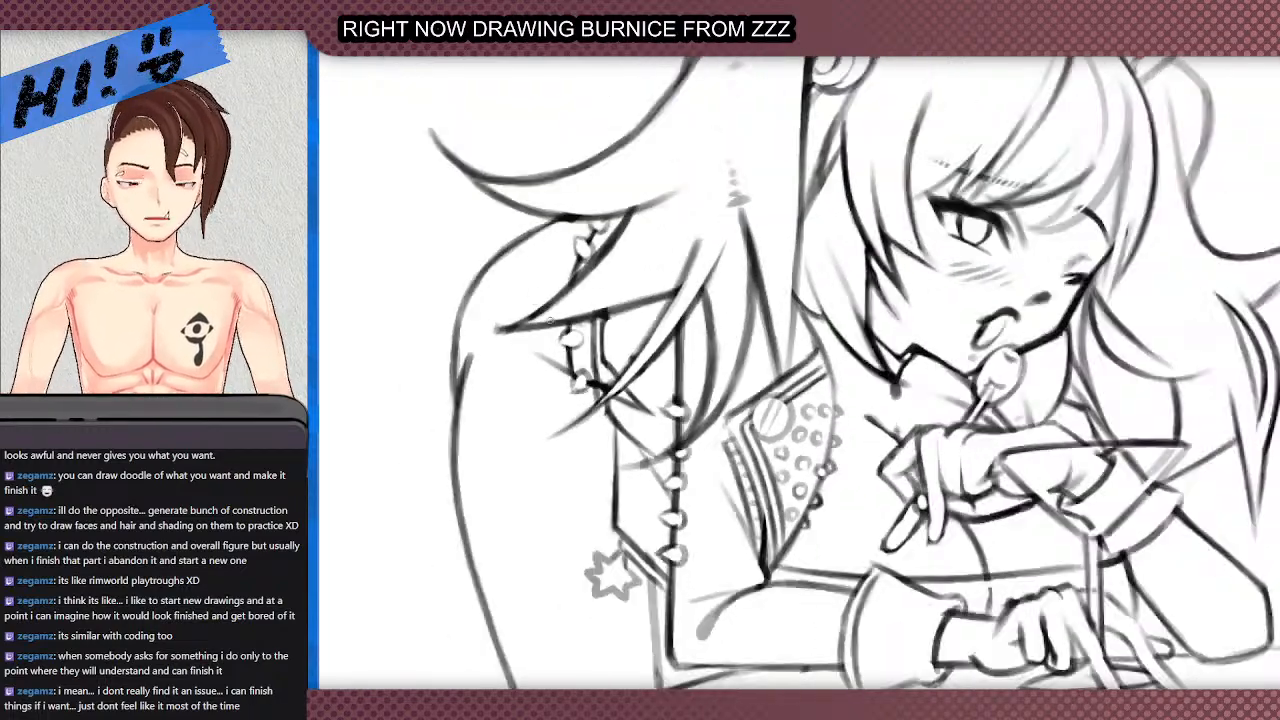
scroll(540, 315, down, 2)
scroll(515, 272, down, 2)
scroll(497, 257, up, 1)
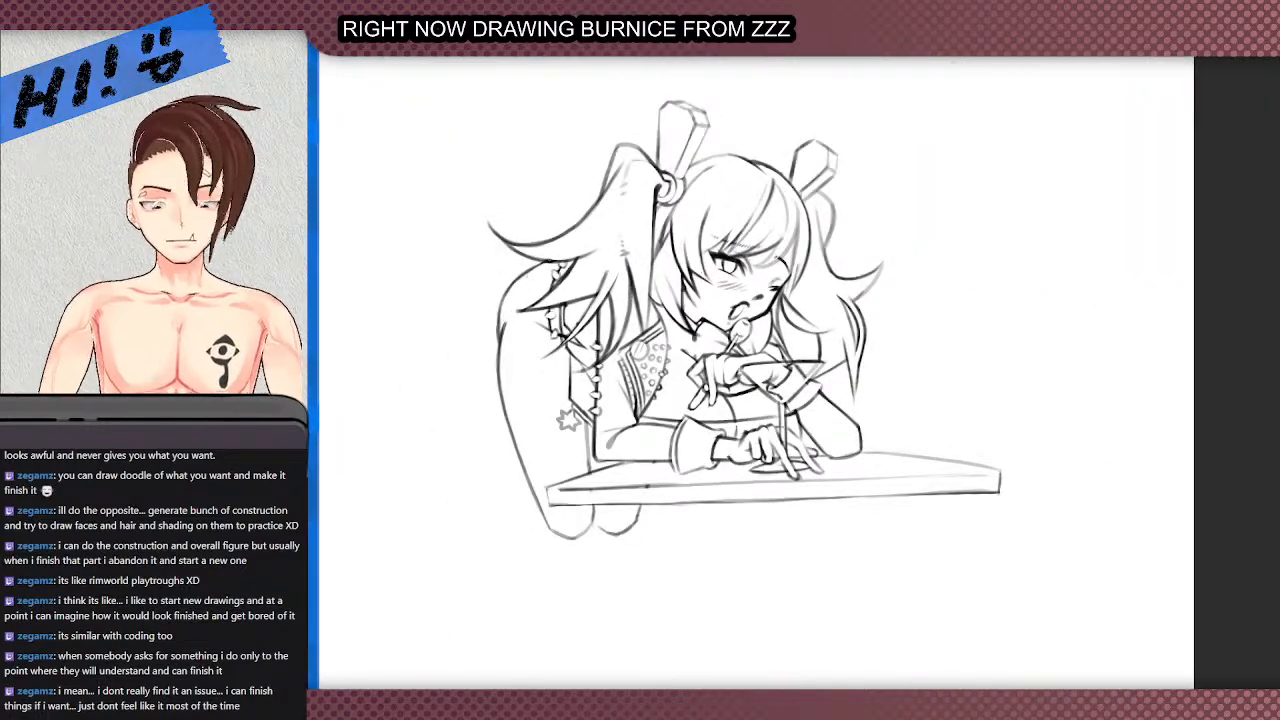
scroll(548, 245, up, 1)
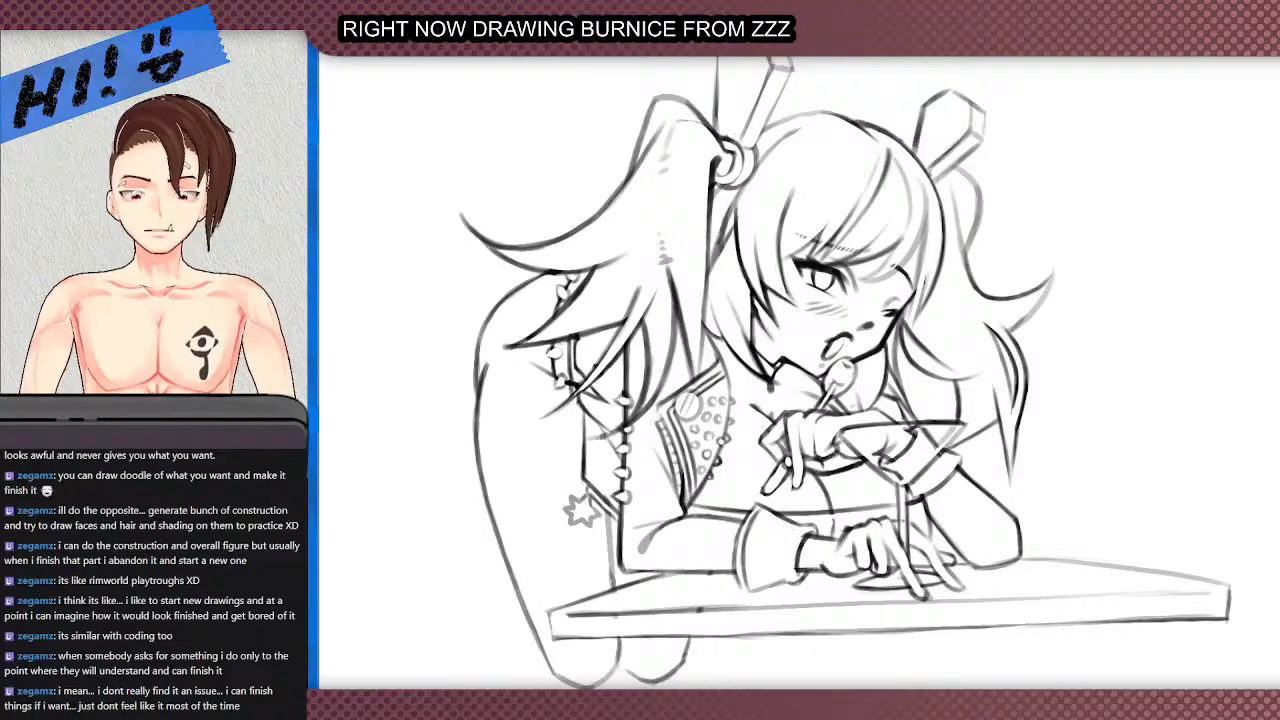
- Rotate the canvas and draw a gently curved line across the back, from the jacket's lower corner to the body's outer outline
drag(806, 172, 617, 286)
scroll(617, 286, down, 1)
scroll(702, 500, up, 1)
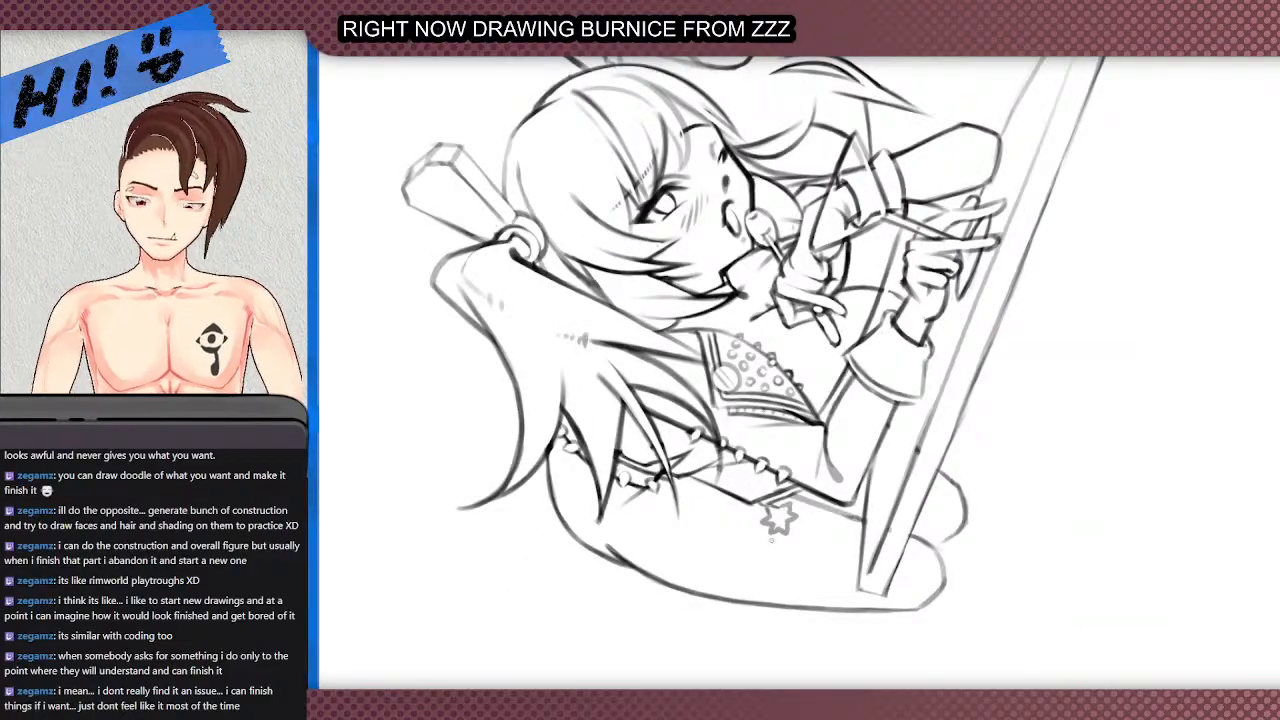
scroll(731, 512, down, 1)
scroll(793, 560, up, 1)
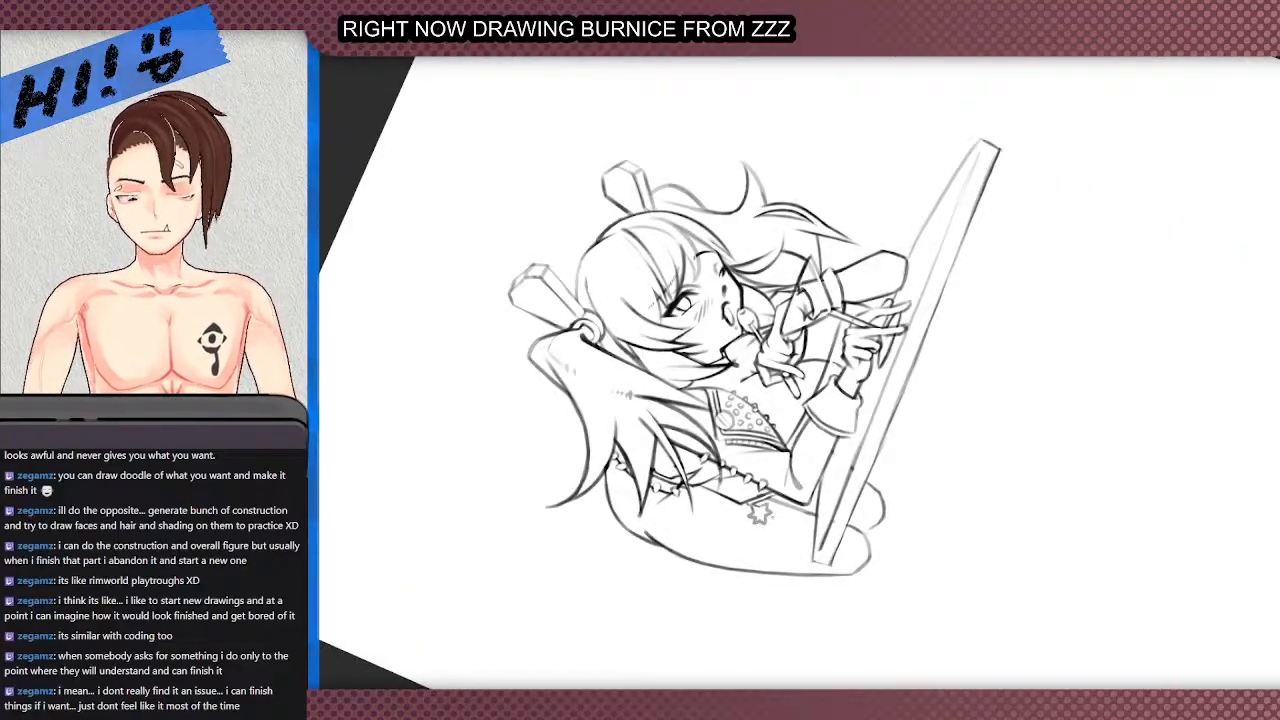
scroll(760, 513, down, 1)
scroll(760, 513, up, 1)
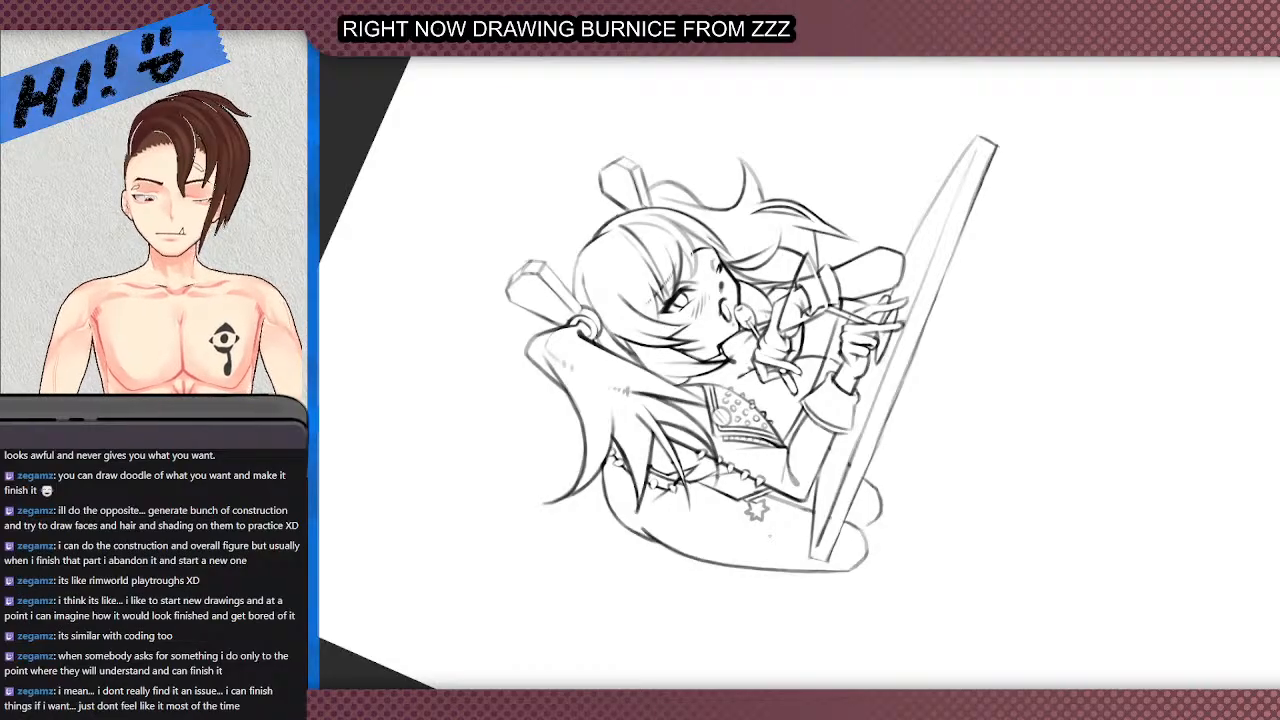
scroll(724, 548, up, 2)
drag(759, 443, 712, 572)
key(ctrl+z)
drag(759, 442, 713, 574)
mouse_move(757, 446)
mouse_down()
mouse_move(709, 575)
mouse_move(722, 537)
mouse_up()
key(e)
key(b)
drag(761, 438, 711, 574)
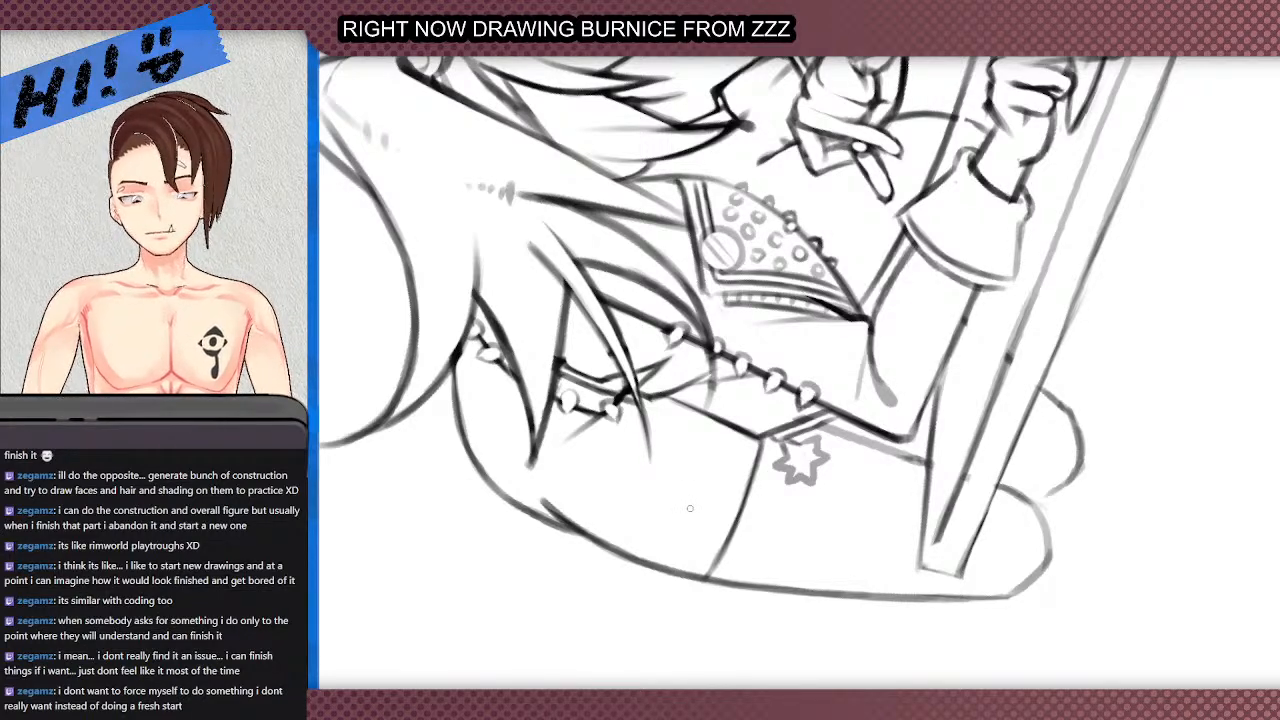
- Redraw the back's outer outline just above the waist line as a slight outward bulge that curves in to meet it
key(Home)
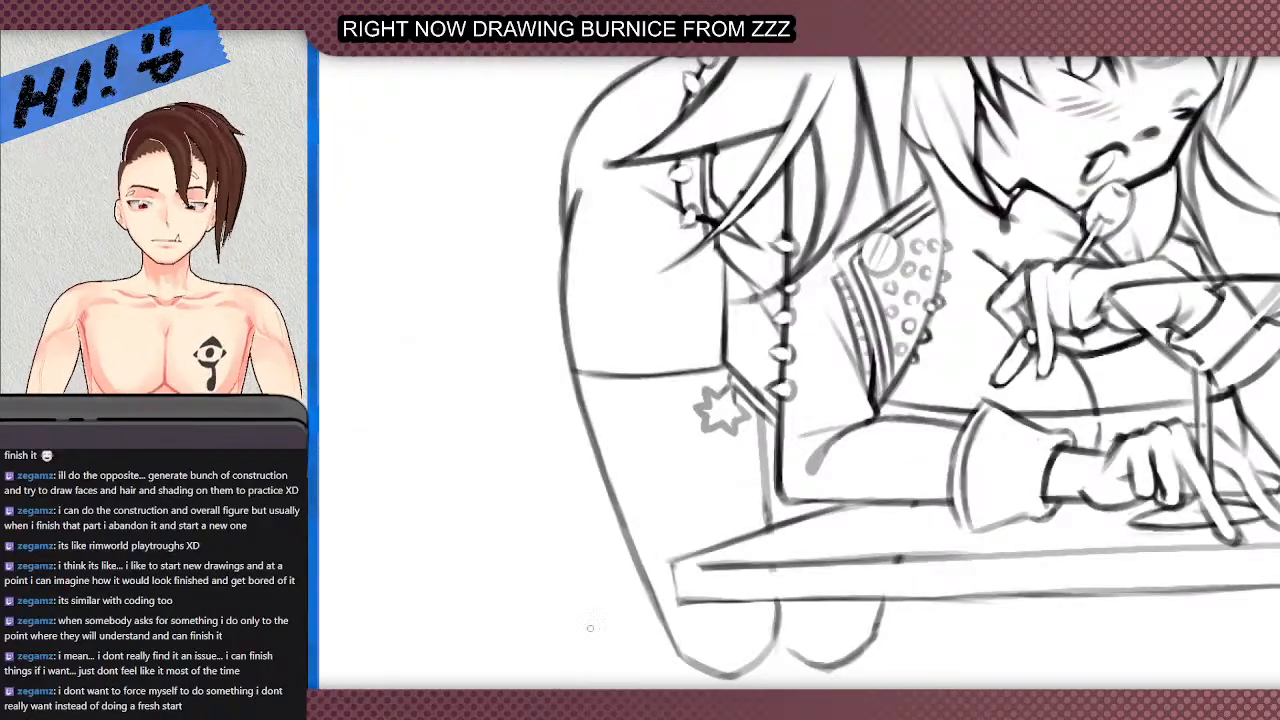
scroll(578, 370, up, 2)
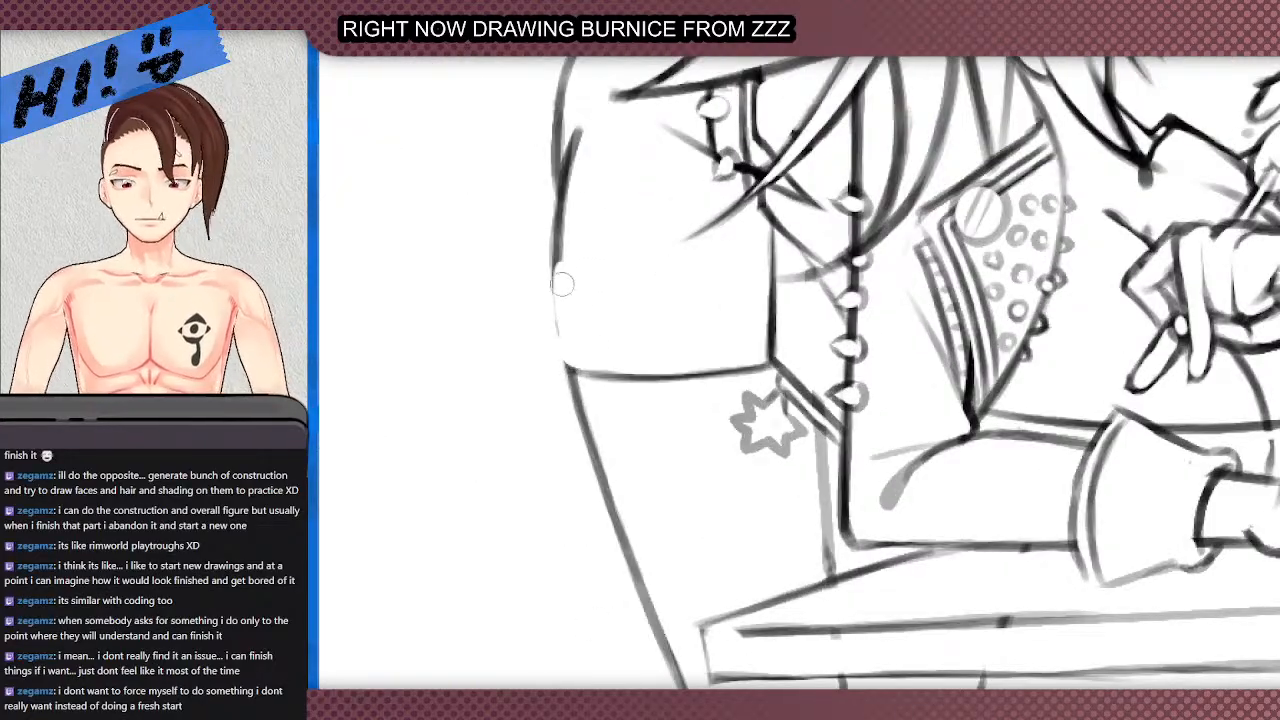
mouse_move(575, 371)
mouse_down()
mouse_move(551, 265)
mouse_move(550, 280)
mouse_move(564, 238)
mouse_up()
drag(551, 320, 562, 212)
key(ctrl+z)
drag(551, 296, 565, 190)
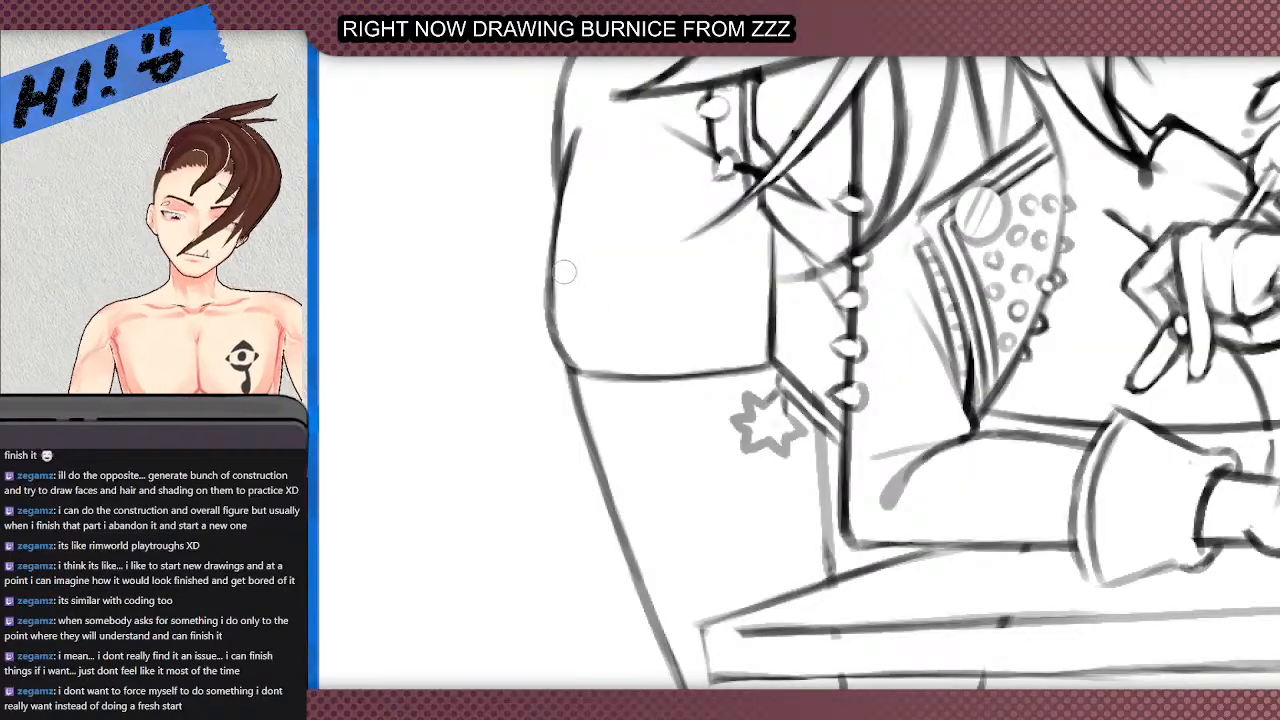
key(ctrl+0)
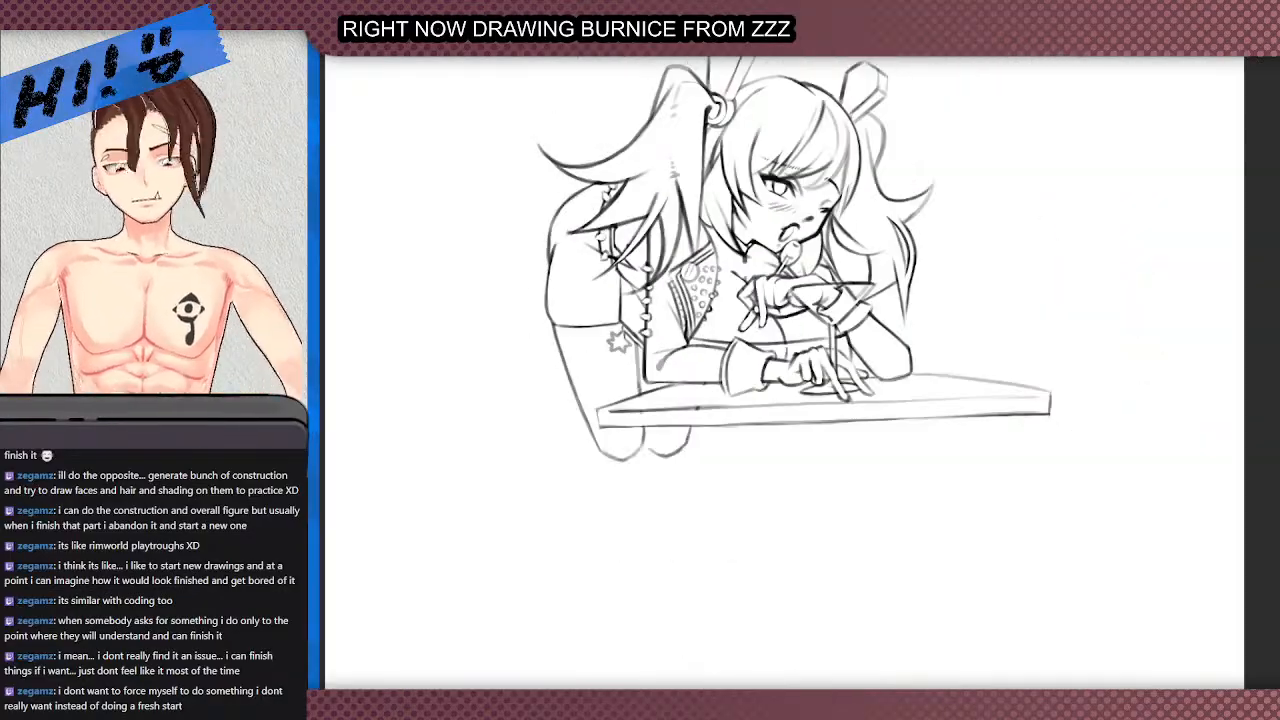
- Redraw the hip's outer outline from the waist line down to the table as a fuller curve and erase the old line
scroll(573, 365, up, 2)
drag(531, 277, 535, 328)
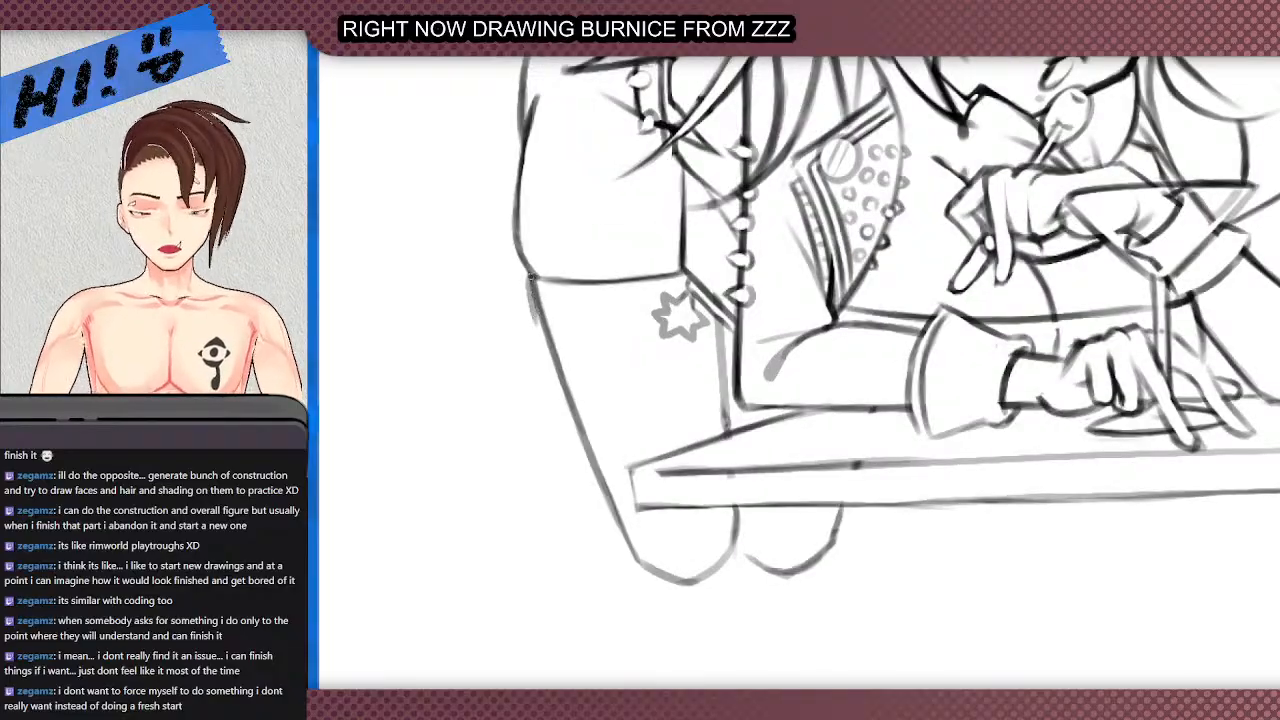
key(ctrl+z)
drag(531, 282, 563, 406)
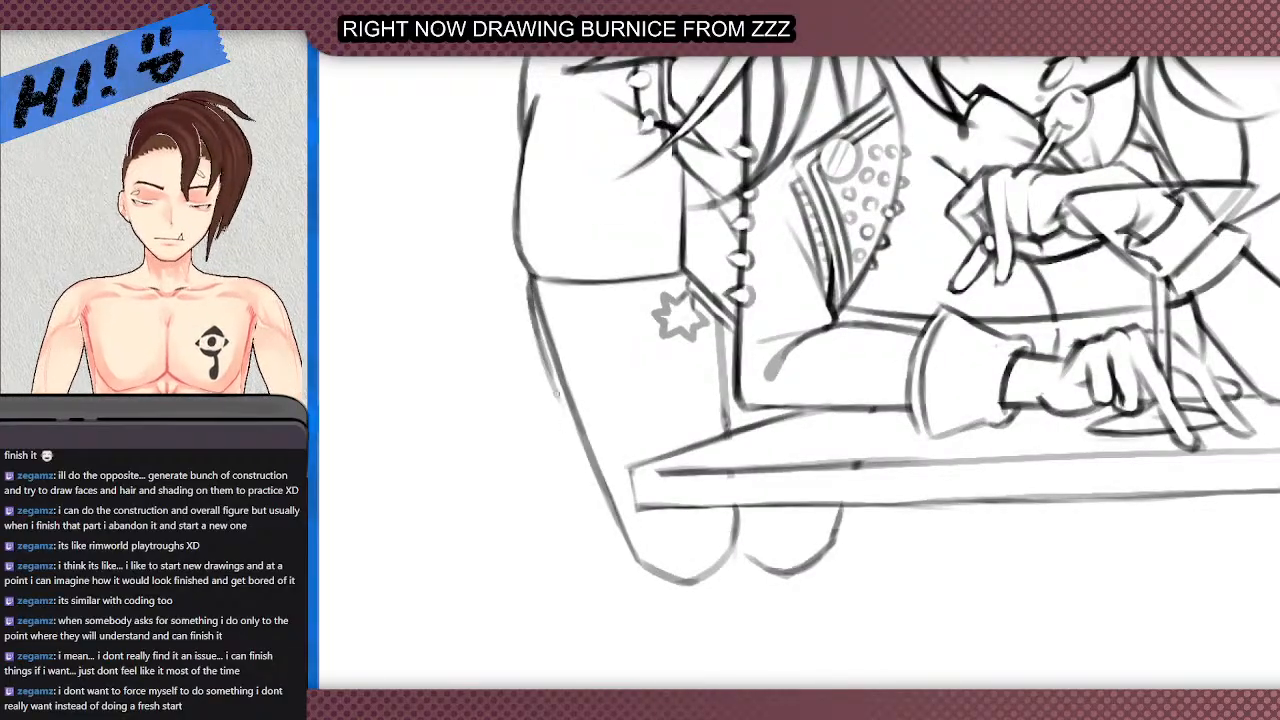
key(ctrl+z)
mouse_move(532, 284)
mouse_down()
mouse_move(559, 397)
mouse_move(606, 480)
mouse_up()
key(ctrl+z)
key(e)
mouse_move(546, 326)
mouse_down()
mouse_move(609, 482)
mouse_move(532, 282)
mouse_move(536, 334)
mouse_move(573, 423)
mouse_up()
drag(555, 380, 606, 486)
drag(585, 444, 625, 517)
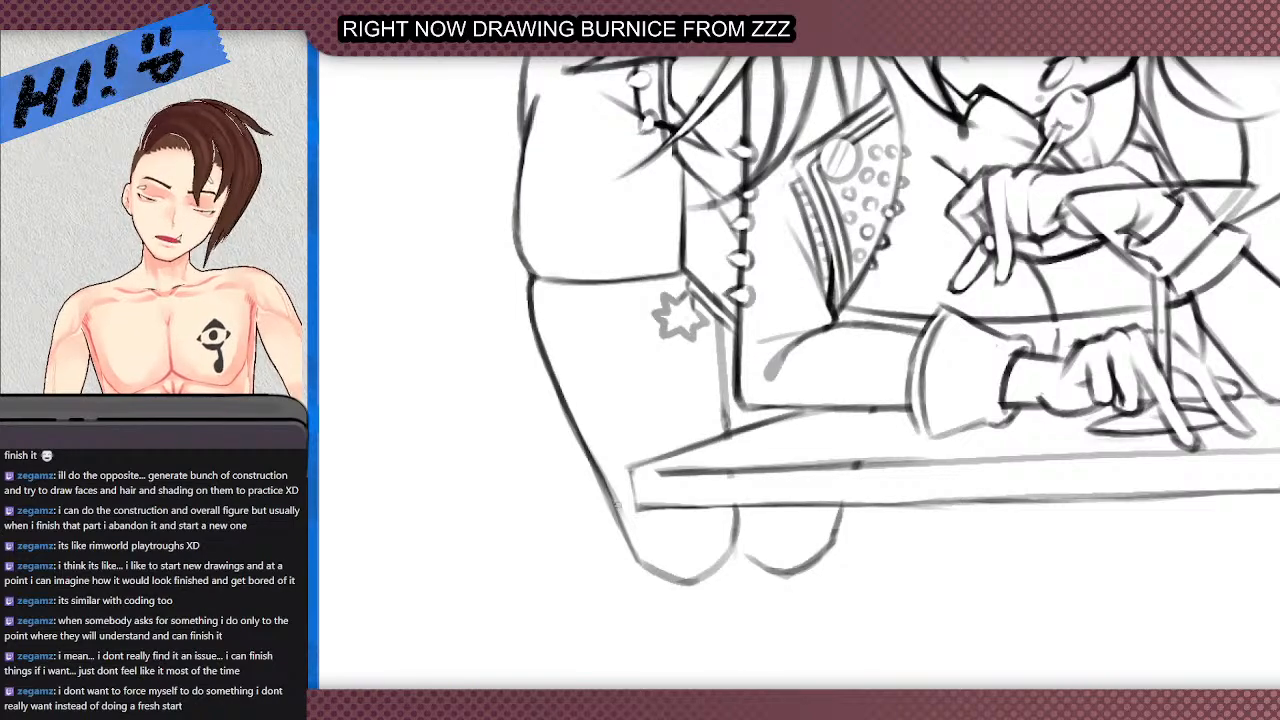
key(ctrl+z)
- Rework the curved waist line between the jacket's lower corner and the body's outer outline
drag(440, 370, 513, 604)
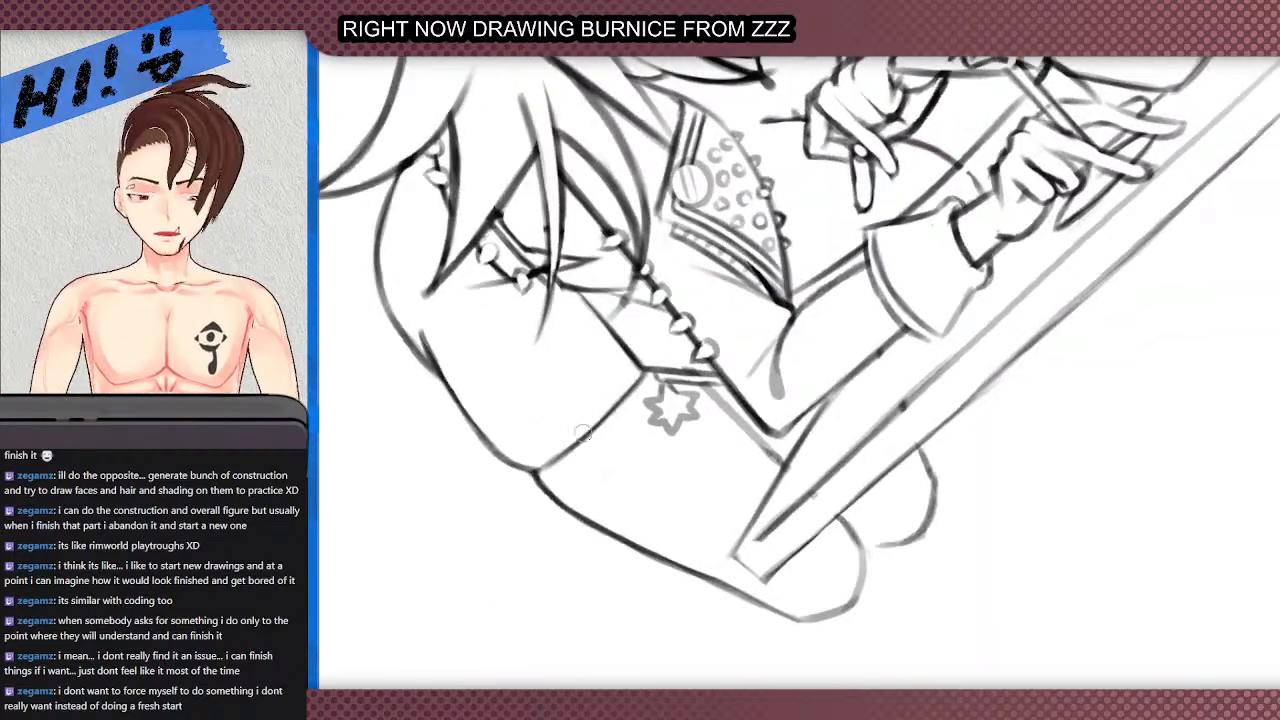
mouse_move(537, 464)
mouse_down()
mouse_move(632, 384)
mouse_move(621, 392)
mouse_up()
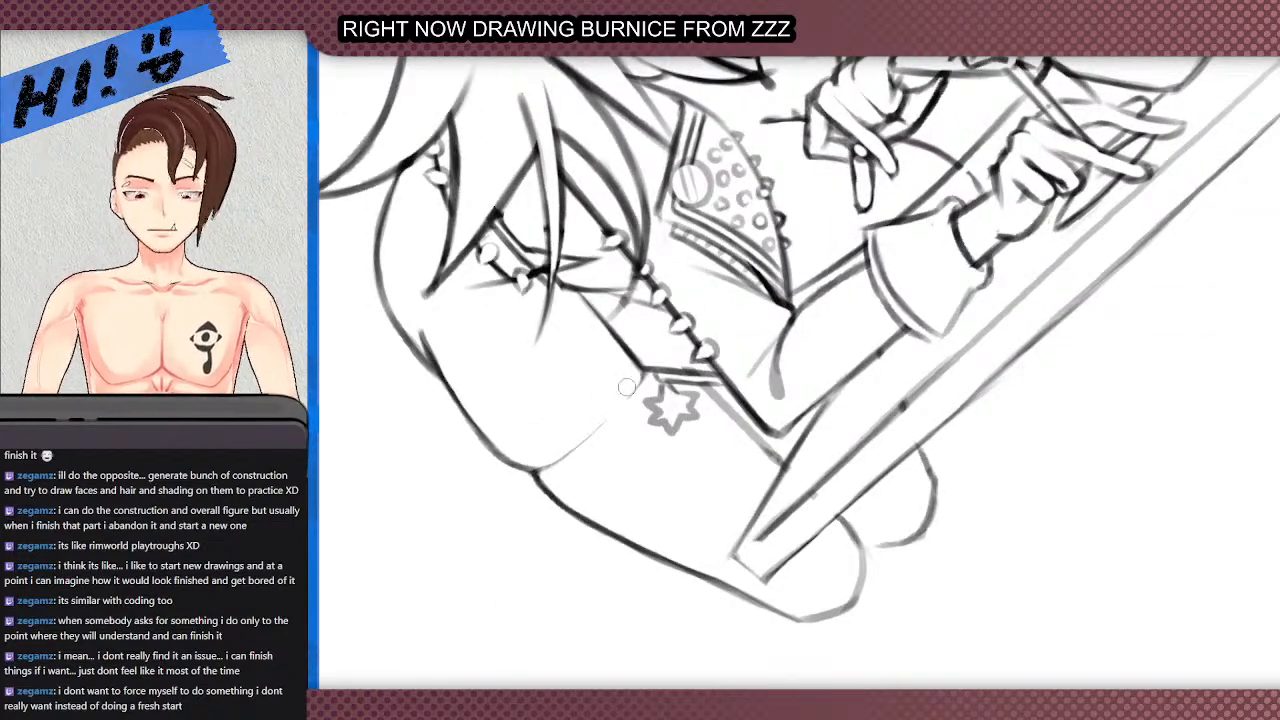
mouse_move(534, 472)
mouse_down()
mouse_move(617, 408)
mouse_move(568, 449)
mouse_up()
key(ctrl+z)
- Draw two parallel curved belt lines below the waist line, from the outer hip outline to the star
scroll(576, 364, down, 4)
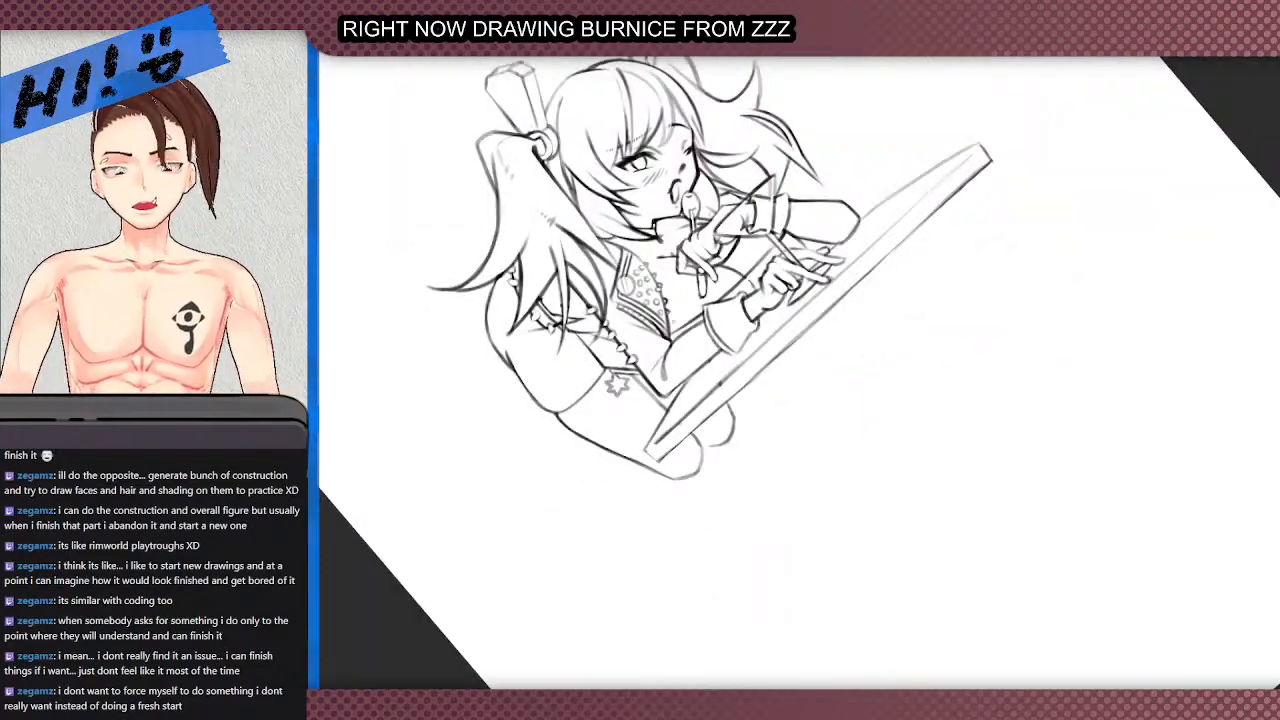
scroll(600, 425, up, 4)
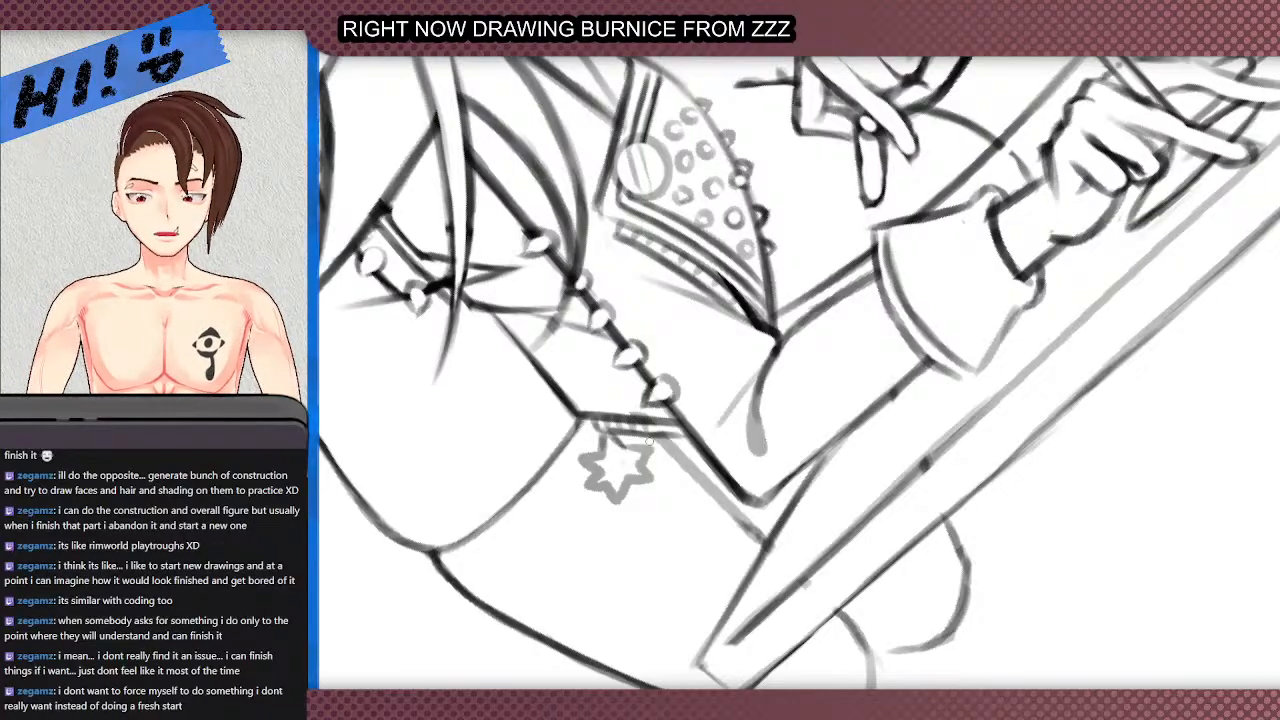
scroll(627, 381, down, 2)
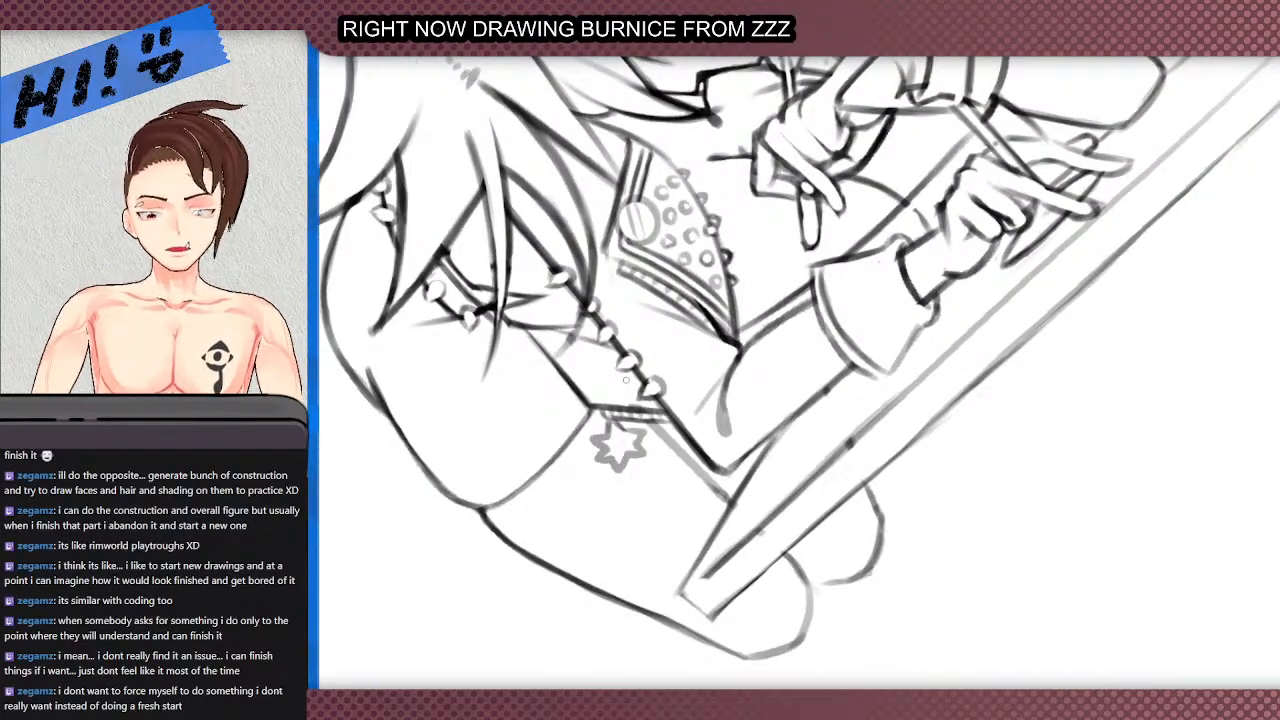
scroll(626, 379, down, 5)
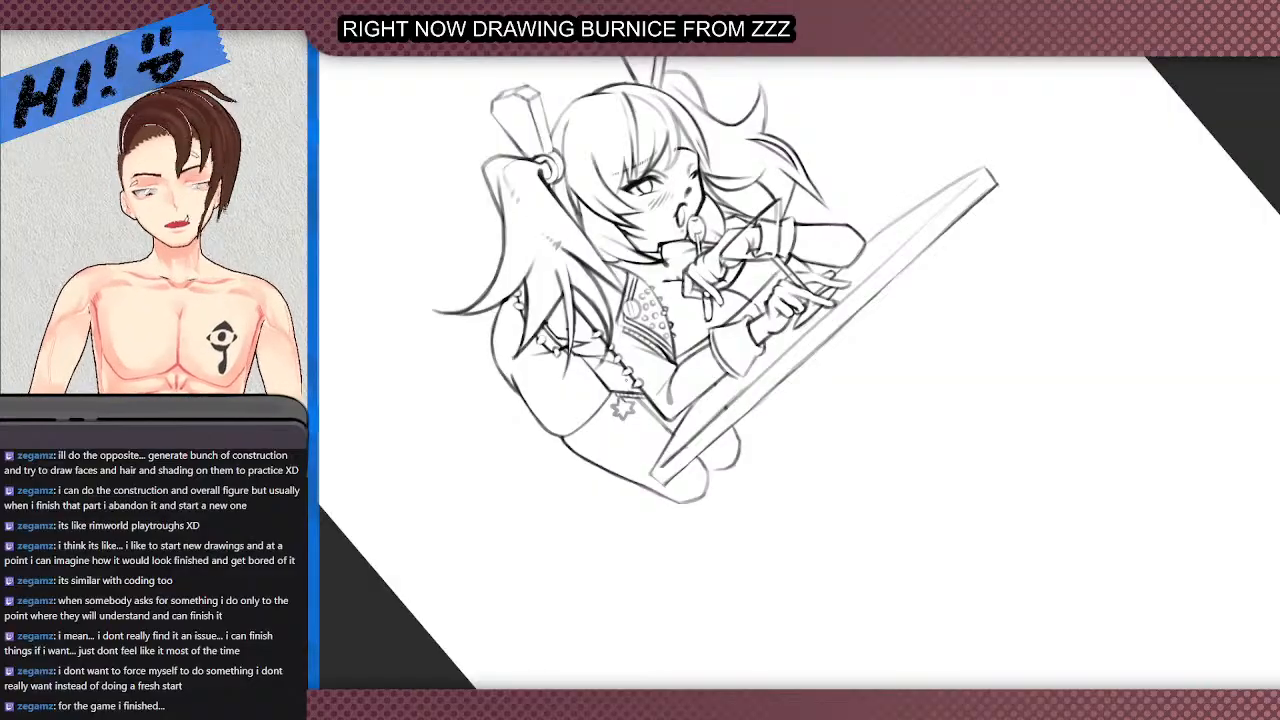
scroll(629, 455, up, 5)
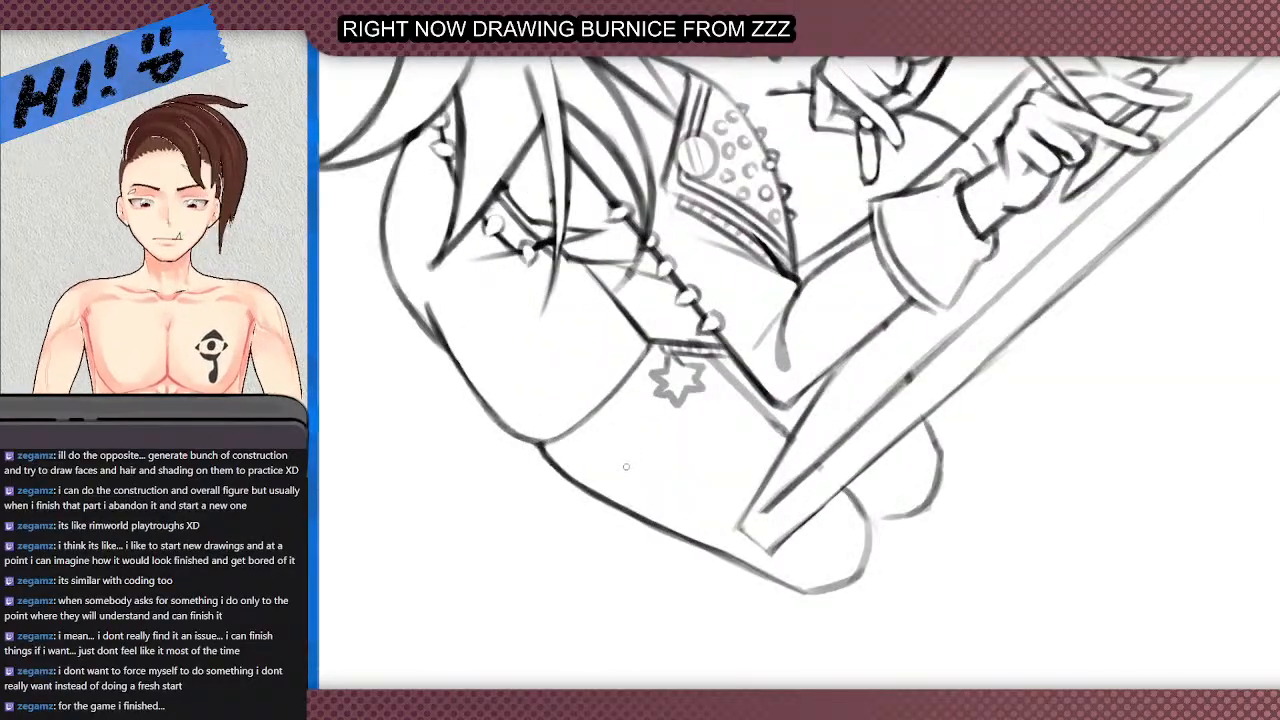
scroll(626, 466, up, 2)
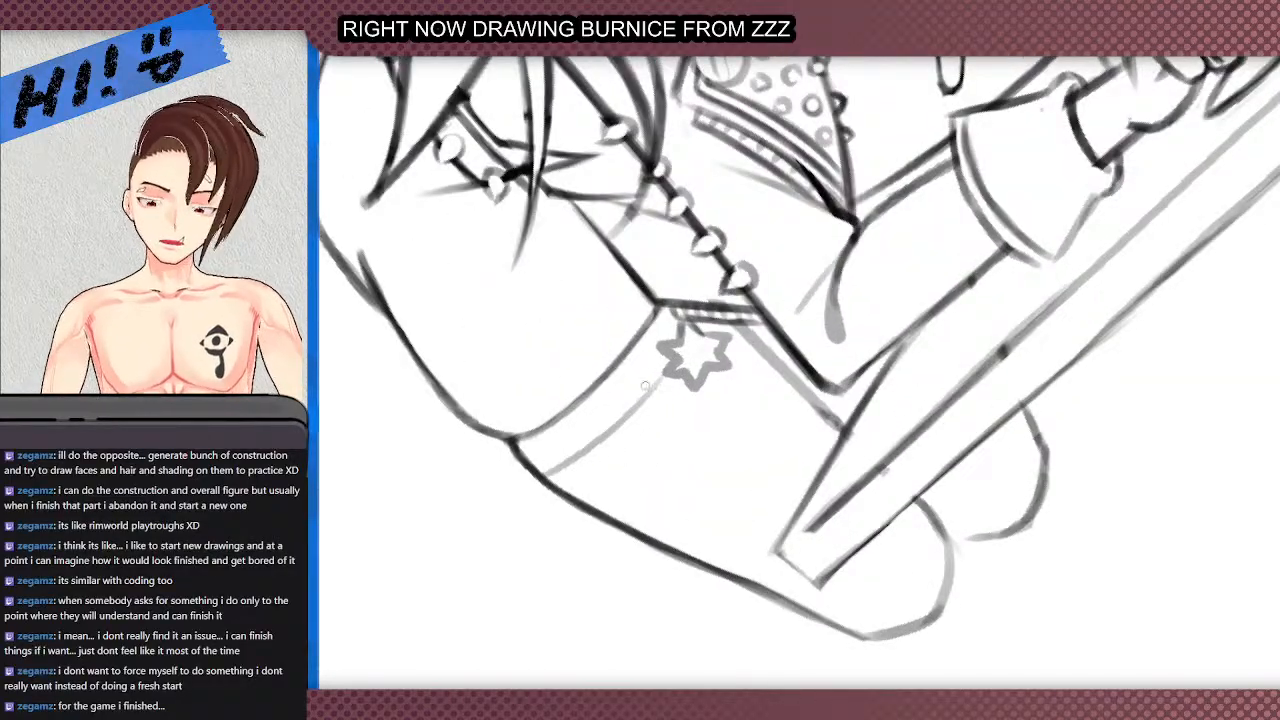
mouse_move(668, 374)
mouse_down()
mouse_move(564, 468)
mouse_move(624, 450)
mouse_move(598, 474)
mouse_up()
mouse_move(656, 422)
mouse_down()
mouse_move(568, 484)
mouse_move(689, 382)
mouse_up()
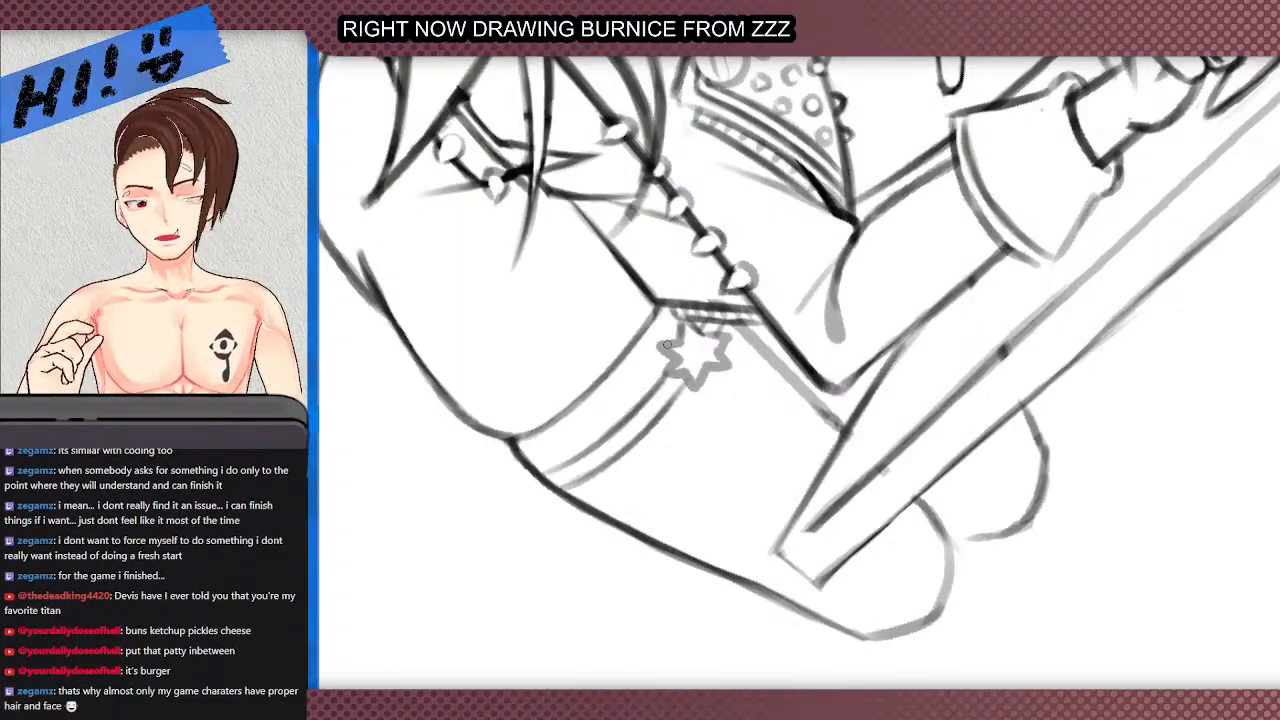
- Add a second pair of parallel curved belt lines below the star, following the waist line's curve to the hip outline
mouse_move(594, 514)
mouse_down()
mouse_move(684, 451)
mouse_move(594, 511)
mouse_move(714, 418)
mouse_up()
key(ctrl+z)
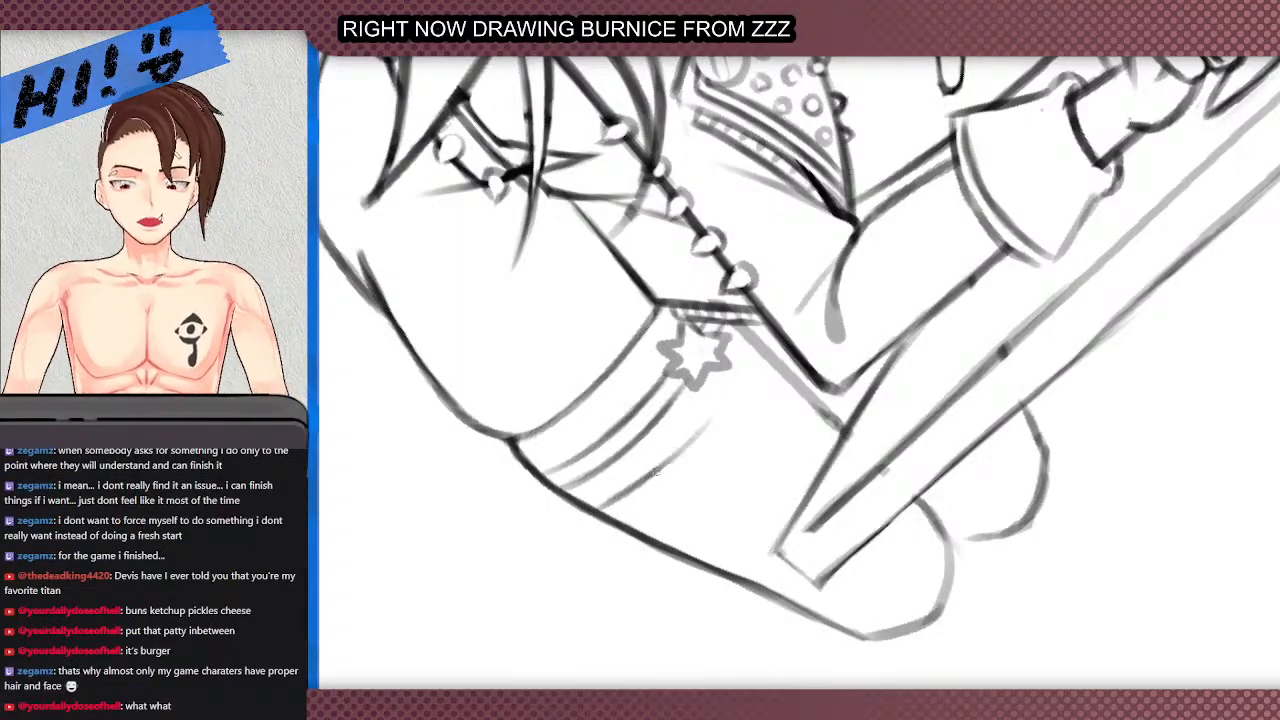
drag(654, 475, 726, 402)
mouse_move(691, 441)
mouse_down()
mouse_move(750, 346)
mouse_move(728, 394)
mouse_move(745, 402)
mouse_move(698, 467)
mouse_up()
key(ctrl+z)
mouse_move(765, 368)
mouse_down()
mouse_move(700, 470)
mouse_move(650, 513)
mouse_up()
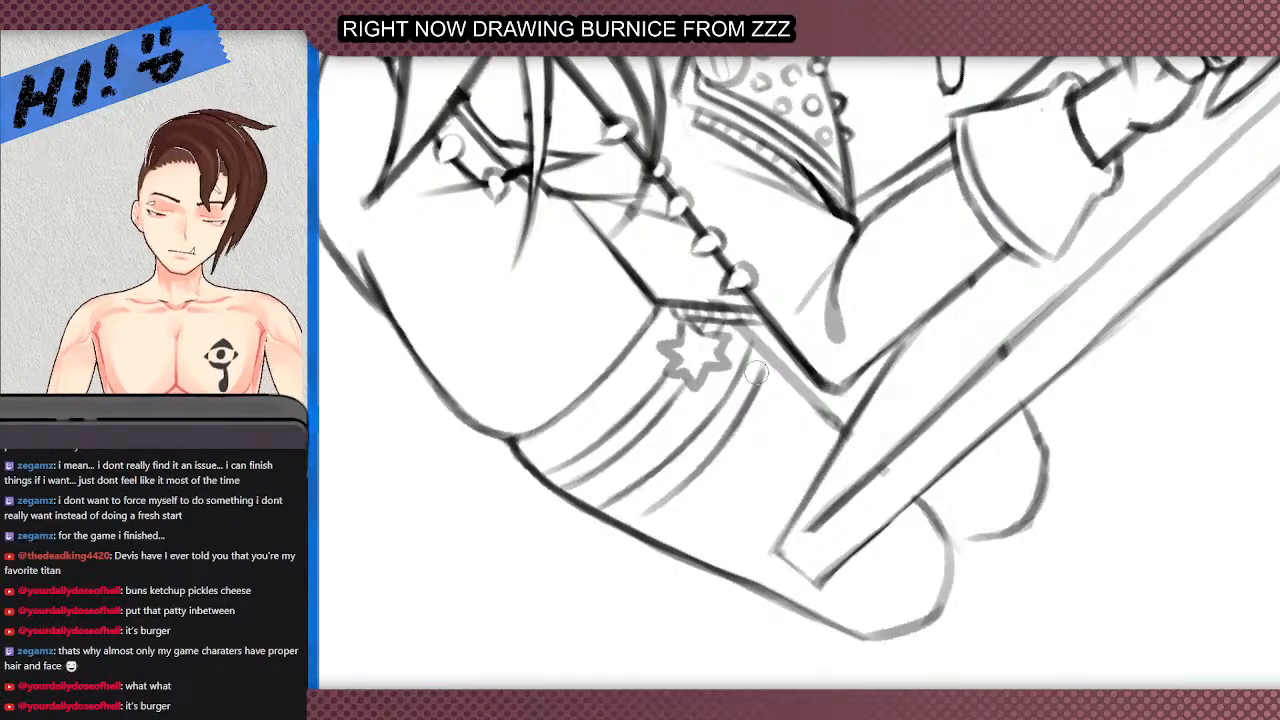
mouse_move(770, 366)
mouse_down()
mouse_move(702, 476)
mouse_move(630, 525)
mouse_up()
drag(682, 490, 628, 524)
drag(714, 462, 630, 524)
key(e)
mouse_move(753, 386)
mouse_down()
mouse_move(640, 509)
mouse_move(662, 486)
mouse_up()
- Examine the belt lines against the whole figure with the canvas upright and rotated
scroll(700, 364, down, 4)
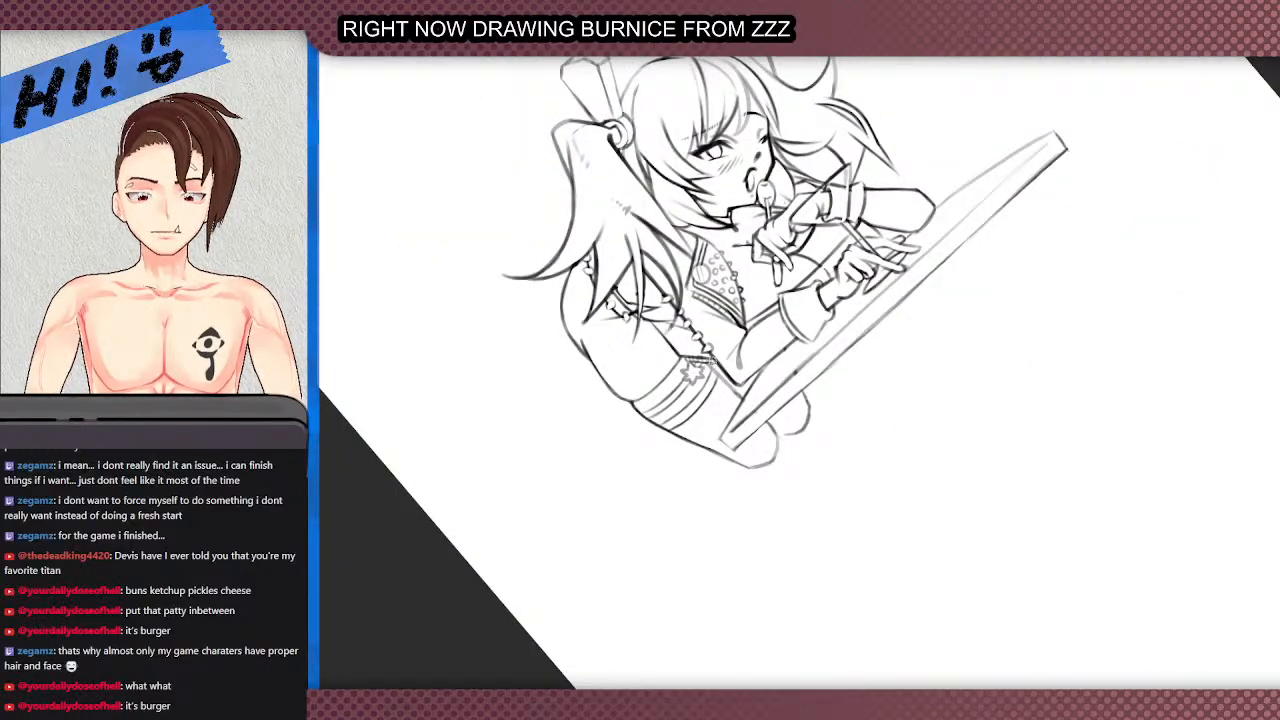
scroll(690, 396, up, 2)
key(5)
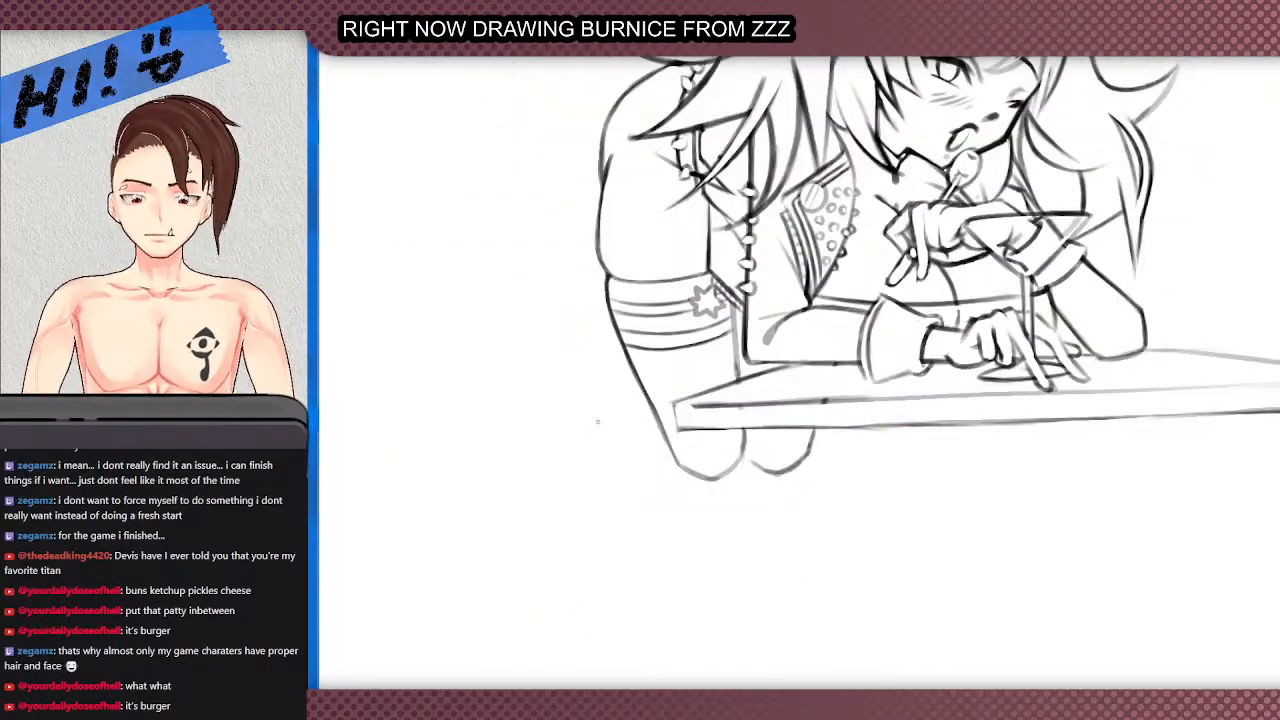
scroll(602, 250, down, 1)
scroll(628, 212, up, 3)
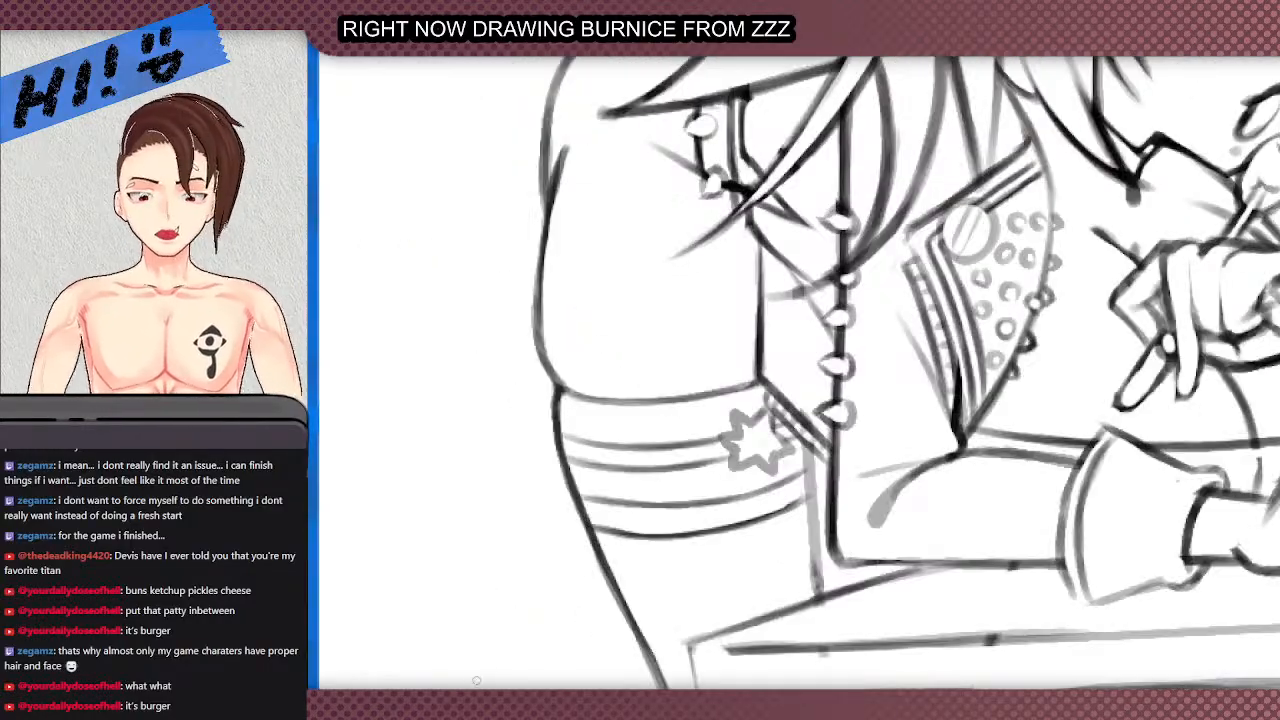
mouse_move(620, 282)
mouse_down()
mouse_move(548, 345)
mouse_move(478, 665)
mouse_up()
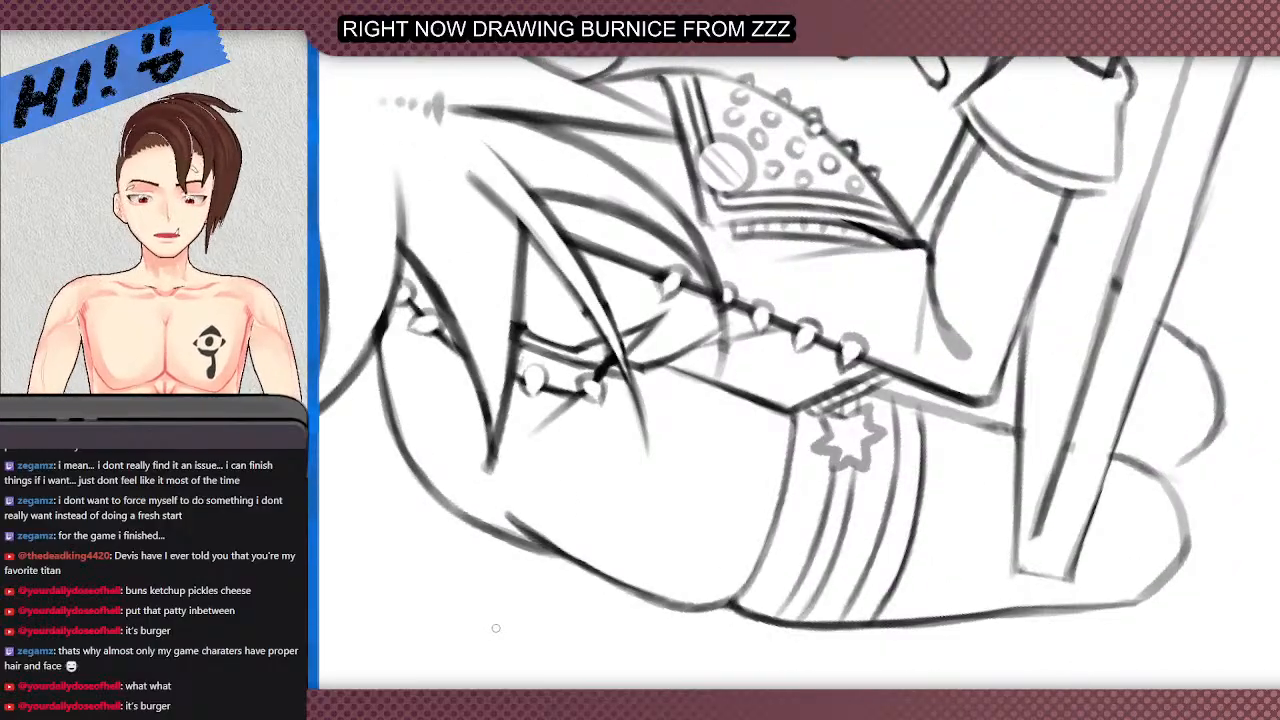
scroll(624, 256, down, 1)
scroll(922, 625, up, 1)
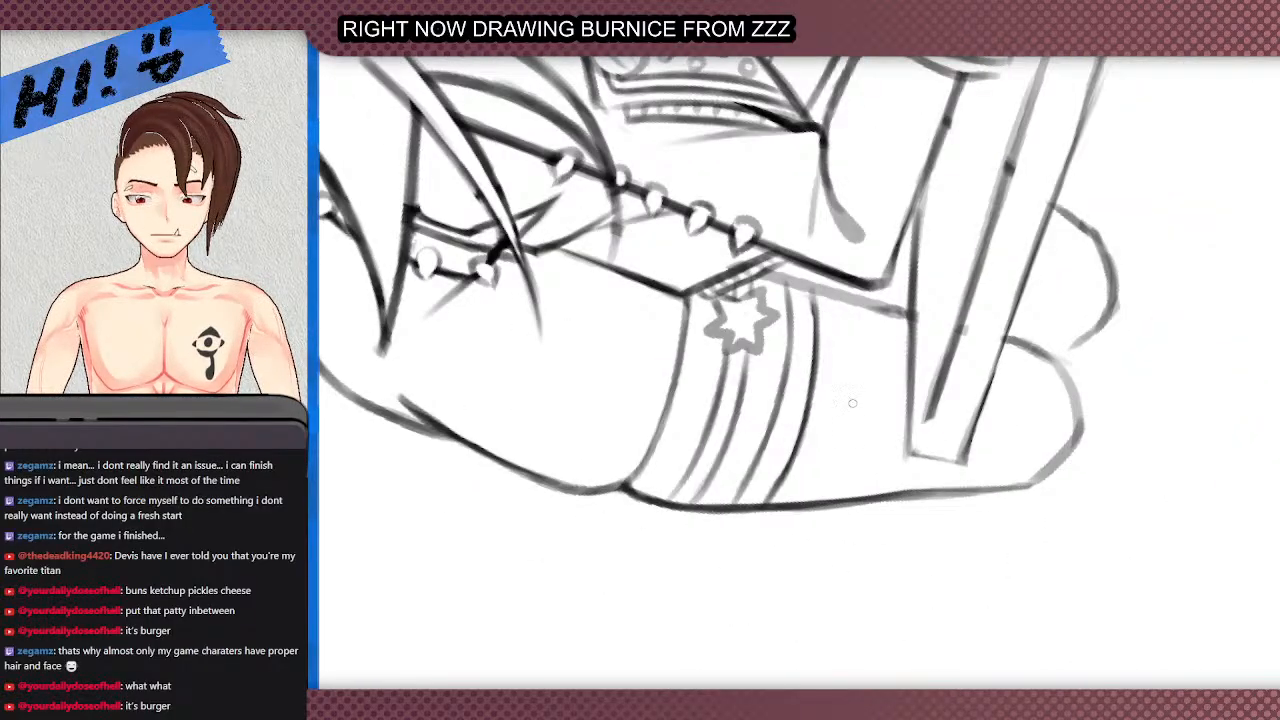
- Redraw the lowest belt line as a cleaner curve reaching the hip's outer outline
mouse_move(797, 461)
mouse_down()
mouse_move(811, 316)
mouse_move(814, 356)
mouse_move(807, 298)
mouse_move(816, 325)
mouse_move(802, 295)
mouse_move(812, 342)
mouse_move(806, 291)
mouse_move(799, 405)
mouse_move(754, 504)
mouse_up()
key(b)
key(ctrl+z)
mouse_move(783, 450)
mouse_down()
mouse_move(748, 512)
mouse_move(794, 403)
mouse_move(750, 496)
mouse_move(804, 349)
mouse_move(775, 448)
mouse_move(796, 300)
mouse_move(793, 424)
mouse_up()
key(e)
key(b)
drag(807, 352, 797, 401)
key(ctrl+z)
drag(809, 320, 799, 404)
drag(808, 352, 760, 494)
drag(785, 446, 756, 504)
- Clean up the upper belt lines beside the star with the eraser and check them against the whole figure
scroll(723, 368, down, 2)
scroll(705, 395, up, 2)
key(e)
drag(706, 372, 689, 433)
scroll(683, 447, down, 2)
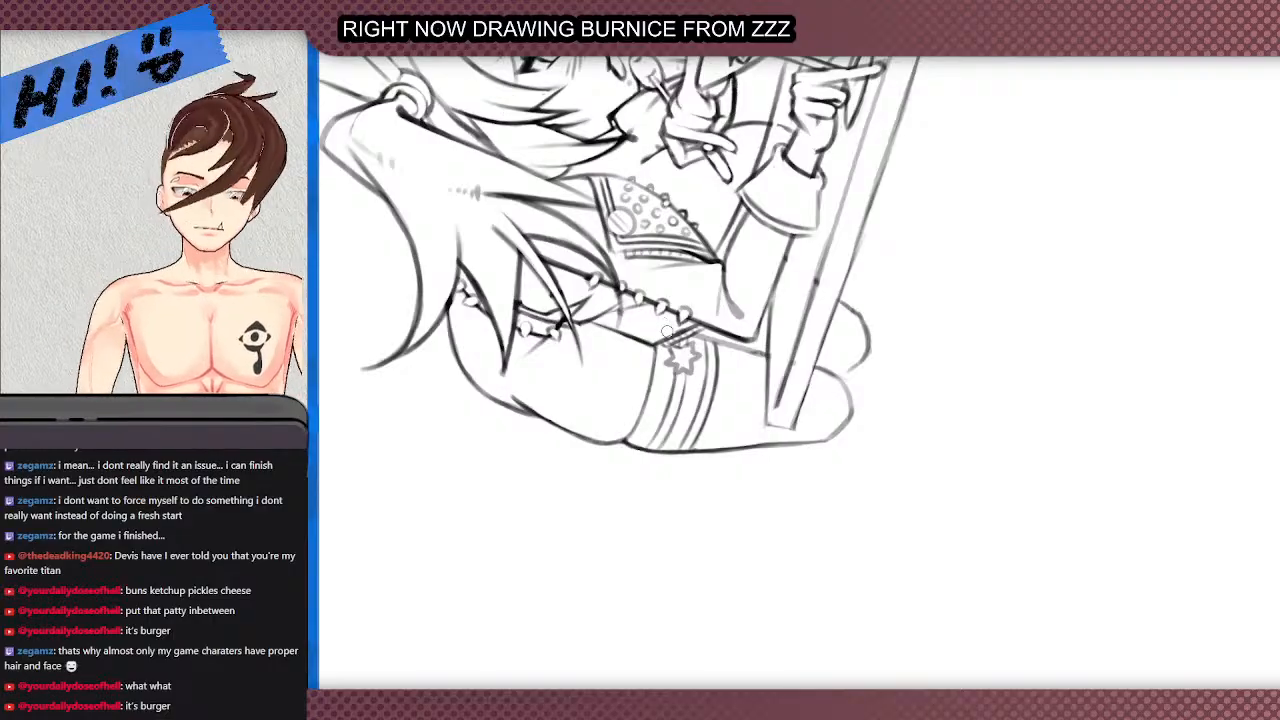
scroll(697, 277, up, 2)
scroll(617, 172, down, 6)
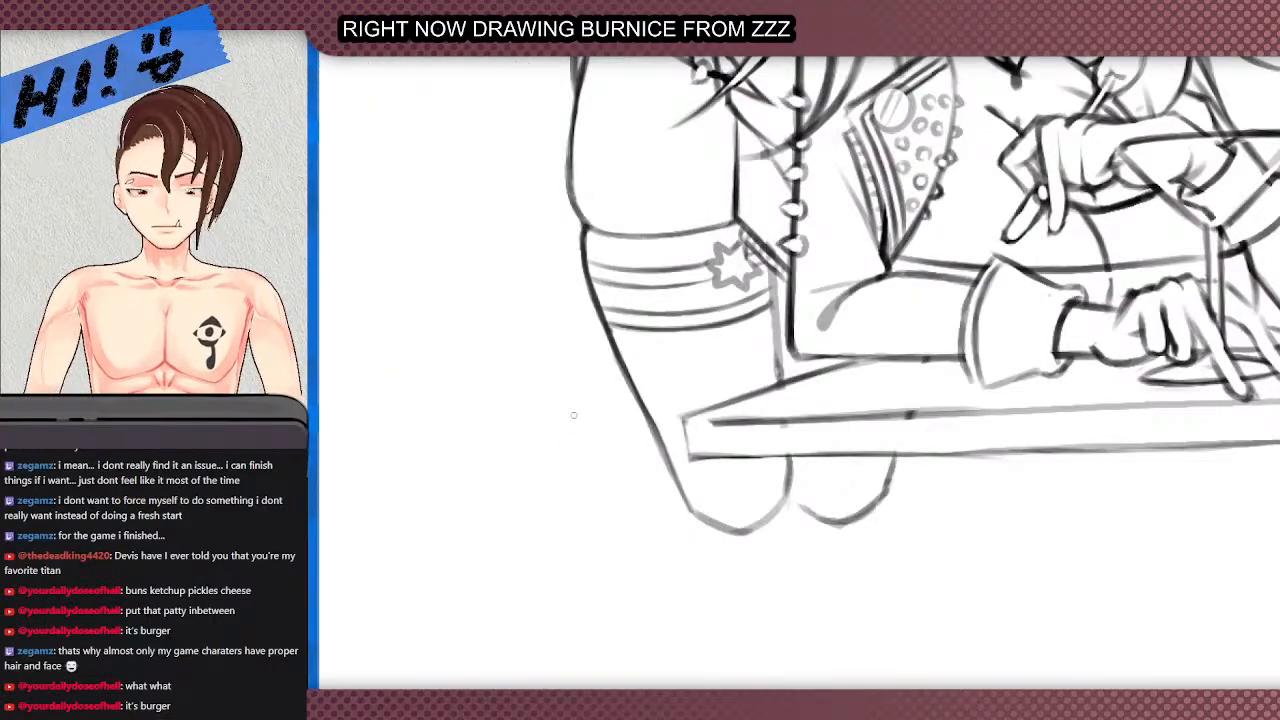
scroll(616, 225, up, 3)
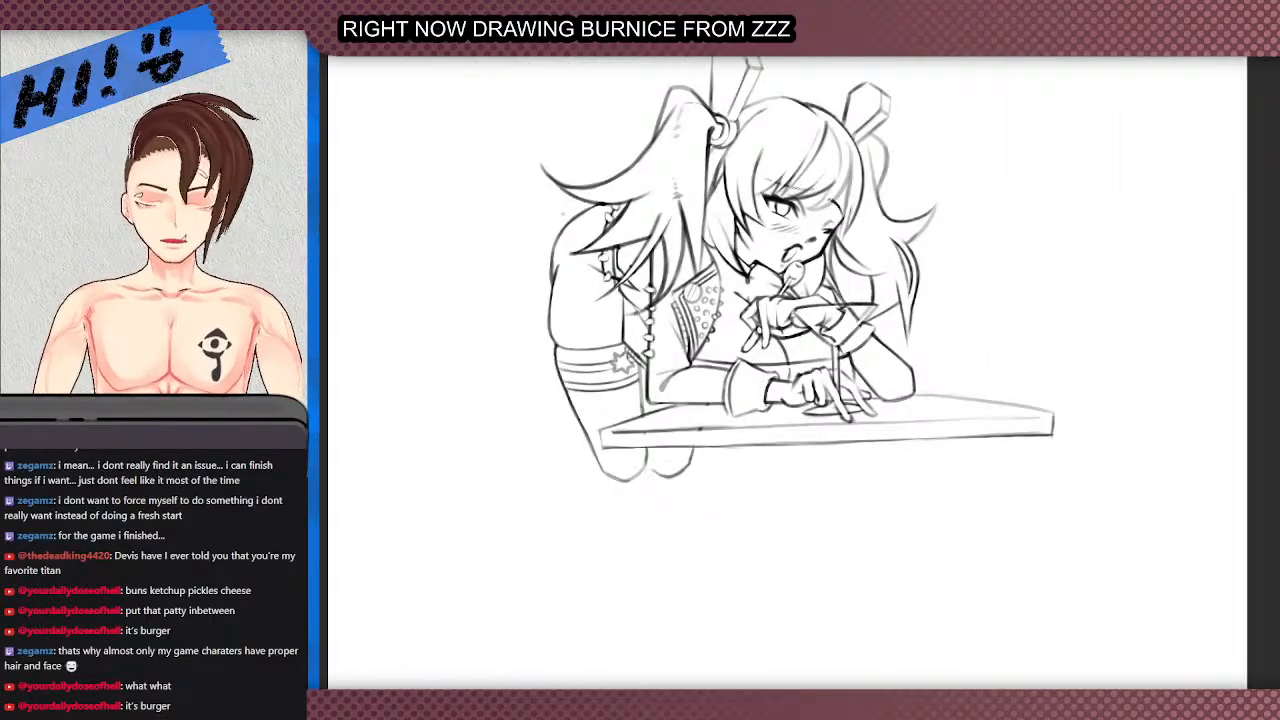
scroll(494, 328, up, 3)
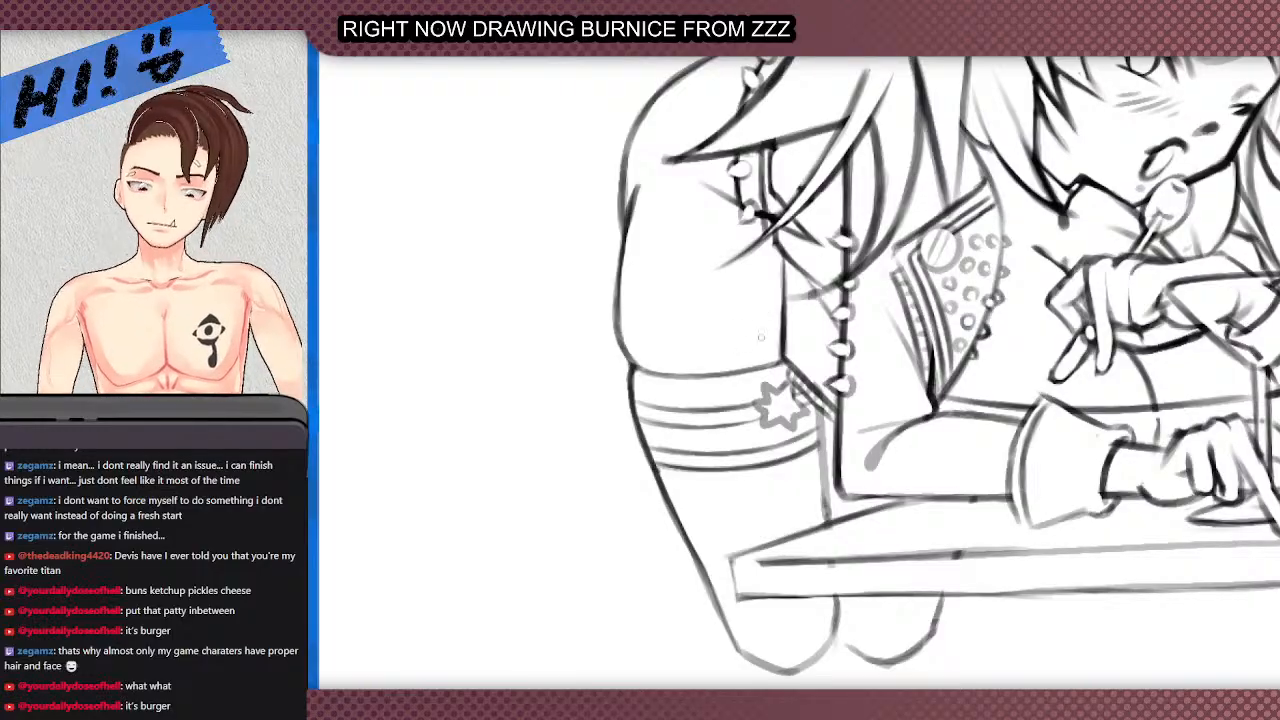
mouse_move(780, 345)
mouse_down()
mouse_move(761, 331)
mouse_move(742, 346)
mouse_move(661, 352)
mouse_up()
key(ctrl+z)
mouse_move(742, 347)
mouse_down()
mouse_move(664, 344)
mouse_move(702, 336)
mouse_move(667, 324)
mouse_move(664, 345)
mouse_up()
key(ctrl+z)
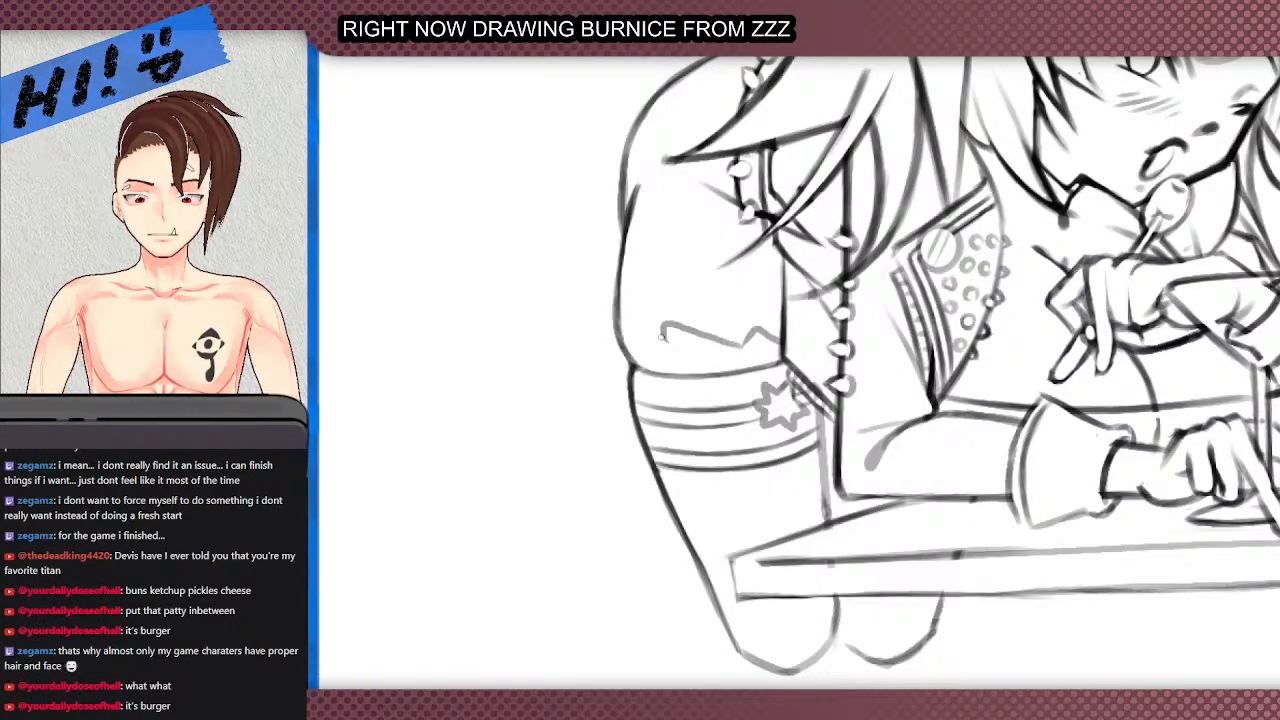
key(ctrl+z)
key(ctrl+z)
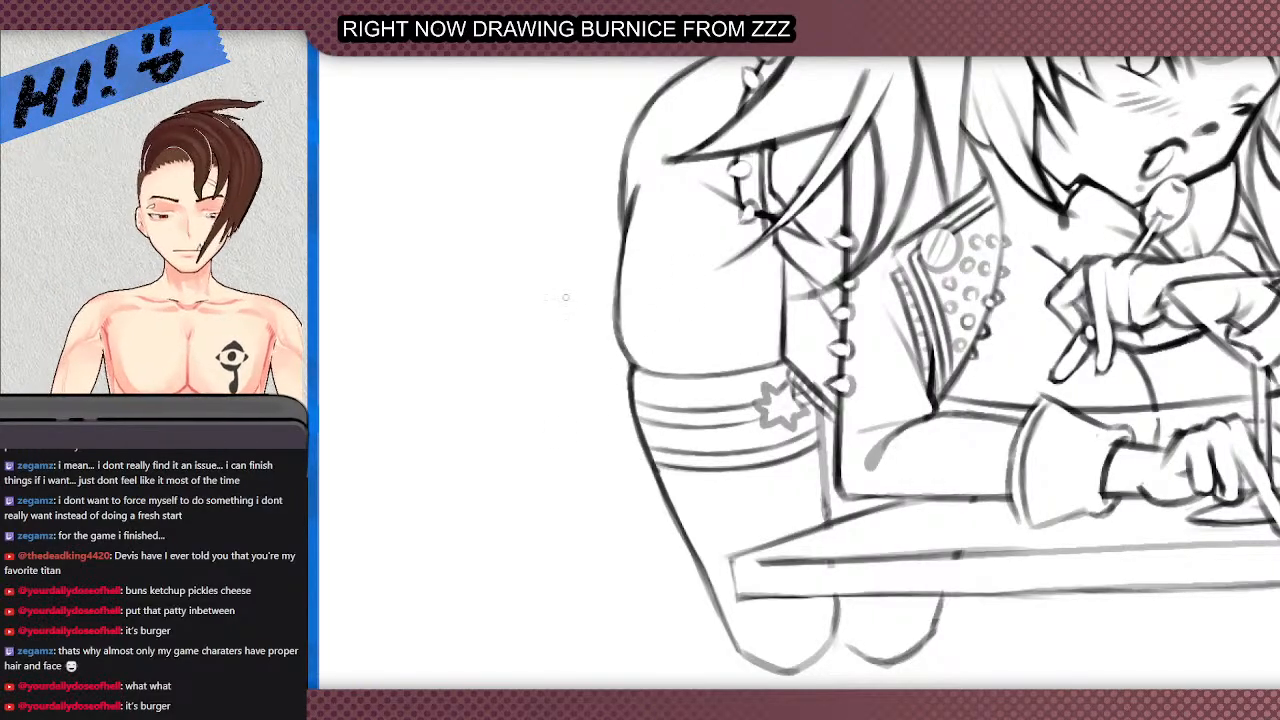
- Draw a long straight diagonal line outward and down from the upper back outline to start a flared jacket shape
drag(626, 142, 547, 290)
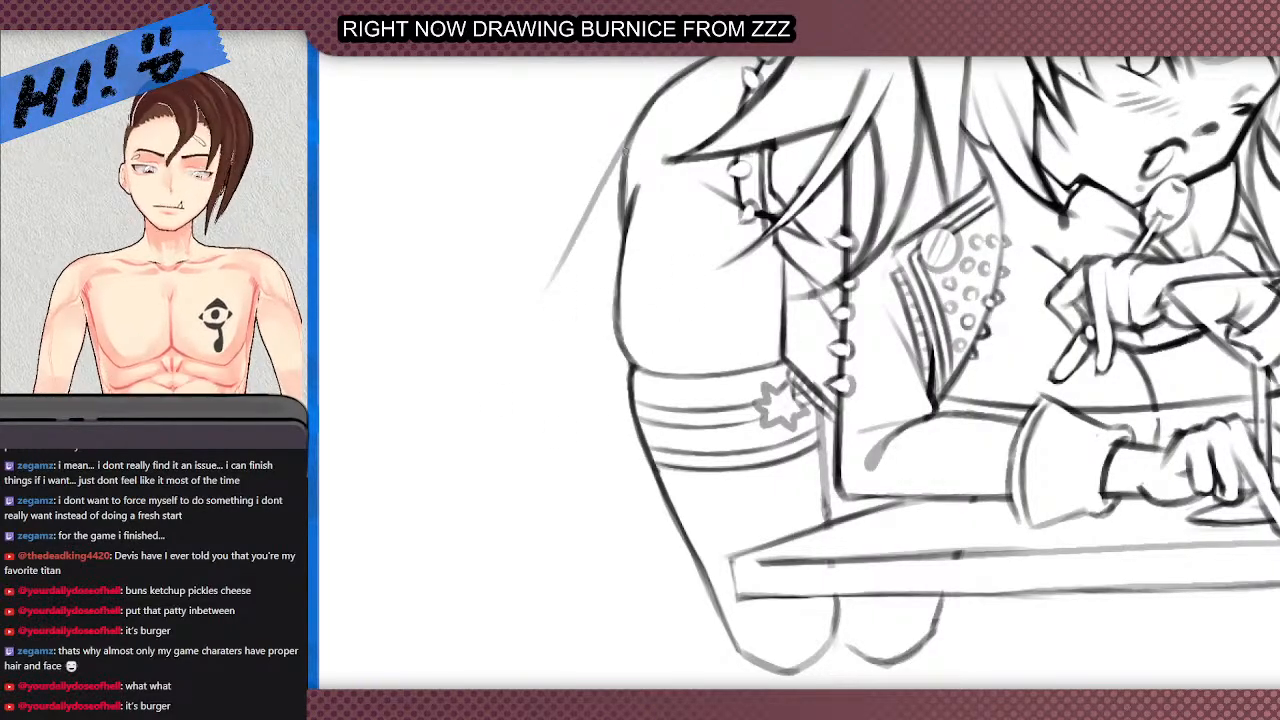
key(ctrl+z)
drag(640, 112, 512, 323)
mouse_move(584, 213)
mouse_down()
mouse_move(505, 333)
mouse_move(630, 138)
mouse_move(595, 195)
mouse_up()
key(ctrl+z)
drag(636, 124, 521, 307)
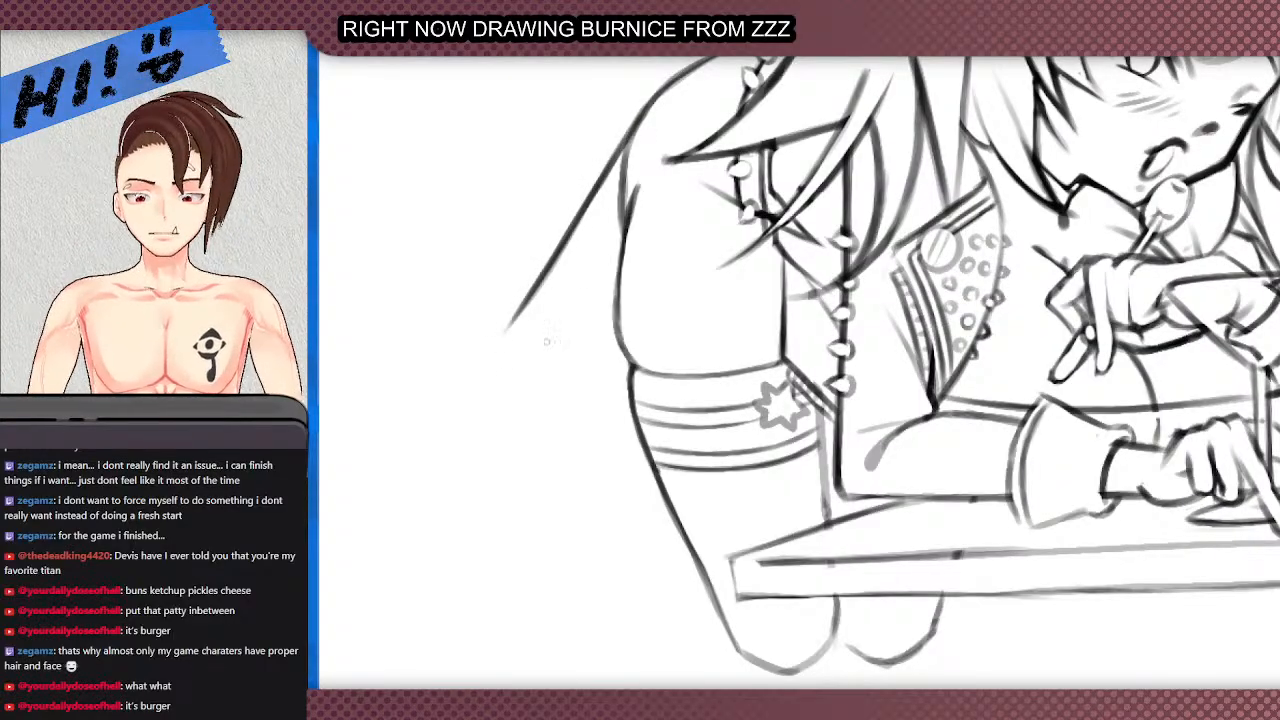
- Rotate the canvas and close the flared jacket shape with a curved edge from the diagonal line's end to the waist line
drag(514, 229, 492, 624)
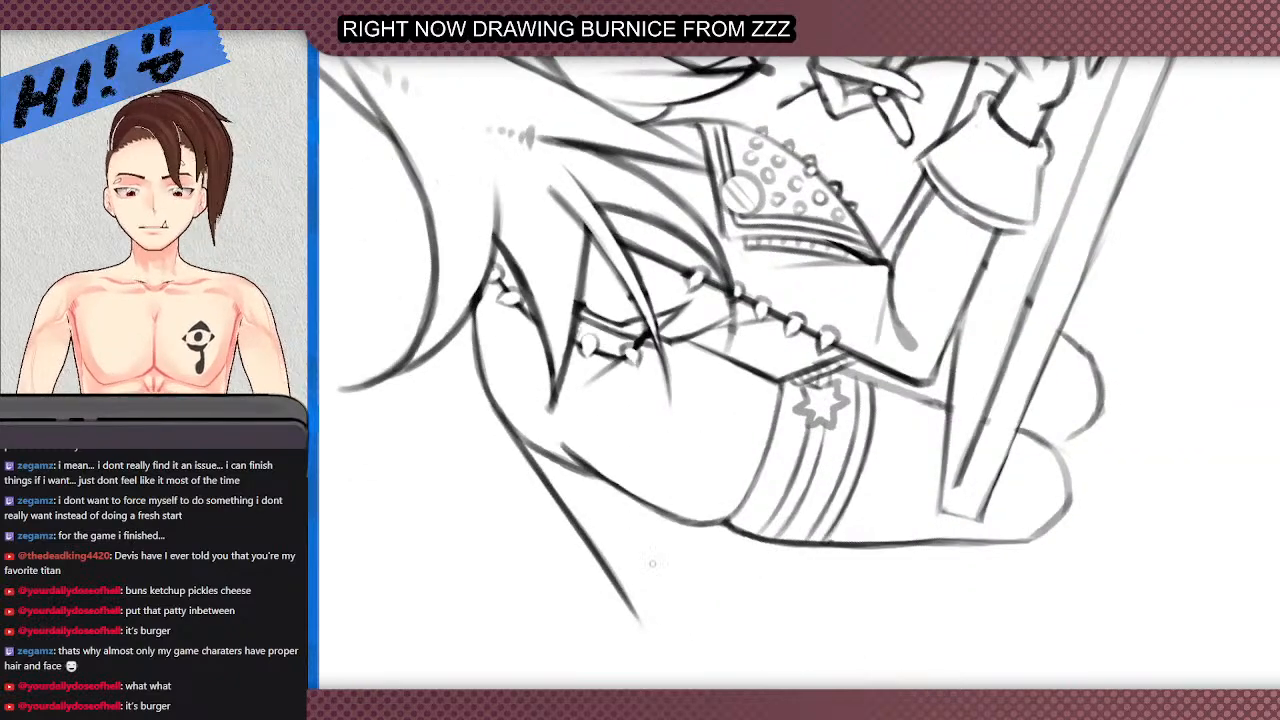
scroll(669, 551, up, 2)
mouse_move(634, 640)
mouse_down()
mouse_move(692, 588)
mouse_move(724, 522)
mouse_up()
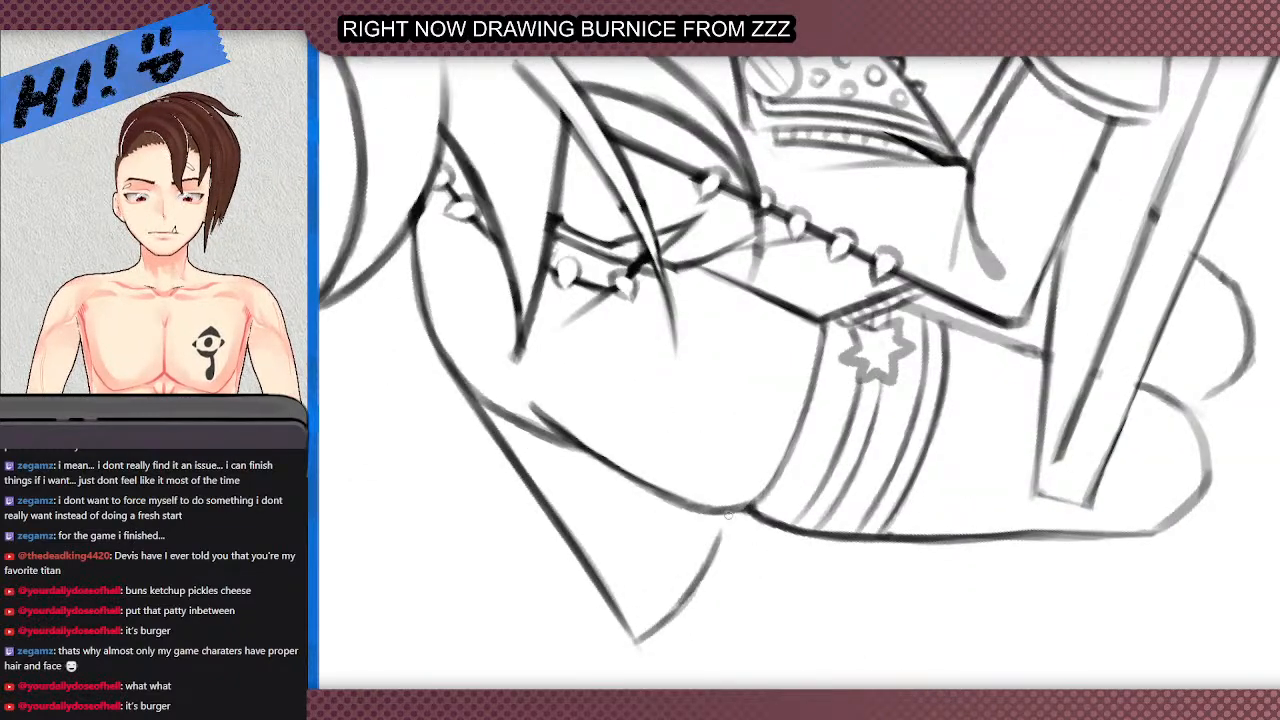
key(ctrl+z)
drag(639, 637, 737, 506)
drag(706, 574, 738, 502)
key(ctrl+z)
- Erase the old back outline inside the flared jacket shape and tidy its lower edge
key(e)
mouse_move(516, 415)
mouse_down()
mouse_move(474, 358)
mouse_move(528, 441)
mouse_move(480, 372)
mouse_move(616, 491)
mouse_move(694, 514)
mouse_move(711, 477)
mouse_move(694, 457)
mouse_up()
mouse_move(659, 604)
mouse_down()
mouse_move(726, 508)
mouse_move(681, 616)
mouse_move(737, 547)
mouse_move(625, 672)
mouse_move(730, 528)
mouse_move(700, 582)
mouse_up()
key(b)
scroll(467, 327, down, 2)
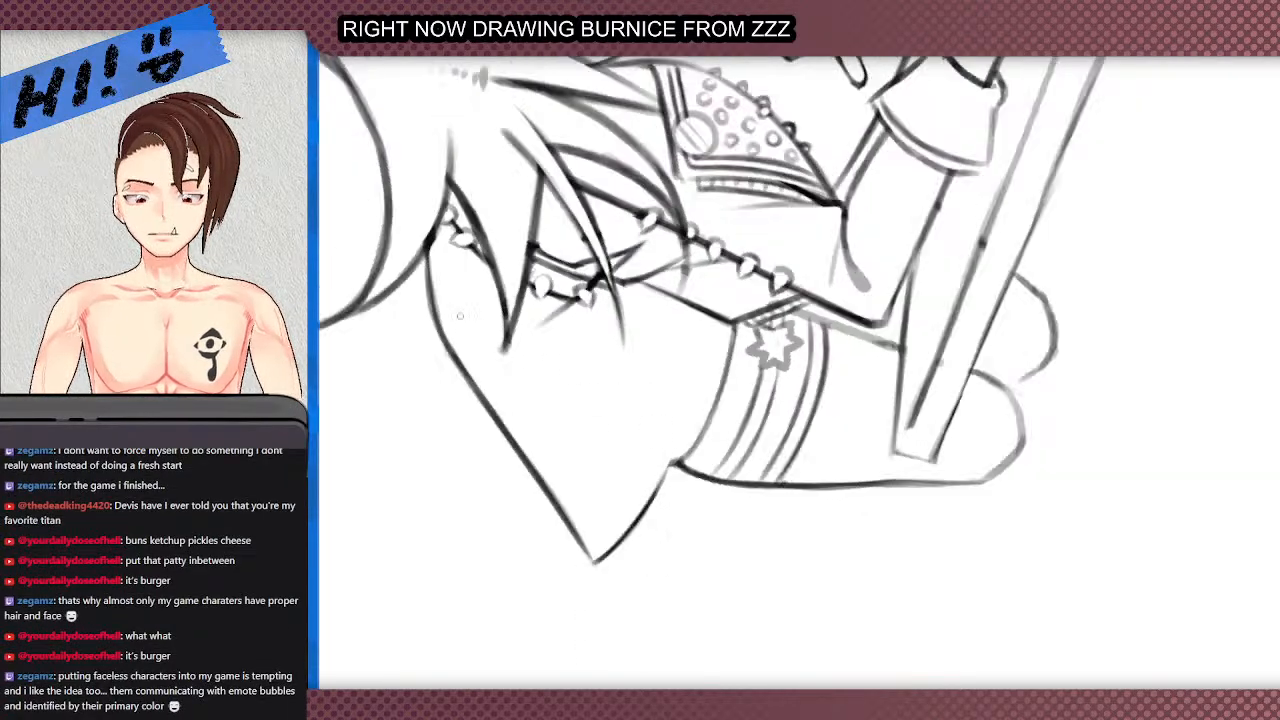
scroll(541, 311, down, 2)
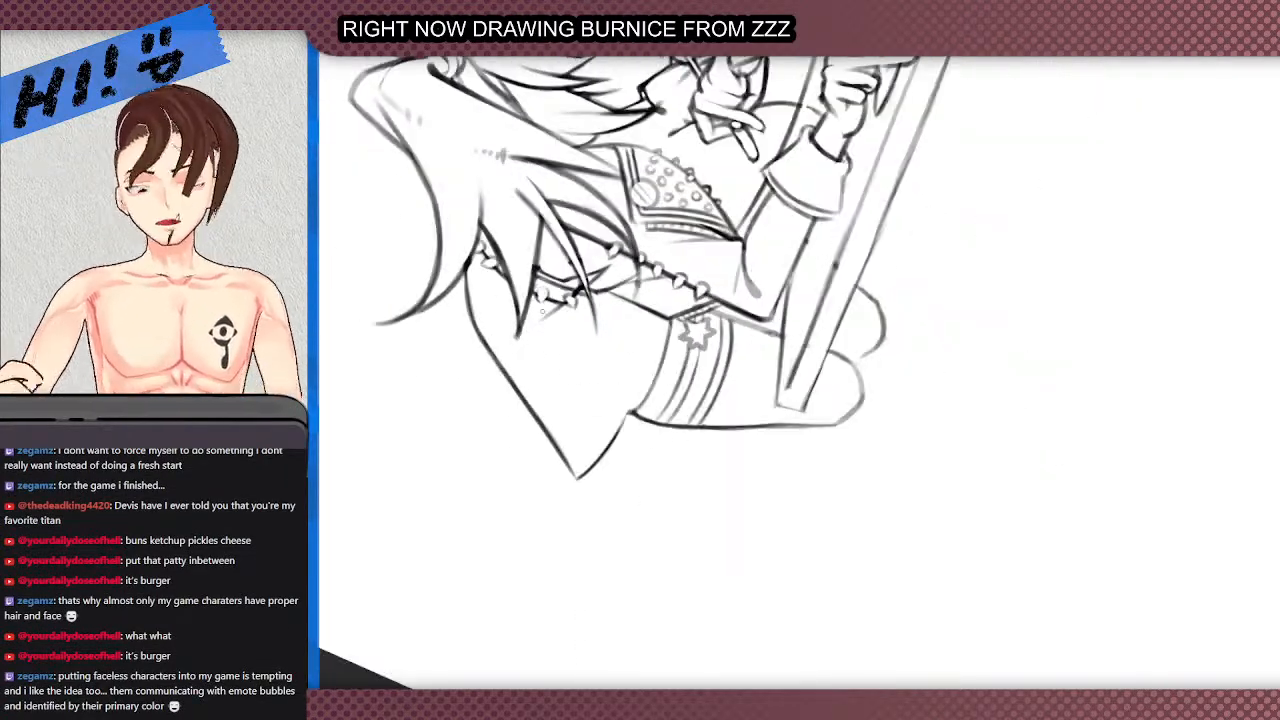
- Straighten the canvas and undo the erasure of the old back outline inside the flared jacket shape
scroll(600, 380, up, 2)
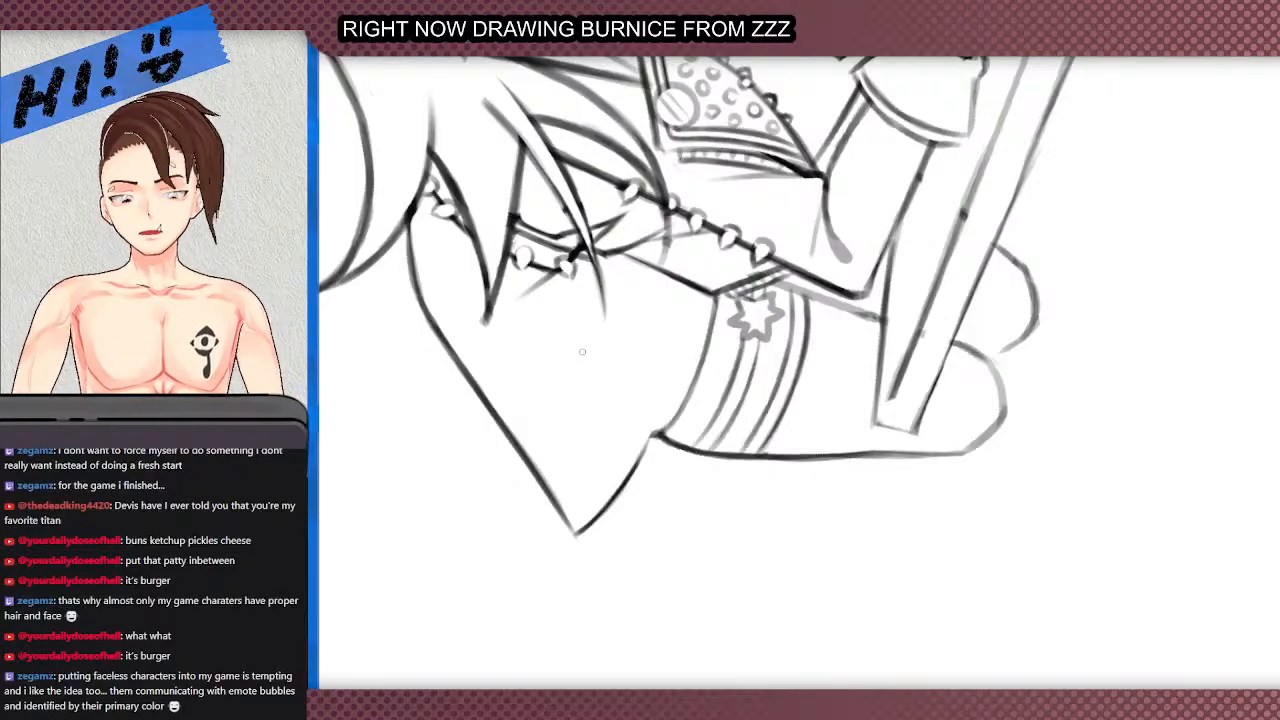
key(5)
scroll(559, 512, down, 3)
scroll(650, 385, up, 3)
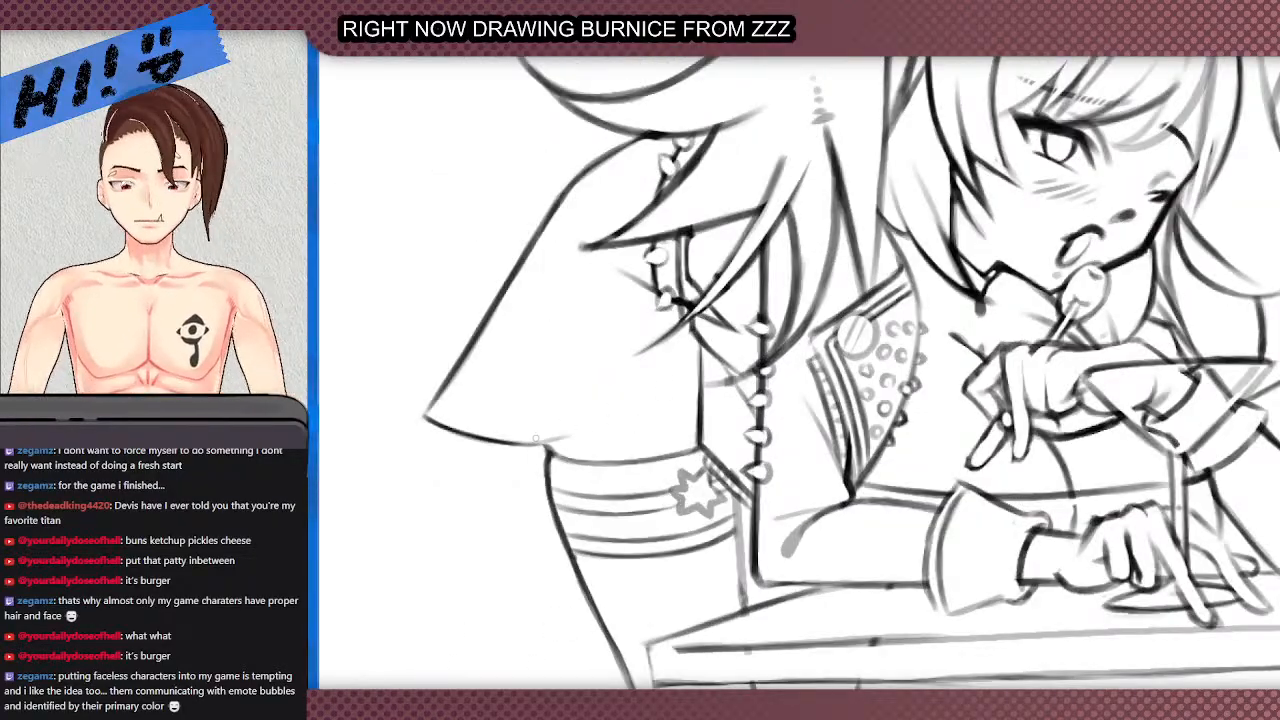
key(ctrl+z)
key(ctrl+z)
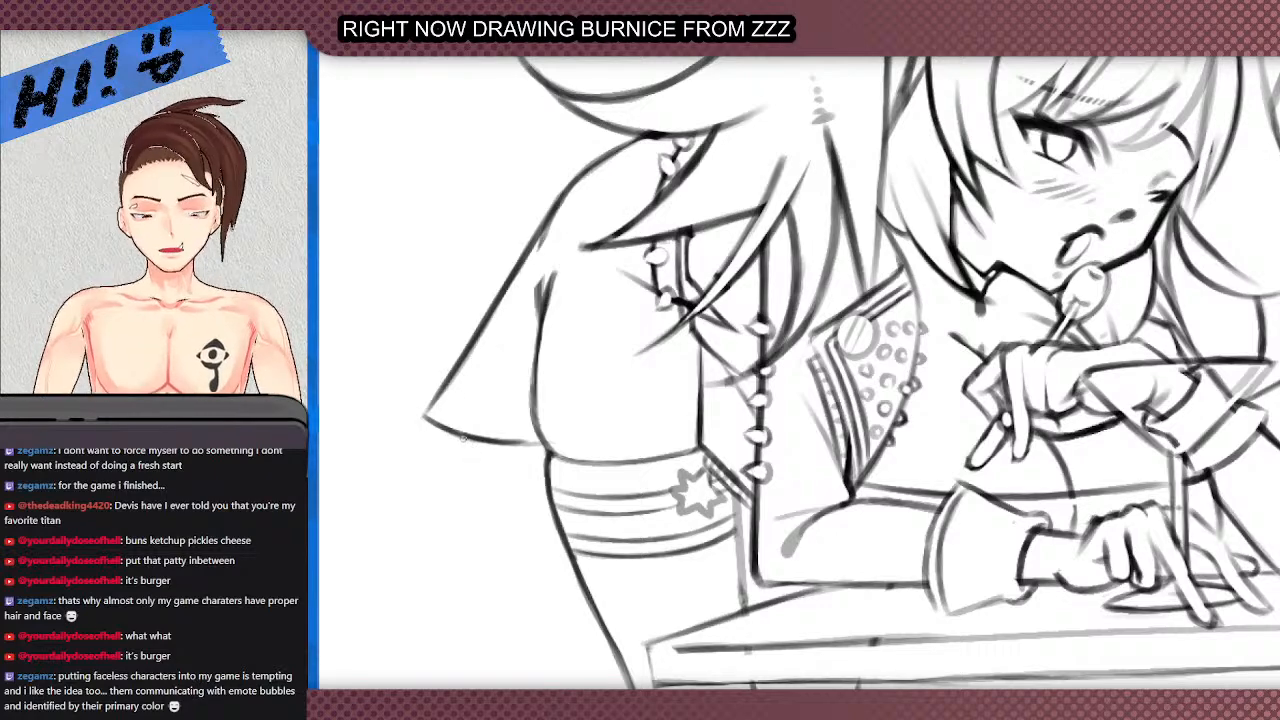
- Erase the flared jacket's low hem and redraw it higher as a gently curved line across the hip to the waist
mouse_move(497, 434)
mouse_down()
mouse_move(515, 440)
mouse_move(495, 448)
mouse_move(443, 400)
mouse_move(424, 416)
mouse_up()
key(b)
drag(455, 375, 567, 388)
key(ctrl+z)
drag(455, 377, 710, 388)
mouse_move(612, 380)
mouse_down()
mouse_move(708, 388)
mouse_move(656, 386)
mouse_up()
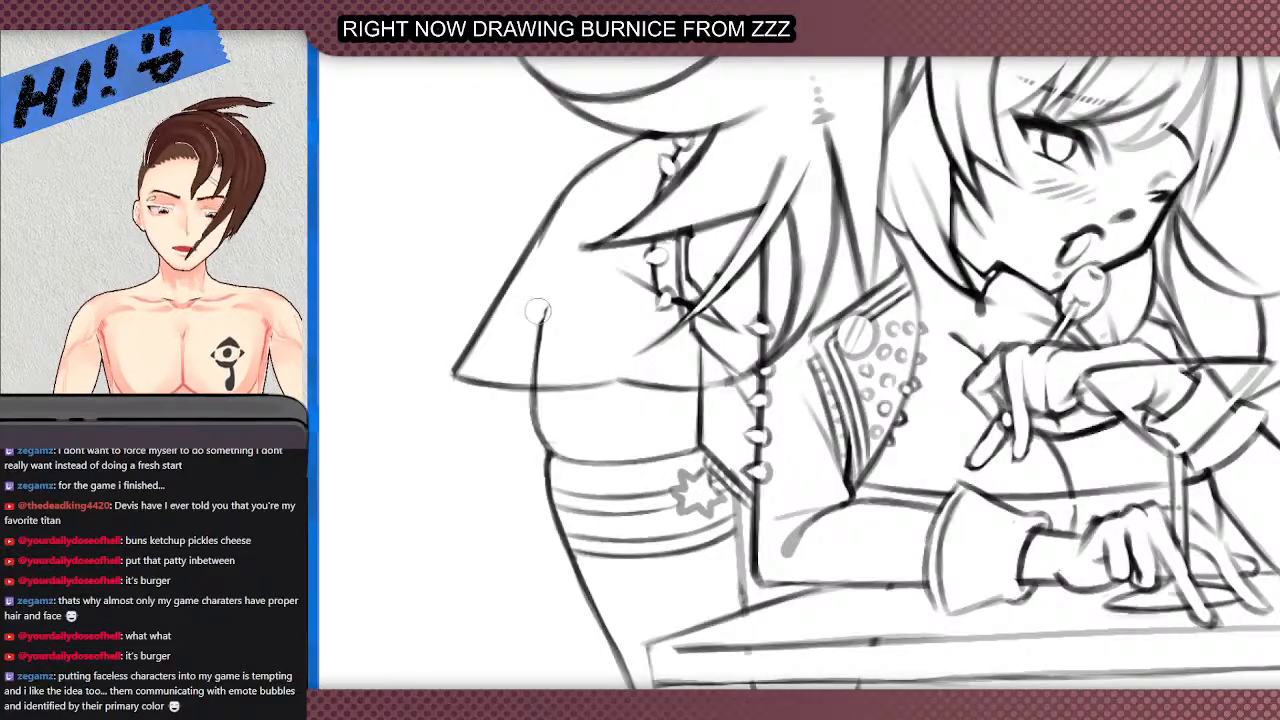
- Erase the old back outline above the new hem and trim the flared diagonal edge to start an inward curve
drag(541, 368, 542, 375)
key(b)
drag(554, 208, 531, 280)
key(e)
mouse_move(526, 232)
mouse_down()
mouse_move(496, 280)
mouse_move(536, 219)
mouse_move(463, 339)
mouse_up()
mouse_move(519, 263)
mouse_down()
mouse_move(454, 350)
mouse_move(505, 303)
mouse_up()
- Redraw the jacket's flared edge down to the hem corner and smooth its join with the upper back
key(b)
drag(472, 352, 511, 291)
mouse_move(476, 342)
mouse_down()
mouse_move(535, 248)
mouse_move(472, 343)
mouse_up()
key(e)
mouse_move(537, 221)
mouse_down()
mouse_move(526, 248)
mouse_move(566, 163)
mouse_up()
key(b)
drag(531, 260, 469, 353)
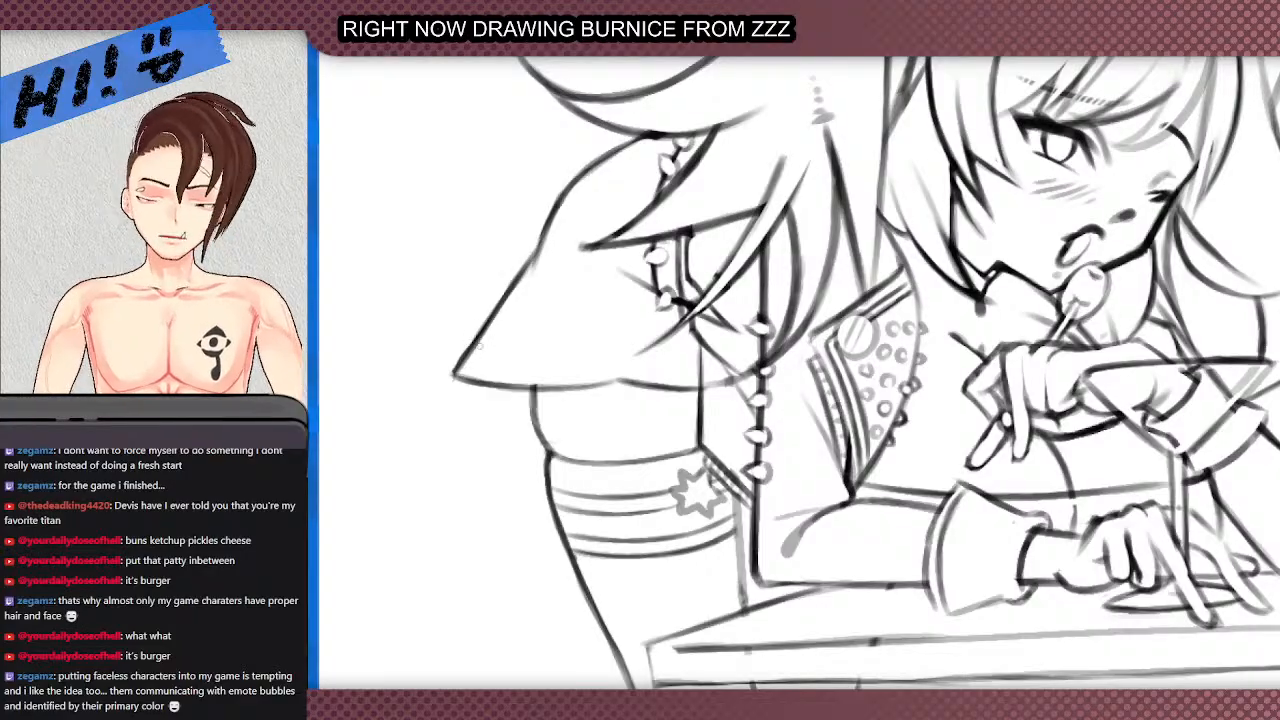
- Rotate the canvas and sketch pointed fold lines inside the jacket near the waist, undoing the unsuitable strokes
scroll(479, 345, down, 6)
scroll(494, 293, up, 3)
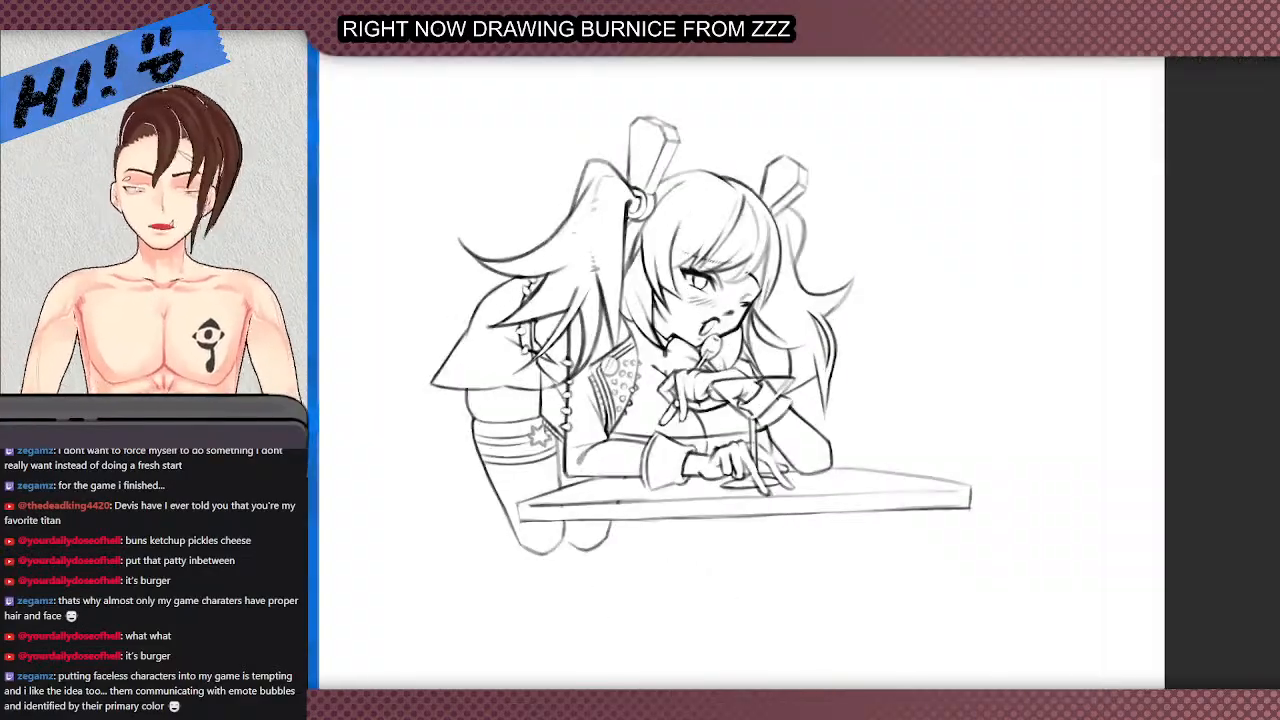
mouse_move(512, 396)
mouse_down()
mouse_move(642, 580)
mouse_move(596, 606)
mouse_up()
scroll(640, 578, up, 3)
drag(633, 541, 591, 611)
drag(620, 570, 579, 635)
mouse_move(646, 594)
mouse_down()
mouse_move(674, 623)
mouse_move(651, 596)
mouse_move(676, 623)
mouse_move(635, 571)
mouse_up()
key(ctrl+z)
key(ctrl+z)
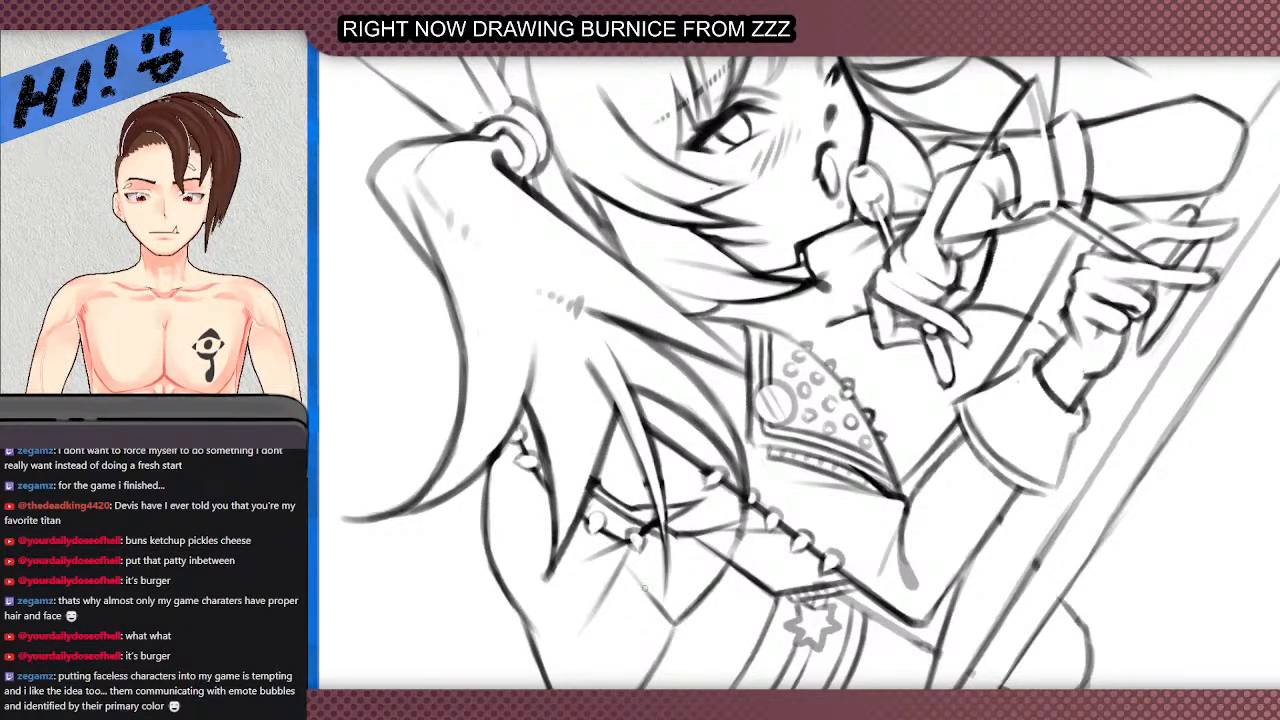
drag(669, 614, 634, 554)
scroll(560, 336, down, 5)
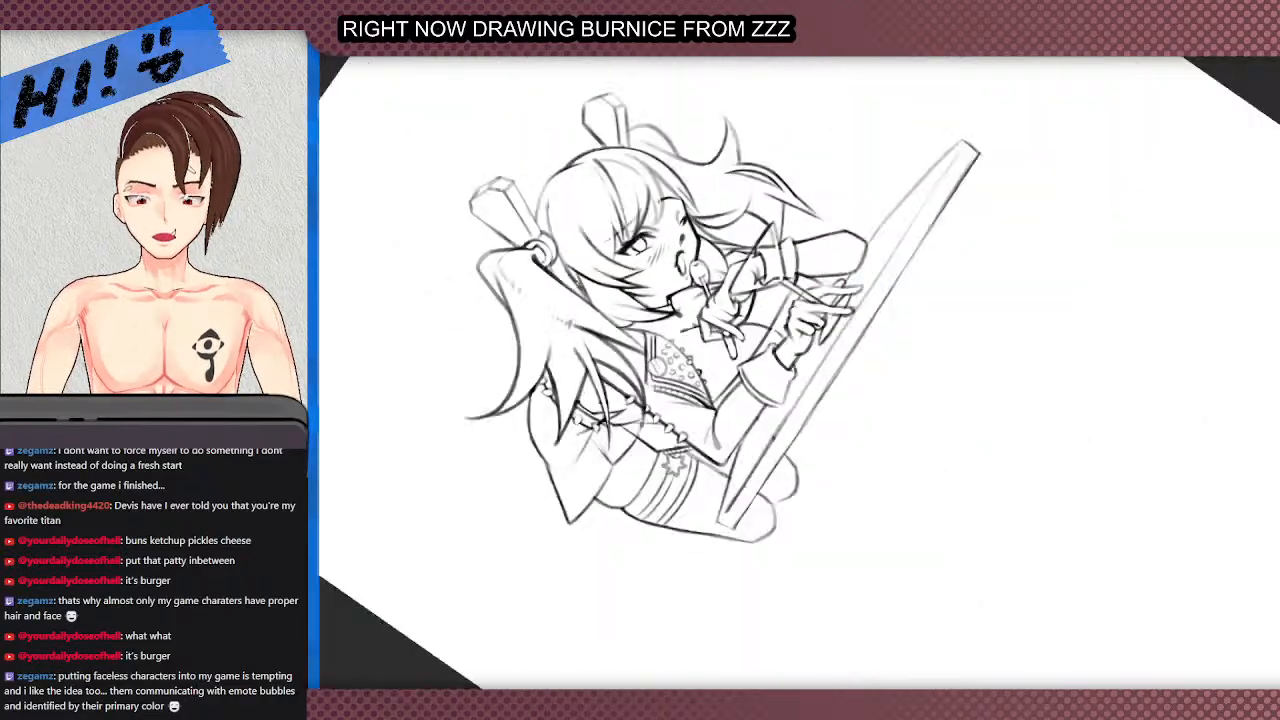
- Redraw the jacket's hem from the flare's tip up to the point of the waist fold
scroll(563, 529, up, 3)
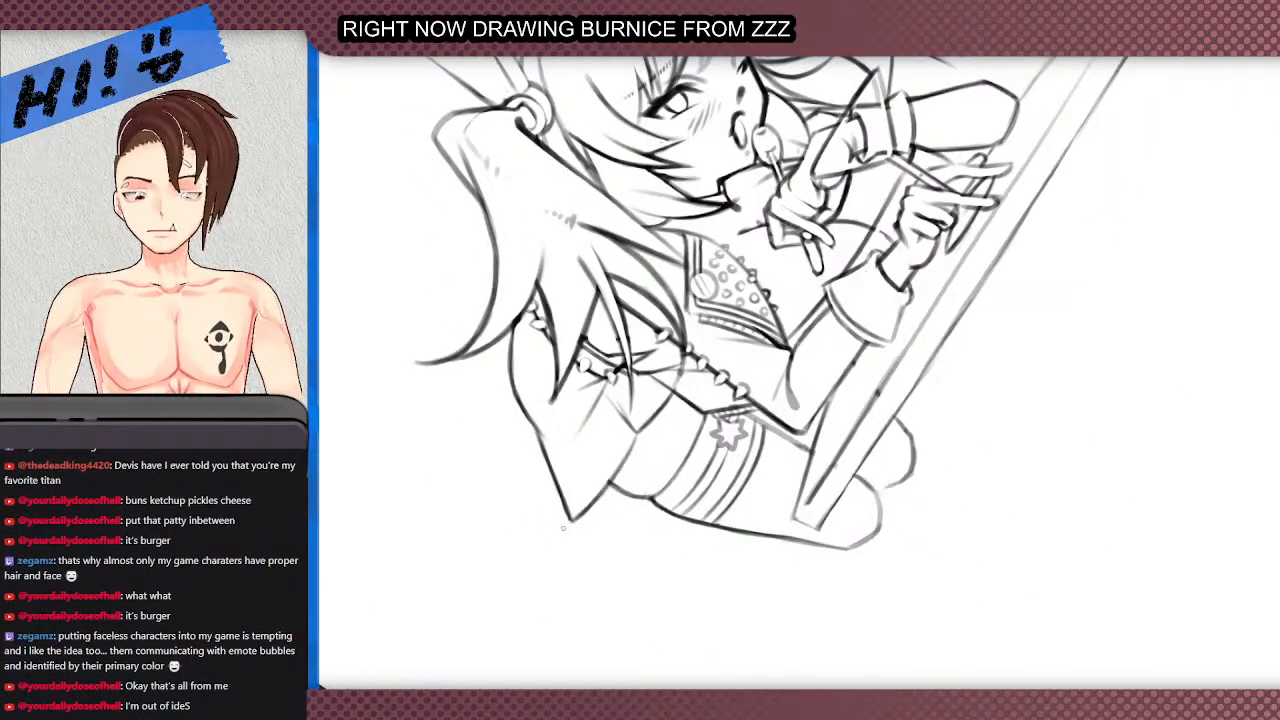
scroll(578, 503, up, 2)
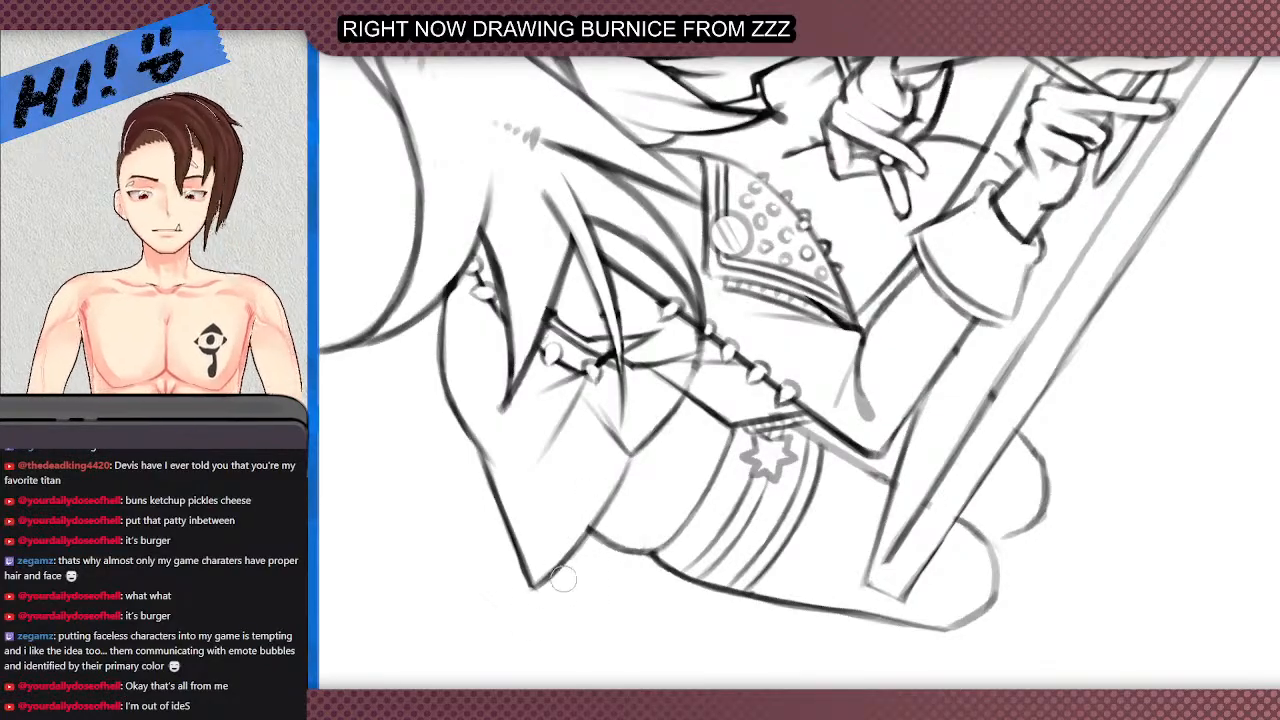
key(b)
mouse_move(566, 566)
mouse_down()
mouse_move(520, 590)
mouse_move(590, 536)
mouse_move(628, 466)
mouse_up()
scroll(619, 469, down, 4)
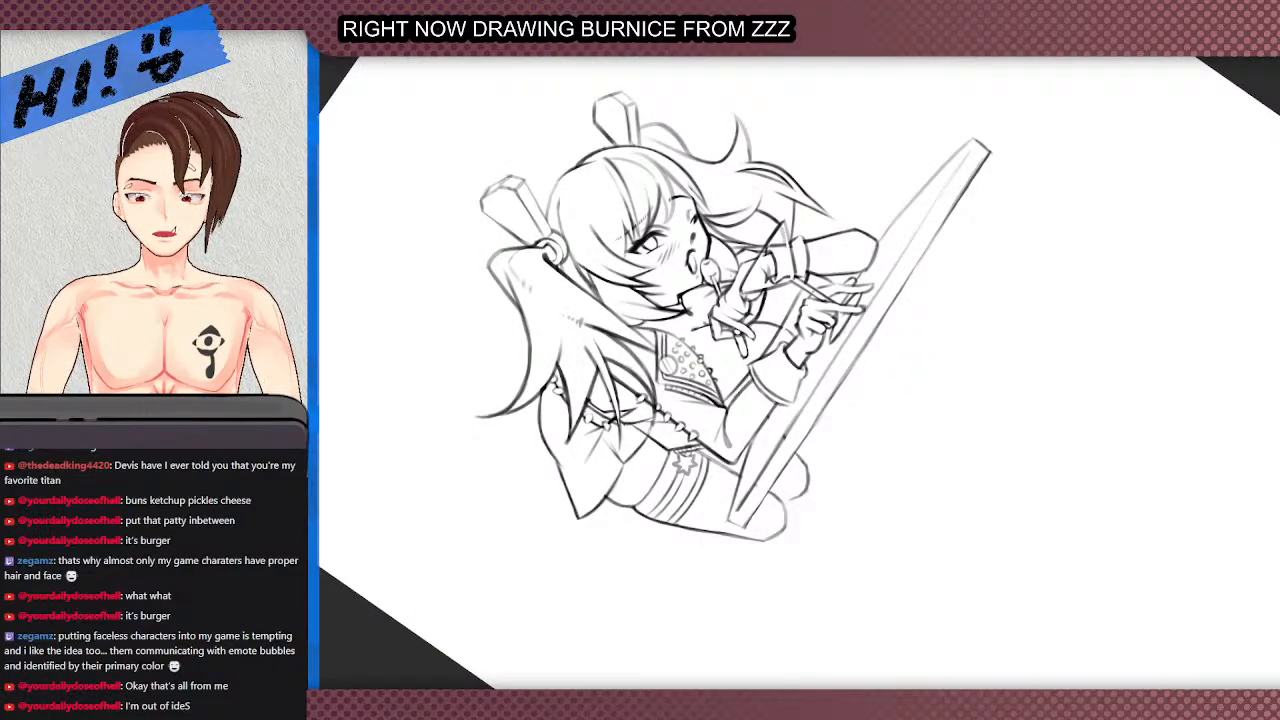
- Draw a second small jacket flap sticking out behind the flared edge, with a long side and short hem
scroll(558, 476, up, 4)
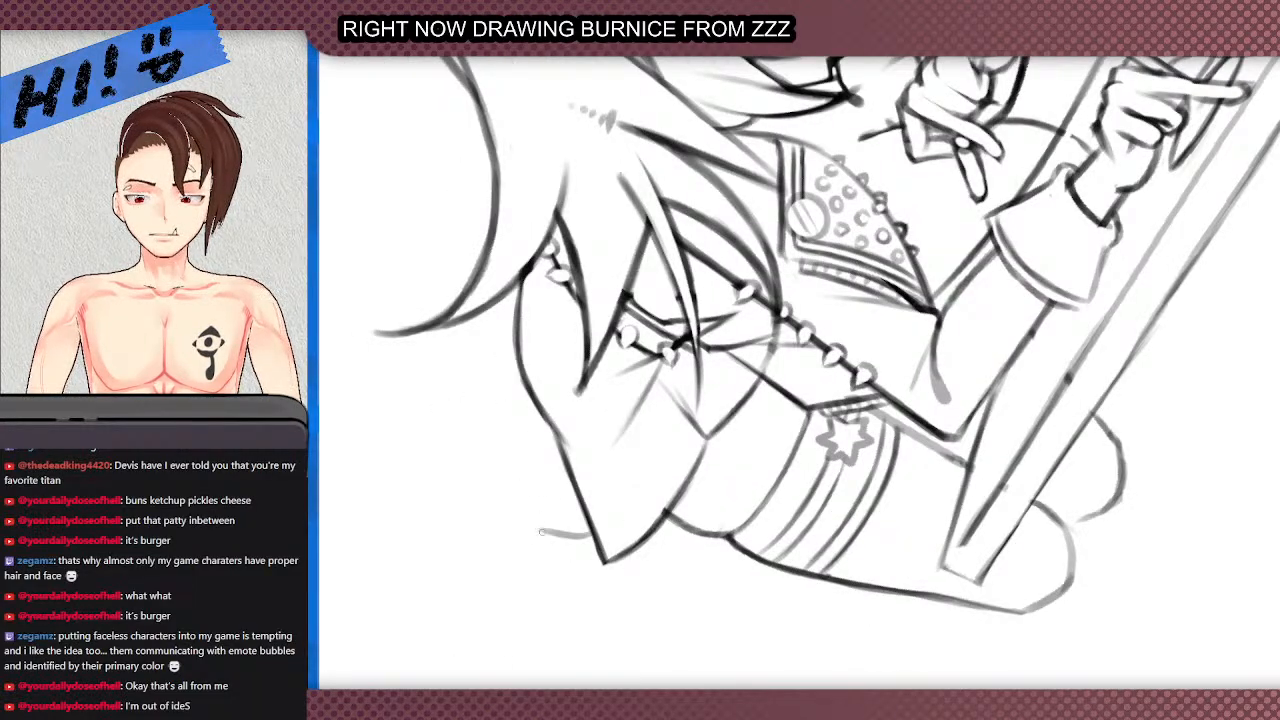
key(ctrl+z)
drag(543, 532, 542, 408)
drag(542, 408, 543, 517)
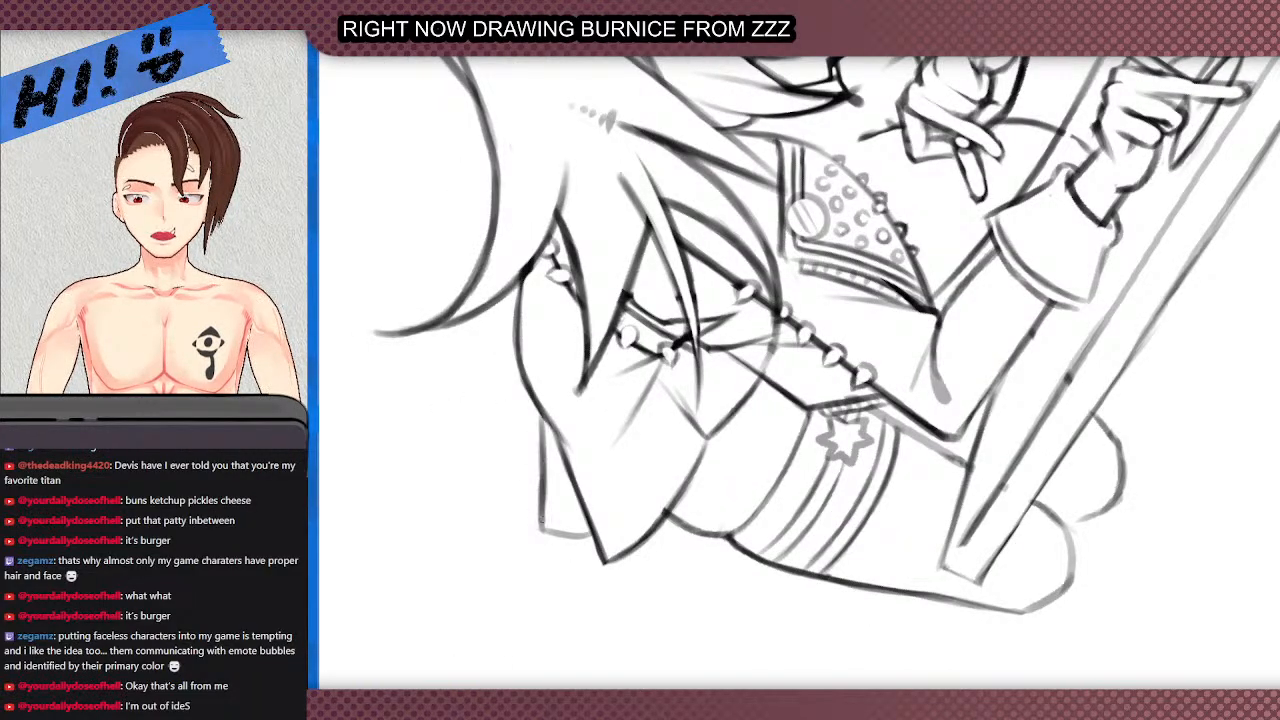
mouse_move(541, 421)
mouse_down()
mouse_move(542, 532)
mouse_move(541, 496)
mouse_up()
key(5)
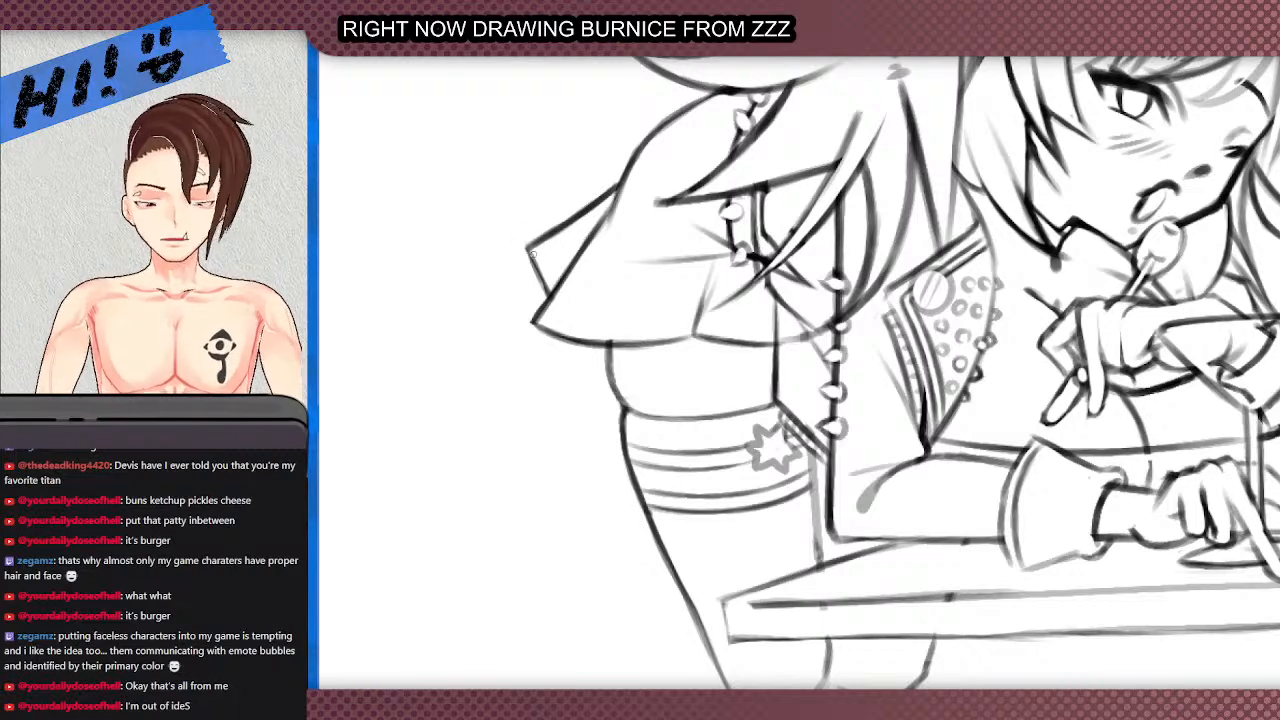
- Select the whole figure and table with a rectangle, scale them up on the canvas, and deselect
key(ctrl+0)
scroll(592, 315, down, 3)
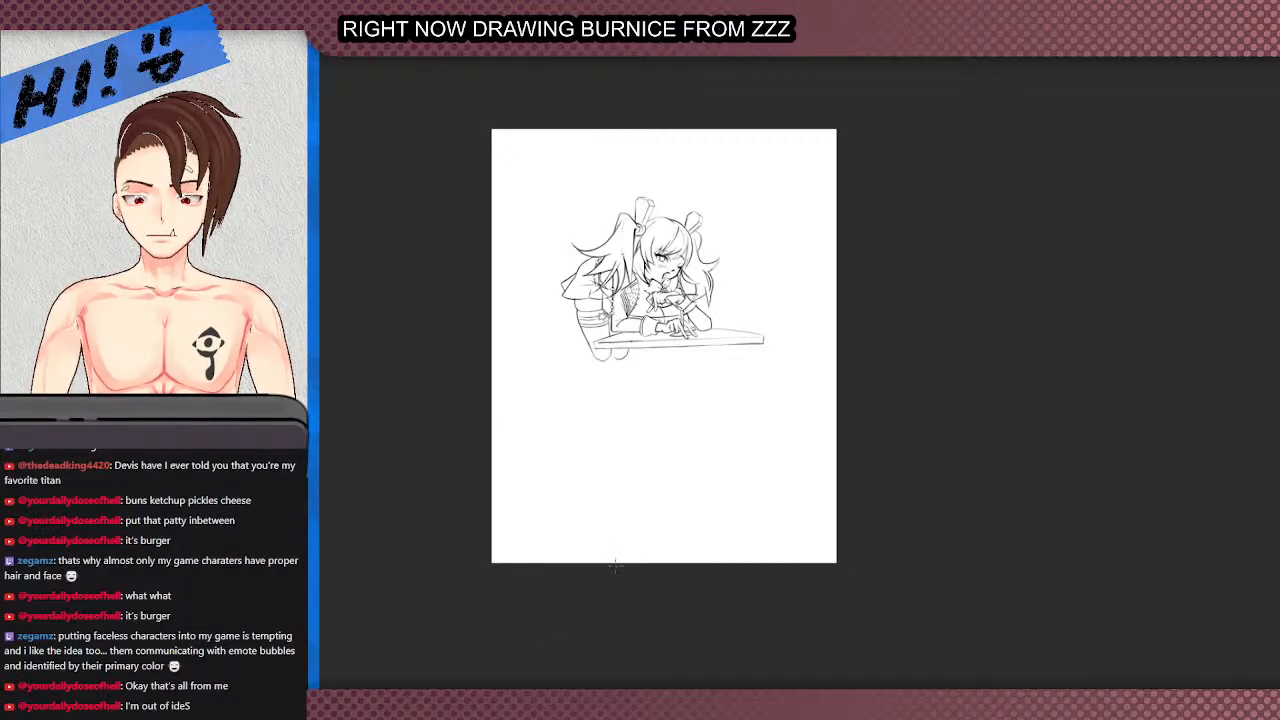
scroll(607, 284, up, 2)
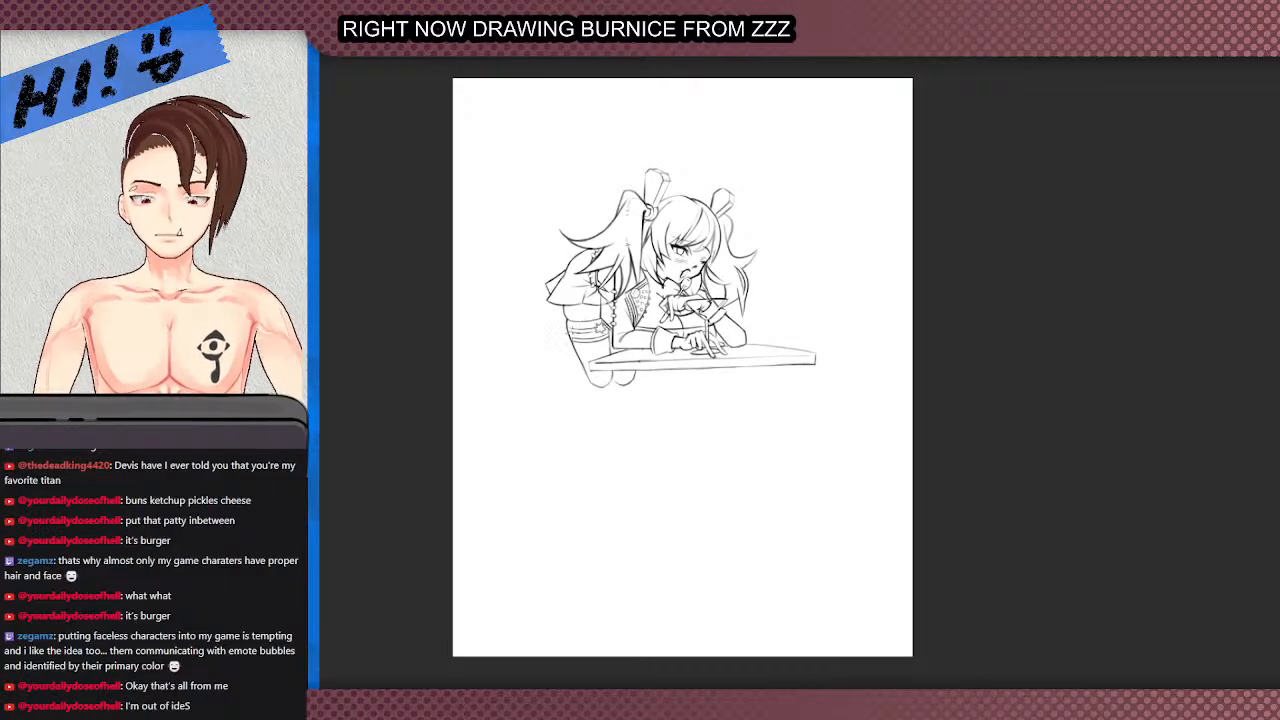
scroll(560, 333, down, 1)
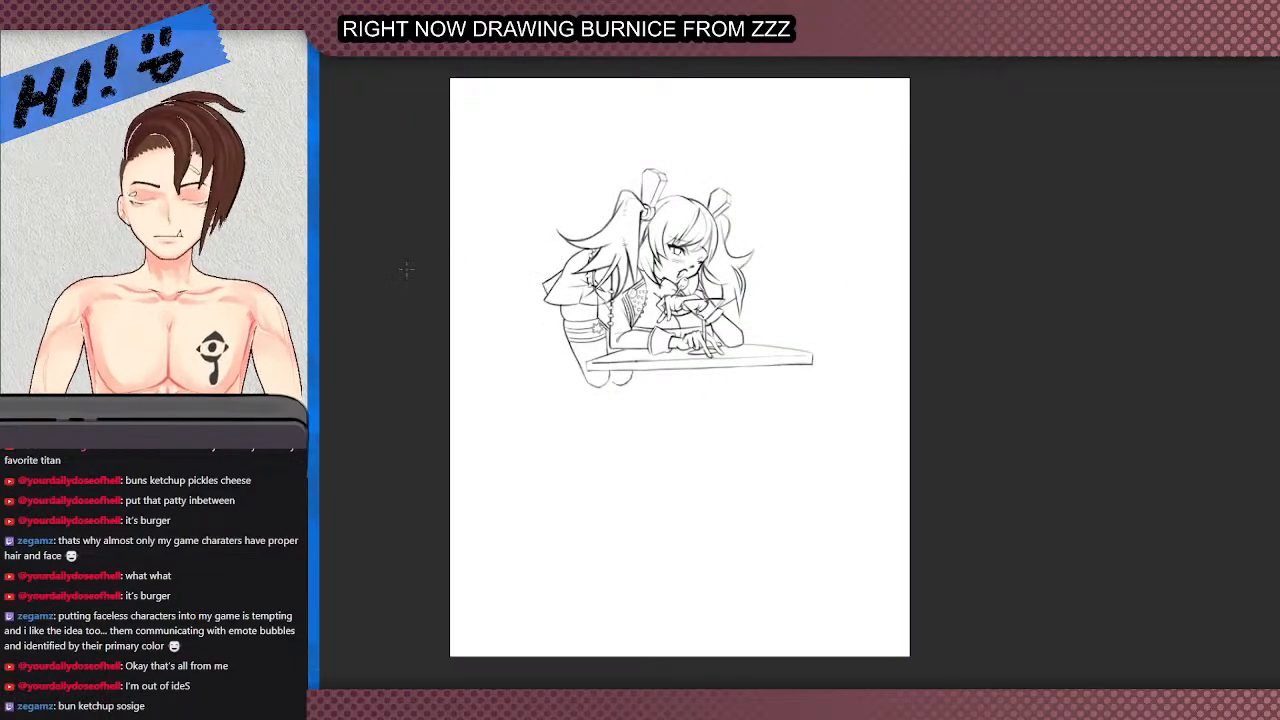
mouse_move(892, 490)
mouse_down()
mouse_move(688, 287)
mouse_move(469, 123)
mouse_up()
click(737, 516)
mouse_move(681, 123)
mouse_down()
mouse_move(681, 55)
mouse_move(691, 165)
mouse_move(682, 103)
mouse_up()
click(636, 619)
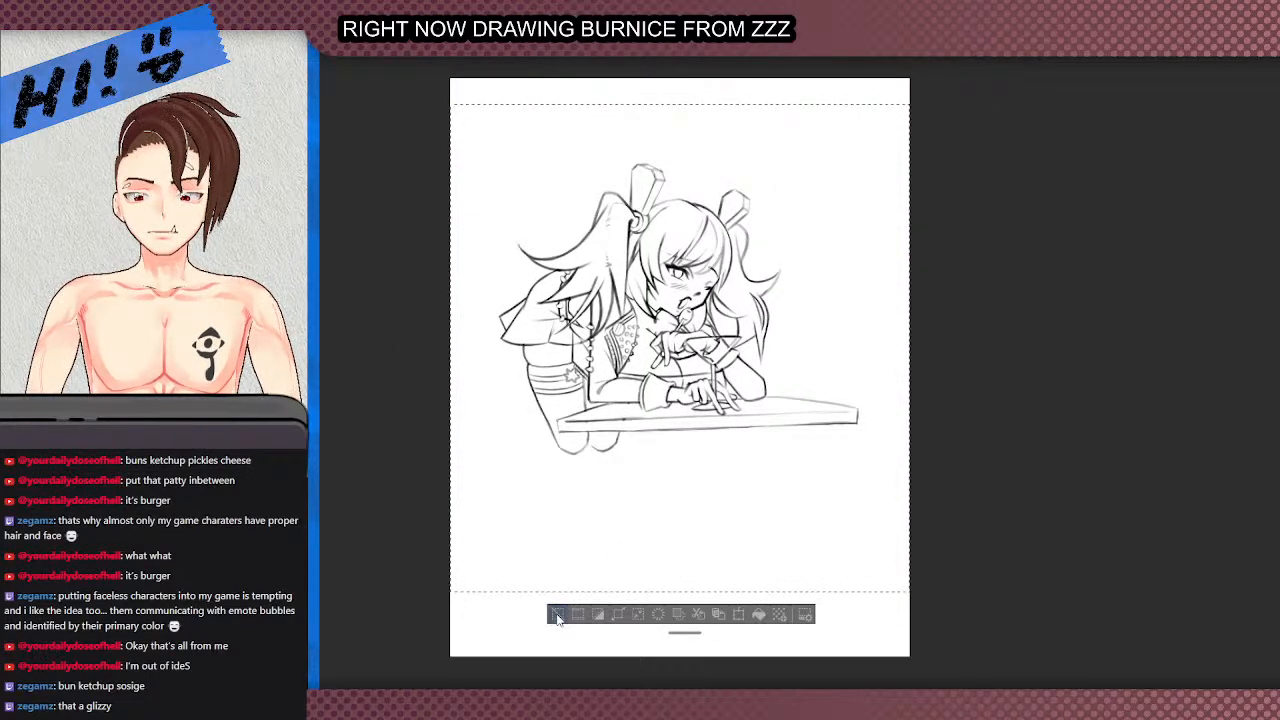
key(ctrl+d)
scroll(601, 173, down, 1)
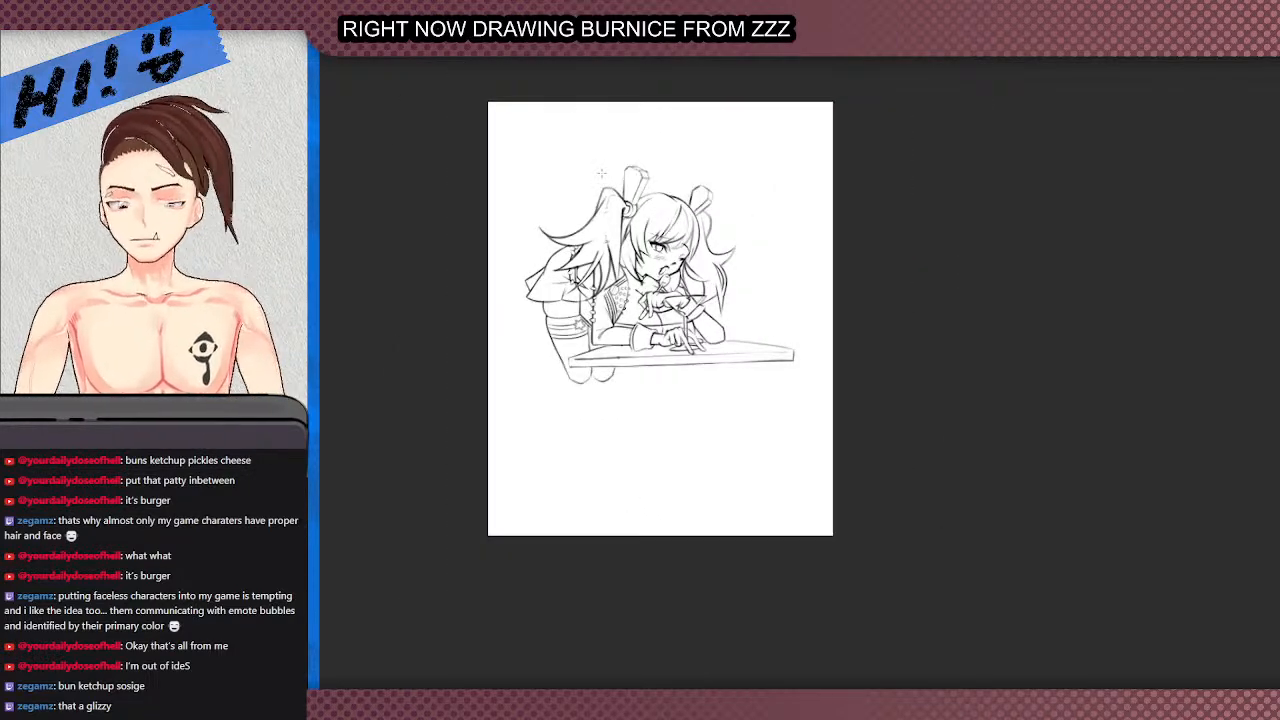
- Sketch a pointed knee guard with a notched top on the leg nearest the table's end, below the tabletop
scroll(590, 257, up, 1)
scroll(607, 310, up, 1)
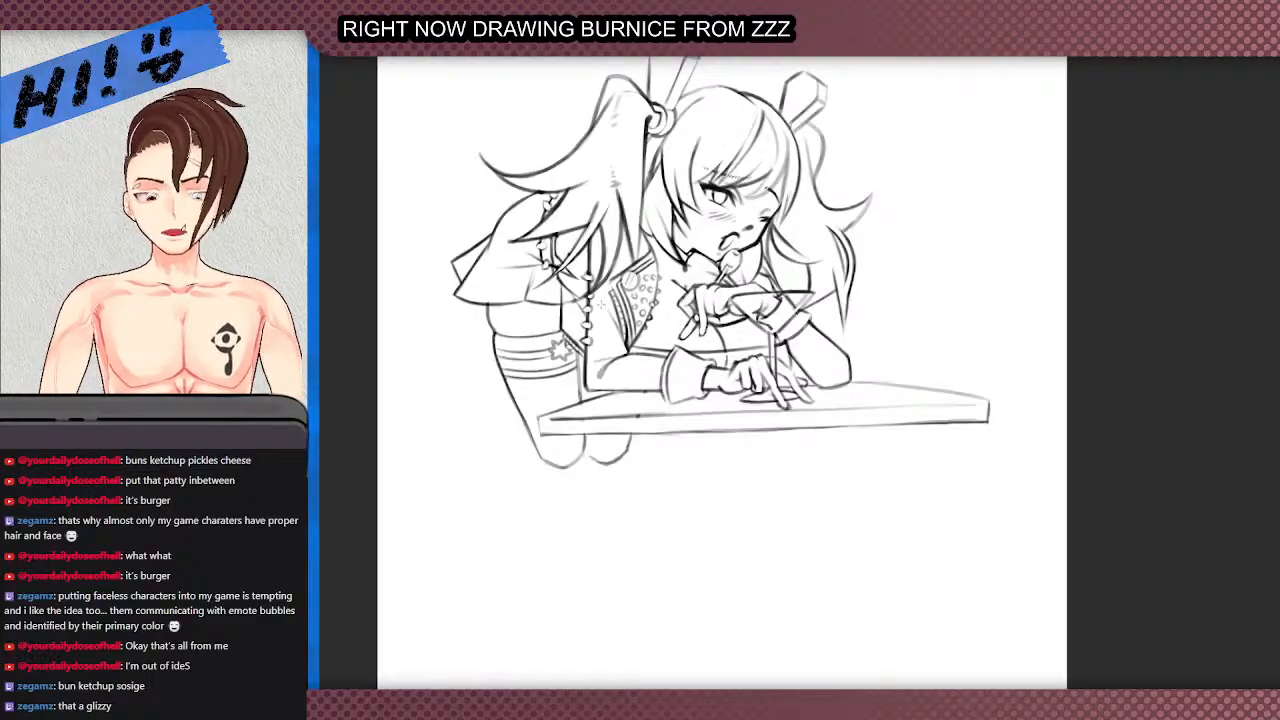
scroll(657, 221, down, 1)
scroll(657, 221, down, 1)
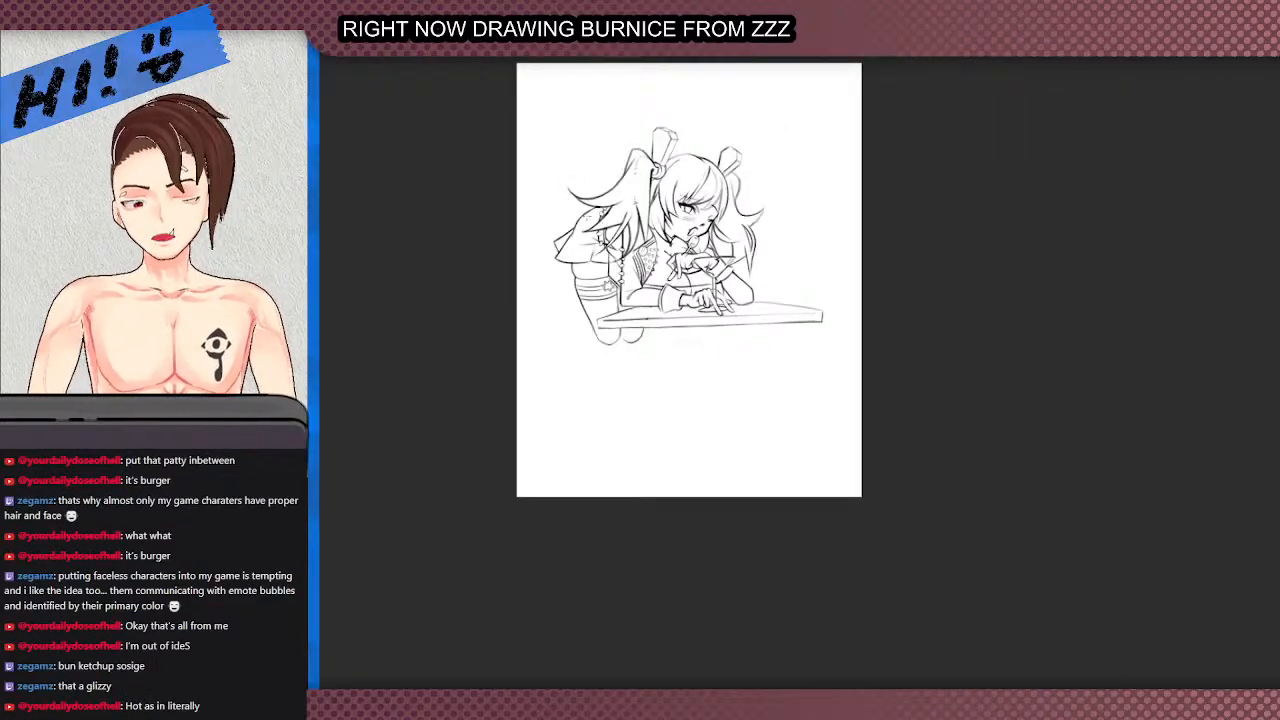
scroll(600, 245, up, 1)
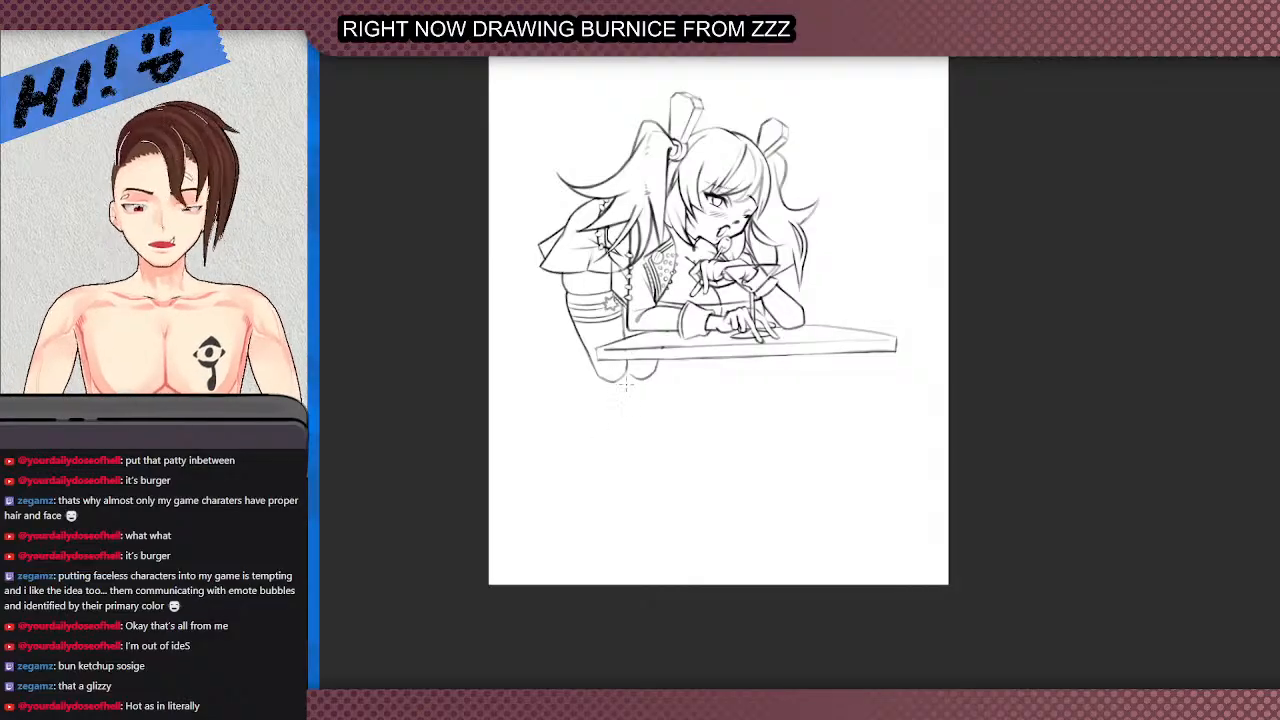
scroll(614, 393, up, 1)
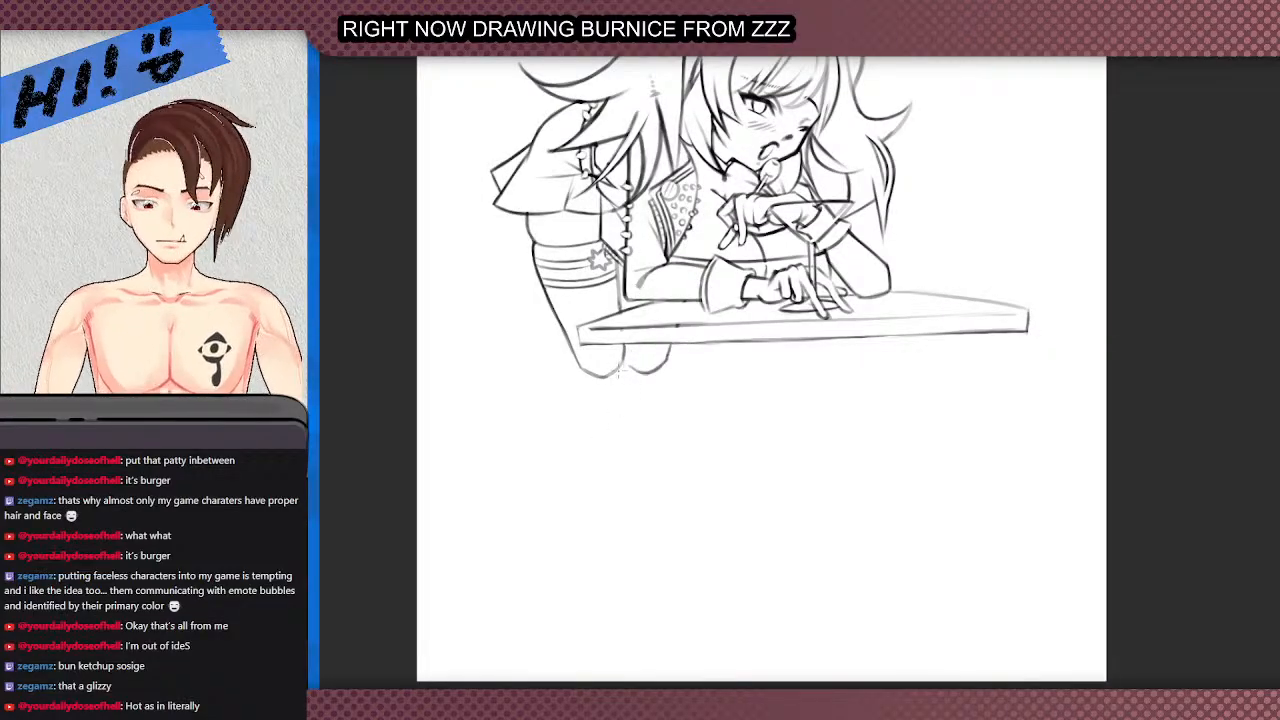
scroll(619, 368, up, 1)
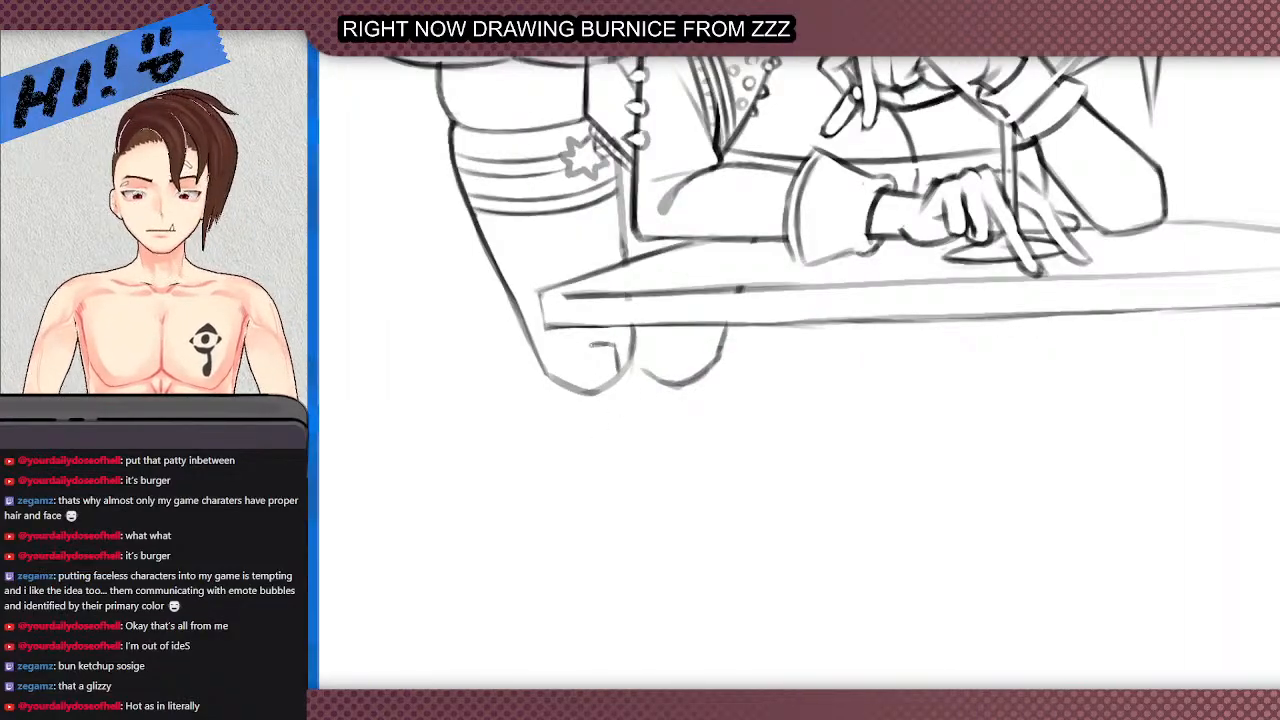
mouse_move(632, 372)
mouse_down()
mouse_move(638, 445)
mouse_move(614, 464)
mouse_move(600, 468)
mouse_move(566, 392)
mouse_move(618, 436)
mouse_up()
mouse_move(642, 394)
mouse_down()
mouse_move(620, 463)
mouse_move(571, 458)
mouse_move(570, 420)
mouse_up()
mouse_move(631, 382)
mouse_down()
mouse_move(633, 438)
mouse_move(603, 467)
mouse_up()
scroll(554, 312, down, 2)
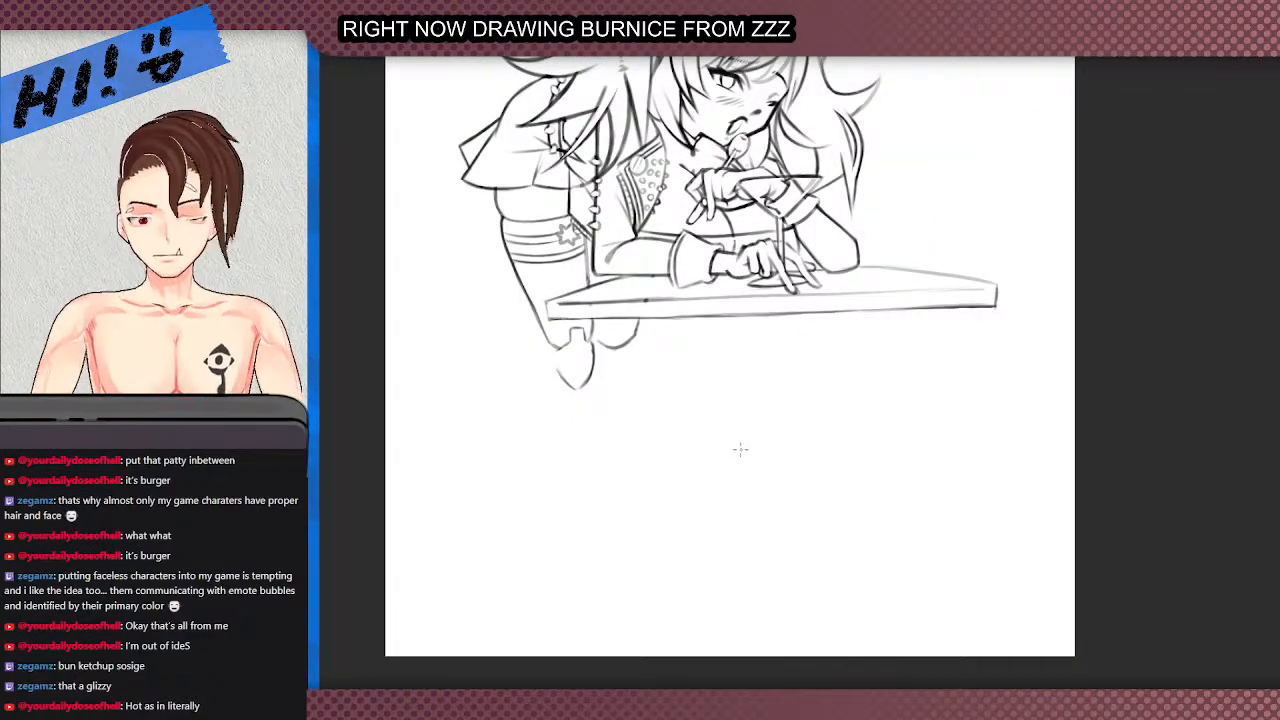
- Darken and tidy the first knee guard's notch, pointed sides and adjoining thigh line
scroll(594, 335, up, 2)
mouse_move(590, 349)
mouse_down()
mouse_move(573, 445)
mouse_move(576, 325)
mouse_move(545, 327)
mouse_move(548, 350)
mouse_move(516, 368)
mouse_up()
drag(553, 439, 518, 392)
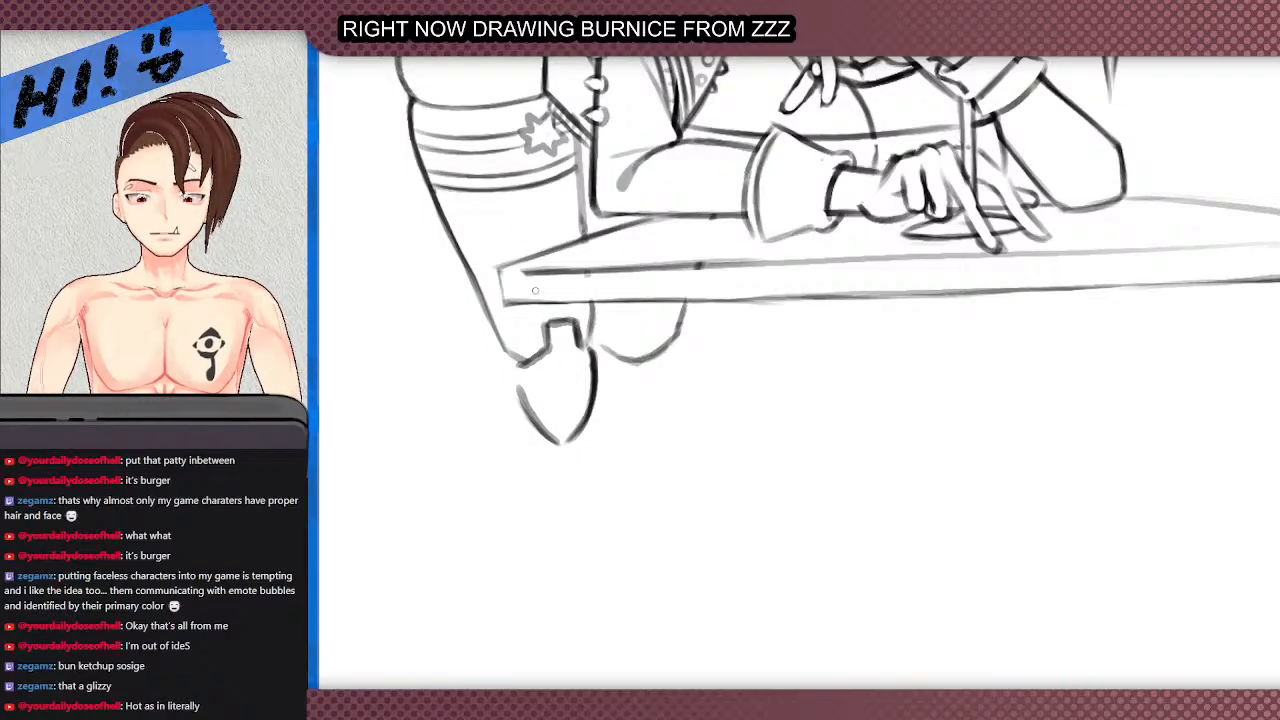
drag(589, 352, 590, 305)
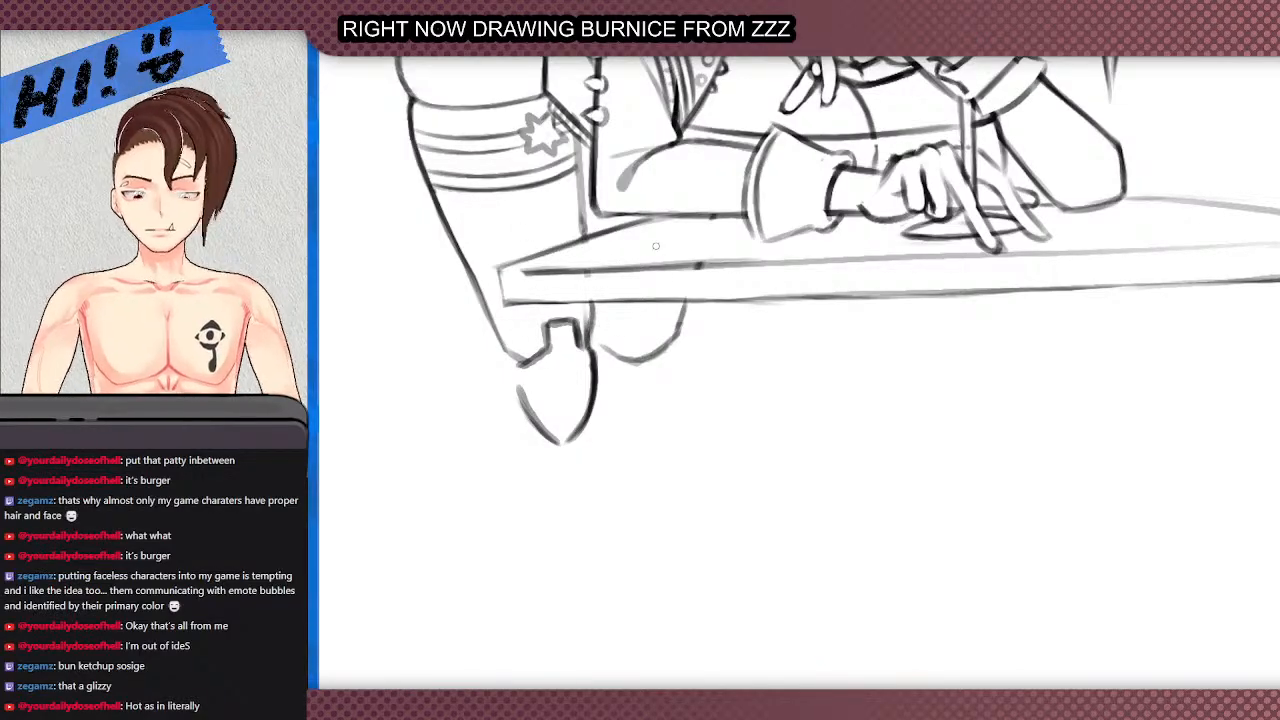
- Draw a matching notched, pointed knee guard on the other leg and clean up its lines
mouse_move(668, 344)
mouse_down()
mouse_move(664, 406)
mouse_move(641, 437)
mouse_move(622, 419)
mouse_move(634, 326)
mouse_move(629, 361)
mouse_move(640, 343)
mouse_move(645, 369)
mouse_move(623, 384)
mouse_move(616, 361)
mouse_move(628, 365)
mouse_move(610, 359)
mouse_move(628, 351)
mouse_move(608, 359)
mouse_move(645, 360)
mouse_move(612, 343)
mouse_up()
key(e)
key(b)
key(e)
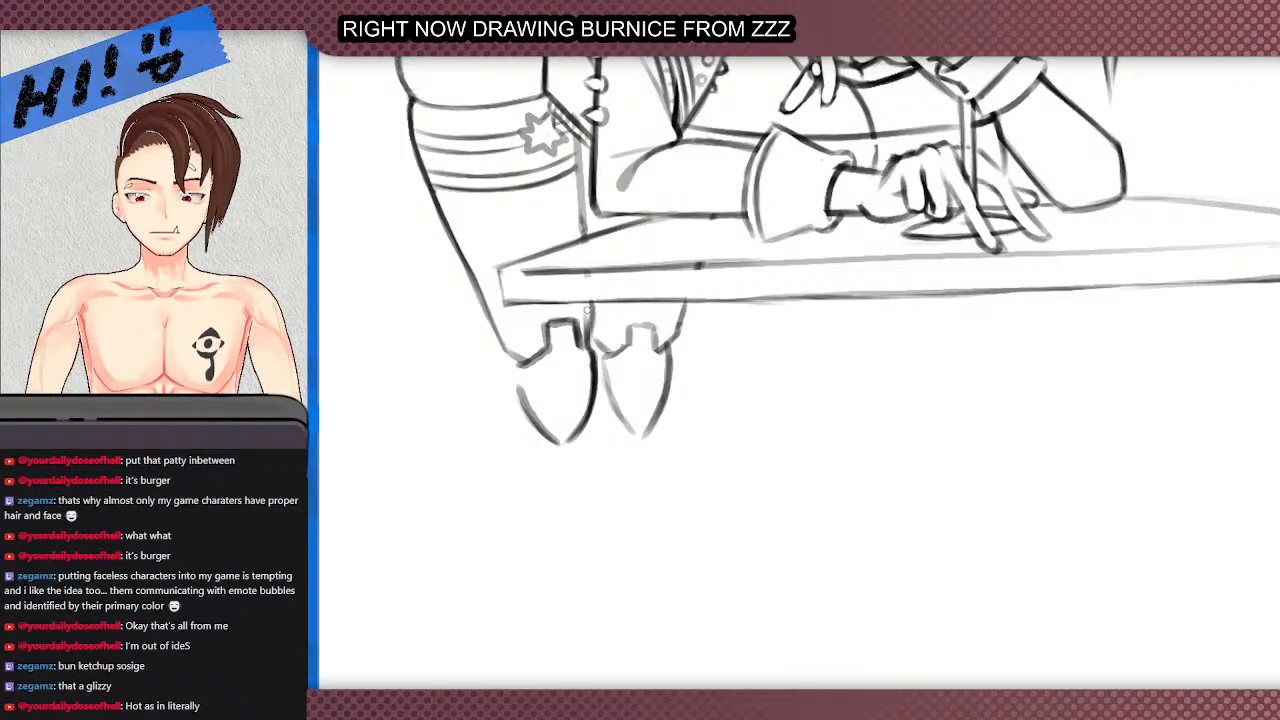
- Draw the first lower leg as two long lines tapering down and outward from its knee guard
scroll(600, 348, down, 3)
scroll(574, 408, up, 1)
mouse_move(603, 407)
mouse_down()
mouse_move(533, 533)
mouse_move(533, 519)
mouse_move(542, 502)
mouse_move(508, 590)
mouse_up()
drag(568, 370, 536, 422)
key(ctrl+z)
mouse_move(561, 366)
mouse_down()
mouse_move(507, 528)
mouse_move(506, 560)
mouse_up()
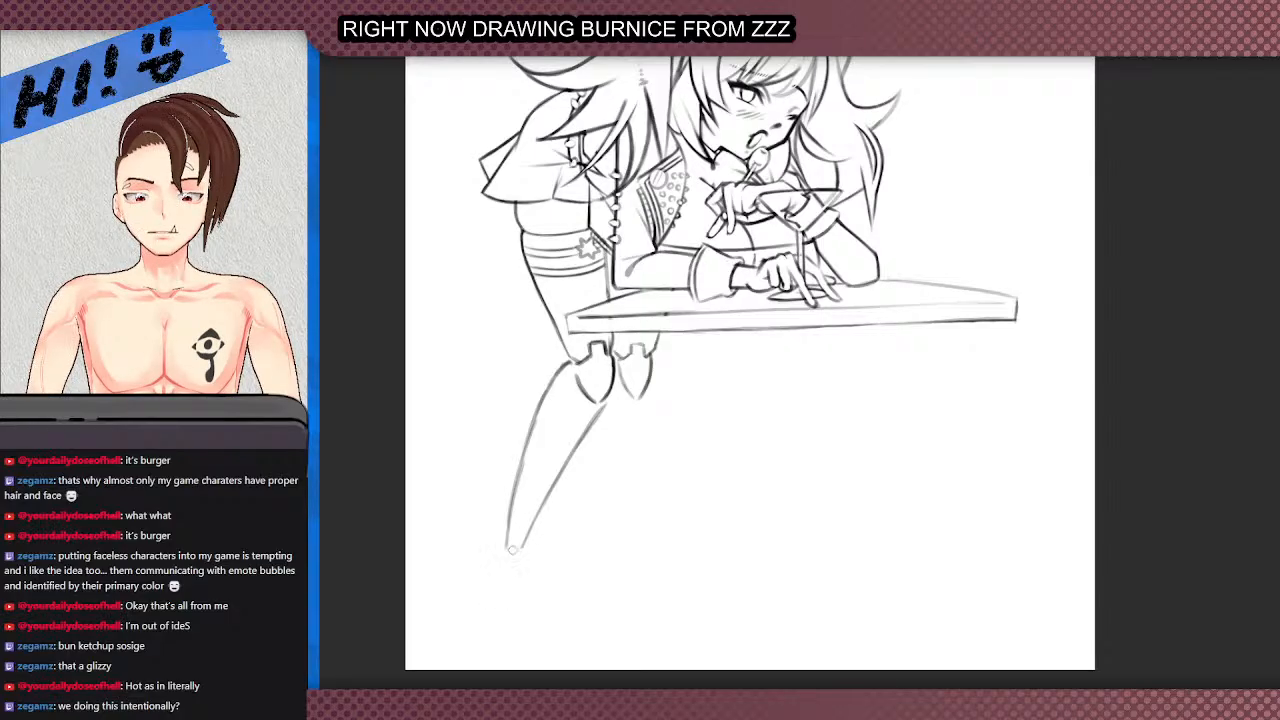
- Draw the second lower leg's curved outer line from the knee down to a narrow ankle
mouse_move(656, 350)
mouse_down()
mouse_move(673, 442)
mouse_move(674, 478)
mouse_up()
key(ctrl+z)
mouse_move(656, 352)
mouse_down()
mouse_move(677, 492)
mouse_move(669, 485)
mouse_move(658, 535)
mouse_up()
key(ctrl+z)
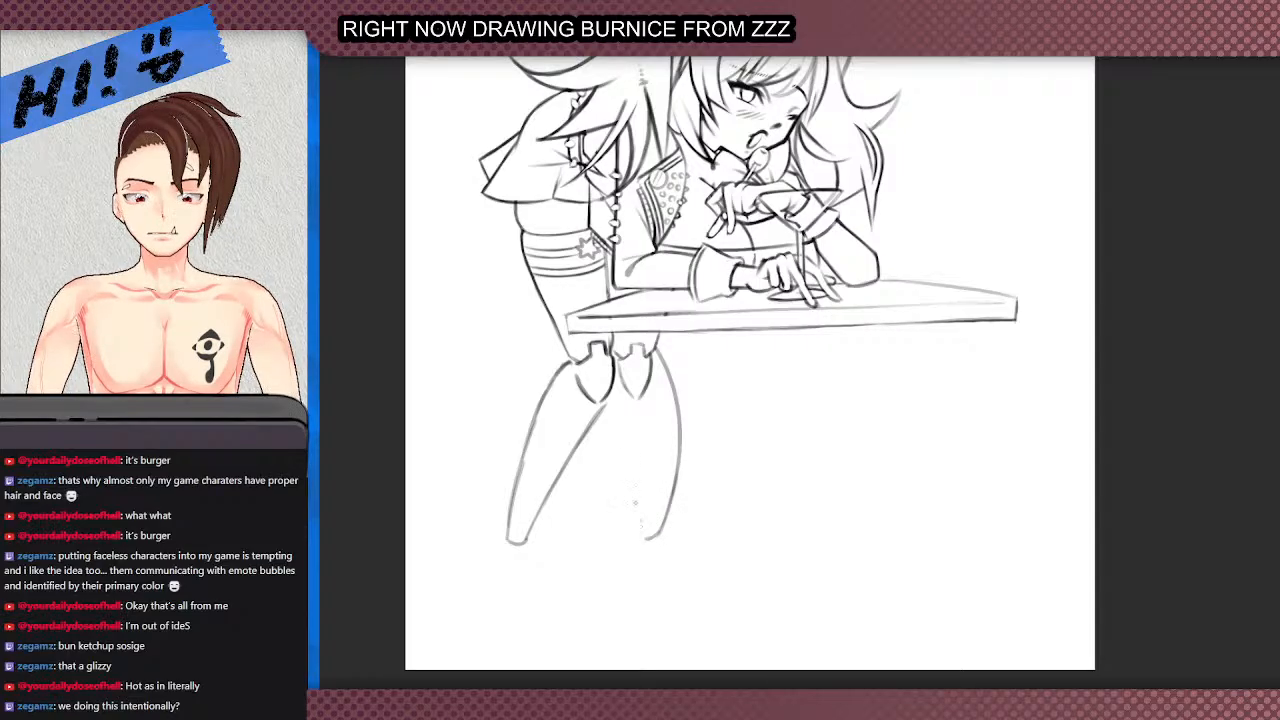
- Draw the second lower leg's inner line from between the knees to the ankle, reworking it into a smooth curve
mouse_move(612, 397)
mouse_down()
mouse_move(646, 534)
mouse_move(614, 380)
mouse_up()
key(ctrl+z)
key(ctrl+z)
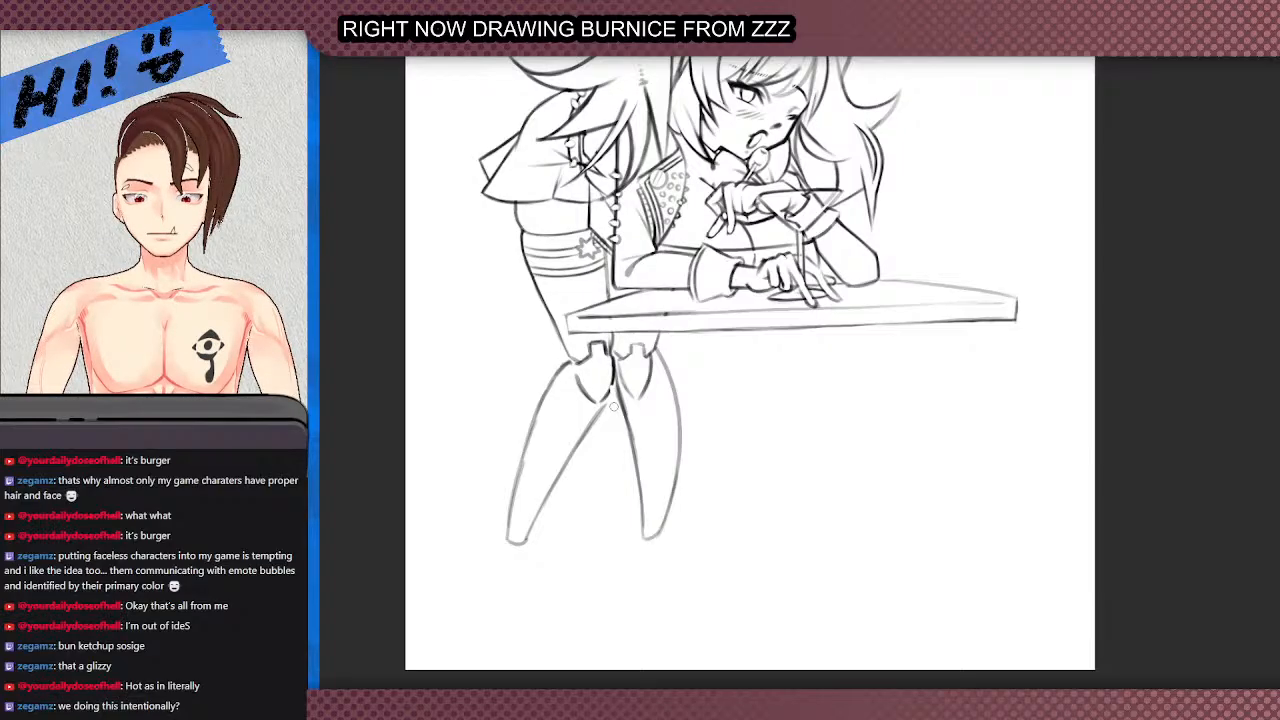
drag(616, 390, 635, 510)
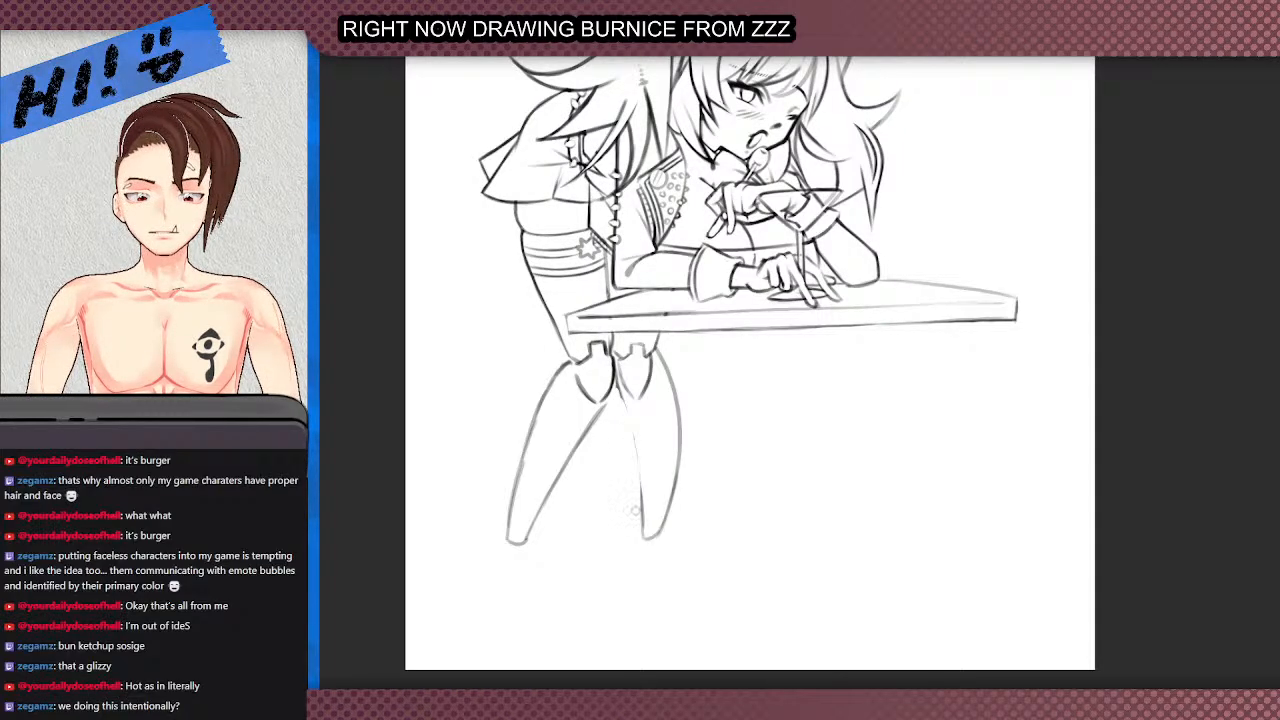
drag(634, 444, 641, 510)
drag(628, 416, 640, 498)
drag(634, 426, 616, 376)
- Erase and redraw the second knee guard's inner side so it runs close beside the first knee guard
scroll(641, 359, down, 2)
scroll(645, 345, up, 5)
mouse_move(650, 329)
mouse_down()
mouse_move(627, 341)
mouse_move(613, 325)
mouse_move(644, 327)
mouse_move(638, 345)
mouse_up()
scroll(659, 346, down, 2)
scroll(640, 350, up, 4)
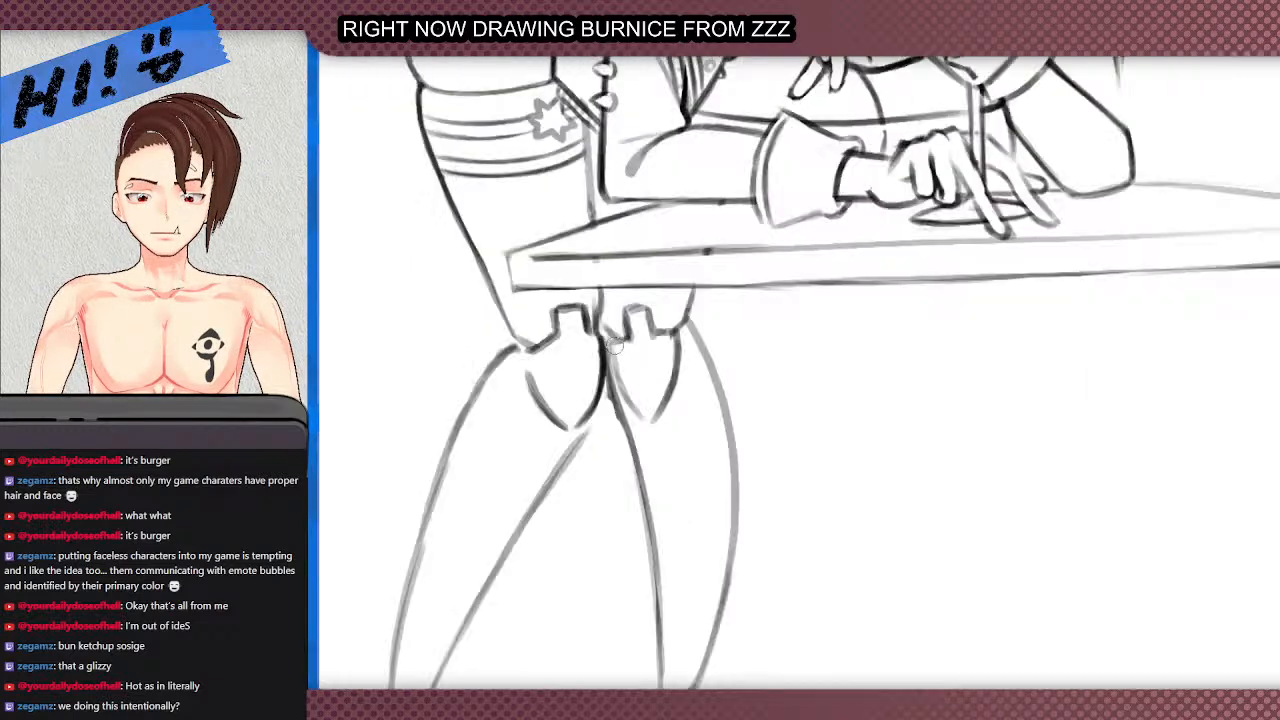
drag(612, 345, 642, 412)
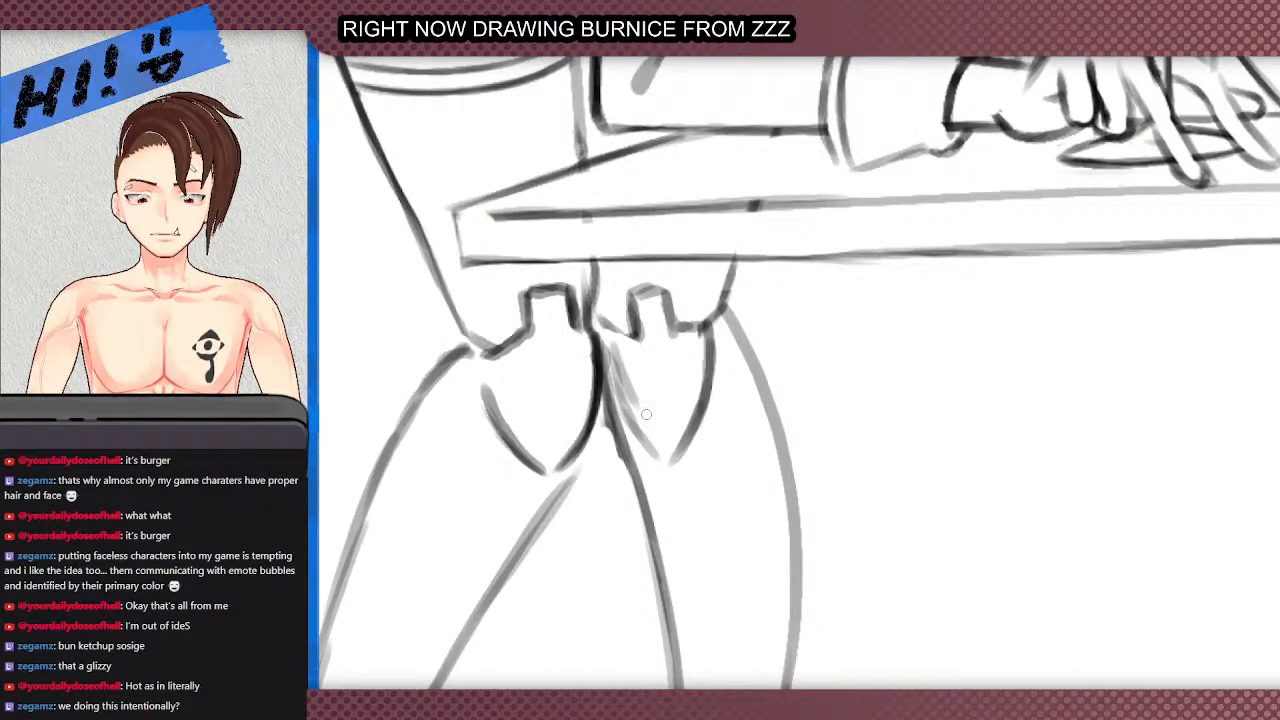
drag(612, 360, 654, 450)
drag(602, 338, 626, 406)
drag(602, 314, 614, 366)
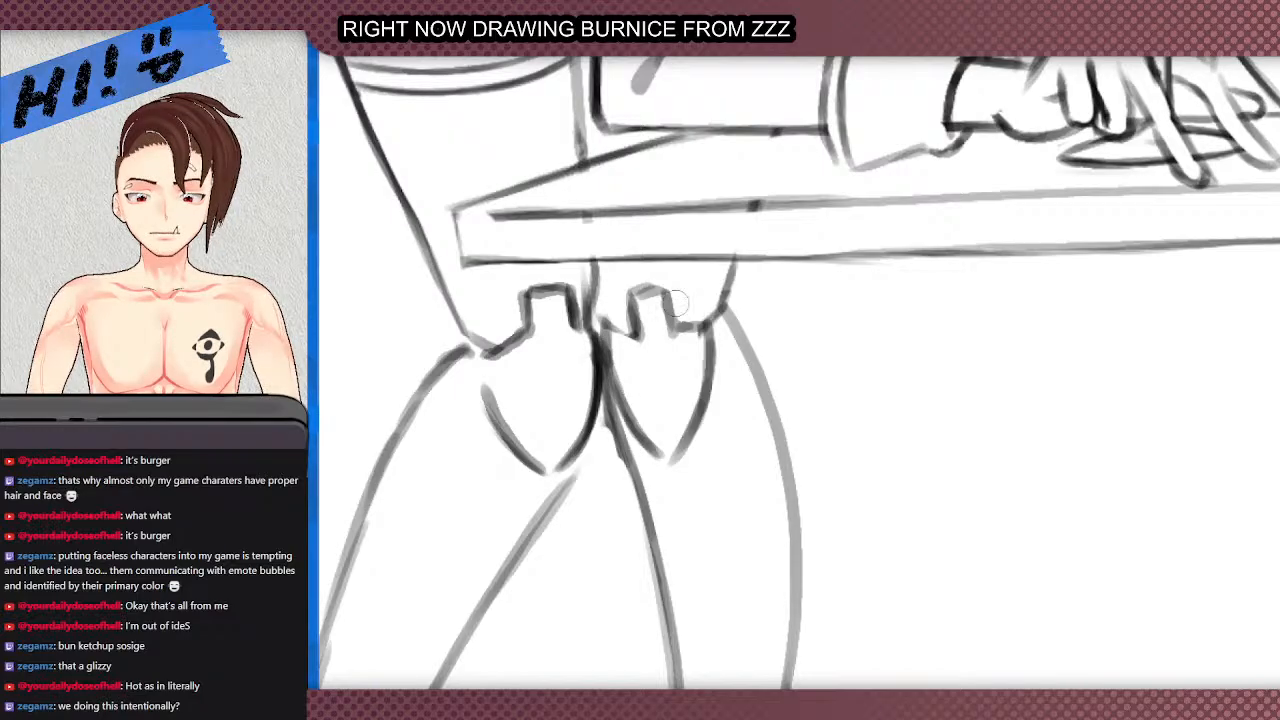
- Erase and redraw the second knee guard's short upper edge between its raised tab and its outer side
drag(692, 416, 658, 458)
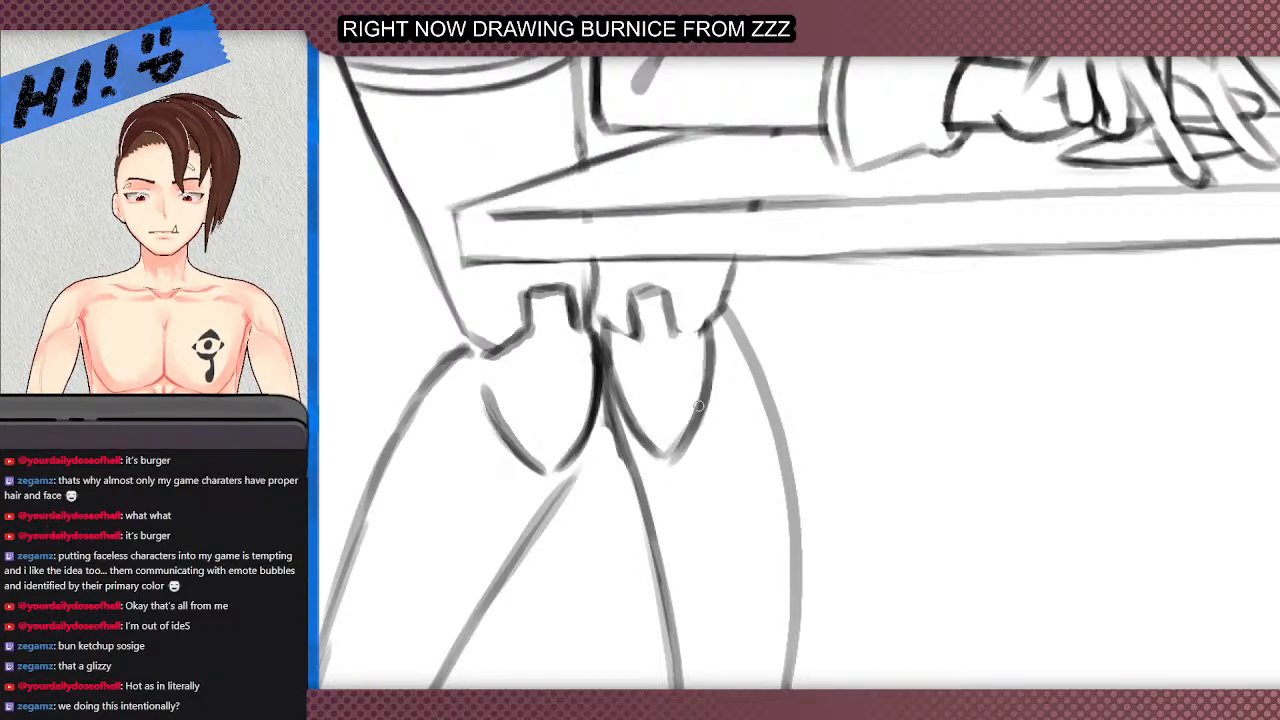
mouse_move(704, 404)
mouse_down()
mouse_move(676, 448)
mouse_move(710, 332)
mouse_move(677, 336)
mouse_move(702, 324)
mouse_move(614, 329)
mouse_move(604, 318)
mouse_move(622, 325)
mouse_move(622, 275)
mouse_move(689, 288)
mouse_move(680, 314)
mouse_move(691, 313)
mouse_up()
scroll(606, 290, down, 5)
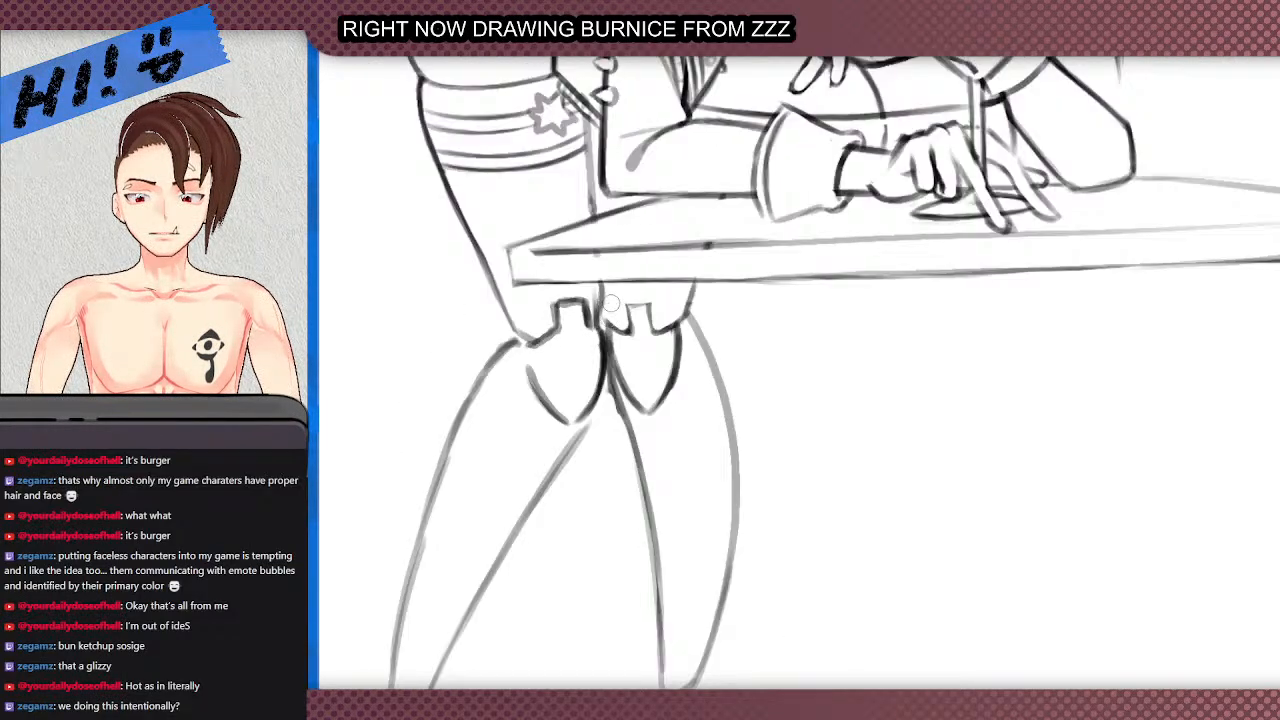
- Examine the whole figure, checking the pose and proportions of the lower legs against the body and table
scroll(646, 313, up, 1)
scroll(646, 313, down, 2)
scroll(650, 279, up, 1)
scroll(652, 287, up, 1)
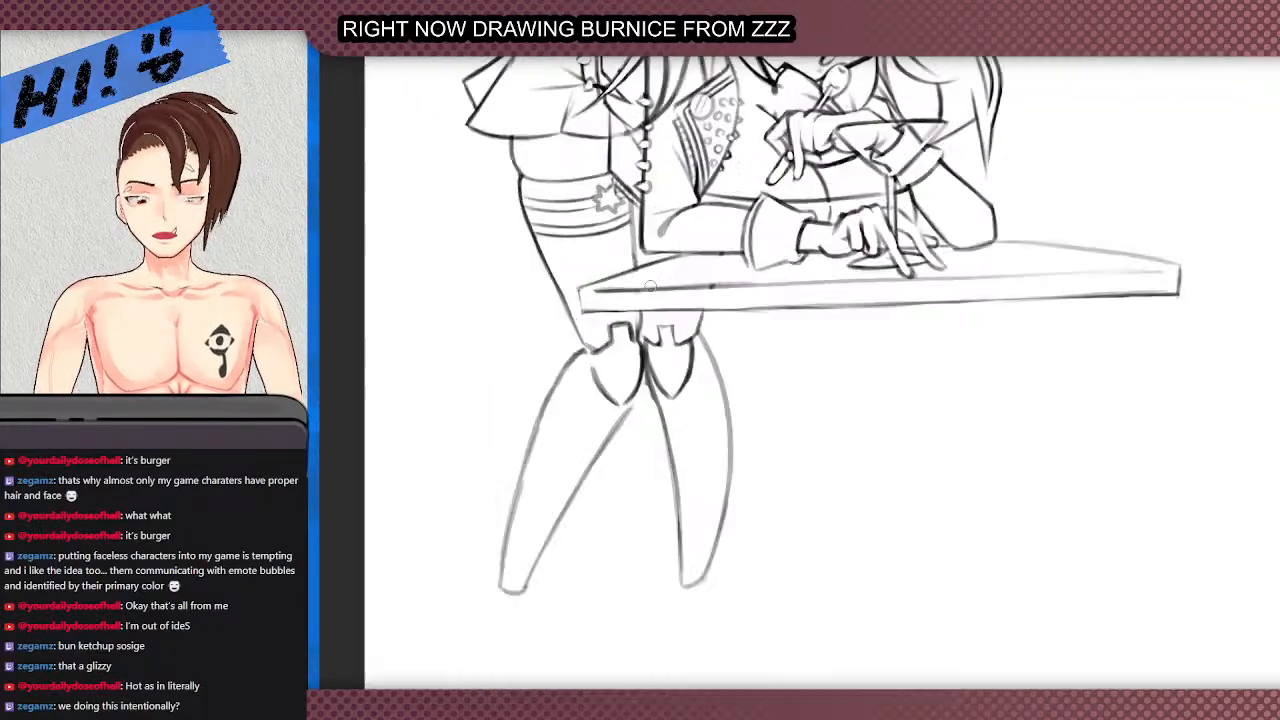
scroll(665, 315, down, 2)
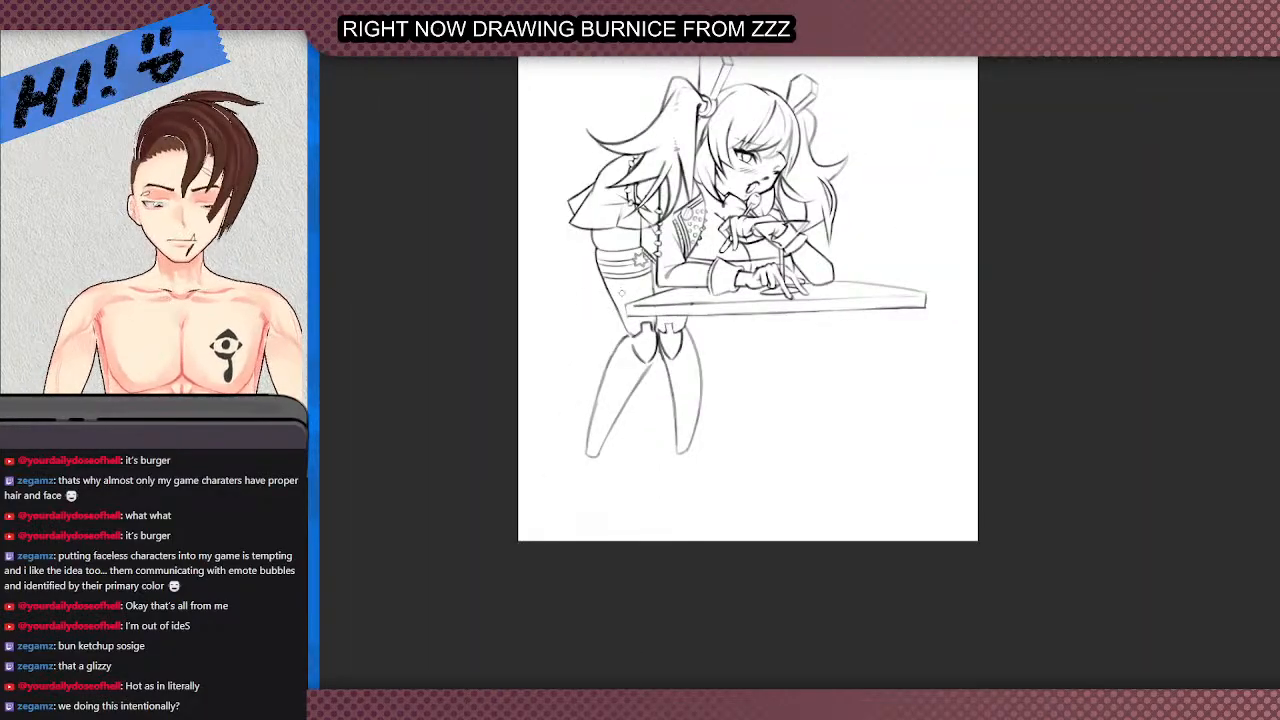
scroll(627, 300, down, 1)
scroll(612, 227, down, 2)
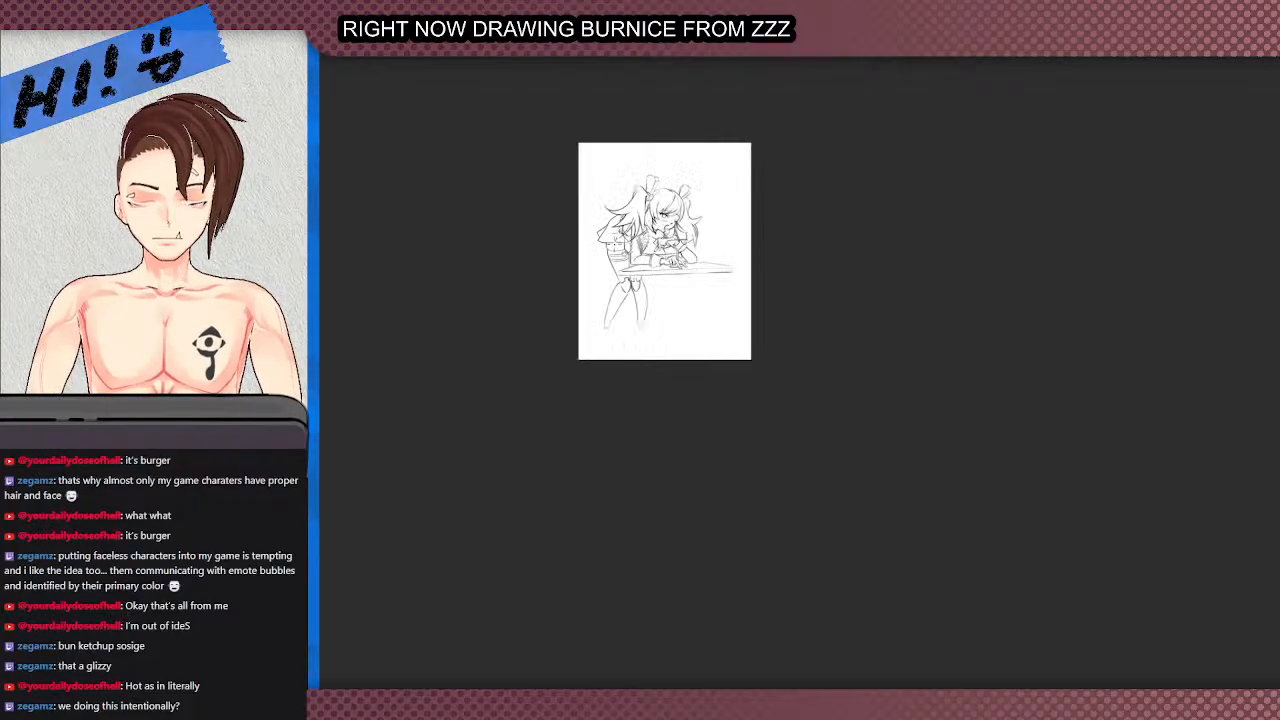
scroll(603, 243, up, 2)
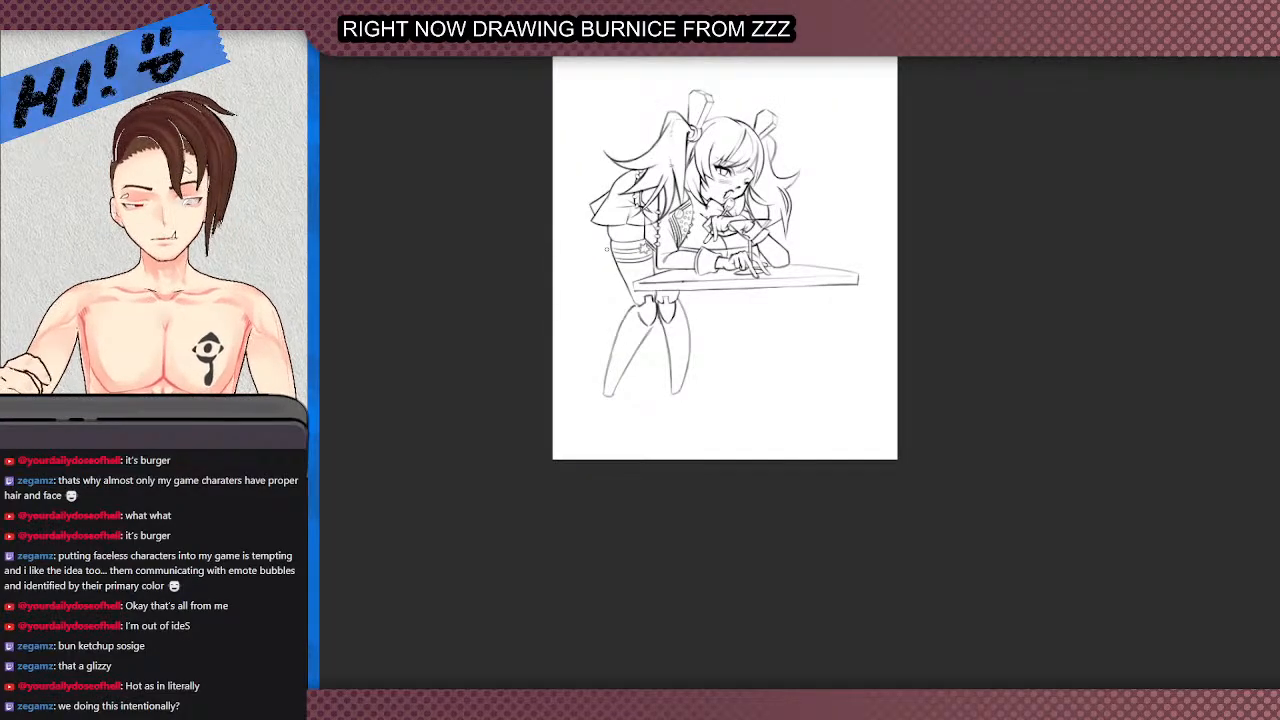
scroll(606, 249, up, 1)
scroll(620, 248, up, 1)
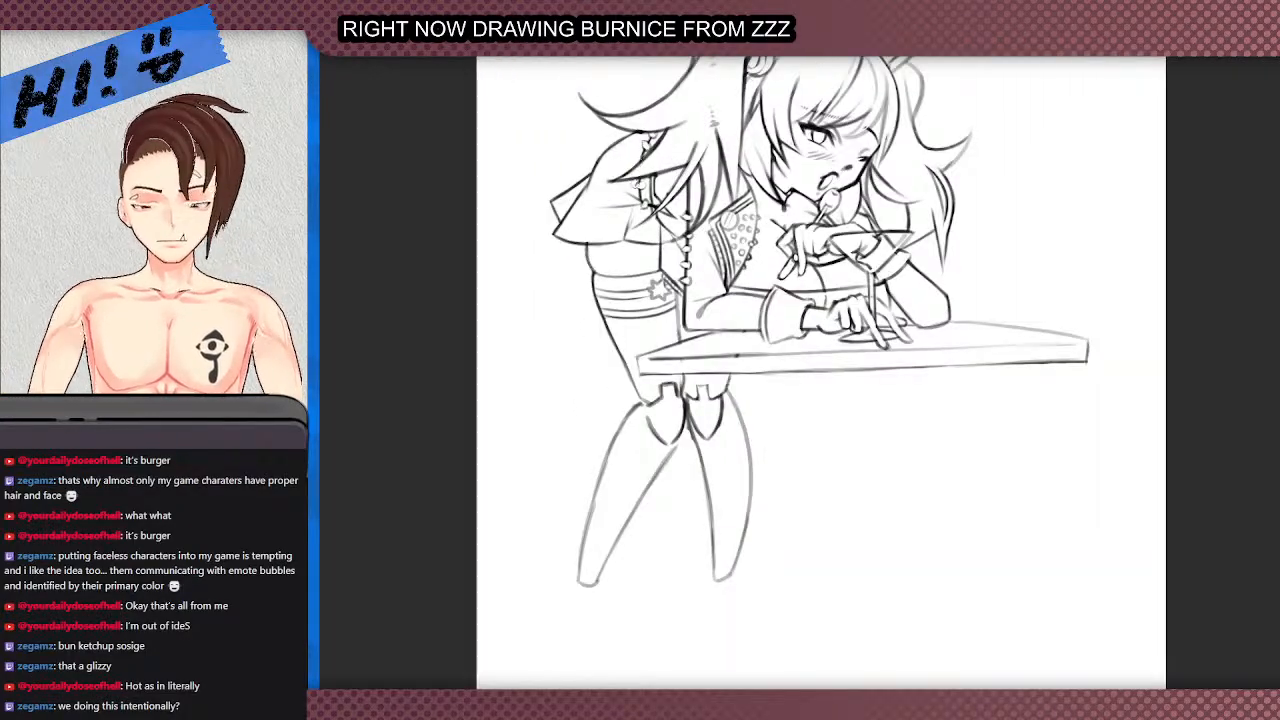
scroll(620, 248, down, 1)
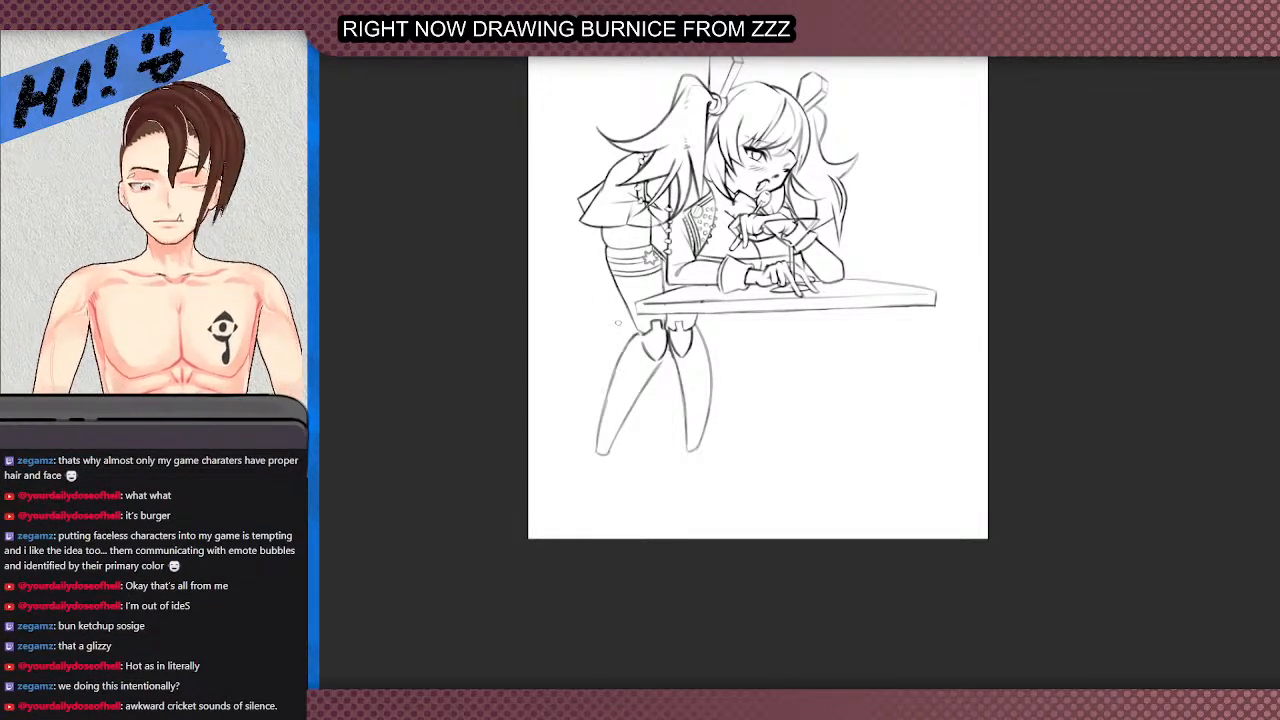
scroll(620, 312, up, 1)
scroll(661, 245, down, 1)
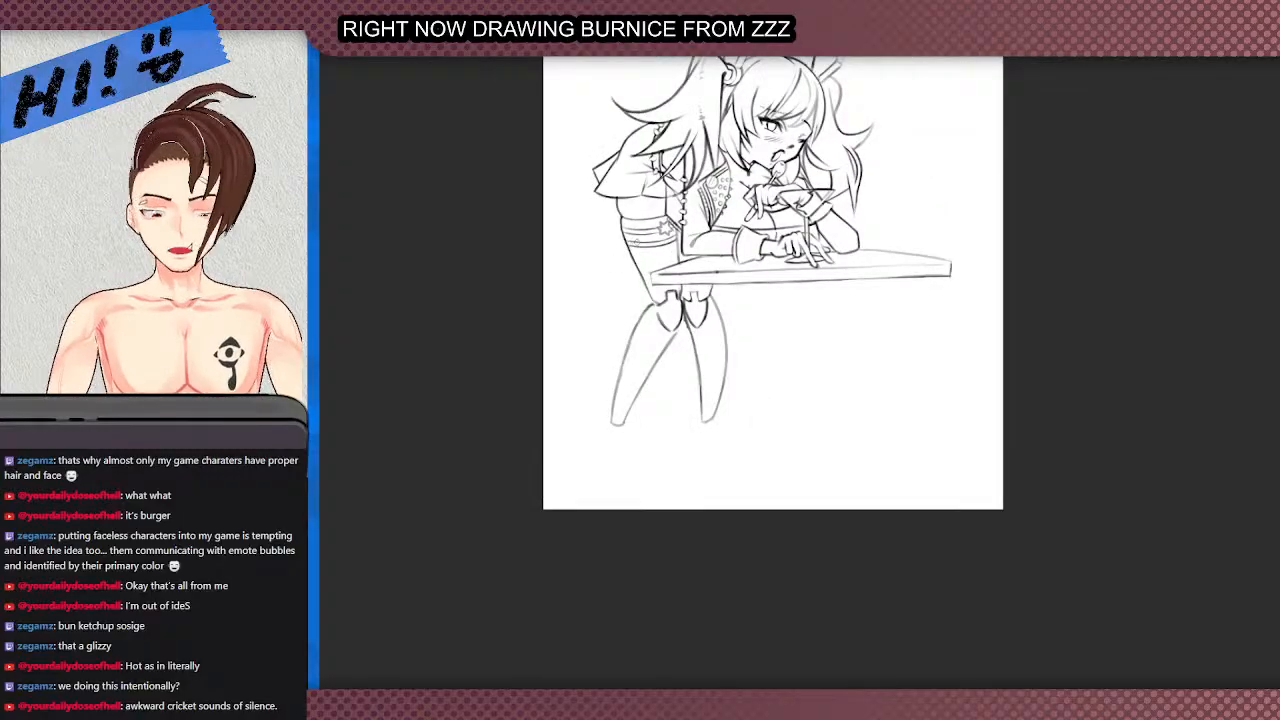
scroll(632, 256, up, 1)
scroll(620, 353, down, 1)
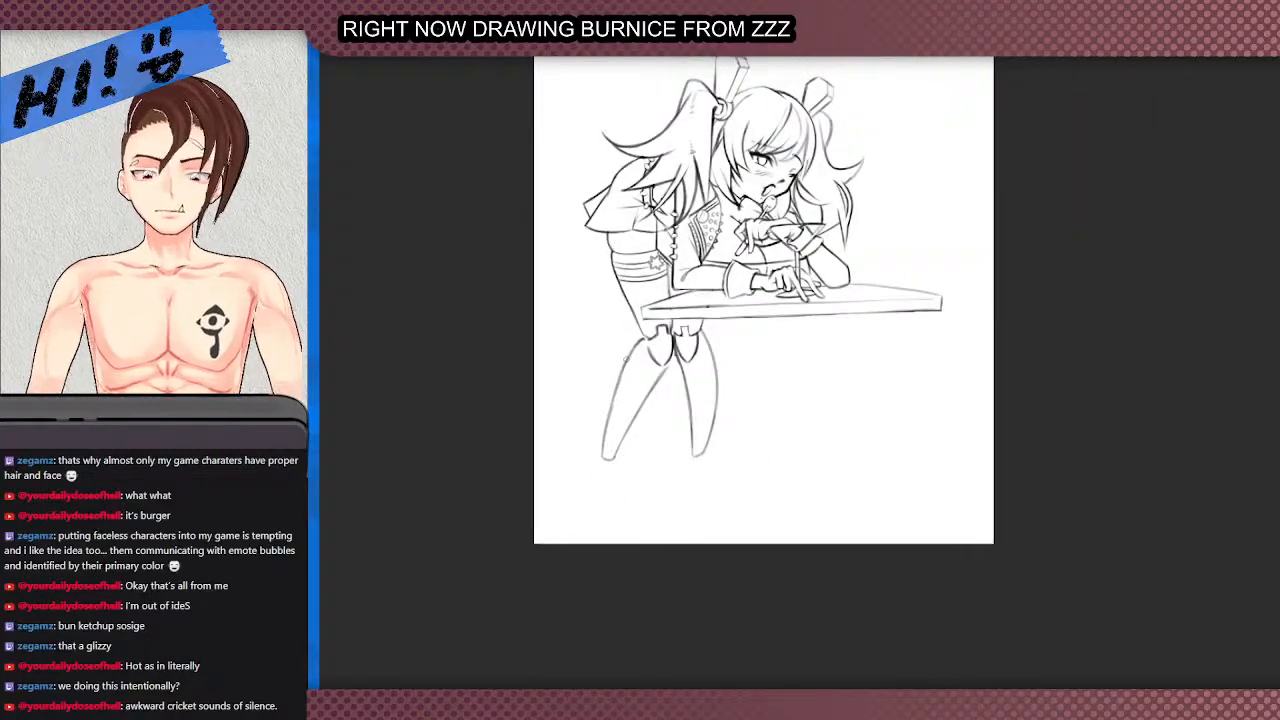
scroll(588, 195, up, 1)
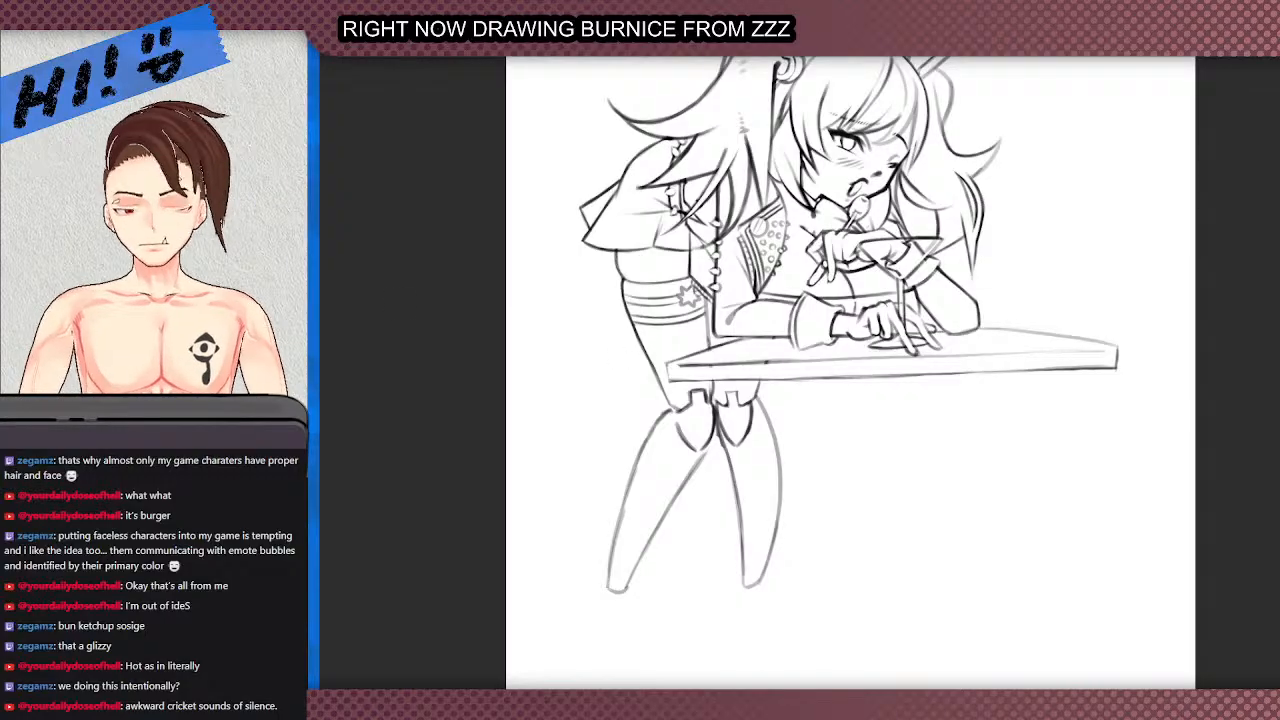
- Erase both lower legs below the knee guards
key(e)
mouse_move(606, 594)
mouse_down()
mouse_move(640, 426)
mouse_move(660, 420)
mouse_move(642, 525)
mouse_move(702, 471)
mouse_move(728, 473)
mouse_move(723, 454)
mouse_move(737, 617)
mouse_move(778, 517)
mouse_up()
scroll(630, 240, down, 2)
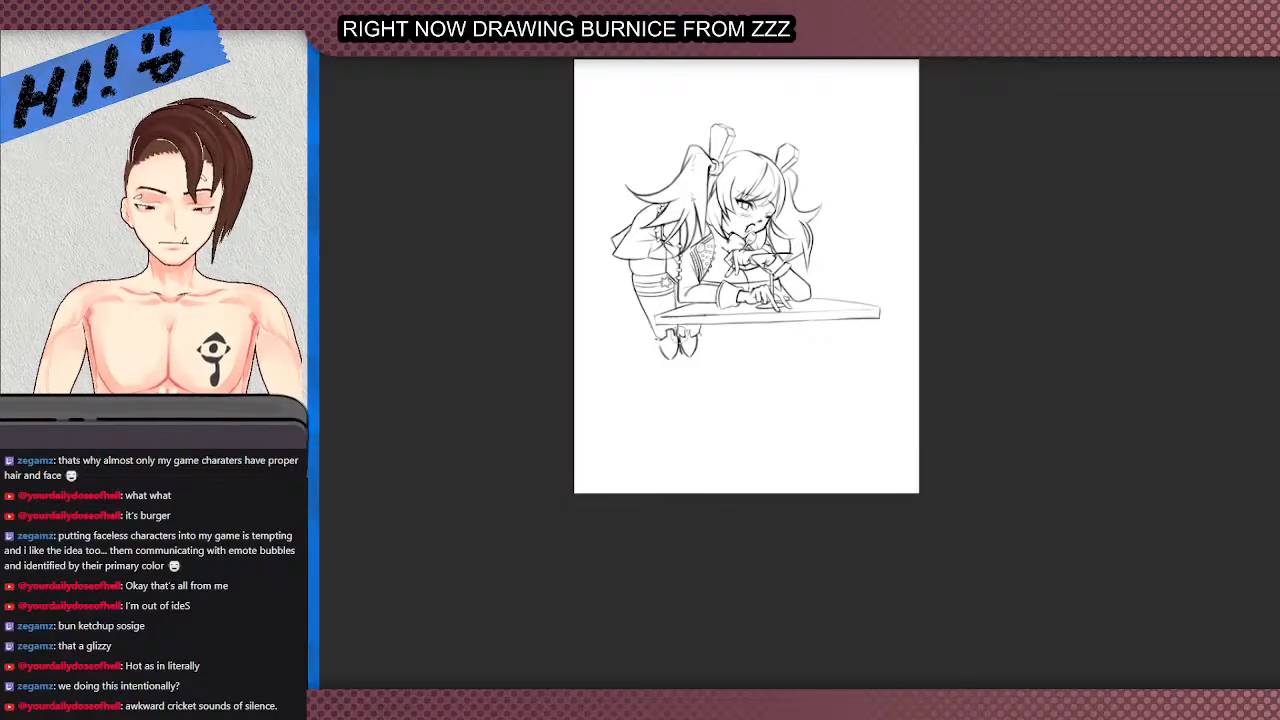
scroll(668, 350, up, 1)
- Redraw the first lower leg as two nearly vertical lines from its knee guard, narrowing toward the ankle
drag(685, 368, 671, 522)
mouse_move(657, 347)
mouse_down()
mouse_move(638, 402)
mouse_move(652, 515)
mouse_up()
key(ctrl+z)
key(ctrl+z)
mouse_move(645, 358)
mouse_down()
mouse_move(640, 426)
mouse_move(657, 510)
mouse_up()
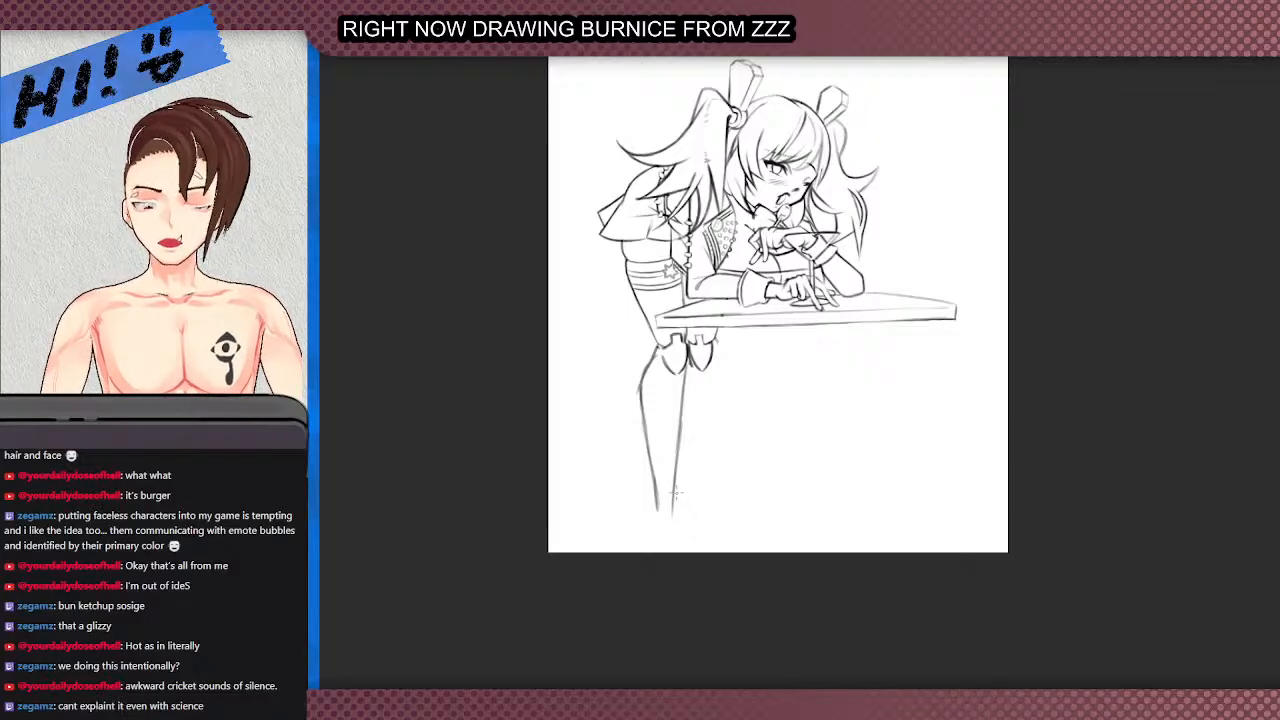
- Close the first lower leg with a rounded ankle end and tidy its outer line beside the knee guard
scroll(681, 485, up, 1)
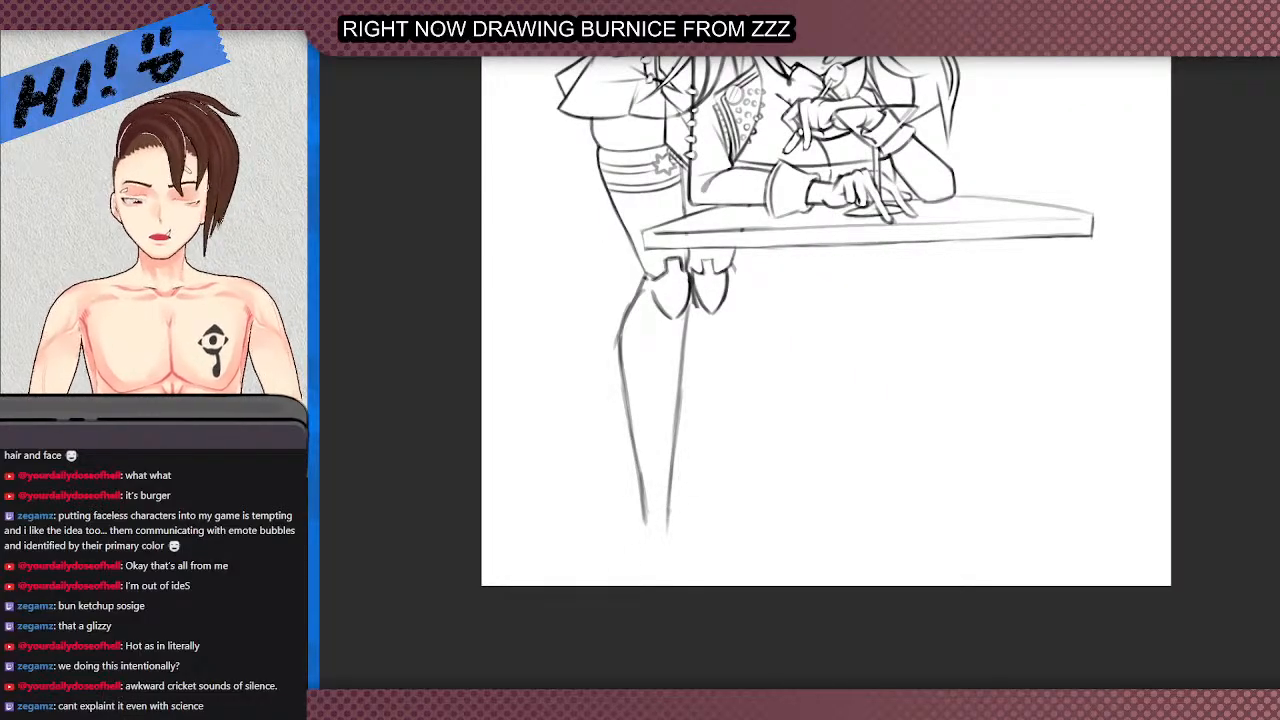
mouse_move(640, 514)
mouse_down()
mouse_move(667, 520)
mouse_move(655, 532)
mouse_move(651, 461)
mouse_up()
key(ctrl+z)
key(e)
key(ctrl+z)
drag(634, 283, 645, 285)
key(b)
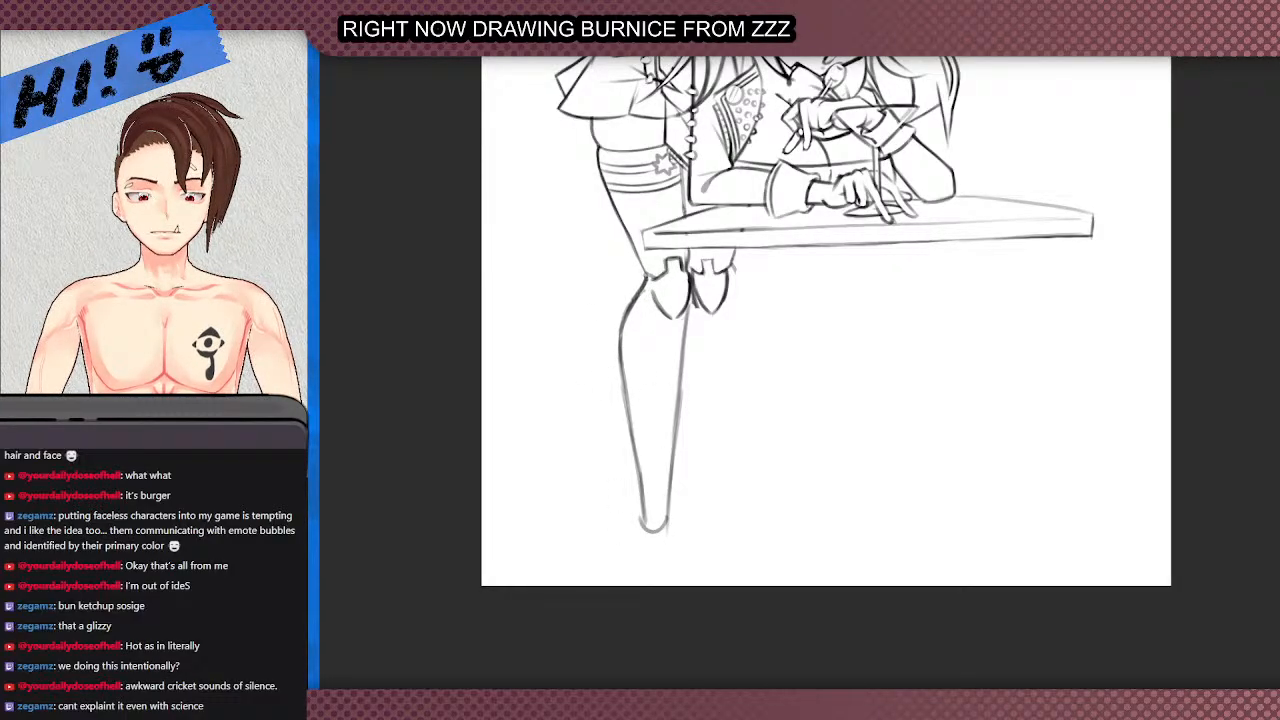
- Draw the second lower leg's inner line curving outward from between the knee guards down to the ankle
scroll(619, 312, down, 2)
scroll(675, 311, up, 2)
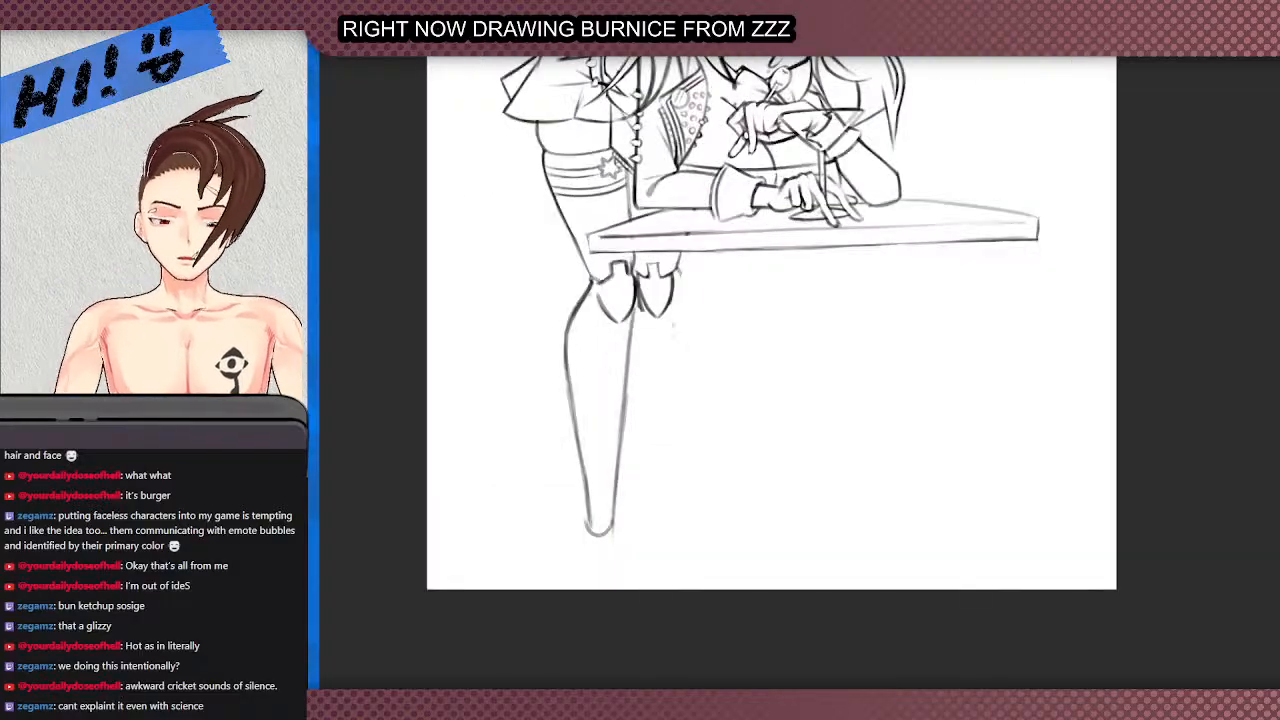
mouse_move(678, 268)
mouse_down()
mouse_move(719, 350)
mouse_move(718, 508)
mouse_up()
key(ctrl+z)
drag(636, 306, 676, 374)
drag(653, 330, 714, 474)
drag(694, 410, 720, 516)
drag(643, 323, 681, 371)
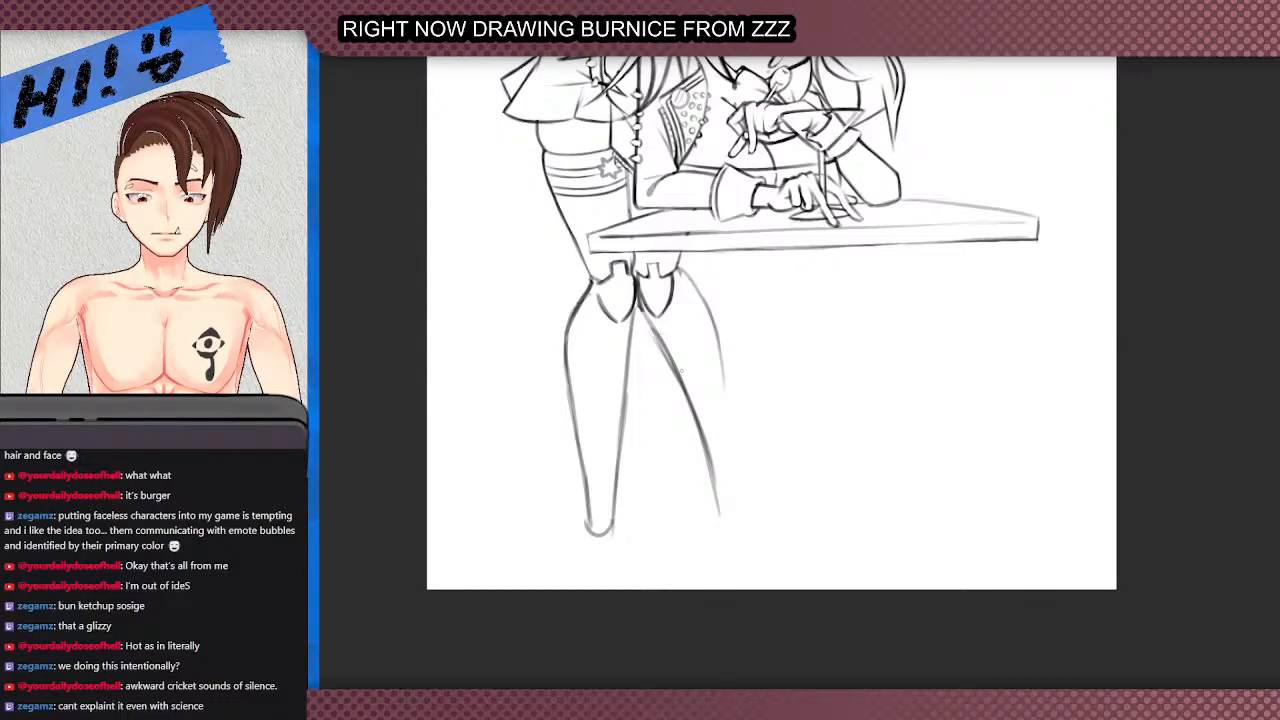
- Rework the second lower leg's outer line into a long curve from the knee to a narrow ankle
key(ctrl+z)
mouse_move(641, 305)
mouse_down()
mouse_move(718, 510)
mouse_move(738, 438)
mouse_up()
drag(735, 498, 717, 337)
key(ctrl+z)
mouse_move(735, 507)
mouse_down()
mouse_move(738, 424)
mouse_move(709, 311)
mouse_move(680, 273)
mouse_up()
key(e)
drag(714, 389, 702, 334)
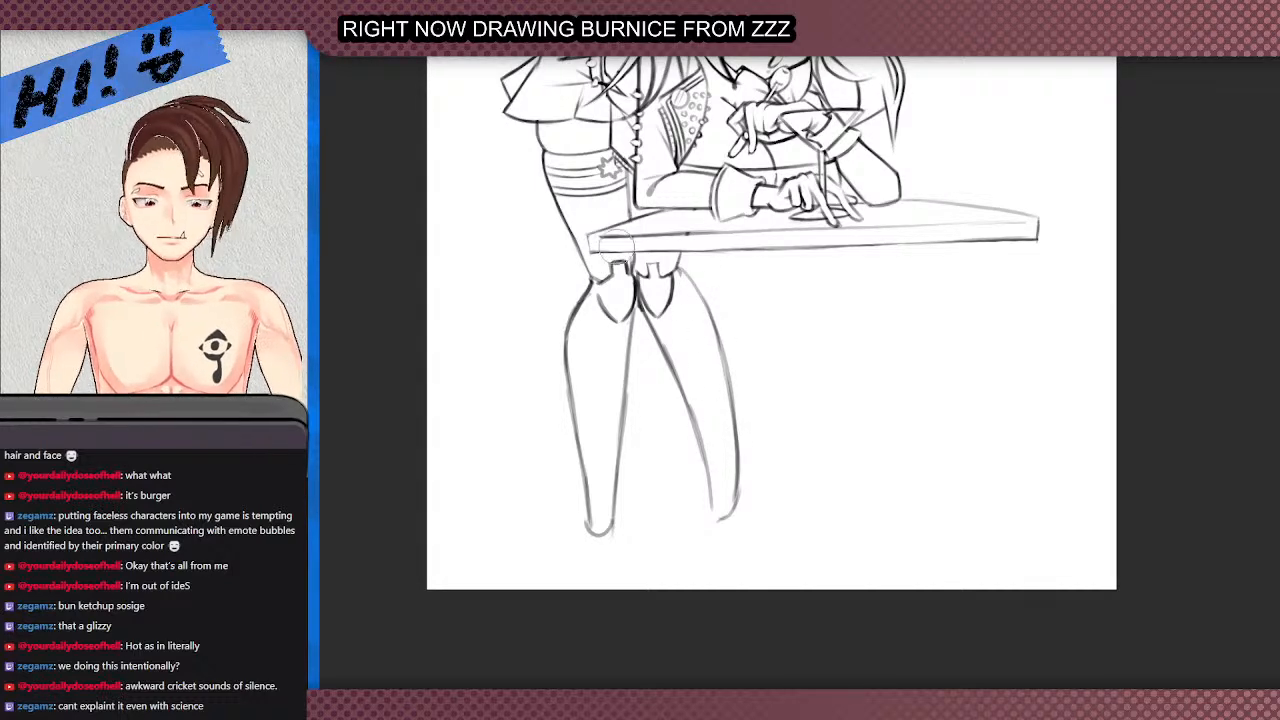
- Erase the second knee guard's lower sides and redraw them with a shorter, higher point
scroll(620, 207, up, 2)
mouse_move(702, 420)
mouse_down()
mouse_move(686, 382)
mouse_move(711, 374)
mouse_move(701, 419)
mouse_move(677, 394)
mouse_up()
key(b)
mouse_move(725, 347)
mouse_down()
mouse_move(686, 415)
mouse_move(693, 405)
mouse_move(666, 388)
mouse_up()
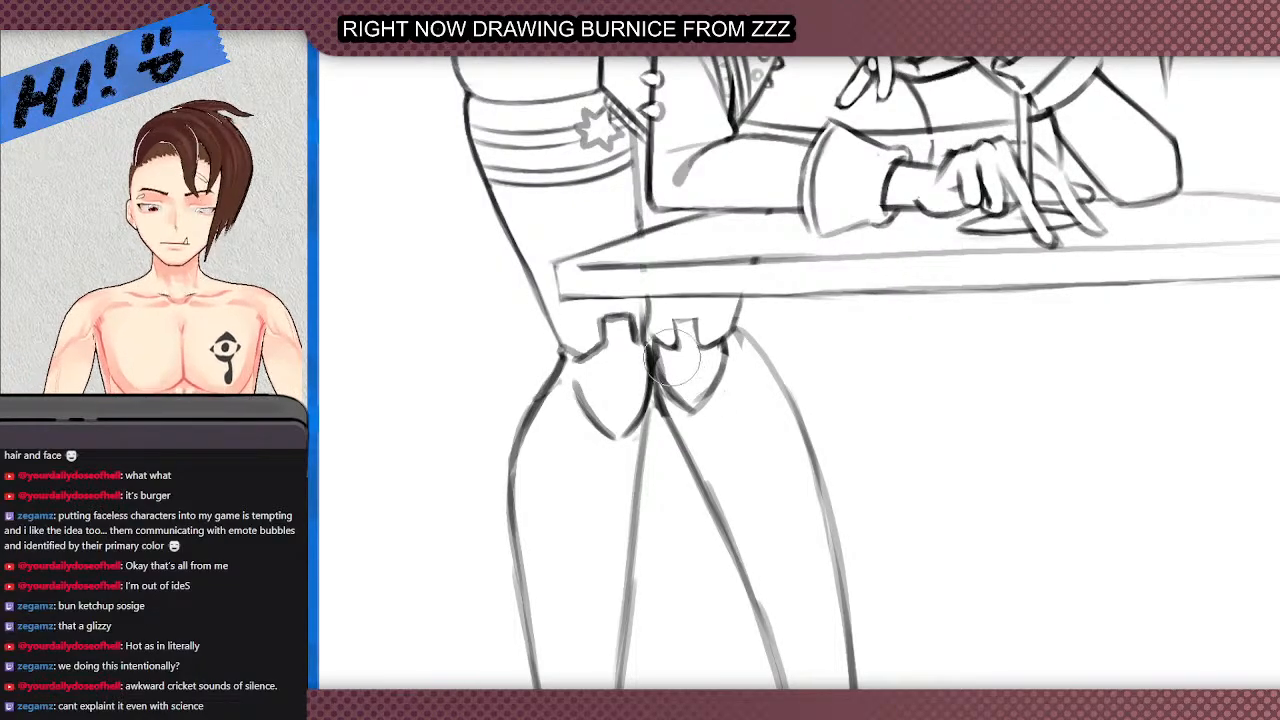
- Redraw the first knee guard's outer side as an angled corner followed by a straight edge down to its point
mouse_move(578, 403)
mouse_down()
mouse_move(609, 440)
mouse_move(583, 405)
mouse_move(620, 431)
mouse_up()
key(b)
drag(573, 377, 614, 422)
scroll(566, 349, down, 1)
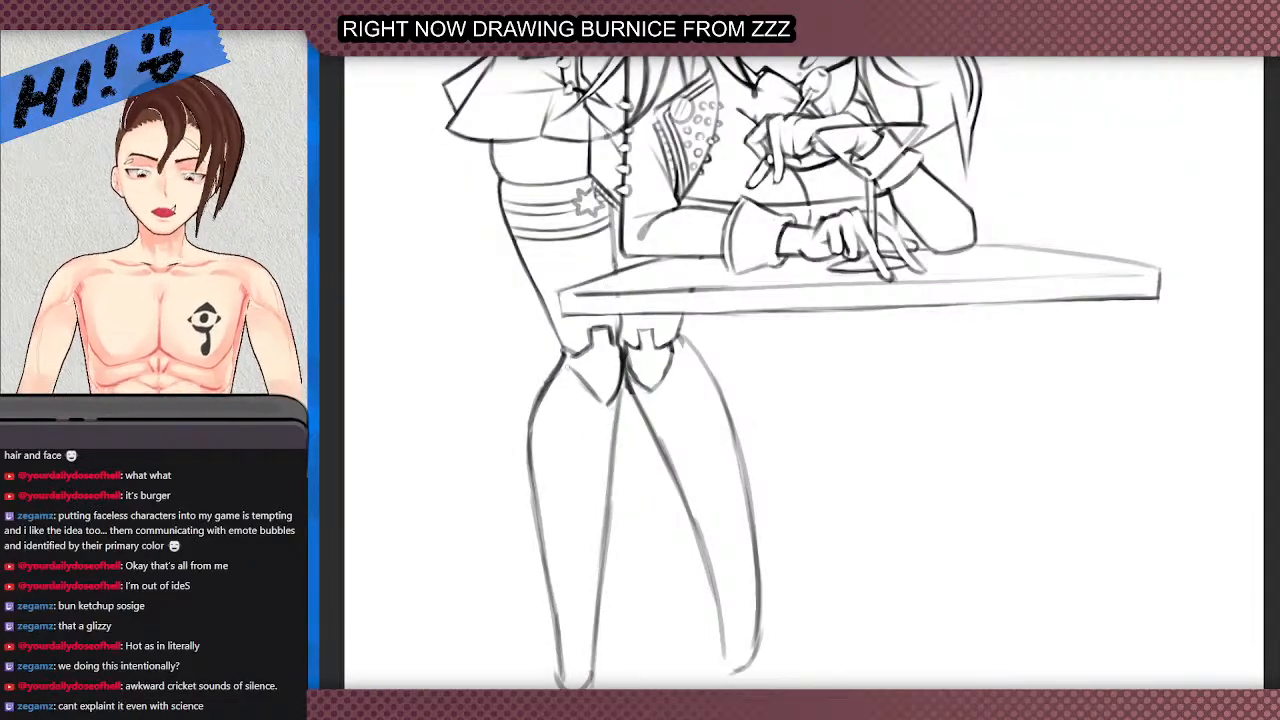
drag(563, 360, 598, 406)
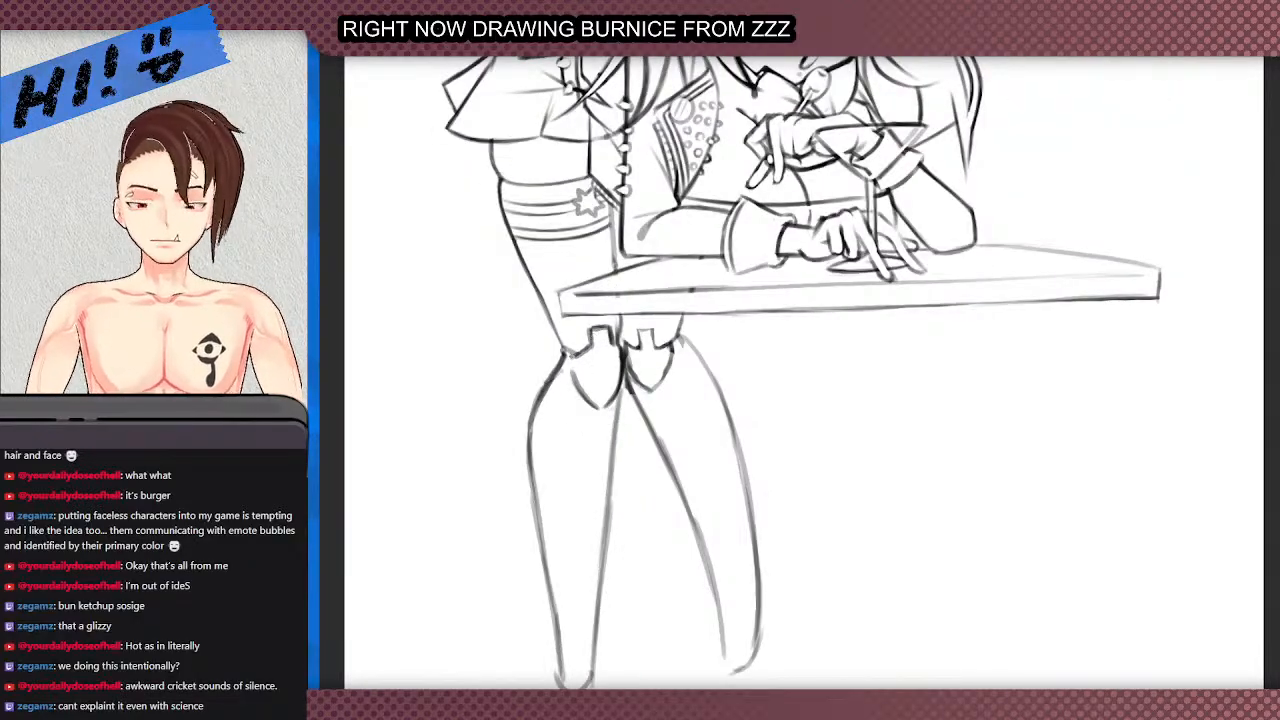
key(e)
drag(573, 363, 590, 406)
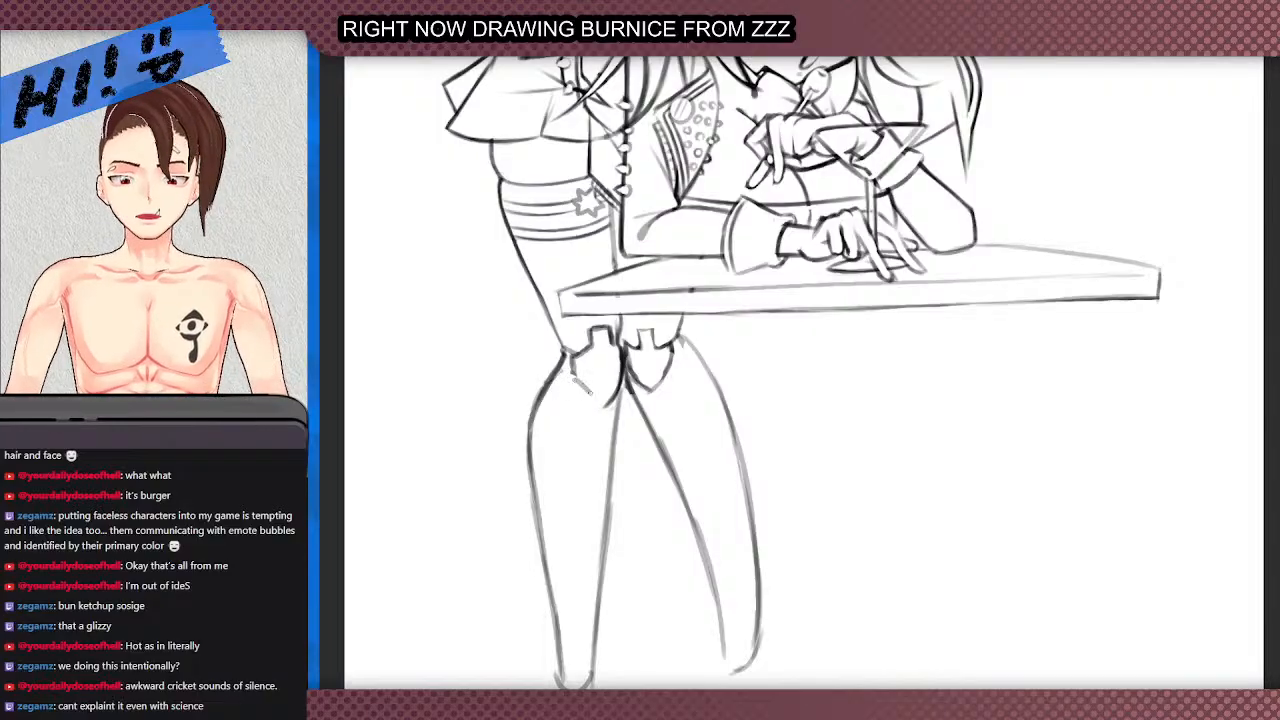
scroll(598, 405, down, 2)
scroll(640, 430, up, 4)
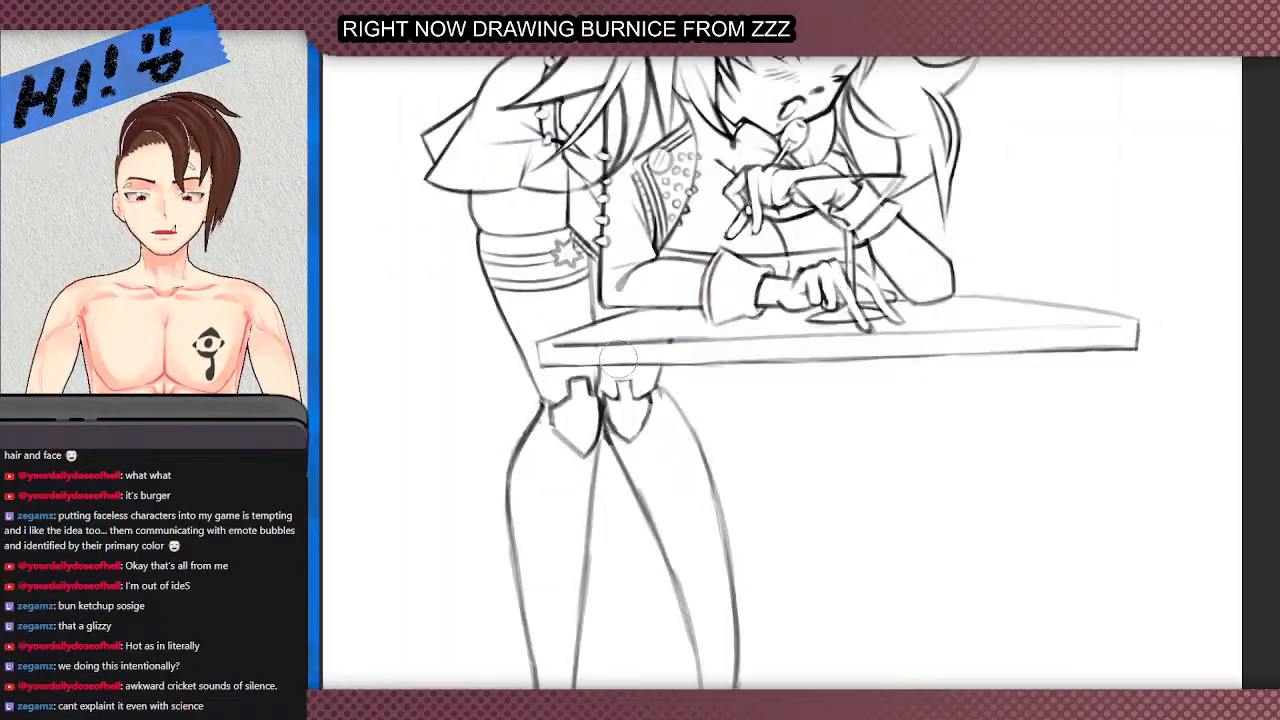
- Redraw the second knee guard with an angled outer corner and a pointed lower tip to match the first
key(p)
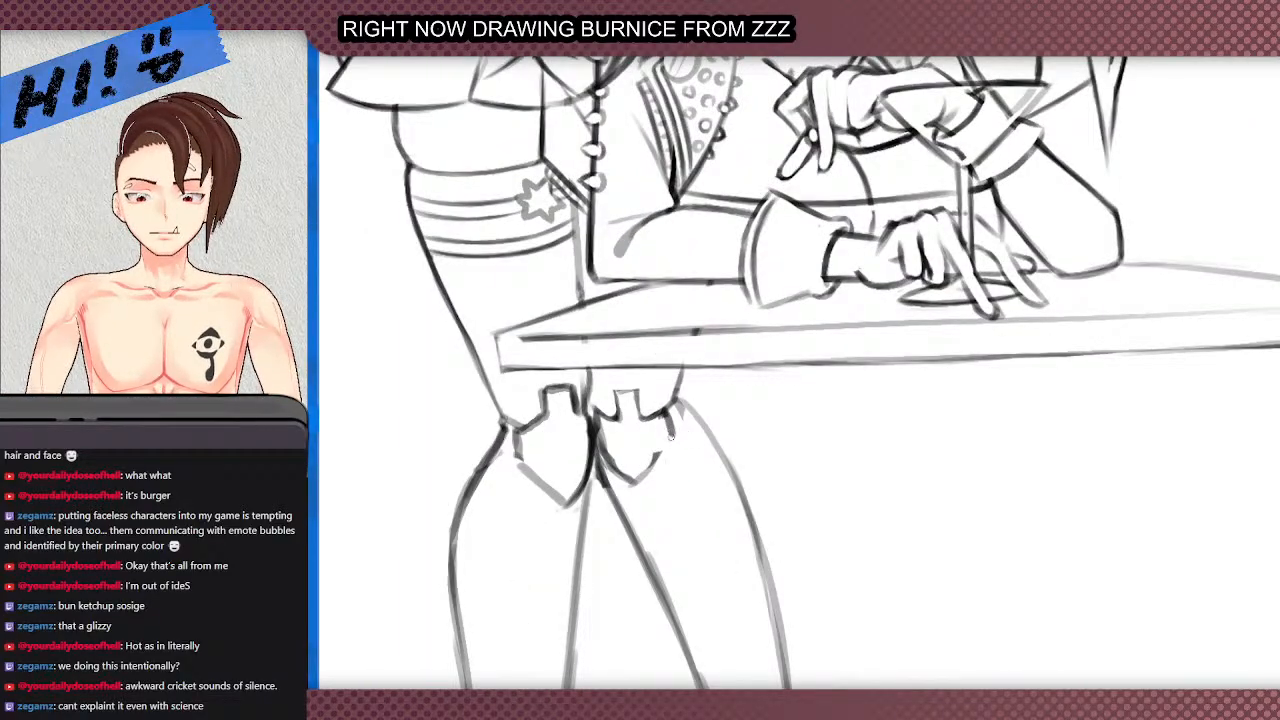
mouse_move(662, 447)
mouse_down()
mouse_move(633, 484)
mouse_move(612, 440)
mouse_move(605, 460)
mouse_up()
key(e)
key(p)
drag(615, 480, 603, 452)
scroll(606, 421, down, 3)
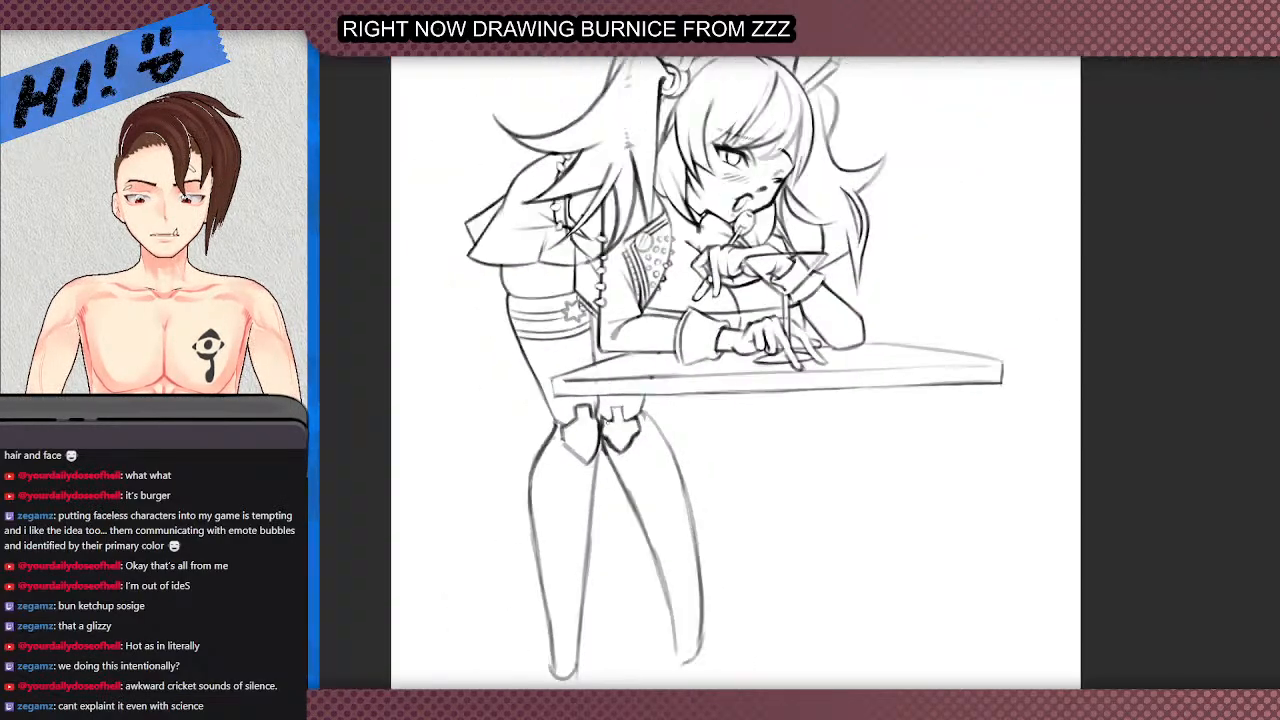
- Lengthen the second knee guard's lower tip and redraw its sides as smoother curves
scroll(615, 430, up, 5)
key(e)
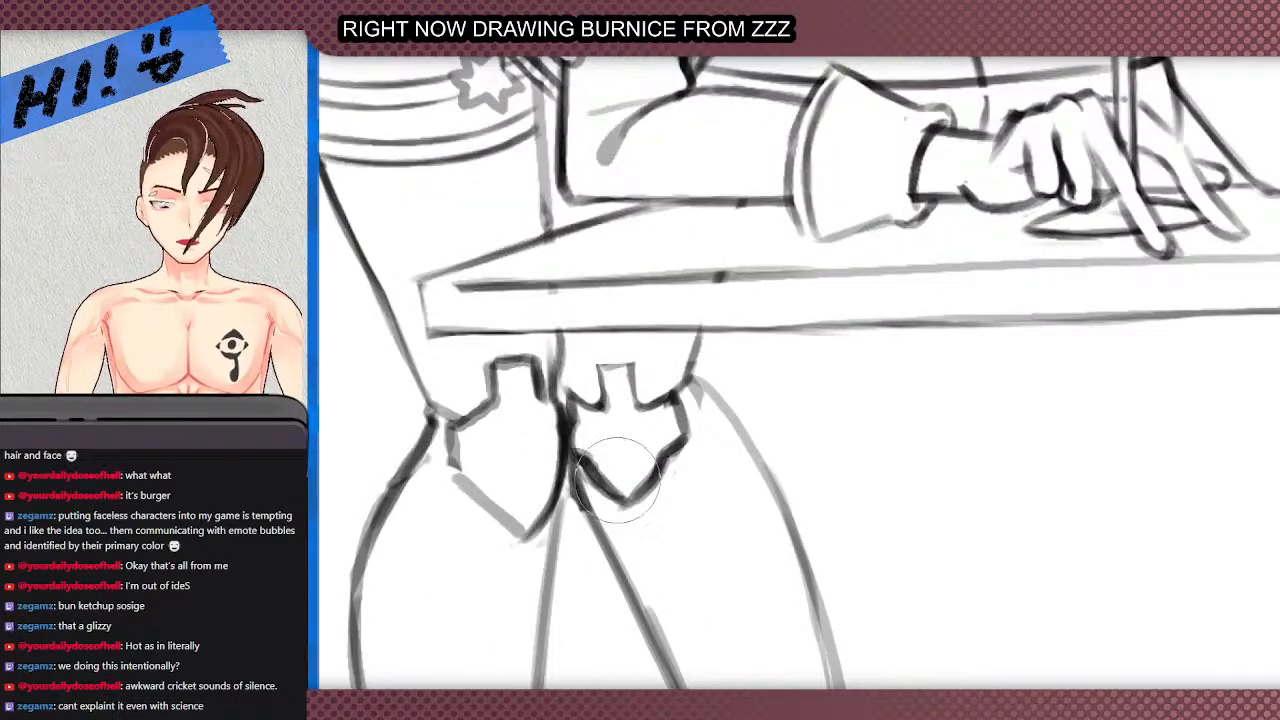
key(p)
mouse_move(636, 481)
mouse_down()
mouse_move(648, 465)
mouse_move(671, 494)
mouse_move(642, 532)
mouse_move(605, 513)
mouse_move(584, 458)
mouse_move(570, 481)
mouse_move(583, 481)
mouse_move(567, 480)
mouse_move(588, 494)
mouse_move(561, 508)
mouse_up()
scroll(588, 490, down, 3)
scroll(600, 380, up, 3)
key(e)
key(ctrl+z)
key(p)
drag(636, 490, 657, 489)
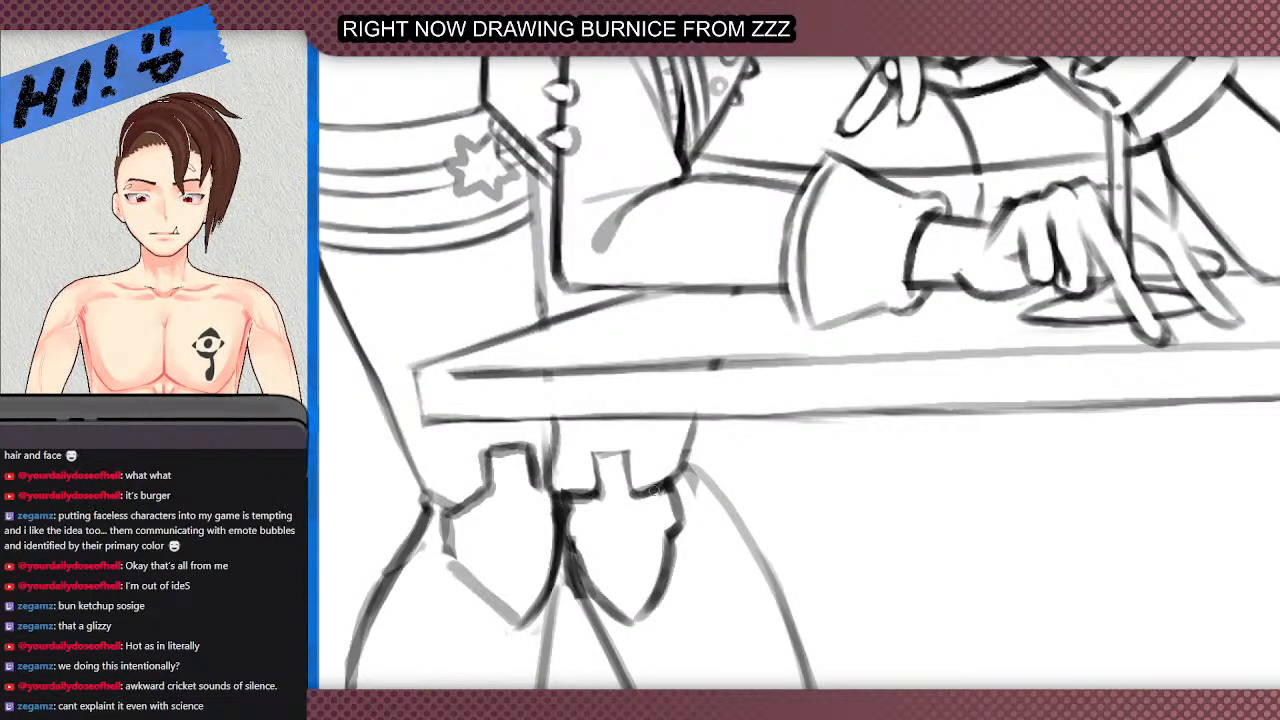
- Extend the second knee guard's outer corner into a small protruding angular bump
mouse_move(669, 533)
mouse_down()
mouse_move(693, 516)
mouse_move(690, 472)
mouse_move(678, 510)
mouse_move(655, 513)
mouse_up()
key(e)
key(b)
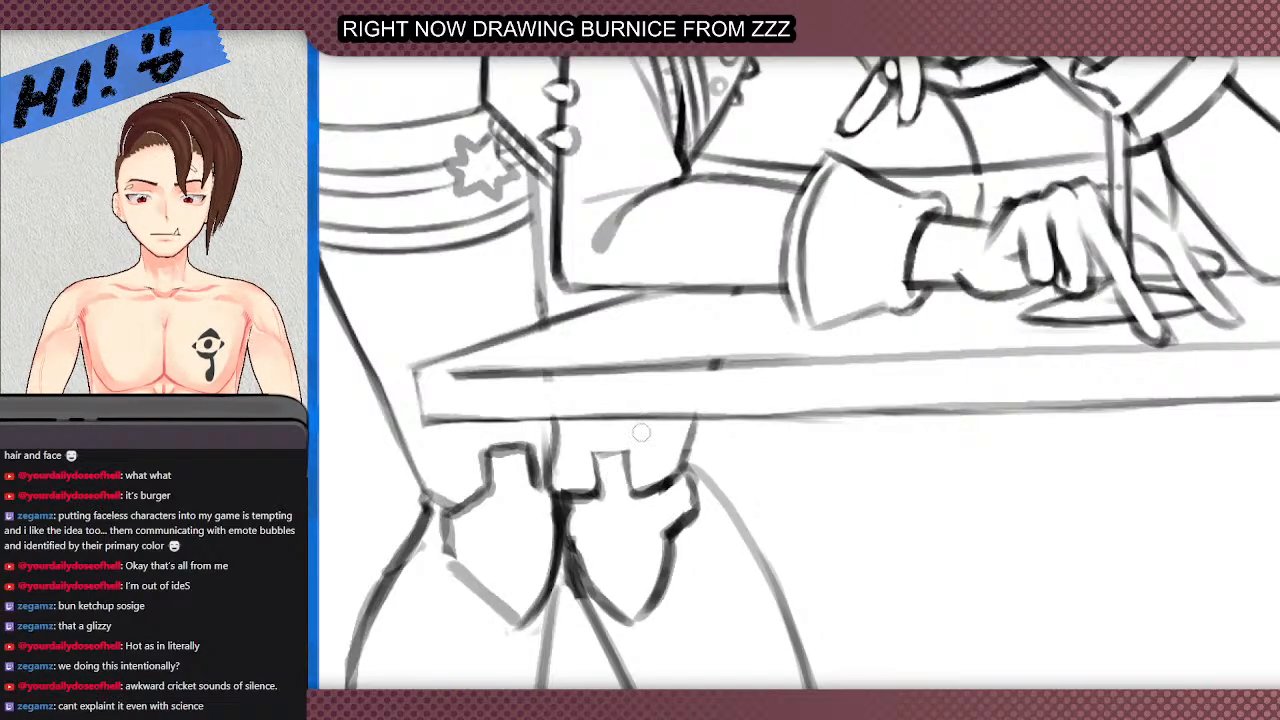
- Rework the first knee guard's outer lower edge into a notch that continues in a curve to the tip
scroll(611, 459, down, 2)
scroll(551, 450, up, 2)
scroll(556, 445, down, 2)
scroll(515, 510, up, 2)
drag(523, 511, 592, 566)
key(b)
drag(599, 565, 534, 494)
scroll(565, 490, down, 2)
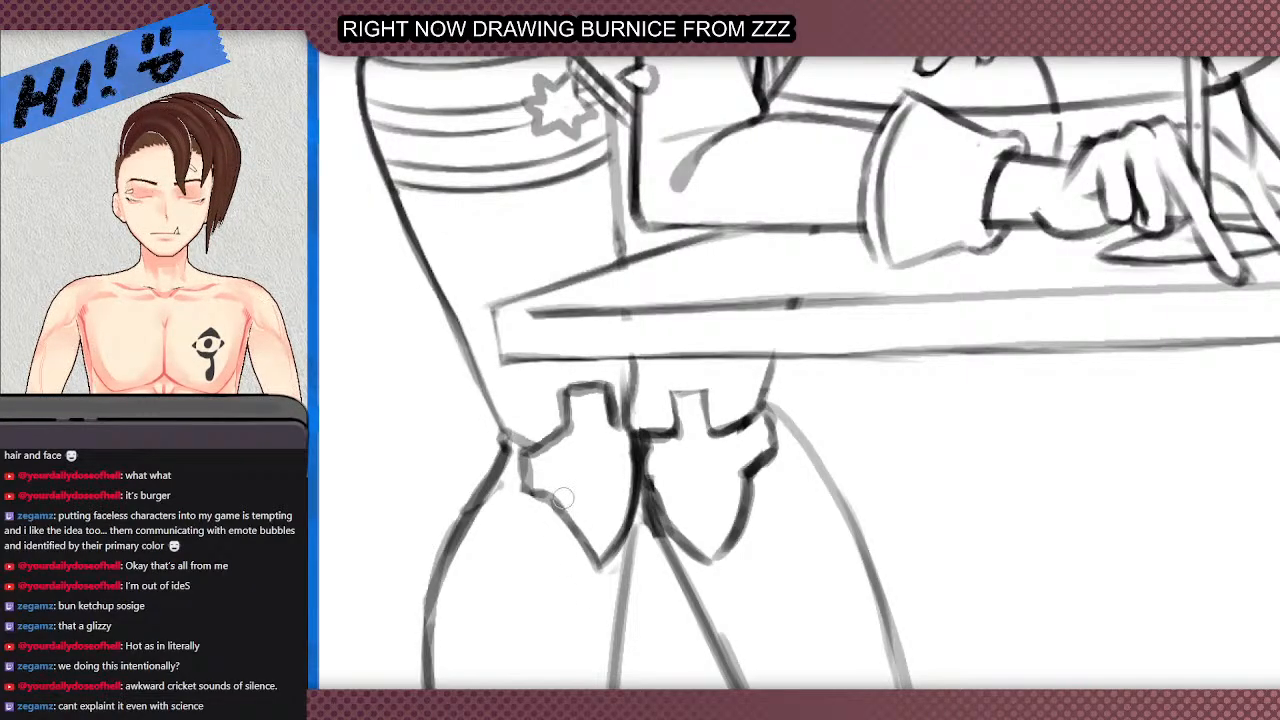
scroll(566, 410, up, 2)
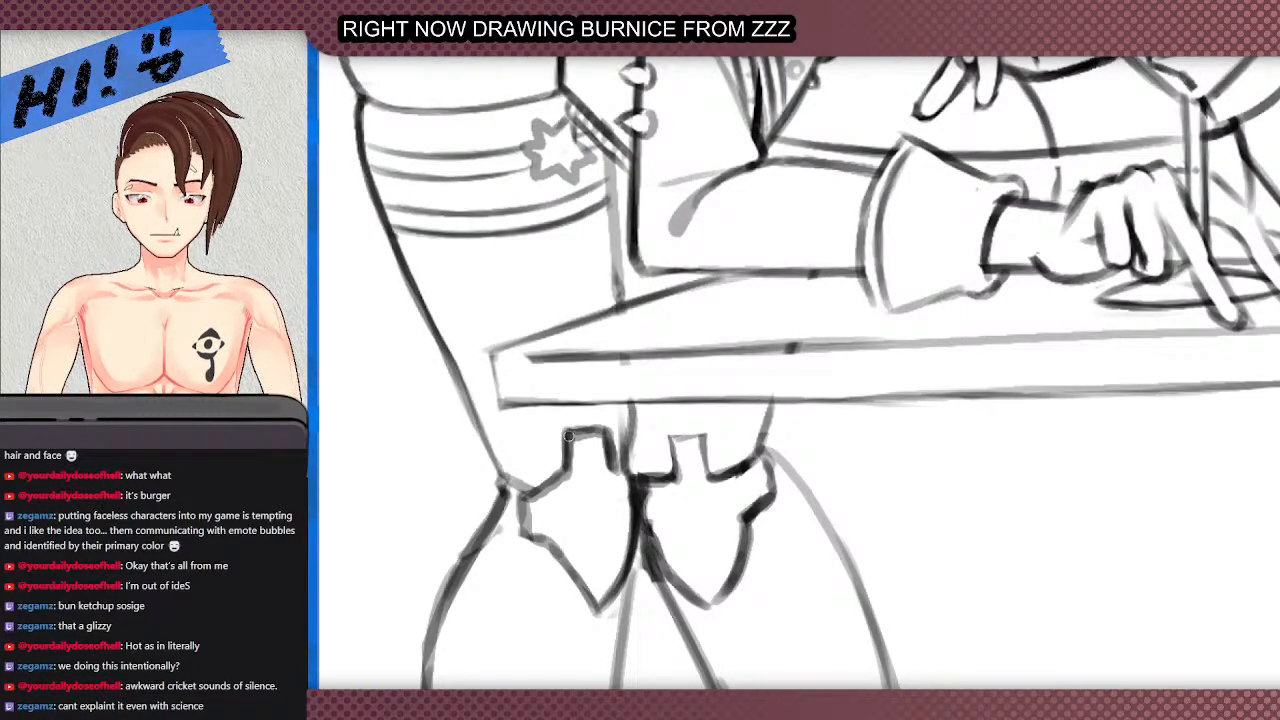
- Clean up the second knee guard's outer contour and refine the upper edge around its raised tab
scroll(575, 430, down, 3)
scroll(633, 443, up, 3)
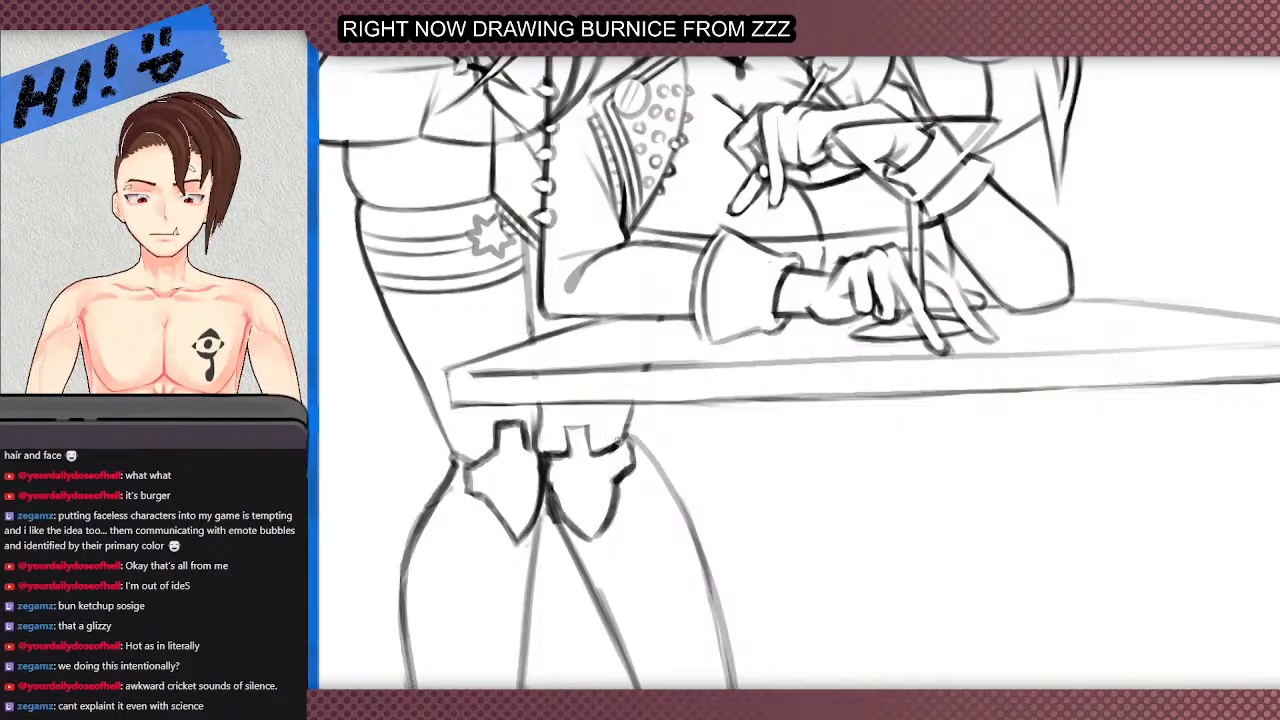
mouse_move(633, 445)
mouse_down()
mouse_move(638, 466)
mouse_move(610, 510)
mouse_move(622, 533)
mouse_up()
key(e)
scroll(565, 396, down, 3)
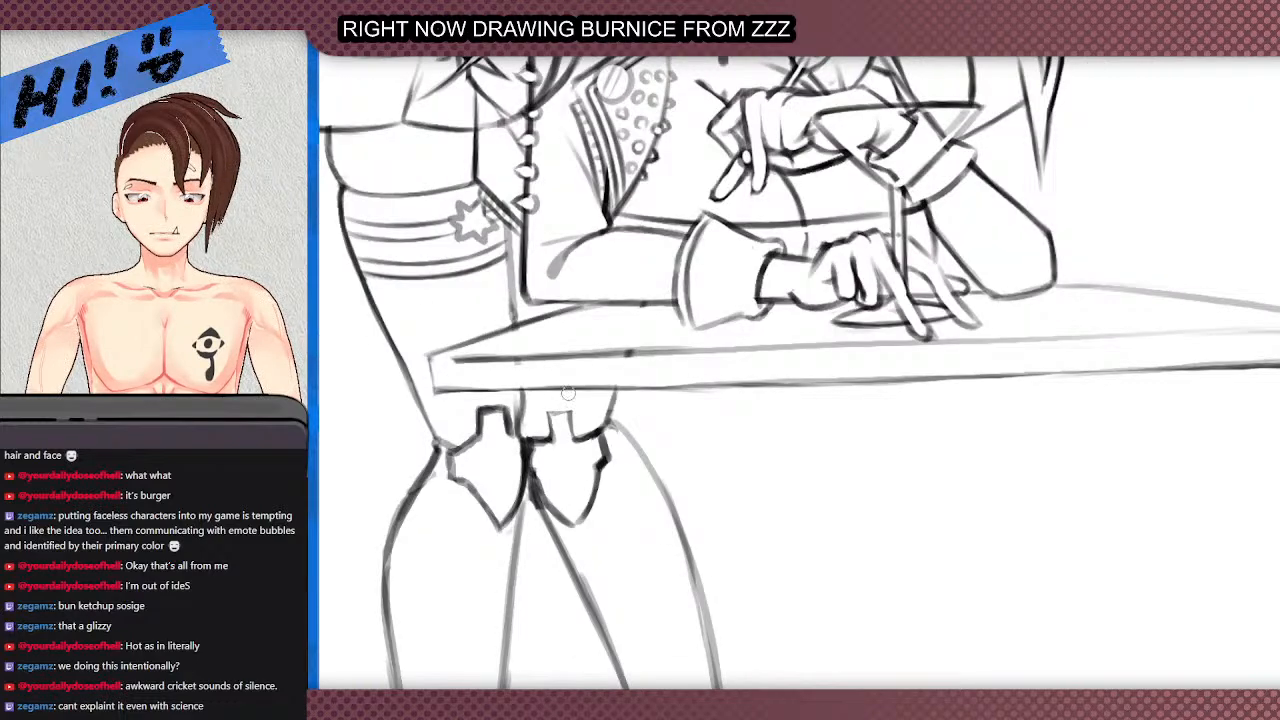
scroll(552, 420, up, 3)
mouse_move(551, 449)
mouse_down()
mouse_move(545, 409)
mouse_move(577, 409)
mouse_move(586, 450)
mouse_up()
- Scale the whole figure and table down slightly, leaving more empty canvas beneath the legs
scroll(598, 446, down, 5)
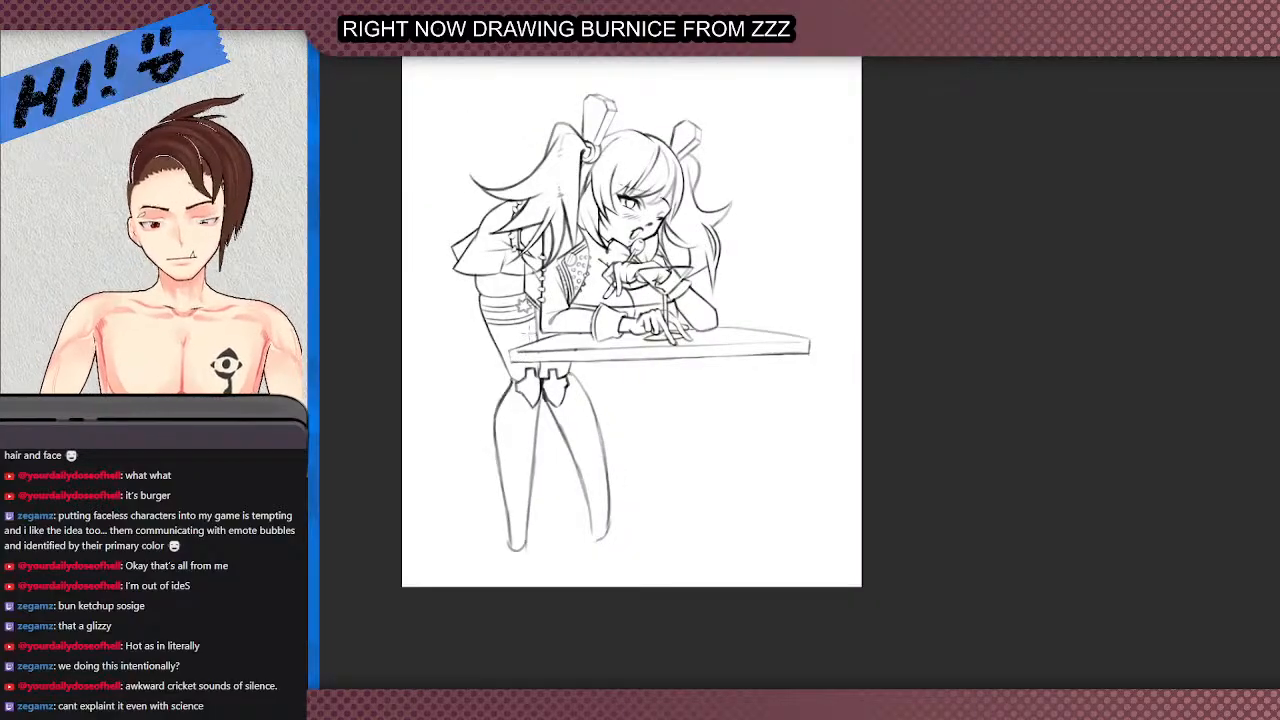
scroll(504, 533, down, 2)
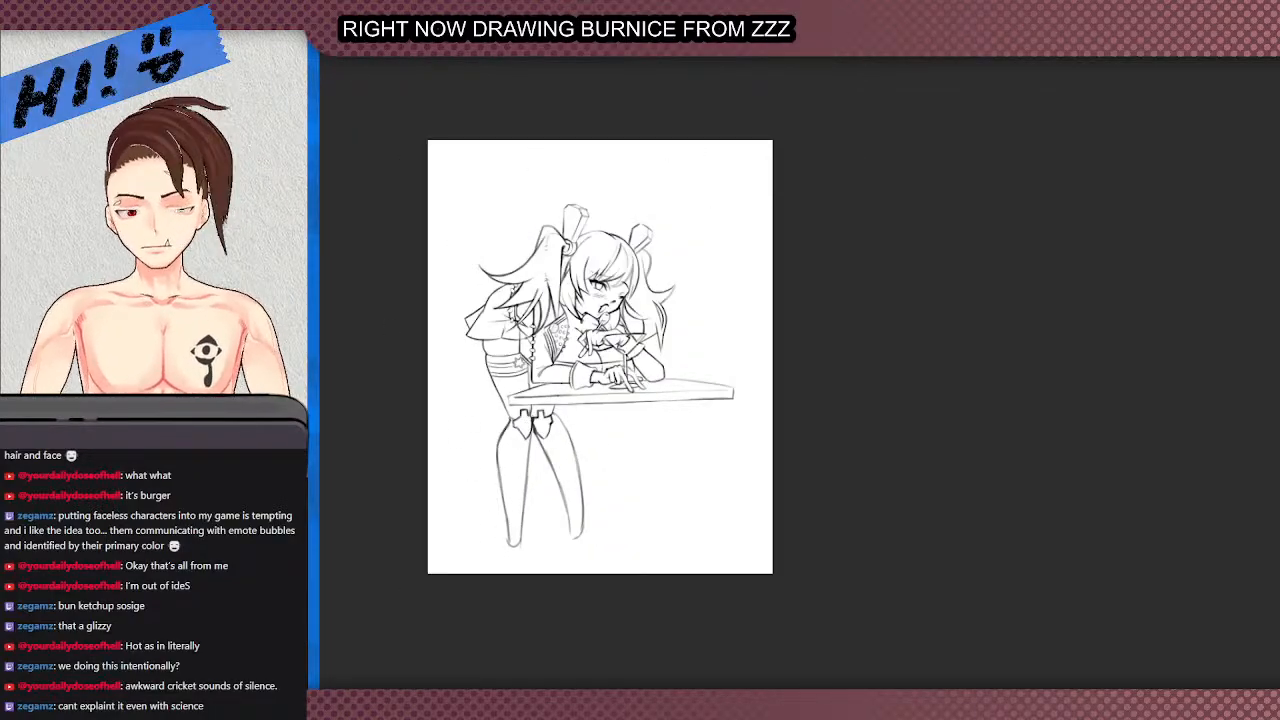
drag(768, 580, 426, 143)
click(653, 597)
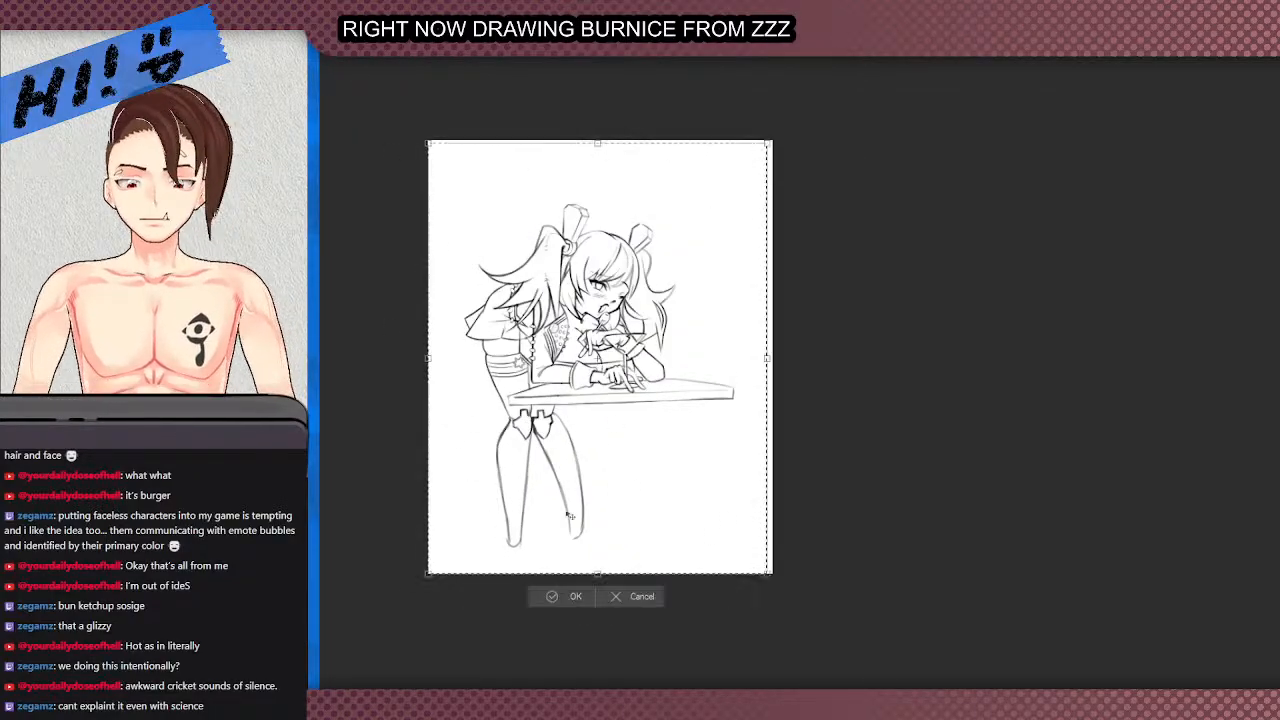
drag(594, 571, 551, 522)
click(552, 547)
click(482, 546)
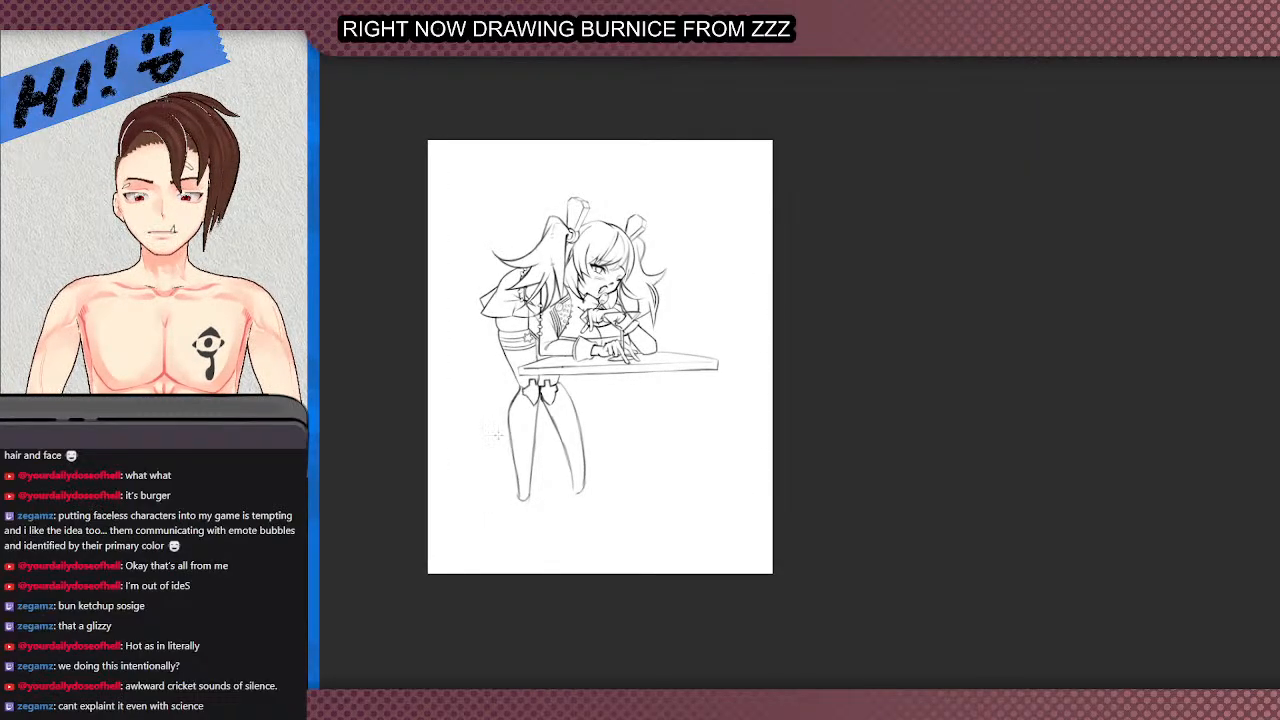
- Start a polyline selection running around the ends of both legs and up past the outer side of the body
scroll(500, 432, down, 2)
scroll(490, 452, up, 2)
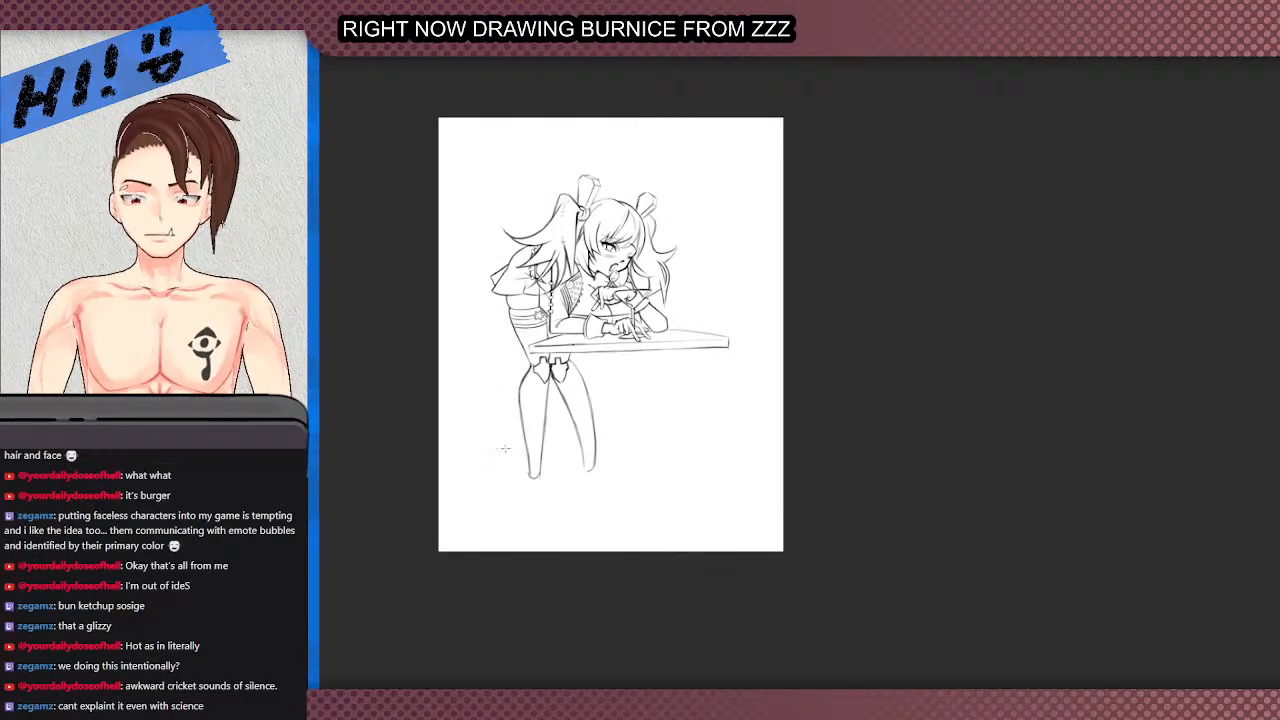
scroll(520, 282, up, 3)
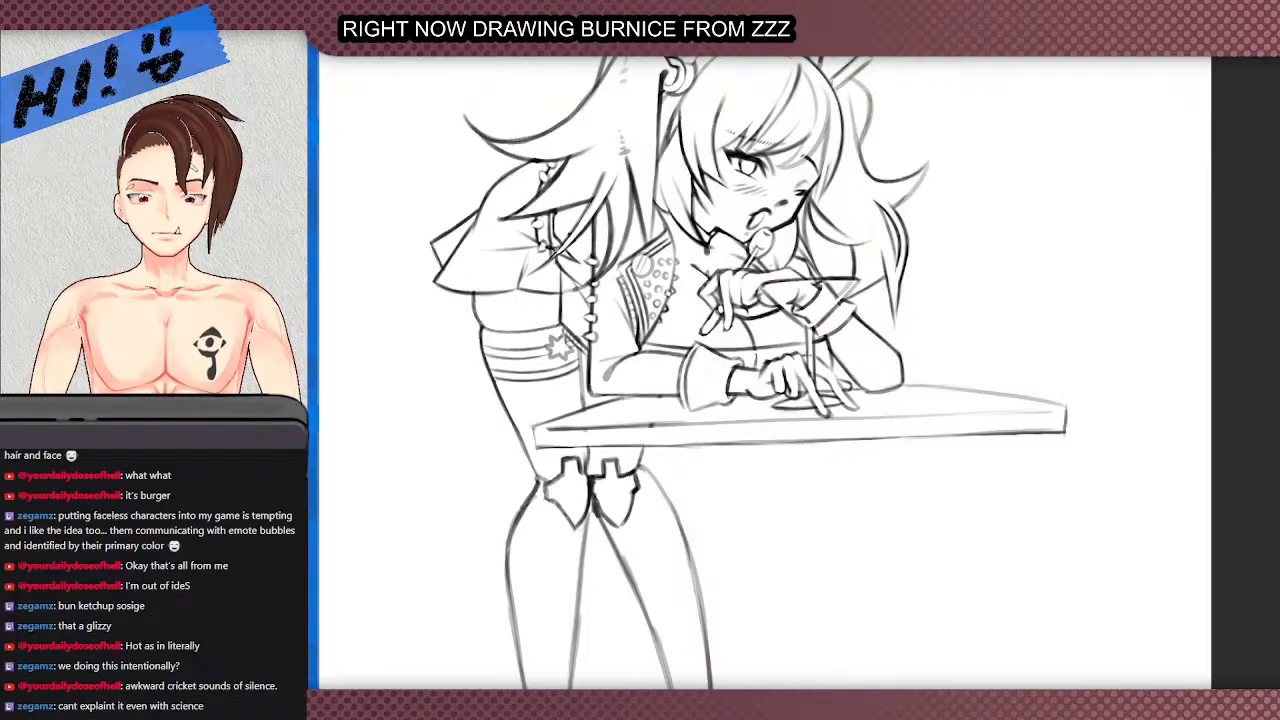
scroll(562, 252, down, 1)
click(754, 546)
click(740, 643)
click(636, 684)
click(525, 683)
click(467, 574)
click(429, 354)
click(417, 236)
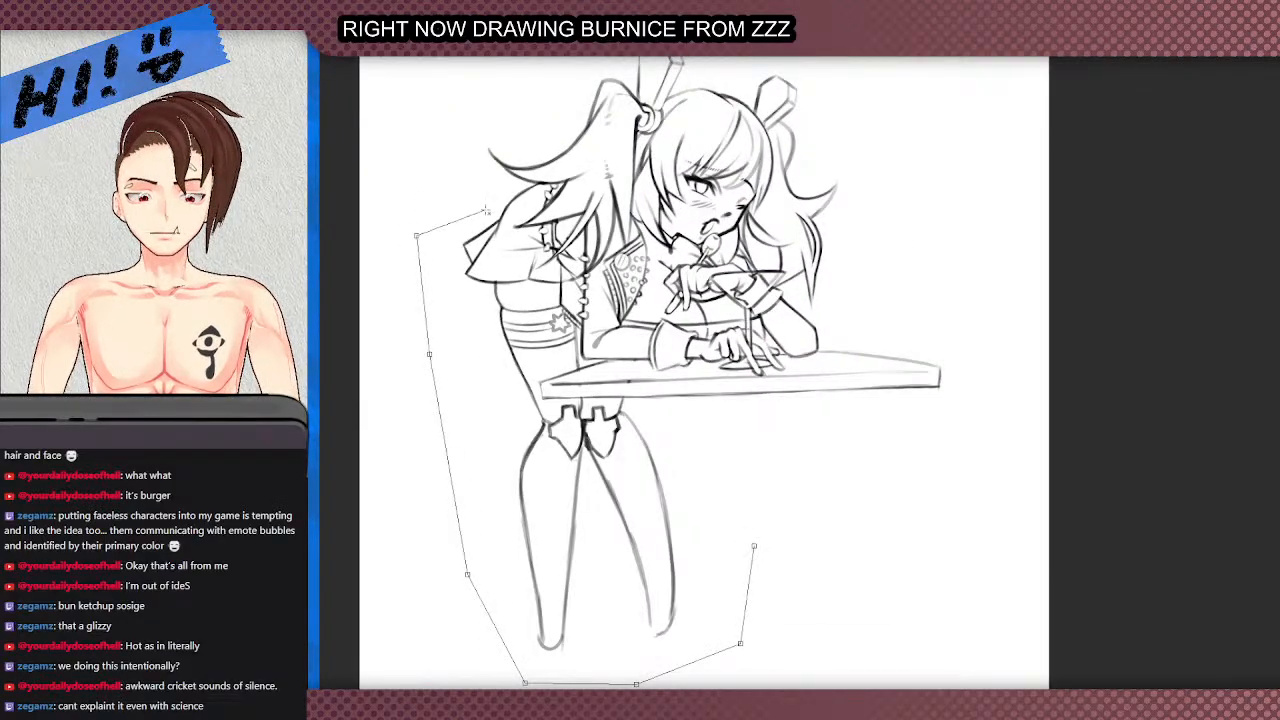
- Continue the selection outline over the shoulder, along the beaded trim and around the tip of the hair strand
scroll(490, 205, up, 3)
scroll(562, 200, up, 1)
scroll(612, 212, up, 2)
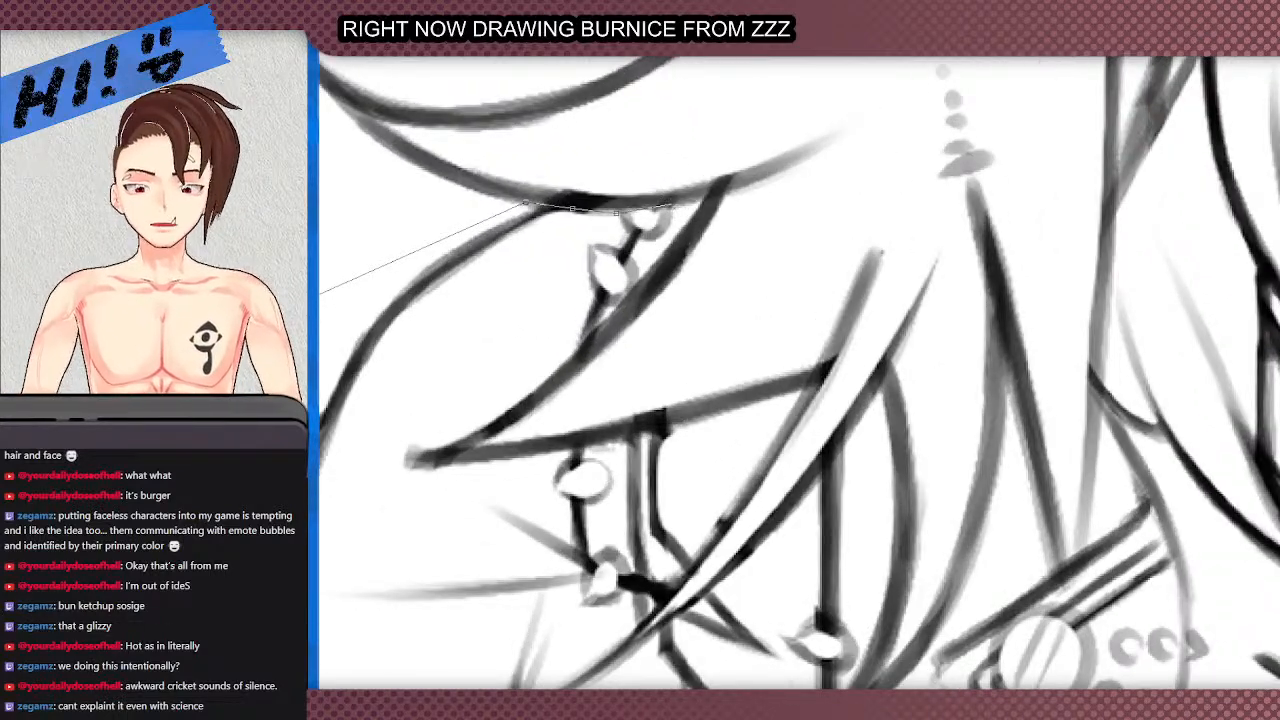
click(563, 360)
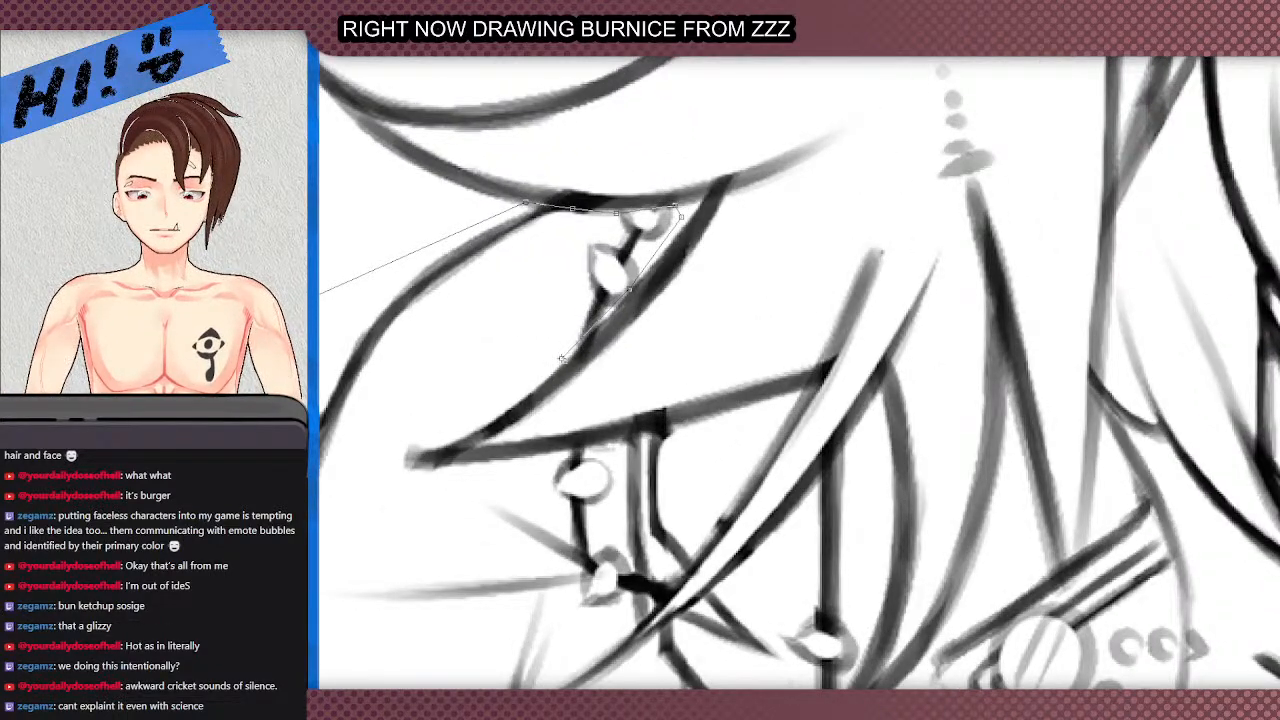
scroll(528, 264, down, 3)
click(446, 339)
click(447, 400)
scroll(520, 375, up, 3)
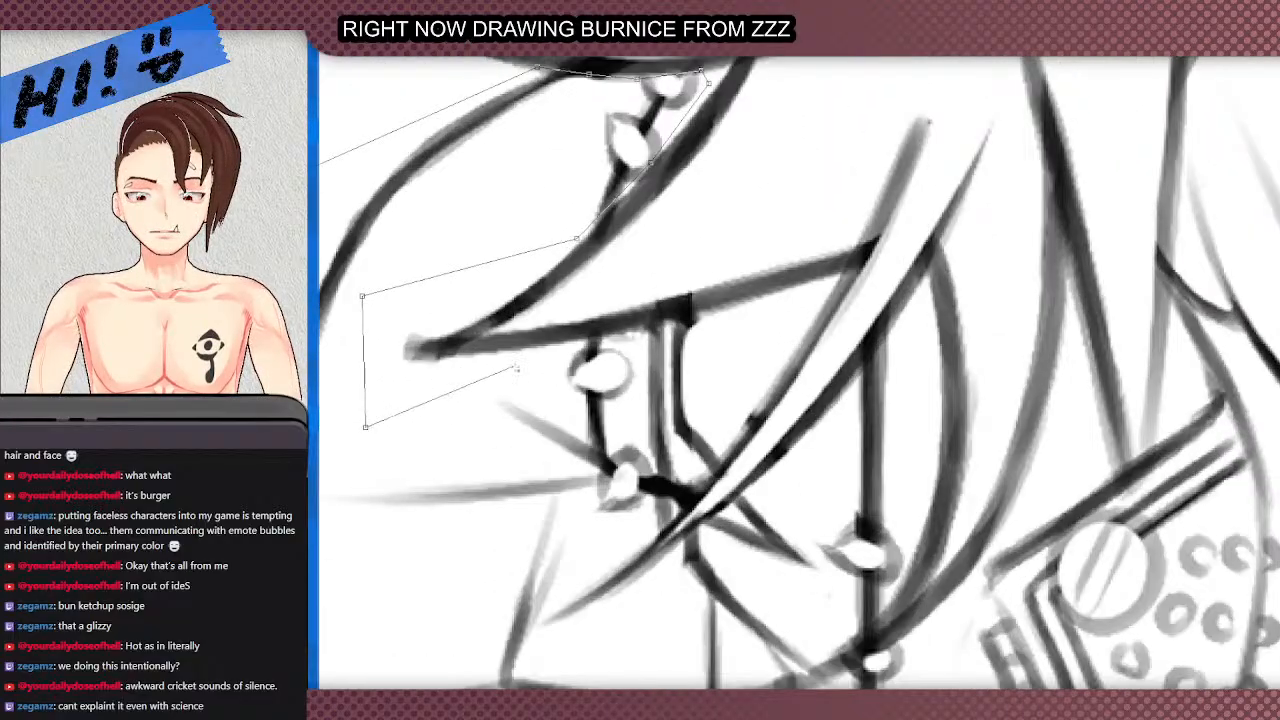
click(673, 324)
- Extend the selection outline around the lower hair tip and down the side of the torso to the waist band
scroll(668, 326, down, 5)
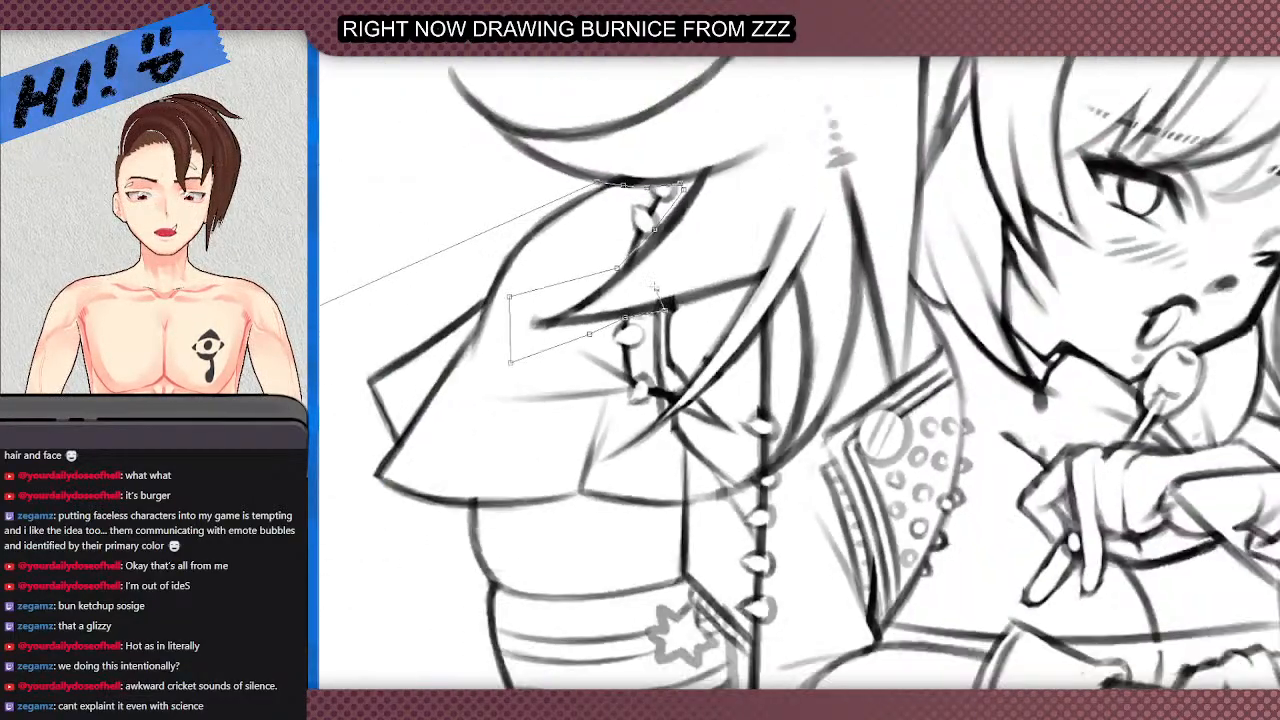
scroll(678, 345, up, 2)
scroll(652, 325, up, 3)
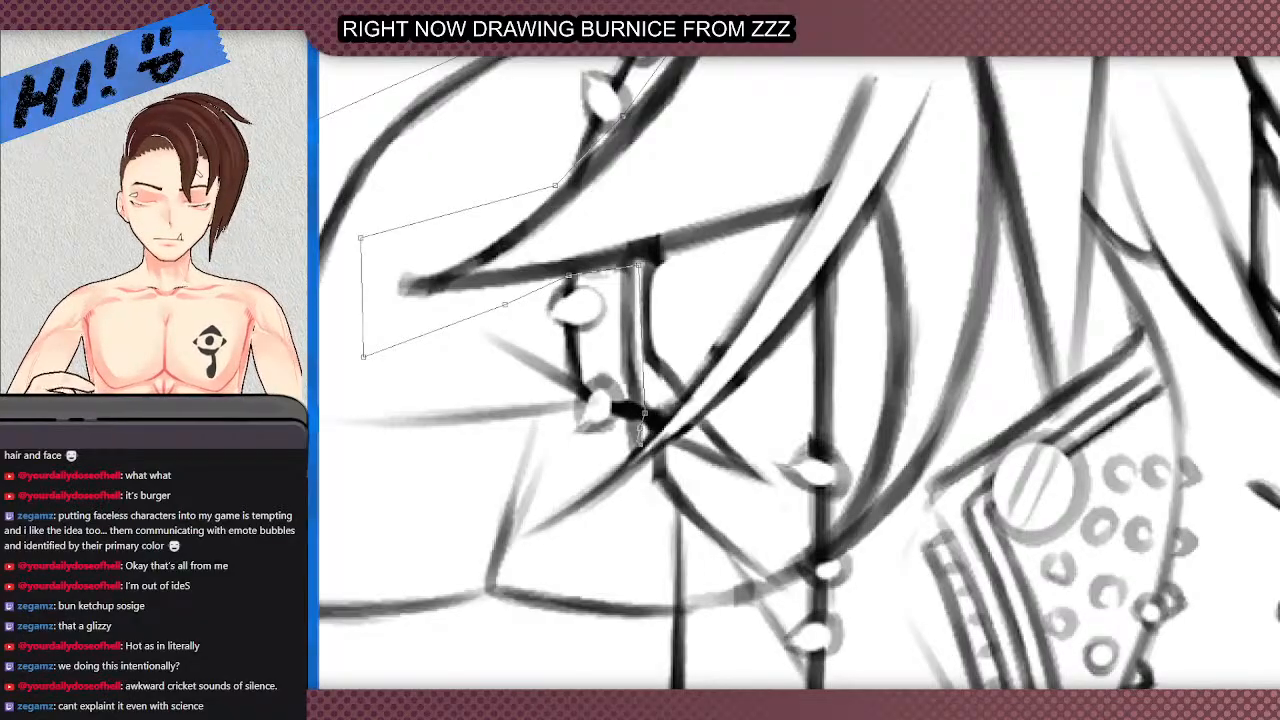
click(520, 537)
click(553, 566)
click(657, 527)
scroll(645, 320, down, 5)
scroll(672, 420, up, 4)
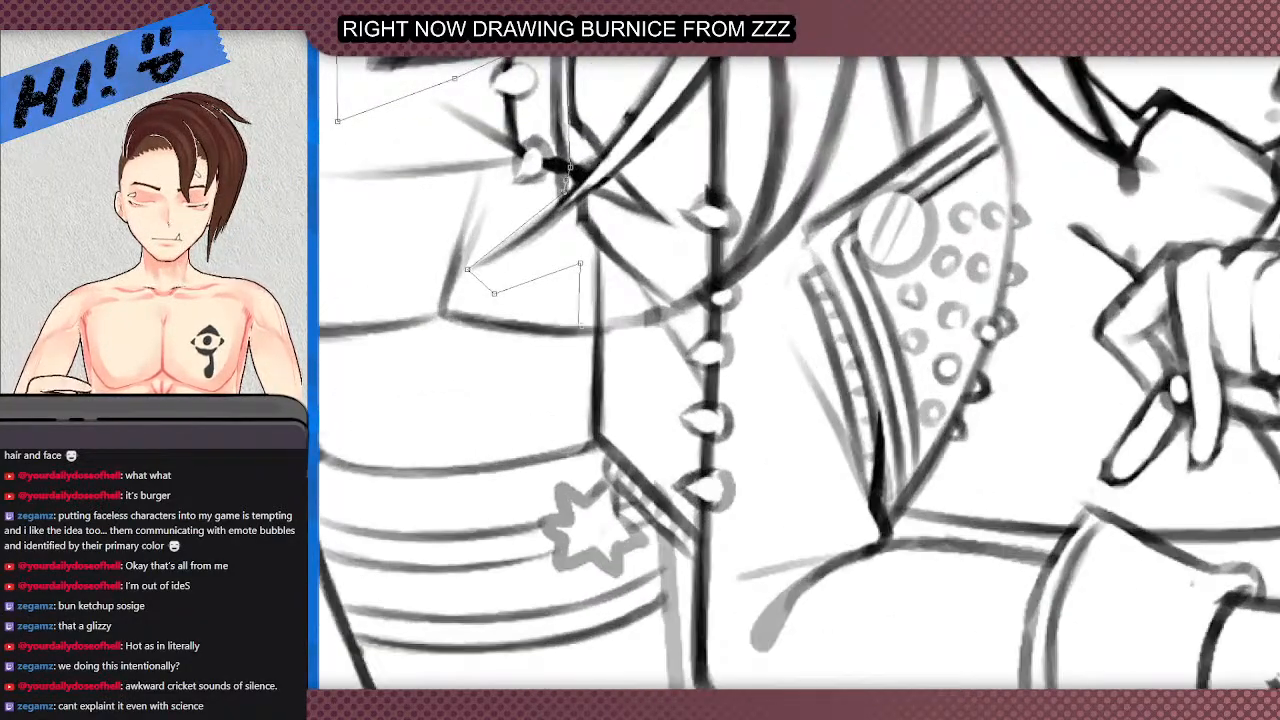
click(591, 332)
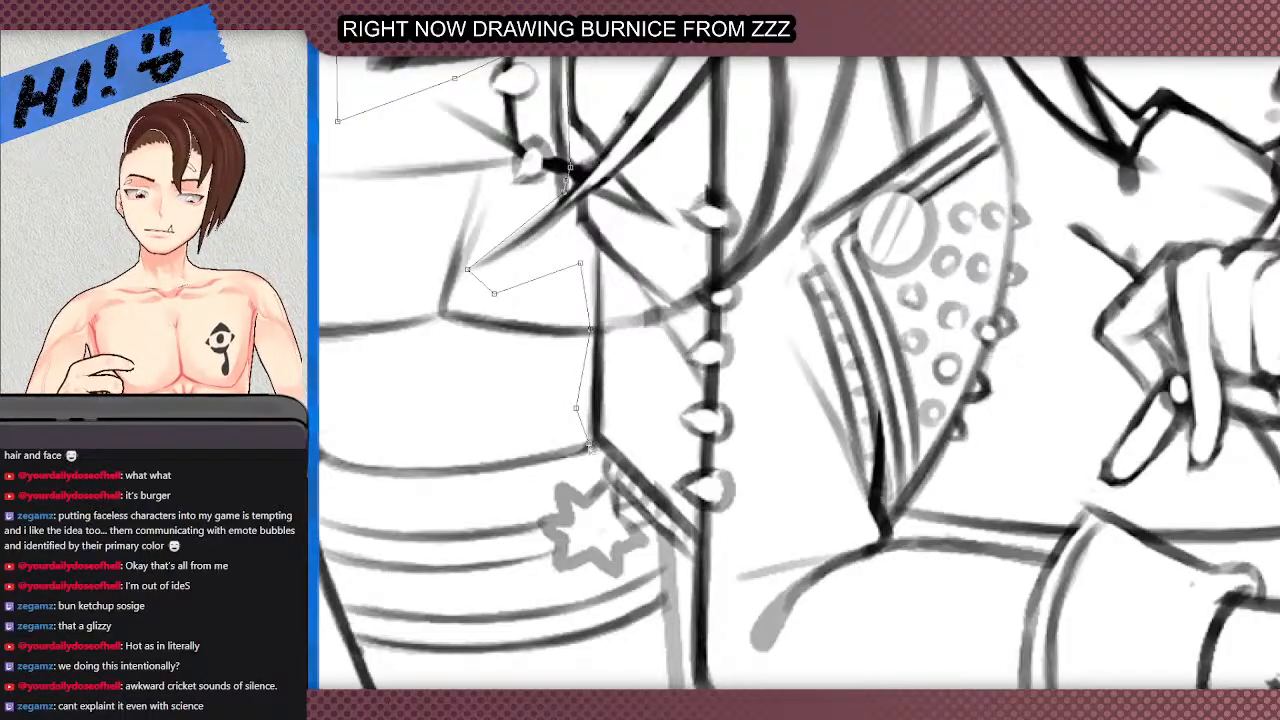
- Carry the selection outline past the star ornament, close it around the legs, and clear the selection
click(603, 463)
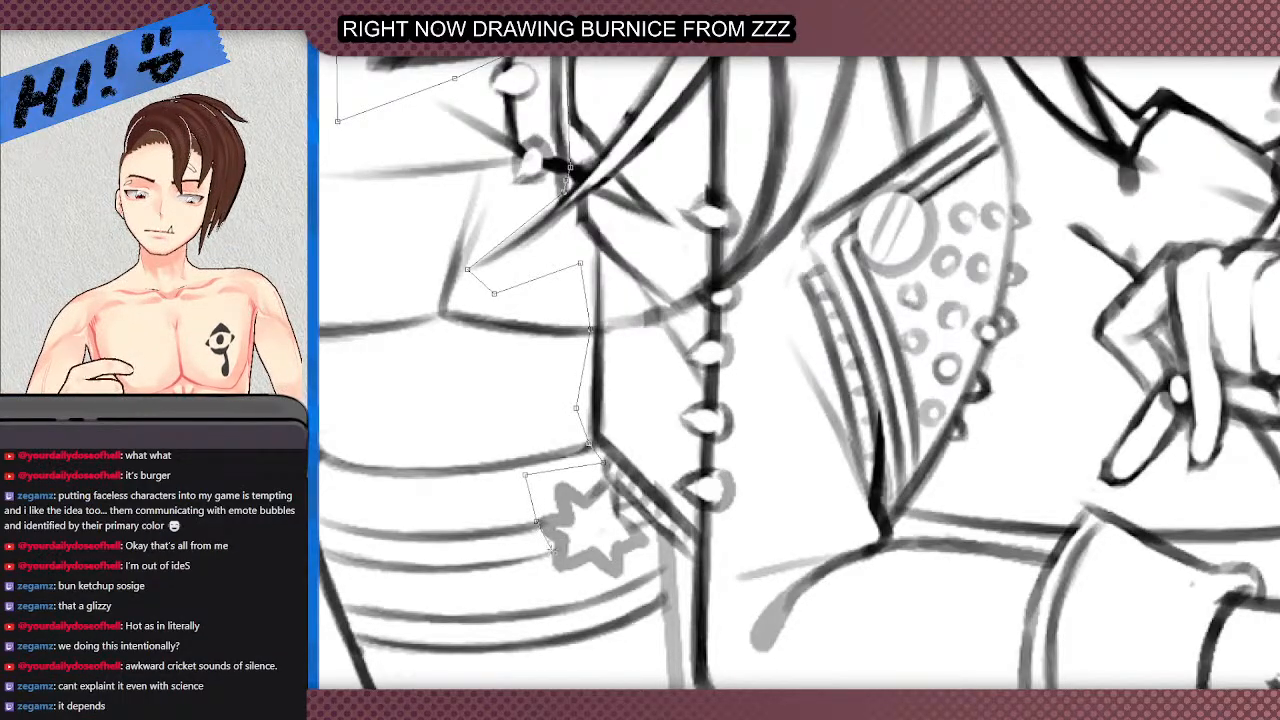
scroll(551, 563, down, 8)
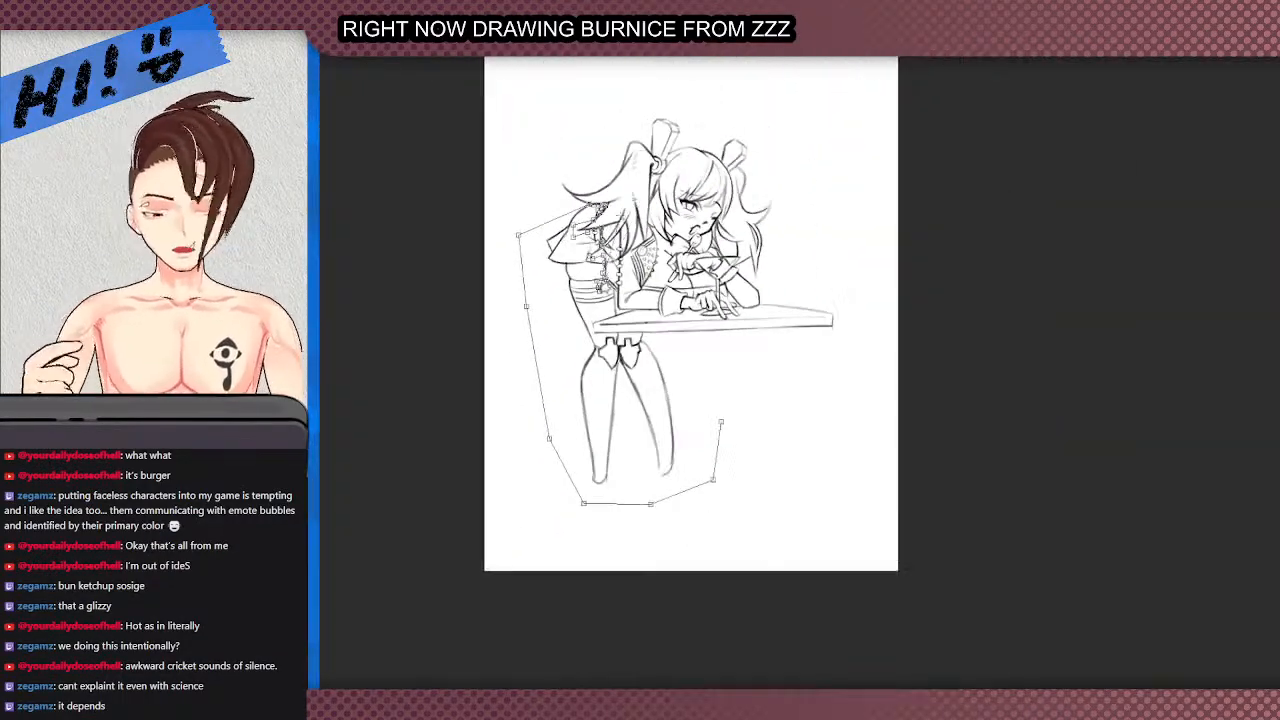
click(720, 422)
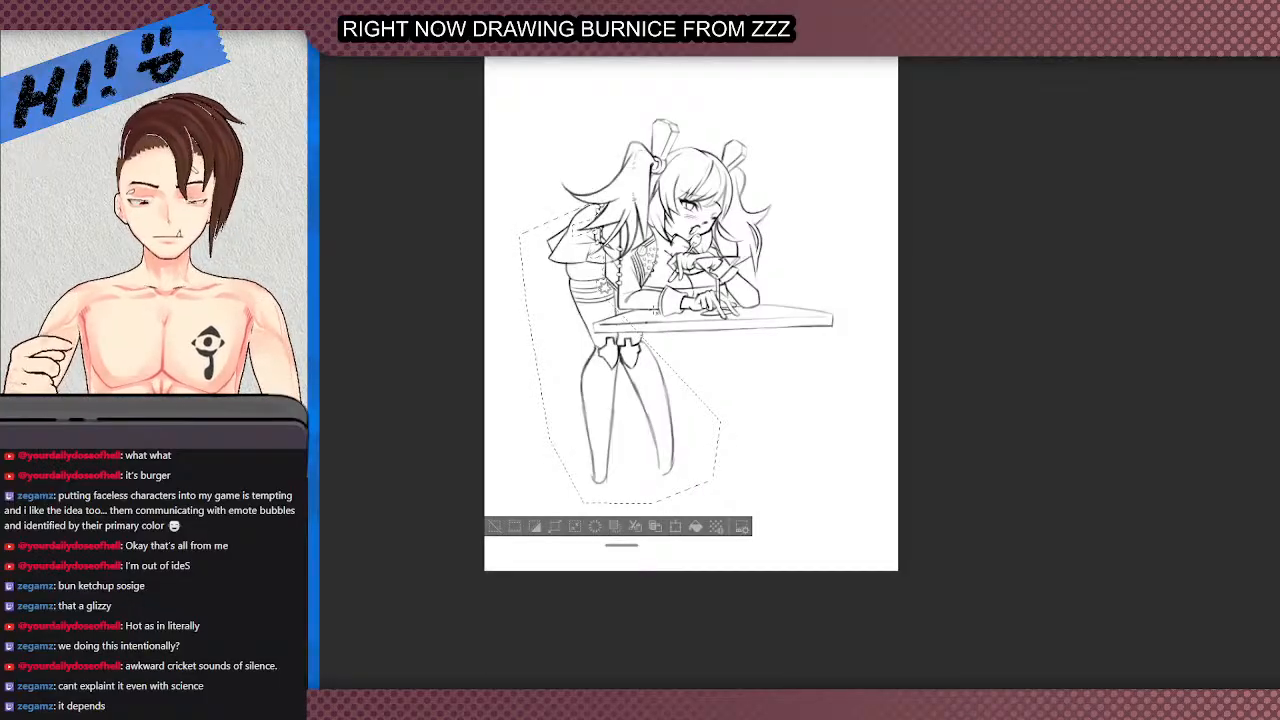
scroll(624, 323, up, 3)
click(491, 589)
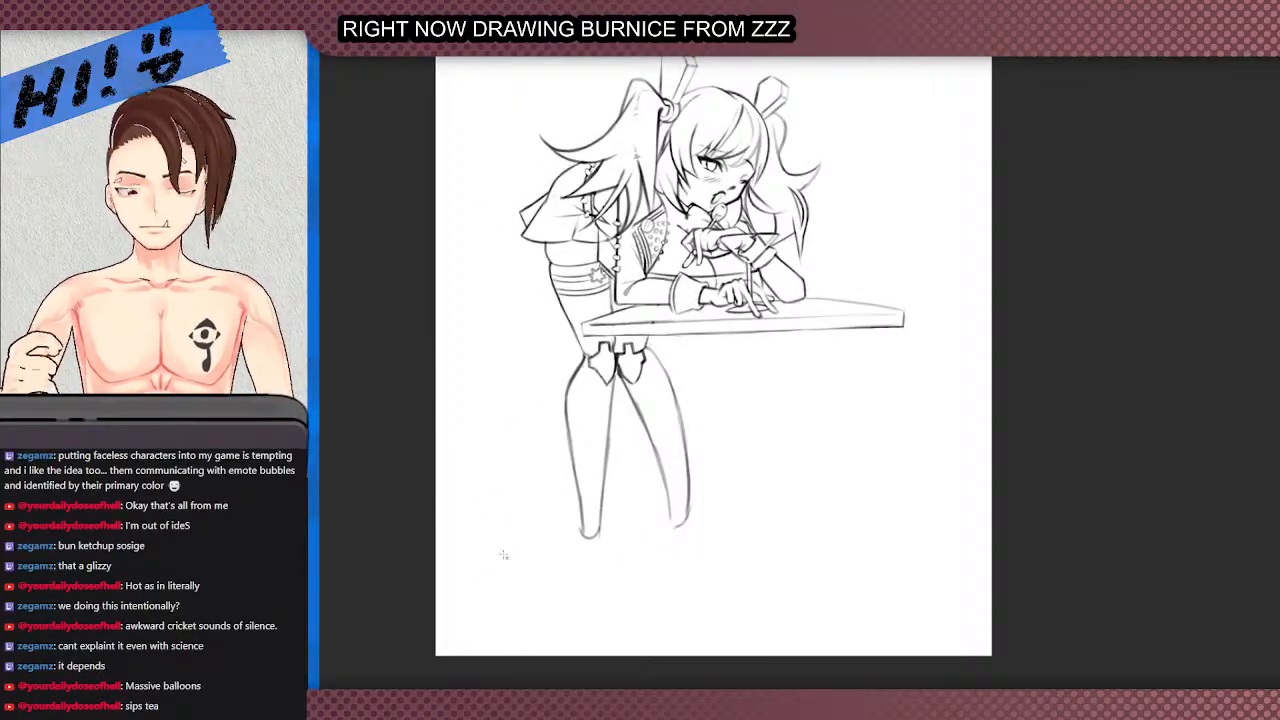
- Examine the overall proportions of the figure, the table and the legs beneath it
scroll(598, 408, down, 3)
scroll(598, 370, up, 2)
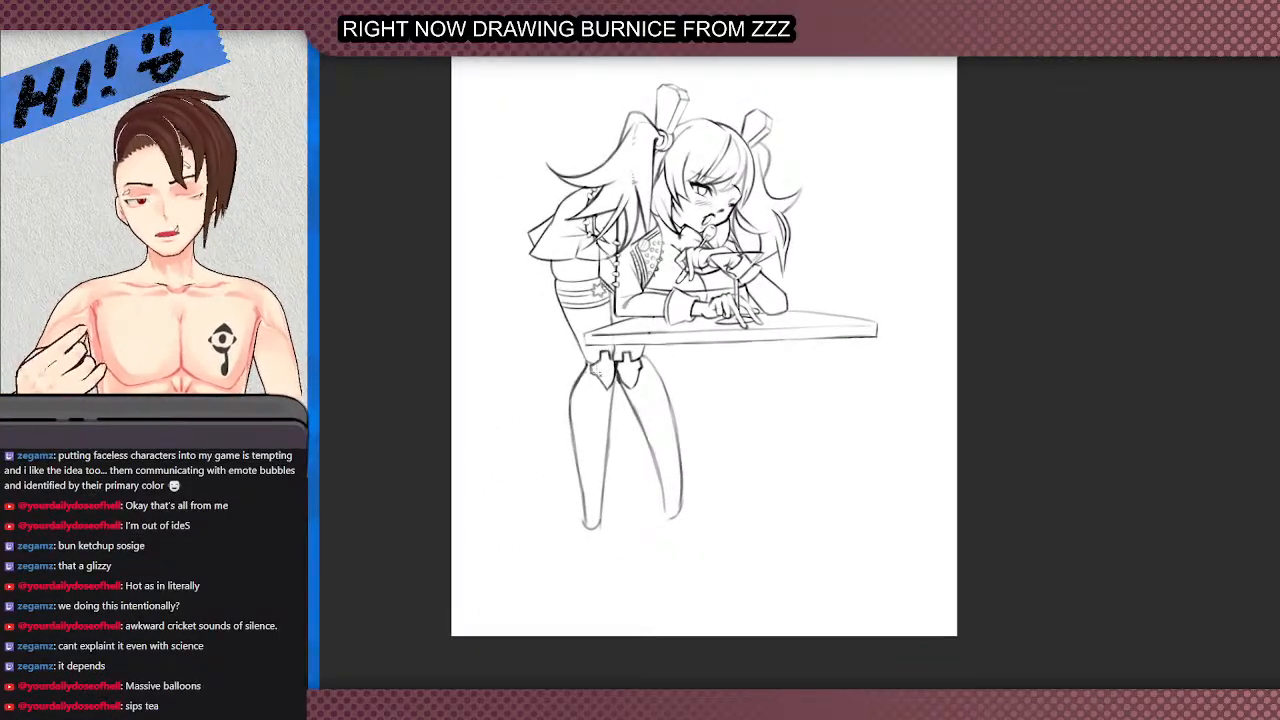
scroll(652, 297, up, 6)
scroll(724, 291, down, 6)
scroll(779, 289, up, 3)
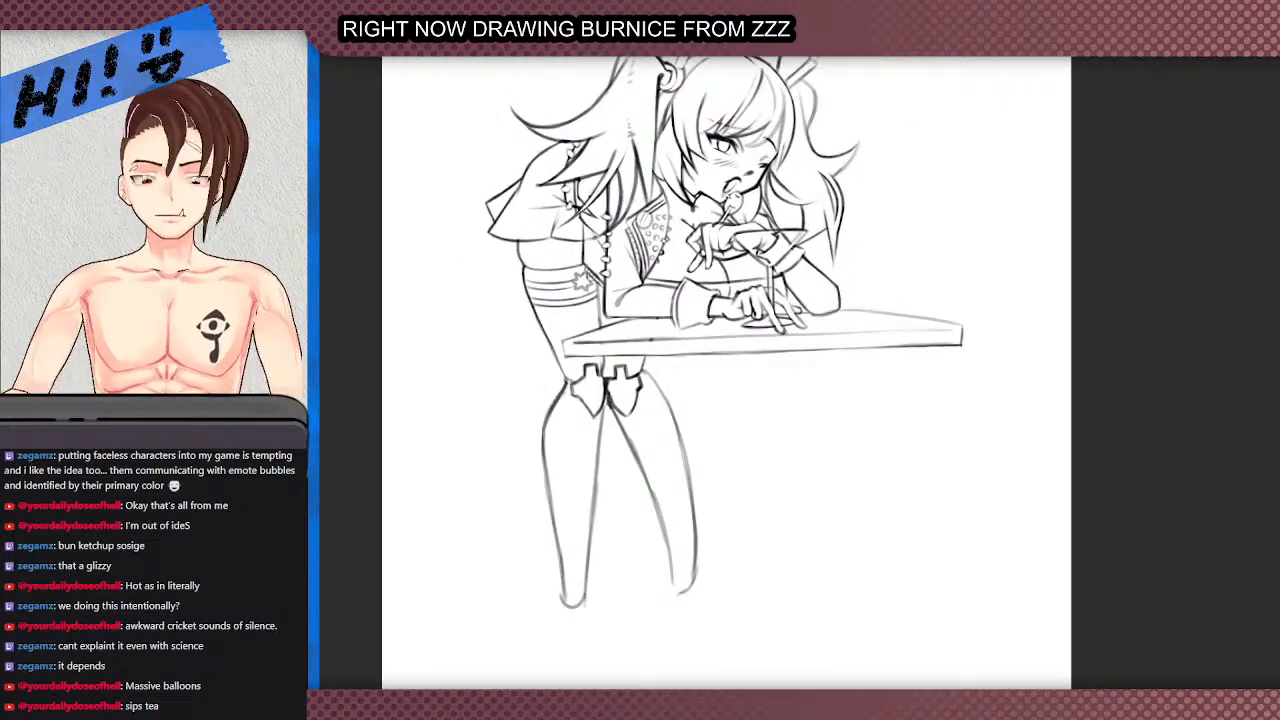
scroll(727, 190, up, 2)
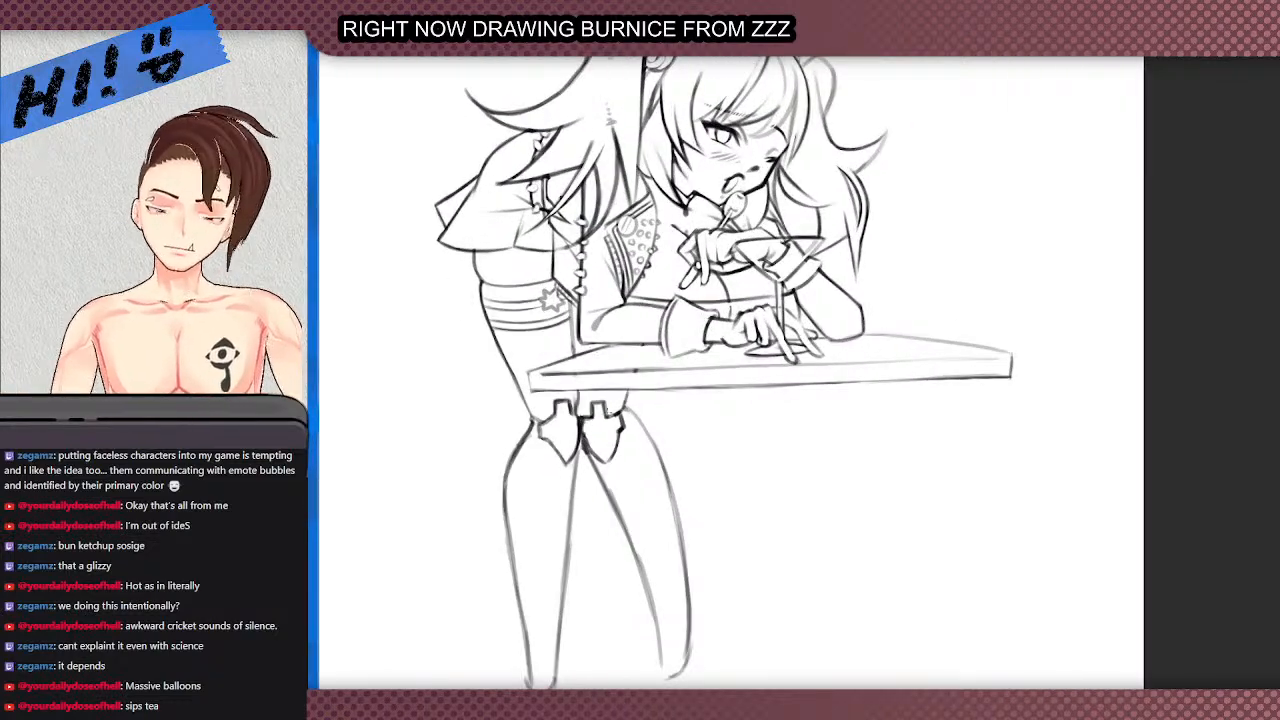
scroll(570, 308, down, 4)
scroll(580, 360, up, 4)
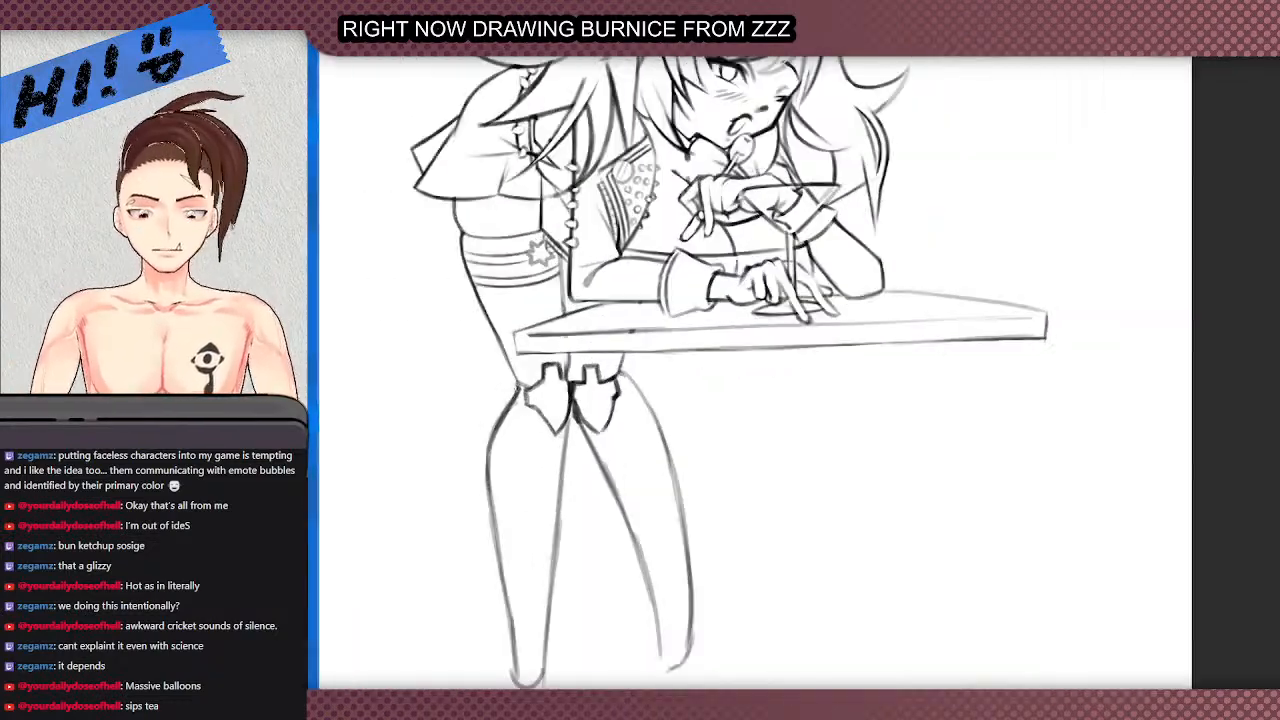
- Add a light inner line across the raised tab of both knee guards, undoing and redrawing strokes as needed
scroll(549, 386, up, 4)
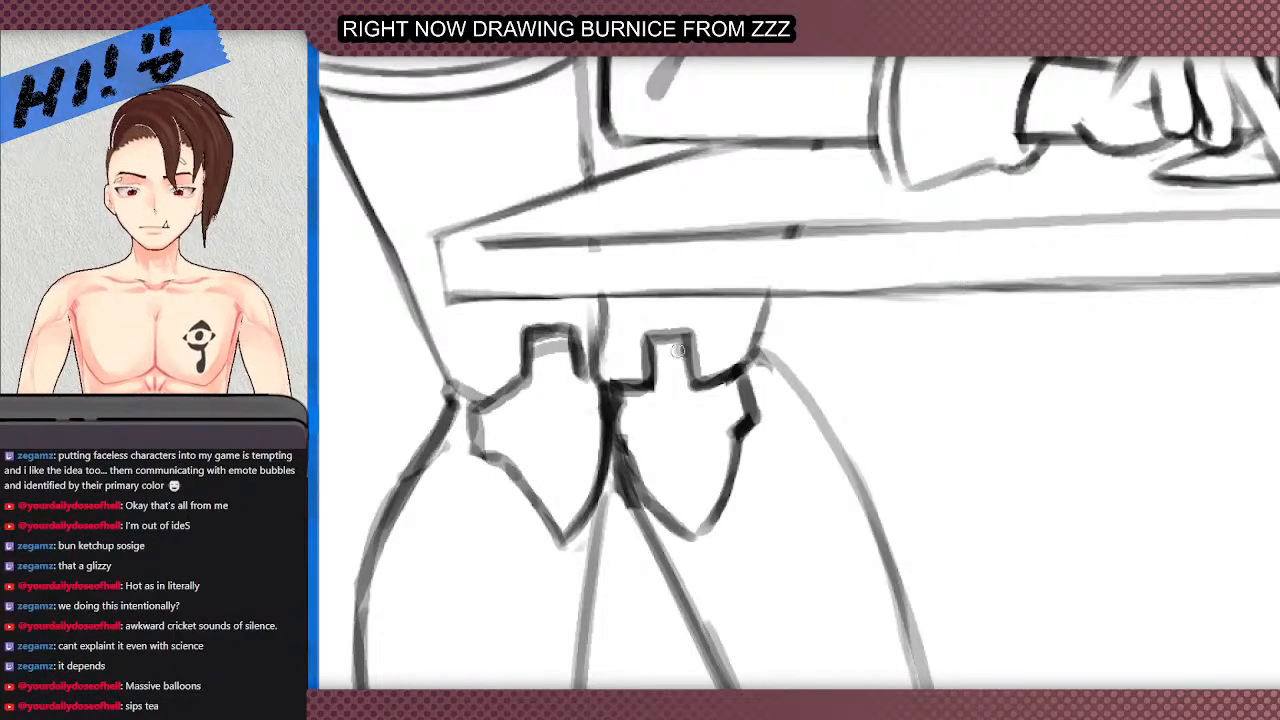
key(ctrl+z)
mouse_move(531, 355)
mouse_down()
mouse_move(578, 348)
mouse_move(540, 341)
mouse_up()
key(ctrl+z)
key(e)
key(b)
key(e)
mouse_move(651, 356)
mouse_down()
mouse_move(690, 351)
mouse_move(680, 341)
mouse_up()
scroll(640, 290, down, 3)
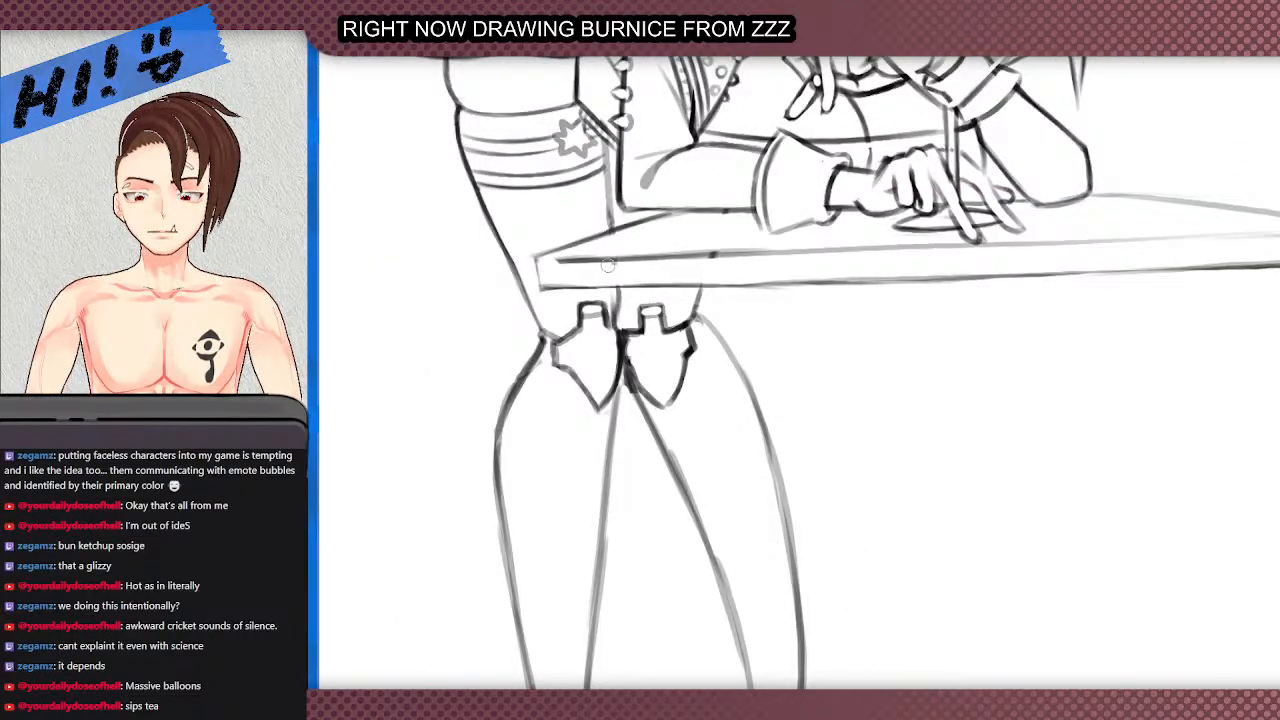
- Draw a mirrored pair of small triangular markings inside each knee guard
scroll(628, 320, up, 2)
mouse_move(582, 356)
mouse_down()
mouse_move(564, 342)
mouse_move(581, 305)
mouse_move(566, 331)
mouse_move(578, 356)
mouse_move(594, 314)
mouse_move(587, 325)
mouse_up()
key(ctrl+z)
key(ctrl+z)
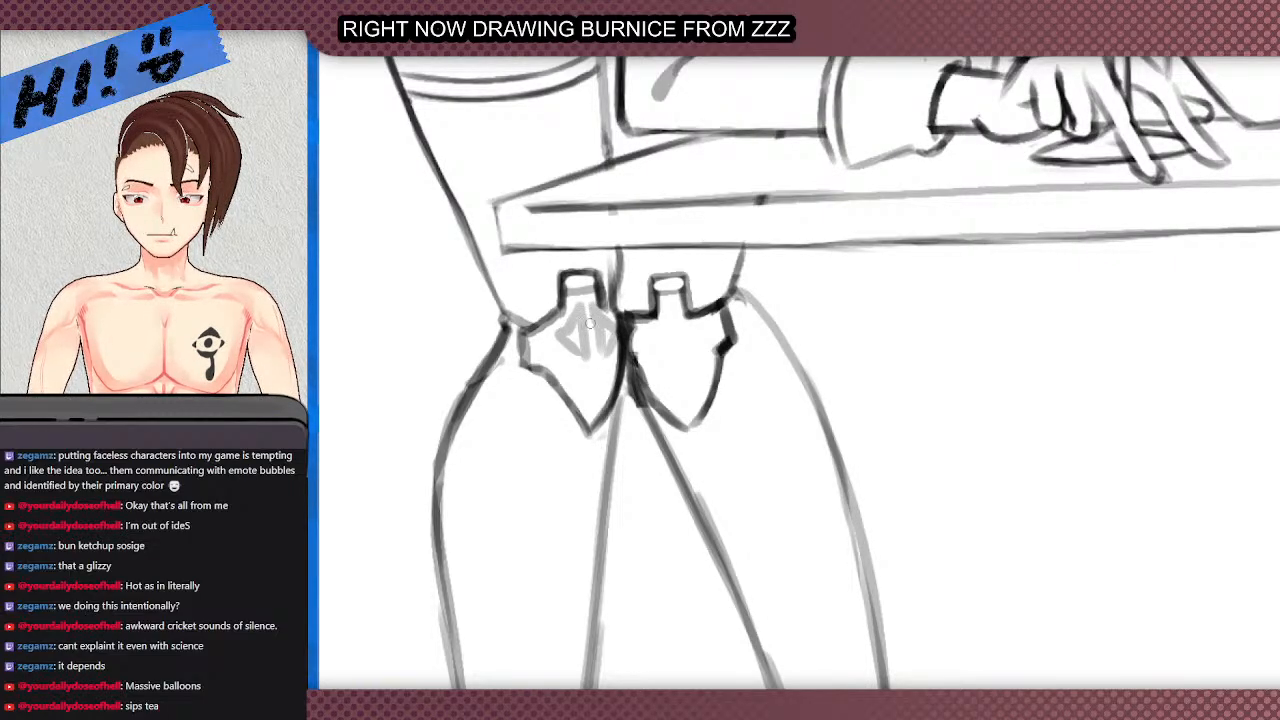
mouse_move(668, 343)
mouse_down()
mouse_move(663, 310)
mouse_move(686, 362)
mouse_move(696, 337)
mouse_up()
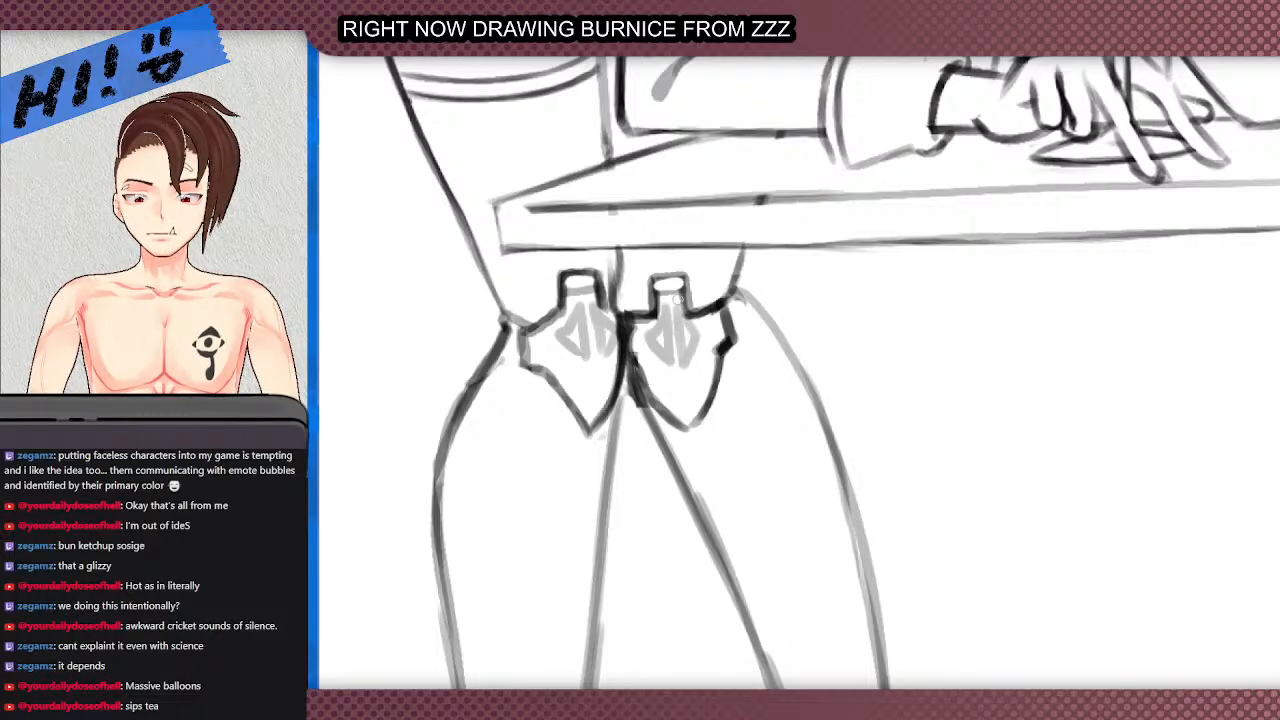
- Mark off the lower tip of both knee guards with a short line
scroll(652, 262, down, 4)
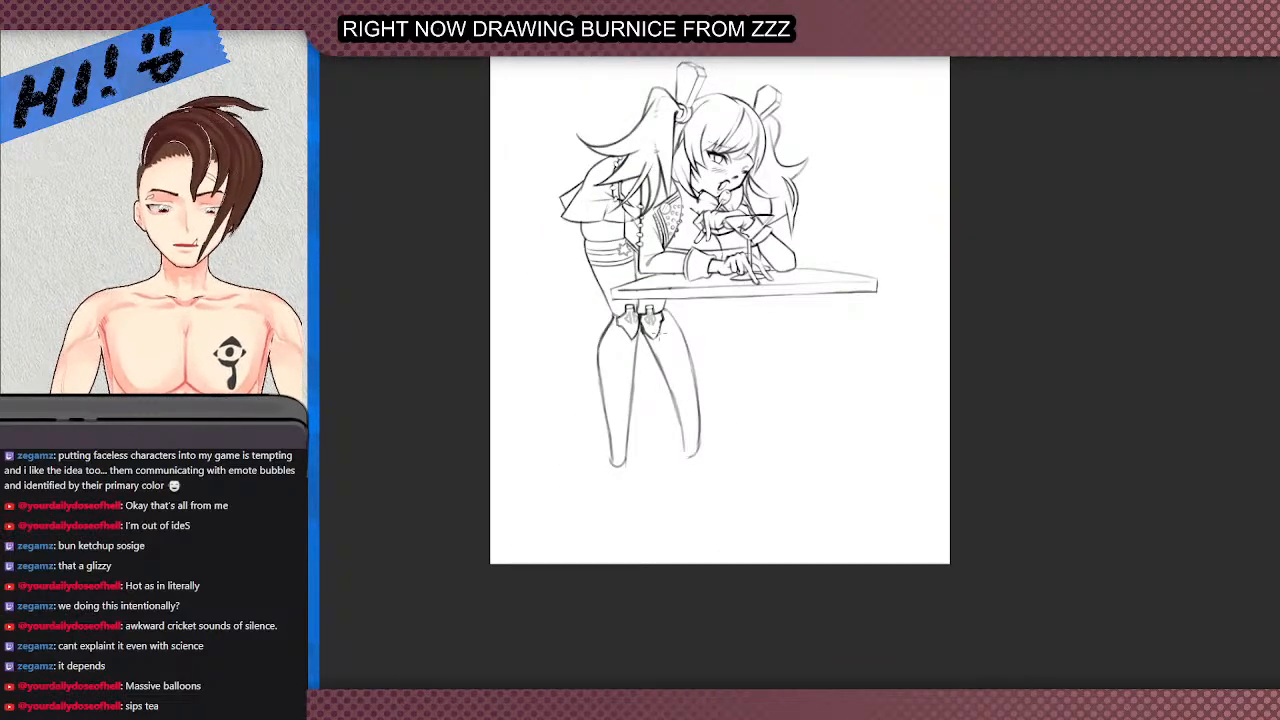
scroll(648, 328, up, 4)
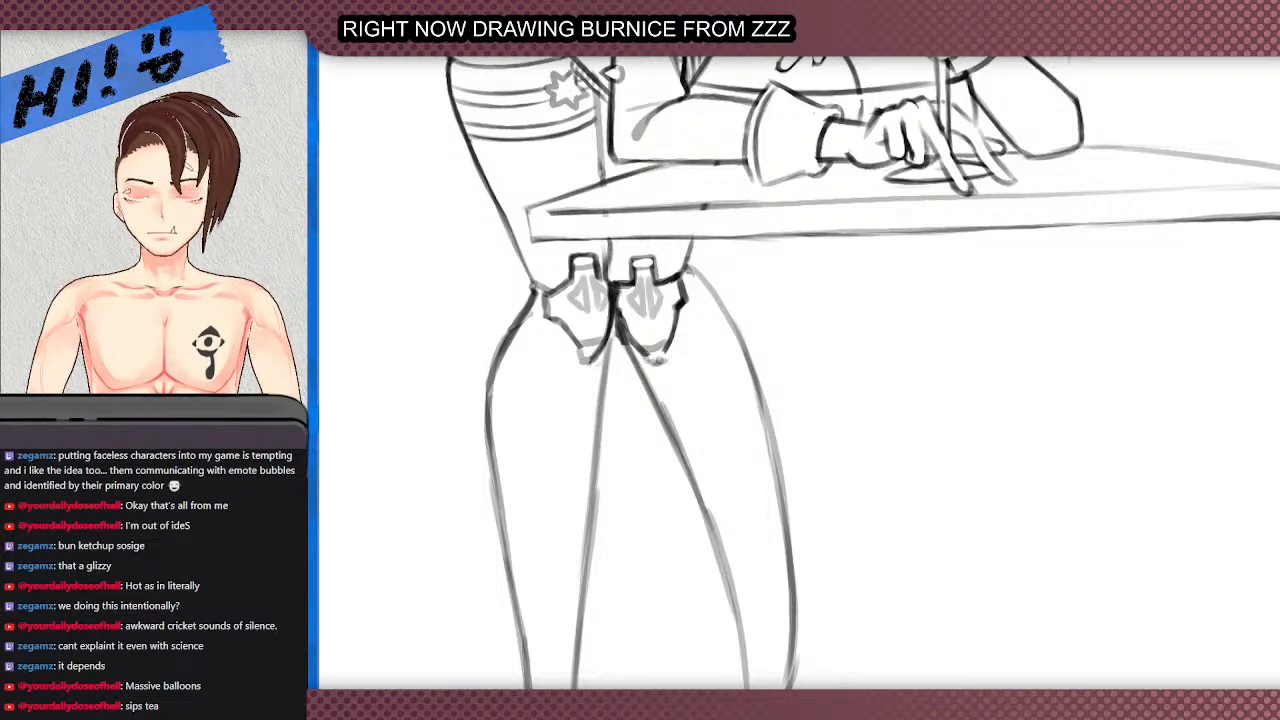
scroll(656, 318, down, 4)
- Rough in a shoe below the first leg with a pointed ankle opening, sloping instep, flat sole and rounded toe
scroll(618, 317, up, 2)
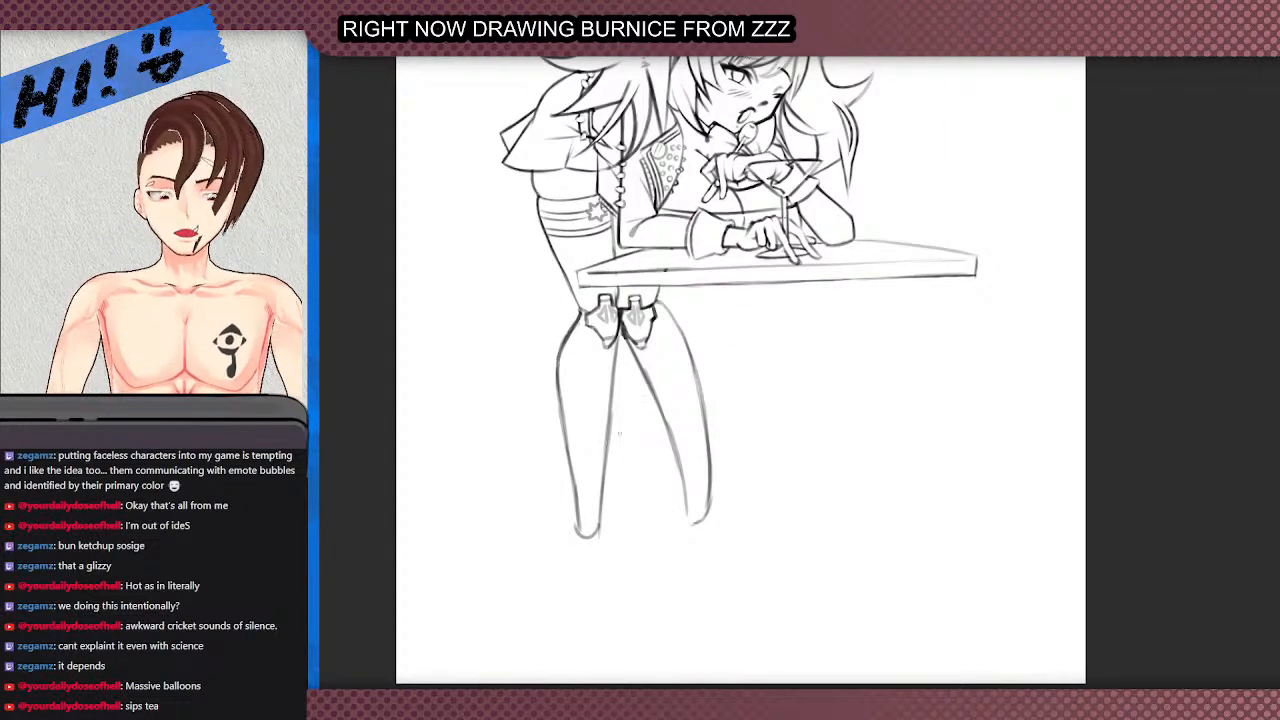
scroll(564, 131, down, 2)
scroll(575, 366, up, 4)
drag(590, 421, 621, 478)
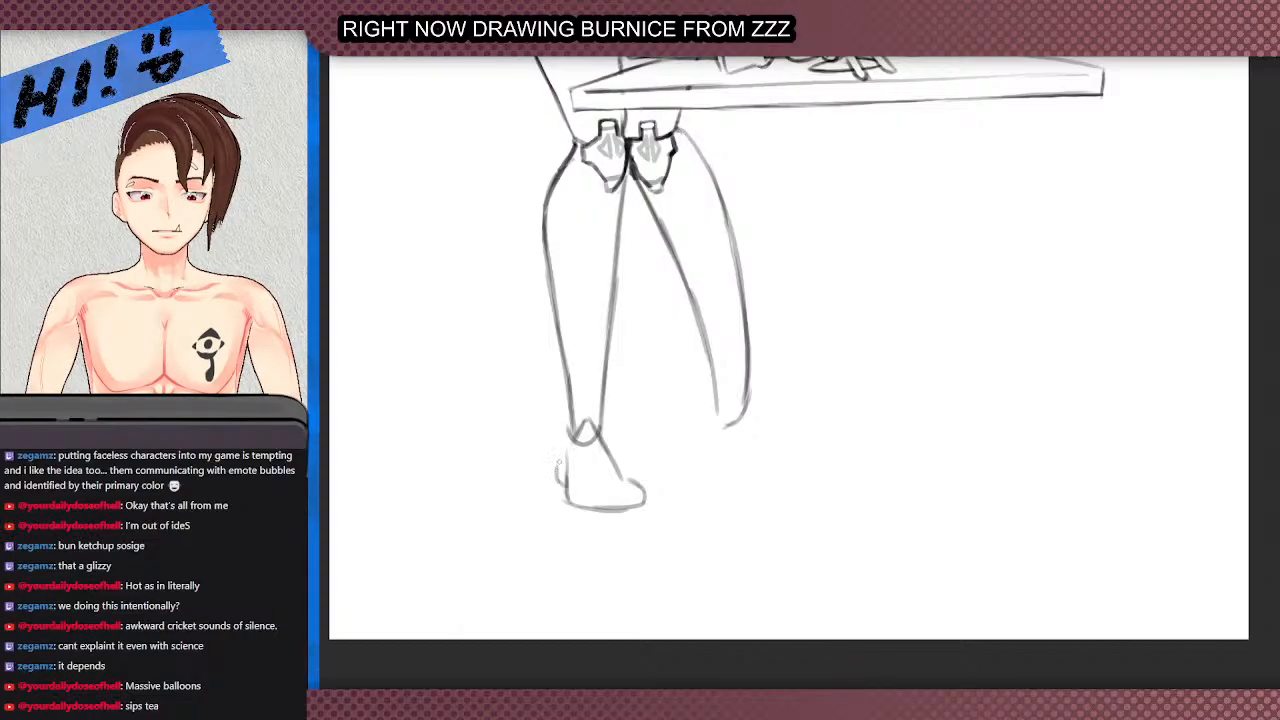
- Redraw the first shoe's sole as an angled line running from the heel down to a low point under the toe
scroll(583, 452, down, 5)
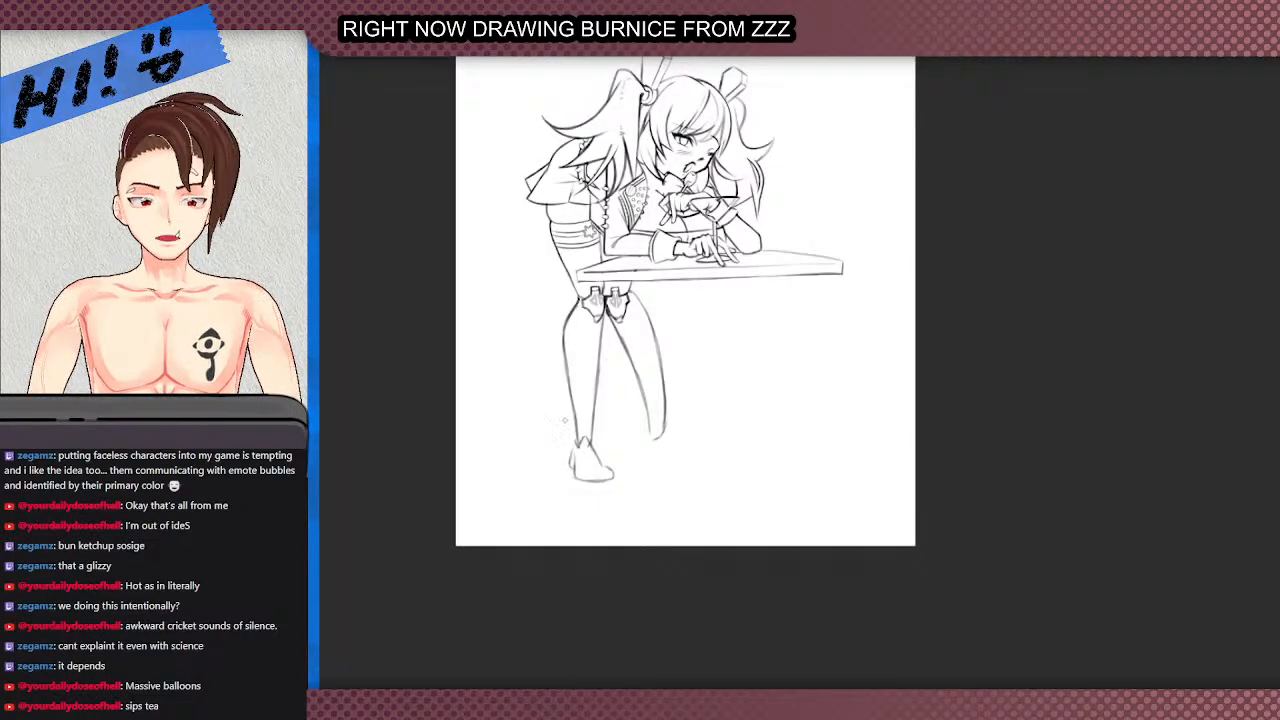
scroll(598, 424, up, 4)
scroll(612, 448, up, 2)
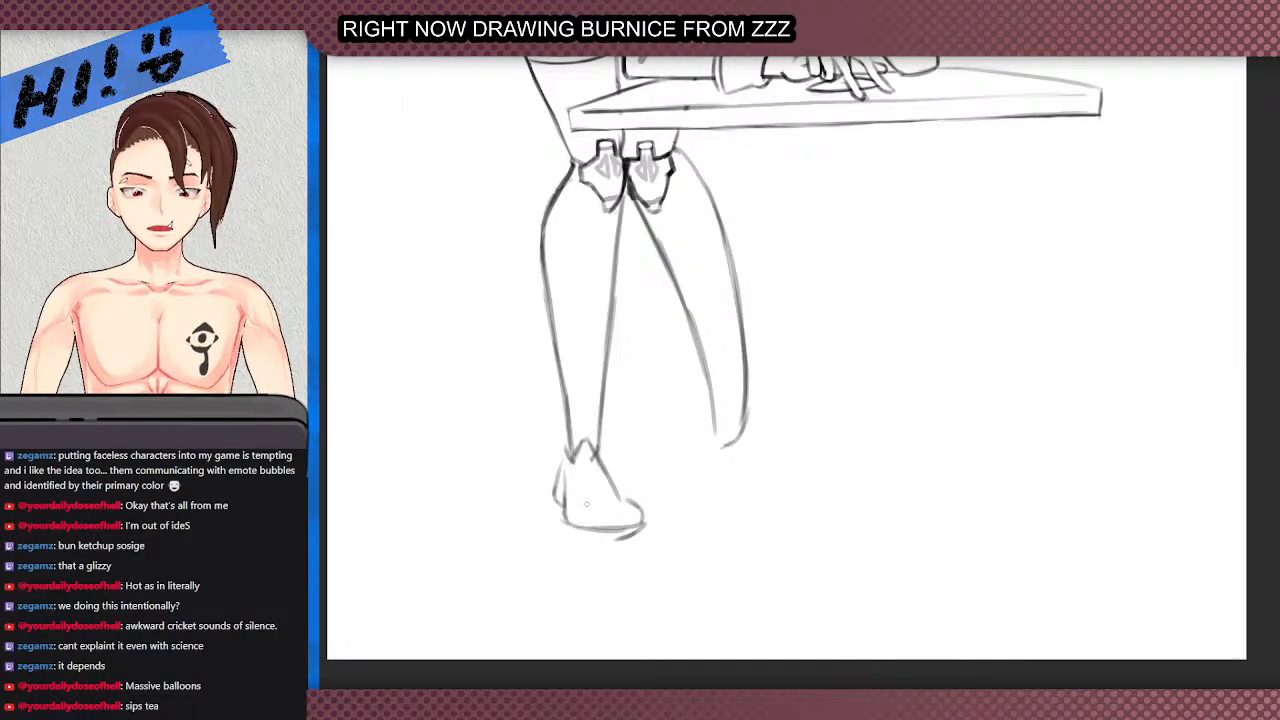
drag(618, 541, 565, 519)
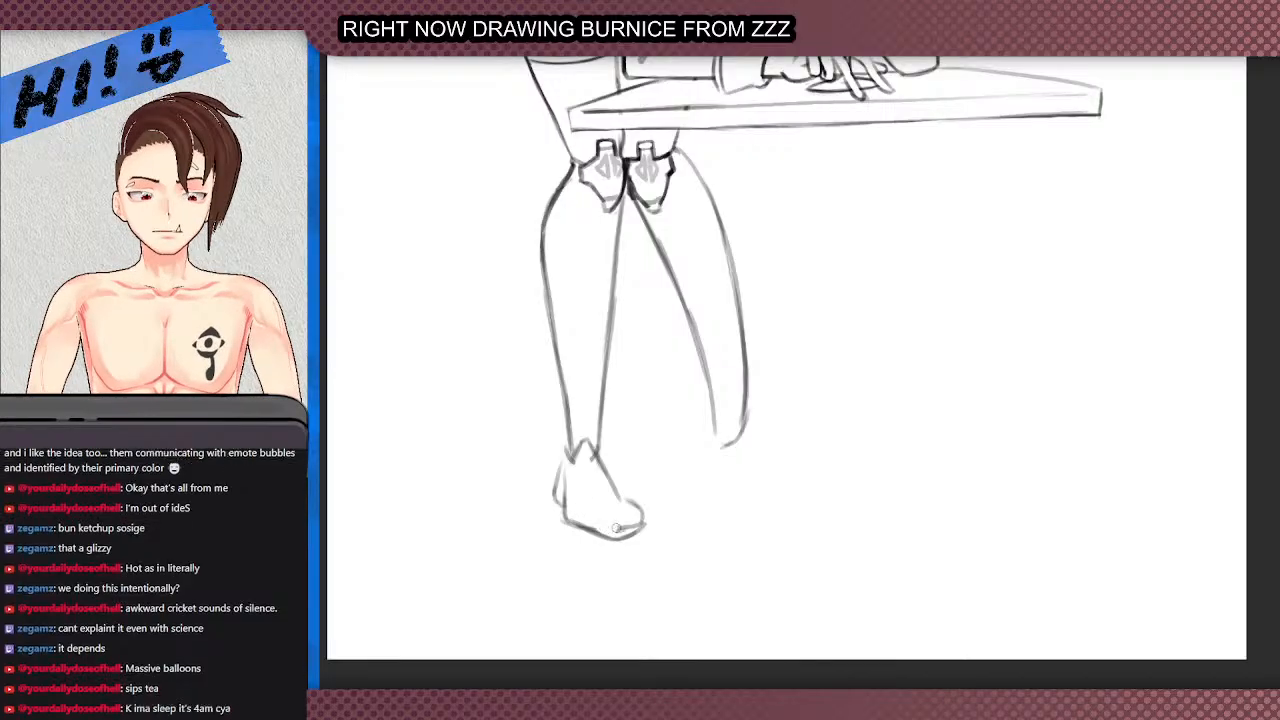
scroll(627, 490, down, 2)
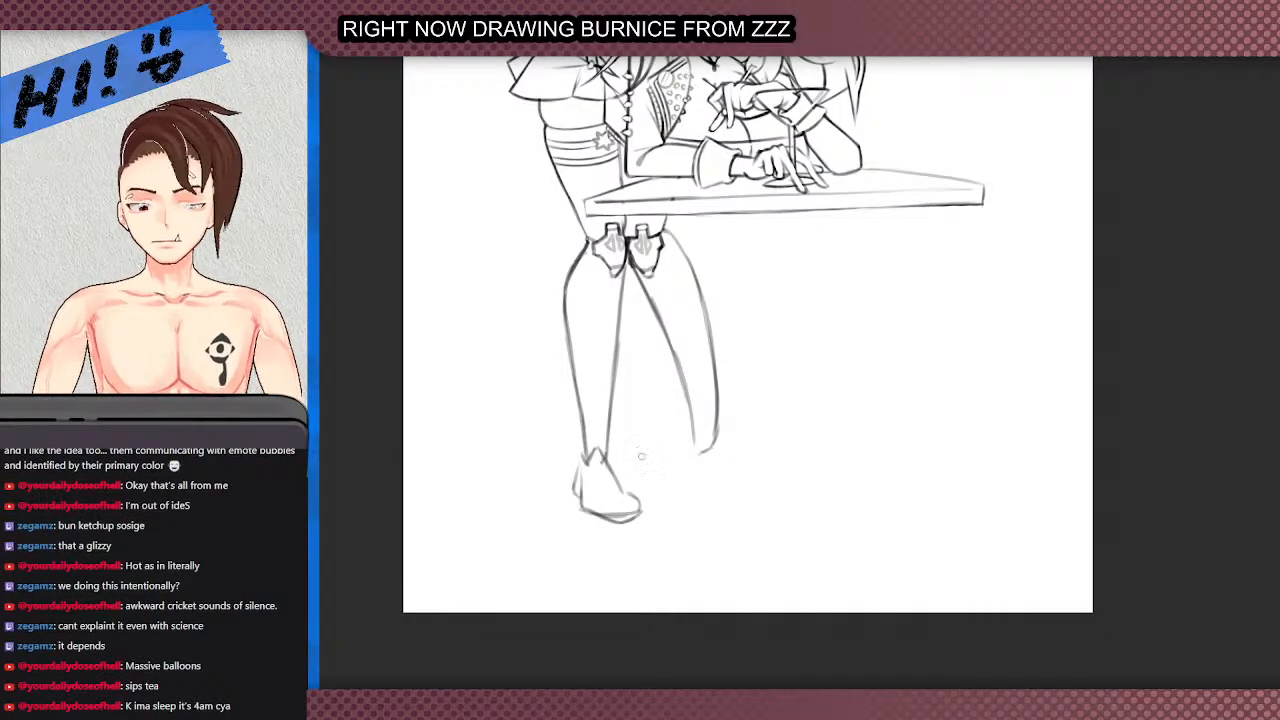
- Erase the old flat sole line and the pointed ankle peak from the first shoe and clean up its toe and ankle lines
scroll(634, 520, up, 3)
scroll(563, 500, up, 1)
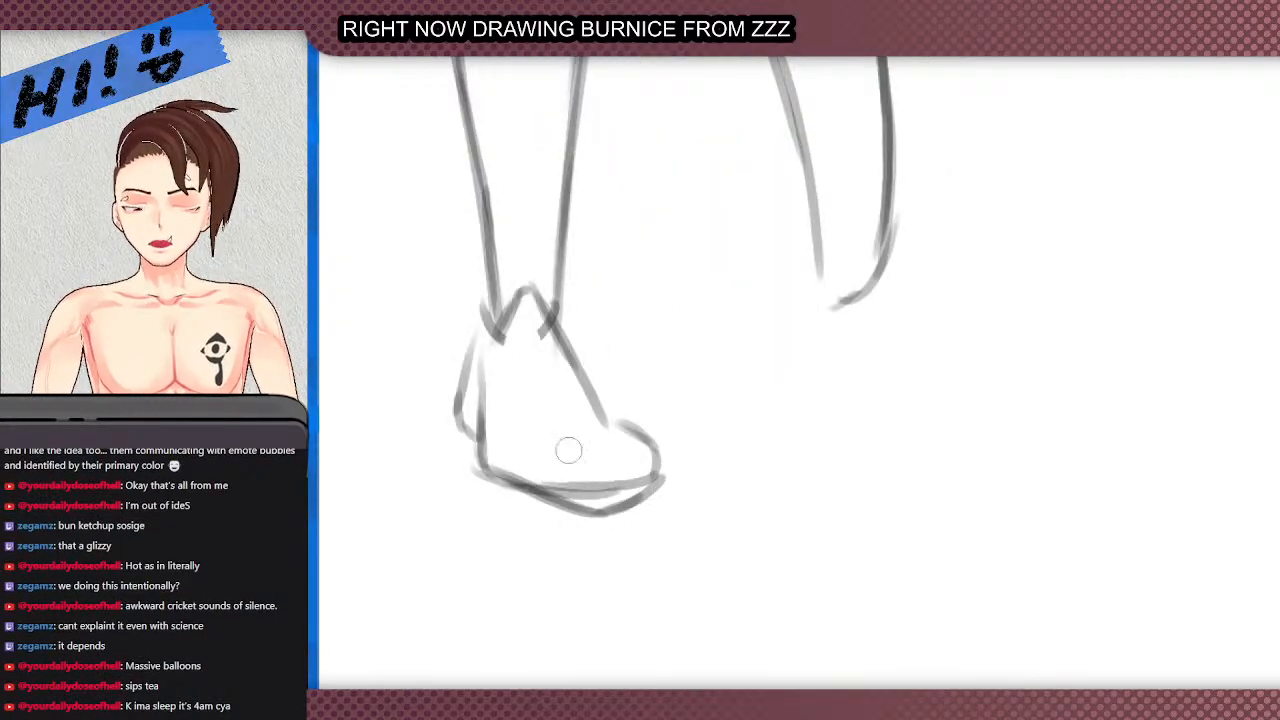
mouse_move(531, 465)
mouse_down()
mouse_move(514, 460)
mouse_move(608, 491)
mouse_move(645, 470)
mouse_up()
mouse_move(477, 490)
mouse_down()
mouse_move(563, 521)
mouse_move(617, 514)
mouse_up()
mouse_move(649, 418)
mouse_down()
mouse_move(669, 445)
mouse_move(628, 412)
mouse_up()
mouse_move(531, 320)
mouse_down()
mouse_move(531, 283)
mouse_move(505, 345)
mouse_move(491, 316)
mouse_move(493, 342)
mouse_move(505, 282)
mouse_up()
drag(572, 348, 555, 272)
scroll(557, 269, down, 5)
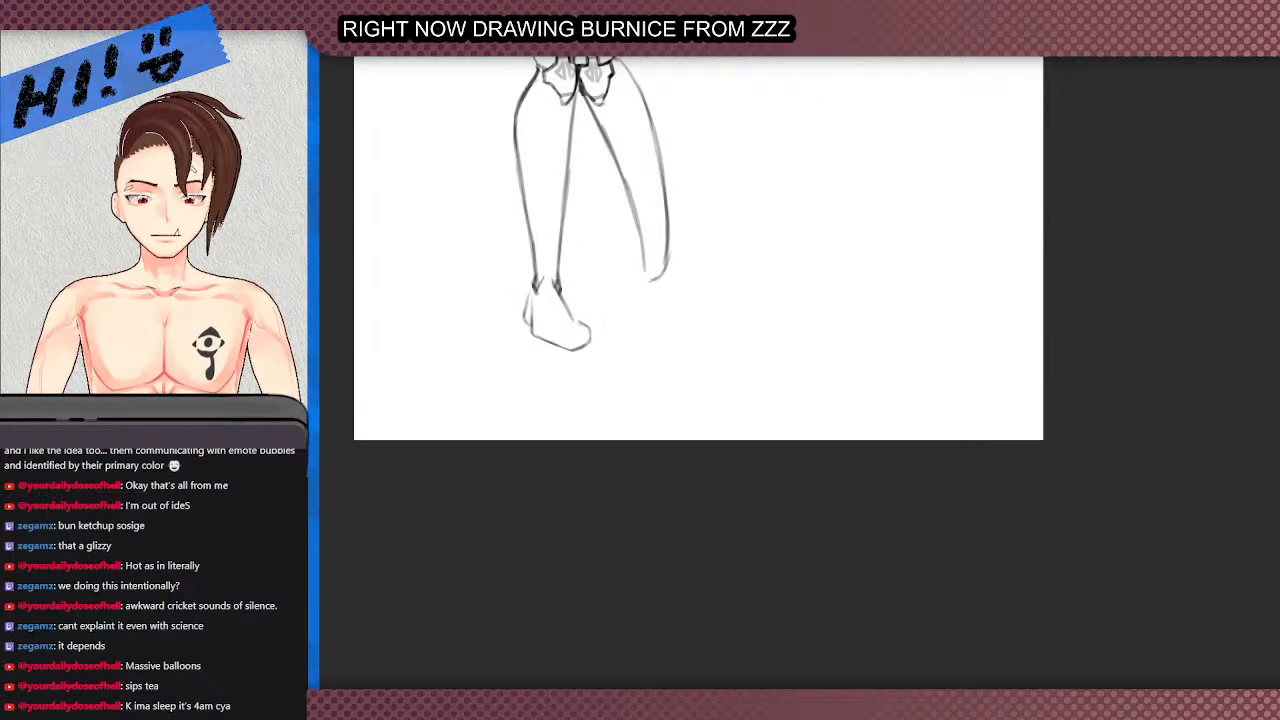
- Lasso the finished shoe and place a horizontally mirrored copy under the second leg, set slightly higher than the first shoe
scroll(610, 195, up, 1)
scroll(610, 196, up, 2)
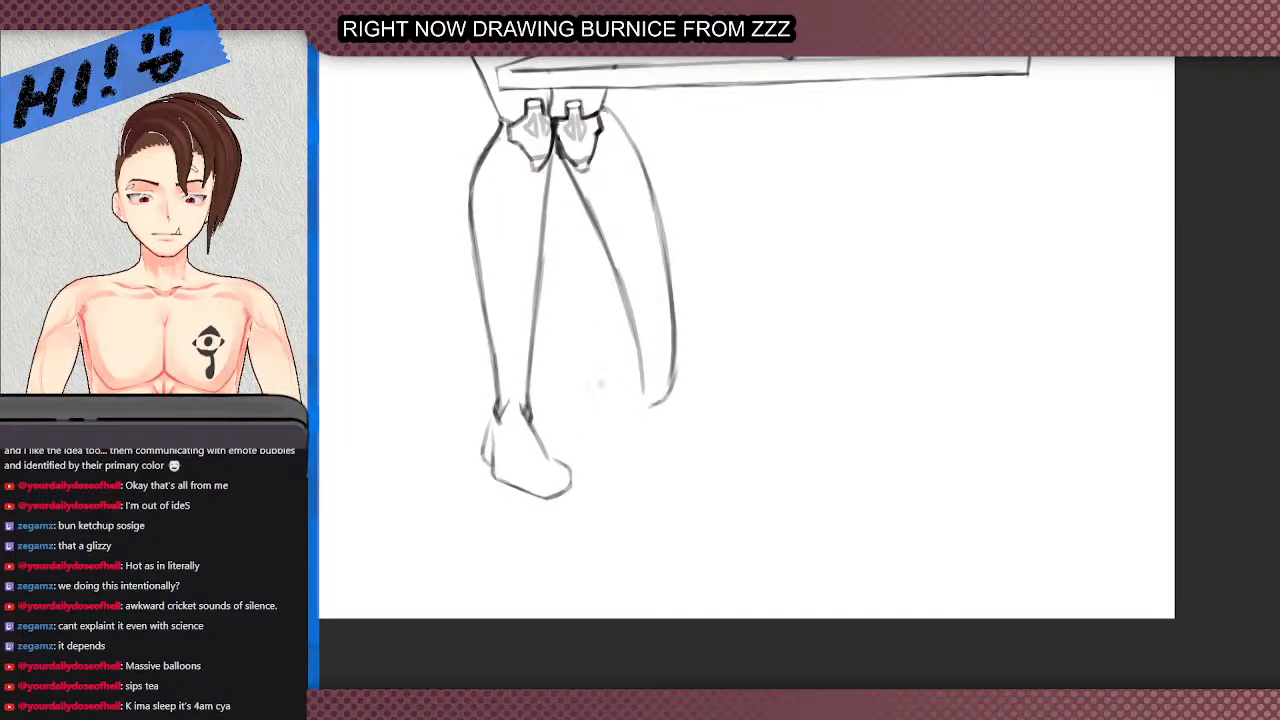
click(578, 521)
click(456, 498)
click(441, 436)
click(550, 379)
click(598, 404)
click(607, 477)
click(578, 520)
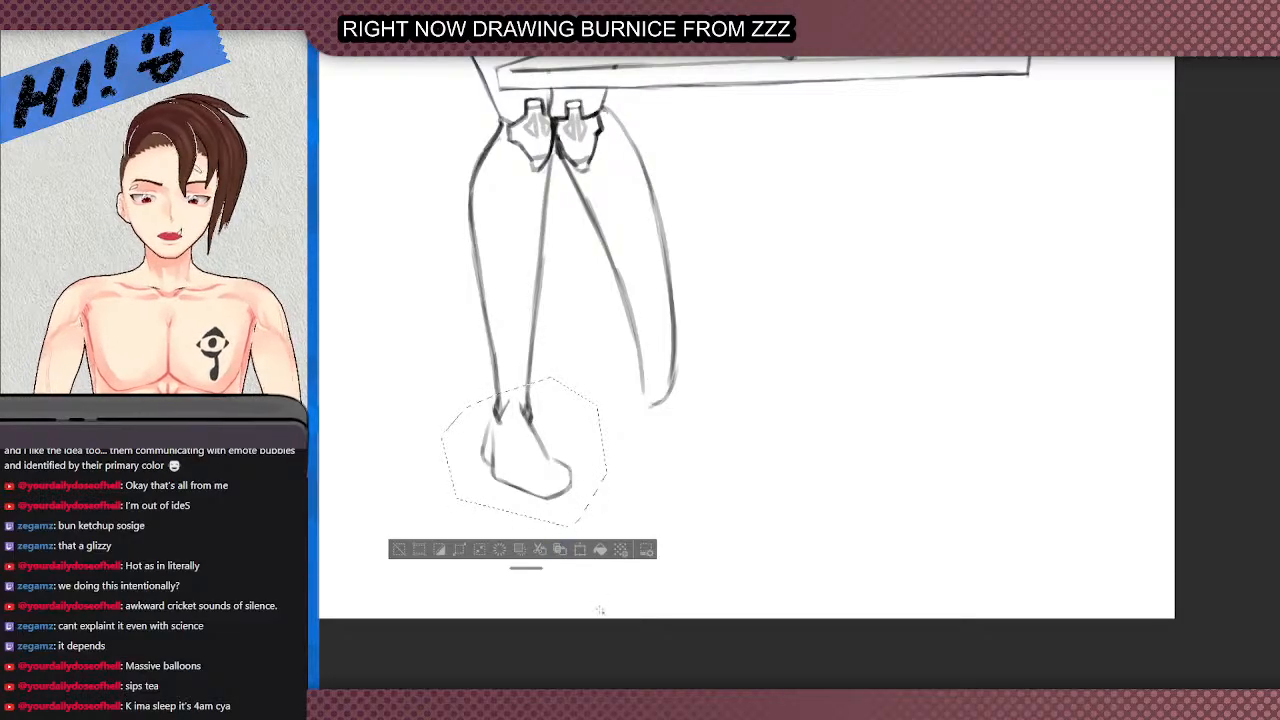
key(ctrl+t)
scroll(560, 458, up, 1)
drag(560, 458, 724, 454)
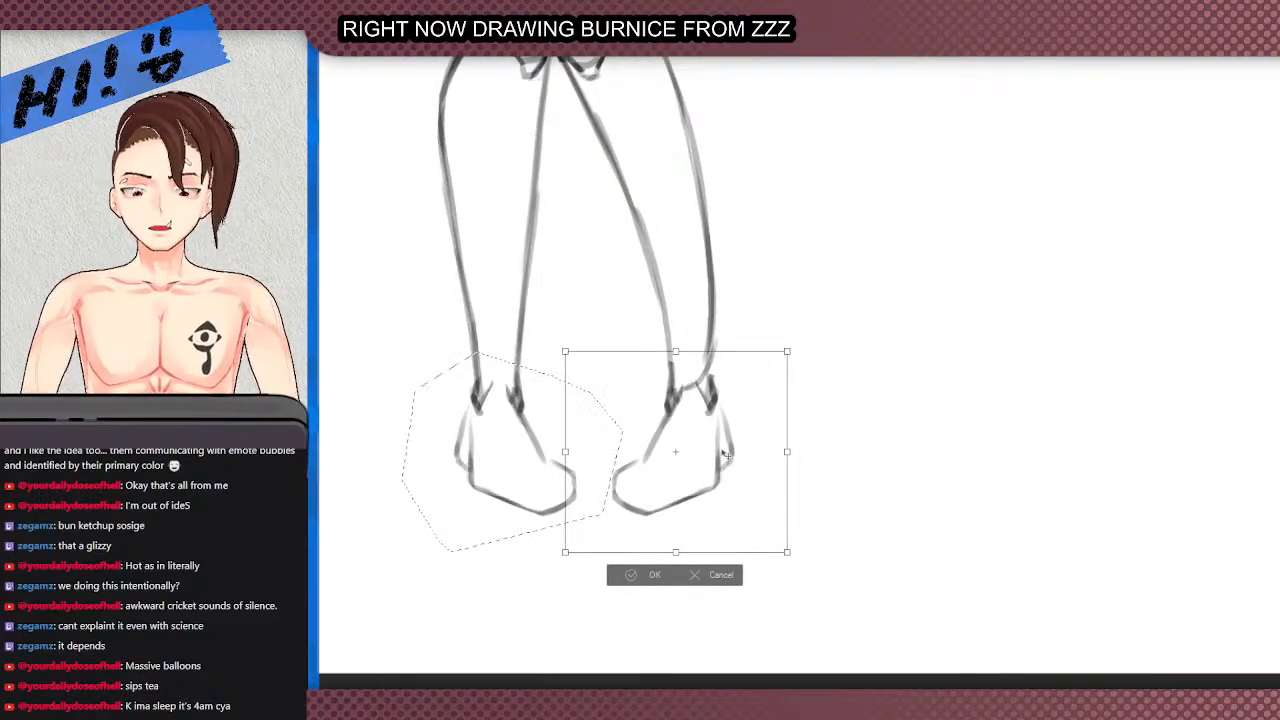
scroll(724, 454, down, 2)
drag(678, 500, 672, 470)
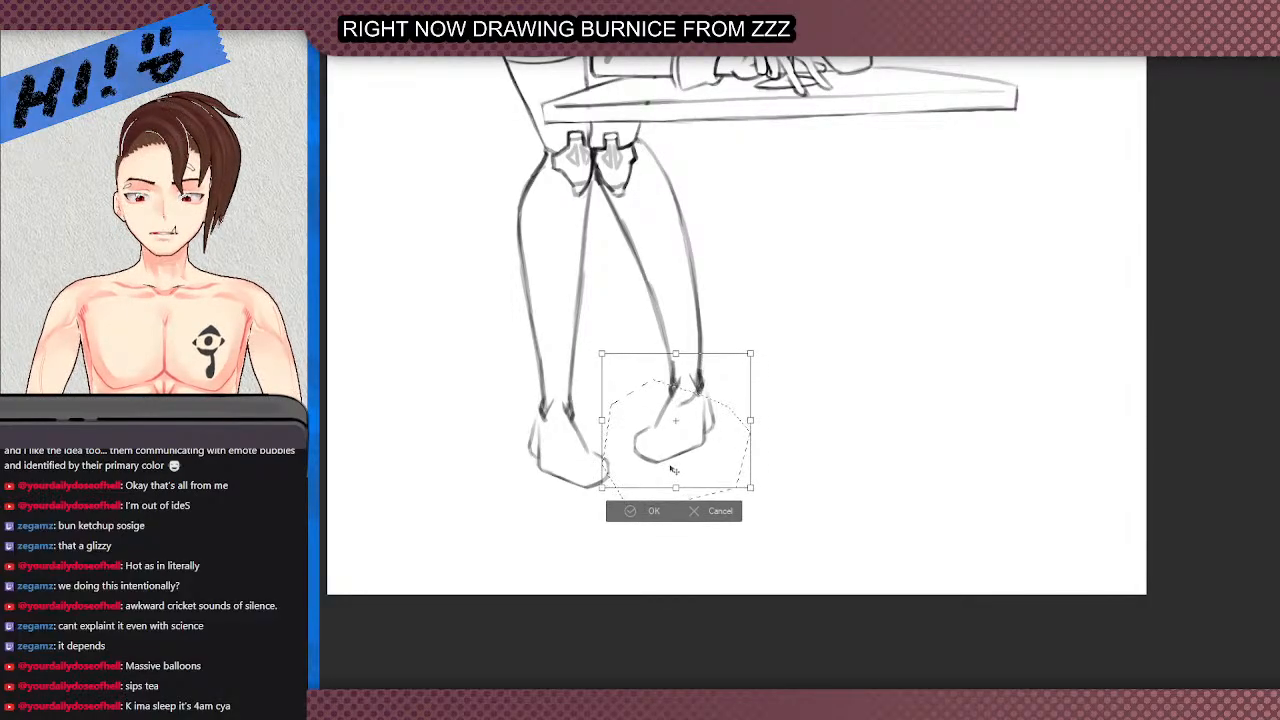
click(645, 511)
scroll(819, 413, down, 3)
scroll(819, 413, up, 3)
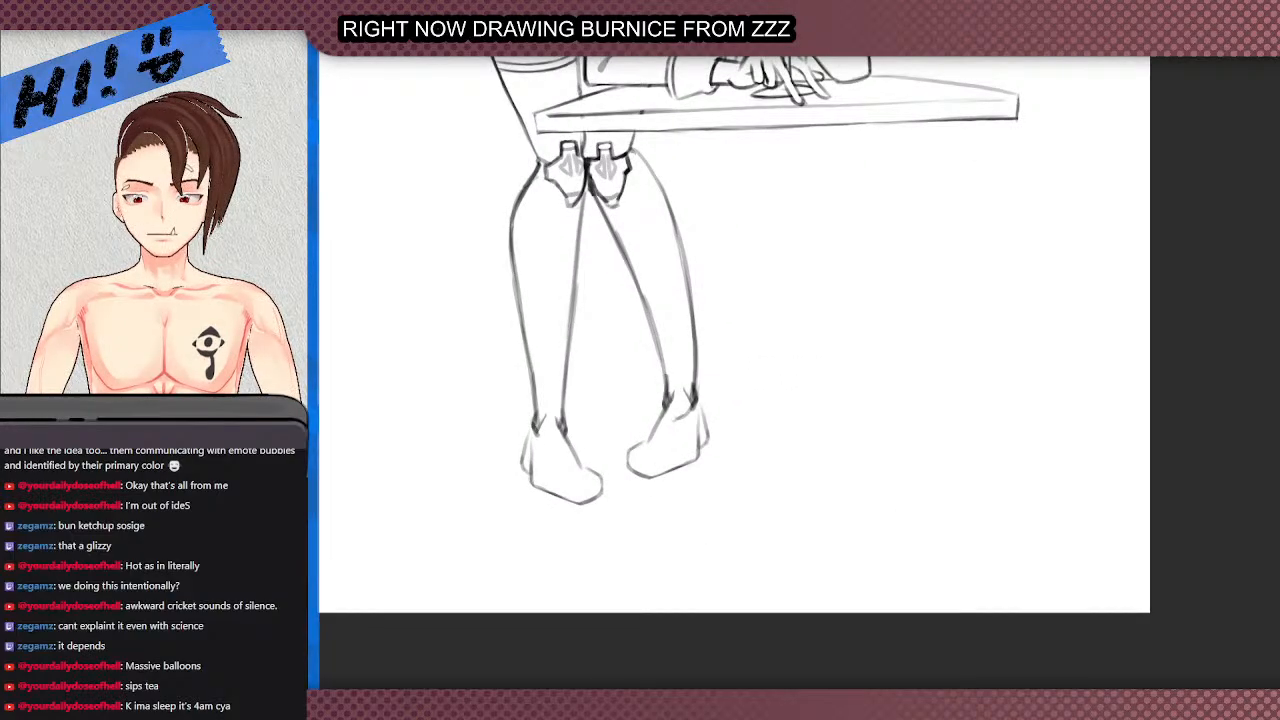
- Draw a line above the sole from toe to heel on both shoes and tidy the second shoe's heel block
scroll(750, 352, up, 1)
scroll(668, 407, up, 4)
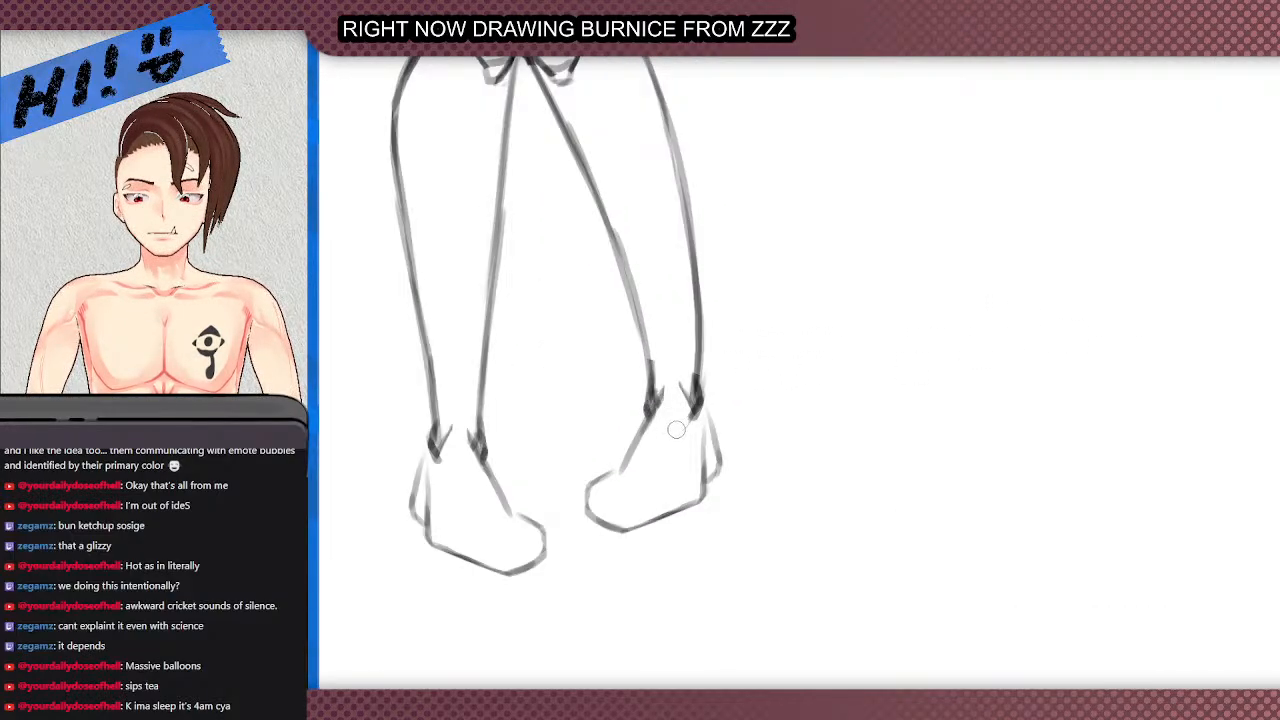
scroll(671, 351, down, 10)
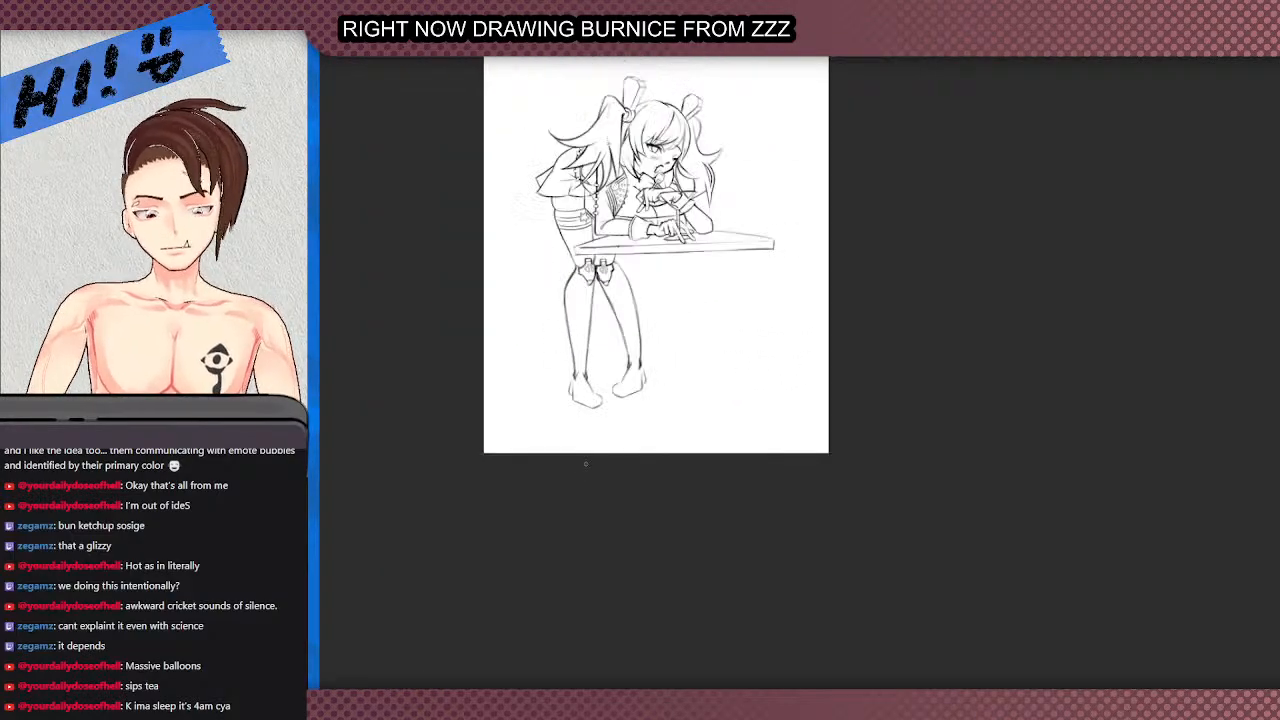
drag(621, 345, 690, 508)
scroll(639, 543, up, 6)
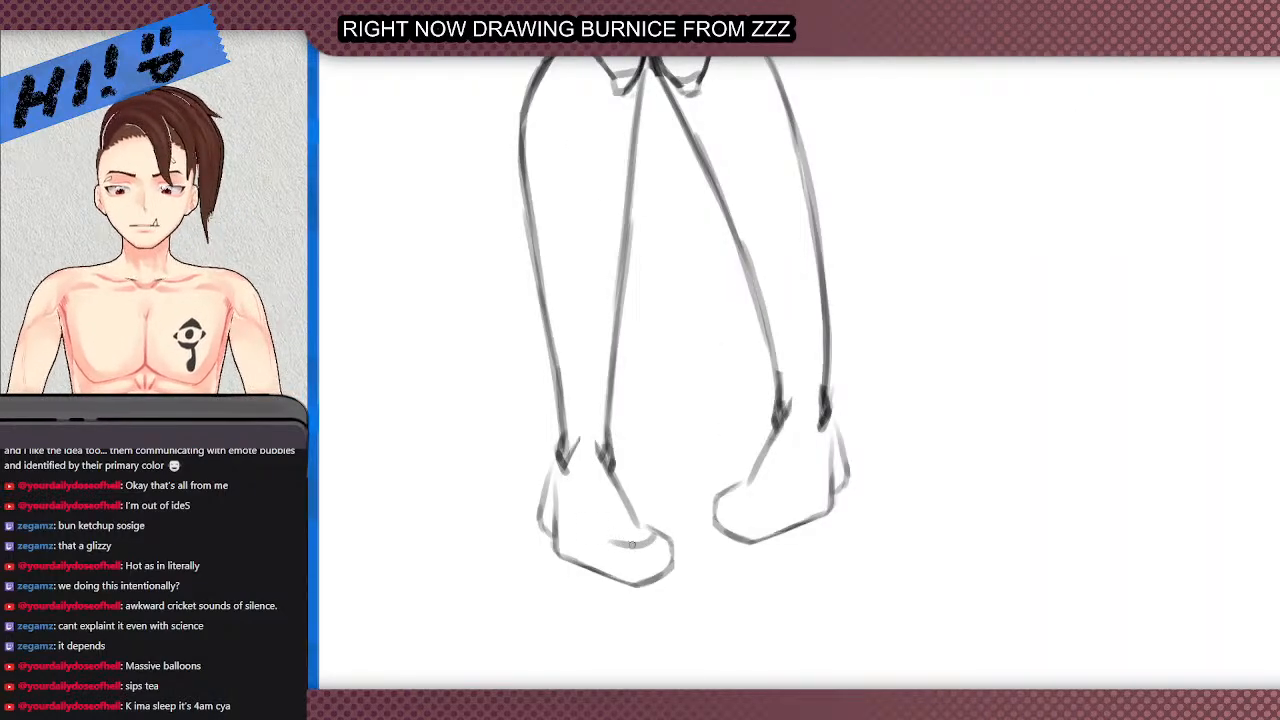
drag(624, 555, 546, 527)
key(ctrl+z)
key(ctrl+z)
drag(638, 549, 558, 535)
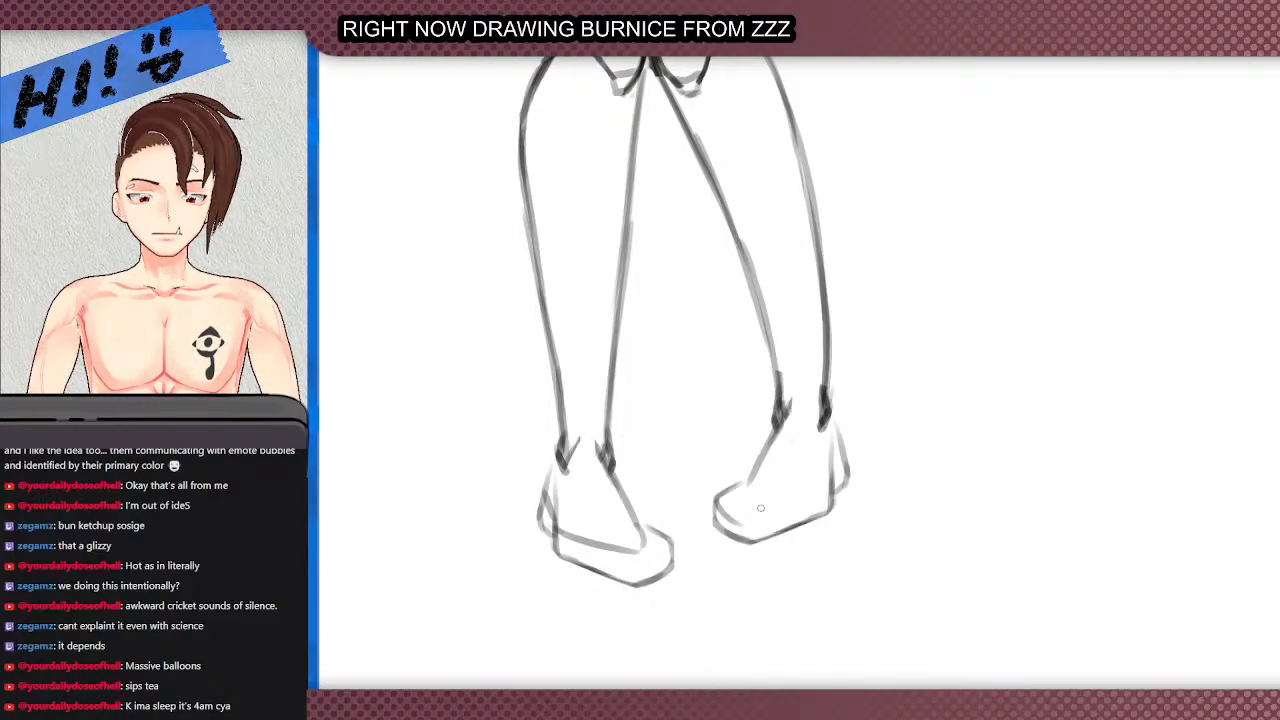
drag(748, 507, 814, 494)
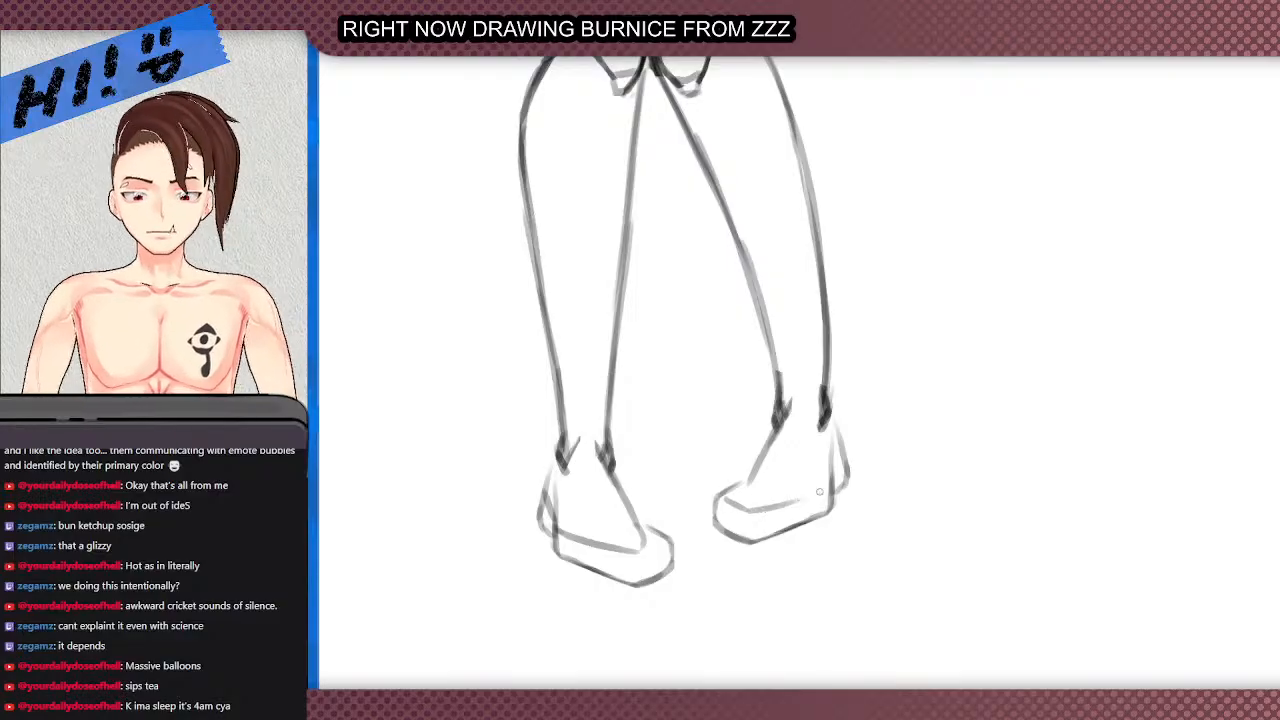
scroll(636, 408, down, 3)
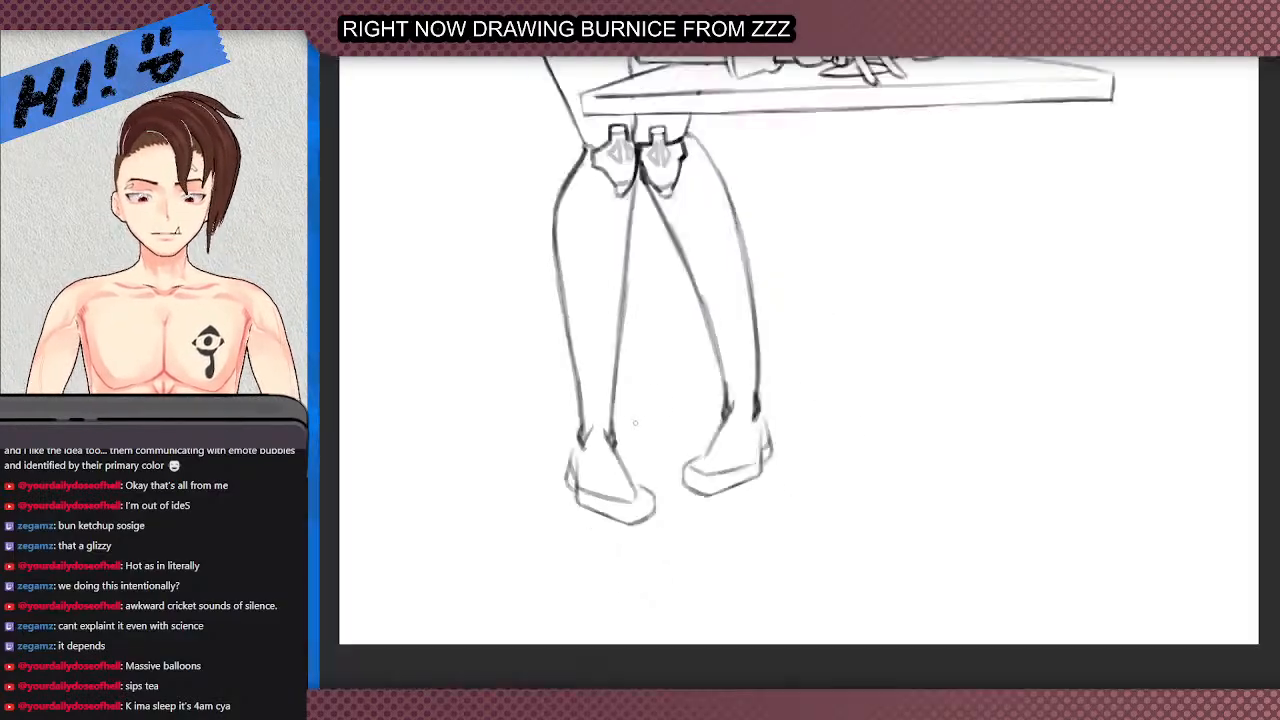
scroll(672, 424, up, 1)
scroll(700, 420, up, 3)
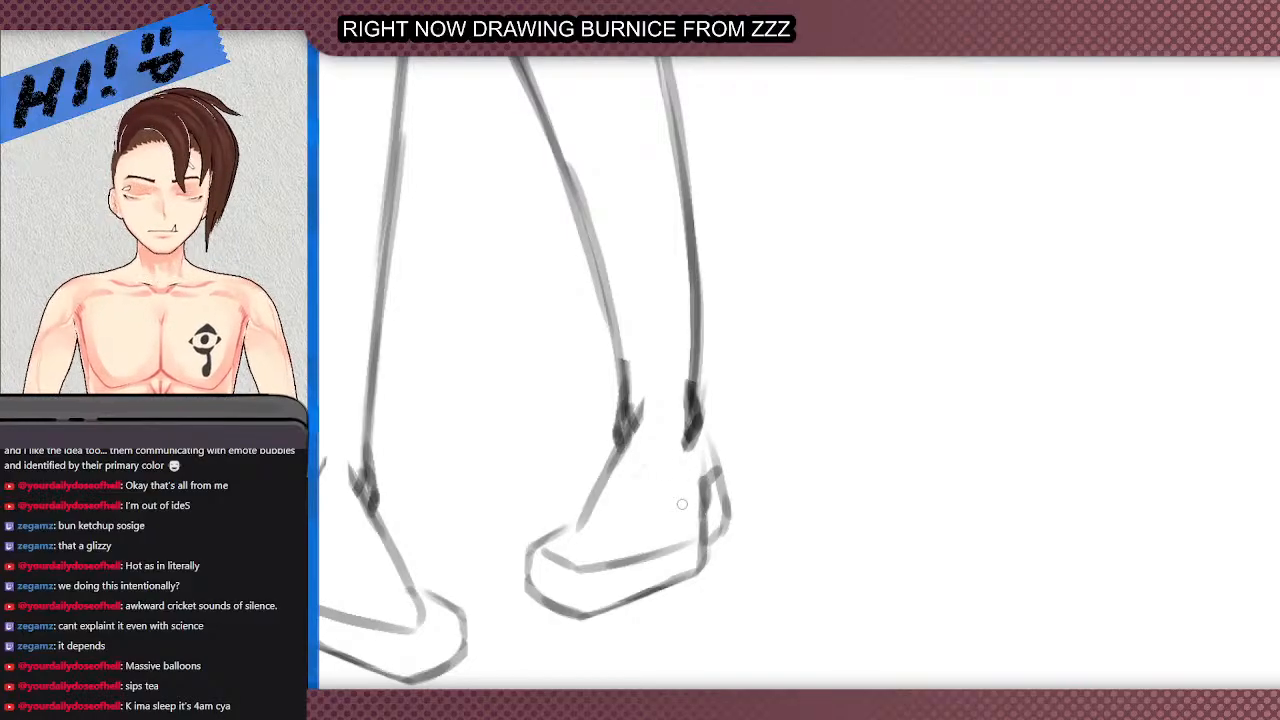
scroll(516, 463, down, 3)
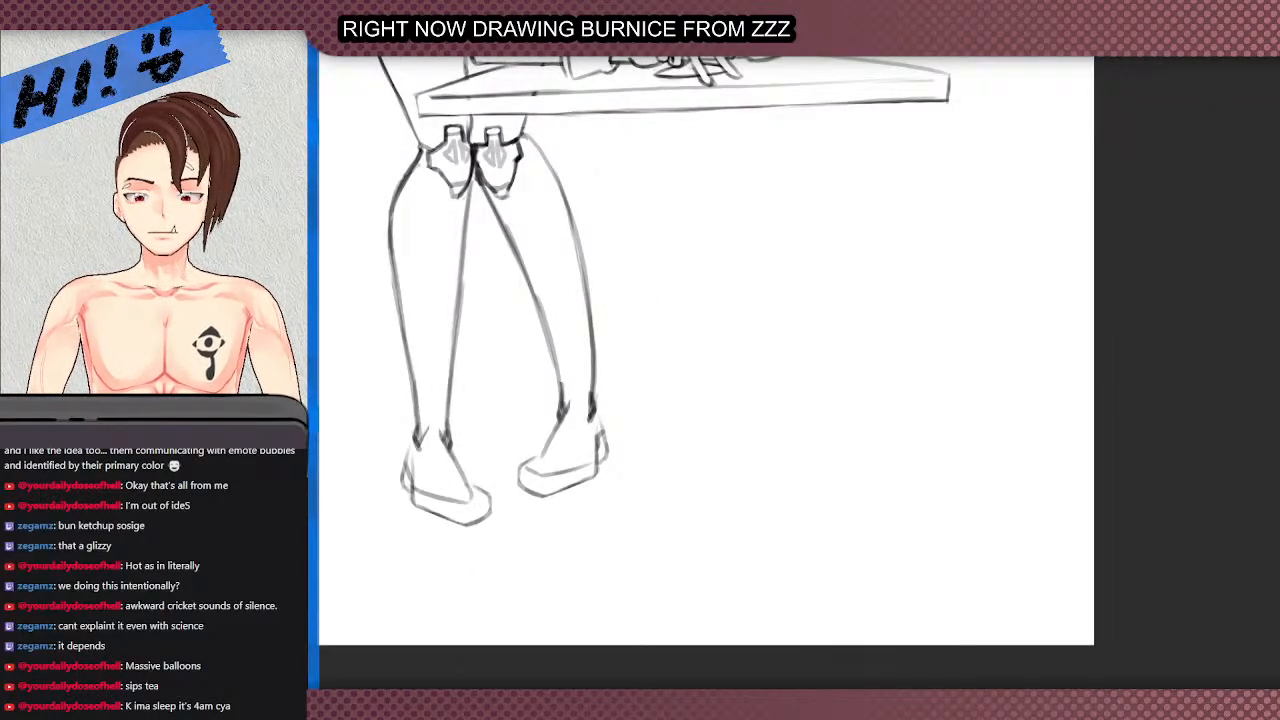
- Refine the outer calf contour of the second leg from mid-calf down to the ankle
scroll(581, 543, down, 1)
scroll(594, 354, up, 3)
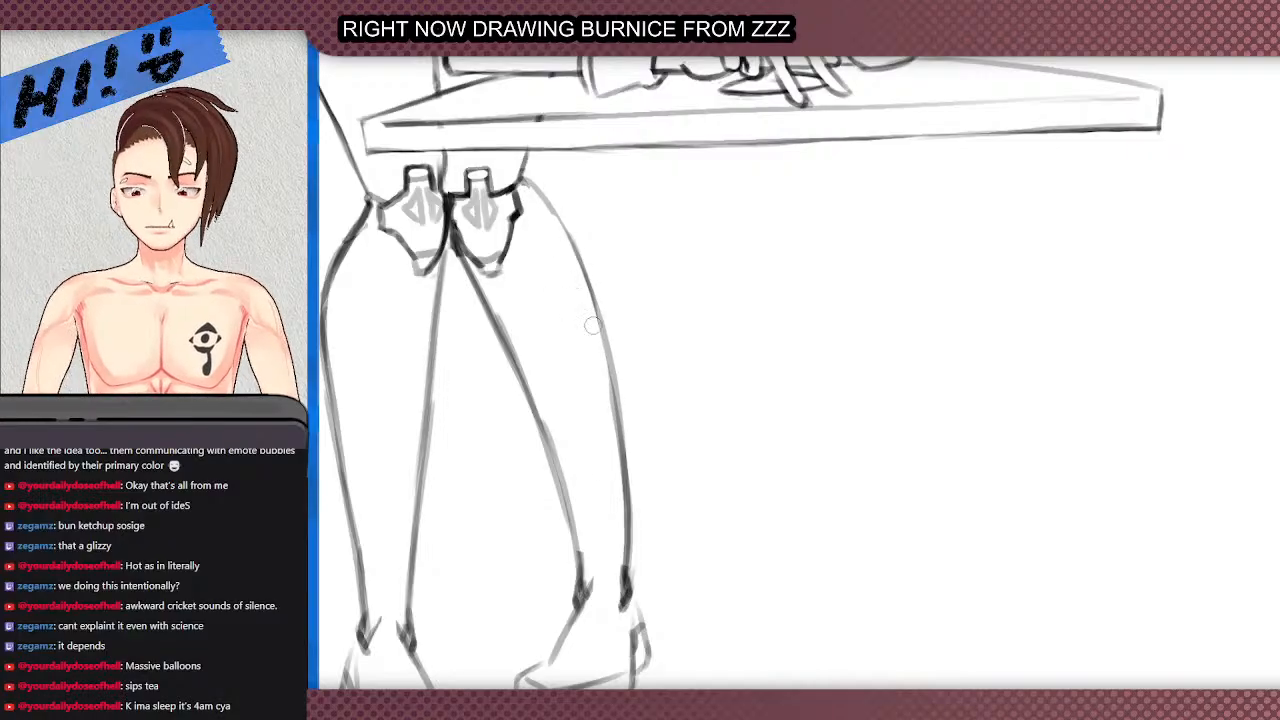
mouse_move(608, 387)
mouse_down()
mouse_move(625, 528)
mouse_move(635, 438)
mouse_up()
drag(635, 558, 619, 418)
- Redraw the second leg's inner contour as a clean, darker curve from the knee guard to the ankle, erasing the excess line
key(b)
mouse_move(537, 411)
mouse_down()
mouse_move(573, 506)
mouse_move(545, 450)
mouse_up()
key(b)
drag(578, 567, 534, 412)
drag(561, 508, 538, 416)
drag(540, 418, 475, 275)
key(e)
drag(509, 318, 551, 430)
key(b)
drag(459, 250, 525, 387)
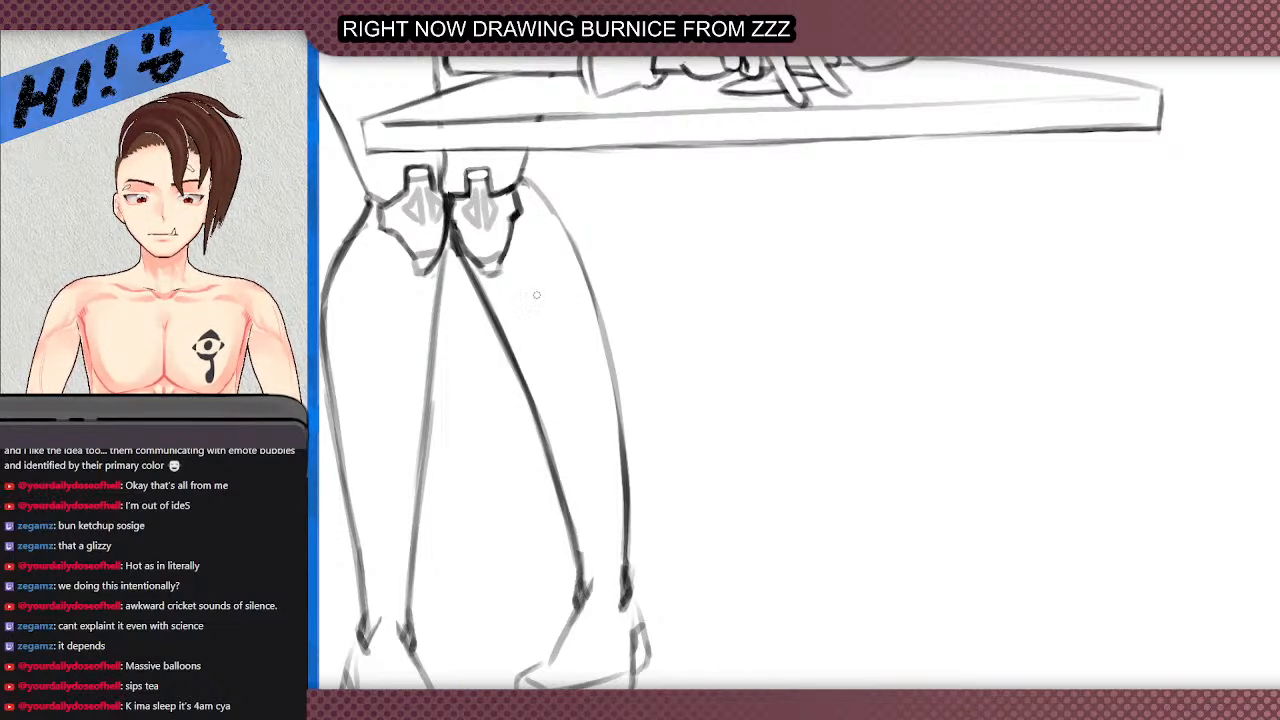
- Strengthen the outer contour of the second leg from beside the knee guard down to the calf
drag(529, 184, 582, 267)
drag(551, 204, 622, 414)
drag(586, 276, 625, 480)
scroll(570, 318, down, 4)
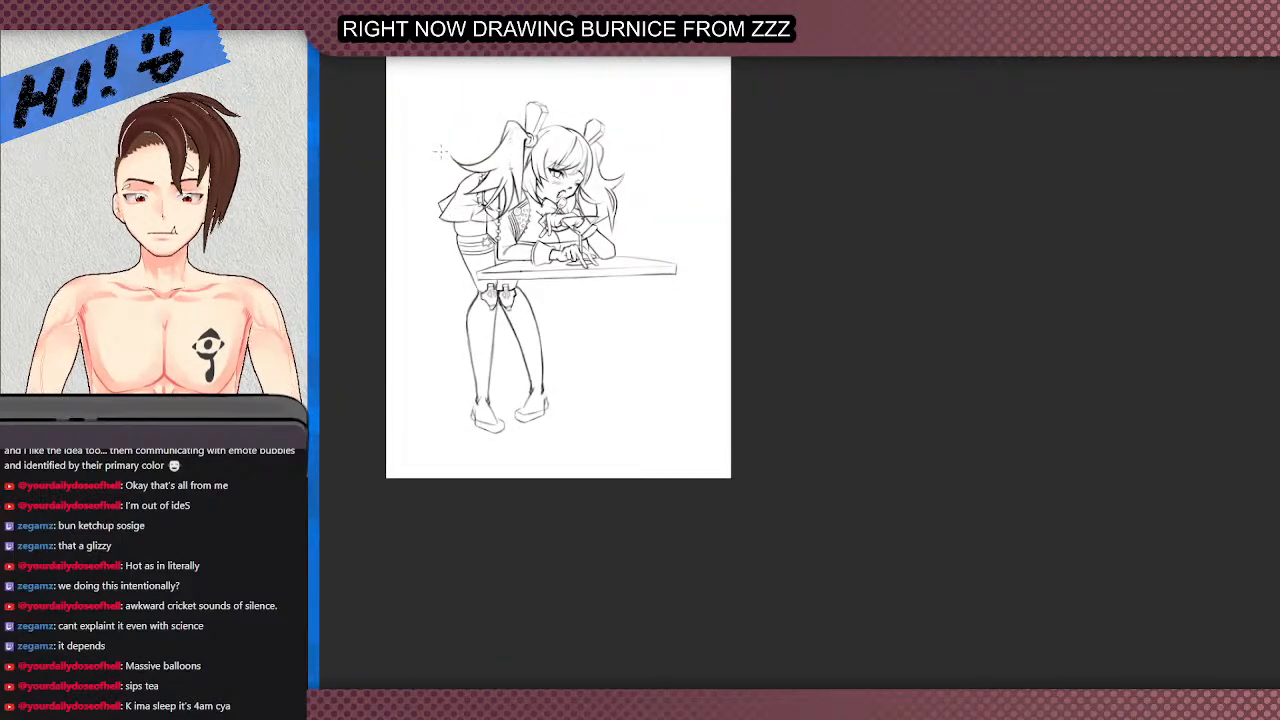
- Sketch a tapered support beneath the tabletop with a slanted strut on each side
scroll(455, 112, up, 1)
scroll(609, 355, up, 1)
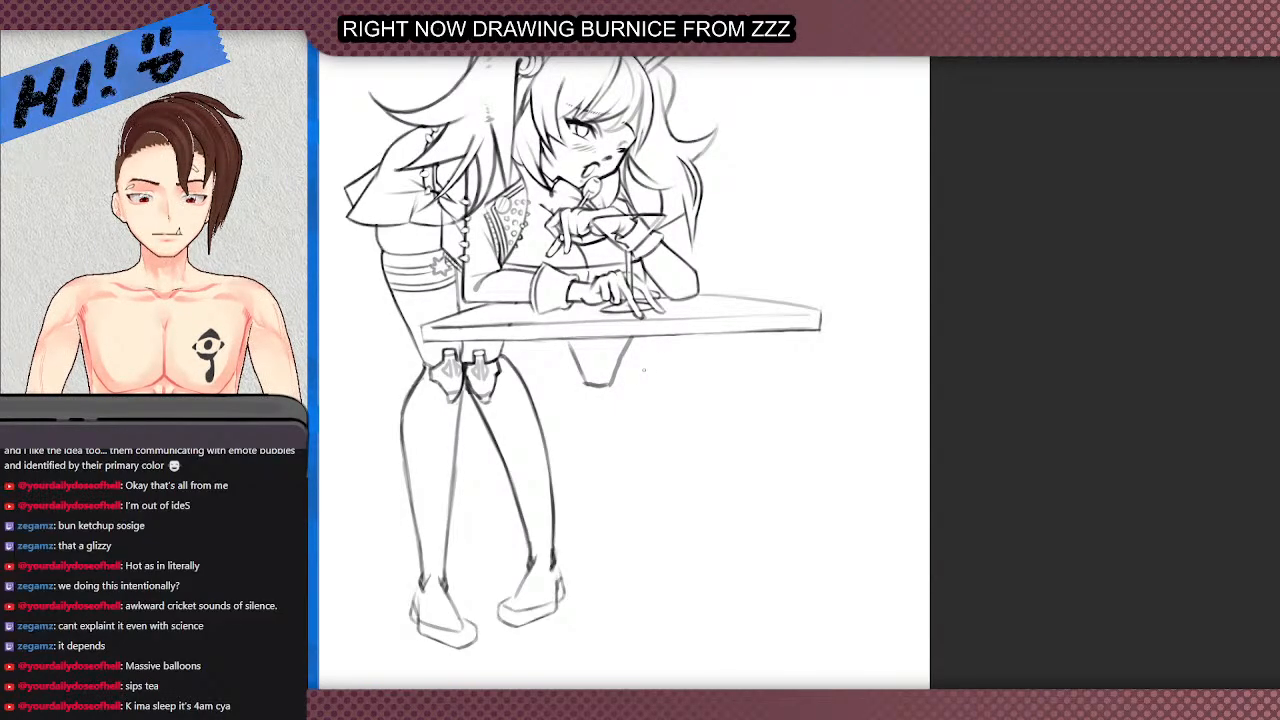
drag(578, 388, 547, 356)
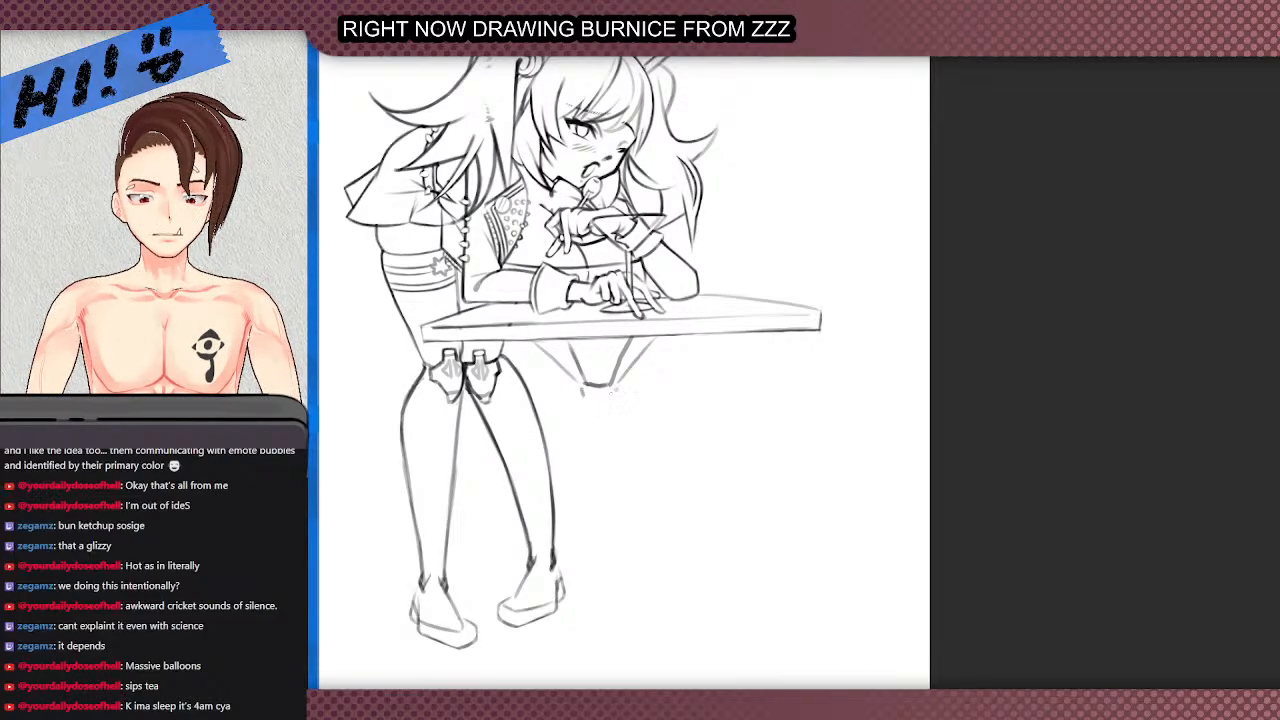
- Draw the table's narrow post as two long, nearly vertical lines below the support collar, redoing the second line
drag(588, 400, 603, 600)
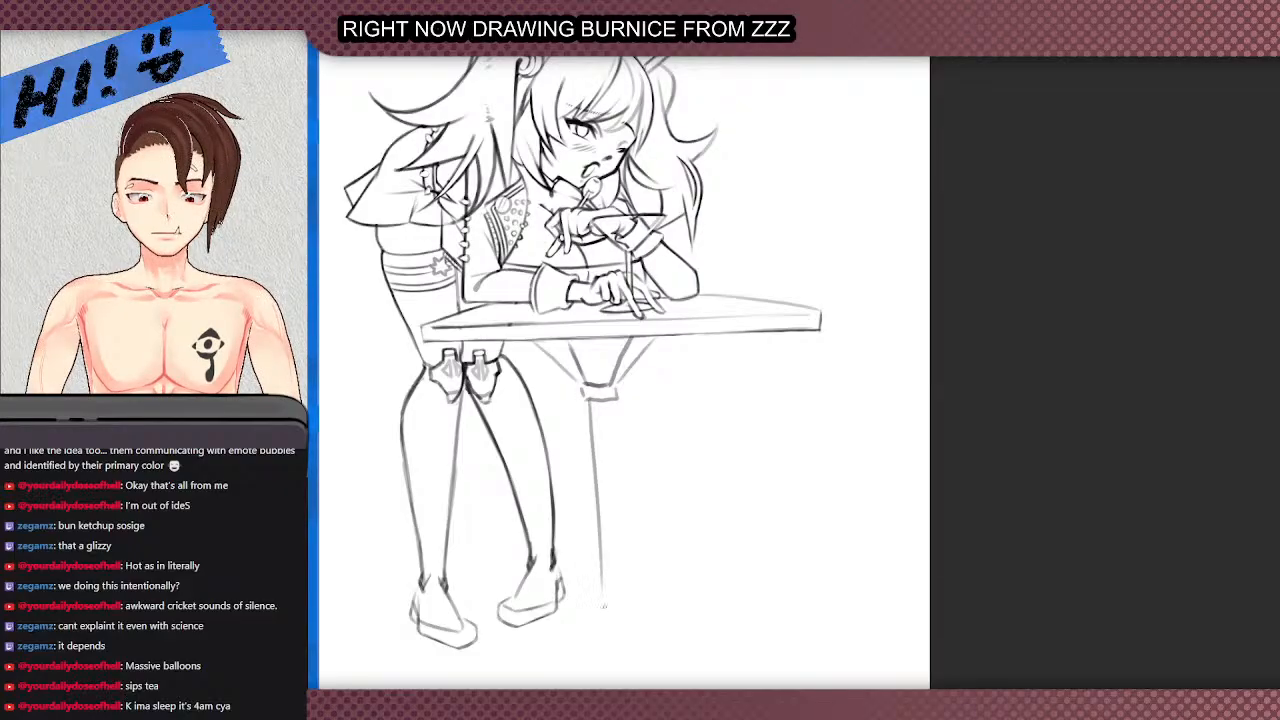
drag(605, 410, 623, 591)
key(ctrl+z)
drag(611, 396, 619, 612)
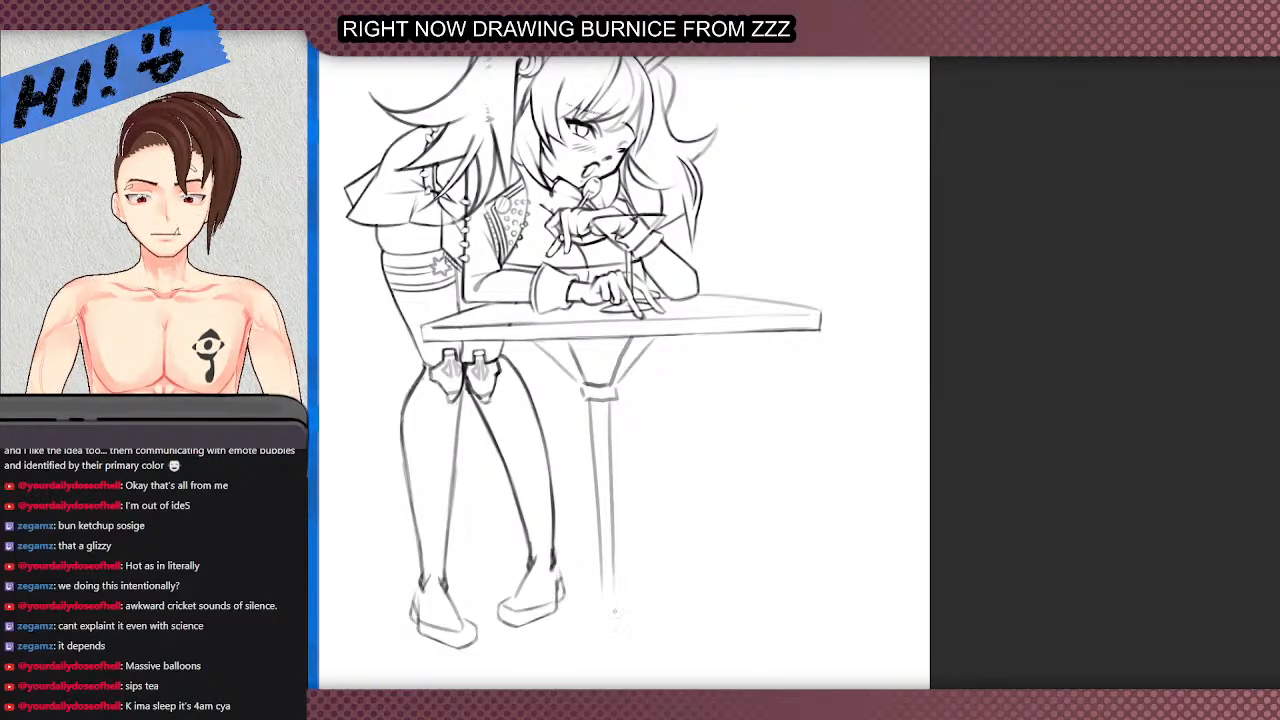
scroll(570, 248, down, 4)
- Sketch a table base at the foot of the post with a front foot and two splayed side feet
scroll(493, 349, up, 2)
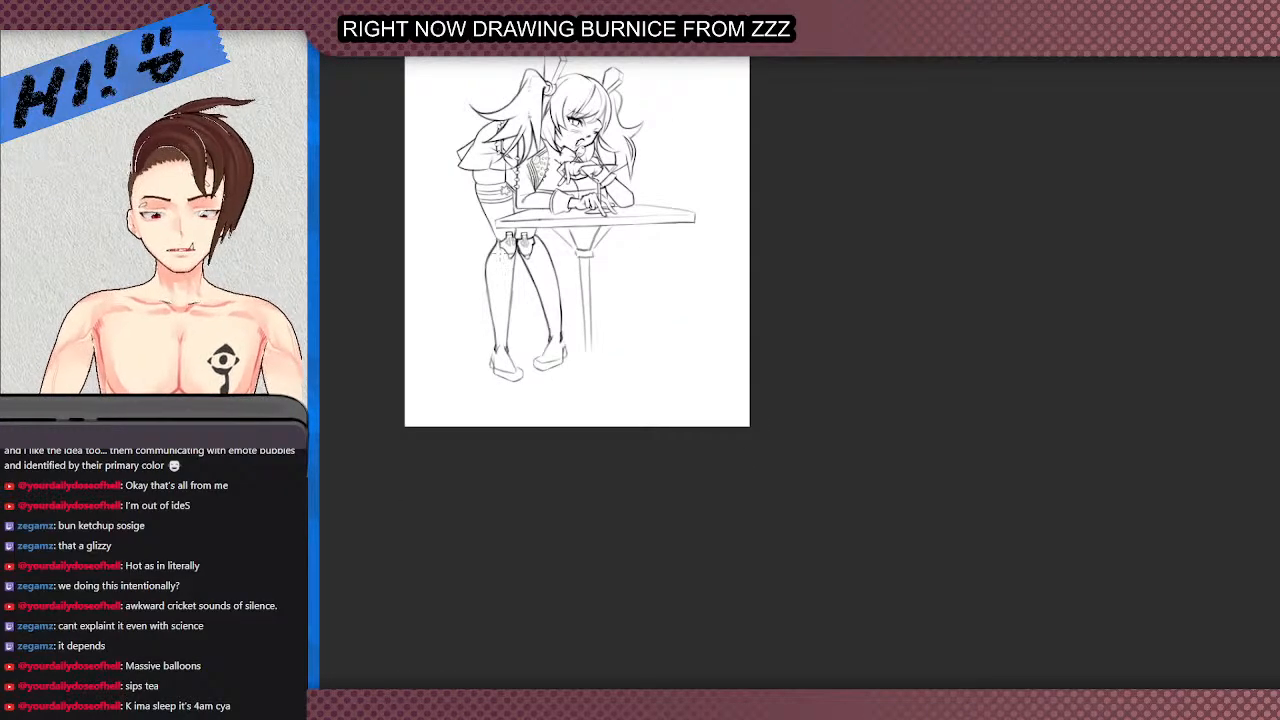
scroll(591, 285, up, 2)
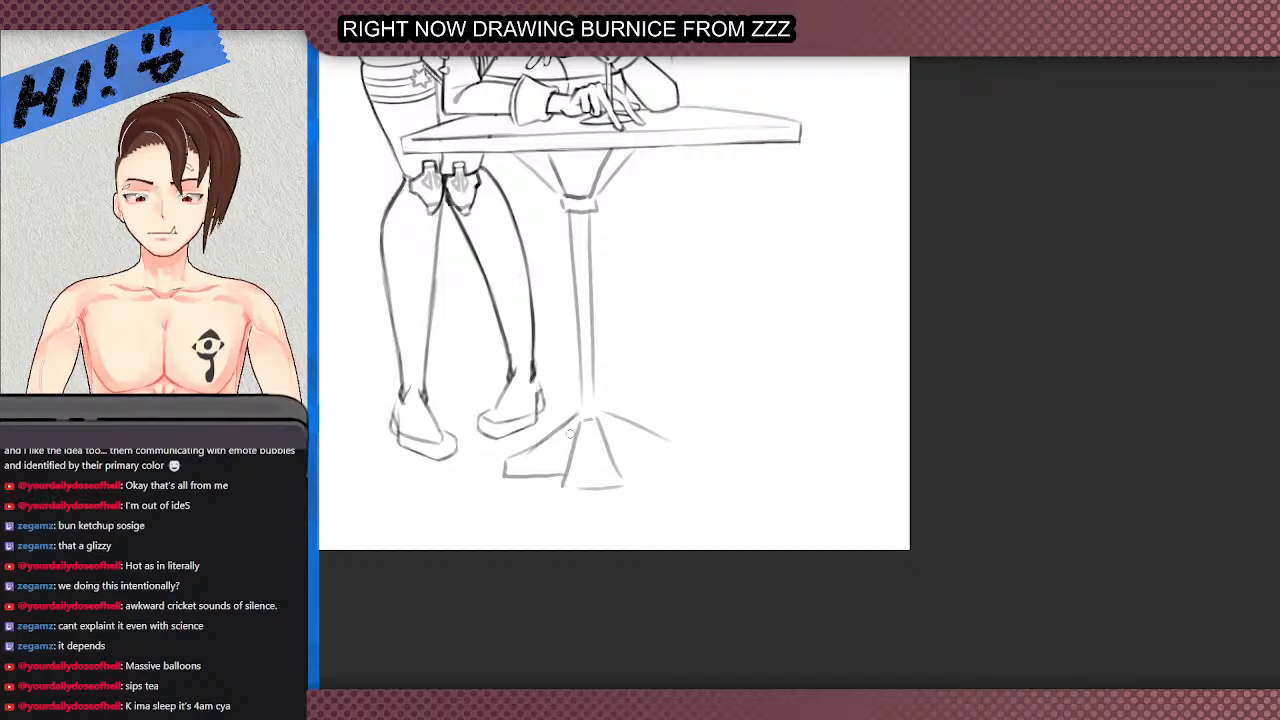
drag(628, 470, 683, 463)
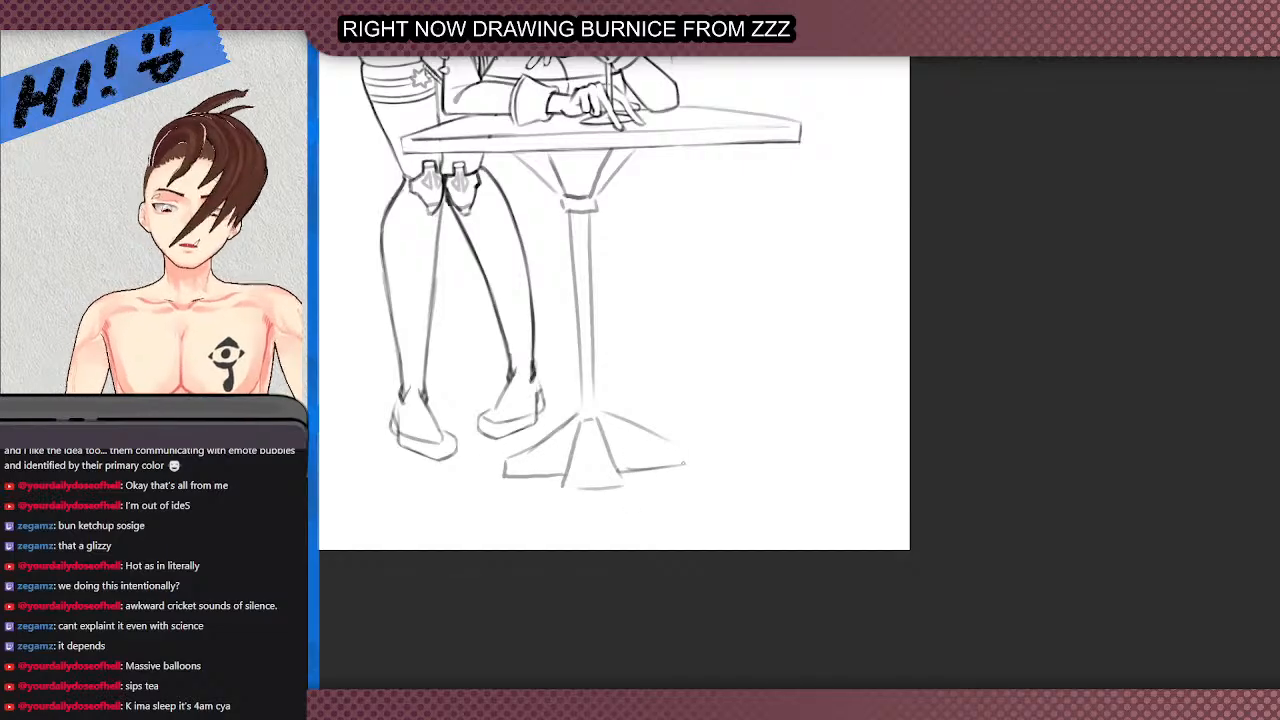
scroll(573, 388, down, 4)
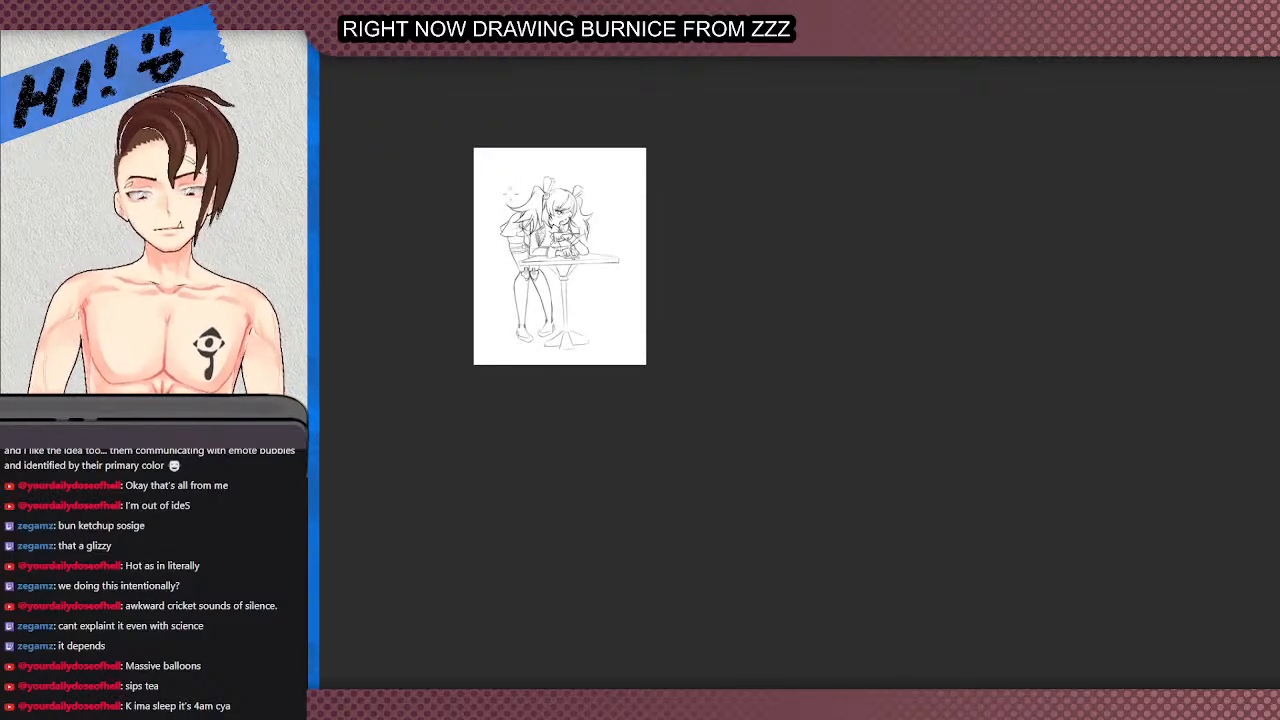
- Redraw the base foot farthest from the character with a straight sloping top, a level lower edge and a short vertical end
scroll(512, 197, up, 2)
scroll(576, 240, up, 3)
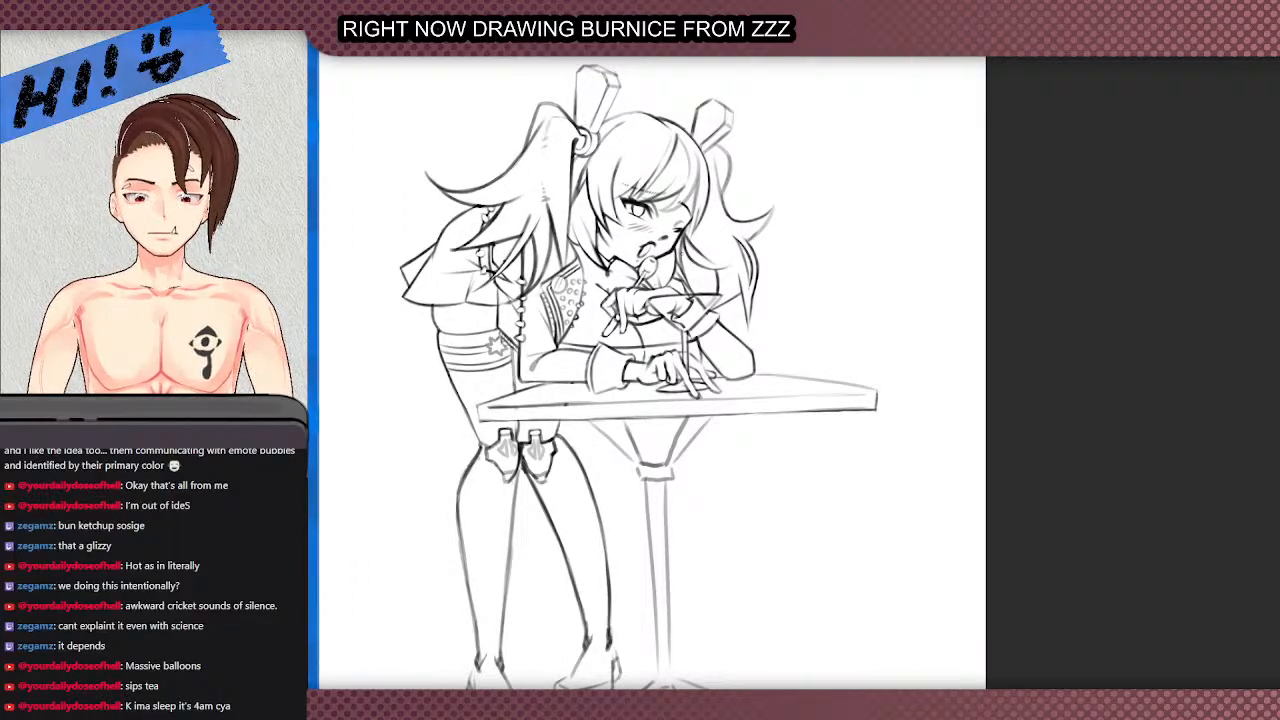
scroll(682, 251, up, 1)
scroll(707, 214, up, 1)
scroll(614, 326, down, 3)
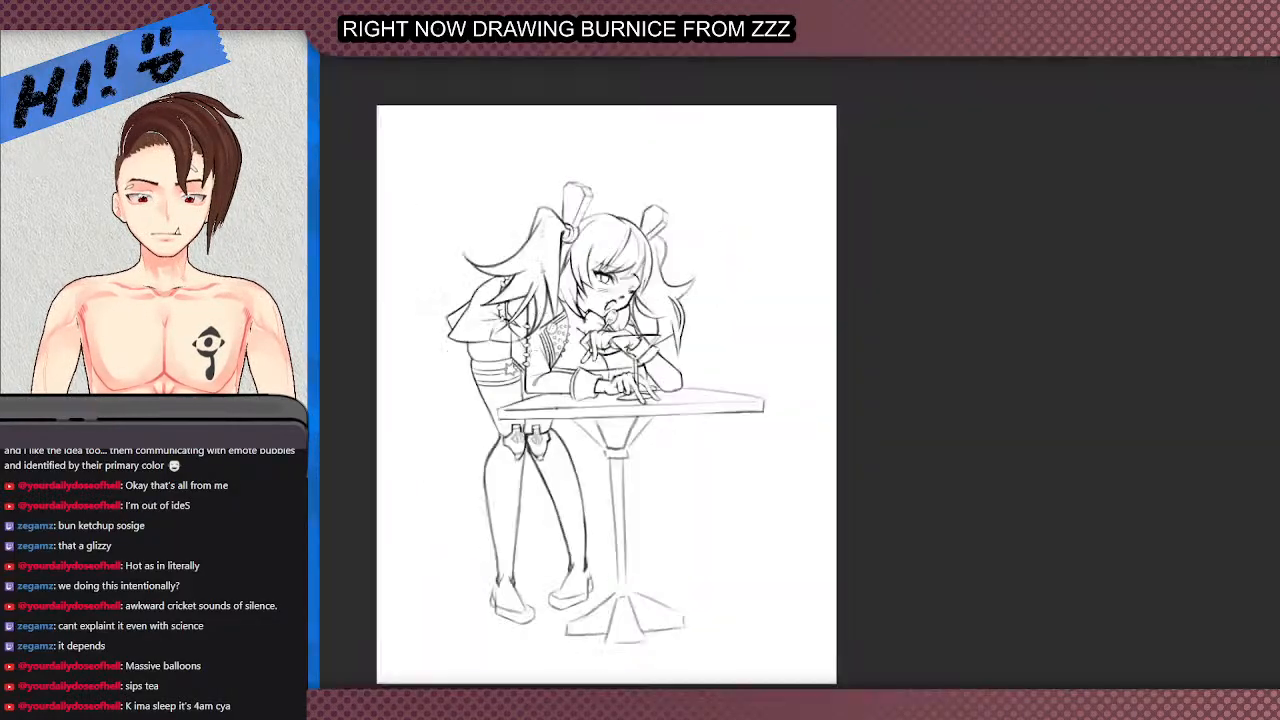
scroll(650, 630, up, 4)
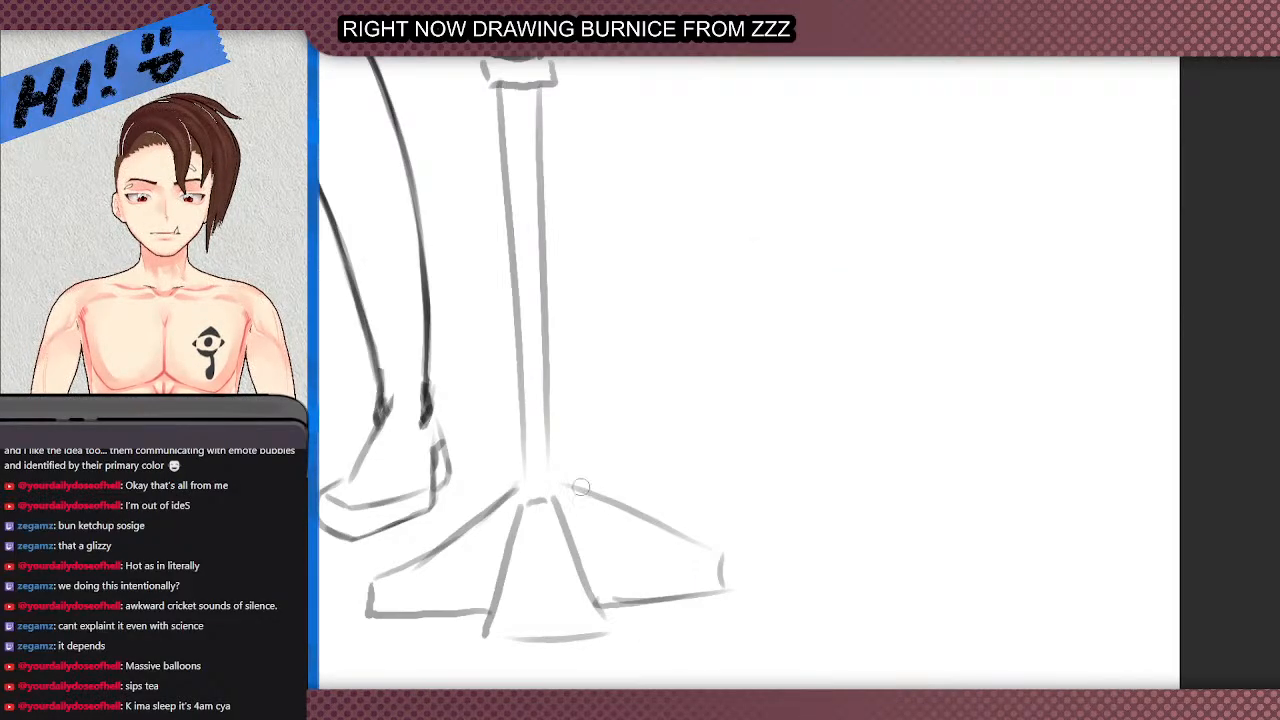
mouse_move(722, 576)
mouse_down()
mouse_move(748, 597)
mouse_move(594, 605)
mouse_move(777, 610)
mouse_up()
key(ctrl+z)
drag(594, 604, 784, 601)
drag(575, 489, 784, 600)
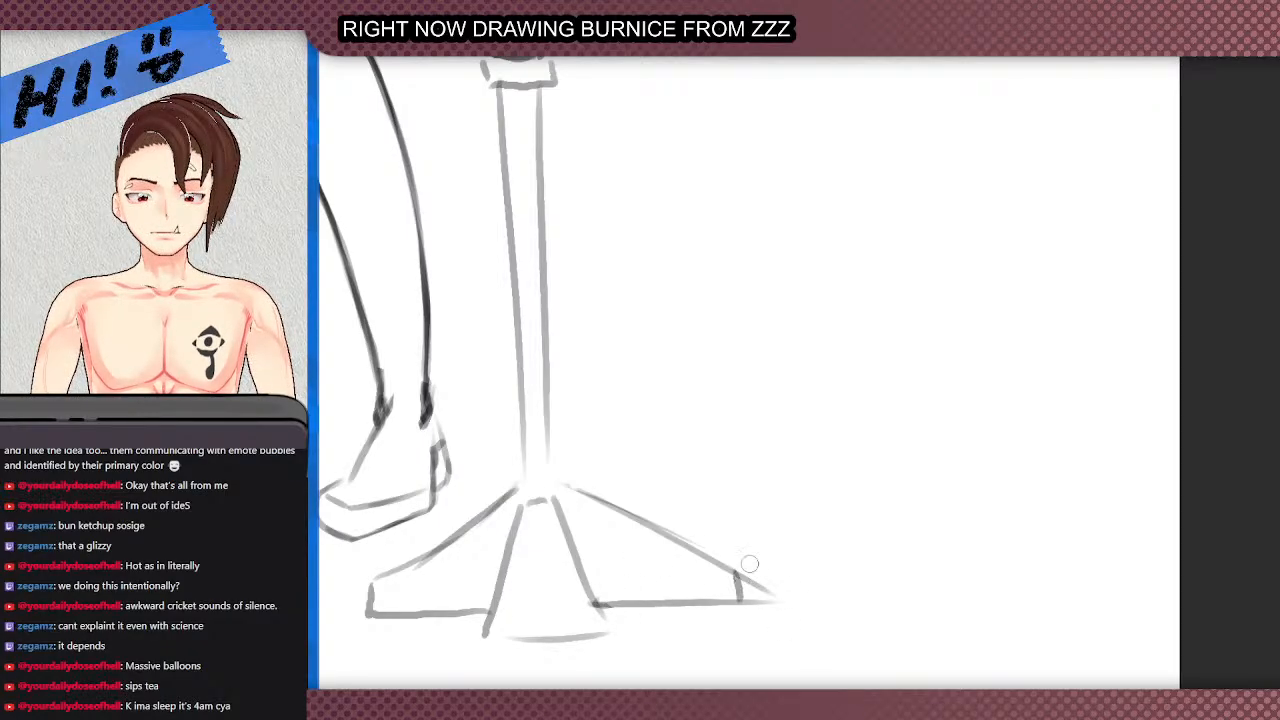
scroll(740, 525, down, 3)
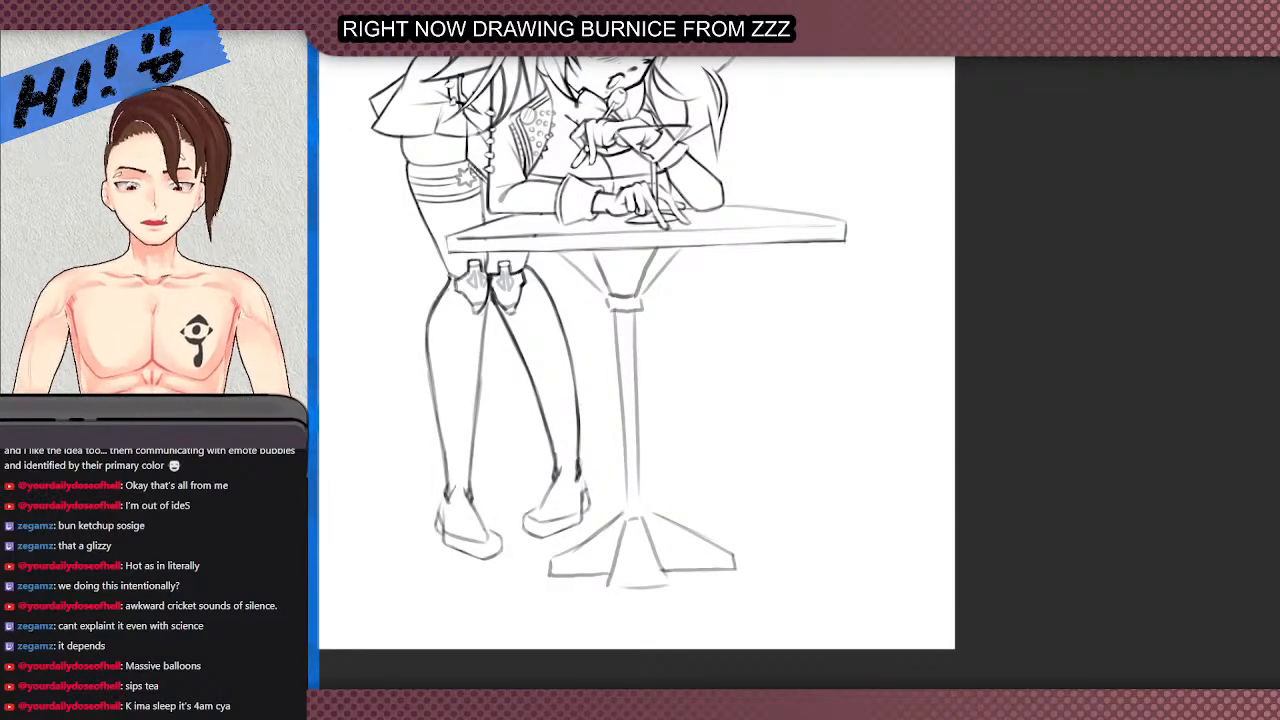
- Shade both of the character's legs light grey, from the thigh bands down to the shoes above the soles
scroll(671, 464, down, 2)
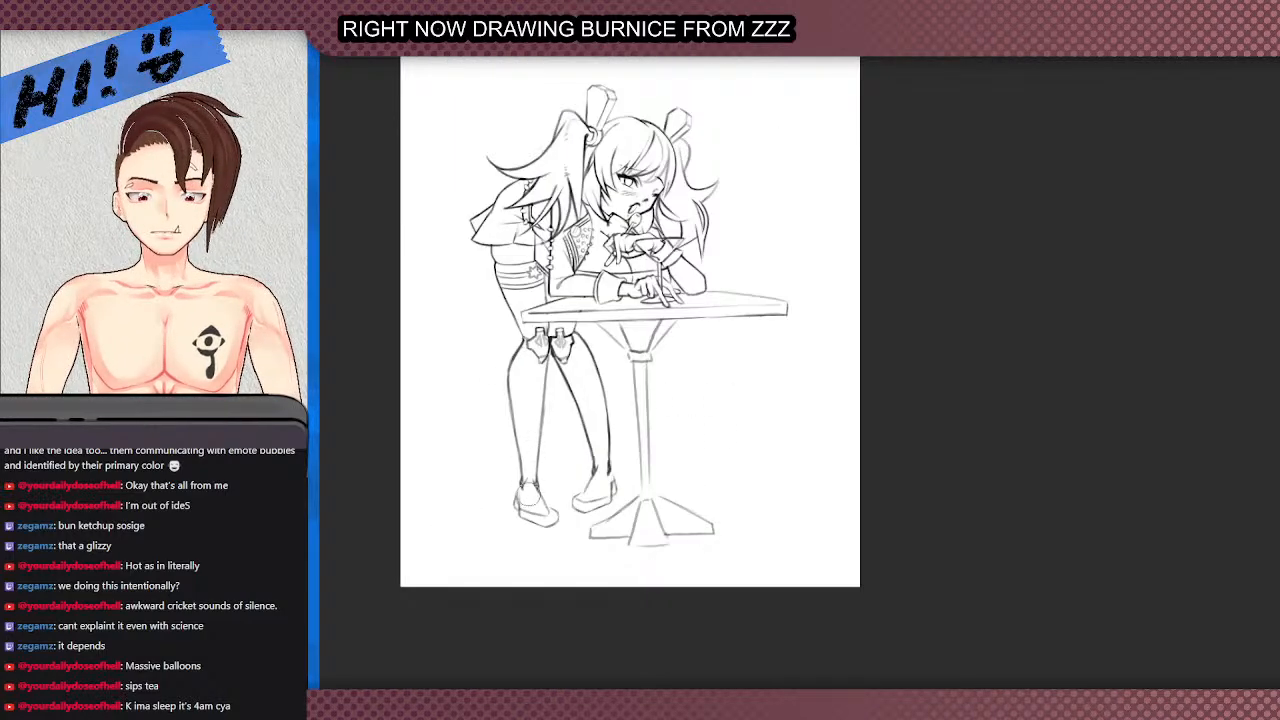
scroll(529, 493, up, 3)
mouse_move(540, 499)
mouse_down()
mouse_move(506, 288)
mouse_move(517, 213)
mouse_move(531, 397)
mouse_move(554, 190)
mouse_move(544, 165)
mouse_move(536, 192)
mouse_move(531, 165)
mouse_move(526, 185)
mouse_move(526, 163)
mouse_move(552, 160)
mouse_move(524, 165)
mouse_move(489, 82)
mouse_move(509, 83)
mouse_move(556, 165)
mouse_up()
drag(550, 98, 537, 84)
scroll(540, 583, down, 5)
scroll(486, 300, up, 3)
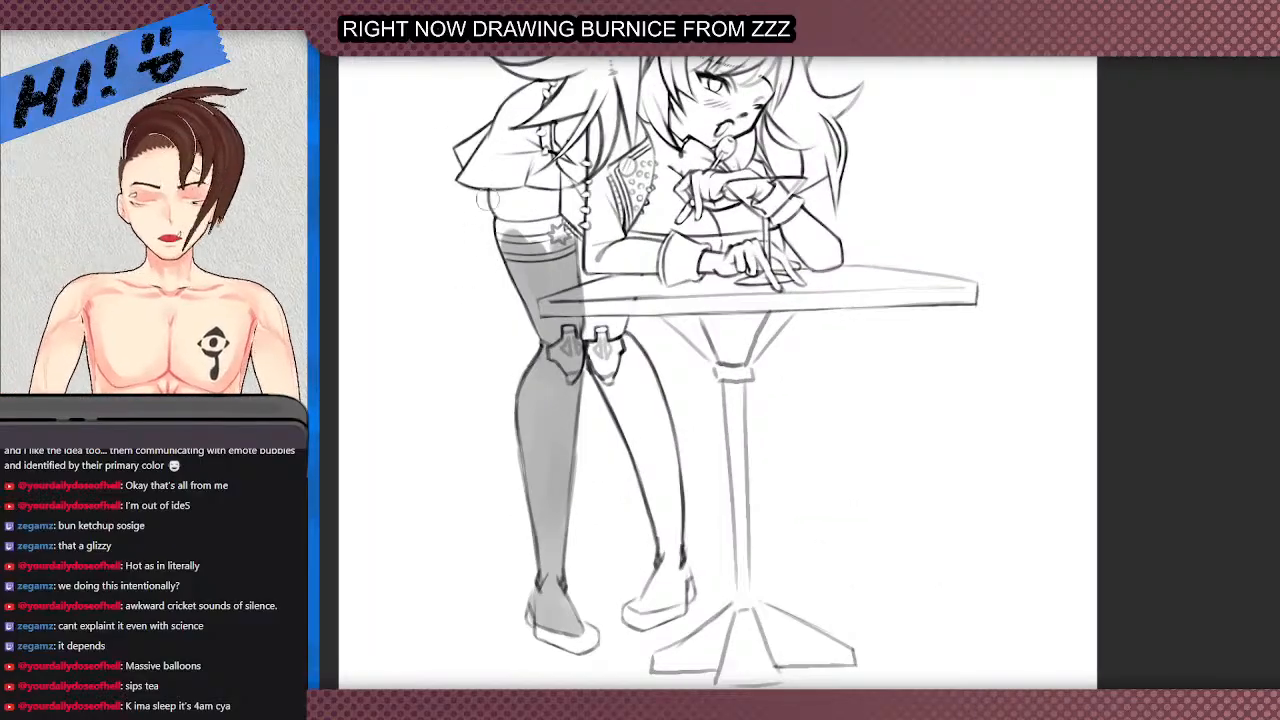
key(Delete)
mouse_move(558, 232)
mouse_down()
mouse_move(515, 228)
mouse_move(559, 235)
mouse_move(515, 232)
mouse_move(555, 298)
mouse_move(570, 270)
mouse_move(587, 352)
mouse_move(567, 418)
mouse_move(557, 298)
mouse_move(543, 291)
mouse_move(548, 337)
mouse_move(528, 284)
mouse_move(547, 382)
mouse_move(522, 400)
mouse_move(537, 480)
mouse_move(546, 463)
mouse_move(560, 497)
mouse_move(553, 551)
mouse_move(539, 511)
mouse_move(555, 597)
mouse_move(544, 588)
mouse_move(567, 616)
mouse_up()
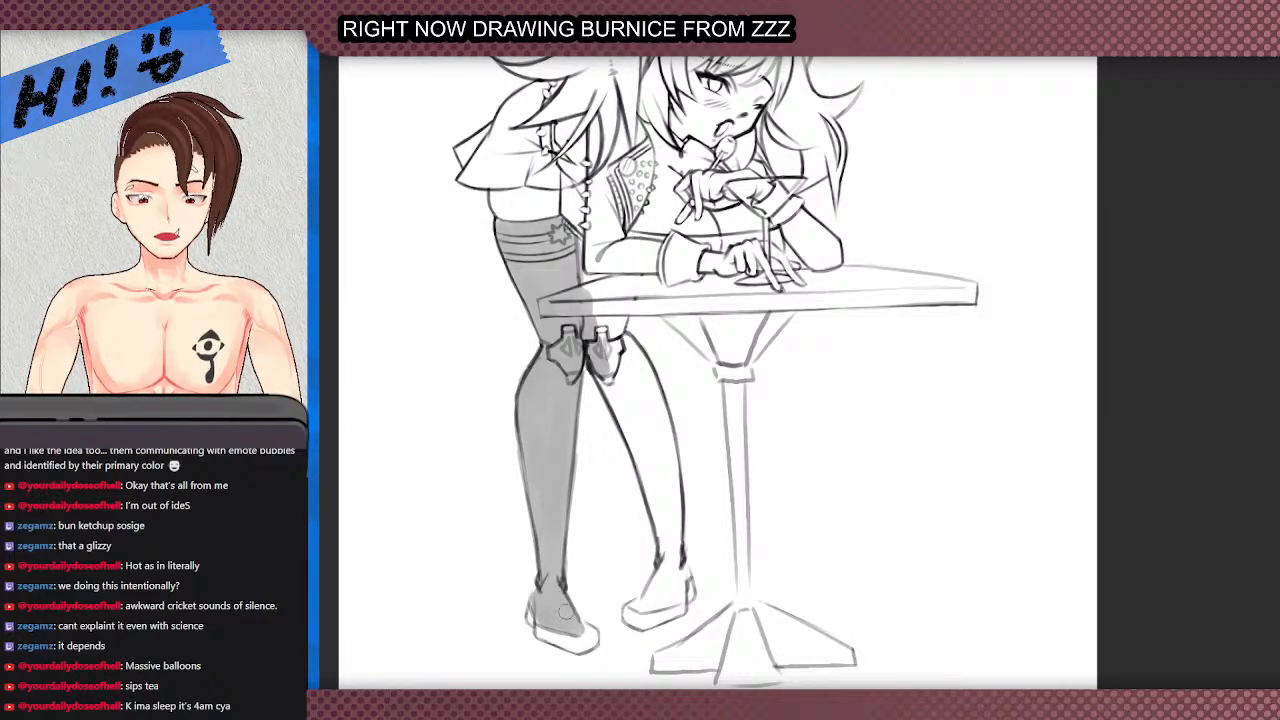
mouse_move(615, 318)
mouse_down()
mouse_move(604, 383)
mouse_move(619, 370)
mouse_move(637, 381)
mouse_move(632, 356)
mouse_move(677, 530)
mouse_move(644, 448)
mouse_move(679, 596)
mouse_move(636, 612)
mouse_up()
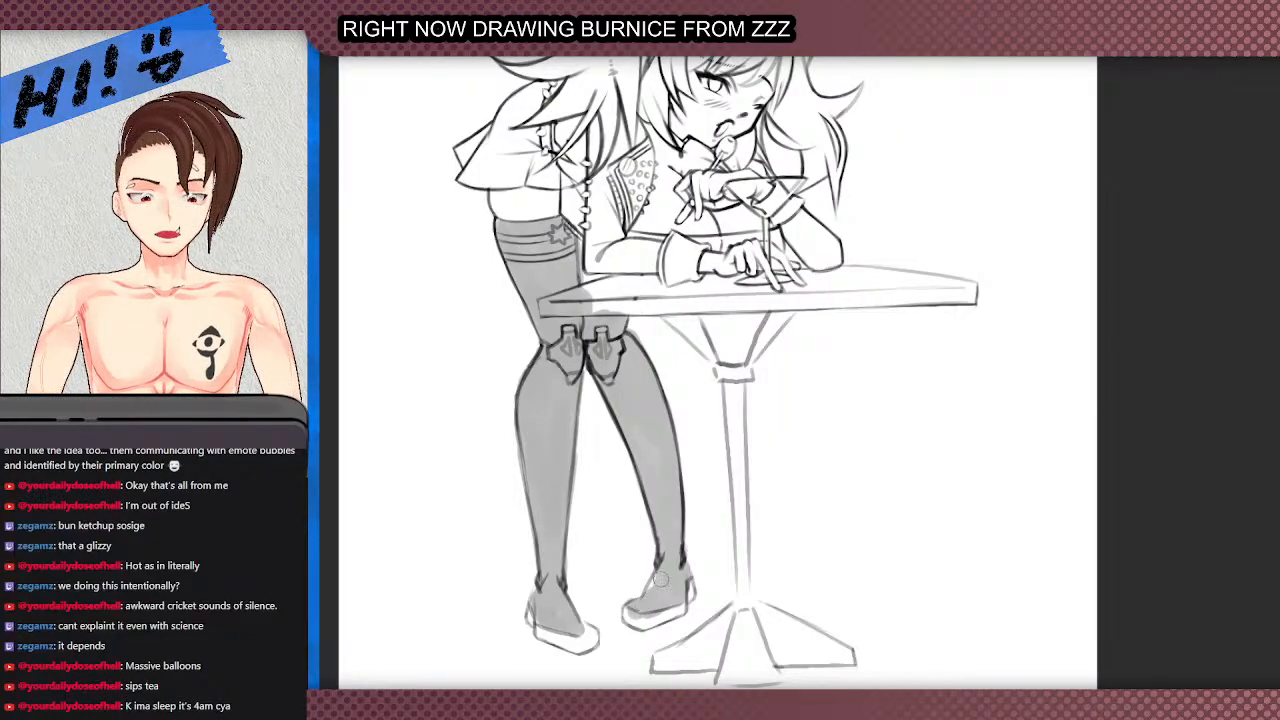
- Erase the grey from the small triangular details on both knee guards, undoing the first strokes
scroll(556, 327, up, 1)
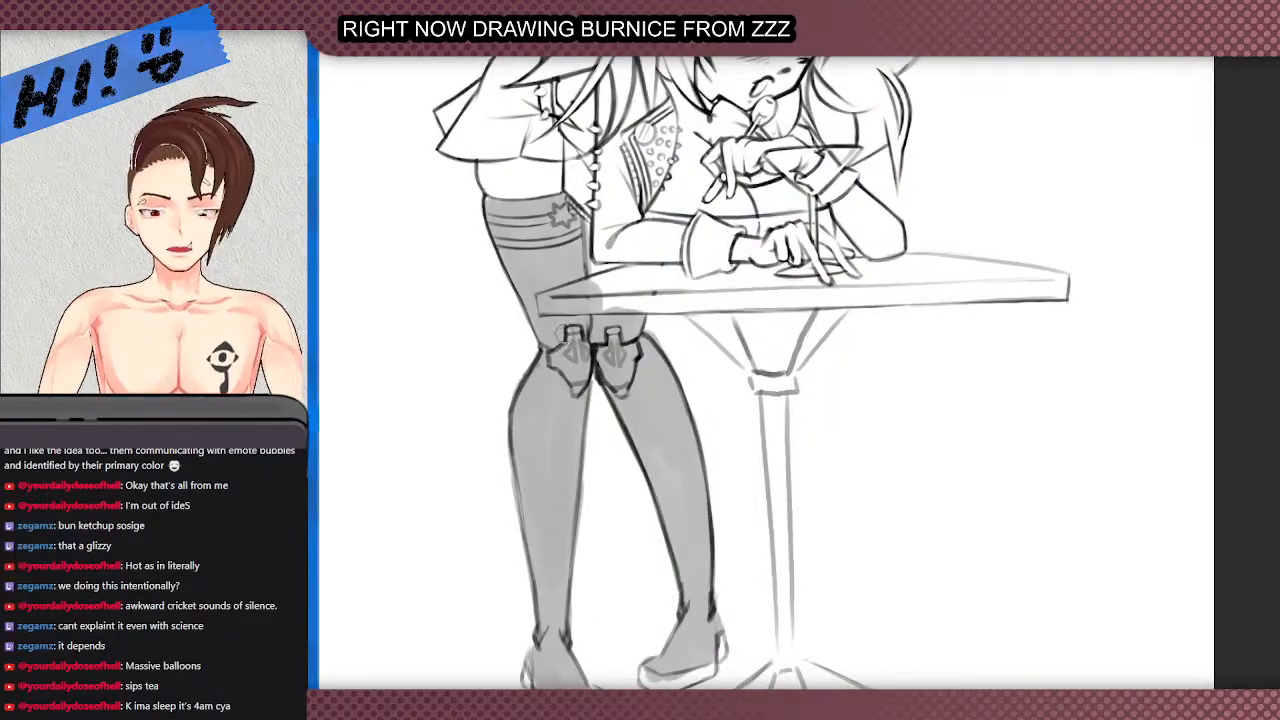
scroll(563, 338, up, 2)
drag(595, 448, 580, 425)
key(ctrl+z)
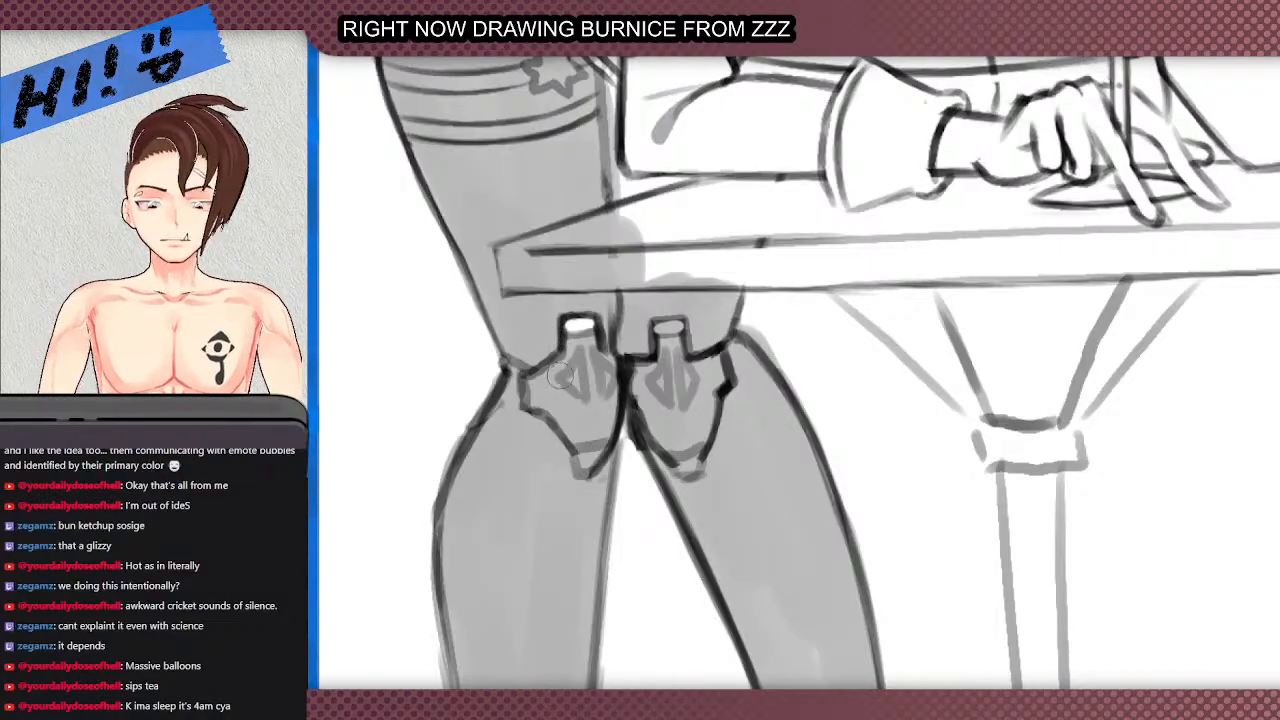
key(ctrl+z)
mouse_move(569, 373)
mouse_down()
mouse_move(665, 373)
mouse_move(663, 387)
mouse_move(680, 380)
mouse_move(663, 392)
mouse_move(654, 384)
mouse_move(687, 385)
mouse_up()
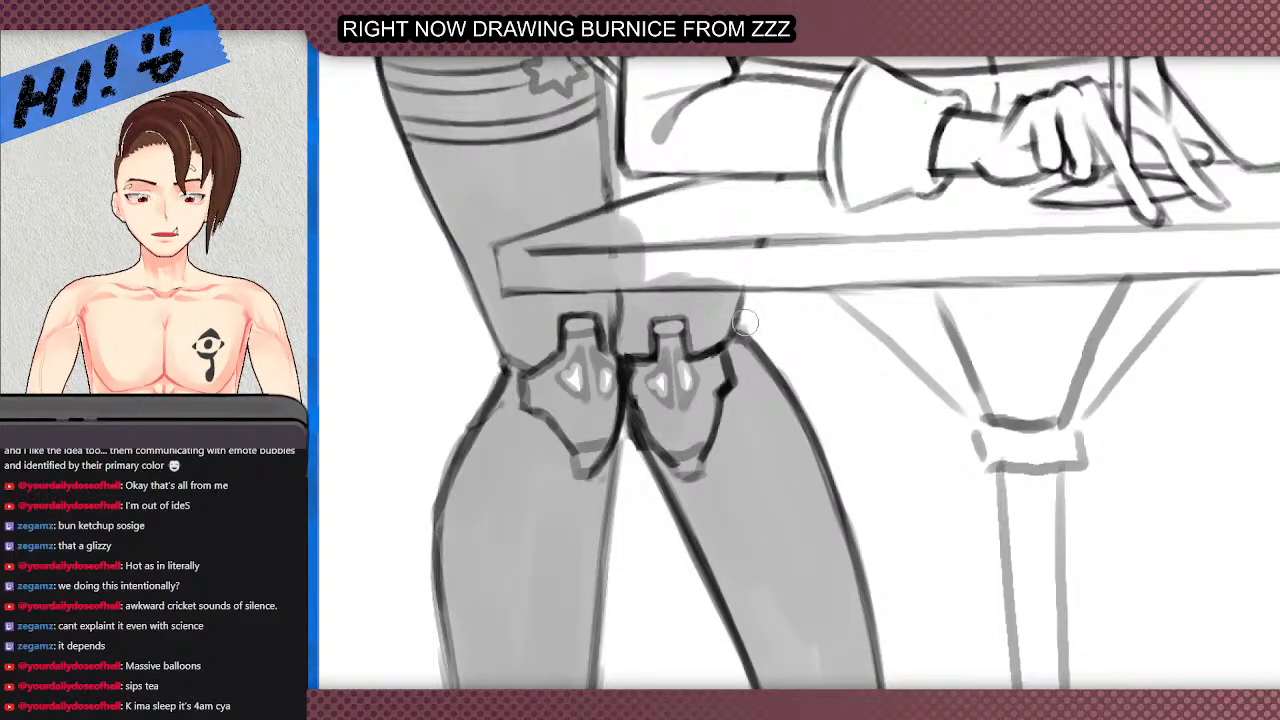
- Erase the grey inside the star emblem on the stocking's thigh band
scroll(688, 383, down, 5)
scroll(698, 488, up, 5)
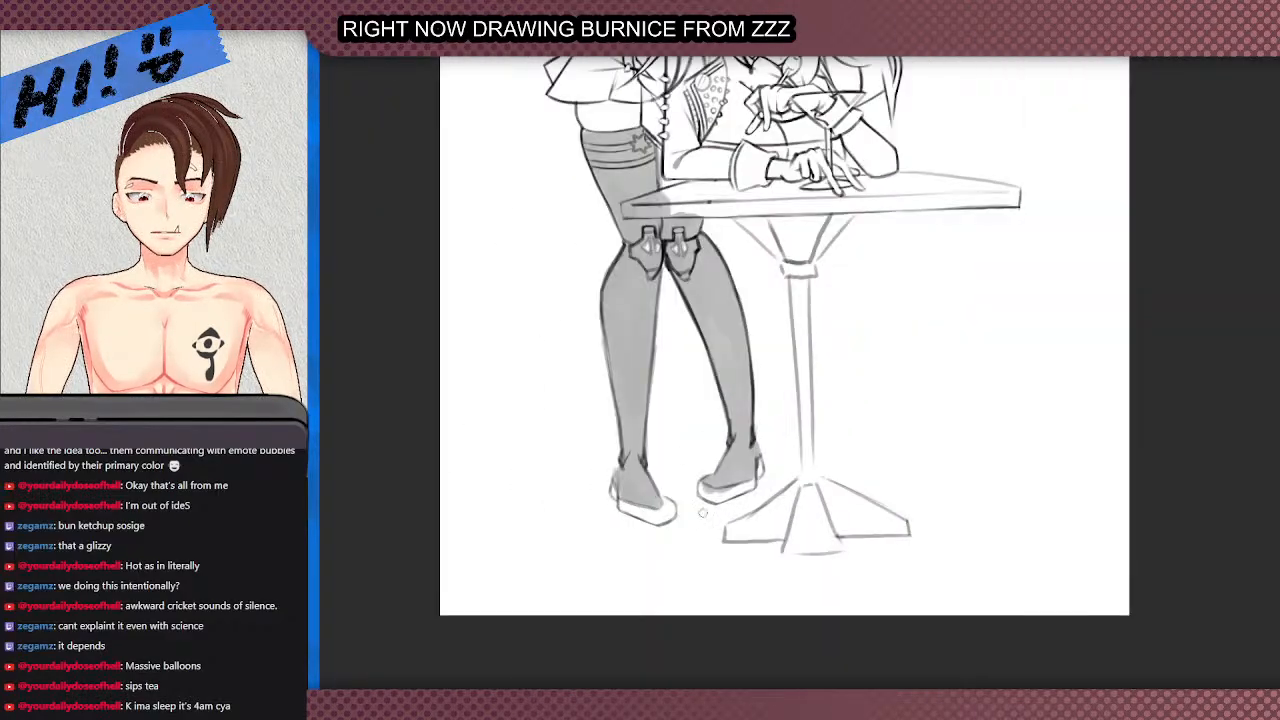
scroll(650, 445, down, 5)
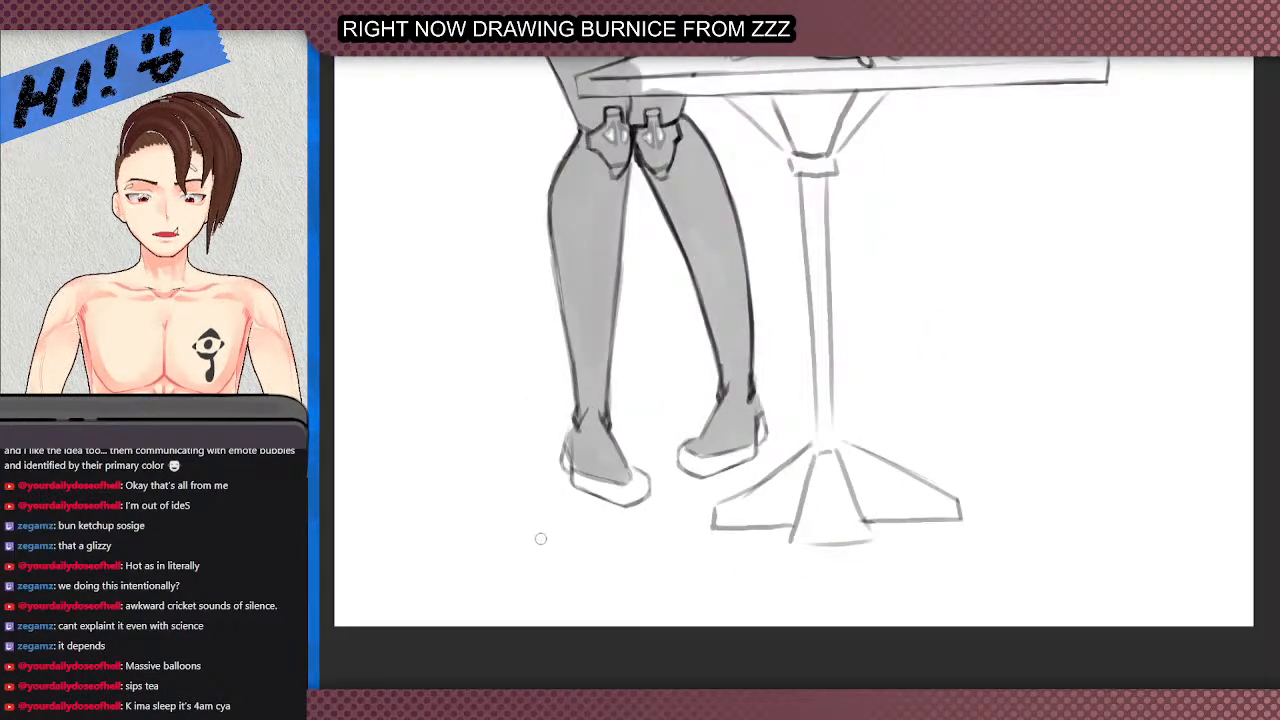
scroll(572, 323, up, 5)
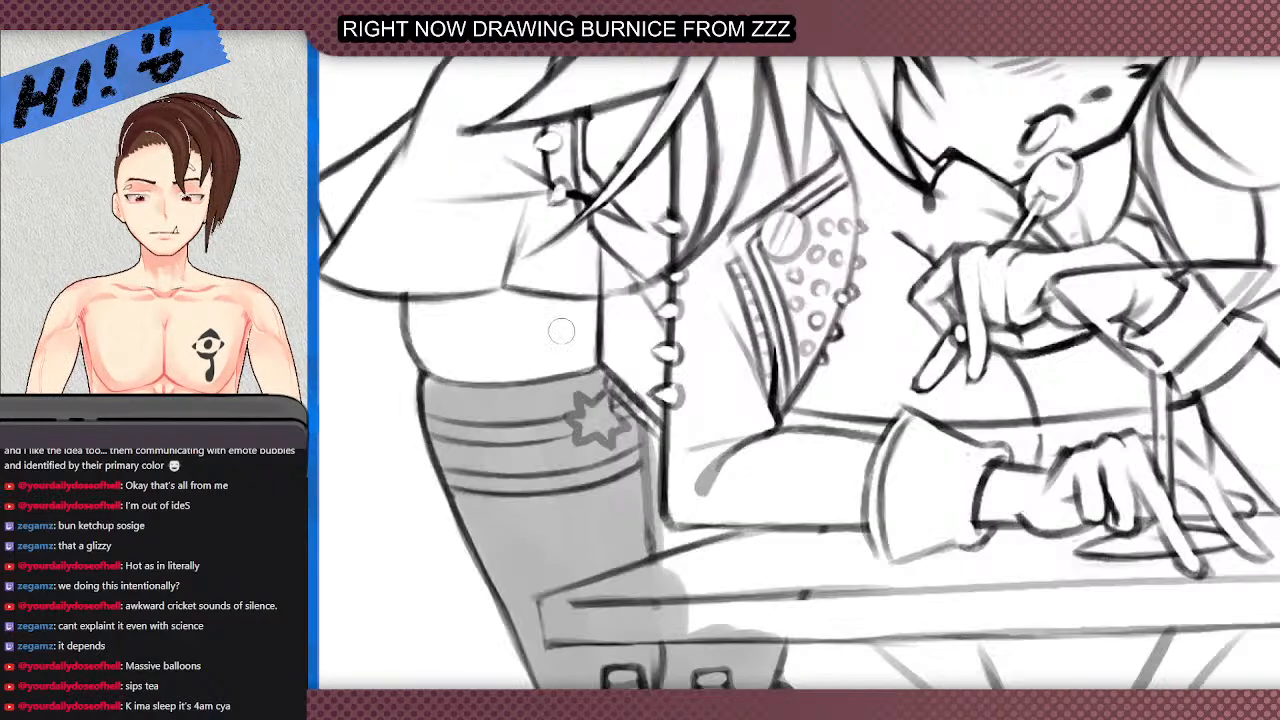
mouse_move(598, 438)
mouse_down()
mouse_move(600, 452)
mouse_move(628, 446)
mouse_up()
scroll(597, 389, down, 5)
scroll(597, 386, up, 5)
mouse_move(620, 385)
mouse_down()
mouse_move(580, 333)
mouse_move(618, 384)
mouse_up()
drag(586, 342, 635, 391)
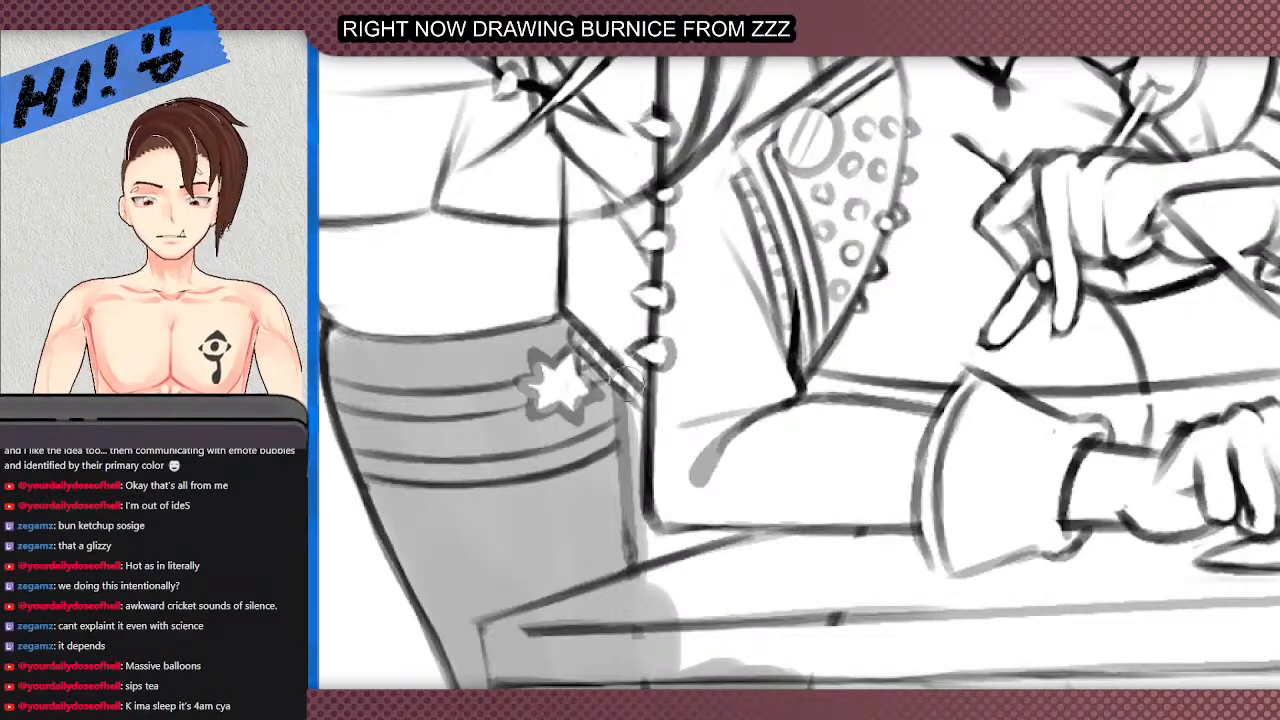
scroll(597, 471, down, 4)
scroll(453, 245, up, 2)
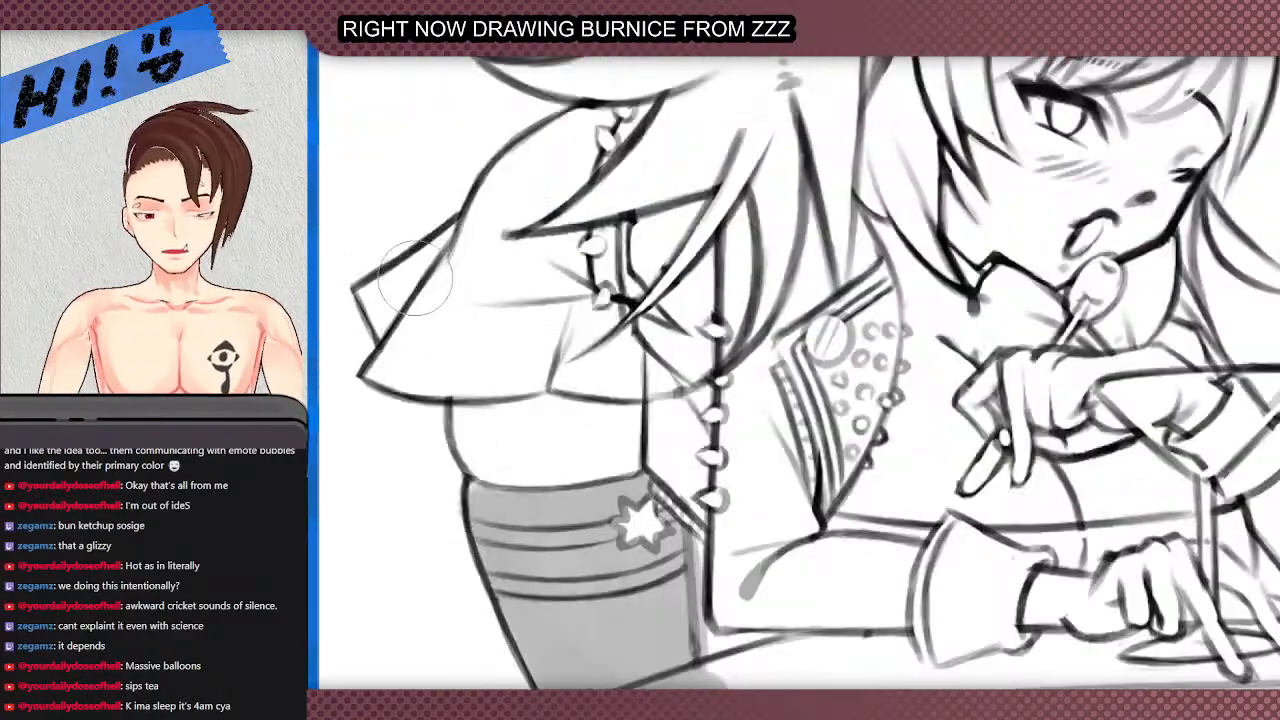
- Shade the flared garment at the character's hips light grey, leaving the bare thigh and the studs white
mouse_move(411, 302)
mouse_down()
mouse_move(377, 295)
mouse_move(388, 333)
mouse_move(404, 282)
mouse_move(517, 180)
mouse_move(494, 193)
mouse_move(595, 122)
mouse_move(552, 193)
mouse_move(514, 213)
mouse_move(482, 276)
mouse_move(602, 252)
mouse_move(607, 332)
mouse_move(551, 322)
mouse_move(553, 371)
mouse_move(378, 370)
mouse_move(429, 327)
mouse_move(416, 346)
mouse_move(418, 313)
mouse_move(409, 331)
mouse_move(458, 324)
mouse_move(472, 343)
mouse_move(508, 313)
mouse_move(576, 320)
mouse_move(579, 366)
mouse_move(623, 380)
mouse_move(611, 384)
mouse_move(624, 338)
mouse_move(623, 372)
mouse_move(610, 233)
mouse_move(601, 311)
mouse_move(566, 312)
mouse_move(574, 214)
mouse_move(611, 125)
mouse_move(647, 104)
mouse_move(578, 180)
mouse_move(613, 101)
mouse_move(683, 93)
mouse_move(670, 124)
mouse_move(670, 106)
mouse_move(557, 231)
mouse_move(546, 229)
mouse_move(606, 185)
mouse_move(534, 227)
mouse_move(590, 203)
mouse_move(577, 211)
mouse_move(648, 212)
mouse_move(600, 215)
mouse_move(588, 248)
mouse_move(600, 300)
mouse_move(634, 294)
mouse_move(629, 234)
mouse_move(632, 288)
mouse_move(630, 236)
mouse_up()
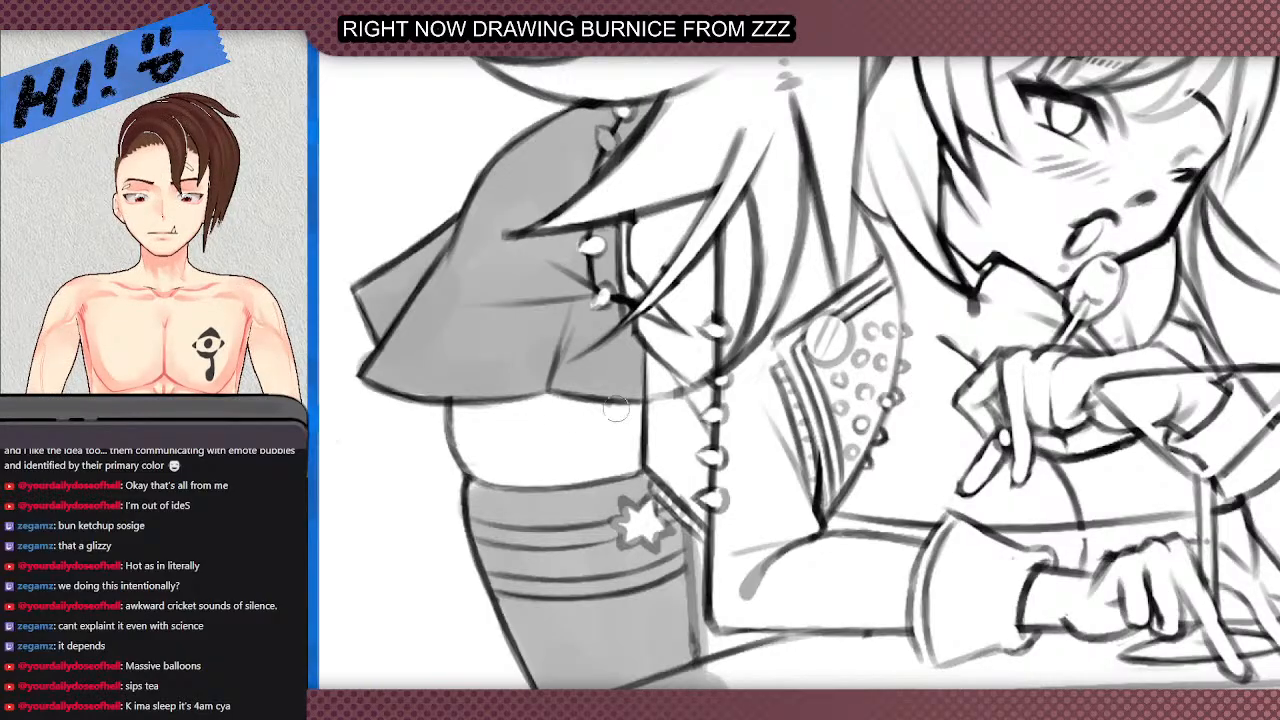
key(ctrl+0)
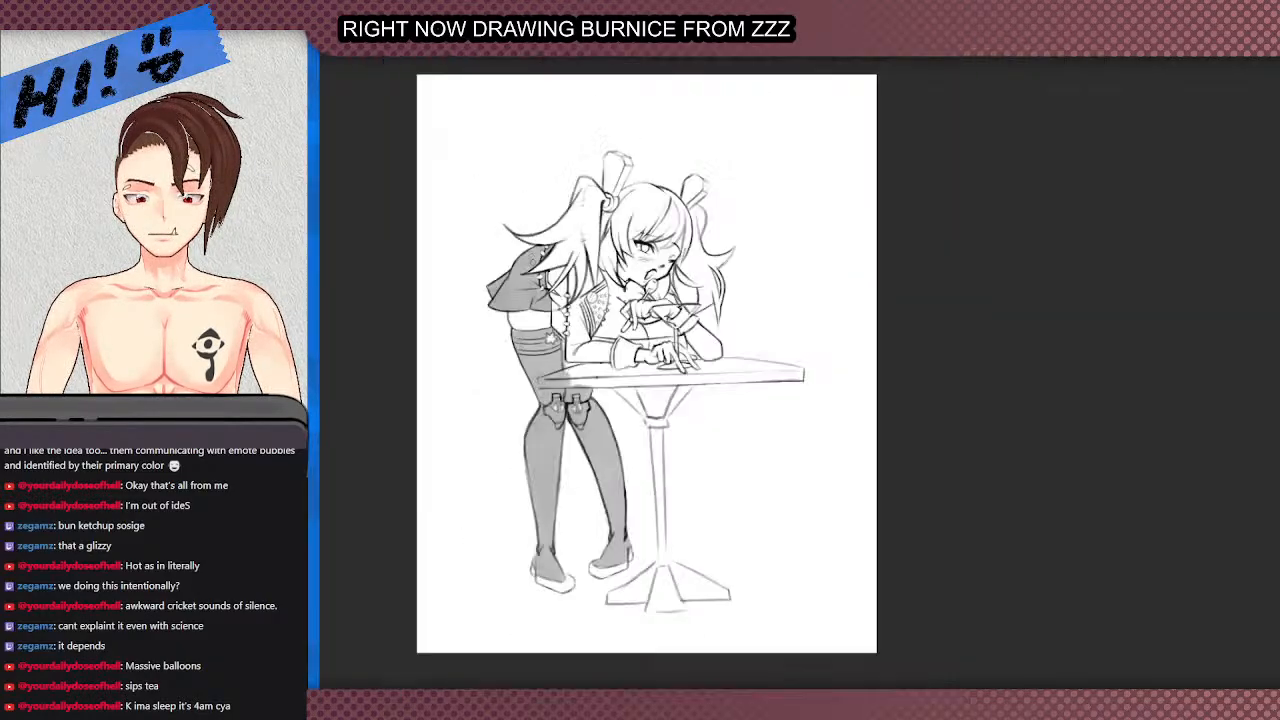
scroll(580, 260, up, 2)
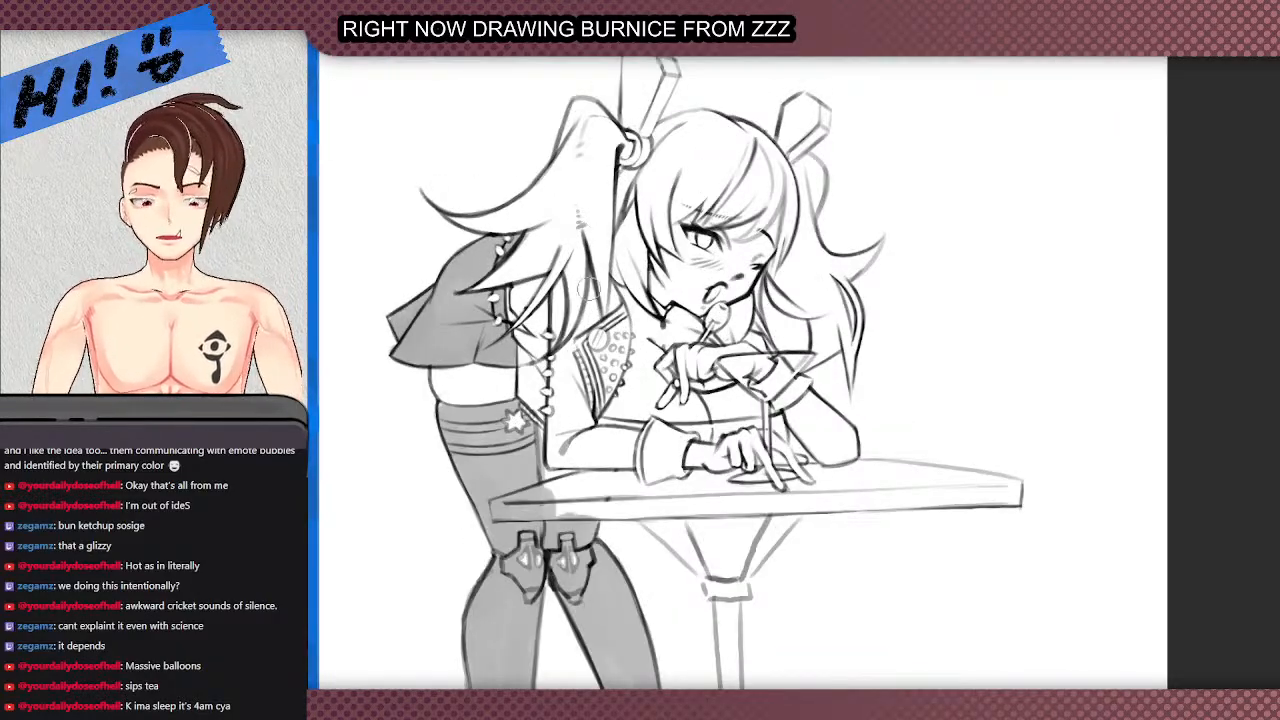
scroll(557, 278, up, 1)
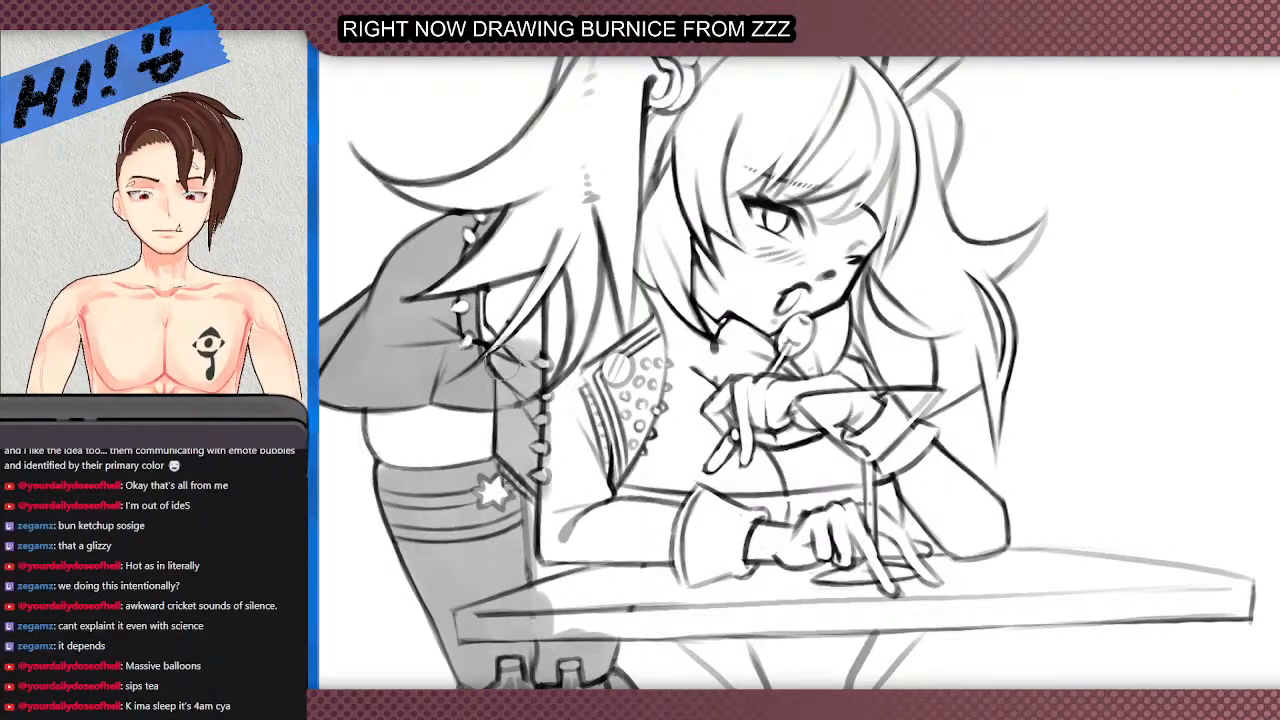
- Shade the jacket body, its studded lapel and both cuffed sleeves light grey
mouse_move(501, 309)
mouse_down()
mouse_move(521, 277)
mouse_move(534, 292)
mouse_move(564, 273)
mouse_move(570, 357)
mouse_move(595, 378)
mouse_move(620, 365)
mouse_move(638, 322)
mouse_move(595, 485)
mouse_move(627, 330)
mouse_move(595, 358)
mouse_move(562, 433)
mouse_move(587, 498)
mouse_up()
mouse_move(595, 527)
mouse_down()
mouse_move(681, 527)
mouse_move(640, 520)
mouse_move(705, 504)
mouse_move(752, 518)
mouse_move(727, 545)
mouse_move(741, 561)
mouse_move(701, 563)
mouse_up()
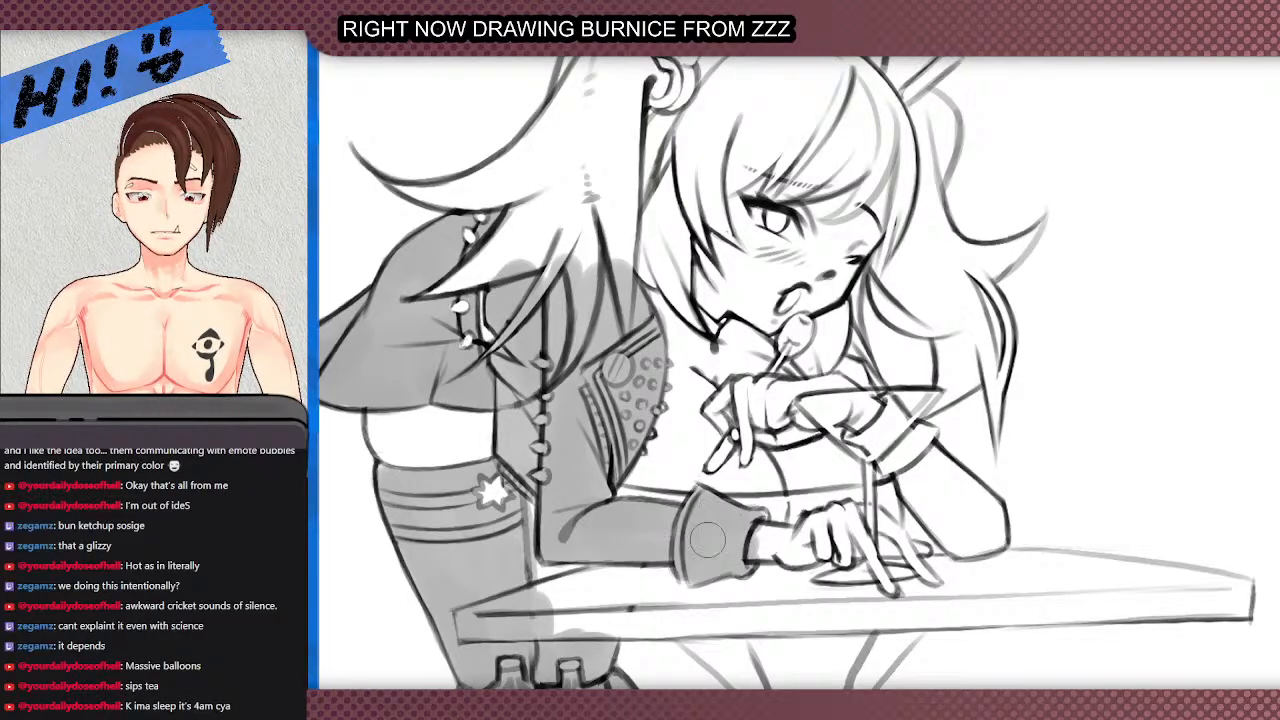
scroll(887, 543, up, 2)
mouse_move(848, 396)
mouse_down()
mouse_move(896, 343)
mouse_move(886, 339)
mouse_move(938, 417)
mouse_move(912, 403)
mouse_move(950, 465)
mouse_move(898, 425)
mouse_move(934, 379)
mouse_move(910, 407)
mouse_move(916, 455)
mouse_move(940, 486)
mouse_move(999, 543)
mouse_move(1049, 523)
mouse_move(1053, 533)
mouse_move(1034, 483)
mouse_move(990, 458)
mouse_move(985, 477)
mouse_move(902, 410)
mouse_move(983, 396)
mouse_move(931, 331)
mouse_move(864, 341)
mouse_up()
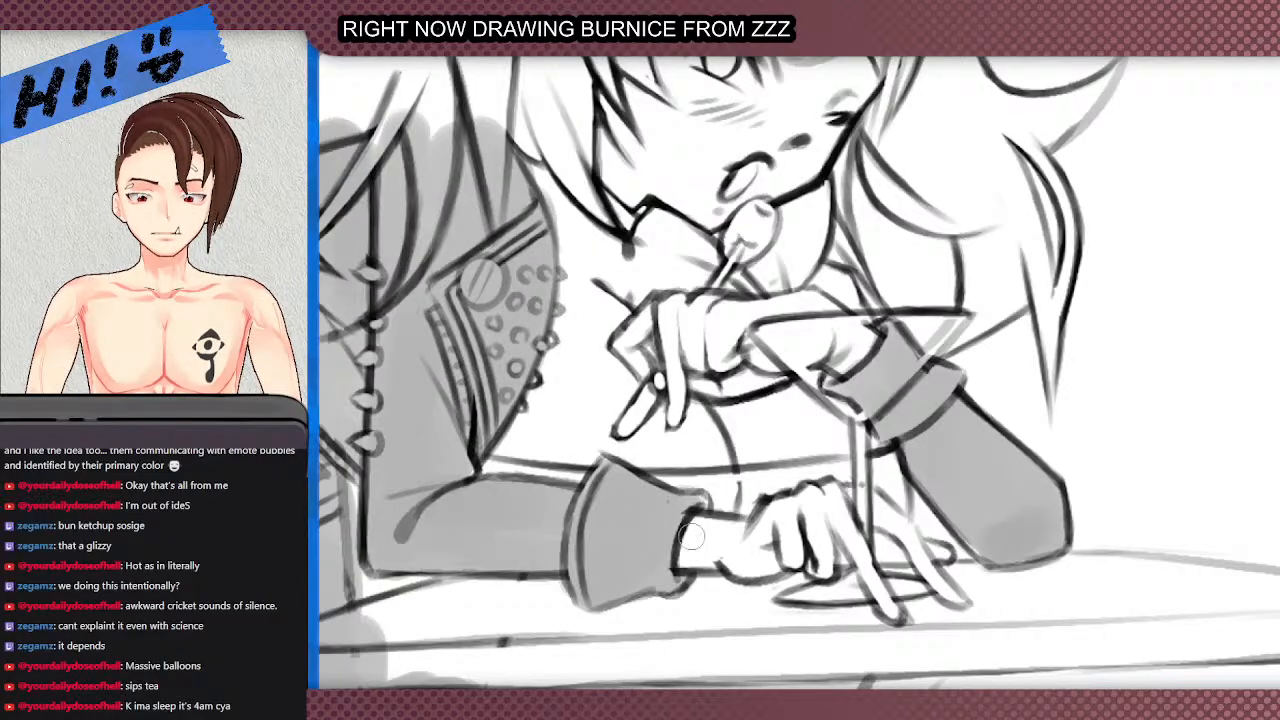
- Erase the grey that overlaps the tabletop's surface and front edge in front of the thighs
scroll(466, 400, down, 2)
scroll(428, 381, down, 2)
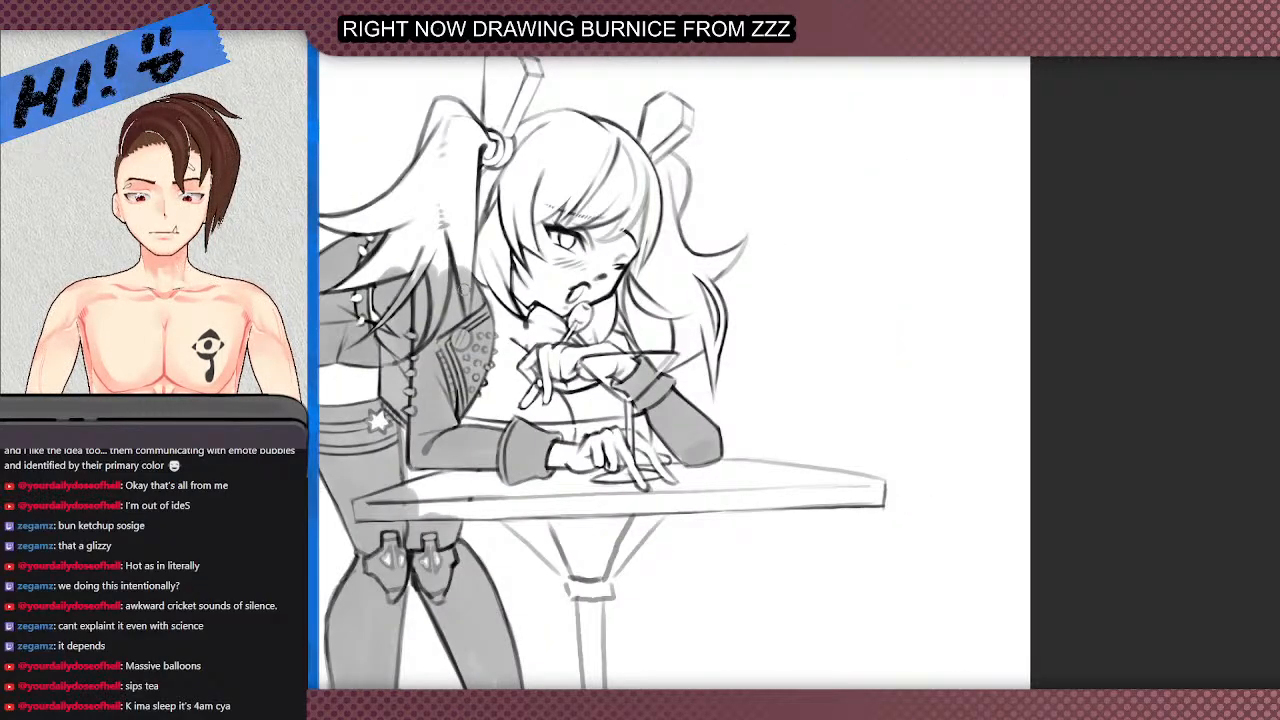
scroll(372, 508, up, 3)
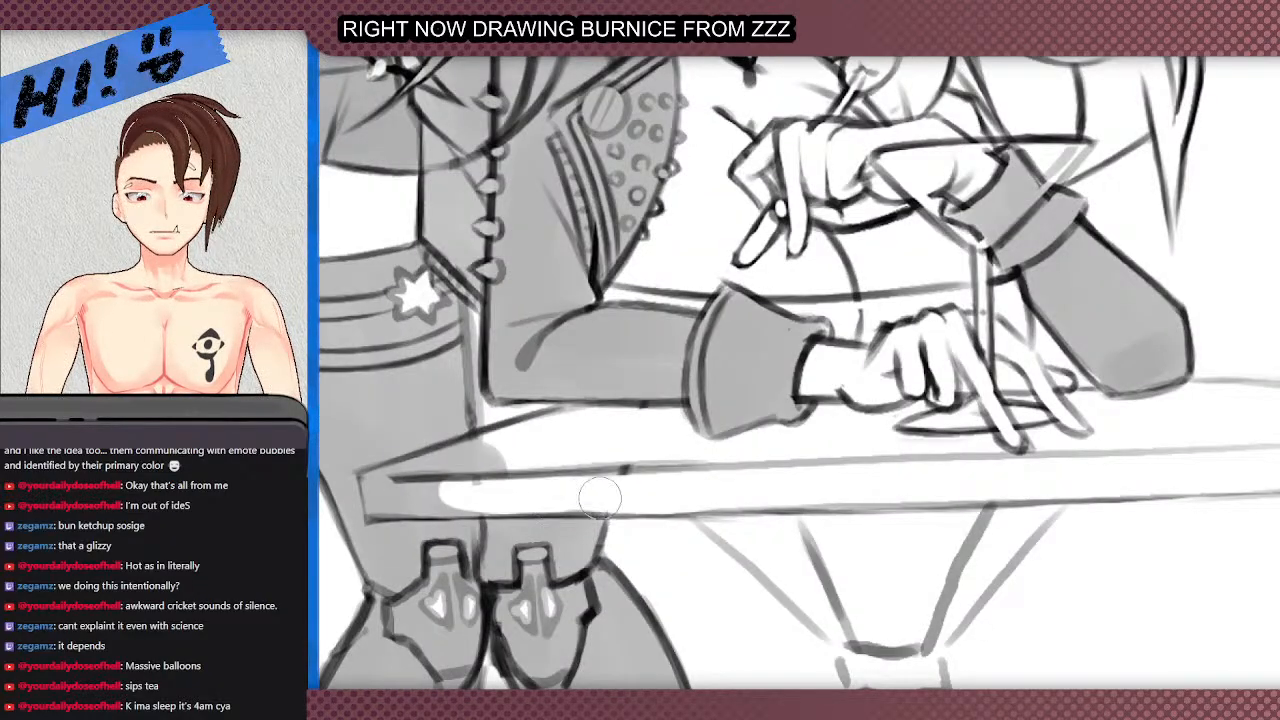
mouse_move(395, 493)
mouse_down()
mouse_move(487, 503)
mouse_move(374, 501)
mouse_move(444, 460)
mouse_move(408, 476)
mouse_move(427, 487)
mouse_move(520, 400)
mouse_up()
scroll(520, 400, down, 3)
scroll(503, 163, up, 2)
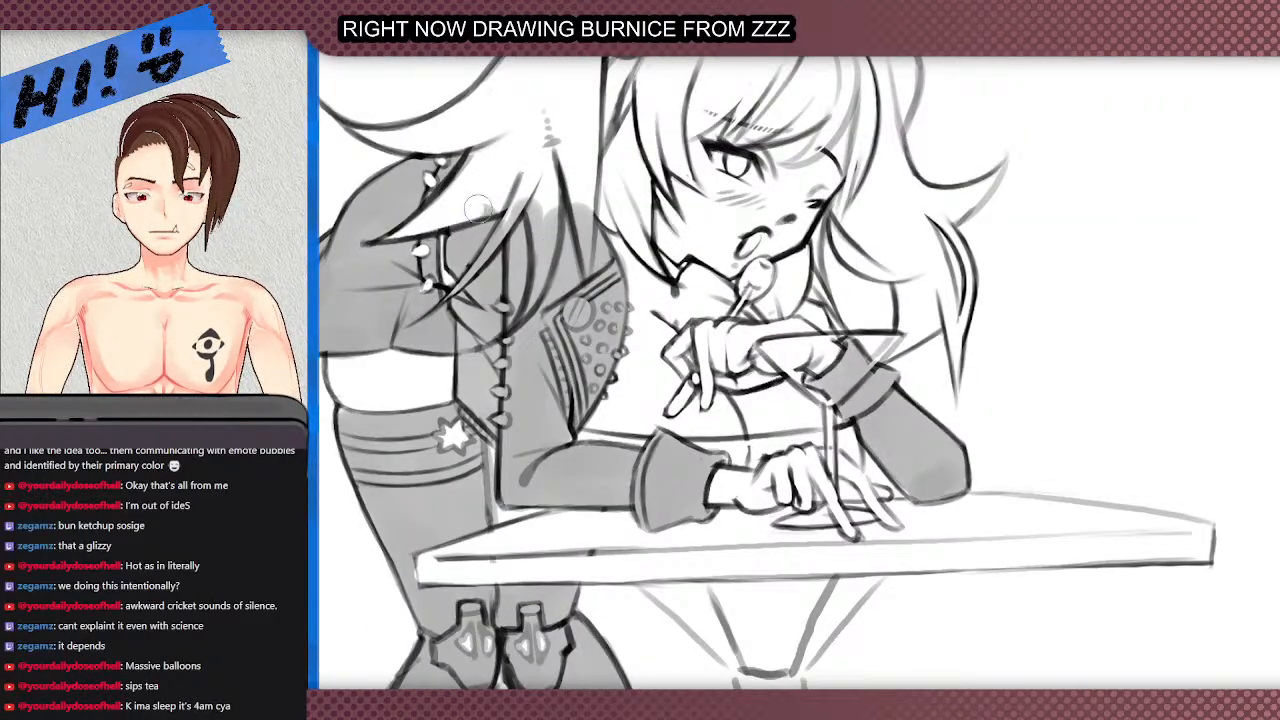
- Erase the grey from the ponytail locks hanging over the jacket and tidy the shading around them
mouse_move(522, 184)
mouse_down()
mouse_move(440, 303)
mouse_move(539, 245)
mouse_move(525, 305)
mouse_up()
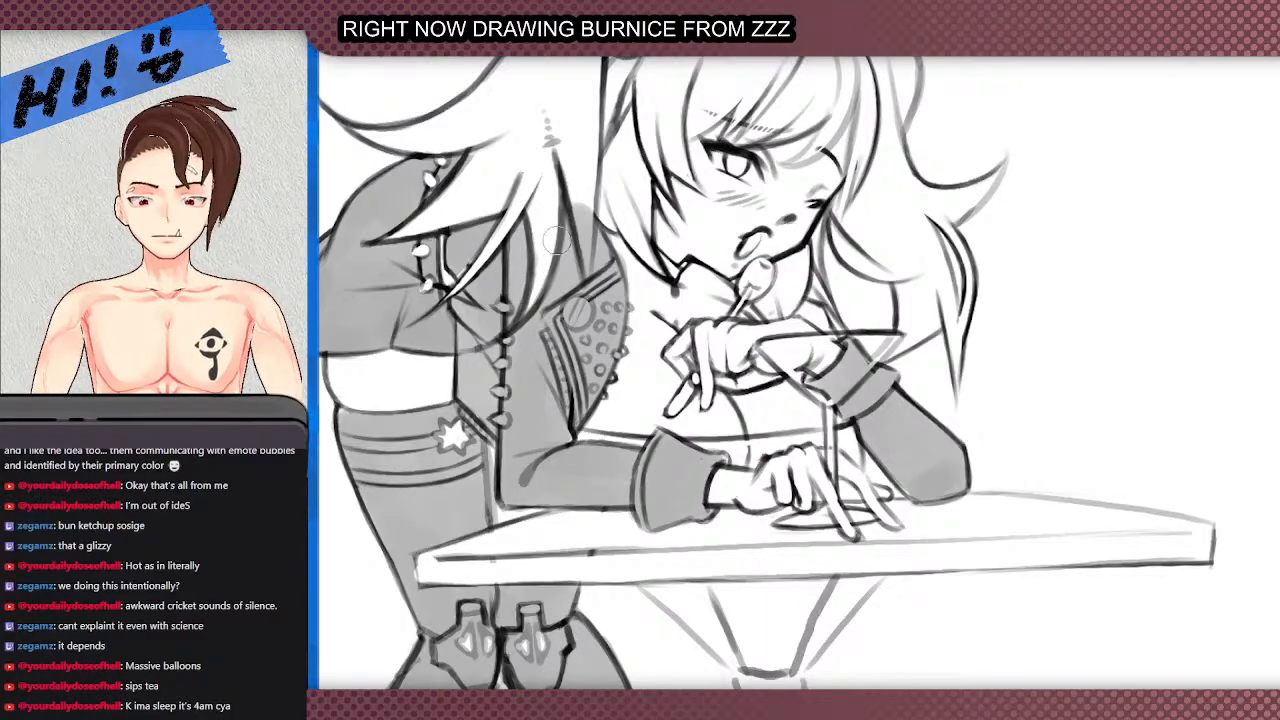
scroll(568, 160, up, 2)
drag(581, 207, 593, 361)
scroll(588, 362, down, 3)
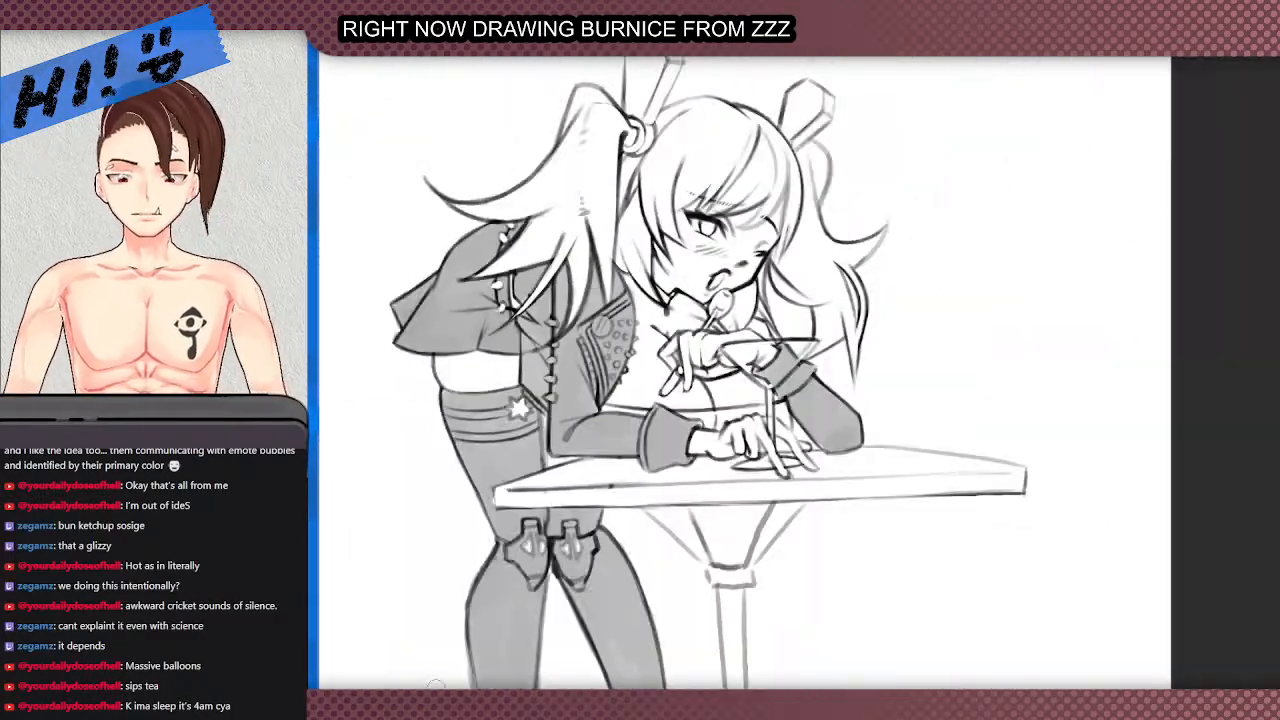
- Rotate the canvas sideways and fill the band under the character's chest with dark grey, redoing the first stroke
drag(650, 160, 591, 531)
scroll(890, 573, up, 2)
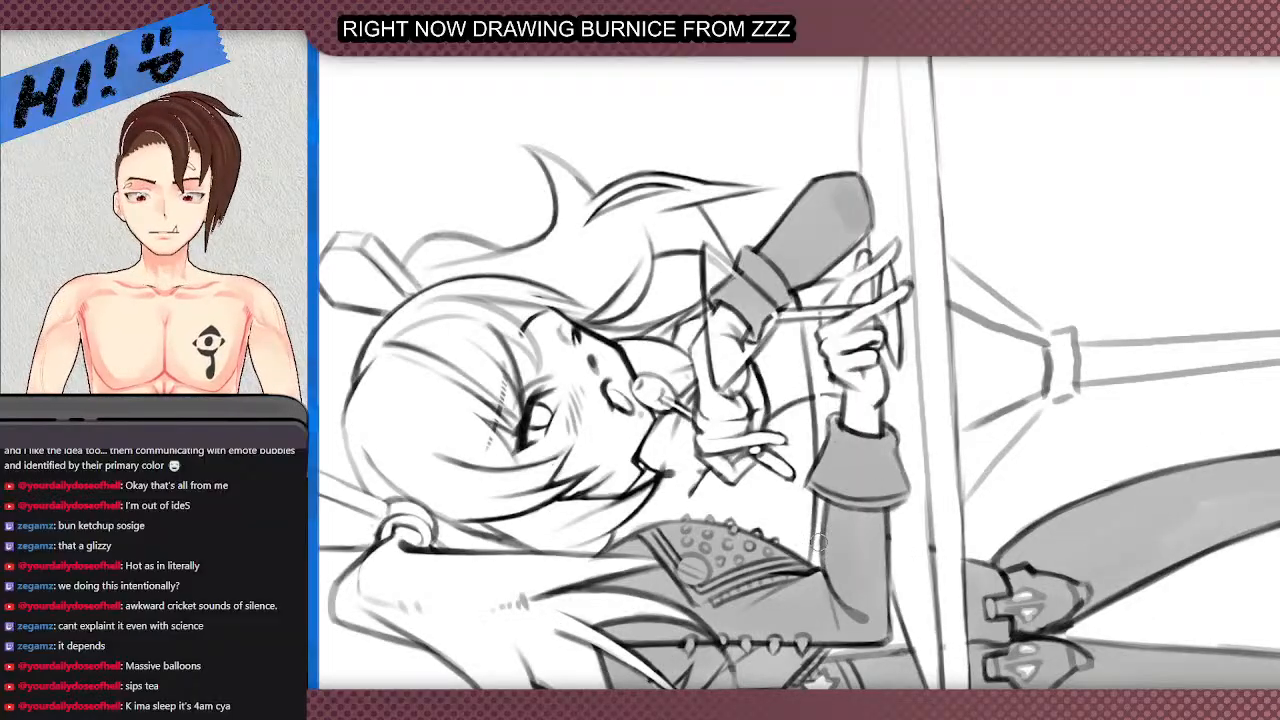
scroll(824, 558, up, 2)
mouse_move(812, 555)
mouse_down()
mouse_move(814, 462)
mouse_move(810, 559)
mouse_up()
key(ctrl+z)
key(ctrl+z)
mouse_move(817, 466)
mouse_down()
mouse_move(811, 559)
mouse_move(816, 462)
mouse_up()
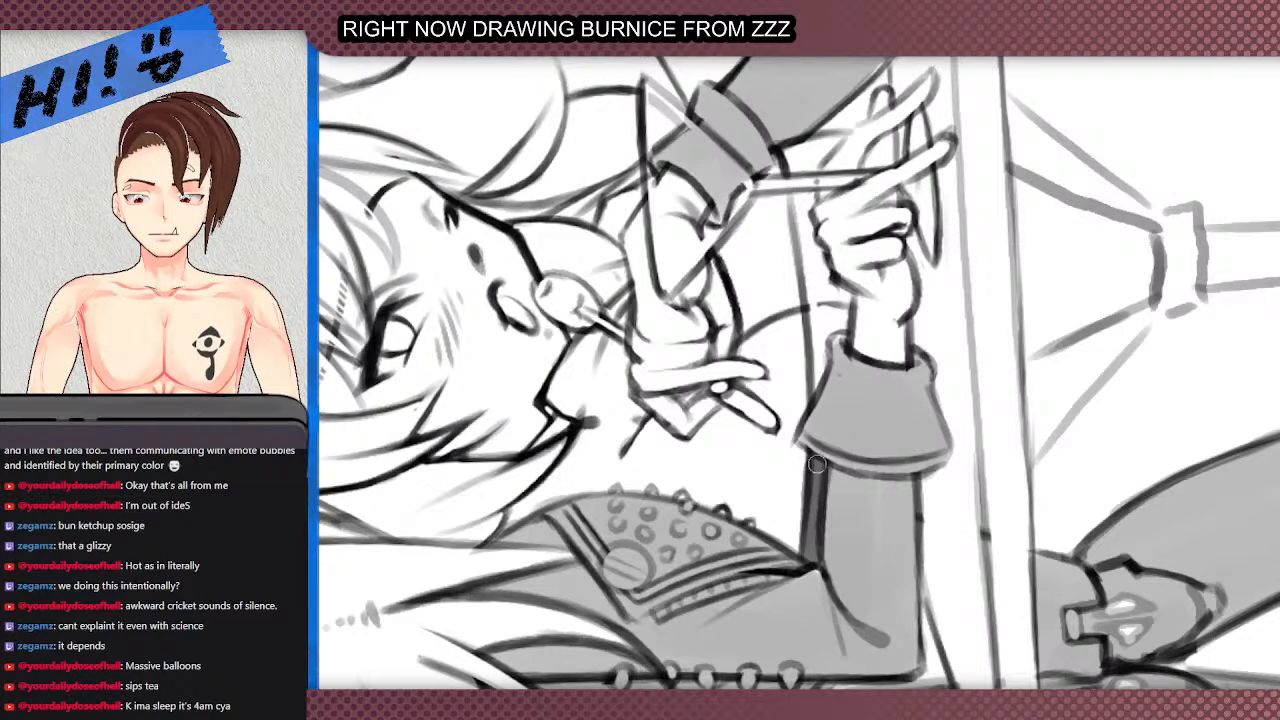
mouse_move(815, 381)
mouse_down()
mouse_move(816, 313)
mouse_move(817, 326)
mouse_move(838, 308)
mouse_move(804, 223)
mouse_move(809, 274)
mouse_move(795, 171)
mouse_move(802, 154)
mouse_move(806, 184)
mouse_move(809, 160)
mouse_move(836, 139)
mouse_move(811, 148)
mouse_move(832, 139)
mouse_move(799, 176)
mouse_move(811, 148)
mouse_move(806, 260)
mouse_move(807, 239)
mouse_move(838, 292)
mouse_move(817, 384)
mouse_move(816, 347)
mouse_up()
key(ctrl+0)
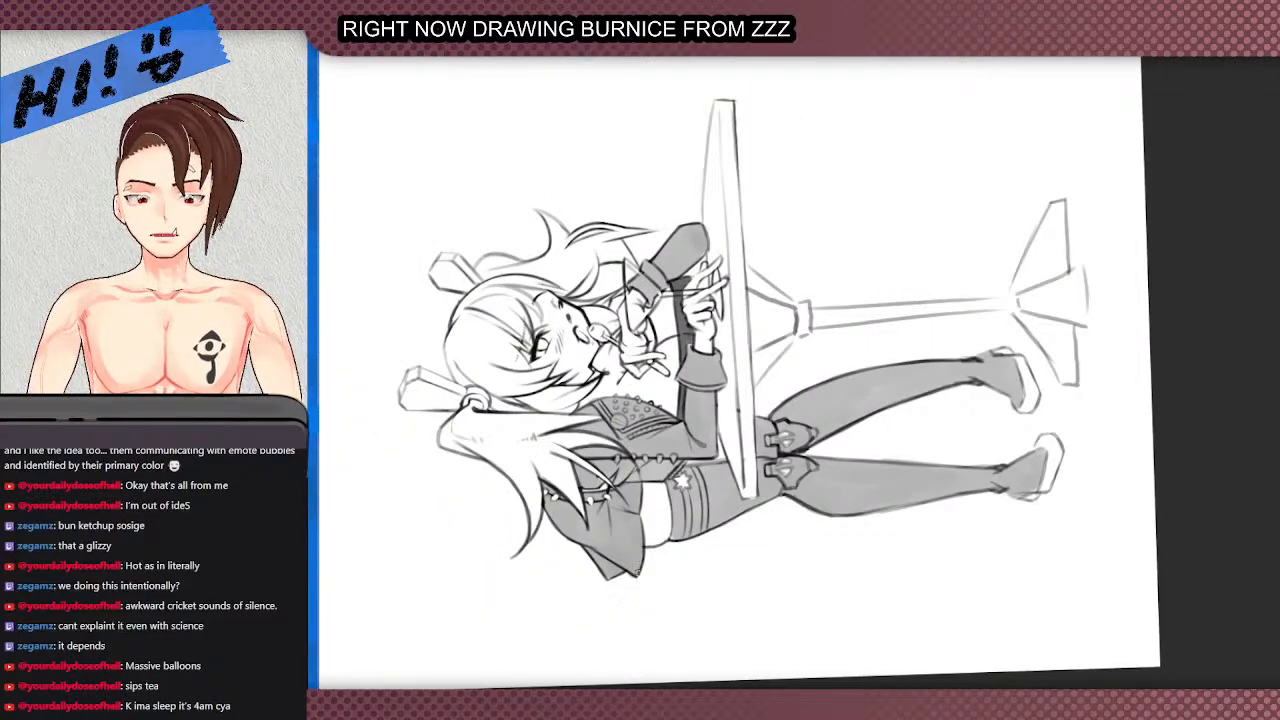
- Darken the flared hip garment to a deeper grey and erase the shading from its round studs
scroll(637, 573, up, 3)
scroll(482, 465, up, 2)
mouse_move(455, 400)
mouse_down()
mouse_move(475, 462)
mouse_move(464, 423)
mouse_move(487, 418)
mouse_move(507, 449)
mouse_move(488, 423)
mouse_move(506, 431)
mouse_move(563, 508)
mouse_move(534, 506)
mouse_move(543, 526)
mouse_move(594, 564)
mouse_move(630, 630)
mouse_move(660, 598)
mouse_move(653, 615)
mouse_move(674, 605)
mouse_move(706, 620)
mouse_move(710, 482)
mouse_move(716, 538)
mouse_move(691, 573)
mouse_move(659, 555)
mouse_move(643, 463)
mouse_move(582, 496)
mouse_move(569, 431)
mouse_move(636, 428)
mouse_move(640, 392)
mouse_move(644, 436)
mouse_move(669, 457)
mouse_move(703, 449)
mouse_move(715, 371)
mouse_move(680, 376)
mouse_move(671, 402)
mouse_move(643, 383)
mouse_move(622, 407)
mouse_move(591, 385)
mouse_move(601, 405)
mouse_move(605, 394)
mouse_move(566, 405)
mouse_up()
mouse_move(478, 400)
mouse_down()
mouse_move(424, 358)
mouse_move(436, 390)
mouse_move(416, 366)
mouse_move(416, 379)
mouse_move(437, 386)
mouse_move(415, 372)
mouse_move(416, 328)
mouse_up()
key(e)
drag(465, 408, 462, 392)
drag(578, 411, 625, 398)
scroll(587, 408, down, 2)
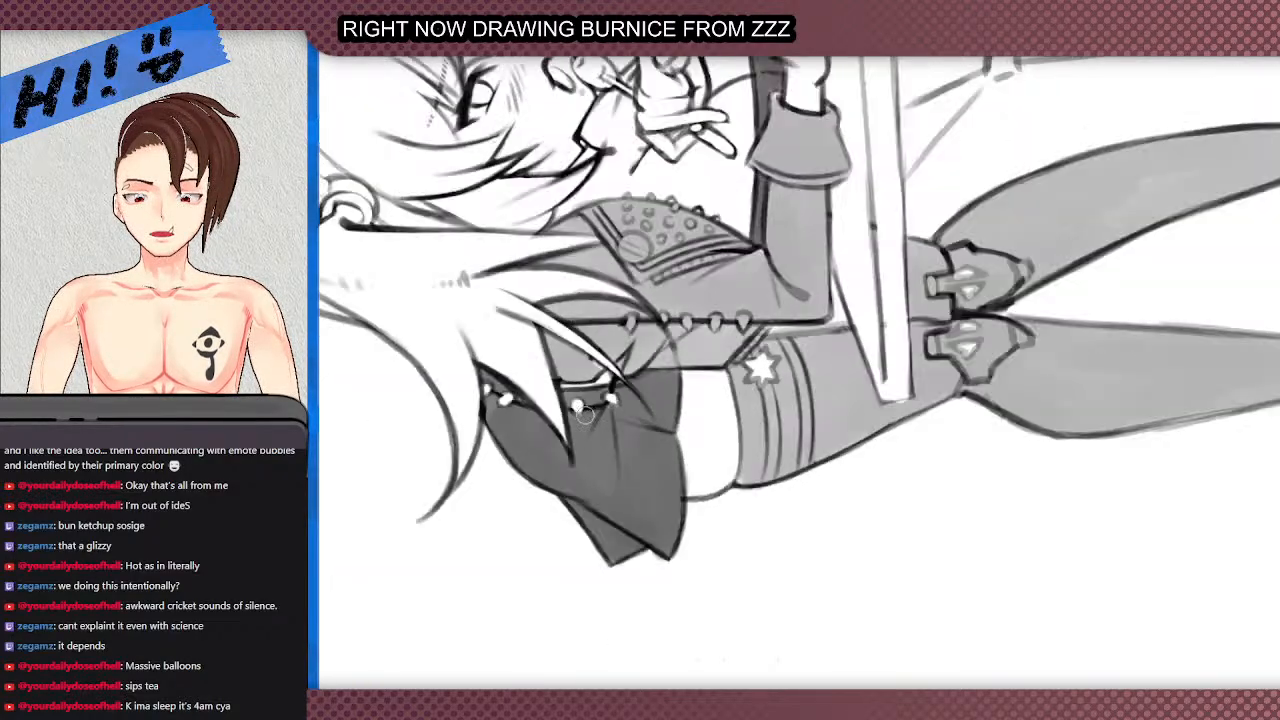
scroll(585, 412, down, 4)
scroll(556, 294, up, 3)
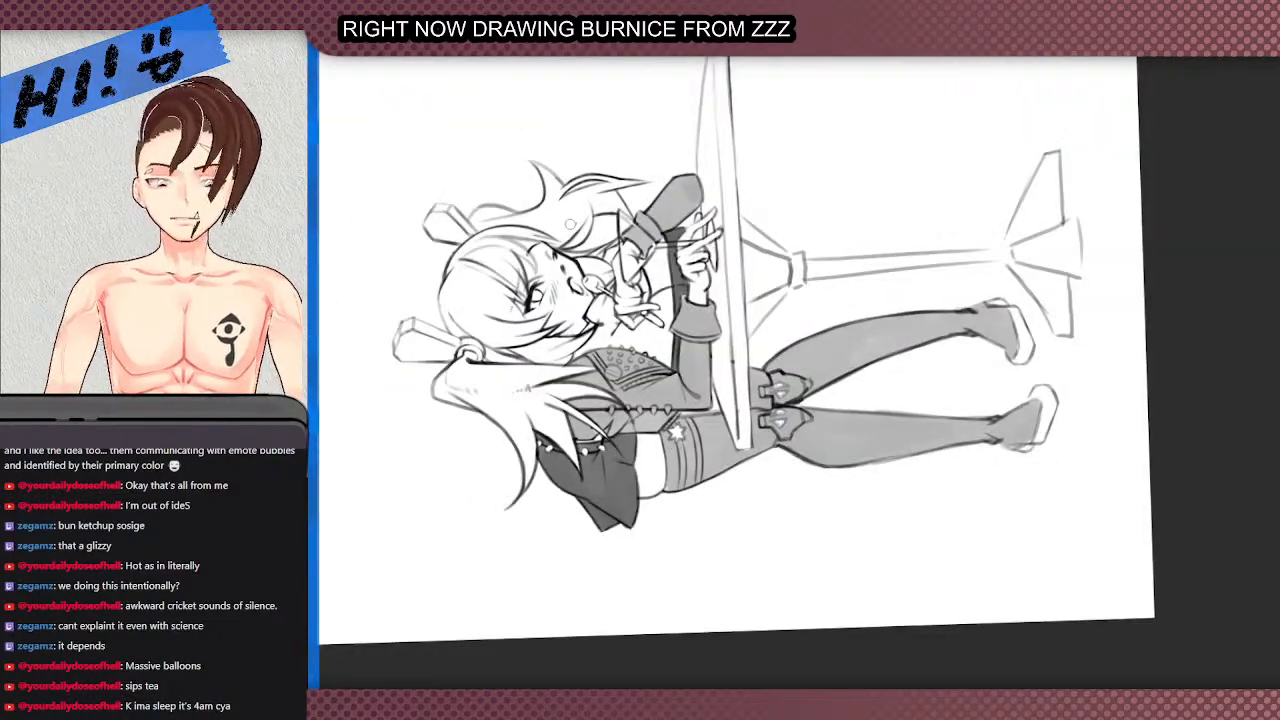
- Reset the canvas rotation and draw the headband's end and upper edge beside the far horn-shaped hair ornament, redoing the end line
scroll(570, 224, up, 2)
key(Escape)
scroll(567, 400, down, 2)
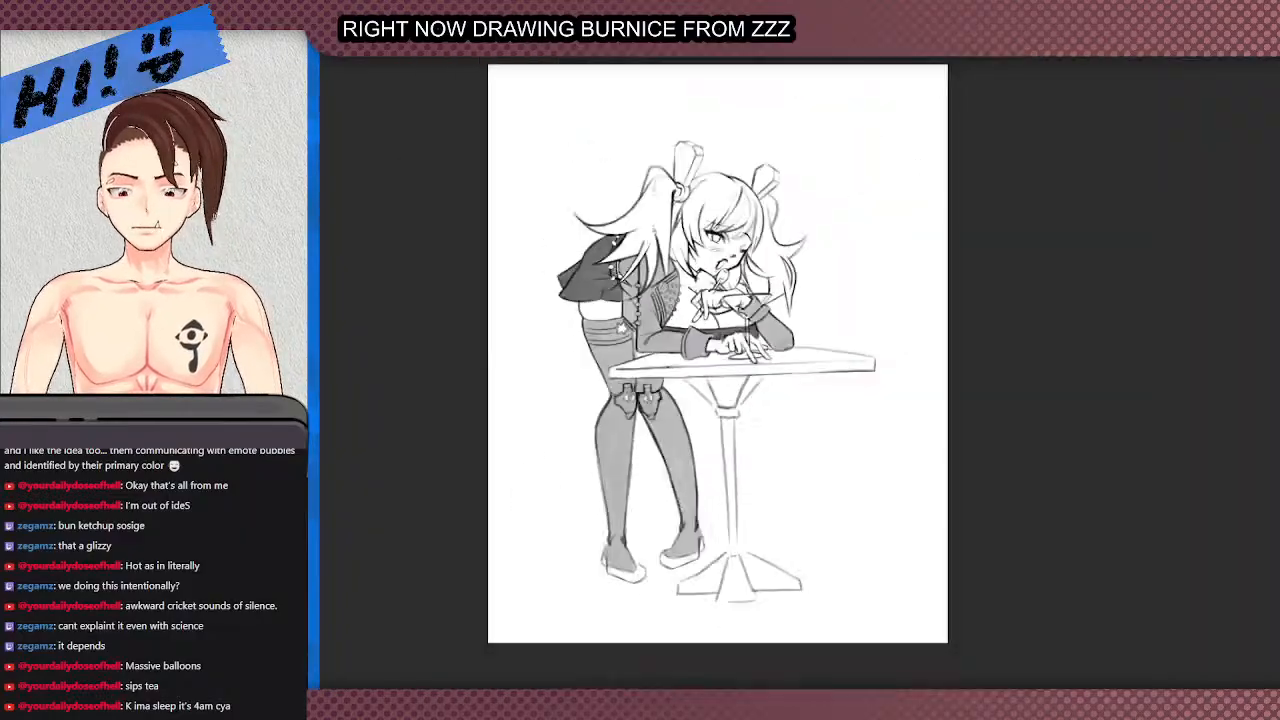
scroll(772, 235, up, 2)
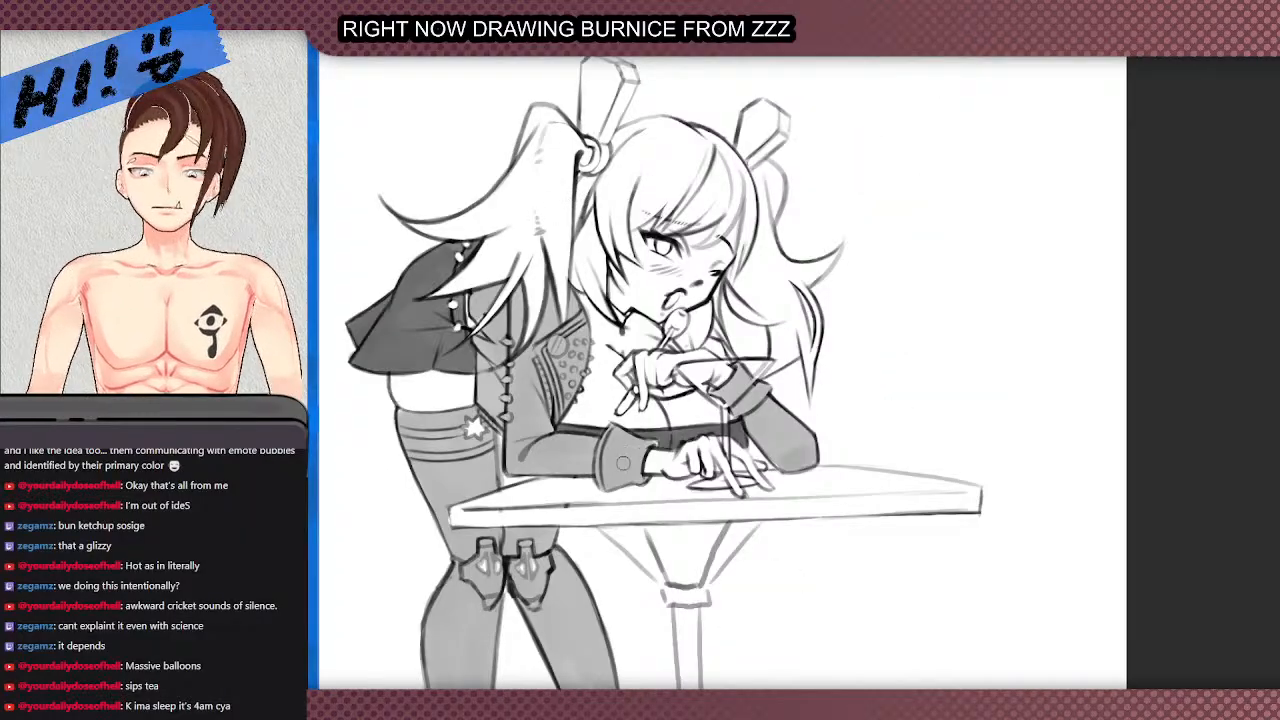
scroll(623, 463, down, 1)
scroll(683, 175, up, 1)
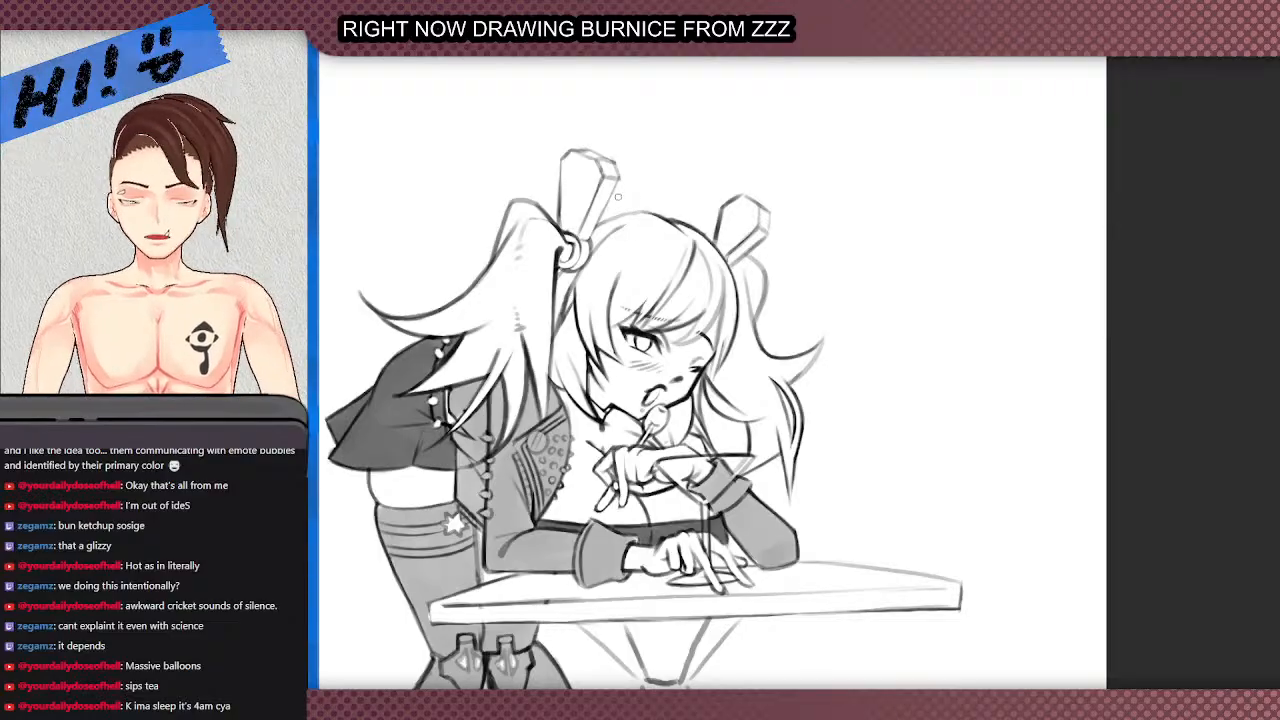
scroll(619, 198, up, 3)
drag(806, 212, 872, 292)
key(ctrl+z)
key(ctrl+z)
drag(822, 212, 854, 310)
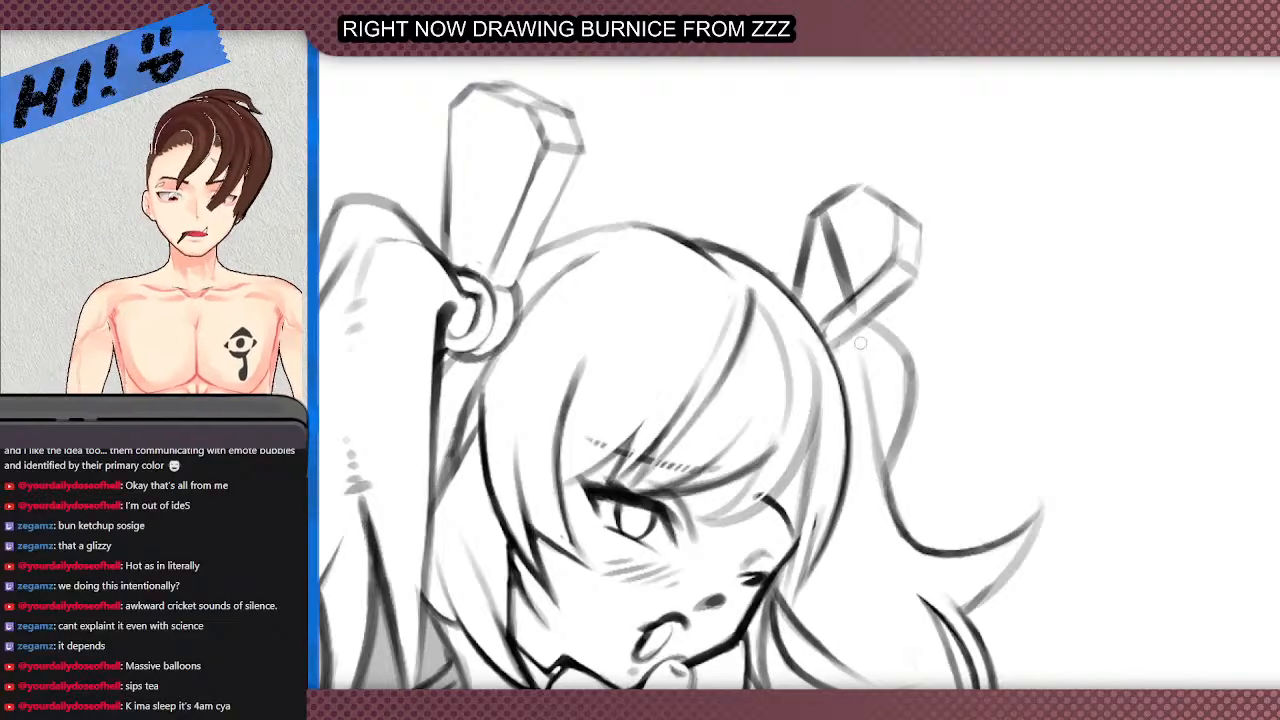
drag(840, 222, 724, 177)
- Draw the headband's upper edge from the near horn-shaped ornament to a small raised knob at the middle
drag(576, 134, 654, 162)
key(ctrl+z)
key(ctrl+z)
drag(578, 130, 654, 160)
mouse_move(584, 132)
mouse_down()
mouse_move(720, 175)
mouse_move(728, 185)
mouse_move(688, 173)
mouse_move(734, 216)
mouse_up()
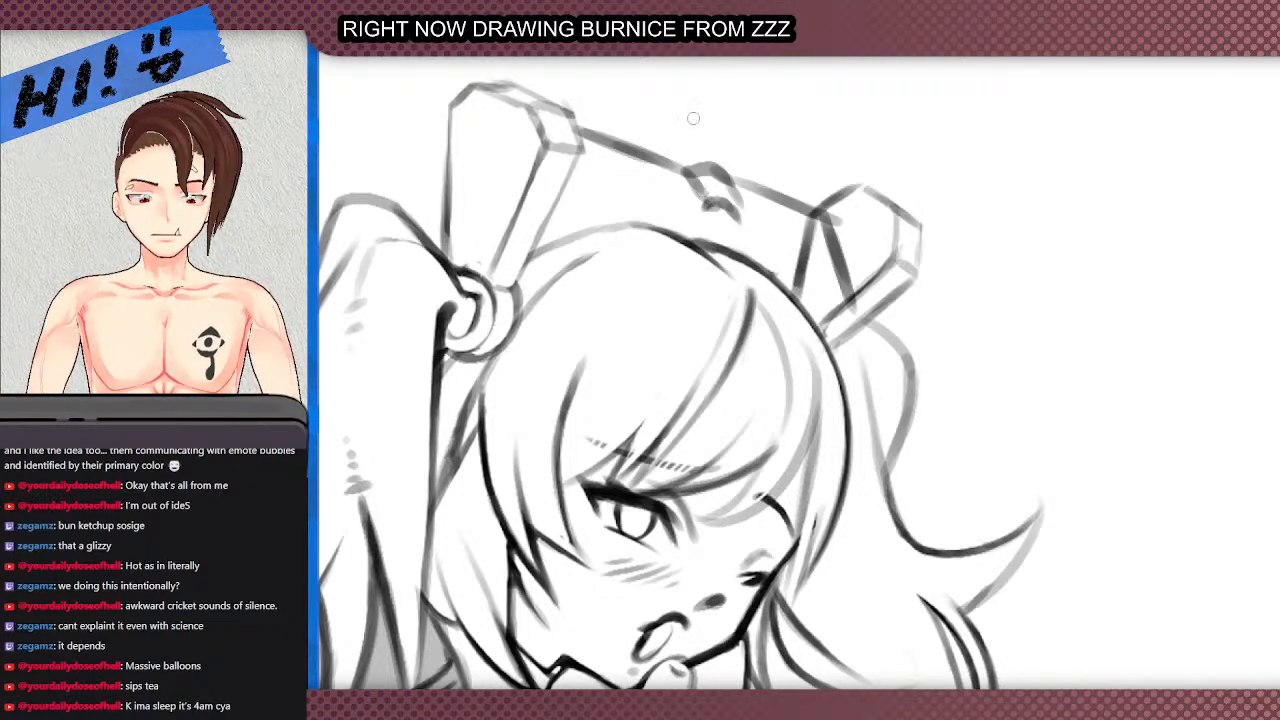
- Draw the lower edge of the headband's near panel from the central knob to the near ornament, redoing it several times
mouse_move(698, 190)
mouse_down()
mouse_move(710, 224)
mouse_move(697, 237)
mouse_move(708, 204)
mouse_move(698, 190)
mouse_move(697, 219)
mouse_move(604, 200)
mouse_up()
key(ctrl+z)
key(ctrl+z)
drag(690, 234, 596, 197)
drag(688, 236, 586, 194)
key(ctrl+z)
key(ctrl+z)
key(ctrl+z)
key(ctrl+z)
mouse_move(697, 236)
mouse_down()
mouse_move(580, 198)
mouse_move(570, 174)
mouse_move(593, 201)
mouse_move(568, 173)
mouse_up()
- Outline the headband's far panel from the central knob to the far ornament and touch up its lines
mouse_move(733, 207)
mouse_down()
mouse_move(759, 254)
mouse_move(756, 244)
mouse_move(845, 287)
mouse_up()
mouse_move(790, 229)
mouse_down()
mouse_move(790, 242)
mouse_move(800, 225)
mouse_up()
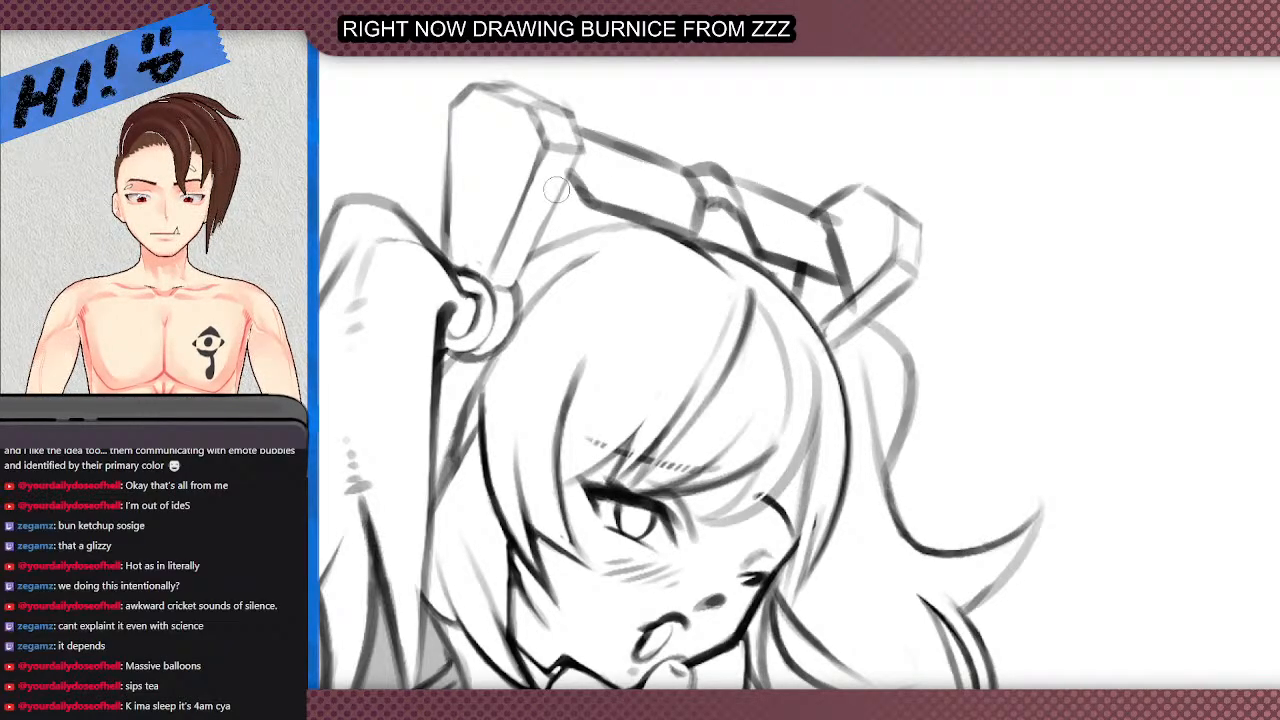
scroll(556, 190, down, 1)
scroll(632, 211, up, 1)
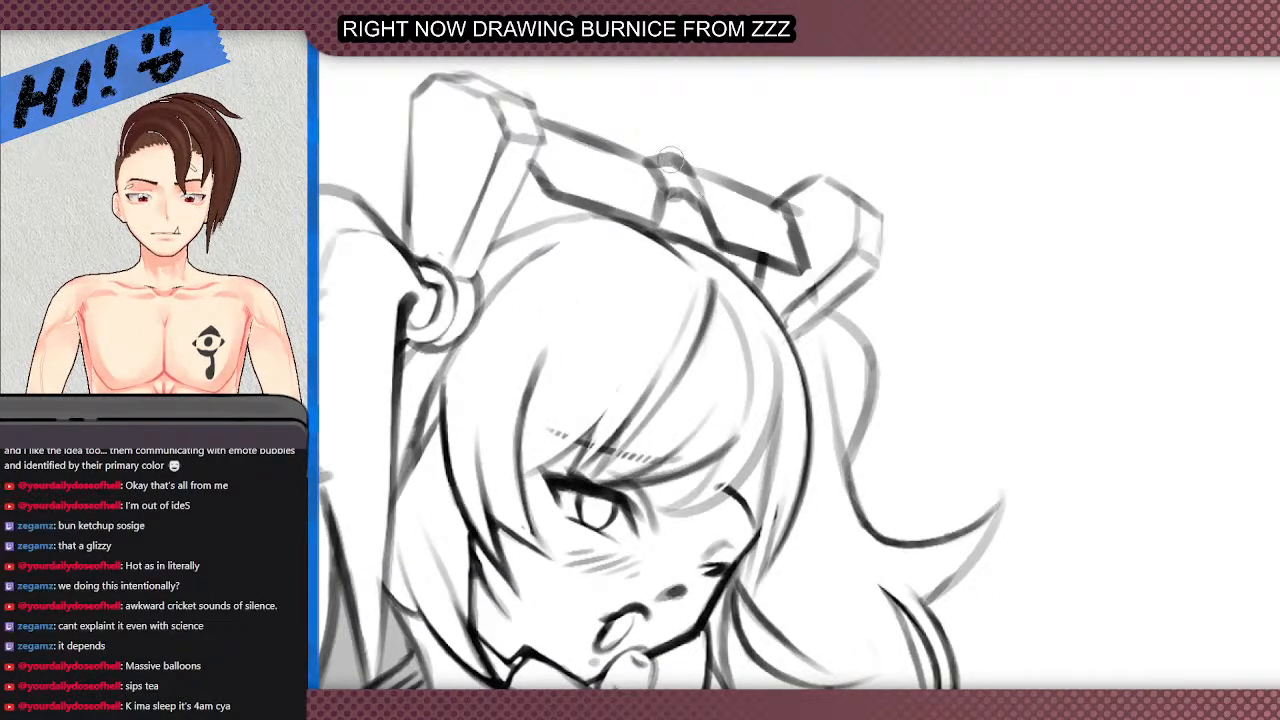
- Clean up the headband's far end and draw an inset frame line inside each of its two panels
mouse_move(811, 256)
mouse_down()
mouse_move(797, 279)
mouse_move(799, 247)
mouse_move(789, 280)
mouse_move(785, 269)
mouse_up()
scroll(761, 270, down, 2)
scroll(689, 202, up, 3)
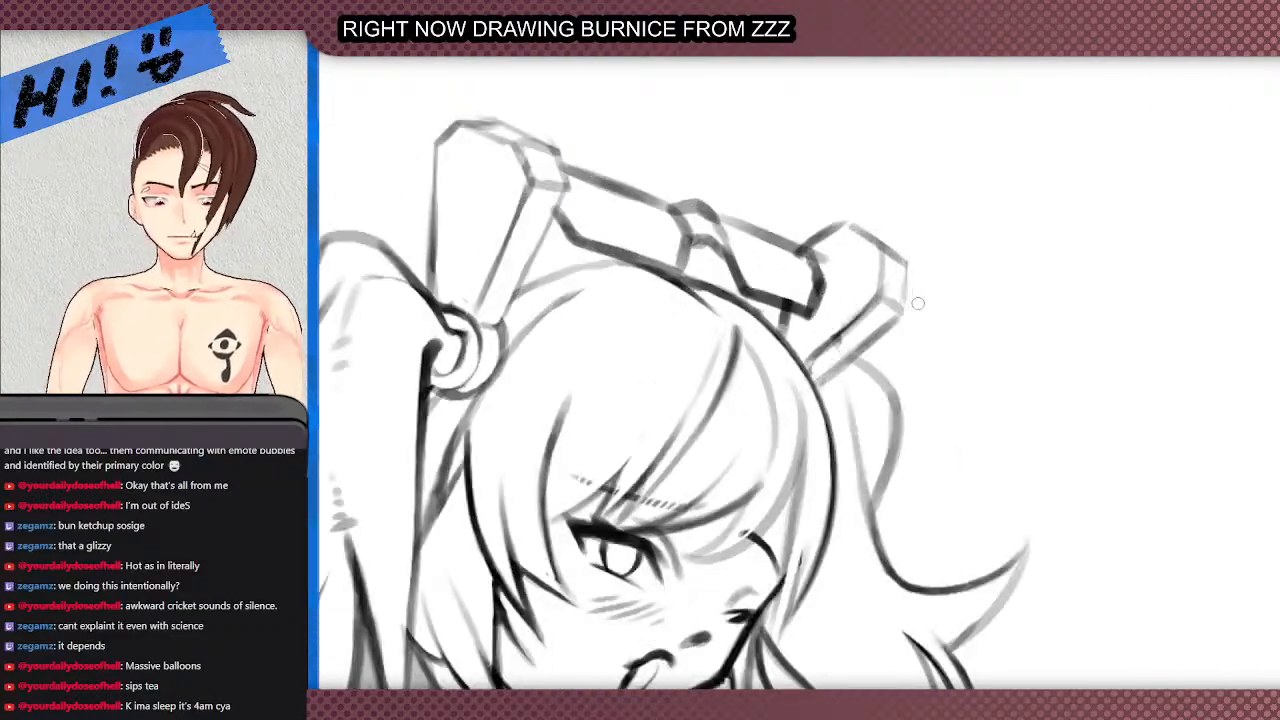
mouse_move(585, 197)
mouse_down()
mouse_move(453, 148)
mouse_move(486, 206)
mouse_move(570, 238)
mouse_move(594, 232)
mouse_move(590, 196)
mouse_up()
mouse_move(684, 222)
mouse_down()
mouse_move(702, 263)
mouse_move(762, 286)
mouse_move(753, 255)
mouse_move(689, 224)
mouse_up()
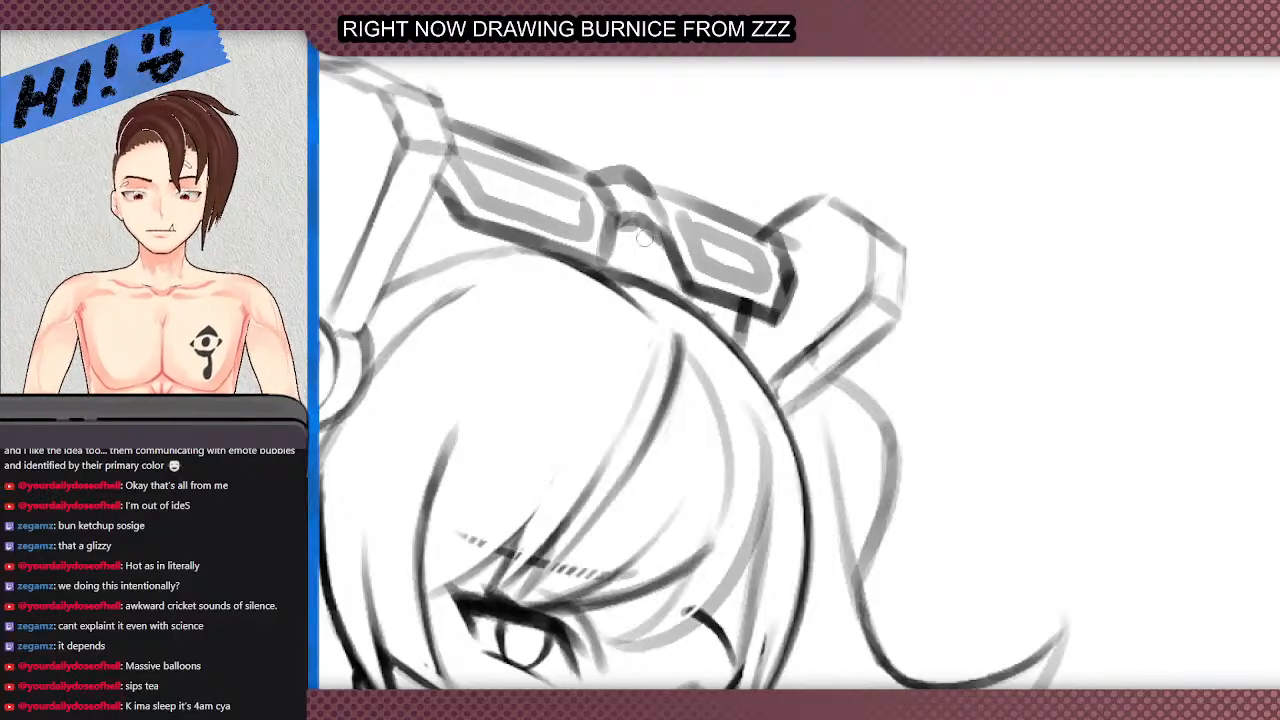
- Shade the headband's frame and central knob in grey, leaving the inner part of each panel white
scroll(645, 238, down, 6)
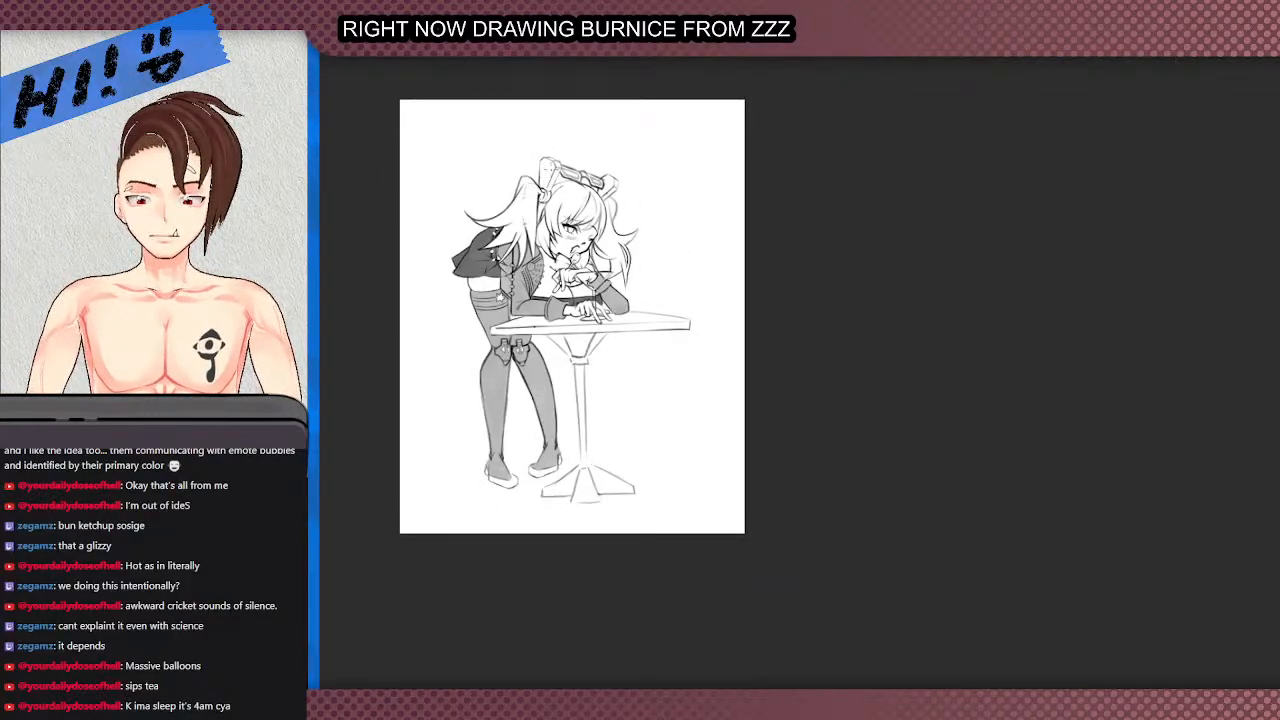
scroll(552, 220, up, 6)
mouse_move(552, 218)
mouse_down()
mouse_move(499, 196)
mouse_move(592, 222)
mouse_move(505, 196)
mouse_move(495, 150)
mouse_move(595, 188)
mouse_move(604, 234)
mouse_move(606, 184)
mouse_move(638, 207)
mouse_move(648, 196)
mouse_move(674, 256)
mouse_move(676, 244)
mouse_move(730, 268)
mouse_move(734, 244)
mouse_move(672, 208)
mouse_up()
scroll(652, 204, down, 5)
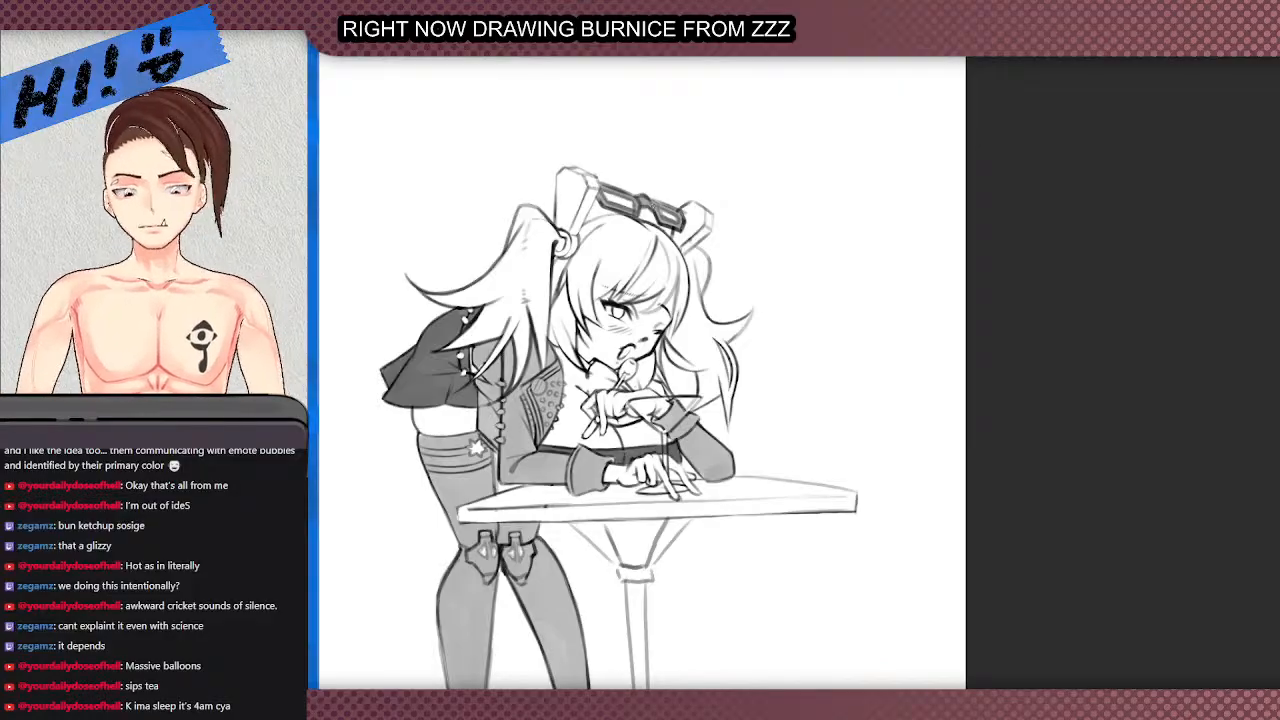
- Shade the inside of the open mouth dark grey and the area between the side hair and collar mid grey, redoing the latter
scroll(652, 200, down, 3)
scroll(503, 495, up, 2)
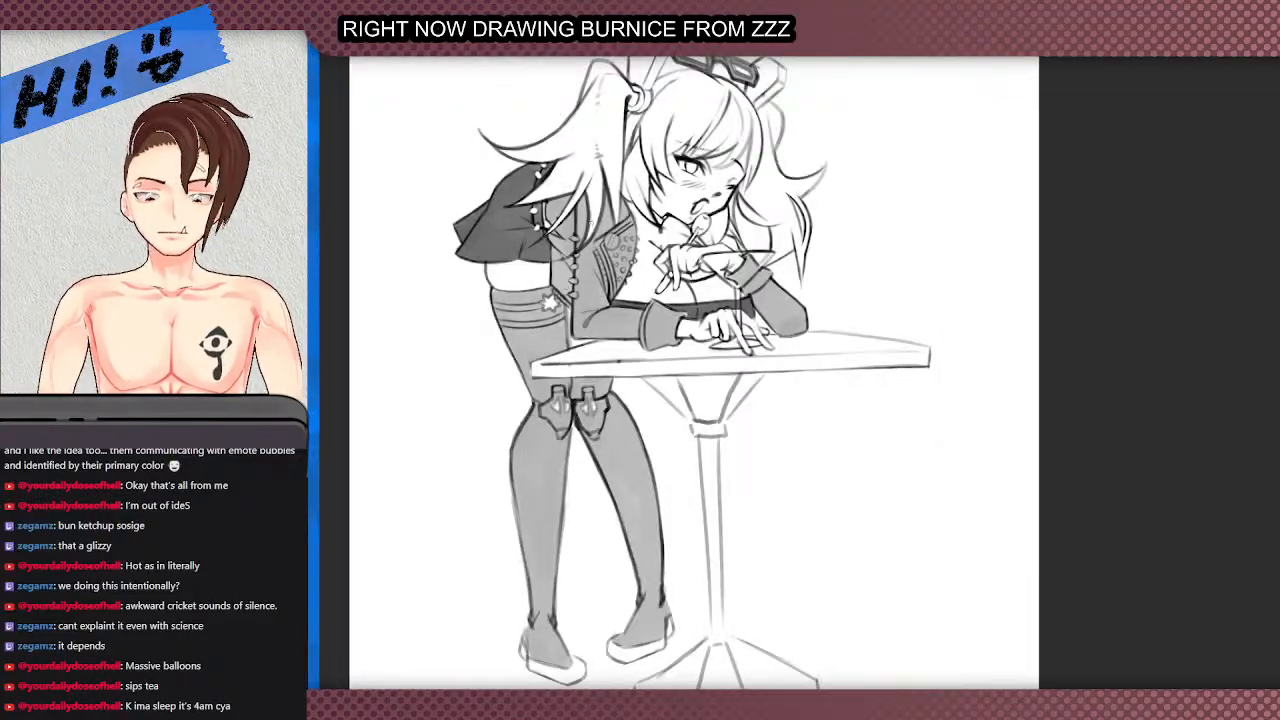
scroll(591, 221, down, 1)
scroll(618, 182, up, 1)
scroll(716, 196, up, 3)
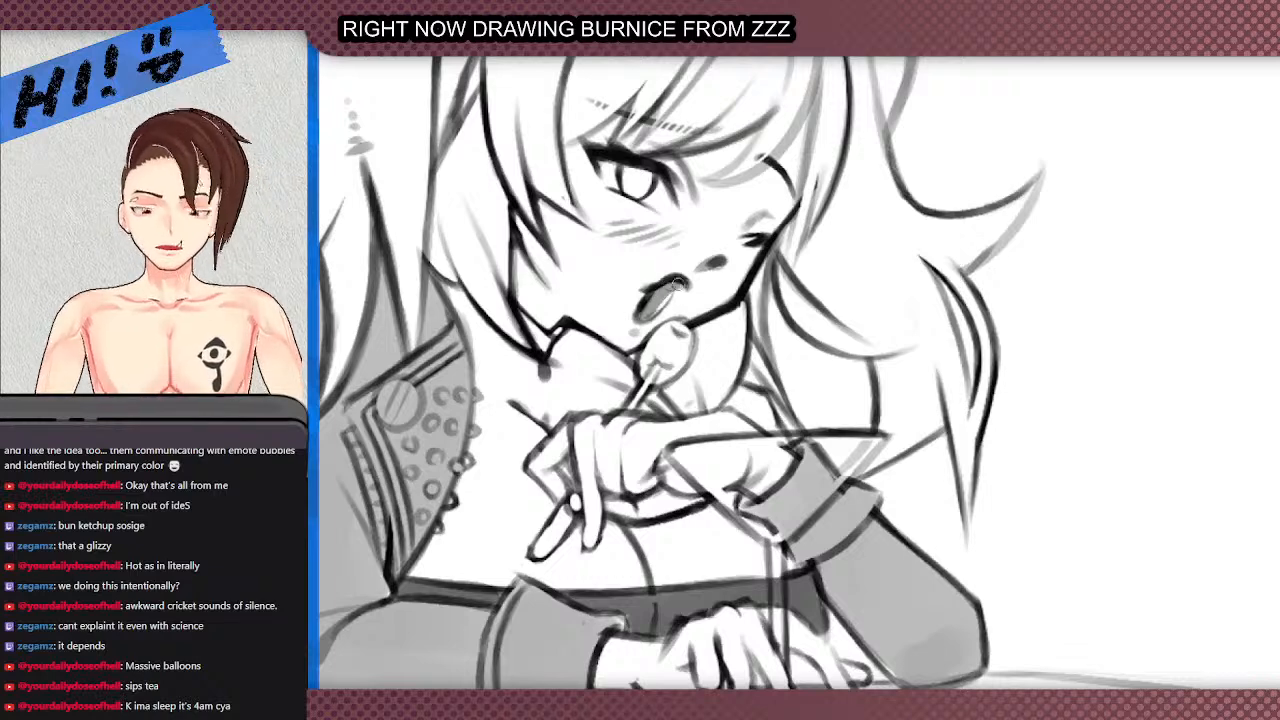
drag(676, 285, 660, 294)
mouse_move(524, 294)
mouse_down()
mouse_move(540, 300)
mouse_move(530, 280)
mouse_move(553, 311)
mouse_move(533, 306)
mouse_up()
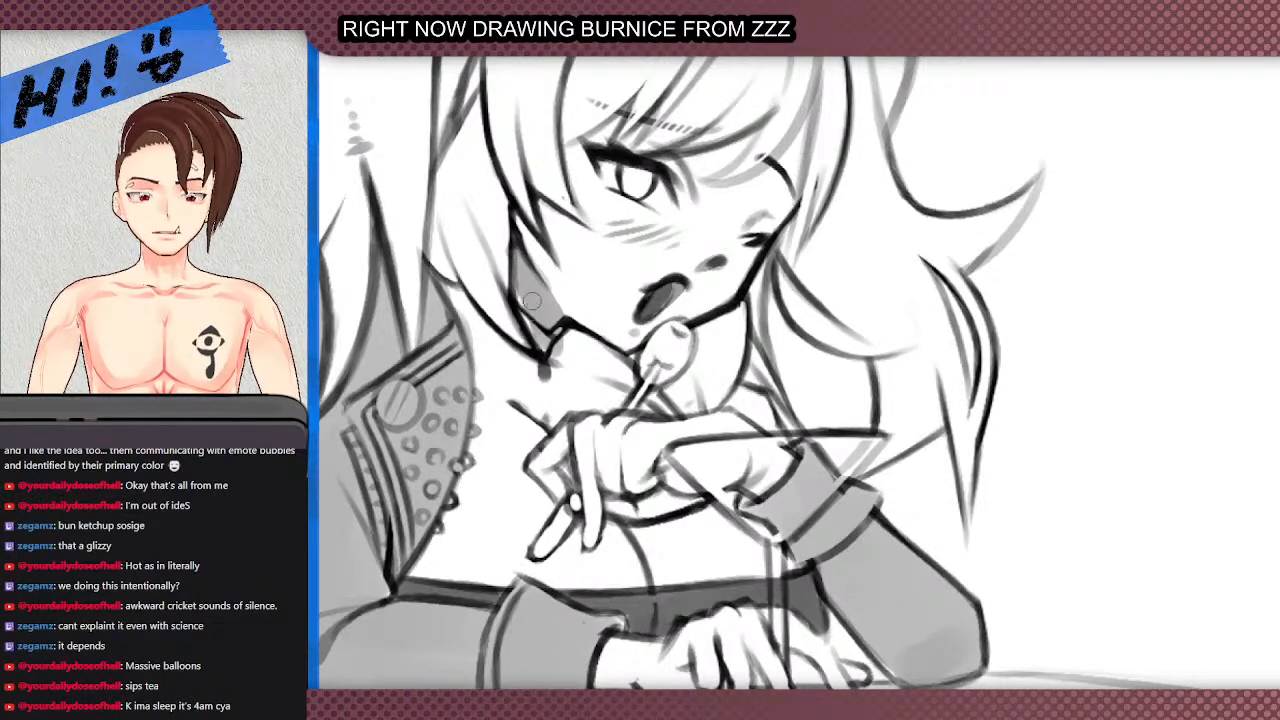
key(ctrl+z)
mouse_move(515, 246)
mouse_down()
mouse_move(541, 340)
mouse_move(521, 267)
mouse_up()
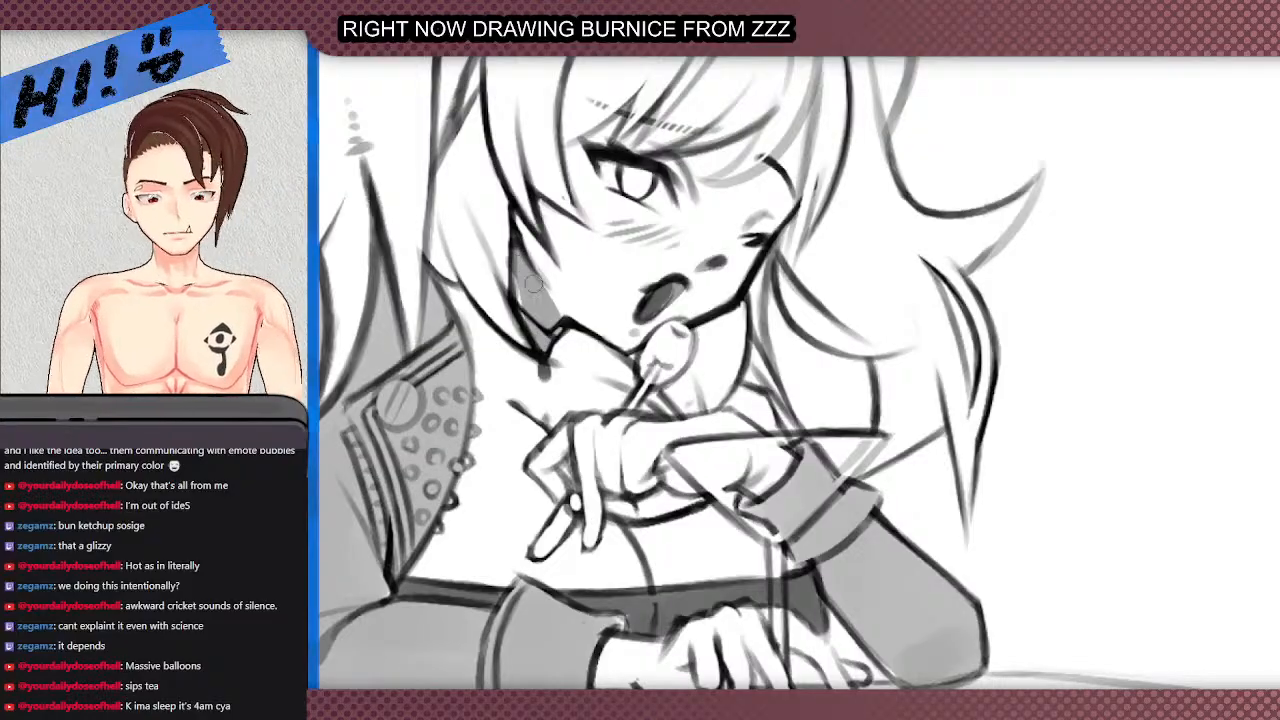
drag(534, 313, 542, 340)
- Select the soles and heel edges of both shoes by tracing their outlines with straight segments
scroll(467, 297, down, 3)
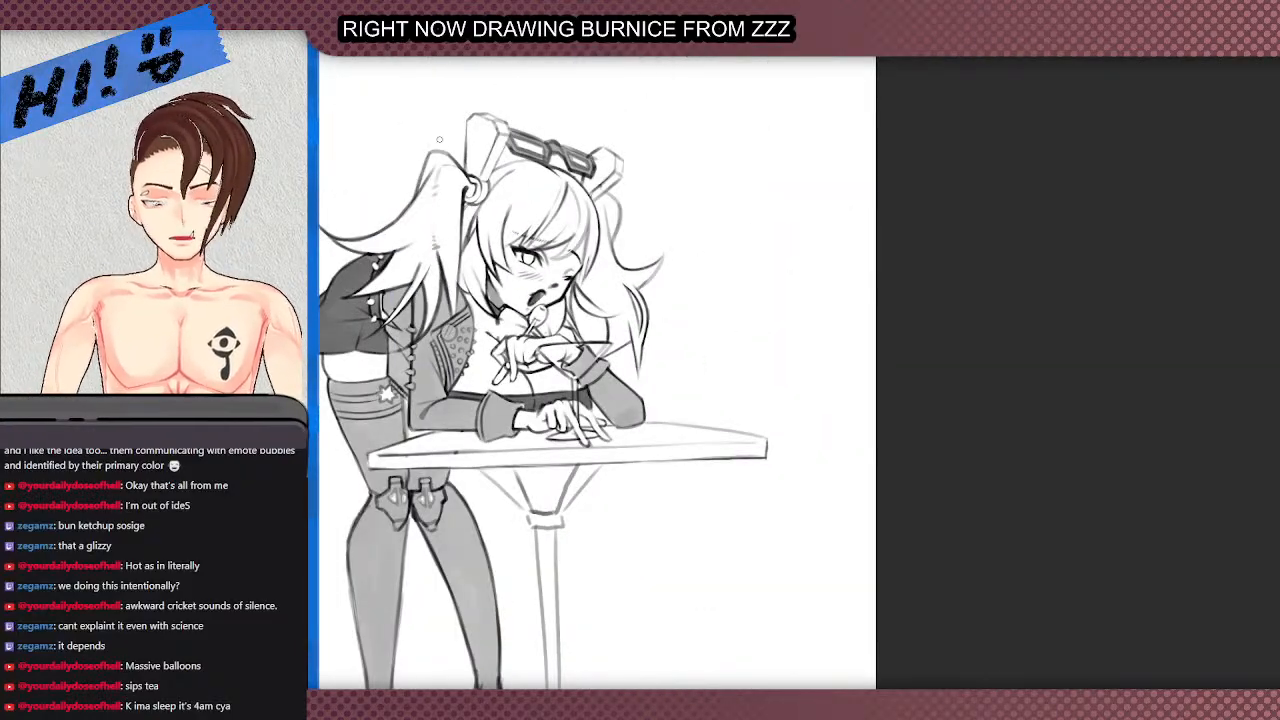
scroll(490, 355, up, 1)
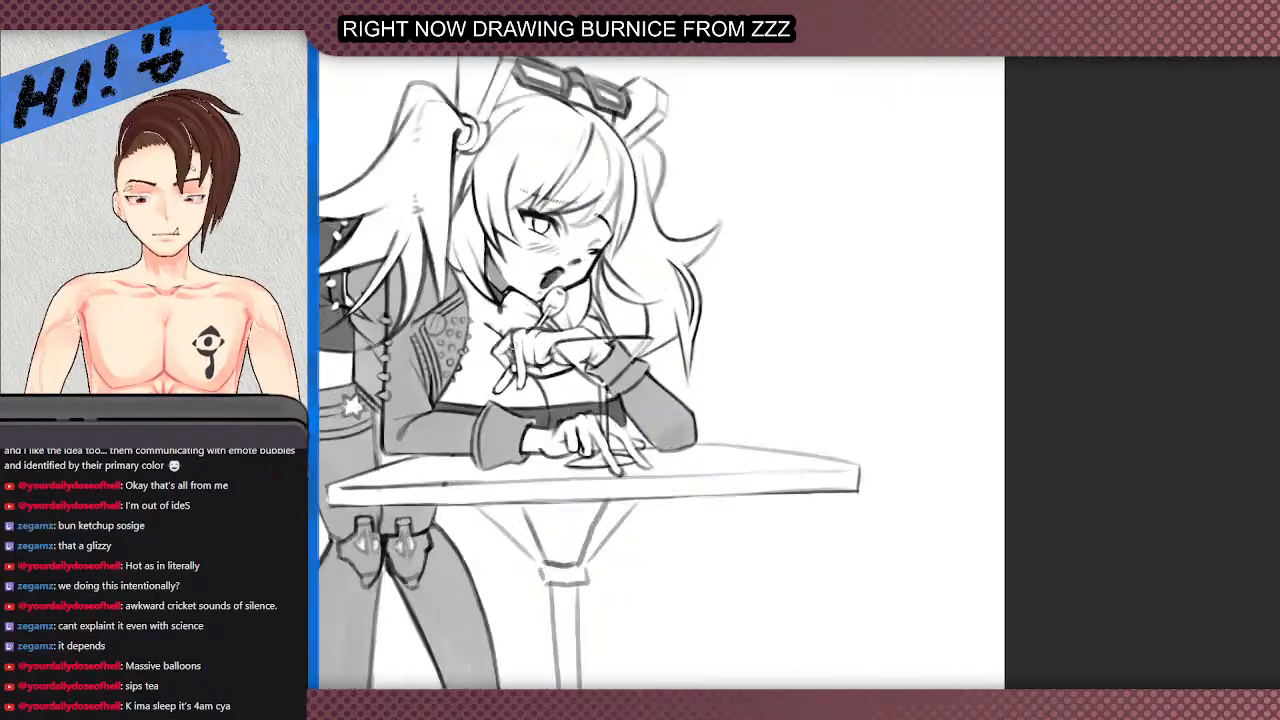
scroll(600, 327, down, 2)
scroll(397, 403, up, 2)
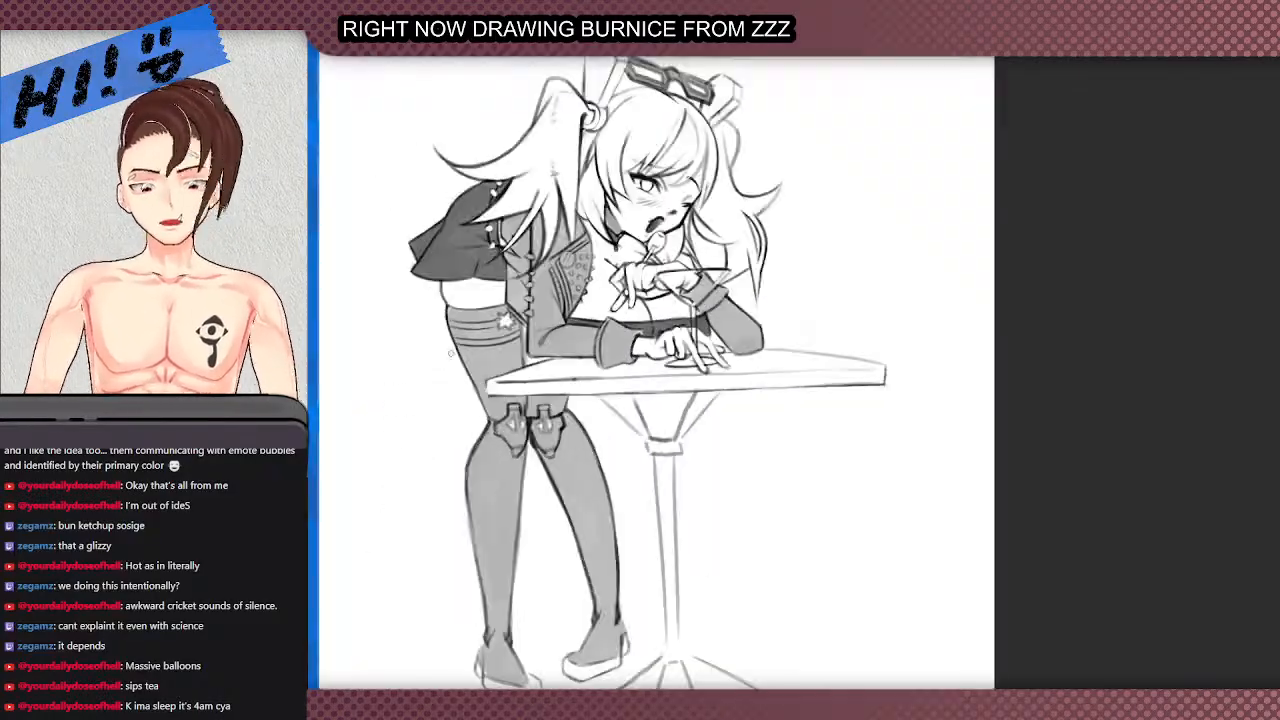
scroll(420, 400, down, 2)
scroll(420, 603, up, 1)
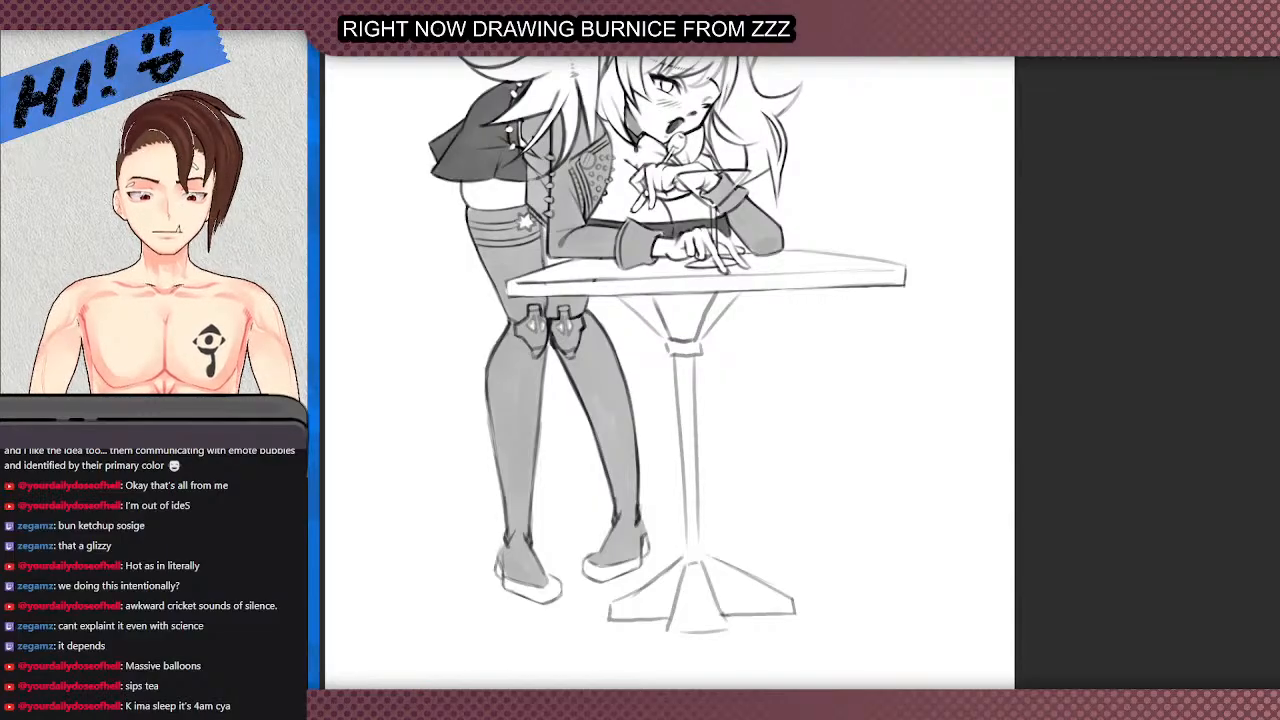
scroll(521, 610, up, 2)
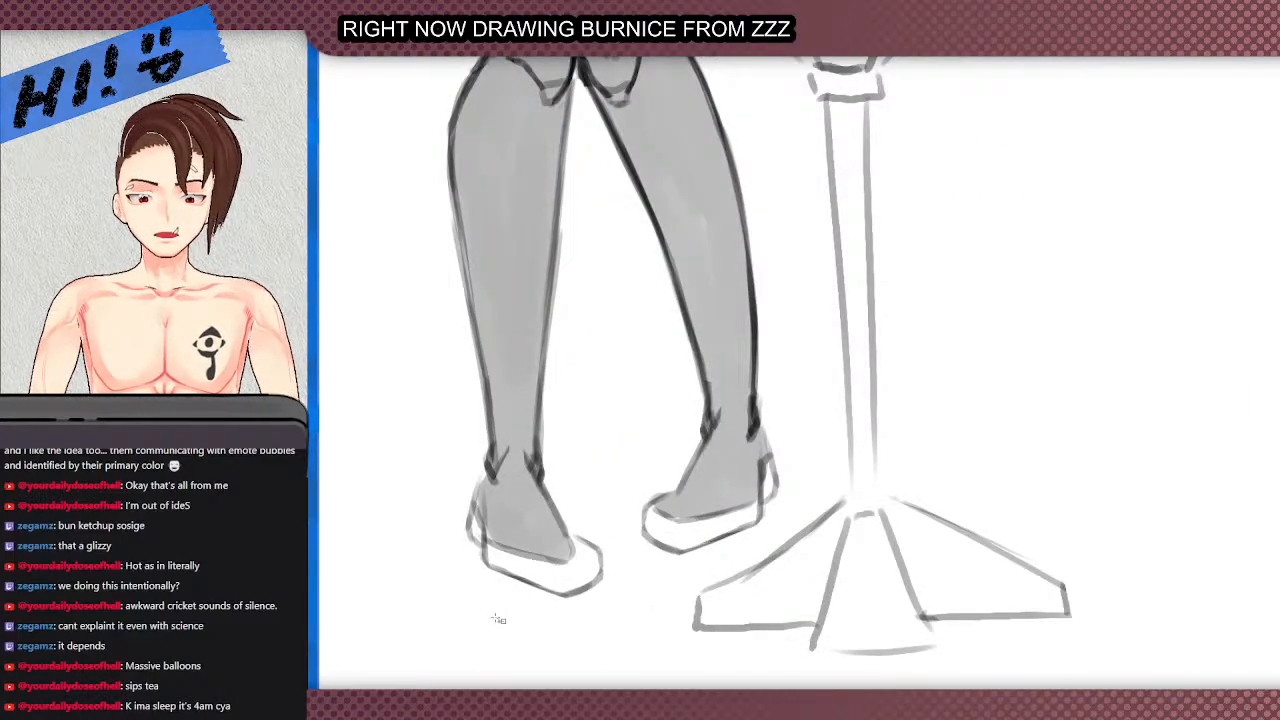
double_click(499, 618)
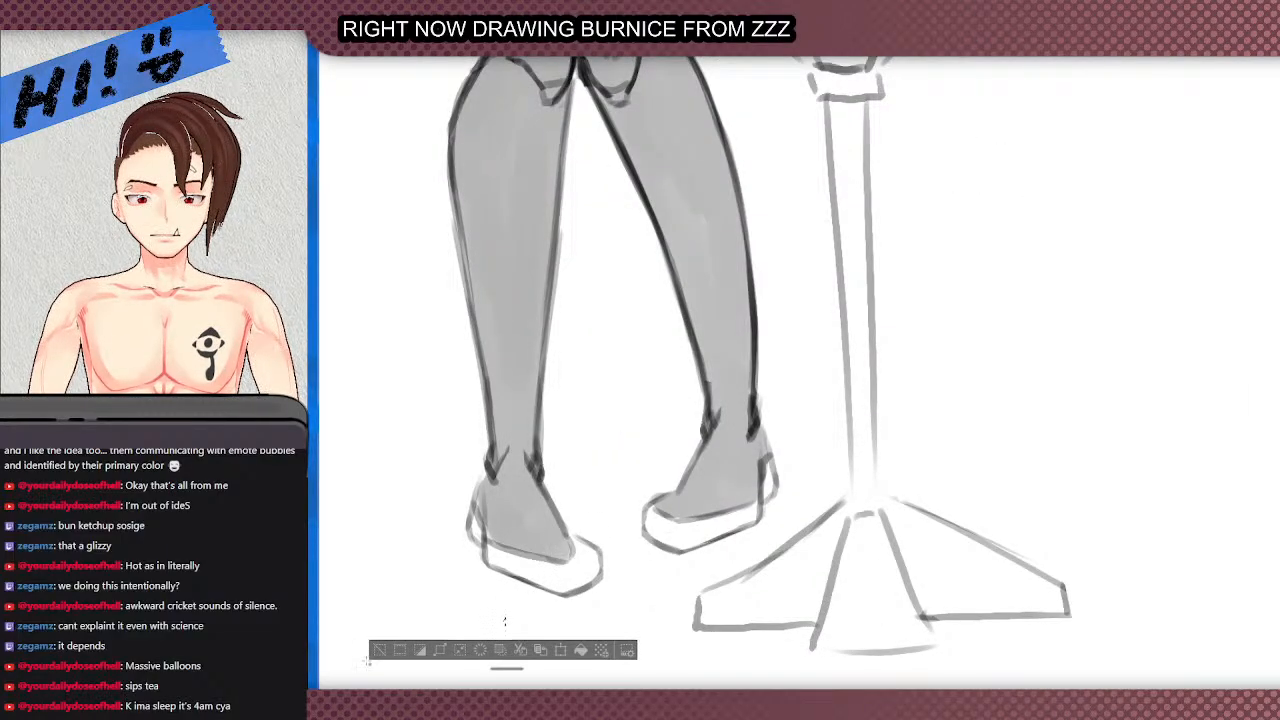
click(387, 647)
scroll(560, 530, up, 2)
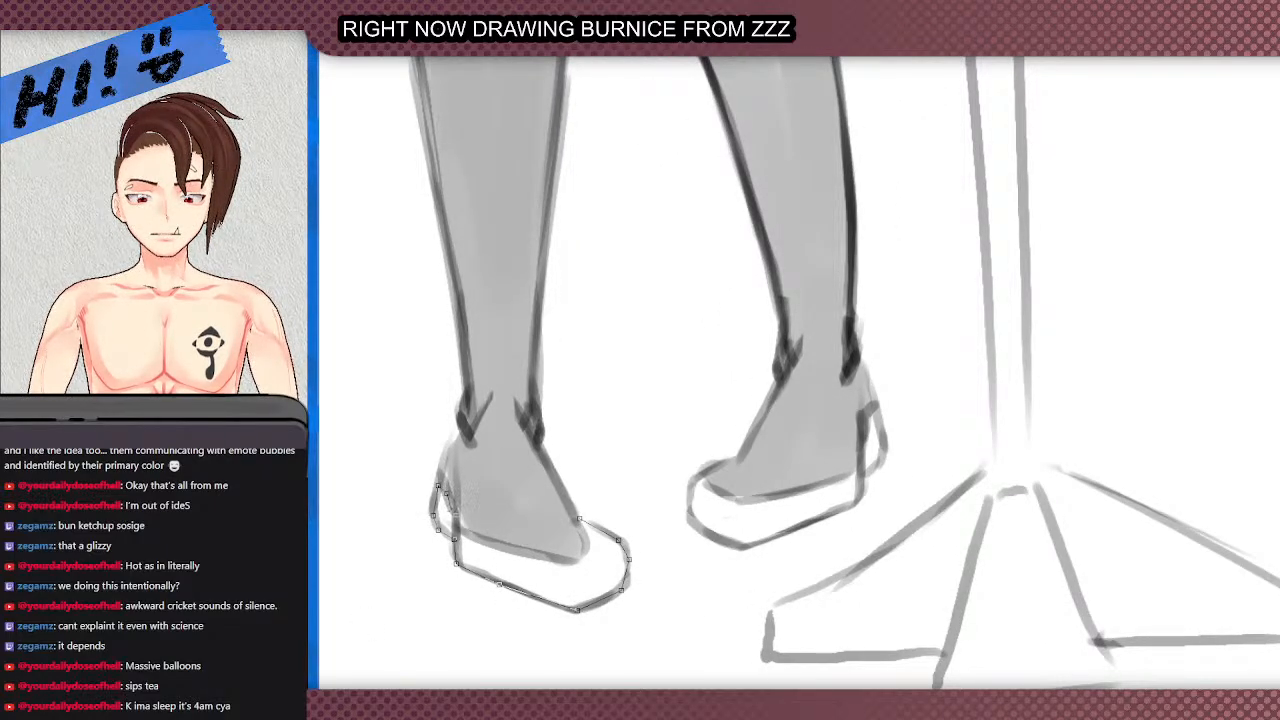
double_click(587, 546)
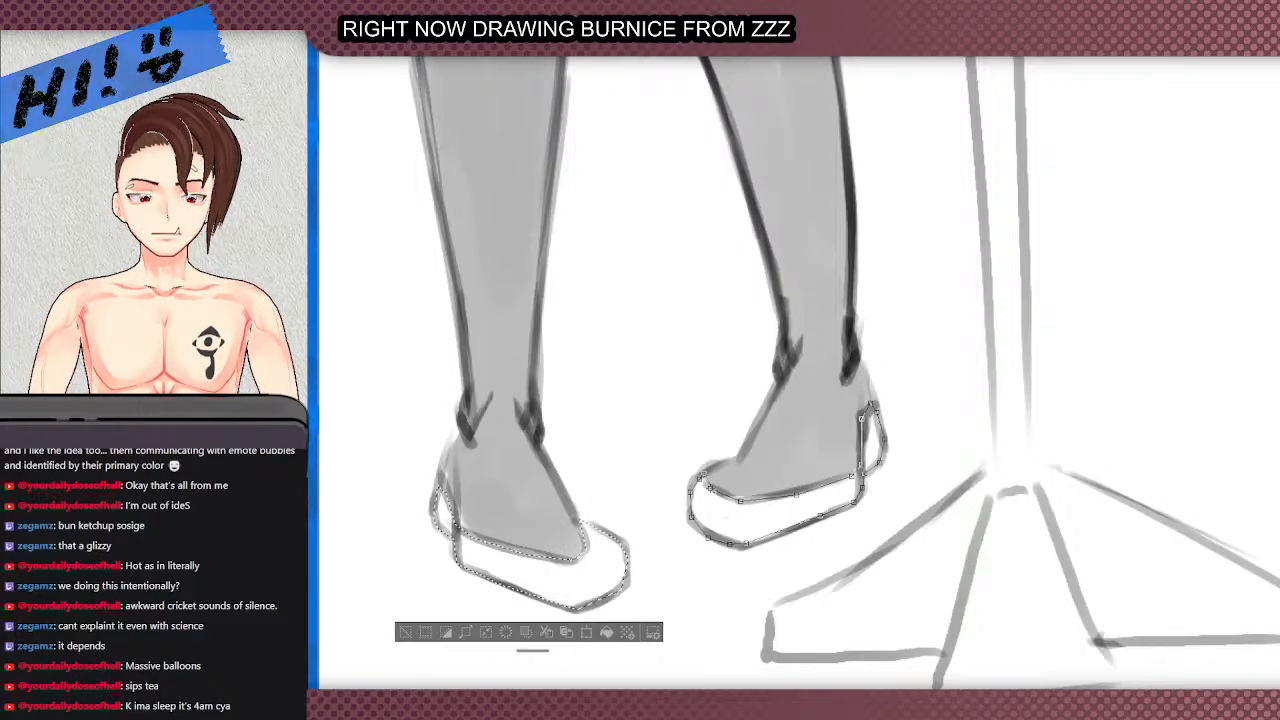
double_click(704, 477)
- Fill the selected shoe soles with a grey gradient, redoing the fill, and clear the selection
scroll(626, 442, down, 3)
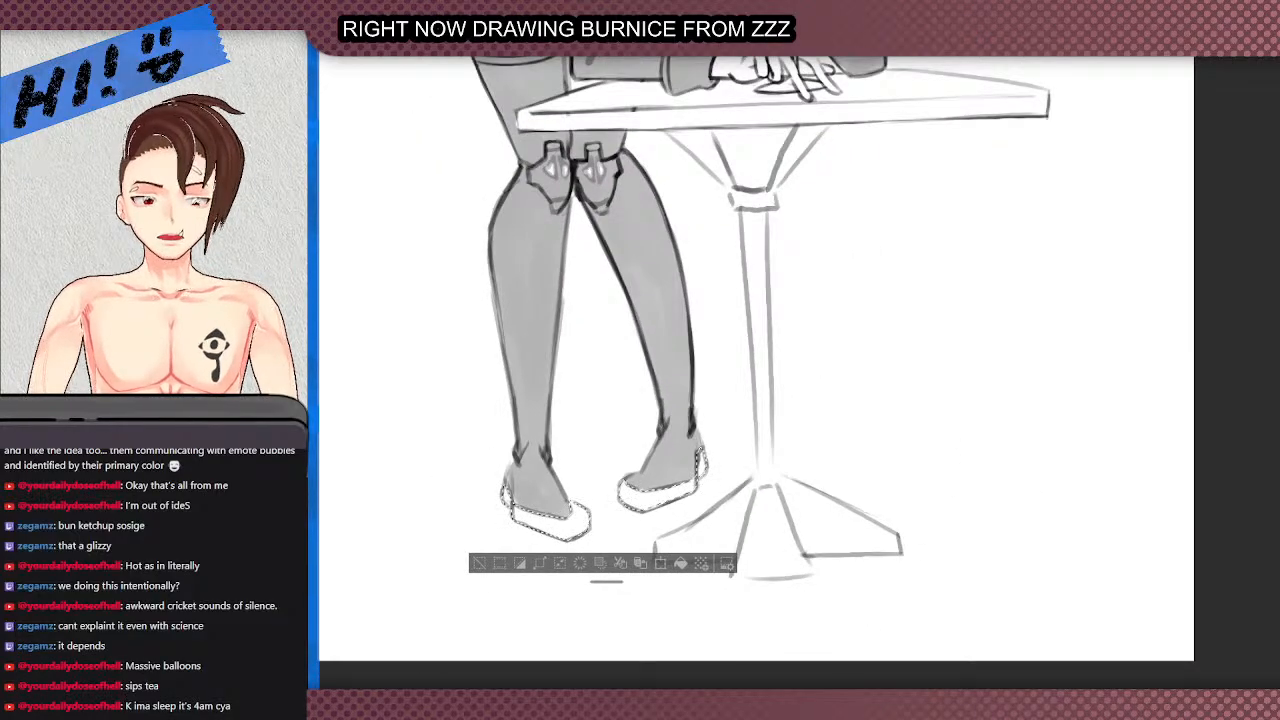
scroll(560, 190, down, 5)
scroll(620, 350, up, 3)
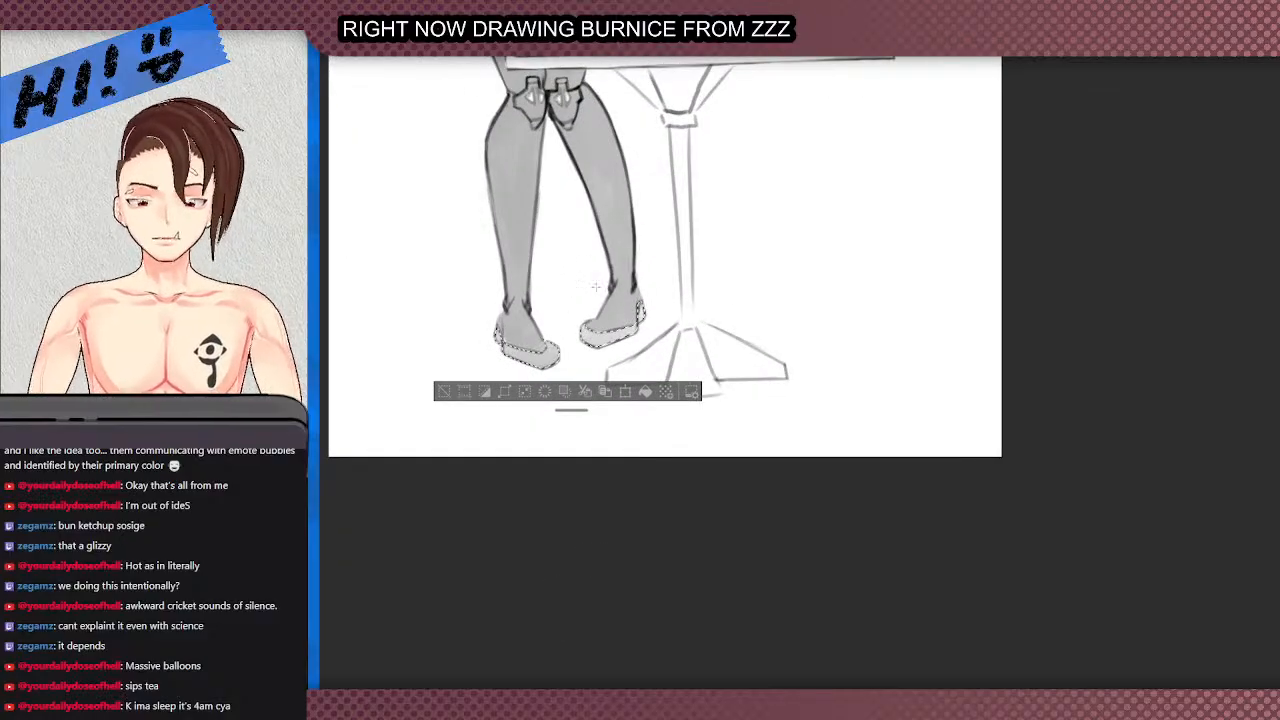
scroll(530, 350, up, 4)
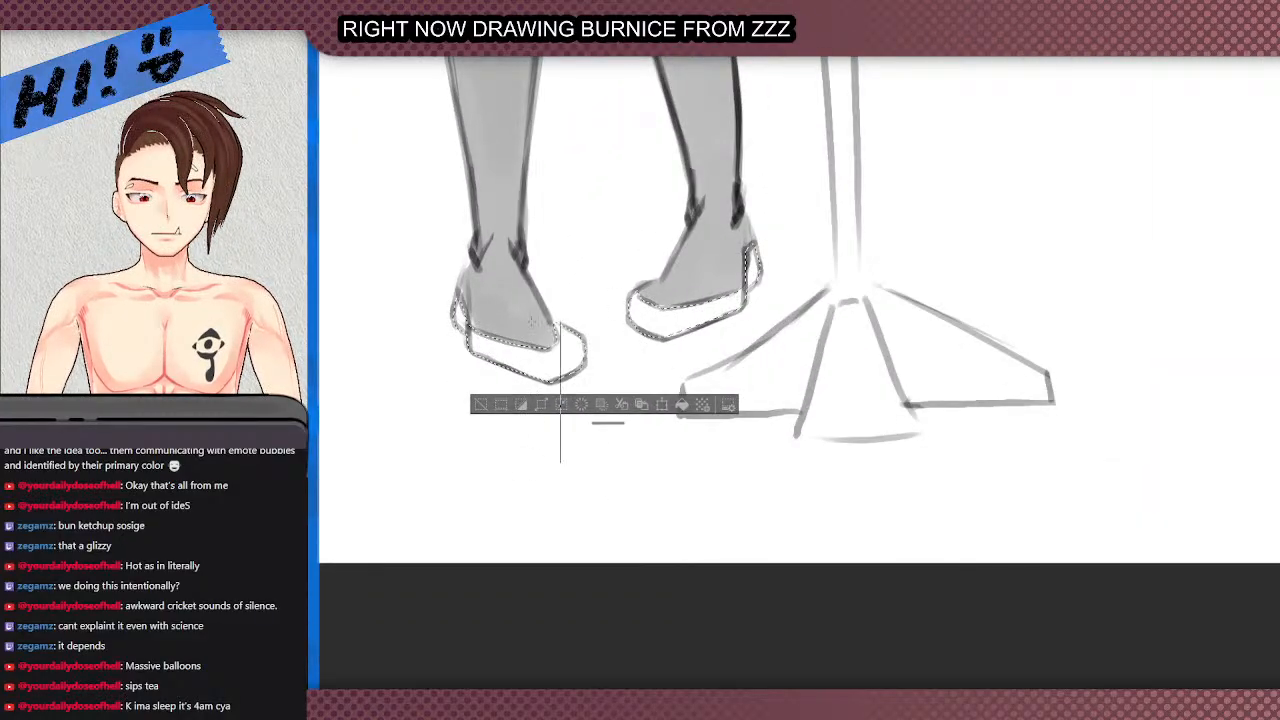
scroll(594, 323, down, 5)
scroll(594, 323, up, 4)
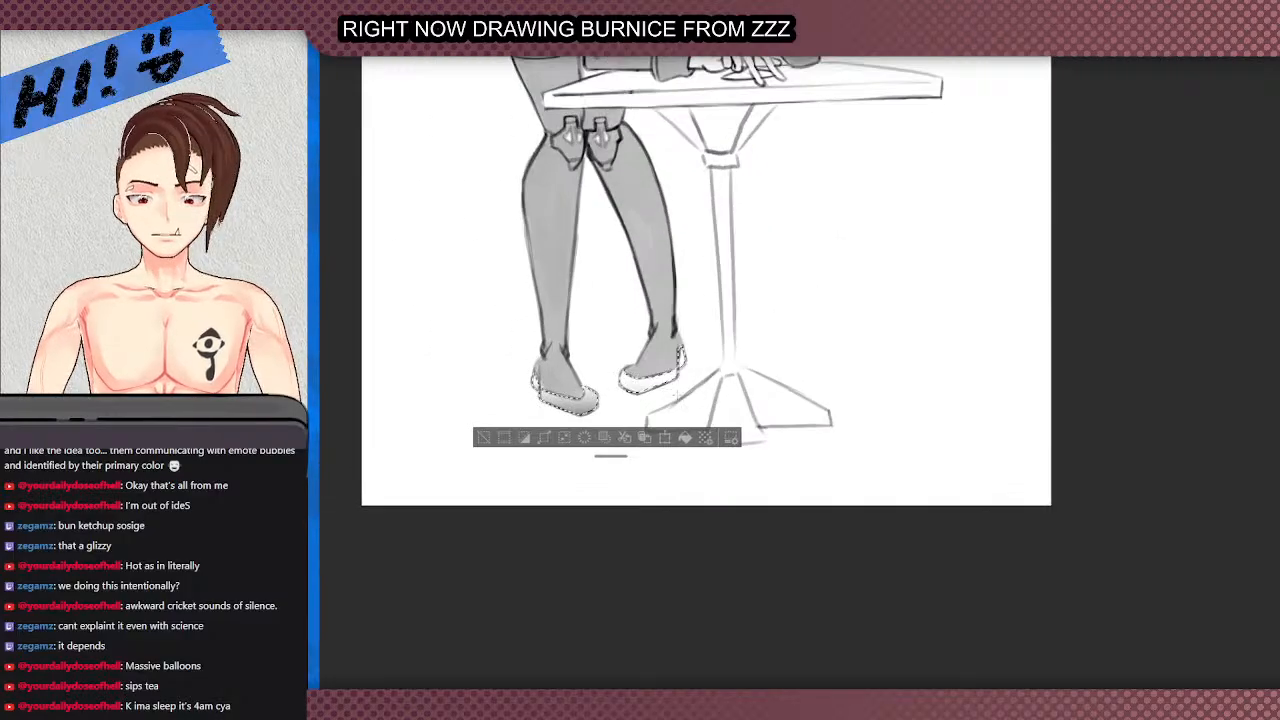
key(alt+Delete)
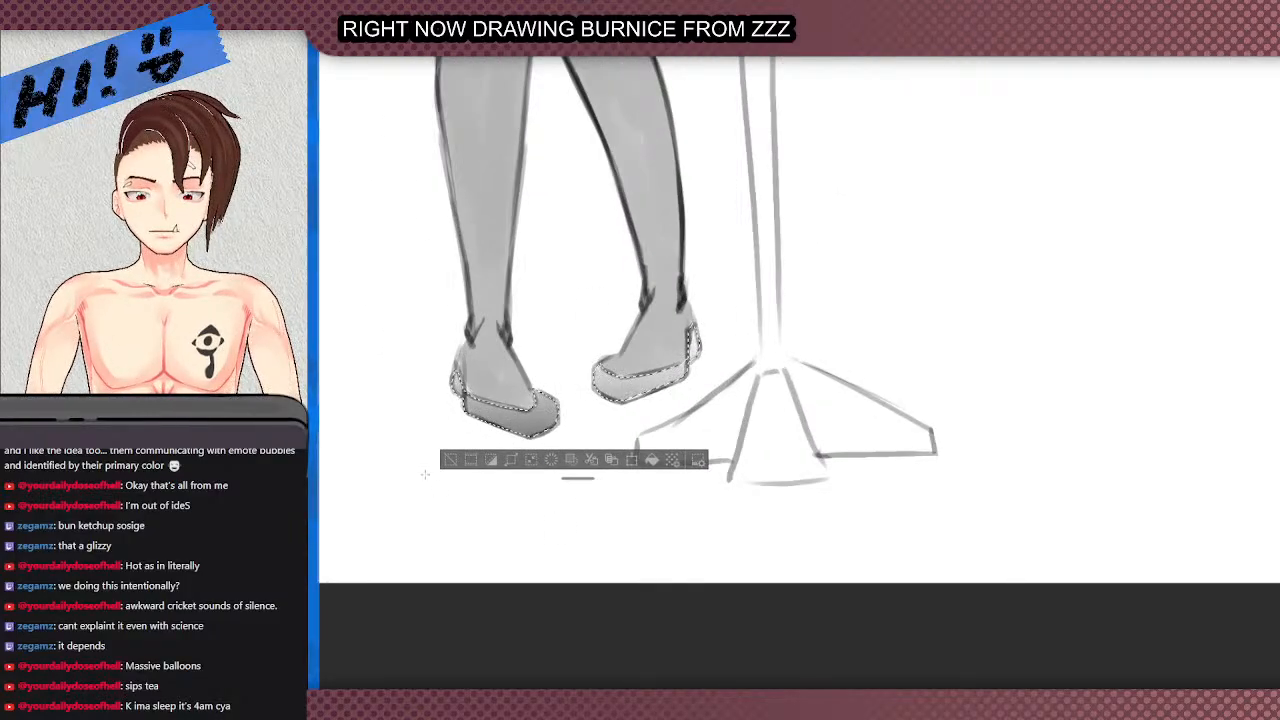
click(452, 461)
- Select the star on the thigh-high stocking's band, shade it with a white-to-grey gradient, and clear the selection
scroll(543, 485, down, 5)
scroll(562, 528, up, 5)
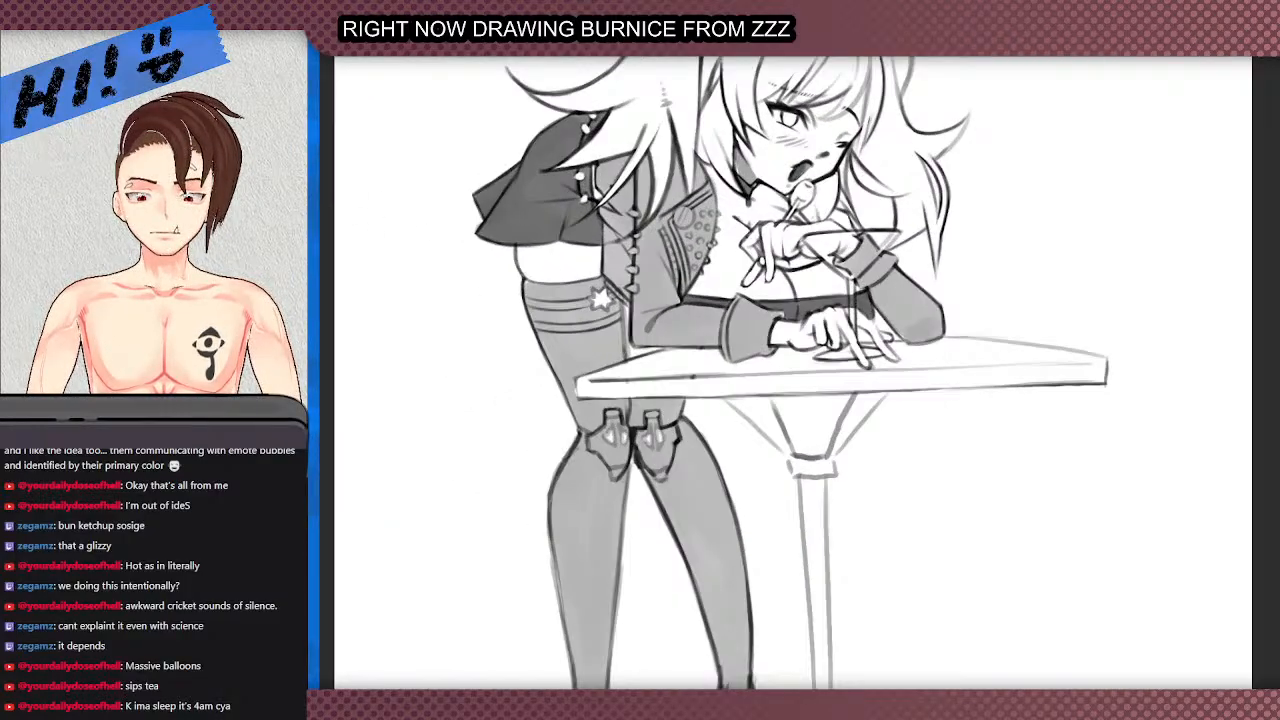
scroll(540, 202, up, 5)
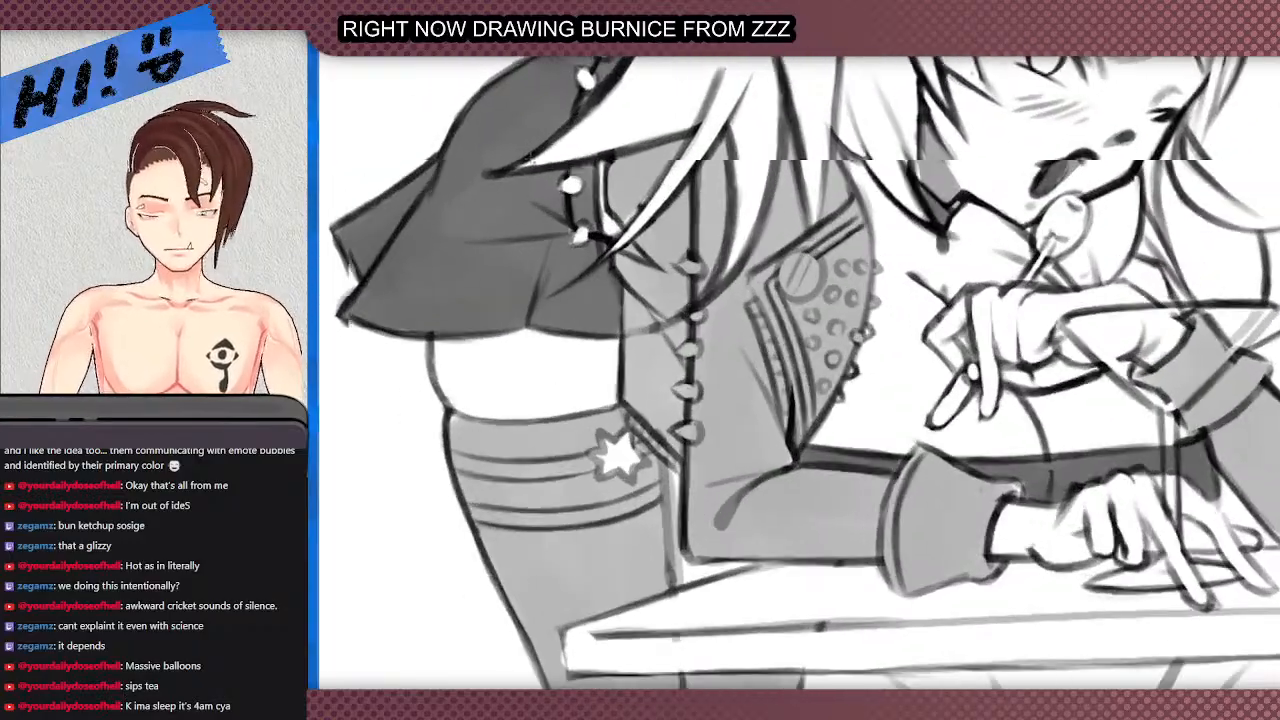
scroll(615, 460, up, 3)
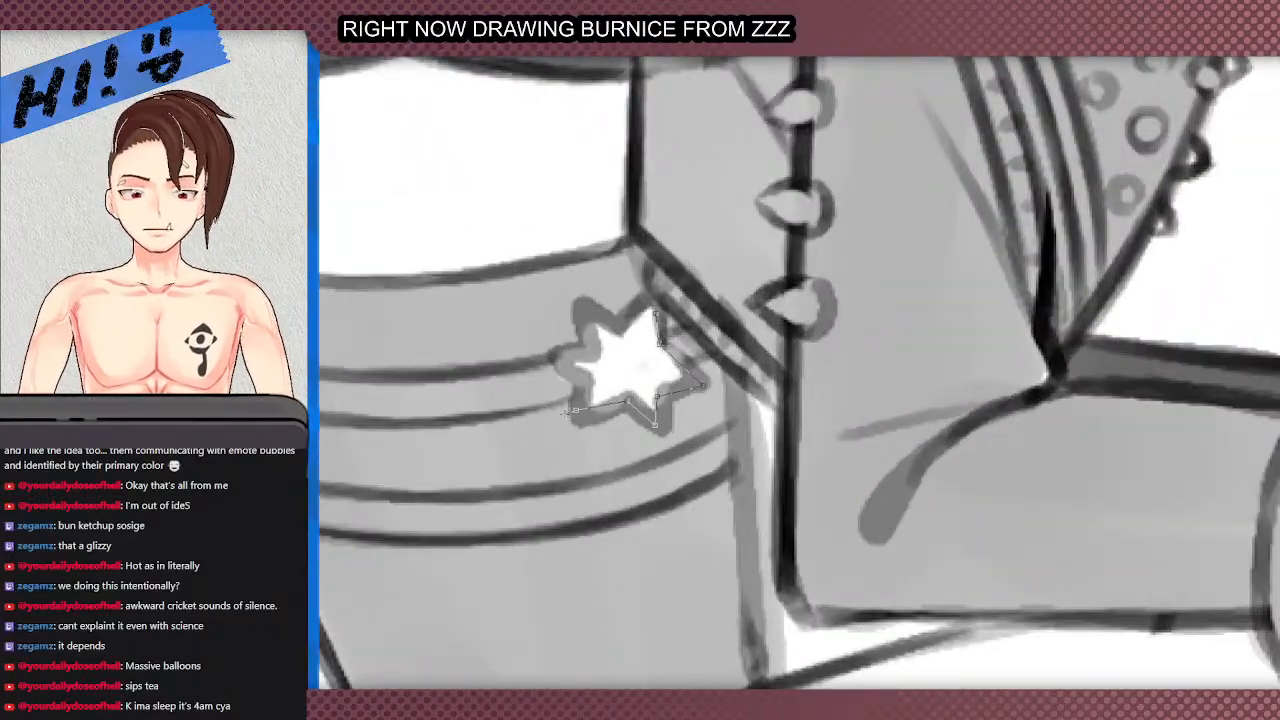
click(549, 353)
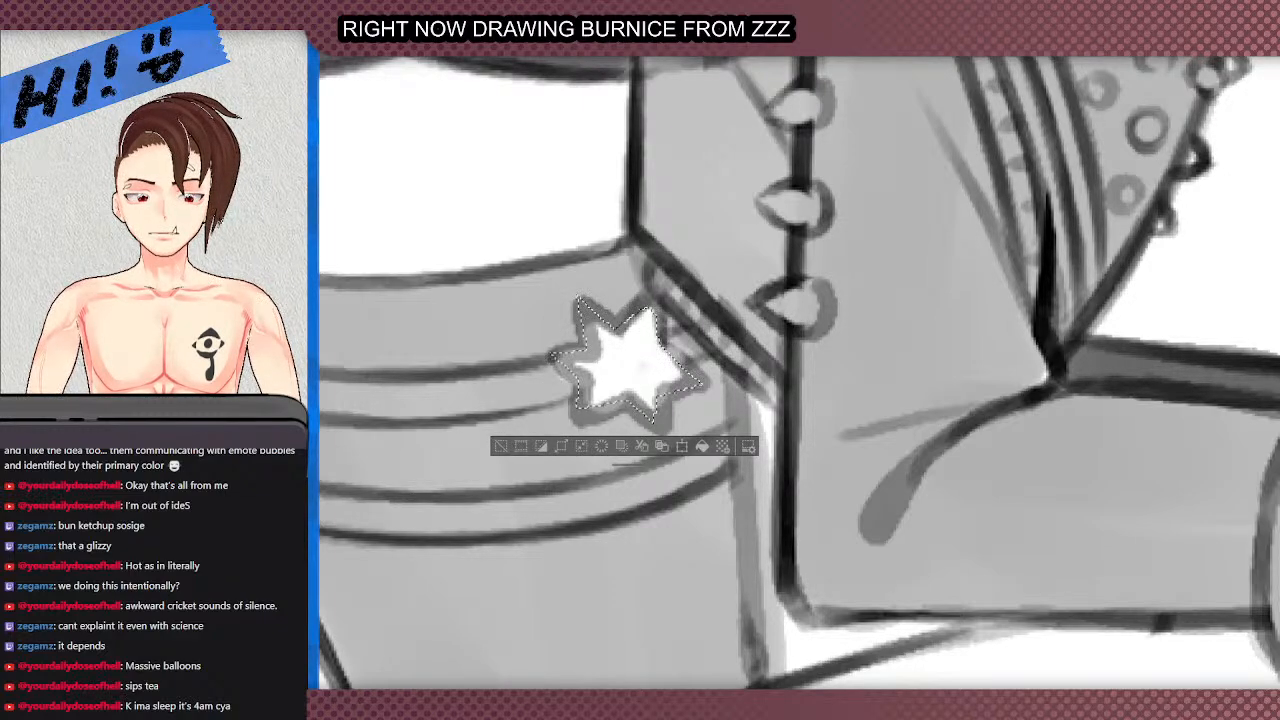
drag(545, 467, 700, 440)
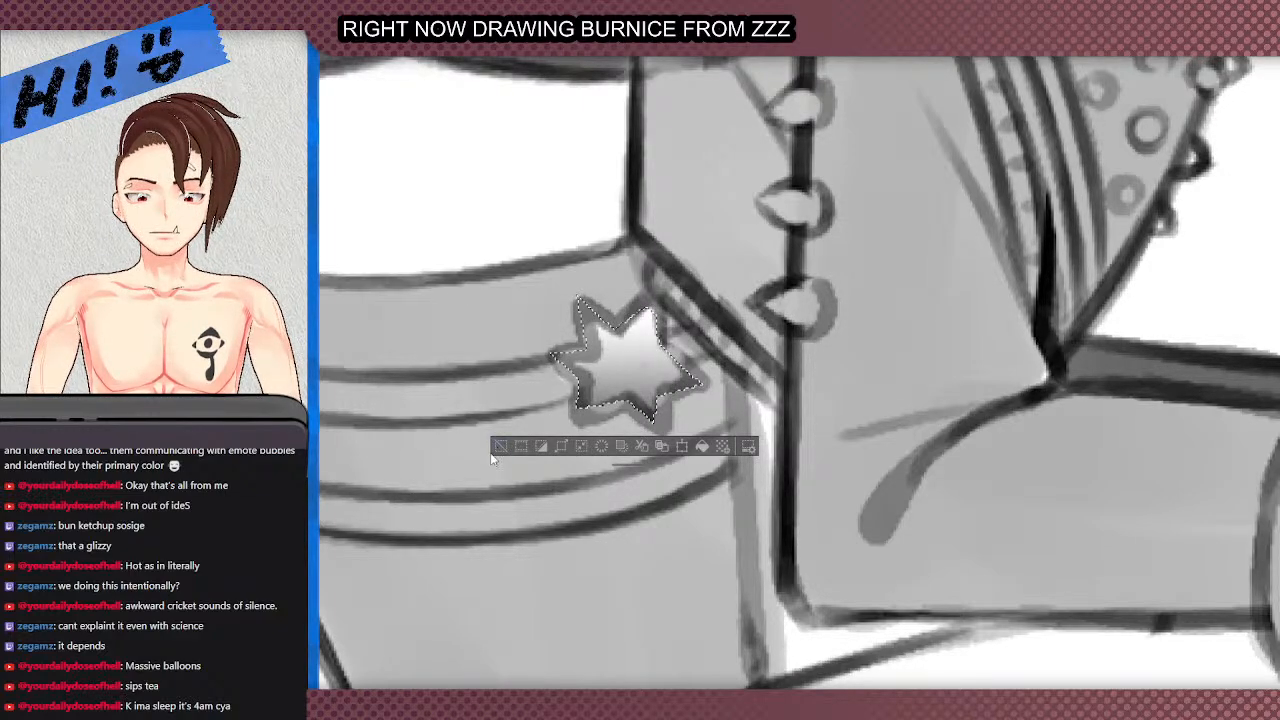
key(ctrl+d)
- Select the near horn-shaped hair ornament together with its round base by tracing its outline with straight segments
scroll(527, 475, down, 3)
scroll(500, 450, down, 4)
scroll(490, 215, up, 5)
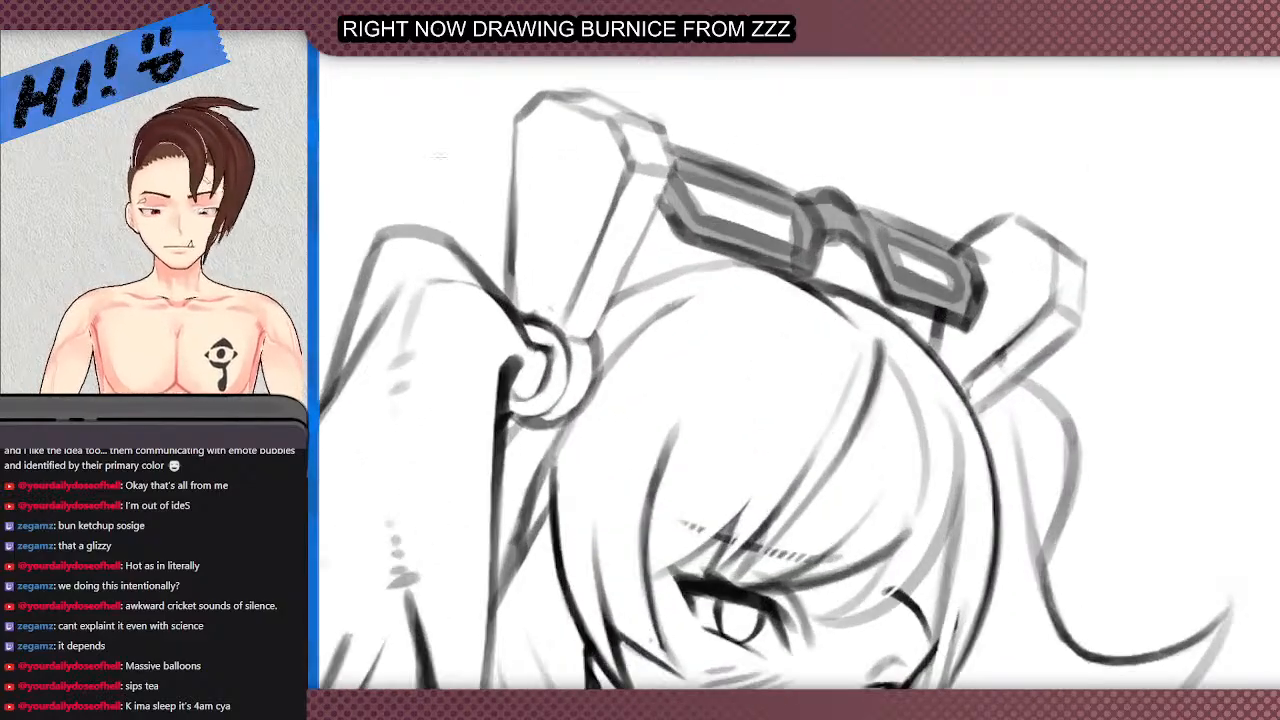
scroll(540, 380, up, 4)
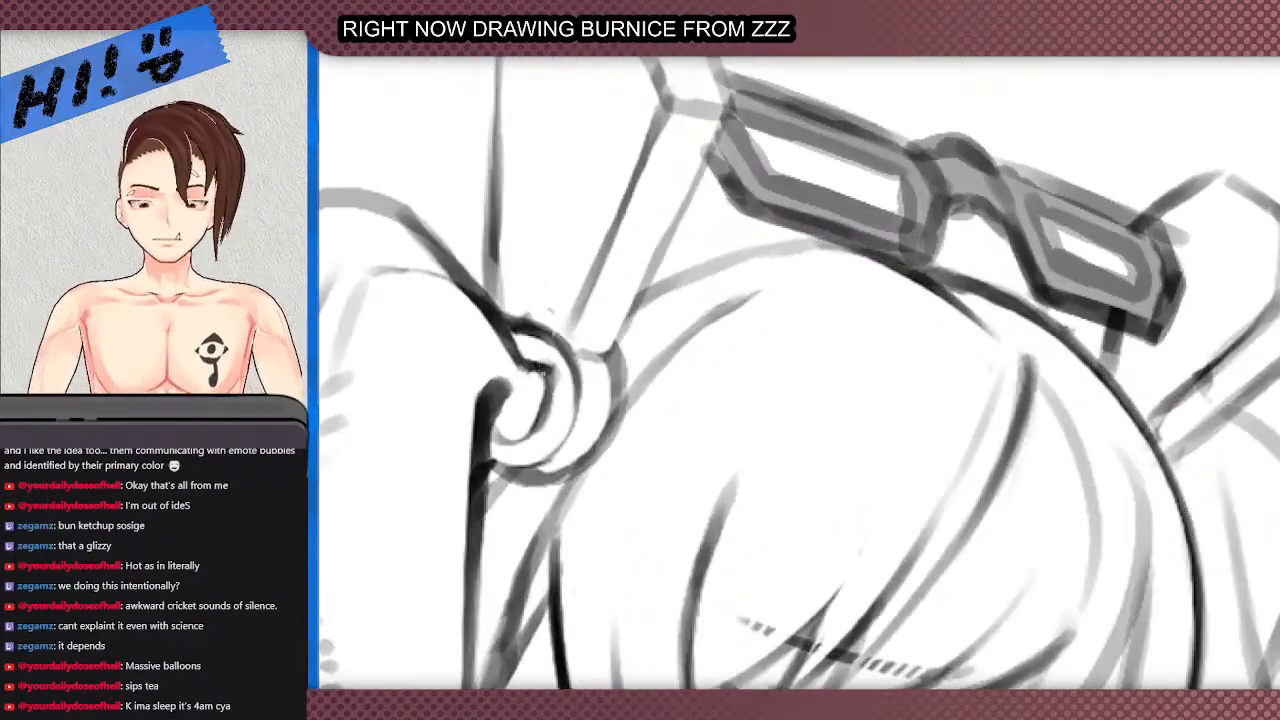
click(549, 374)
click(544, 406)
click(494, 441)
click(488, 431)
click(563, 475)
click(606, 439)
click(615, 404)
click(606, 350)
scroll(562, 460, down, 4)
scroll(636, 294, up, 5)
click(672, 238)
click(650, 168)
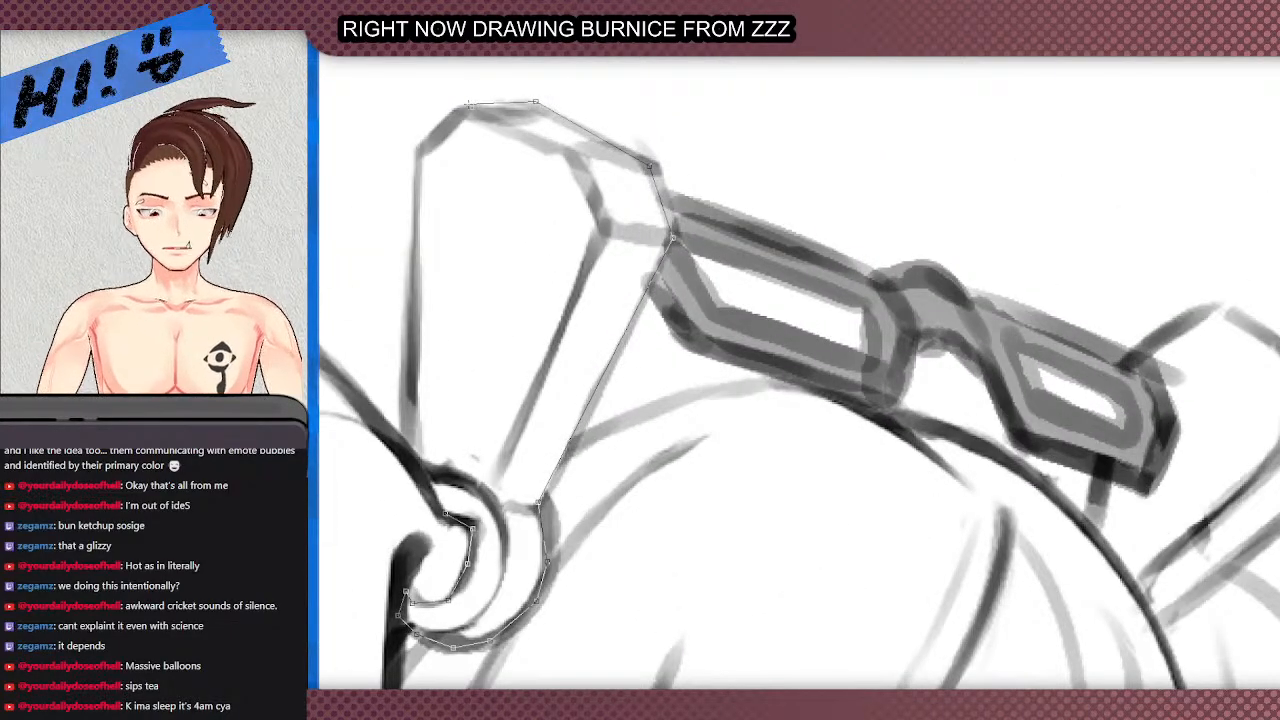
click(416, 150)
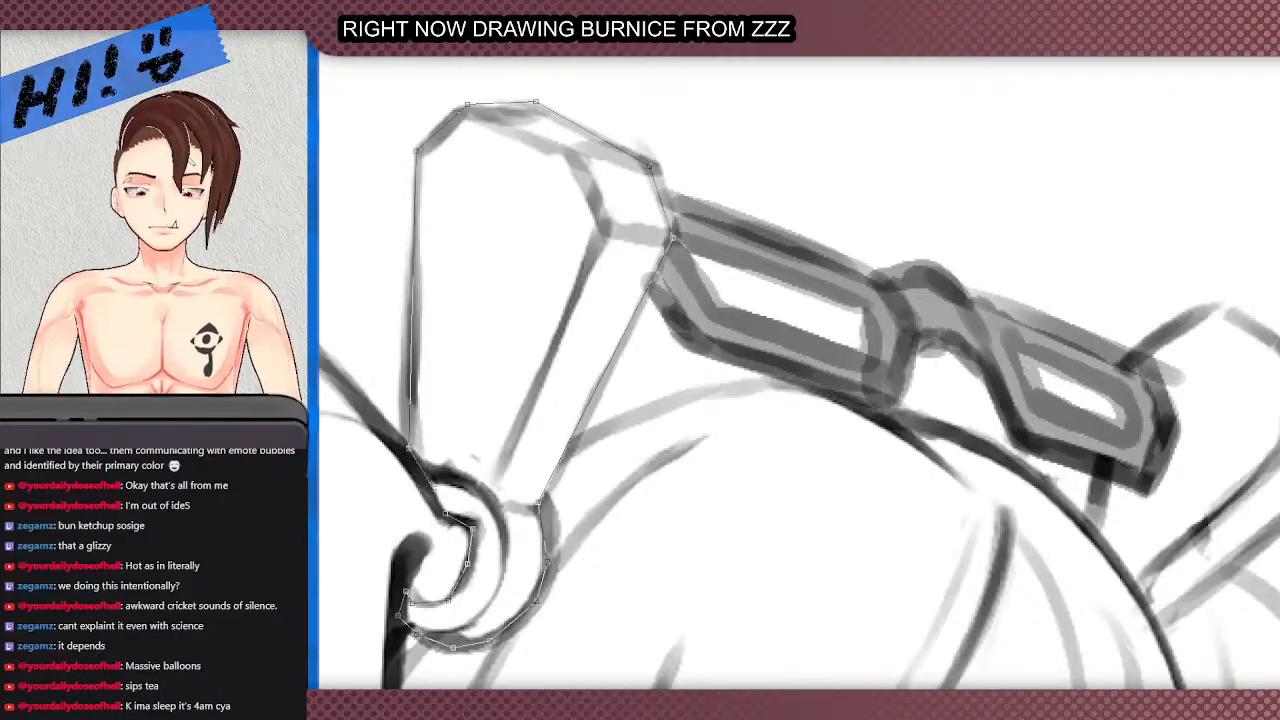
click(445, 515)
- Shade the selected near ornament with a grey gradient that darkens toward its round base and clear the selection
scroll(540, 286, down, 3)
scroll(536, 284, down, 1)
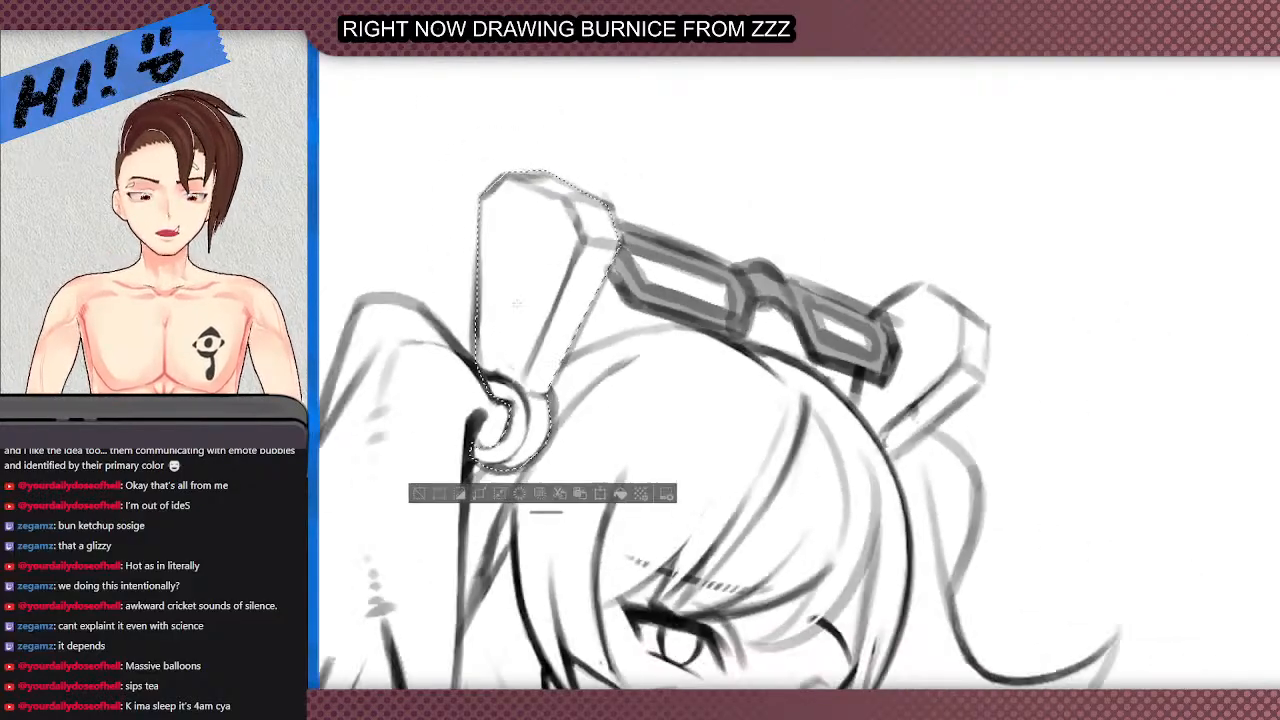
scroll(536, 284, down, 2)
scroll(536, 284, down, 1)
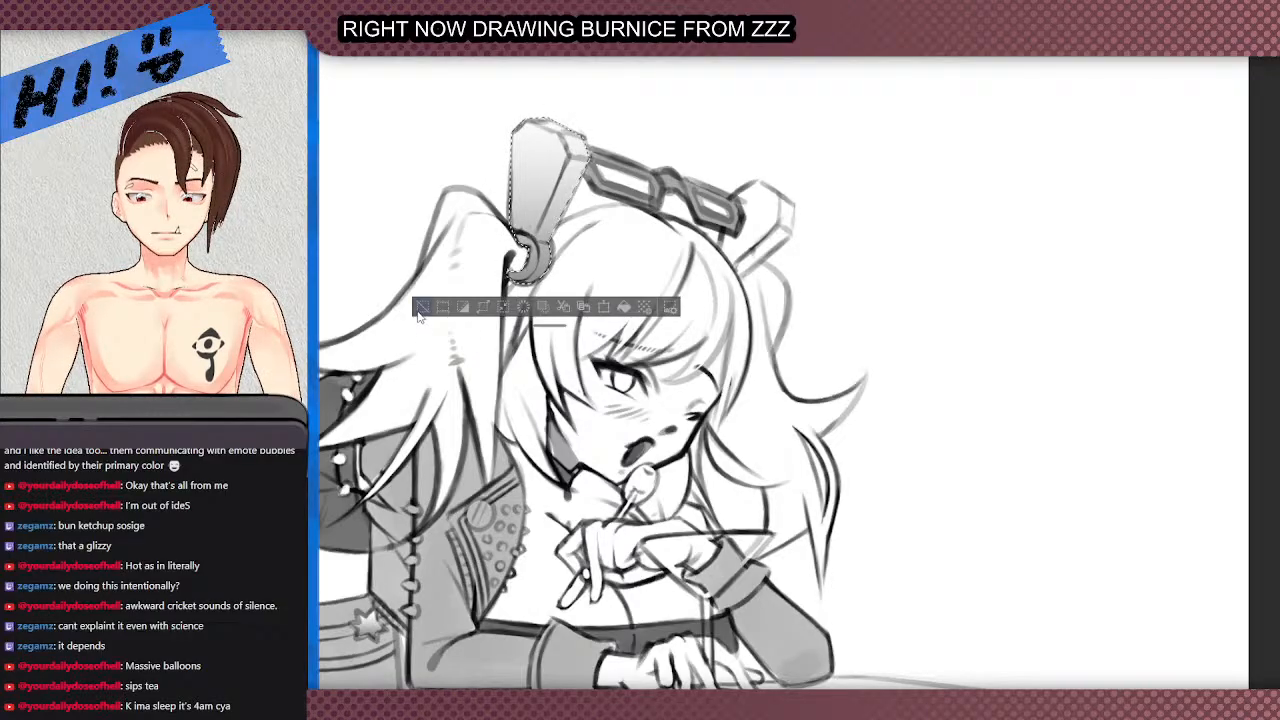
click(421, 307)
- Select the far horn-shaped hair ornament by tracing its outline around the headband's end and along the head
scroll(418, 316, down, 3)
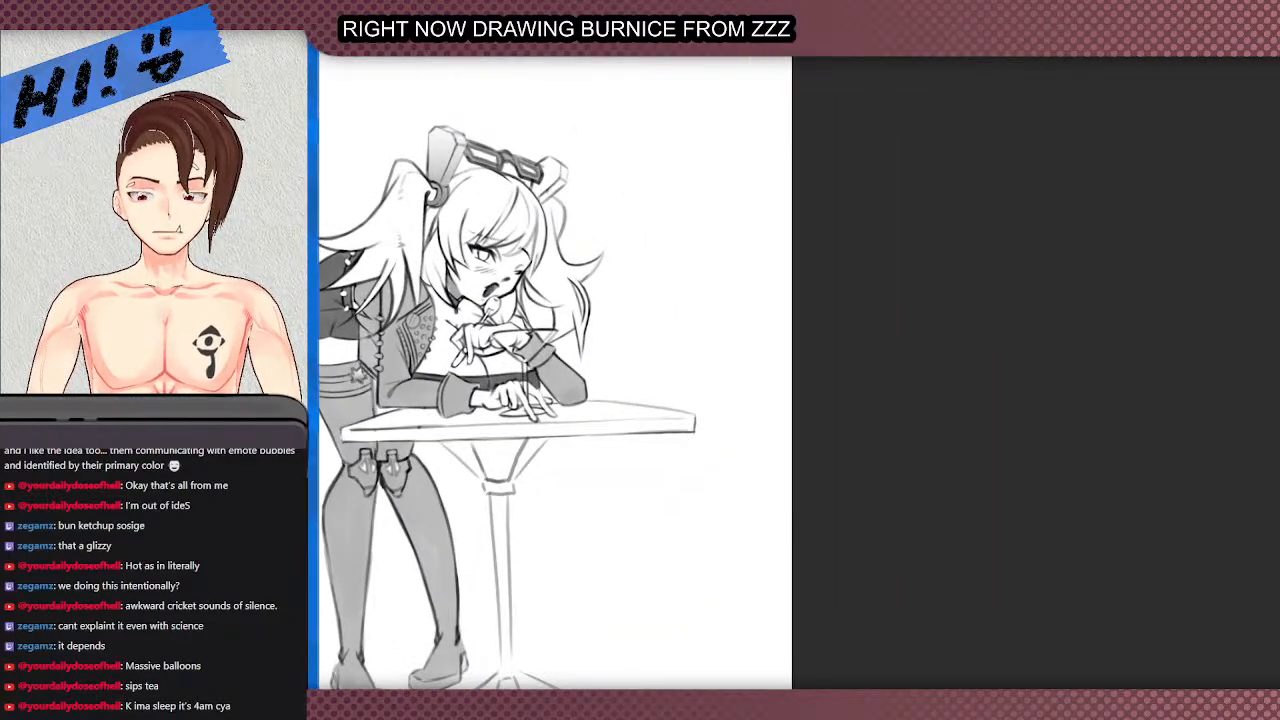
scroll(501, 182, up, 6)
click(566, 312)
click(725, 188)
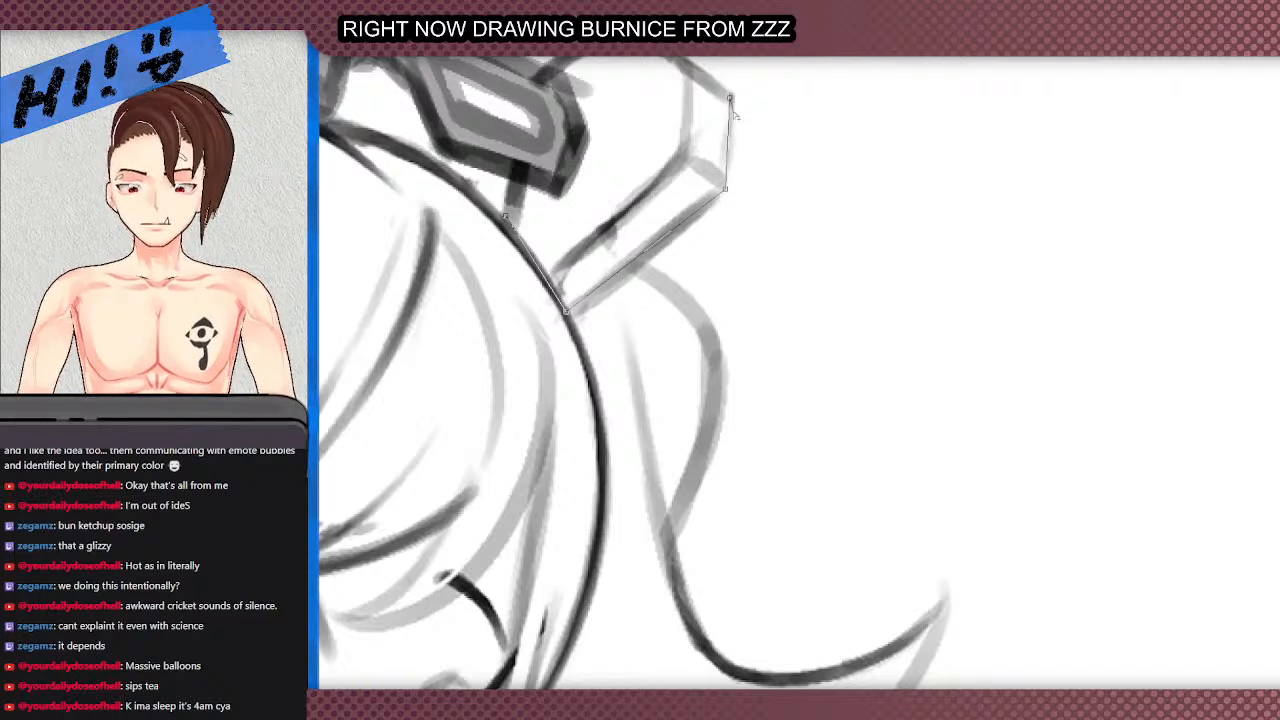
click(730, 98)
scroll(722, 102, down, 1)
scroll(695, 145, up, 2)
click(667, 131)
click(577, 184)
click(598, 208)
click(528, 361)
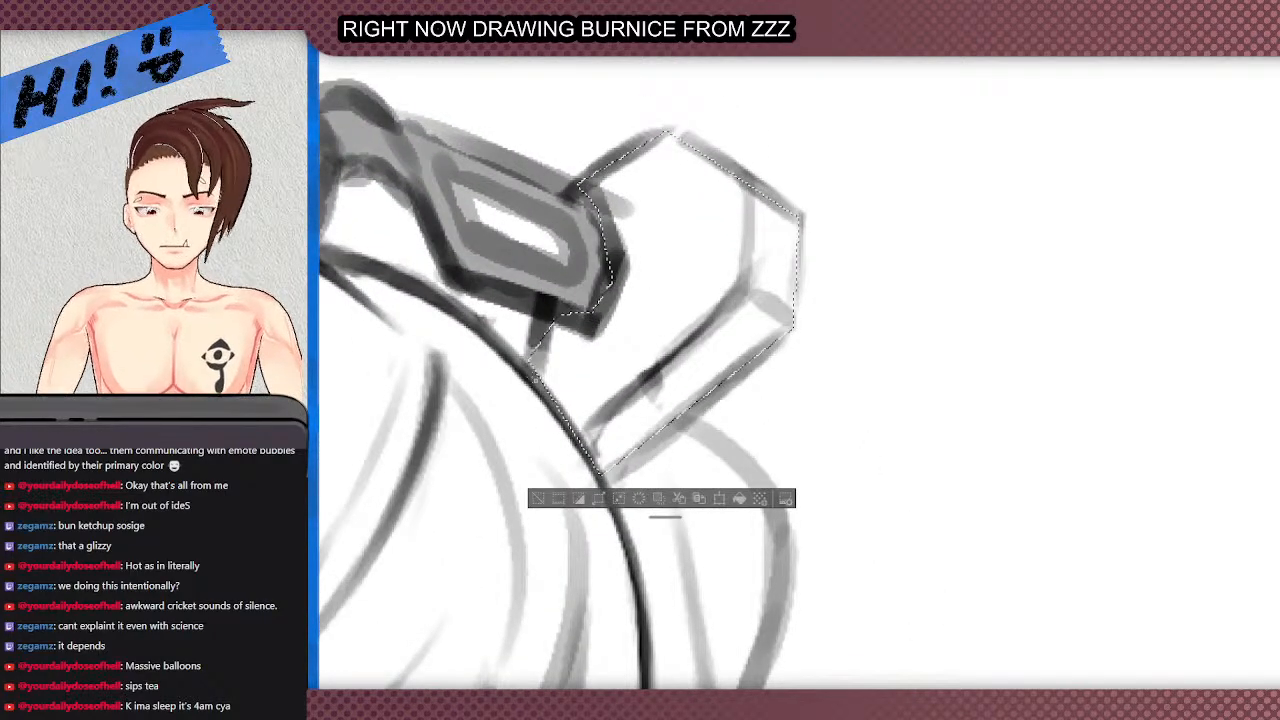
- Shade the selected far horn-shaped hair ornament with a grey gradient that darkens toward the head and clear the selection
scroll(578, 344, down, 2)
drag(612, 564, 613, 285)
key(ctrl+z)
drag(577, 587, 628, 258)
scroll(582, 264, down, 3)
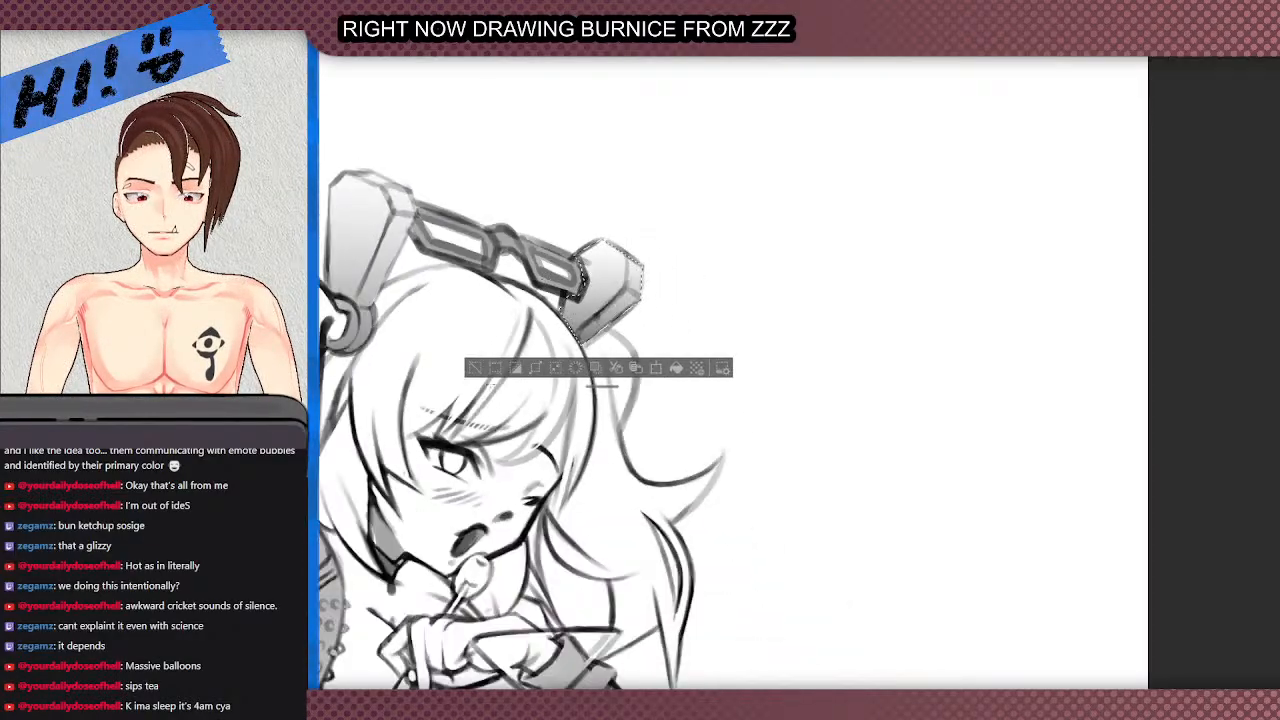
click(473, 371)
- Select the triangular drink area inside the martini glass by tracing its slanted sides and level upper edge with straight segments
scroll(565, 230, down, 2)
drag(565, 350, 615, 240)
scroll(551, 316, up, 4)
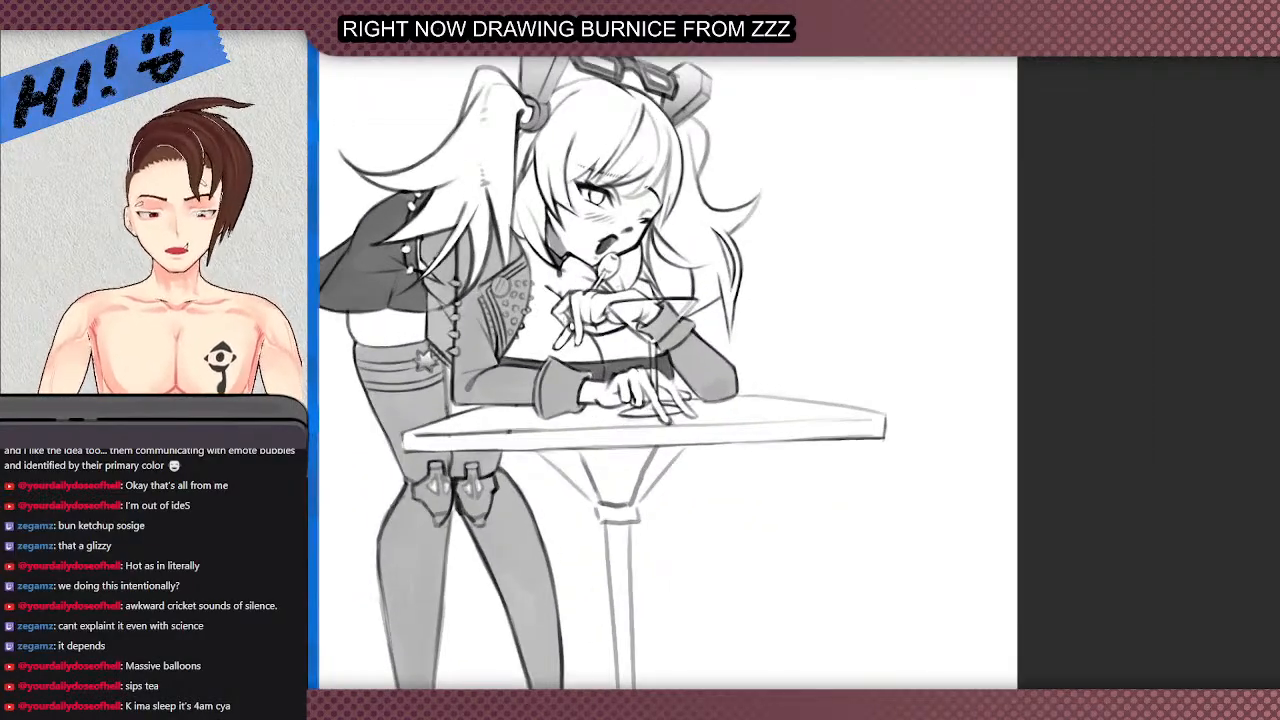
scroll(630, 320, up, 3)
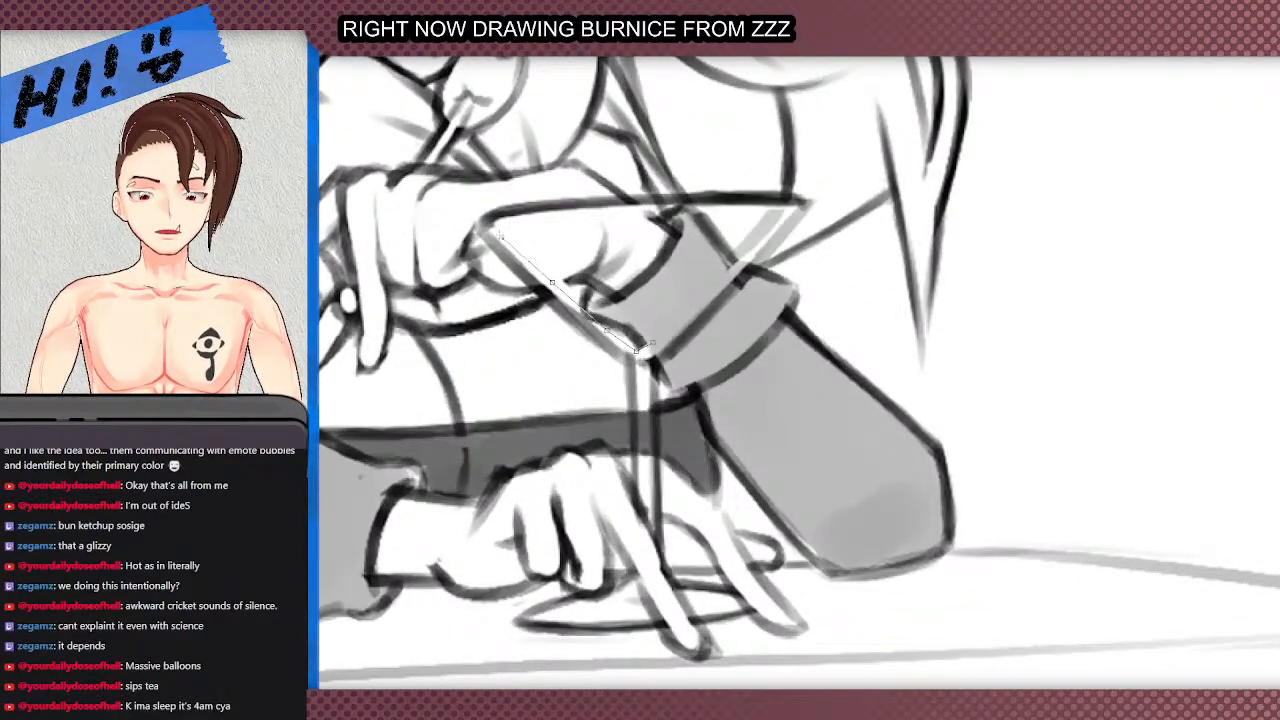
click(530, 261)
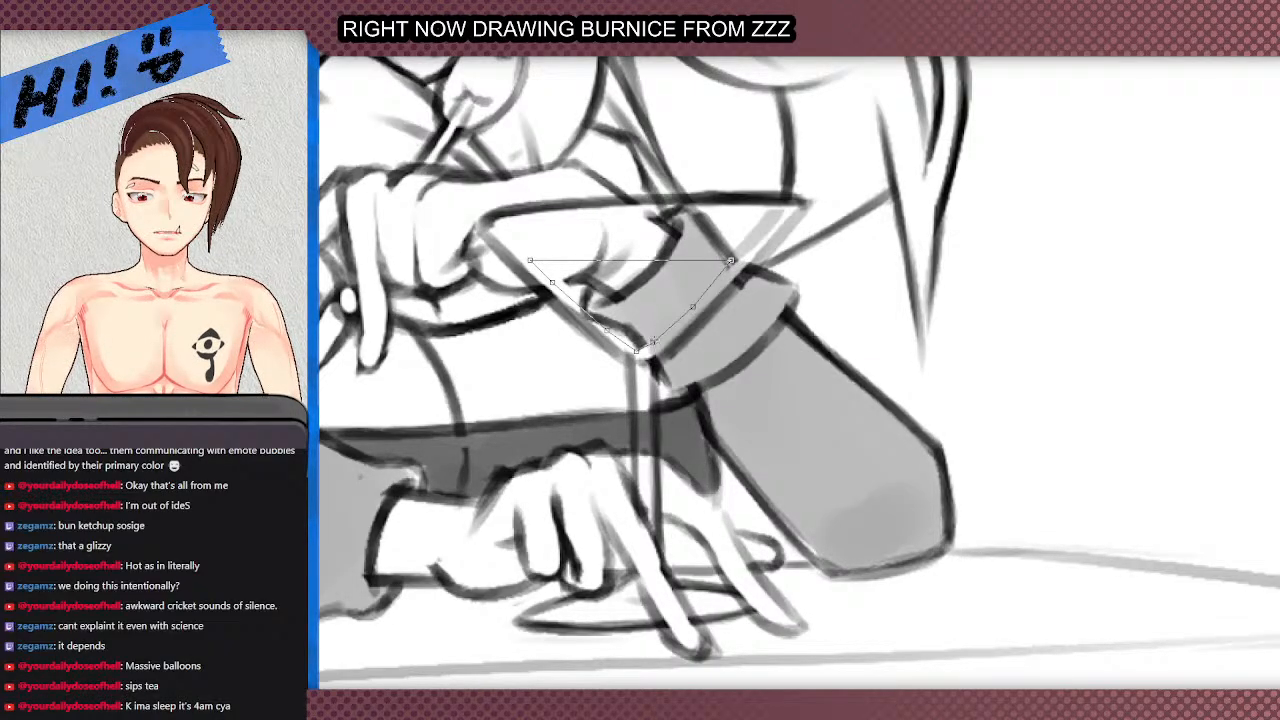
click(652, 342)
- Shade the selected drink in the martini glass with a grey gradient and clear the selection
scroll(562, 316, down, 3)
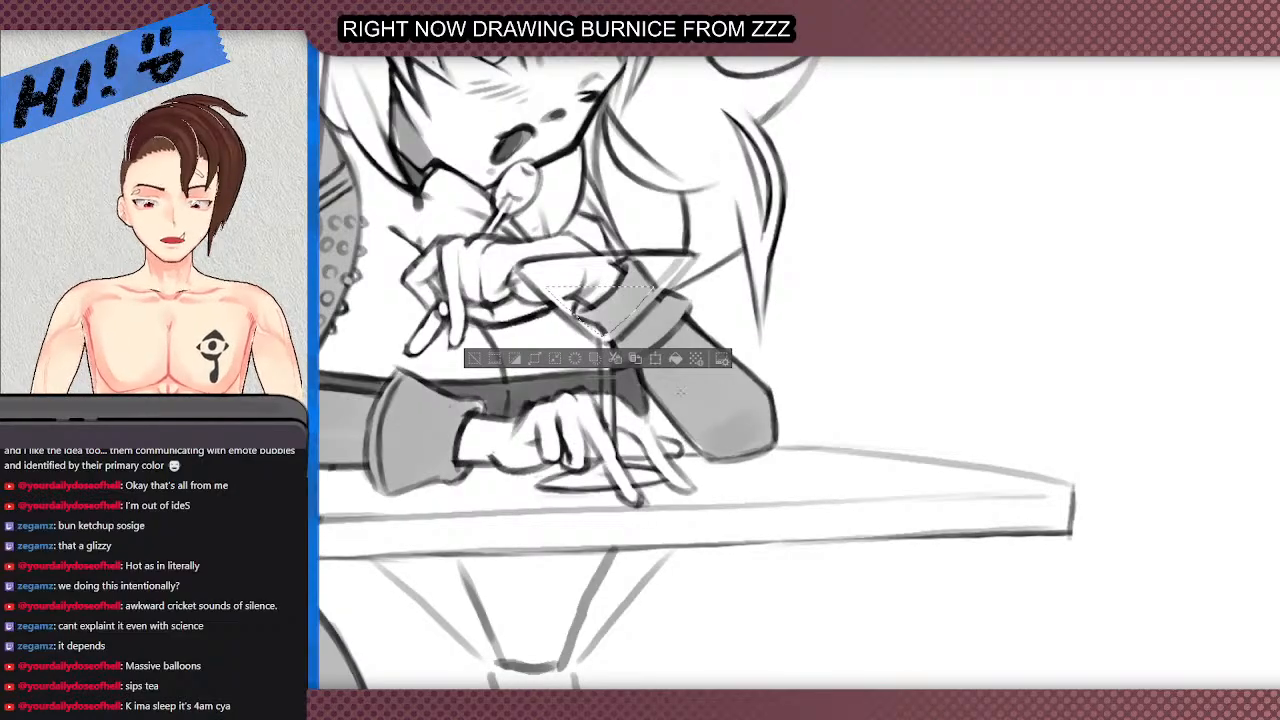
drag(637, 463, 635, 293)
drag(588, 456, 586, 305)
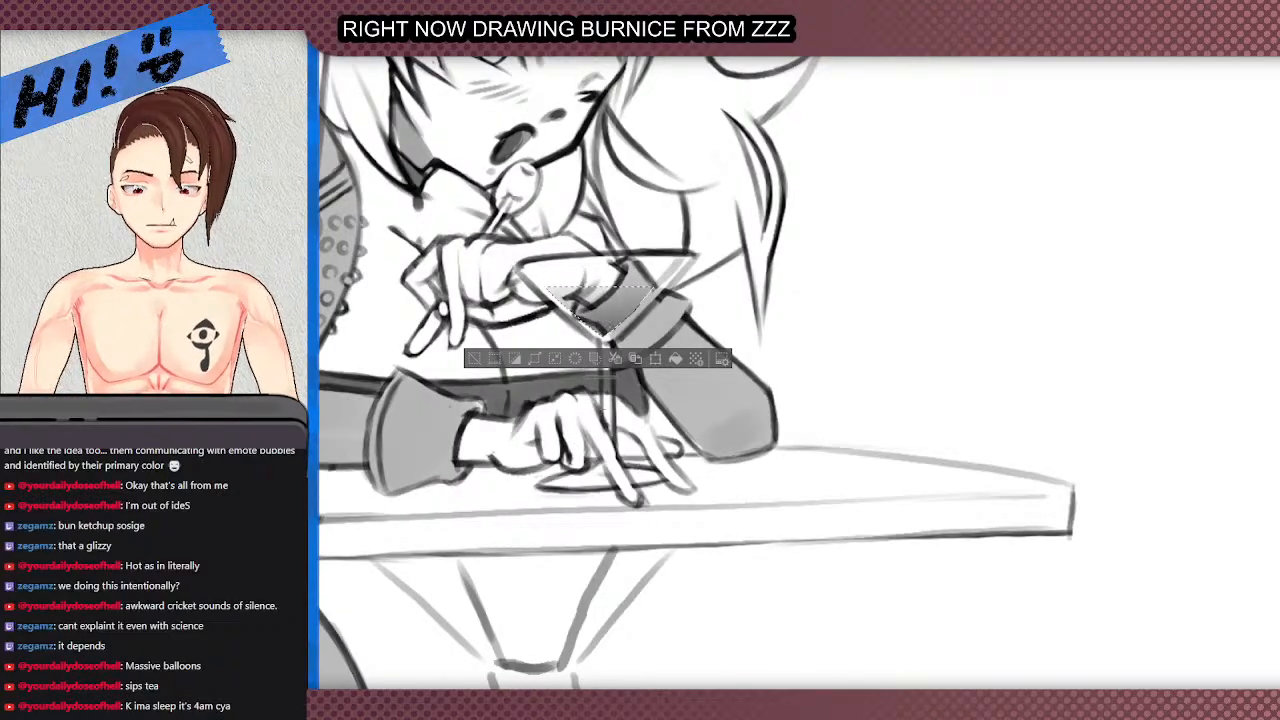
key(ctrl+d)
- Shade the iris of the open eye dark grey, keeping a light spot in its lower part
scroll(631, 301, down, 6)
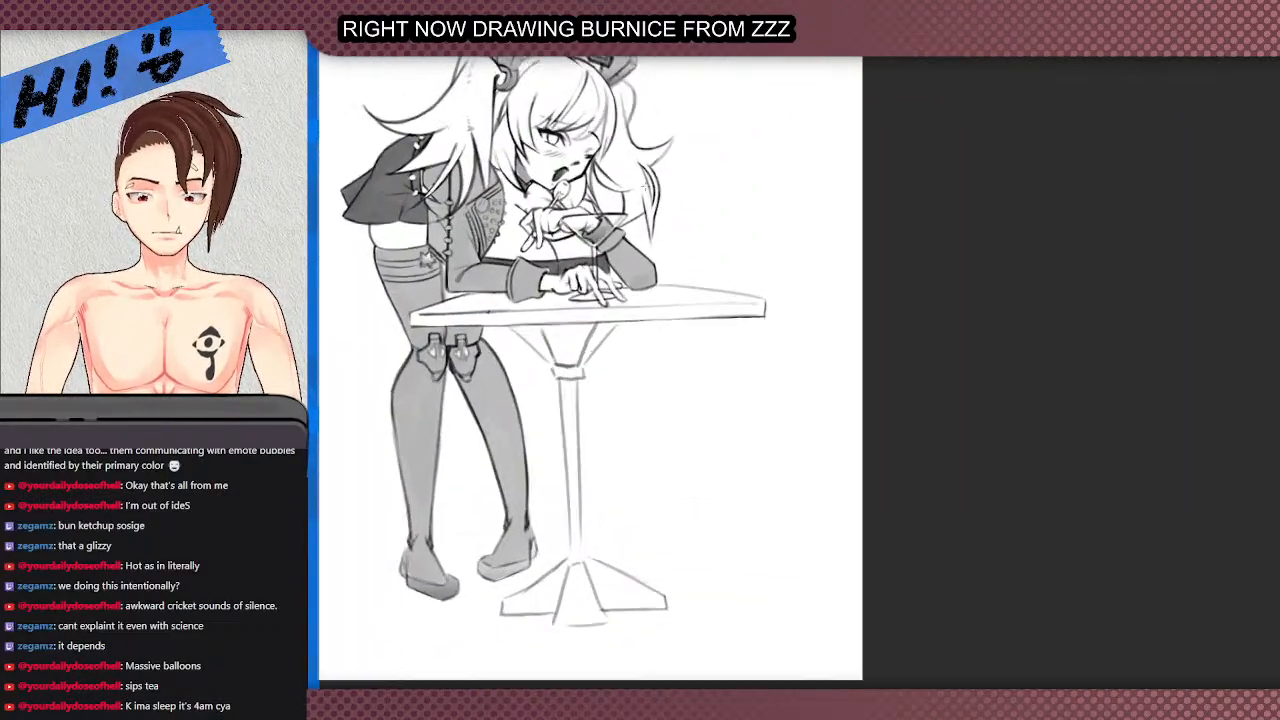
scroll(631, 301, up, 6)
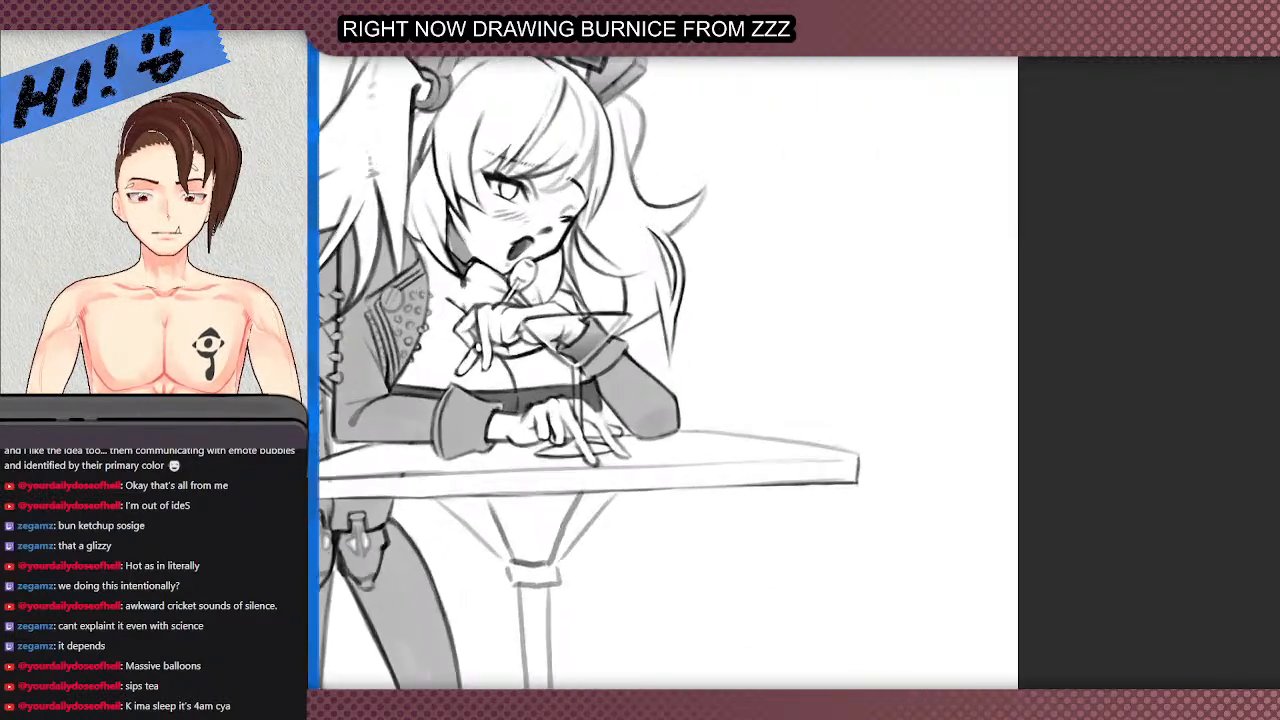
scroll(540, 195, up, 3)
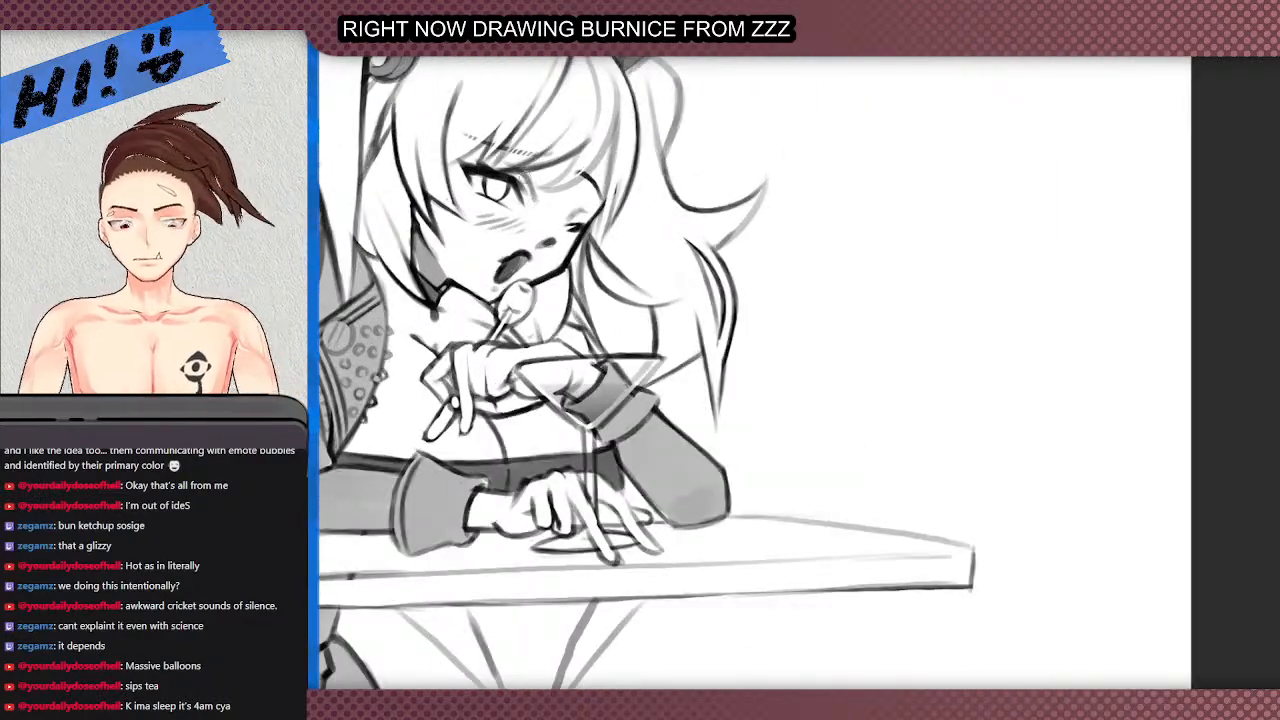
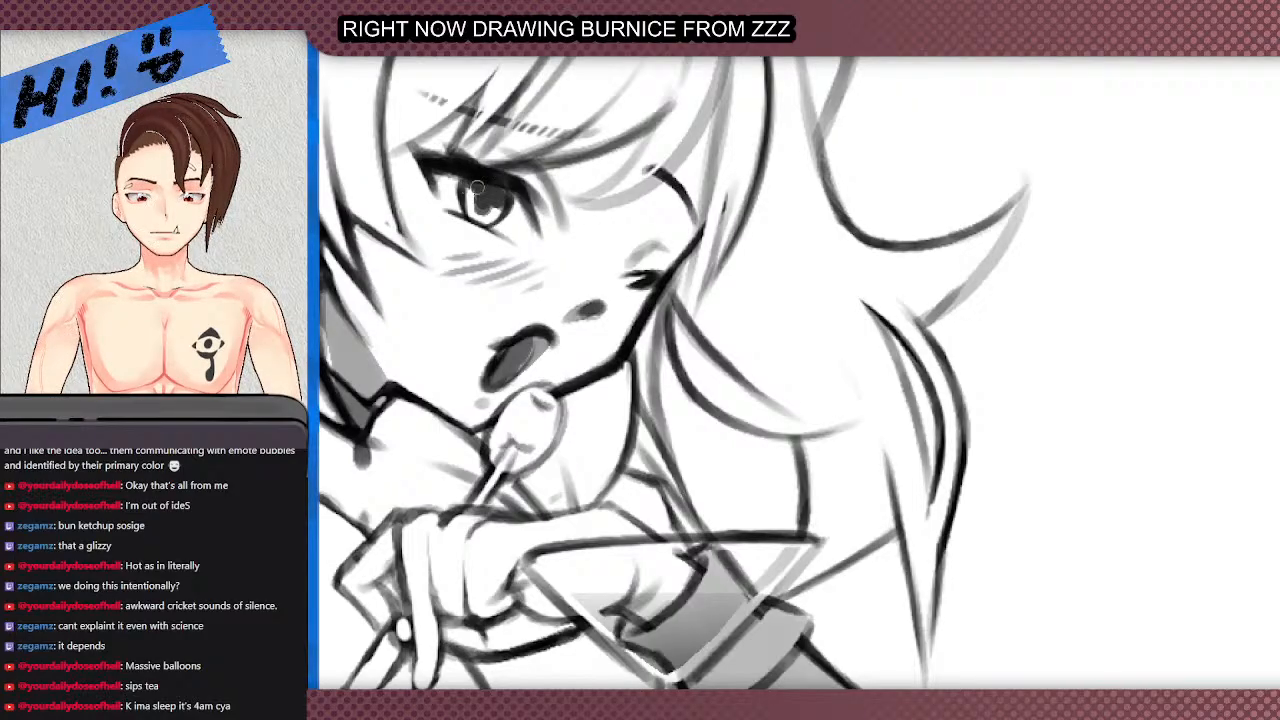
- Examine the grey values of the whole figure, then the face, hair and clothing up close
scroll(480, 205, down, 5)
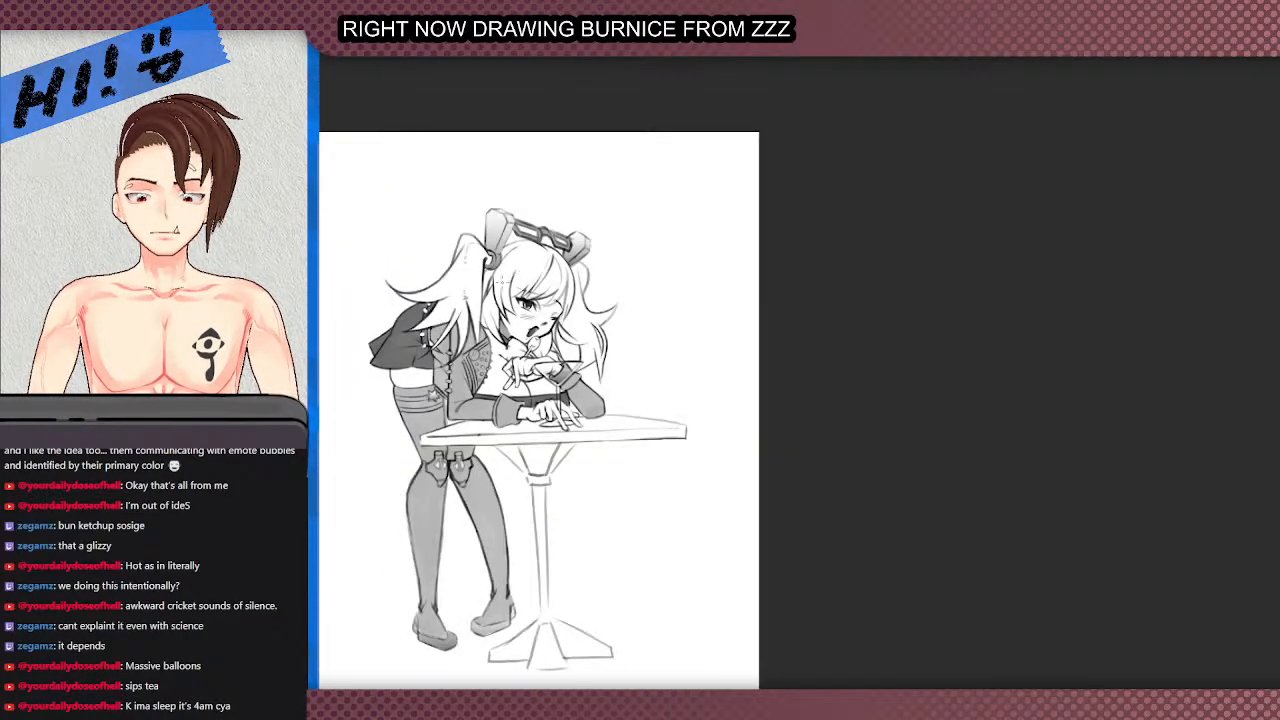
scroll(457, 432, up, 1)
scroll(572, 190, down, 1)
scroll(464, 382, up, 2)
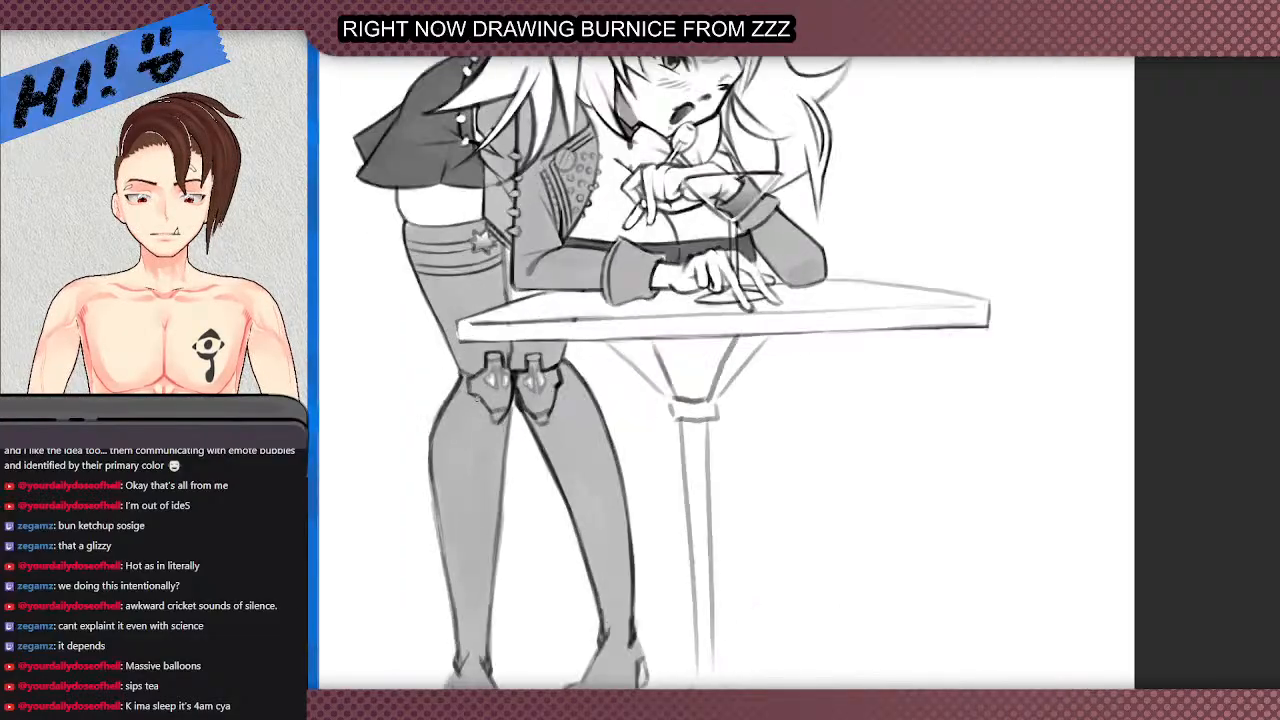
scroll(475, 402, up, 2)
scroll(541, 238, down, 3)
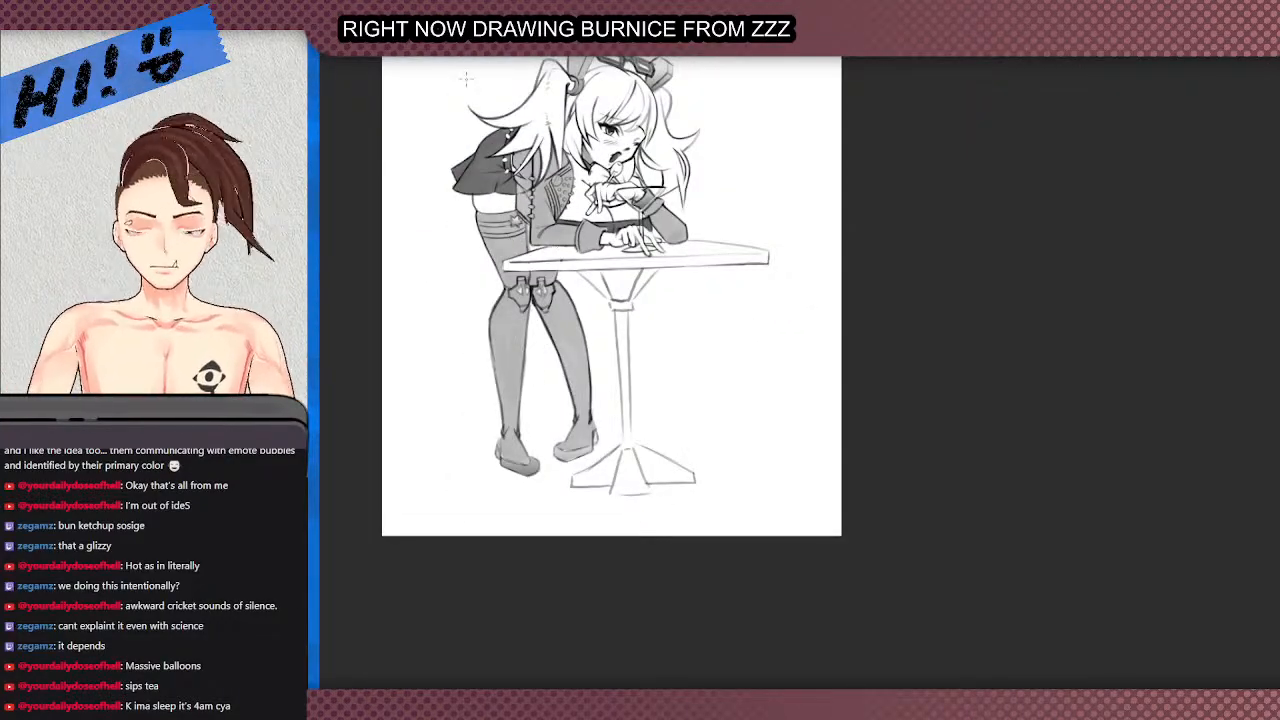
scroll(483, 106, up, 2)
scroll(612, 387, down, 1)
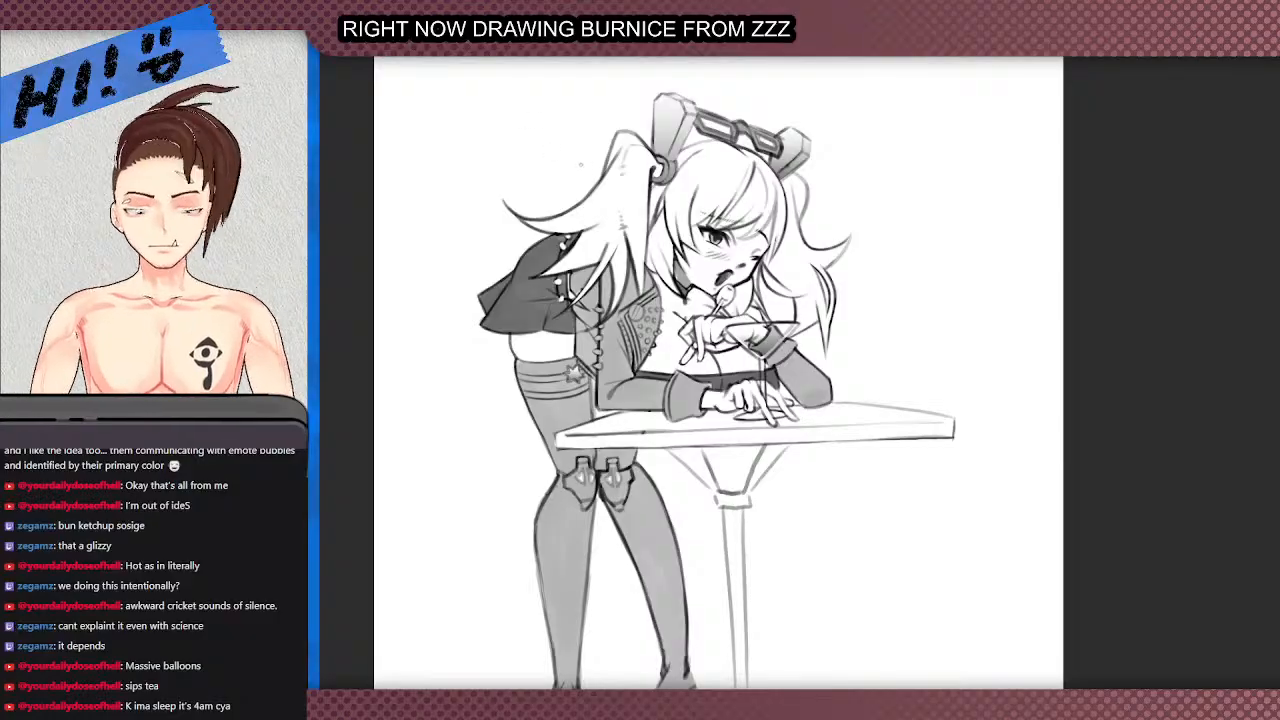
scroll(575, 215, up, 3)
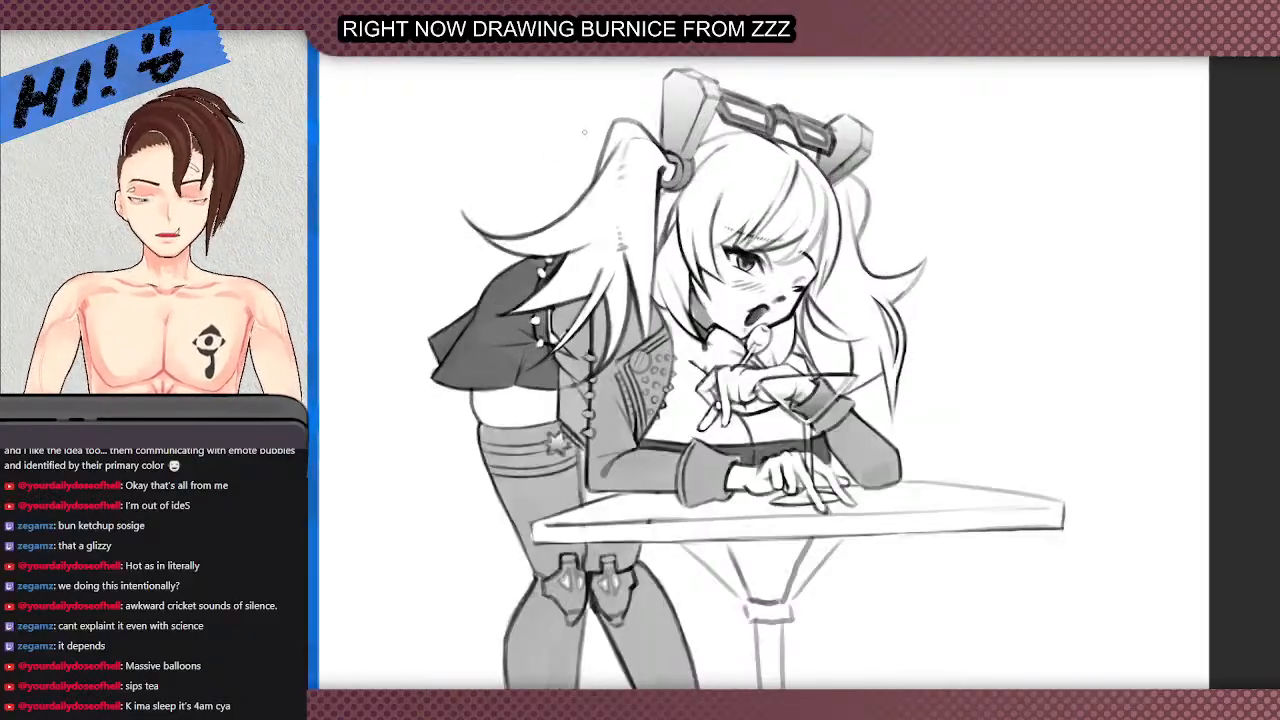
scroll(591, 228, down, 4)
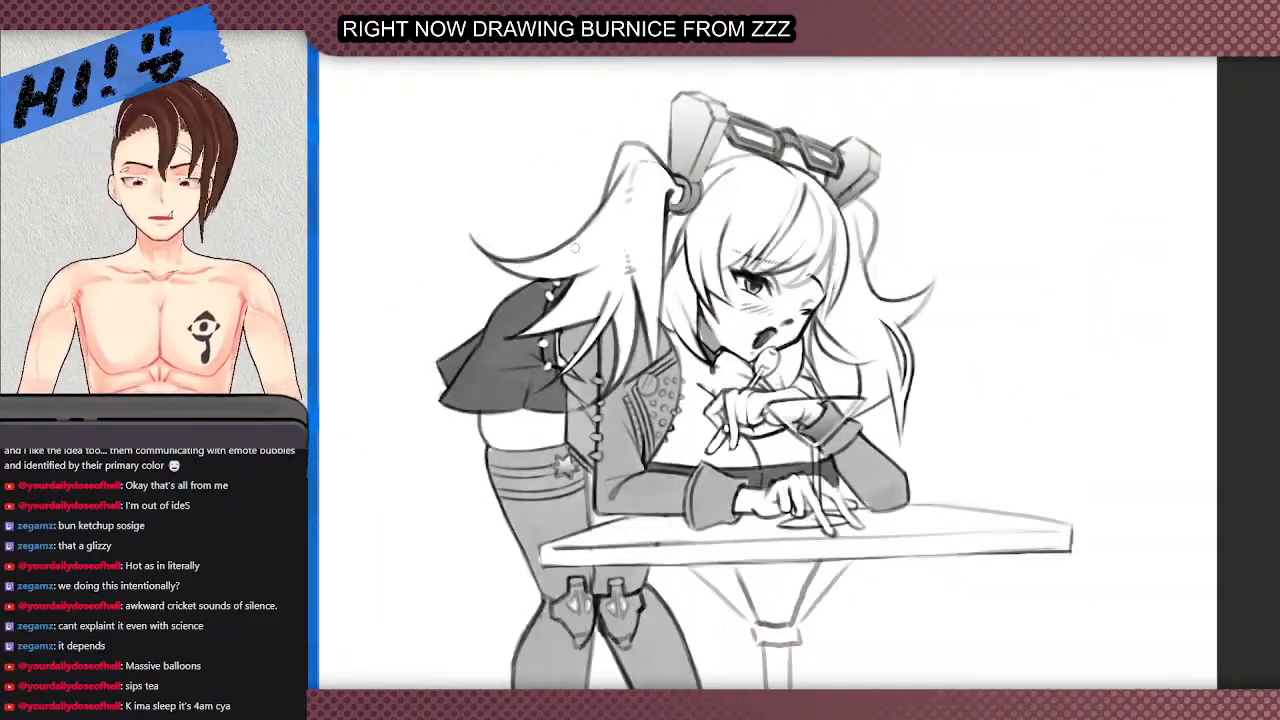
scroll(618, 226, up, 4)
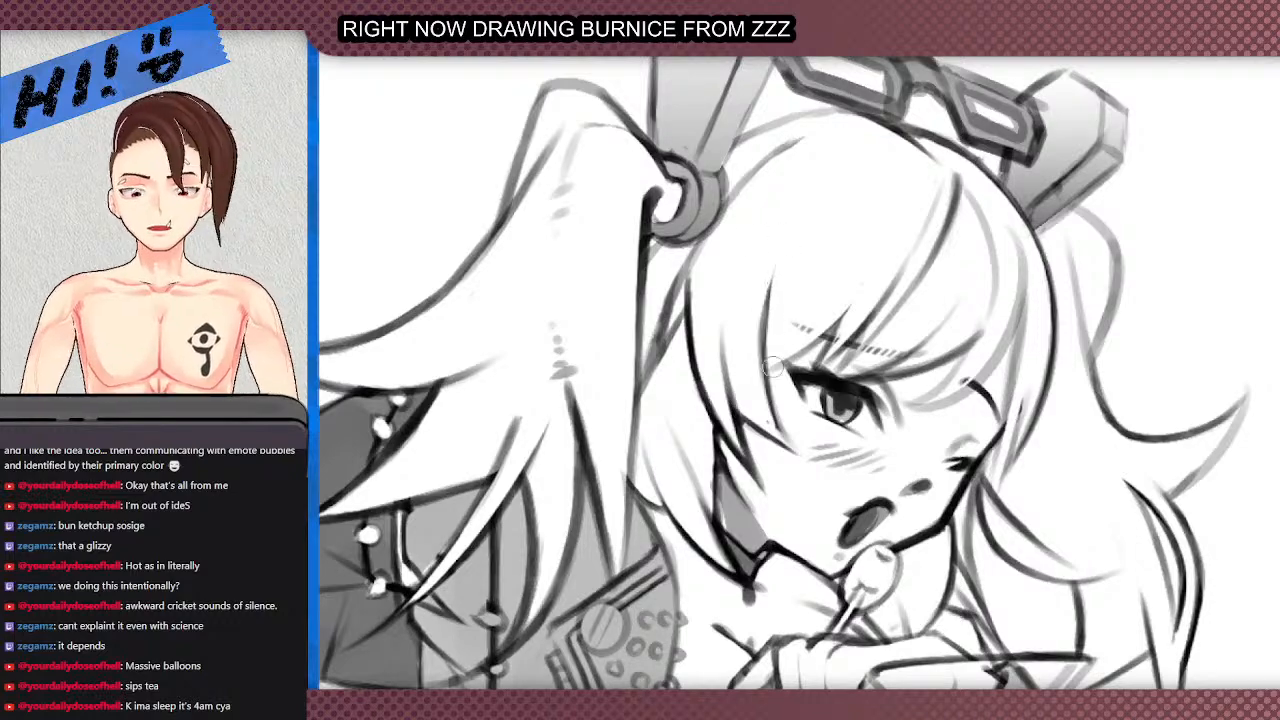
scroll(770, 335, down, 1)
scroll(507, 254, down, 2)
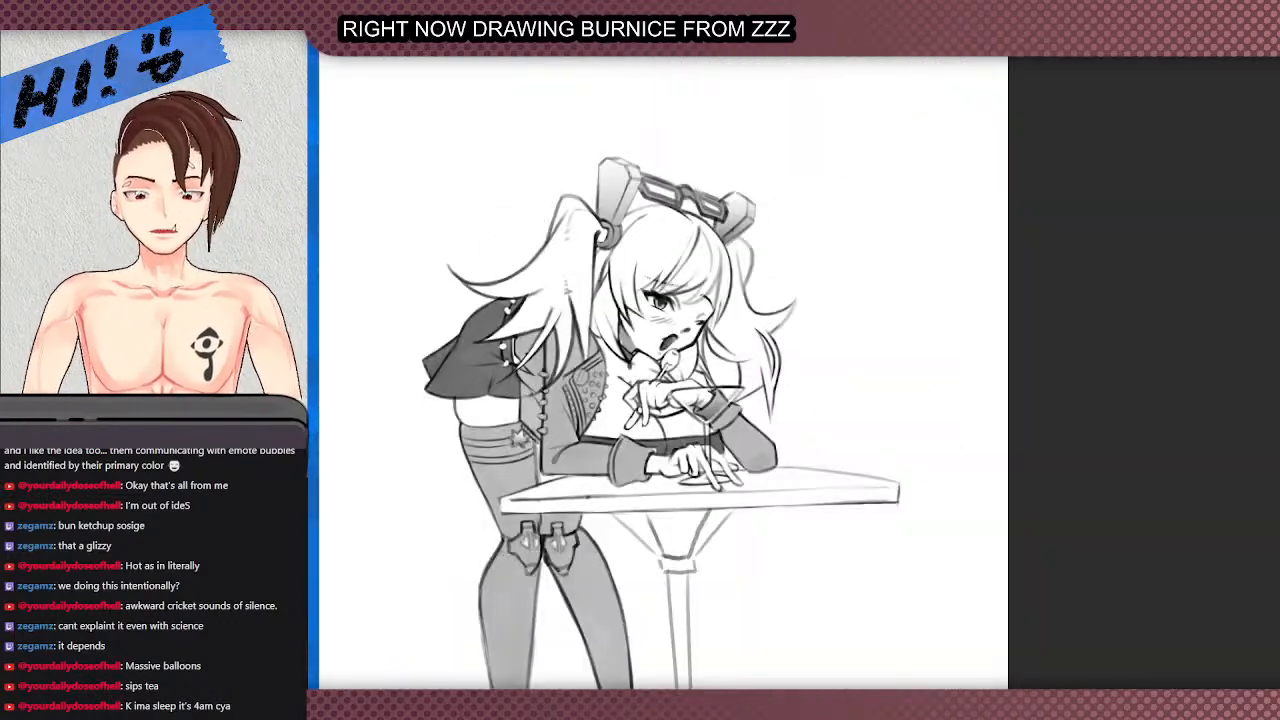
scroll(600, 340, up, 3)
scroll(563, 395, down, 3)
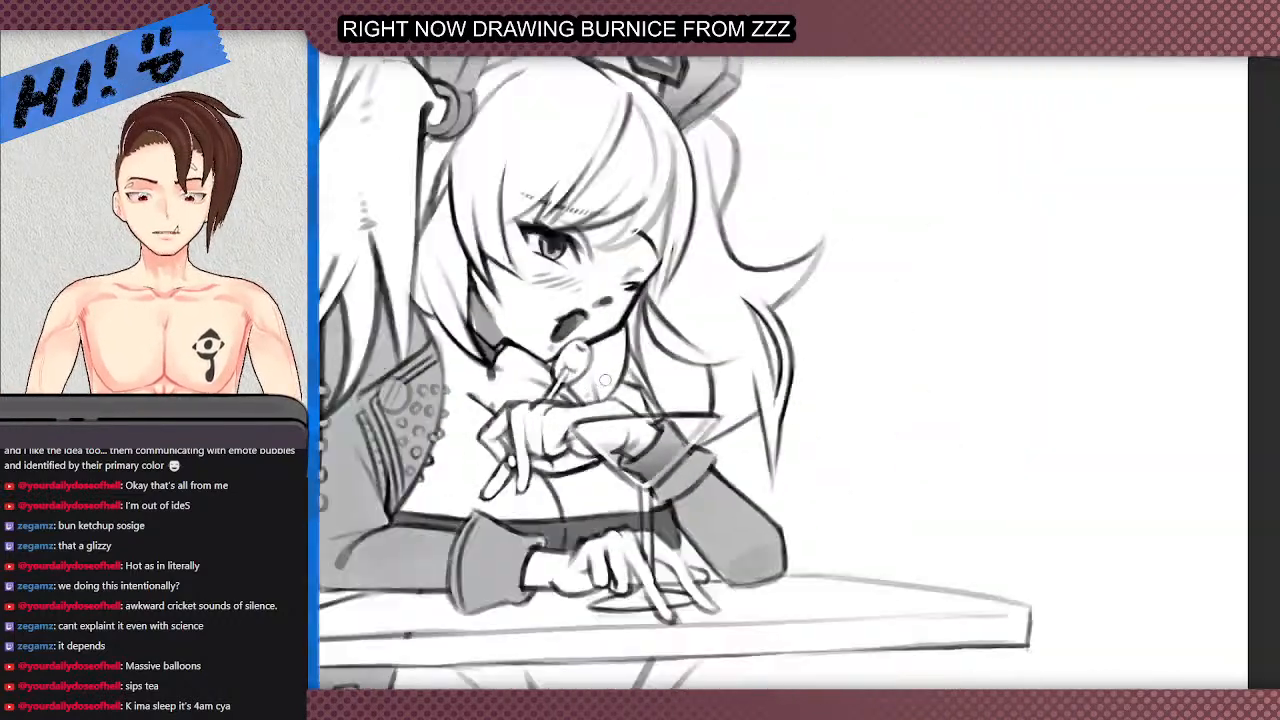
scroll(590, 320, up, 3)
scroll(560, 340, down, 3)
scroll(515, 358, up, 3)
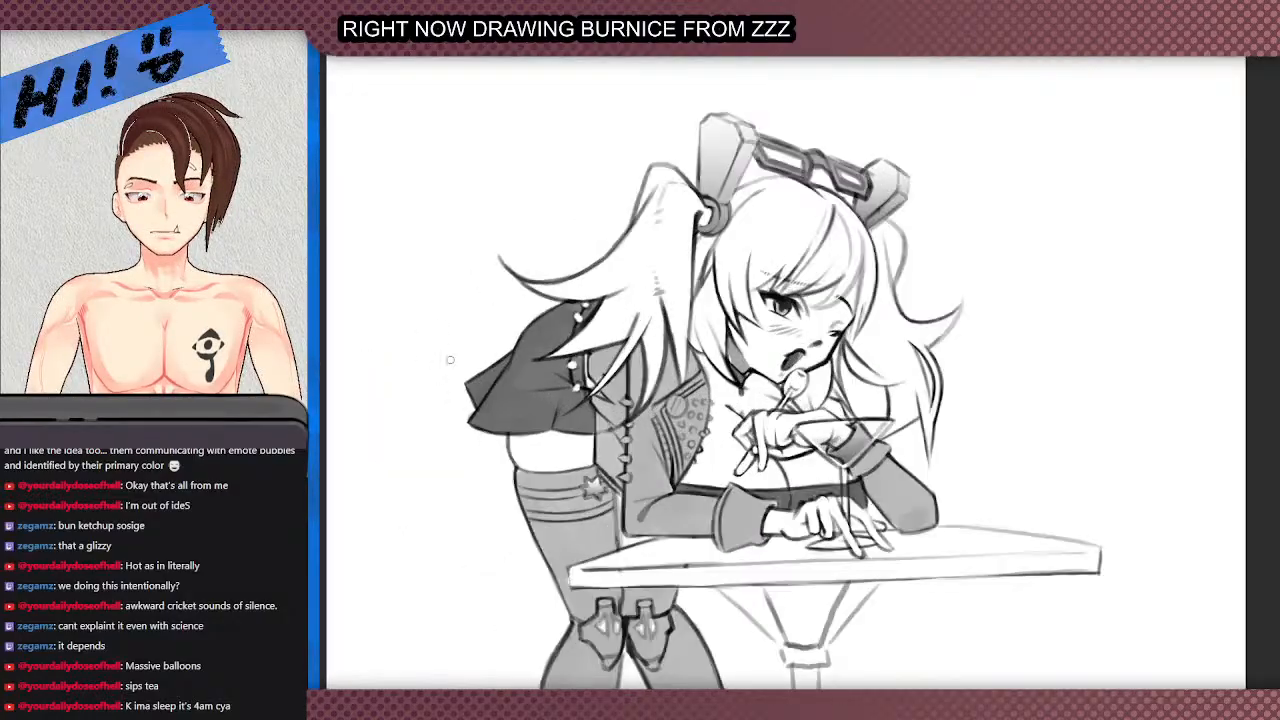
- Paint a long curved white highlight along the rounded upper side of the dark skirt and a small round spot beside it
scroll(562, 325, up, 3)
drag(641, 276, 561, 400)
key(ctrl+z)
mouse_move(638, 267)
mouse_down()
mouse_move(563, 322)
mouse_move(534, 430)
mouse_move(568, 342)
mouse_up()
drag(537, 413, 578, 321)
drag(549, 376, 620, 289)
key(ctrl+z)
mouse_move(540, 398)
mouse_down()
mouse_move(592, 309)
mouse_move(645, 266)
mouse_up()
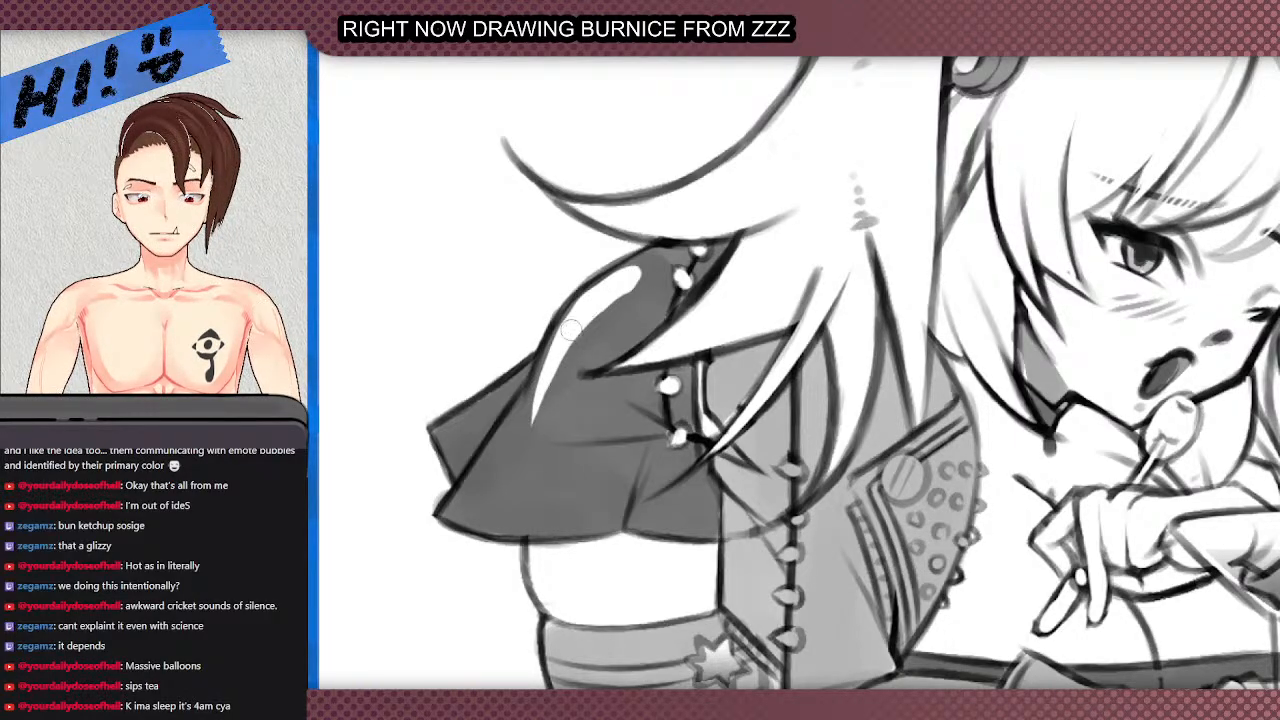
click(594, 342)
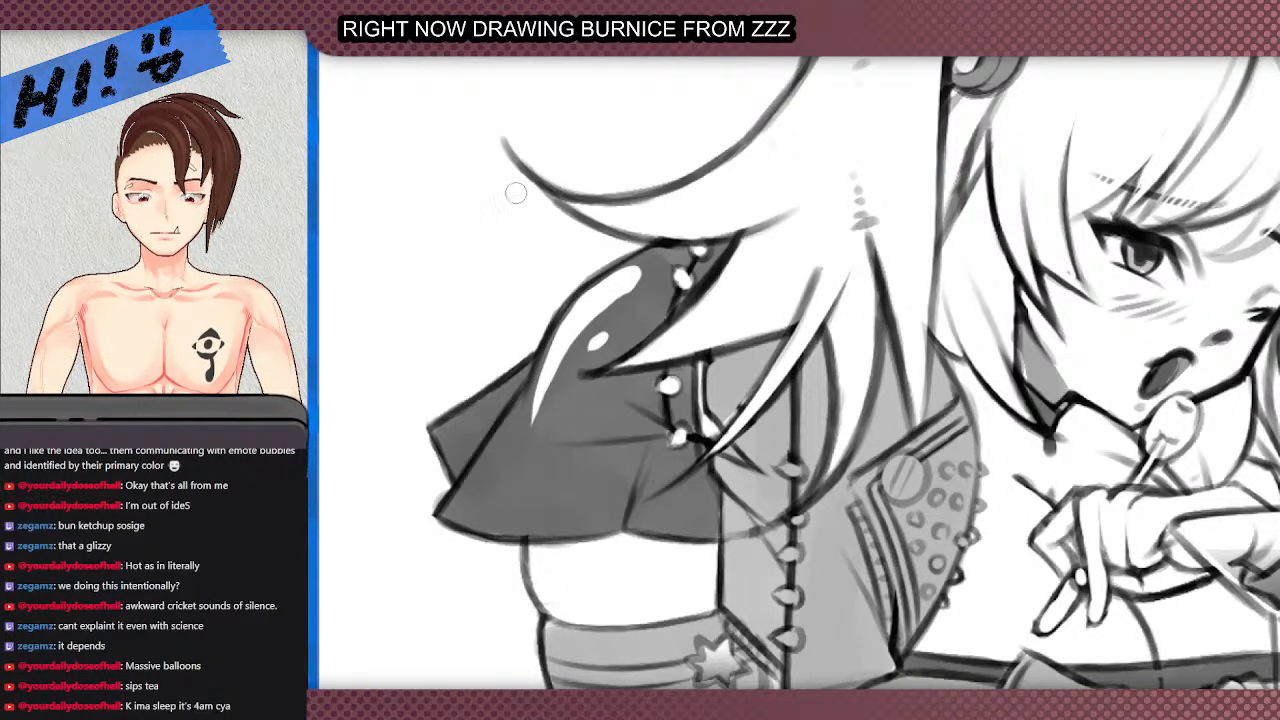
- Add thin white highlights along the skirt's outer side edge and along the upper edge of its rear flap
scroll(510, 183, down, 5)
scroll(511, 325, up, 5)
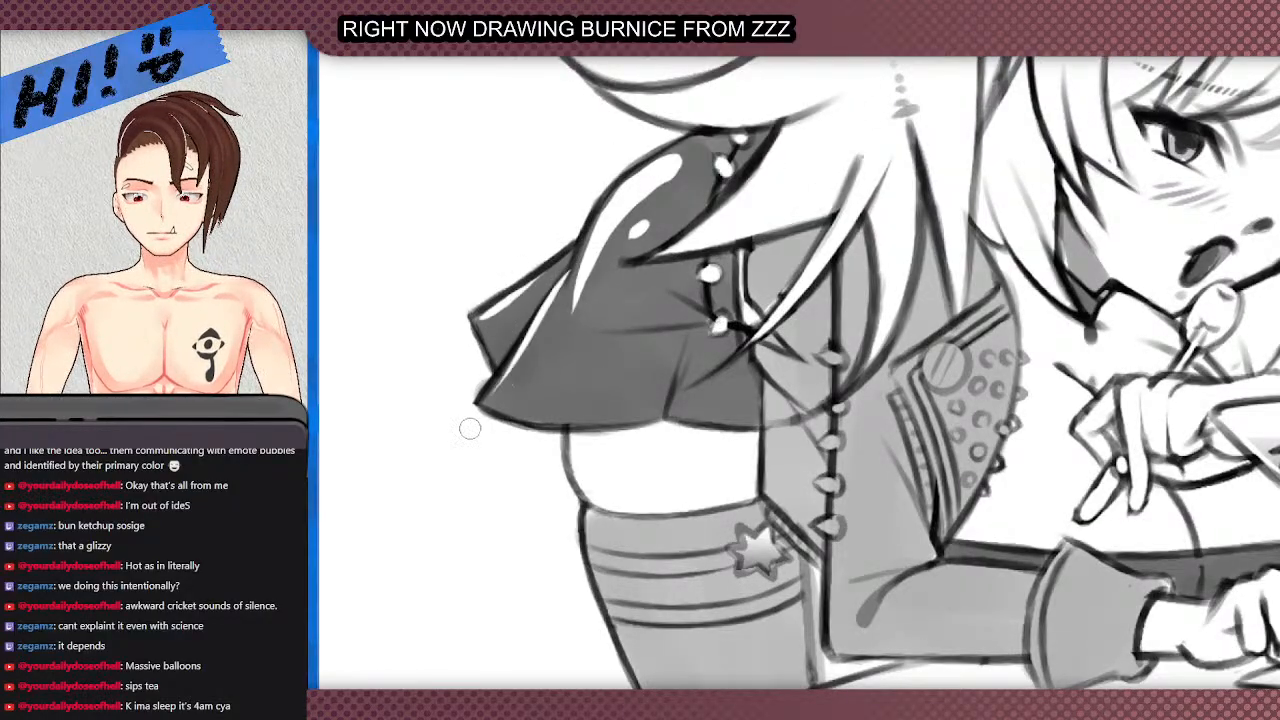
scroll(470, 425, down, 5)
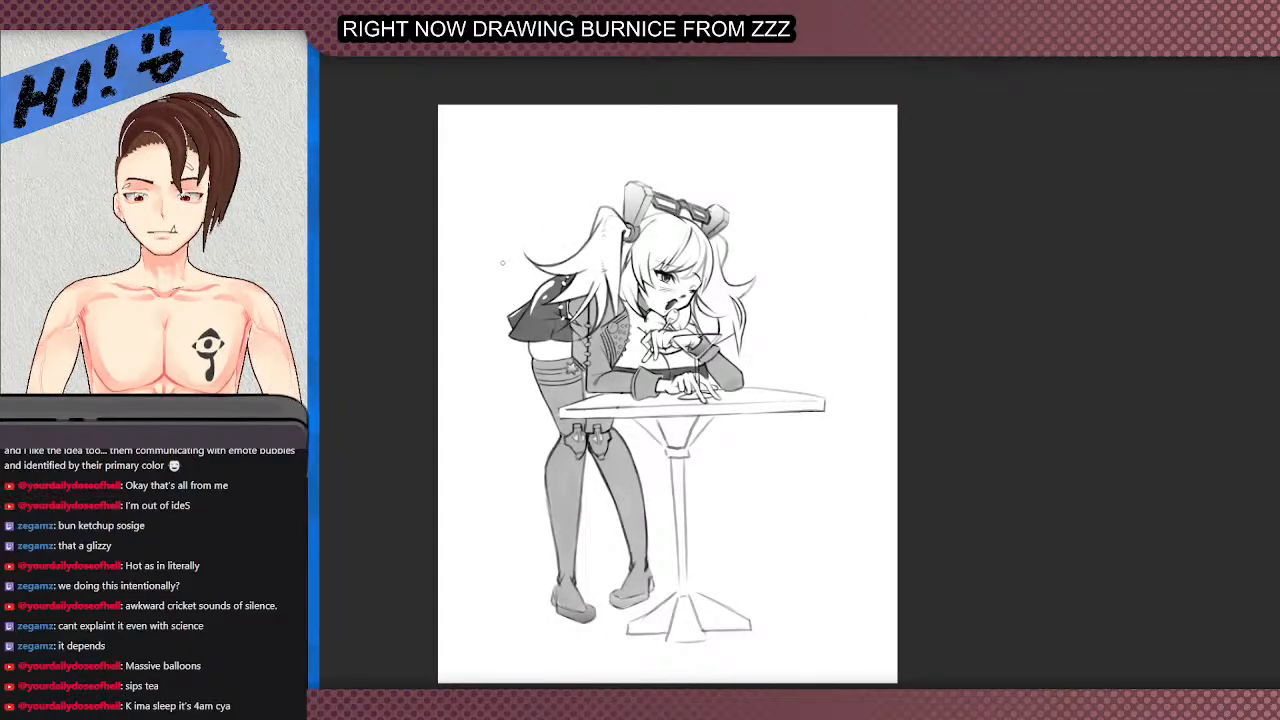
- Paint a soft light-grey highlight on the thigh of the near stocking below its bands, with small spots on the bands
scroll(560, 312, up, 5)
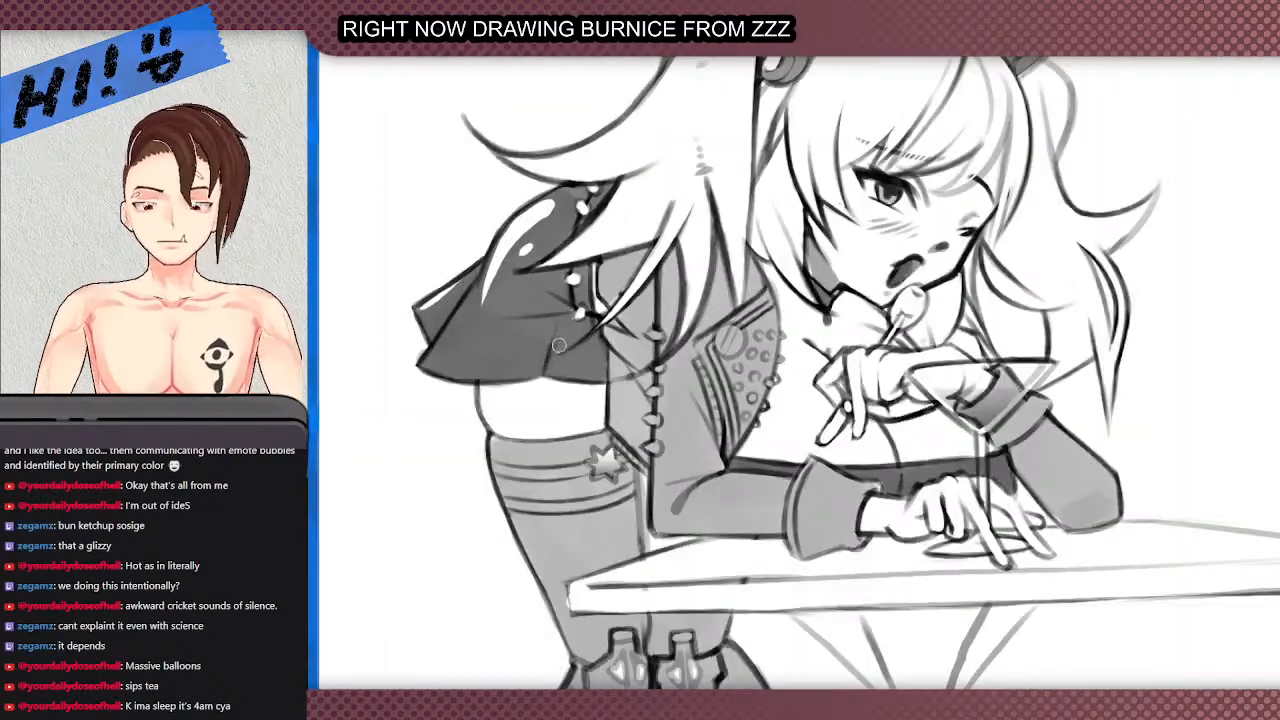
scroll(570, 327, down, 5)
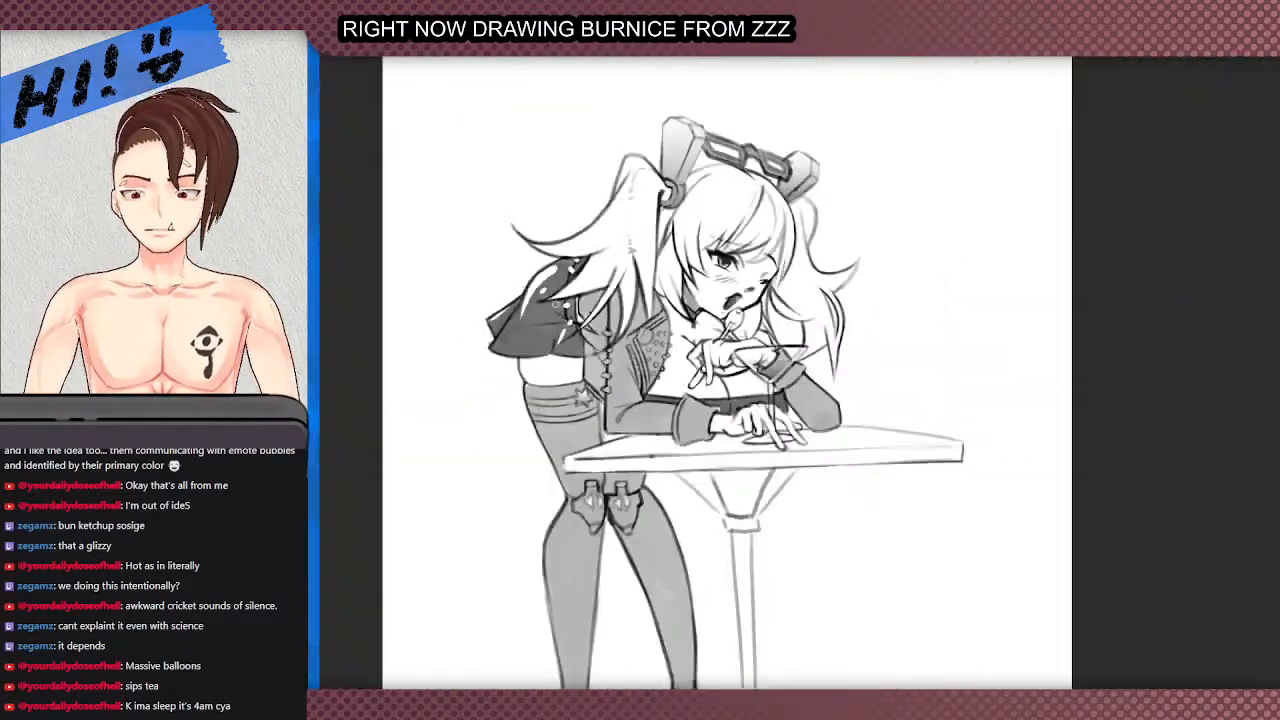
scroll(563, 339, up, 2)
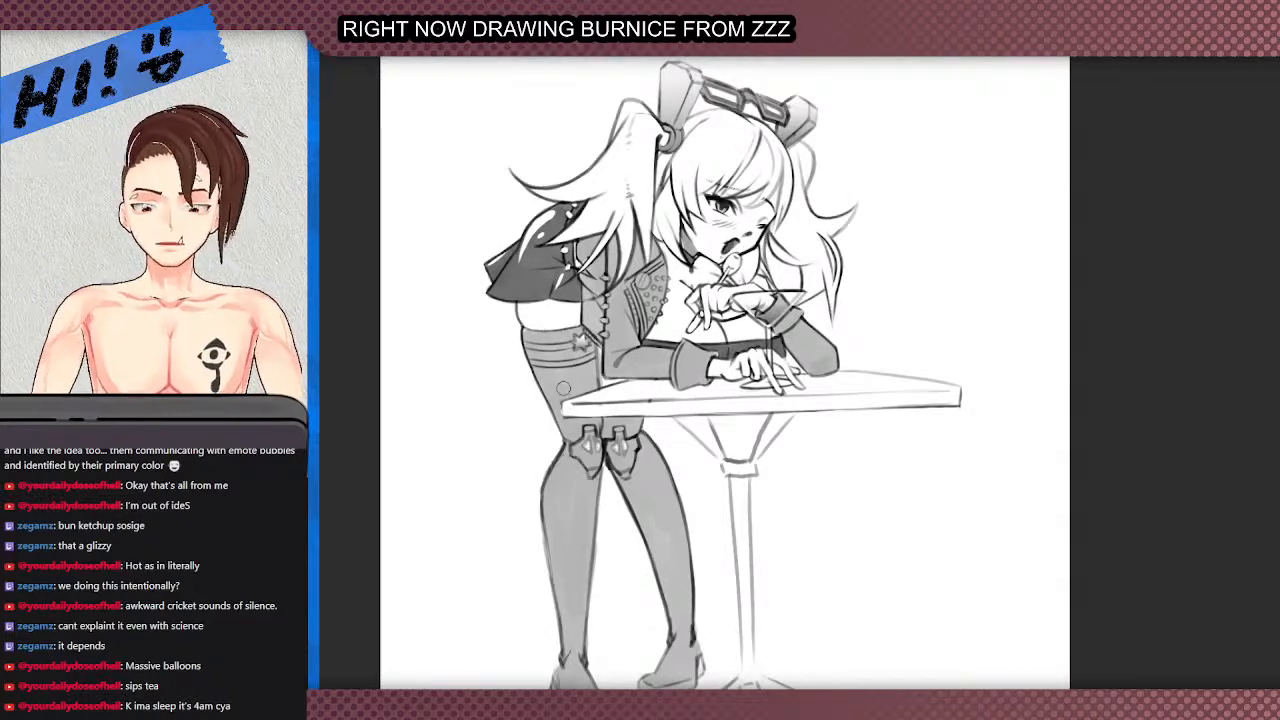
scroll(563, 389, up, 1)
scroll(563, 389, down, 3)
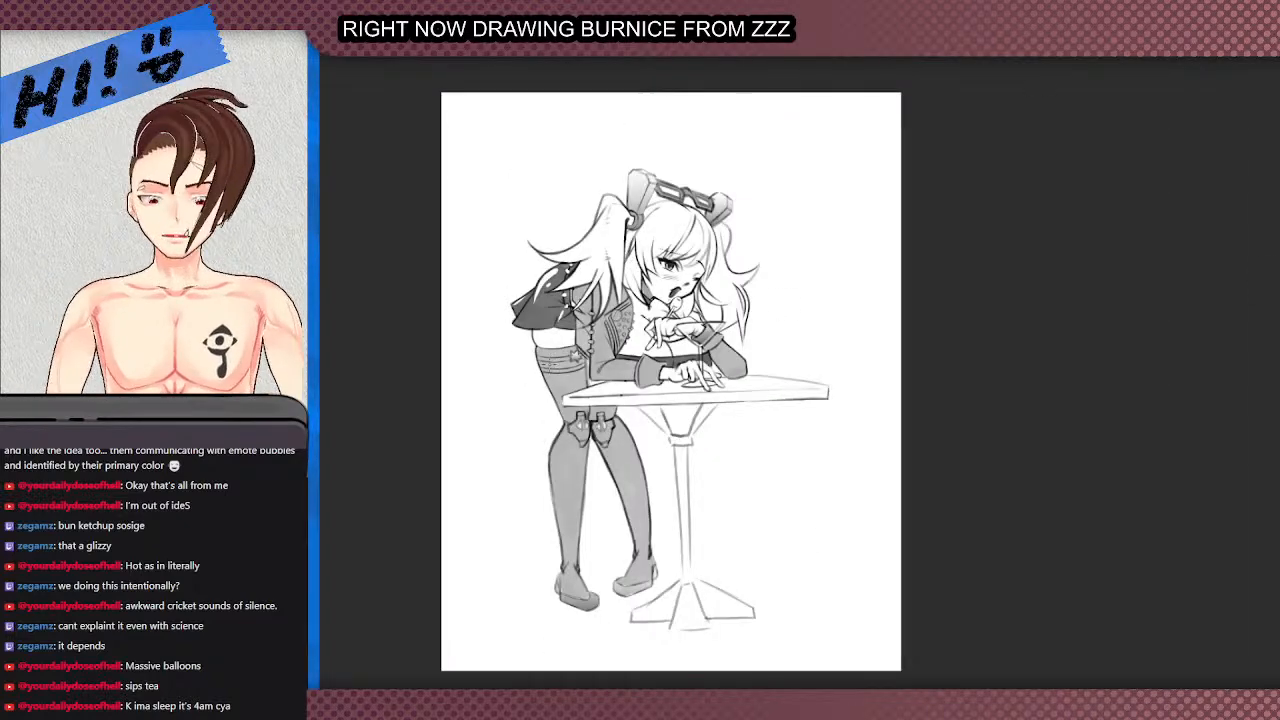
scroll(548, 367, up, 4)
drag(564, 402, 577, 440)
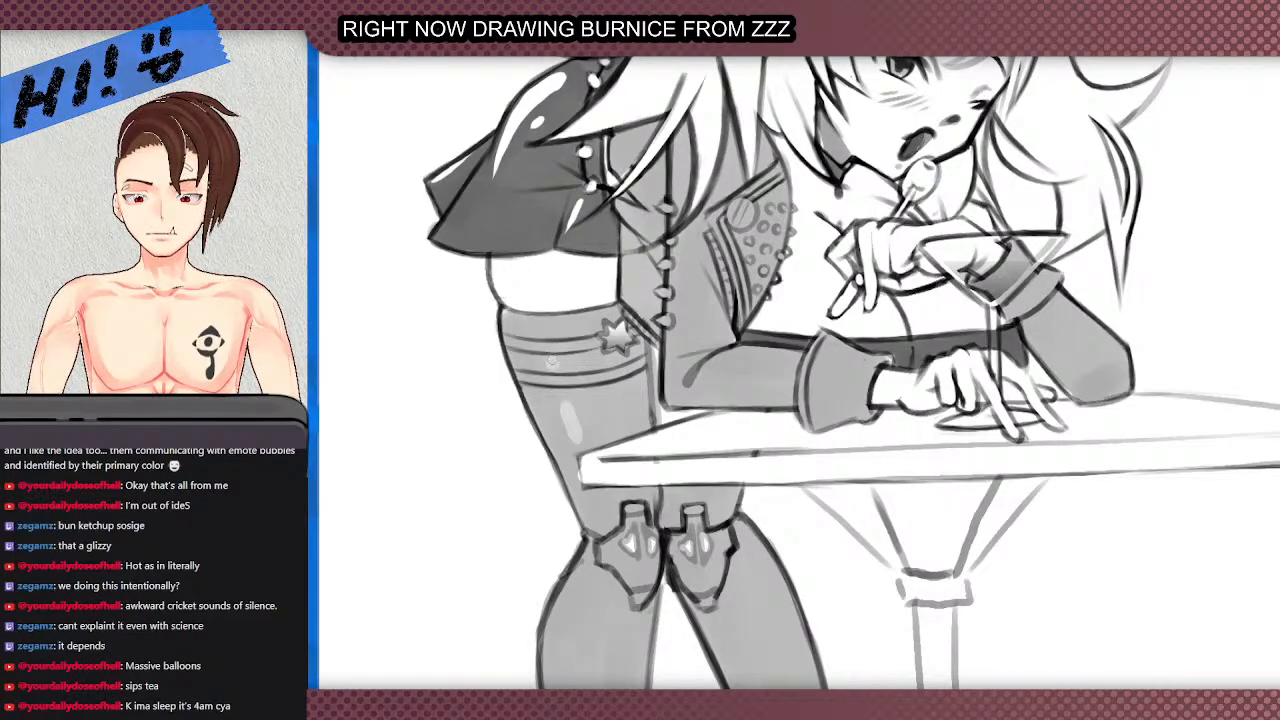
- Paint a soft light-grey highlight down the near leg's stocking from just below the knee, redoing the strokes until it fits
scroll(552, 382, down, 4)
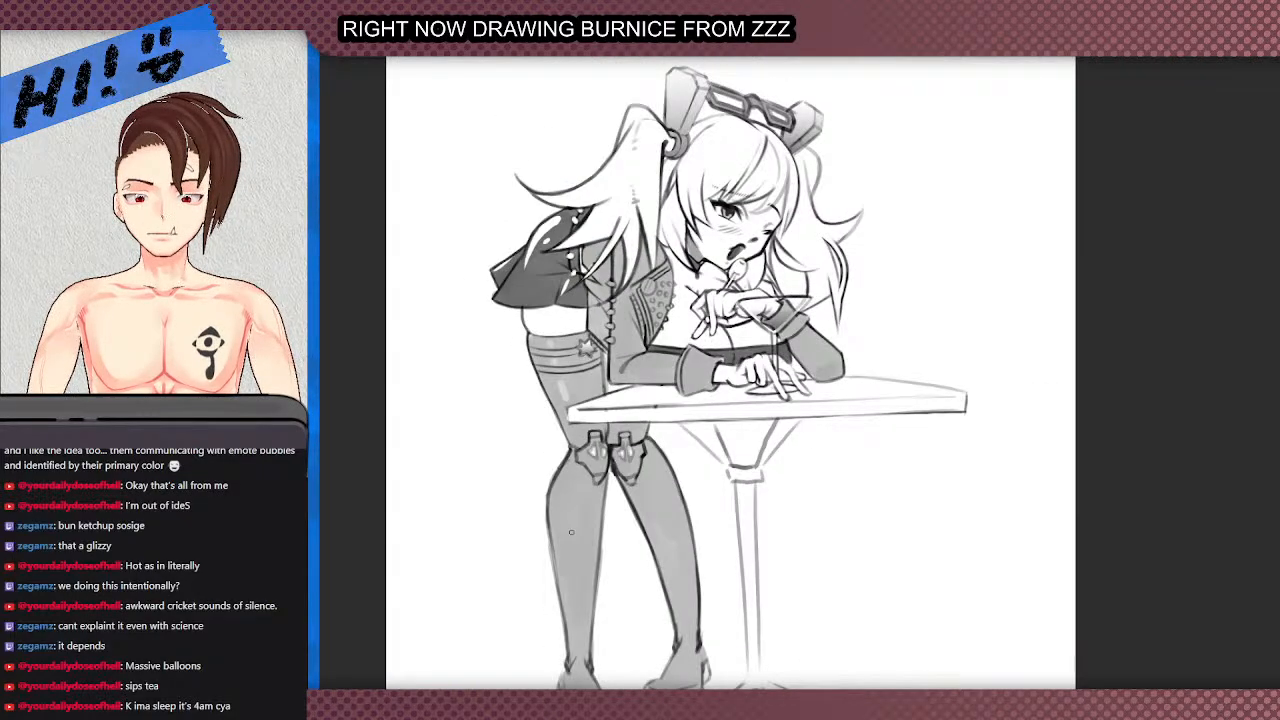
drag(561, 494, 567, 577)
key(ctrl+z)
key(ctrl+z)
key(ctrl+z)
drag(565, 476, 562, 564)
key(ctrl+z)
drag(561, 504, 561, 567)
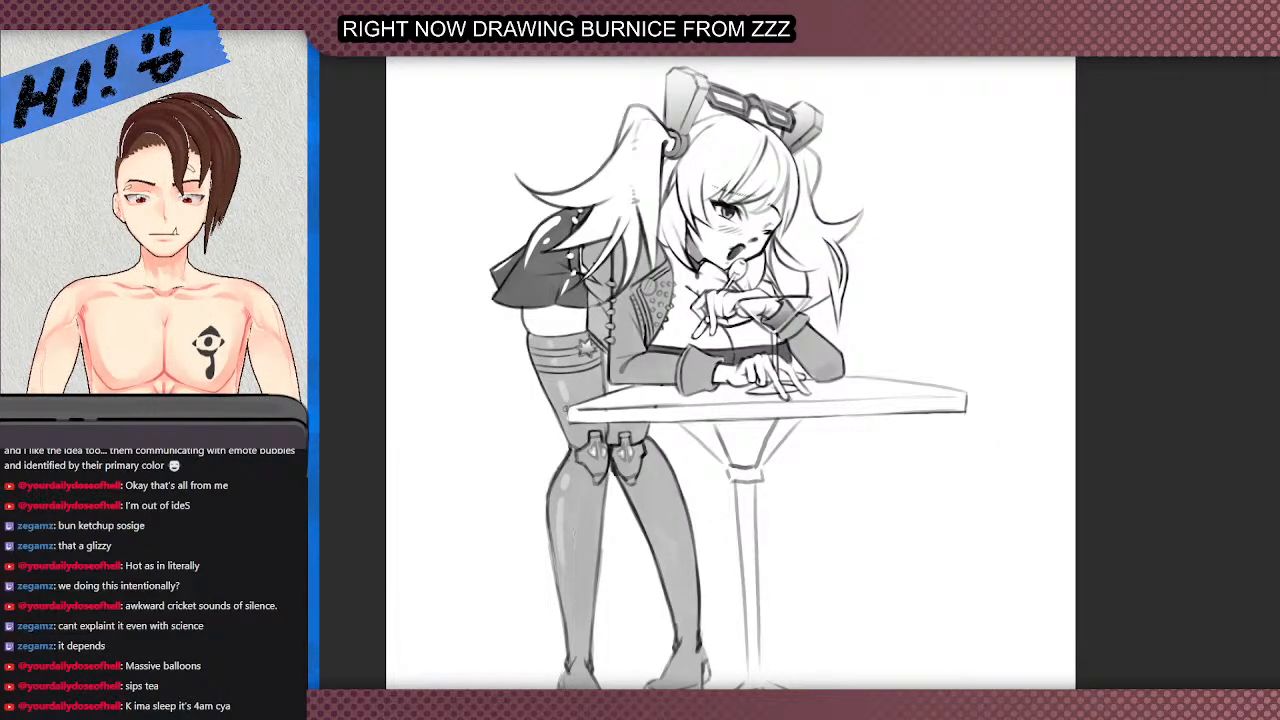
- Try a highlight stroke along the upper outer edge of the near knee guard and undo it
scroll(573, 432, up, 4)
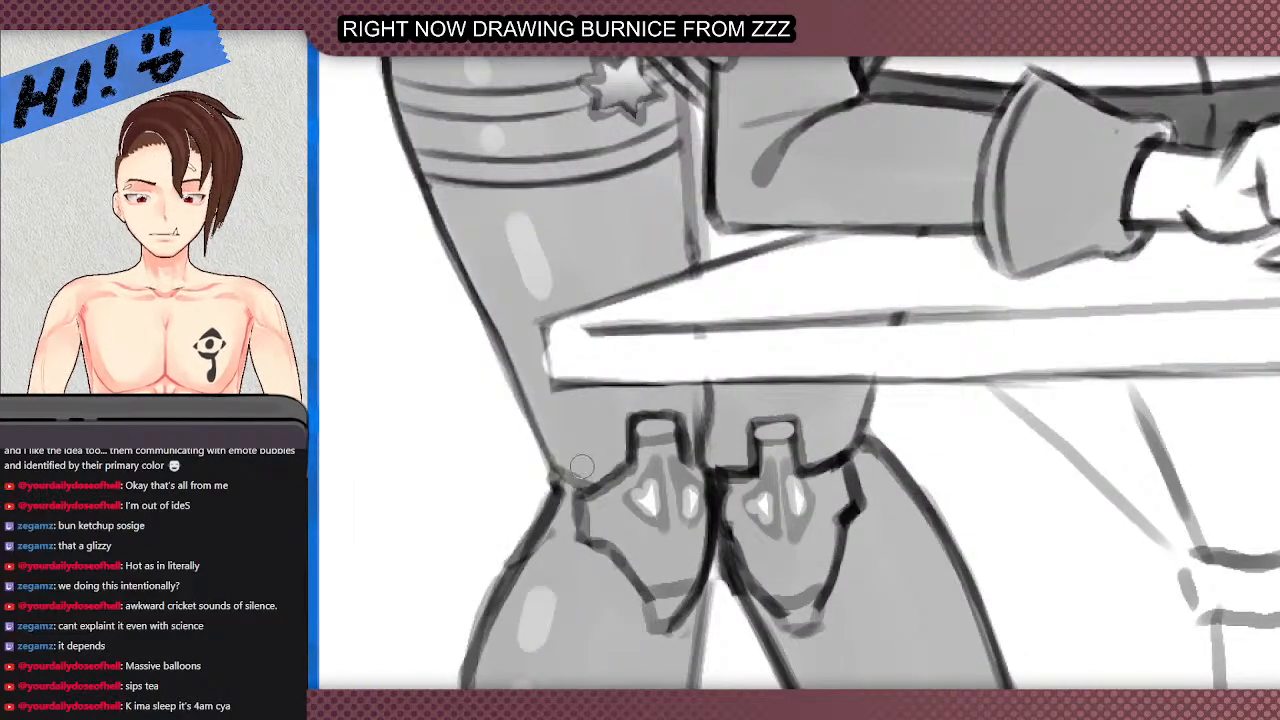
scroll(575, 395, down, 1)
mouse_move(588, 489)
mouse_down()
mouse_move(628, 445)
mouse_move(600, 488)
mouse_move(610, 498)
mouse_move(621, 458)
mouse_up()
key(ctrl+z)
key(ctrl+0)
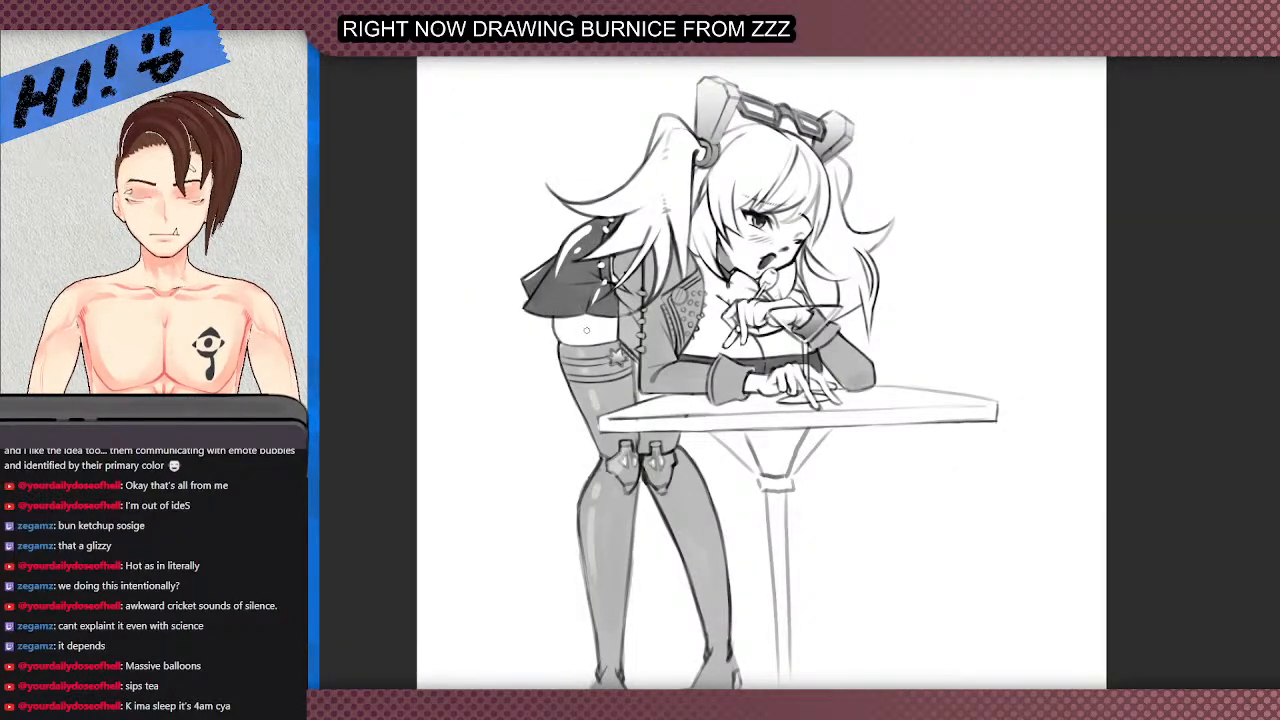
scroll(547, 220, down, 1)
scroll(489, 401, down, 1)
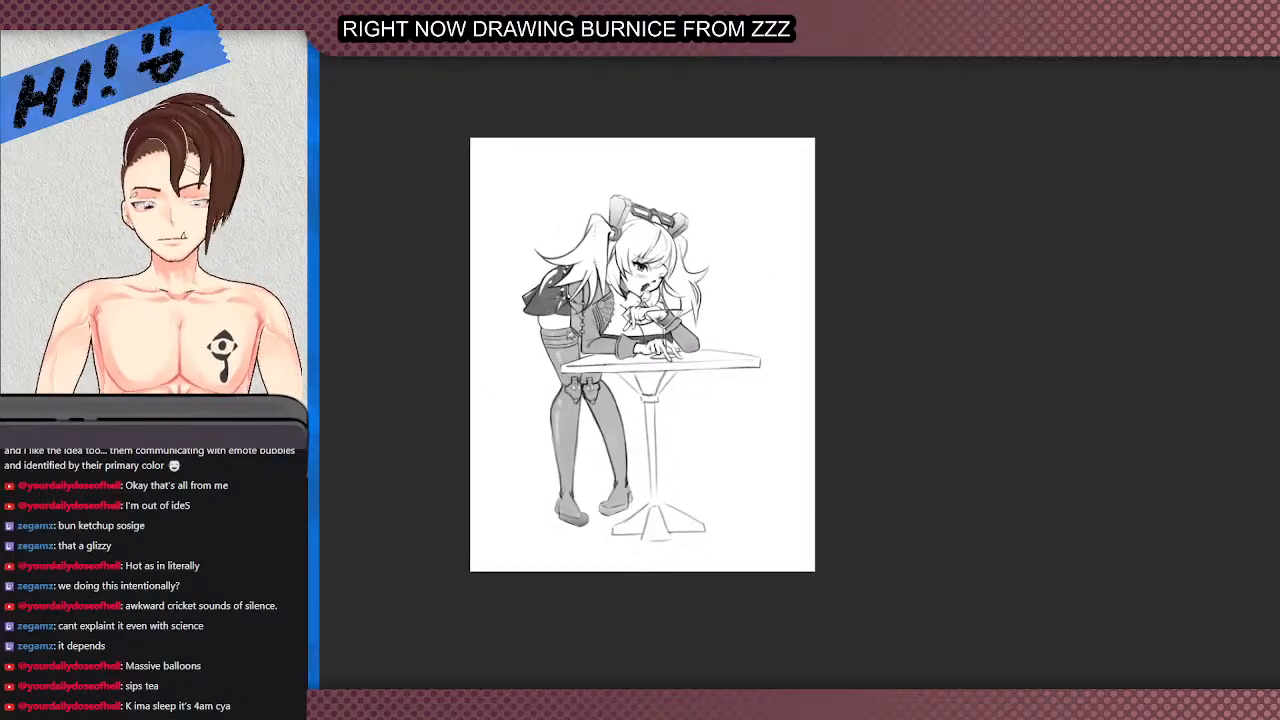
scroll(572, 318, up, 1)
scroll(637, 258, up, 3)
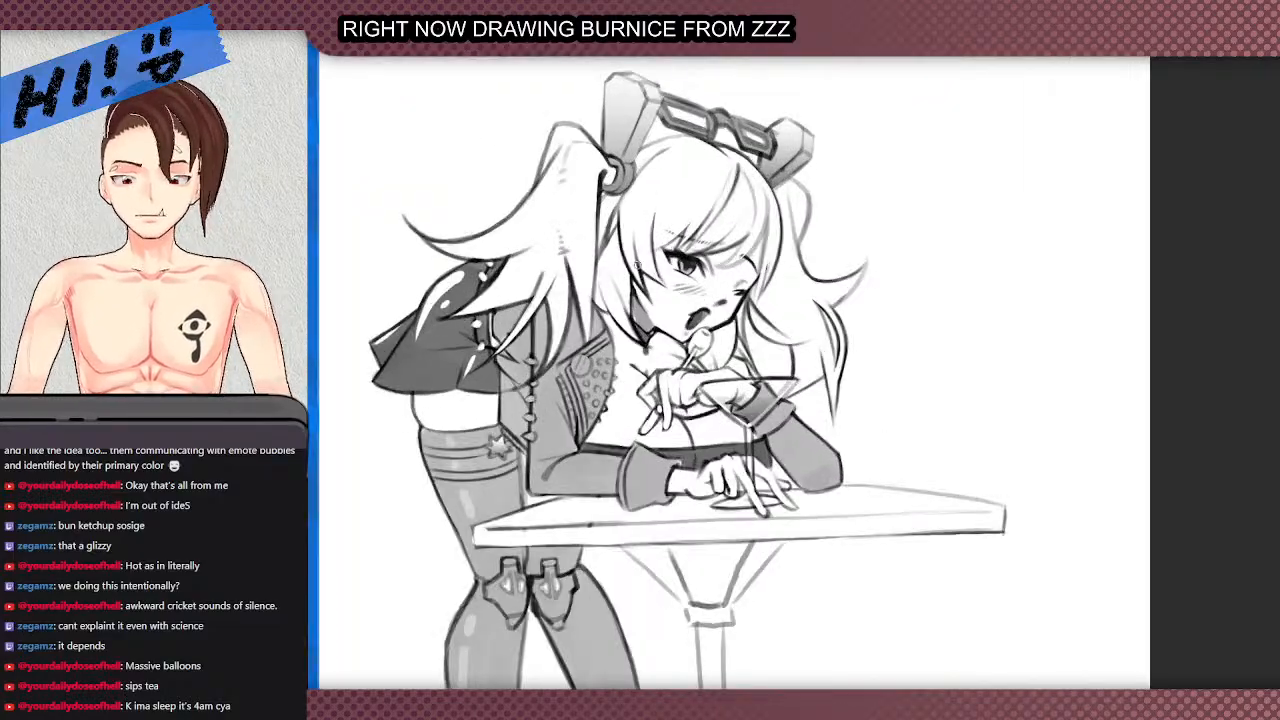
- Try a small soft stroke over the blush marks on the near cheek, undo it and reduce the brush size
scroll(640, 268, down, 1)
scroll(648, 259, up, 1)
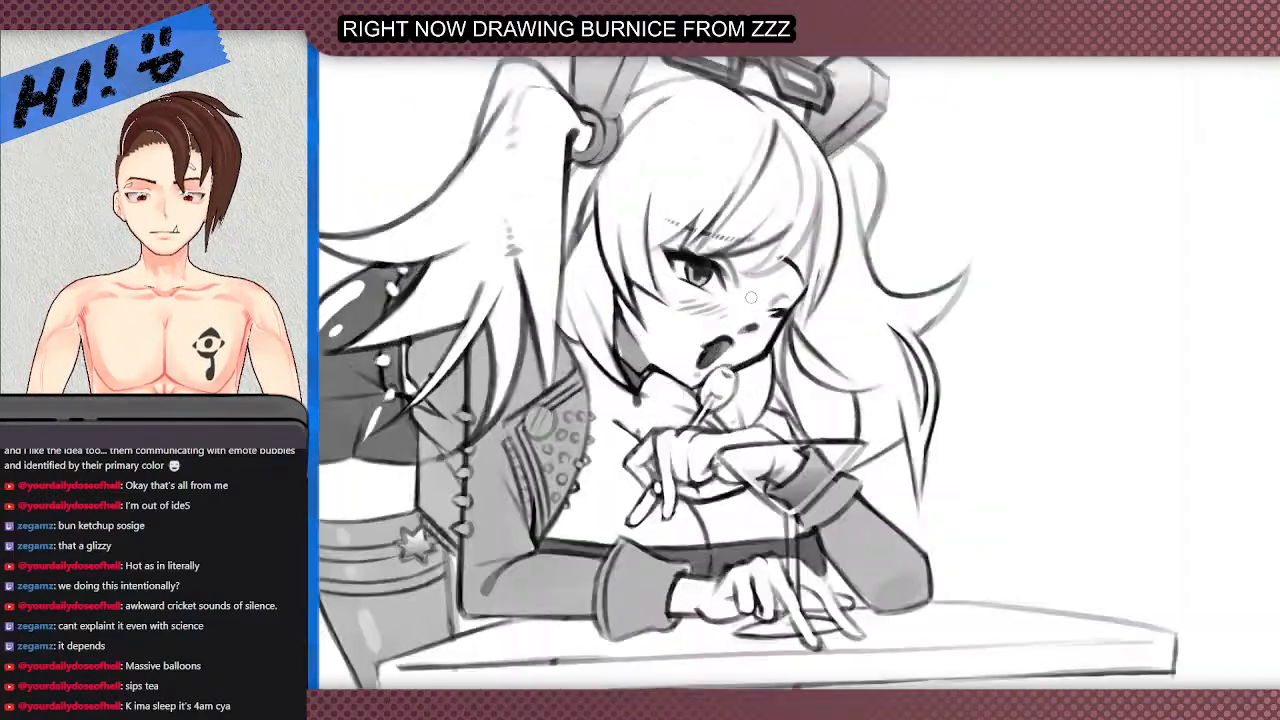
scroll(822, 291, up, 1)
mouse_move(667, 324)
mouse_down()
mouse_move(638, 309)
mouse_move(660, 309)
mouse_up()
key(ctrl+z)
key(bracketleft)
key(bracketleft)
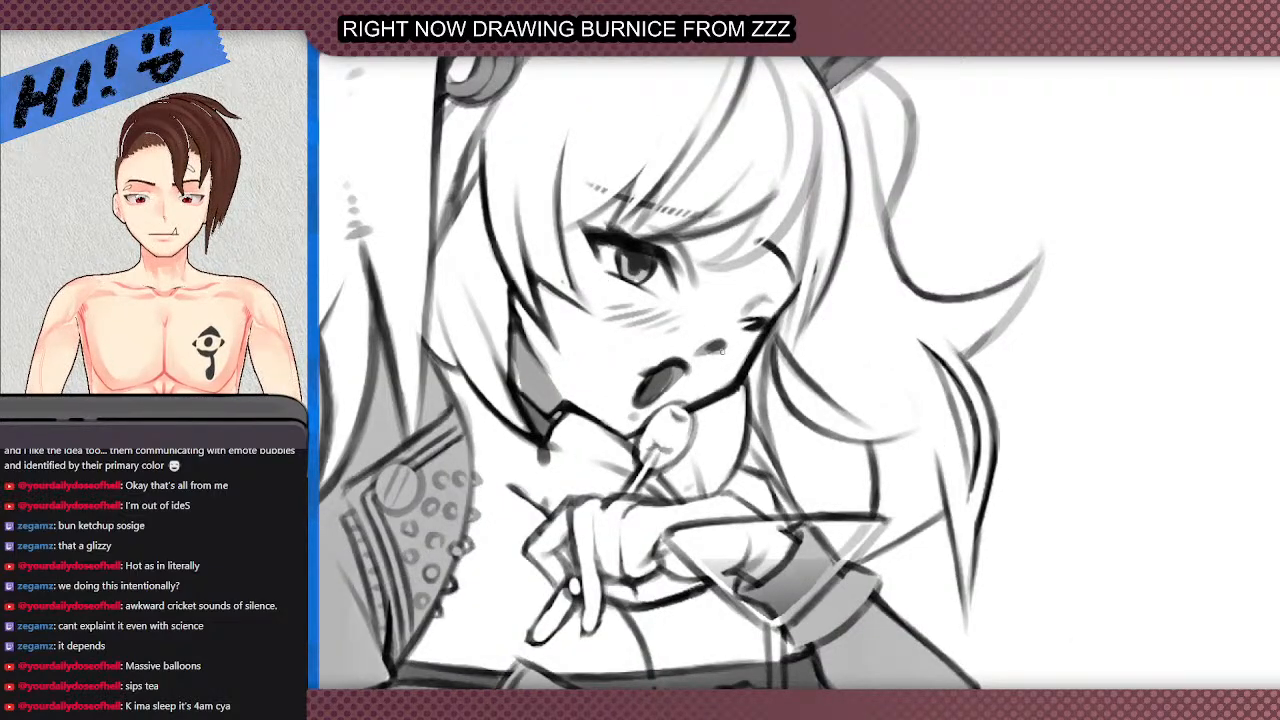
scroll(745, 355, up, 1)
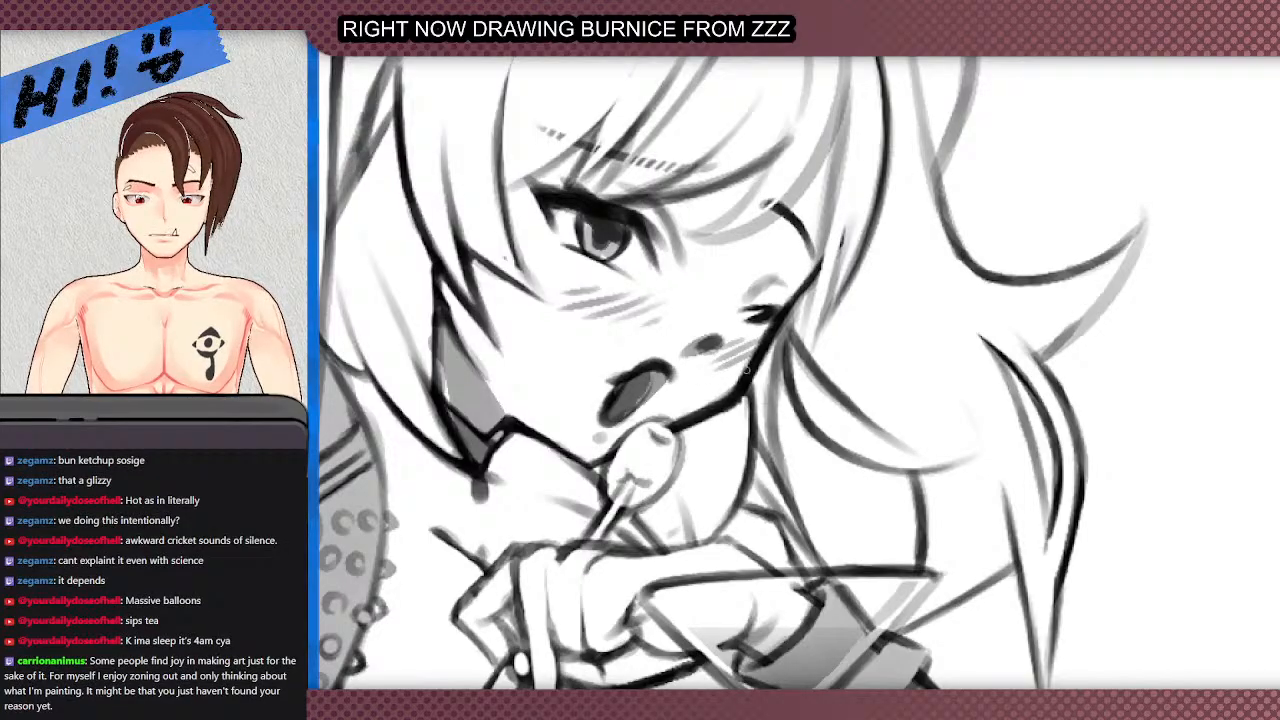
- Examine the whole figure and its grey shading from full-page and closer views
scroll(743, 328, down, 6)
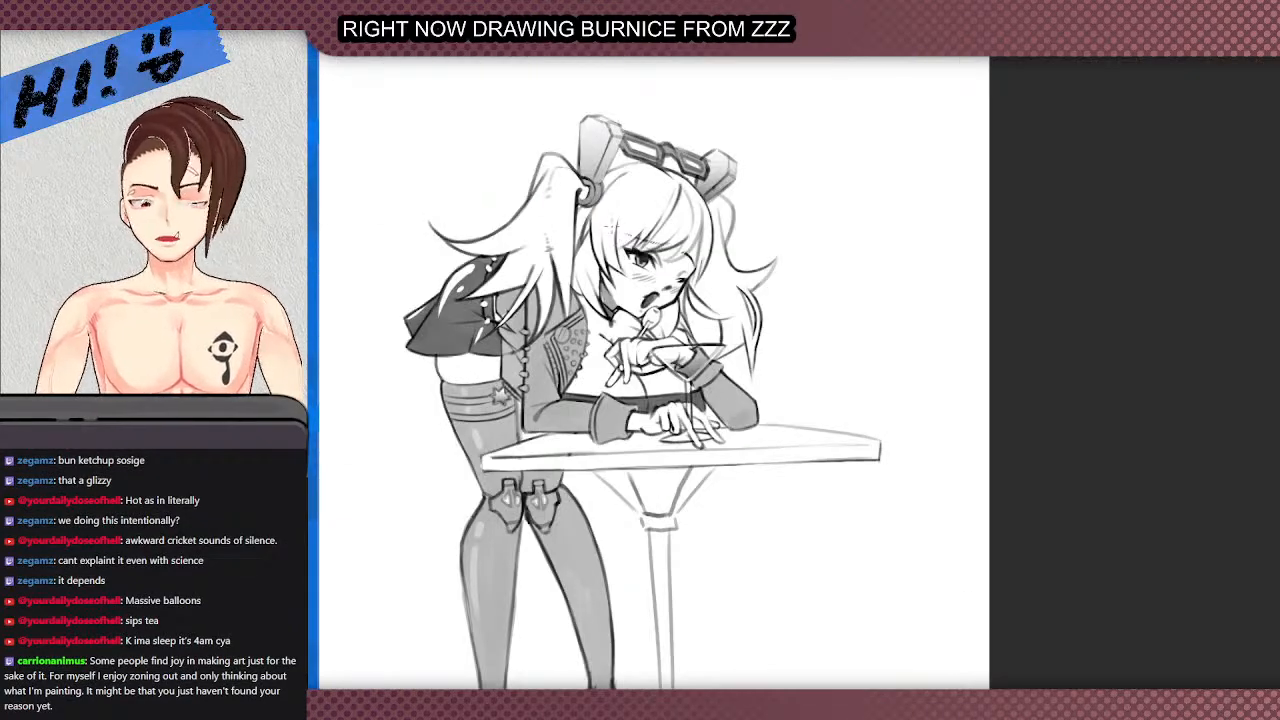
scroll(516, 440, up, 2)
scroll(692, 378, down, 2)
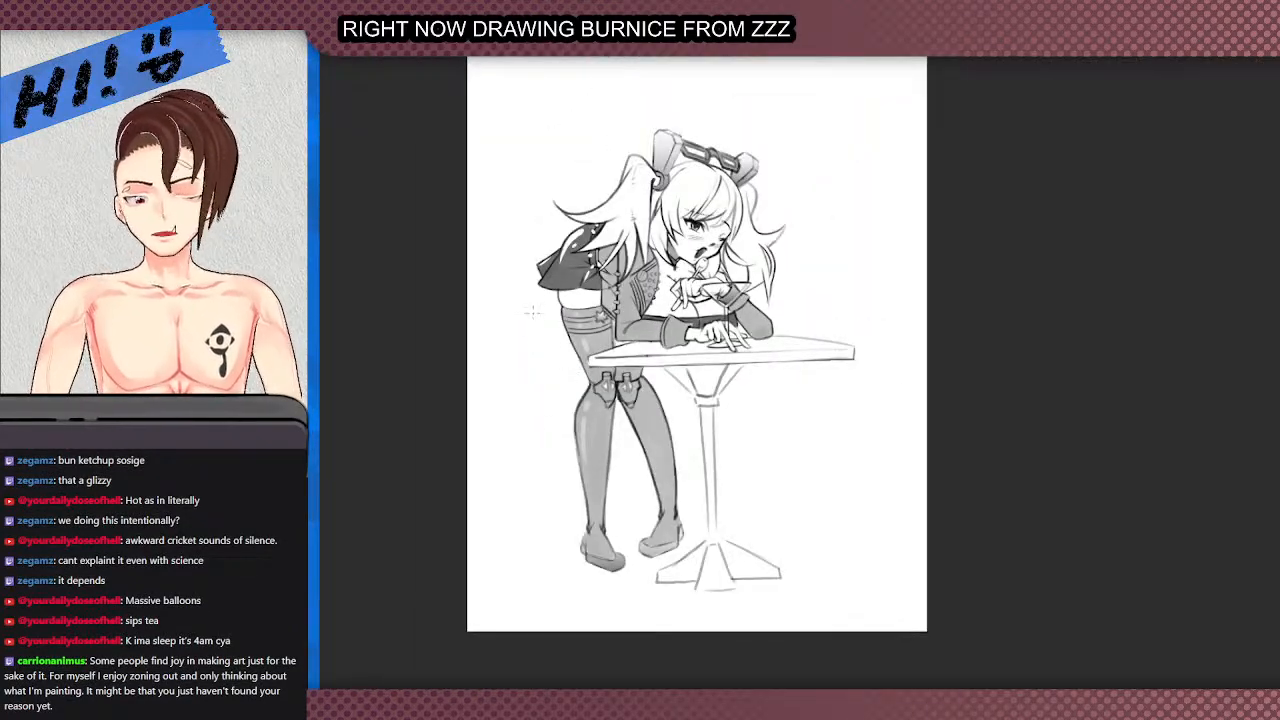
scroll(541, 292, down, 1)
scroll(526, 260, up, 1)
drag(434, 281, 466, 277)
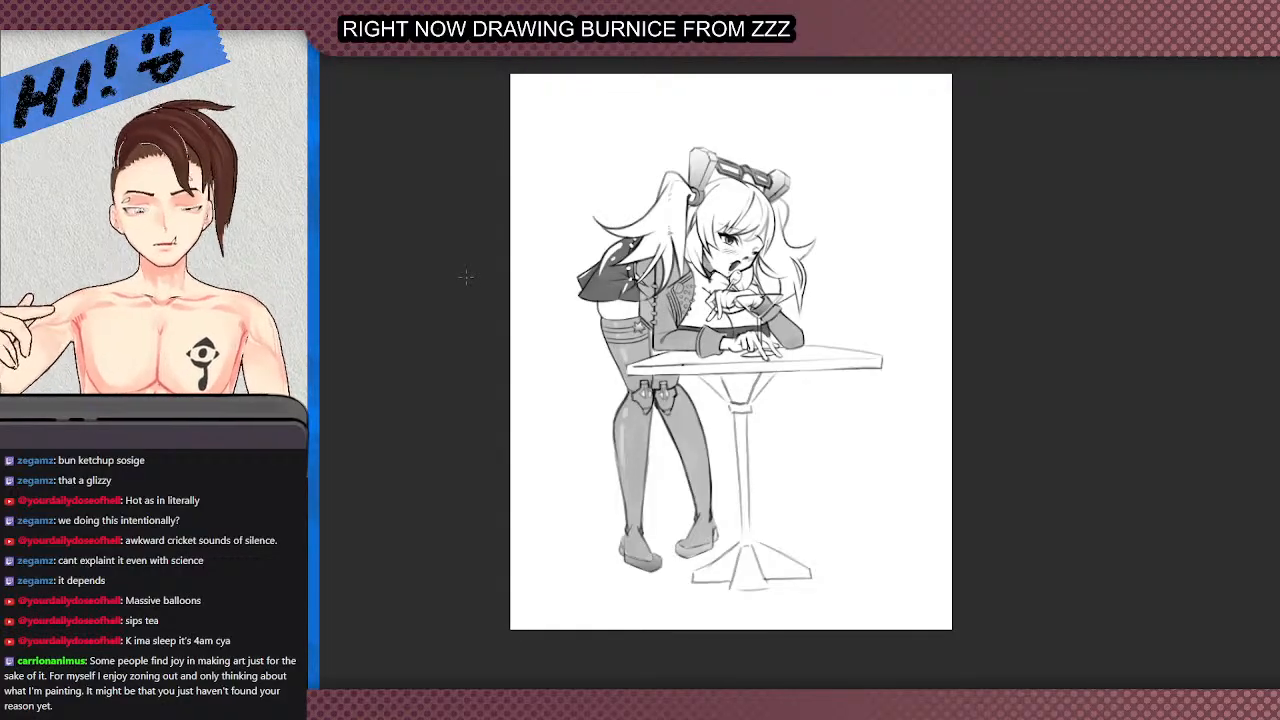
scroll(560, 300, down, 2)
scroll(714, 288, up, 4)
scroll(652, 291, up, 3)
scroll(652, 291, down, 2)
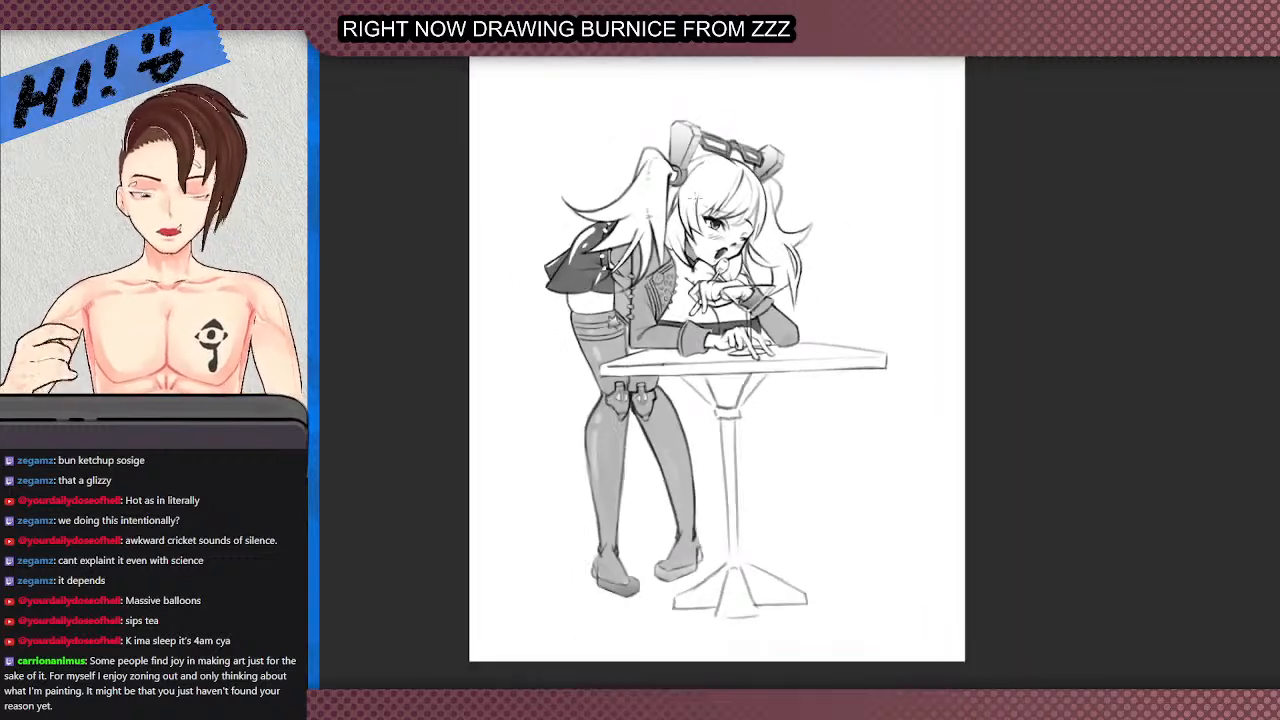
scroll(652, 291, up, 2)
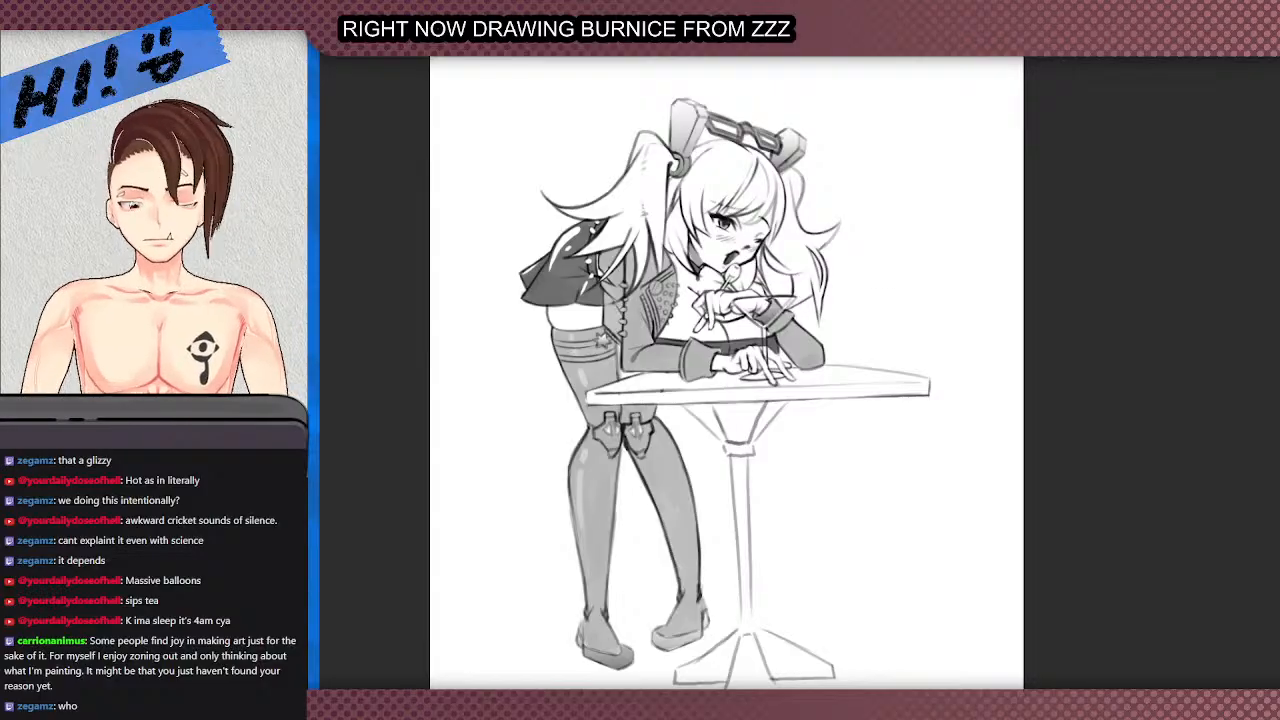
scroll(800, 325, down, 3)
scroll(640, 310, up, 4)
scroll(778, 260, down, 5)
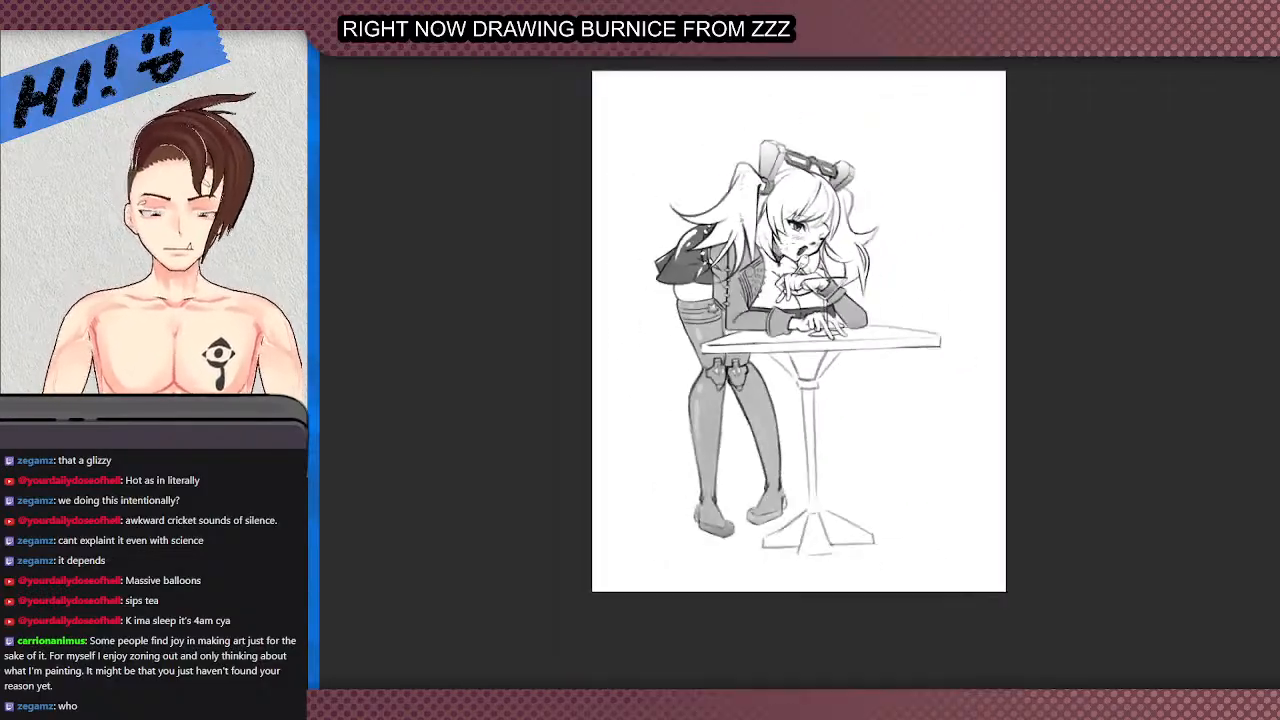
scroll(860, 260, up, 5)
scroll(853, 248, down, 3)
scroll(792, 245, up, 2)
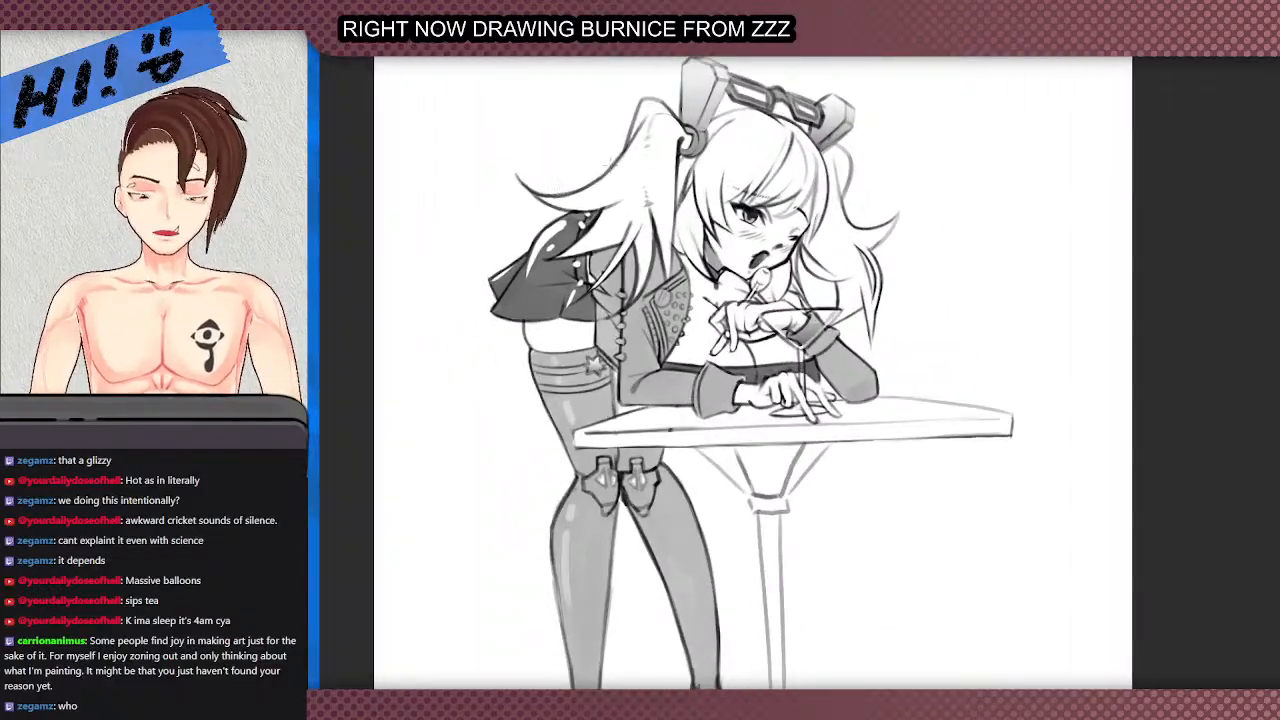
scroll(583, 175, down, 1)
scroll(620, 175, up, 3)
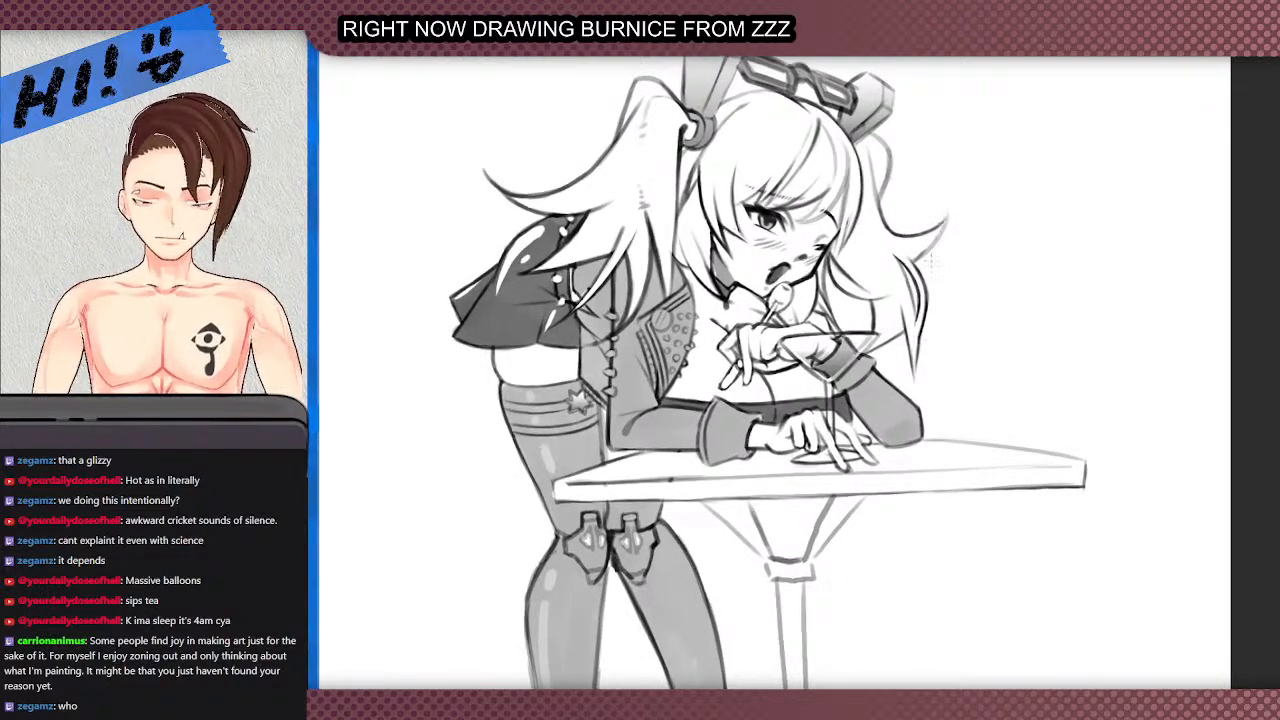
- Shade the round olive on the stick held at her mouth with a mid-grey tone
scroll(936, 243, up, 3)
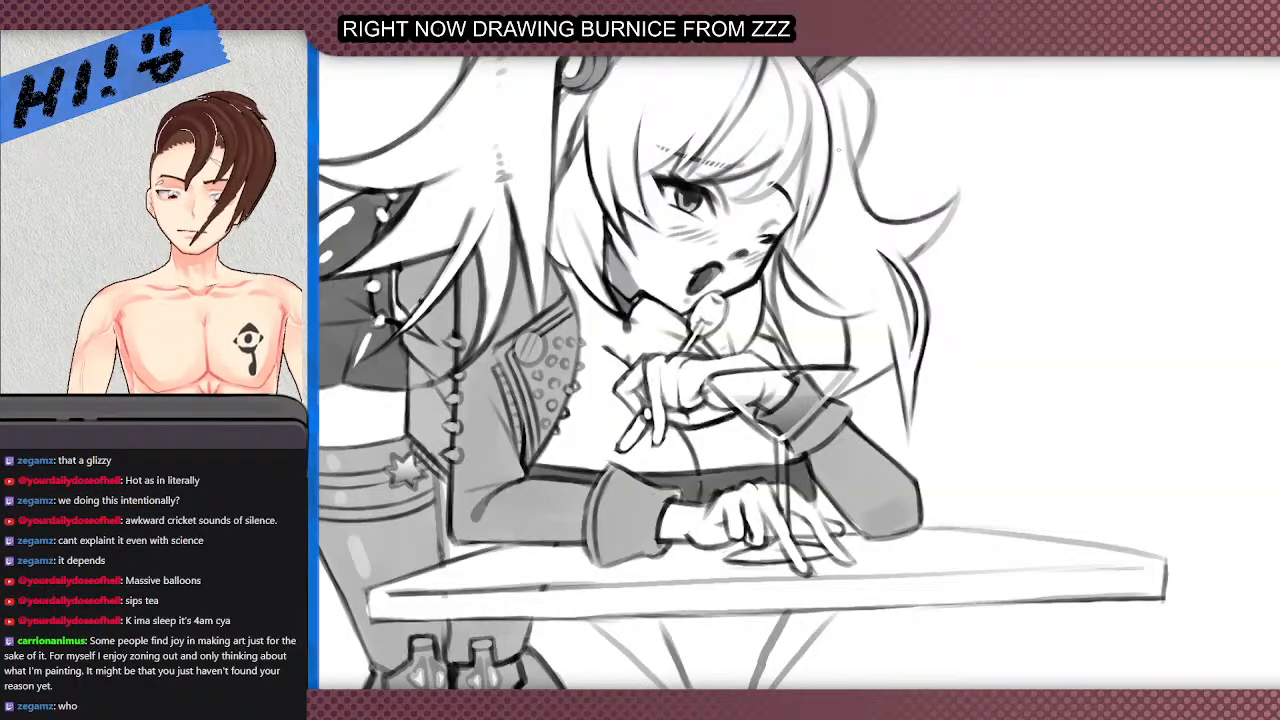
scroll(727, 323, up, 3)
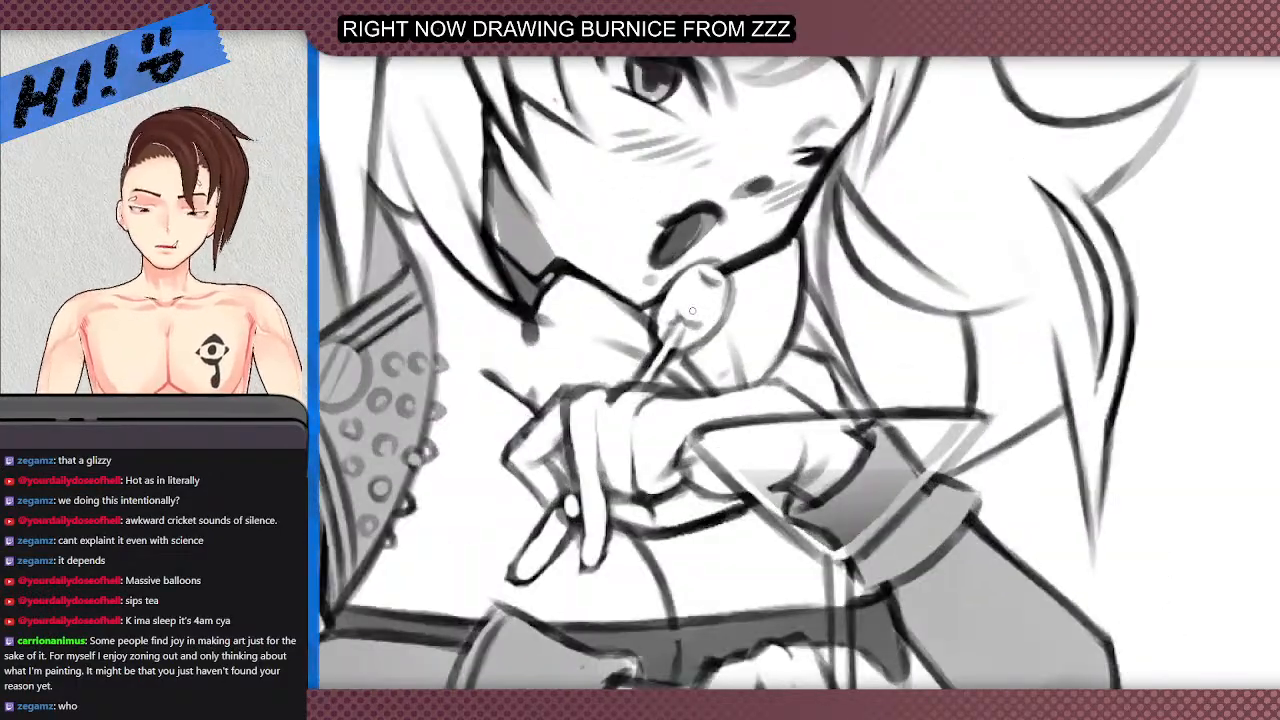
mouse_move(686, 312)
mouse_down()
mouse_move(683, 342)
mouse_move(701, 289)
mouse_move(687, 293)
mouse_move(715, 294)
mouse_move(692, 337)
mouse_move(681, 328)
mouse_move(711, 289)
mouse_move(686, 312)
mouse_up()
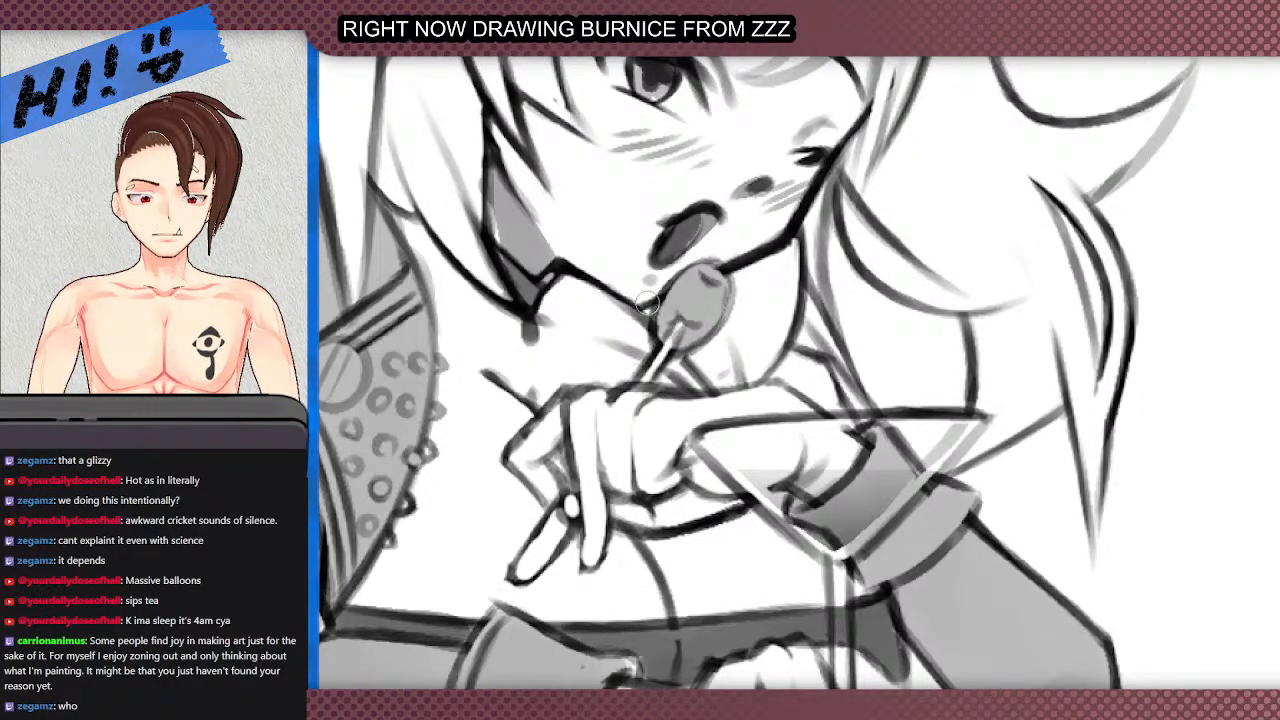
scroll(686, 312, down, 5)
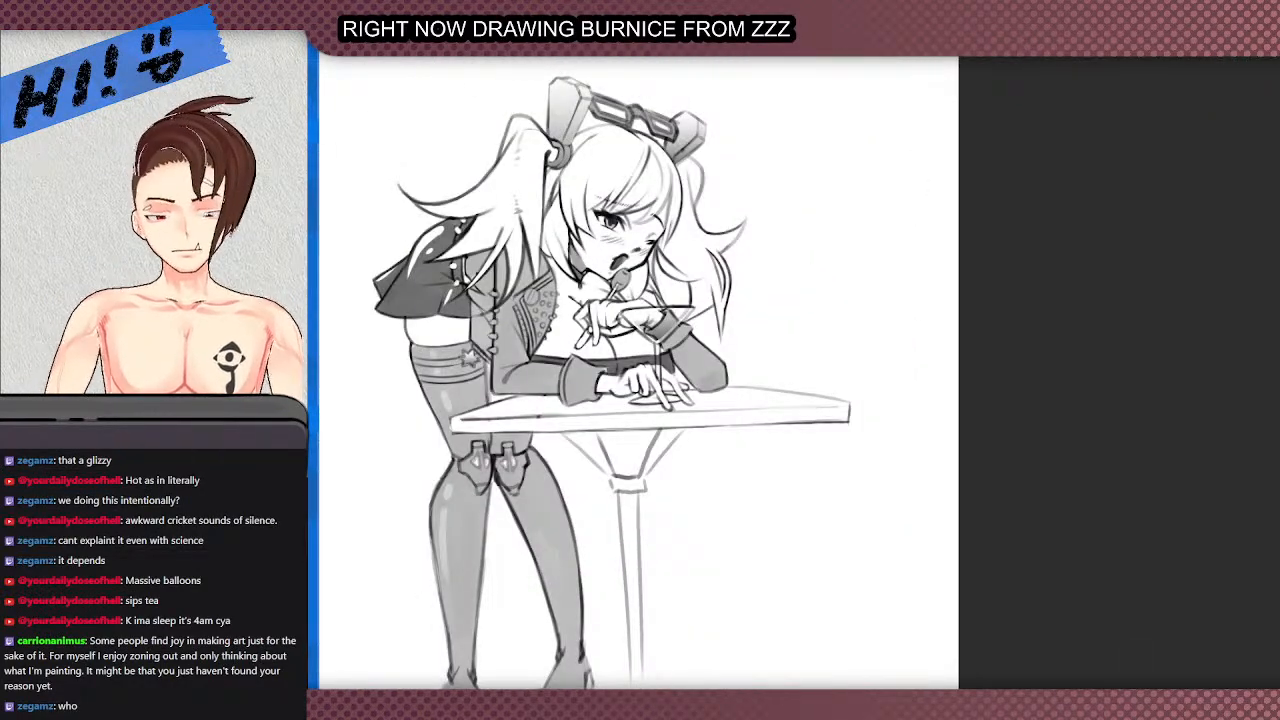
- Try soft tone strokes over the blush marks on both cheeks, undoing the near-cheek attempt
scroll(590, 140, up, 5)
mouse_move(685, 400)
mouse_down()
mouse_move(665, 407)
mouse_move(680, 413)
mouse_move(652, 390)
mouse_up()
key(ctrl+z)
key(ctrl+z)
drag(762, 437, 747, 426)
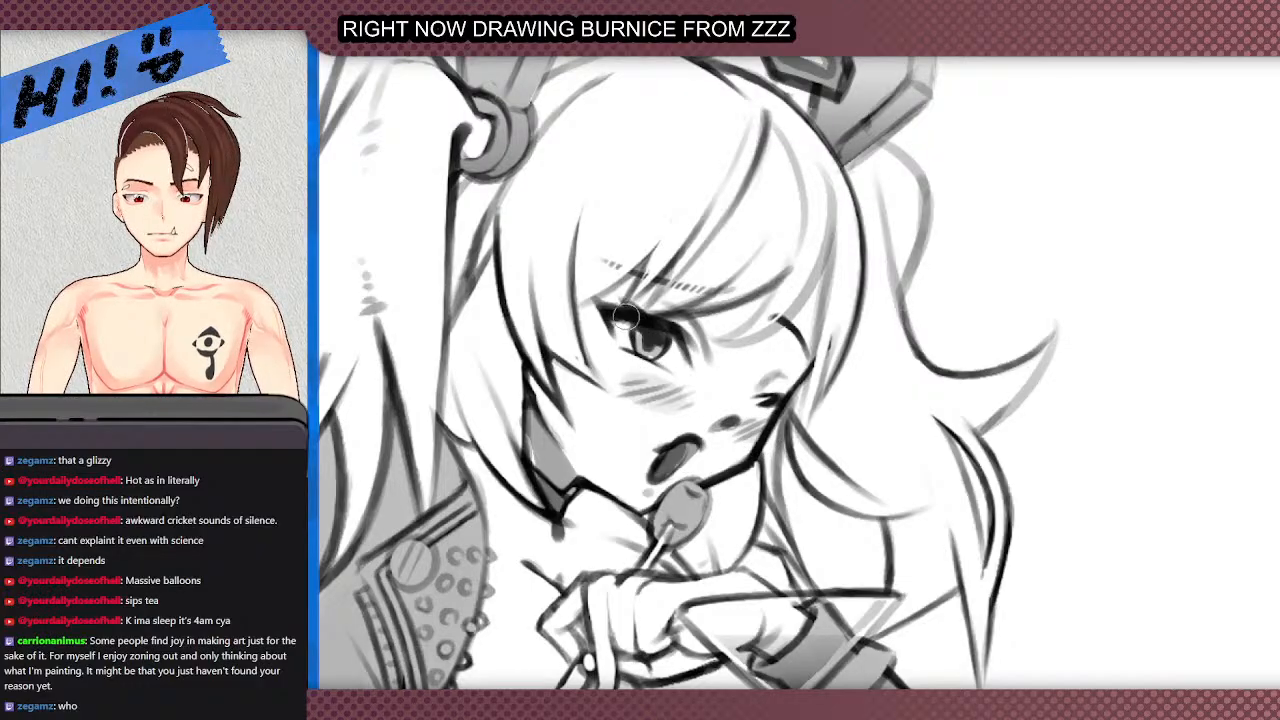
scroll(624, 316, down, 5)
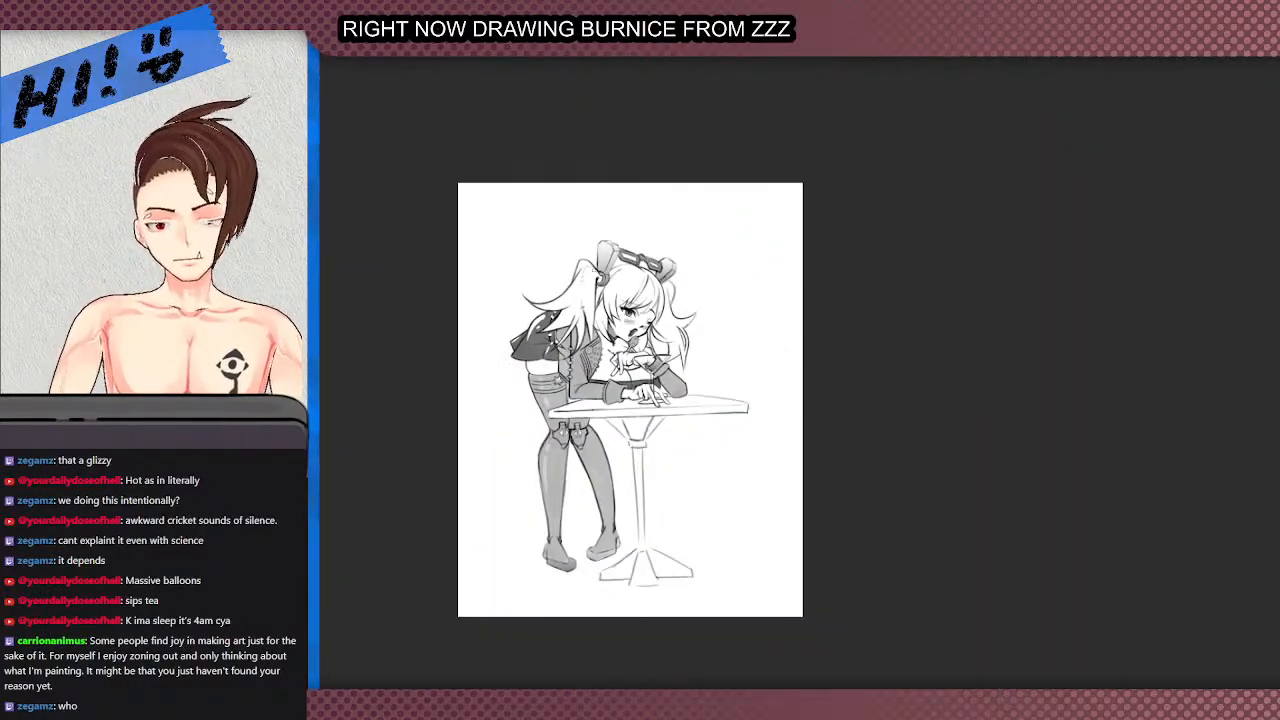
scroll(524, 249, up, 2)
scroll(590, 326, up, 2)
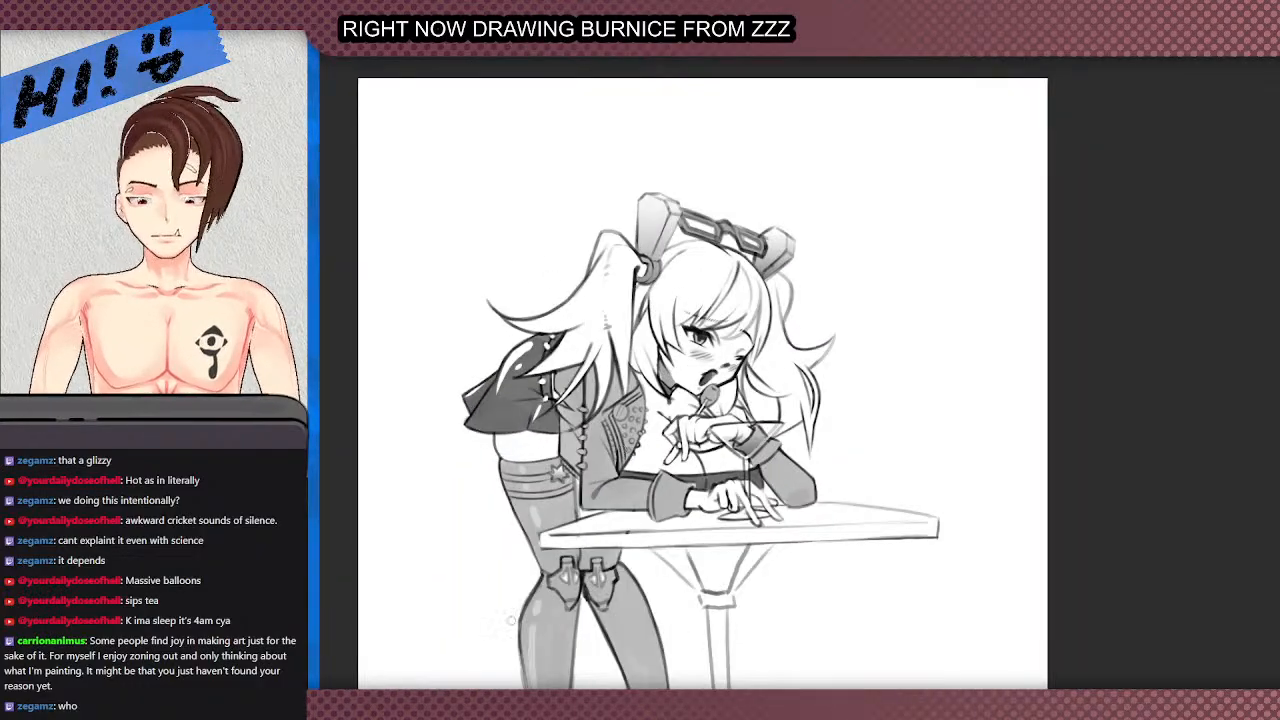
- Brush a soft light-grey tone across the near cheek beneath the open eye
drag(540, 273, 560, 615)
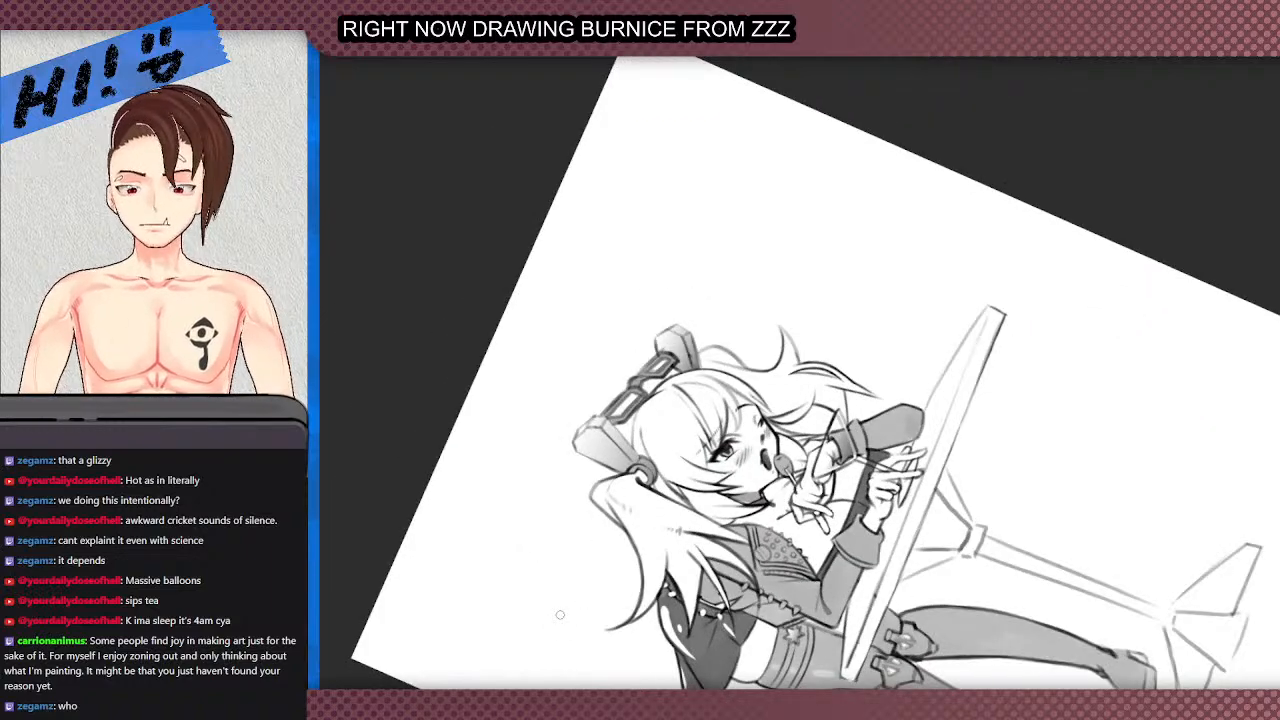
scroll(562, 617, up, 2)
scroll(762, 450, down, 1)
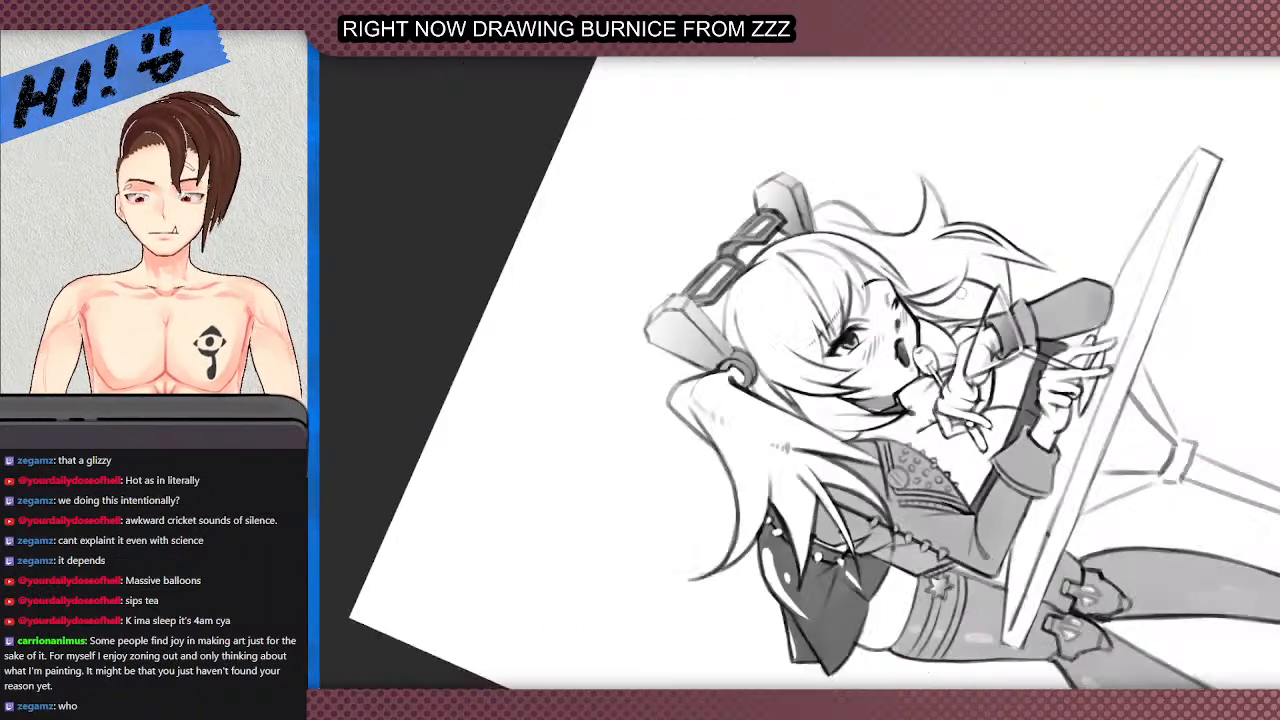
scroll(1022, 254, up, 2)
mouse_move(627, 490)
mouse_down()
mouse_move(641, 498)
mouse_move(661, 482)
mouse_move(666, 494)
mouse_move(687, 461)
mouse_move(700, 482)
mouse_move(705, 470)
mouse_up()
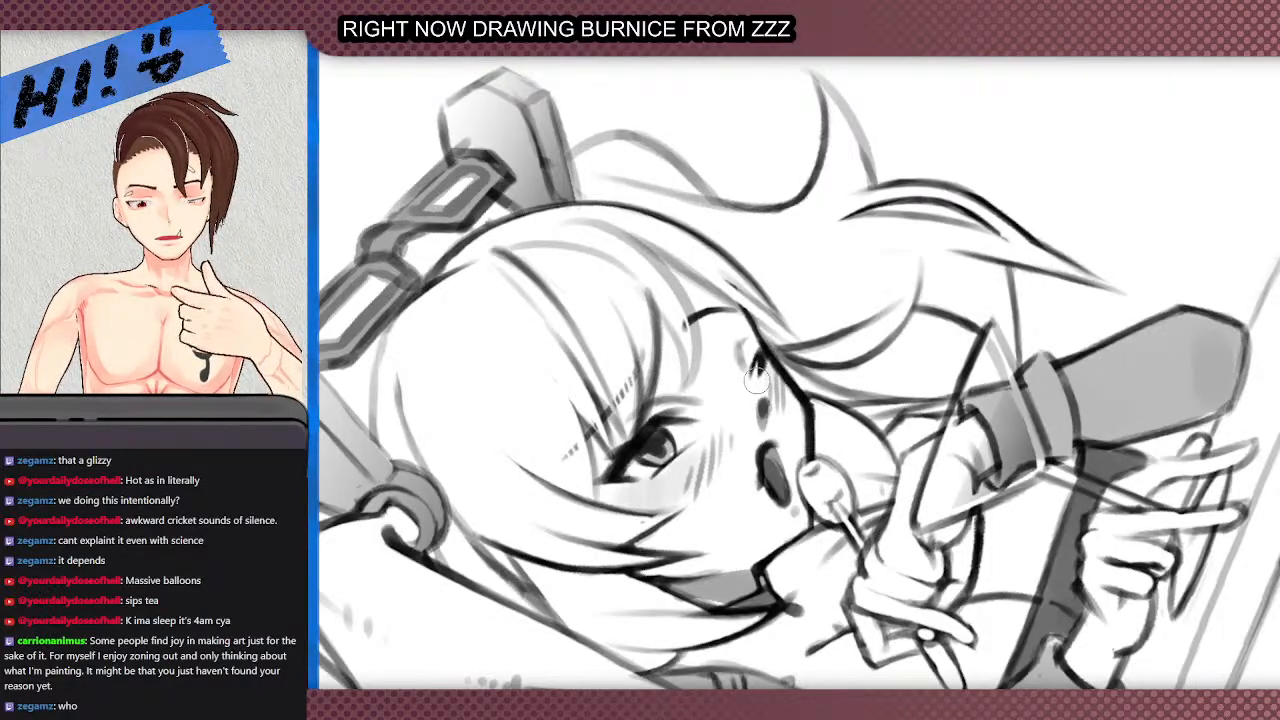
scroll(755, 378, down, 5)
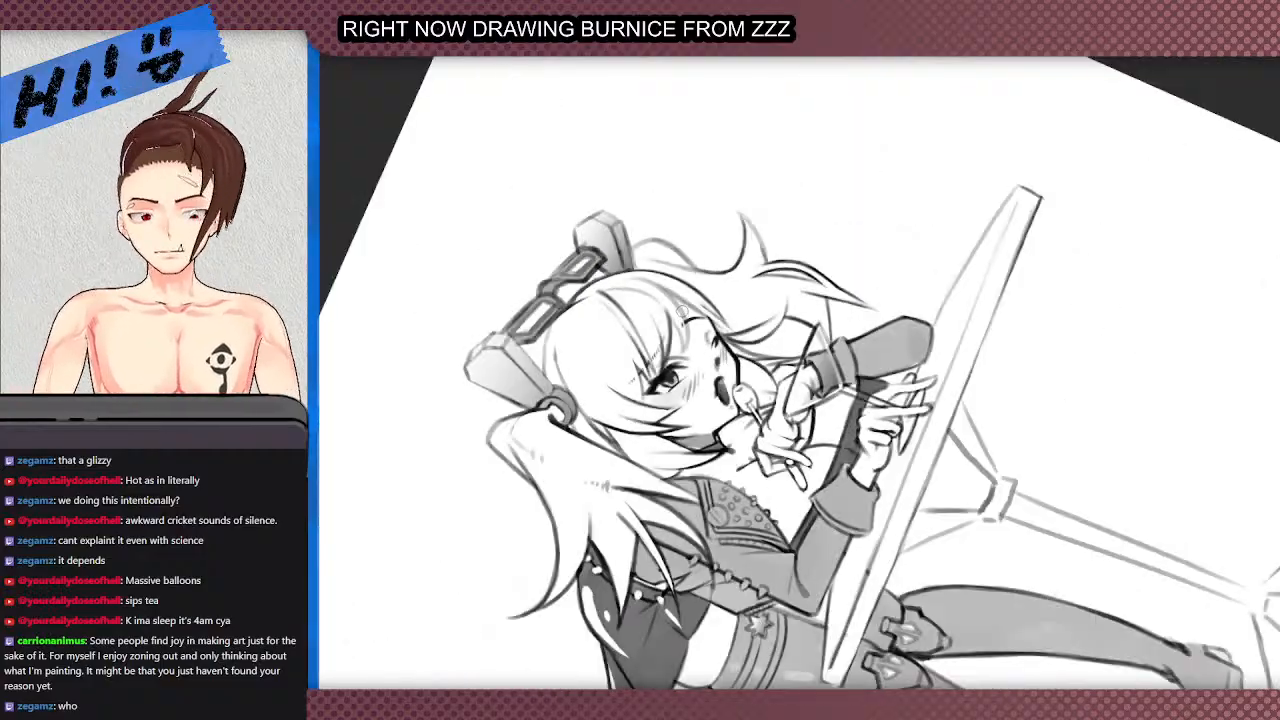
key(Escape)
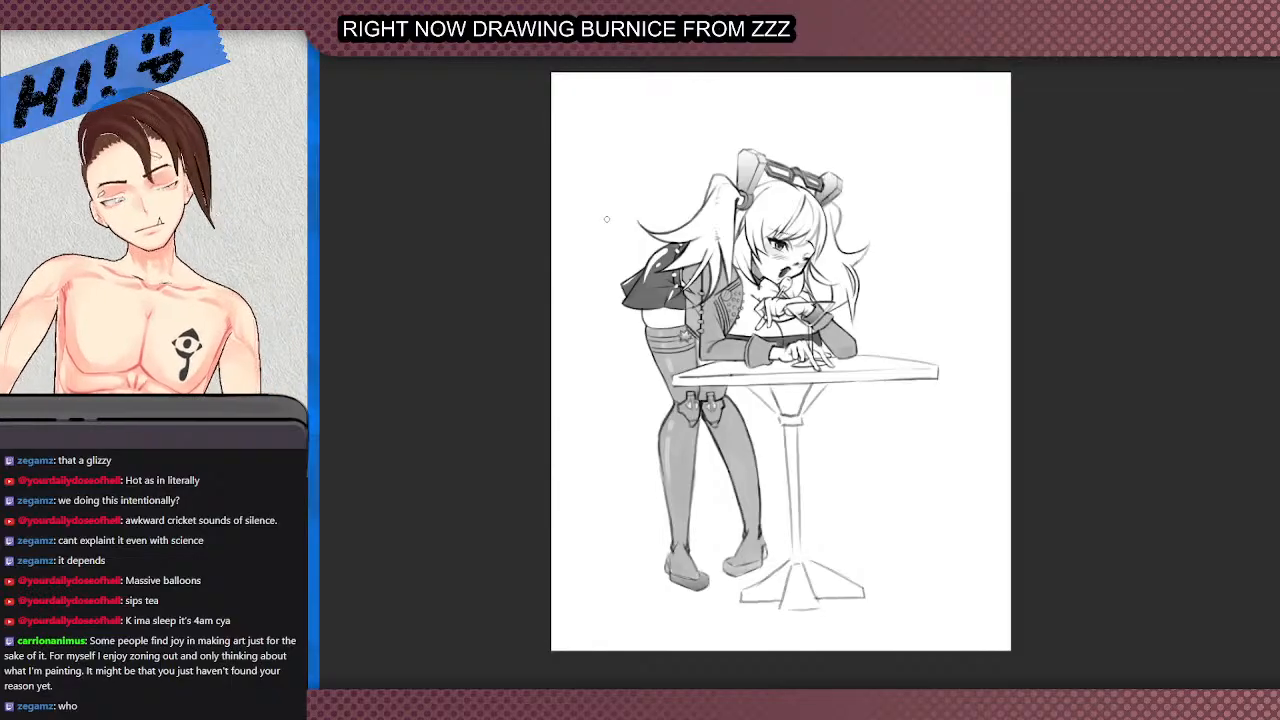
scroll(816, 150, up, 2)
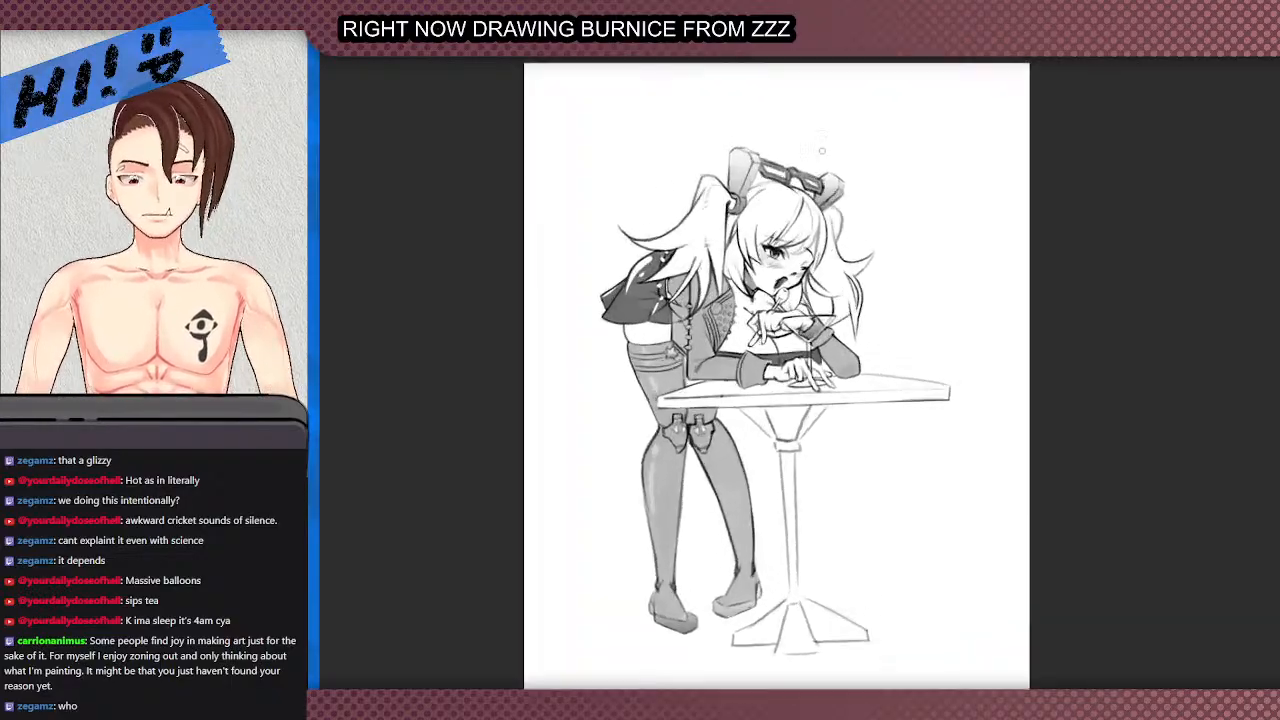
scroll(774, 186, down, 3)
scroll(778, 255, up, 4)
scroll(778, 260, down, 4)
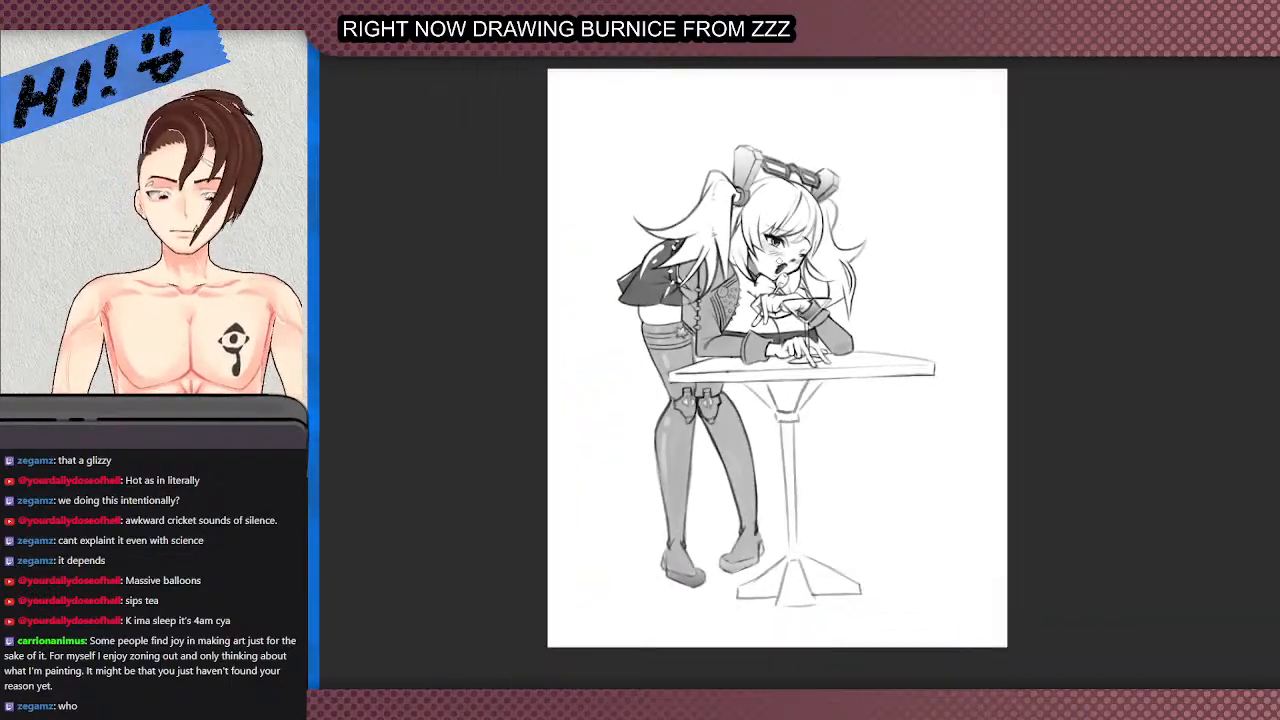
scroll(796, 266, up, 1)
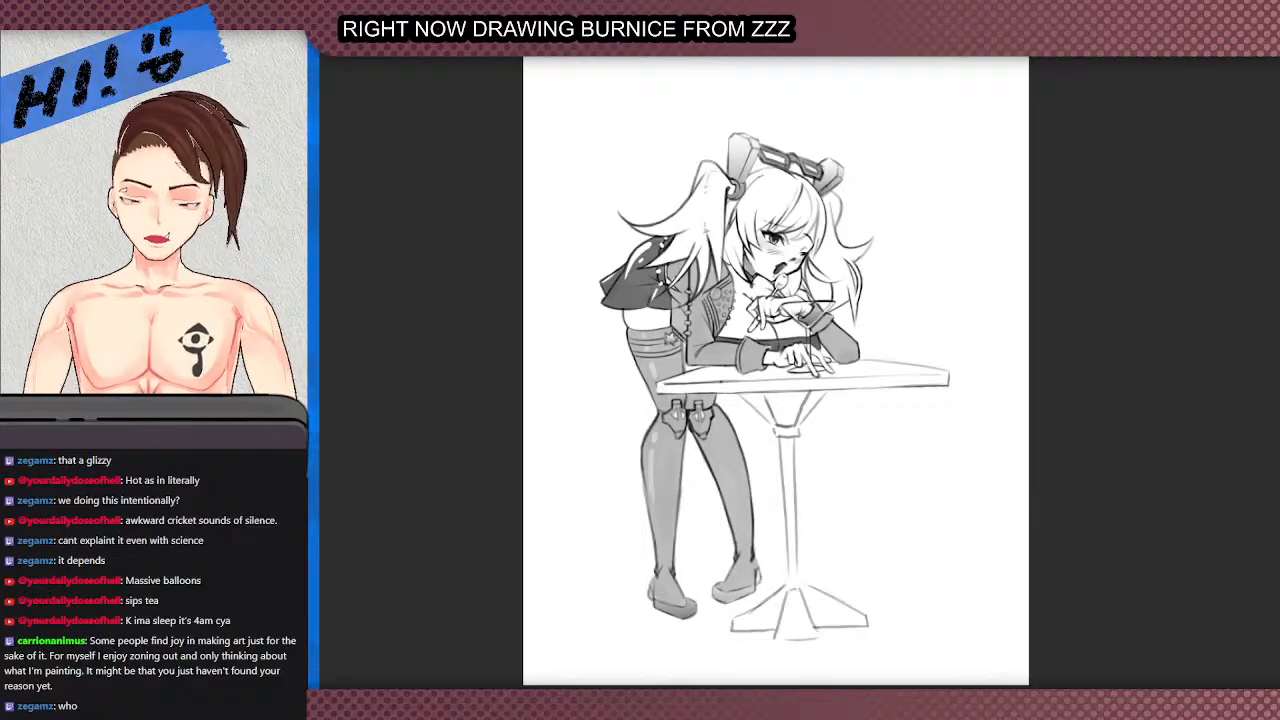